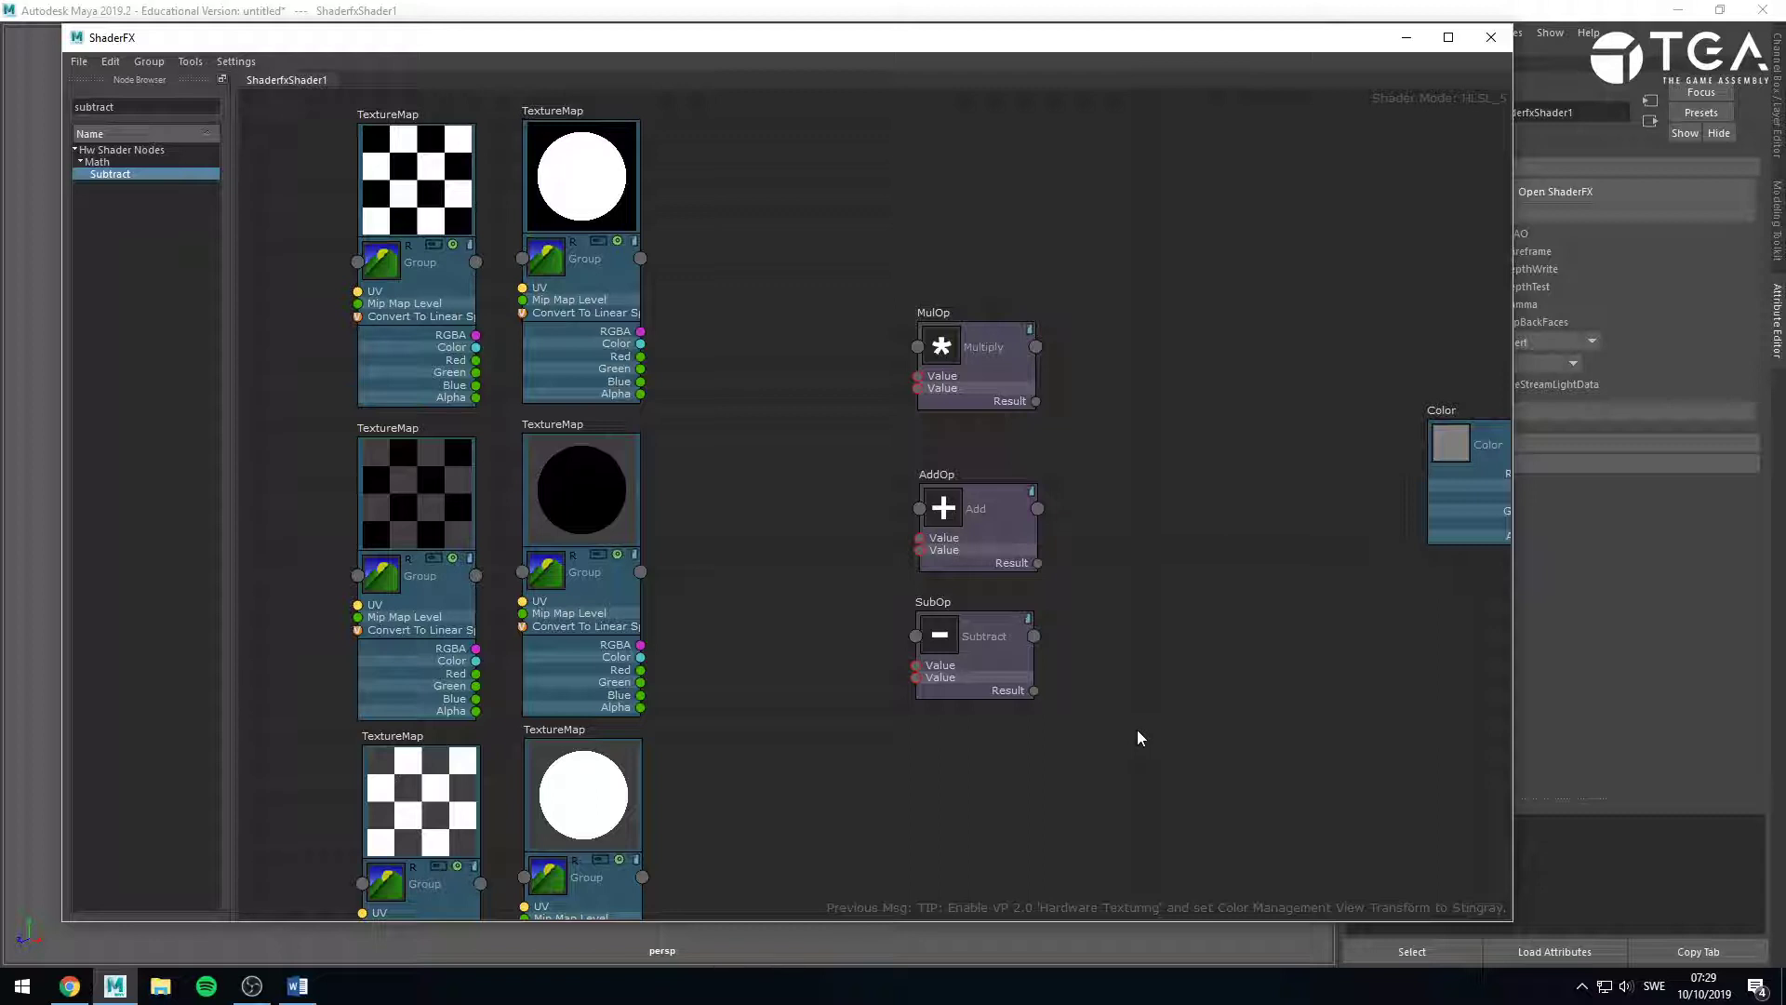
# Switch to Word to review the Part #1 topic outline and return to the ShaderFX graph in Maya.
pyautogui.click(298, 988)
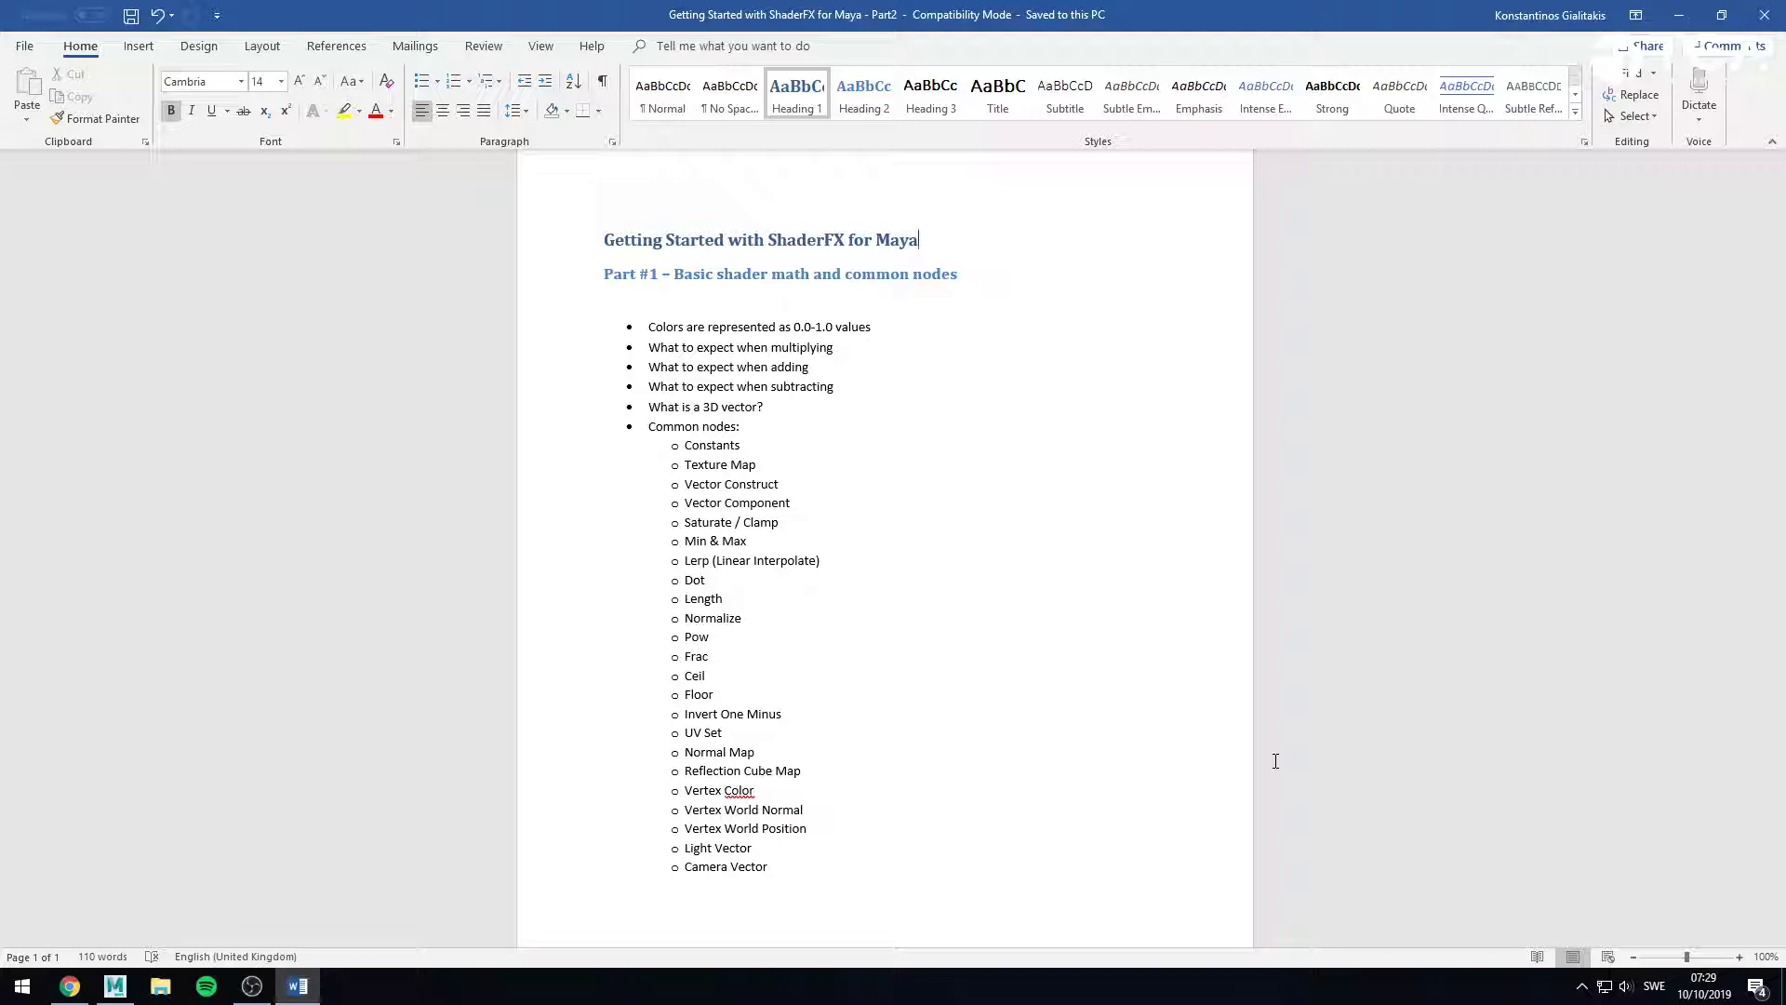
pyautogui.click(115, 988)
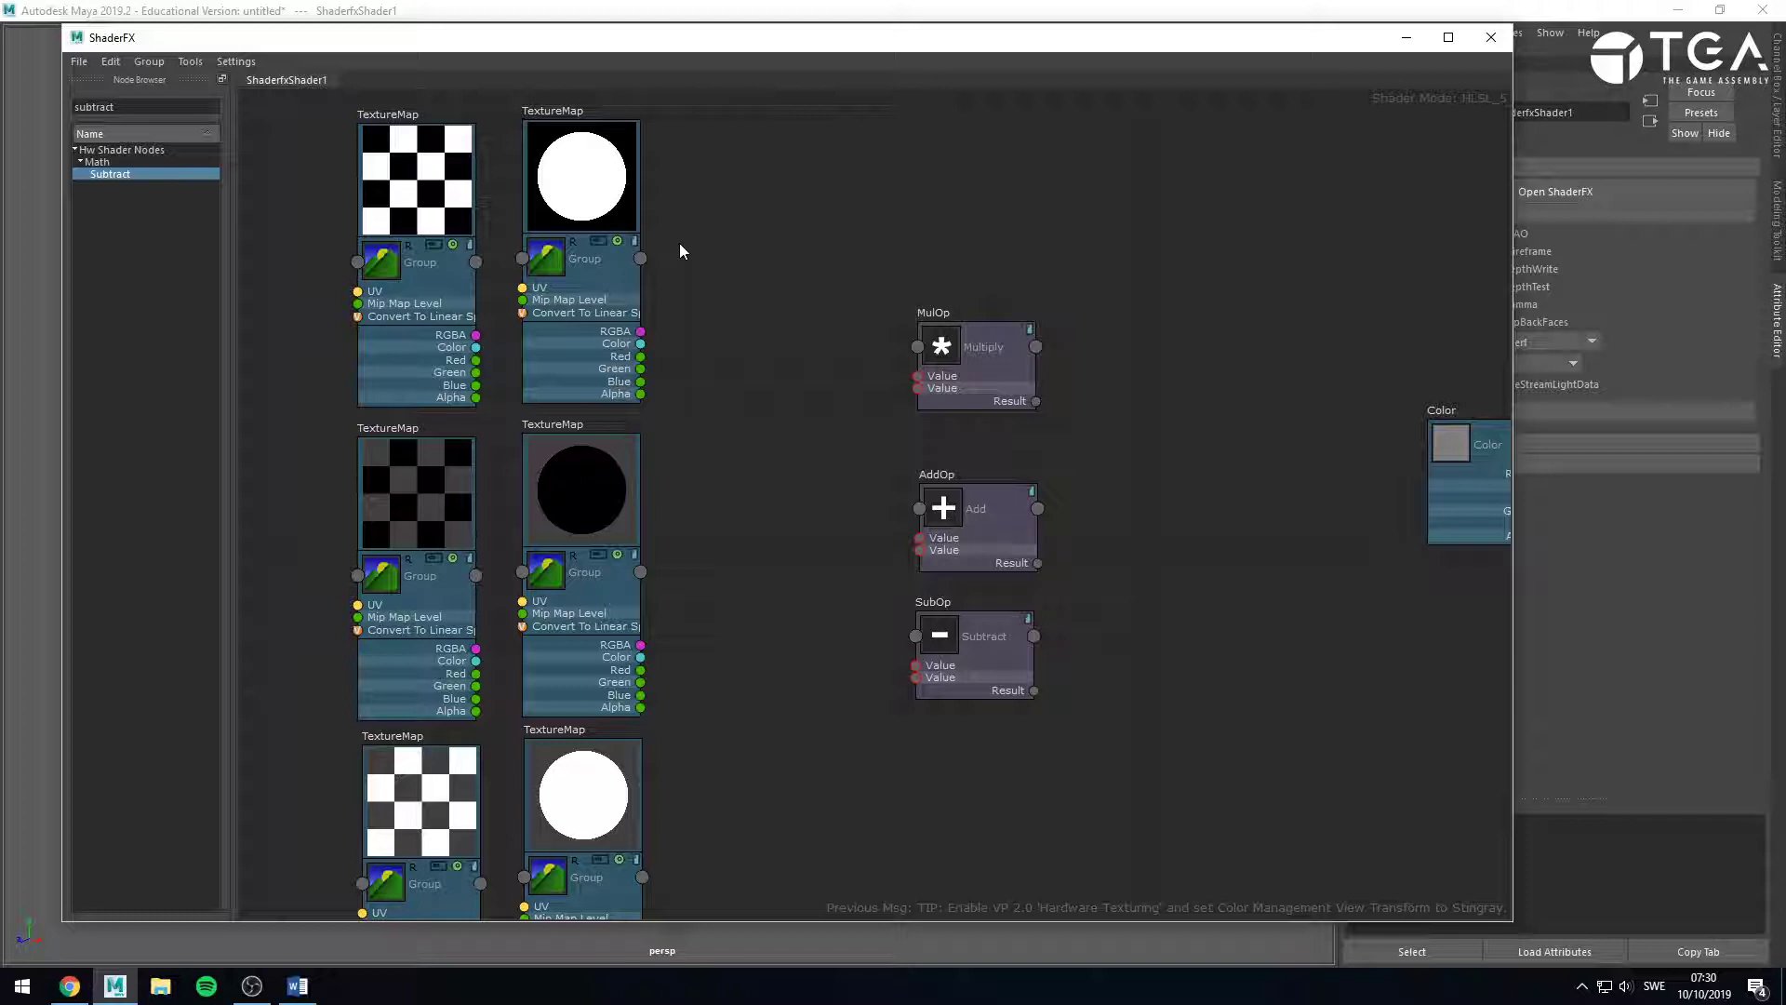
# Examine the black-and-white checker and circle Texture Map nodes alongside the grey variants and math nodes.
pyautogui.keyDown('alt'); pyautogui.moveTo(688, 234); pyautogui.dragTo(959, 543, button='middle'); pyautogui.keyUp('alt')
pyautogui.scroll(3, 705, 514)
pyautogui.scroll(3, 782, 519)
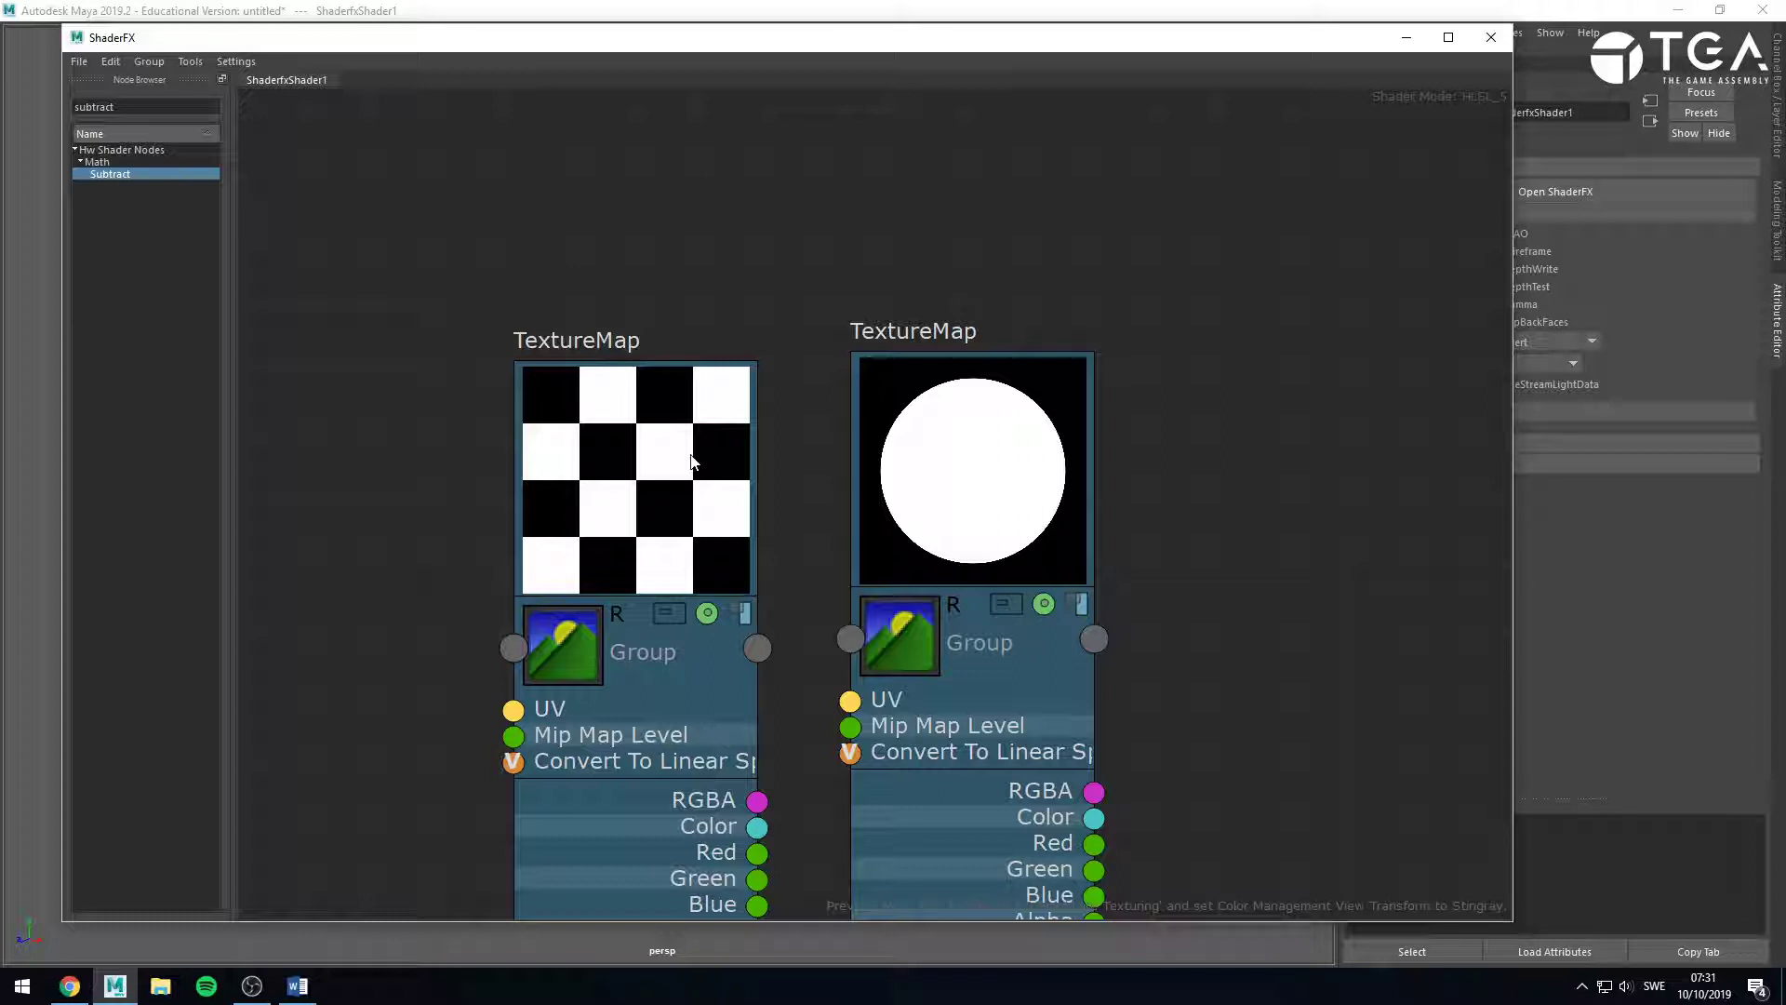
pyautogui.scroll(-4, 1427, 424)
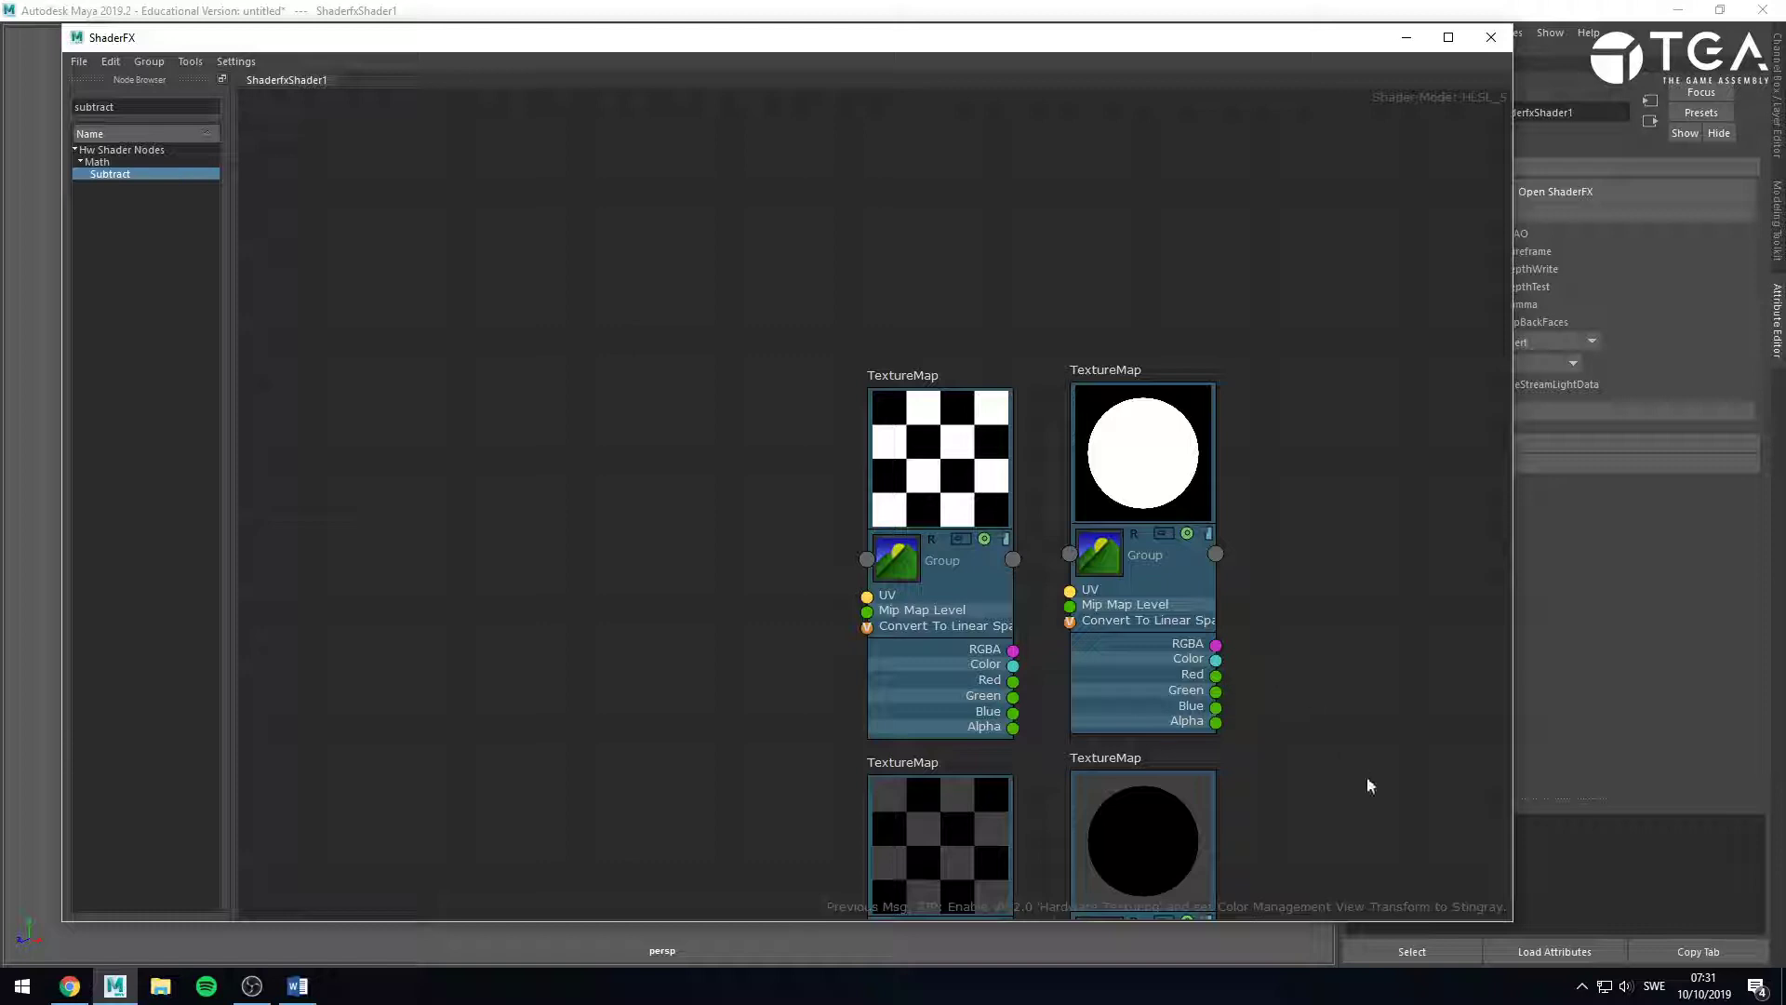
pyautogui.keyDown('alt'); pyautogui.moveTo(1367, 777); pyautogui.dragTo(1071, 521, button='middle'); pyautogui.keyUp('alt')
pyautogui.scroll(-2, 1076, 527)
pyautogui.keyDown('alt'); pyautogui.moveTo(1116, 664); pyautogui.dragTo(1050, 561, button='middle'); pyautogui.keyUp('alt')
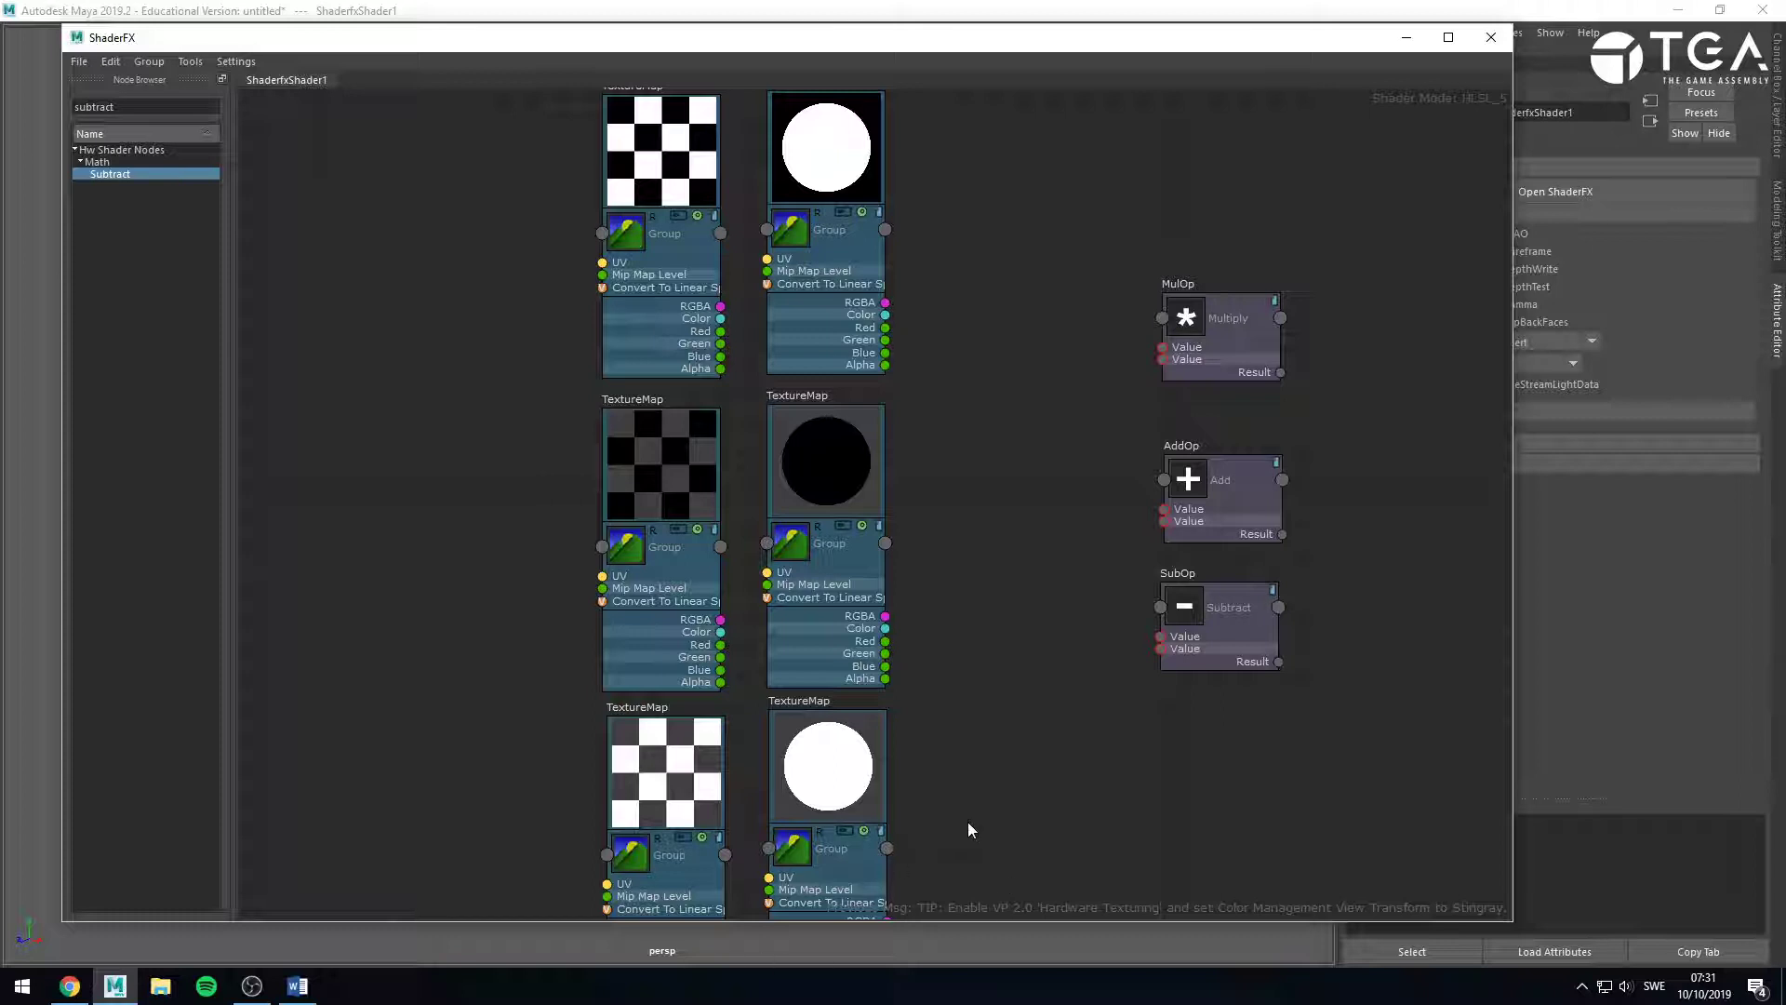
# Move the Subtract node slightly down so it lines up and spaces evenly beneath the Add node.
pyautogui.moveTo(1211, 627); pyautogui.dragTo(1216, 652)
pyautogui.click(1377, 566)
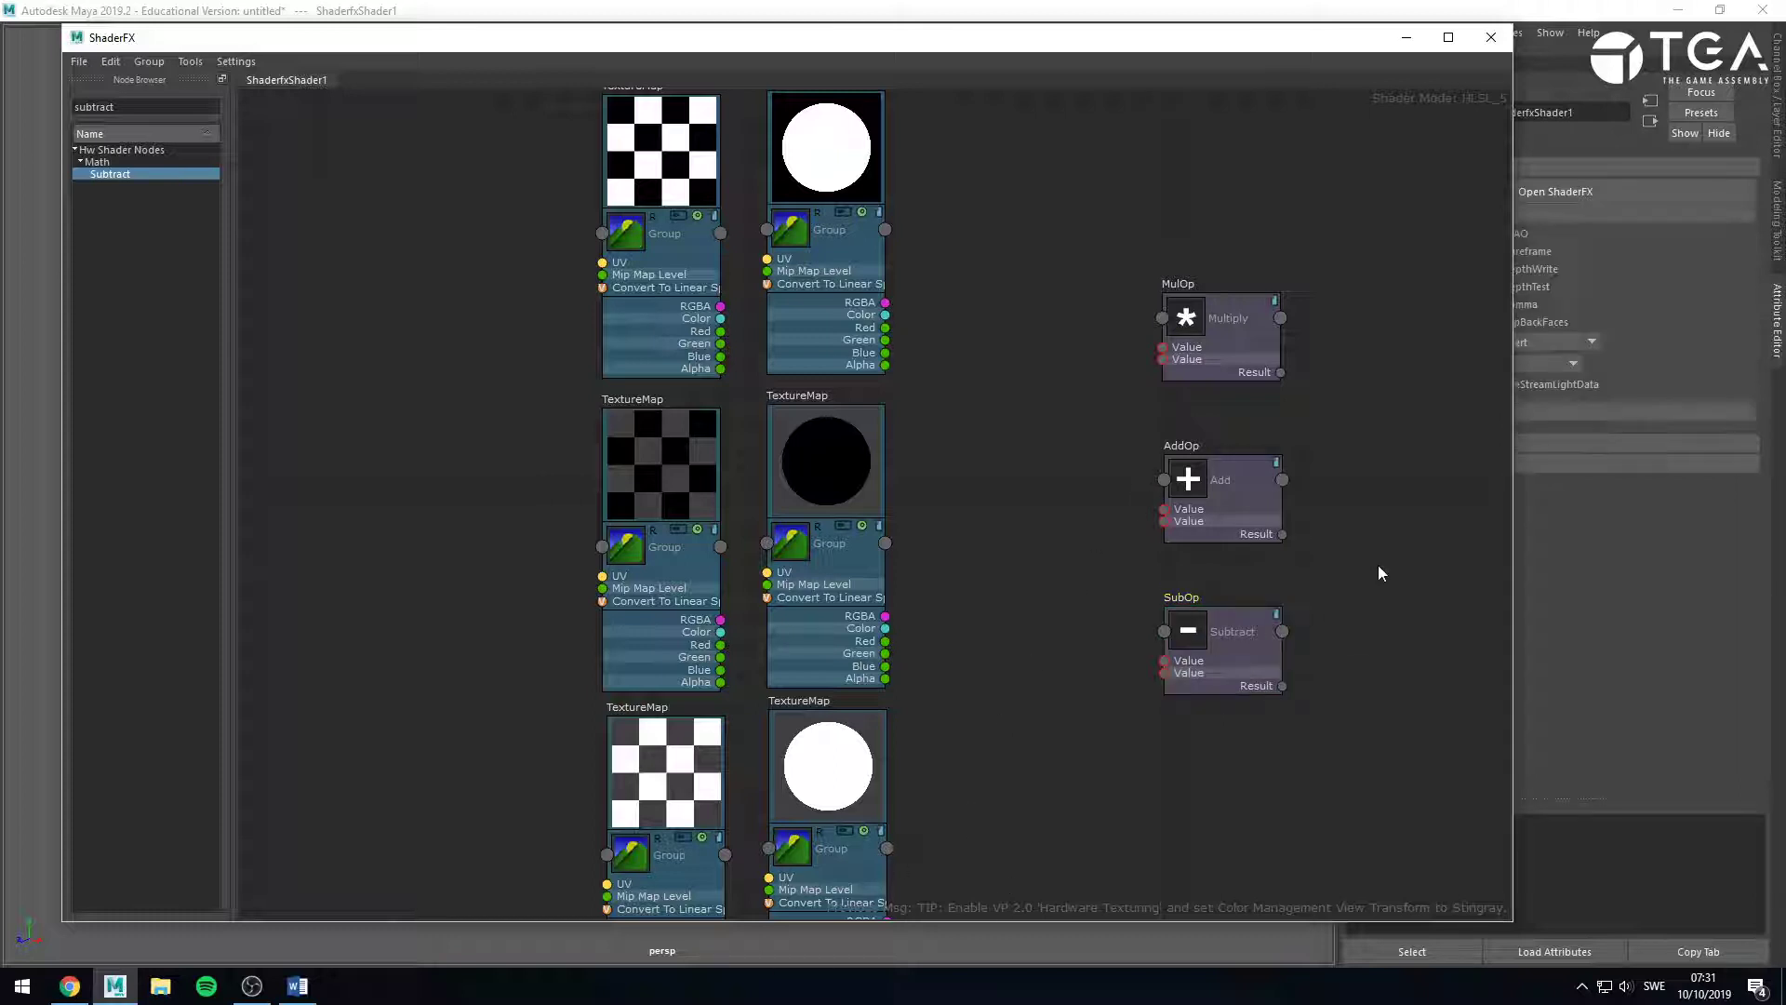
pyautogui.keyDown('alt'); pyautogui.moveTo(1232, 647); pyautogui.dragTo(977, 743, button='middle'); pyautogui.keyUp('alt')
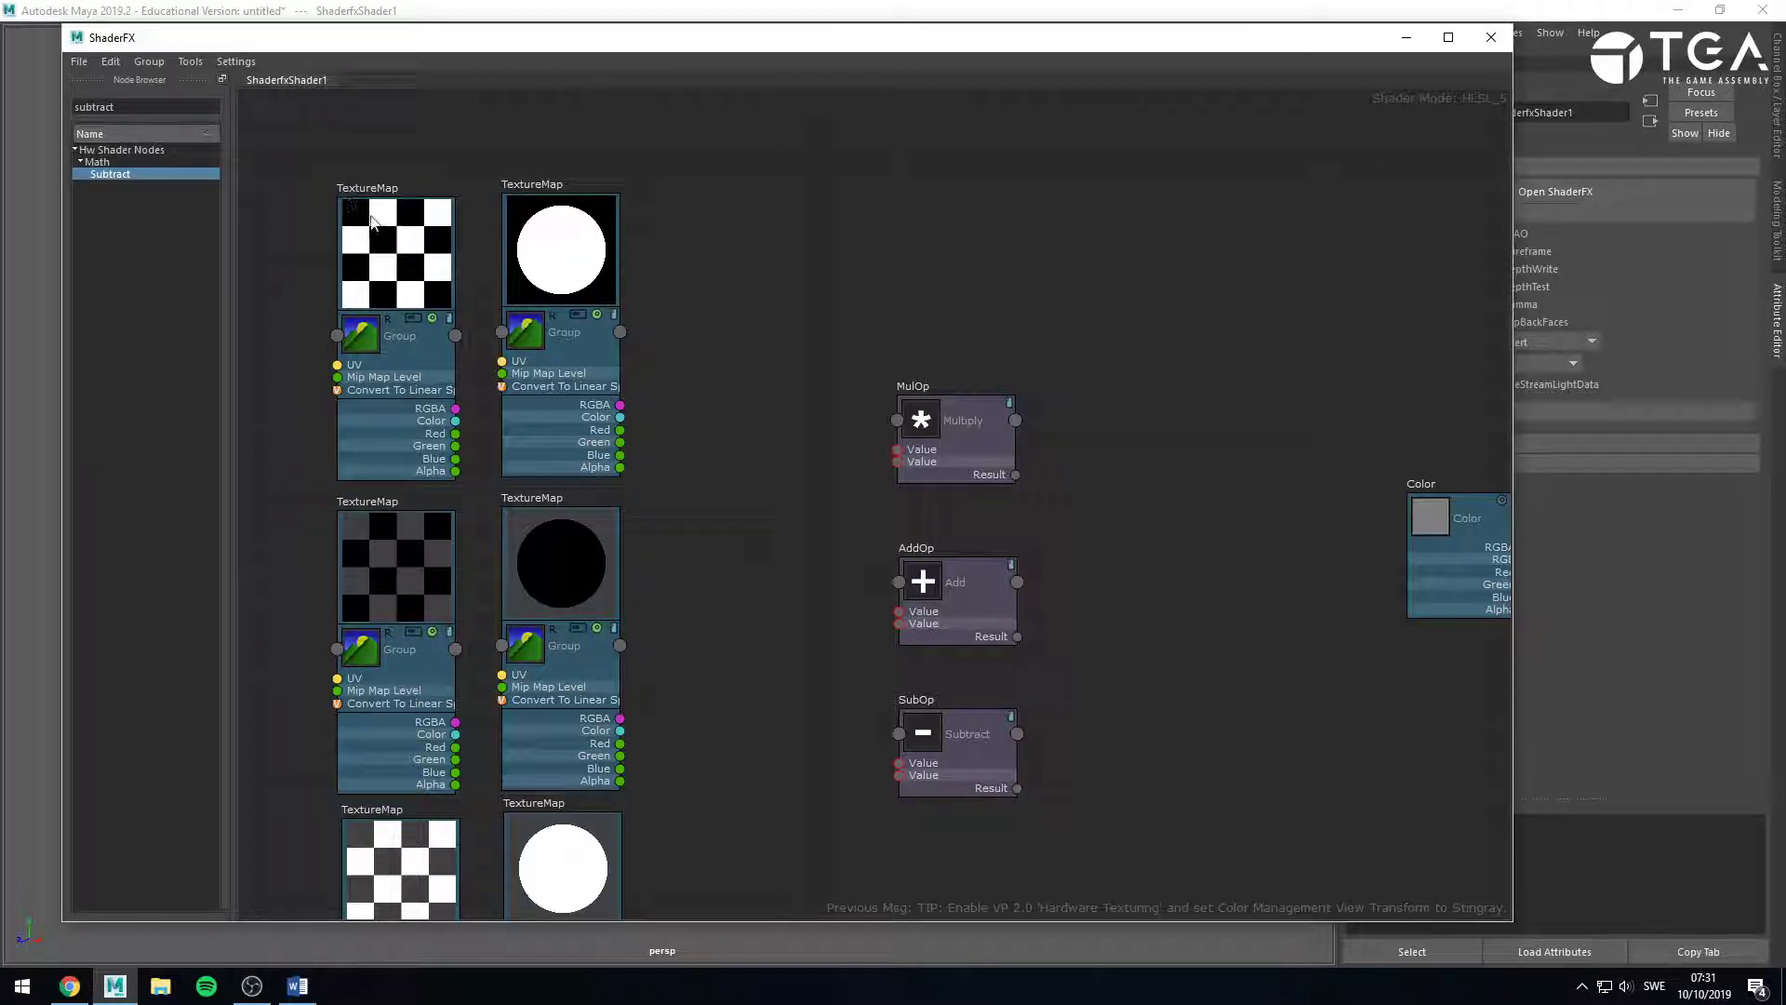
# Search the node browser for "texture" and add a trial Texture Map node to the graph, deleting it again.
pyautogui.moveTo(132, 108); pyautogui.dragTo(13, 110)
pyautogui.write('tes')
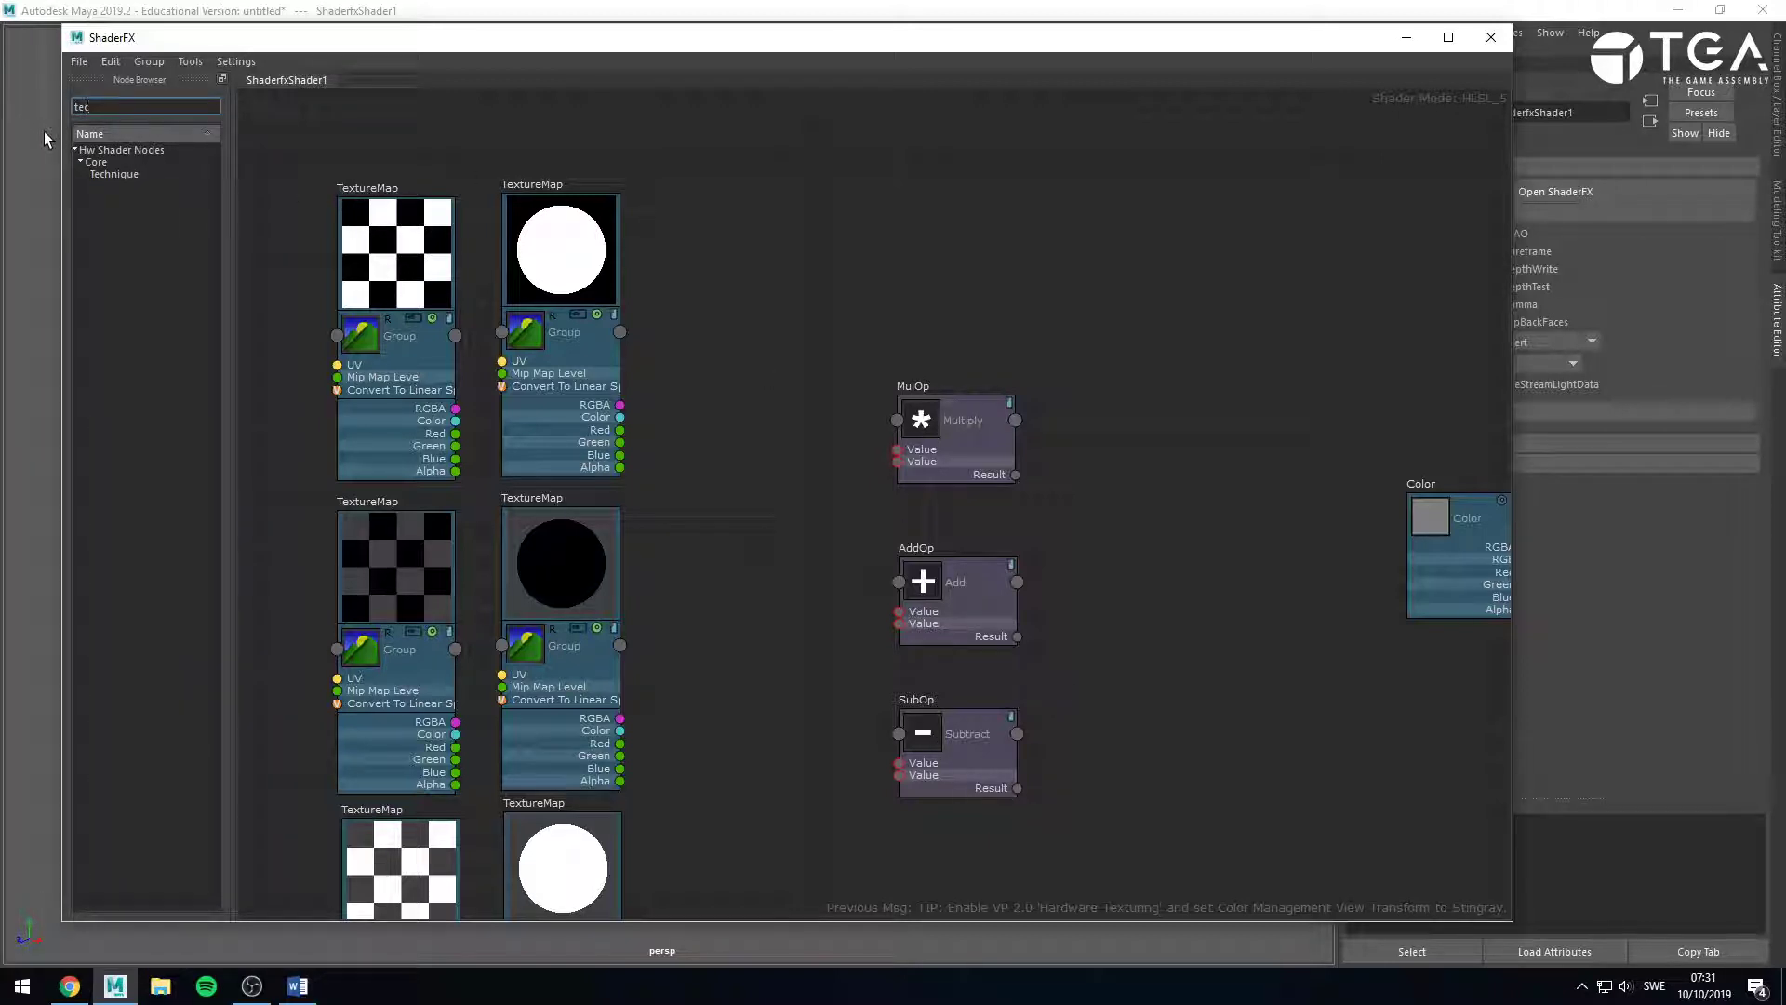
pyautogui.press('BackSpace')
pyautogui.write('xture')
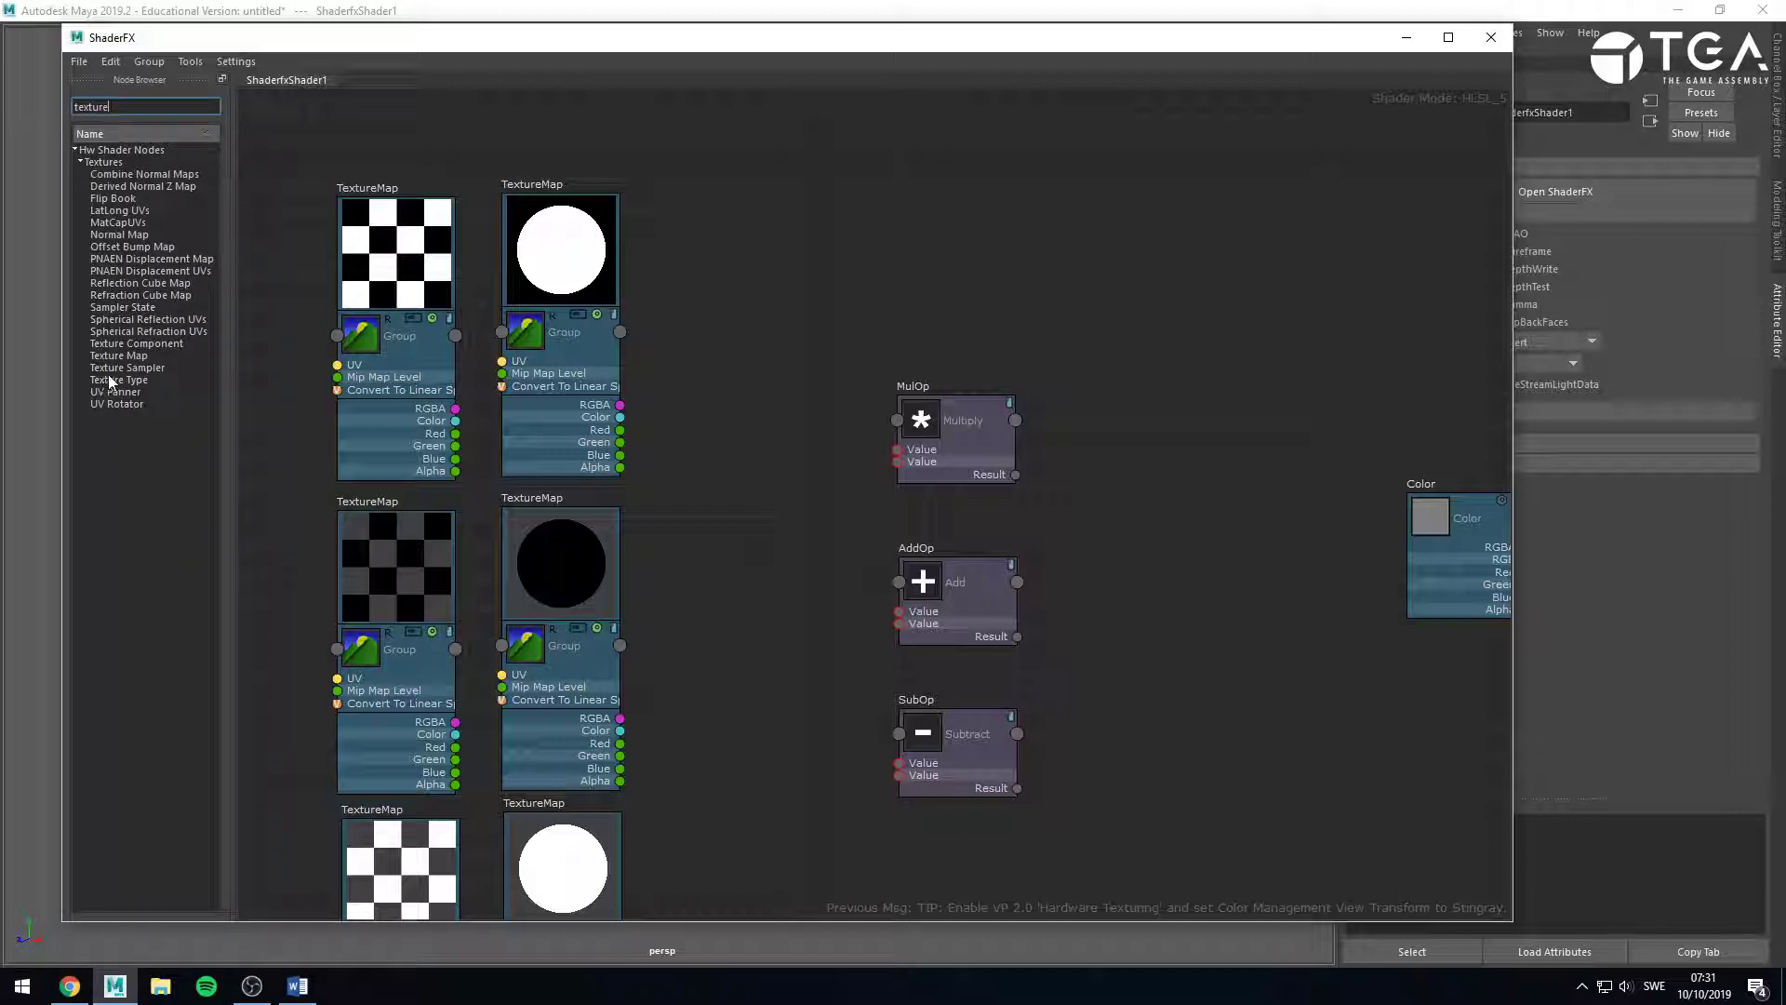
pyautogui.moveTo(121, 355); pyautogui.dragTo(802, 268)
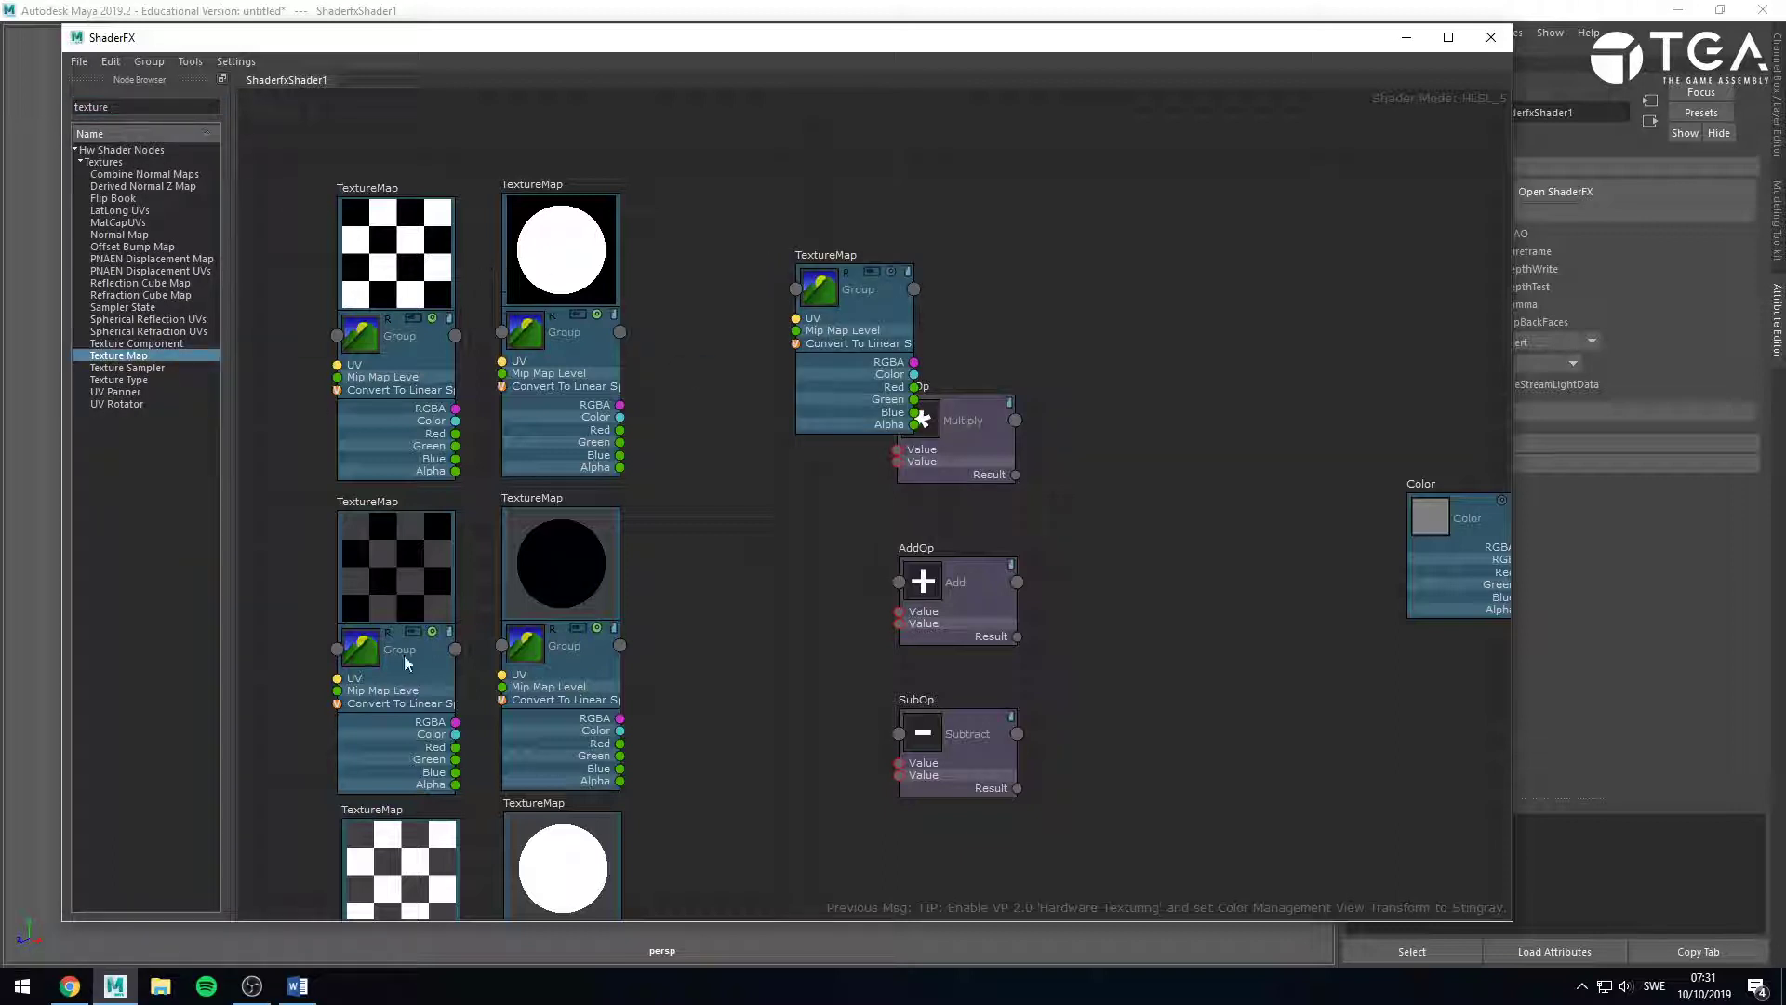
pyautogui.moveTo(873, 331); pyautogui.dragTo(805, 277)
pyautogui.press('Delete')
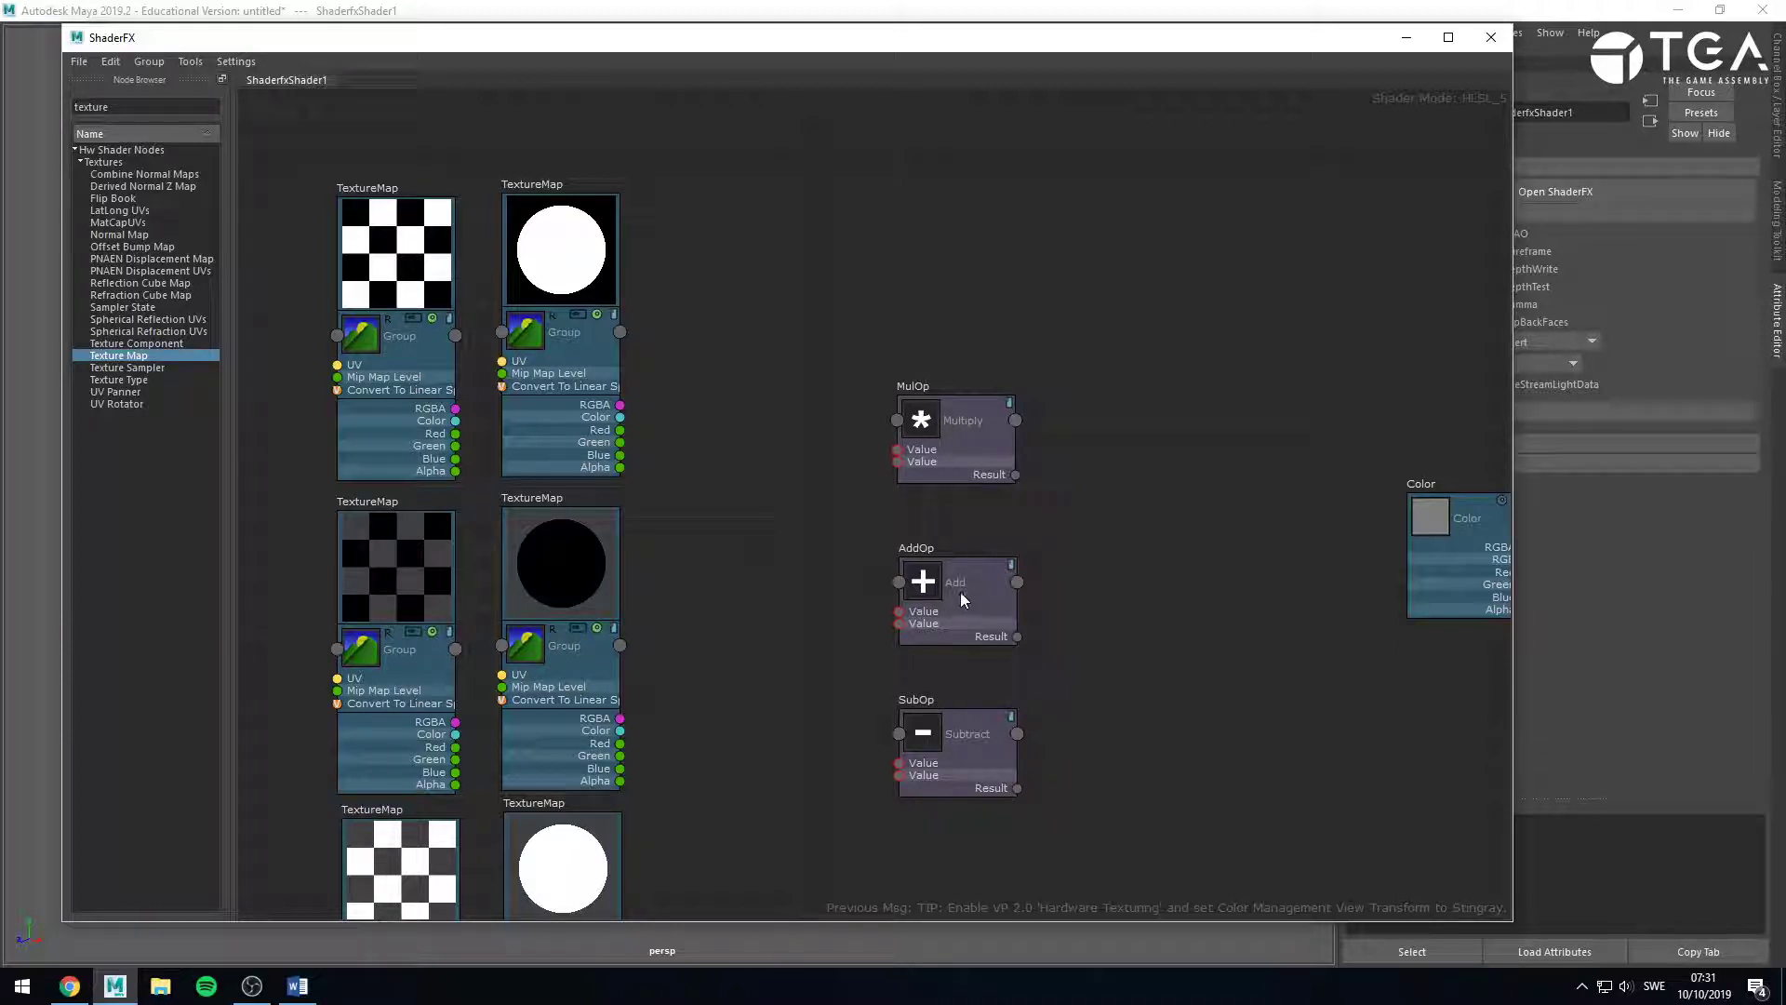
# Move the Multiply node up, away from the Add node, to the area beside the first row of textures.
pyautogui.click(953, 446)
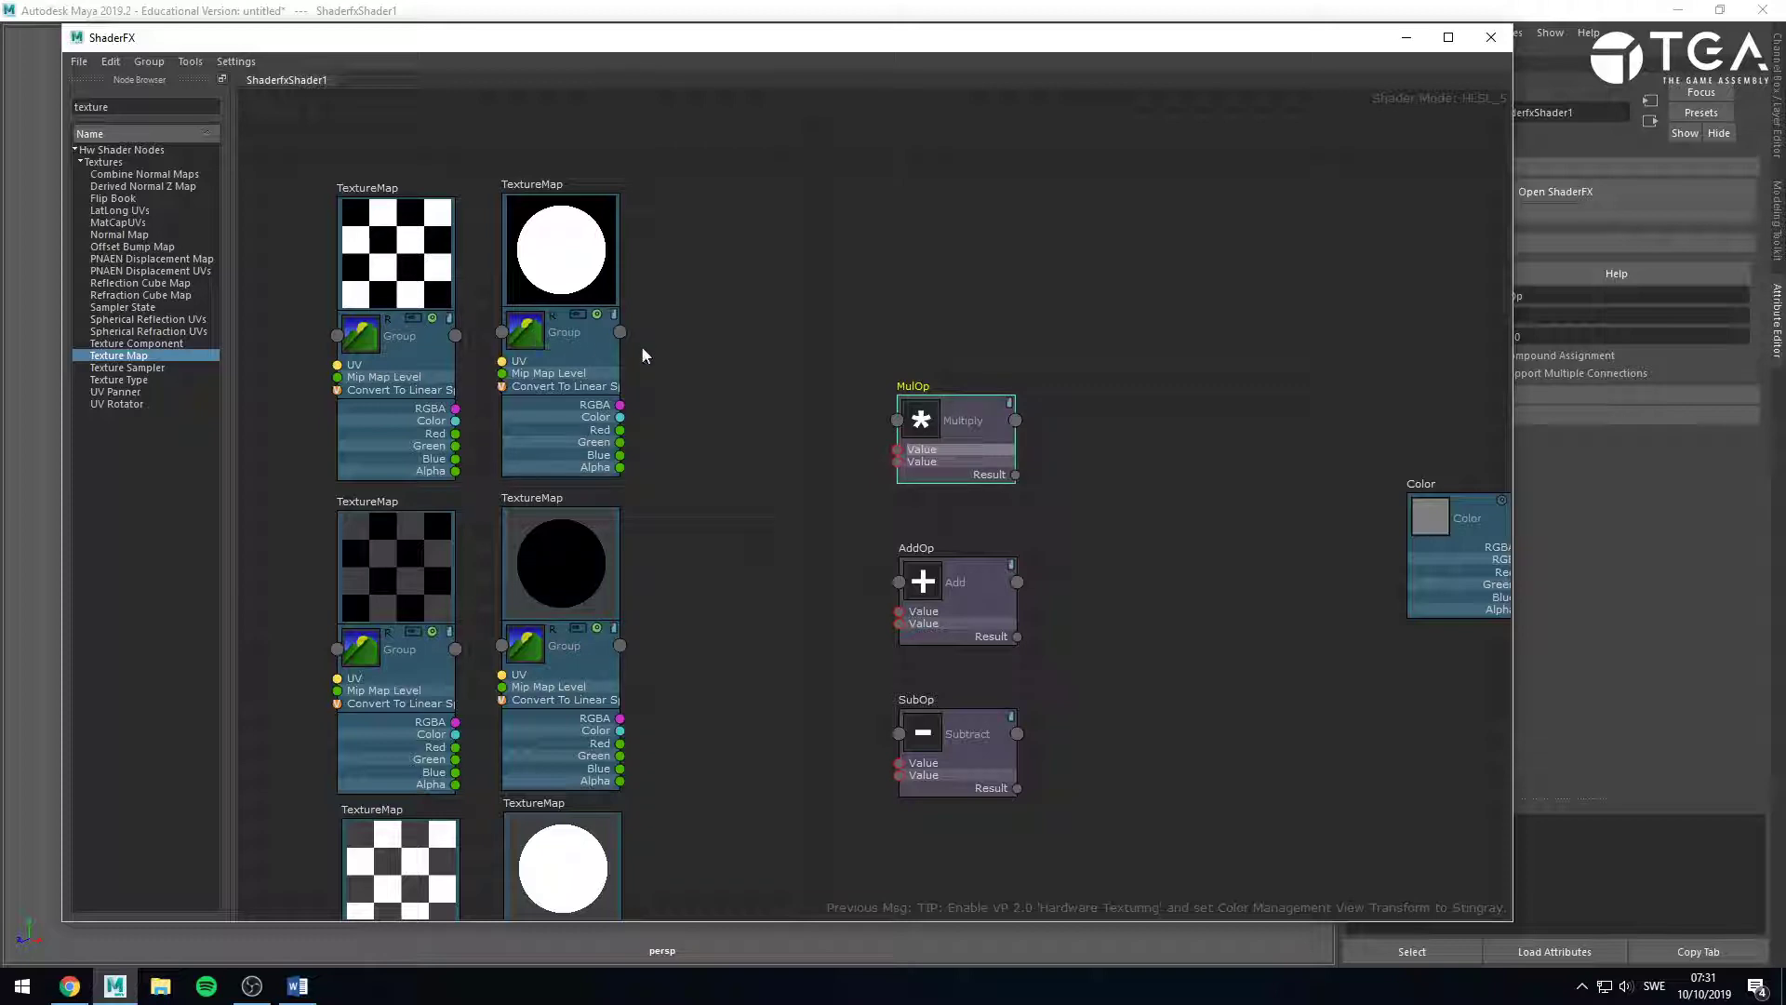
pyautogui.keyDown('alt'); pyautogui.moveTo(705, 404); pyautogui.dragTo(805, 612, button='middle'); pyautogui.keyUp('alt')
pyautogui.moveTo(1027, 643); pyautogui.dragTo(968, 400)
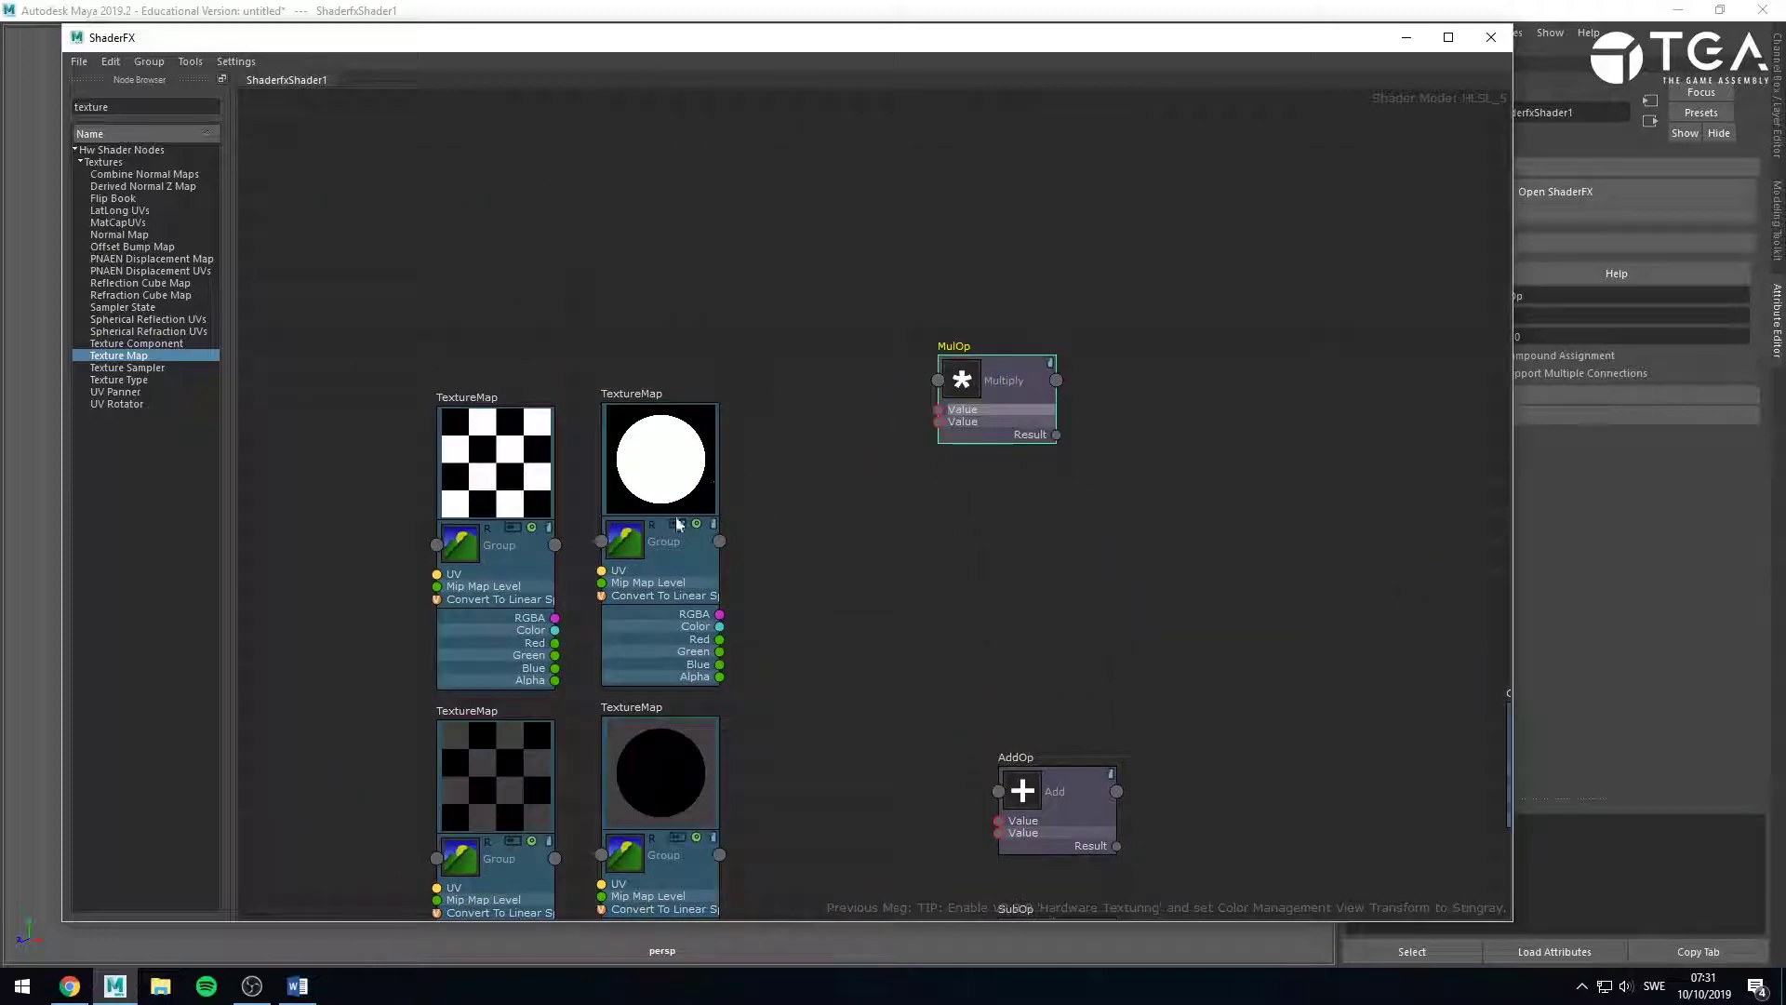
pyautogui.click(677, 522)
pyautogui.click(271, 96)
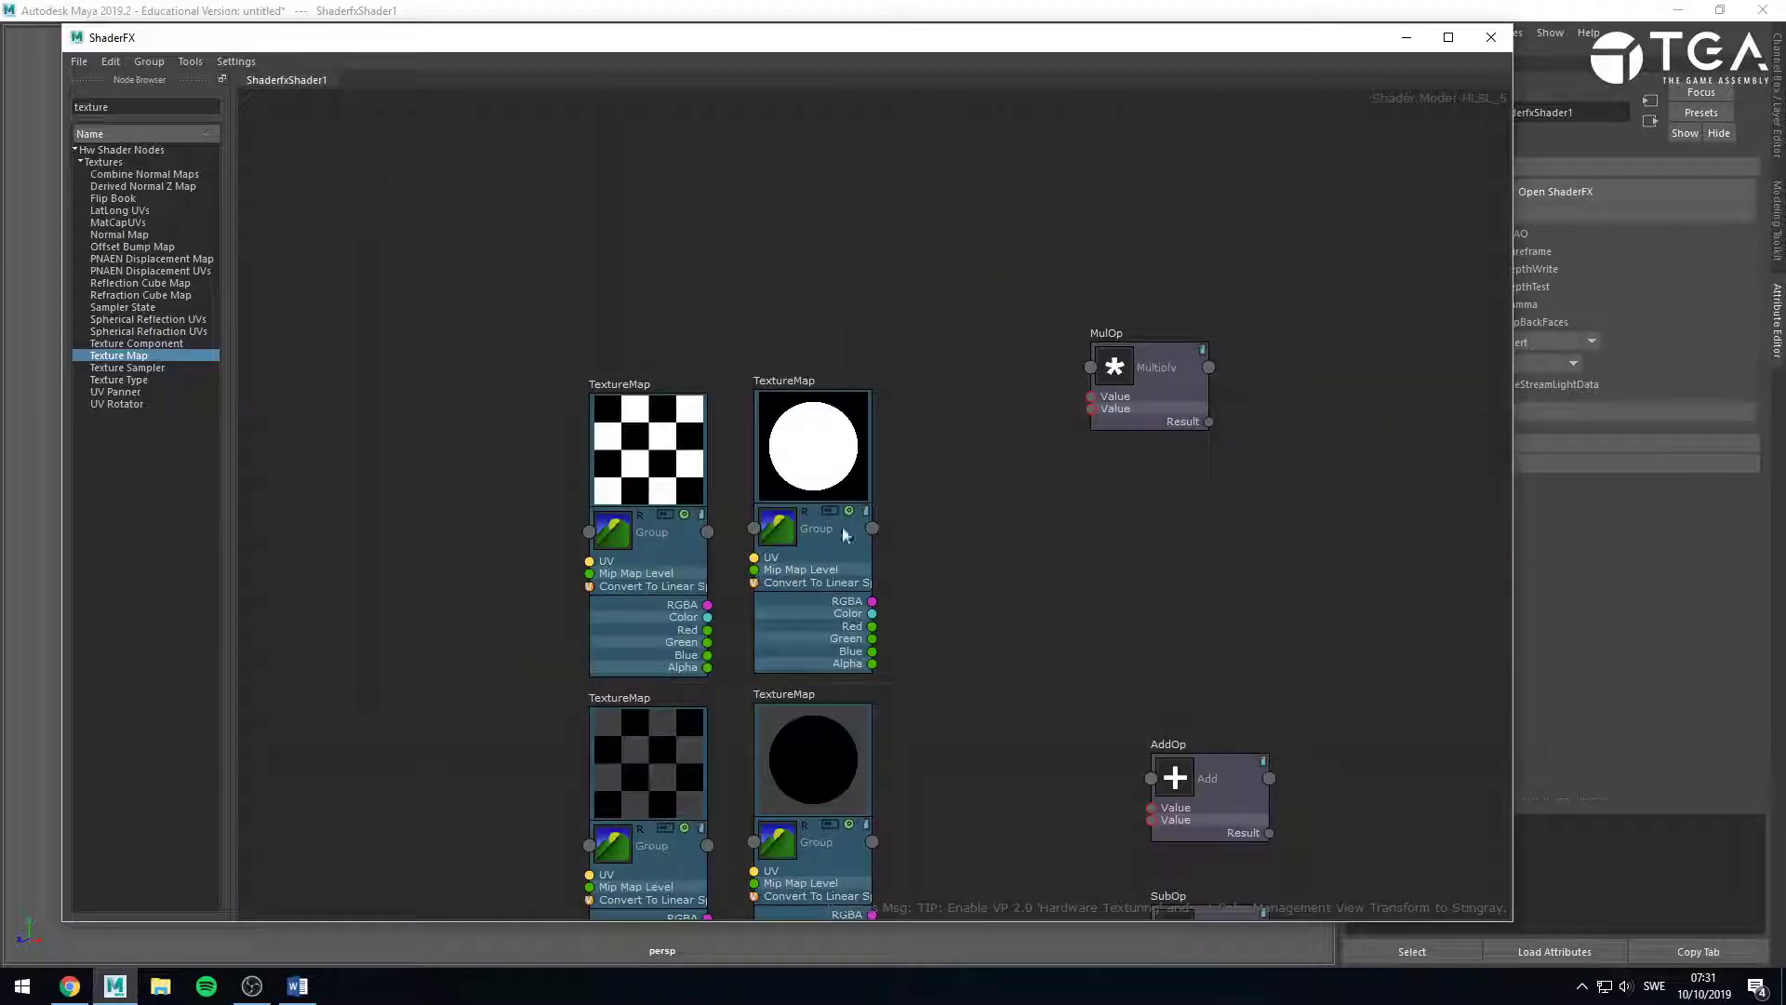
# Stack the white circle texture node above the black-and-white checker texture node, both facing the Multiply node.
pyautogui.click(837, 469)
pyautogui.moveTo(837, 470); pyautogui.dragTo(846, 187)
pyautogui.moveTo(674, 450); pyautogui.dragTo(847, 447)
pyautogui.moveTo(847, 252); pyautogui.dragTo(850, 227)
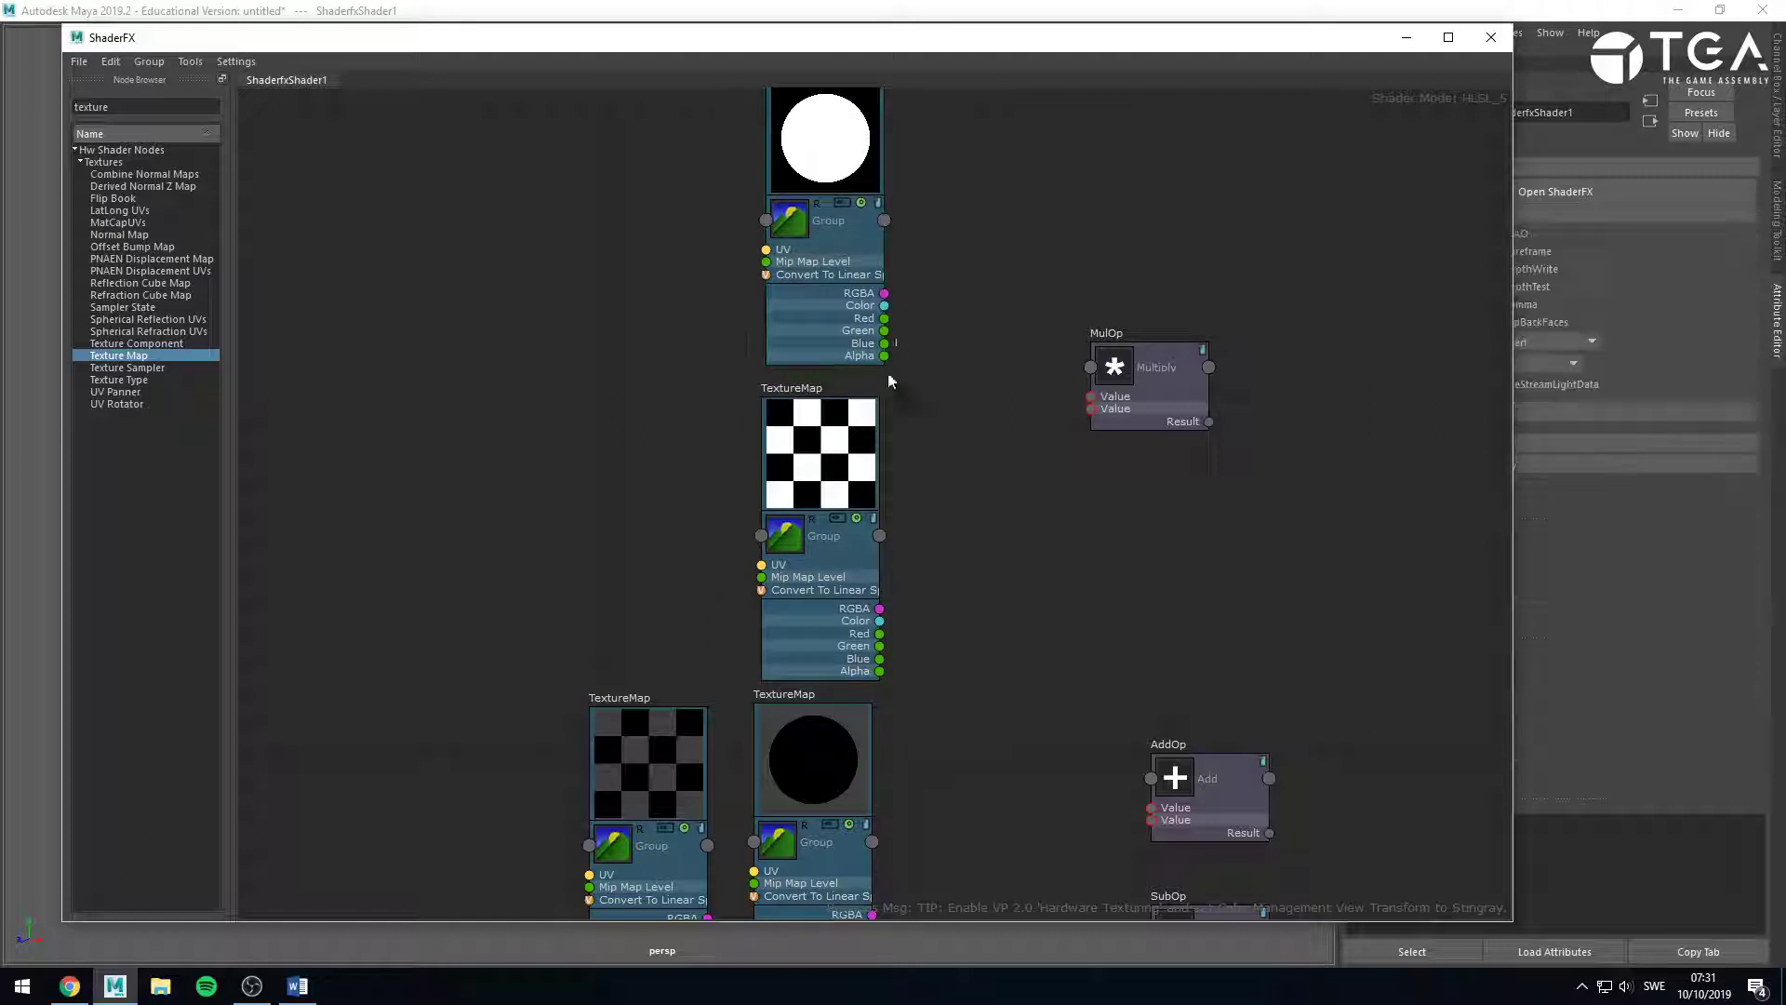
pyautogui.moveTo(852, 469); pyautogui.dragTo(855, 463)
# Connect the circle texture's Color to Multiply's first Value and the checker texture's Color to its second Value.
pyautogui.moveTo(884, 600); pyautogui.dragTo(1092, 410)
pyautogui.moveTo(884, 305); pyautogui.dragTo(1133, 421)
pyautogui.scroll(5, 1129, 590)
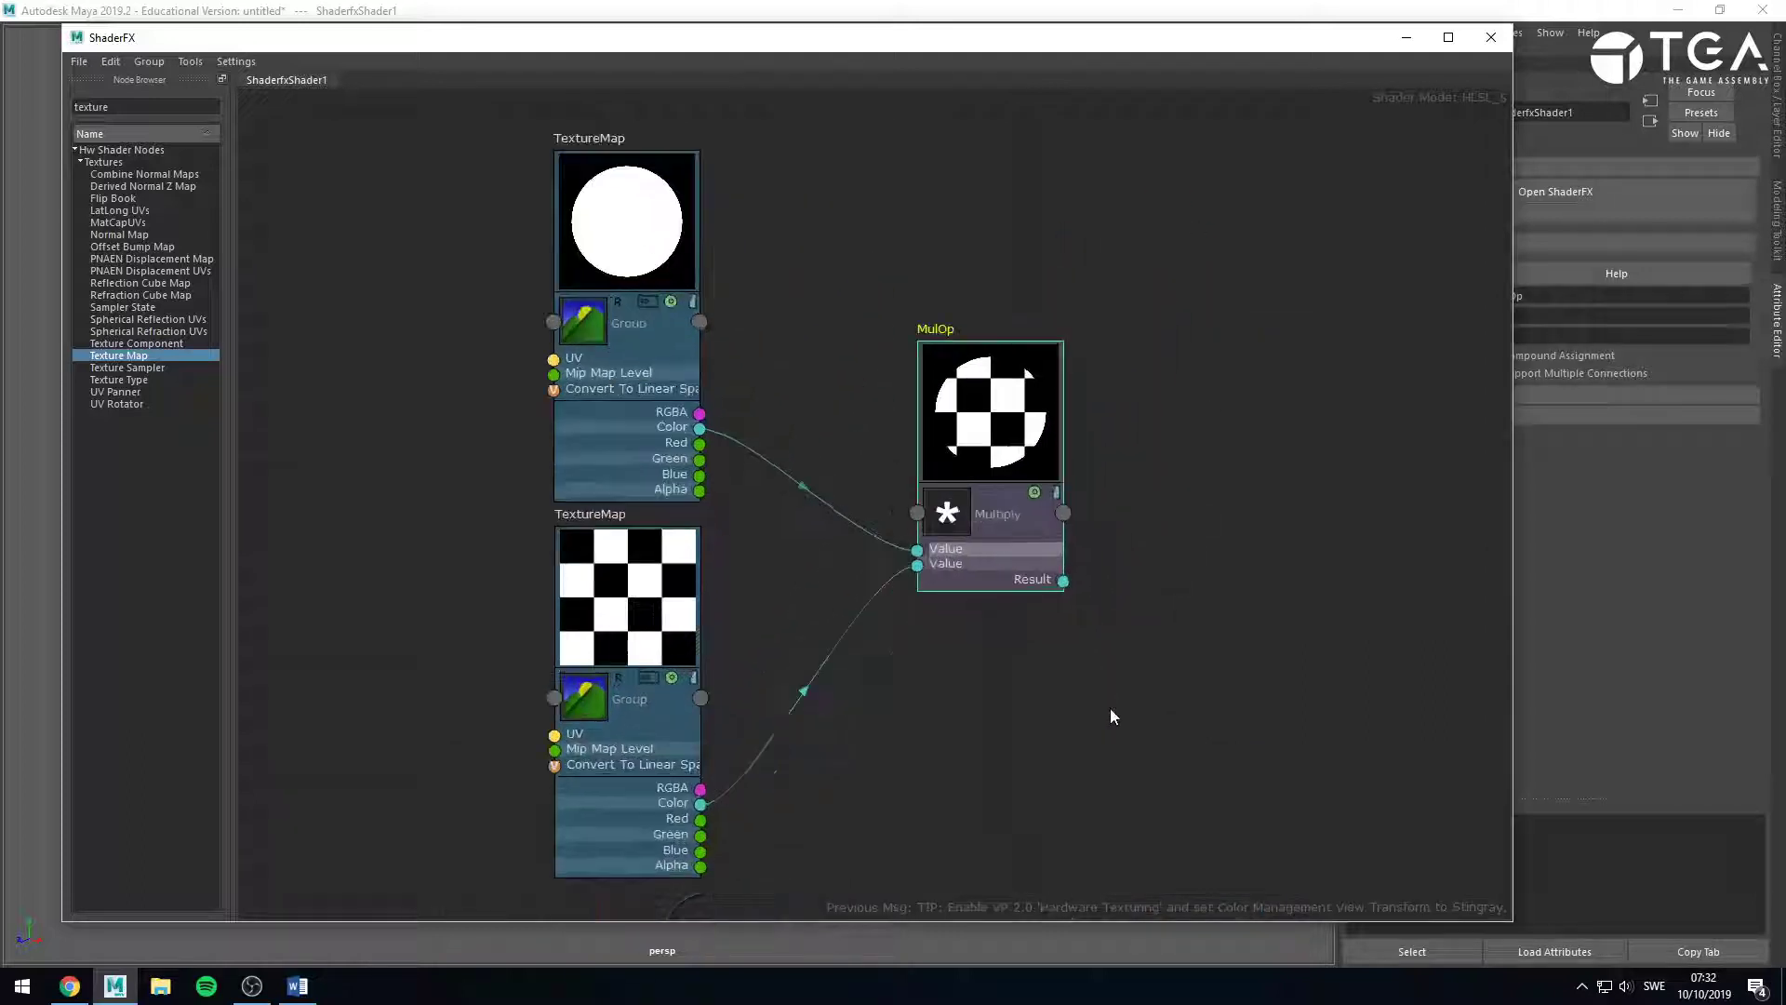
pyautogui.scroll(-2, 1070, 688)
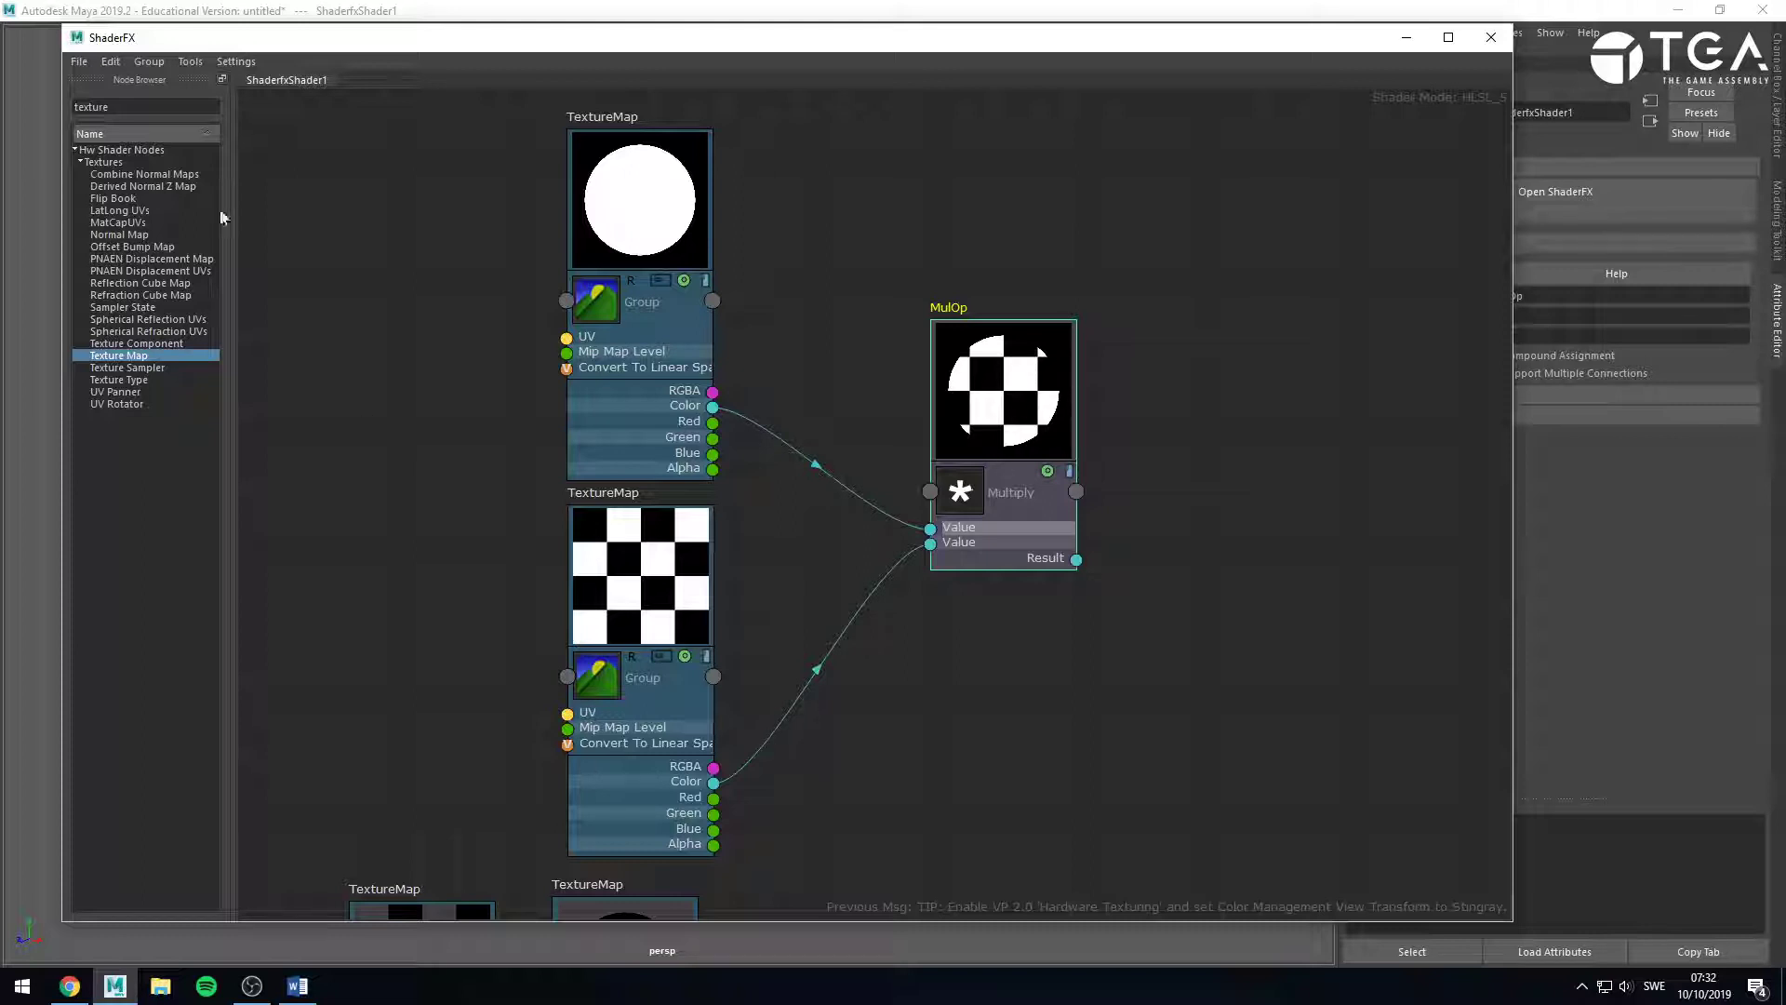
# Add an empty Texture Map node beside the Multiply node and toggle its preview off and on, leaving it shown.
pyautogui.moveTo(140, 357); pyautogui.dragTo(1246, 462)
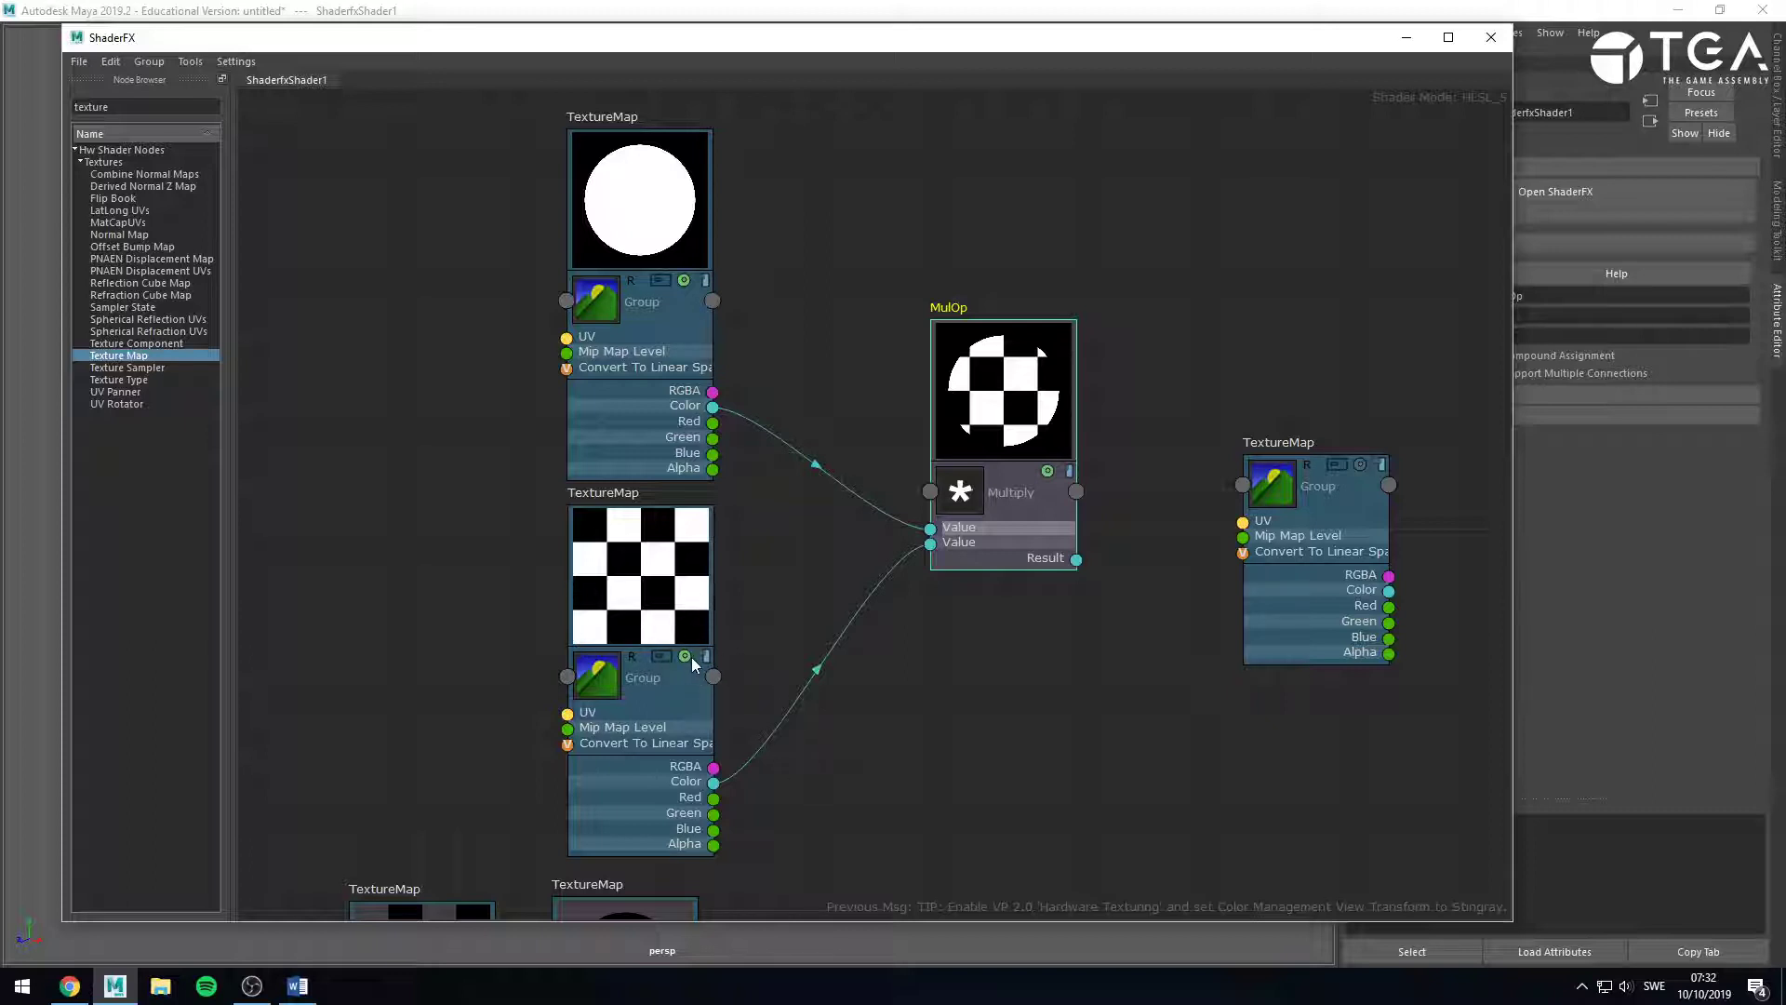
pyautogui.moveTo(1362, 468); pyautogui.dragTo(1002, 739)
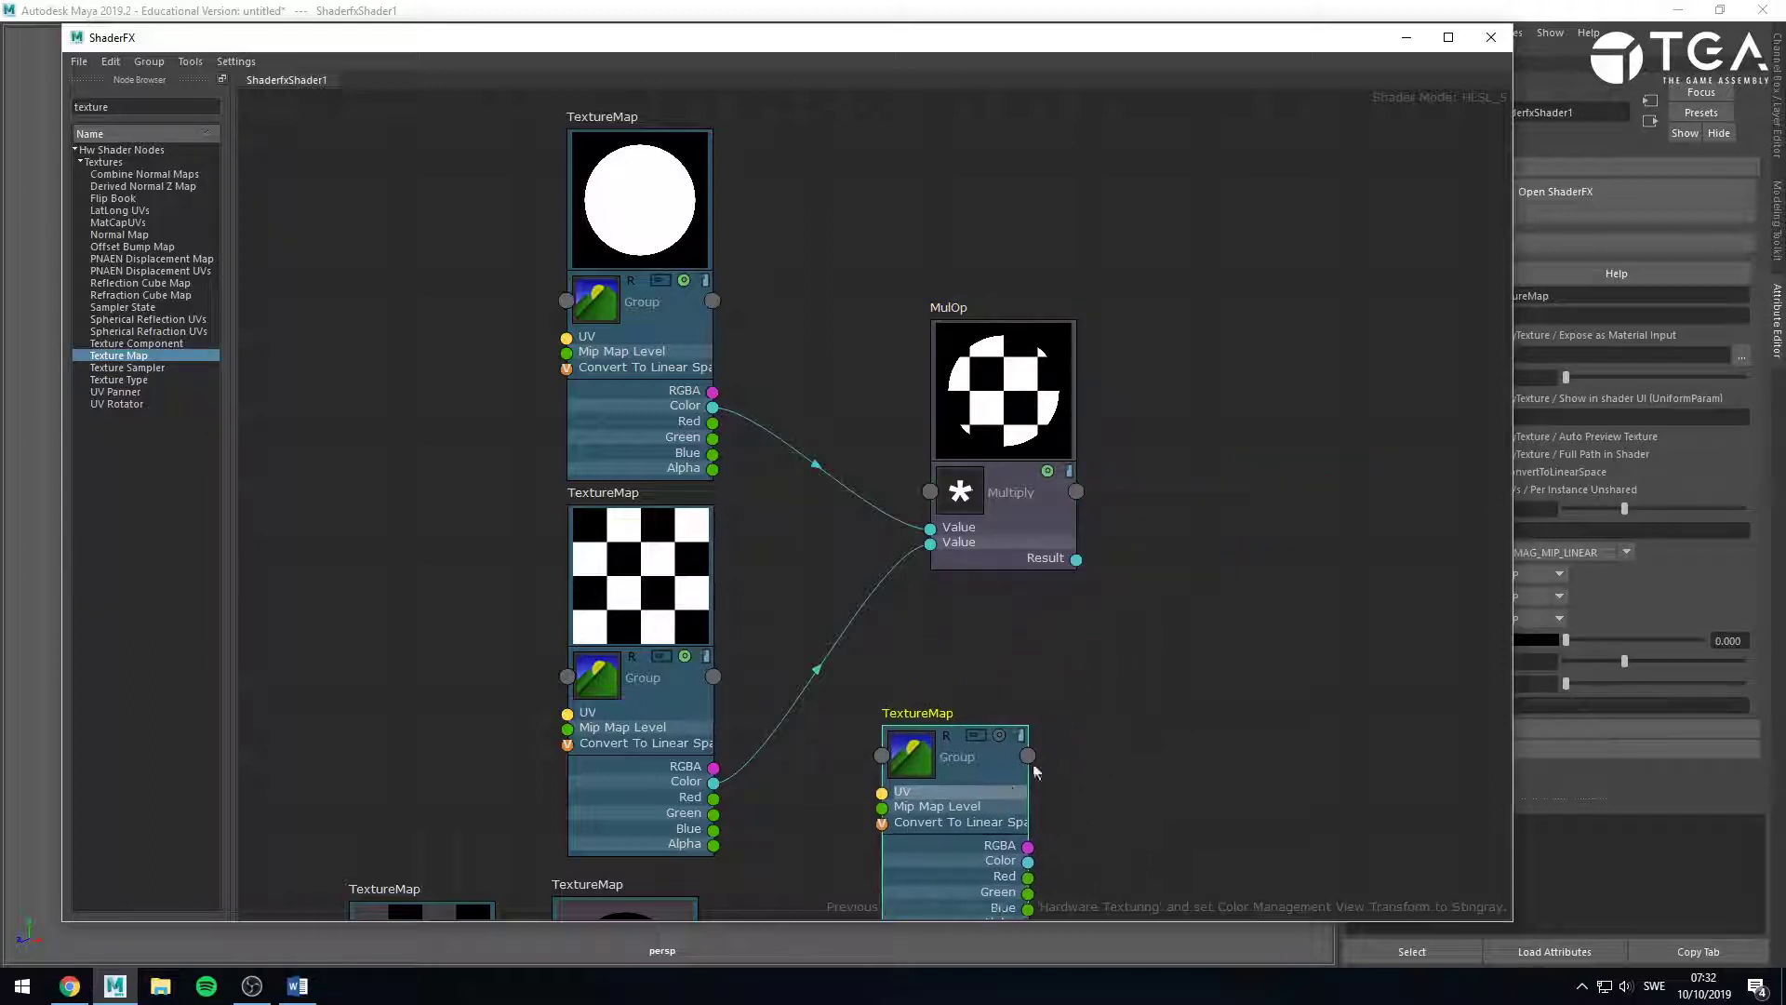
pyautogui.click(1001, 737)
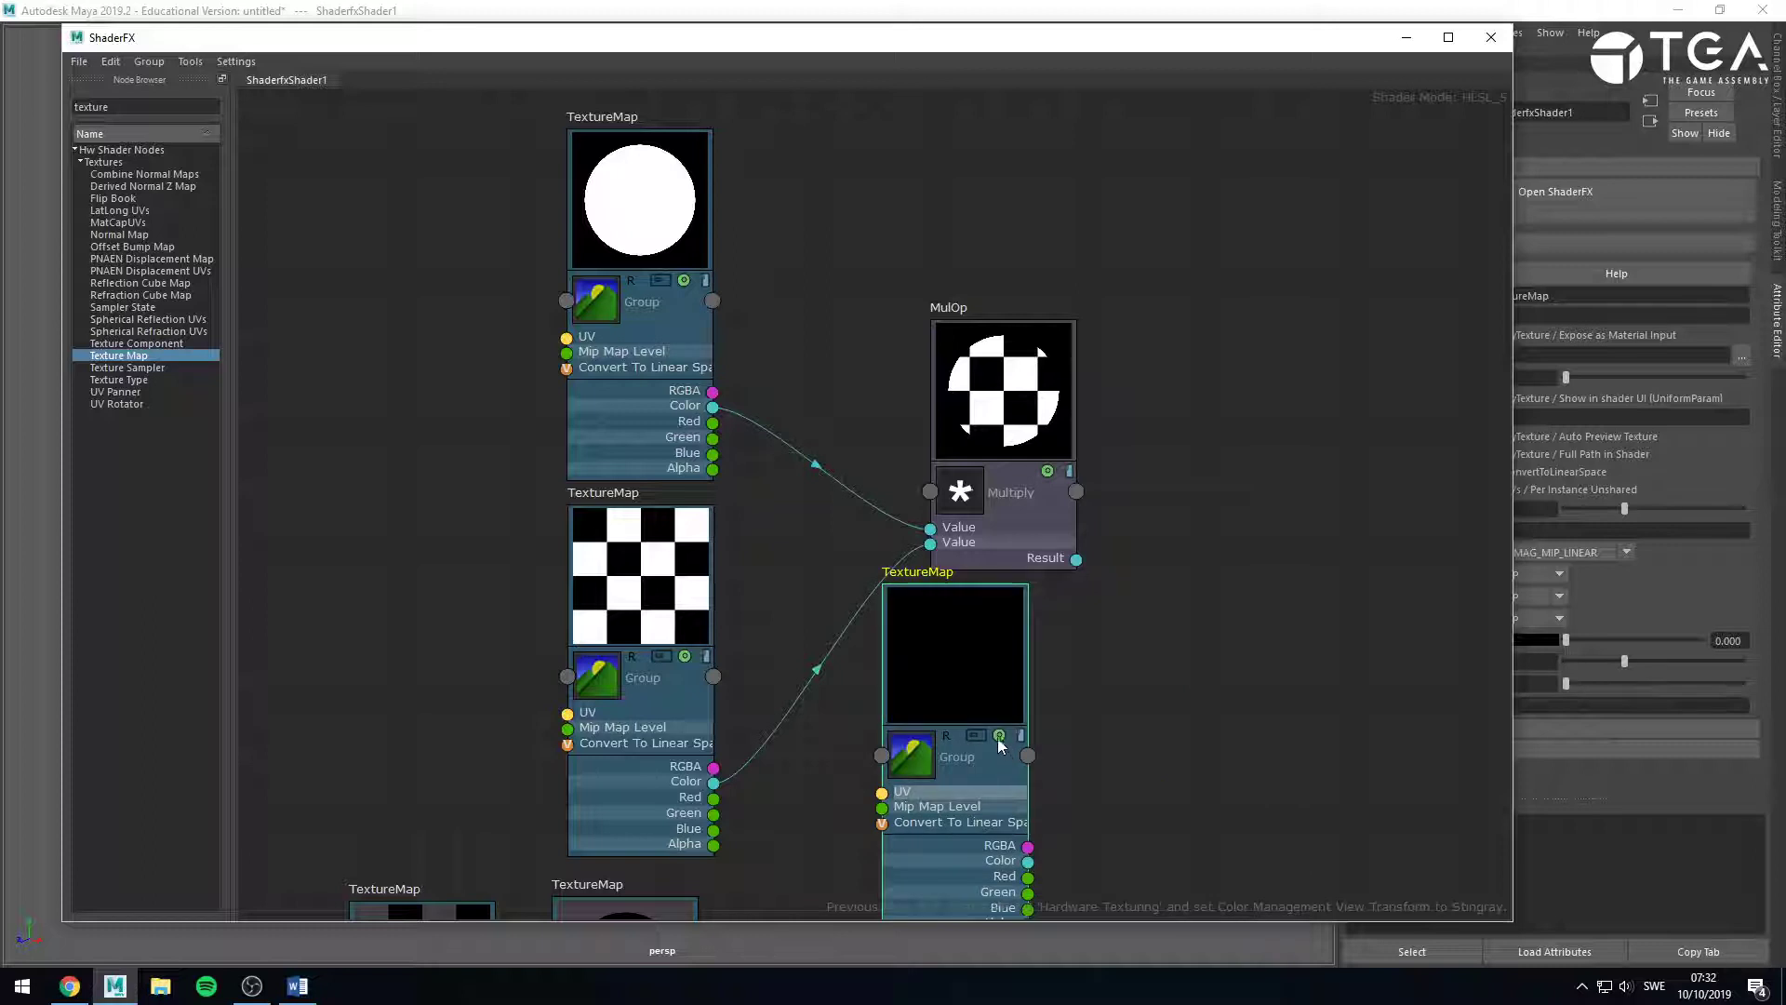
pyautogui.click(1001, 737)
pyautogui.click(1001, 737)
pyautogui.click(1001, 737)
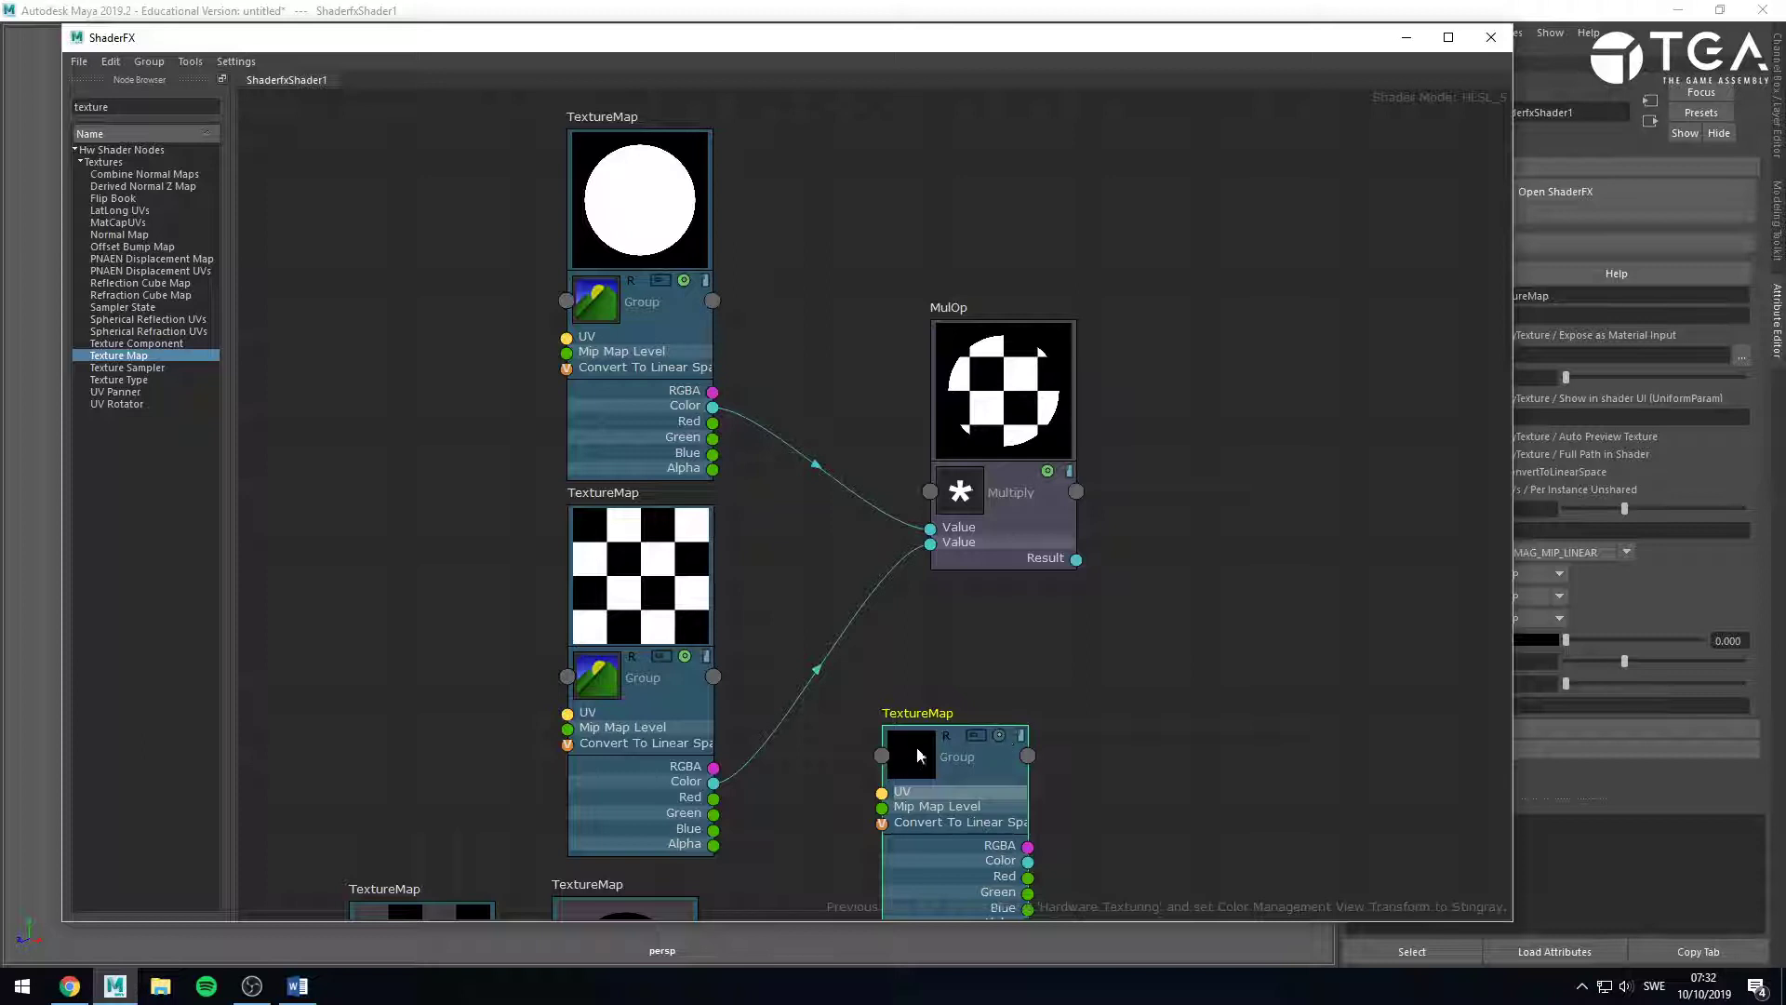
pyautogui.click(1000, 737)
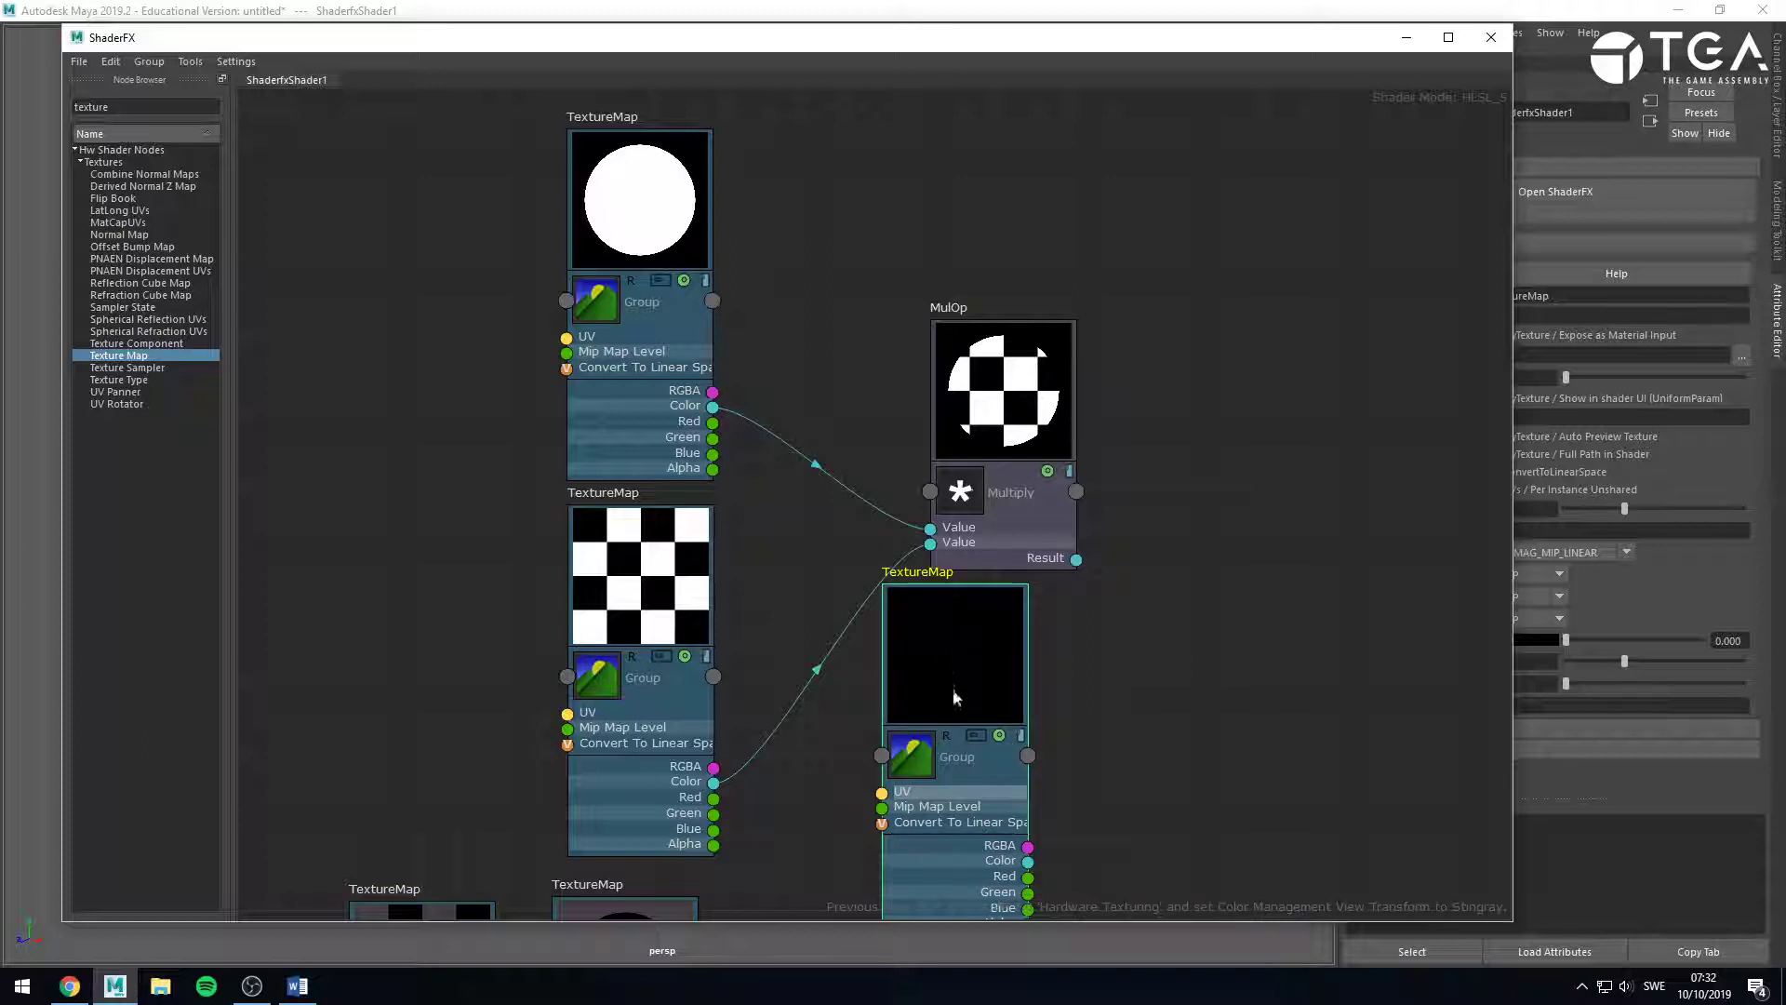
pyautogui.moveTo(953, 693); pyautogui.dragTo(1268, 488)
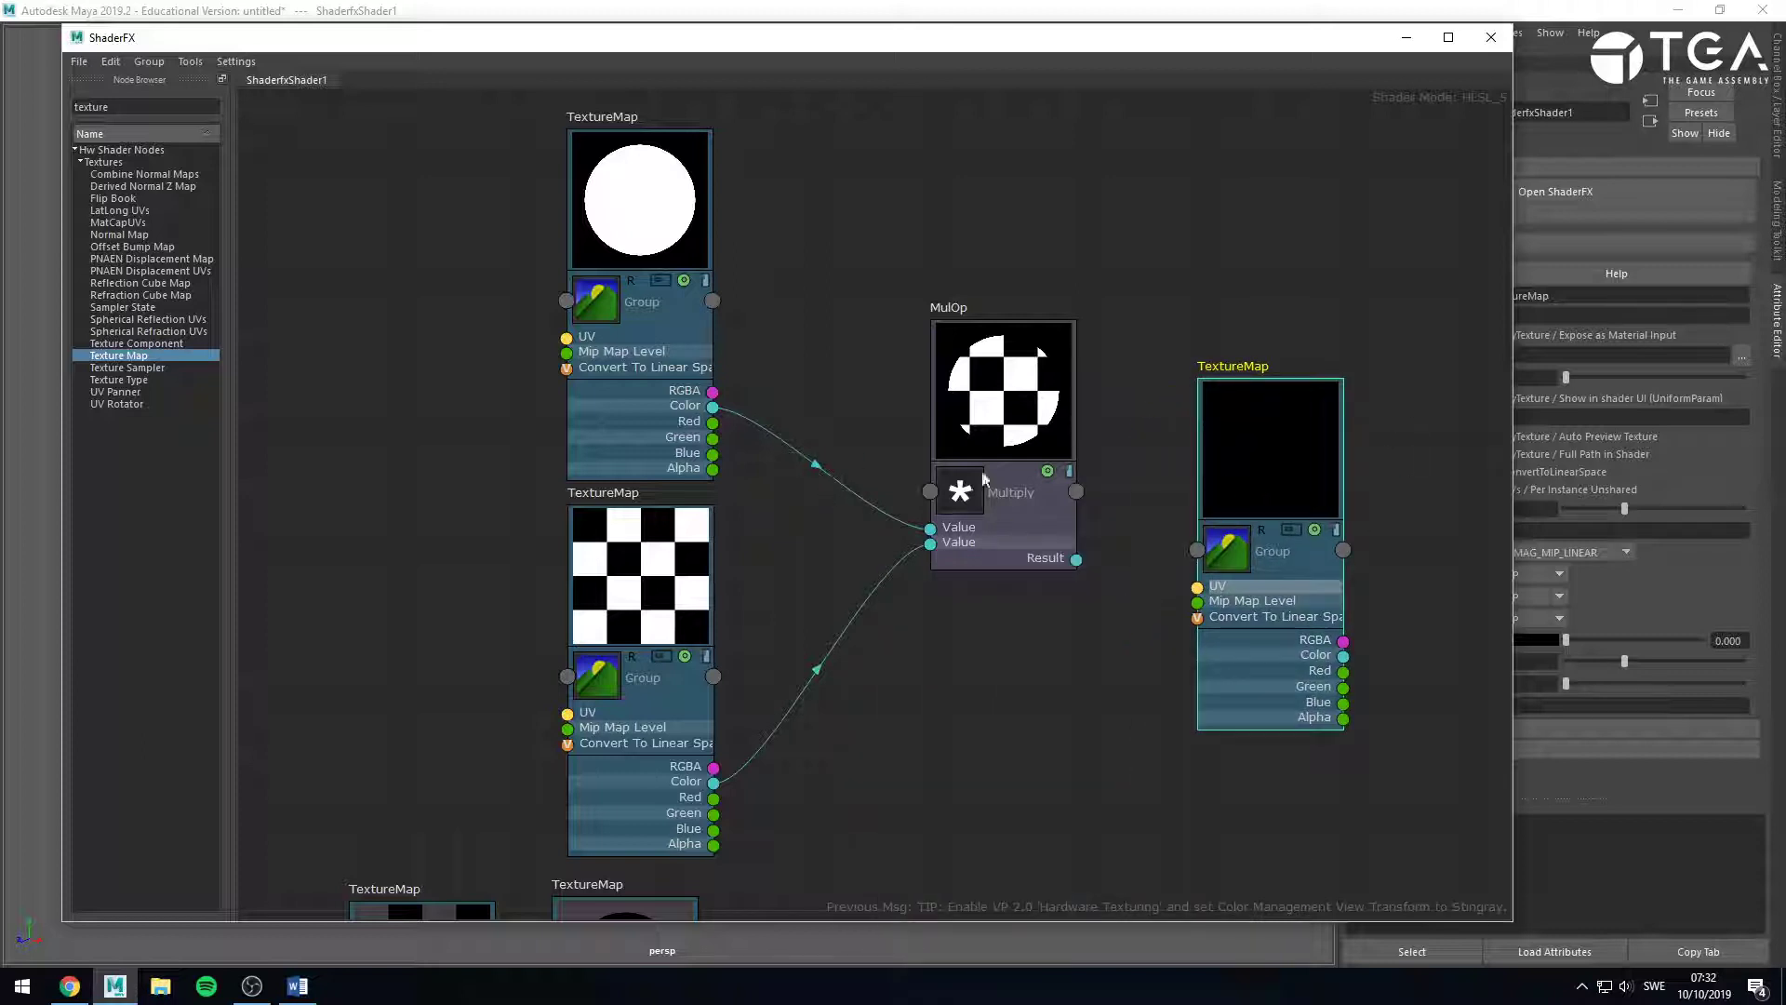
# Cycle the Texture Map and Multiply nodes through their collapsed and expanded views, leaving both fully expanded.
pyautogui.scroll(3, 1399, 499)
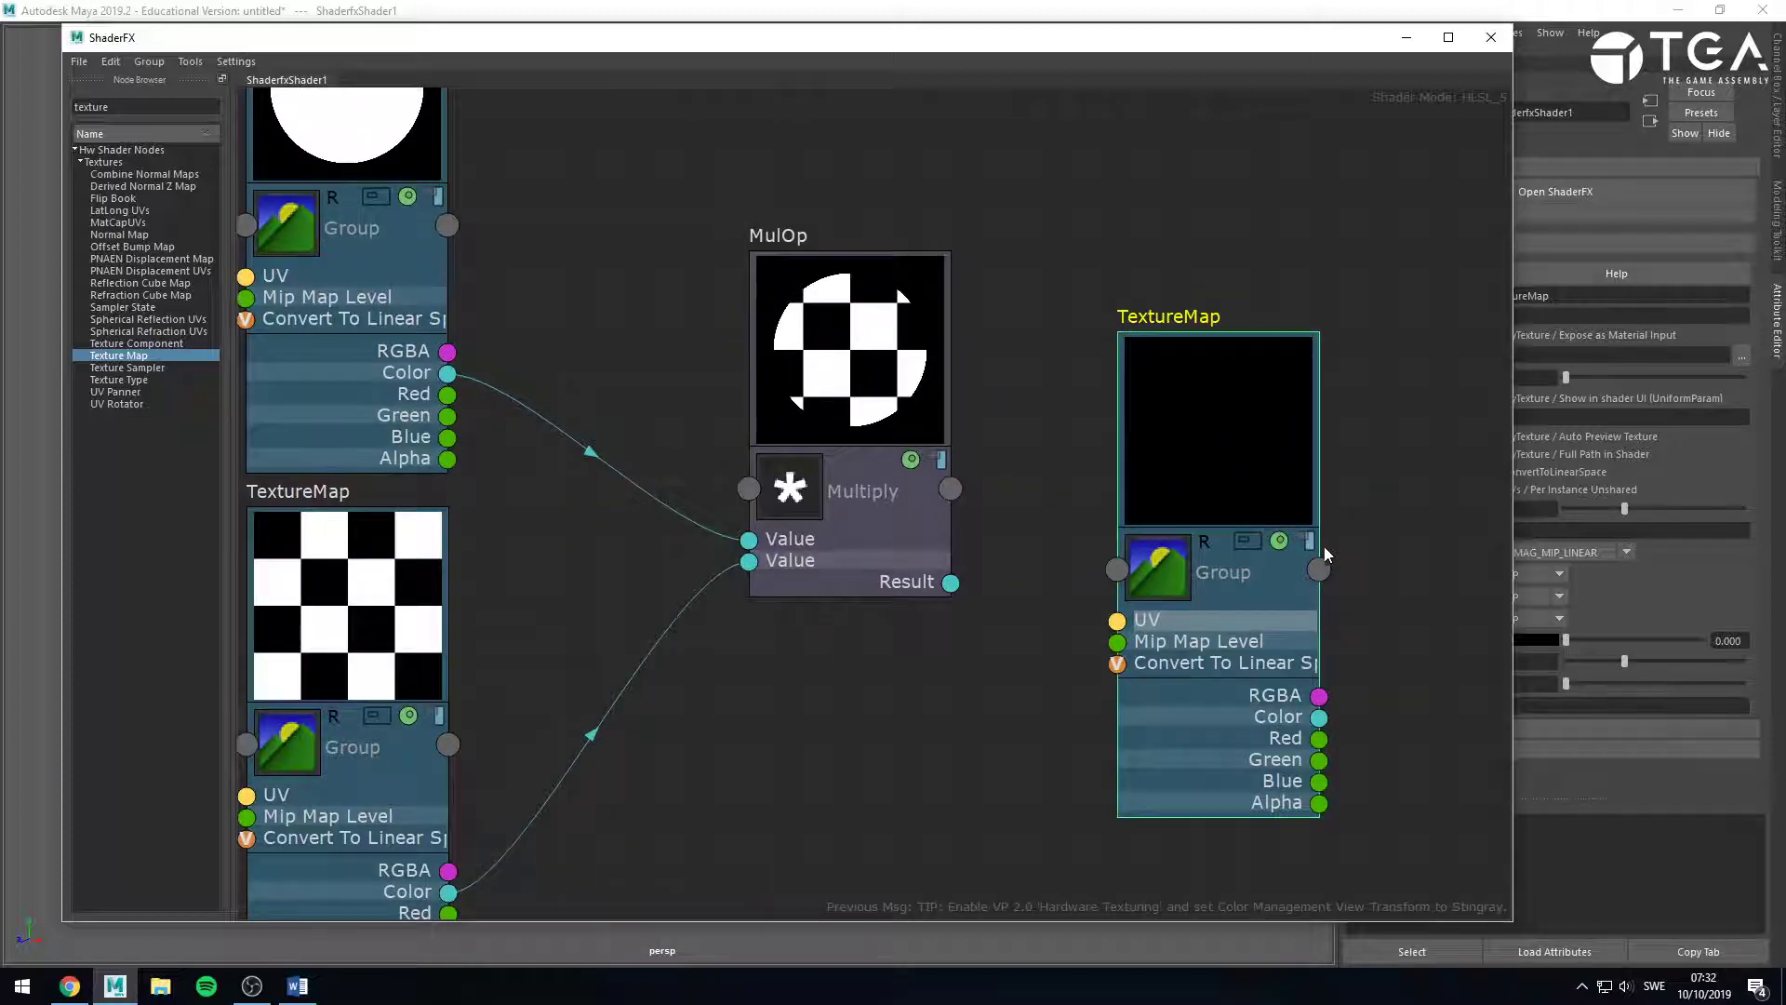
pyautogui.click(1309, 541)
pyautogui.click(1310, 541)
pyautogui.click(1311, 541)
pyautogui.click(941, 459)
pyautogui.click(941, 459)
pyautogui.click(941, 459)
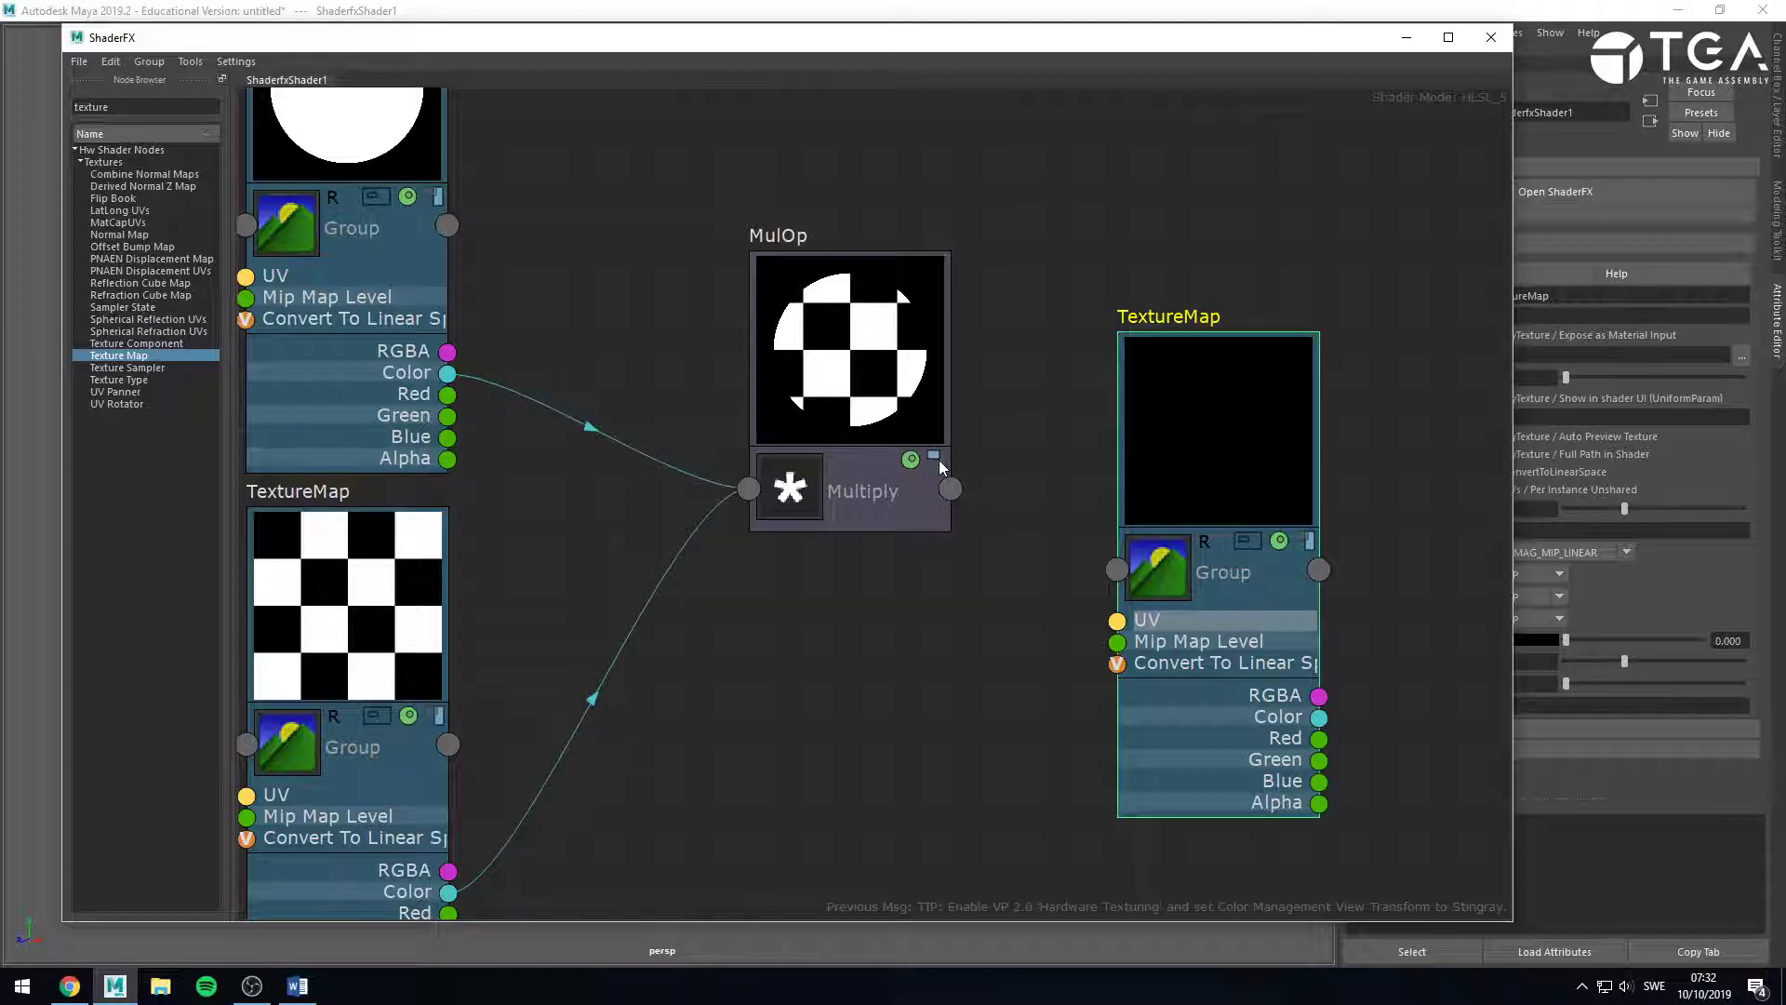
pyautogui.click(941, 460)
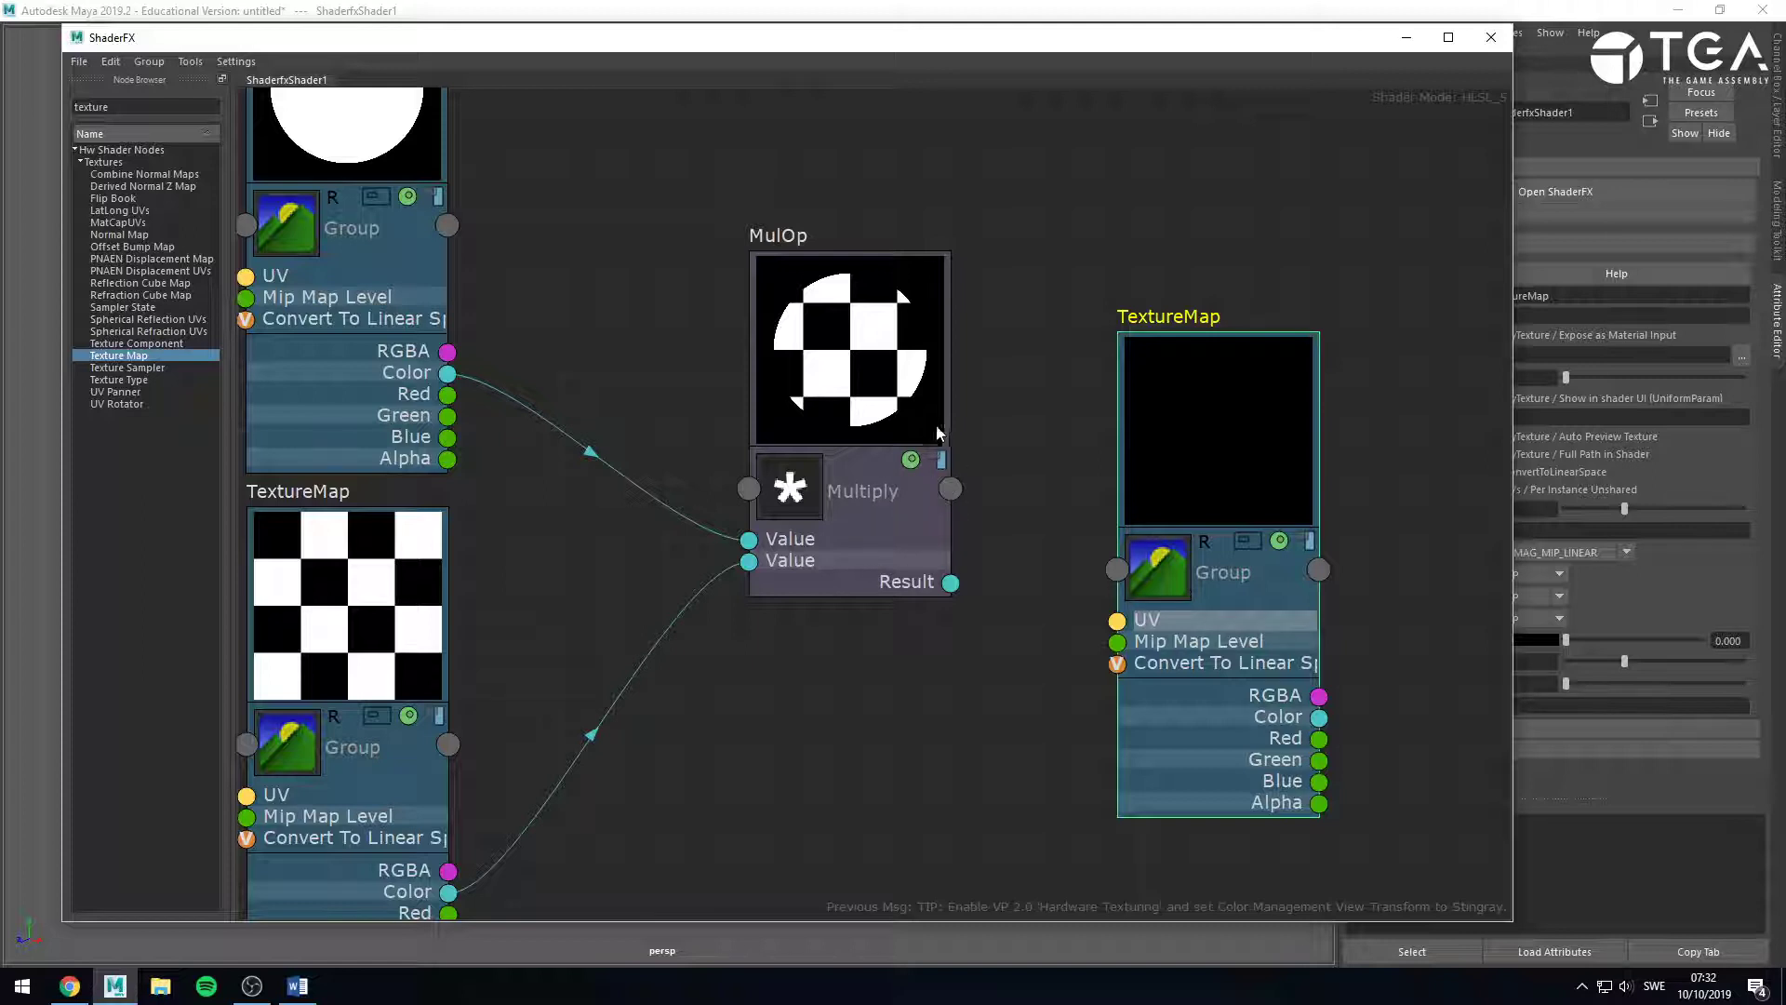
pyautogui.click(935, 470)
pyautogui.click(935, 469)
pyautogui.click(934, 468)
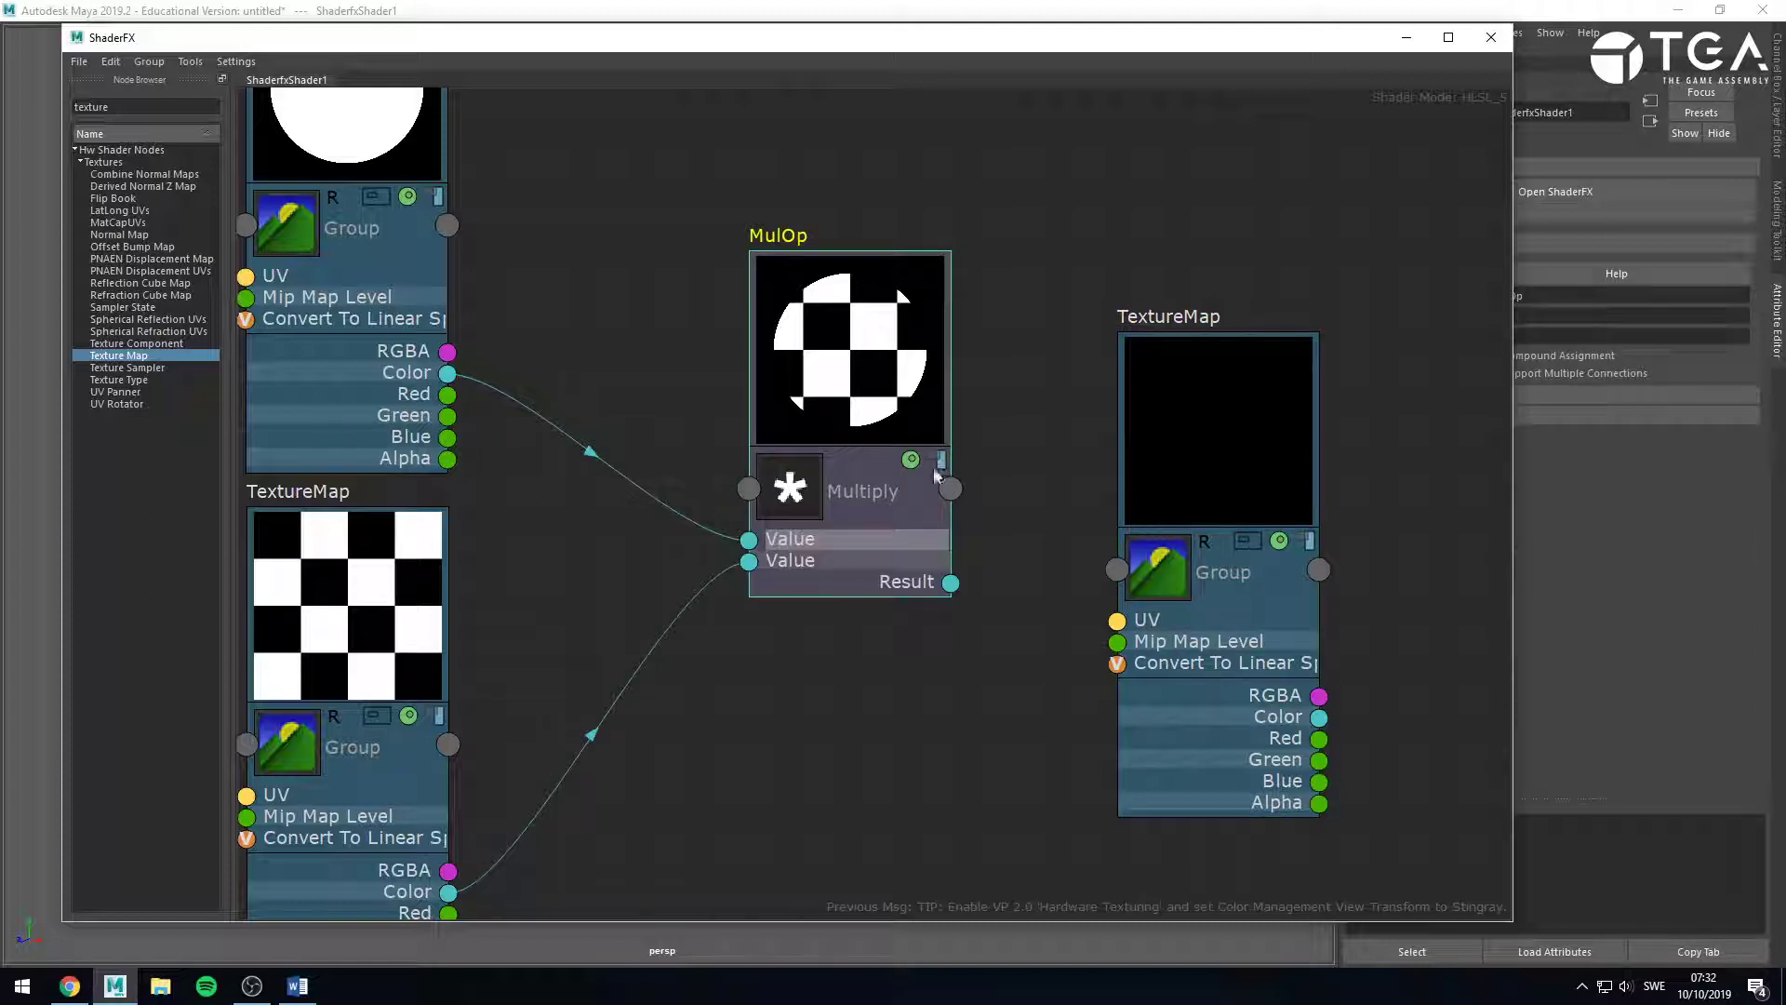
# Delete the empty Texture Map node beside the Multiply node.
pyautogui.click(1249, 610)
pyautogui.press('Delete')
# Move the Multiply node slightly closer to the two connected texture nodes.
pyautogui.keyDown('alt'); pyautogui.moveTo(932, 694); pyautogui.dragTo(1107, 802, button='middle'); pyautogui.keyUp('alt')
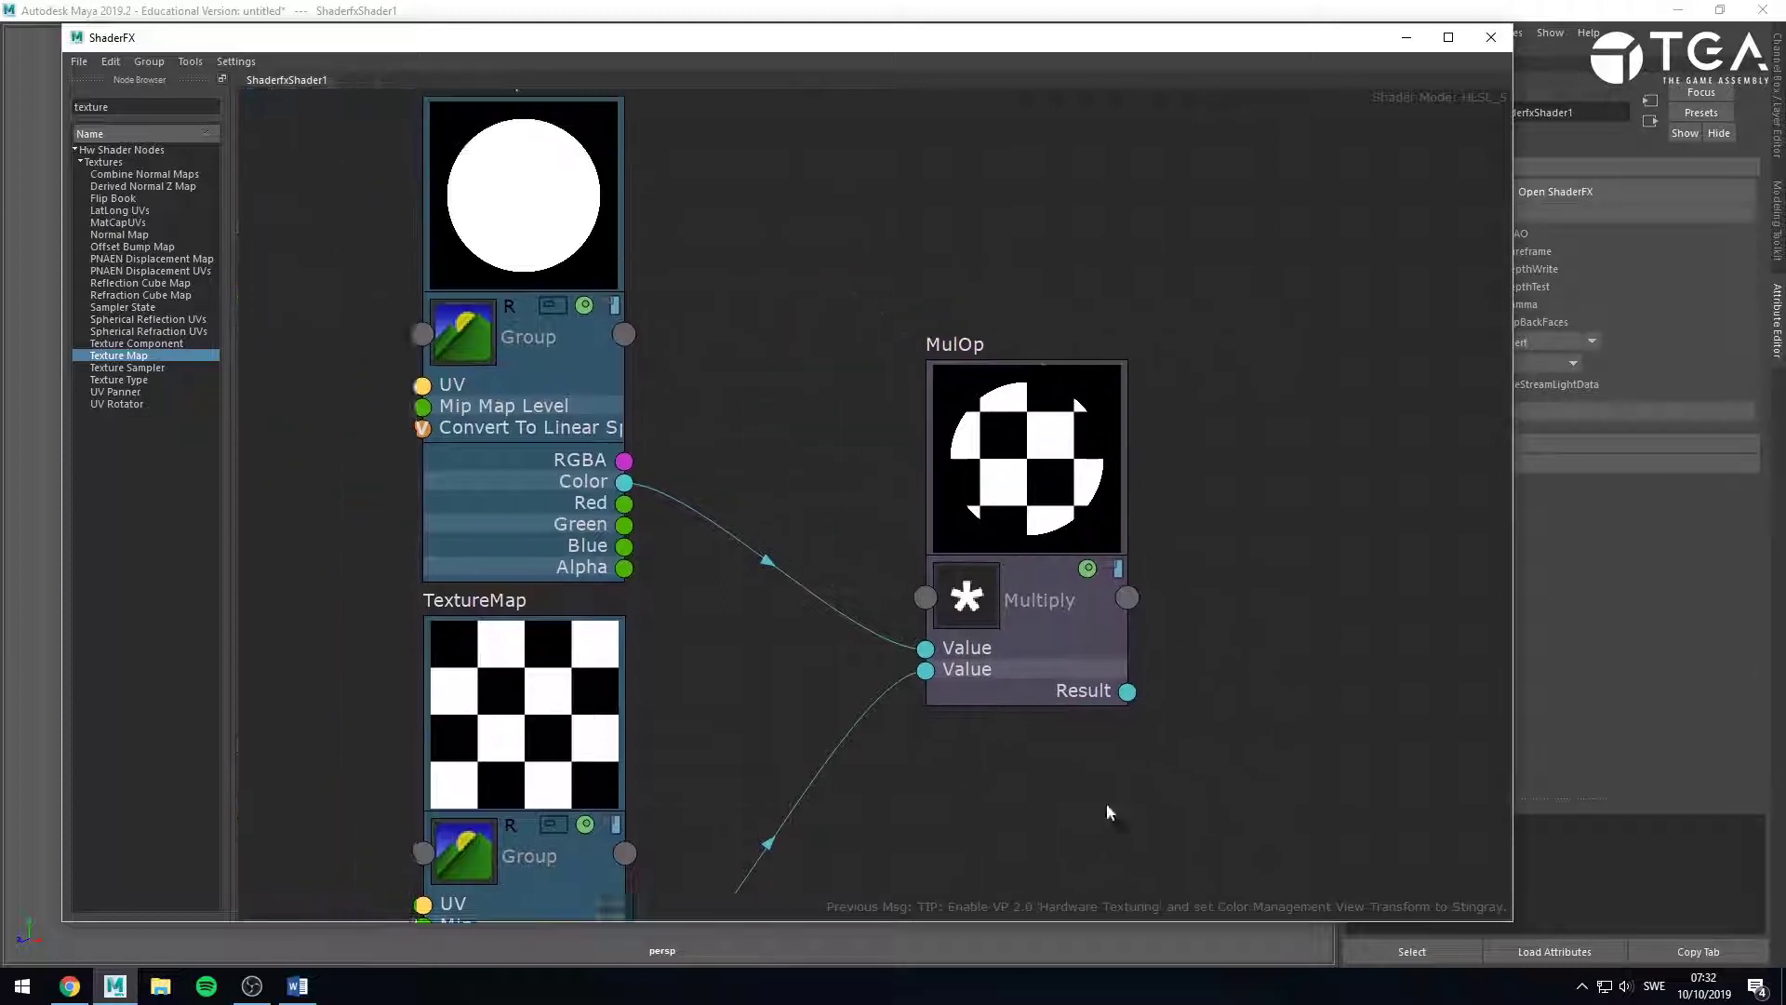
pyautogui.scroll(-1, 1109, 805)
pyautogui.keyDown('alt'); pyautogui.moveTo(769, 363); pyautogui.dragTo(786, 336, button='middle'); pyautogui.keyUp('alt')
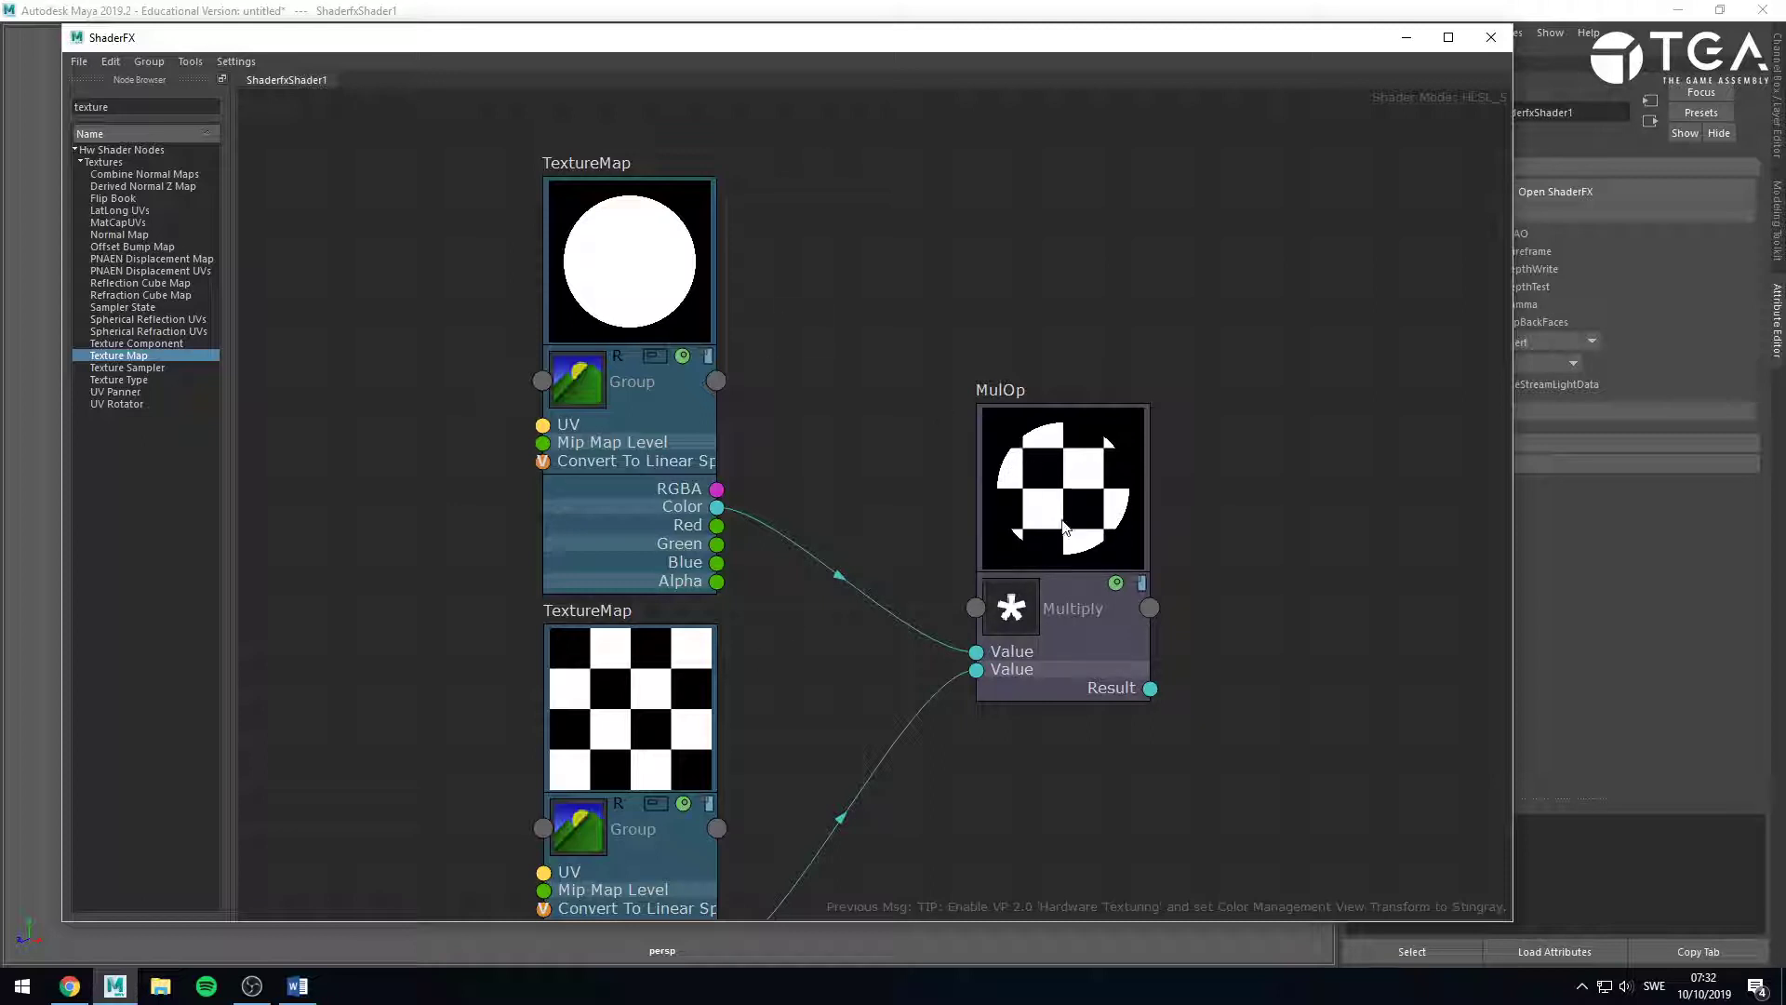
pyautogui.moveTo(1061, 488); pyautogui.dragTo(1018, 495)
pyautogui.click(786, 711)
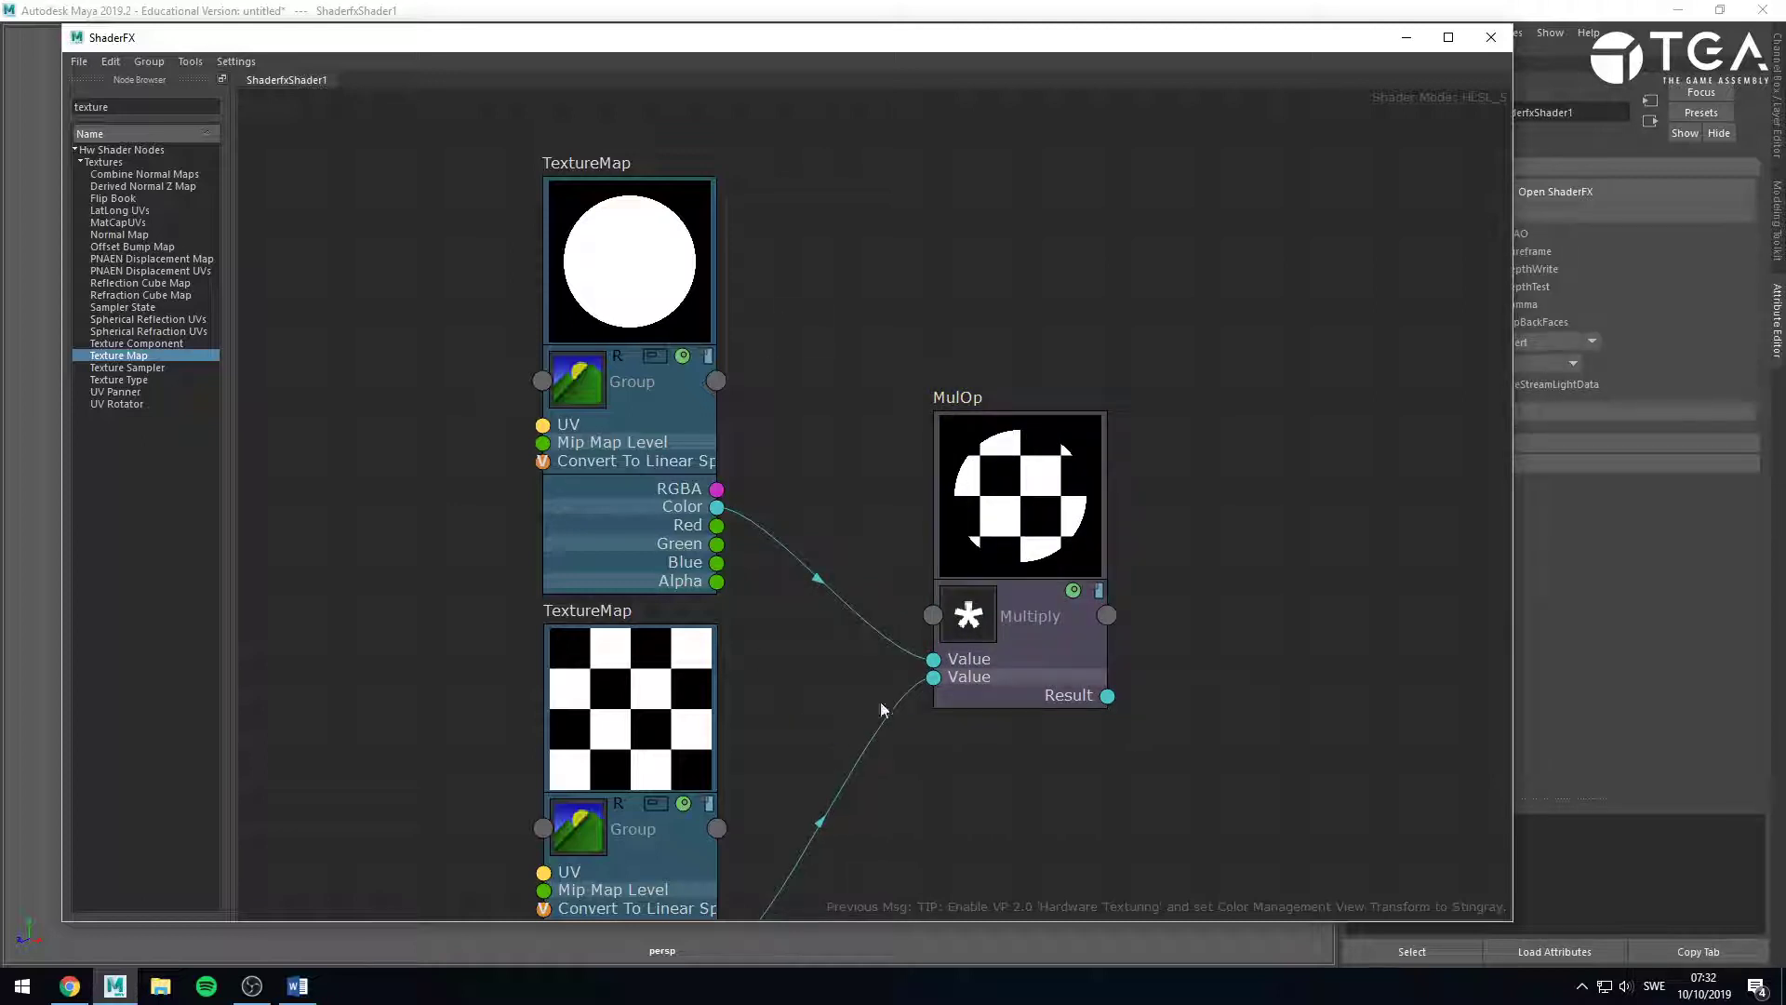
# Compare the Multiply node's preview with the circle and checker textures to examine how multiplication combines black and white.
pyautogui.scroll(2, 806, 679)
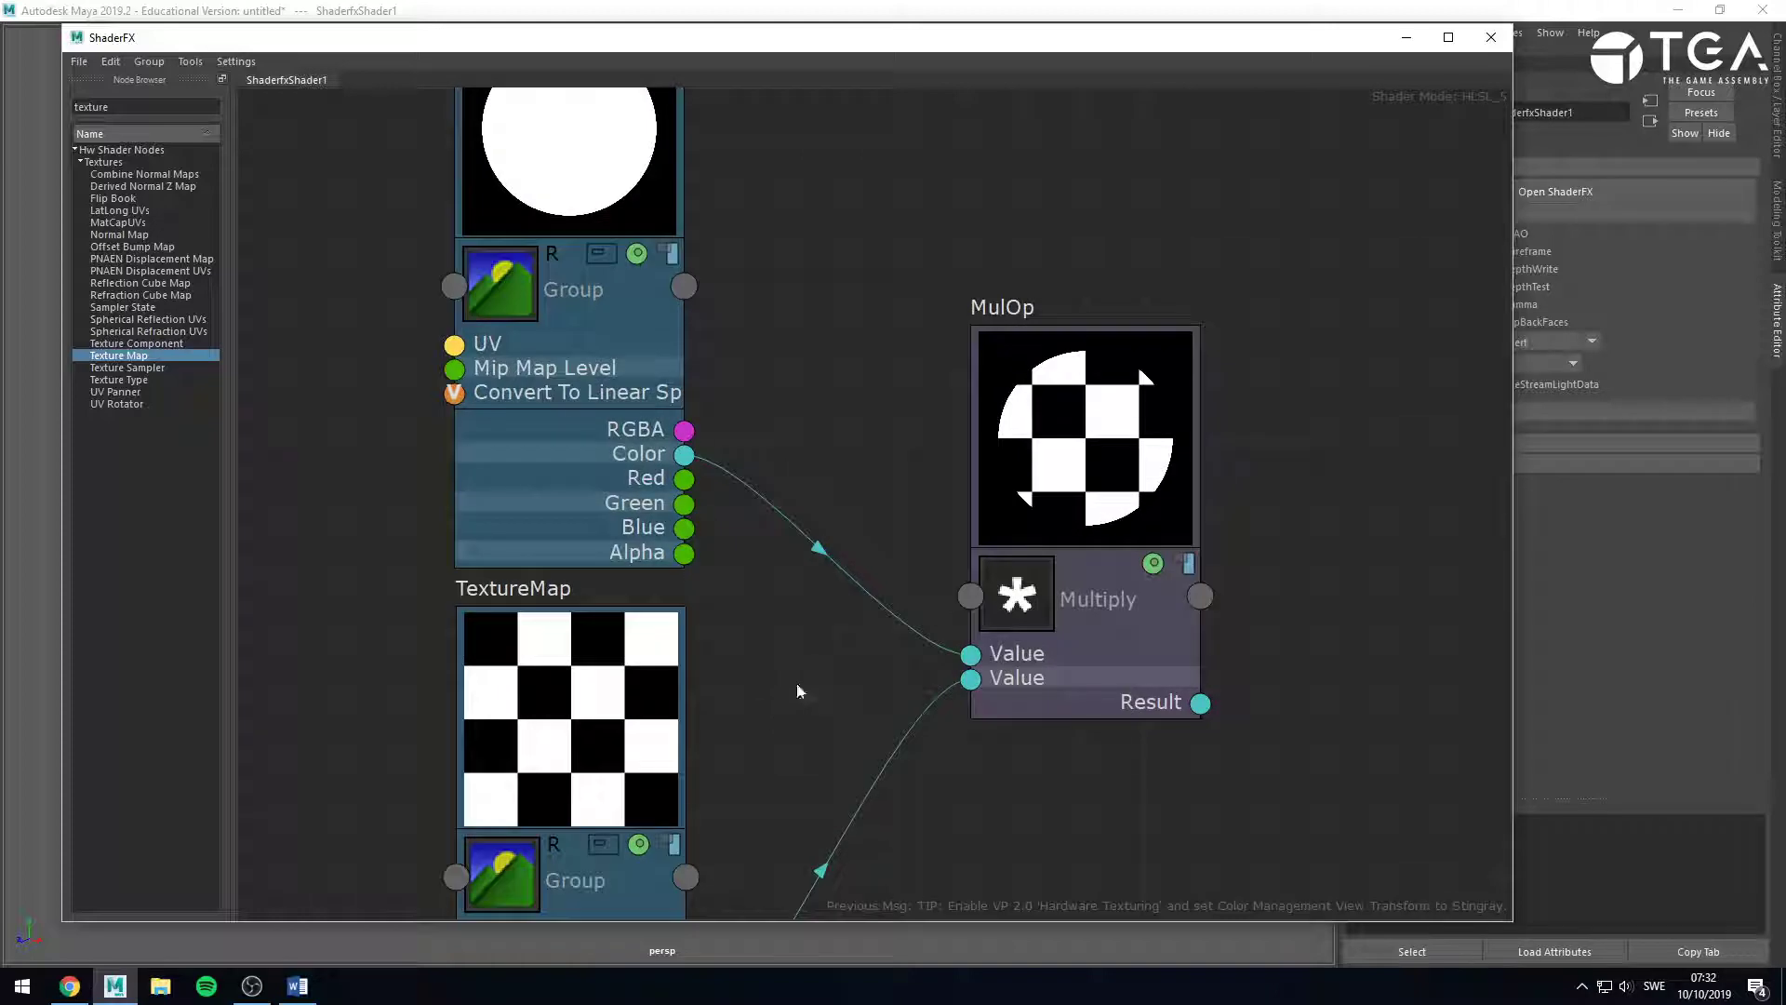
pyautogui.moveTo(836, 301); pyautogui.dragTo(908, 454, button='middle')
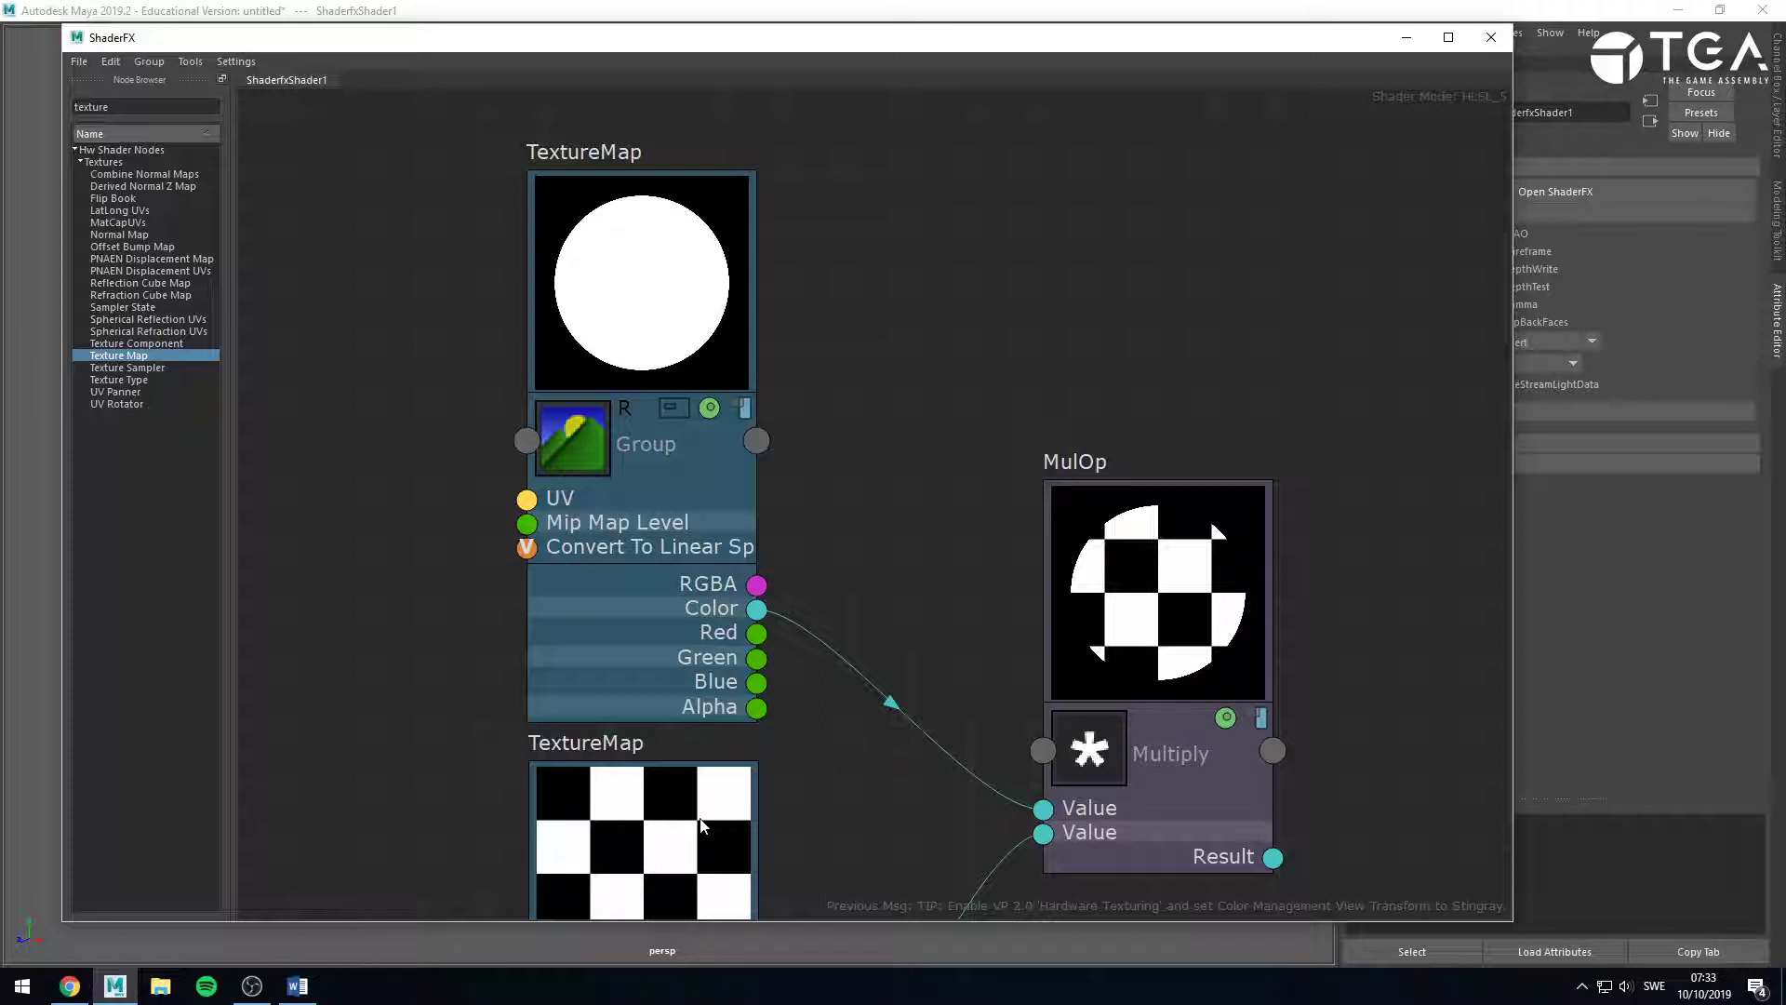
pyautogui.moveTo(669, 787); pyautogui.dragTo(682, 740, button='middle')
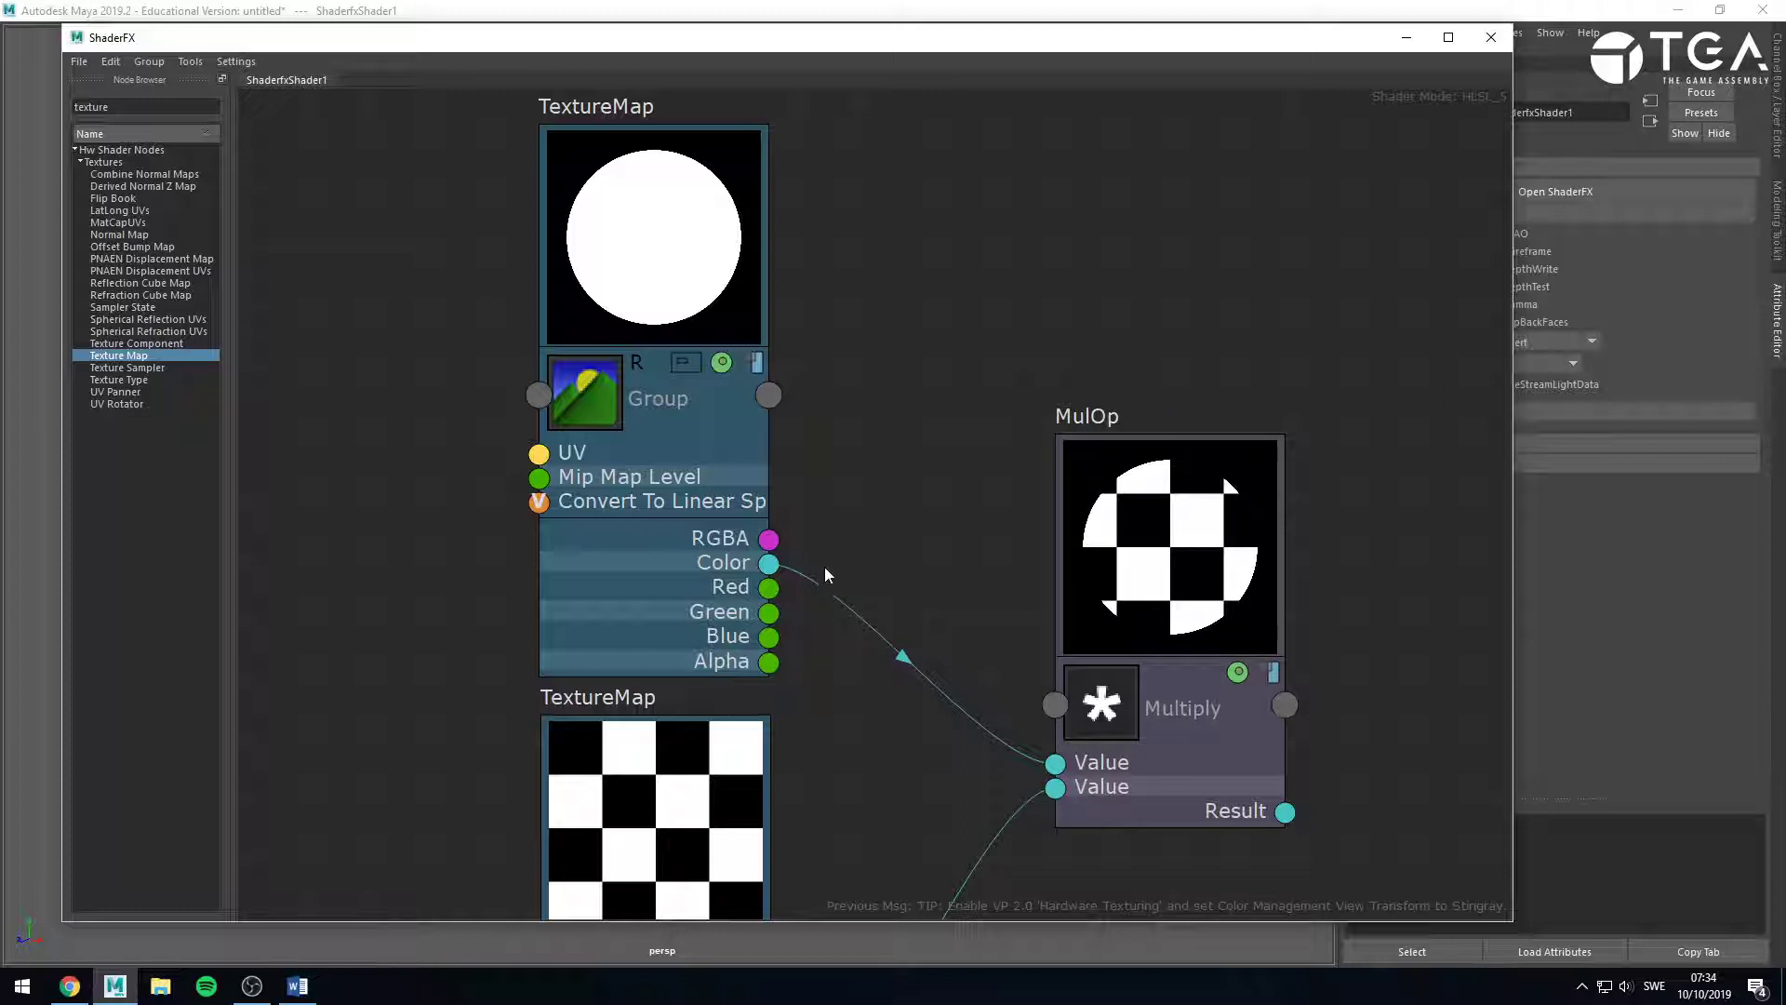
pyautogui.scroll(-1, 821, 483)
pyautogui.keyDown('alt'); pyautogui.moveTo(853, 554); pyautogui.dragTo(873, 511, button='middle'); pyautogui.keyUp('alt')
pyautogui.scroll(-1, 808, 414)
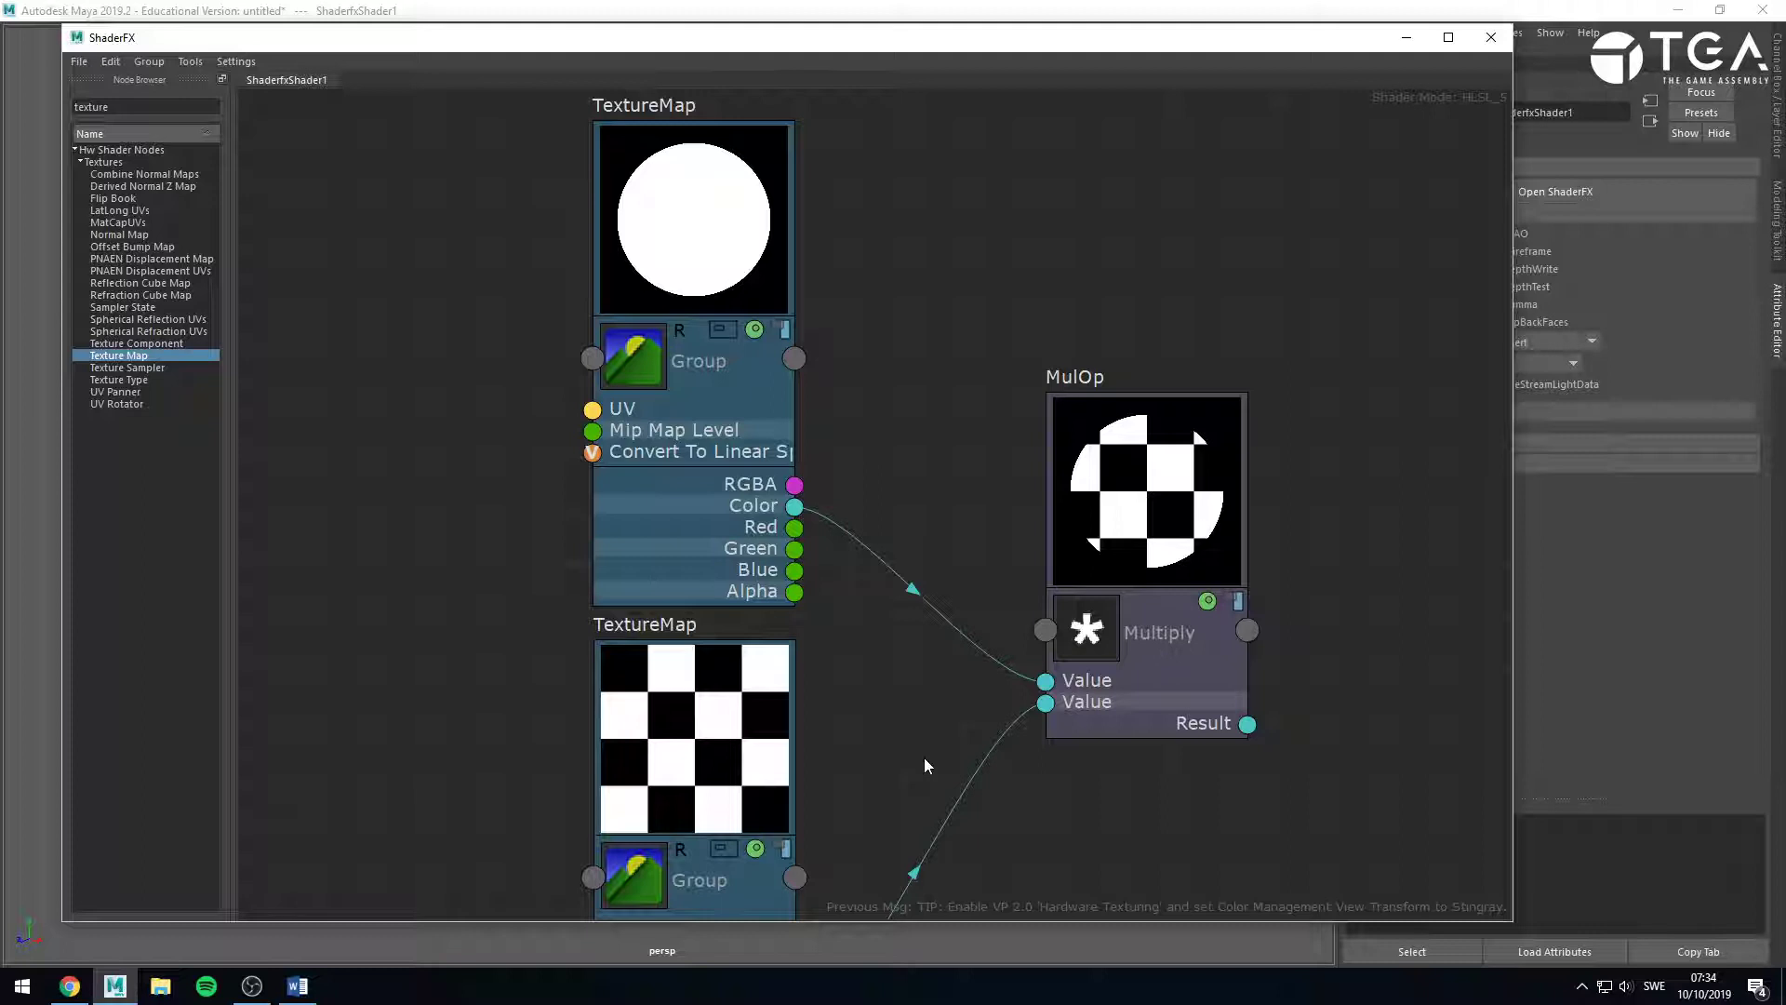
pyautogui.scroll(-5, 1123, 627)
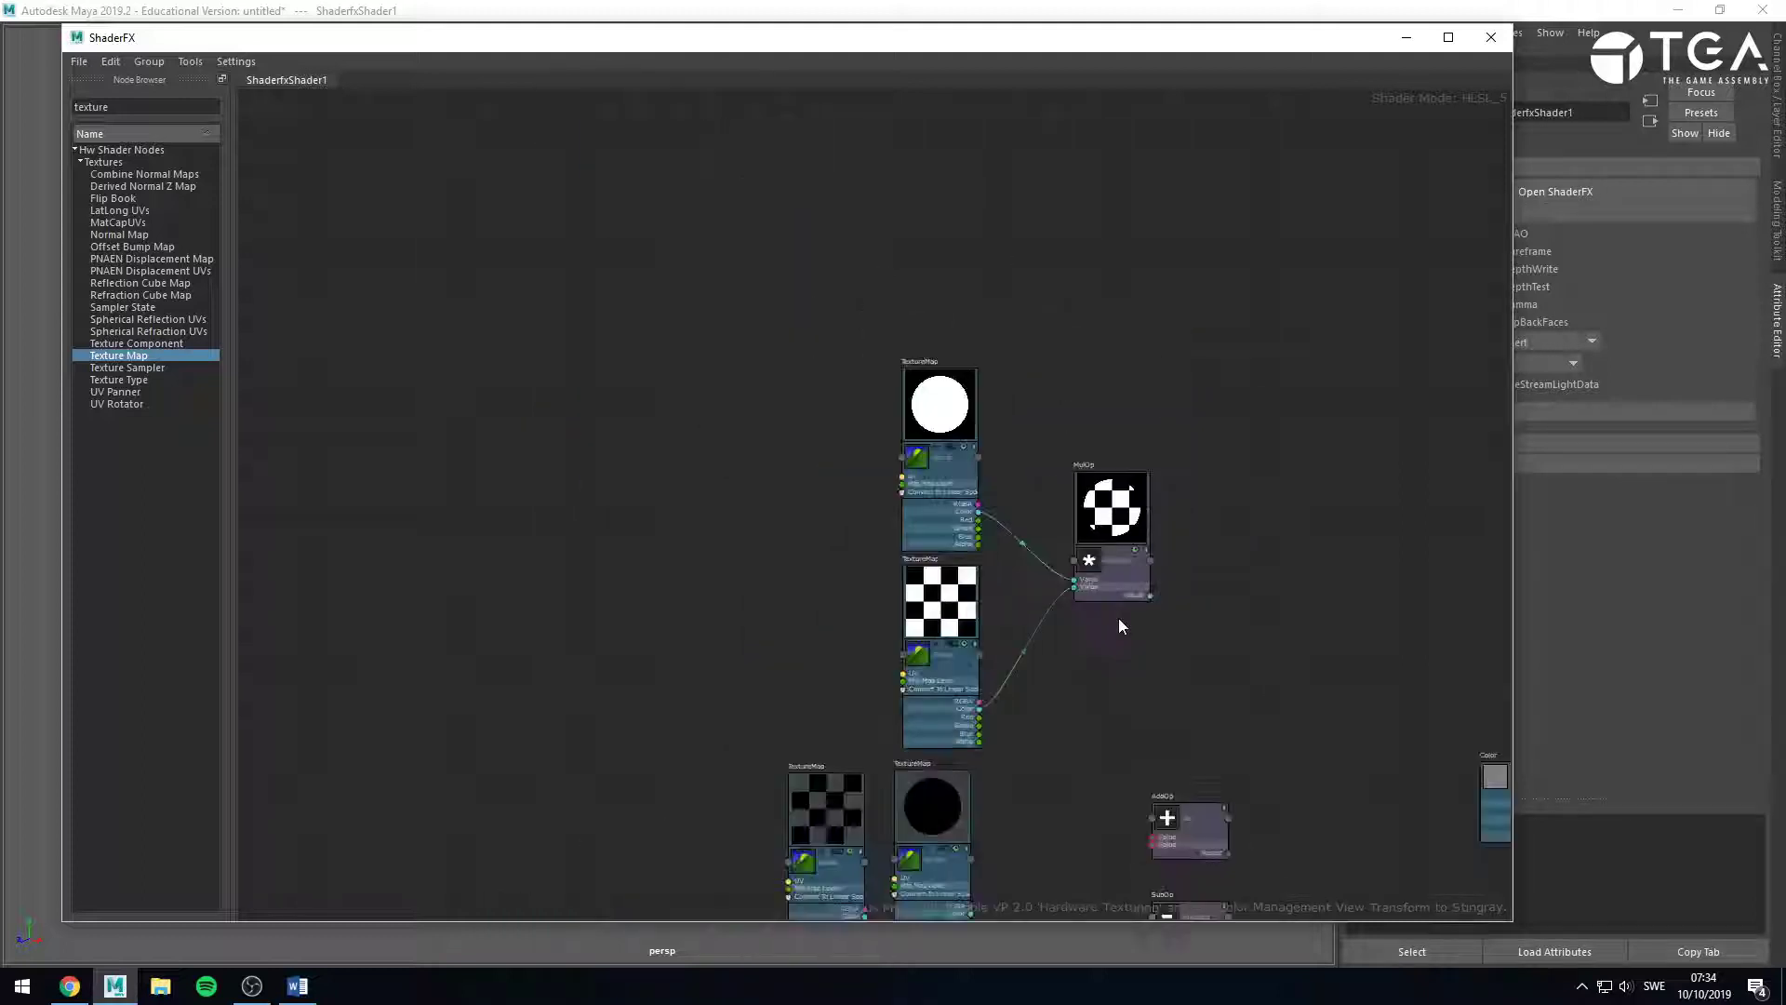
# Move the grey-and-white checker and circle texture nodes up beside the black-and-white textures feeding the Multiply node.
pyautogui.keyDown('alt'); pyautogui.moveTo(1097, 627); pyautogui.dragTo(1013, 323, button='middle'); pyautogui.keyUp('alt')
pyautogui.moveTo(766, 726)
pyautogui.mouseDown()
pyautogui.moveTo(853, 778)
pyautogui.moveTo(762, 748)
pyautogui.mouseUp()
pyautogui.moveTo(868, 880); pyautogui.dragTo(605, 184)
pyautogui.scroll(5, 817, 534)
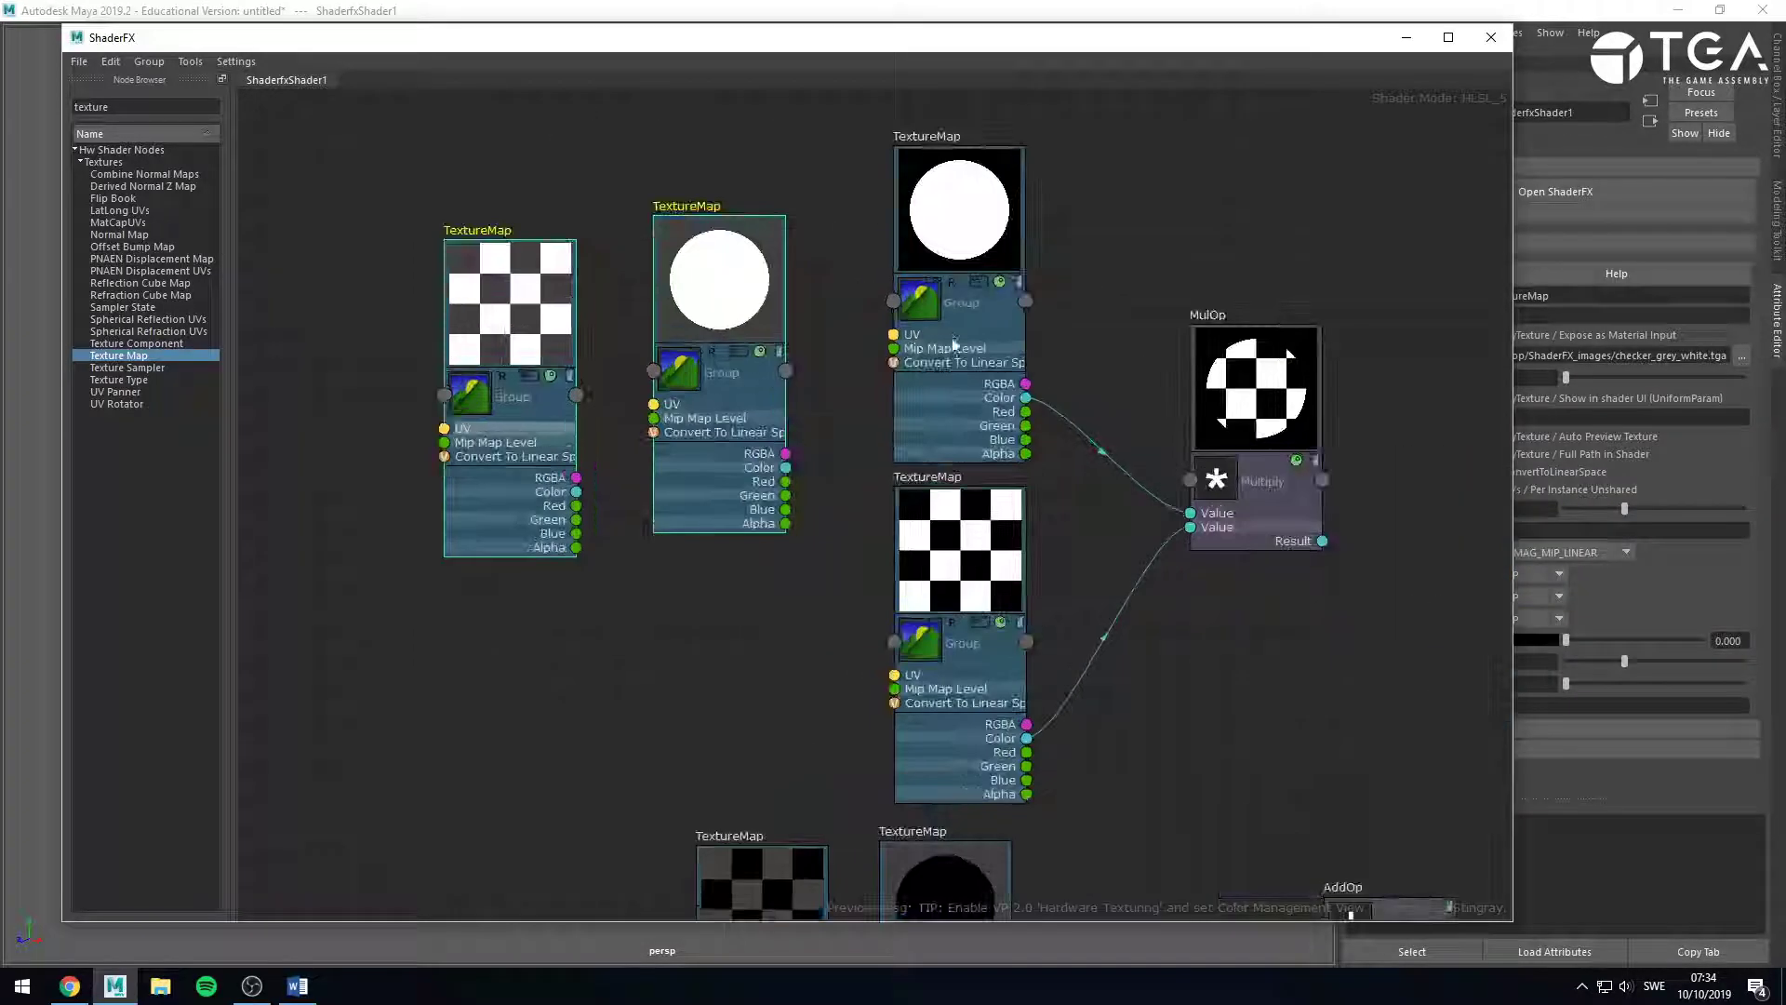
# Move the black-and-white circle node up out of the way and stack the grey-and-white circle above the grey-and-white checker.
pyautogui.moveTo(952, 339); pyautogui.dragTo(931, 217)
pyautogui.moveTo(746, 366); pyautogui.dragTo(771, 290)
pyautogui.keyDown('alt'); pyautogui.moveTo(906, 409); pyautogui.dragTo(901, 514, button='middle'); pyautogui.keyUp('alt')
pyautogui.moveTo(940, 371); pyautogui.dragTo(918, 276)
pyautogui.moveTo(762, 516); pyautogui.dragTo(766, 495)
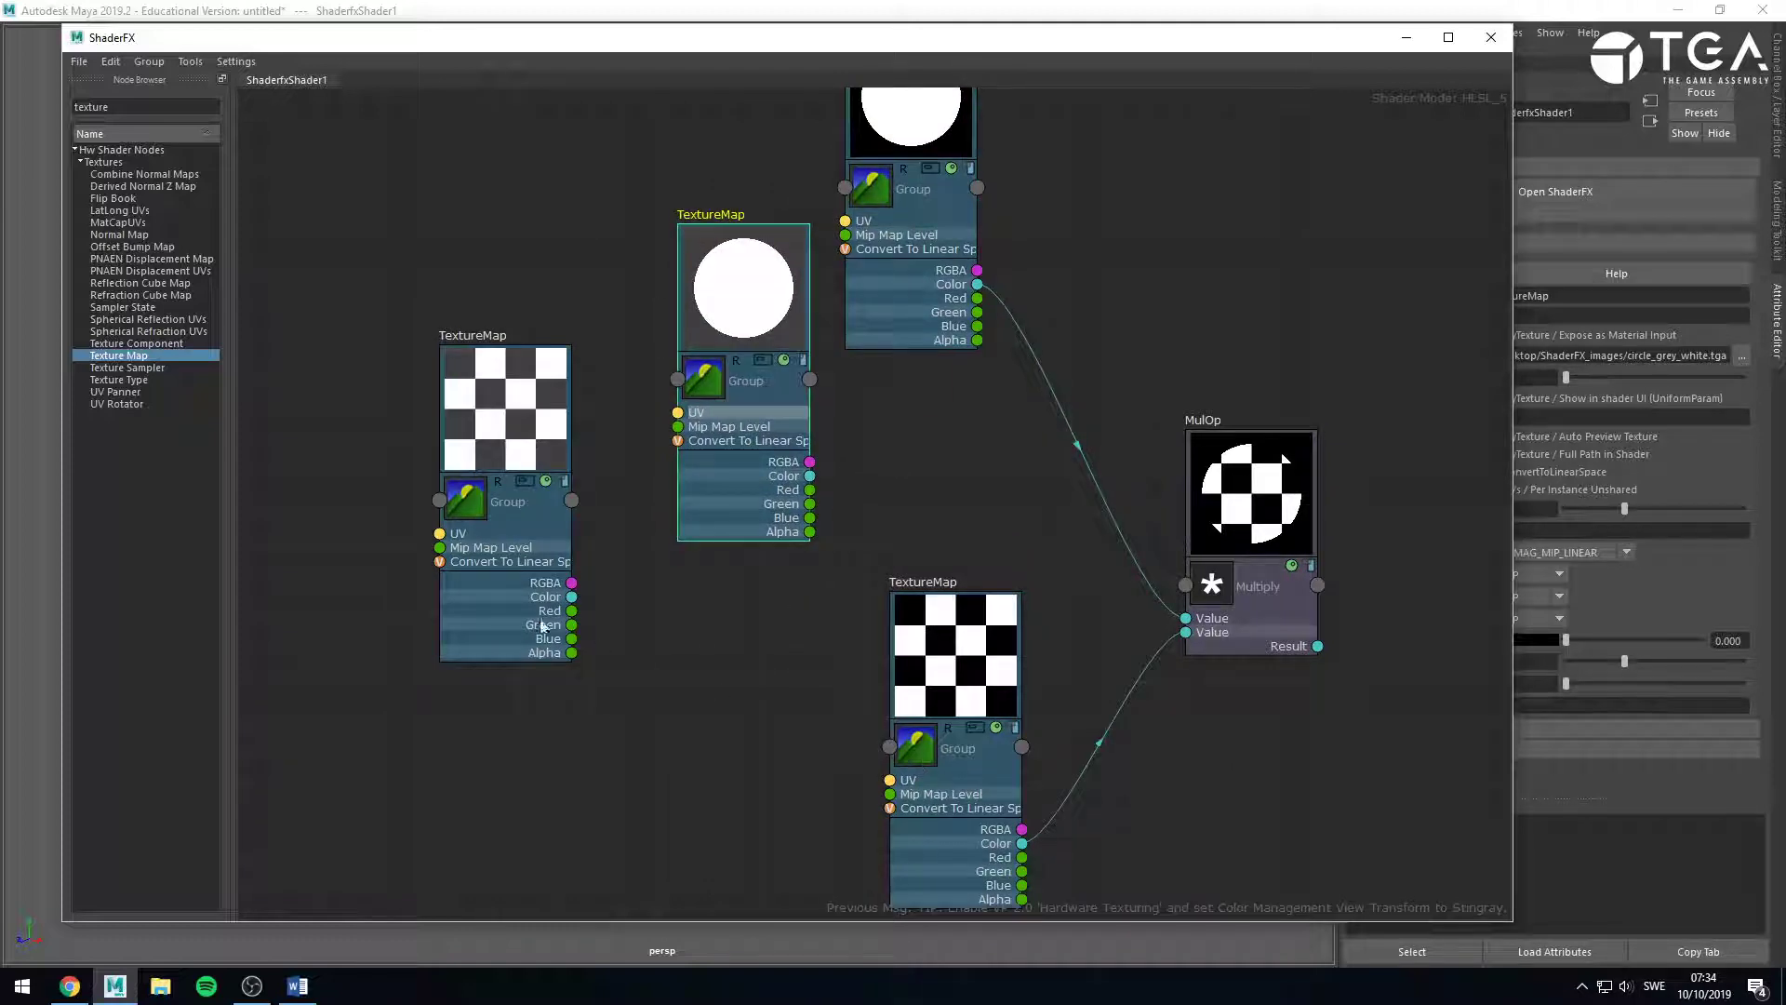
pyautogui.moveTo(542, 625); pyautogui.dragTo(782, 839)
pyautogui.click(865, 544)
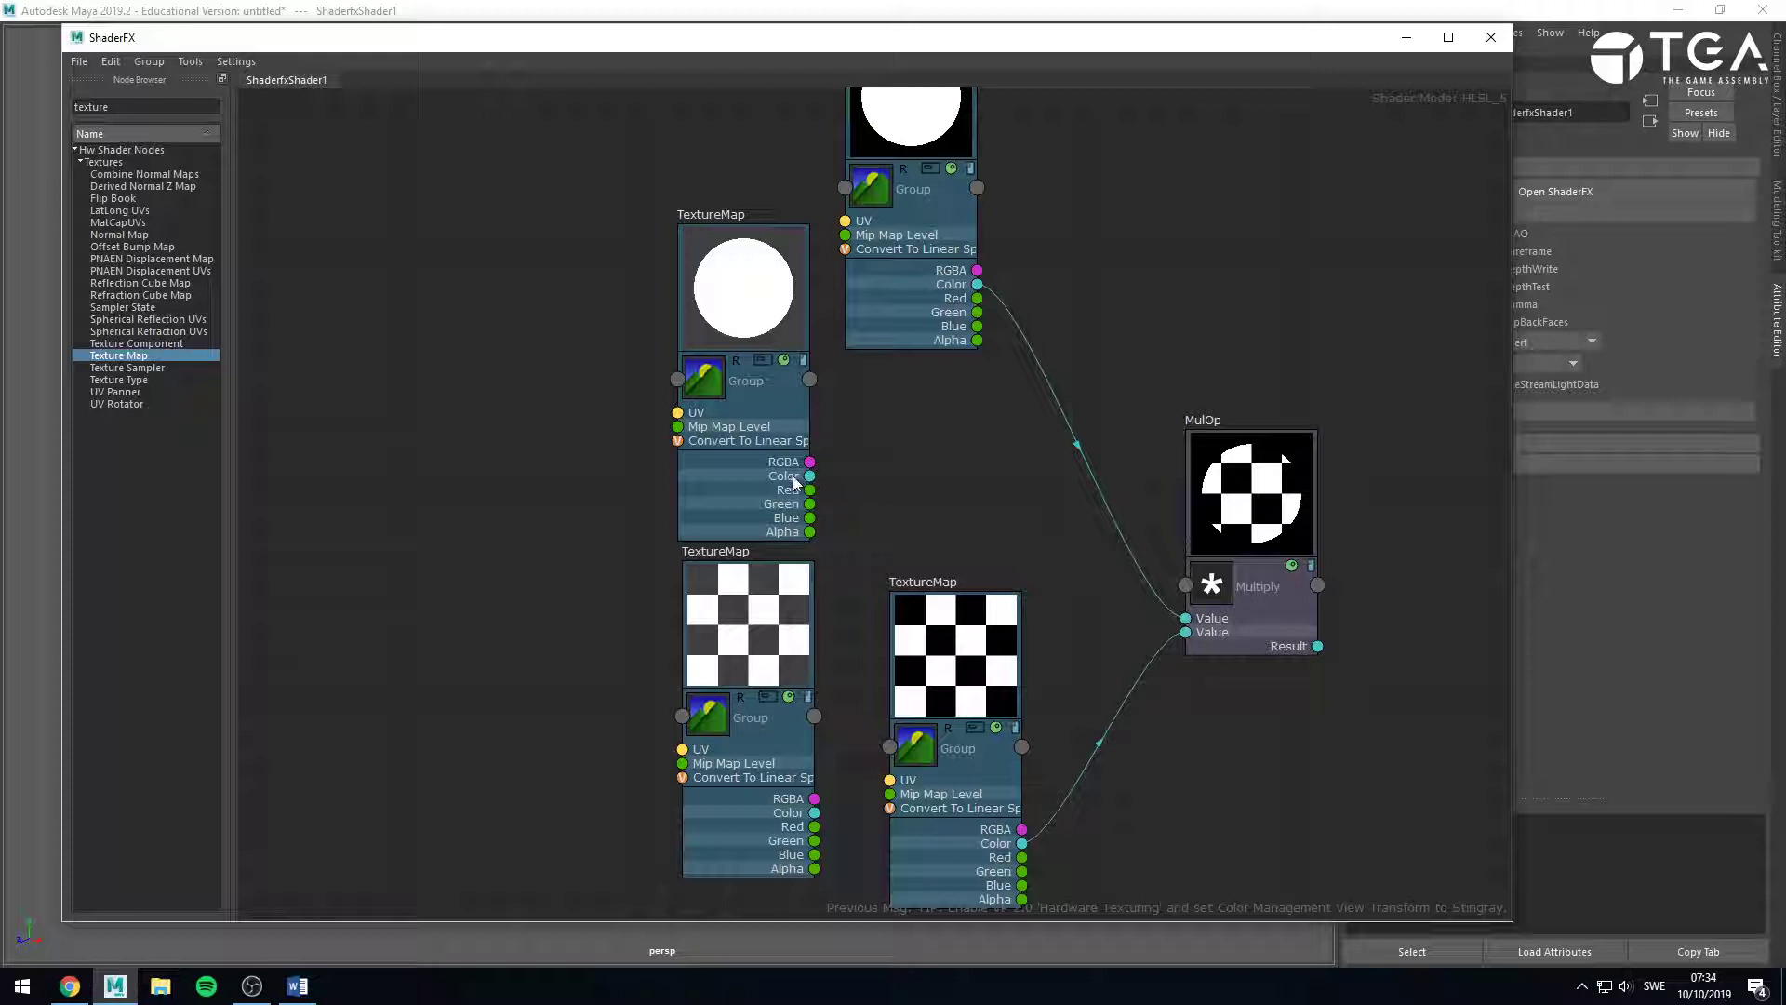
# Connect the grey-and-white circle's Color to Multiply's first Value and place that node above the connected checker, with the black-and-white circle set aside.
pyautogui.moveTo(811, 475); pyautogui.dragTo(1185, 618)
pyautogui.scroll(3, 1377, 439)
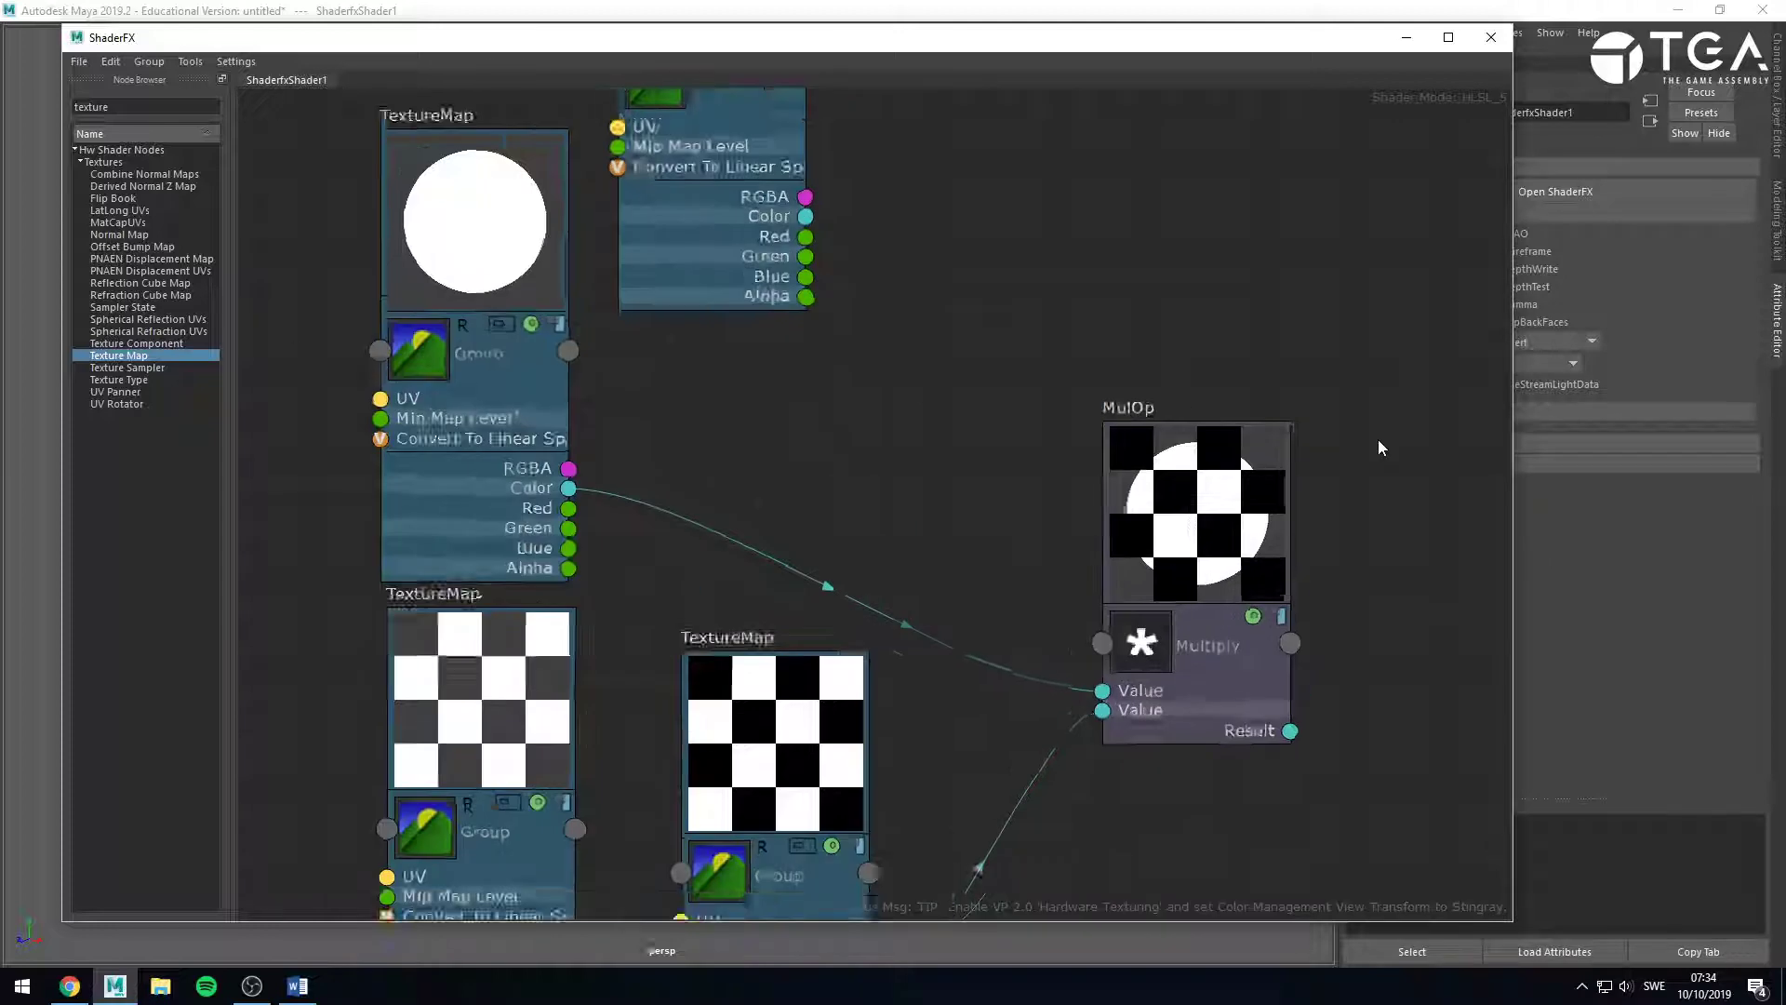
pyautogui.scroll(-3, 558, 333)
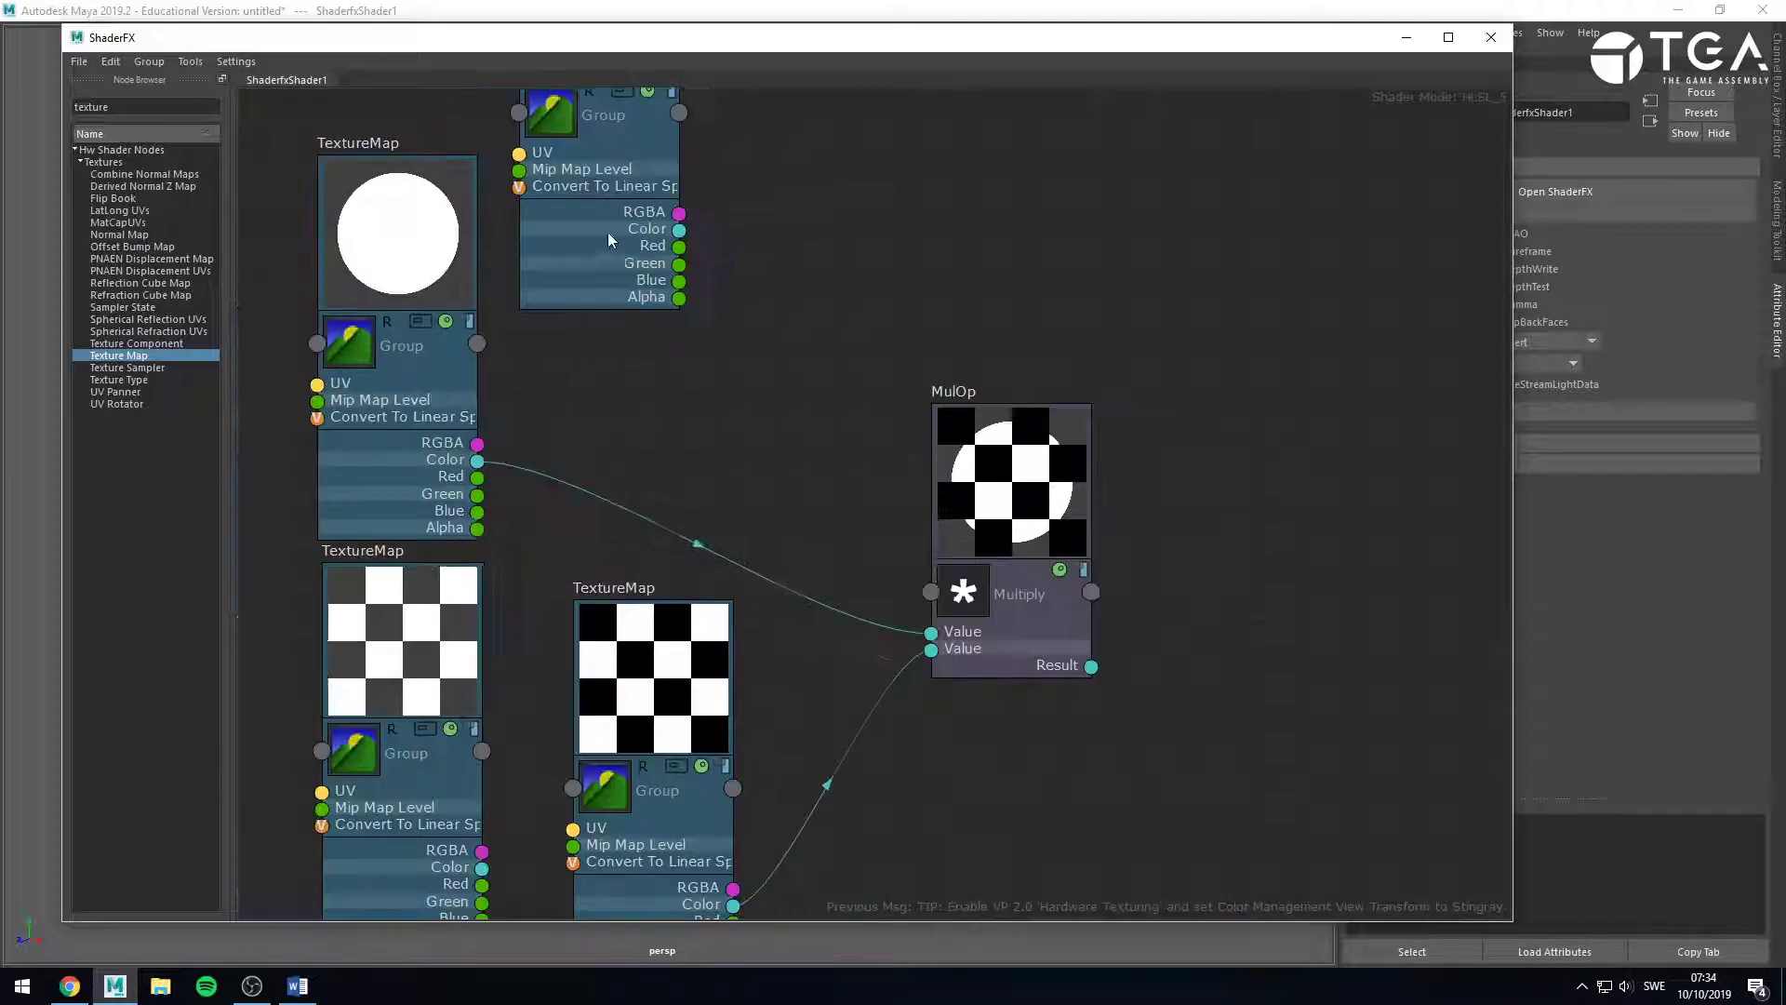
pyautogui.moveTo(607, 232); pyautogui.dragTo(338, 228)
pyautogui.moveTo(414, 275); pyautogui.dragTo(679, 294)
pyautogui.scroll(2, 872, 517)
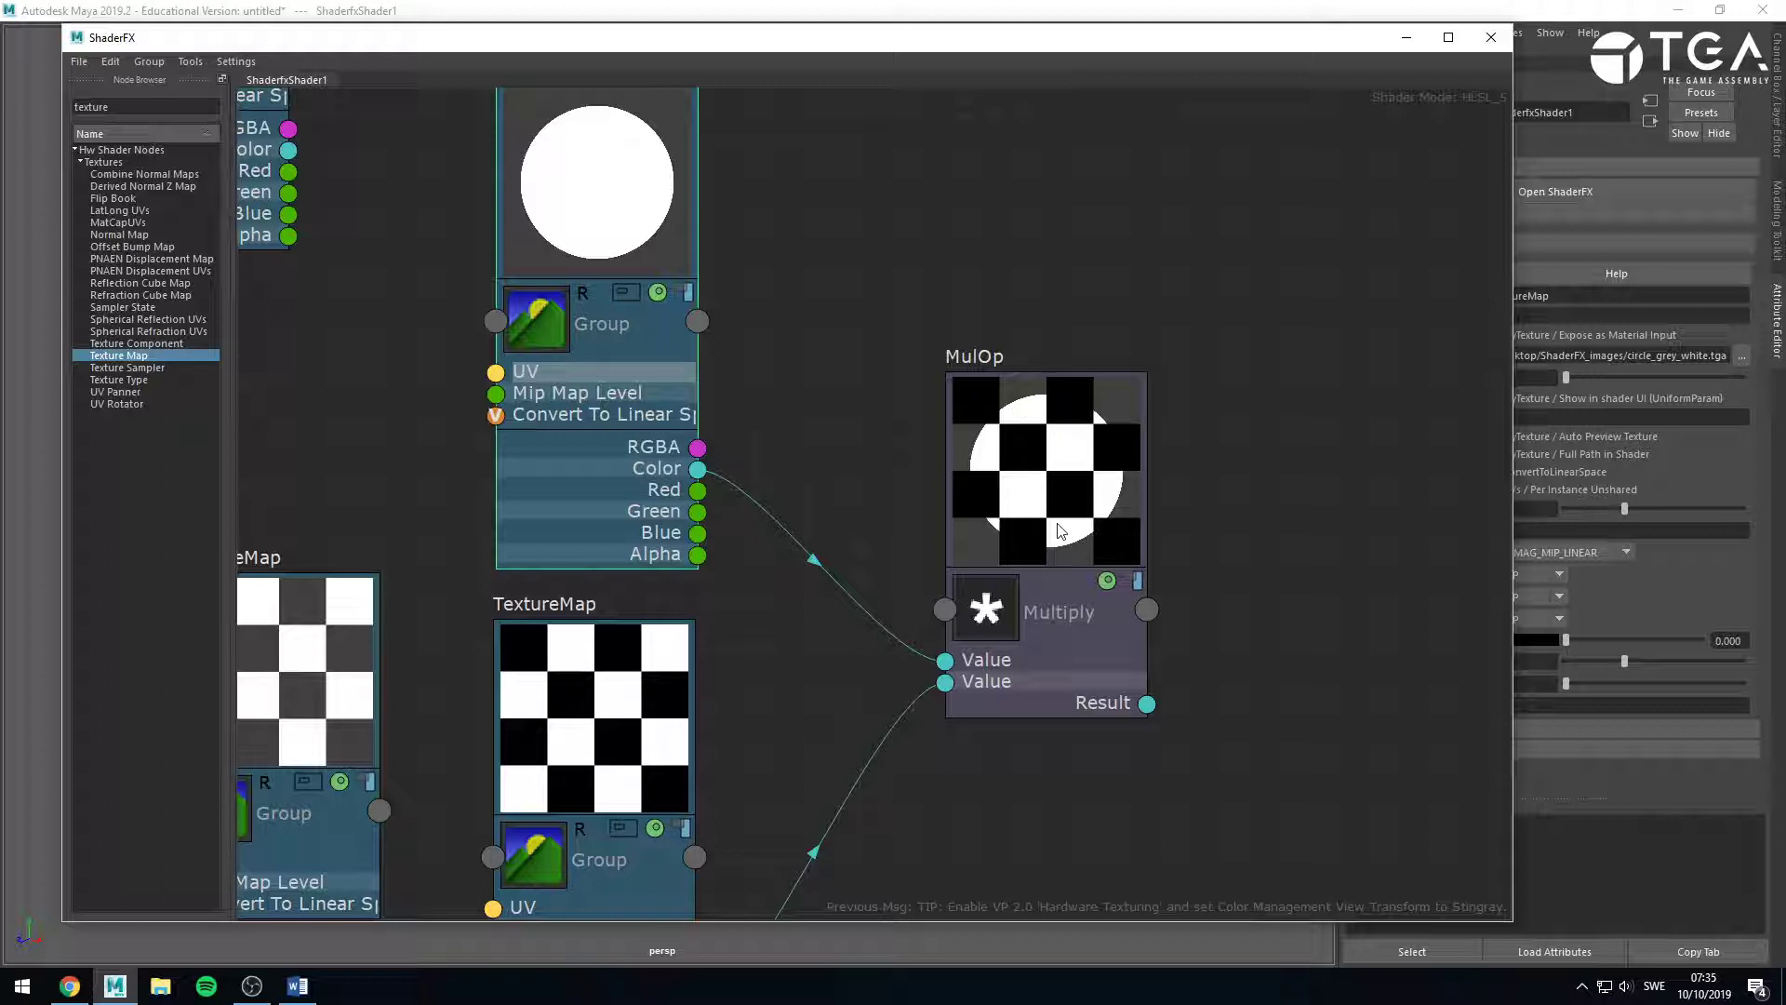
pyautogui.moveTo(738, 191); pyautogui.dragTo(806, 285, button='middle')
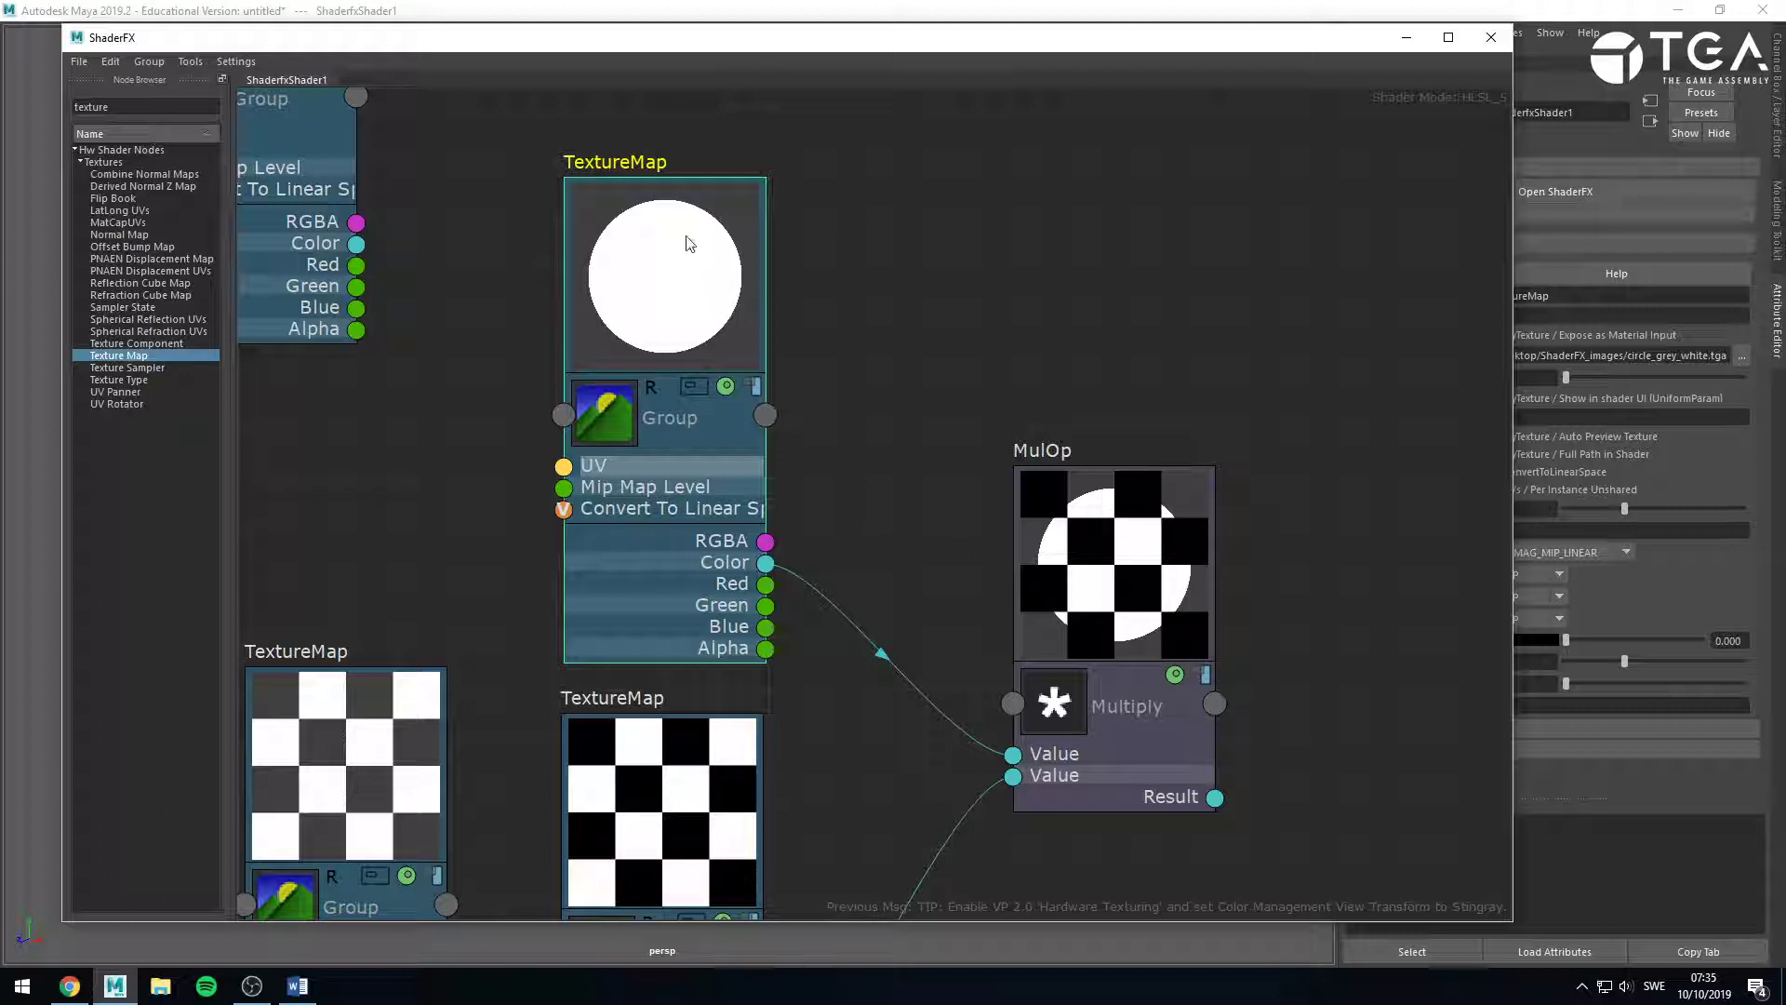
pyautogui.scroll(-1, 847, 801)
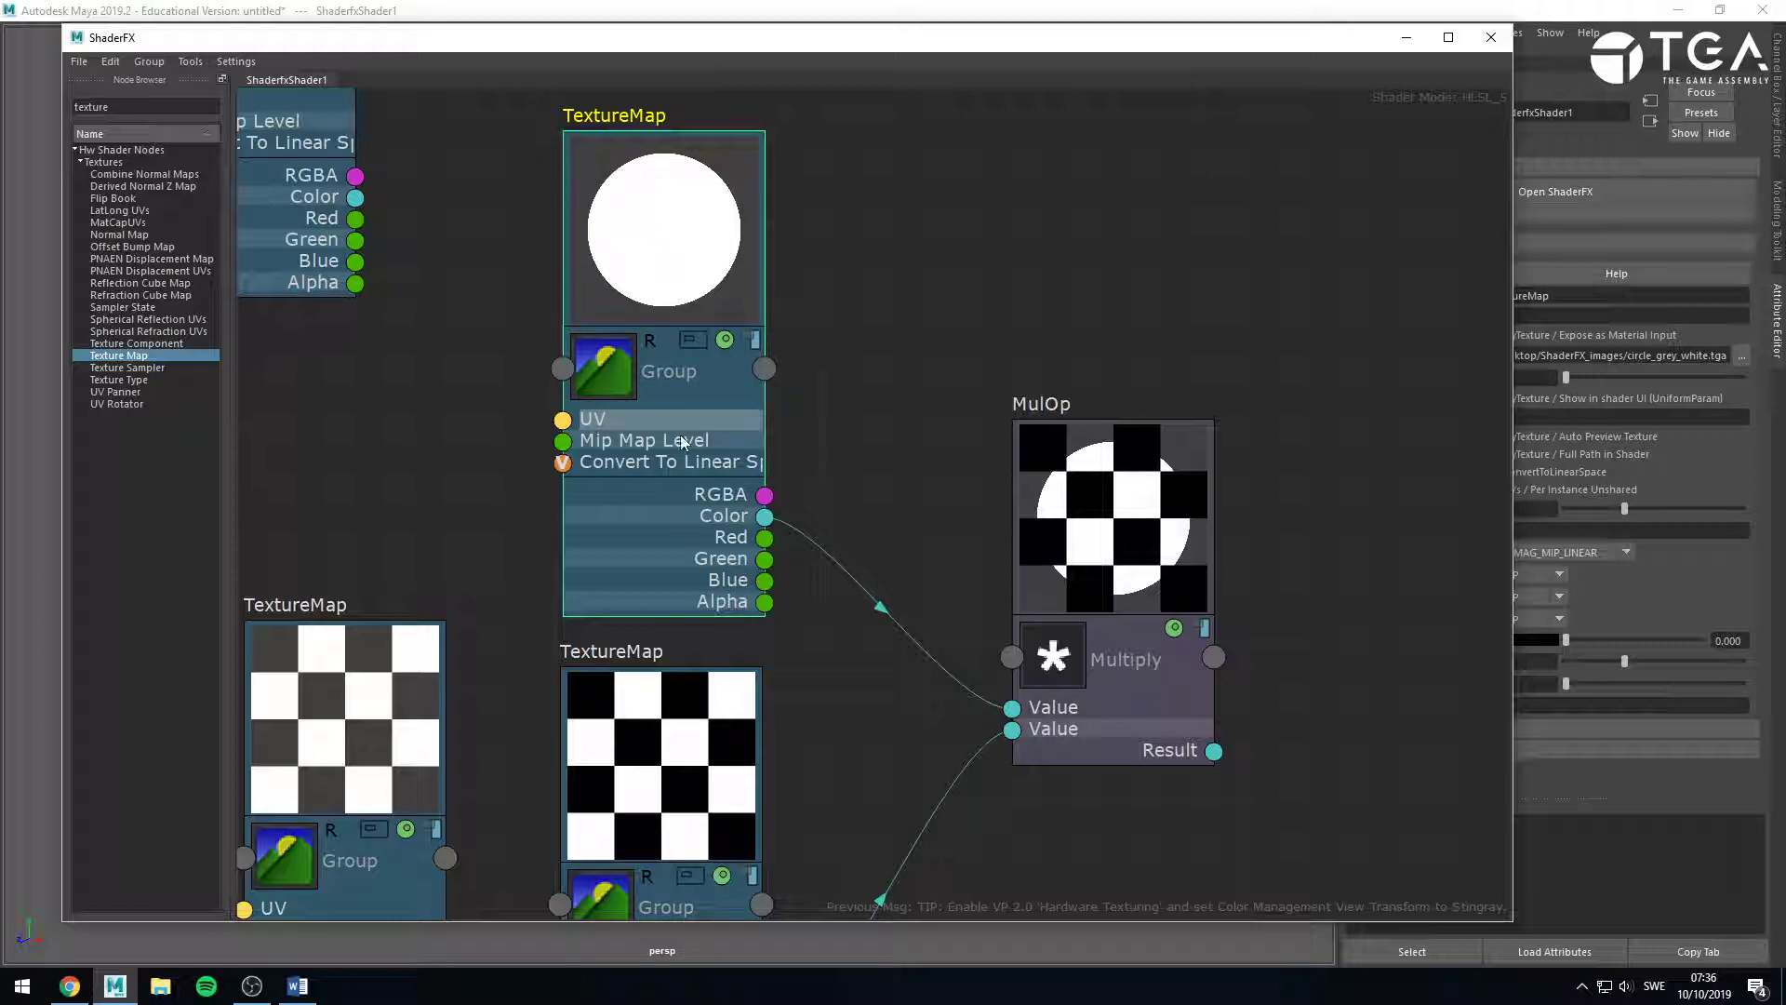
# Replace Multiply's second Value input with the grey-and-white checker's Color, swap the two checker nodes' places, and examine the blended preview.
pyautogui.scroll(-2, 892, 629)
pyautogui.moveTo(810, 735); pyautogui.dragTo(856, 563, button='middle')
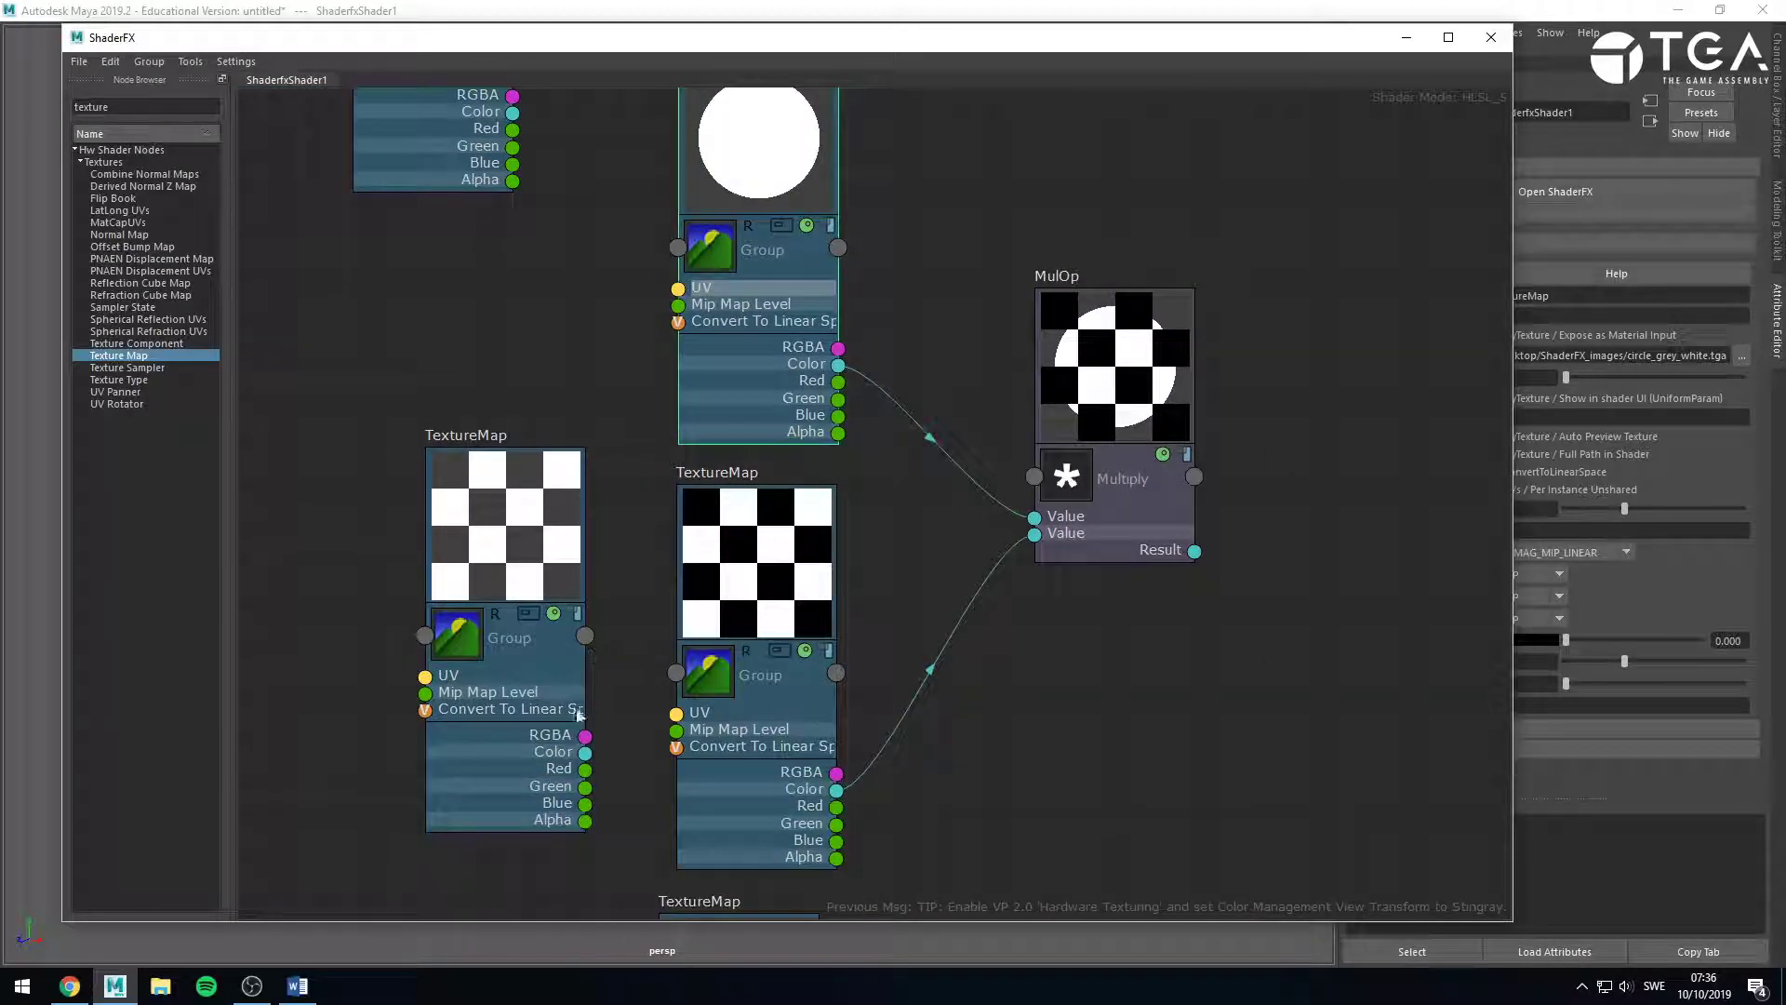
pyautogui.moveTo(584, 751); pyautogui.dragTo(1034, 534)
pyautogui.moveTo(790, 526)
pyautogui.mouseDown()
pyautogui.moveTo(421, 544)
pyautogui.moveTo(777, 601)
pyautogui.moveTo(780, 554)
pyautogui.mouseUp()
pyautogui.scroll(2, 942, 409)
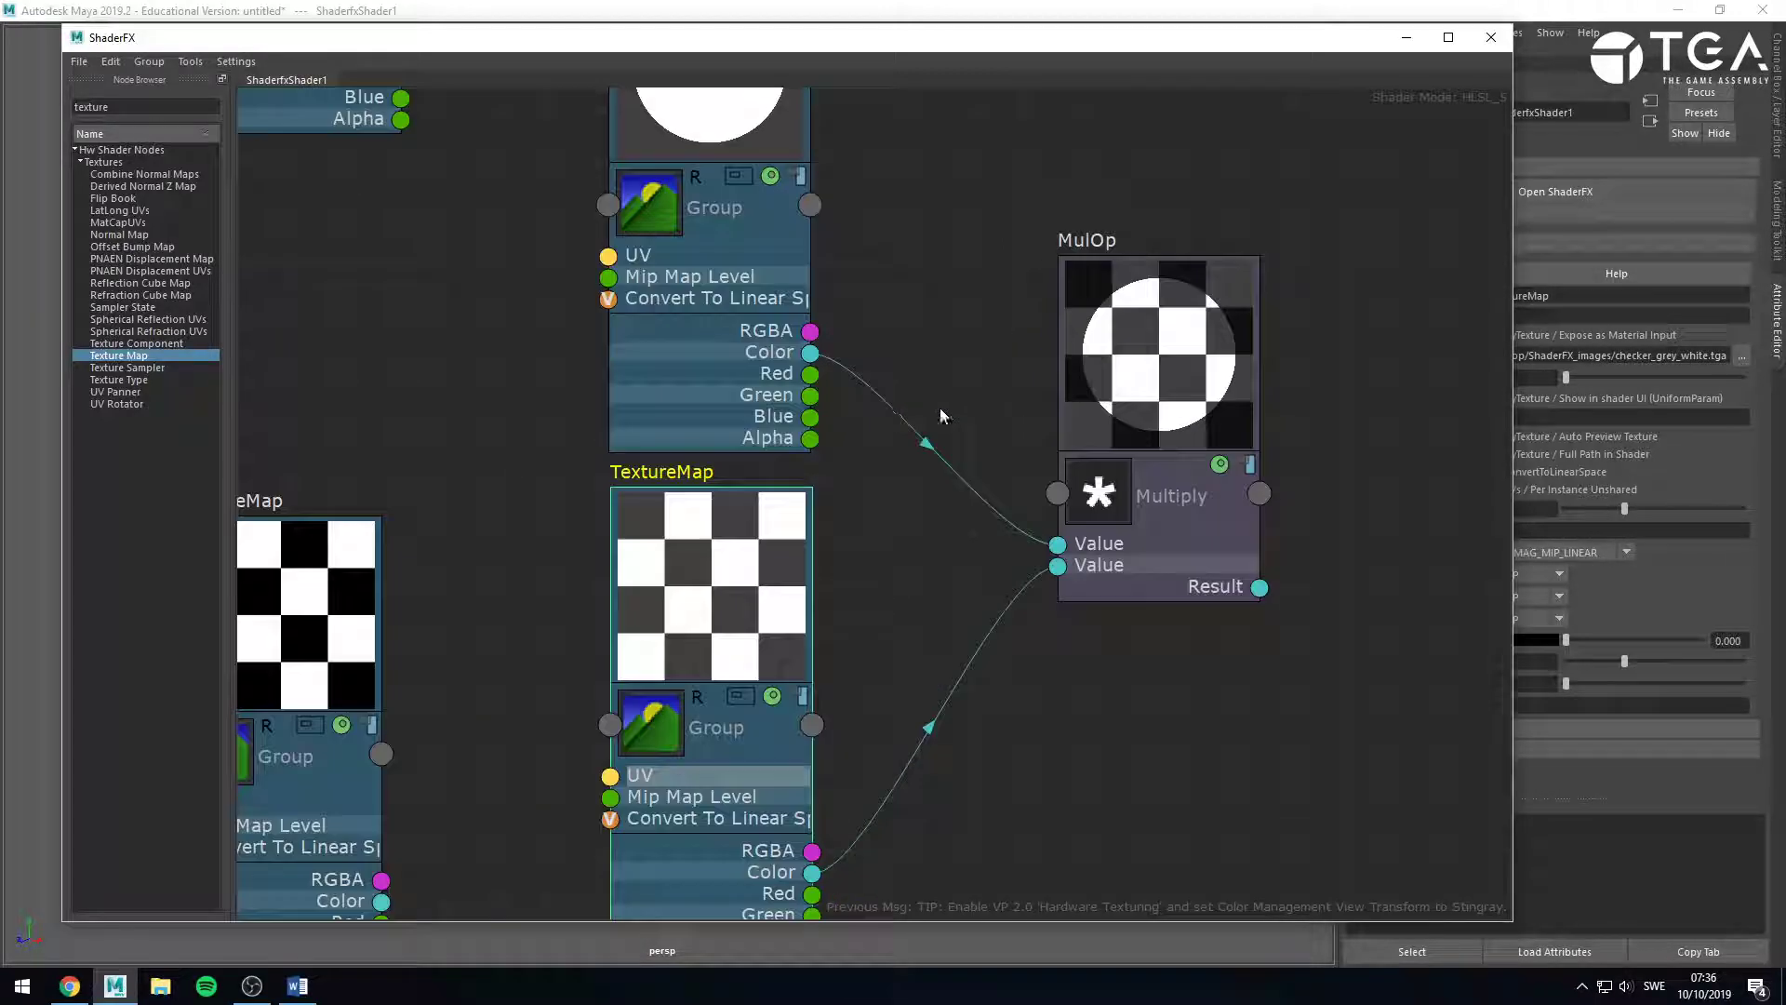
pyautogui.moveTo(940, 408); pyautogui.dragTo(961, 575, button='middle')
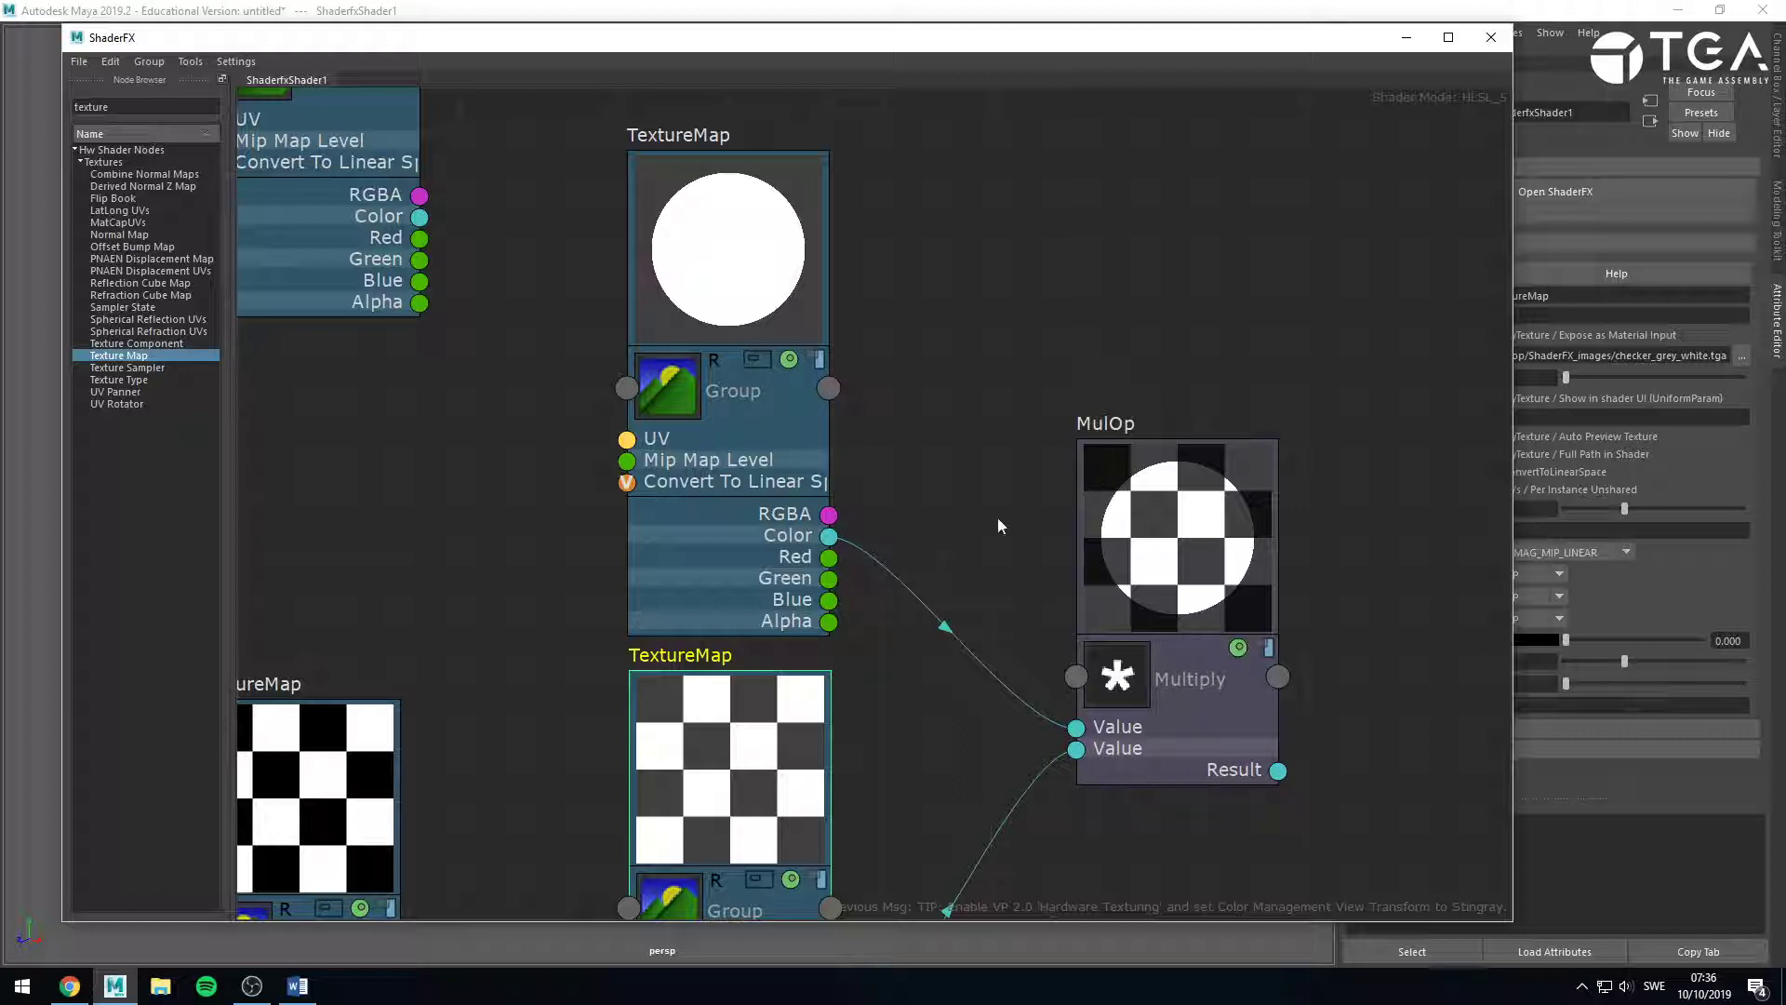
pyautogui.scroll(2, 1117, 514)
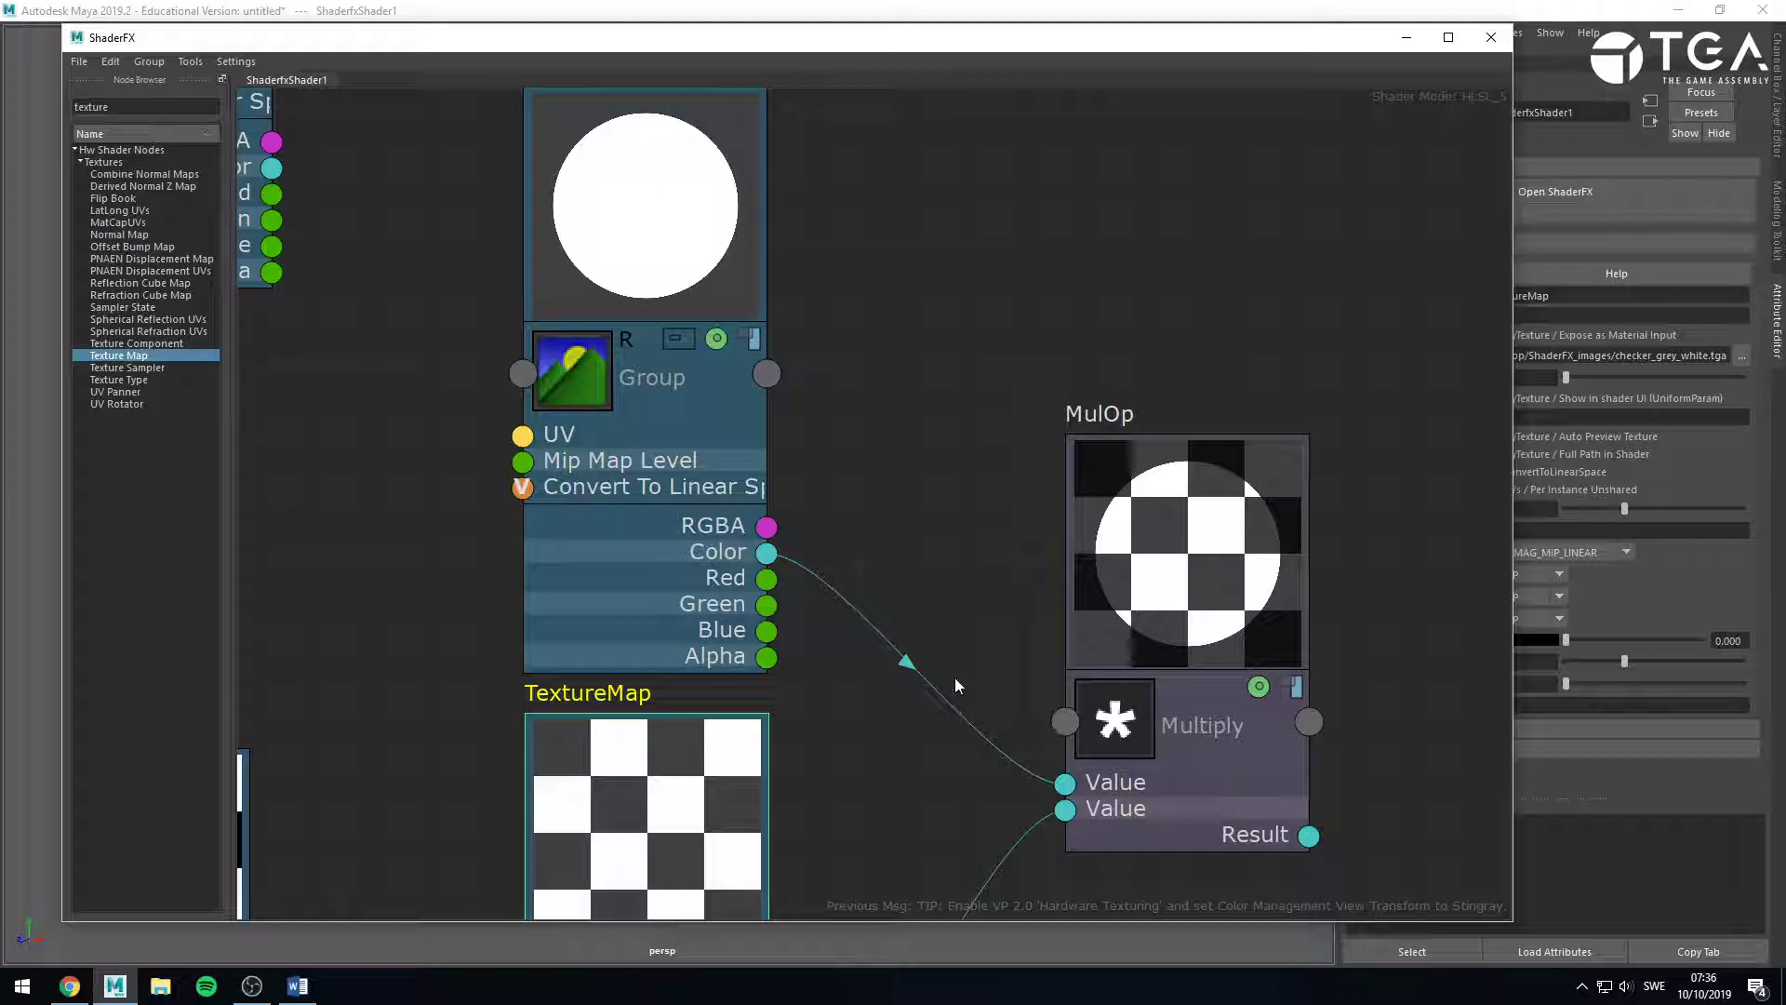
pyautogui.scroll(-2, 955, 678)
pyautogui.moveTo(938, 691); pyautogui.dragTo(816, 638, button='middle')
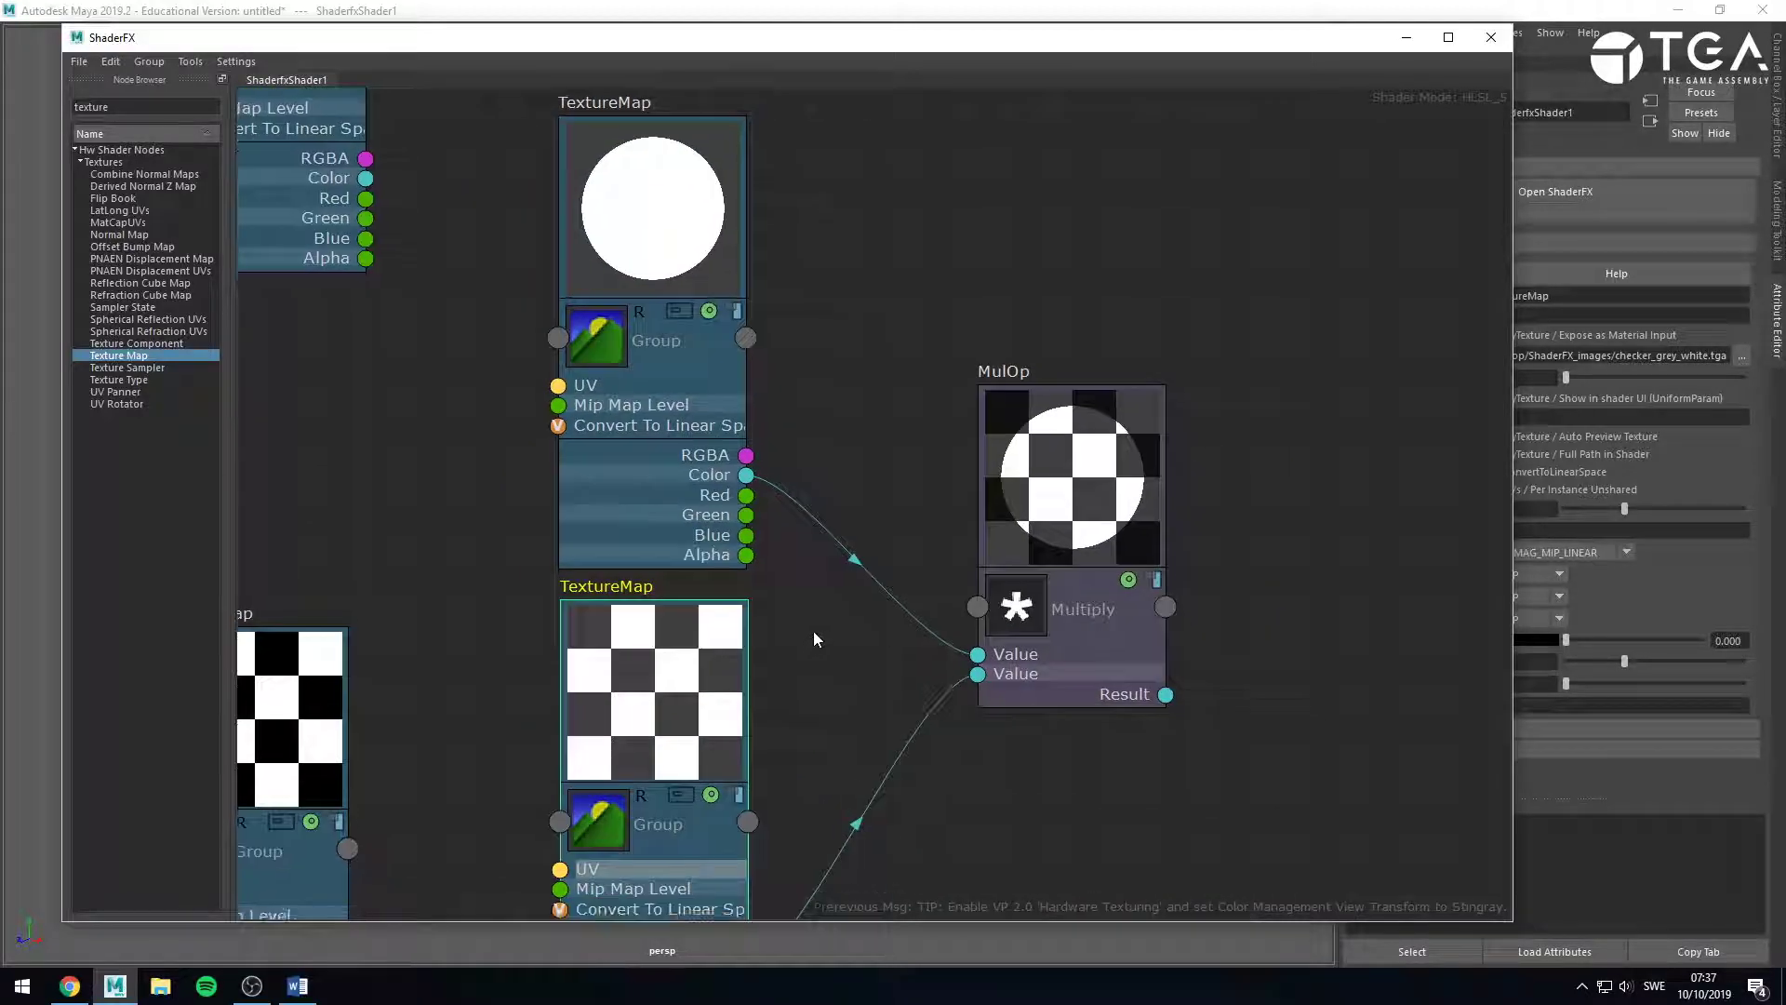
# Disconnect both grey-and-white textures from the Multiply node and move Multiply away from the texture nodes.
pyautogui.scroll(-5, 628, 739)
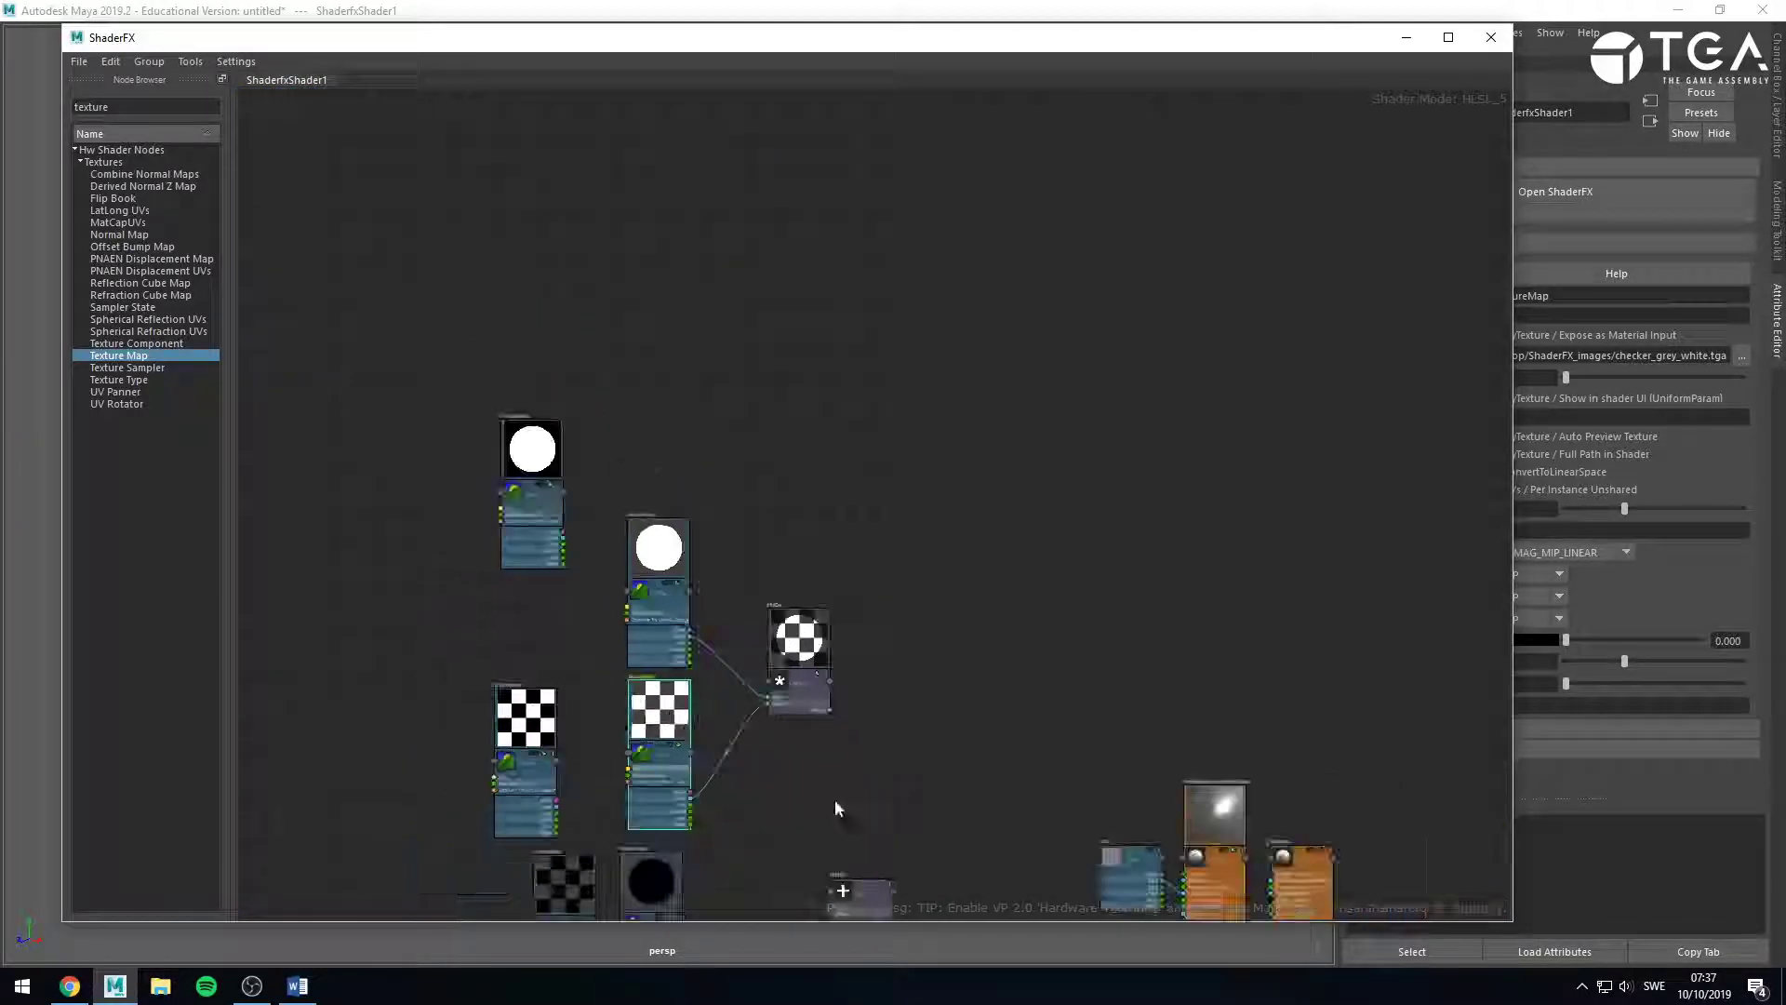
pyautogui.moveTo(880, 817); pyautogui.dragTo(973, 573, button='middle')
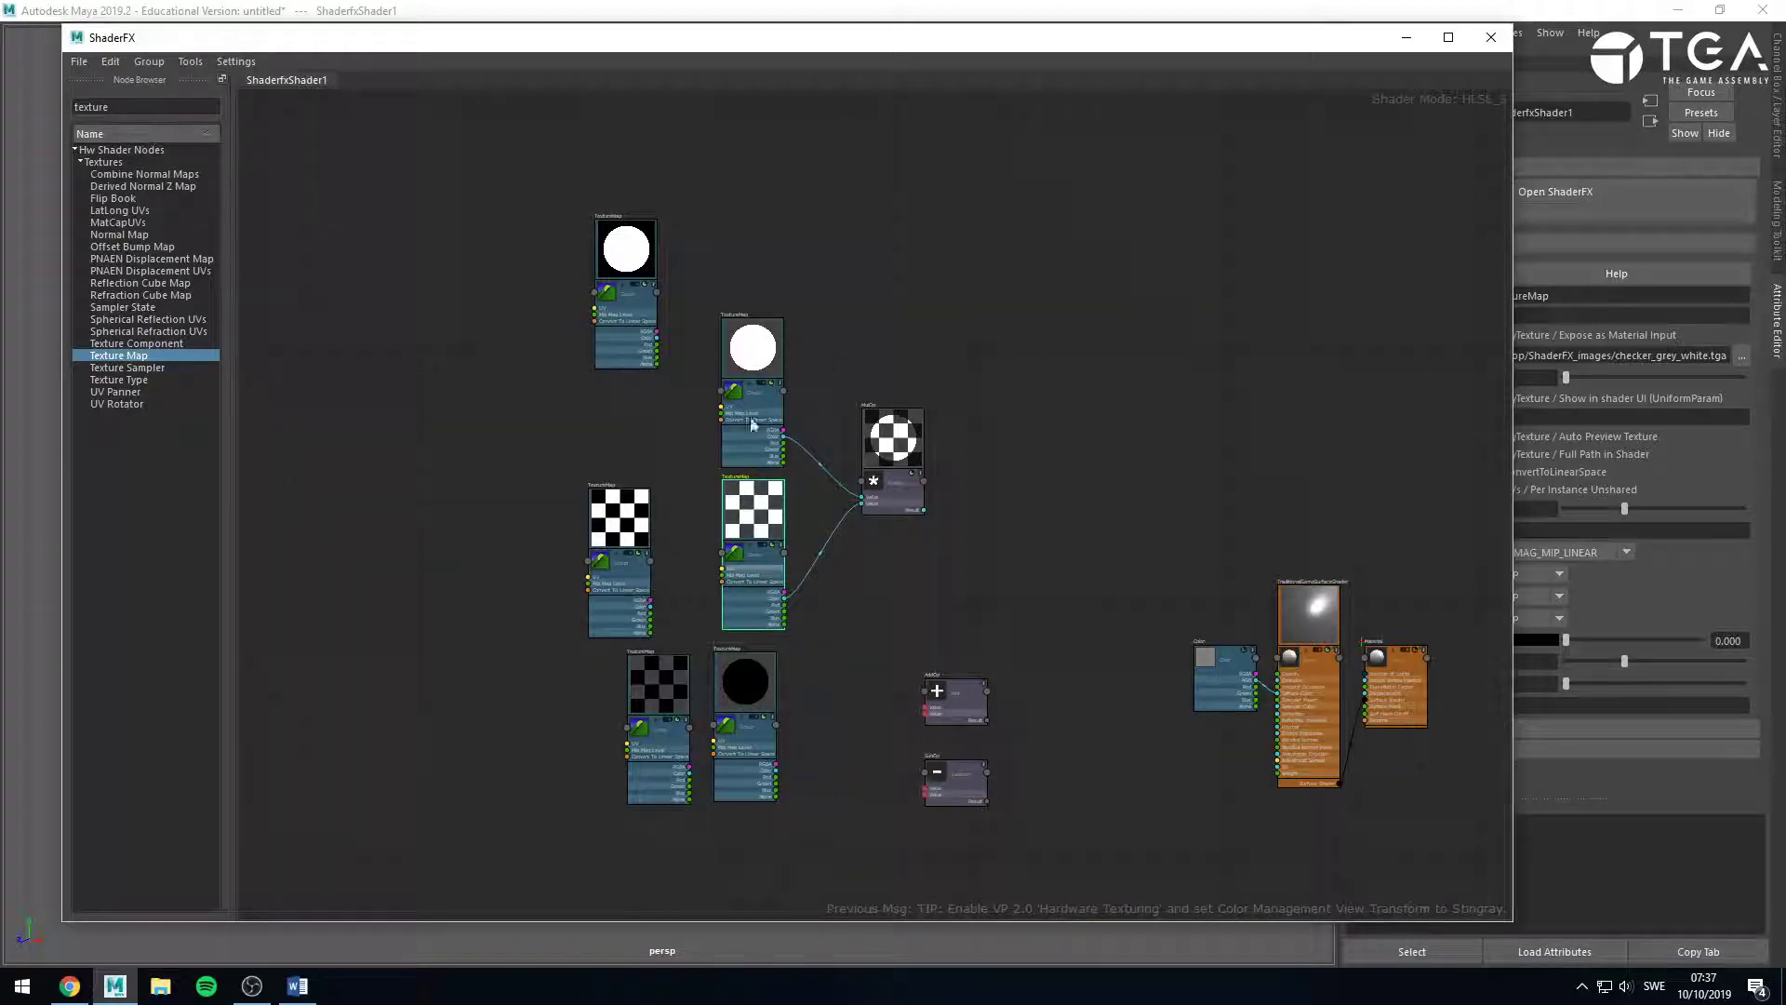
pyautogui.click(825, 469)
pyautogui.press('Delete')
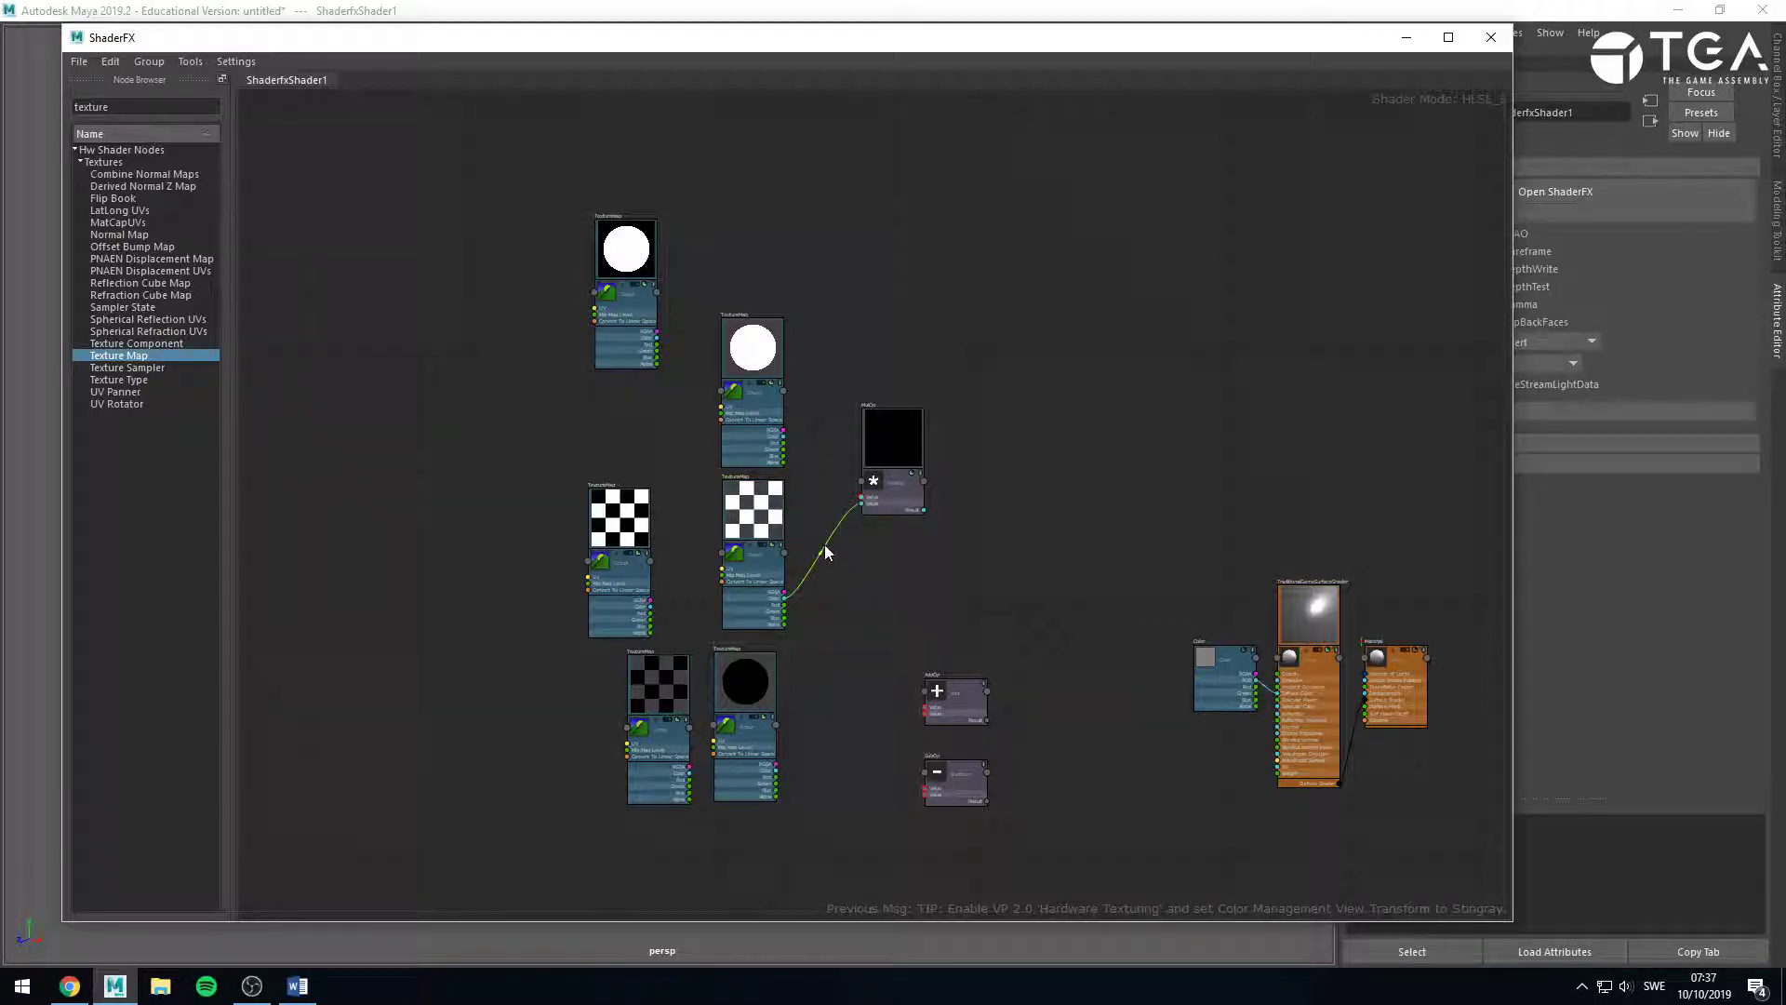
pyautogui.click(823, 553)
pyautogui.press('Delete')
pyautogui.moveTo(884, 486); pyautogui.dragTo(1126, 268)
pyautogui.click(1068, 378)
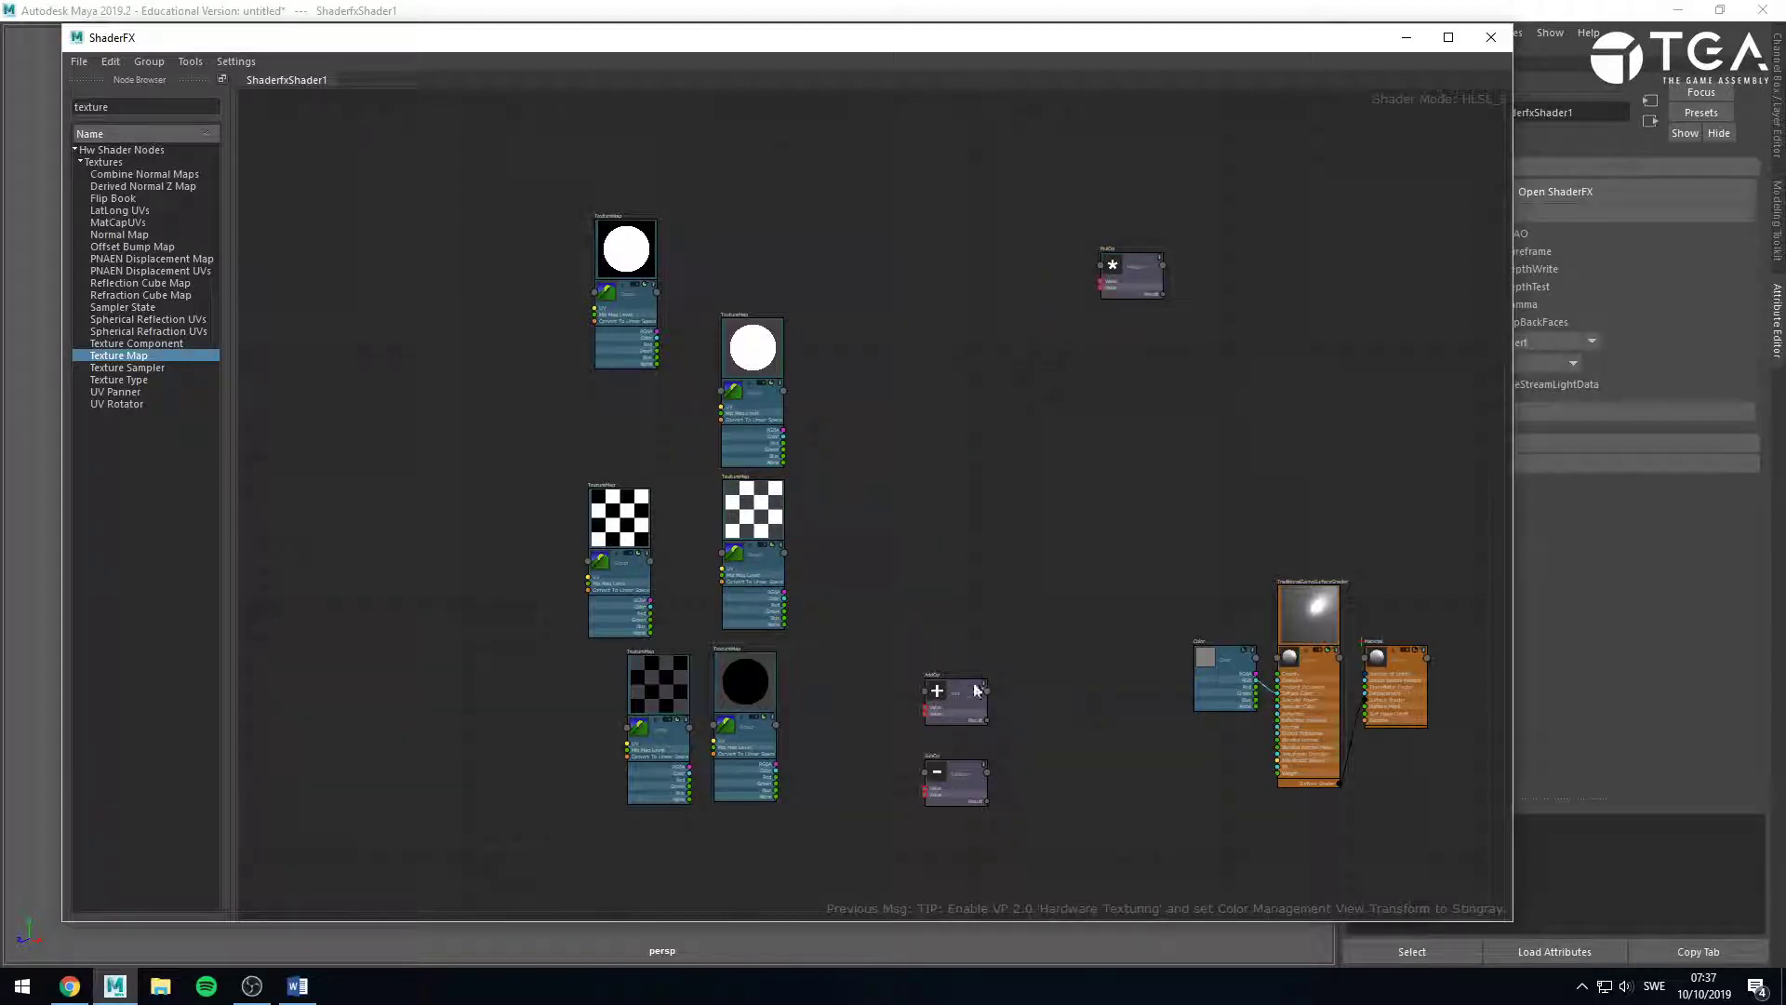
# Place the Add node beside the textures, set the grey-and-white pair aside, and bring the black-and-white circle and checker next to Add.
pyautogui.moveTo(937, 690); pyautogui.dragTo(884, 460)
pyautogui.moveTo(698, 391); pyautogui.dragTo(775, 521)
pyautogui.moveTo(771, 521); pyautogui.dragTo(515, 503)
pyautogui.moveTo(572, 289); pyautogui.dragTo(642, 542)
pyautogui.moveTo(640, 540); pyautogui.dragTo(762, 510)
pyautogui.click(790, 372)
pyautogui.moveTo(754, 270); pyautogui.dragTo(753, 386)
pyautogui.scroll(4, 869, 470)
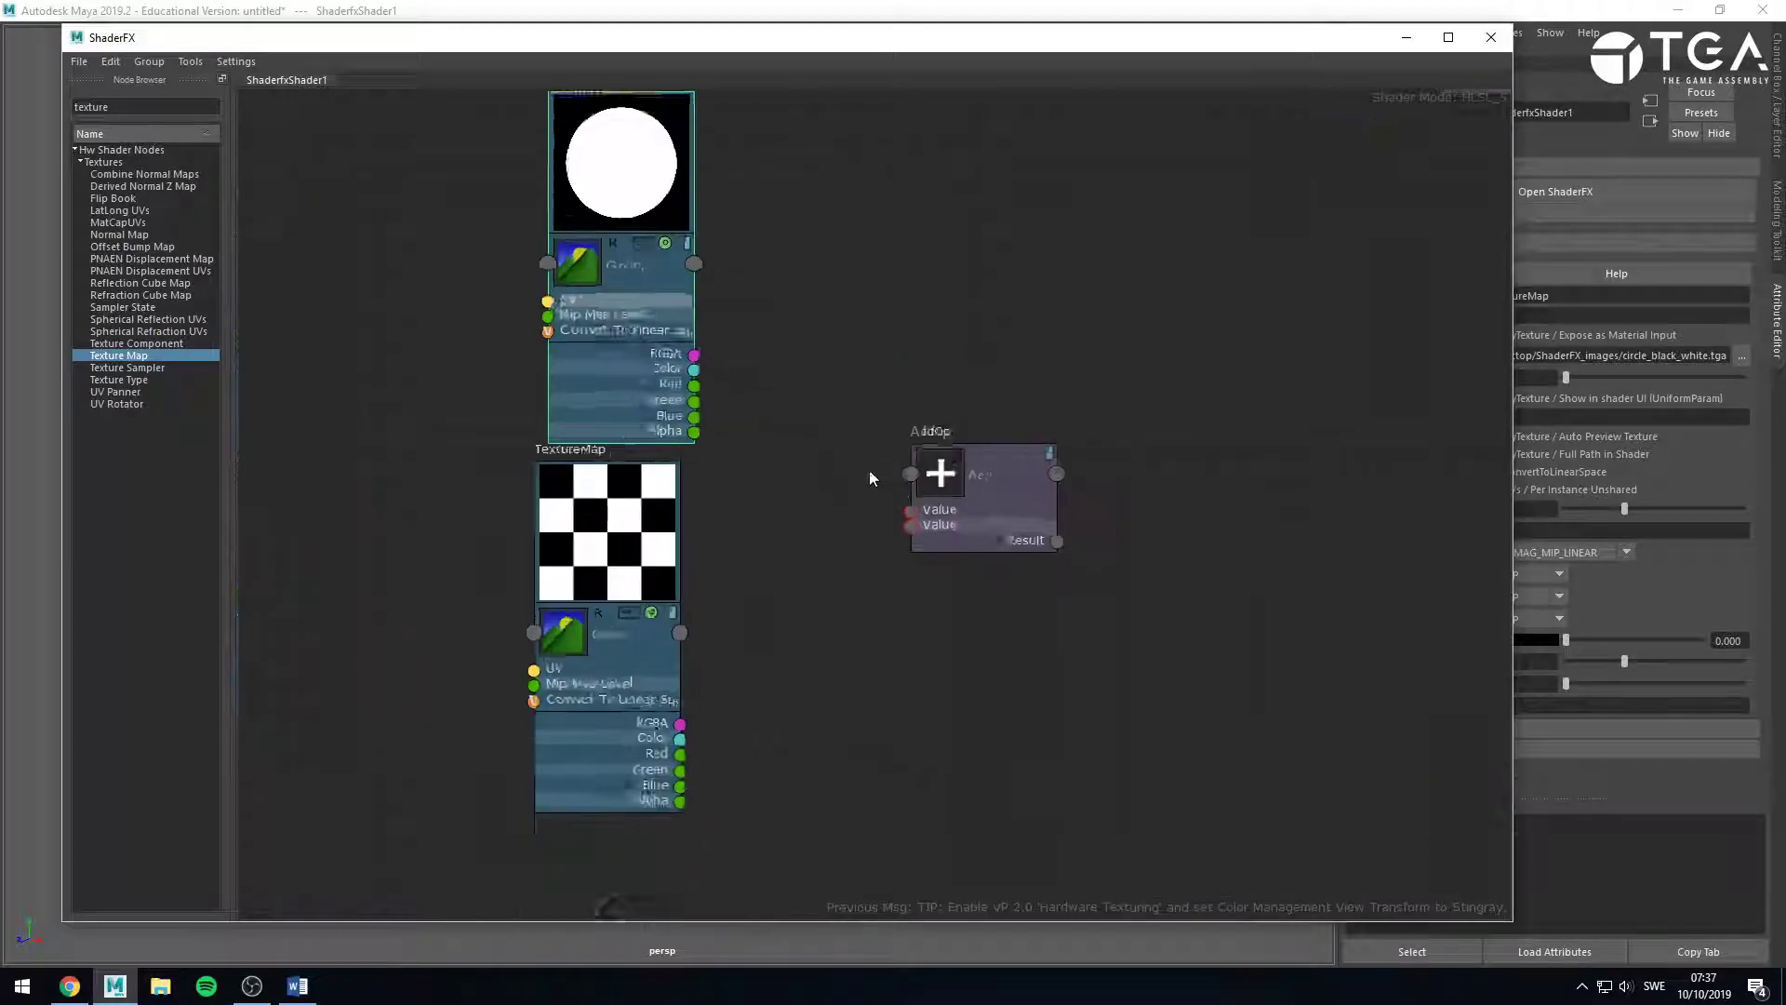
# Connect the Color outputs of the black-and-white circle and checker to the Add node's first and second Value inputs.
pyautogui.moveTo(978, 510); pyautogui.dragTo(909, 371)
pyautogui.click(644, 564)
pyautogui.moveTo(643, 564); pyautogui.dragTo(696, 581)
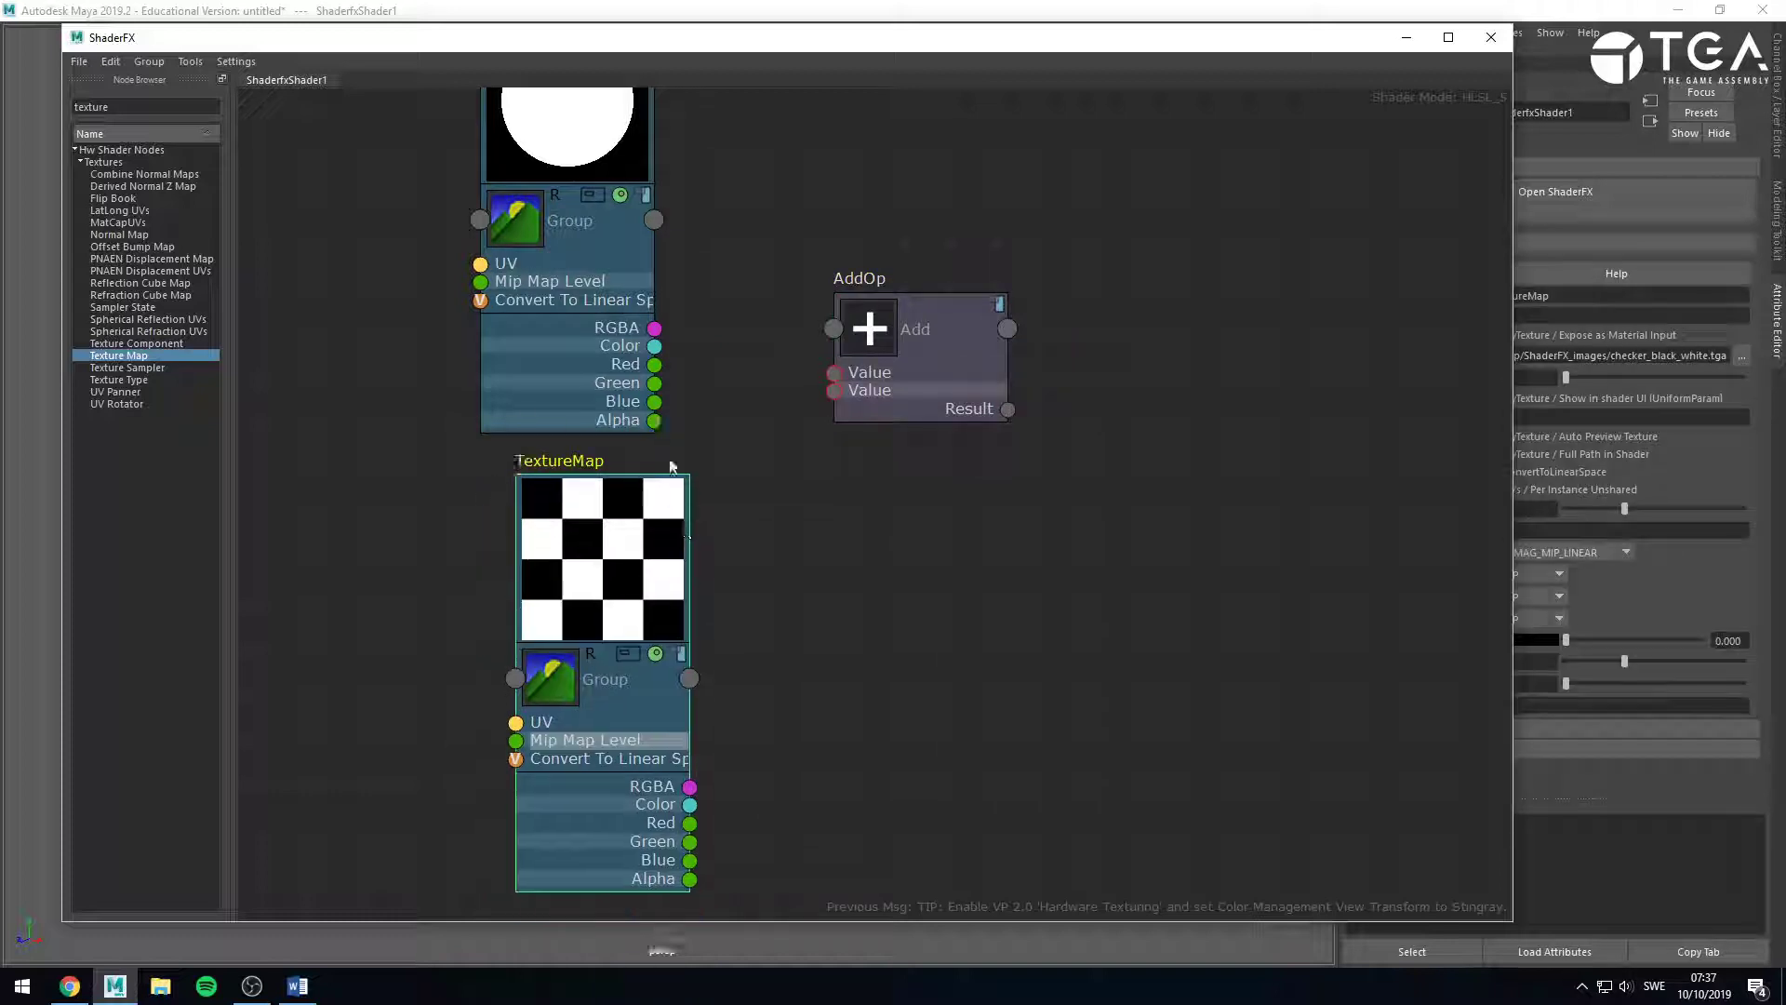
pyautogui.moveTo(654, 346); pyautogui.dragTo(831, 373)
pyautogui.moveTo(690, 804); pyautogui.dragTo(834, 391)
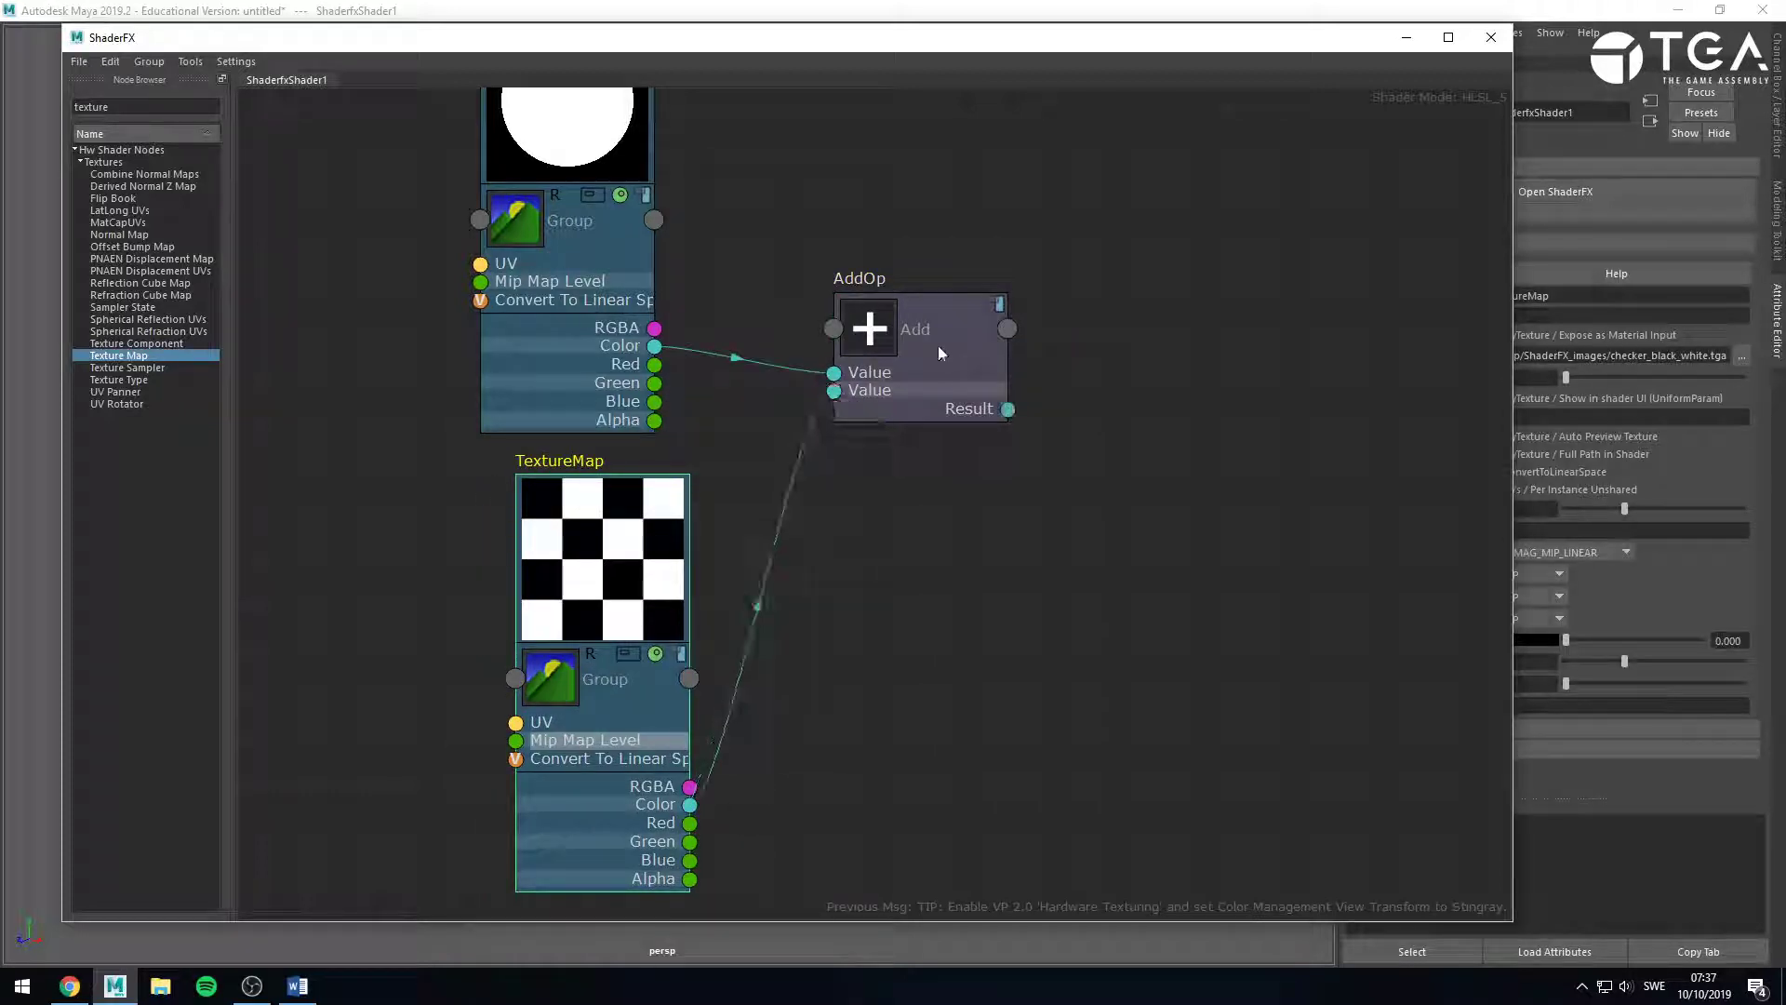
# Expand the Add node to show its preview, and line it up with the stacked circle and checker nodes.
pyautogui.click(975, 304)
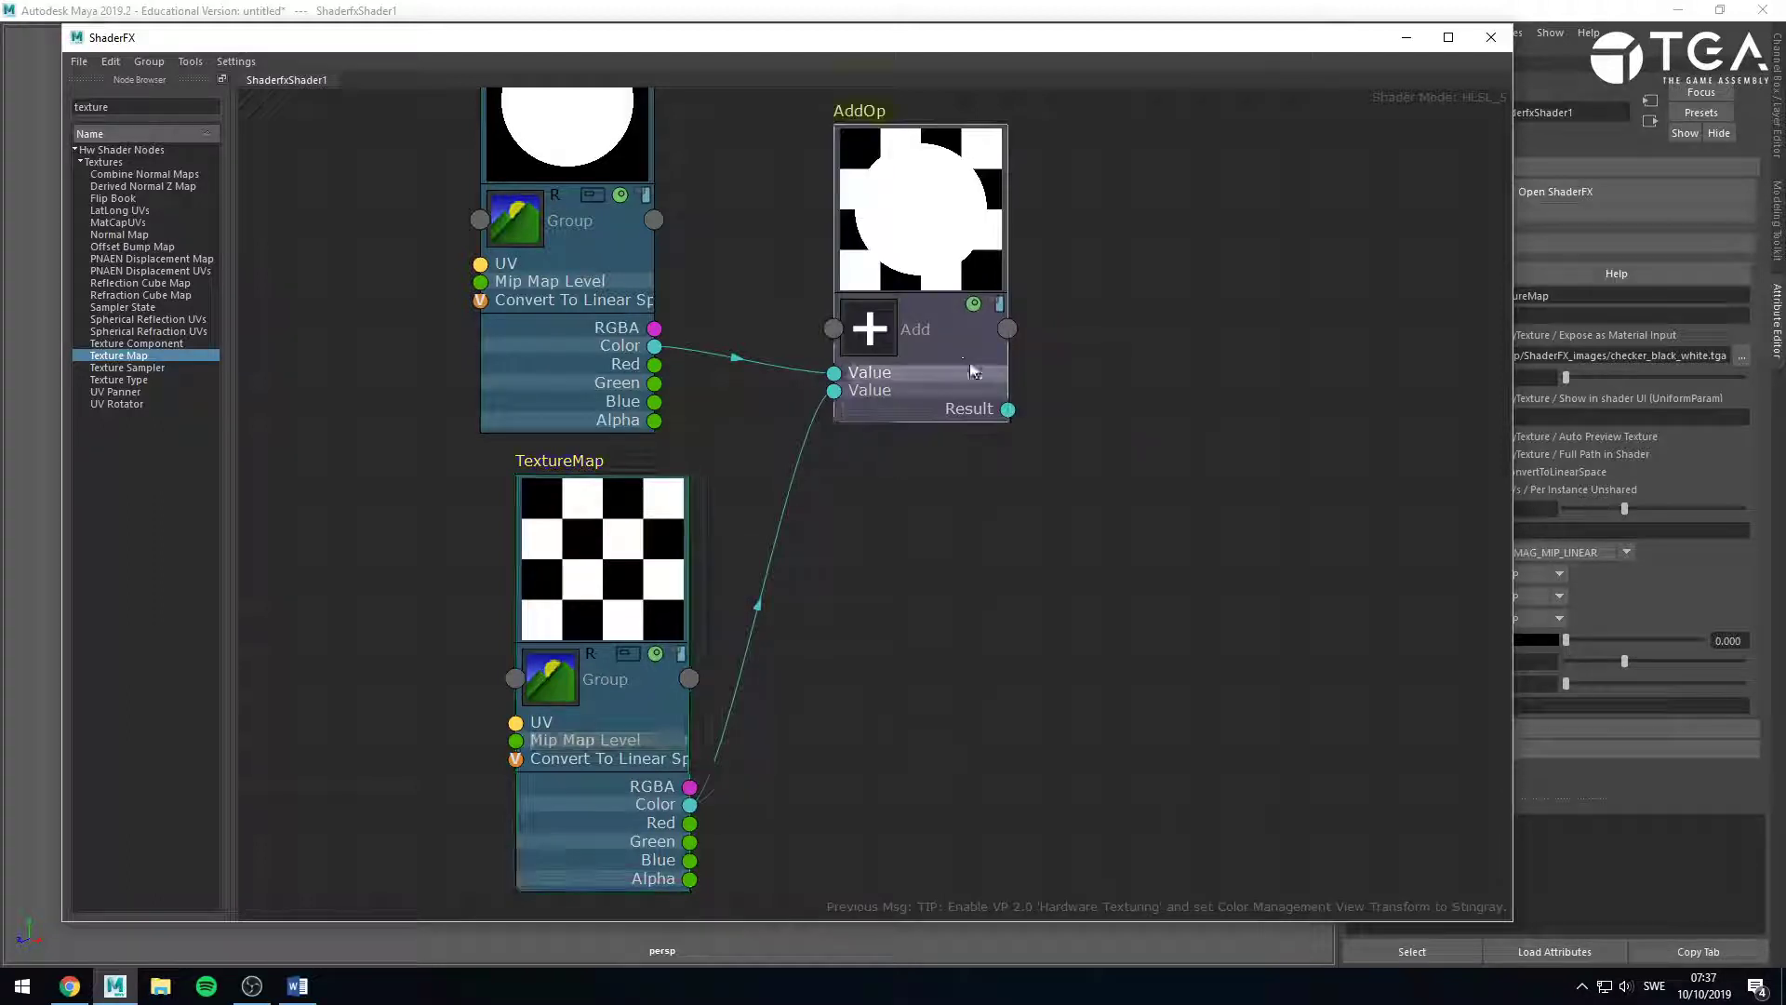
pyautogui.moveTo(922, 359); pyautogui.dragTo(1001, 483)
pyautogui.moveTo(599, 581); pyautogui.dragTo(570, 565)
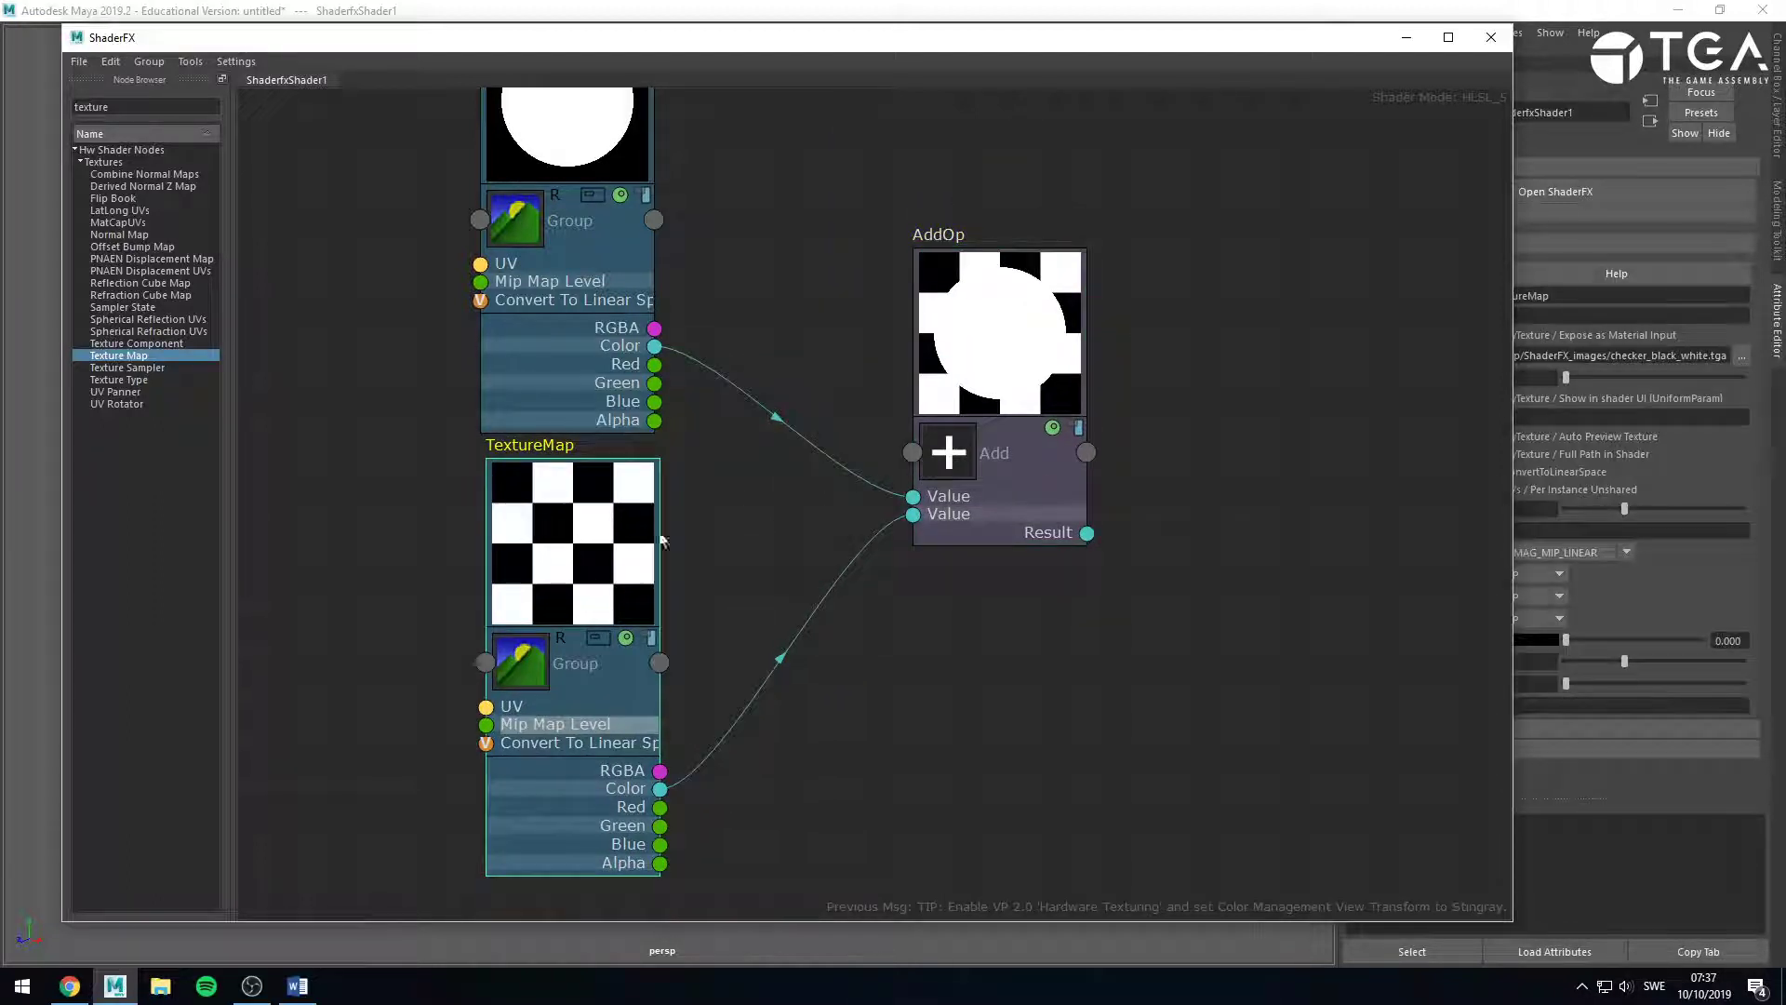
pyautogui.keyDown('alt'); pyautogui.moveTo(752, 496); pyautogui.dragTo(747, 624, button='middle'); pyautogui.keyUp('alt')
pyautogui.scroll(-1, 746, 625)
pyautogui.moveTo(988, 478); pyautogui.dragTo(958, 506)
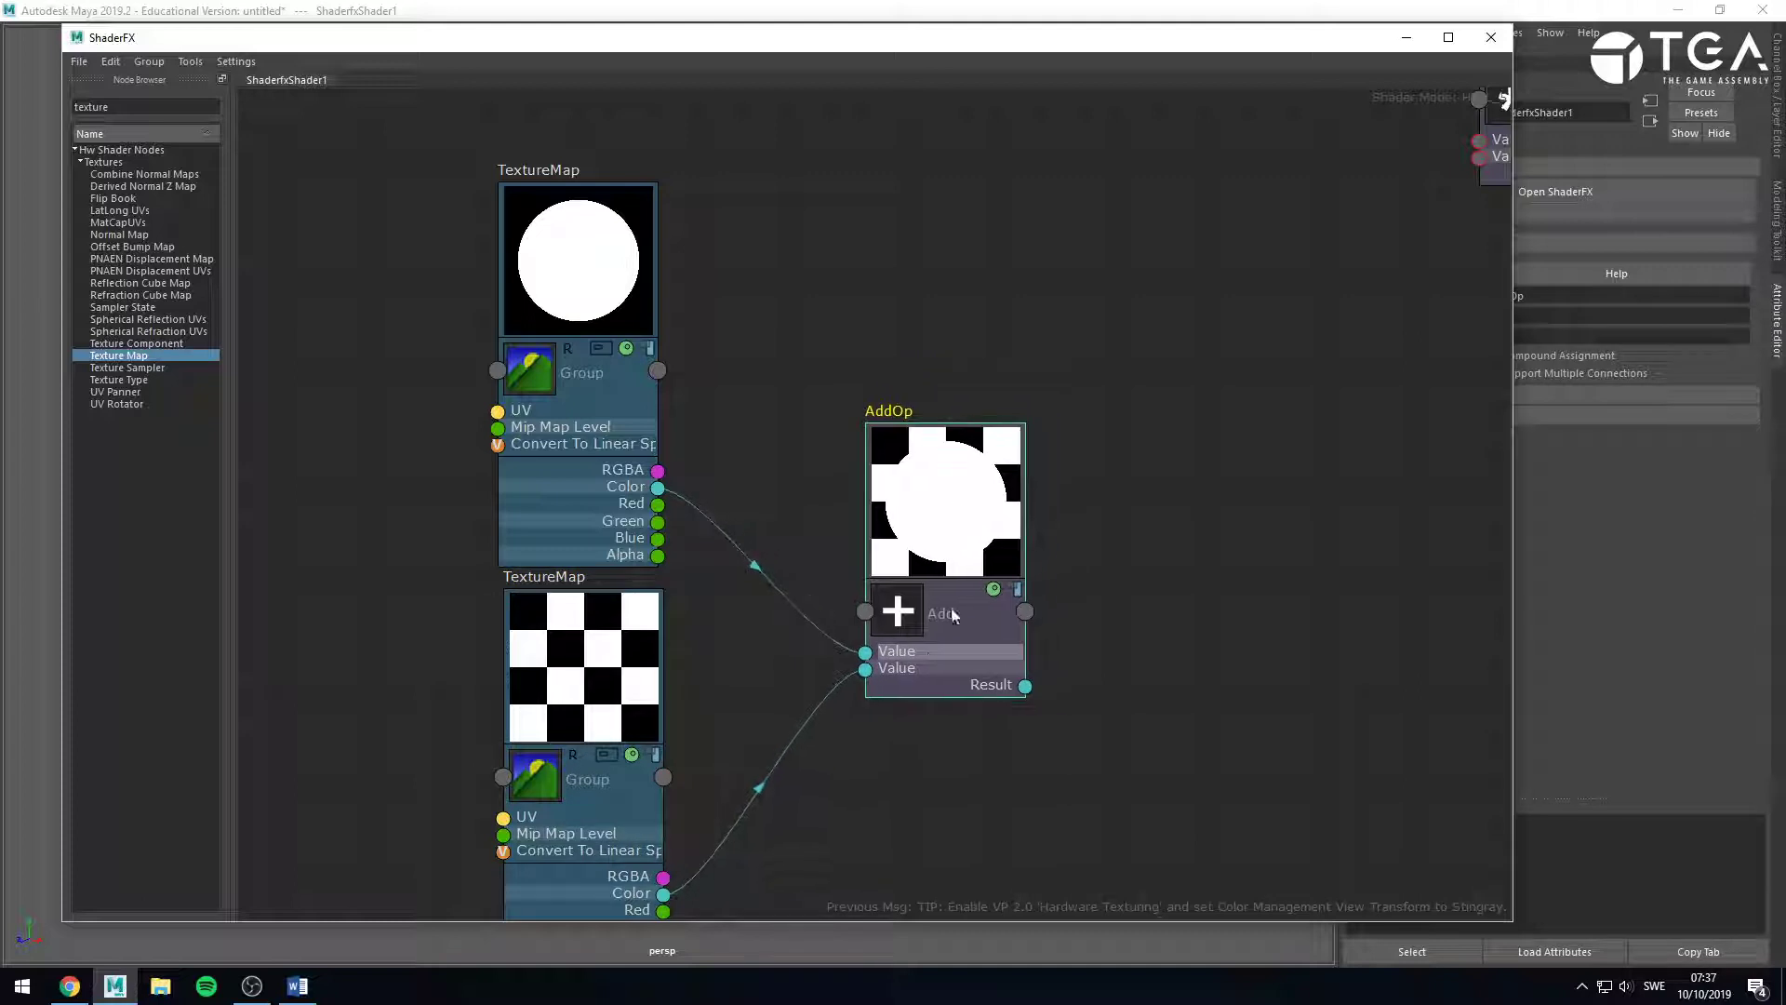
# Compare the Add node's preview with the black-and-white circle and checker to examine how addition combines their values.
pyautogui.click(917, 793)
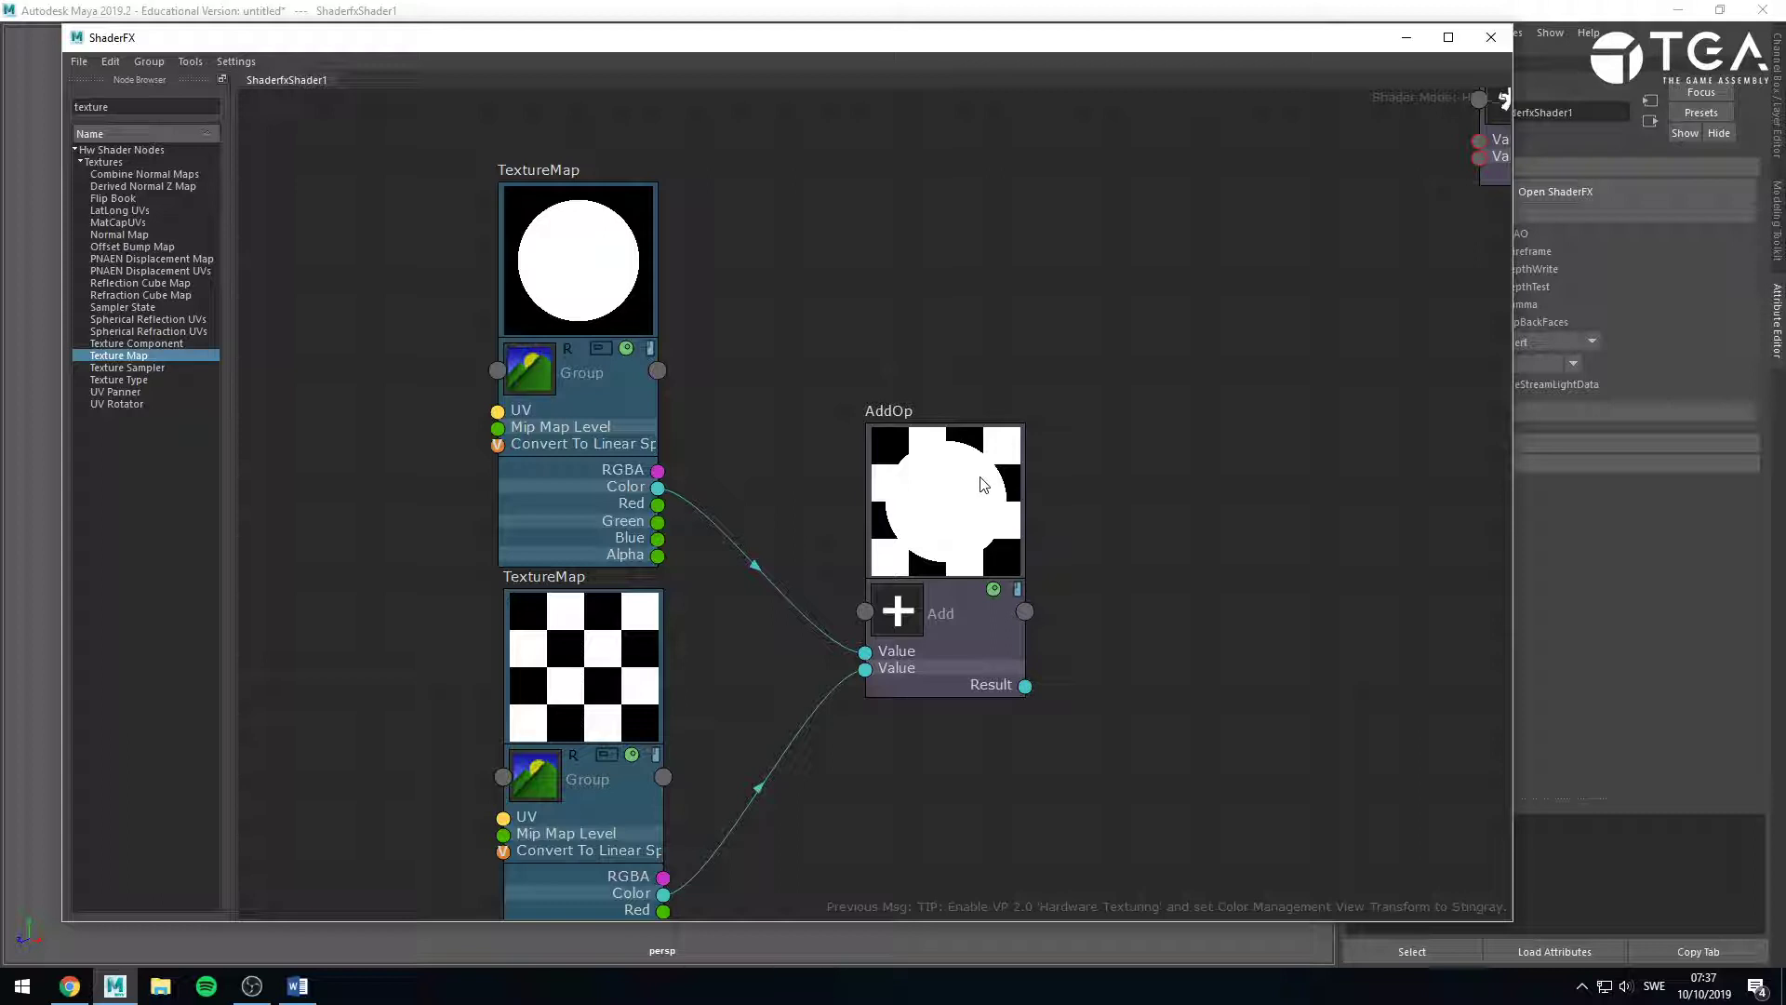
pyautogui.scroll(3, 1029, 516)
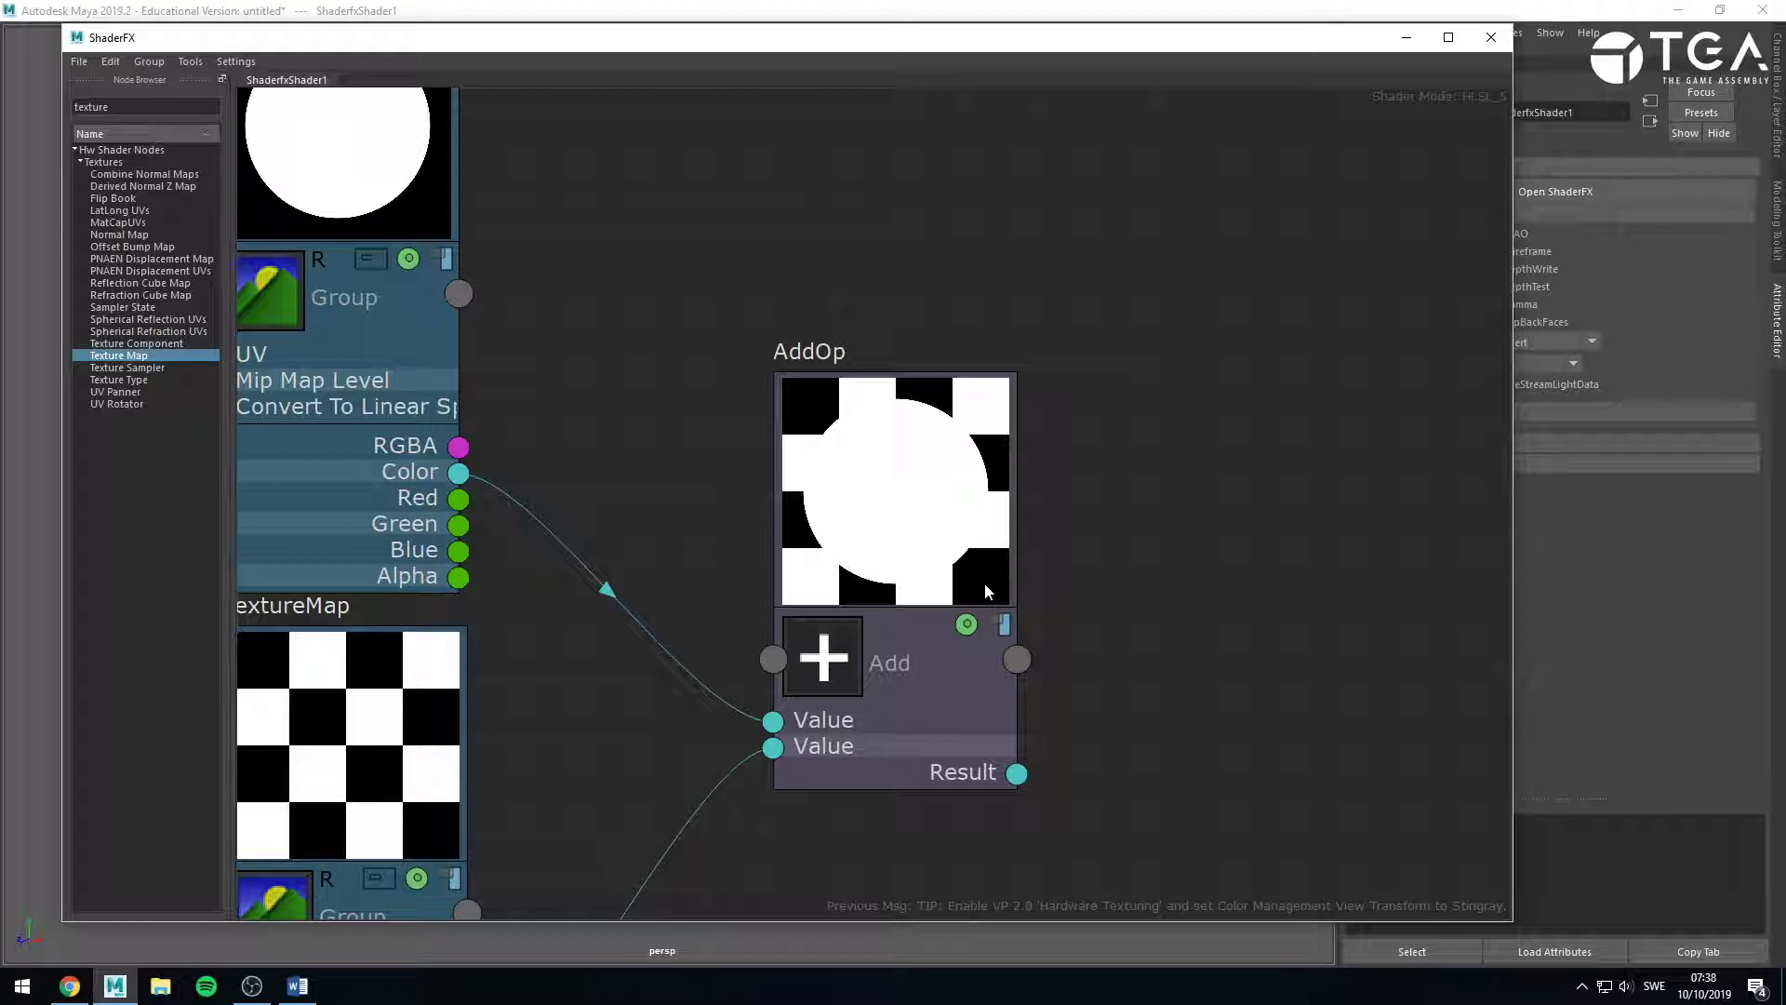
pyautogui.scroll(-1, 1070, 770)
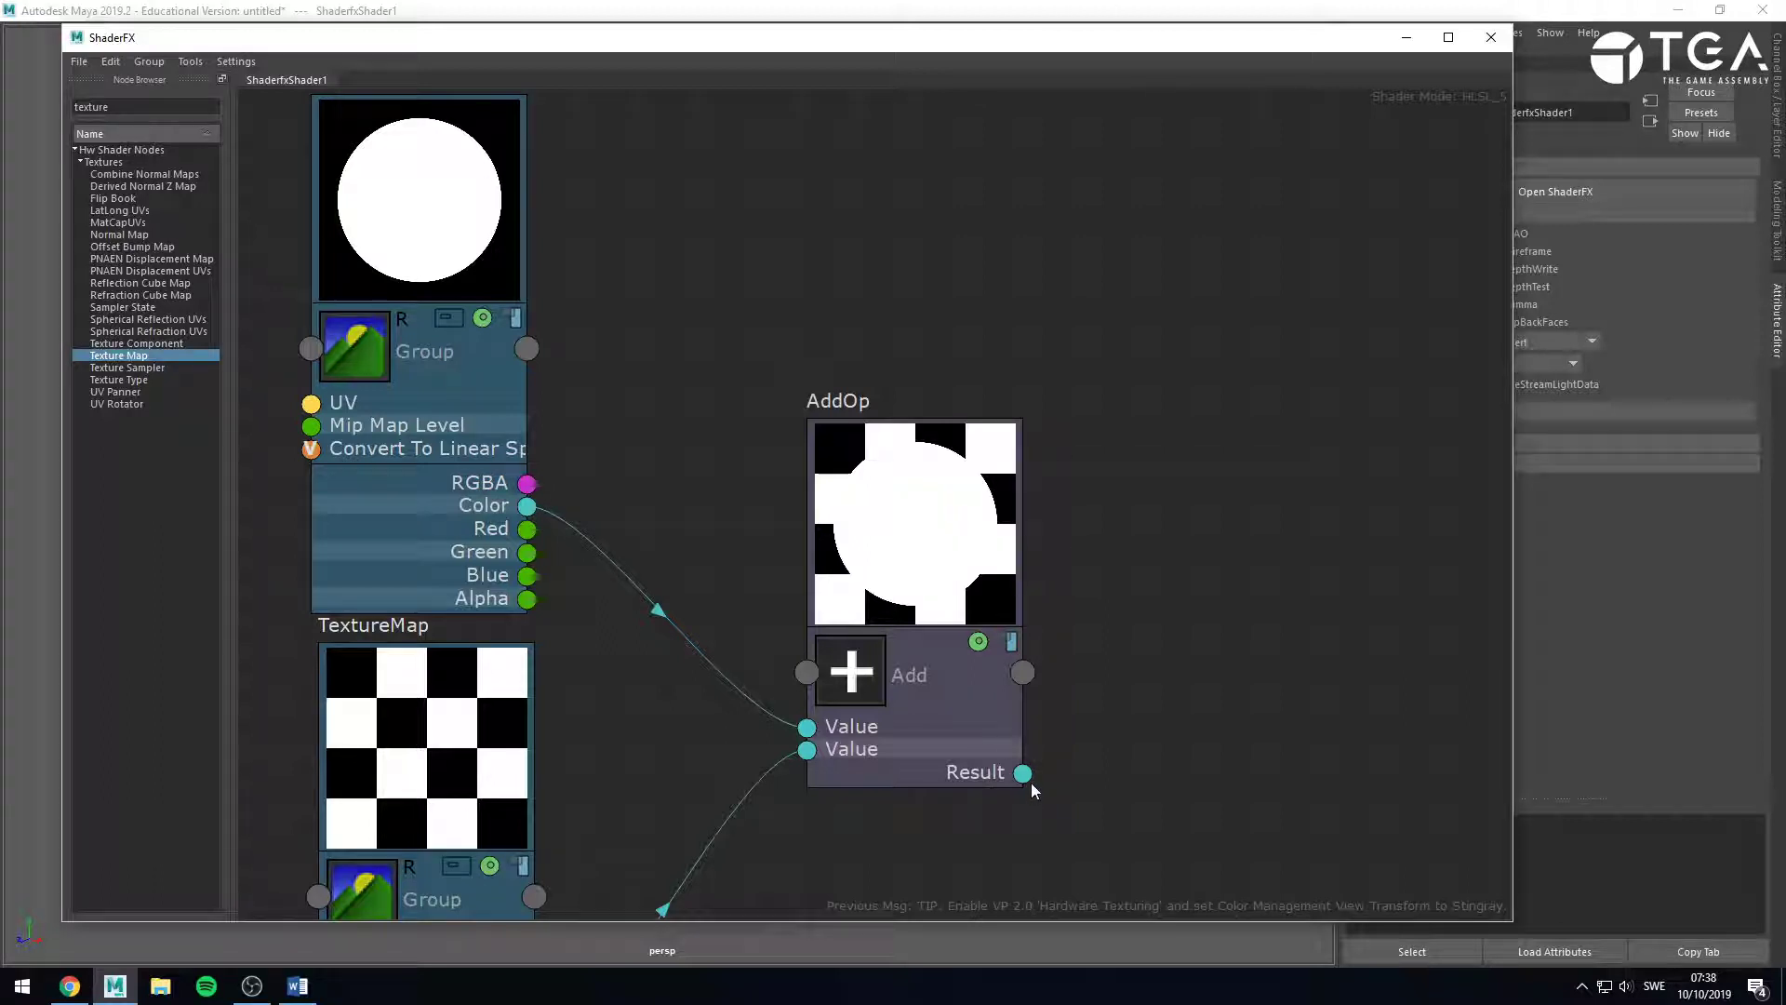
pyautogui.moveTo(1024, 774); pyautogui.dragTo(1351, 629)
pyautogui.moveTo(1230, 756); pyautogui.dragTo(1322, 600, button='middle')
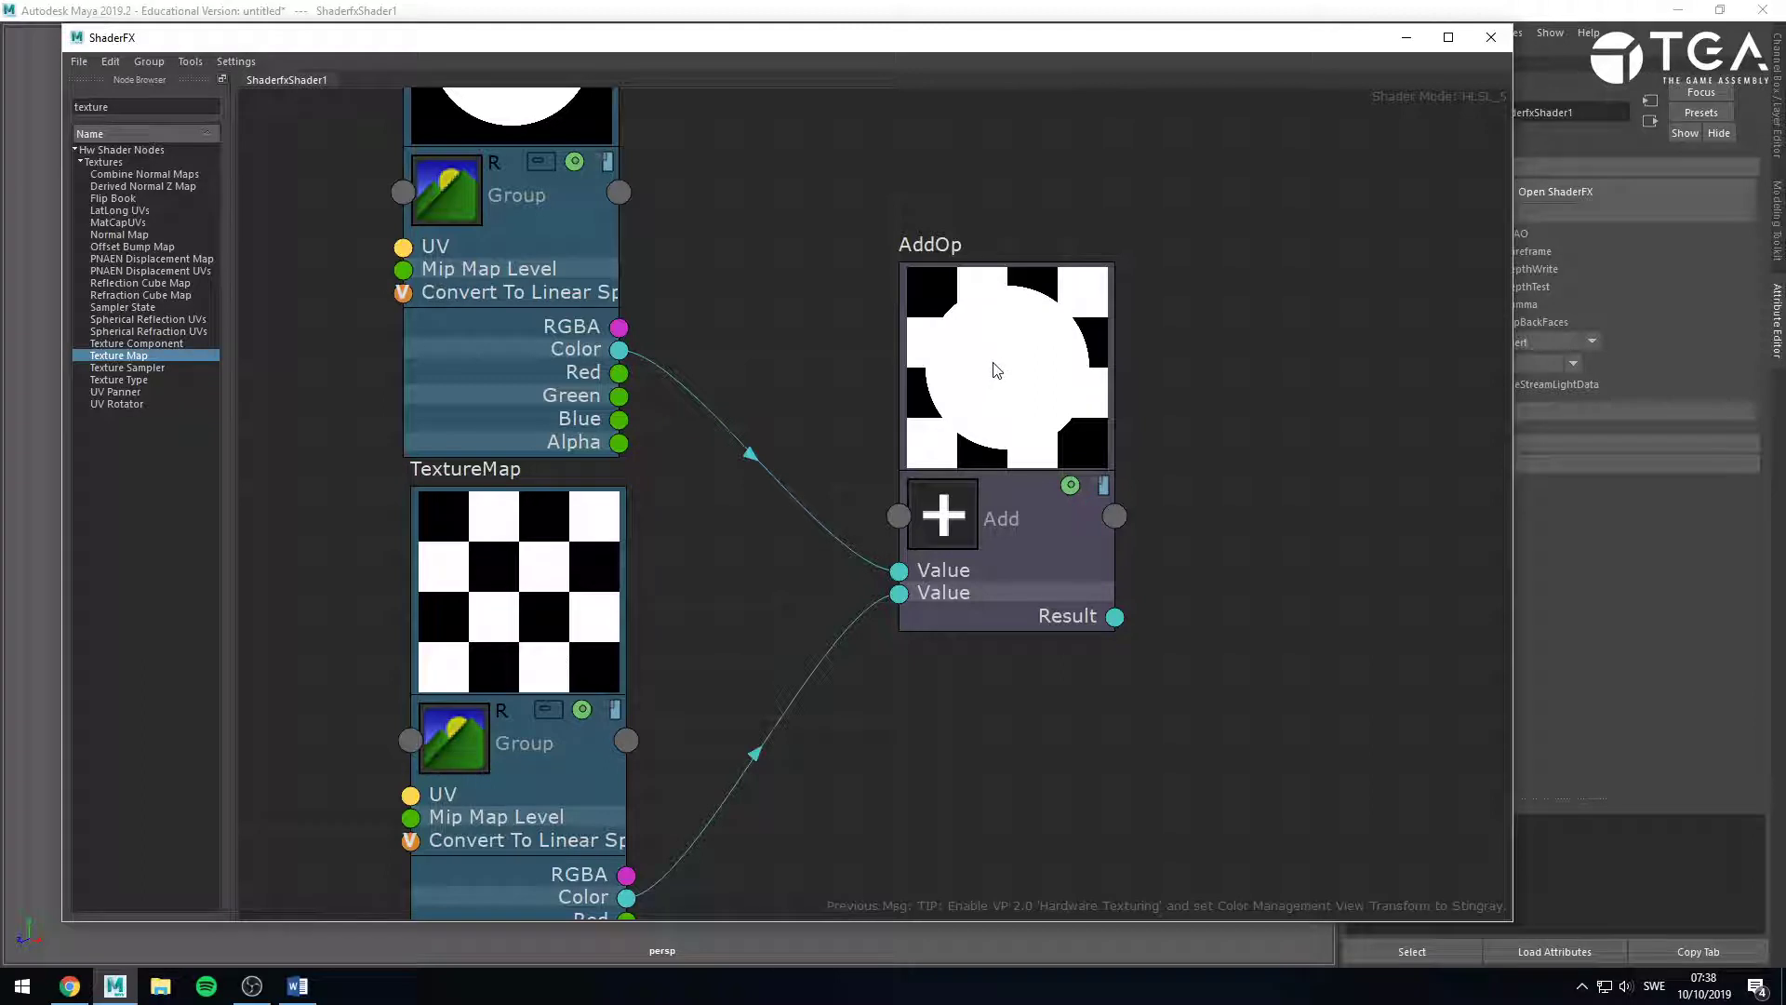
pyautogui.scroll(-1, 1066, 572)
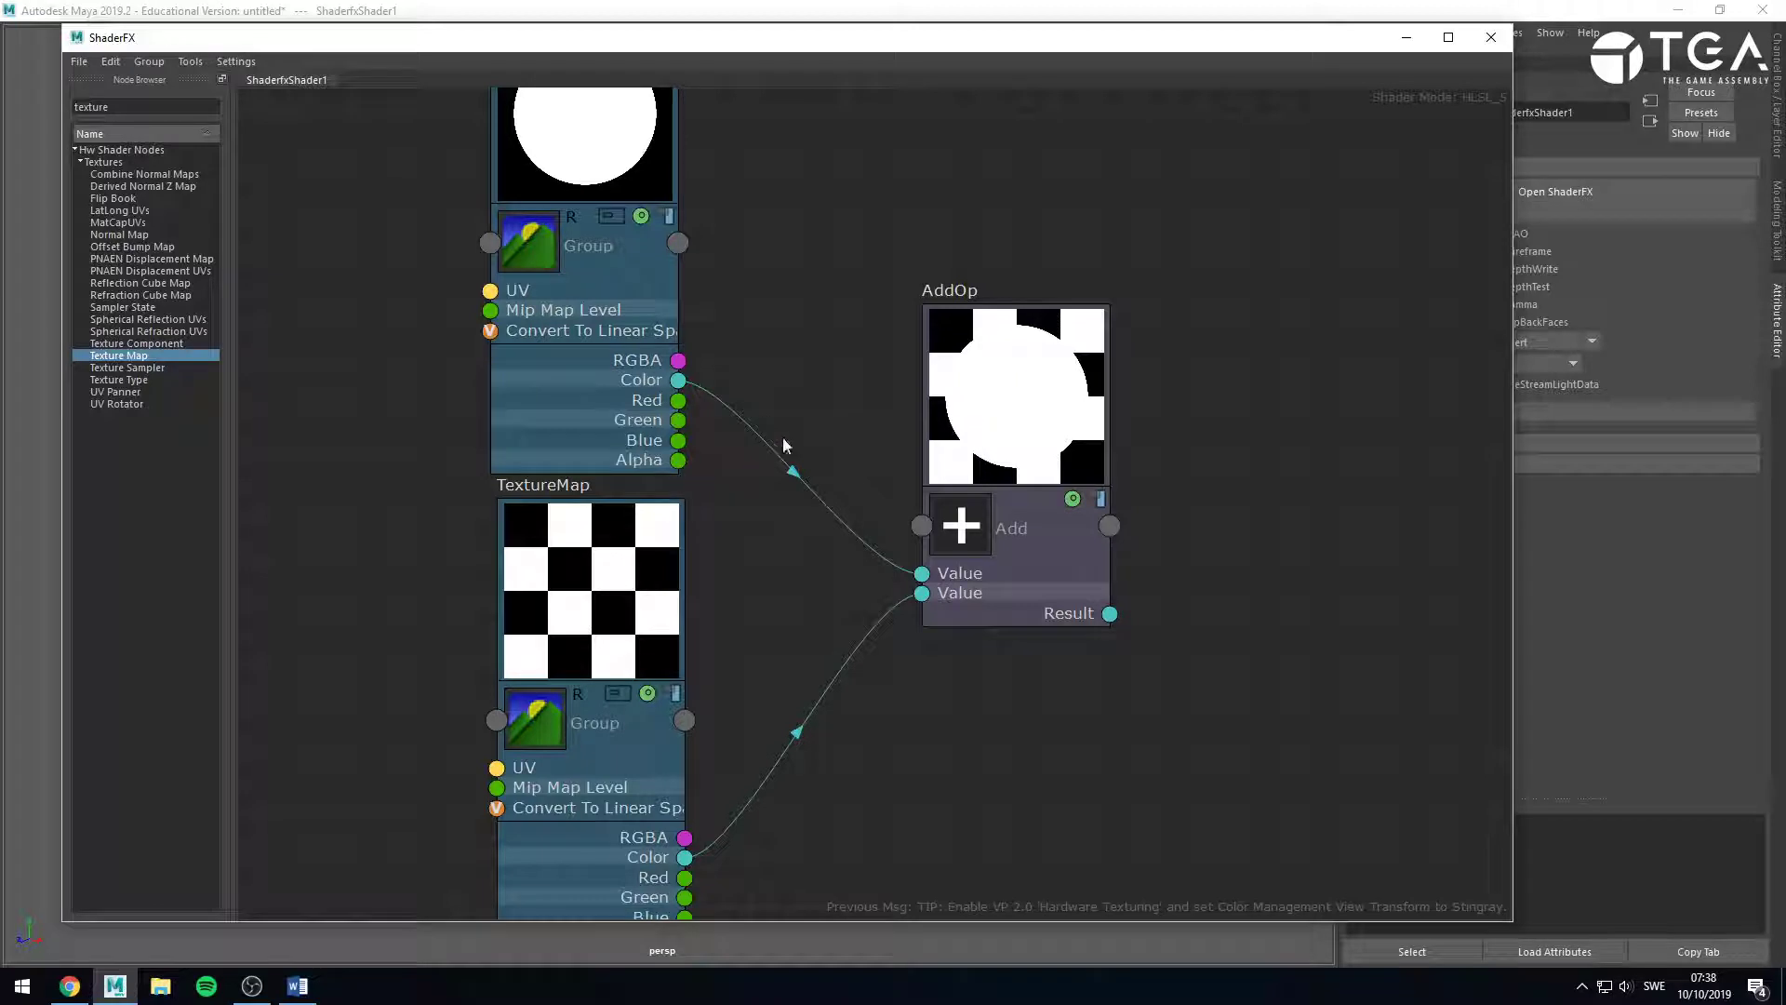
pyautogui.keyDown('alt'); pyautogui.moveTo(786, 444); pyautogui.dragTo(832, 572, button='middle'); pyautogui.keyUp('alt')
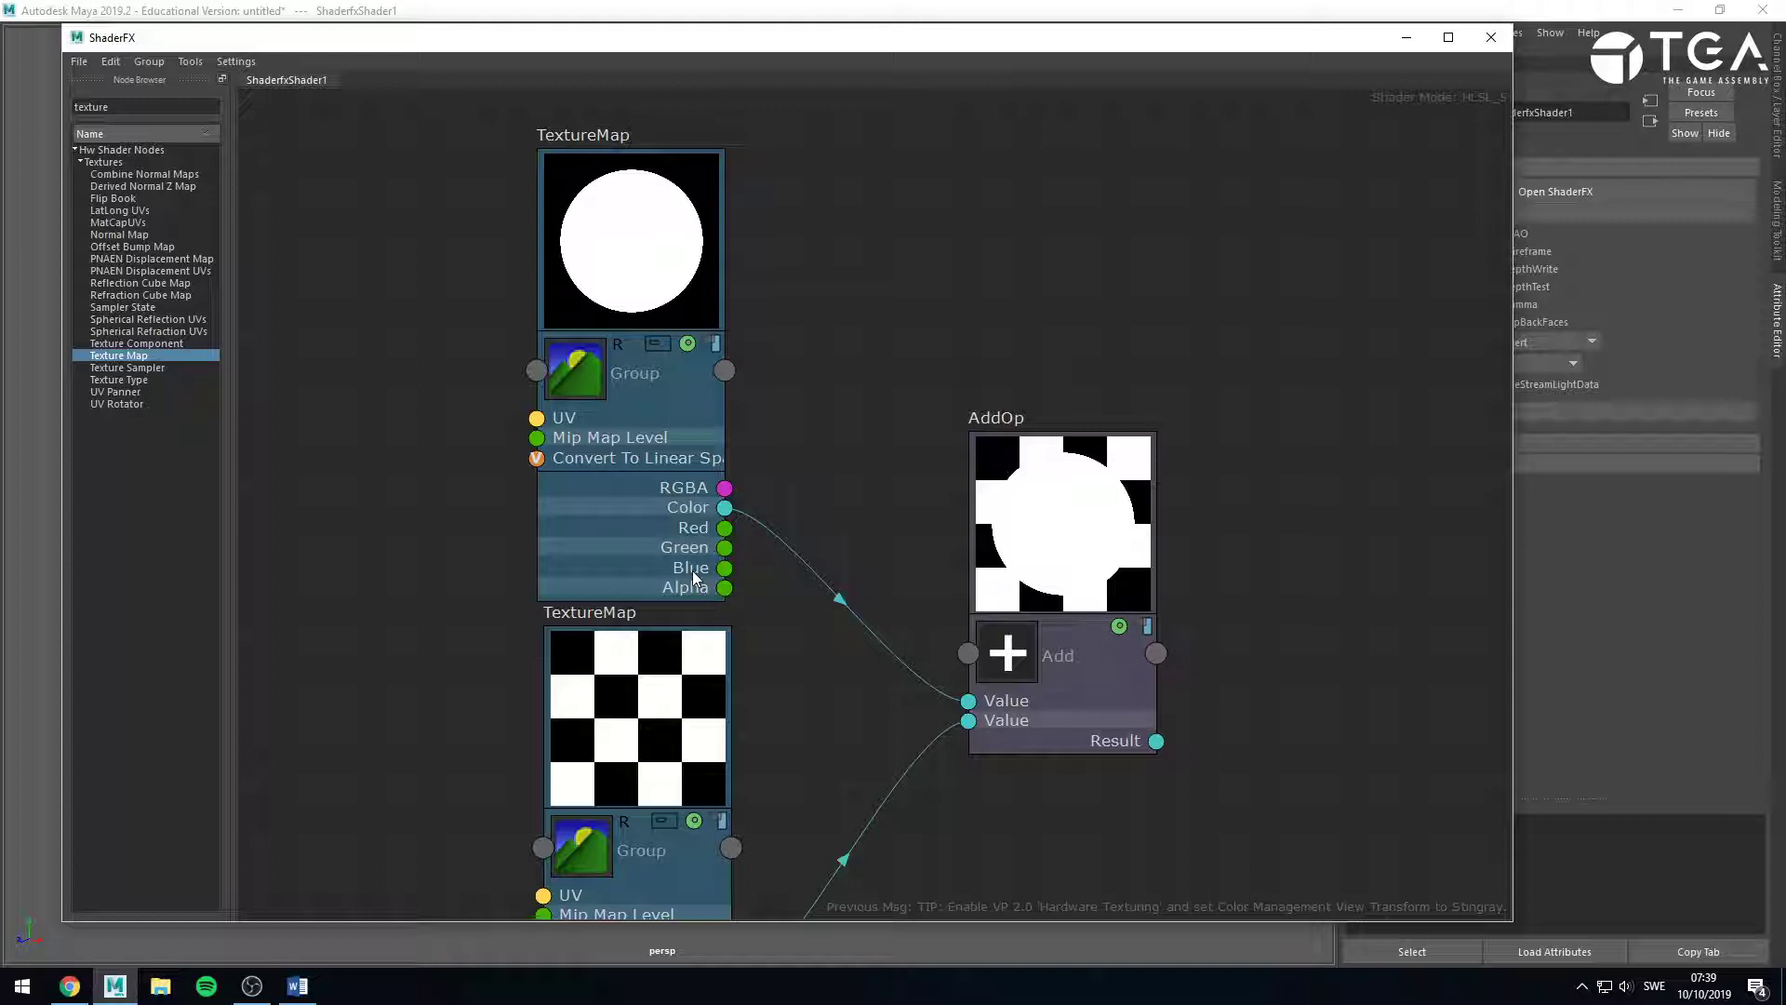
# Bring the grey-and-white circle and checker back beside the black-and-white textures, and spread the four nodes out near Add.
pyautogui.scroll(-5, 693, 571)
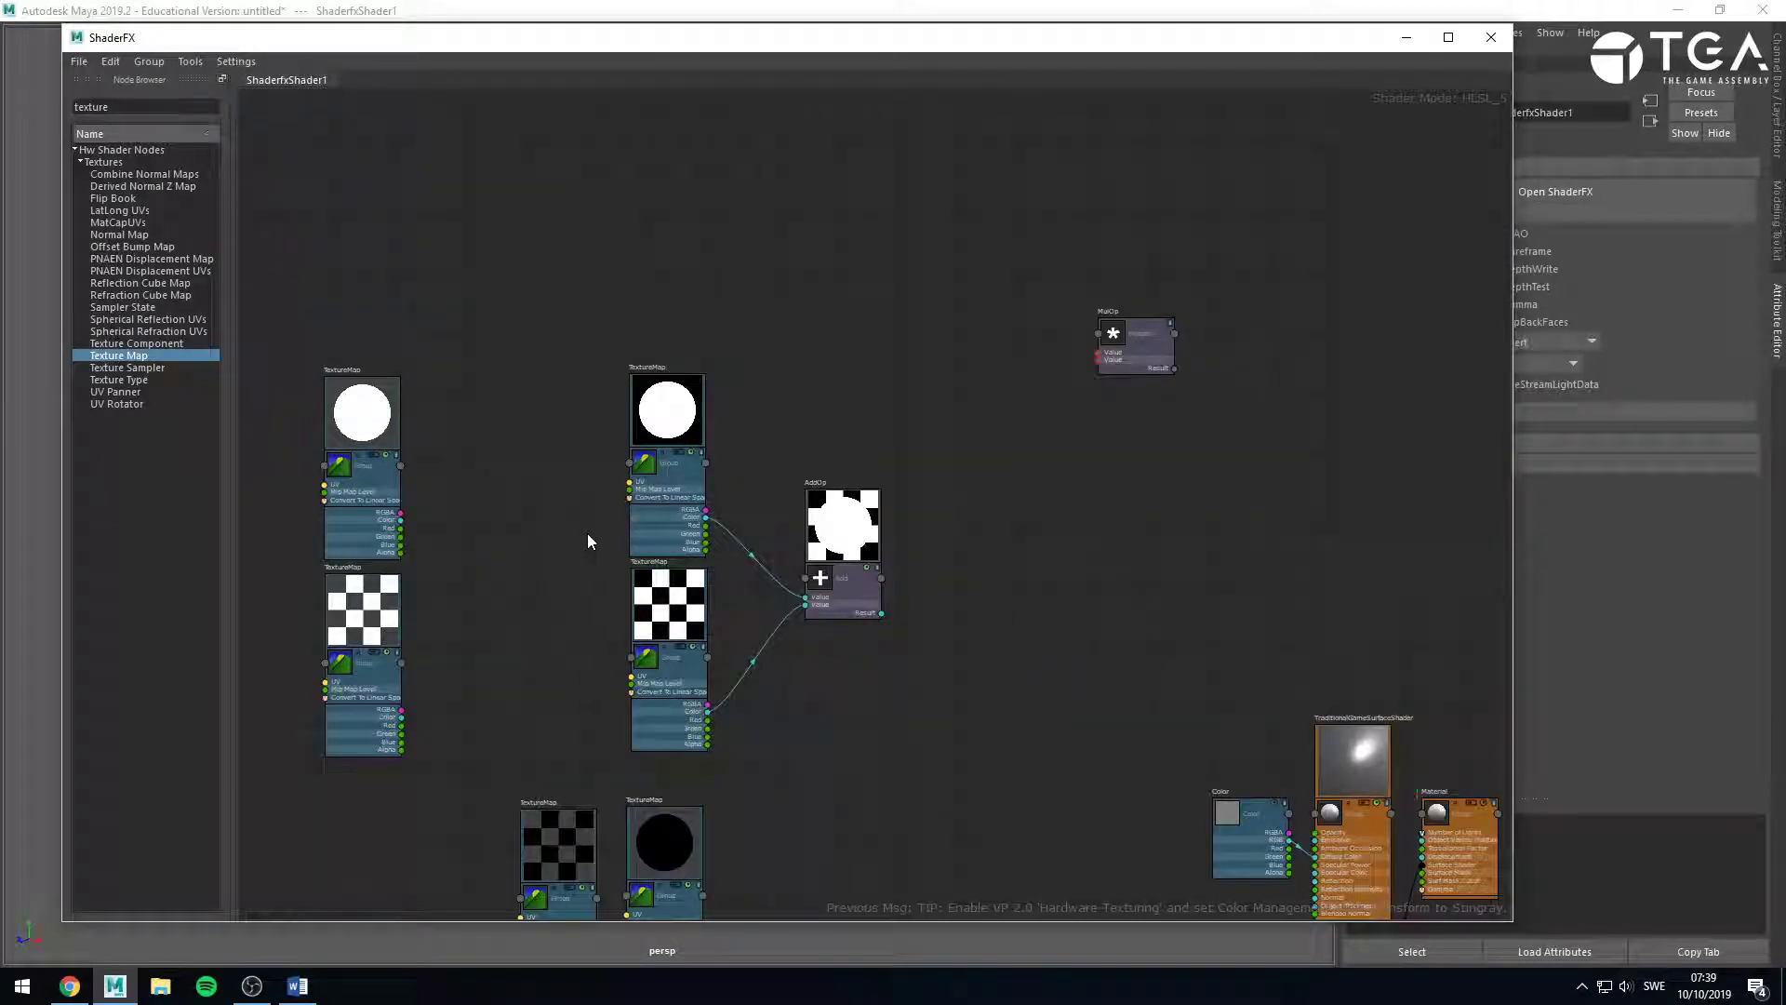
pyautogui.moveTo(588, 535); pyautogui.dragTo(657, 508, button='middle')
pyautogui.moveTo(418, 443); pyautogui.dragTo(564, 351)
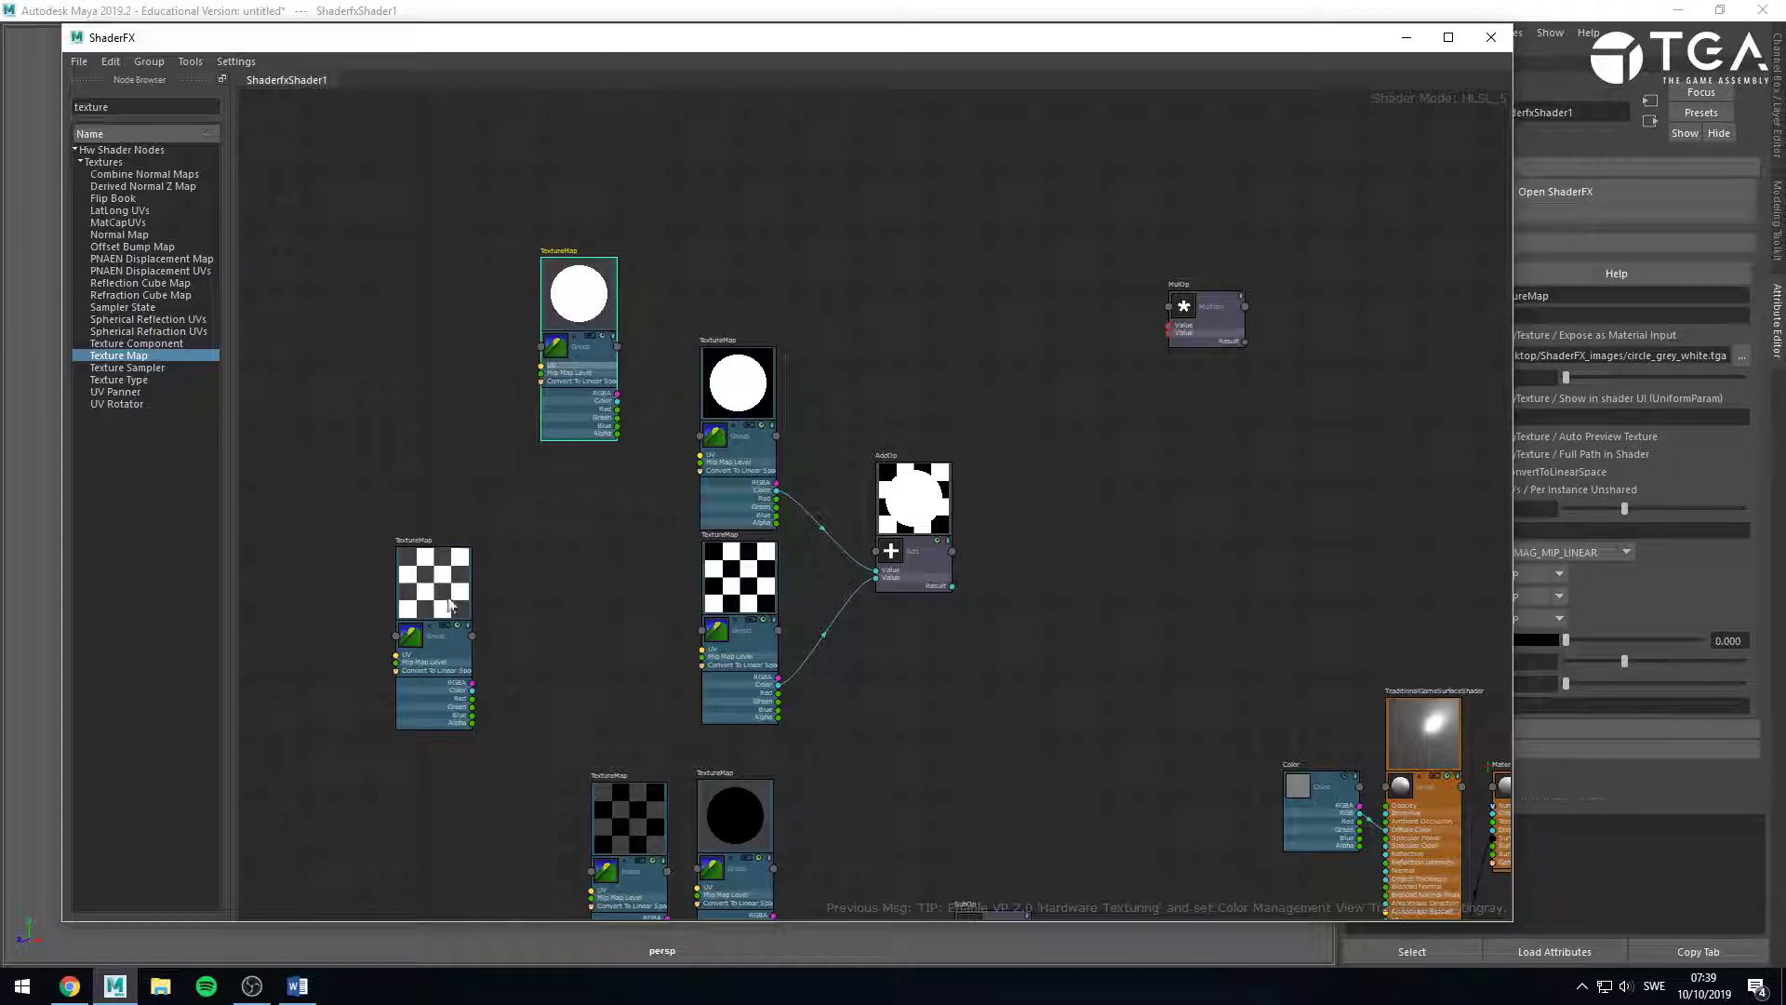
pyautogui.moveTo(450, 605); pyautogui.dragTo(615, 618)
pyautogui.moveTo(737, 451); pyautogui.dragTo(727, 358)
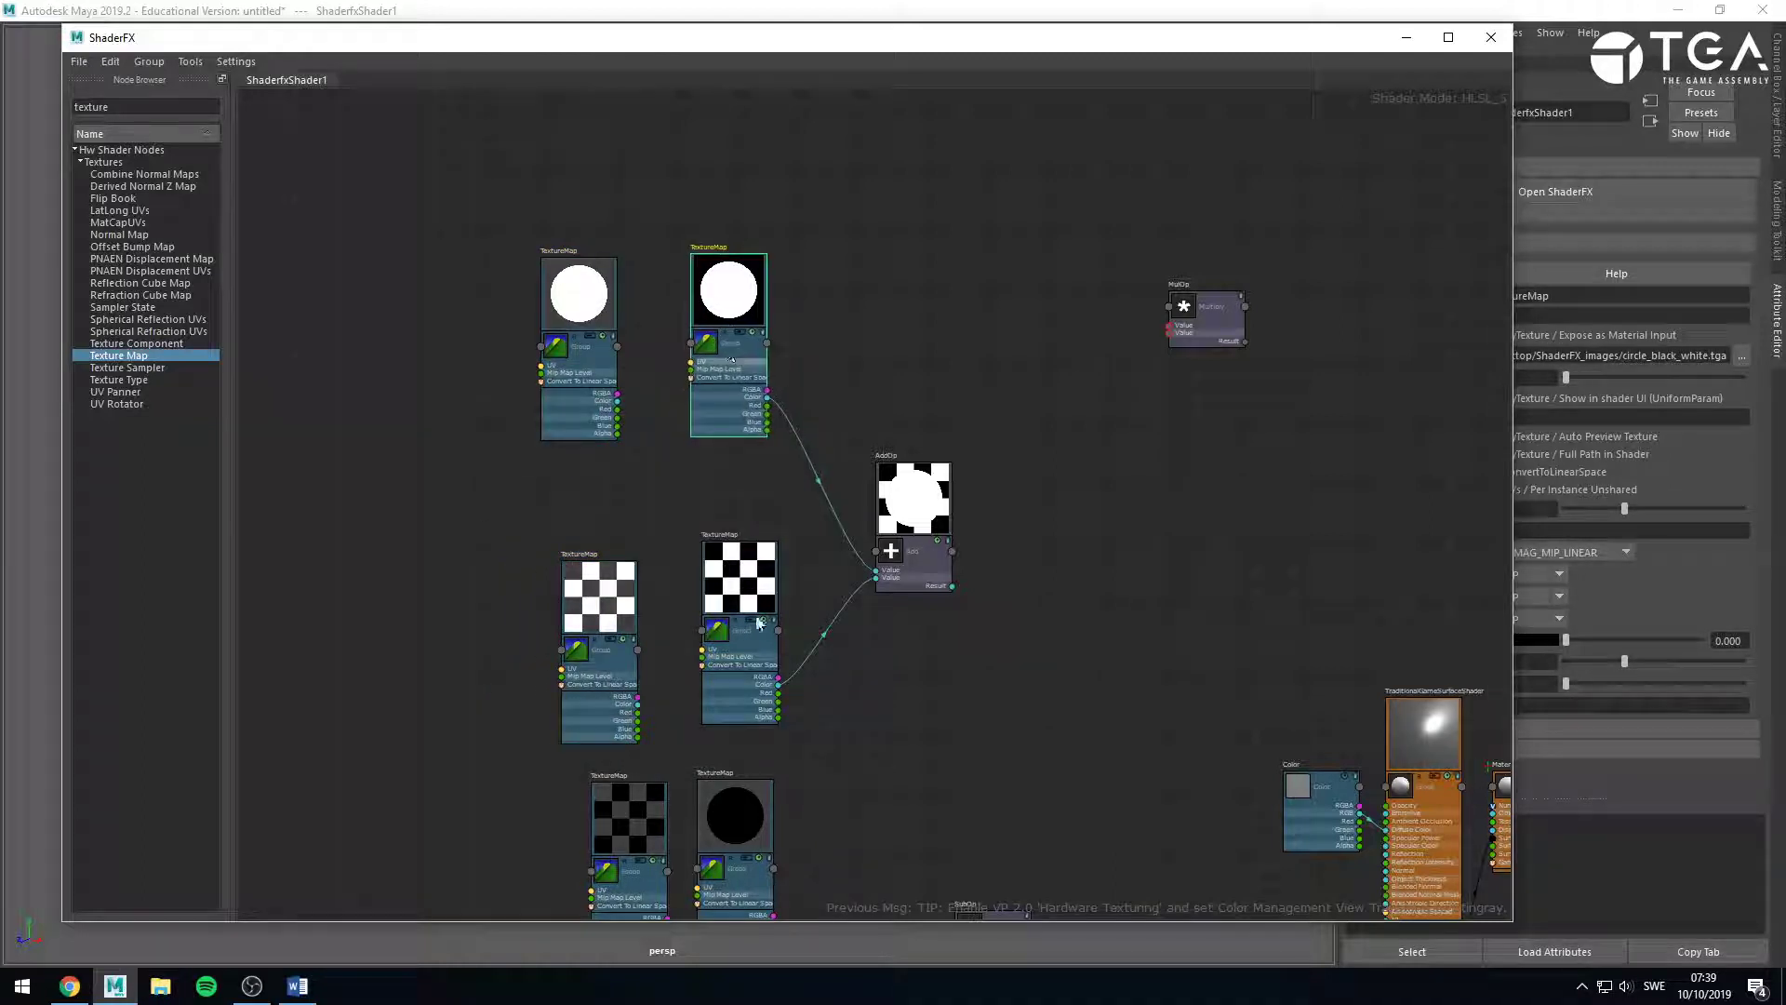
pyautogui.moveTo(759, 623); pyautogui.dragTo(745, 574)
pyautogui.click(813, 718)
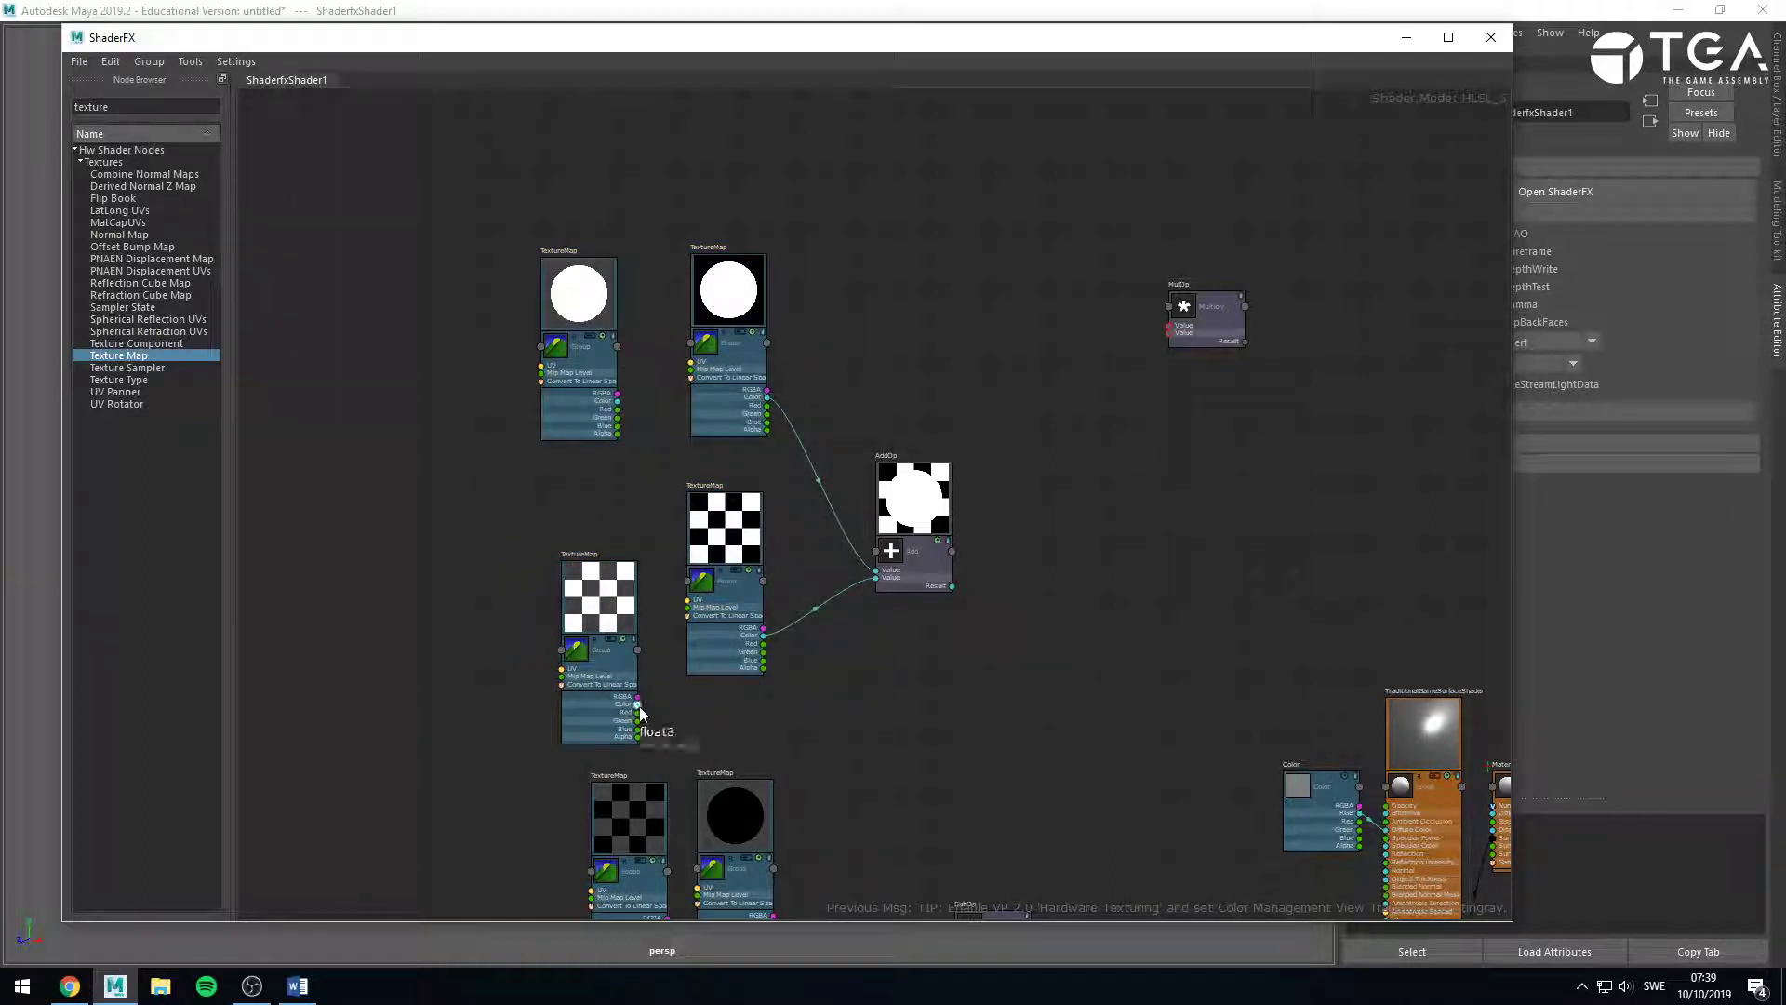
# Replace Add's second Value input with the grey-and-white checker's Color and swap the two checker nodes' places.
pyautogui.moveTo(639, 705); pyautogui.dragTo(876, 578)
pyautogui.moveTo(715, 565); pyautogui.dragTo(498, 529)
pyautogui.moveTo(599, 598); pyautogui.dragTo(700, 549)
pyautogui.click(726, 416)
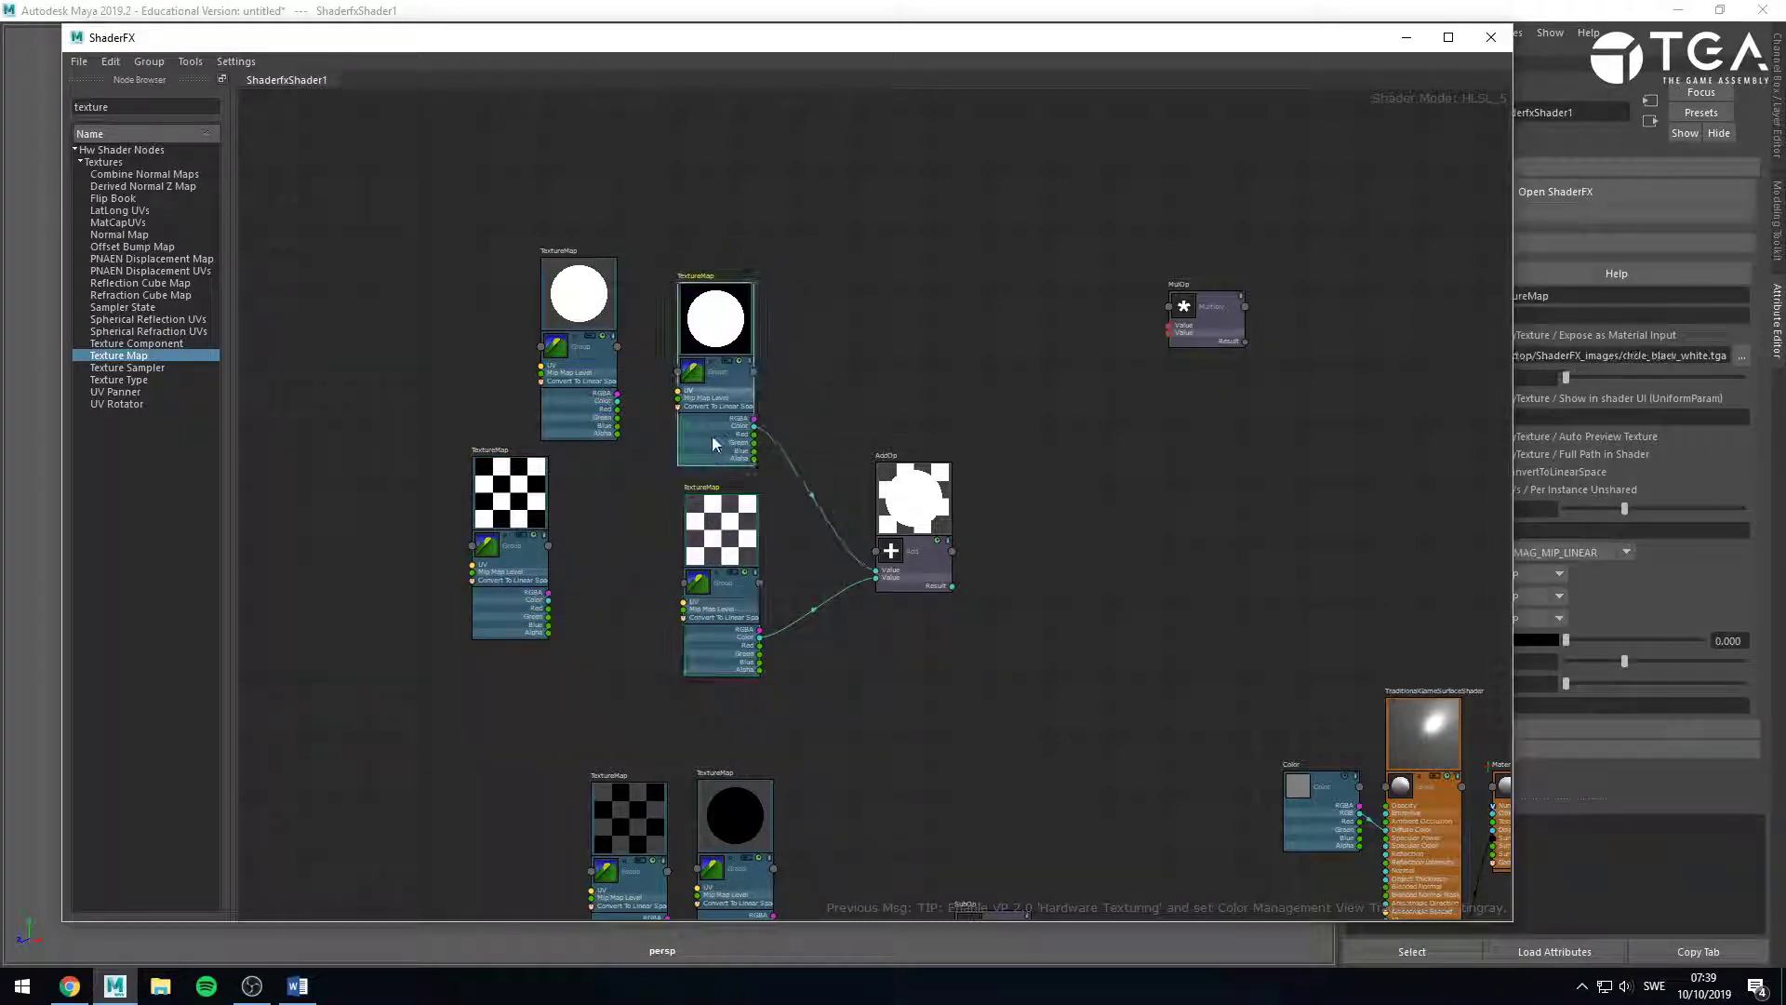
pyautogui.scroll(5, 1030, 474)
pyautogui.scroll(-1, 1031, 475)
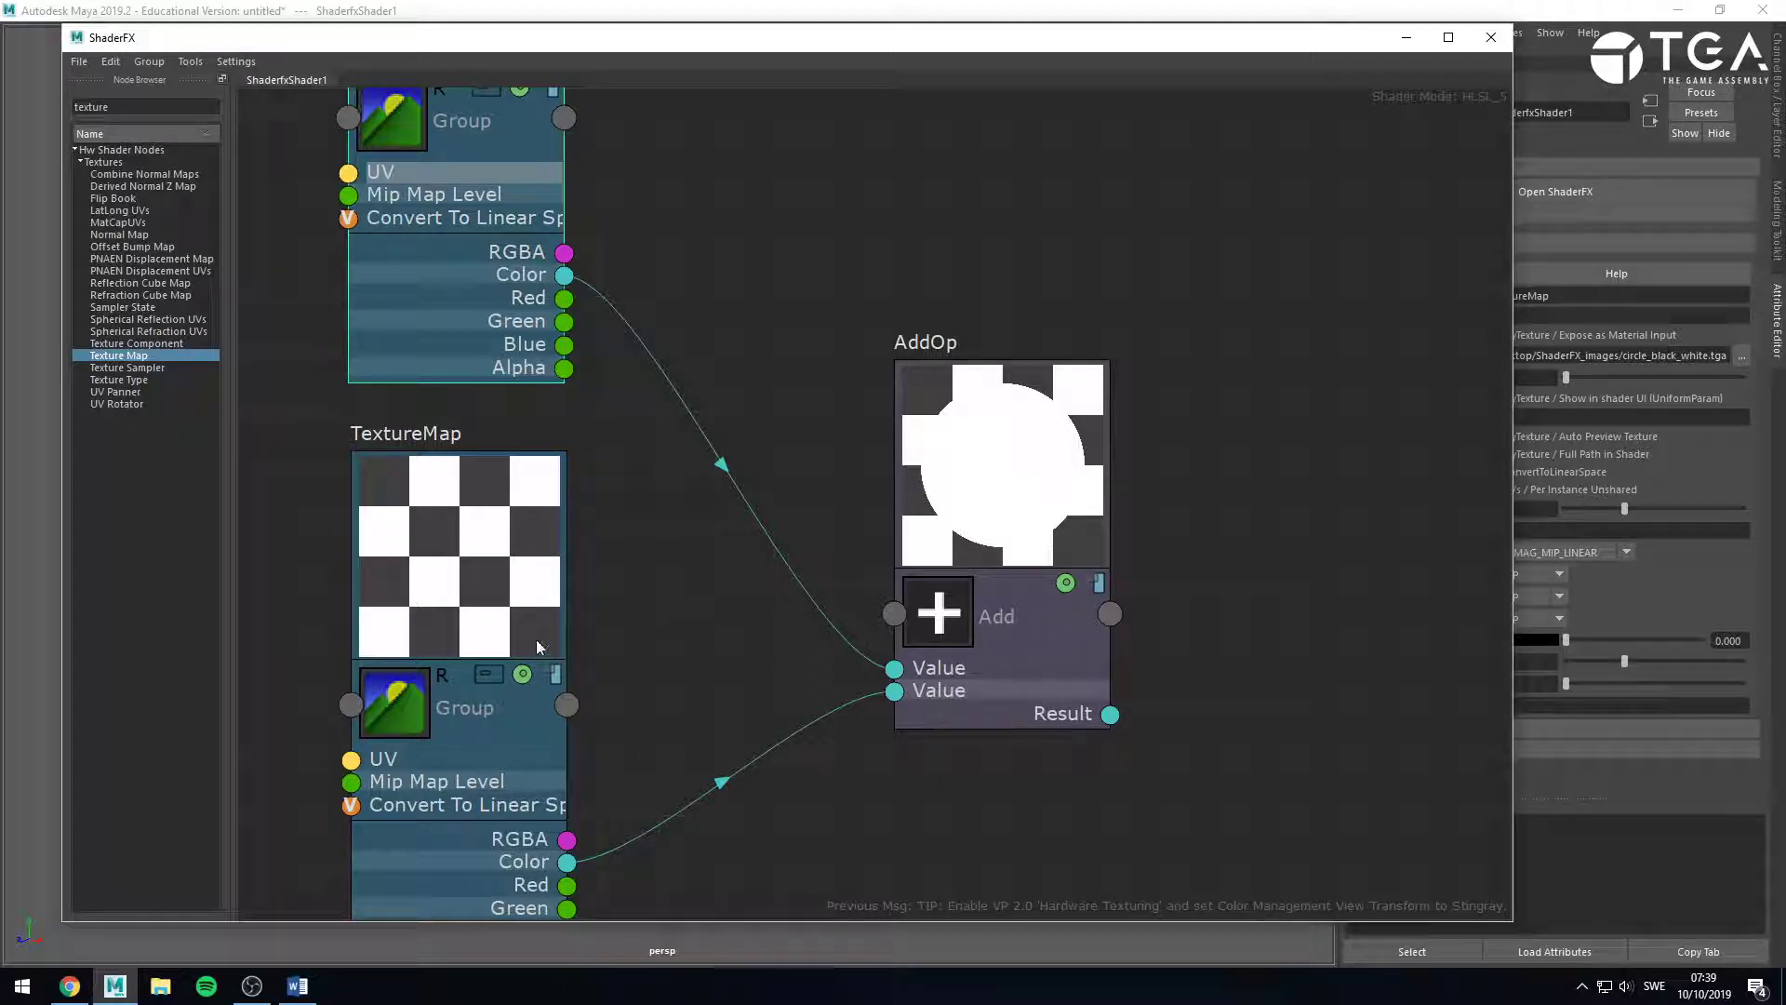
# Bring the black-and-grey circle texture up beside the black-and-white circle near the Add node.
pyautogui.scroll(-1, 784, 281)
pyautogui.moveTo(784, 281); pyautogui.dragTo(892, 528, button='middle')
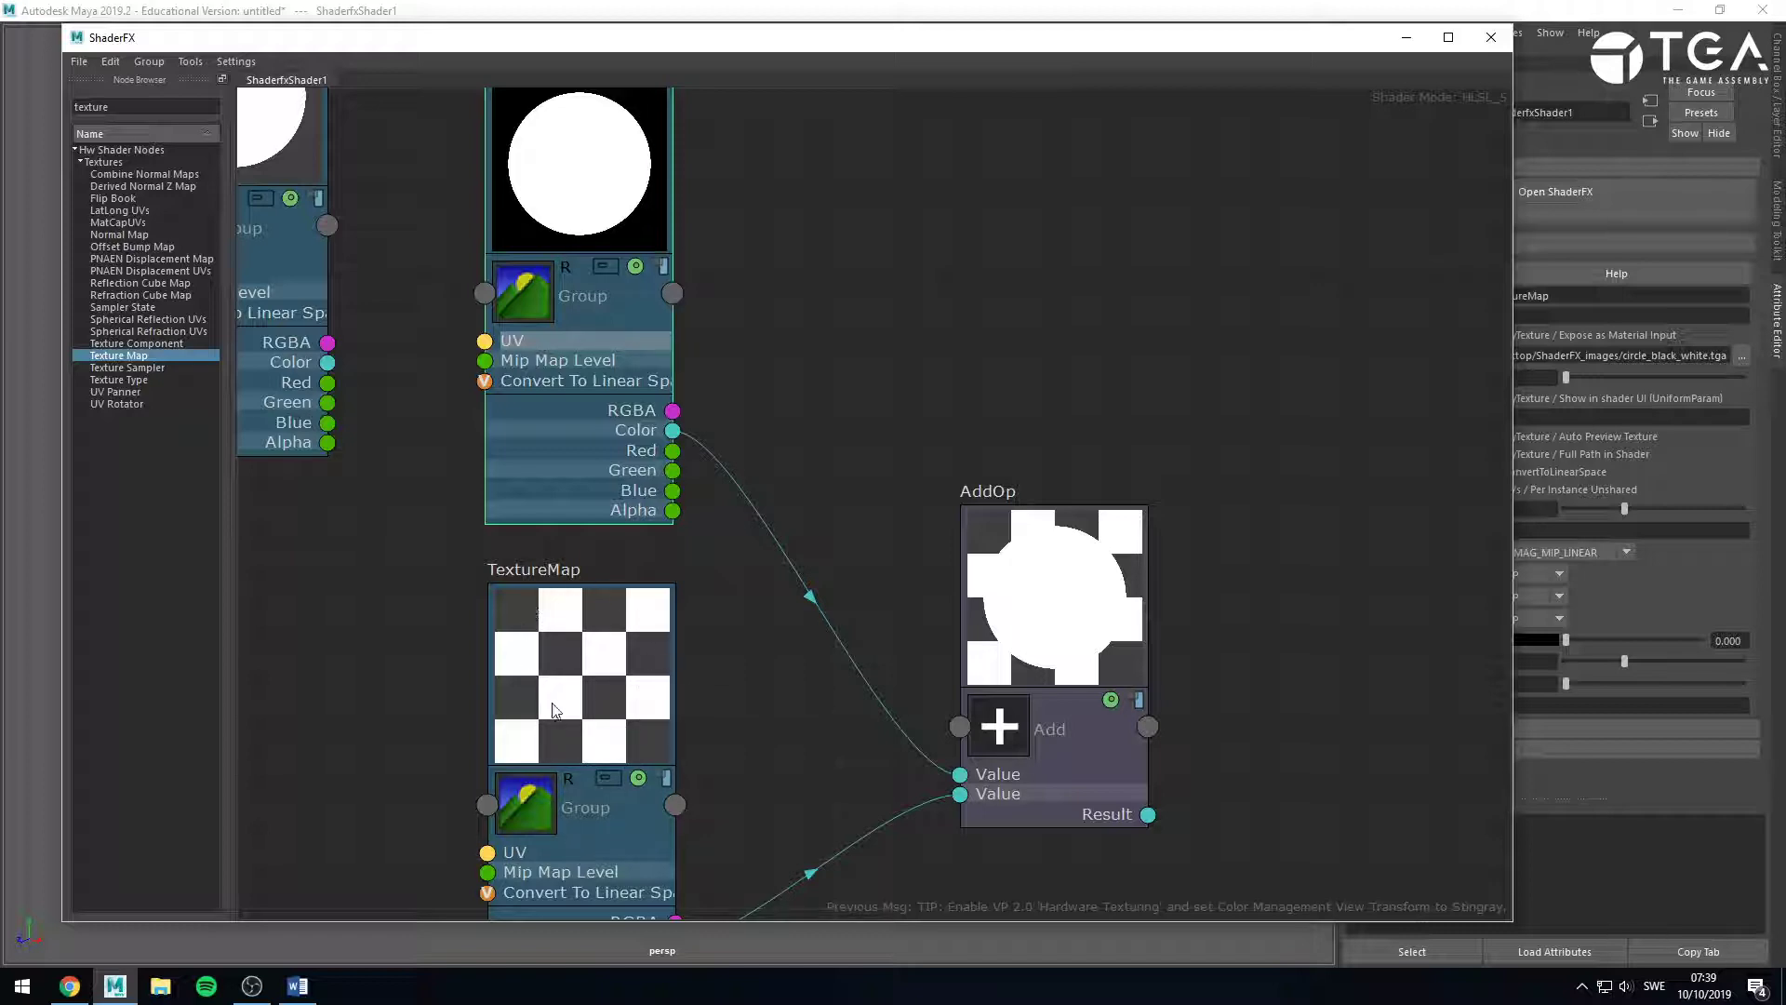
pyautogui.scroll(-2, 805, 851)
pyautogui.scroll(-5, 907, 712)
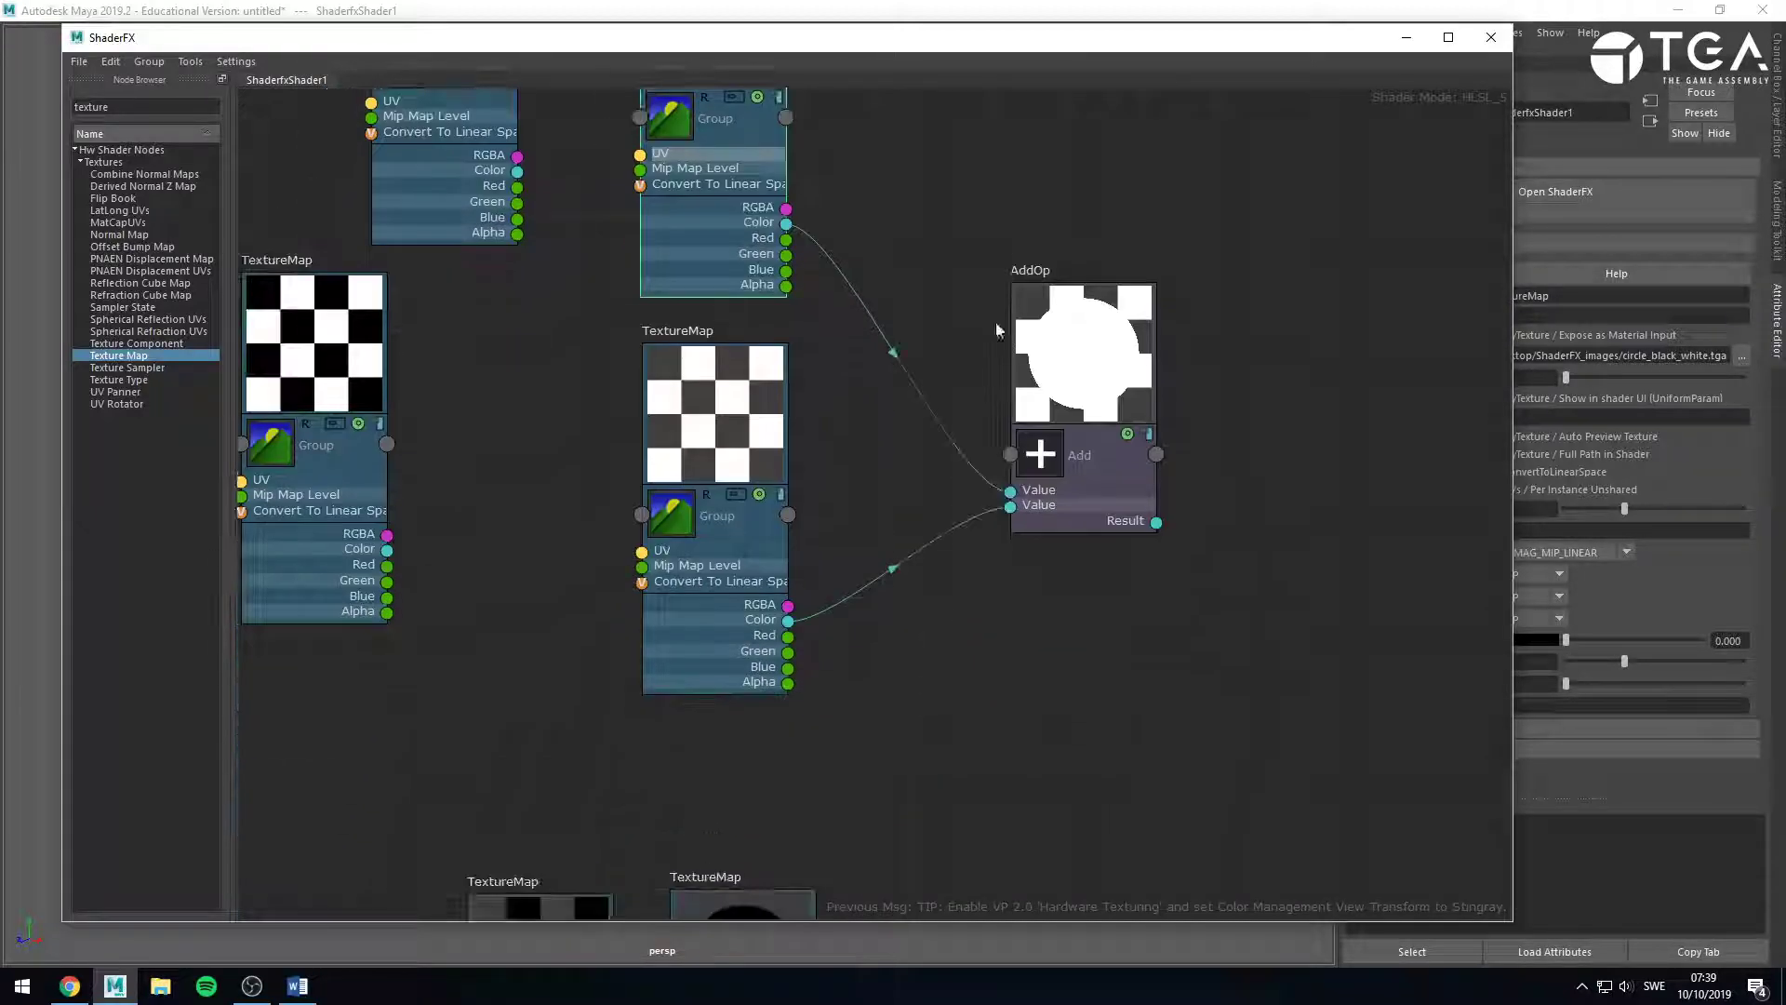
pyautogui.moveTo(703, 852); pyautogui.dragTo(773, 372)
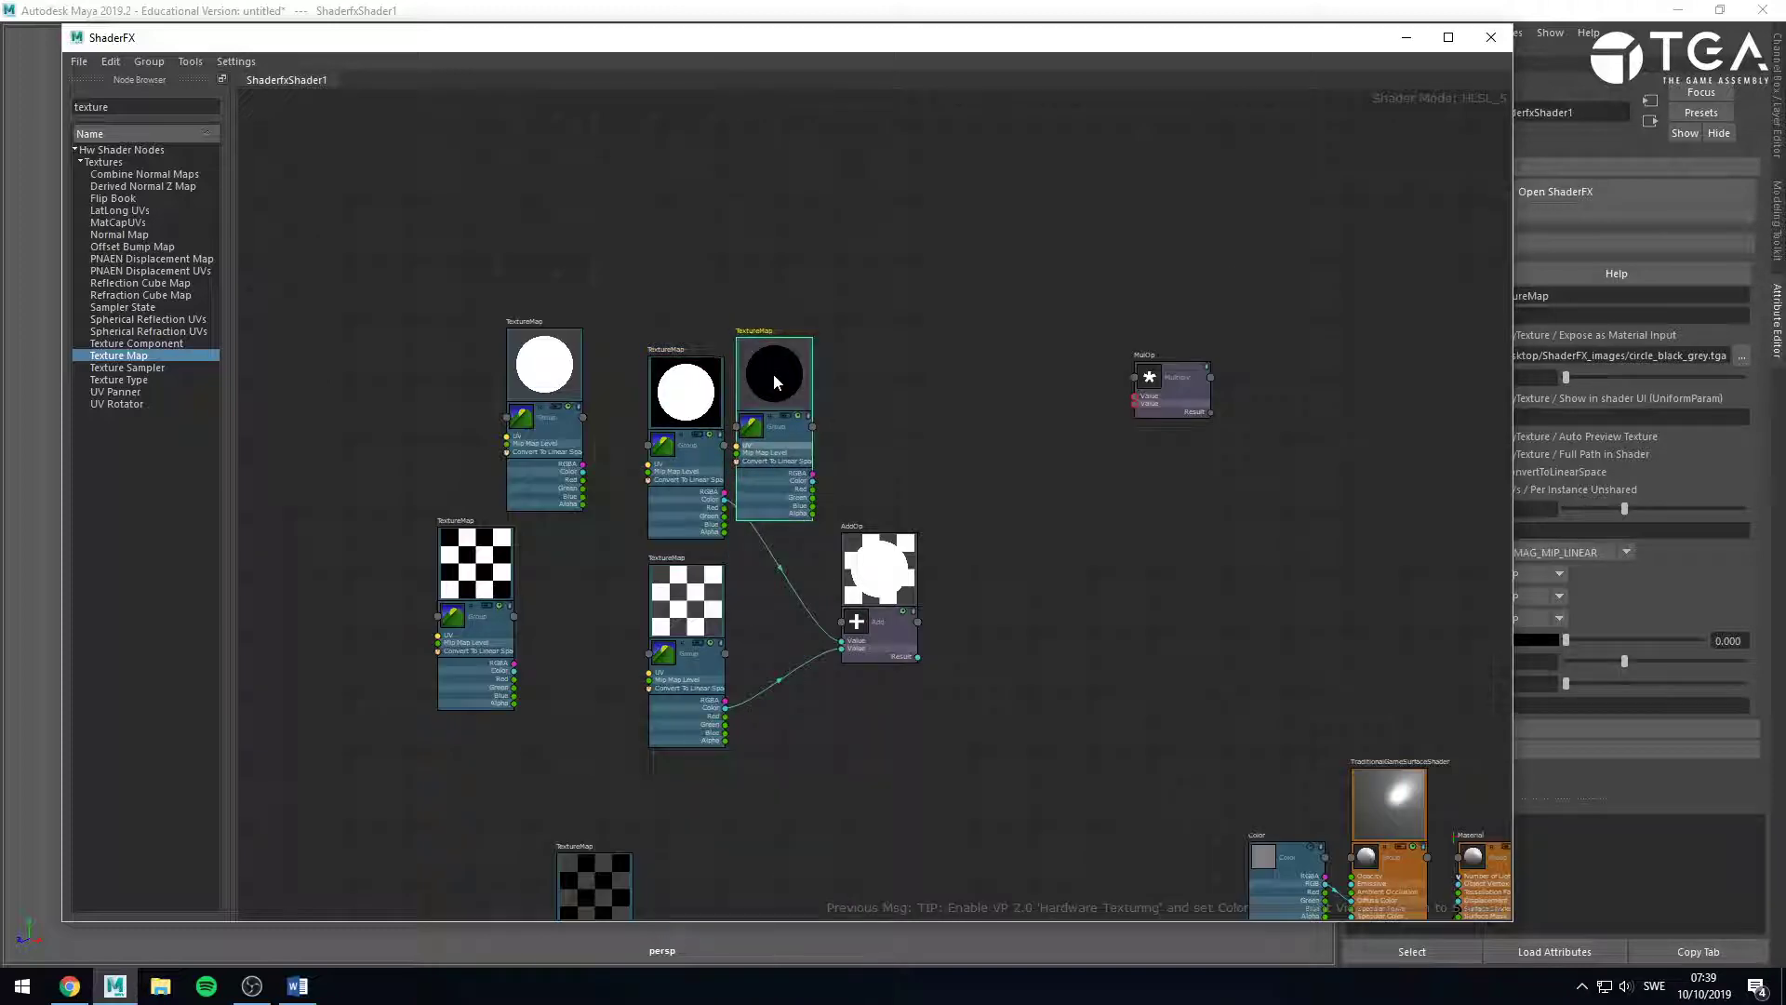
# Replace Add's first Value input with the black-and-grey circle's Color, and swap that circle into the black-and-white circle's place above the grey-and-white checker.
pyautogui.scroll(3, 774, 372)
pyautogui.moveTo(896, 765); pyautogui.dragTo(982, 712)
pyautogui.moveTo(668, 765); pyautogui.dragTo(818, 725)
pyautogui.moveTo(619, 400); pyautogui.dragTo(530, 369)
pyautogui.moveTo(758, 468); pyautogui.dragTo(763, 472)
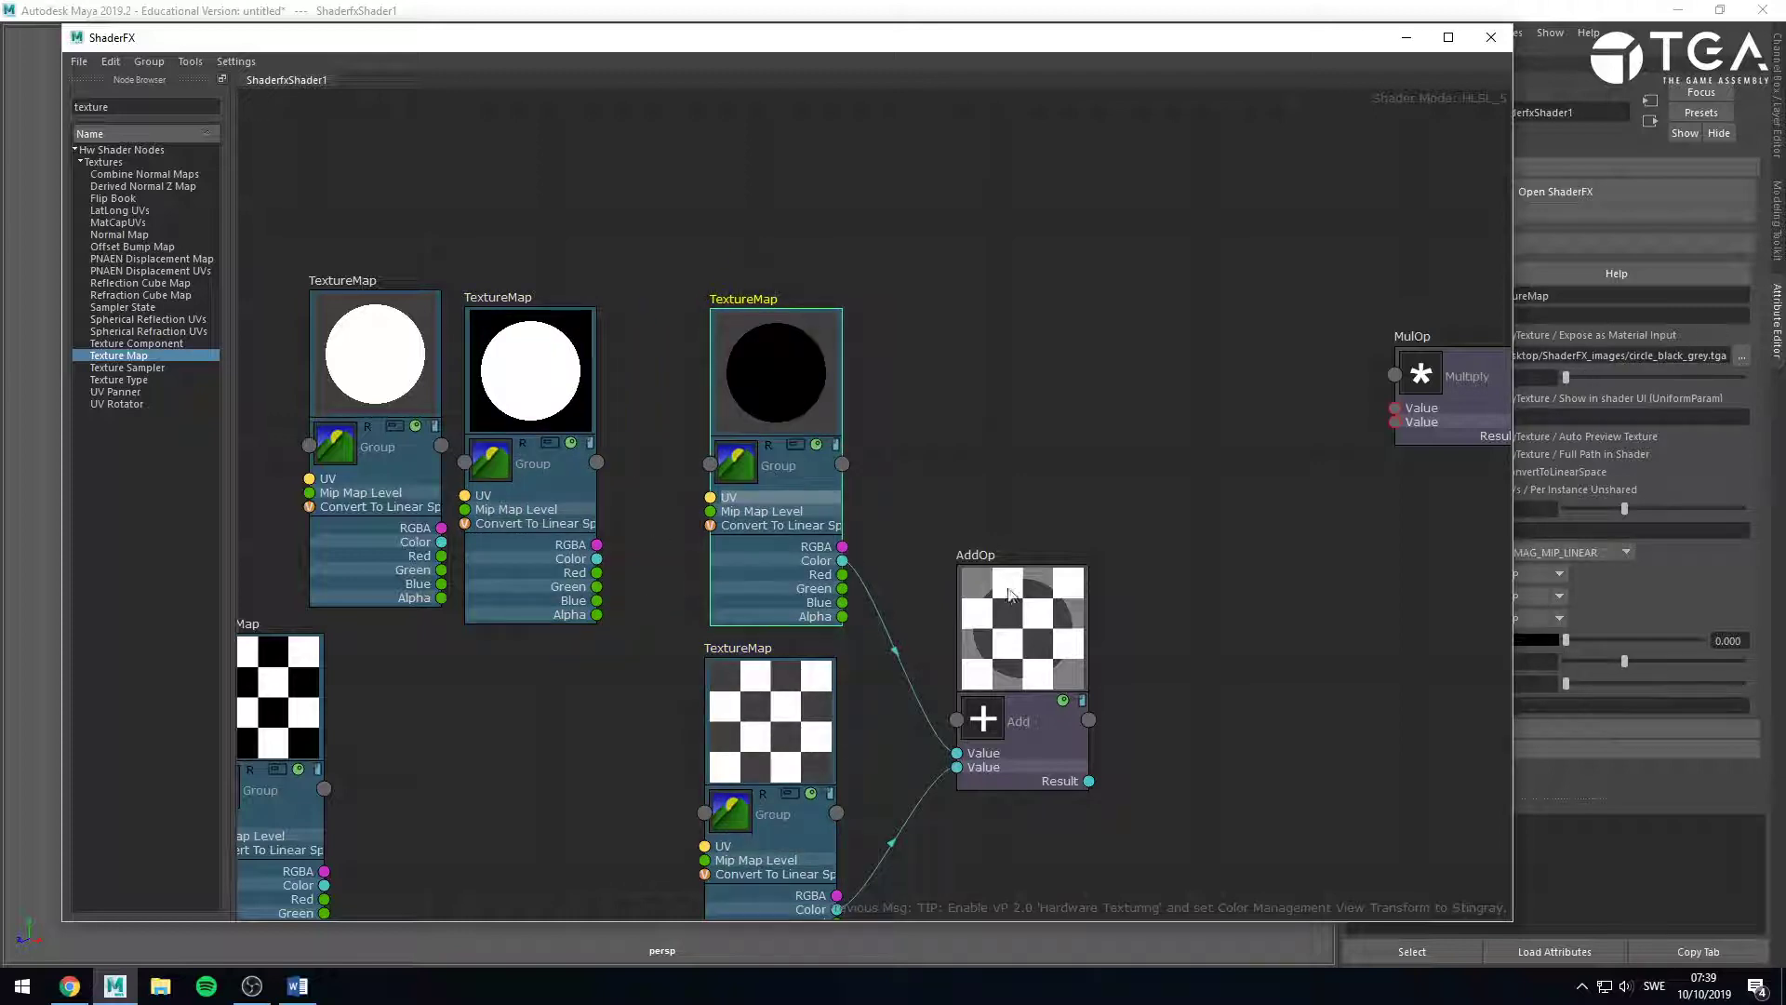
# Remove both texture connections from the Add node and park it just below the Multiply node.
pyautogui.scroll(2, 1024, 668)
pyautogui.scroll(-1, 1236, 557)
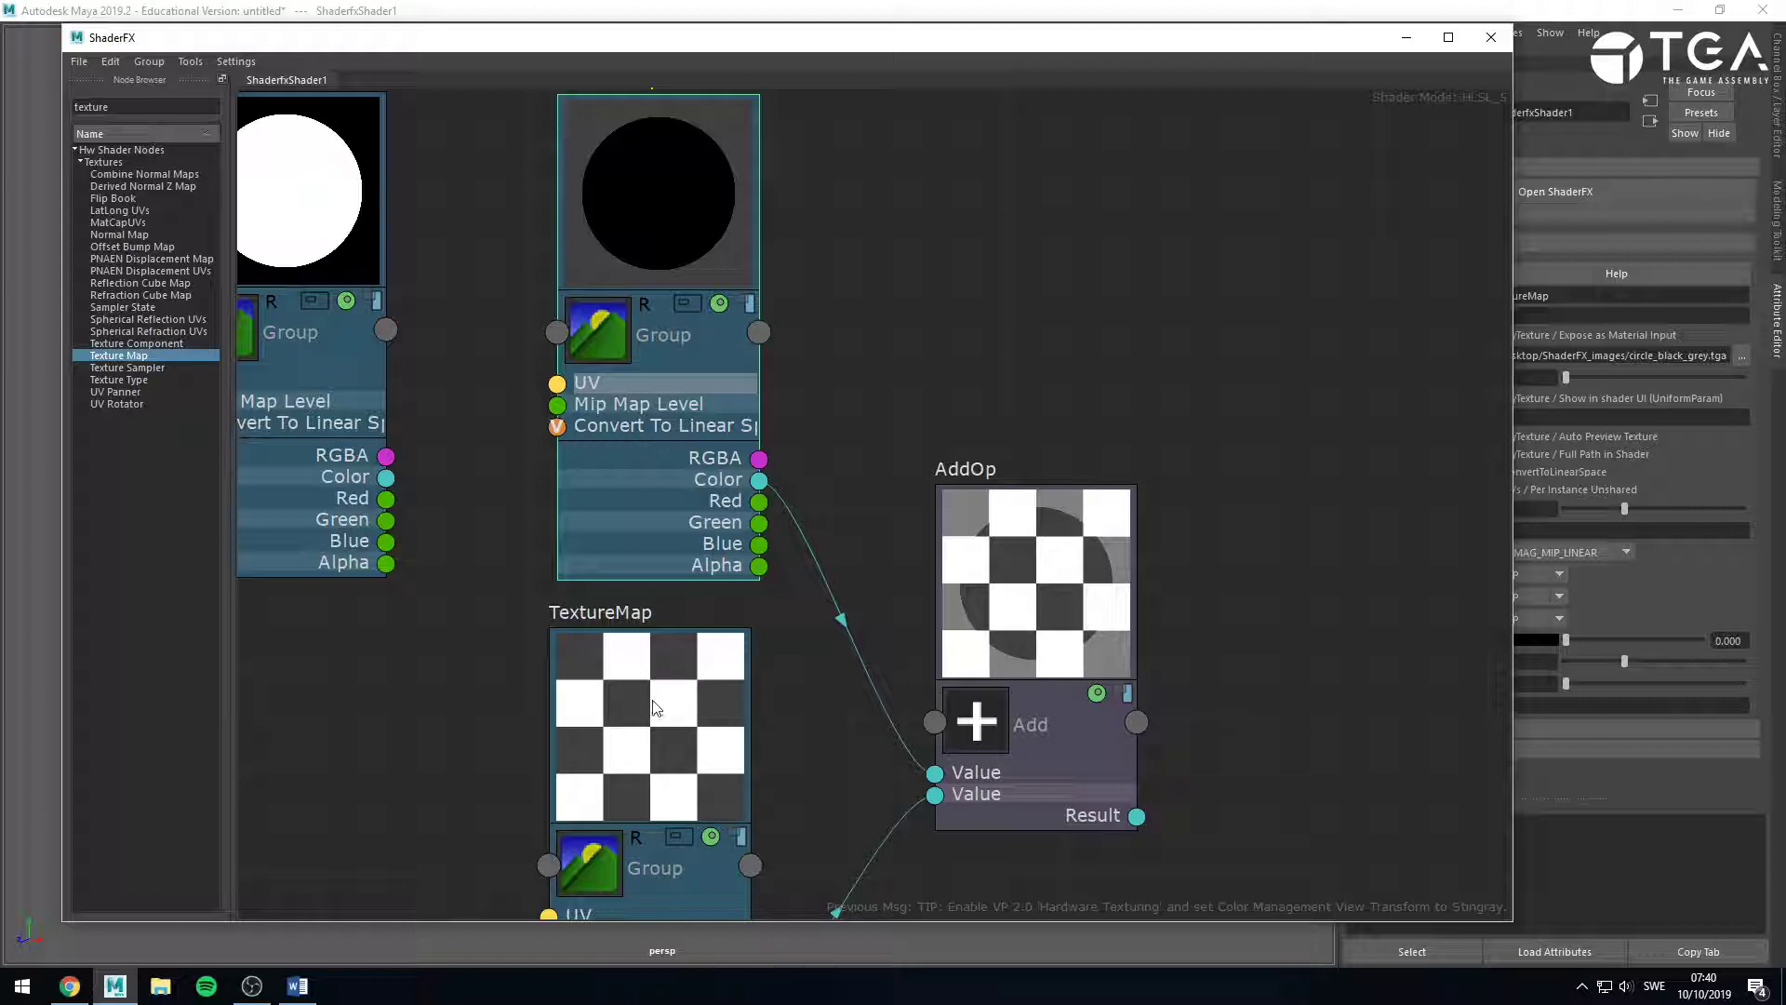
pyautogui.scroll(-6, 656, 558)
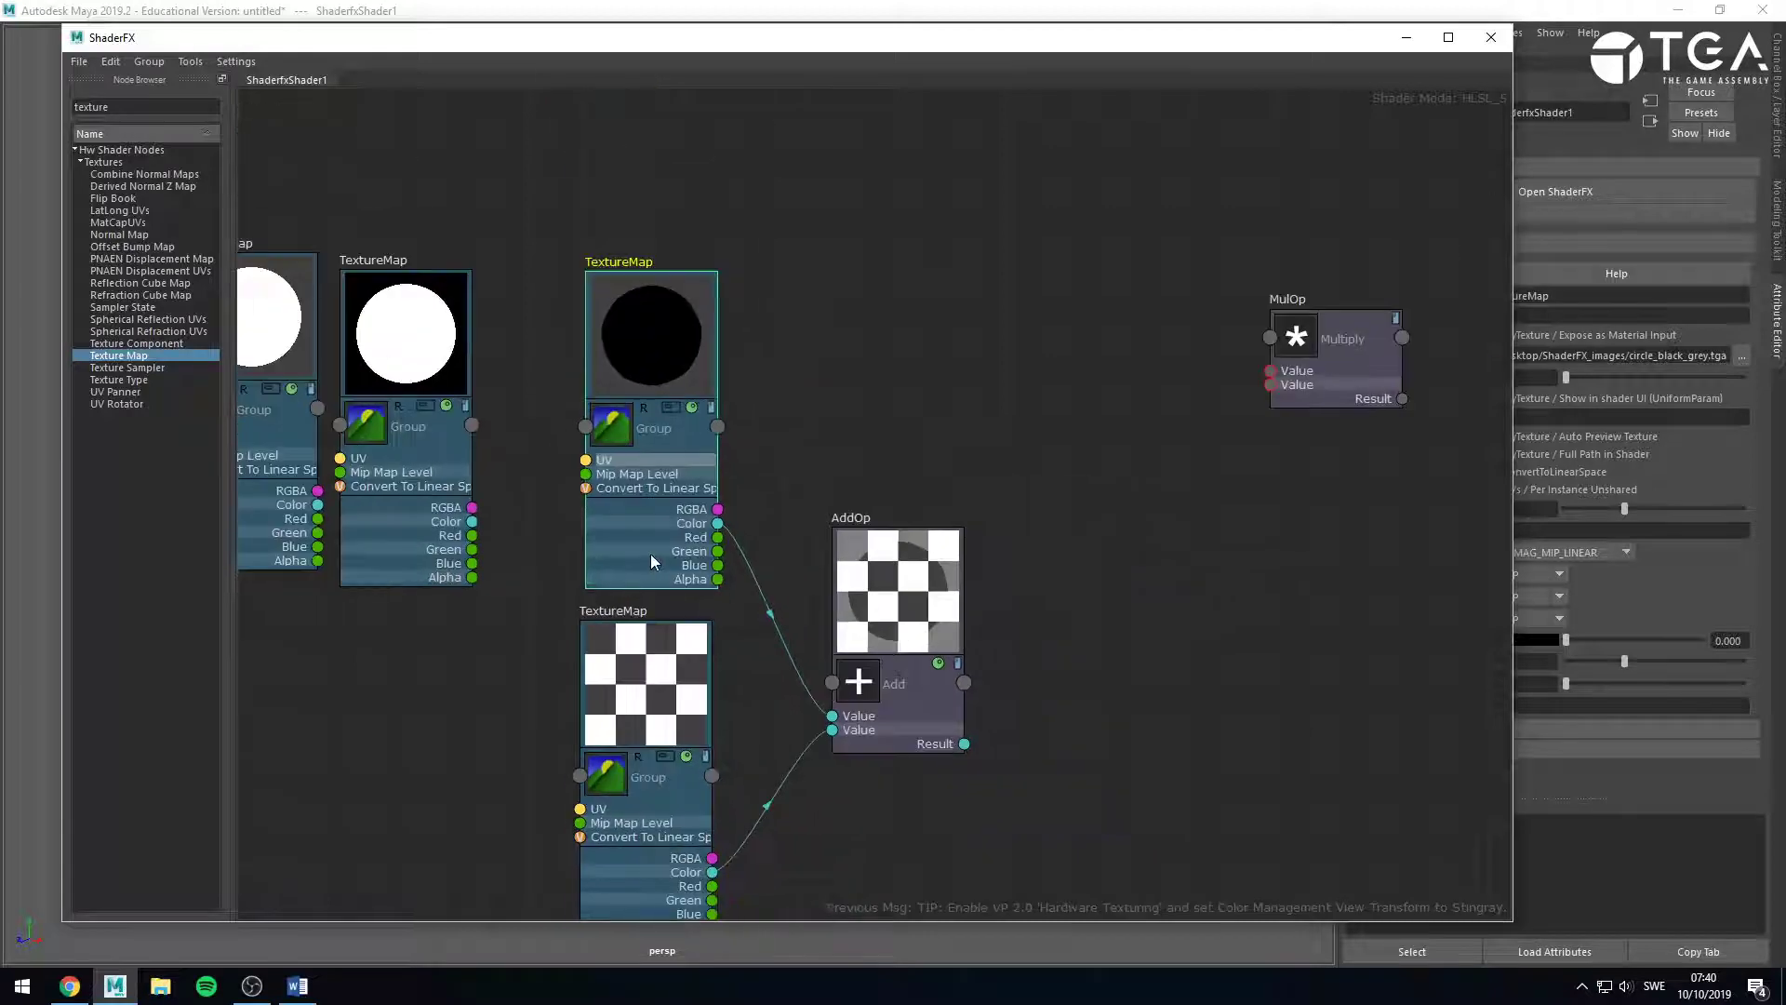
pyautogui.moveTo(750, 722); pyautogui.dragTo(848, 666, button='middle')
pyautogui.scroll(4, 925, 618)
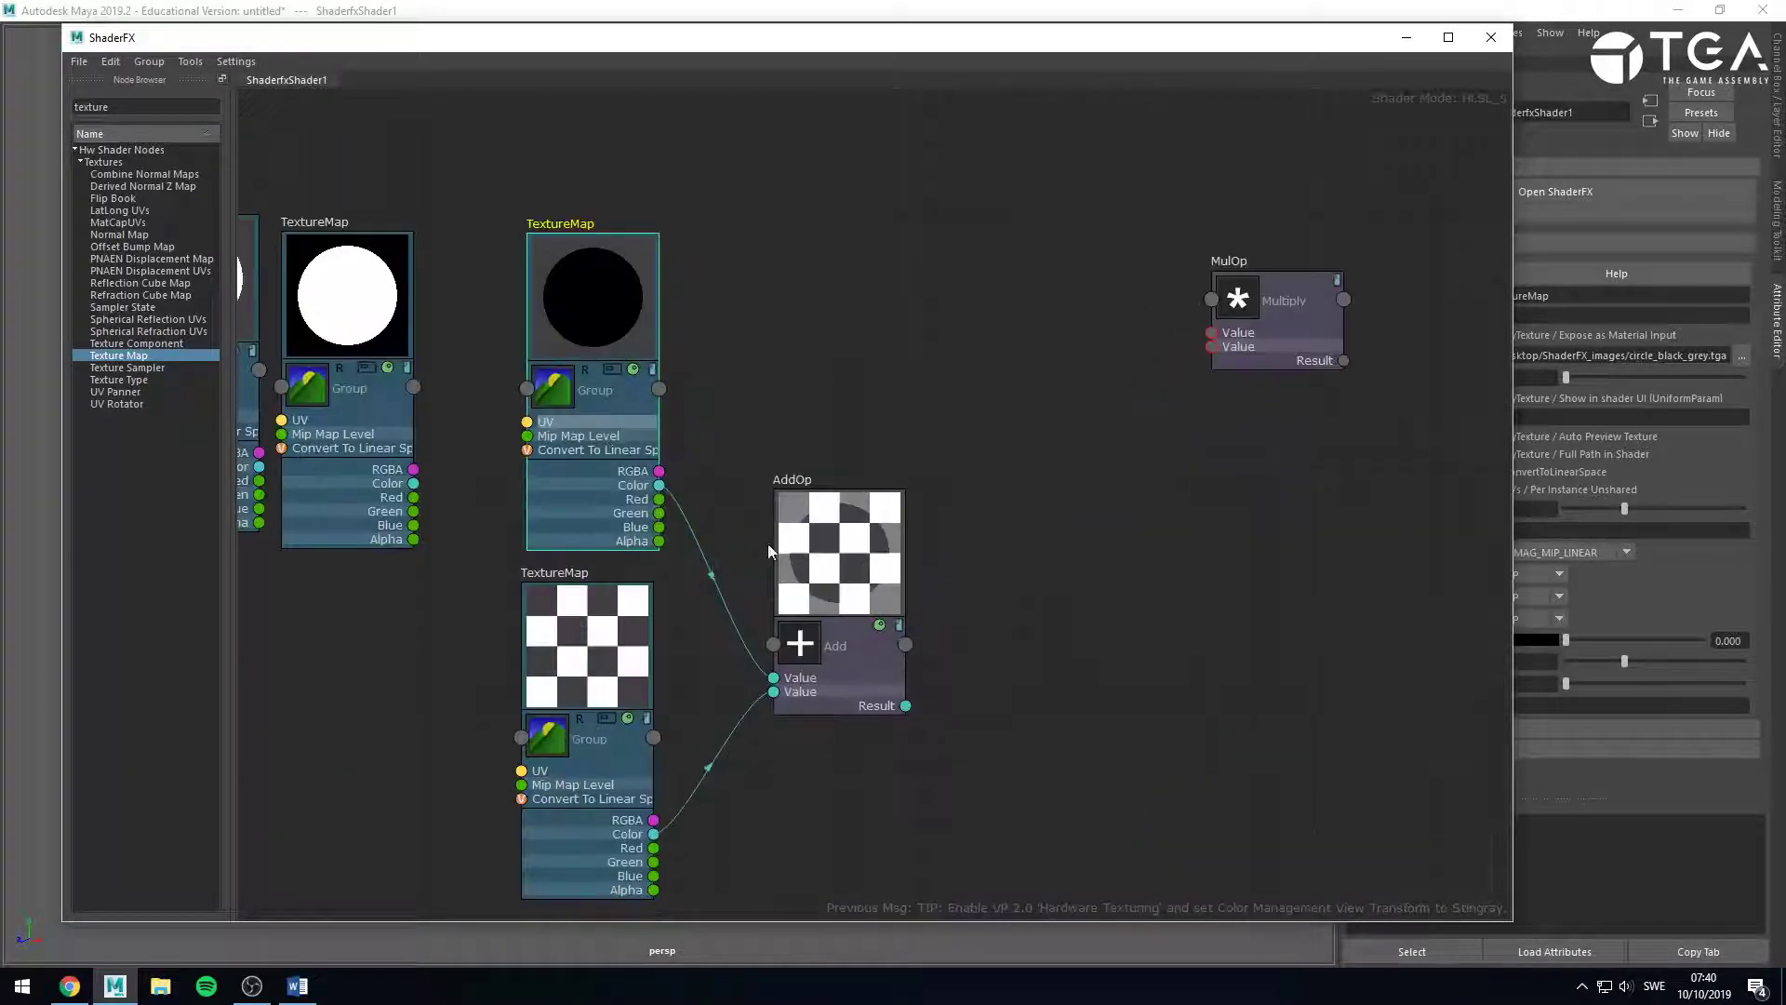
pyautogui.press('Delete')
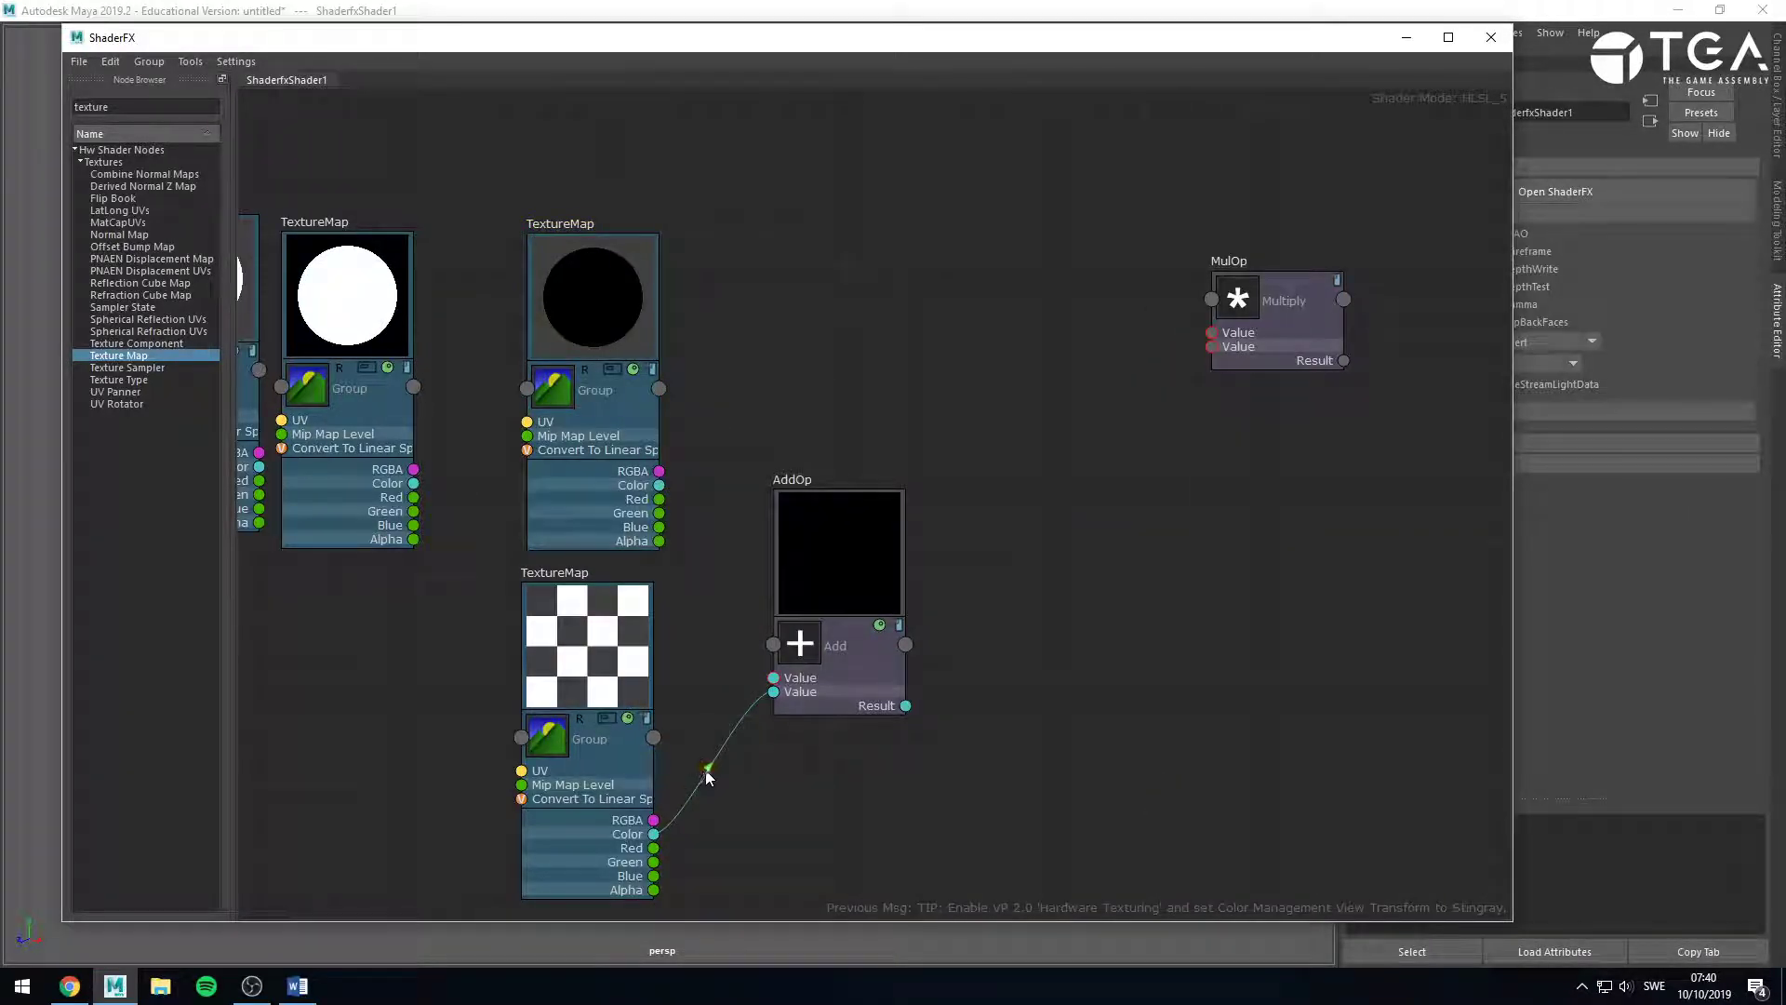
pyautogui.click(709, 767)
pyautogui.press('Delete')
pyautogui.moveTo(852, 635); pyautogui.dragTo(1307, 418)
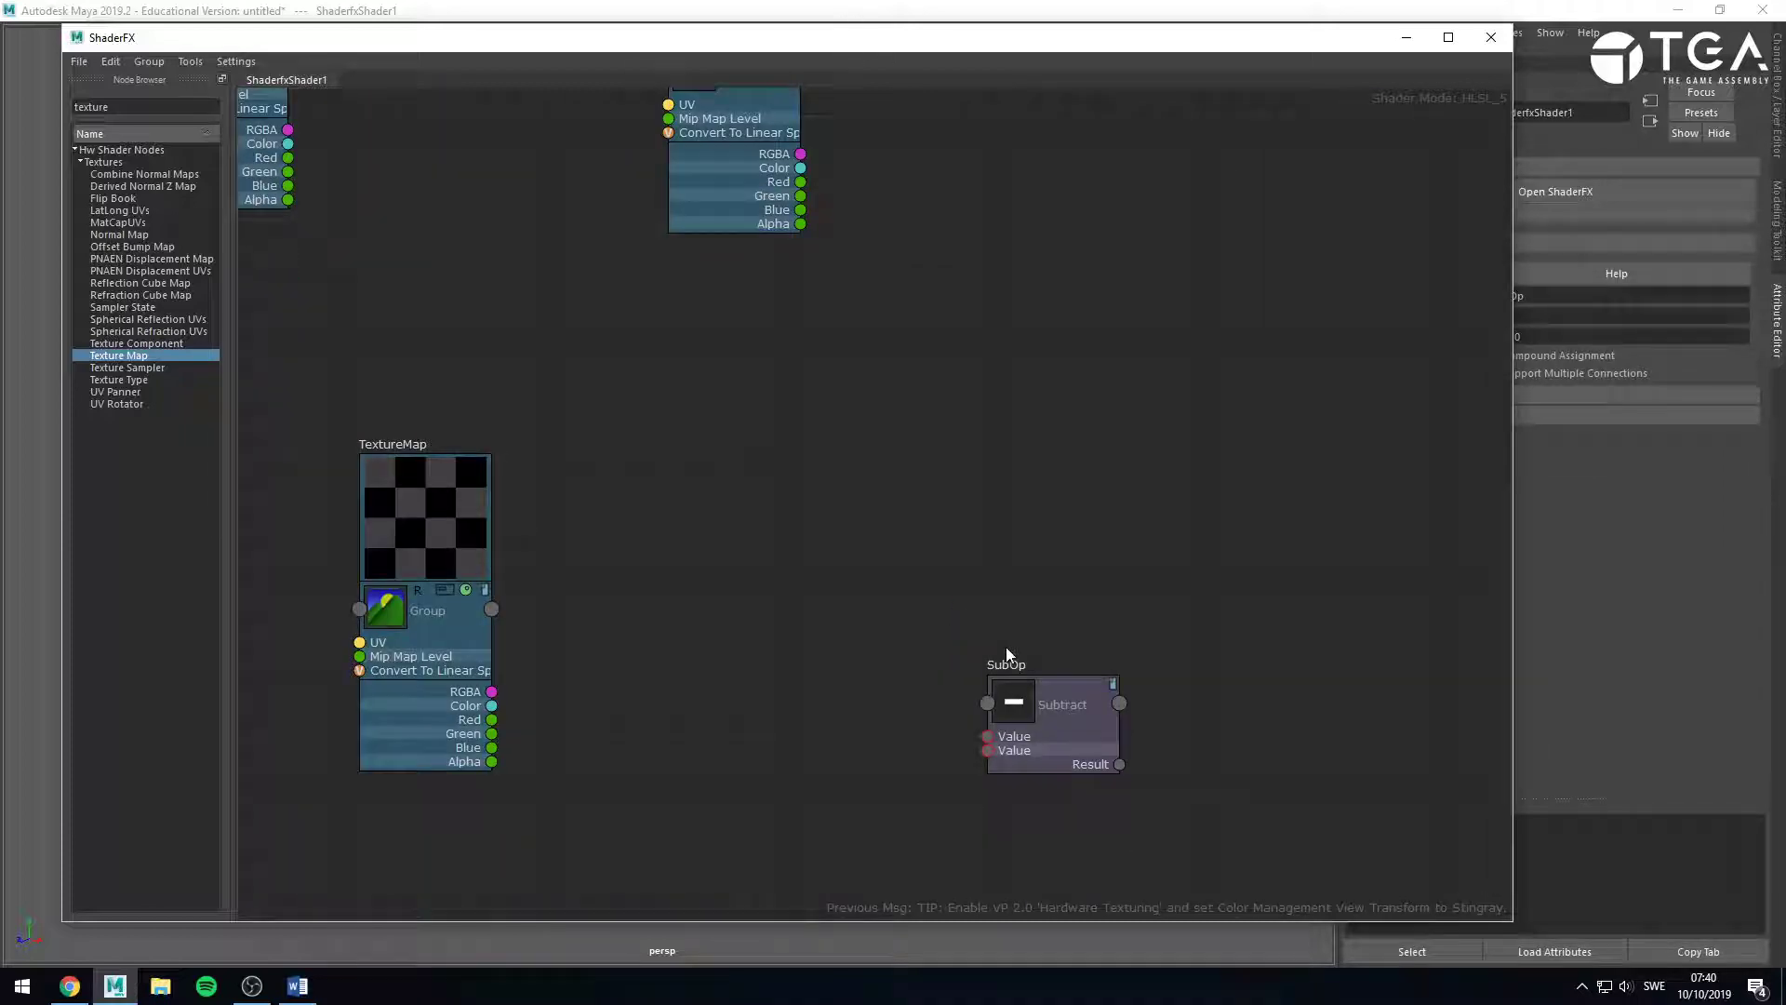
# Bring the Subtract node up and place the black-and-white circle and checker beside it, moving the grey-and-white checker and black-and-grey circle aside.
pyautogui.moveTo(1007, 654); pyautogui.dragTo(1032, 159)
pyautogui.moveTo(876, 445); pyautogui.dragTo(885, 528, button='middle')
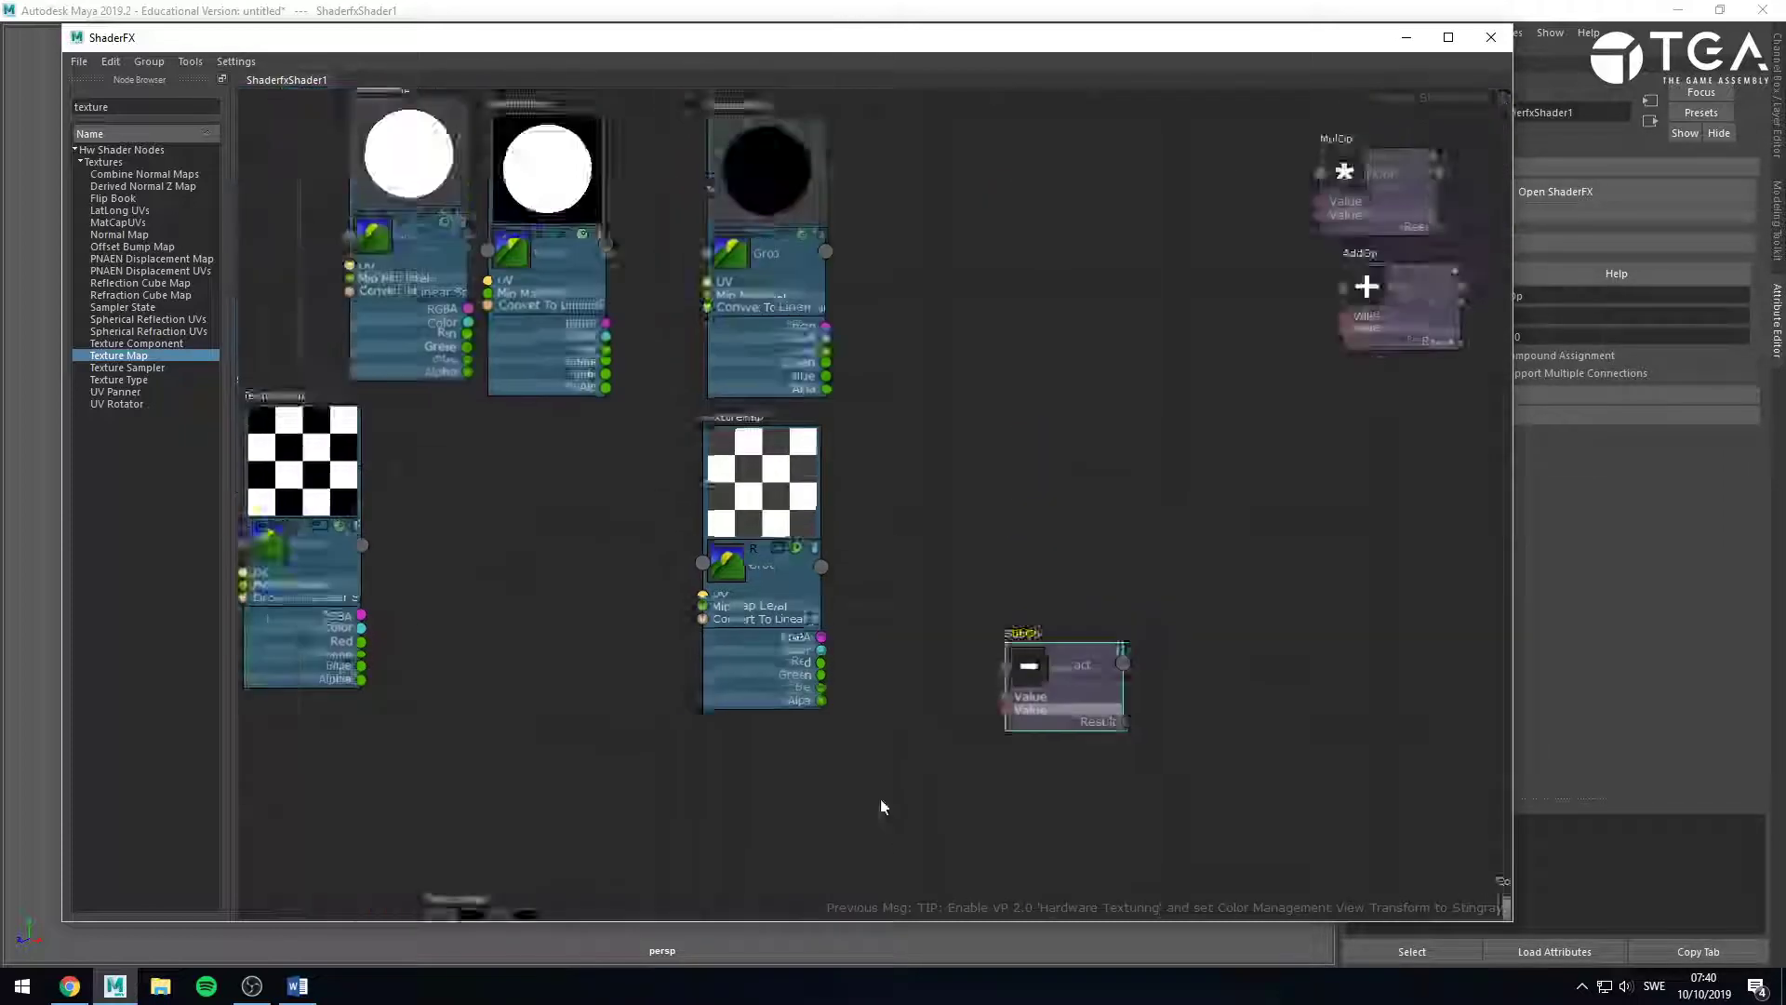
pyautogui.scroll(-2, 880, 798)
pyautogui.moveTo(810, 676); pyautogui.dragTo(607, 771)
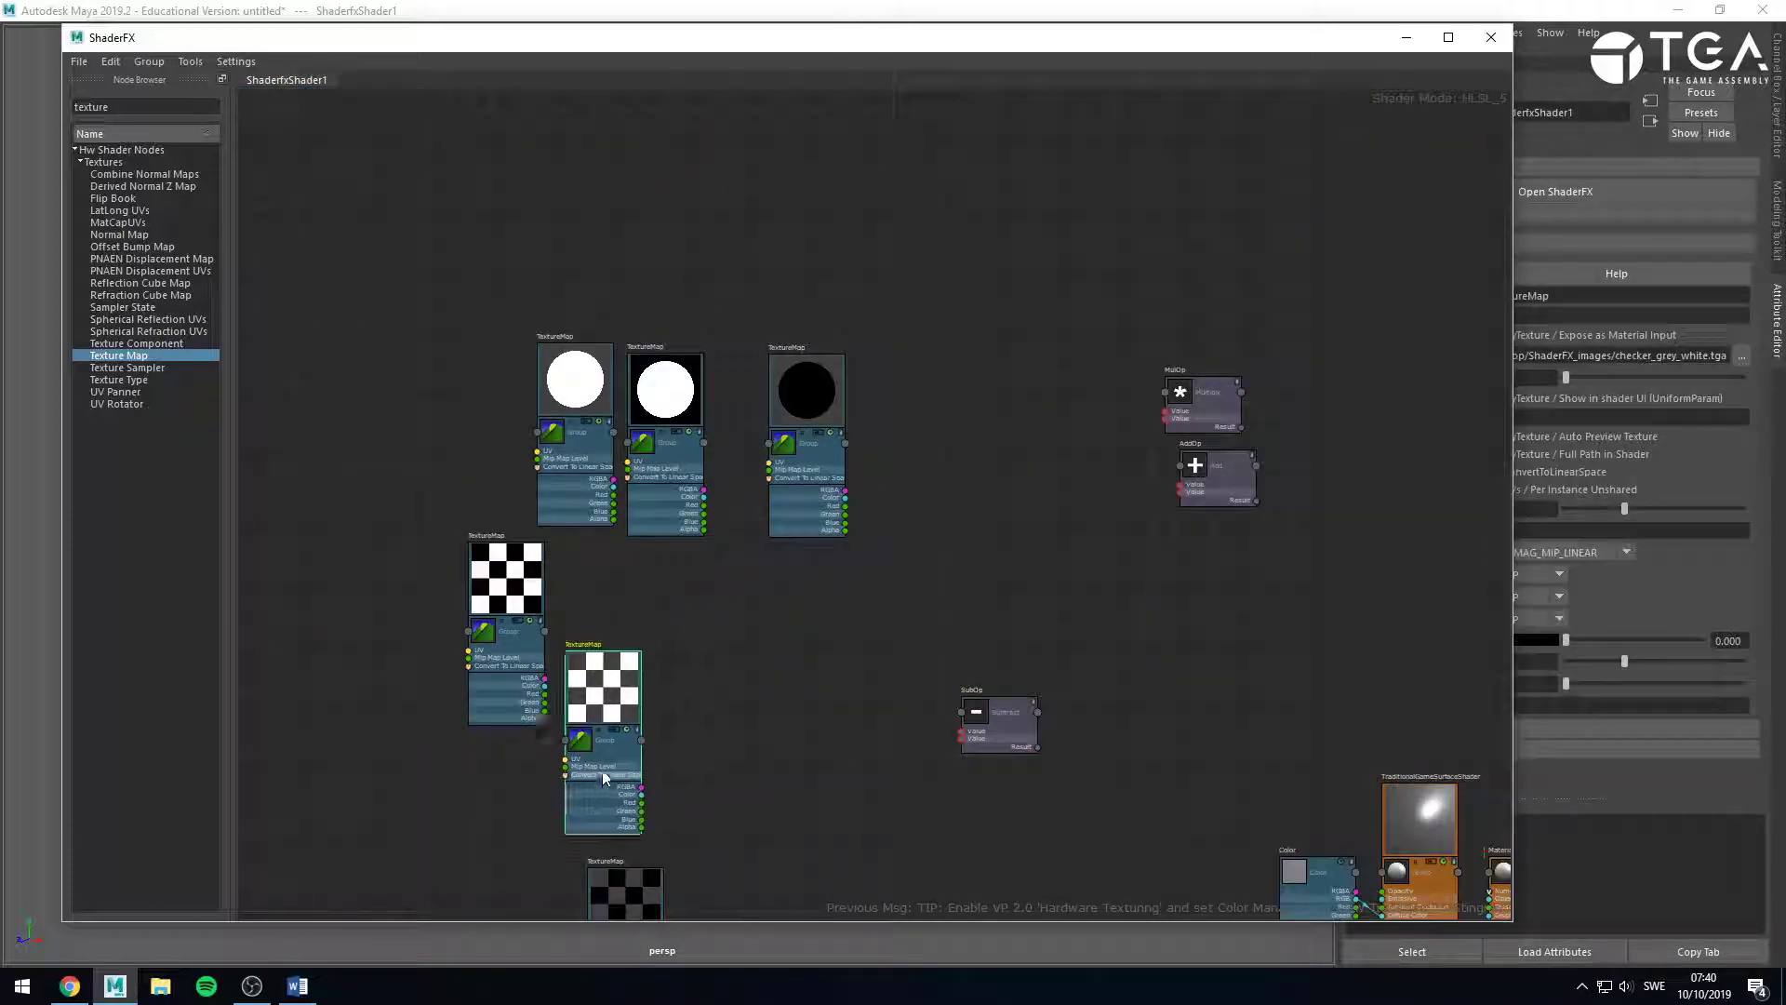
pyautogui.moveTo(510, 635); pyautogui.dragTo(803, 734)
pyautogui.moveTo(654, 384); pyautogui.dragTo(813, 563)
pyautogui.moveTo(796, 430); pyautogui.dragTo(733, 348)
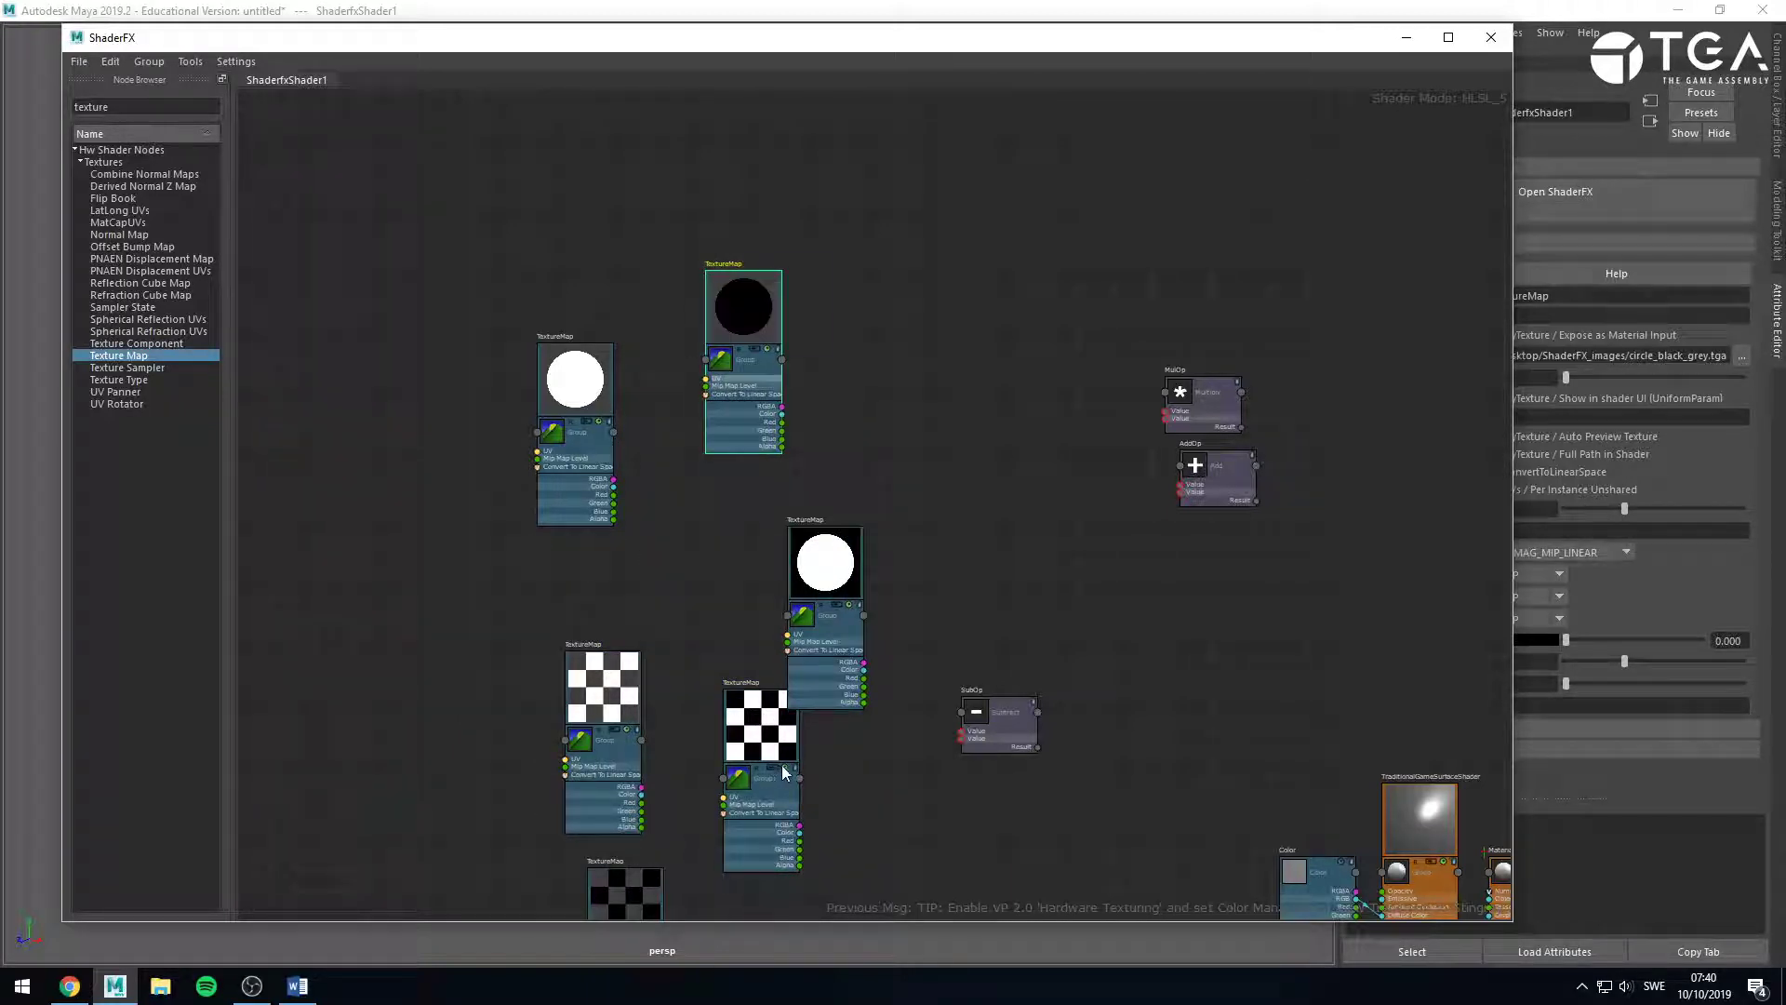
pyautogui.moveTo(785, 775); pyautogui.dragTo(850, 806)
pyautogui.moveTo(968, 739); pyautogui.dragTo(907, 684)
# Connect the black-and-white circle's Color to Subtract's first Value and the black-and-white checker's Color to its second Value.
pyautogui.scroll(2, 906, 684)
pyautogui.moveTo(875, 723); pyautogui.dragTo(925, 536, button='middle')
pyautogui.scroll(2, 897, 521)
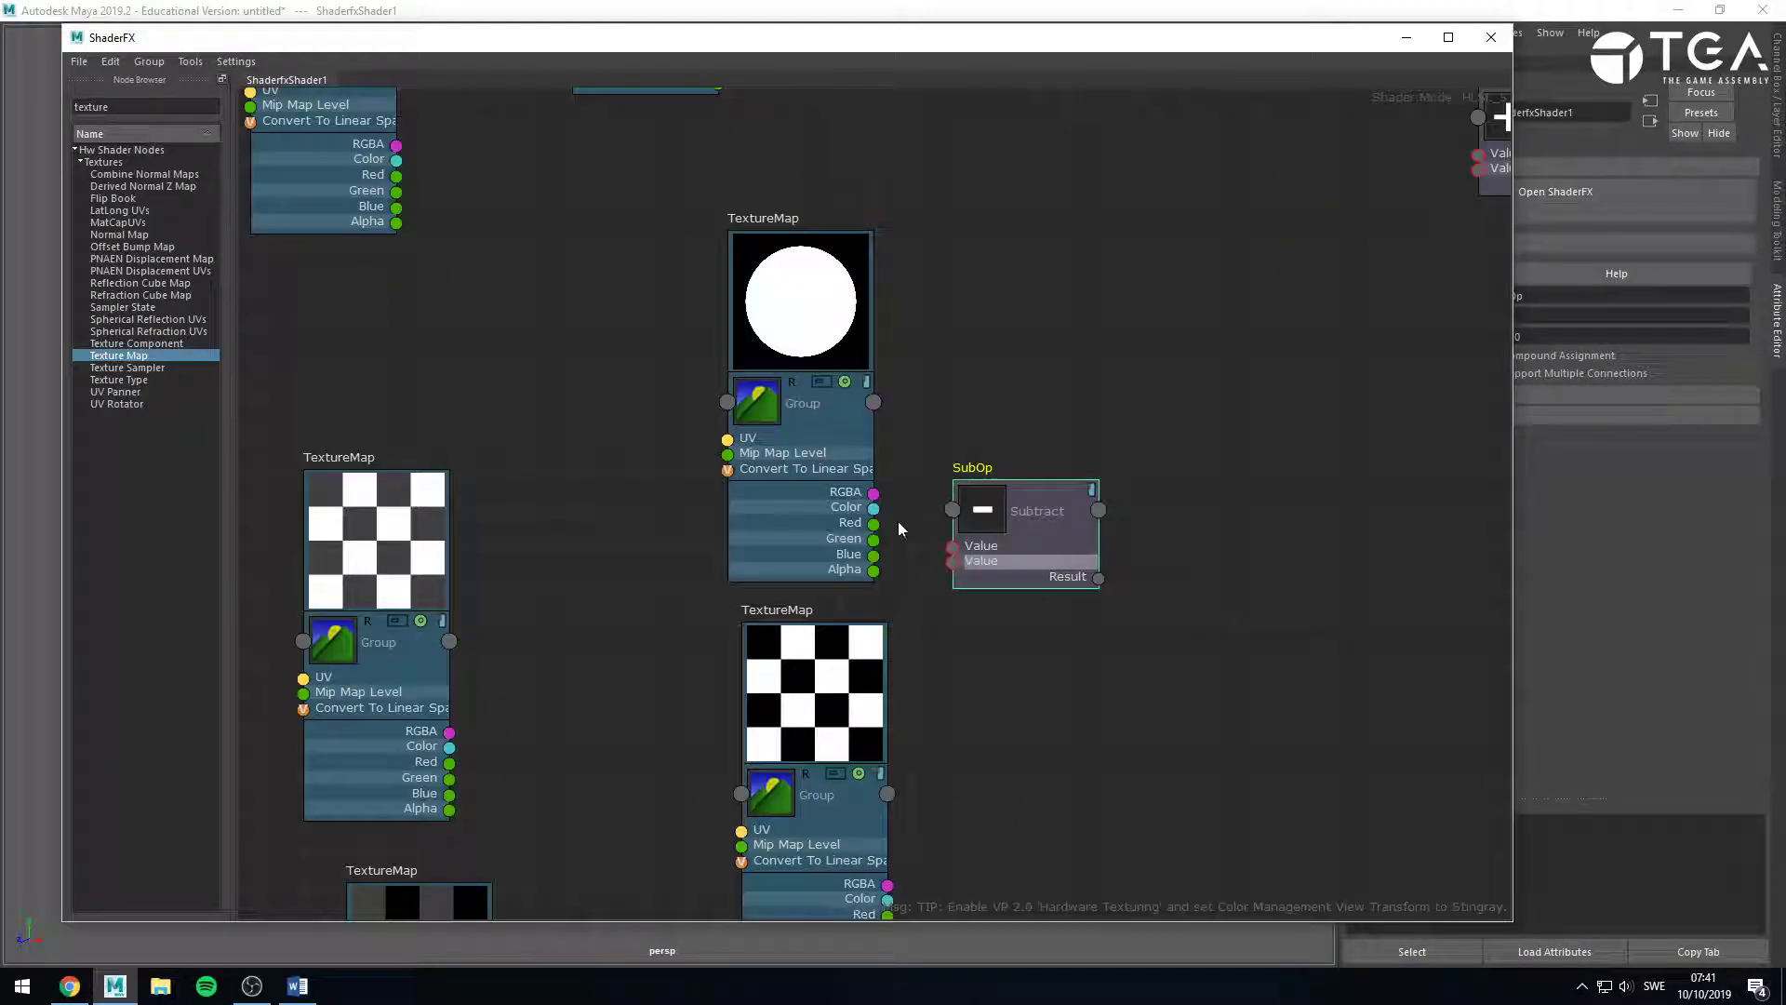
pyautogui.moveTo(953, 549); pyautogui.dragTo(874, 508)
pyautogui.moveTo(888, 900); pyautogui.dragTo(1083, 605)
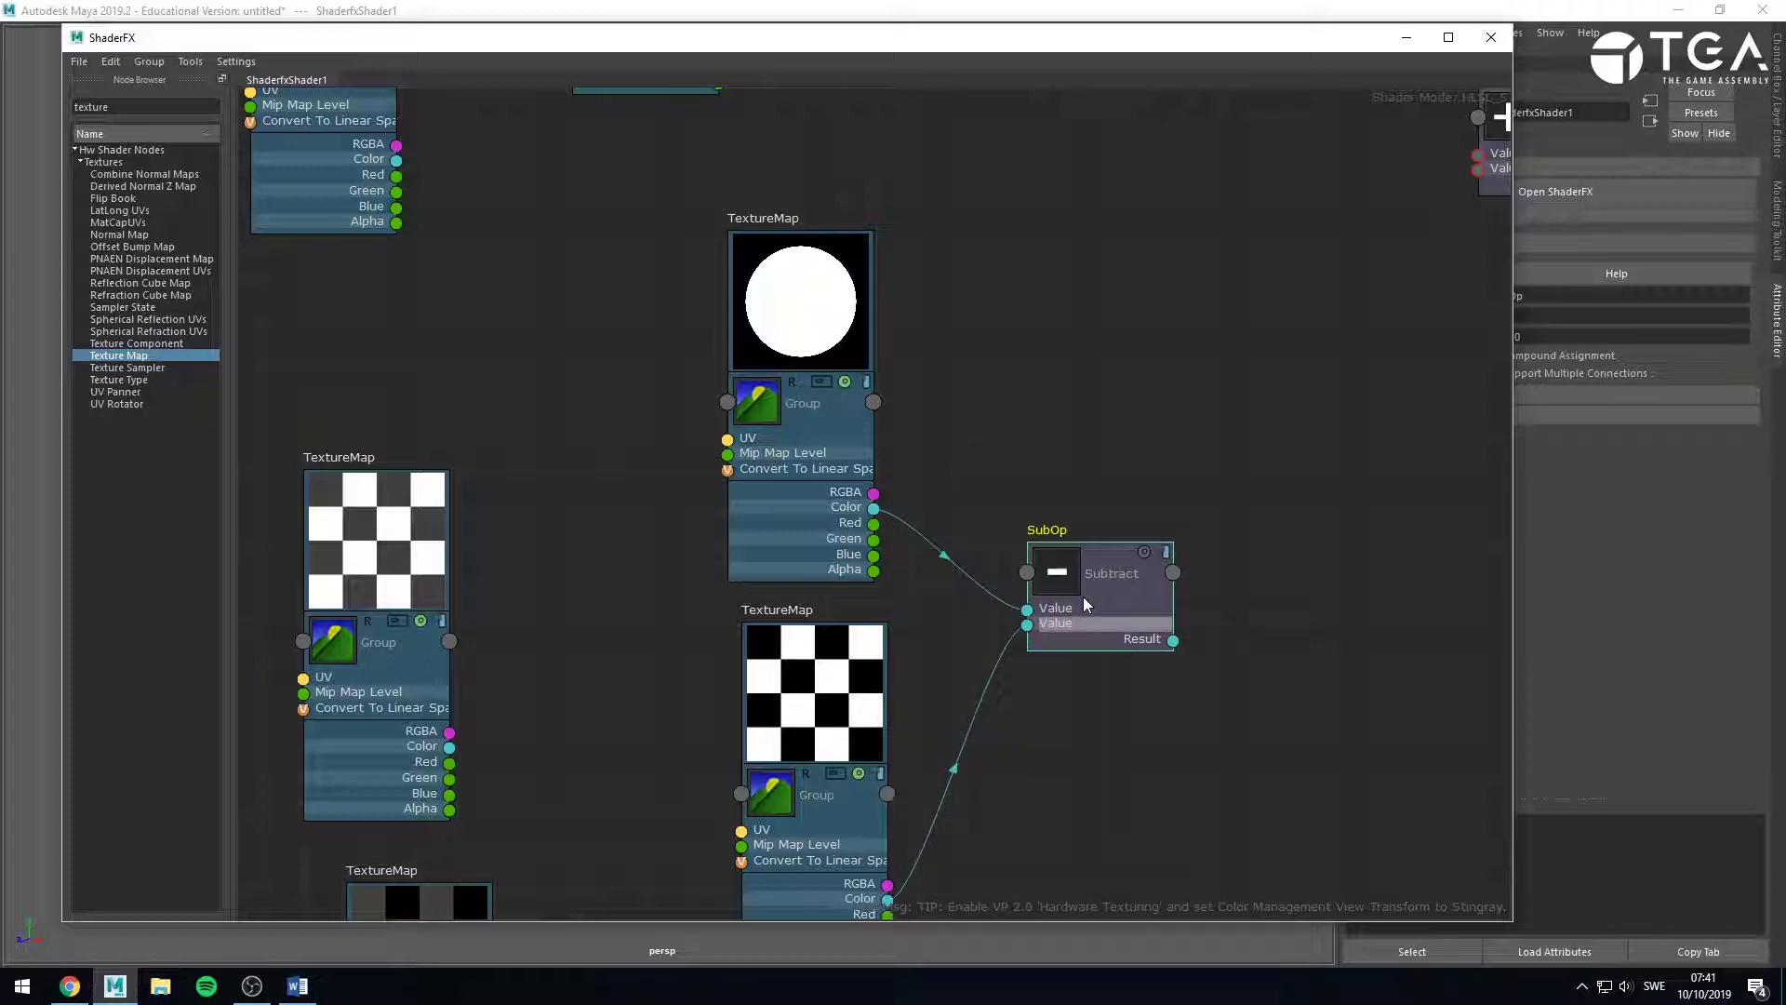
# Expand the Subtract node to show its preview, and reposition it and the checker for a compact layout with the circle.
pyautogui.click(1143, 552)
pyautogui.click(1145, 553)
pyautogui.moveTo(1115, 573); pyautogui.dragTo(1143, 610)
pyautogui.moveTo(847, 708); pyautogui.dragTo(834, 704)
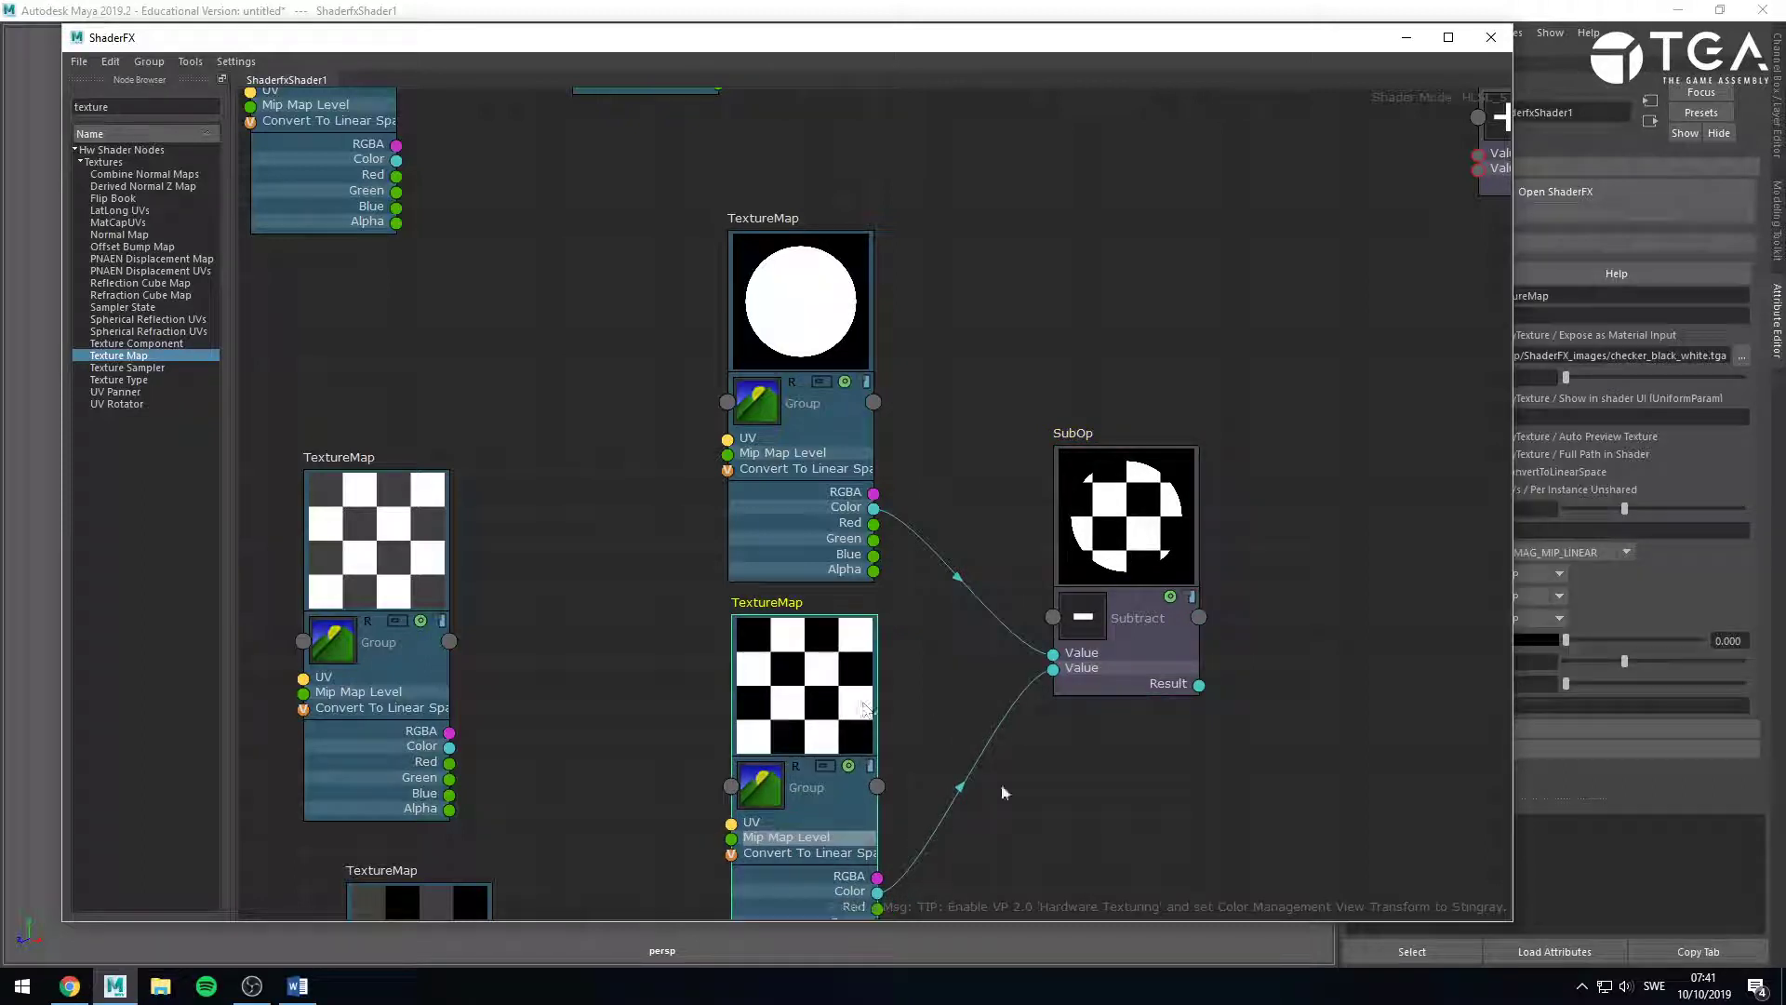
pyautogui.click(1204, 876)
pyautogui.scroll(1, 1225, 693)
pyautogui.scroll(1, 1226, 698)
pyautogui.moveTo(1149, 665); pyautogui.dragTo(1088, 672)
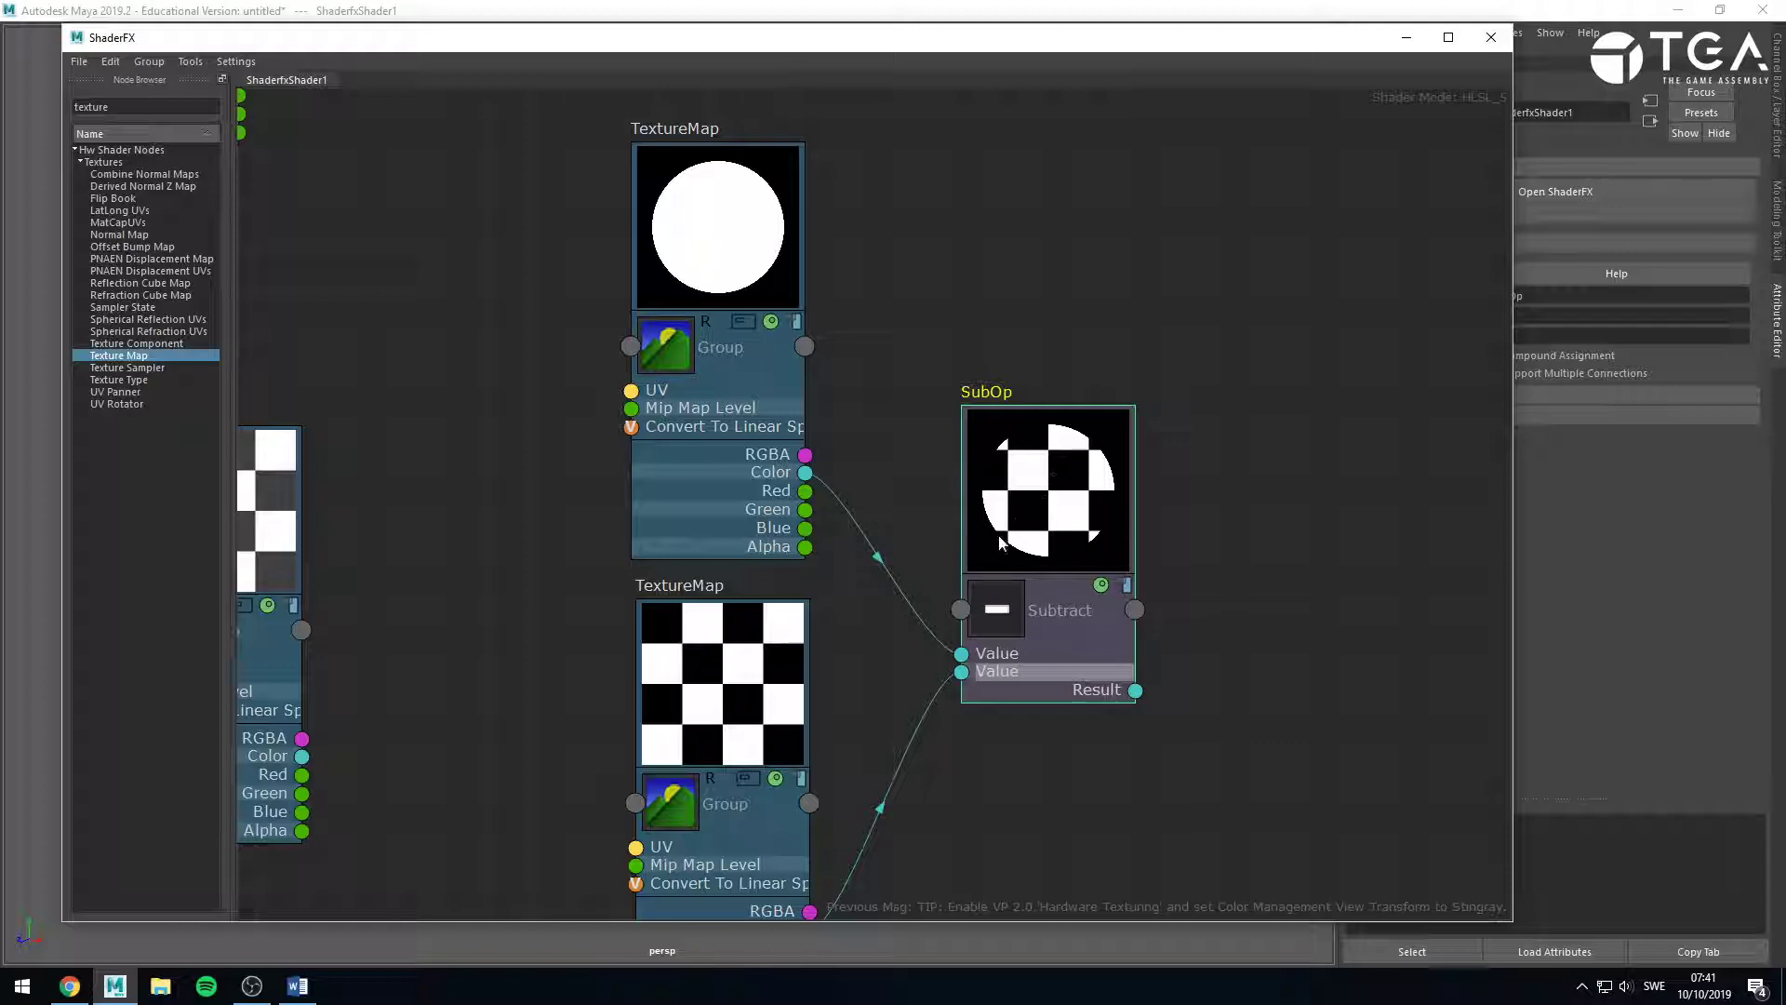
# Line up the Add node directly beneath the Multiply node.
pyautogui.scroll(-2, 1219, 461)
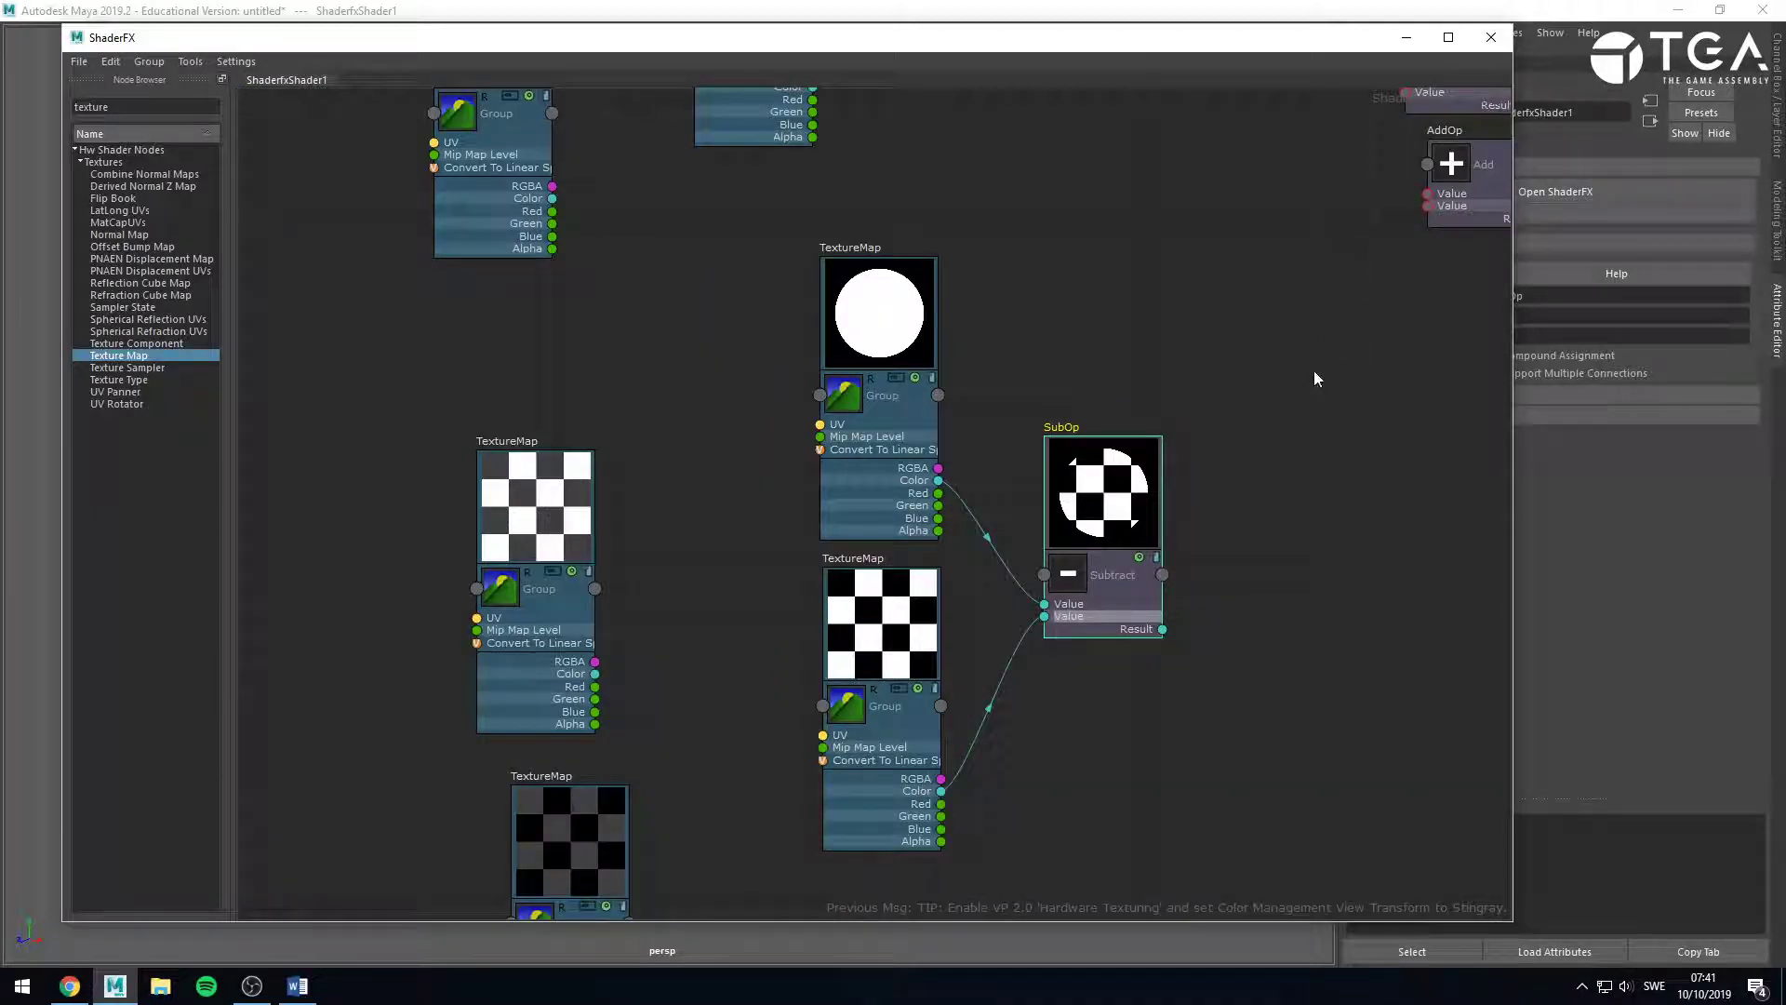
pyautogui.keyDown('alt'); pyautogui.moveTo(1299, 409); pyautogui.dragTo(1078, 762, button='middle'); pyautogui.keyUp('alt')
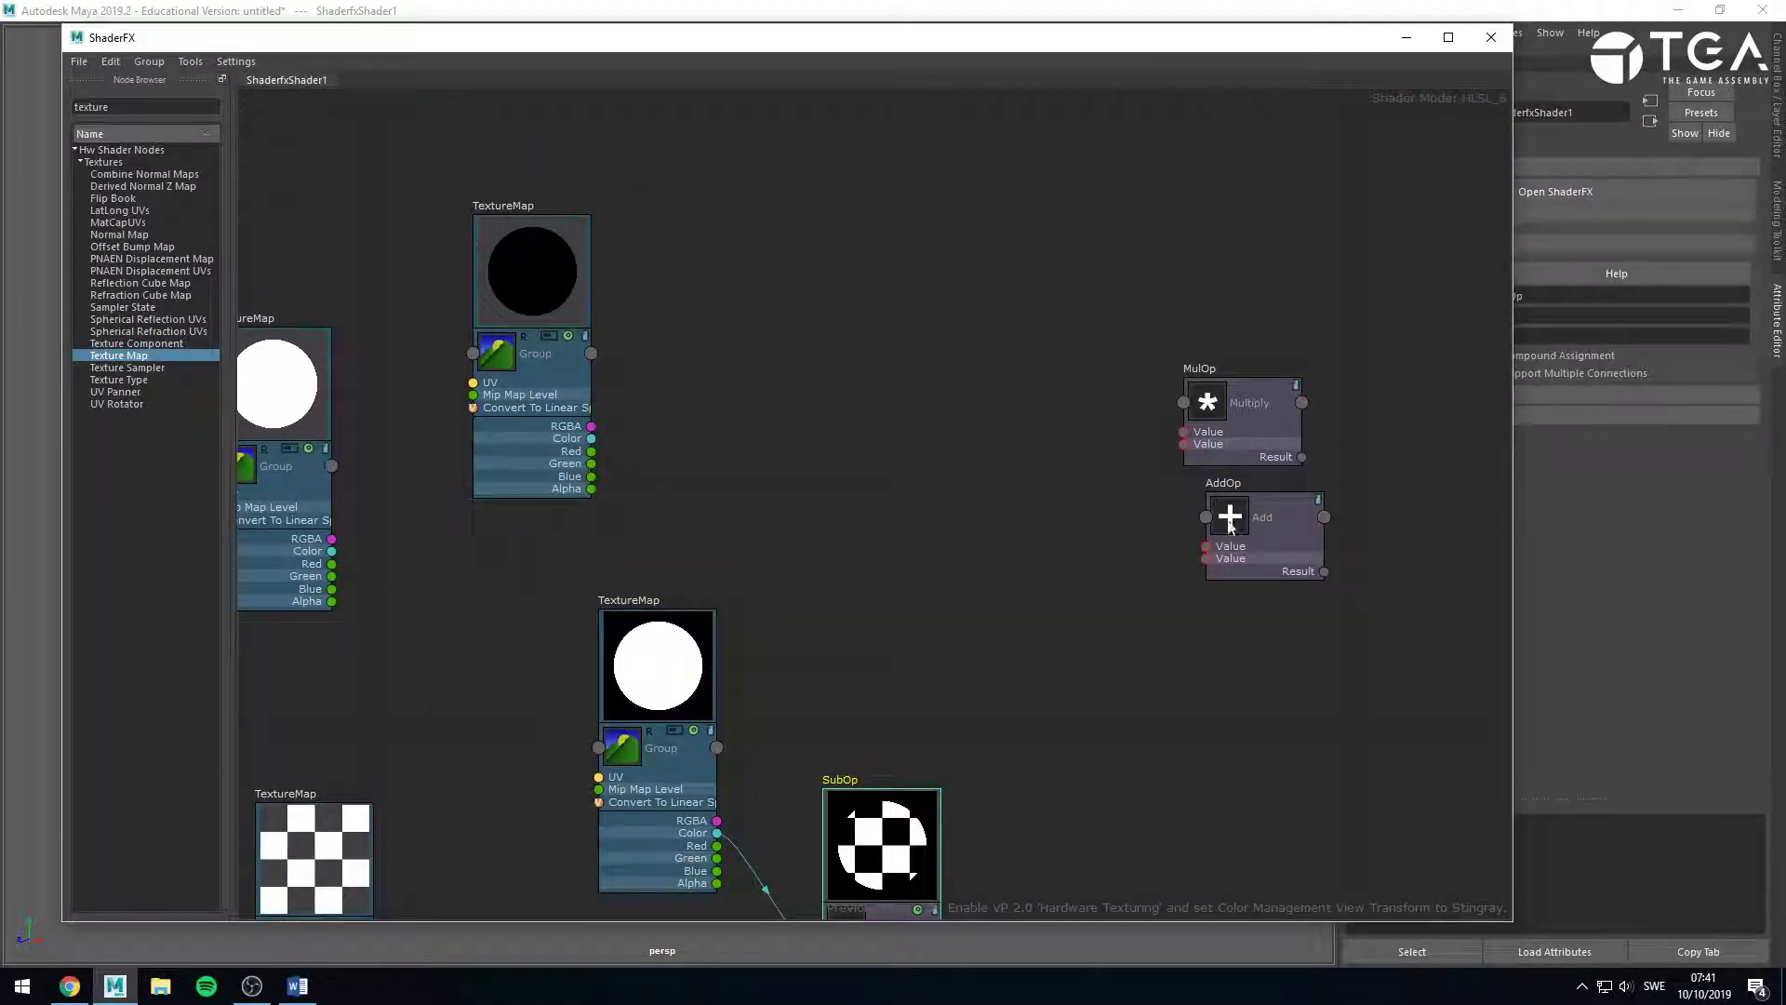
pyautogui.moveTo(1272, 516); pyautogui.dragTo(1249, 527)
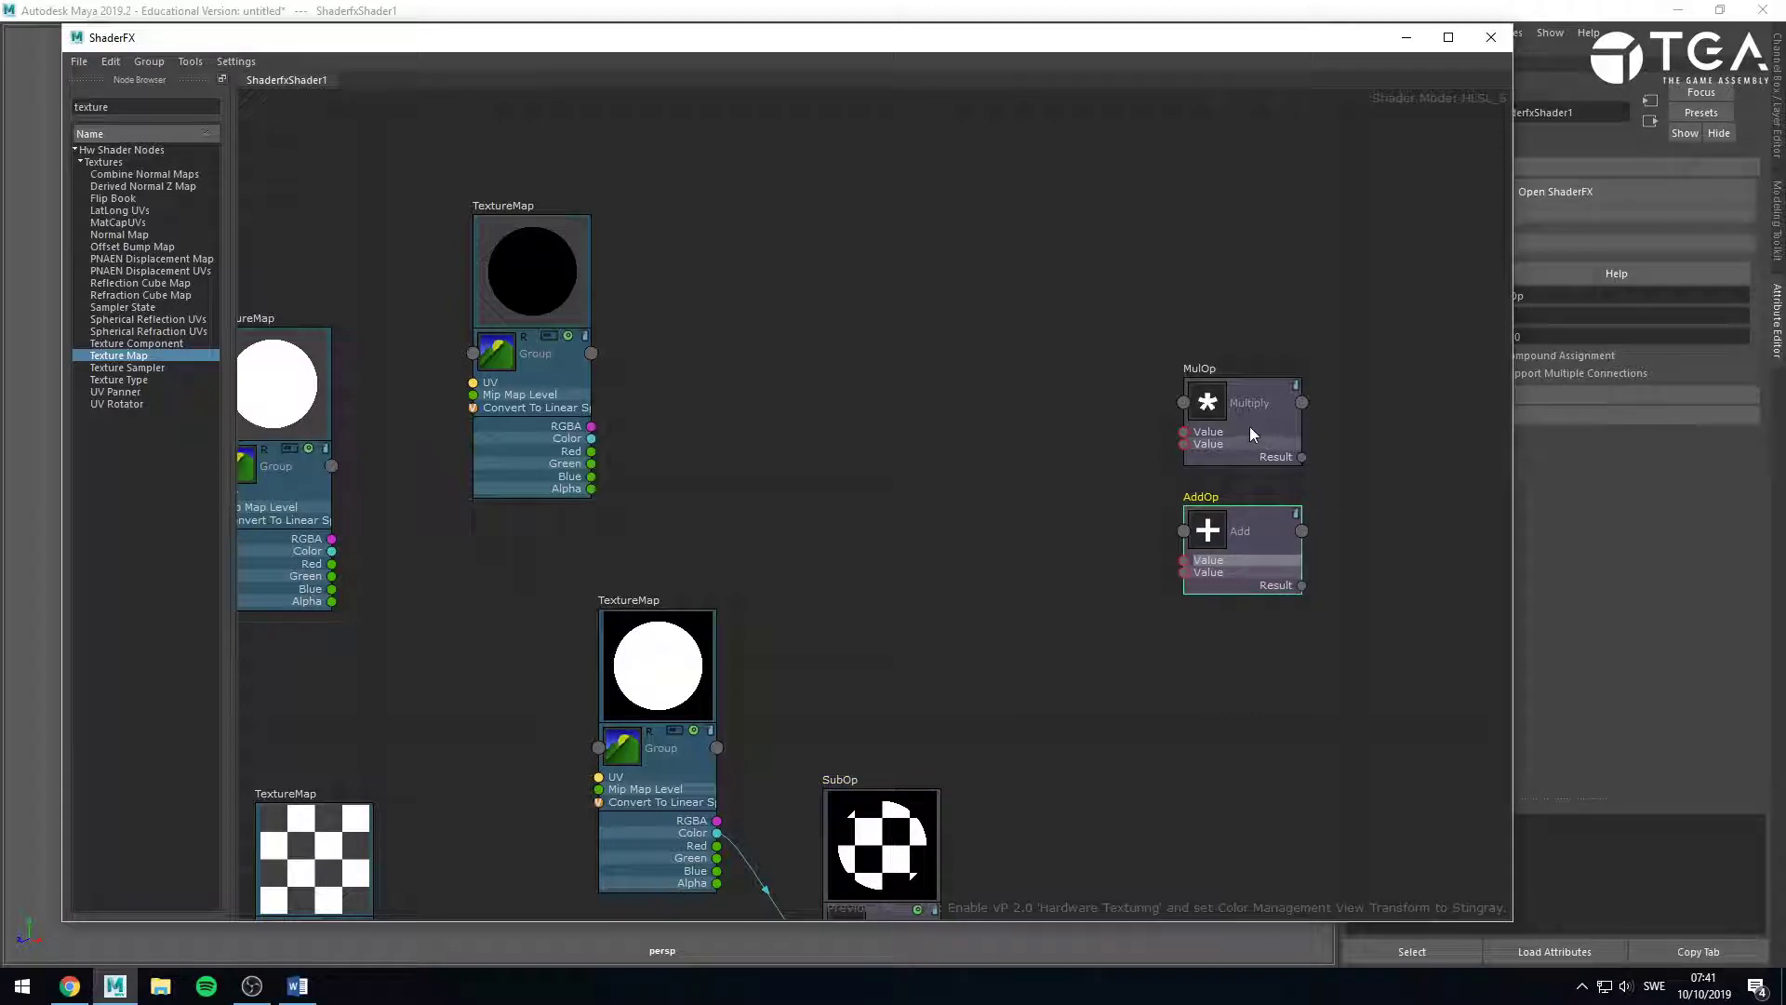
pyautogui.scroll(2, 1278, 473)
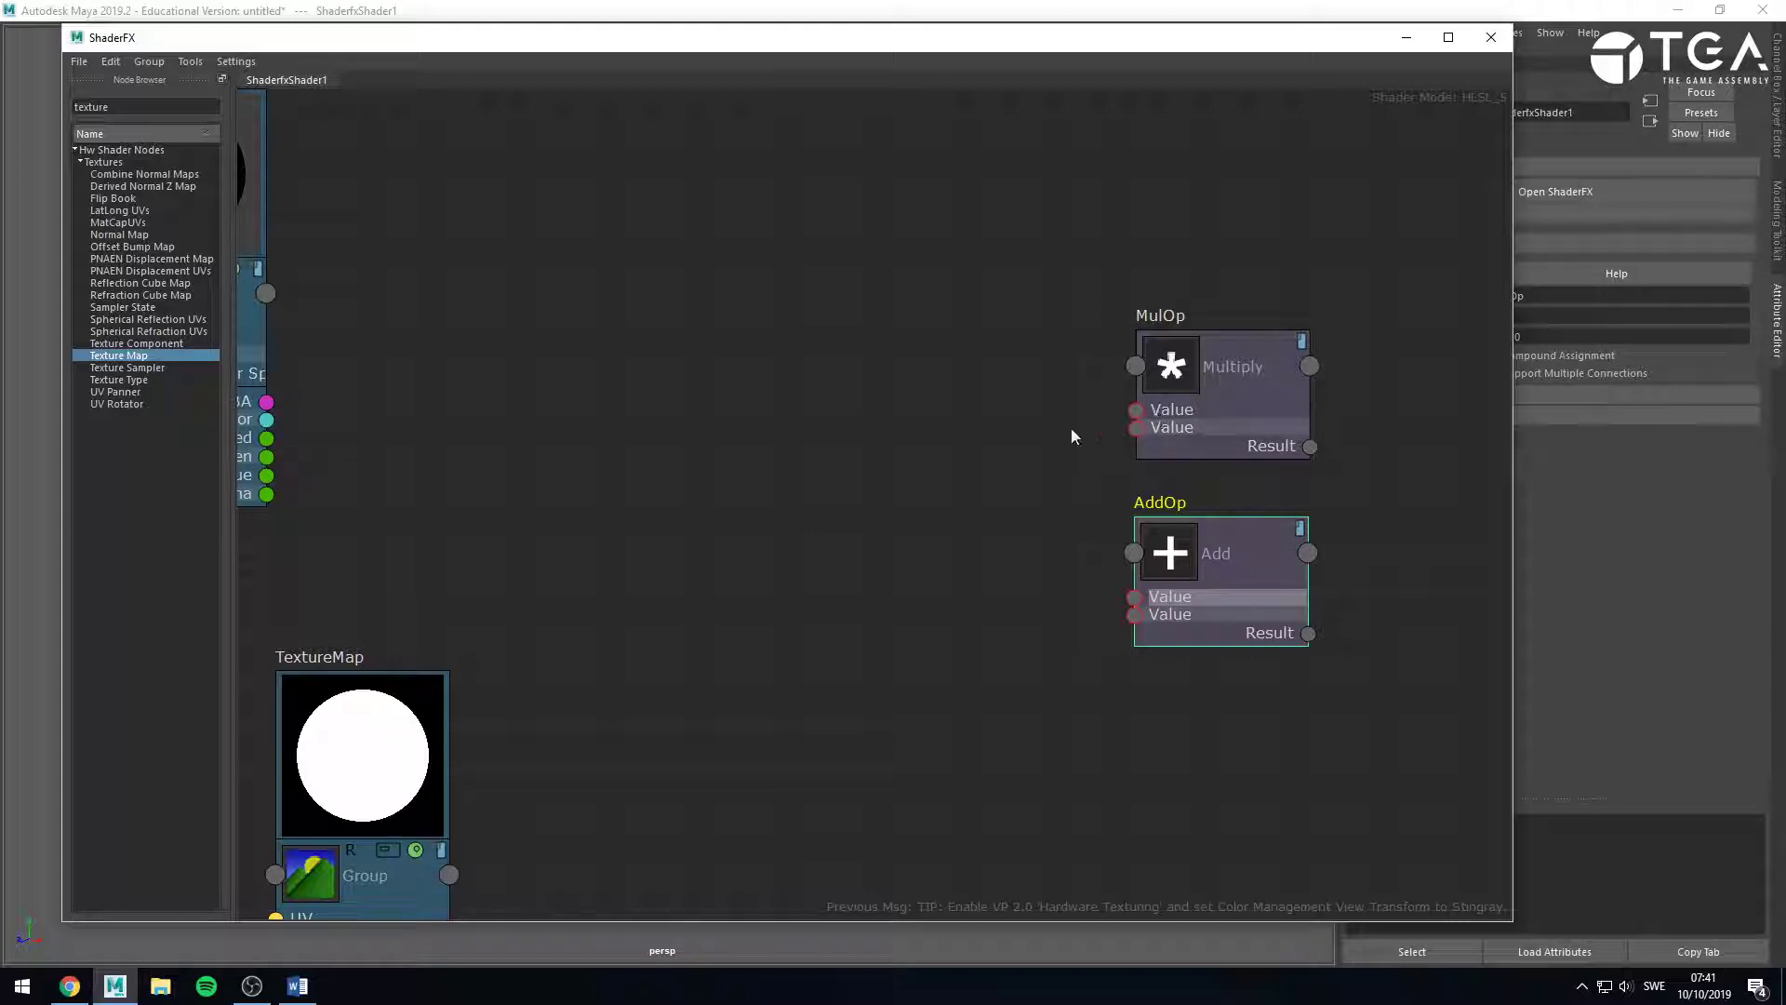
pyautogui.scroll(-2, 1061, 437)
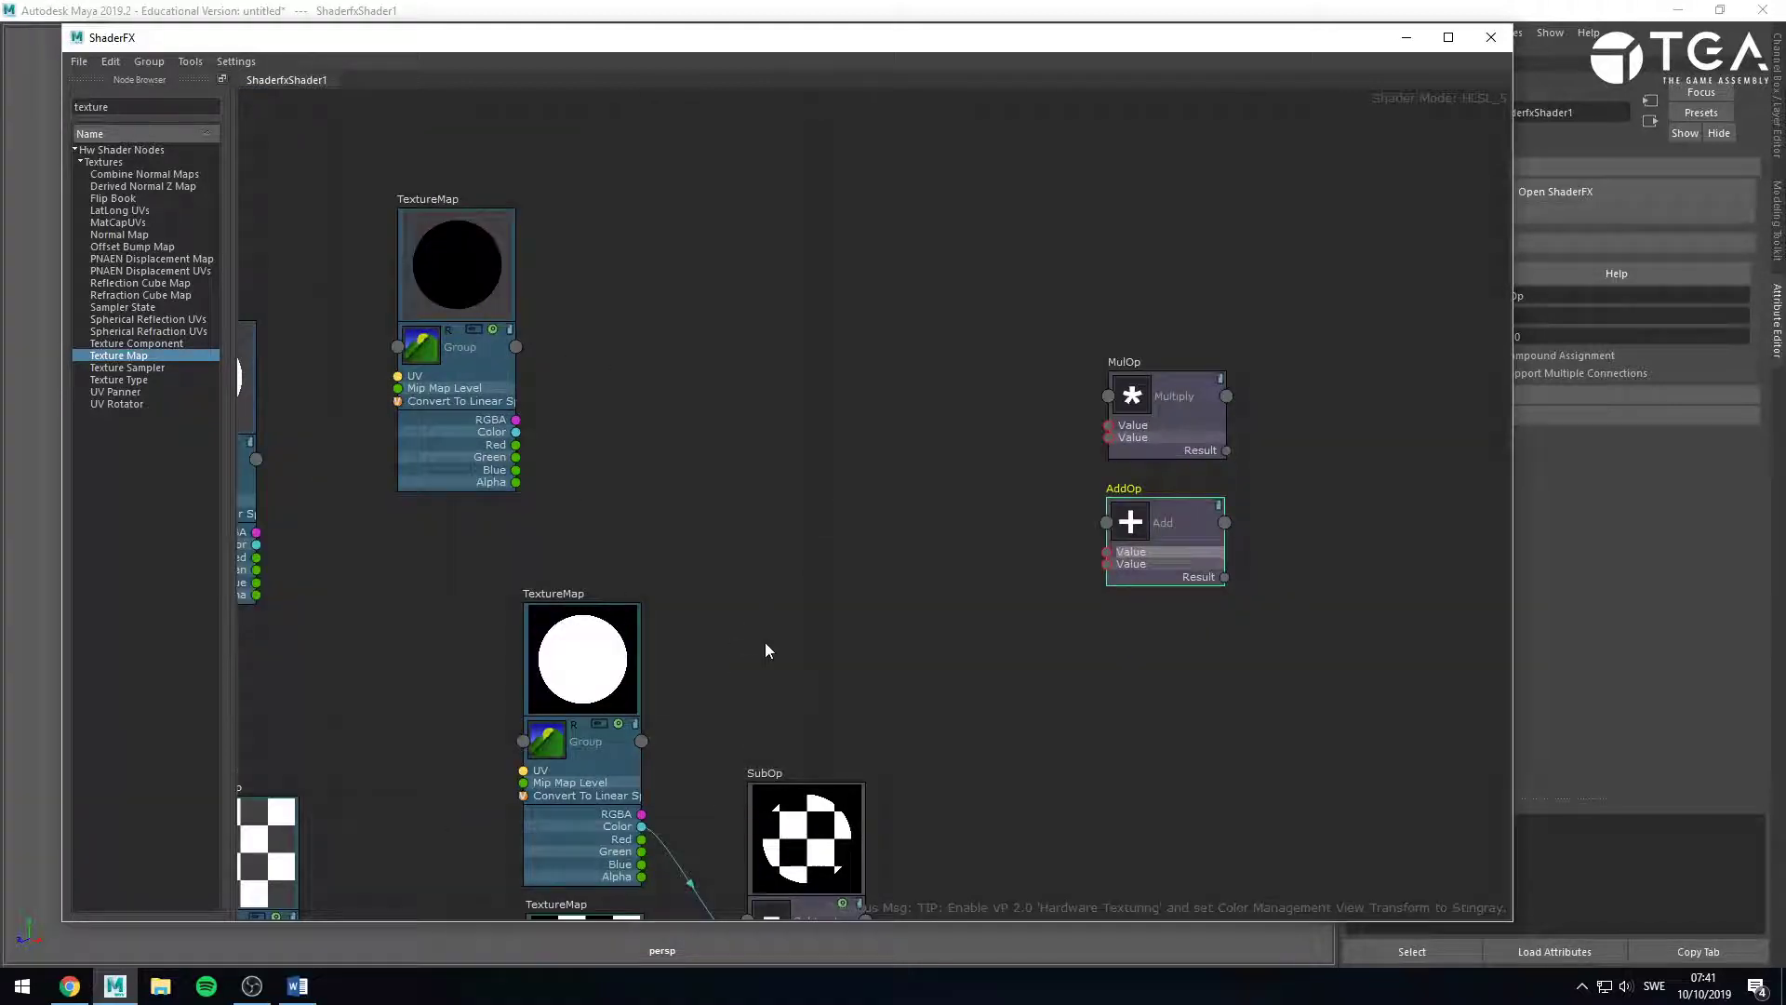
# Align the black-and-white checker and circle in one vertical column in front of the Subtract node.
pyautogui.moveTo(793, 614); pyautogui.dragTo(830, 526, button='middle')
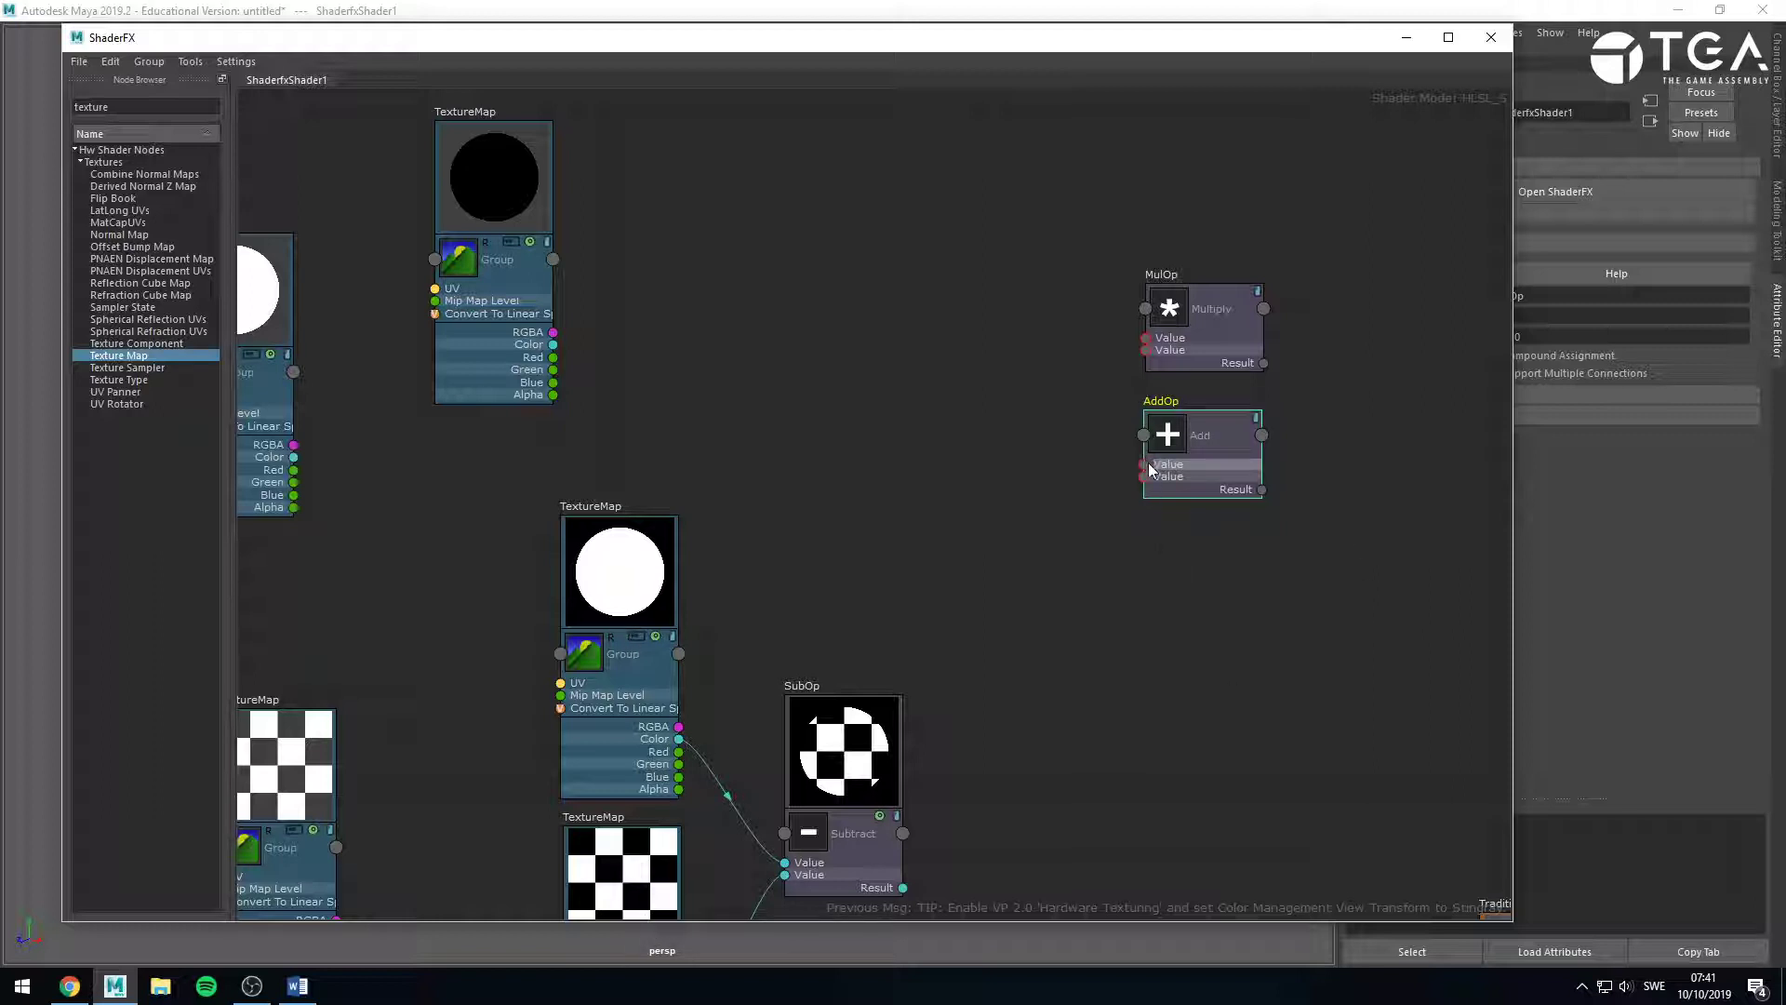
pyautogui.moveTo(959, 725); pyautogui.dragTo(1022, 529, button='middle')
pyautogui.scroll(3, 577, 408)
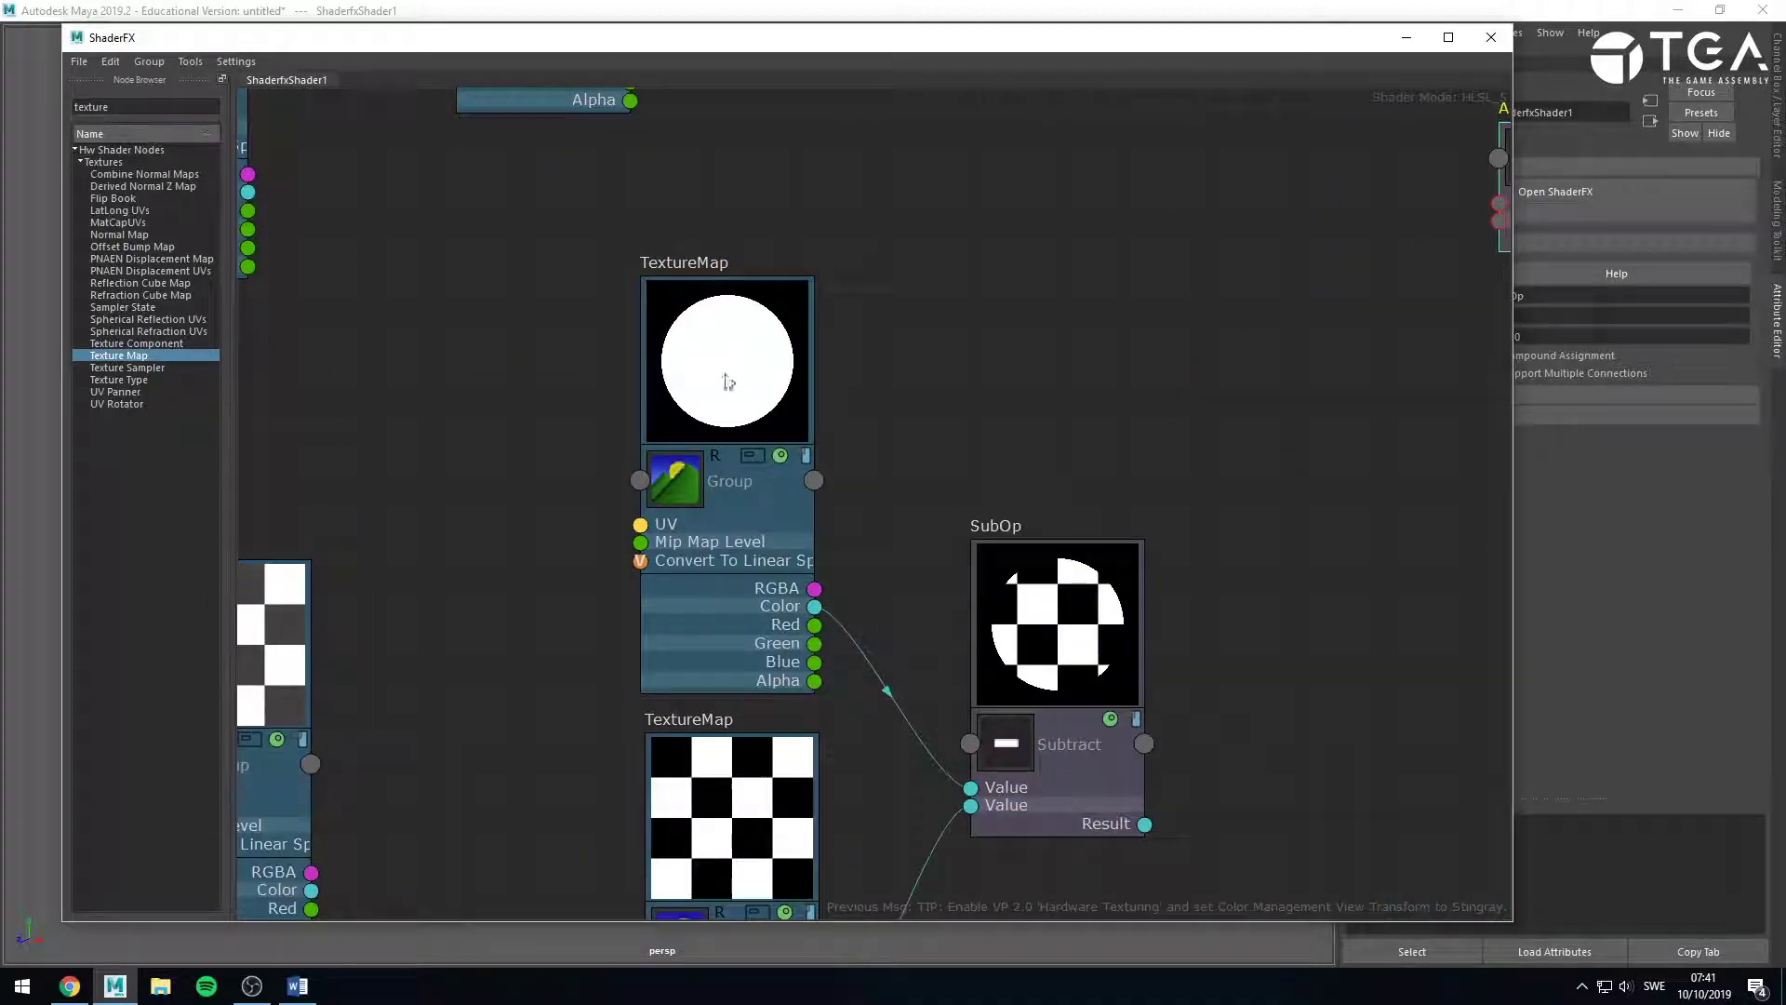
pyautogui.moveTo(890, 511); pyautogui.dragTo(881, 411, button='middle')
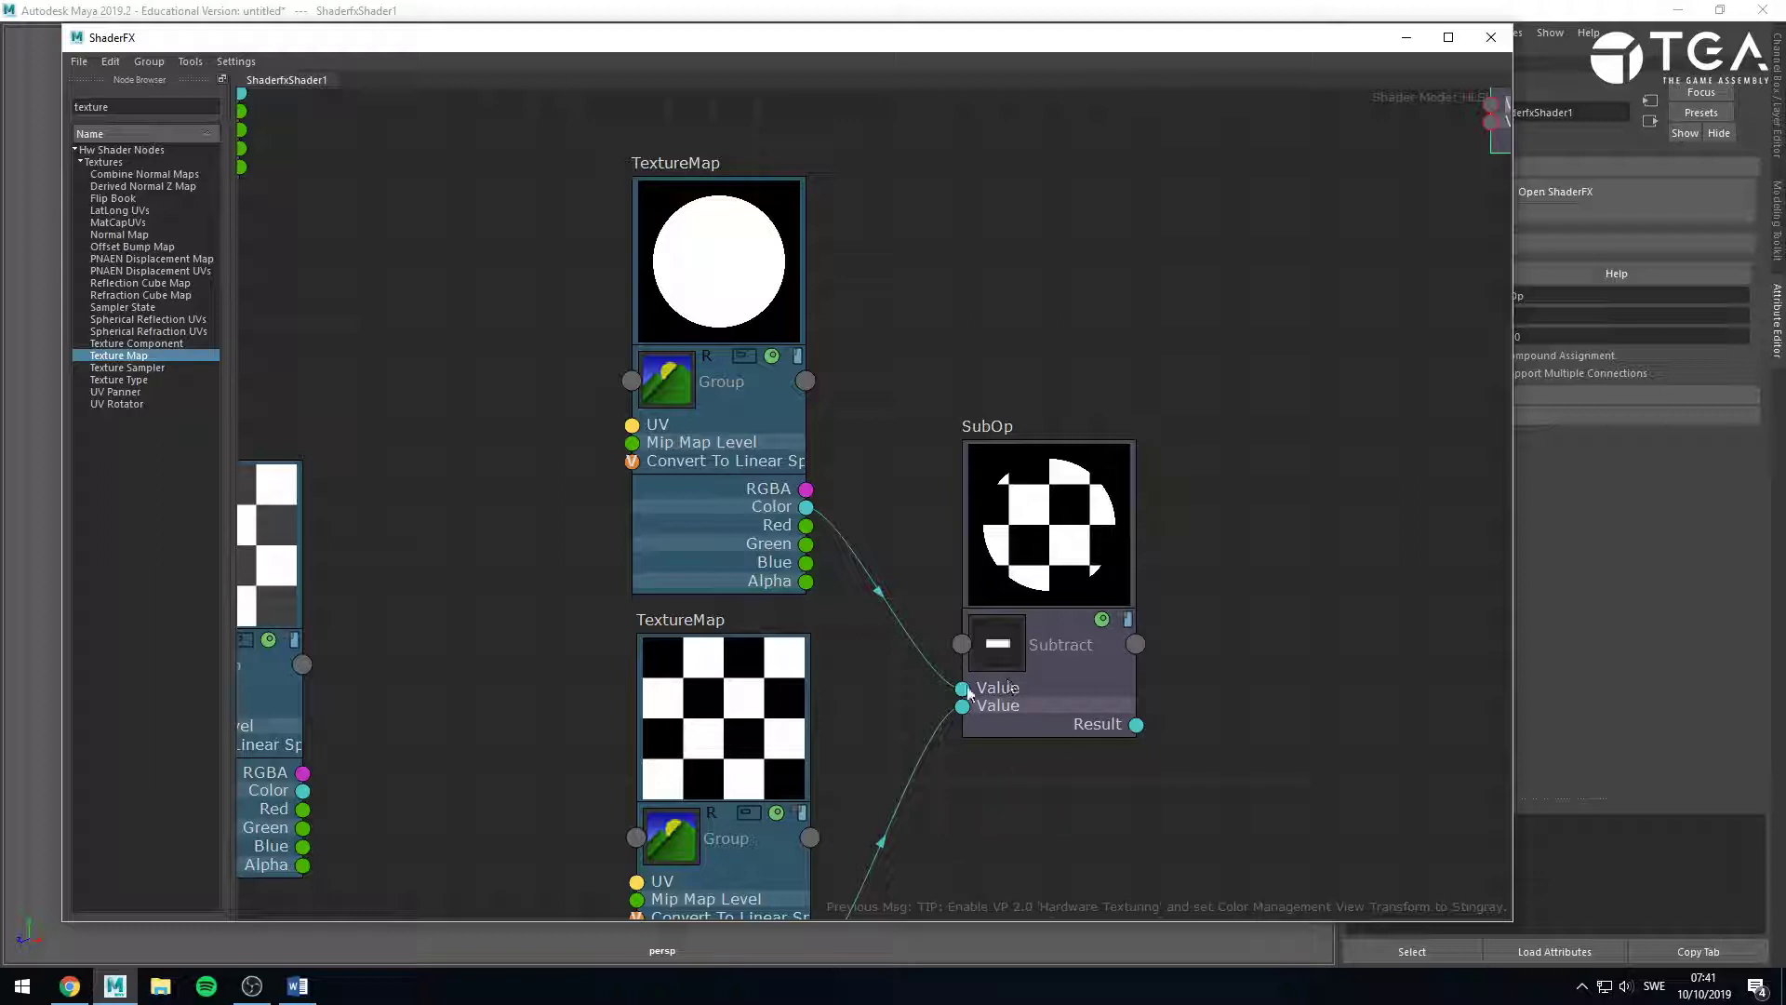
pyautogui.moveTo(947, 744); pyautogui.dragTo(953, 542, button='middle')
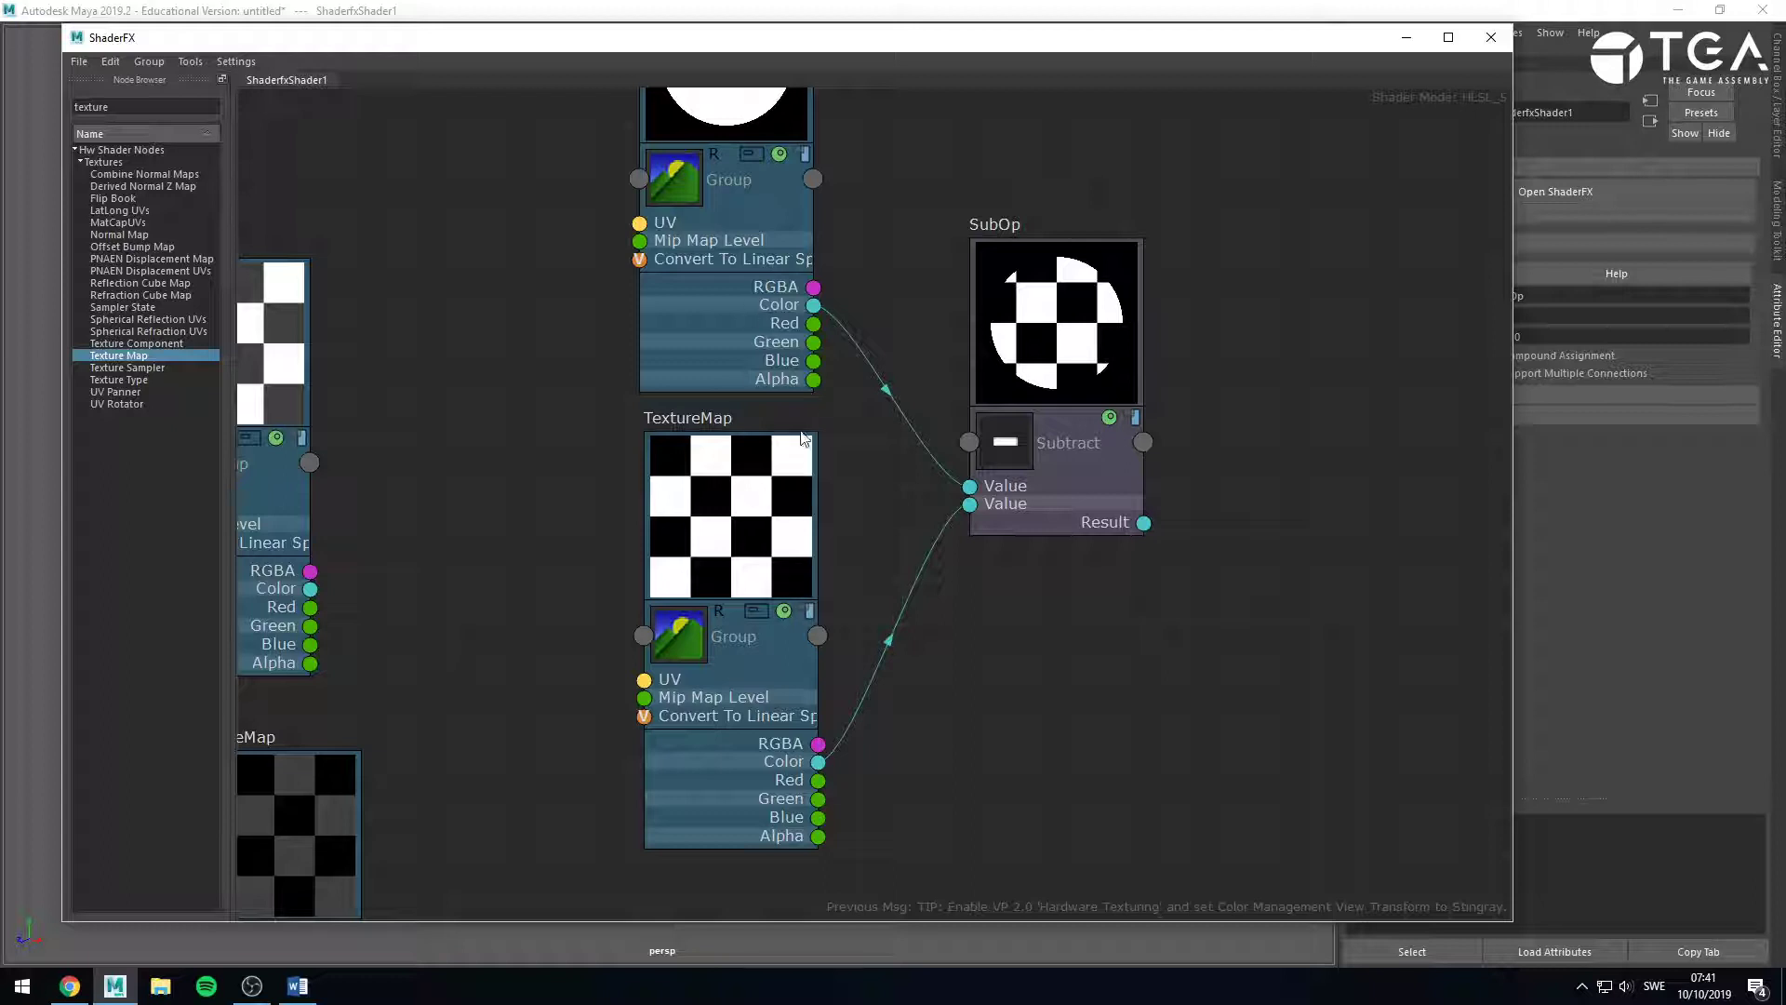
pyautogui.moveTo(1055, 611); pyautogui.dragTo(1081, 722, button='middle')
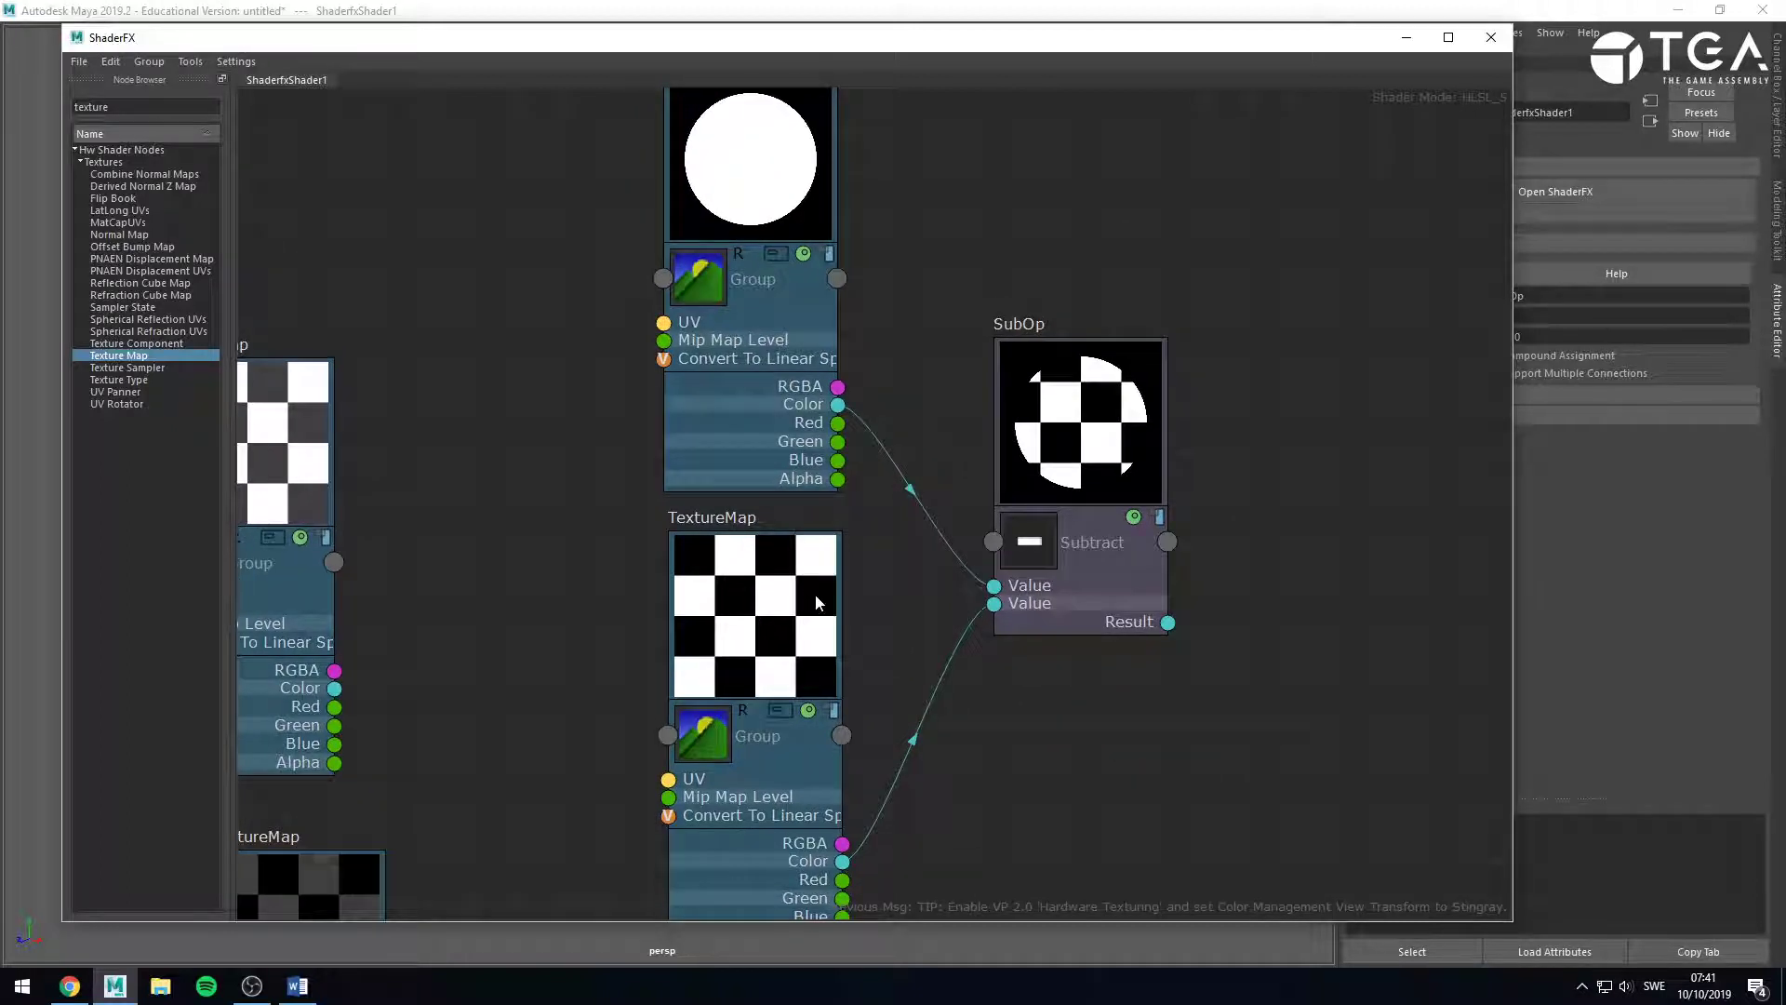
pyautogui.moveTo(809, 600); pyautogui.dragTo(808, 630)
pyautogui.moveTo(759, 419); pyautogui.dragTo(756, 447)
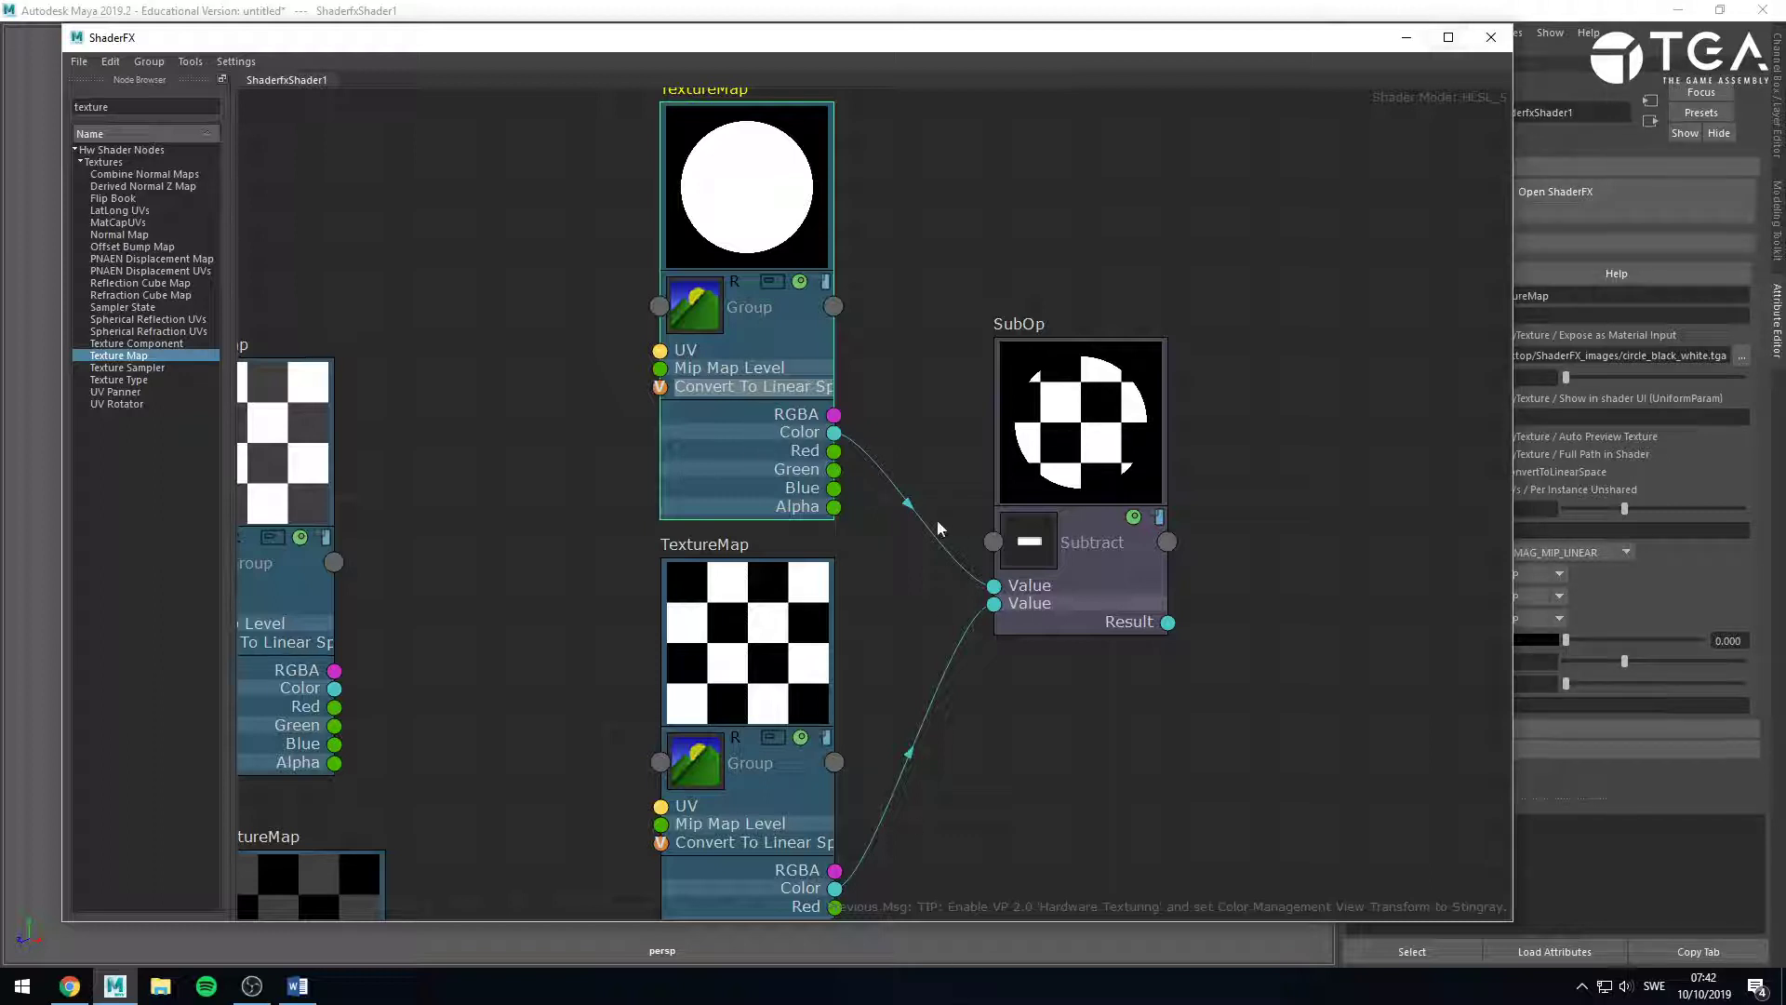
pyautogui.click(1149, 660)
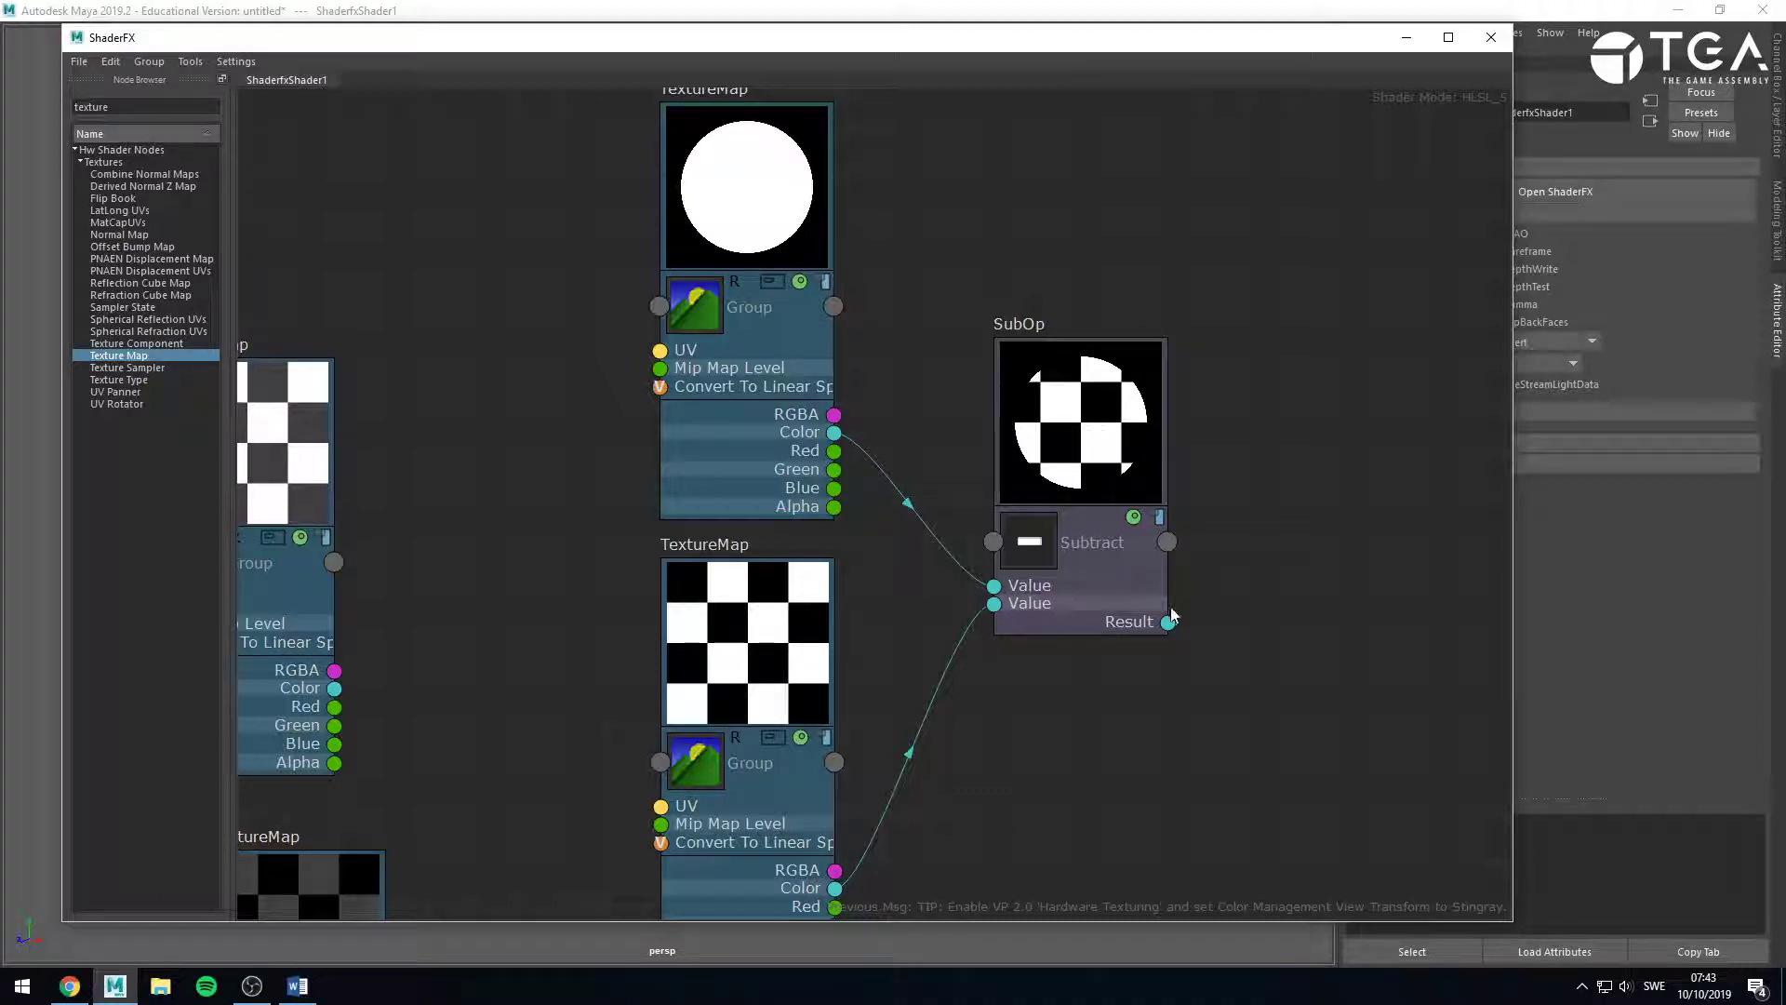
# Compare Subtract's two texture inputs and preview with the Multiply and Add nodes to examine how subtraction differs from those operations.
pyautogui.scroll(-2, 986, 737)
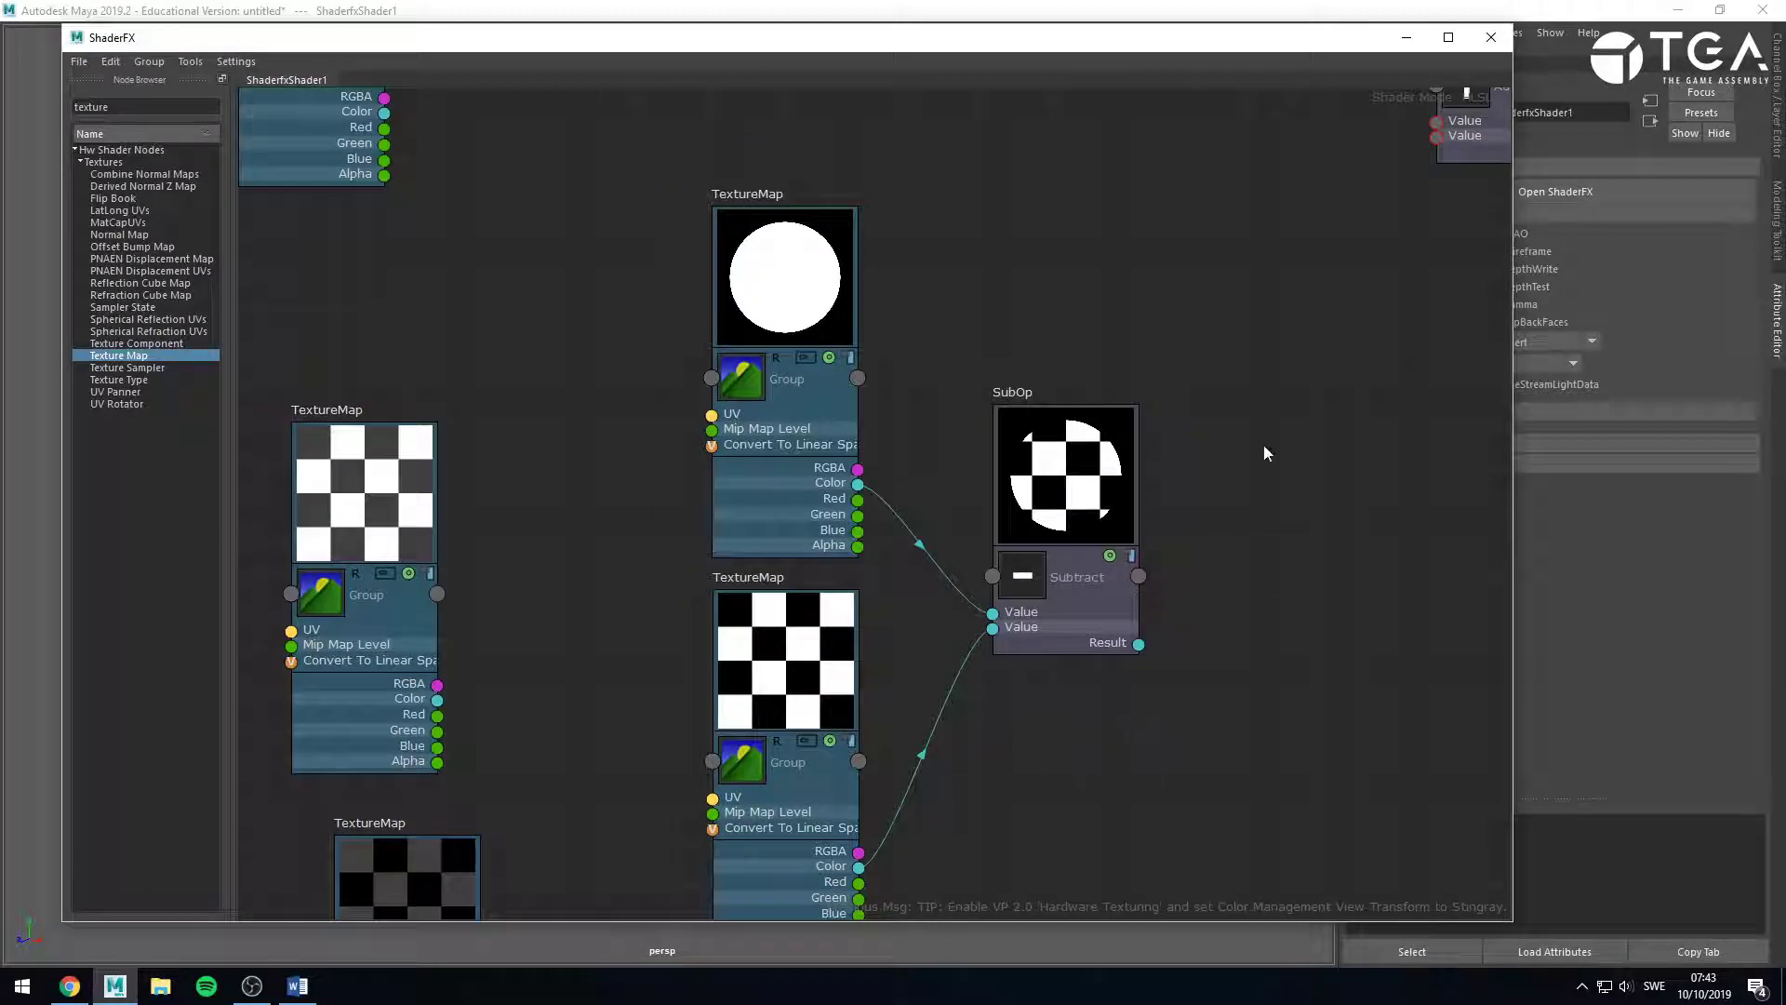
pyautogui.moveTo(1263, 453); pyautogui.dragTo(1176, 596, button='middle')
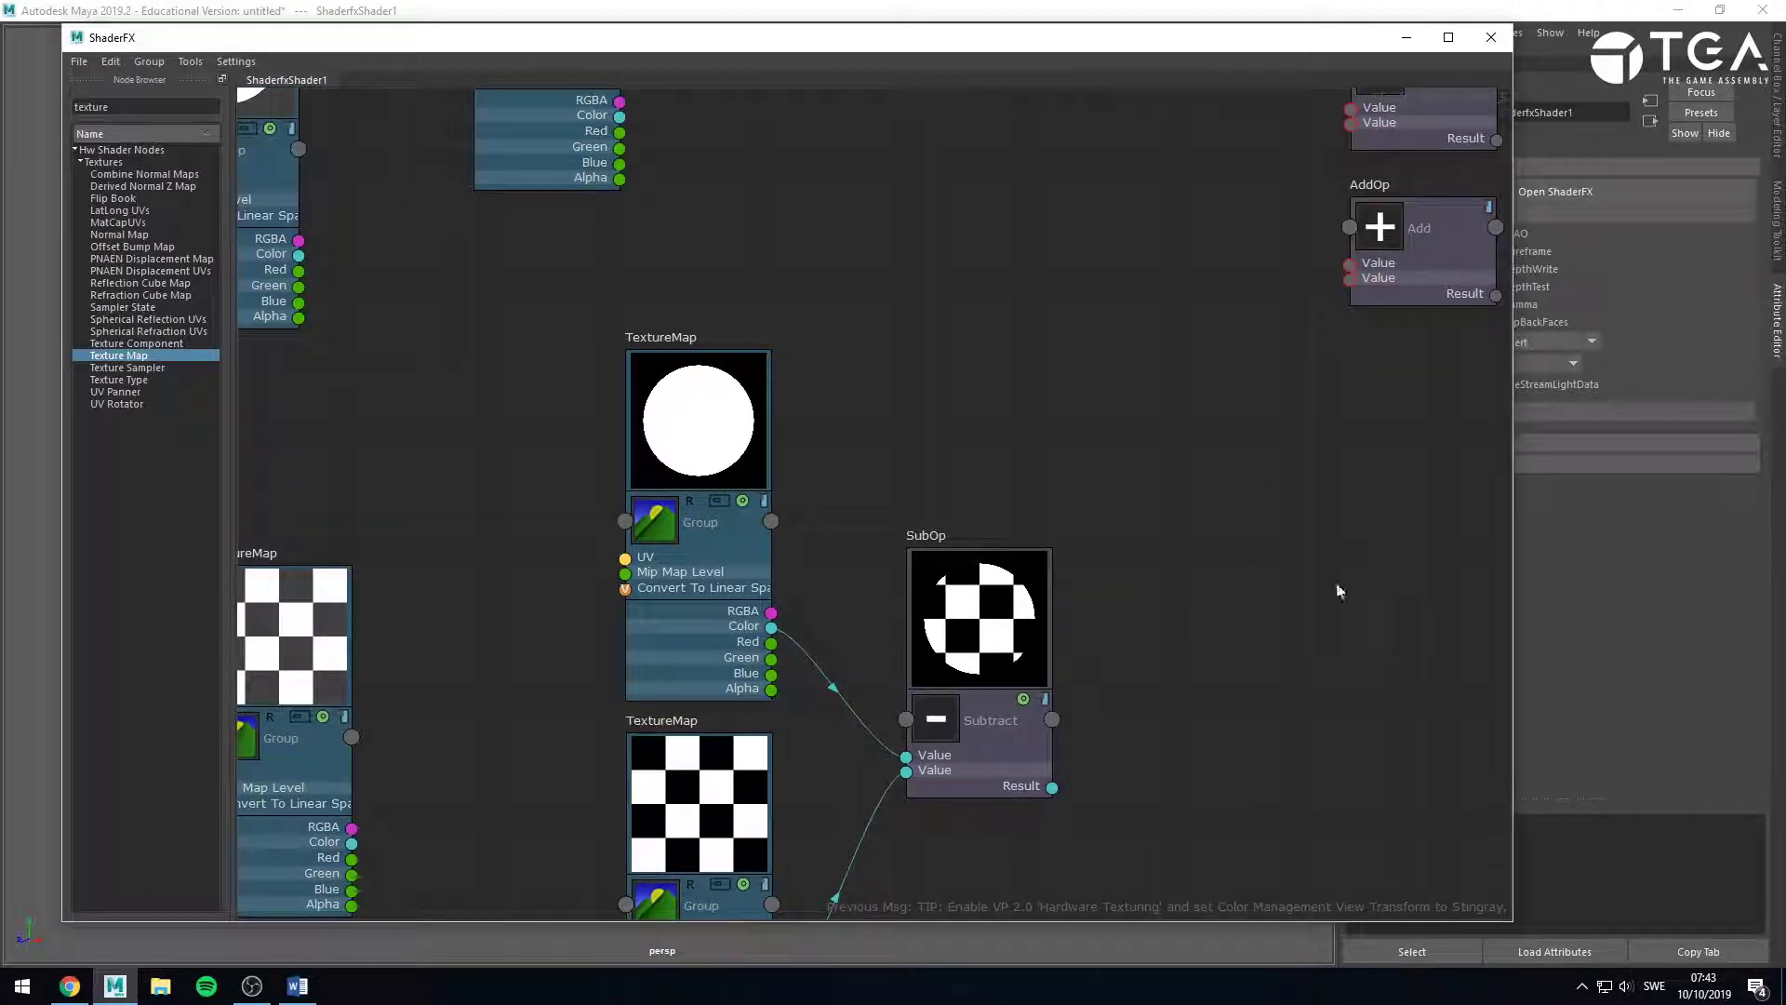
pyautogui.moveTo(1342, 513); pyautogui.dragTo(1203, 741, button='middle')
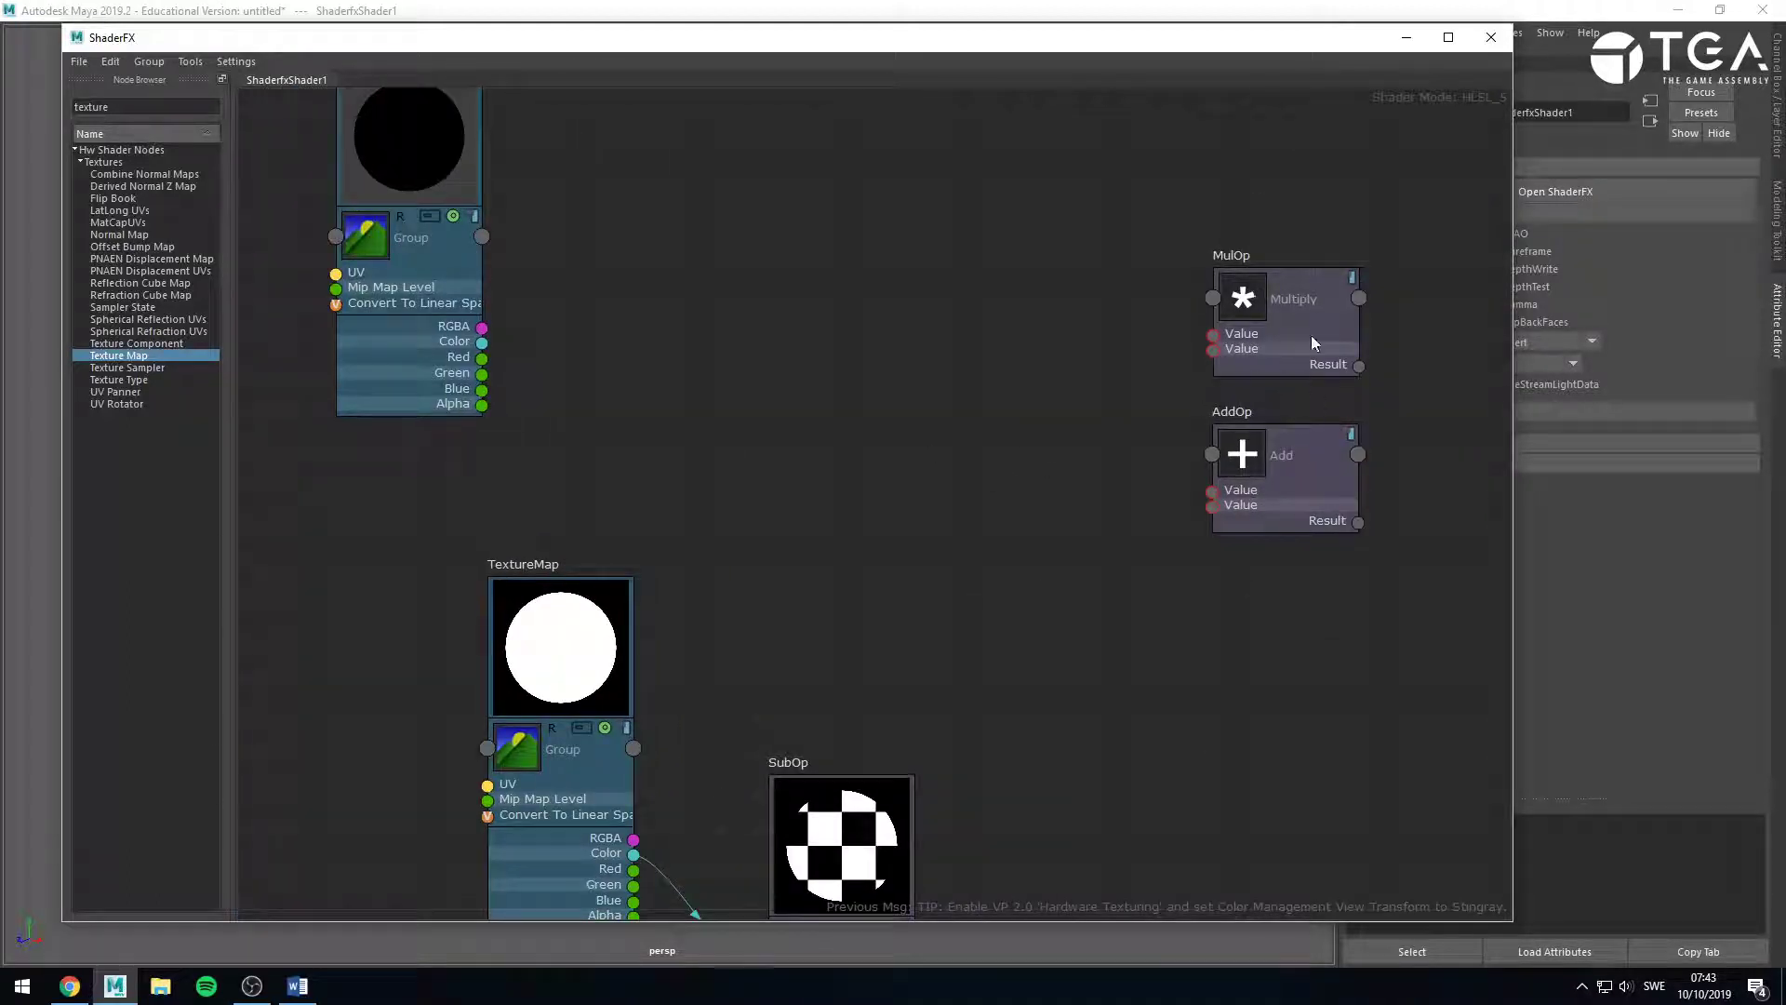
pyautogui.moveTo(1282, 426); pyautogui.dragTo(896, 538, button='middle')
pyautogui.scroll(2, 885, 530)
pyautogui.scroll(1, 726, 418)
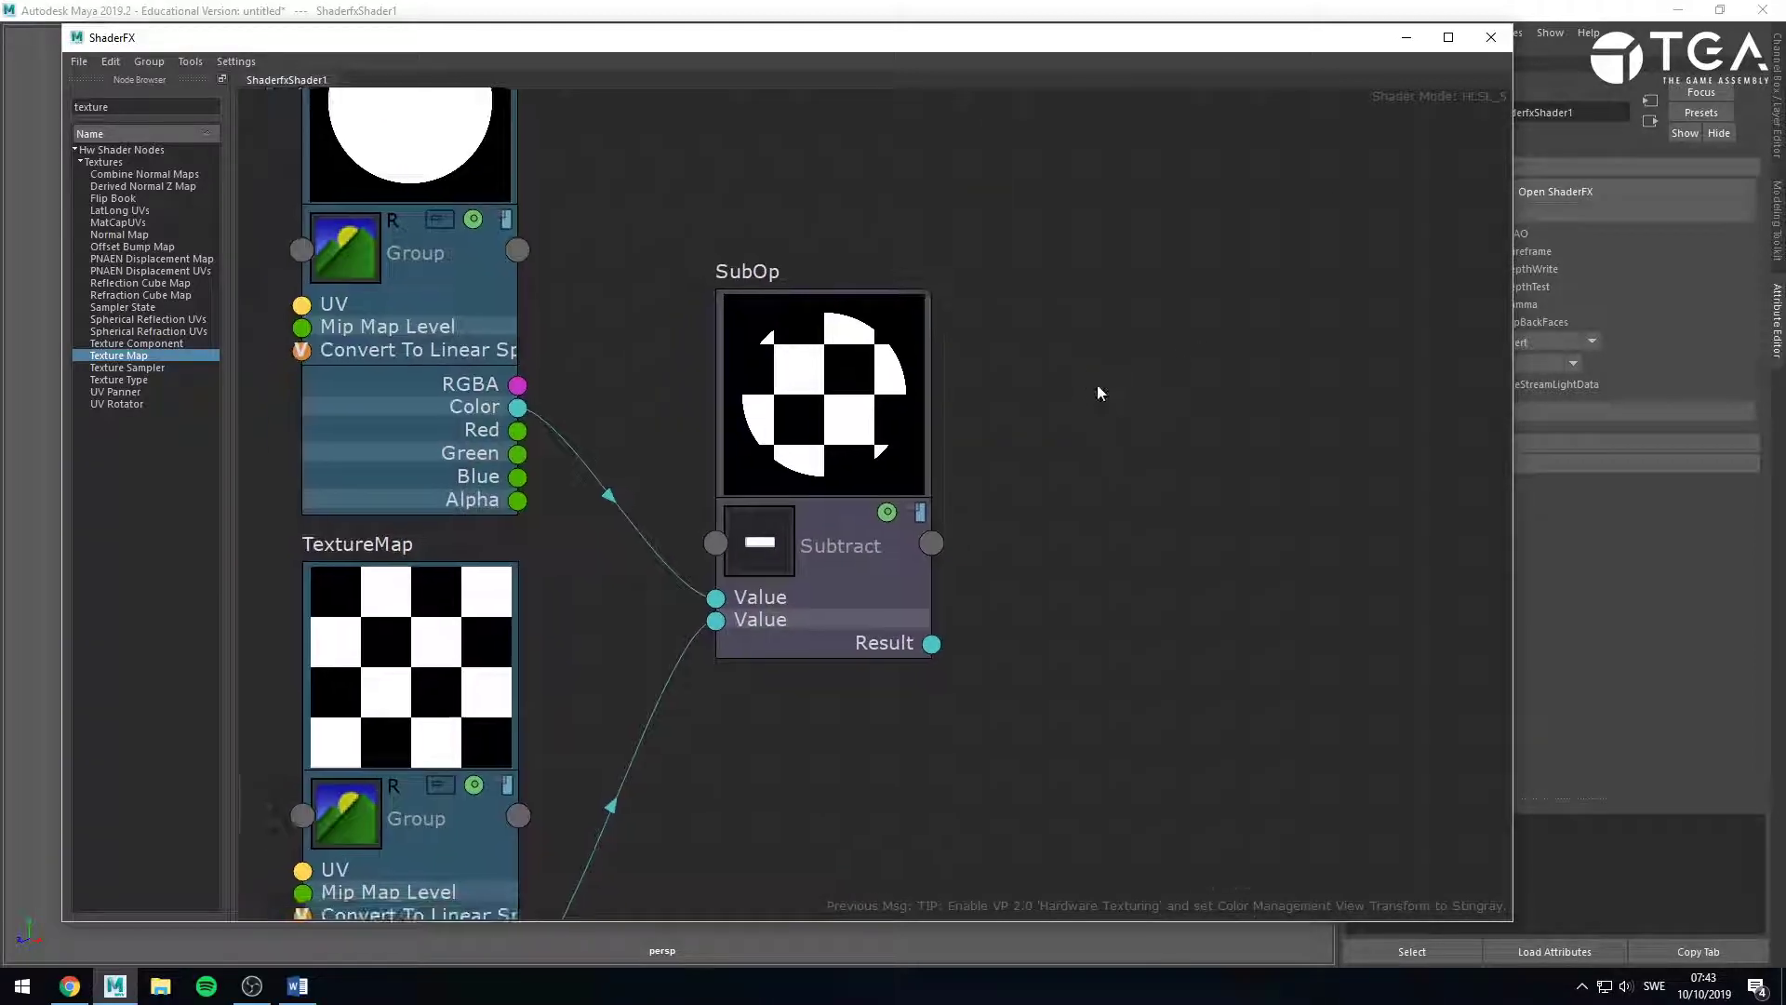
pyautogui.keyDown('alt'); pyautogui.moveTo(1100, 394); pyautogui.dragTo(1179, 446, button='middle'); pyautogui.keyUp('alt')
pyautogui.scroll(-1, 1129, 421)
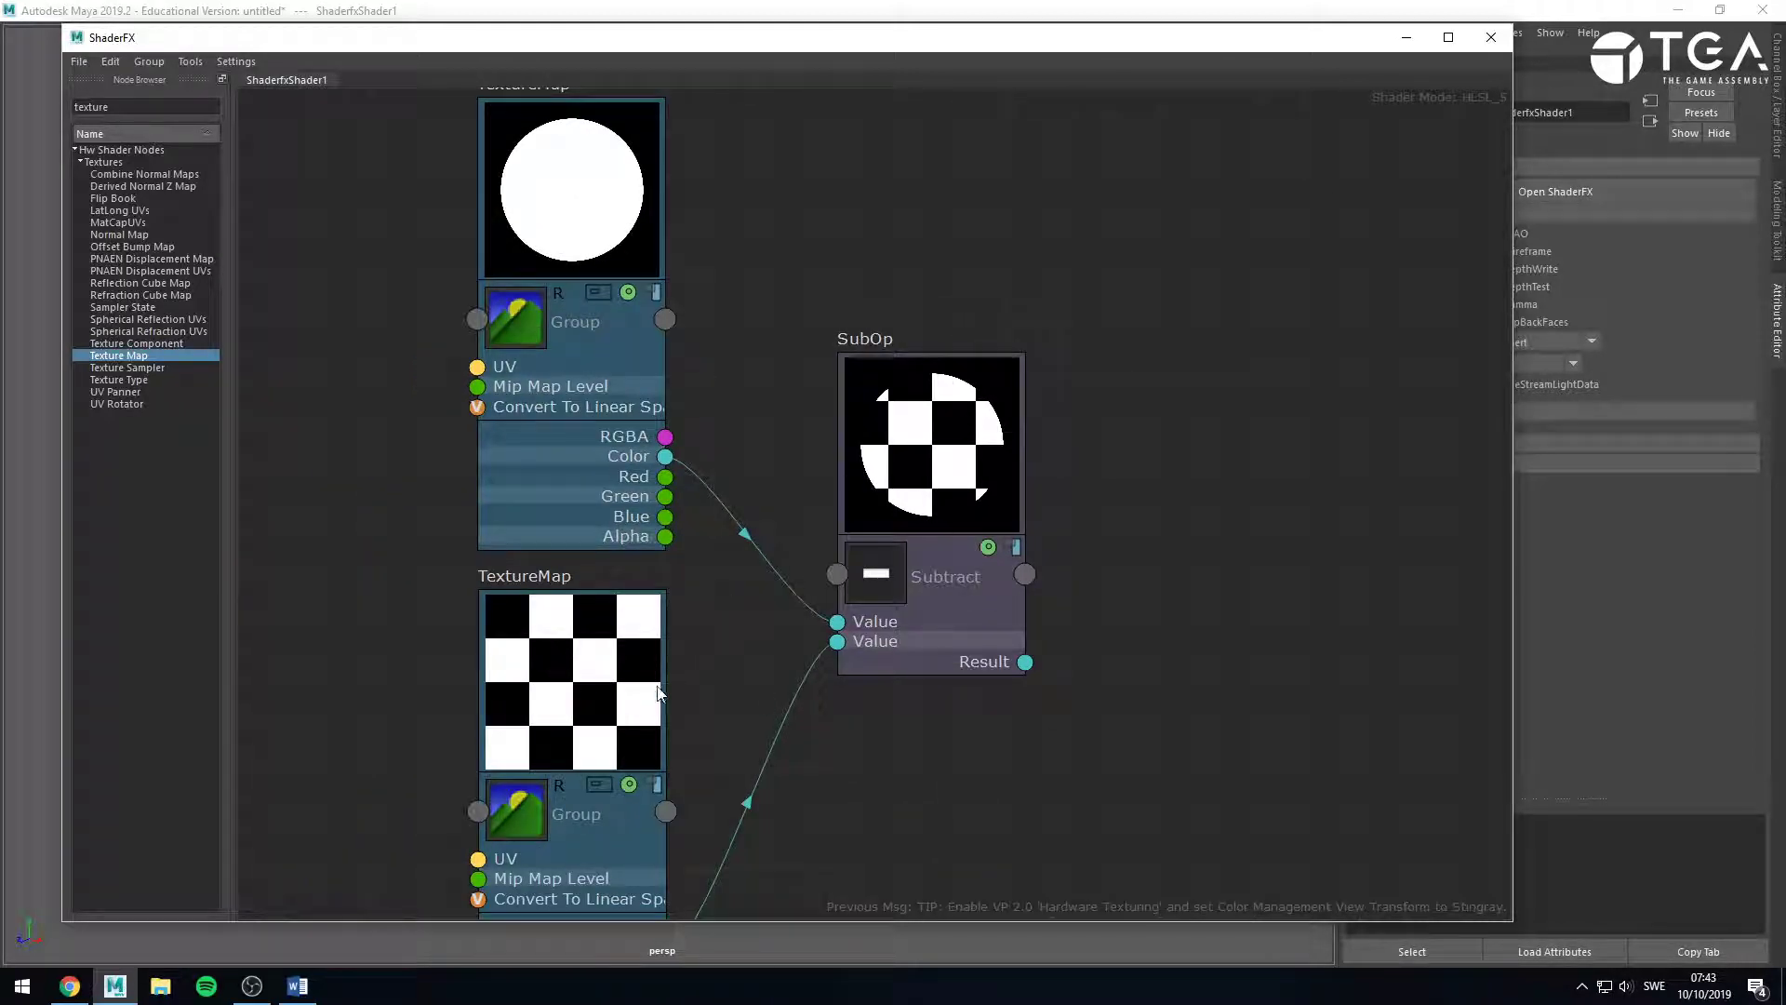
pyautogui.scroll(-3, 700, 673)
pyautogui.keyDown('alt'); pyautogui.moveTo(1241, 318); pyautogui.dragTo(1104, 590, button='middle'); pyautogui.keyUp('alt')
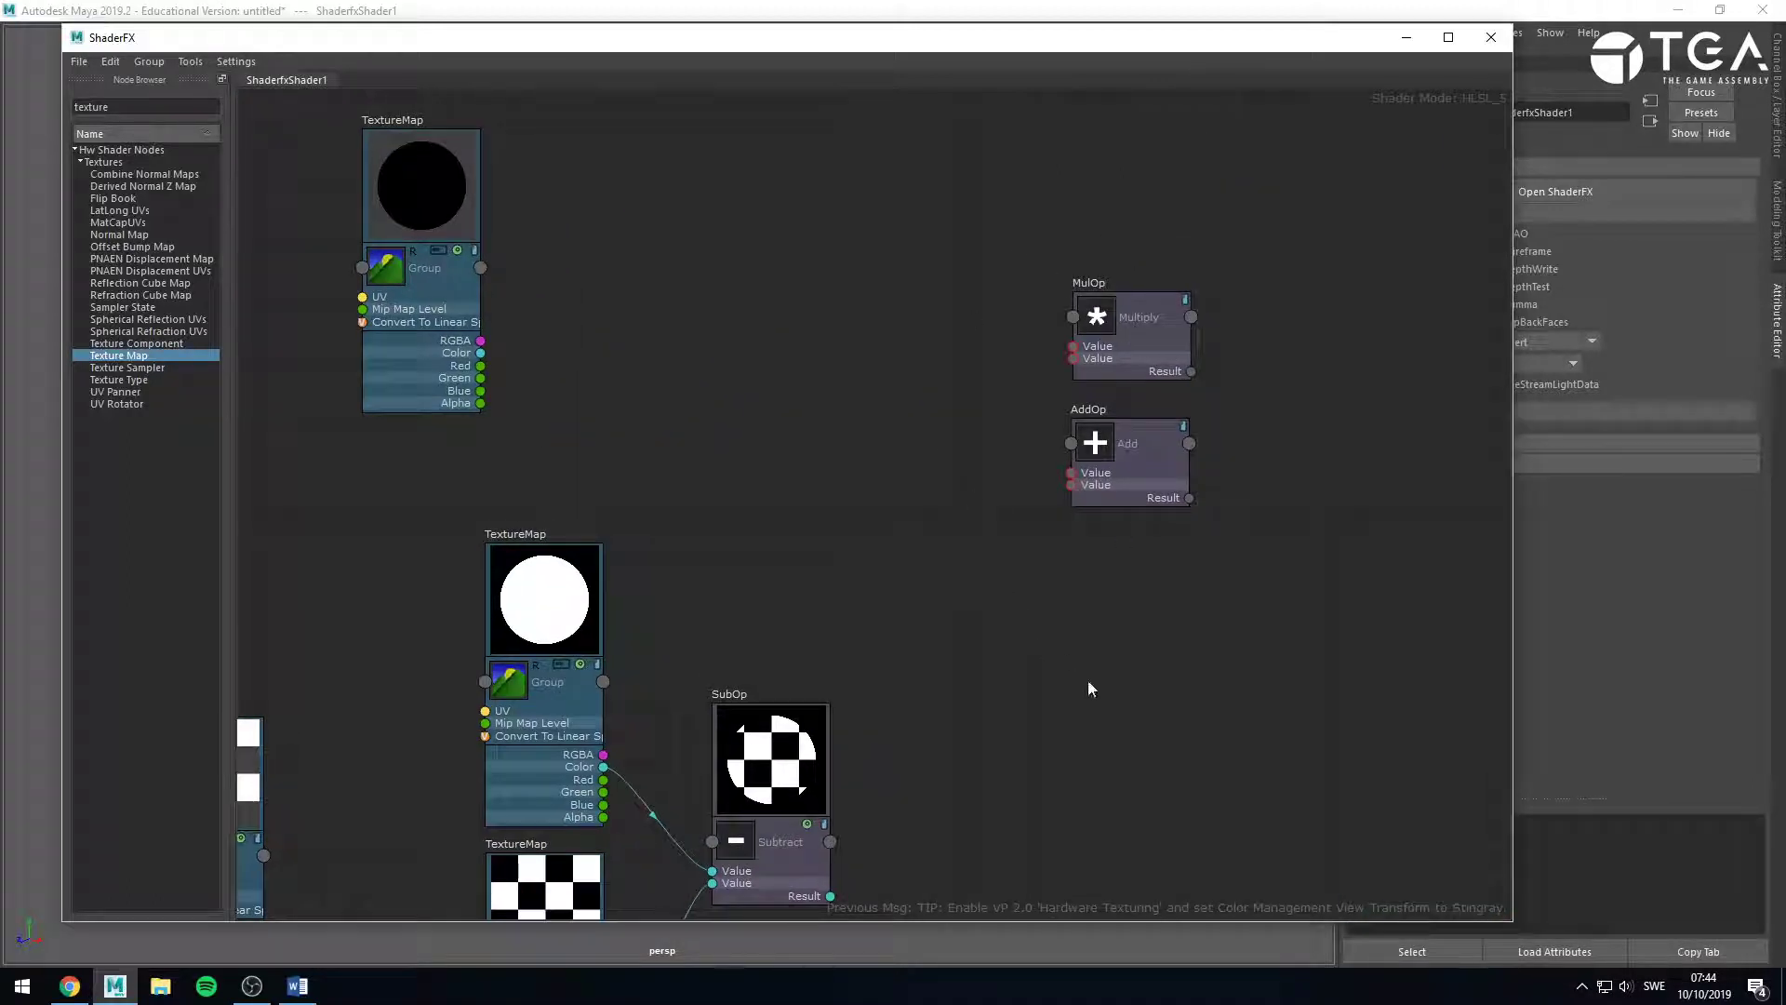
pyautogui.keyDown('alt'); pyautogui.moveTo(1038, 686); pyautogui.dragTo(1135, 514, button='middle'); pyautogui.keyUp('alt')
pyautogui.scroll(2, 1059, 624)
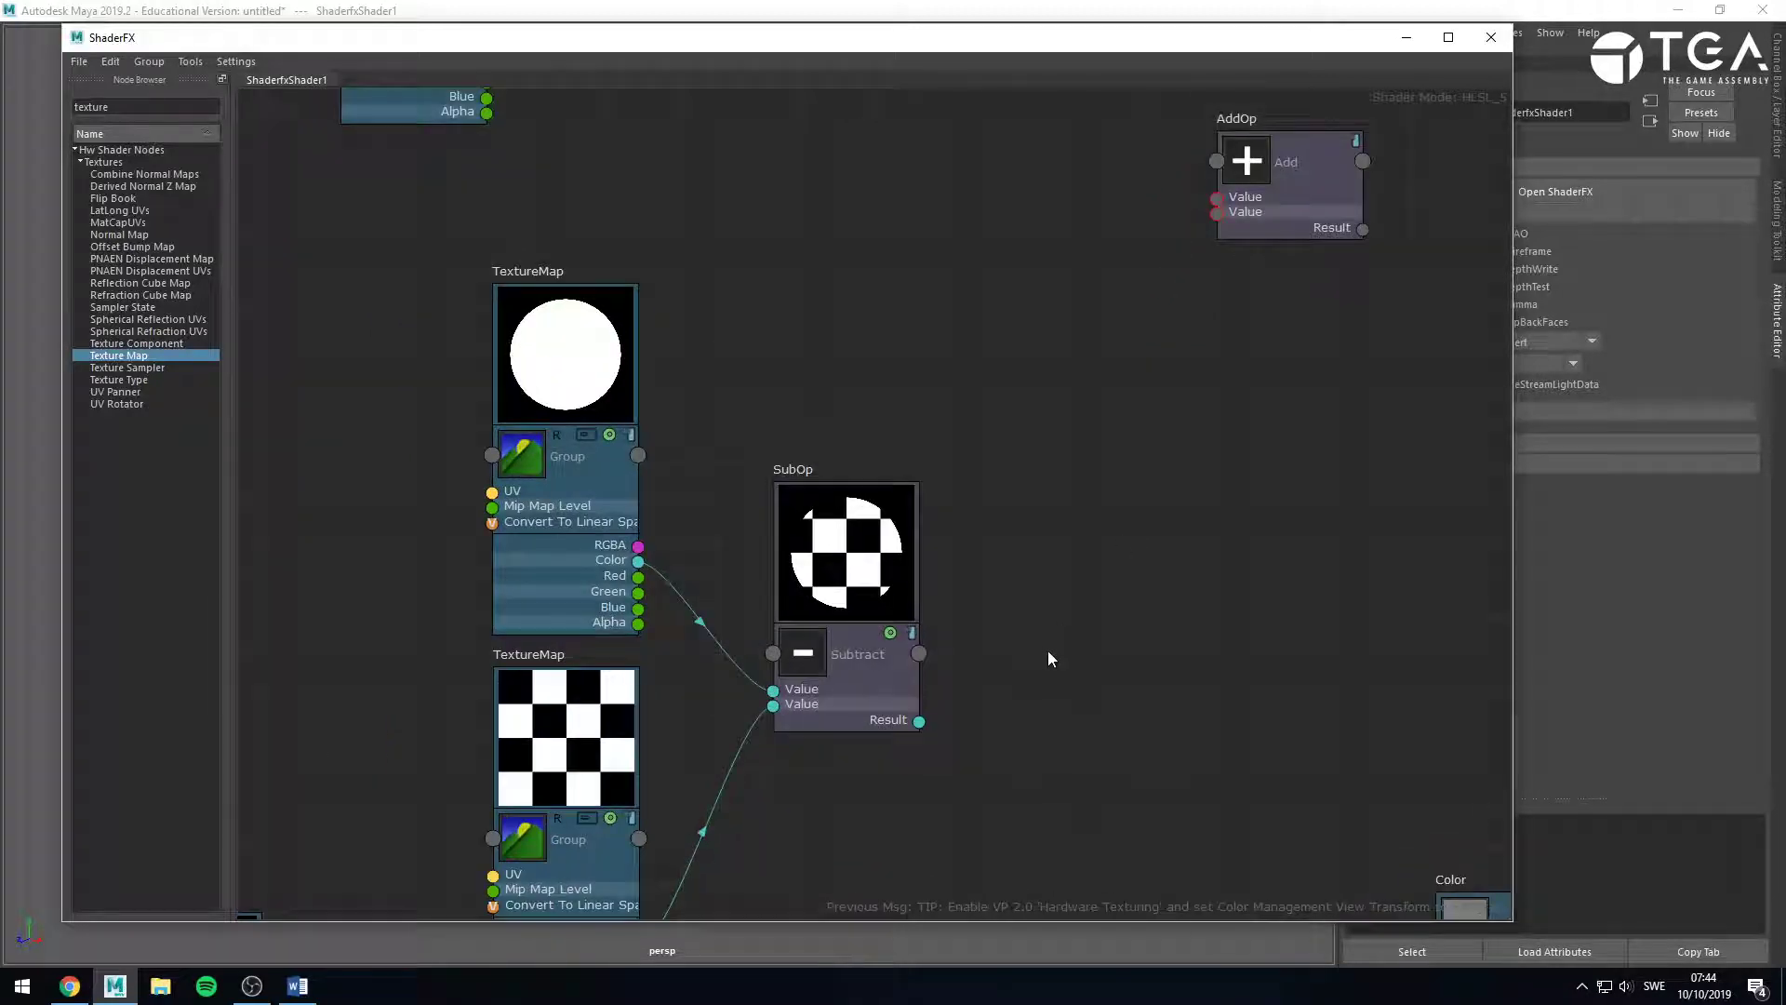
# Move the grey-and-white checker closer to the black-and-white textures feeding the Subtract node.
pyautogui.keyDown('alt'); pyautogui.moveTo(1029, 656); pyautogui.dragTo(1077, 594, button='middle'); pyautogui.keyUp('alt')
pyautogui.scroll(1, 827, 632)
pyautogui.keyDown('alt'); pyautogui.moveTo(827, 633); pyautogui.dragTo(936, 511, button='middle'); pyautogui.keyUp('alt')
pyautogui.scroll(-1, 936, 511)
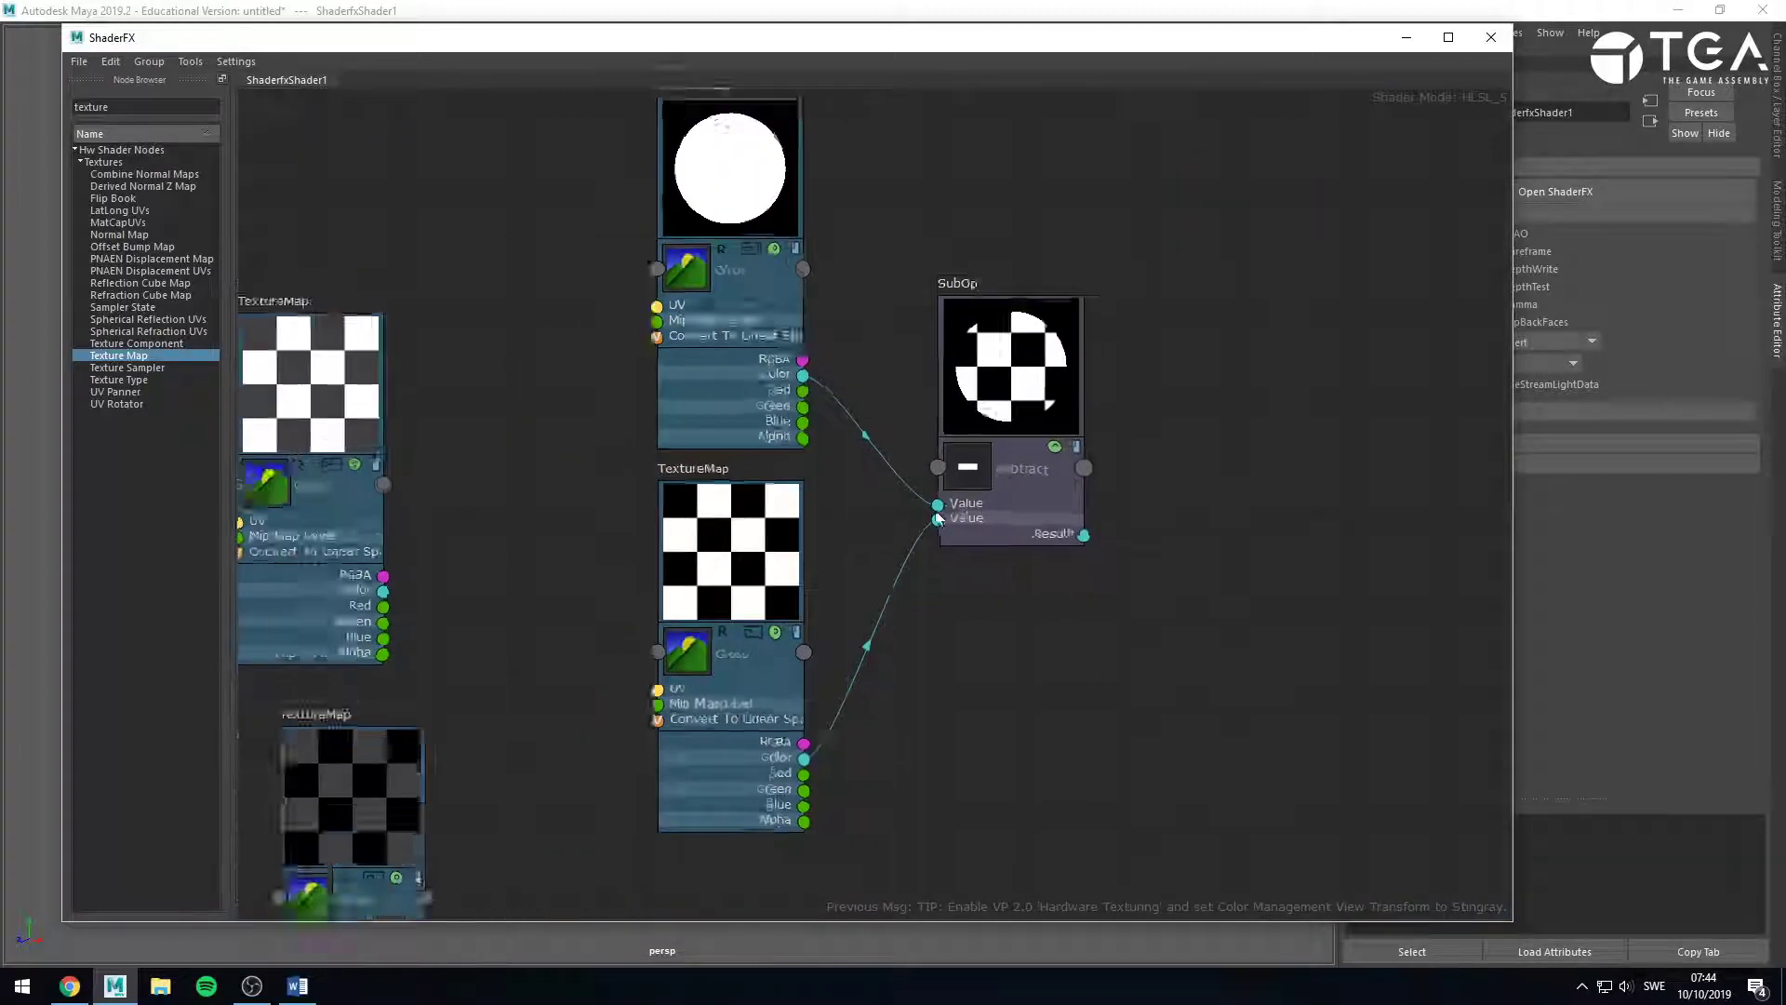
pyautogui.scroll(-3, 879, 553)
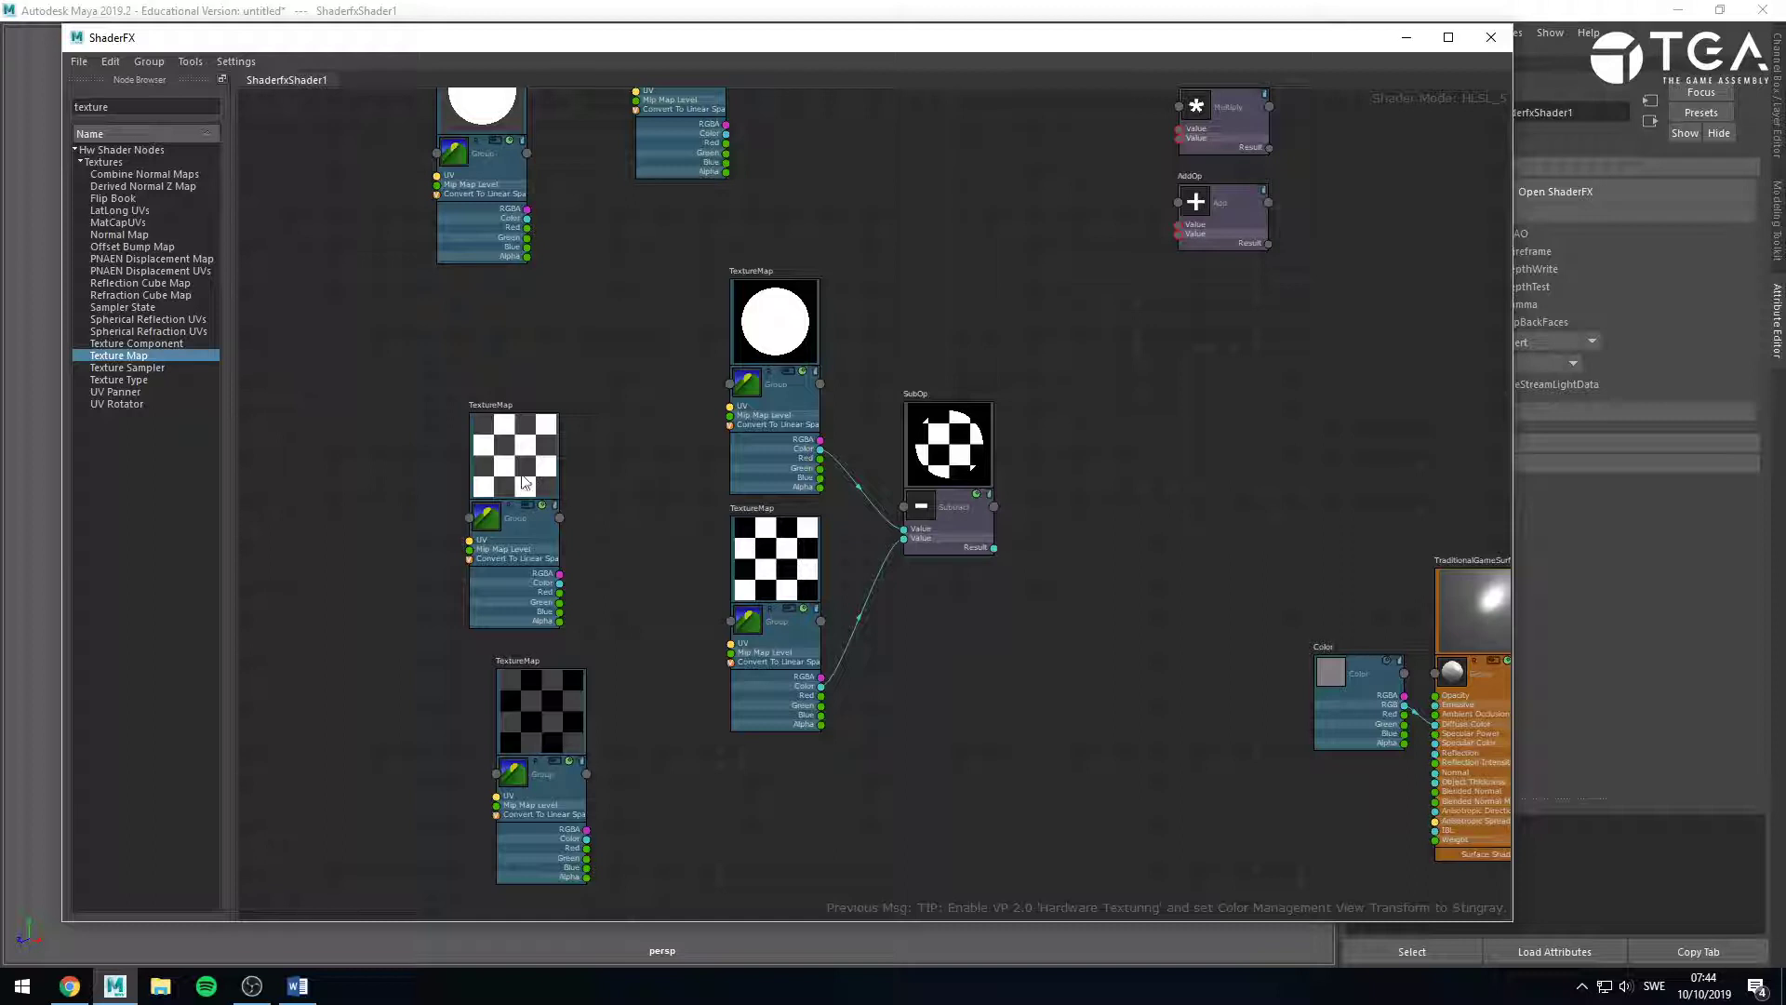
pyautogui.moveTo(524, 482); pyautogui.dragTo(624, 427)
# Connect the grey-background circle's Color to Subtract's first Value and put that circle in the black-background circle's place above the checker.
pyautogui.keyDown('alt'); pyautogui.moveTo(679, 237); pyautogui.dragTo(650, 409, button='middle'); pyautogui.keyUp('alt')
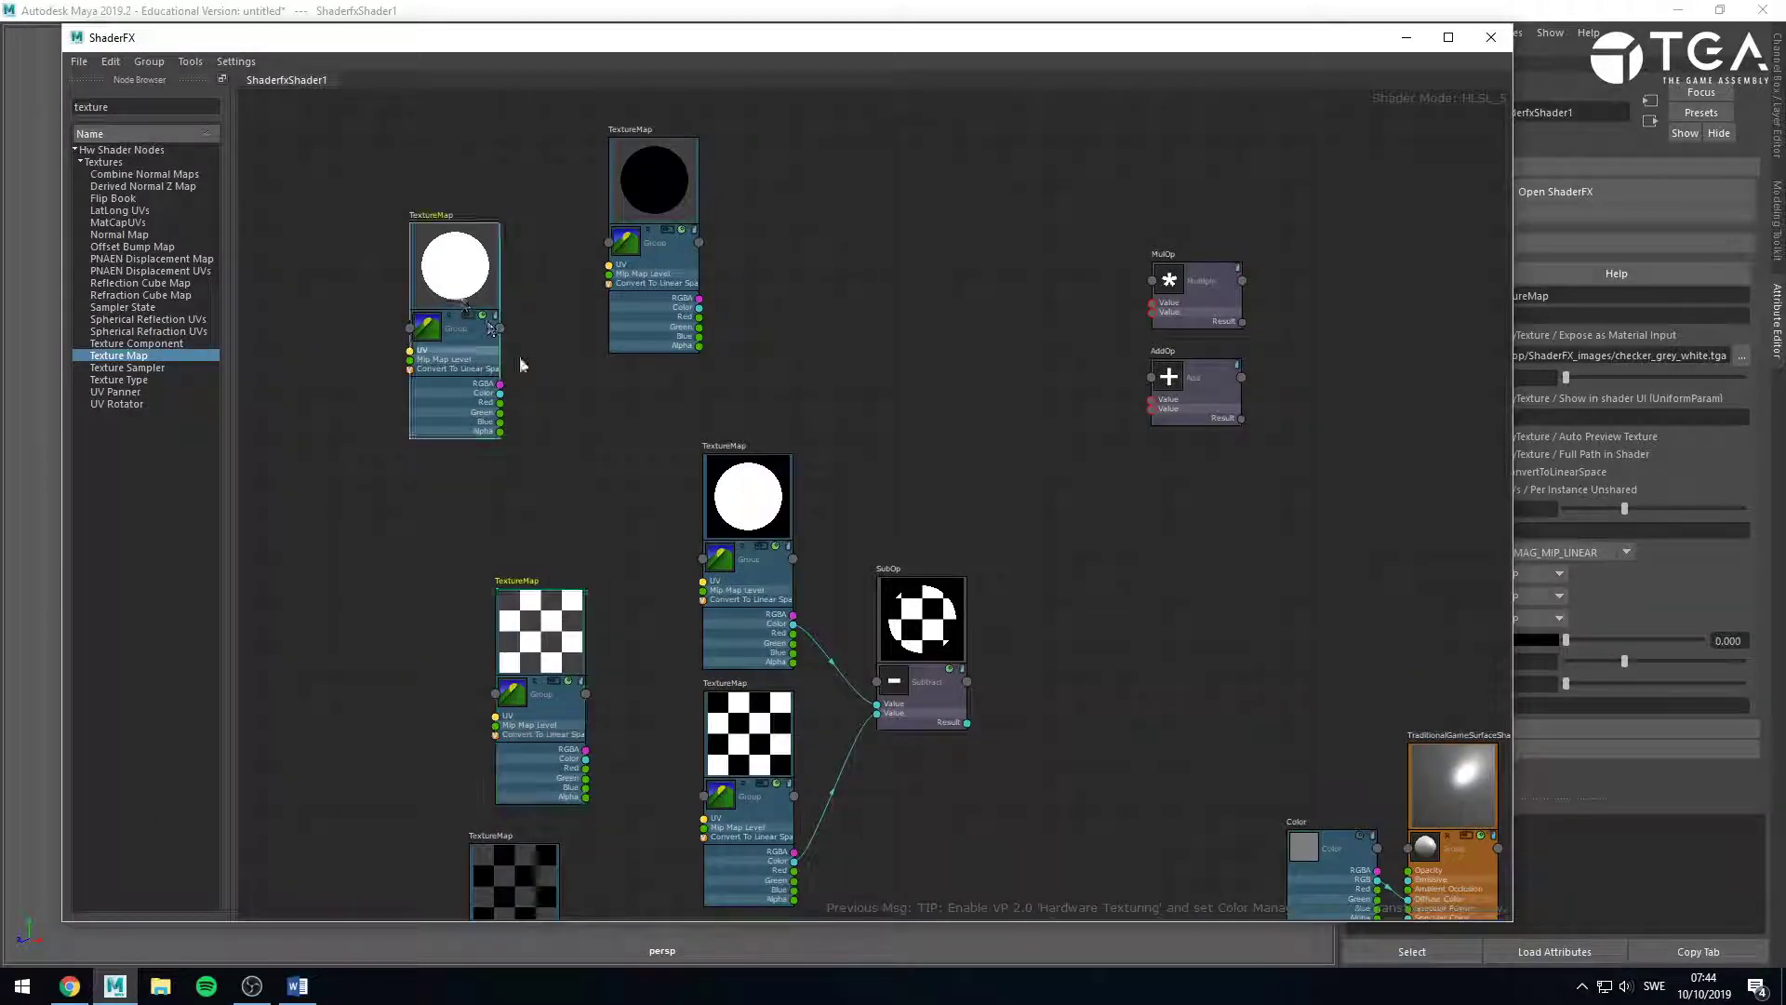
pyautogui.moveTo(504, 402); pyautogui.dragTo(876, 705)
pyautogui.moveTo(694, 501); pyautogui.dragTo(558, 408)
pyautogui.moveTo(769, 530); pyautogui.dragTo(735, 496)
pyautogui.scroll(4, 804, 713)
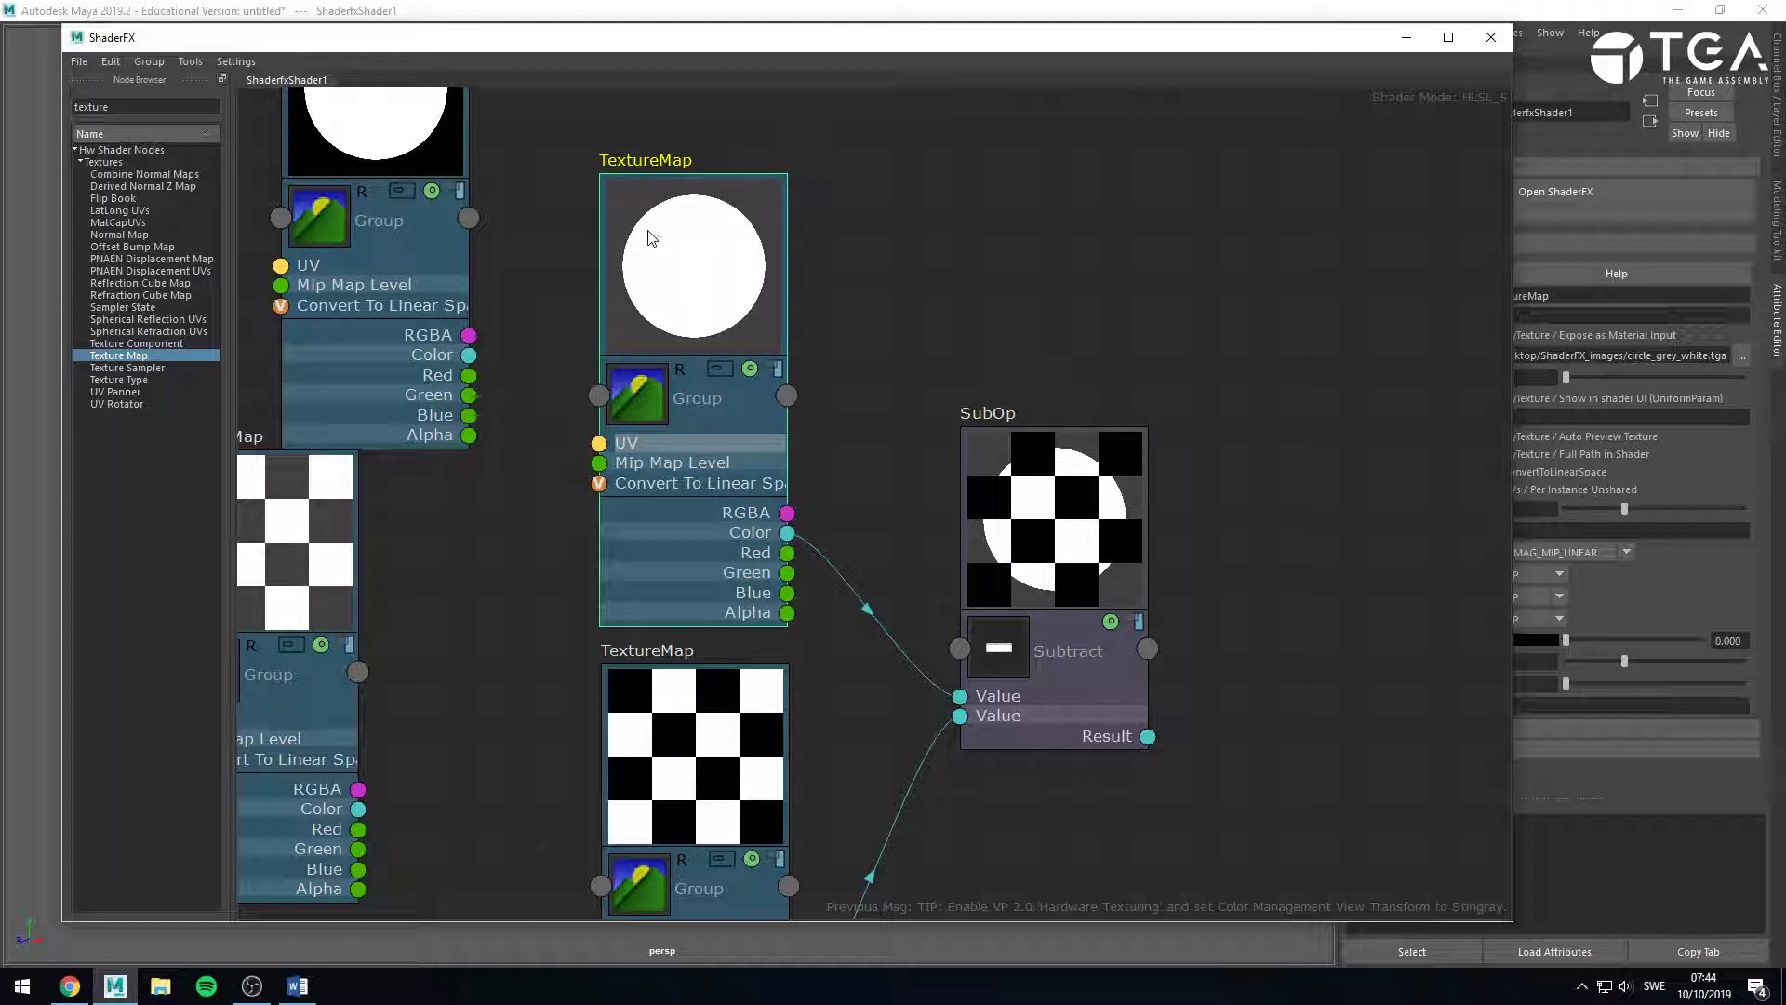
pyautogui.moveTo(1011, 478); pyautogui.dragTo(1007, 481)
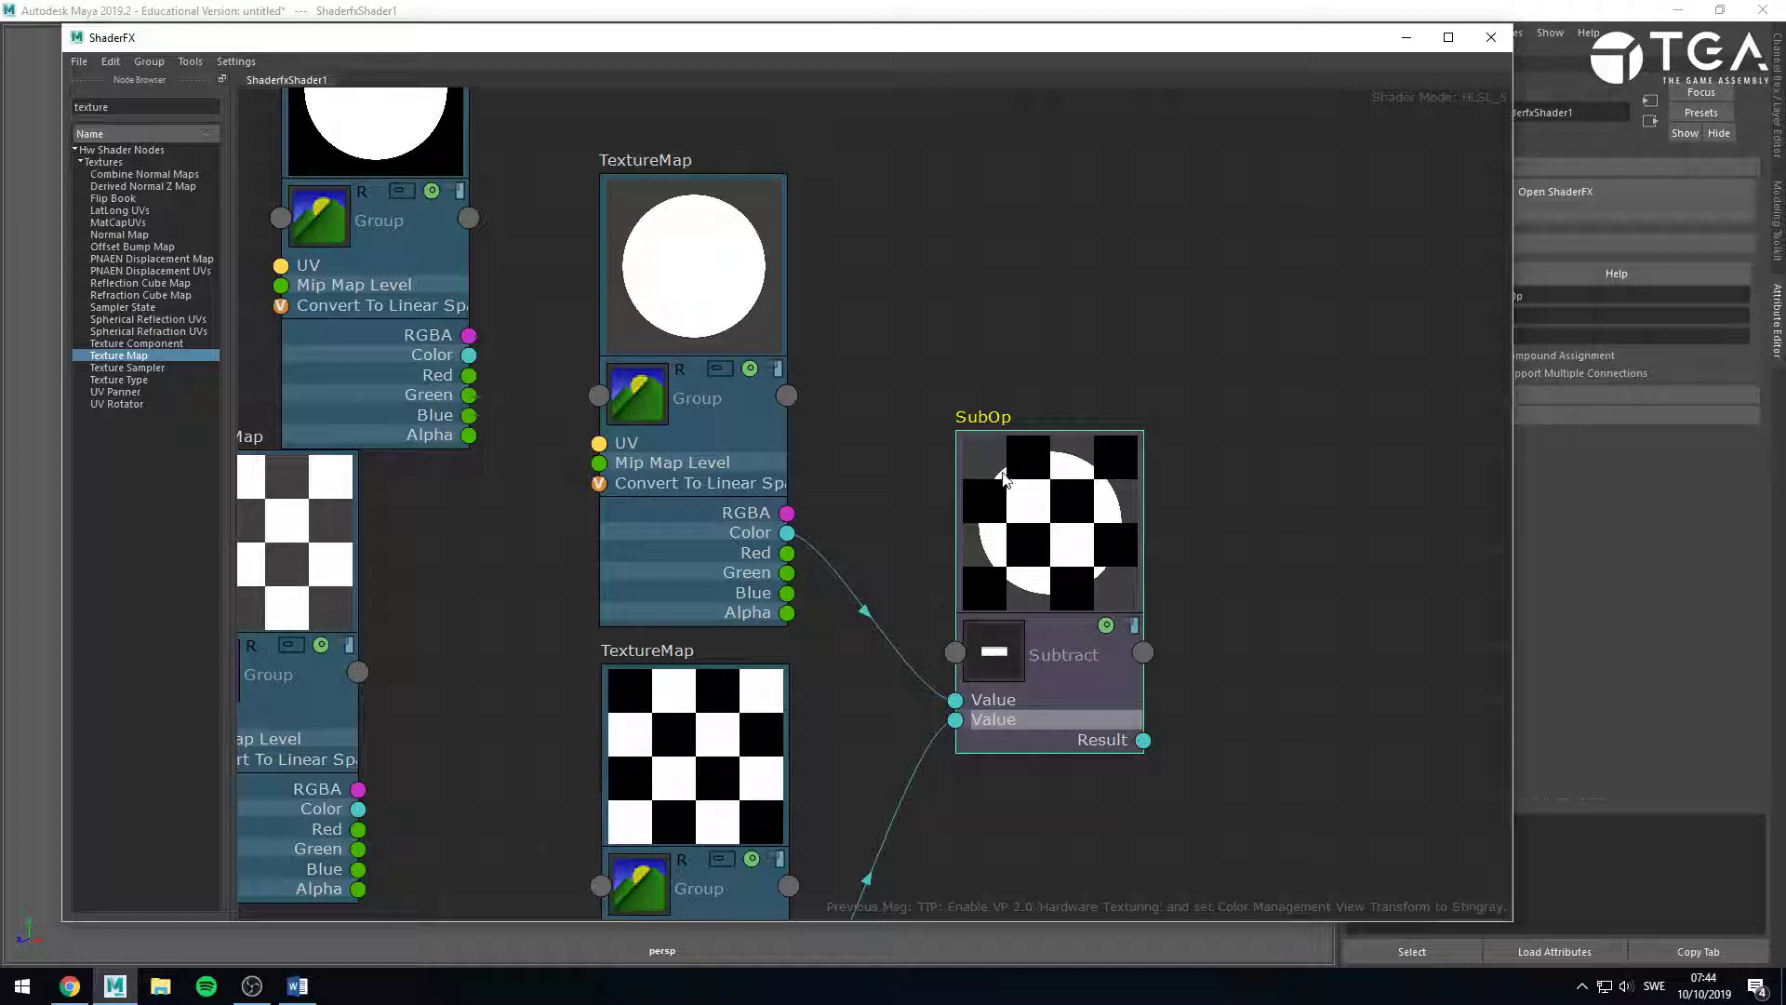
pyautogui.click(1071, 368)
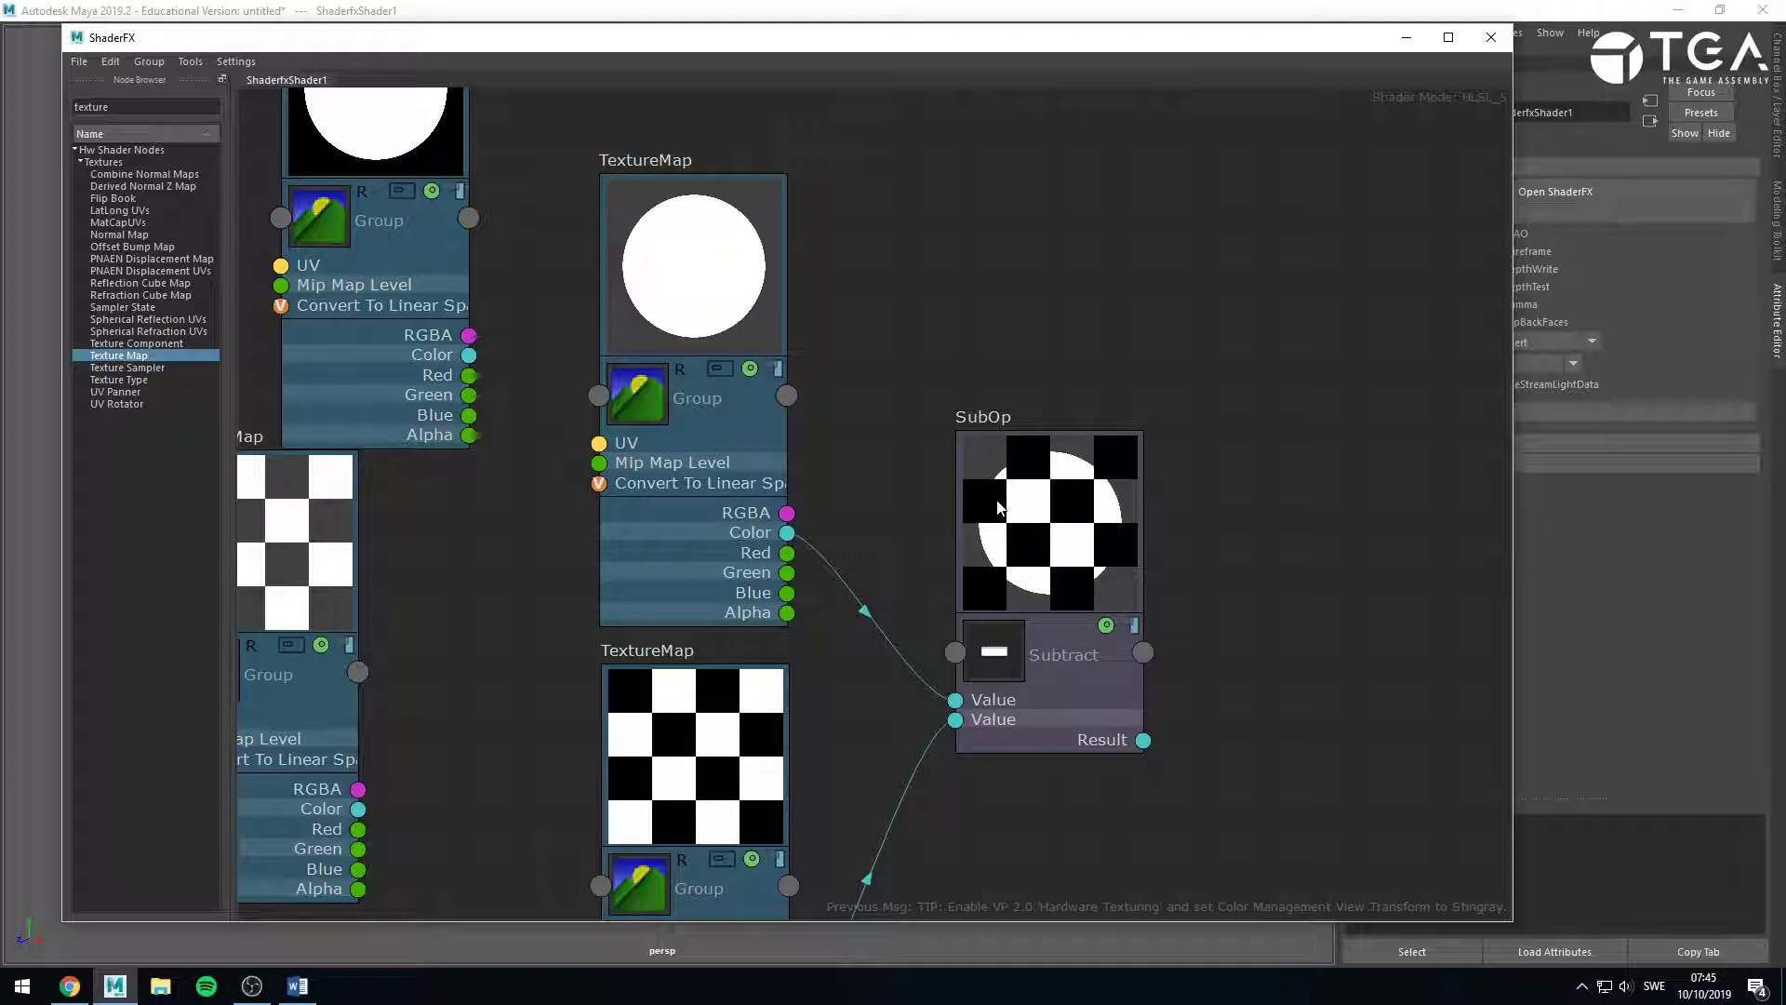
# Place the grey-and-white checker directly beneath the unused black-background circle.
pyautogui.scroll(-2, 1274, 837)
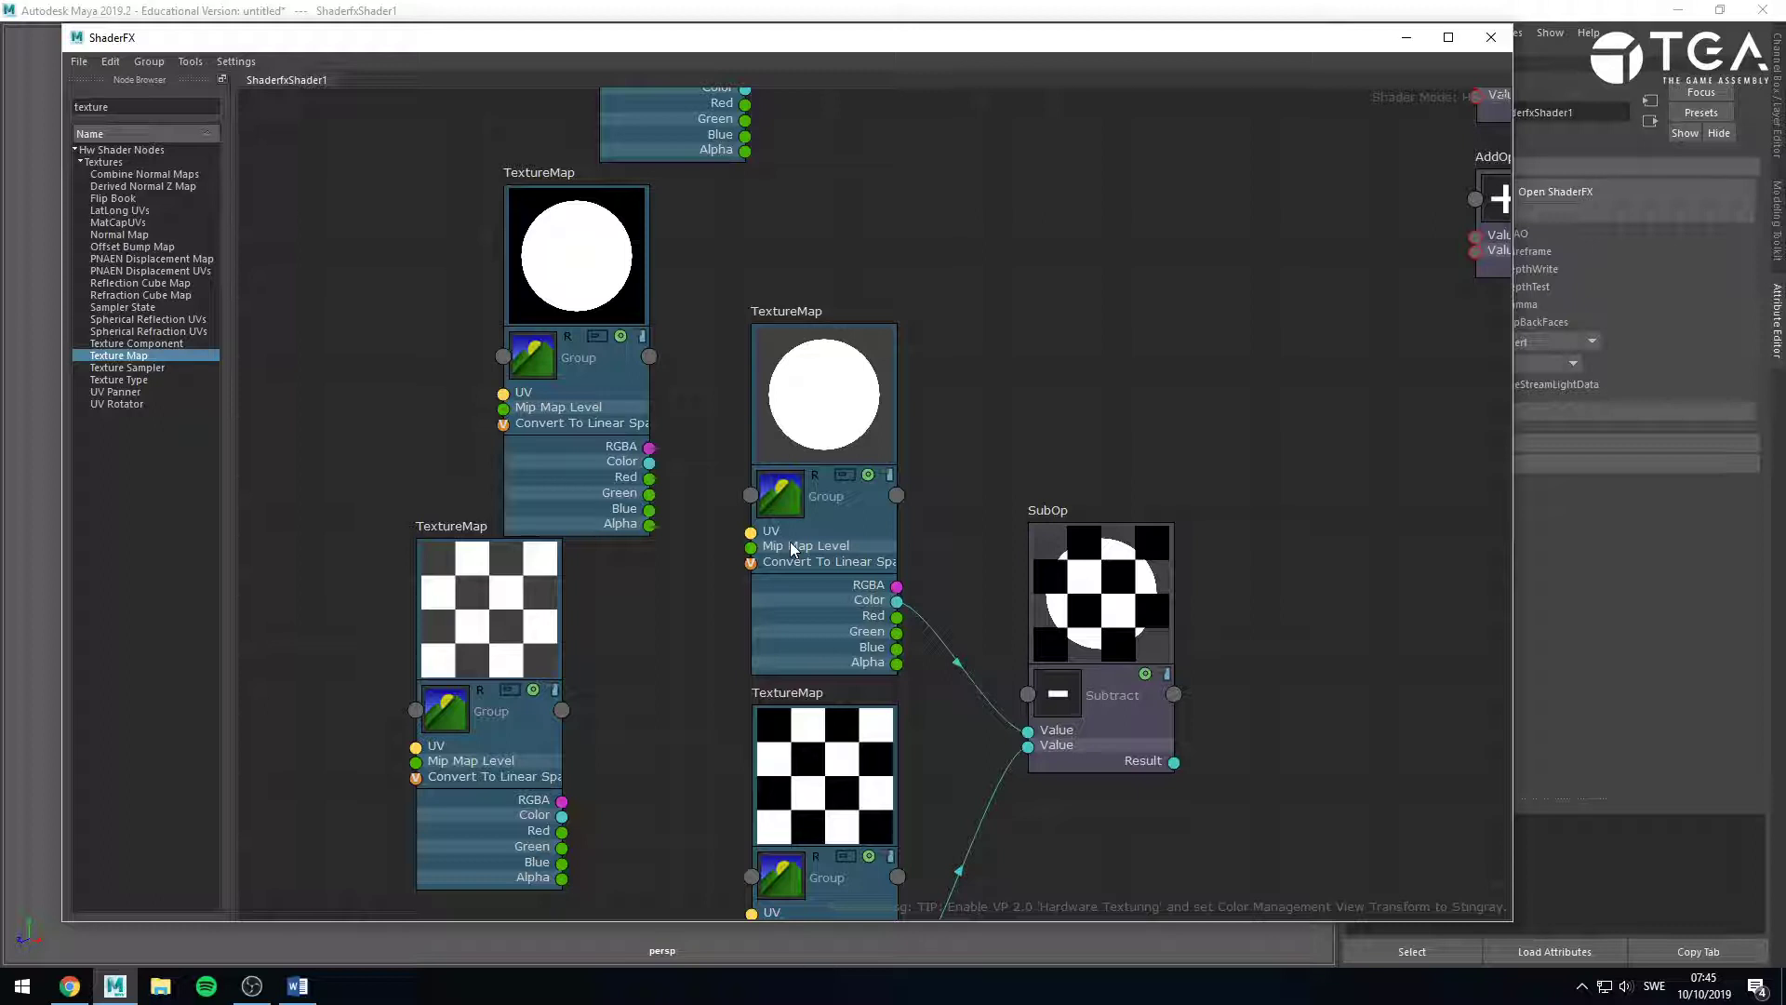
pyautogui.moveTo(427, 644); pyautogui.dragTo(510, 684)
pyautogui.click(1319, 583)
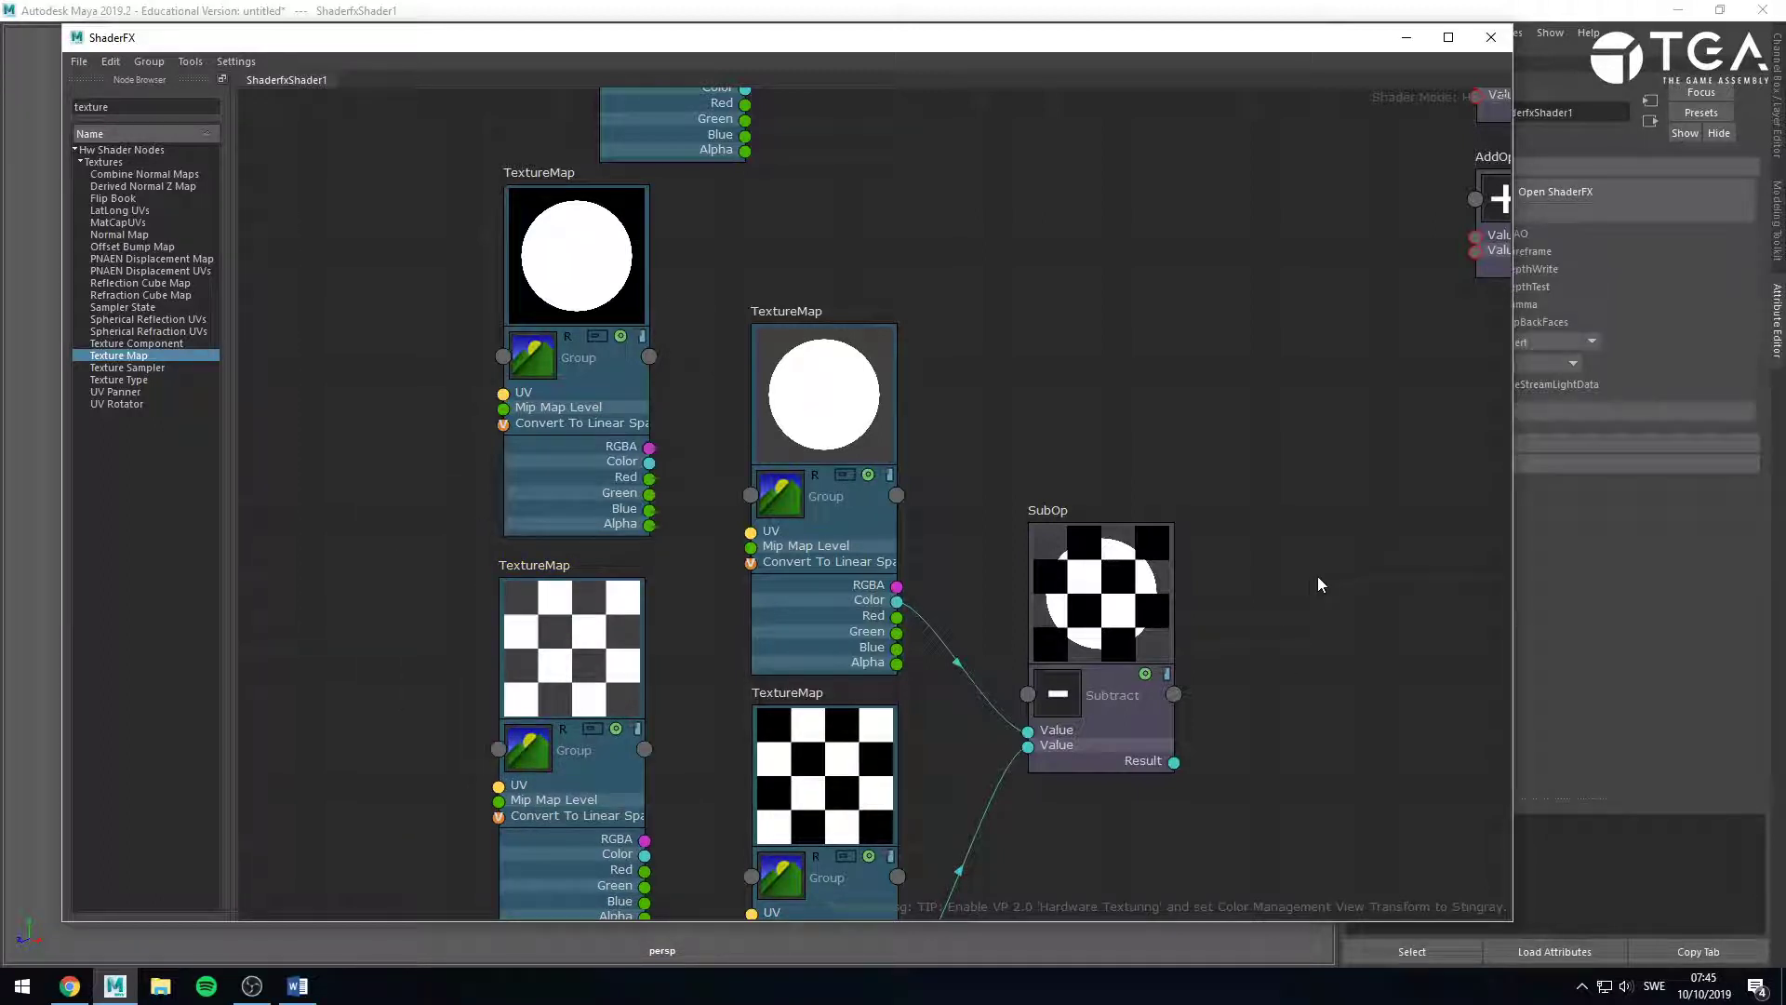
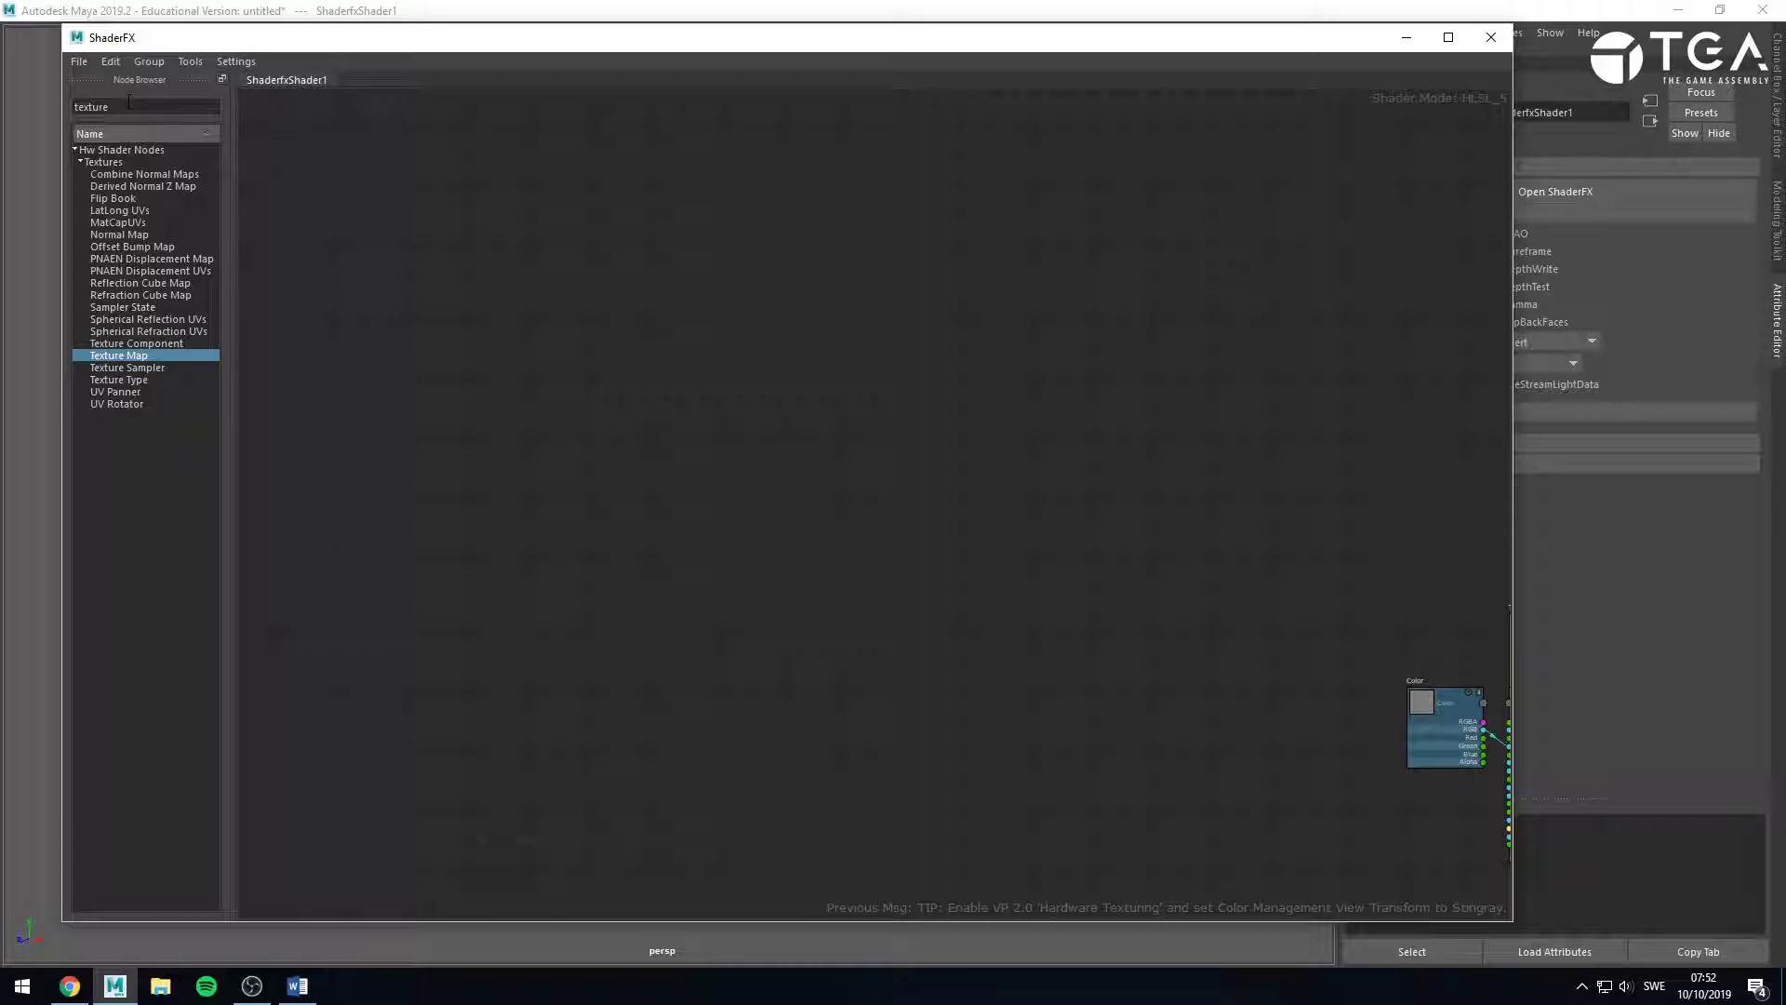
# Search the nodes for "float" and add Float, Float2, Float3 and Float4 nodes in a vertical column on the empty graph area.
pyautogui.doubleClick(119, 106)
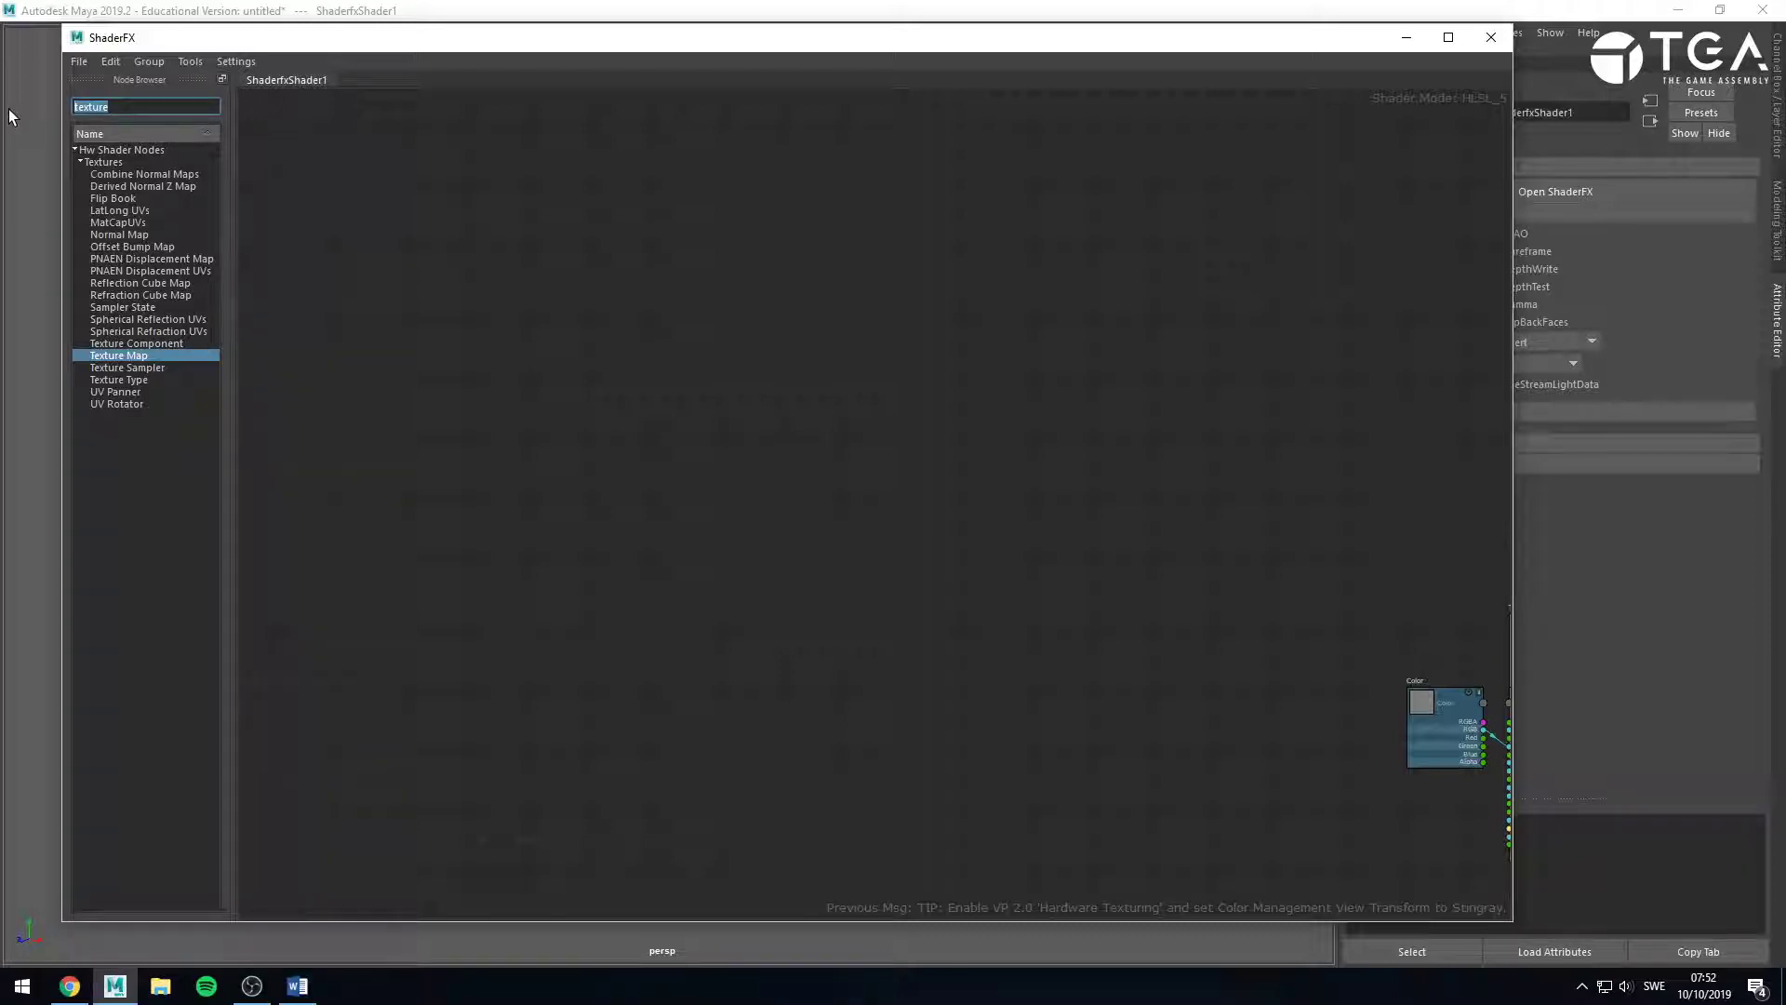
pyautogui.write('float')
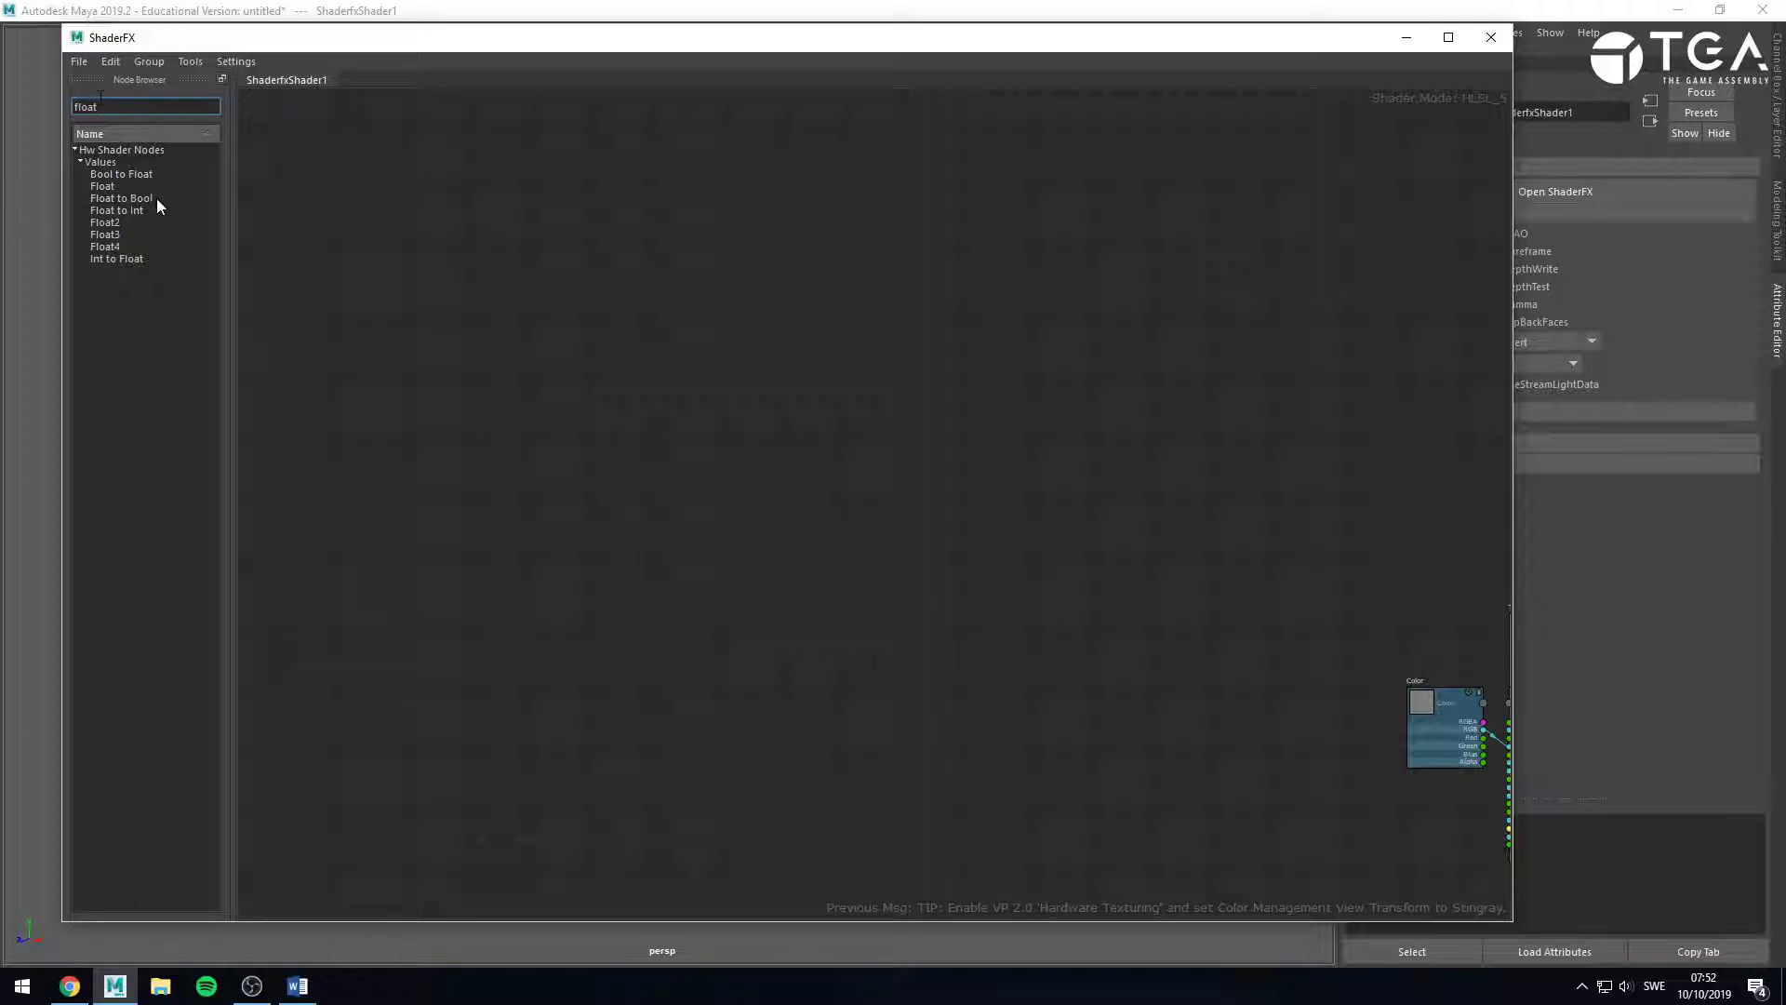
pyautogui.doubleClick(86, 107)
pyautogui.click(134, 112)
pyautogui.moveTo(104, 187); pyautogui.dragTo(551, 288)
pyautogui.moveTo(117, 224); pyautogui.dragTo(561, 428)
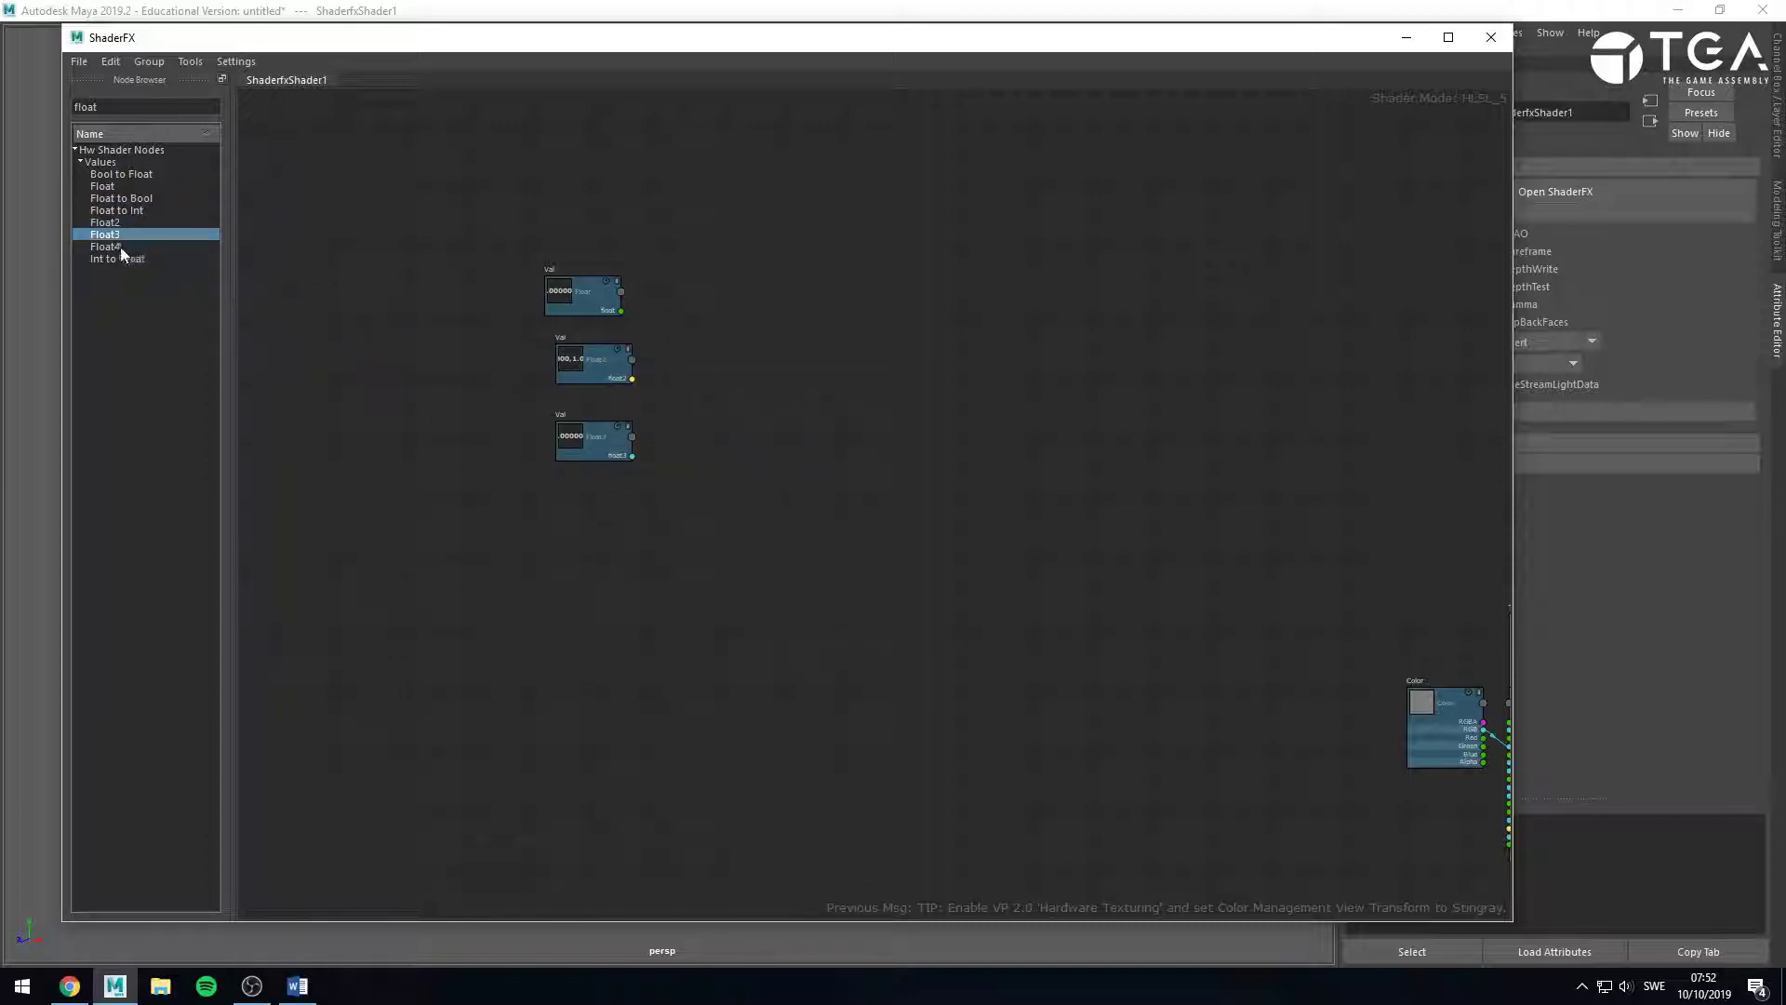
pyautogui.moveTo(105, 247); pyautogui.dragTo(597, 478)
pyautogui.scroll(3, 626, 598)
pyautogui.moveTo(710, 438); pyautogui.dragTo(732, 563, button='middle')
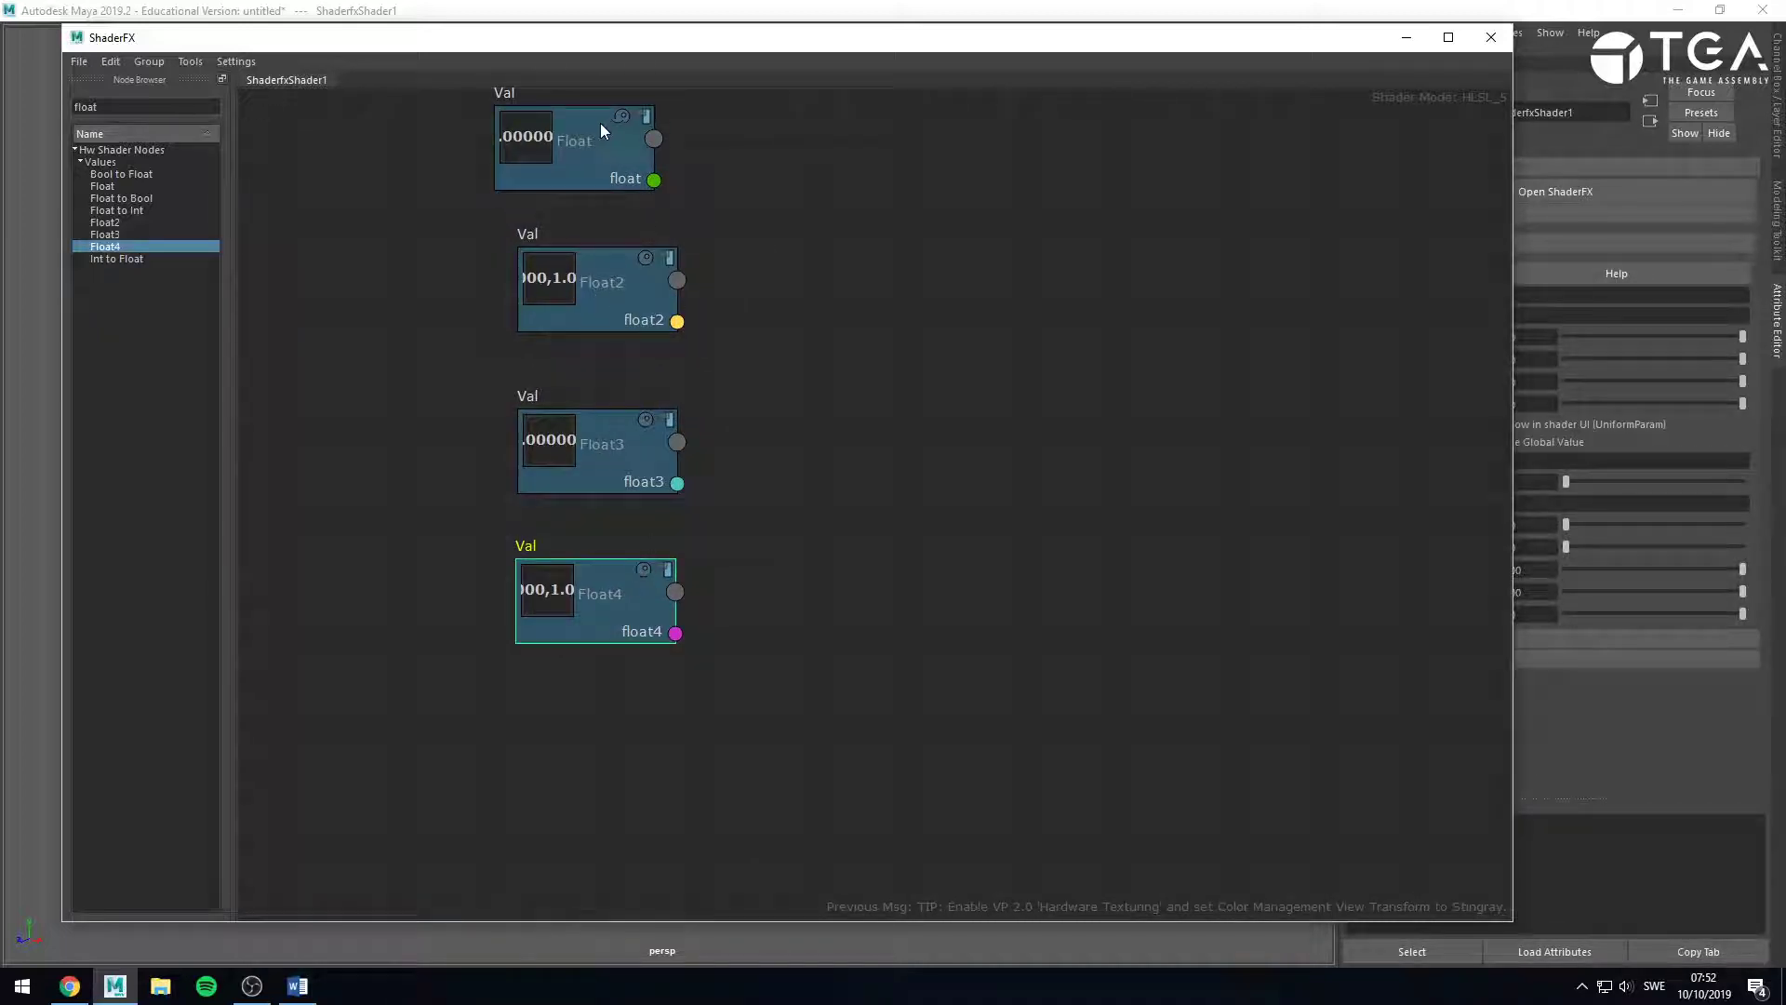
# Line up the Float and Float2 nodes with the column and narrow the ShaderFX window to uncover the node attributes.
pyautogui.moveTo(601, 129); pyautogui.dragTo(618, 147)
pyautogui.moveTo(606, 287); pyautogui.dragTo(603, 284)
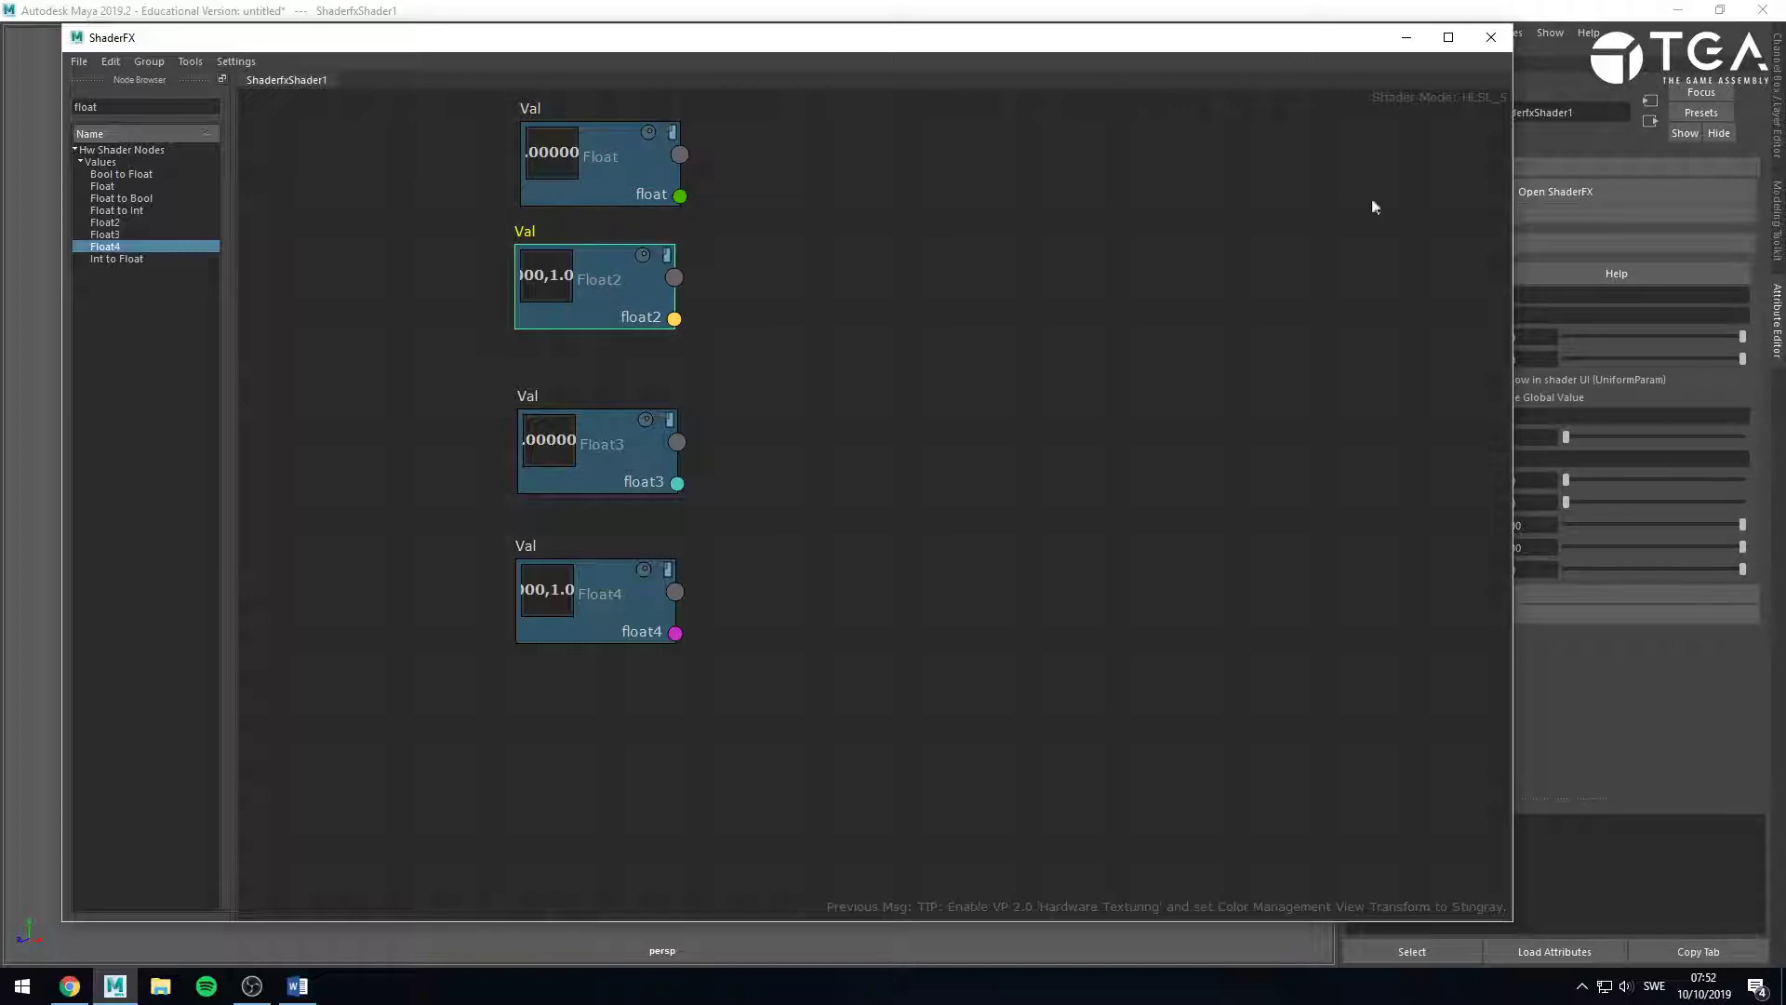
pyautogui.moveTo(1513, 191); pyautogui.dragTo(1326, 186)
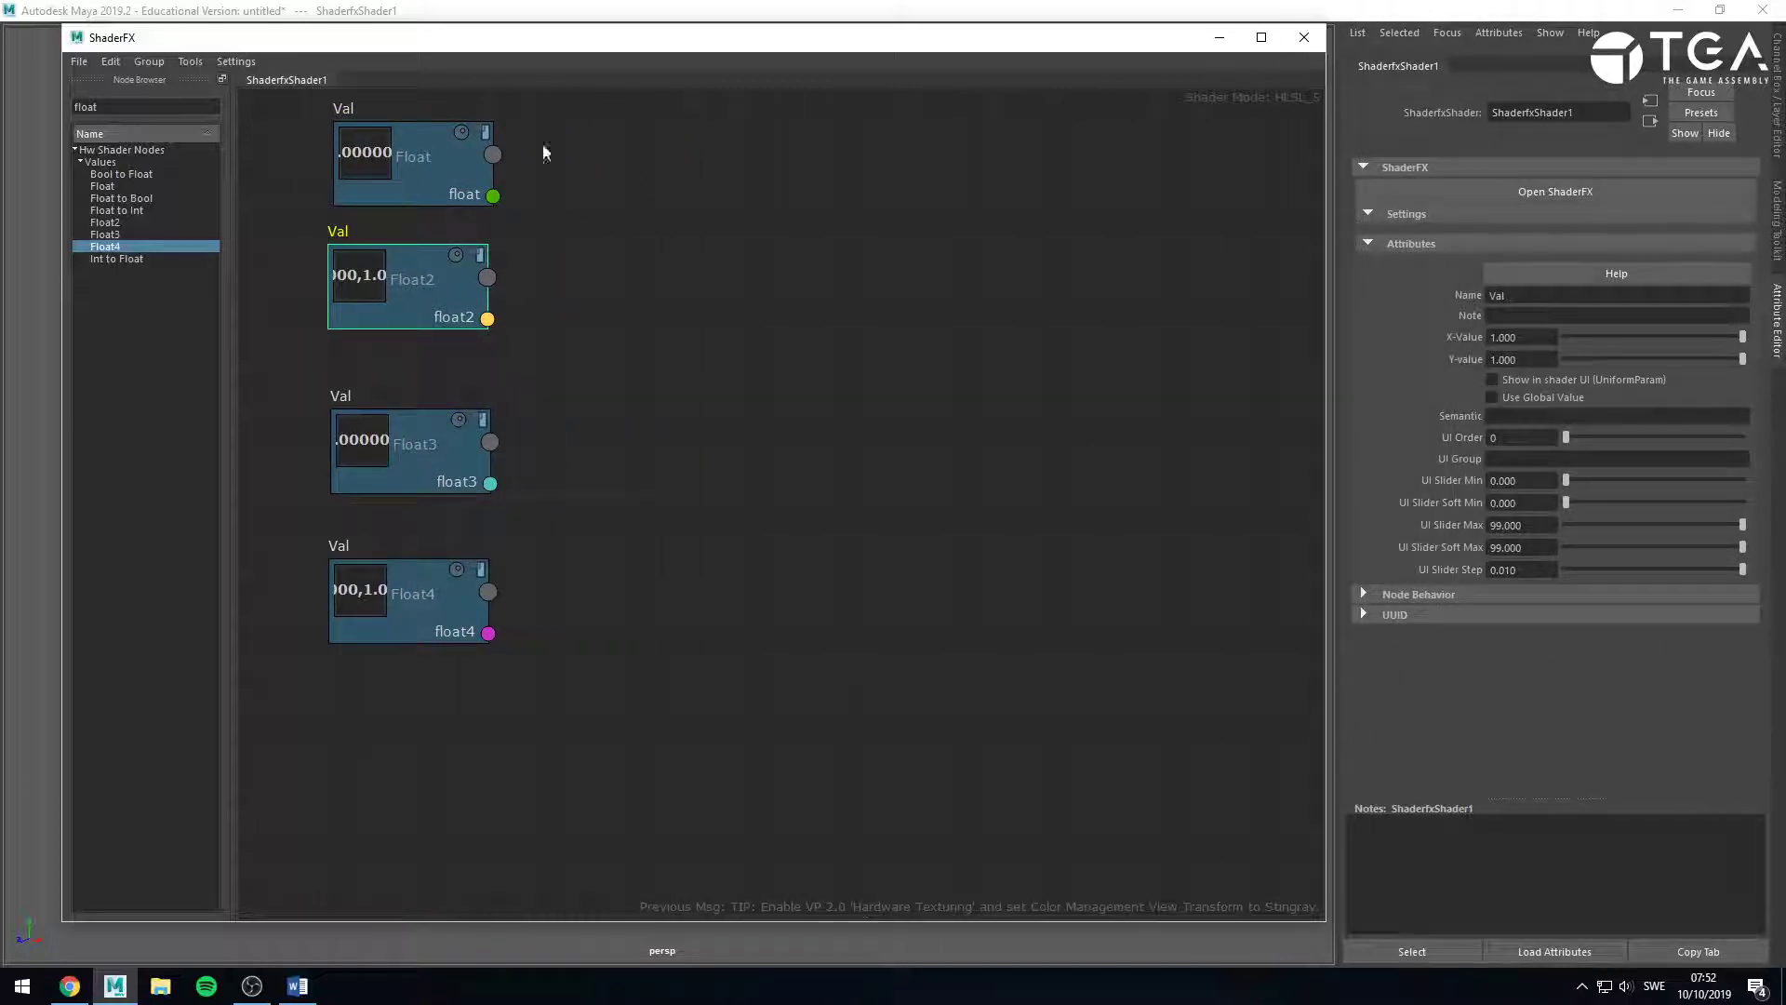
# Compare the value attributes of the Float, Float2, Float3 and Float4 nodes one after another.
pyautogui.click(495, 143)
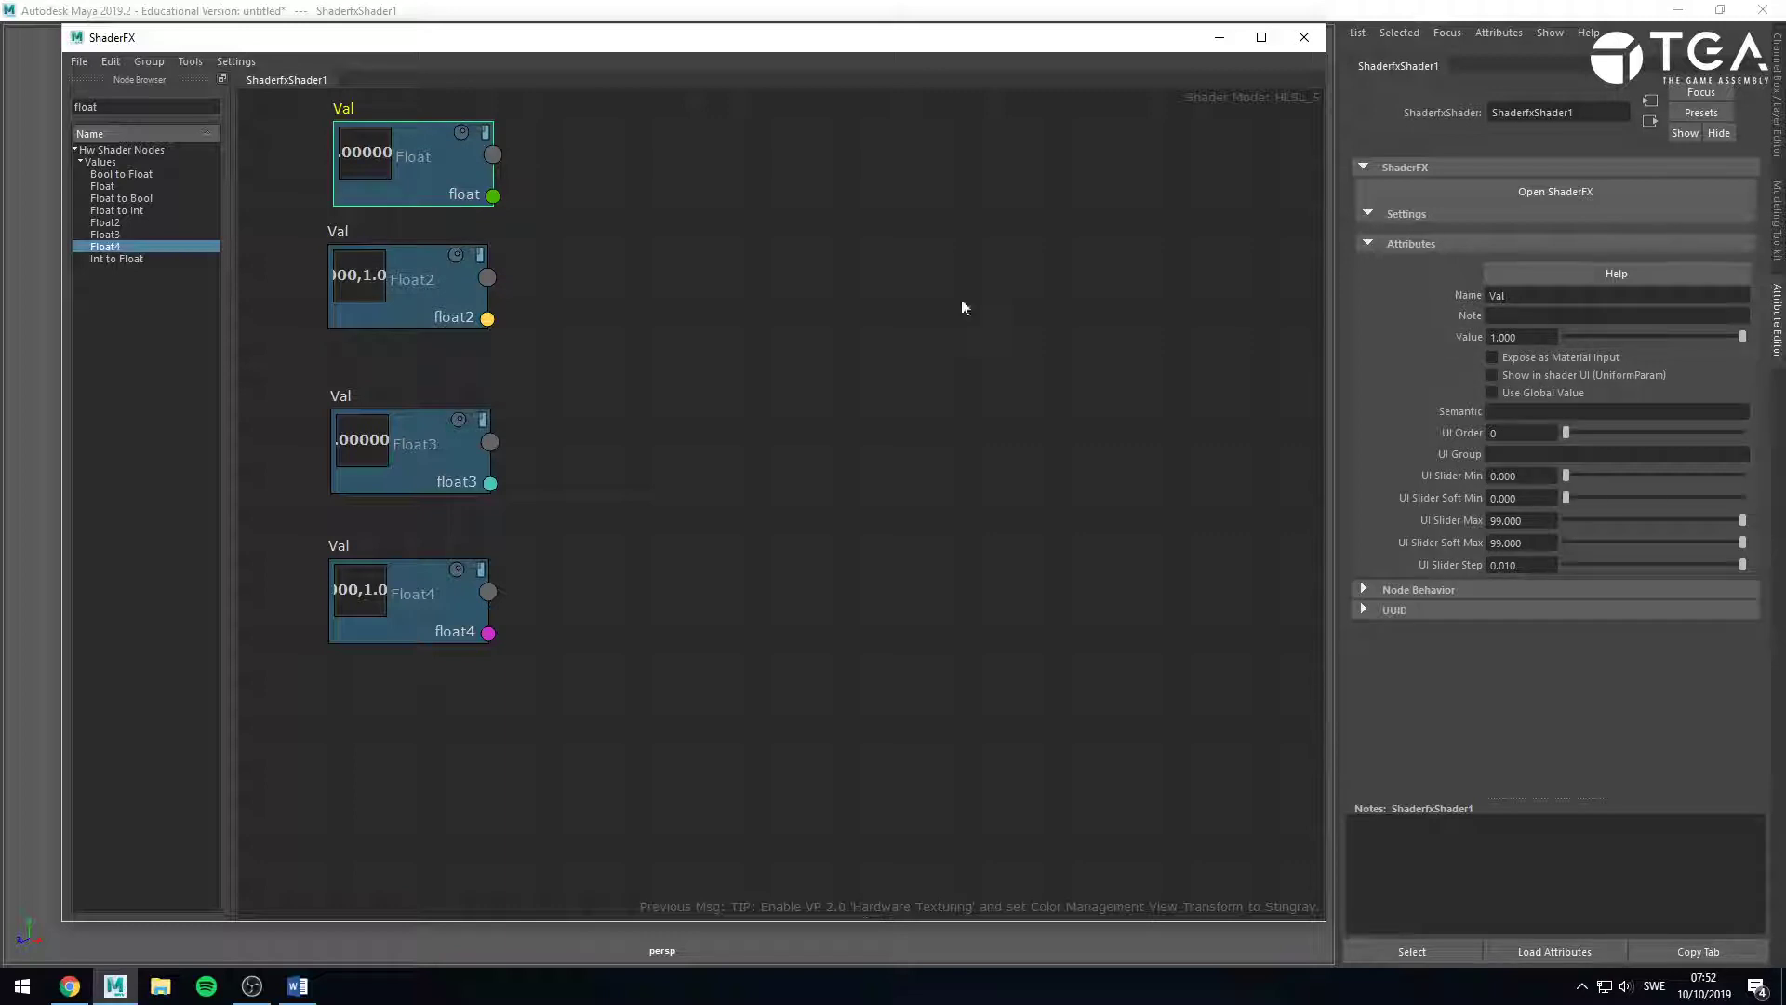
pyautogui.click(426, 274)
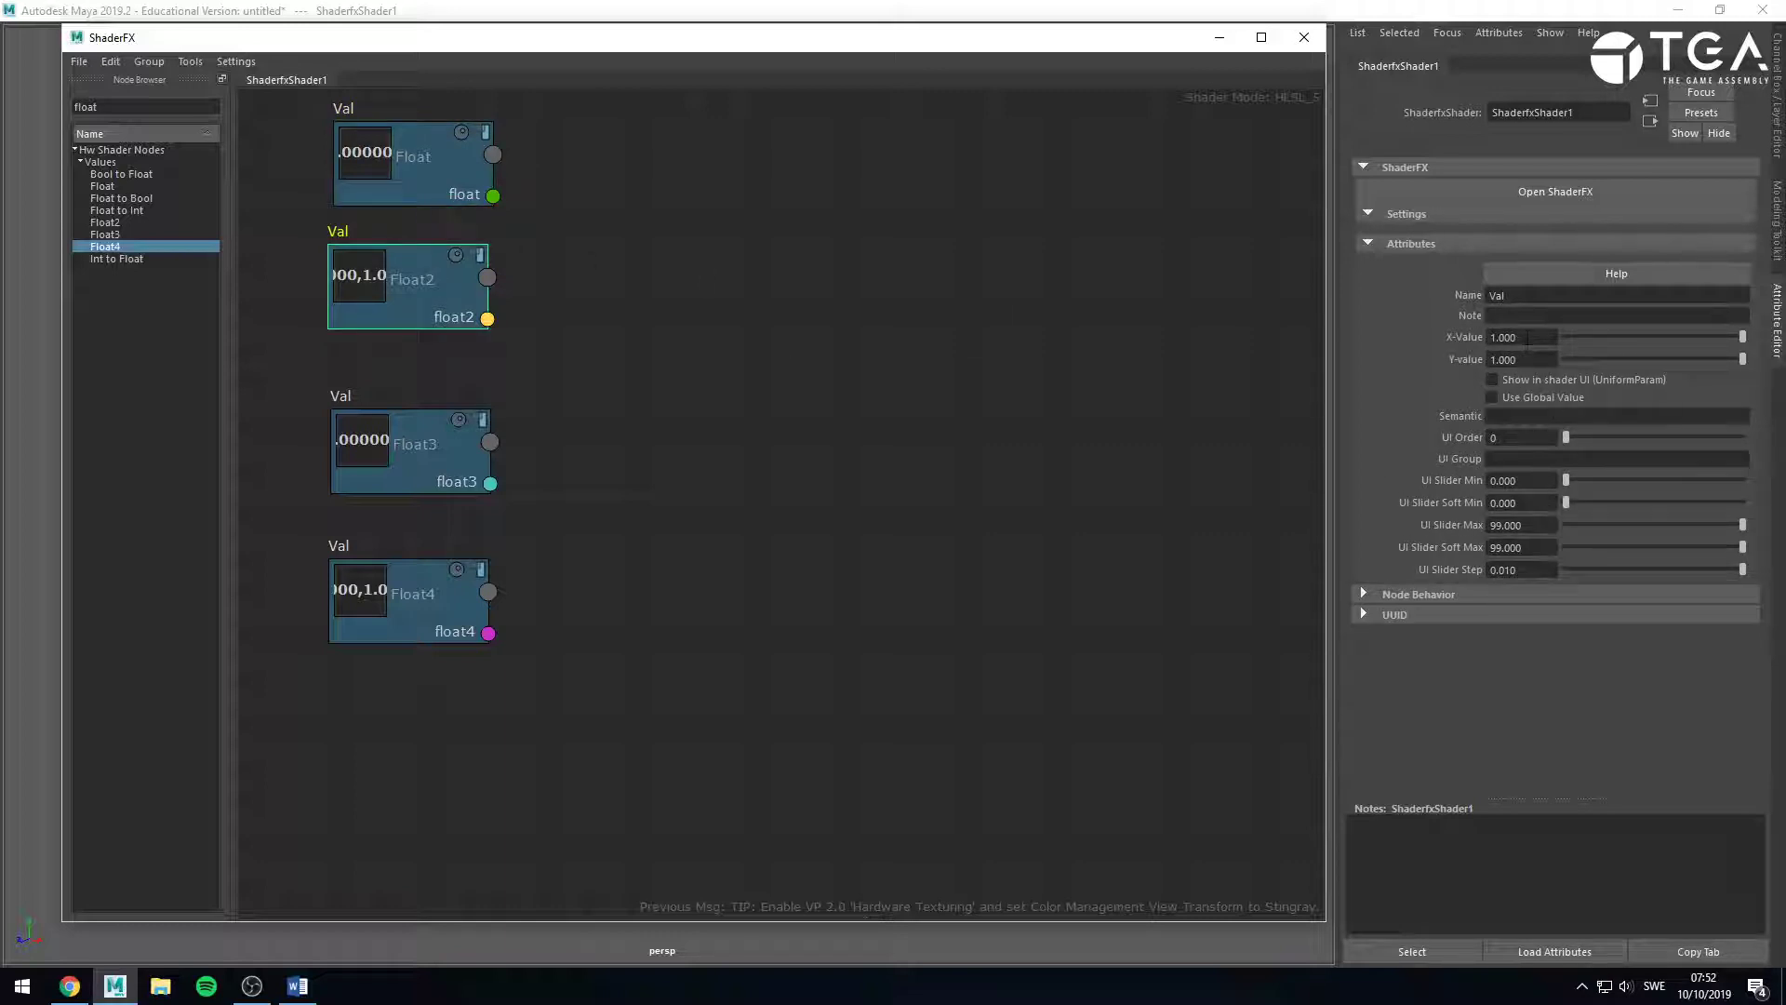
pyautogui.click(450, 444)
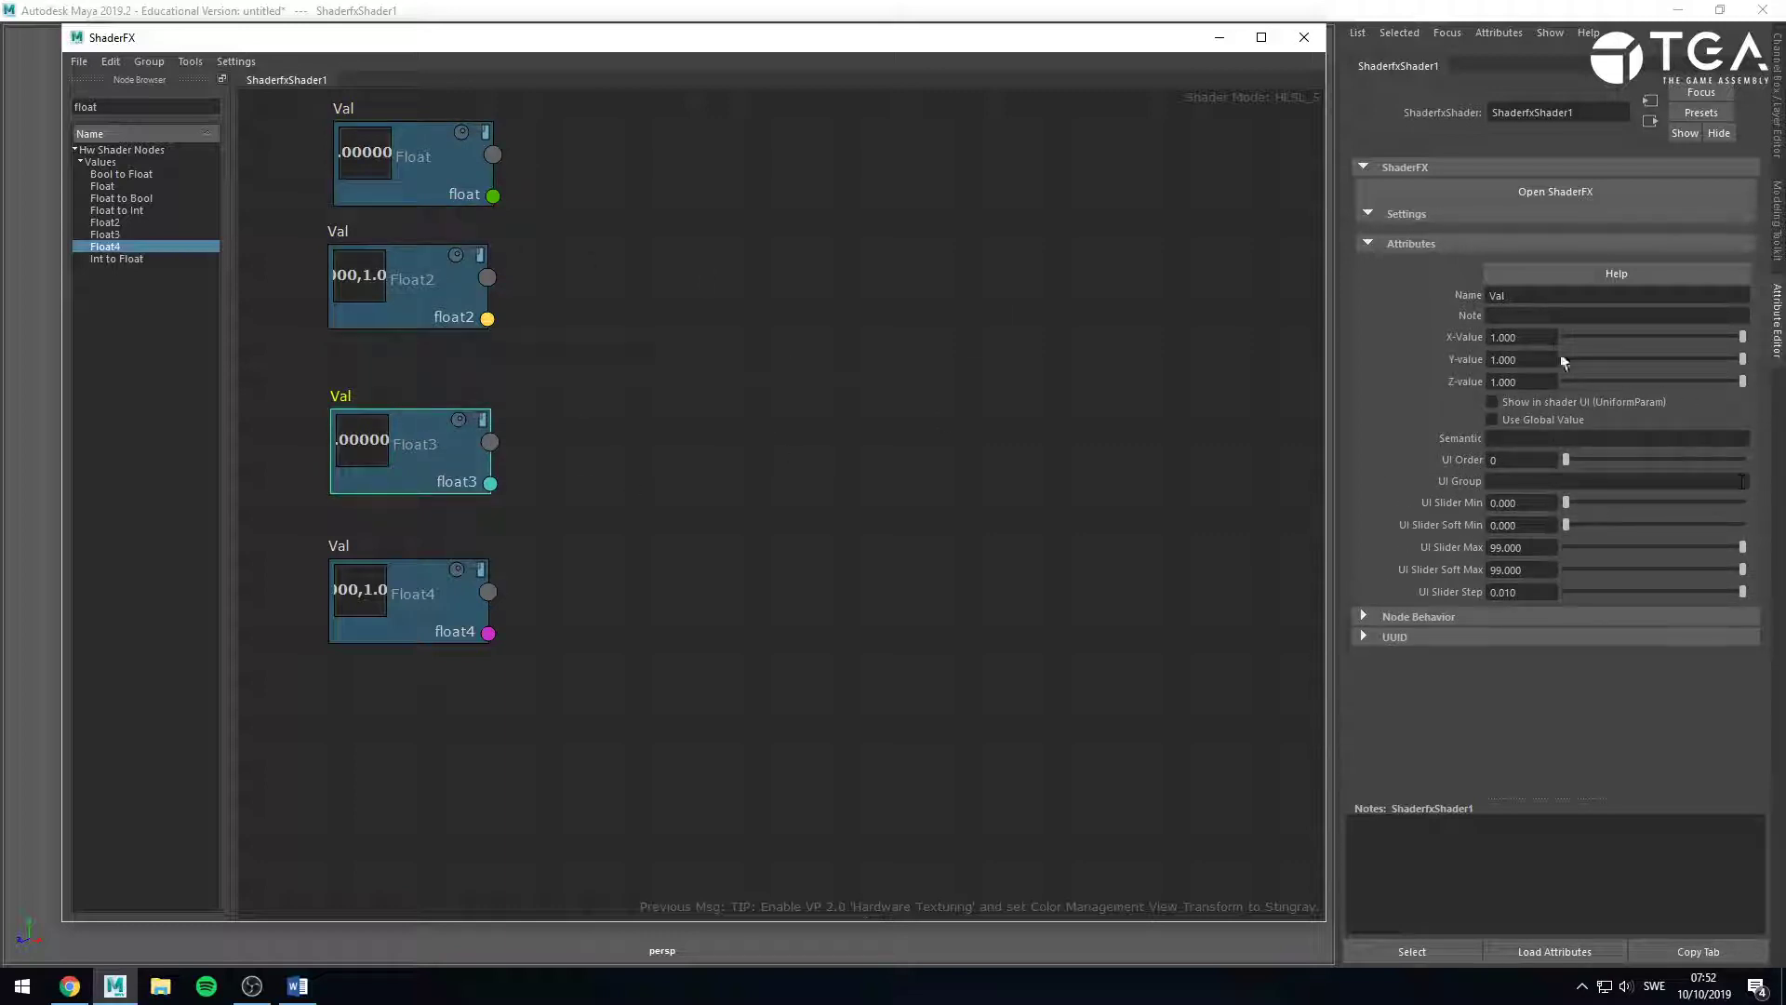
pyautogui.click(439, 600)
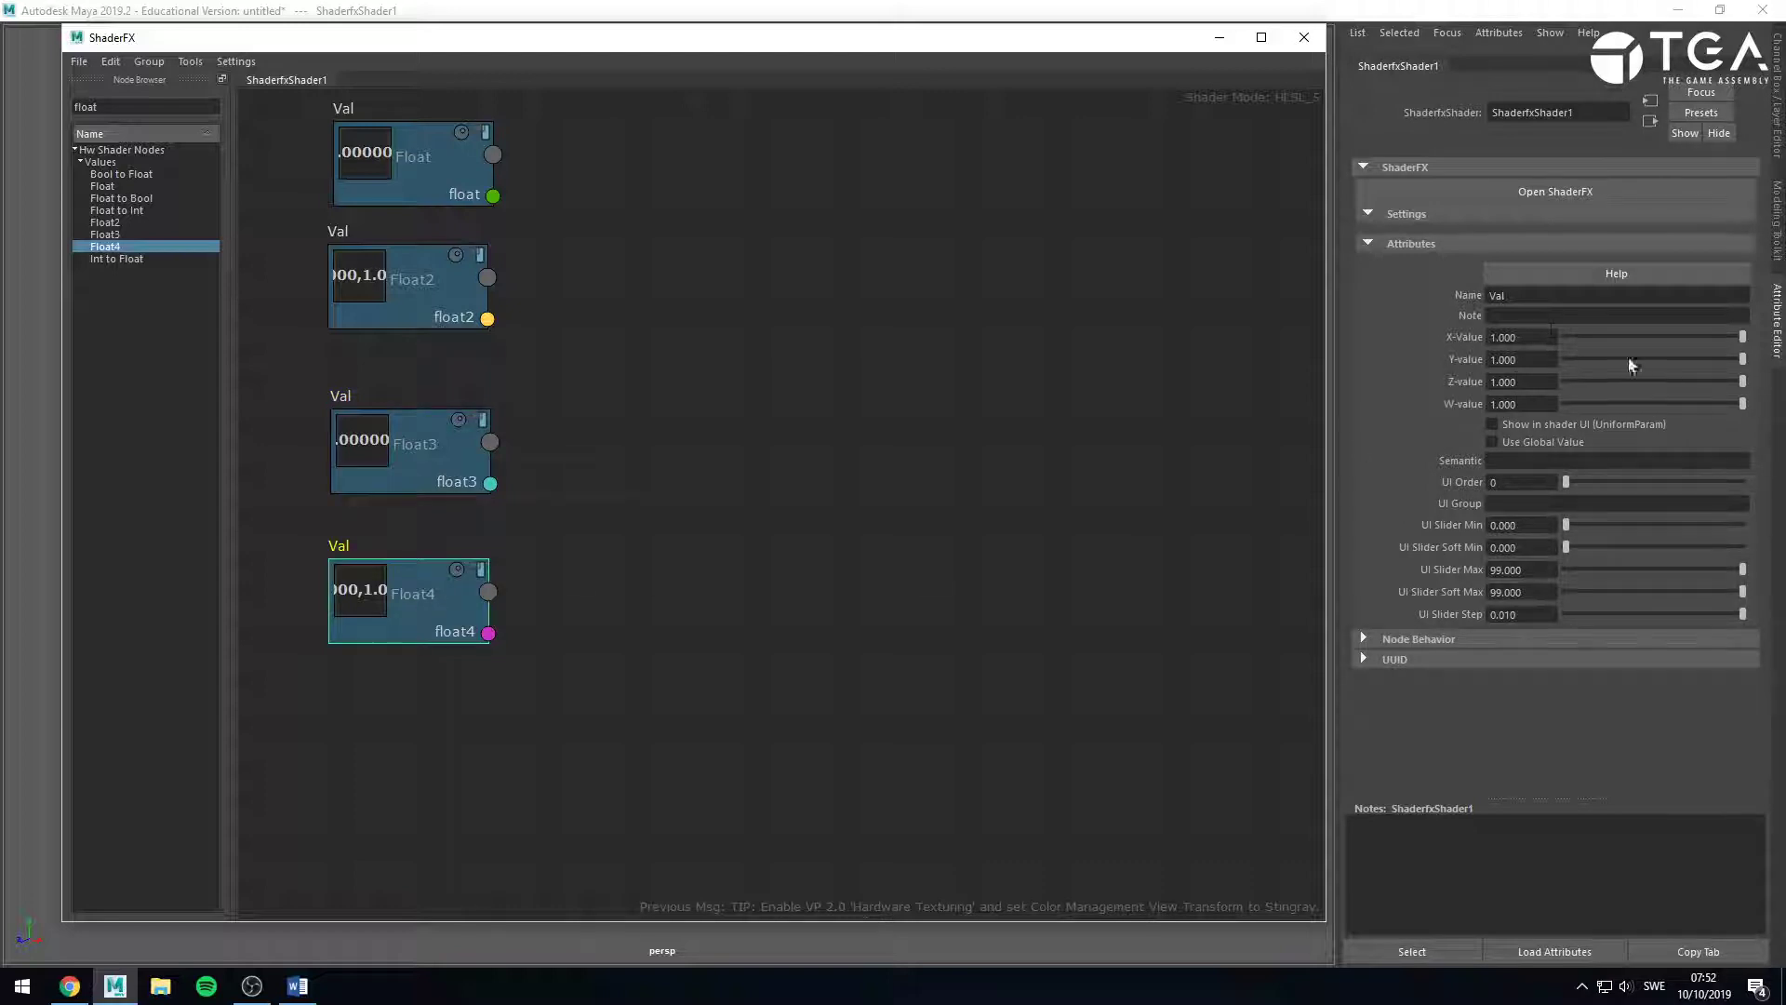
# Arrange the four float nodes into a straighter, more evenly spaced column.
pyautogui.moveTo(386, 405); pyautogui.dragTo(527, 519, button='middle')
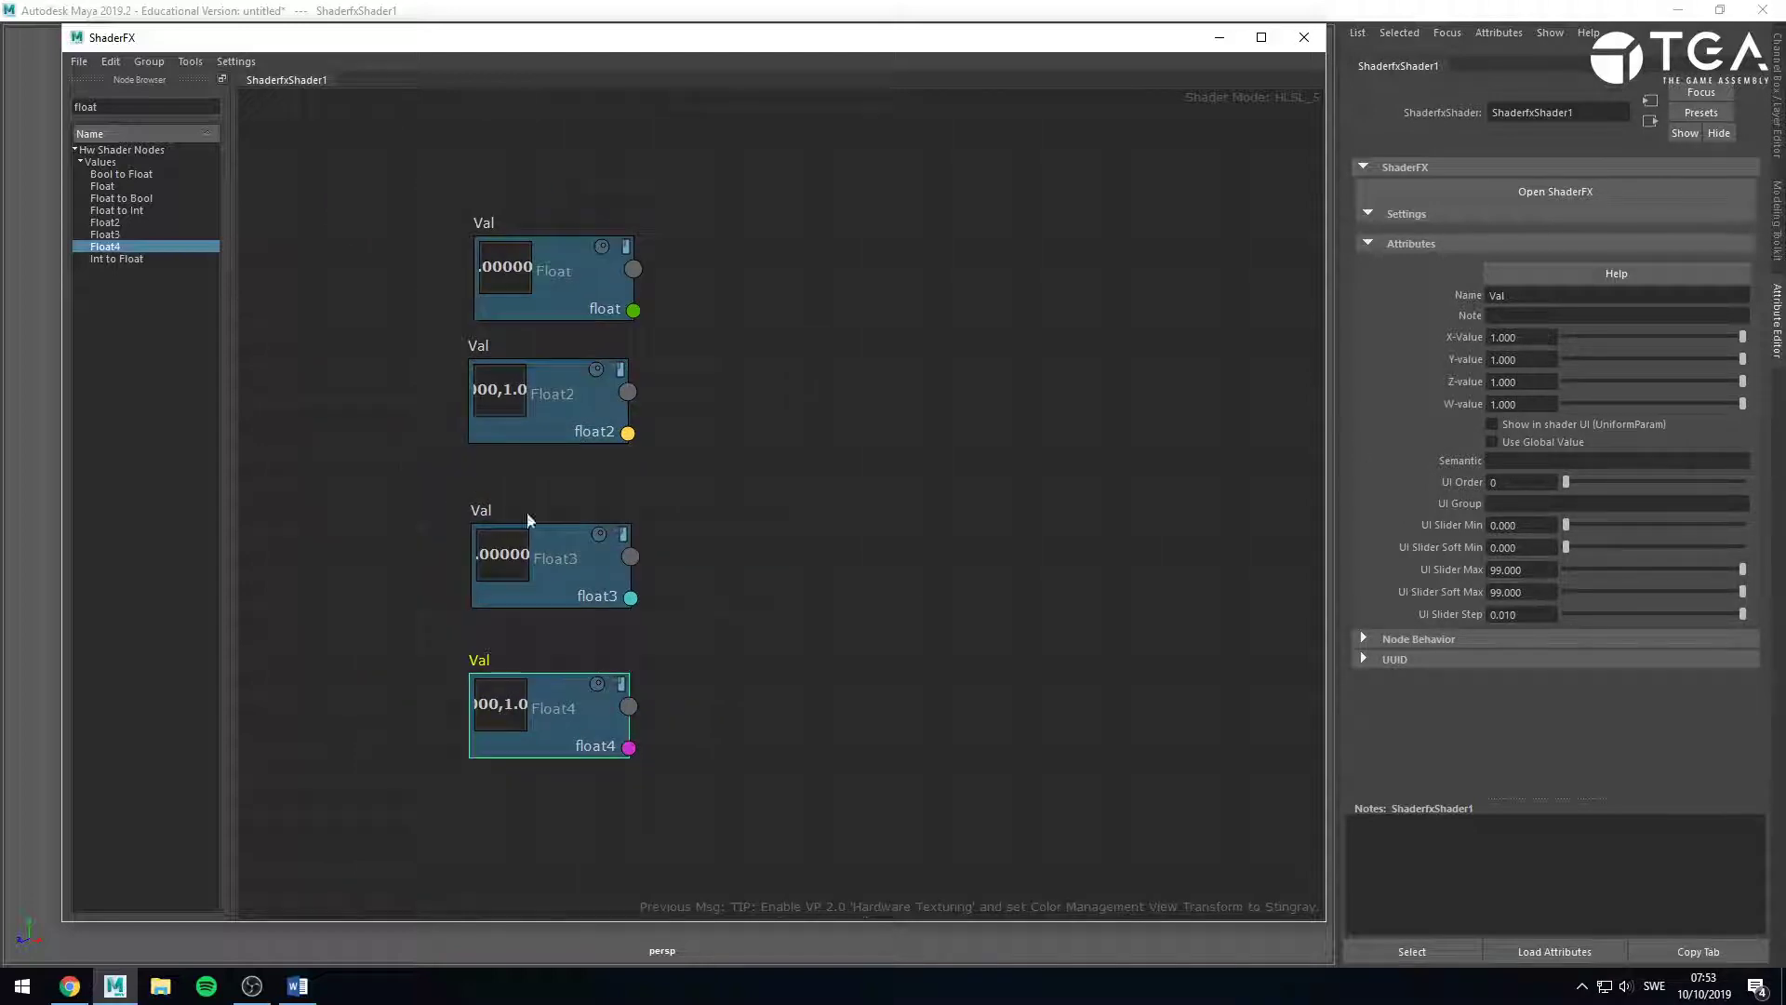
pyautogui.moveTo(532, 555); pyautogui.dragTo(524, 525)
pyautogui.moveTo(543, 684); pyautogui.dragTo(537, 657)
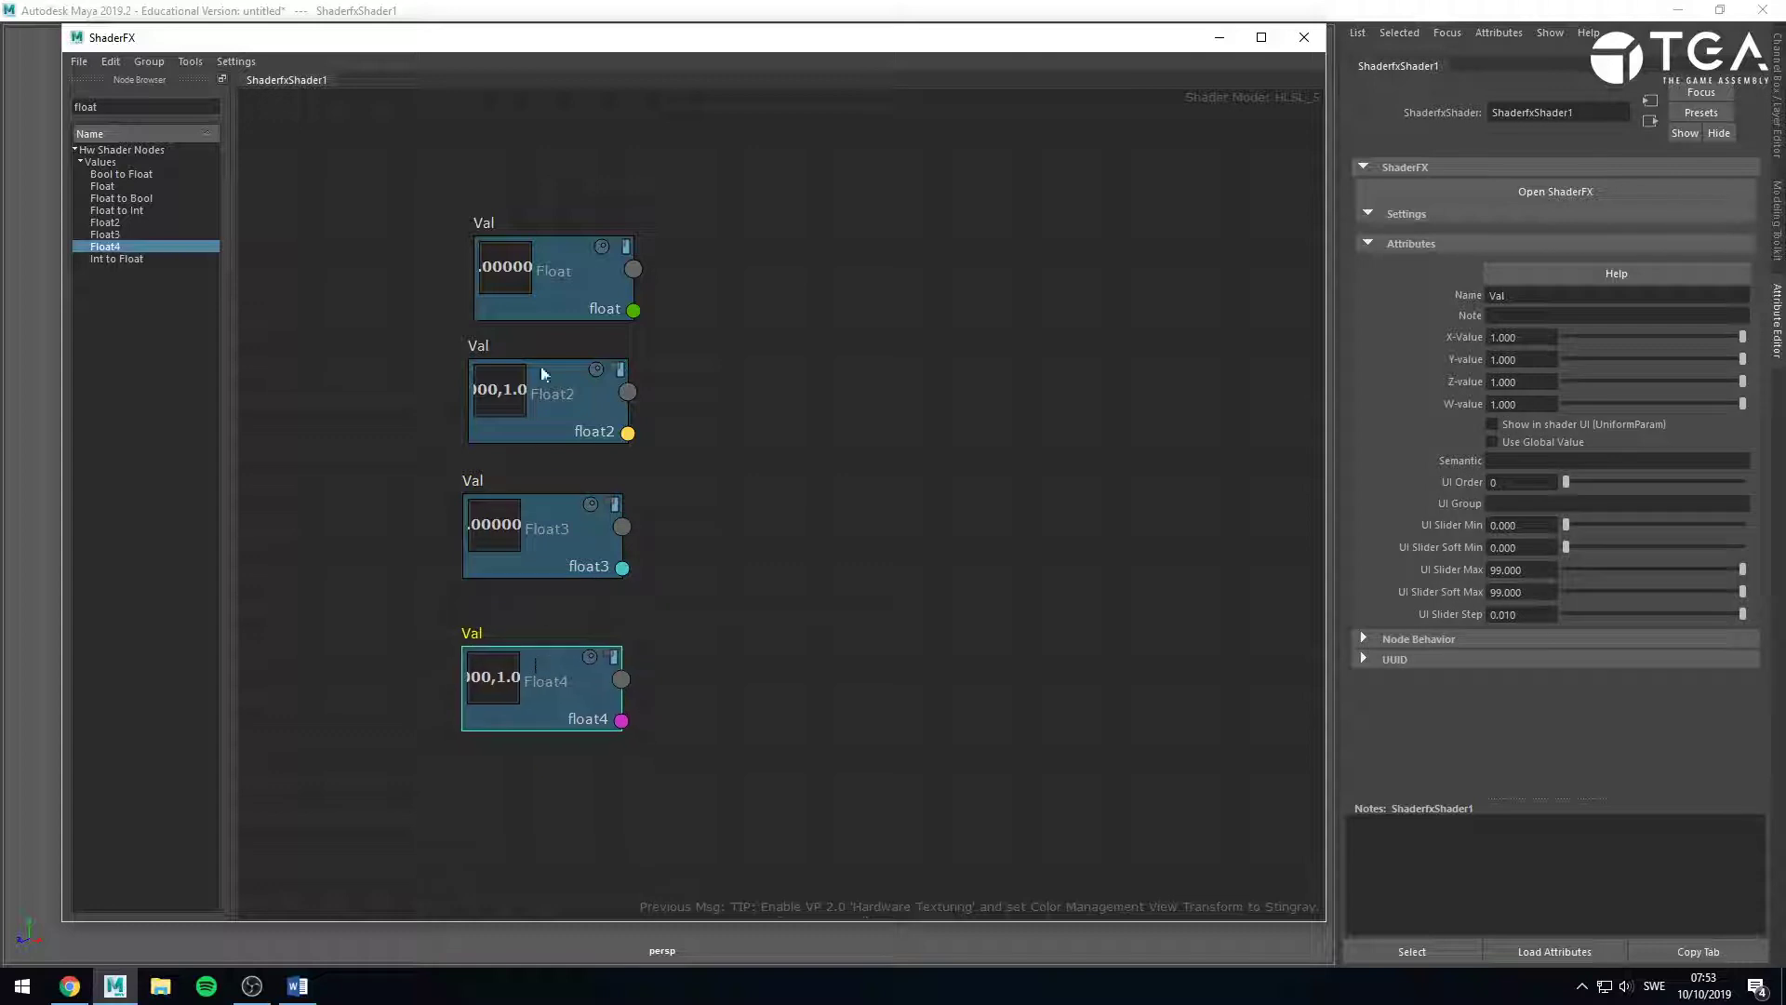
pyautogui.moveTo(552, 260)
pyautogui.mouseDown()
pyautogui.moveTo(495, 205)
pyautogui.moveTo(556, 204)
pyautogui.moveTo(594, 262)
pyautogui.moveTo(544, 255)
pyautogui.mouseUp()
pyautogui.moveTo(553, 400); pyautogui.dragTo(561, 408)
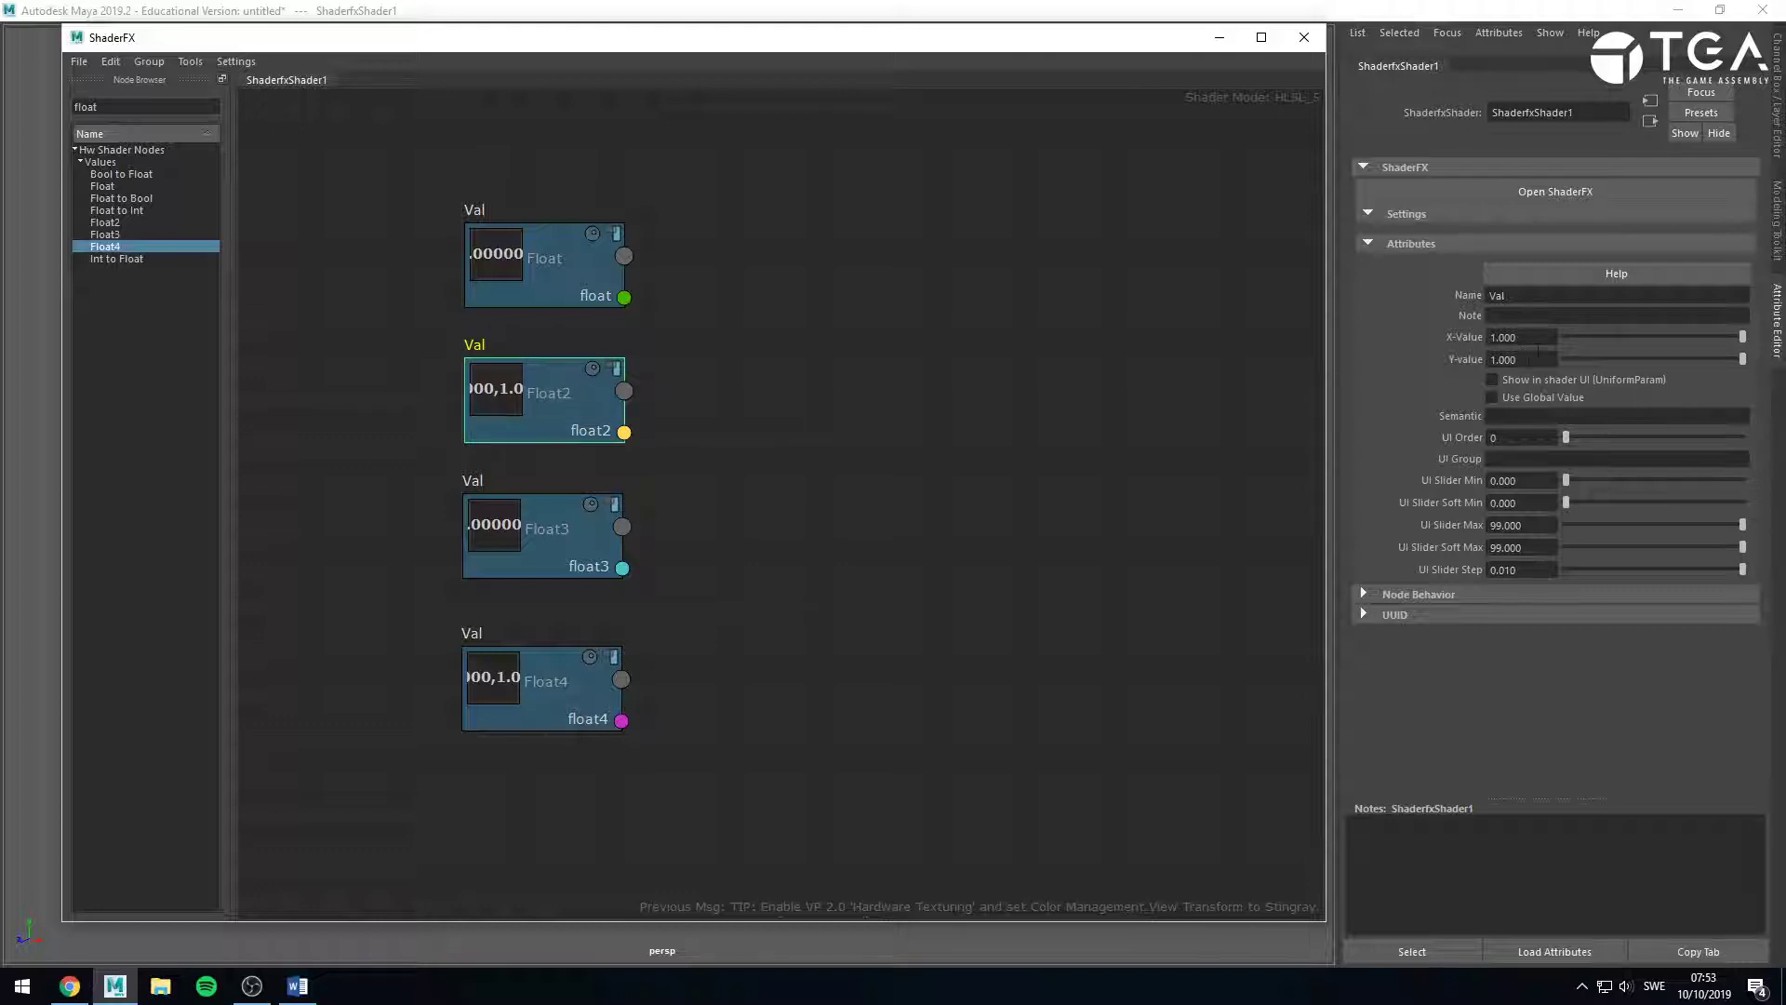
# Review the component values of Float3 and Float4, and move Float4 slightly closer beneath Float3.
pyautogui.click(578, 564)
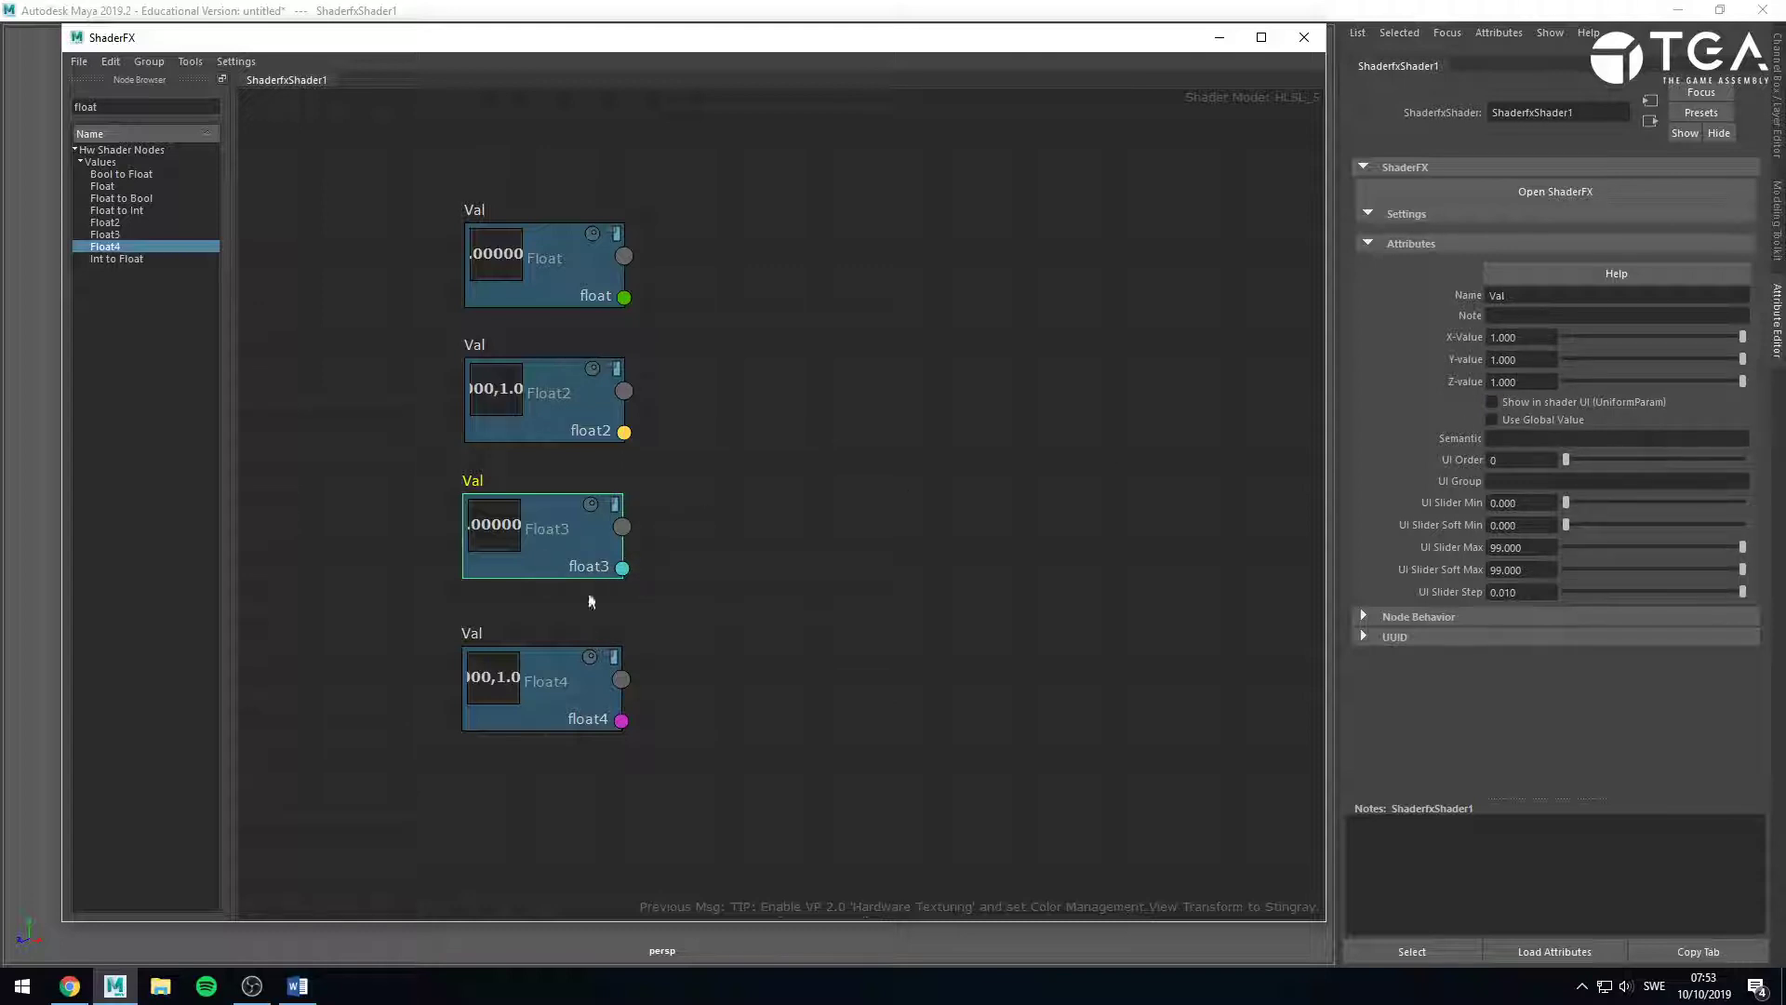
pyautogui.moveTo(573, 695); pyautogui.dragTo(581, 689)
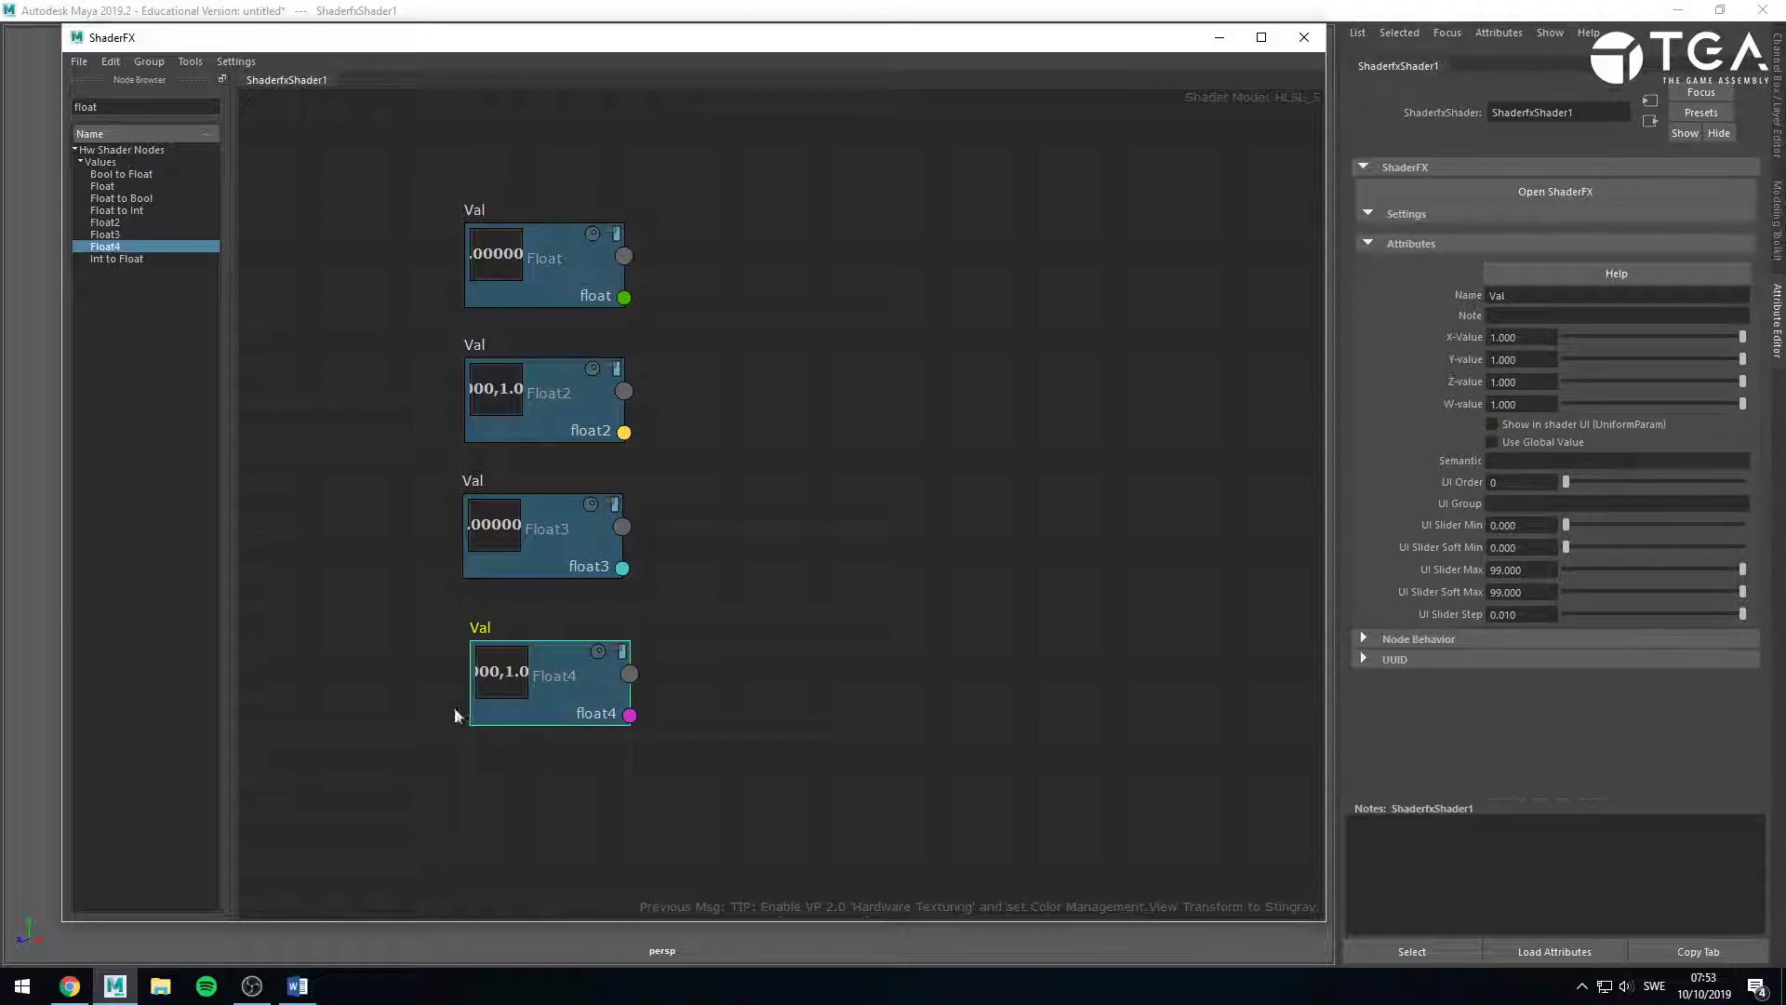
pyautogui.moveTo(548, 683); pyautogui.dragTo(539, 673)
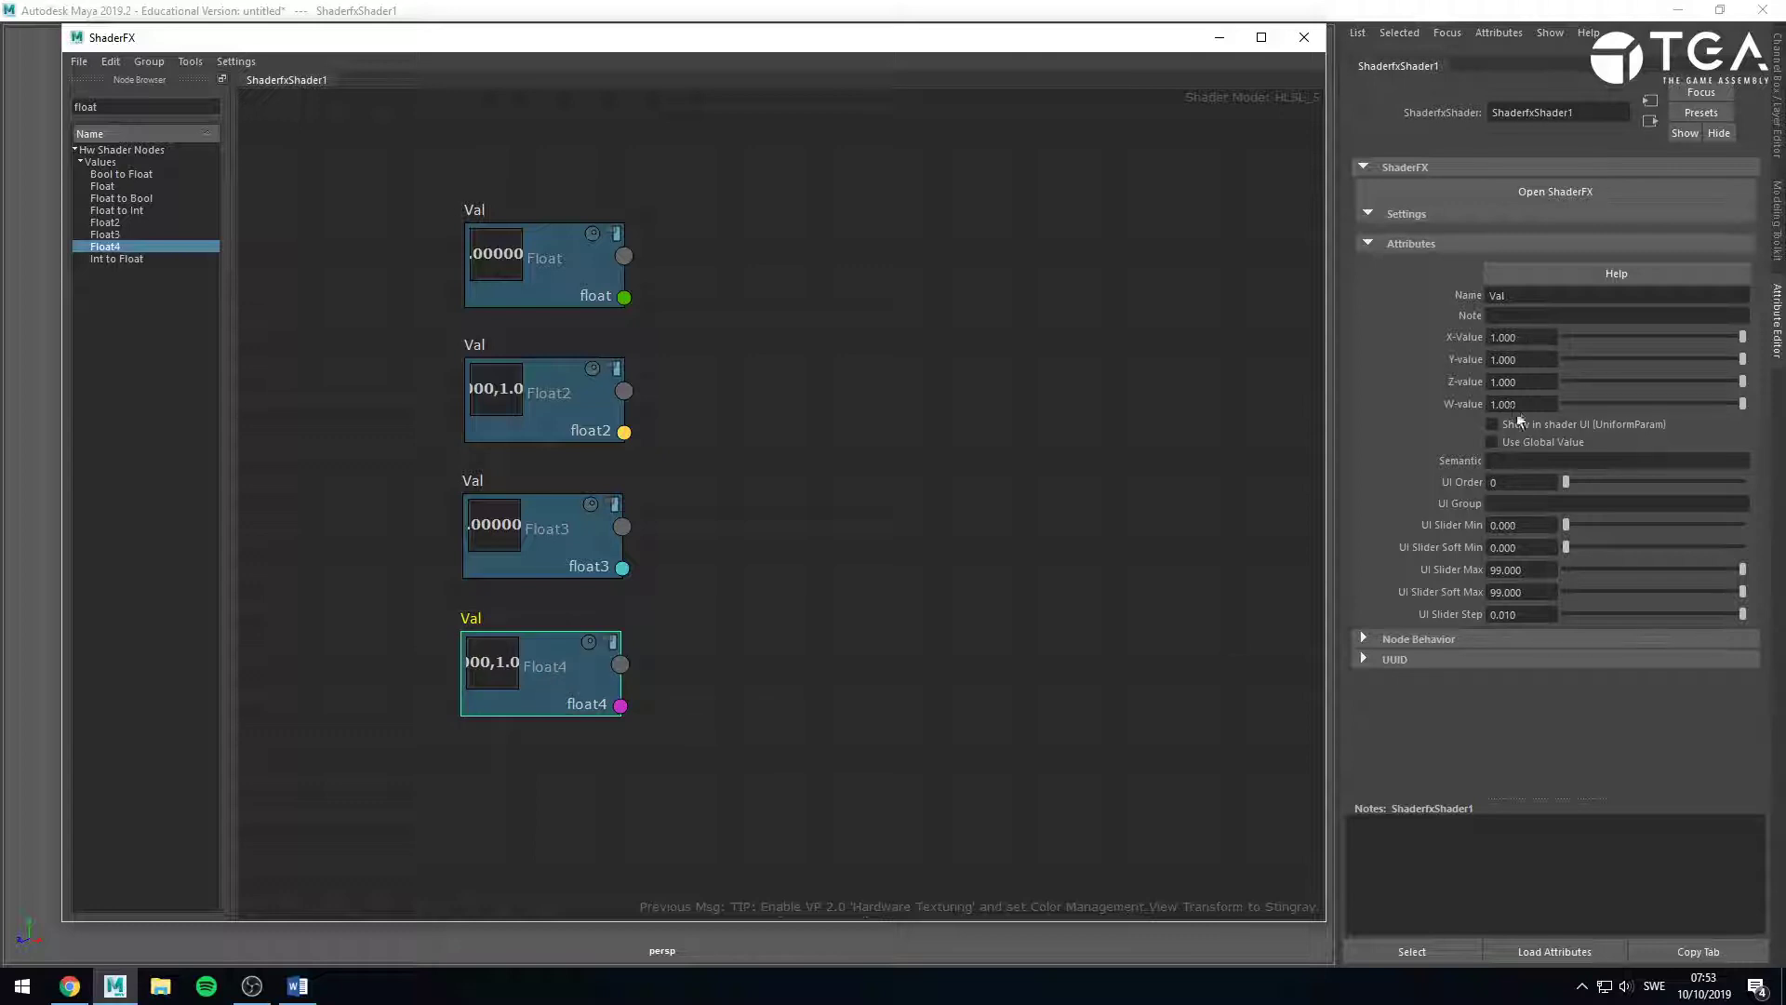
pyautogui.click(925, 600)
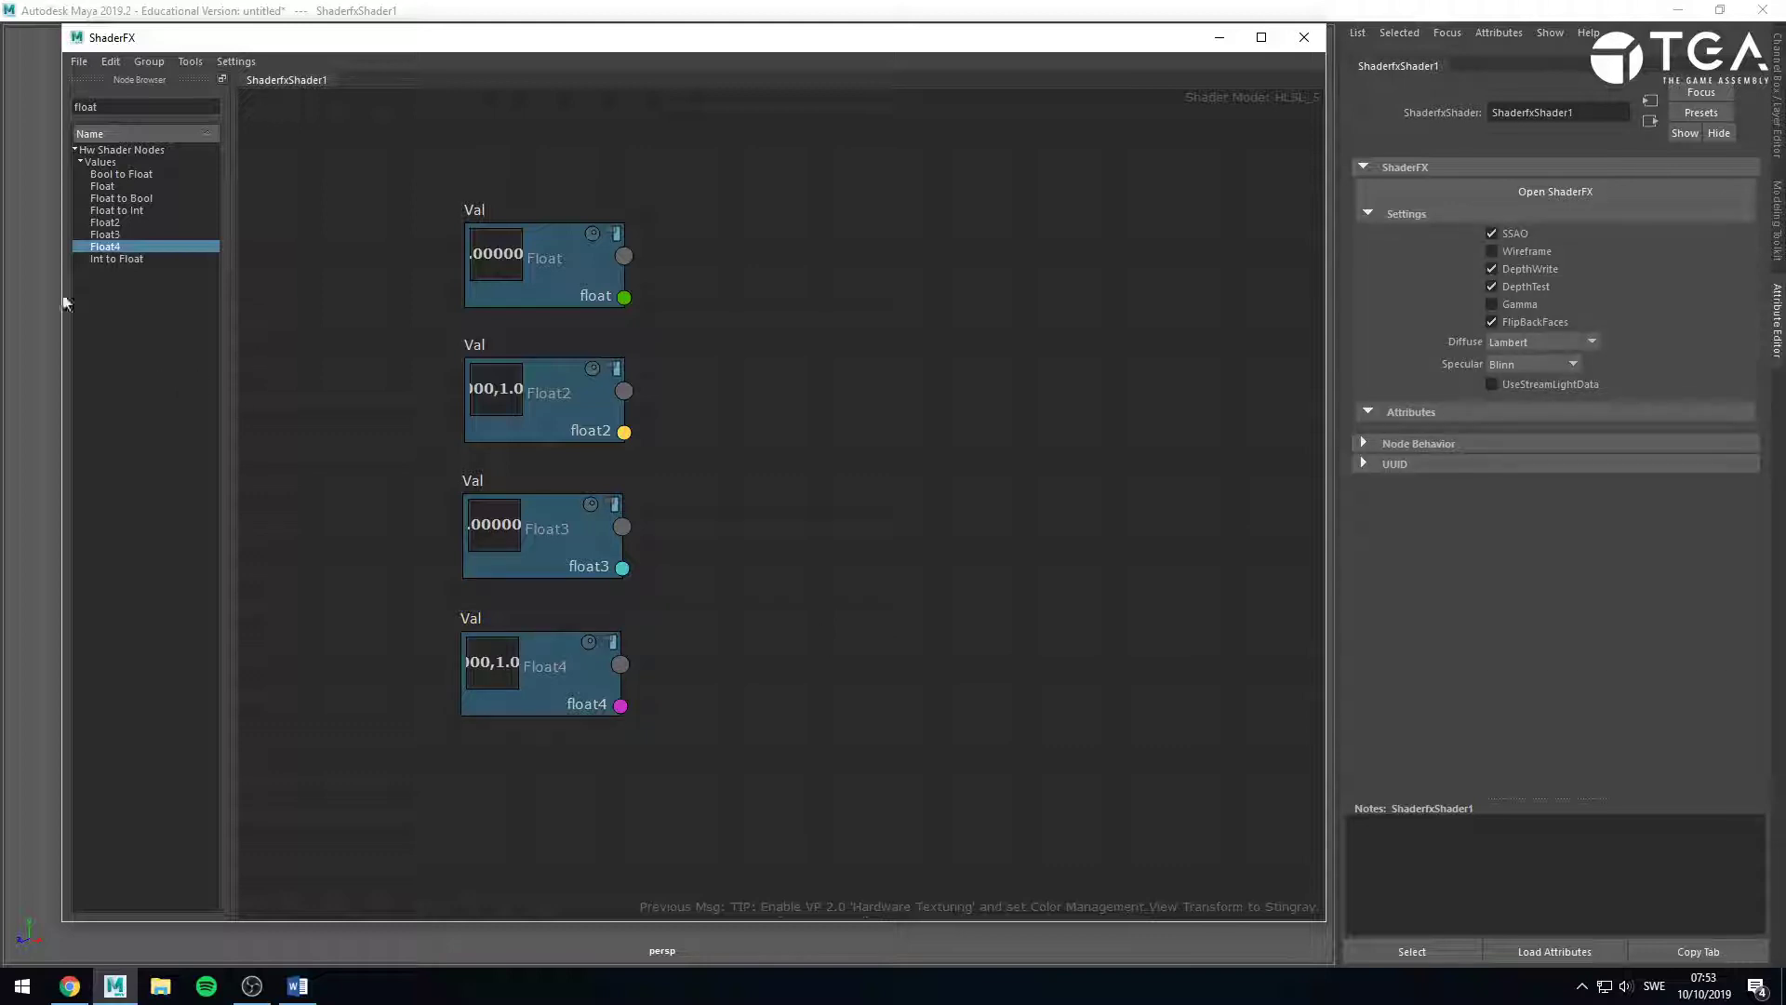
# Search the nodes for "int" and add an Int node beside the Float node.
pyautogui.doubleClick(83, 106)
pyautogui.write('int')
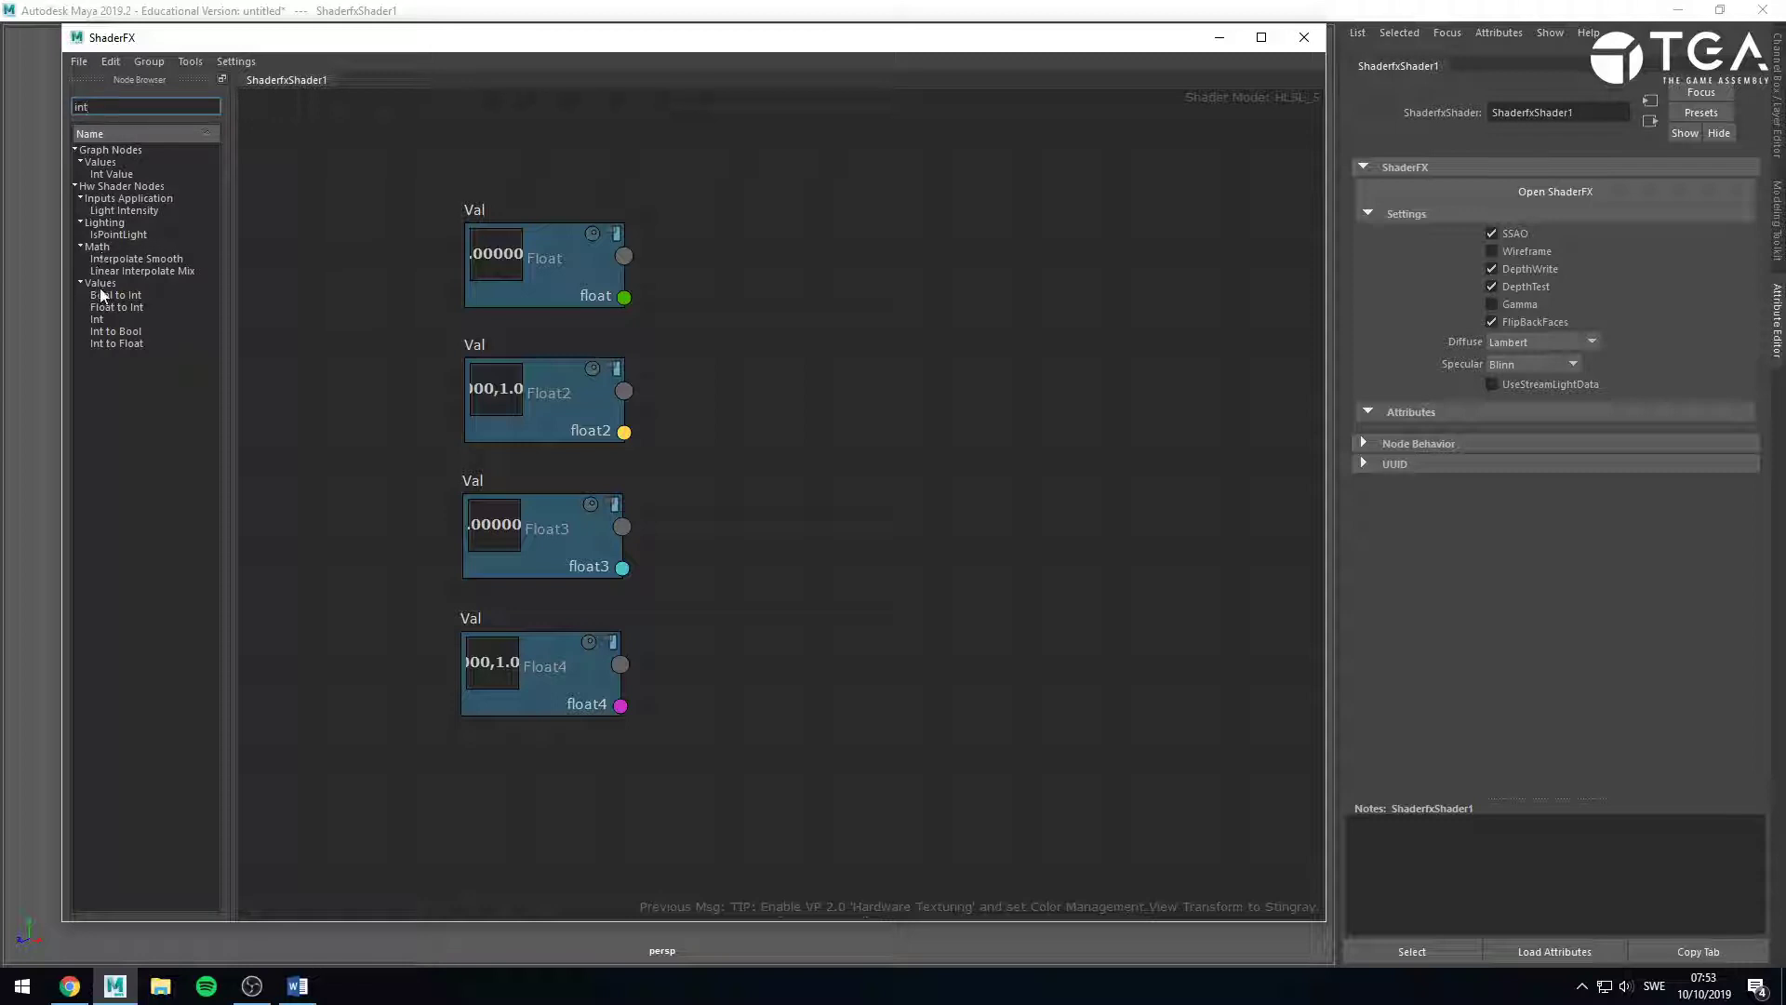
pyautogui.click(97, 319)
pyautogui.moveTo(97, 323); pyautogui.dragTo(795, 276)
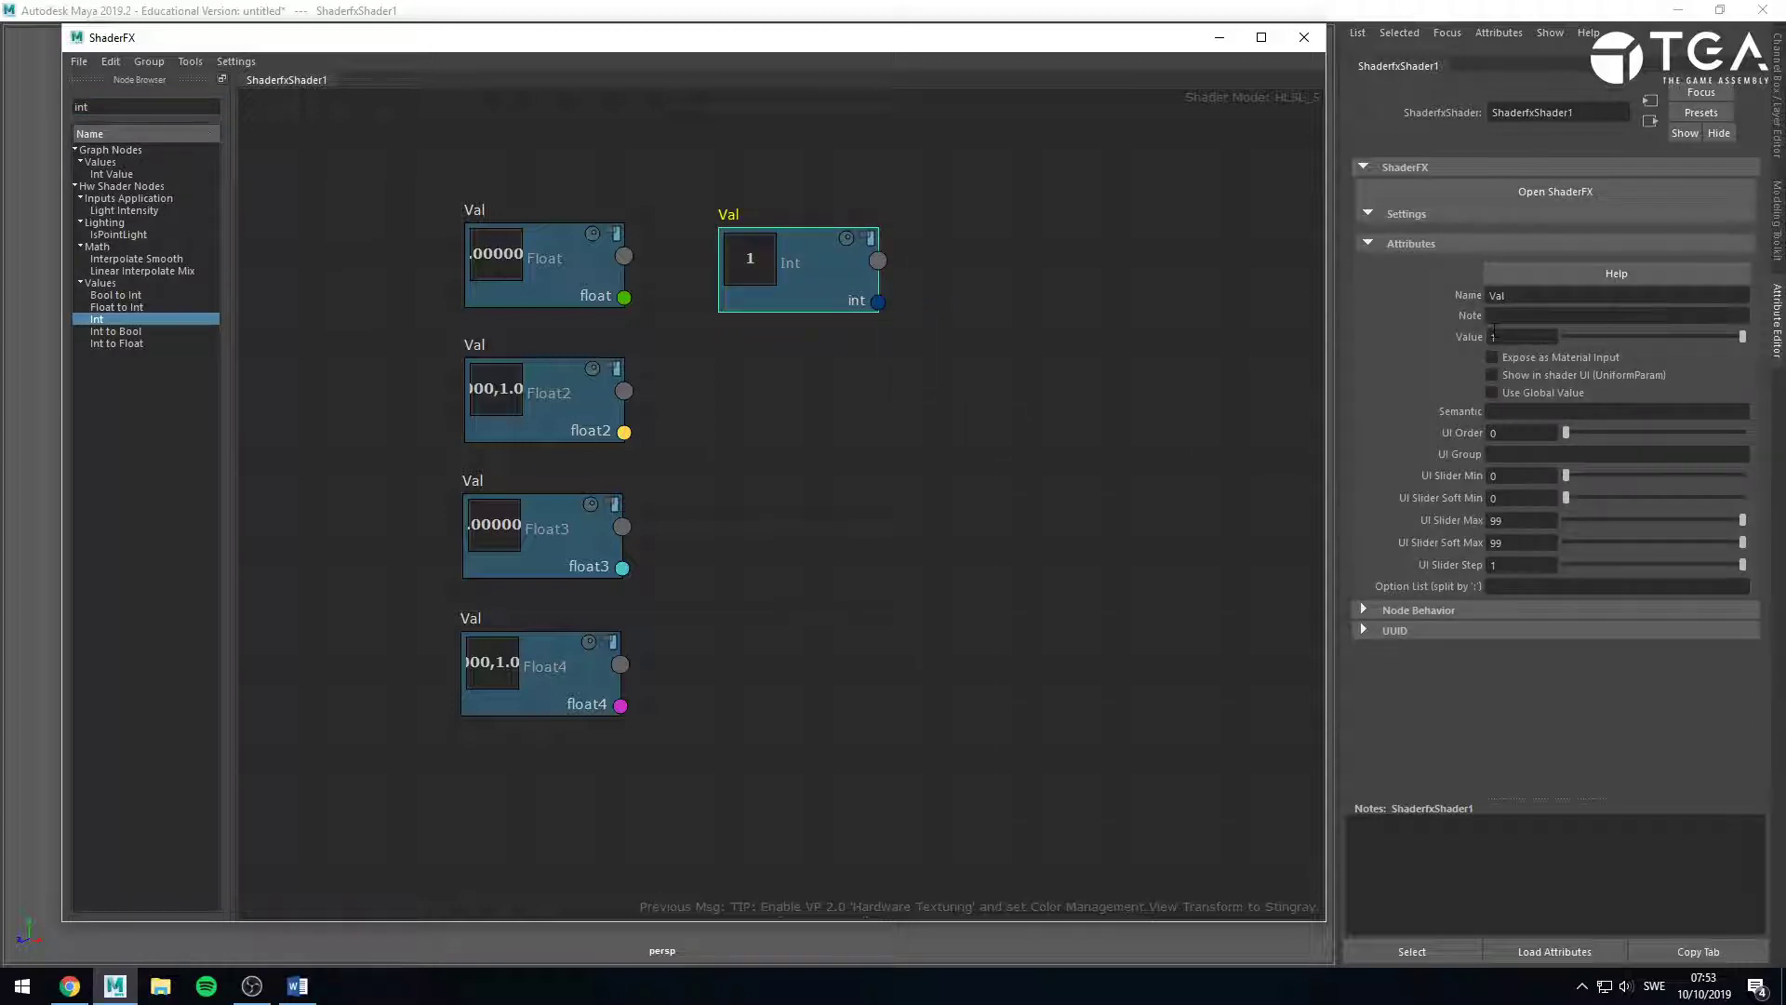
# Examine the Int node's Value attribute in comparison with the Float node.
pyautogui.click(1526, 338)
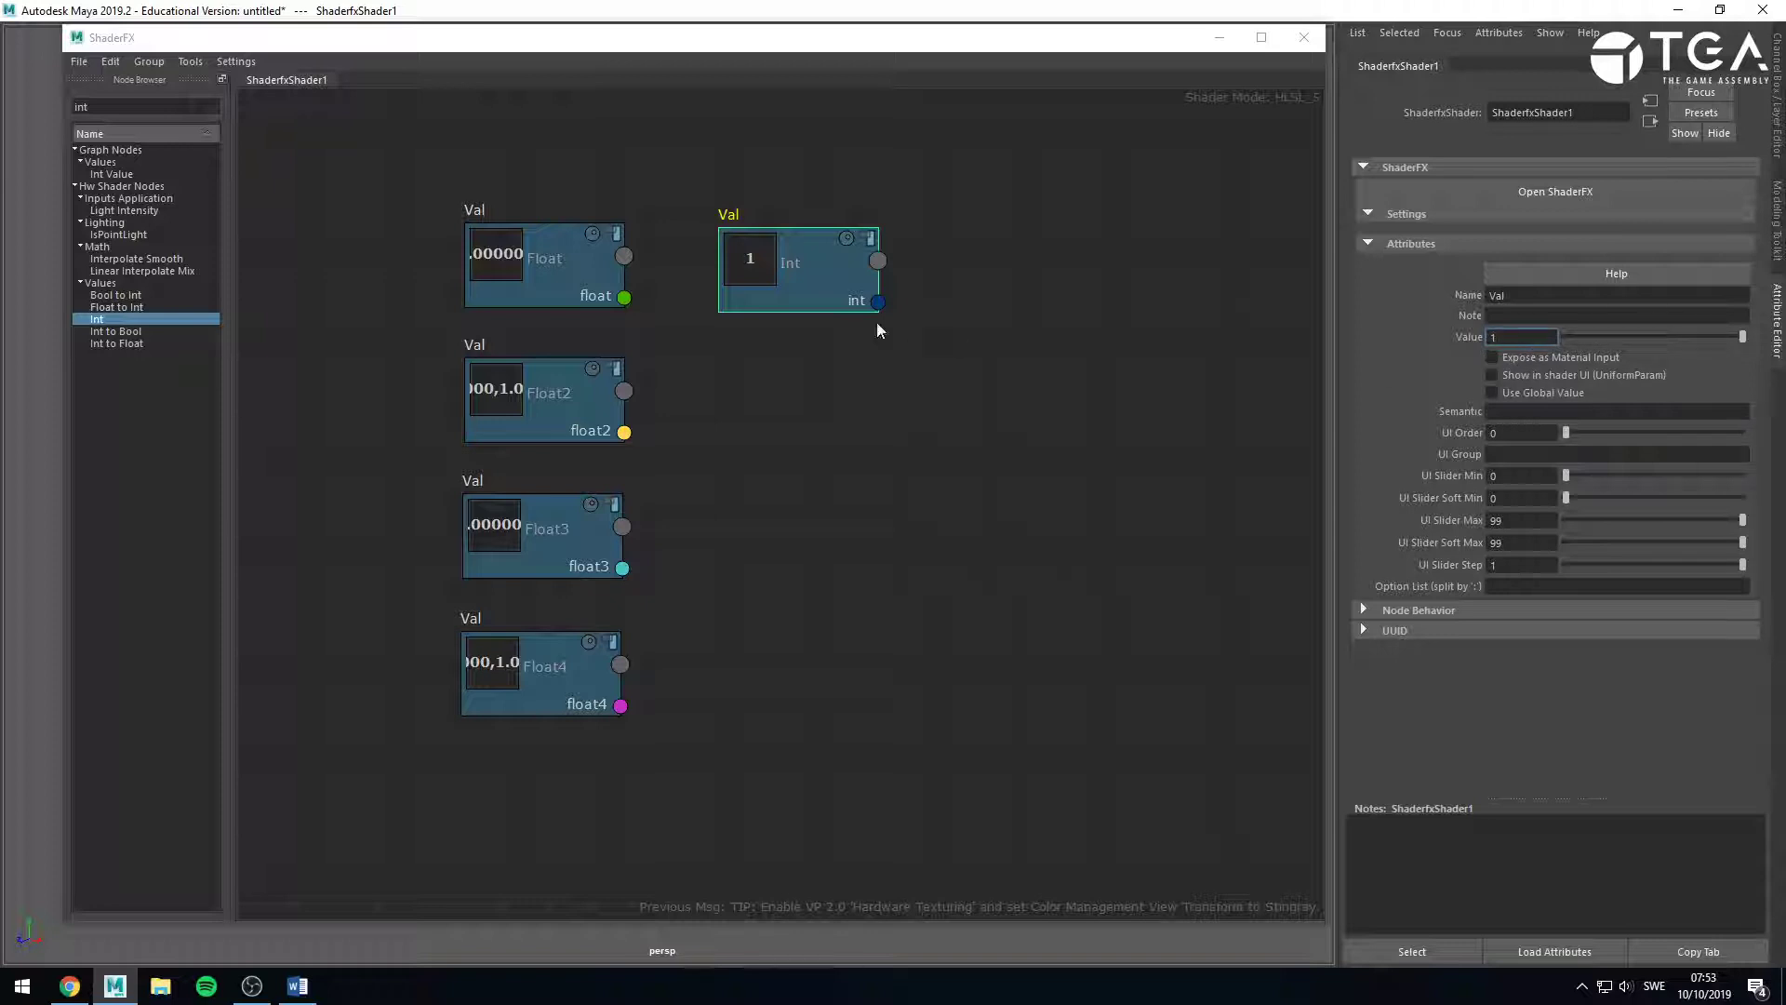
pyautogui.click(534, 249)
pyautogui.click(786, 260)
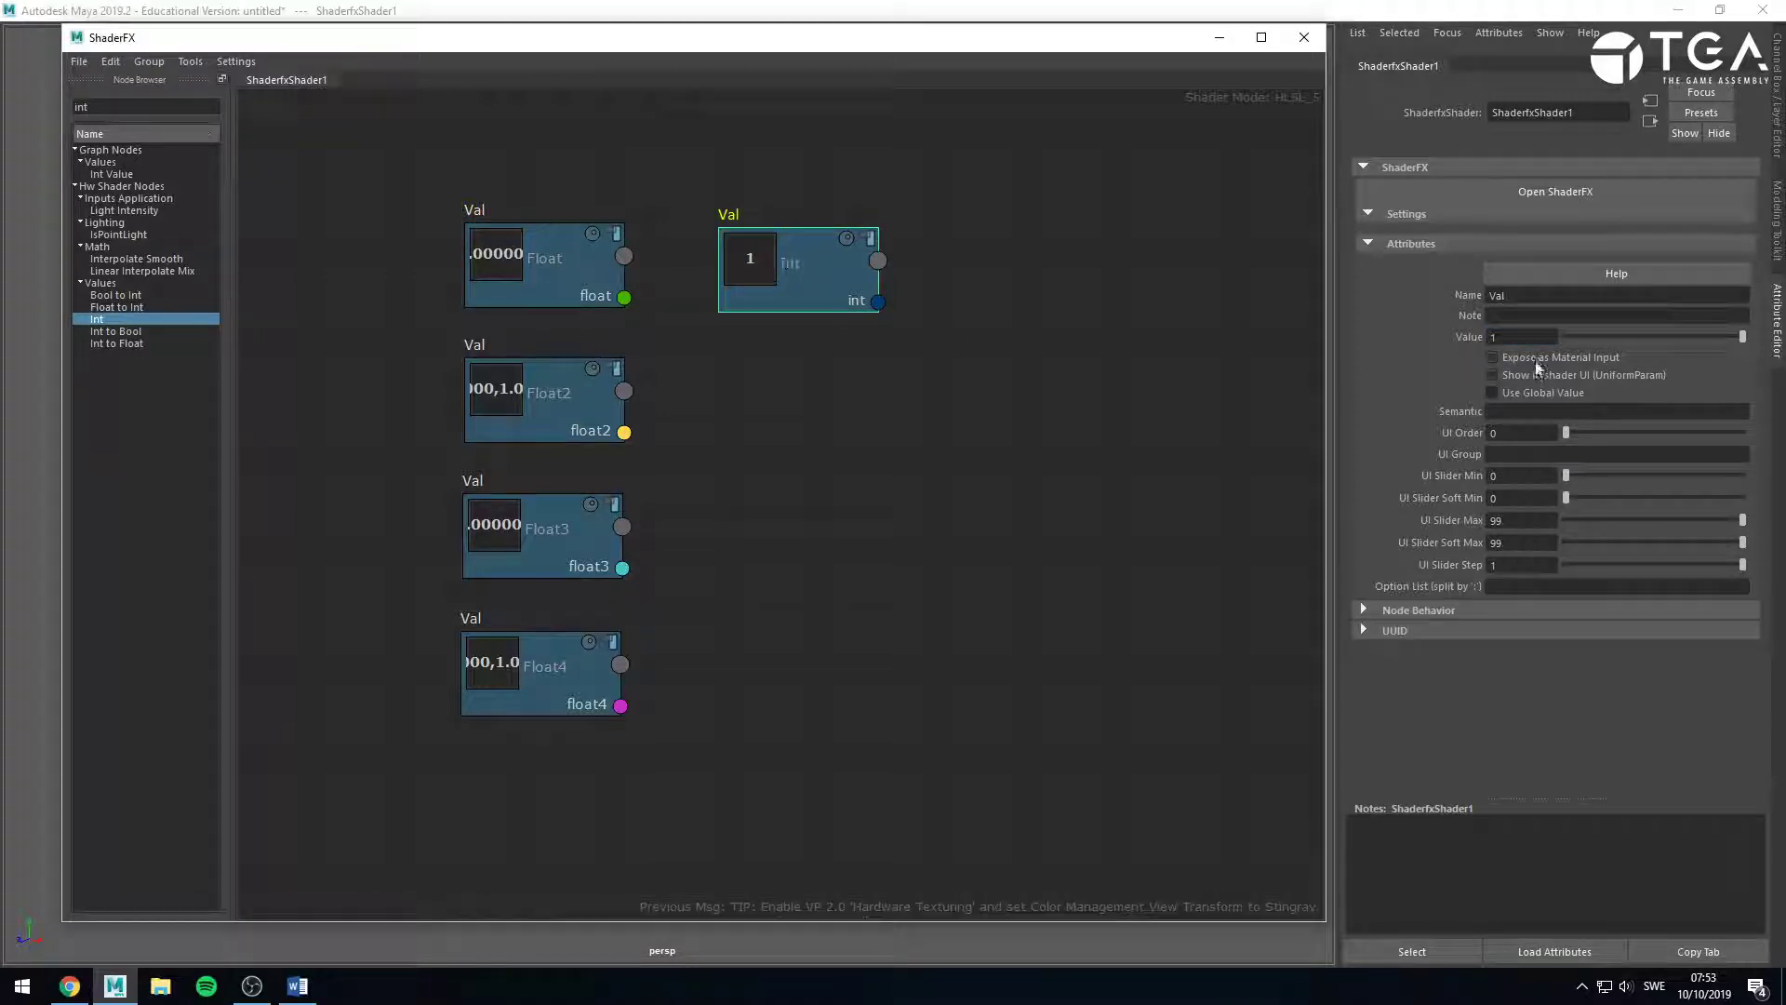
# Search the nodes for "string", try a String node, and replace it with a String Value node placed beneath the Int node.
pyautogui.doubleClick(109, 99)
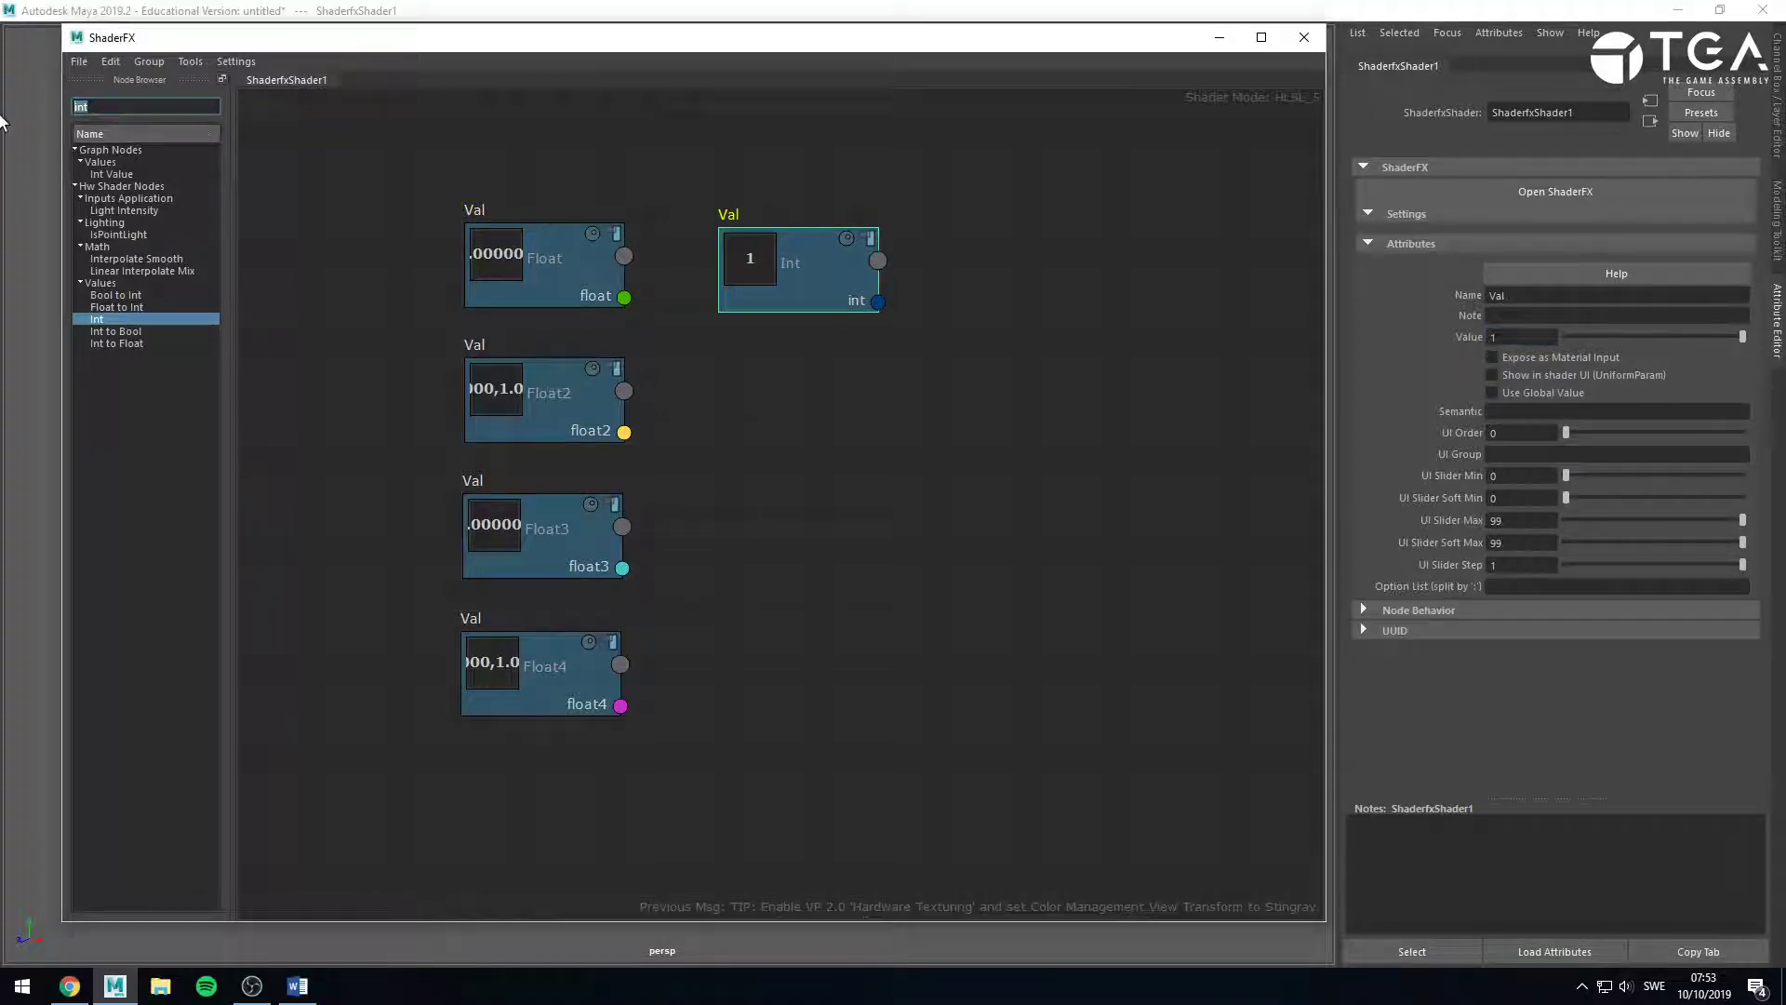
pyautogui.write('string')
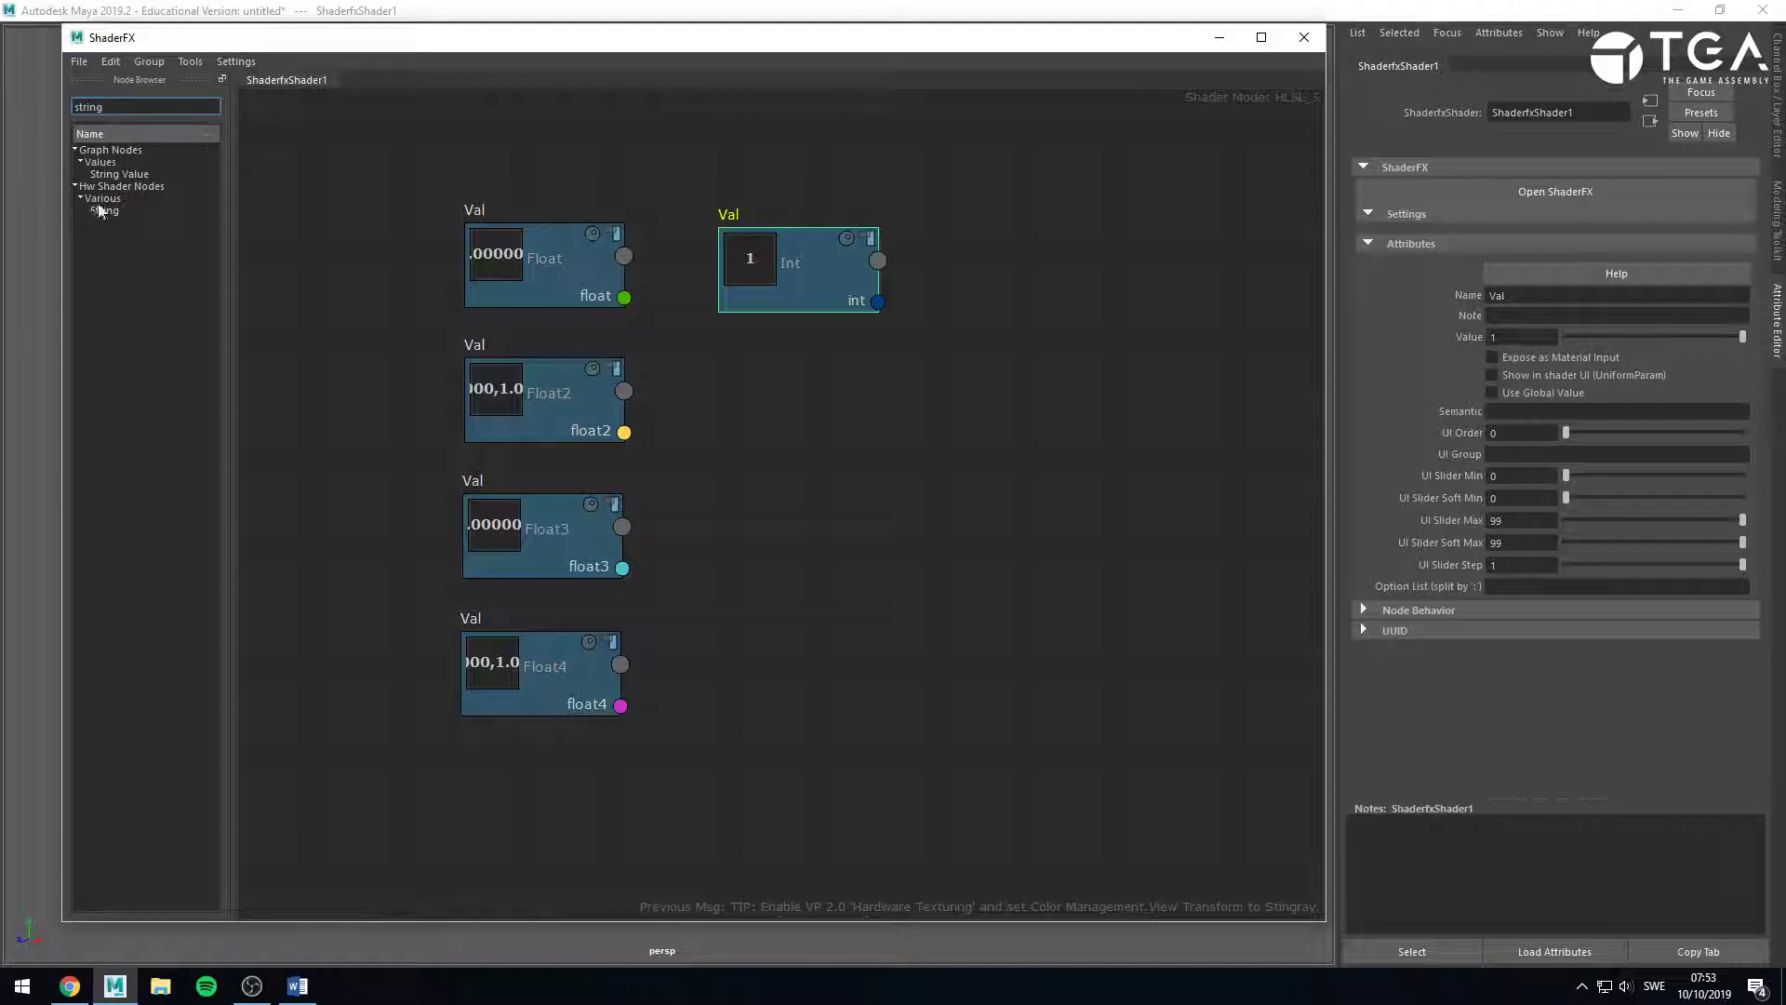
pyautogui.moveTo(104, 210); pyautogui.dragTo(785, 421)
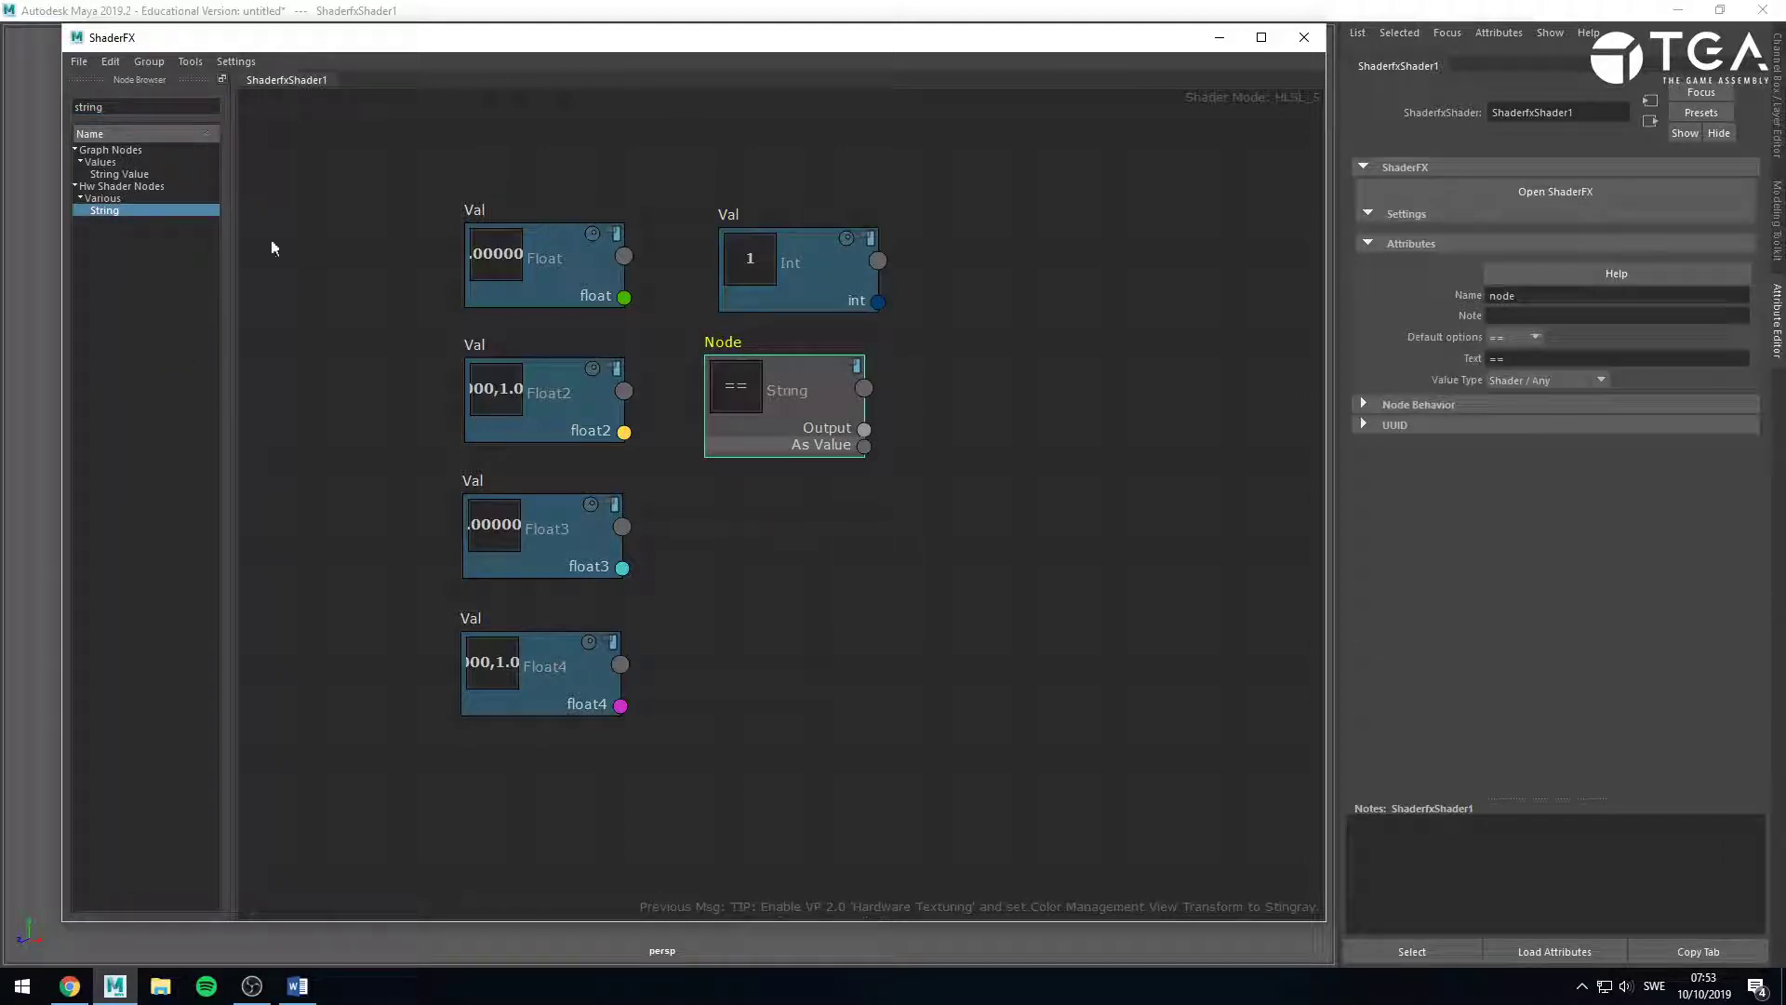
pyautogui.moveTo(121, 174); pyautogui.dragTo(735, 517)
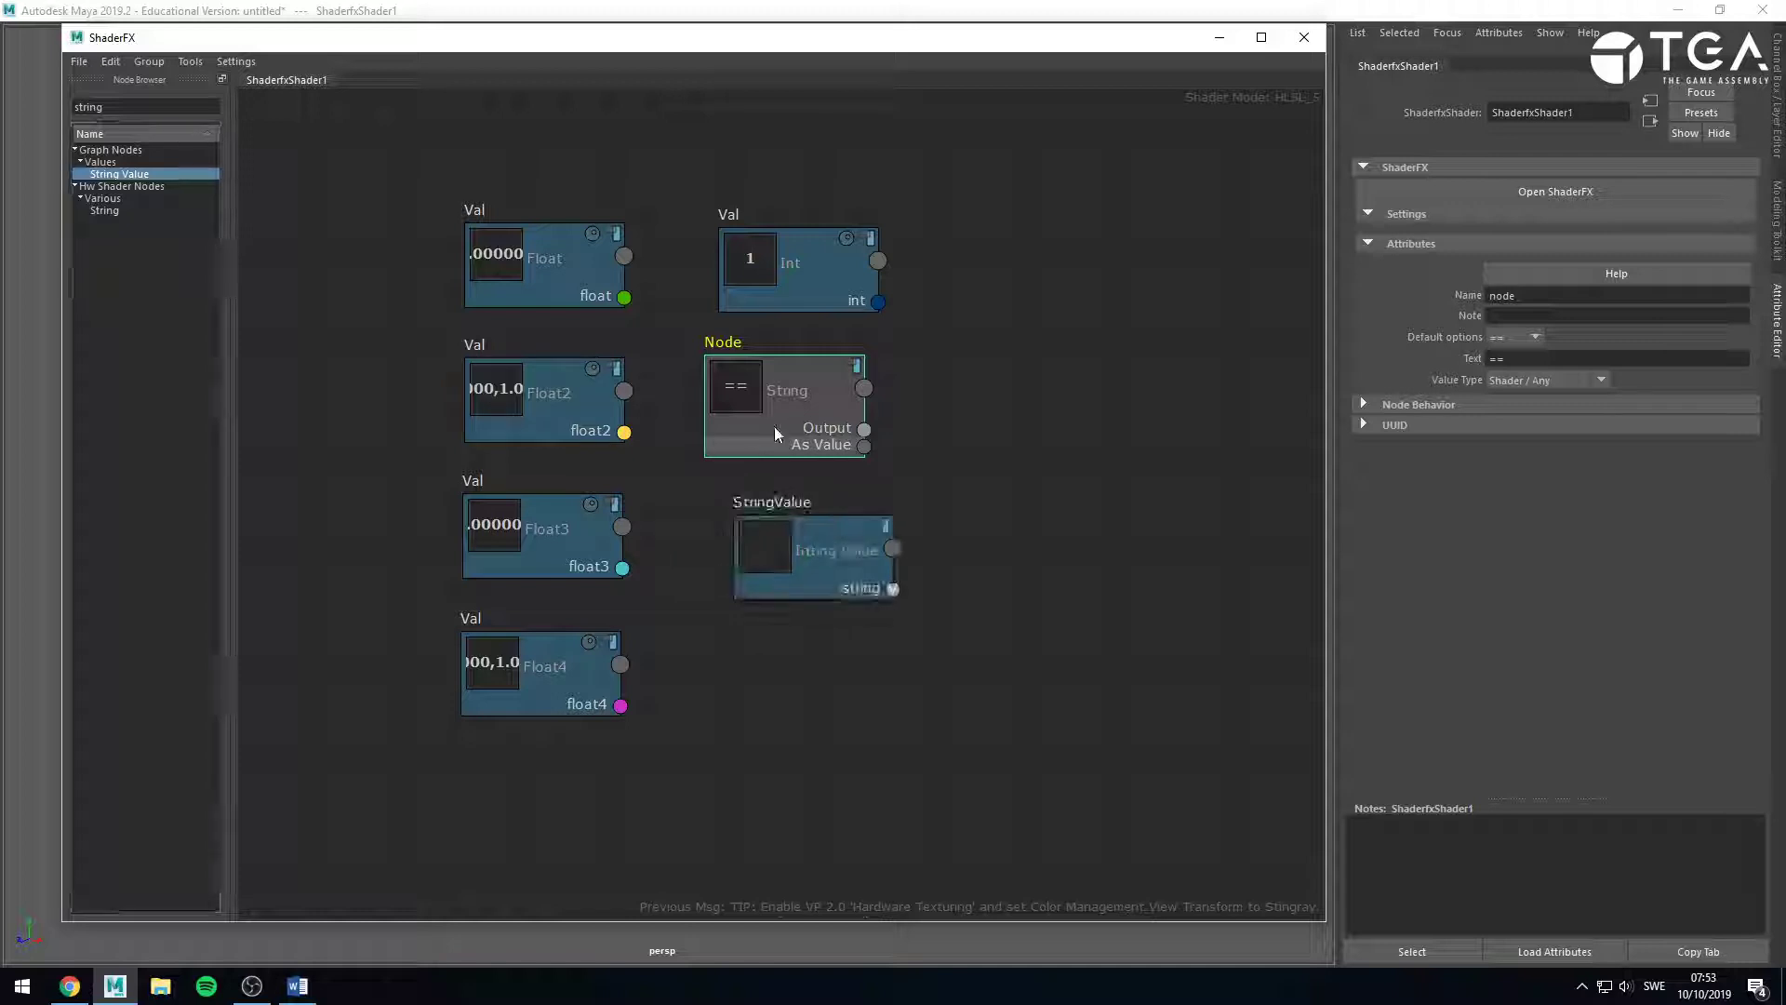
pyautogui.press('Delete')
pyautogui.moveTo(835, 548); pyautogui.dragTo(835, 437)
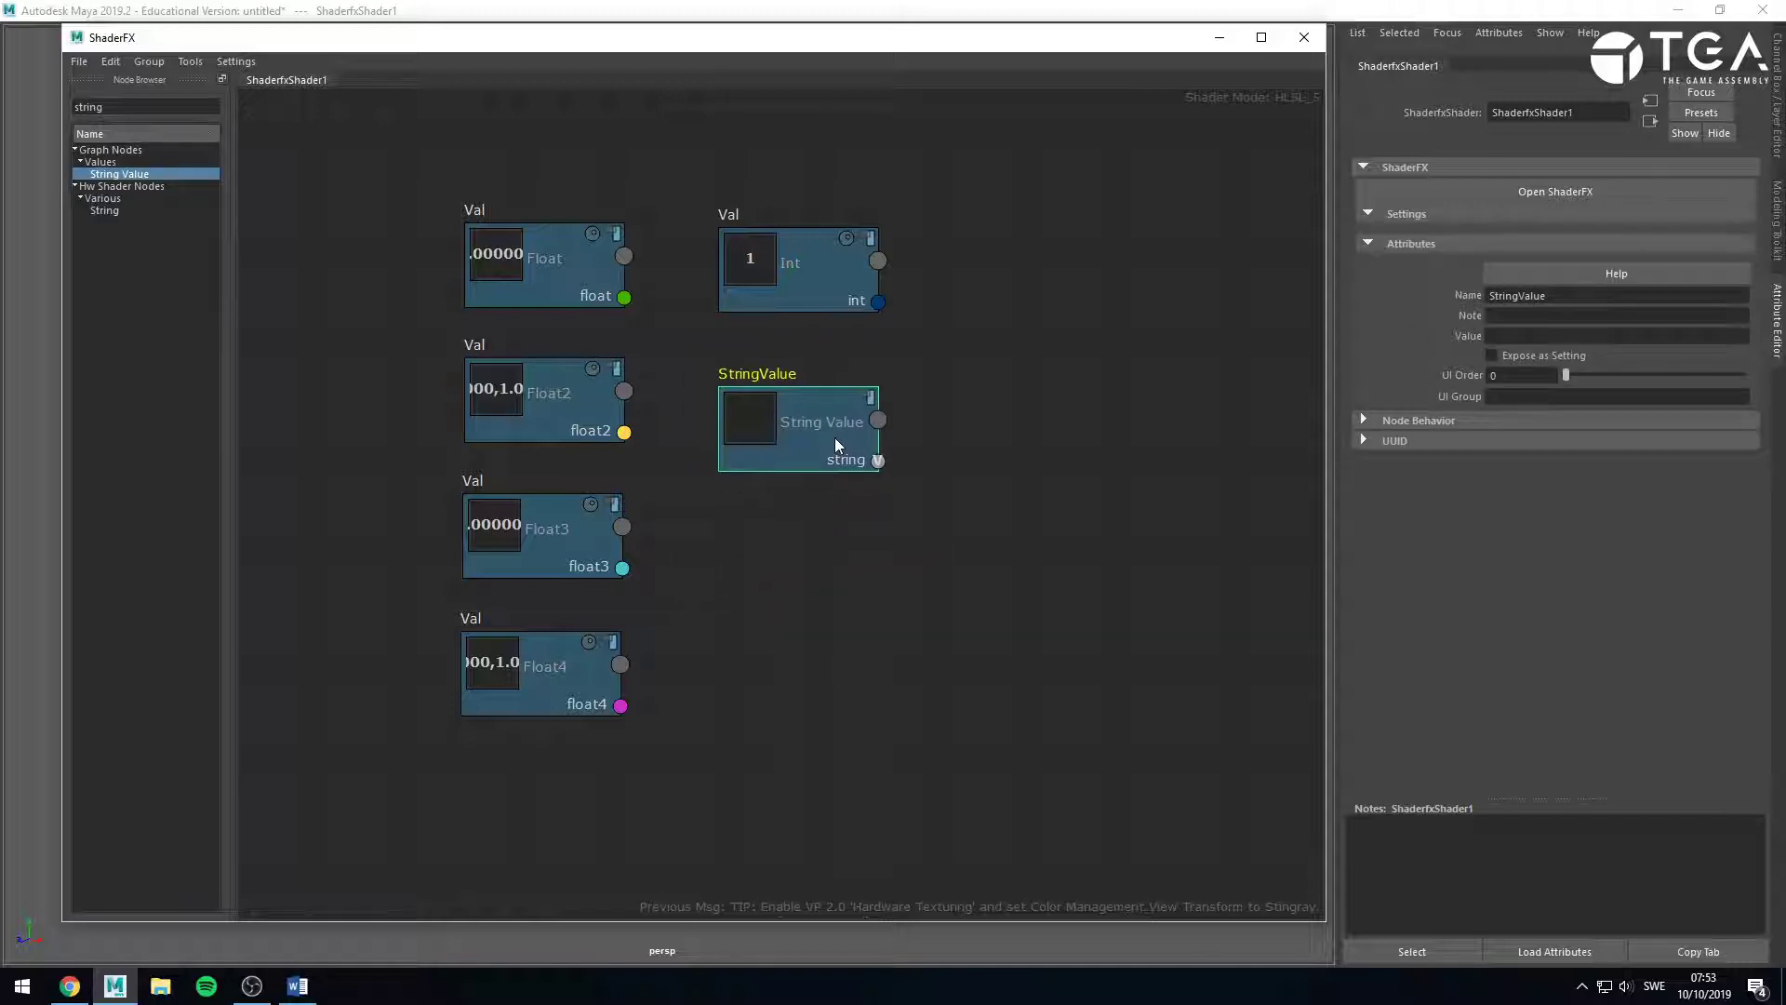
# Set the String Value node's value to "TGA" and move the node closer beneath the Int node.
pyautogui.click(1567, 336)
pyautogui.write('T')
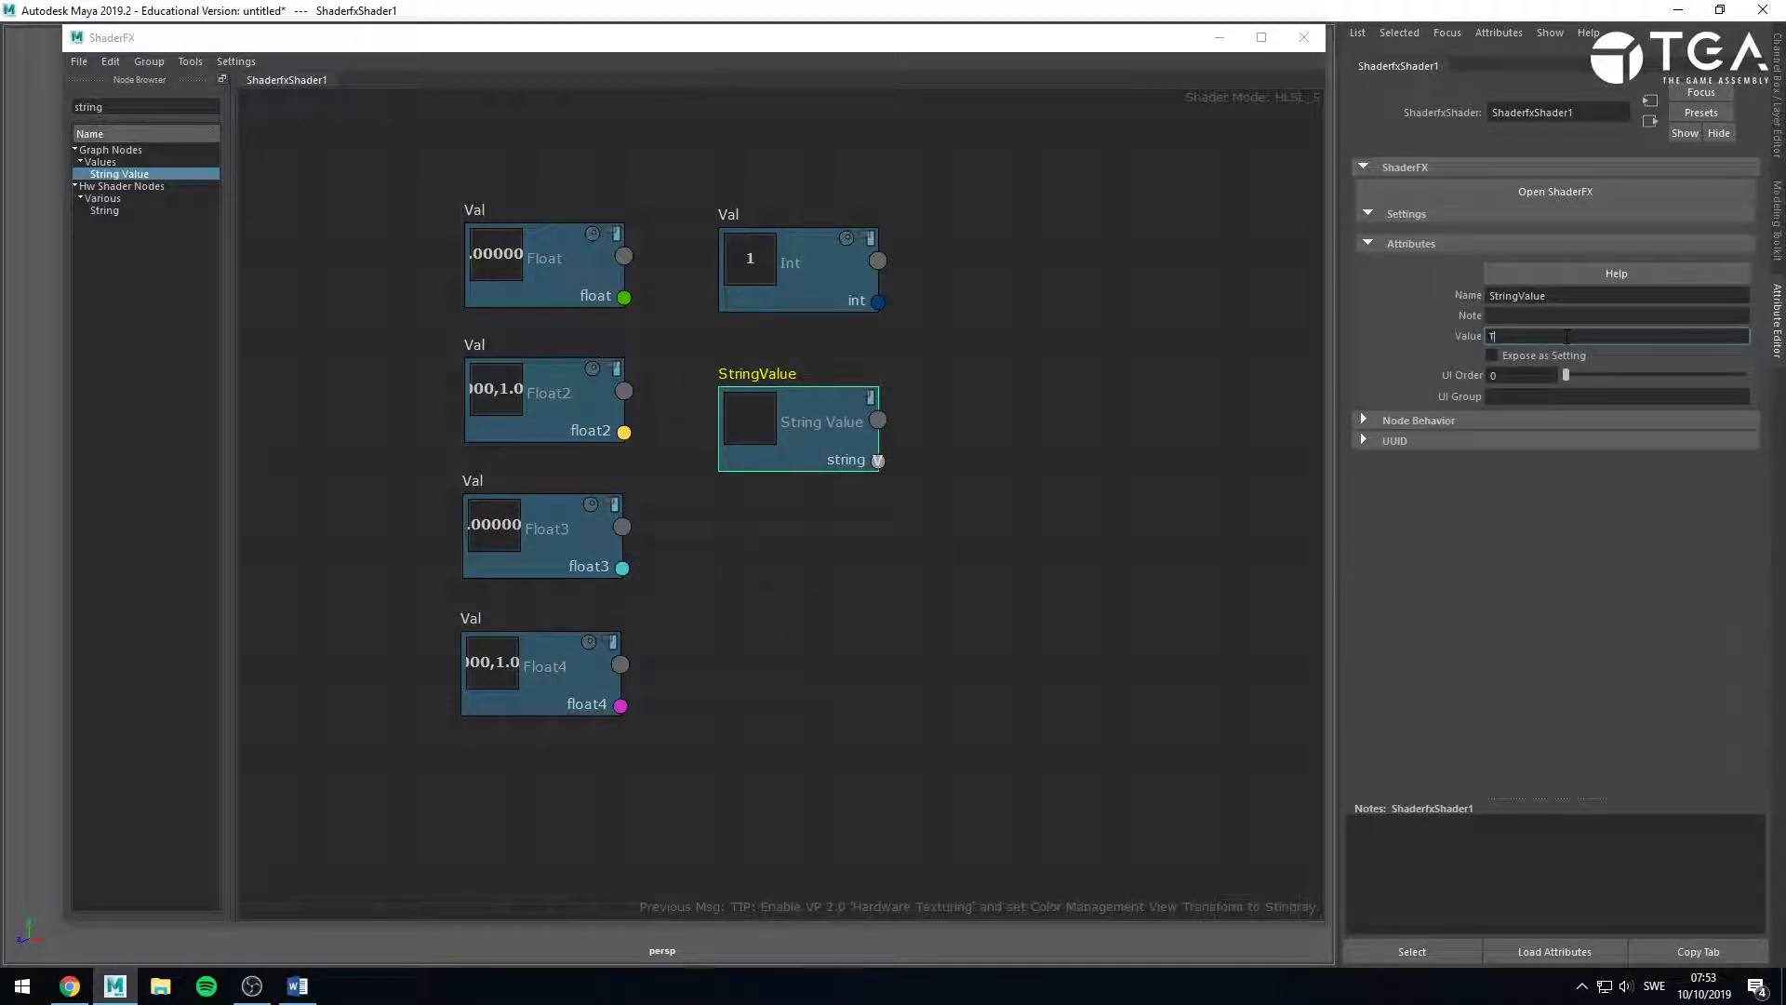
pyautogui.write('GA')
pyautogui.press('Return')
pyautogui.click(1017, 561)
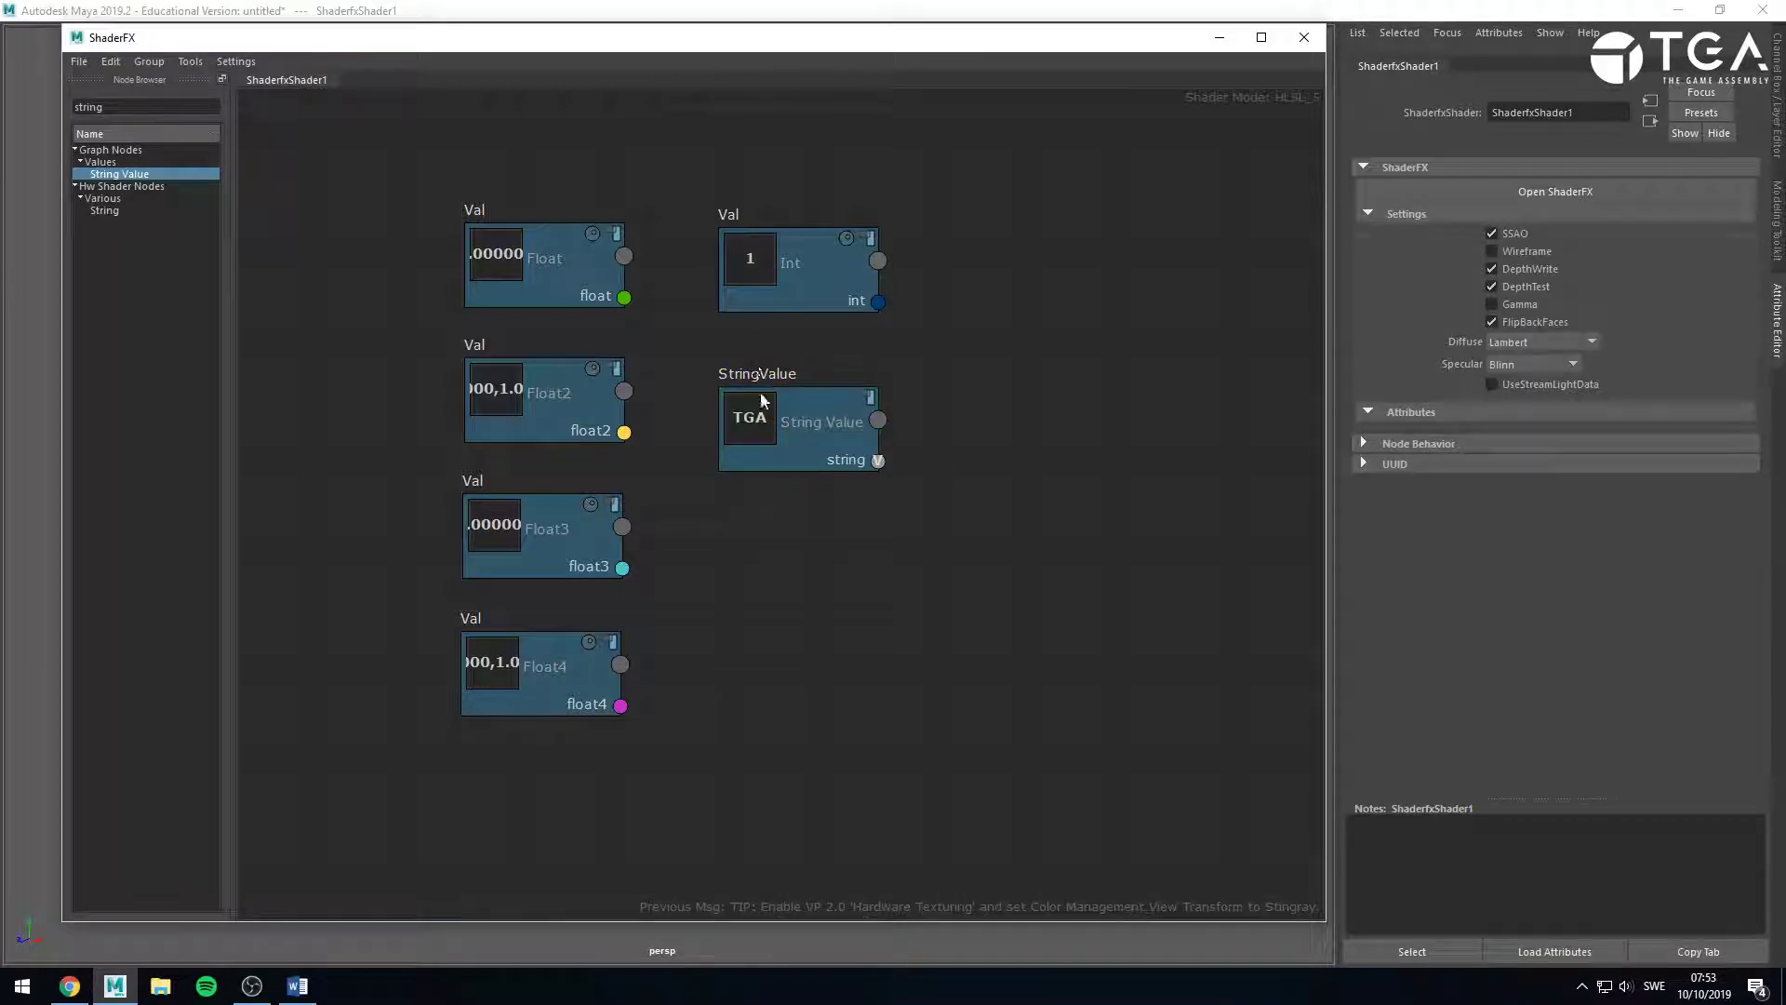
pyautogui.moveTo(761, 400); pyautogui.dragTo(768, 394)
pyautogui.click(962, 477)
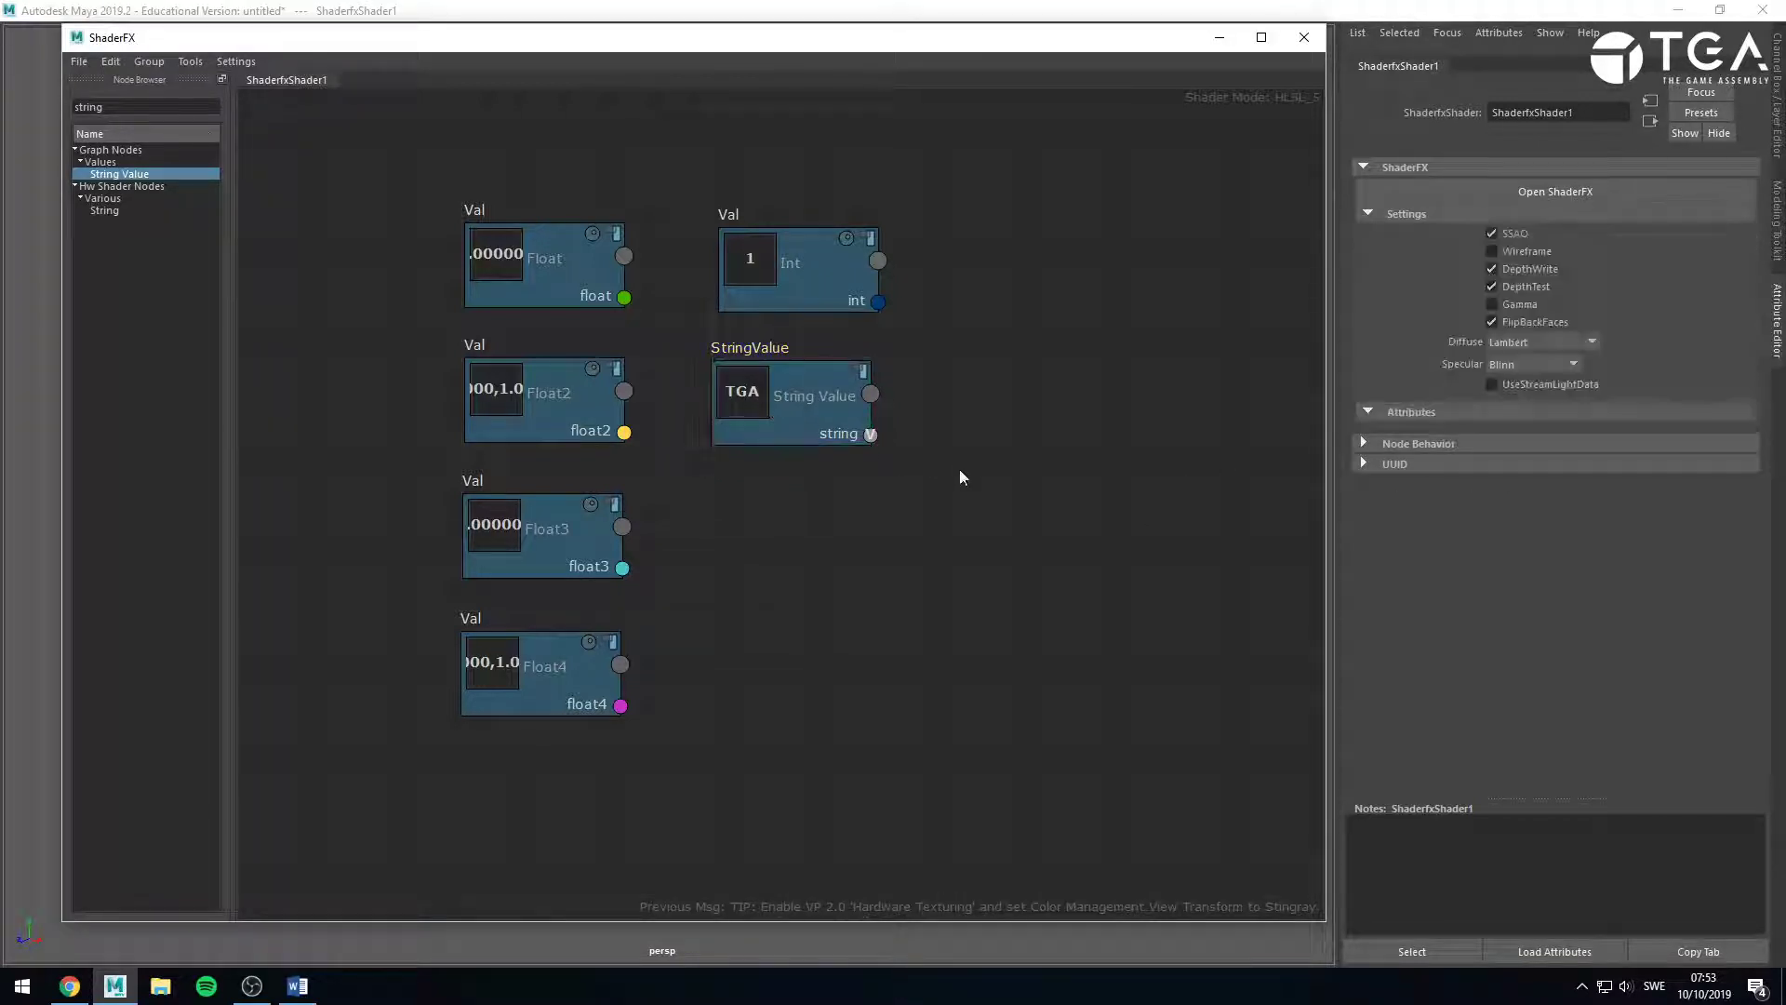
# Move the Float node into the empty area beside Float4 and set its value to 3.
pyautogui.moveTo(431, 162); pyautogui.dragTo(928, 755)
pyautogui.click(928, 756)
pyautogui.moveTo(542, 232); pyautogui.dragTo(880, 643)
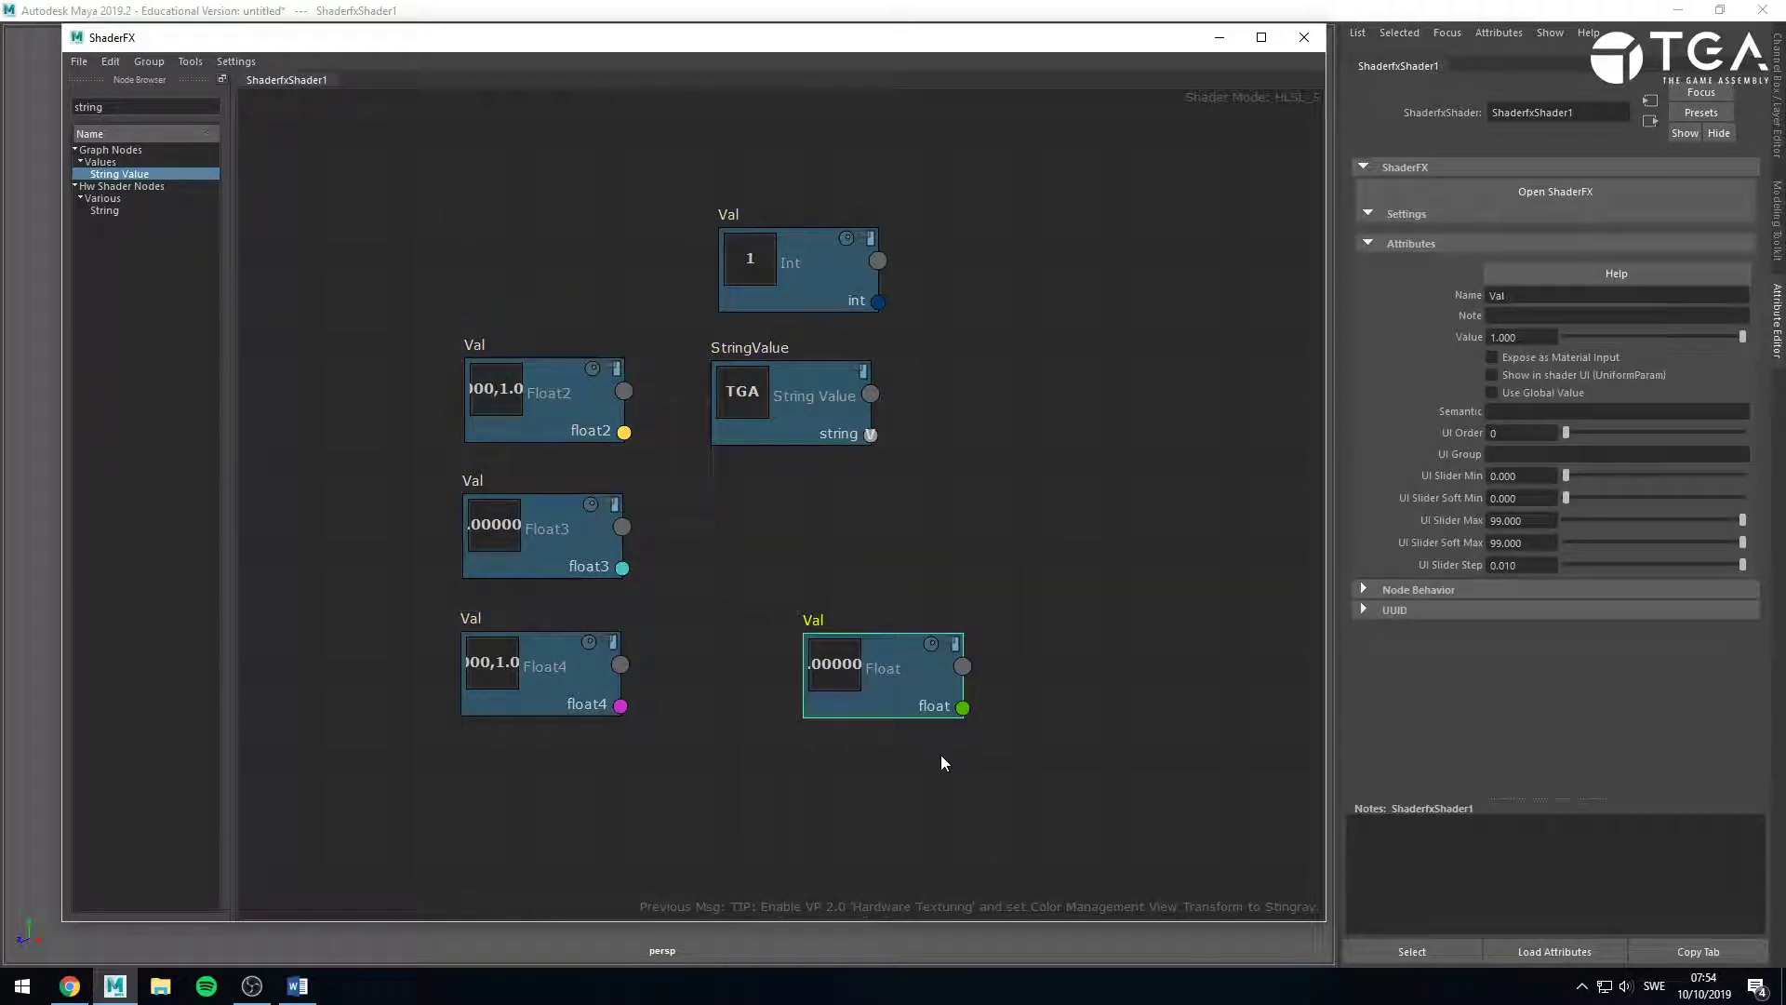
pyautogui.moveTo(822, 564); pyautogui.dragTo(761, 459, button='middle')
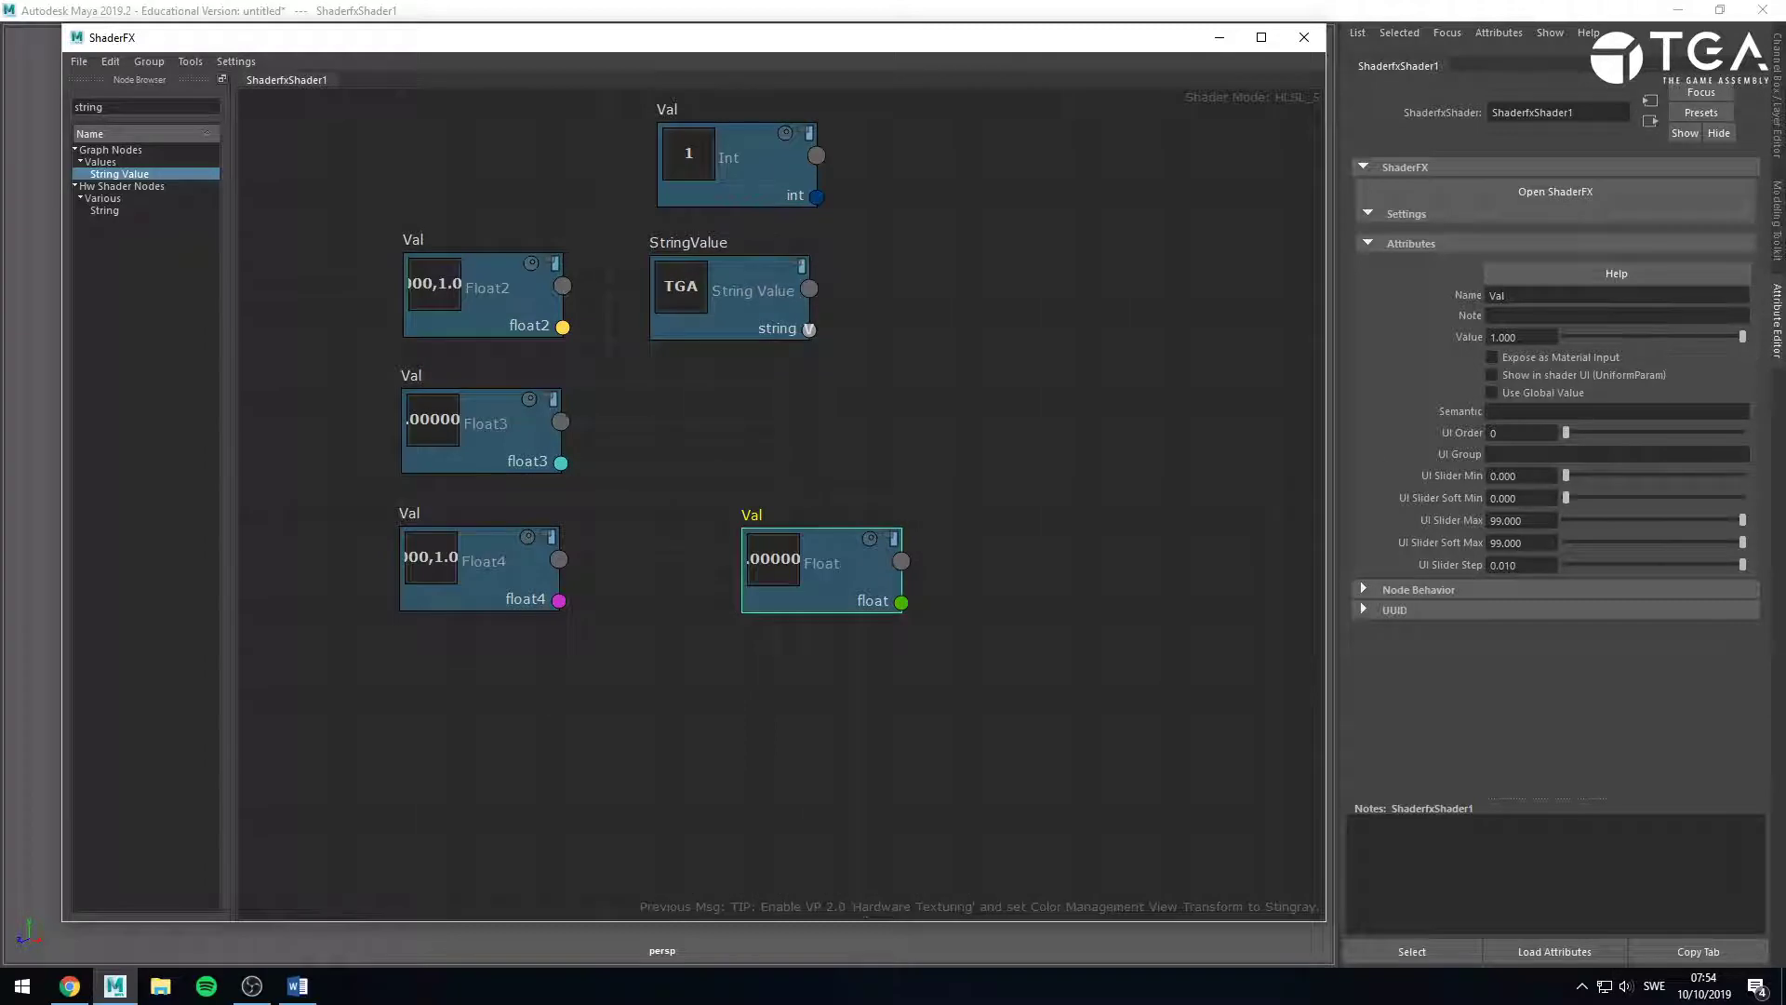
pyautogui.moveTo(1527, 338); pyautogui.dragTo(1422, 303)
pyautogui.write('3')
pyautogui.press('Return')
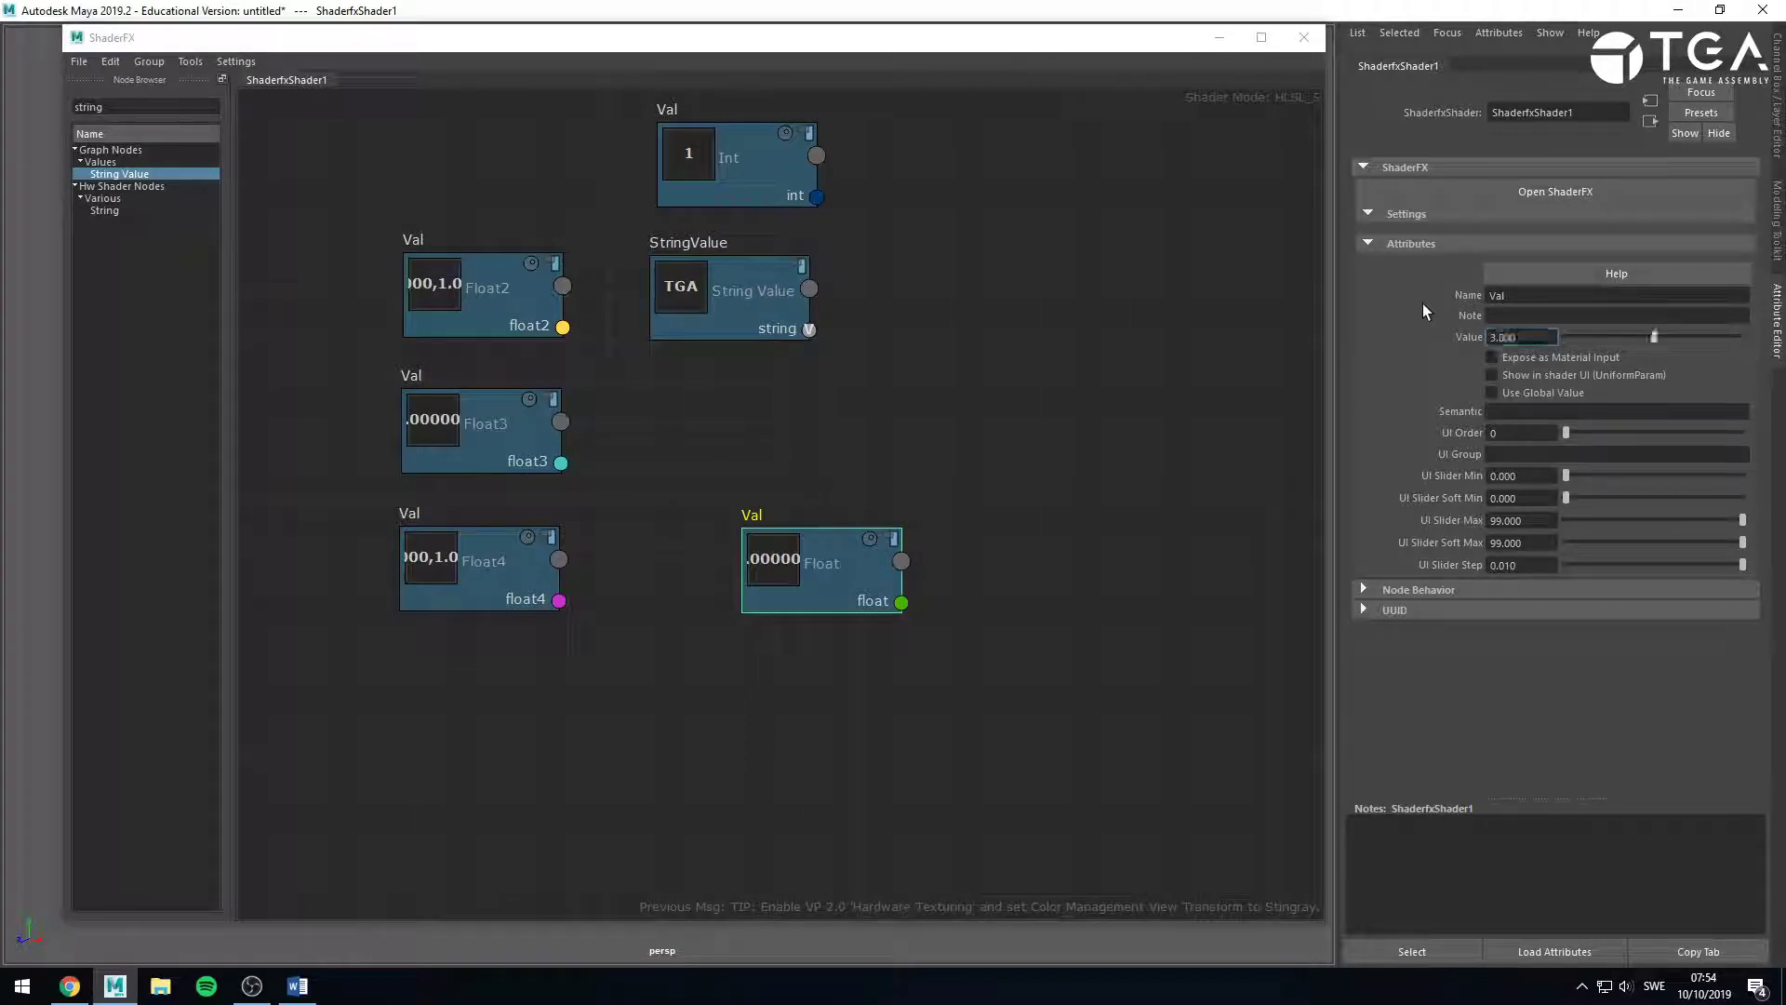
pyautogui.click(1087, 523)
# Review the Float node's Value attribute and place the node back above Float2.
pyautogui.moveTo(850, 561); pyautogui.dragTo(935, 640)
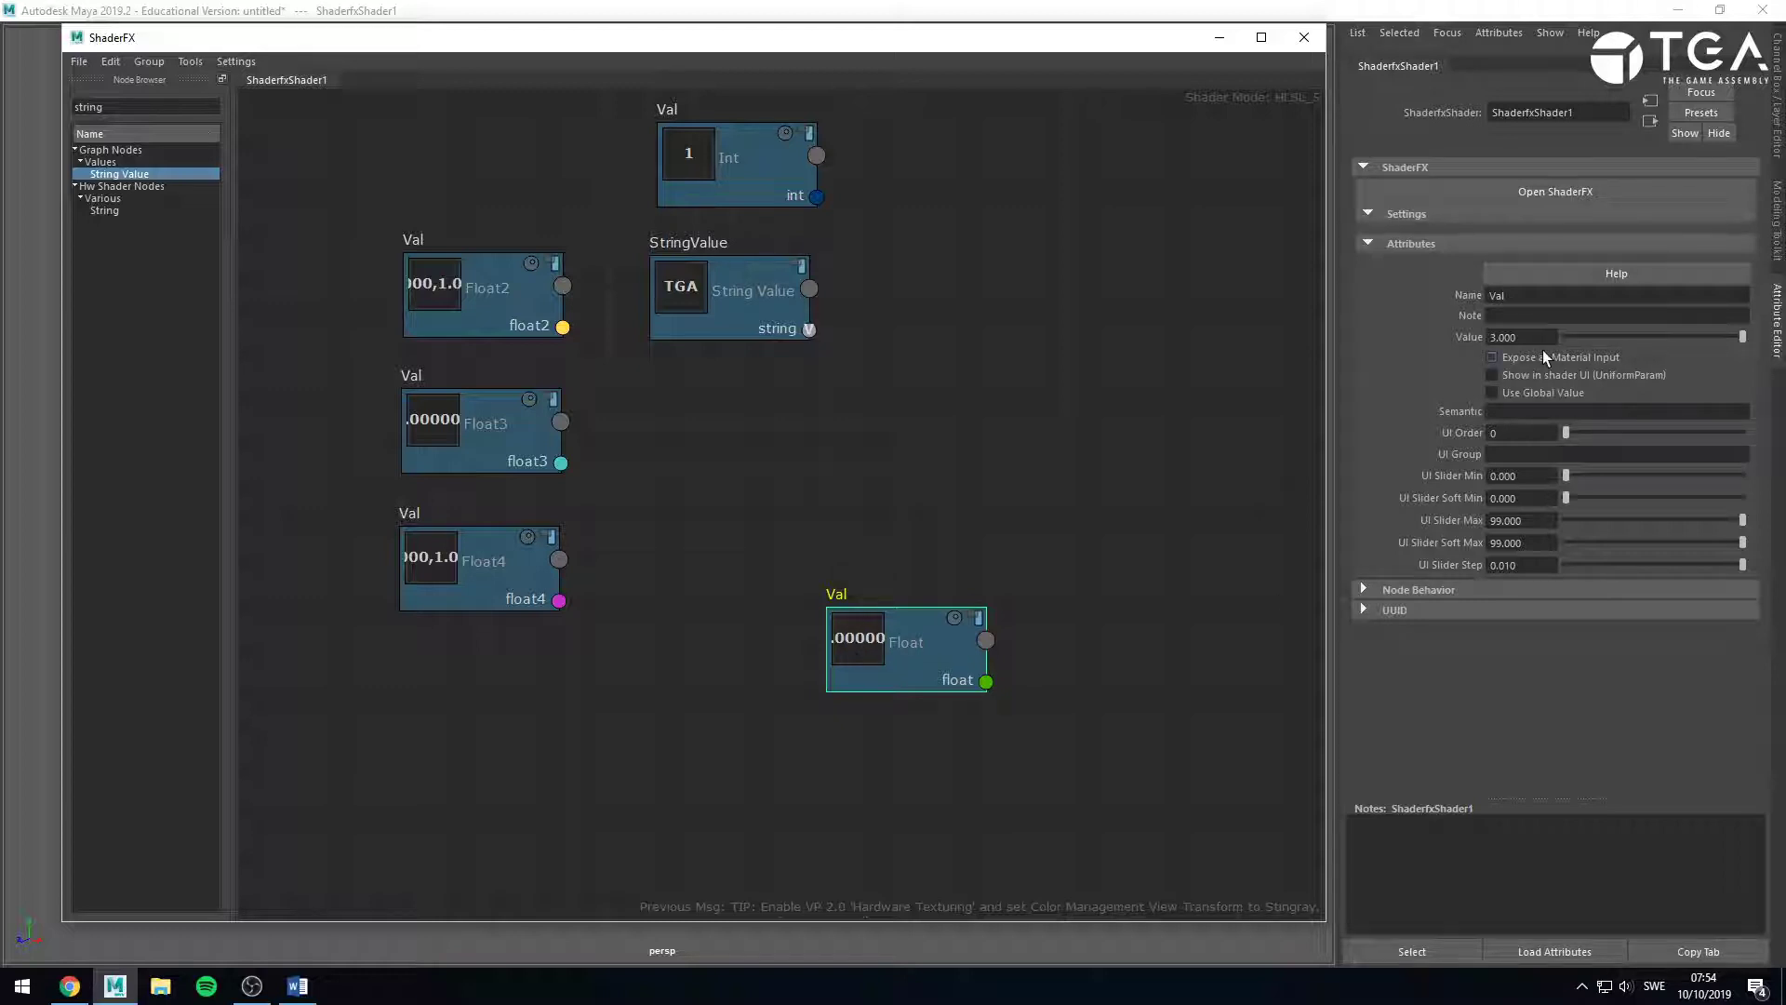
pyautogui.click(1493, 339)
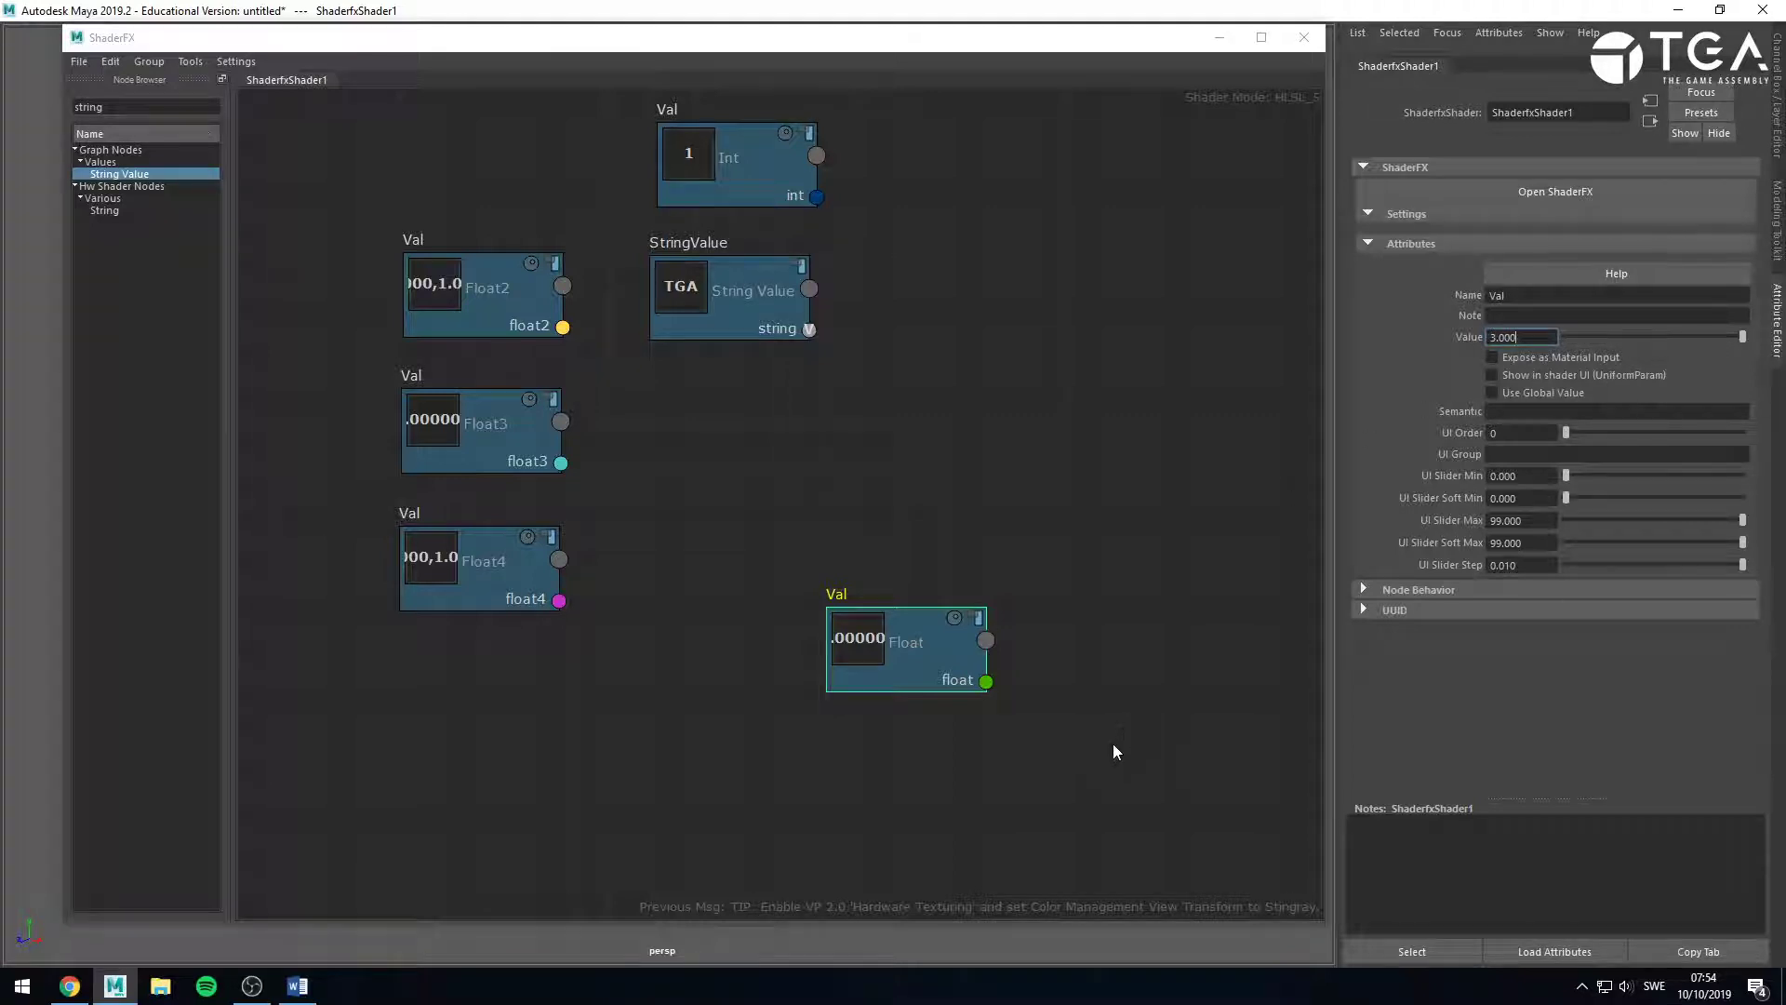
pyautogui.keyDown('alt'); pyautogui.moveTo(1086, 771); pyautogui.dragTo(905, 598, button='middle'); pyautogui.keyUp('alt')
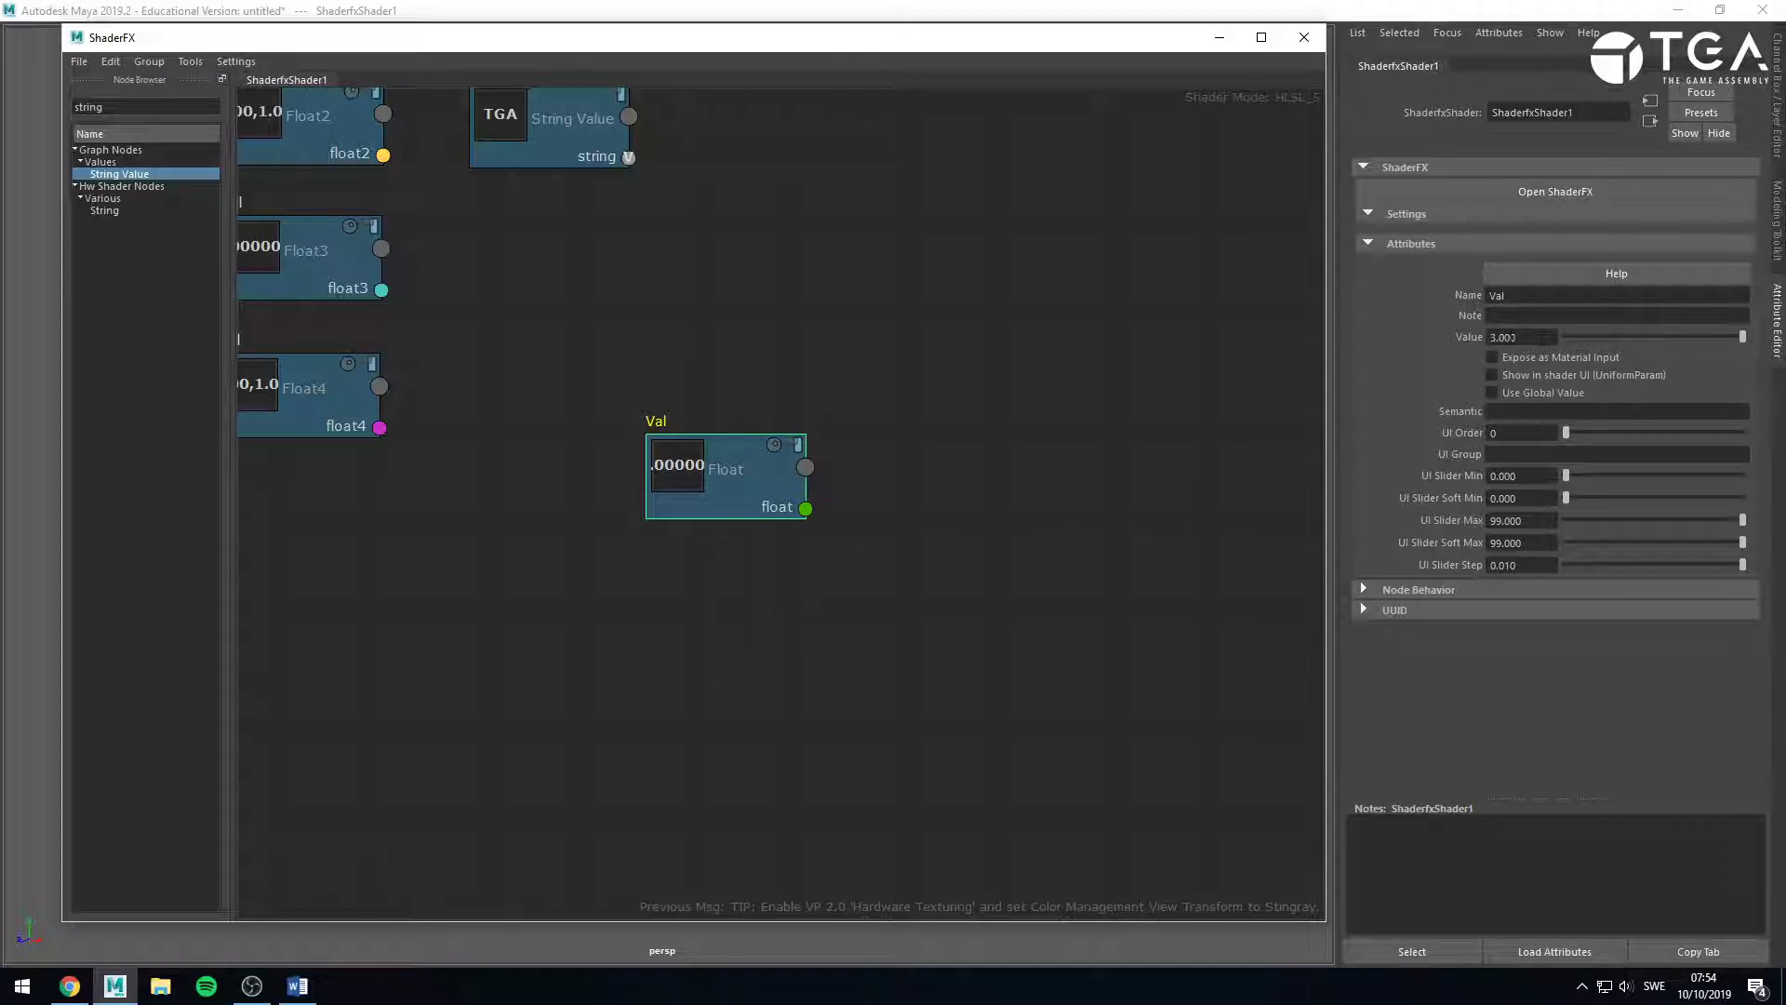
pyautogui.click(1493, 358)
pyautogui.click(622, 592)
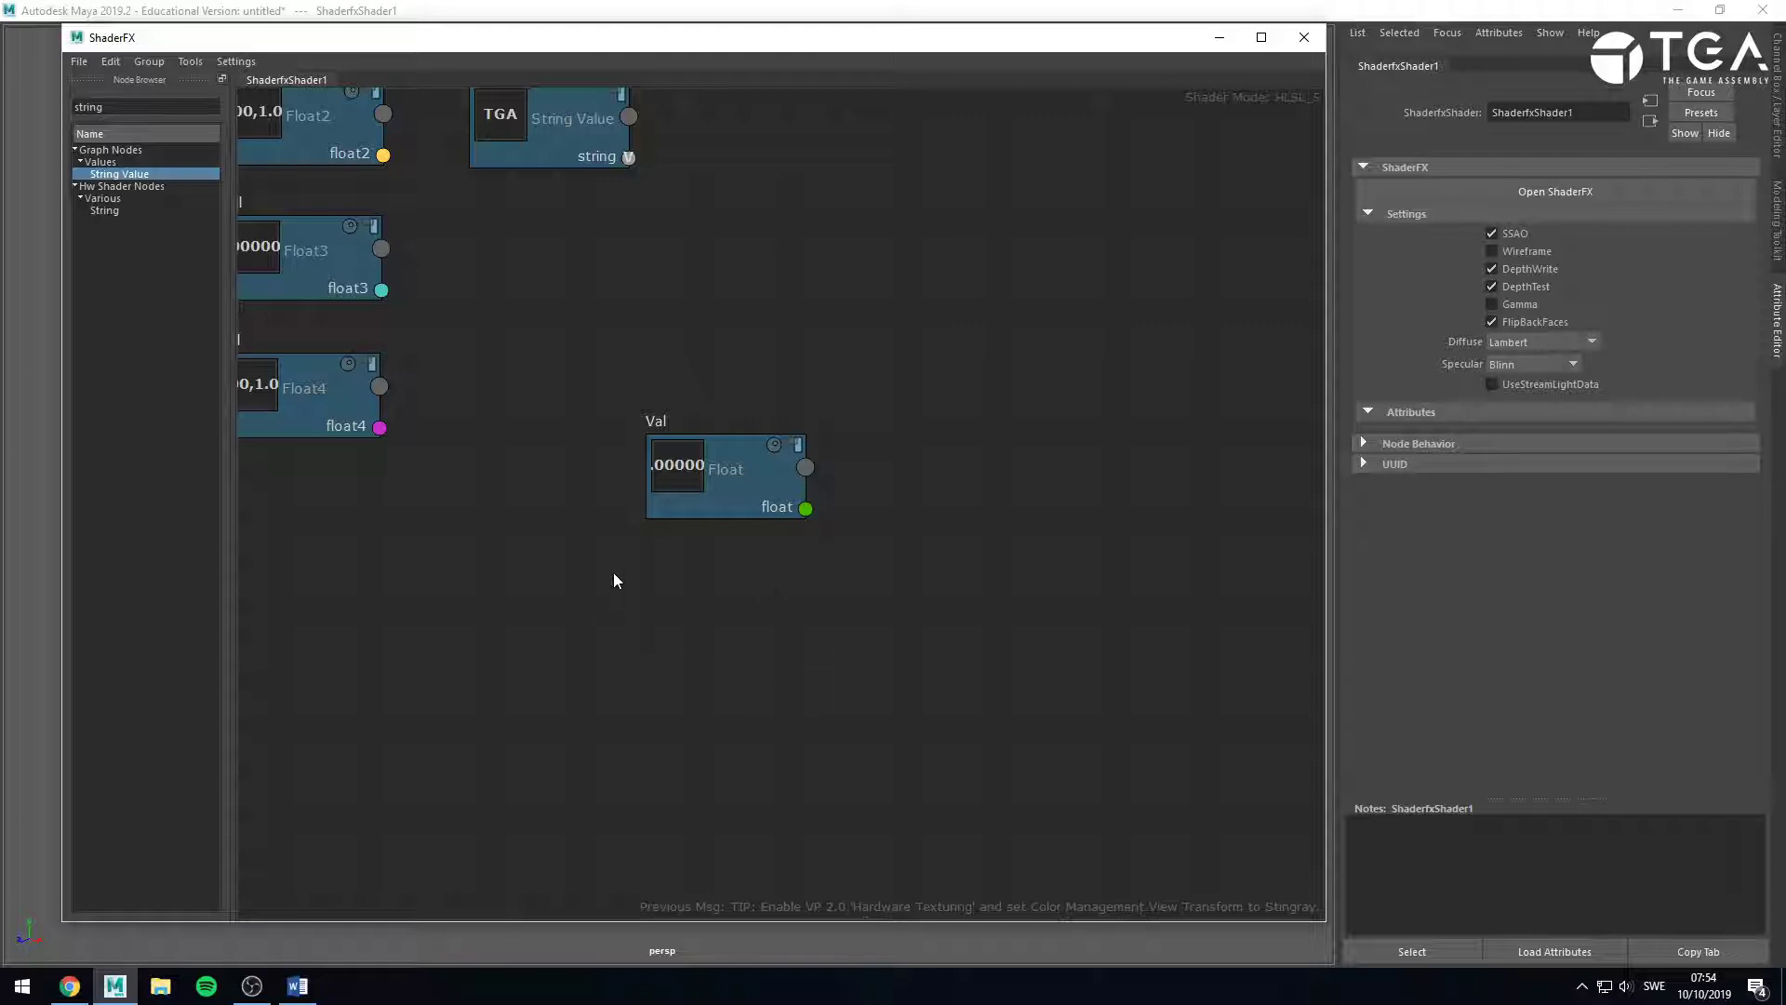
pyautogui.press('f')
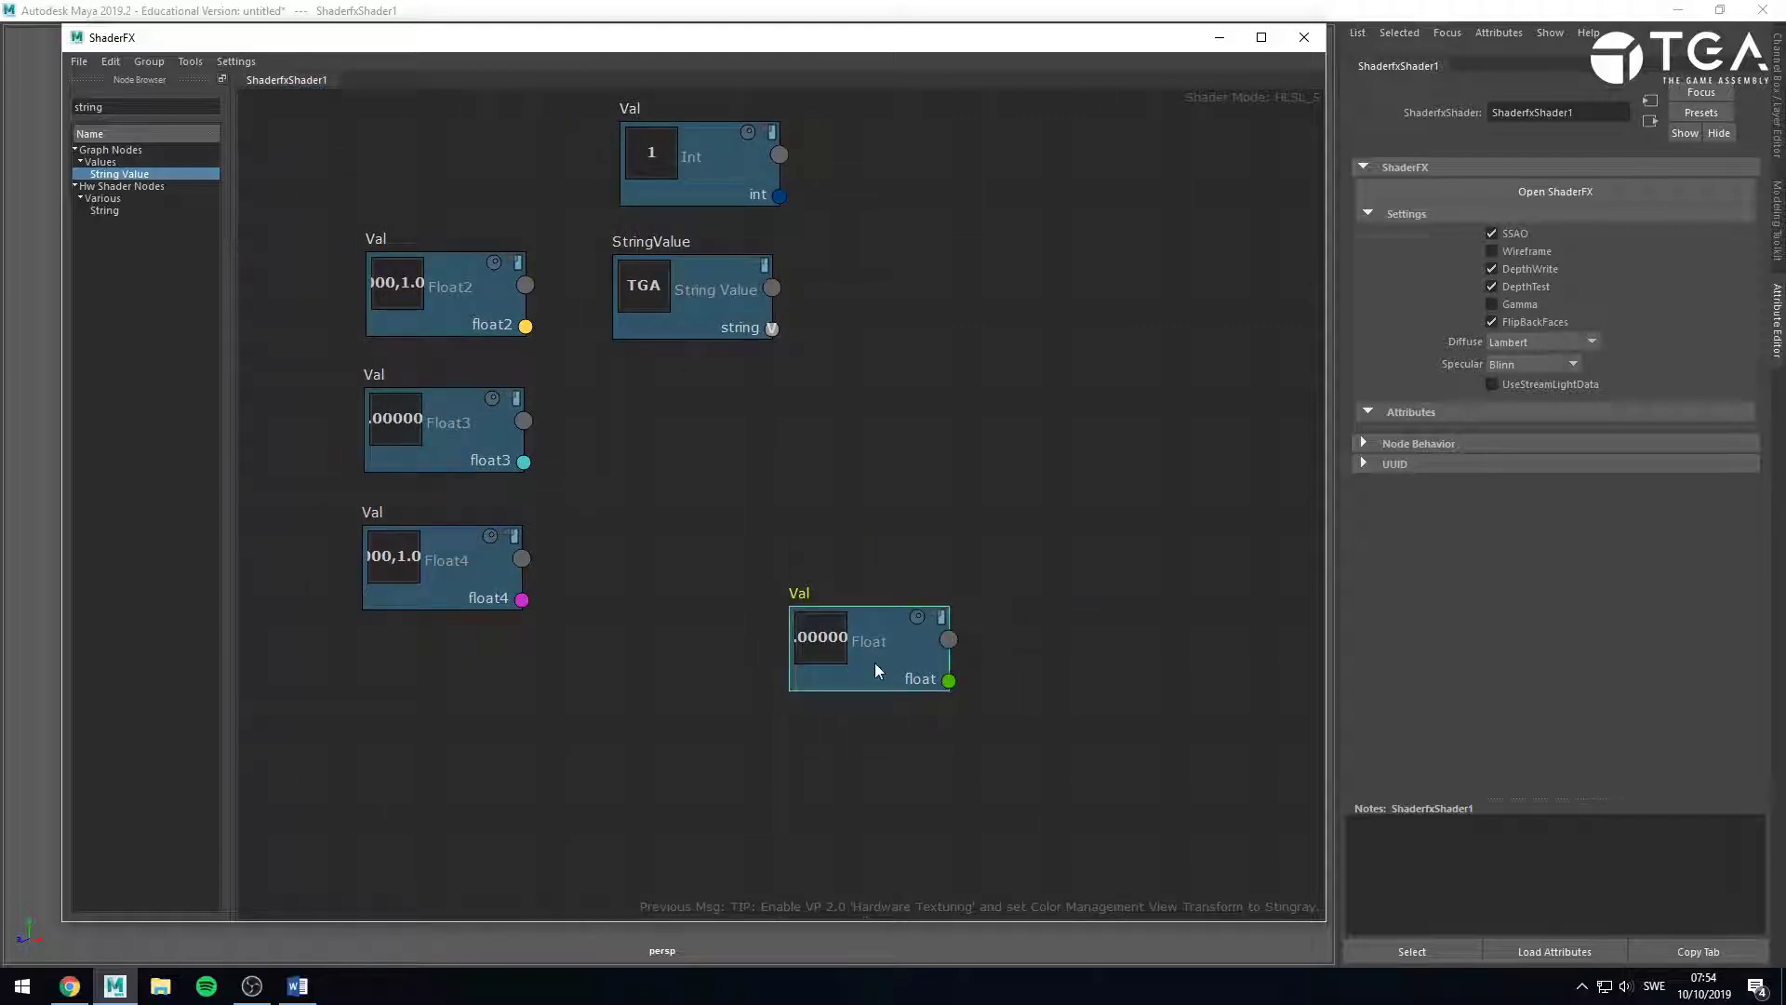
pyautogui.moveTo(874, 666)
pyautogui.mouseDown()
pyautogui.moveTo(581, 226)
pyautogui.moveTo(461, 187)
pyautogui.mouseUp()
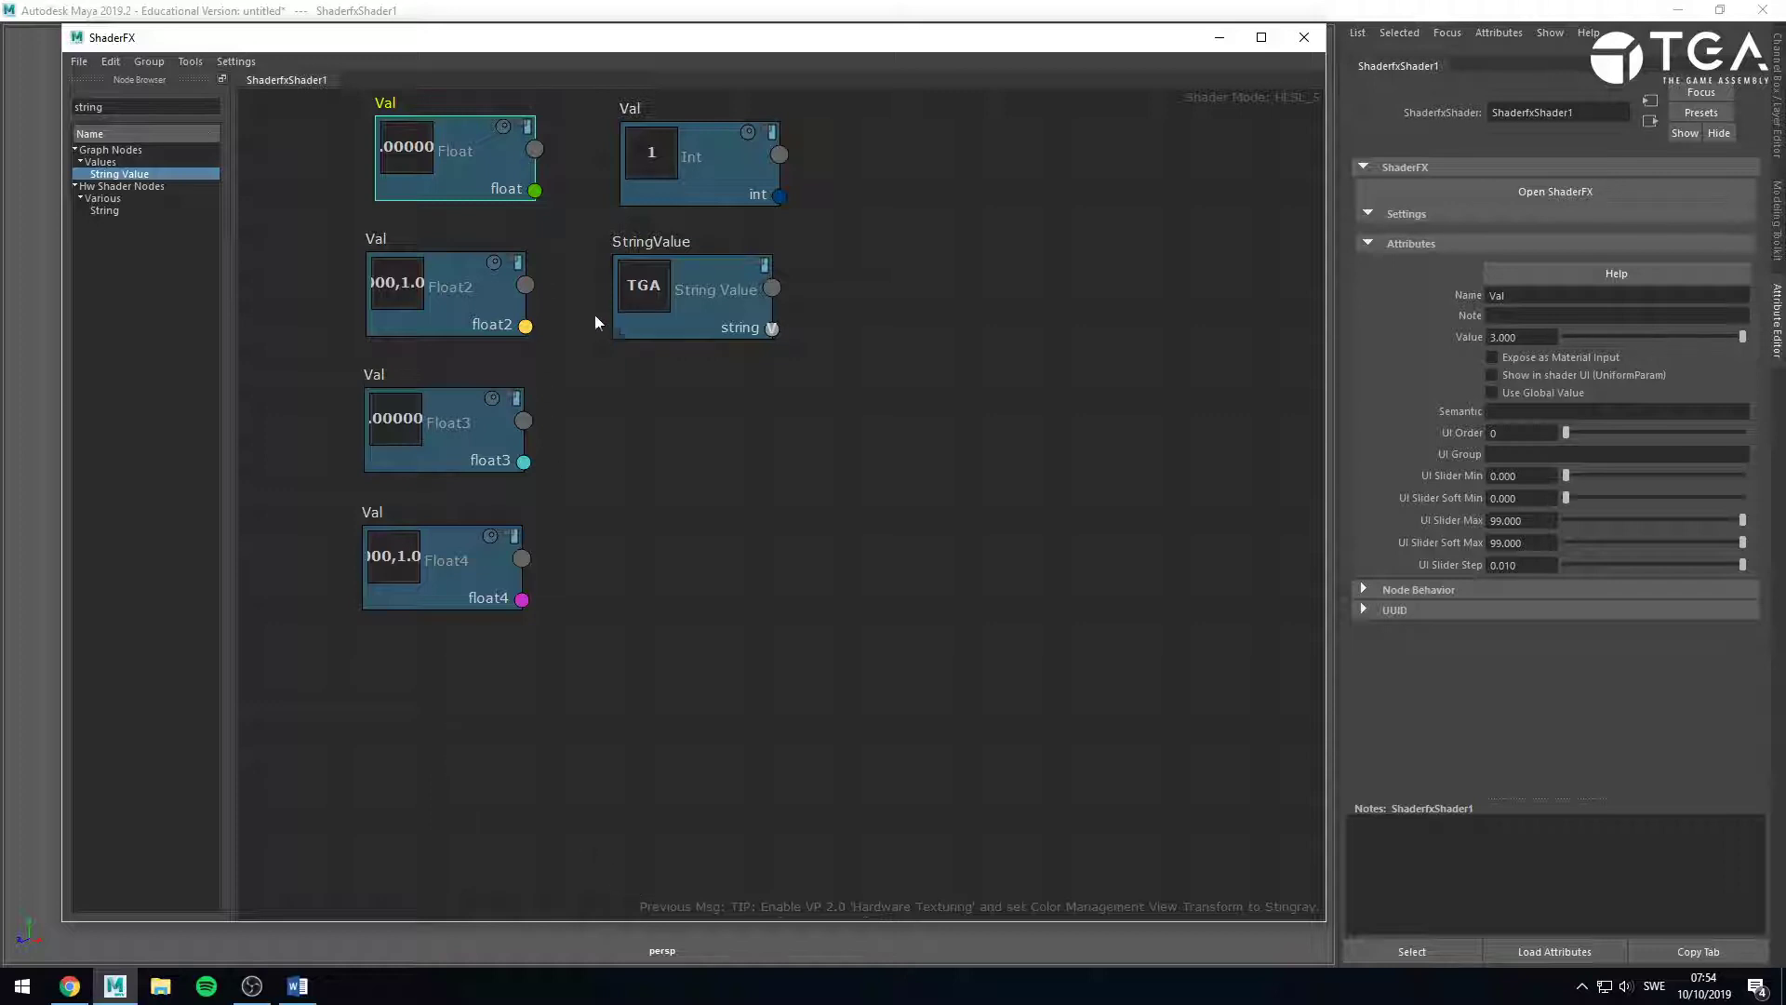
pyautogui.click(665, 492)
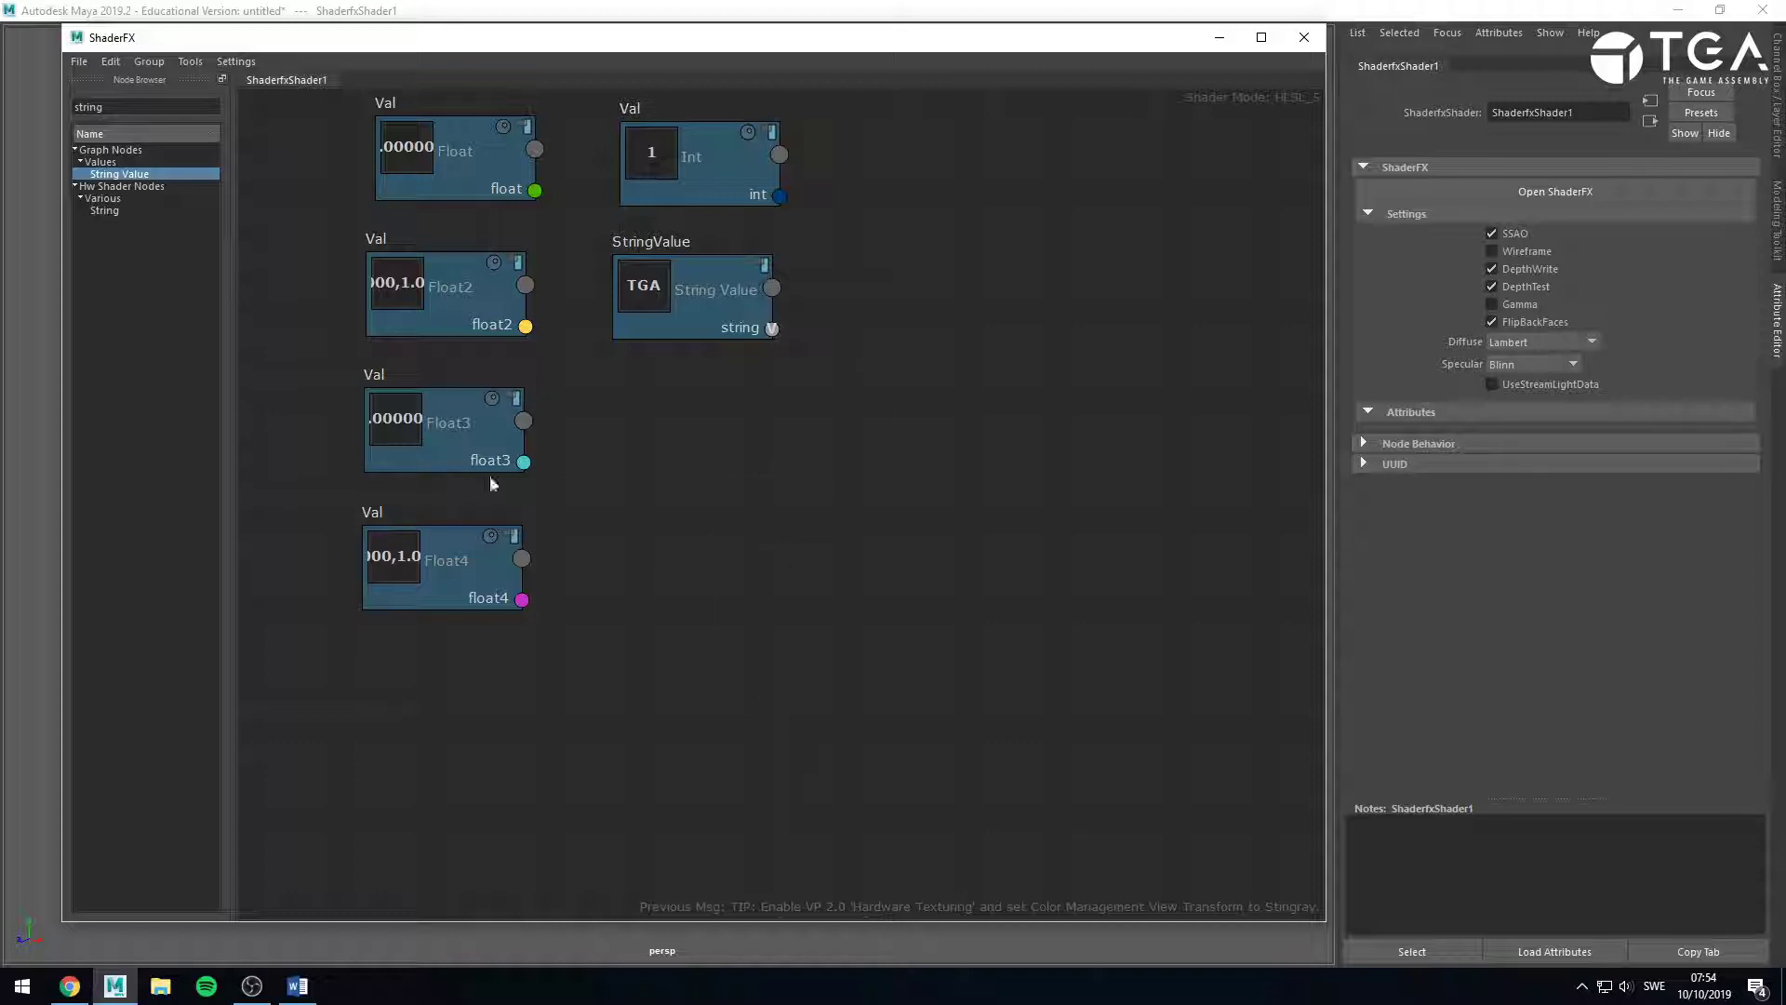
# Delete all the value nodes from the graph, and add a Texture Map node found by searching for "texture".
pyautogui.moveTo(642, 535); pyautogui.dragTo(460, 164)
pyautogui.press('Delete')
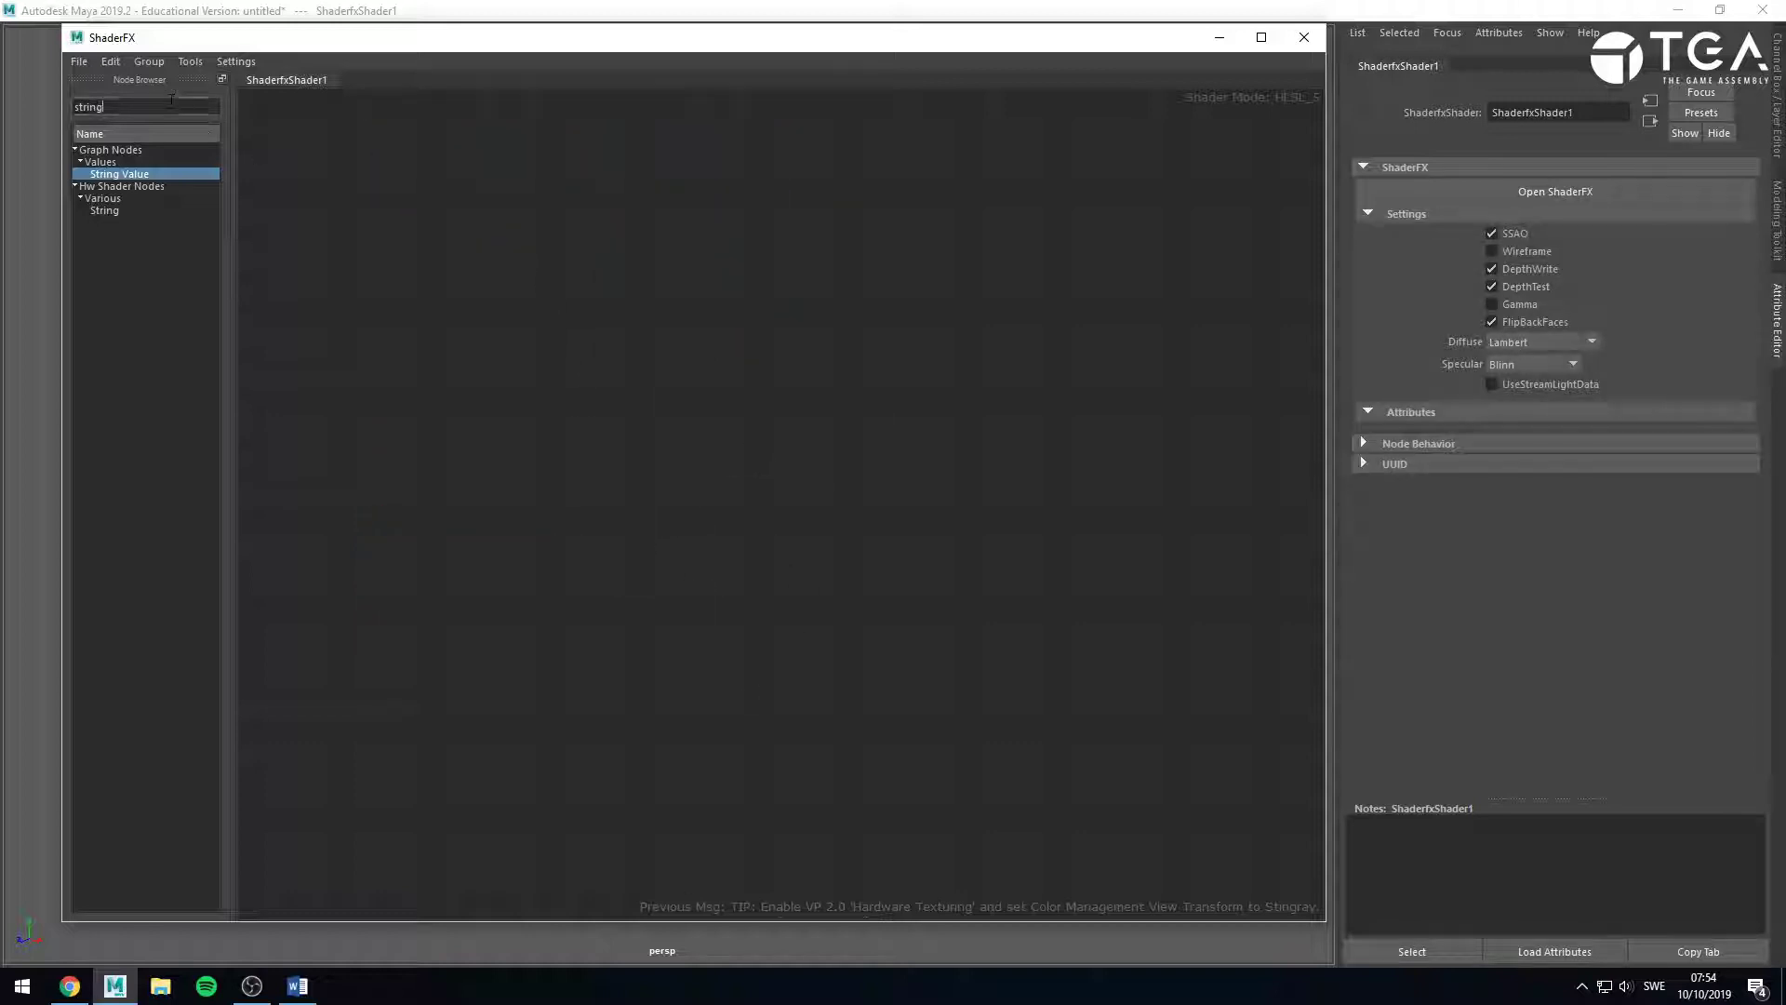
pyautogui.moveTo(116, 107); pyautogui.dragTo(1, 86)
pyautogui.write('texture')
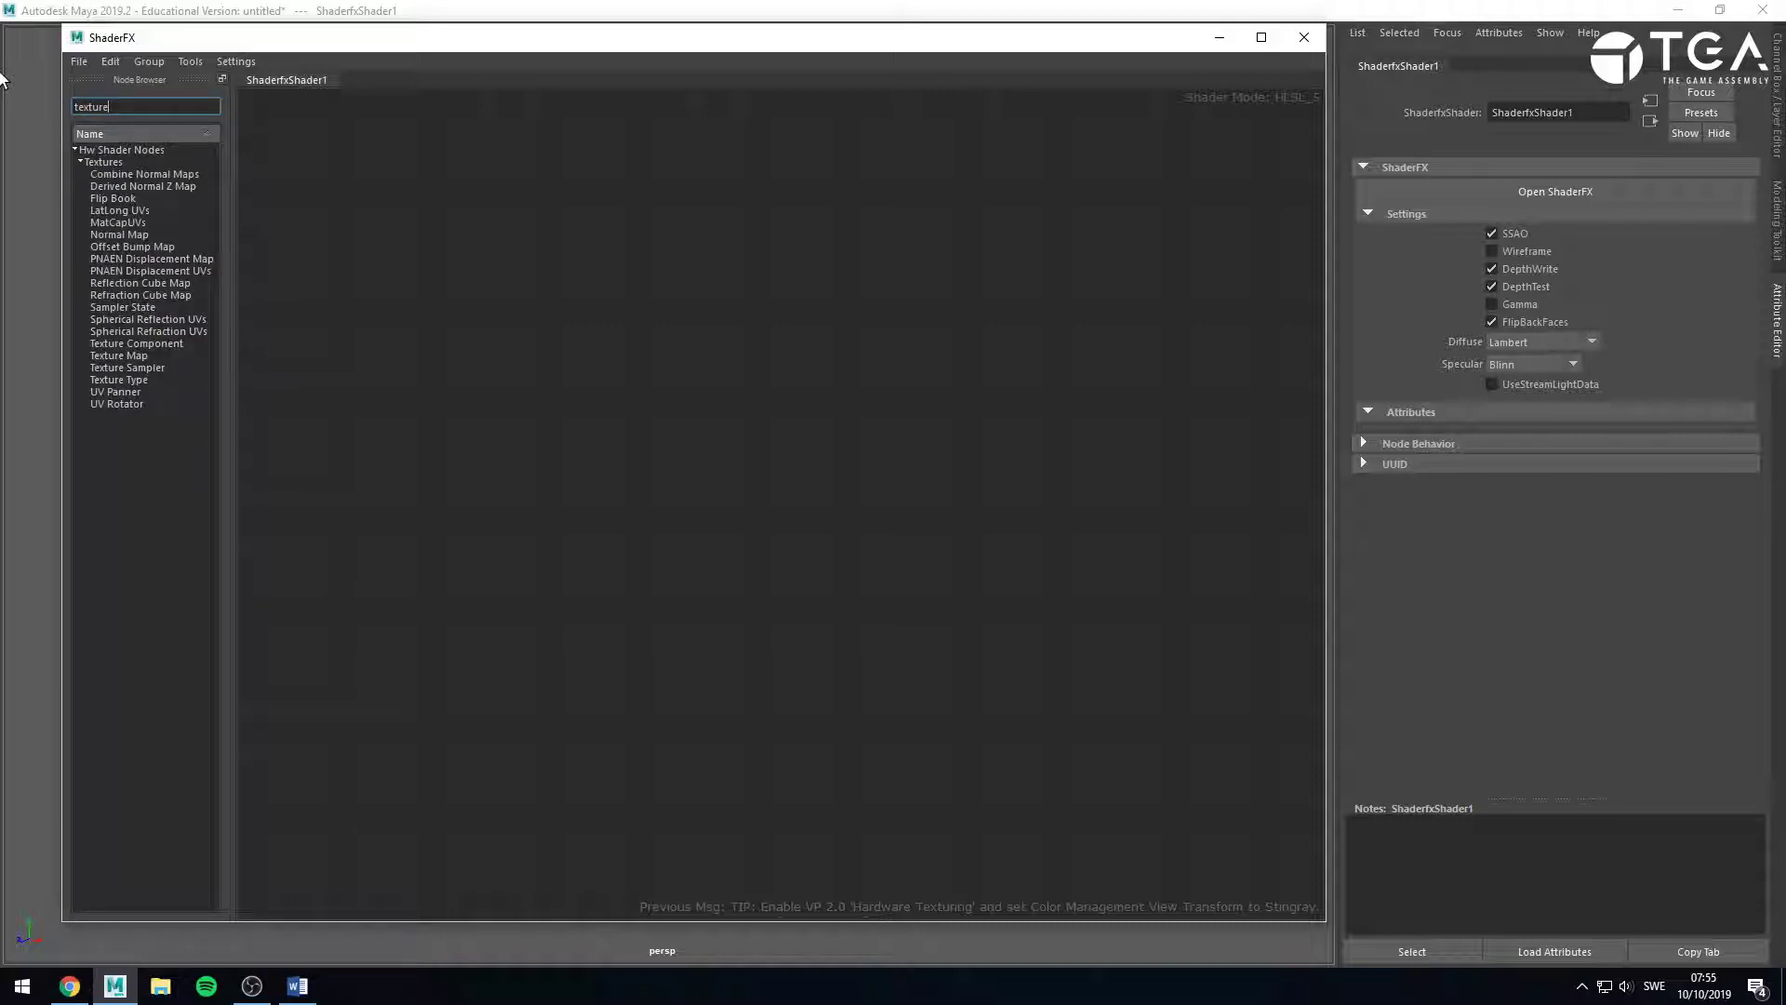
pyautogui.moveTo(170, 355); pyautogui.dragTo(744, 503)
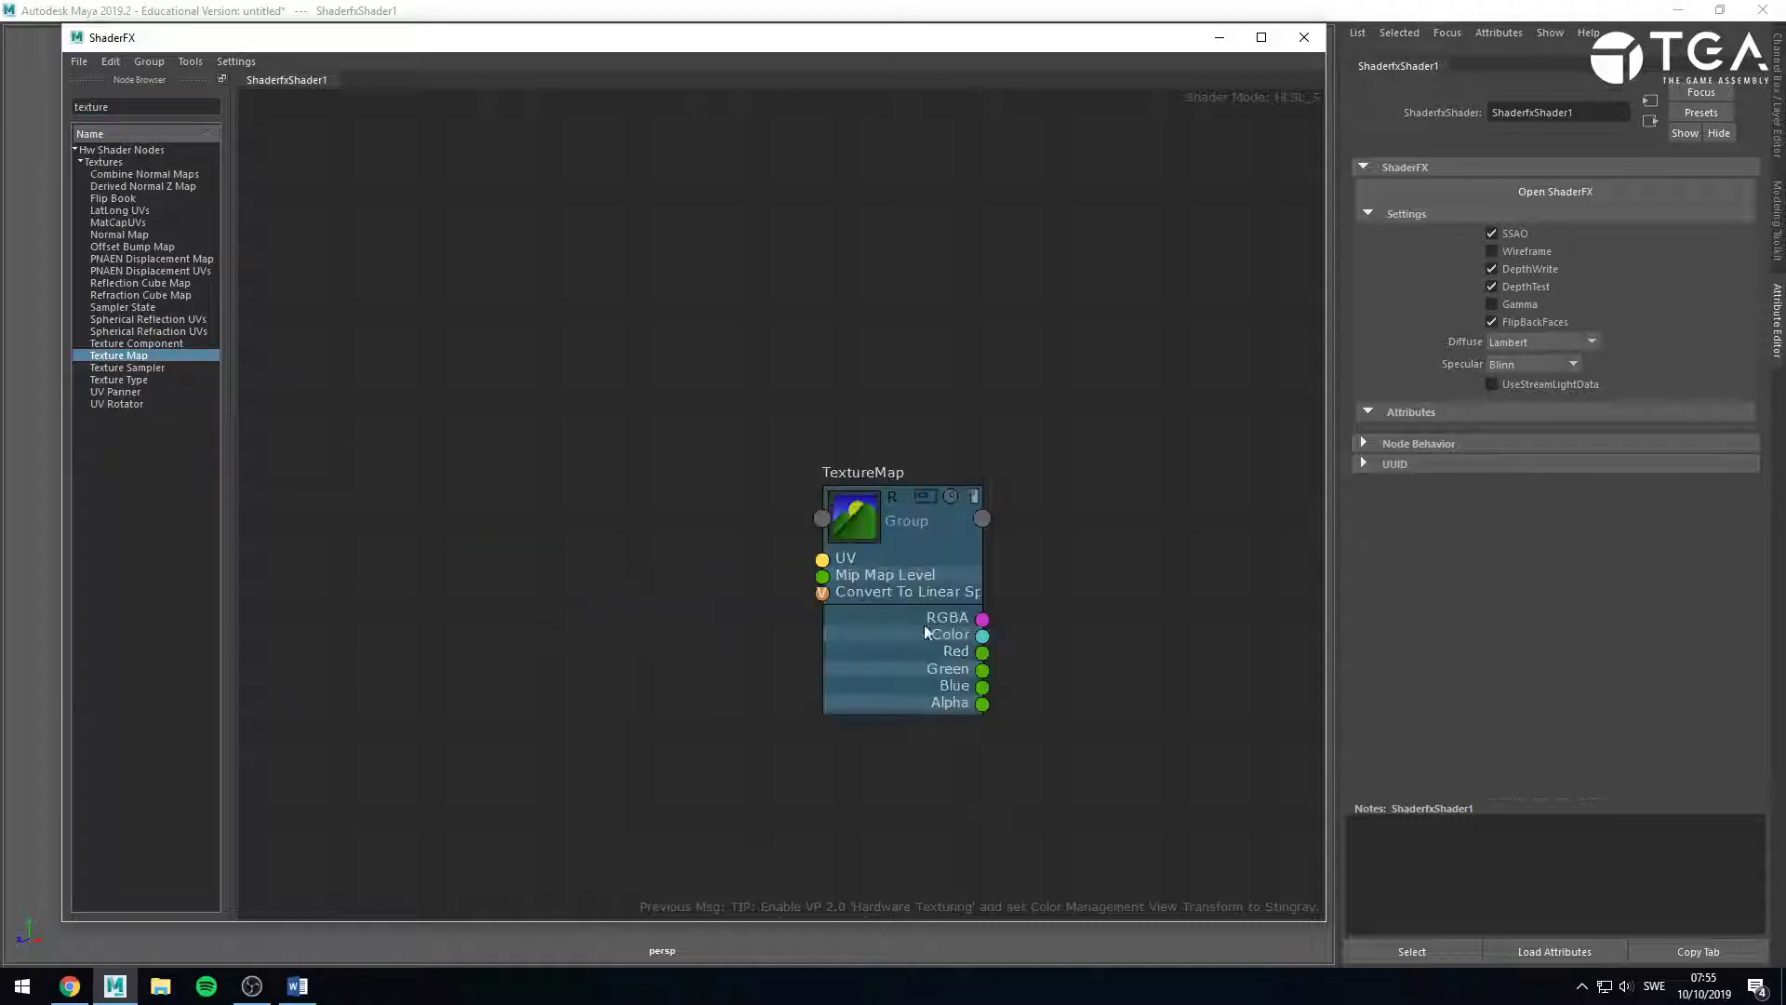
pyautogui.scroll(2, 977, 754)
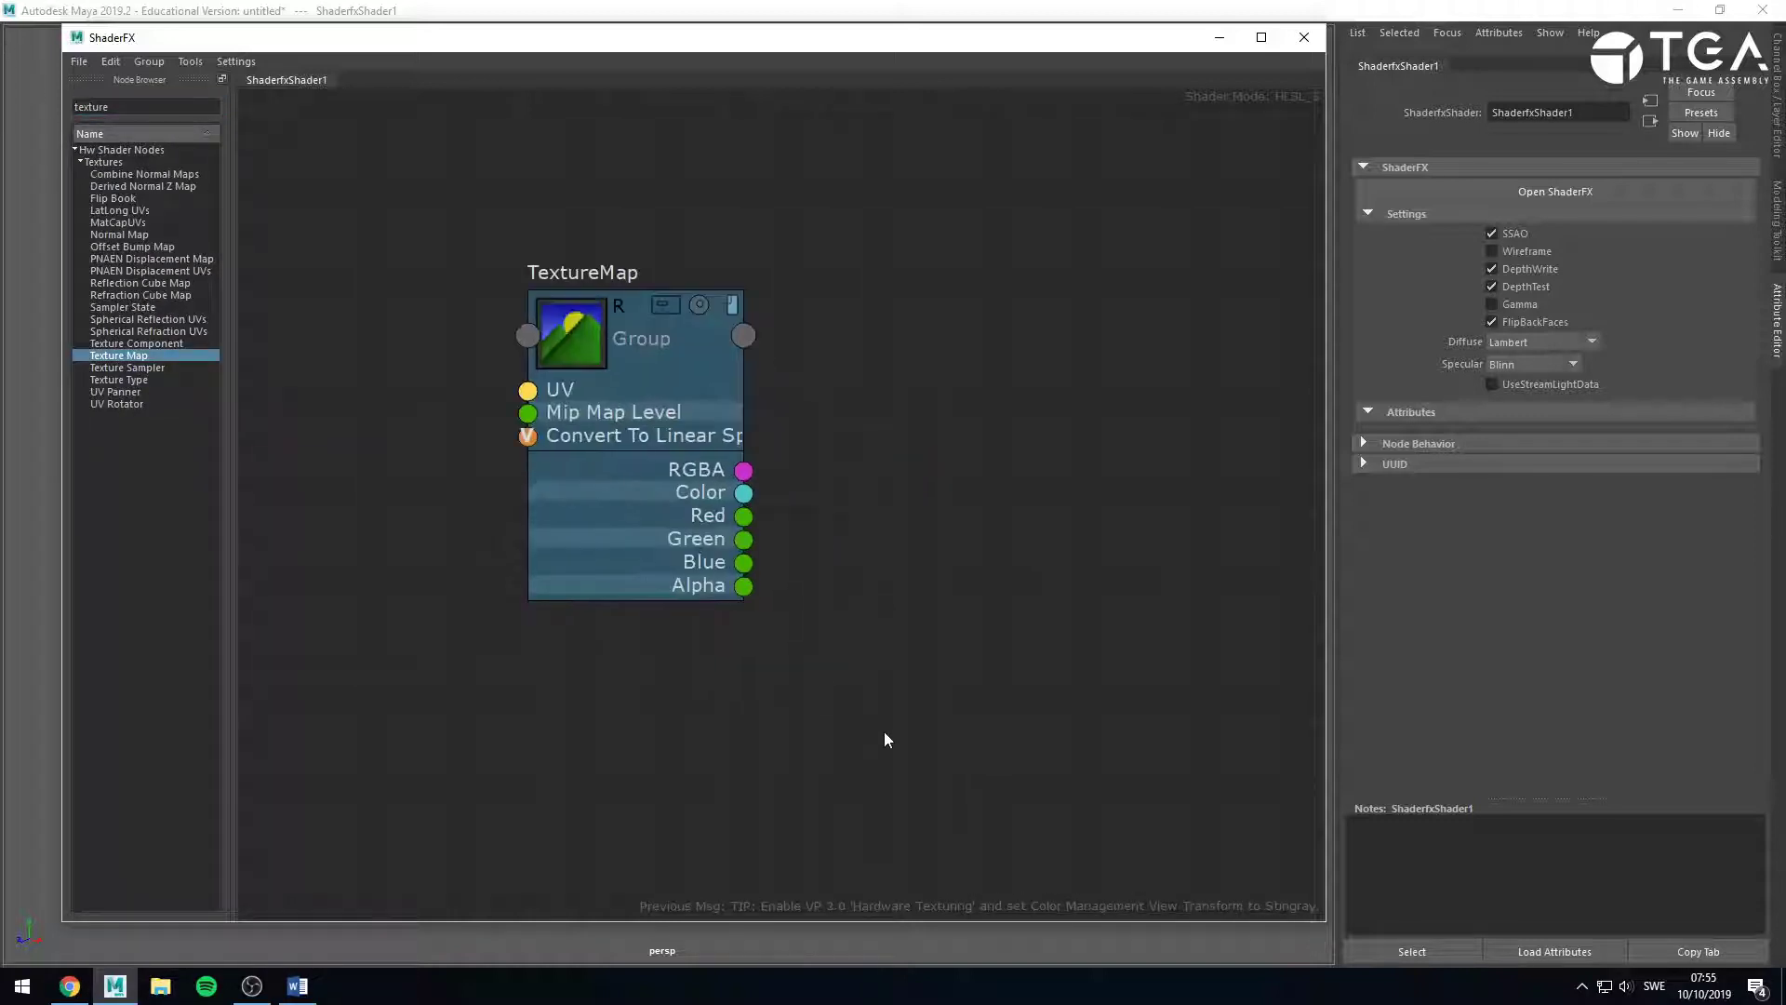
# Examine the TextureMap node's attributes and its UV, Mip Map Level and Convert To Linear Space inputs.
pyautogui.click(659, 390)
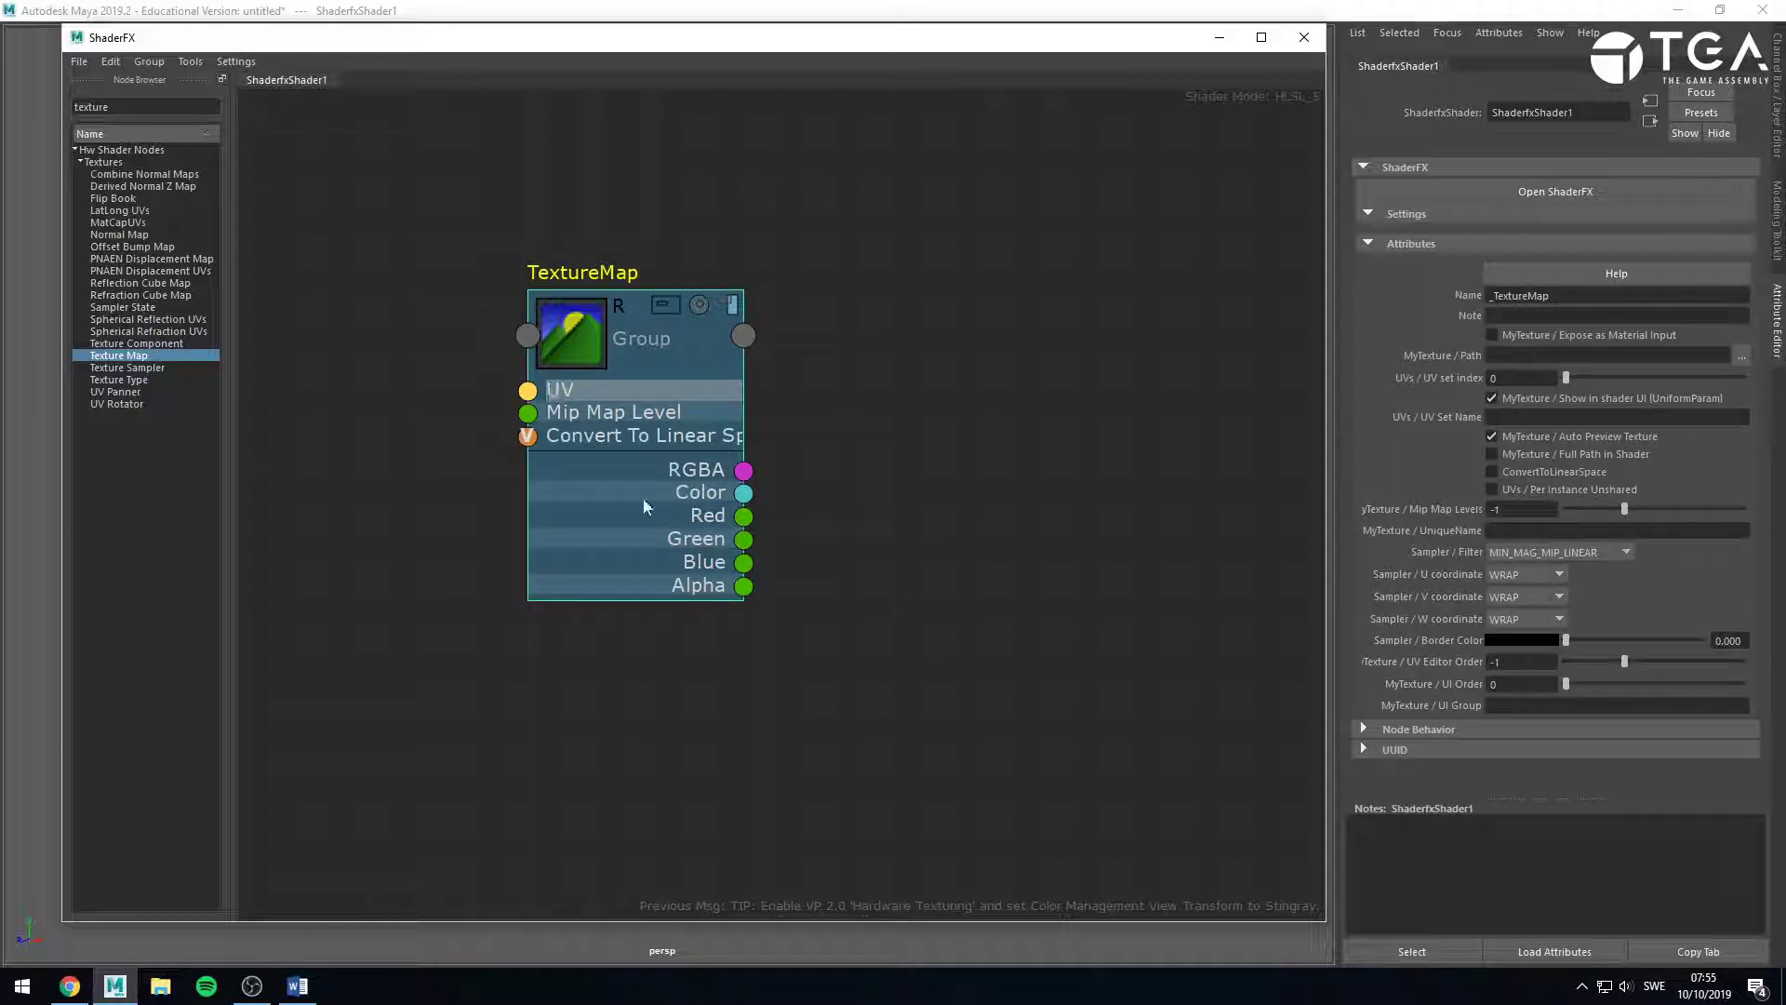
pyautogui.click(1030, 666)
pyautogui.click(694, 352)
pyautogui.click(971, 594)
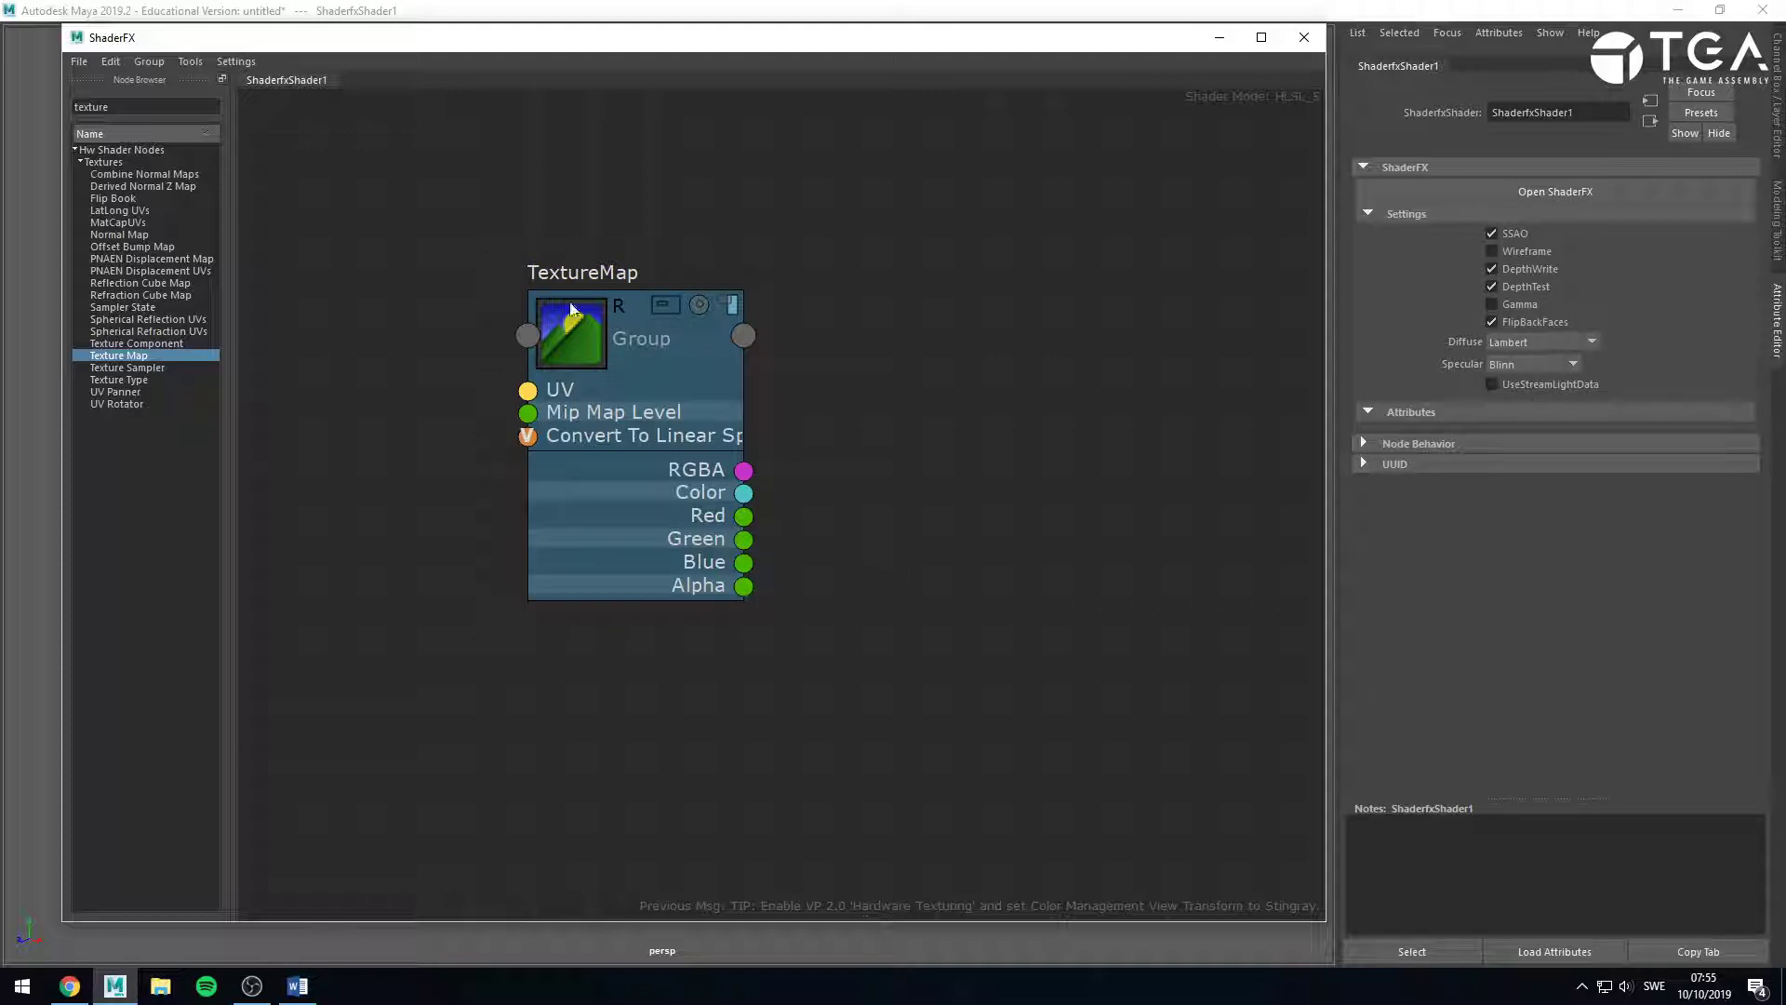
pyautogui.click(612, 390)
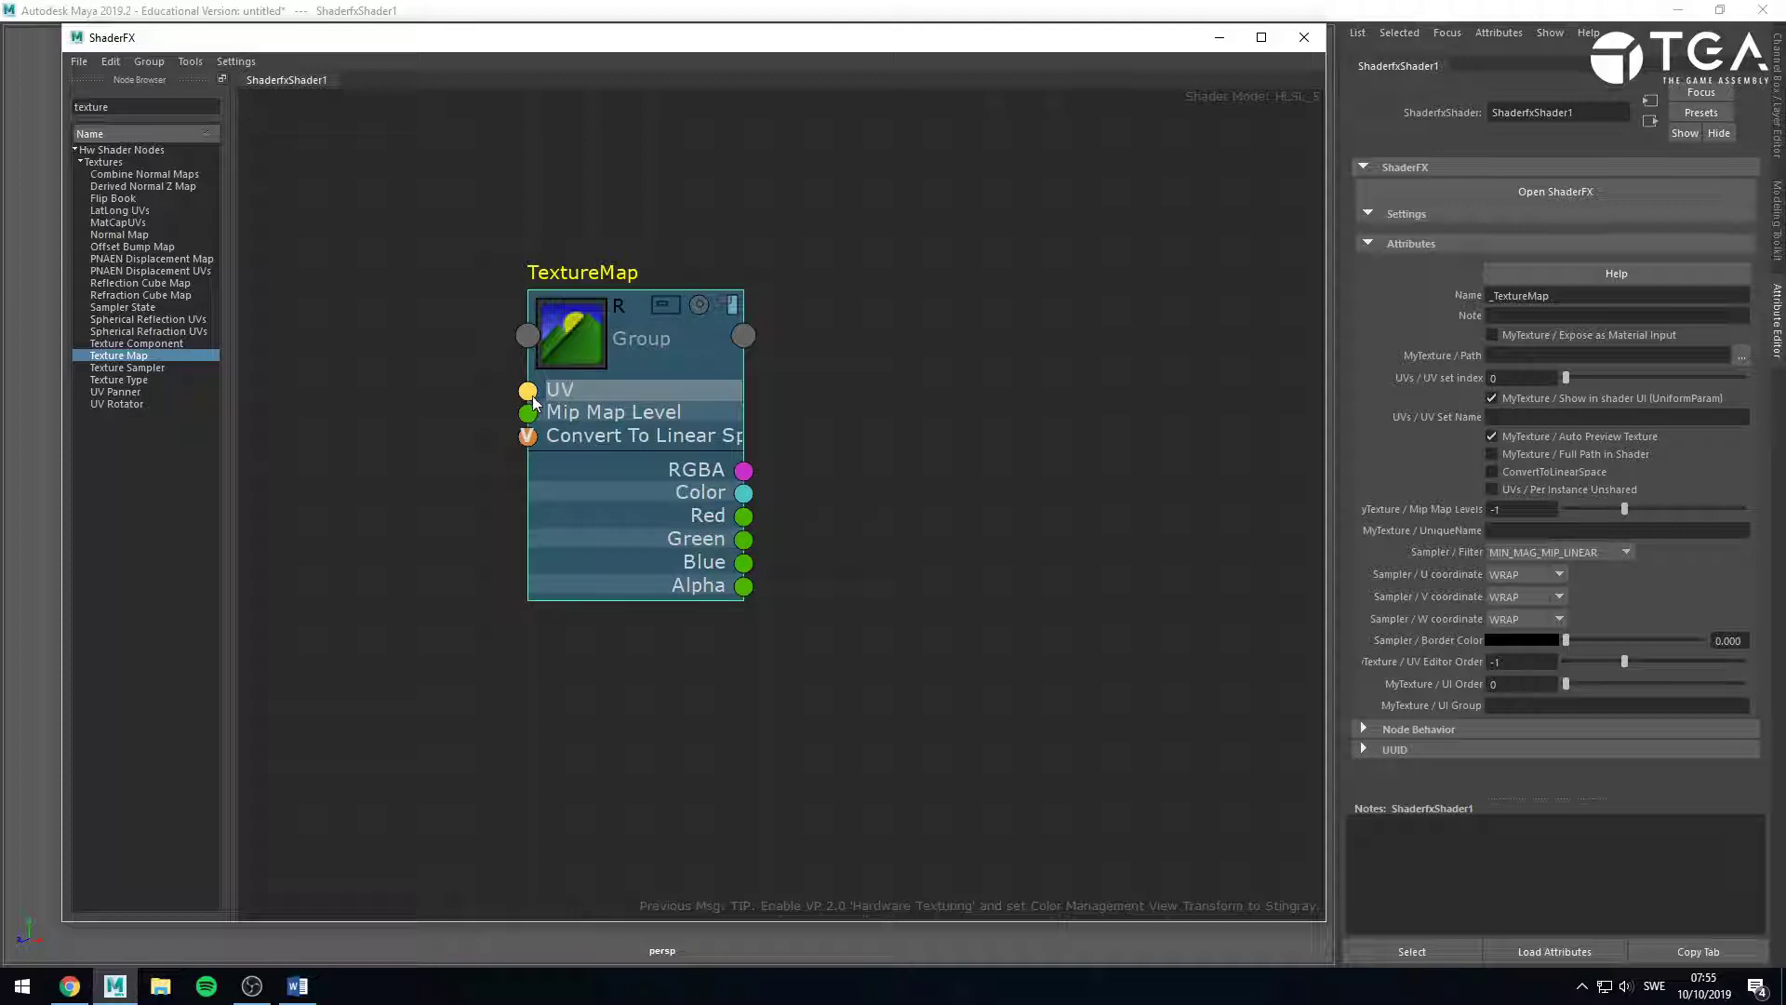
pyautogui.click(796, 471)
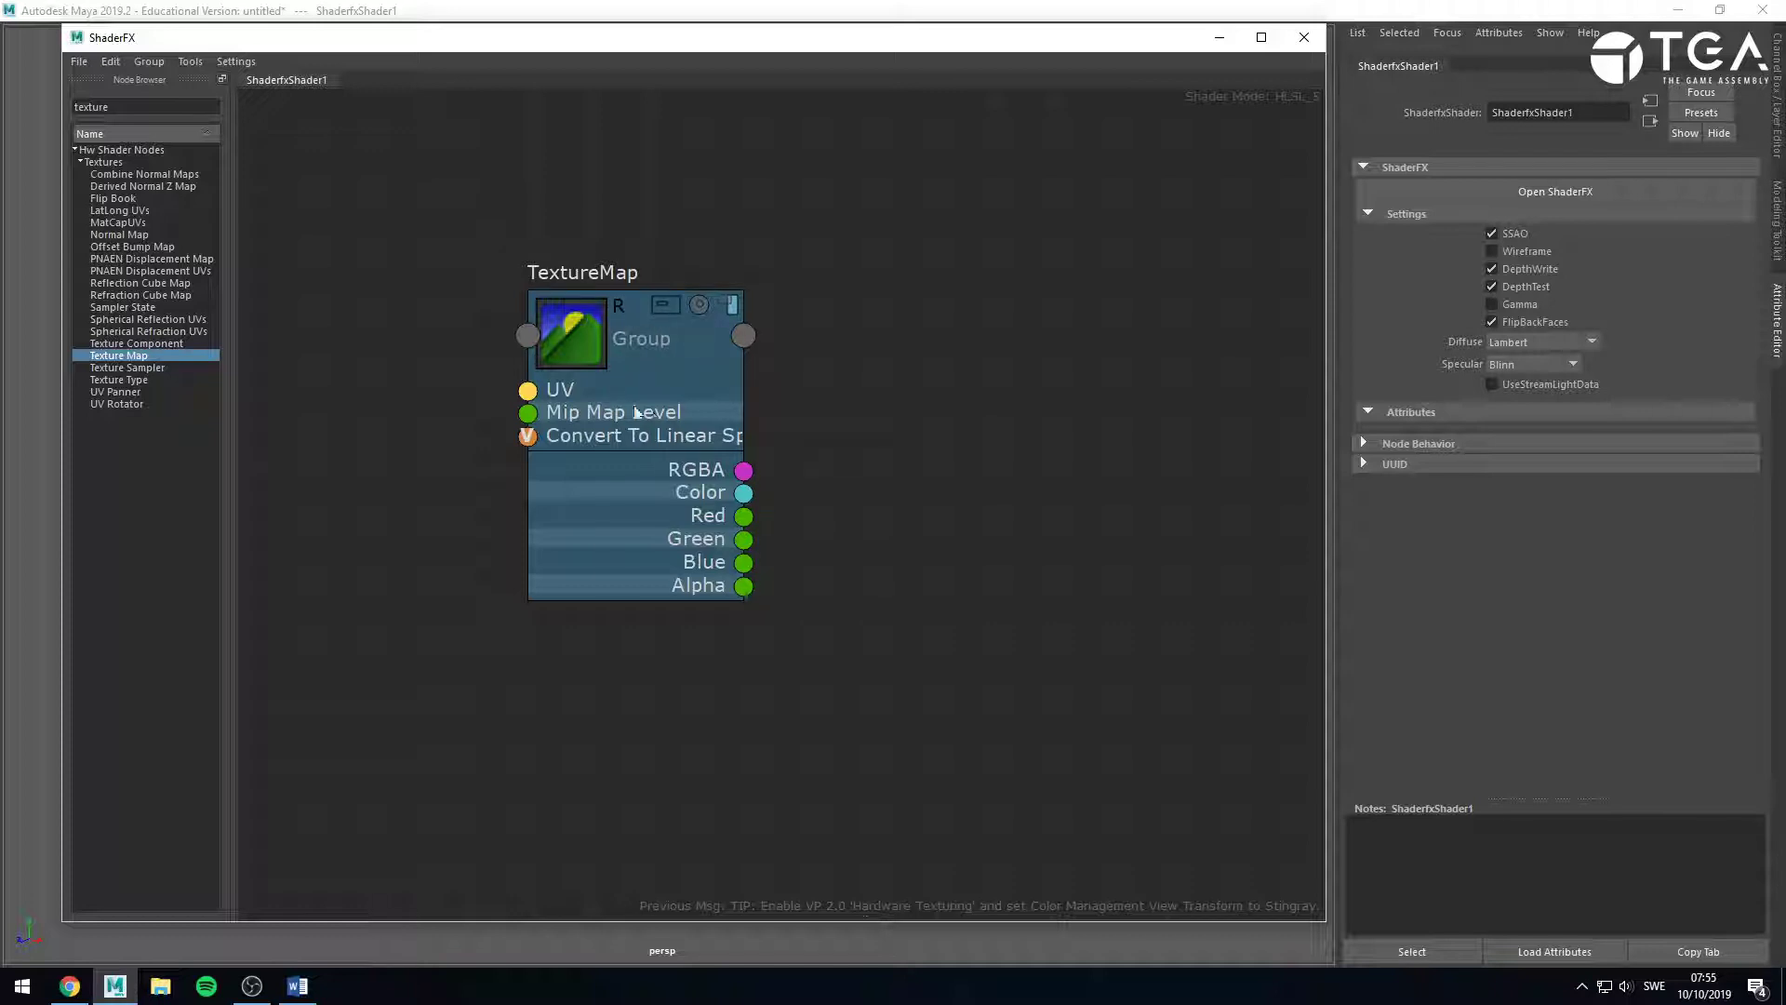
# Check the Toggle Advanced Mode setting and open the TextureMap group to show its internal network.
pyautogui.click(236, 64)
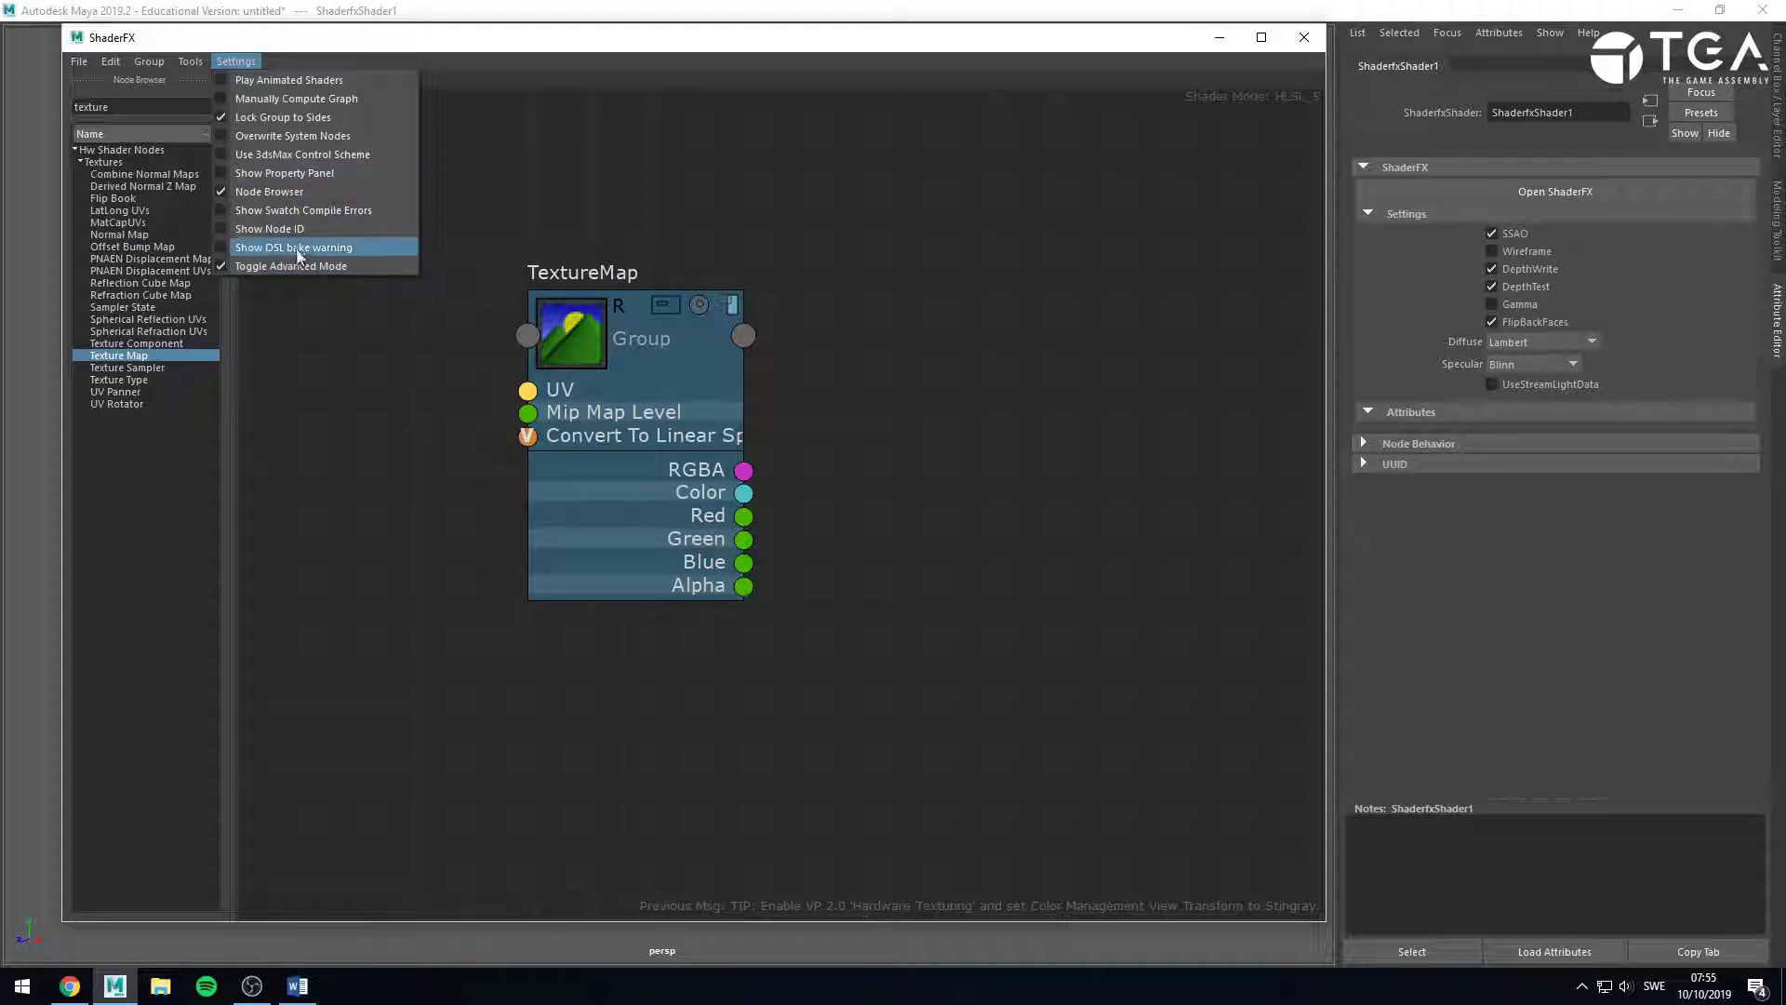
pyautogui.click(284, 270)
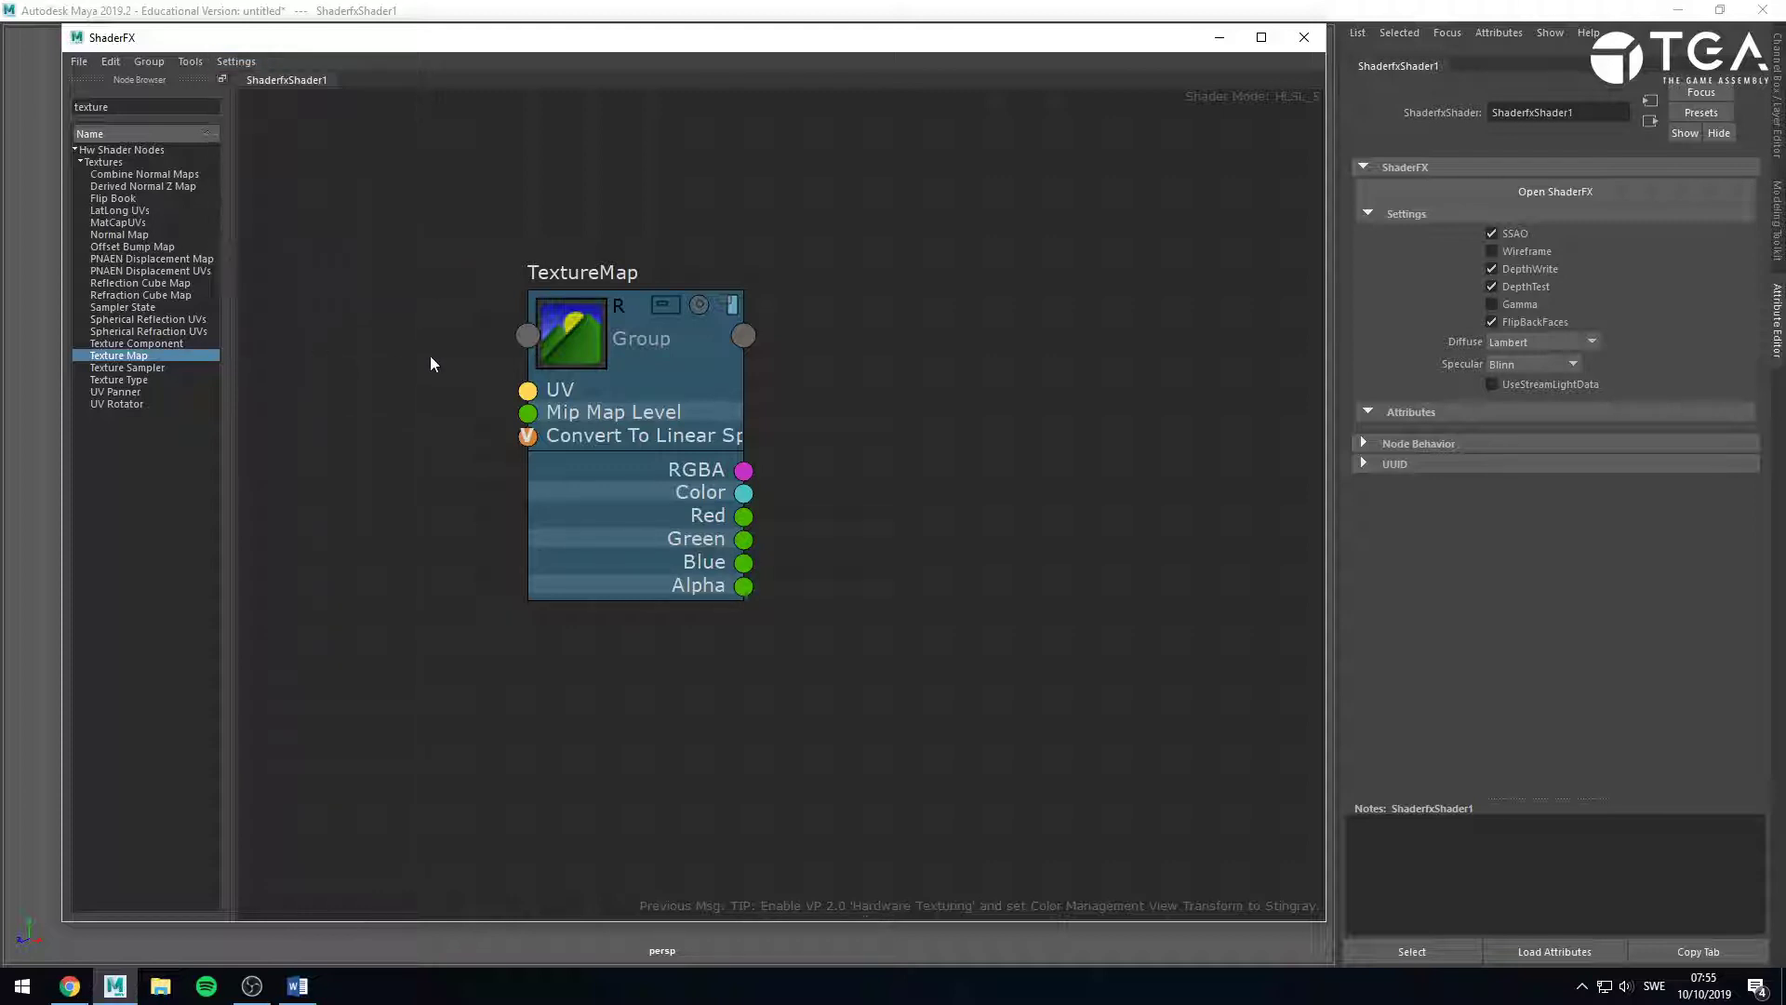
pyautogui.click(665, 305)
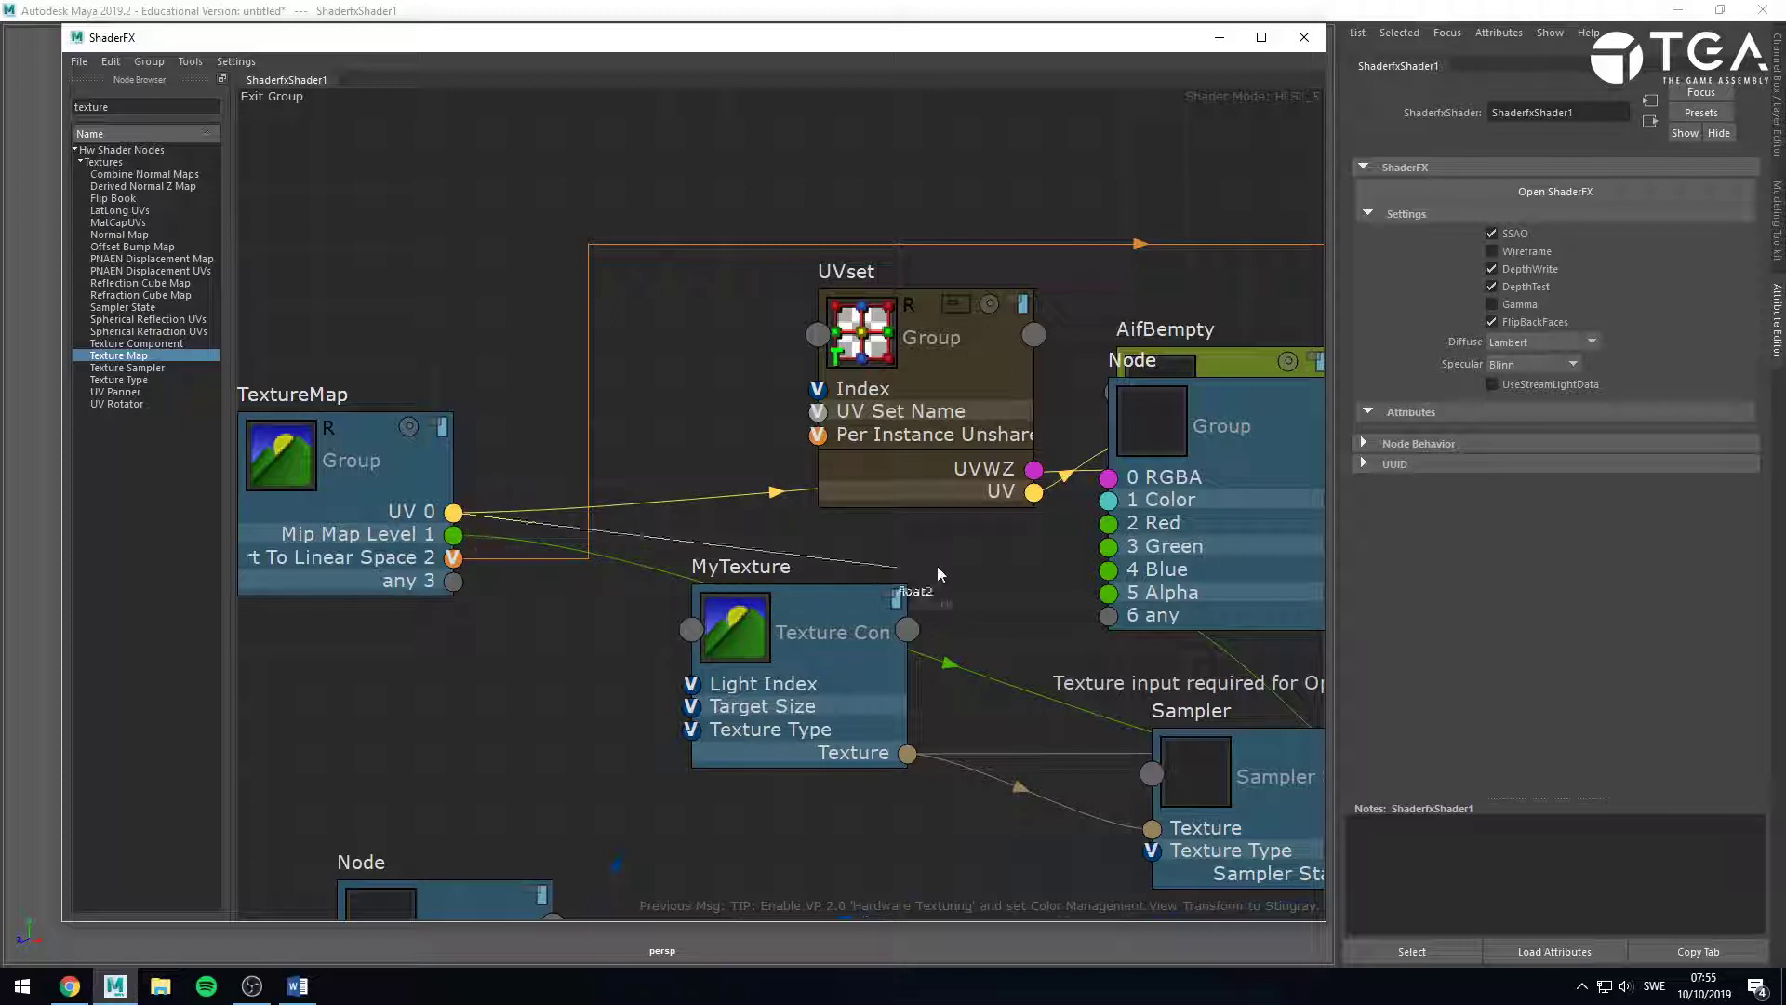
# Spread out the UVset and AifBempty nodes inside the TextureMap group so their UV connections are readable.
pyautogui.click(963, 385)
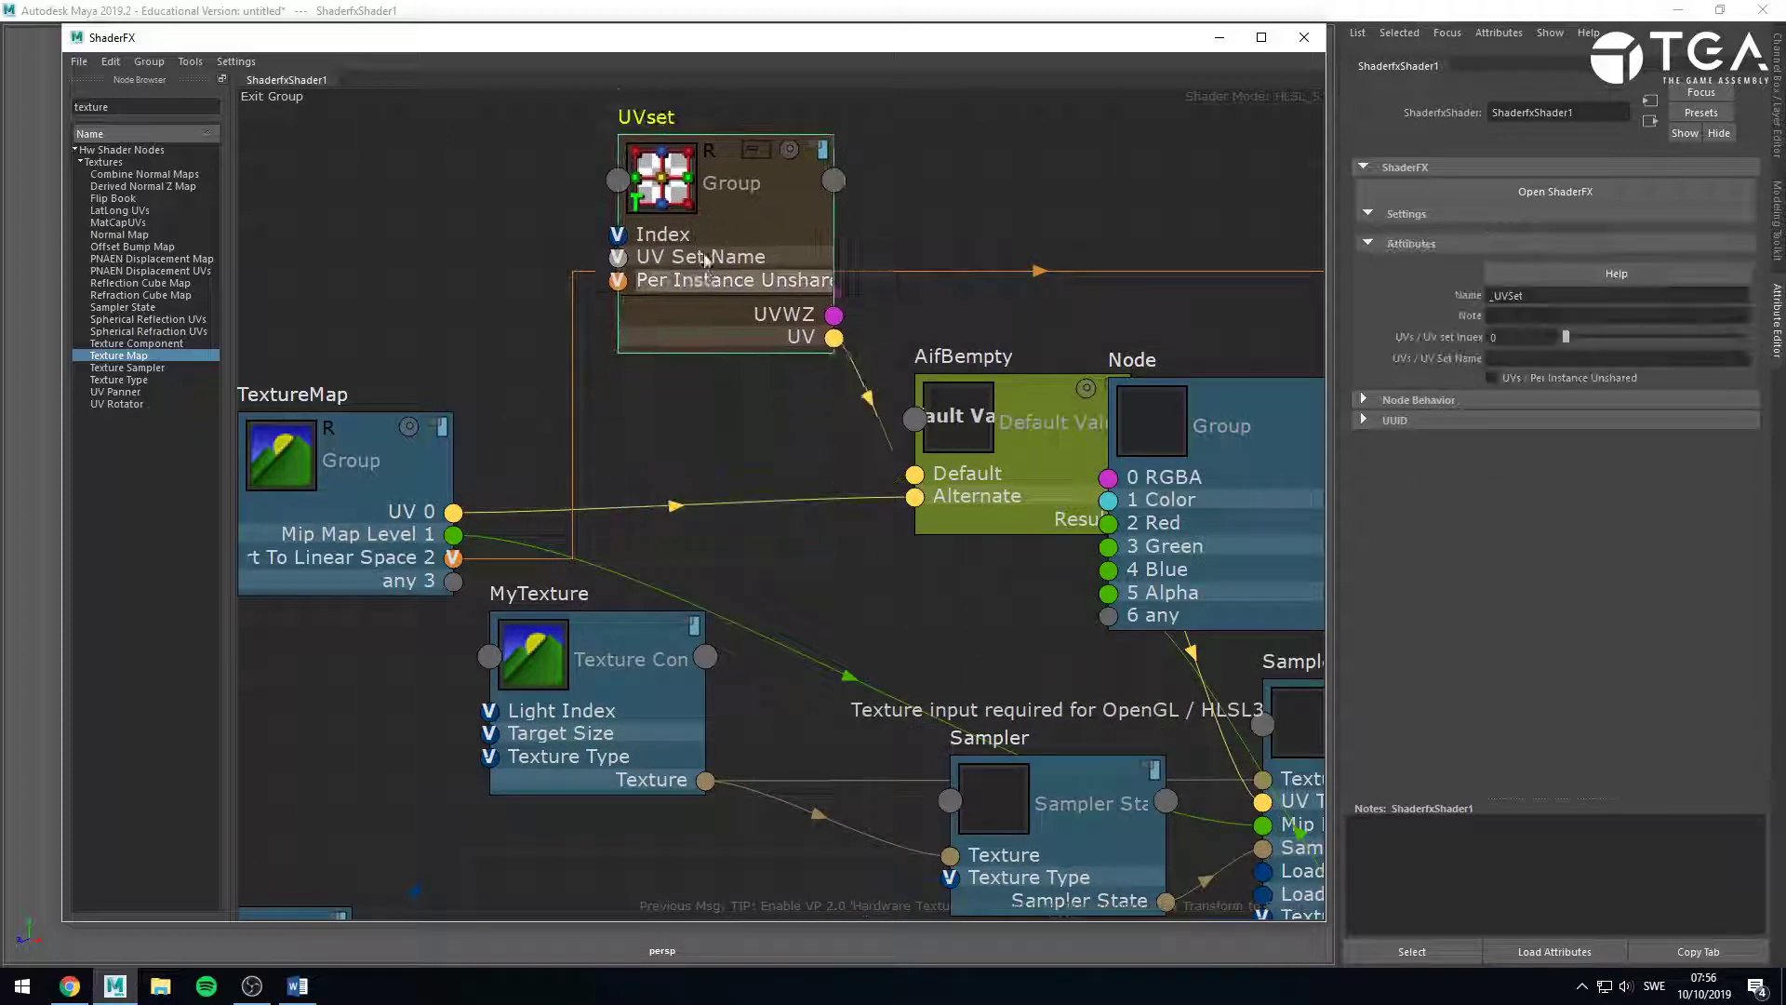
pyautogui.moveTo(961, 378); pyautogui.dragTo(961, 357)
pyautogui.keyDown('alt'); pyautogui.moveTo(976, 505); pyautogui.dragTo(857, 634, button='middle'); pyautogui.keyUp('alt')
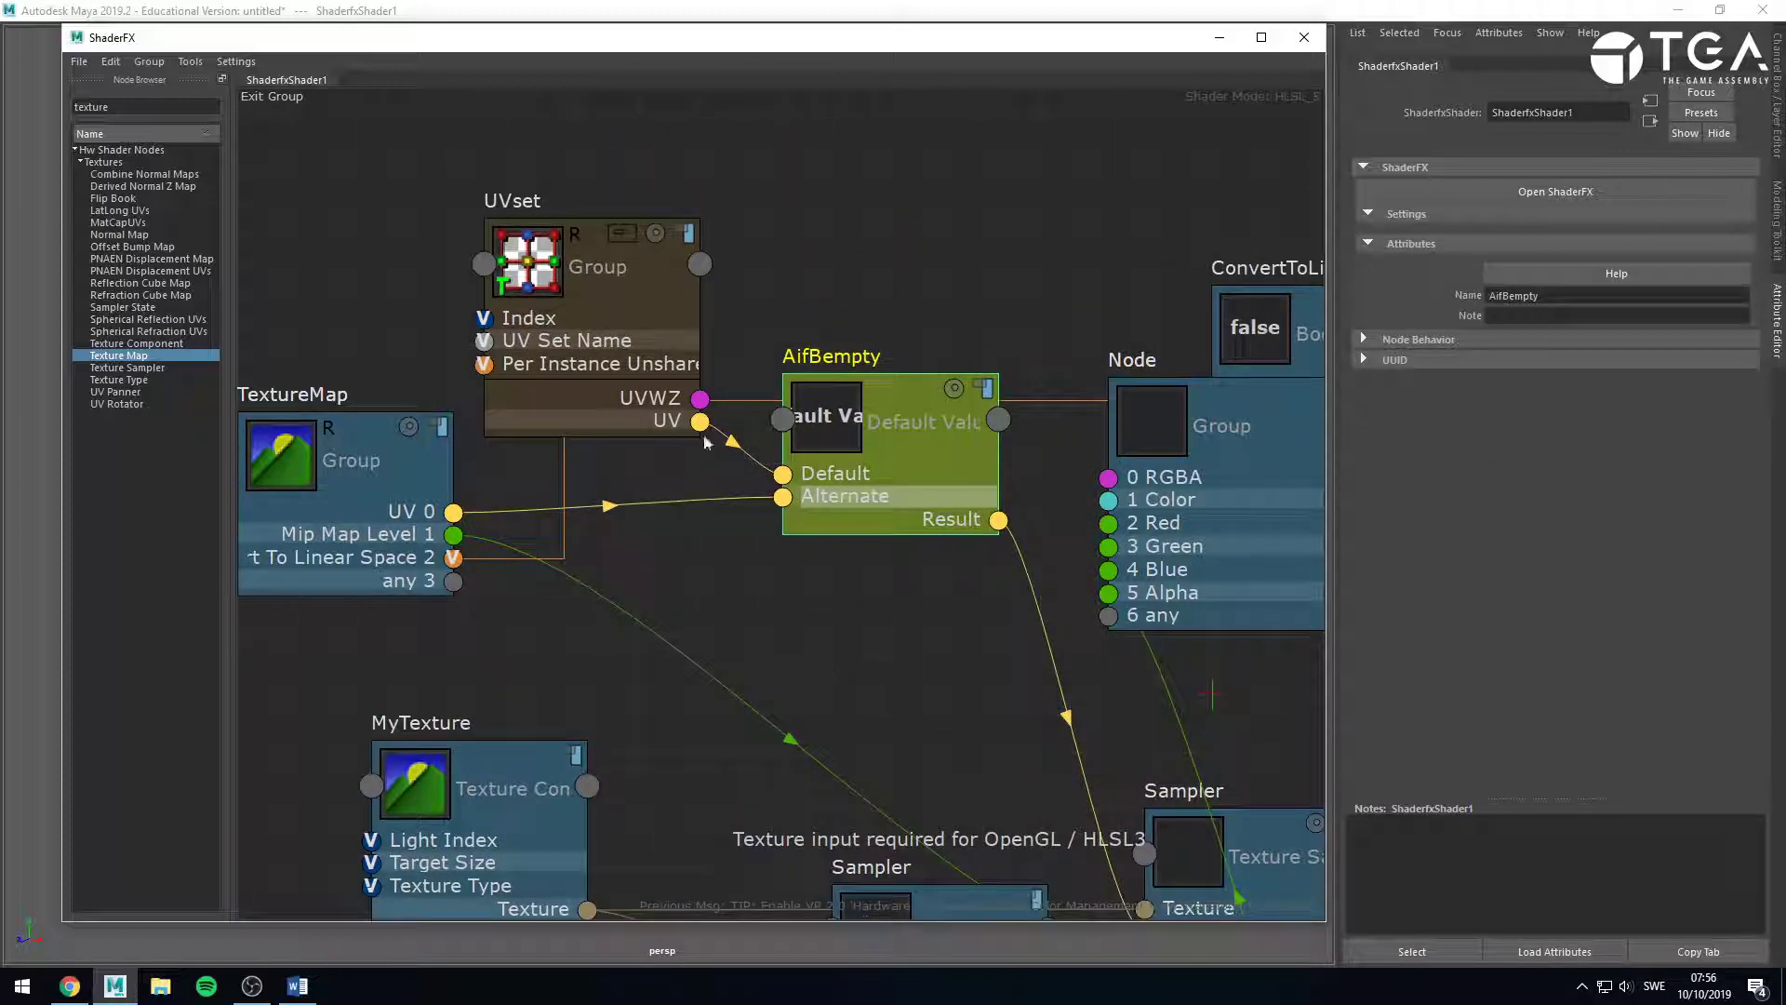
pyautogui.moveTo(678, 334); pyautogui.dragTo(621, 241)
pyautogui.moveTo(912, 451); pyautogui.dragTo(898, 404)
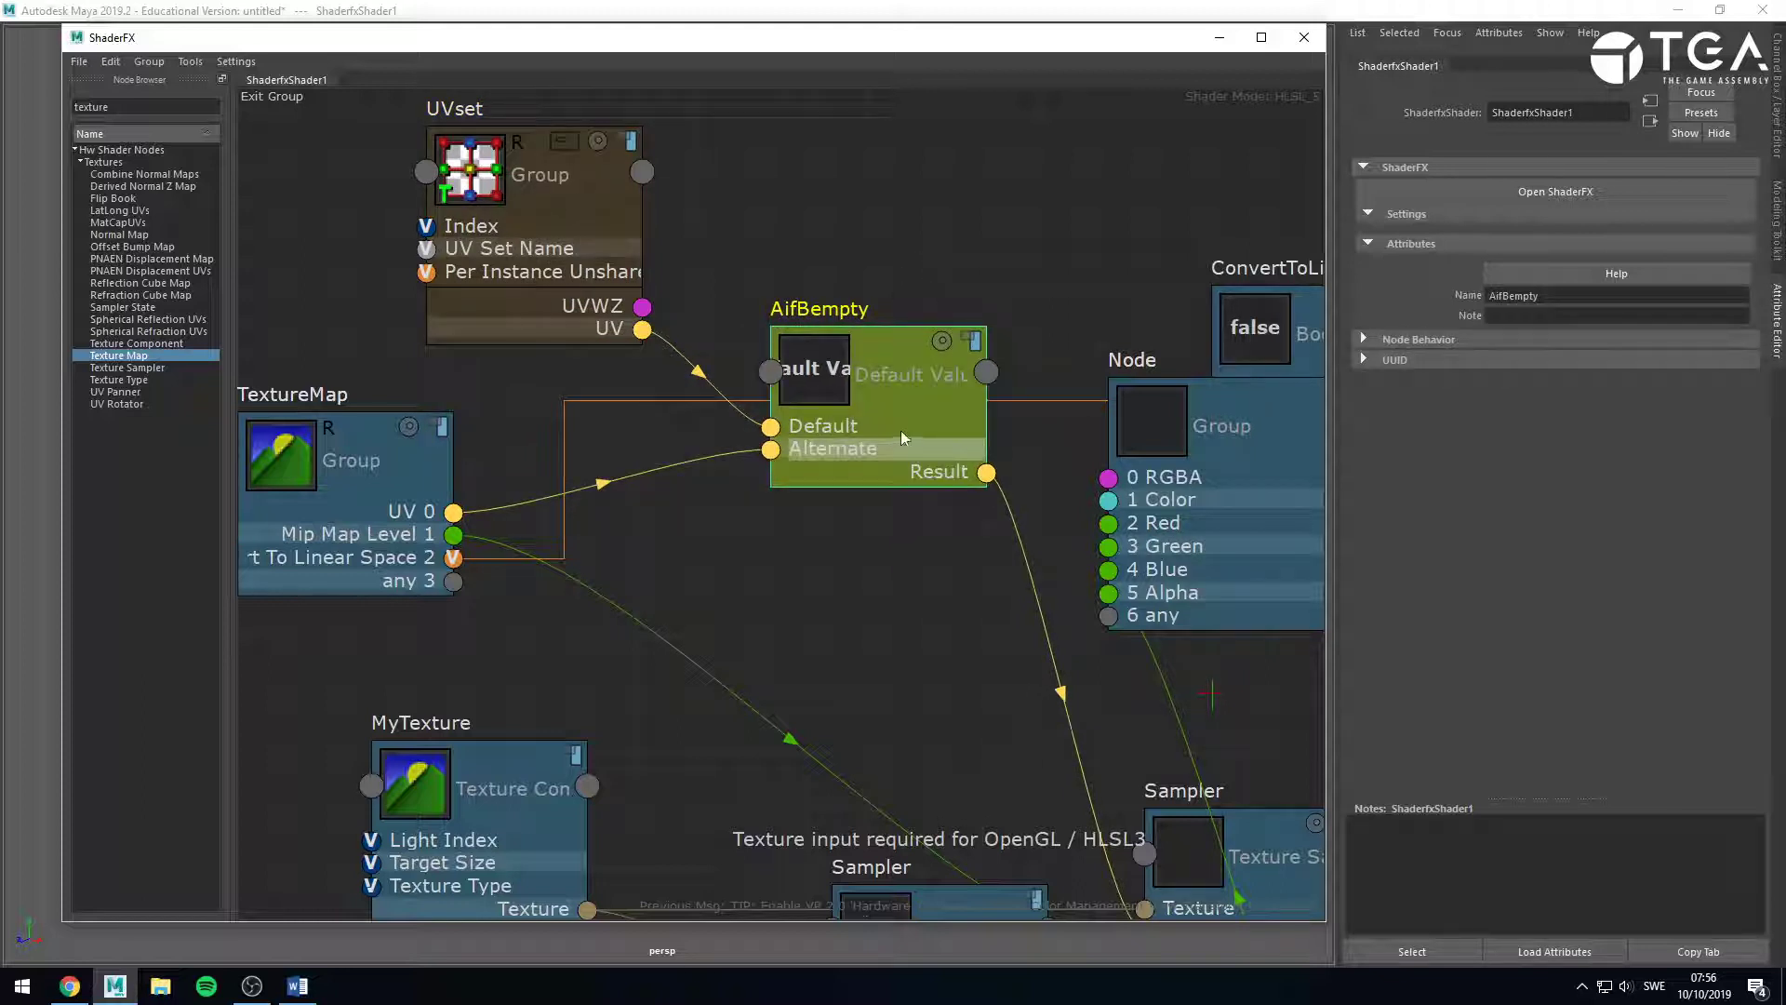
# Trace the UV connections from UVset and TextureMap through AifBempty to the Sampler, and exit the group.
pyautogui.click(883, 613)
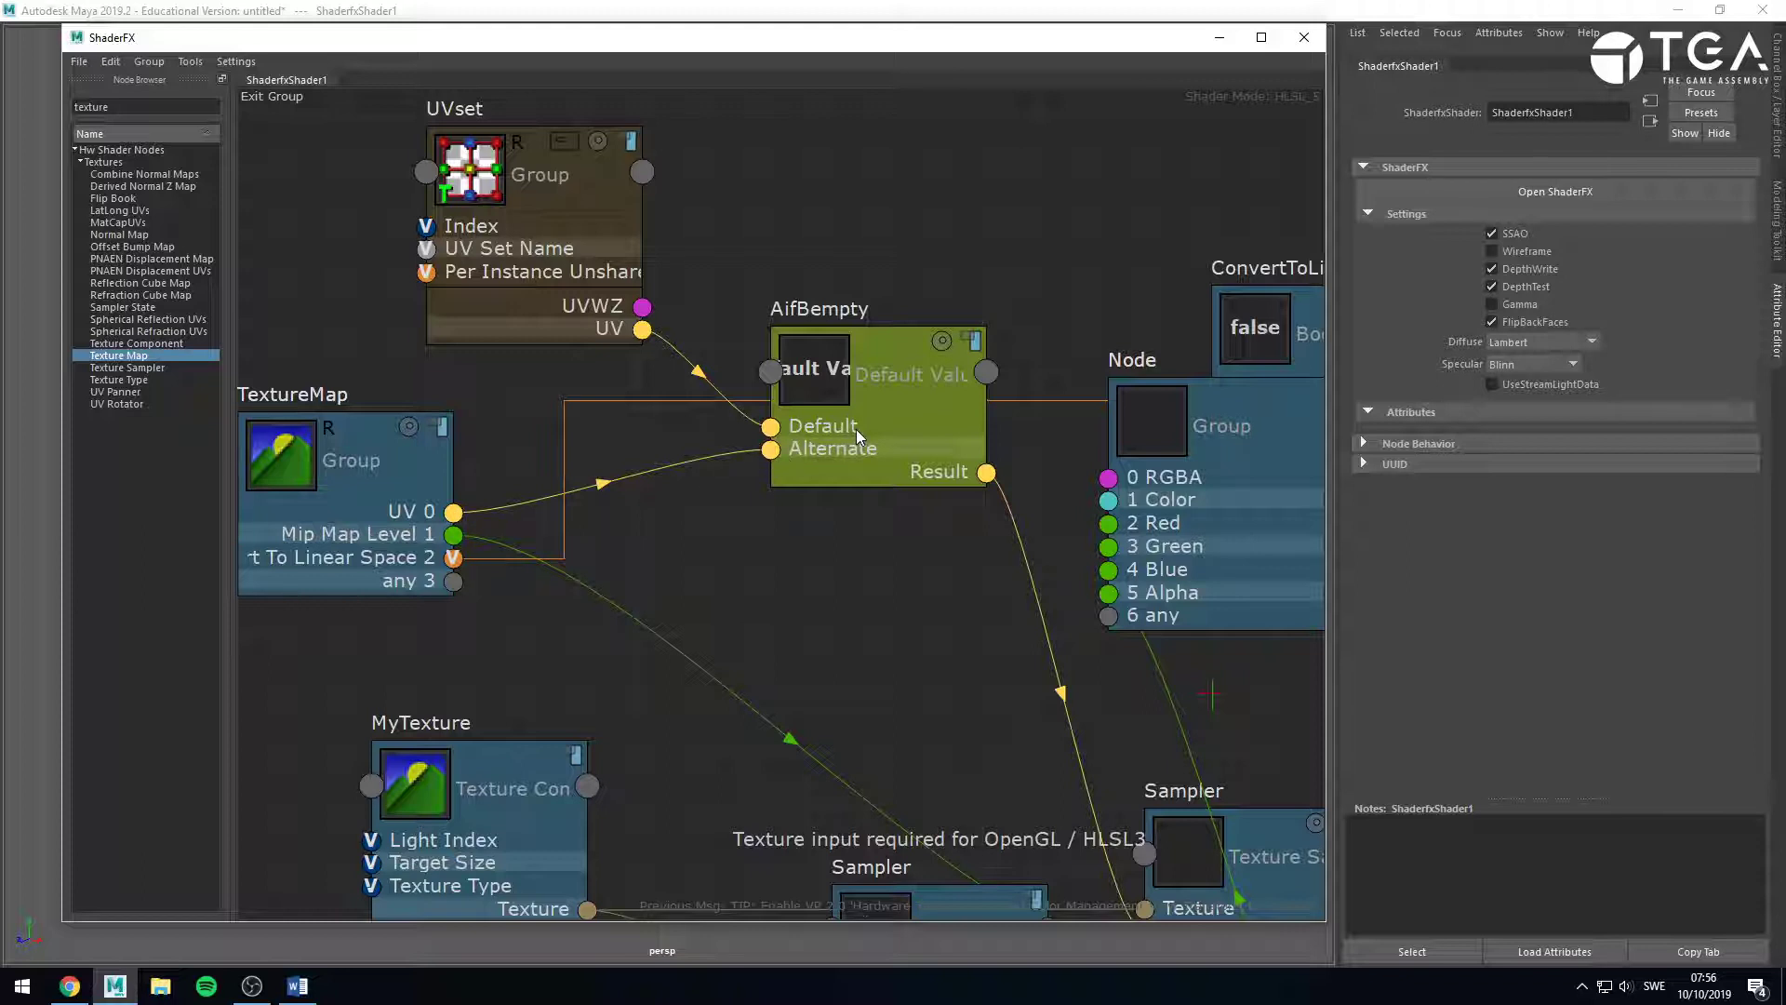
pyautogui.click(528, 180)
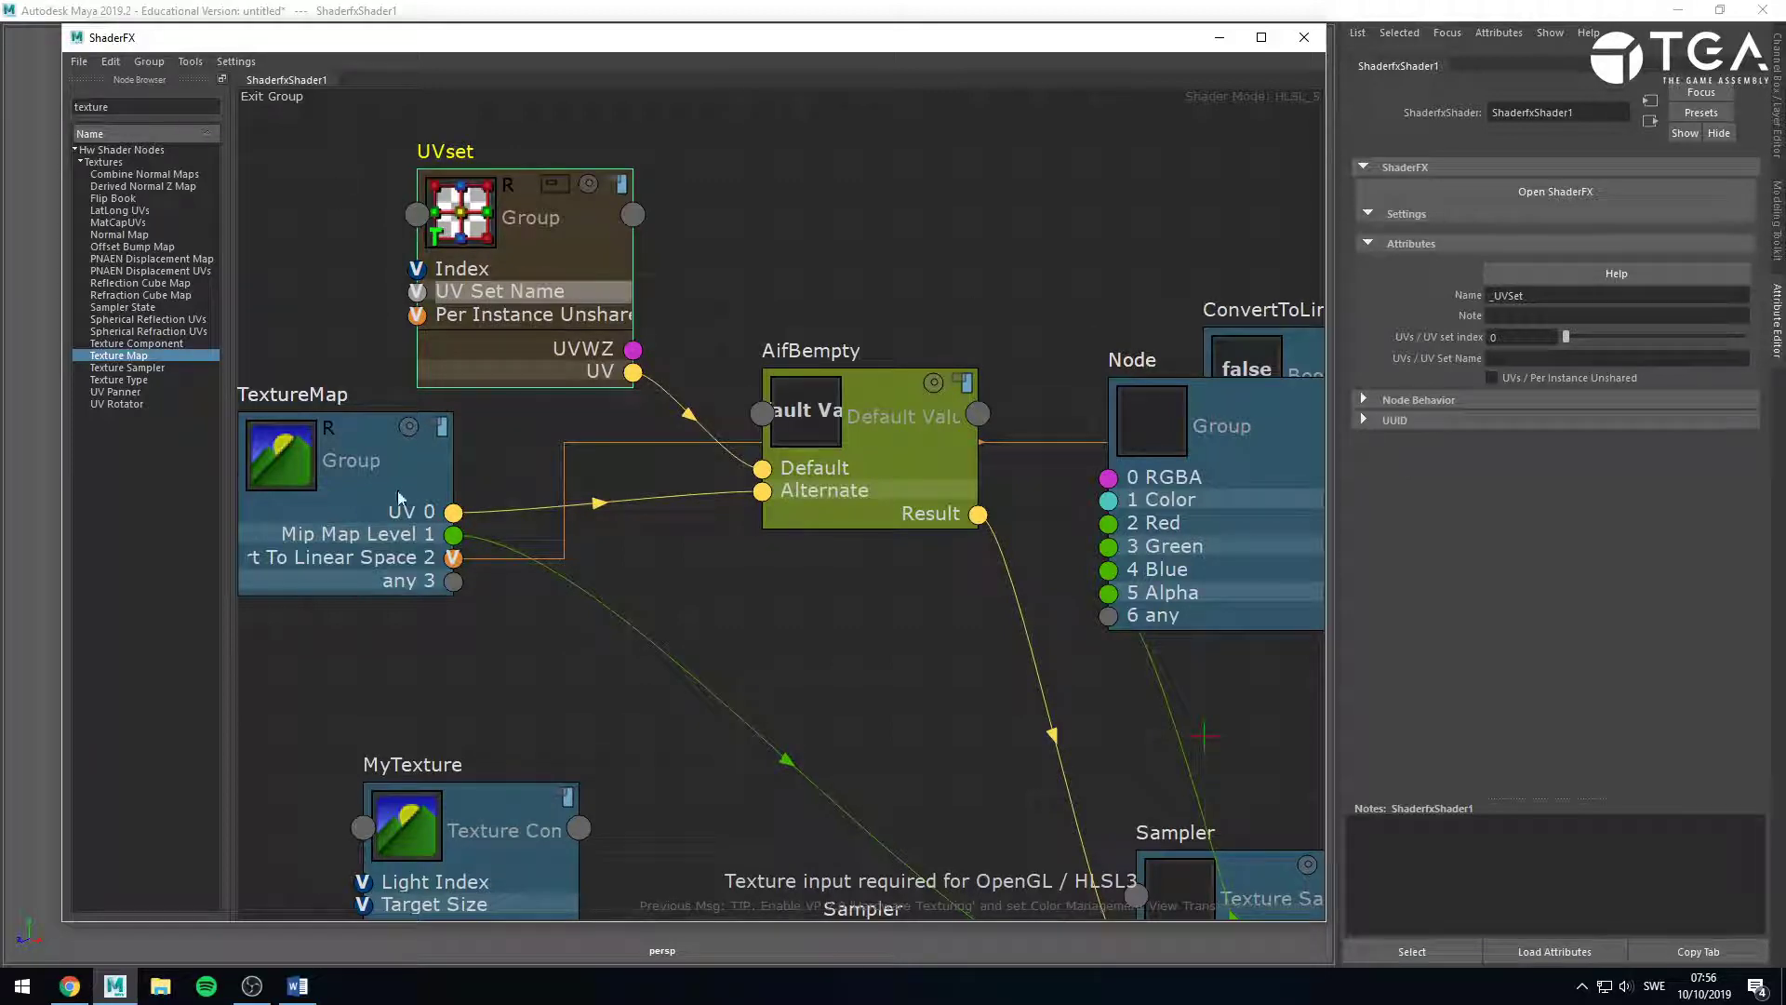
pyautogui.click(605, 617)
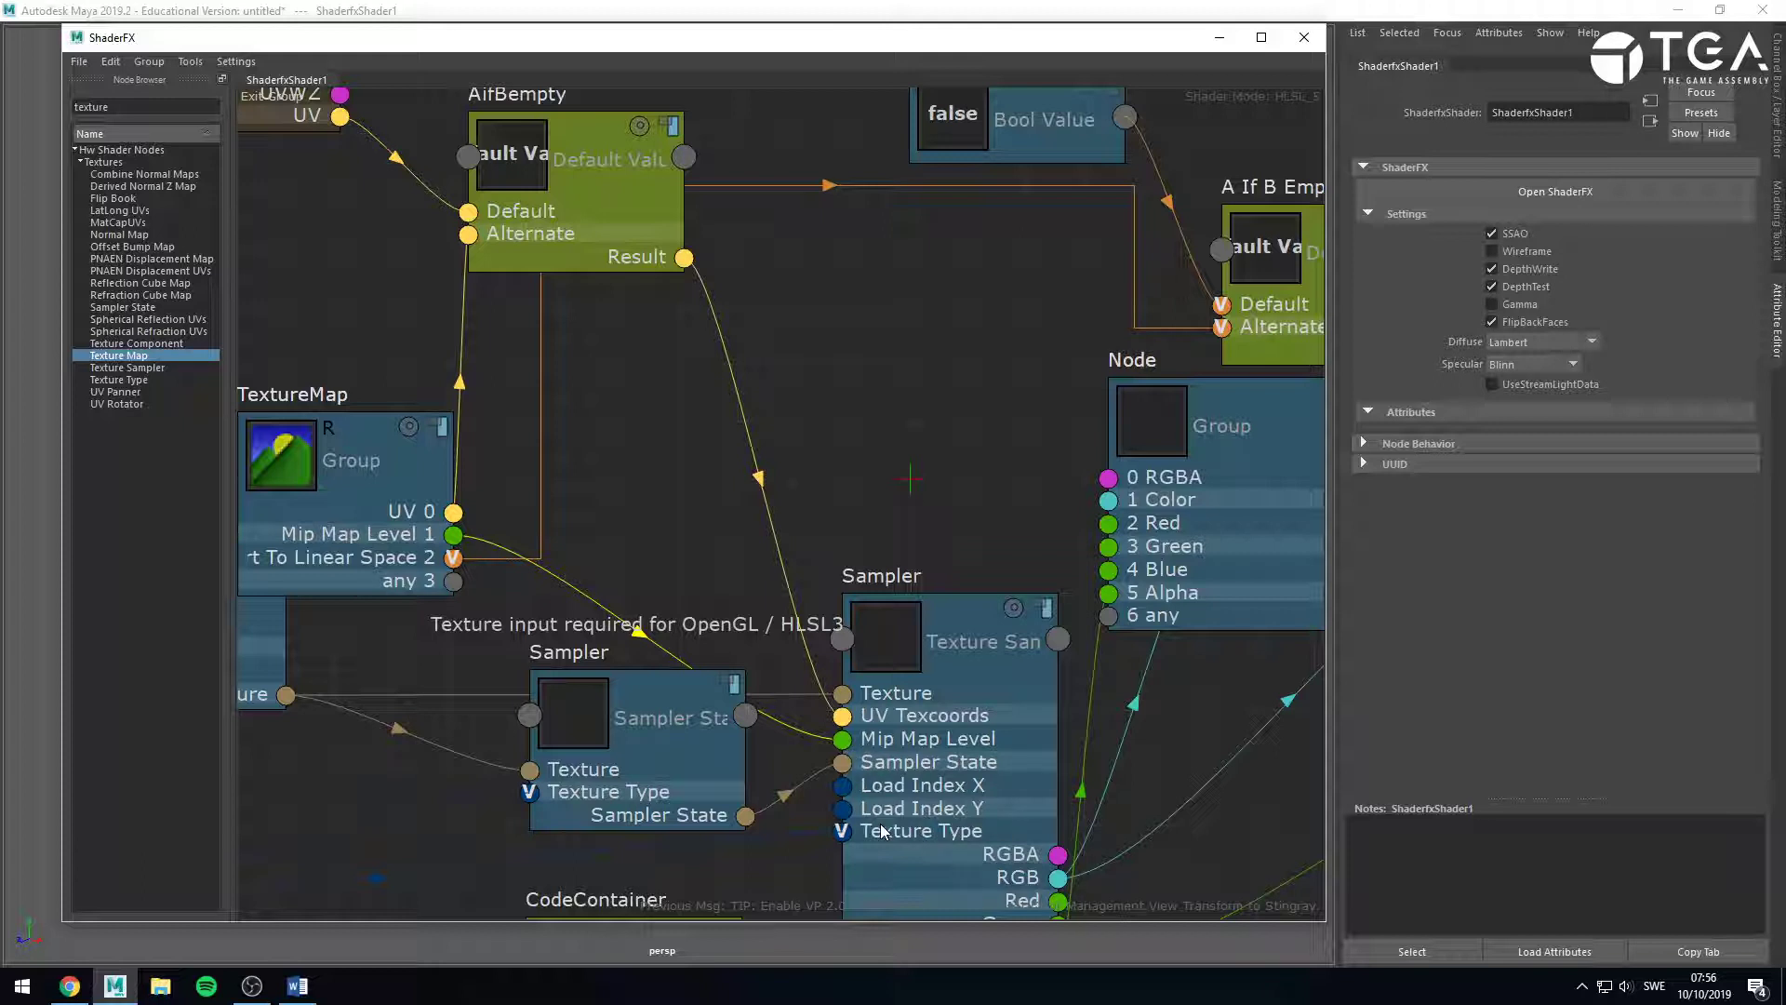
pyautogui.click(285, 98)
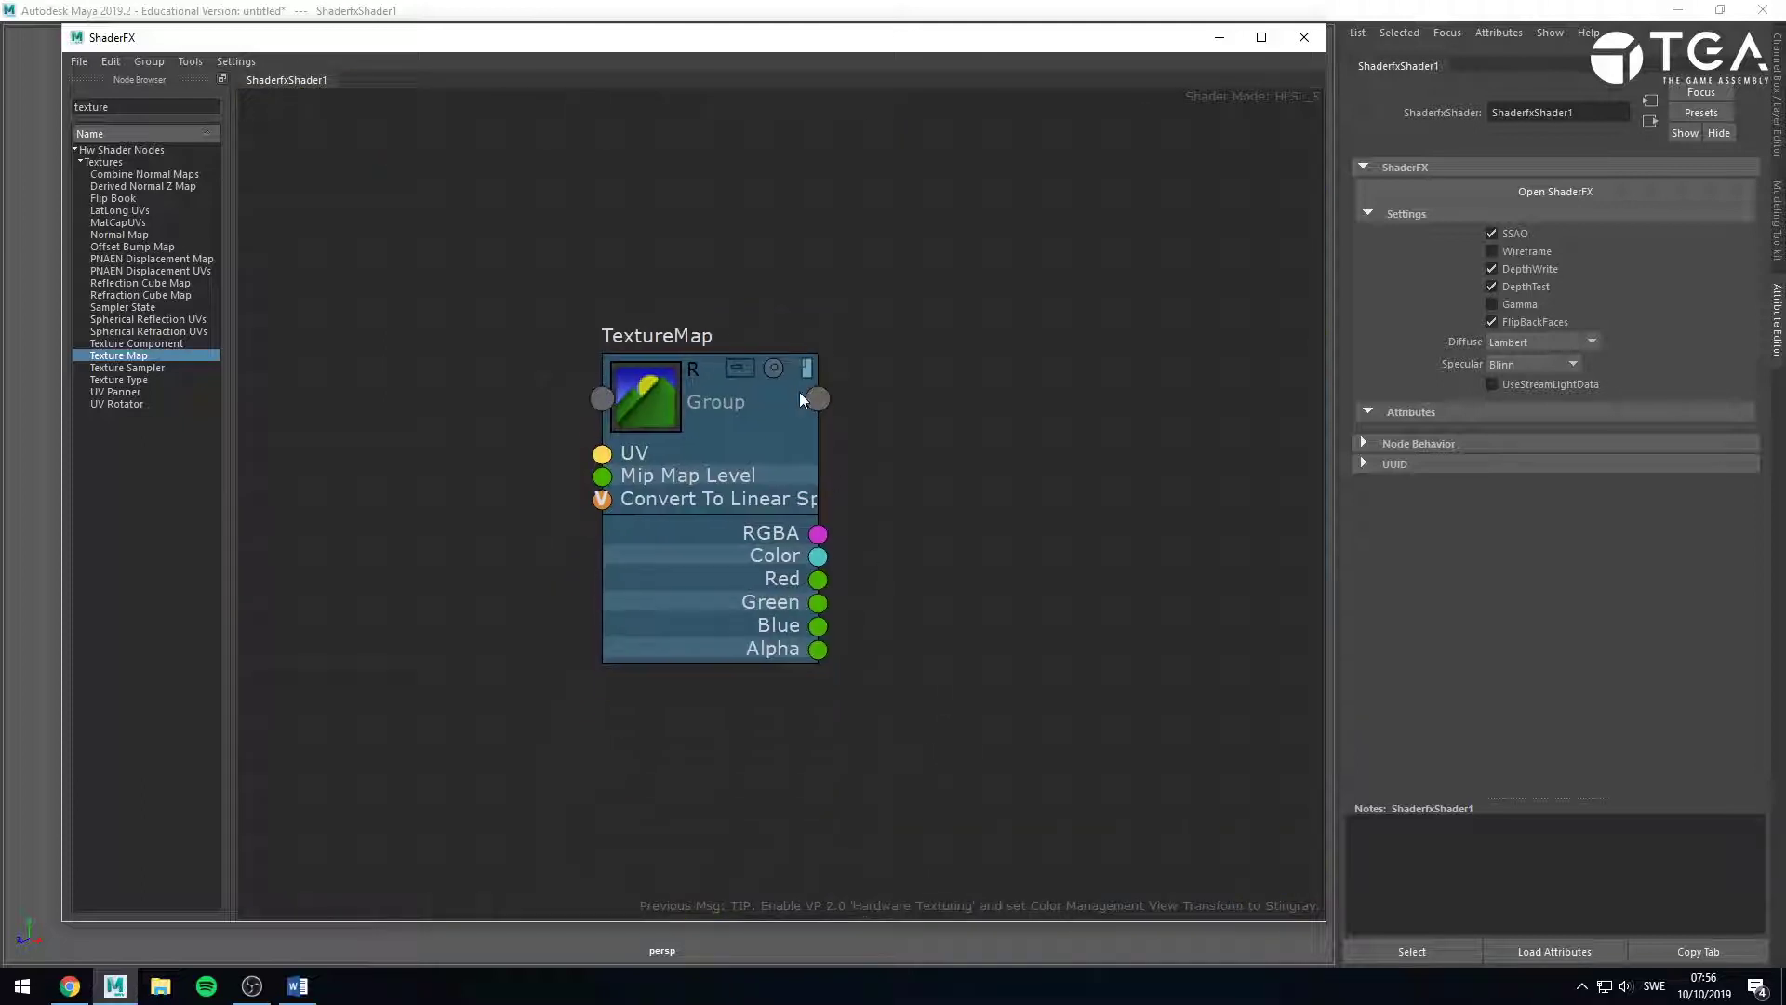
# Review the TextureMap node's output types by pulling trial connections from RGBA, Color and Red.
pyautogui.click(801, 392)
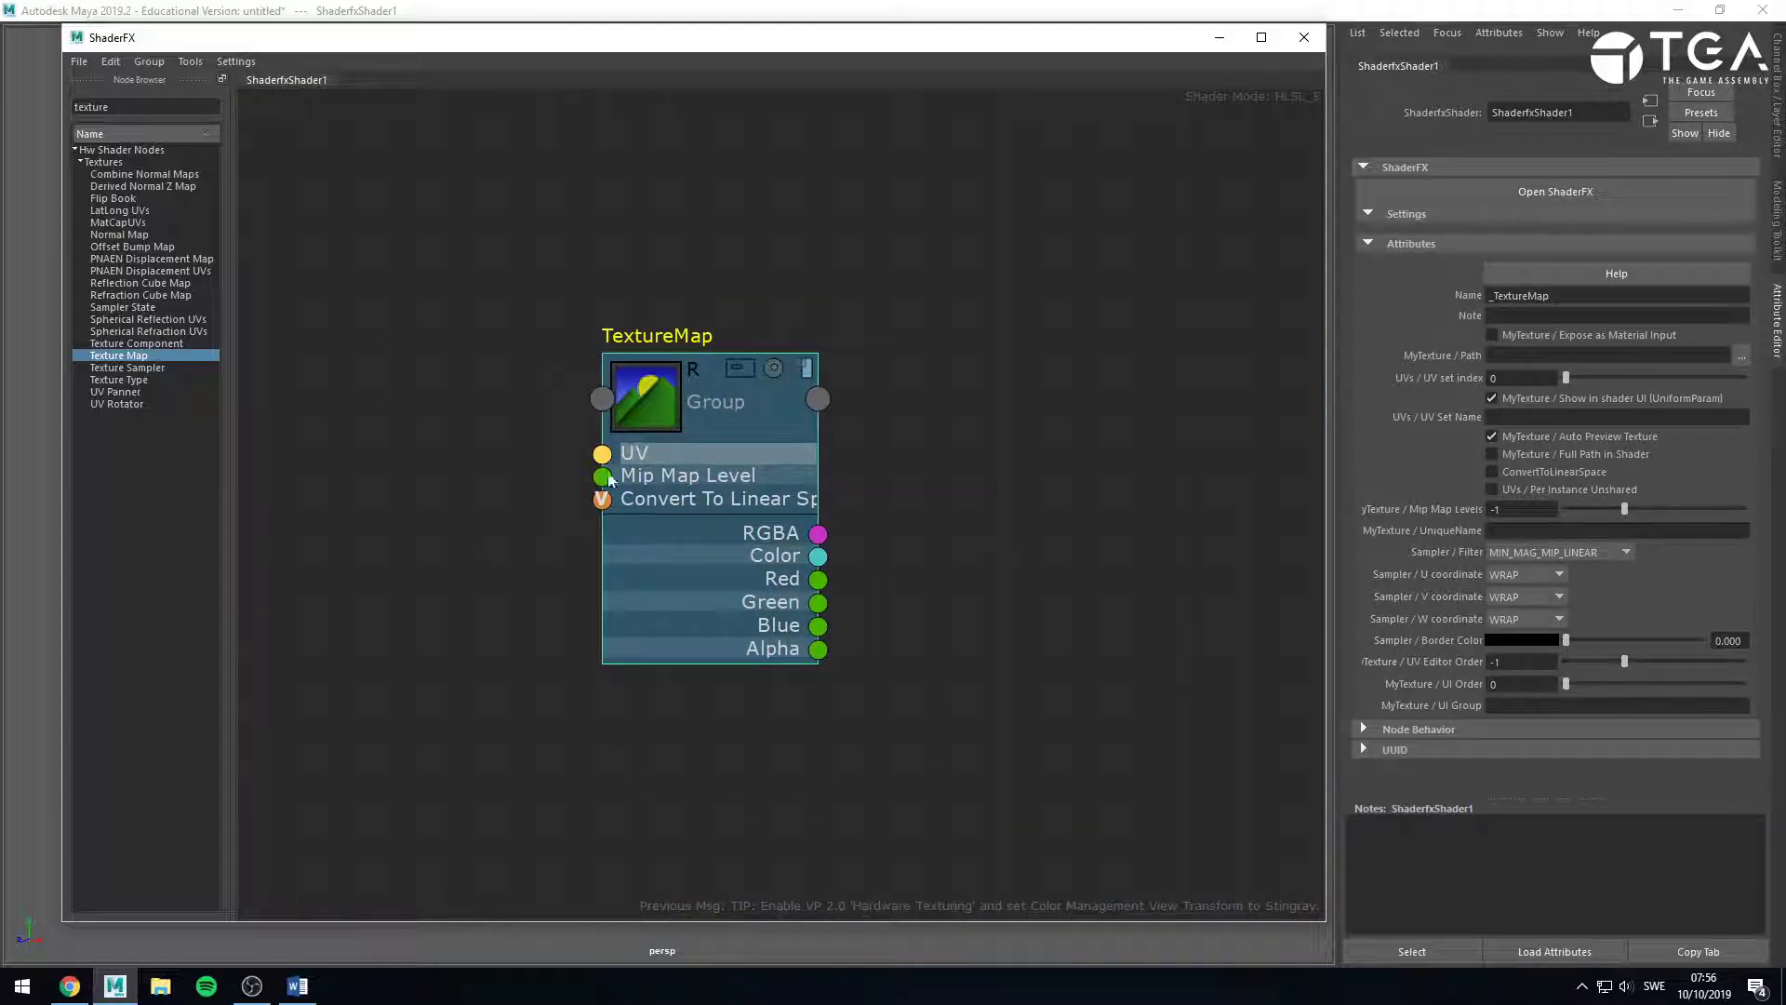
pyautogui.click(1040, 676)
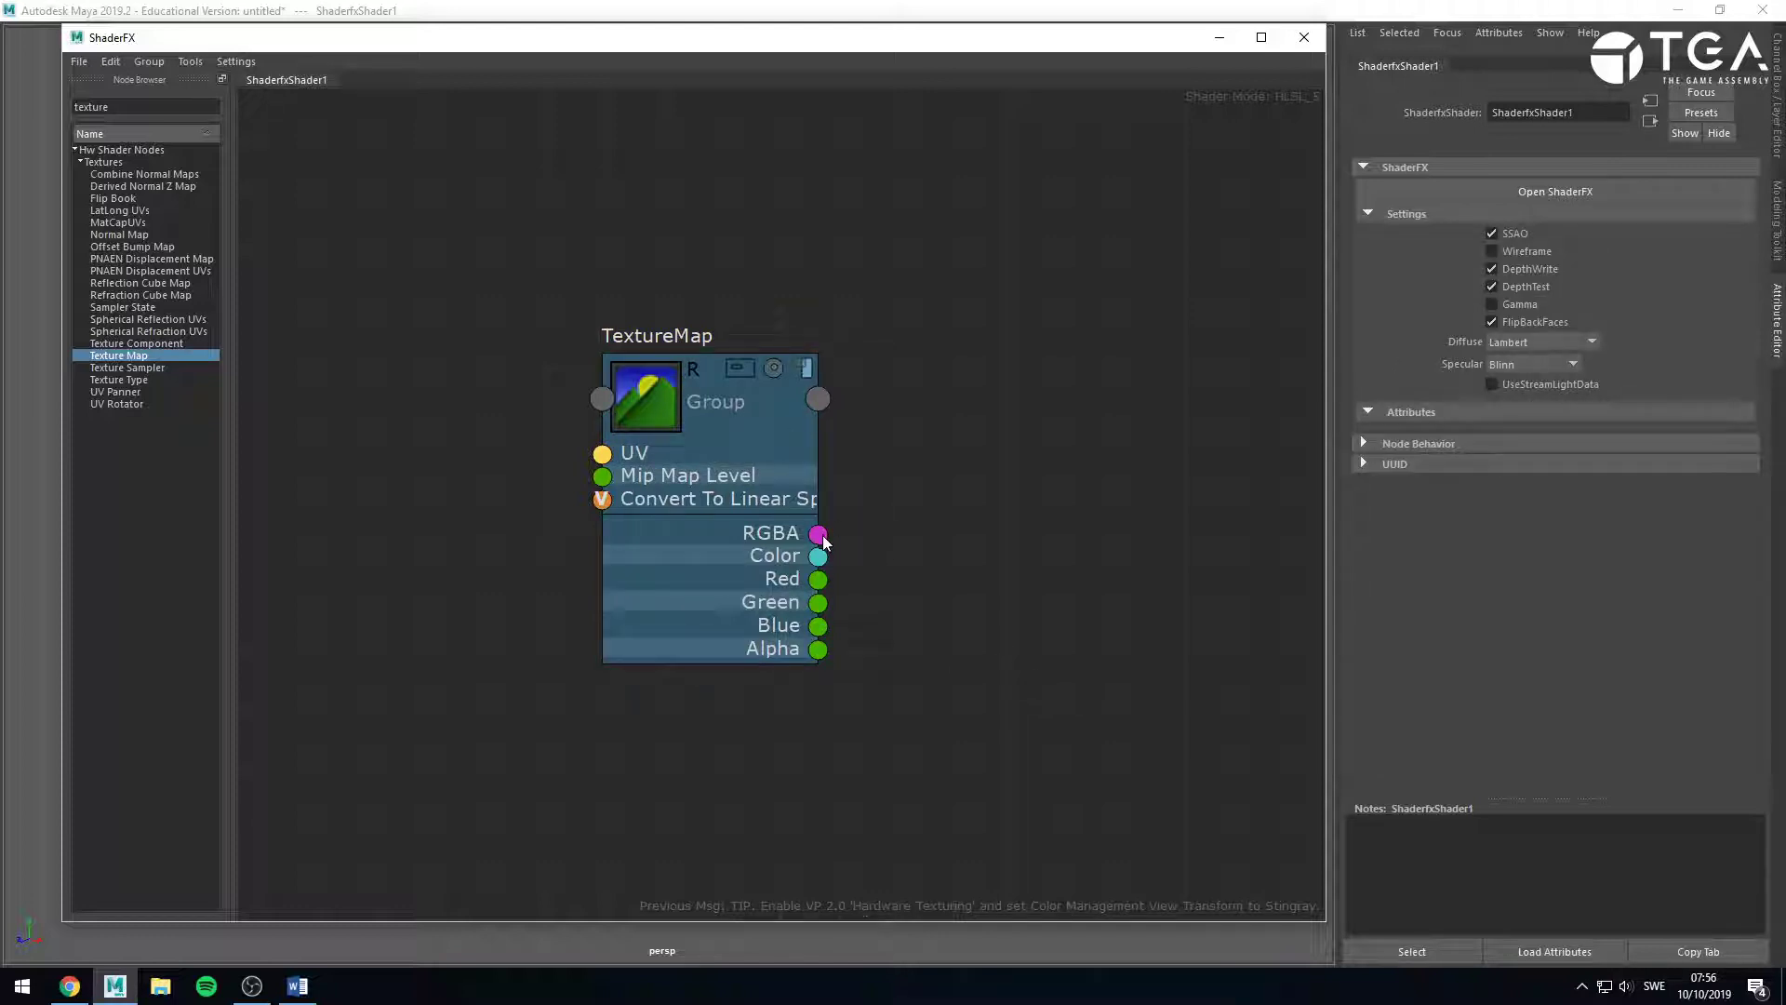
pyautogui.moveTo(823, 540); pyautogui.dragTo(1086, 456)
pyautogui.moveTo(819, 556); pyautogui.dragTo(1076, 504)
pyautogui.moveTo(818, 579); pyautogui.dragTo(884, 589)
pyautogui.moveTo(820, 581); pyautogui.dragTo(900, 595)
# Delete the TextureMap node from the graph.
pyautogui.click(785, 455)
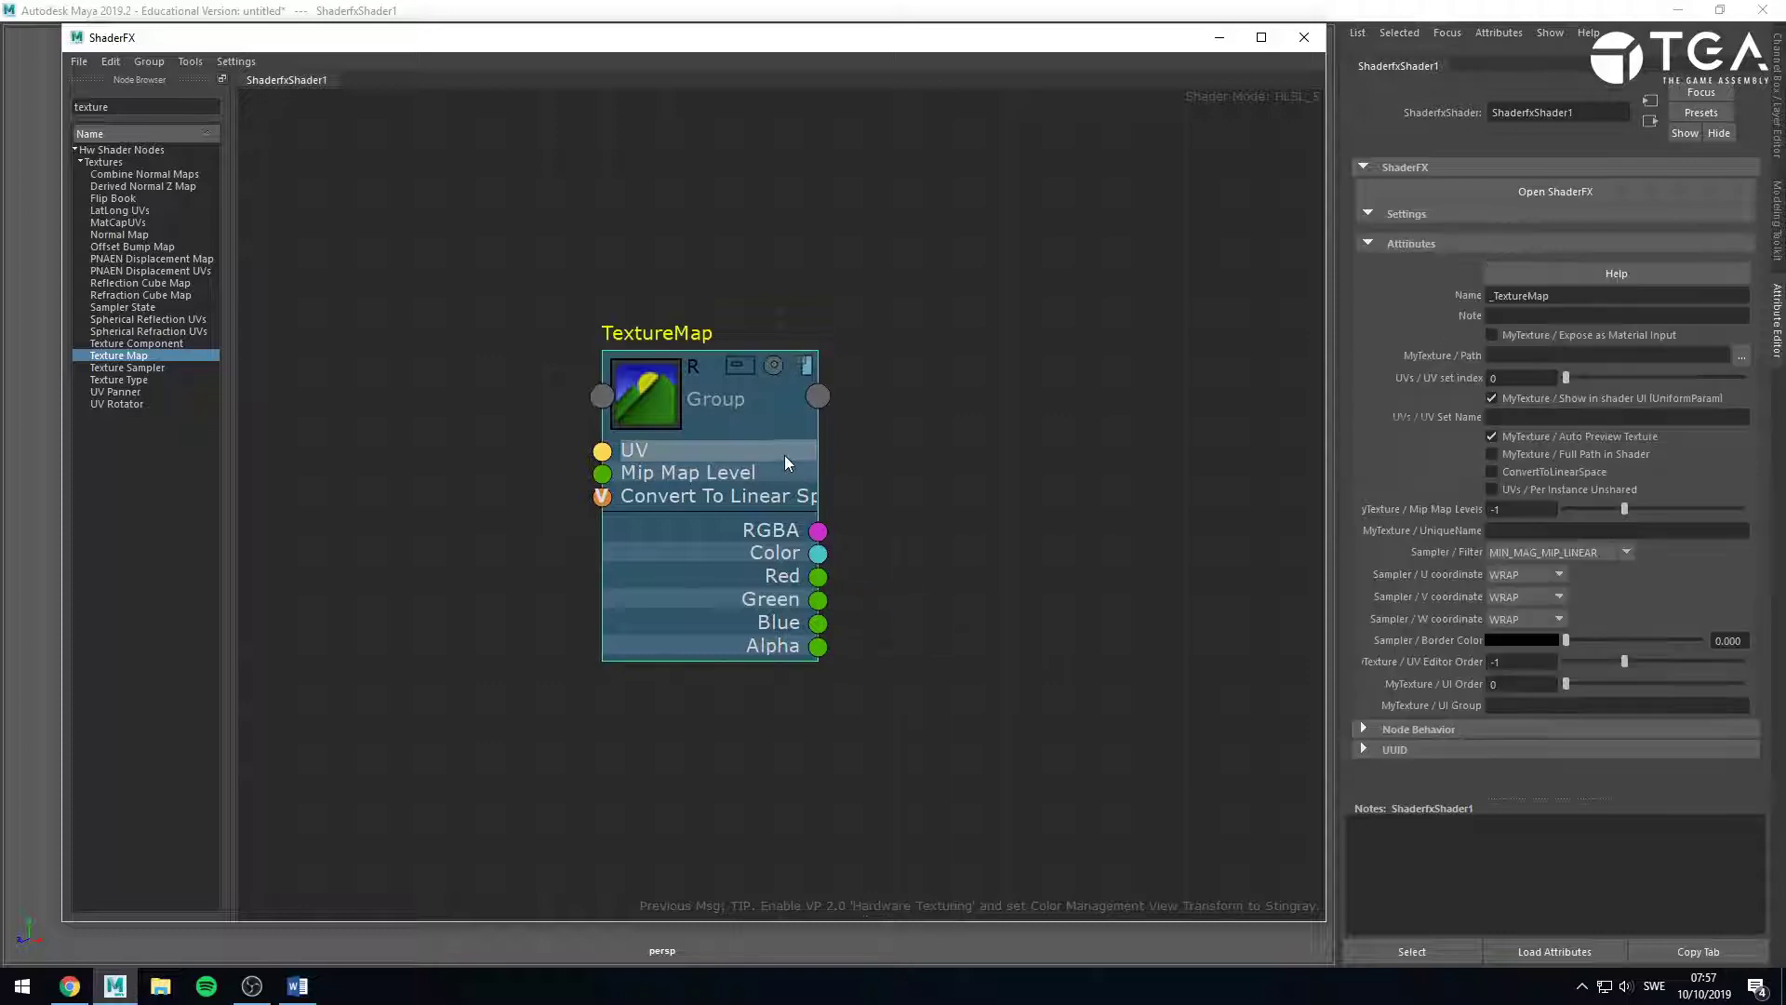
pyautogui.press('Delete')
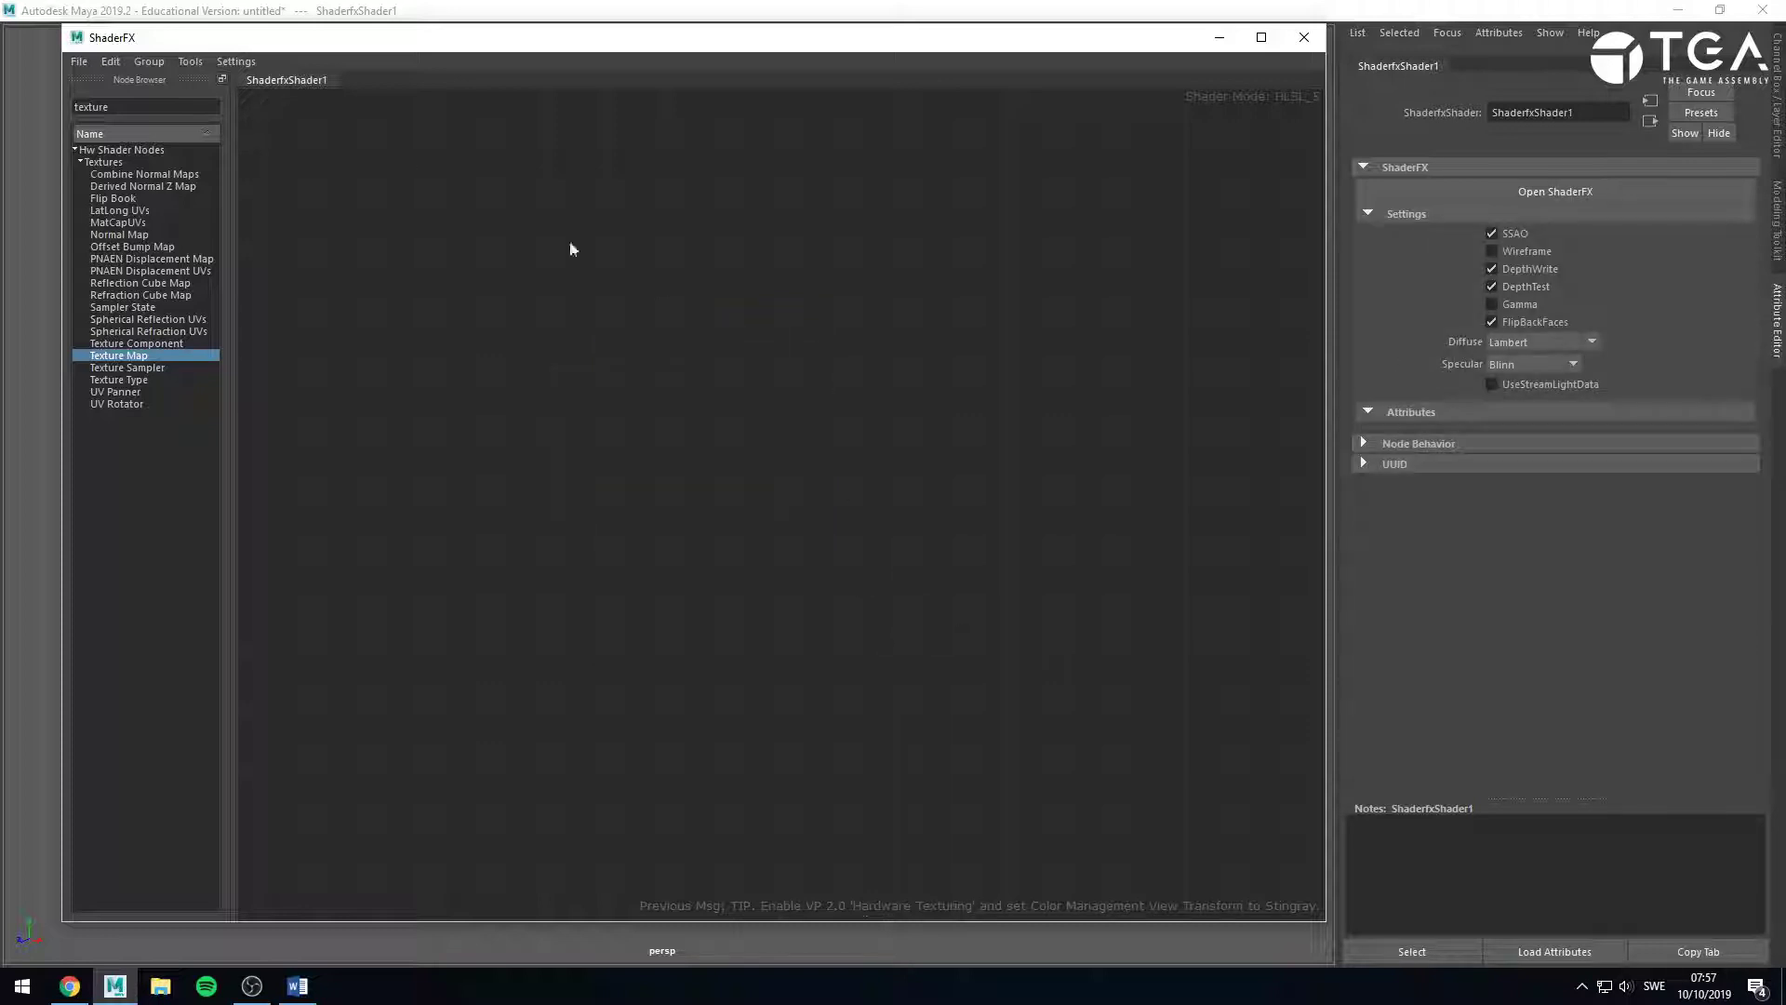
# Add a Vector Component node and a Vector Construct node to the graph, stacked one above the other.
pyautogui.doubleClick(132, 107)
pyautogui.write('vector')
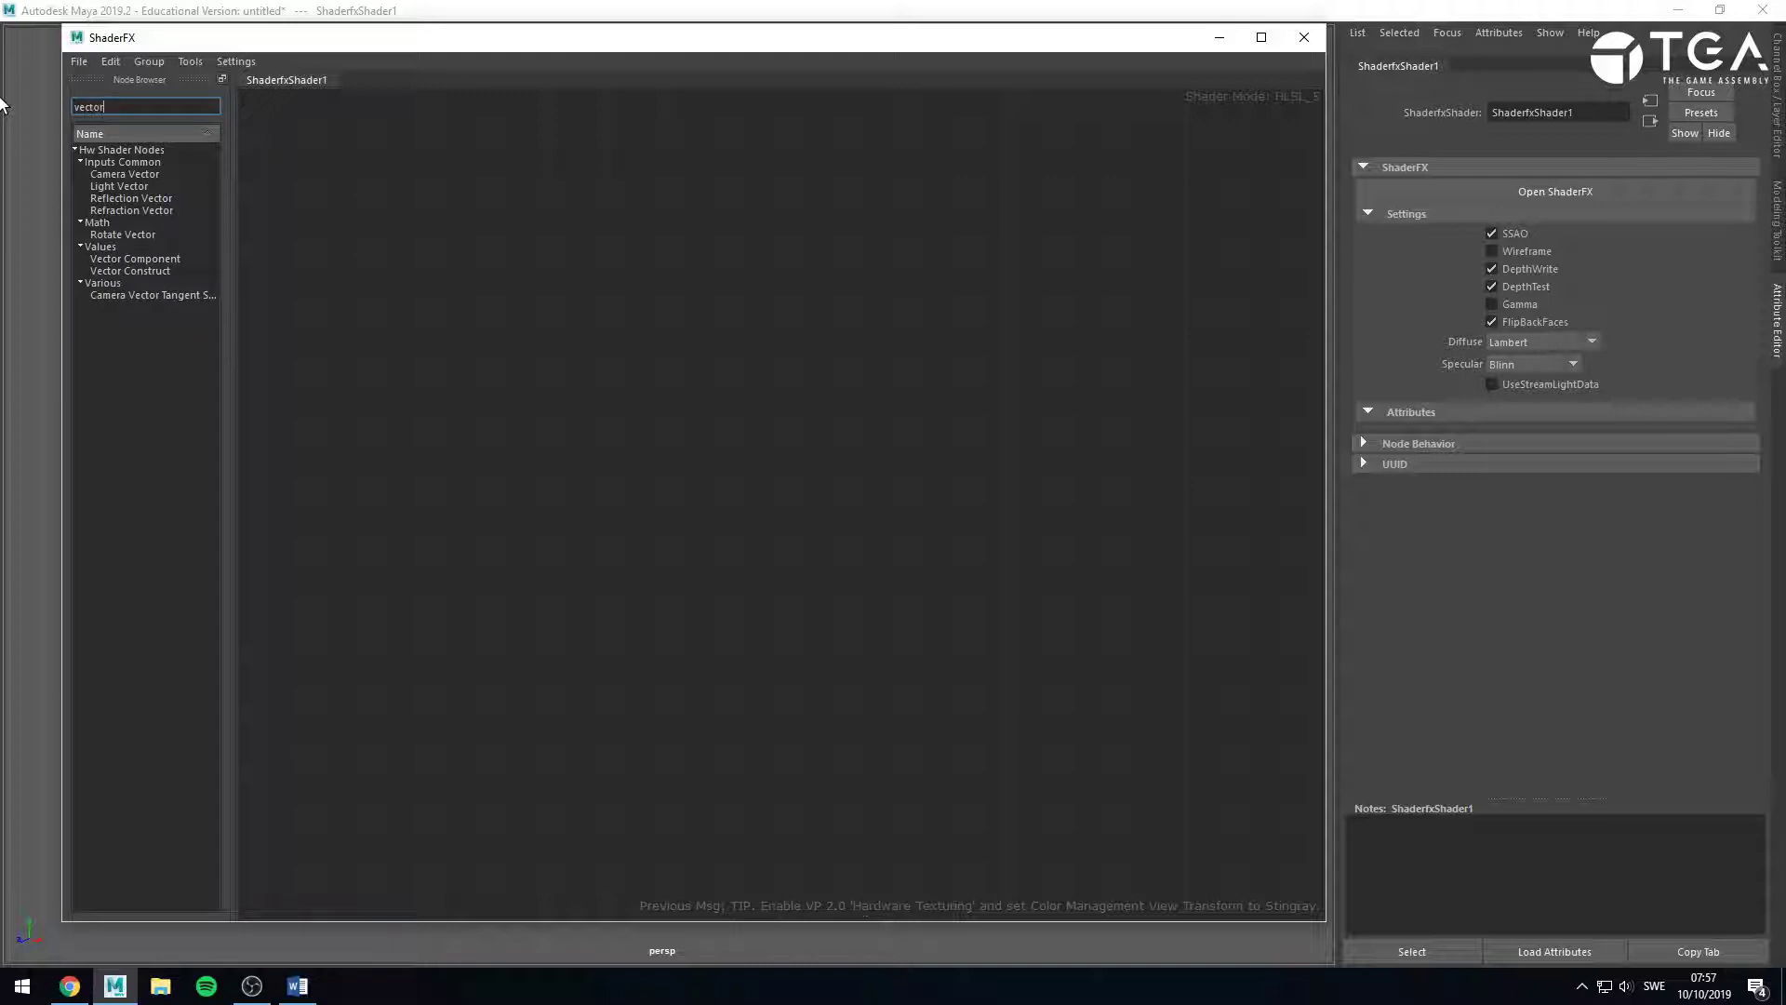
pyautogui.moveTo(115, 259); pyautogui.dragTo(696, 659)
pyautogui.moveTo(751, 508); pyautogui.dragTo(863, 452)
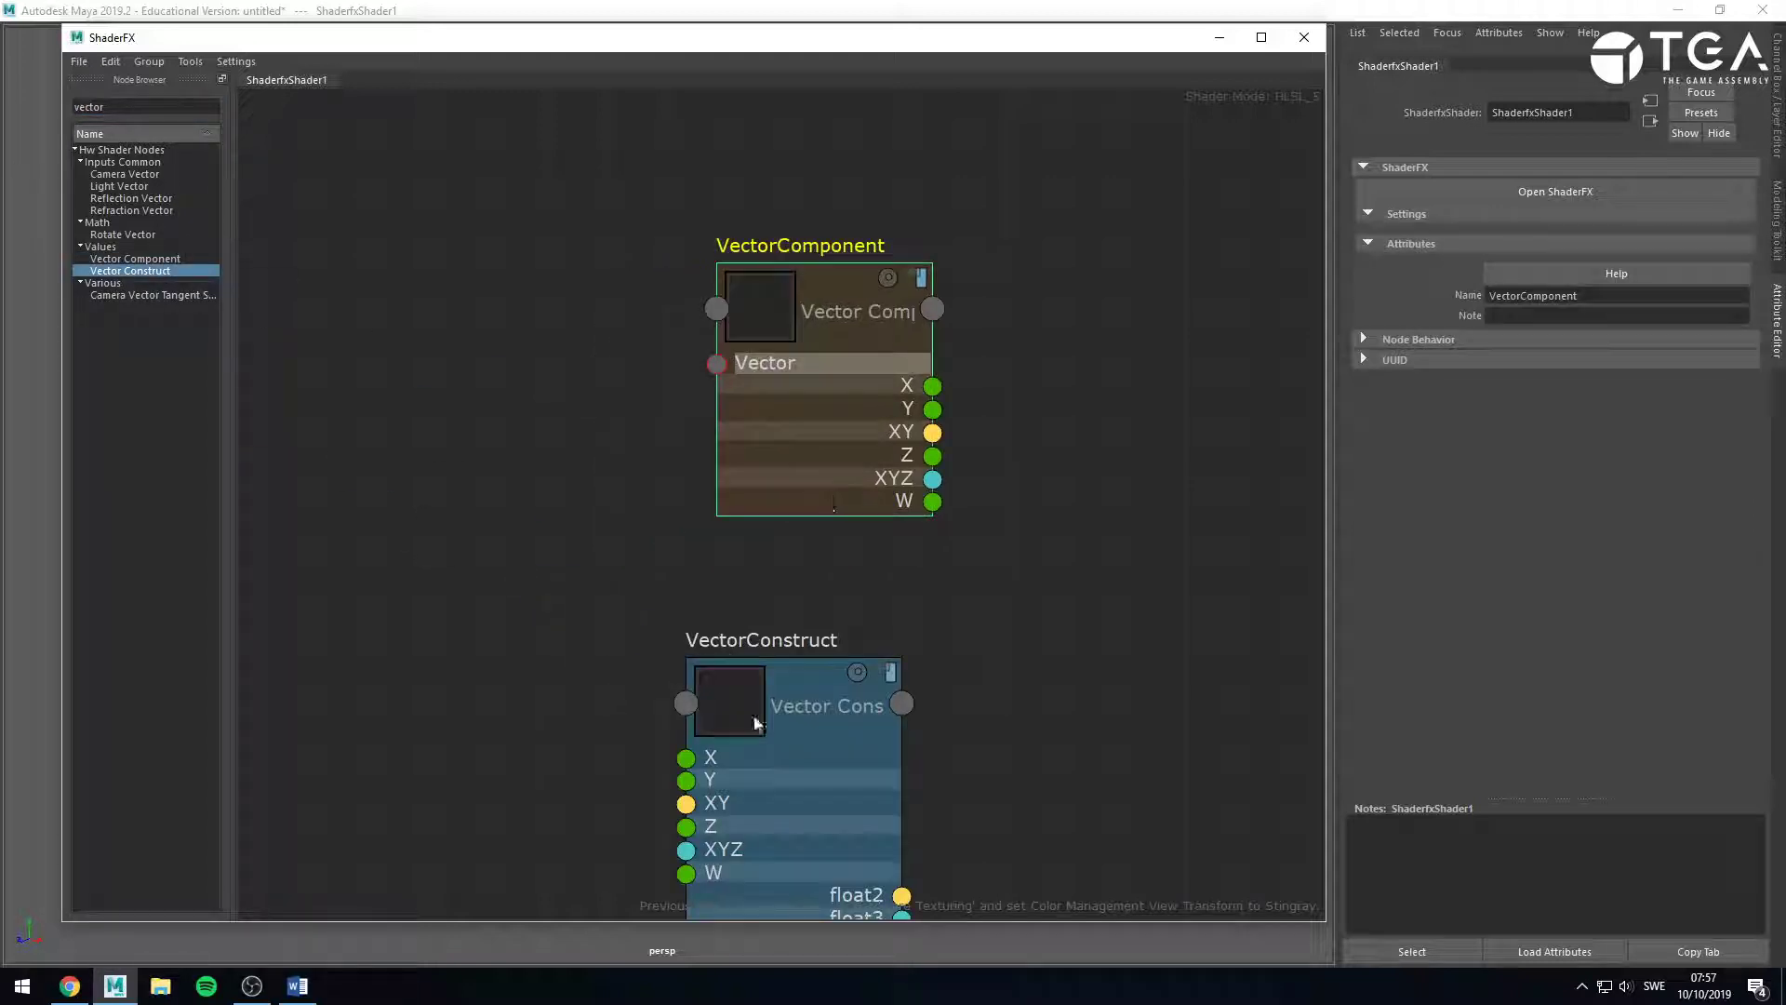
pyautogui.moveTo(766, 711); pyautogui.dragTo(800, 629)
pyautogui.click(1030, 675)
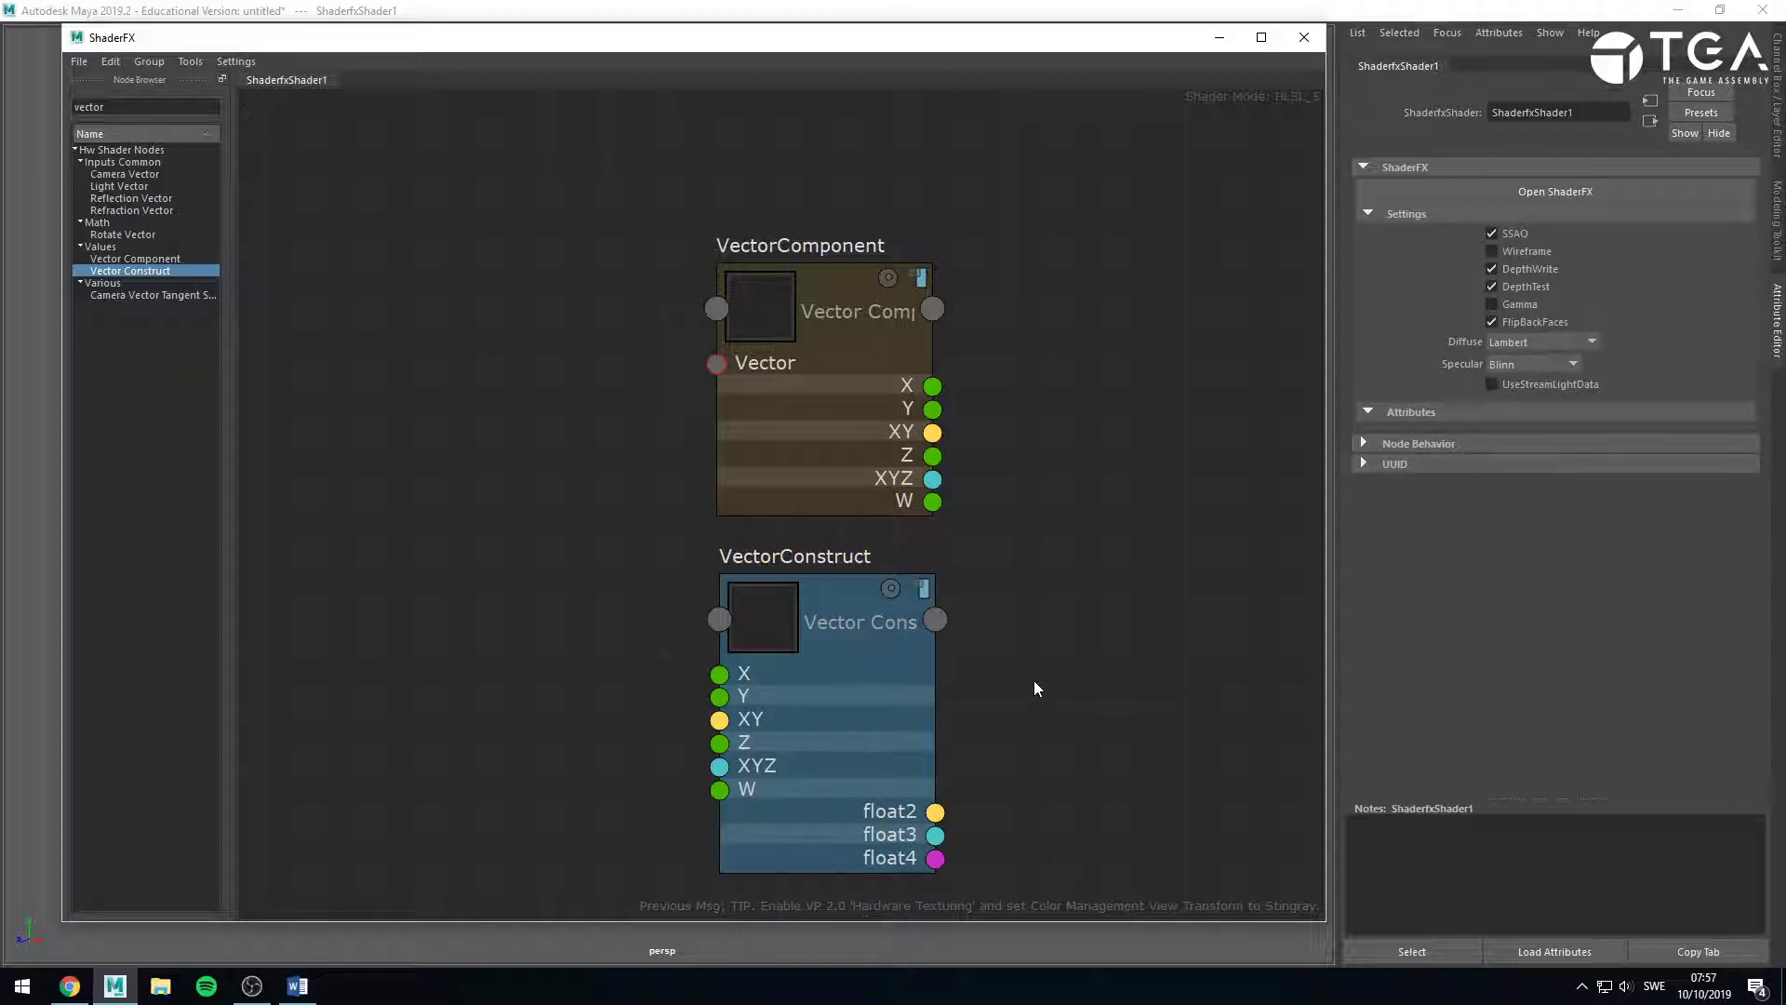
# Rearrange the two vector nodes side by side, with VectorConstruct to the right of VectorComponent.
pyautogui.moveTo(830, 740); pyautogui.dragTo(1048, 516)
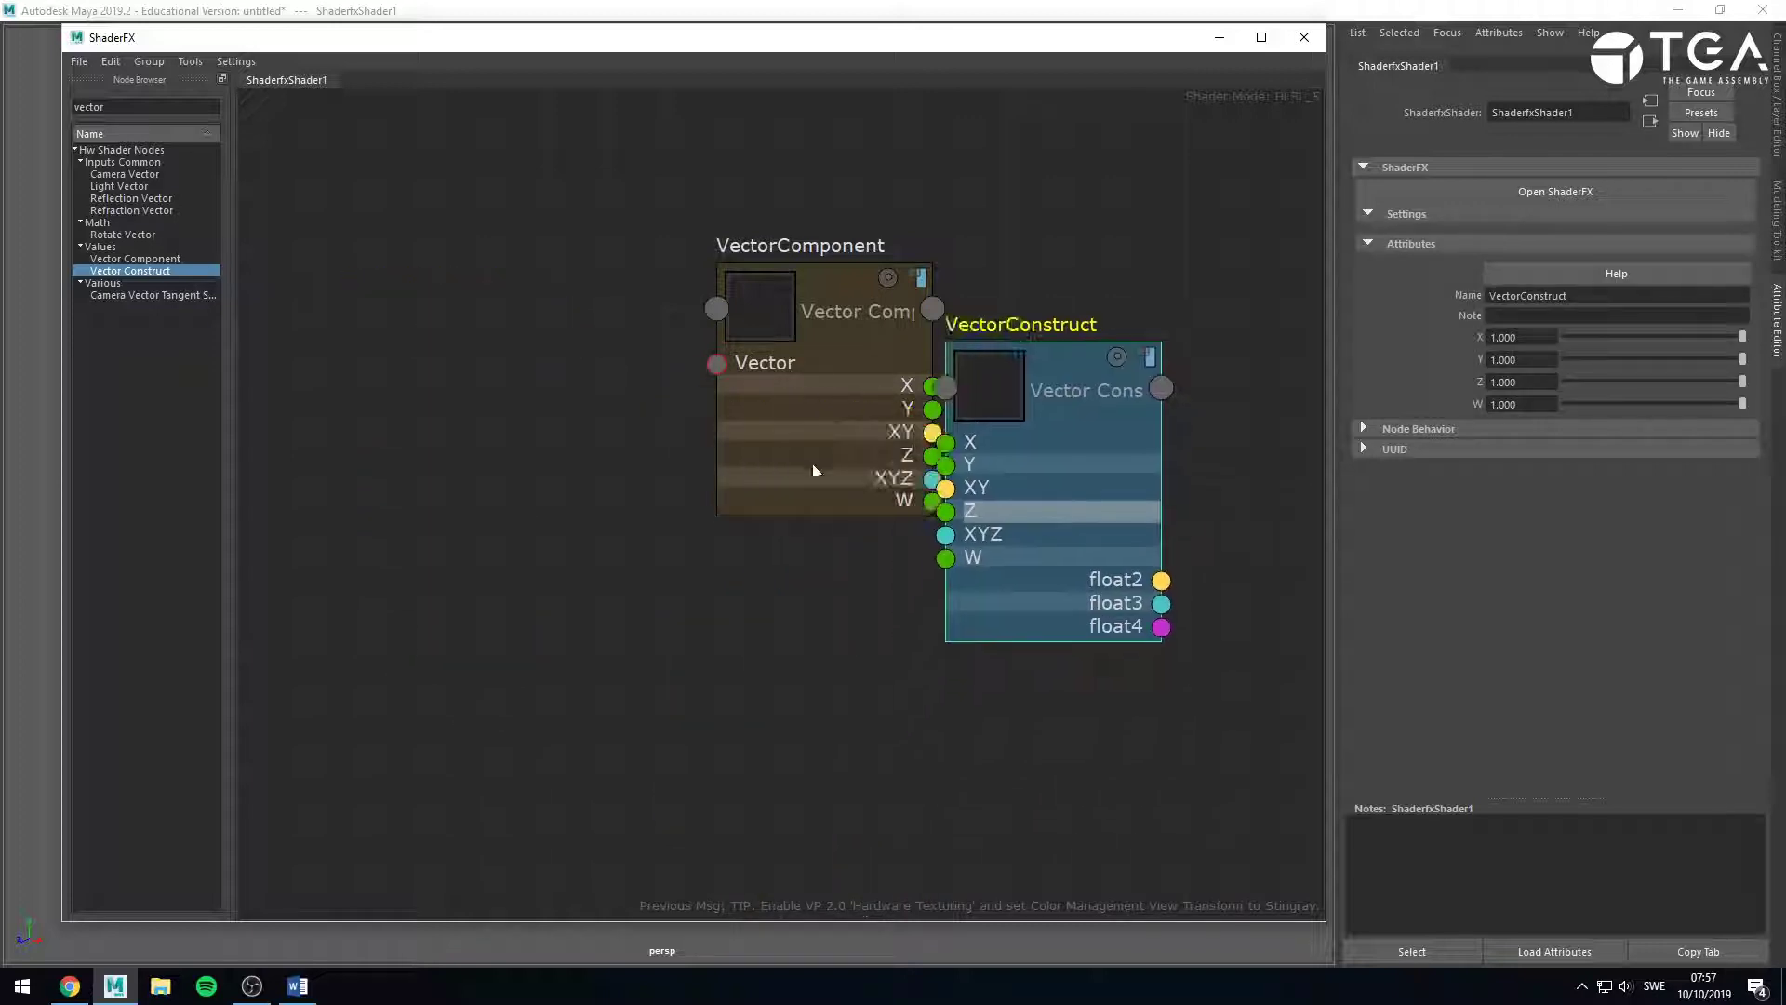
pyautogui.moveTo(813, 463); pyautogui.dragTo(663, 518)
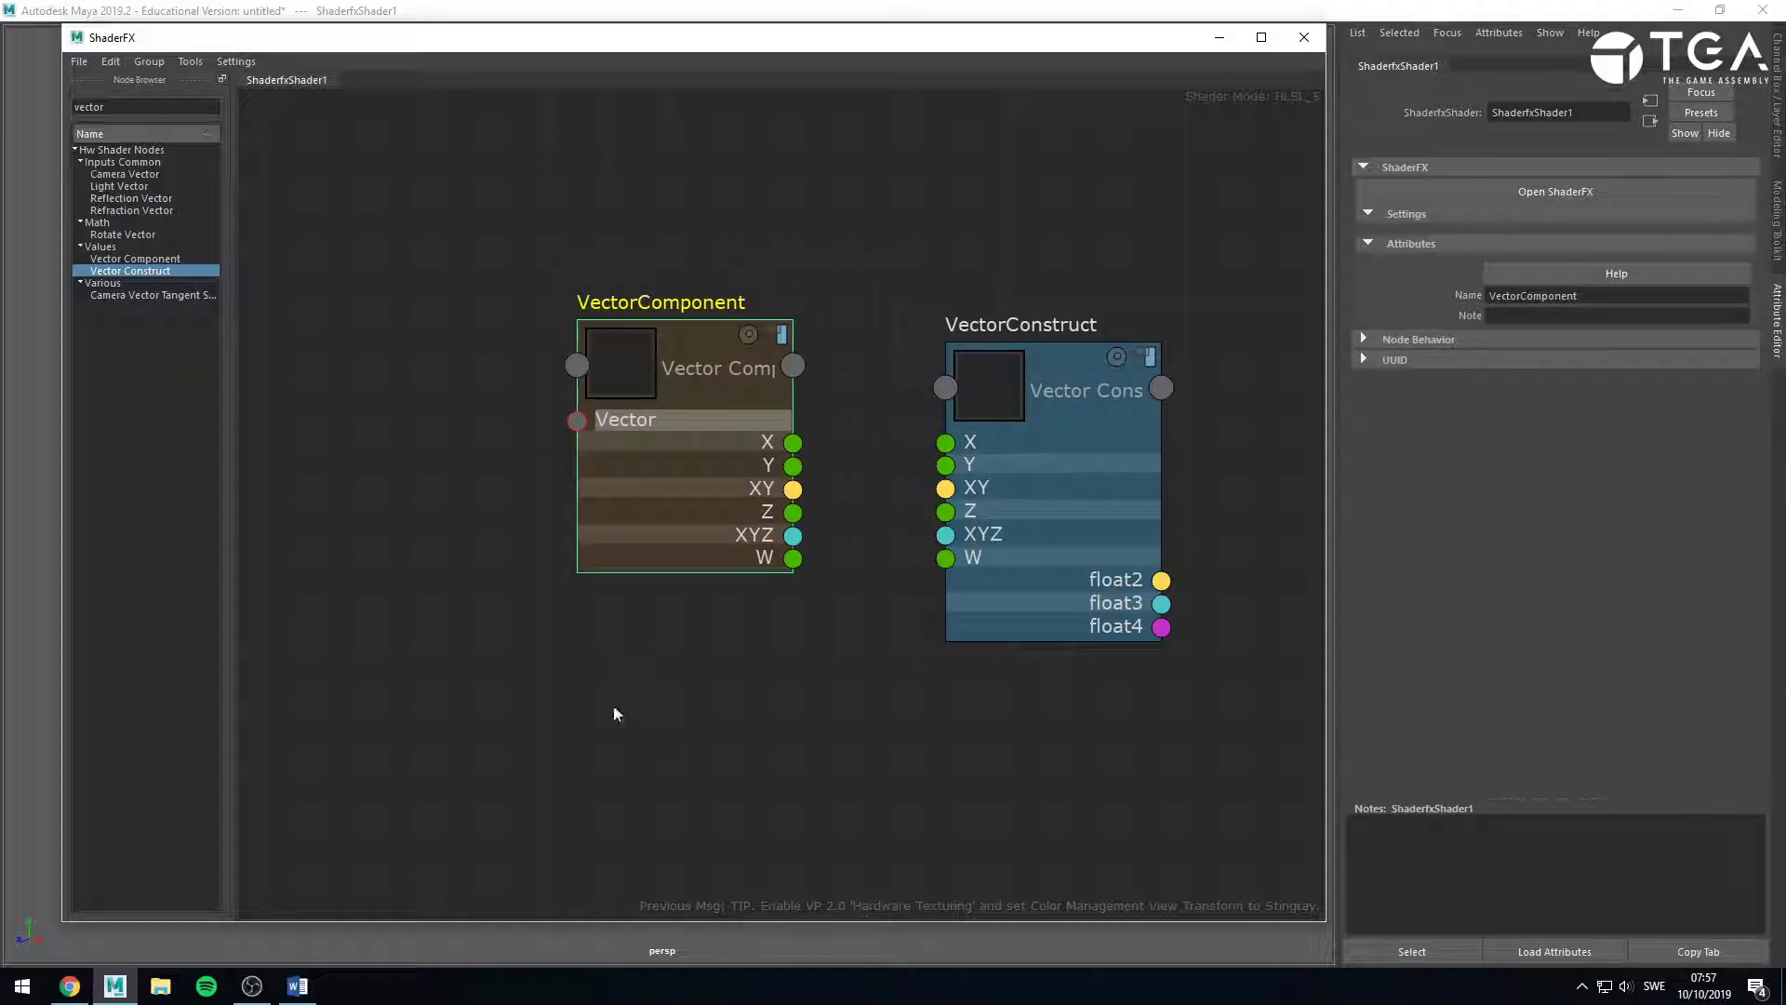
pyautogui.click(605, 714)
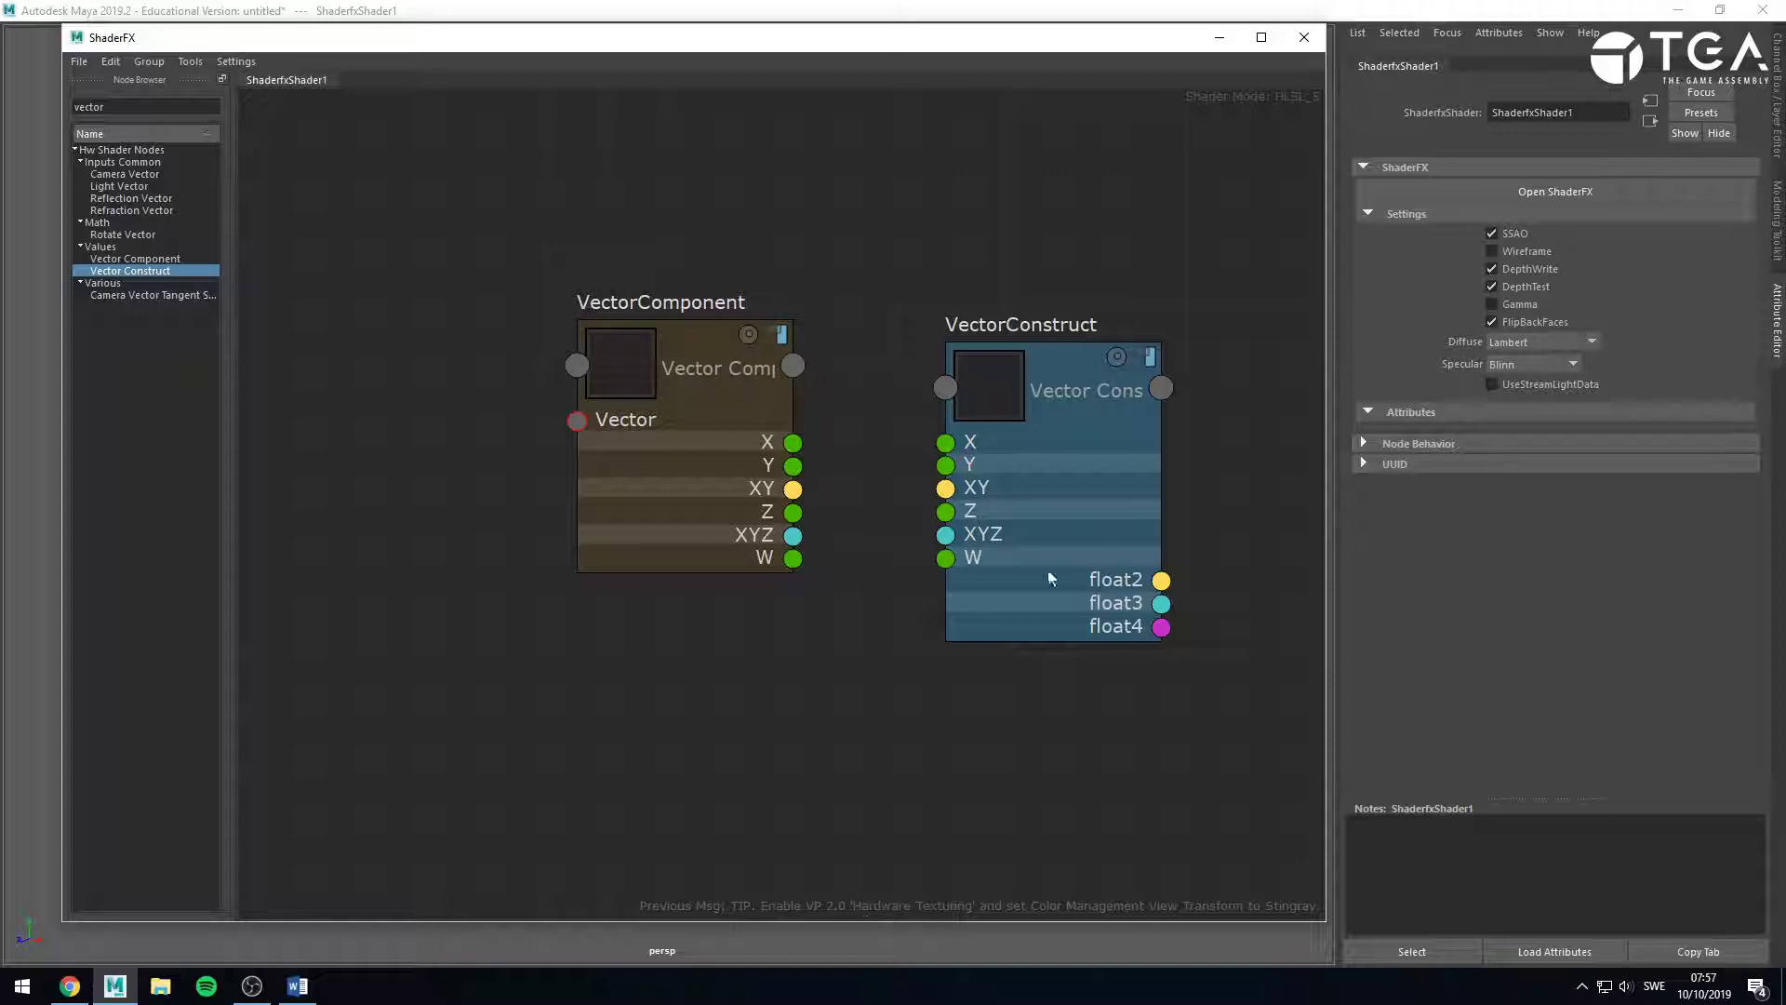
pyautogui.moveTo(1123, 496); pyautogui.dragTo(1112, 493)
pyautogui.click(1064, 272)
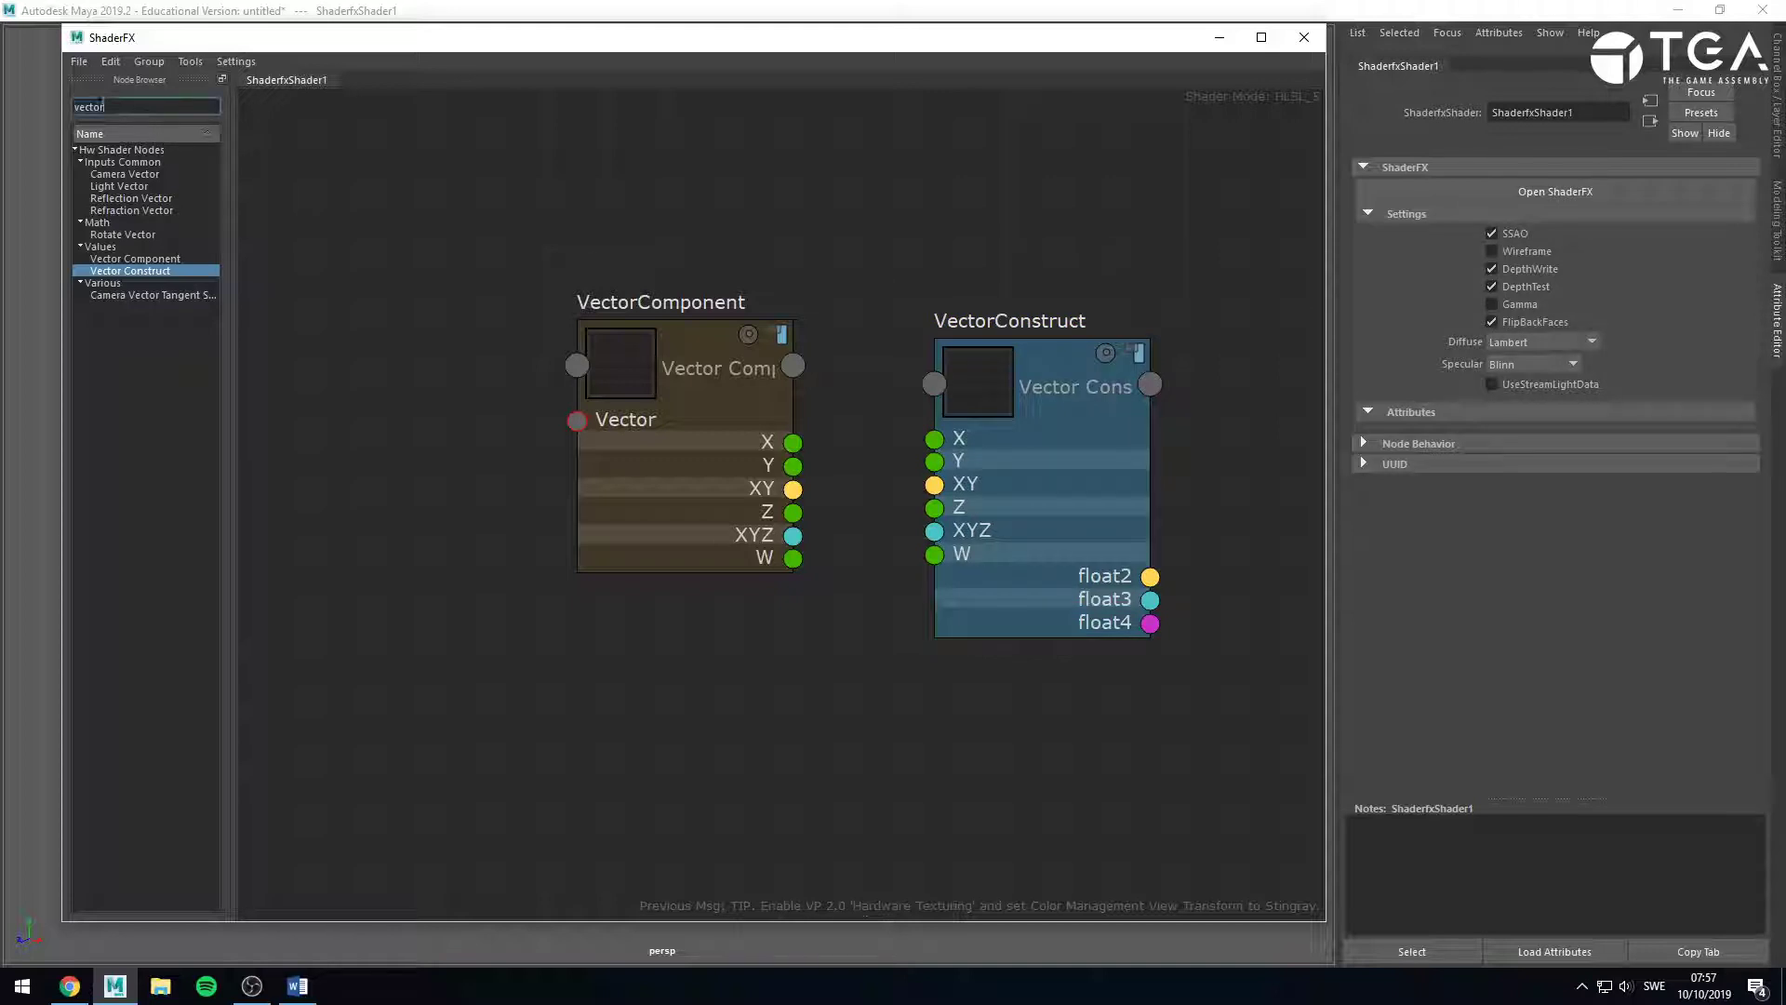
# Add Float3 and Float value nodes and connect the float3 output to VectorComponent's Vector input.
pyautogui.doubleClick(100, 106)
pyautogui.write('float')
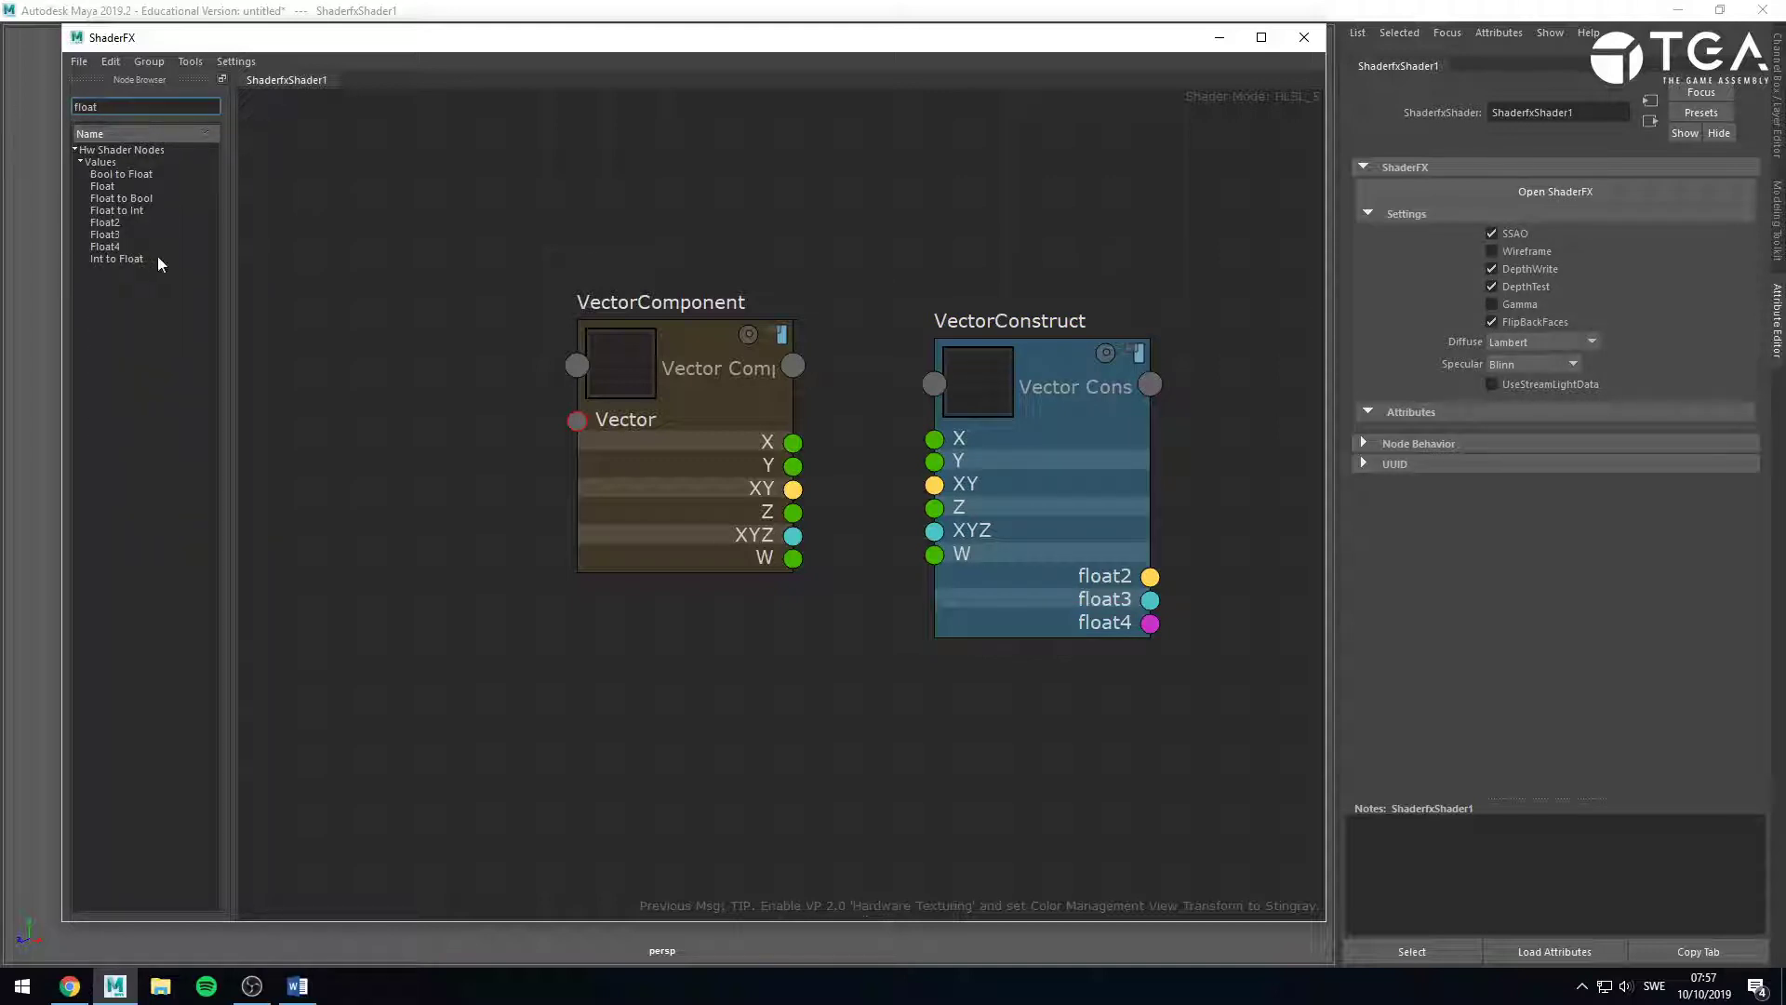
pyautogui.moveTo(104, 234); pyautogui.dragTo(354, 279)
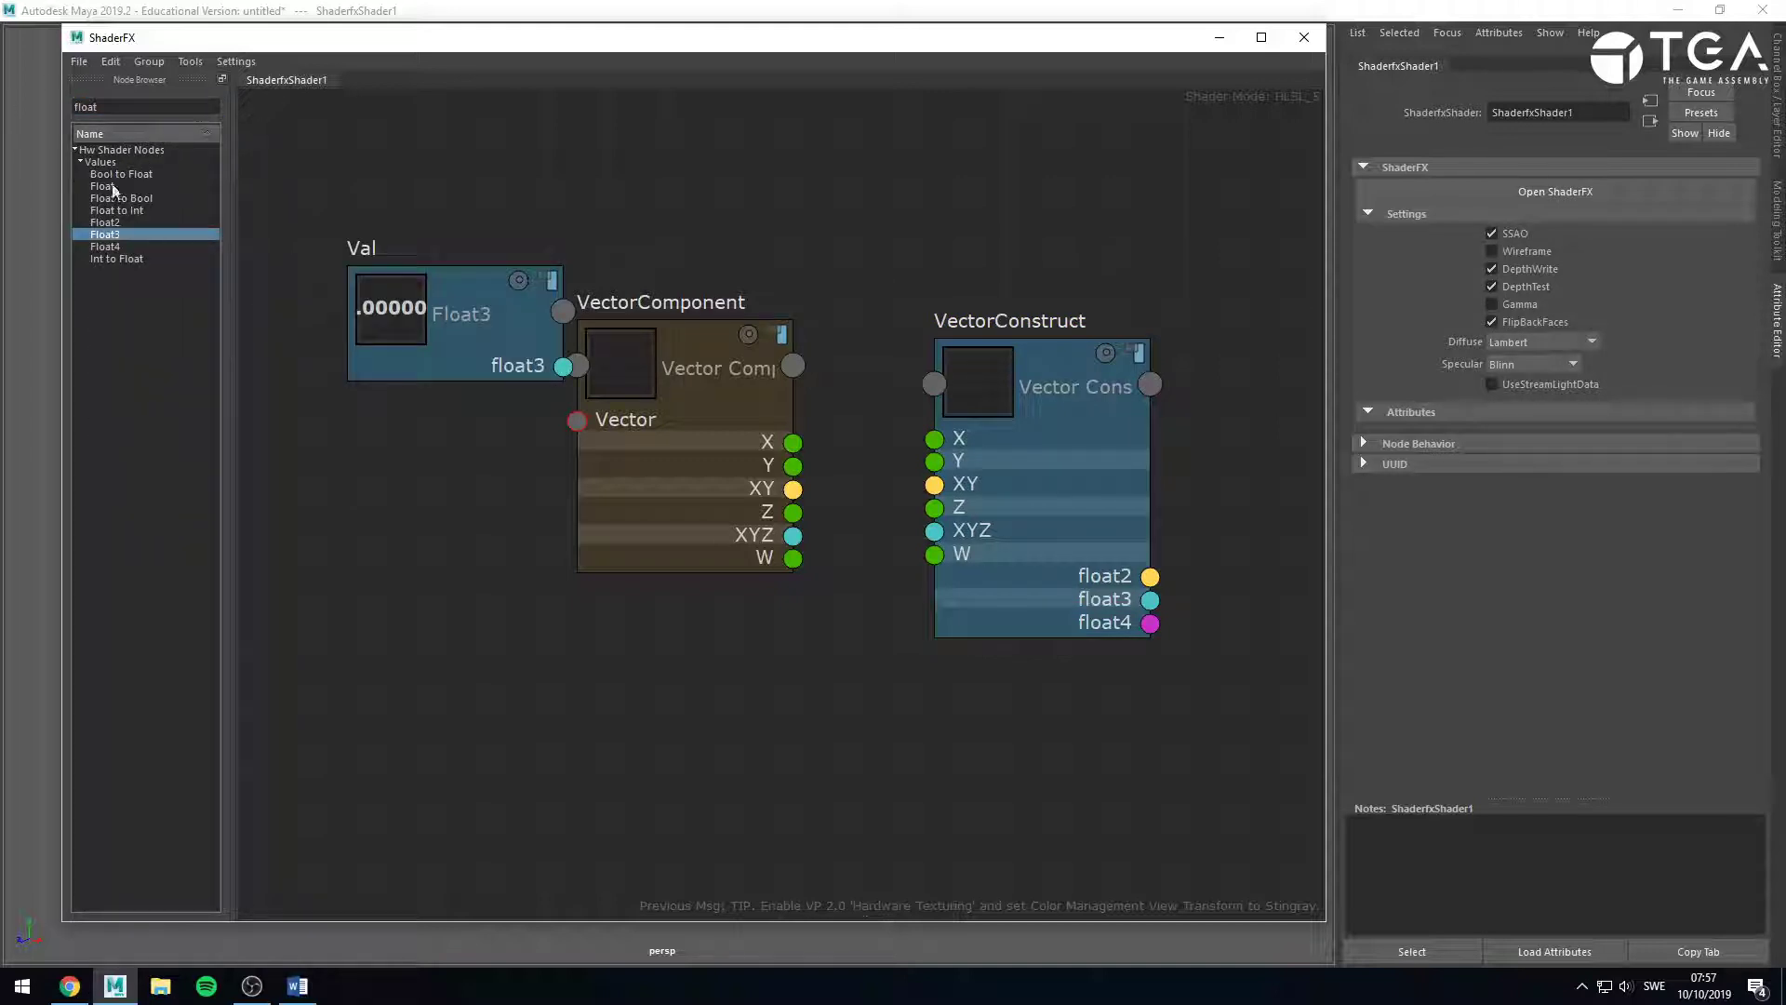
pyautogui.moveTo(104, 186); pyautogui.dragTo(352, 549)
pyautogui.moveTo(564, 379); pyautogui.dragTo(577, 420)
pyautogui.moveTo(511, 615); pyautogui.dragTo(436, 701)
pyautogui.click(666, 596)
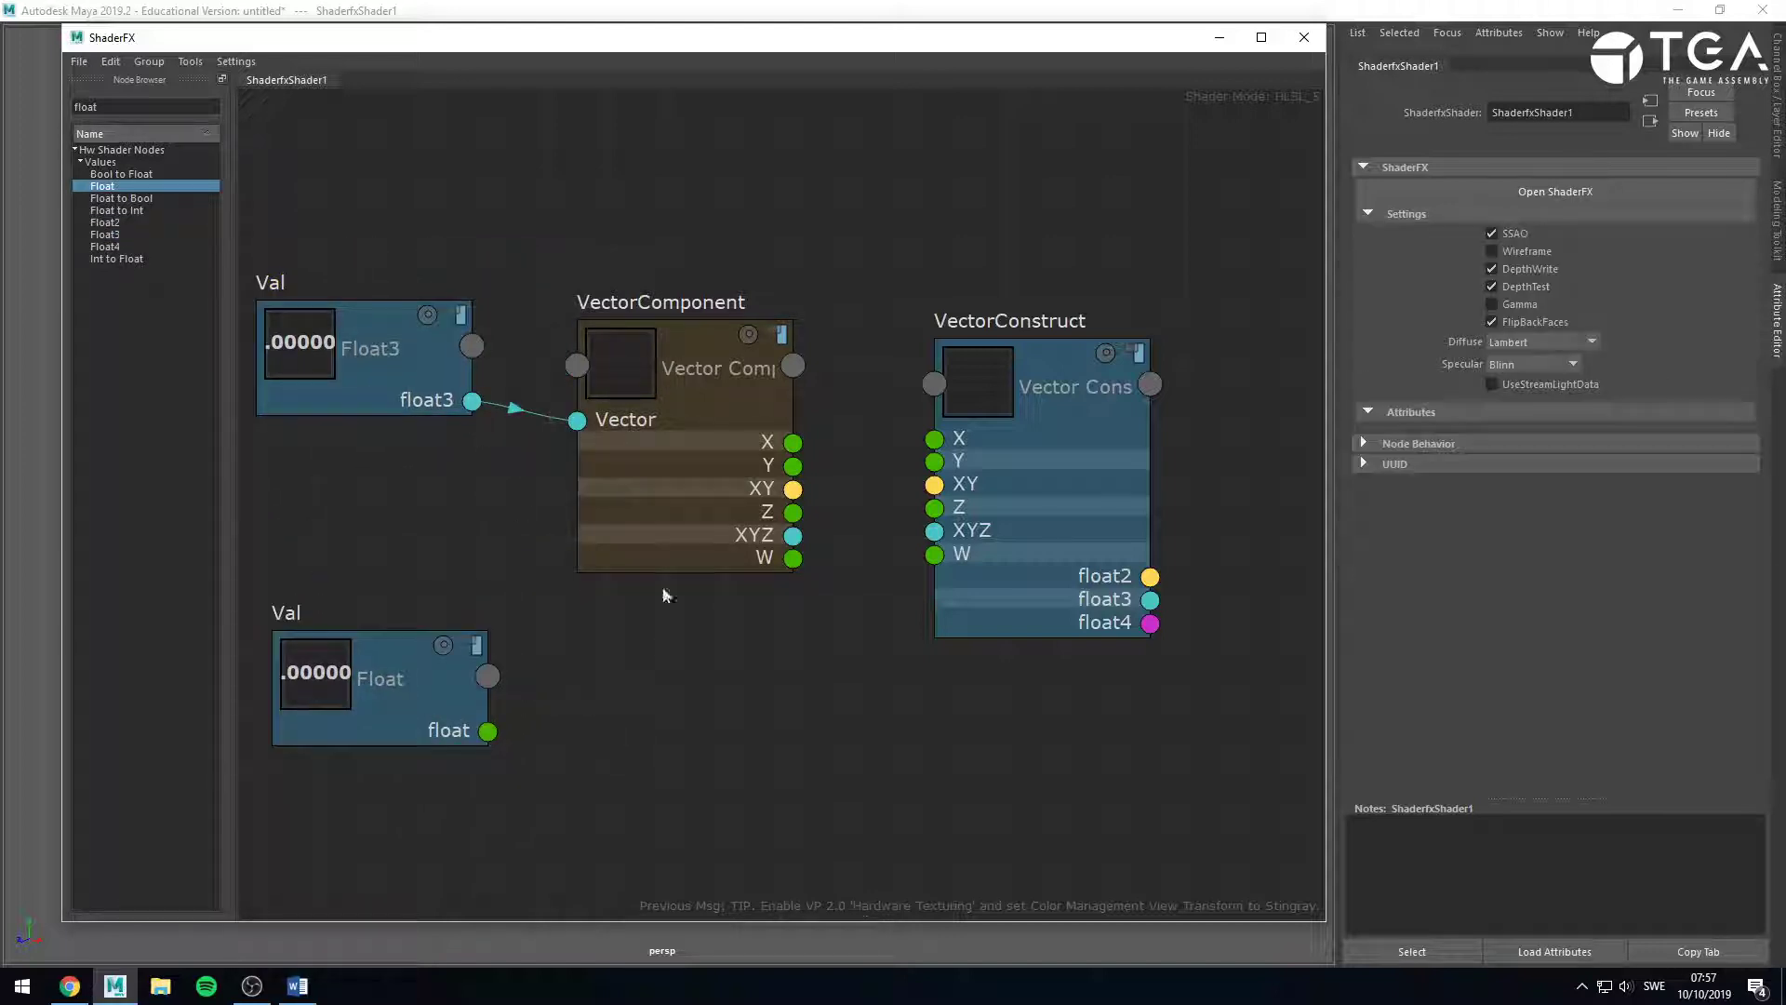
# Connect VectorComponent's X, Y and Z outputs to VectorConstruct's X, Z and Y inputs respectively, swapping Y and Z.
pyautogui.moveTo(1075, 529); pyautogui.dragTo(1160, 511)
pyautogui.click(672, 532)
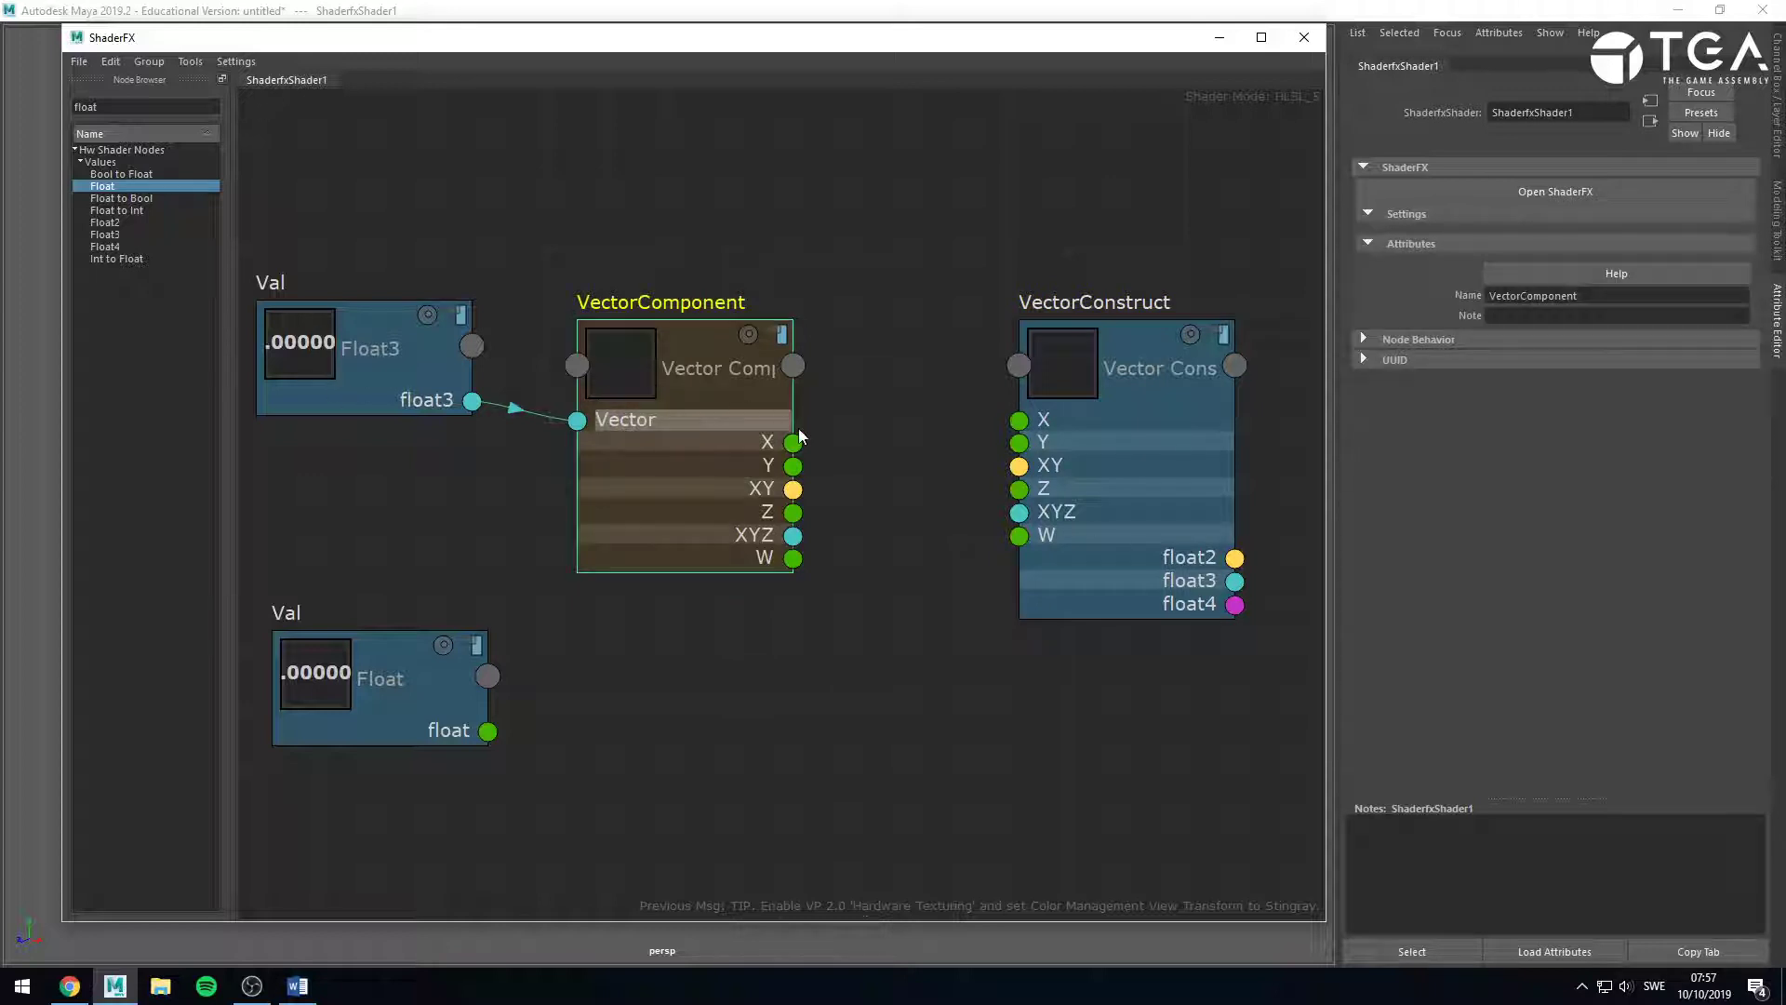
pyautogui.moveTo(793, 443); pyautogui.dragTo(1001, 113)
pyautogui.moveTo(1142, 456); pyautogui.dragTo(1086, 476)
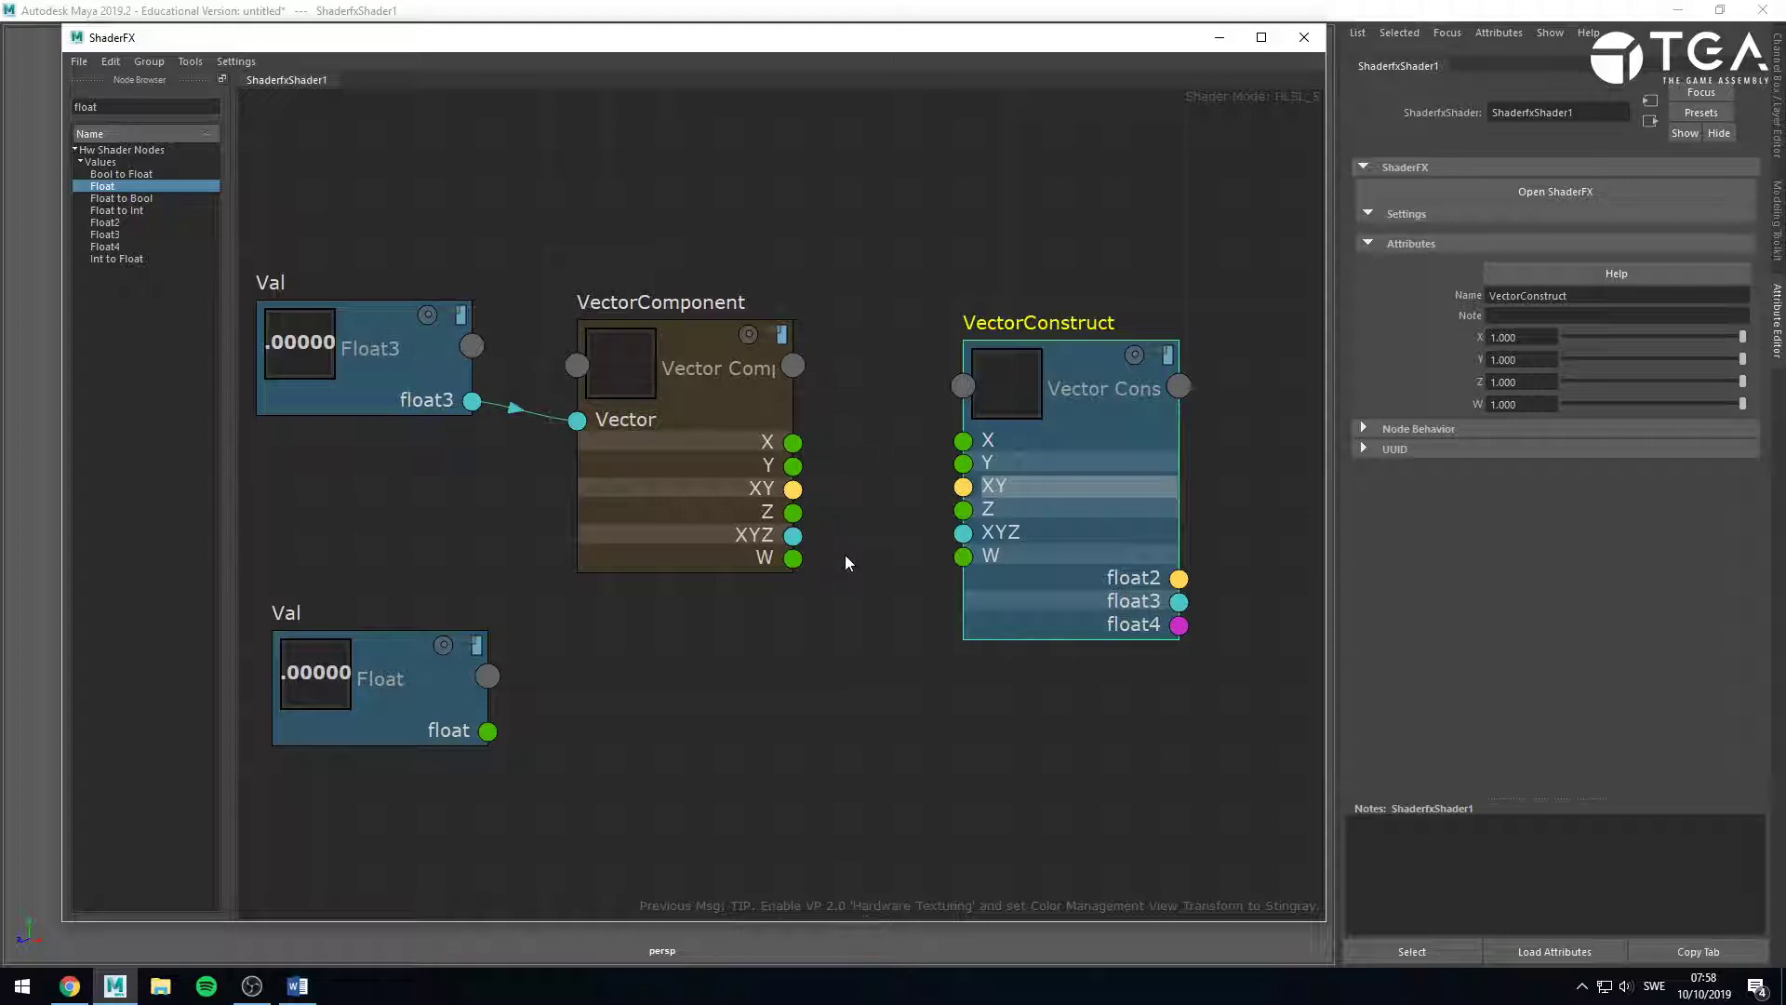
pyautogui.moveTo(798, 467); pyautogui.dragTo(967, 514)
pyautogui.moveTo(796, 515); pyautogui.dragTo(963, 463)
pyautogui.moveTo(792, 442); pyautogui.dragTo(965, 443)
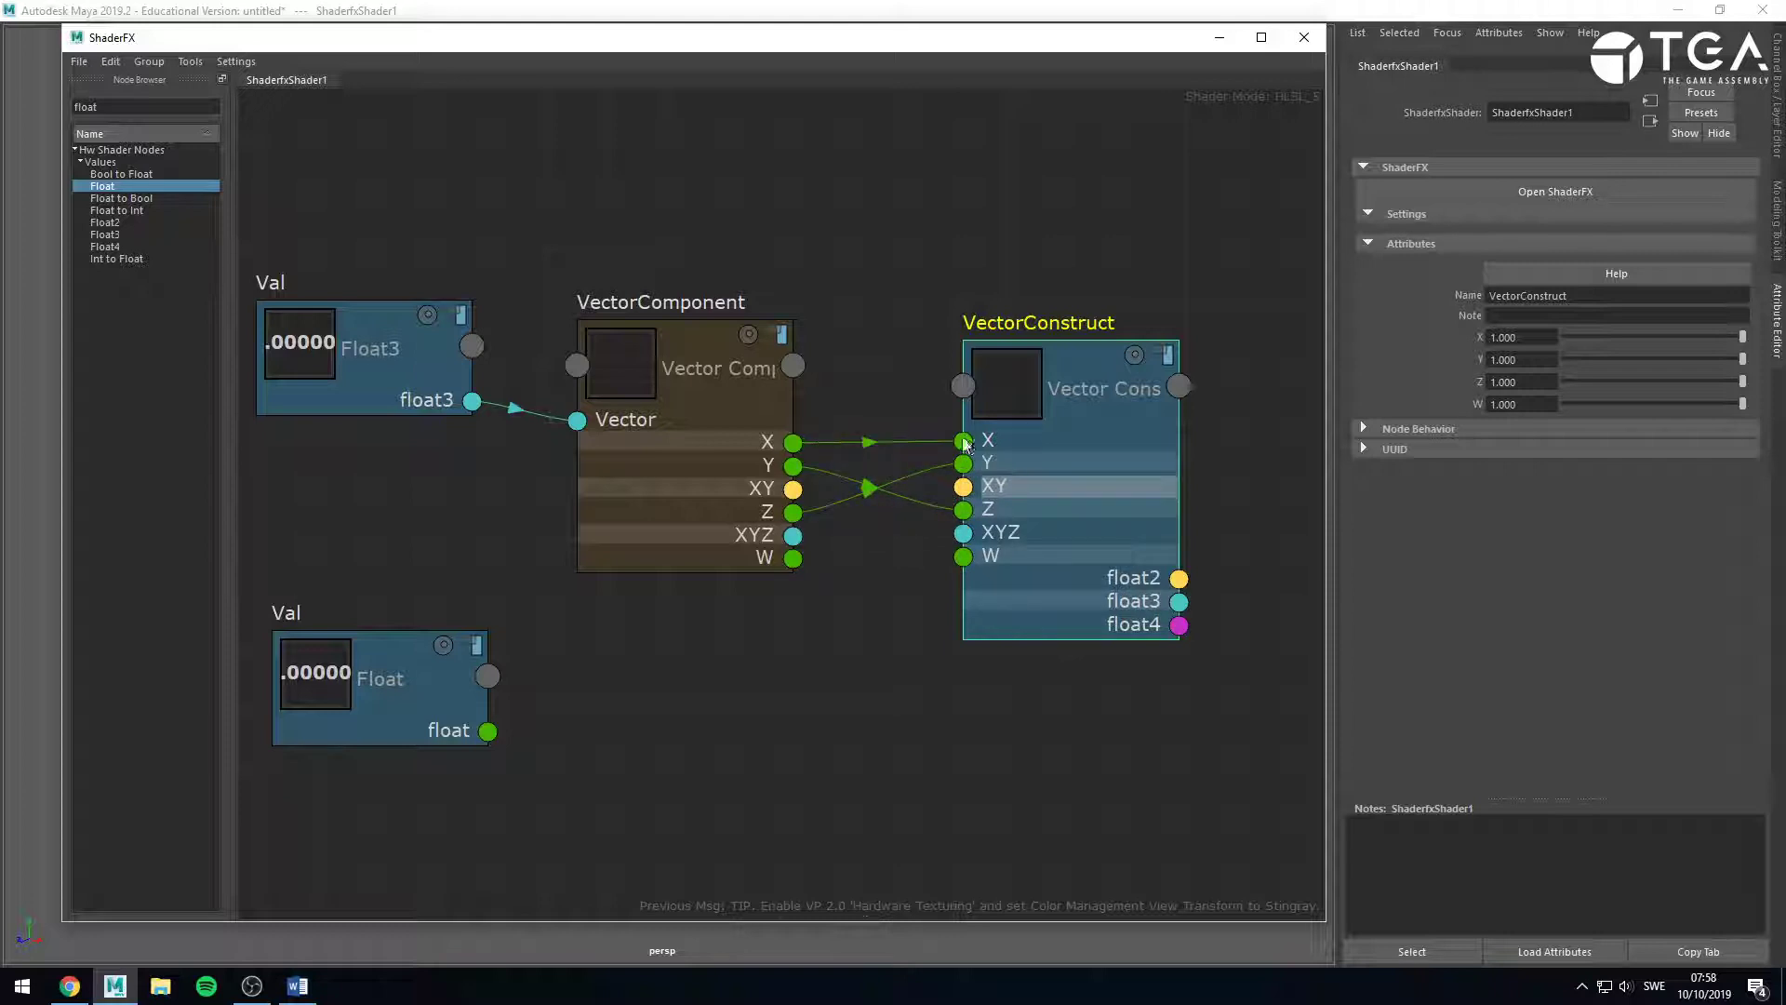
# Replace the three single-axis connections with one from VectorComponent's XYZ output to VectorConstruct's XYZ input.
pyautogui.click(902, 501)
pyautogui.press('Delete')
pyautogui.click(907, 475)
pyautogui.press('Delete')
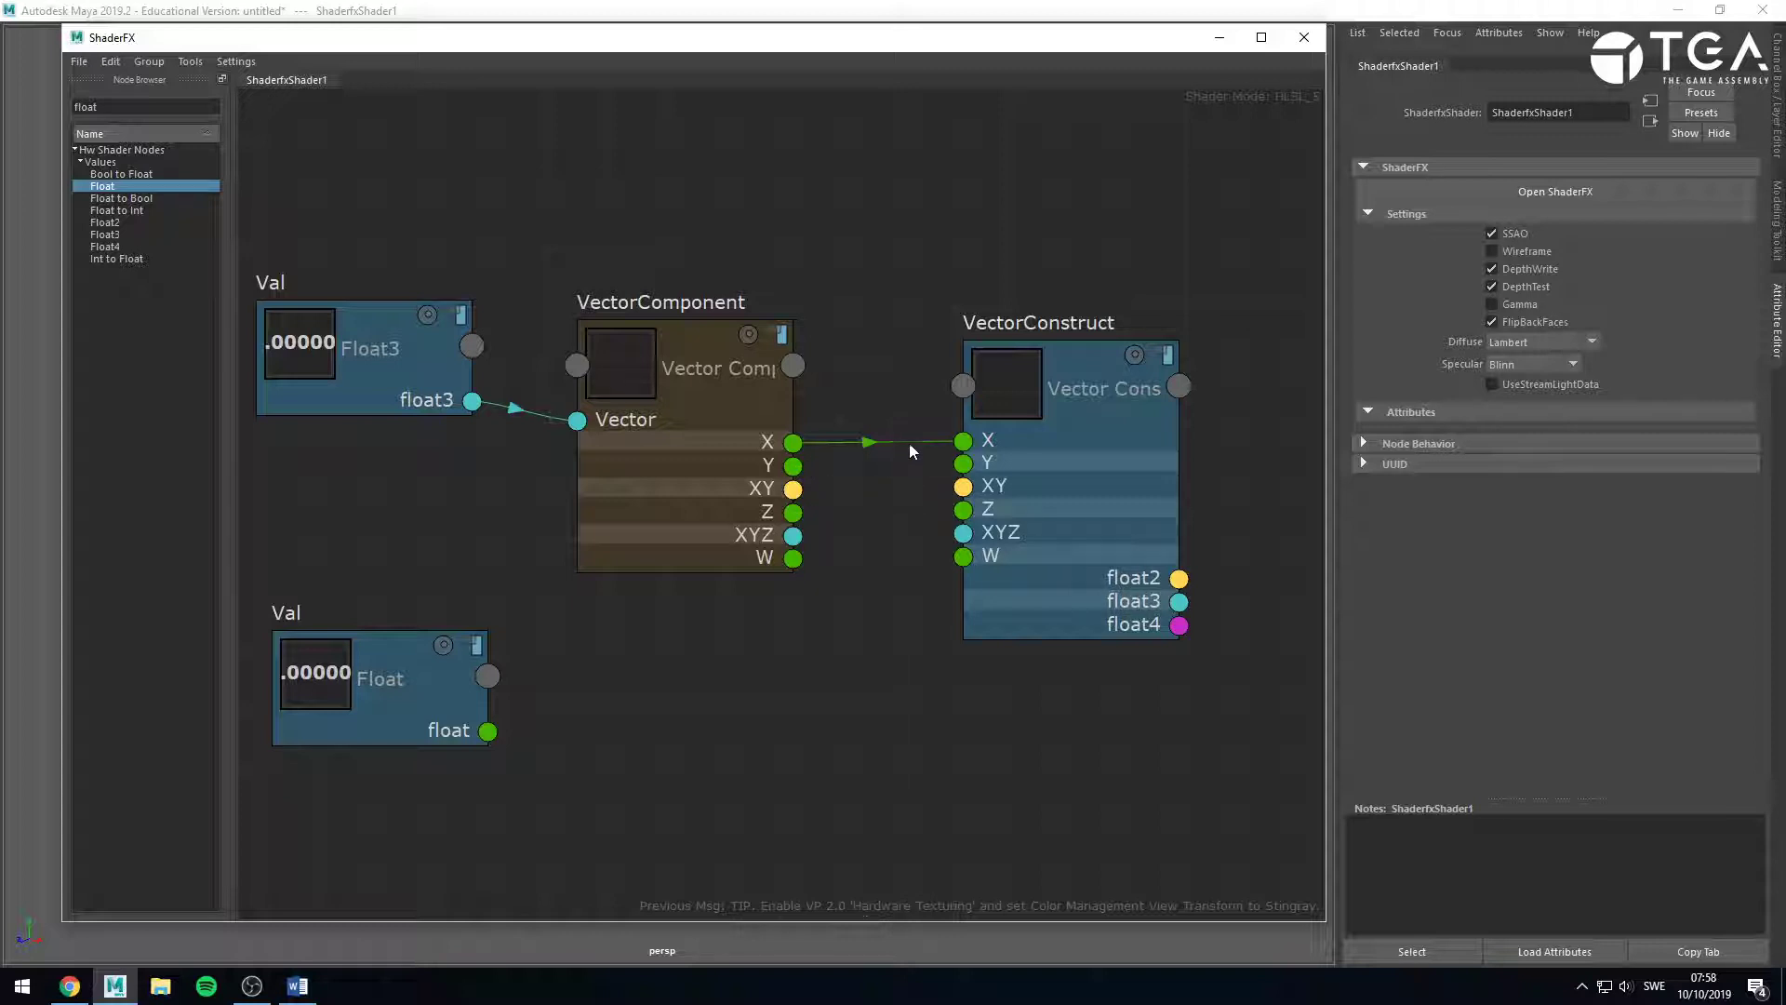
pyautogui.click(910, 442)
pyautogui.press('Delete')
pyautogui.moveTo(795, 539); pyautogui.dragTo(964, 533)
# Connect the Float3 node directly to VectorConstruct's XYZ input and move VectorComponent and Float out of the way.
pyautogui.moveTo(391, 693); pyautogui.dragTo(624, 772)
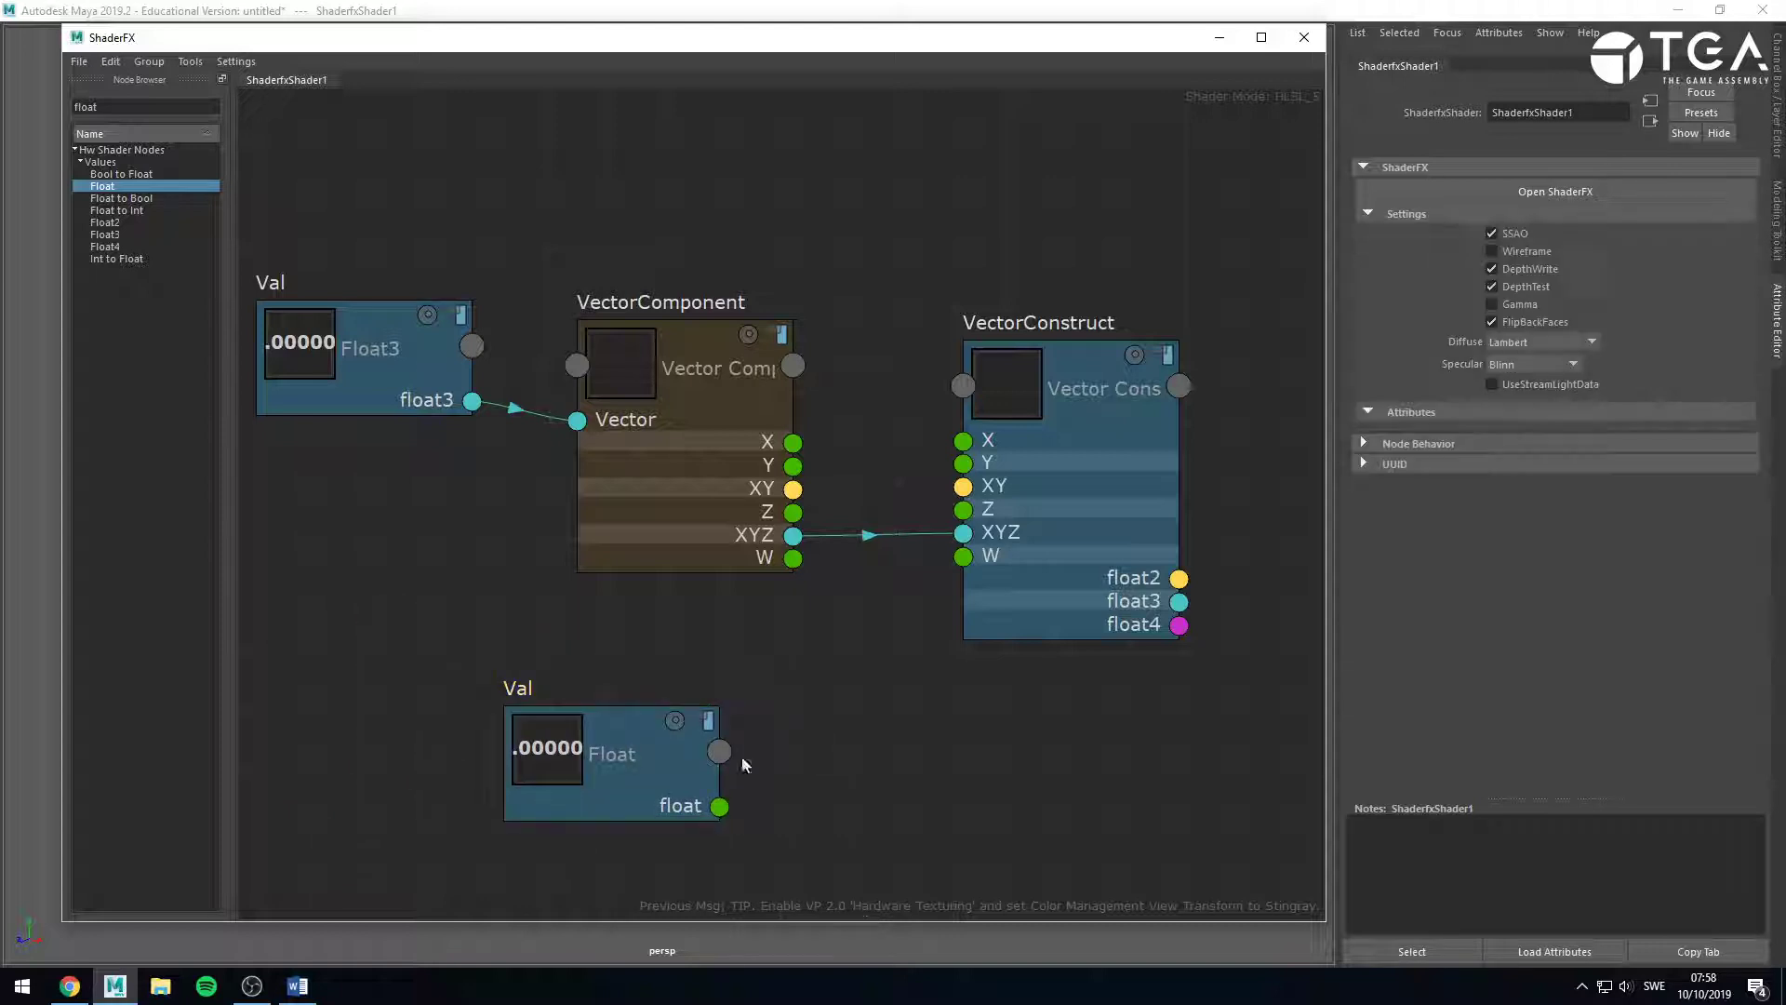
pyautogui.click(895, 655)
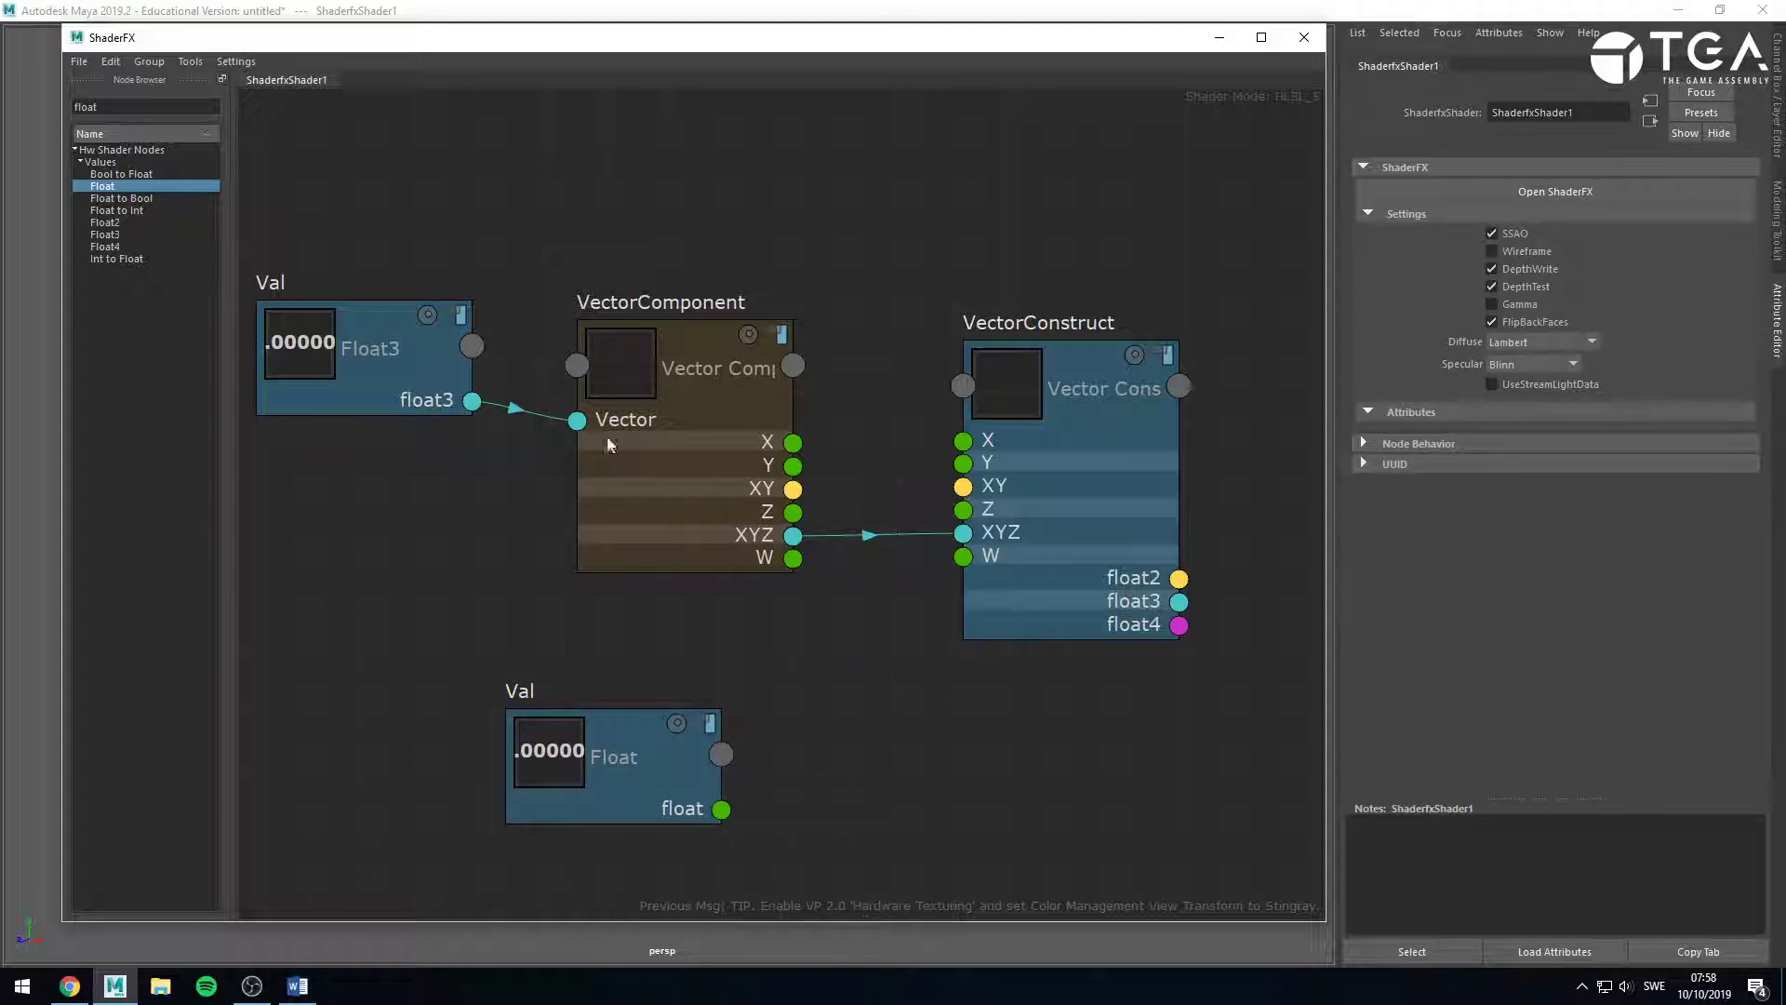
pyautogui.moveTo(577, 448); pyautogui.dragTo(602, 396)
pyautogui.click(486, 400)
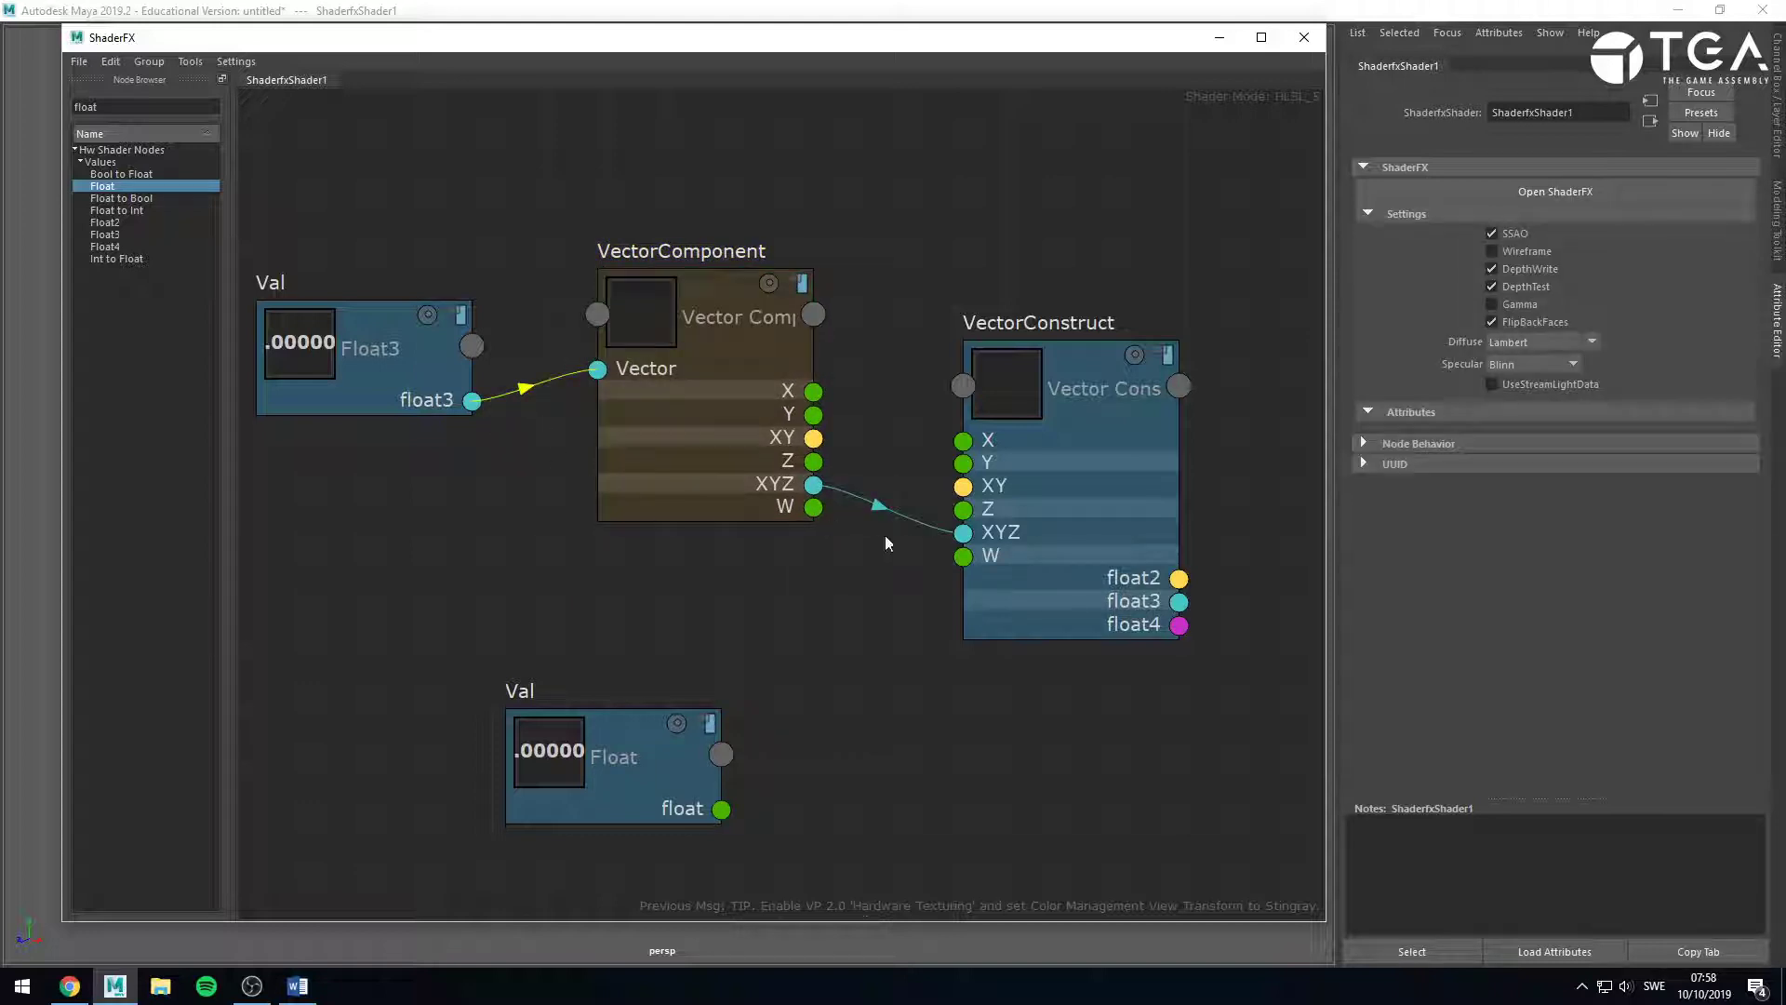
pyautogui.moveTo(472, 401); pyautogui.dragTo(963, 534)
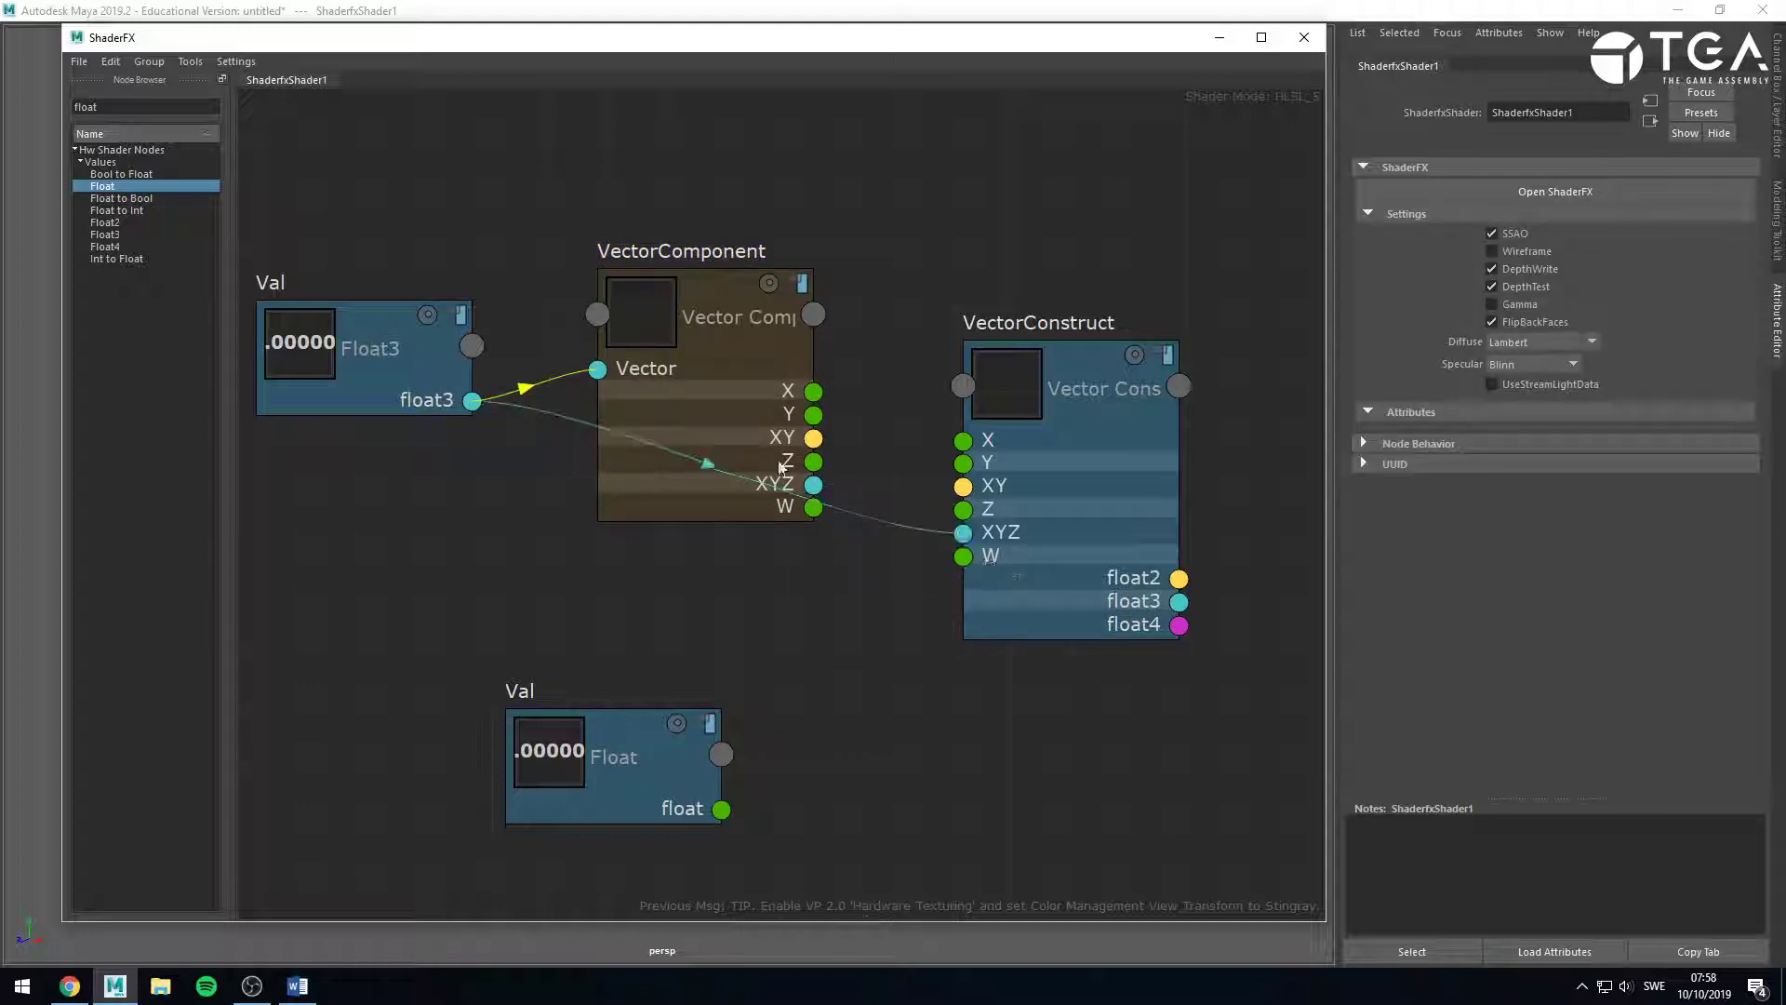
pyautogui.moveTo(735, 439); pyautogui.dragTo(714, 278)
# Connect the Float node to VectorConstruct's W input and pull a trial connection from the float4 output.
pyautogui.click(748, 807)
pyautogui.moveTo(724, 809); pyautogui.dragTo(963, 556)
pyautogui.moveTo(374, 363); pyautogui.dragTo(608, 497)
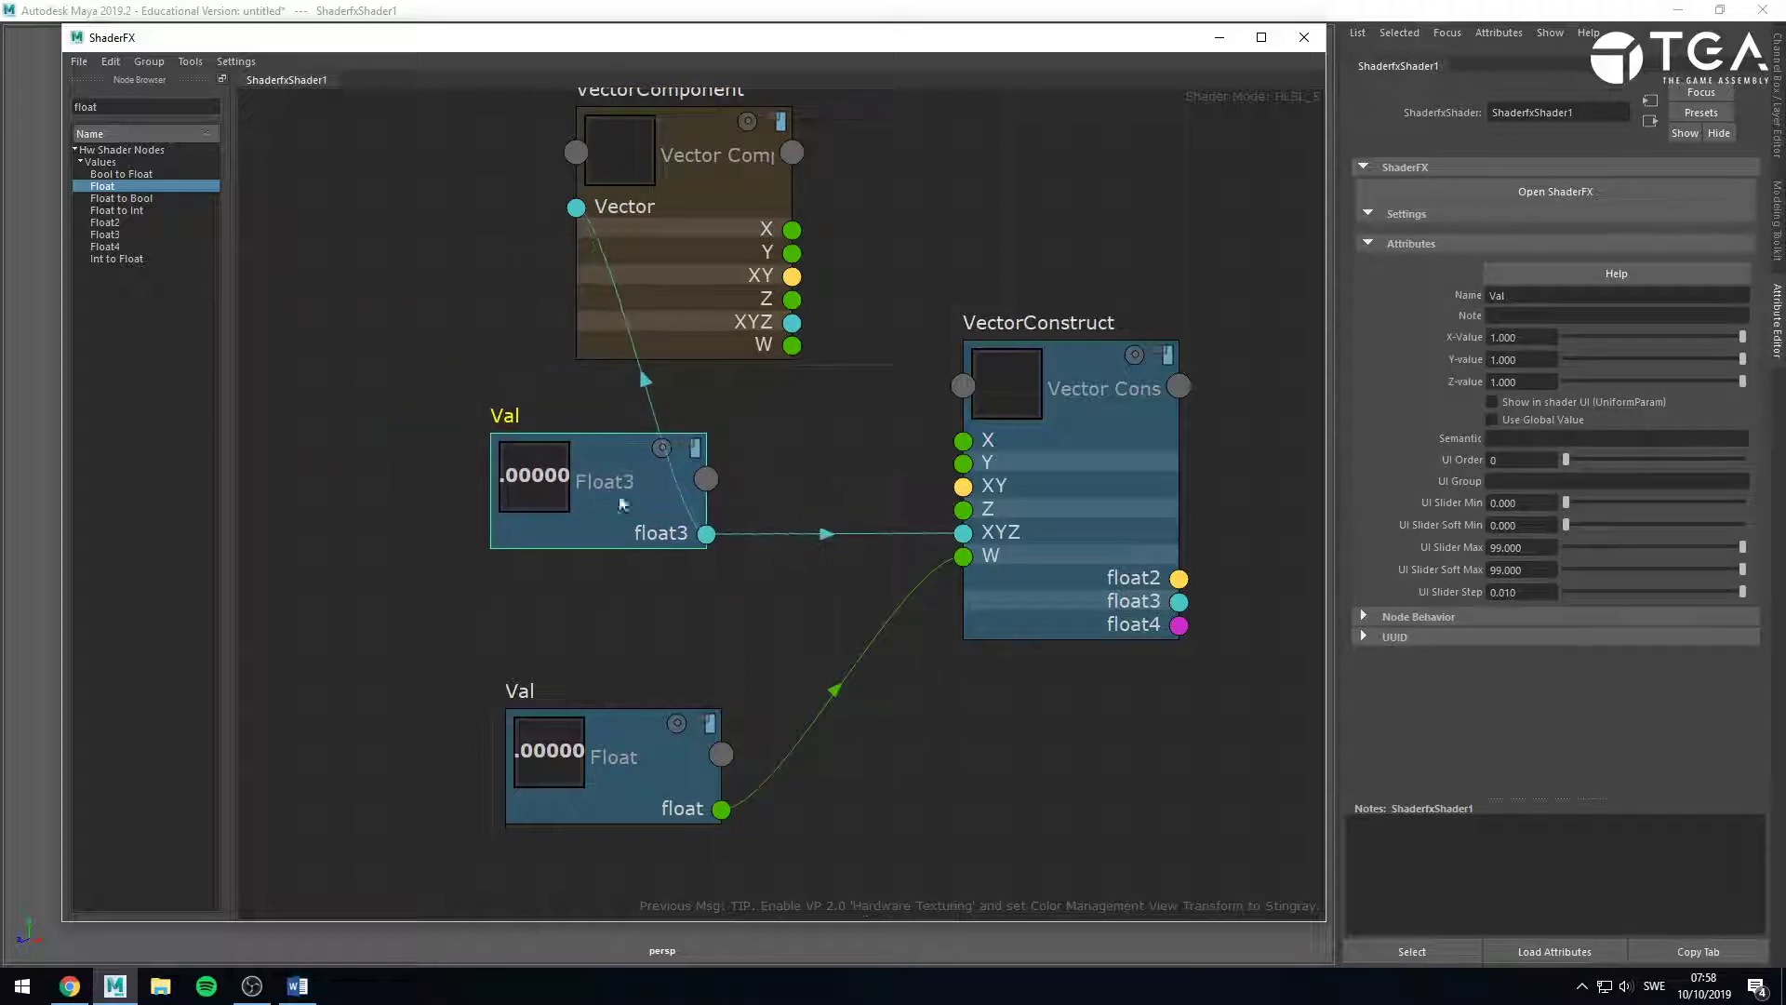
pyautogui.moveTo(1181, 626); pyautogui.dragTo(1249, 693)
pyautogui.click(1141, 636)
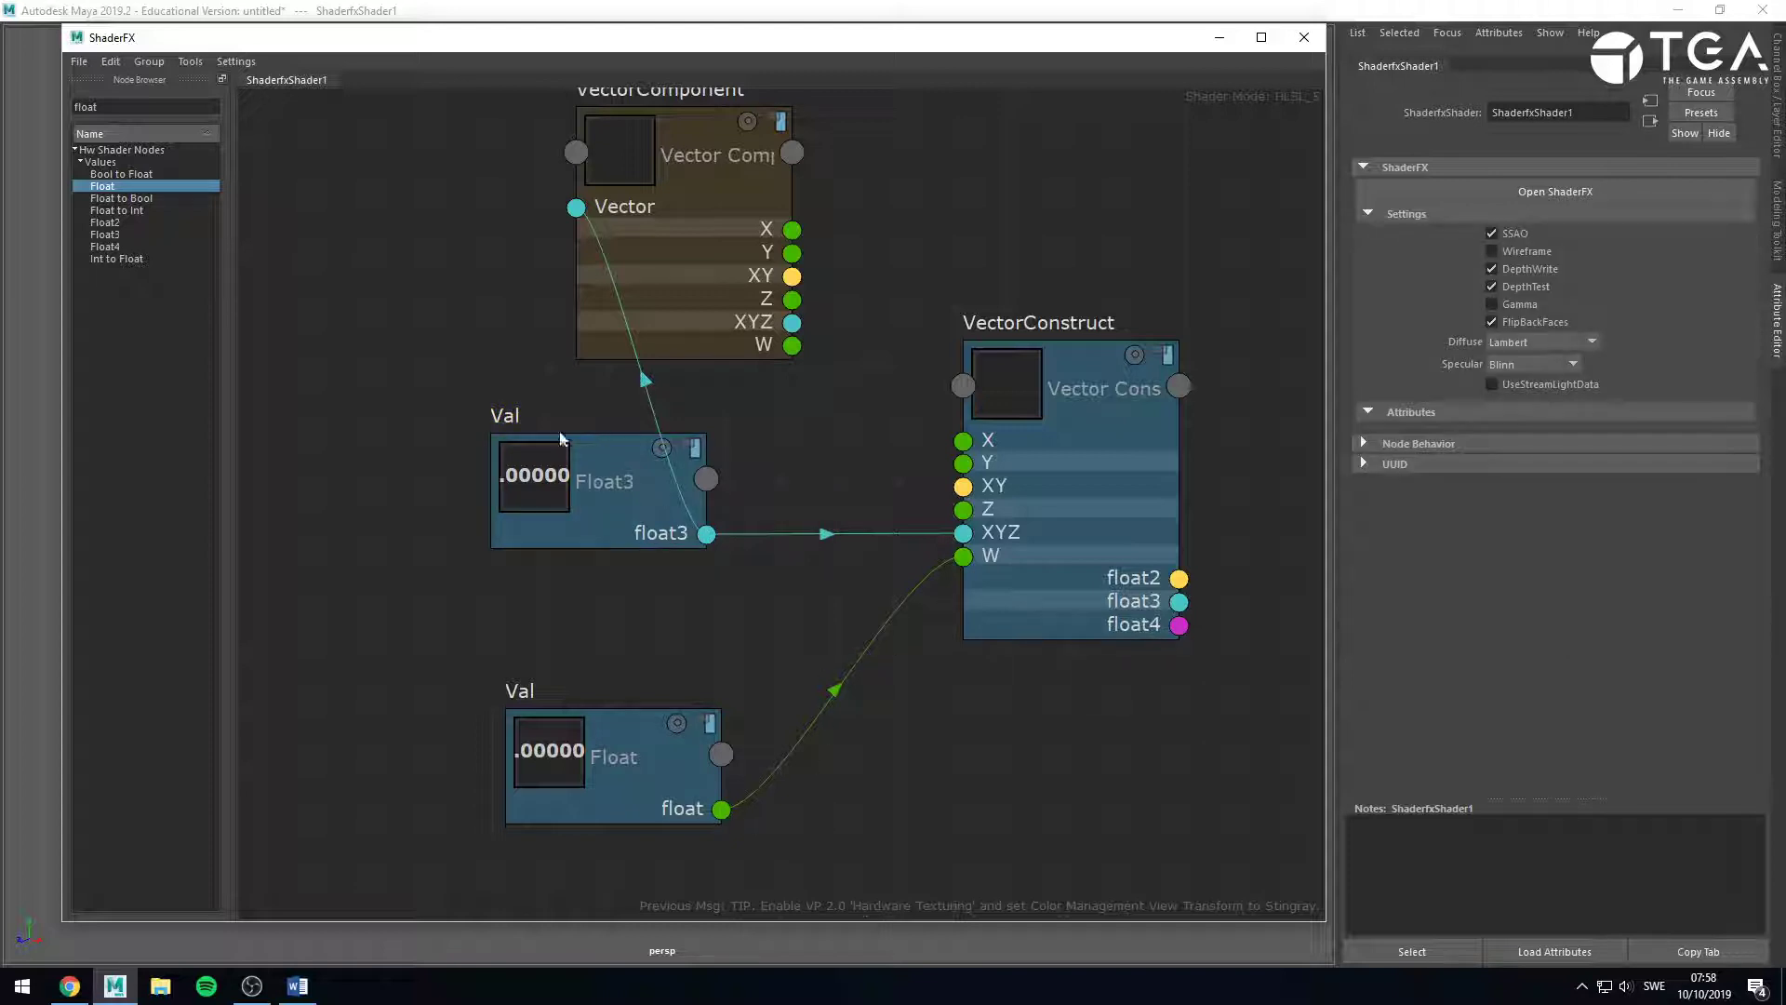
# Delete the Float, Float3, VectorComponent and VectorConstruct nodes to empty the graph.
pyautogui.moveTo(584, 475); pyautogui.dragTo(487, 455)
pyautogui.moveTo(643, 312); pyautogui.dragTo(705, 498)
pyautogui.click(570, 787)
pyautogui.press('Delete')
pyautogui.click(447, 461)
pyautogui.press('Delete')
pyautogui.press('Delete')
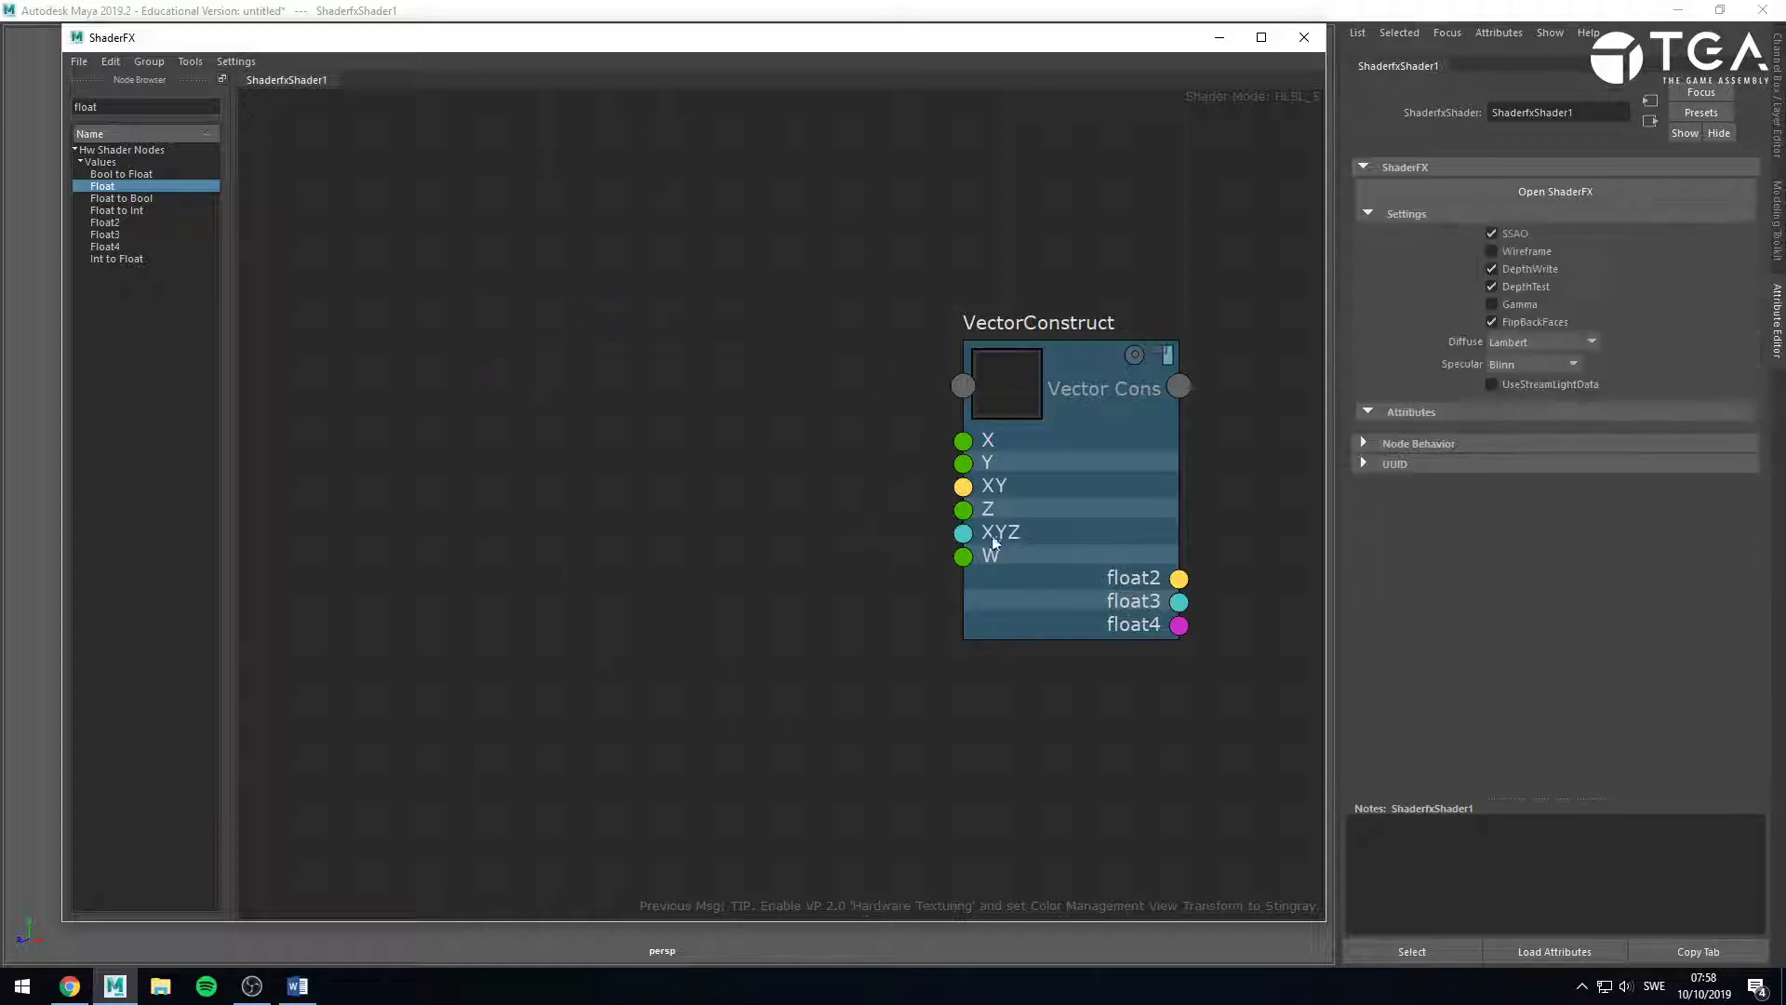
pyautogui.click(1052, 506)
pyautogui.press('Delete')
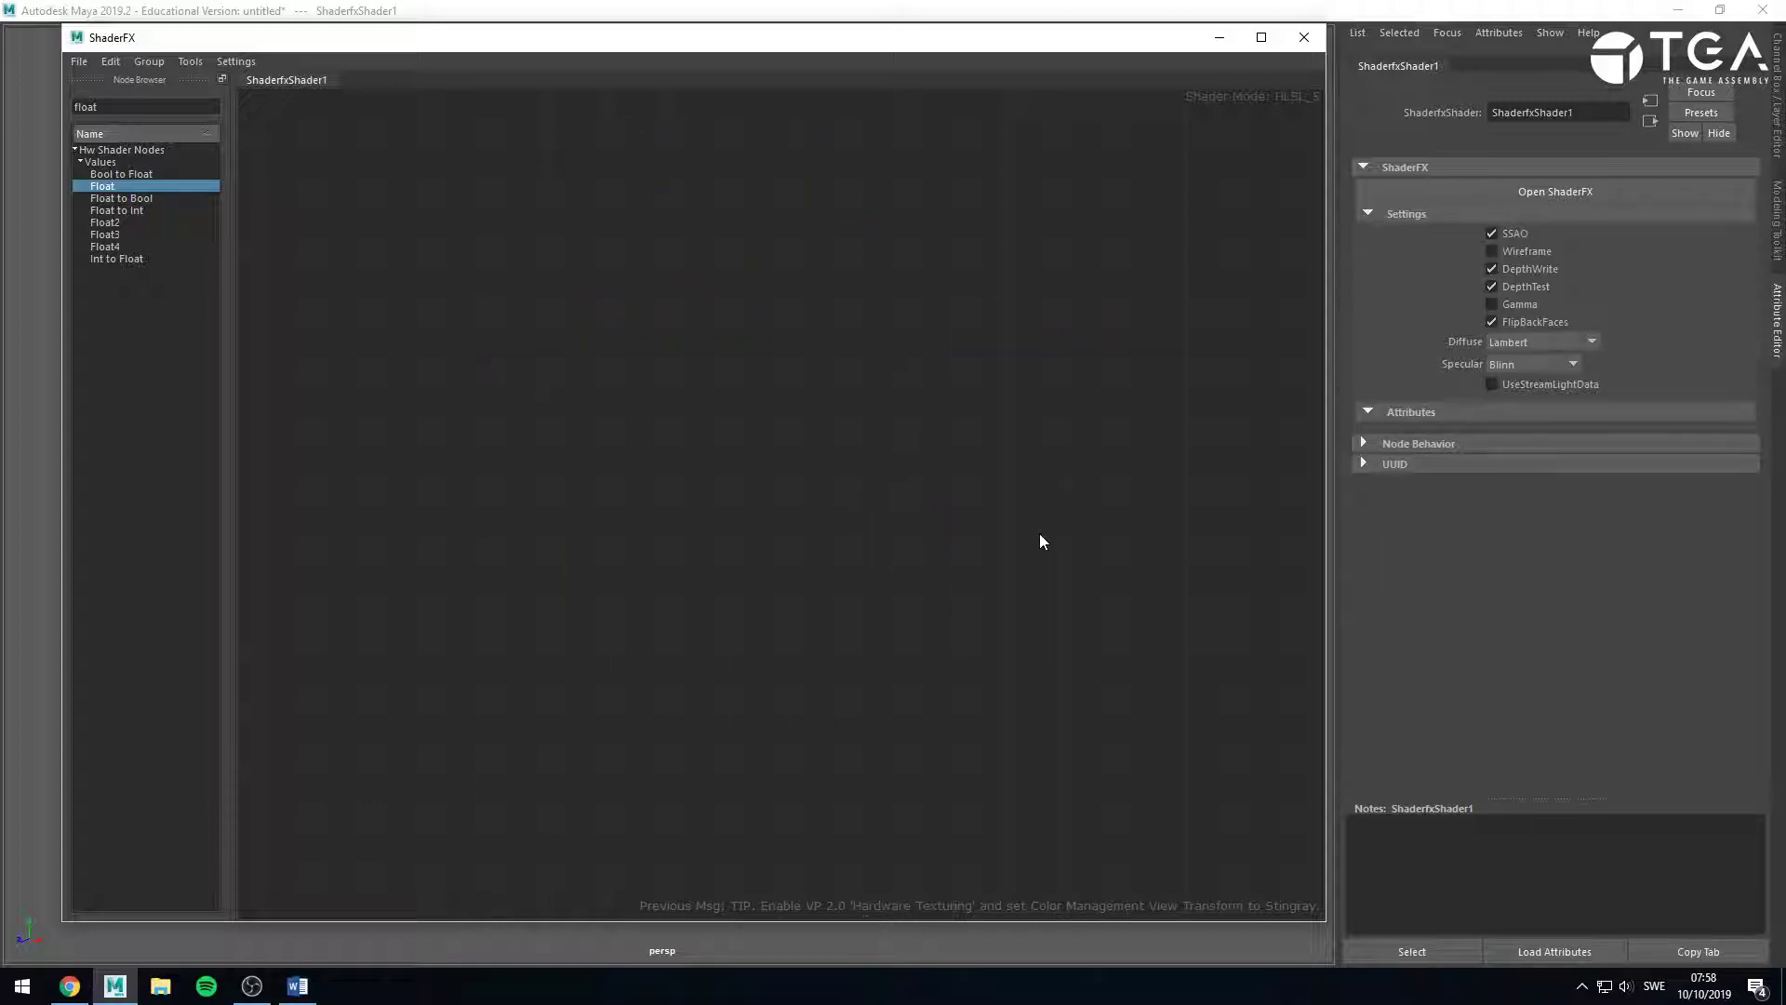
# Add a Saturate node and a Clamp node to the empty graph.
pyautogui.doubleClick(146, 107)
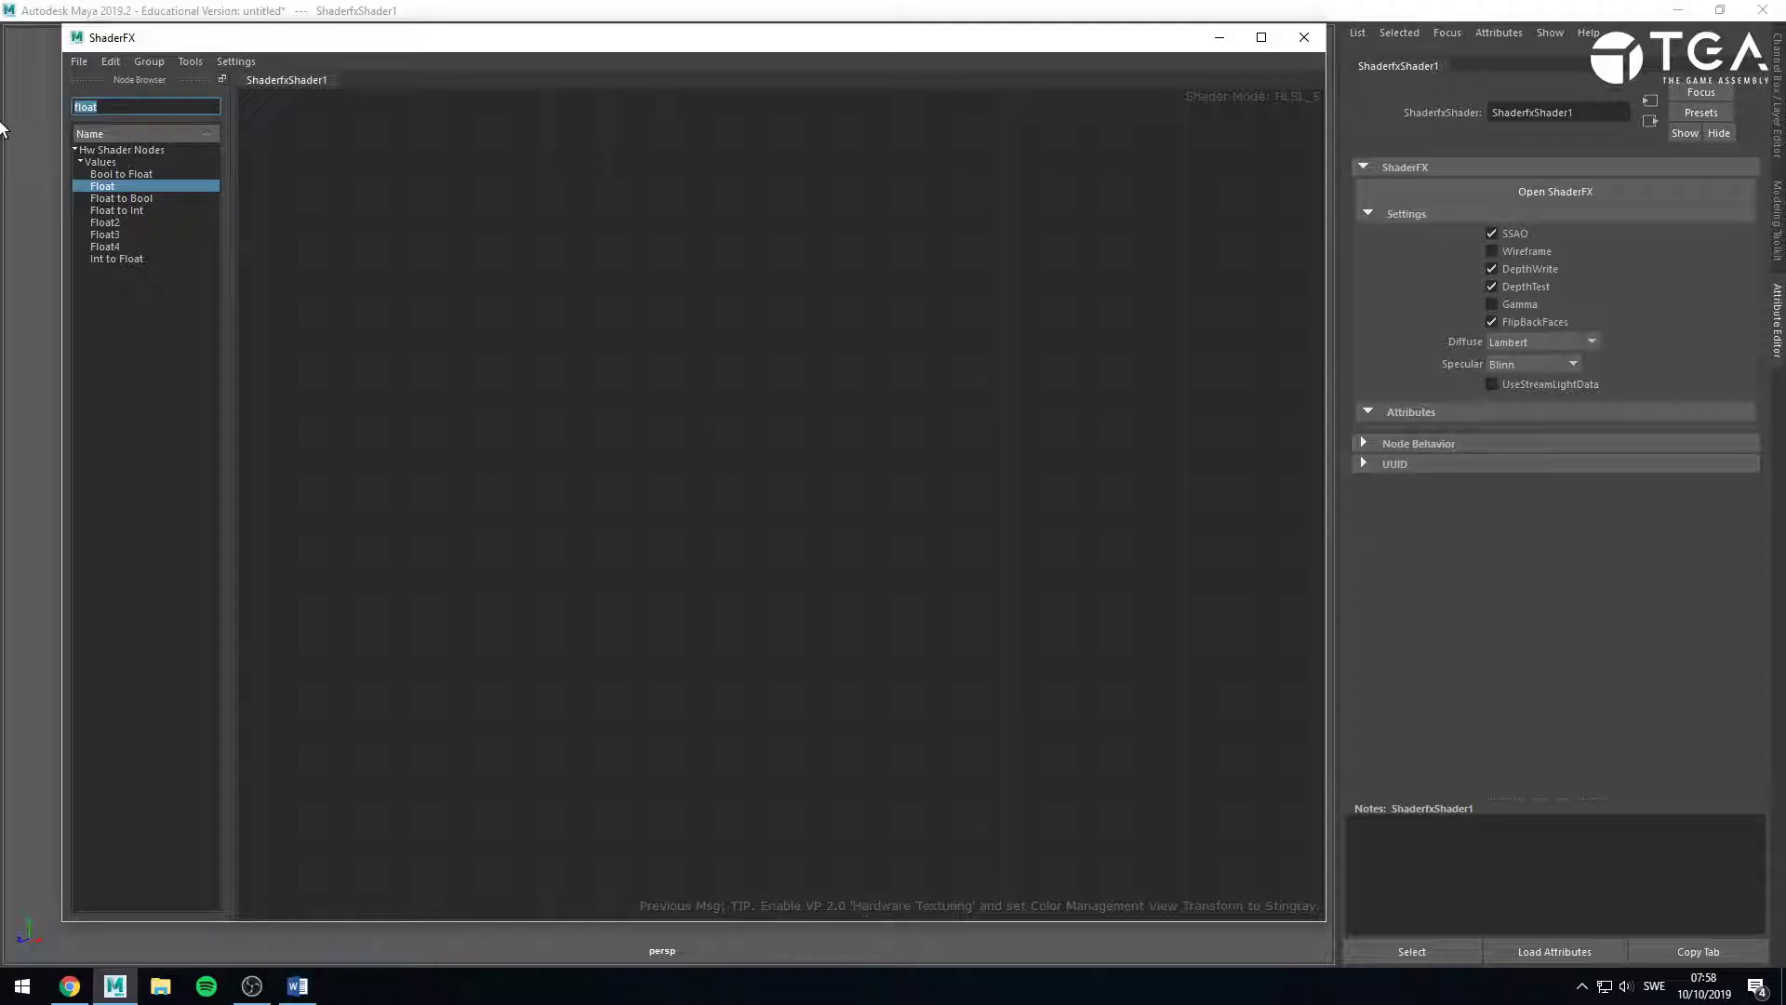
pyautogui.write('sat')
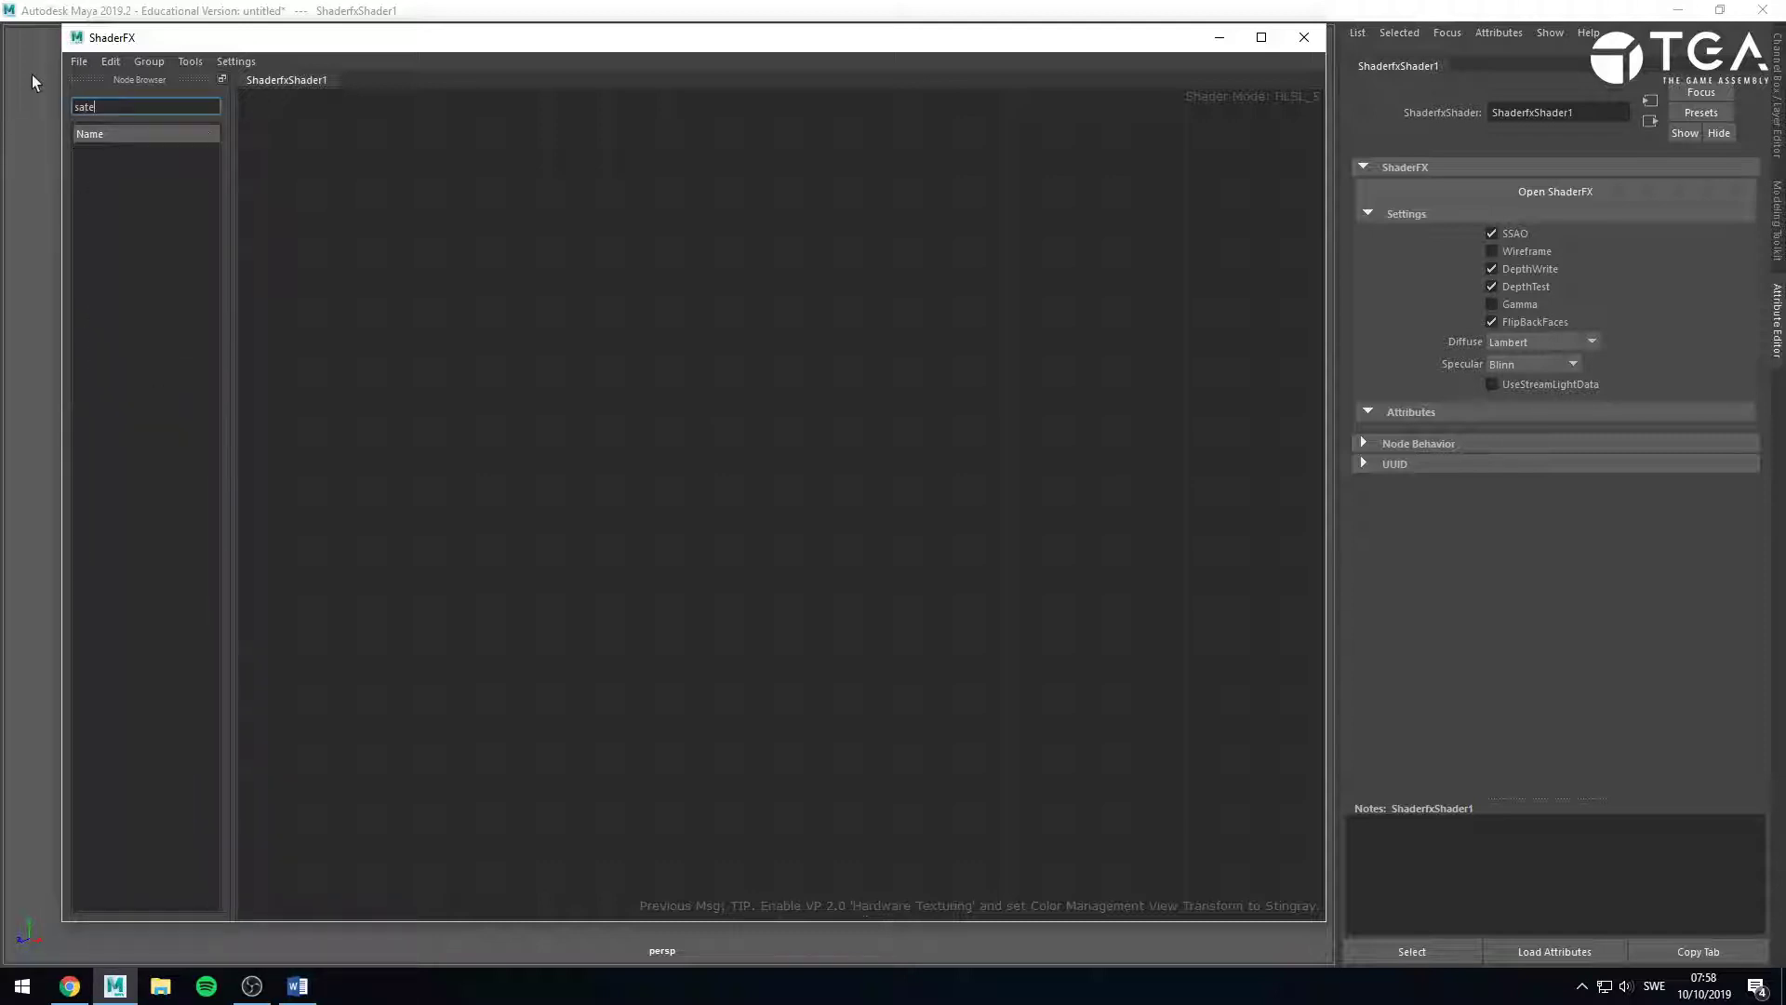
pyautogui.moveTo(110, 211); pyautogui.dragTo(279, 307)
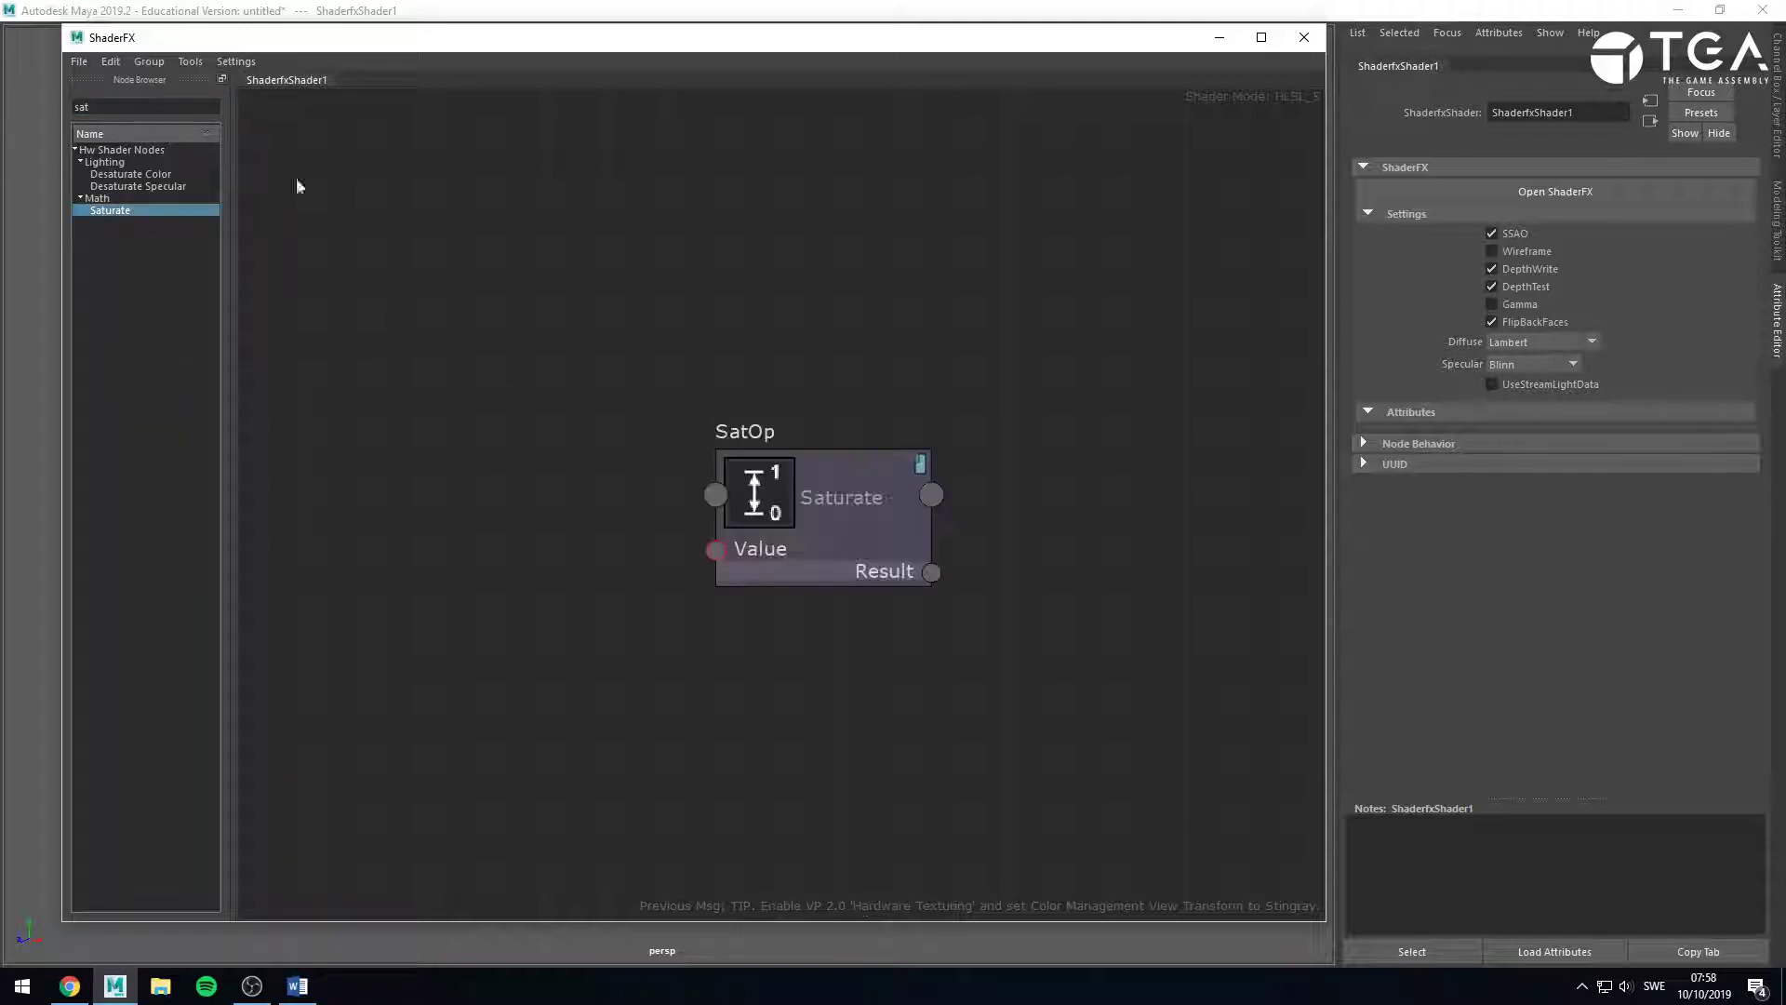
pyautogui.write('clam')
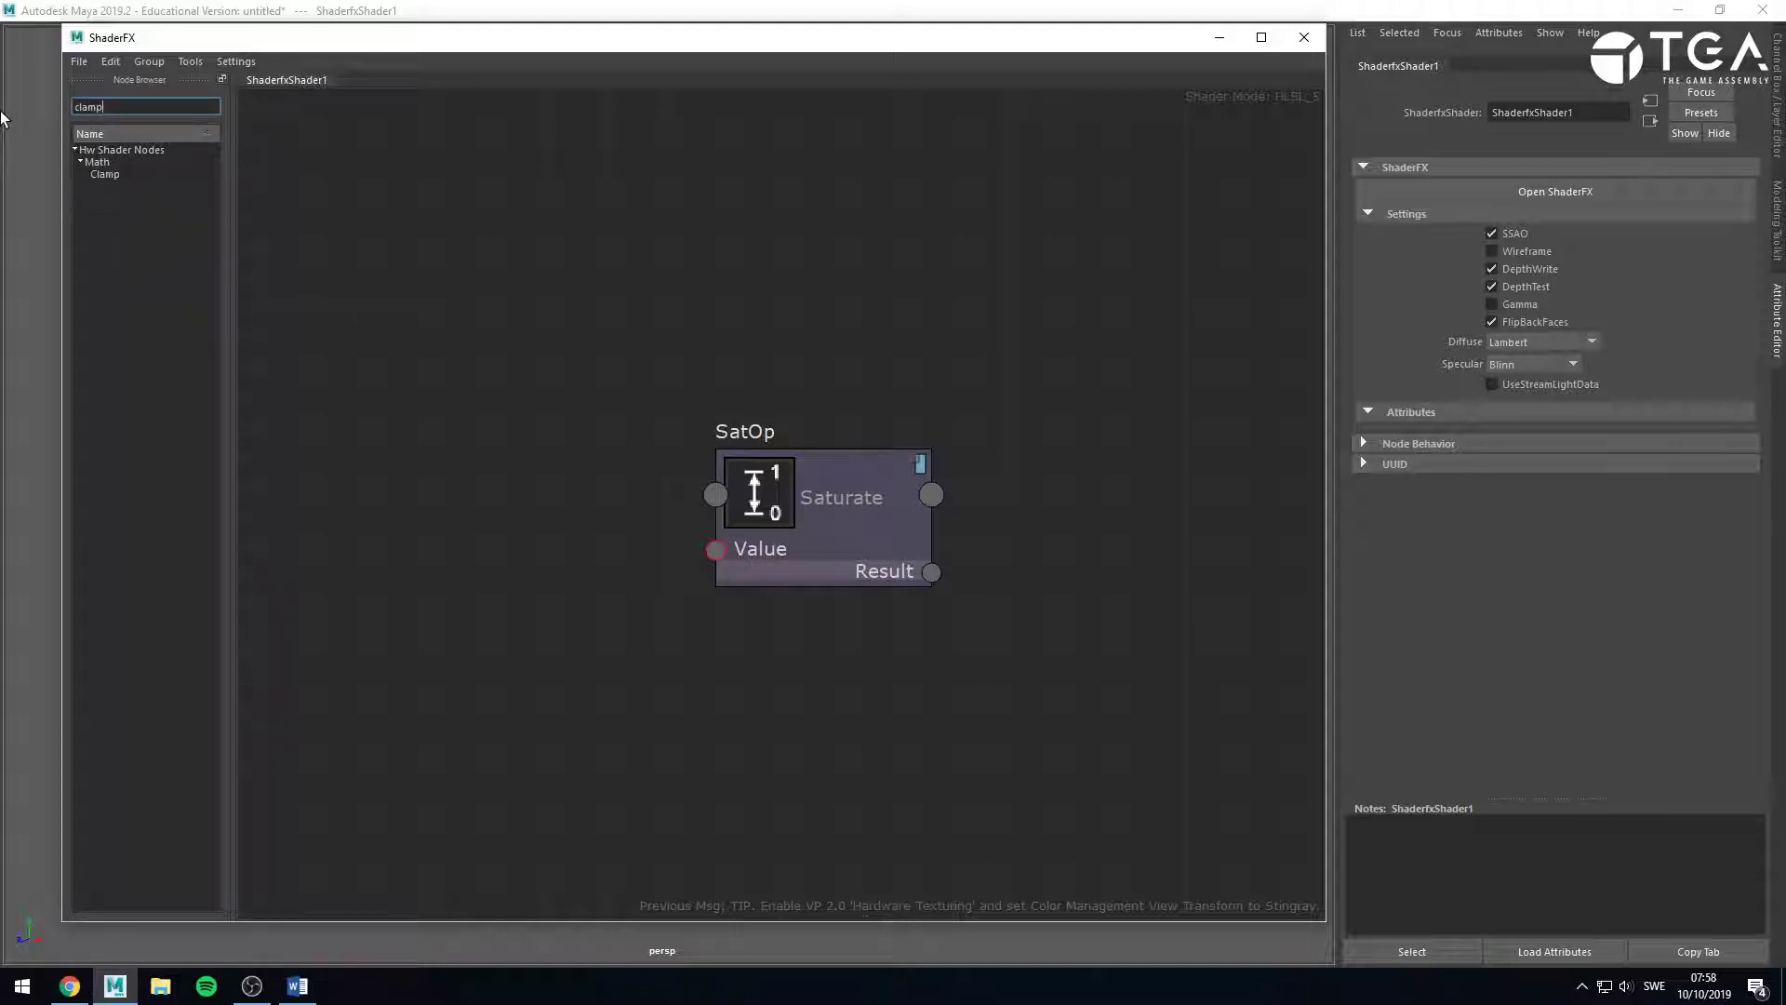
pyautogui.write('p')
pyautogui.moveTo(106, 174); pyautogui.dragTo(944, 423)
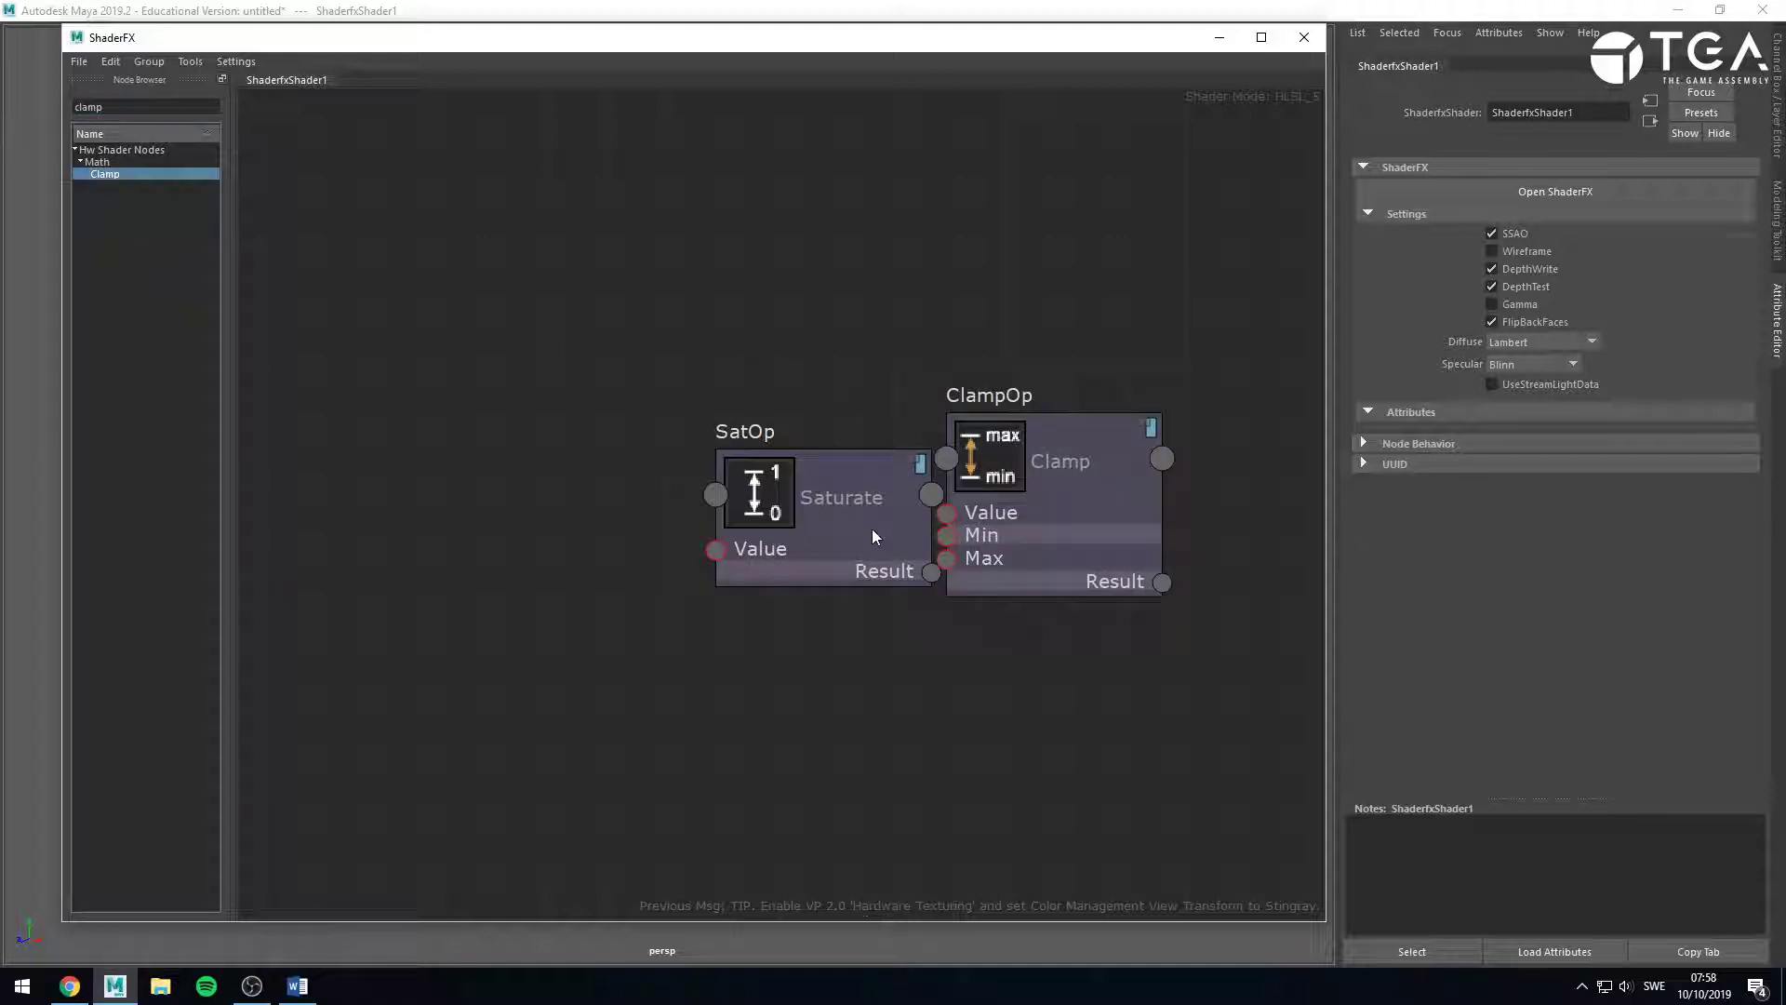
# Spread the Saturate and Clamp nodes apart, placing Clamp below and to the right of Saturate.
pyautogui.moveTo(873, 529); pyautogui.dragTo(570, 335)
pyautogui.moveTo(986, 474); pyautogui.dragTo(919, 406)
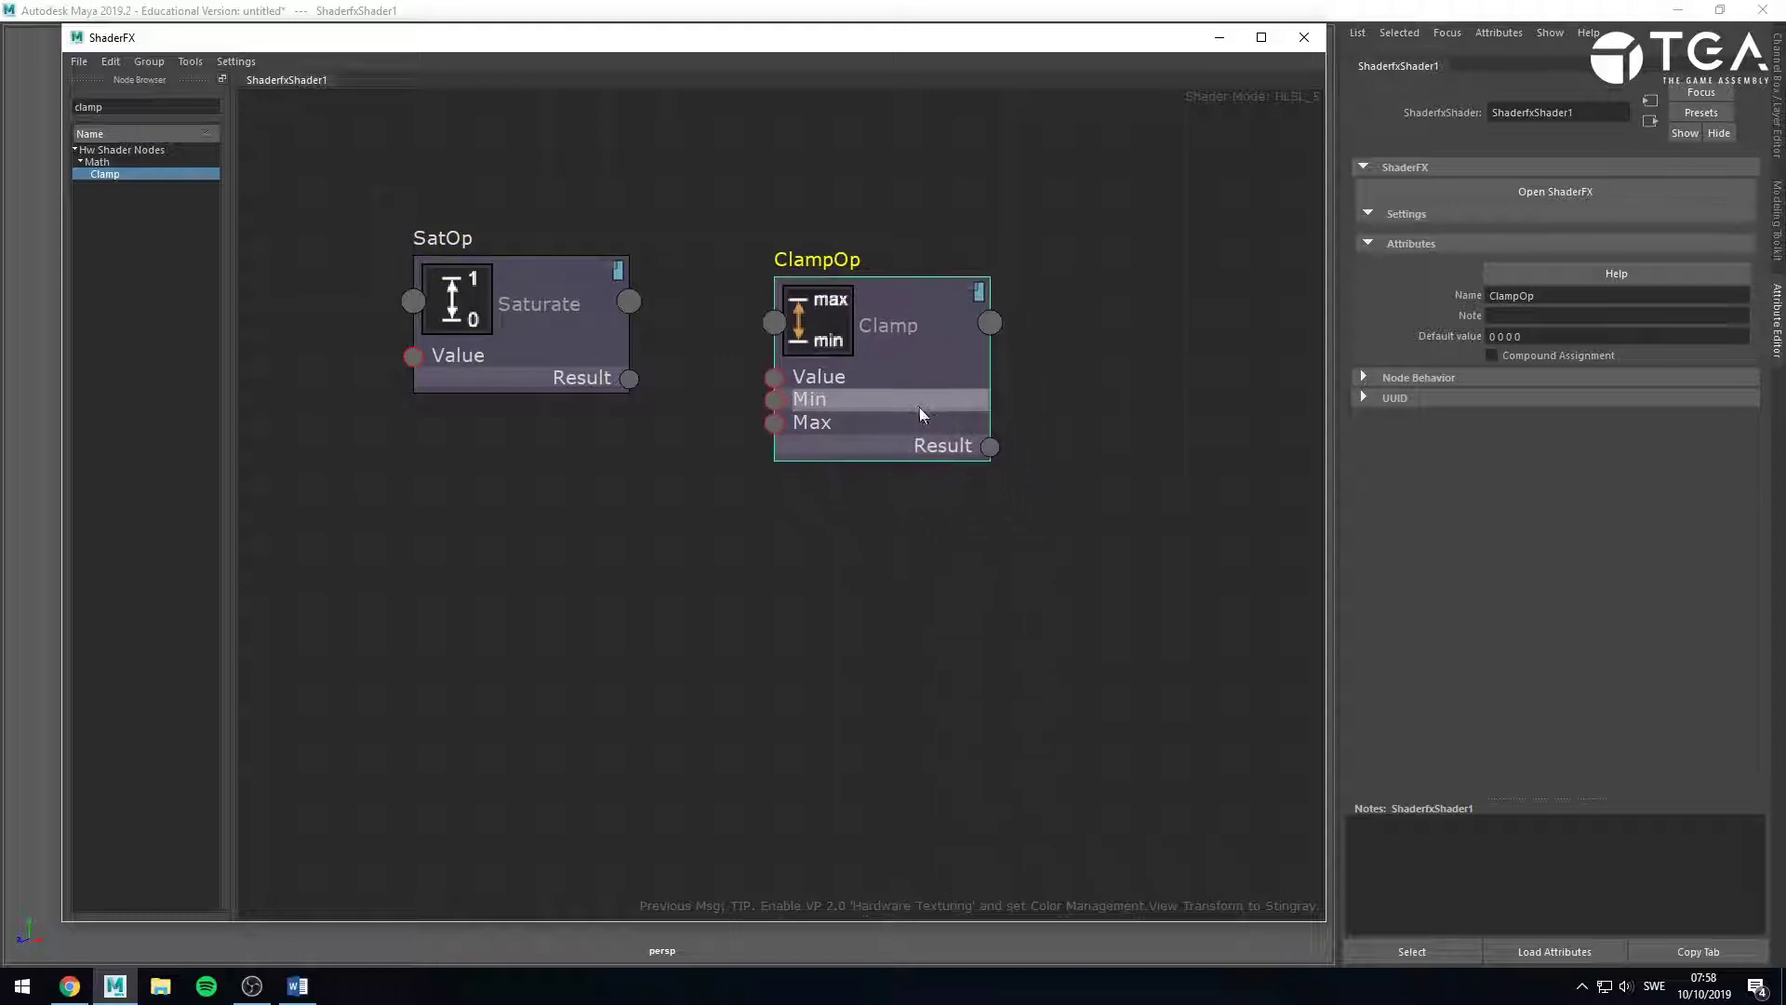
pyautogui.moveTo(789, 518); pyautogui.dragTo(925, 718, button='middle')
pyautogui.click(924, 717)
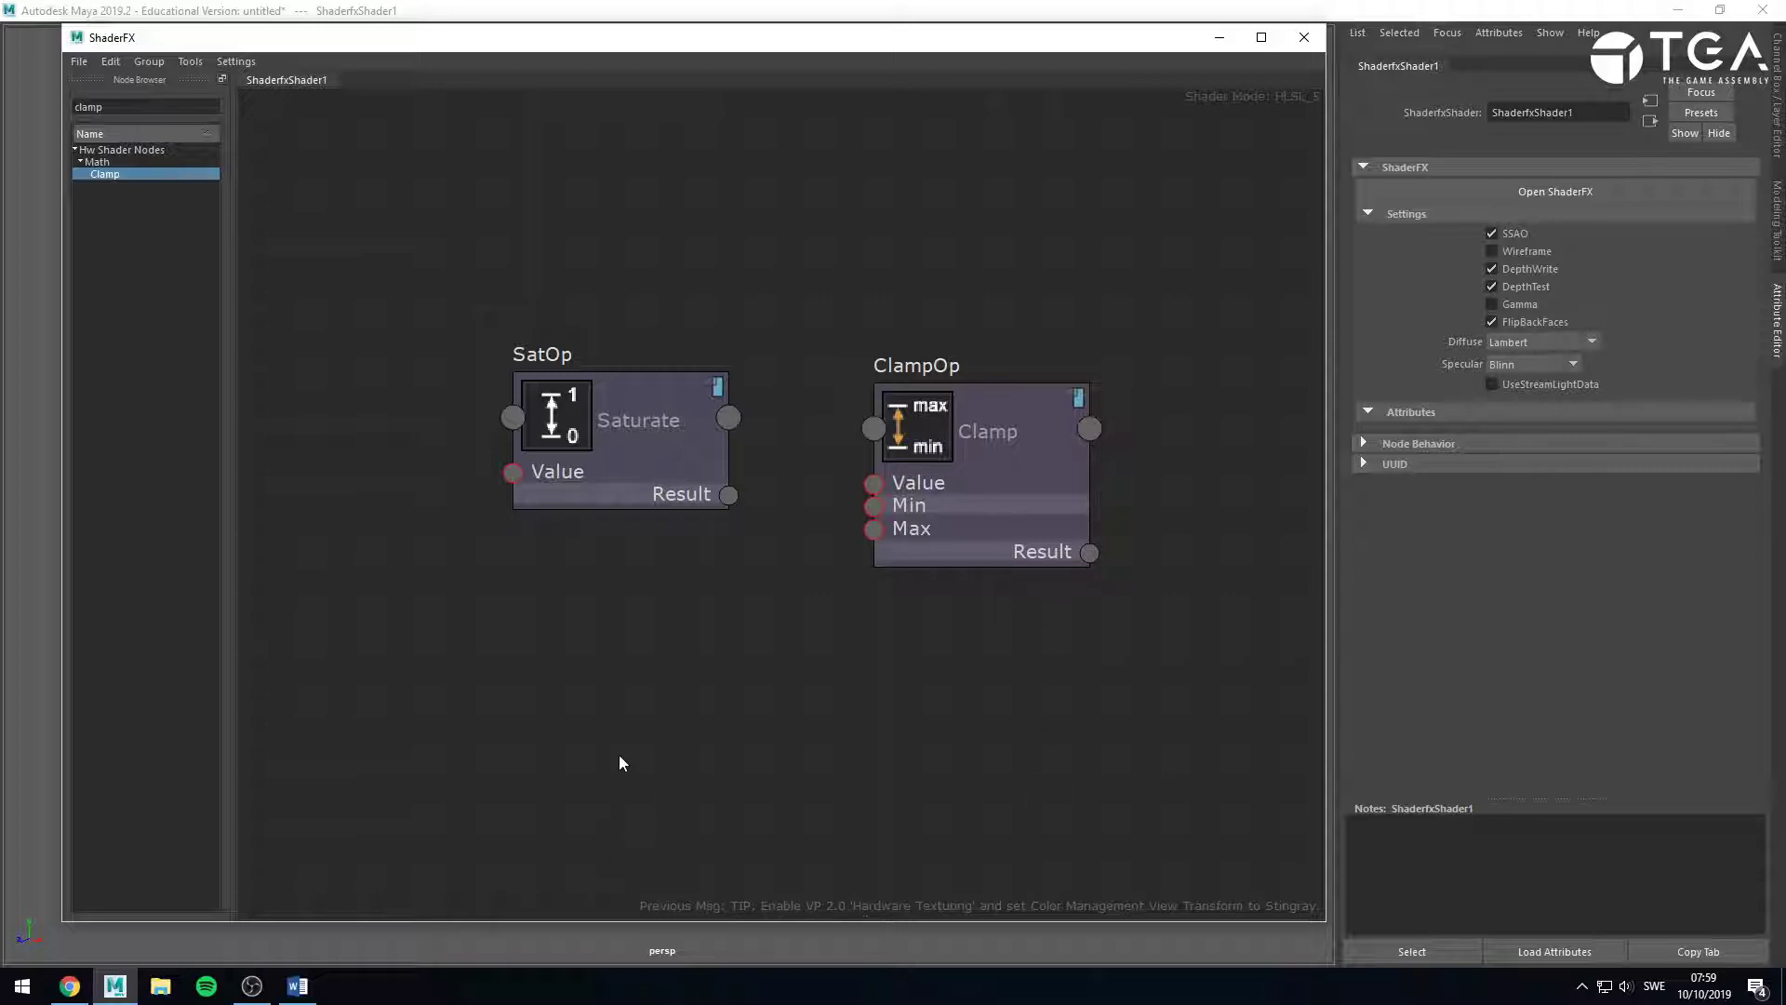
pyautogui.moveTo(1020, 450); pyautogui.dragTo(1110, 573)
pyautogui.click(752, 558)
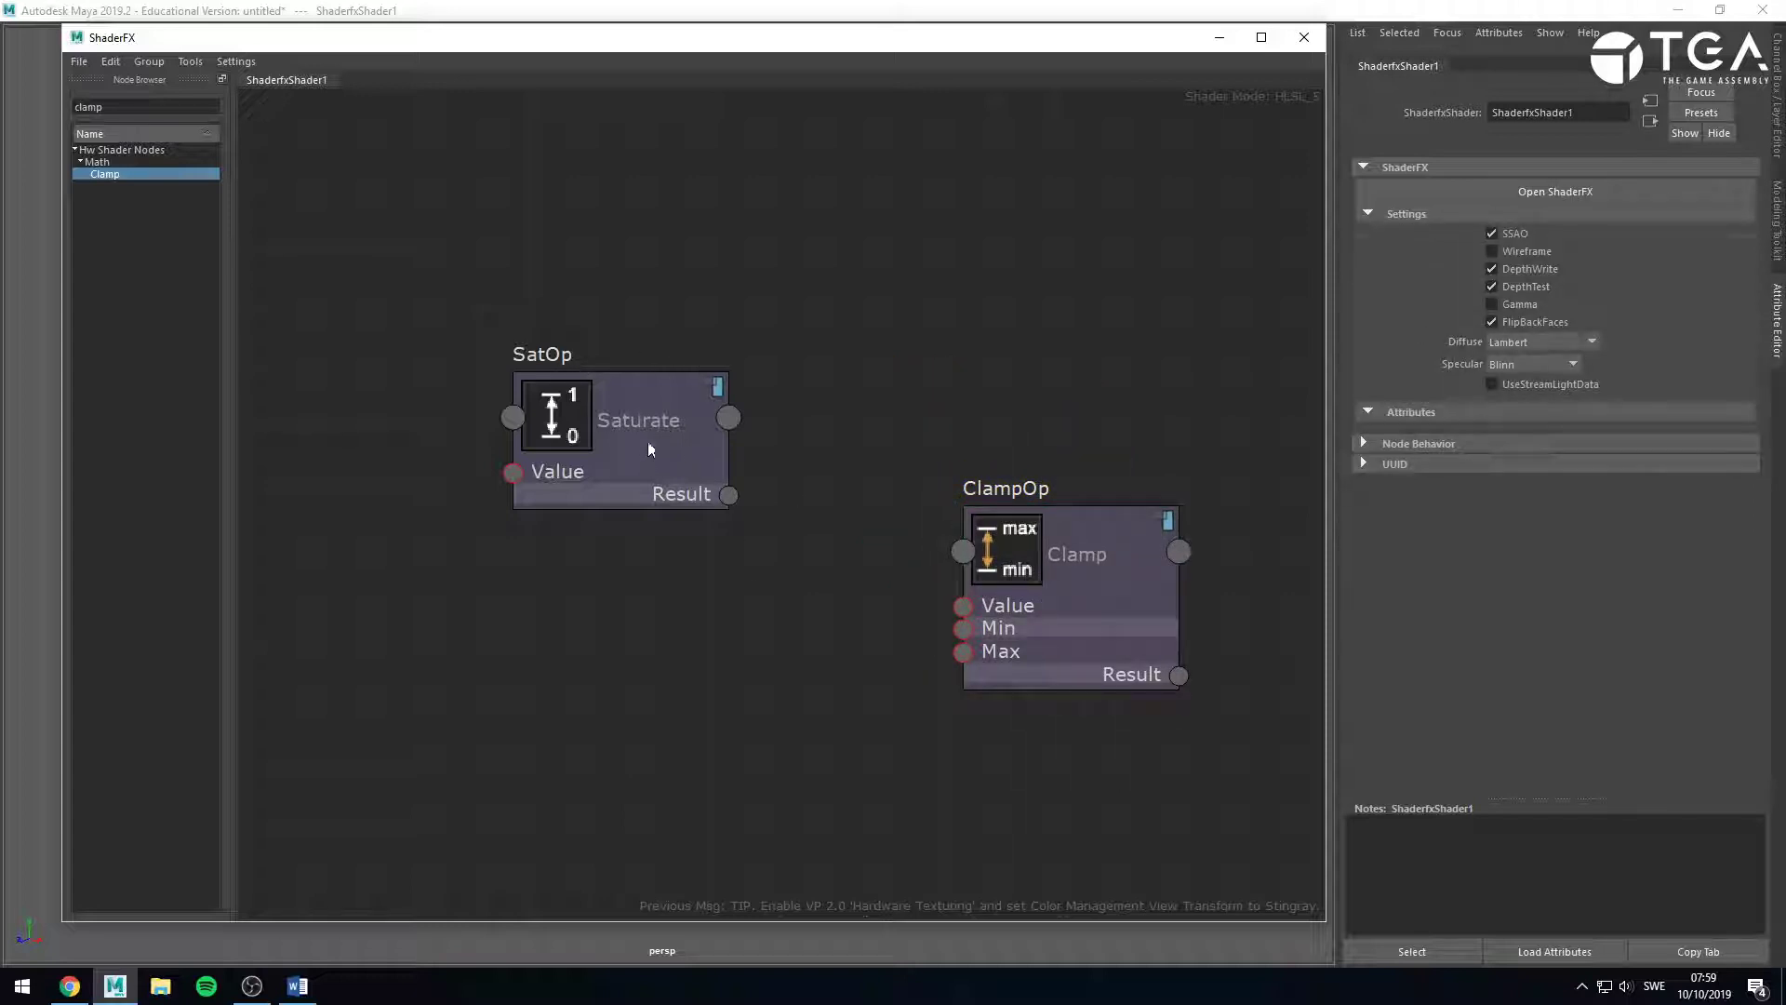
pyautogui.moveTo(648, 450); pyautogui.dragTo(628, 317)
pyautogui.click(1072, 607)
pyautogui.moveTo(1072, 606); pyautogui.dragTo(955, 575)
pyautogui.click(703, 582)
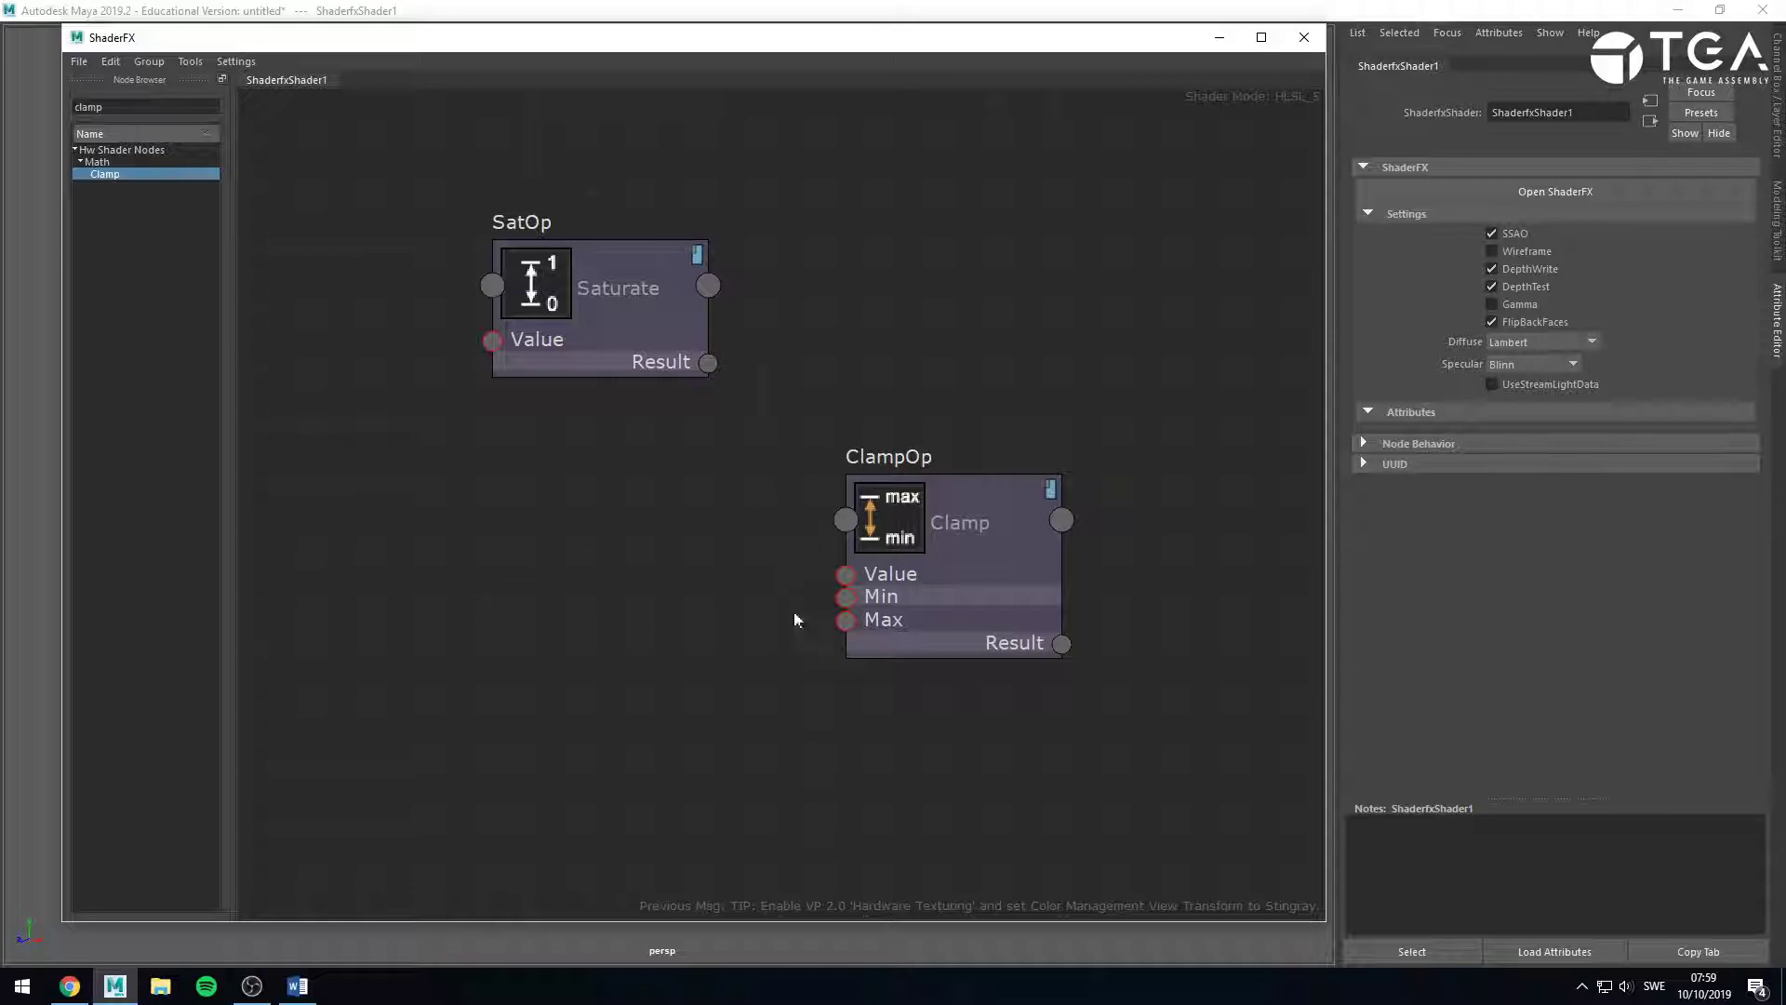
pyautogui.moveTo(961, 604); pyautogui.dragTo(963, 602)
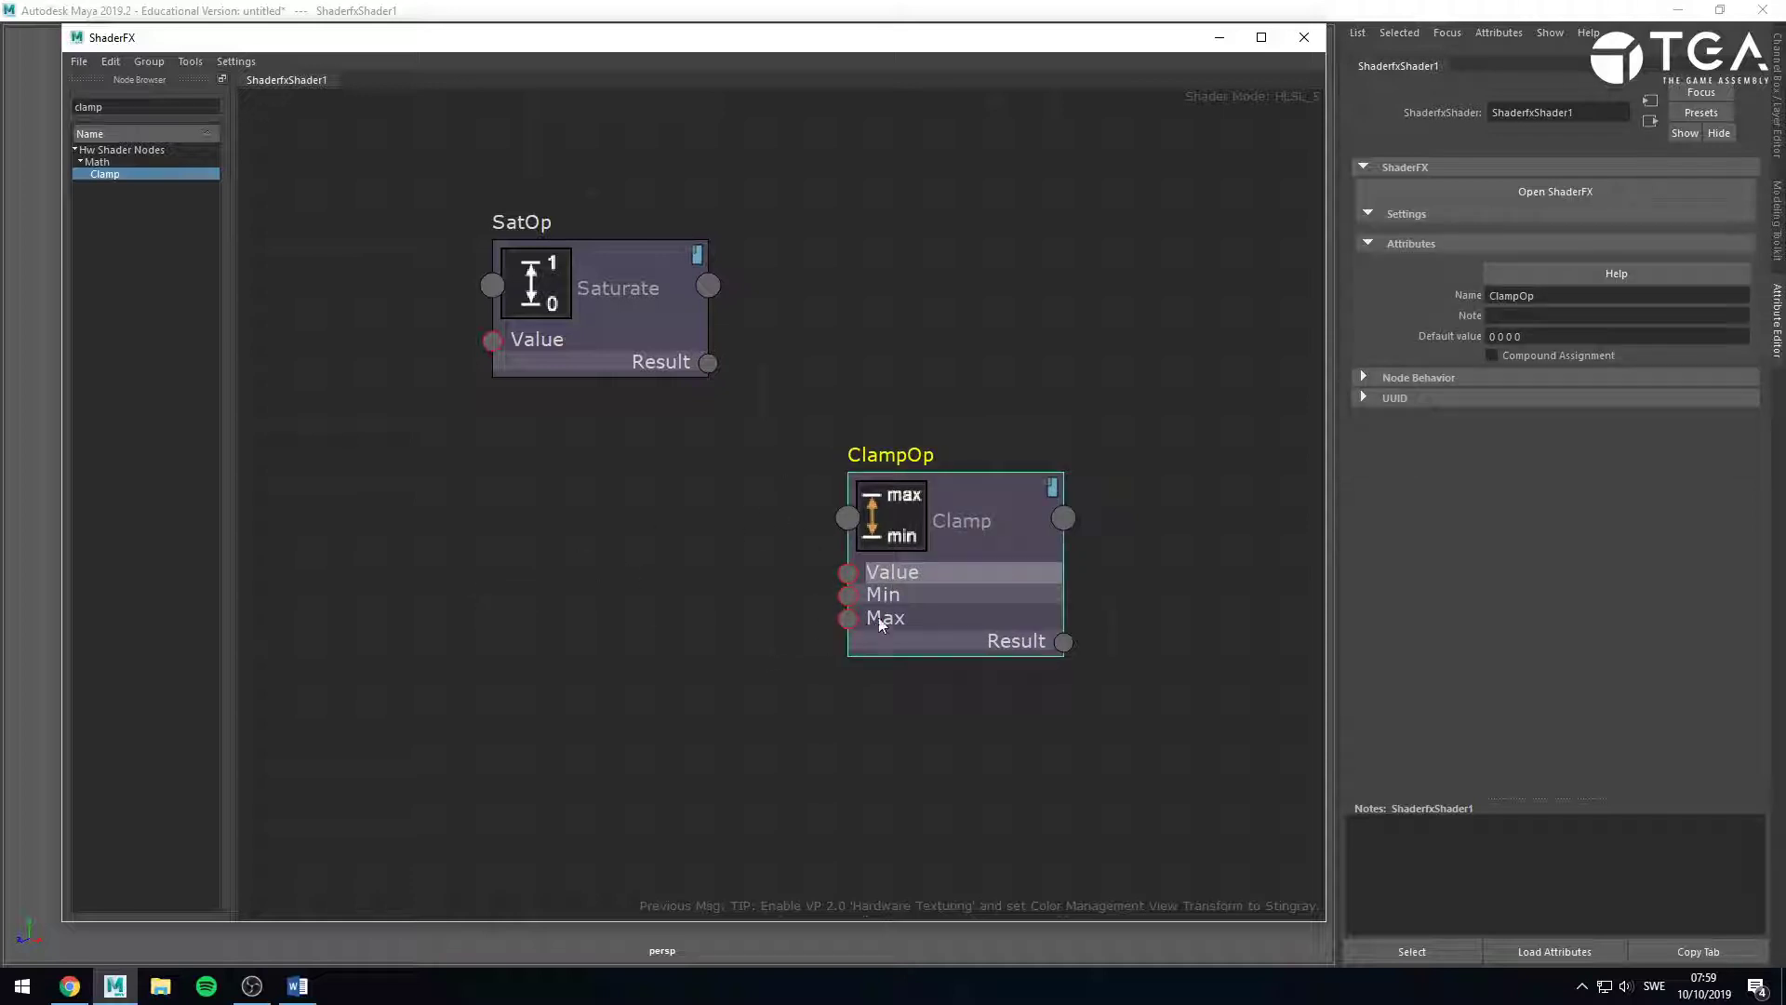
pyautogui.click(840, 720)
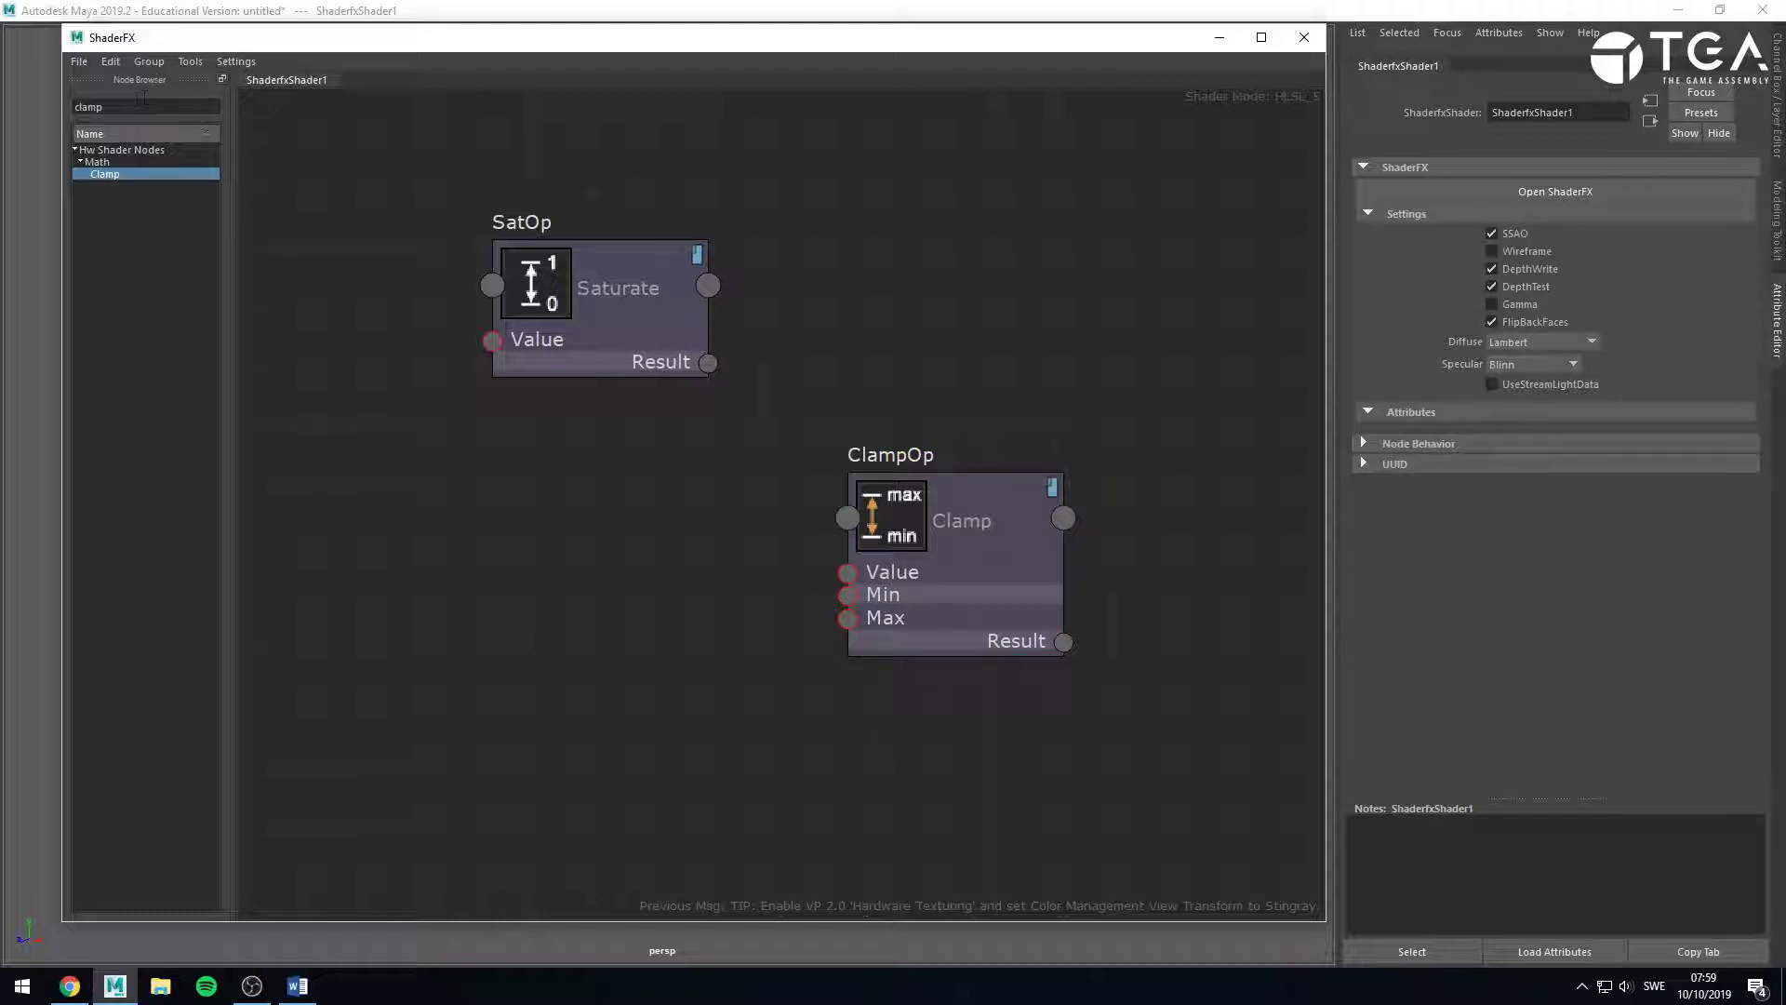
# Add a Light Intensity node below the Saturate node and select it.
pyautogui.moveTo(135, 106); pyautogui.dragTo(47, 90)
pyautogui.write('light in')
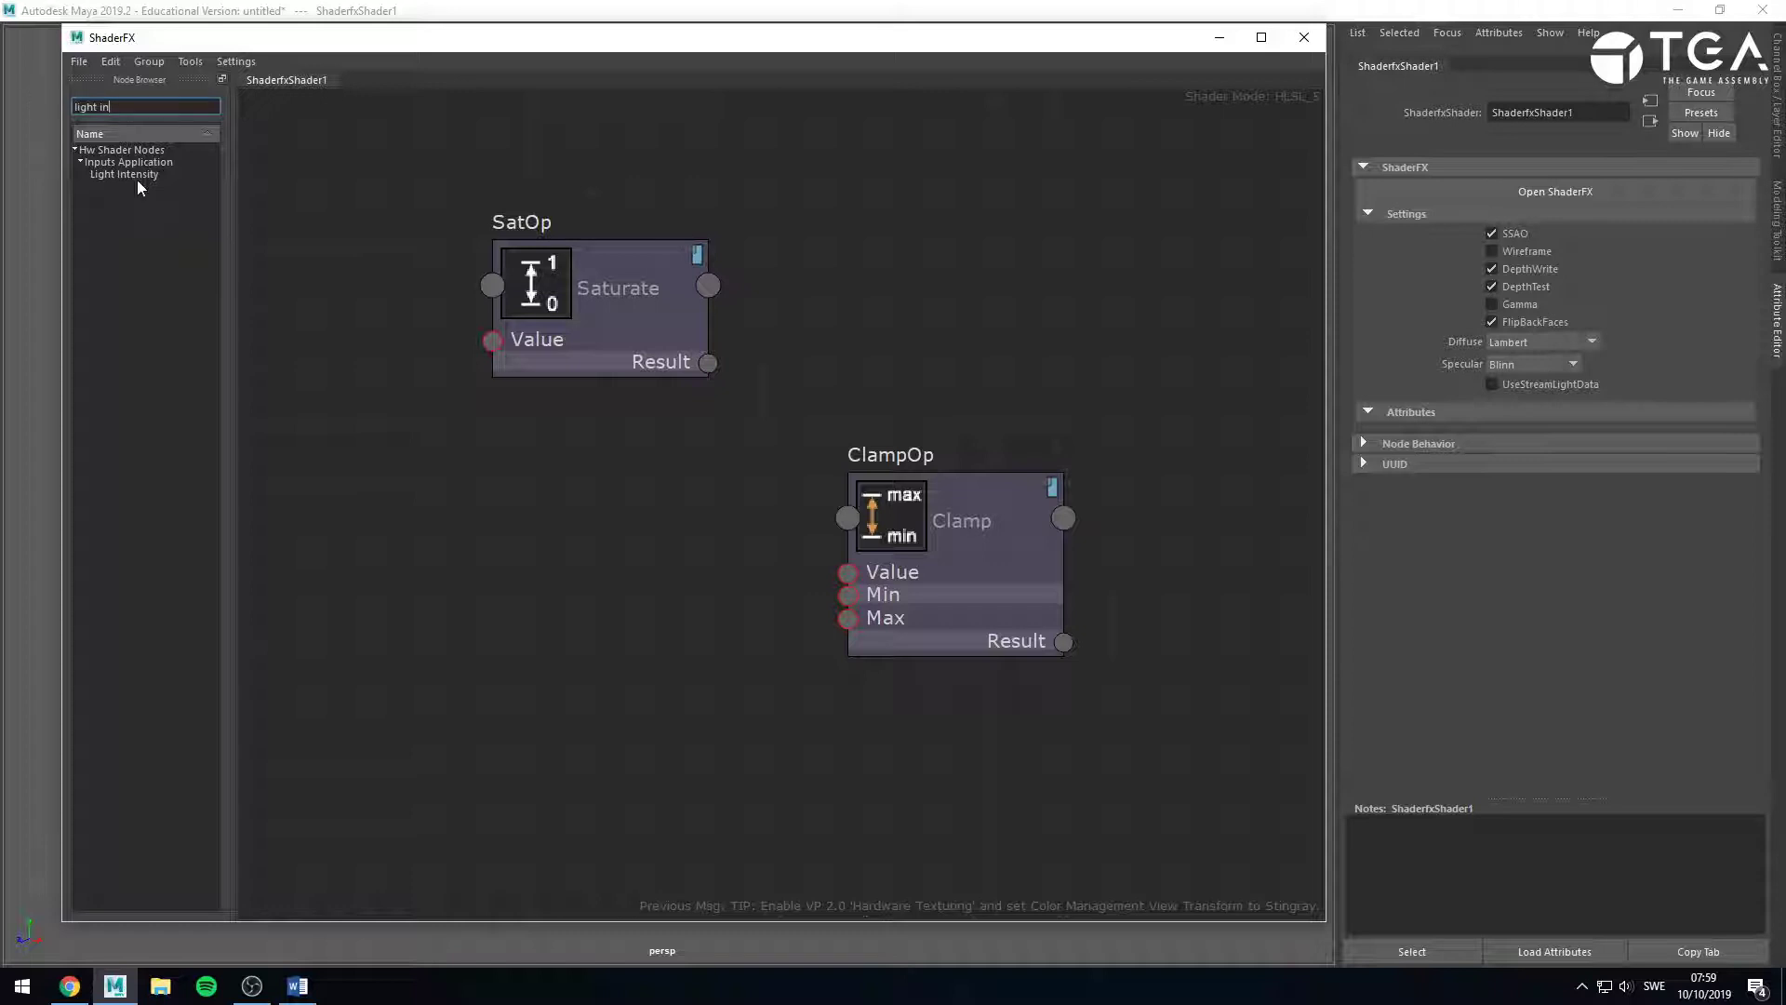
pyautogui.moveTo(137, 181); pyautogui.dragTo(535, 558)
pyautogui.click(635, 614)
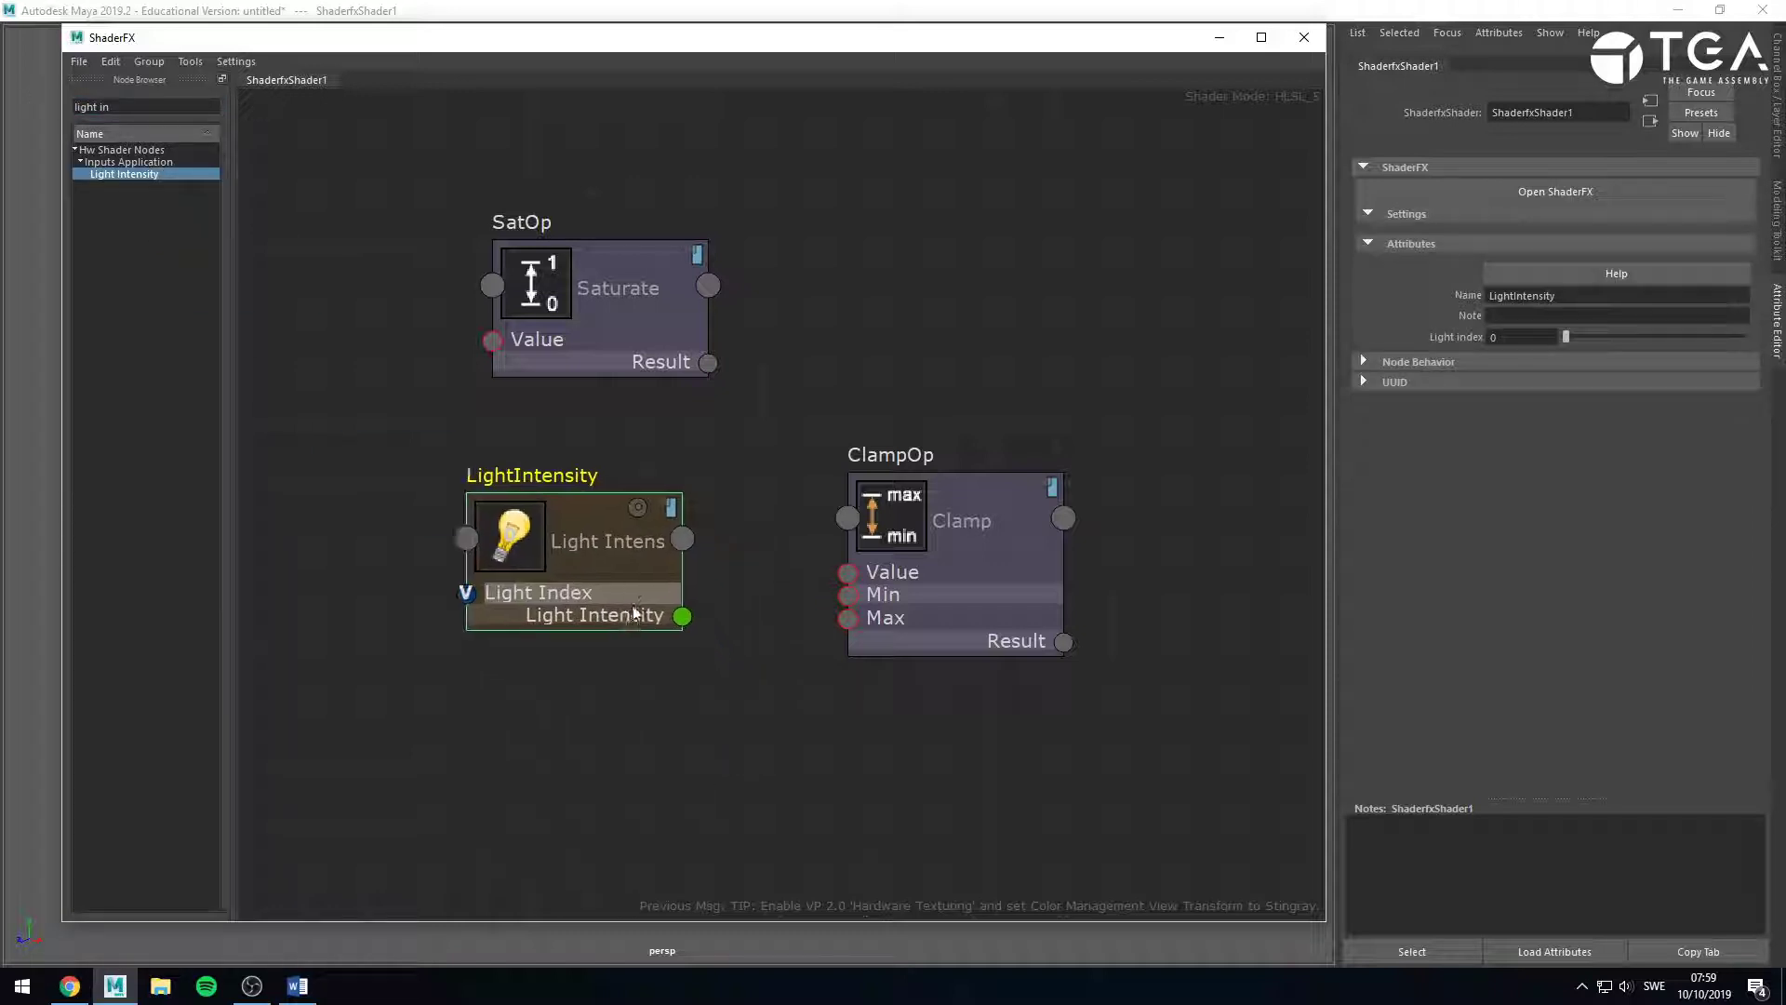
# Connect the Light Intensity output to the Clamp node's Value input and add a Float node below Light Intensity.
pyautogui.moveTo(688, 628); pyautogui.dragTo(848, 572)
pyautogui.moveTo(962, 629); pyautogui.dragTo(1000, 673)
pyautogui.click(147, 106)
pyautogui.write('flo')
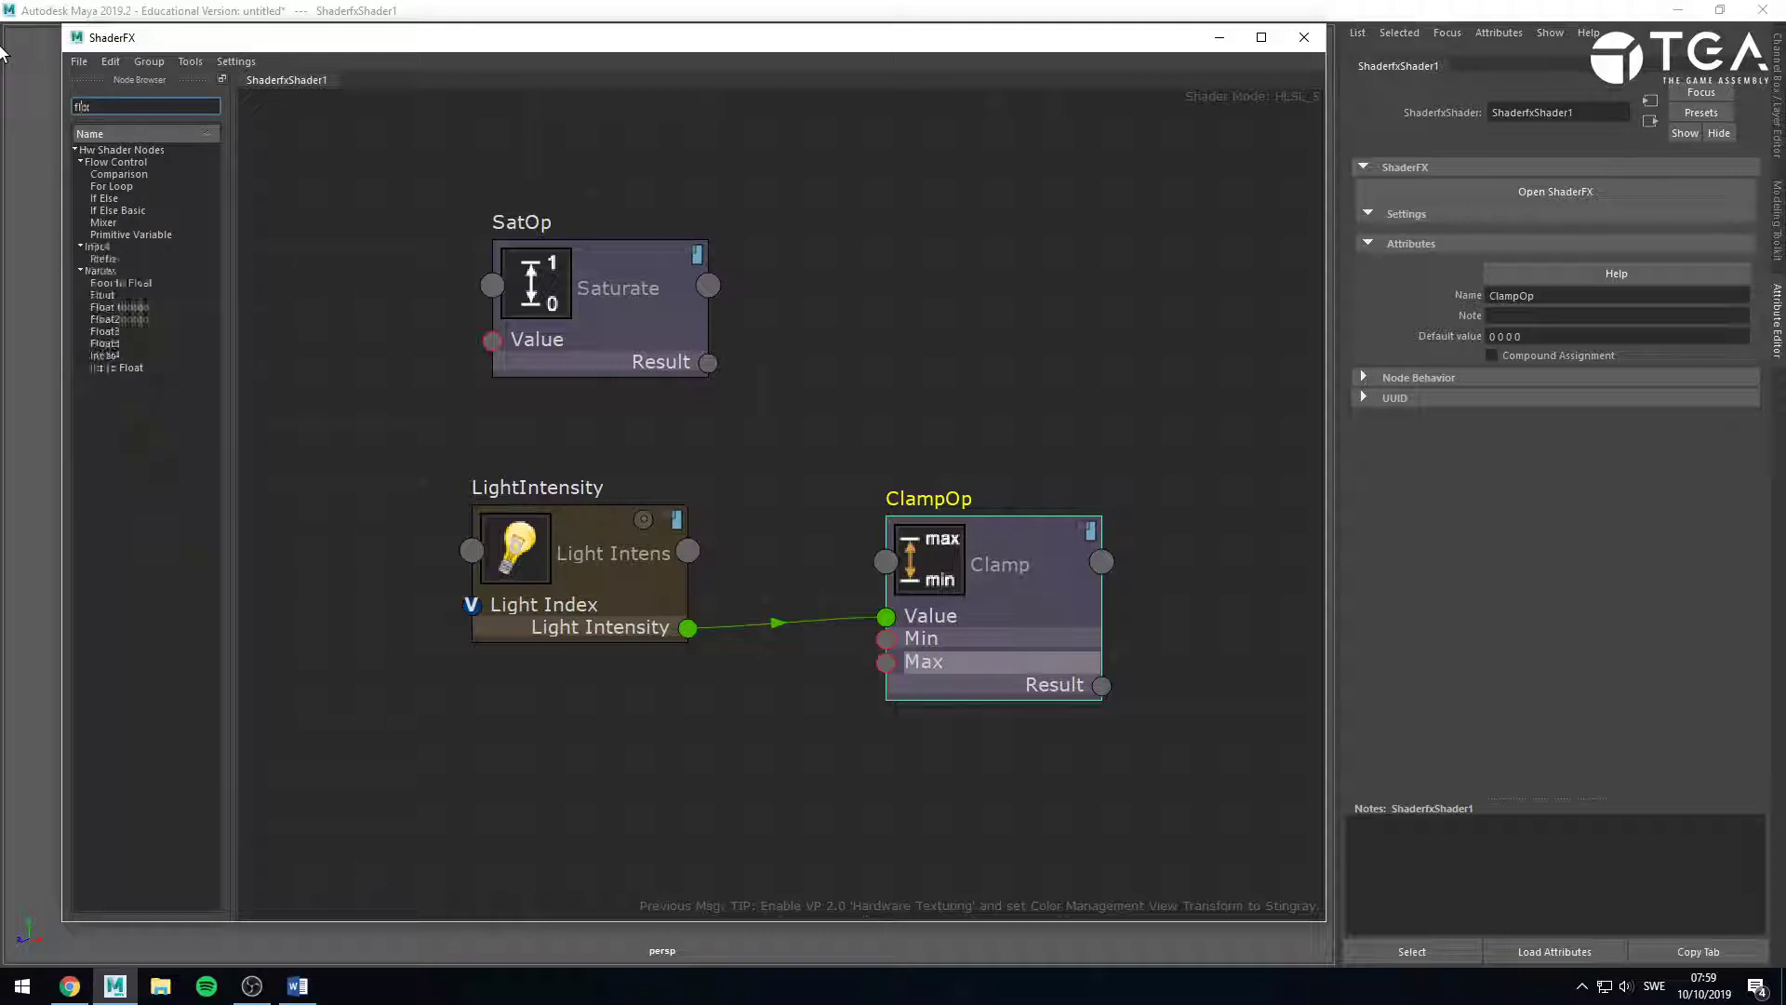
pyautogui.write('at')
pyautogui.click(116, 186)
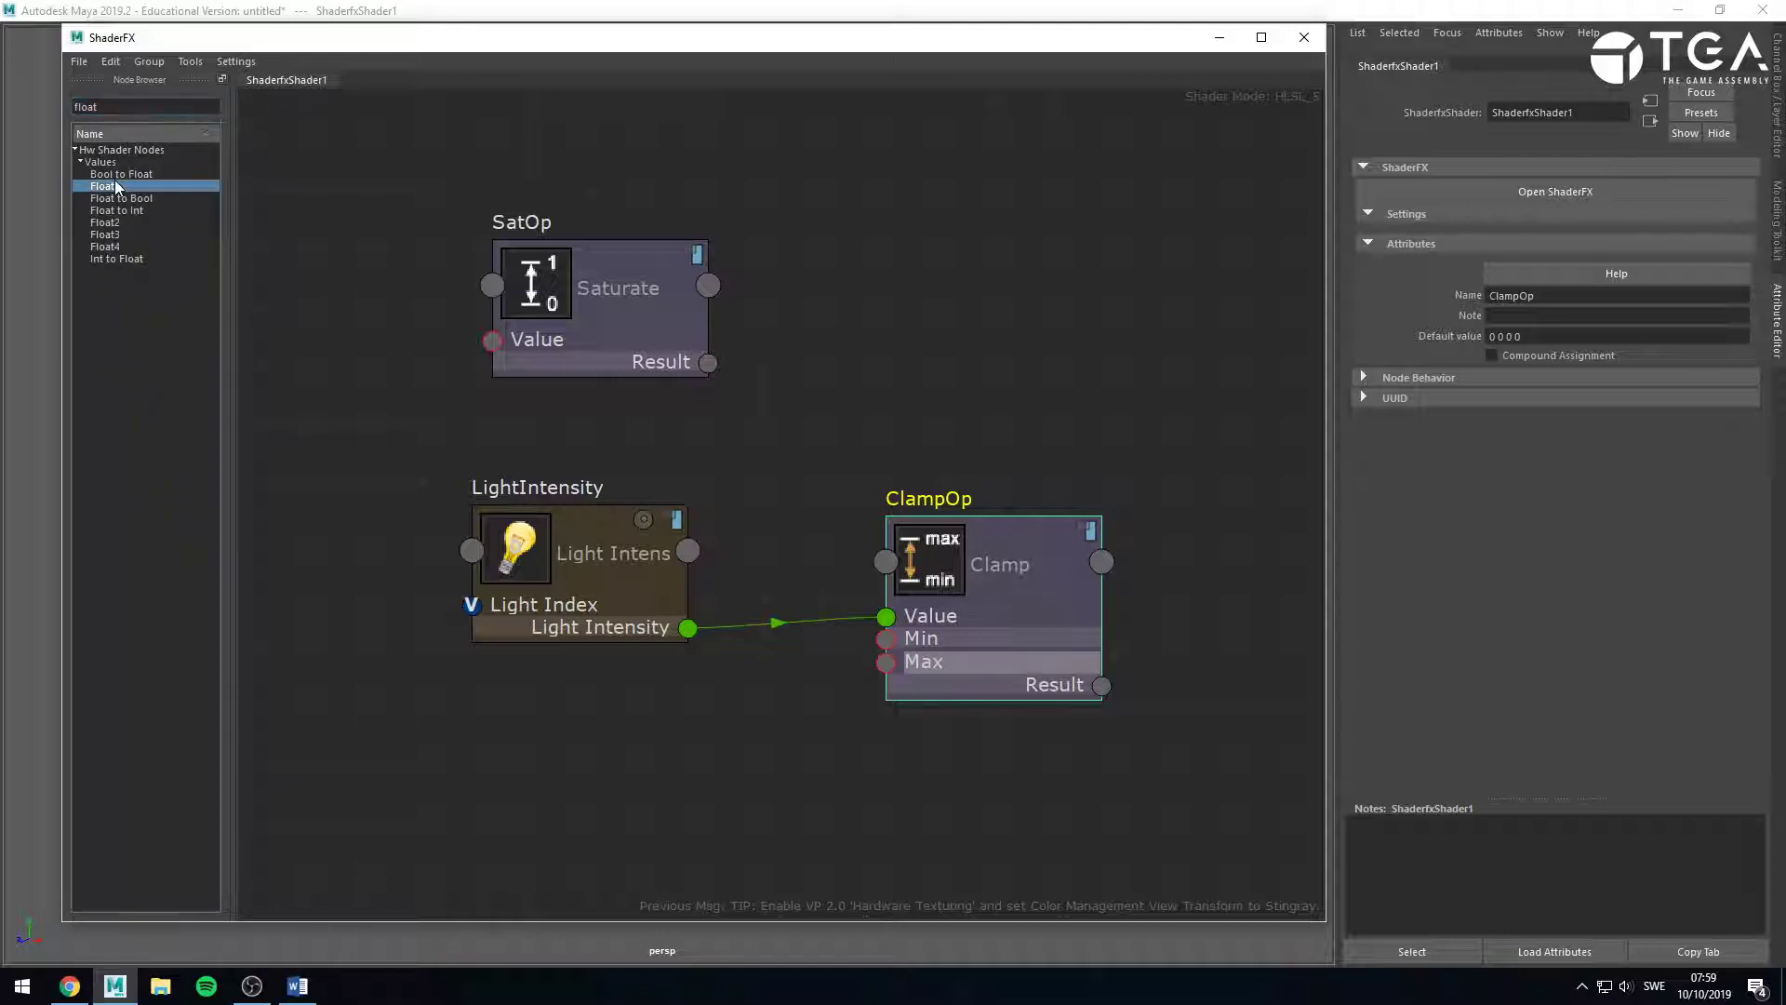
pyautogui.moveTo(116, 186); pyautogui.dragTo(493, 786)
# Move the Float node up beneath Light Intensity, duplicate it and place the copy directly below the original.
pyautogui.moveTo(962, 829); pyautogui.dragTo(966, 723, button='middle')
pyautogui.moveTo(604, 448); pyautogui.dragTo(649, 417)
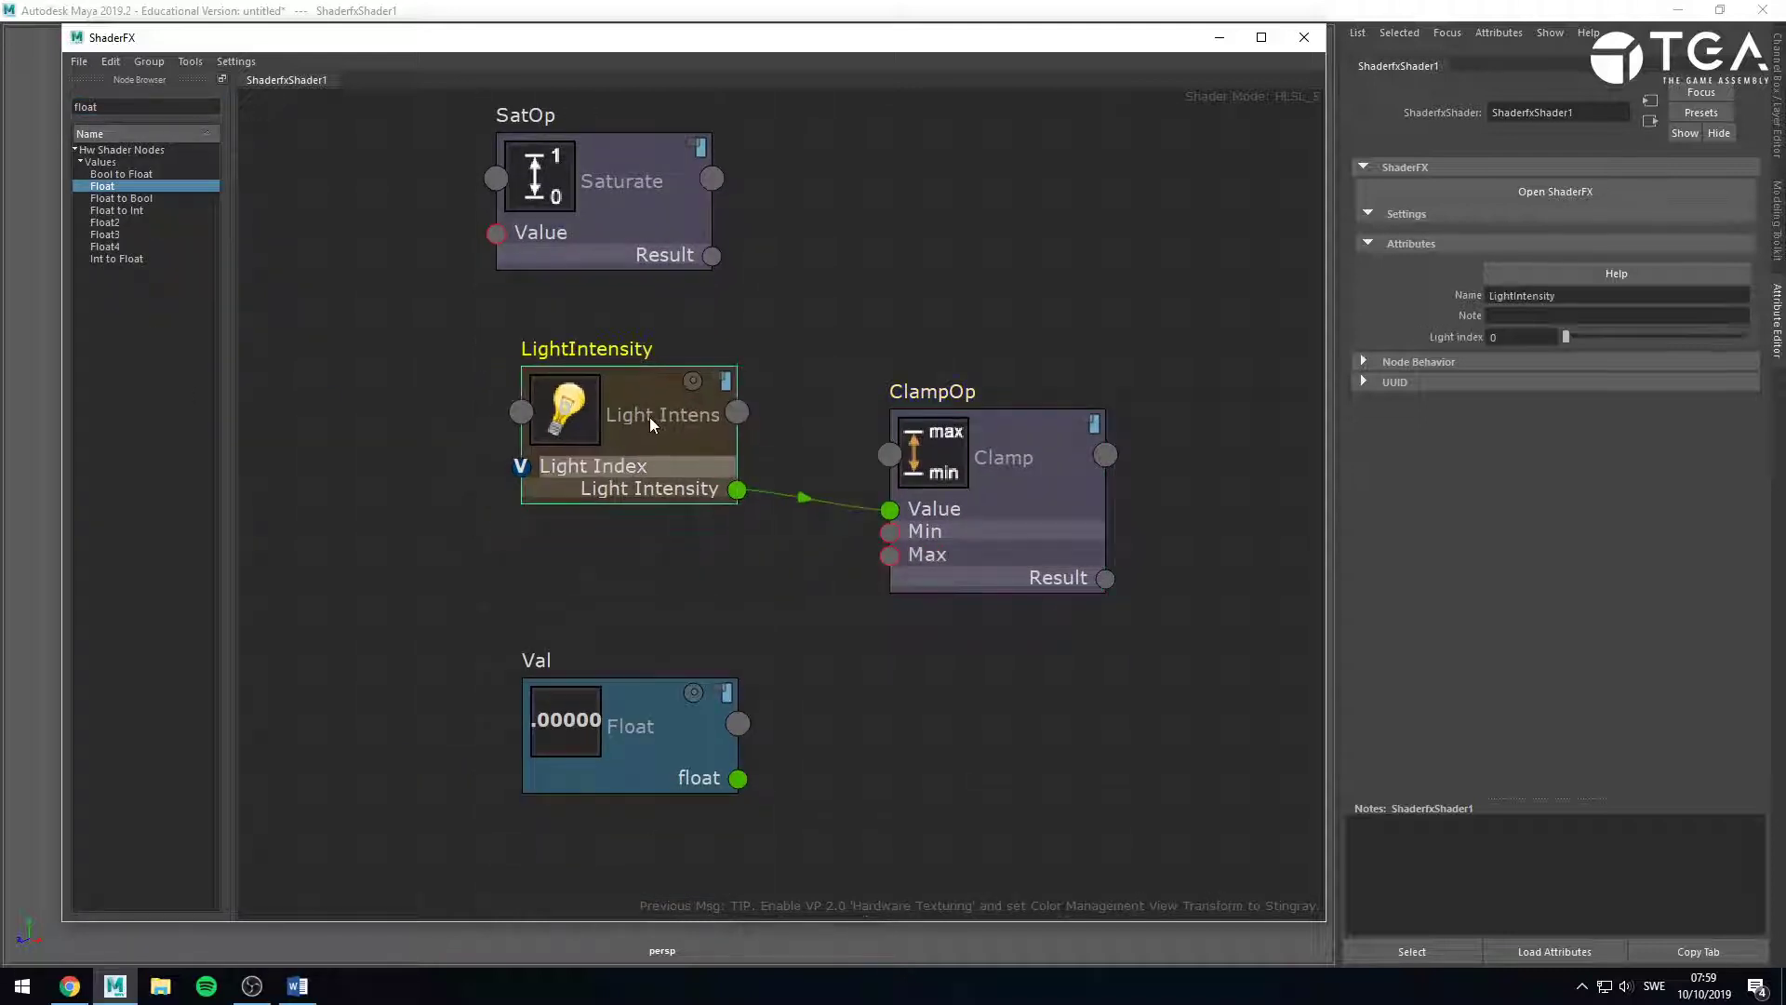
pyautogui.moveTo(689, 724); pyautogui.dragTo(671, 637)
pyautogui.click(794, 736)
pyautogui.hotkey('ctrl', 'd')
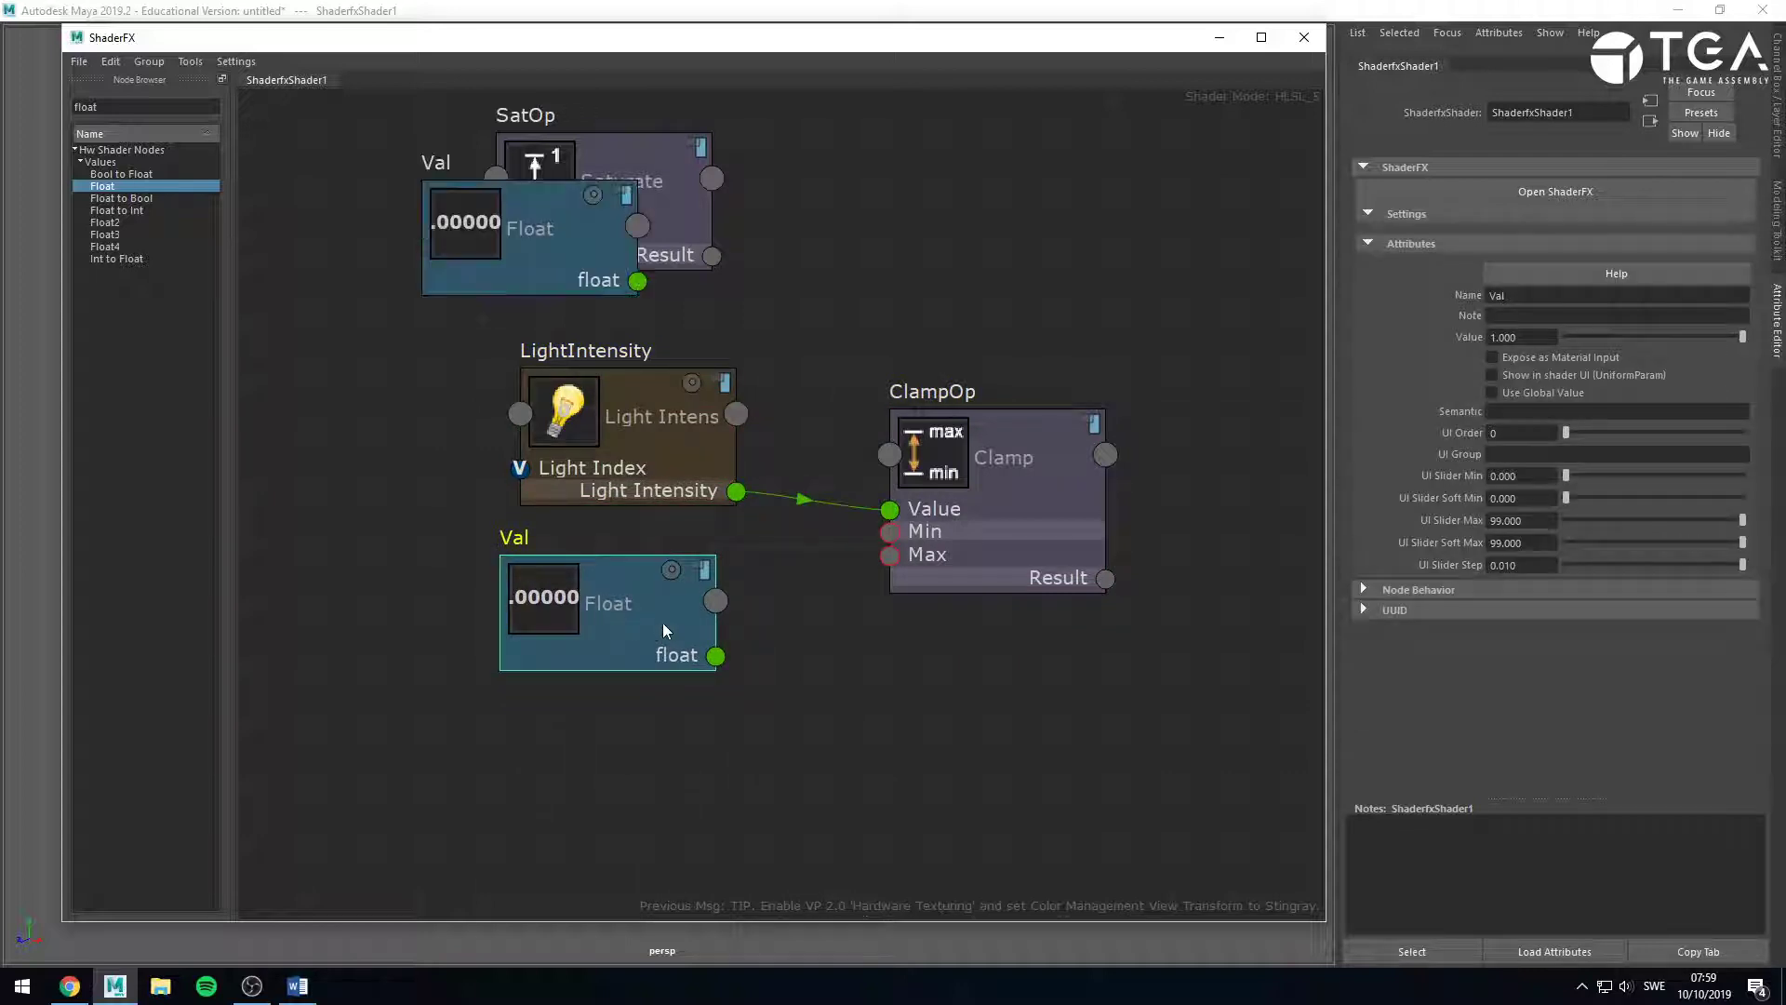
pyautogui.moveTo(538, 287); pyautogui.dragTo(624, 824)
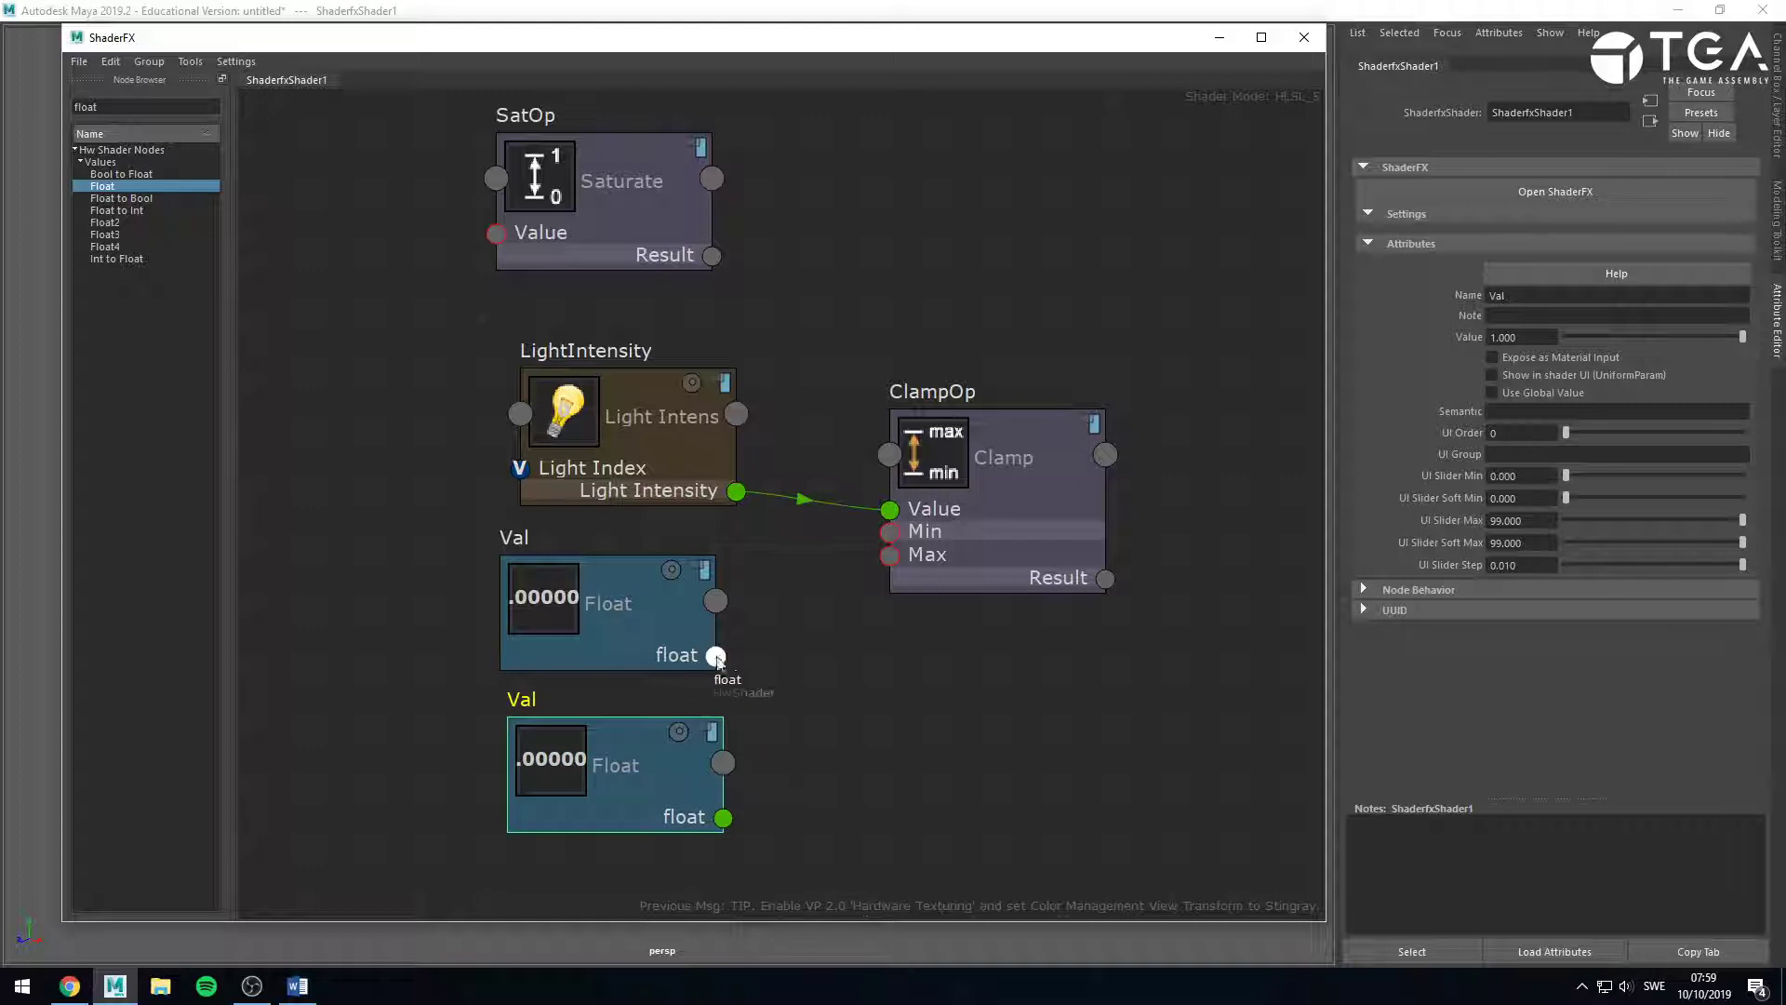
# Connect the upper Float to Clamp's Min and the lower Float to its Max, and set the upper Float's value to 0.0.
pyautogui.moveTo(716, 656); pyautogui.dragTo(883, 537)
pyautogui.moveTo(723, 817); pyautogui.dragTo(893, 558)
pyautogui.click(656, 594)
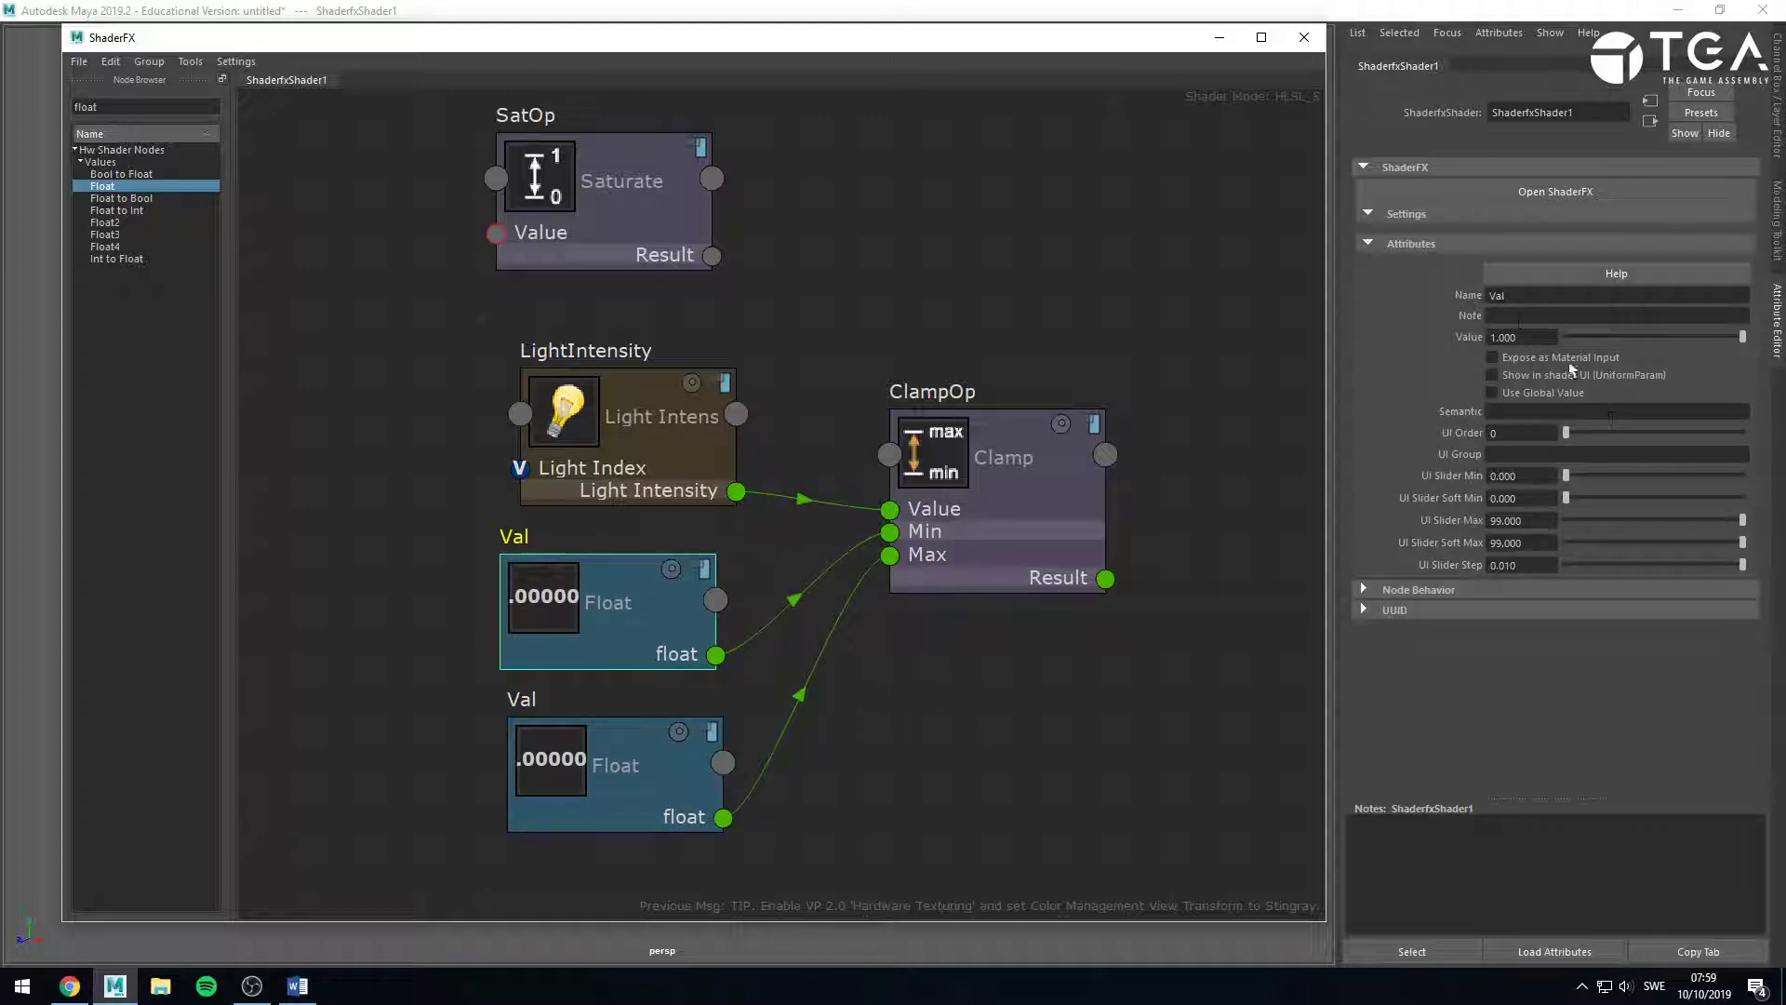
pyautogui.doubleClick(1524, 337)
pyautogui.write('0.0')
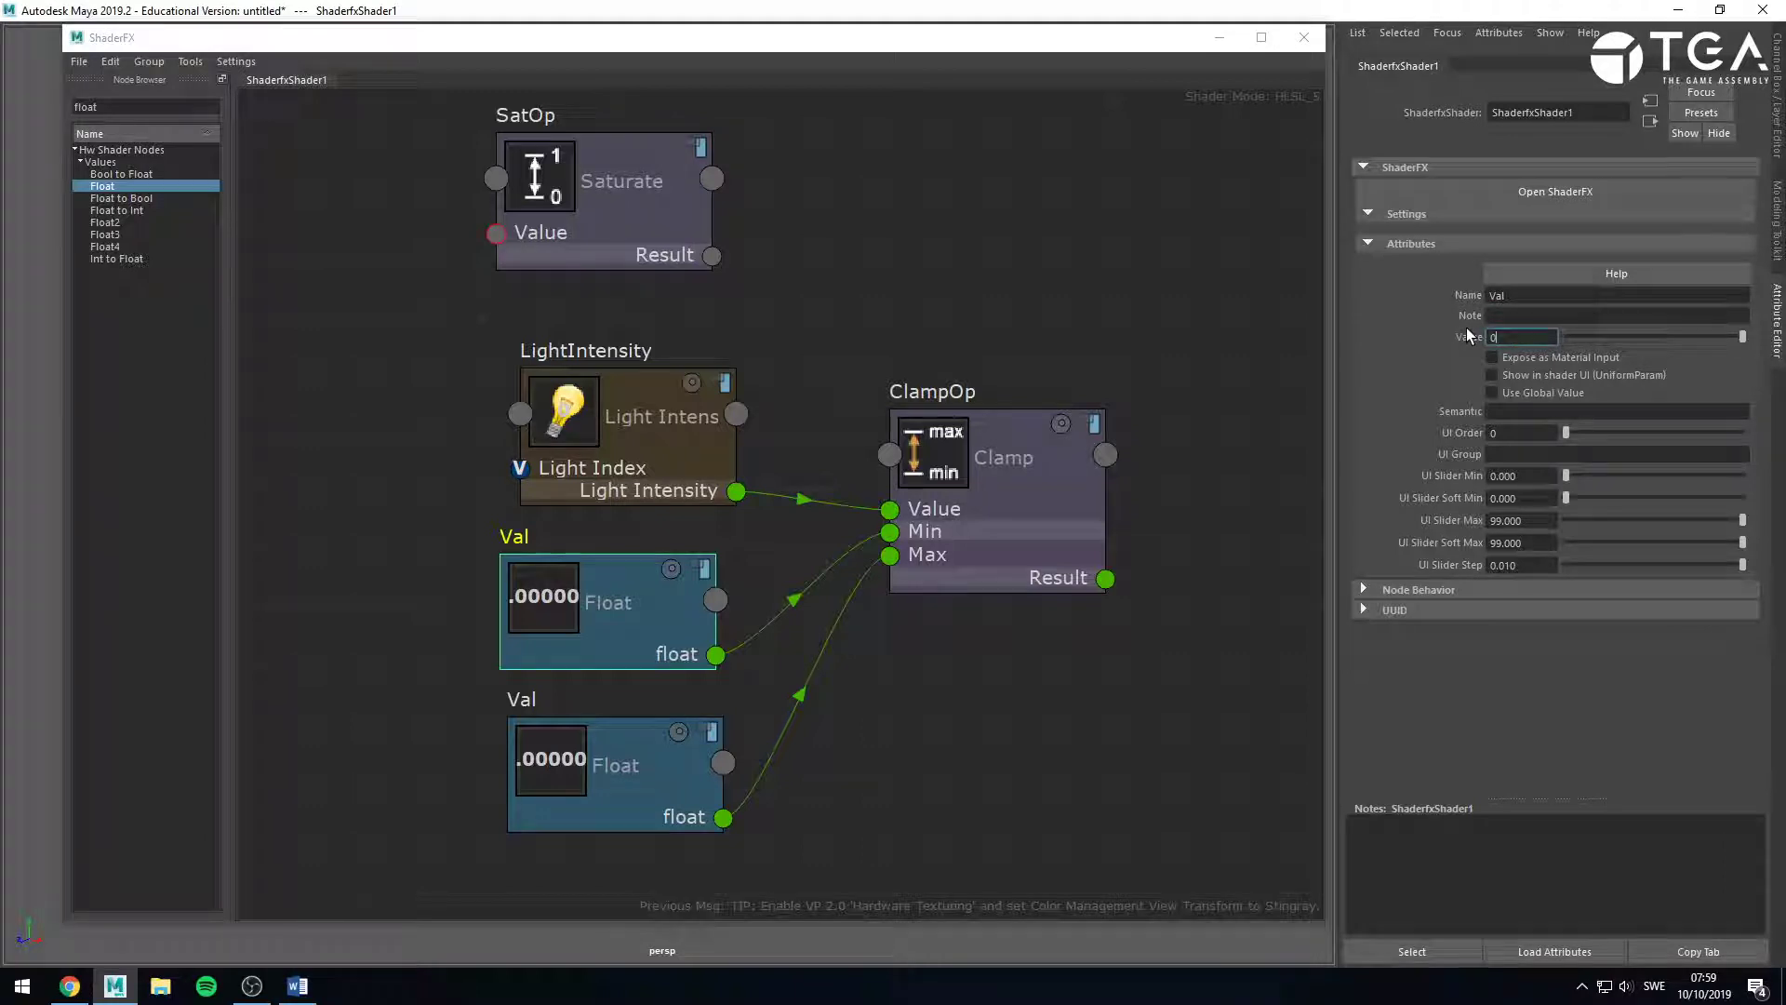
pyautogui.press('Return')
pyautogui.moveTo(1106, 578); pyautogui.dragTo(1203, 584)
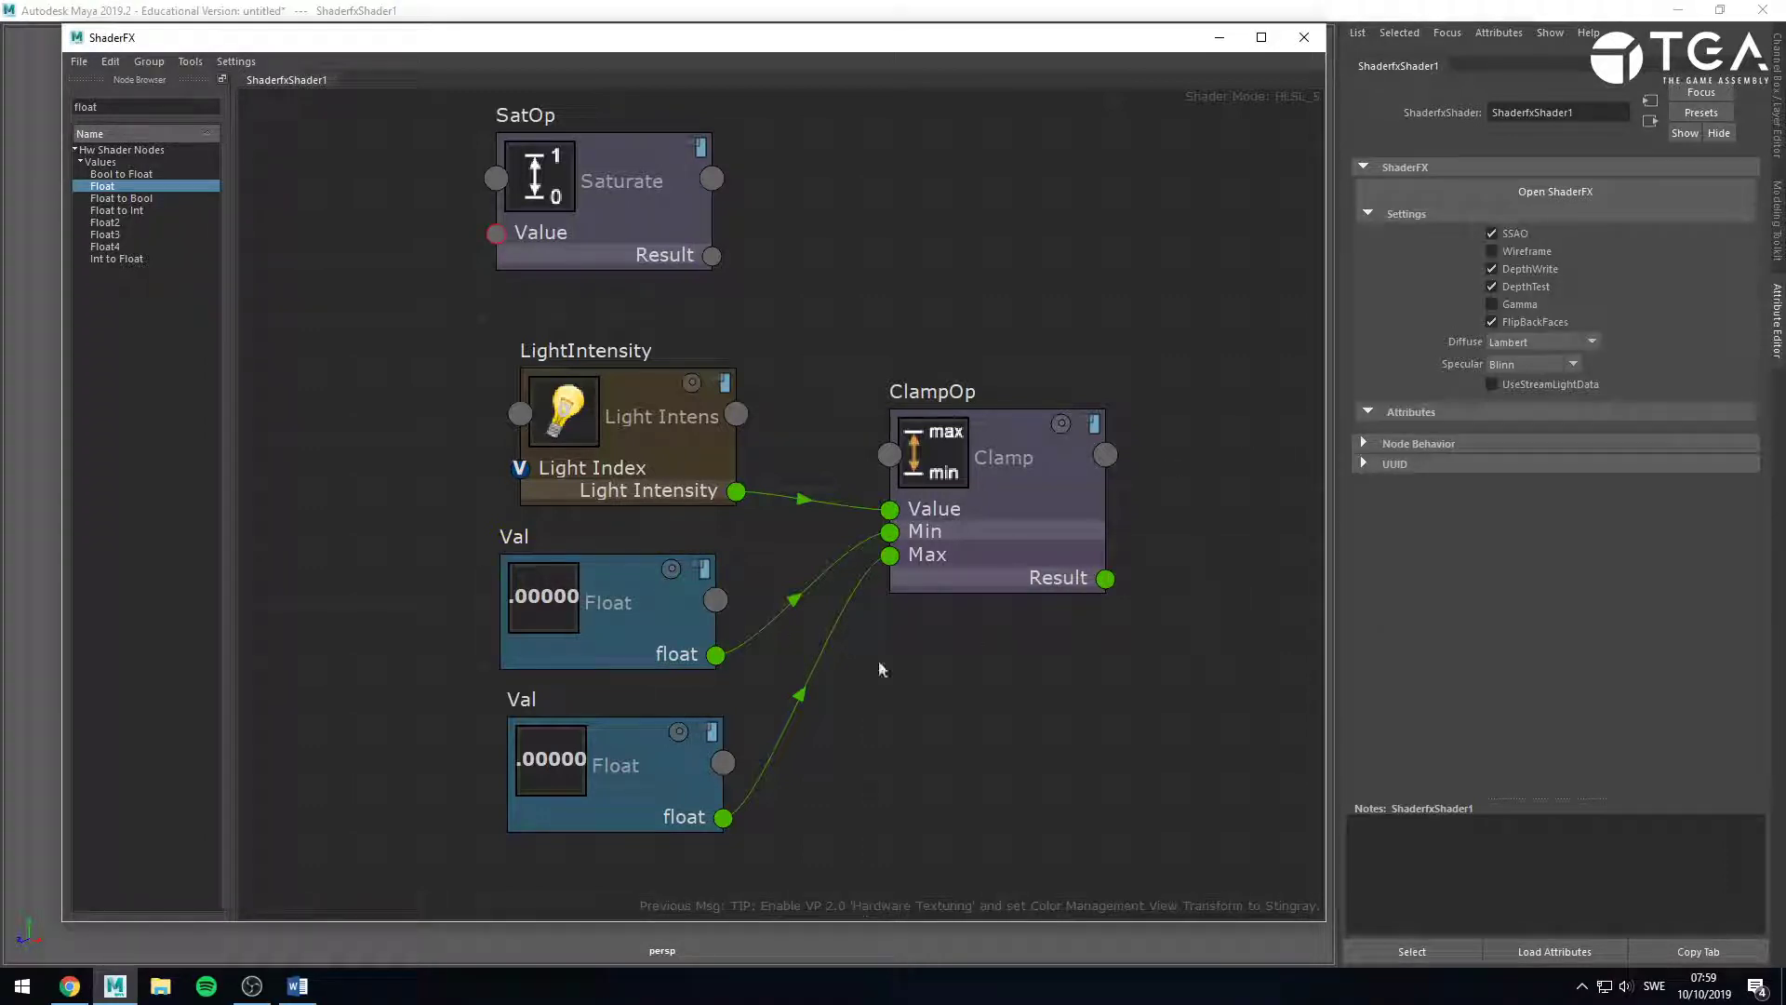
# Set the value of the Float feeding Clamp's Max input to 10.
pyautogui.click(624, 749)
pyautogui.click(1508, 337)
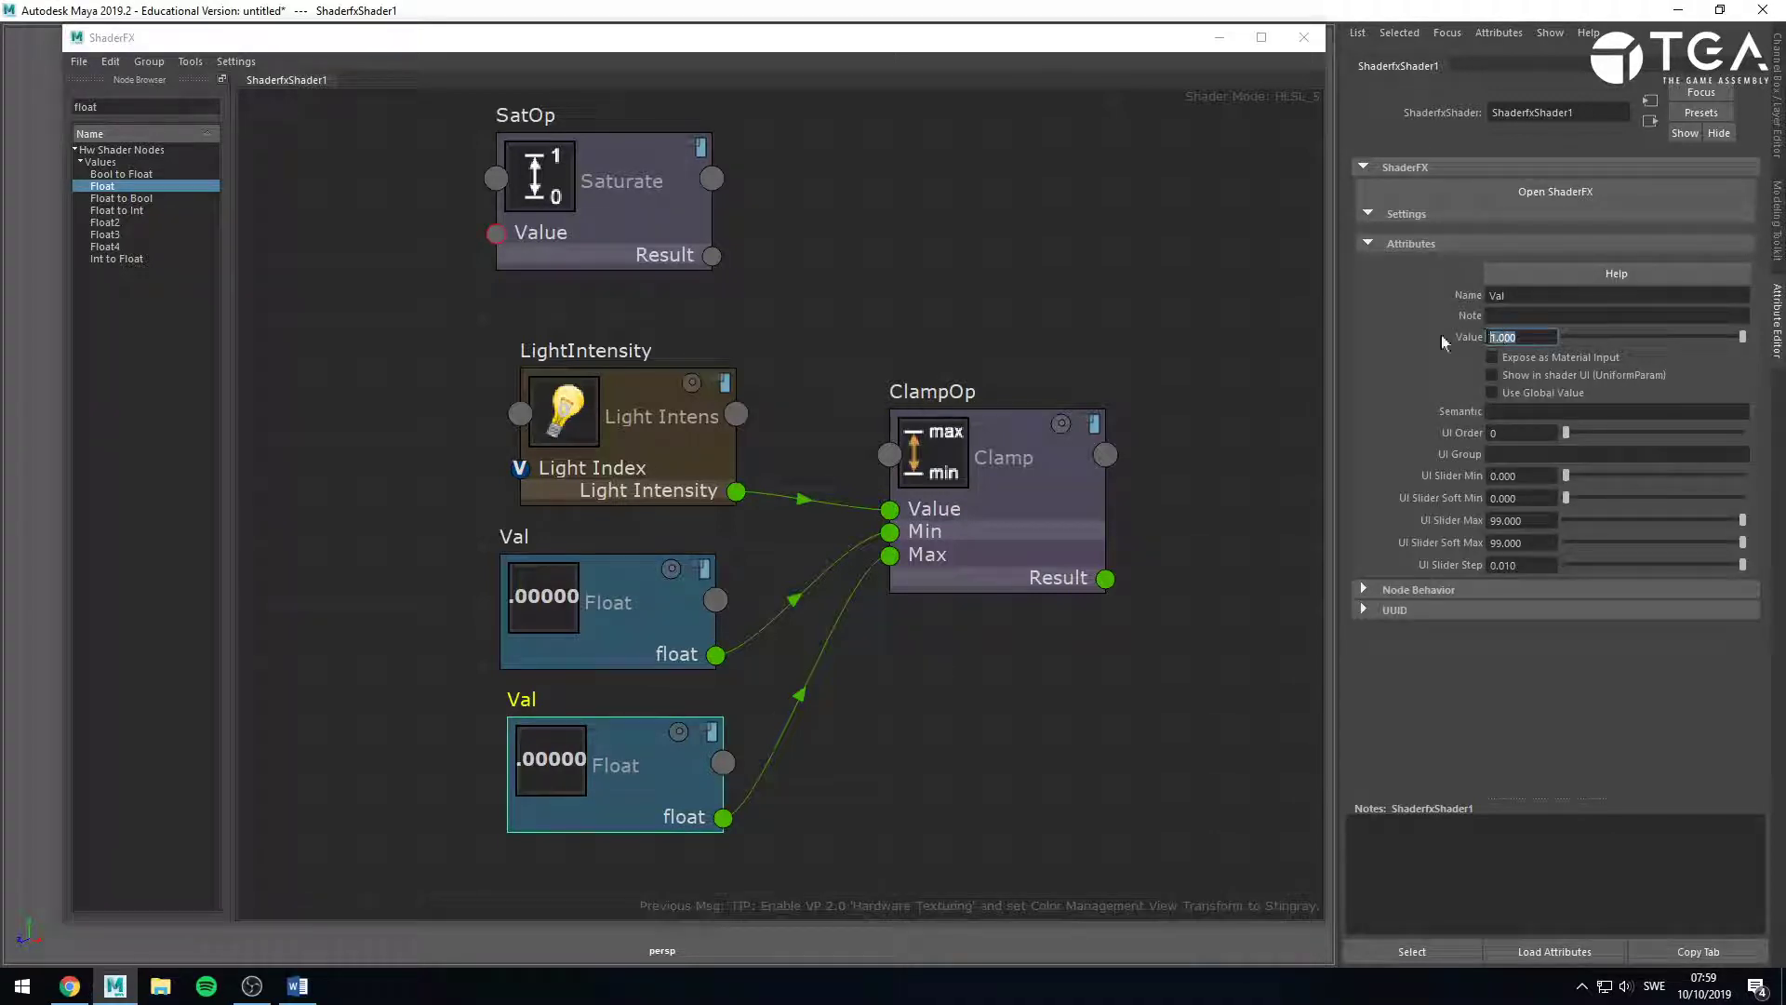
pyautogui.write('10')
pyautogui.press('Return')
pyautogui.click(1187, 828)
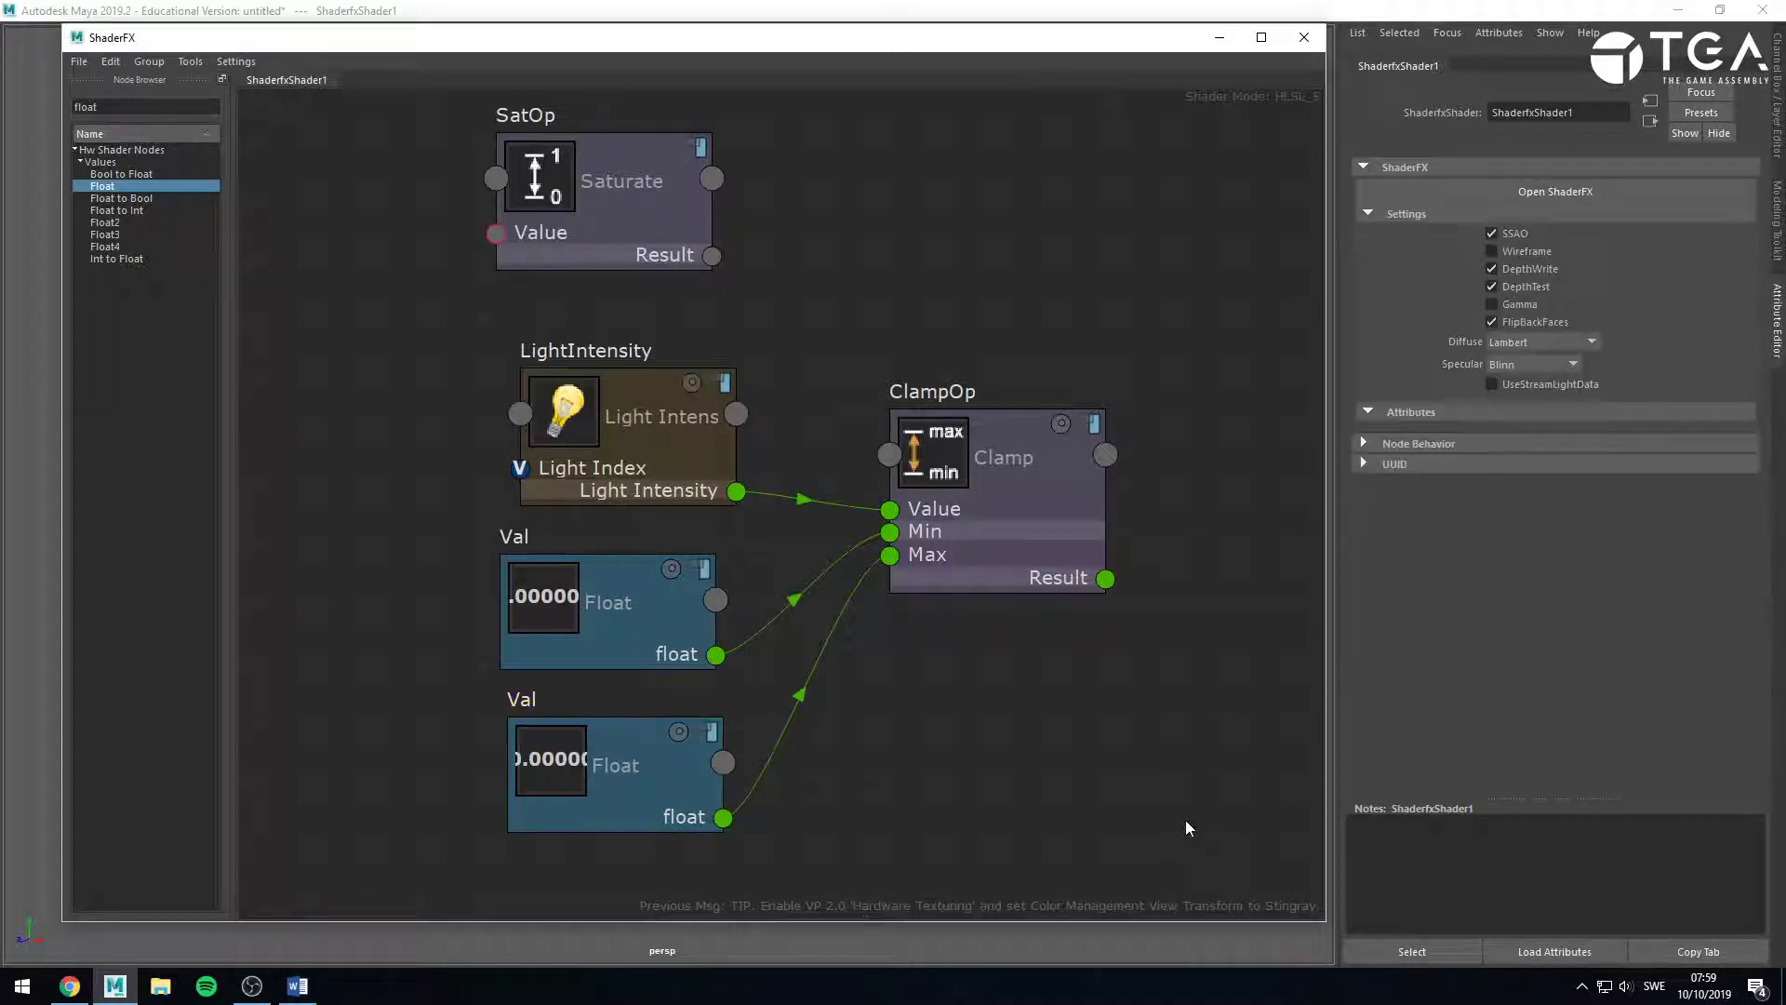
pyautogui.moveTo(1107, 575); pyautogui.dragTo(1247, 525)
pyautogui.moveTo(625, 421); pyautogui.dragTo(563, 387)
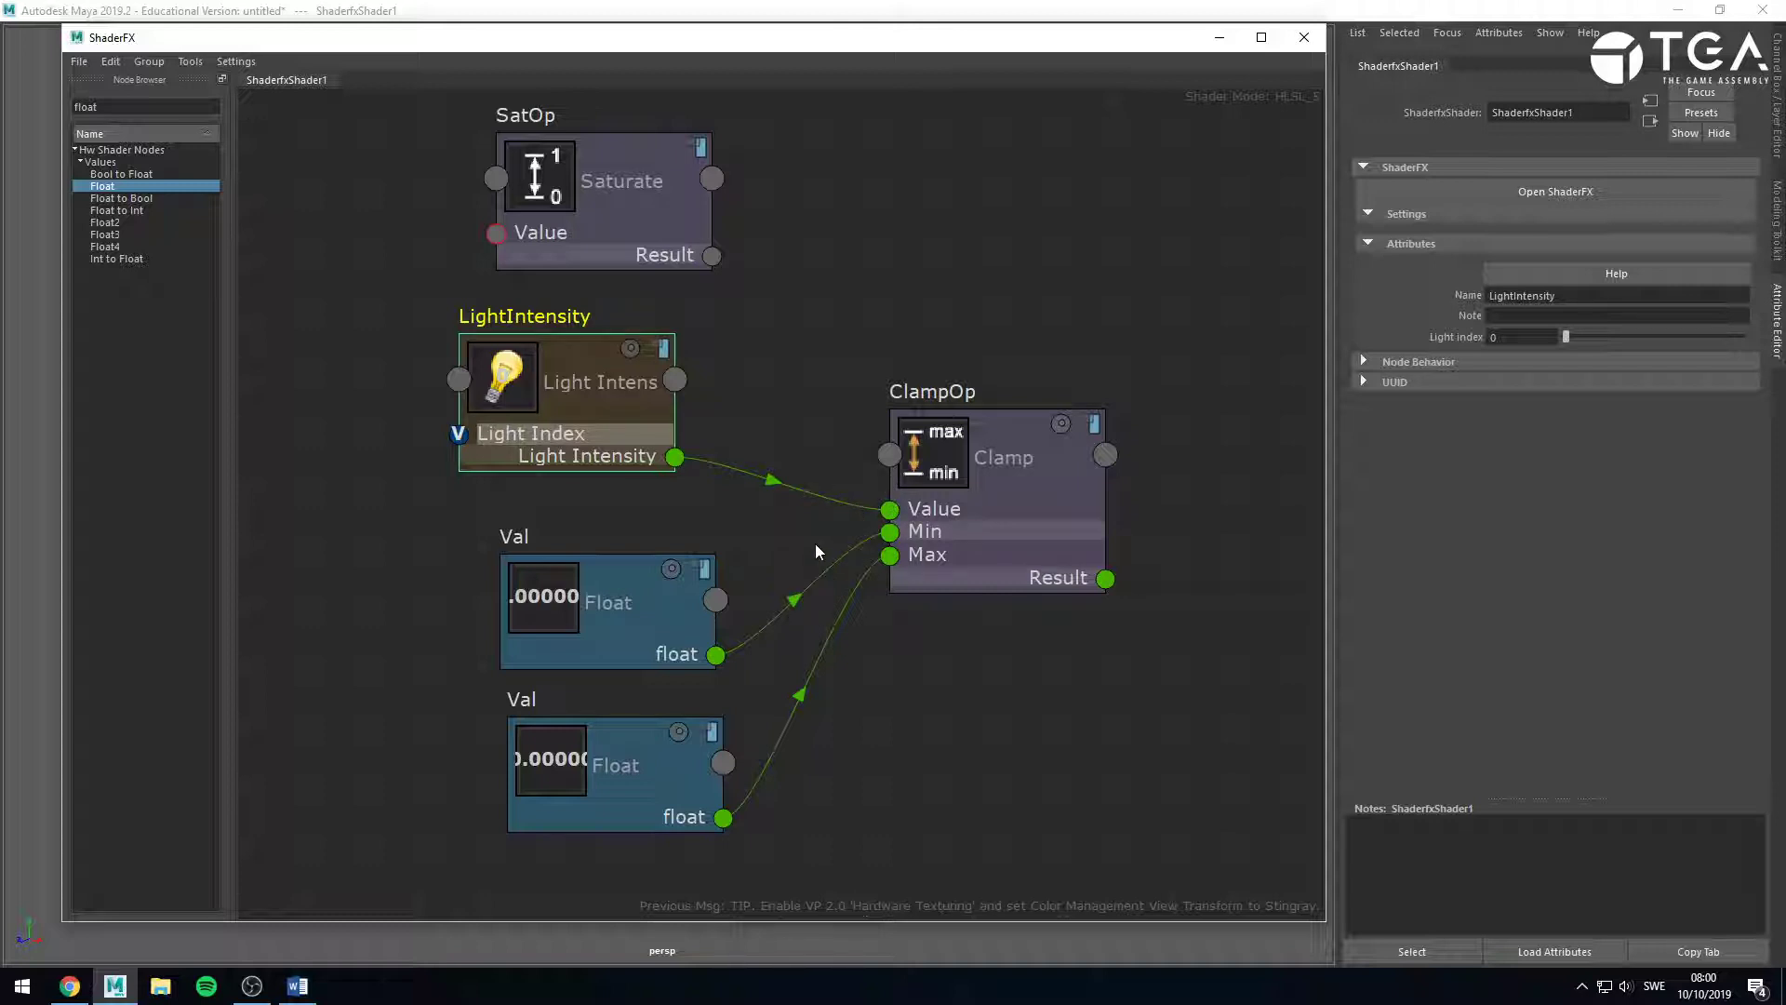
pyautogui.click(1127, 758)
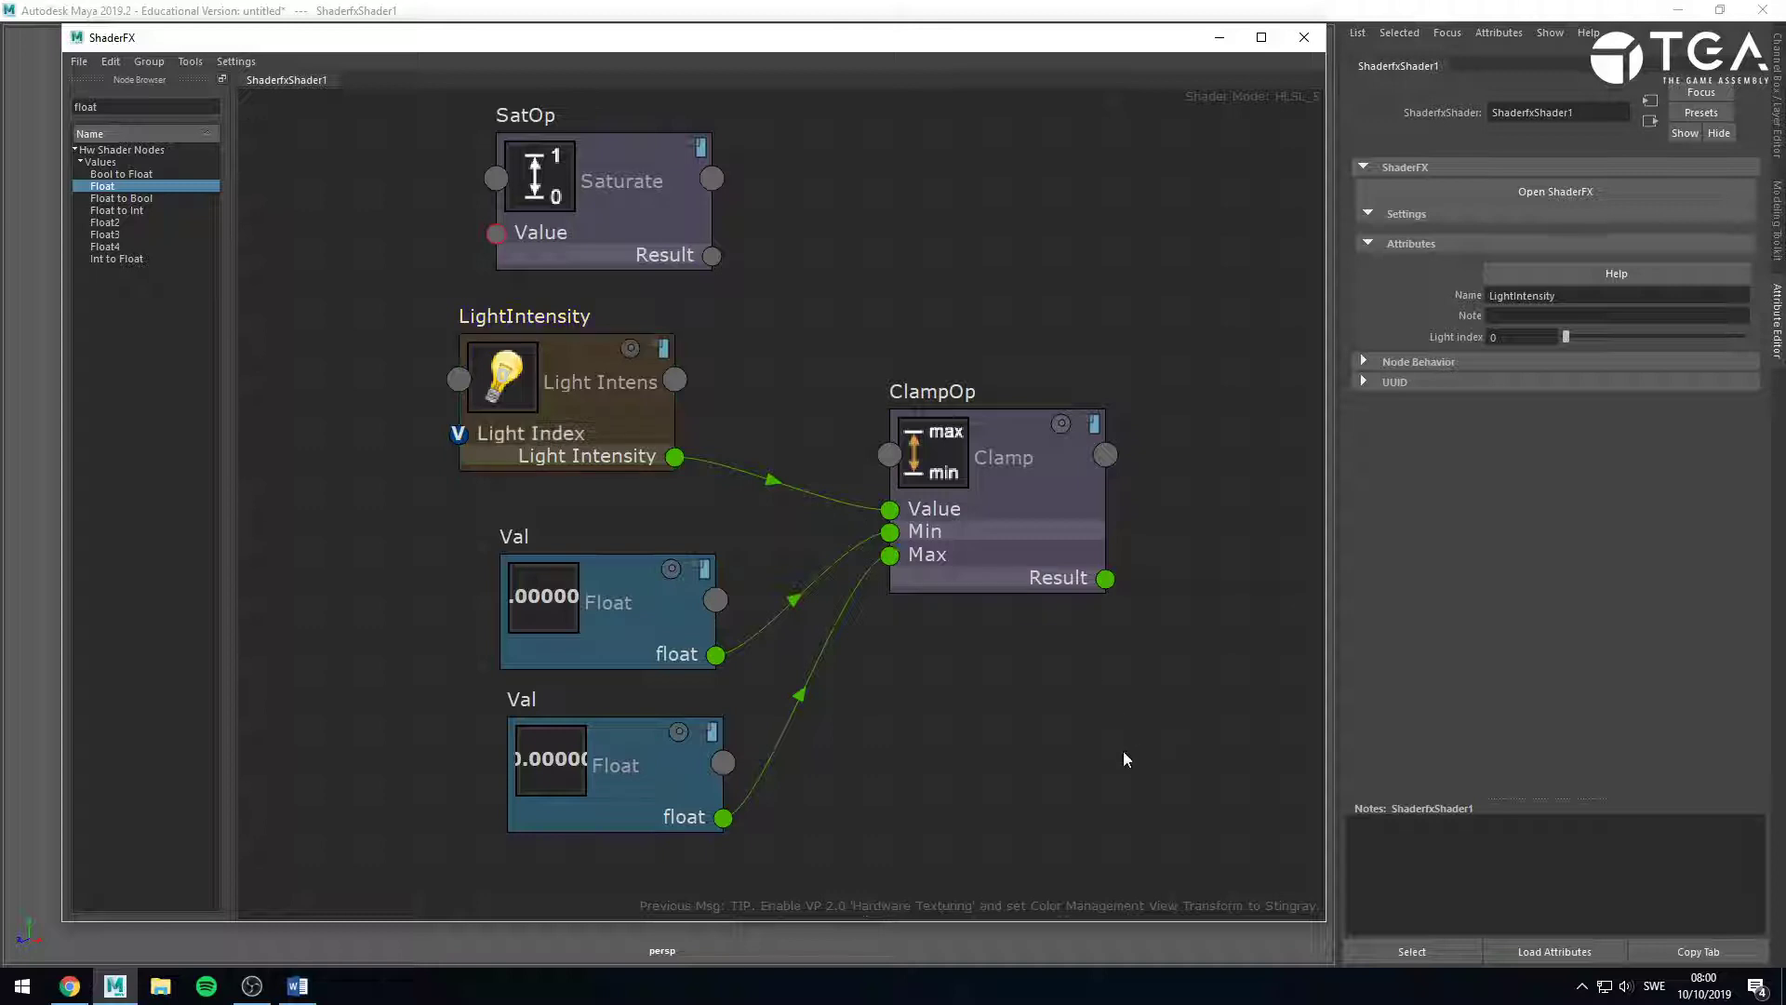
pyautogui.moveTo(618, 384)
pyautogui.mouseDown()
pyautogui.moveTo(649, 420)
pyautogui.moveTo(642, 390)
pyautogui.mouseUp()
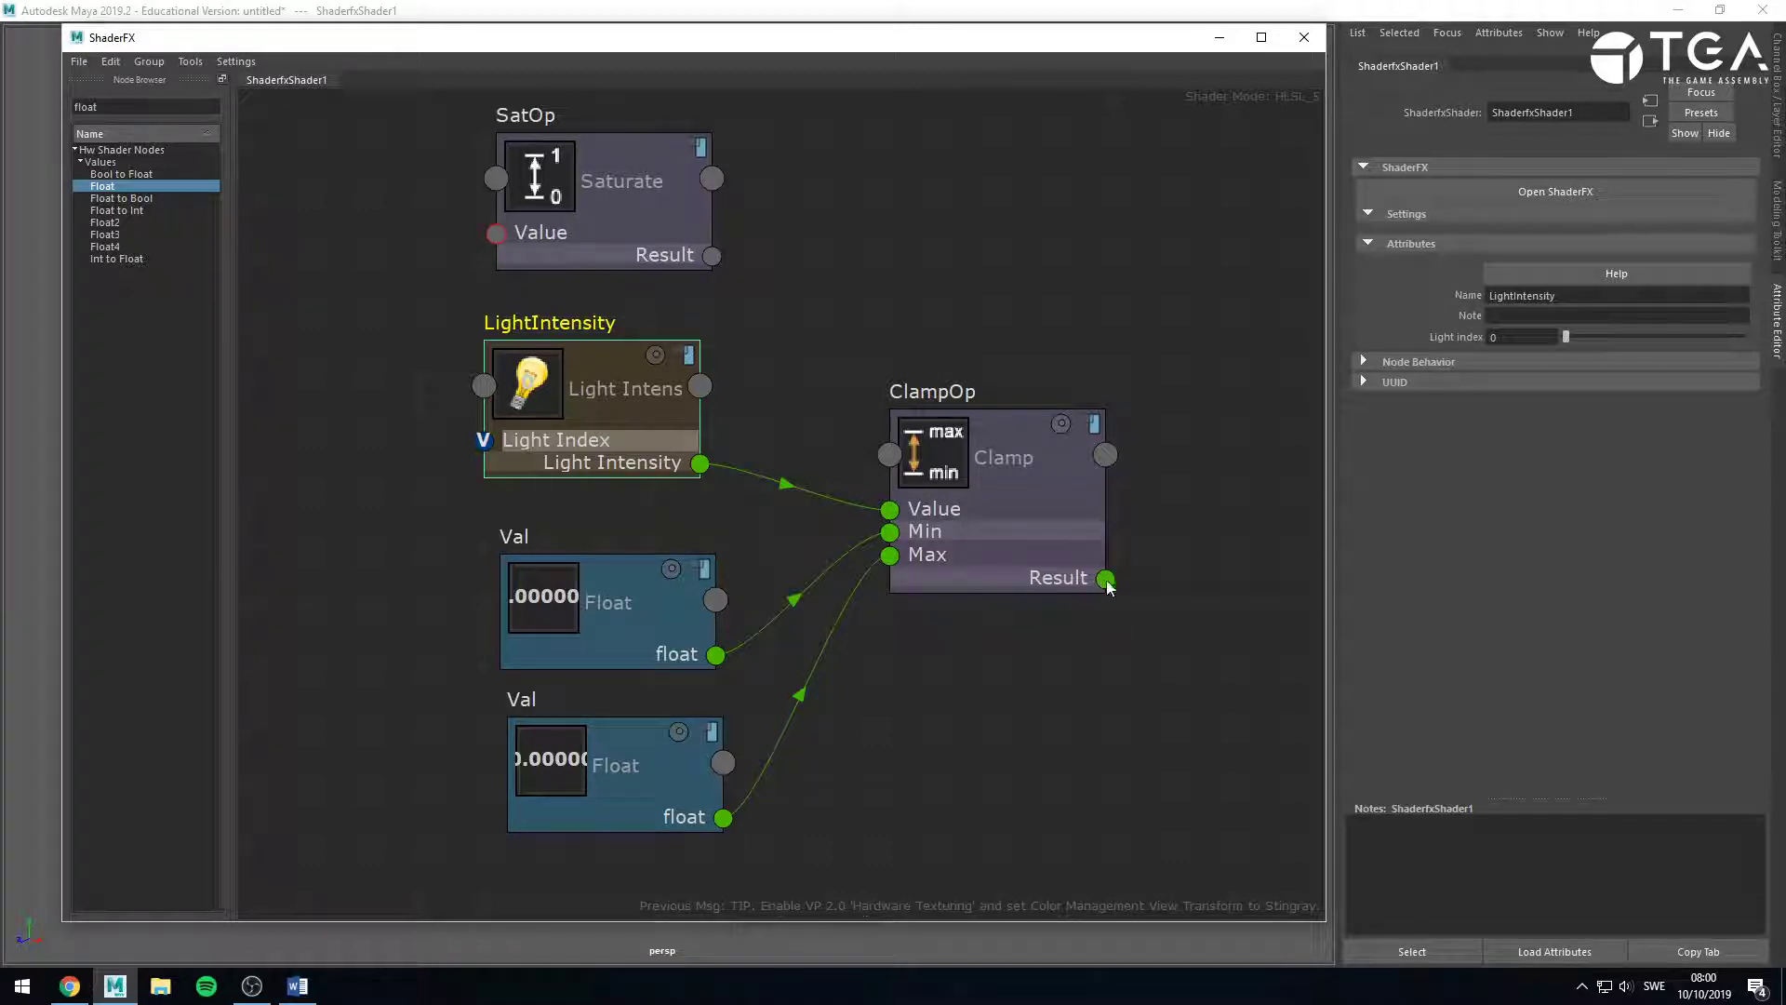
pyautogui.moveTo(1106, 580); pyautogui.dragTo(1224, 638)
pyautogui.click(980, 592)
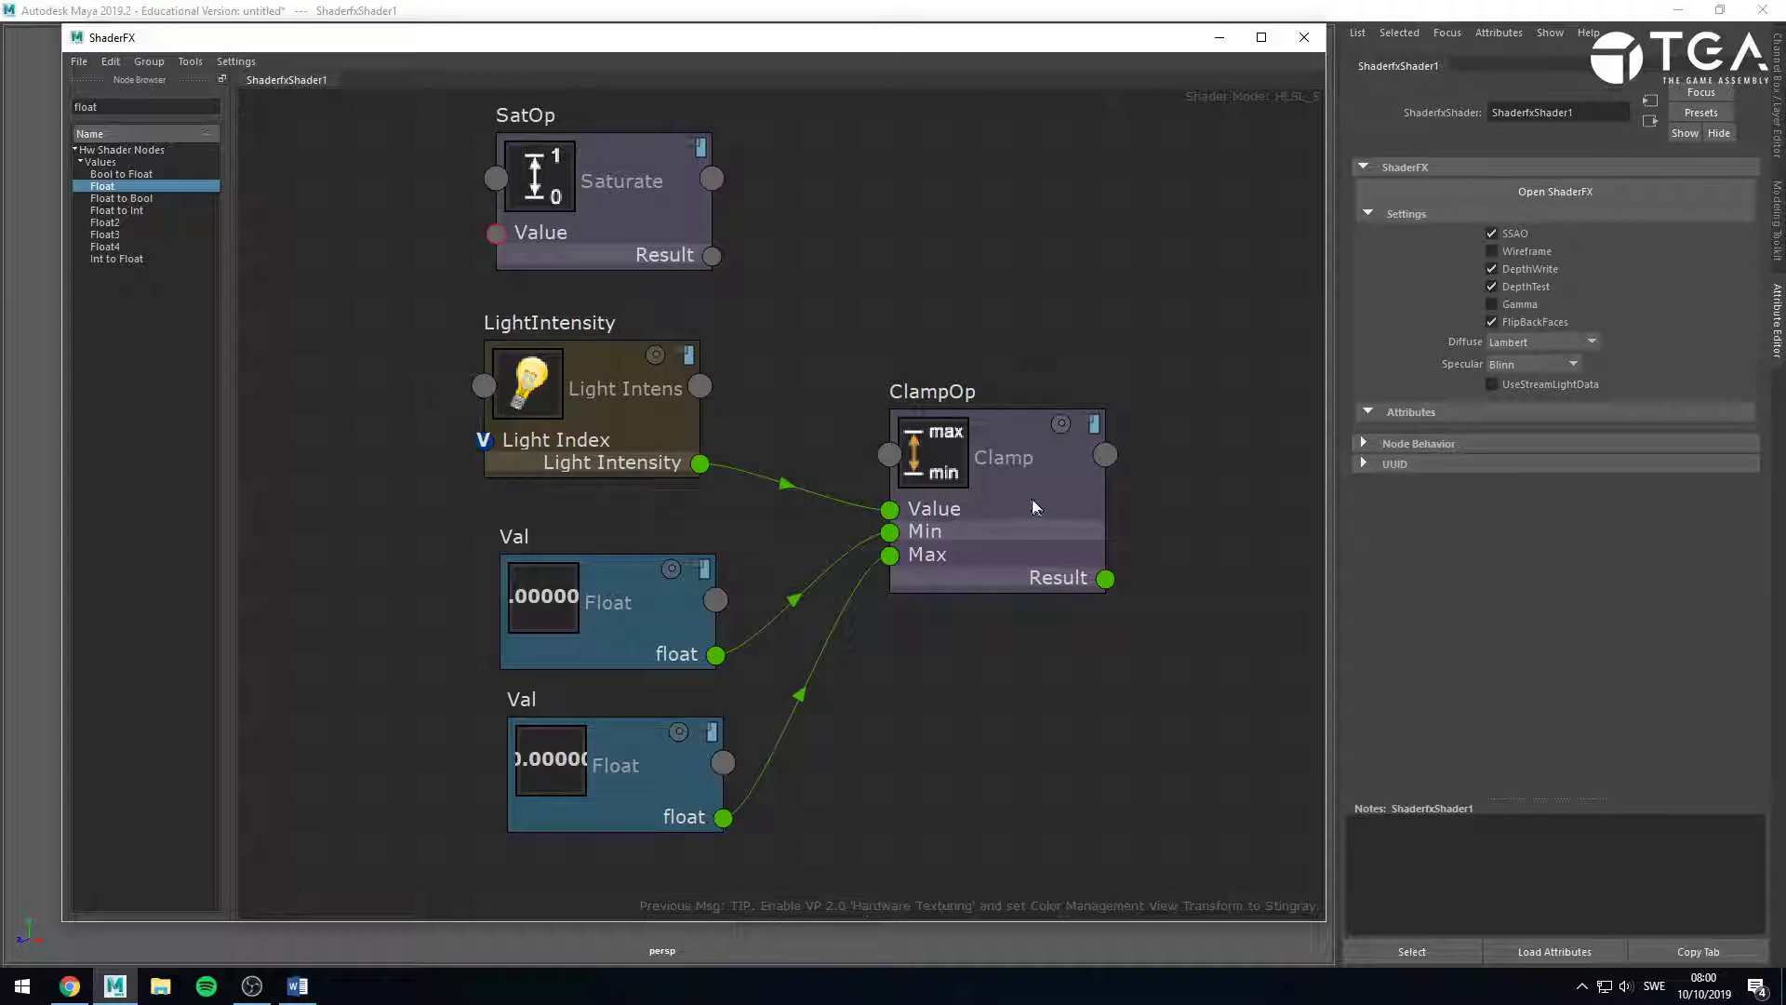
# Set the value of the lower Float, which feeds Clamp's Max input, to 1.
pyautogui.click(618, 603)
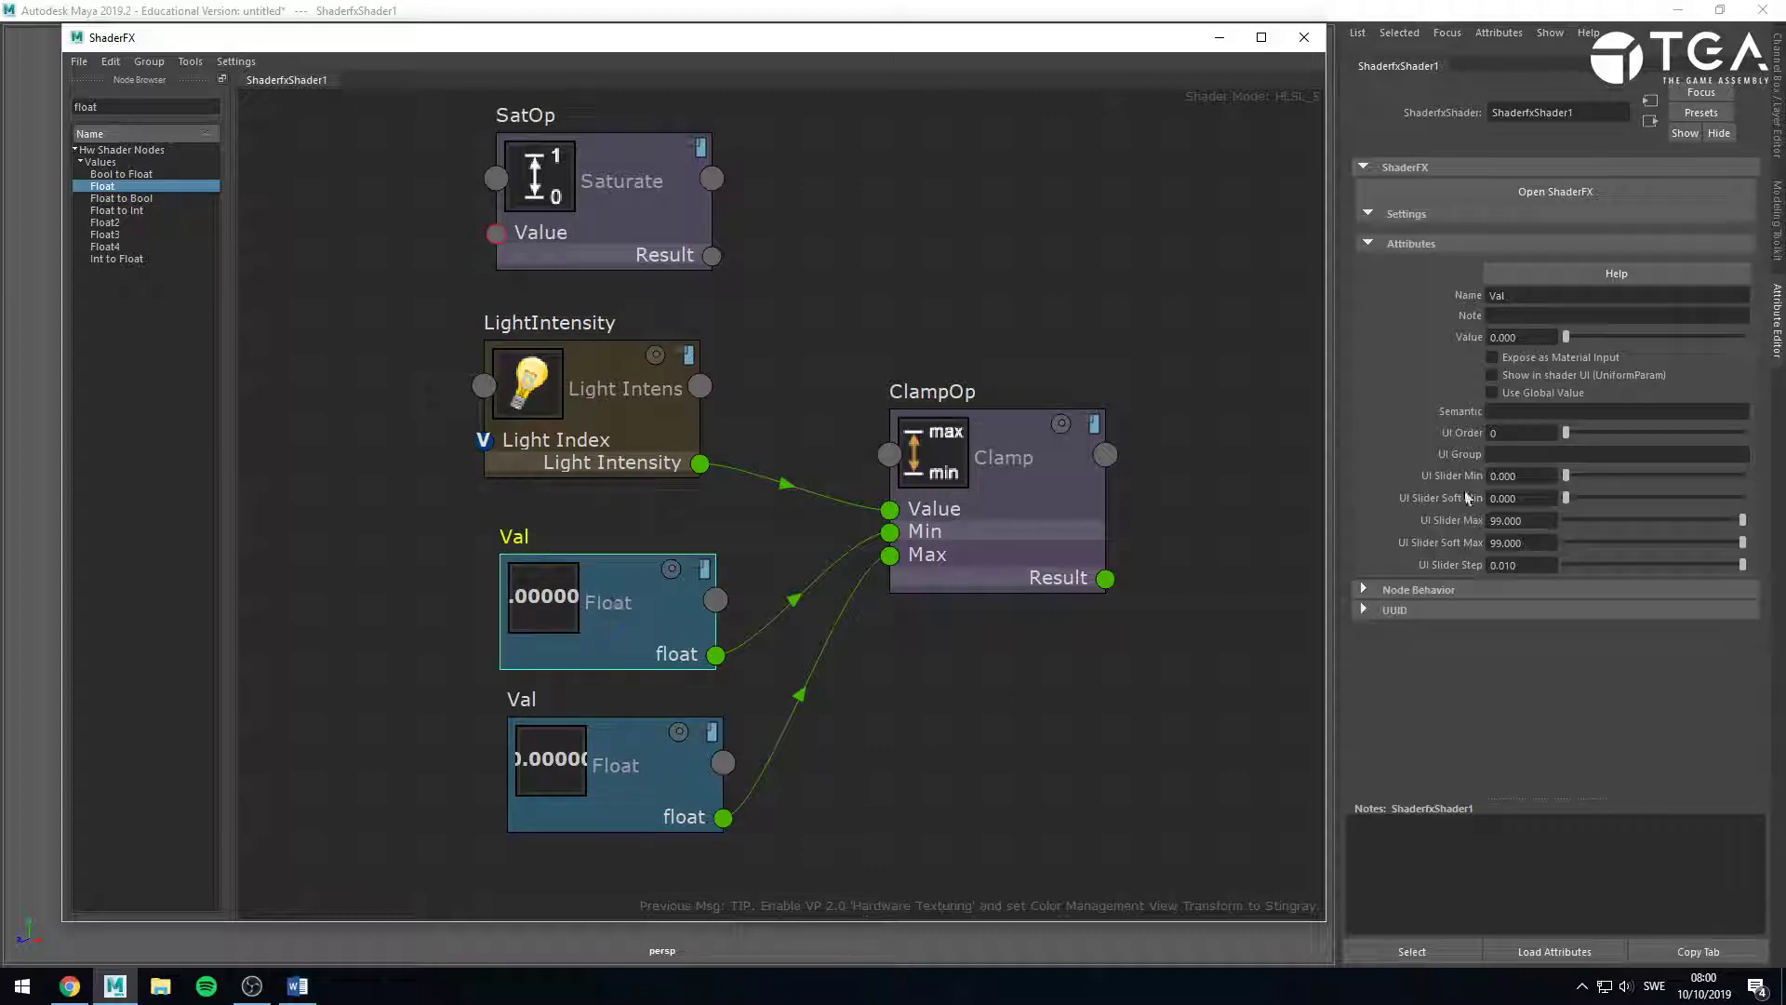
pyautogui.click(622, 793)
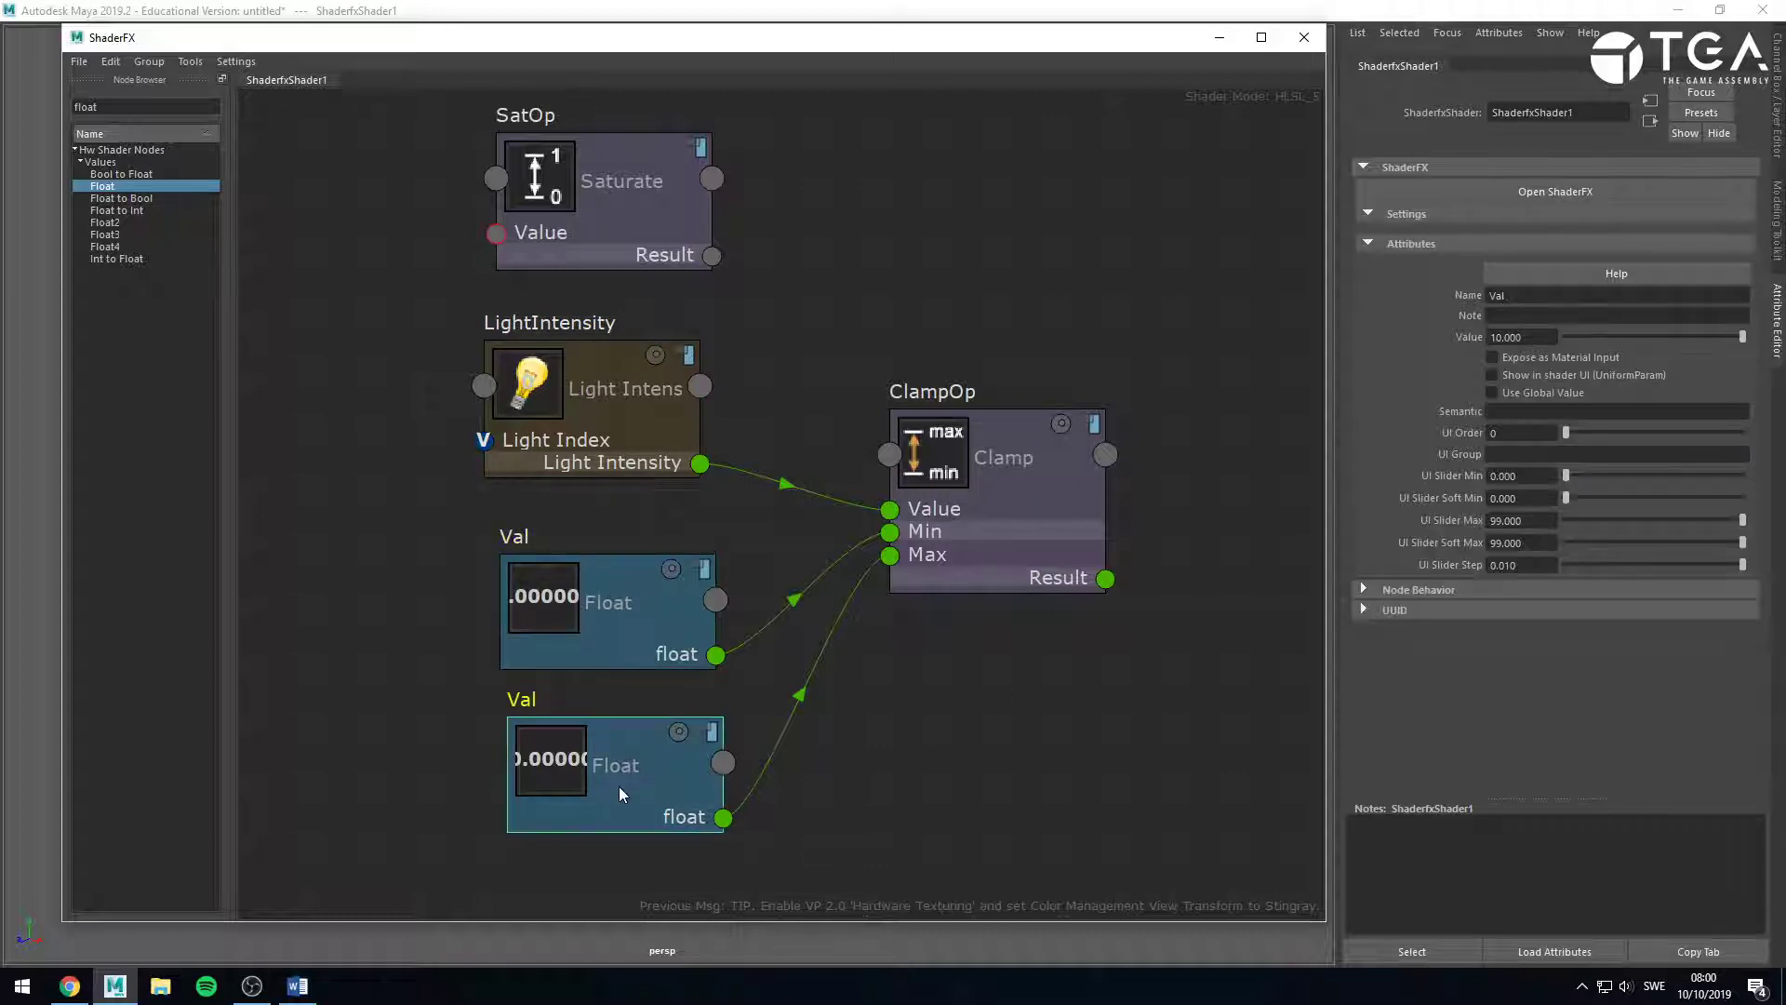
pyautogui.click(1524, 338)
pyautogui.write('1')
pyautogui.press('Return')
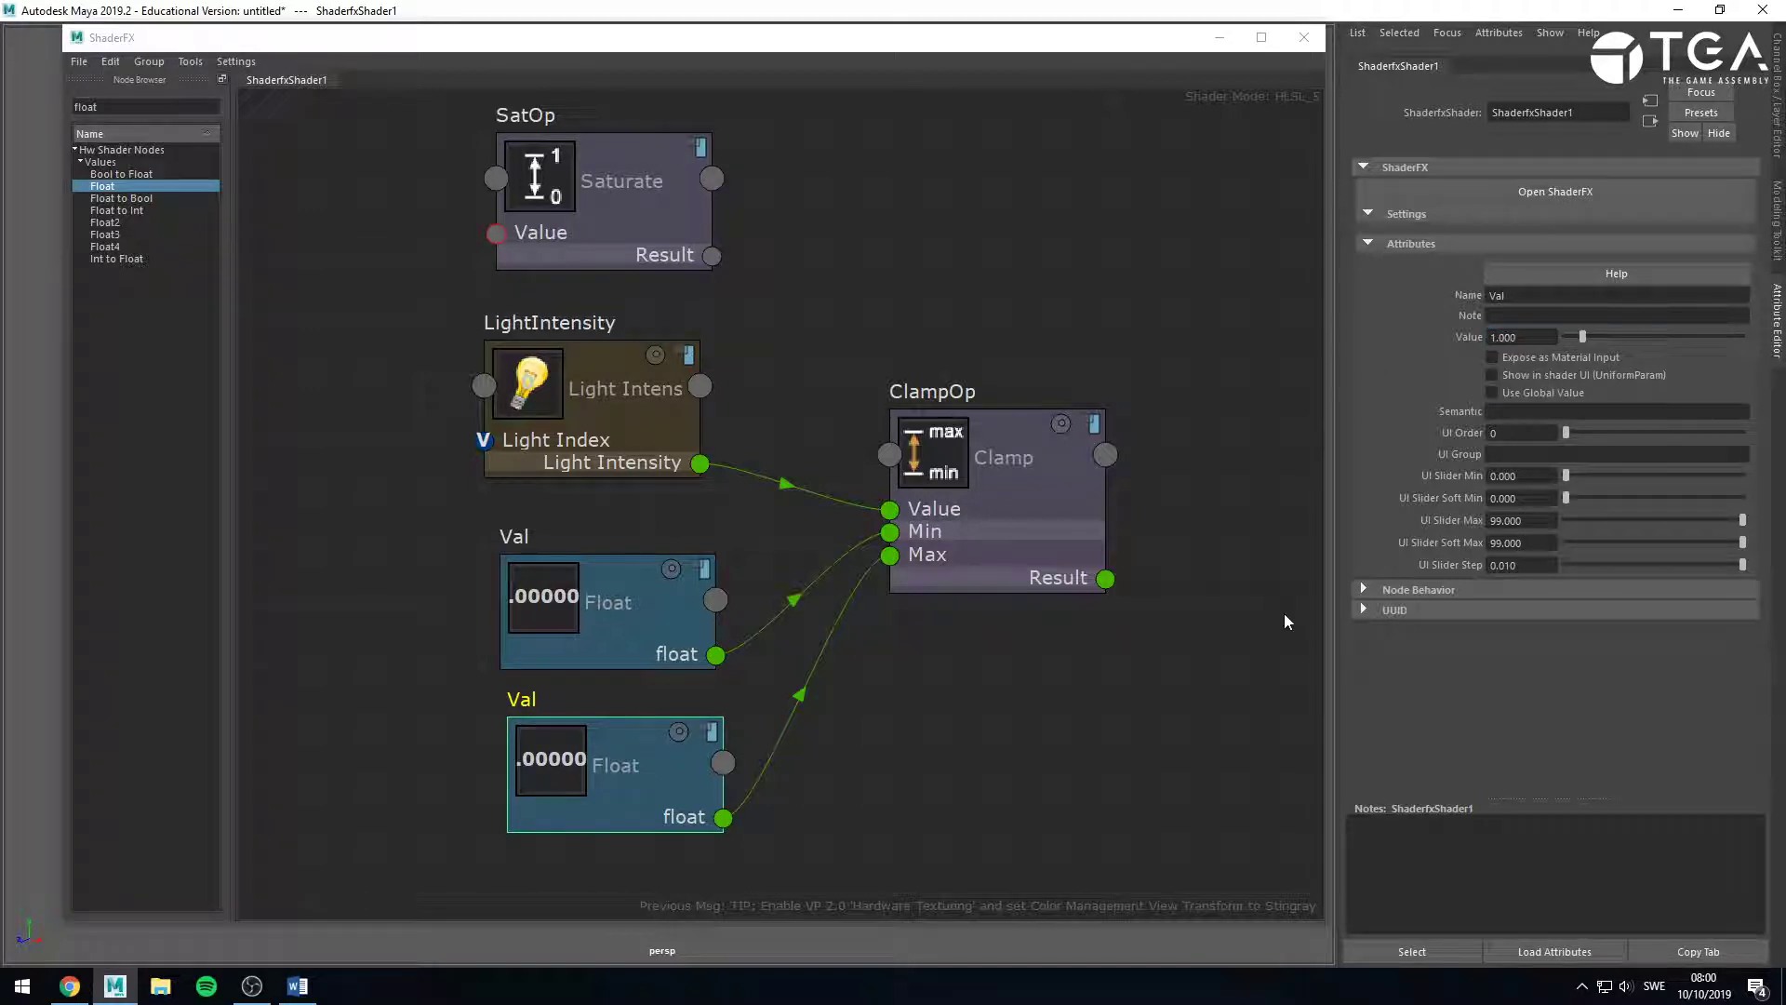
pyautogui.click(1282, 610)
# Place the Saturate node above Clamp, move Light Intensity up and connect its output to Saturate's Value input.
pyautogui.keyDown('alt'); pyautogui.moveTo(856, 225); pyautogui.dragTo(864, 355, button='middle'); pyautogui.keyUp('alt')
pyautogui.moveTo(673, 326); pyautogui.dragTo(1072, 288)
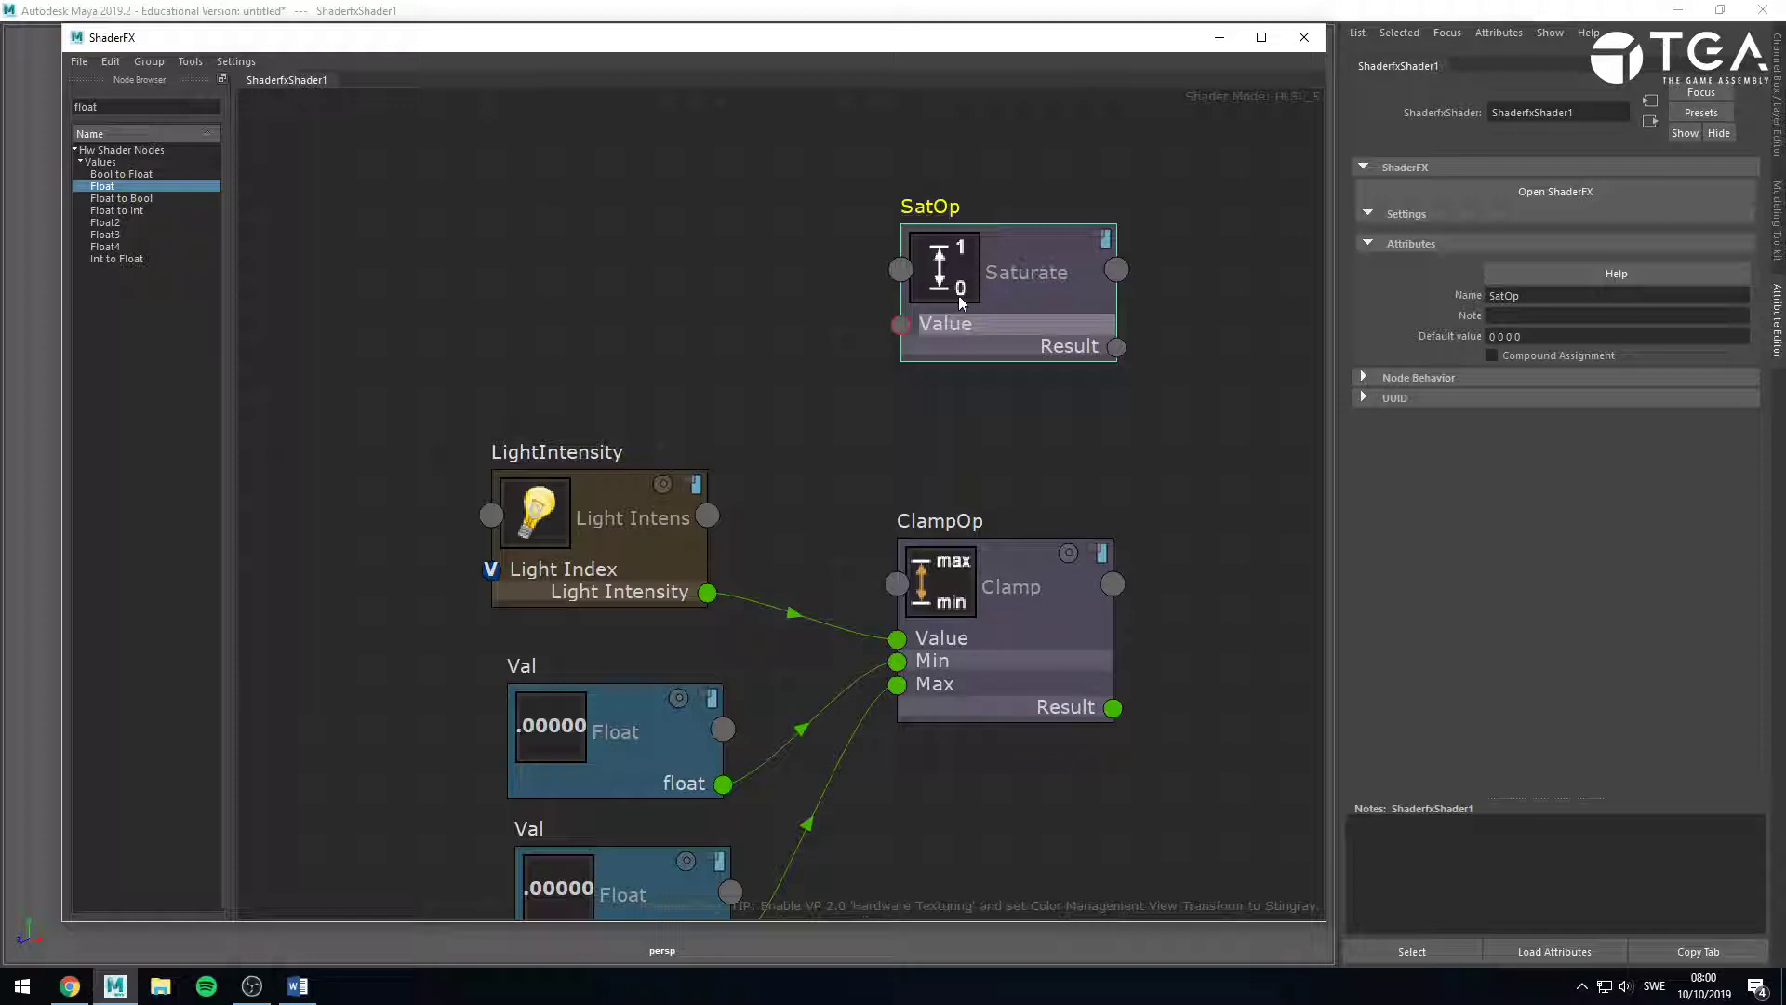
pyautogui.moveTo(993, 282); pyautogui.dragTo(1006, 283)
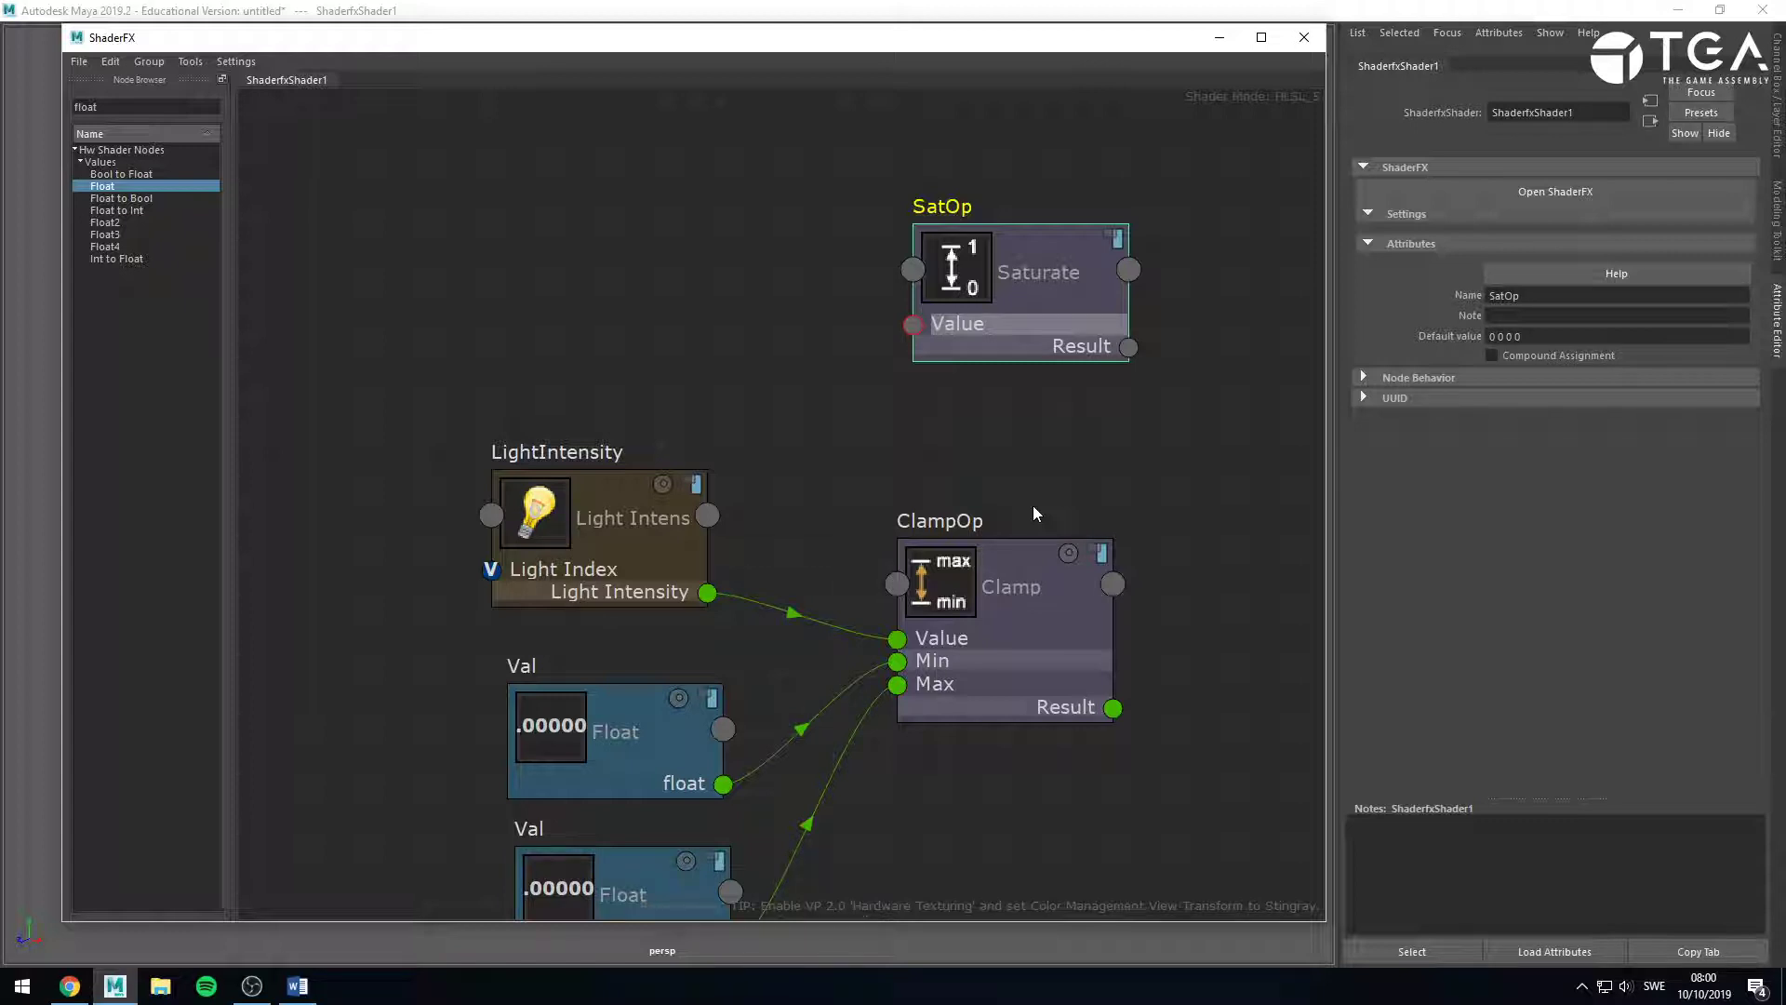
pyautogui.moveTo(696, 524); pyautogui.dragTo(649, 430)
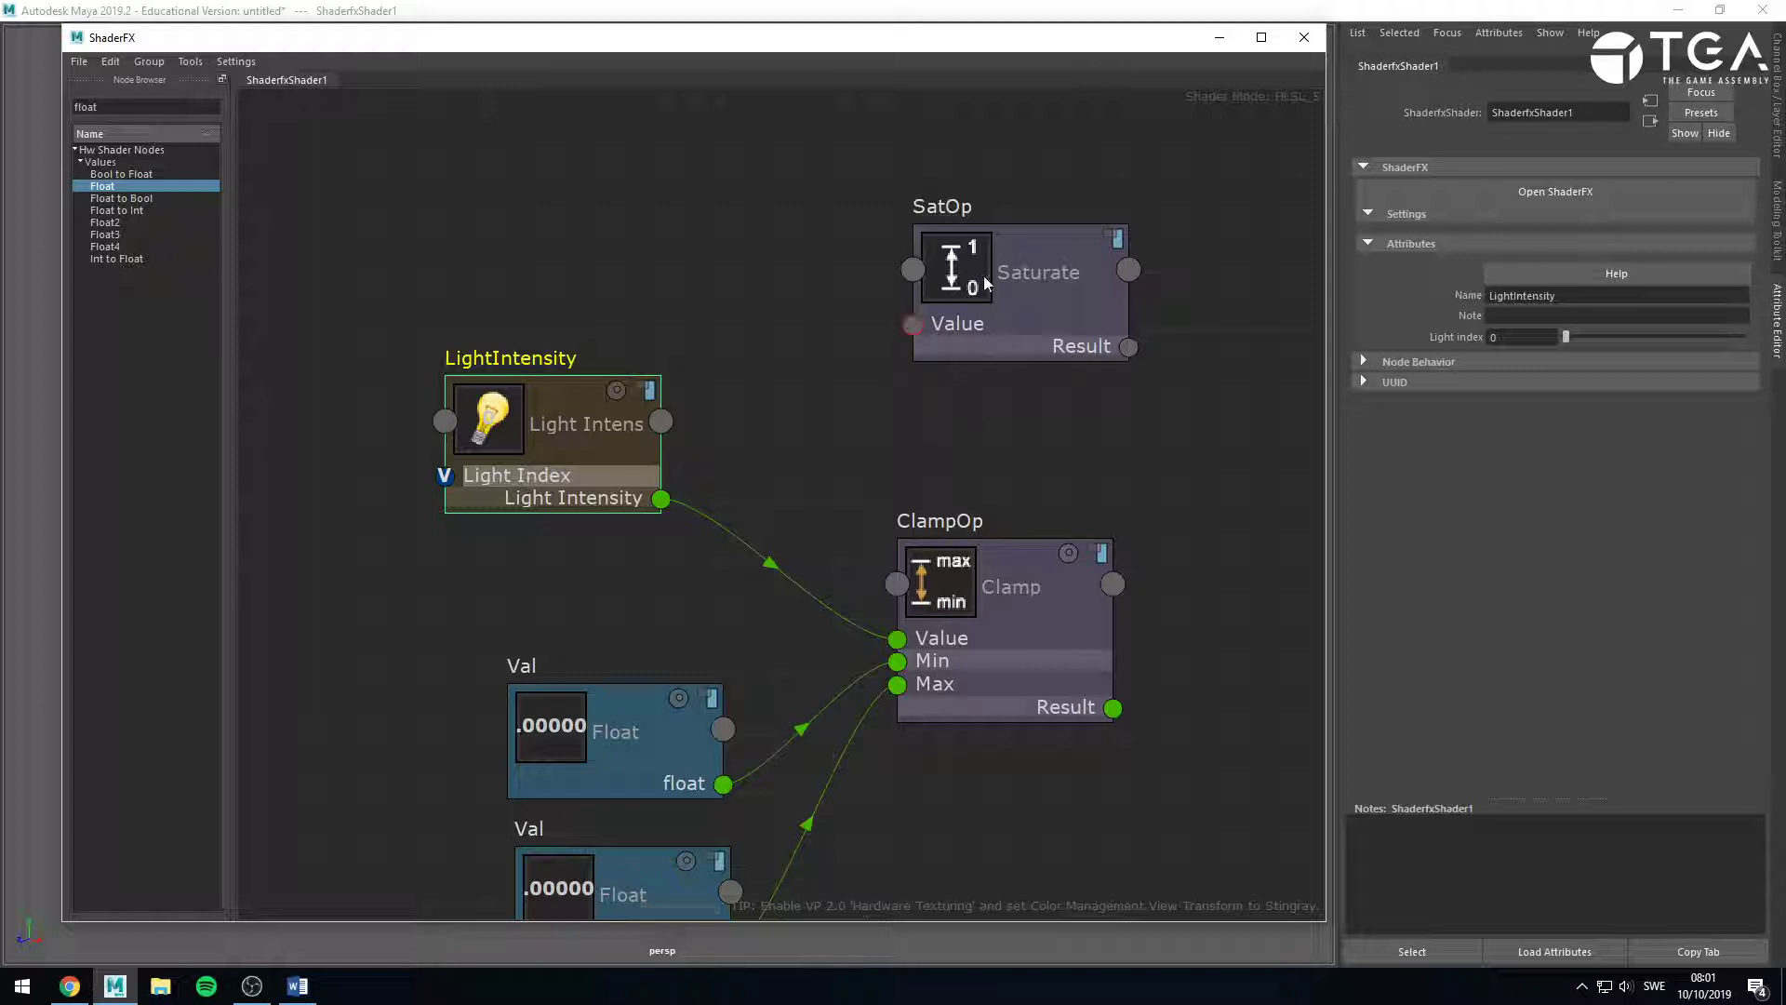
pyautogui.moveTo(661, 499); pyautogui.dragTo(912, 325)
# Compare the Clamp node and its two limit Floats with the single-input Saturate node.
pyautogui.click(633, 749)
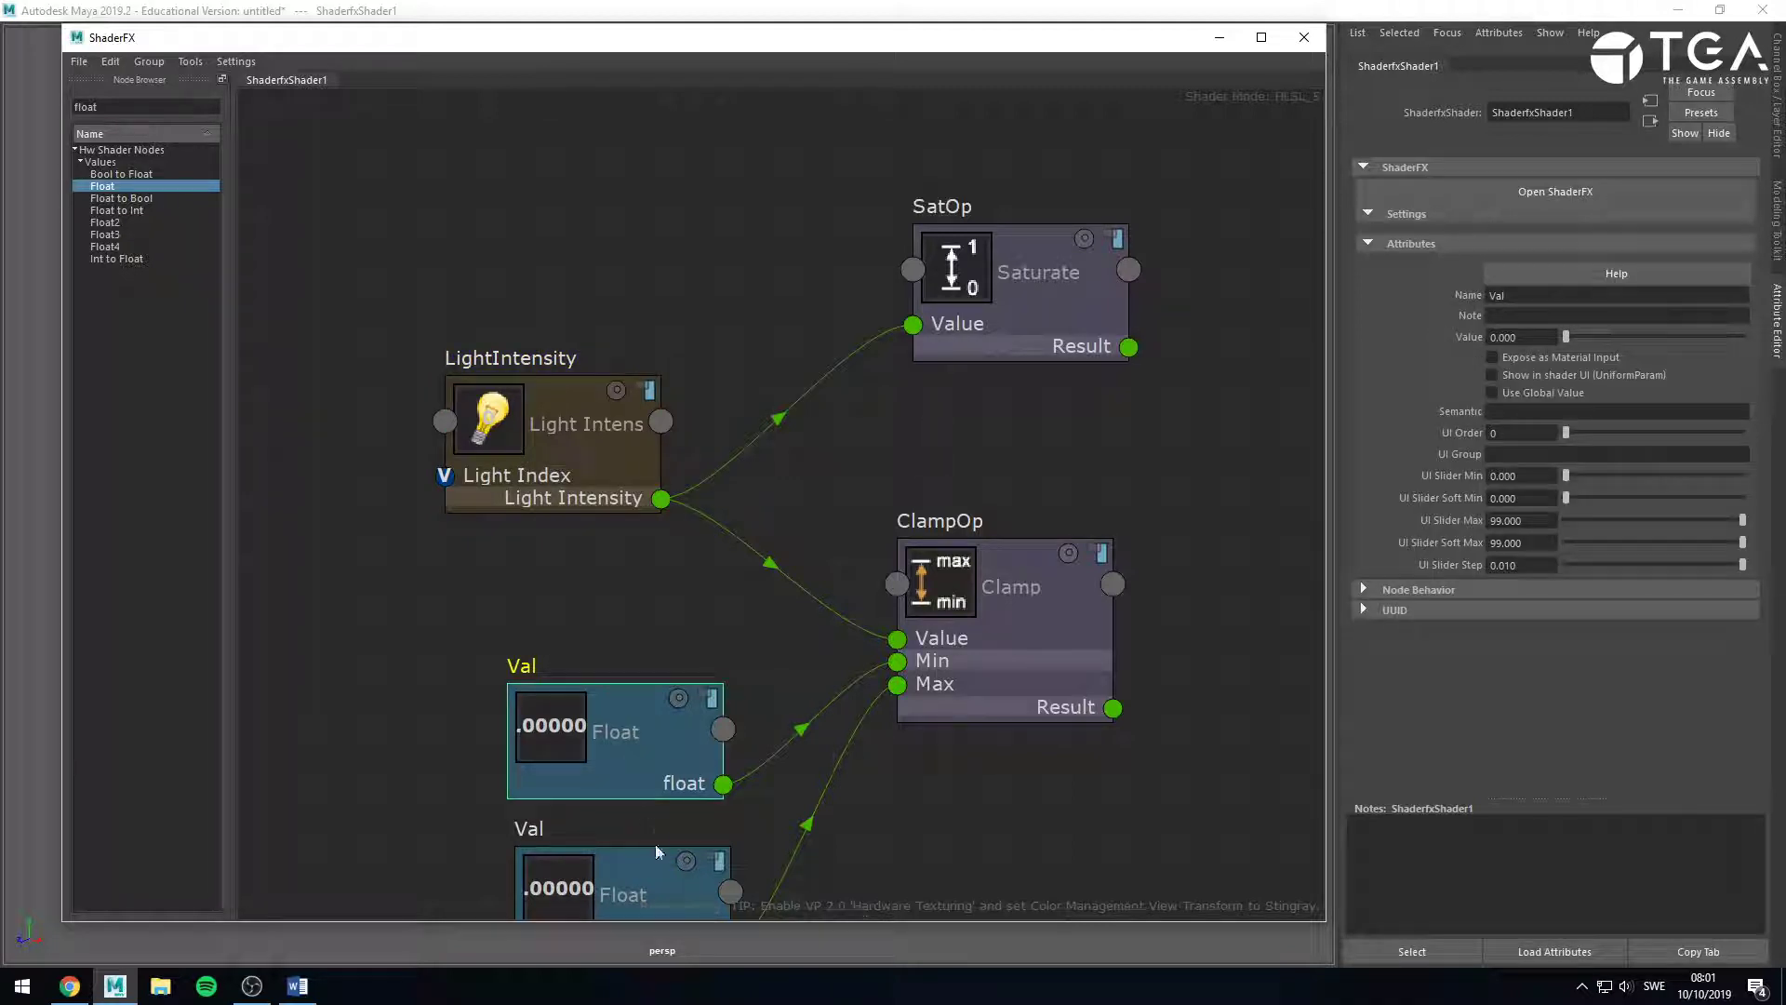
pyautogui.click(607, 867)
pyautogui.click(623, 752)
pyautogui.click(655, 879)
pyautogui.click(1040, 569)
pyautogui.click(1046, 268)
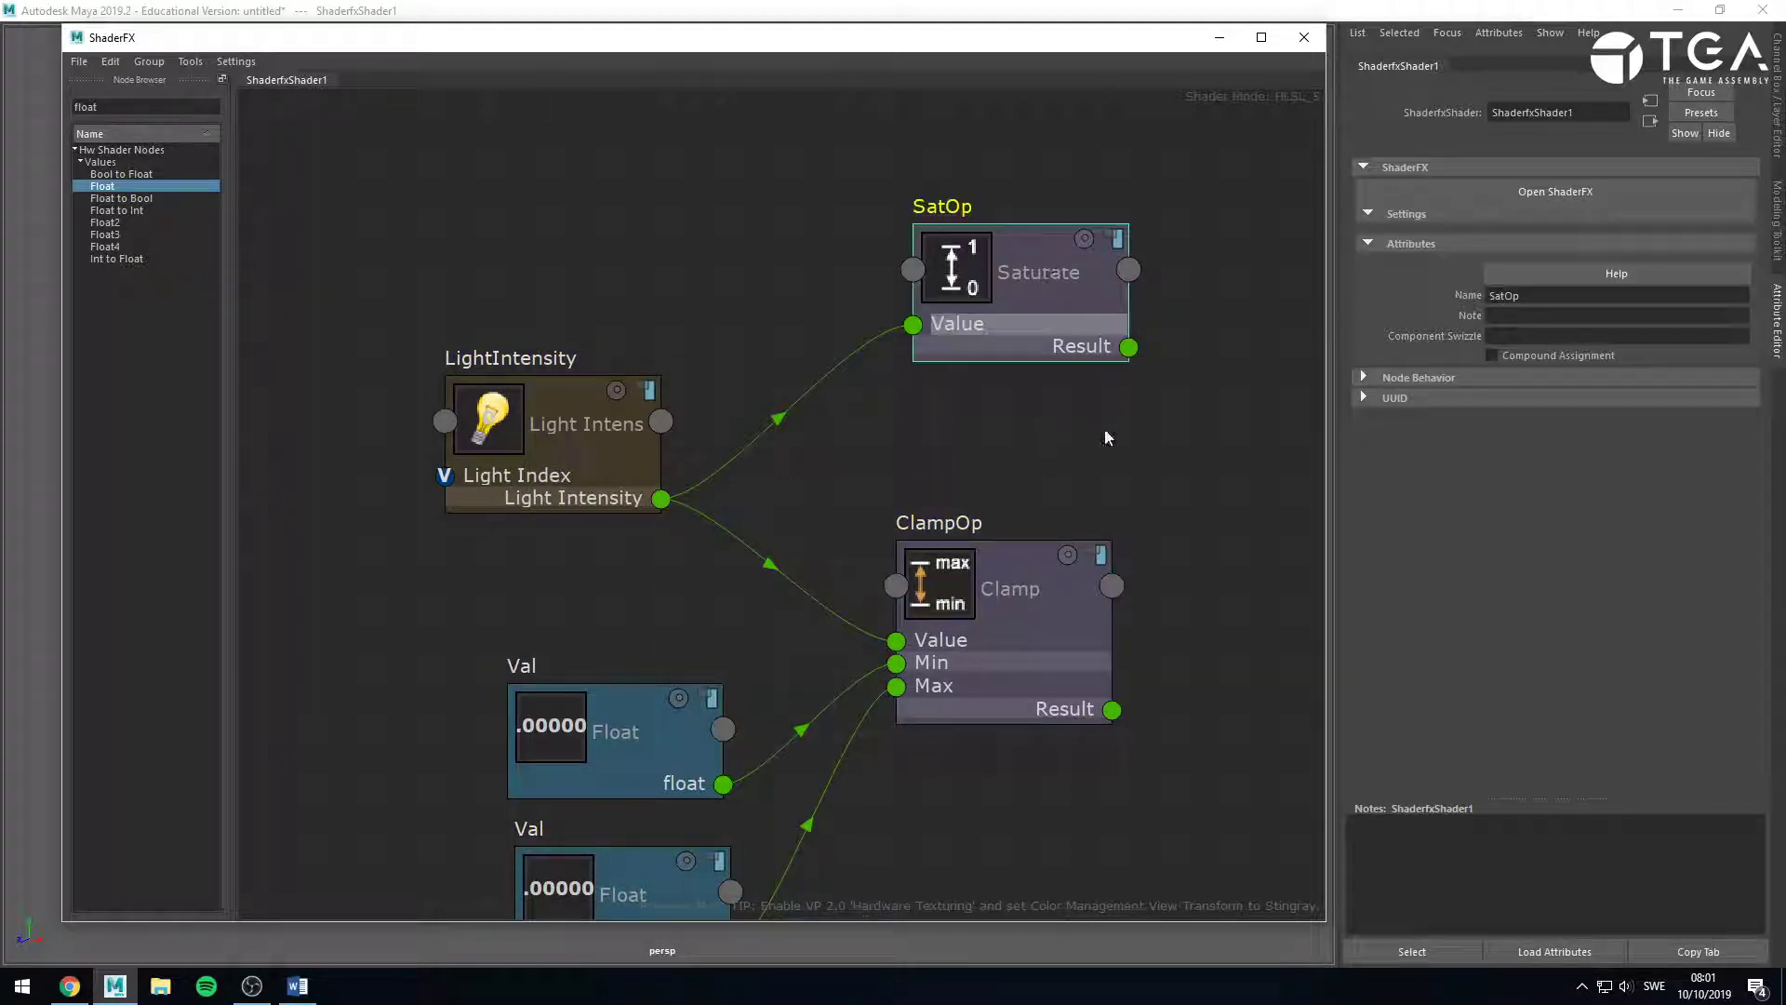
pyautogui.moveTo(994, 284); pyautogui.dragTo(1073, 222)
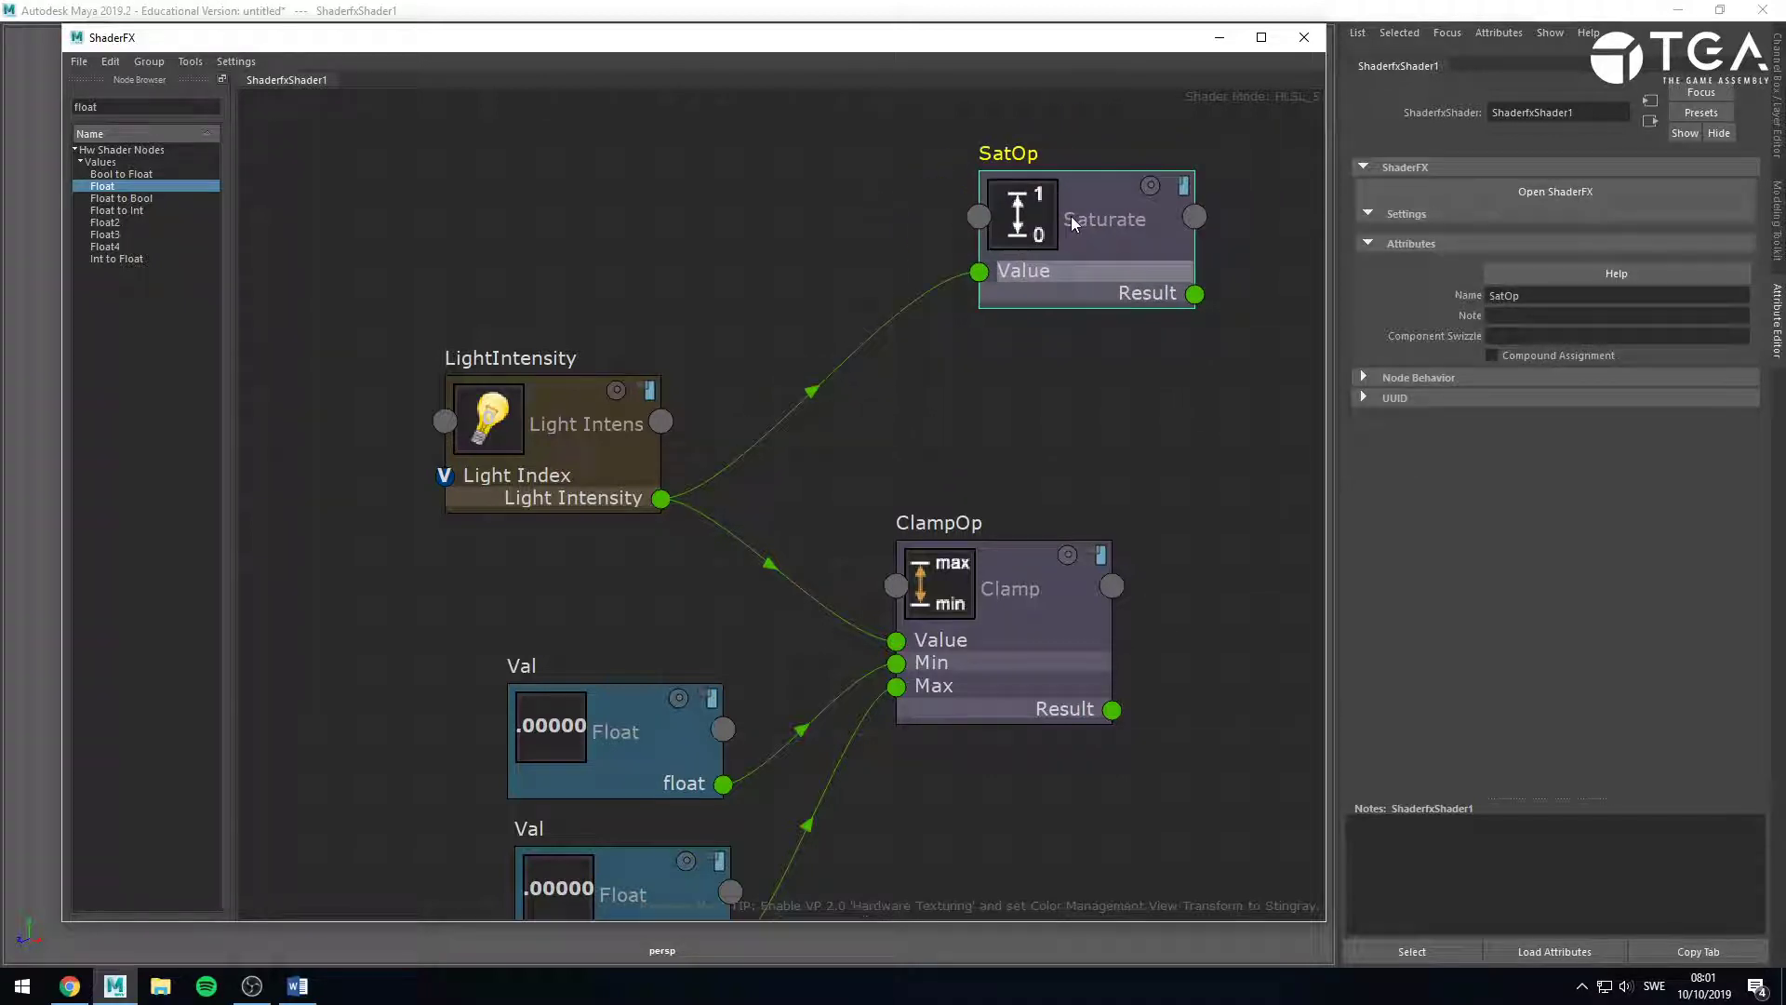
pyautogui.click(1243, 544)
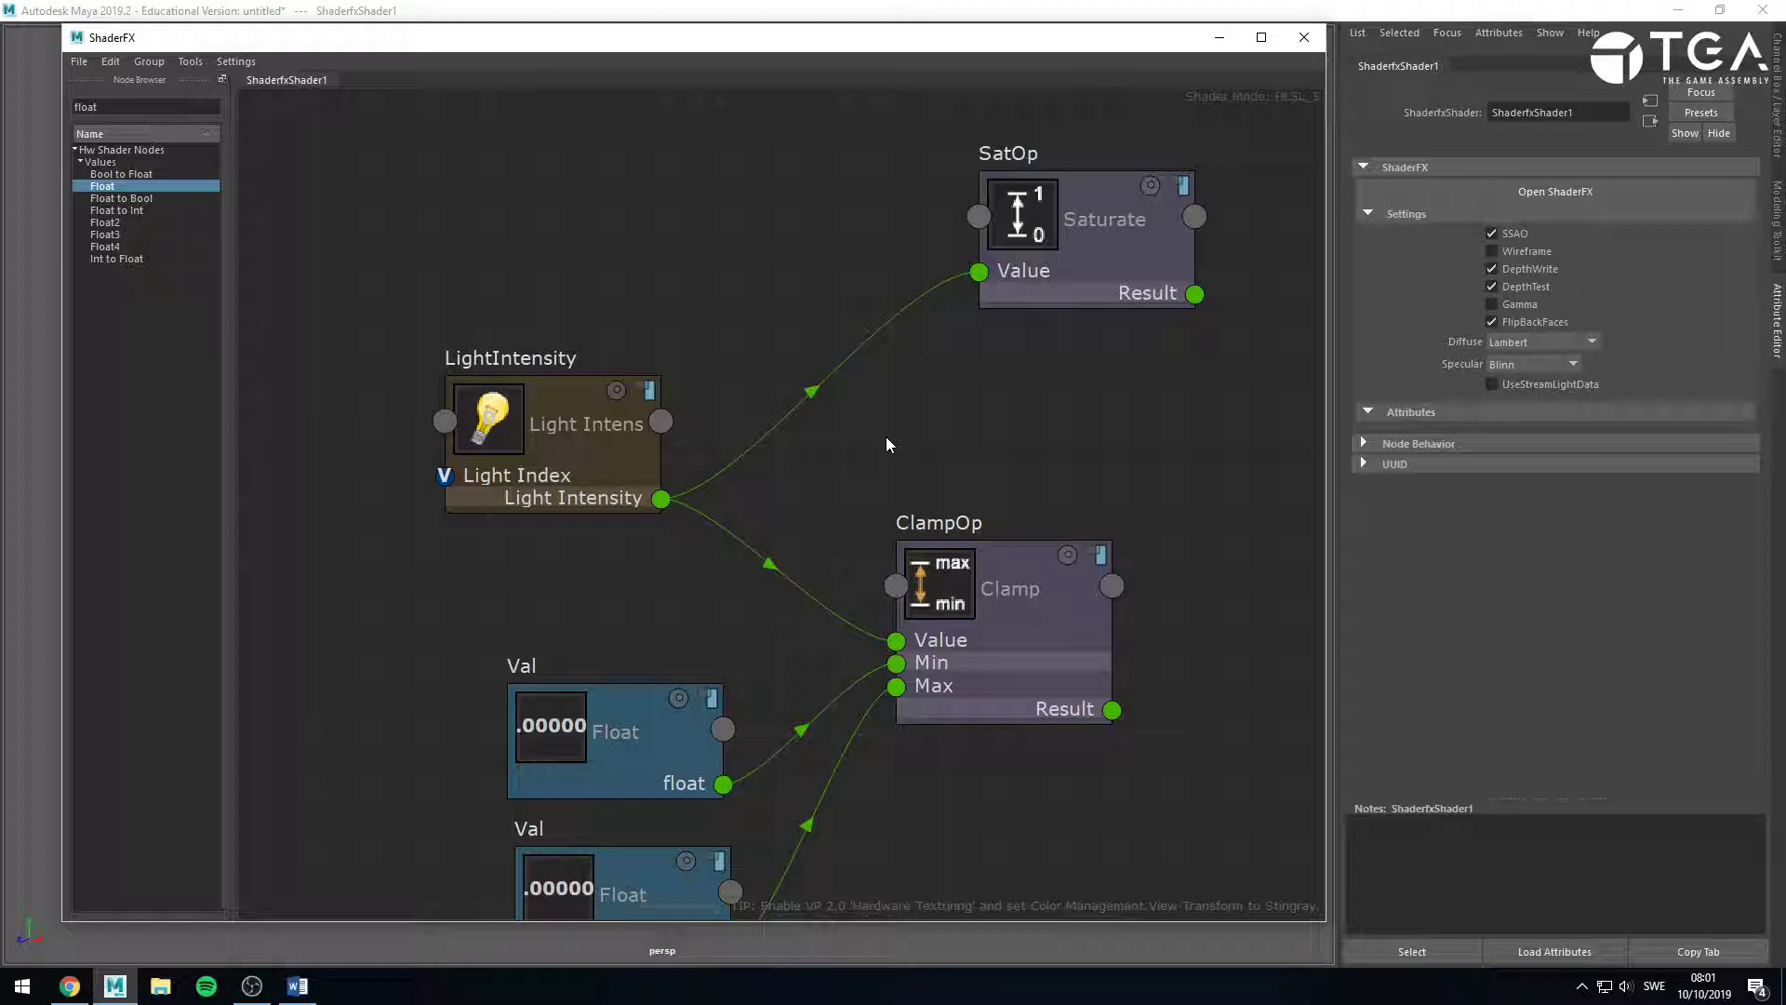
pyautogui.moveTo(1141, 234); pyautogui.dragTo(1092, 263)
pyautogui.click(1101, 380)
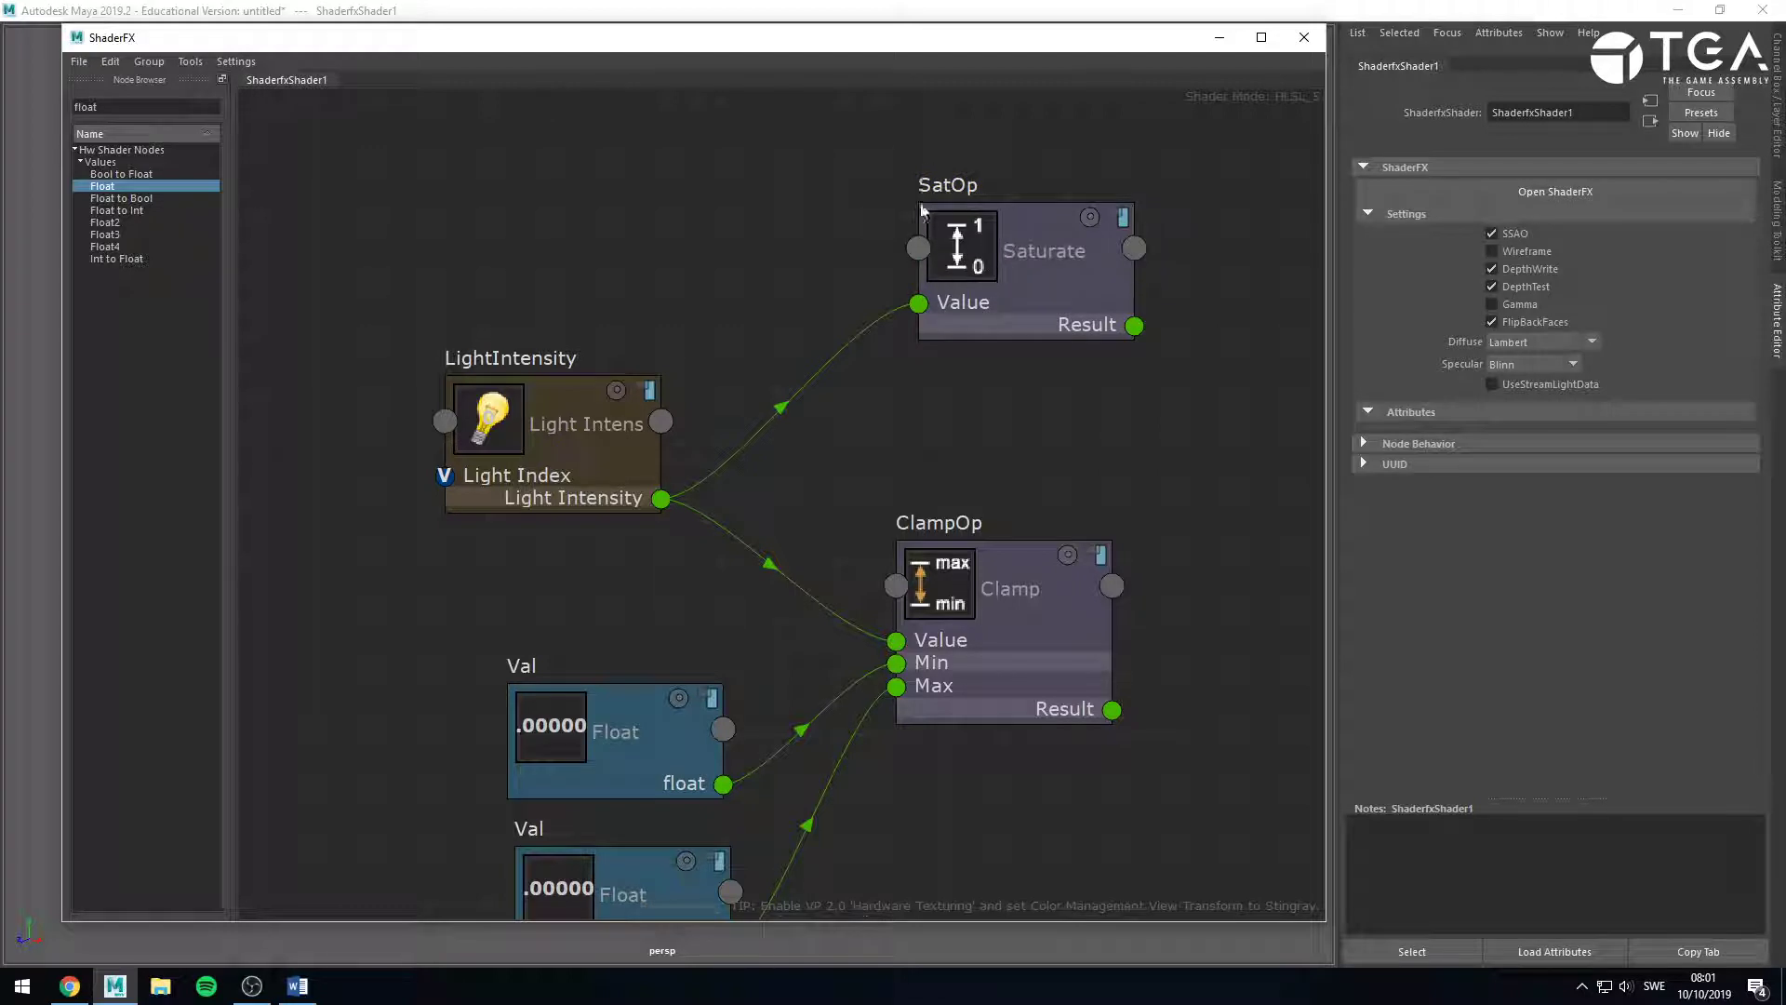
# Delete the Light Intensity, Float, Clamp and Saturate nodes to empty the graph.
pyautogui.click(1050, 594)
pyautogui.scroll(-1, 865, 261)
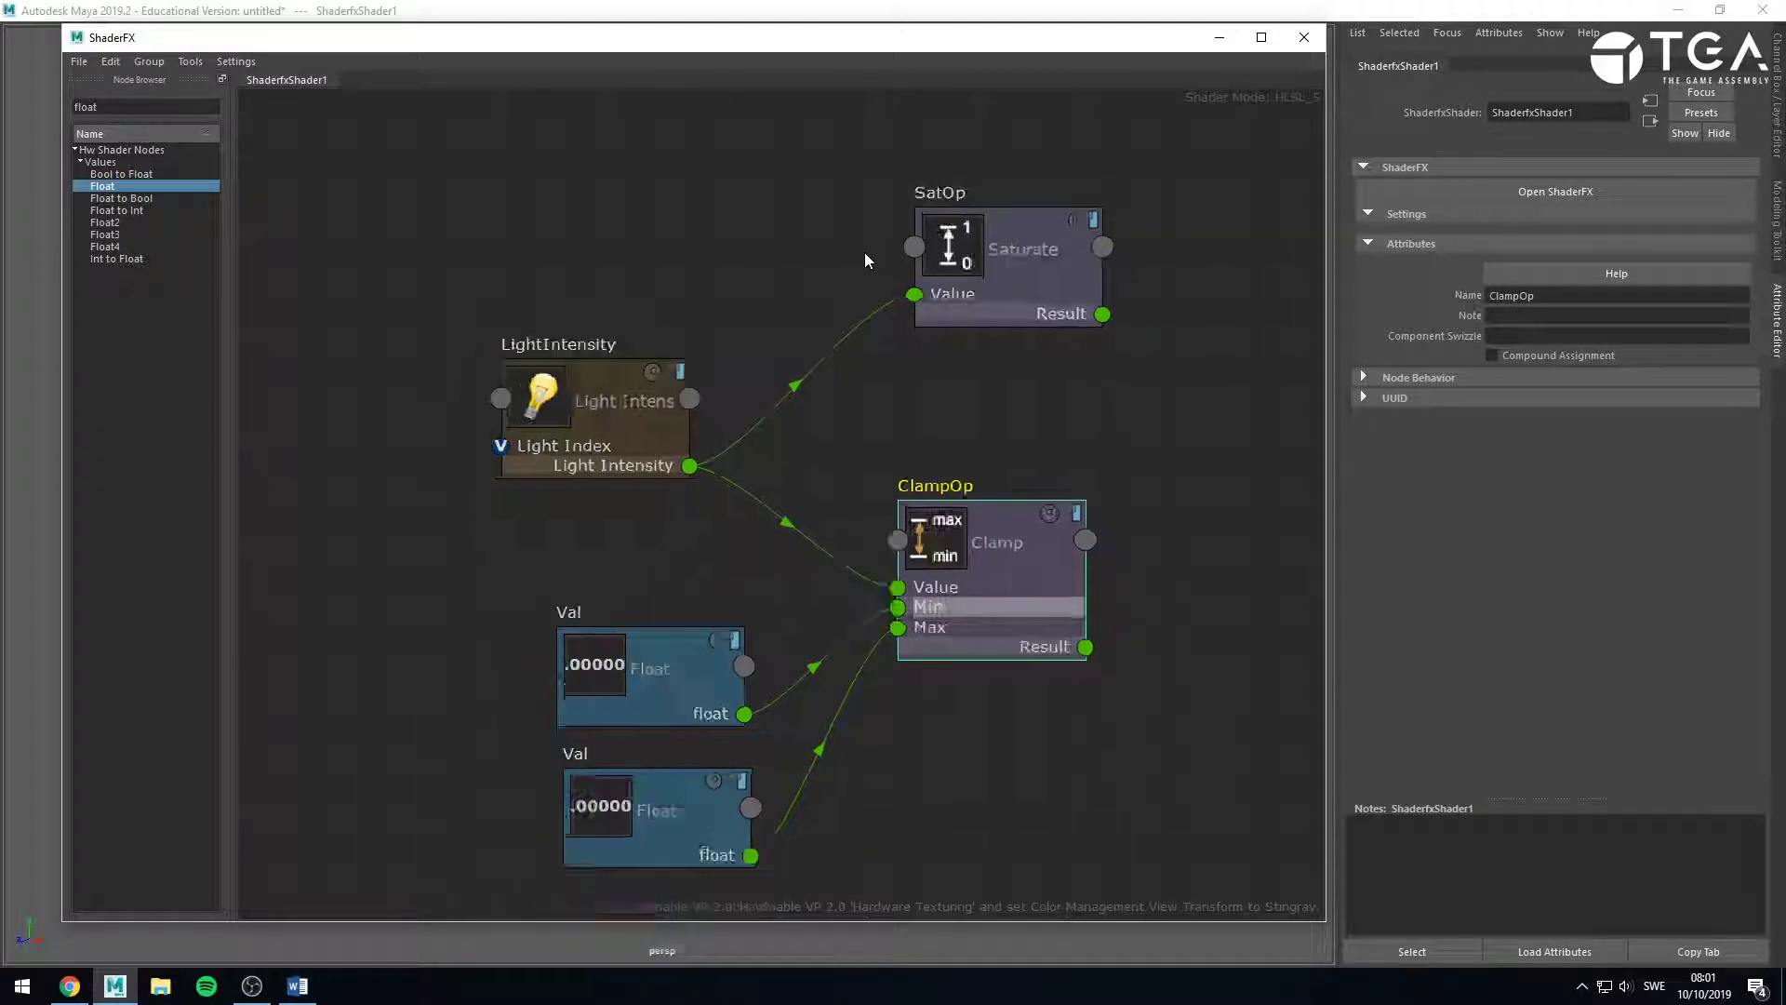
pyautogui.moveTo(628, 173); pyautogui.dragTo(1067, 796)
pyautogui.press('Delete')
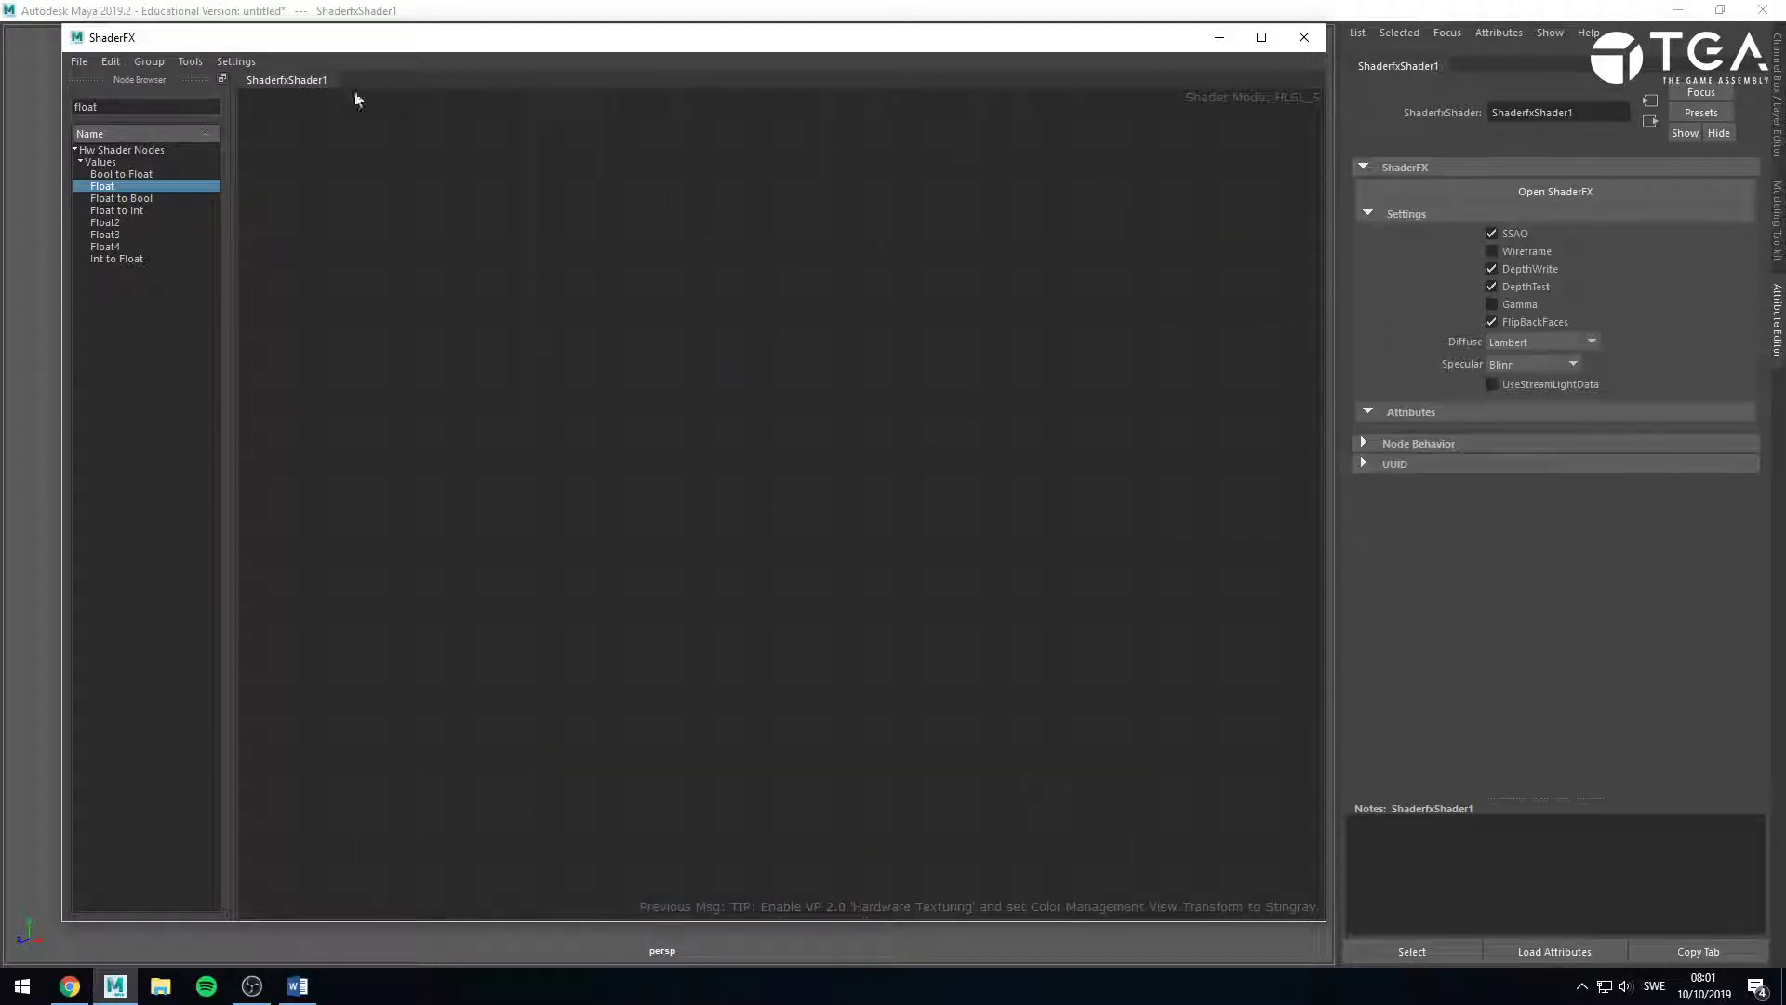
# Add a Min node to the empty graph and a Max node below it.
pyautogui.moveTo(119, 107); pyautogui.dragTo(0, 98)
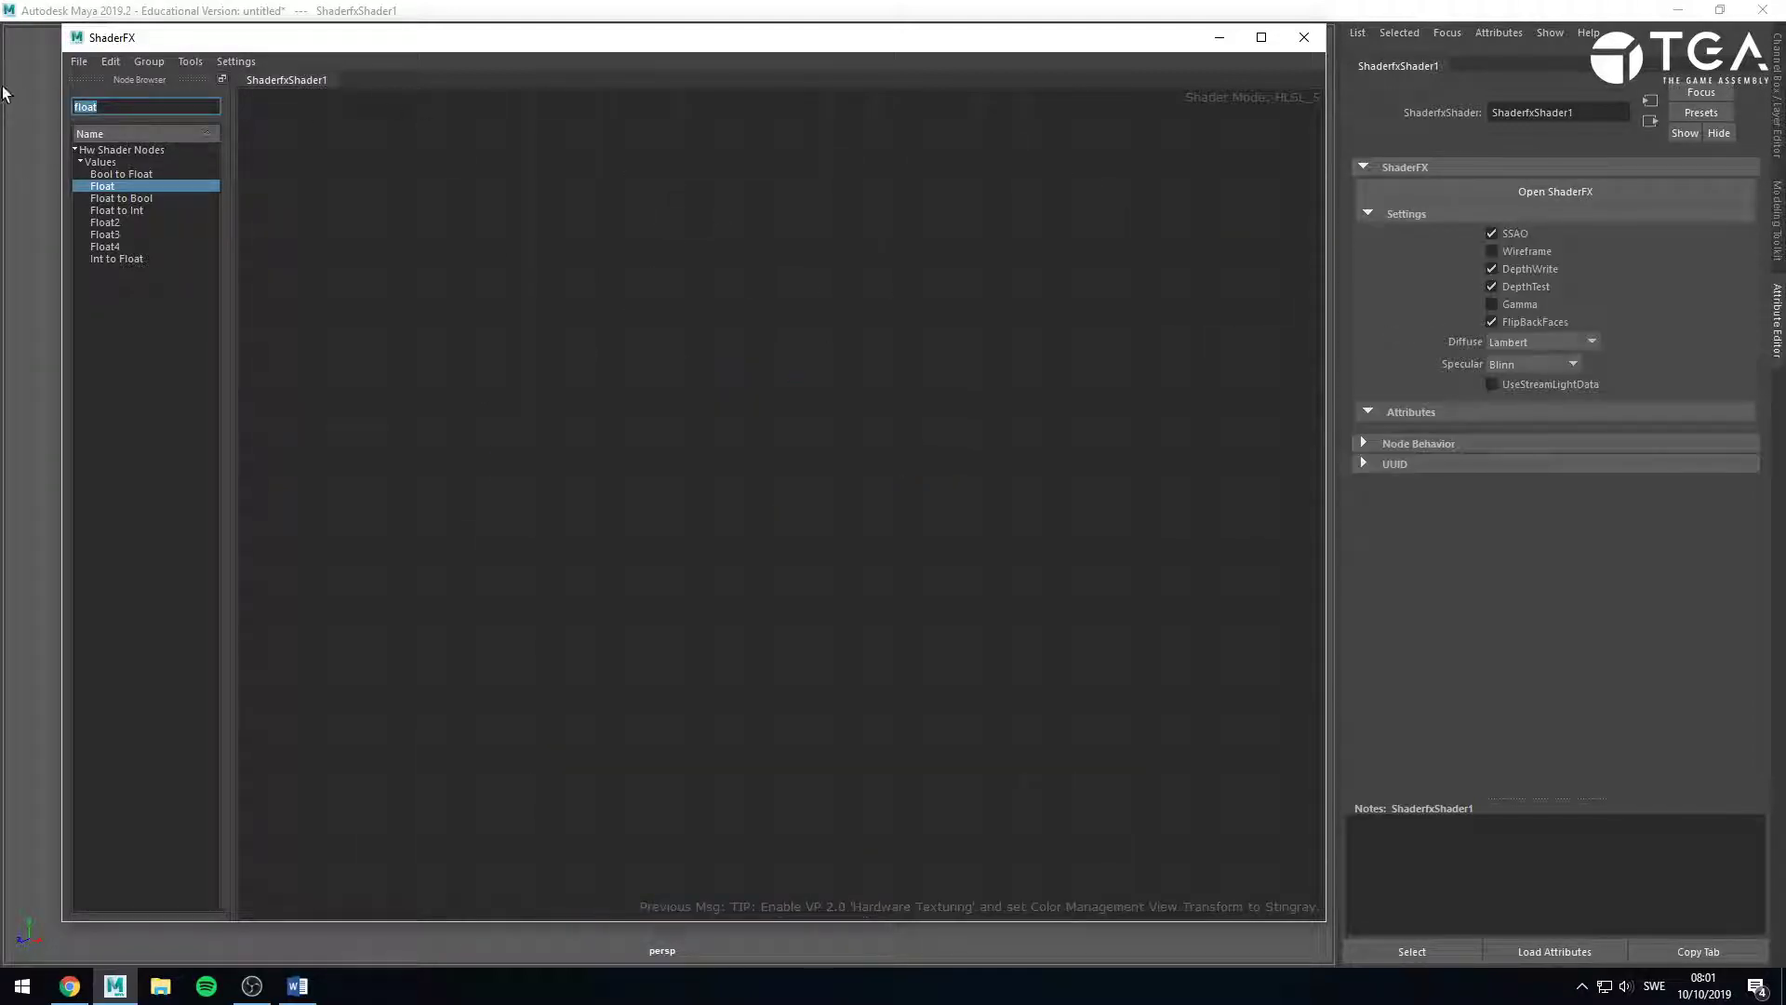
pyautogui.write('min')
pyautogui.click(105, 186)
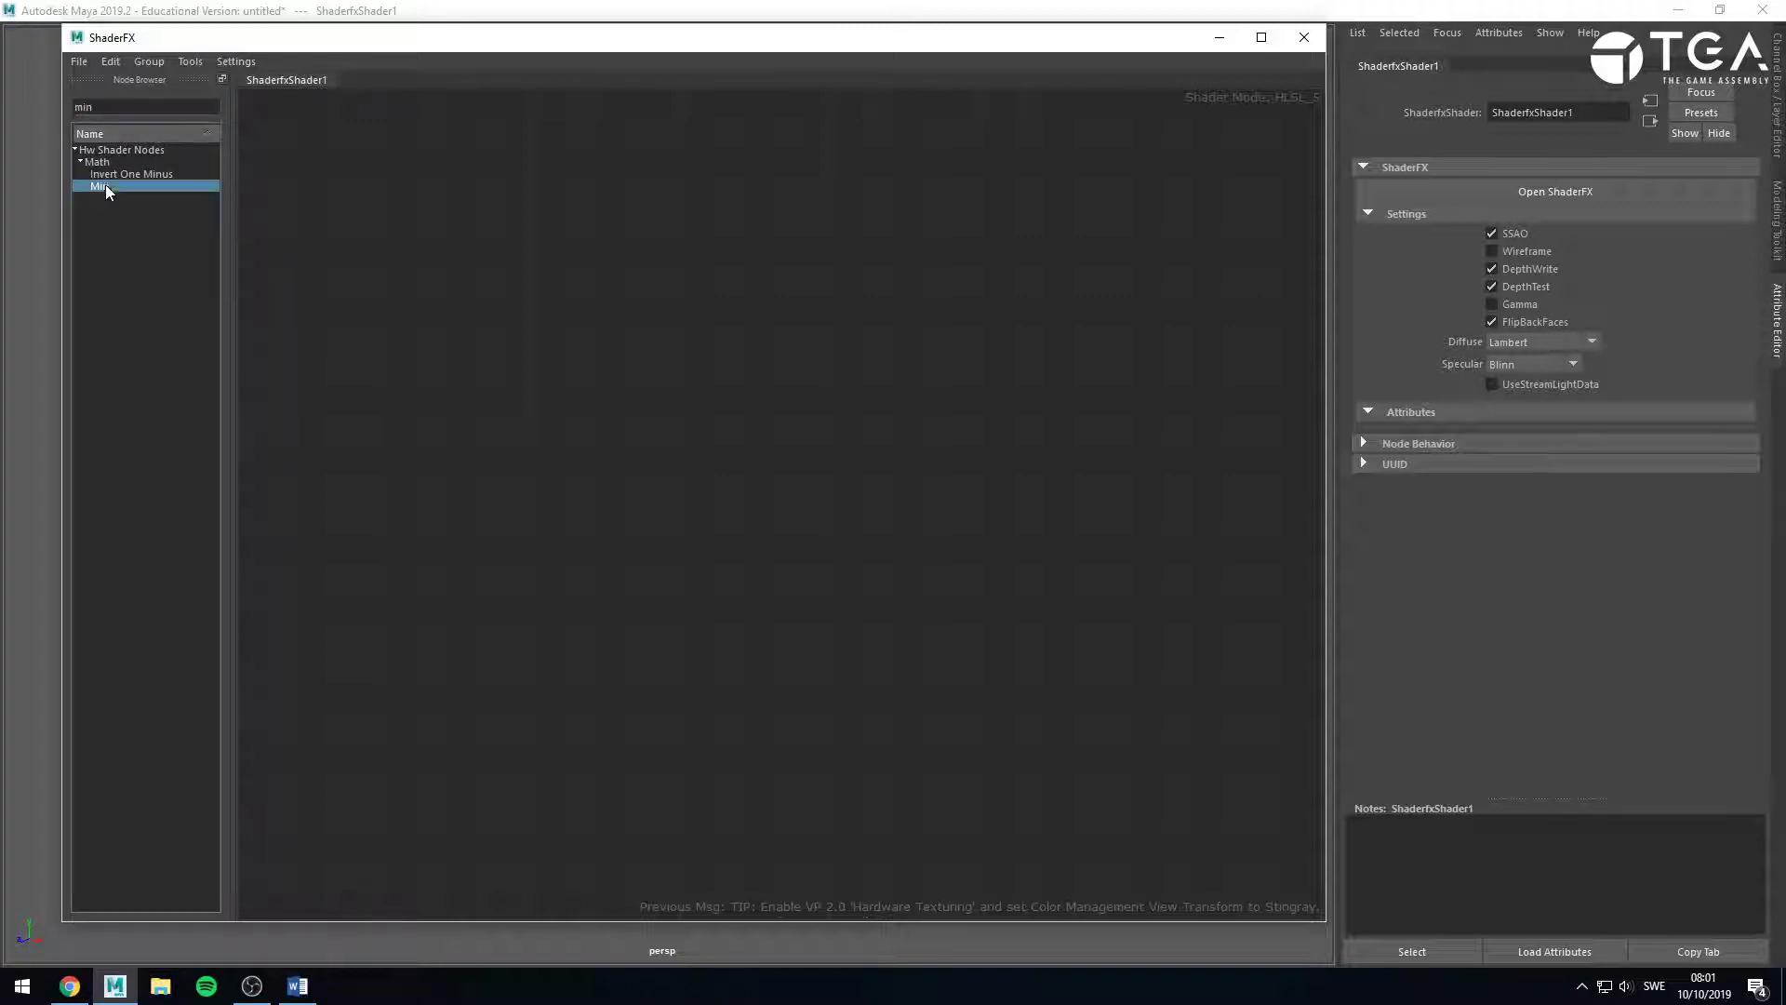
pyautogui.doubleClick(104, 184)
pyautogui.click(118, 107)
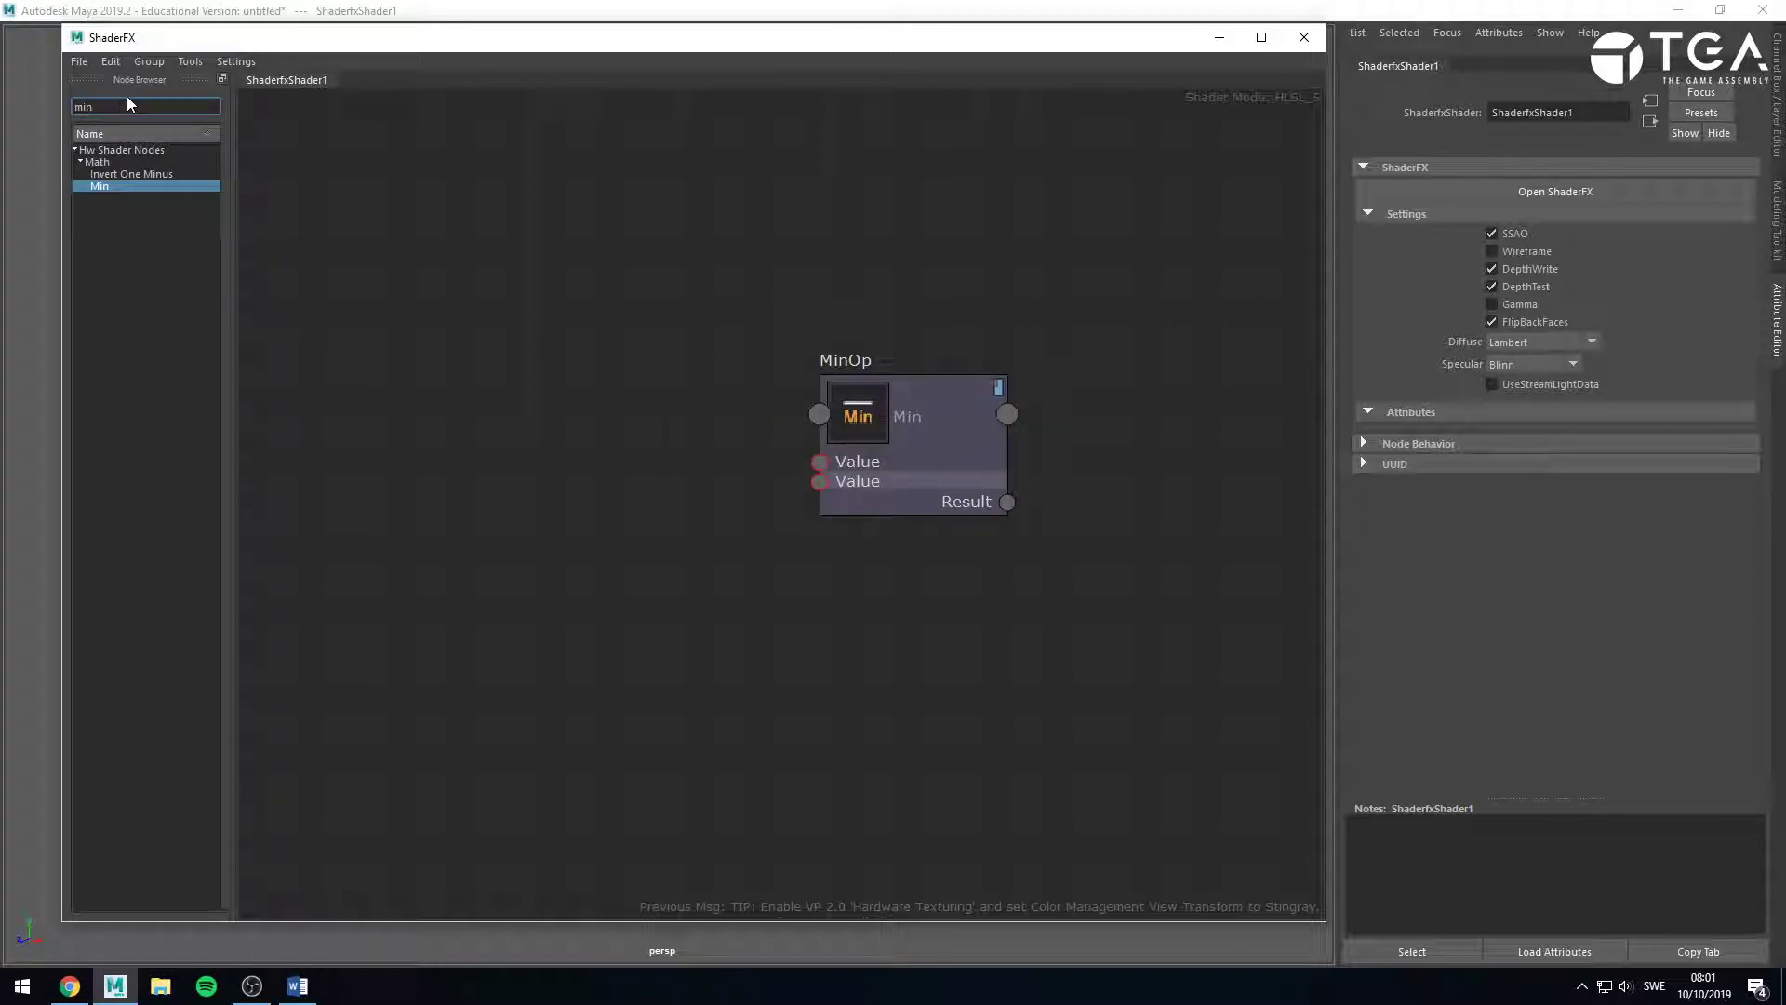
pyautogui.press('BackSpace')
pyautogui.press('BackSpace')
pyautogui.press('BackSpace')
pyautogui.write('max')
pyautogui.moveTo(100, 174); pyautogui.dragTo(900, 691)
# Add a Float node to the left of the Min node.
pyautogui.moveTo(123, 107); pyautogui.dragTo(1, 98)
pyautogui.write('f')
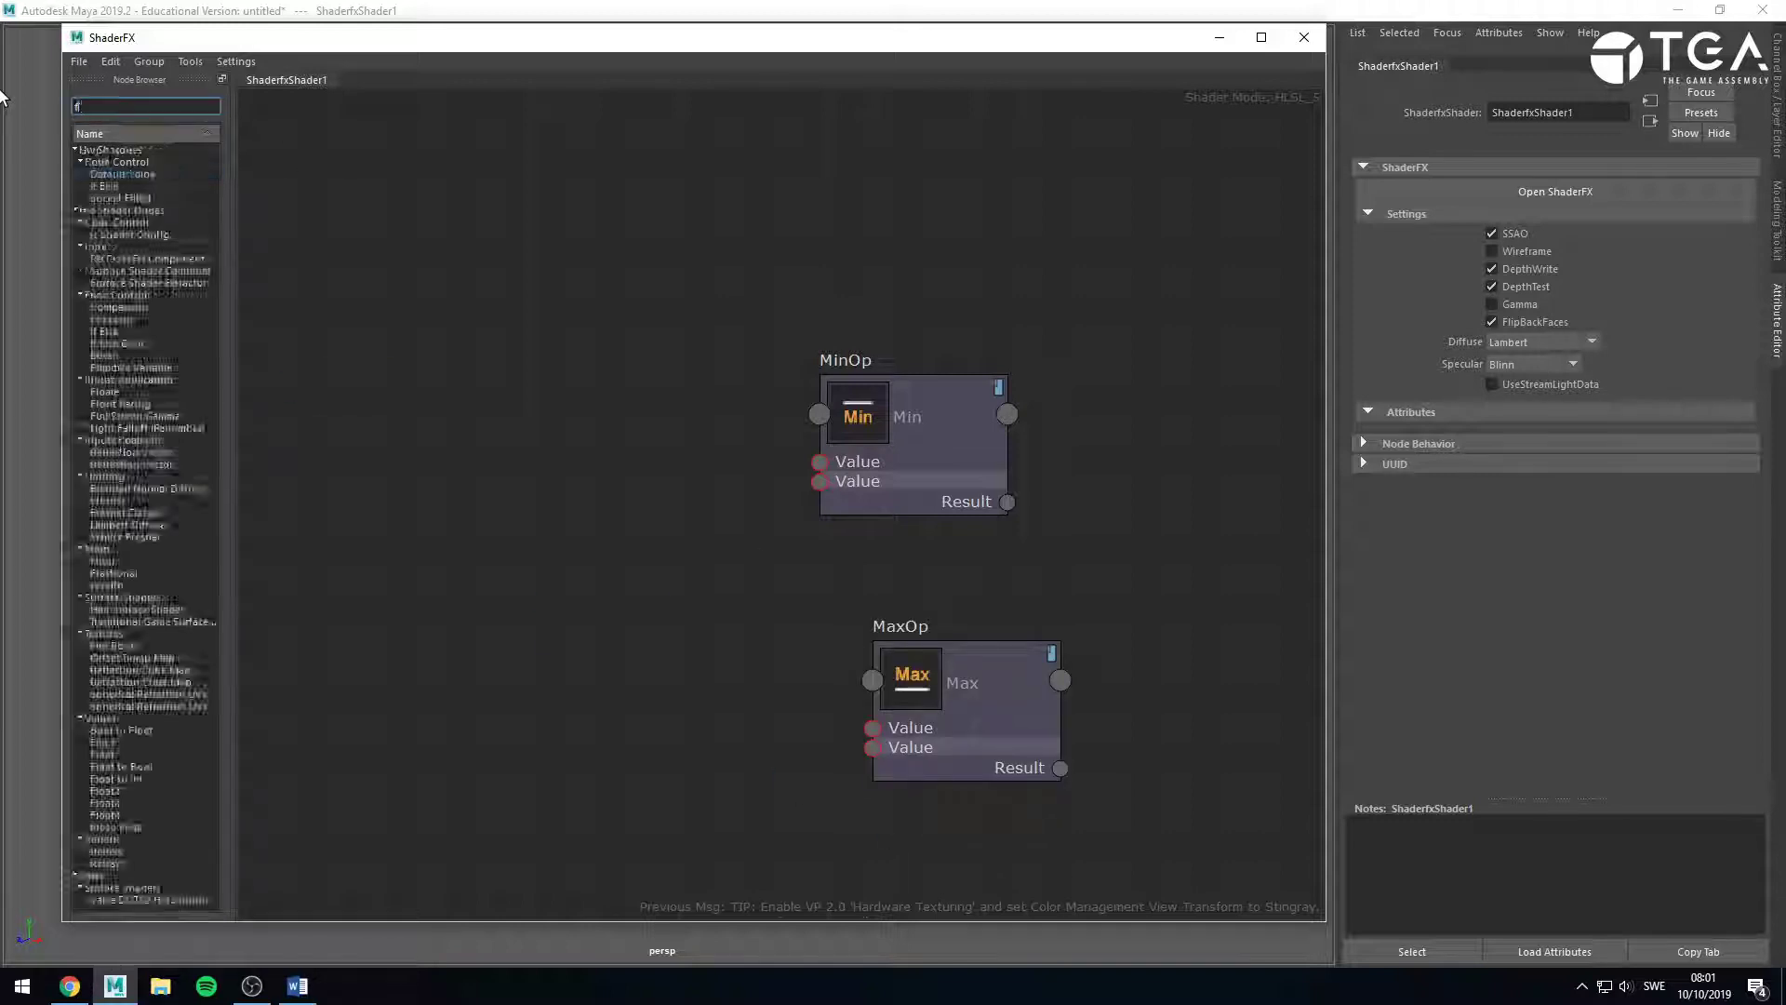
pyautogui.write('loat')
pyautogui.click(104, 187)
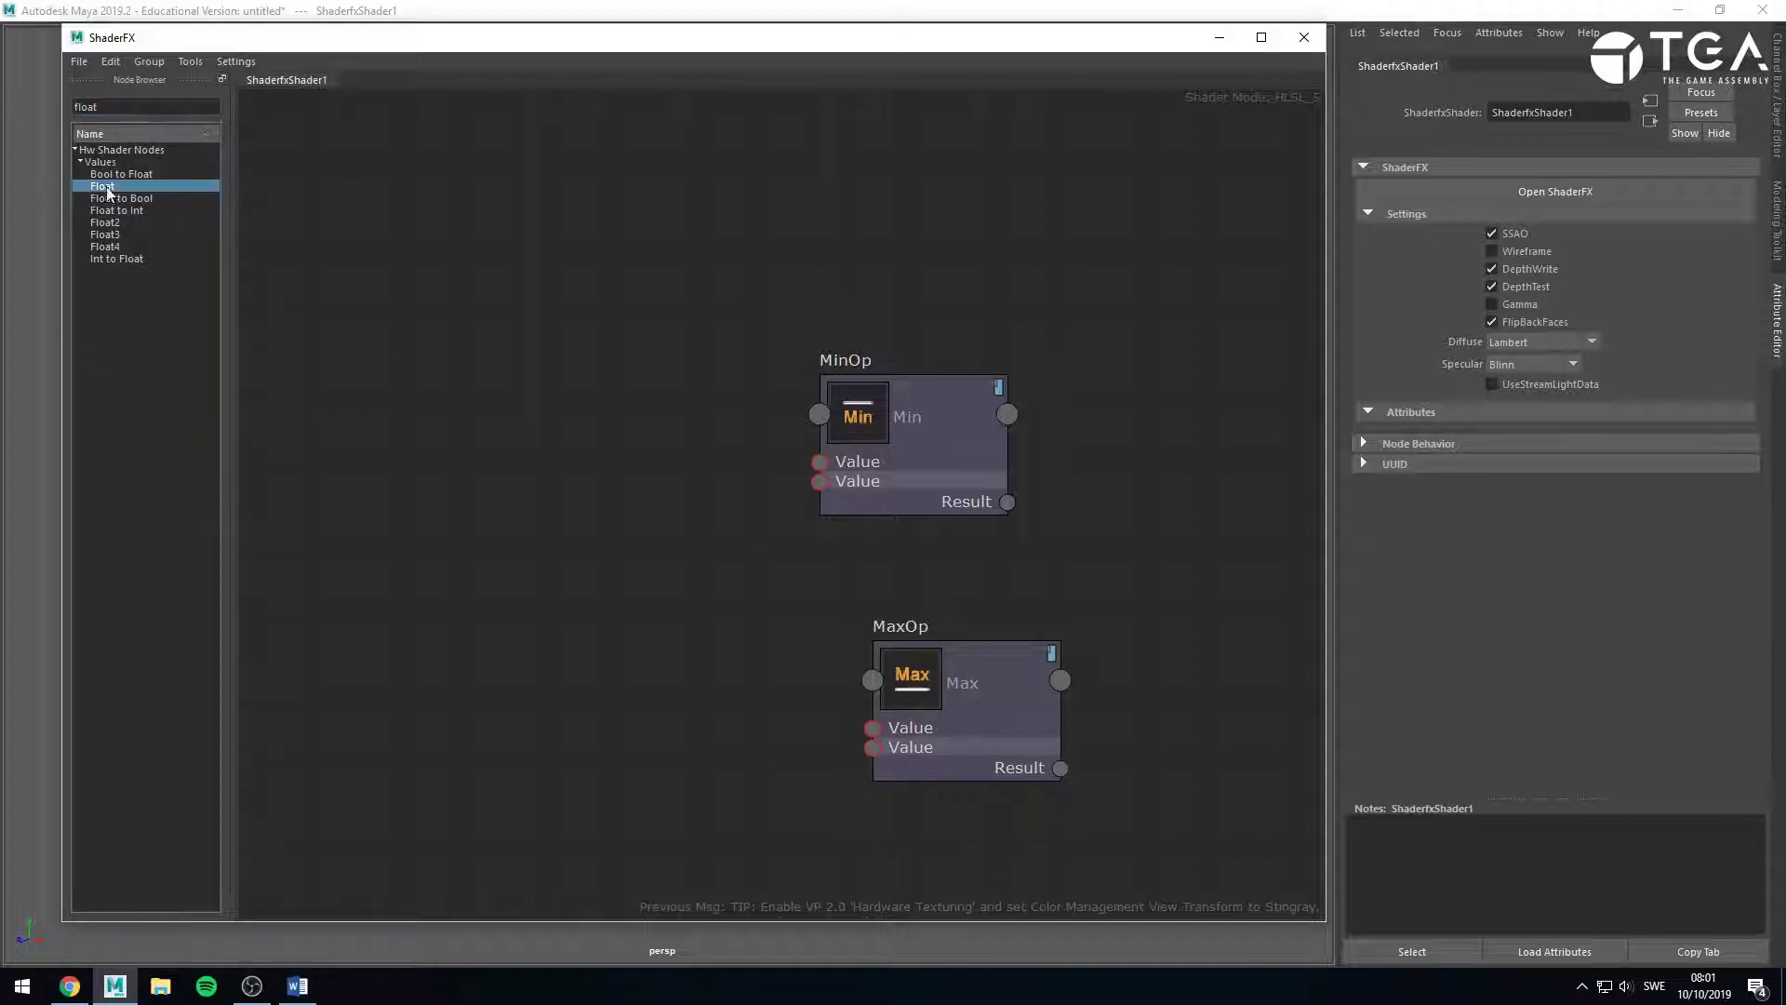
pyautogui.moveTo(107, 193); pyautogui.dragTo(633, 428)
# Line up the Max node beneath Min and move the Float node farther up and left of them.
pyautogui.moveTo(977, 750); pyautogui.dragTo(940, 733)
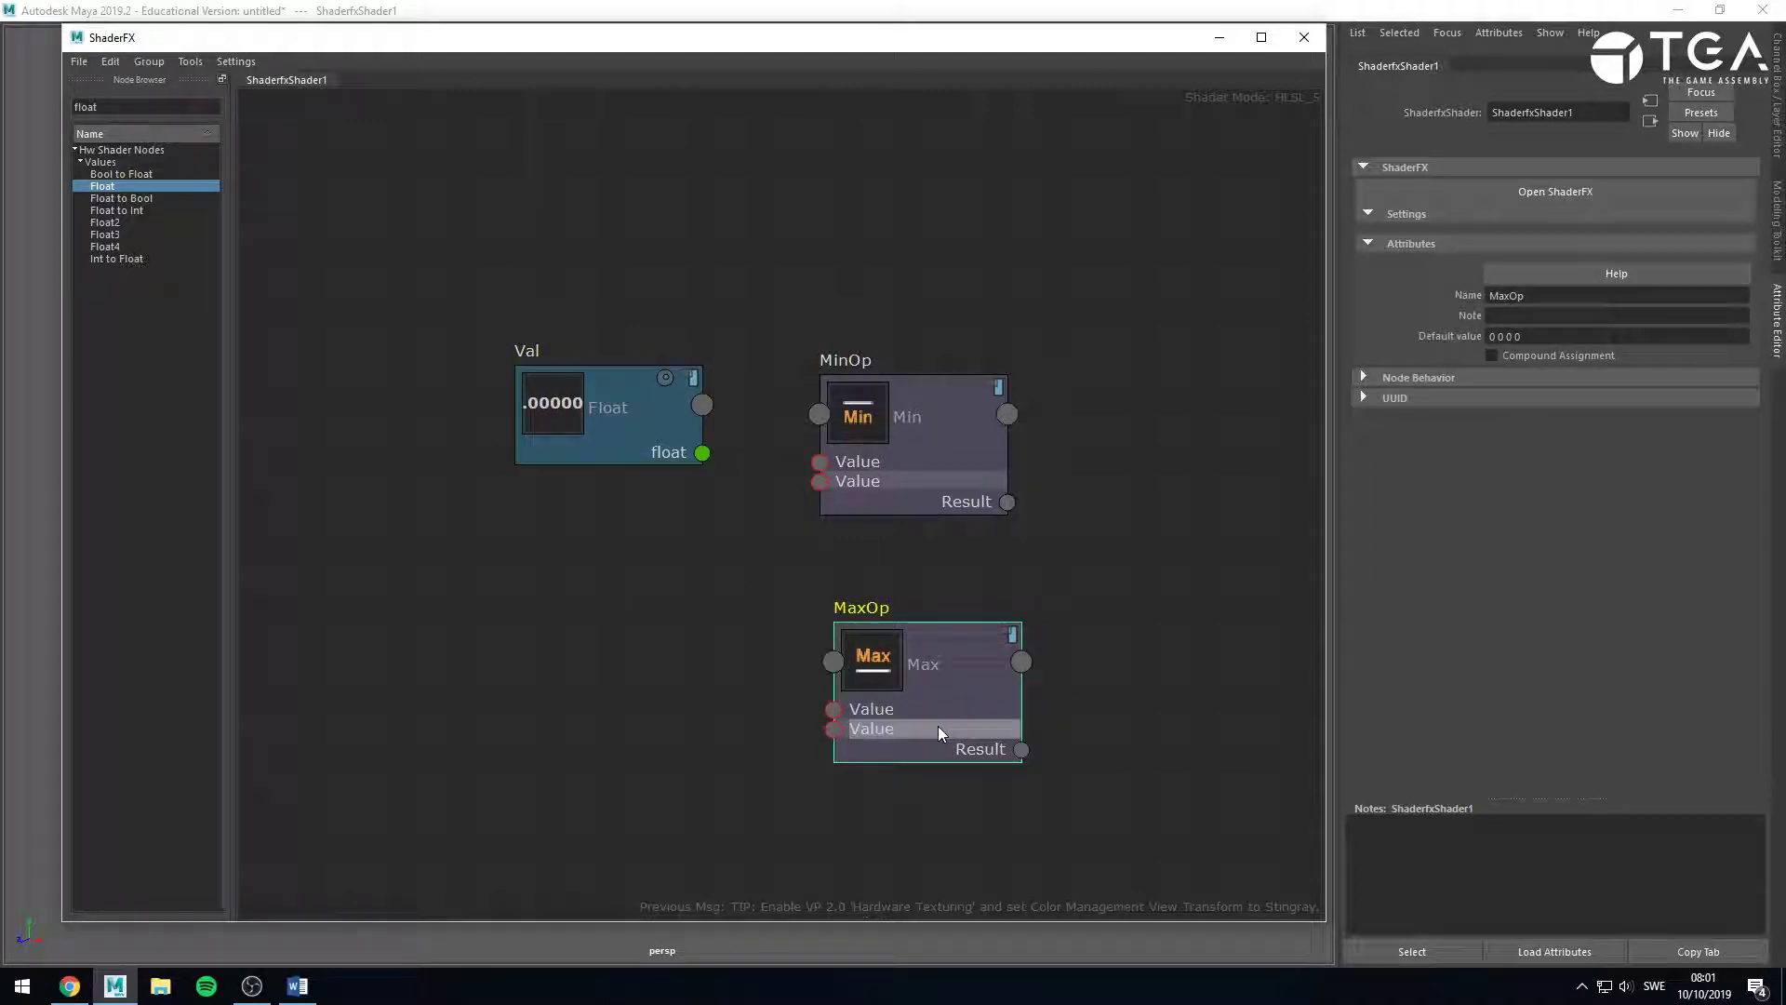
pyautogui.moveTo(661, 409); pyautogui.dragTo(552, 352)
pyautogui.click(717, 536)
pyautogui.moveTo(928, 650); pyautogui.dragTo(917, 654)
pyautogui.click(914, 580)
pyautogui.moveTo(921, 481); pyautogui.dragTo(929, 476)
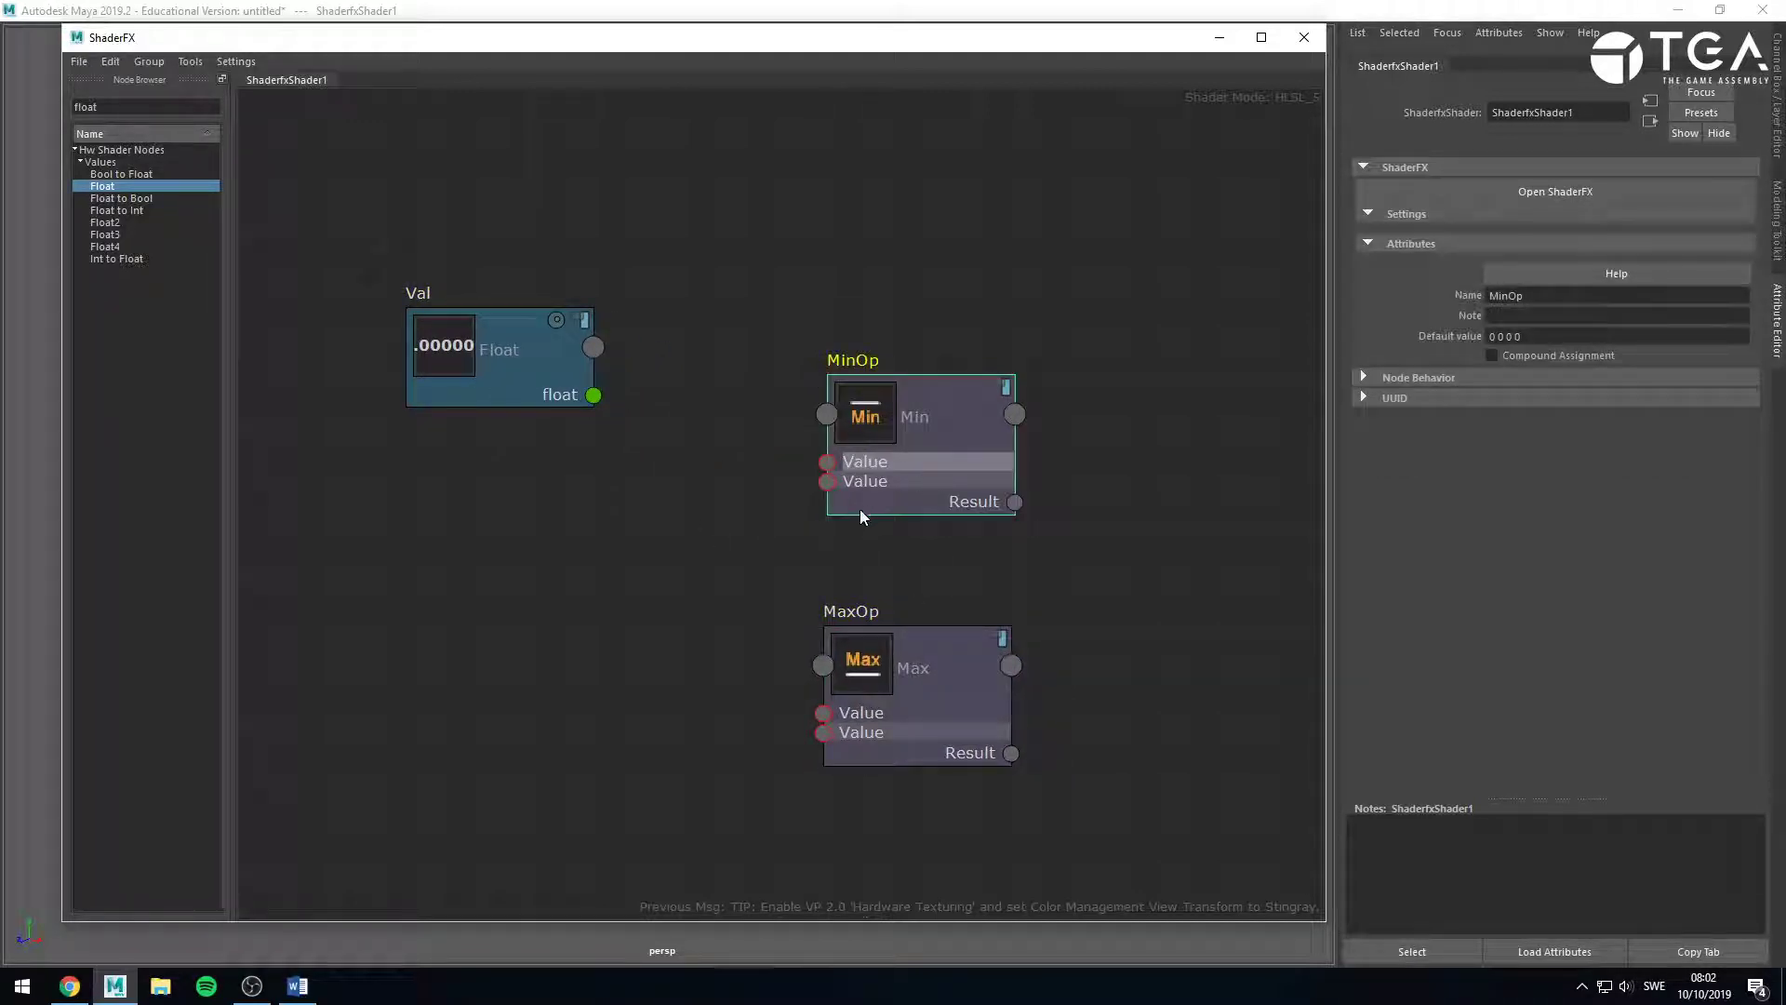
pyautogui.click(872, 552)
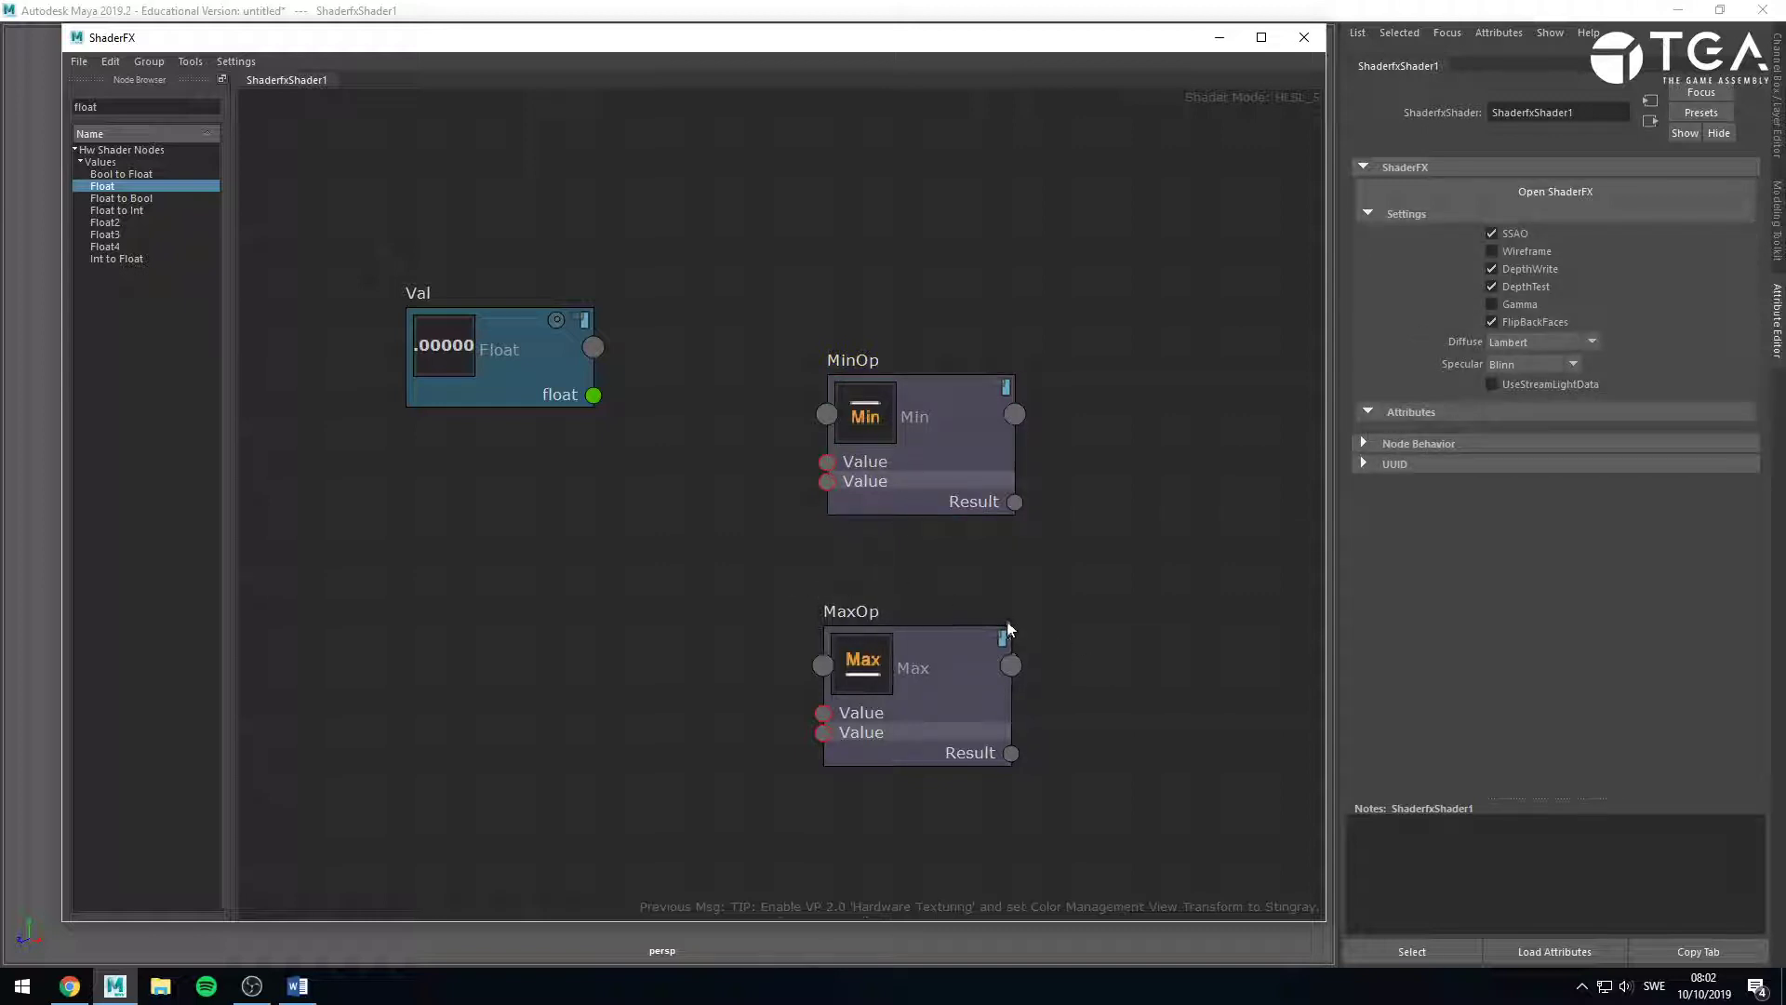
# Duplicate the Float node until there are four, and place two of them in a column beside the Max node.
pyautogui.click(970, 477)
pyautogui.moveTo(943, 659); pyautogui.dragTo(944, 654)
pyautogui.click(941, 465)
pyautogui.click(904, 535)
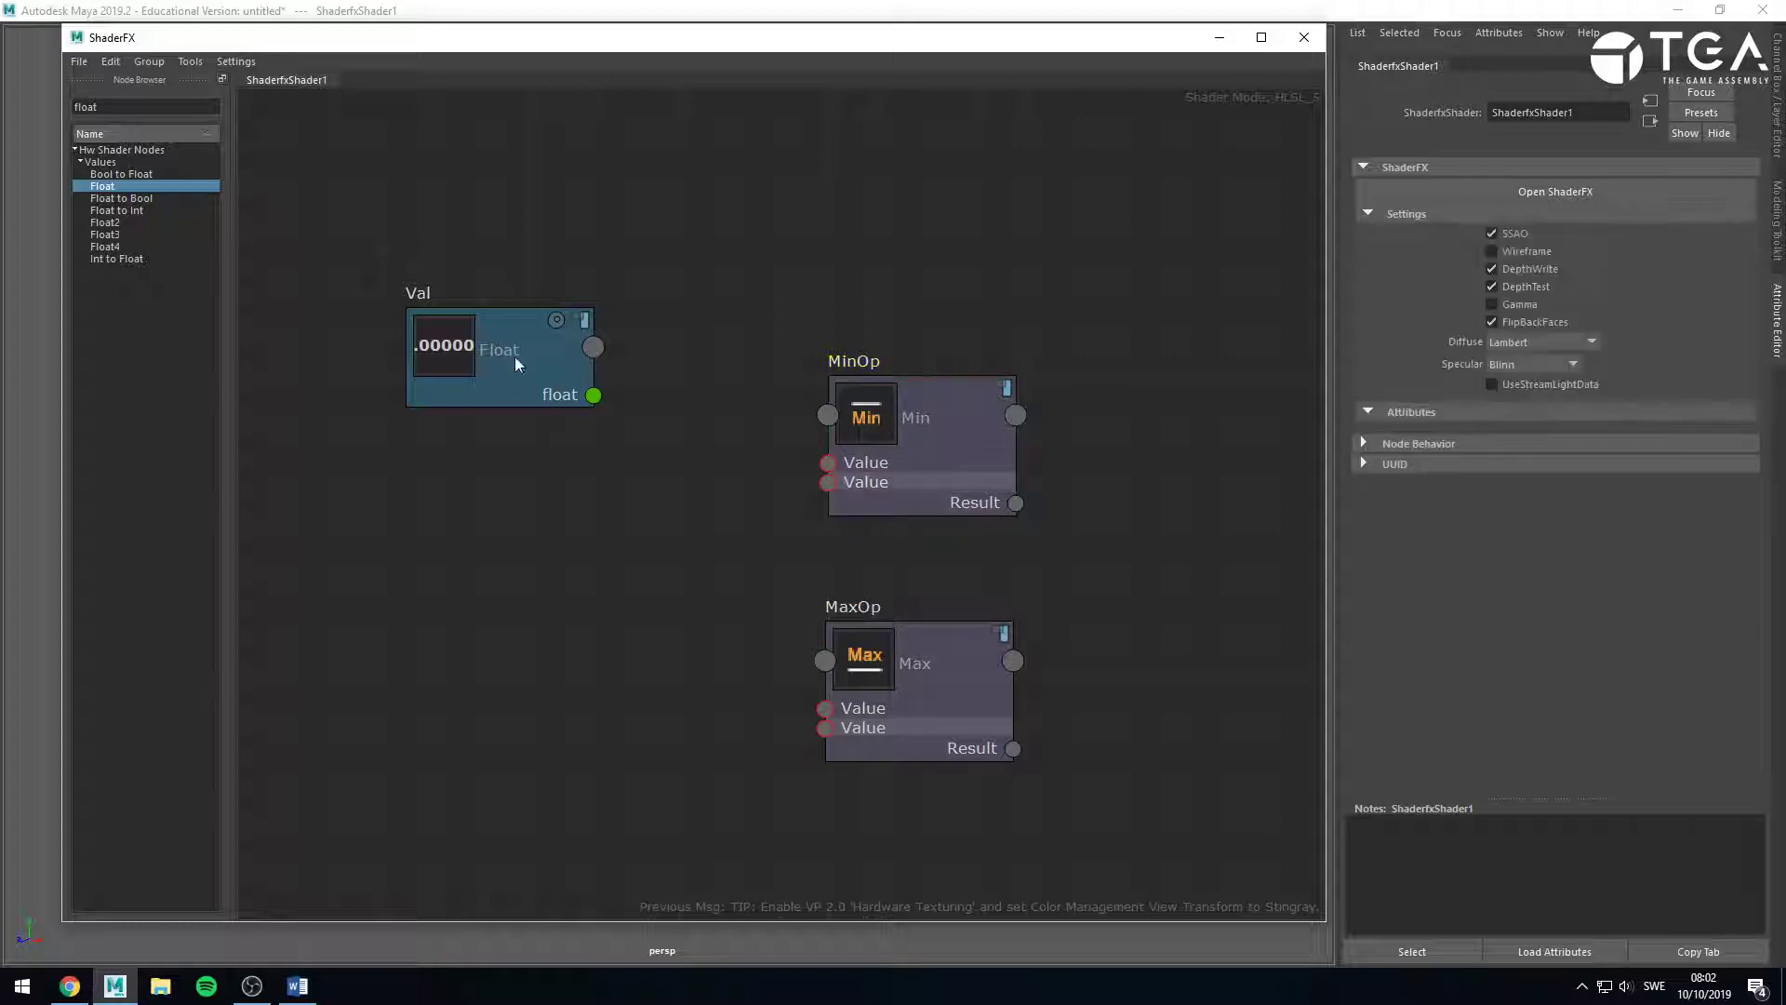
pyautogui.moveTo(521, 367)
pyautogui.mouseDown()
pyautogui.moveTo(498, 274)
pyautogui.moveTo(568, 359)
pyautogui.moveTo(512, 400)
pyautogui.mouseUp()
pyautogui.hotkey('ctrl', 'd')
pyautogui.hotkey('ctrl', 'd')
pyautogui.moveTo(521, 226); pyautogui.dragTo(526, 692)
pyautogui.moveTo(541, 272); pyautogui.dragTo(603, 795)
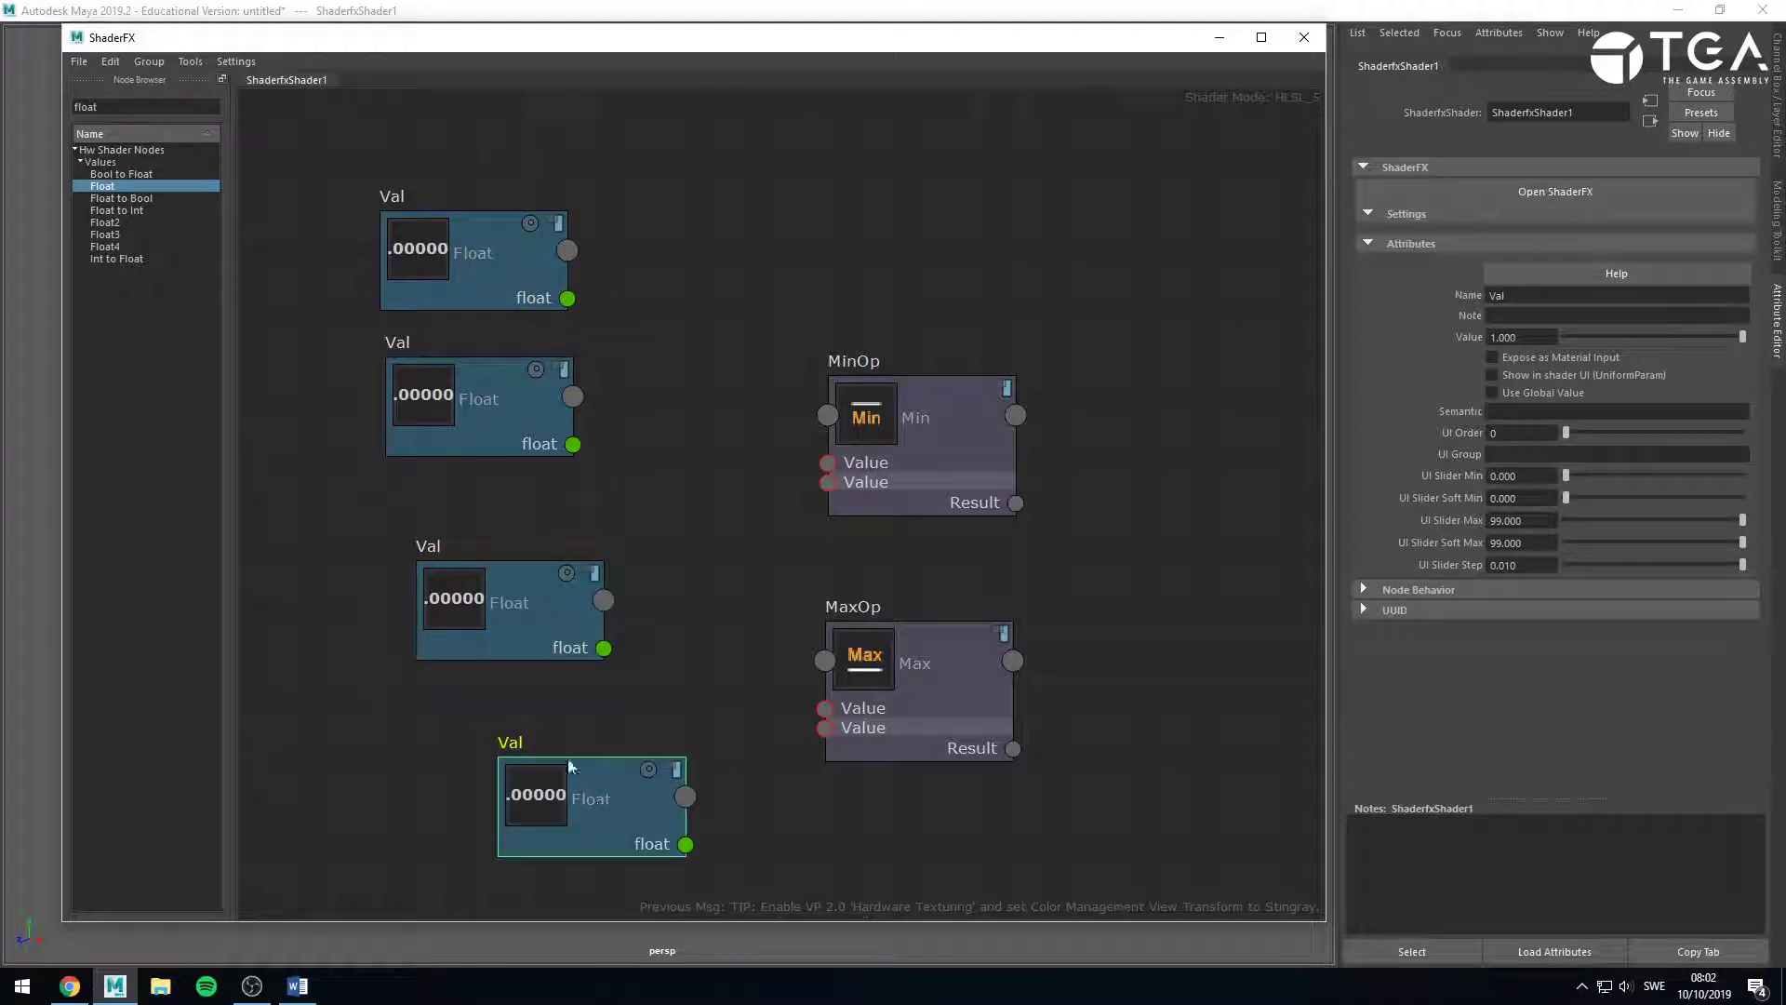
pyautogui.moveTo(531, 613); pyautogui.dragTo(621, 688)
# Move the Min node up beside the two upper Float nodes and shift both Floats closer to it.
pyautogui.click(688, 400)
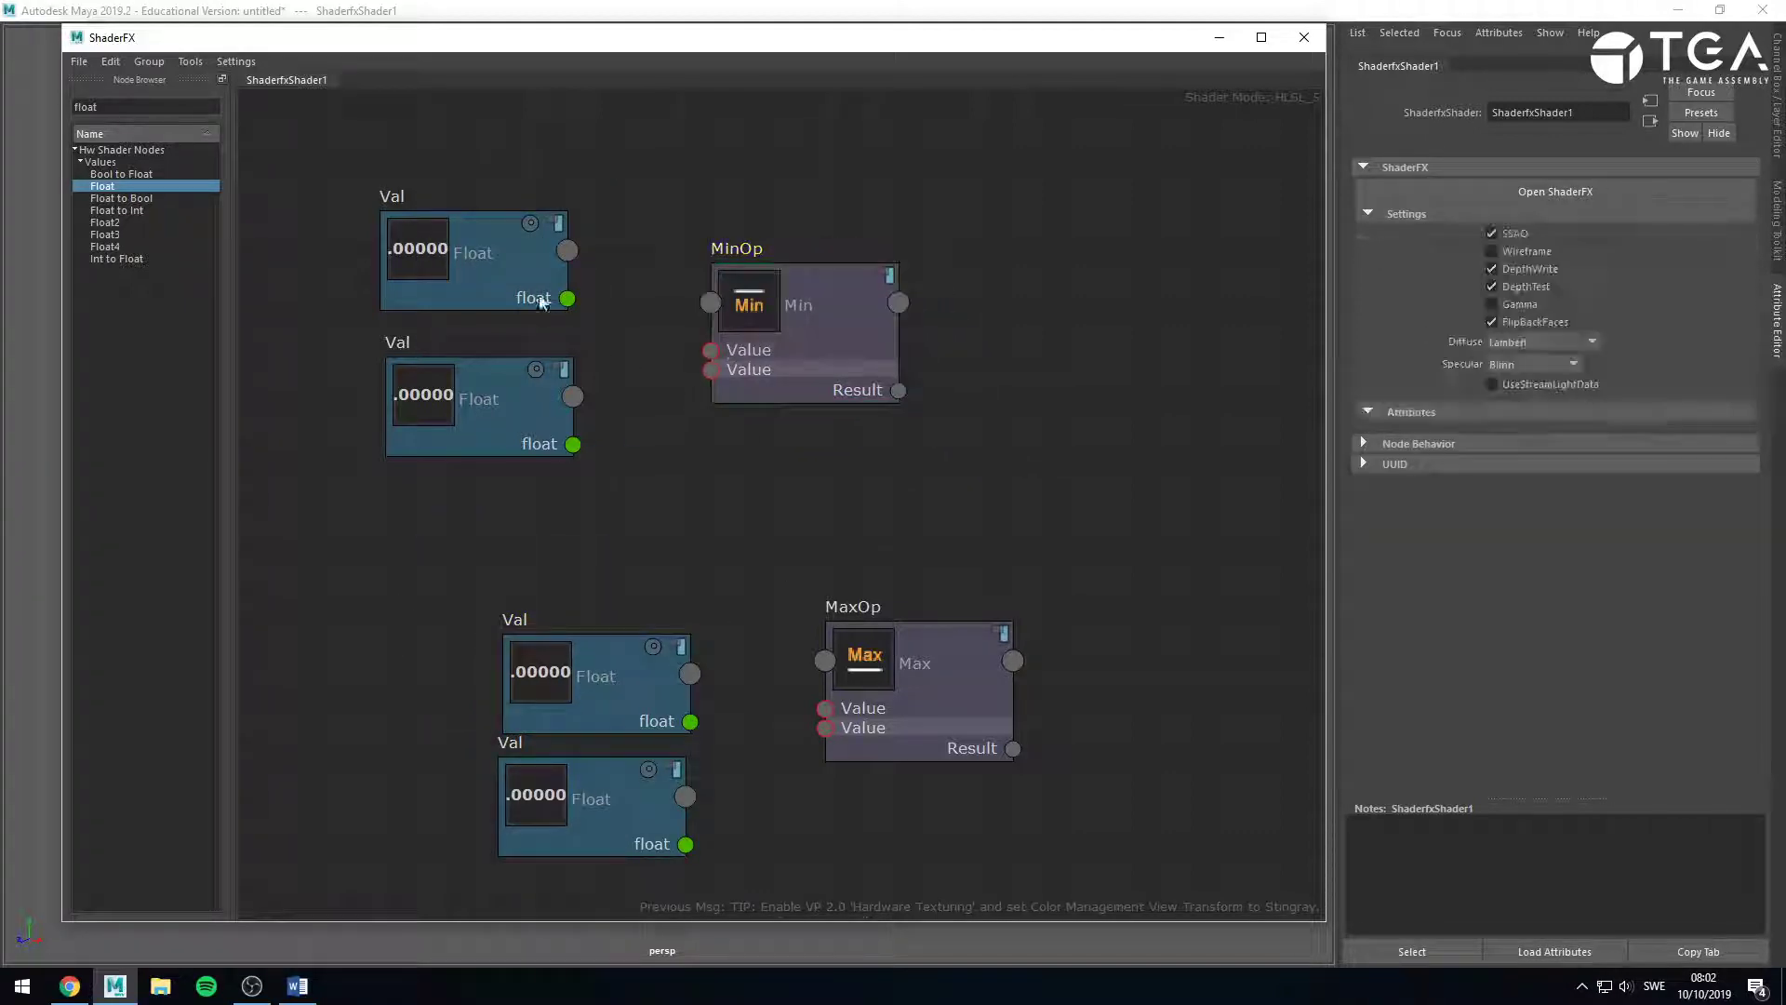
pyautogui.moveTo(517, 264); pyautogui.dragTo(552, 287)
pyautogui.moveTo(513, 402); pyautogui.dragTo(550, 432)
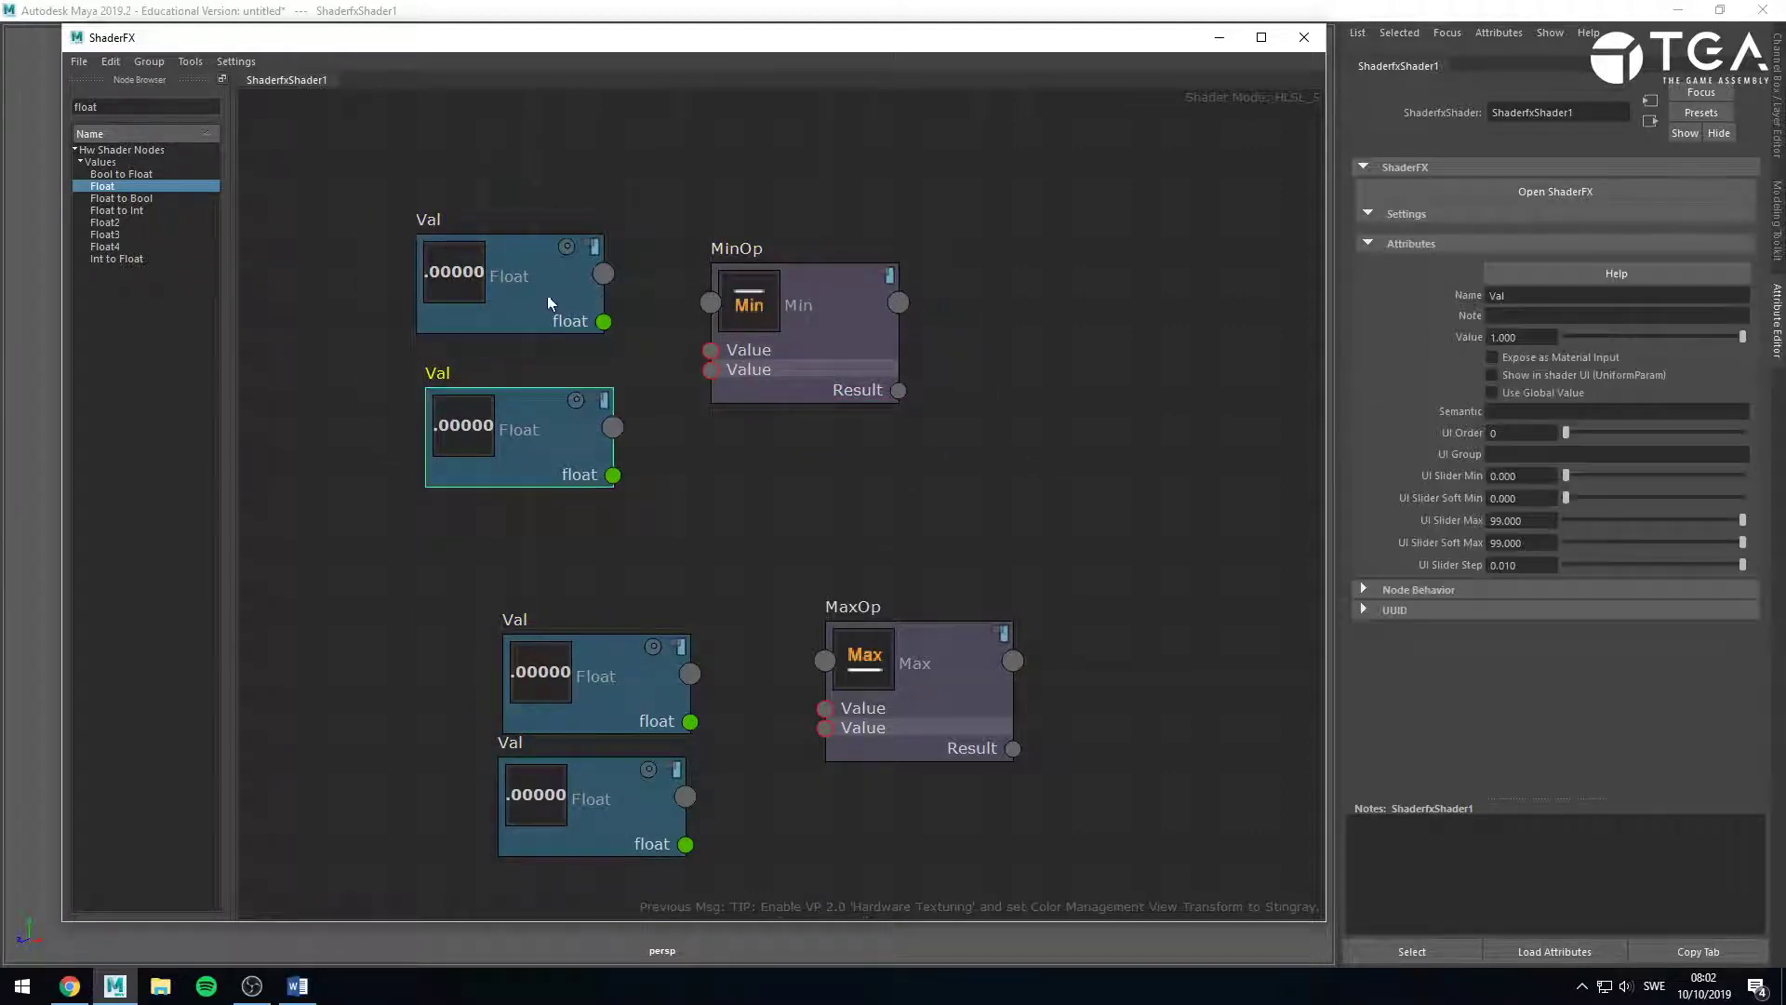
# Connect the two upper Float nodes to the two Value inputs of the Min node.
pyautogui.moveTo(547, 294); pyautogui.dragTo(711, 350)
pyautogui.click(591, 337)
pyautogui.moveTo(613, 474); pyautogui.dragTo(711, 371)
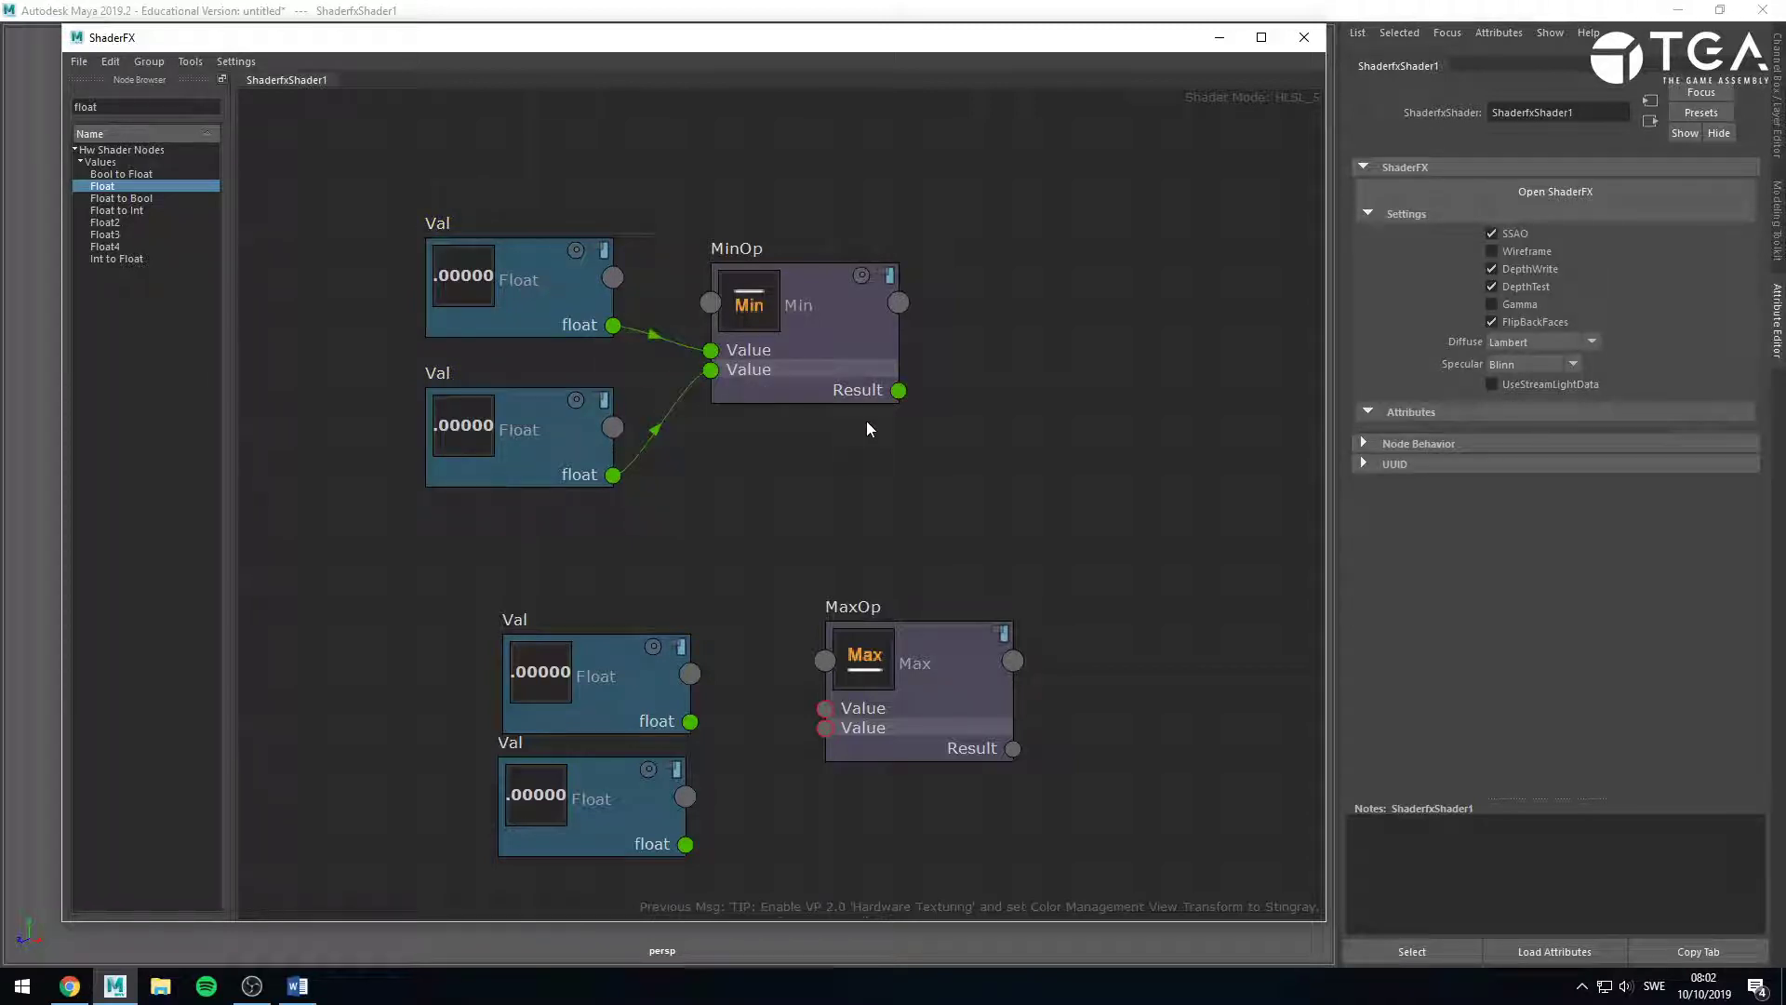
pyautogui.moveTo(898, 391); pyautogui.dragTo(970, 304)
# Set the first Float feeding the Min node to 0.5 and check the second Float's value.
pyautogui.click(490, 263)
pyautogui.click(1522, 337)
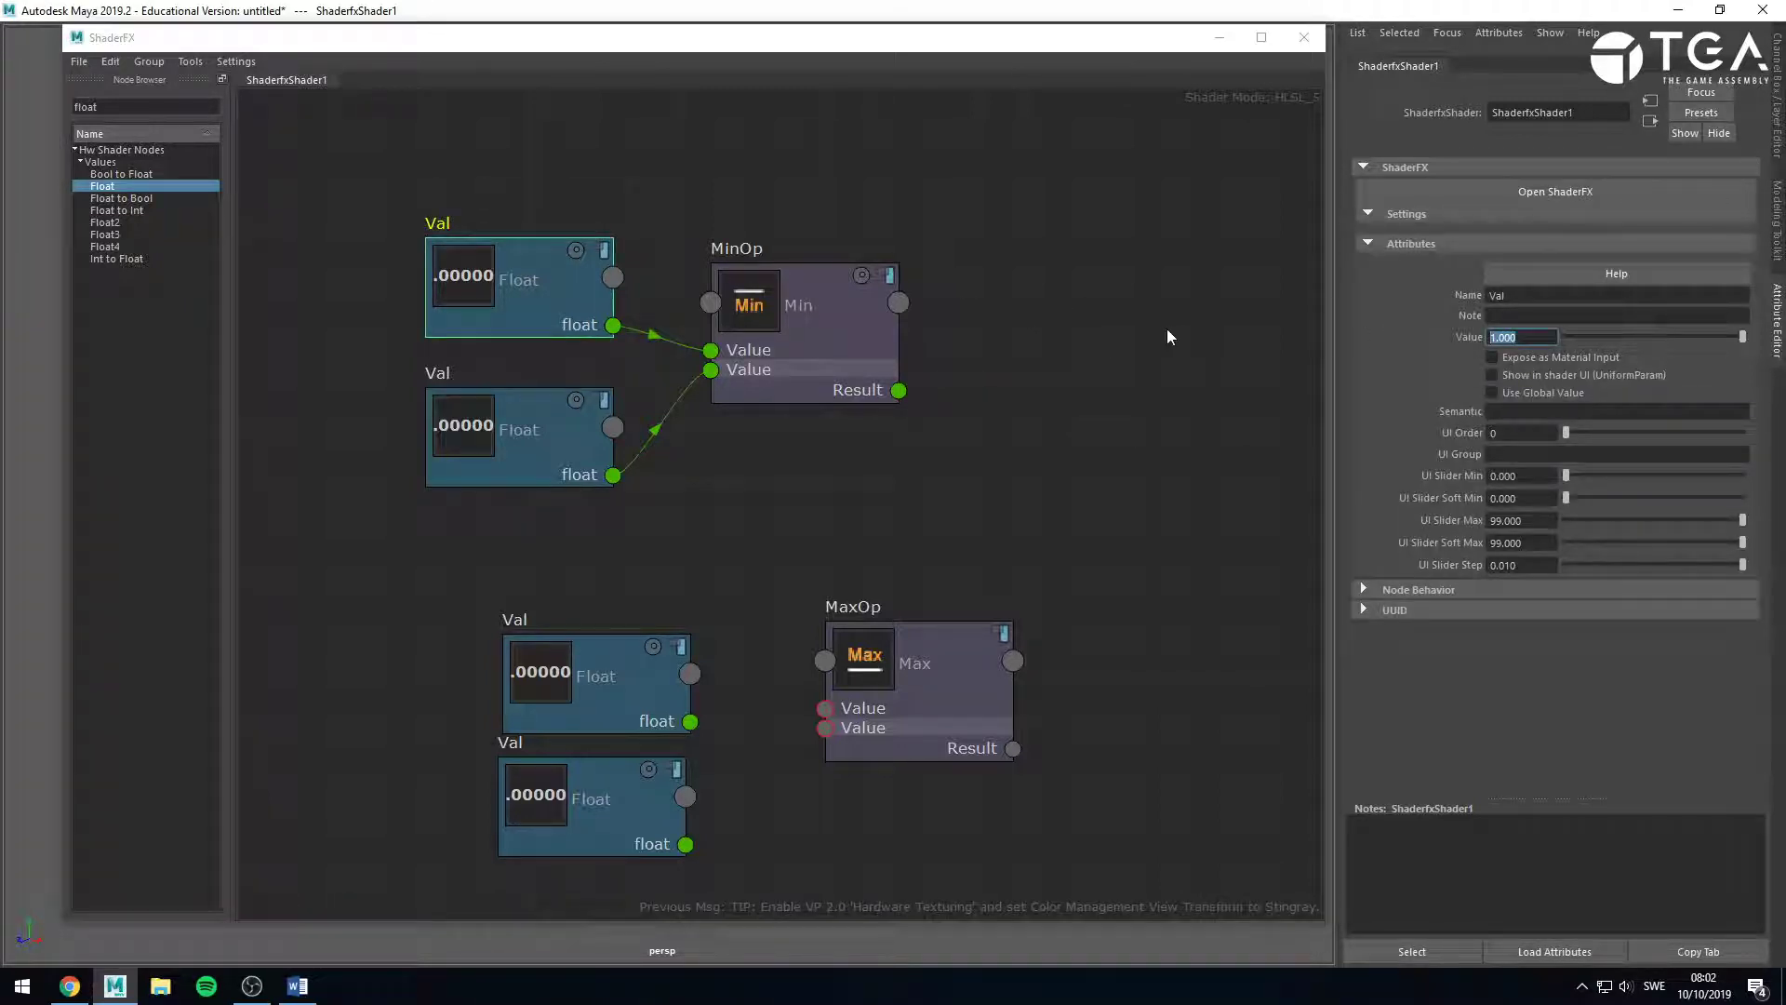
pyautogui.write('0.5')
pyautogui.press('Return')
pyautogui.click(533, 437)
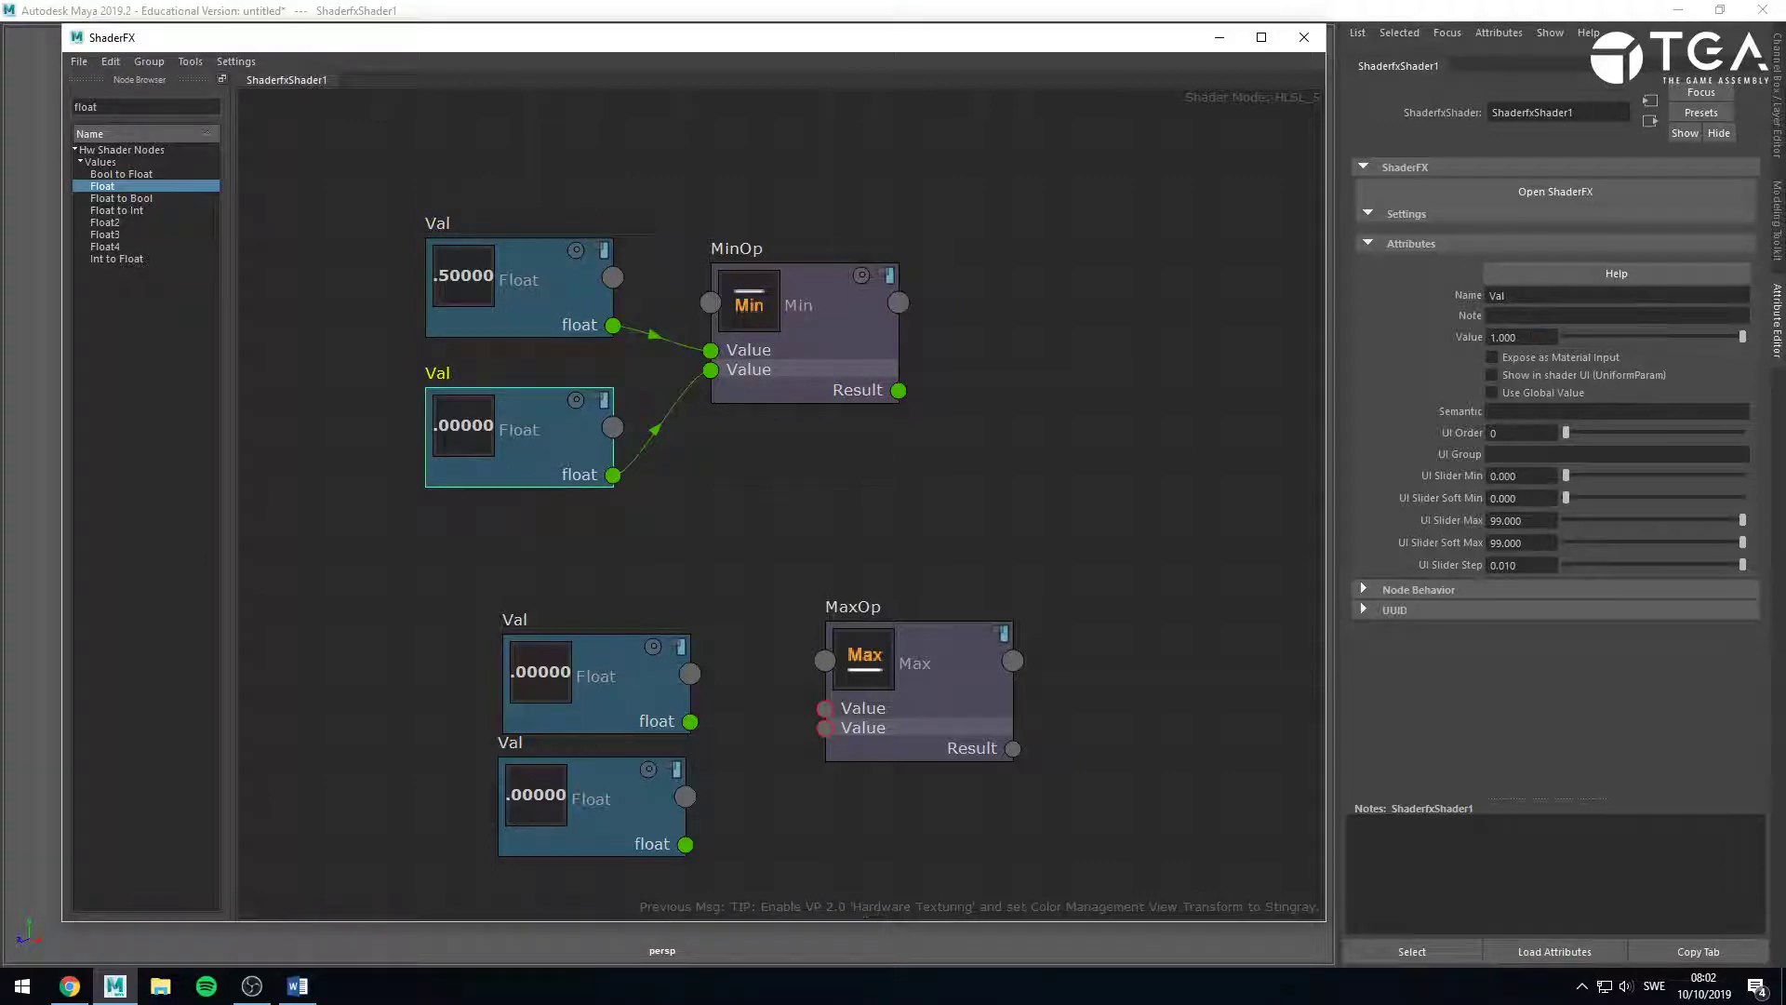
pyautogui.click(1523, 337)
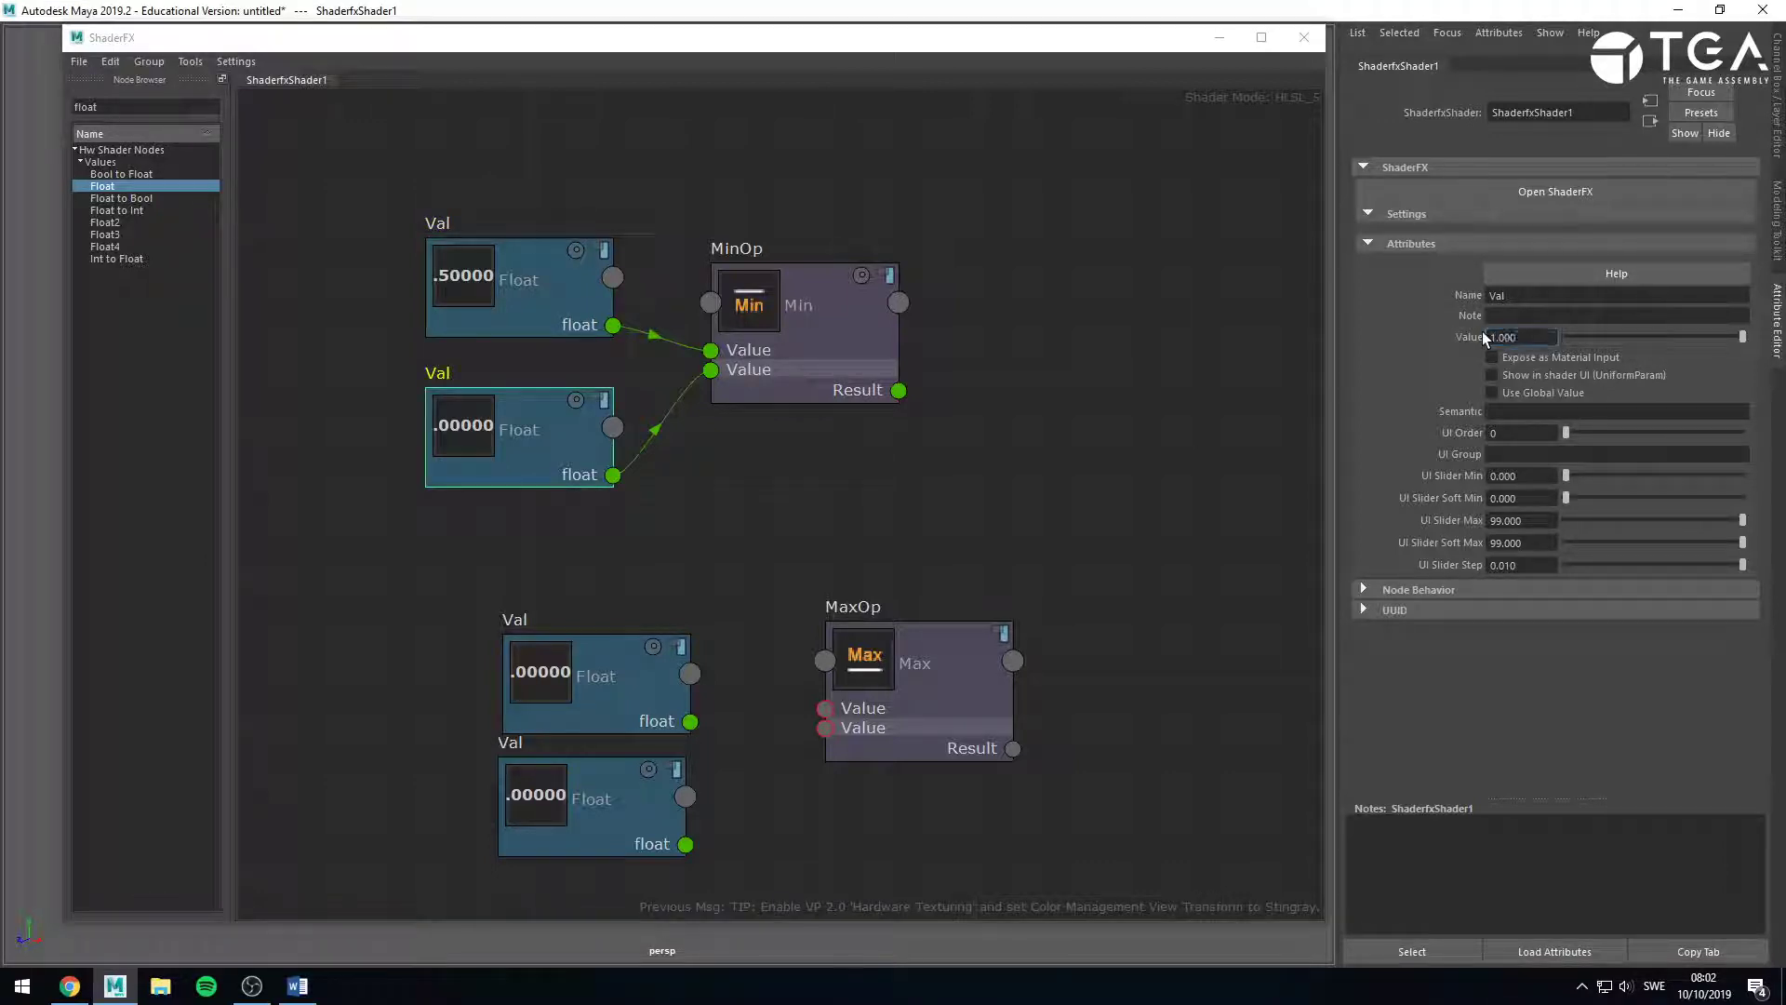
# Show the previews of both Float nodes feeding Min and move the 0.5 Float above the other one.
pyautogui.click(575, 251)
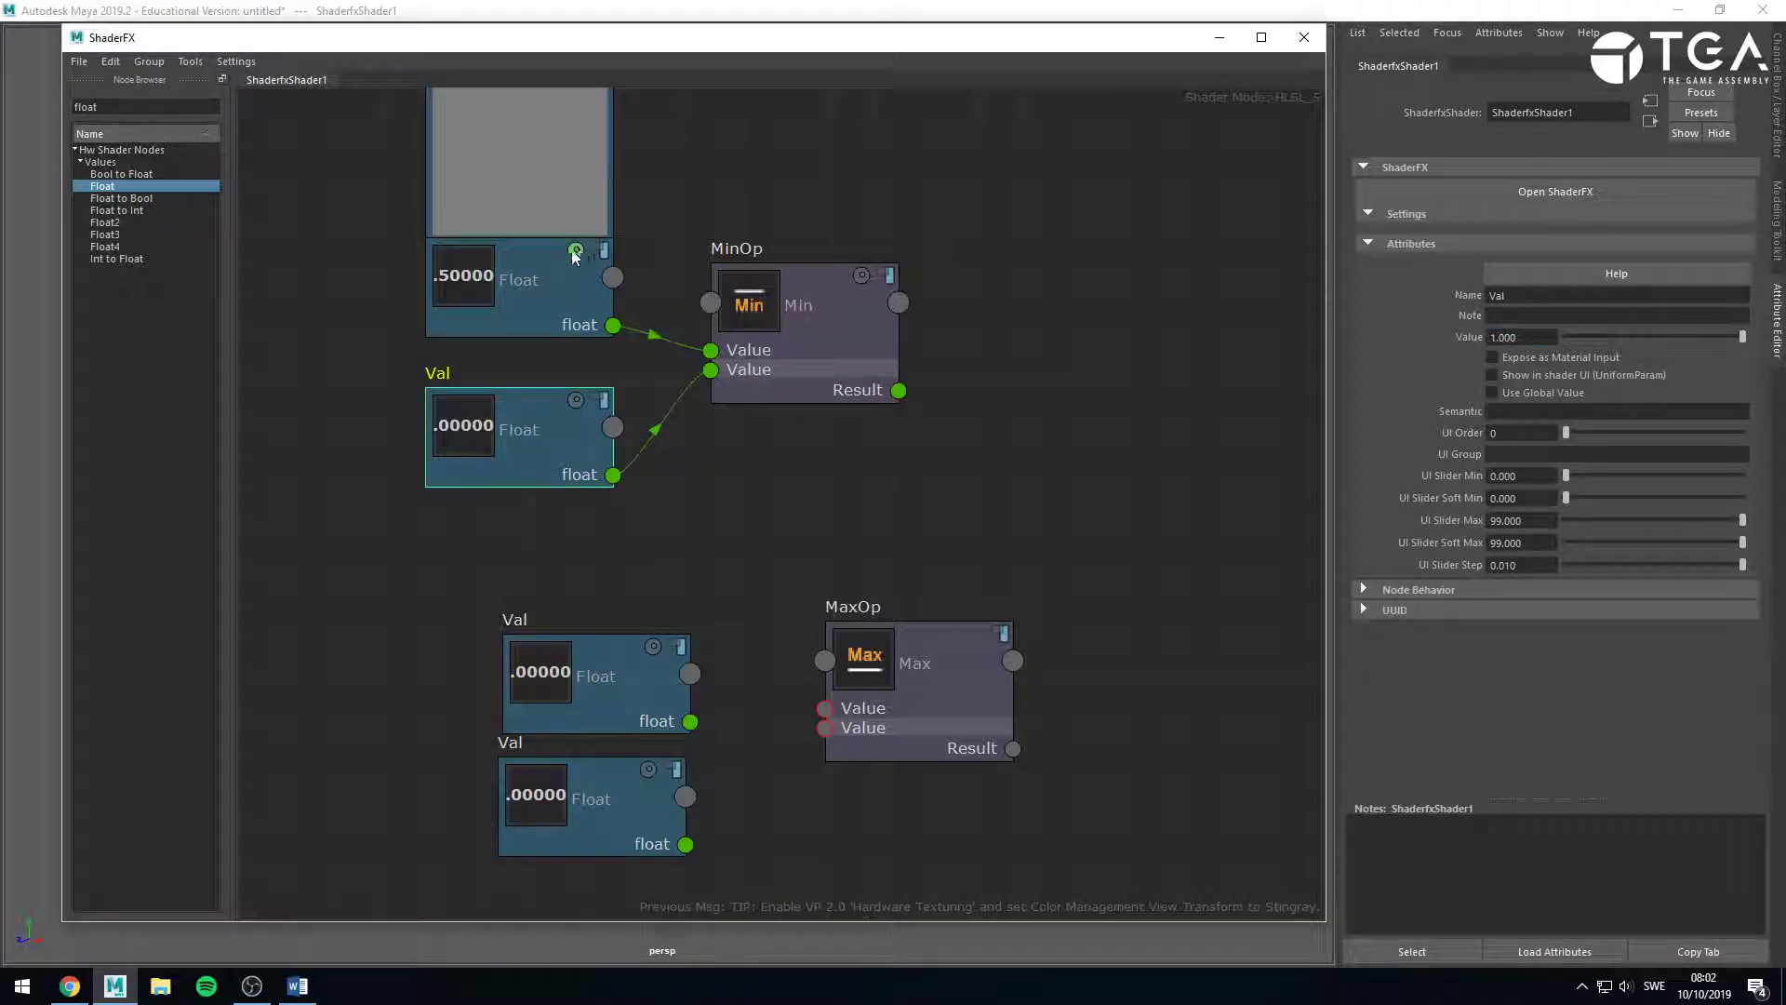
pyautogui.click(576, 401)
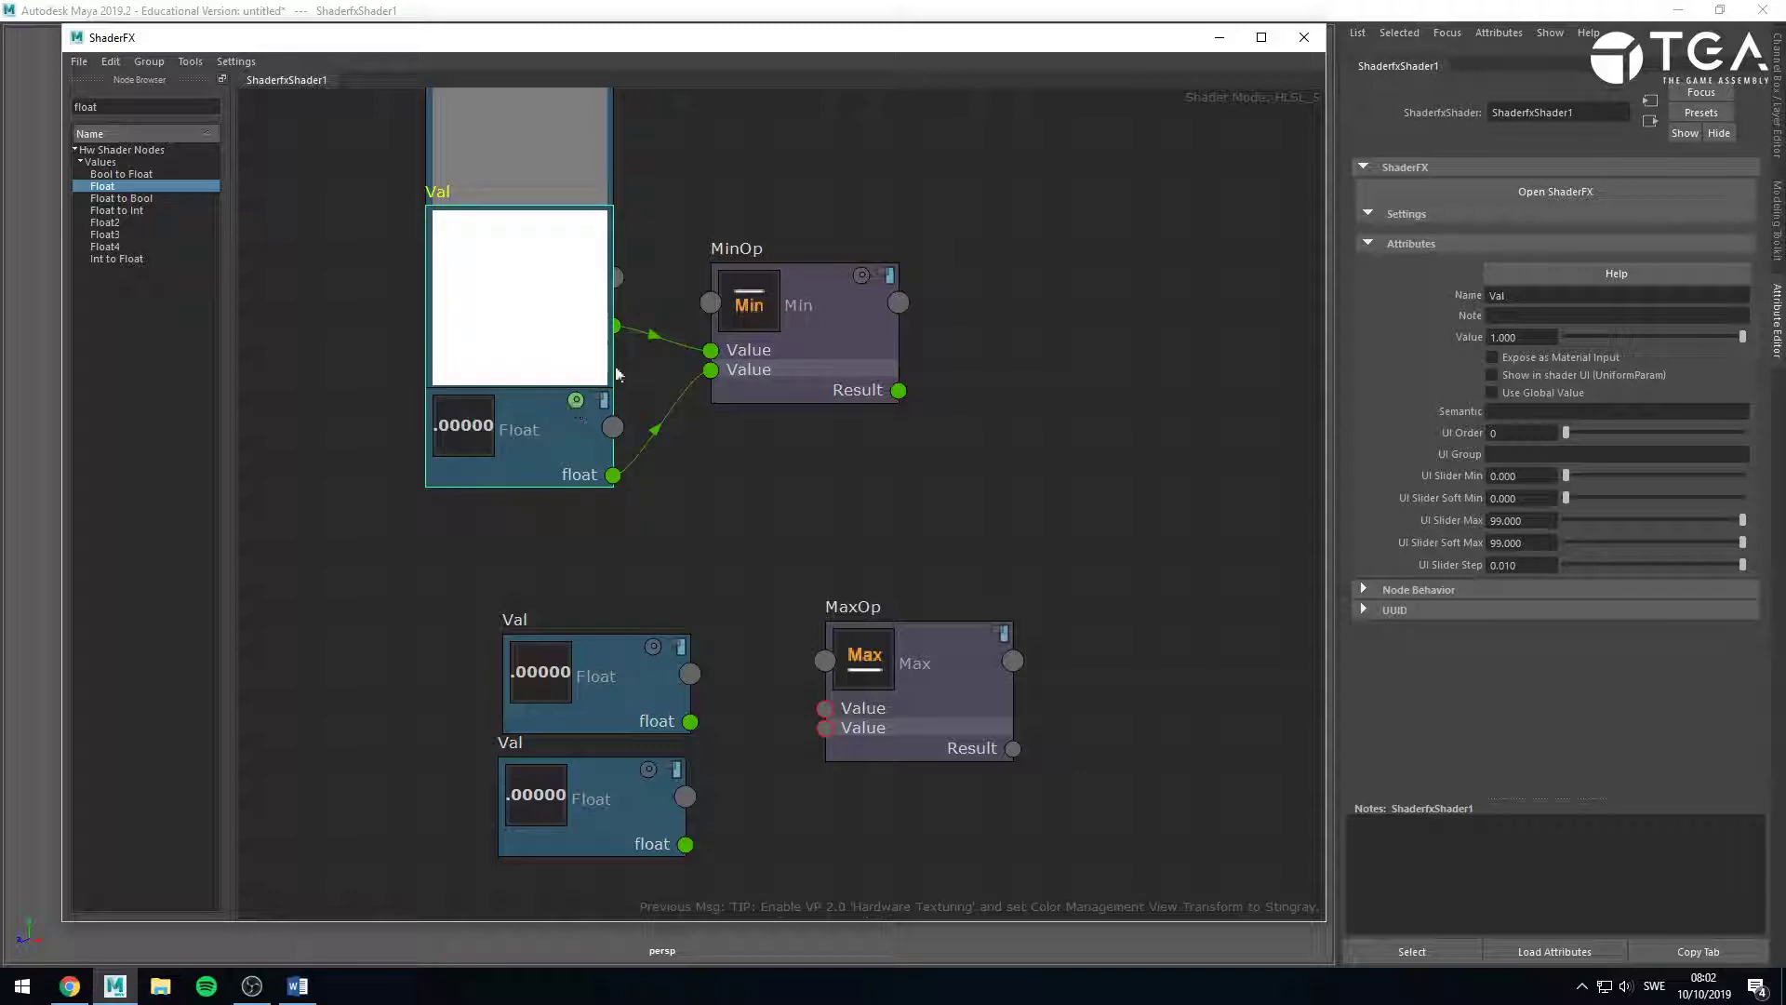
pyautogui.moveTo(724, 238); pyautogui.dragTo(761, 508, button='middle')
pyautogui.click(604, 436)
pyautogui.moveTo(603, 436); pyautogui.dragTo(605, 228)
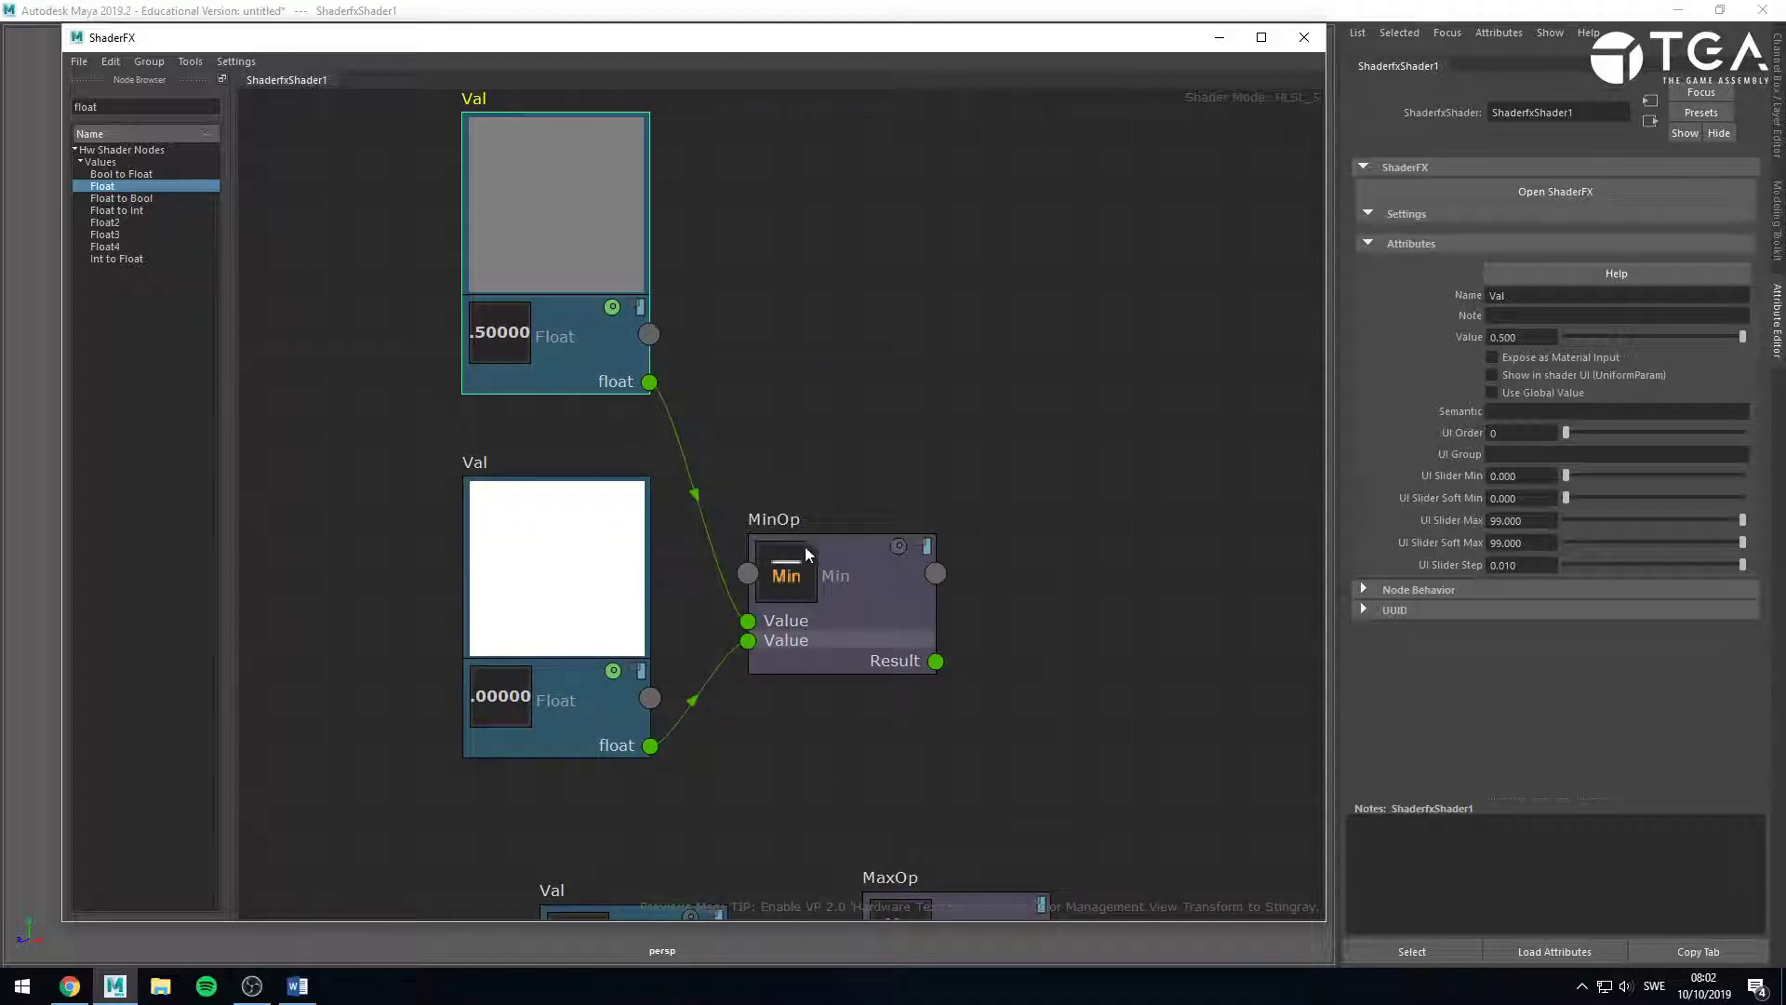
# Move the Min node farther from its Float inputs and show its preview.
pyautogui.moveTo(840, 564); pyautogui.dragTo(874, 493)
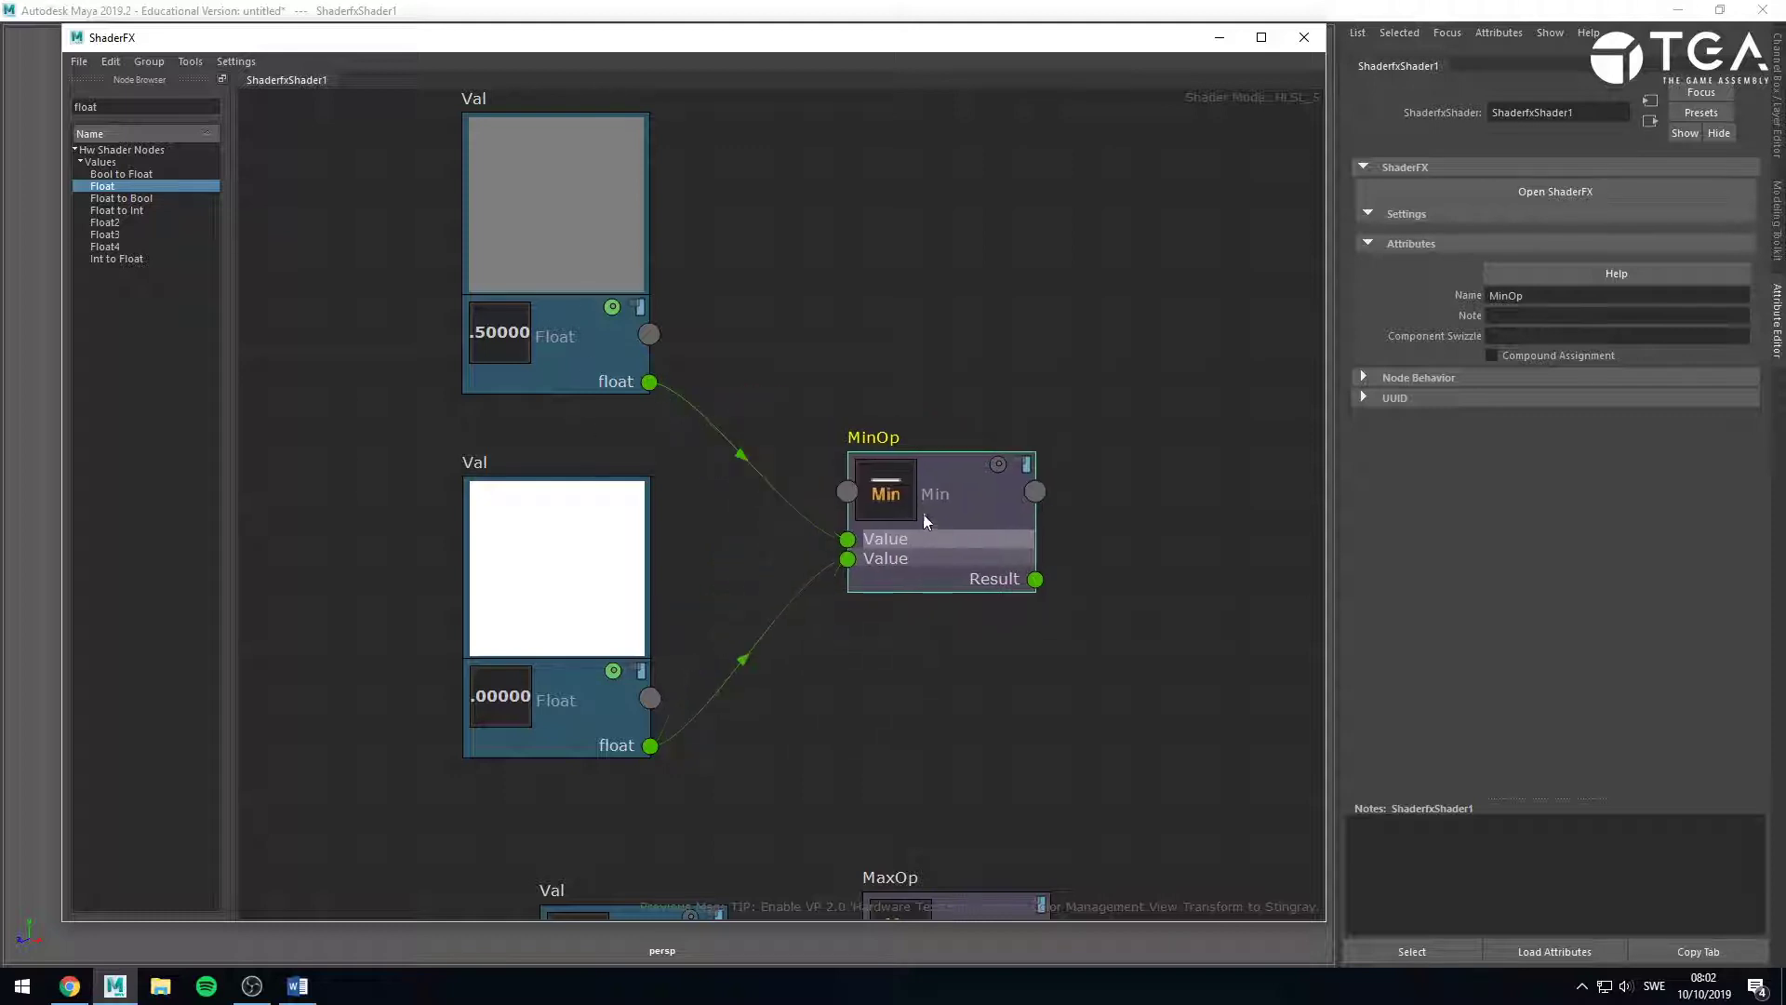
pyautogui.click(994, 460)
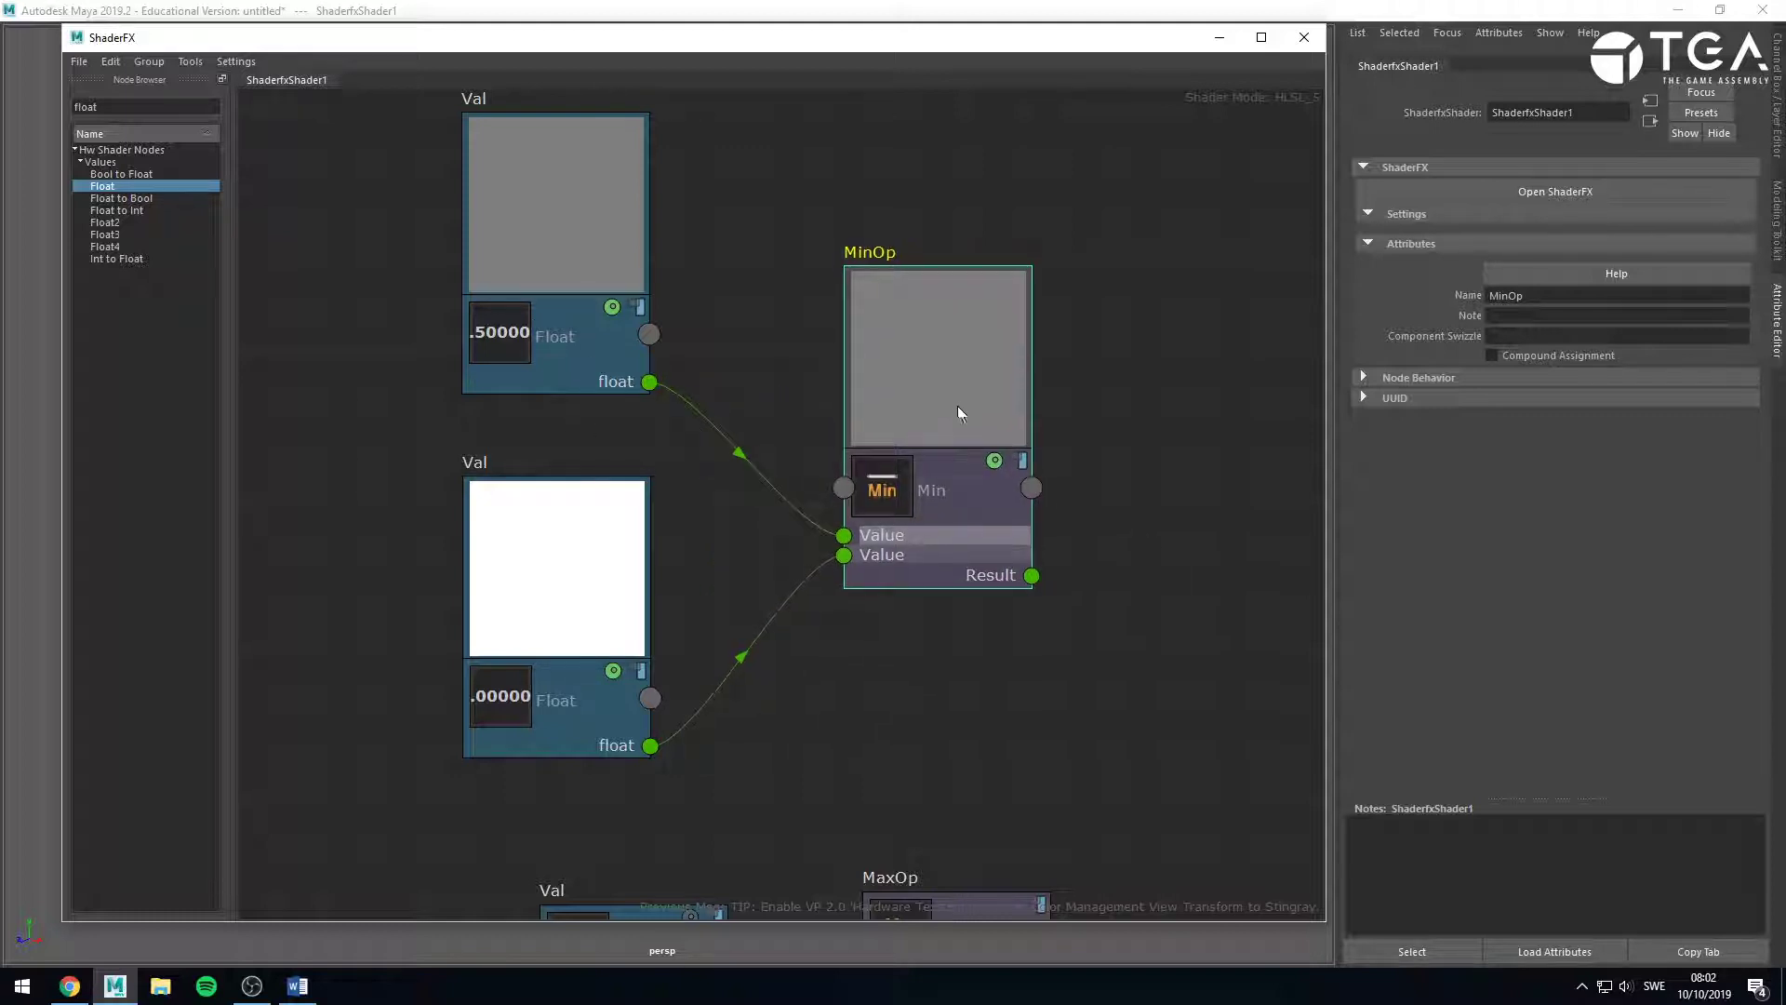
pyautogui.moveTo(957, 406); pyautogui.dragTo(942, 372)
# Bring the two previewed Float nodes closer together vertically and shift the Min node slightly away from them.
pyautogui.click(683, 511)
pyautogui.moveTo(623, 543); pyautogui.dragTo(623, 526)
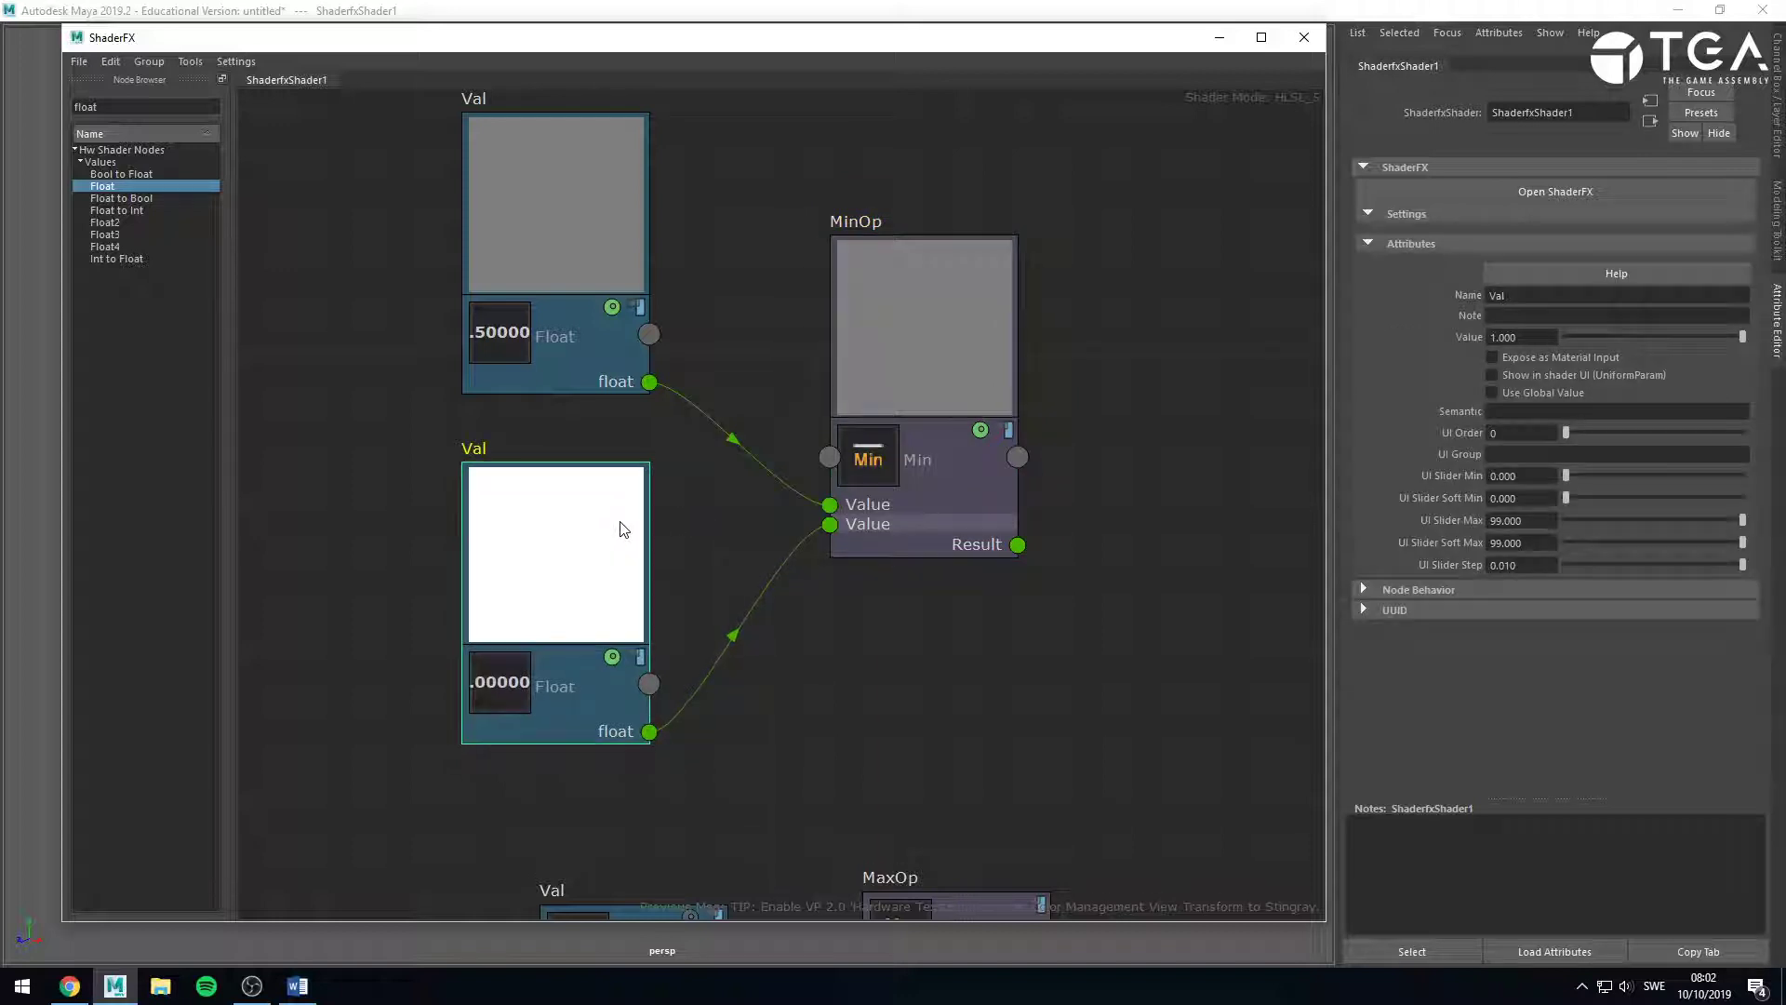
pyautogui.click(732, 641)
pyautogui.moveTo(598, 270); pyautogui.dragTo(604, 282)
pyautogui.click(717, 281)
pyautogui.scroll(1, 1029, 380)
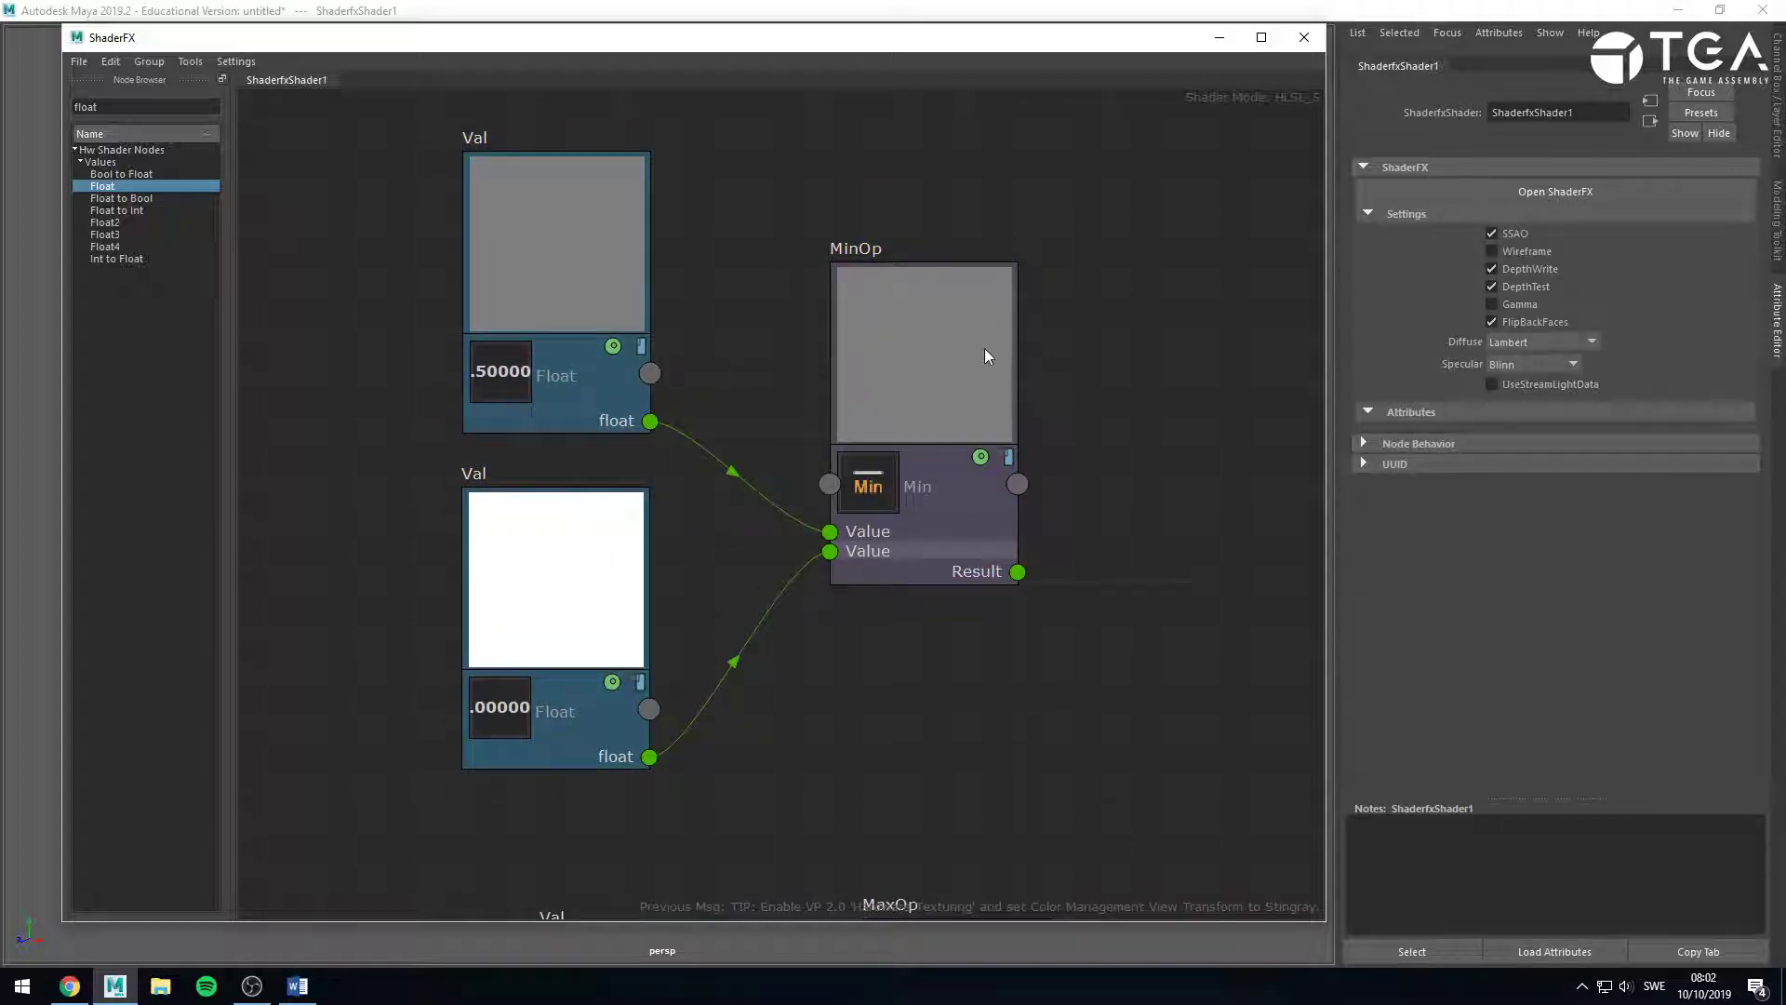
pyautogui.moveTo(985, 348)
pyautogui.mouseDown()
pyautogui.moveTo(1026, 338)
pyautogui.moveTo(1005, 340)
pyautogui.mouseUp()
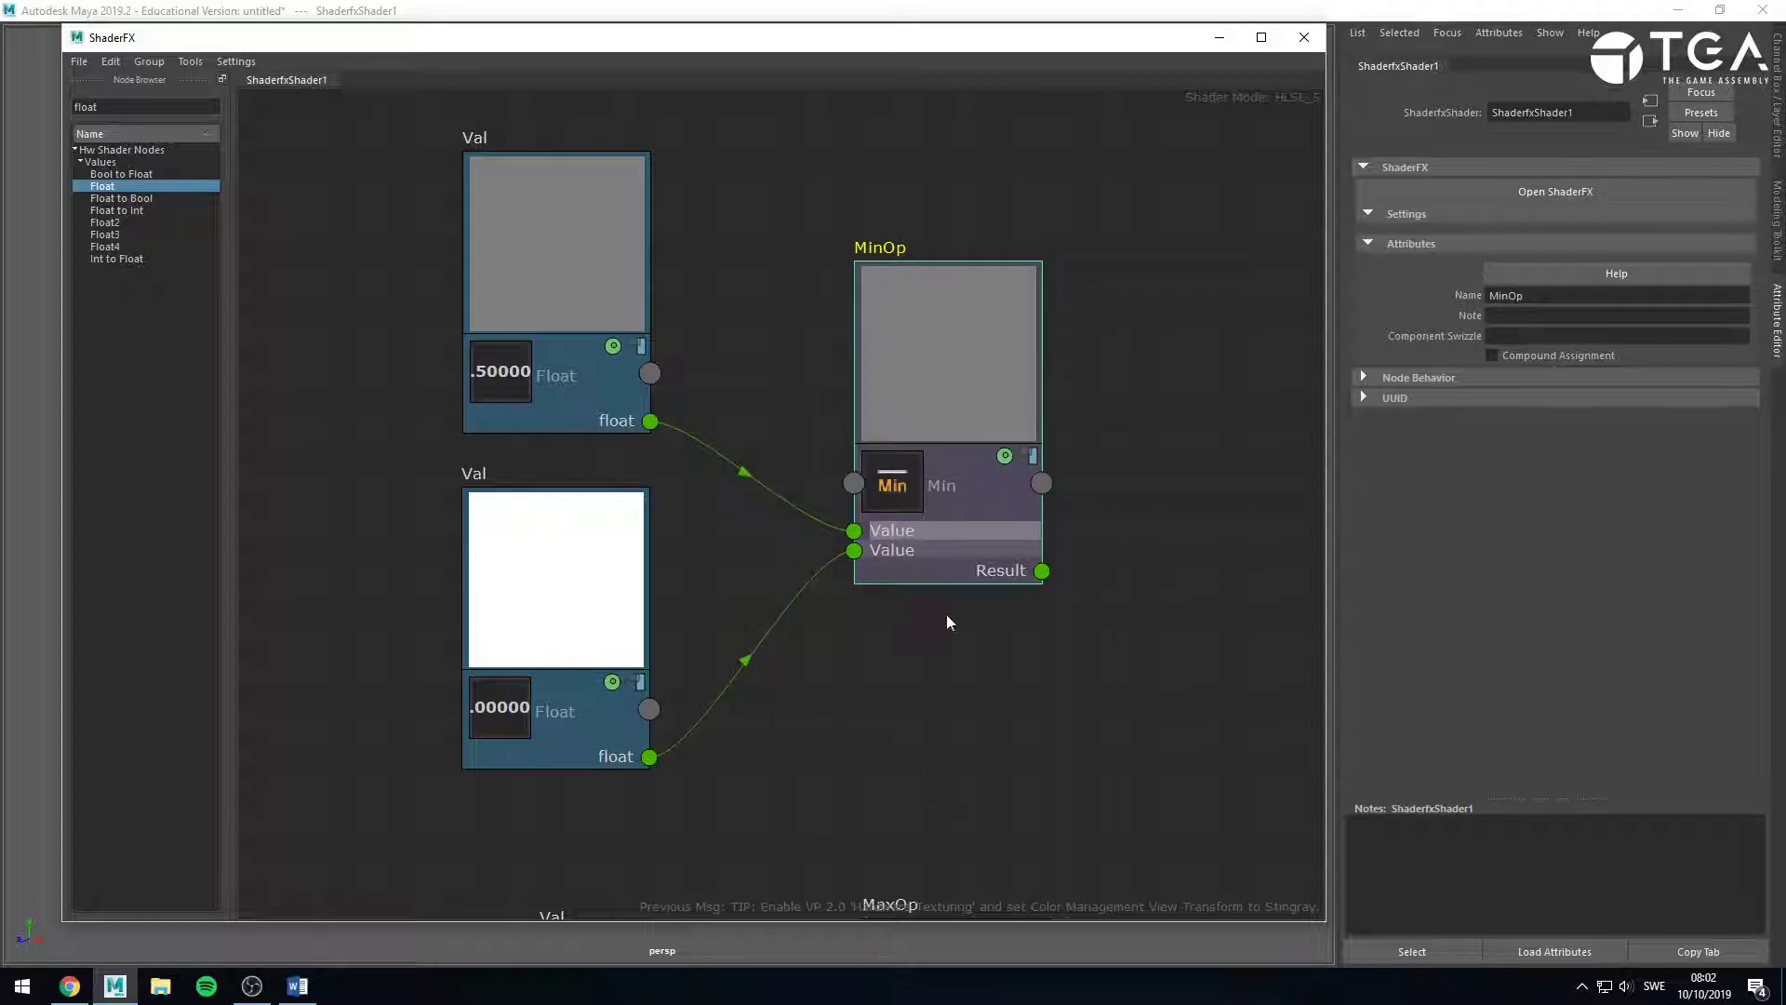
pyautogui.scroll(-10, 946, 614)
pyautogui.click(953, 690)
pyautogui.moveTo(953, 689); pyautogui.dragTo(931, 702)
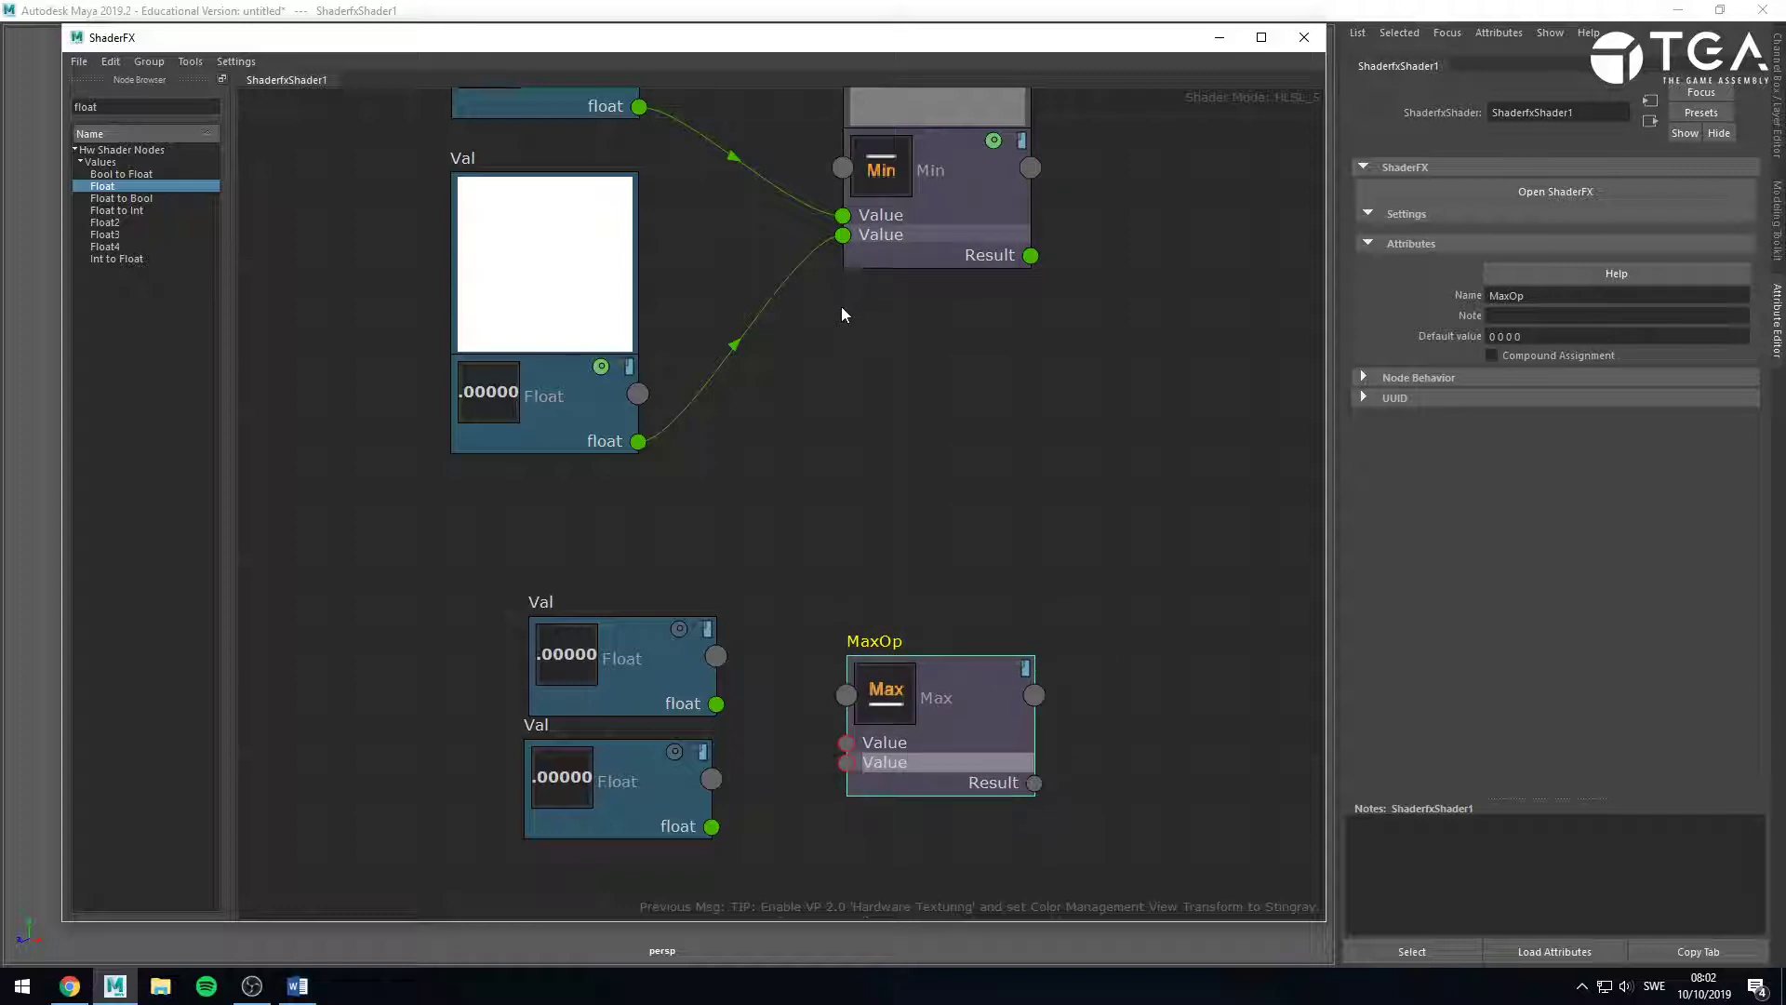
pyautogui.moveTo(843, 315); pyautogui.dragTo(945, 562, button='middle')
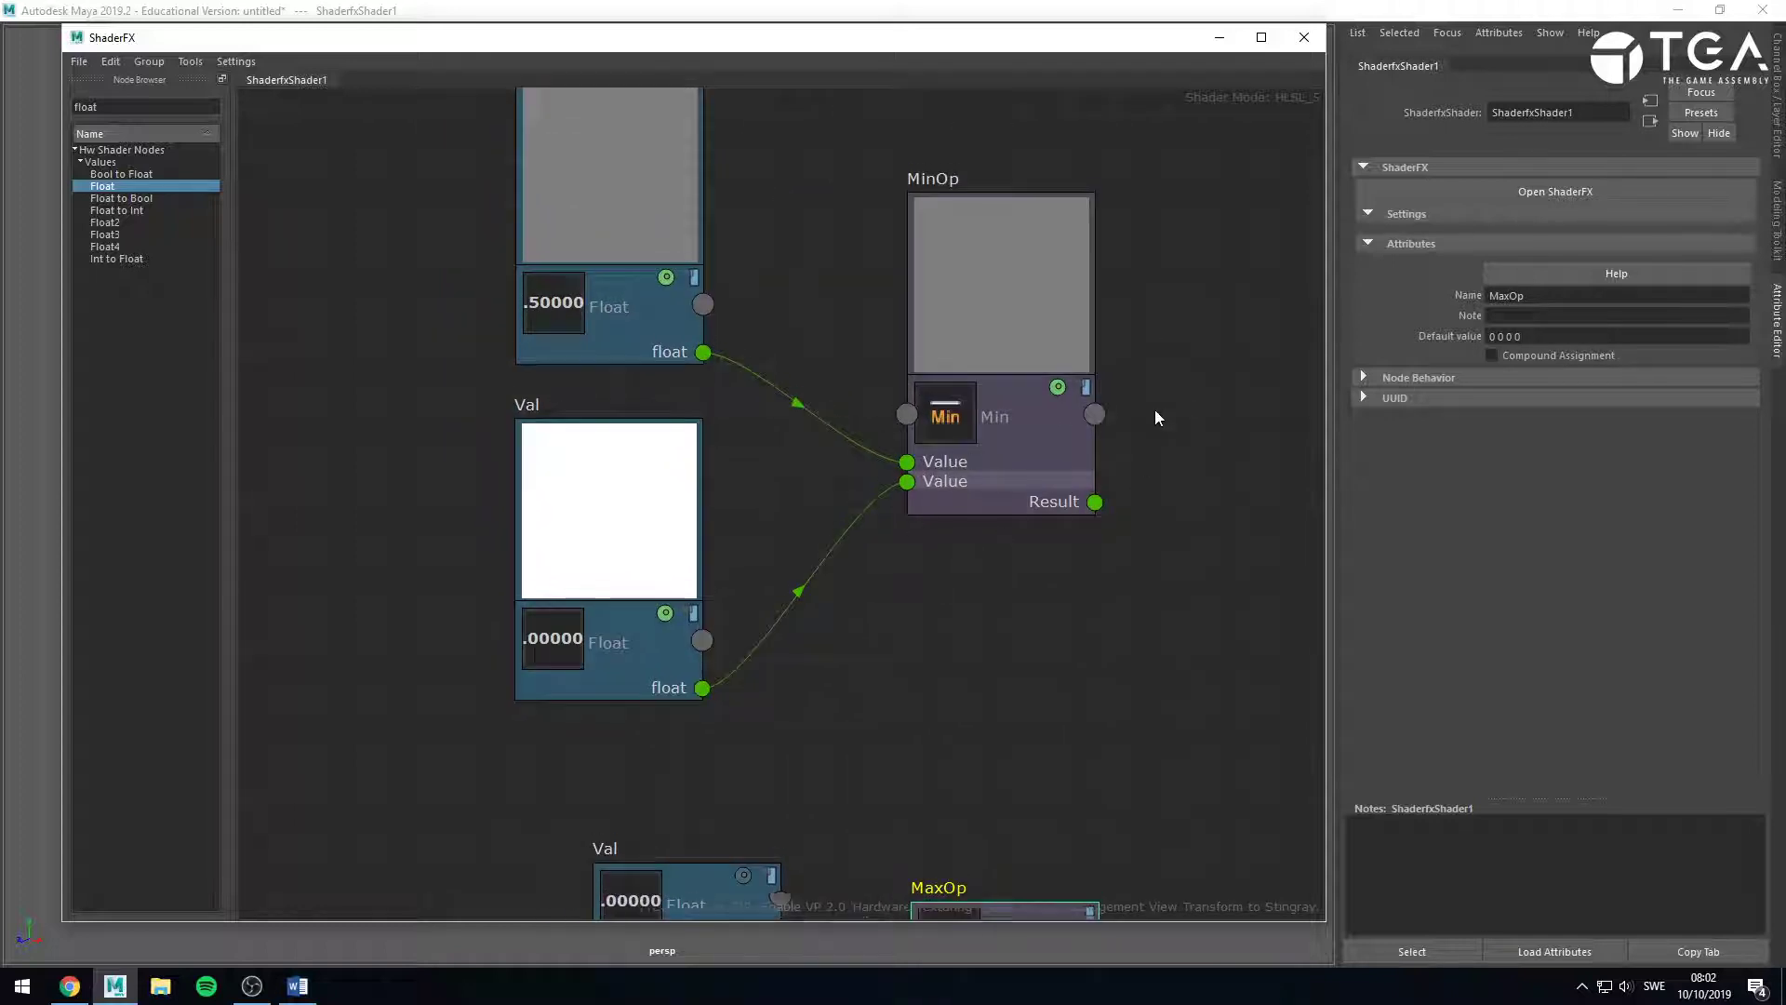
pyautogui.moveTo(1157, 416); pyautogui.dragTo(1181, 502, button='middle')
pyautogui.click(622, 319)
pyautogui.click(617, 558)
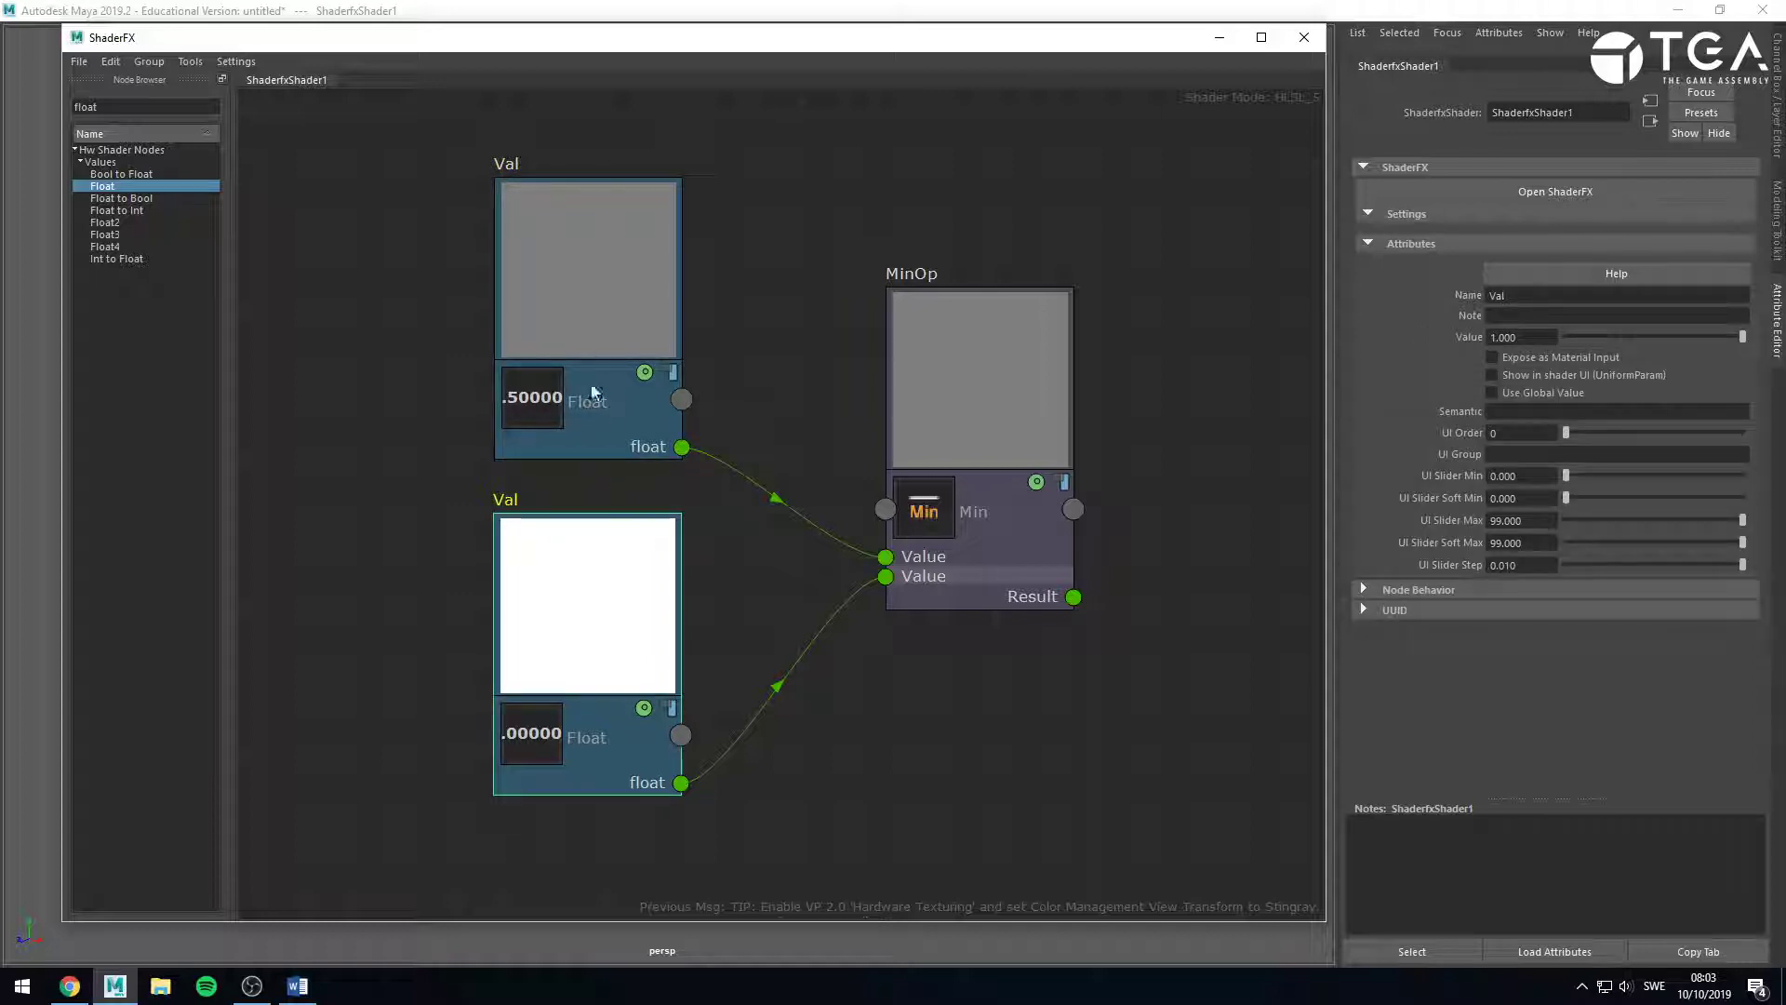
pyautogui.click(596, 396)
pyautogui.click(622, 570)
# Move the 0.5 Float up and to the left, and add a Light Intensity node left of the lower Float.
pyautogui.moveTo(642, 391); pyautogui.dragTo(579, 330)
pyautogui.write('light')
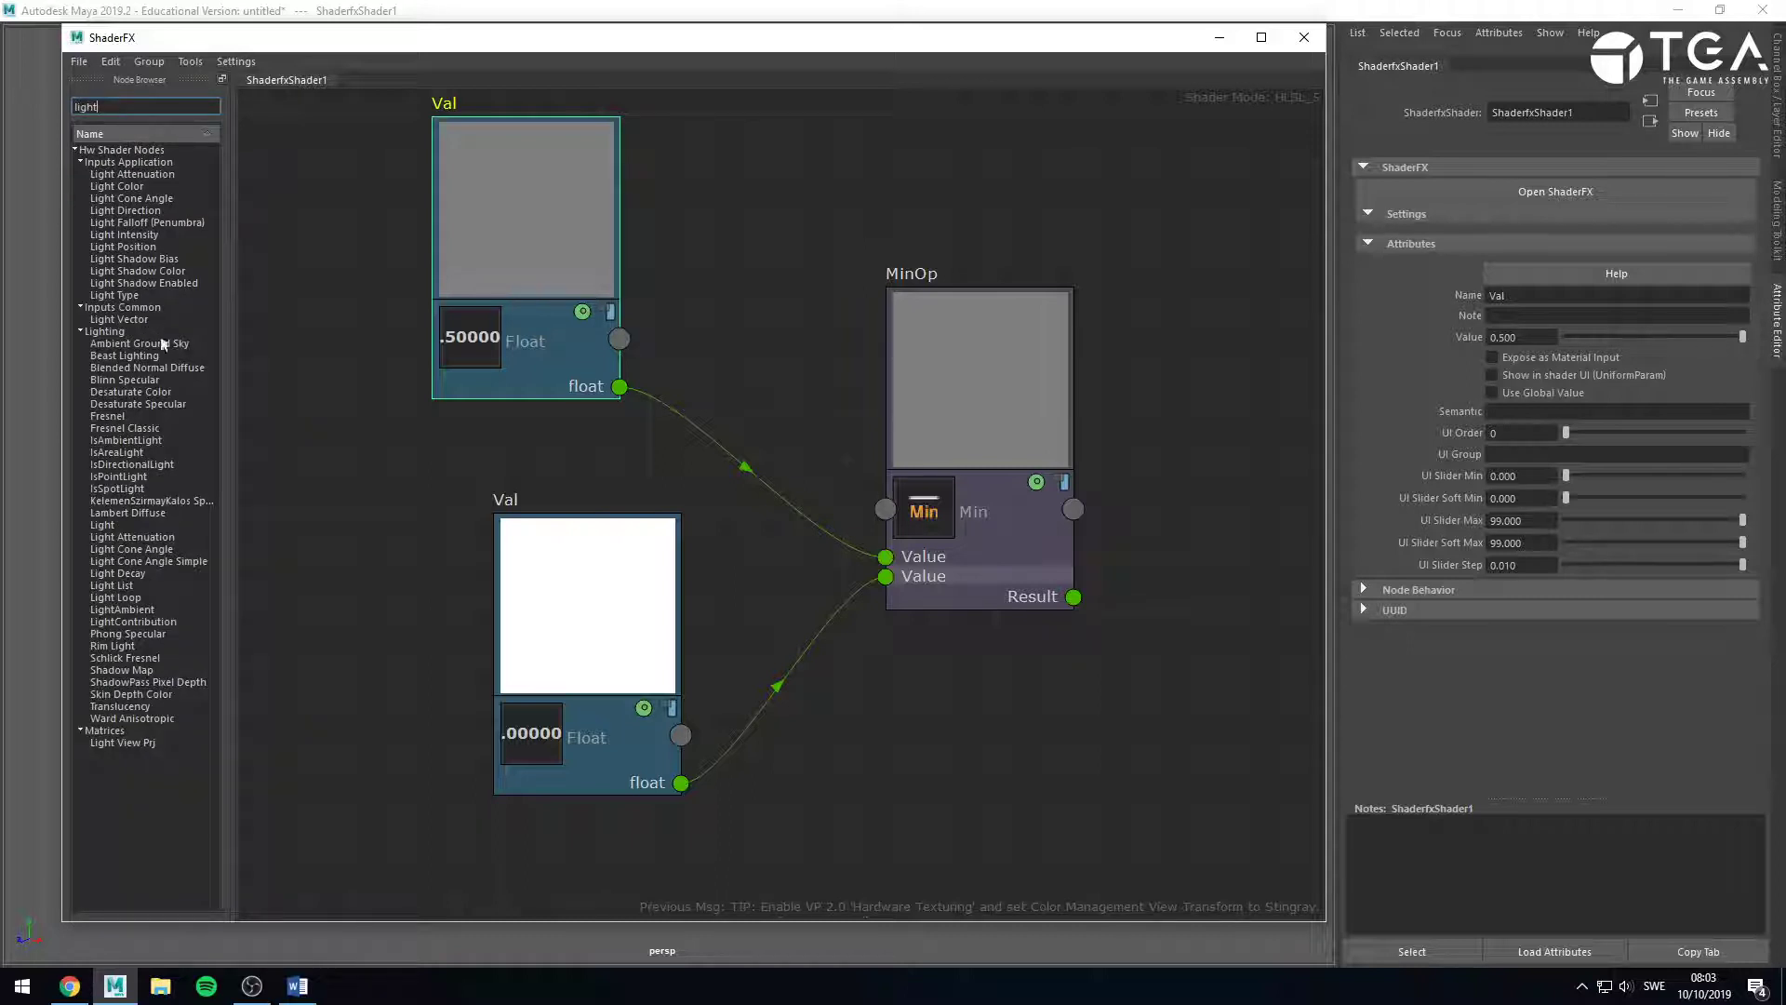
pyautogui.moveTo(149, 235); pyautogui.dragTo(391, 651)
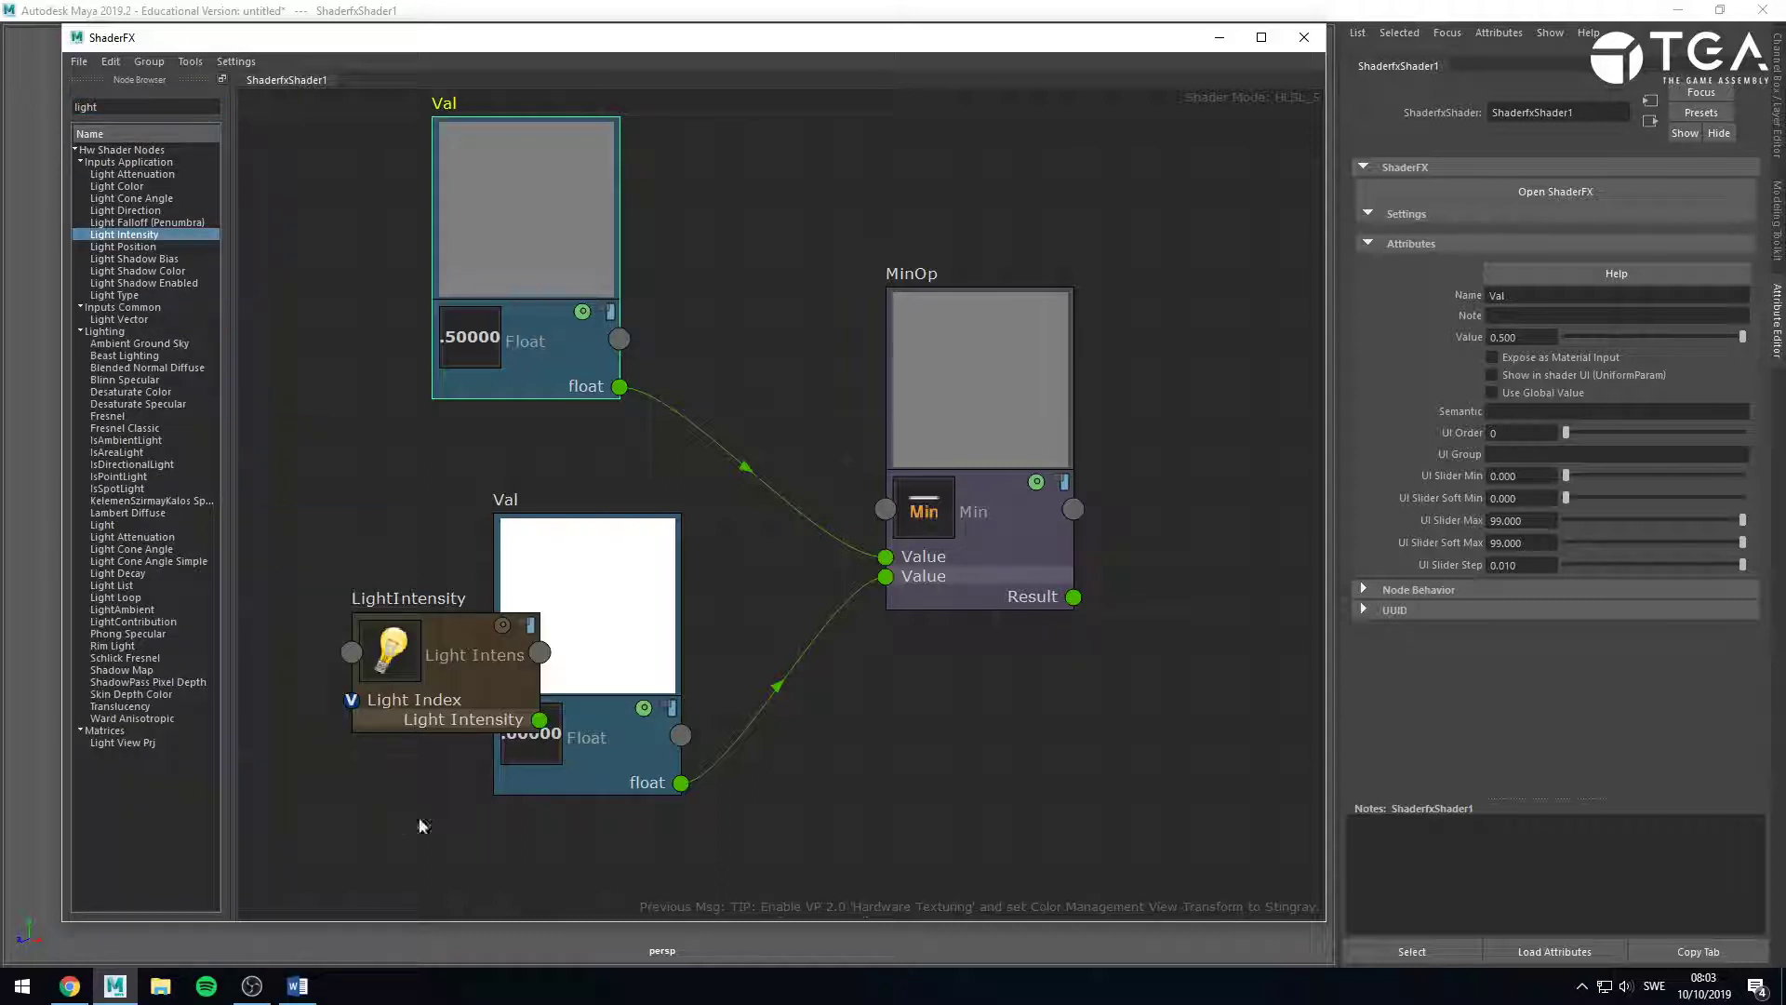
pyautogui.moveTo(419, 763); pyautogui.dragTo(659, 750, button='middle')
pyautogui.moveTo(712, 668); pyautogui.dragTo(633, 556)
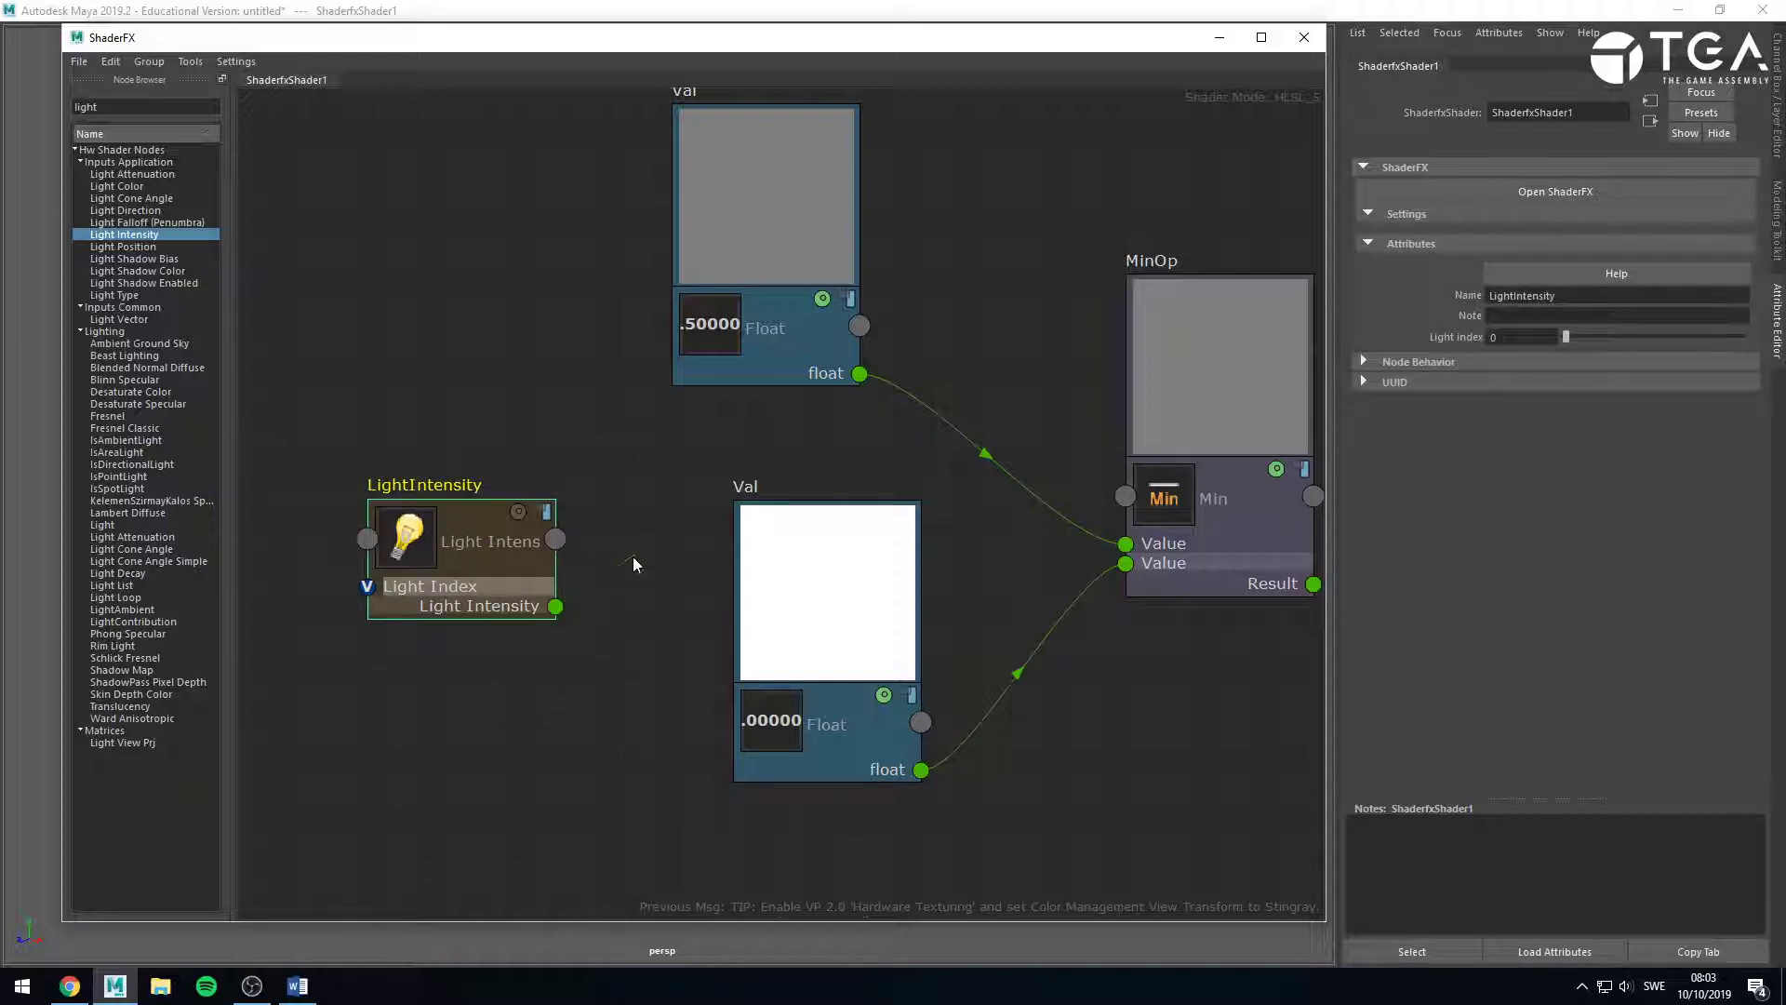
# Connect Light Intensity to Min's second Value input in place of the lower Float, and move that Float down.
pyautogui.moveTo(666, 658); pyautogui.dragTo(528, 711, button='middle')
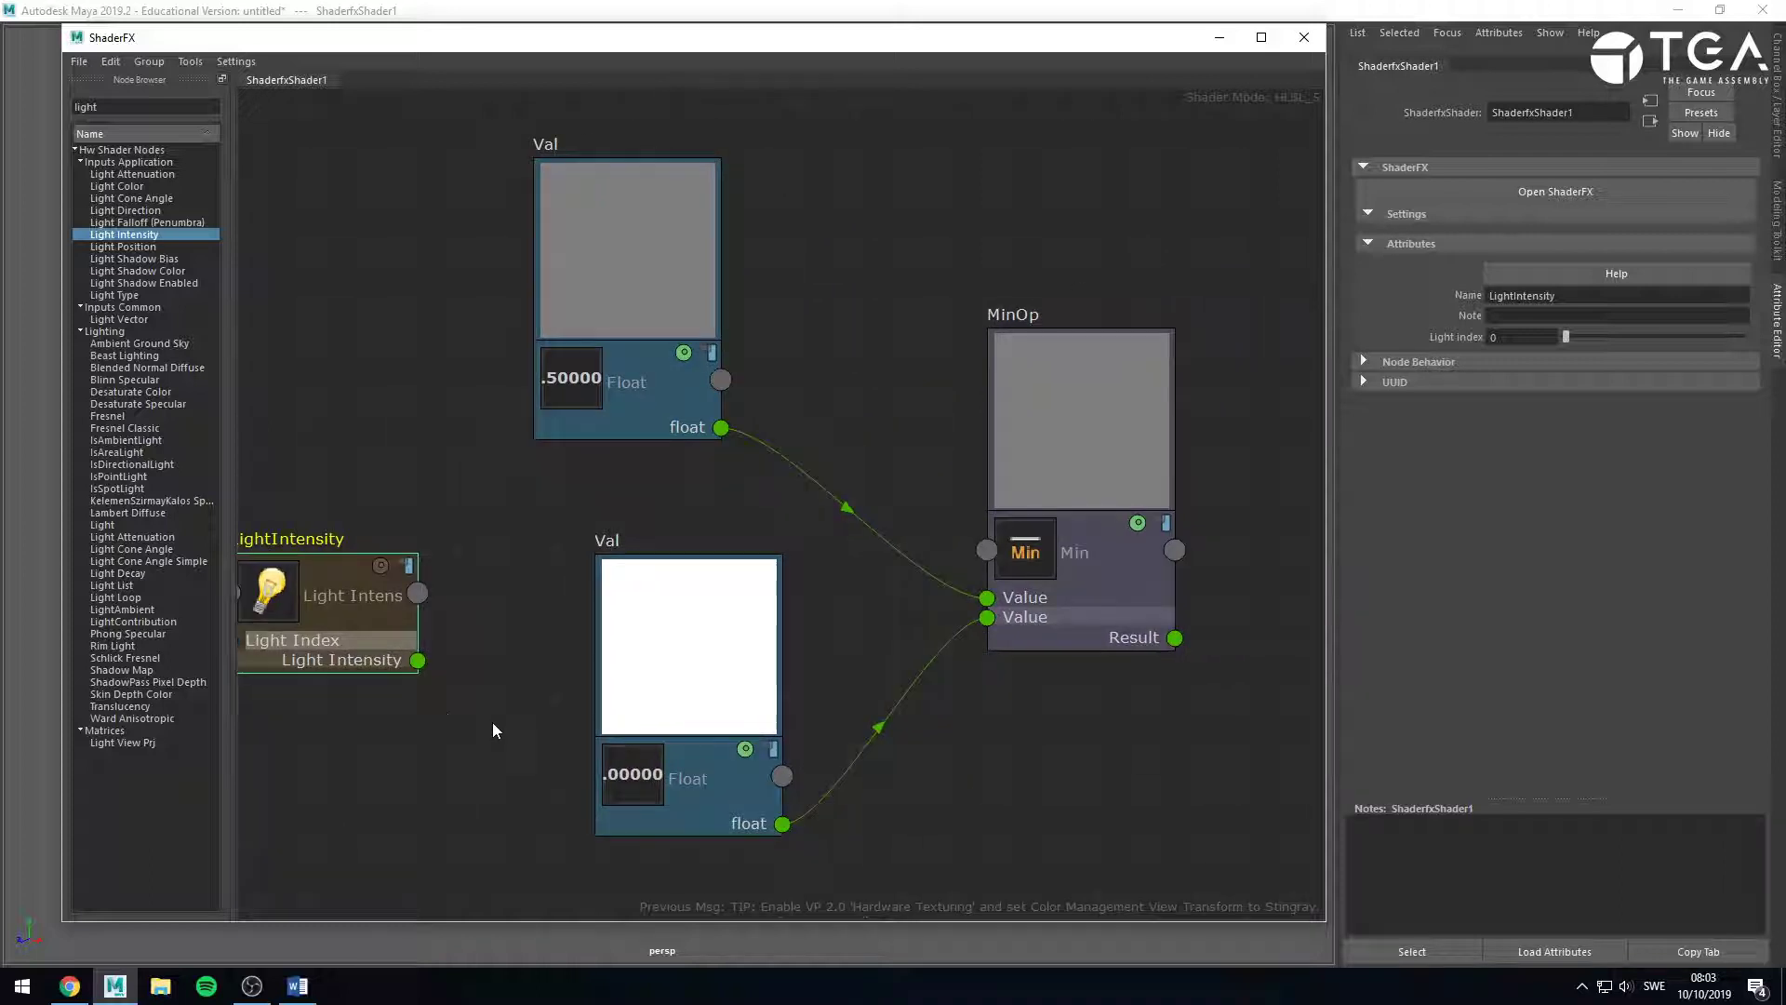
pyautogui.moveTo(435, 687); pyautogui.dragTo(986, 617)
pyautogui.moveTo(688, 683); pyautogui.dragTo(689, 726)
# Set the Float connected to Min's first Value input to 10.
pyautogui.moveTo(656, 274); pyautogui.dragTo(660, 278)
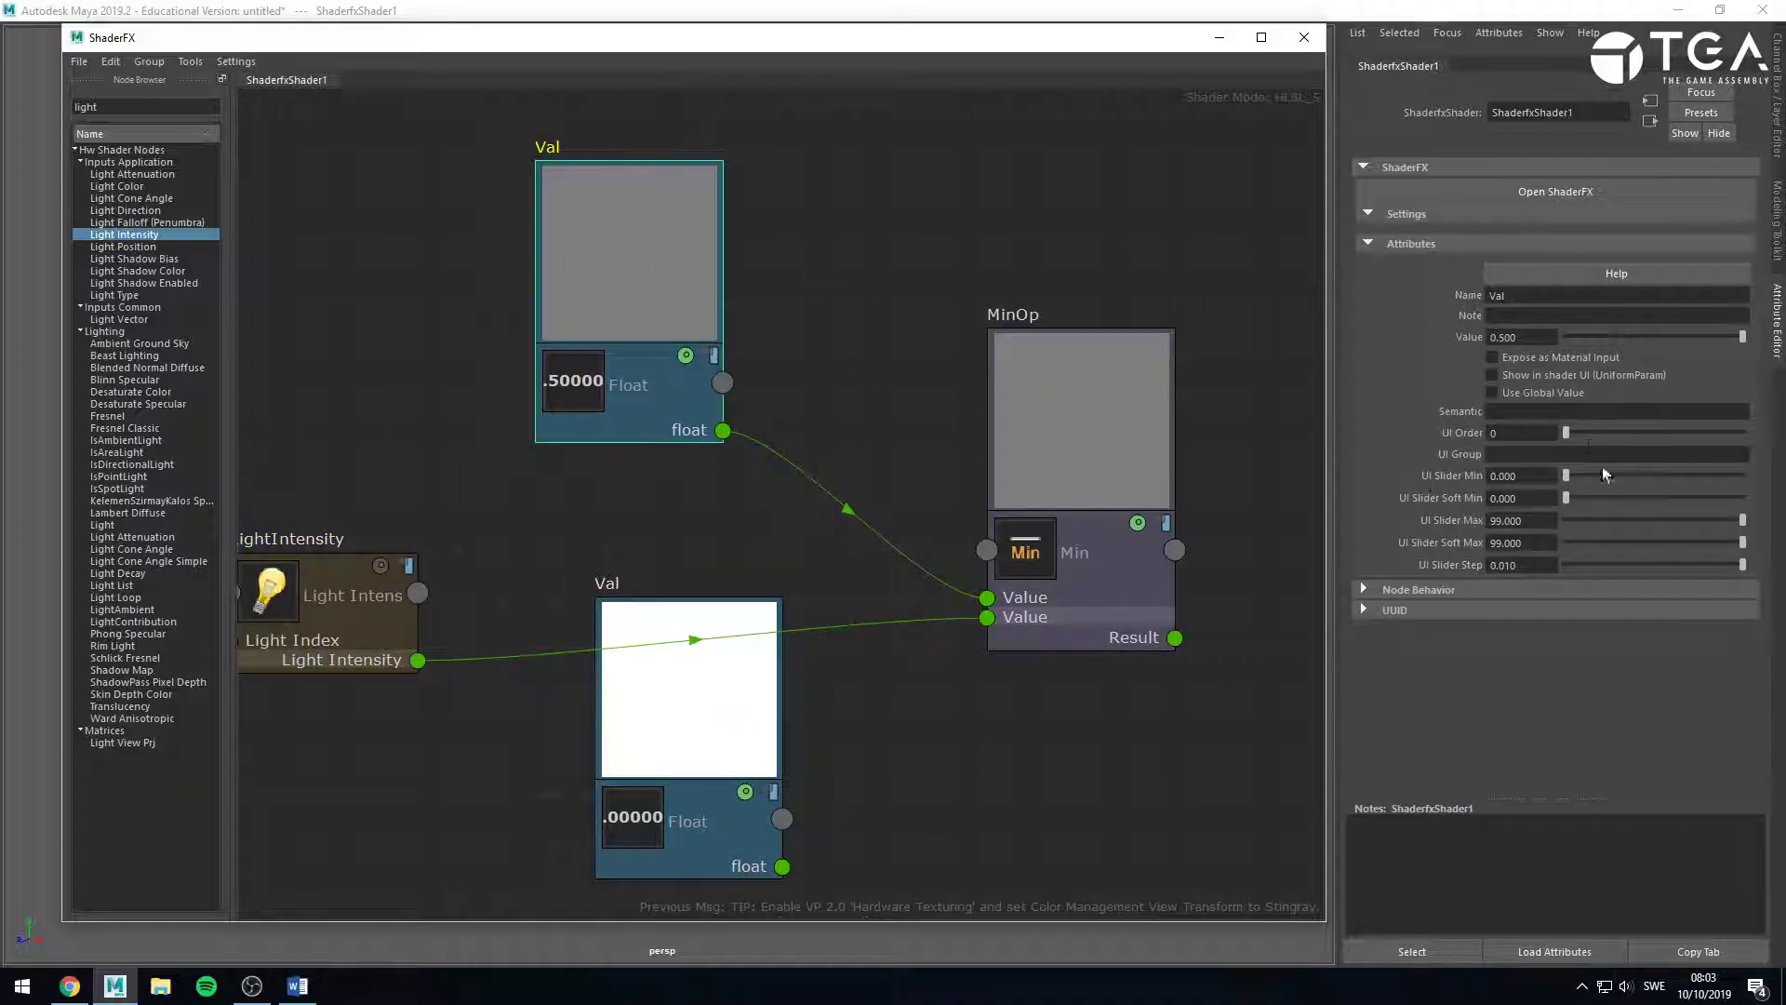
pyautogui.doubleClick(1508, 336)
pyautogui.write('1')
pyautogui.press('Return')
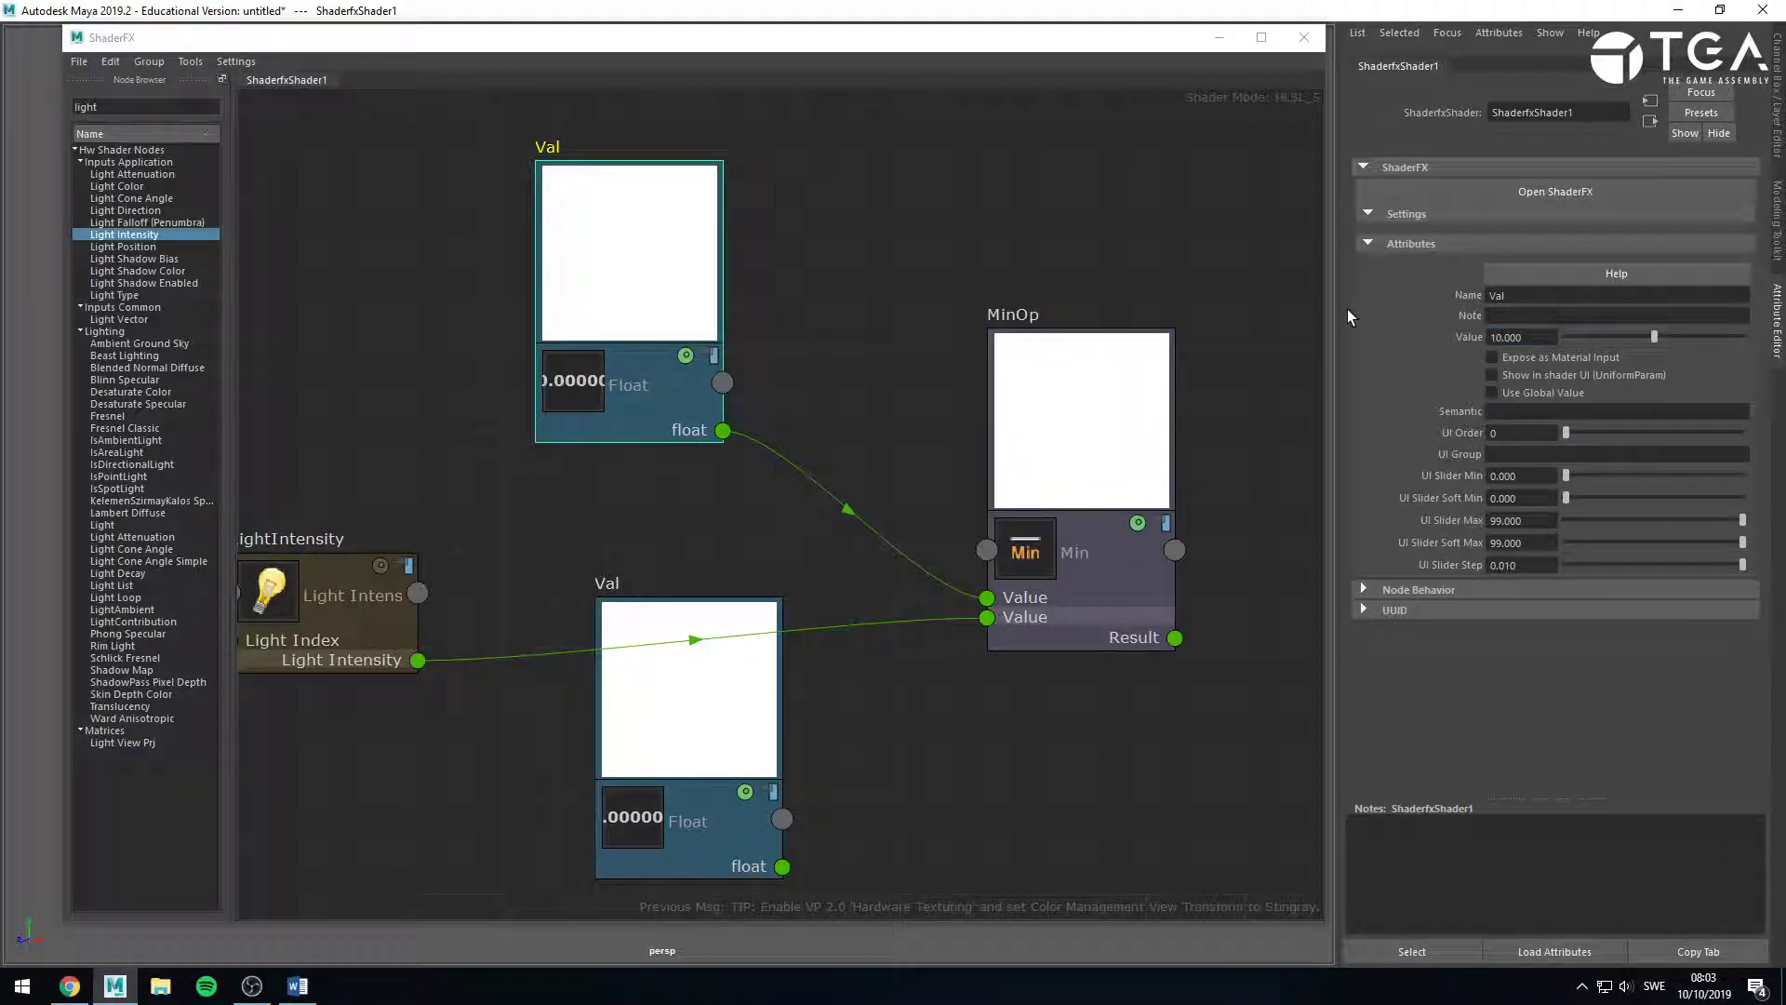
# Group the Min node and its Float input closer together, with the Light Intensity node directly below the Float.
pyautogui.moveTo(1076, 413); pyautogui.dragTo(934, 243)
pyautogui.moveTo(590, 319); pyautogui.dragTo(556, 214)
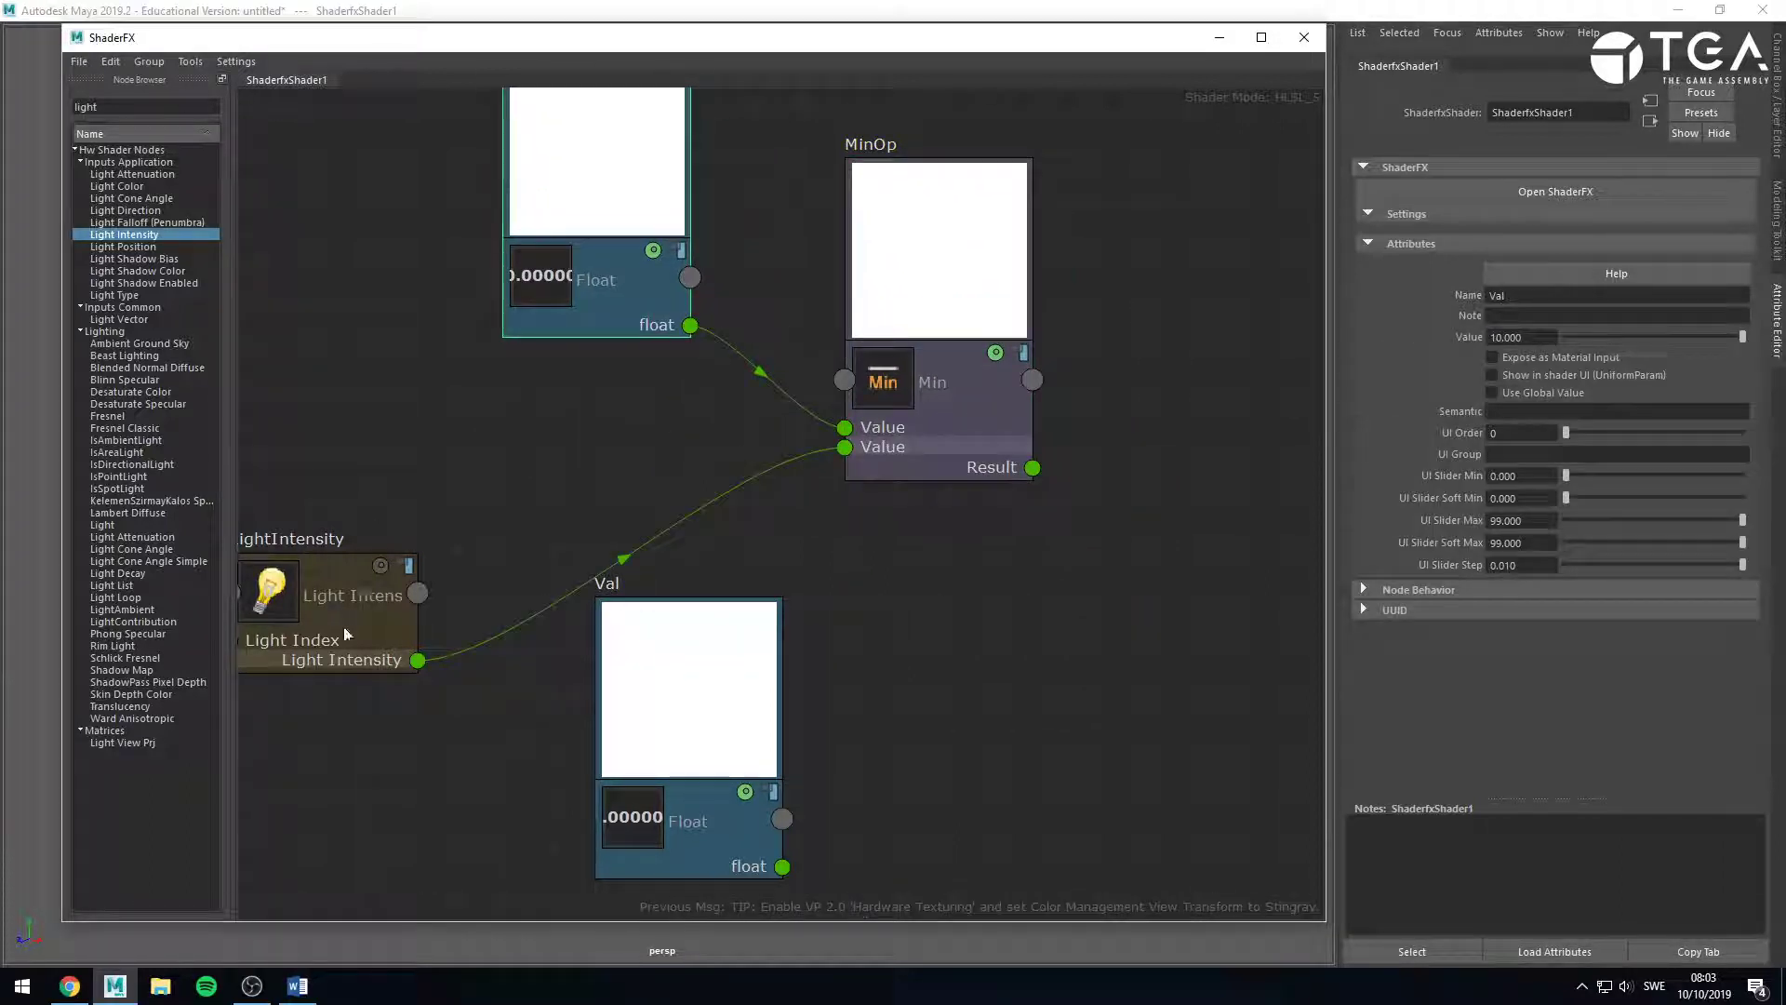
pyautogui.moveTo(343, 627); pyautogui.dragTo(621, 460)
pyautogui.keyDown('alt'); pyautogui.moveTo(622, 460); pyautogui.dragTo(658, 630, button='middle'); pyautogui.keyUp('alt')
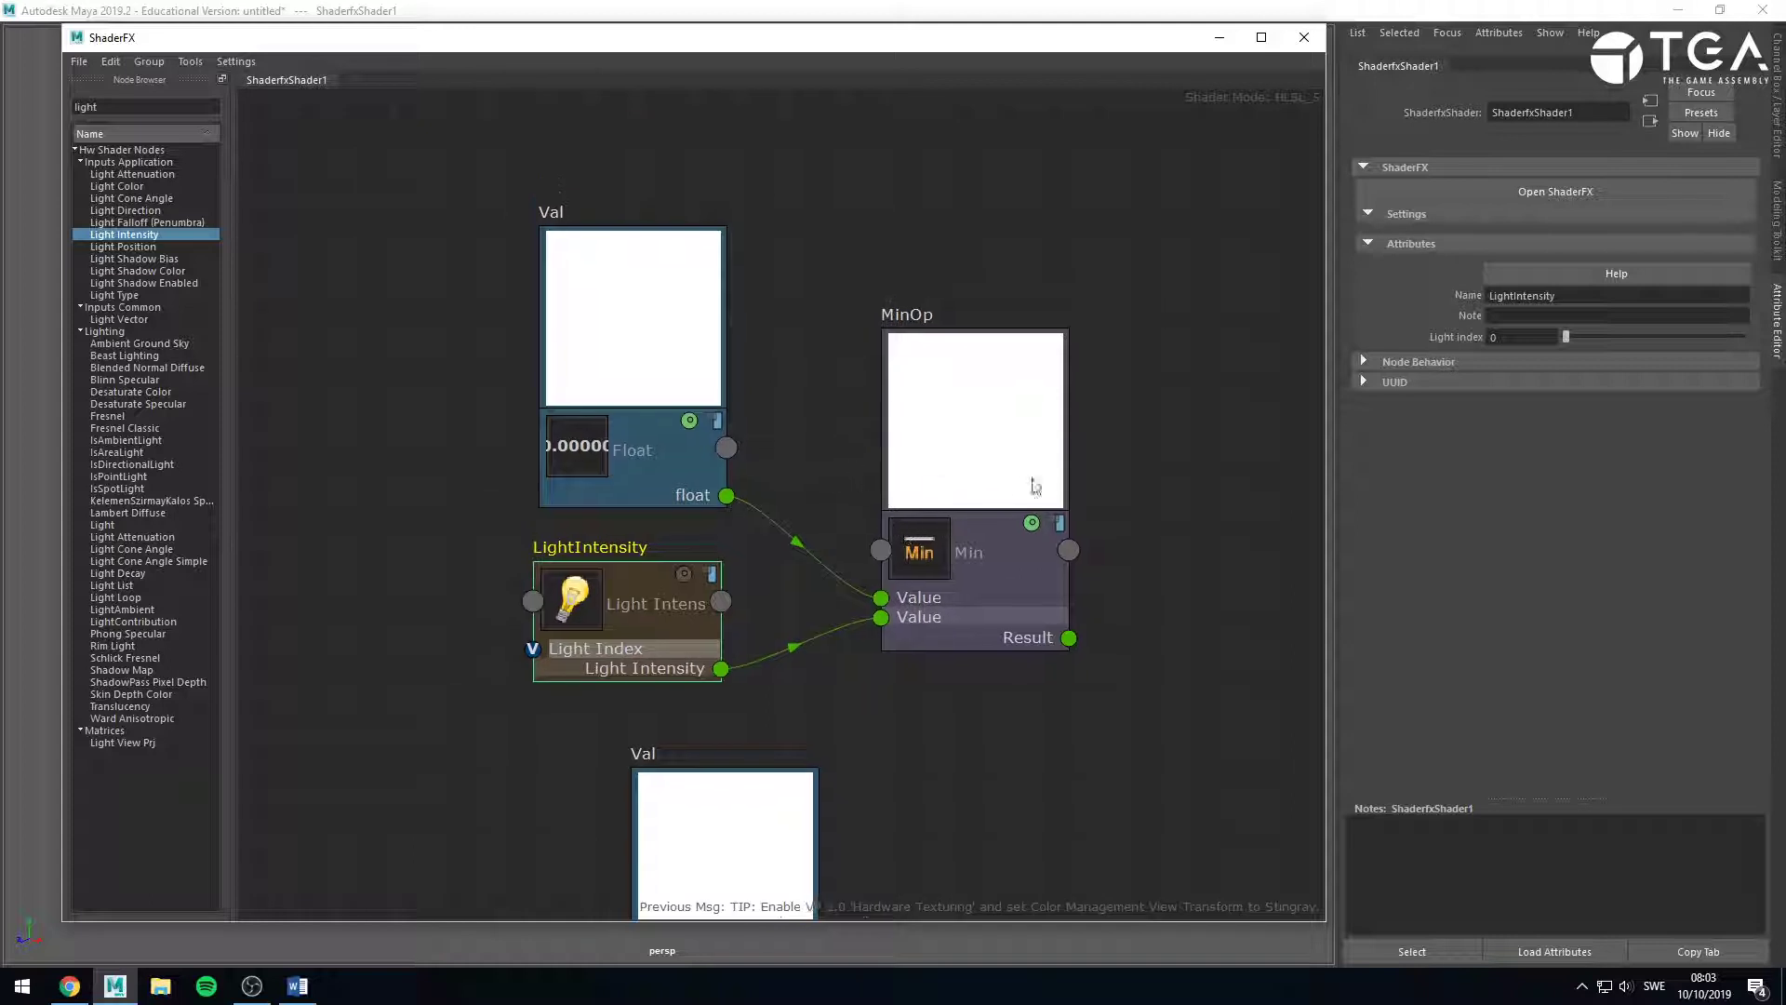
pyautogui.moveTo(1031, 479); pyautogui.dragTo(1035, 445)
pyautogui.click(1085, 535)
pyautogui.click(688, 642)
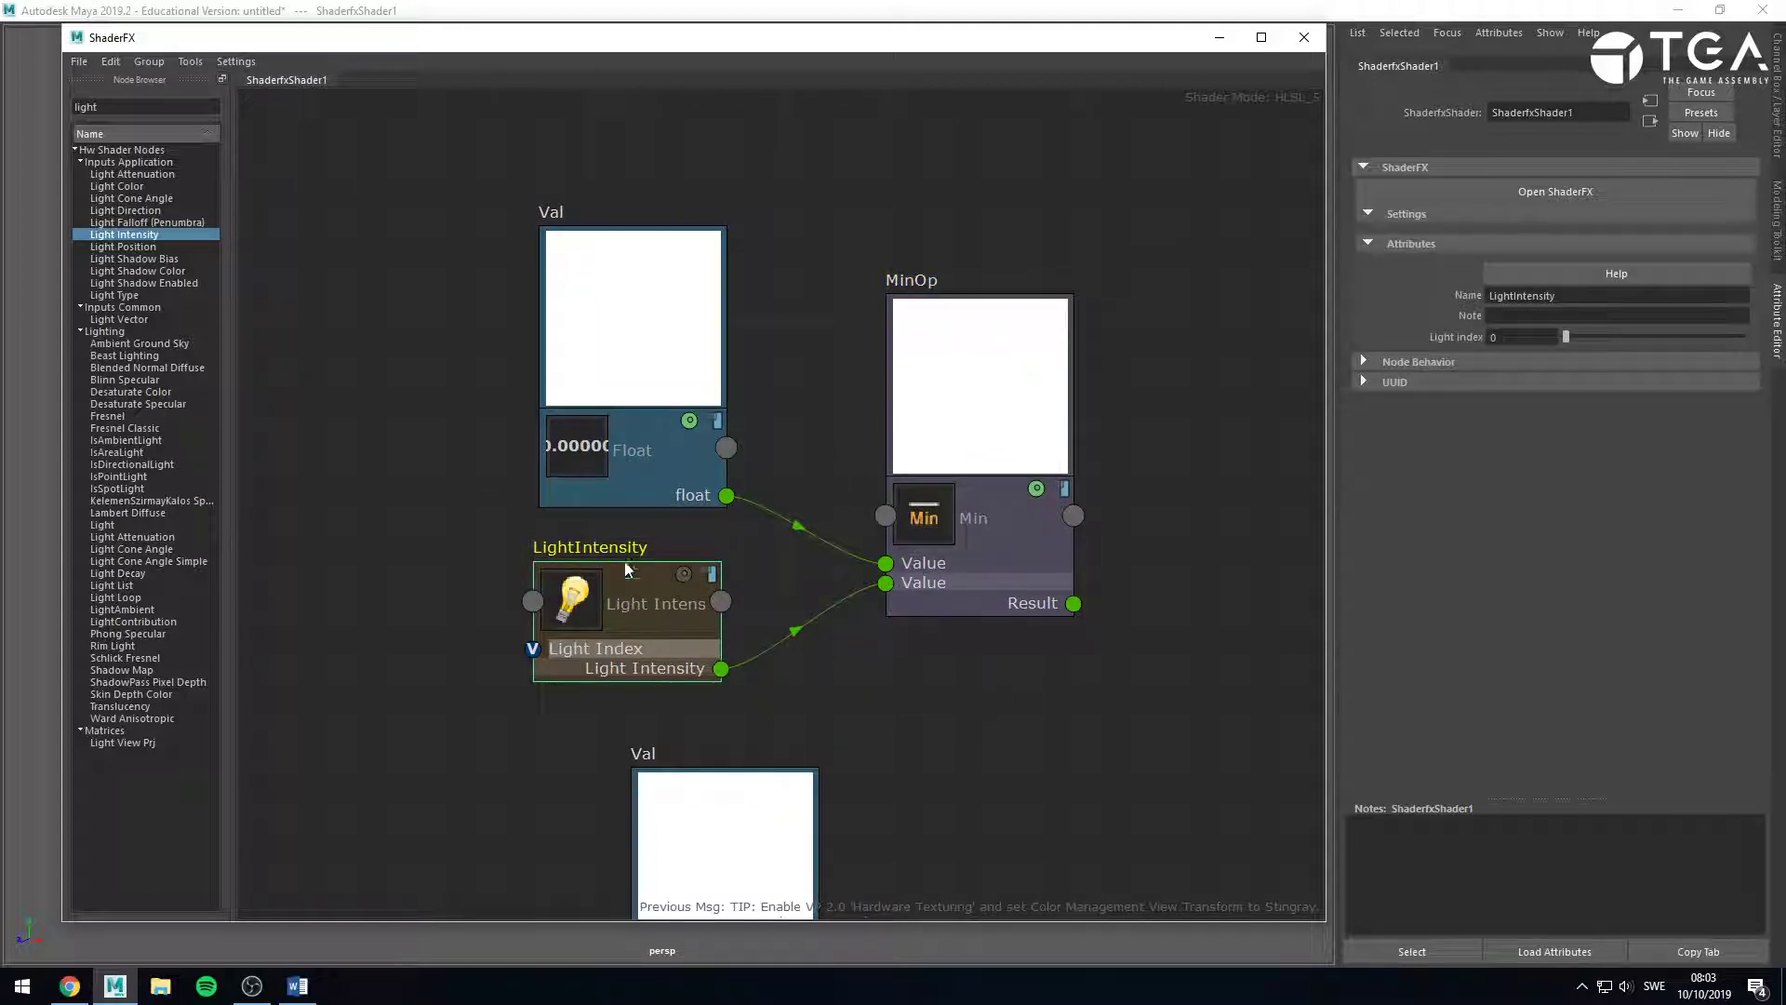
pyautogui.click(621, 502)
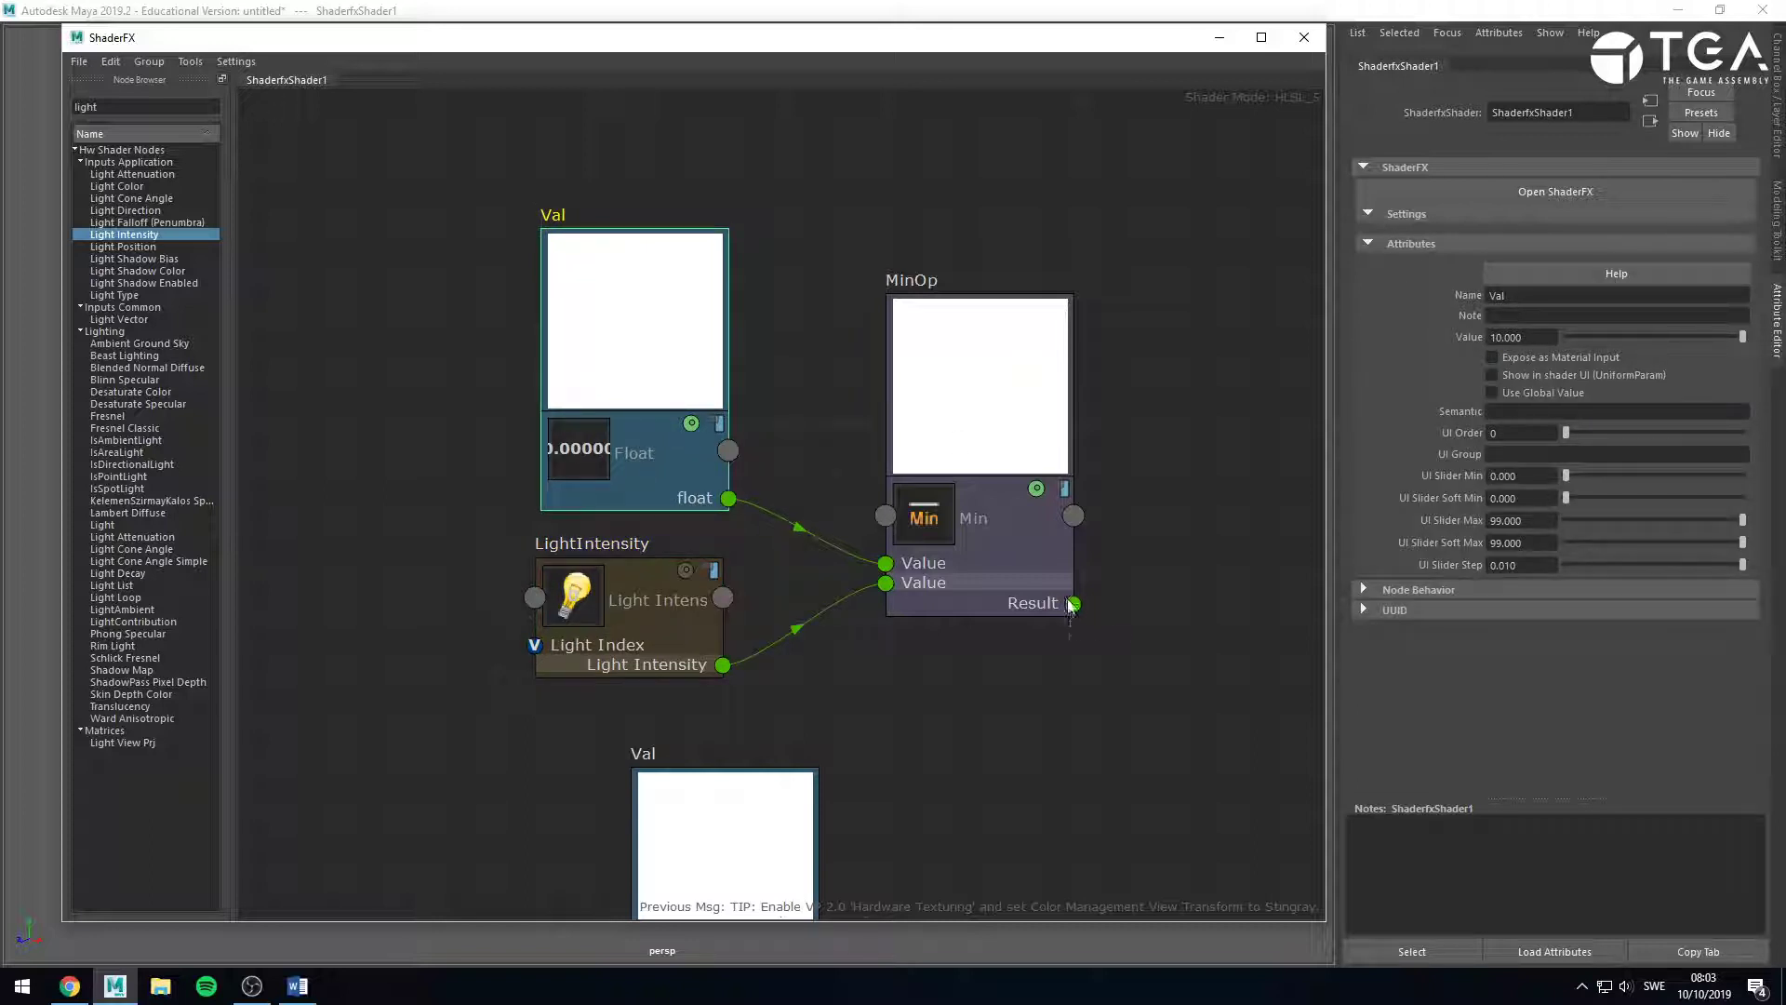
pyautogui.moveTo(1074, 603); pyautogui.dragTo(1191, 622)
pyautogui.moveTo(1196, 629); pyautogui.dragTo(1198, 615)
pyautogui.click(1032, 532)
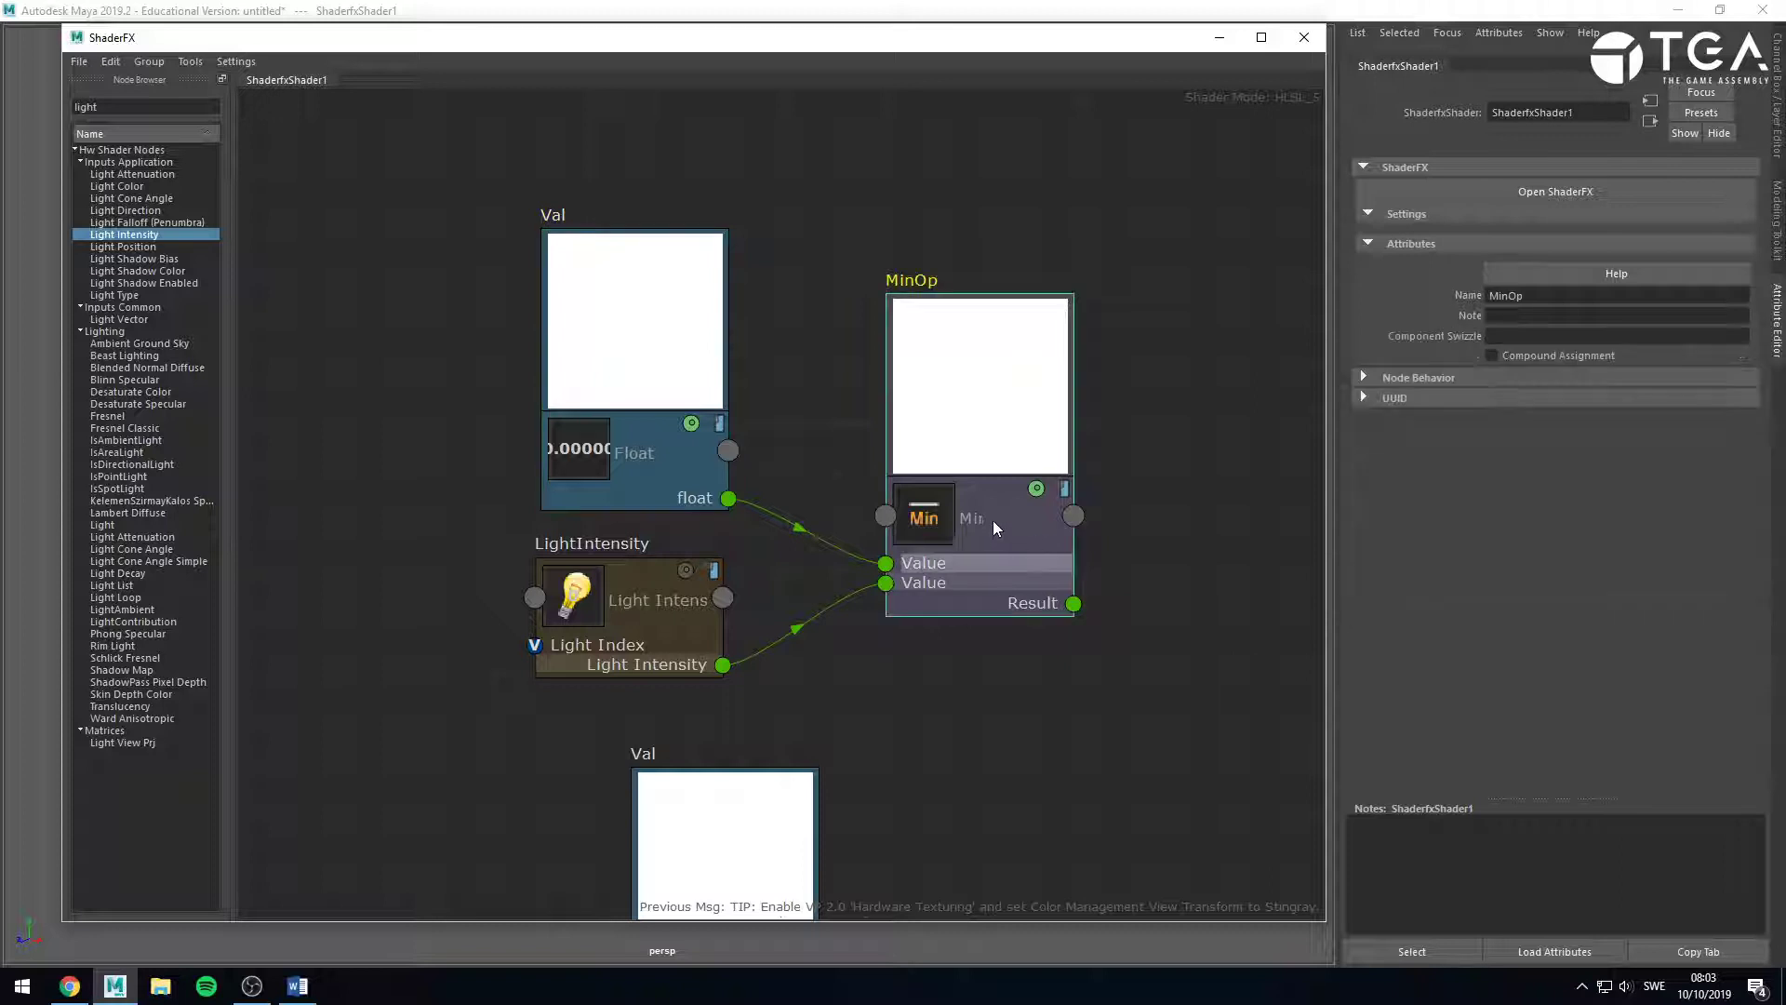
# Delete the unconnected Float node with the open preview below the Light Intensity node.
pyautogui.moveTo(998, 843); pyautogui.dragTo(1038, 401, button='middle')
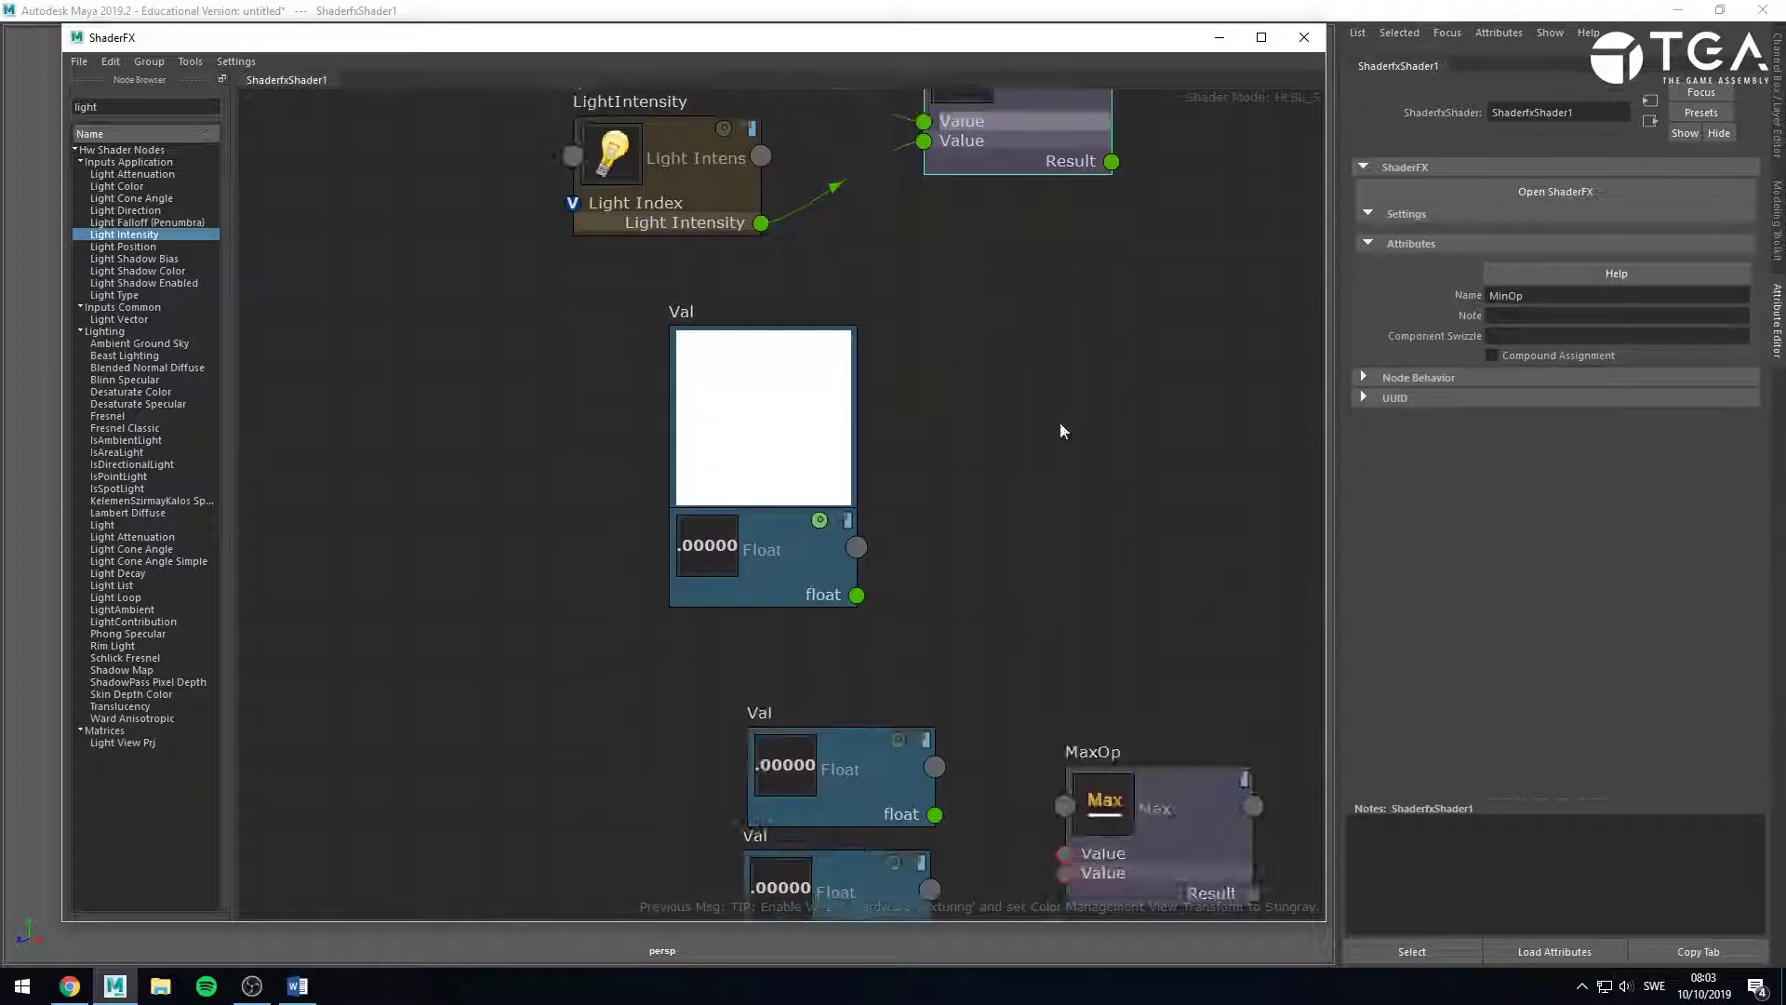
pyautogui.moveTo(1058, 594); pyautogui.dragTo(988, 401, button='middle')
pyautogui.click(784, 337)
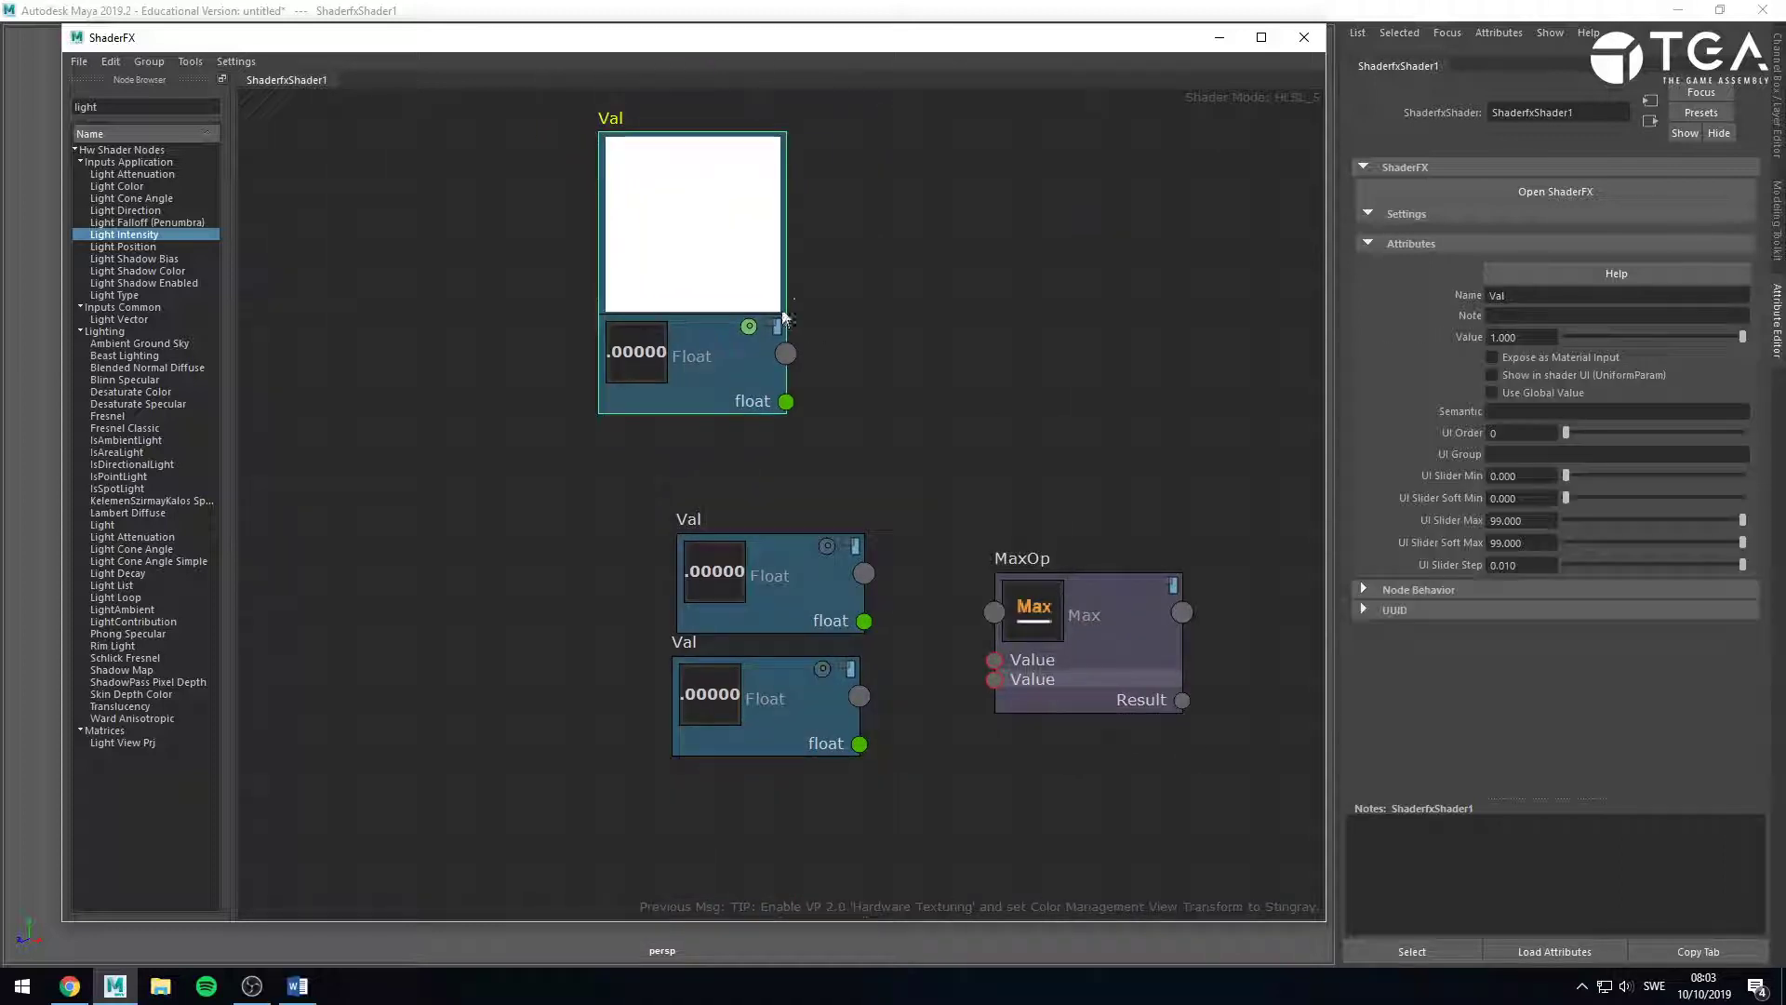
pyautogui.press('Delete')
# Duplicate the Light Intensity node down near the Max node and delete the upper of the two Floats there.
pyautogui.moveTo(916, 453); pyautogui.dragTo(840, 766, button='middle')
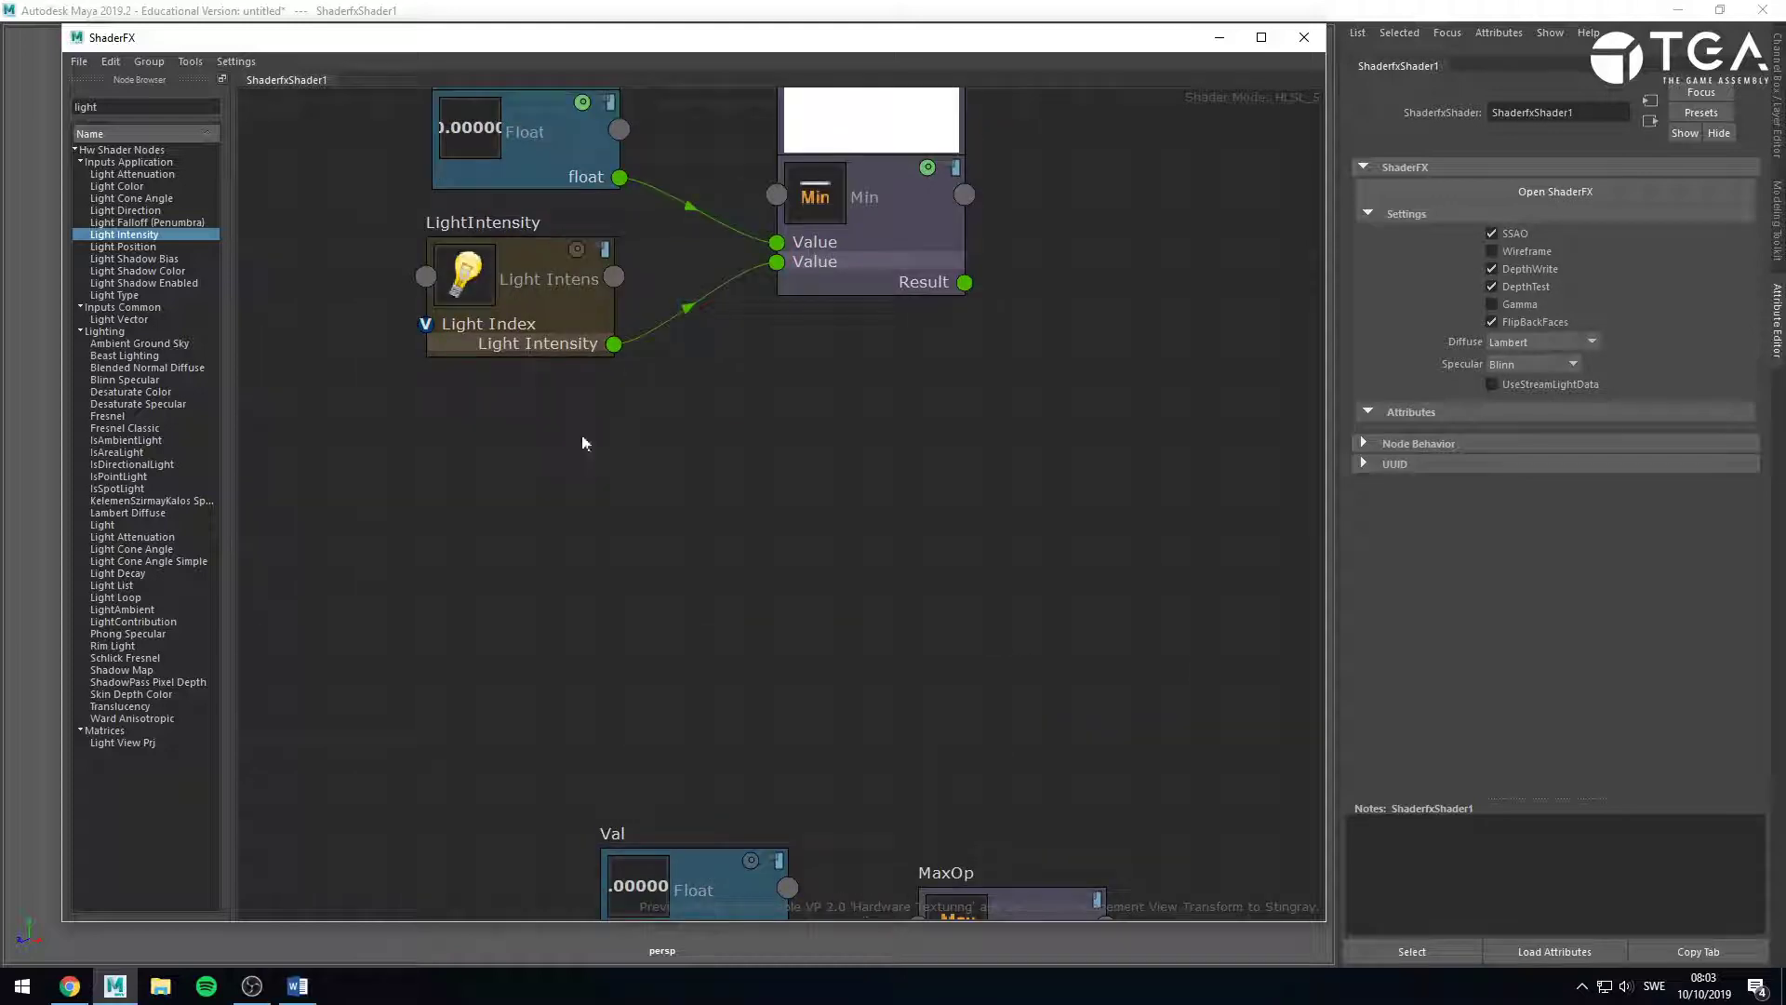
pyautogui.click(554, 303)
pyautogui.hotkey('ctrl', 'd')
pyautogui.moveTo(531, 239); pyautogui.dragTo(610, 698)
pyautogui.moveTo(798, 689); pyautogui.dragTo(862, 384, button='middle')
pyautogui.click(780, 605)
pyautogui.press('Delete')
# Move the Max node up beside the duplicated Light Intensity node and place the remaining Float directly below Light Intensity.
pyautogui.moveTo(1050, 654); pyautogui.dragTo(968, 449)
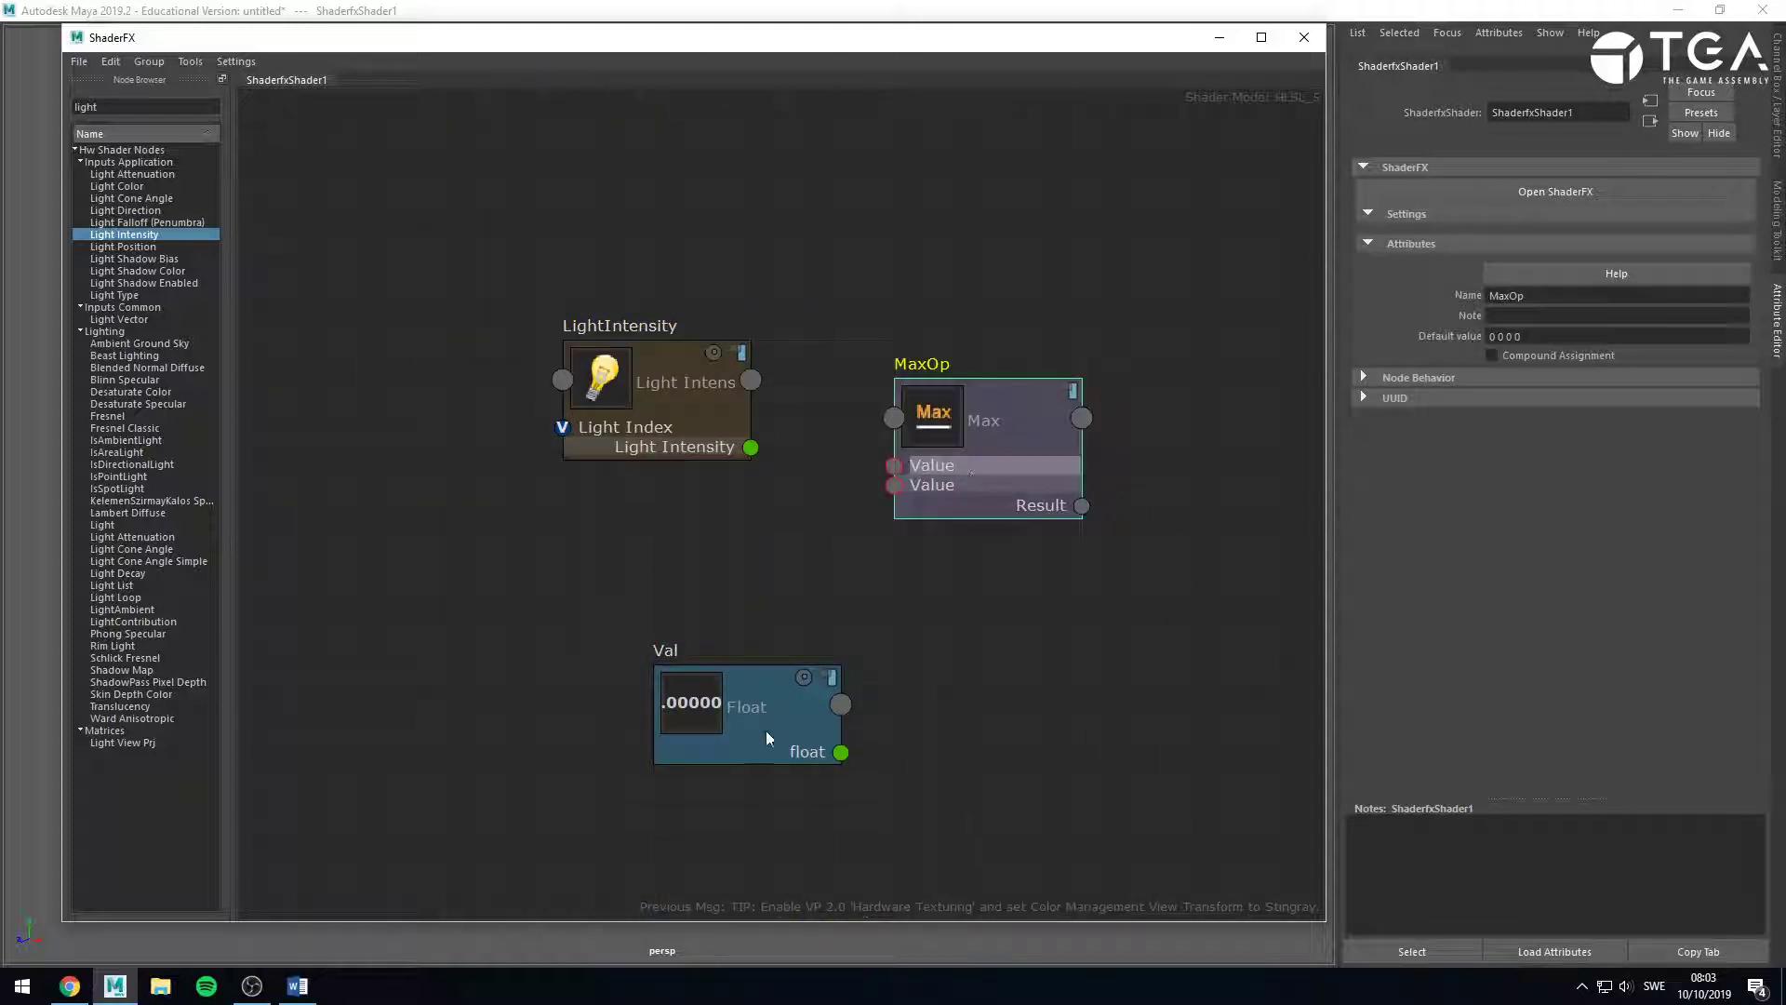
pyautogui.moveTo(767, 730); pyautogui.dragTo(658, 606)
pyautogui.click(784, 486)
pyautogui.moveTo(716, 431); pyautogui.dragTo(735, 432)
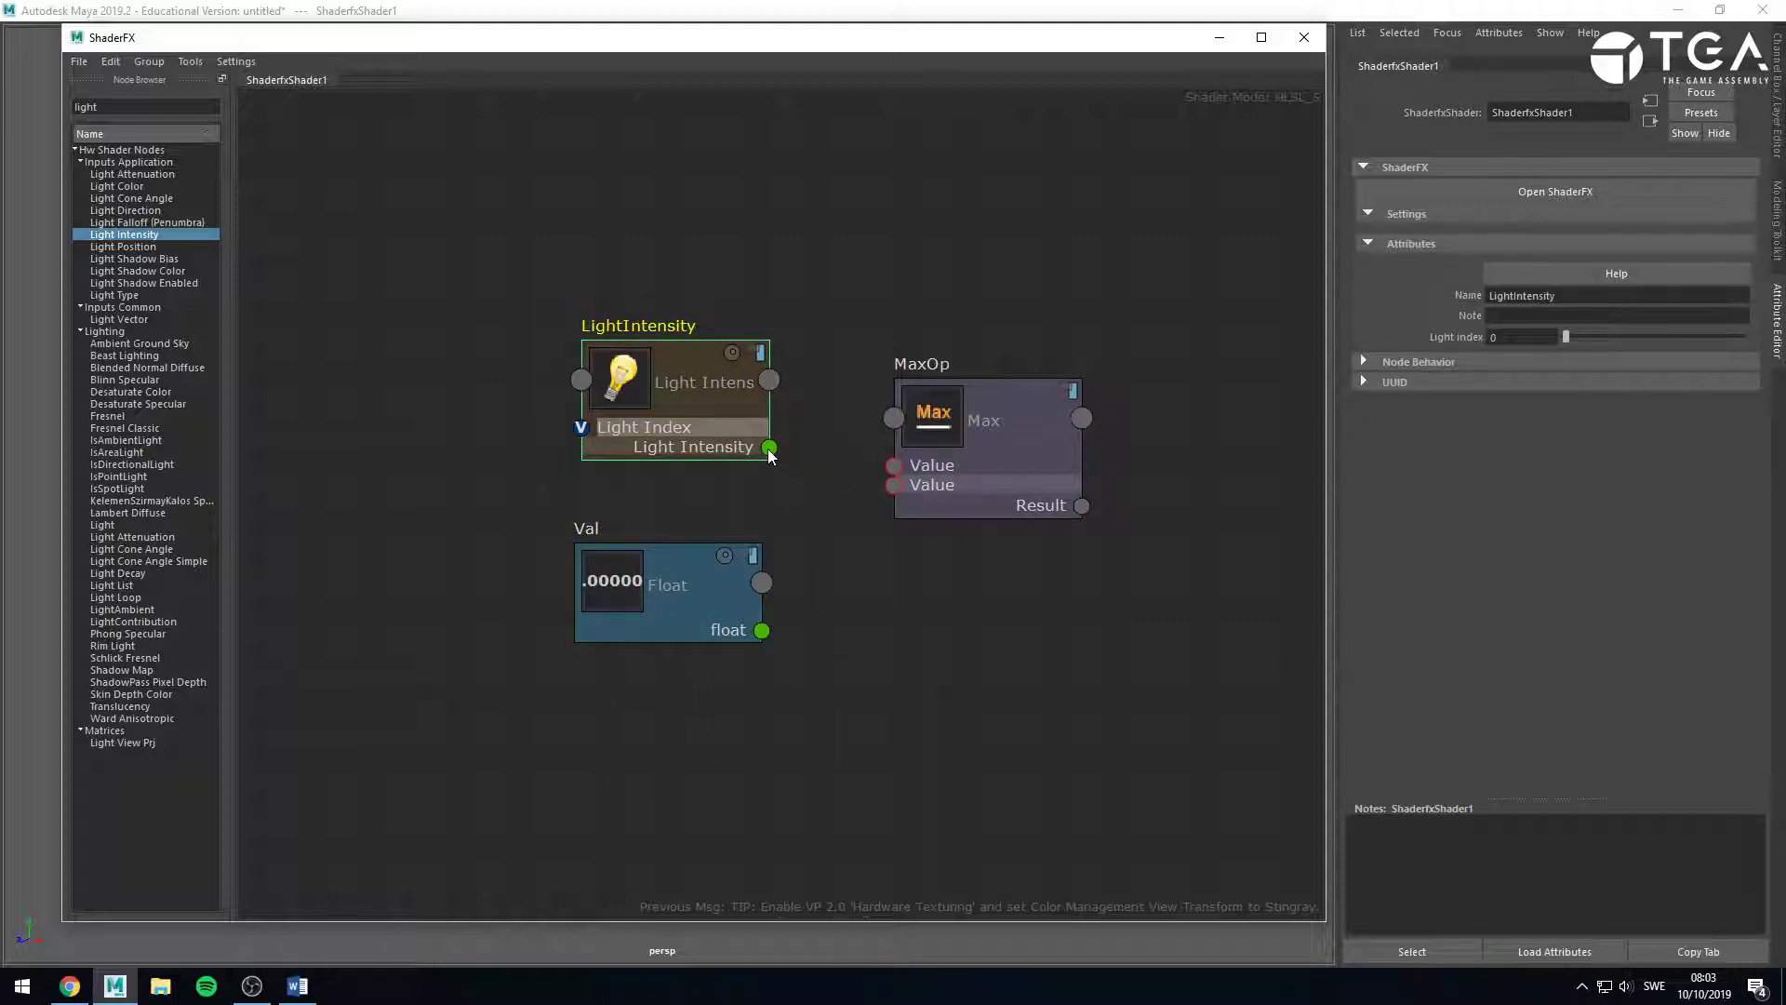
# Connect Light Intensity and the Float to the two Max inputs and set the Float's value to 0.
pyautogui.moveTo(771, 449); pyautogui.dragTo(893, 465)
pyautogui.moveTo(762, 630); pyautogui.dragTo(894, 485)
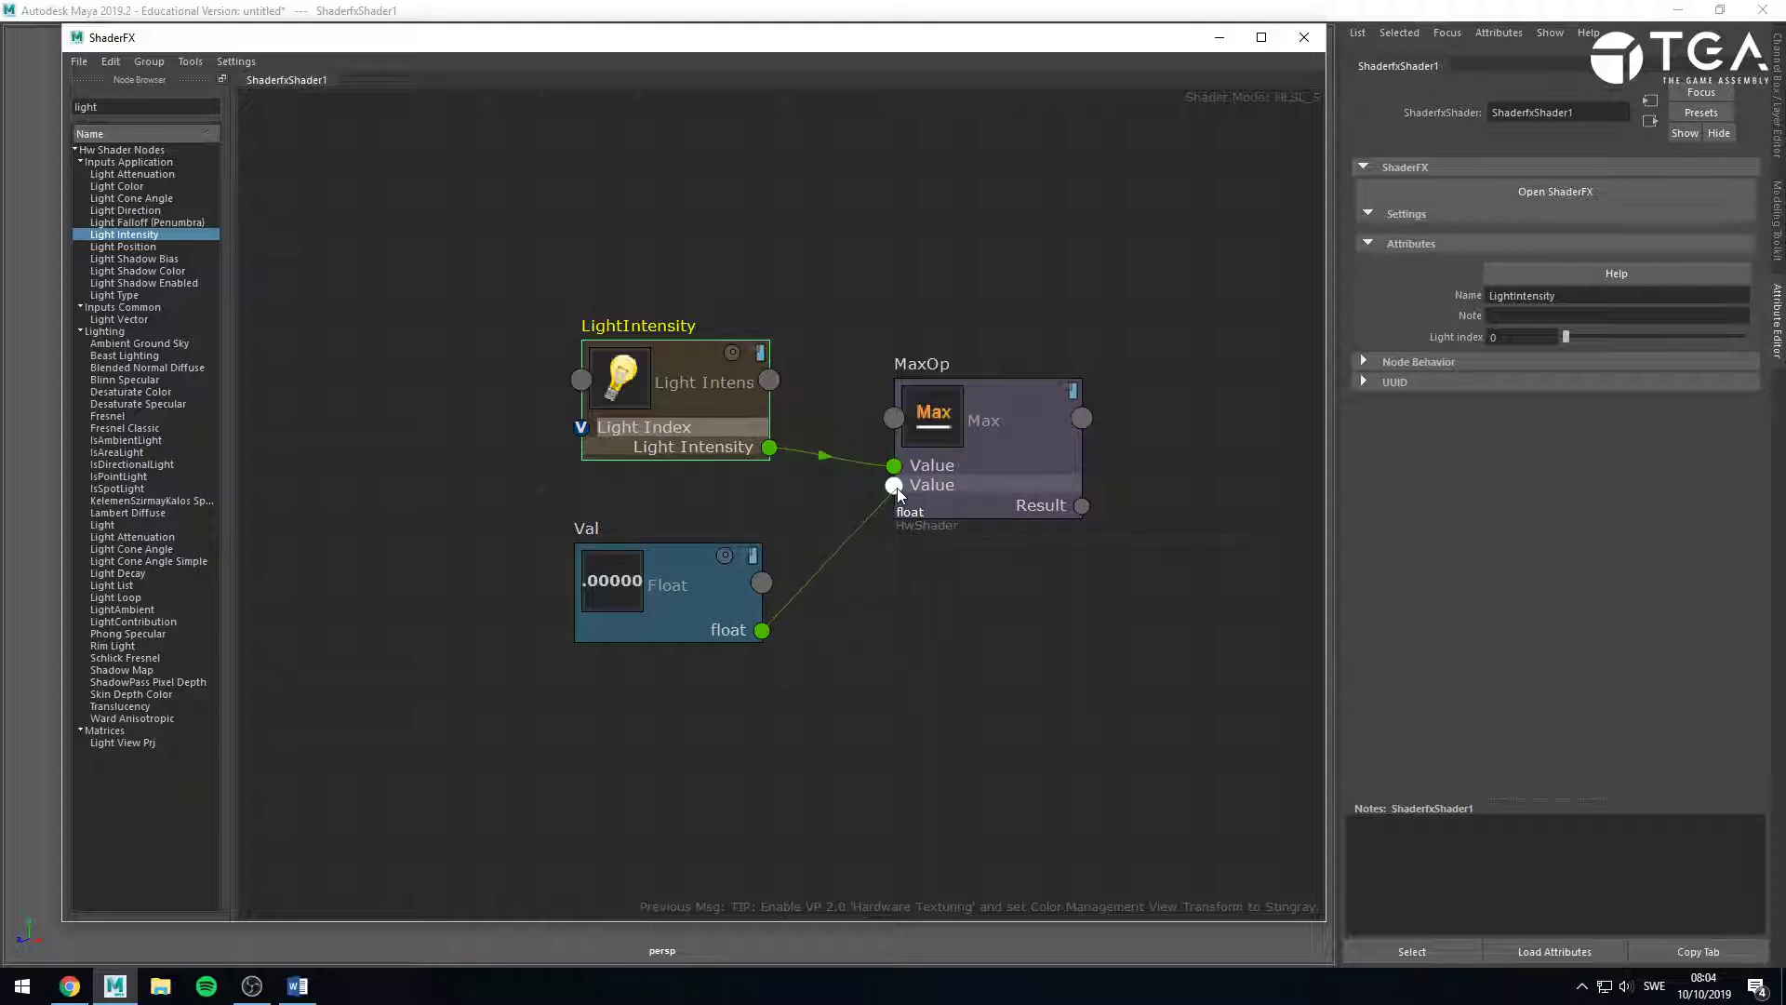
pyautogui.click(640, 605)
pyautogui.click(1523, 337)
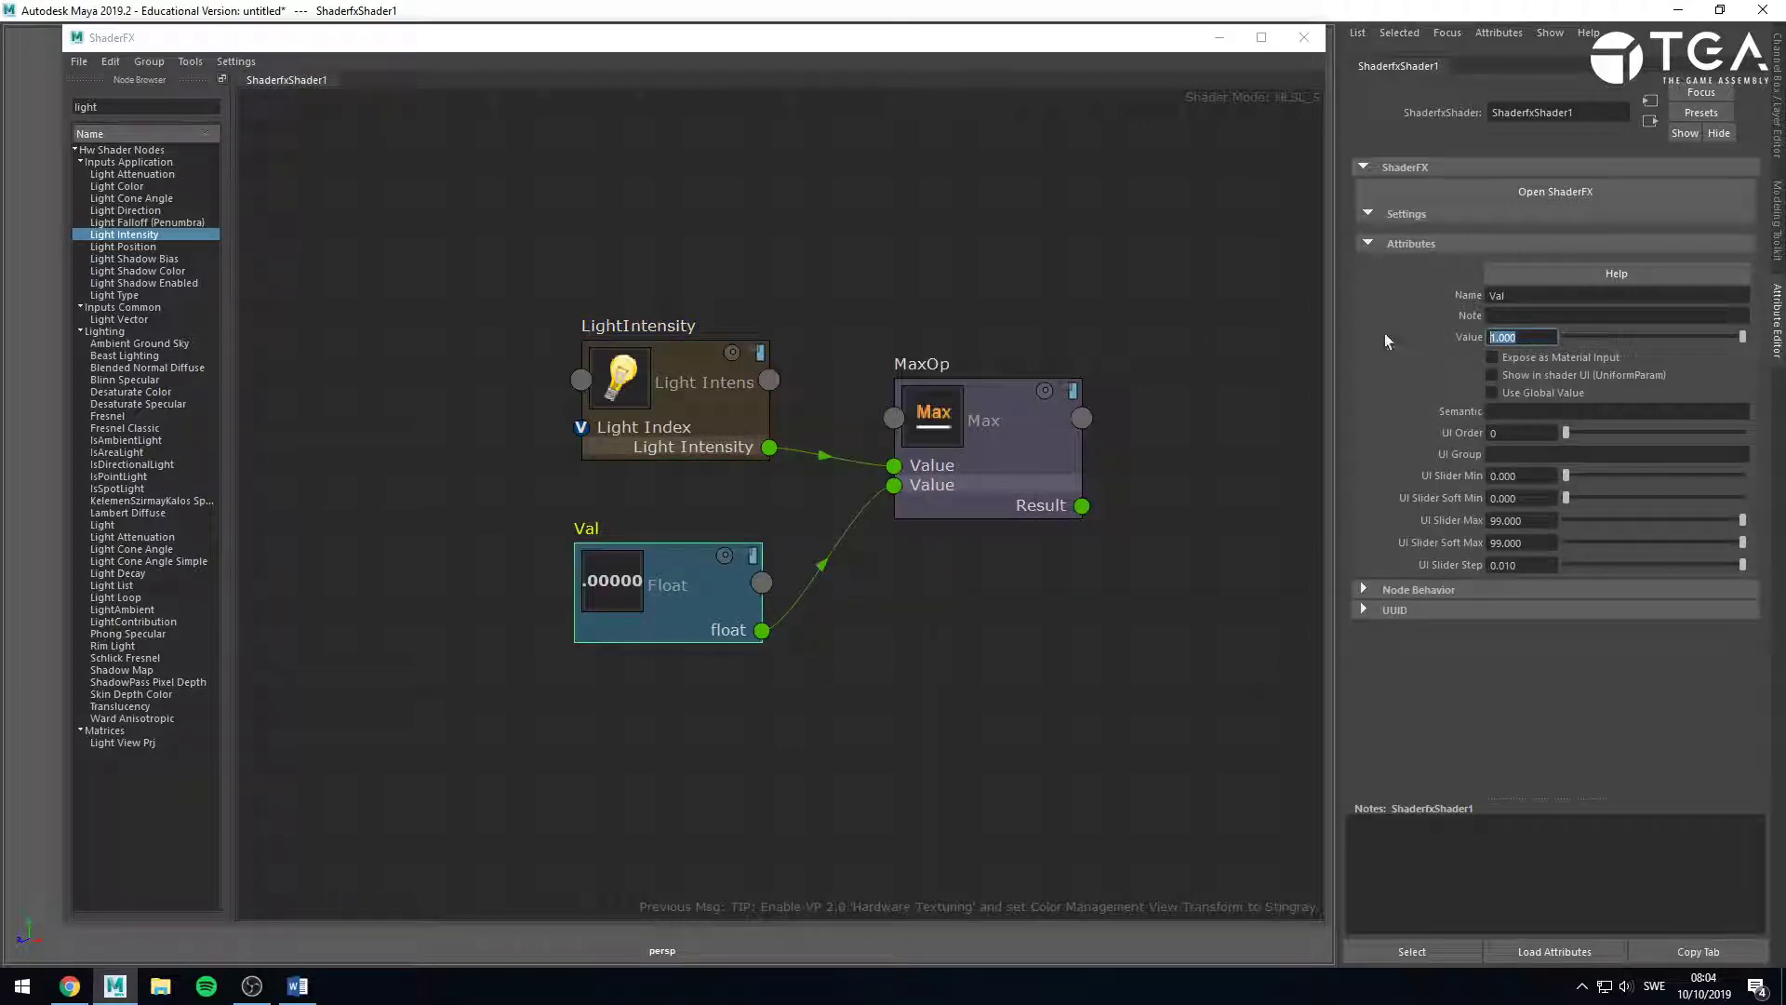
pyautogui.press('Return')
# Move the Light Intensity node slightly up and the Float node closer below it, aligned left of Max.
pyautogui.click(712, 400)
pyautogui.moveTo(746, 415); pyautogui.dragTo(739, 399)
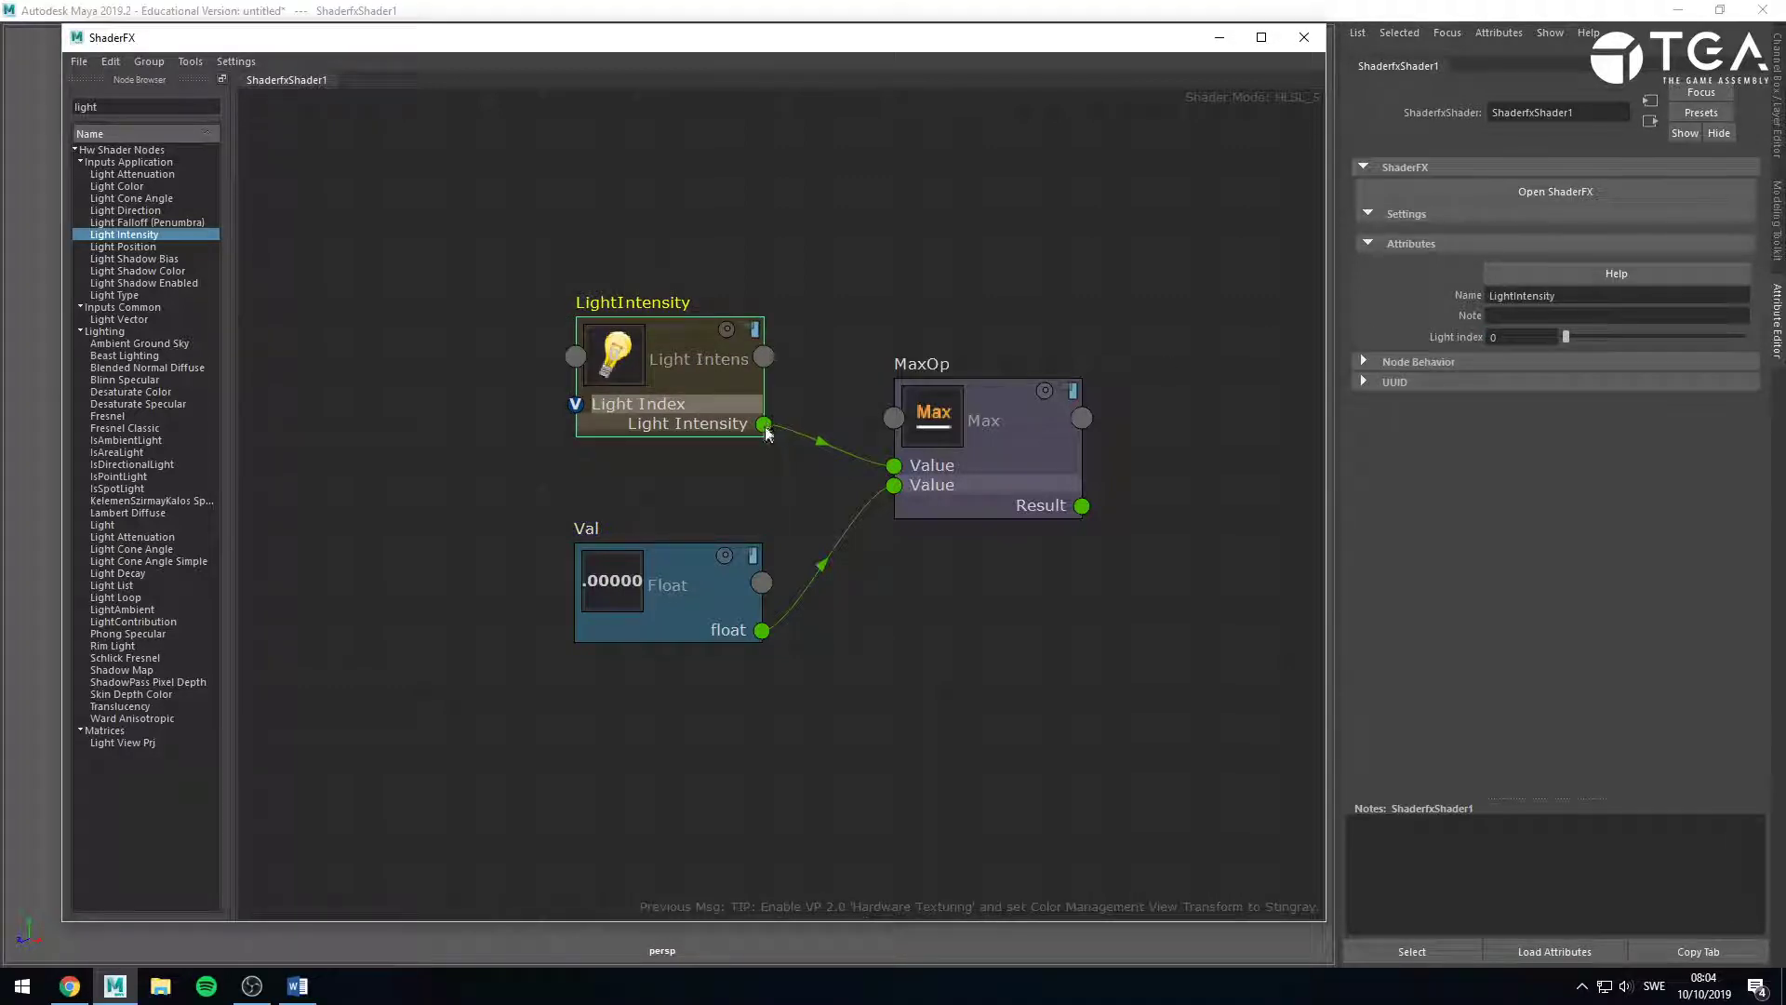
pyautogui.moveTo(718, 607); pyautogui.dragTo(706, 579)
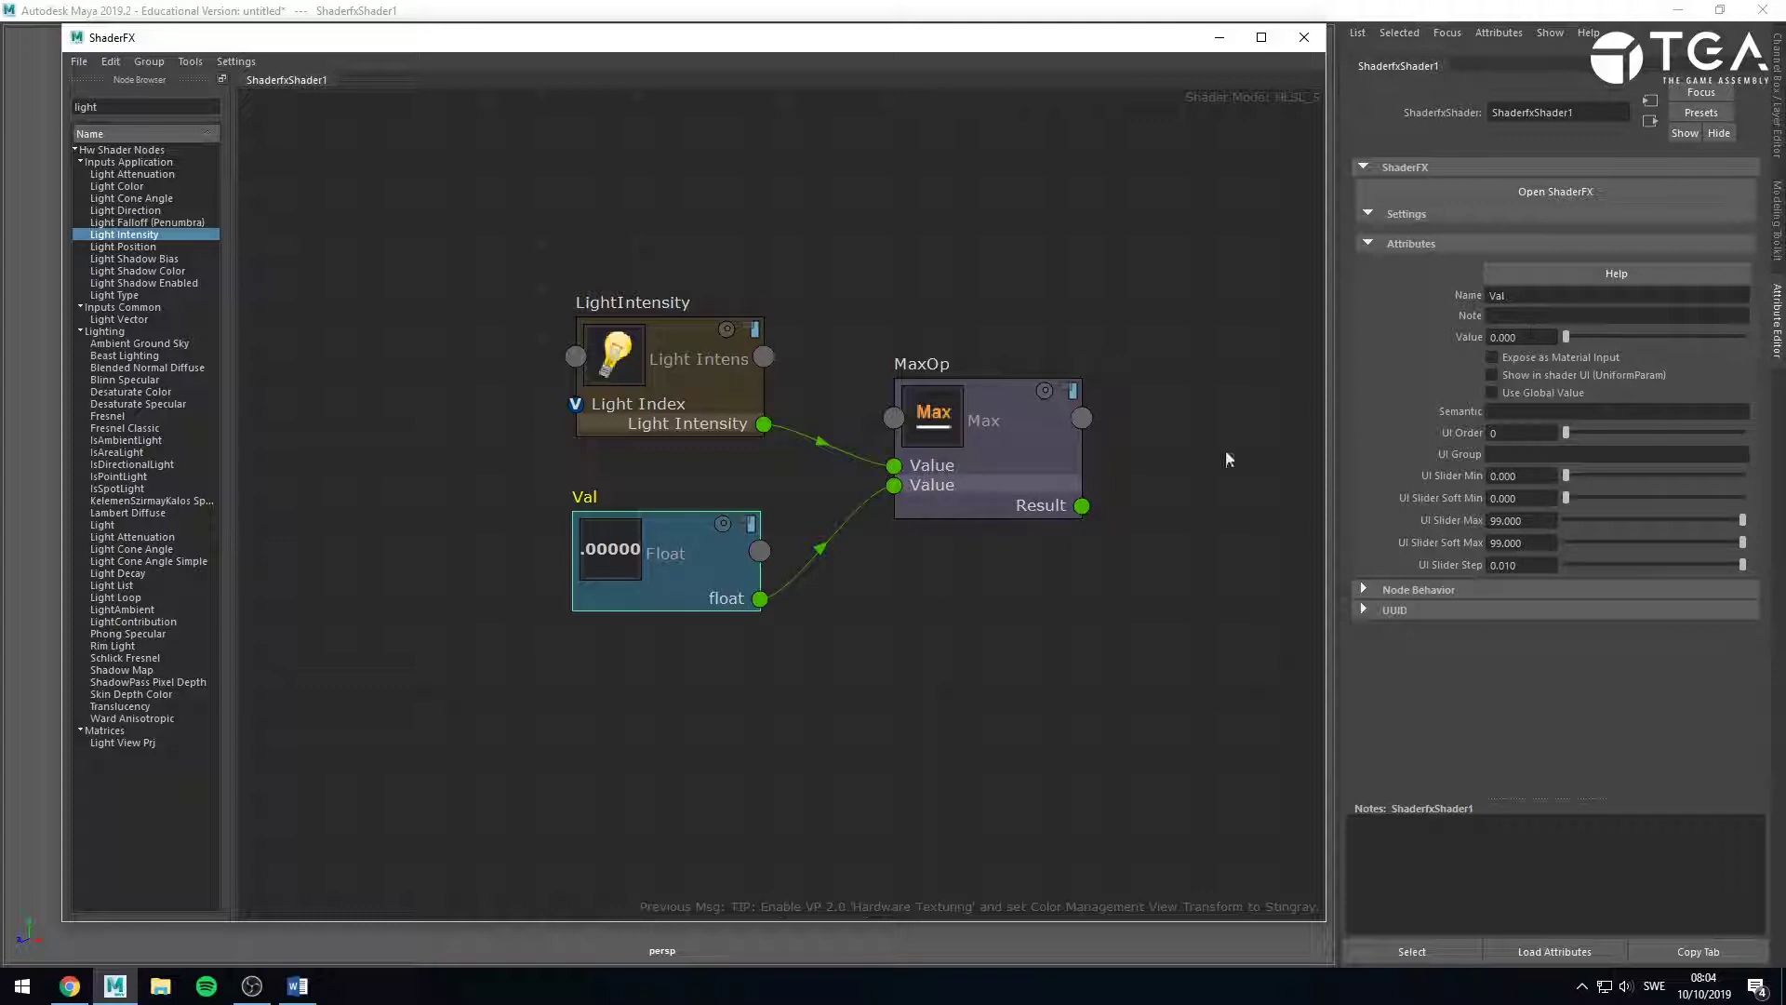
# Delete the Max node group and the Min node group, including their Light Intensity and Float inputs.
pyautogui.moveTo(1180, 515); pyautogui.dragTo(1178, 517)
pyautogui.moveTo(1046, 669); pyautogui.dragTo(564, 299)
pyautogui.press('Delete')
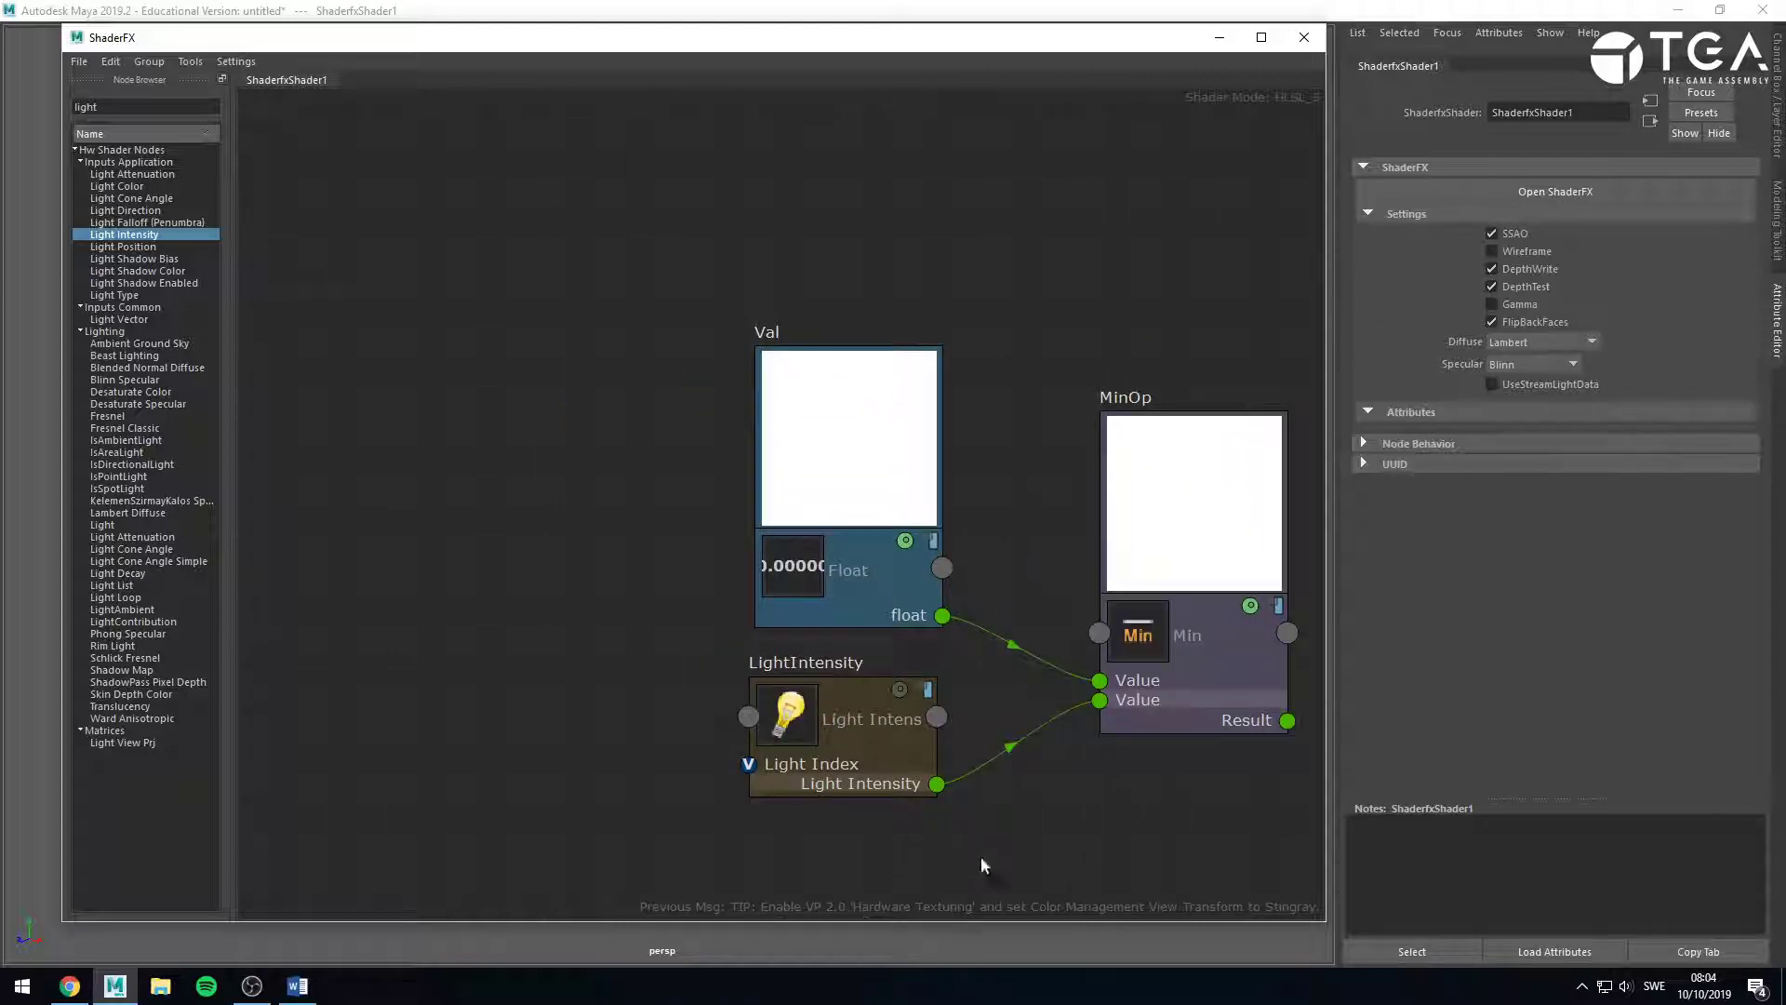
pyautogui.press('f')
pyautogui.moveTo(459, 352); pyautogui.dragTo(913, 665)
pyautogui.press('Delete')
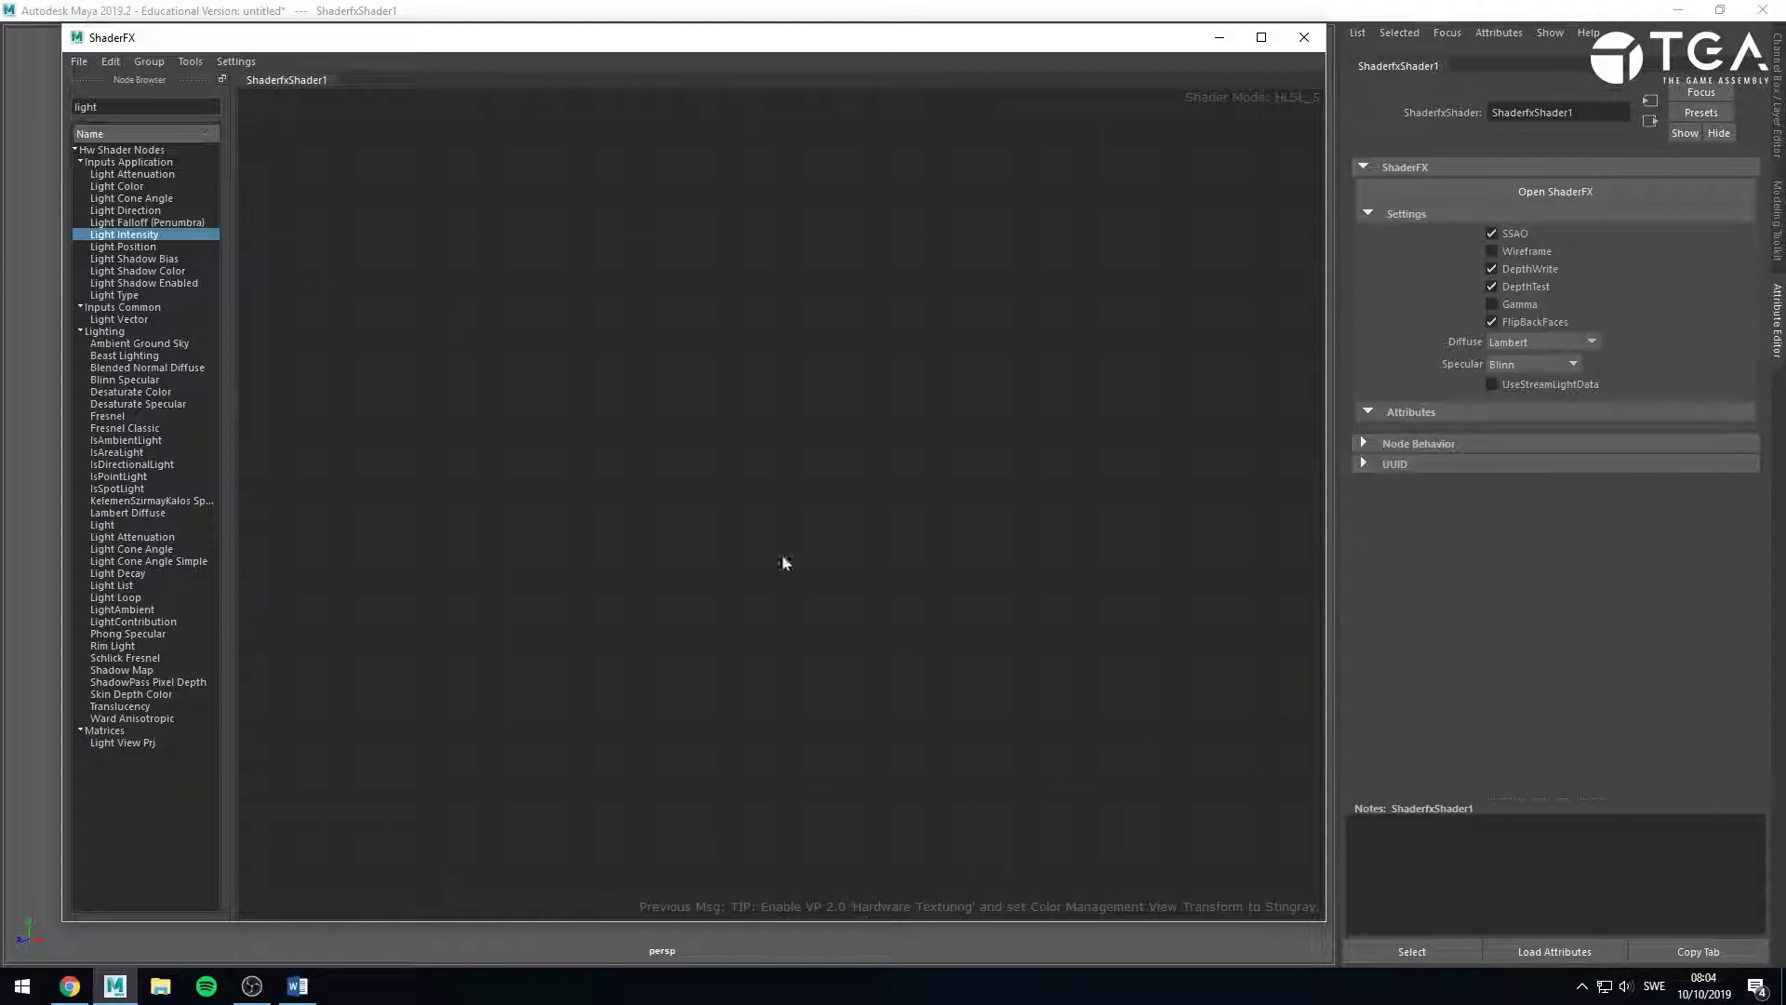
pyautogui.moveTo(105, 105); pyautogui.dragTo(30, 113)
pyautogui.write('lerp')
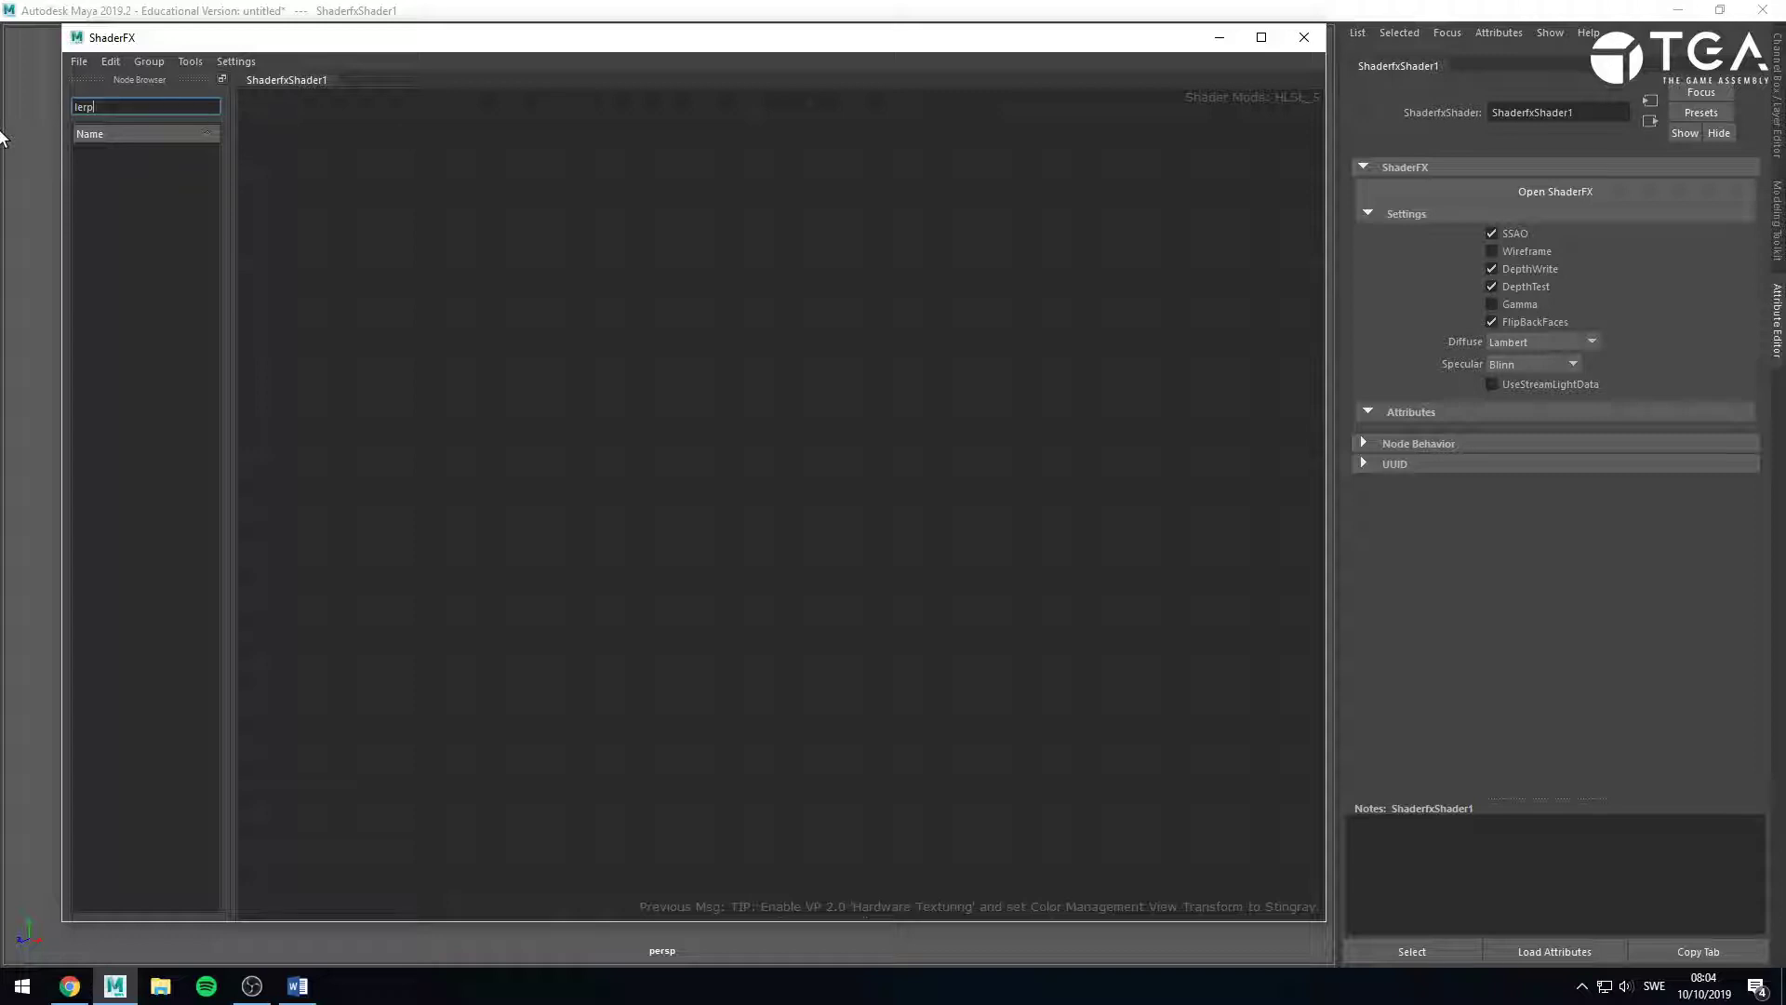
pyautogui.press('BackSpace')
pyautogui.press('BackSpace')
pyautogui.press('BackSpace')
pyautogui.press('BackSpace')
# Search the node list for "linear" and add a Linear Interpolate Mix node to the middle of the empty graph.
pyautogui.write('lin')
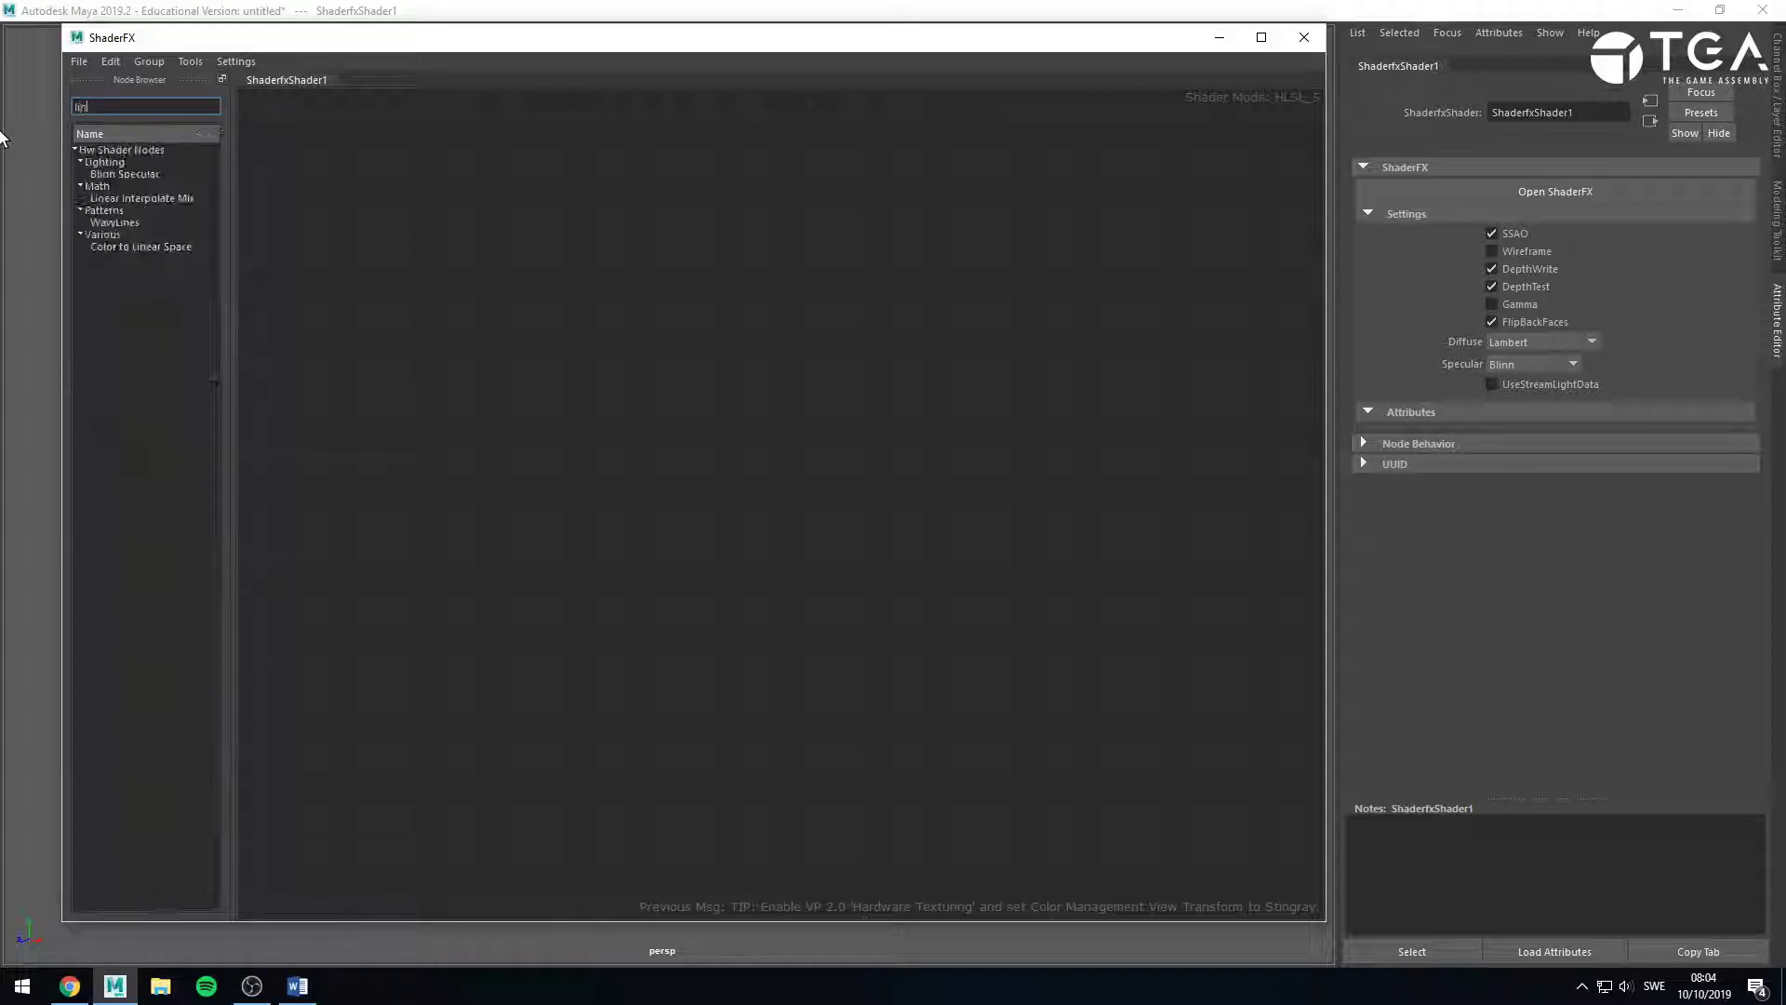
pyautogui.write('ear')
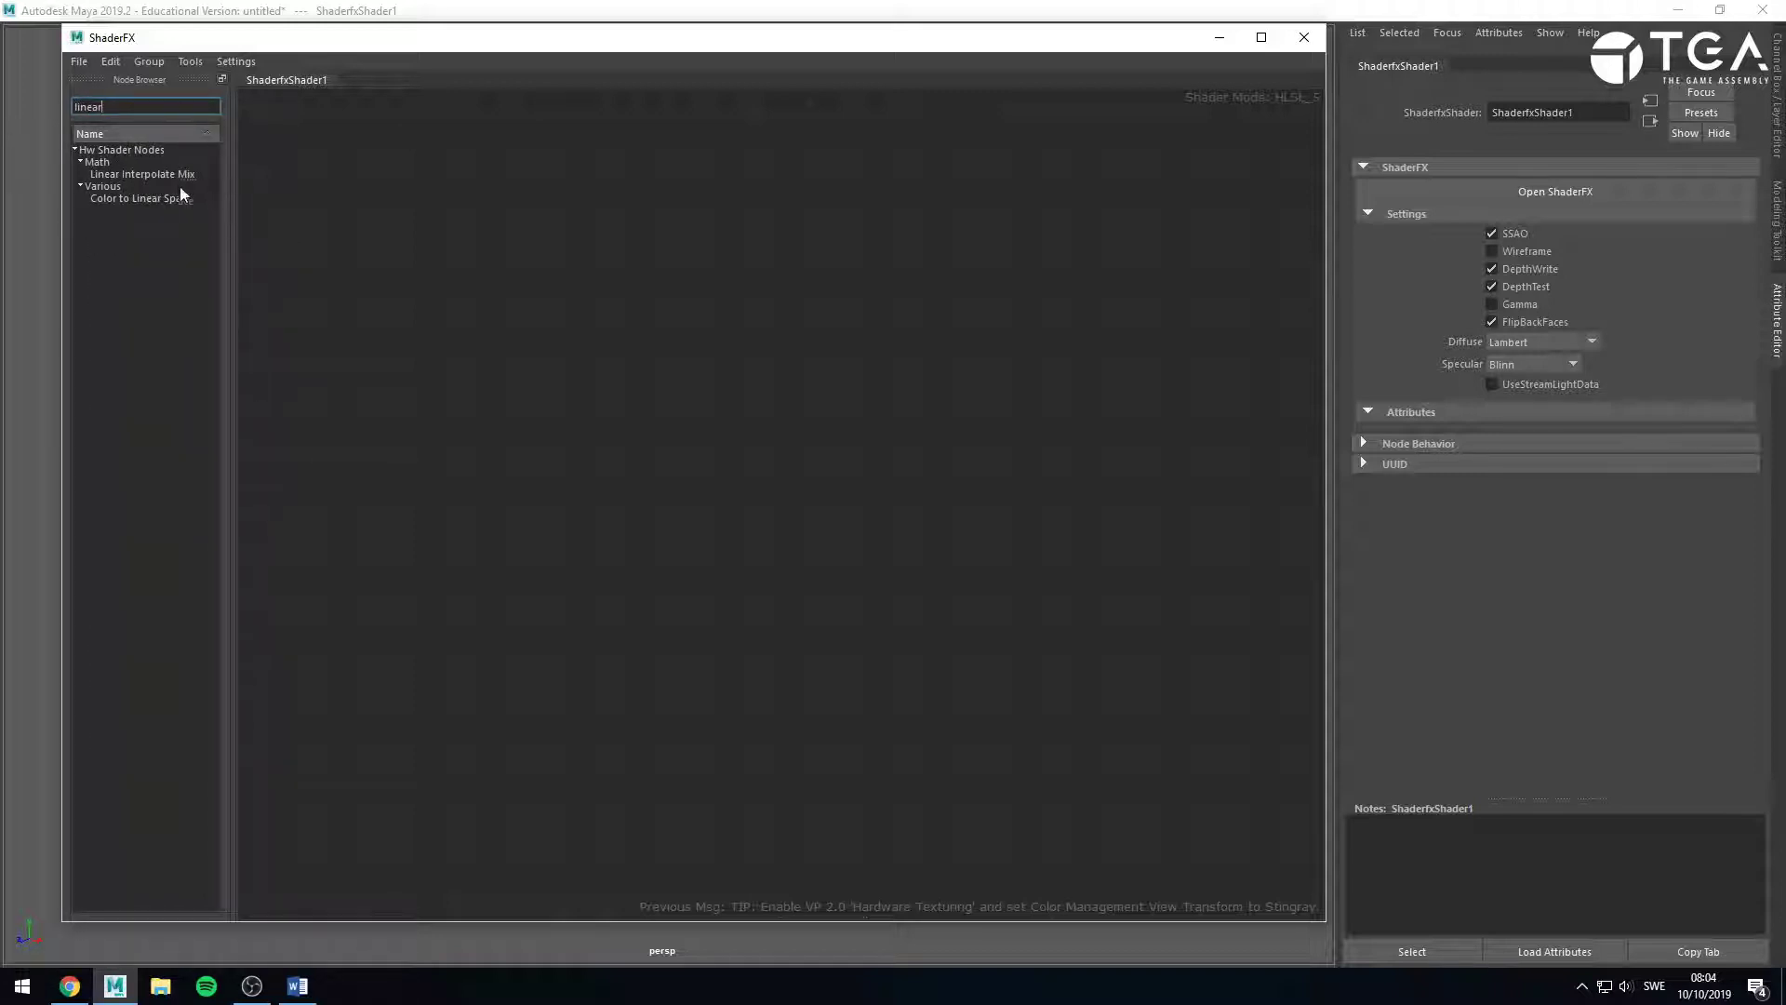
pyautogui.moveTo(177, 175); pyautogui.dragTo(746, 456)
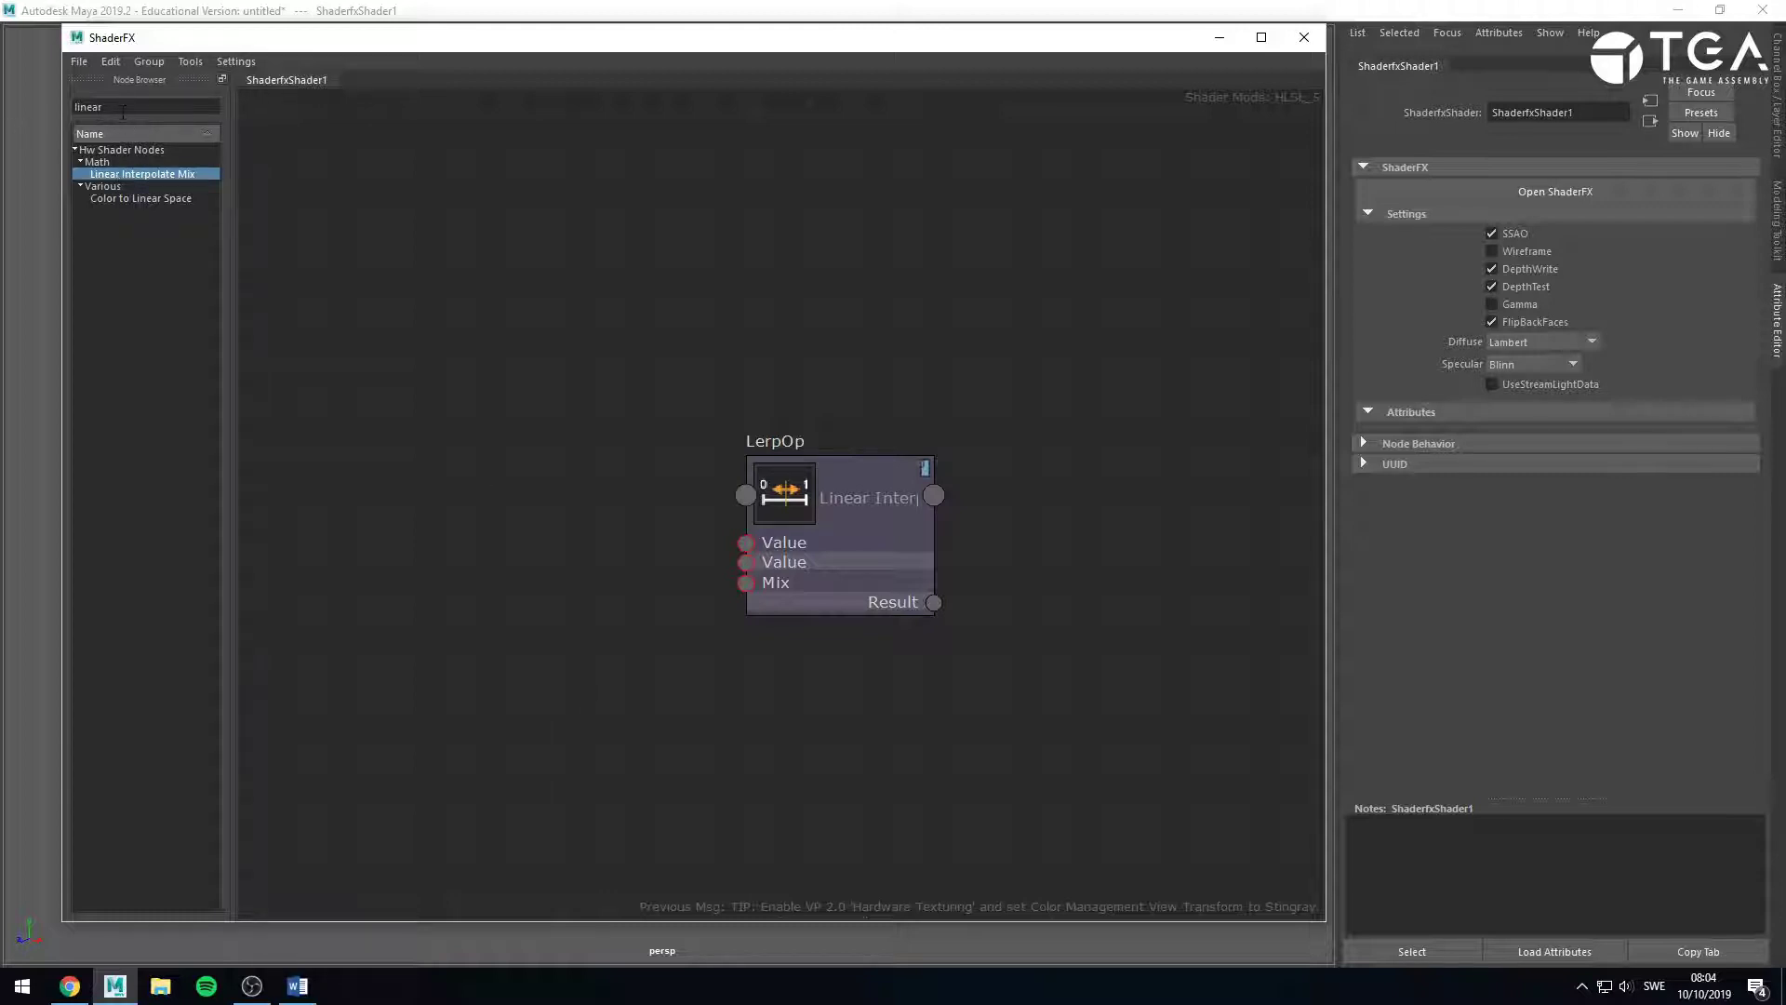
# Search the node list for "line" and for "inter", and clear the search.
pyautogui.moveTo(125, 109); pyautogui.dragTo(21, 115)
pyautogui.write('line')
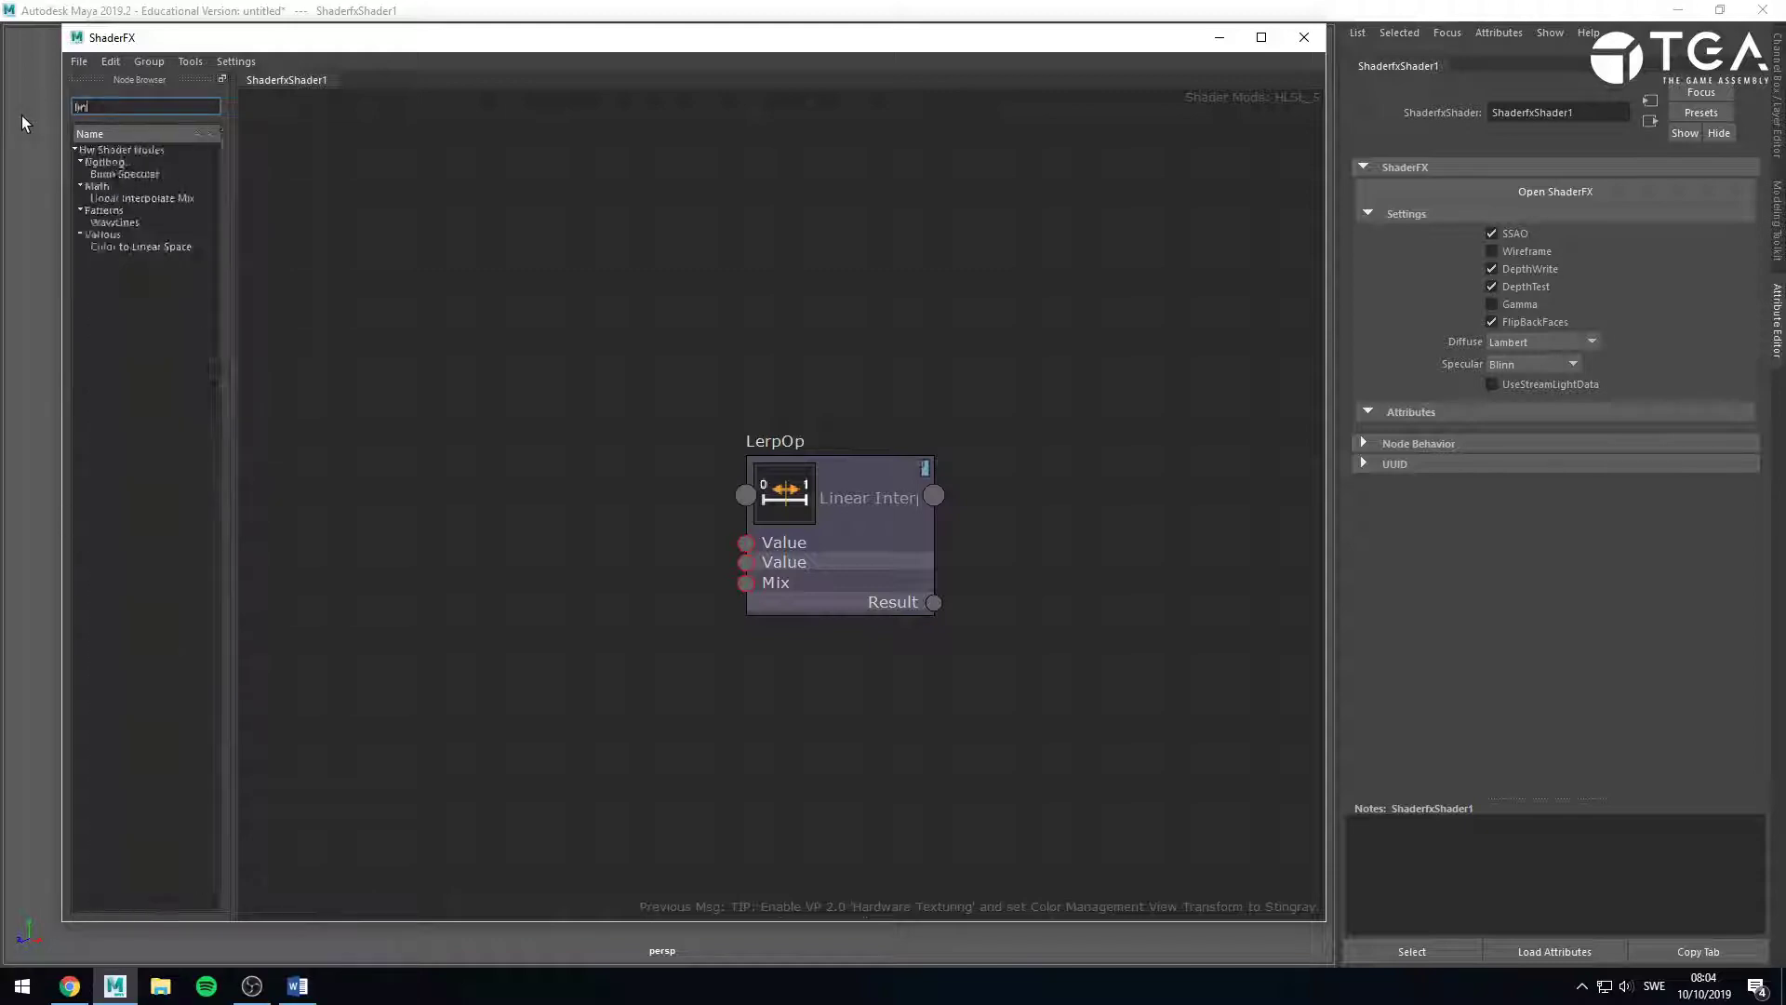
pyautogui.press('BackSpace')
pyautogui.press('BackSpace')
pyautogui.press('BackSpace')
pyautogui.press('BackSpace')
pyautogui.write('inter')
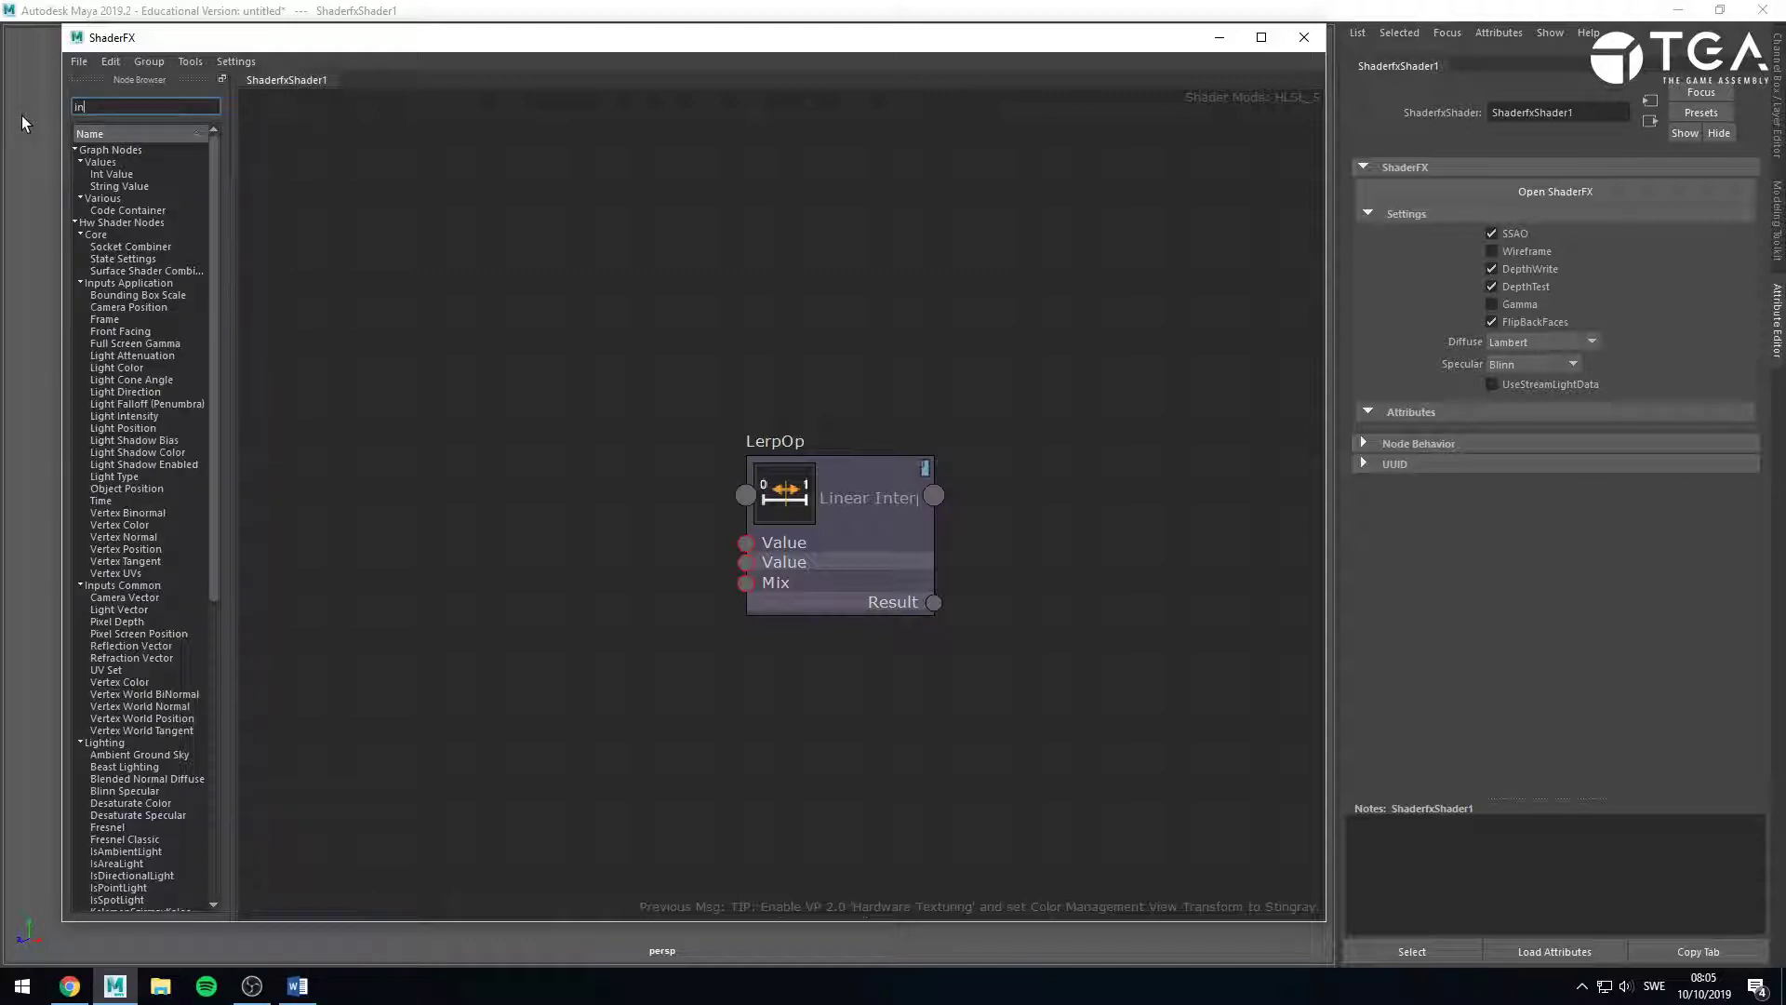
pyautogui.press('BackSpace')
pyautogui.press('BackSpace')
pyautogui.press('BackSpace')
pyautogui.press('BackSpace')
pyautogui.press('BackSpace')
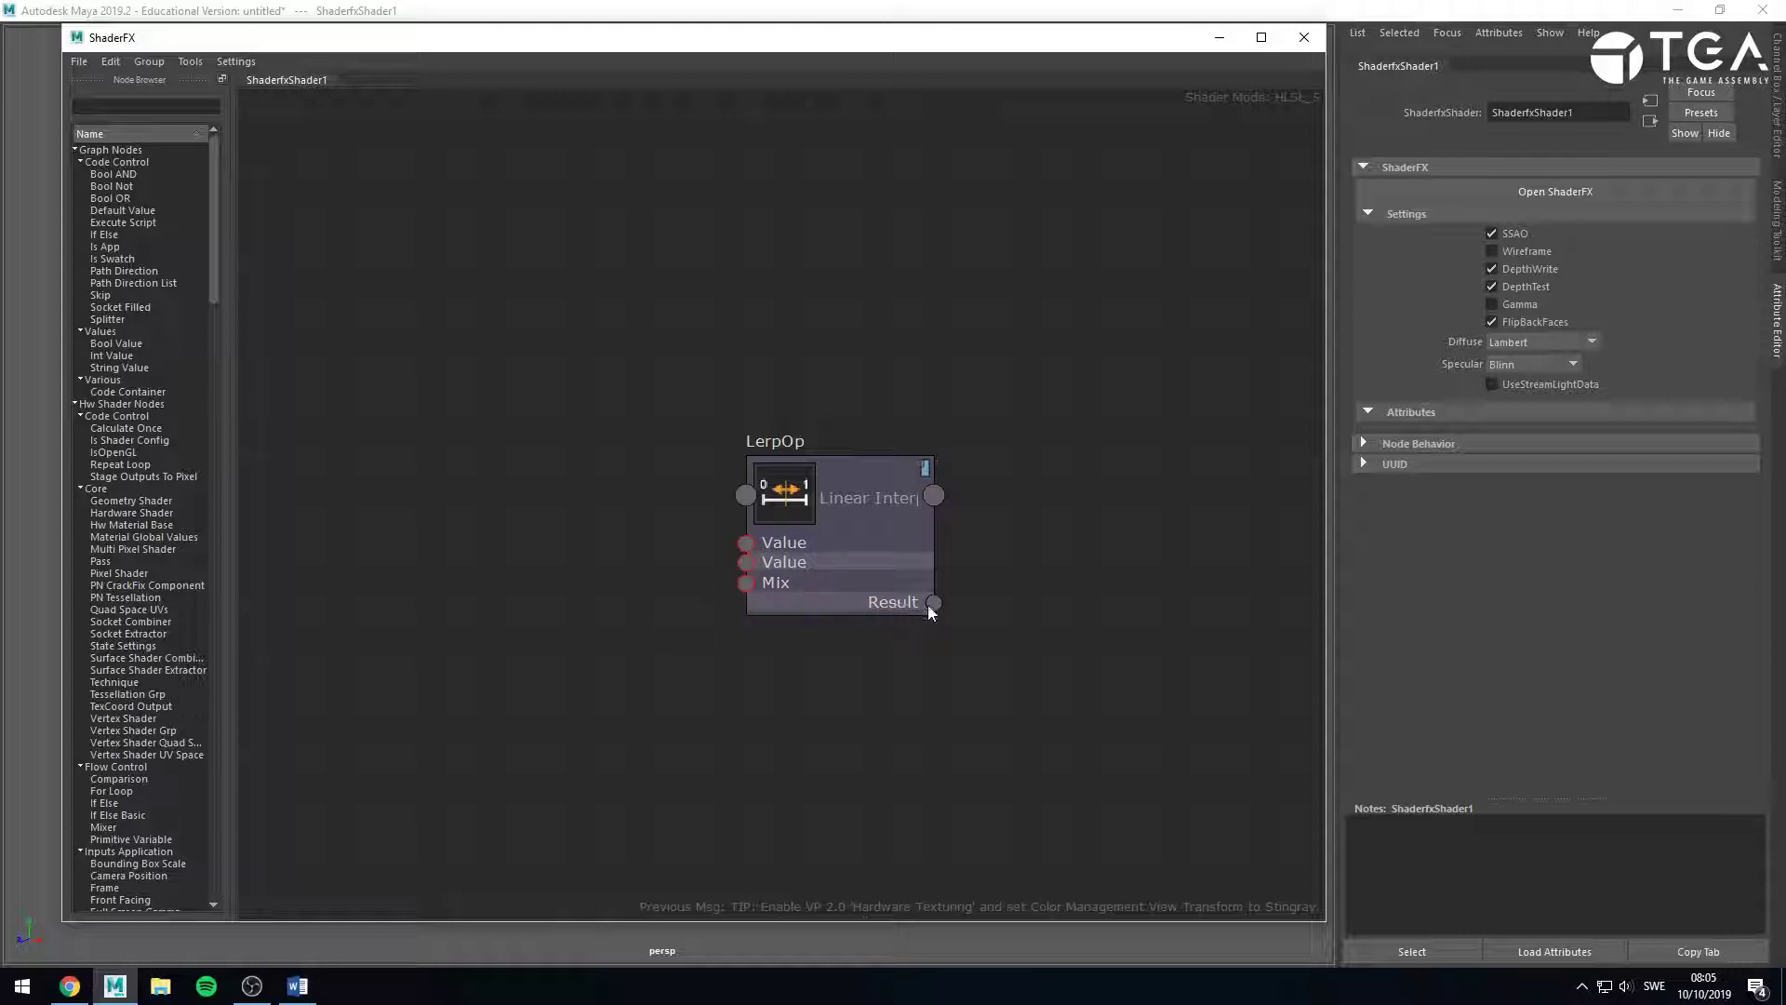
# Search for "color" and add two Color value nodes, one above the other, to the left of the Linear Interpolate node.
pyautogui.moveTo(1096, 655); pyautogui.dragTo(1091, 653)
pyautogui.write('color')
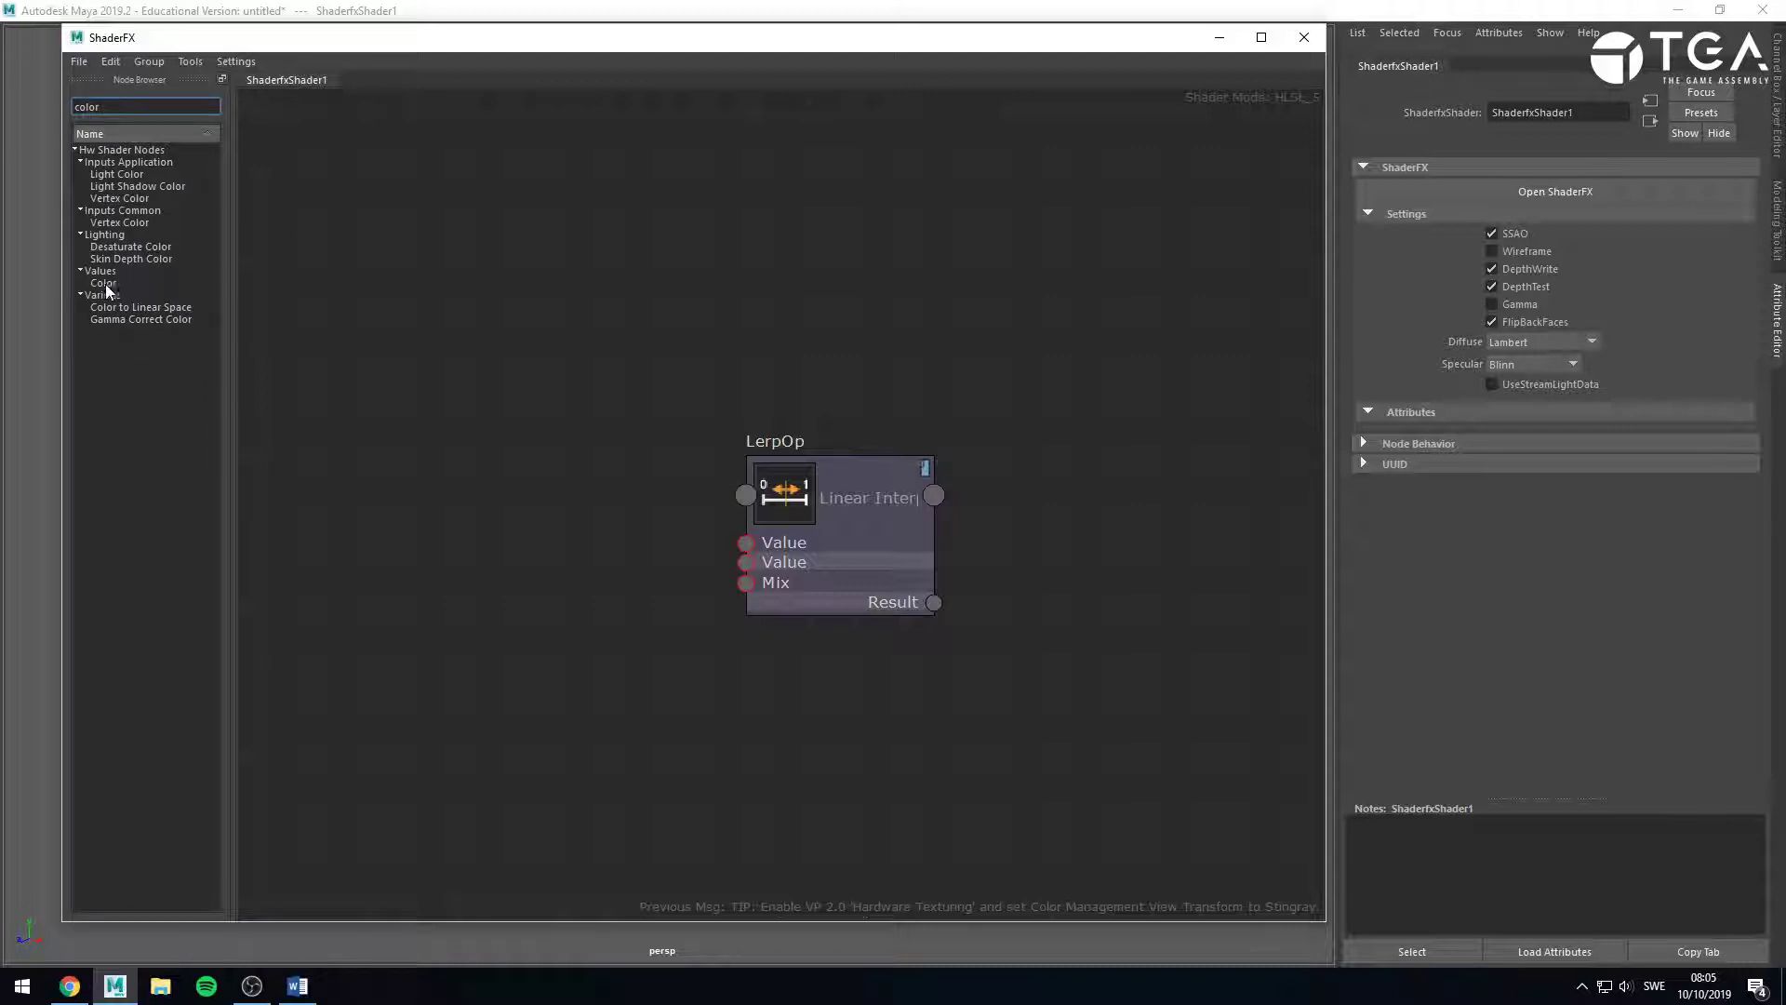
pyautogui.moveTo(105, 283); pyautogui.dragTo(442, 289)
pyautogui.moveTo(546, 367); pyautogui.dragTo(556, 472)
pyautogui.scroll(-10, 722, 501)
pyautogui.scroll(2, 815, 604)
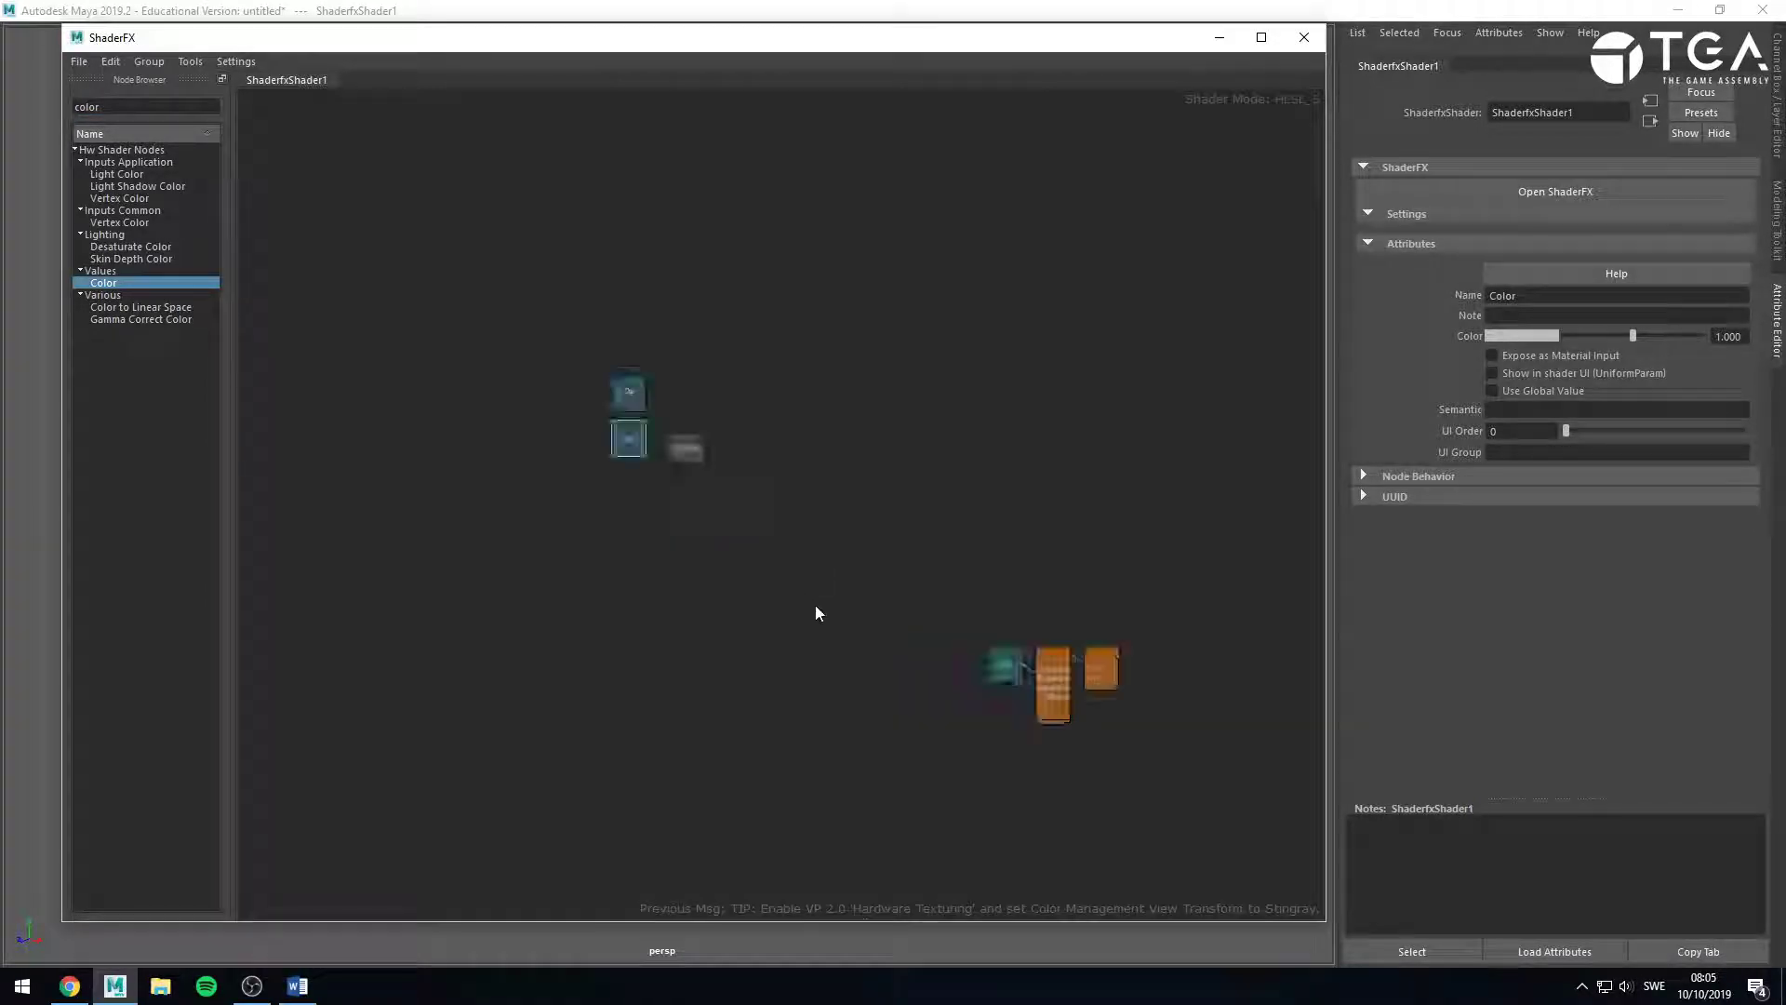
pyautogui.scroll(6, 816, 614)
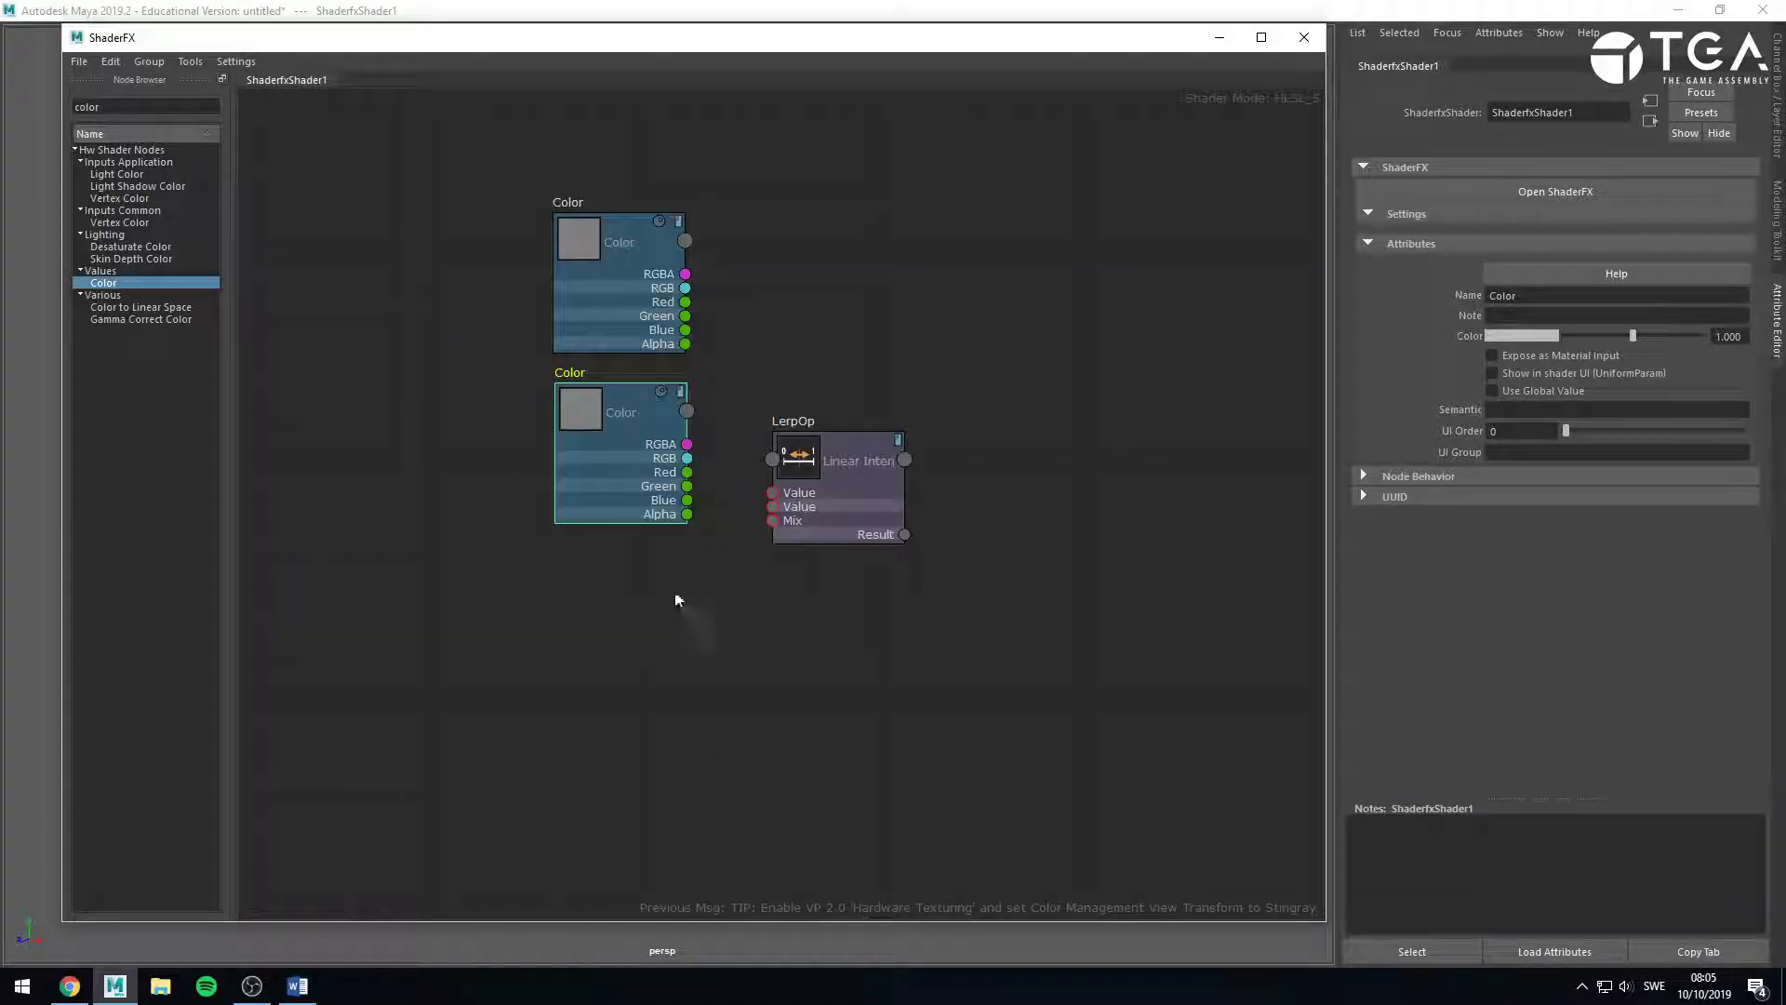
# Add a Texture Map node below the Color nodes and load checker_black_white.tga into it.
pyautogui.moveTo(144, 108); pyautogui.dragTo(47, 94)
pyautogui.write('texture')
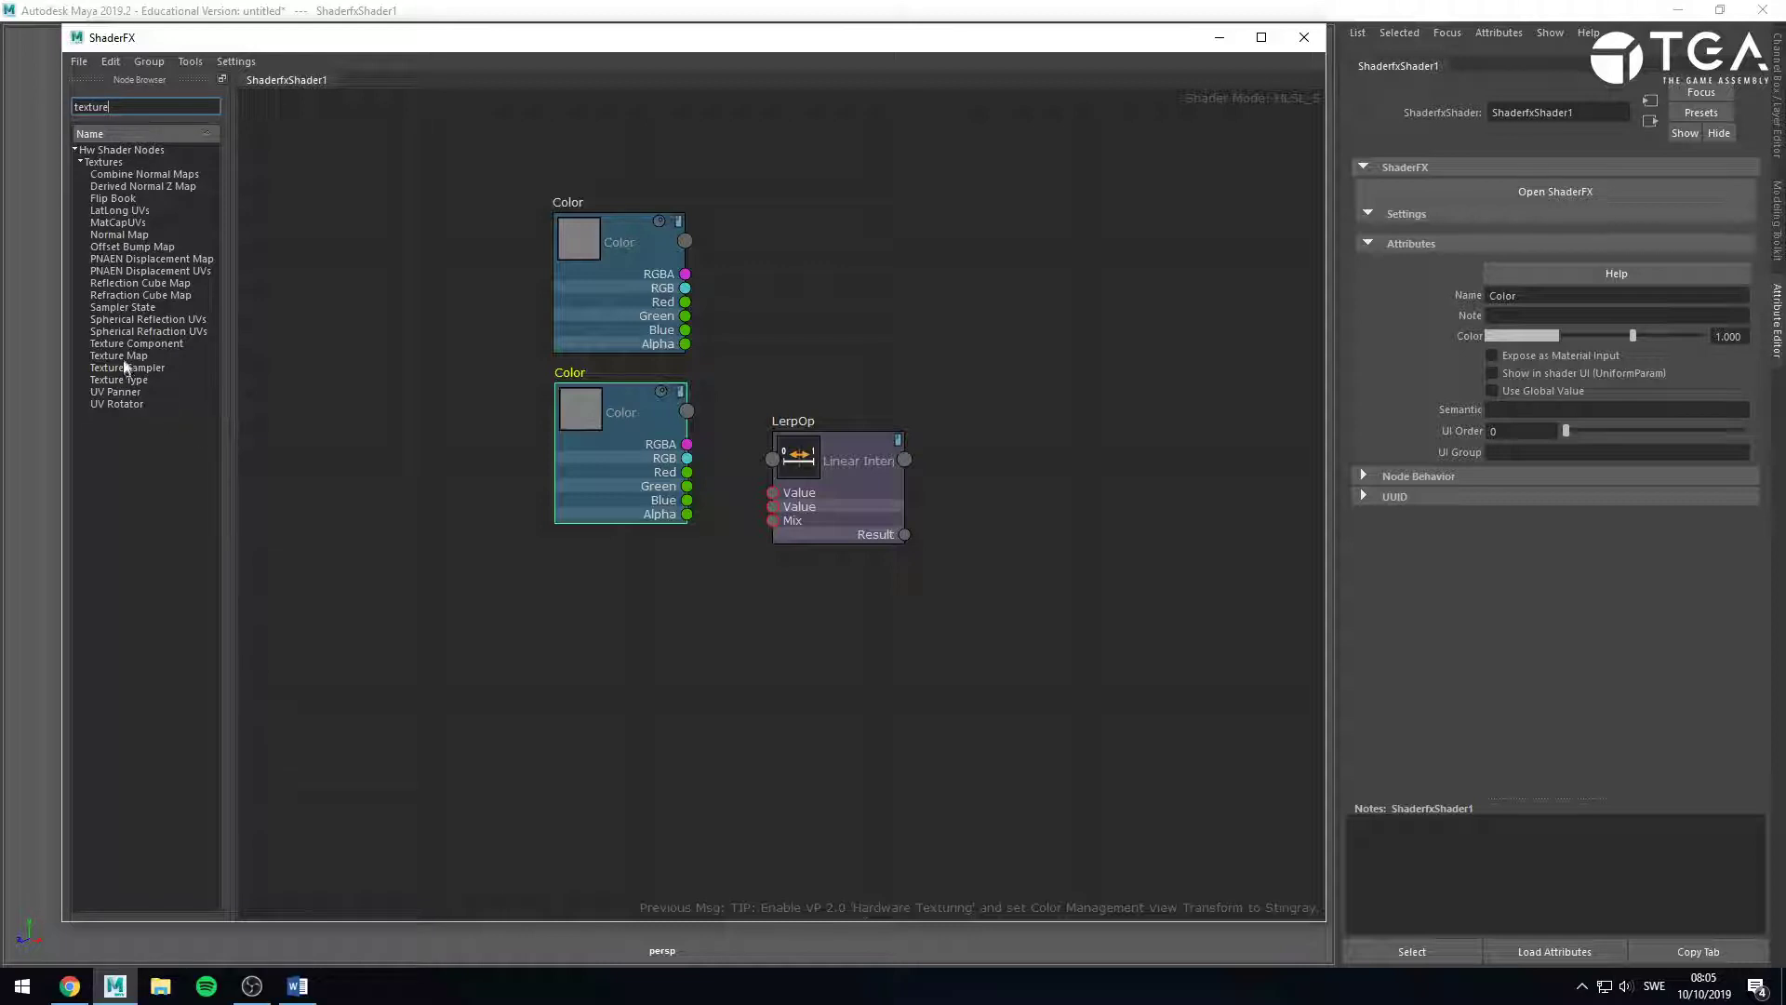
pyautogui.moveTo(123, 359); pyautogui.dragTo(652, 732)
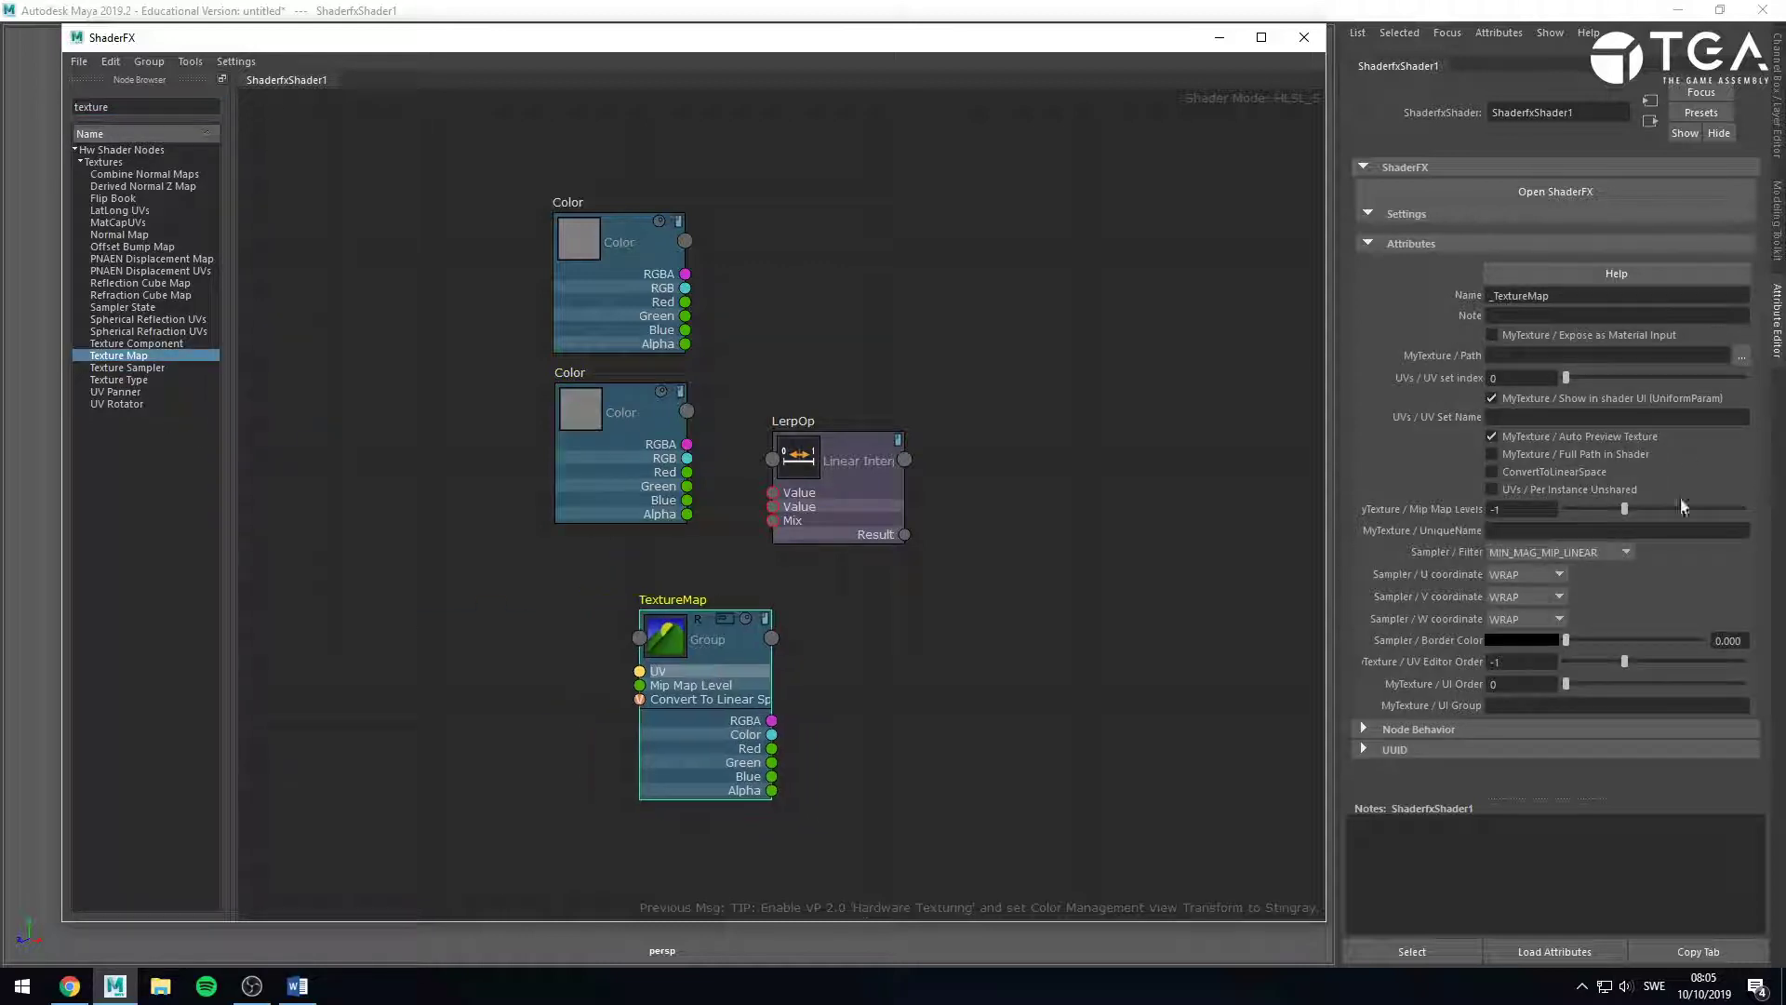
pyautogui.click(1740, 357)
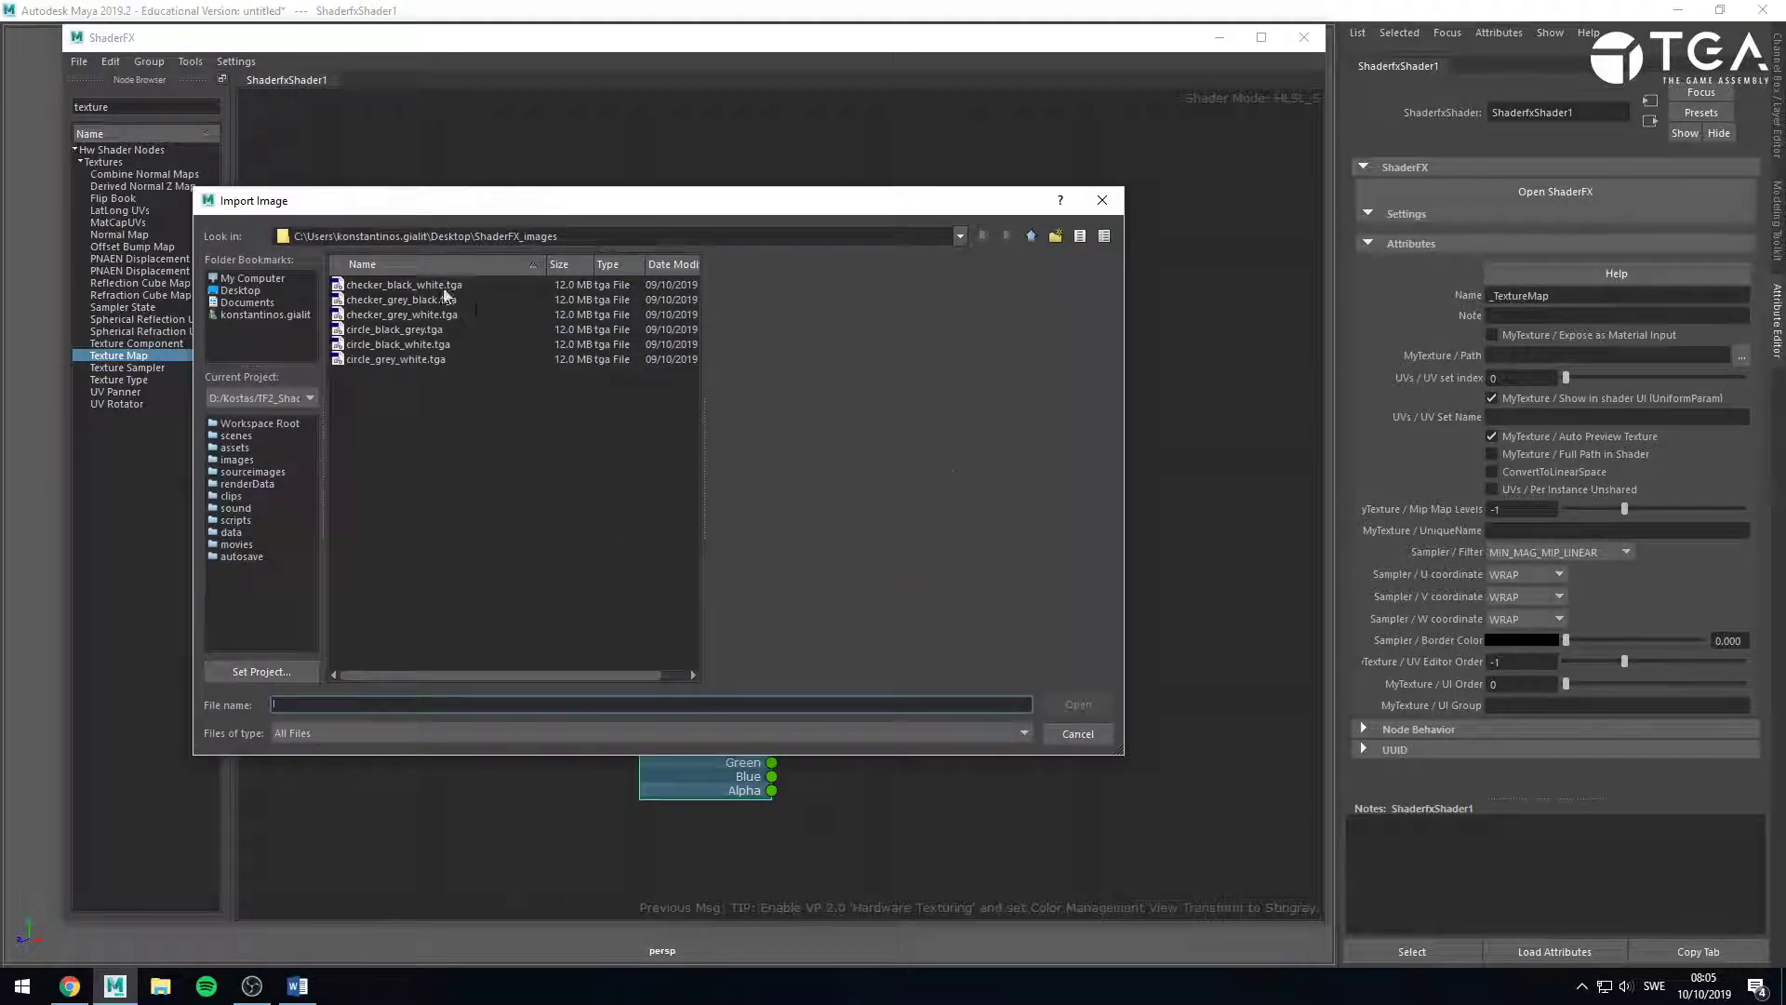
pyautogui.click(444, 288)
pyautogui.click(444, 300)
pyautogui.click(446, 286)
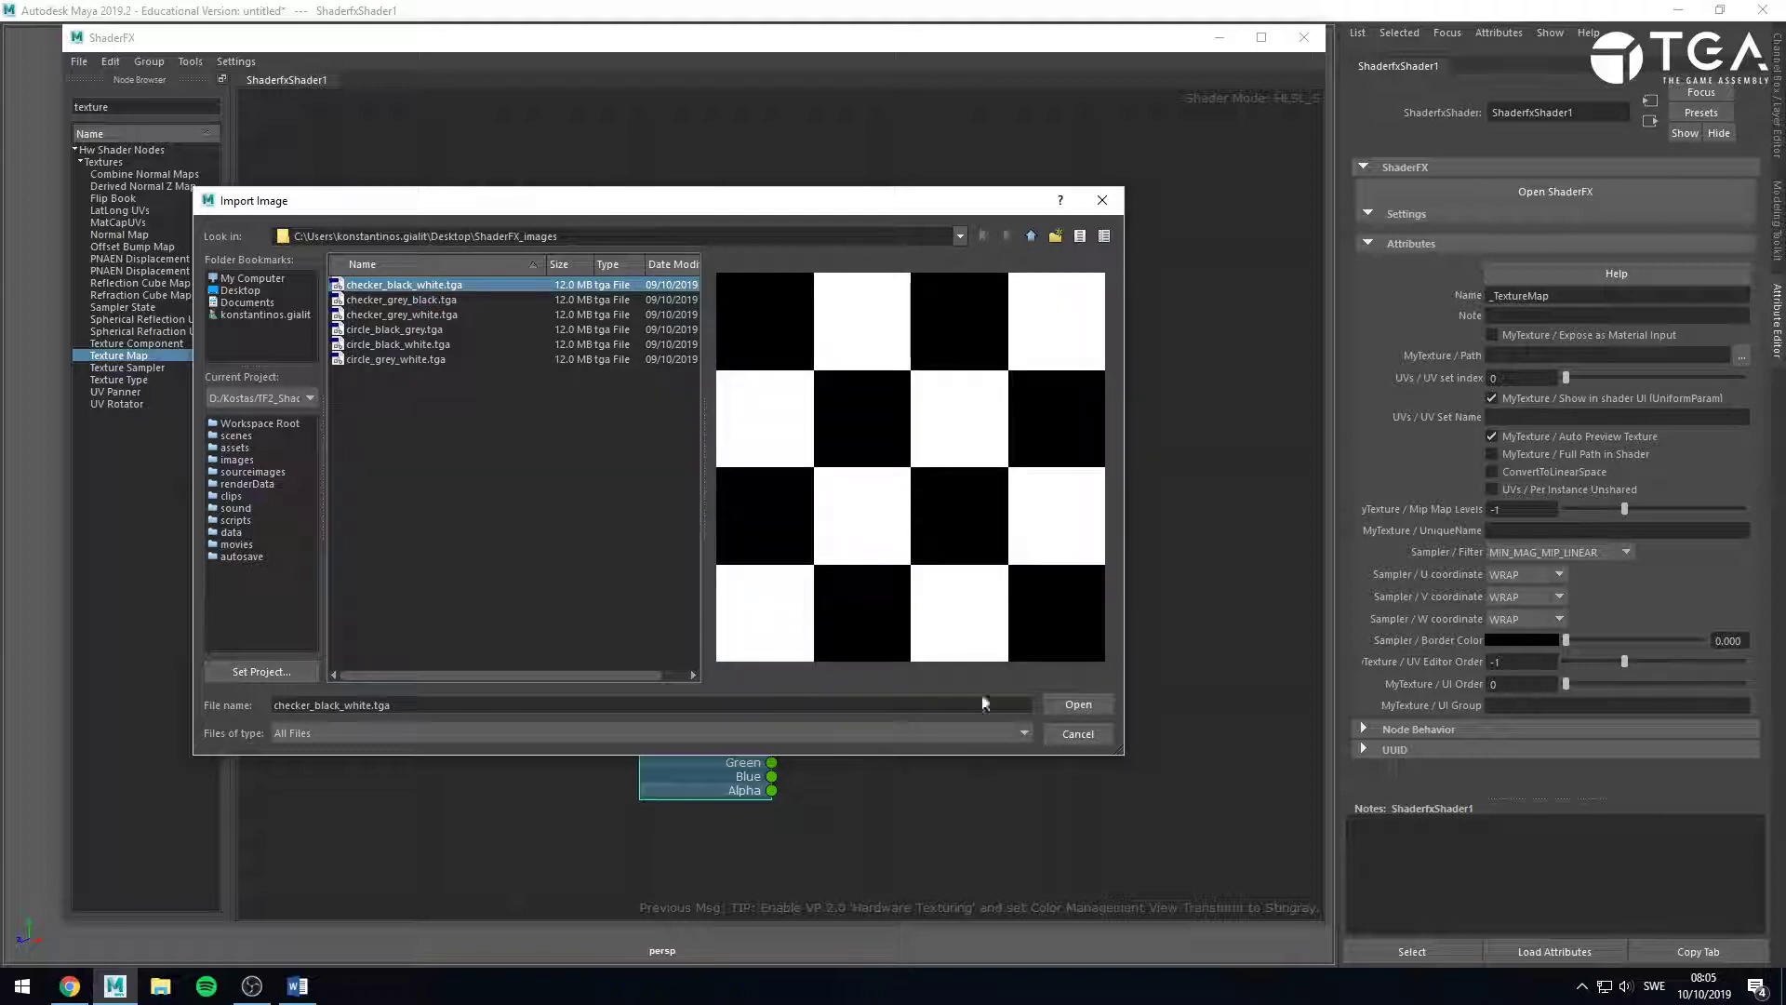
pyautogui.click(1105, 709)
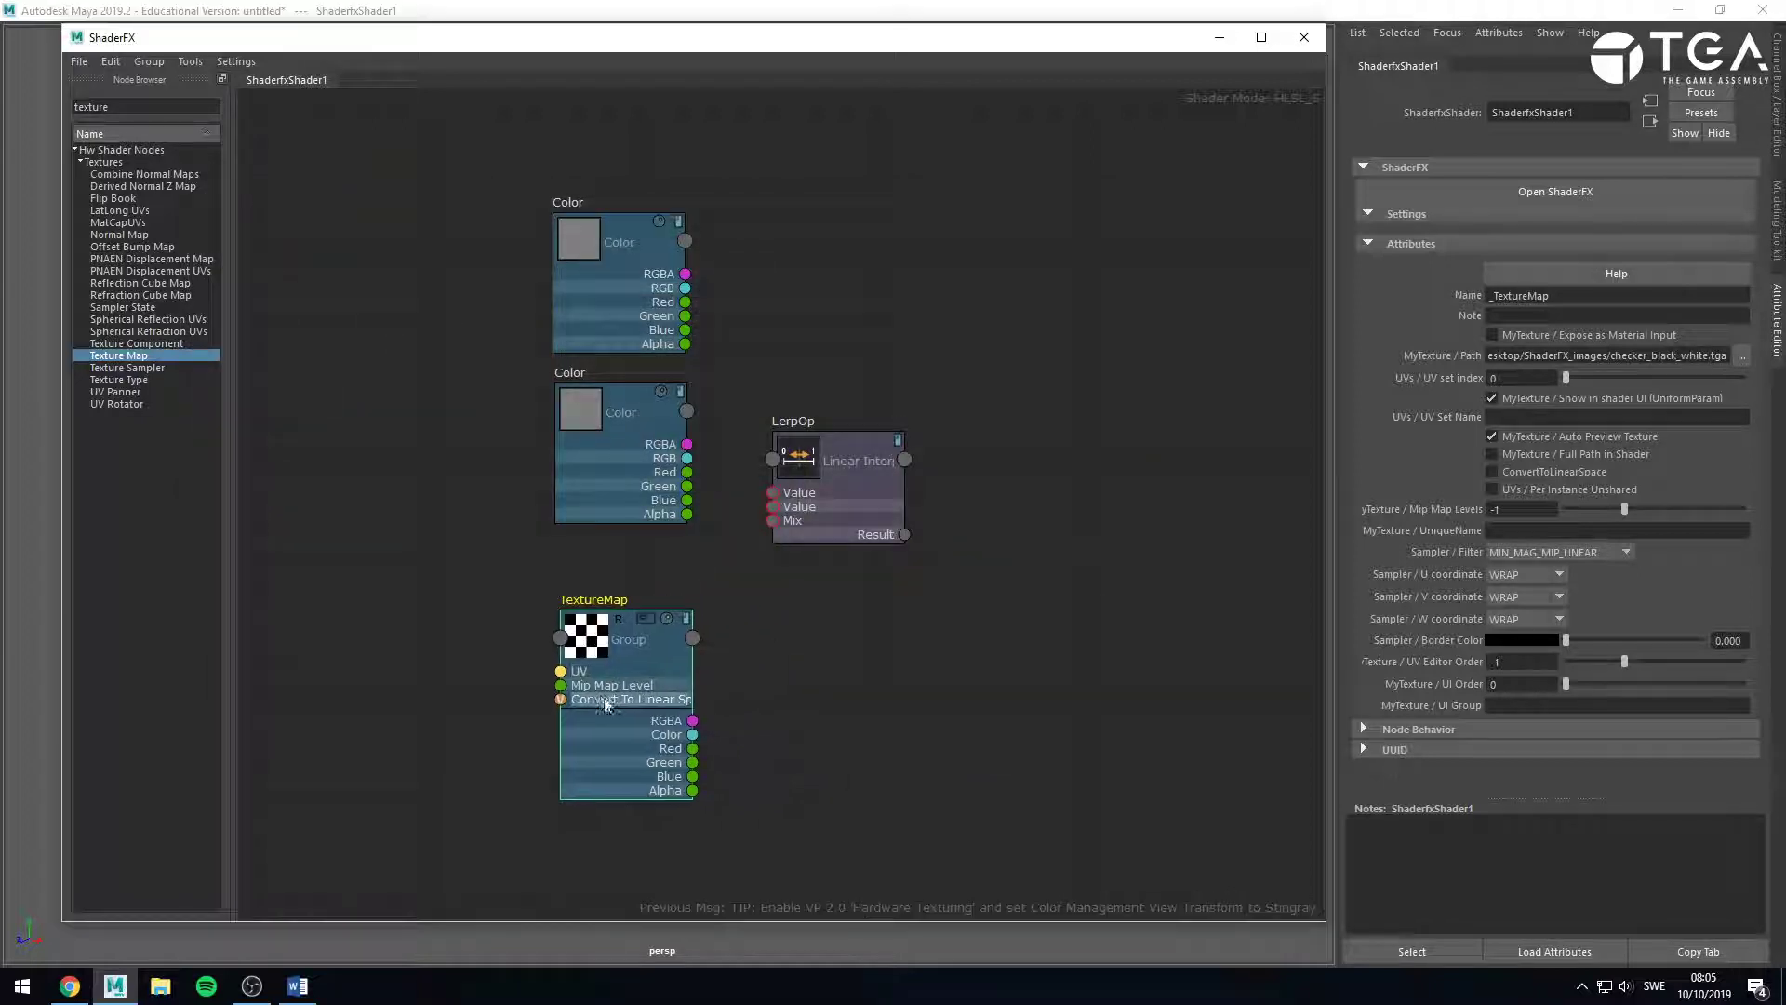
# Set the upper Color node to red and the lower Color node to blue.
pyautogui.click(633, 300)
pyautogui.click(1533, 337)
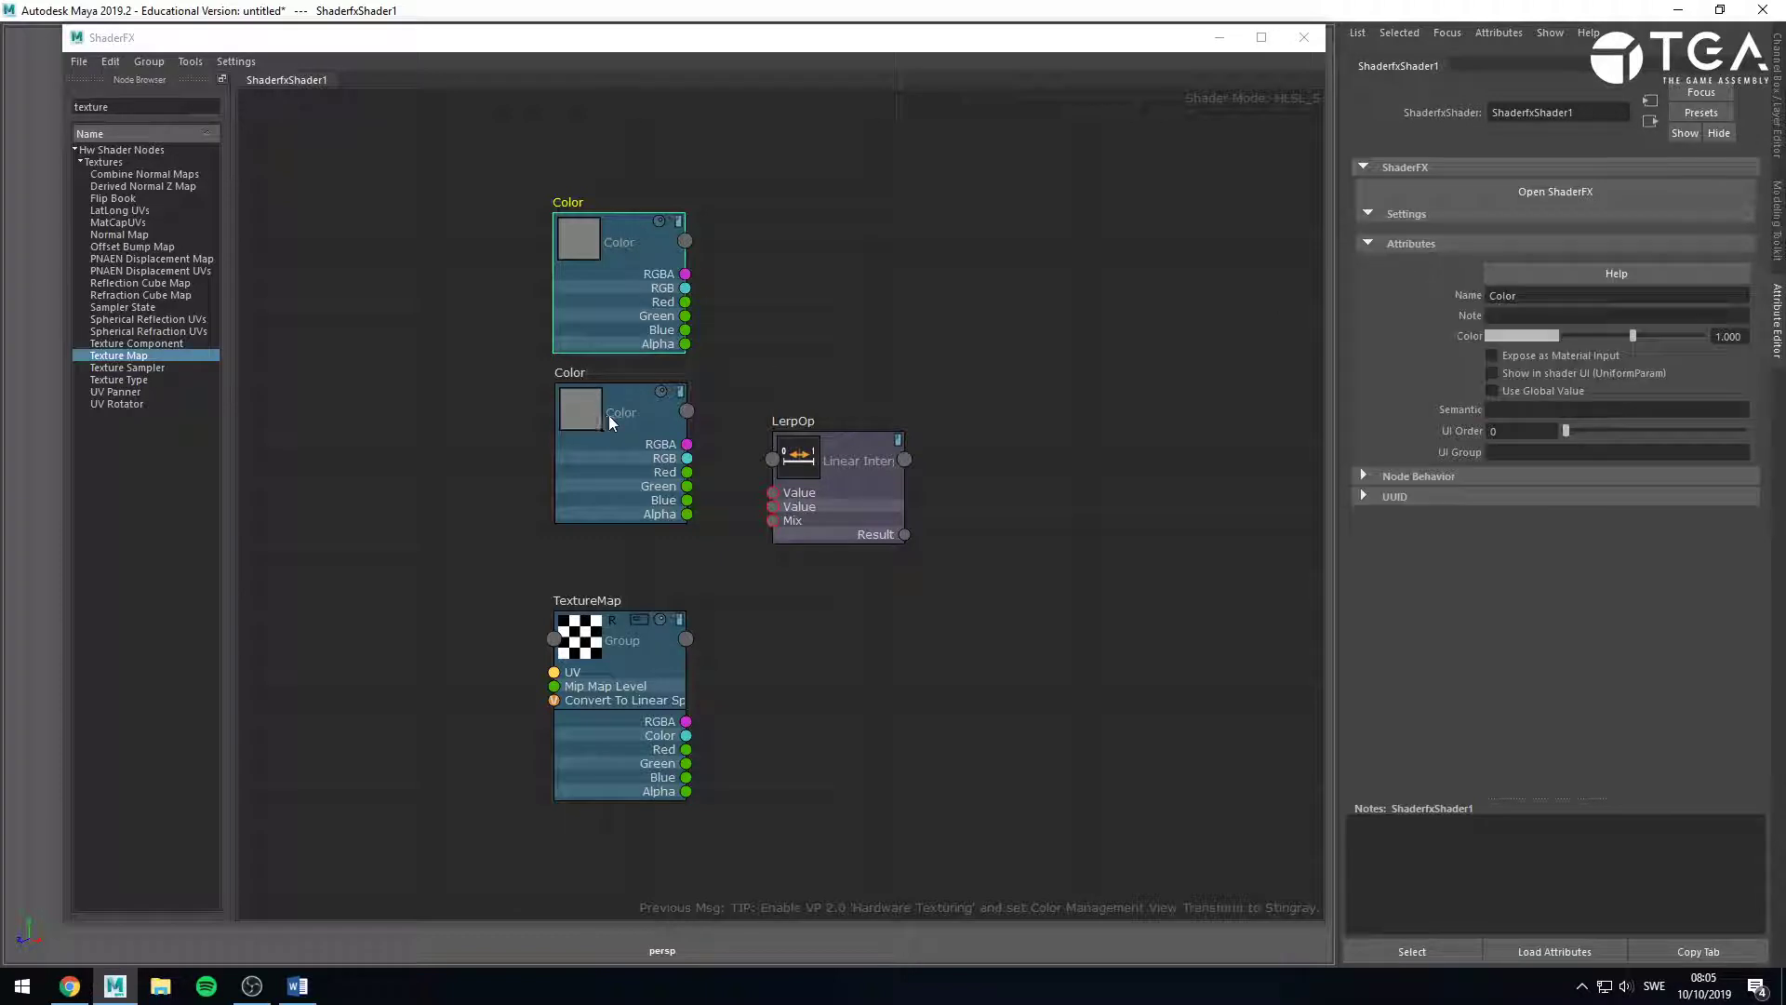
pyautogui.click(1550, 337)
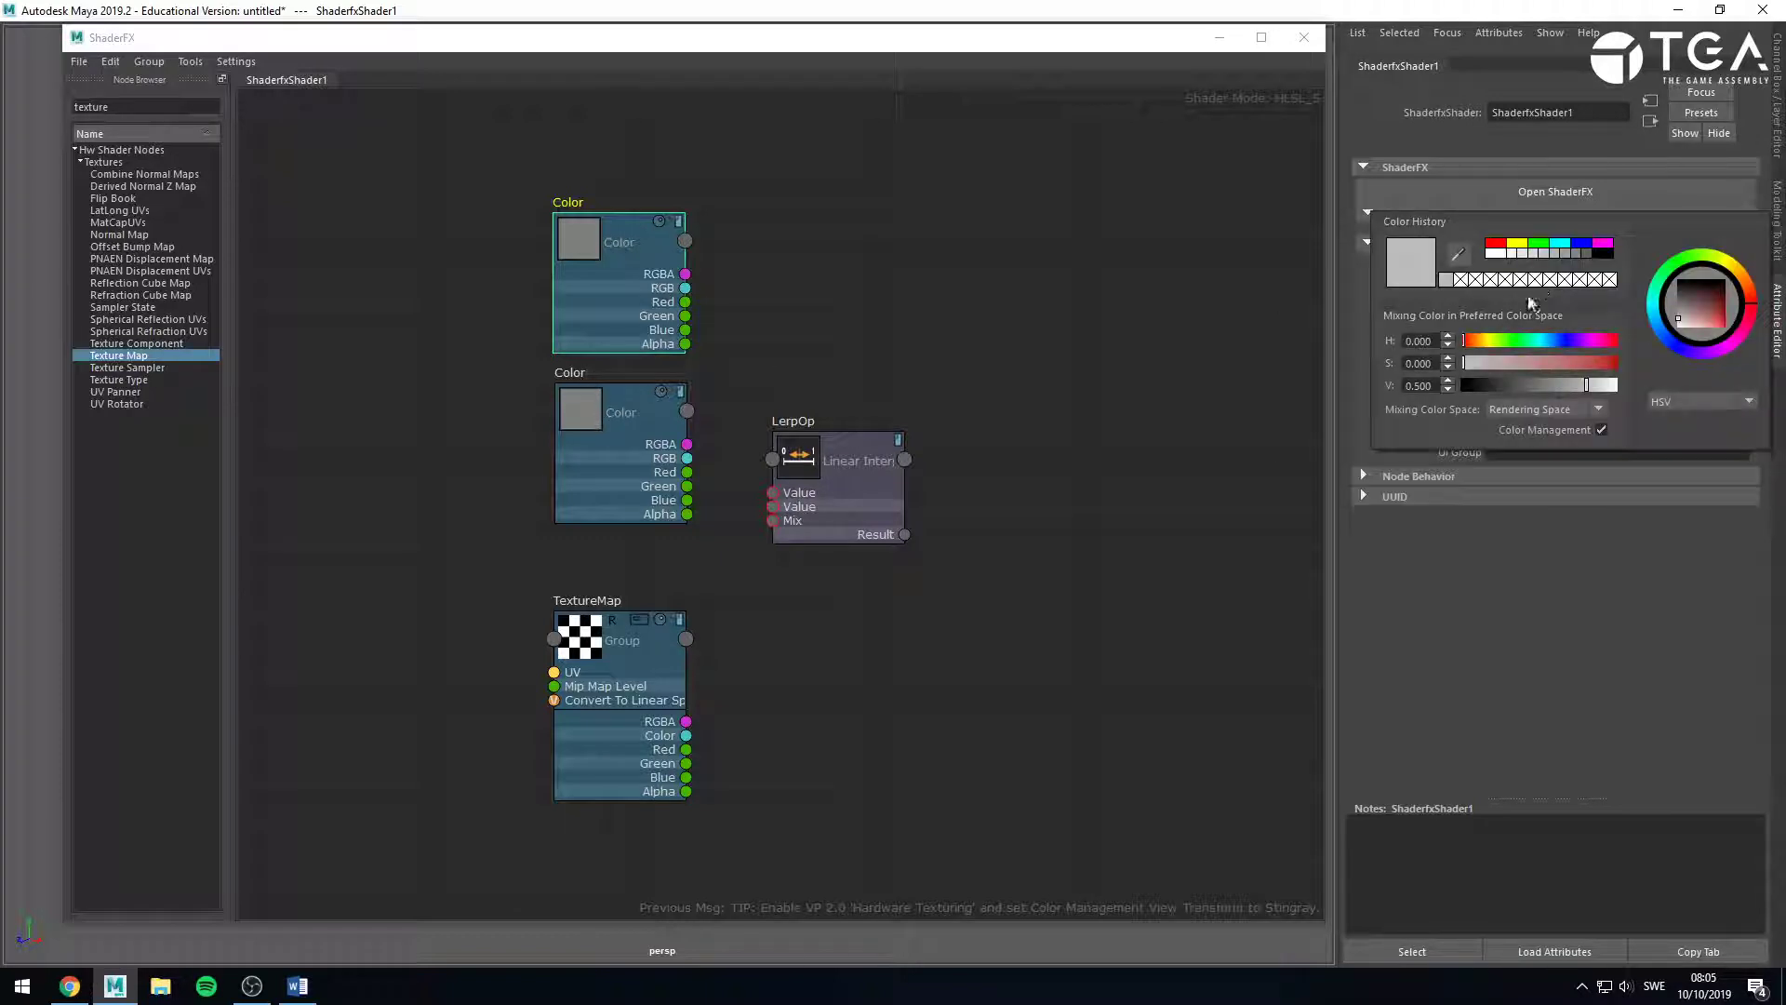
pyautogui.click(1507, 250)
pyautogui.click(665, 451)
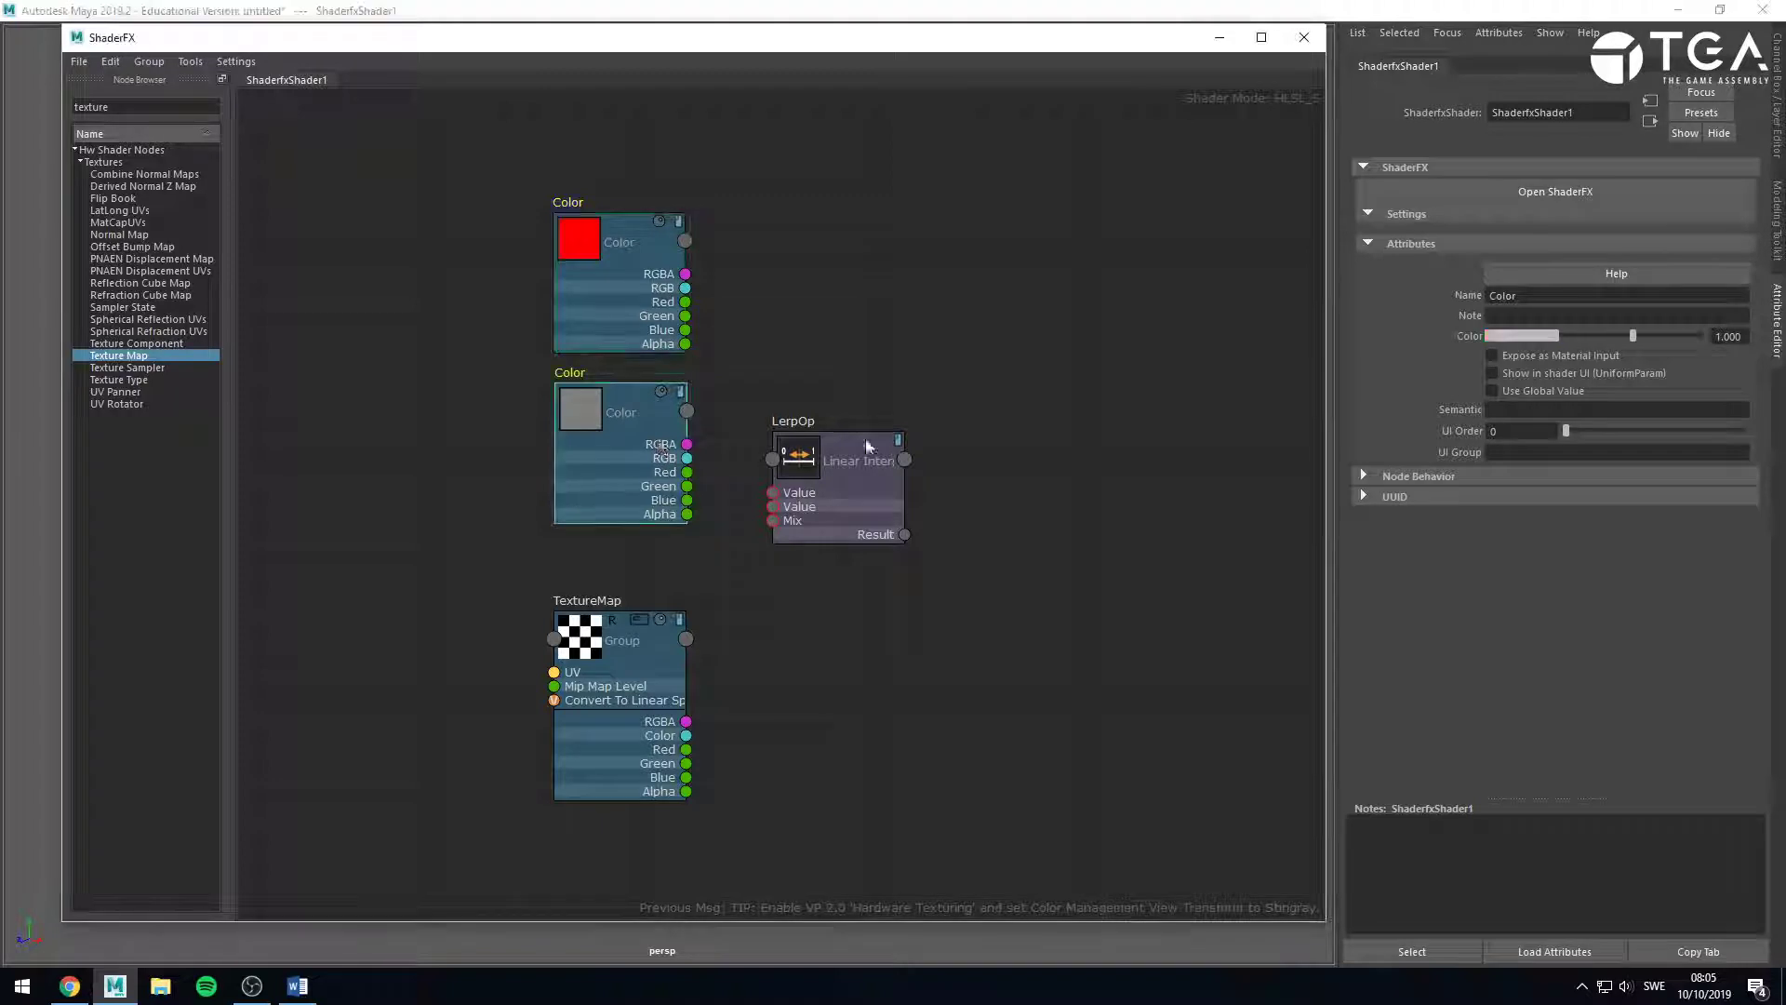
pyautogui.click(1538, 337)
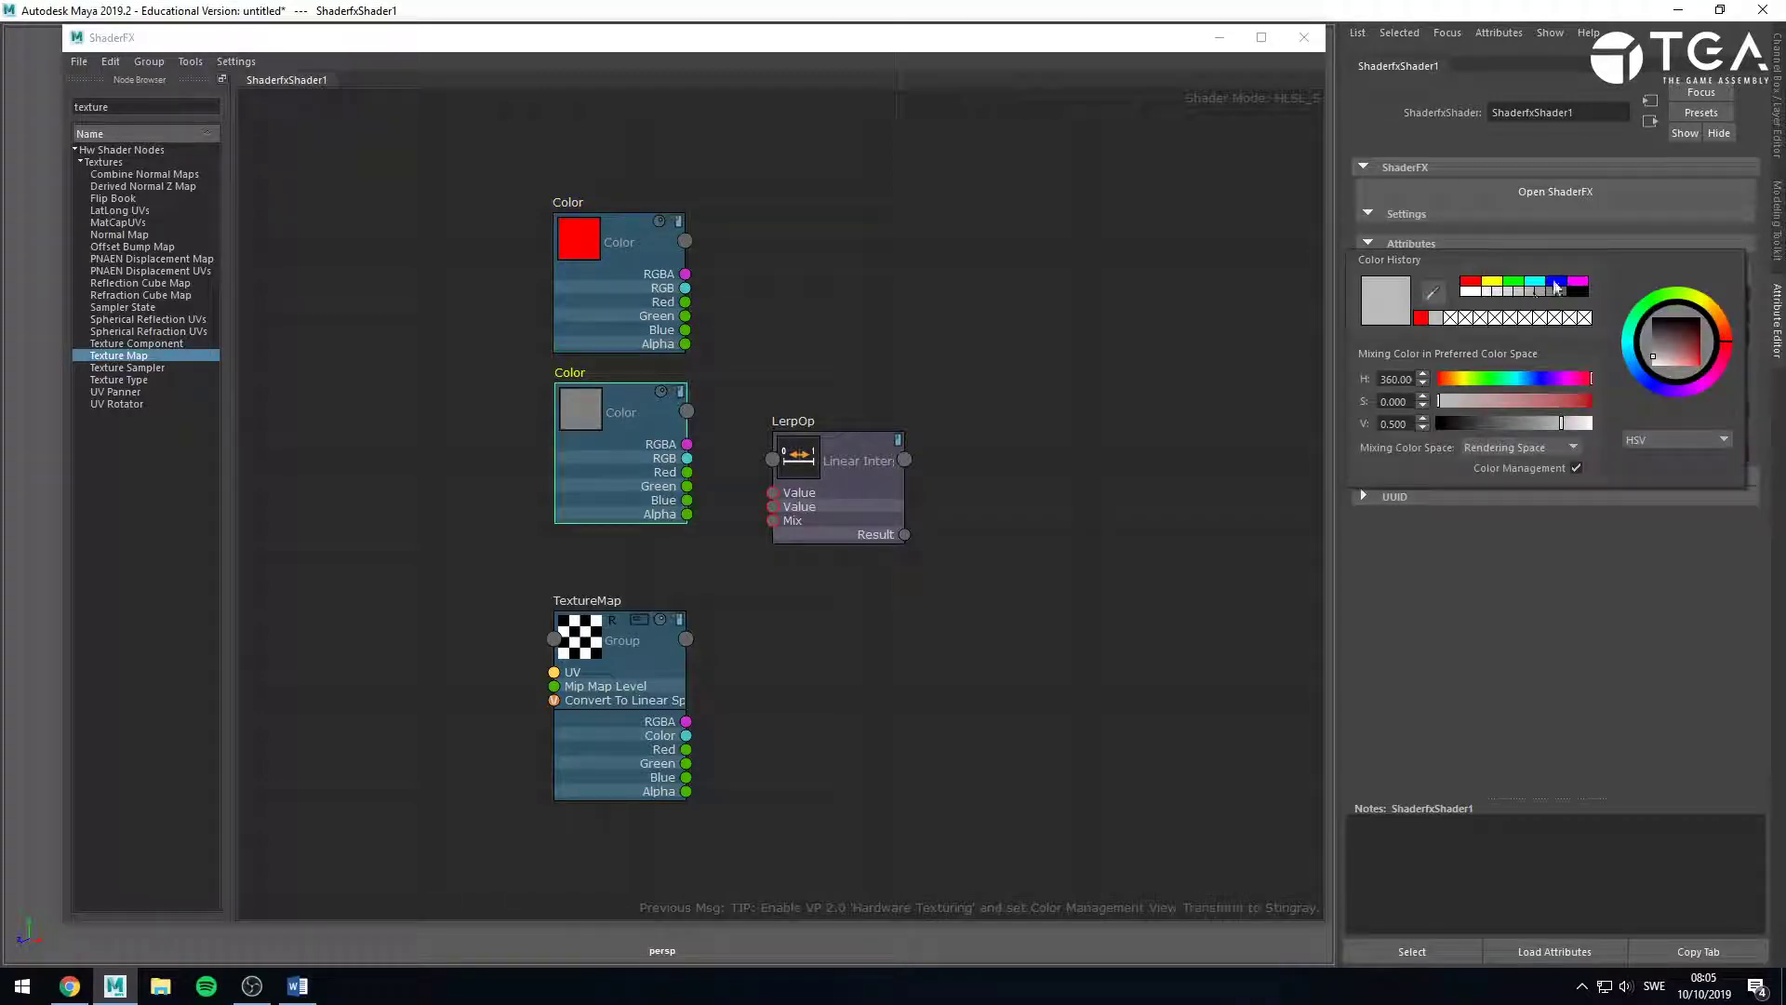
pyautogui.click(1560, 290)
pyautogui.click(950, 391)
# Move the Linear Interpolate node up beside the Color nodes and connect the red and blue RGB outputs to its two Value inputs.
pyautogui.click(834, 454)
pyautogui.moveTo(834, 454); pyautogui.dragTo(860, 332)
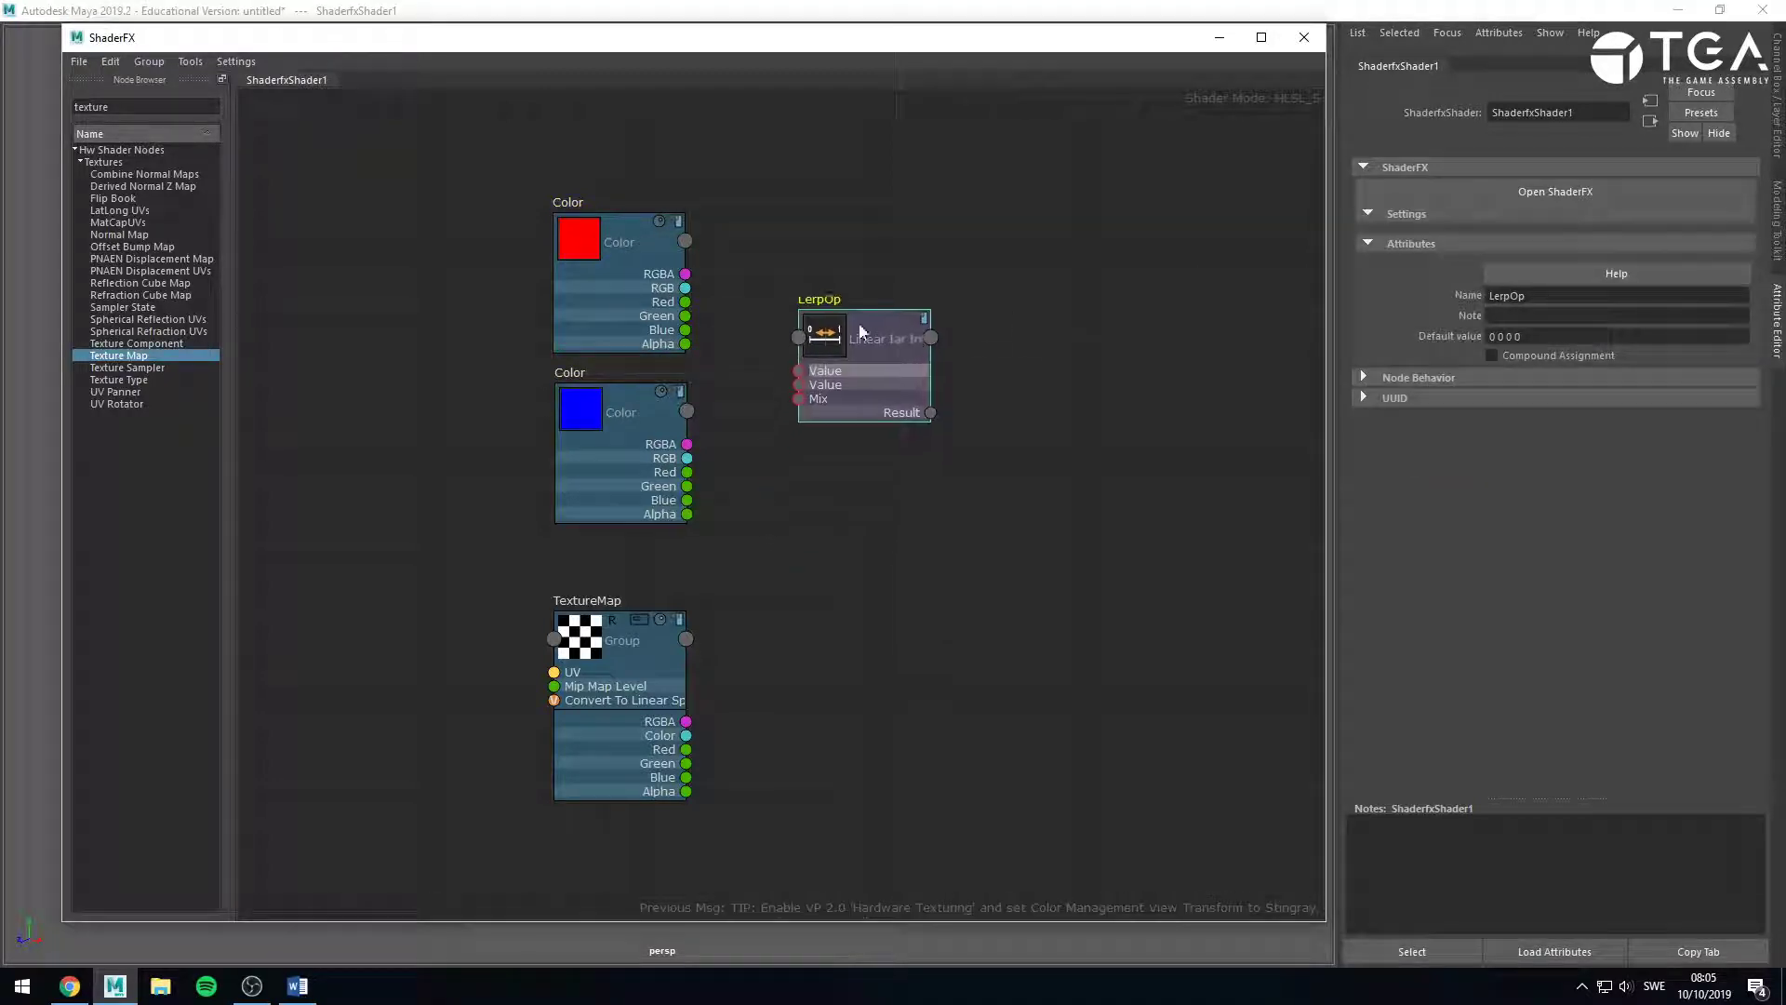
pyautogui.moveTo(686, 288); pyautogui.dragTo(798, 371)
pyautogui.moveTo(686, 458); pyautogui.dragTo(879, 417)
pyautogui.click(835, 527)
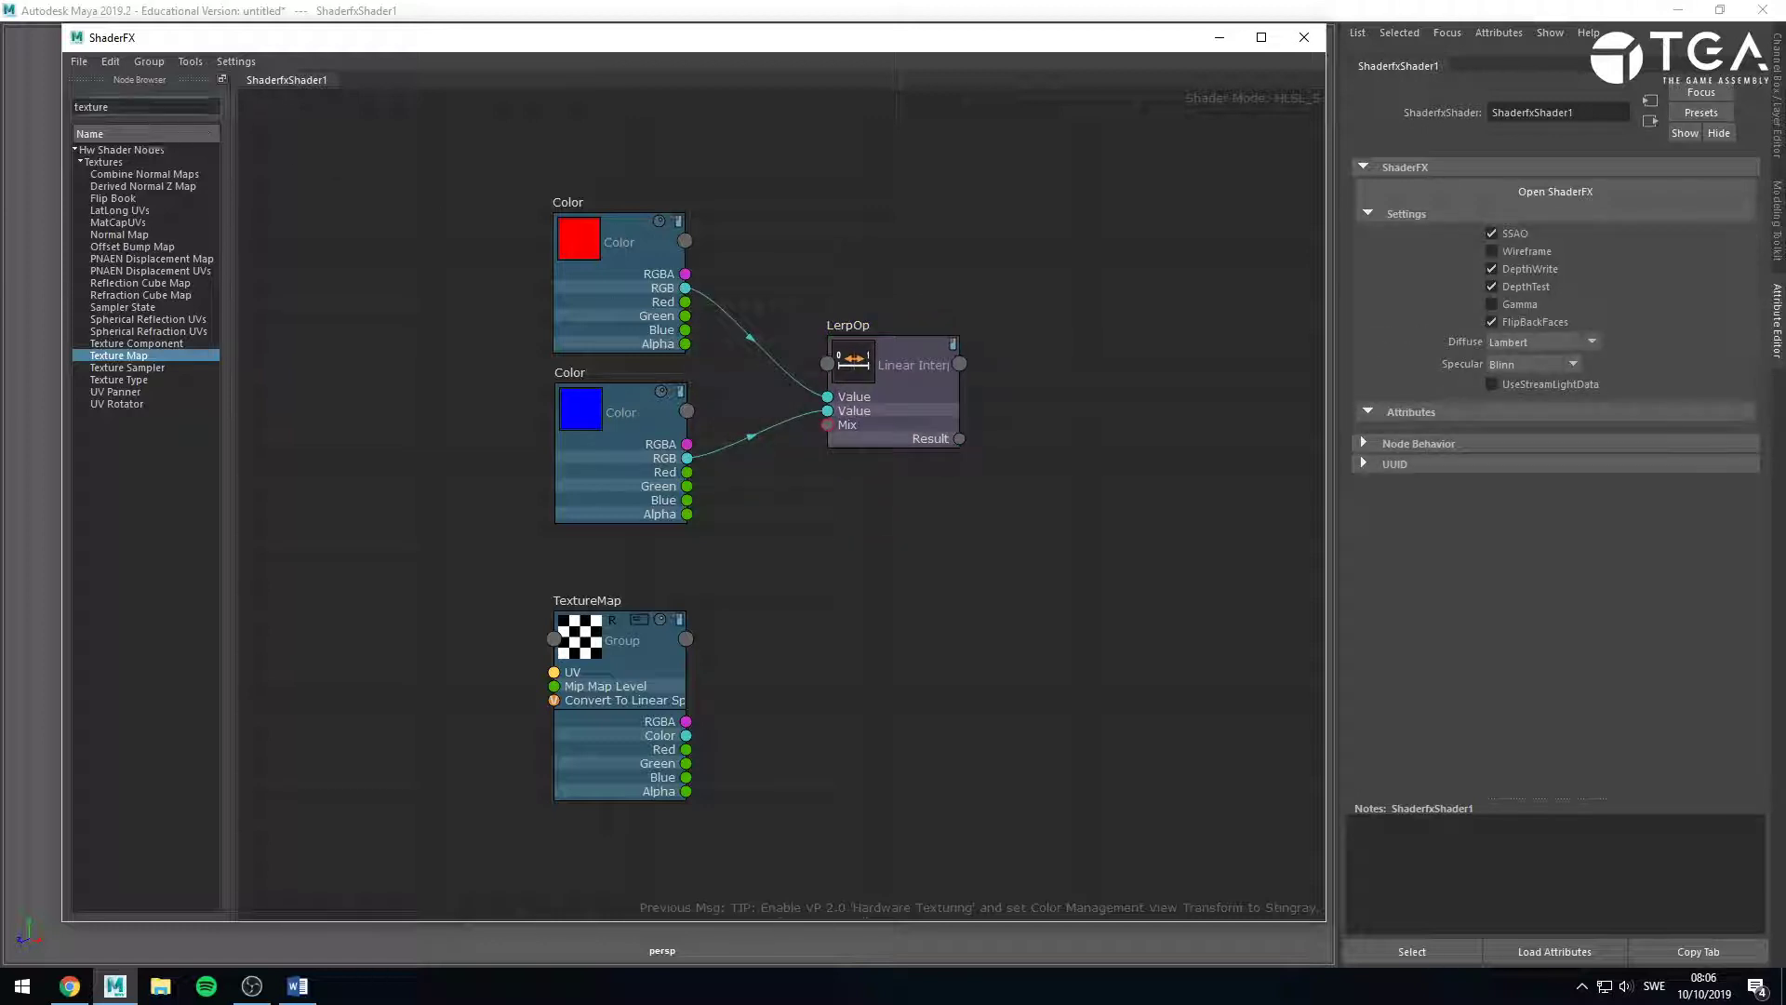
# Add a Float node, move the Color nodes above it, and connect its output to the Linear Interpolate node's Mix input.
pyautogui.doubleClick(102, 106)
pyautogui.write('float')
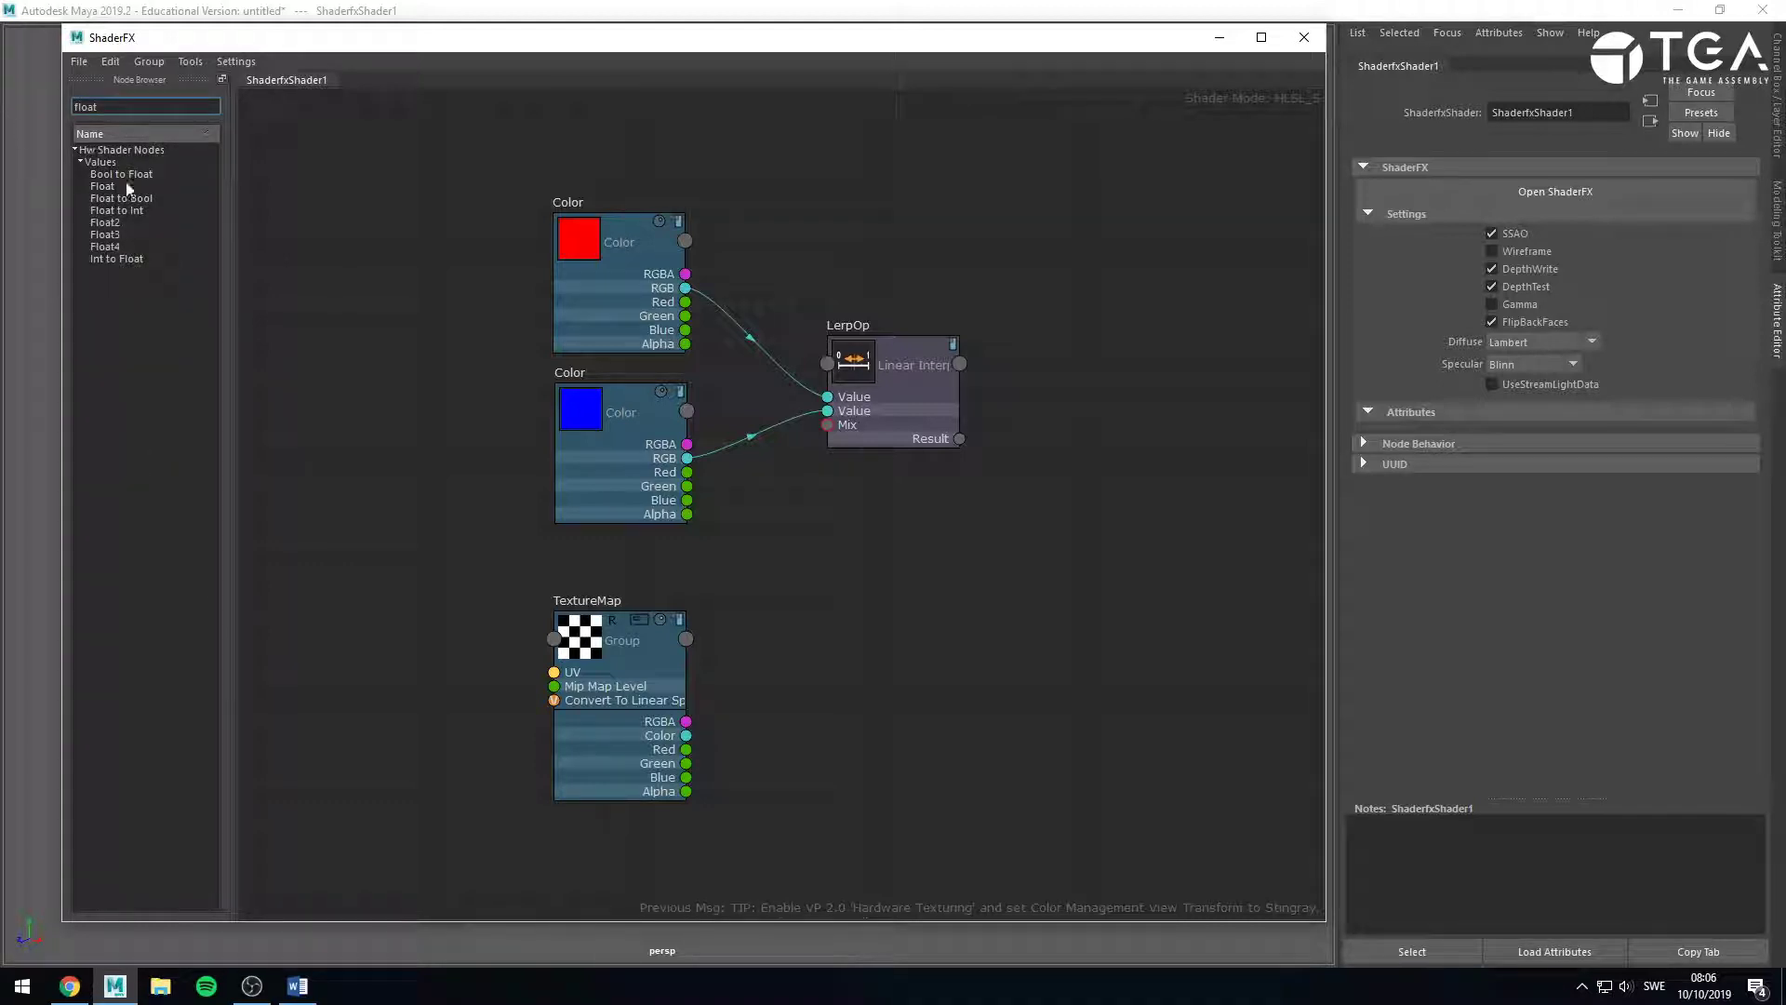
pyautogui.moveTo(128, 189); pyautogui.dragTo(723, 554)
pyautogui.moveTo(523, 159); pyautogui.dragTo(630, 427)
pyautogui.moveTo(631, 427); pyautogui.dragTo(672, 327)
pyautogui.moveTo(947, 412); pyautogui.dragTo(992, 323)
pyautogui.moveTo(782, 581); pyautogui.dragTo(940, 340)
# Open the Linear Interpolate node's preview and move the node closer to its inputs.
pyautogui.click(974, 271)
pyautogui.click(982, 251)
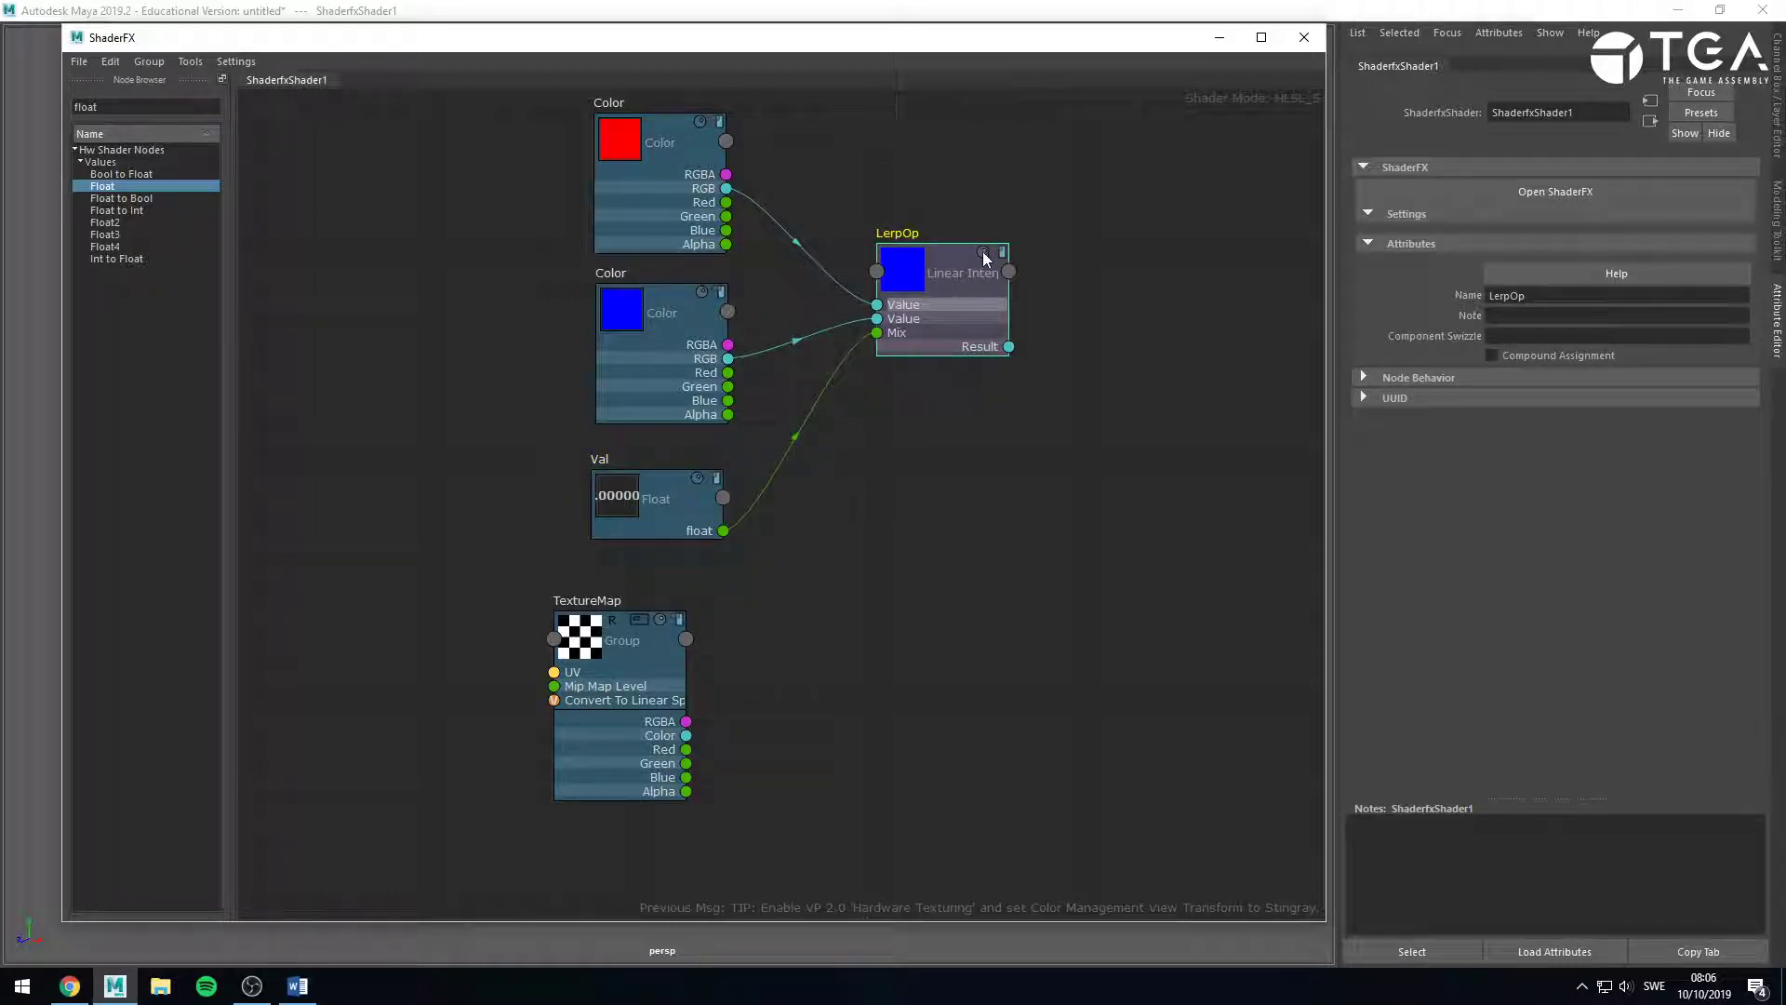
pyautogui.moveTo(984, 251); pyautogui.dragTo(927, 326)
pyautogui.click(975, 526)
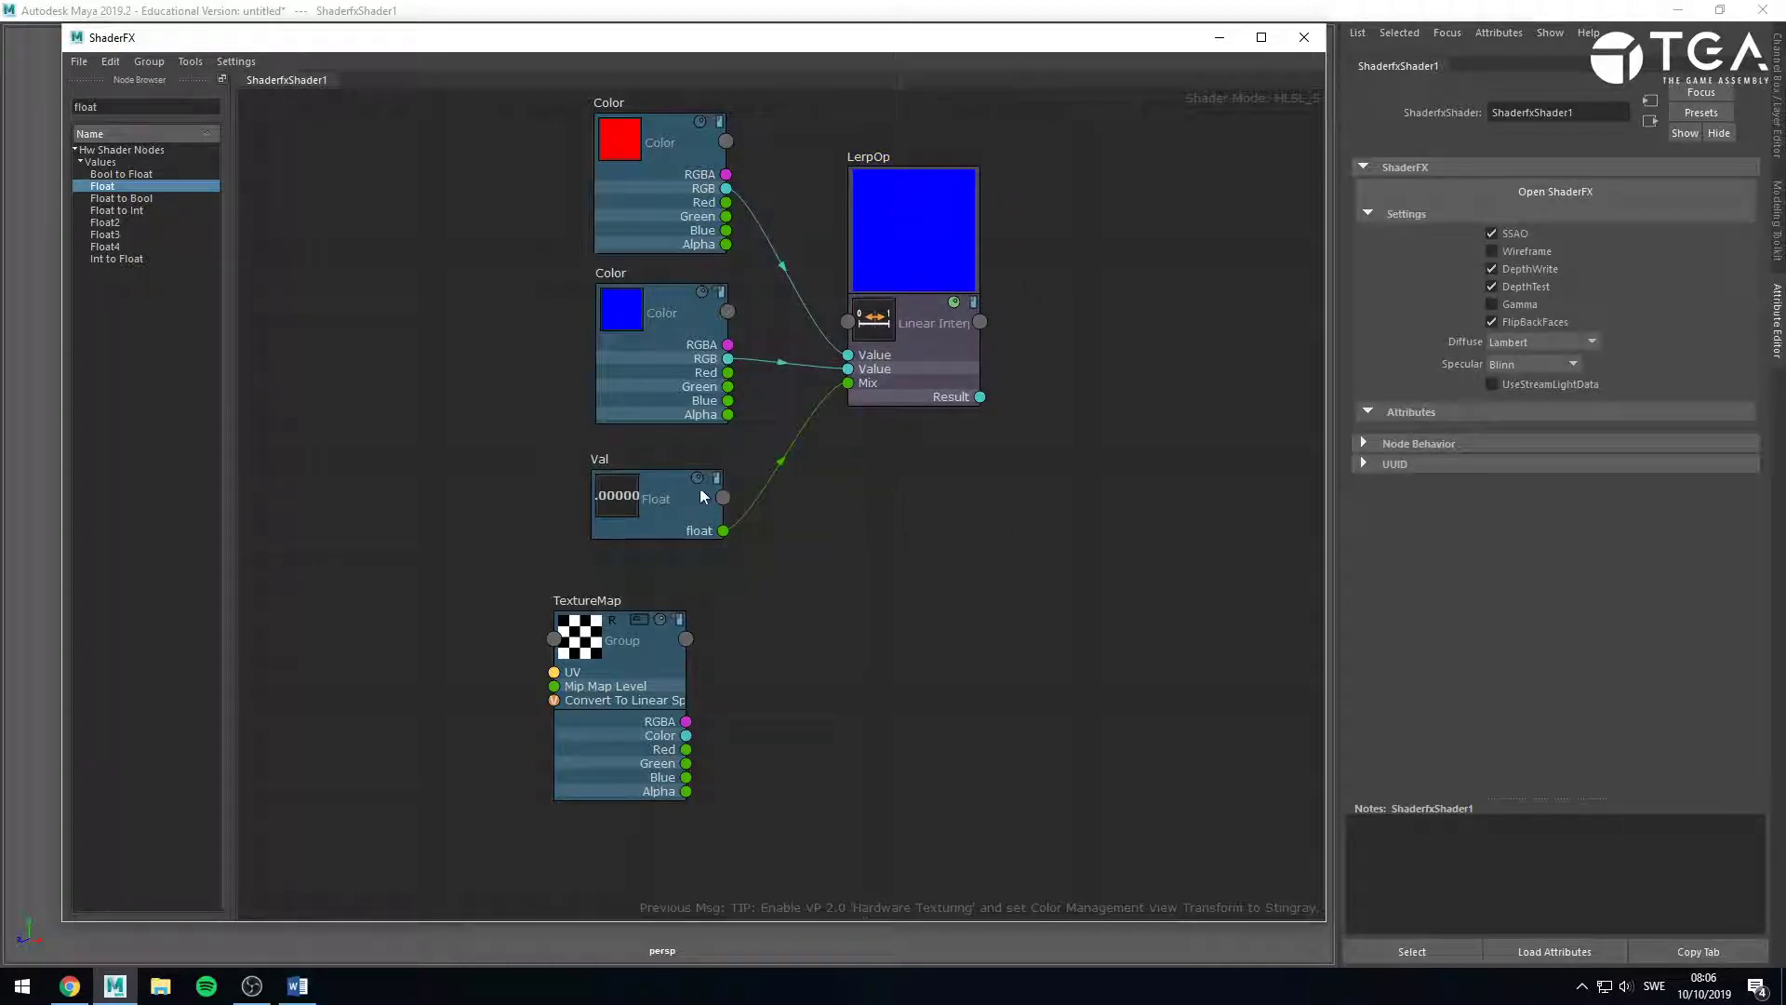
# Lower the Float's mix value to 0, and raise it to about 0.537 to blend the two colors.
pyautogui.click(669, 522)
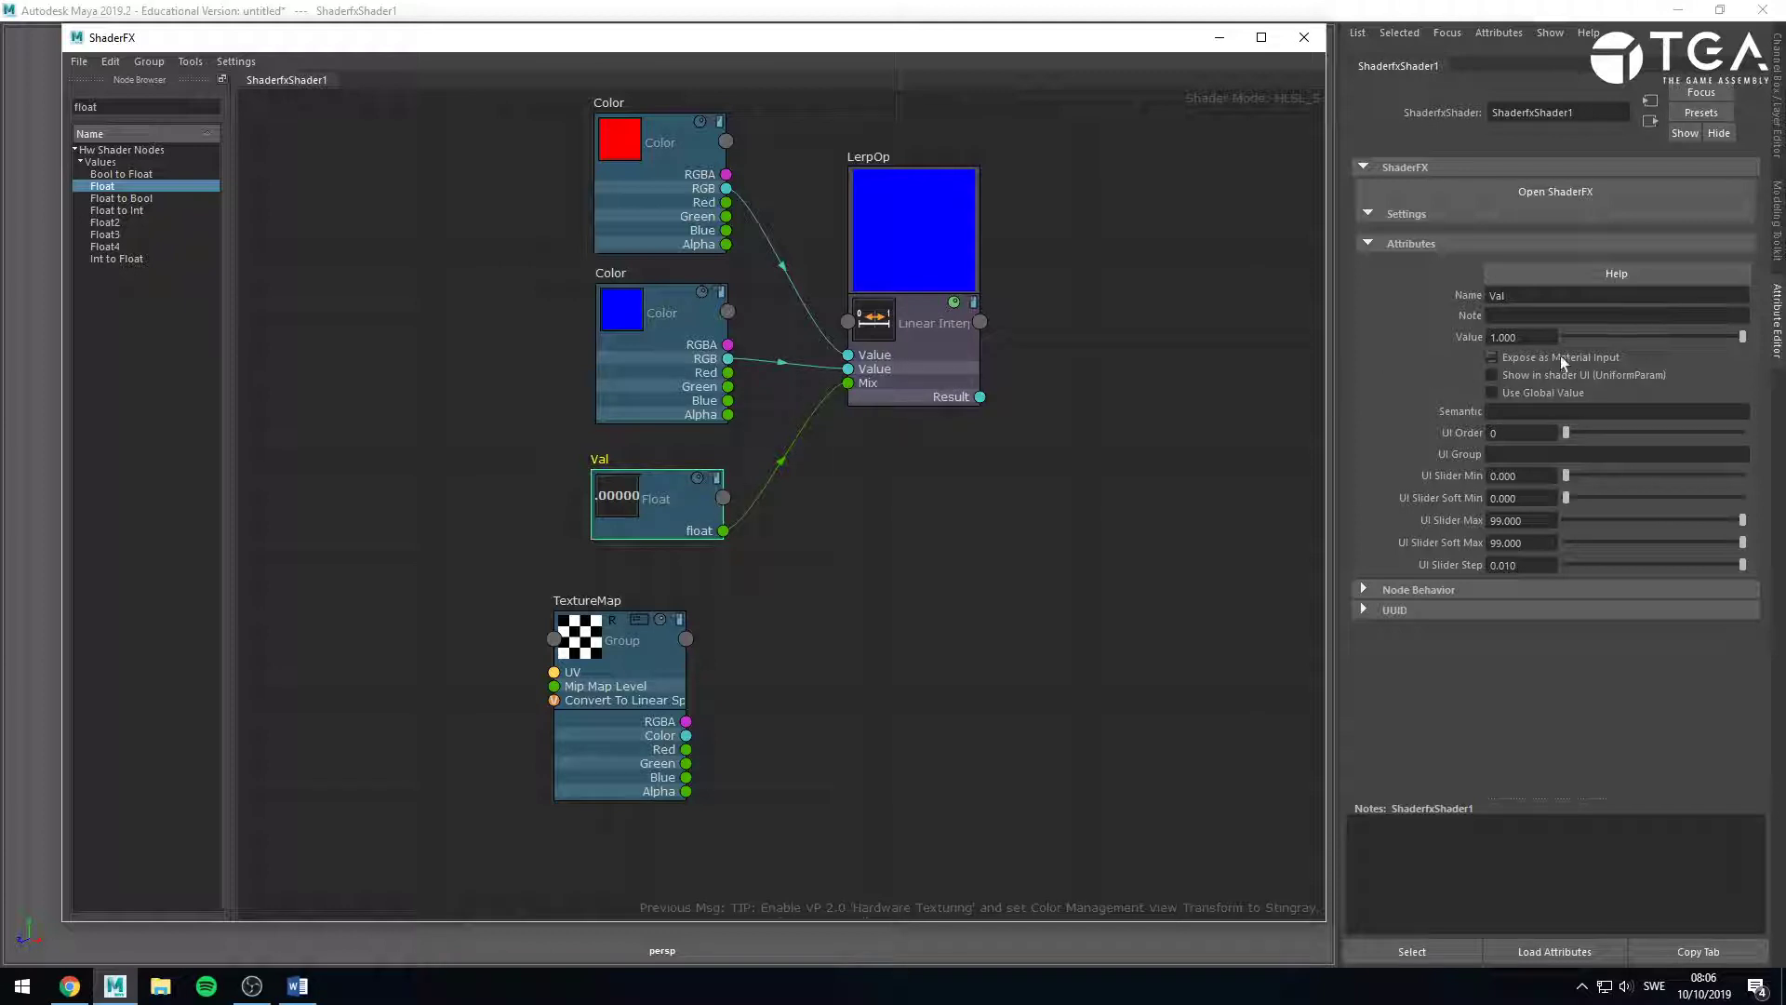
pyautogui.click(1498, 336)
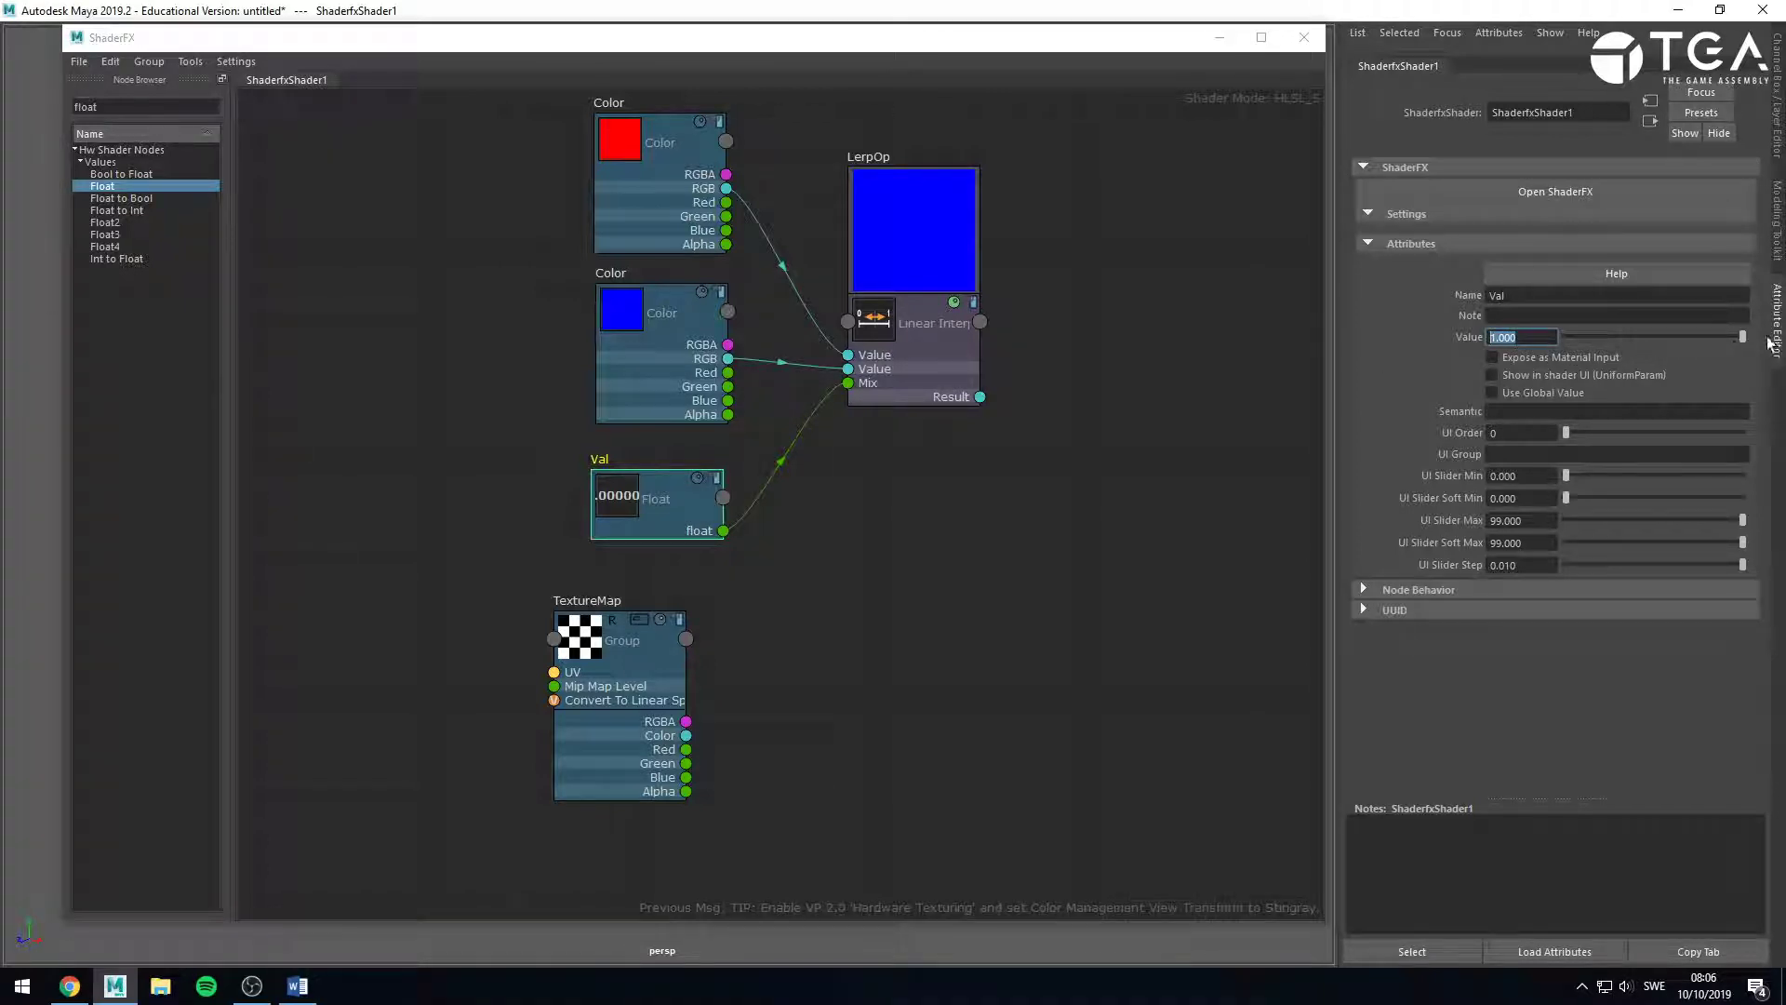
pyautogui.moveTo(1743, 337); pyautogui.dragTo(1565, 335)
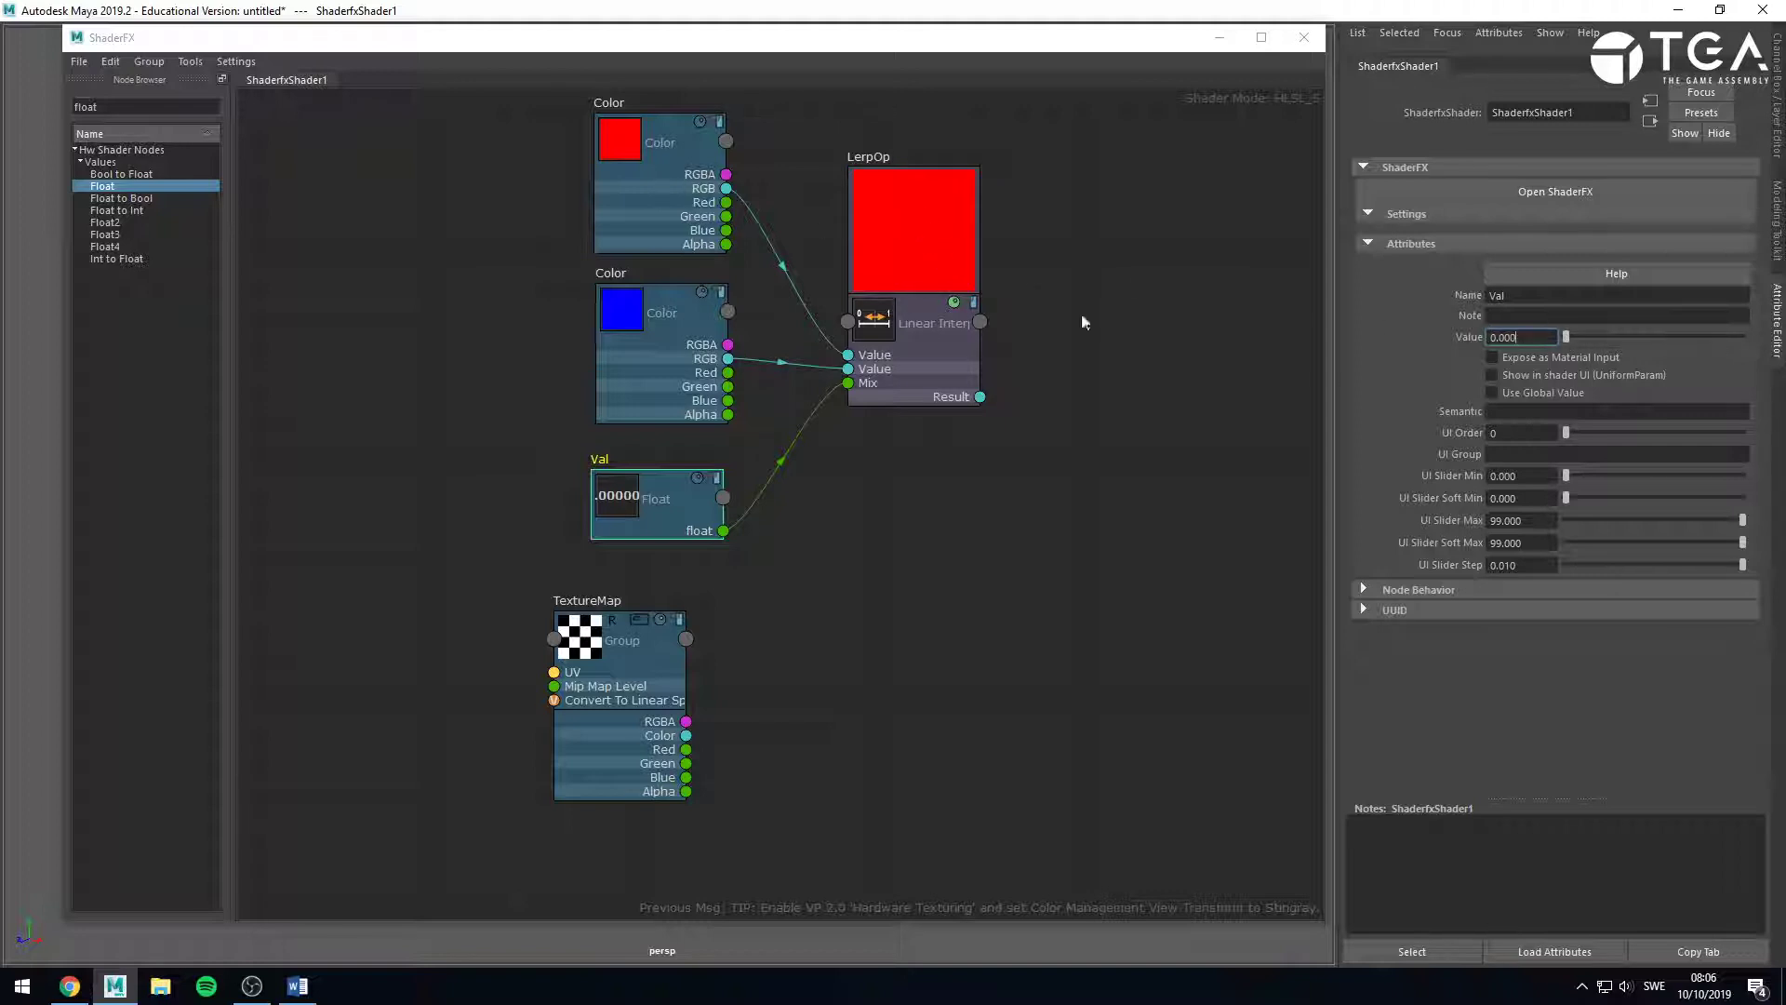
pyautogui.moveTo(1651, 337); pyautogui.dragTo(1661, 336)
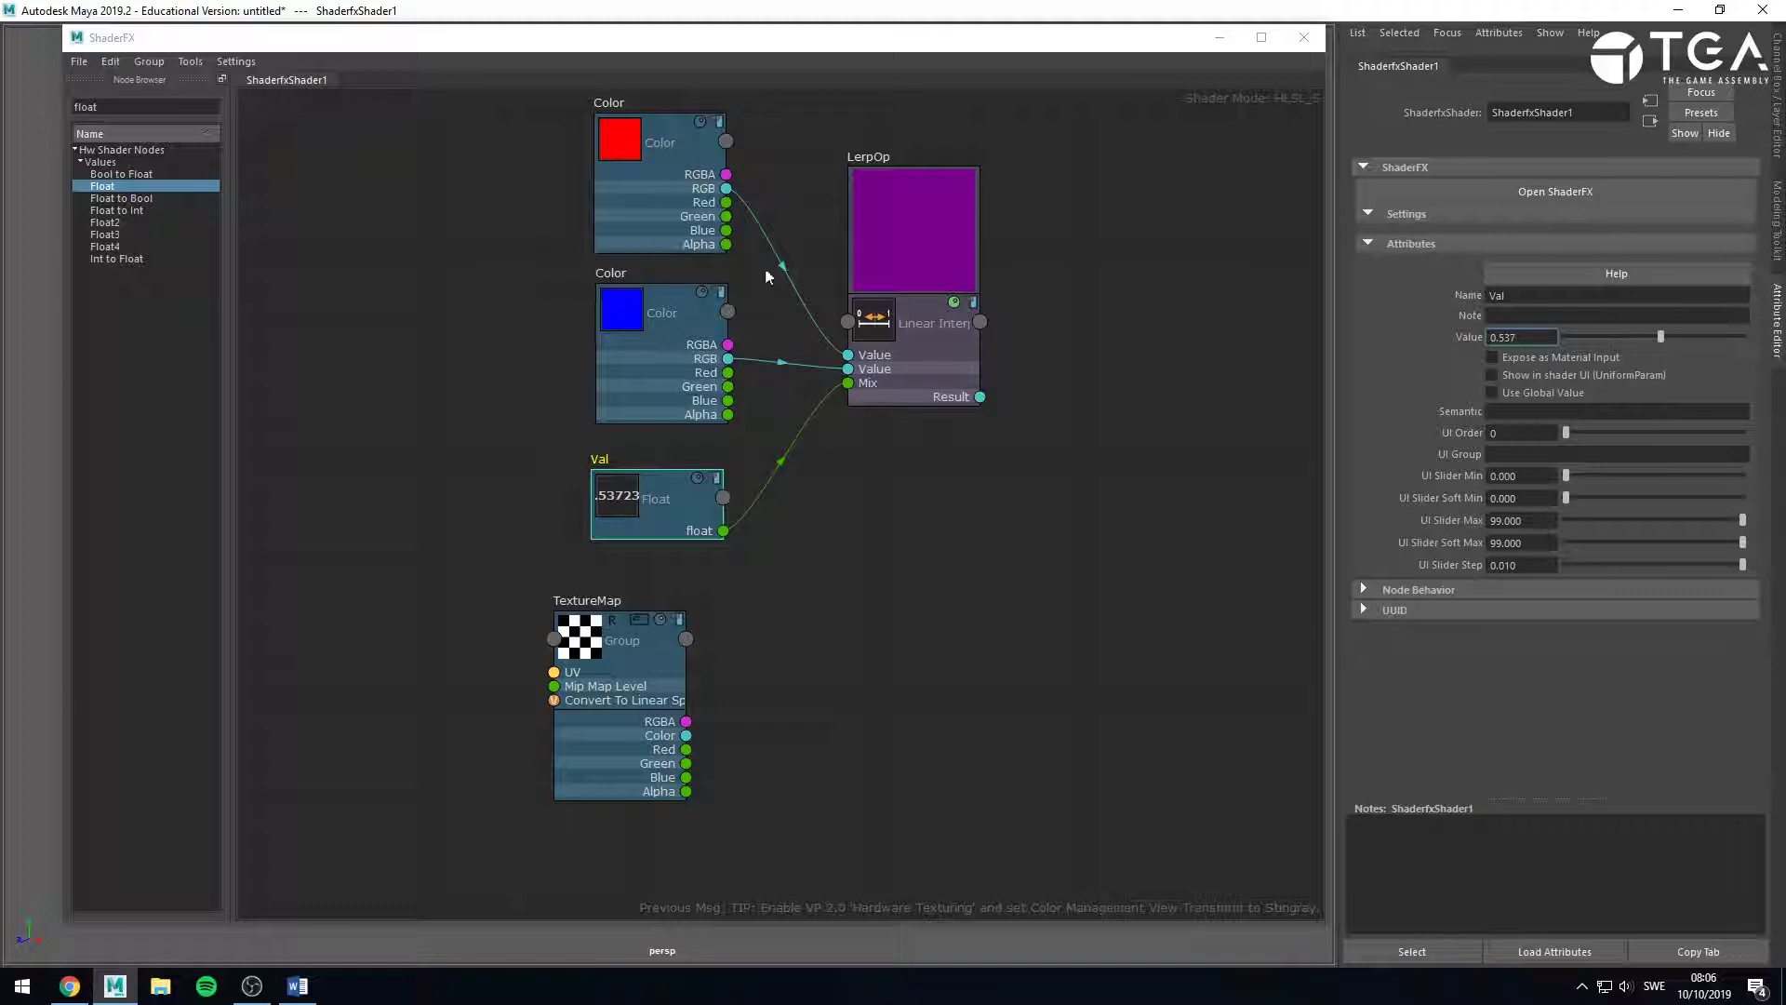
pyautogui.scroll(2, 816, 361)
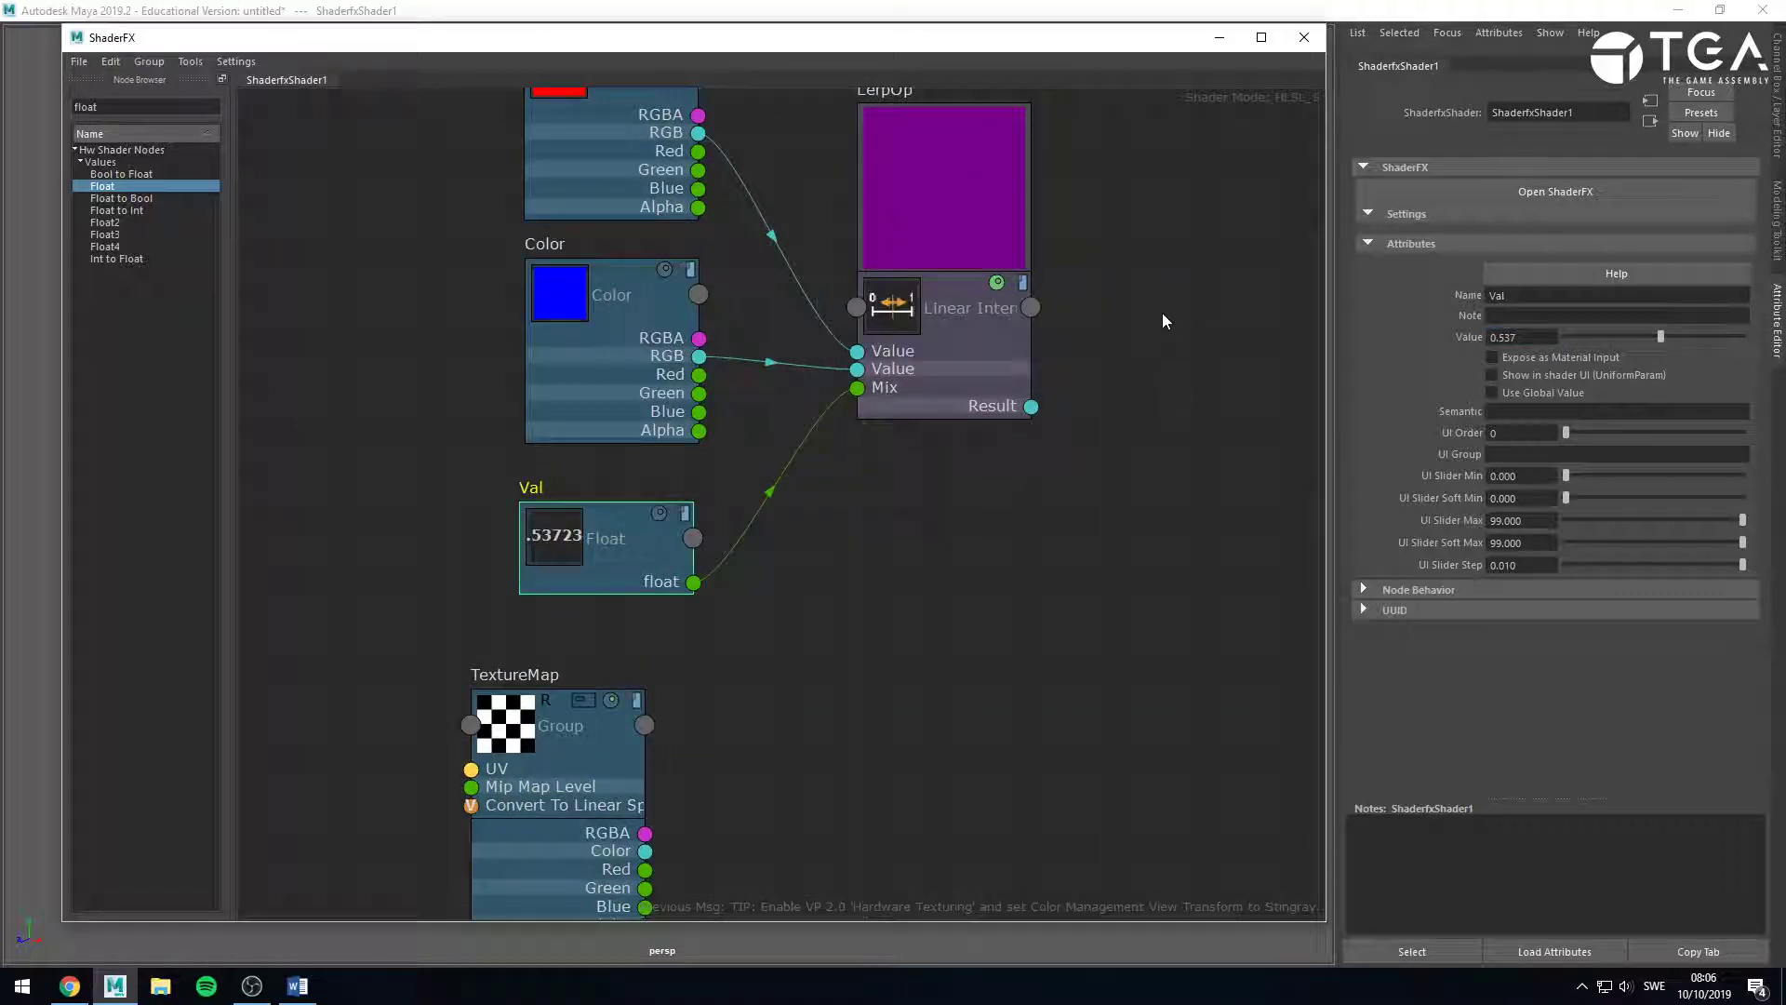
# Set the Float's mix value to 0 for the first color, and to 1 for the second color.
pyautogui.keyDown('alt'); pyautogui.moveTo(1163, 314); pyautogui.dragTo(1149, 467, button='middle'); pyautogui.keyUp('alt')
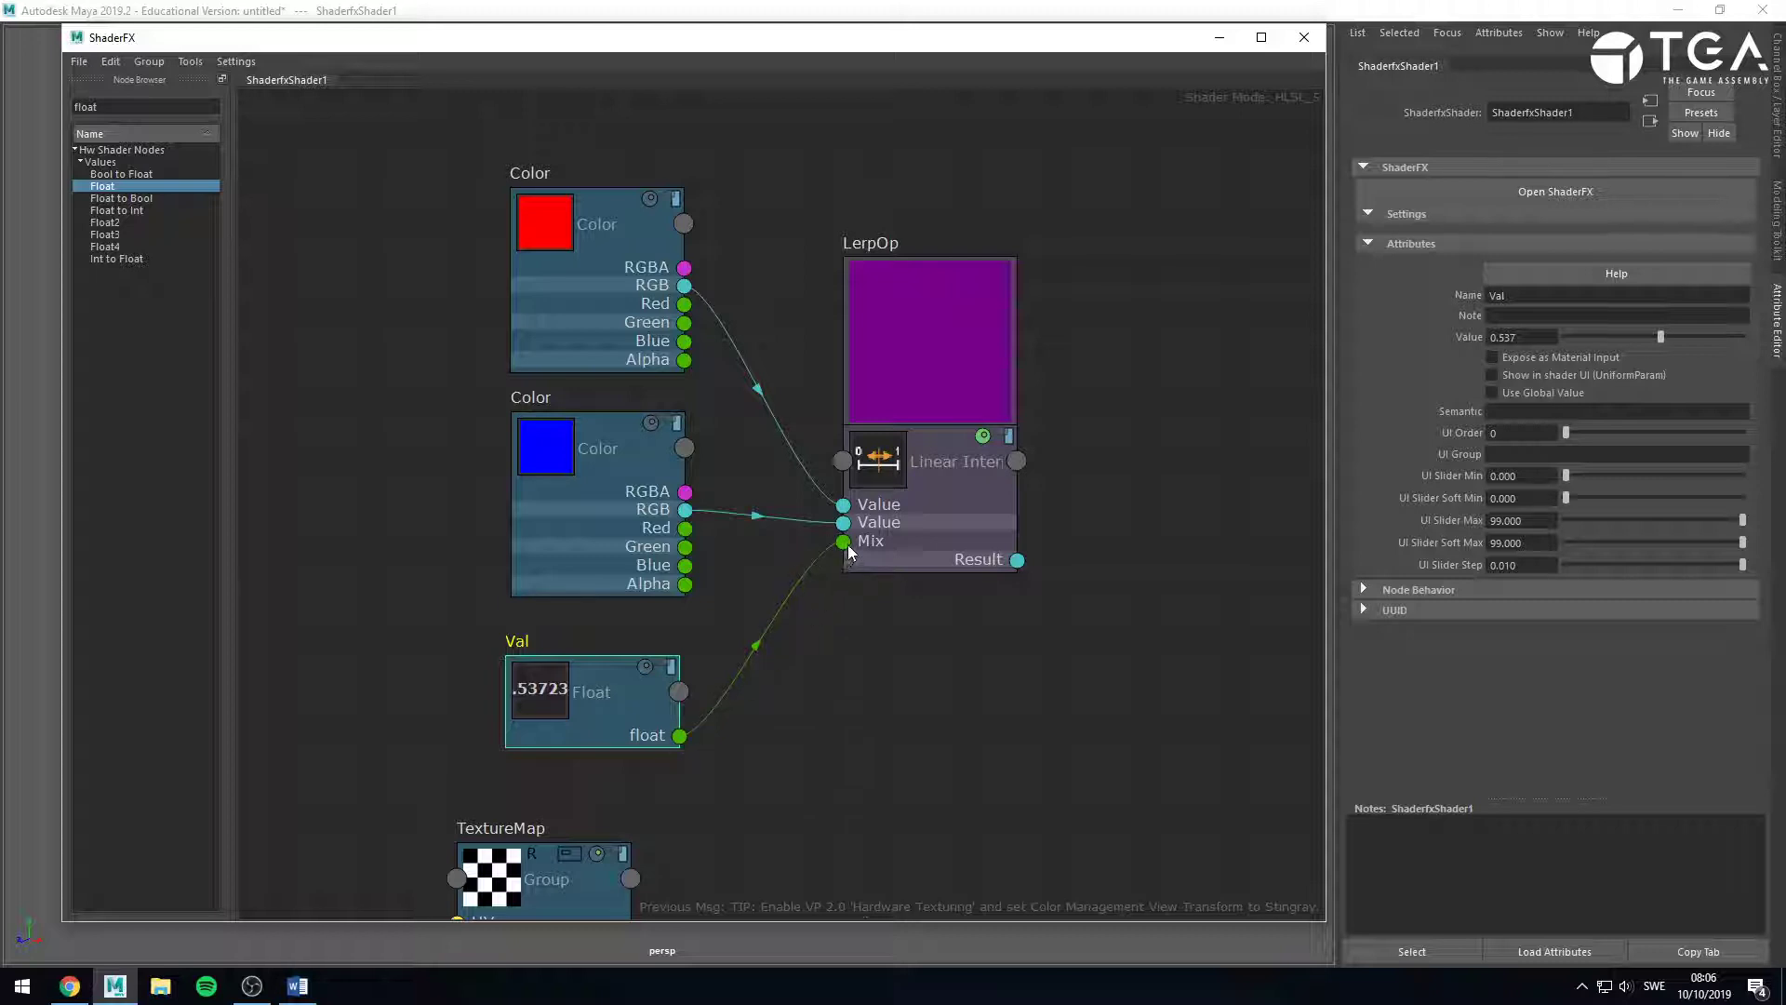
pyautogui.moveTo(1592, 339); pyautogui.dragTo(1462, 343)
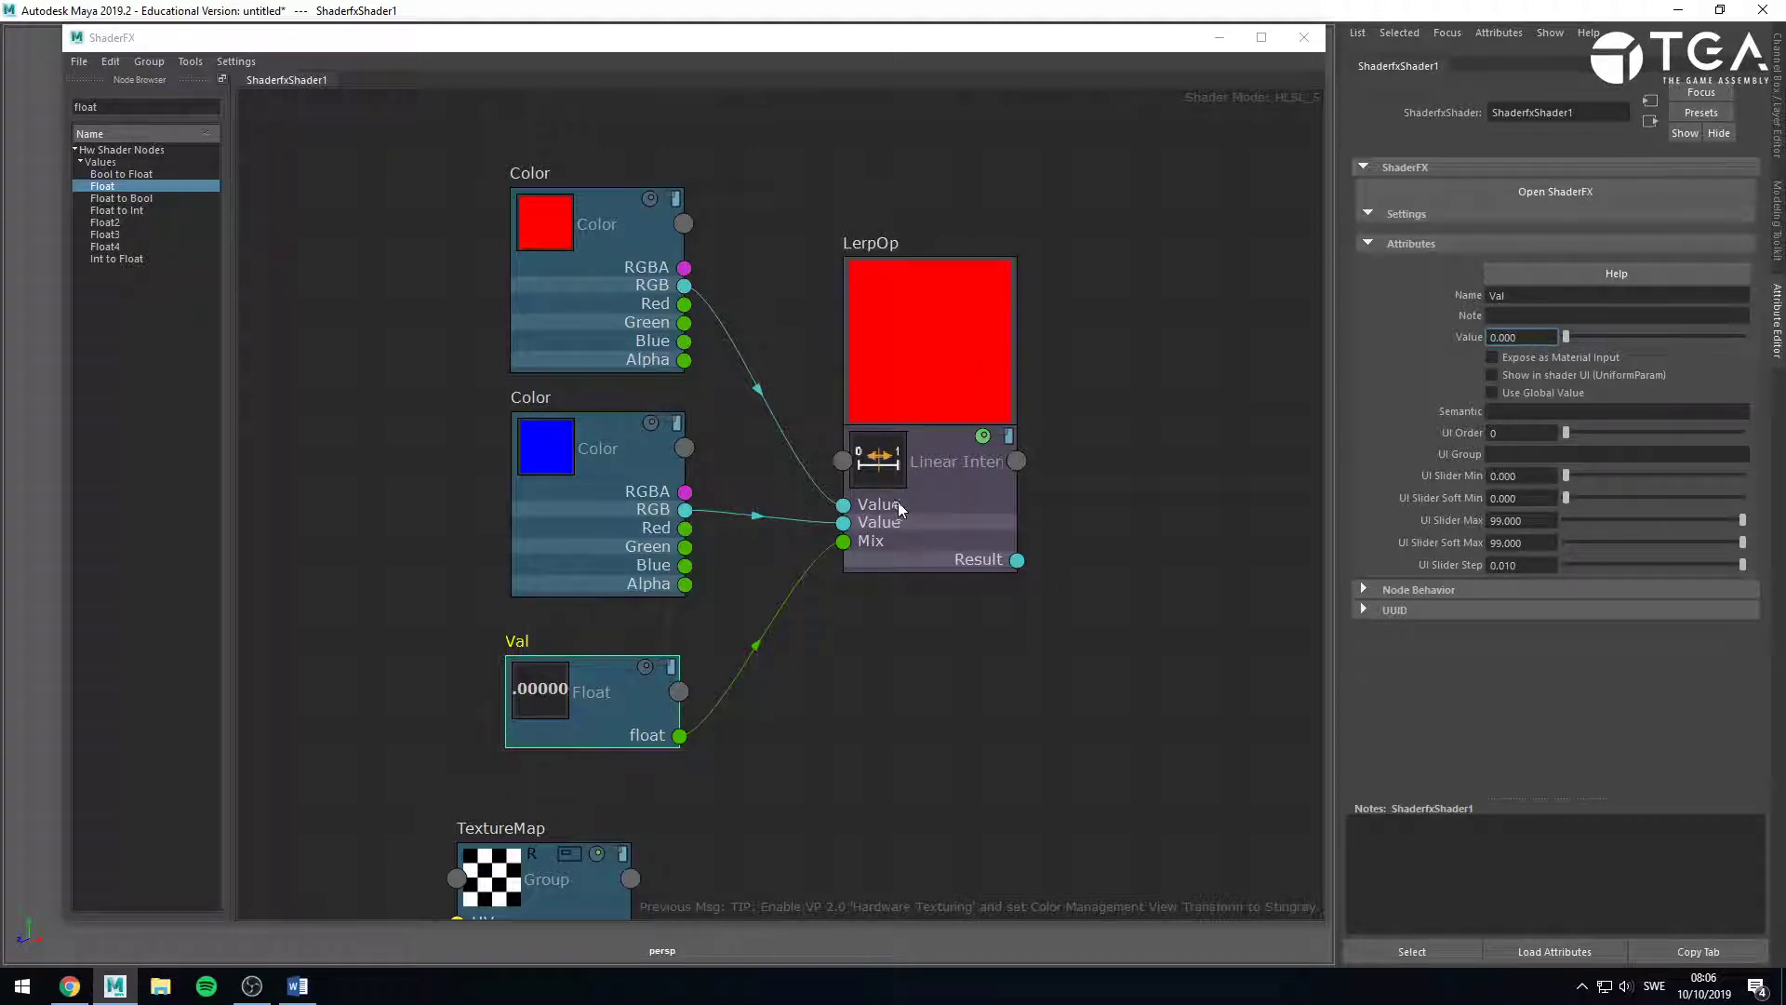
pyautogui.moveTo(1635, 335); pyautogui.dragTo(1749, 349)
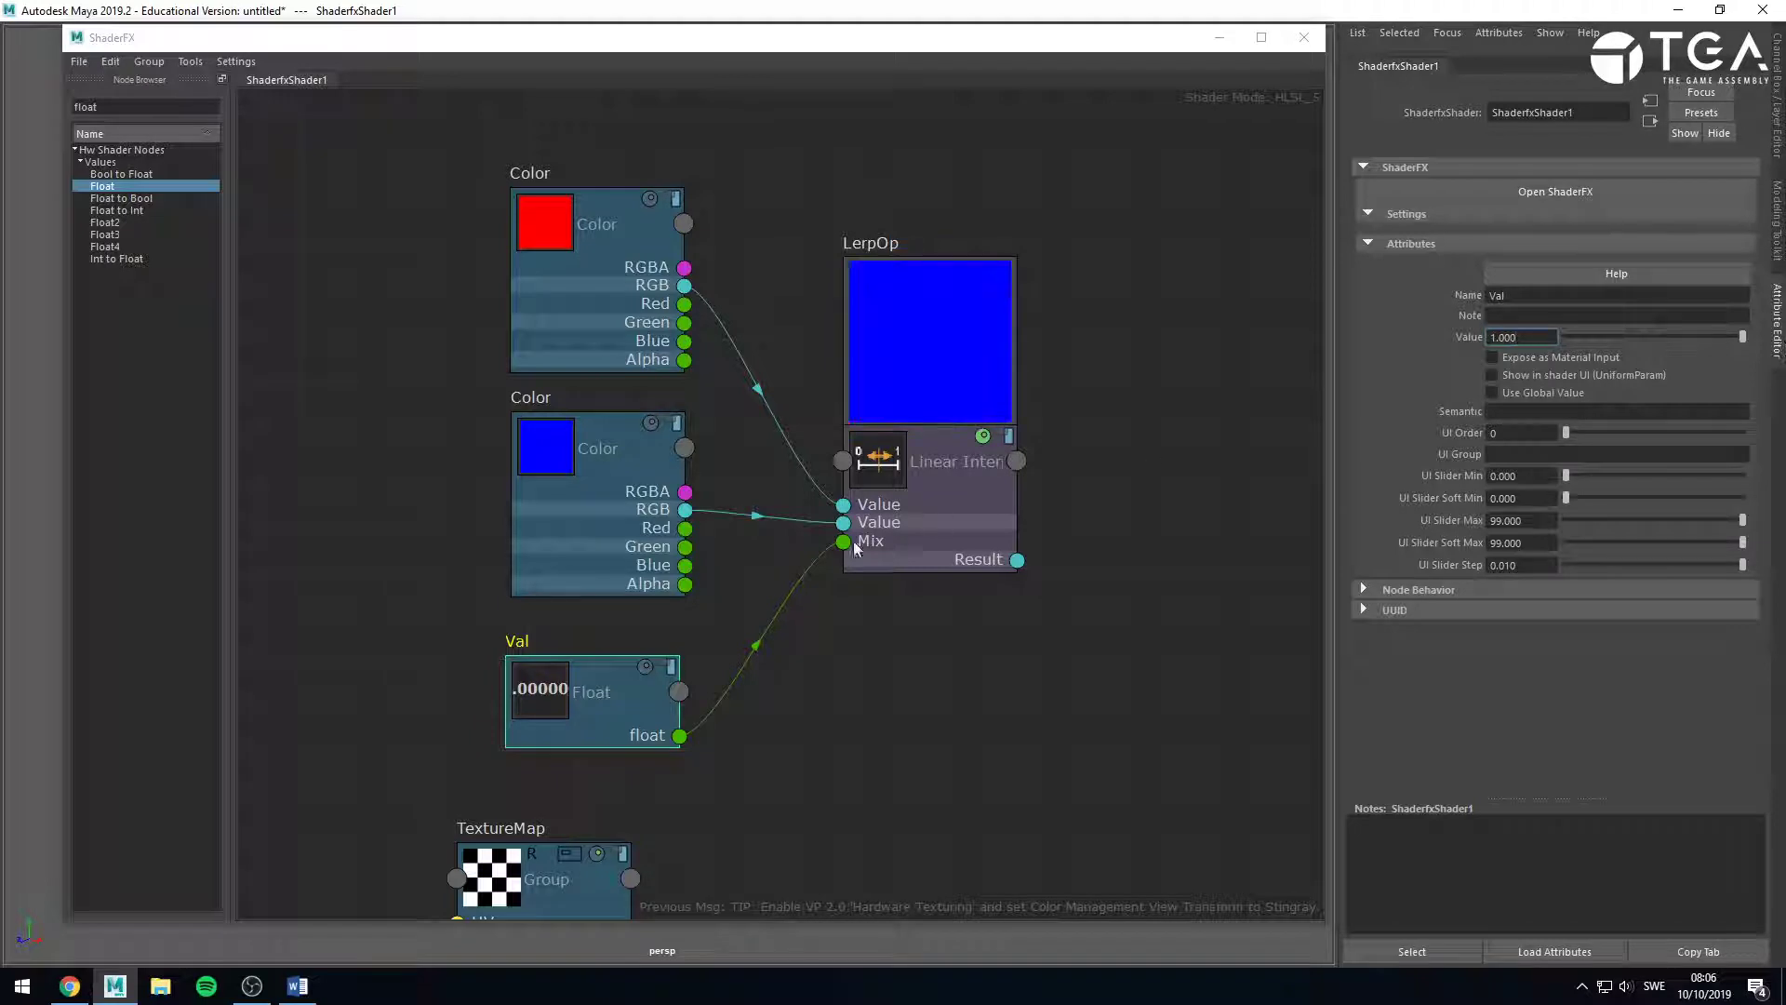
pyautogui.click(800, 707)
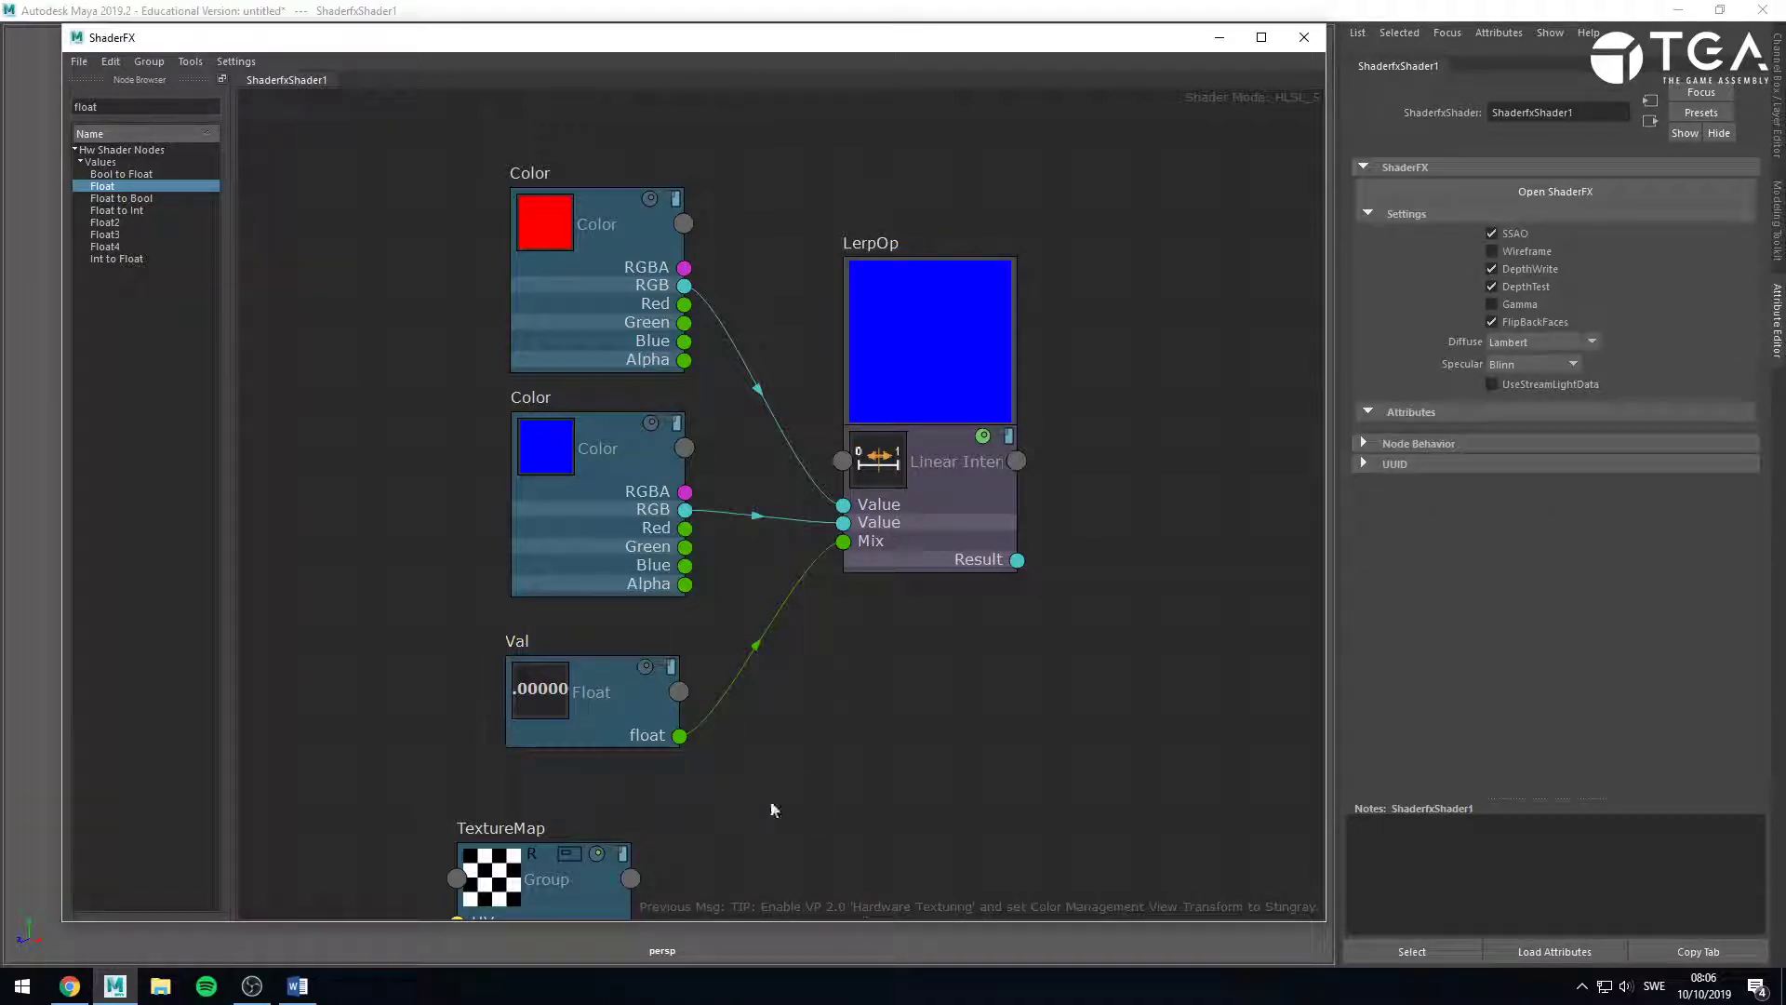
# Connect the checker TextureMap's Color output to the Linear Interpolate node's Mix input in place of the Float.
pyautogui.moveTo(748, 856); pyautogui.dragTo(735, 715, button='middle')
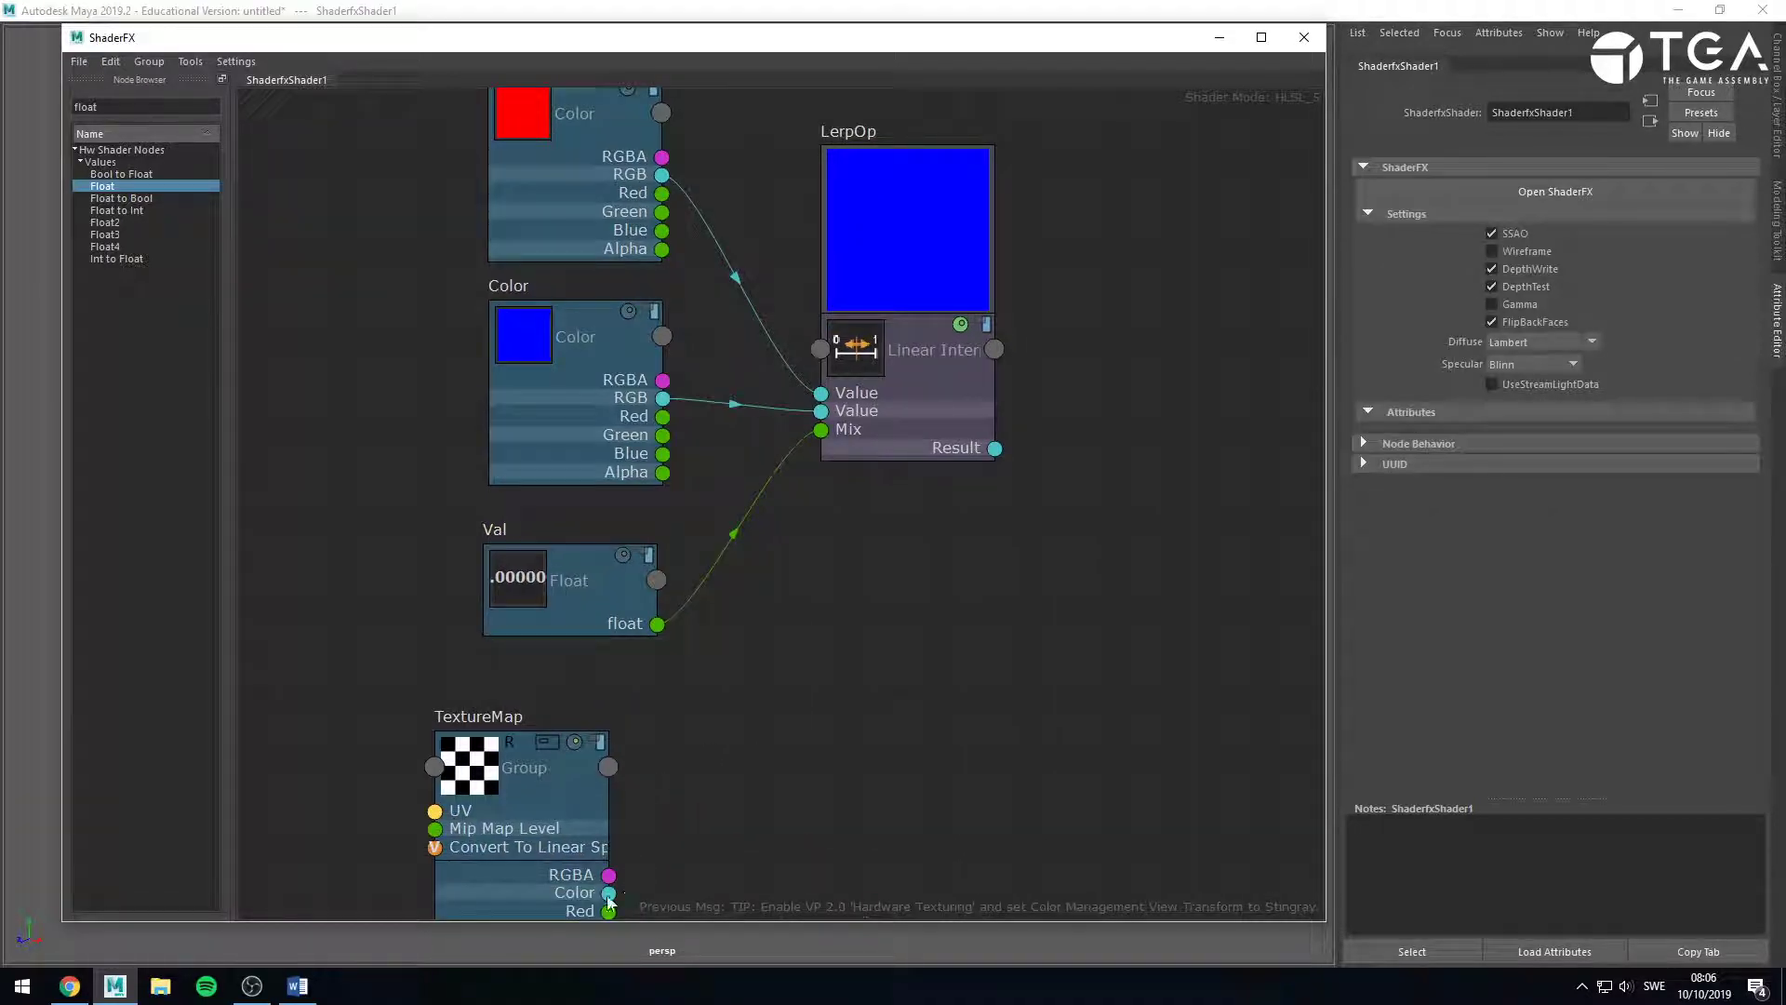
pyautogui.moveTo(609, 895); pyautogui.dragTo(825, 440)
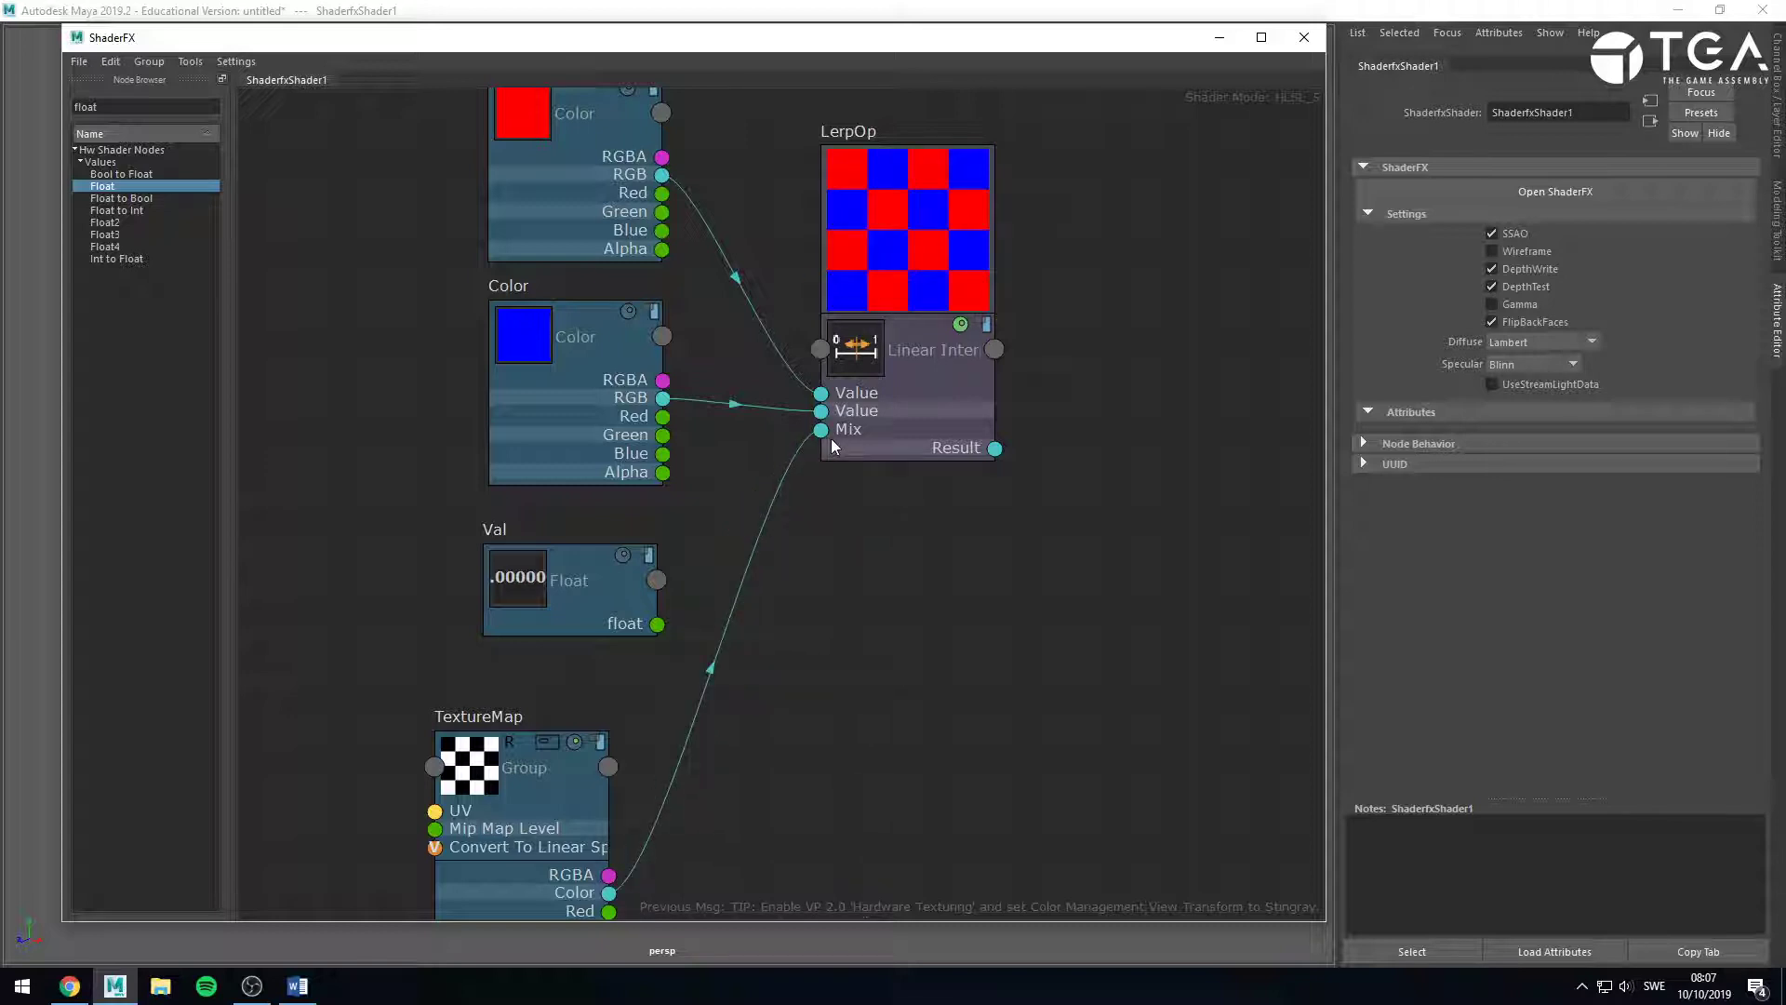
pyautogui.click(577, 607)
# Open the TextureMap's preview, move the Float node aside, and place the TextureMap below the blue Color node.
pyautogui.moveTo(566, 764); pyautogui.dragTo(599, 734)
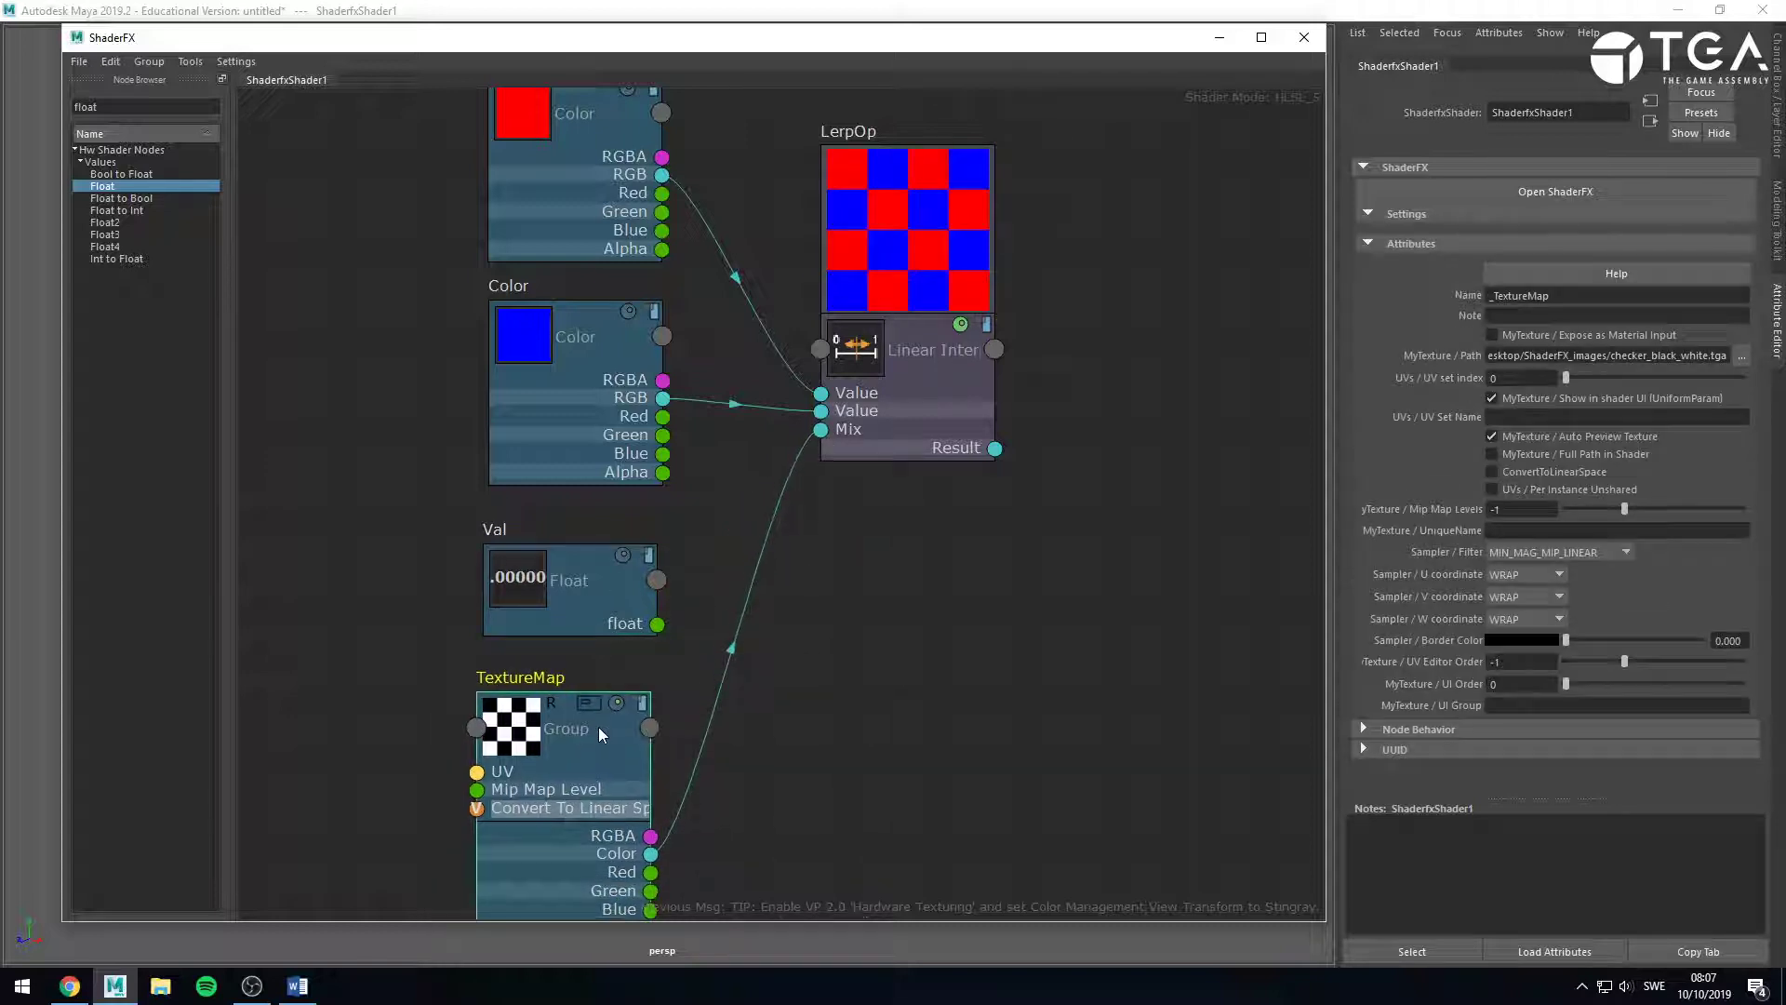
pyautogui.click(616, 703)
pyautogui.moveTo(516, 571); pyautogui.dragTo(195, 493)
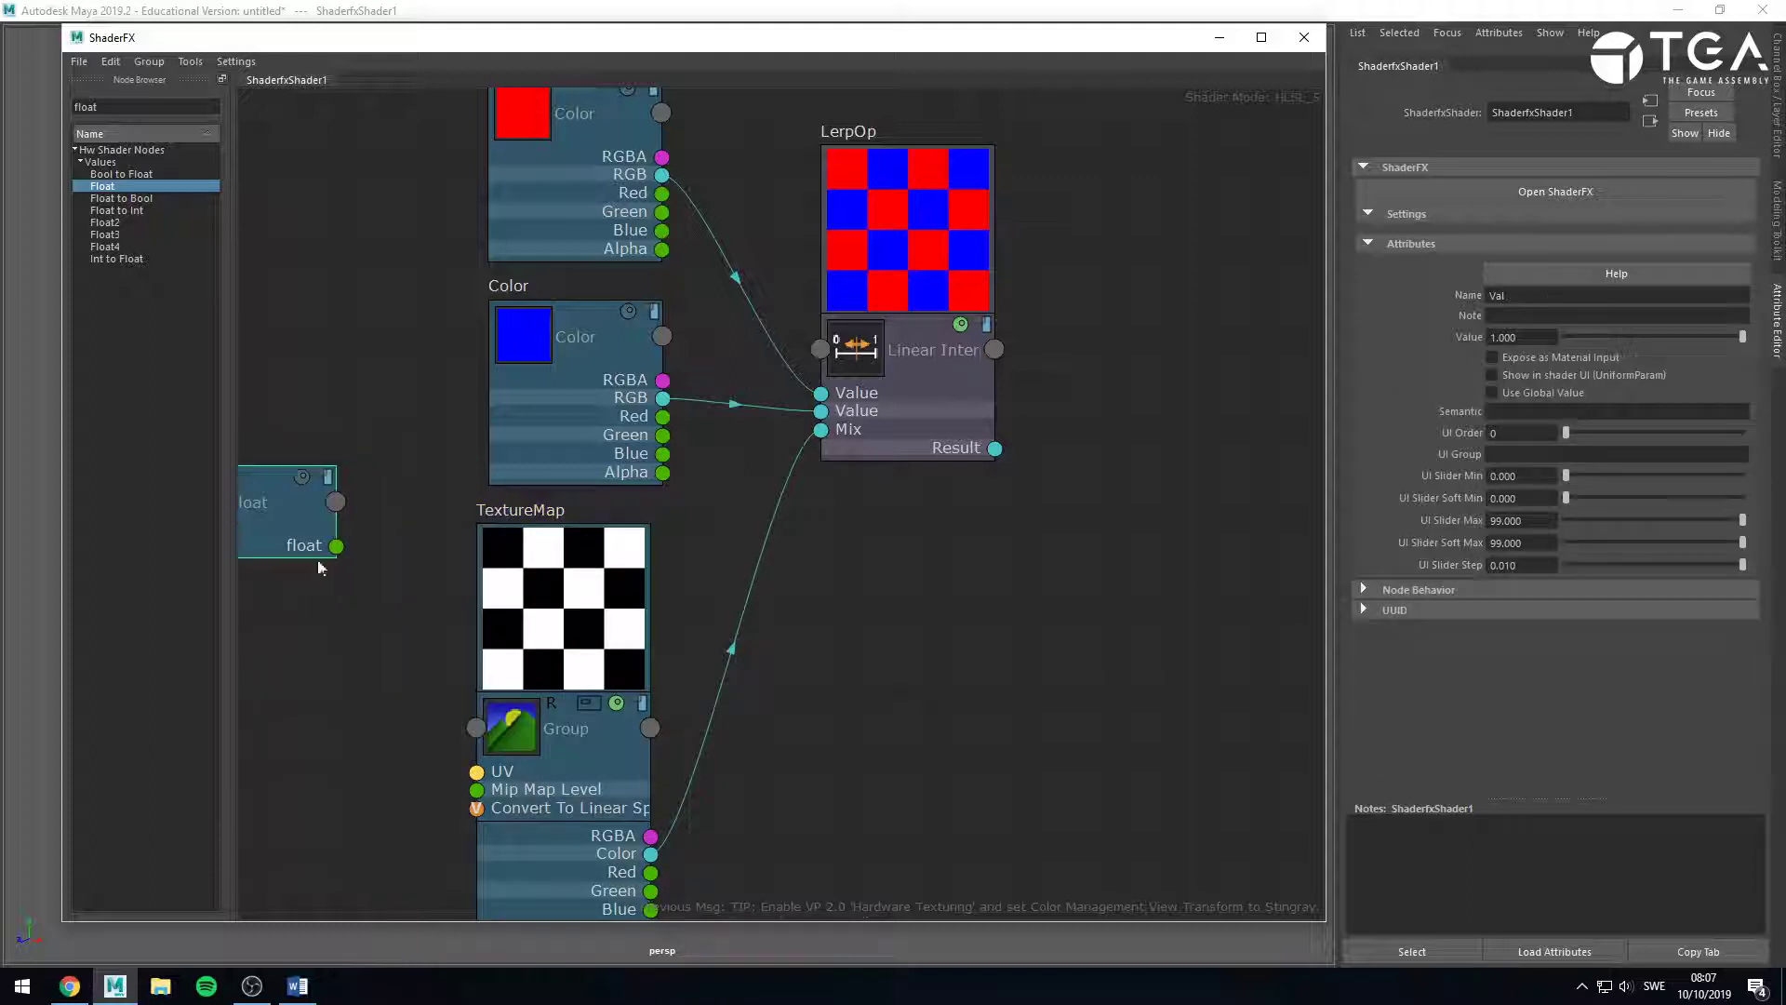
pyautogui.moveTo(480, 621); pyautogui.dragTo(497, 654)
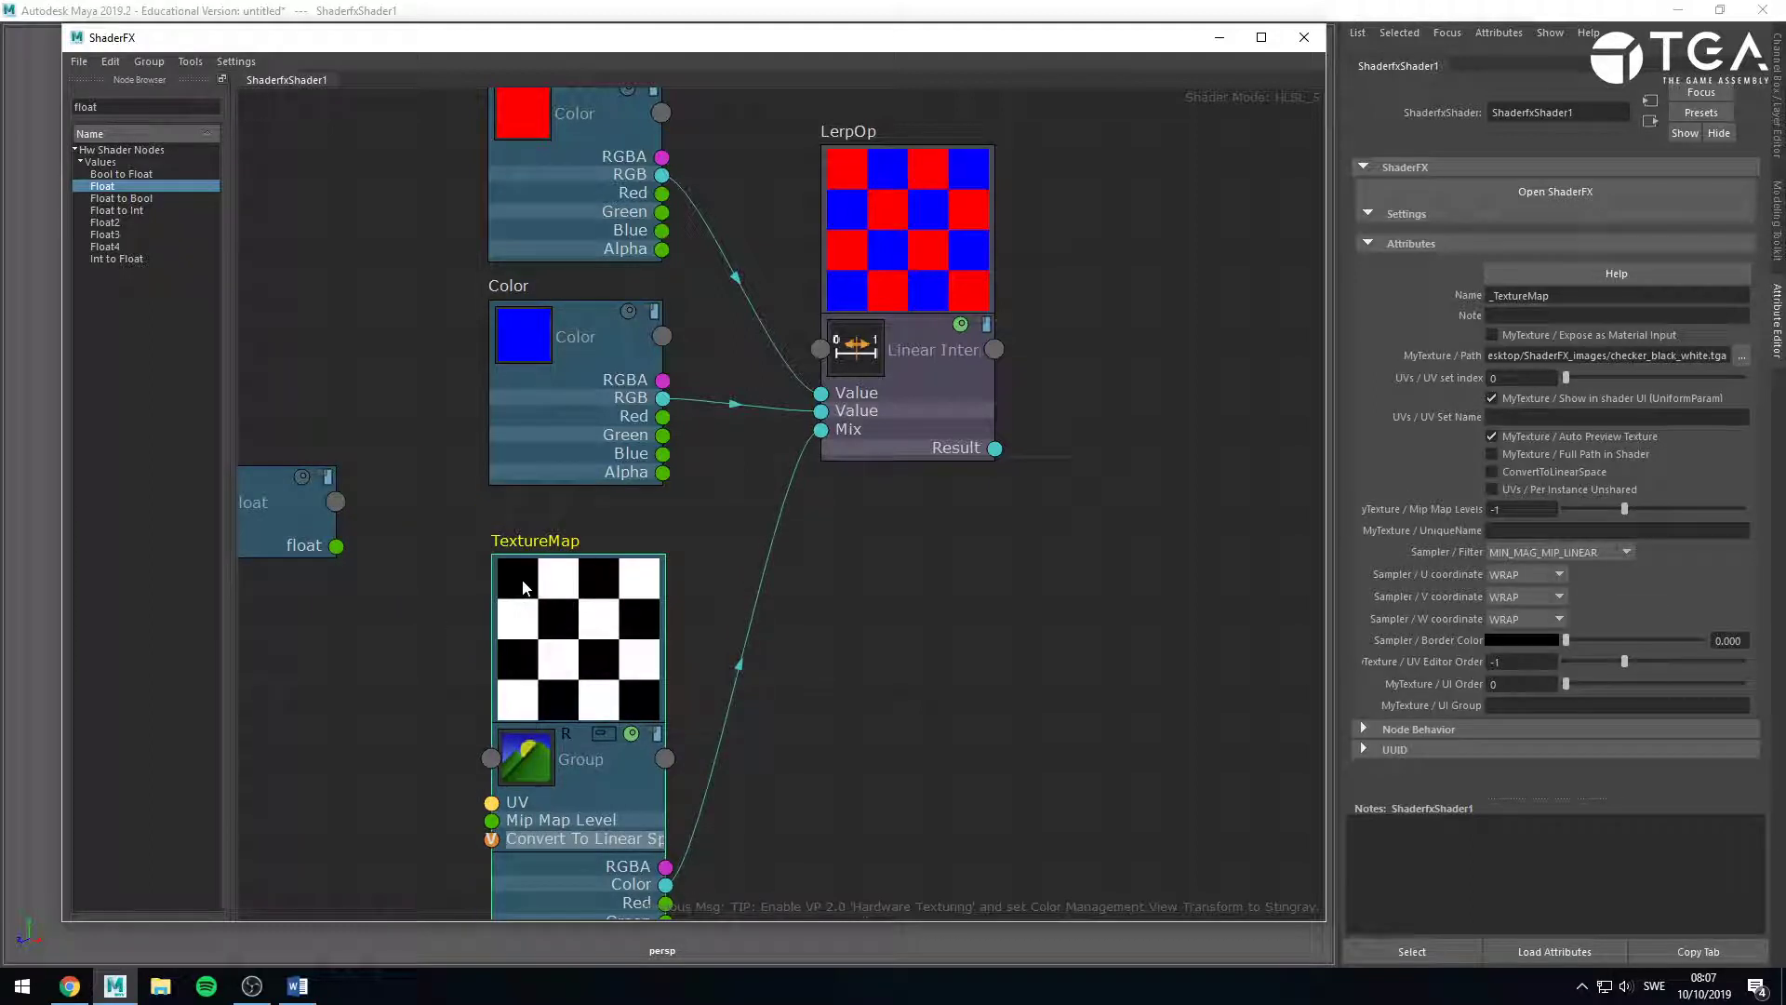
# Lower the Linear Interpolate node between the Color nodes and the TextureMap, and nudge the TextureMap closer to the blue Color node.
pyautogui.moveTo(435, 539); pyautogui.dragTo(556, 600, button='middle')
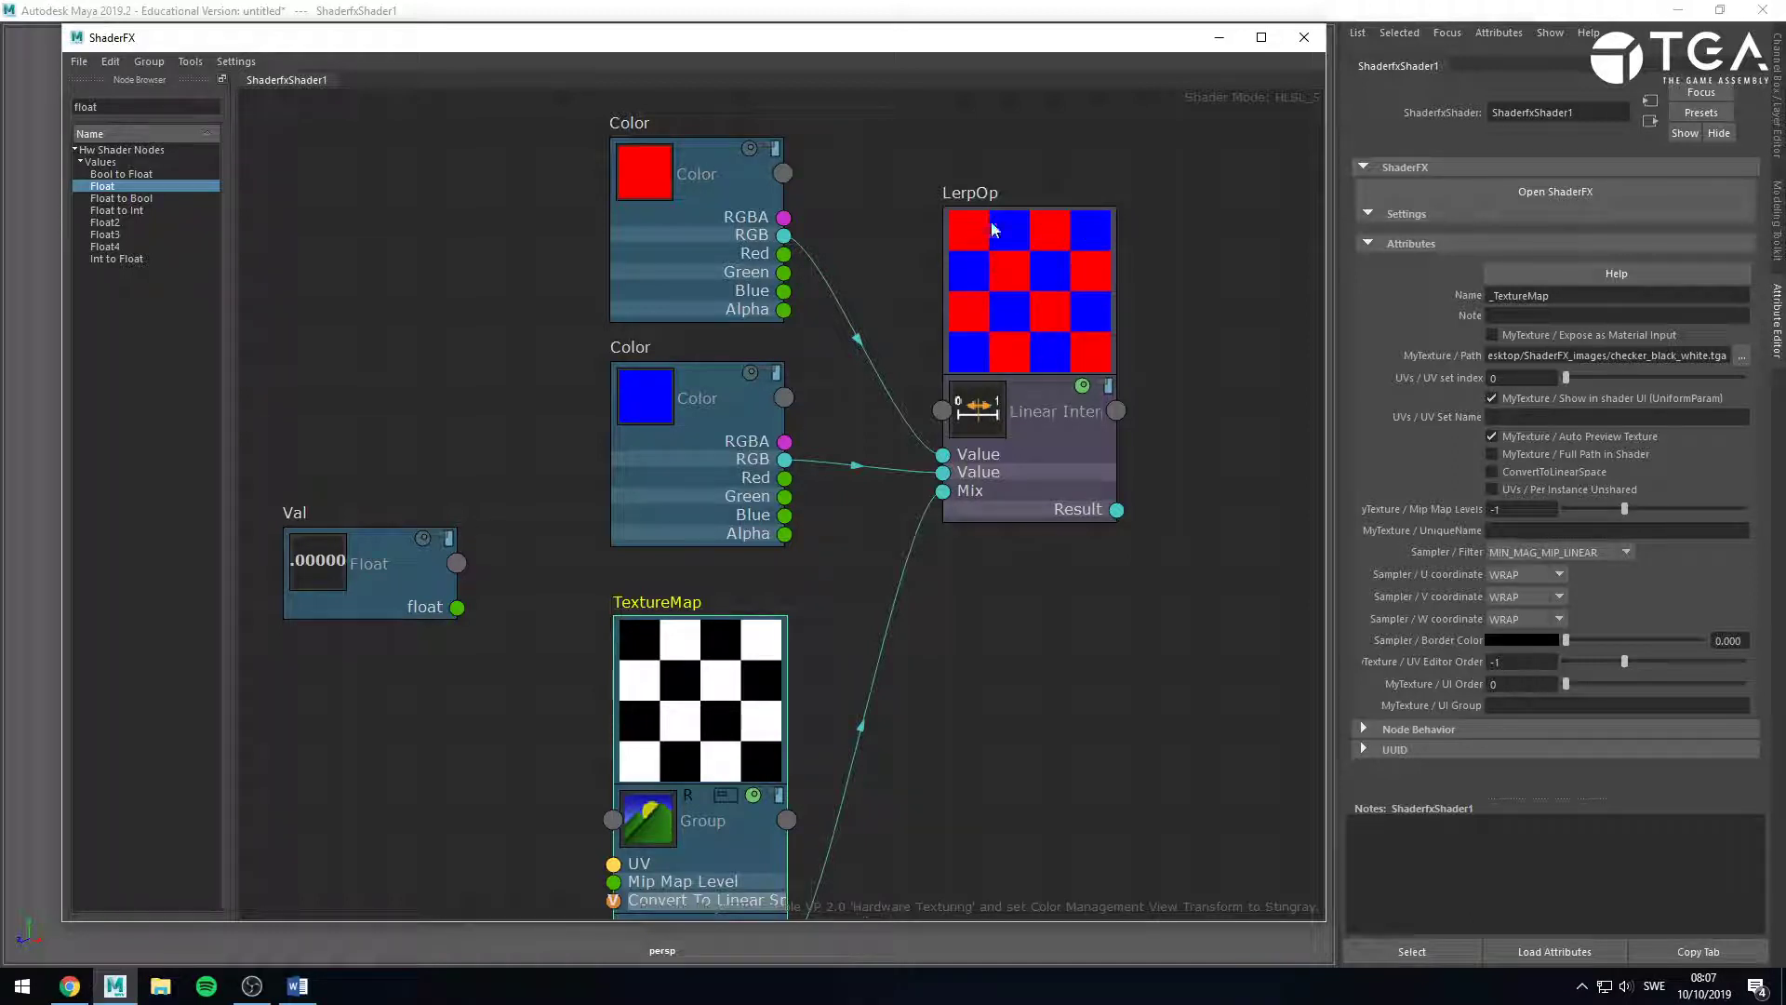
pyautogui.click(1060, 391)
pyautogui.moveTo(1061, 391); pyautogui.dragTo(1059, 520)
pyautogui.click(1216, 528)
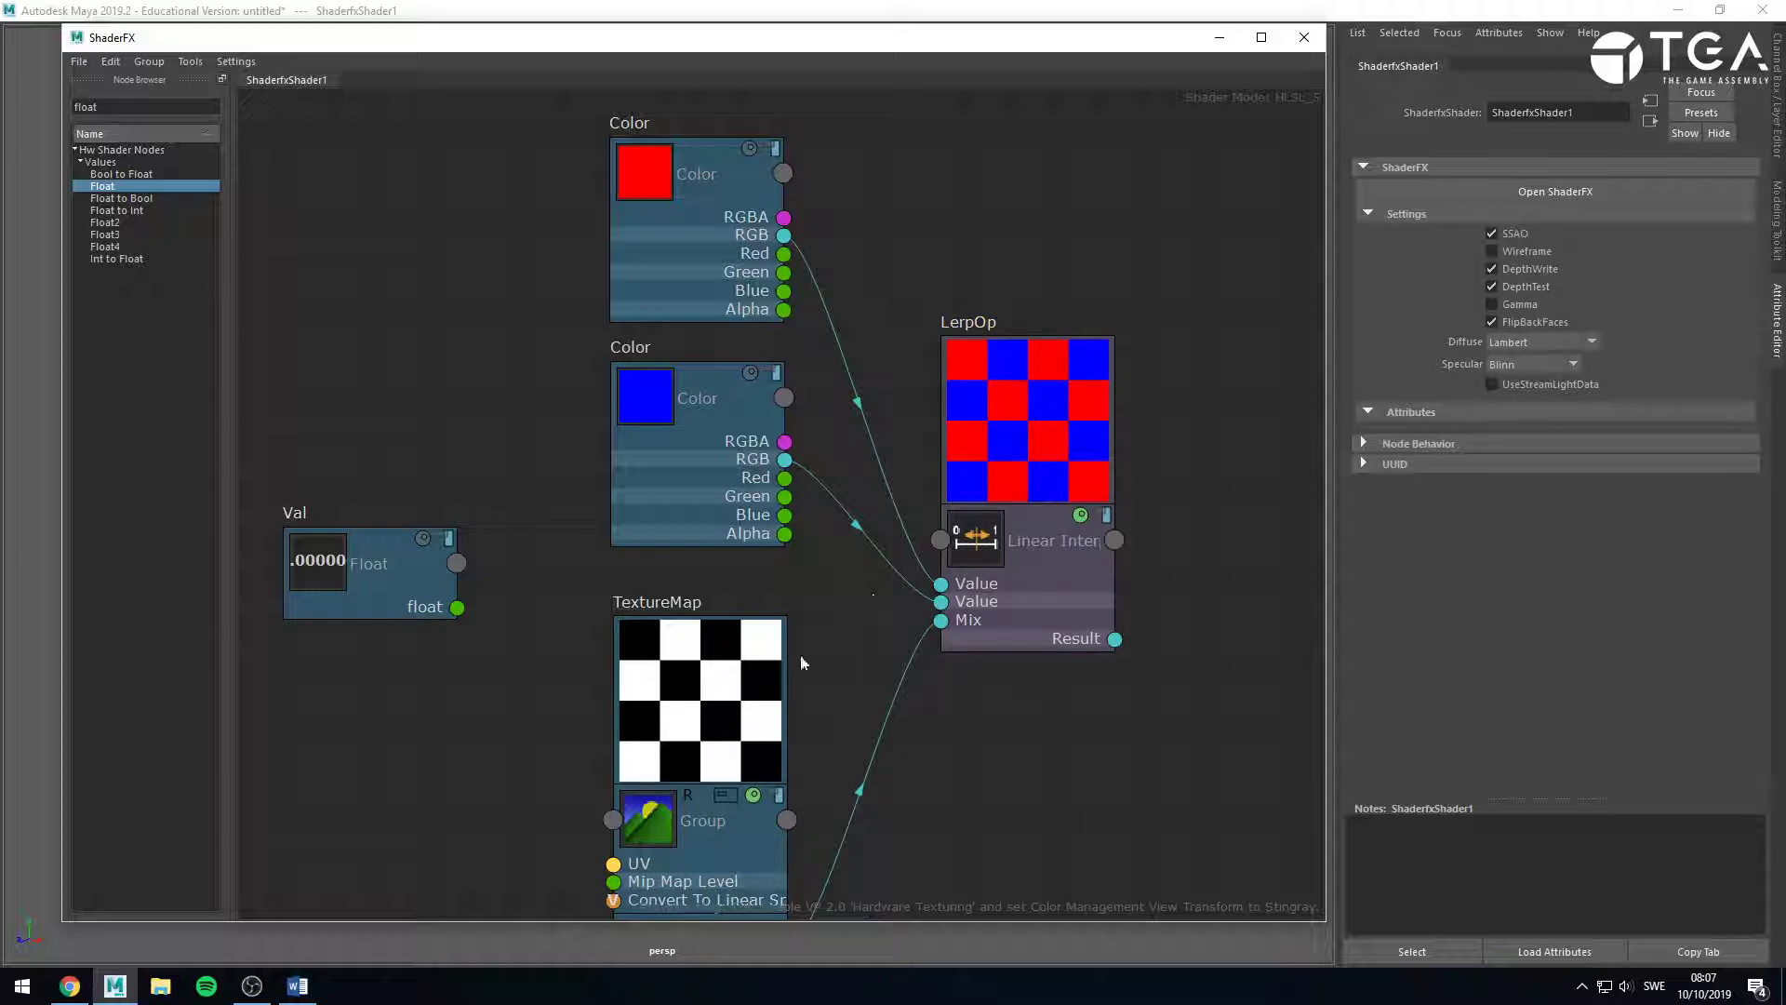
pyautogui.moveTo(735, 650); pyautogui.dragTo(732, 633)
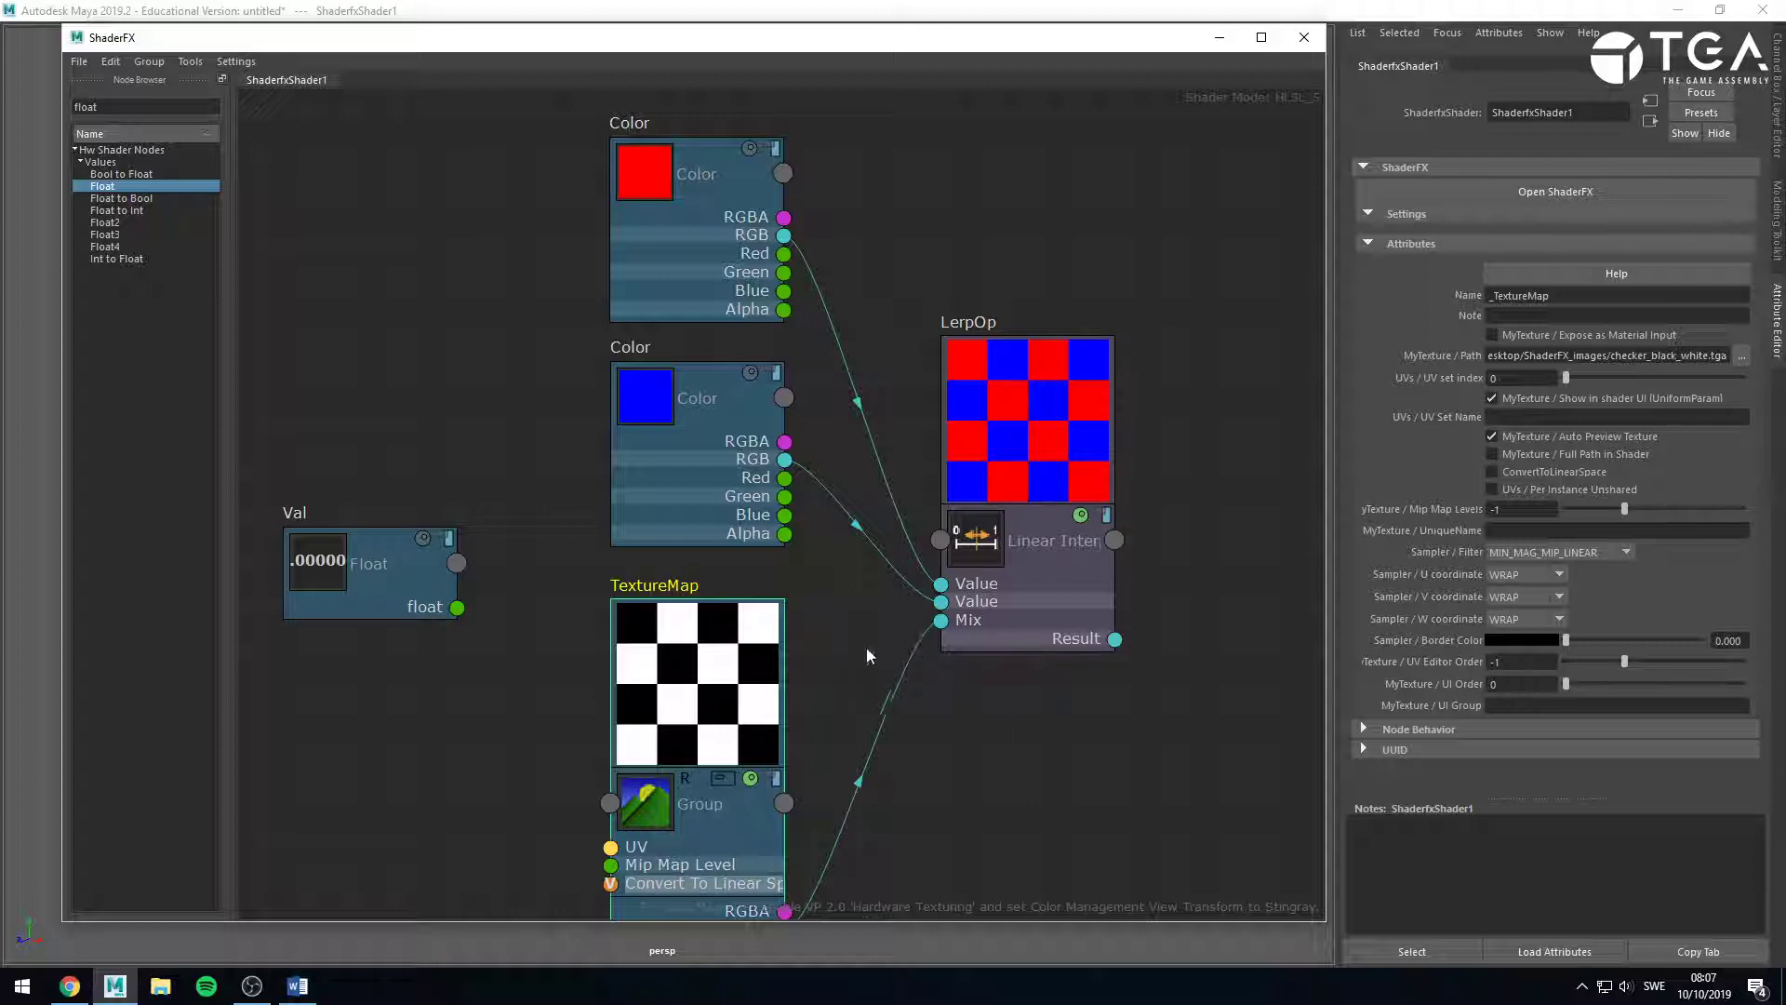
# Search the node library for "dot" and add a Dot Product node in the empty area below the Linear Interpolate node.
pyautogui.scroll(-4, 596, 442)
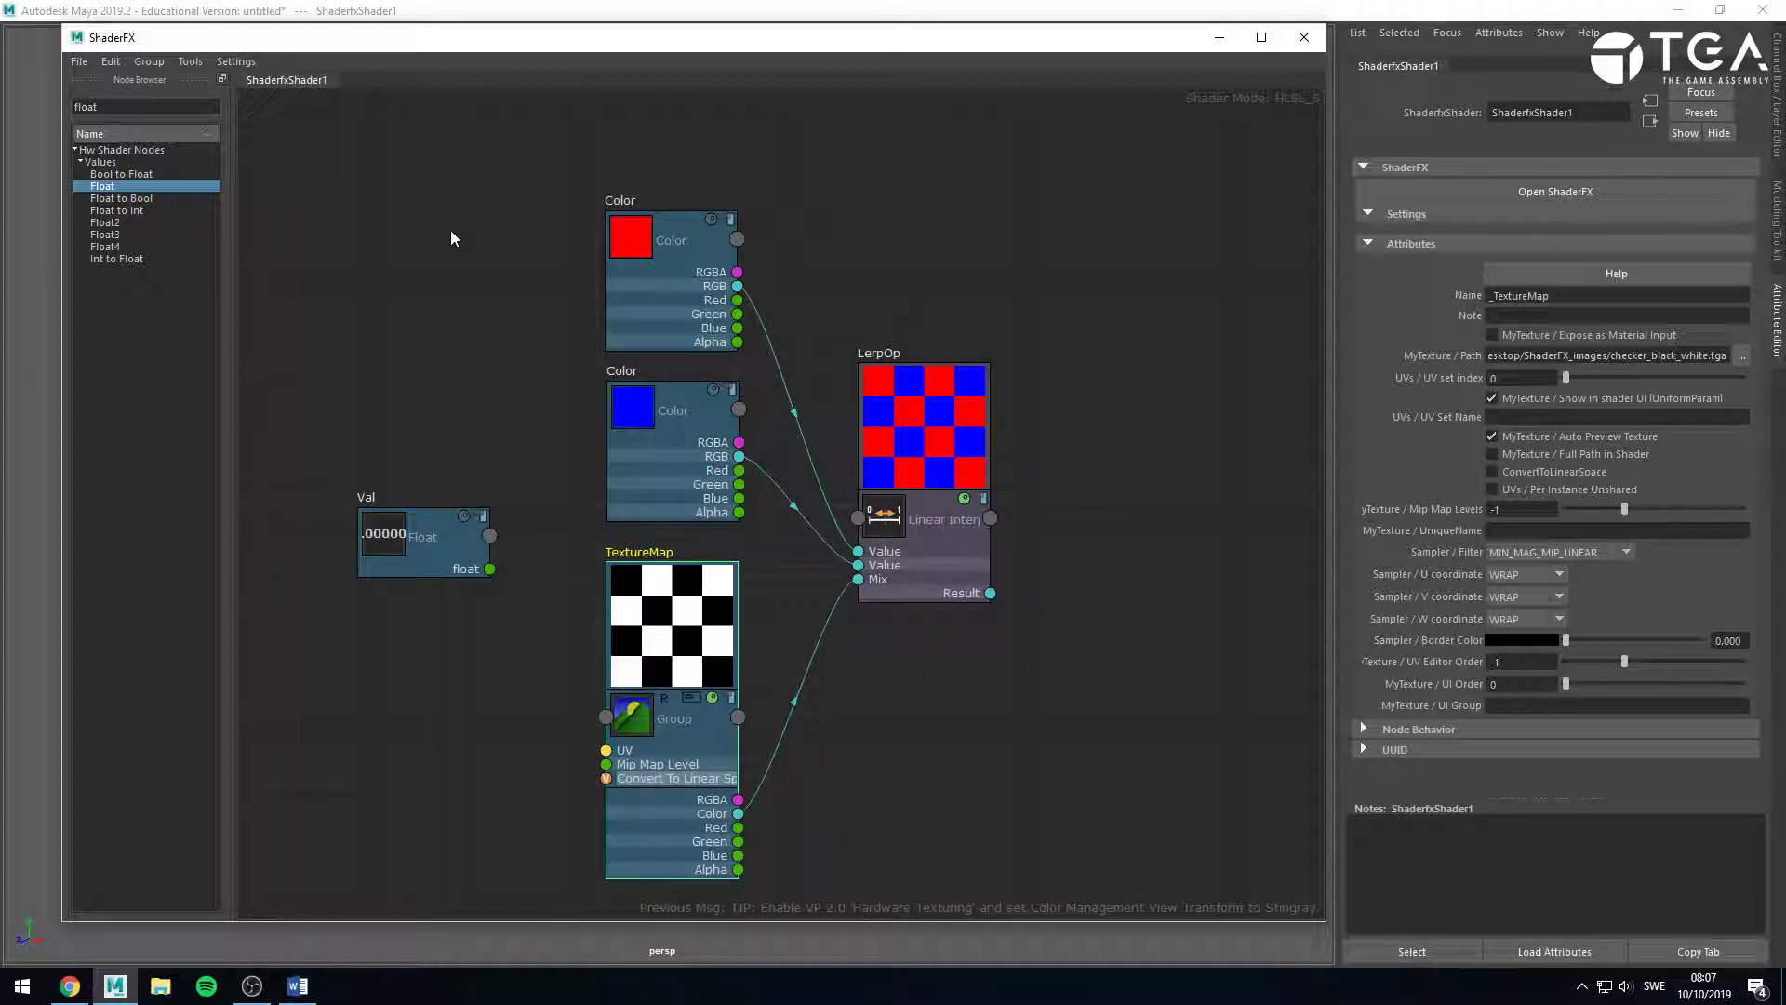
pyautogui.moveTo(132, 107); pyautogui.dragTo(1, 90)
pyautogui.write('dot')
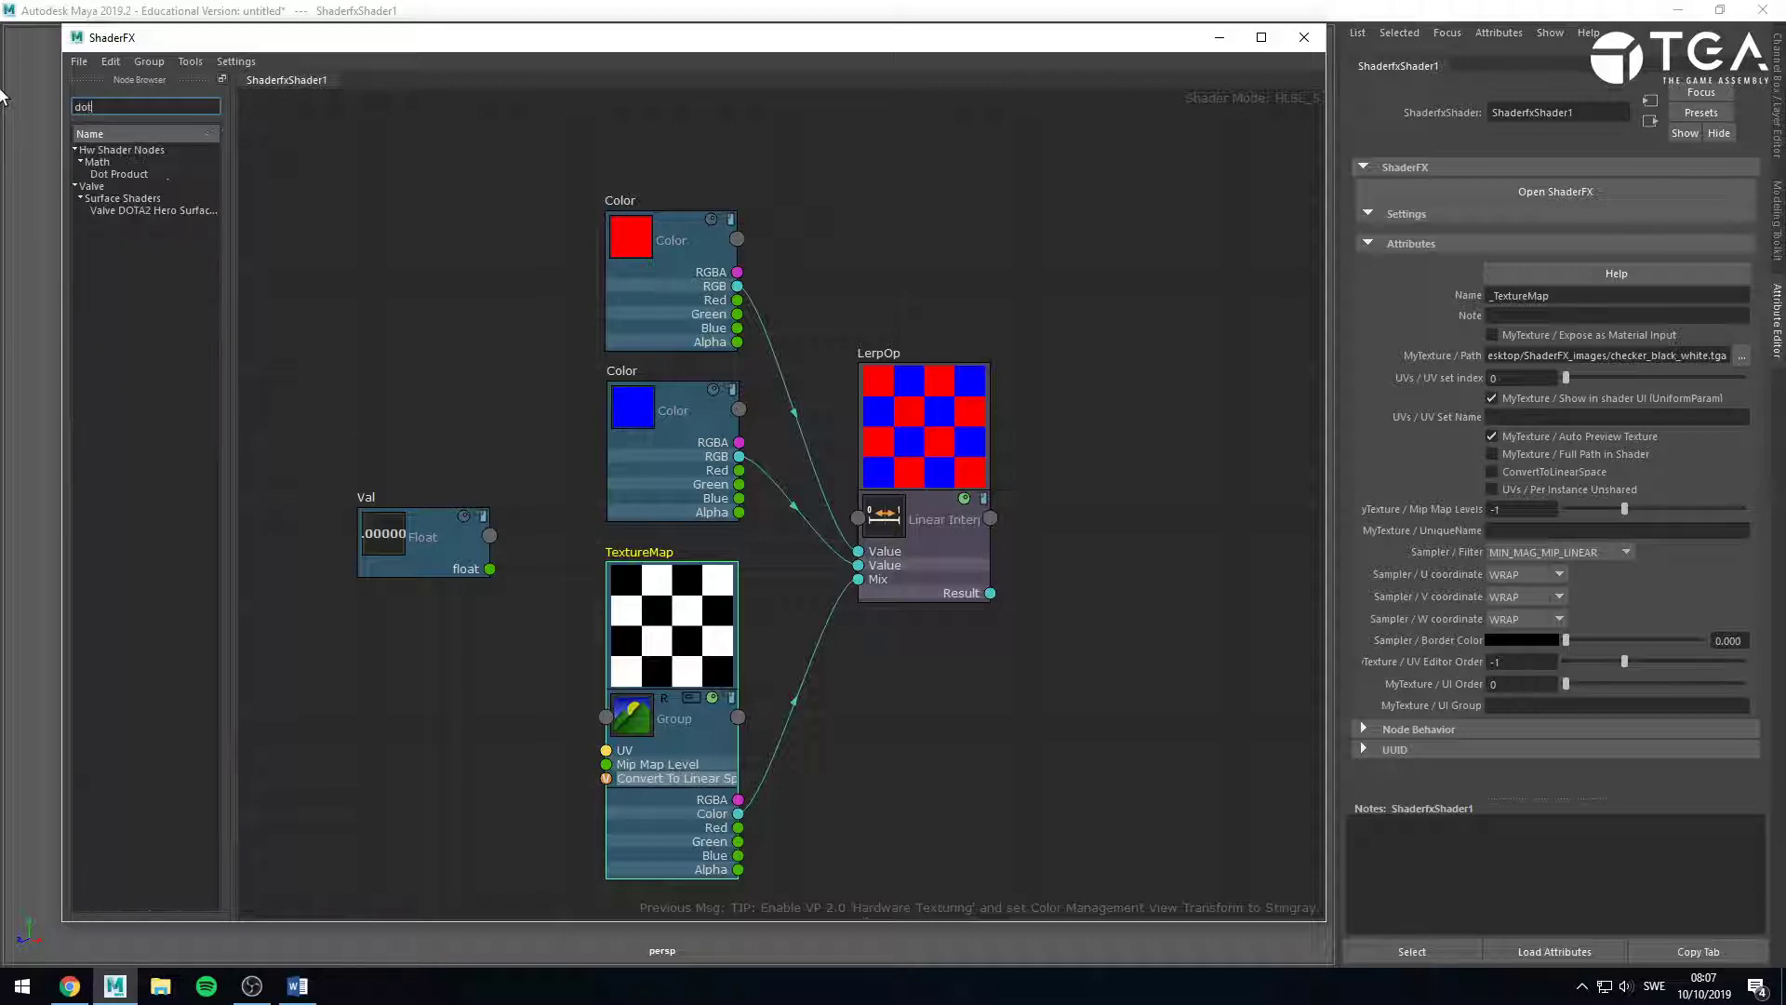
pyautogui.moveTo(133, 185); pyautogui.dragTo(1035, 786)
pyautogui.click(111, 176)
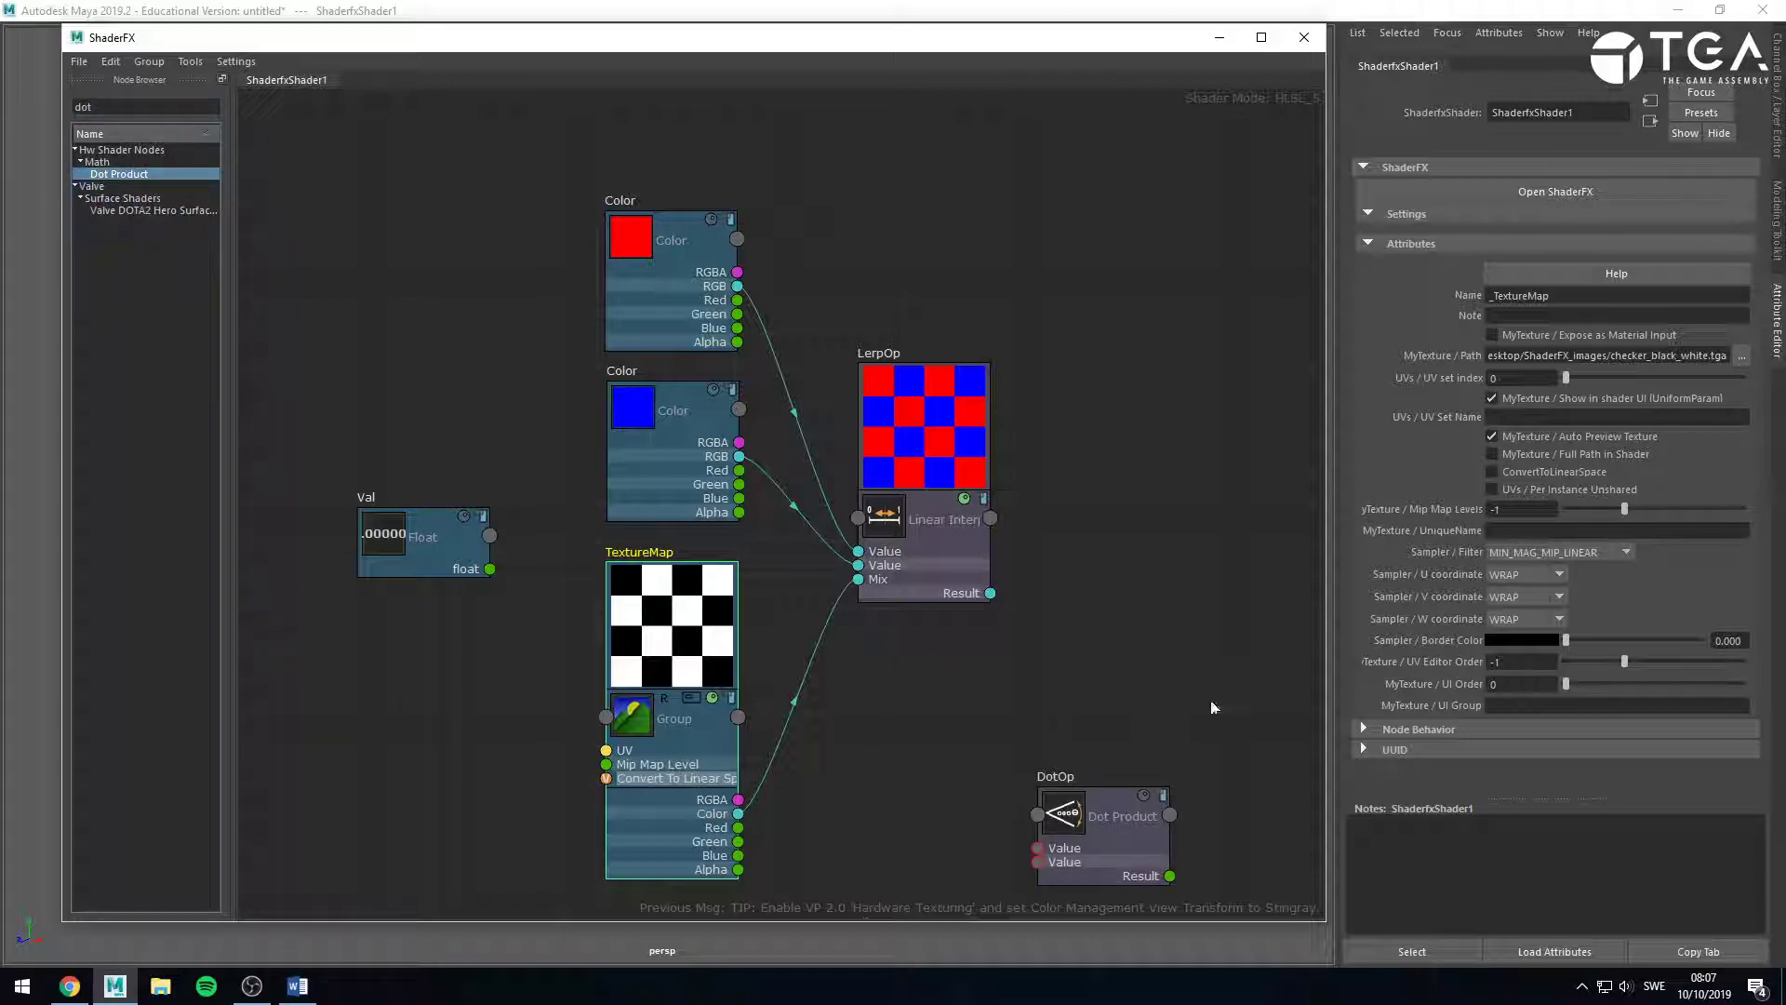
# Try deleting the color blending nodes, and undo the deletion.
pyautogui.moveTo(312, 124); pyautogui.dragTo(880, 744)
pyautogui.press('Delete')
pyautogui.moveTo(1088, 707); pyautogui.dragTo(1030, 493)
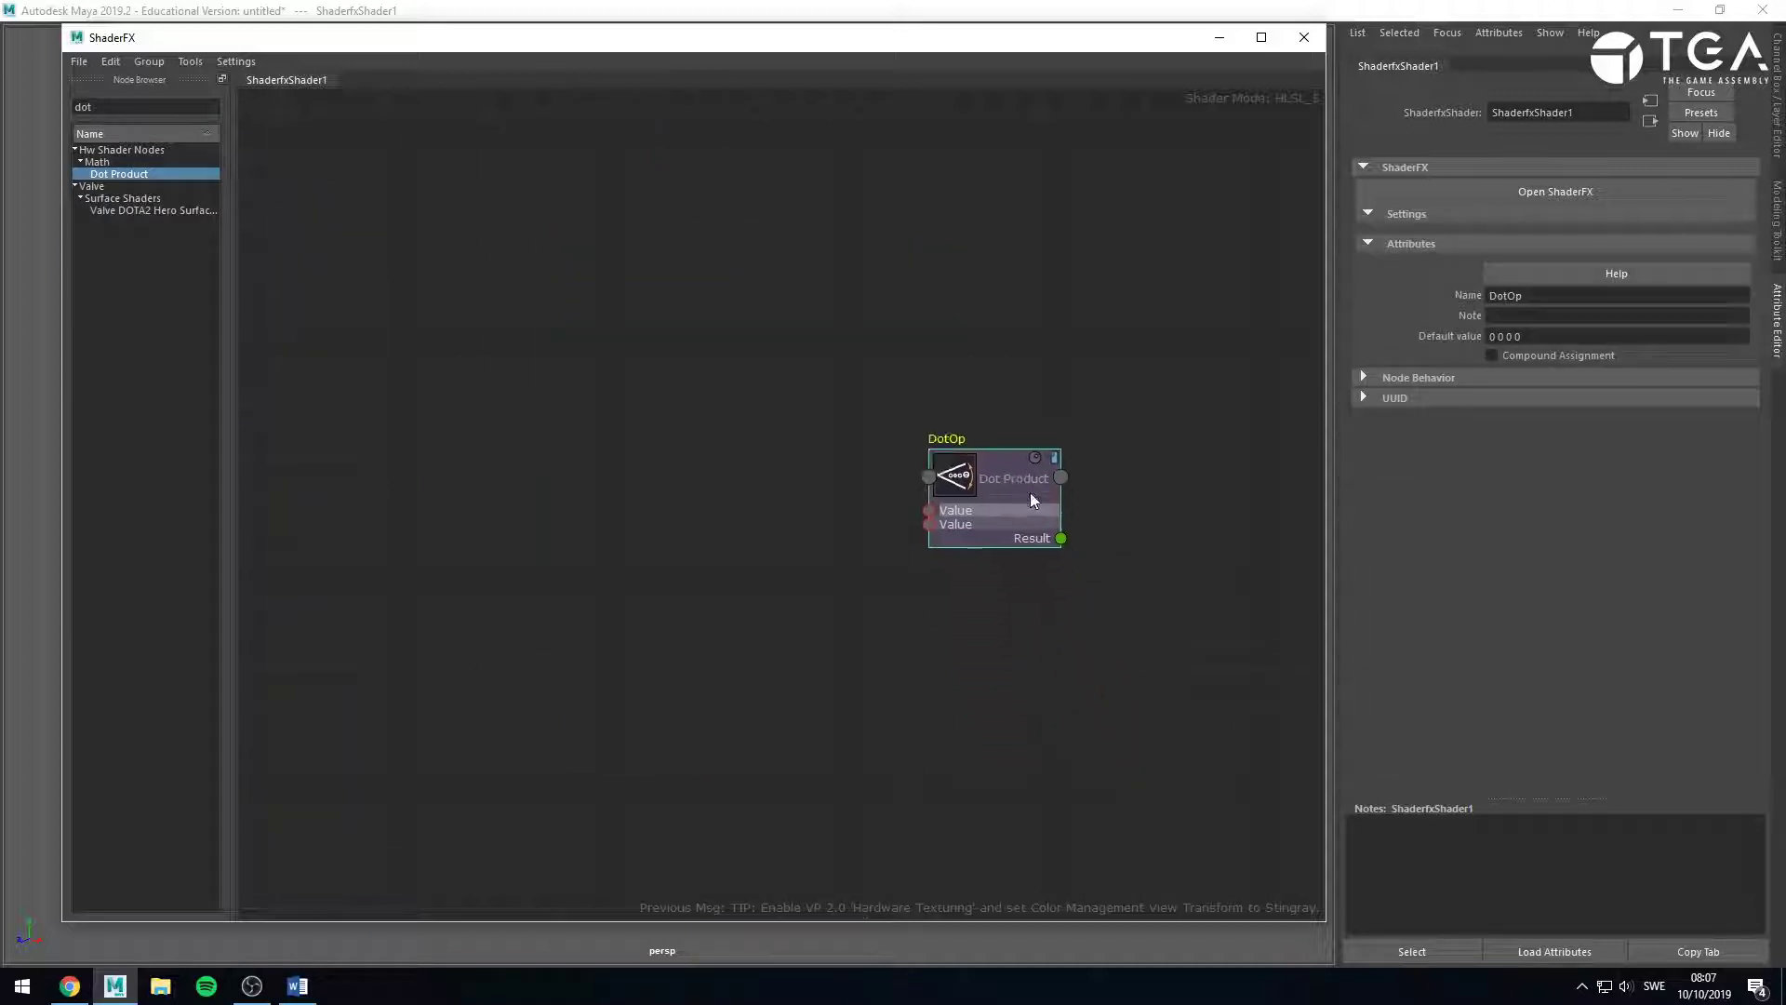
pyautogui.click(629, 382)
pyautogui.hotkey('ctrl', 'z')
# Move the whole color blending setup away from the Dot Product node.
pyautogui.scroll(-2, 372, 190)
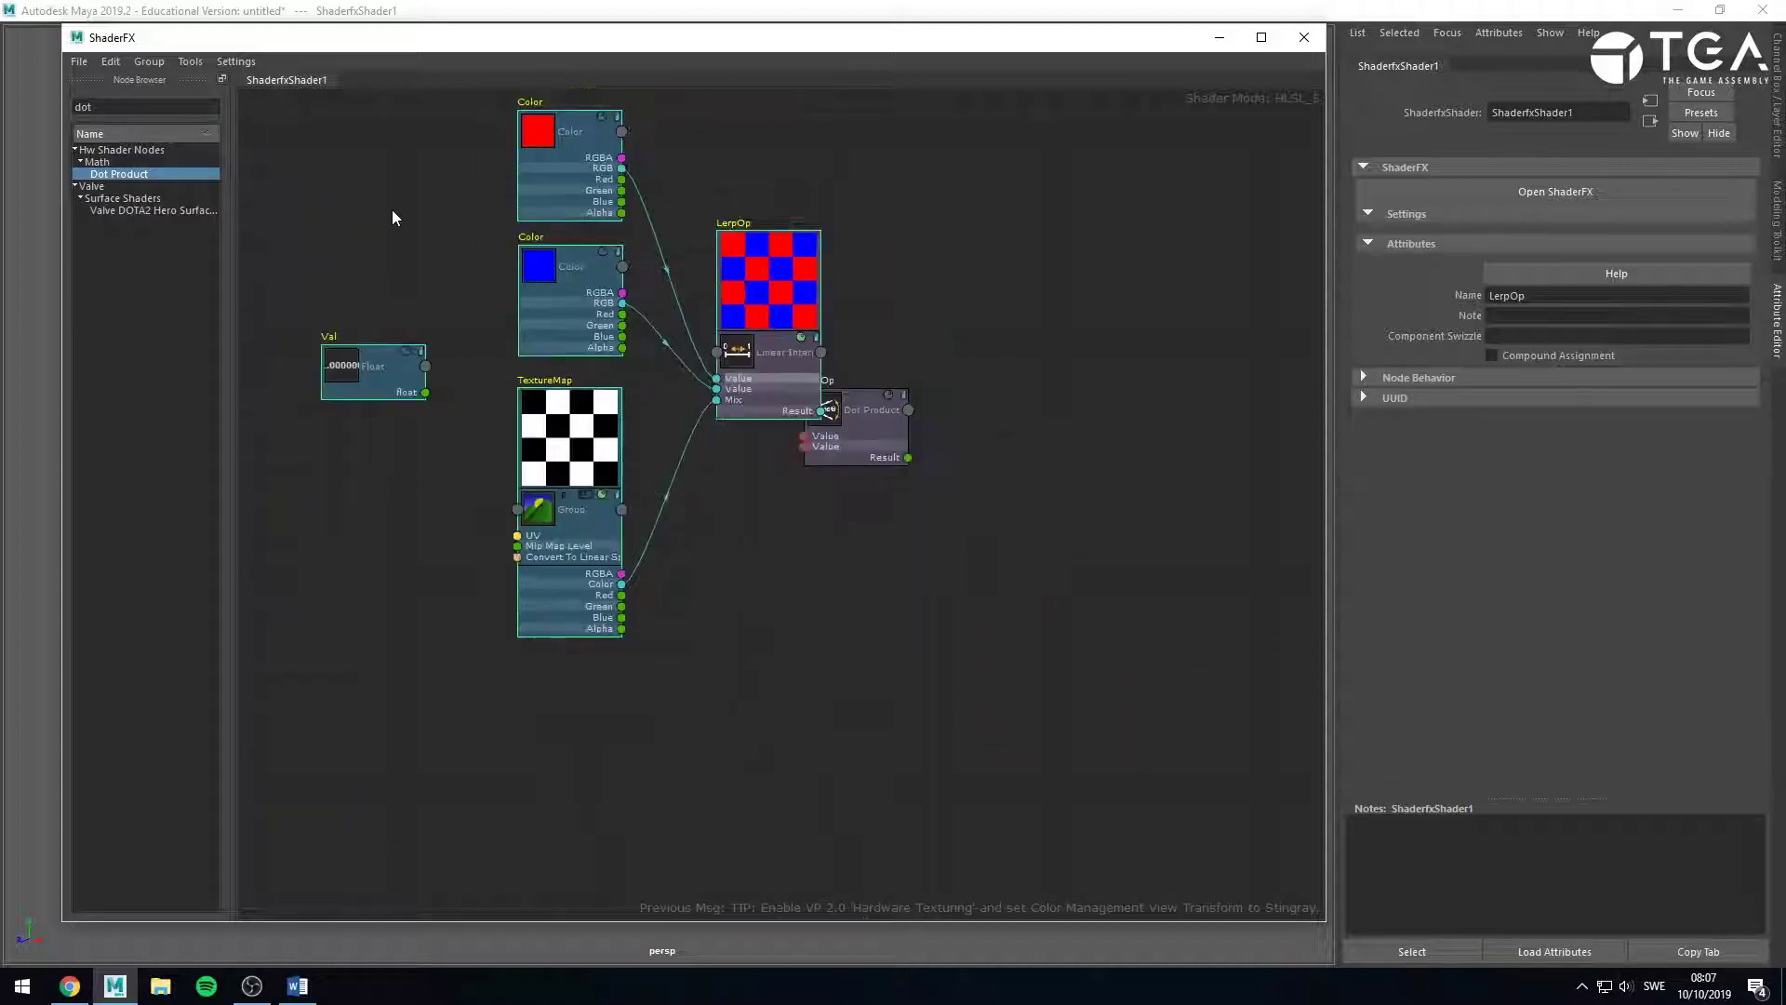
pyautogui.moveTo(367, 160); pyautogui.dragTo(722, 521)
pyautogui.moveTo(756, 395); pyautogui.dragTo(462, 366)
pyautogui.click(638, 478)
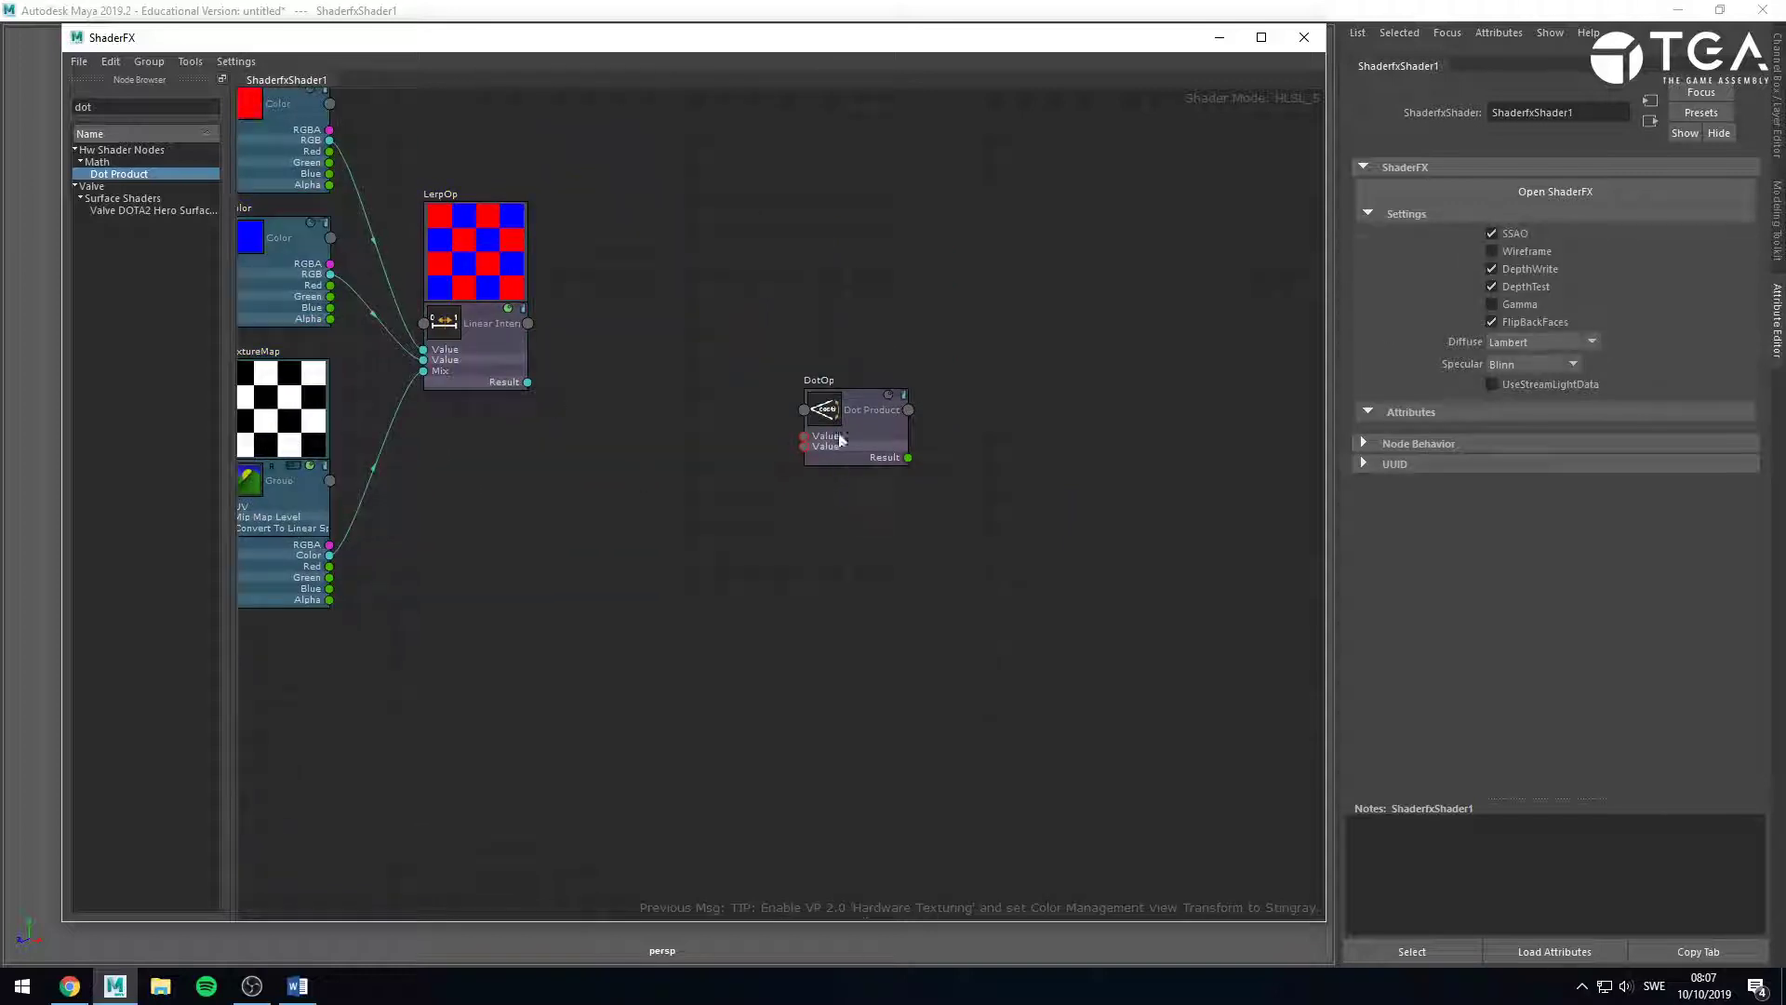
# Position the Dot Product node in open space with room for input nodes beside it.
pyautogui.moveTo(839, 439); pyautogui.dragTo(990, 490)
pyautogui.click(854, 450)
pyautogui.scroll(4, 938, 472)
pyautogui.scroll(-2, 909, 443)
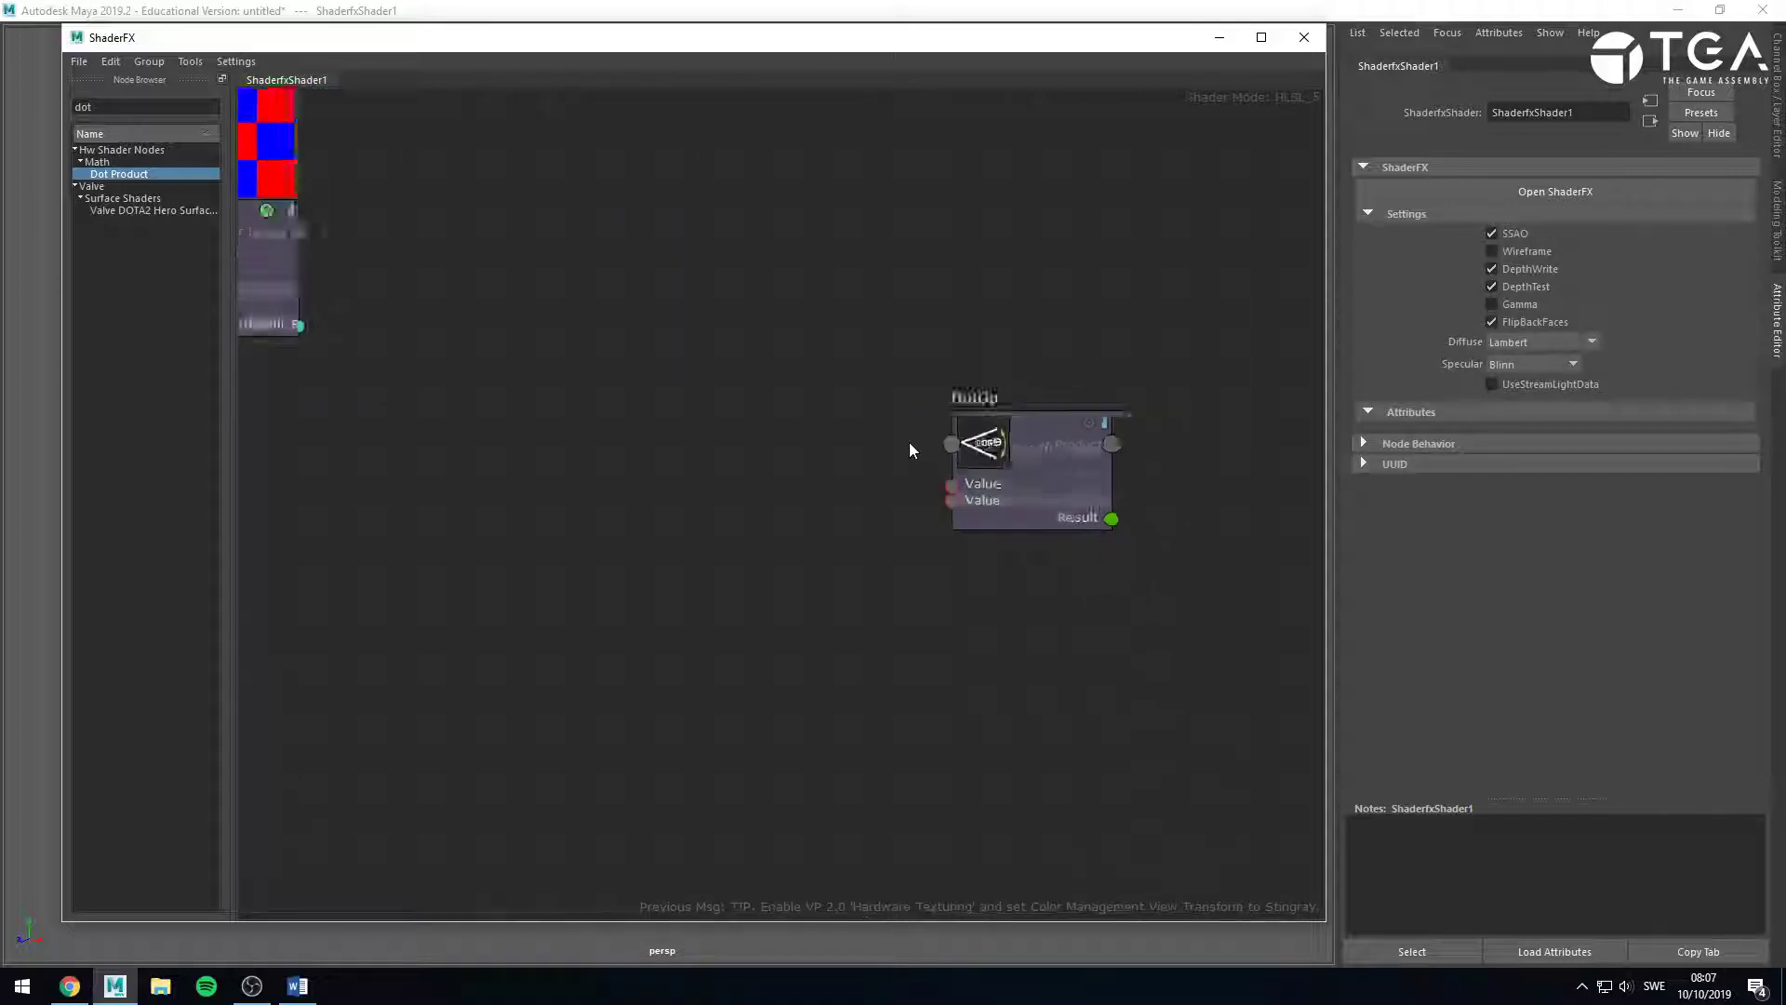
pyautogui.keyDown('alt'); pyautogui.moveTo(840, 467); pyautogui.dragTo(951, 528, button='middle'); pyautogui.keyUp('alt')
pyautogui.scroll(-1, 951, 544)
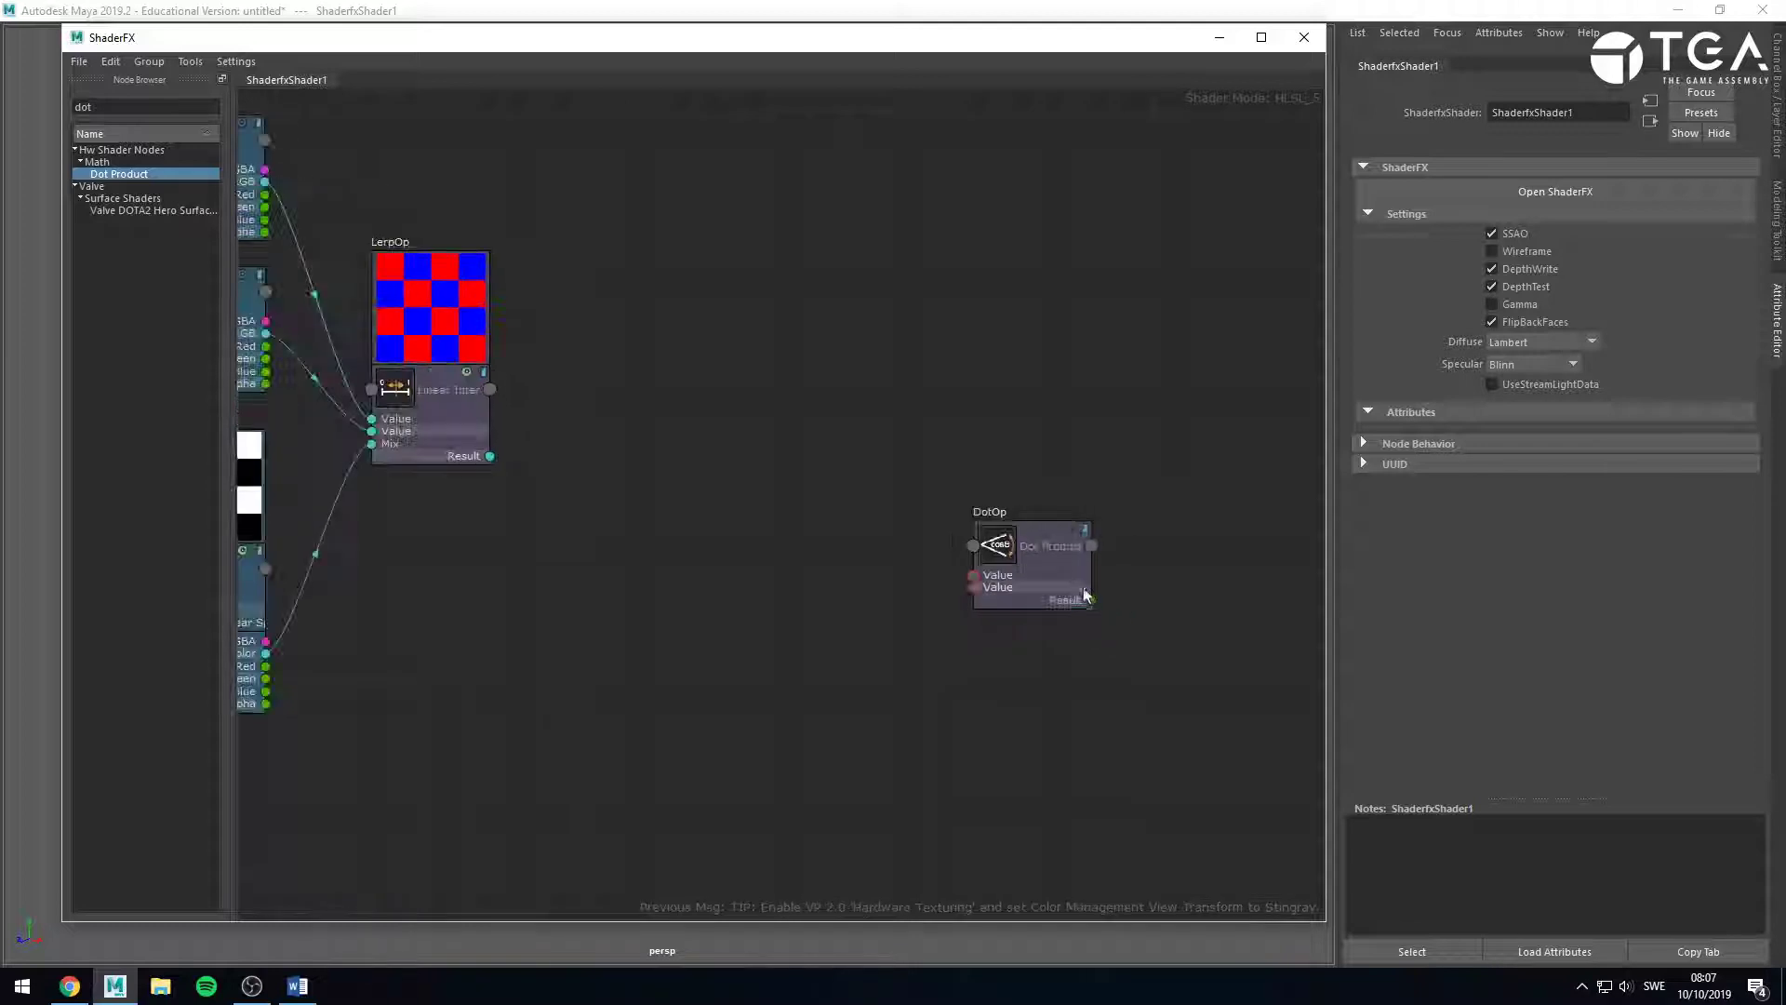
pyautogui.moveTo(1083, 588); pyautogui.dragTo(1031, 544)
pyautogui.scroll(1, 1037, 611)
pyautogui.scroll(1, 1040, 619)
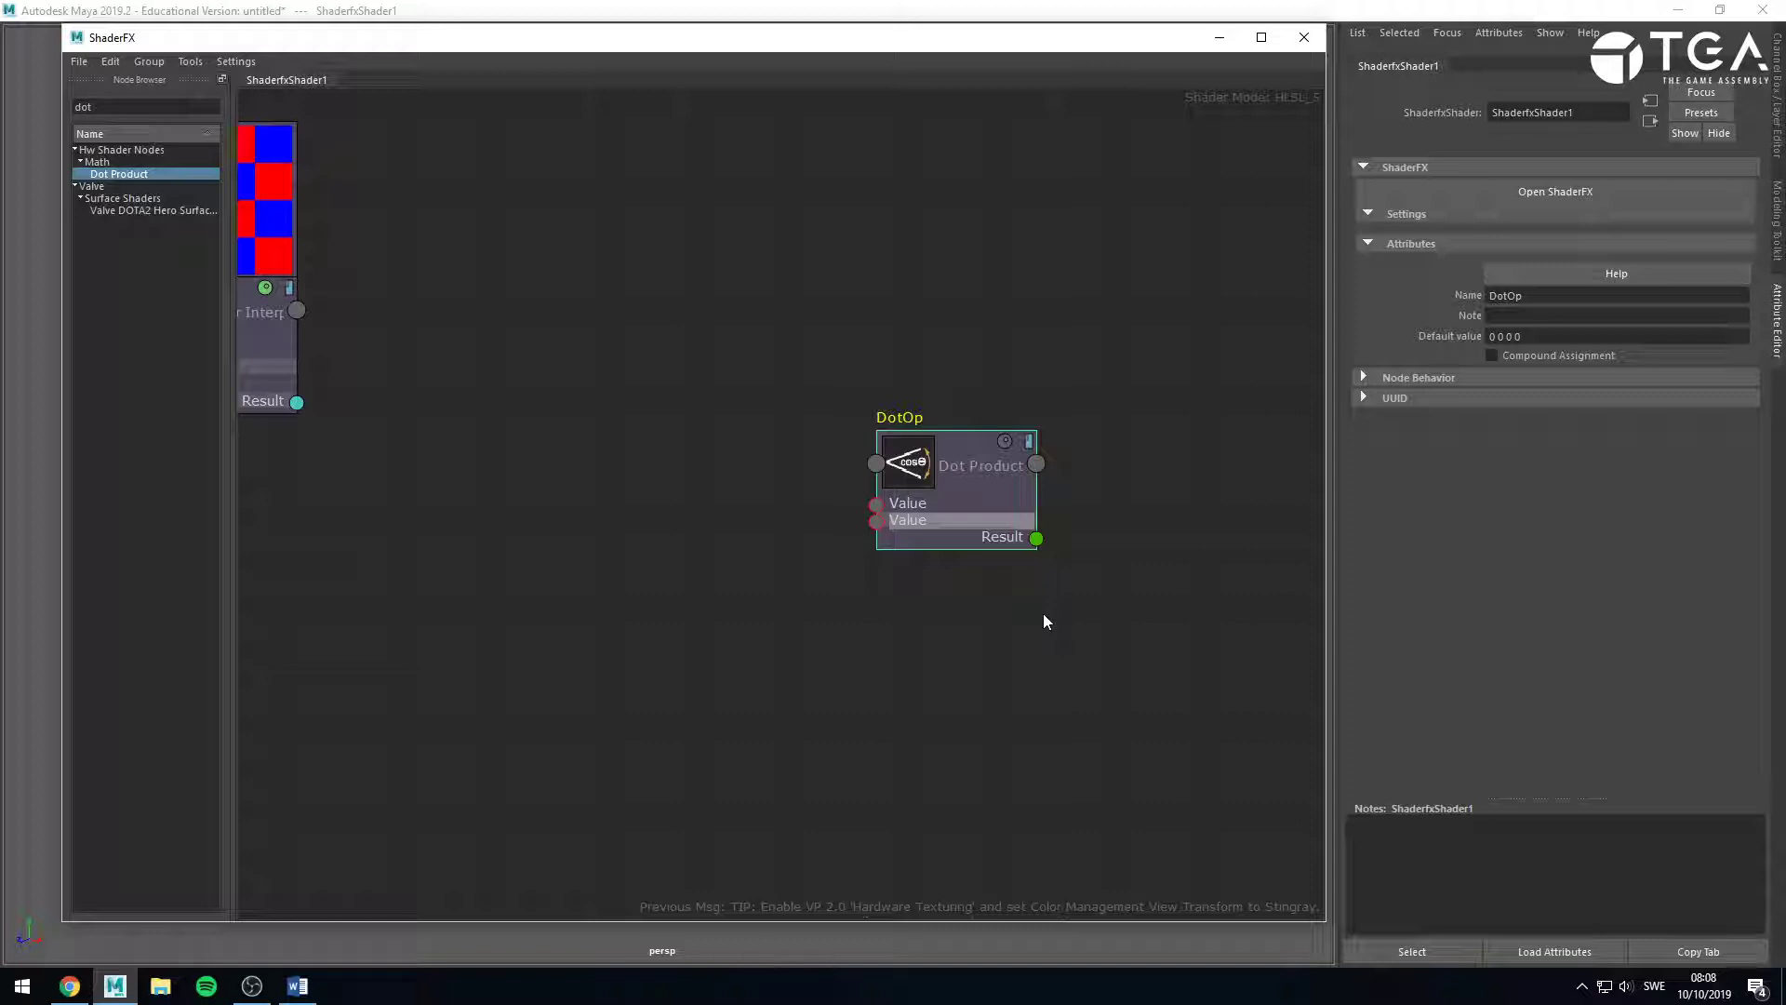
# Add a Vertex World Normal node and connect its WorldNormal output to the Dot Product's first Value input.
pyautogui.moveTo(127, 107); pyautogui.dragTo(10, 104)
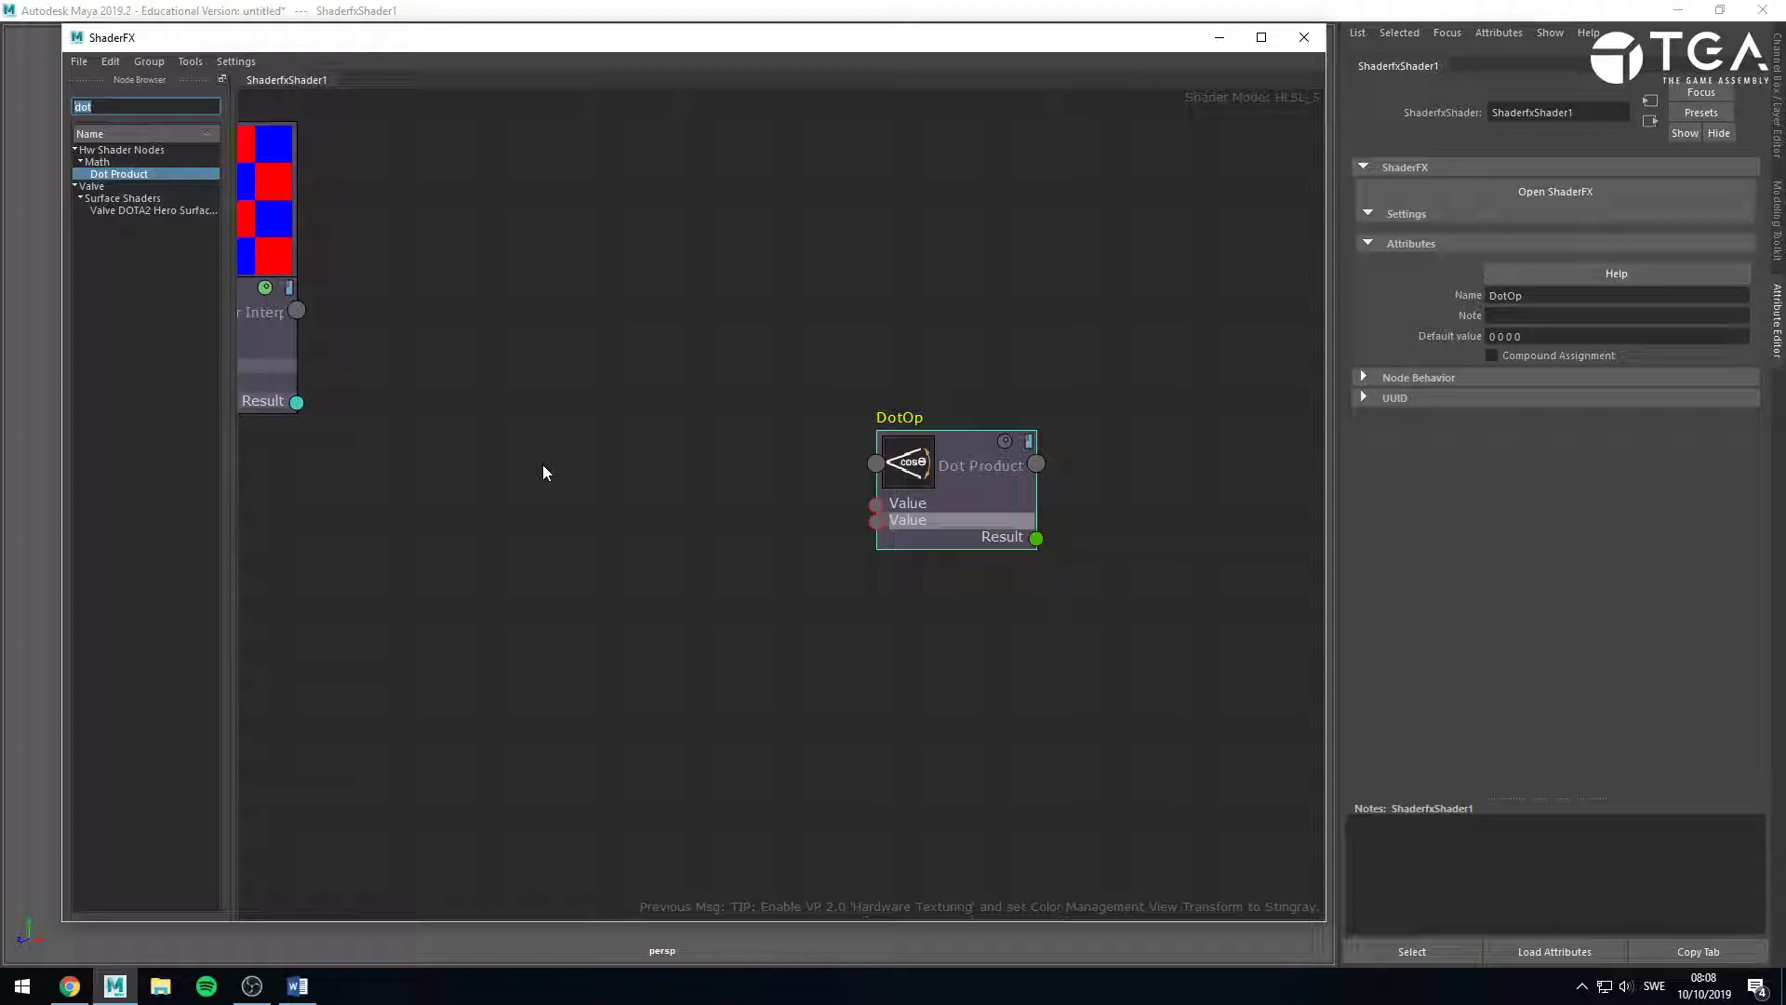
pyautogui.write('world')
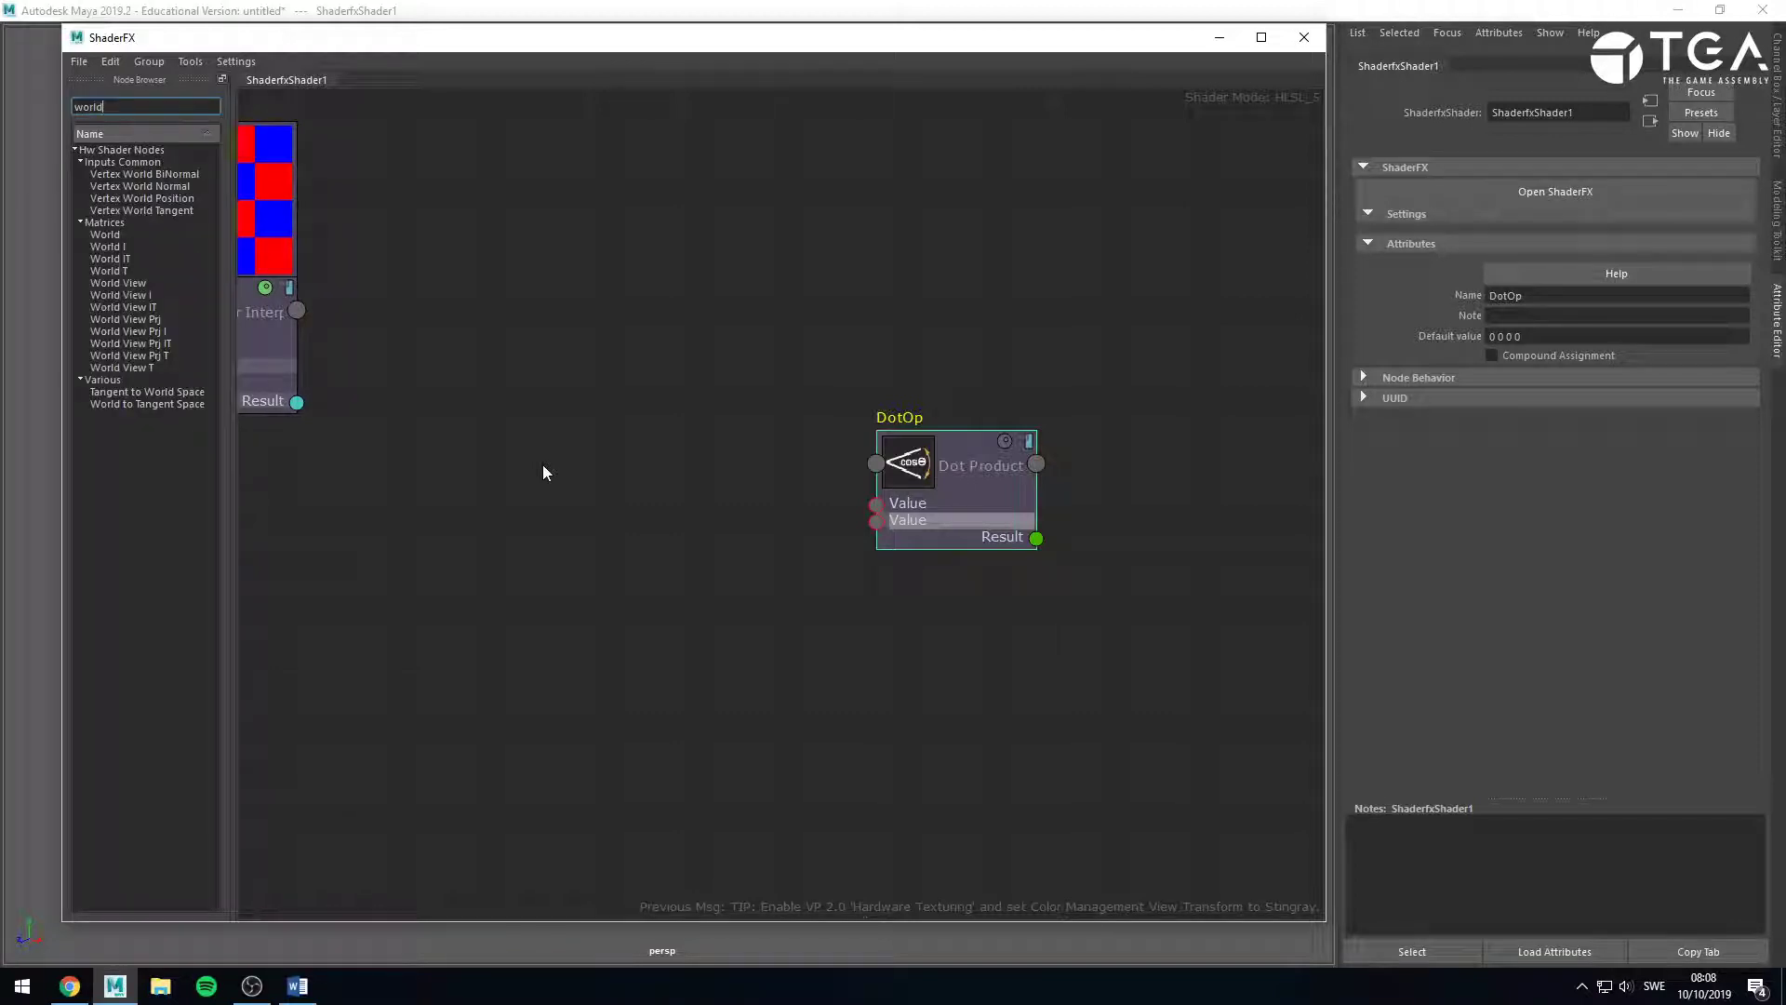
pyautogui.write(' normal')
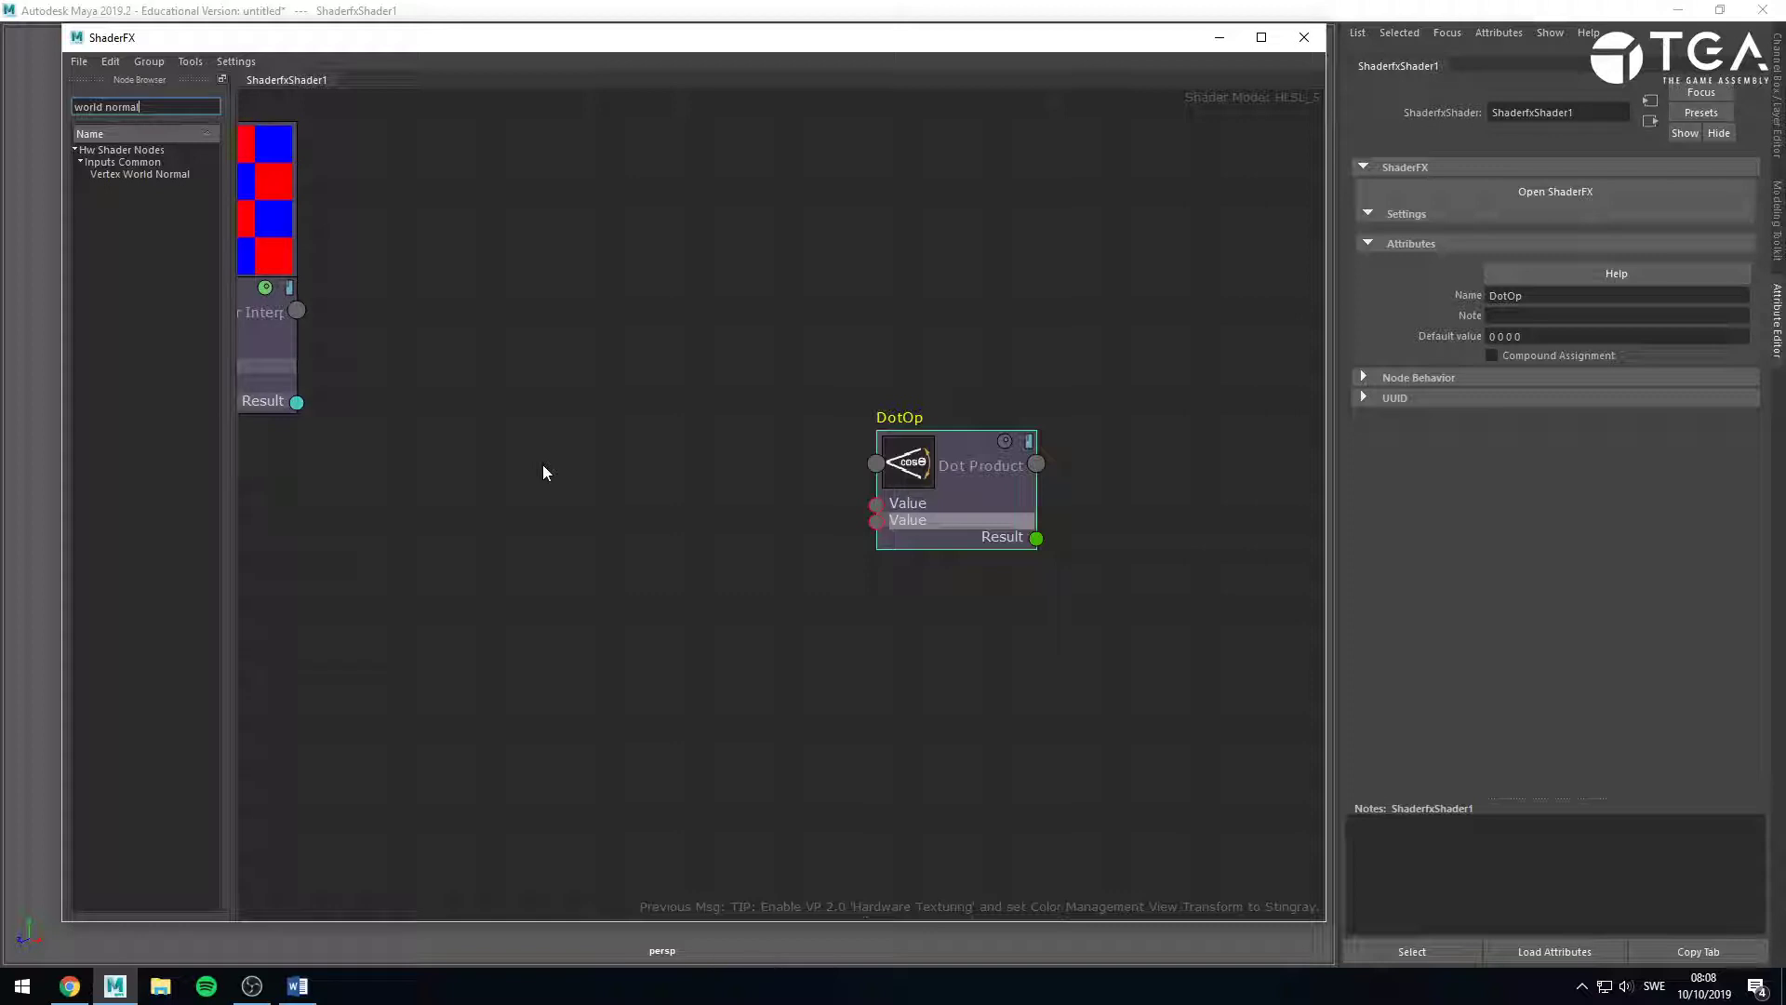
pyautogui.moveTo(117, 175); pyautogui.dragTo(876, 504)
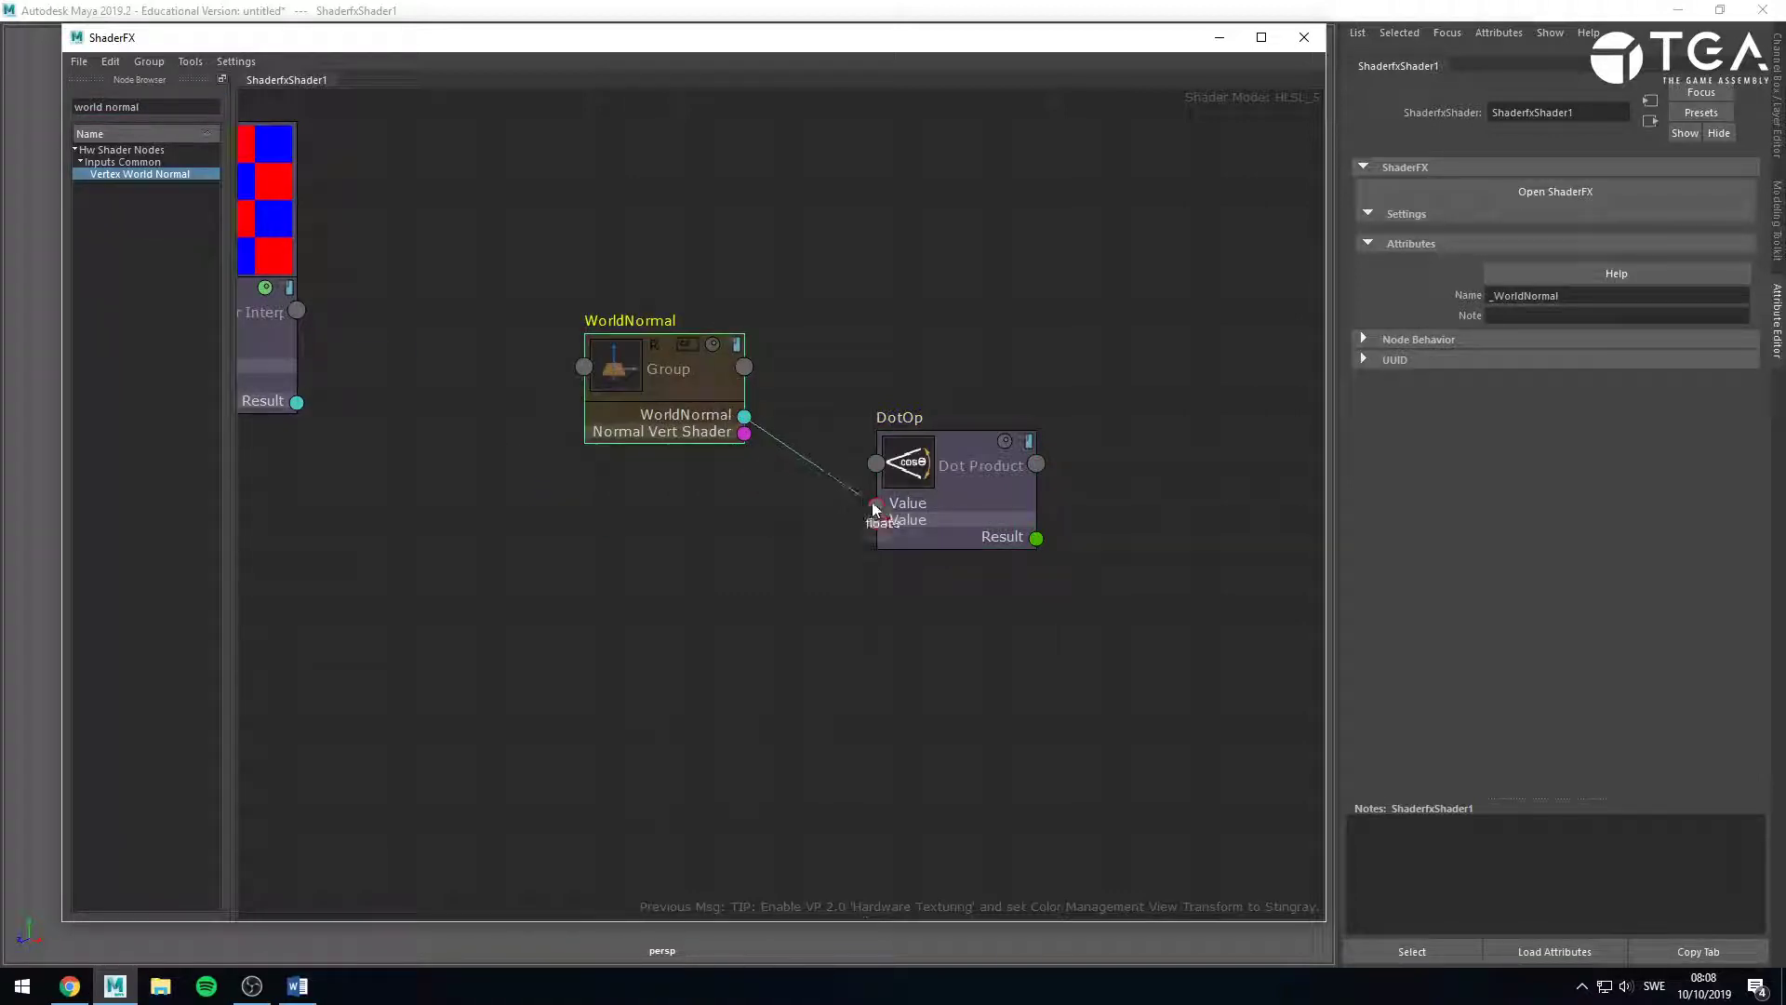
# Add a Camera Vector node below the World Normal node and connect its Normalized output to the Dot Product's second Value input.
pyautogui.tripleClick(140, 107)
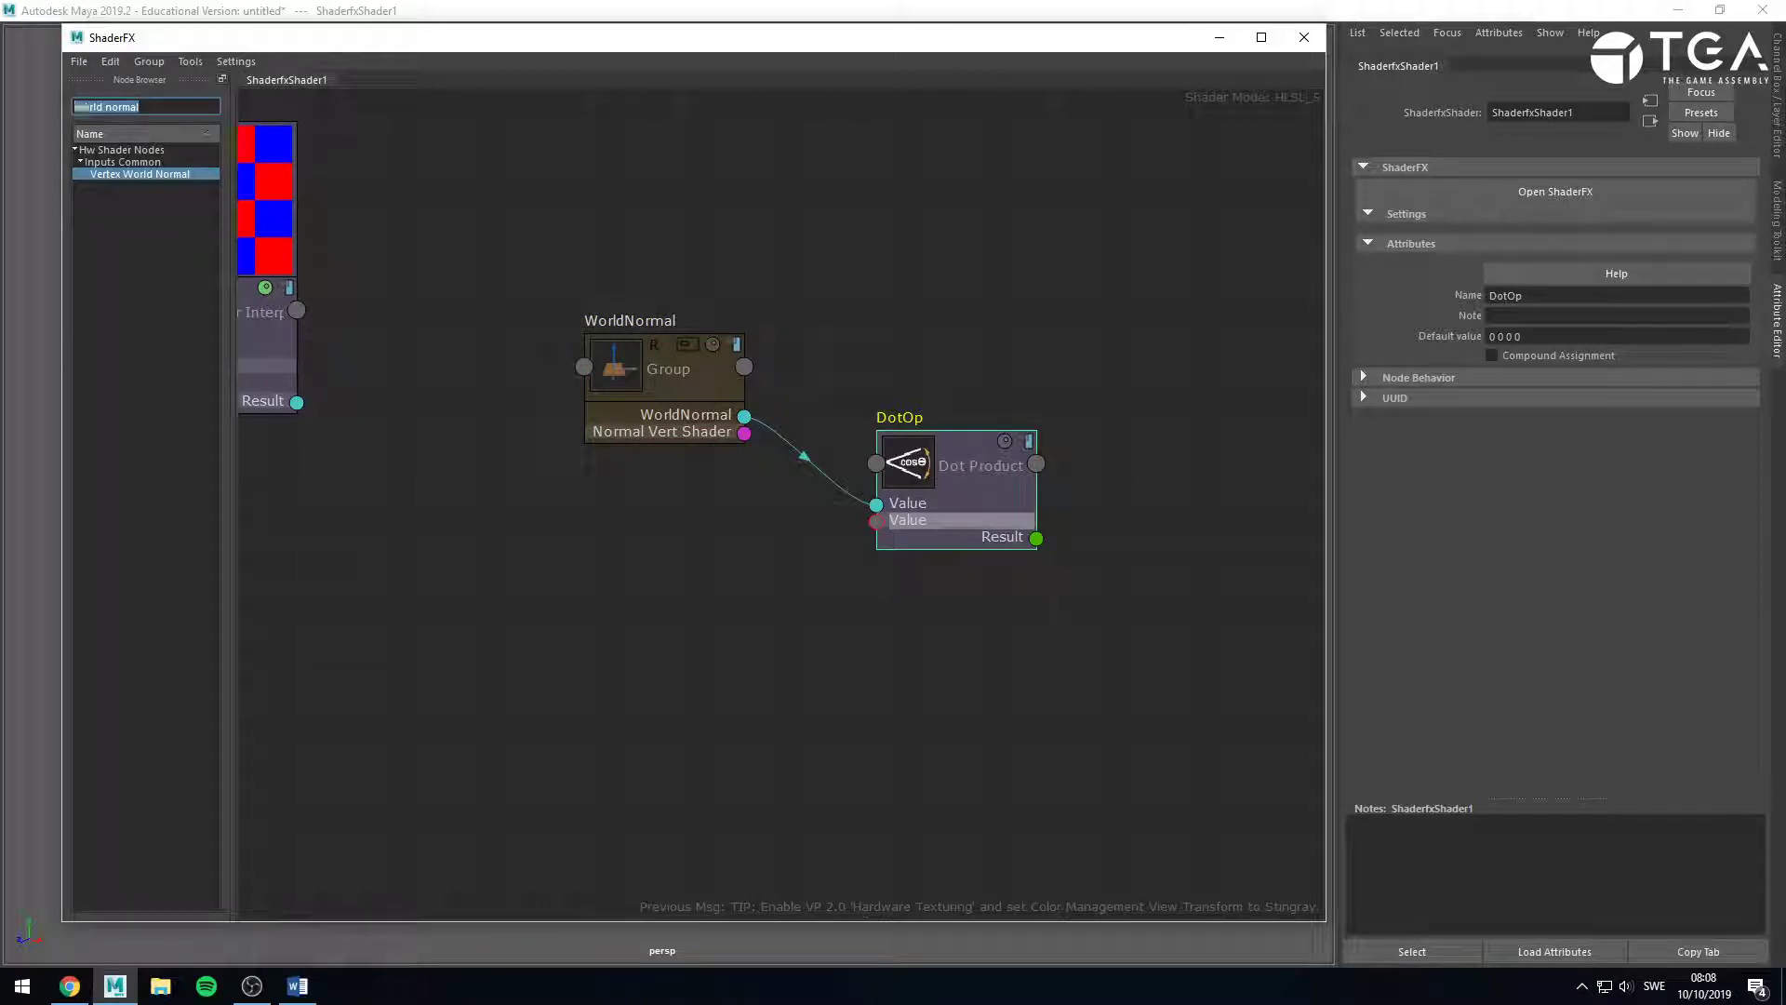
pyautogui.write('camera vec')
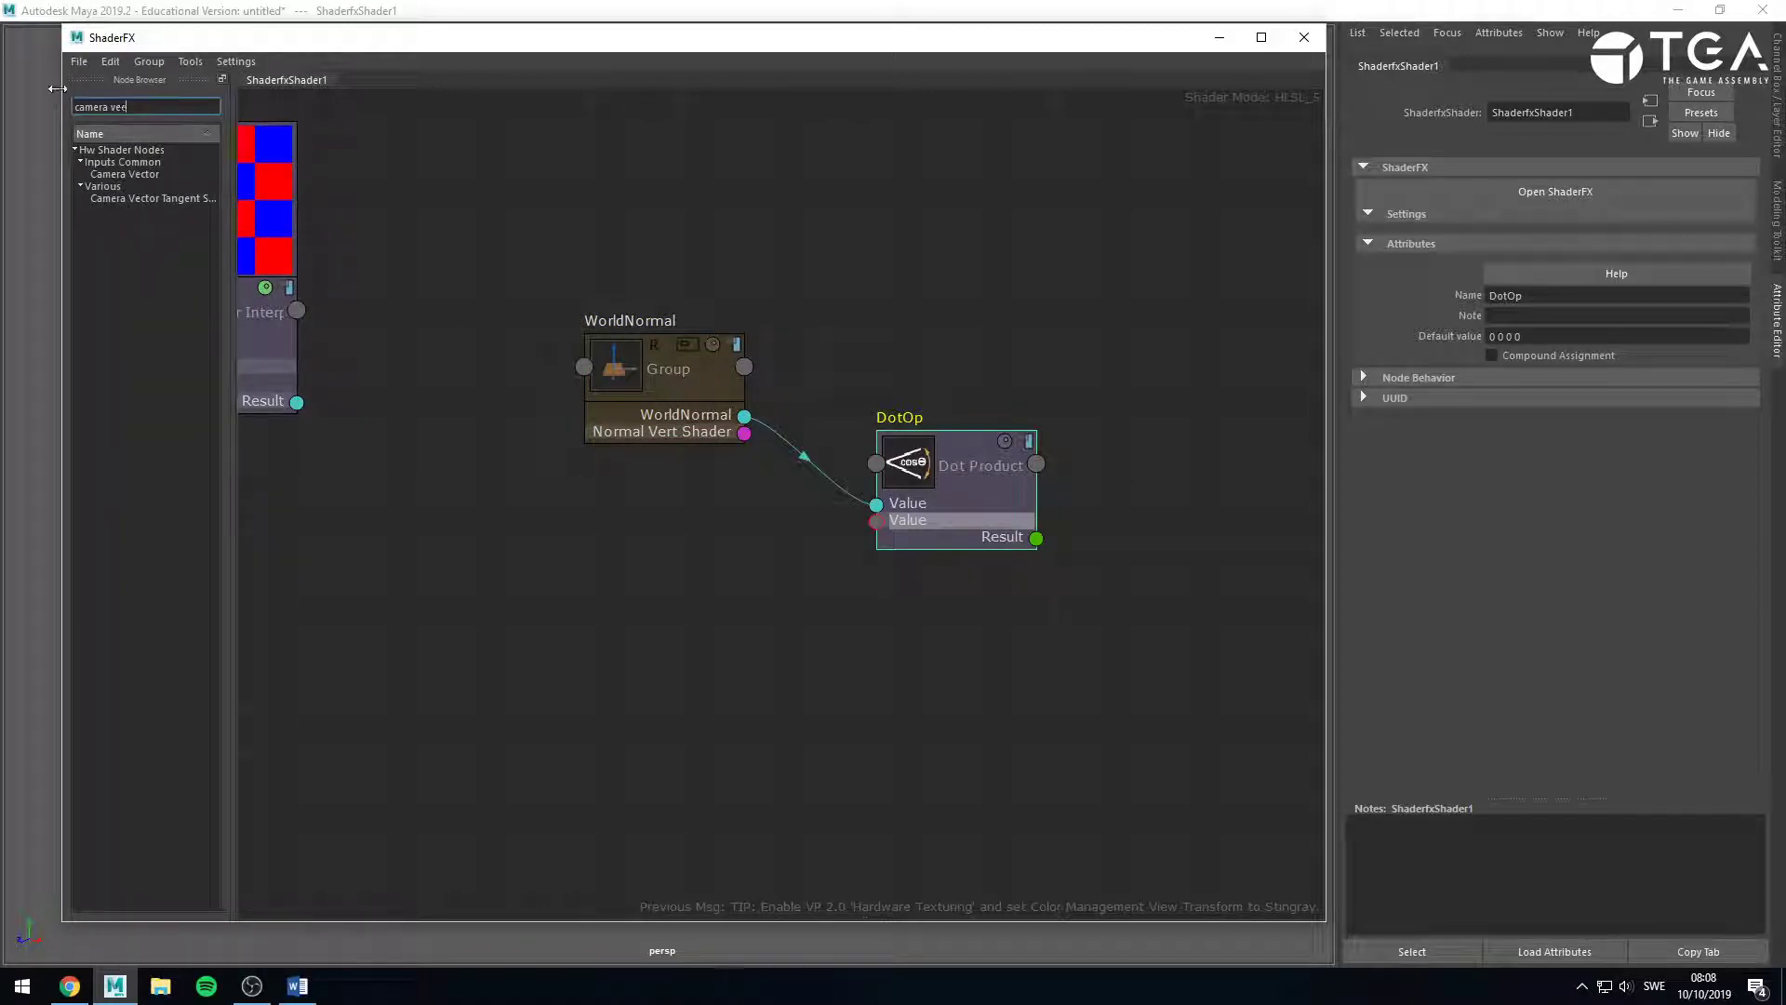
pyautogui.moveTo(138, 175); pyautogui.dragTo(681, 525)
pyautogui.moveTo(772, 585); pyautogui.dragTo(669, 605)
pyautogui.click(779, 666)
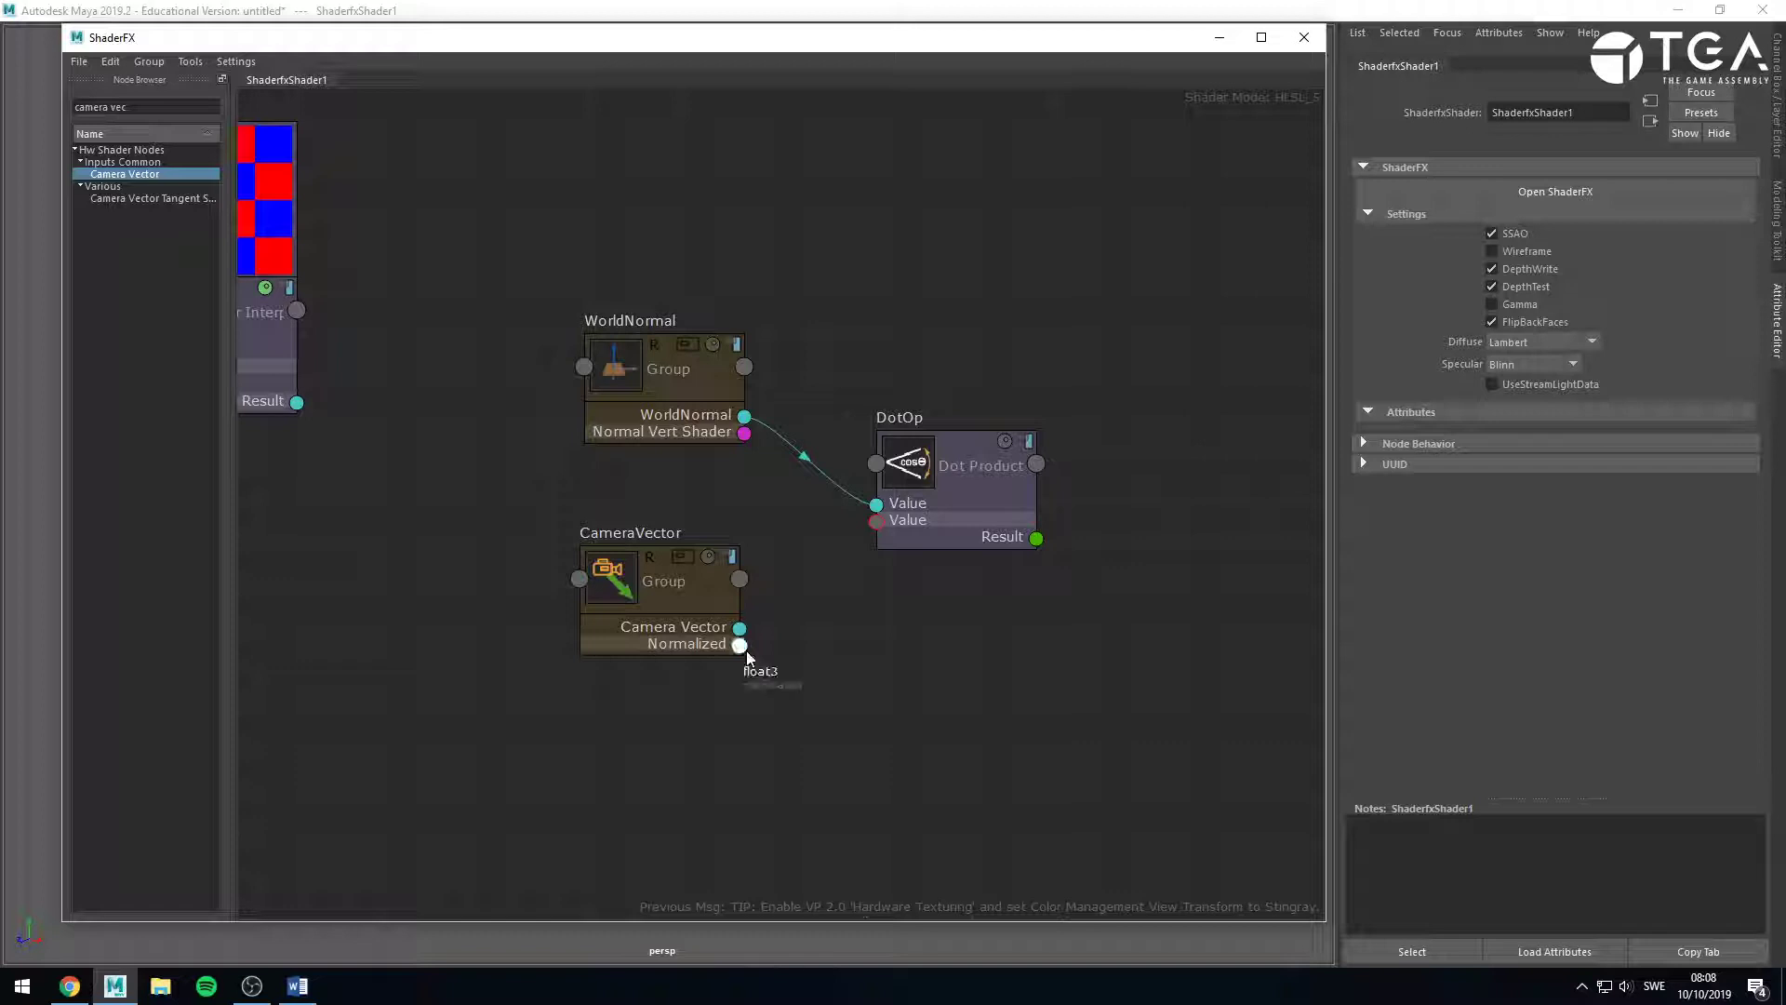
pyautogui.moveTo(742, 646); pyautogui.dragTo(876, 521)
pyautogui.moveTo(693, 643); pyautogui.dragTo(693, 625)
pyautogui.click(1046, 634)
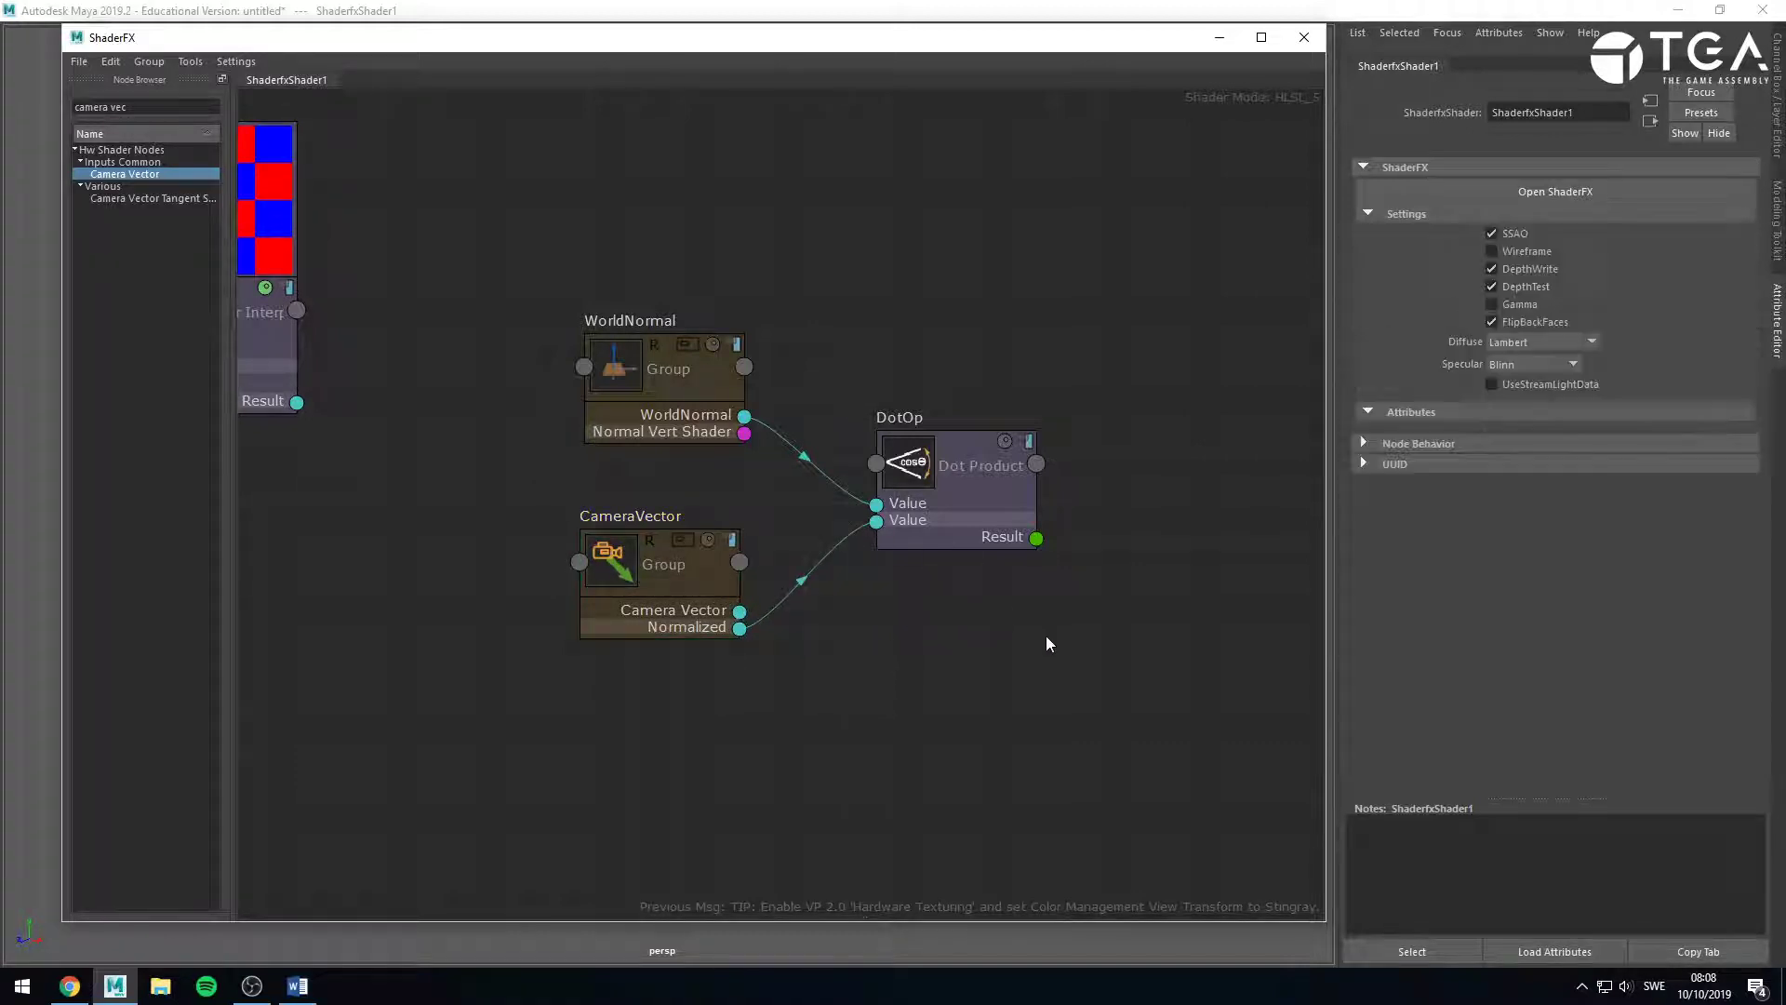
# Move the Dot Product setup beside the TraditionalGameSurfaceShader, and move the shader's Color node up above it.
pyautogui.scroll(-3, 1070, 647)
pyautogui.keyDown('alt'); pyautogui.moveTo(1132, 763); pyautogui.dragTo(742, 524, button='middle'); pyautogui.keyUp('alt')
pyautogui.moveTo(391, 147); pyautogui.dragTo(616, 490)
pyautogui.keyDown('alt'); pyautogui.moveTo(616, 491); pyautogui.dragTo(1076, 770, button='middle'); pyautogui.keyUp('alt')
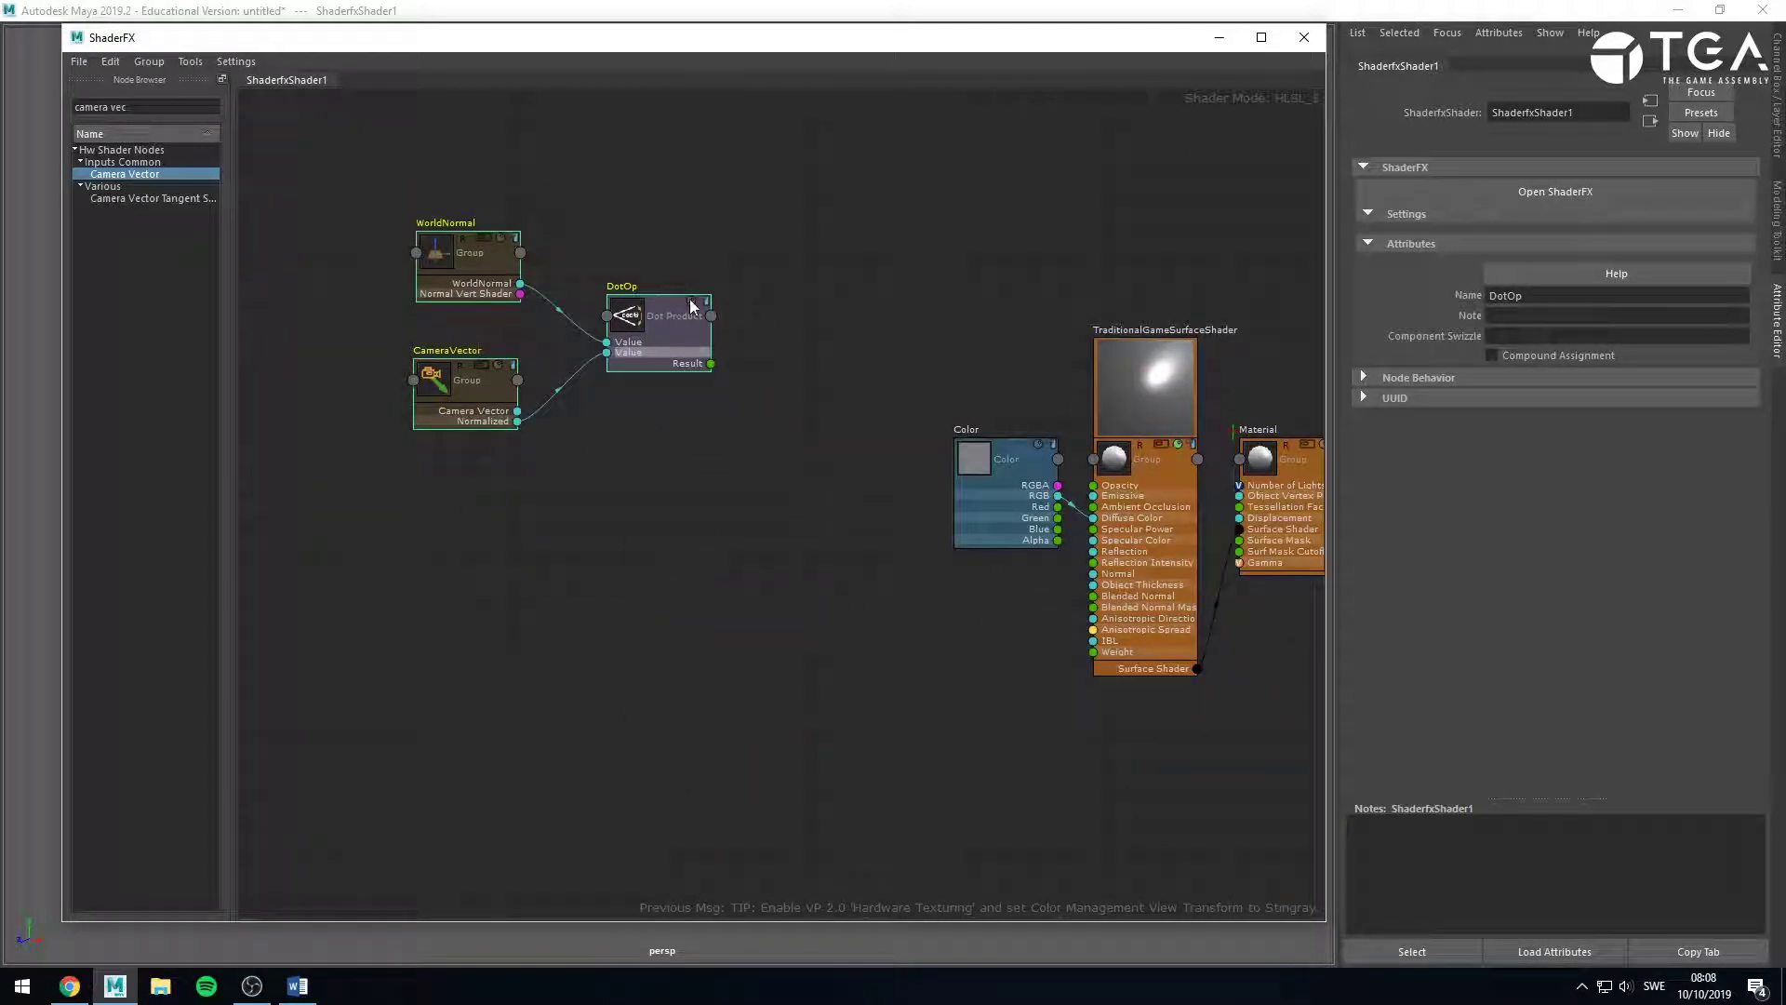
pyautogui.moveTo(666, 348); pyautogui.dragTo(886, 615)
pyautogui.moveTo(1002, 490); pyautogui.dragTo(892, 414)
pyautogui.scroll(1, 1005, 605)
pyautogui.moveTo(1014, 623); pyautogui.dragTo(838, 639, button='middle')
pyautogui.click(778, 592)
pyautogui.scroll(2, 689, 551)
pyautogui.scroll(-1, 693, 553)
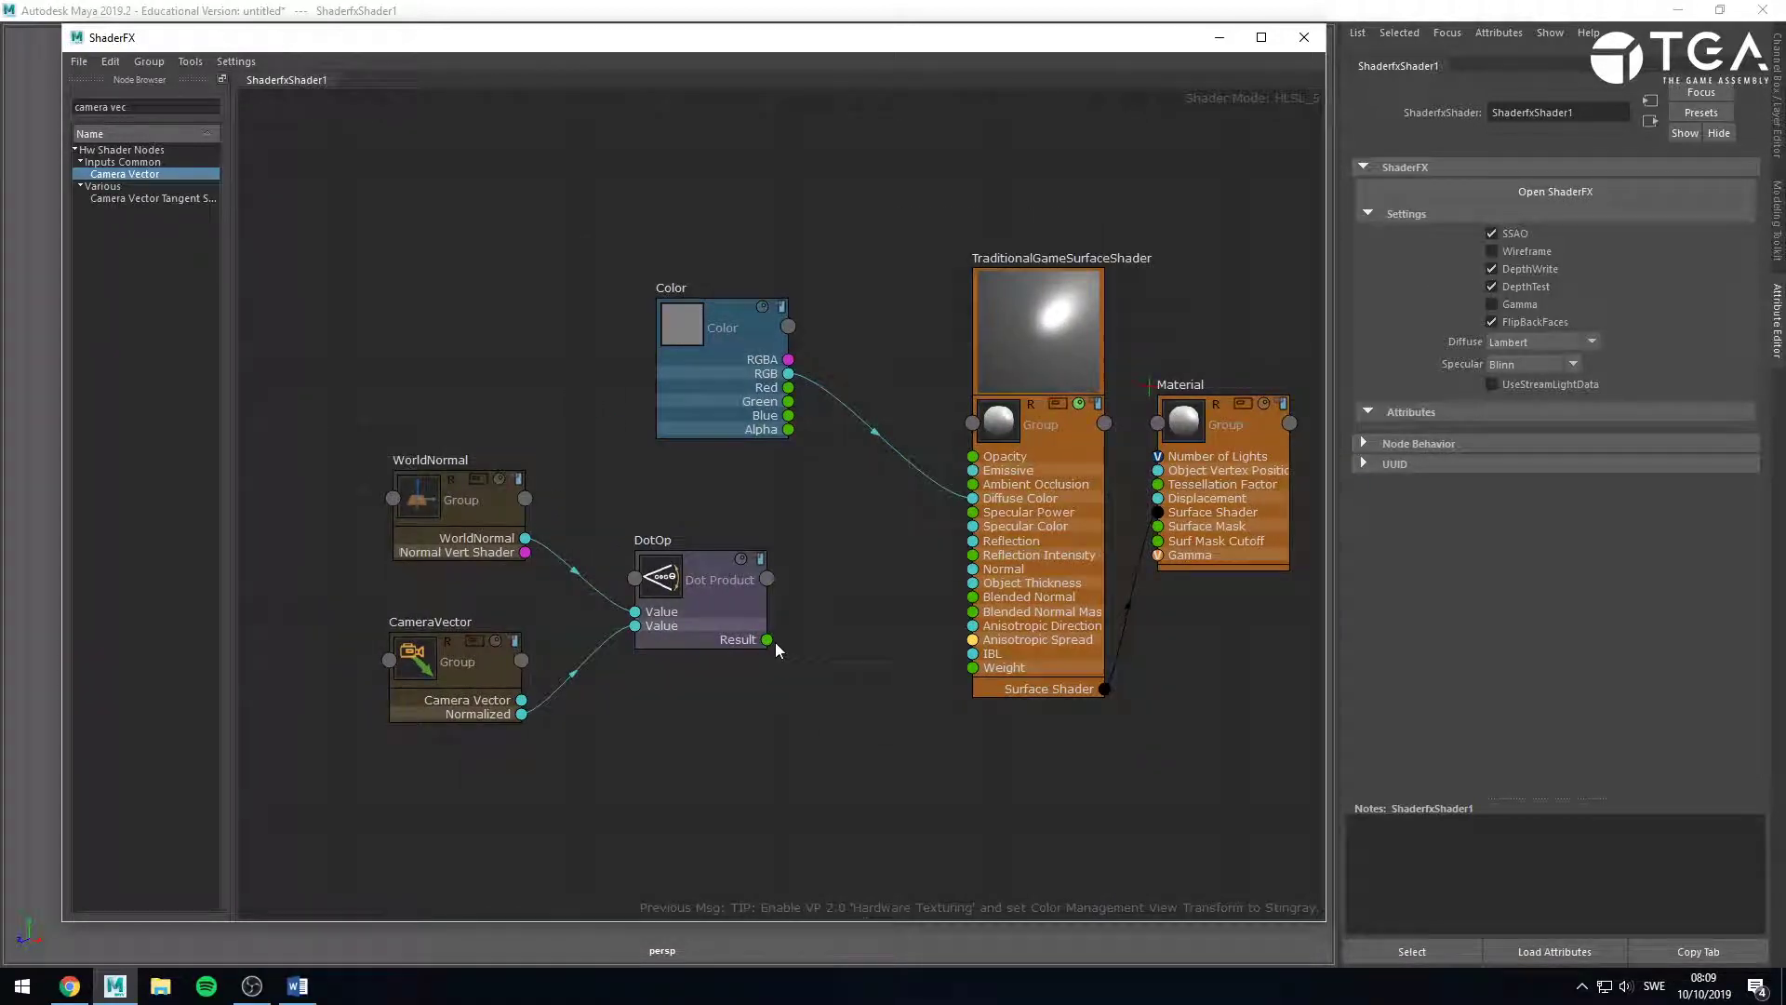
# Disconnect the Color node from the surface shader's Diffuse Color input and move the Color node well away from the shader.
pyautogui.moveTo(767, 640); pyautogui.dragTo(972, 517)
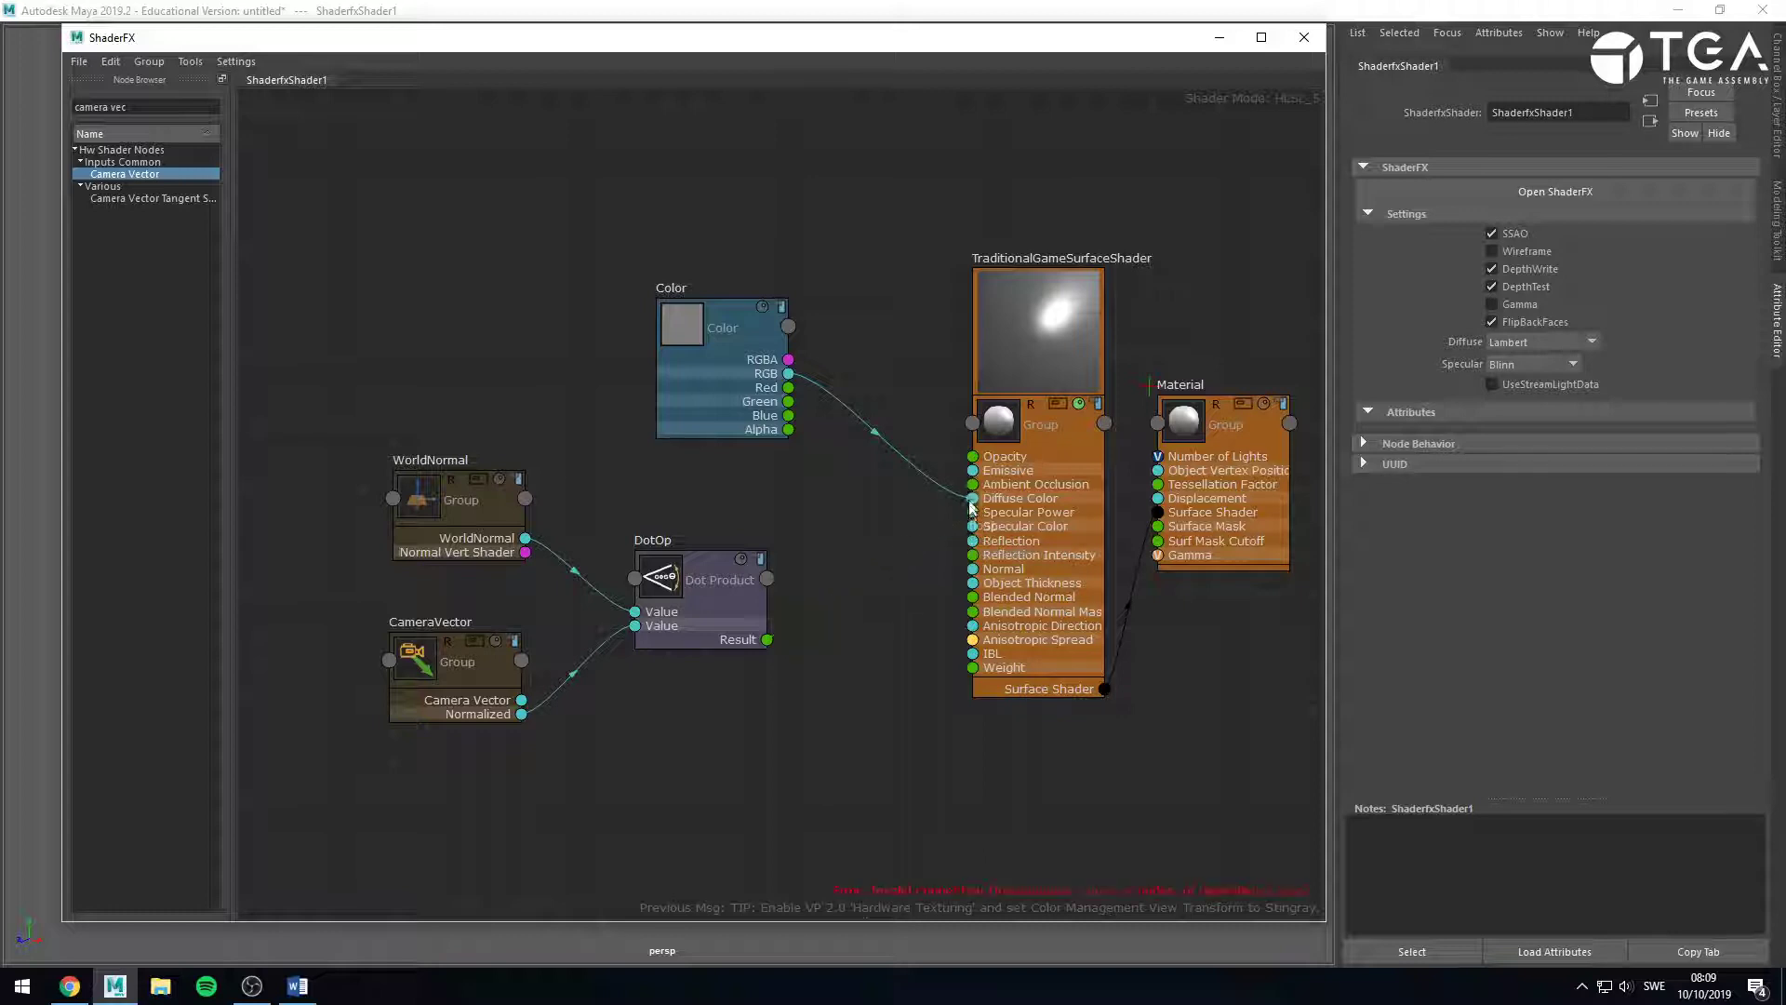
pyautogui.click(875, 437)
pyautogui.press('Delete')
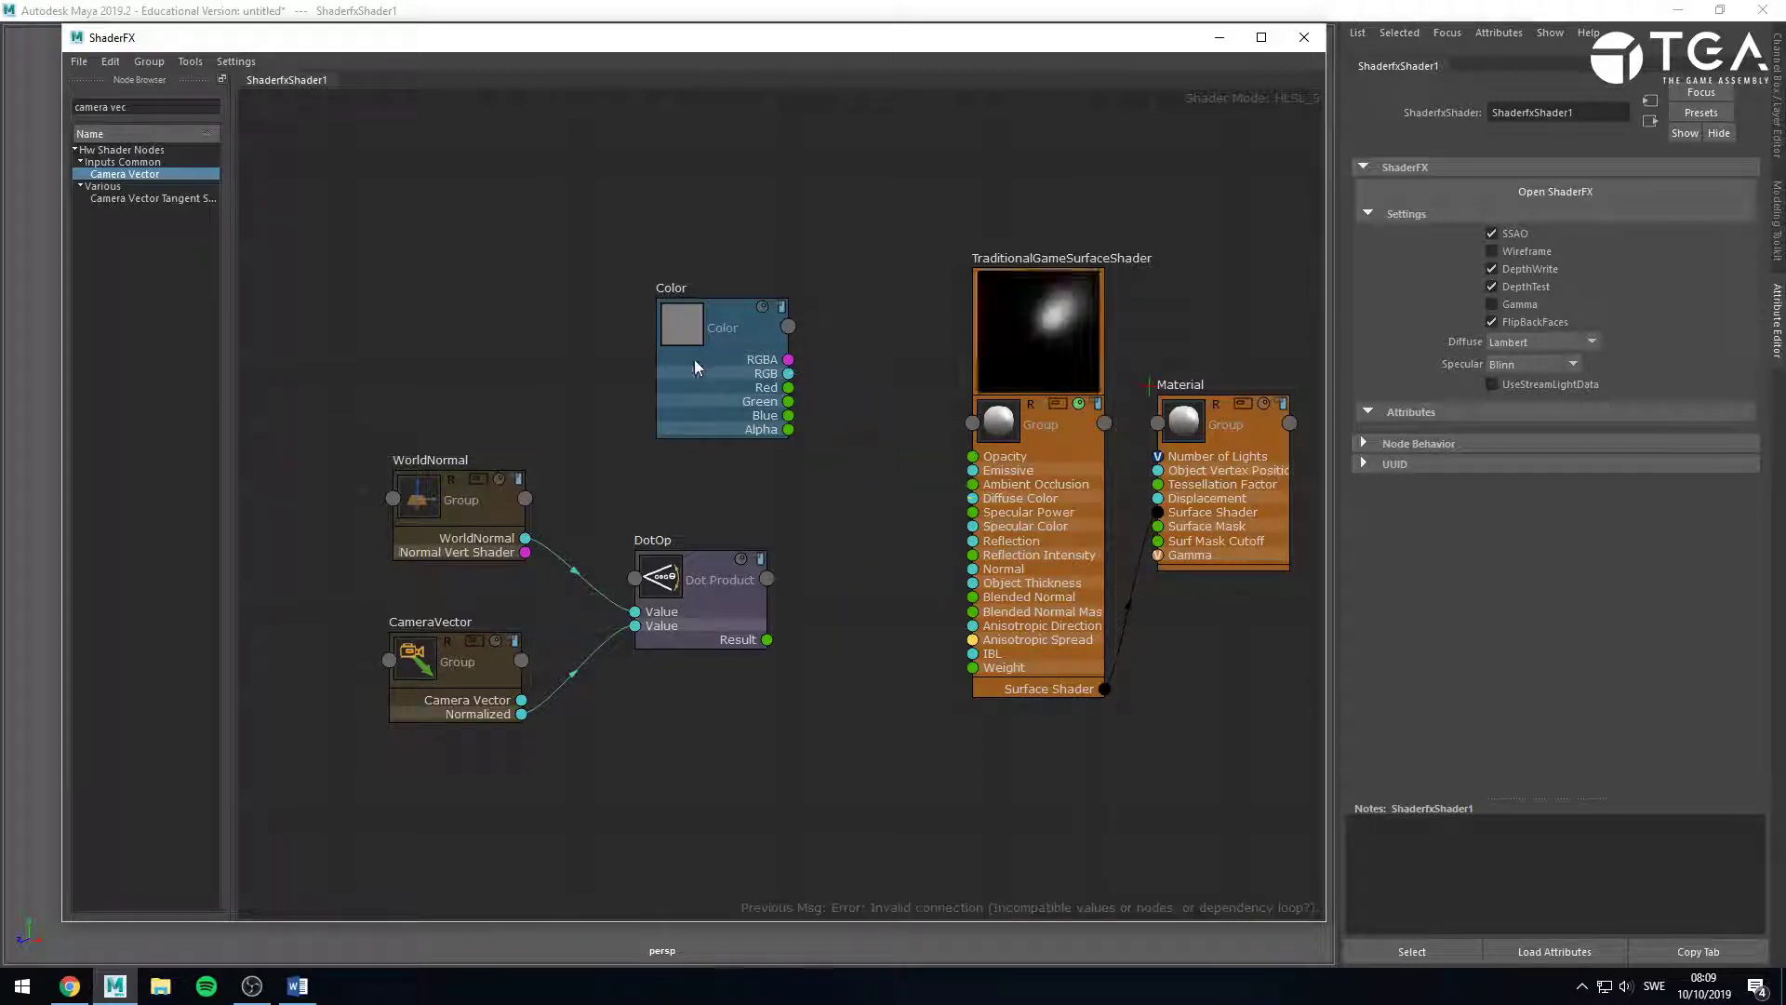
pyautogui.moveTo(694, 359); pyautogui.dragTo(455, 178)
# Try to connect the Dot Product's Result output directly to the surface shader's Diffuse Color input.
pyautogui.tripleClick(133, 105)
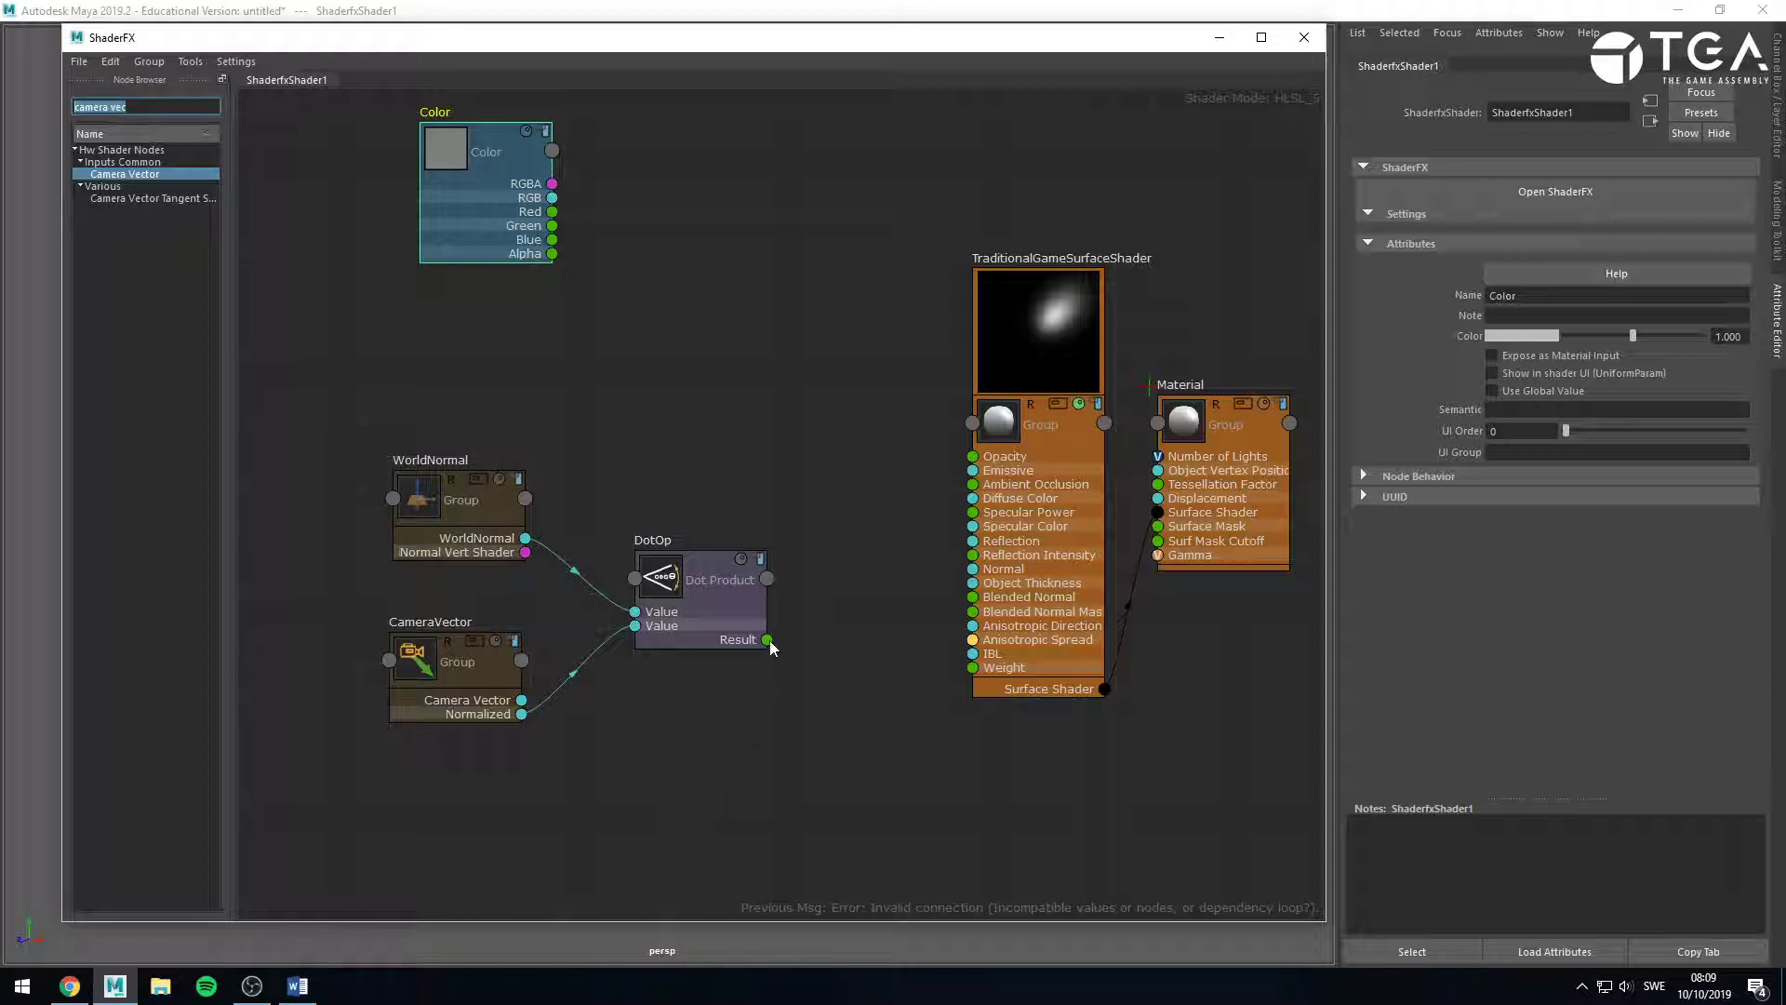
pyautogui.moveTo(768, 640); pyautogui.dragTo(973, 511)
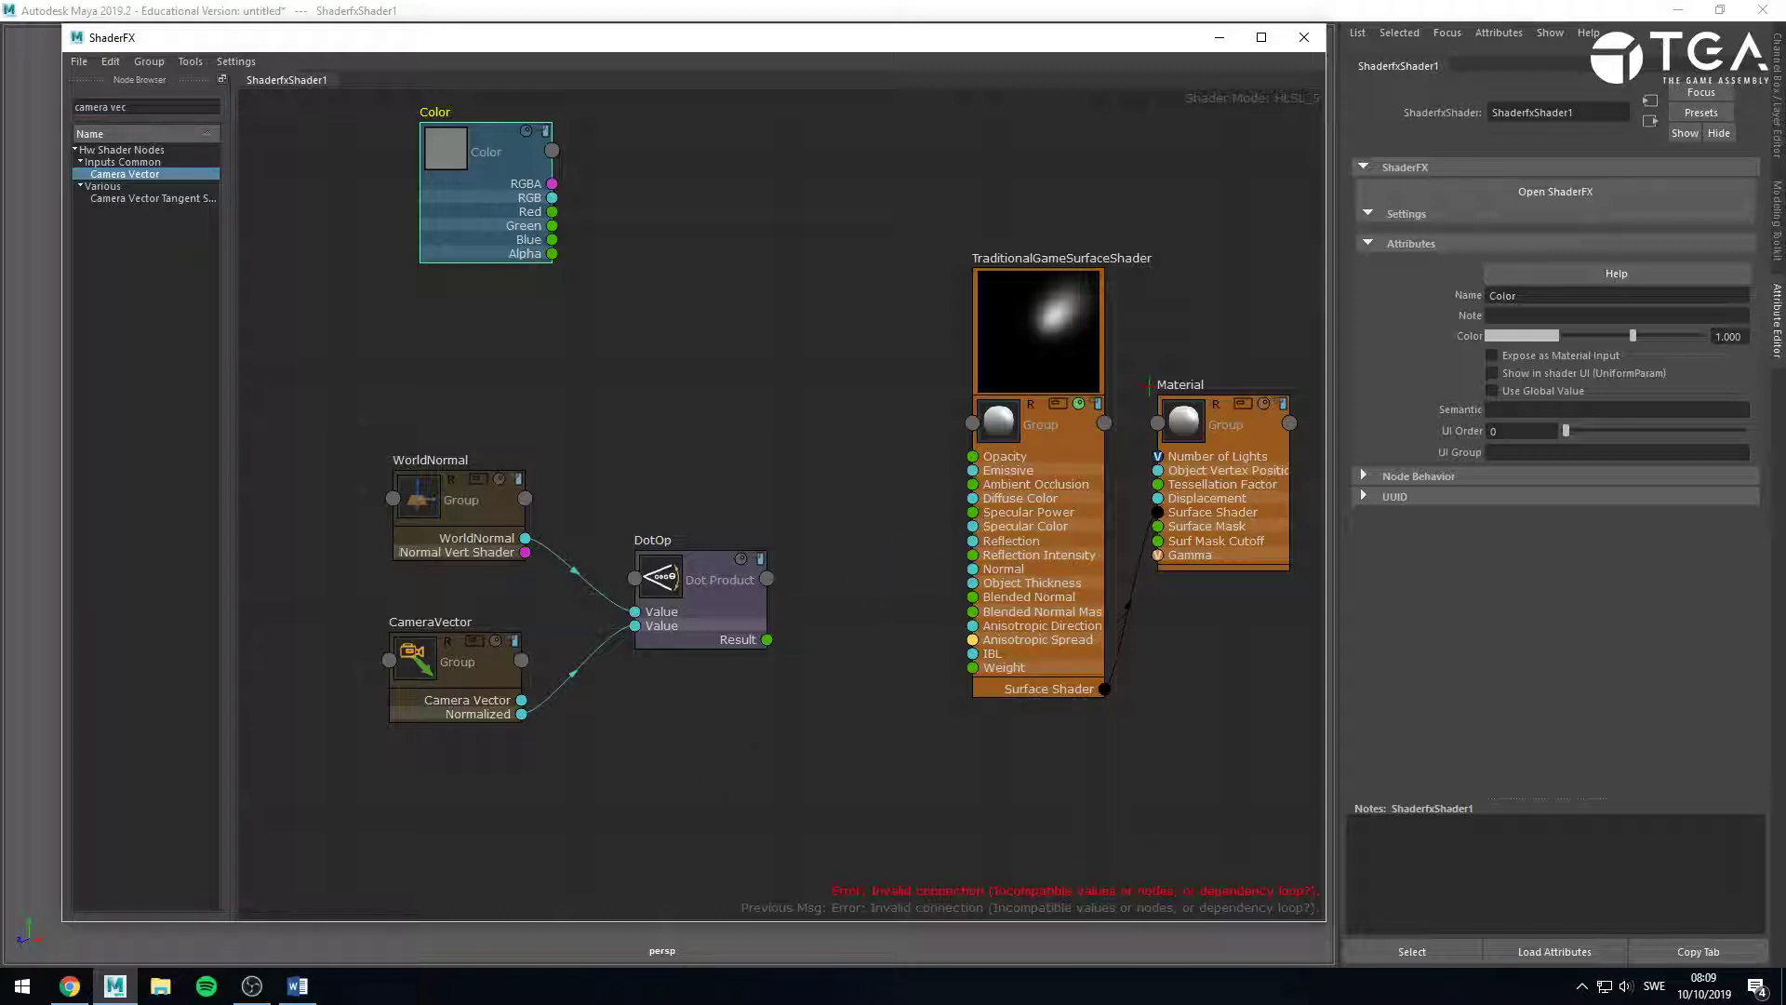
# Add a Vector Construct node between the Dot Product node and the TraditionalGameSurfaceShader.
pyautogui.tripleClick(81, 107)
pyautogui.write('vect')
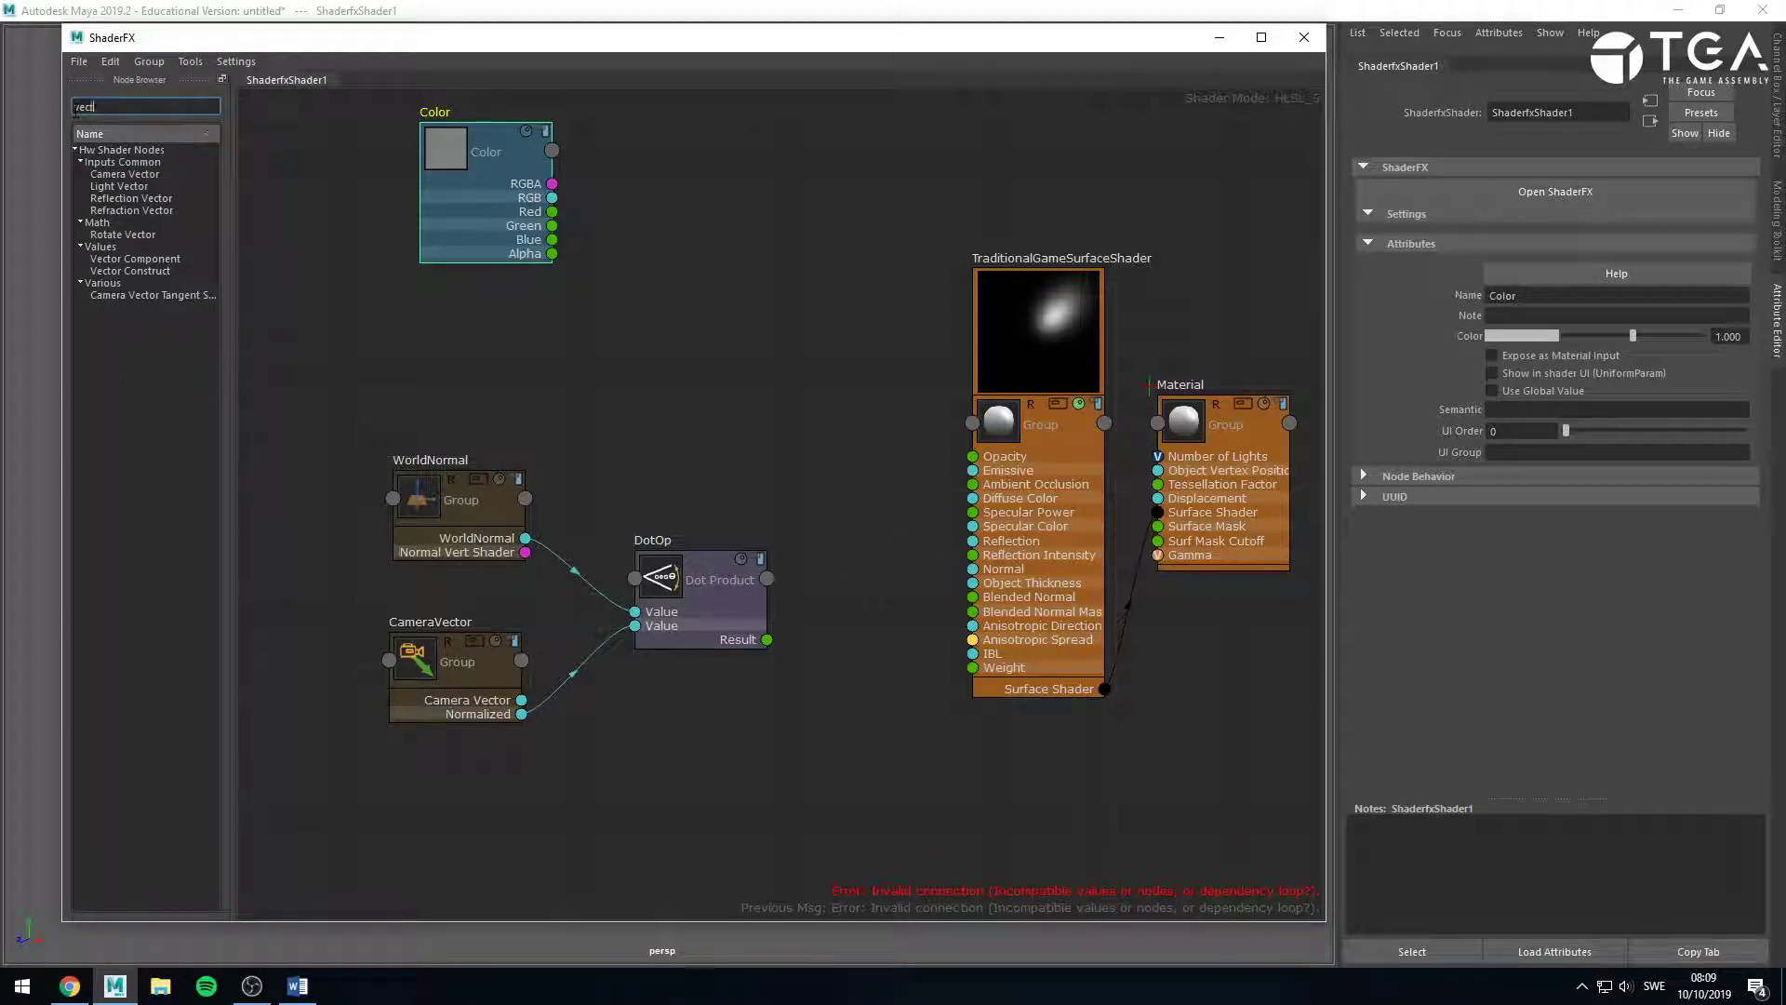
pyautogui.write('or co')
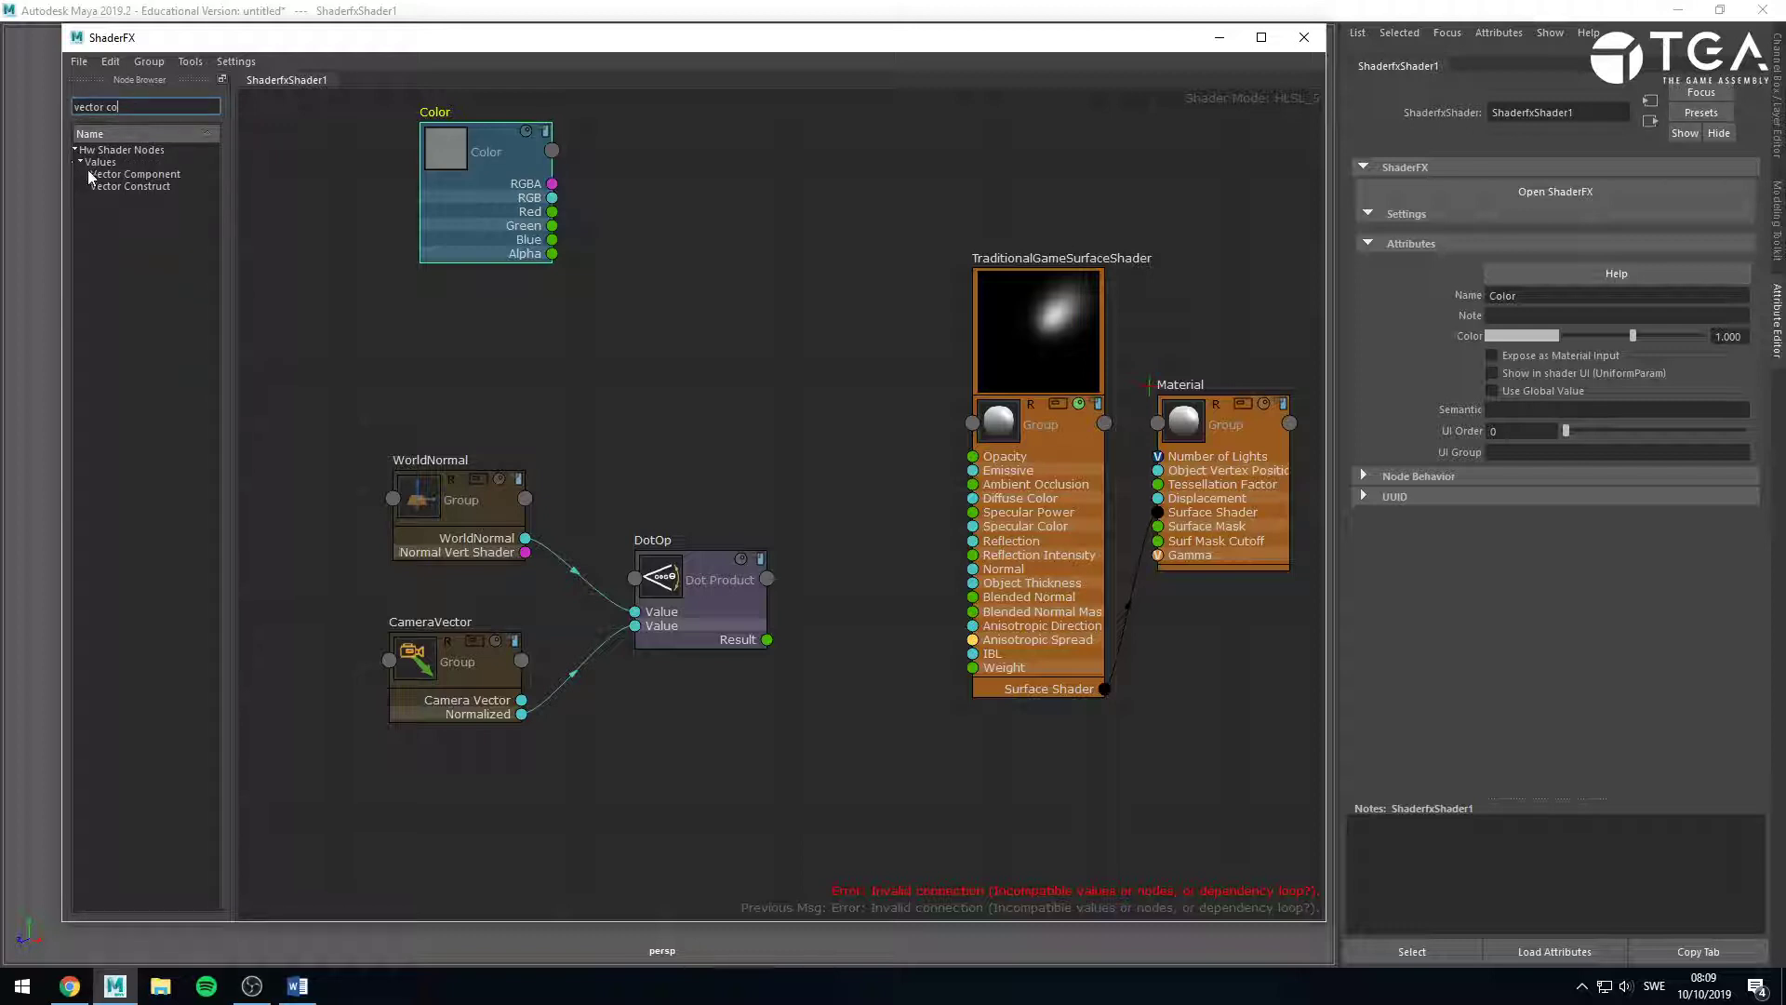
pyautogui.moveTo(112, 186); pyautogui.dragTo(689, 414)
pyautogui.moveTo(372, 419); pyautogui.dragTo(812, 493)
# Connect the Dot Product's Result to the Vector Construct's X, Y and Z inputs, and its float3 output to the shader's Diffuse Color.
pyautogui.click(636, 669)
pyautogui.moveTo(680, 643); pyautogui.dragTo(777, 500)
pyautogui.moveTo(680, 643); pyautogui.dragTo(777, 528)
pyautogui.moveTo(910, 584); pyautogui.dragTo(973, 470)
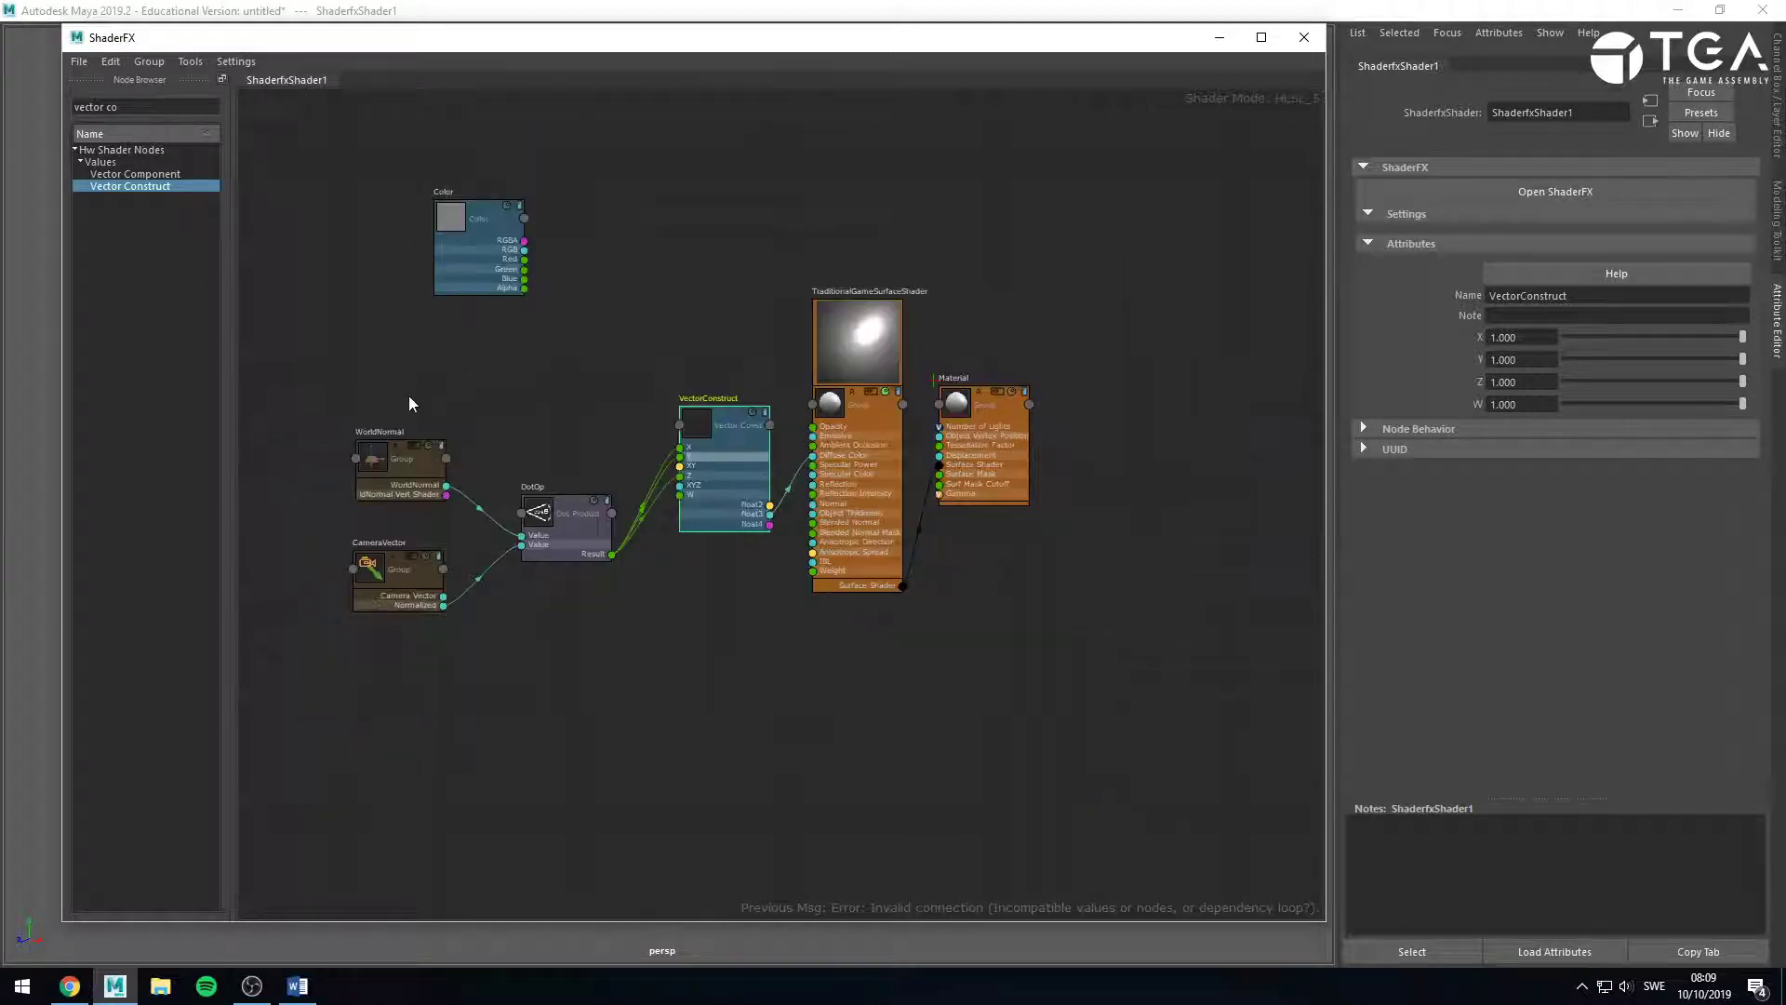
# Bring the float Val node over to the Dot Product setup and place it just above the Vector Construct node.
pyautogui.moveTo(402, 399); pyautogui.dragTo(686, 600)
pyautogui.scroll(-5, 657, 543)
pyautogui.keyDown('alt'); pyautogui.moveTo(510, 360); pyautogui.dragTo(827, 535, button='middle'); pyautogui.keyUp('alt')
pyautogui.click(485, 435)
pyautogui.press('Delete')
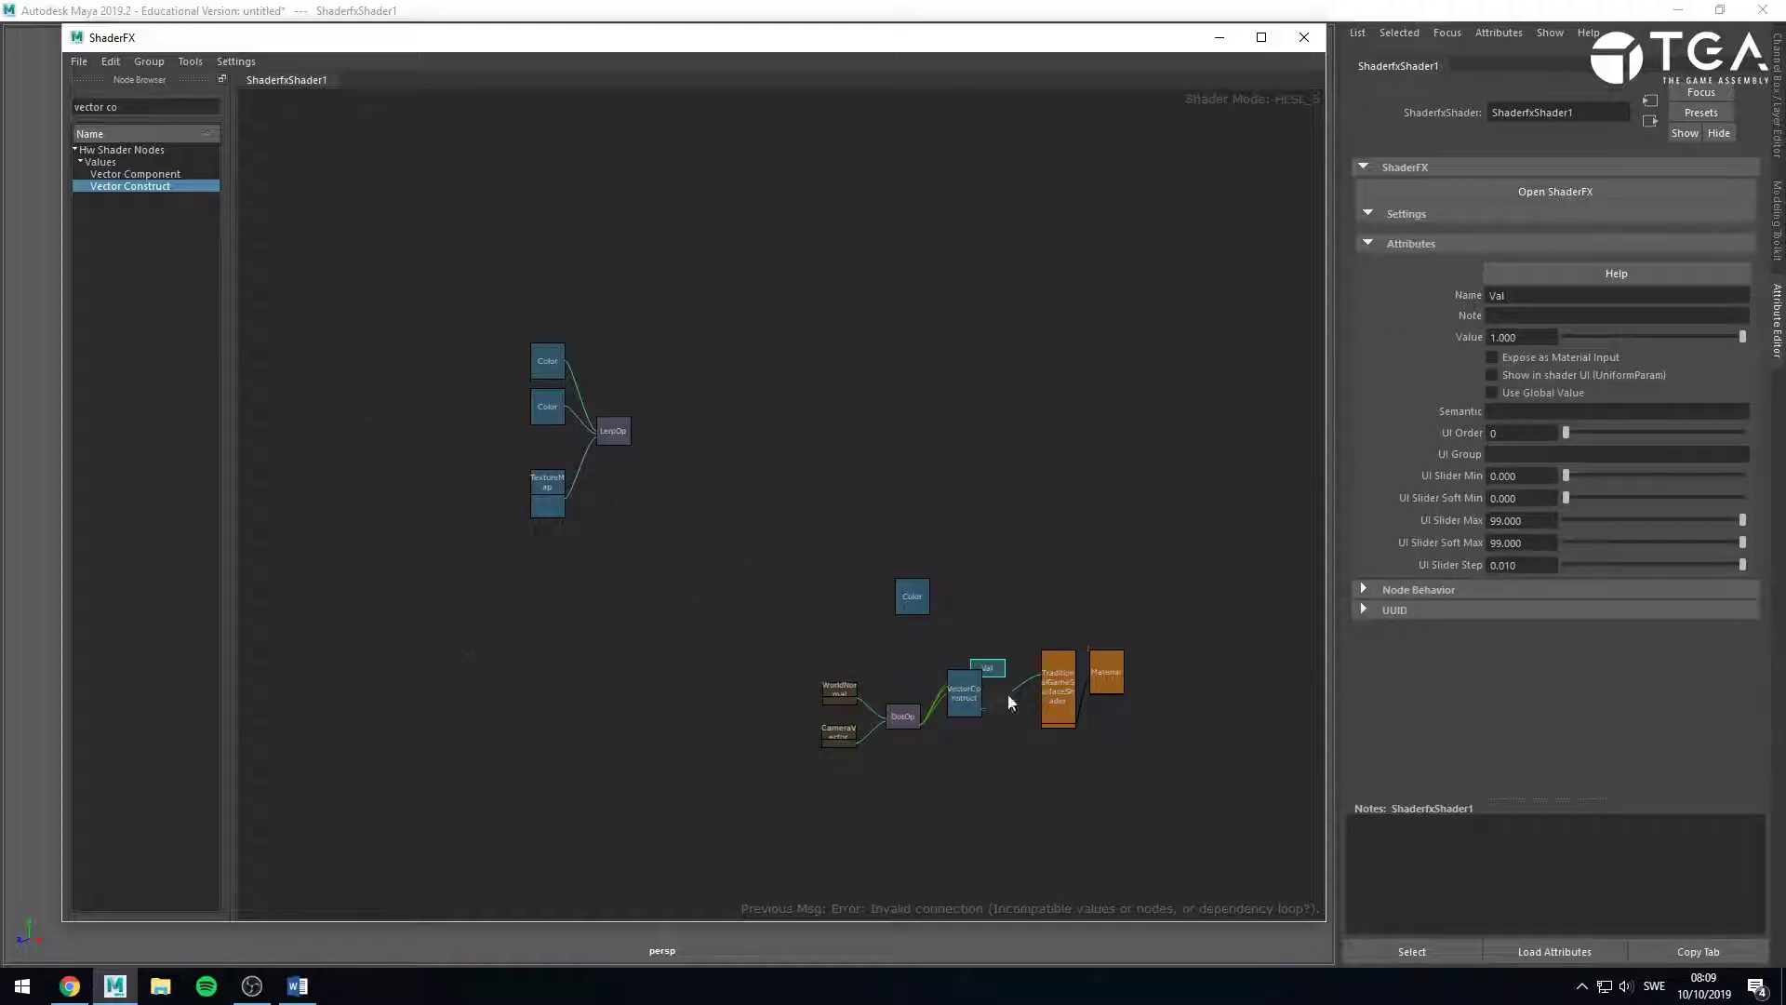
pyautogui.scroll(5, 1008, 694)
pyautogui.keyDown('alt'); pyautogui.moveTo(921, 535); pyautogui.dragTo(759, 429, button='middle'); pyautogui.keyUp('alt')
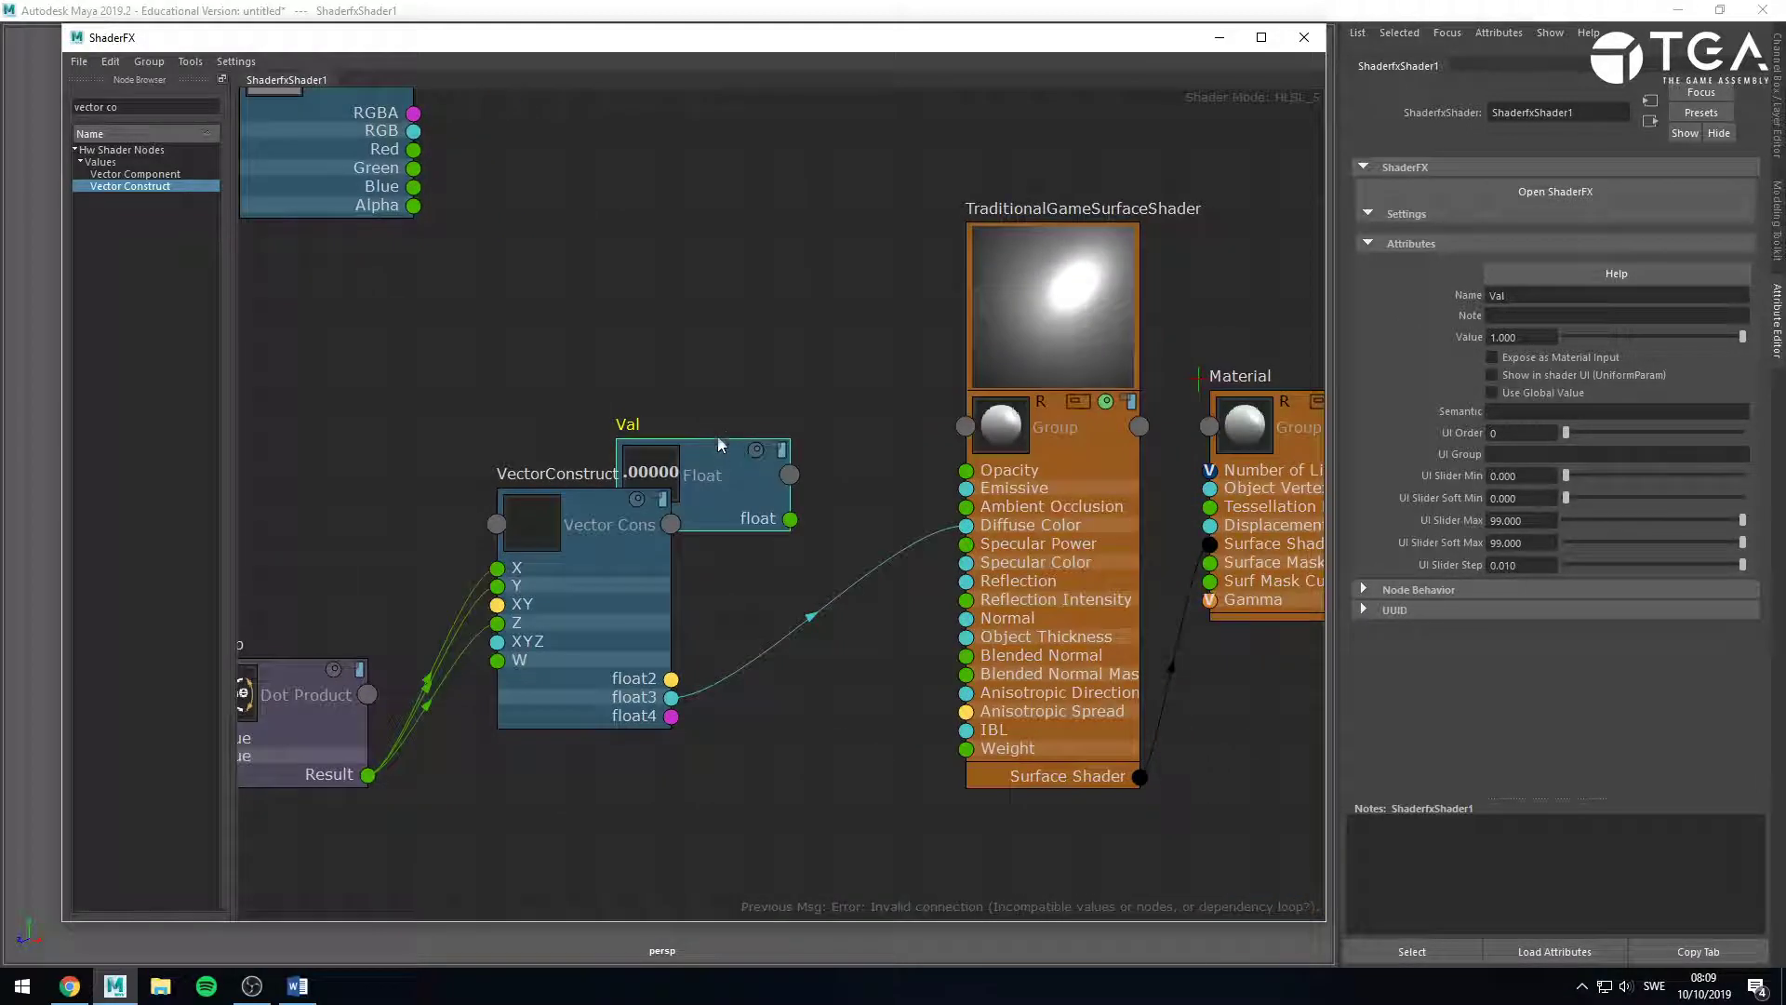
pyautogui.moveTo(721, 456); pyautogui.dragTo(713, 332)
pyautogui.click(835, 379)
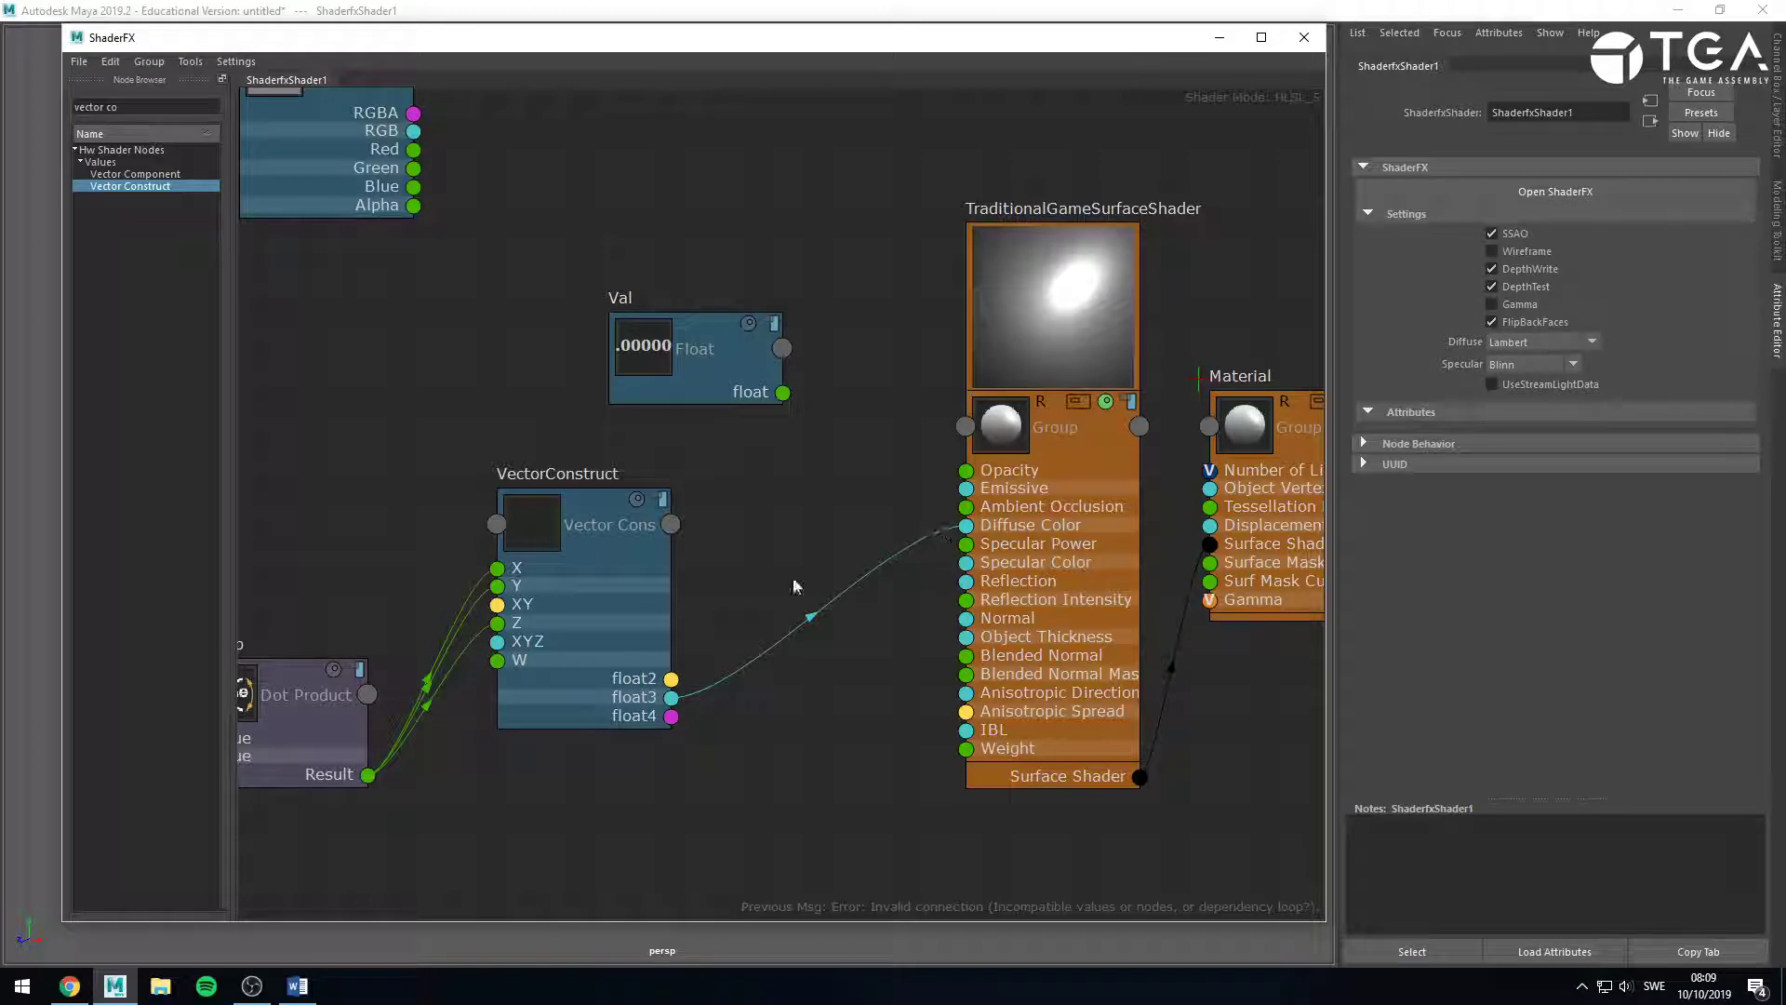
pyautogui.scroll(-3, 796, 586)
pyautogui.click(856, 599)
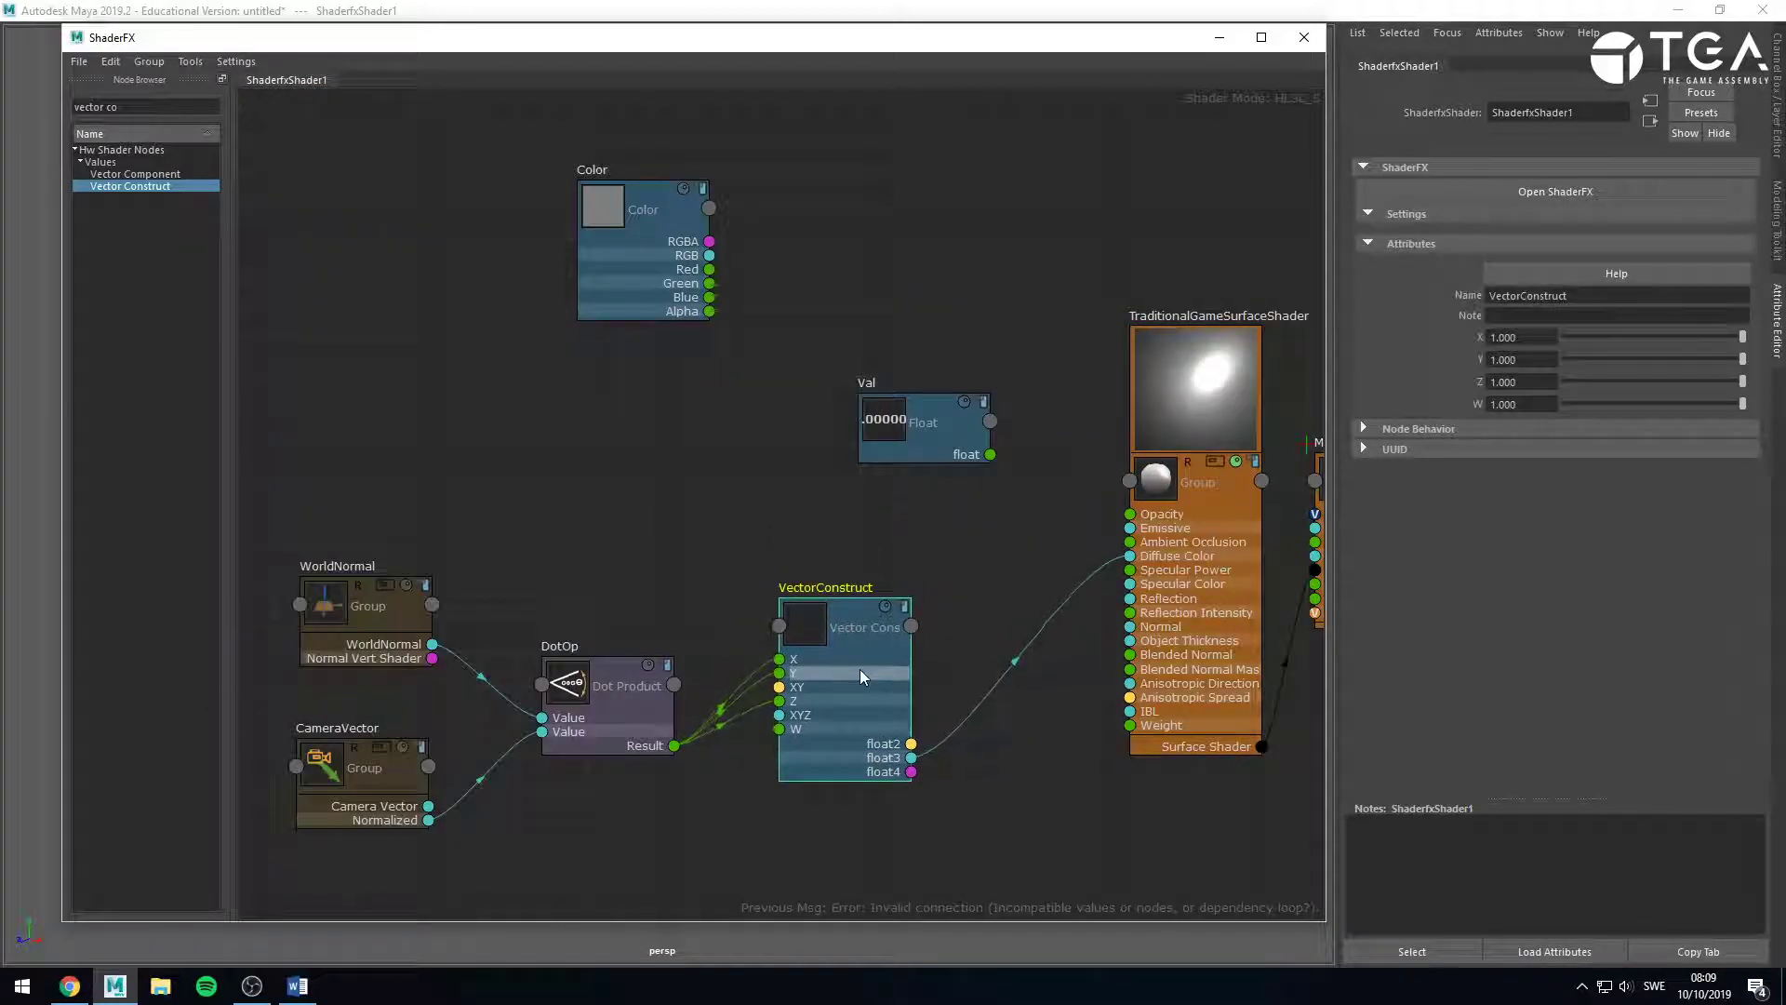
pyautogui.hotkey('ctrl', 'd')
pyautogui.click(513, 313)
pyautogui.press('Delete')
# Add a Float3 node above VectorConstruct and connect its float3 output to Specular Color of TraditionalGameSurfaceShader.
pyautogui.tripleClick(132, 106)
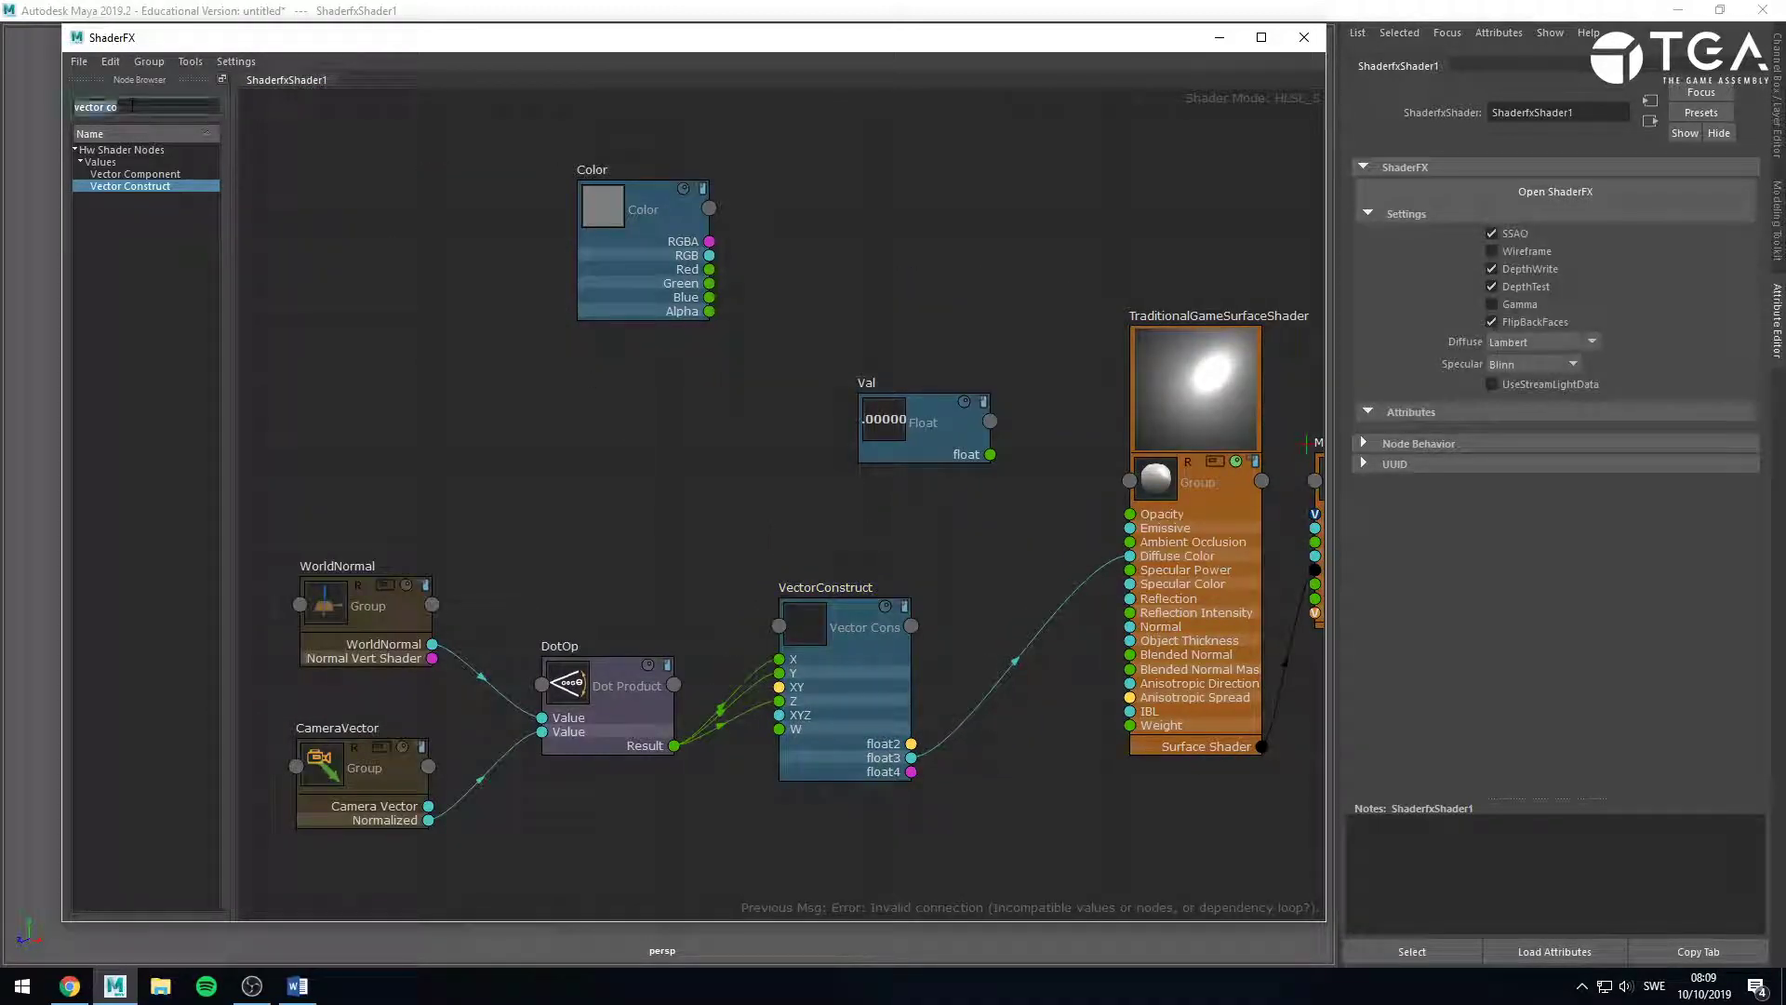
pyautogui.write('float')
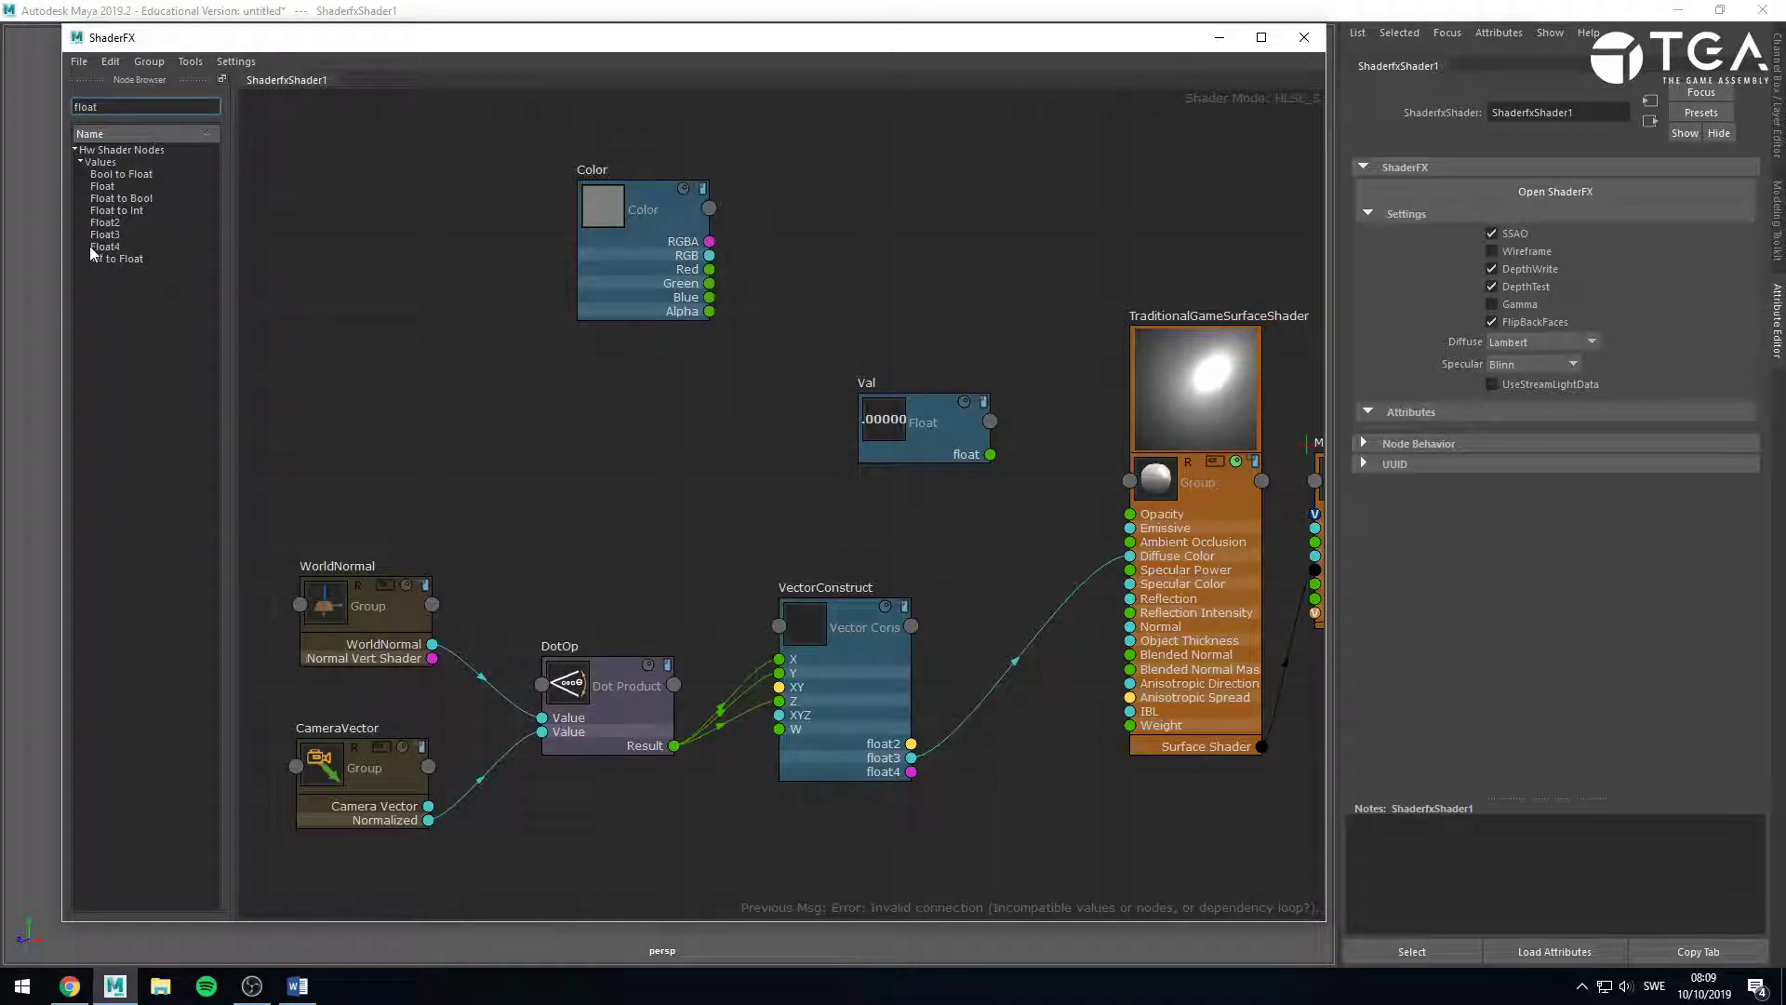
pyautogui.moveTo(104, 234); pyautogui.dragTo(912, 521)
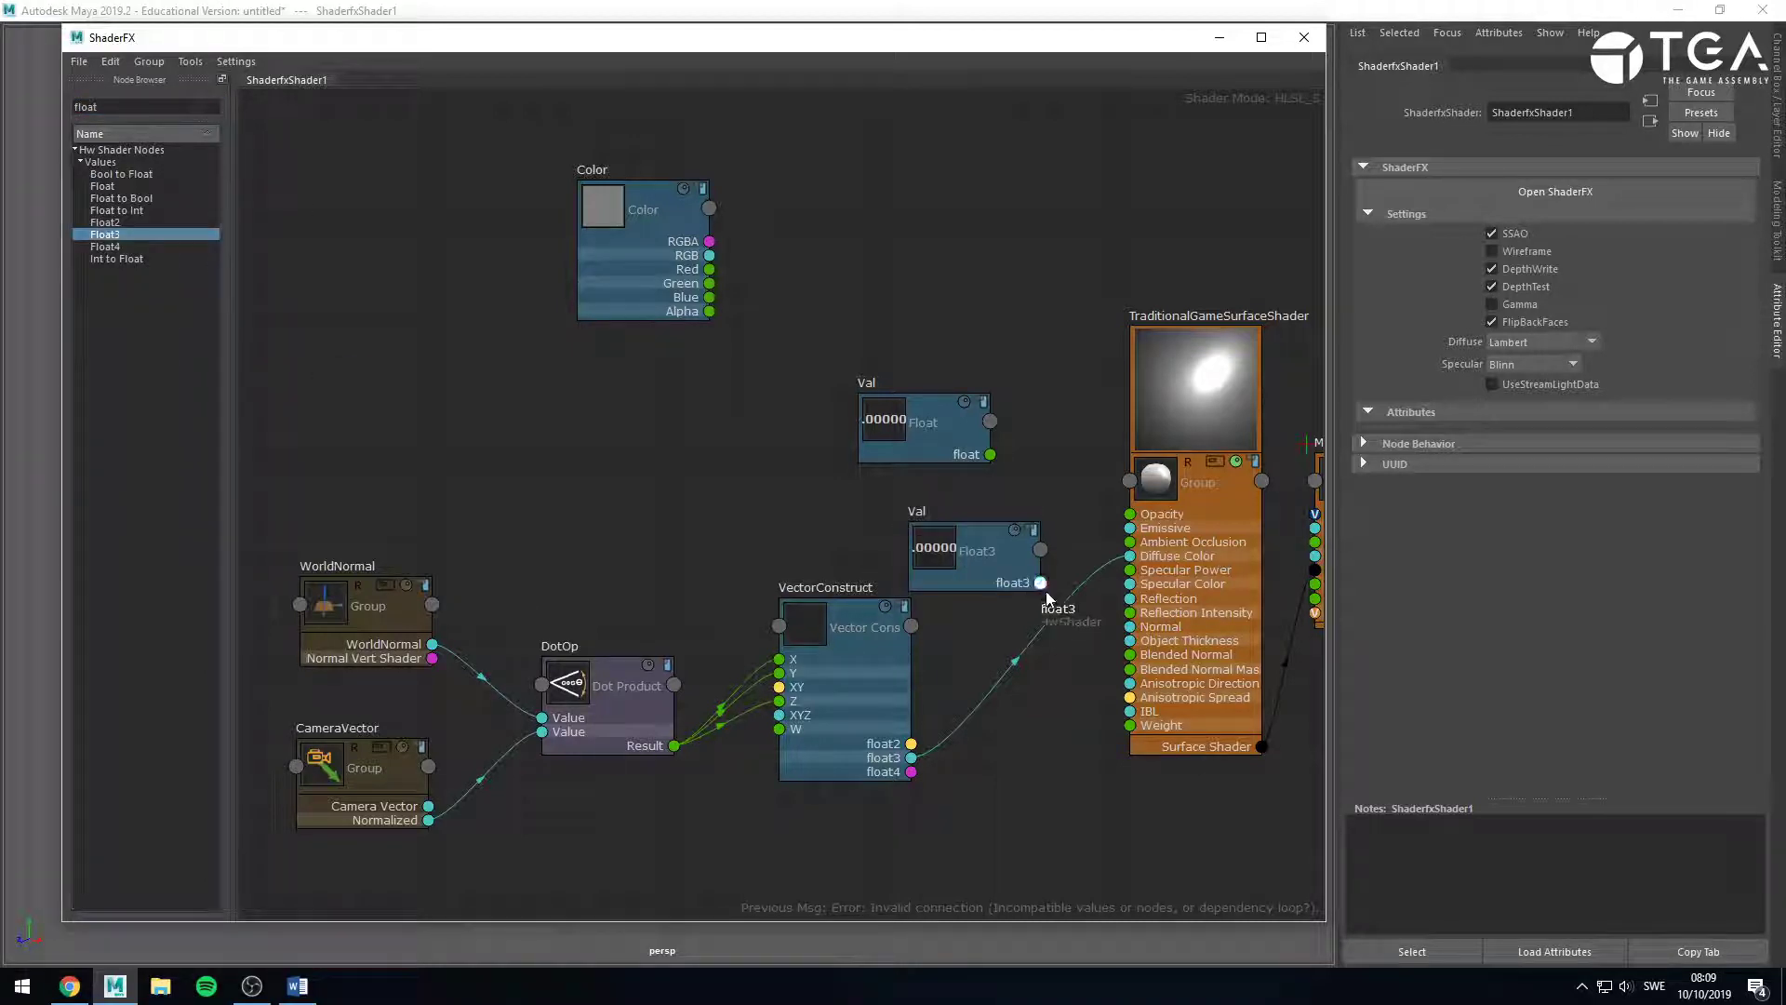
pyautogui.moveTo(1041, 584); pyautogui.dragTo(1130, 584)
pyautogui.moveTo(992, 551); pyautogui.dragTo(937, 519)
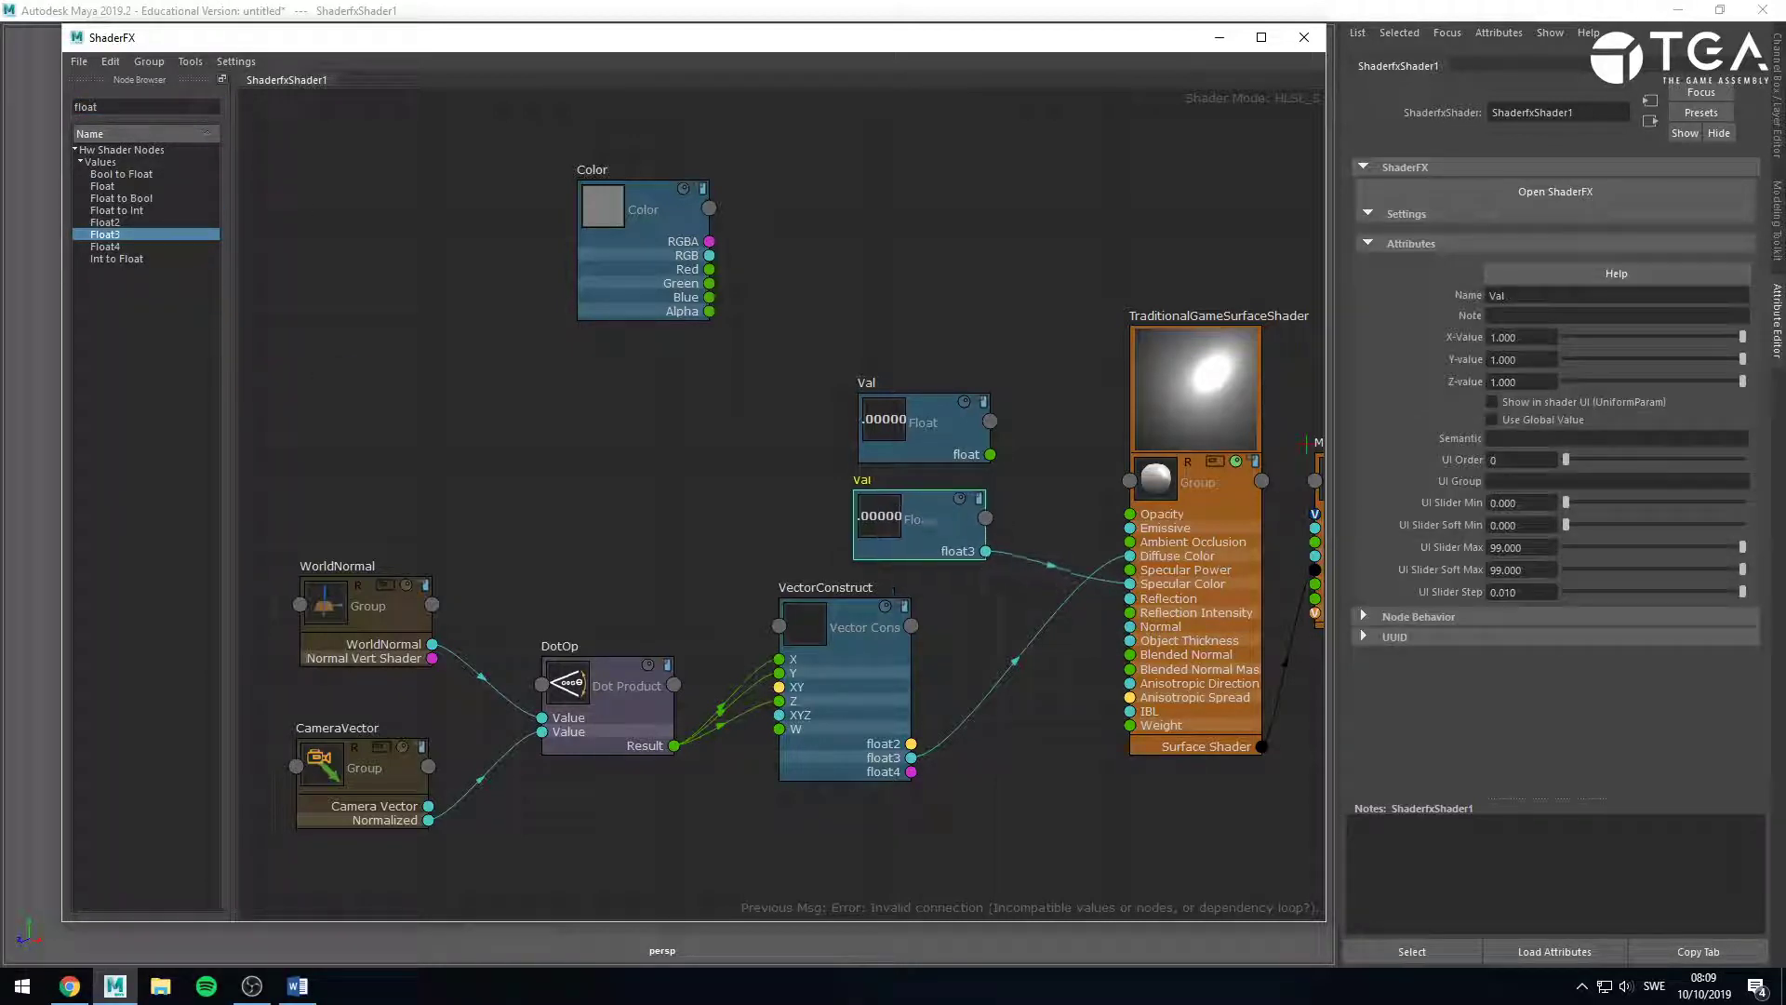
# Set the Float3 node's X, Y and Z values to 0.
pyautogui.moveTo(1533, 338); pyautogui.dragTo(1422, 370)
pyautogui.write('0')
pyautogui.press('Tab')
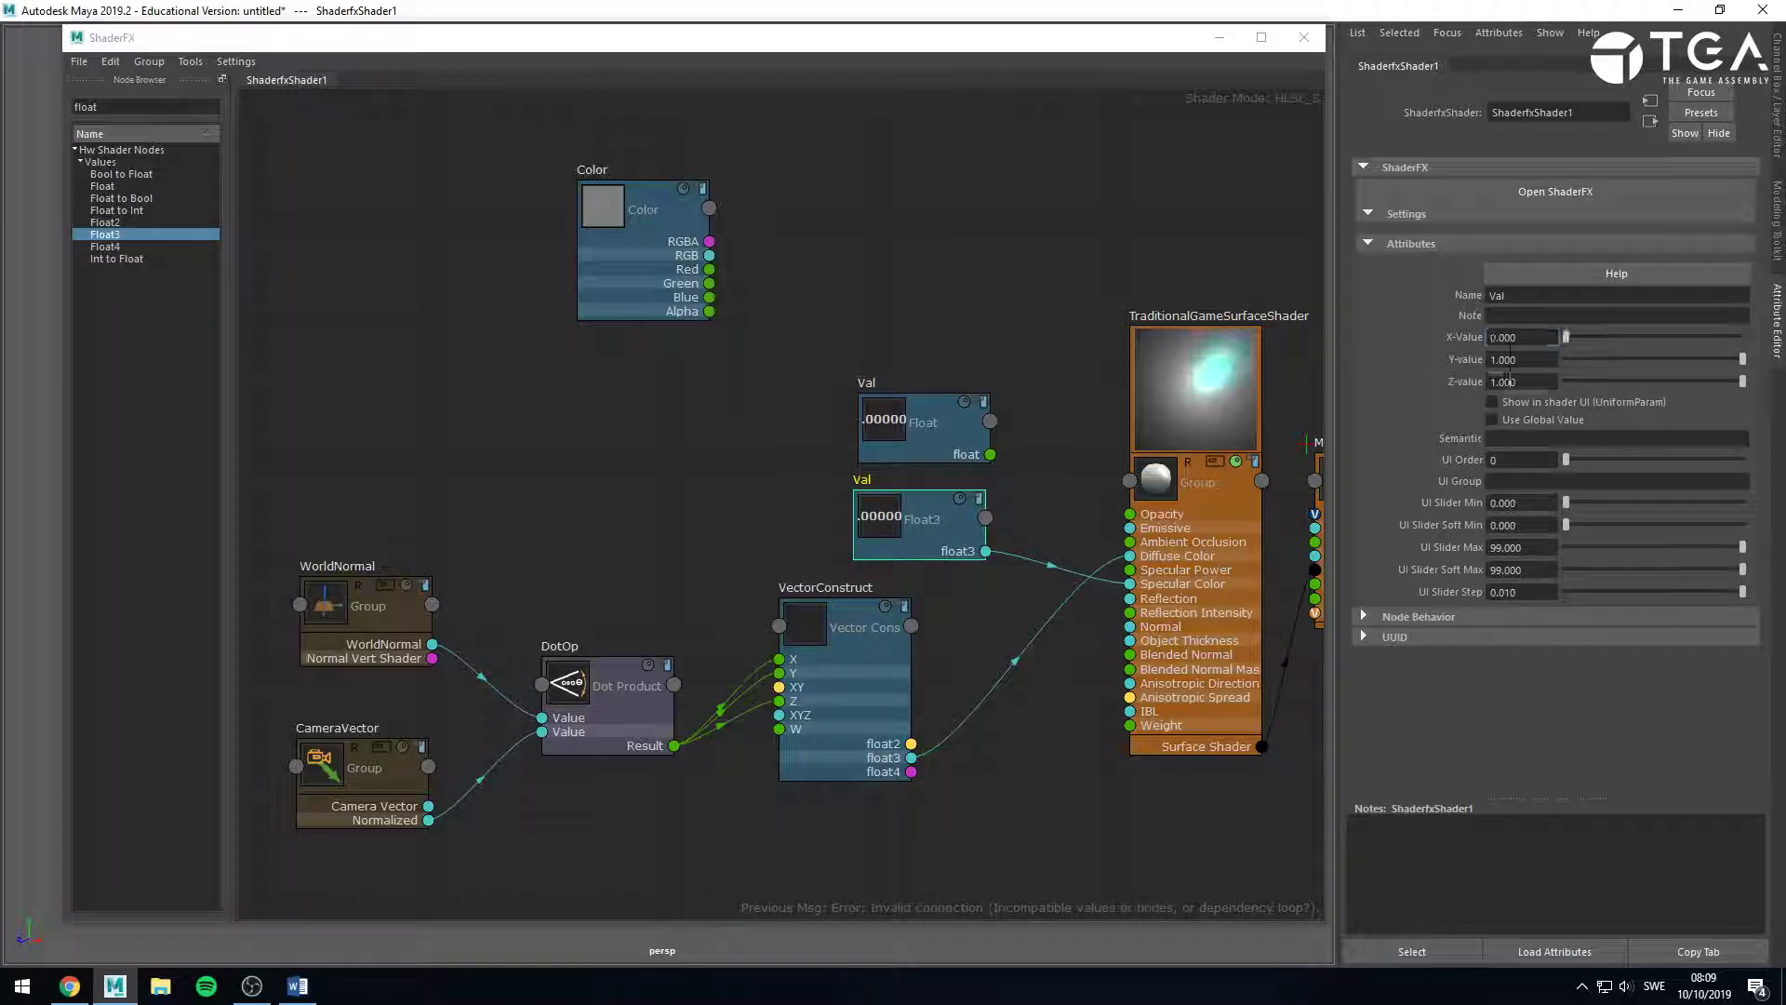
pyautogui.write('0')
pyautogui.press('Tab')
pyautogui.write('0')
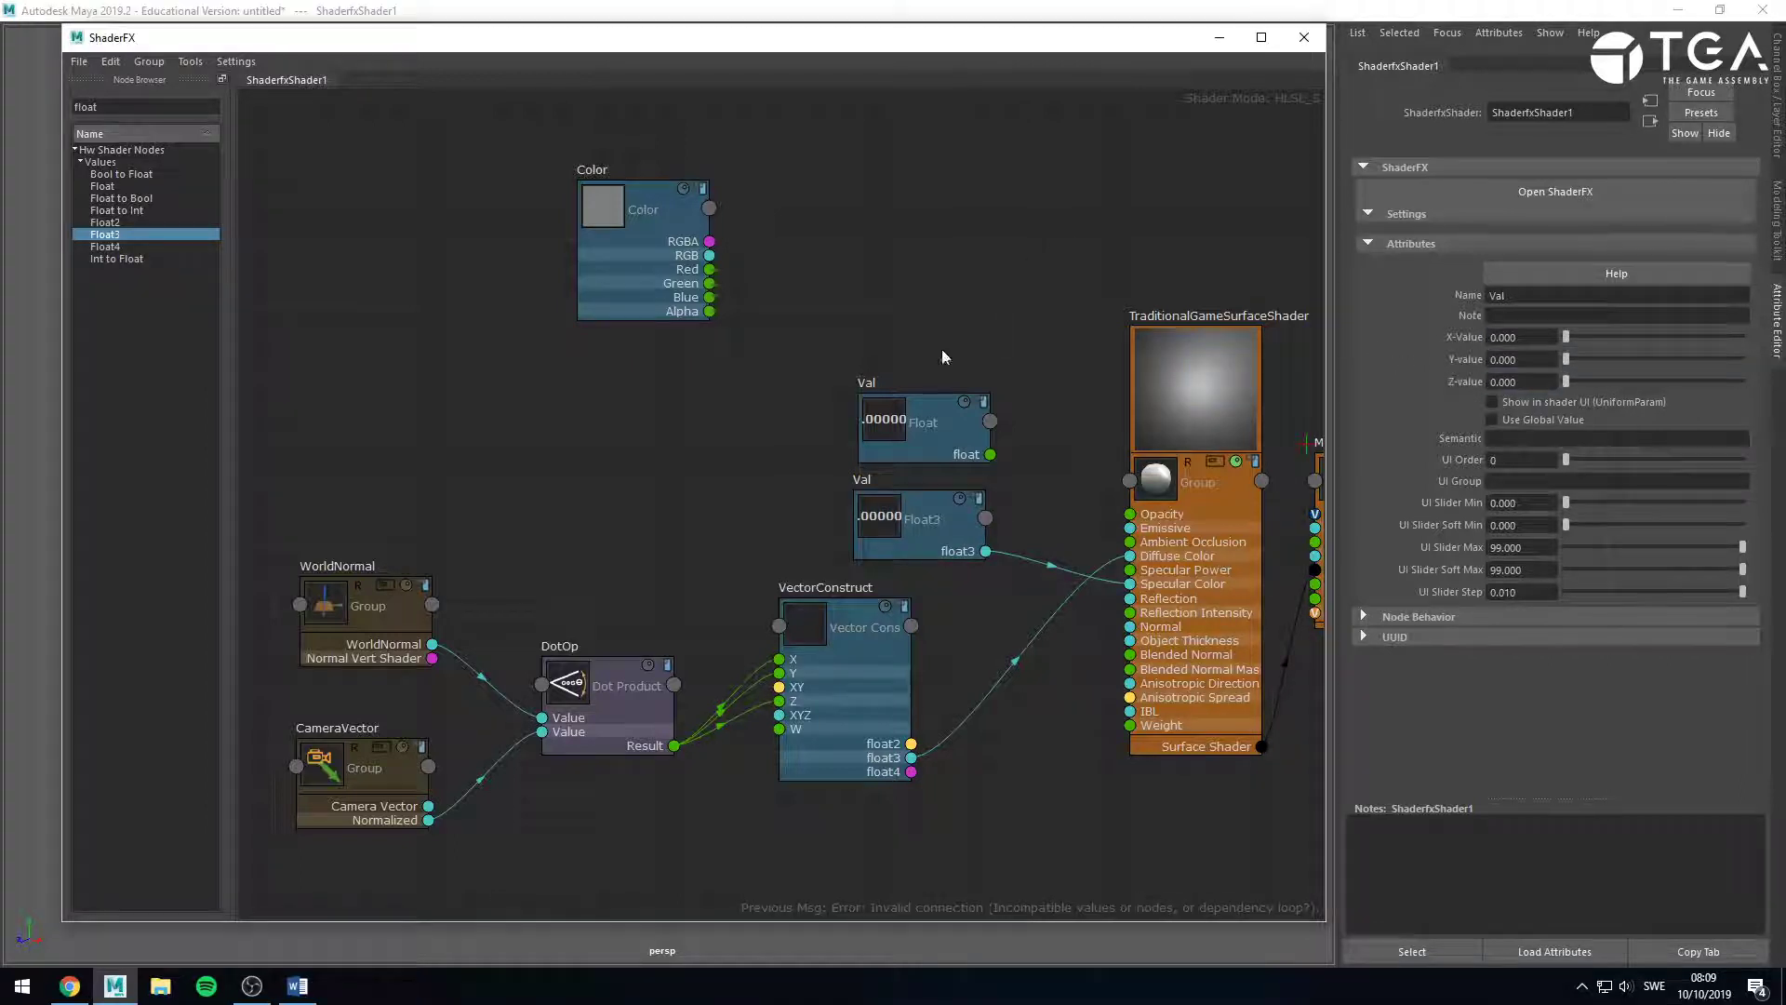
# Delete the unconnected Float node and select the WorldNormal, CameraVector, DotOp and VectorConstruct nodes.
pyautogui.click(945, 403)
pyautogui.press('Delete')
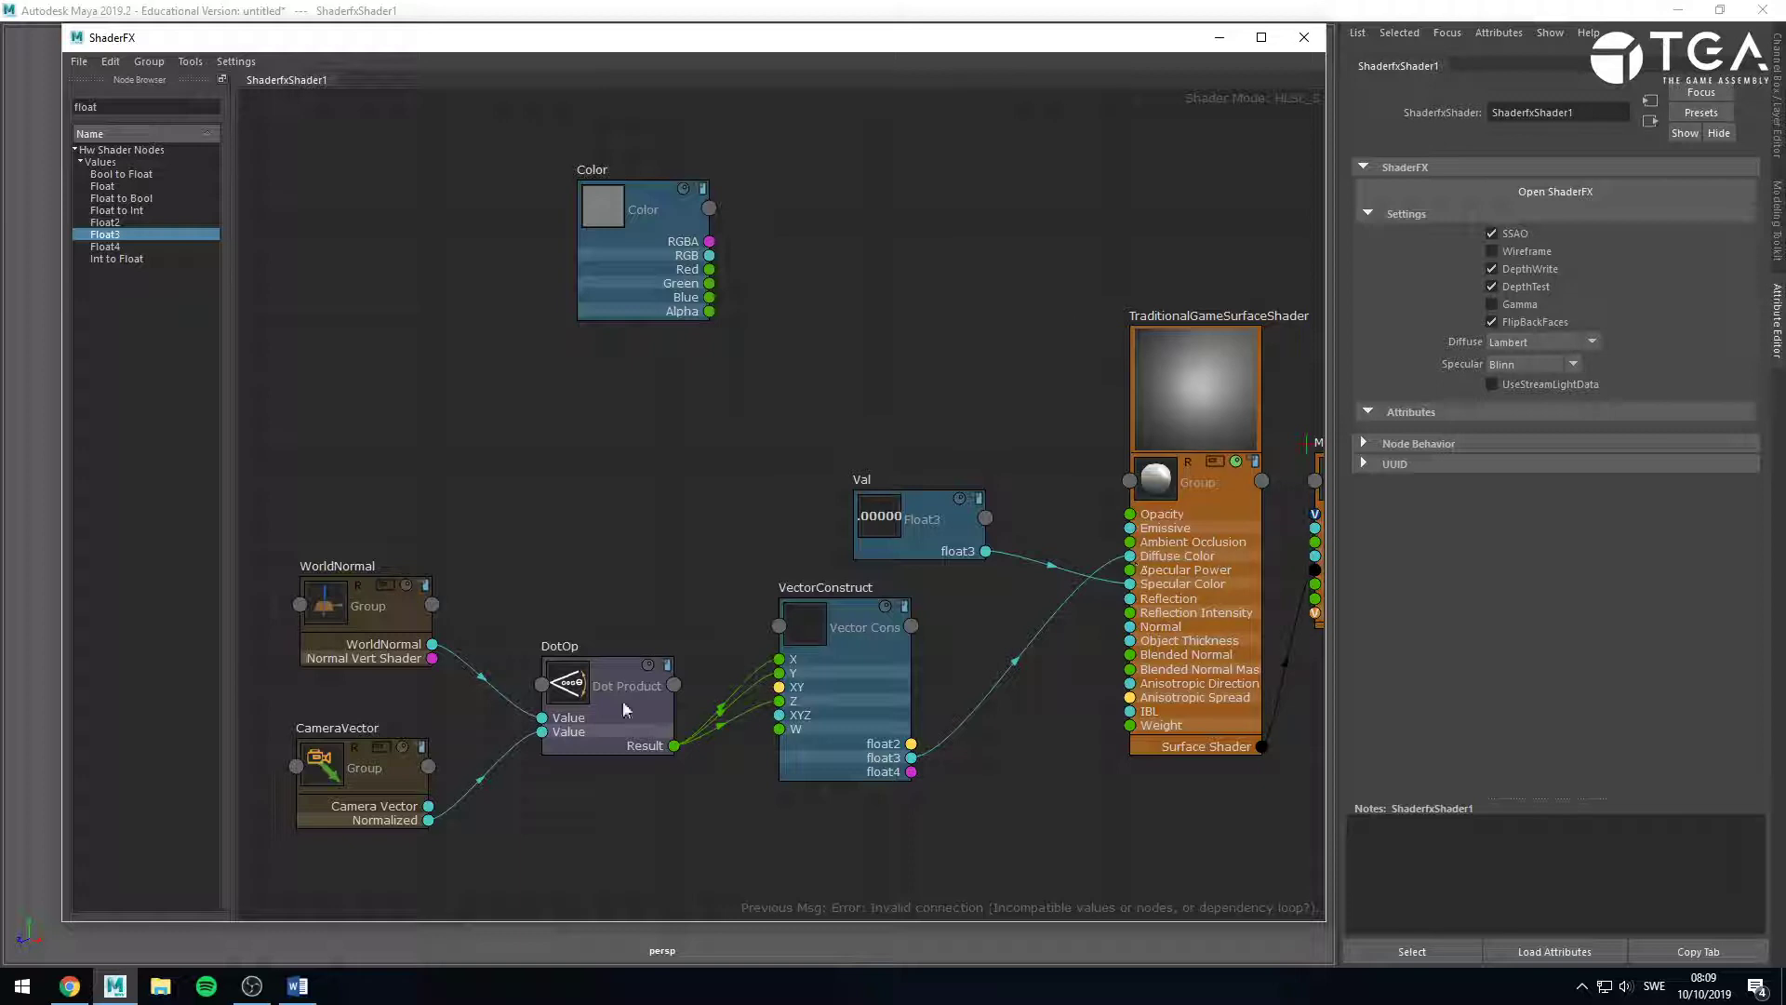
pyautogui.moveTo(282, 516); pyautogui.dragTo(846, 851)
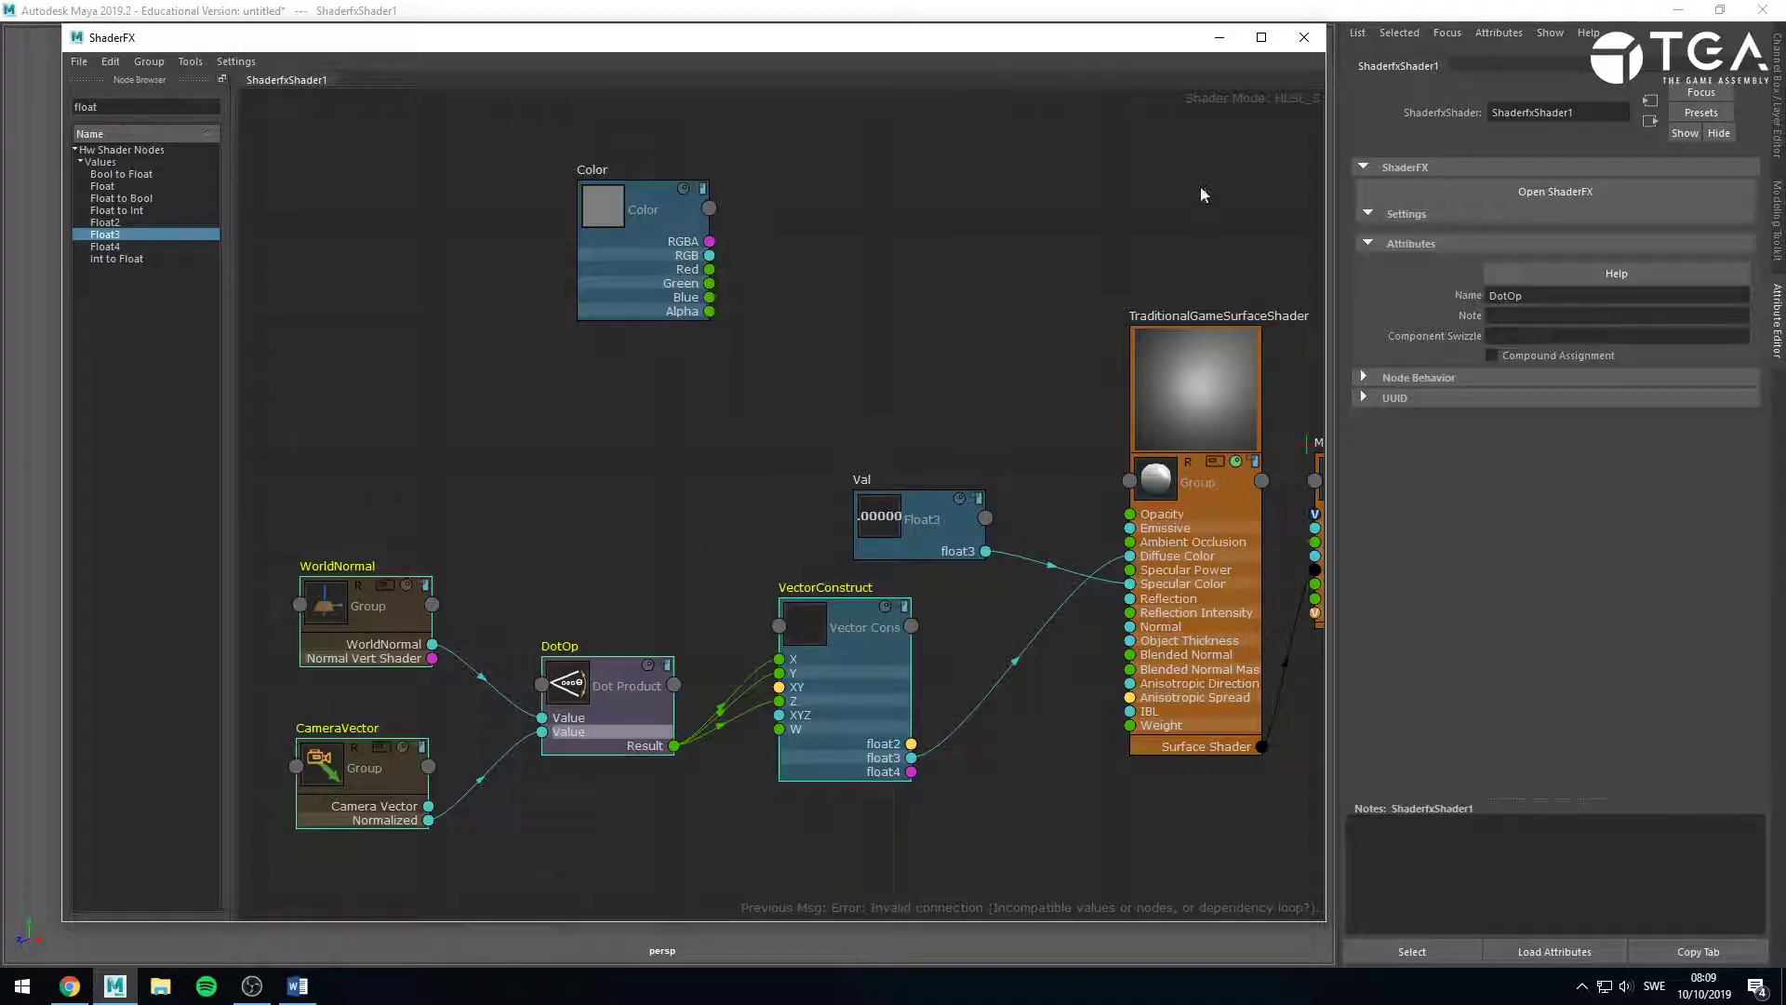
# Minimize the ShaderFX window and examine the shading on the sphere up close from several angles.
pyautogui.click(1220, 39)
pyautogui.keyDown('alt'); pyautogui.moveTo(607, 400); pyautogui.dragTo(1271, 552, button='right'); pyautogui.keyUp('alt')
pyautogui.click(735, 478)
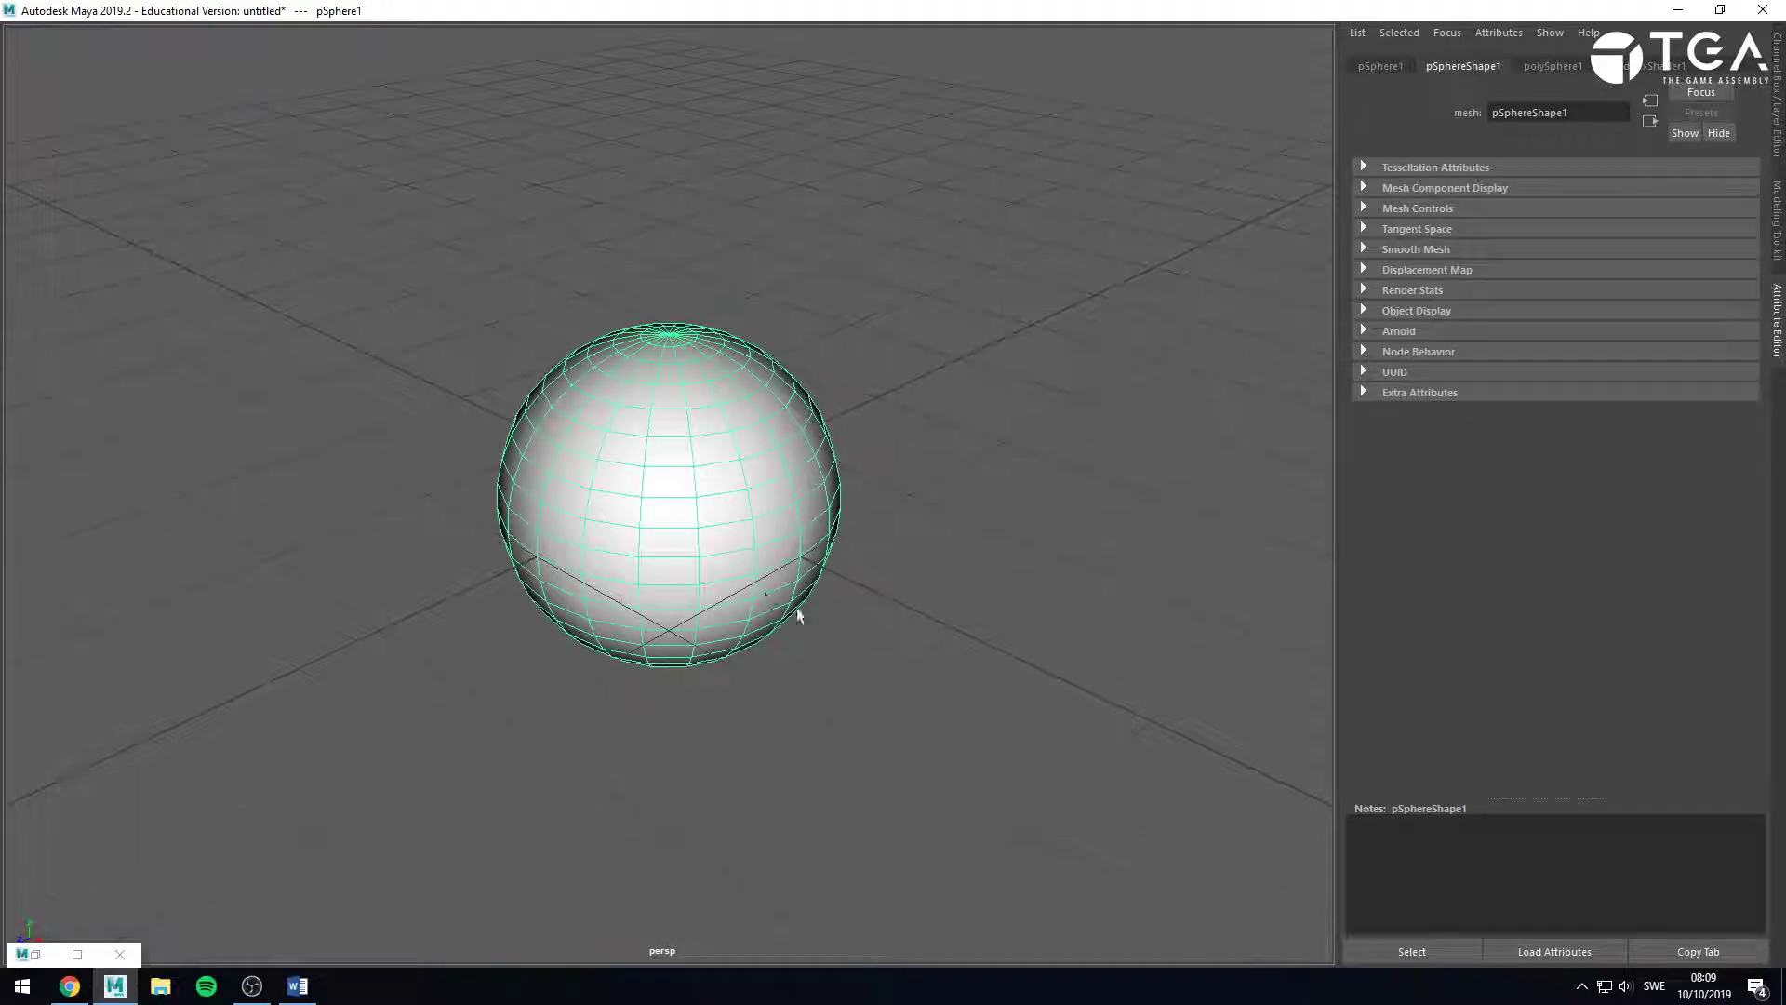
pyautogui.click(811, 627)
pyautogui.keyDown('alt'); pyautogui.moveTo(581, 657); pyautogui.dragTo(717, 650); pyautogui.keyUp('alt')
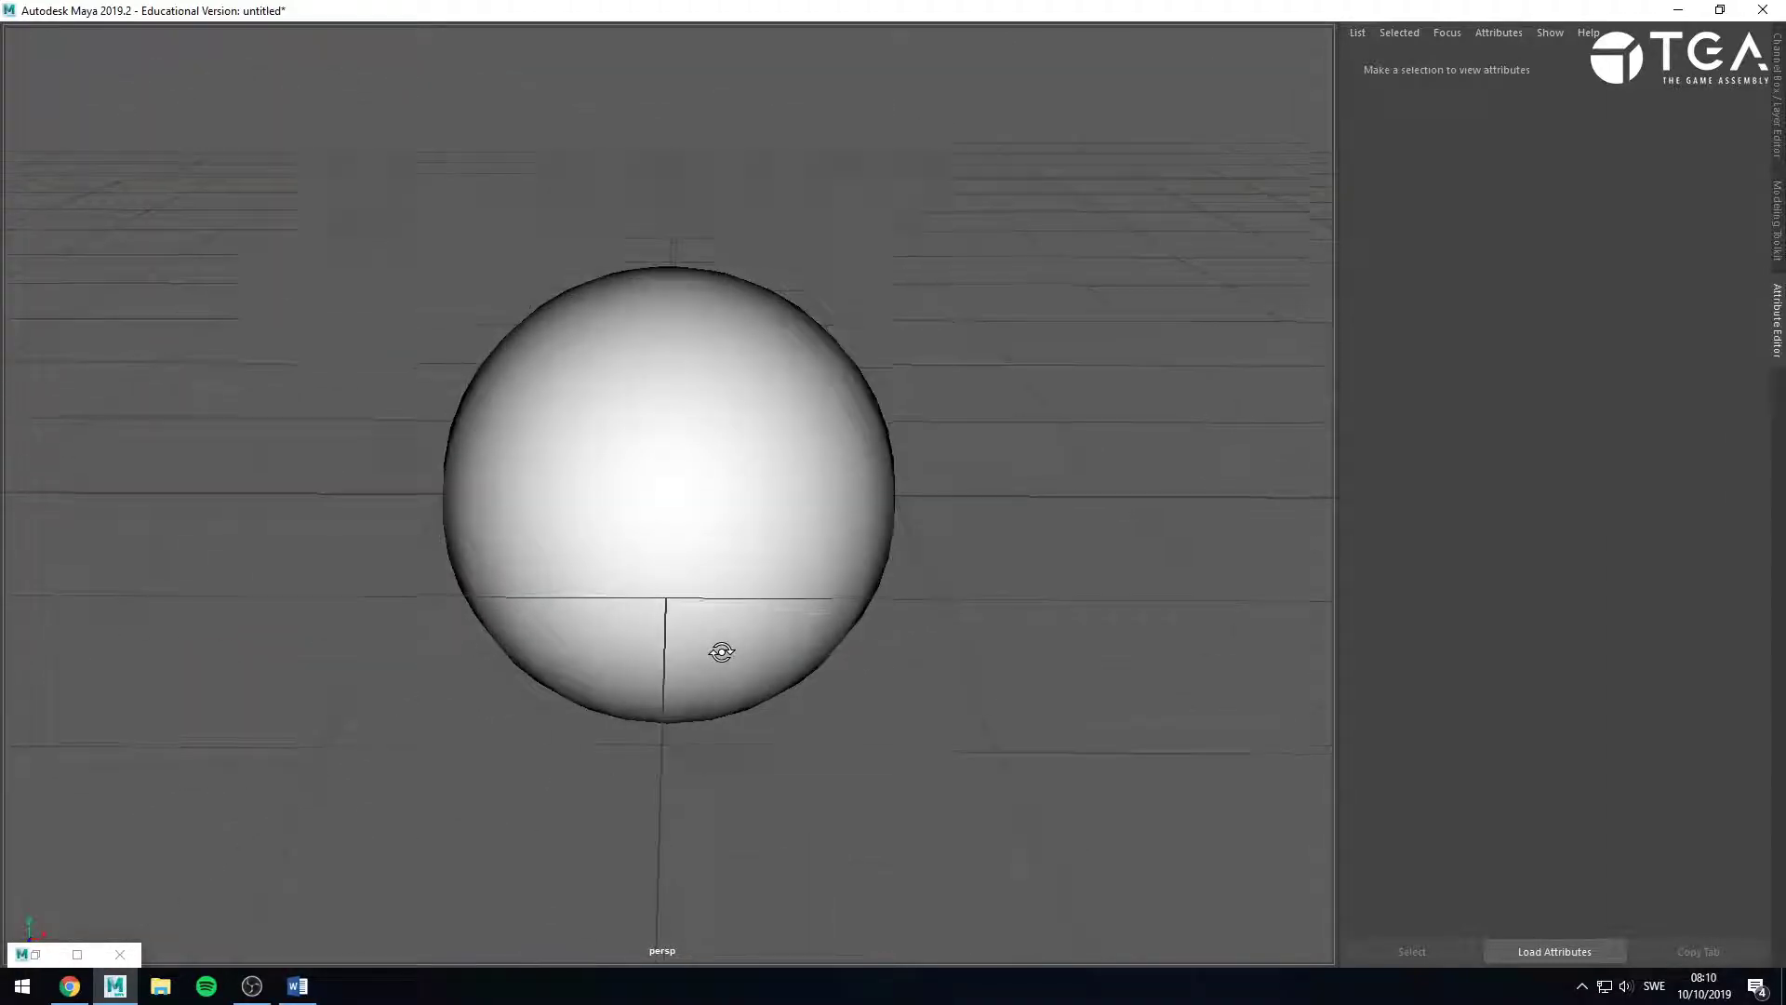
# Select the sphere and detach the polygon display options as a floating window beside it.
pyautogui.click(736, 484)
pyautogui.press('space')
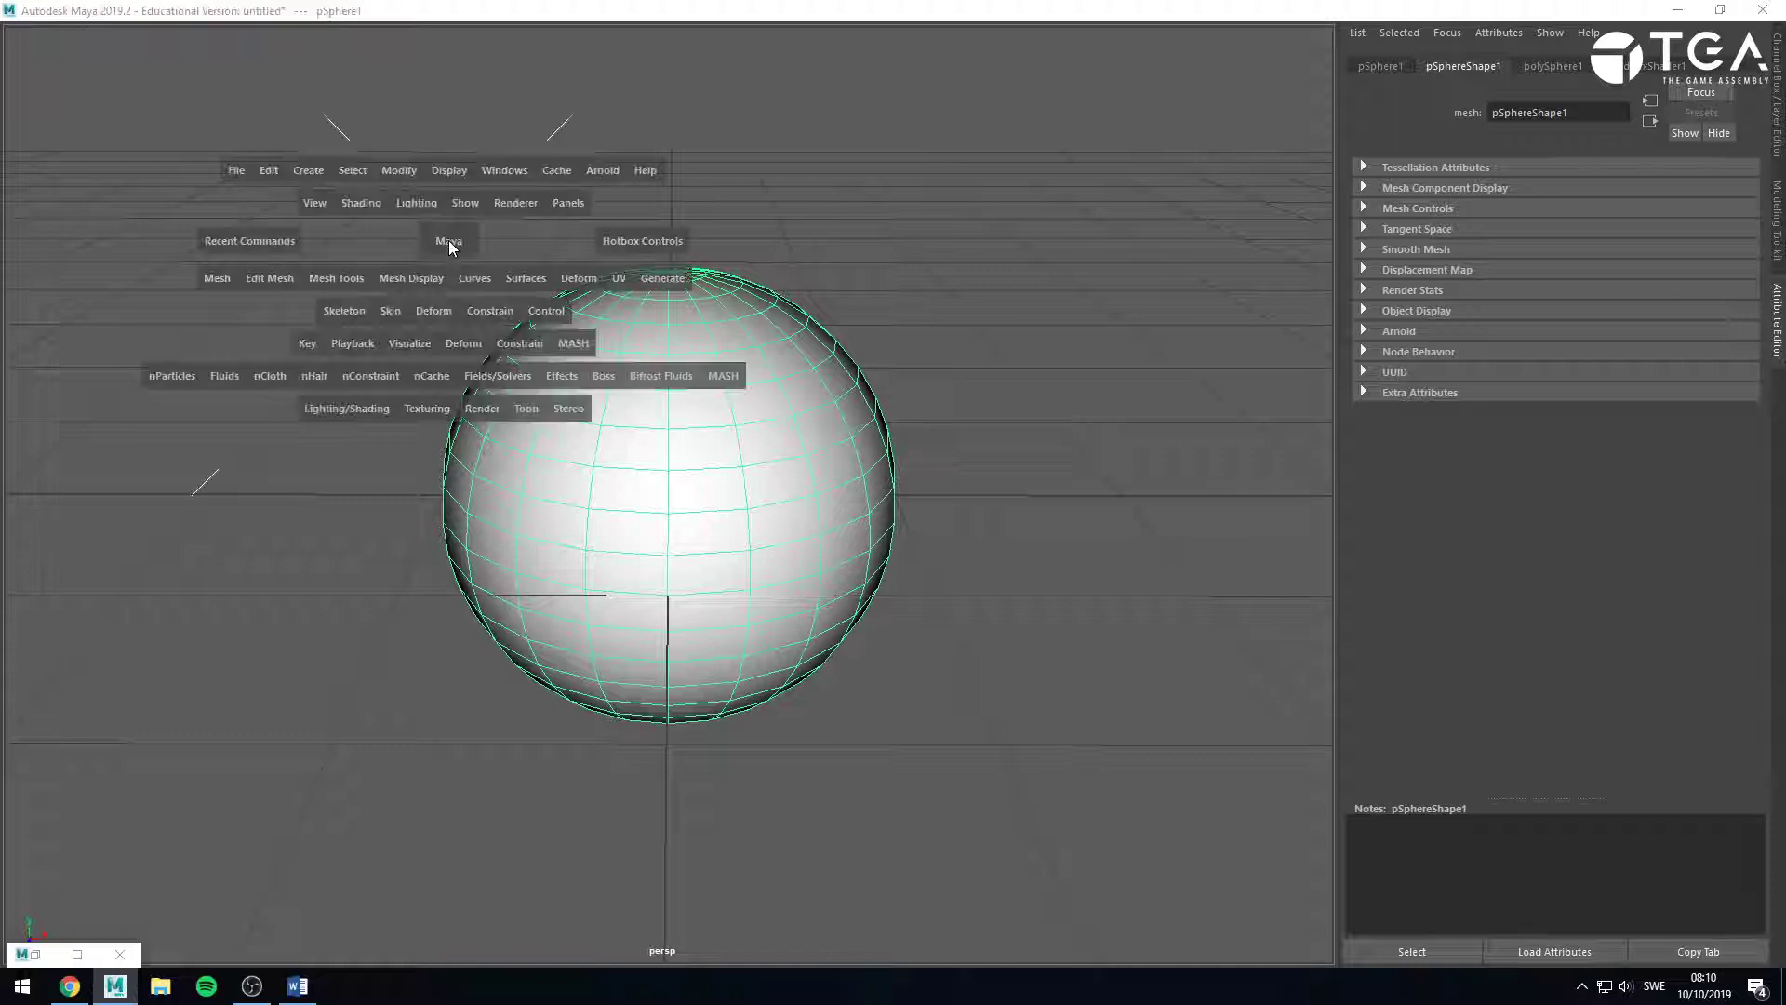
pyautogui.click(468, 177)
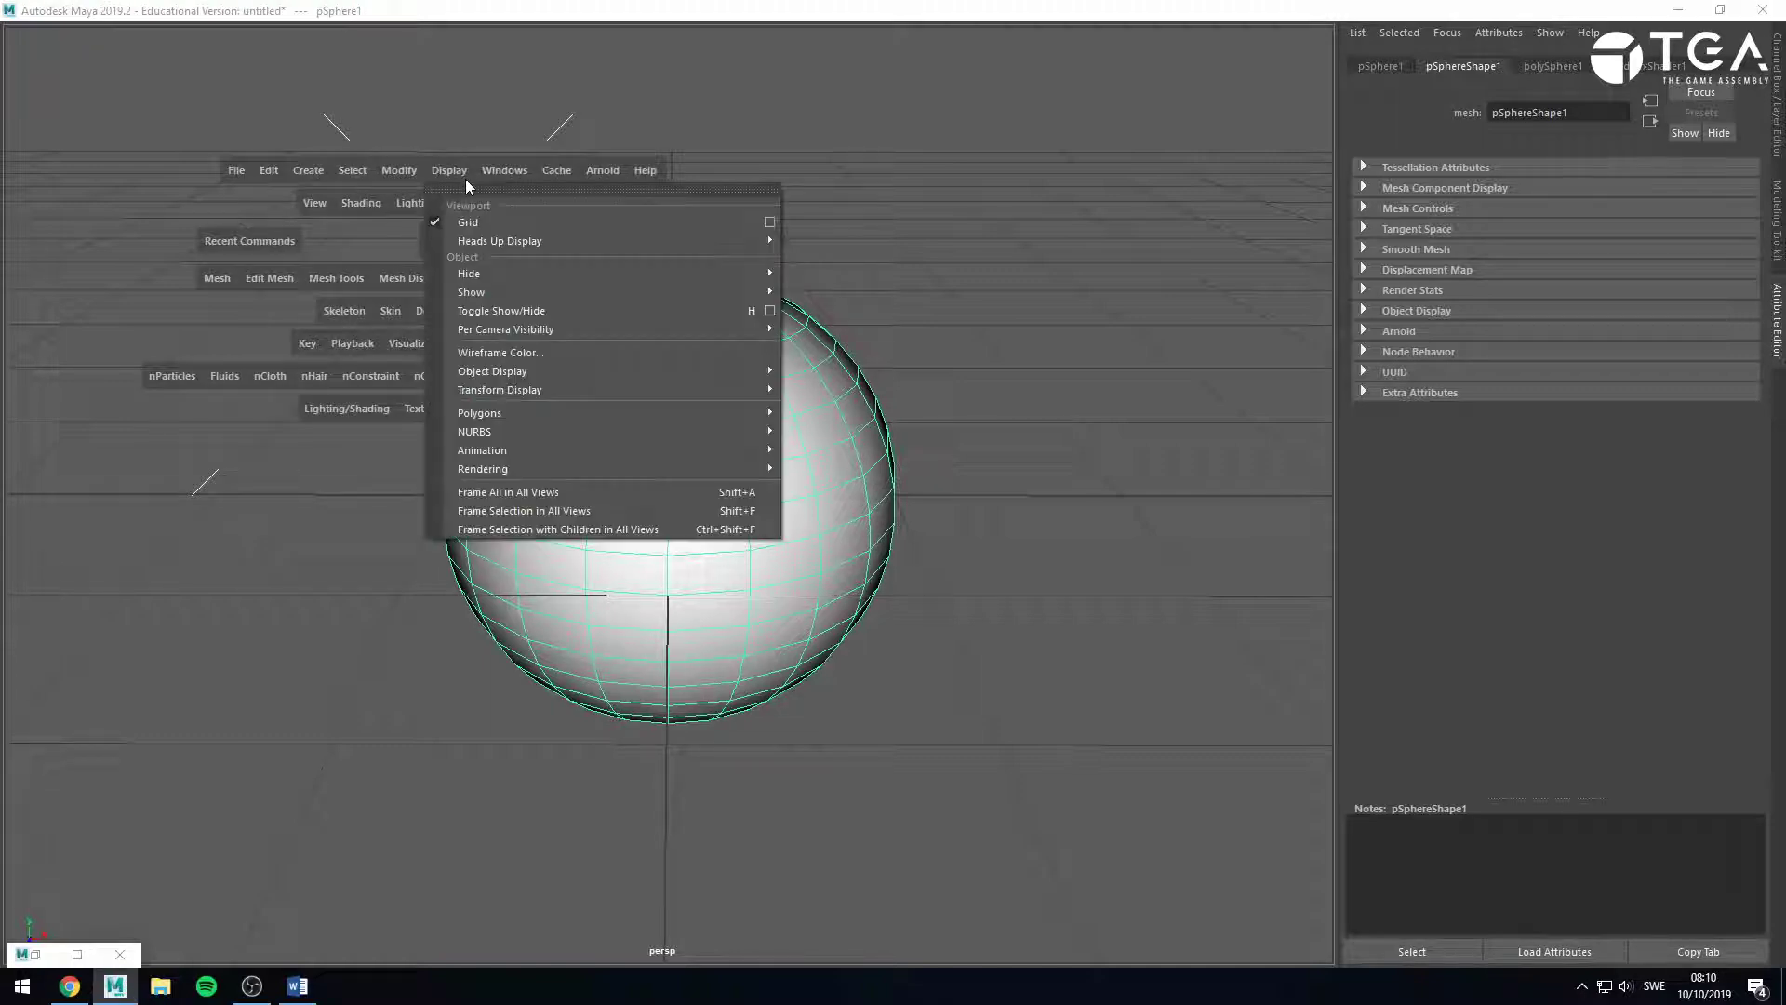
pyautogui.moveTo(577, 368)
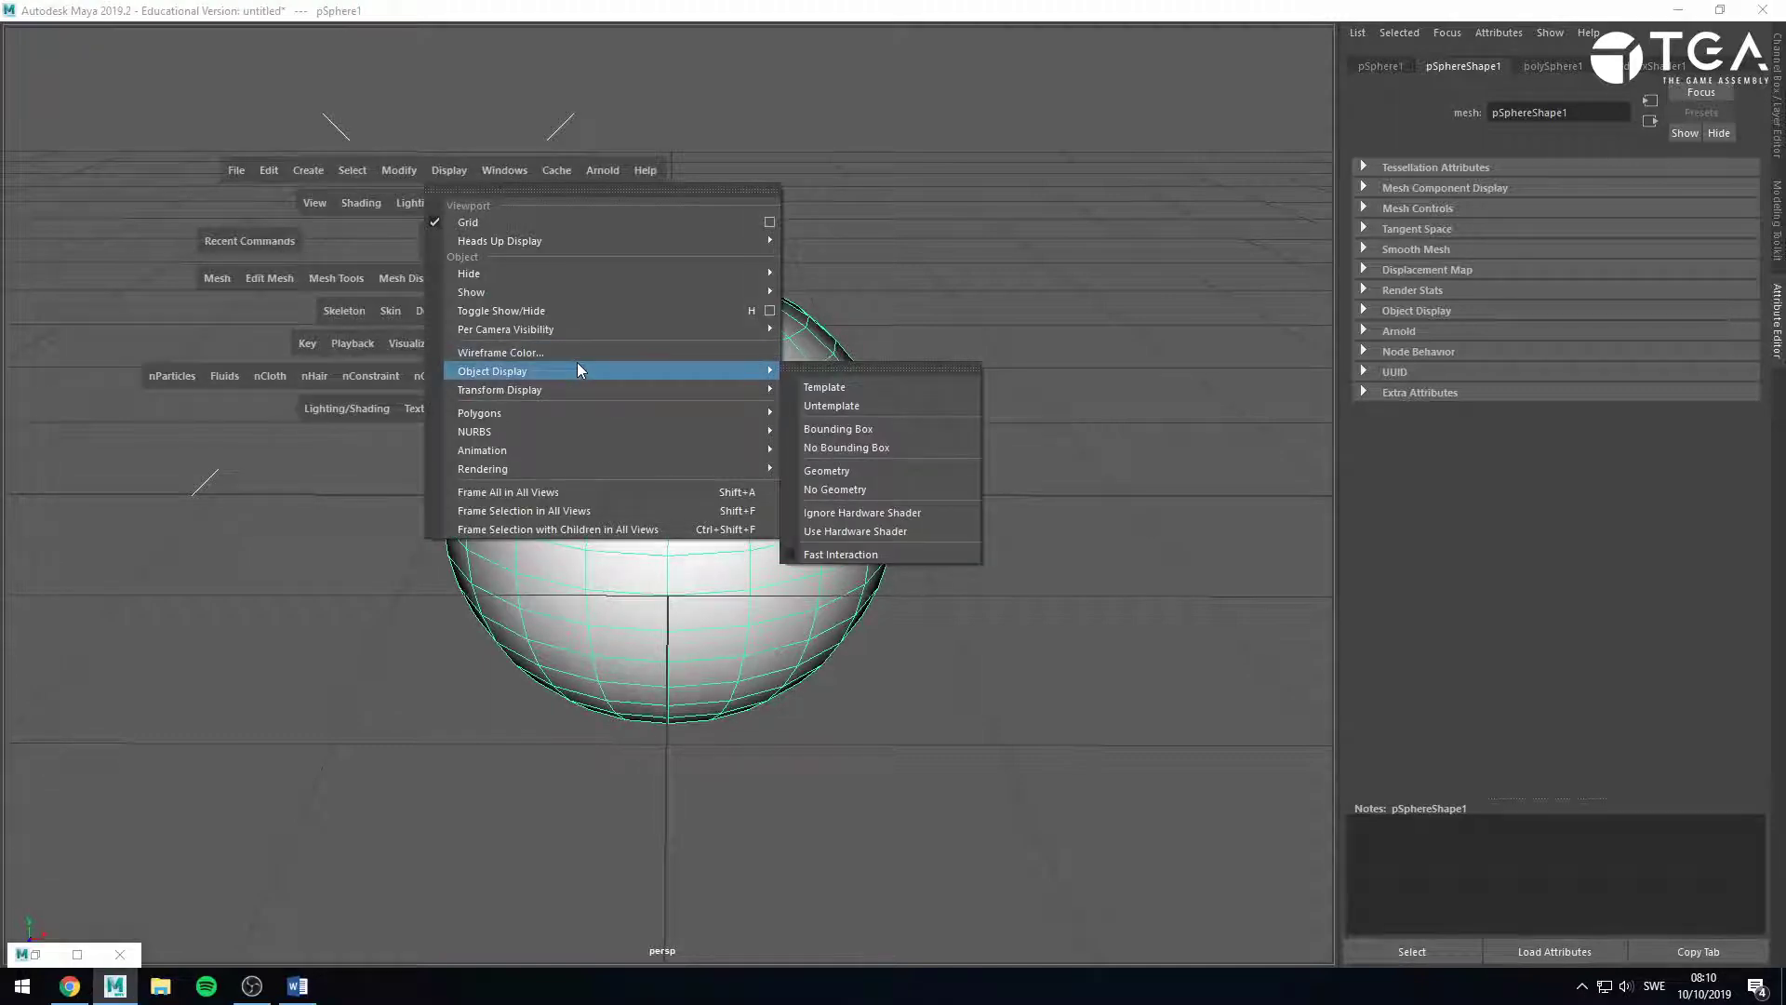
pyautogui.moveTo(591, 413)
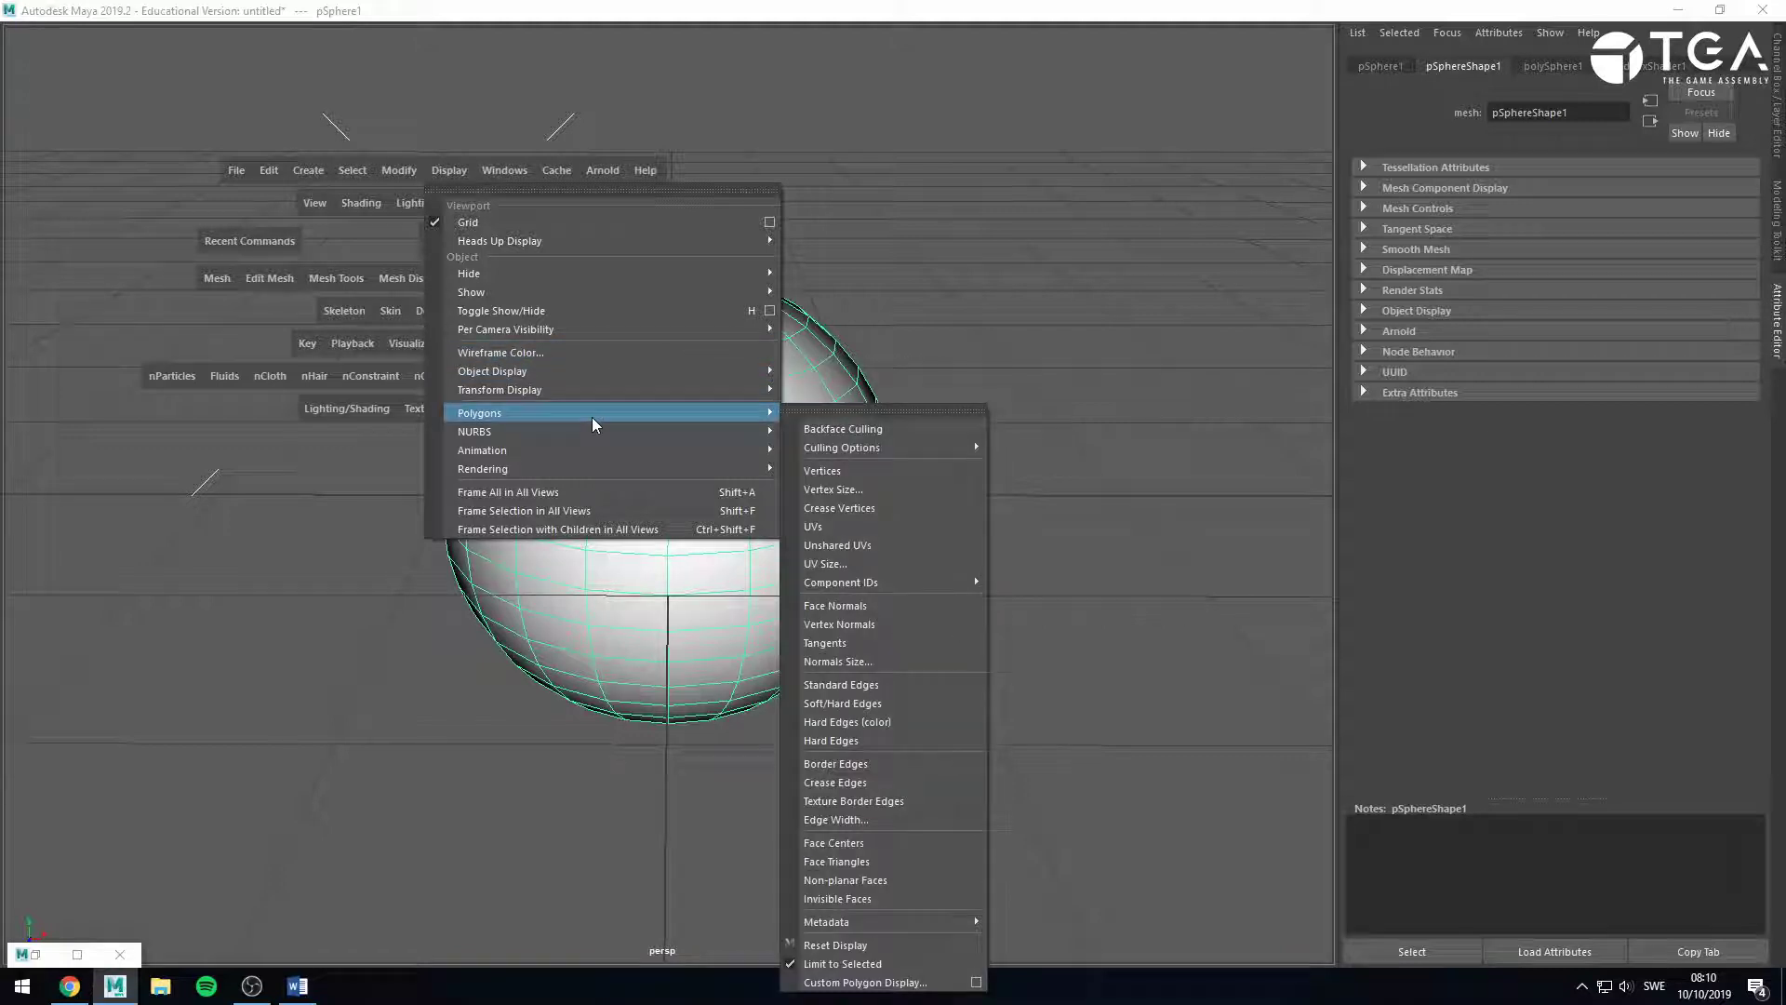
pyautogui.click(913, 411)
pyautogui.moveTo(914, 415); pyautogui.dragTo(258, 190)
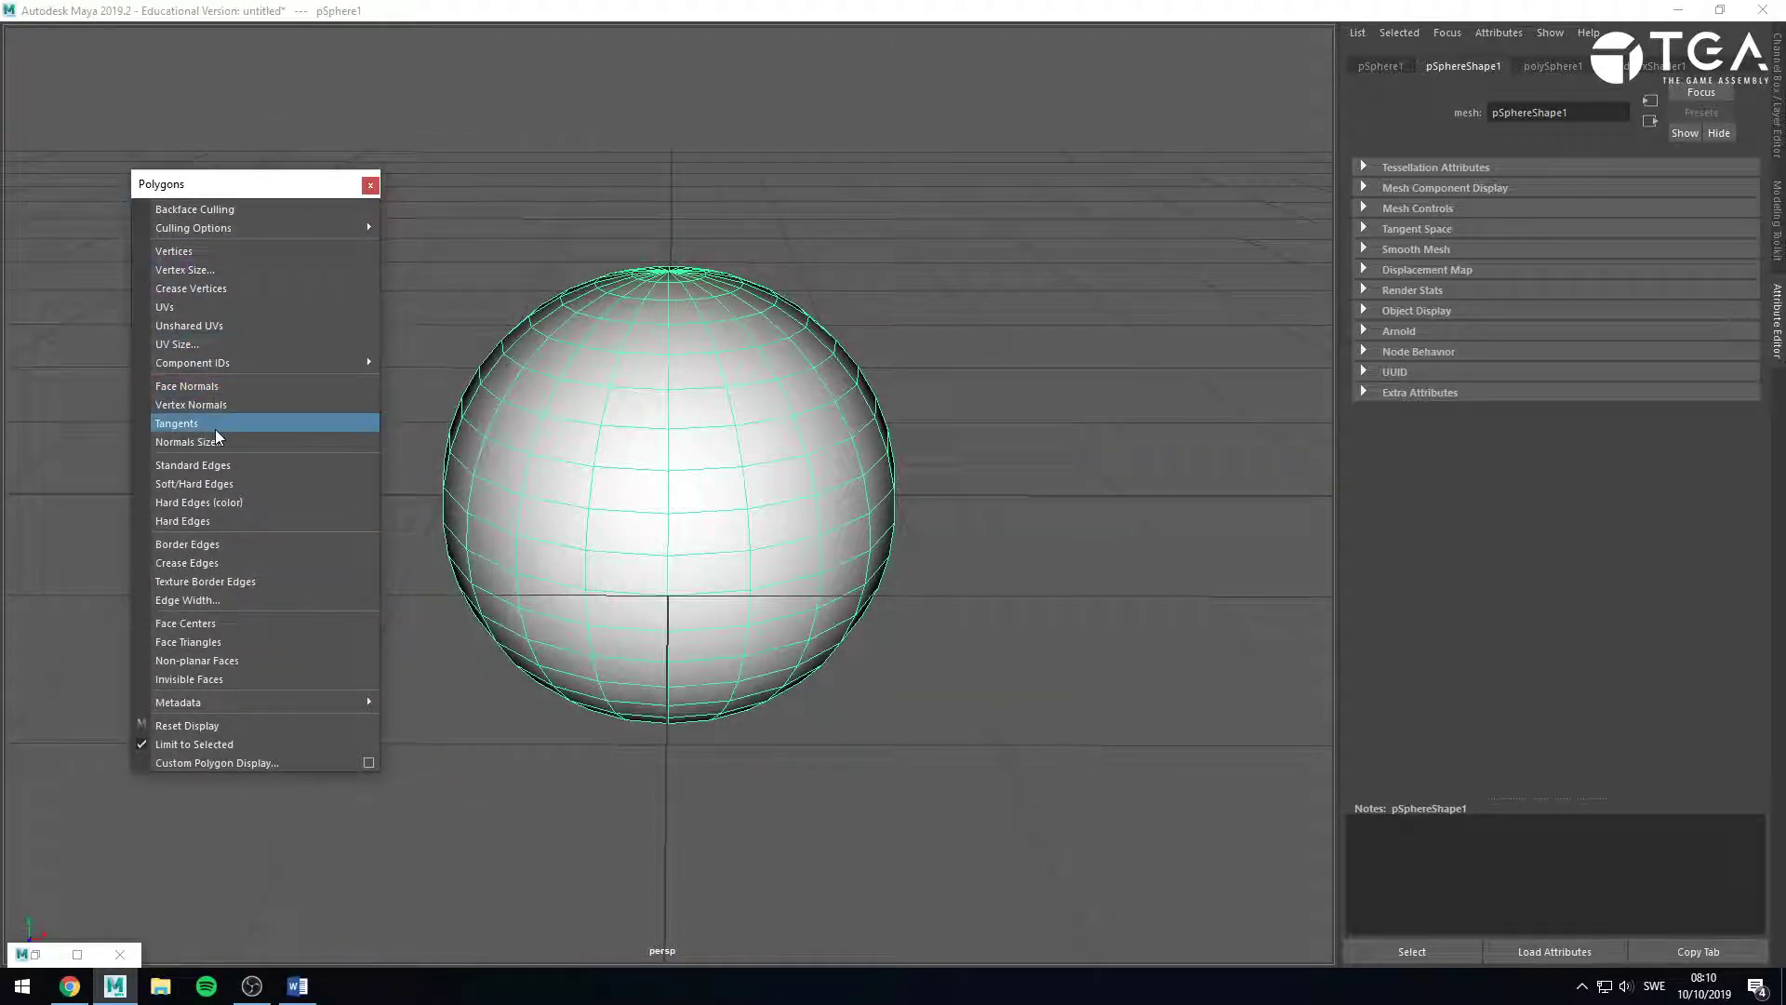
# Show the vertex normals on the sphere.
pyautogui.moveTo(237, 363)
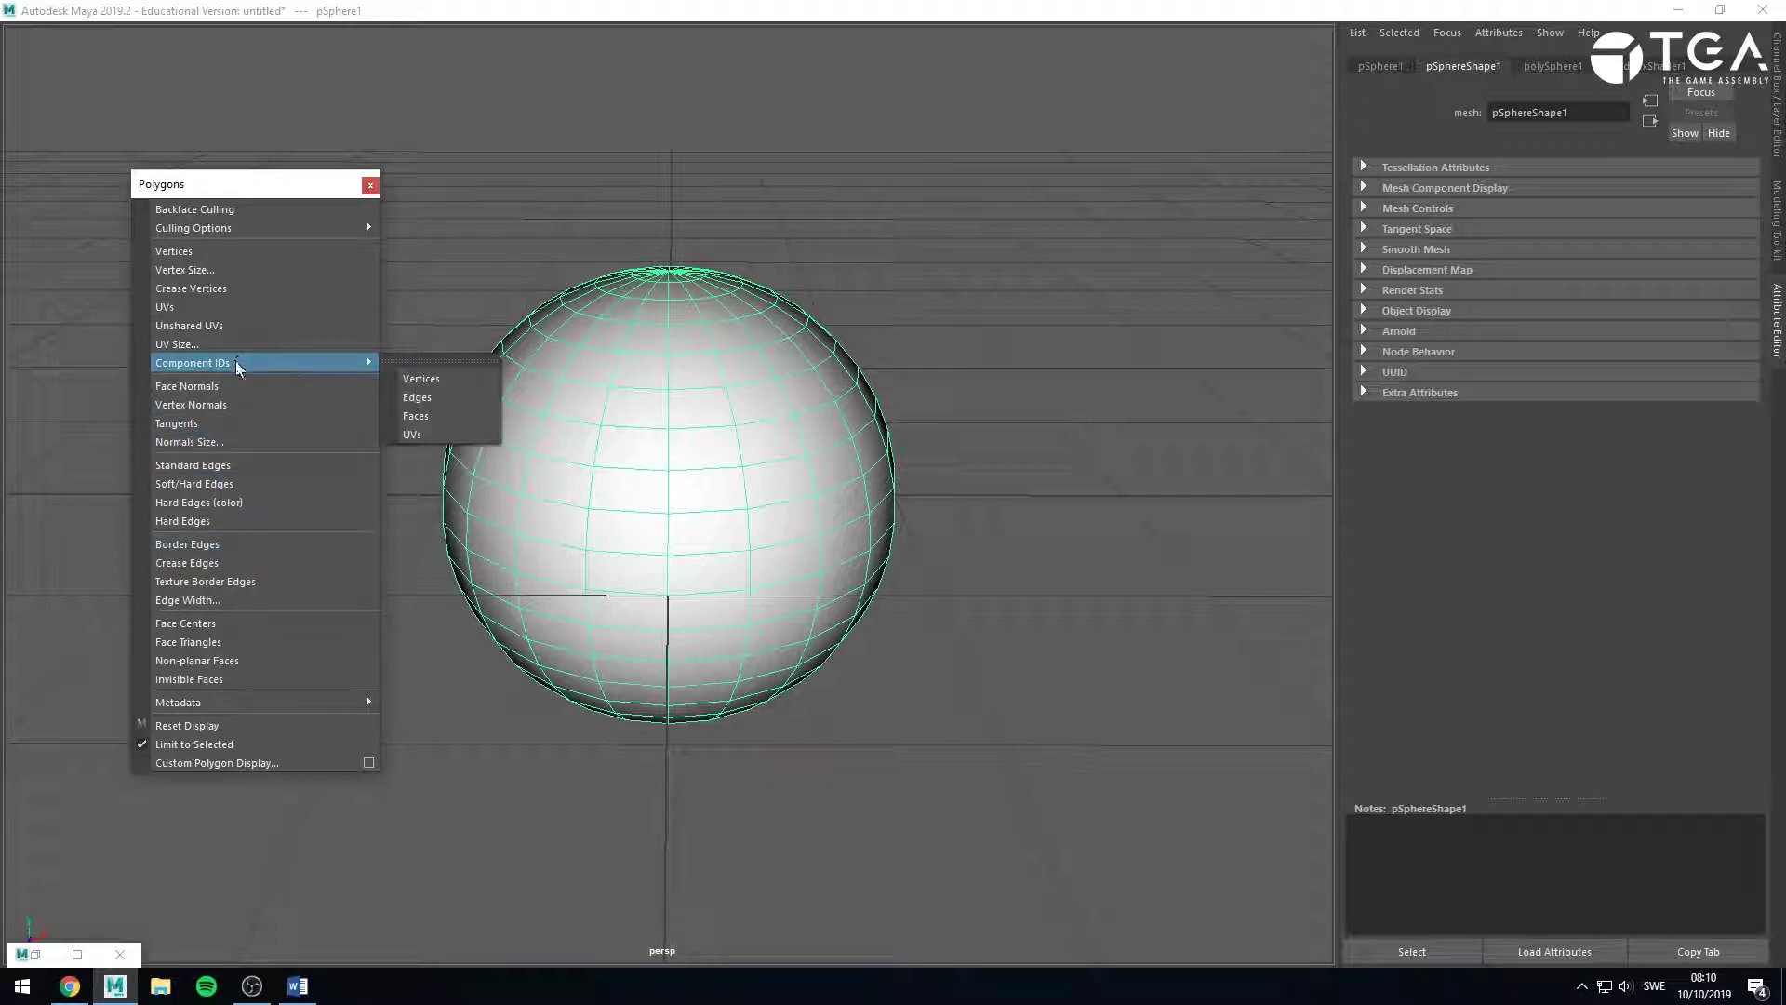
pyautogui.click(222, 404)
pyautogui.moveTo(966, 649)
pyautogui.keyDown('alt'); pyautogui.mouseDown()
pyautogui.moveTo(1013, 602)
pyautogui.moveTo(1005, 558)
pyautogui.moveTo(959, 633)
pyautogui.mouseUp(); pyautogui.keyUp('alt')
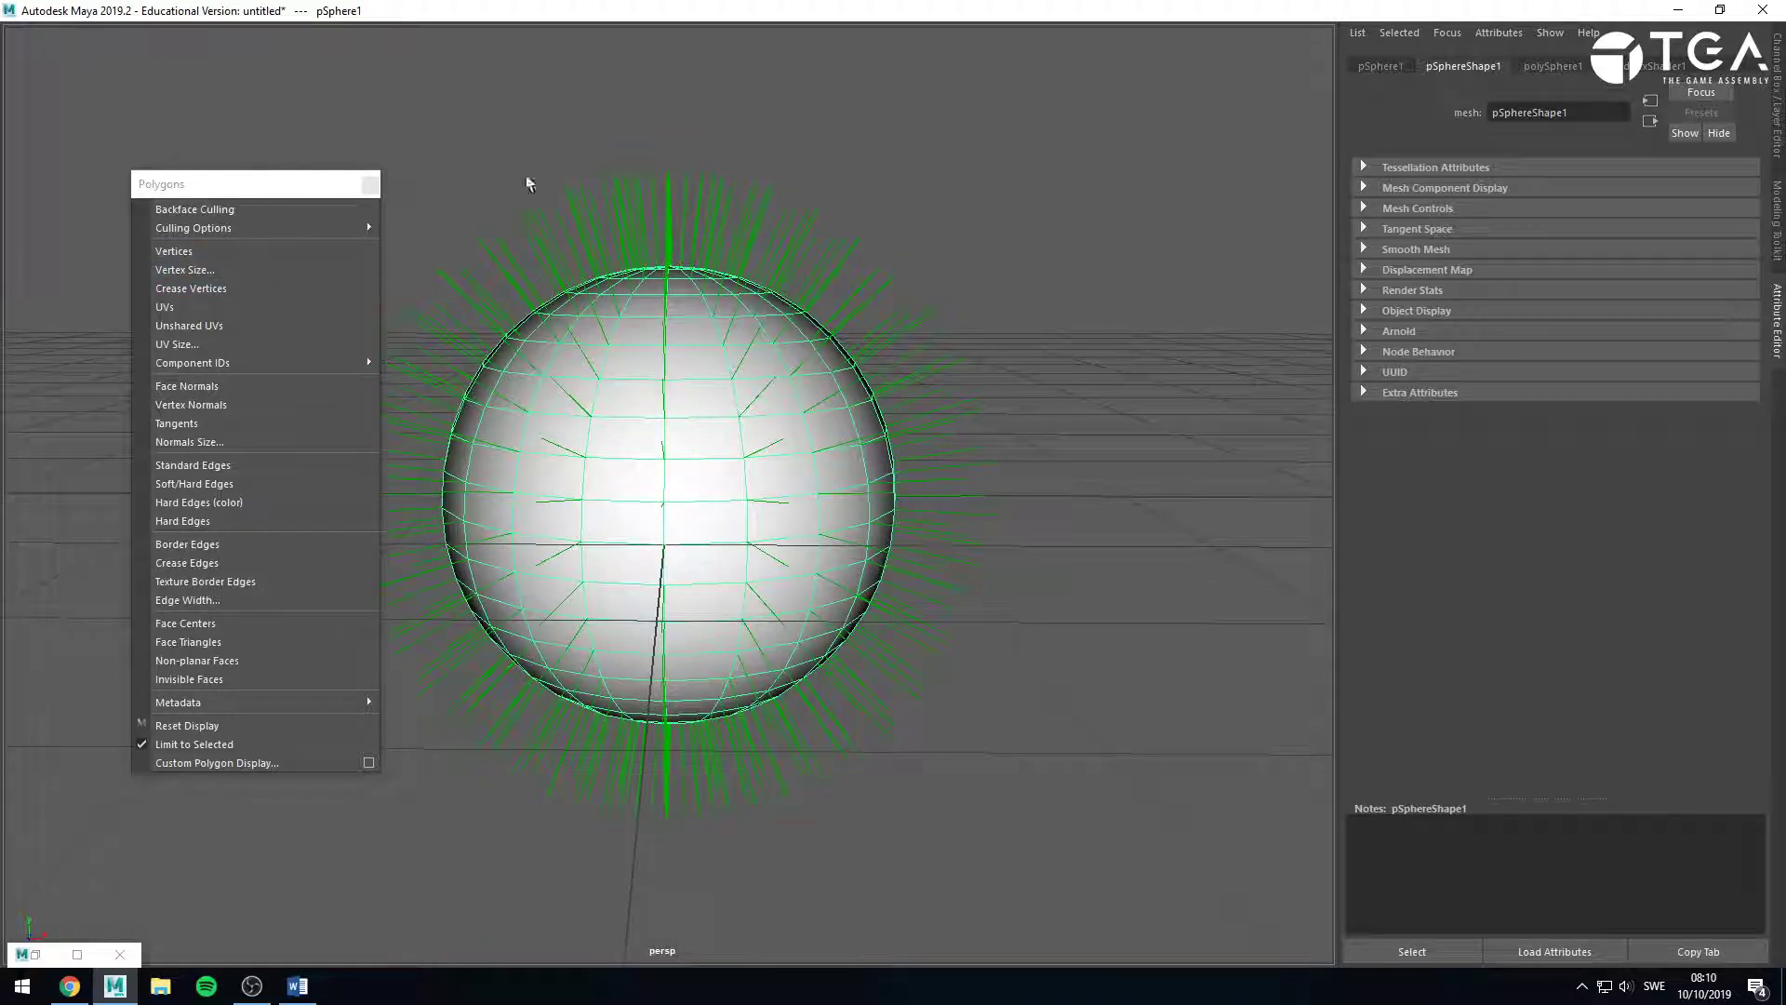
# Create a camera and move it away from the sphere so that it stands in front of it.
pyautogui.press('space')
pyautogui.click(404, 108)
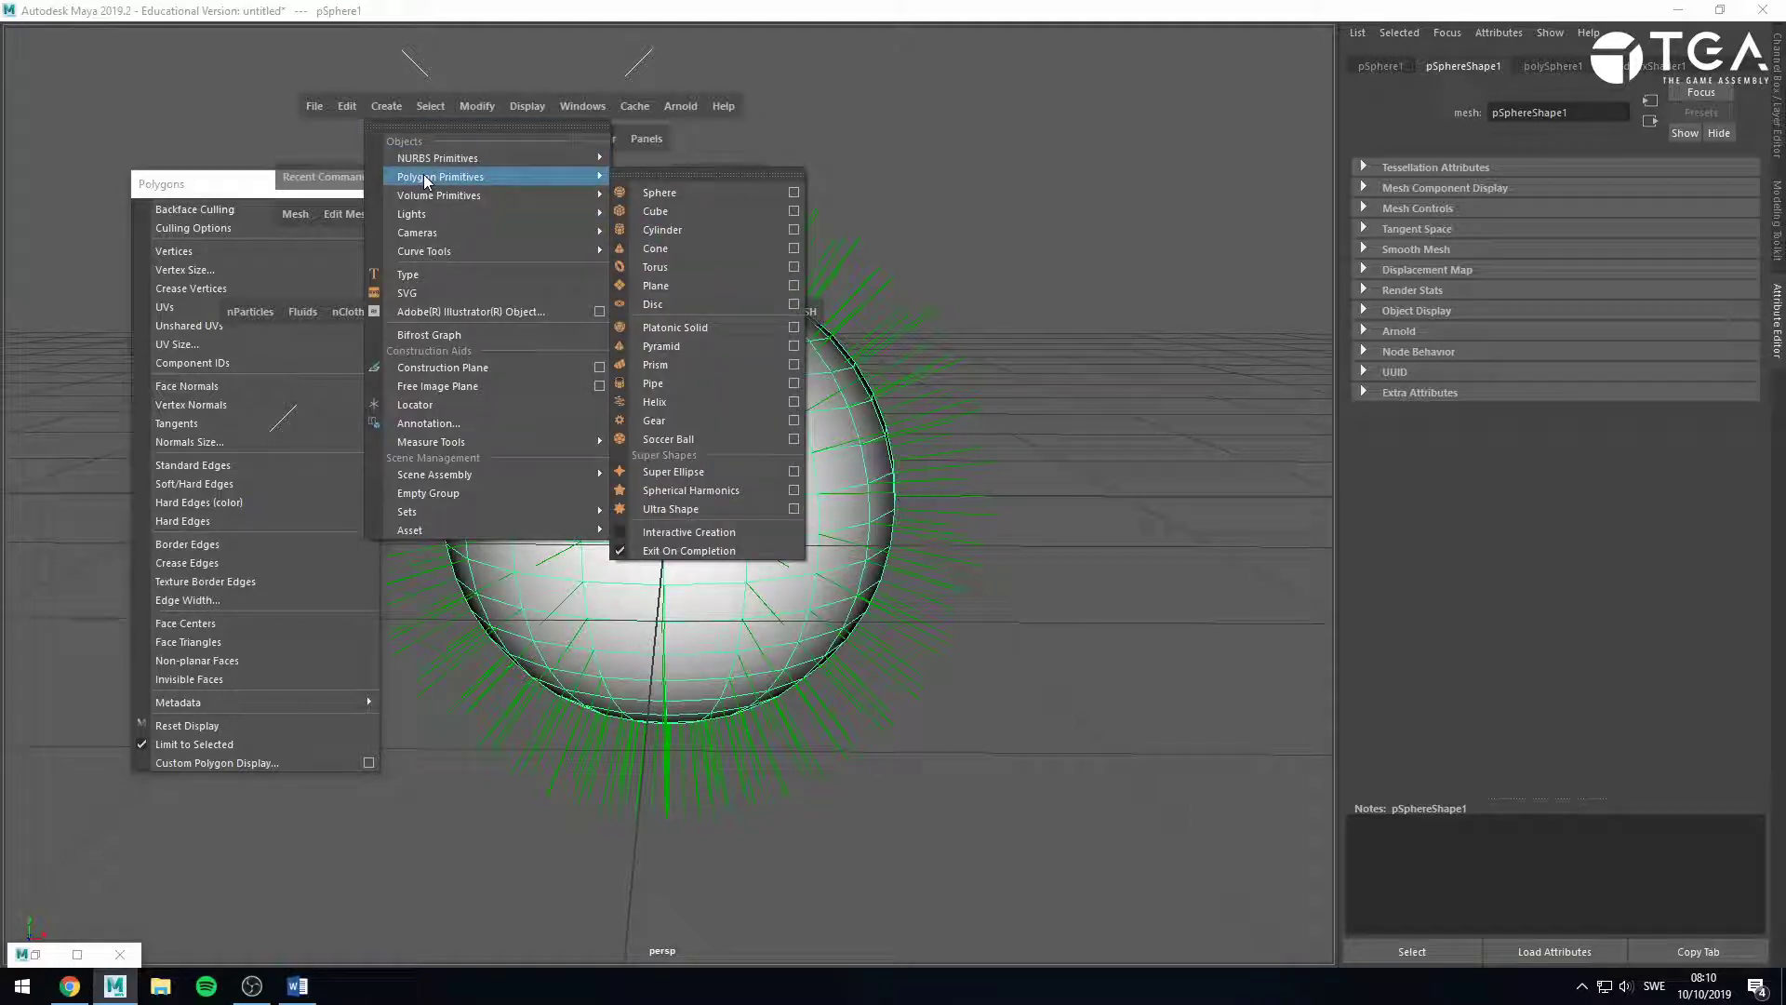
pyautogui.moveTo(454, 232)
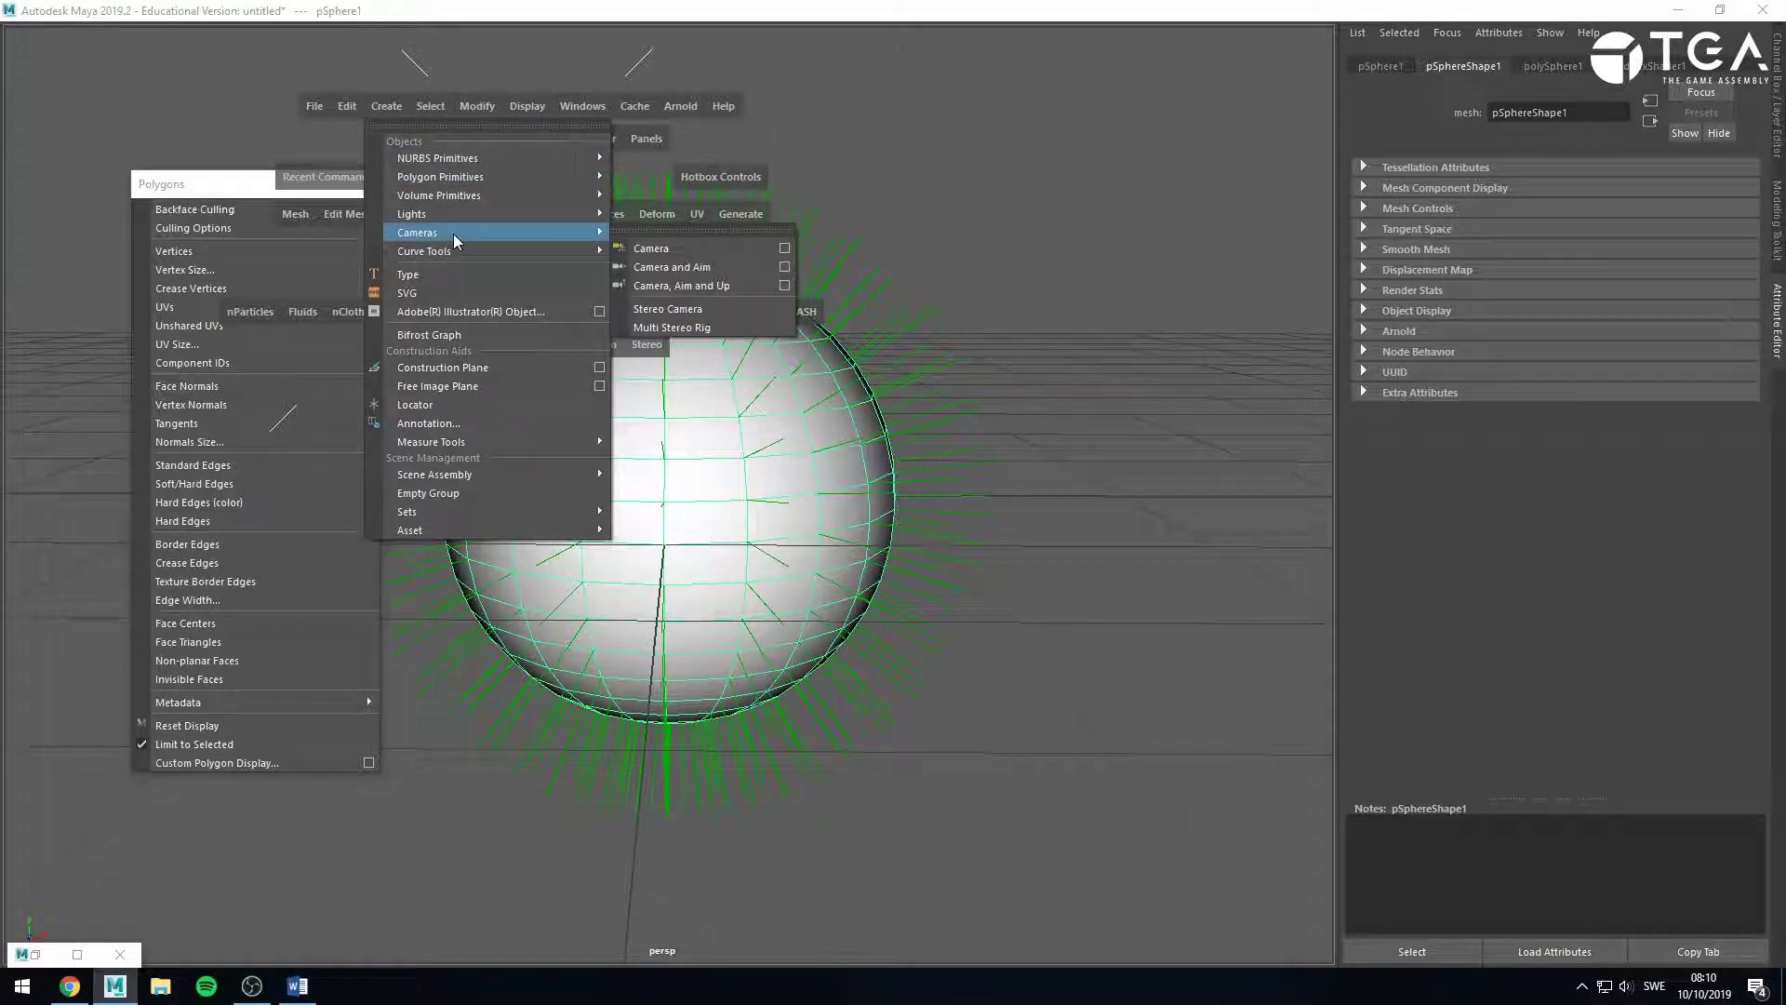
pyautogui.click(683, 251)
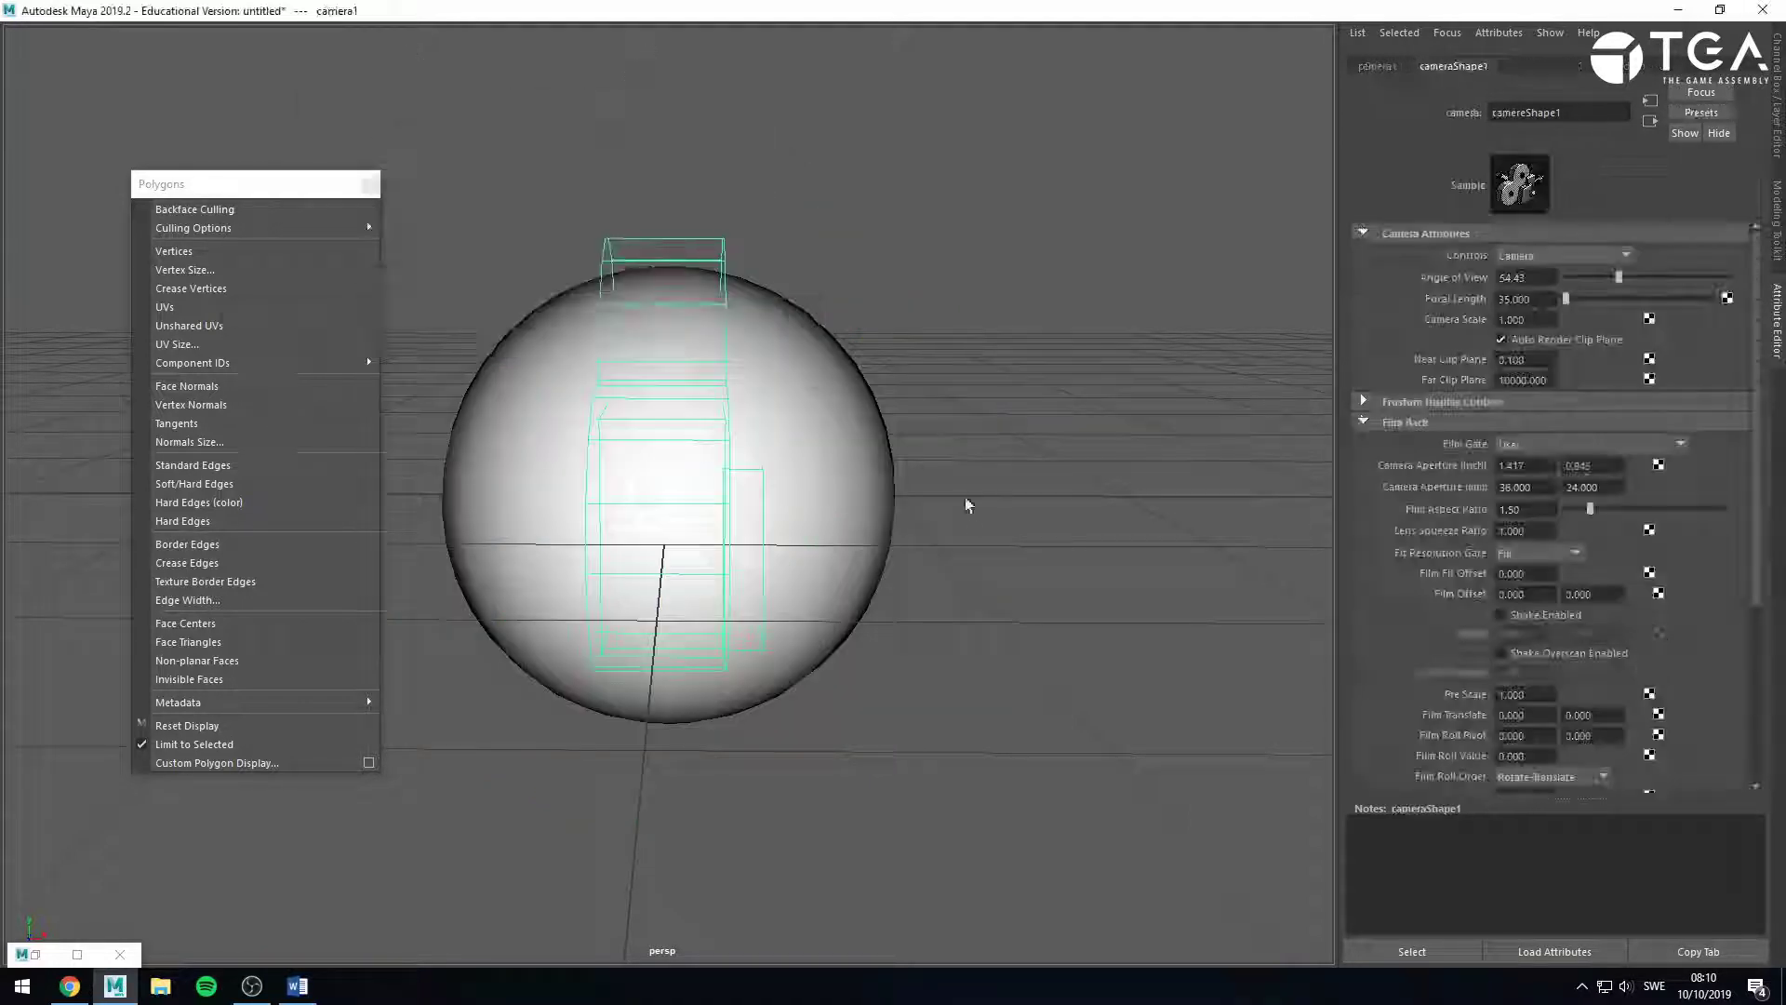
pyautogui.moveTo(741, 496); pyautogui.dragTo(1236, 555)
# Select the sphere and examine its vertex normals relative to the camera from several viewpoints.
pyautogui.click(810, 423)
pyautogui.keyDown('alt'); pyautogui.moveTo(1181, 686); pyautogui.dragTo(1008, 512); pyautogui.keyUp('alt')
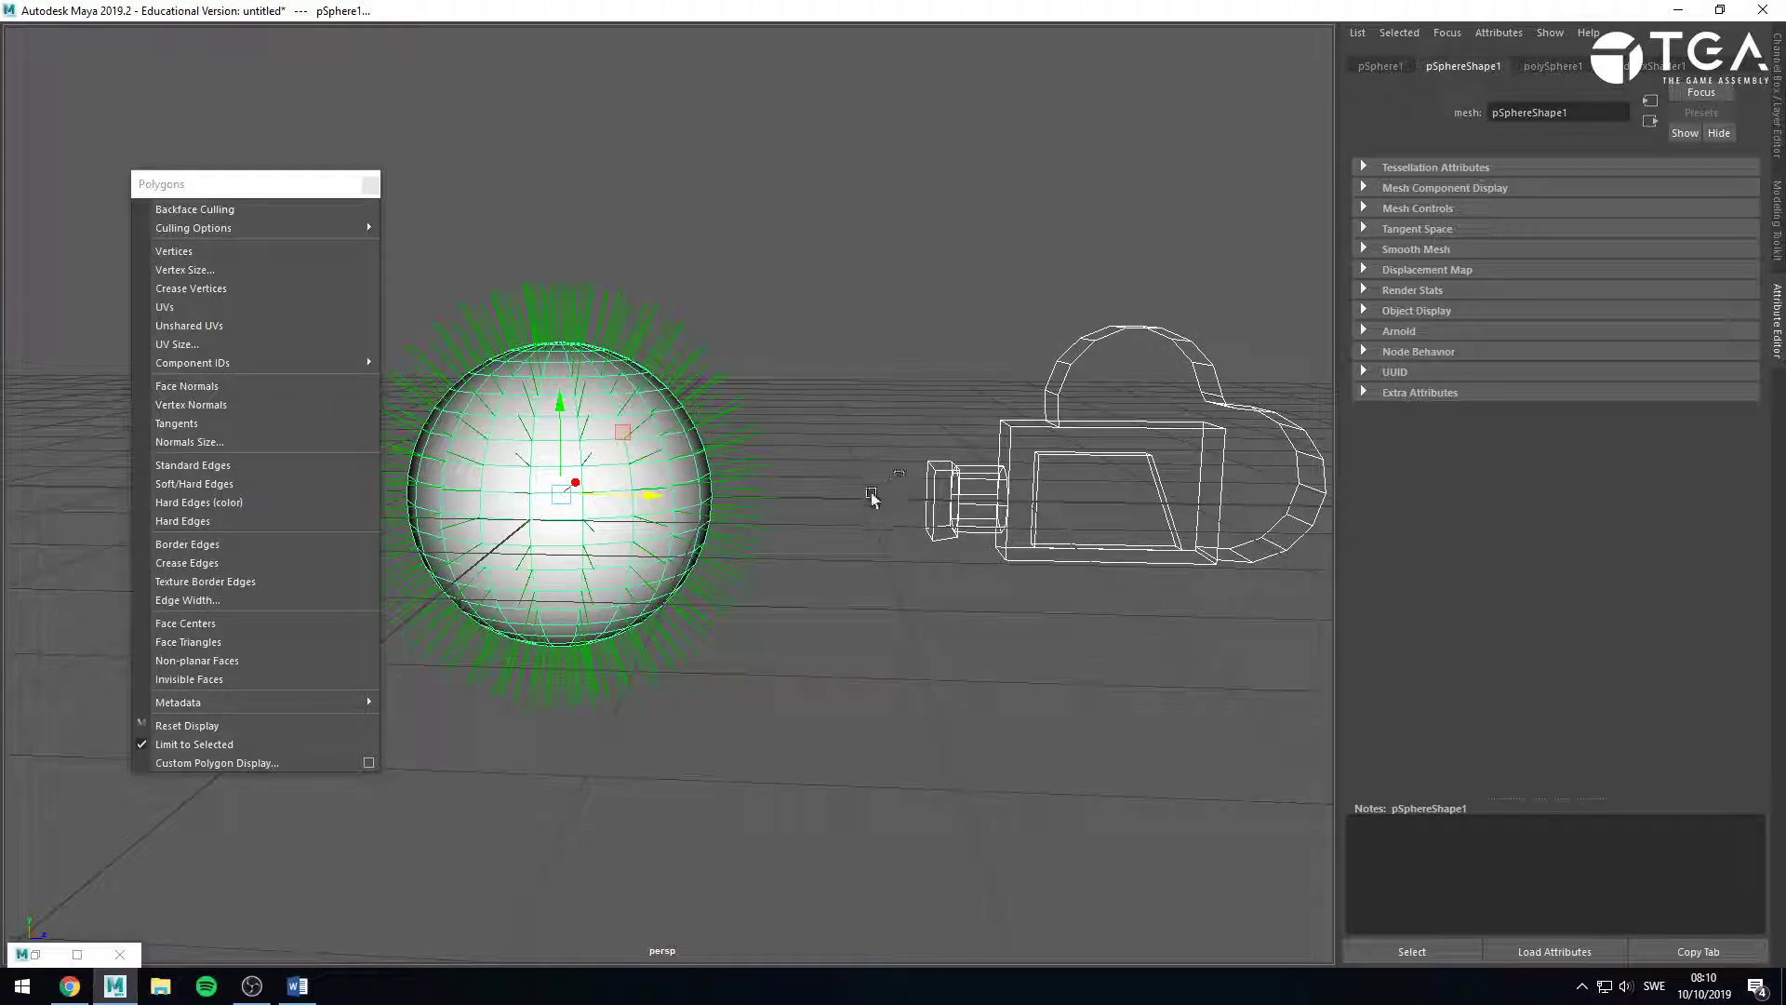
pyautogui.moveTo(1007, 493)
pyautogui.keyDown('alt'); pyautogui.mouseDown()
pyautogui.moveTo(1026, 500)
pyautogui.moveTo(995, 502)
pyautogui.mouseUp(); pyautogui.keyUp('alt')
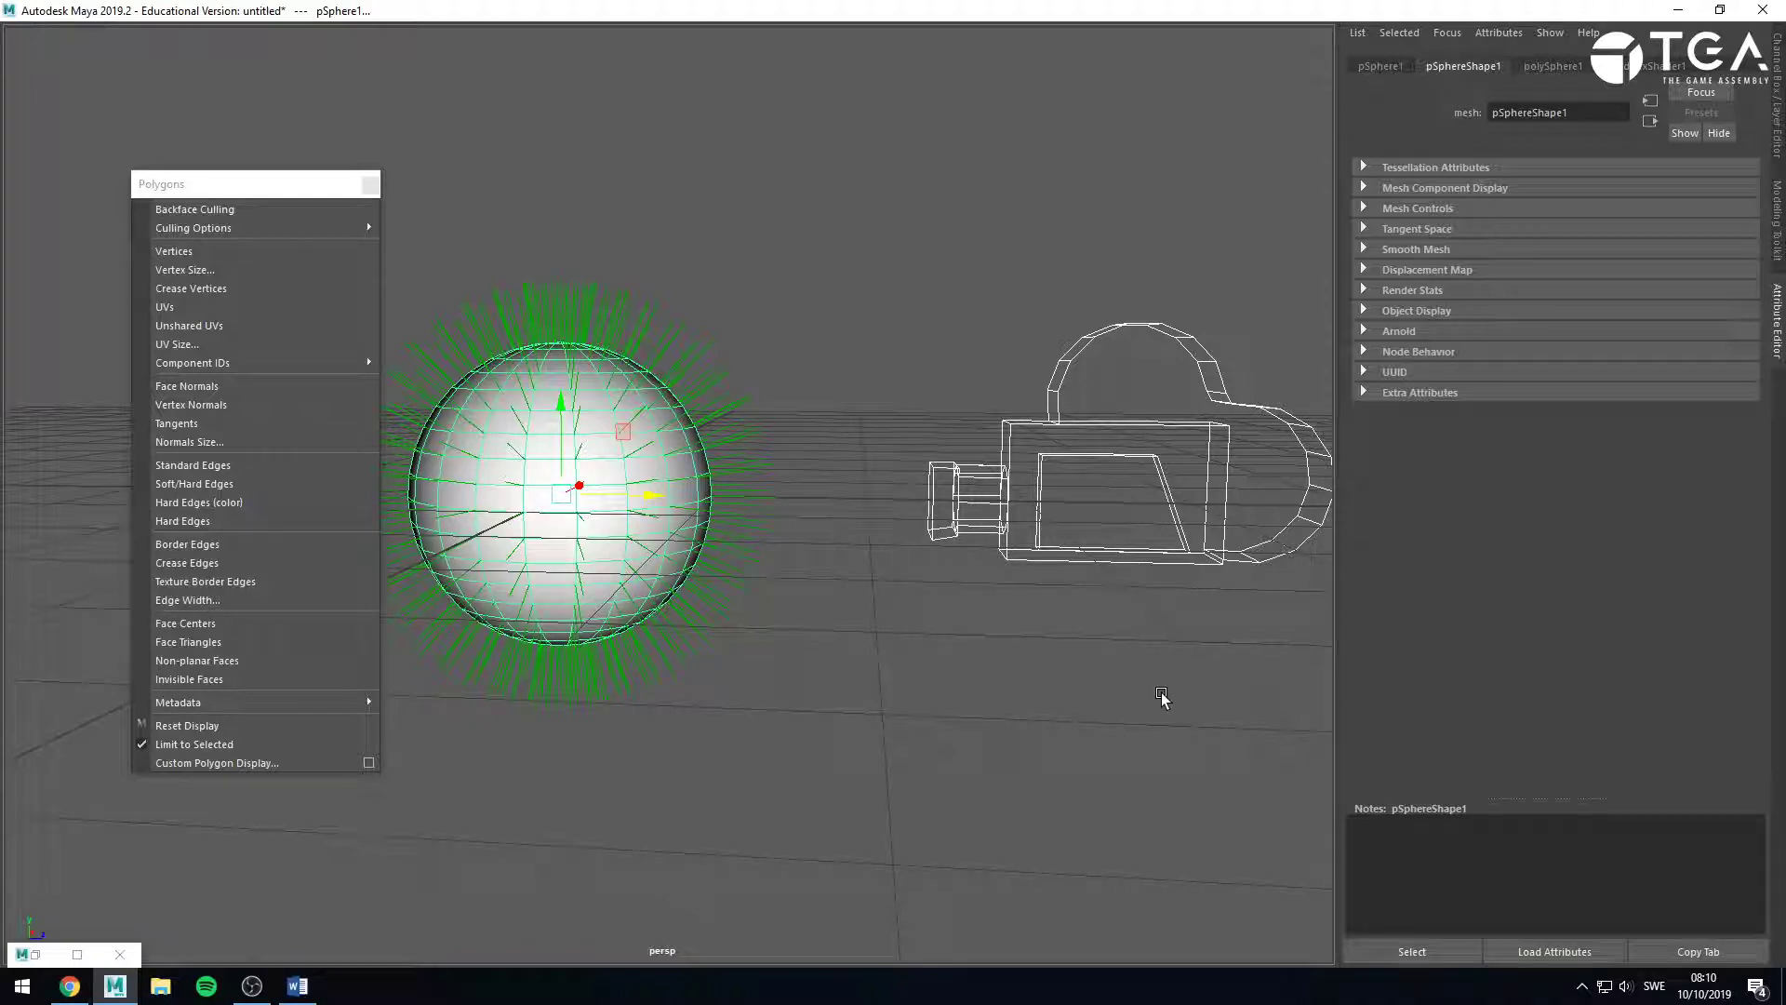
pyautogui.keyDown('alt'); pyautogui.moveTo(1162, 698); pyautogui.dragTo(1005, 661); pyautogui.keyUp('alt')
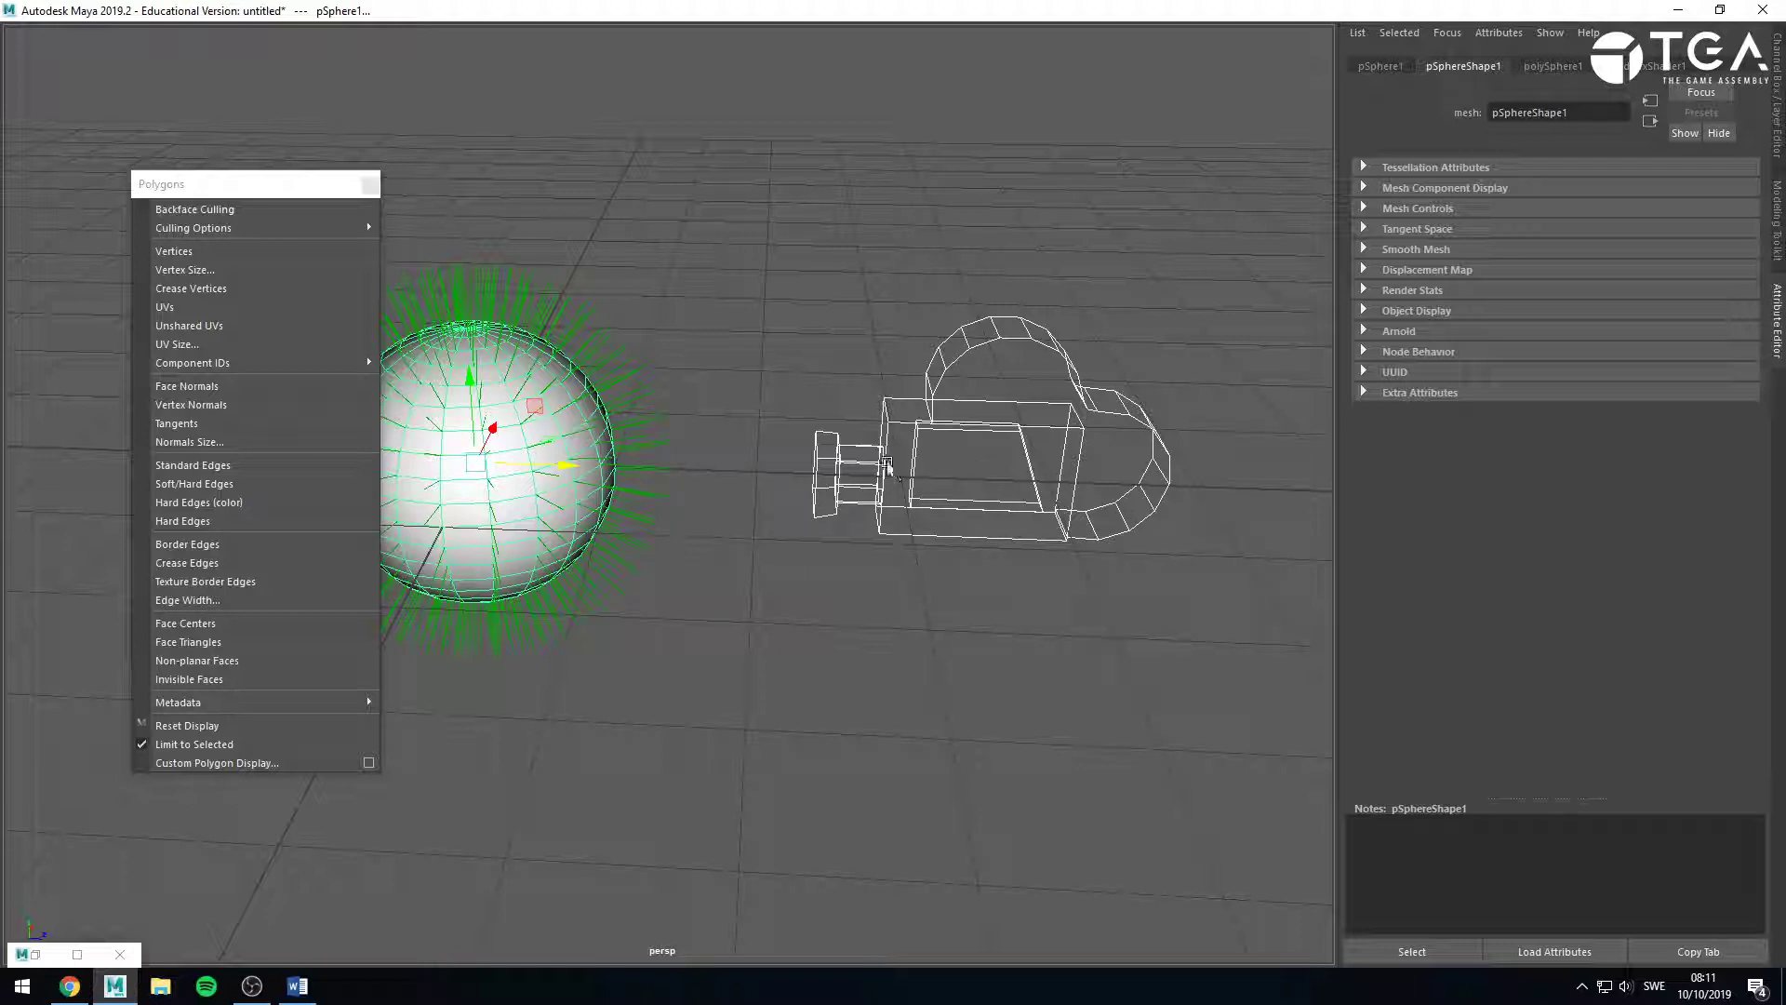
pyautogui.keyDown('alt'); pyautogui.moveTo(661, 490); pyautogui.dragTo(919, 564); pyautogui.keyUp('alt')
pyautogui.keyDown('alt'); pyautogui.moveTo(919, 565); pyautogui.dragTo(1148, 606, button='right'); pyautogui.keyUp('alt')
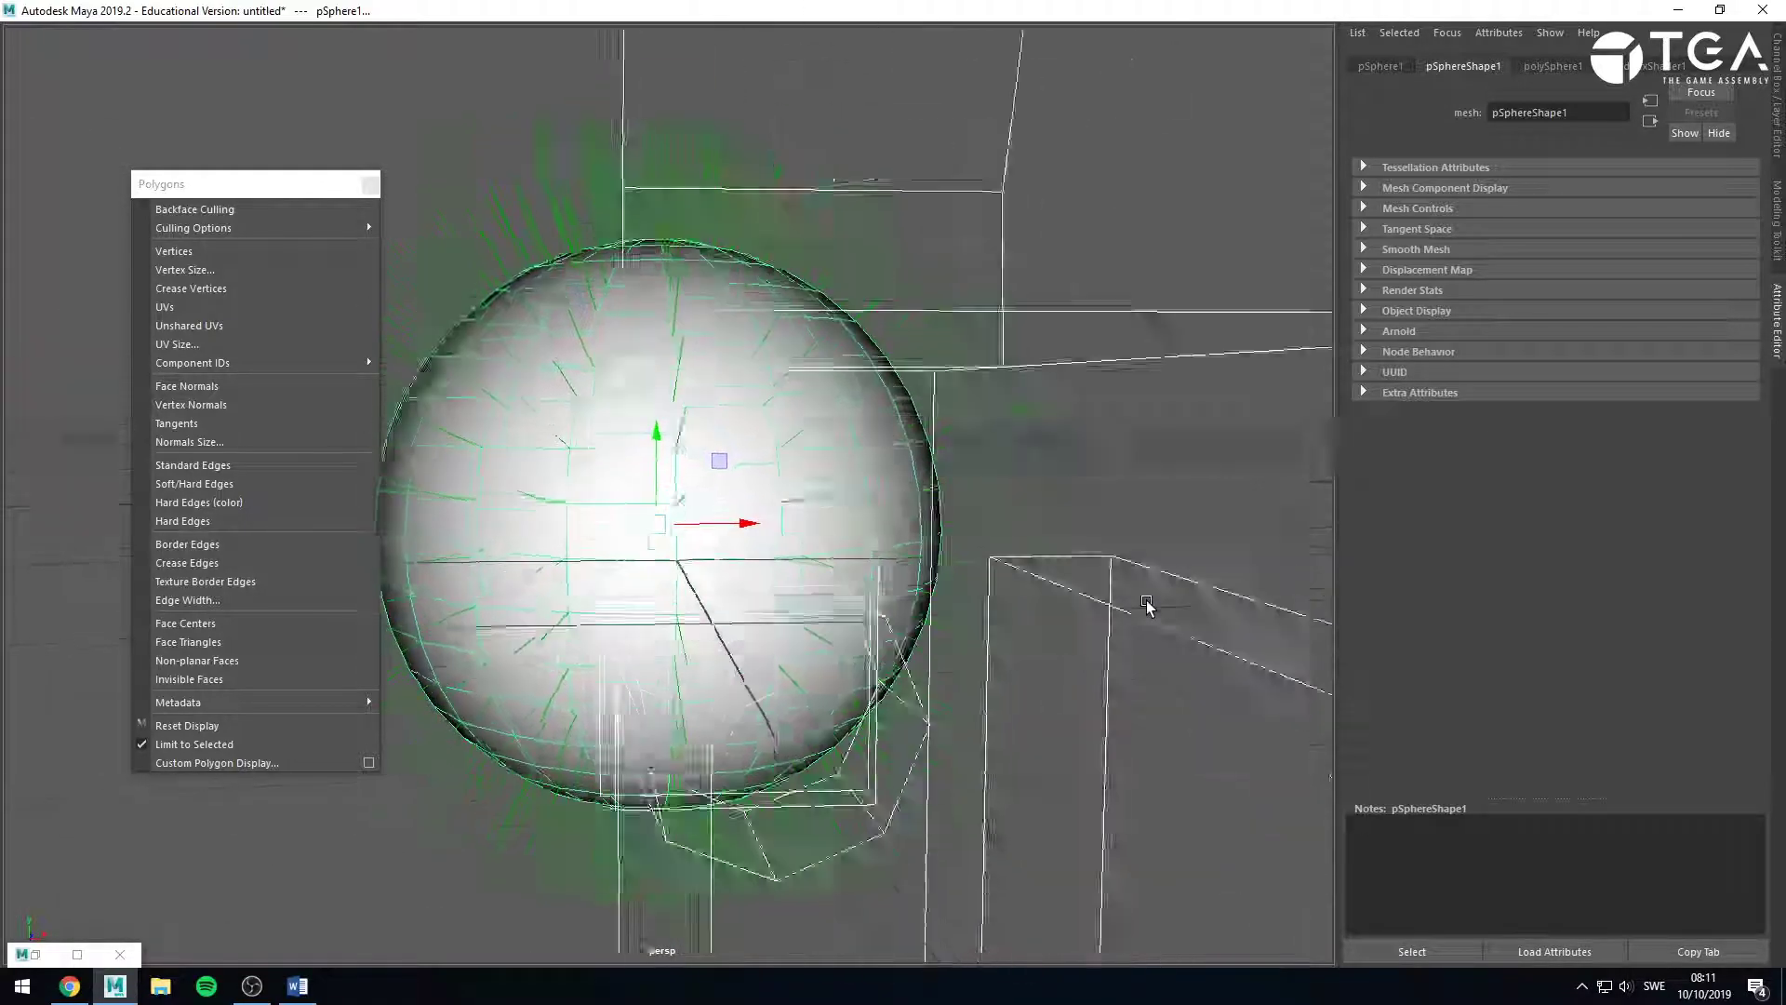
pyautogui.keyDown('alt'); pyautogui.moveTo(1148, 606); pyautogui.dragTo(1116, 605); pyautogui.keyUp('alt')
pyautogui.moveTo(713, 572)
pyautogui.keyDown('alt'); pyautogui.mouseDown()
pyautogui.moveTo(730, 590)
pyautogui.moveTo(684, 579)
pyautogui.moveTo(814, 589)
pyautogui.moveTo(570, 499)
pyautogui.moveTo(782, 562)
pyautogui.moveTo(717, 573)
pyautogui.mouseUp(); pyautogui.keyUp('alt')
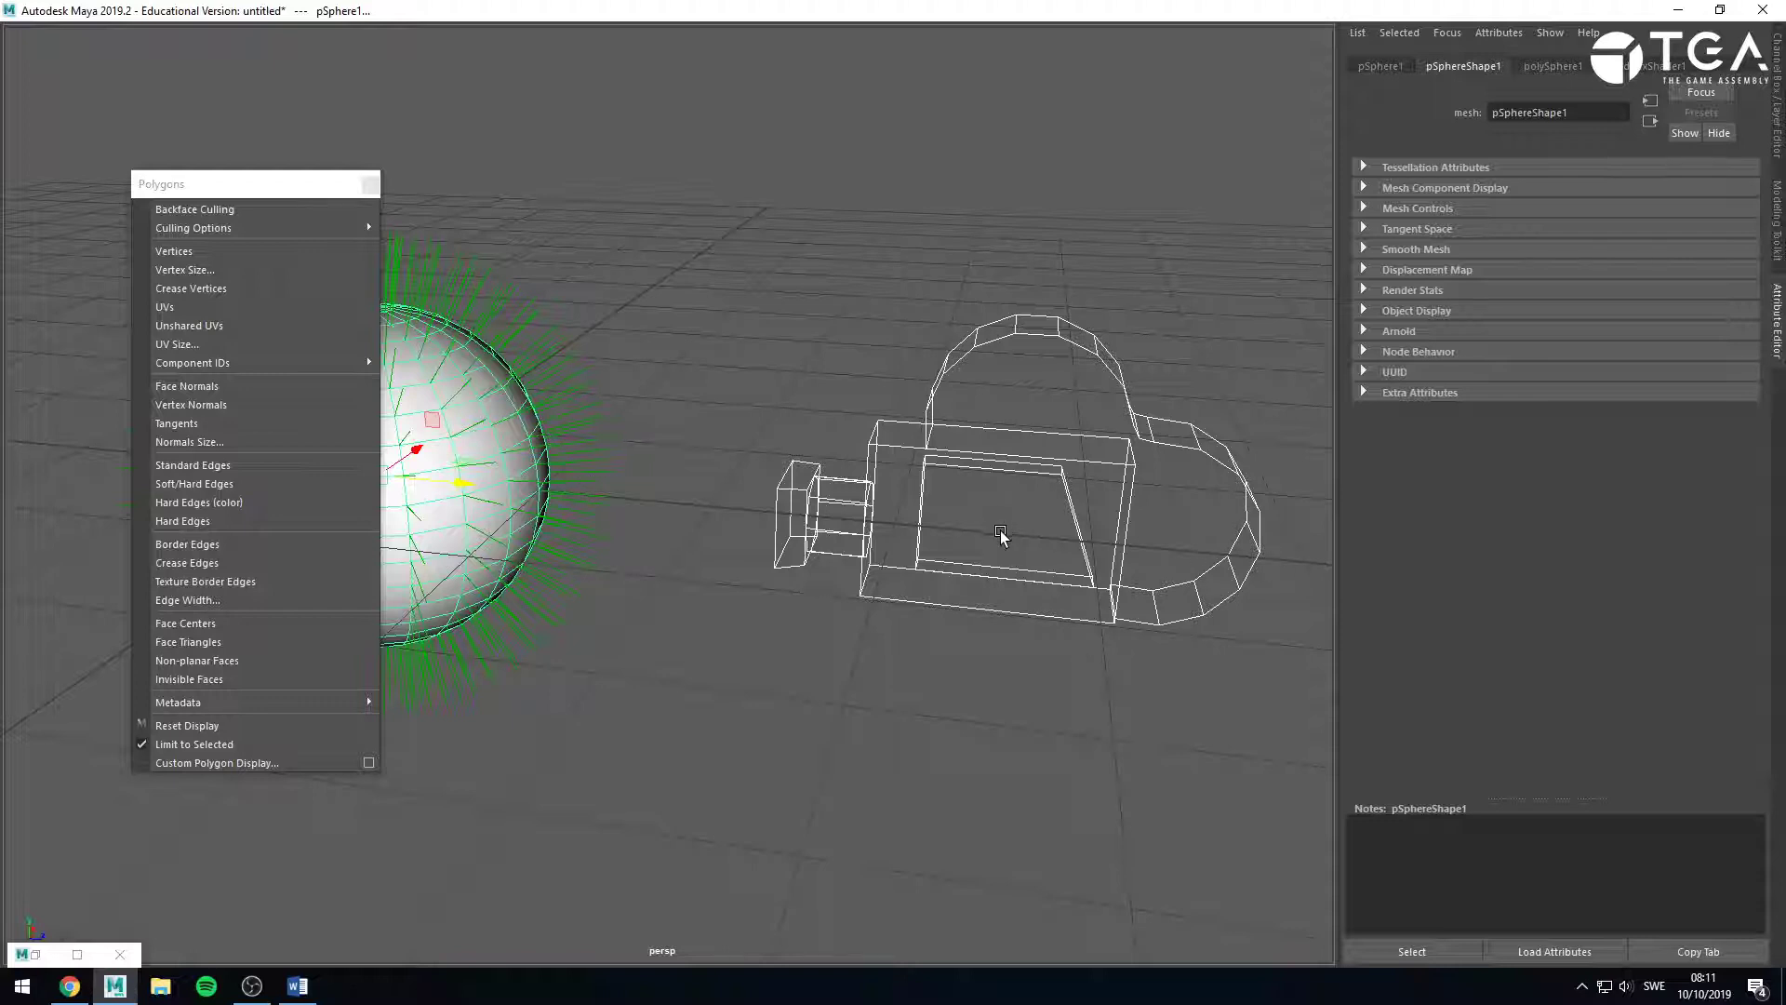
# Highlight the camera and the sphere in turn, finishing with both selected.
pyautogui.click(1070, 536)
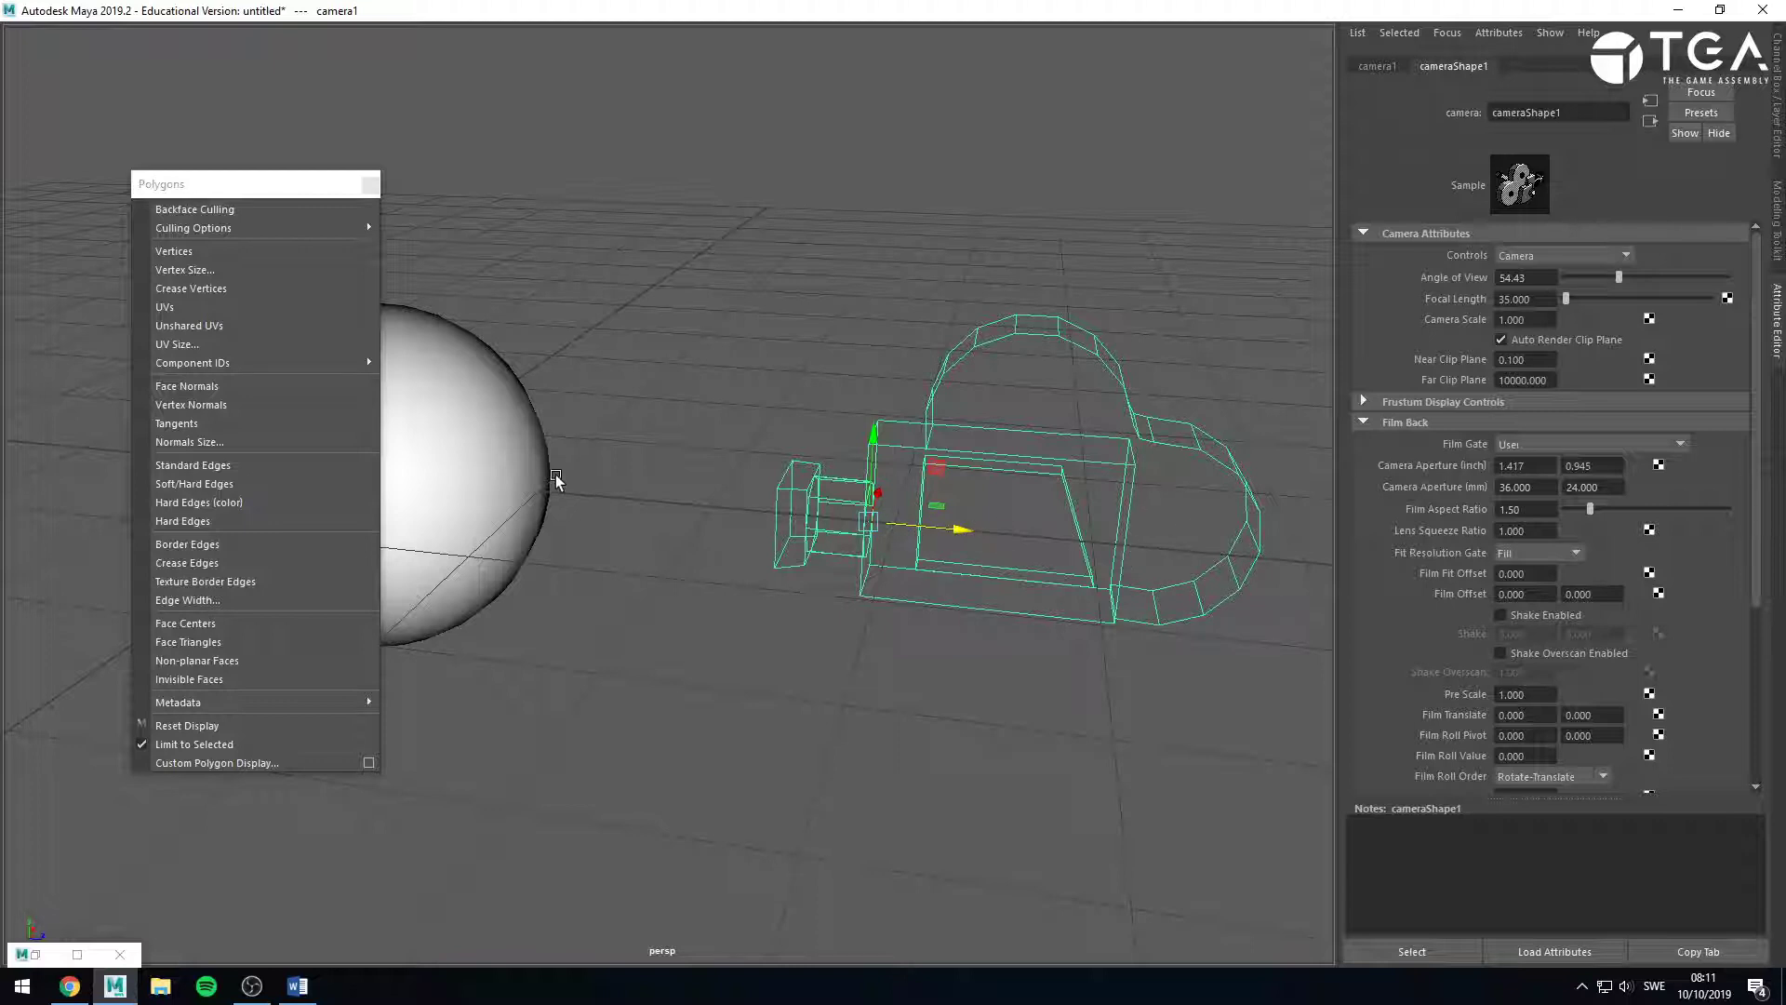
pyautogui.click(510, 449)
pyautogui.press('capslock')
pyautogui.click(590, 500)
pyautogui.click(507, 481)
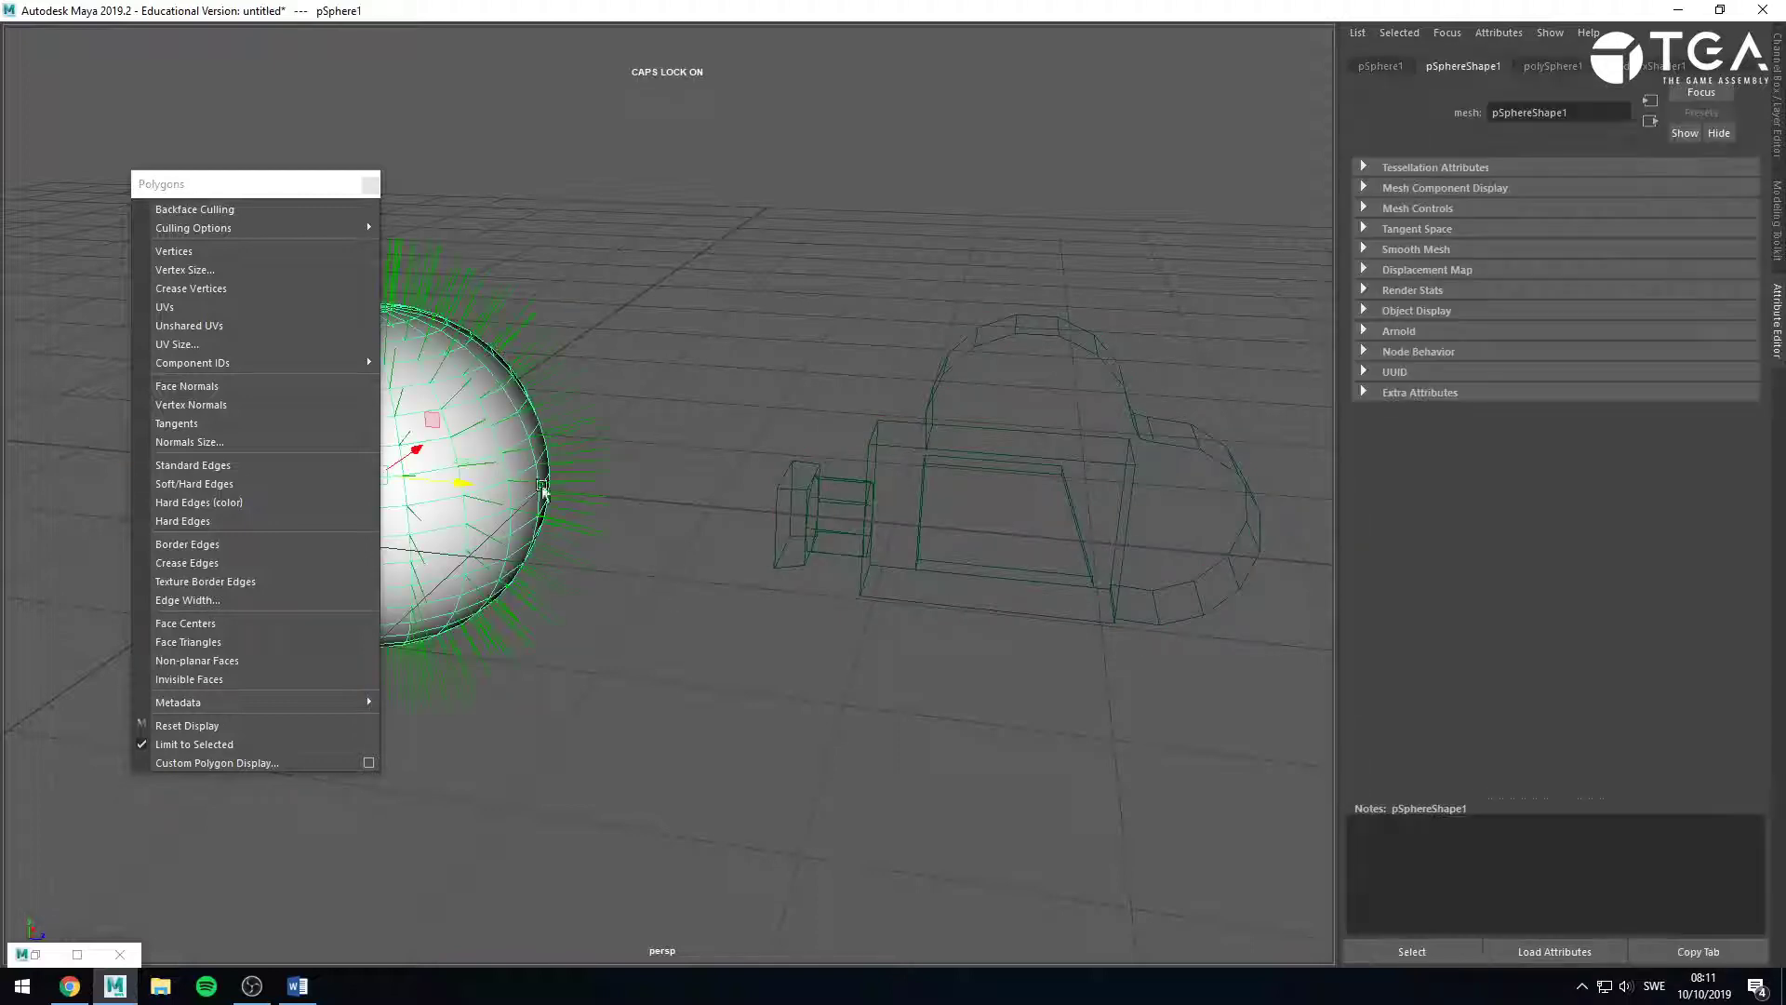
pyautogui.keyDown('shift'); pyautogui.click(964, 461); pyautogui.keyUp('shift')
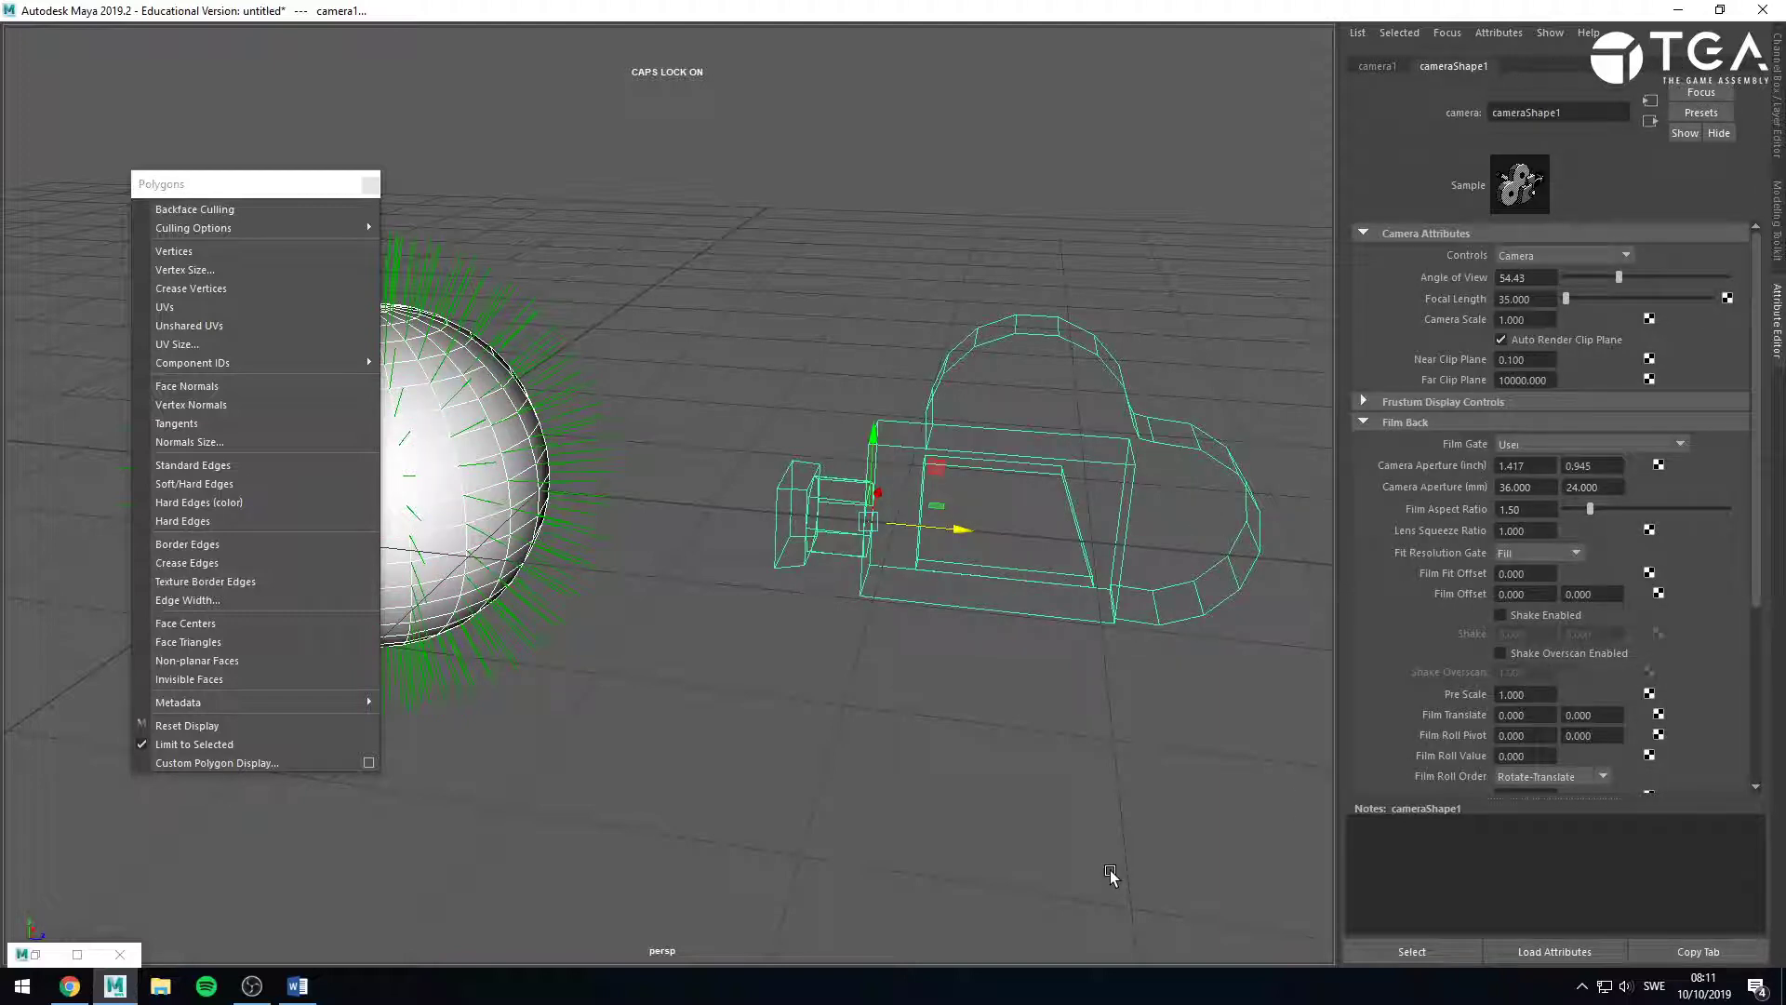
# Compare the sphere's normals with the camera's direction from above, selecting each object in turn.
pyautogui.click(1087, 787)
pyautogui.keyDown('alt'); pyautogui.moveTo(996, 662); pyautogui.dragTo(685, 530); pyautogui.keyUp('alt')
pyautogui.click(701, 599)
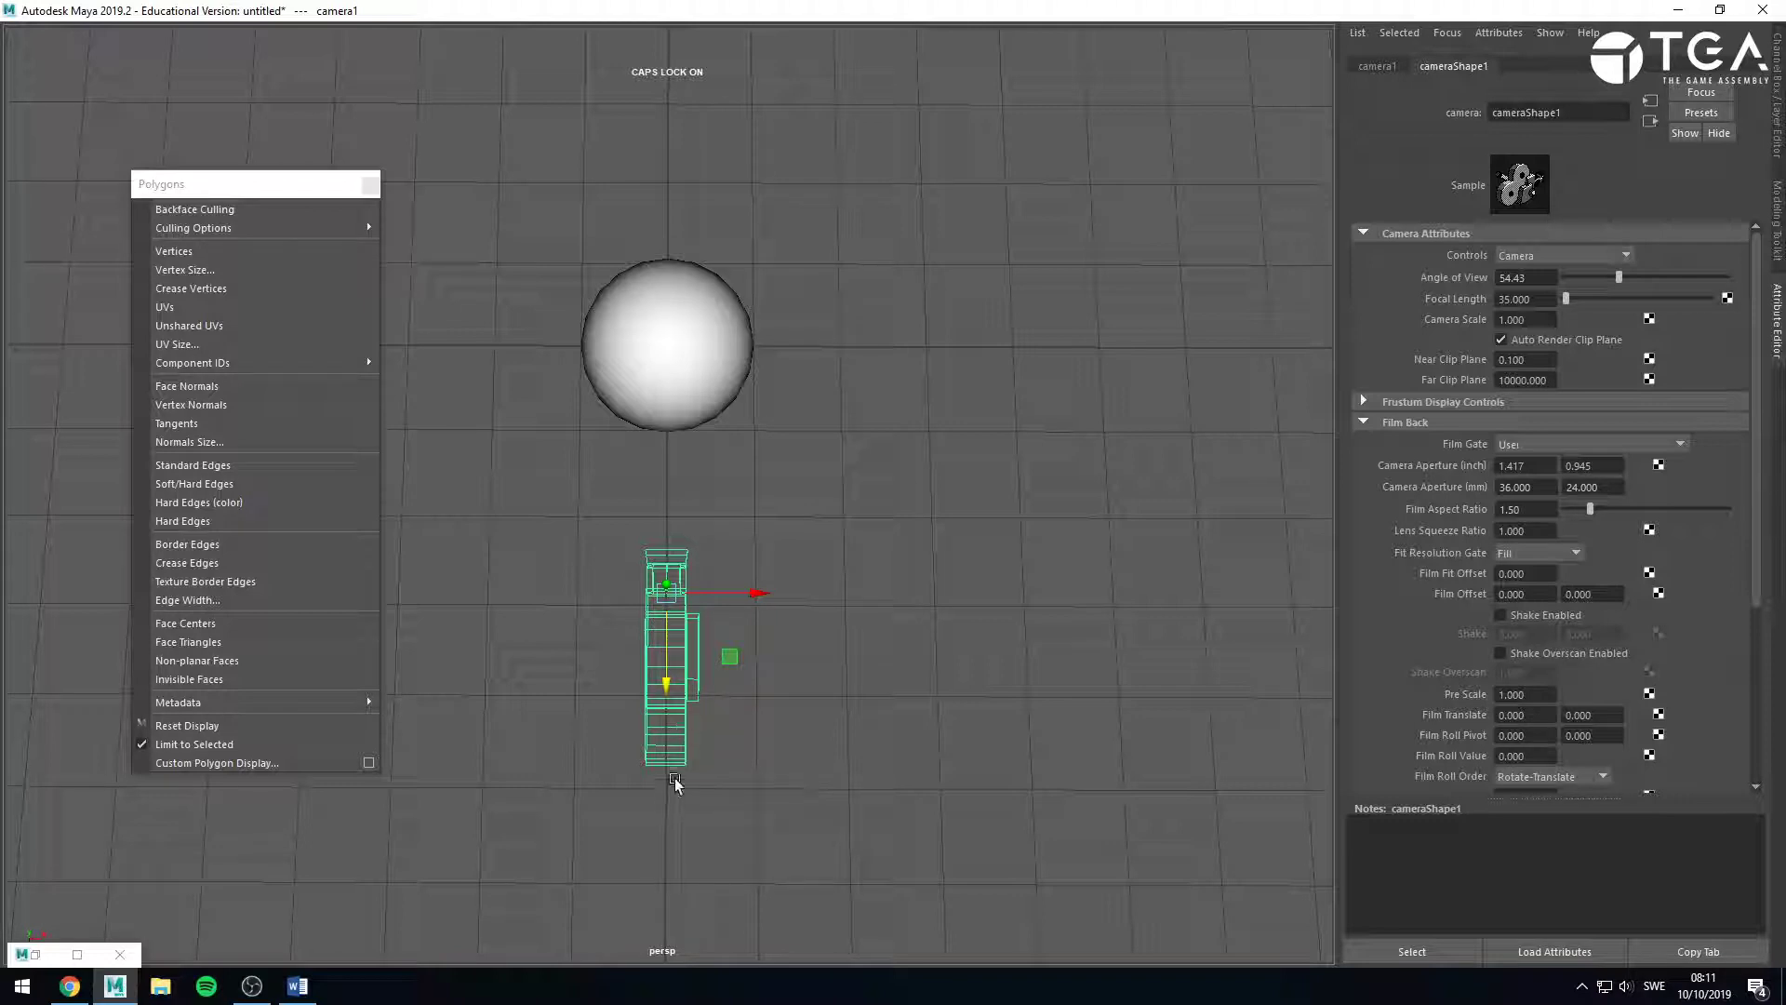
pyautogui.click(717, 378)
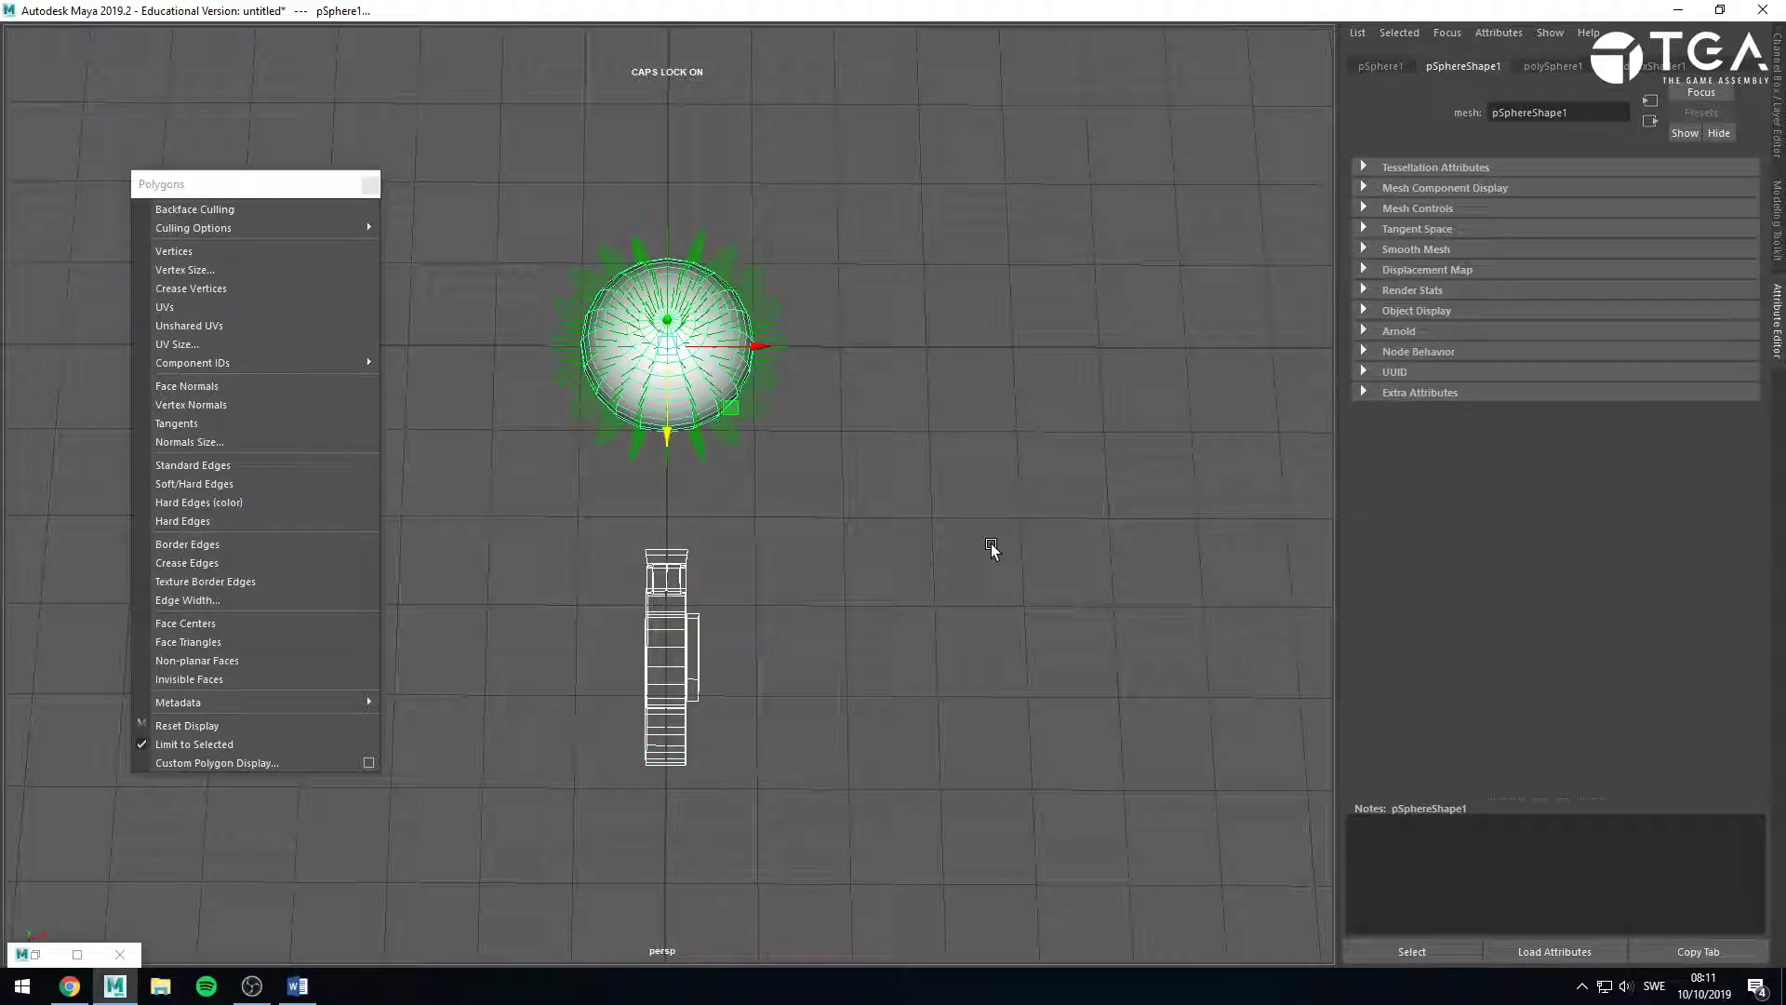
pyautogui.click(994, 549)
pyautogui.click(722, 371)
pyautogui.press('q')
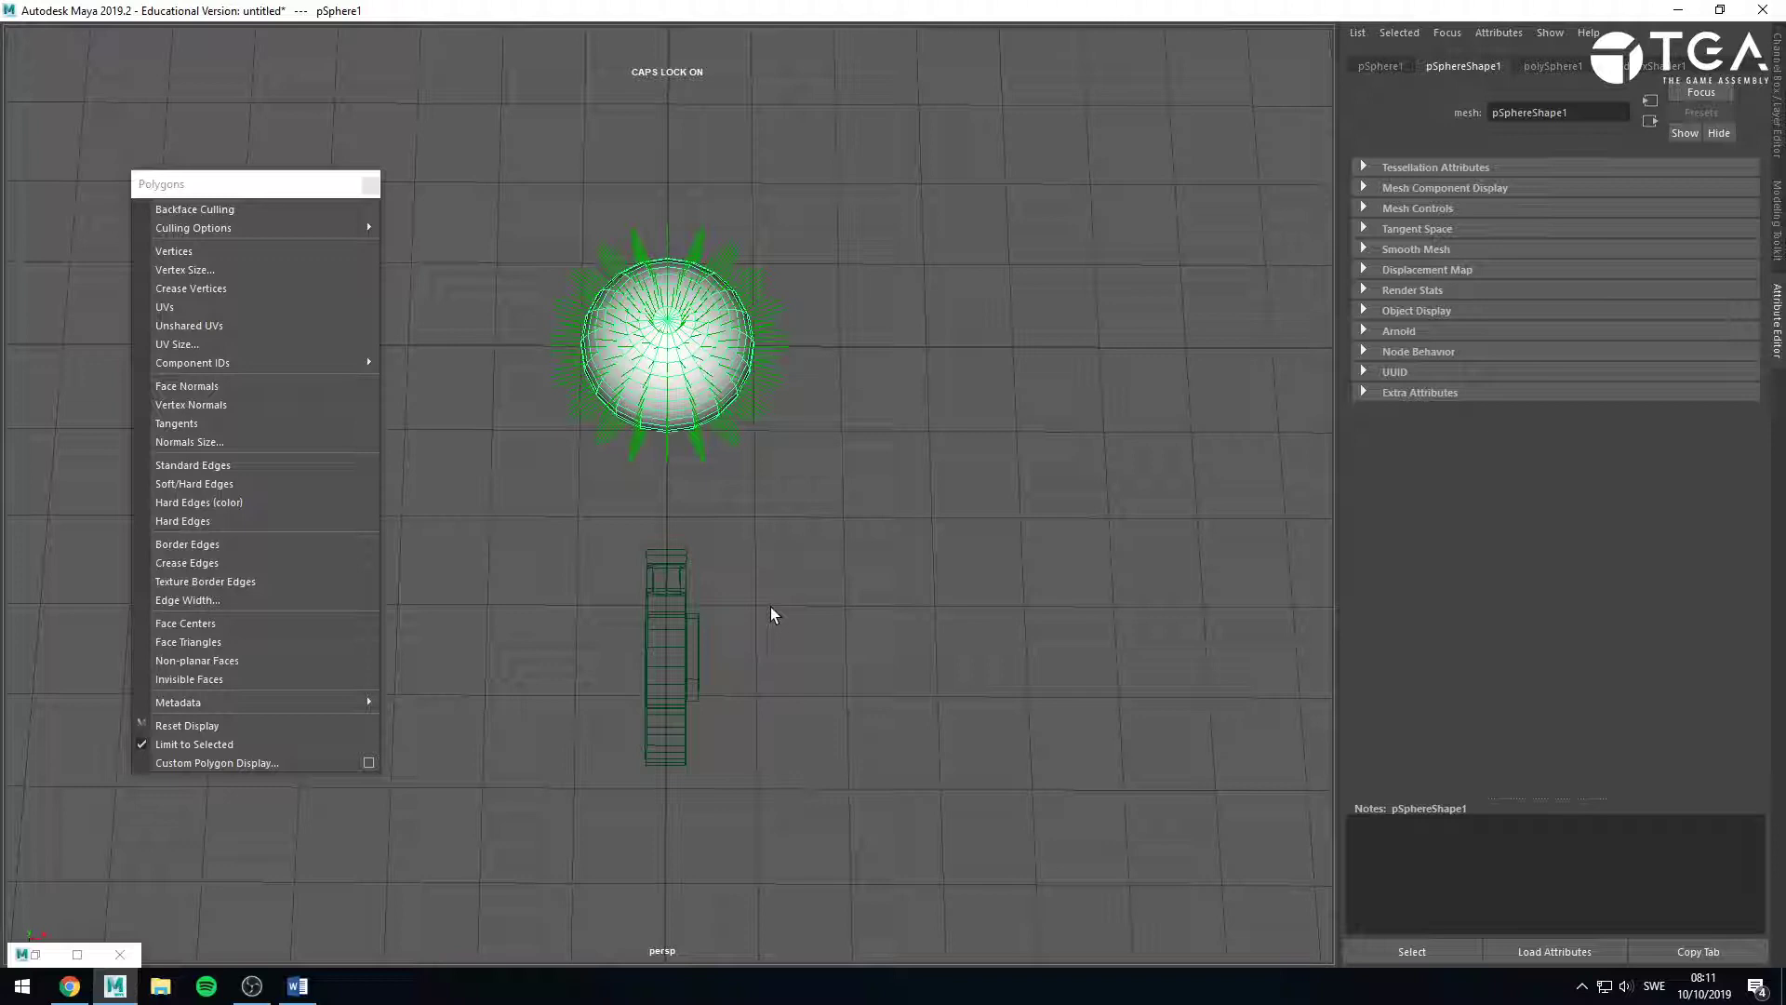
pyautogui.click(660, 595)
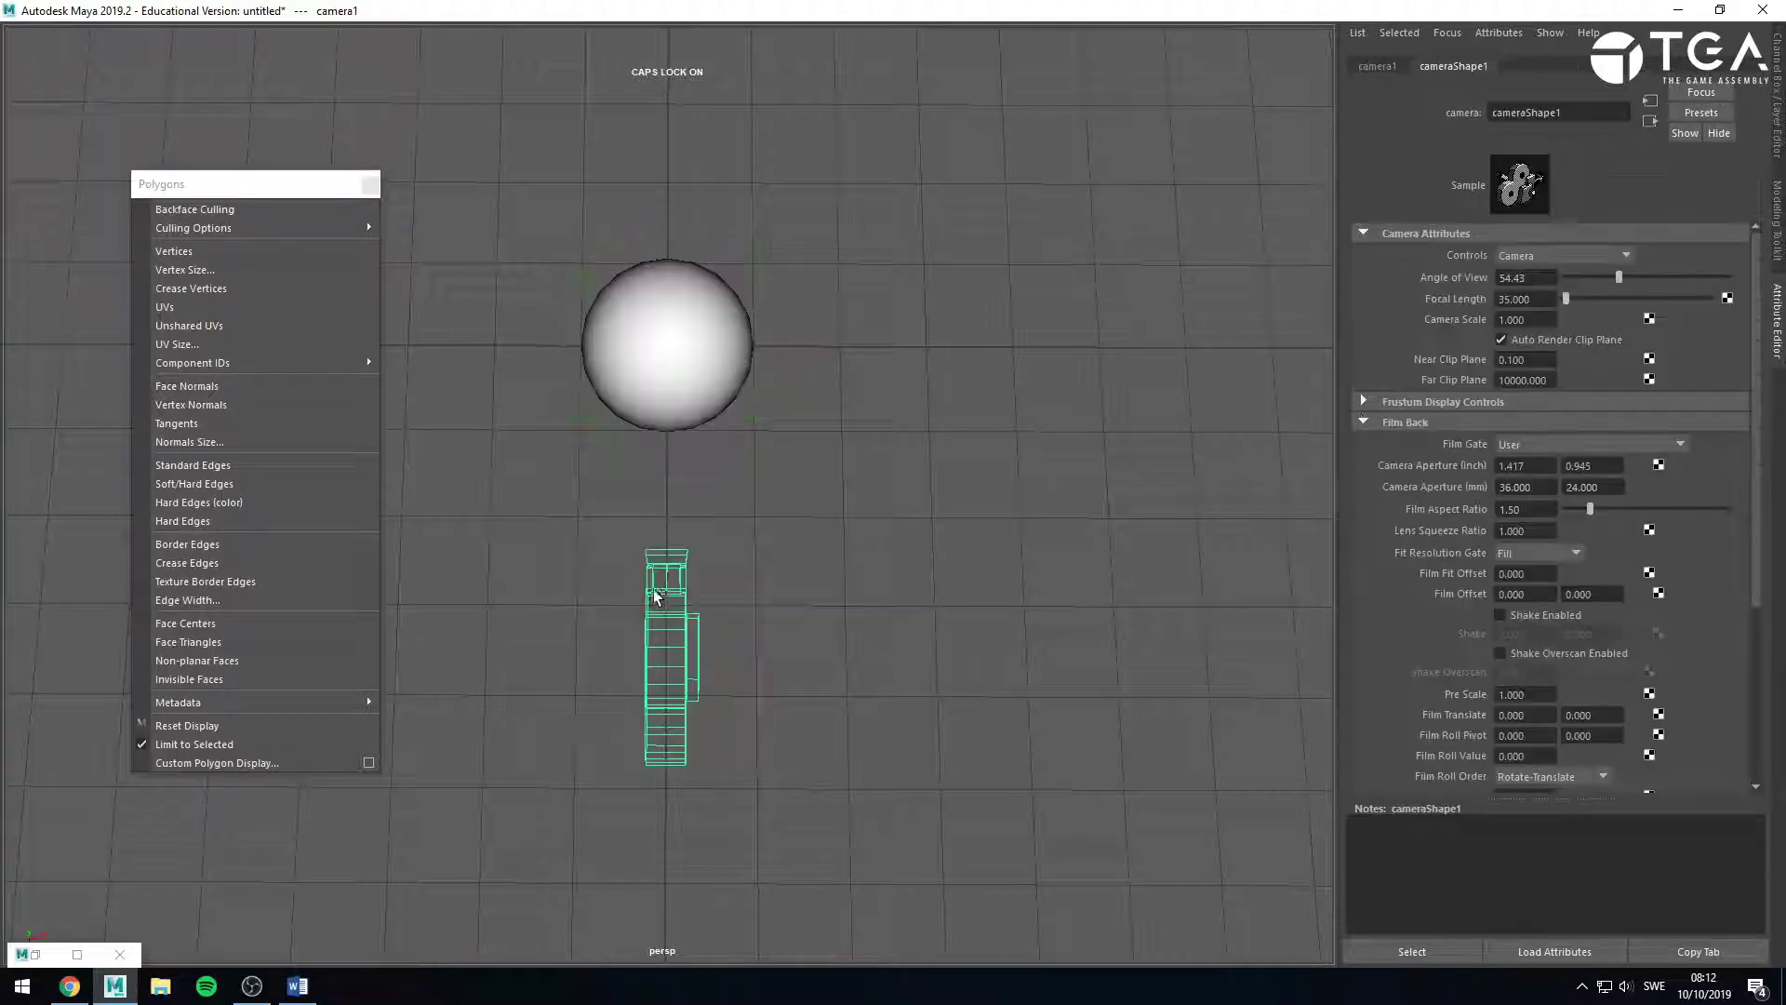
pyautogui.press('w')
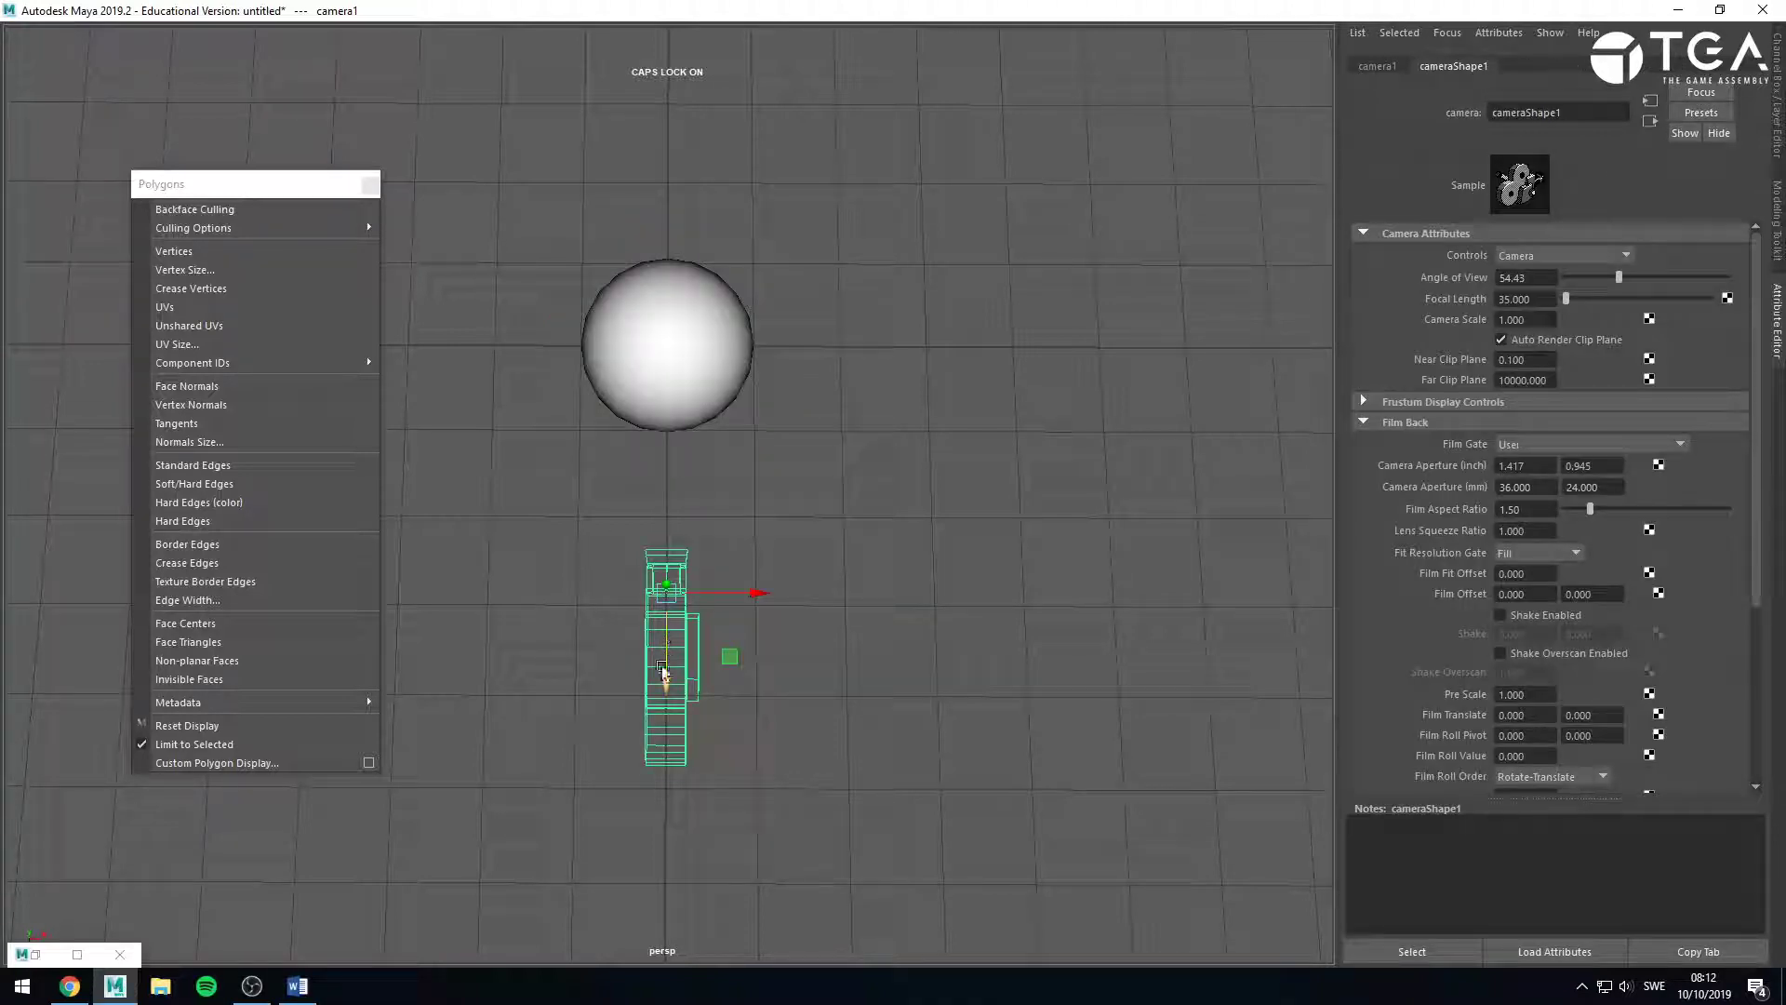
pyautogui.click(696, 389)
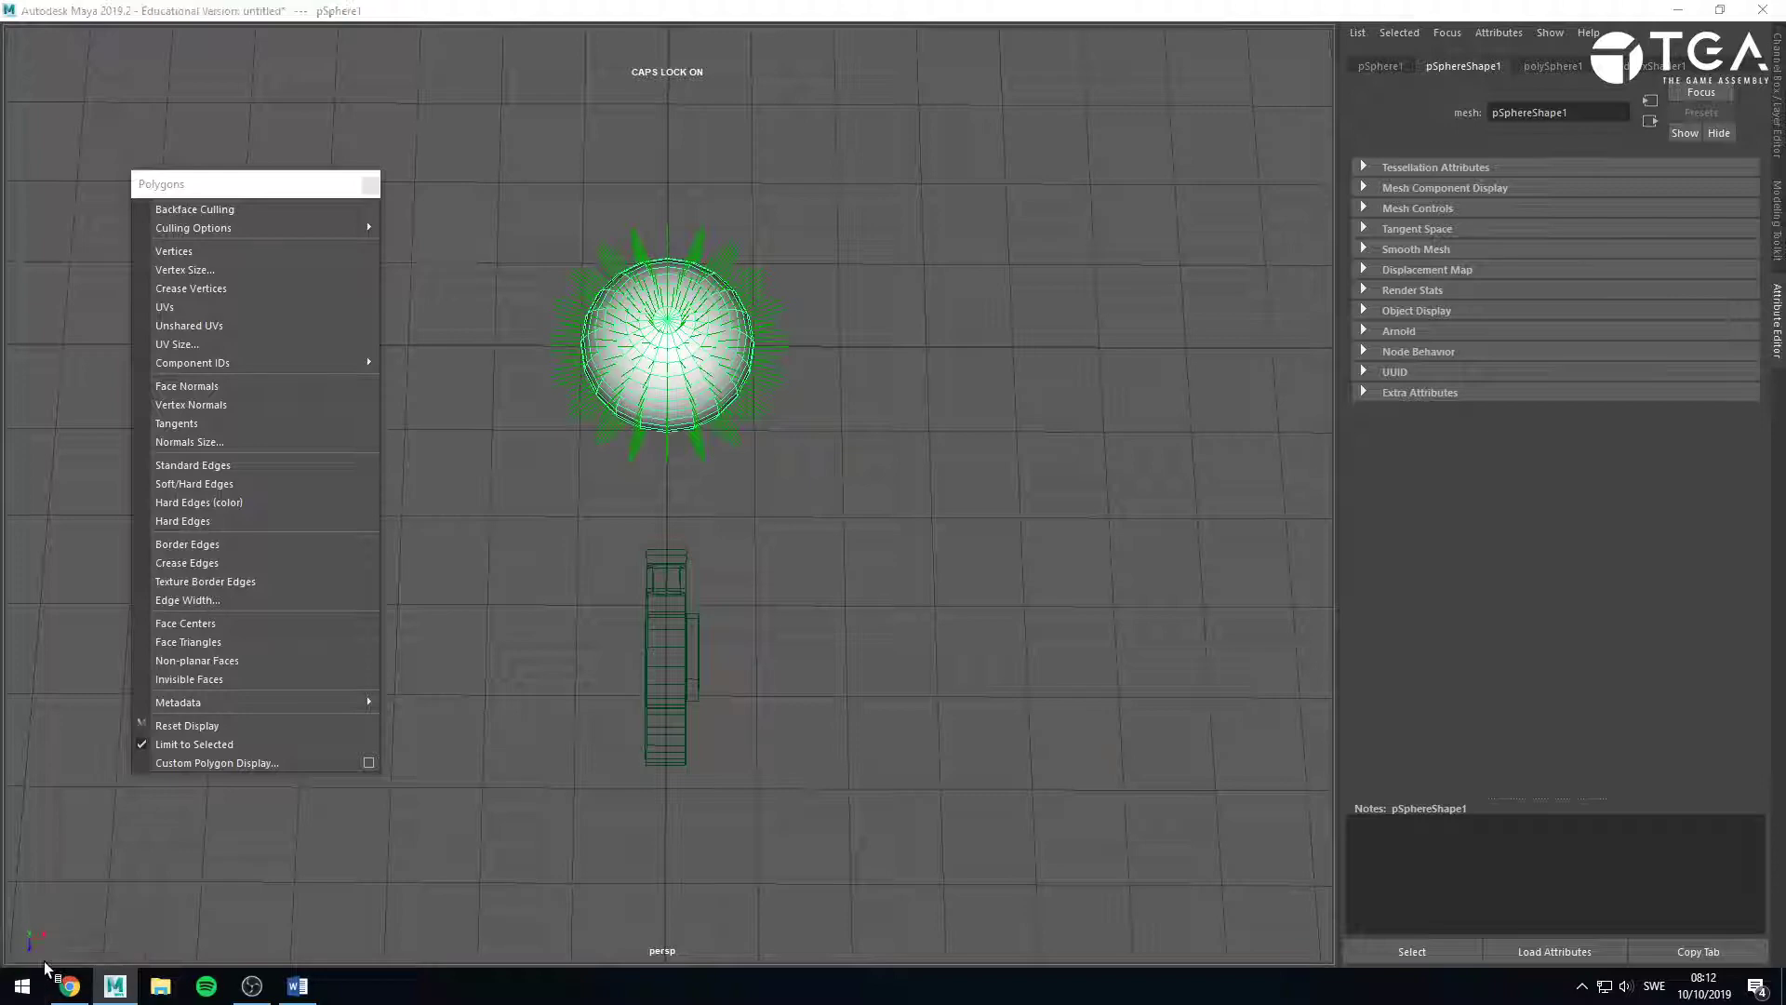
# Review the world normal and camera vector connections into the Dot Product node in ShaderFX, and return to the scene.
pyautogui.click(35, 955)
pyautogui.click(601, 717)
pyautogui.scroll(3, 601, 716)
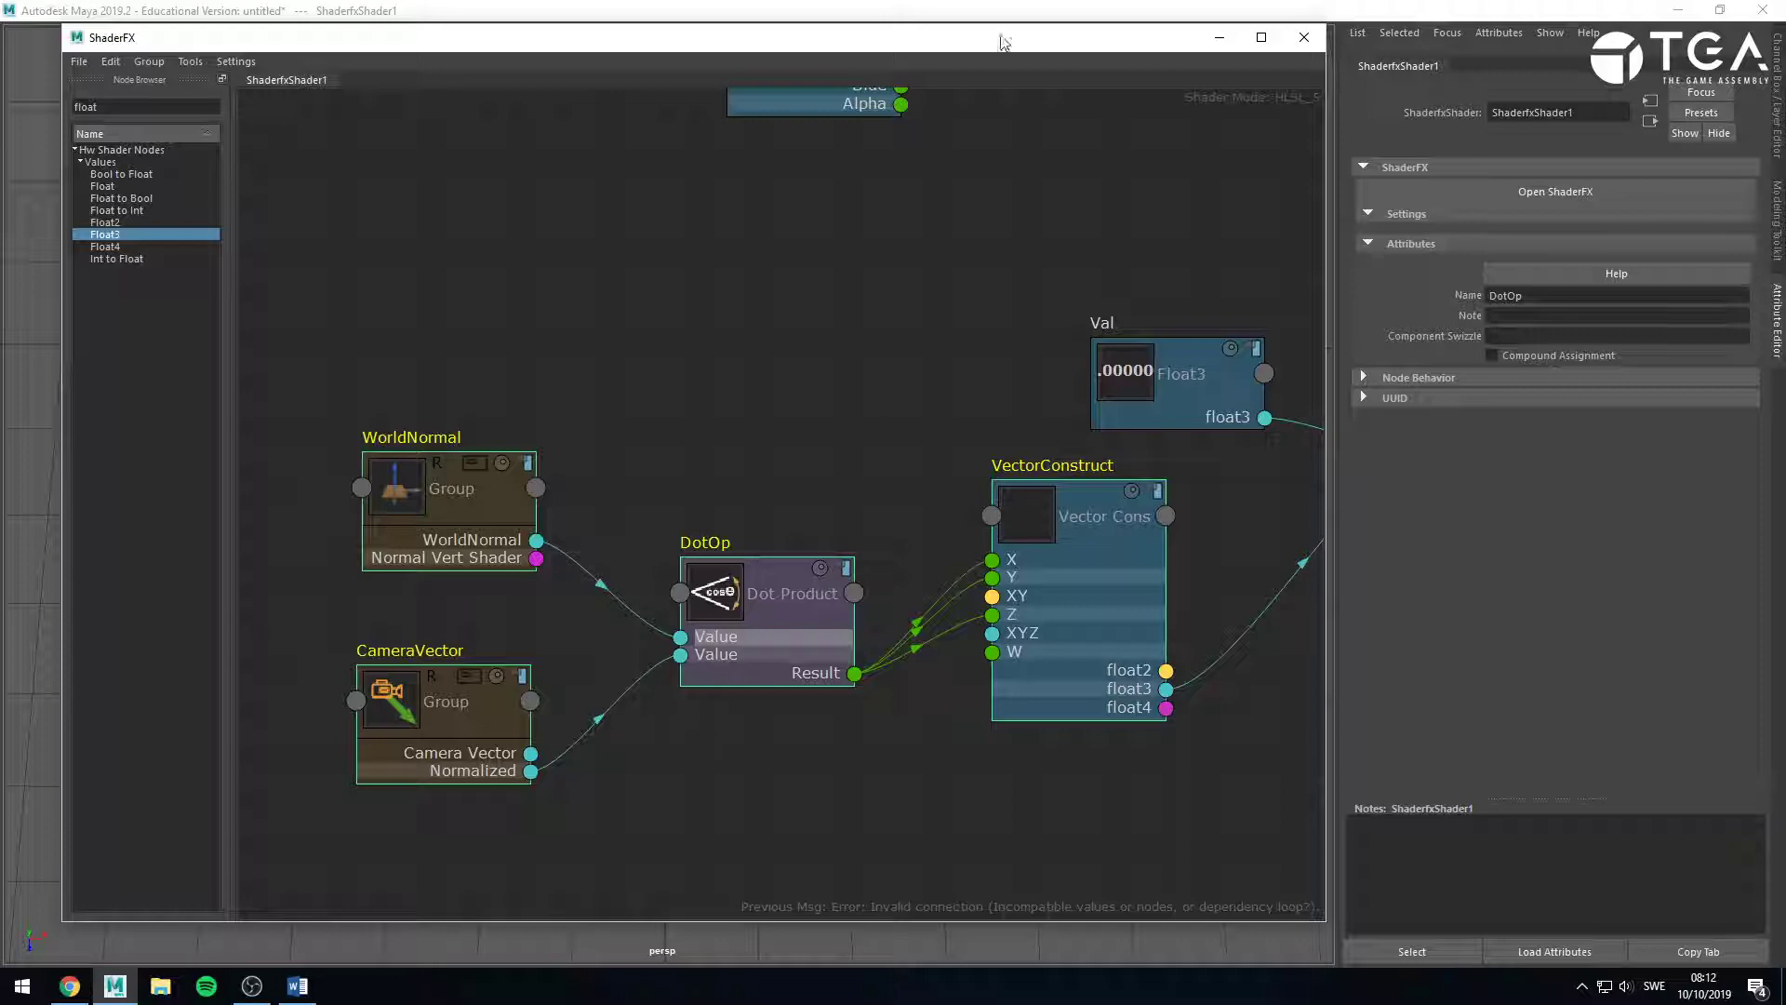
pyautogui.click(1218, 38)
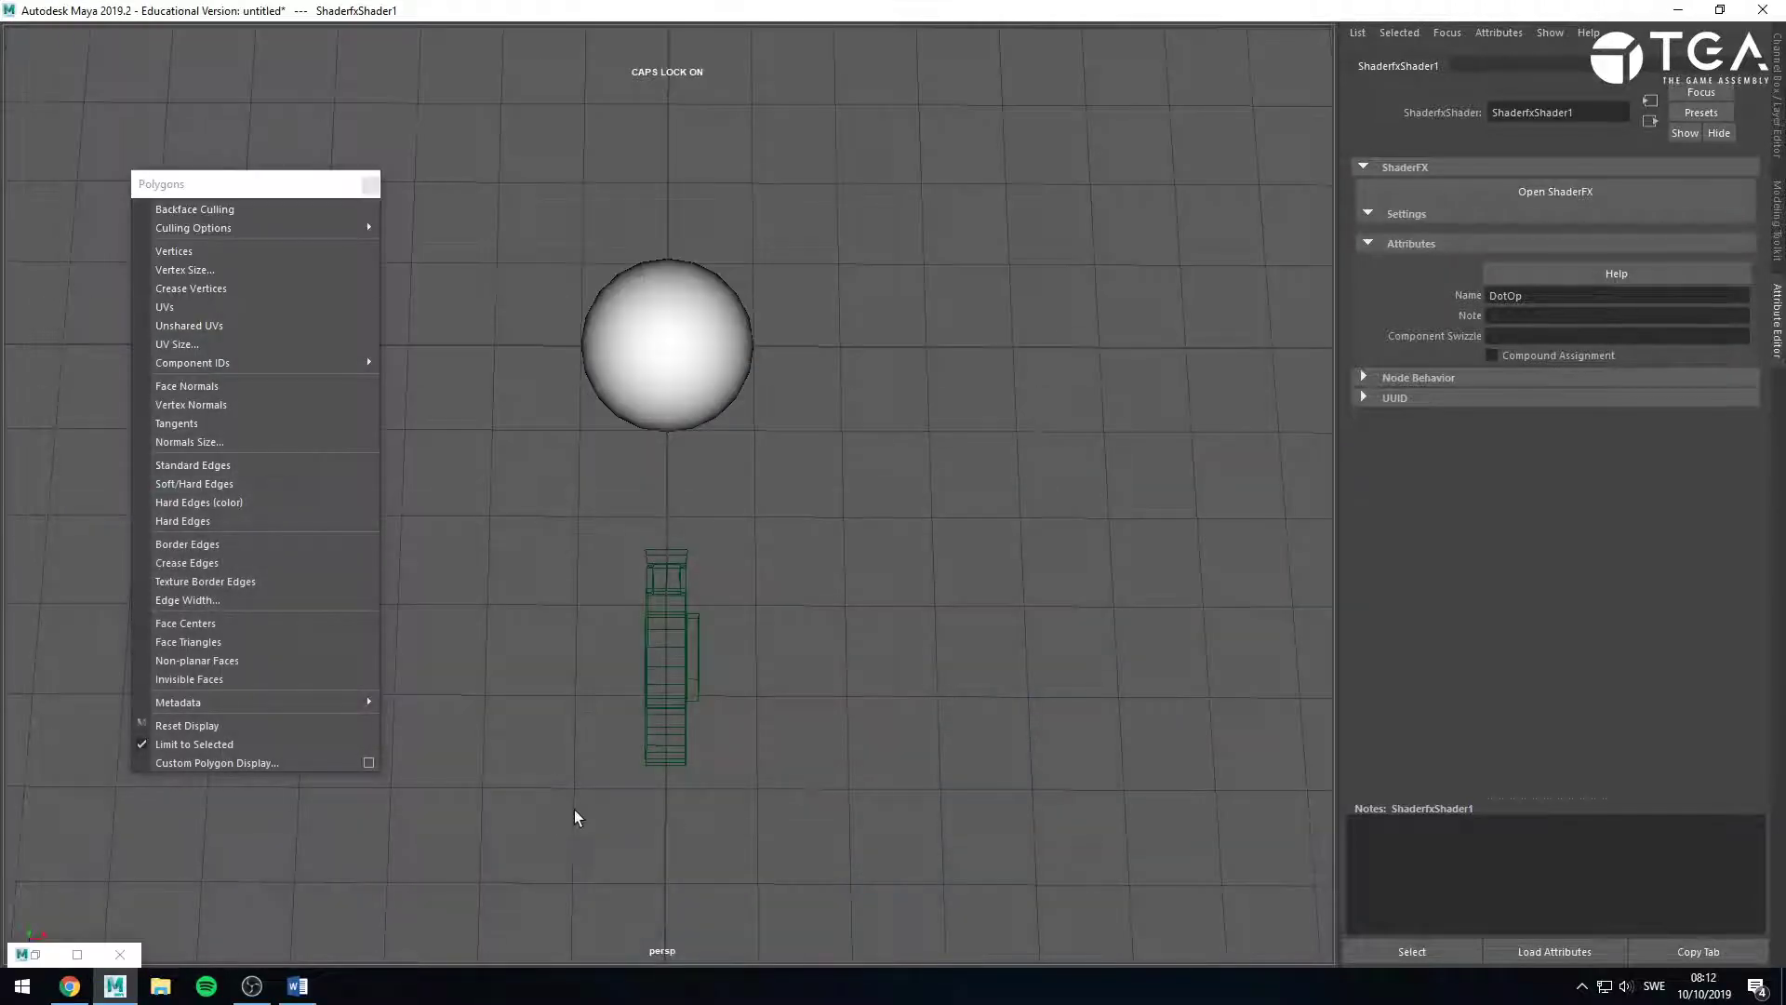
# Highlight and deselect the camera, and examine the sphere's facing-ratio shading from the side, above, below and behind.
pyautogui.click(668, 693)
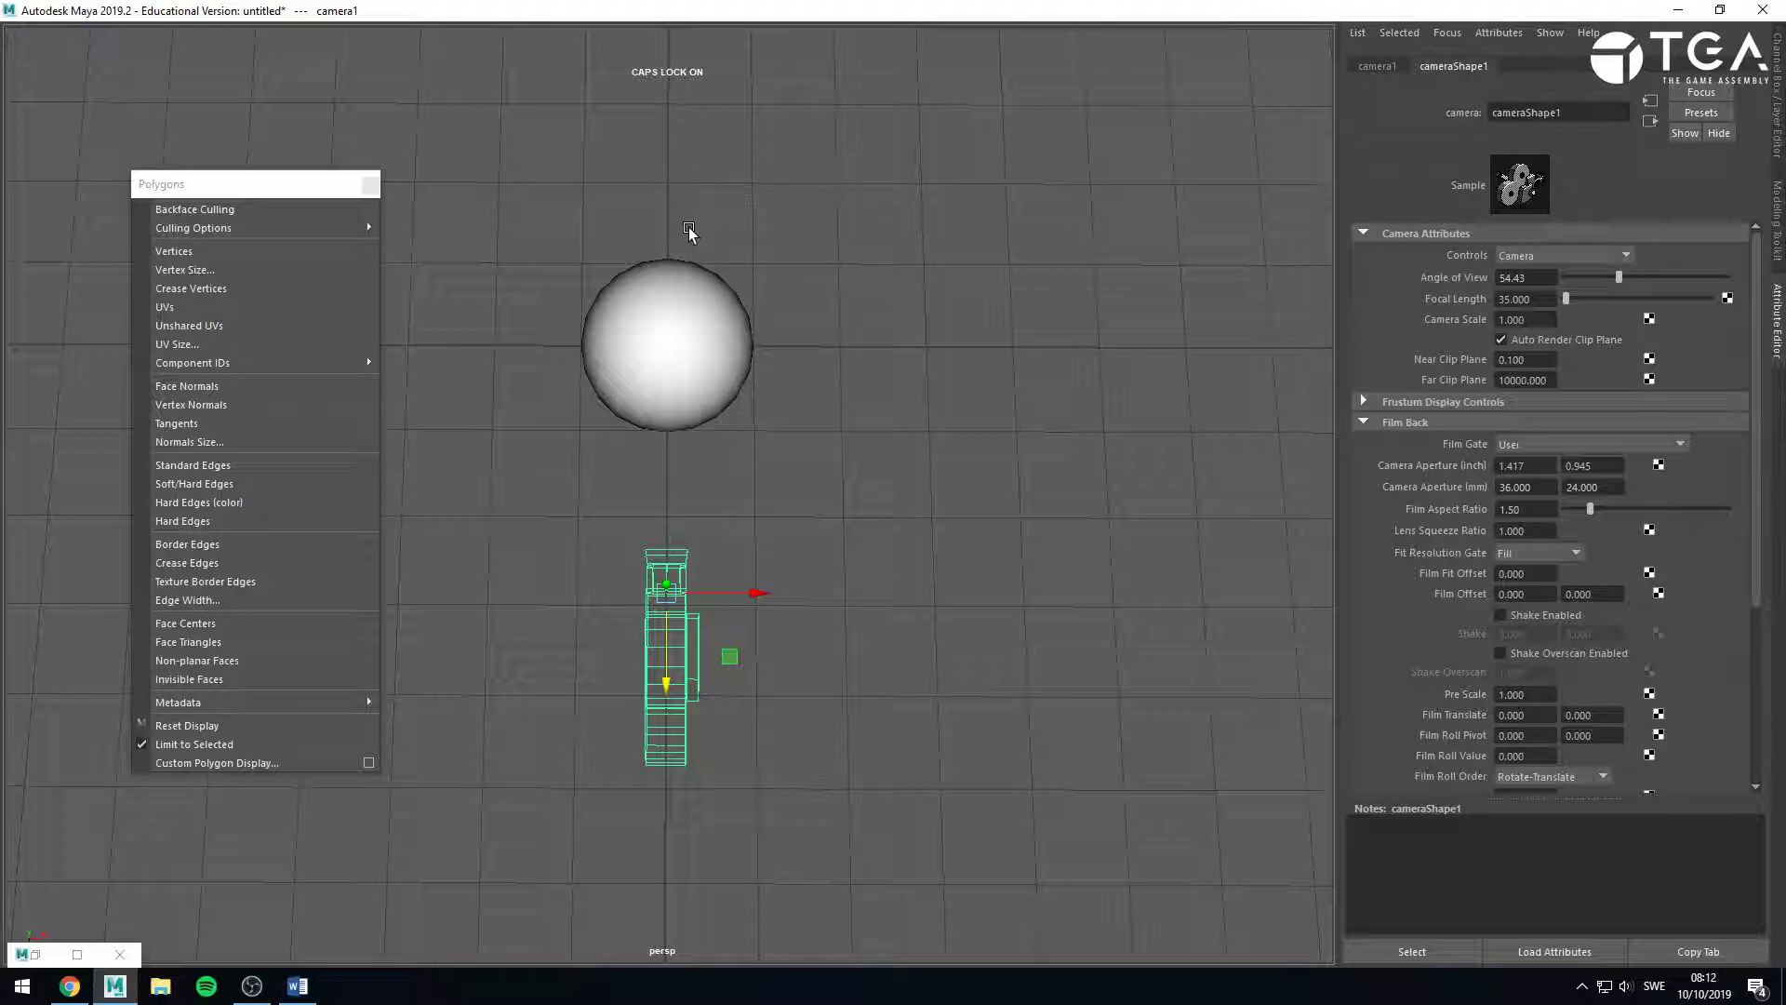
pyautogui.click(938, 780)
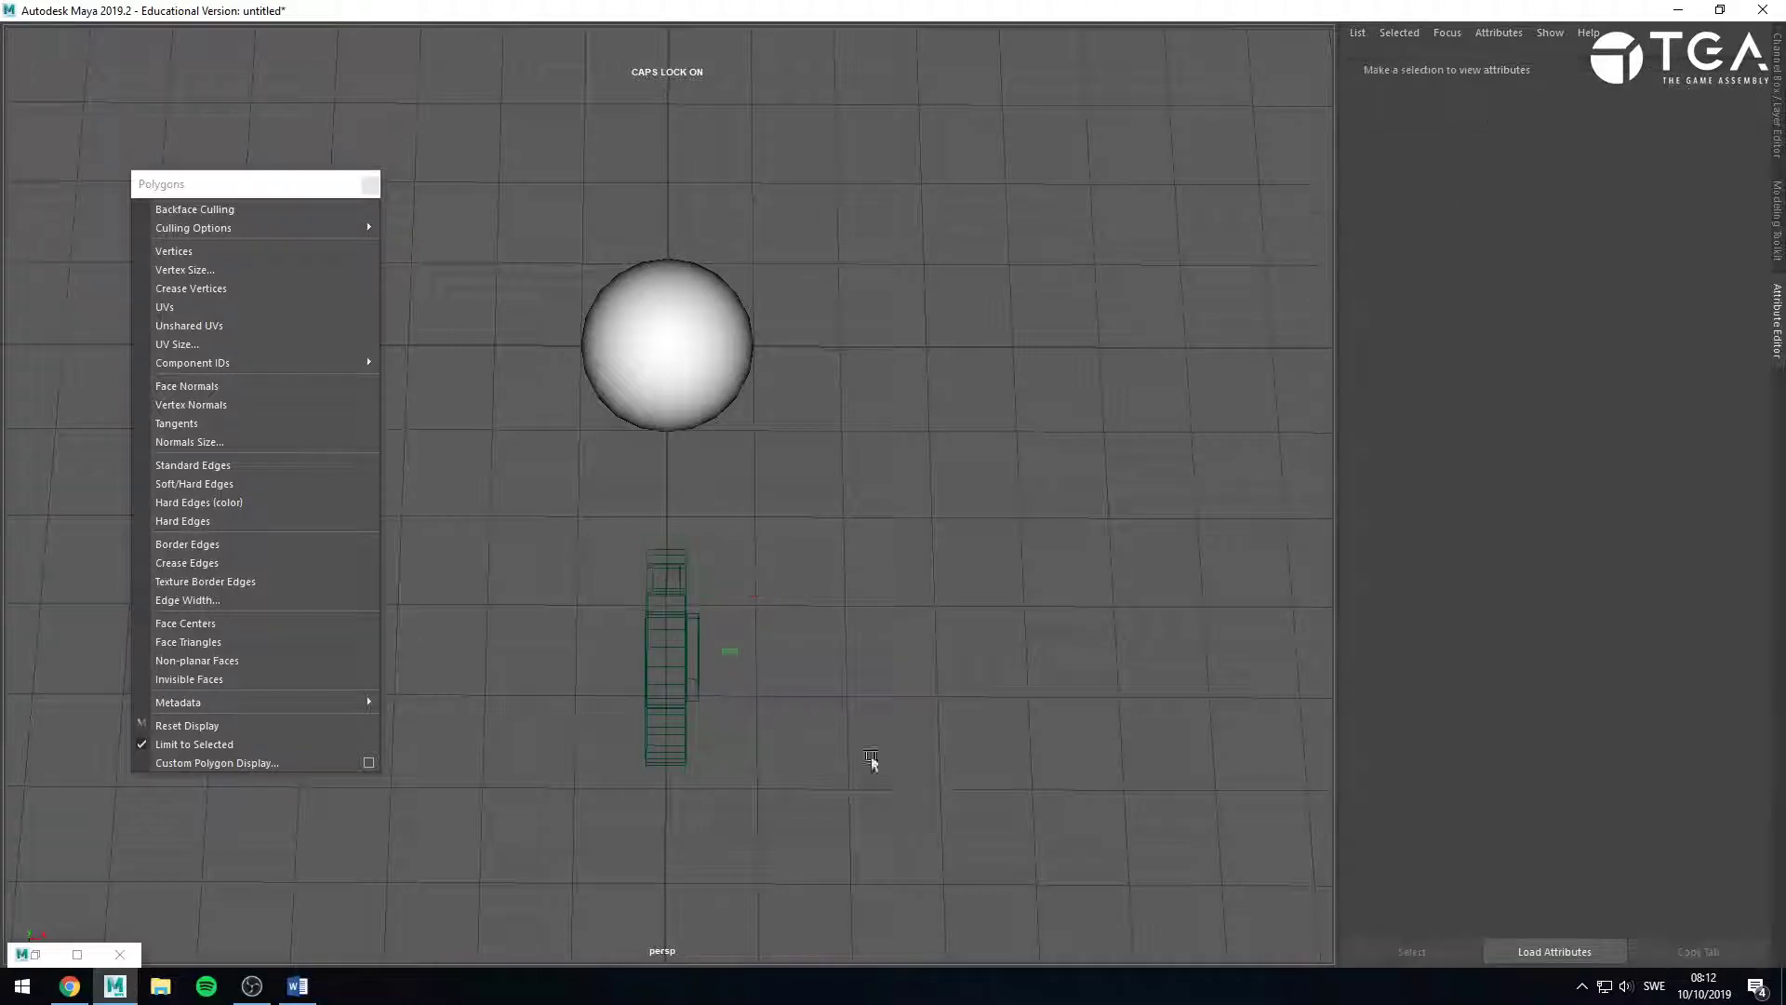
pyautogui.keyDown('alt'); pyautogui.moveTo(873, 761); pyautogui.dragTo(809, 450); pyautogui.keyUp('alt')
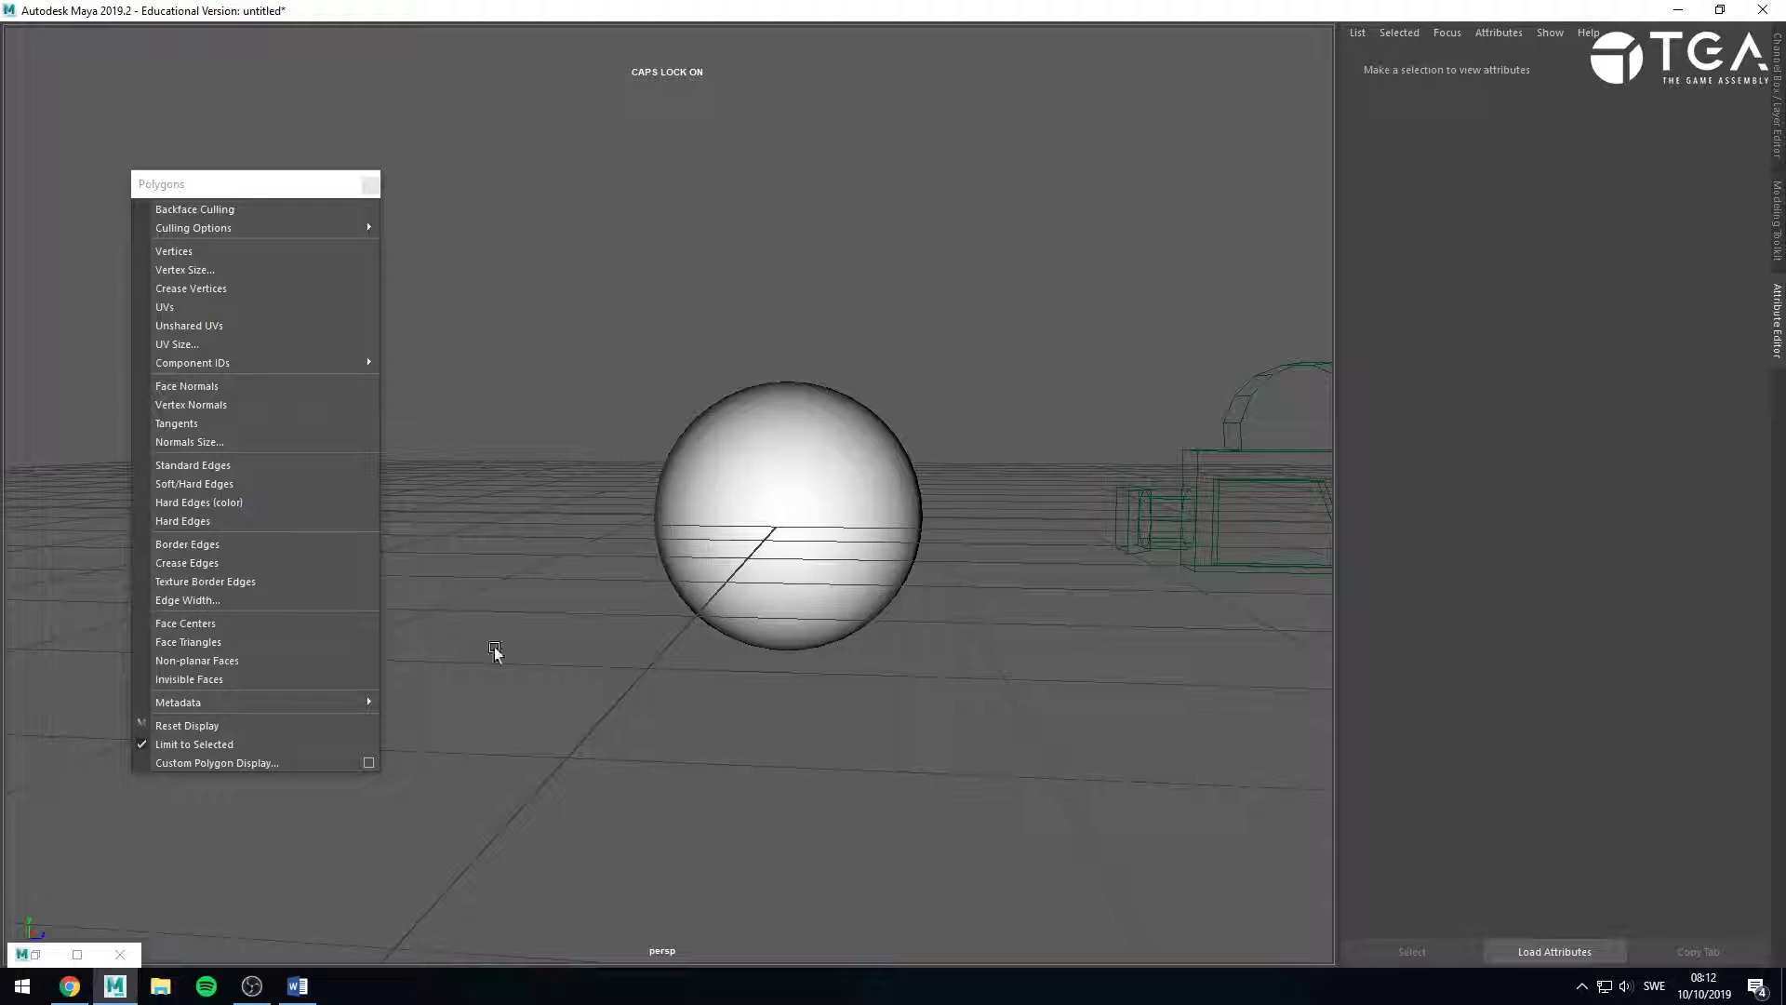
pyautogui.keyDown('alt'); pyautogui.moveTo(495, 654); pyautogui.dragTo(741, 665); pyautogui.keyUp('alt')
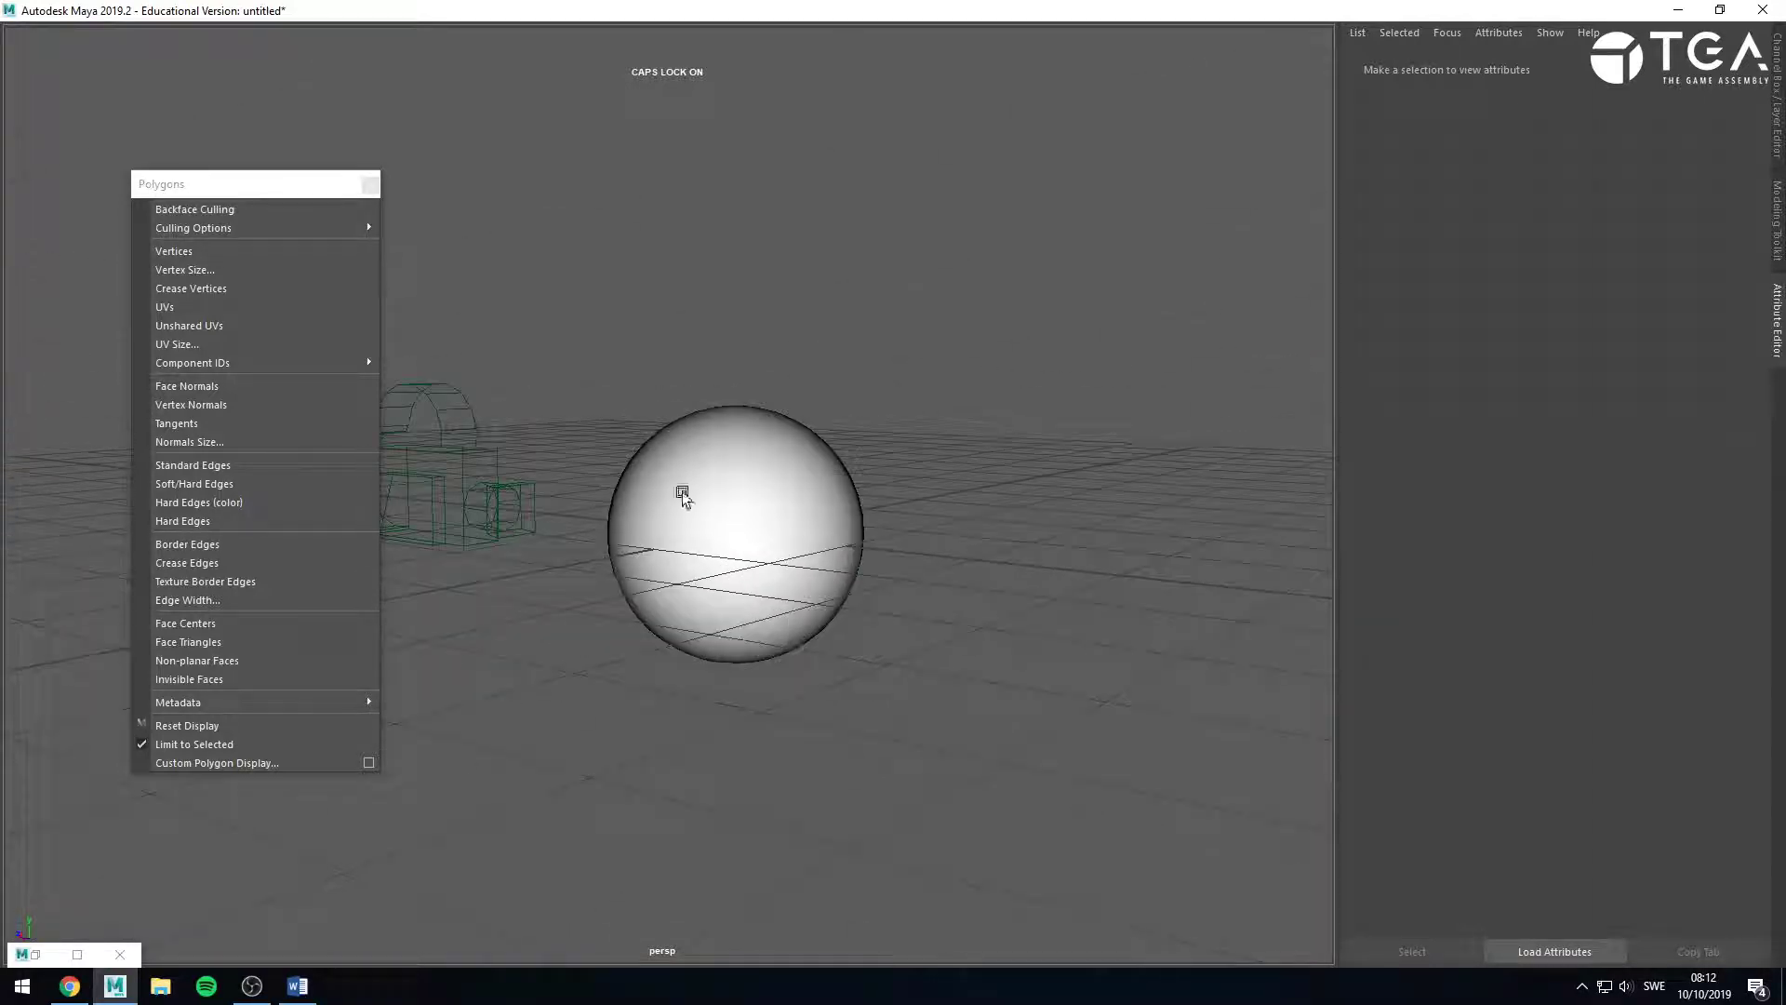
pyautogui.keyDown('alt'); pyautogui.moveTo(684, 496); pyautogui.dragTo(498, 530, button='right'); pyautogui.keyUp('alt')
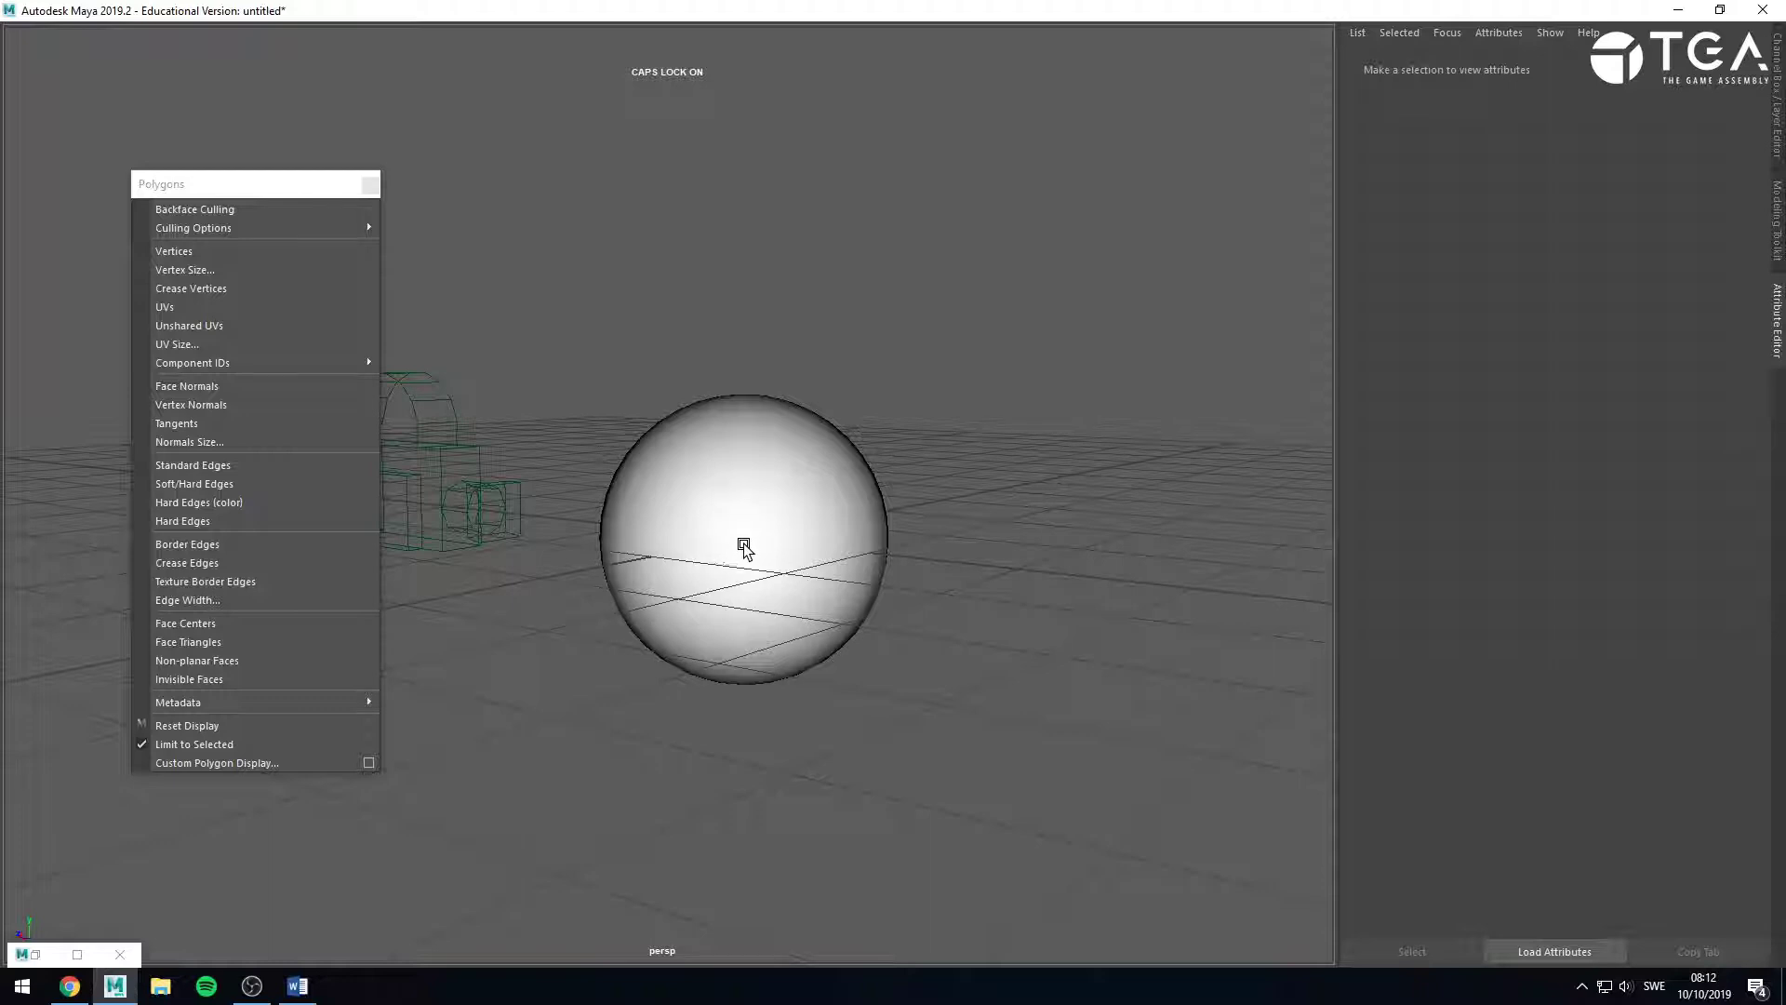
pyautogui.keyDown('alt'); pyautogui.moveTo(630, 670); pyautogui.dragTo(678, 896); pyautogui.keyUp('alt')
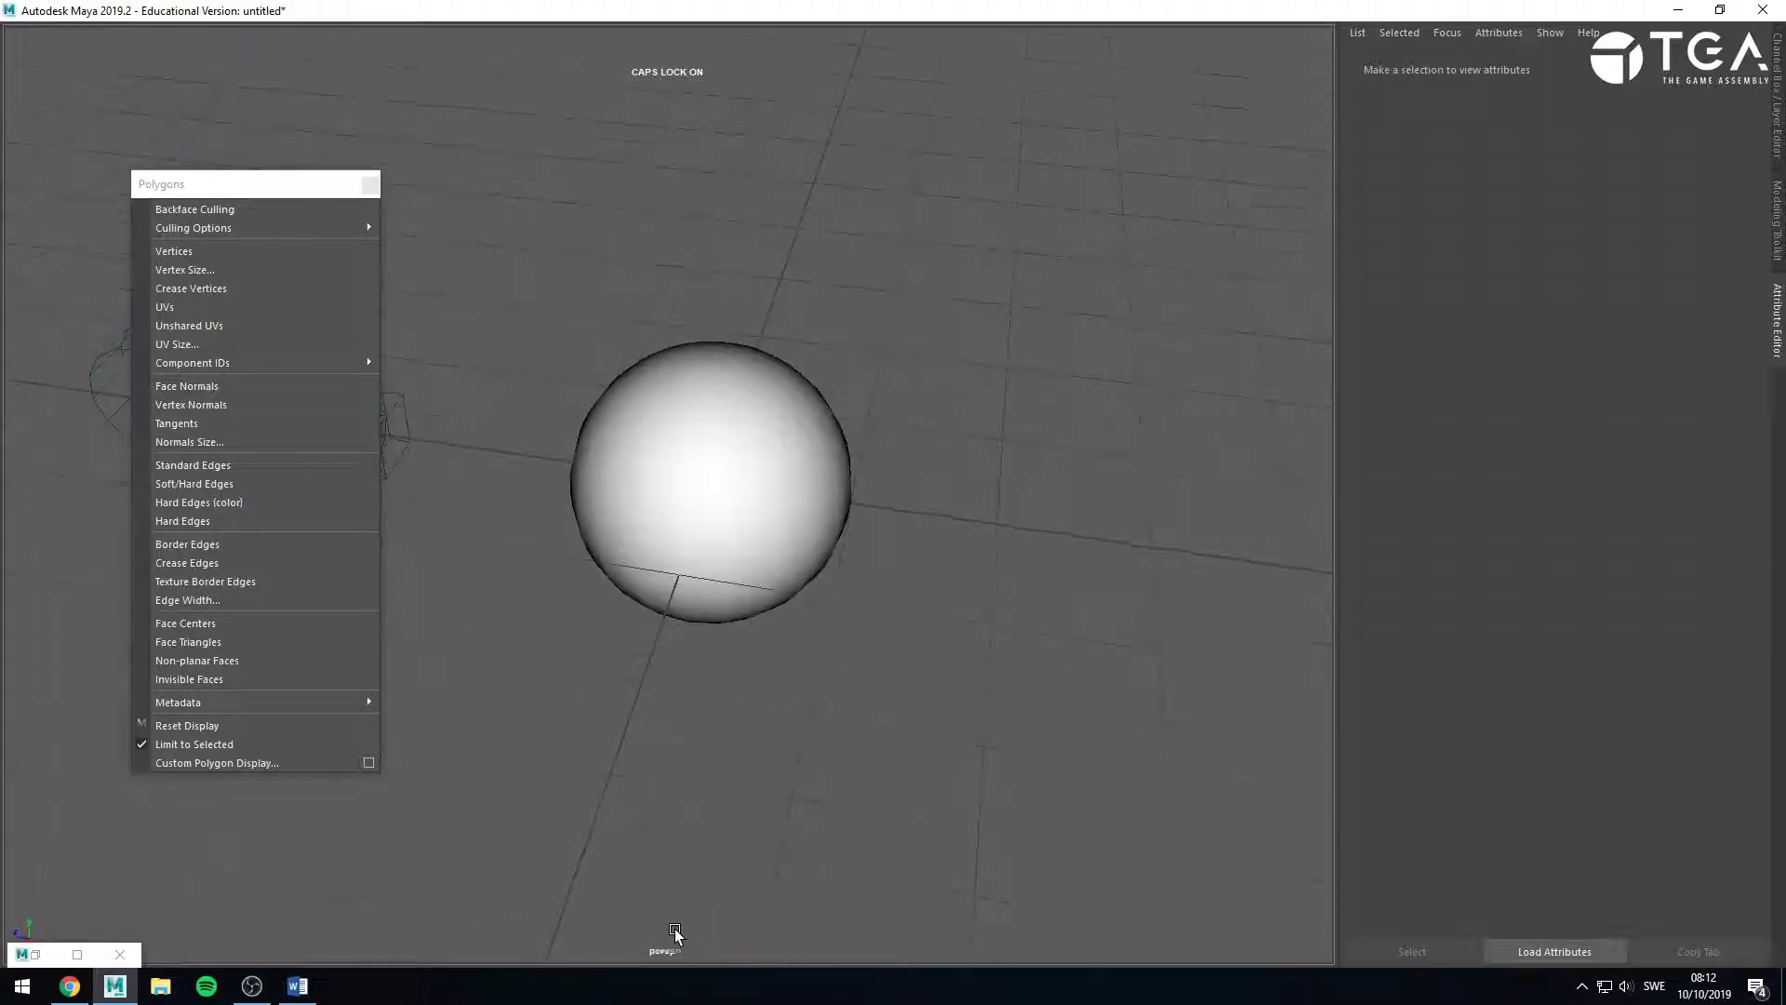
pyautogui.keyDown('alt'); pyautogui.moveTo(717, 560); pyautogui.dragTo(682, 494); pyautogui.keyUp('alt')
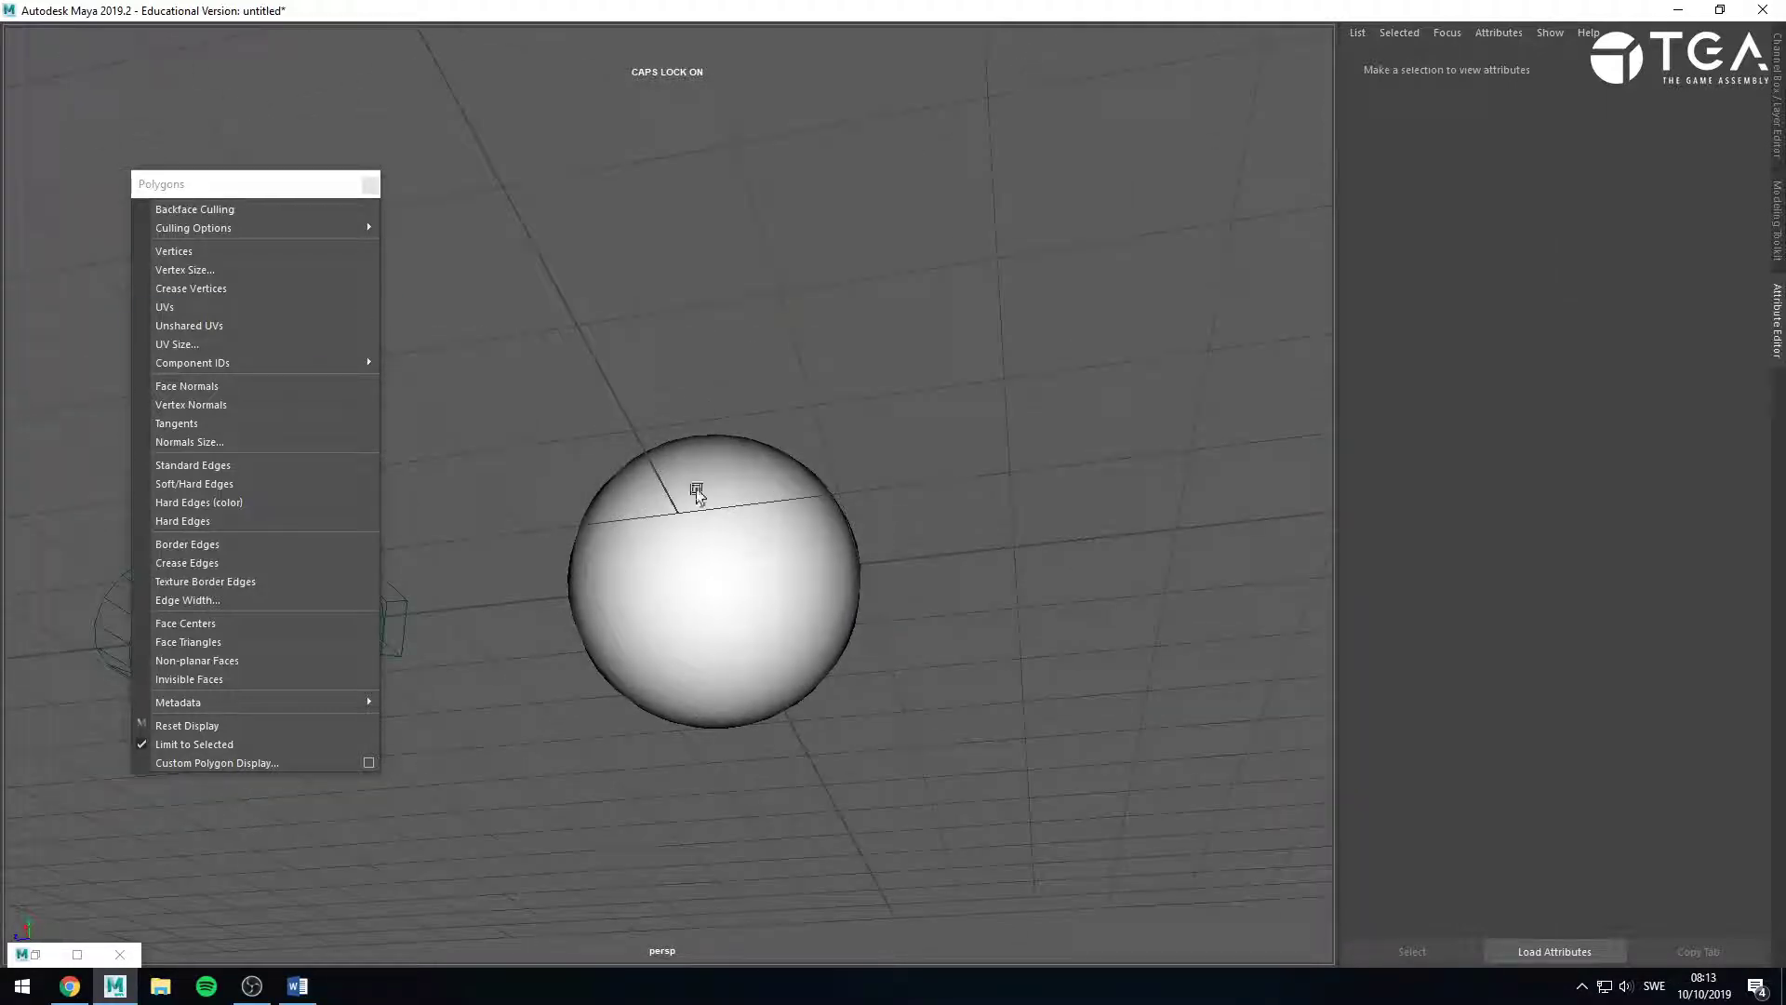
pyautogui.keyDown('alt'); pyautogui.moveTo(725, 566); pyautogui.dragTo(683, 532); pyautogui.keyUp('alt')
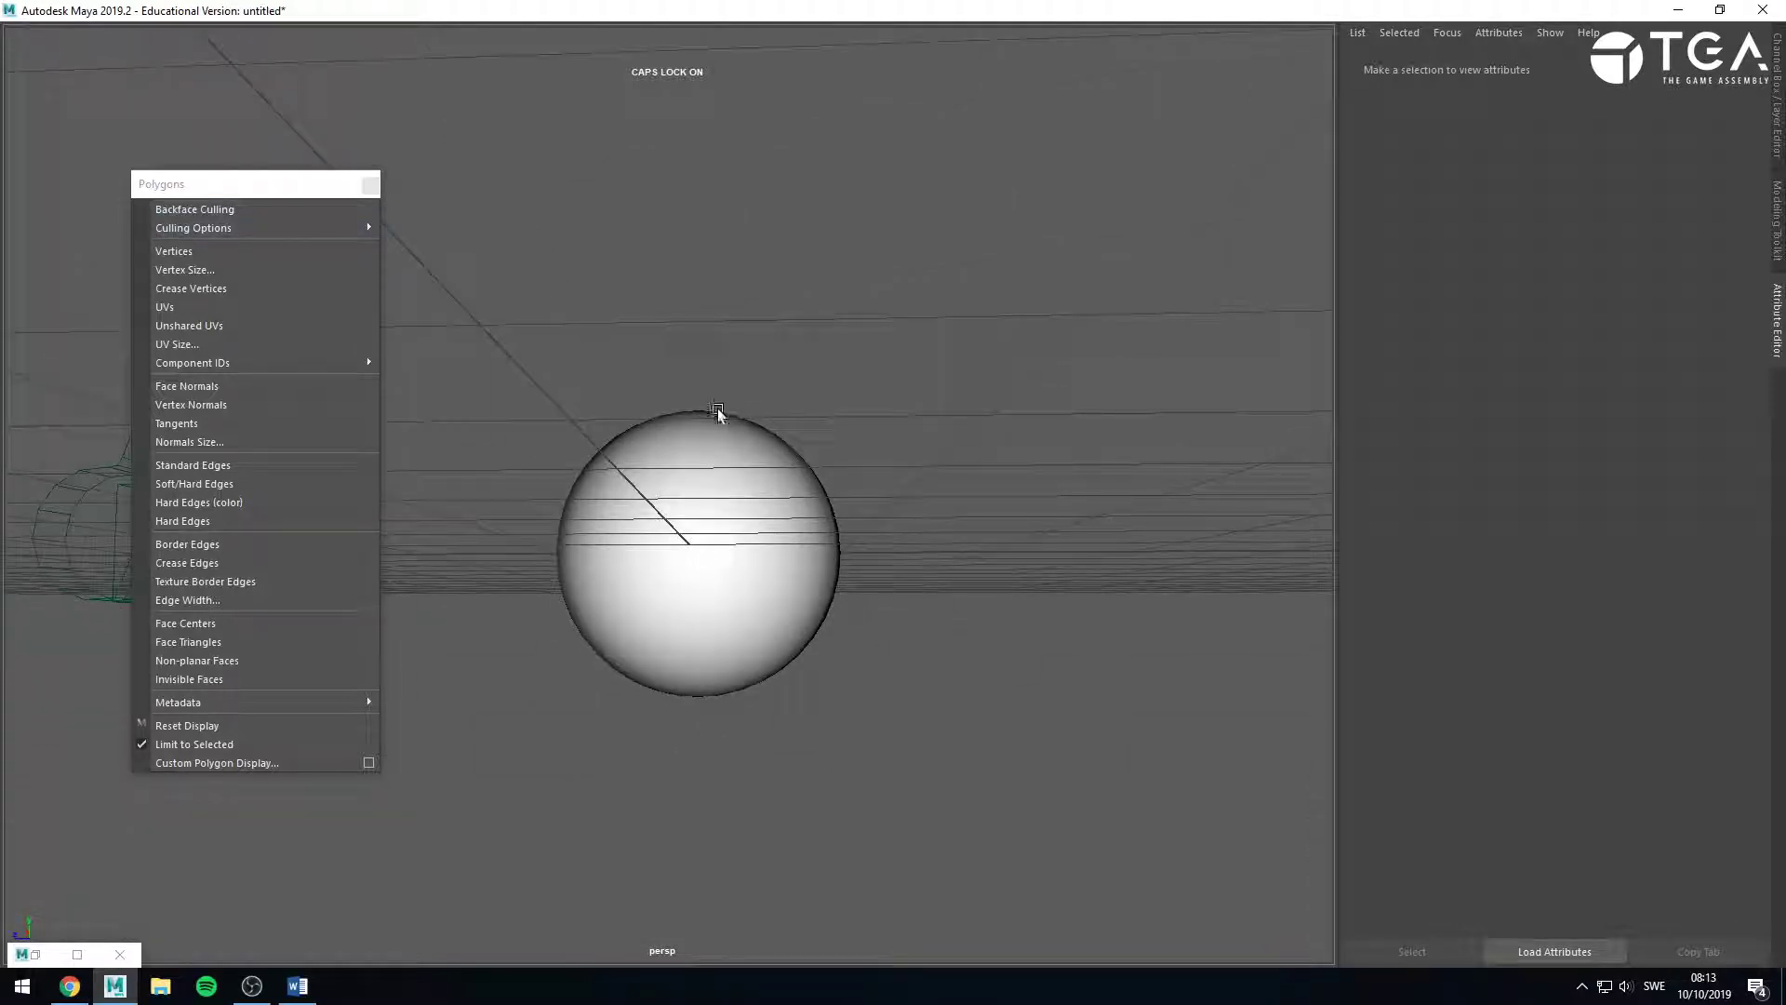
pyautogui.keyDown('alt'); pyautogui.moveTo(1001, 647); pyautogui.dragTo(813, 689); pyautogui.keyUp('alt')
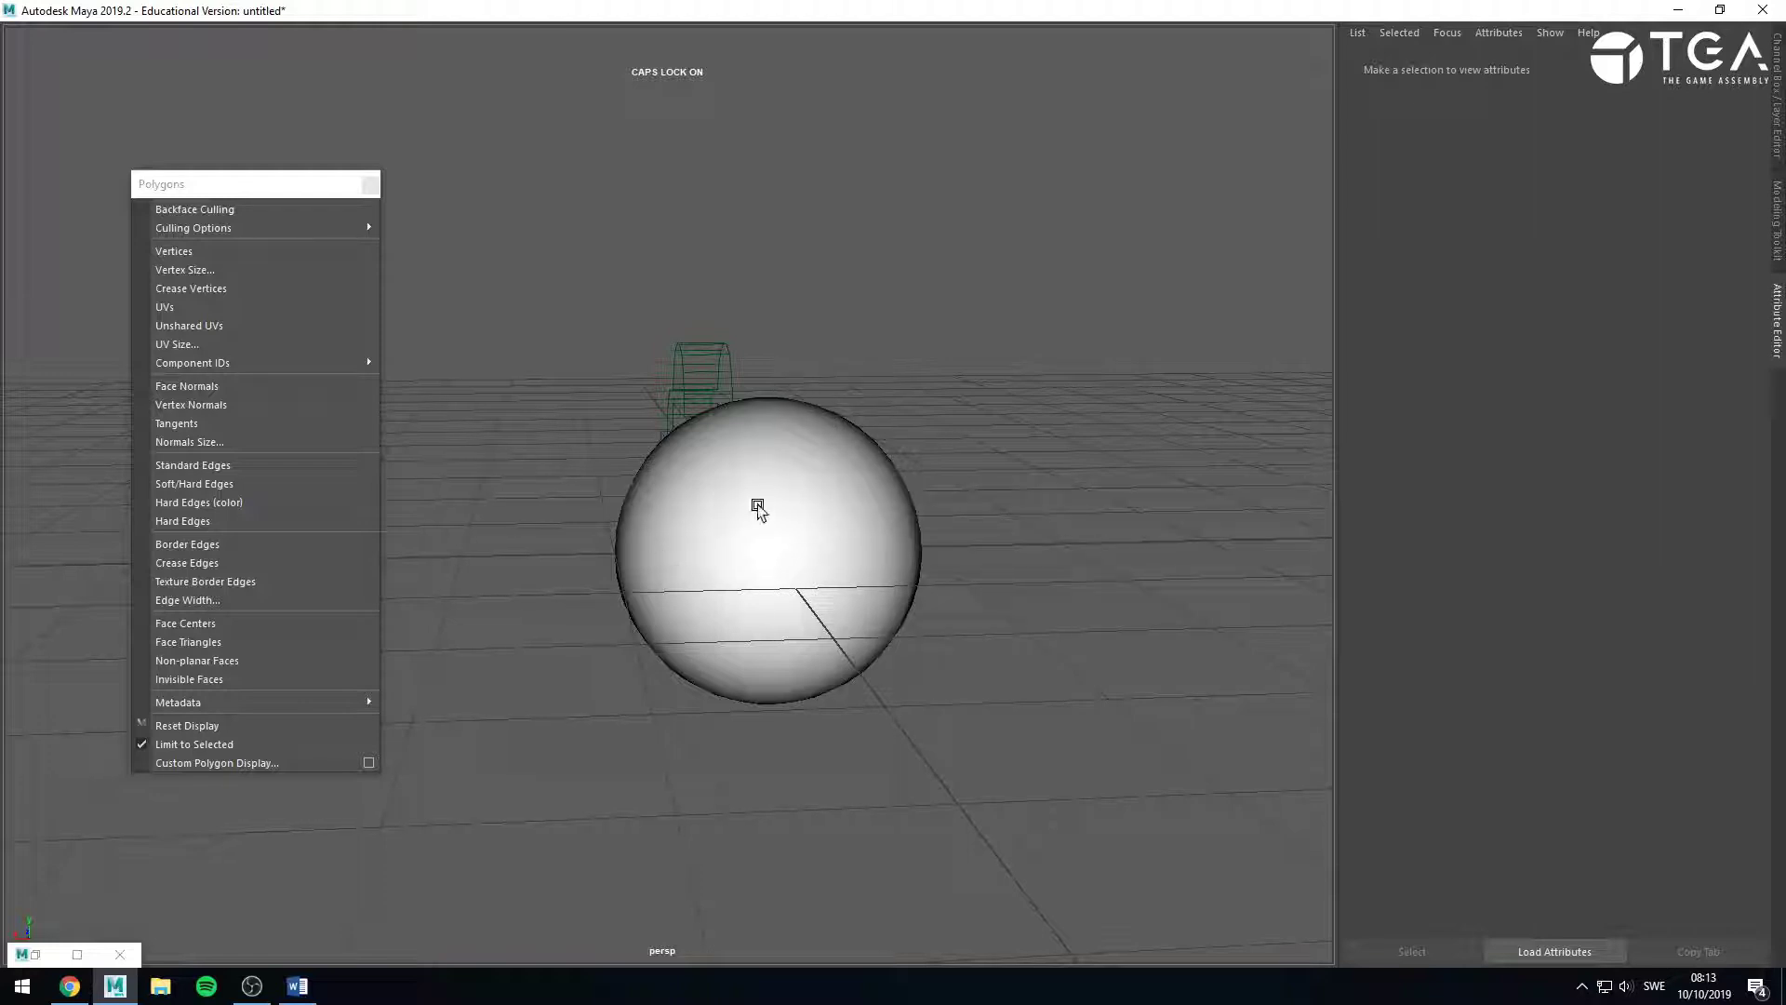
# Return to the ShaderFX graph and shift the Dot Product node slightly closer to the WorldNormal and CameraVector nodes.
pyautogui.click(30, 951)
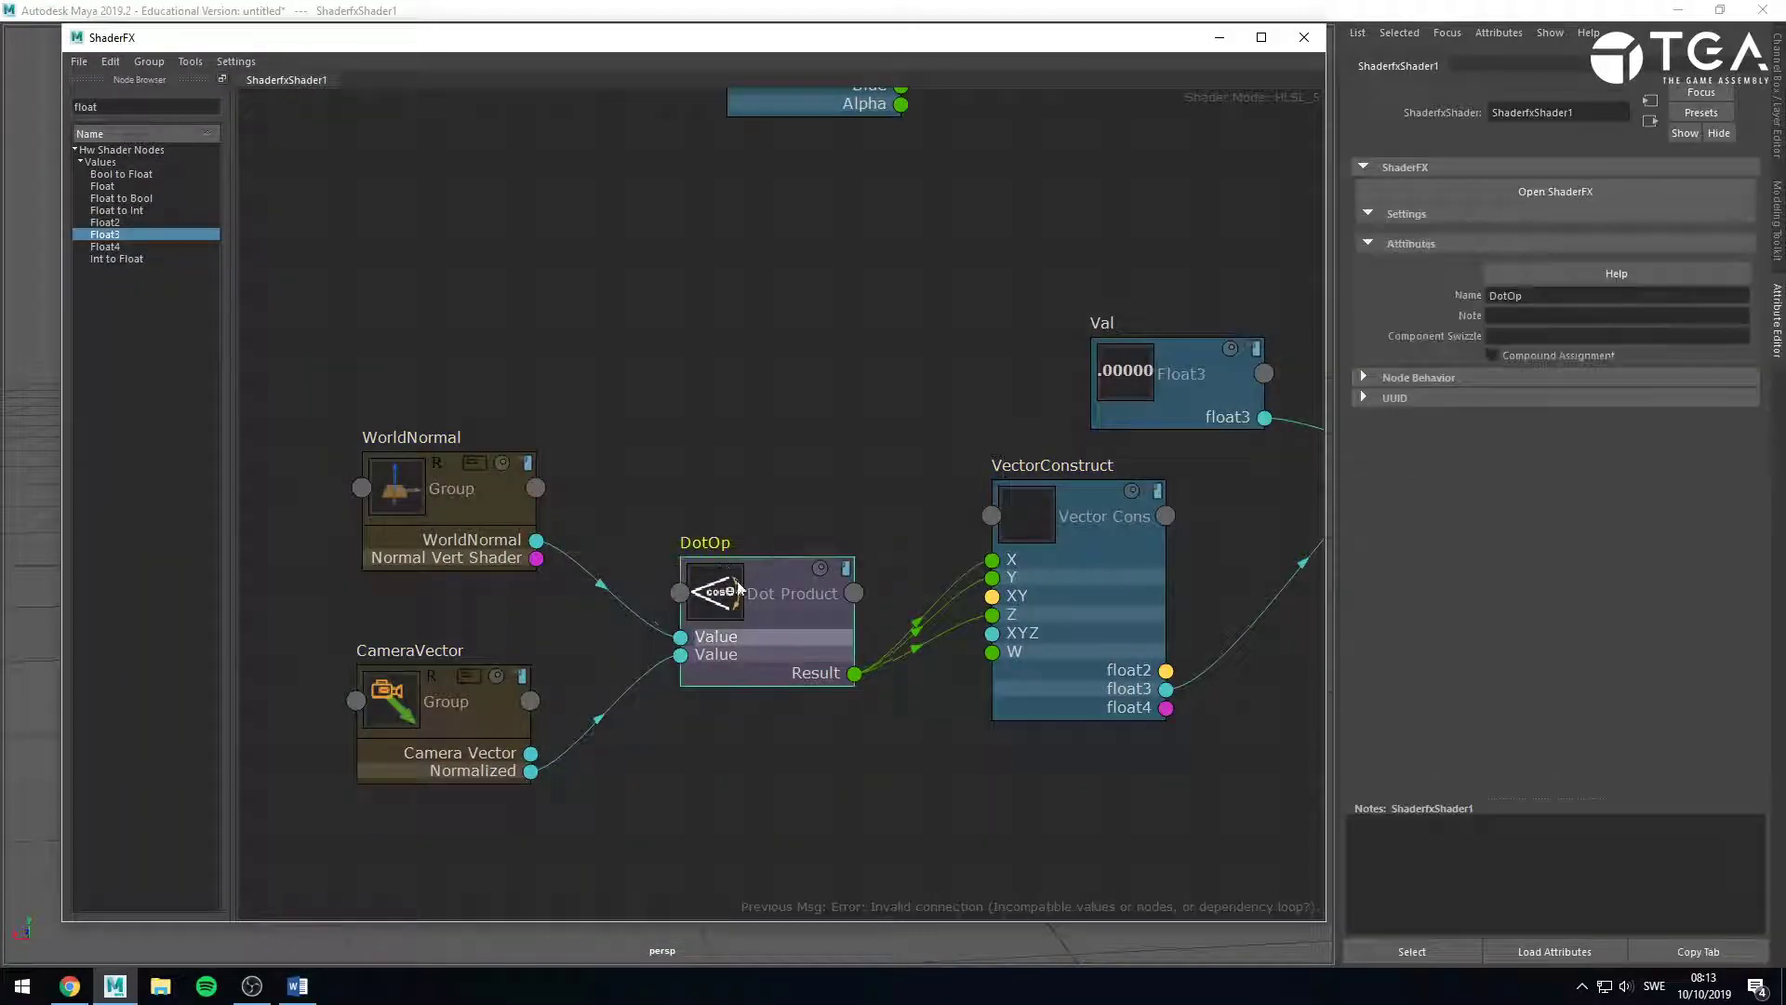
pyautogui.moveTo(738, 589); pyautogui.dragTo(708, 592)
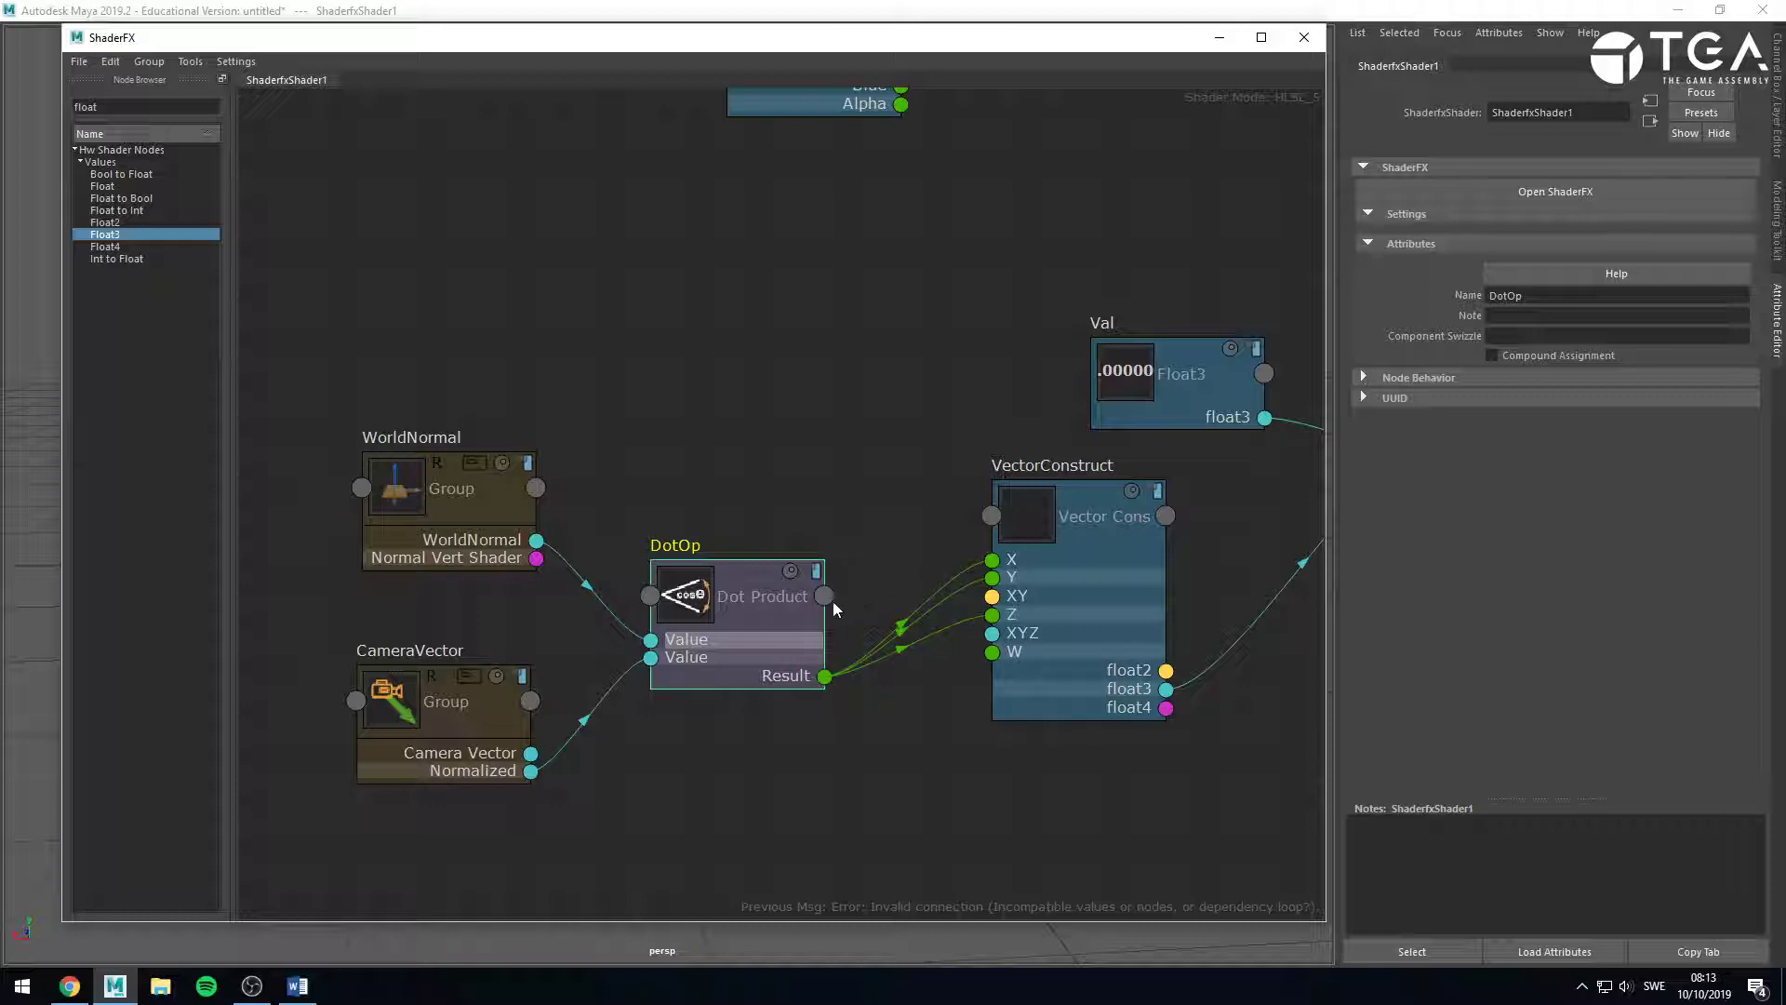
pyautogui.scroll(-2, 517, 416)
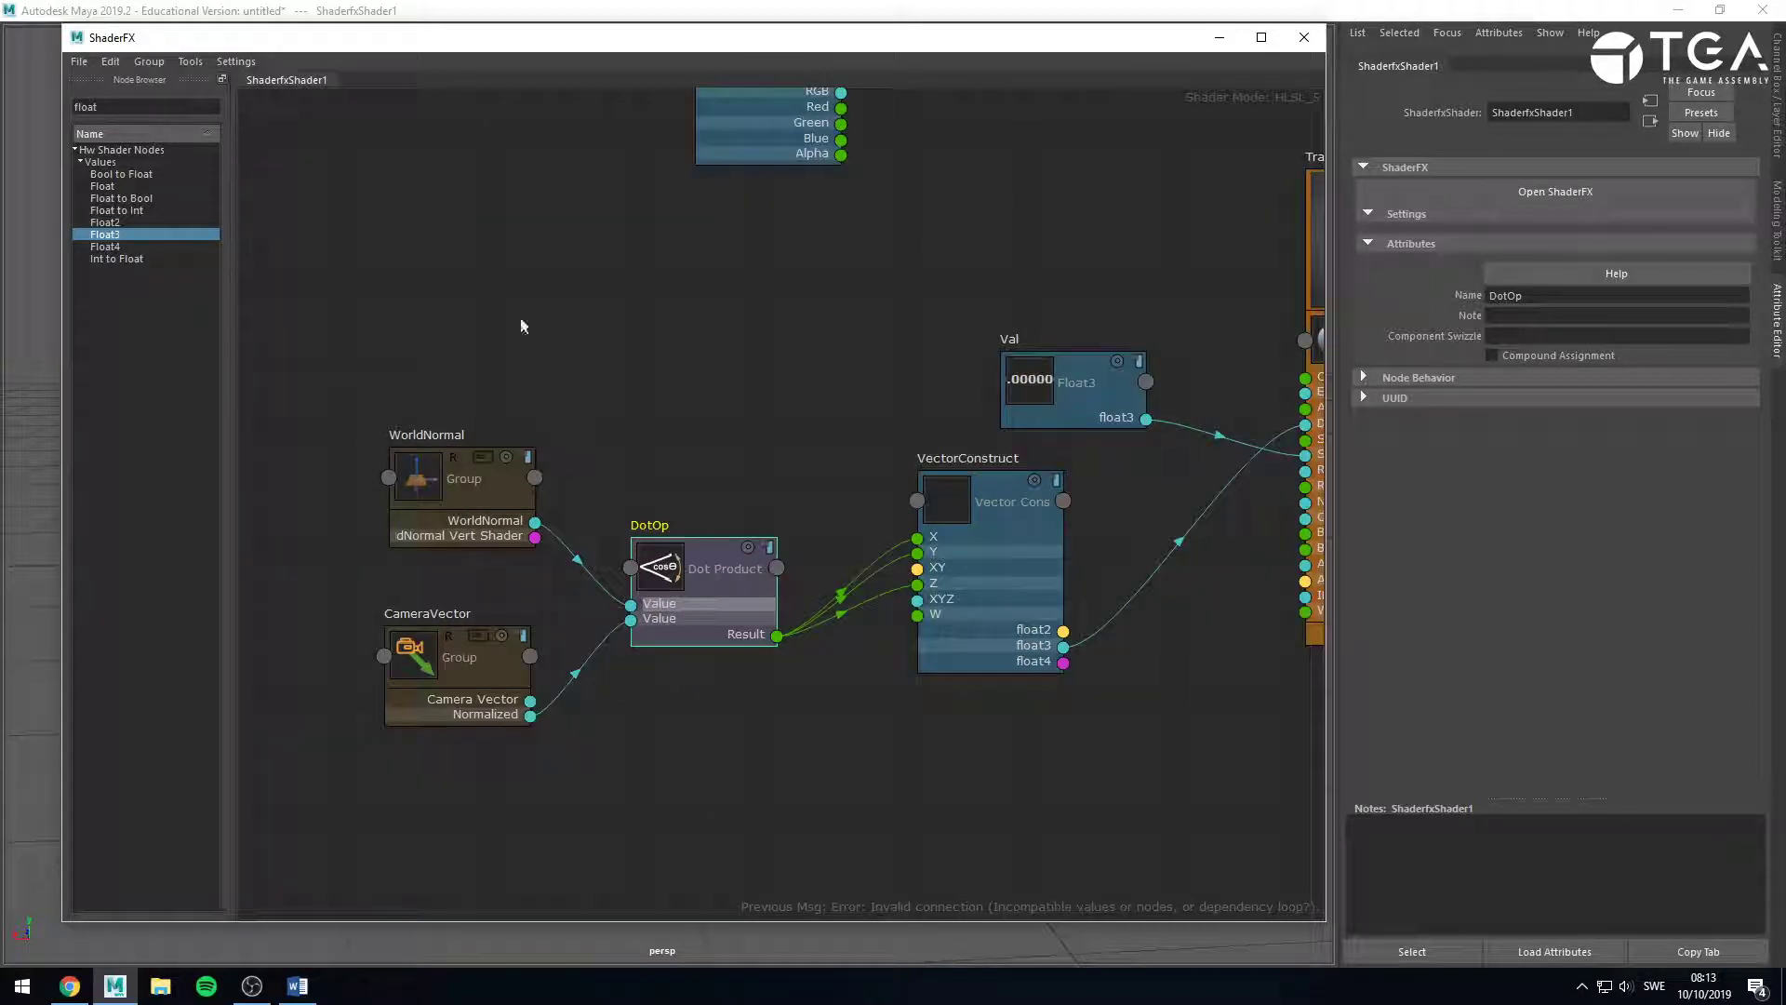
# Find the Length node, add it to the shader graph and place it in the empty area above the WorldNormal node.
pyautogui.doubleClick(104, 107)
pyautogui.write('LENG')
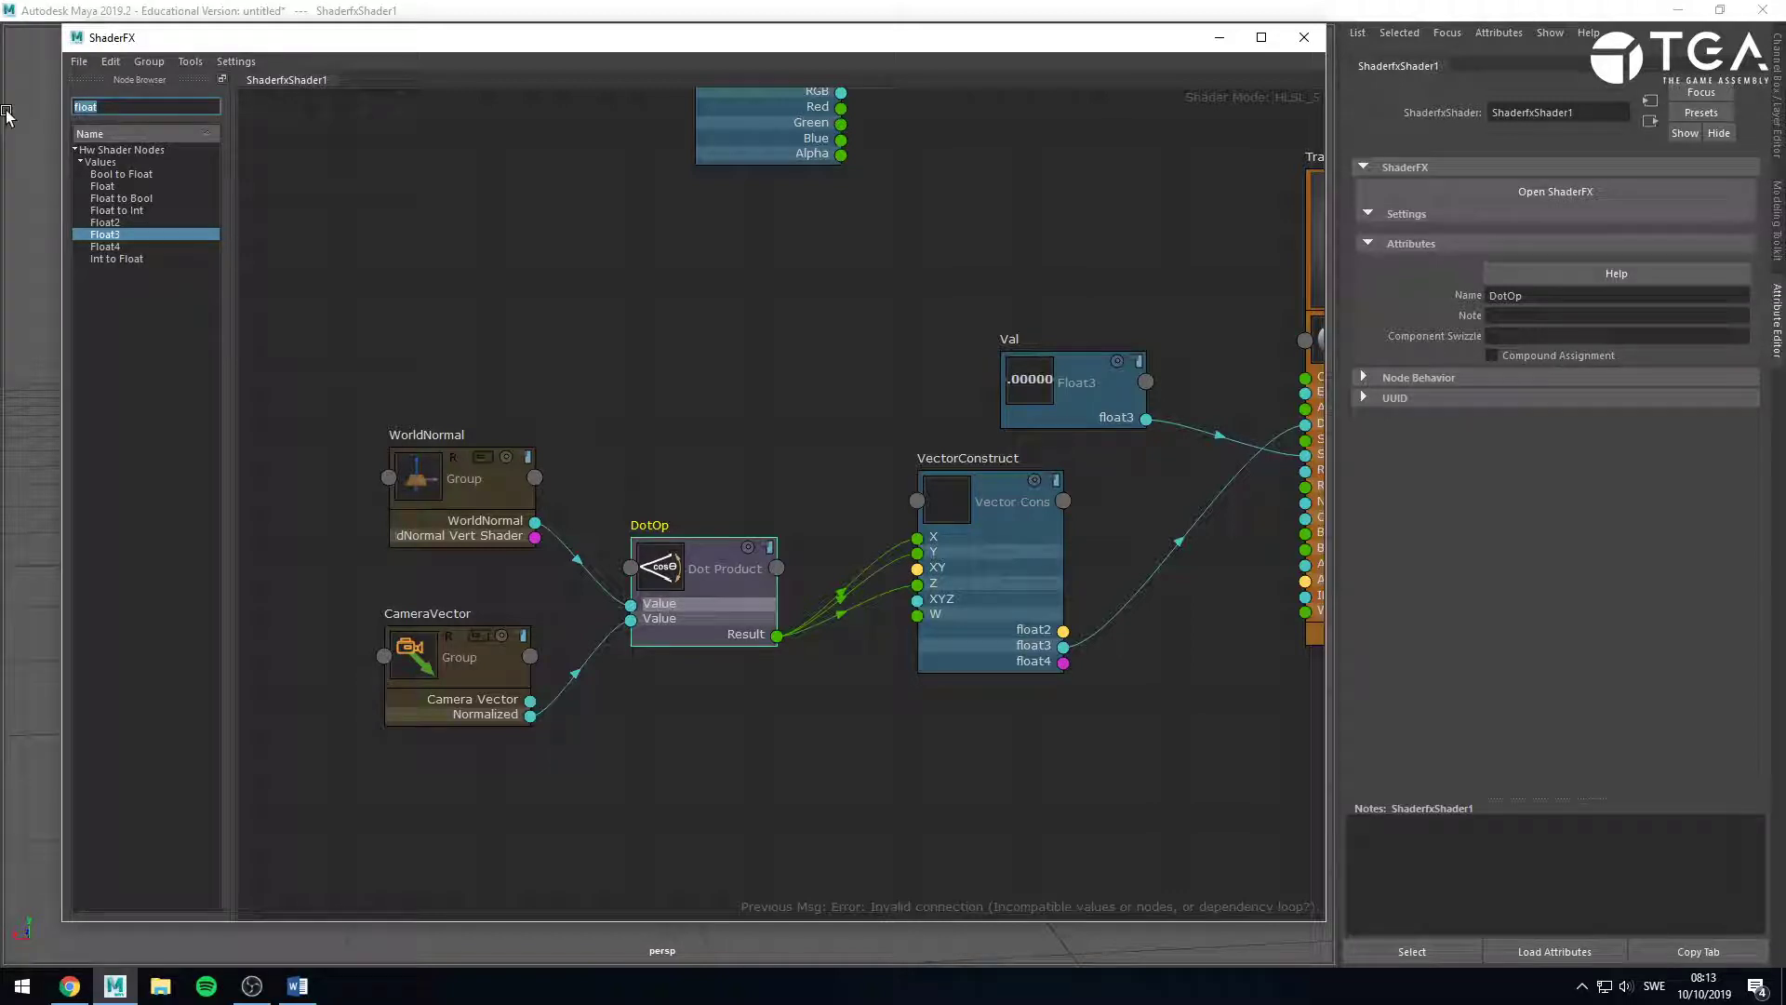
pyautogui.write('TH')
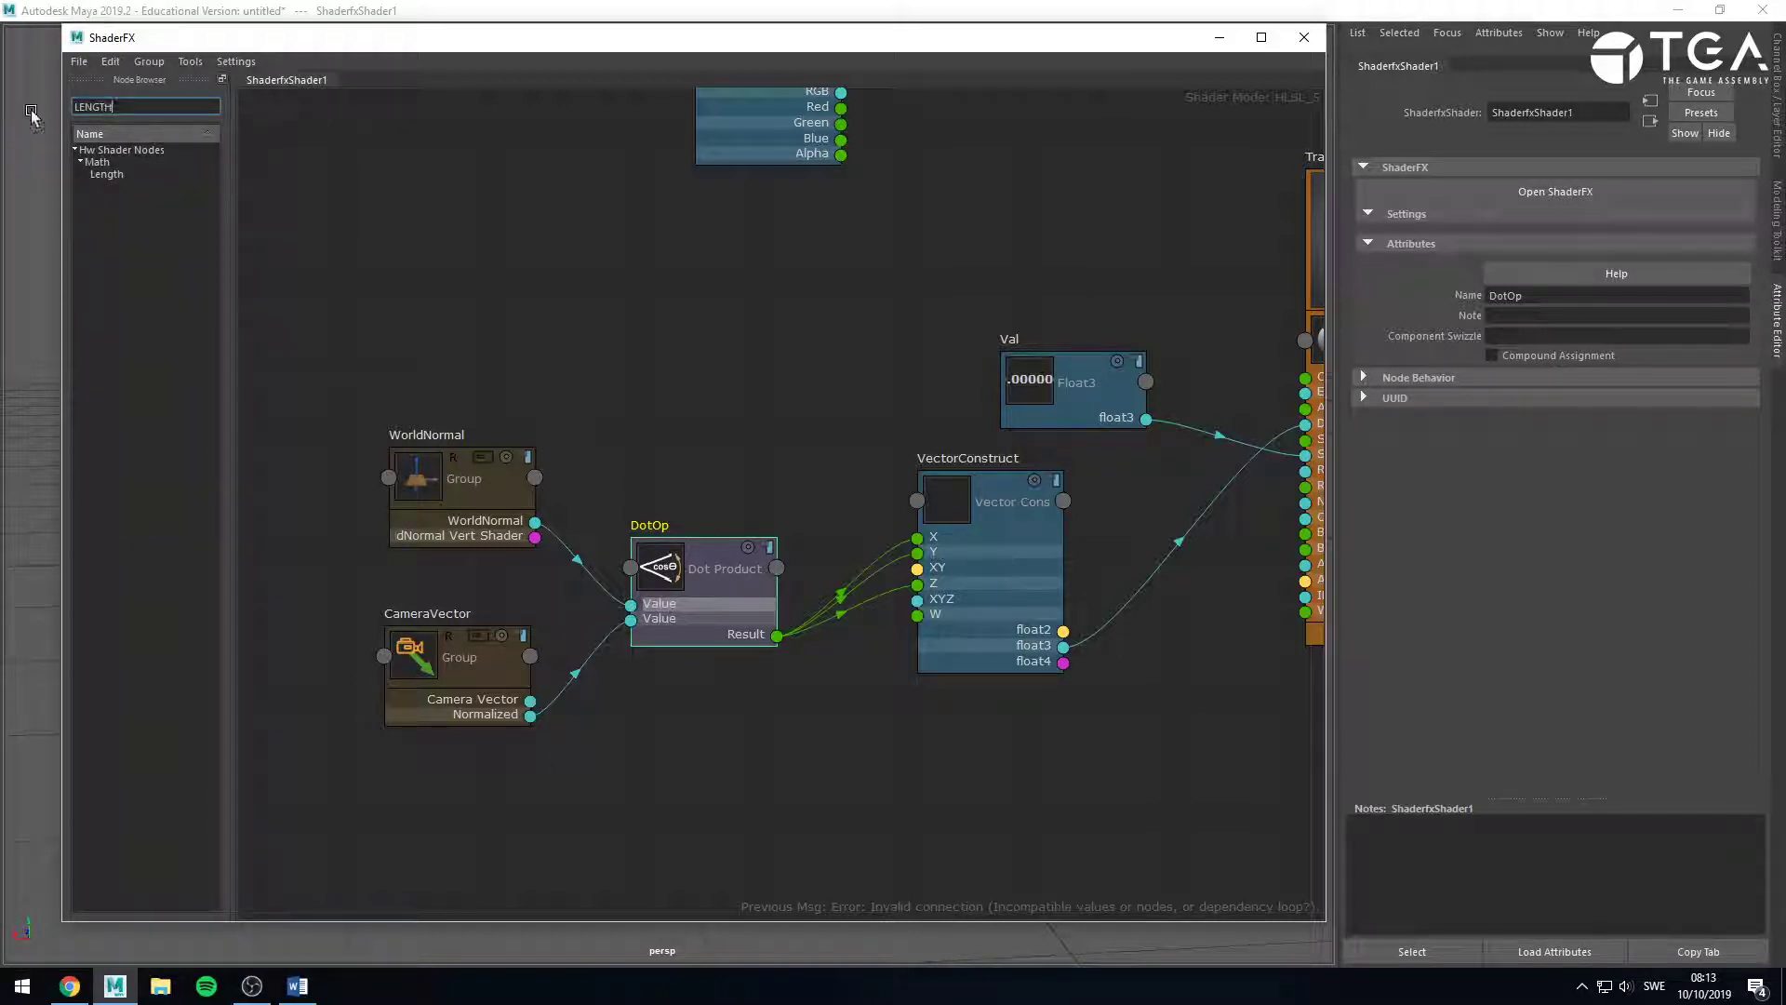
pyautogui.moveTo(110, 175); pyautogui.dragTo(609, 296)
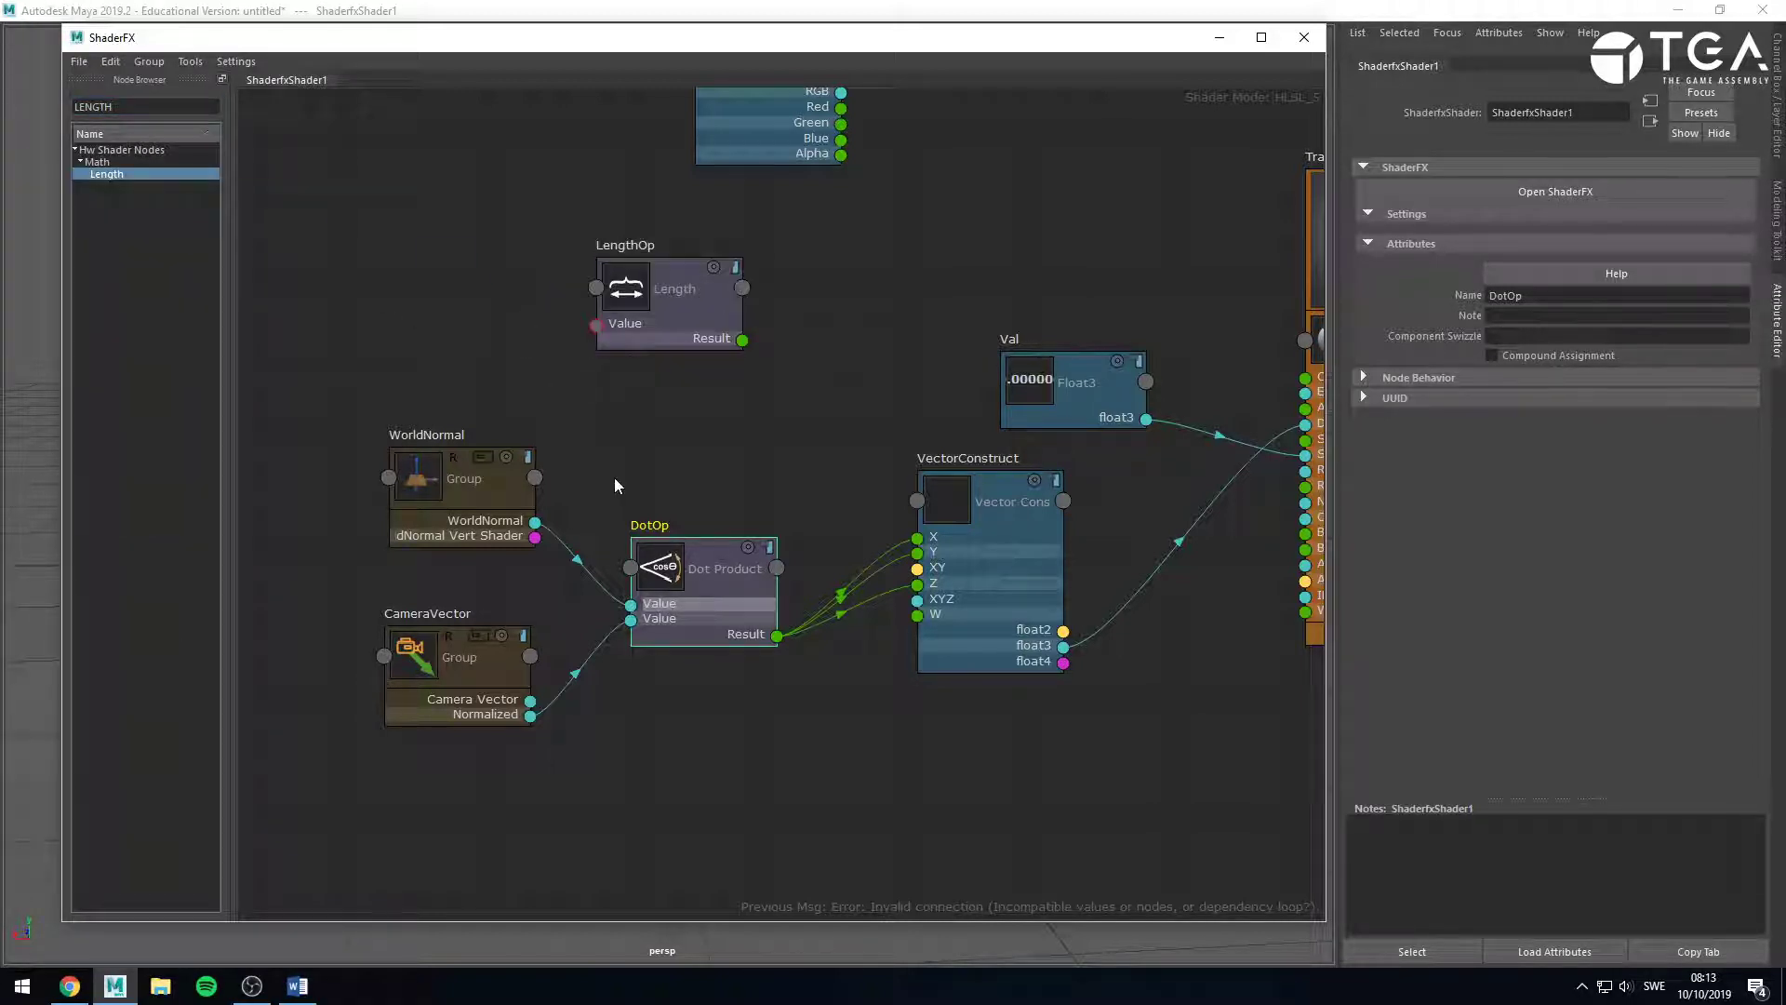
pyautogui.moveTo(614, 478); pyautogui.dragTo(820, 697, button='middle')
pyautogui.scroll(-1, 1020, 400)
pyautogui.moveTo(989, 320); pyautogui.dragTo(1053, 241)
pyautogui.moveTo(857, 521); pyautogui.dragTo(699, 374)
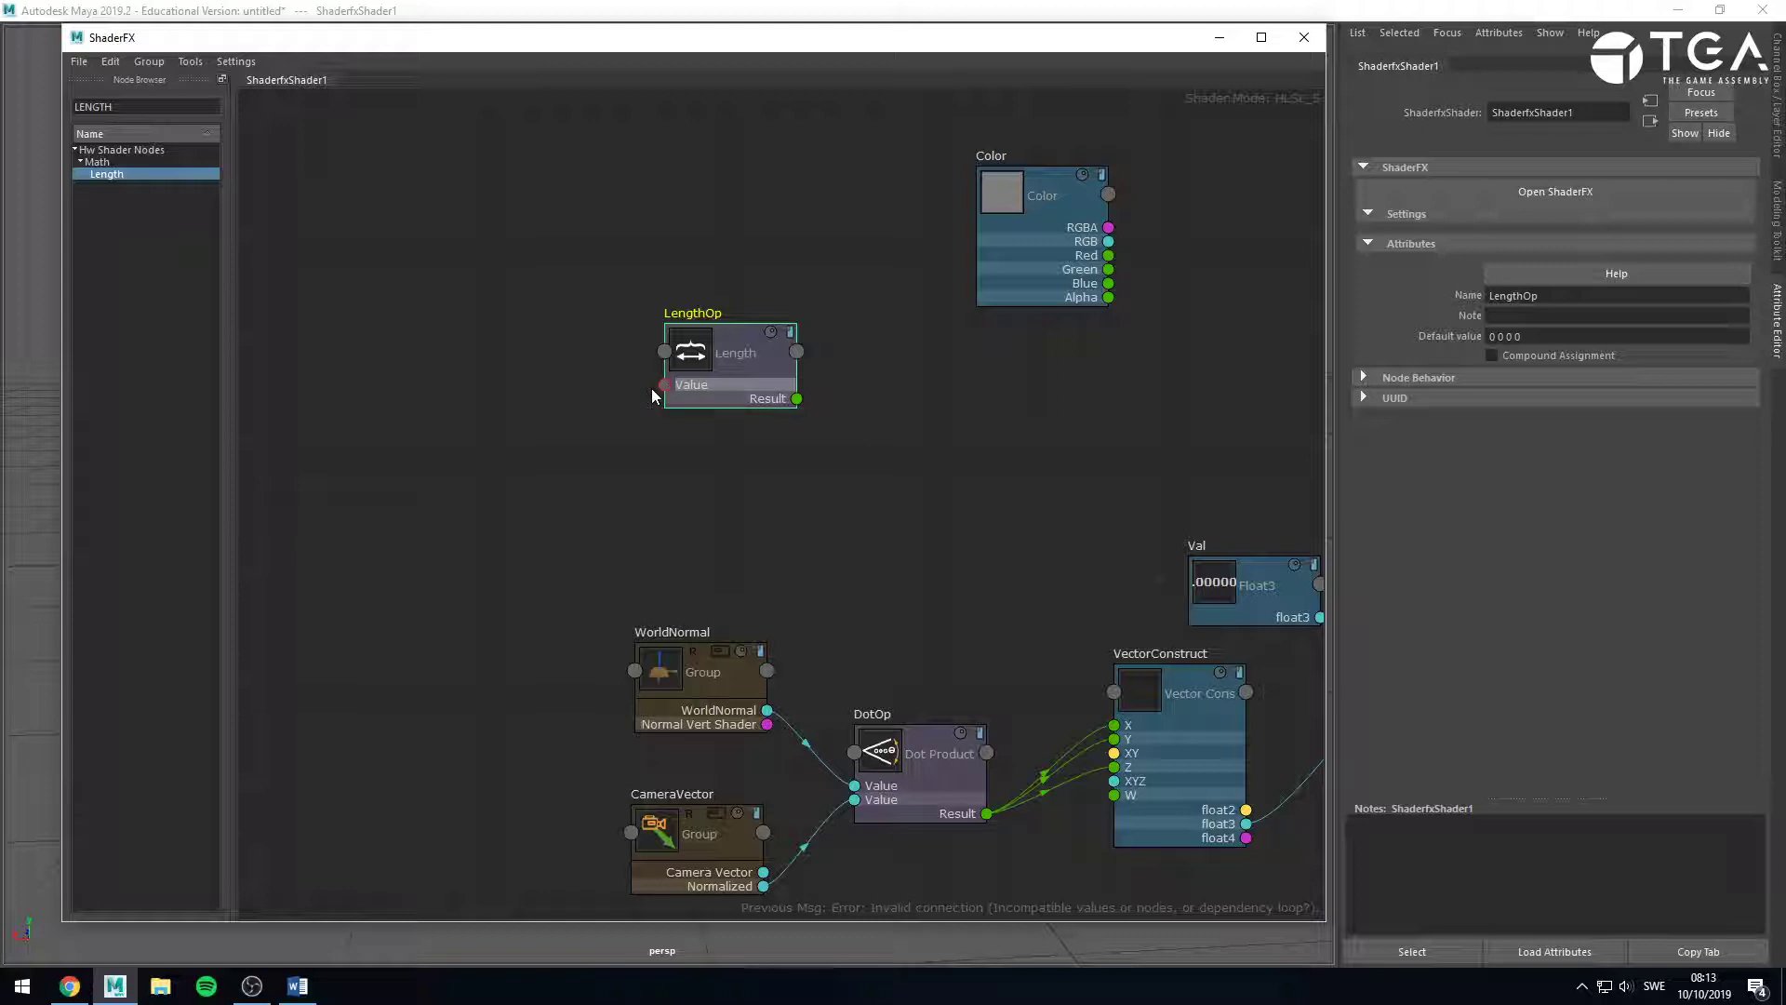
# Switch to Chrome to study the 3D vector diagram, and return to ShaderFX.
pyautogui.click(69, 987)
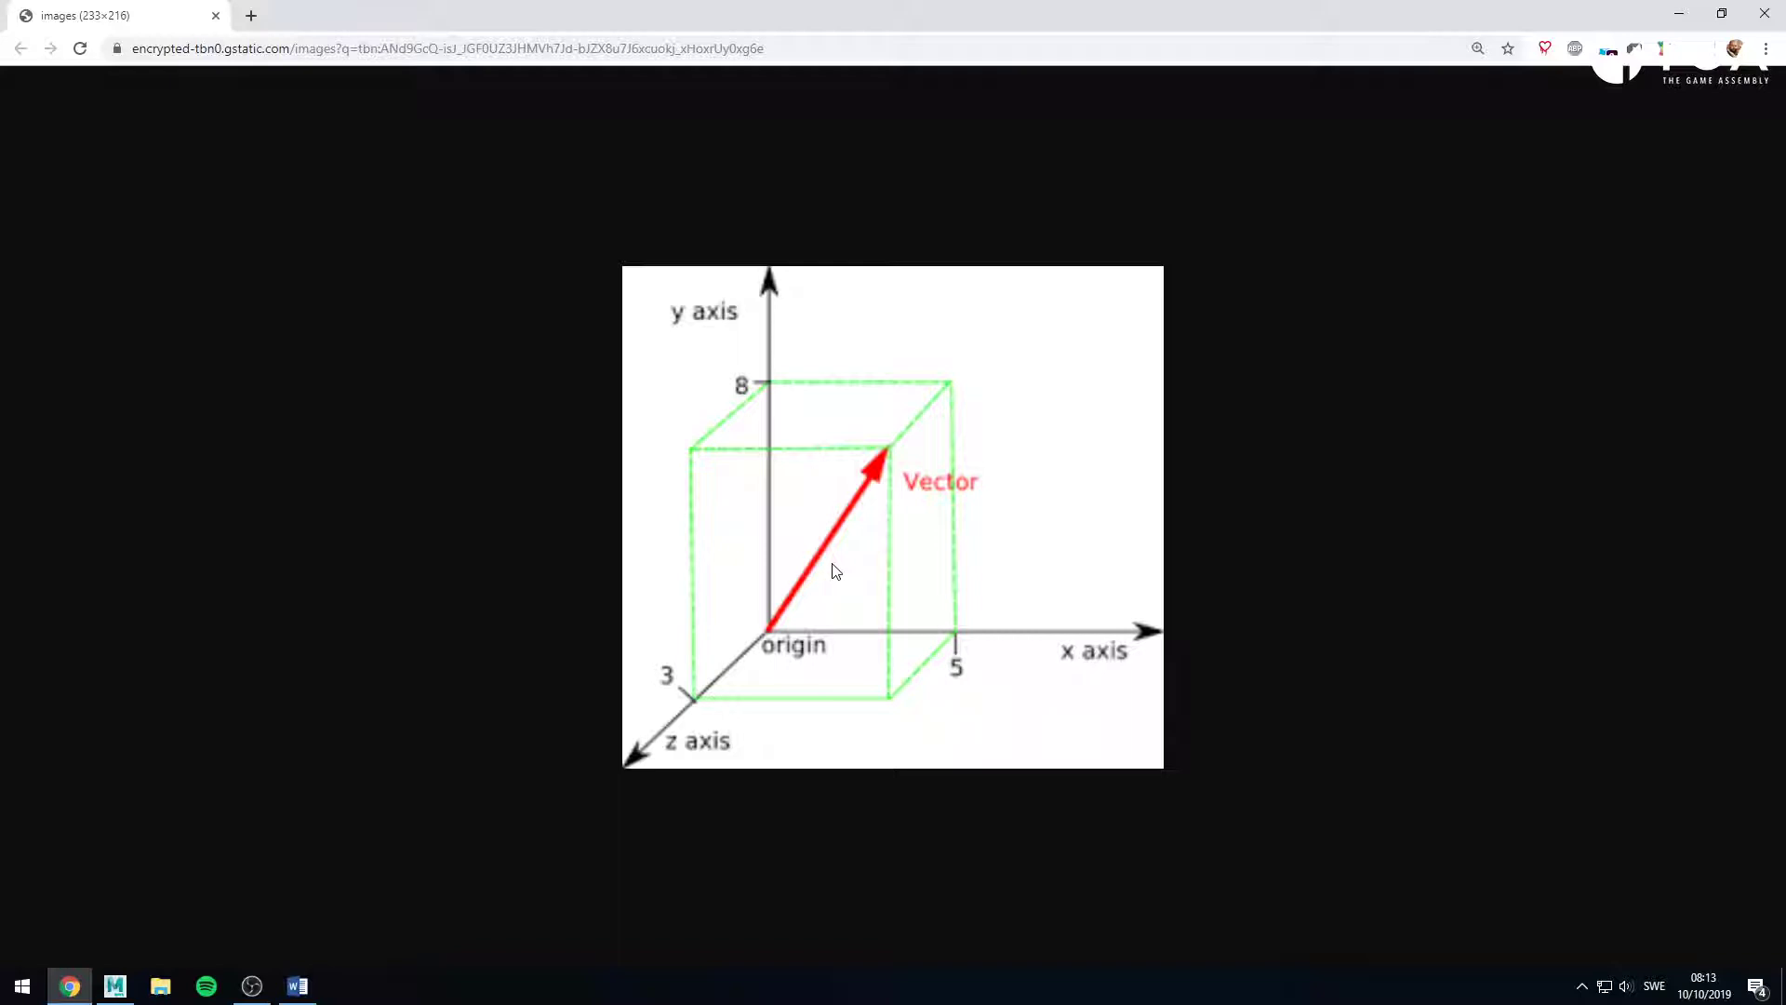
pyautogui.click(1677, 12)
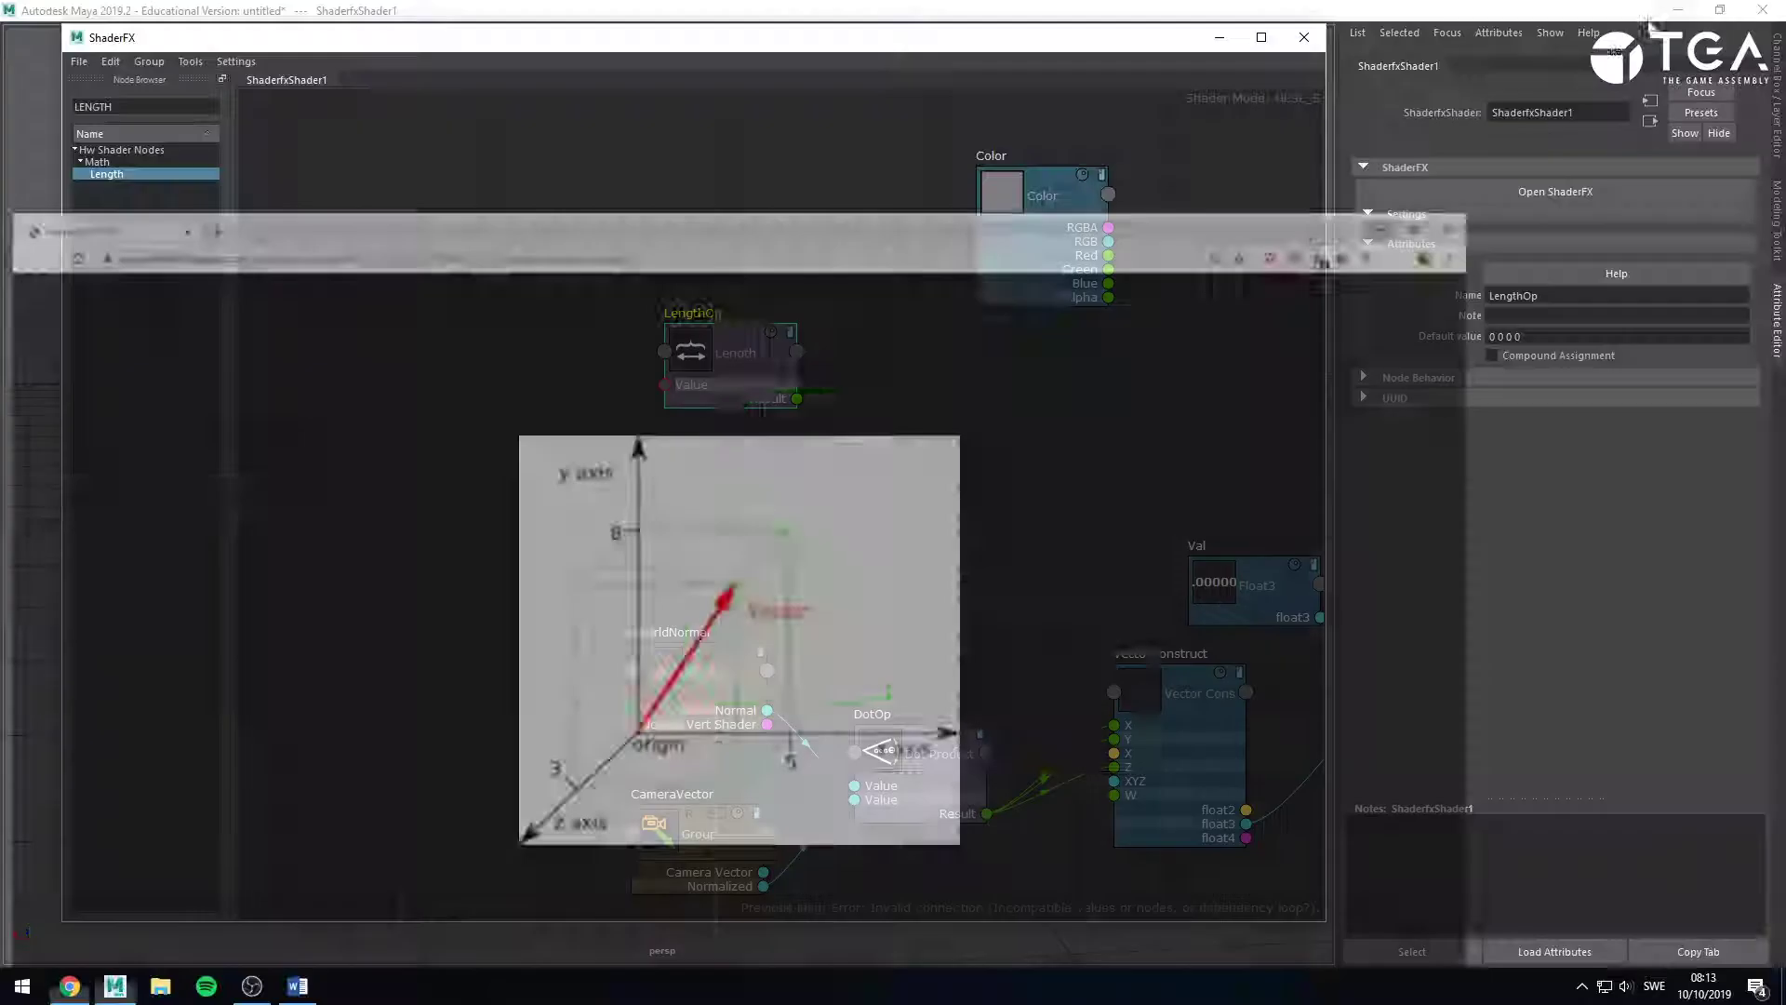
# Find the Normalize node and add it to the shader graph between the Length and Dot Product nodes.
pyautogui.moveTo(172, 112); pyautogui.dragTo(2, 121)
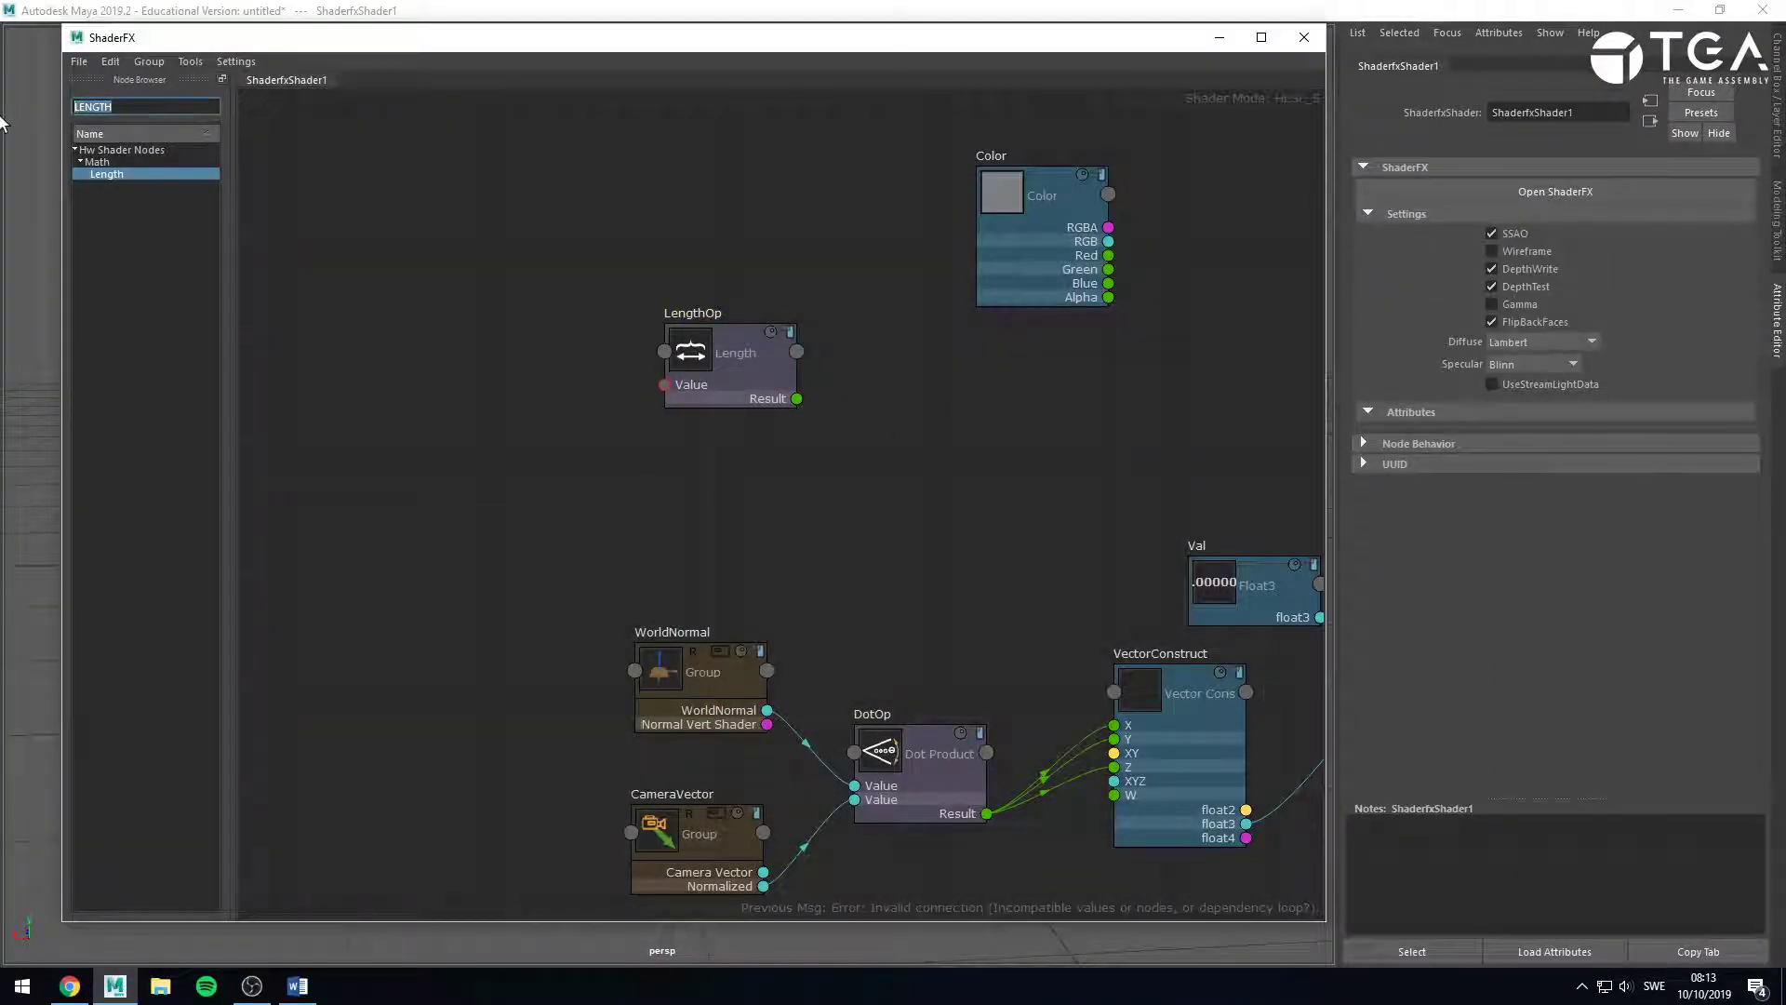
pyautogui.write('normalize')
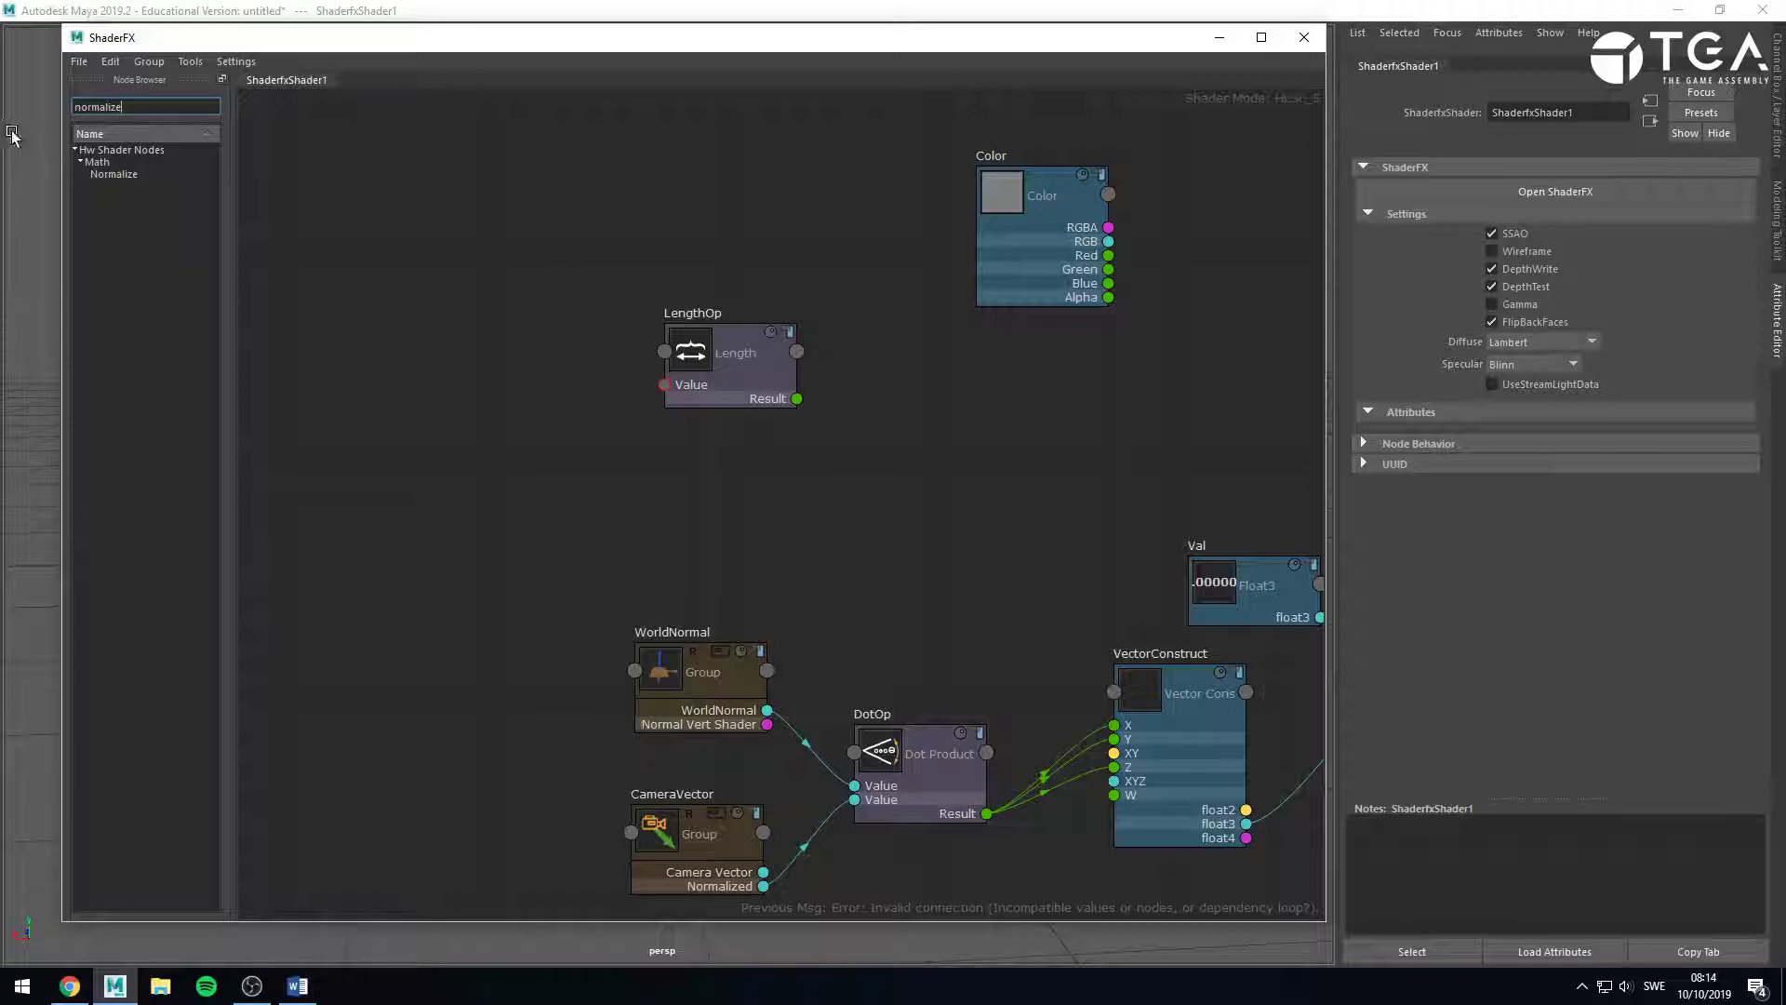
pyautogui.moveTo(114, 174); pyautogui.dragTo(944, 499)
pyautogui.click(715, 494)
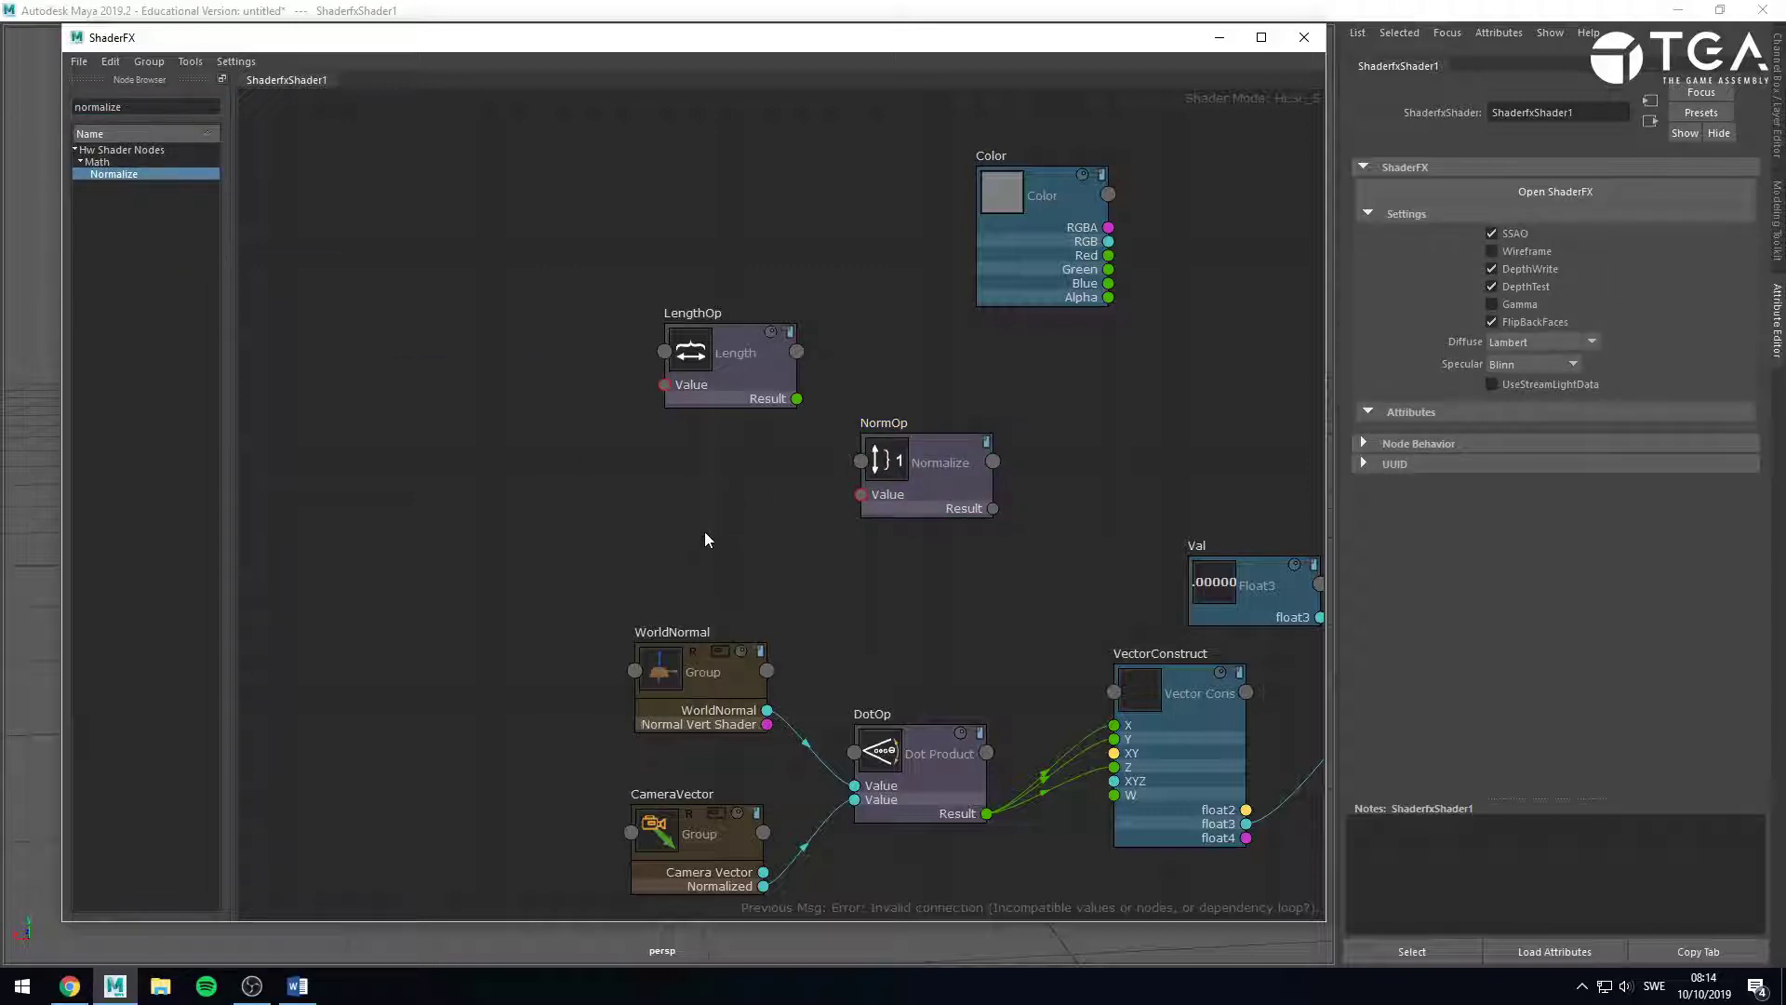
# Find the Float3 node and place it beside the Normalize node, with the Length node moved up above it.
pyautogui.scroll(3, 735, 549)
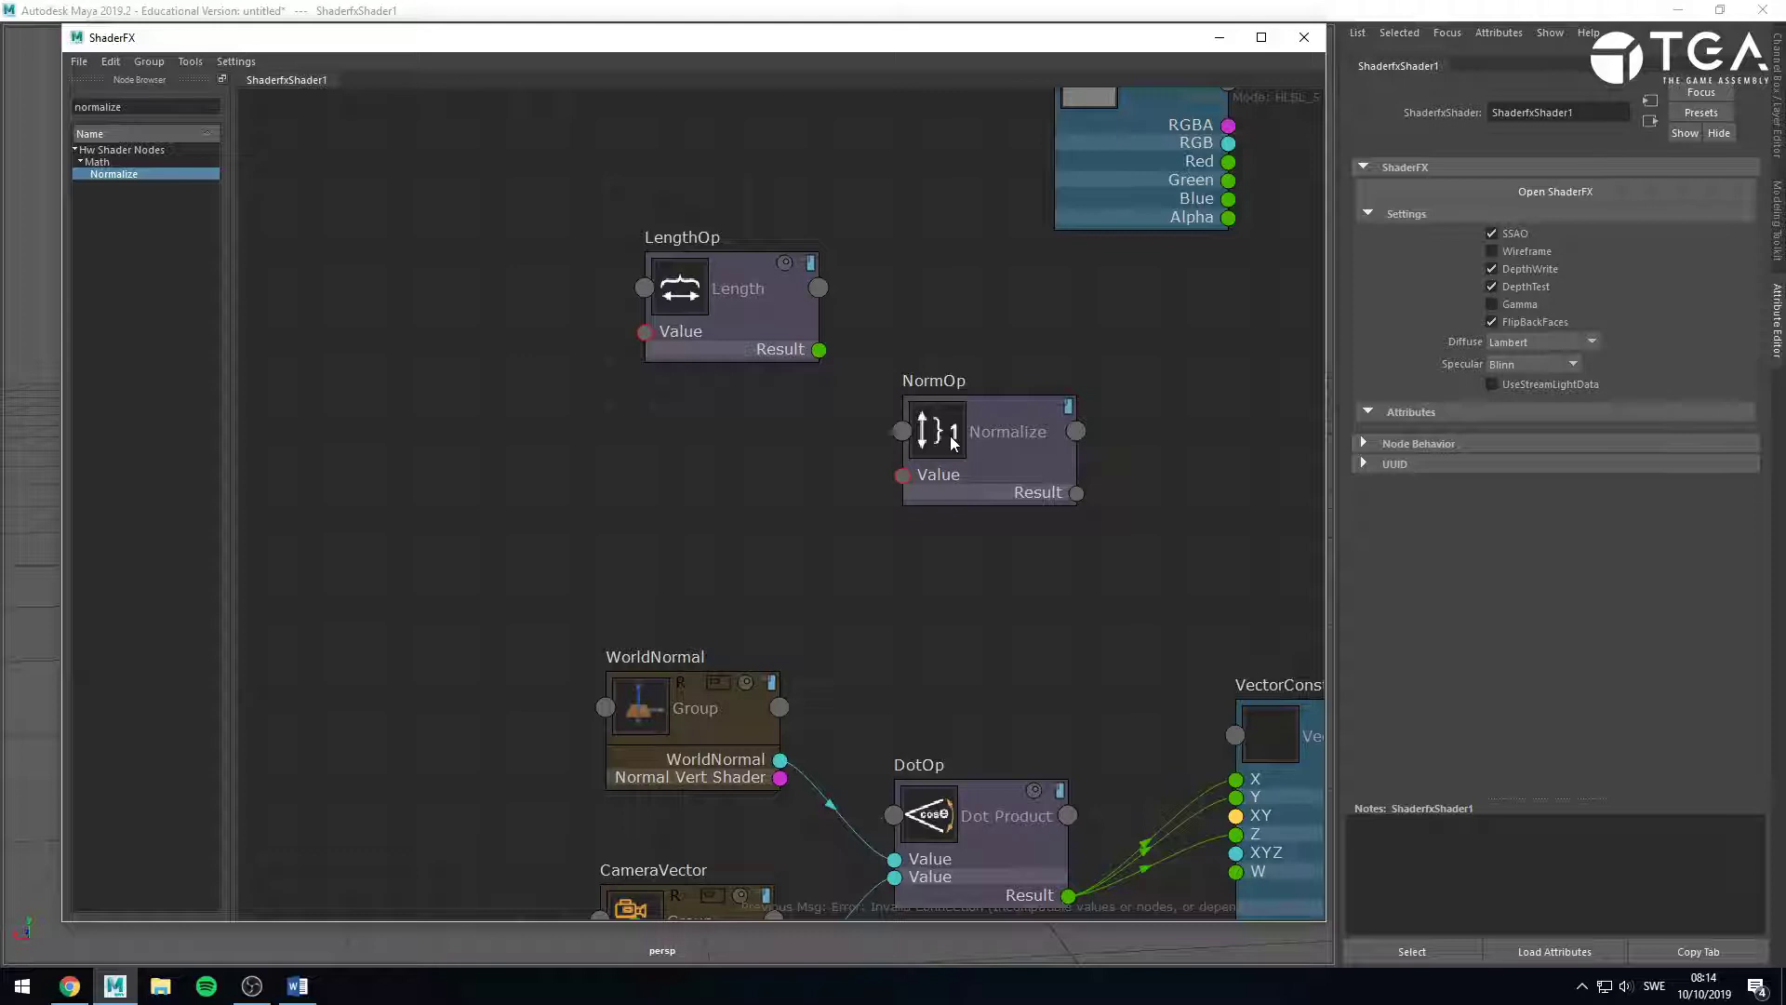
pyautogui.doubleClick(139, 107)
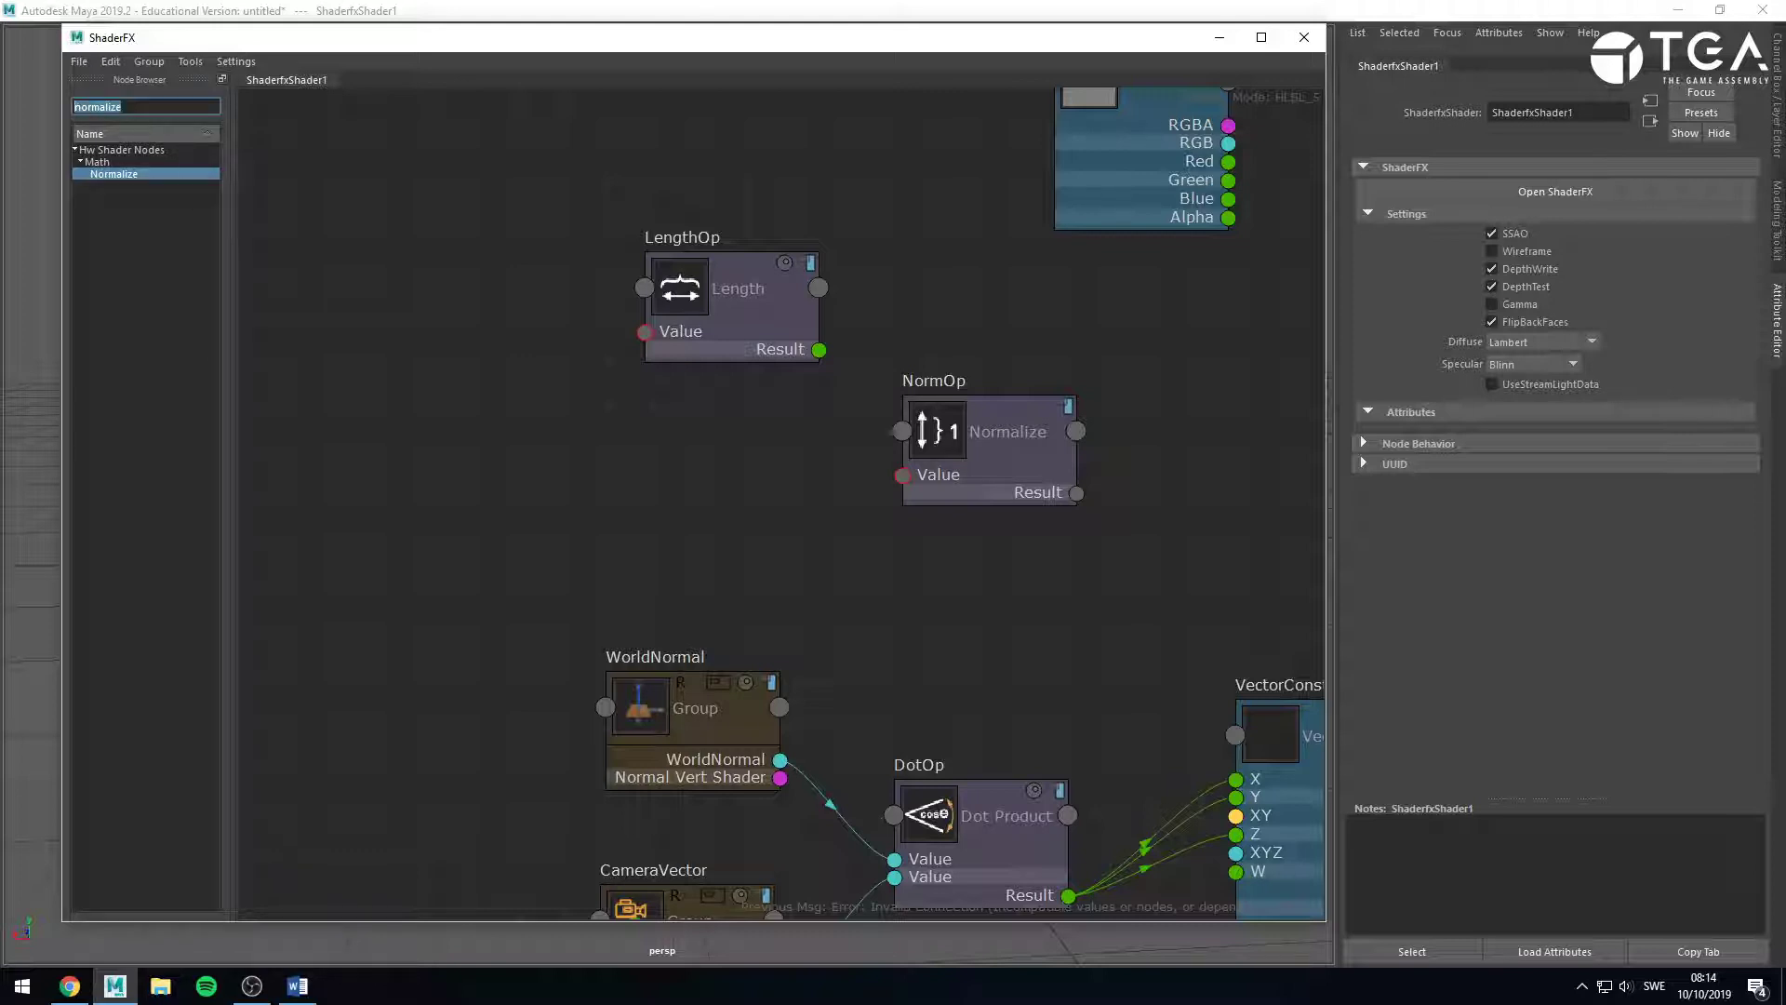
pyautogui.write('float')
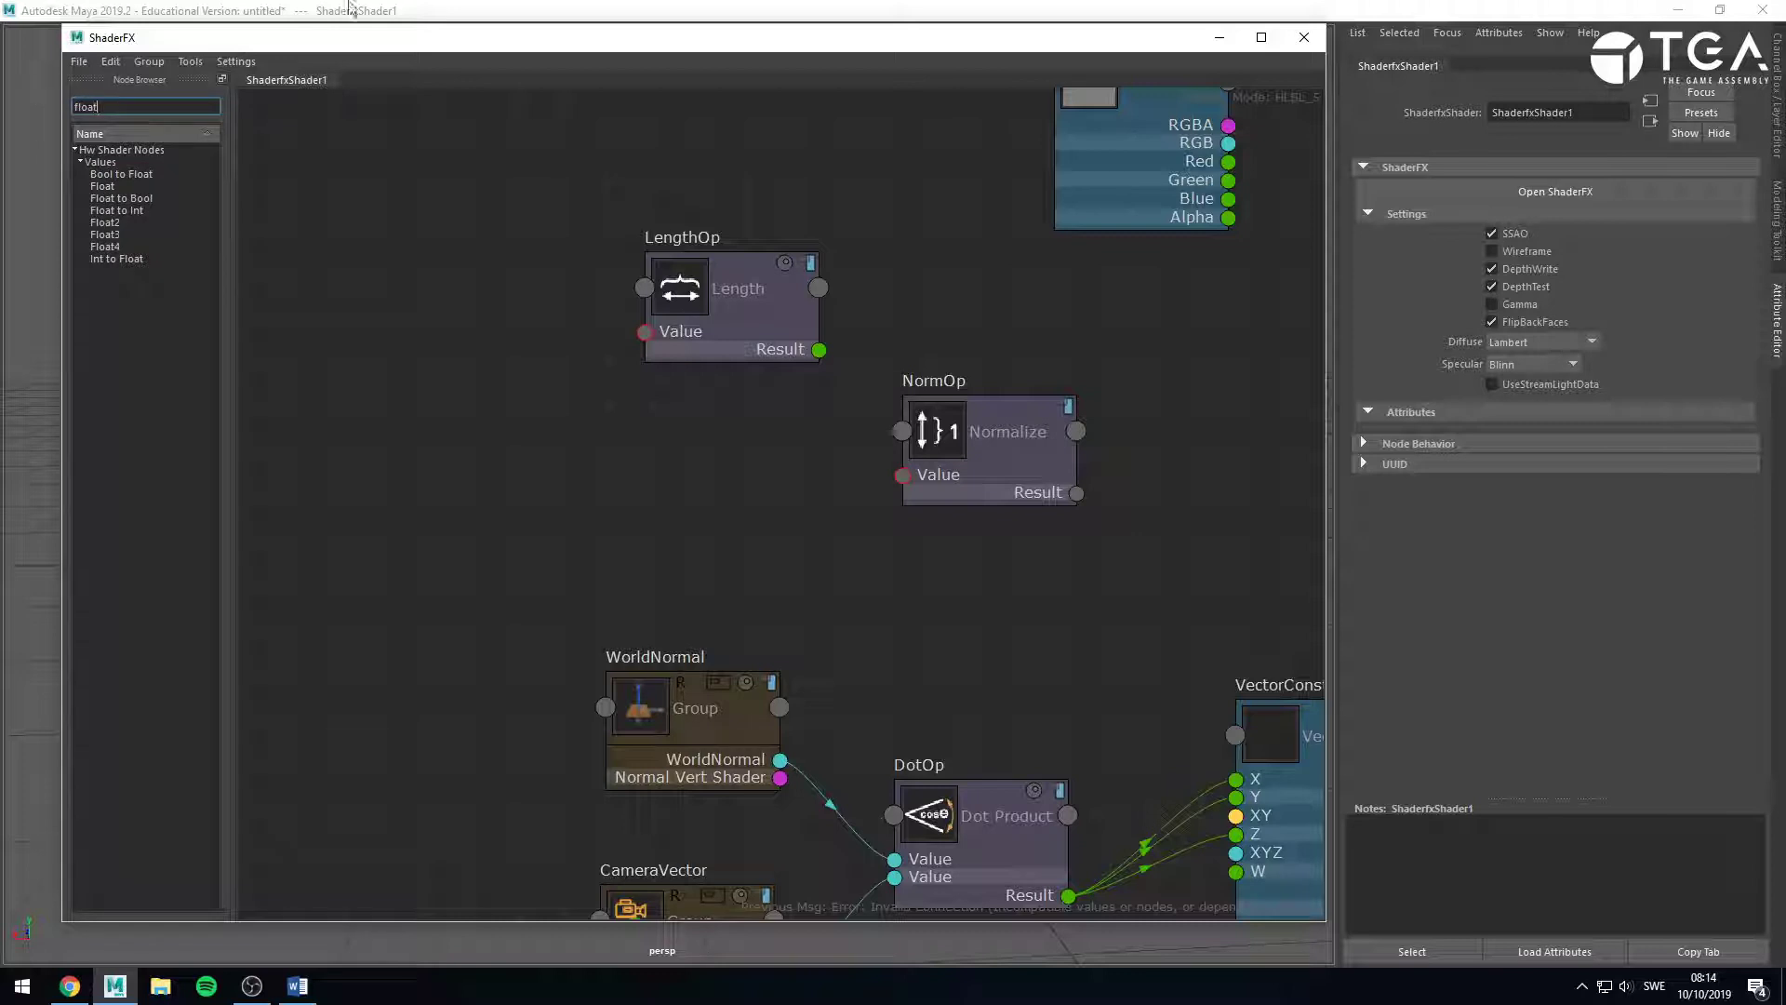
pyautogui.moveTo(114, 243); pyautogui.dragTo(686, 474)
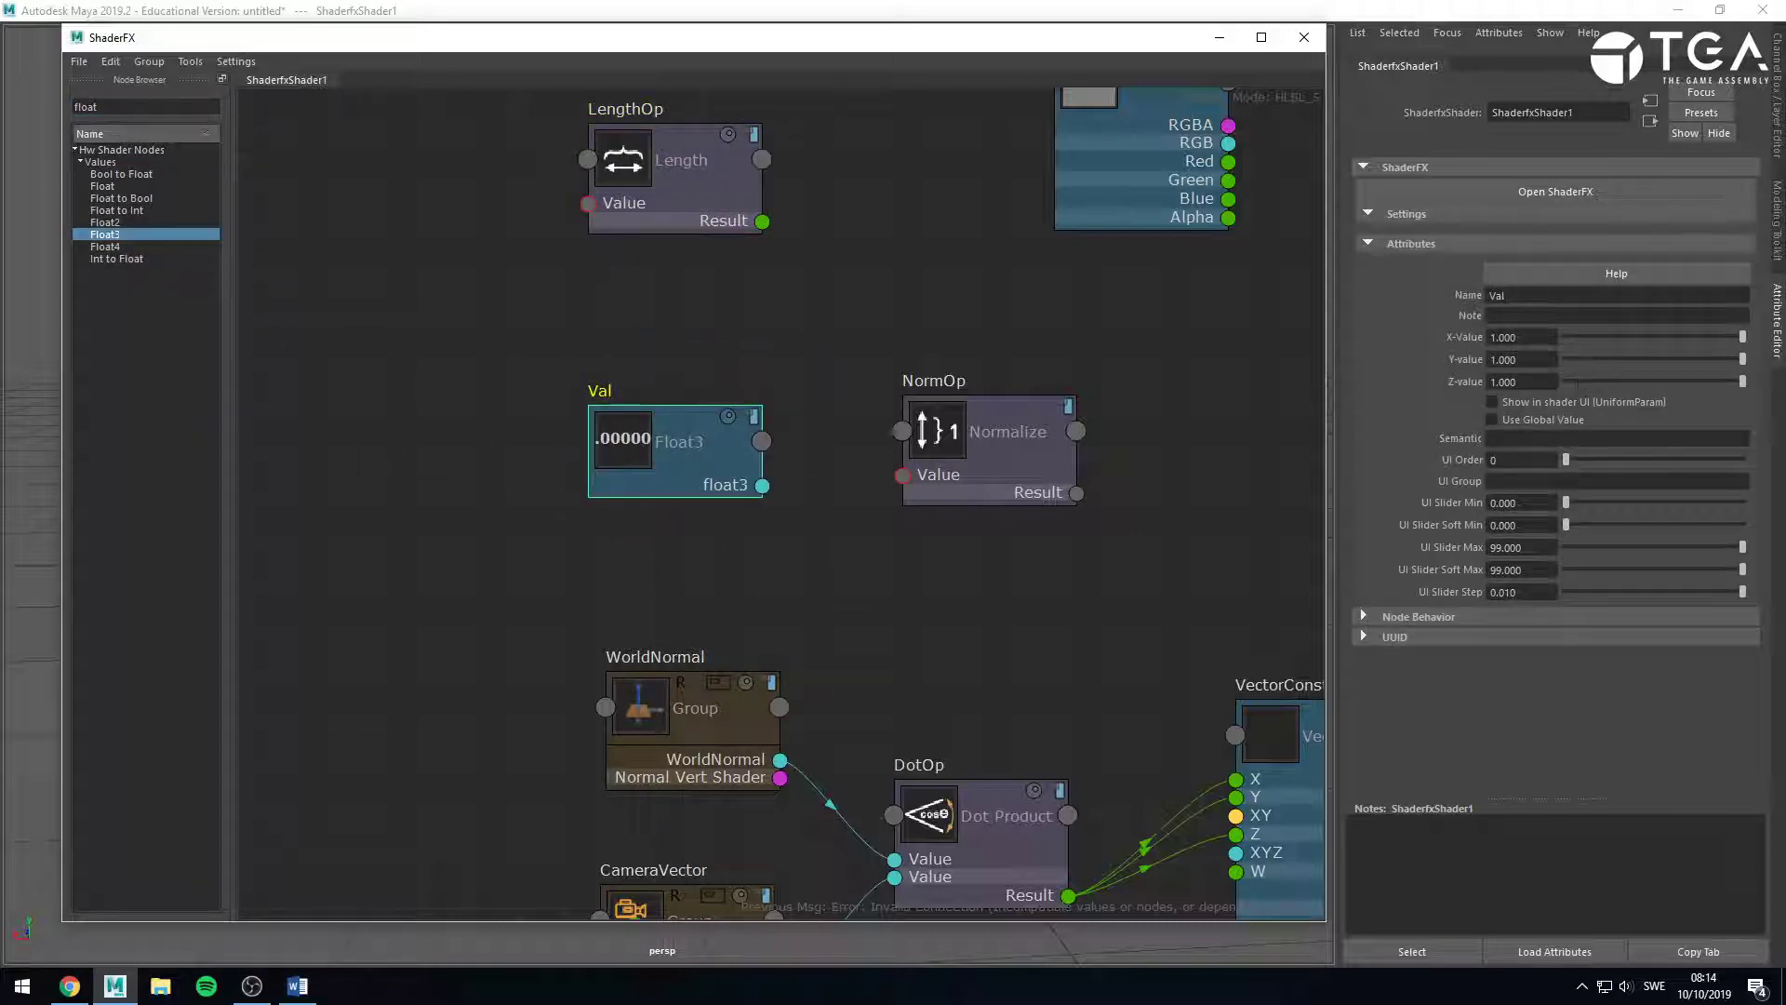
# Set the new Float3 node's X value to 0.5, Y value to 2 and Z value to 3.
pyautogui.click(1529, 338)
pyautogui.write('0')
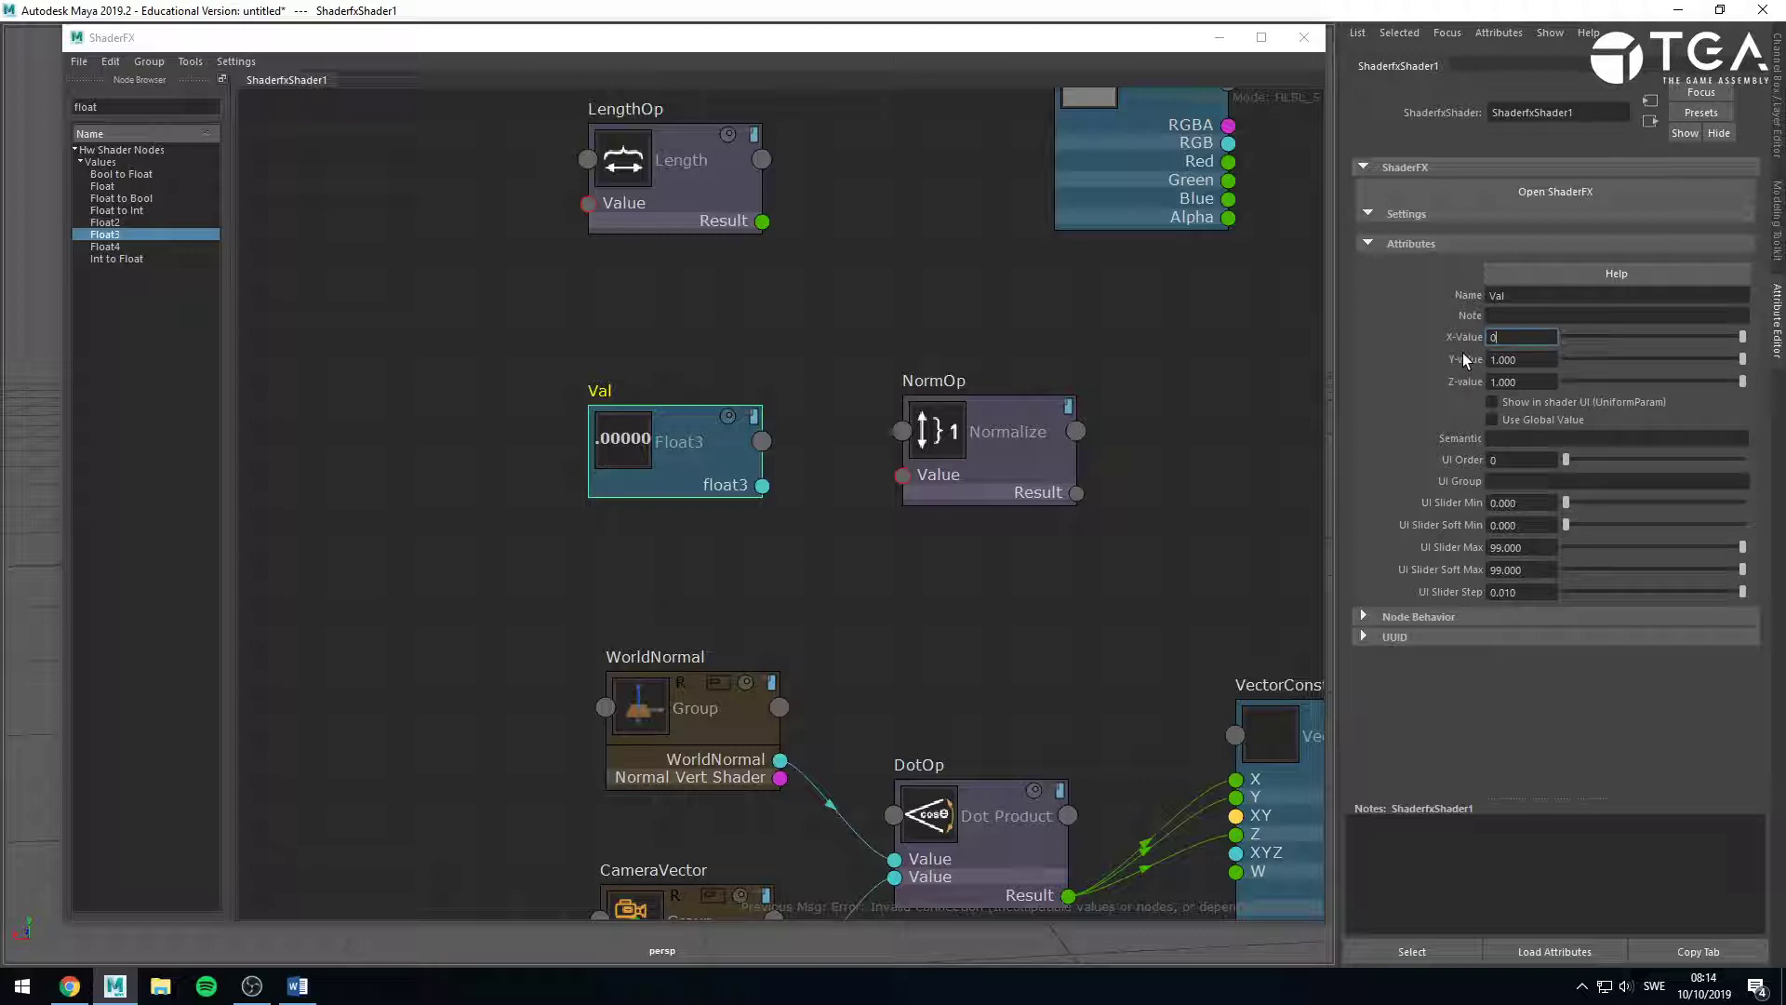
pyautogui.write('.5')
pyautogui.press('Tab')
pyautogui.write('2')
pyautogui.press('Tab')
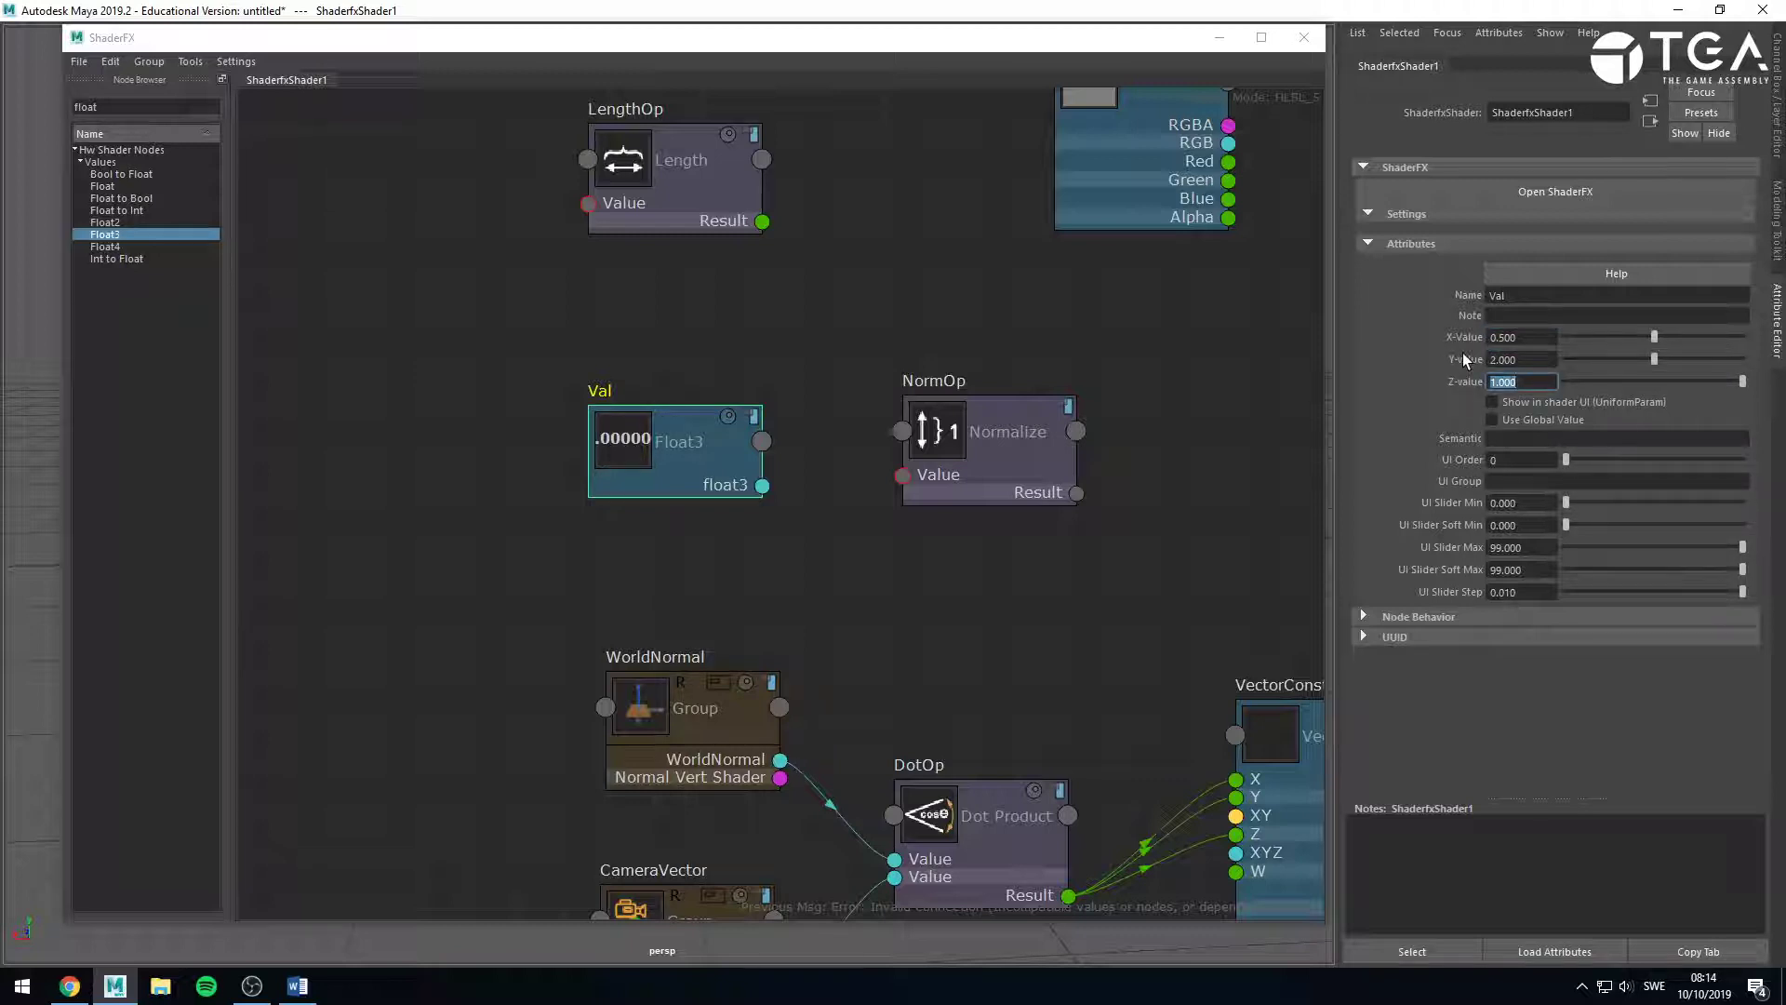
pyautogui.press('Return')
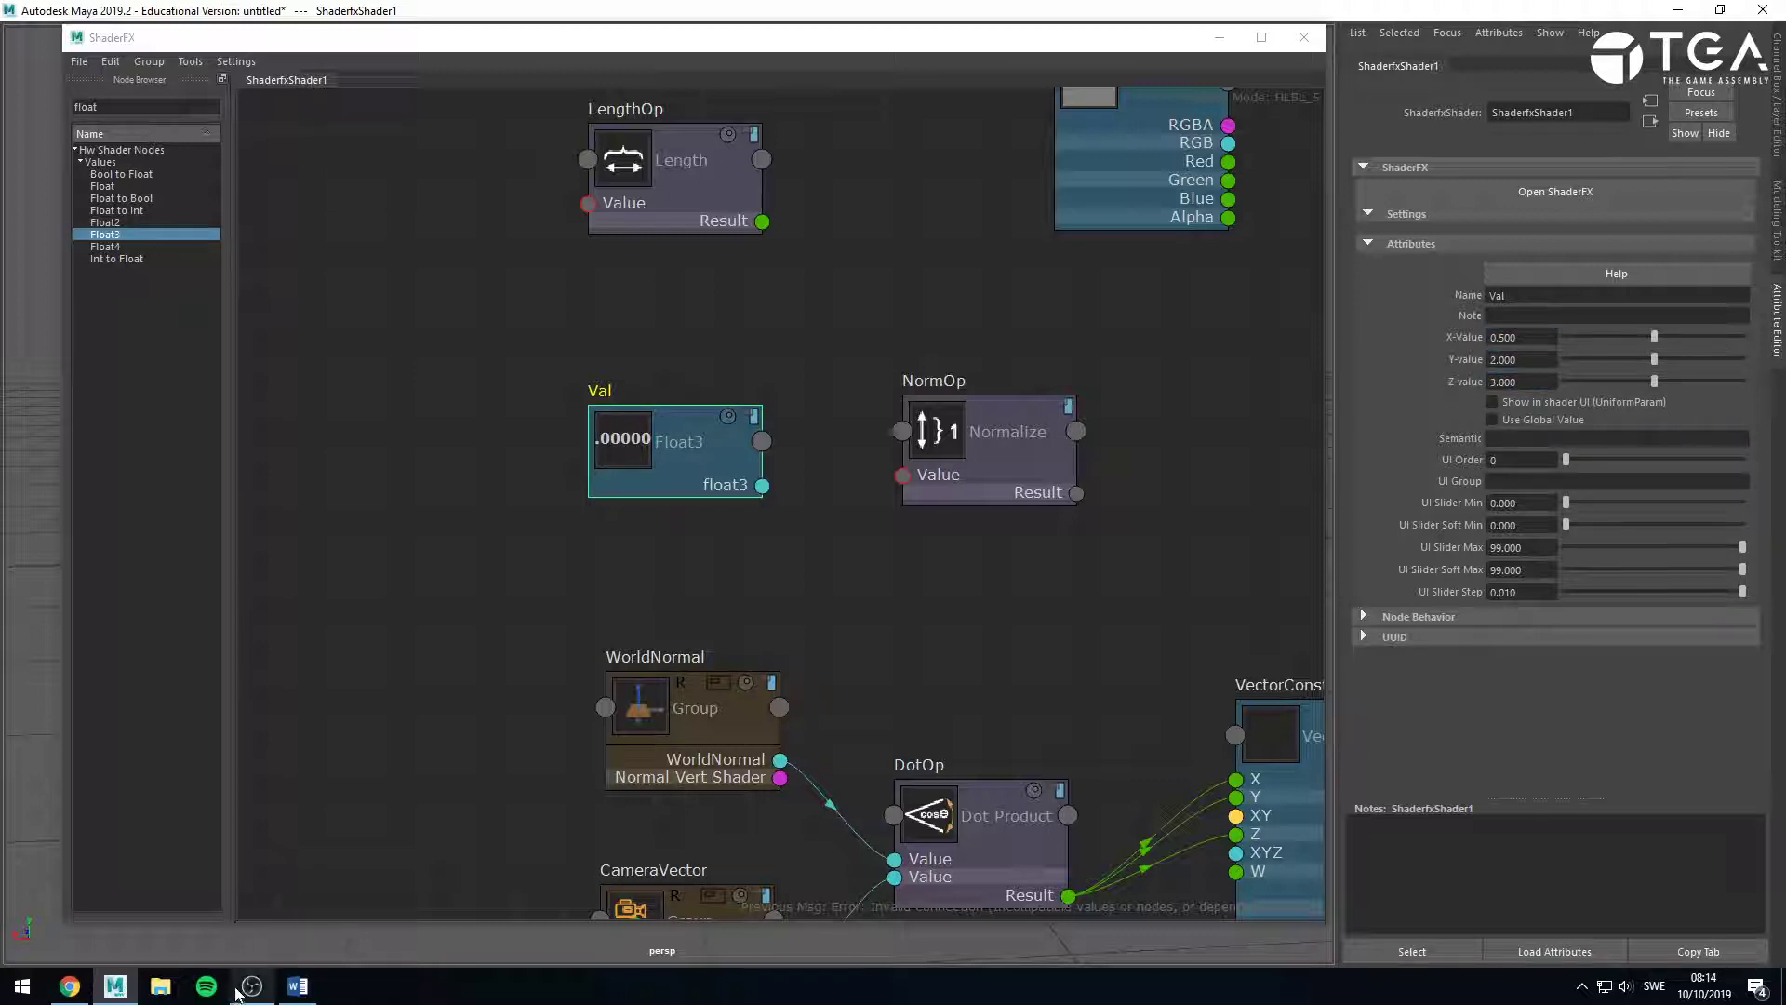
# Compare the vector diagram in Chrome with the Normalize node in ShaderFX, leaving no node selected.
pyautogui.click(69, 986)
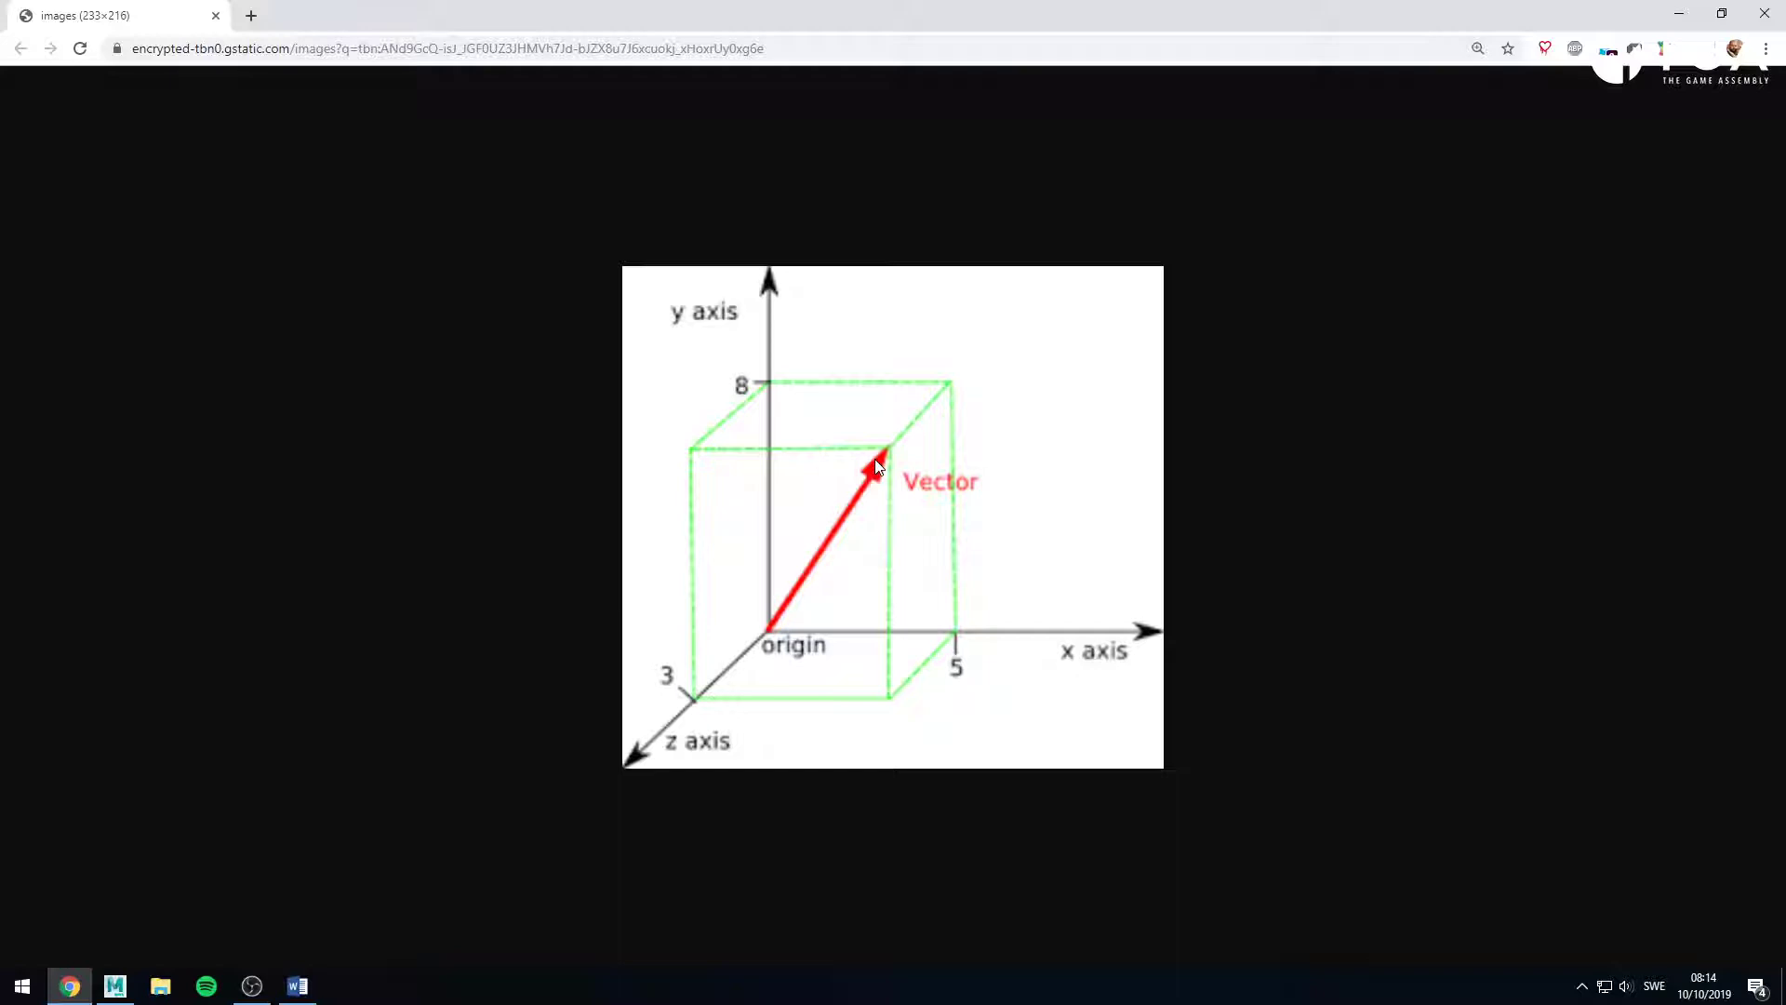
pyautogui.hotkey('alt', 'Tab')
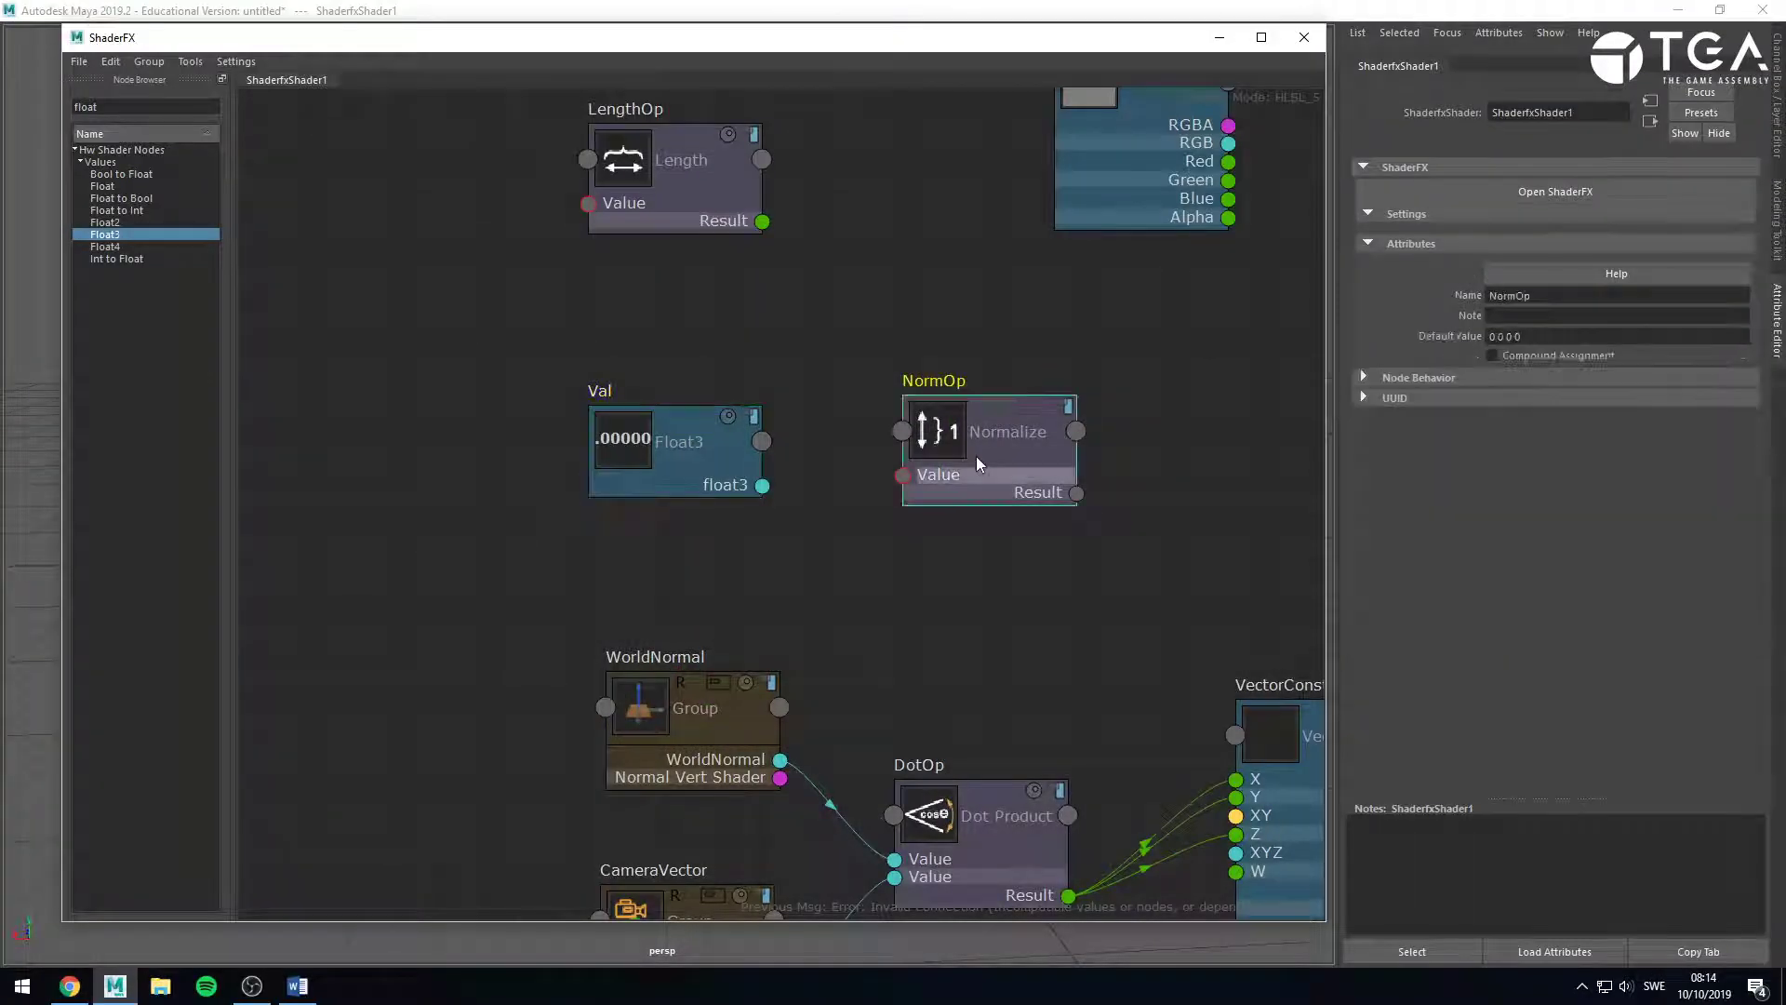
pyautogui.click(74, 986)
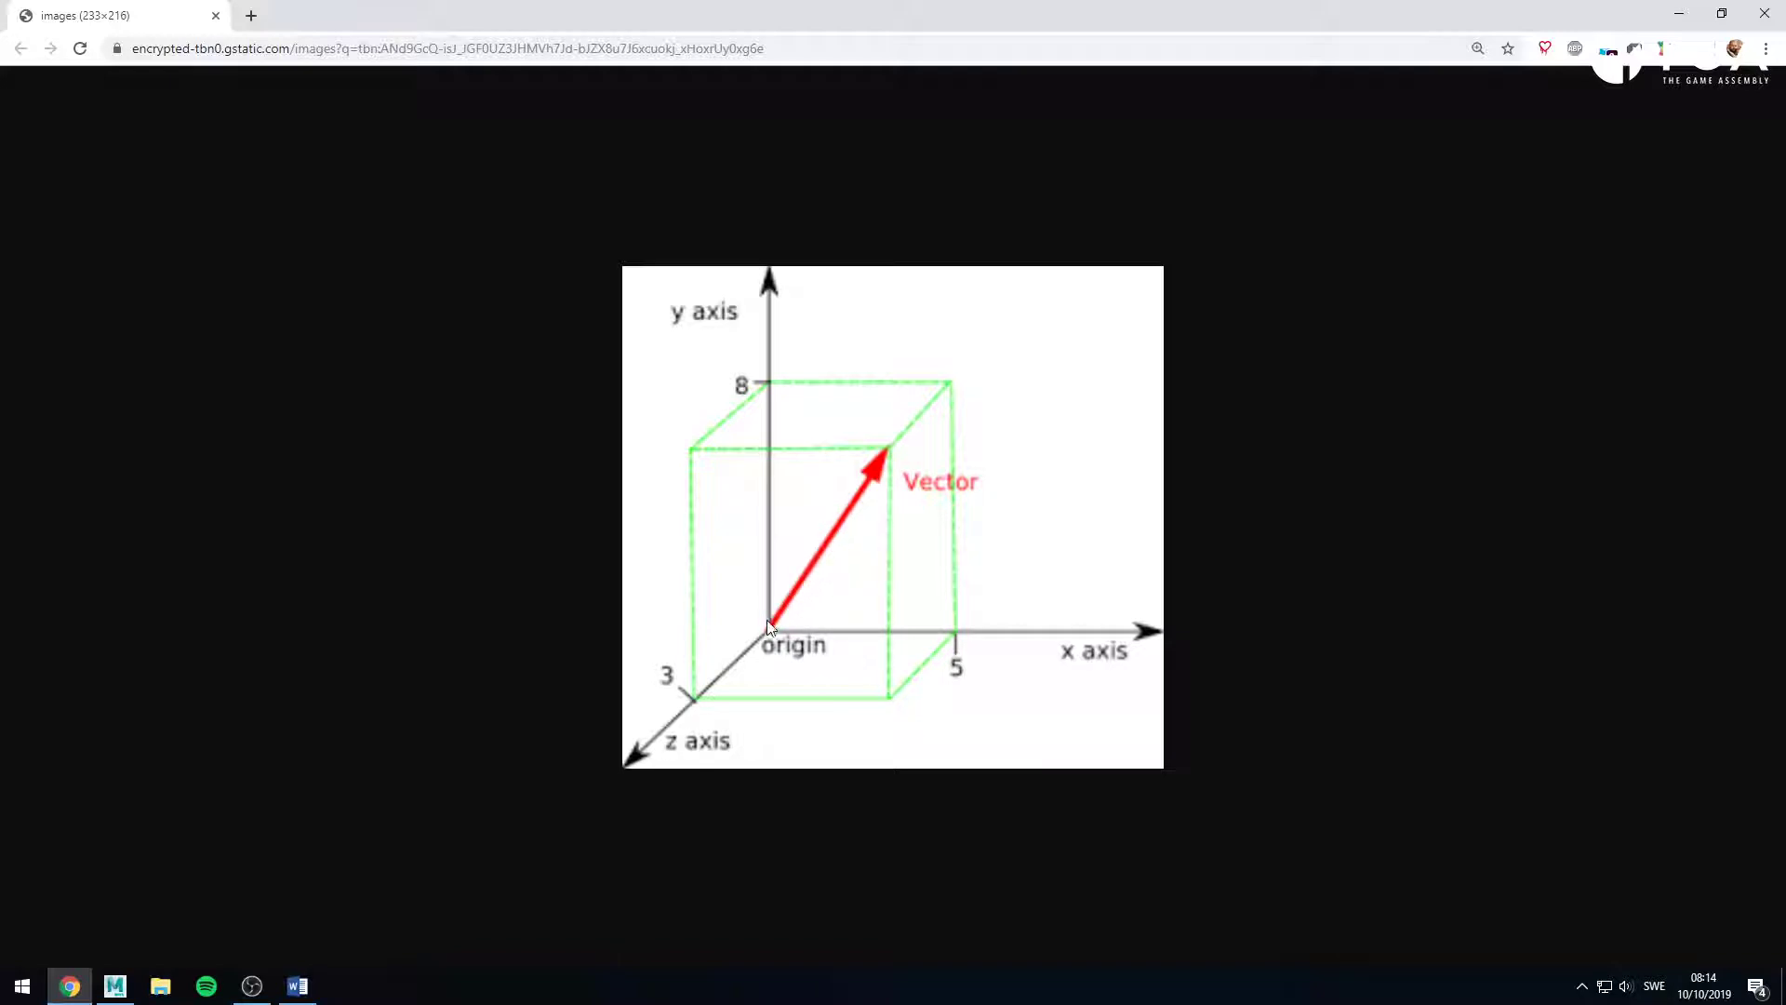
pyautogui.click(1672, 16)
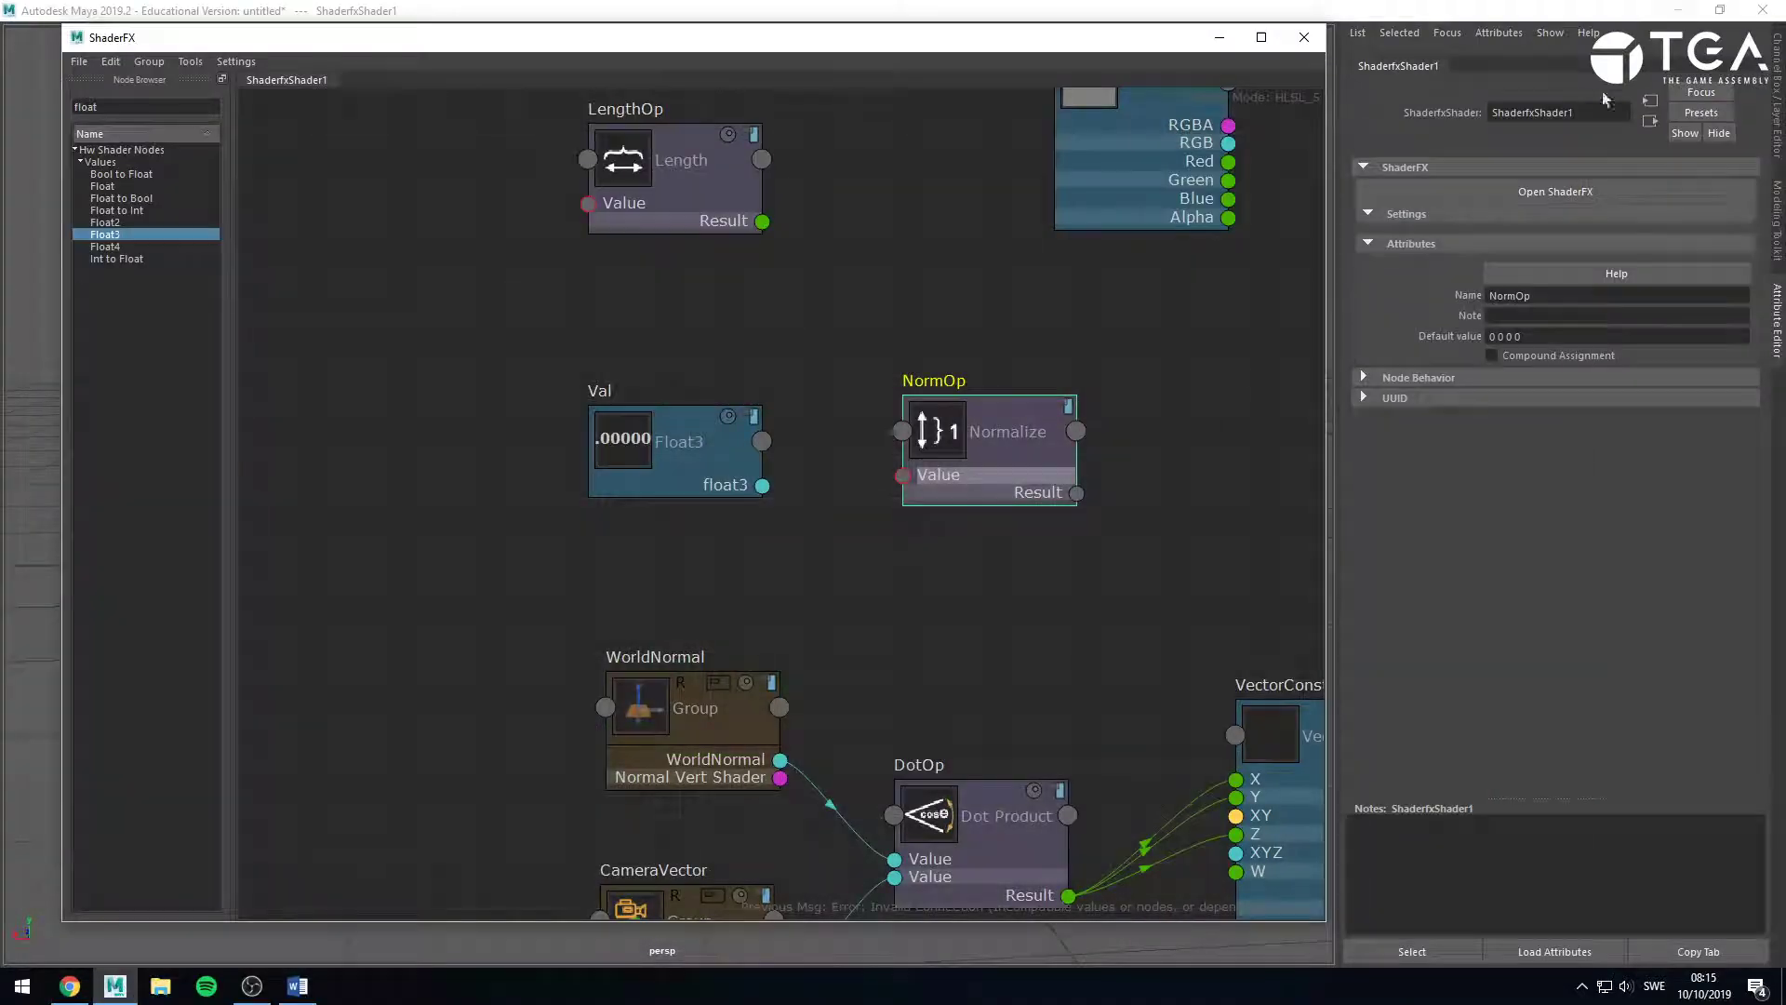
pyautogui.click(947, 581)
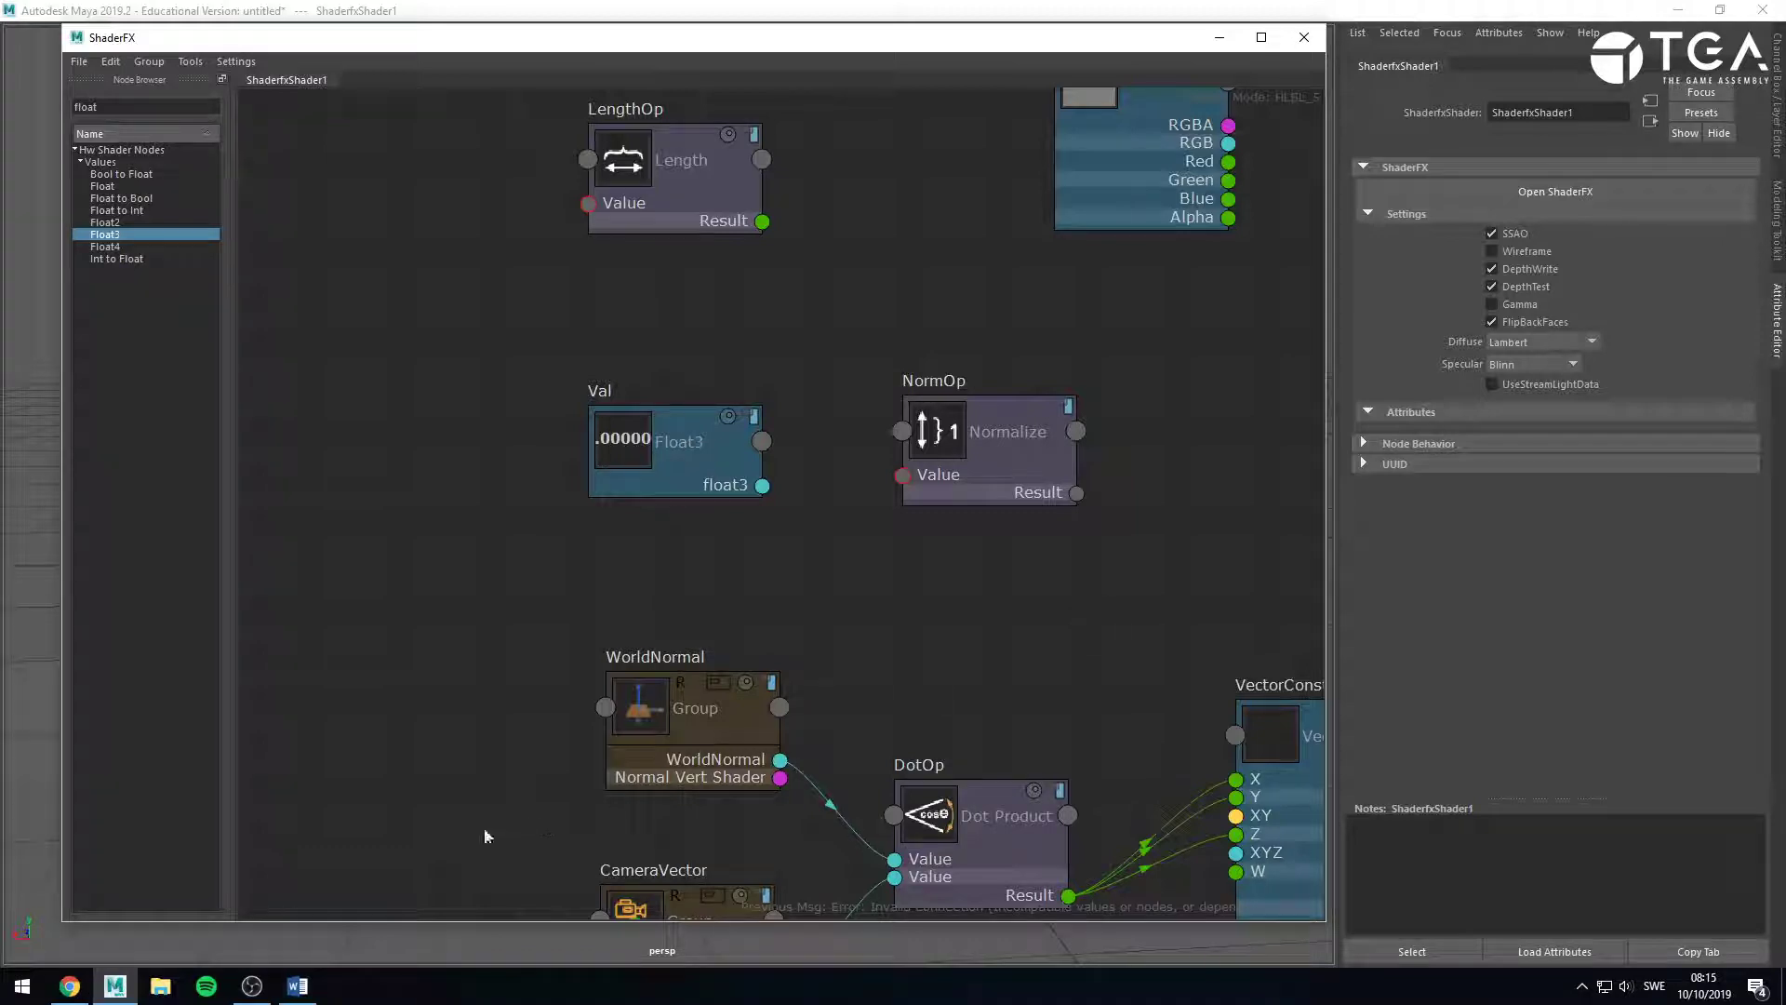
# Check the vector diagram in Chrome again, return to ShaderFX and move the Normalize node farther from the Float3 node.
pyautogui.click(69, 987)
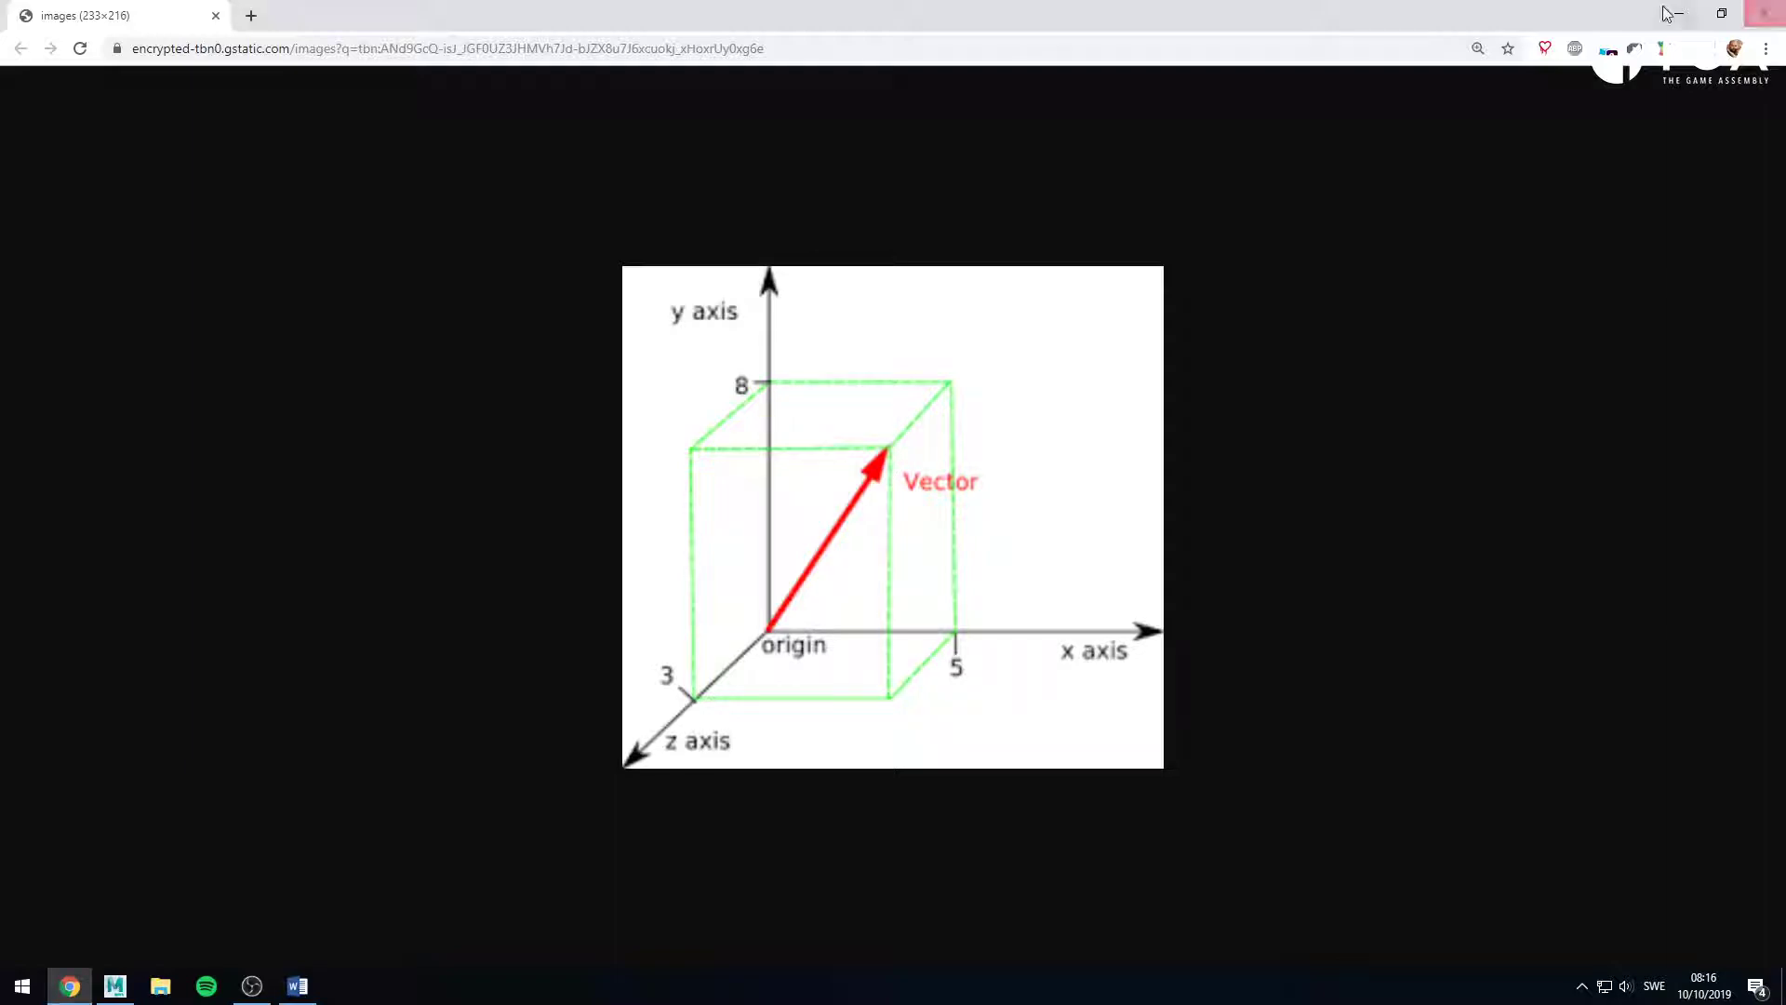
pyautogui.hotkey('alt', 'Tab')
pyautogui.moveTo(932, 442); pyautogui.dragTo(1061, 421)
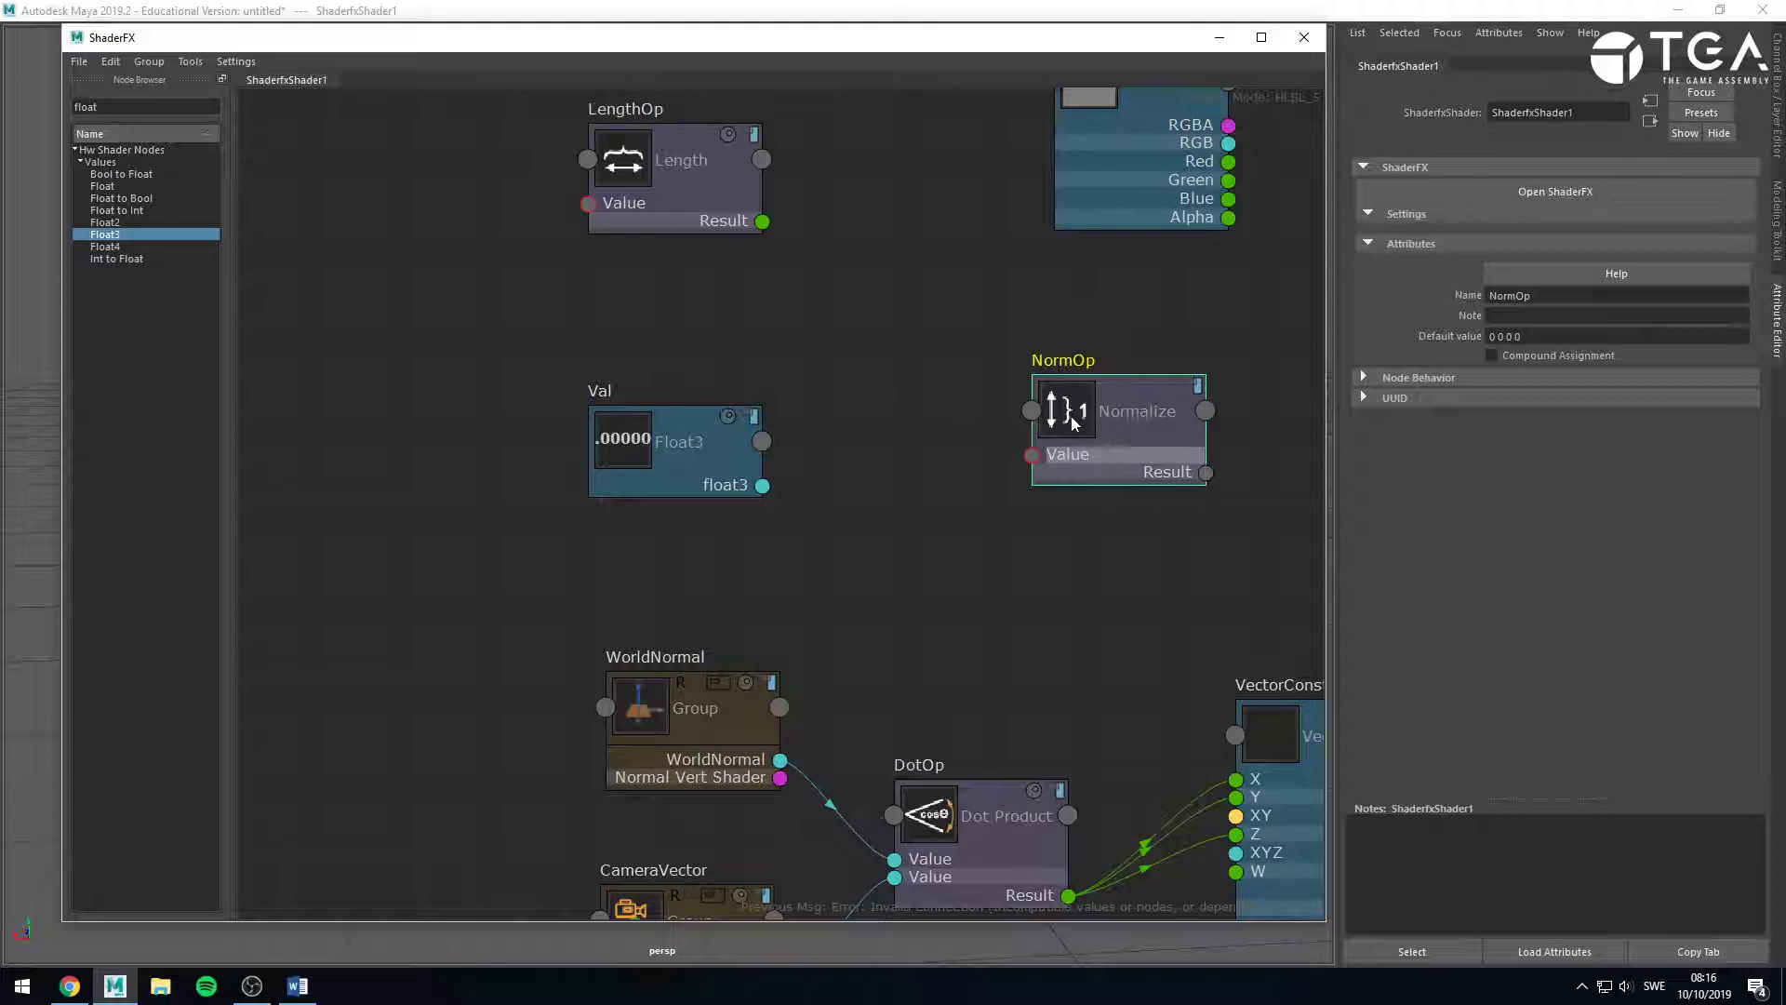
pyautogui.click(904, 489)
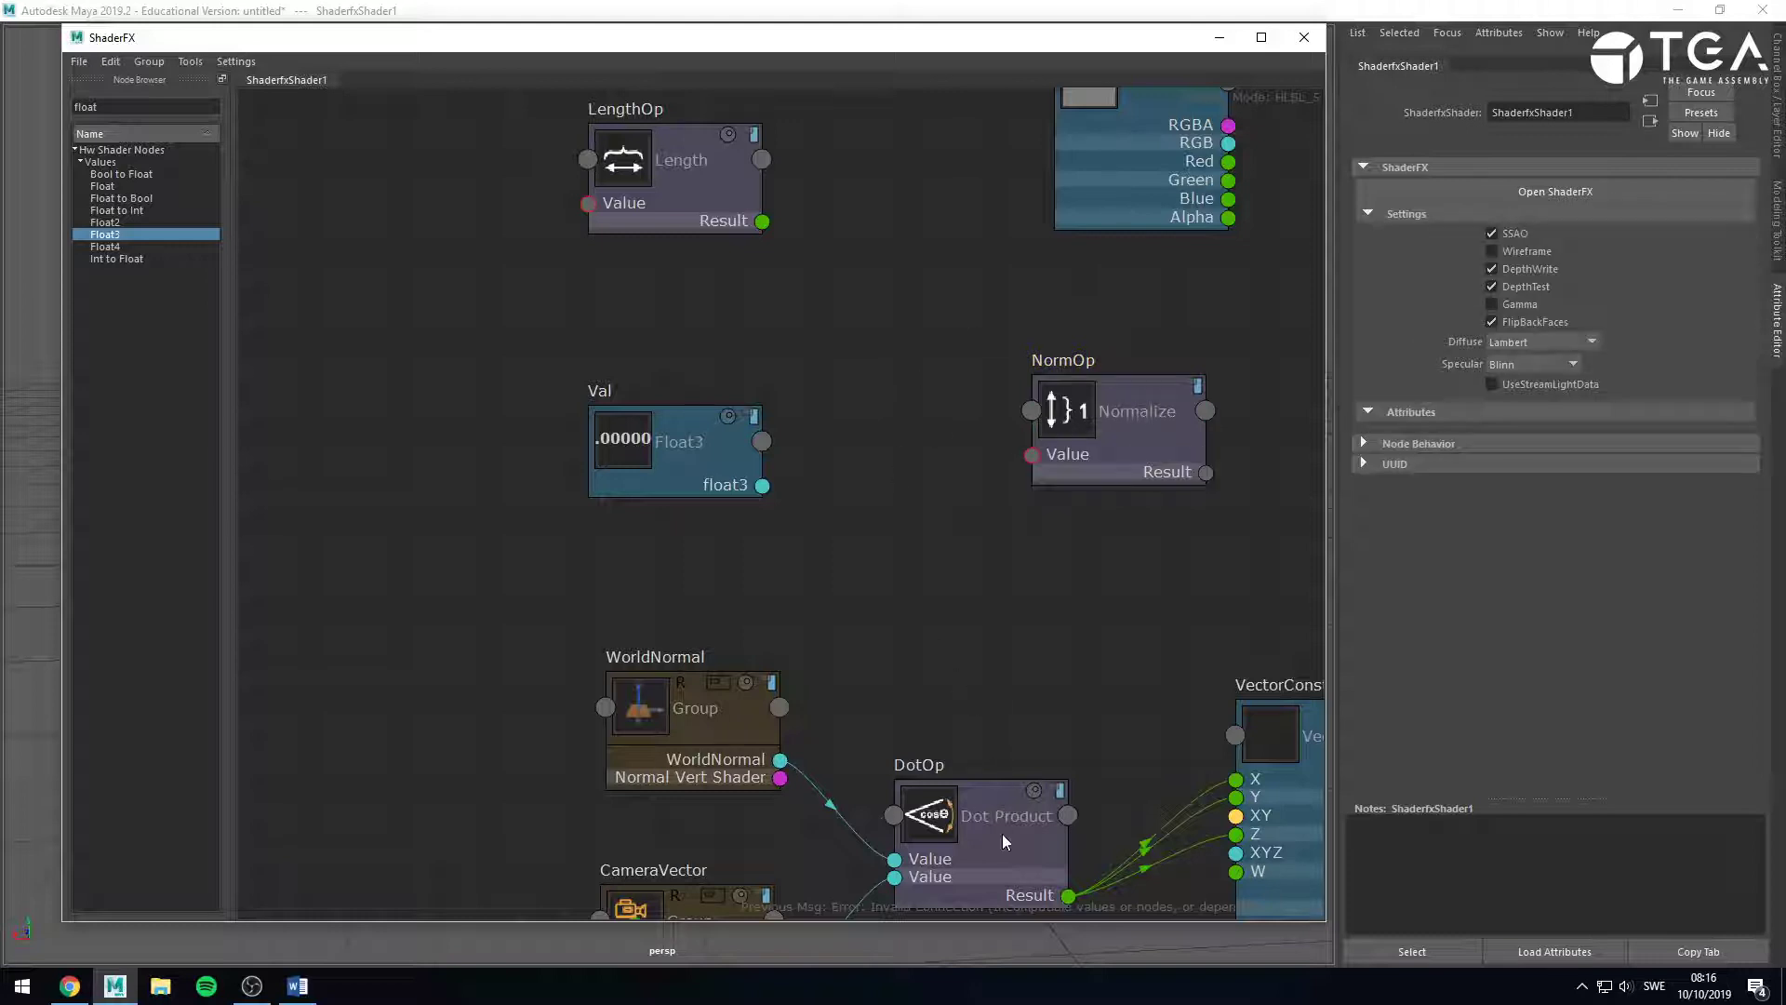
# Move the CameraVector node farther from the Dot Product node and try pulling connections from its outputs.
pyautogui.moveTo(1053, 793); pyautogui.dragTo(1057, 571, button='middle')
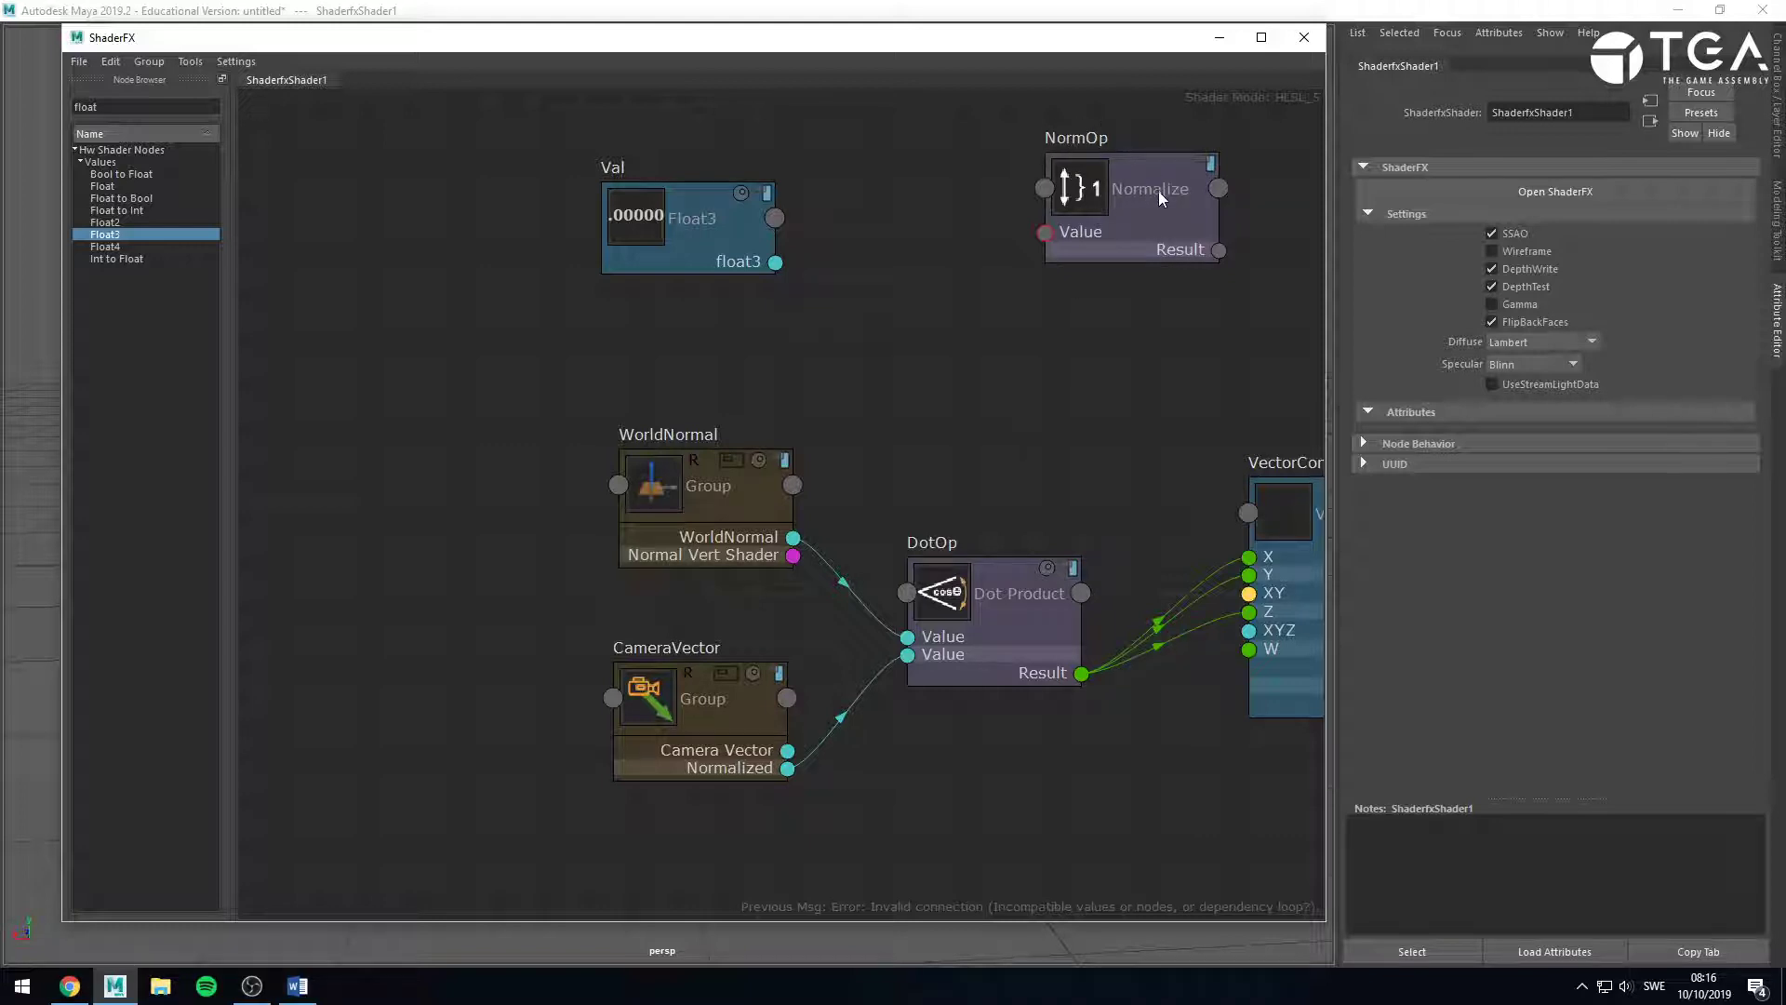
pyautogui.moveTo(704, 698); pyautogui.dragTo(612, 712)
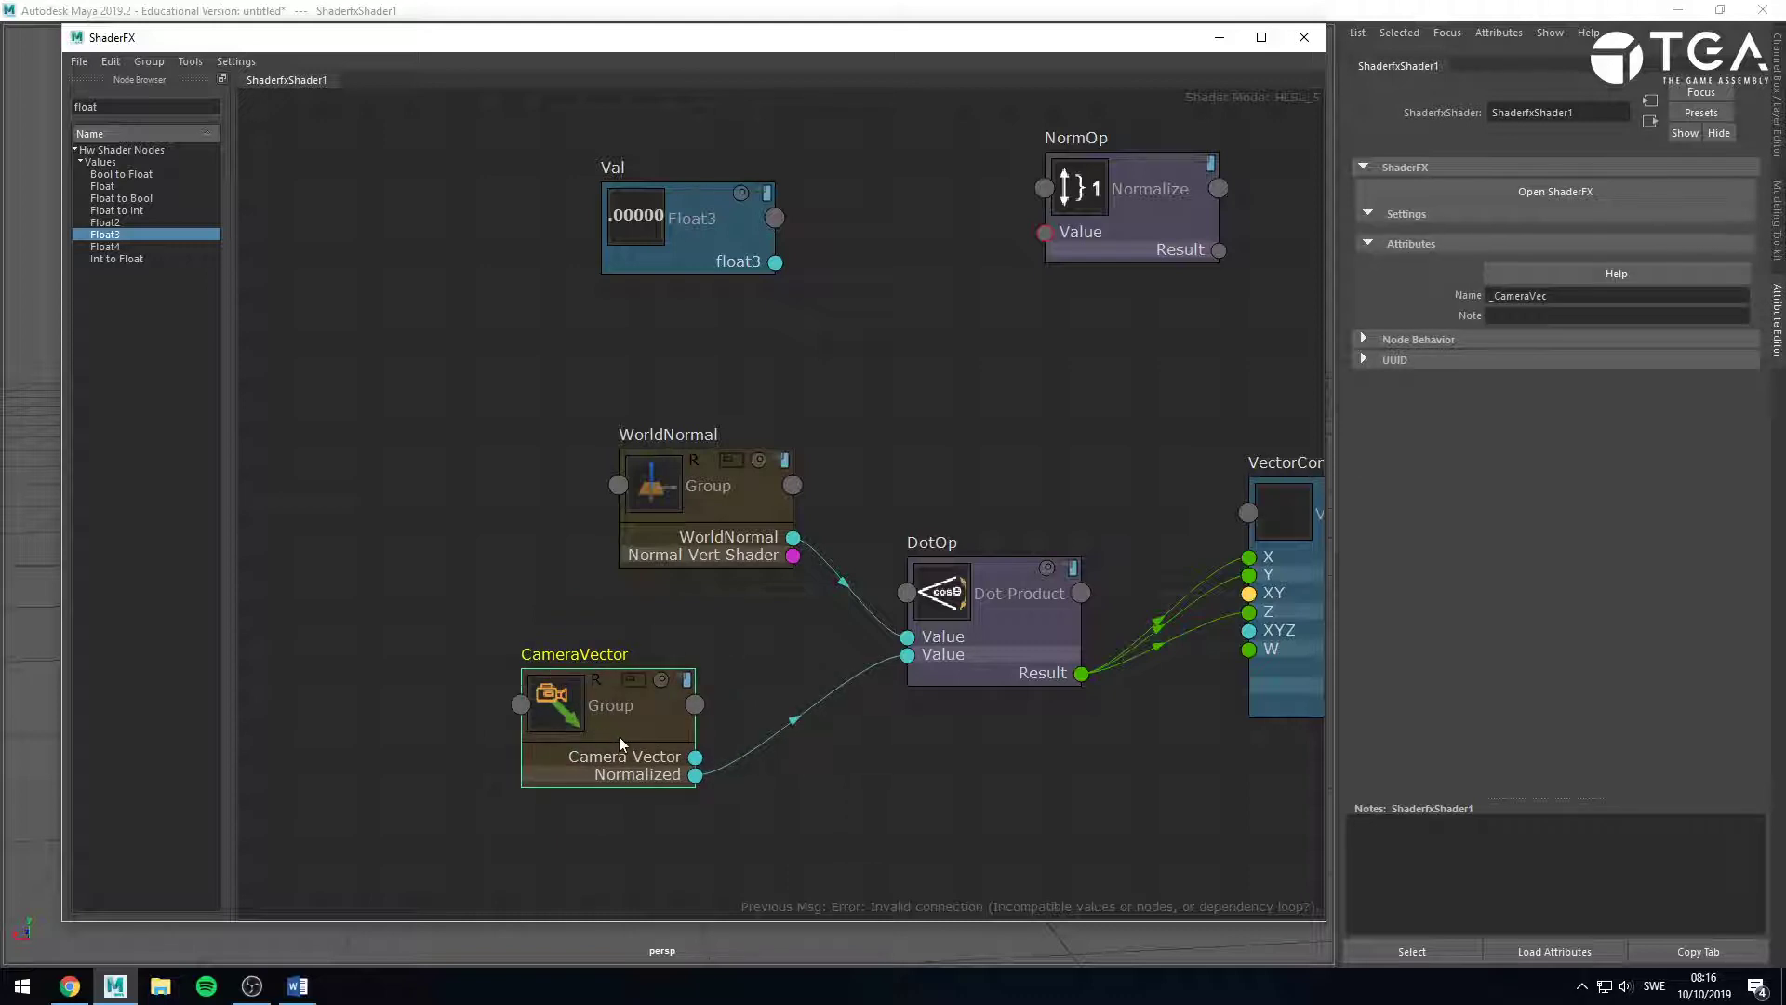
pyautogui.moveTo(696, 757); pyautogui.dragTo(925, 772)
pyautogui.moveTo(696, 757); pyautogui.dragTo(922, 804)
pyautogui.moveTo(923, 804); pyautogui.dragTo(699, 780)
# Move the WorldNormal node away from the Dot Product node so it sits just above the CameraVector node.
pyautogui.moveTo(733, 482); pyautogui.dragTo(617, 447)
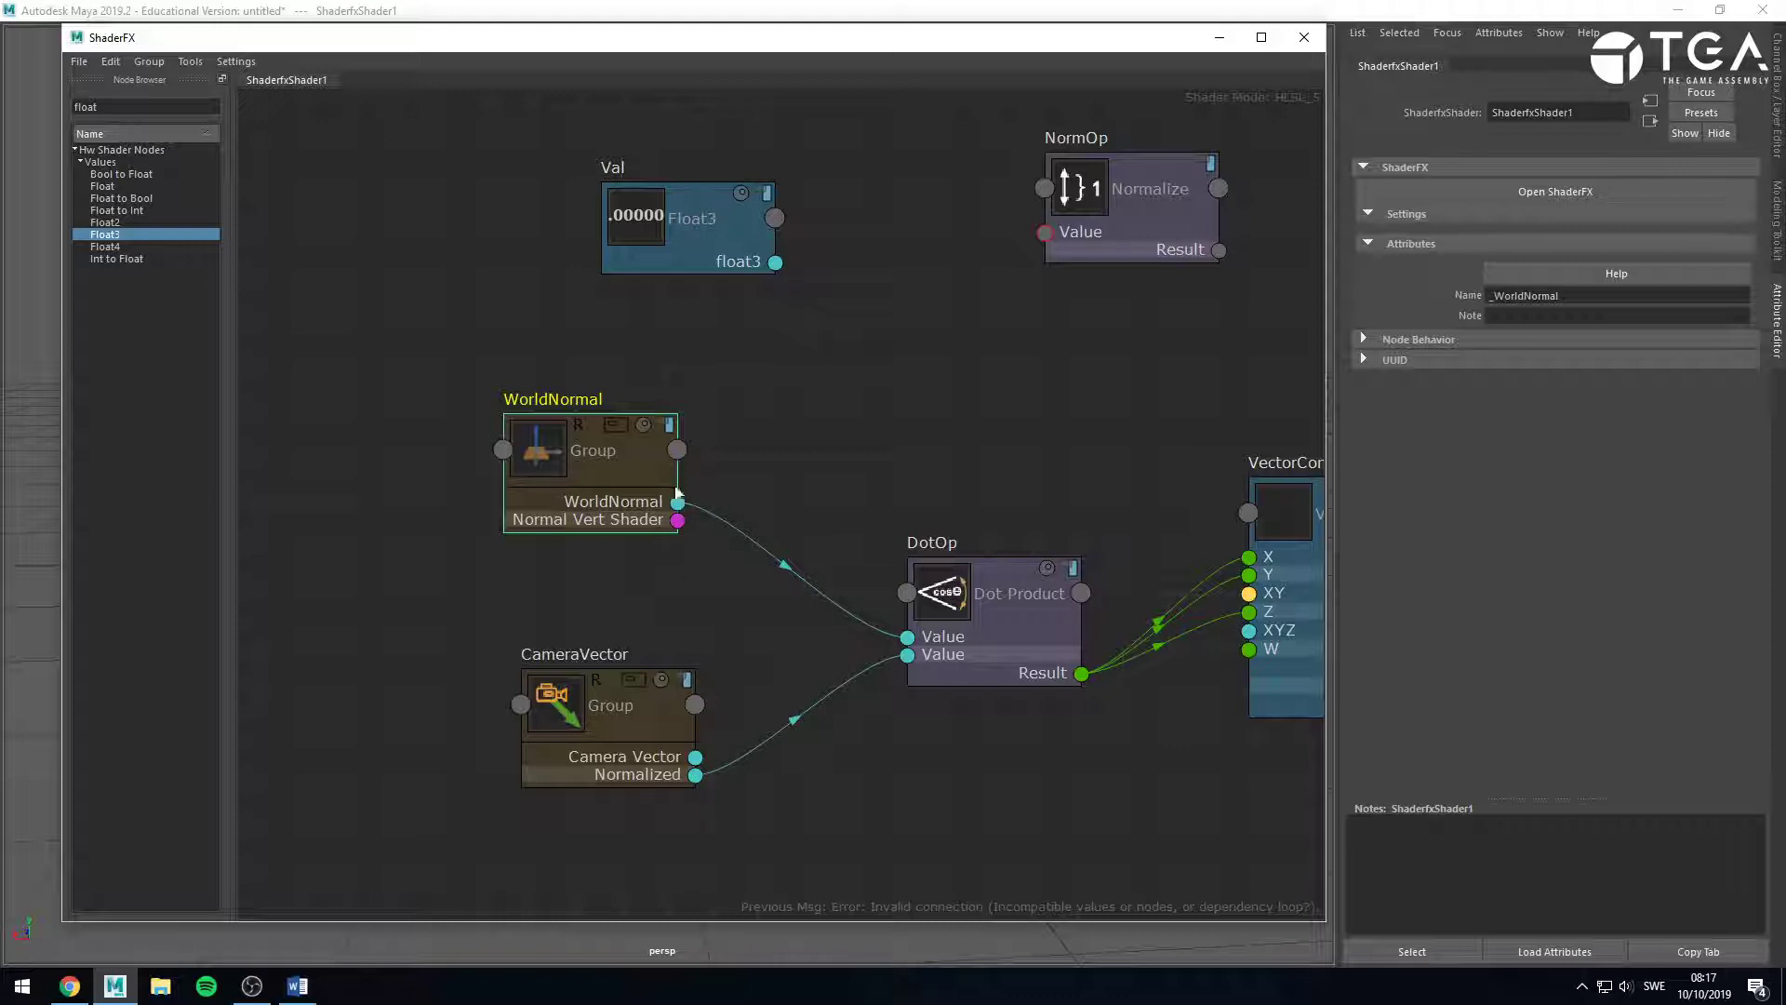
pyautogui.moveTo(619, 471); pyautogui.dragTo(646, 508)
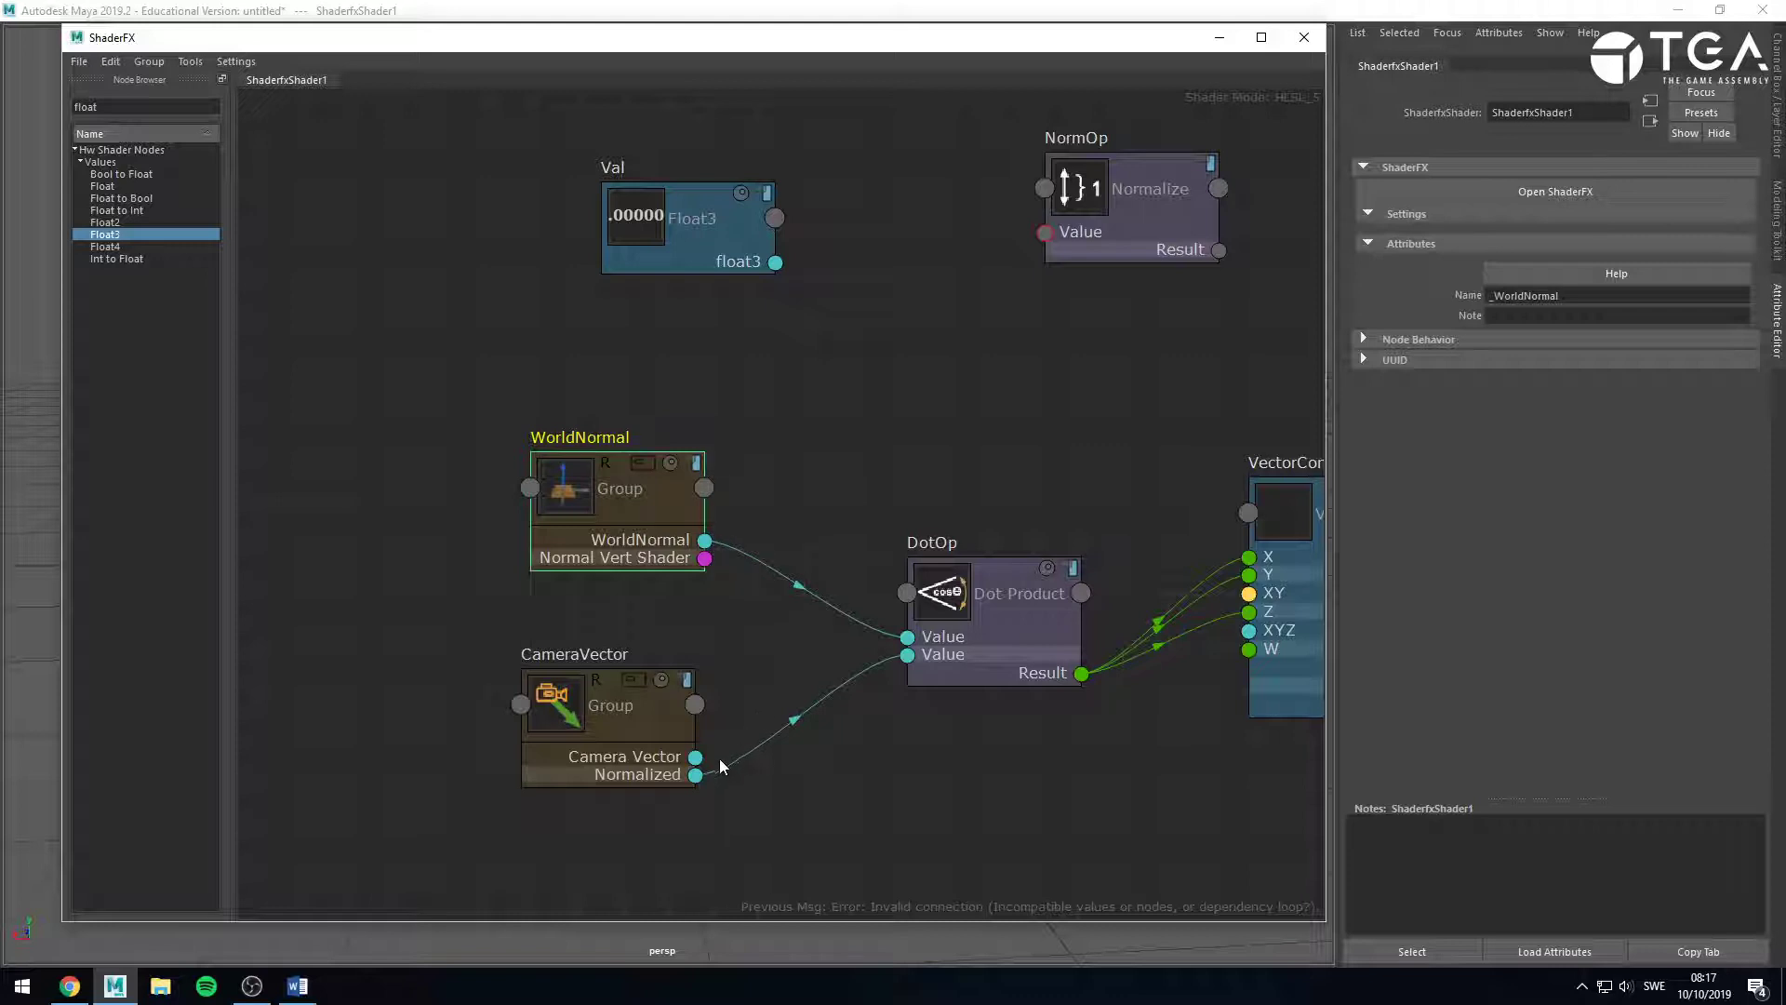
pyautogui.moveTo(695, 757); pyautogui.dragTo(907, 655)
pyautogui.keyDown('alt'); pyautogui.moveTo(975, 509); pyautogui.dragTo(903, 621, button='middle'); pyautogui.keyUp('alt')
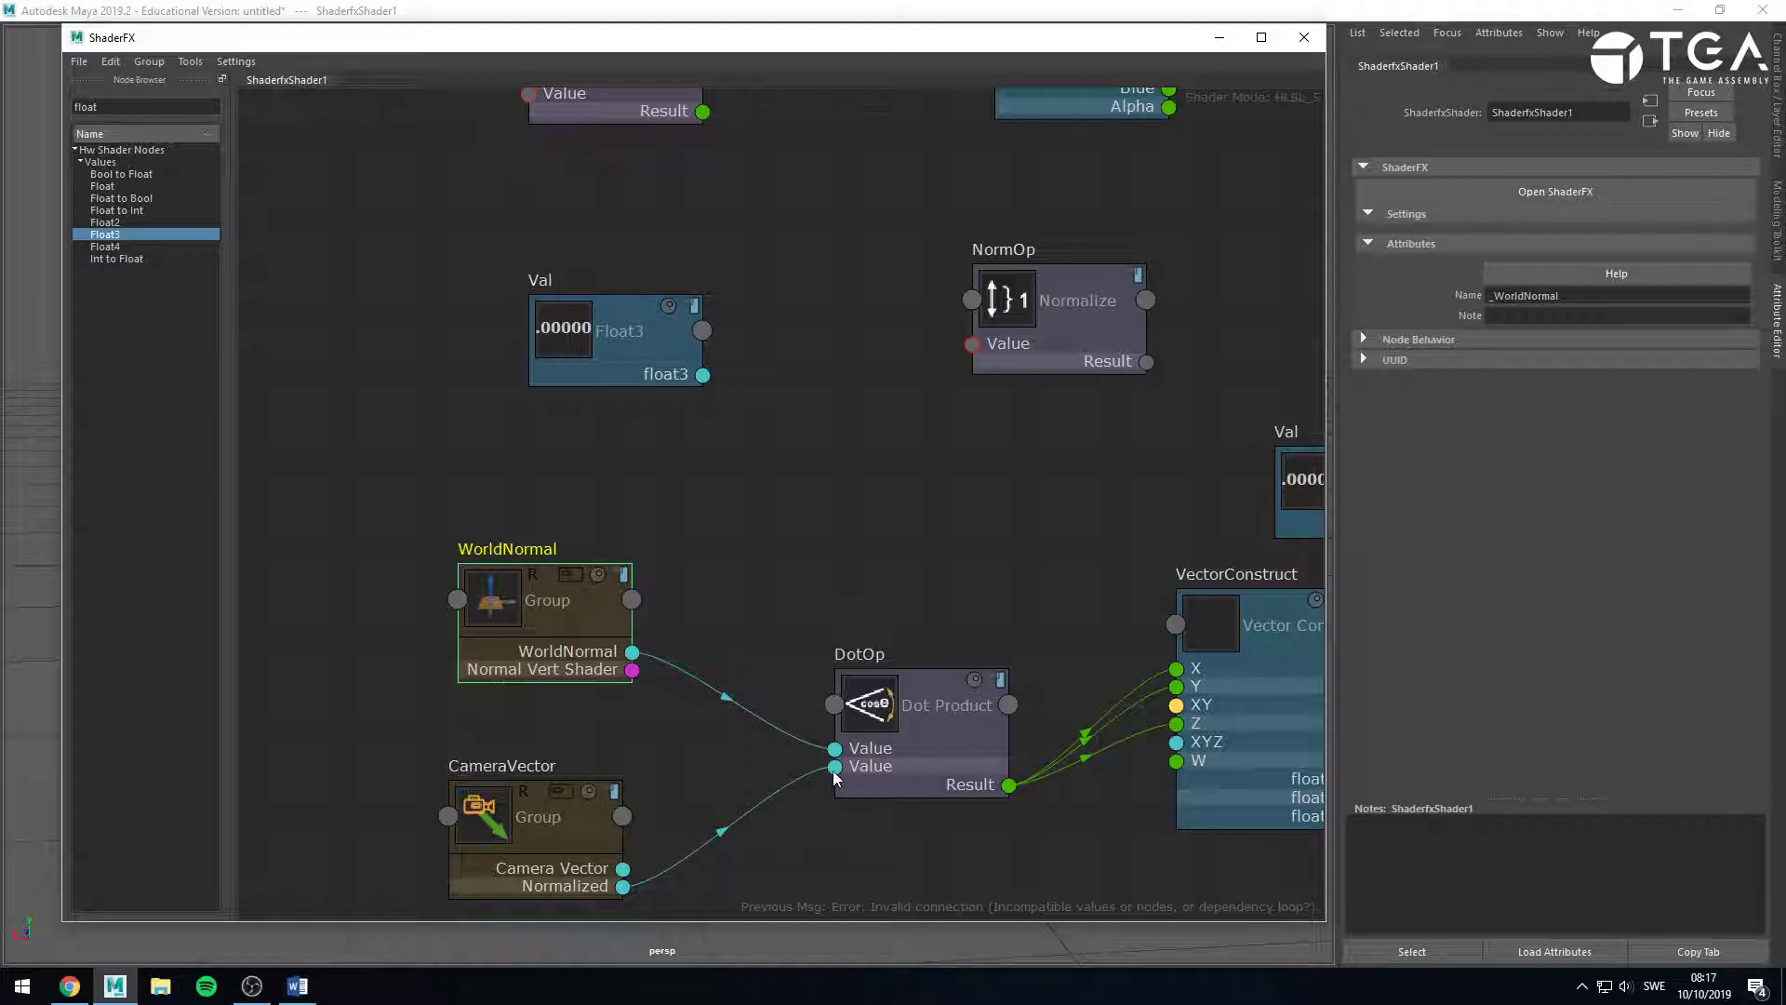
pyautogui.click(959, 506)
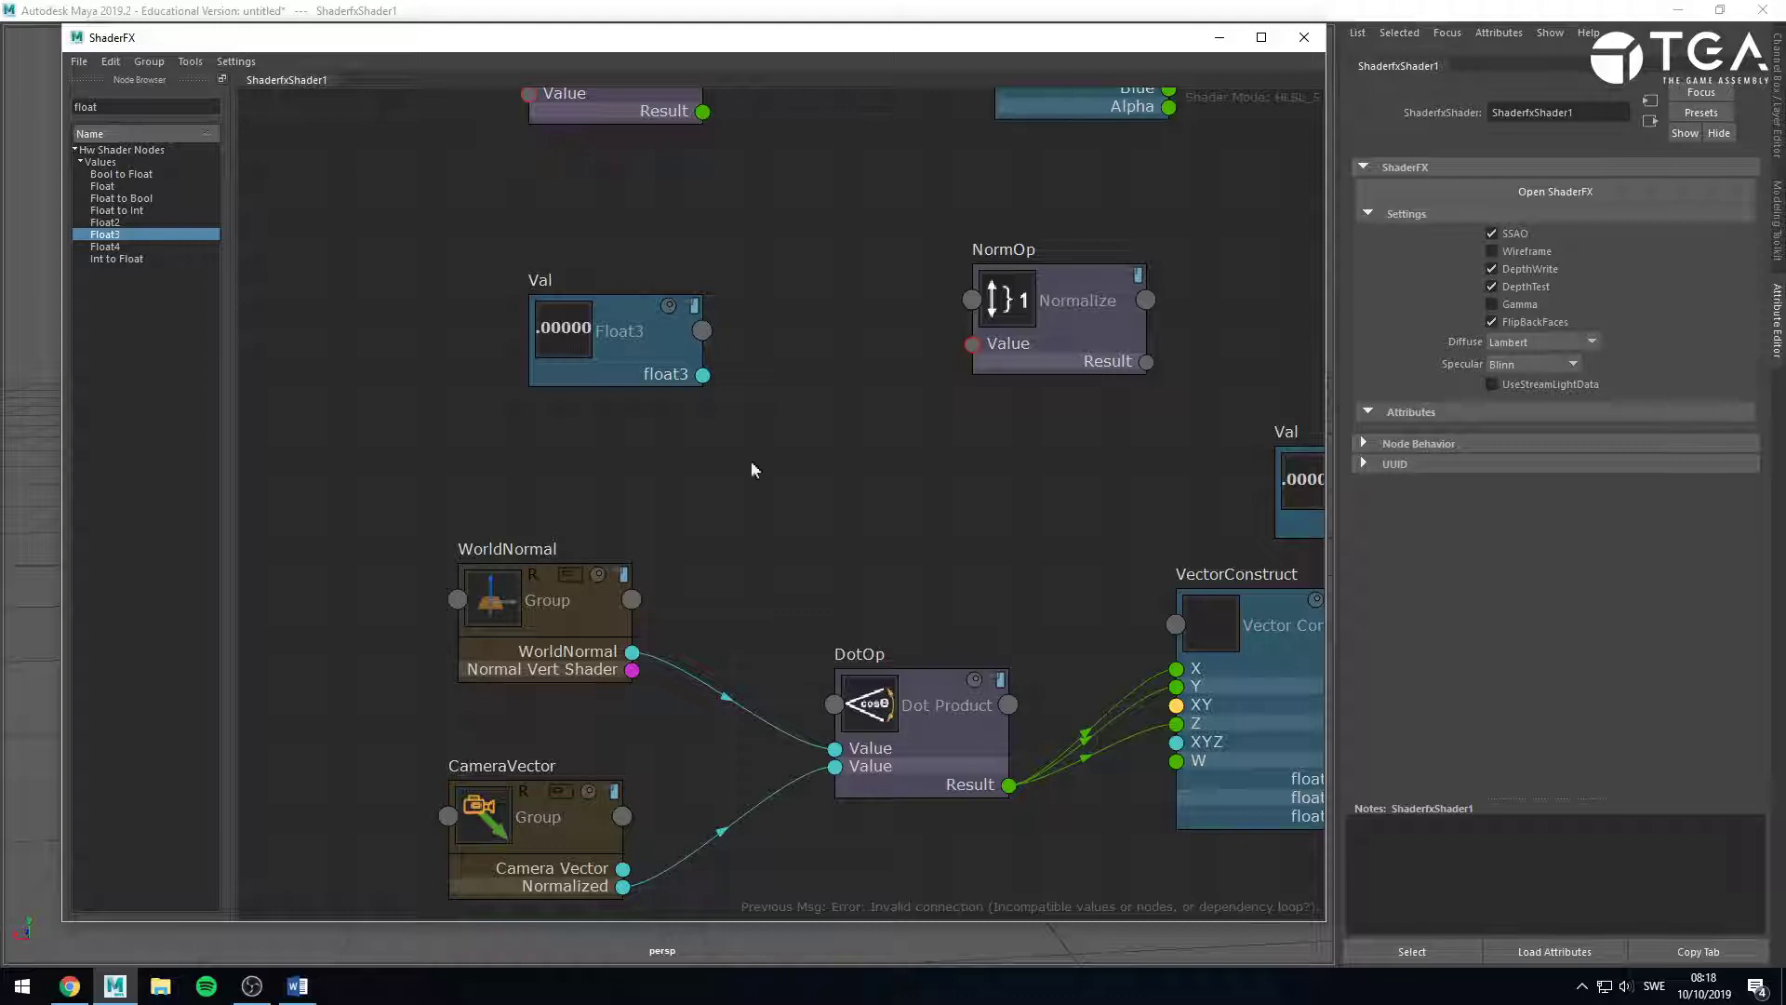
# Move the Normalize node closer to the Float3 node beneath the Length node.
pyautogui.click(895, 748)
pyautogui.moveTo(816, 205); pyautogui.dragTo(748, 428, button='middle')
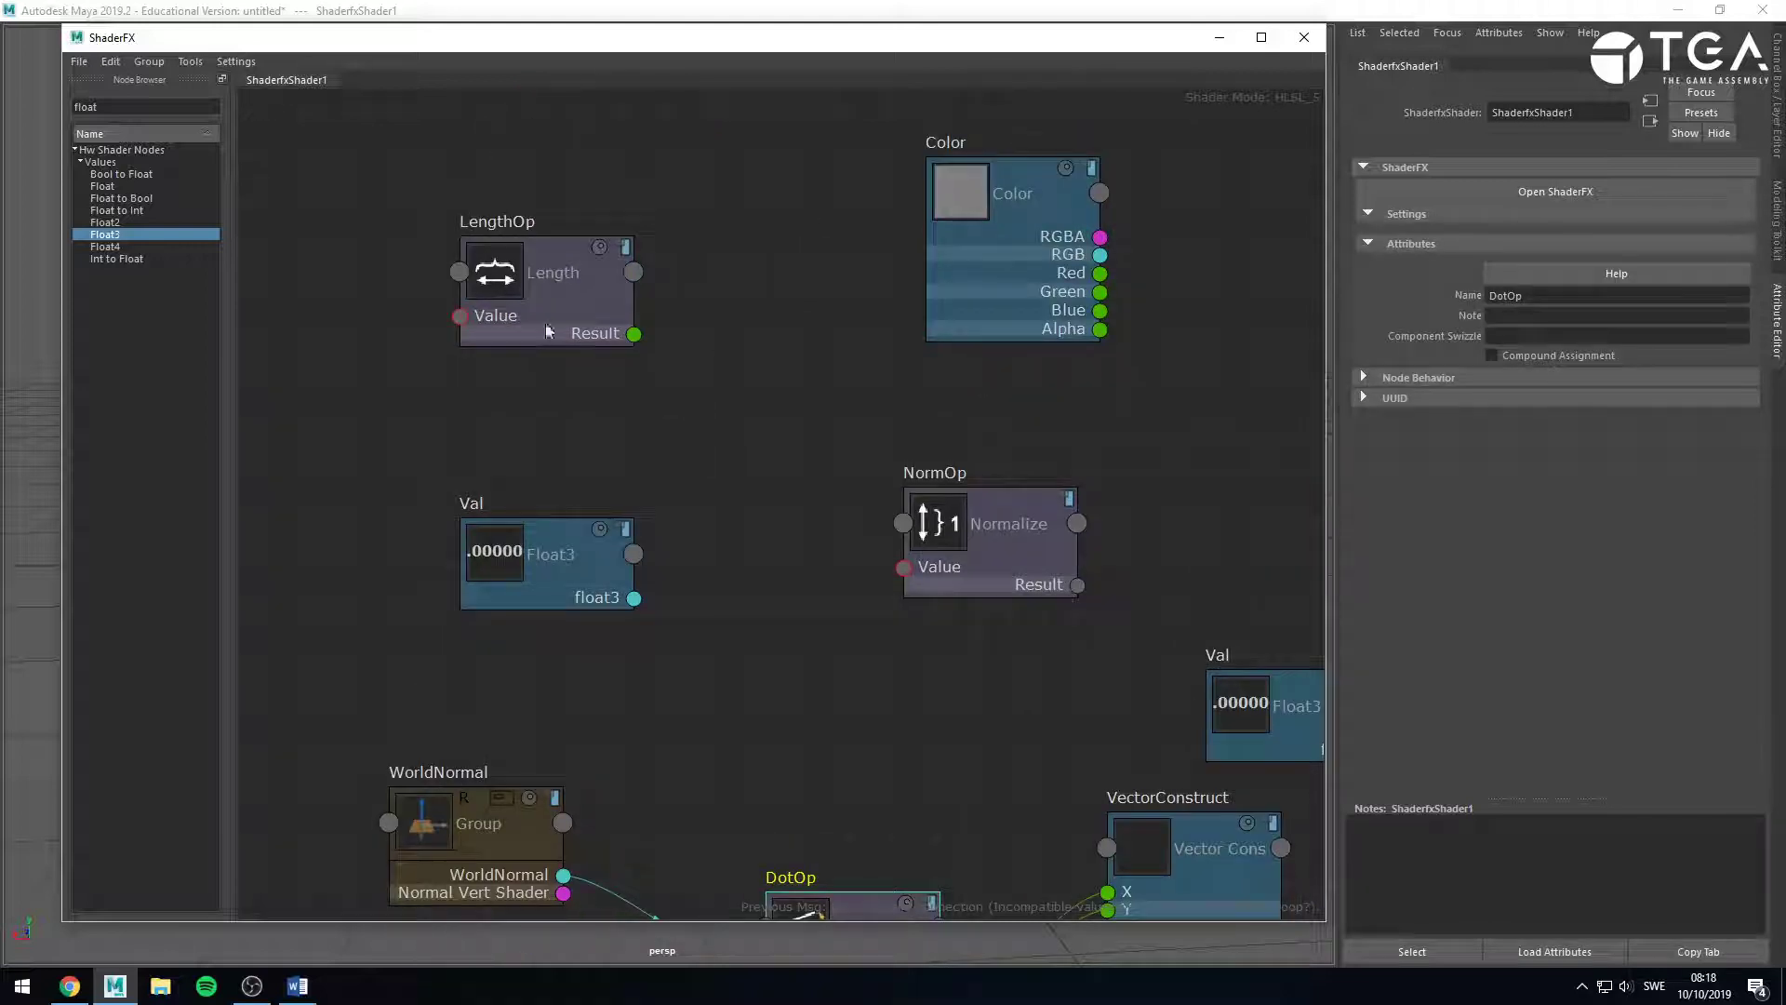
pyautogui.moveTo(1073, 588); pyautogui.dragTo(993, 593)
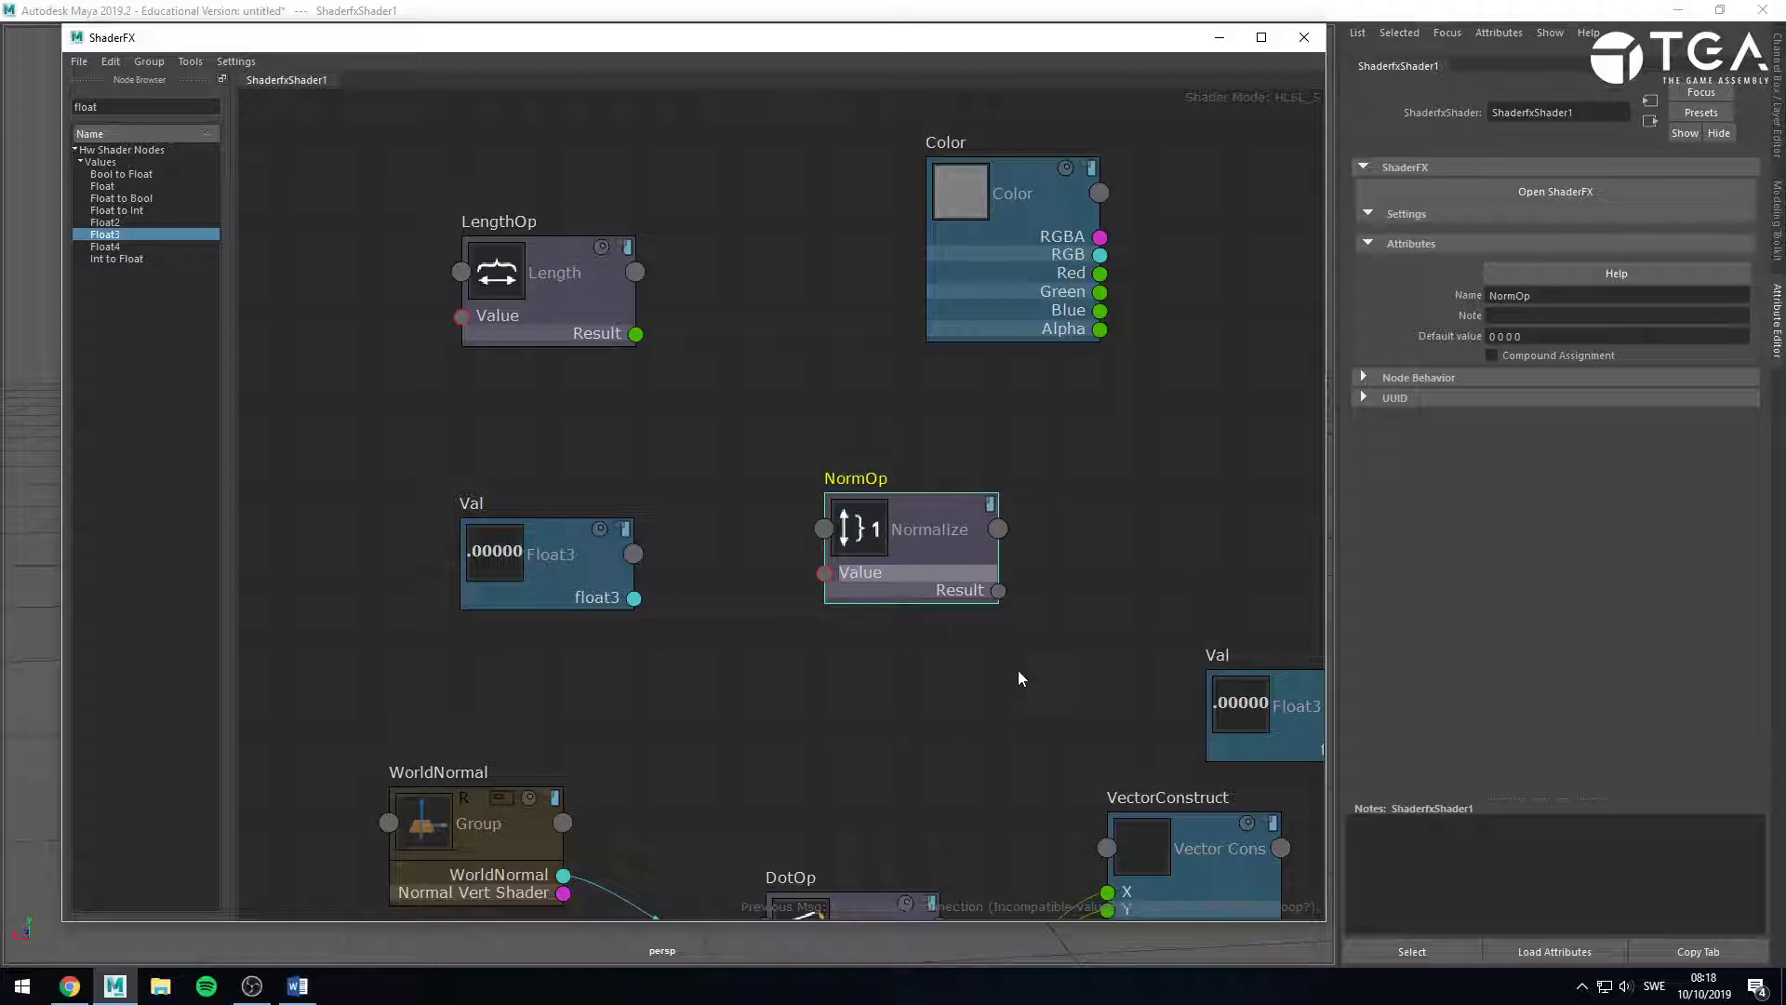
# Find the Pow node and add it to the graph in the free area beyond the Normalize node, below the Color node.
pyautogui.moveTo(919, 744); pyautogui.dragTo(771, 573, button='middle')
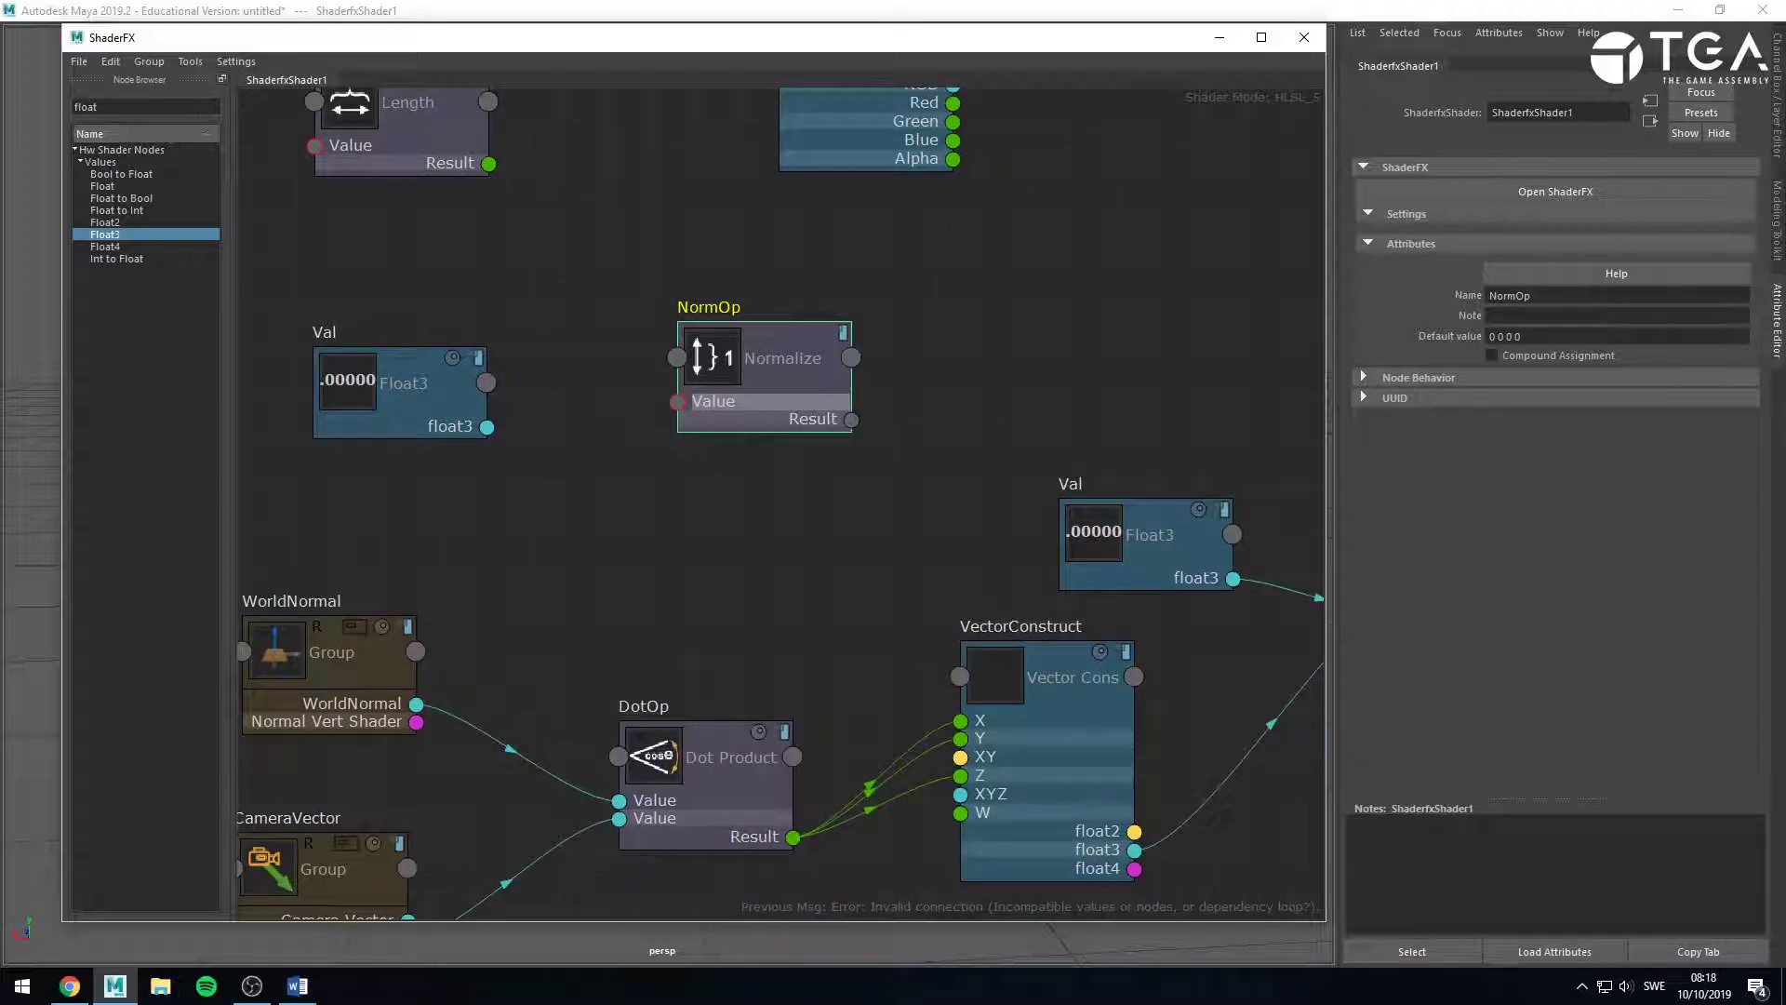
pyautogui.doubleClick(119, 110)
pyautogui.write('po')
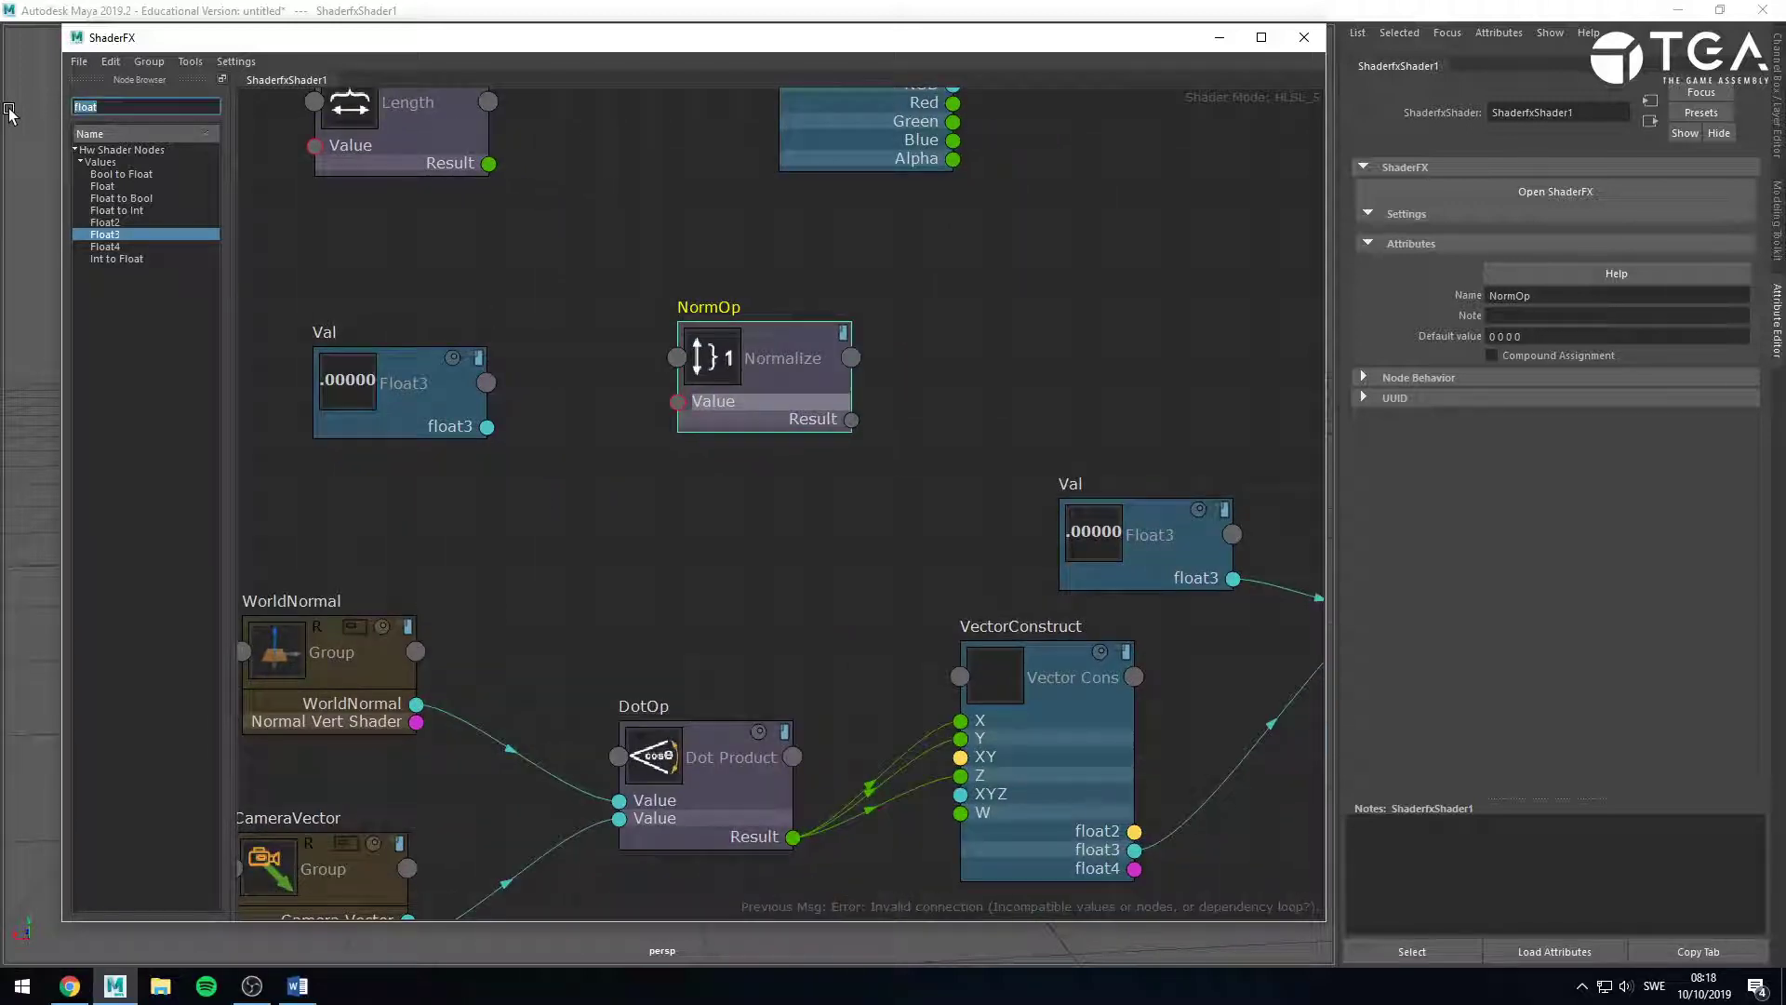
pyautogui.write('w')
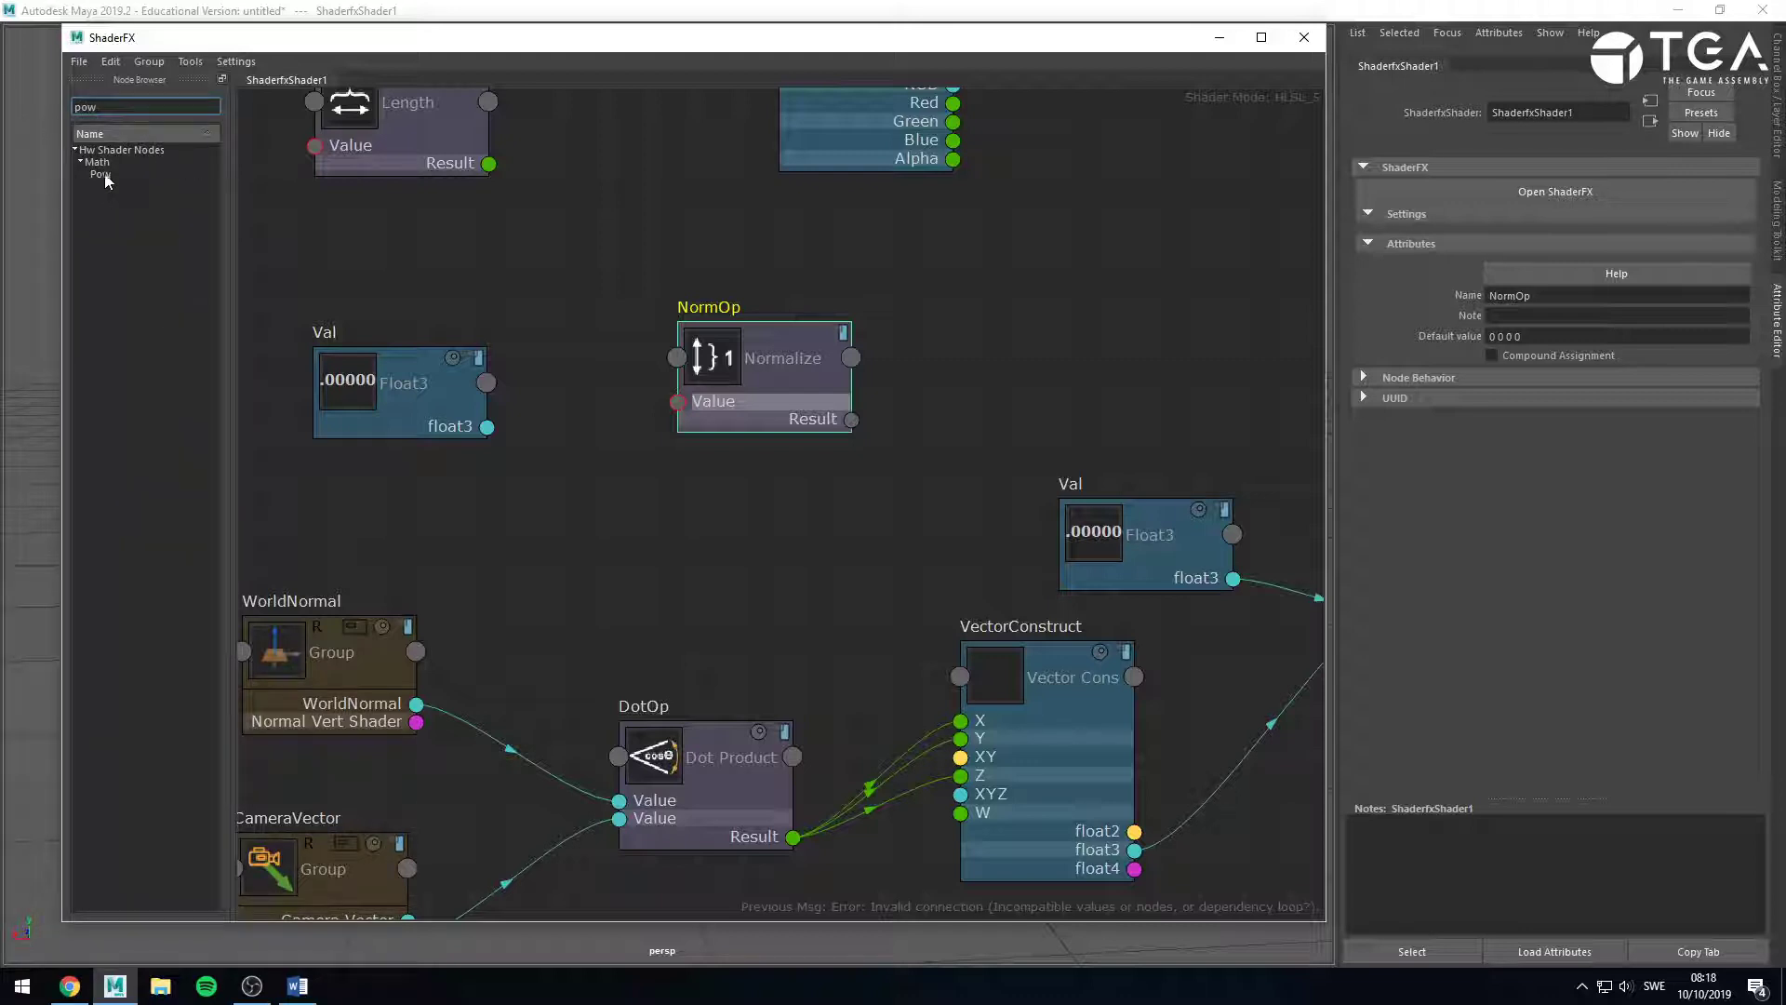
pyautogui.moveTo(105, 176); pyautogui.dragTo(1069, 344)
pyautogui.moveTo(1136, 591); pyautogui.dragTo(1101, 838, button='middle')
pyautogui.moveTo(1102, 579); pyautogui.dragTo(1163, 433)
pyautogui.moveTo(997, 633); pyautogui.dragTo(848, 724, button='middle')
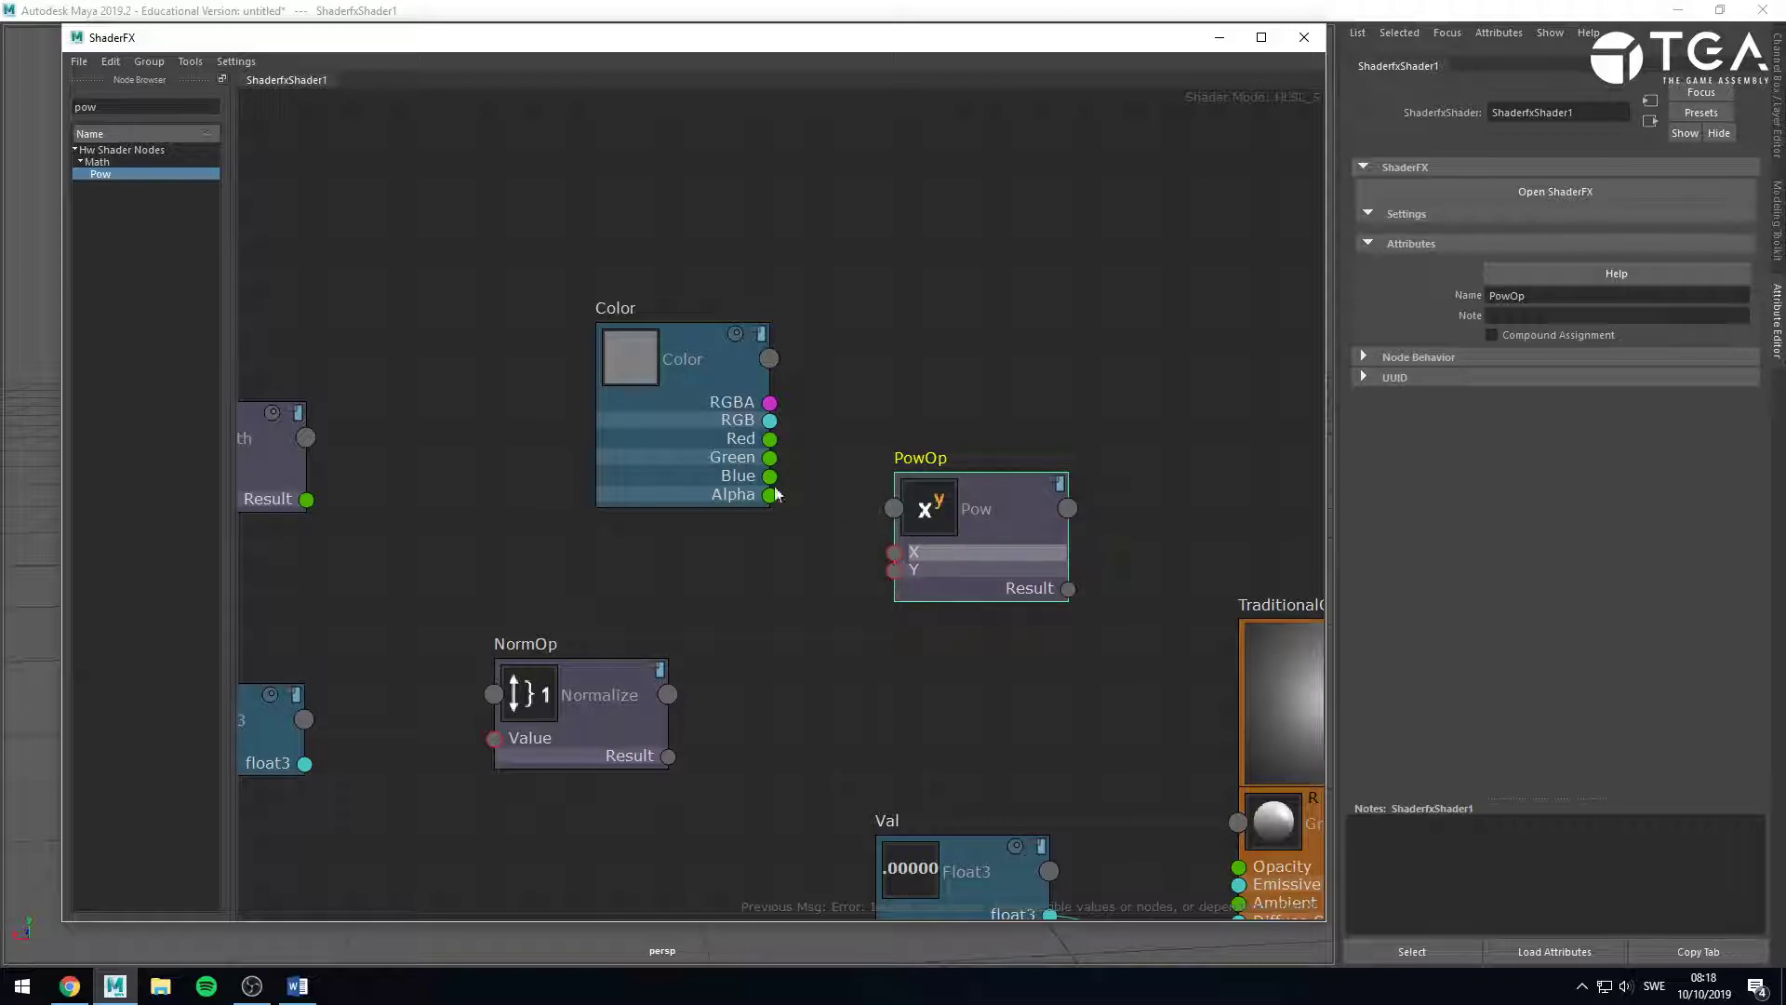
# Rearrange the Color, Pow and Length nodes so that Pow sits between Length and Normalize, with Color and Length moved outward.
pyautogui.moveTo(459, 514); pyautogui.dragTo(881, 537, button='middle')
pyautogui.moveTo(1069, 463); pyautogui.dragTo(1118, 322)
pyautogui.moveTo(1023, 575); pyautogui.dragTo(937, 571, button='middle')
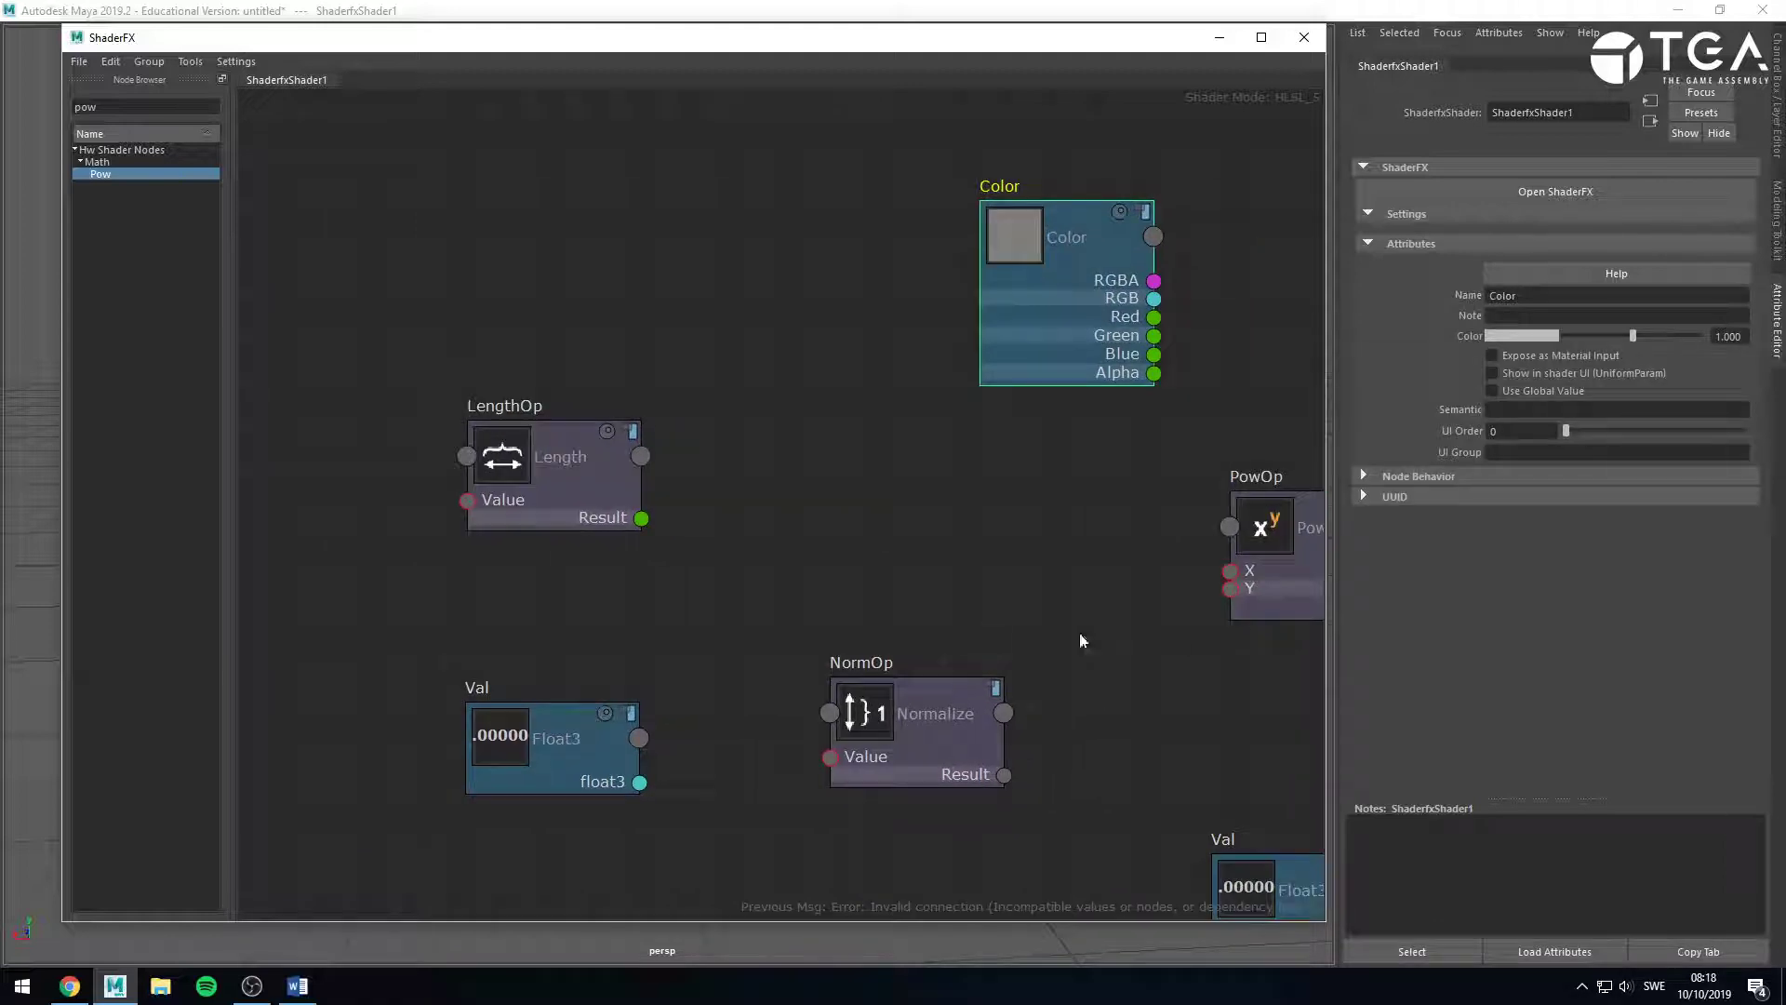
pyautogui.click(1251, 512)
pyautogui.moveTo(1252, 512); pyautogui.dragTo(813, 499)
pyautogui.moveTo(566, 455); pyautogui.dragTo(426, 356)
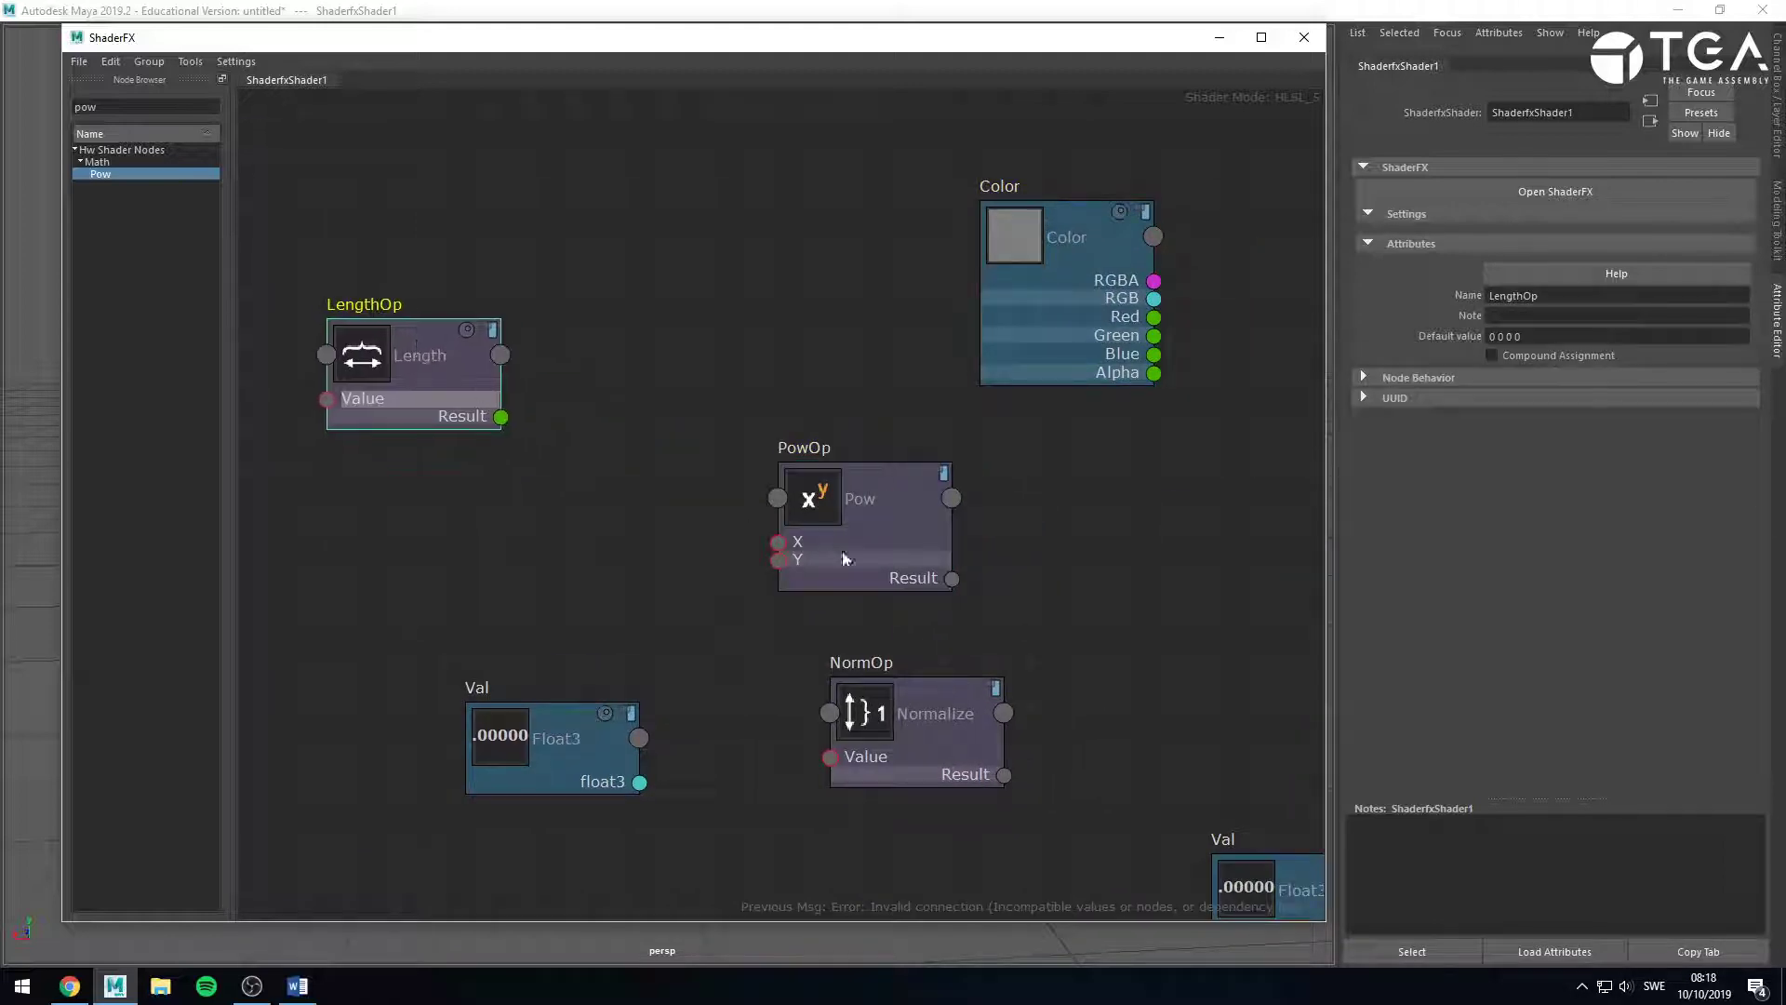
pyautogui.moveTo(848, 541); pyautogui.dragTo(672, 464)
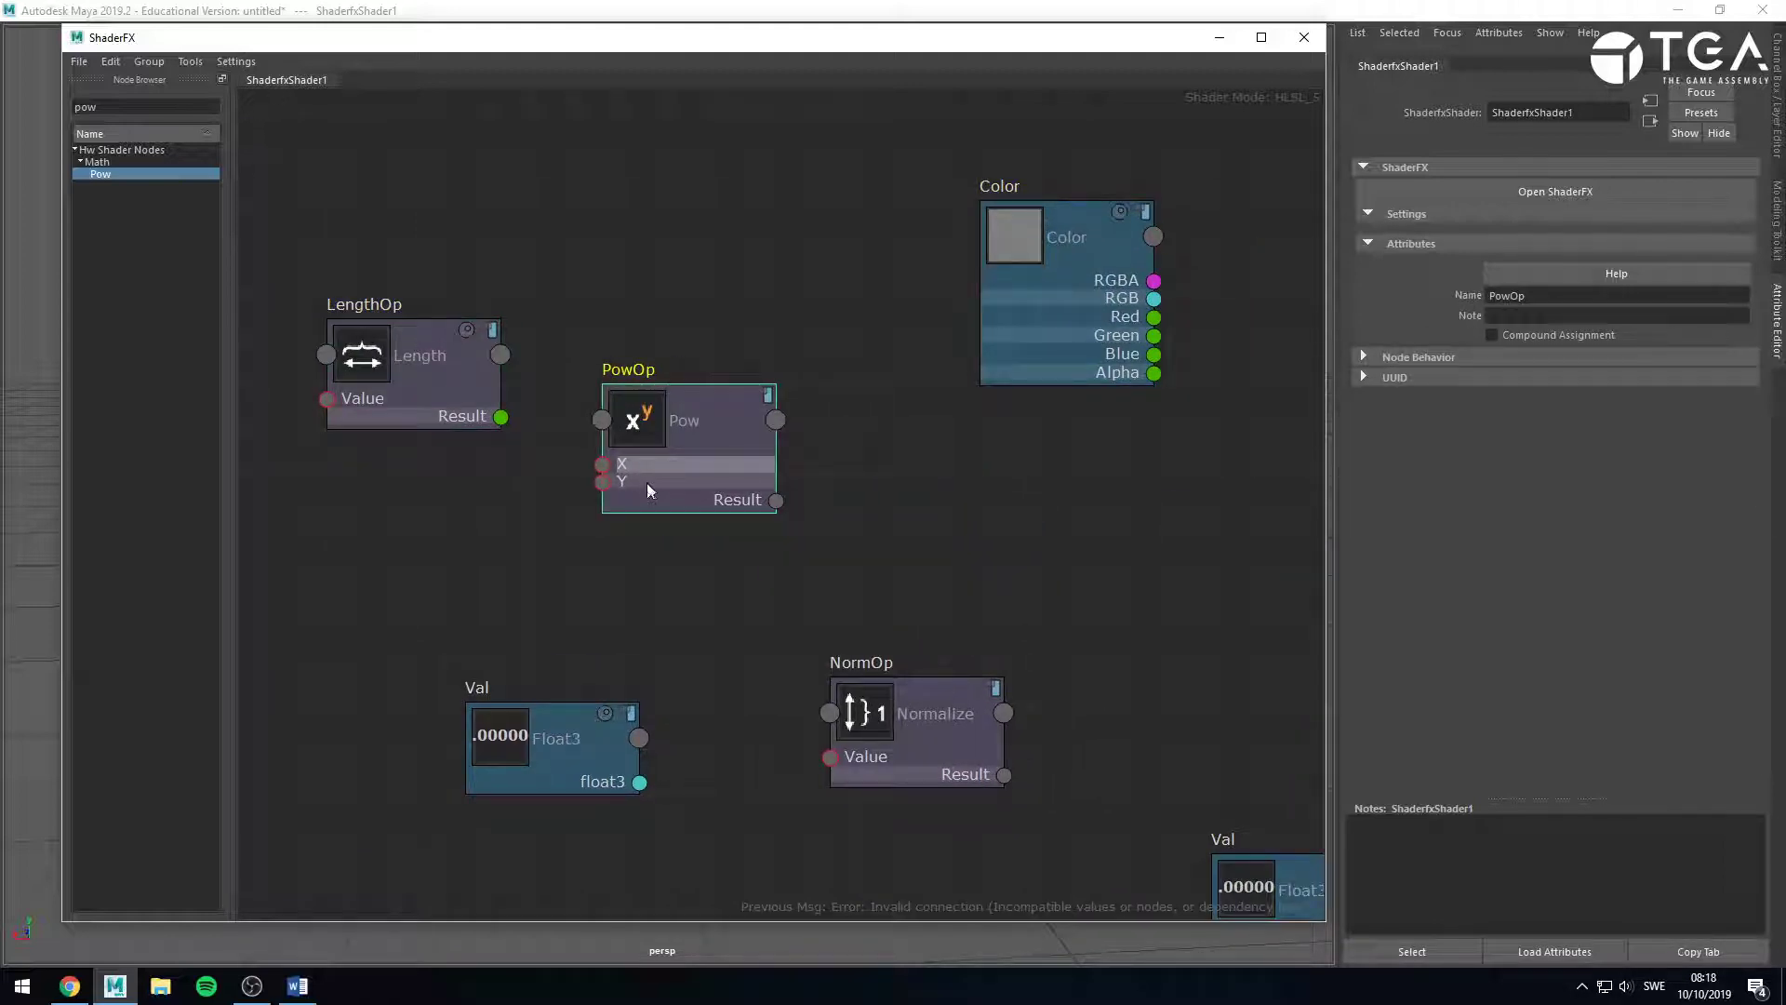
pyautogui.moveTo(484, 400); pyautogui.dragTo(482, 240)
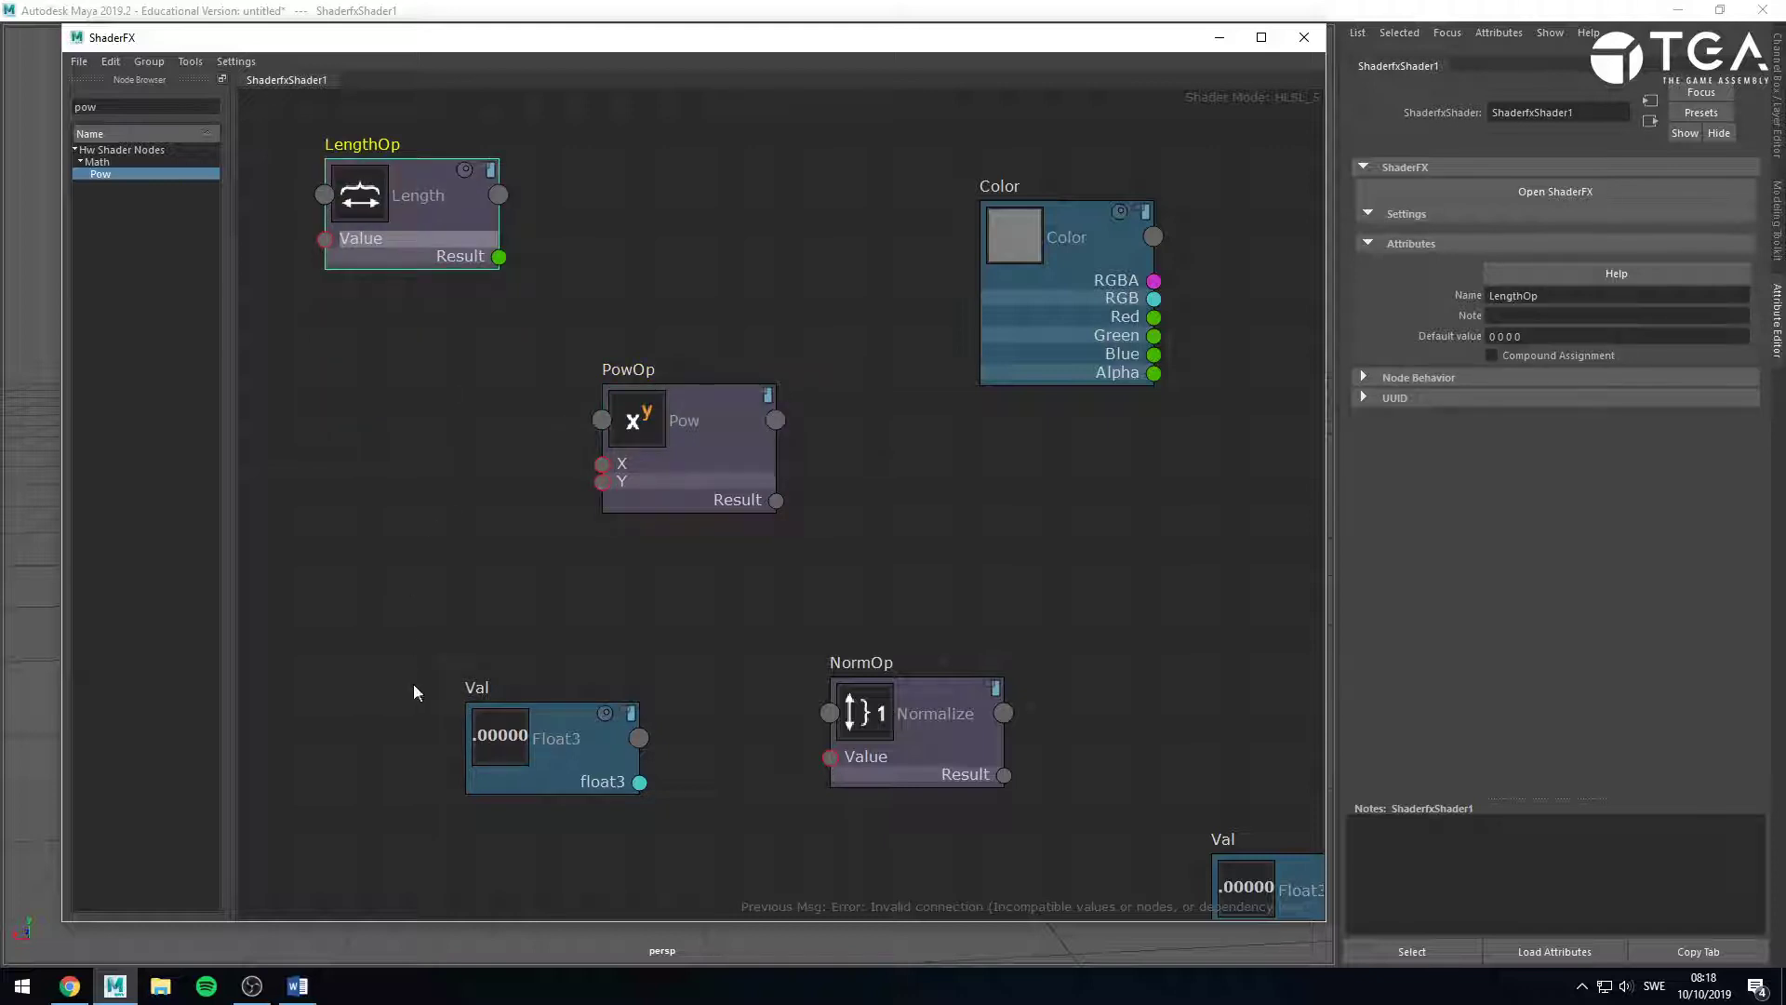
# Launch Adobe Photoshop CS6, moving the Pow node slightly up in the shader graph while it loads.
pyautogui.press('super')
pyautogui.write('phoso')
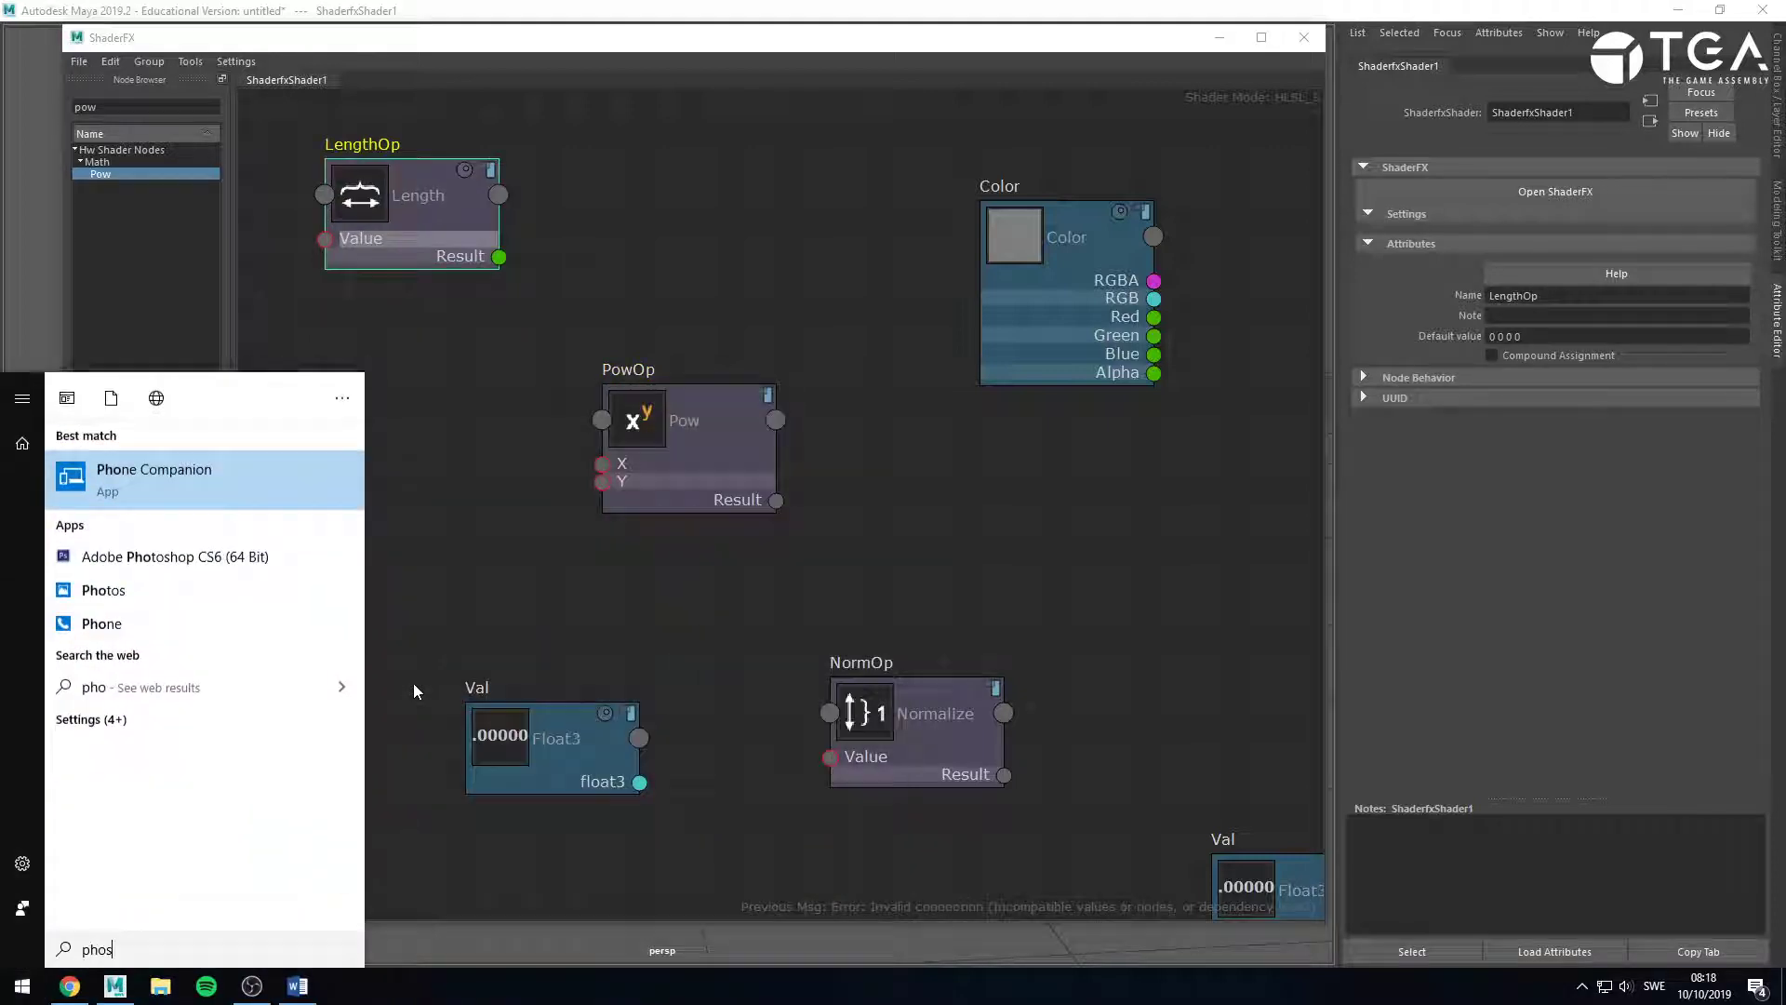
pyautogui.press('BackSpace')
pyautogui.press('BackSpace')
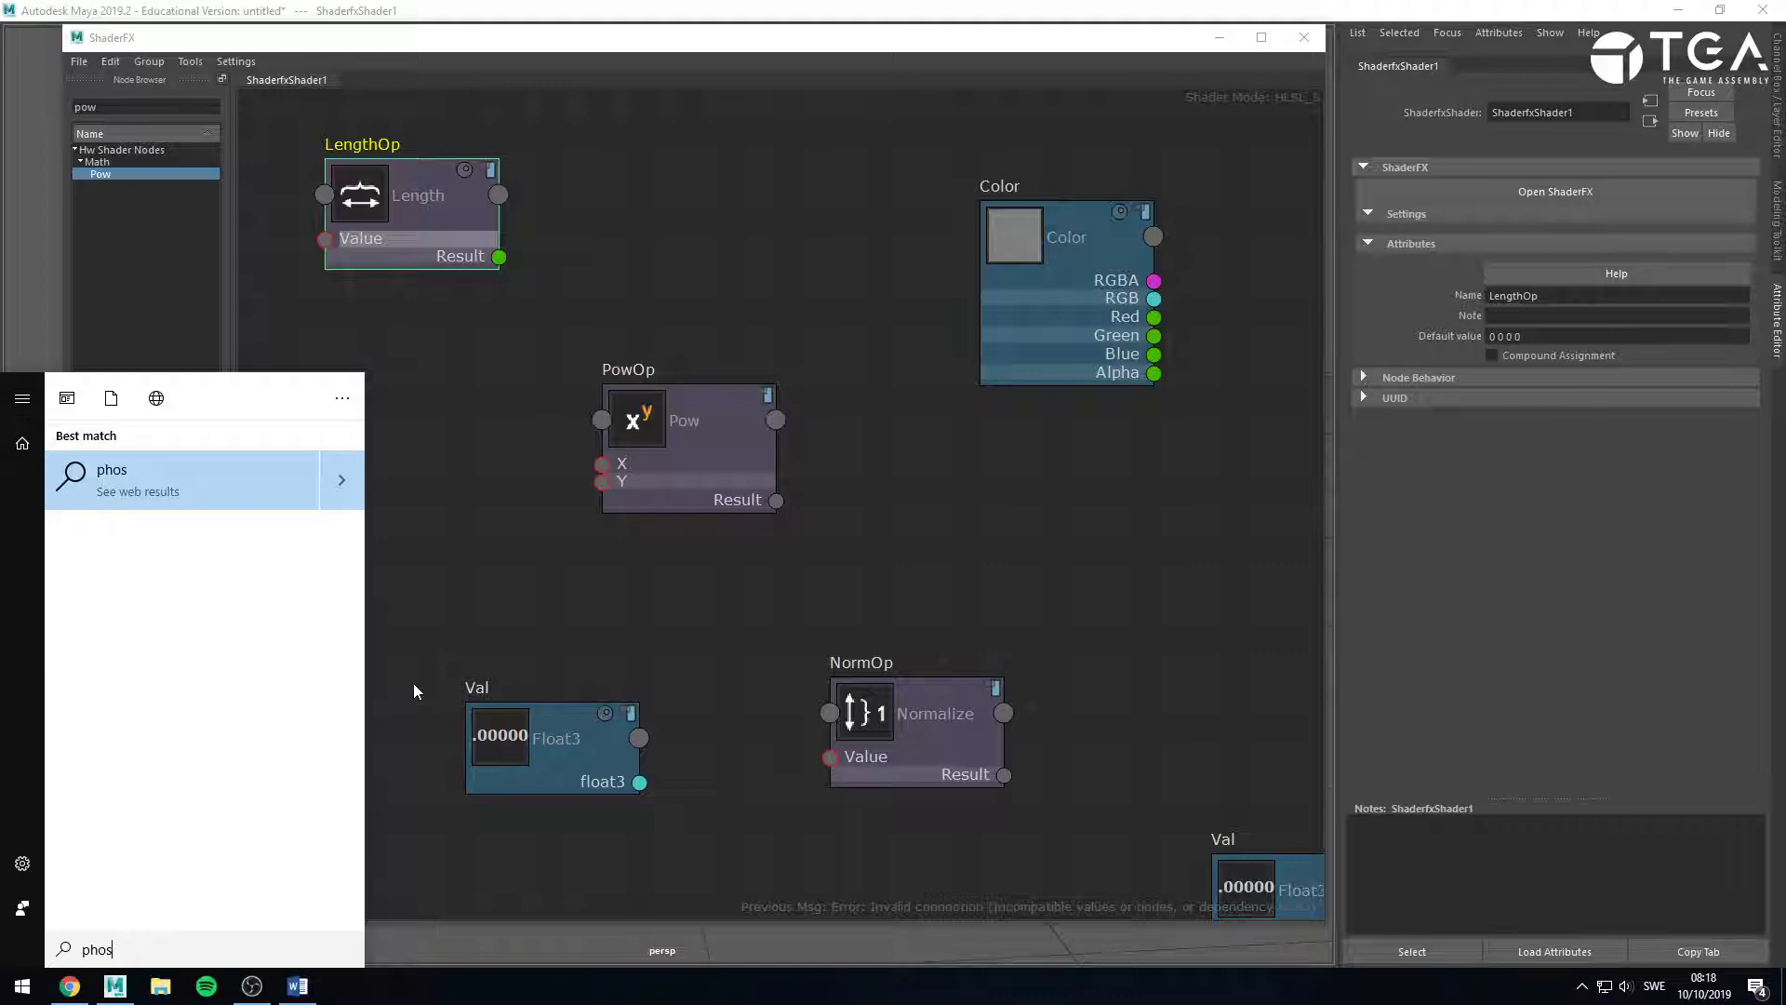
pyautogui.write('t')
pyautogui.press('Return')
pyautogui.click(456, 666)
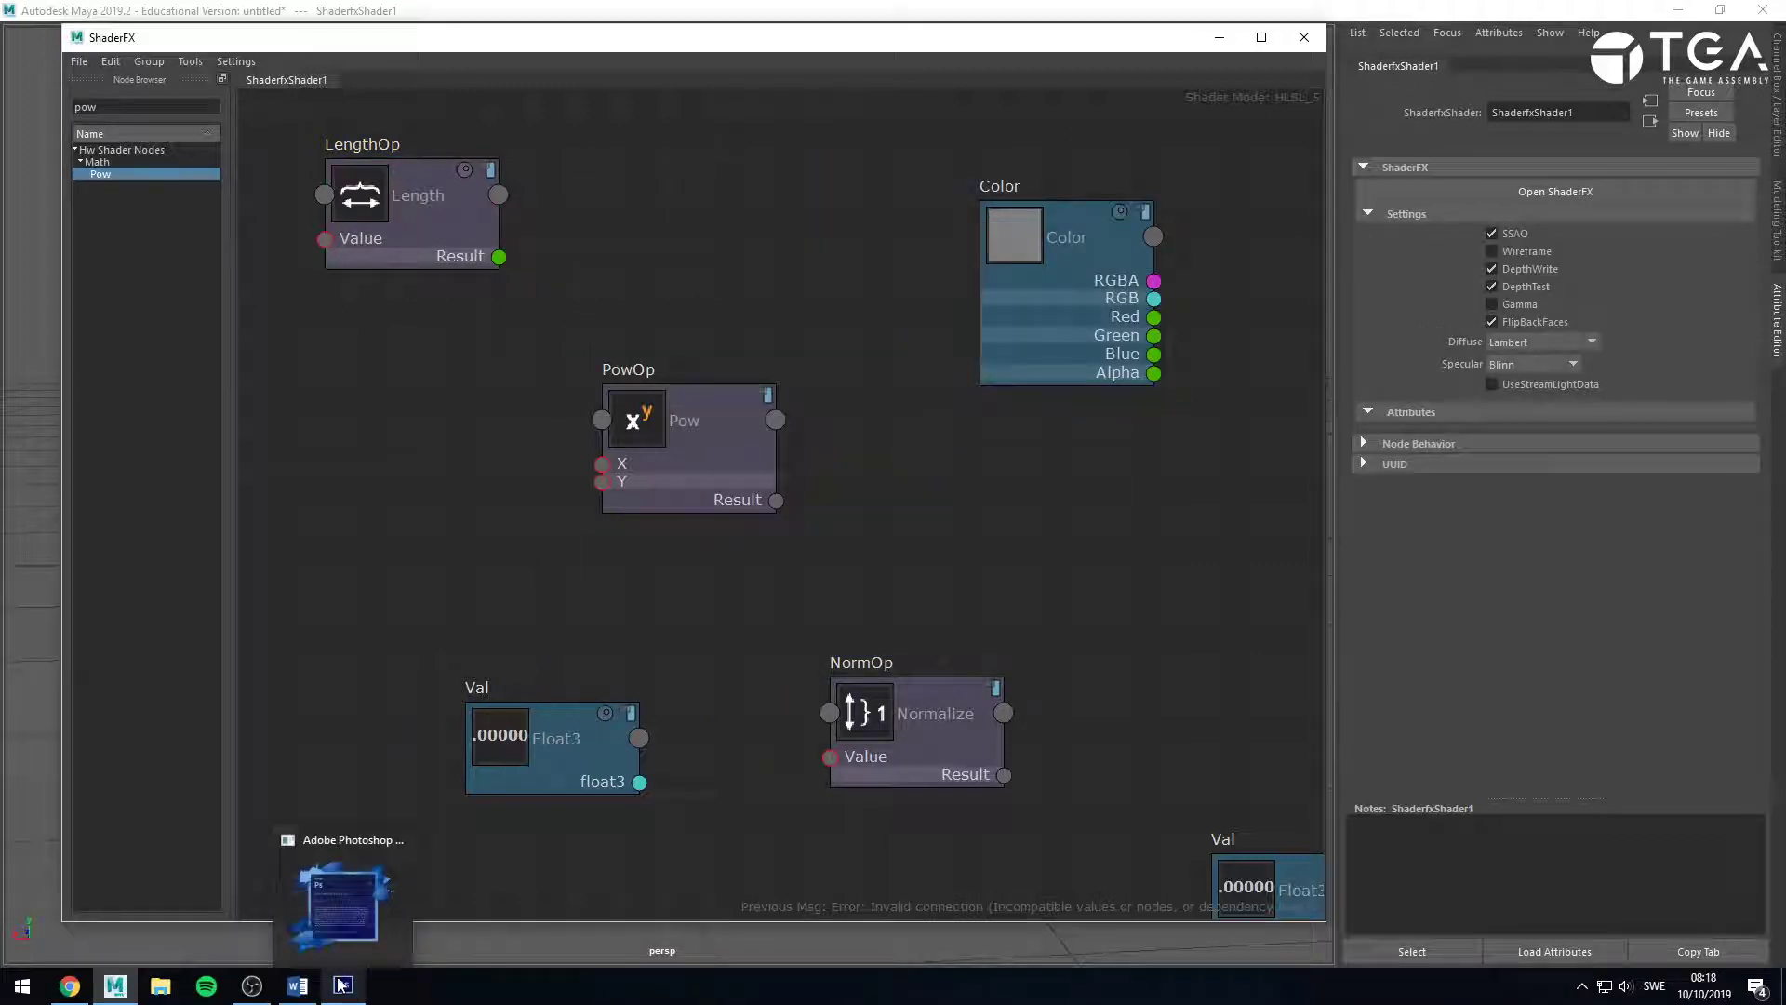
pyautogui.moveTo(674, 441); pyautogui.dragTo(693, 391)
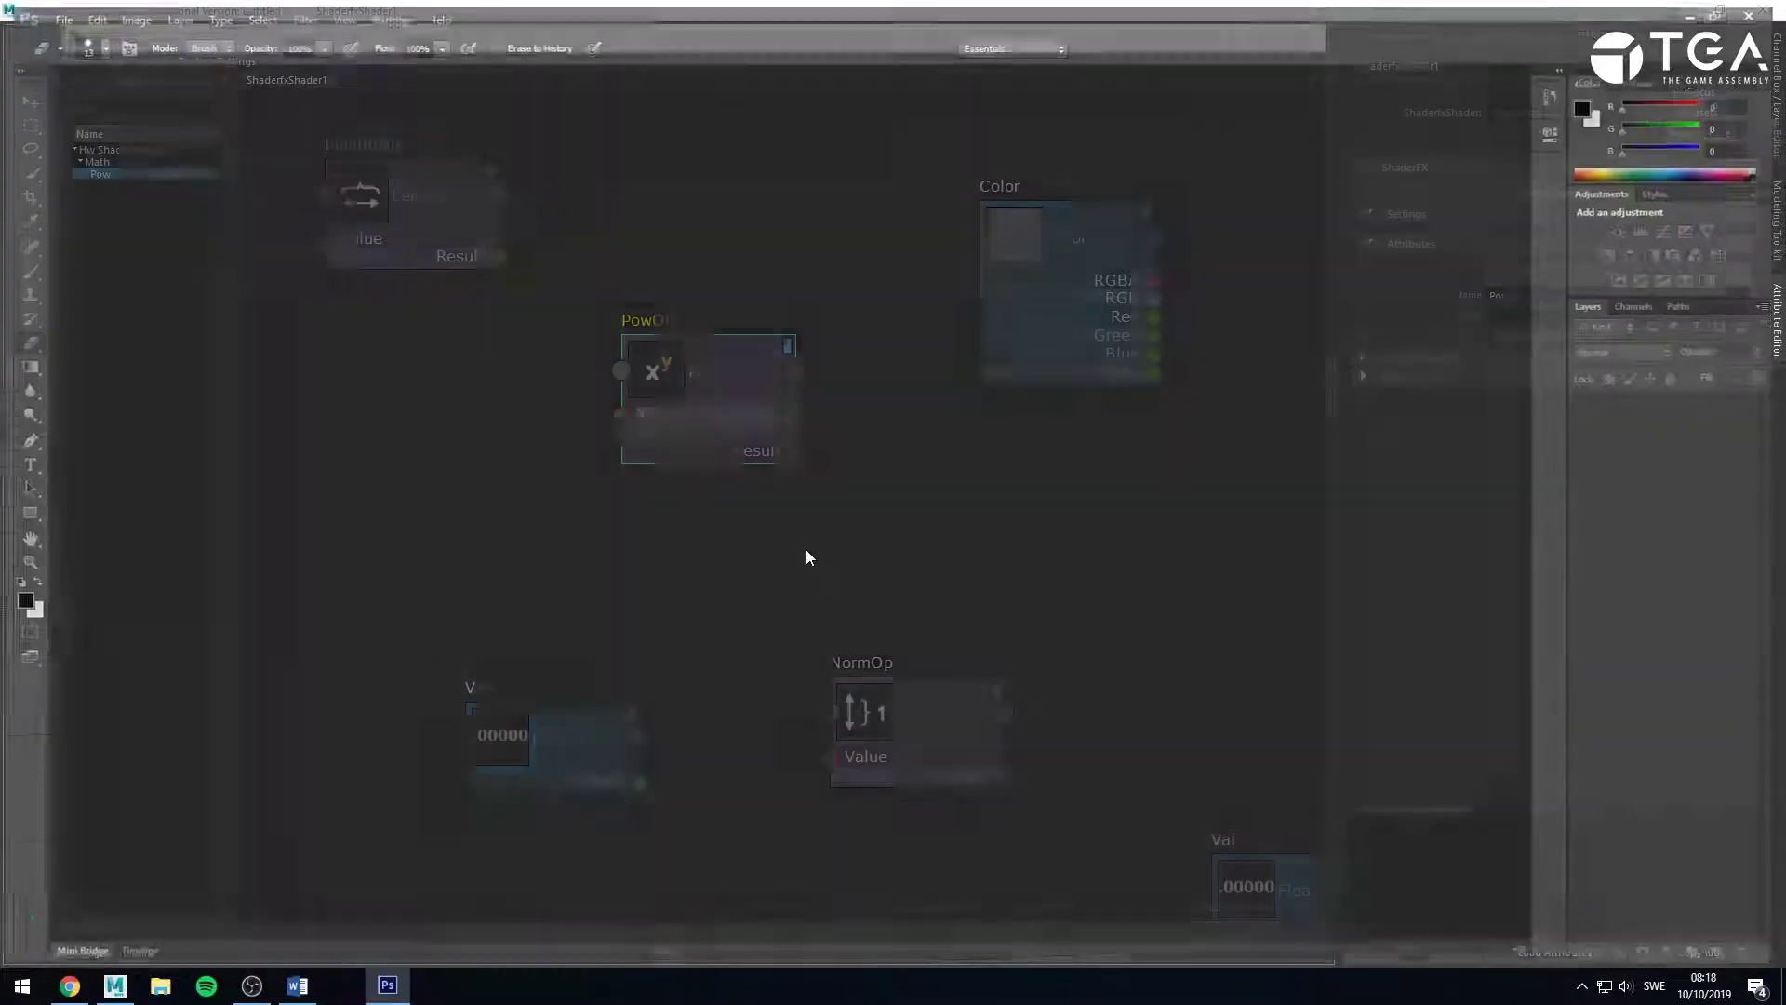
# Bring up Photoshop's dialog for opening an image and continue with the trial version.
pyautogui.click(52, 12)
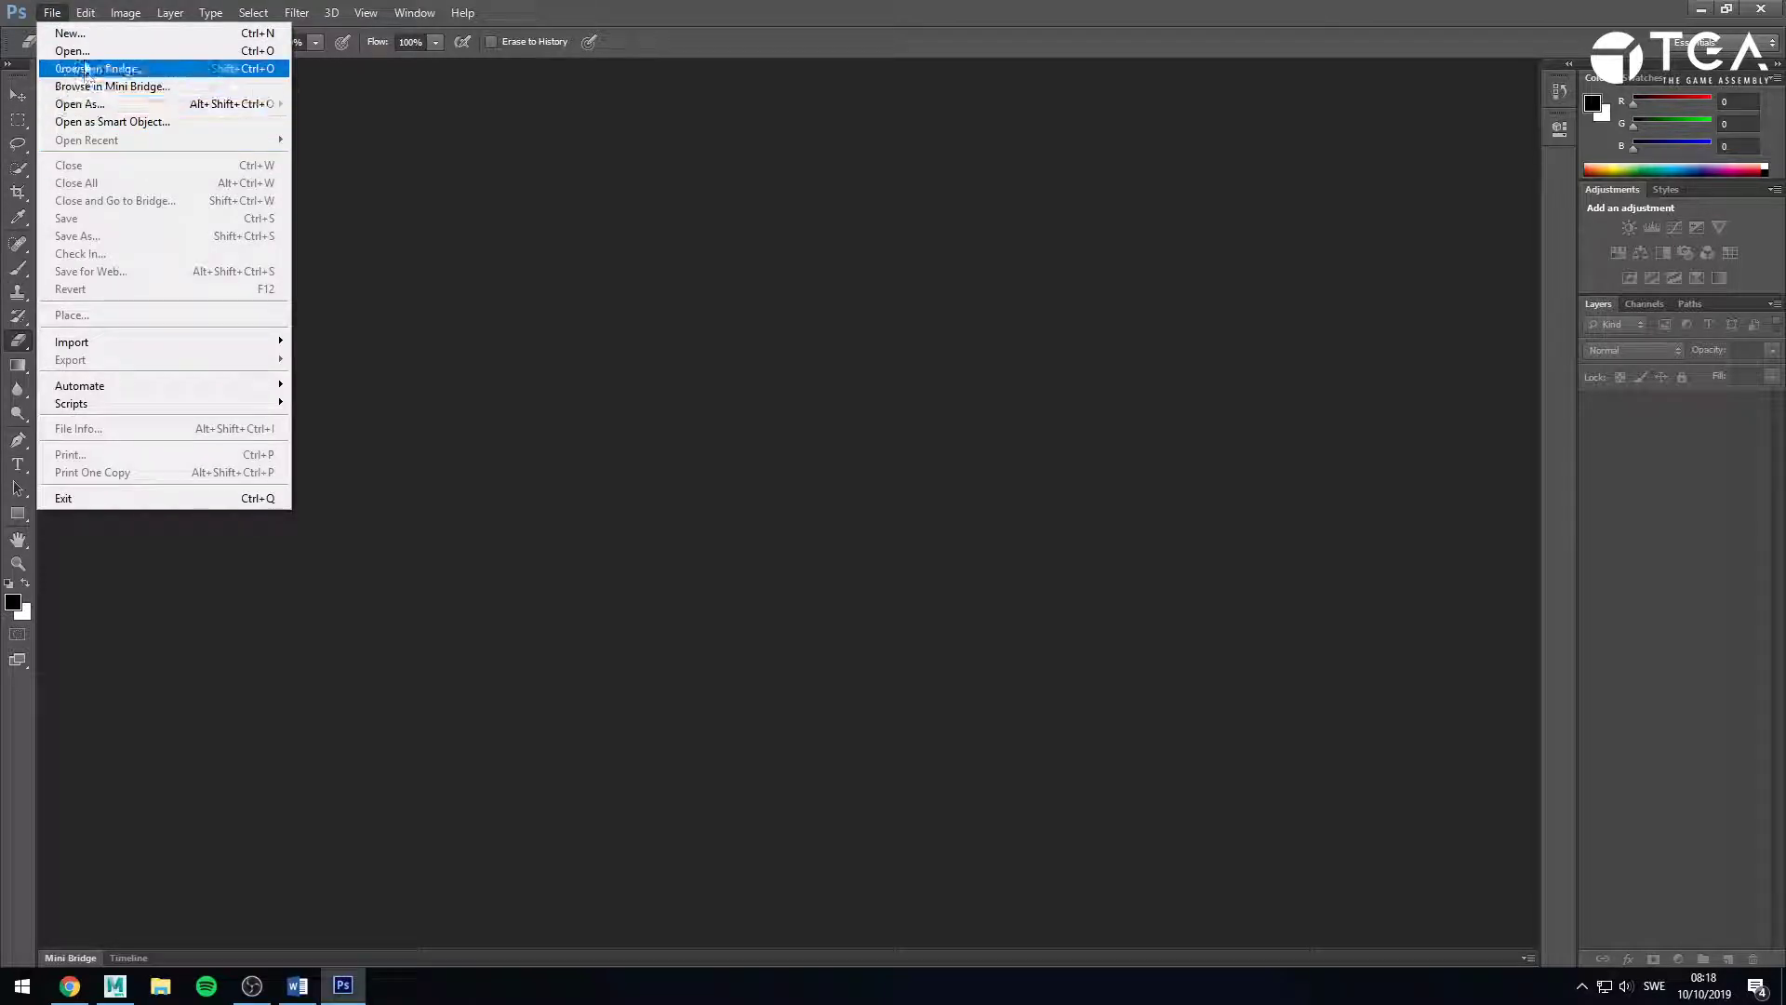
pyautogui.click(87, 54)
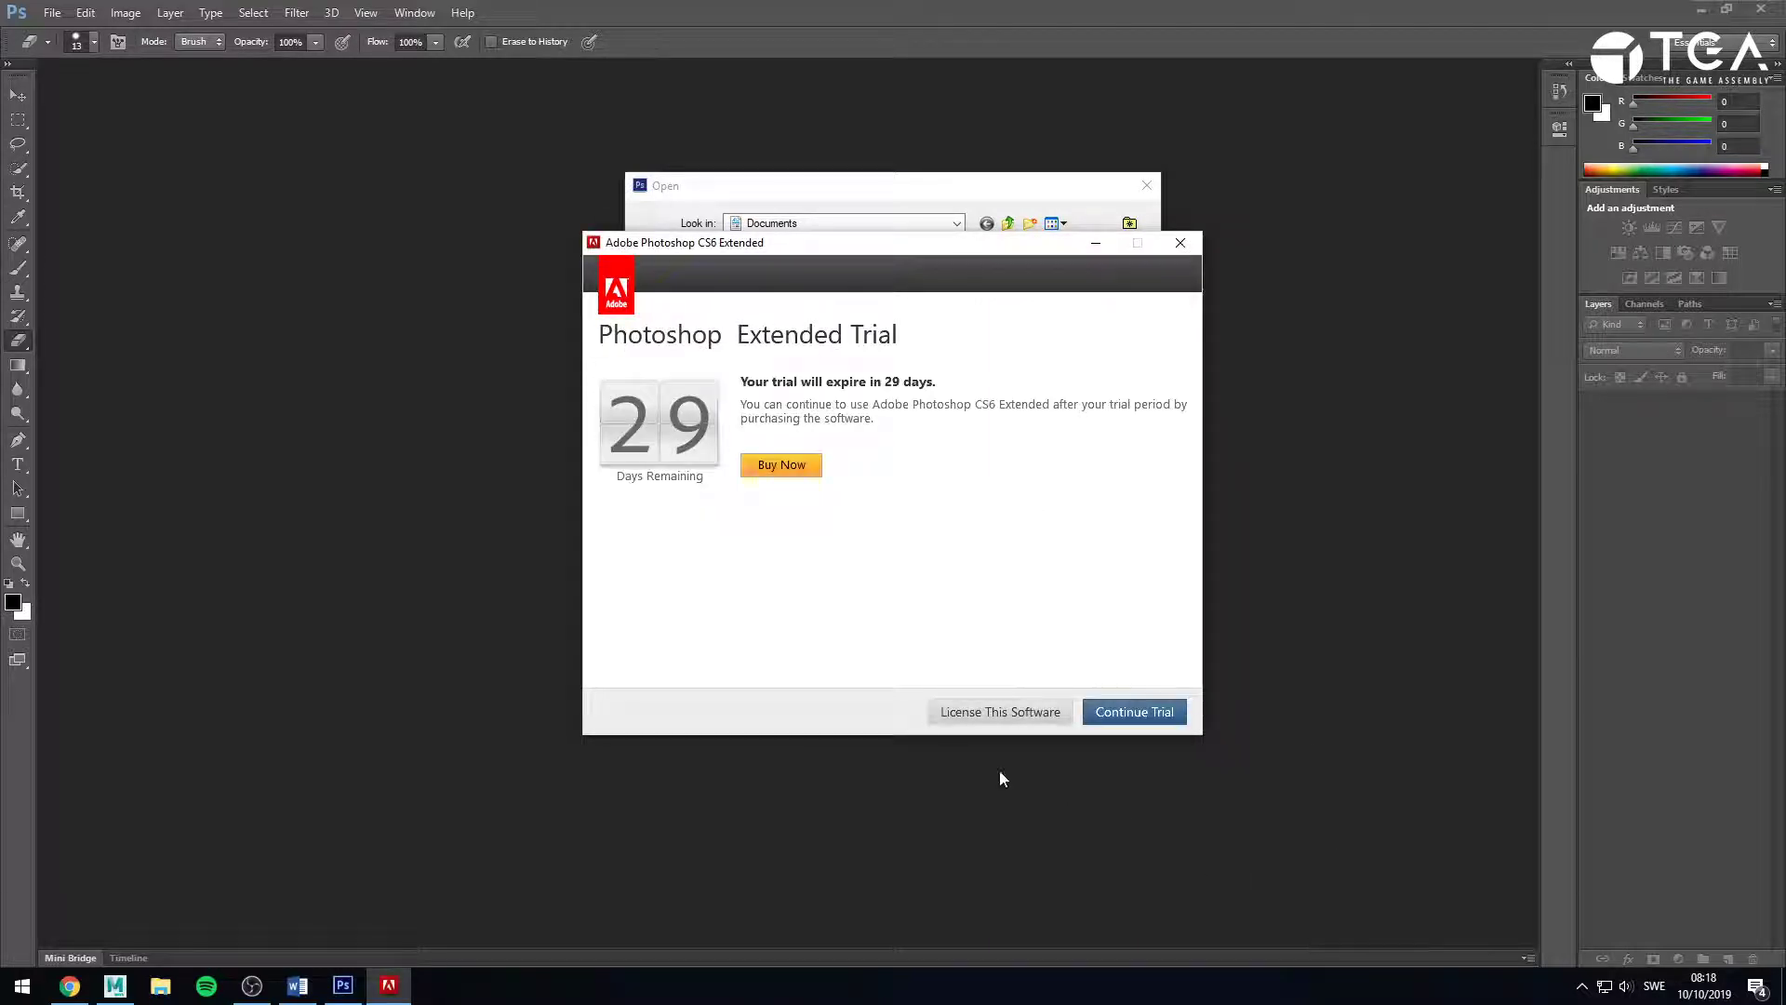
pyautogui.click(1175, 713)
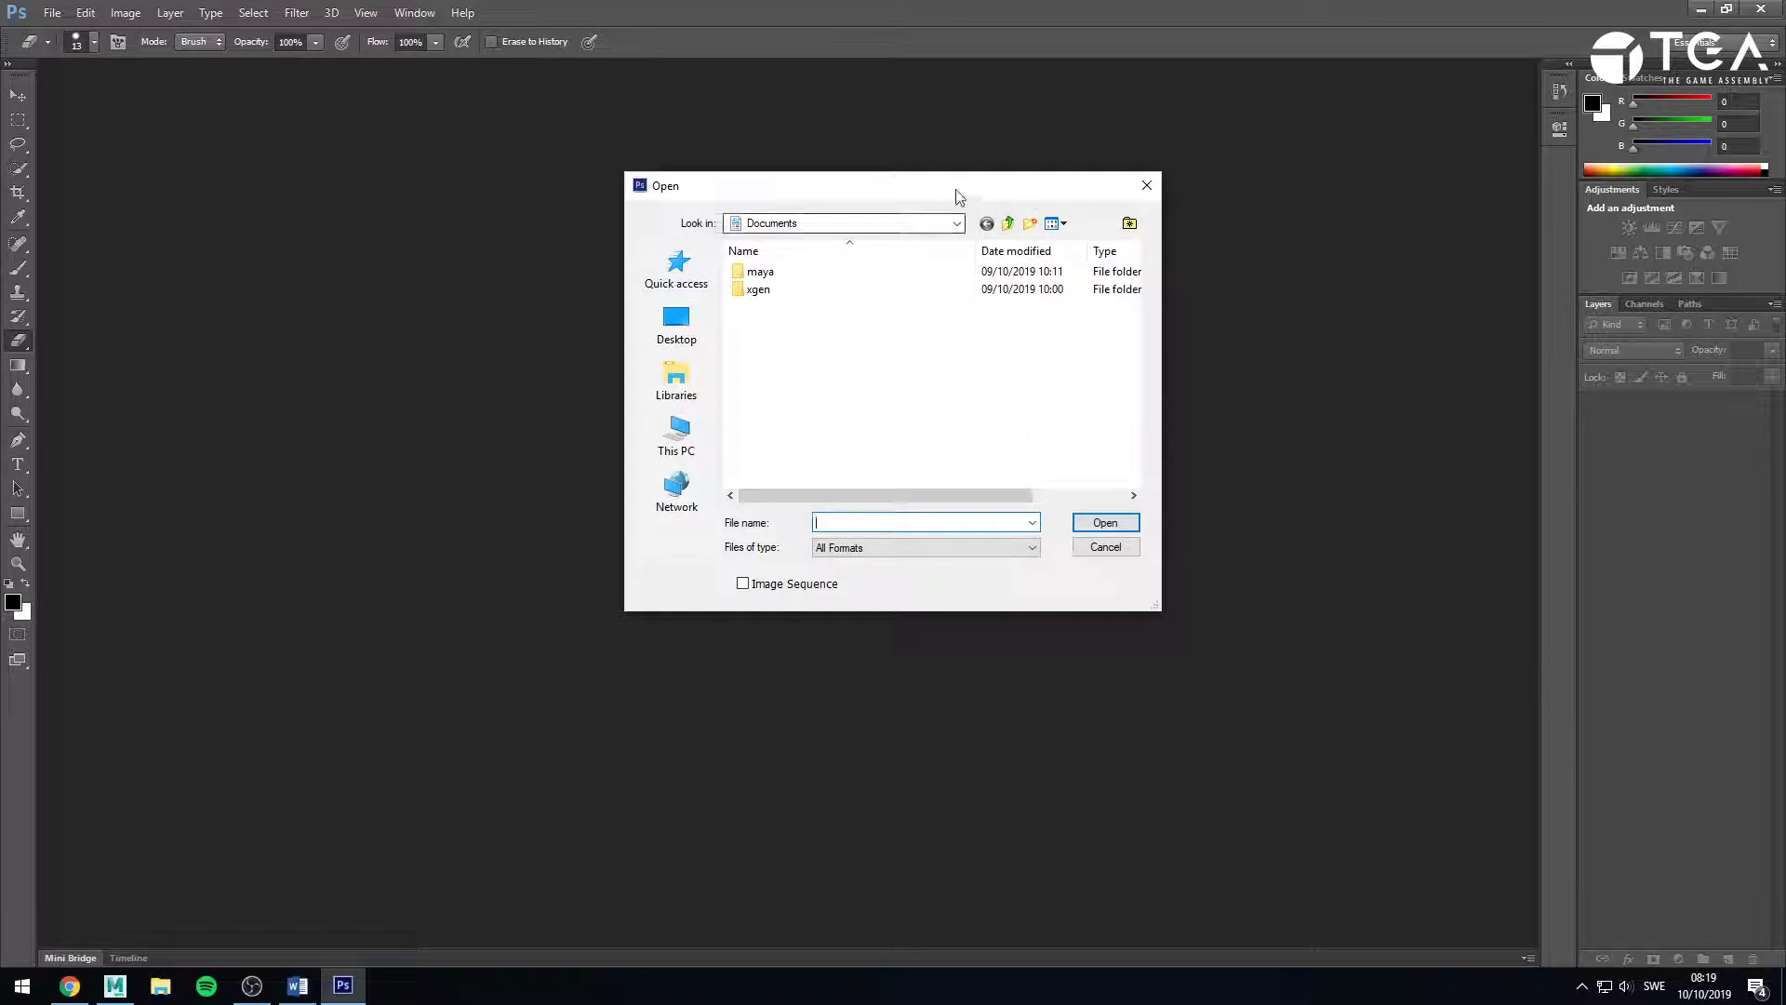
# Browse the Pictures library, including the Saved Pictures and Camera Roll folders, for an image to open.
pyautogui.moveTo(960, 189); pyautogui.dragTo(790, 285)
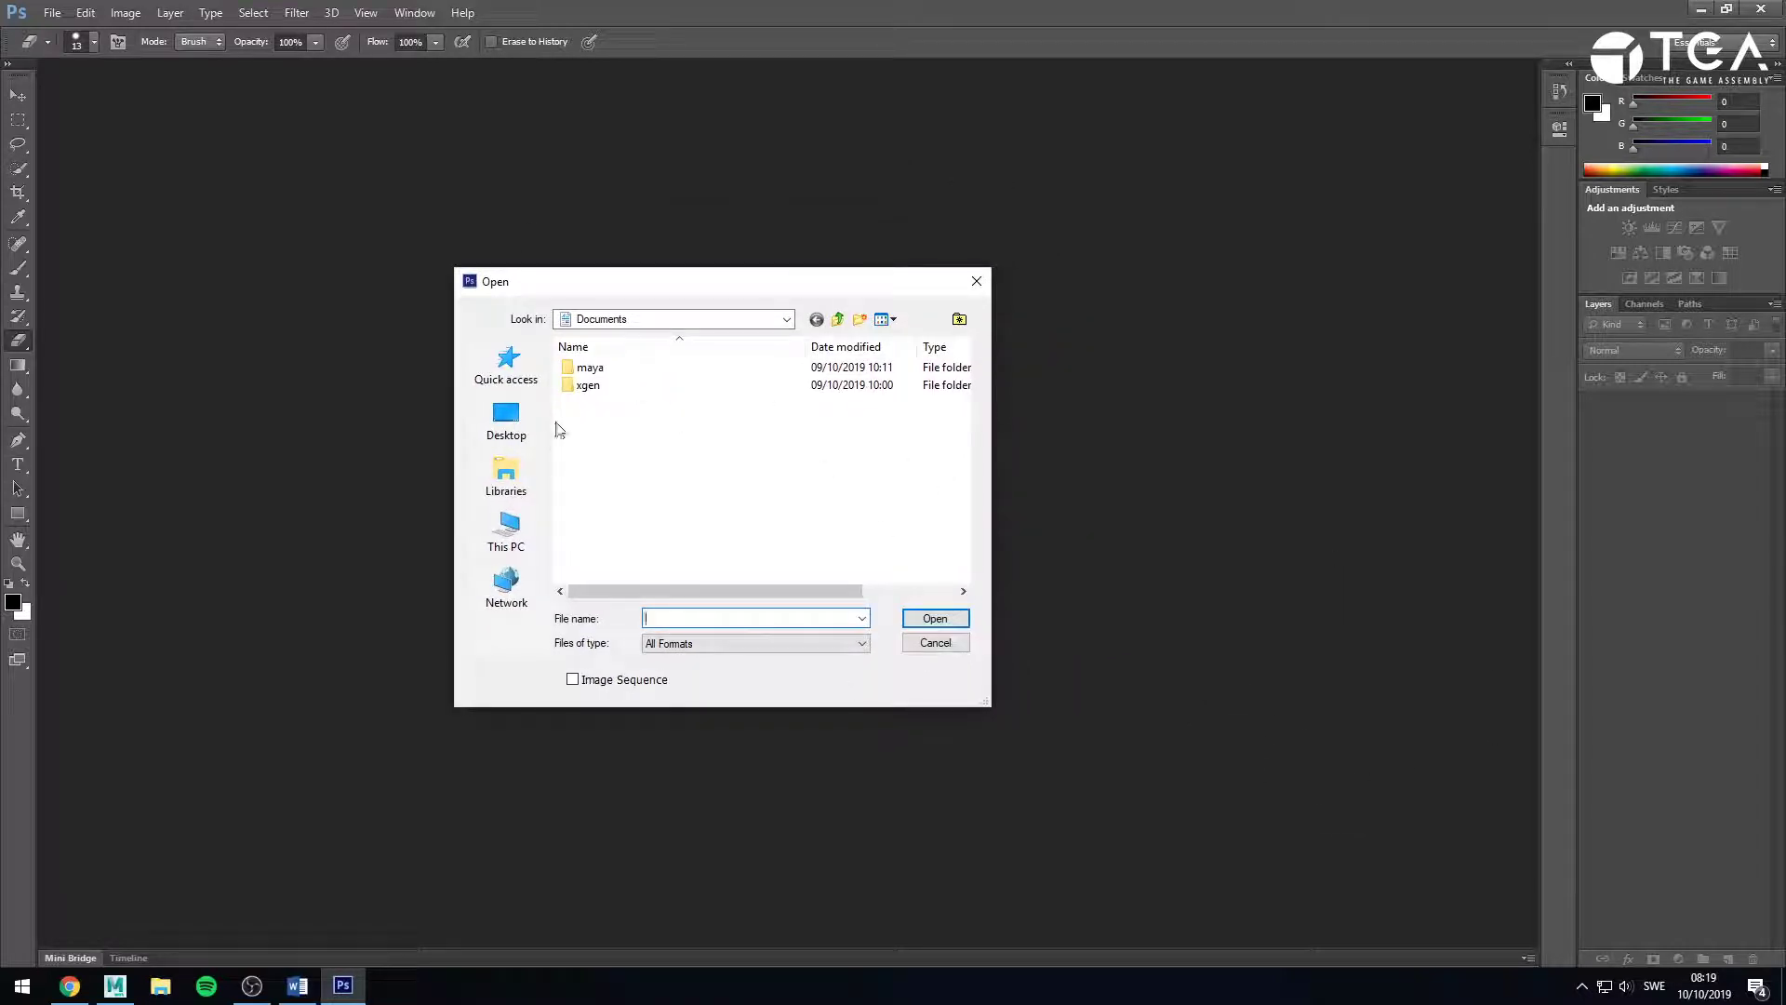
pyautogui.click(532, 493)
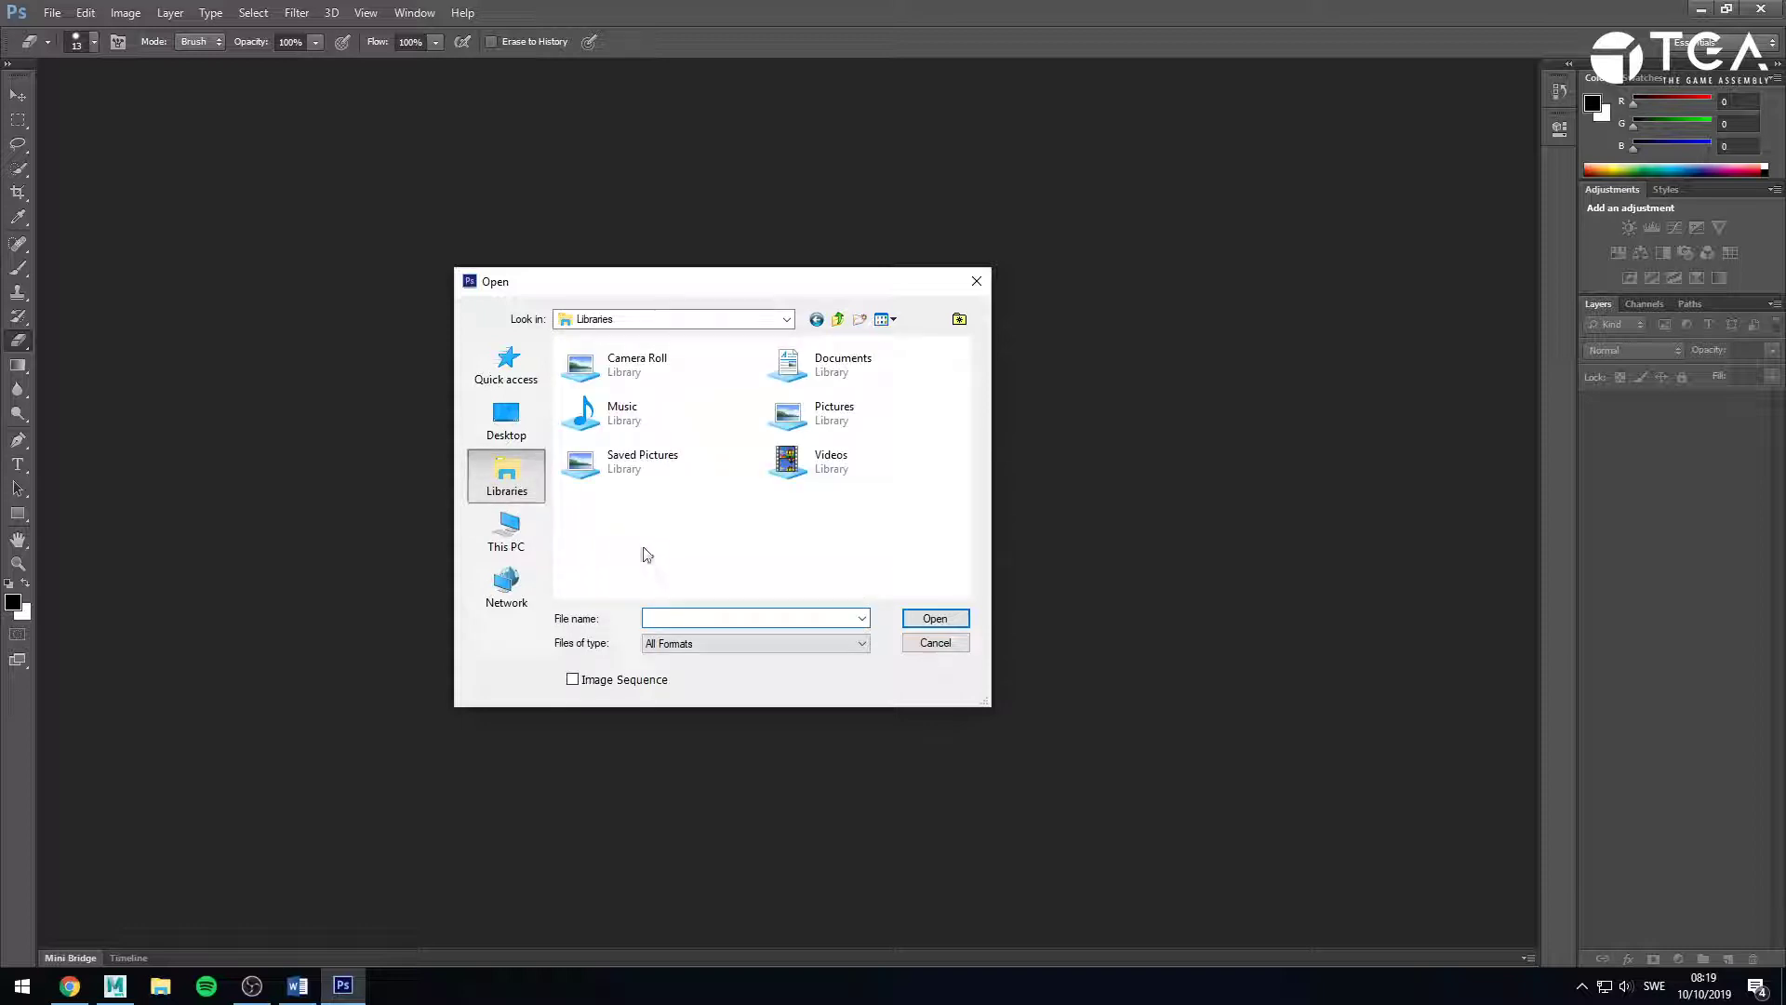
pyautogui.doubleClick(865, 417)
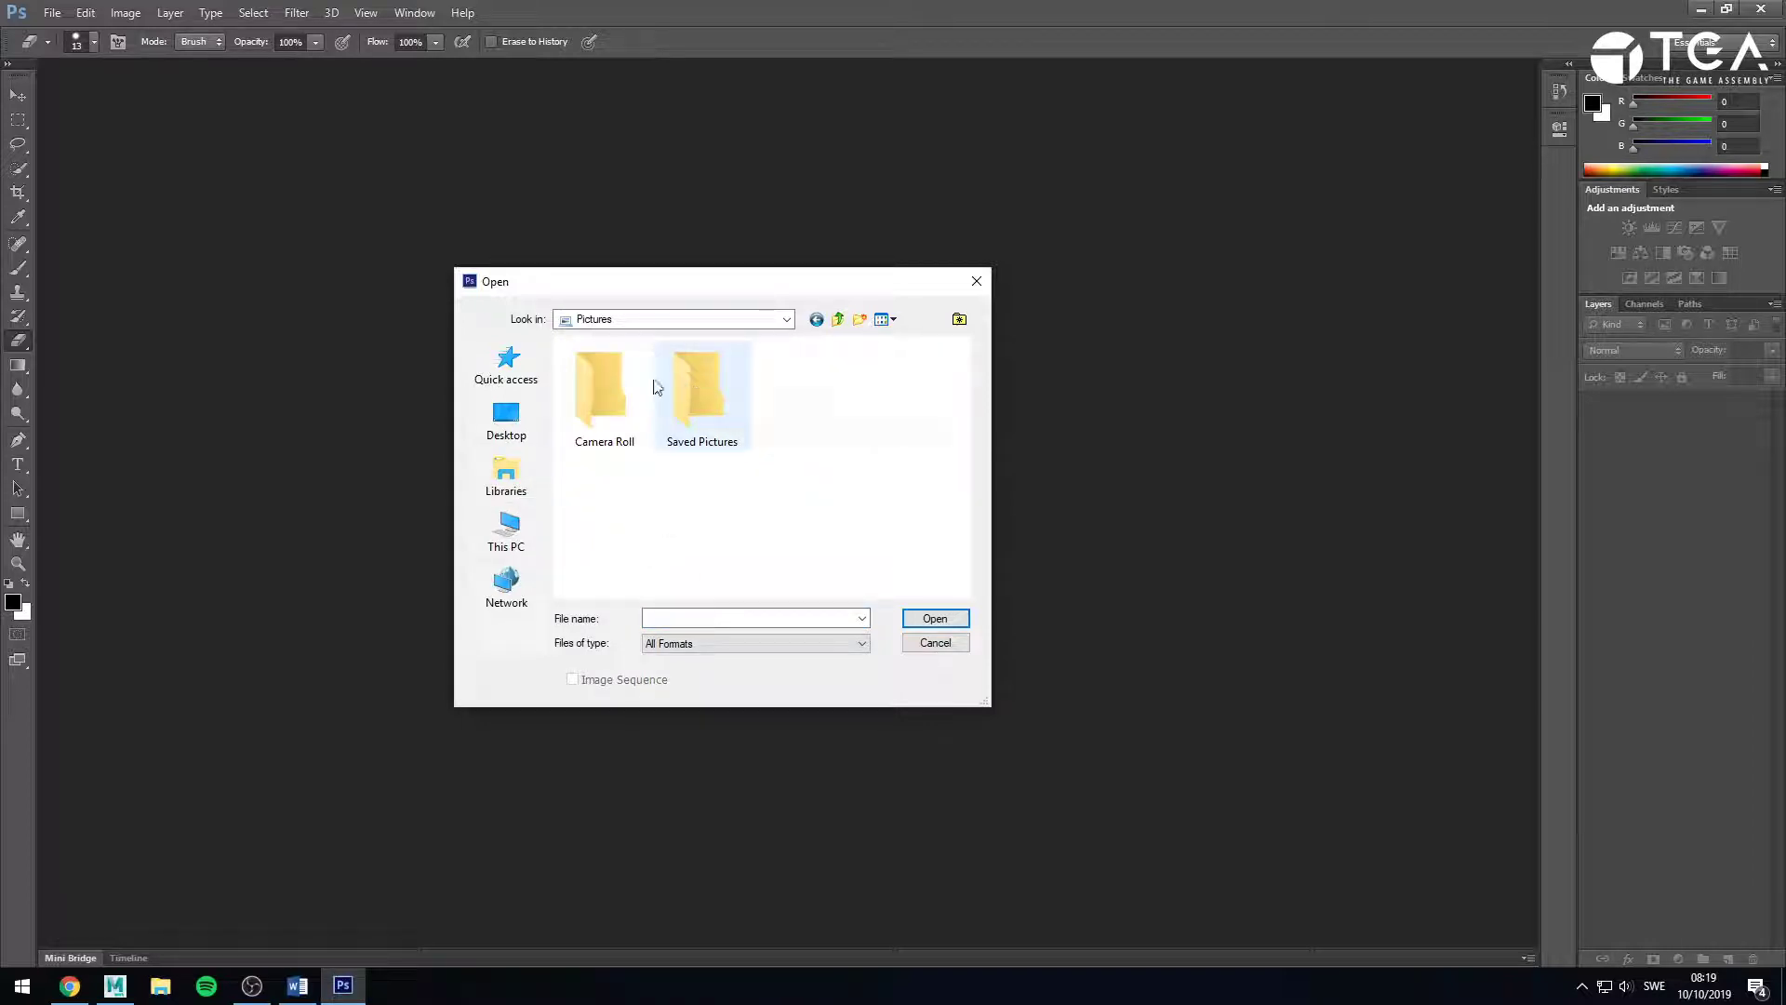
pyautogui.doubleClick(699, 391)
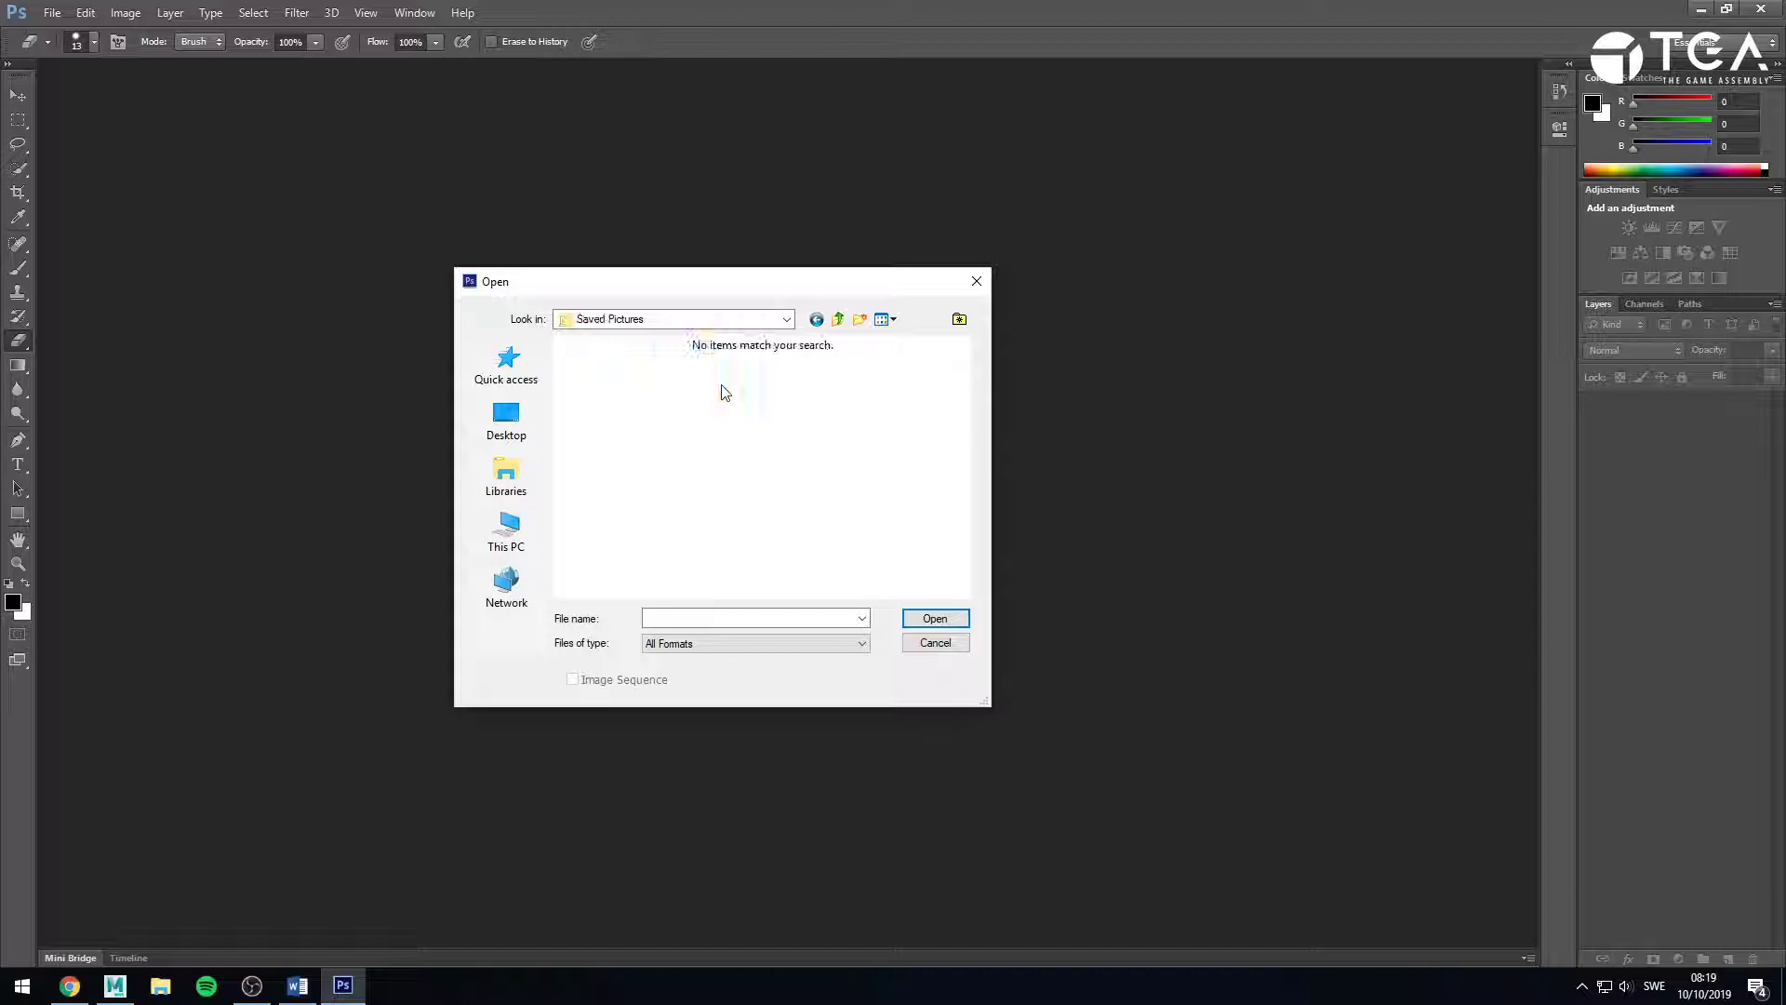
pyautogui.click(837, 320)
pyautogui.doubleClick(599, 383)
pyautogui.click(838, 320)
# Switch to Chrome and run a Google image search for "photograph bird" in a new tab.
pyautogui.click(70, 986)
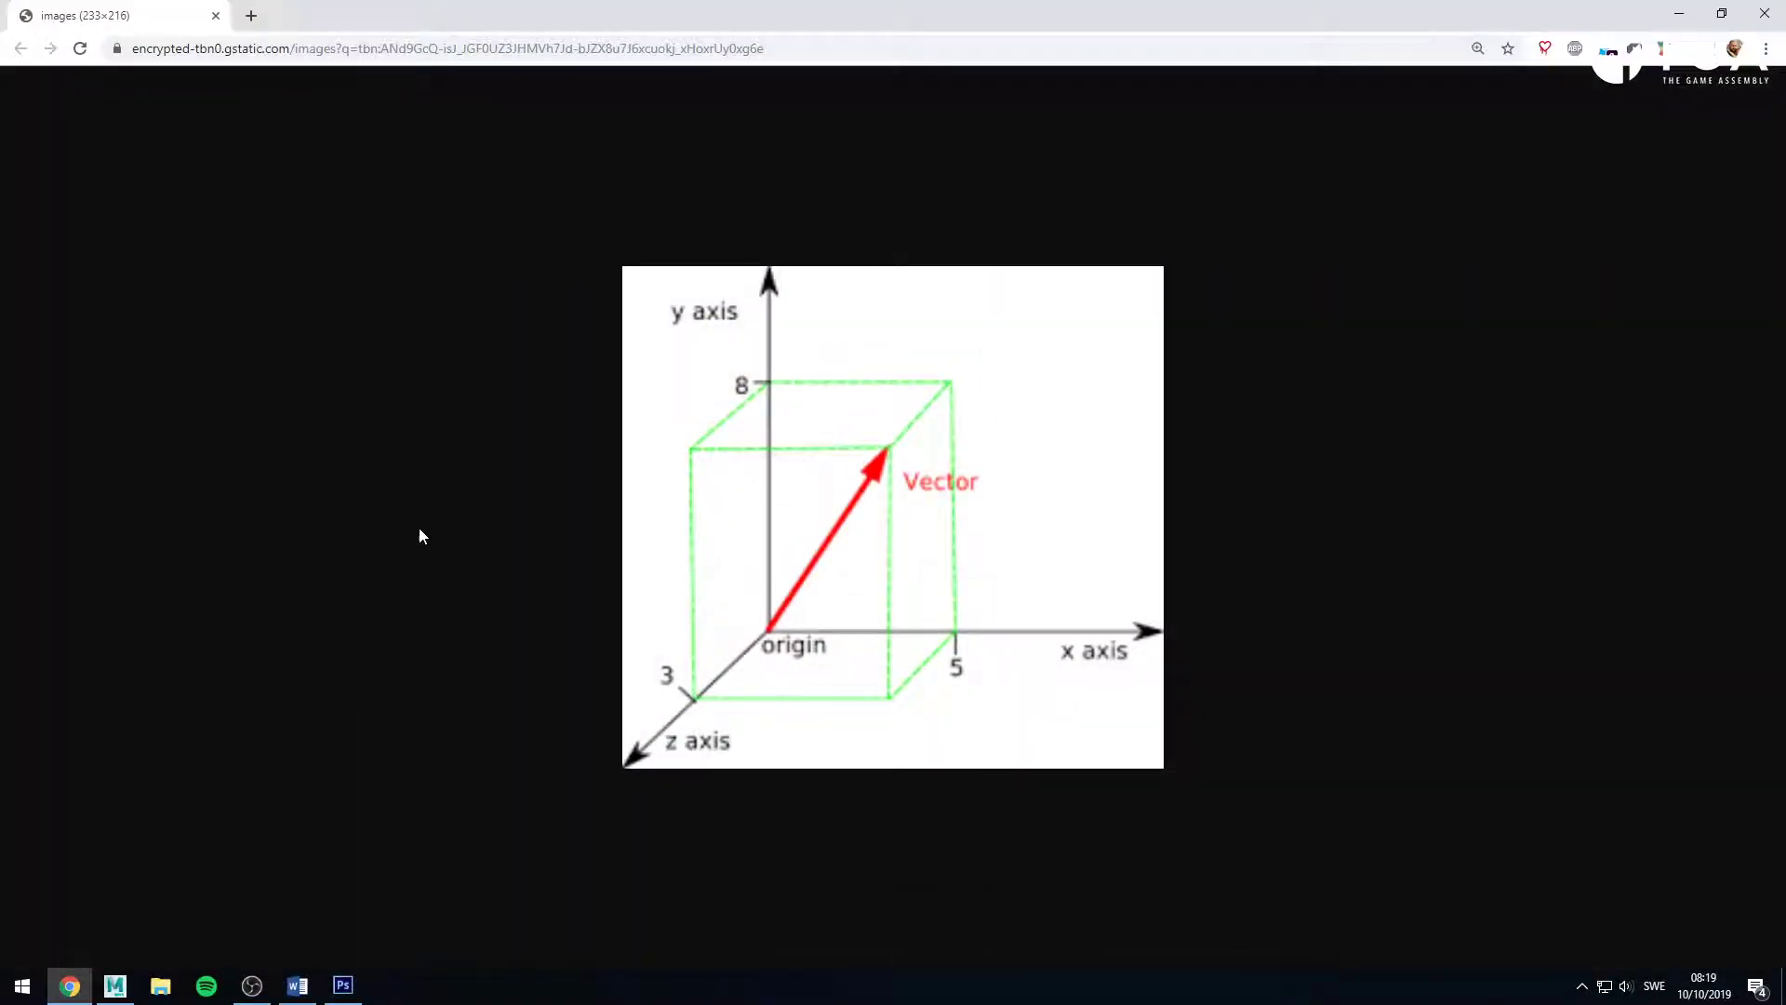
pyautogui.hotkey('ctrl', 't')
pyautogui.write('phot')
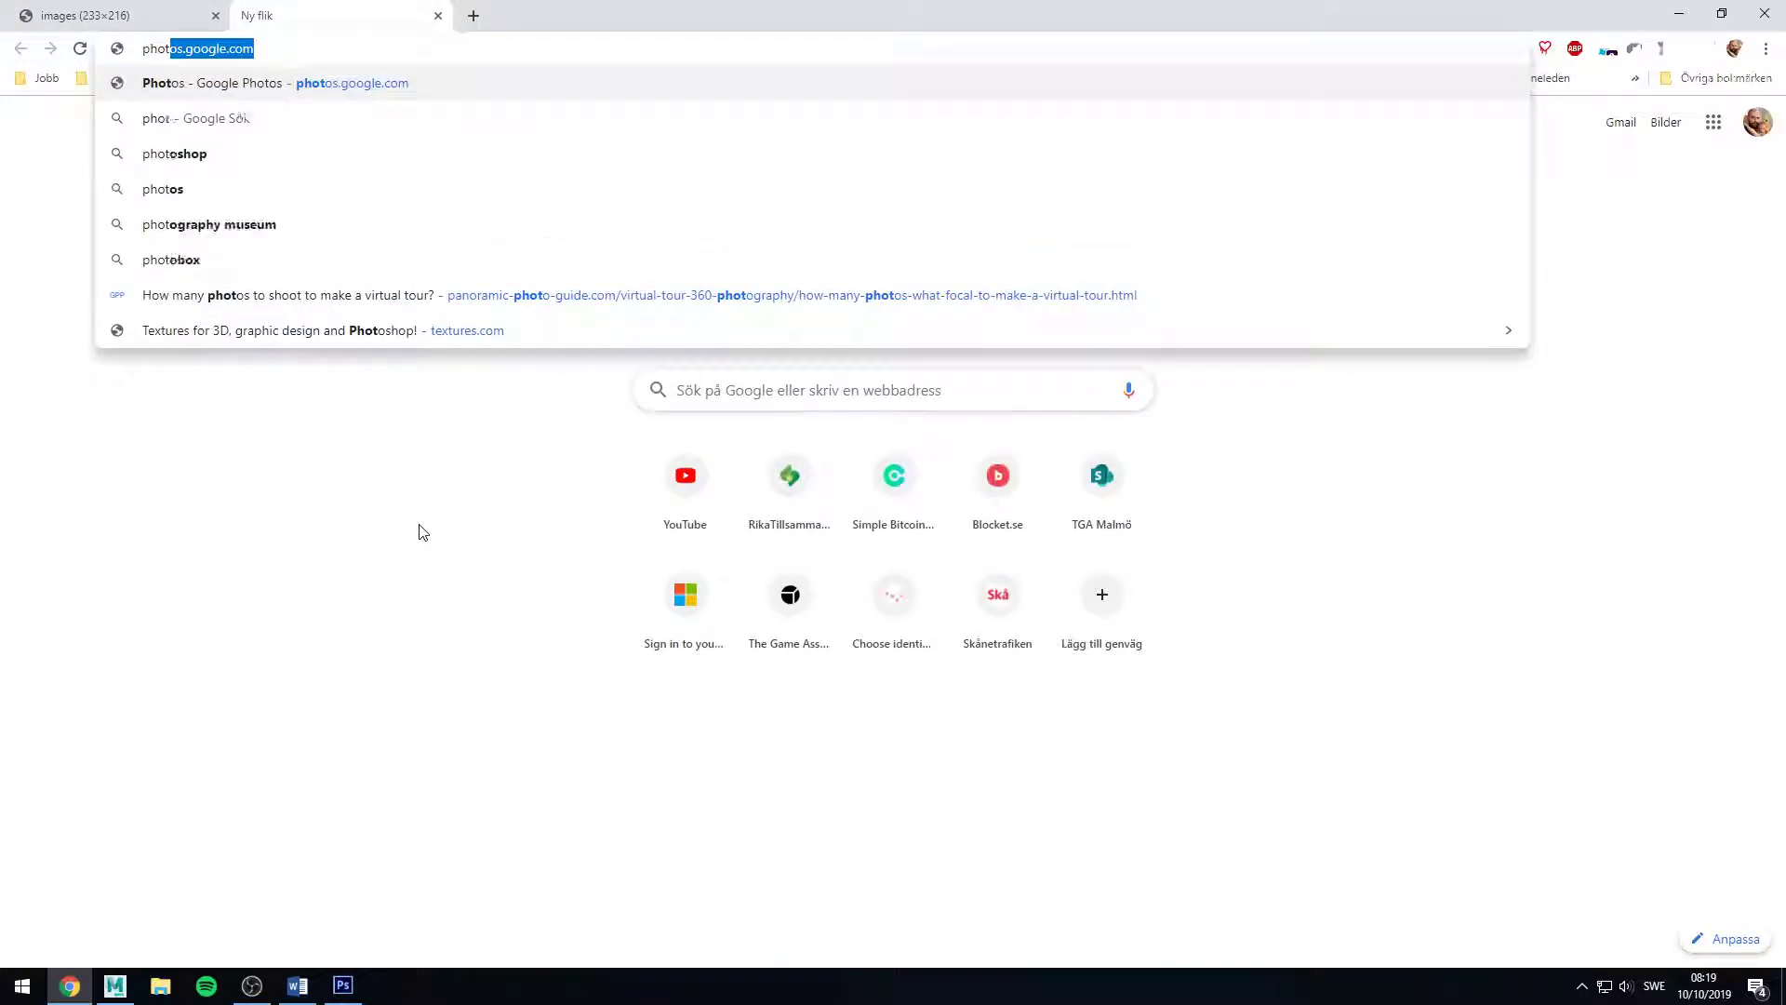
pyautogui.write('ograp')
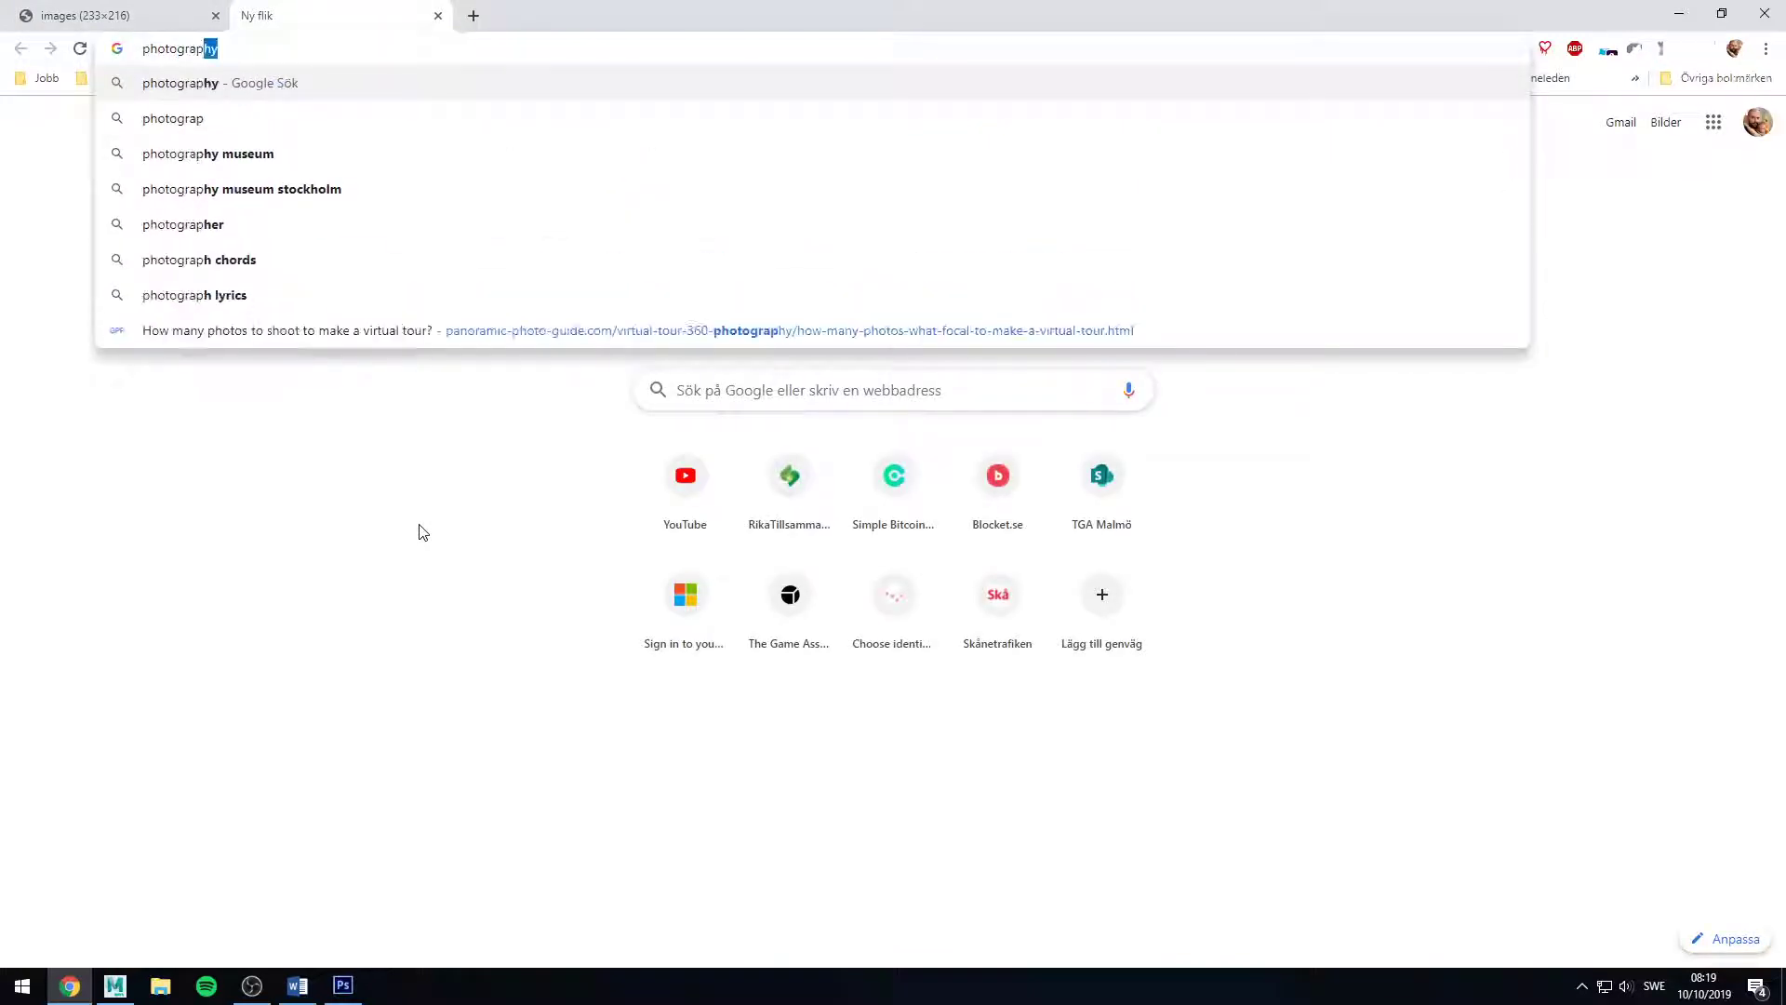
pyautogui.write('h bird')
pyautogui.press('Return')
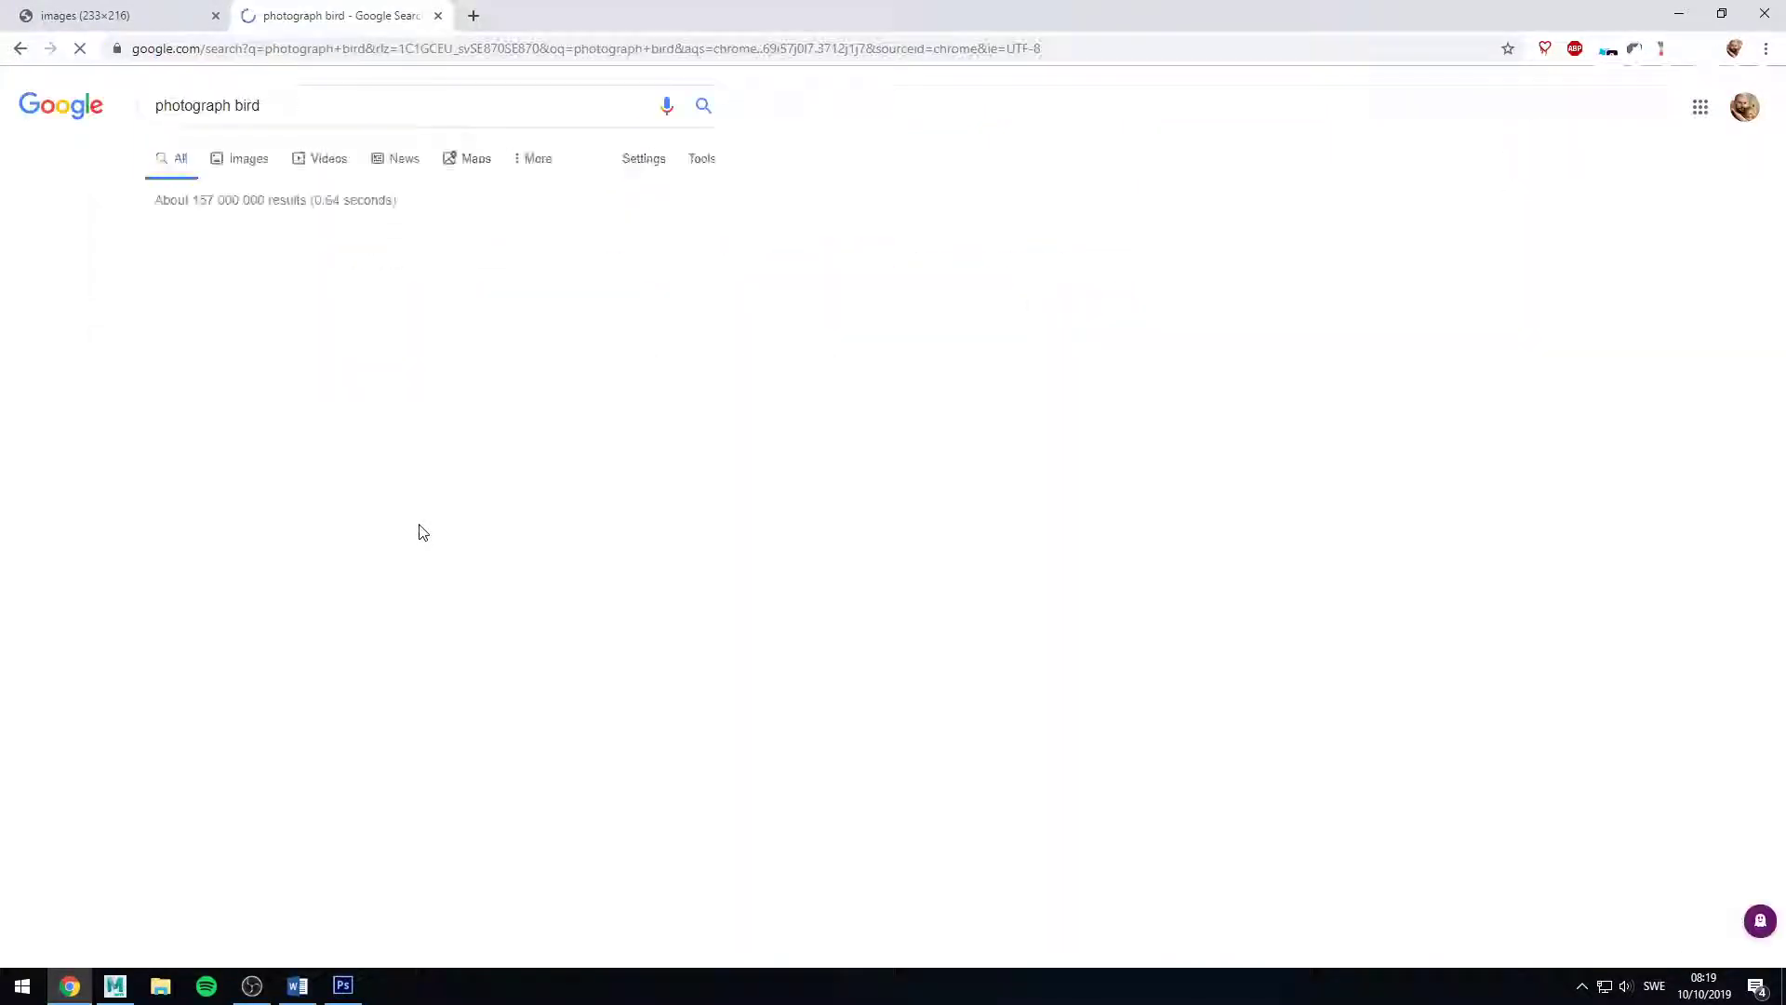
pyautogui.click(252, 163)
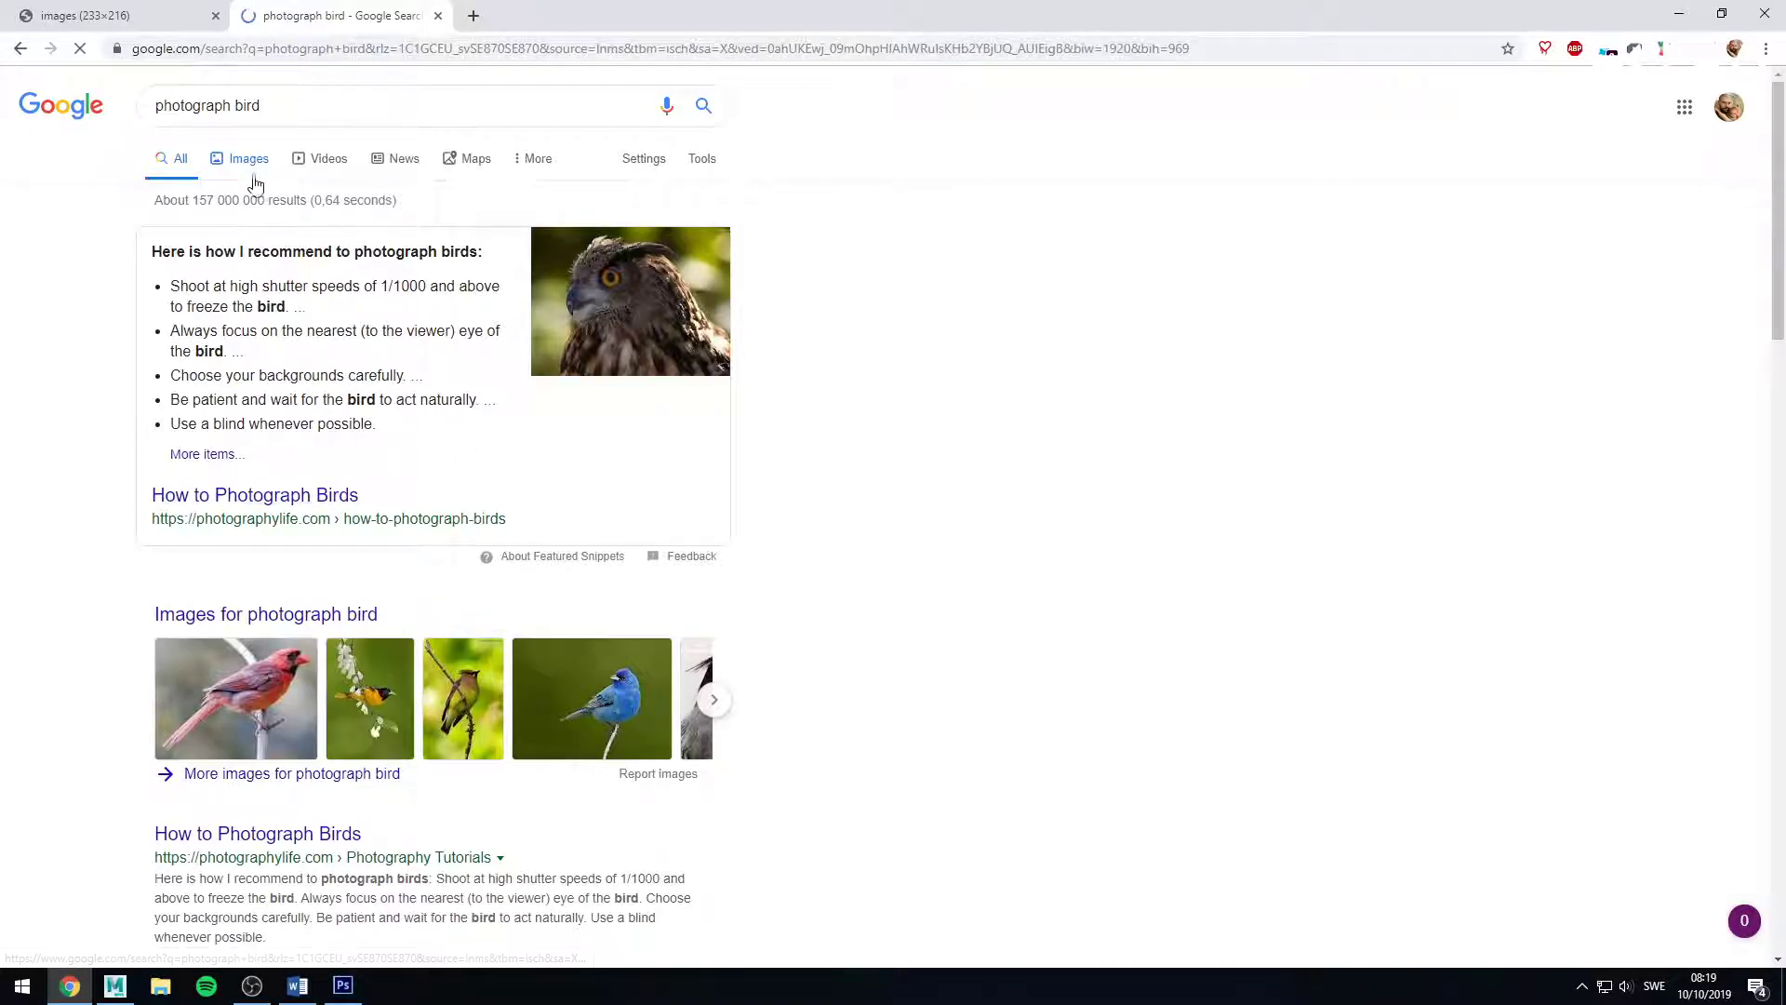
# Copy the blue bird photo titled "Backyard Bird Photography Setup Tips" from the Google image results.
pyautogui.click(590, 363)
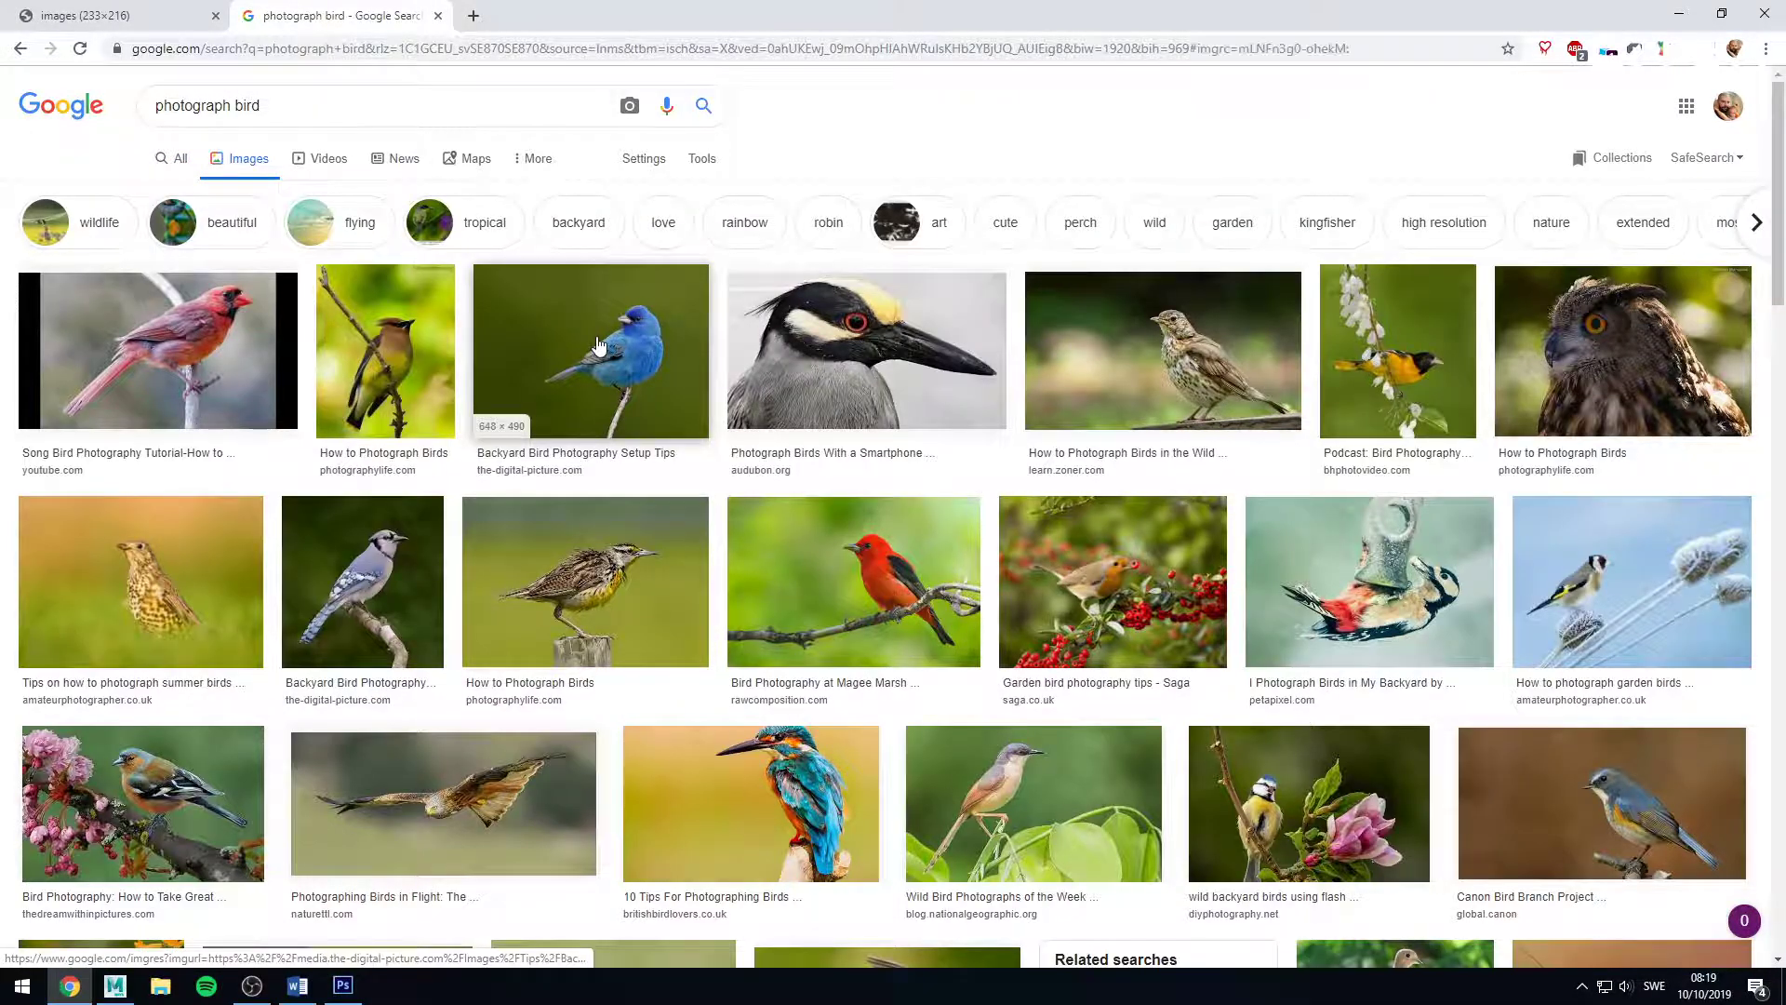
pyautogui.rightClick(1481, 249)
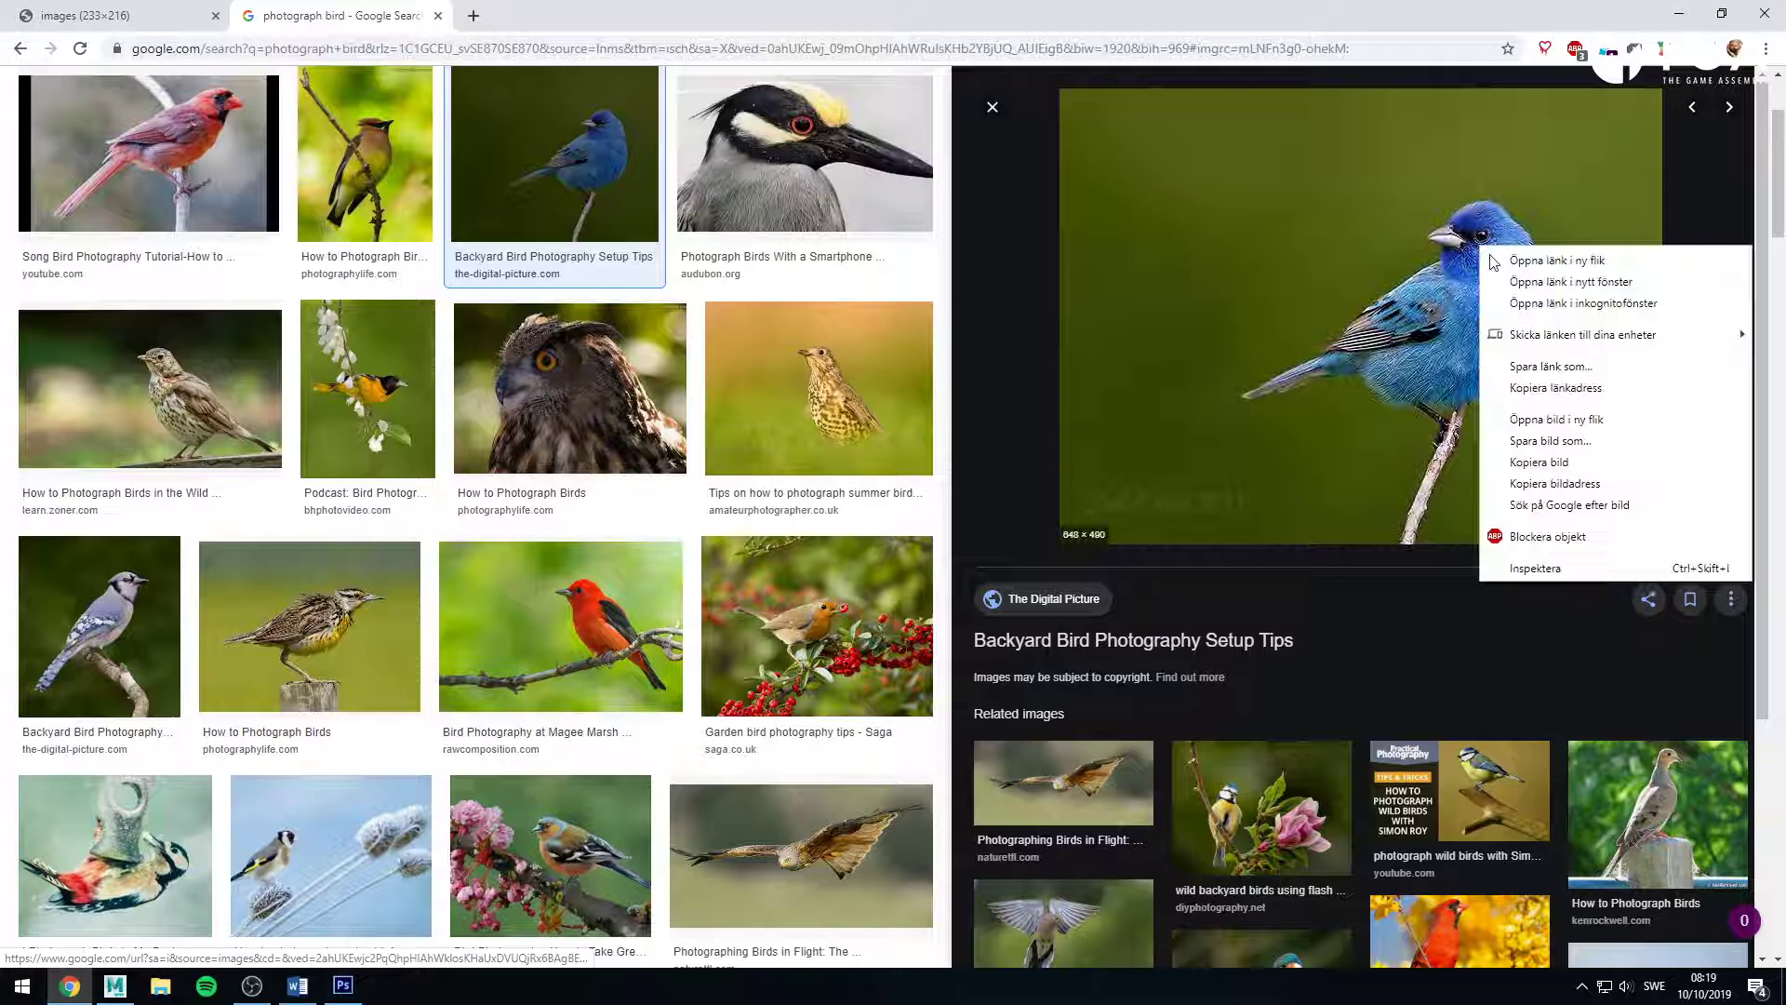
pyautogui.click(1580, 465)
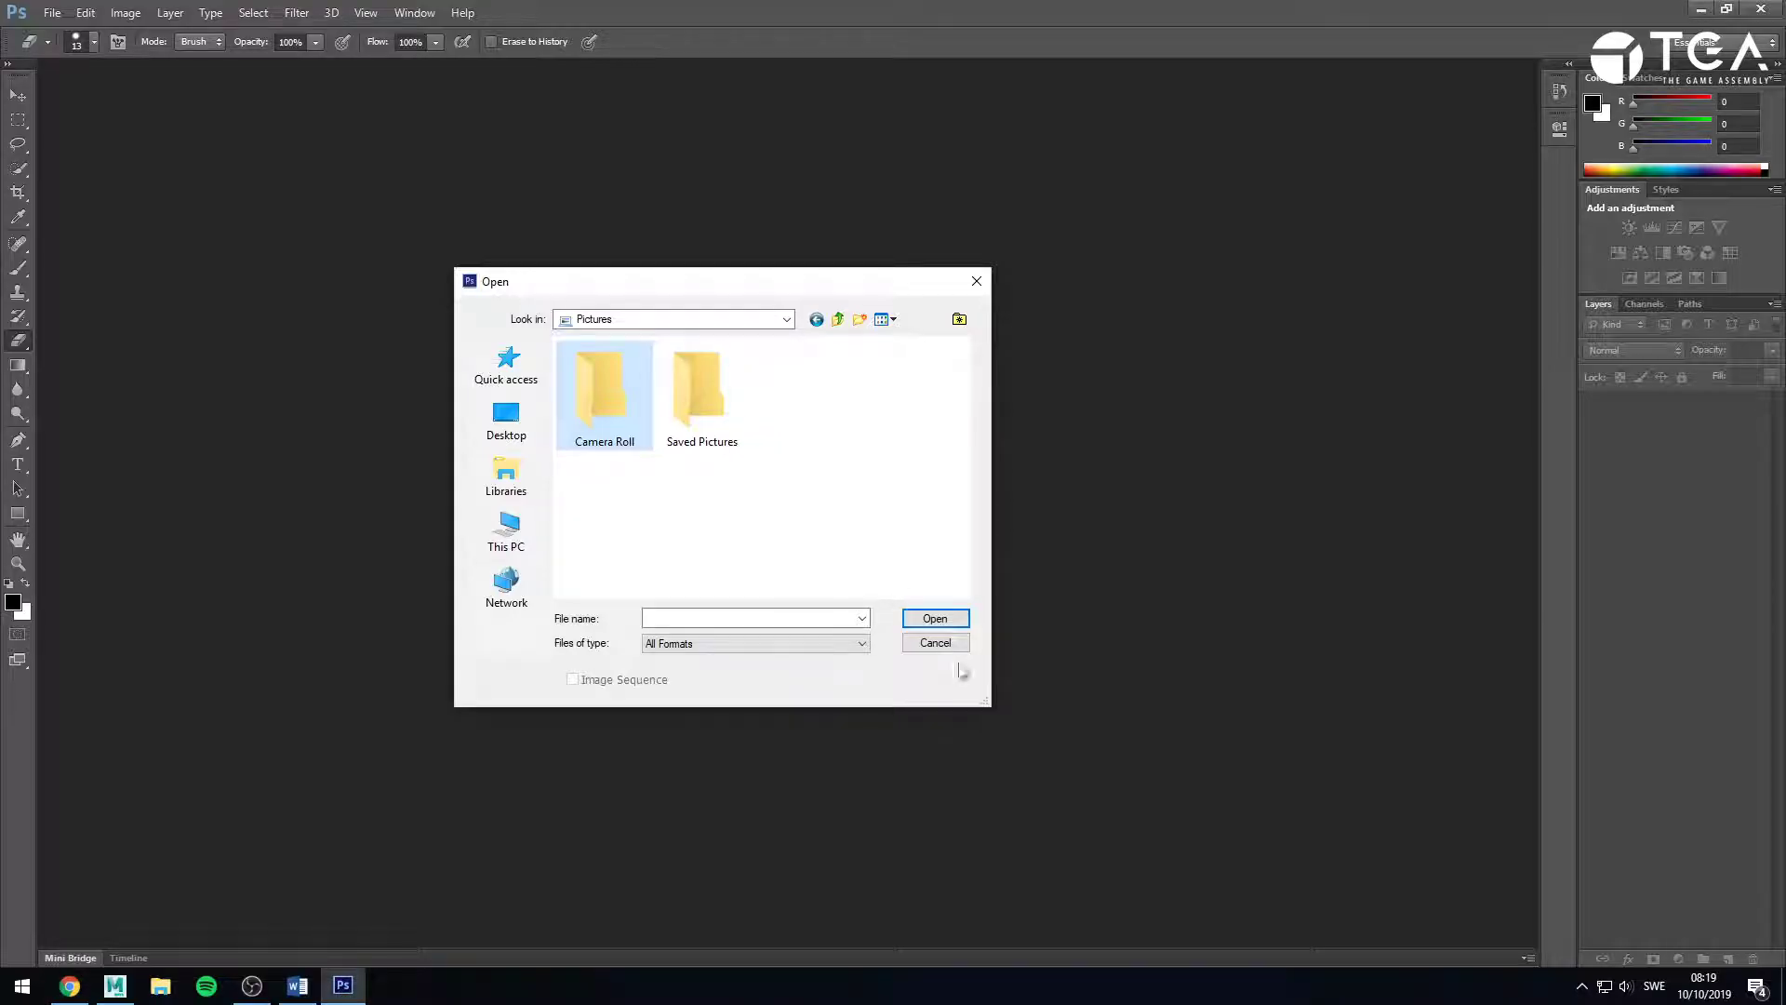
# Create a new 648 × 490 pixel document with a white background in Photoshop and paste the bird photo into it.
pyautogui.click(949, 640)
pyautogui.hotkey('ctrl', 'n')
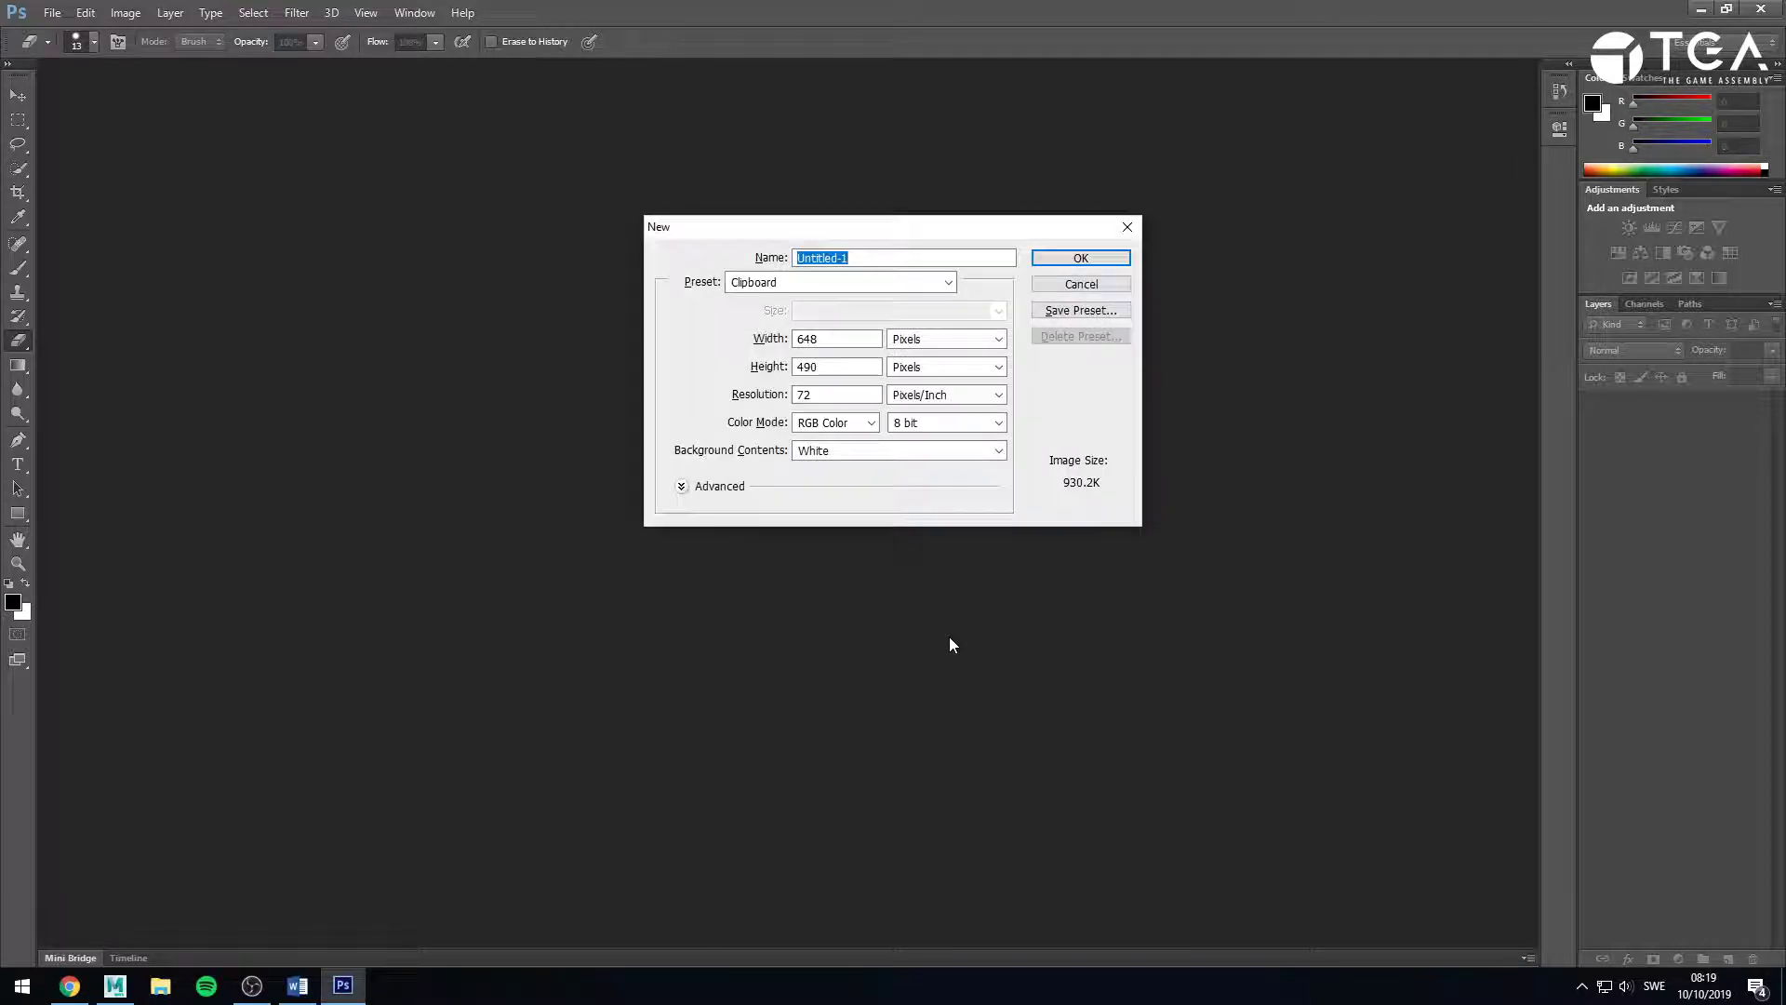
pyautogui.press('Return')
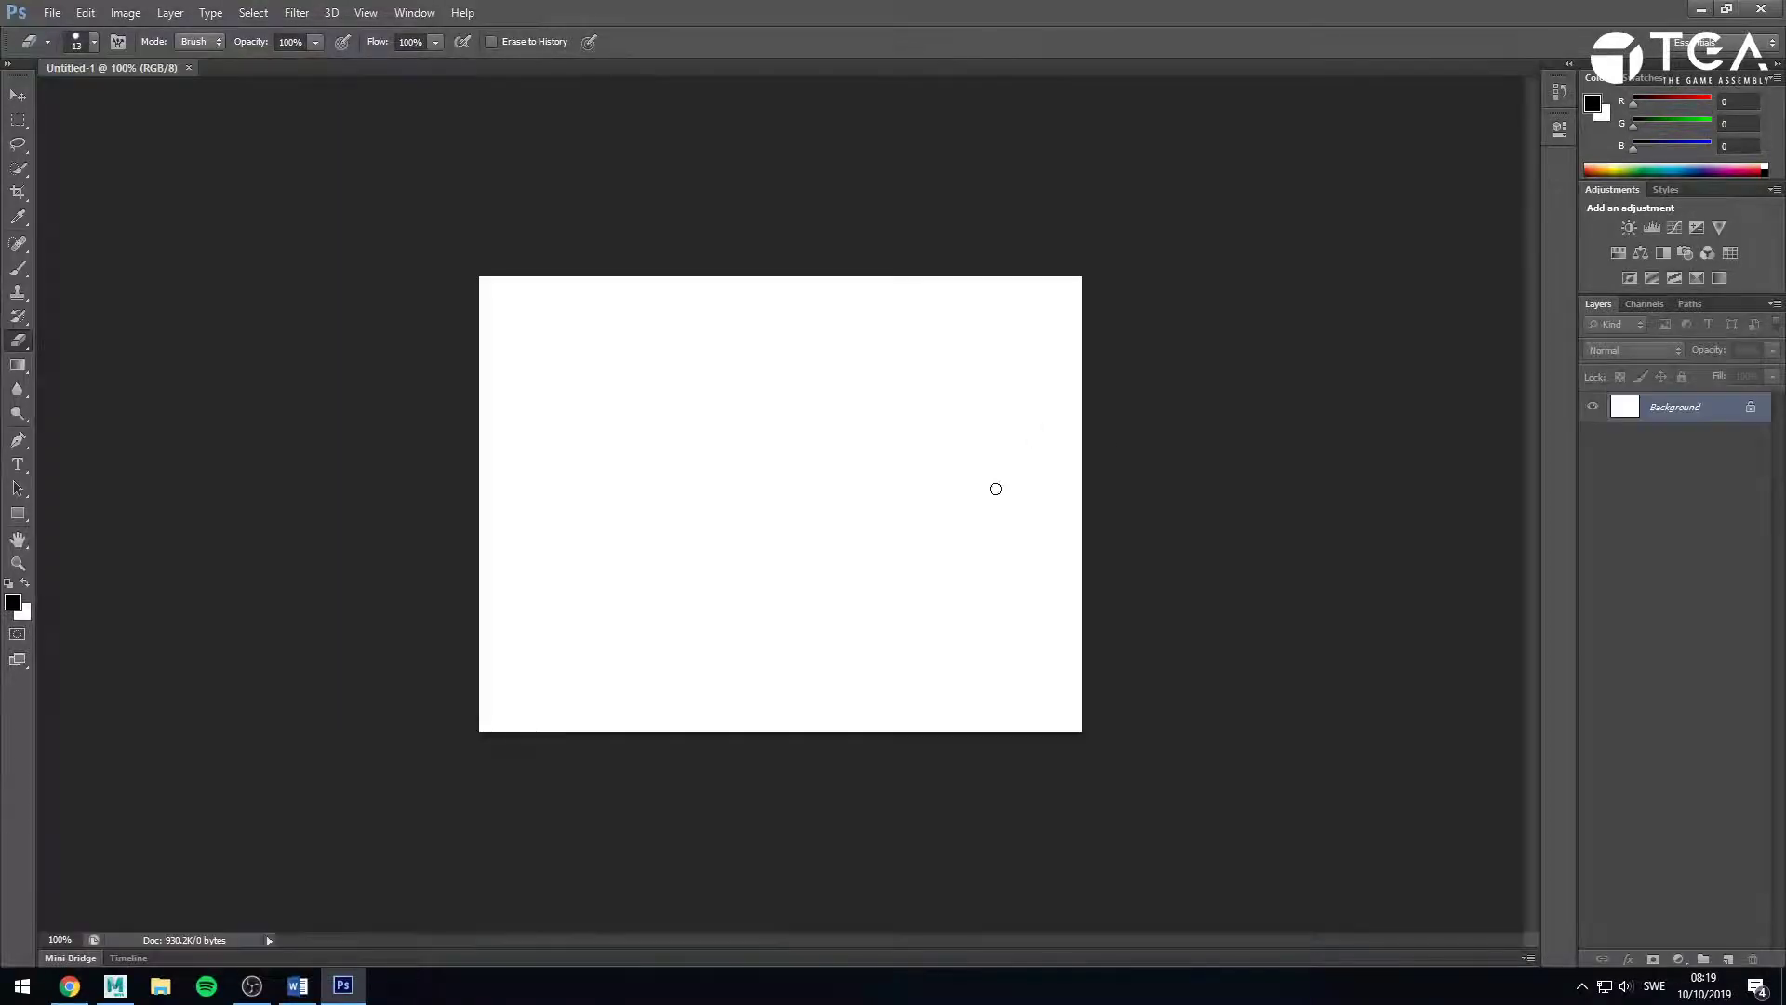
pyautogui.hotkey('ctrl', 'v')
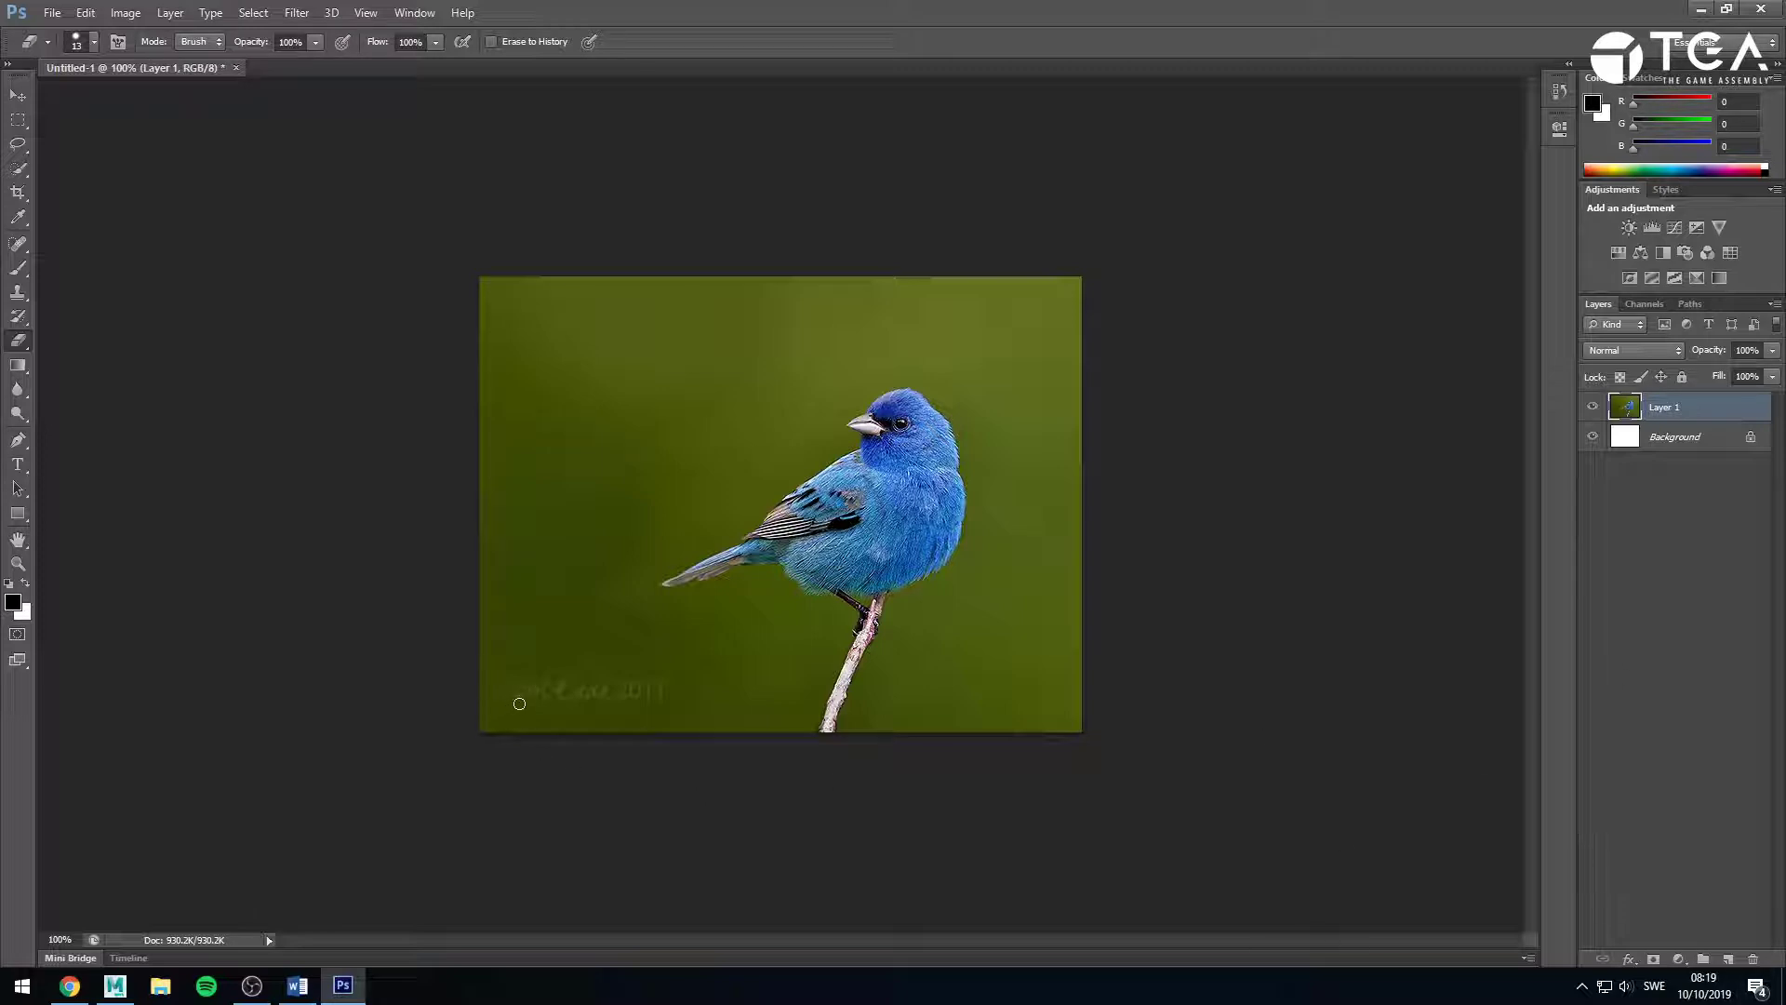
pyautogui.moveTo(519, 704); pyautogui.dragTo(569, 710)
# Add a Curves adjustment layer over the bird photo, trying a raised midtone point before lowering it to darken the image.
pyautogui.click(1682, 960)
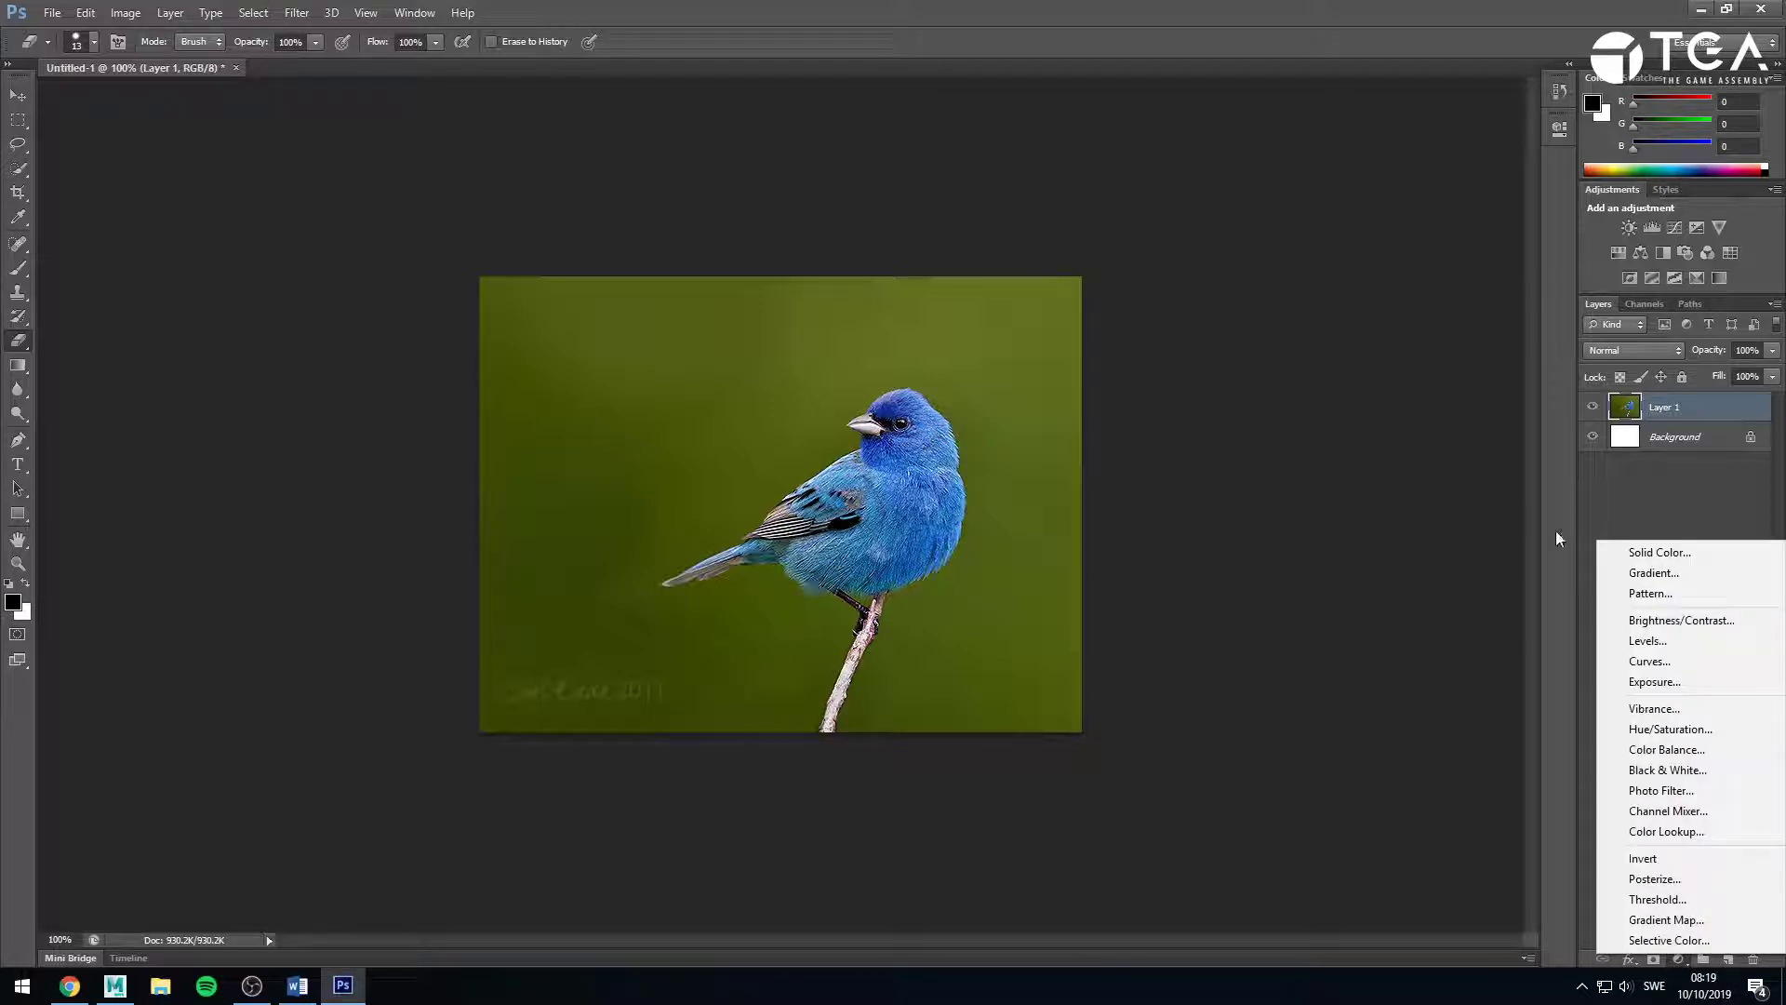
pyautogui.click(1717, 664)
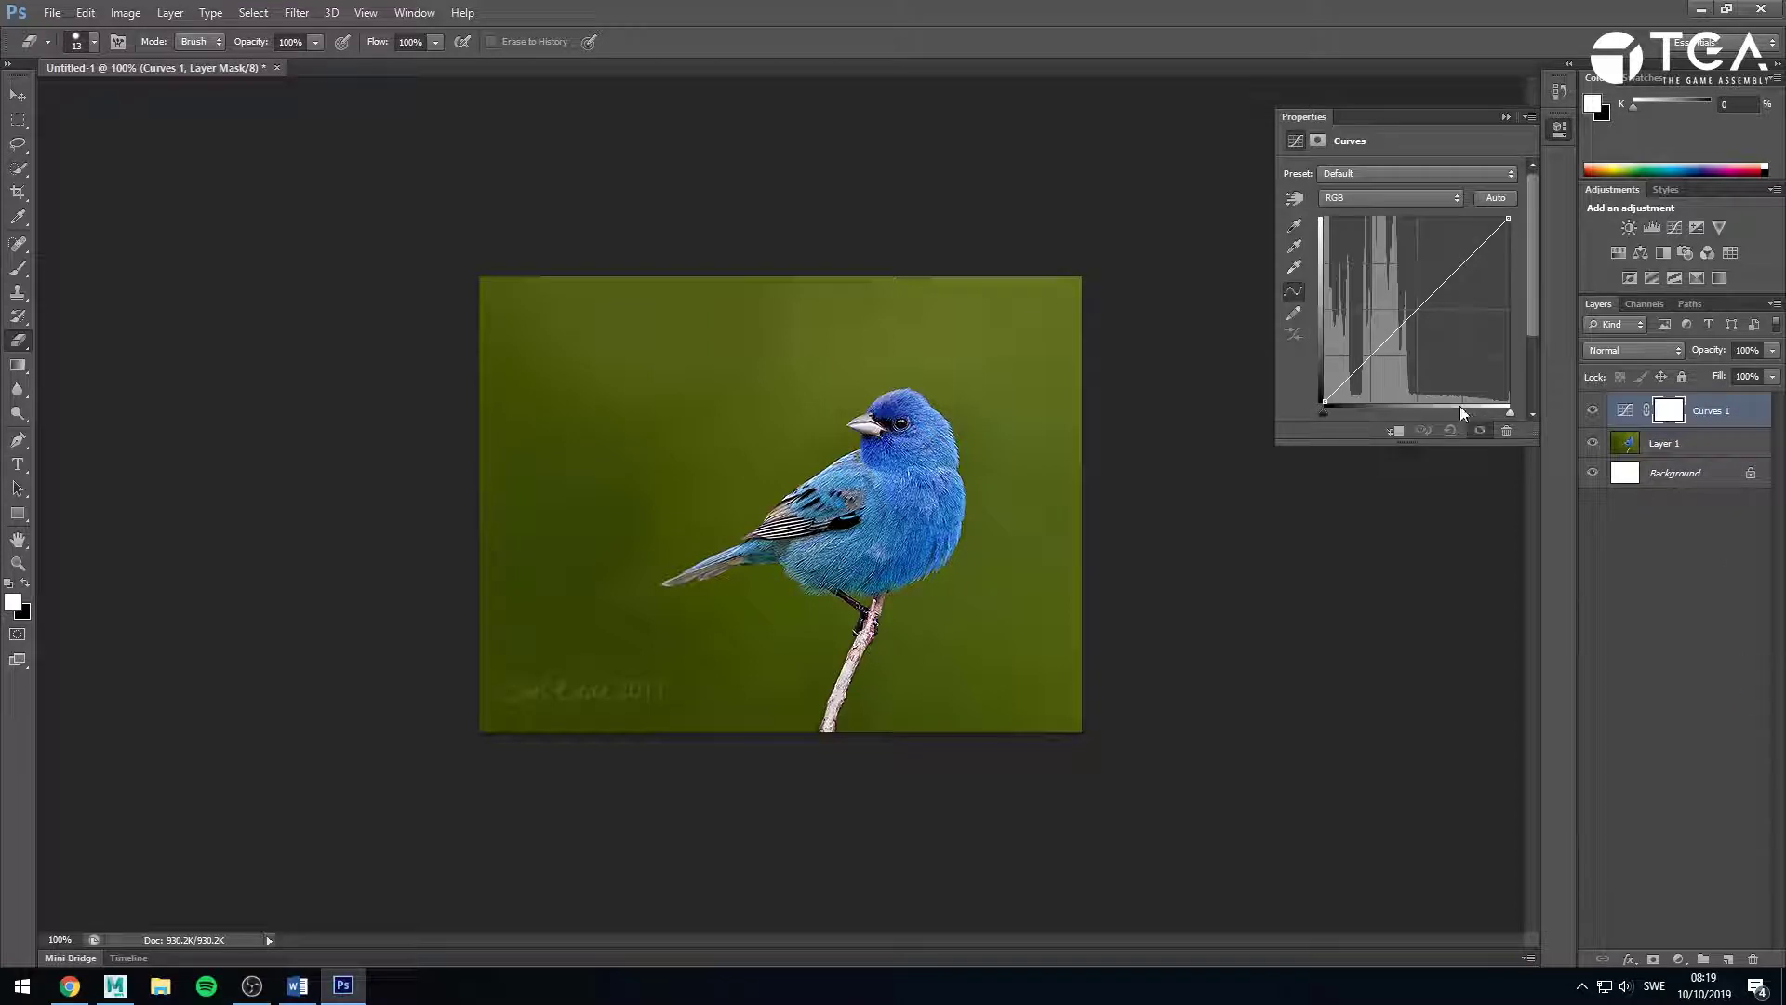
pyautogui.moveTo(1414, 314)
pyautogui.mouseDown()
pyautogui.moveTo(1437, 332)
pyautogui.moveTo(1384, 289)
pyautogui.moveTo(1437, 357)
pyautogui.moveTo(1388, 296)
pyautogui.mouseUp()
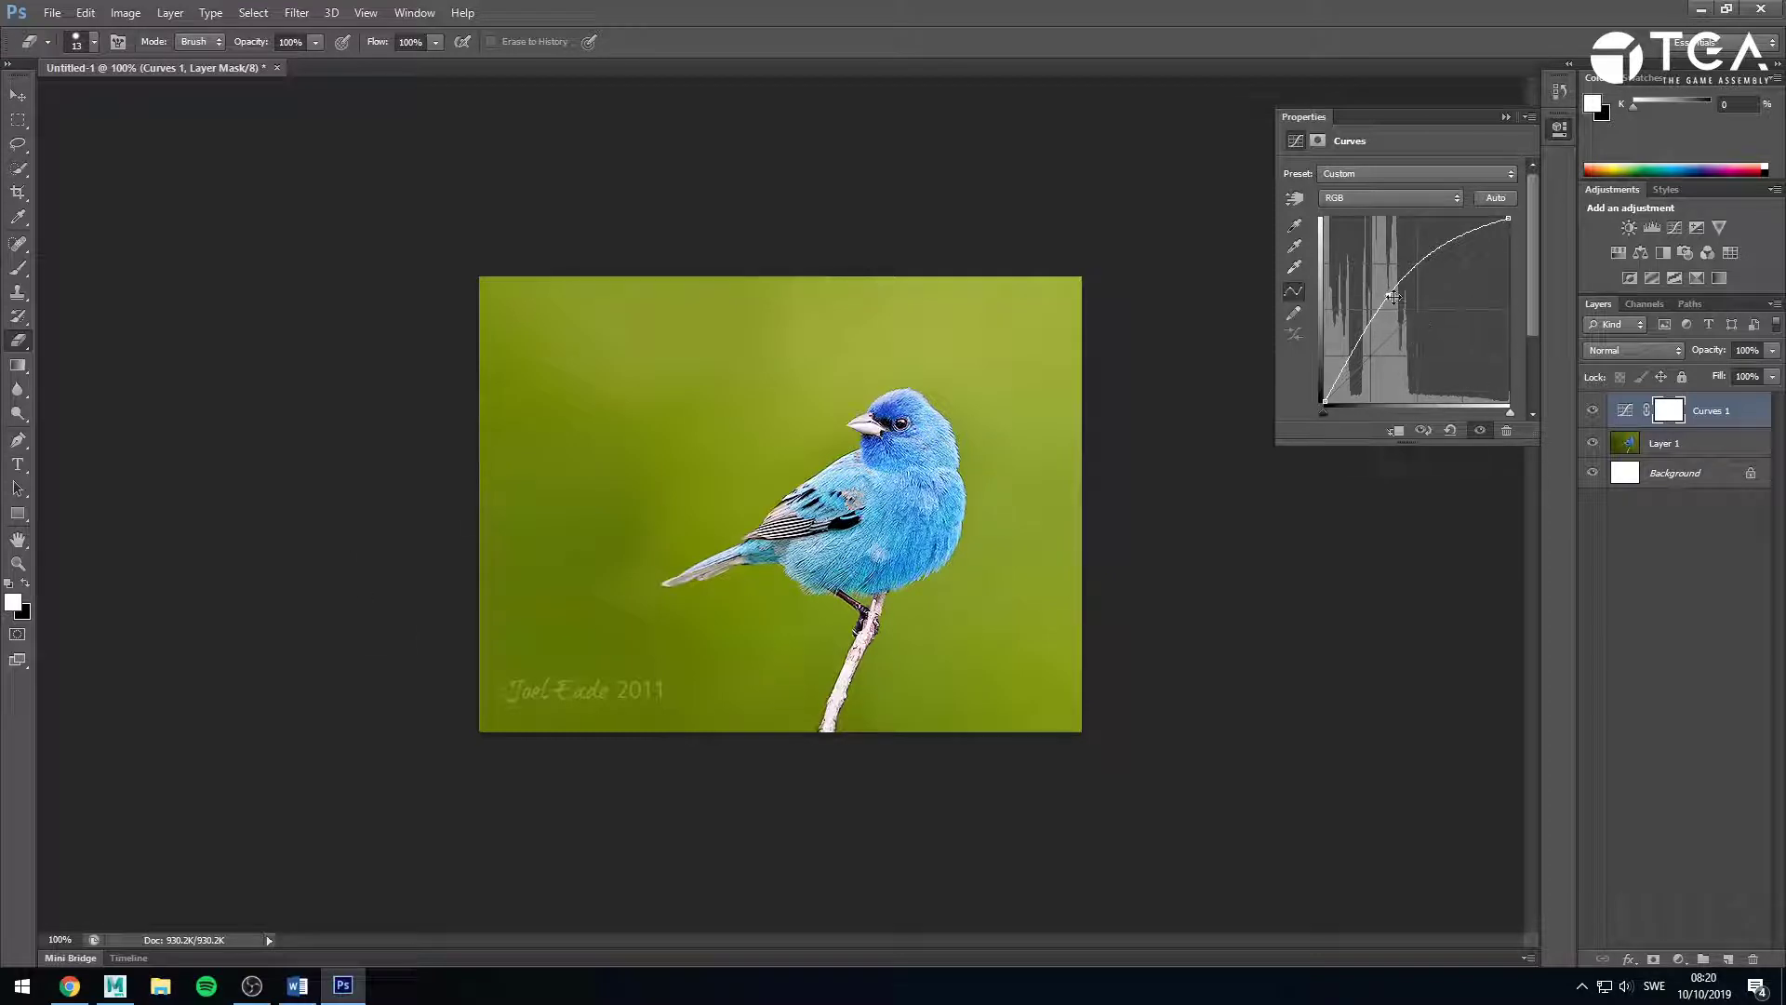
pyautogui.moveTo(1387, 293)
pyautogui.mouseDown()
pyautogui.moveTo(1422, 346)
pyautogui.moveTo(1387, 296)
pyautogui.mouseUp()
pyautogui.moveTo(1391, 294); pyautogui.dragTo(1439, 331)
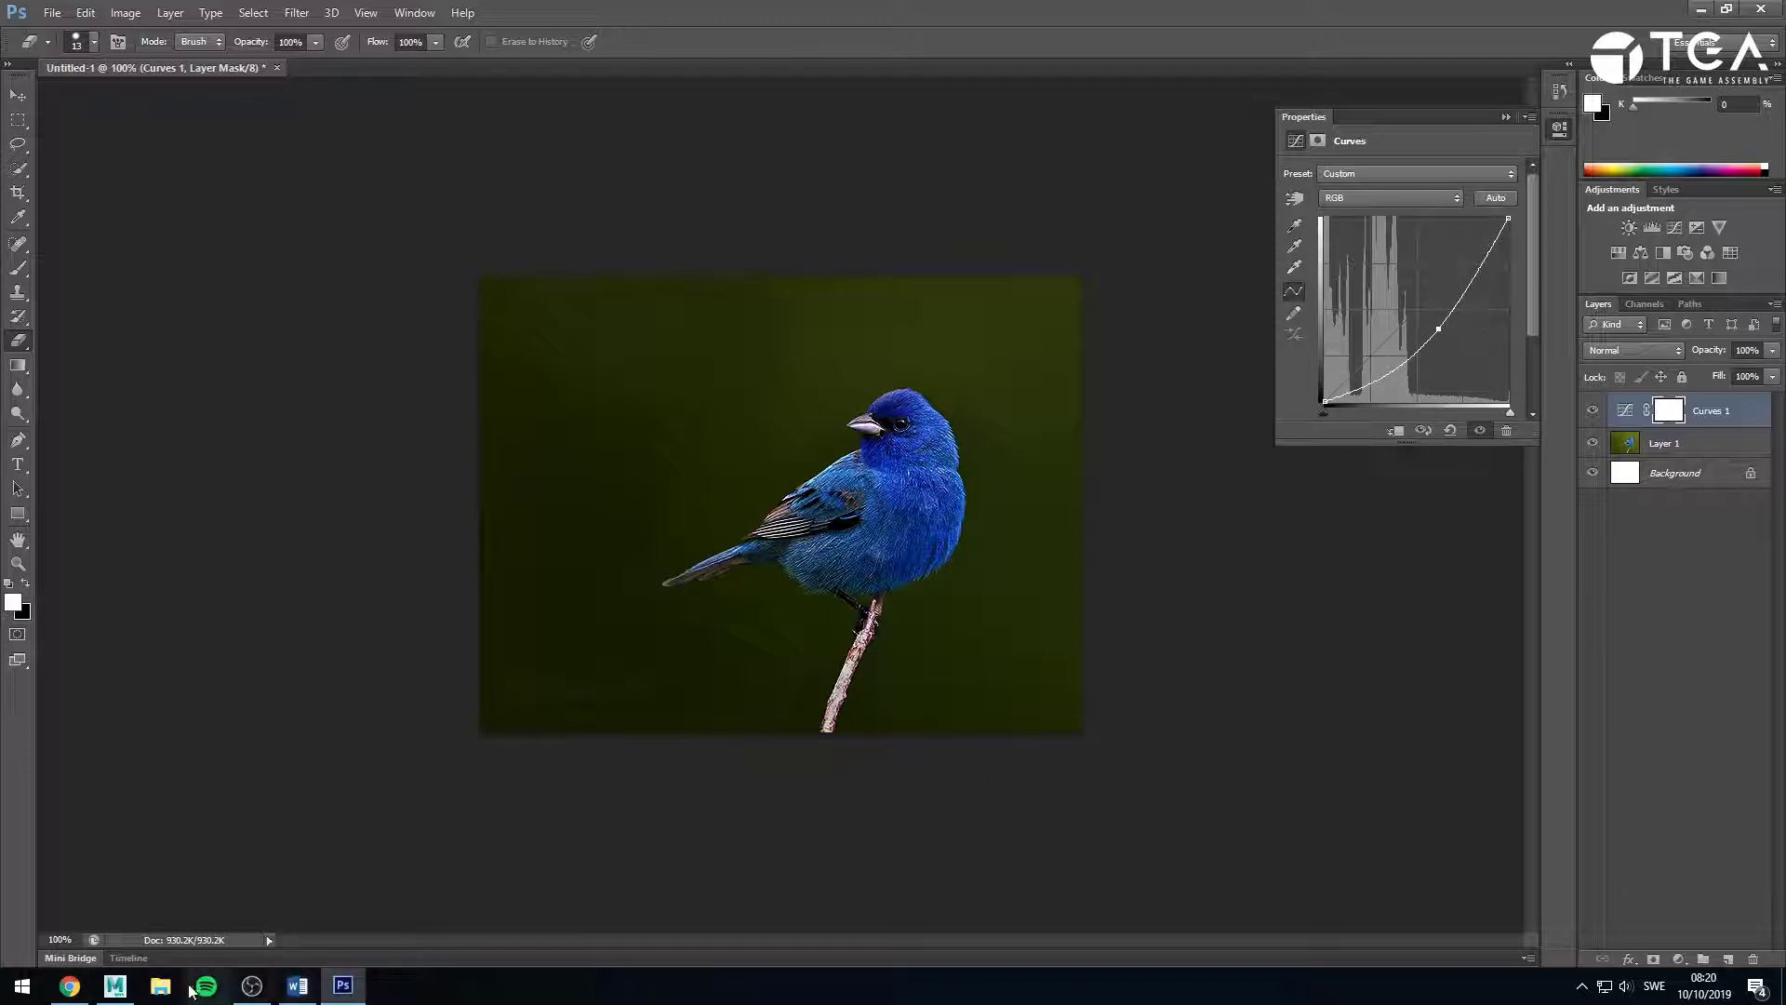
# Switch to Maya's ShaderFX graph and spread out the Pow and gray Color nodes, with Pow to the right of Color.
pyautogui.click(119, 992)
pyautogui.click(631, 587)
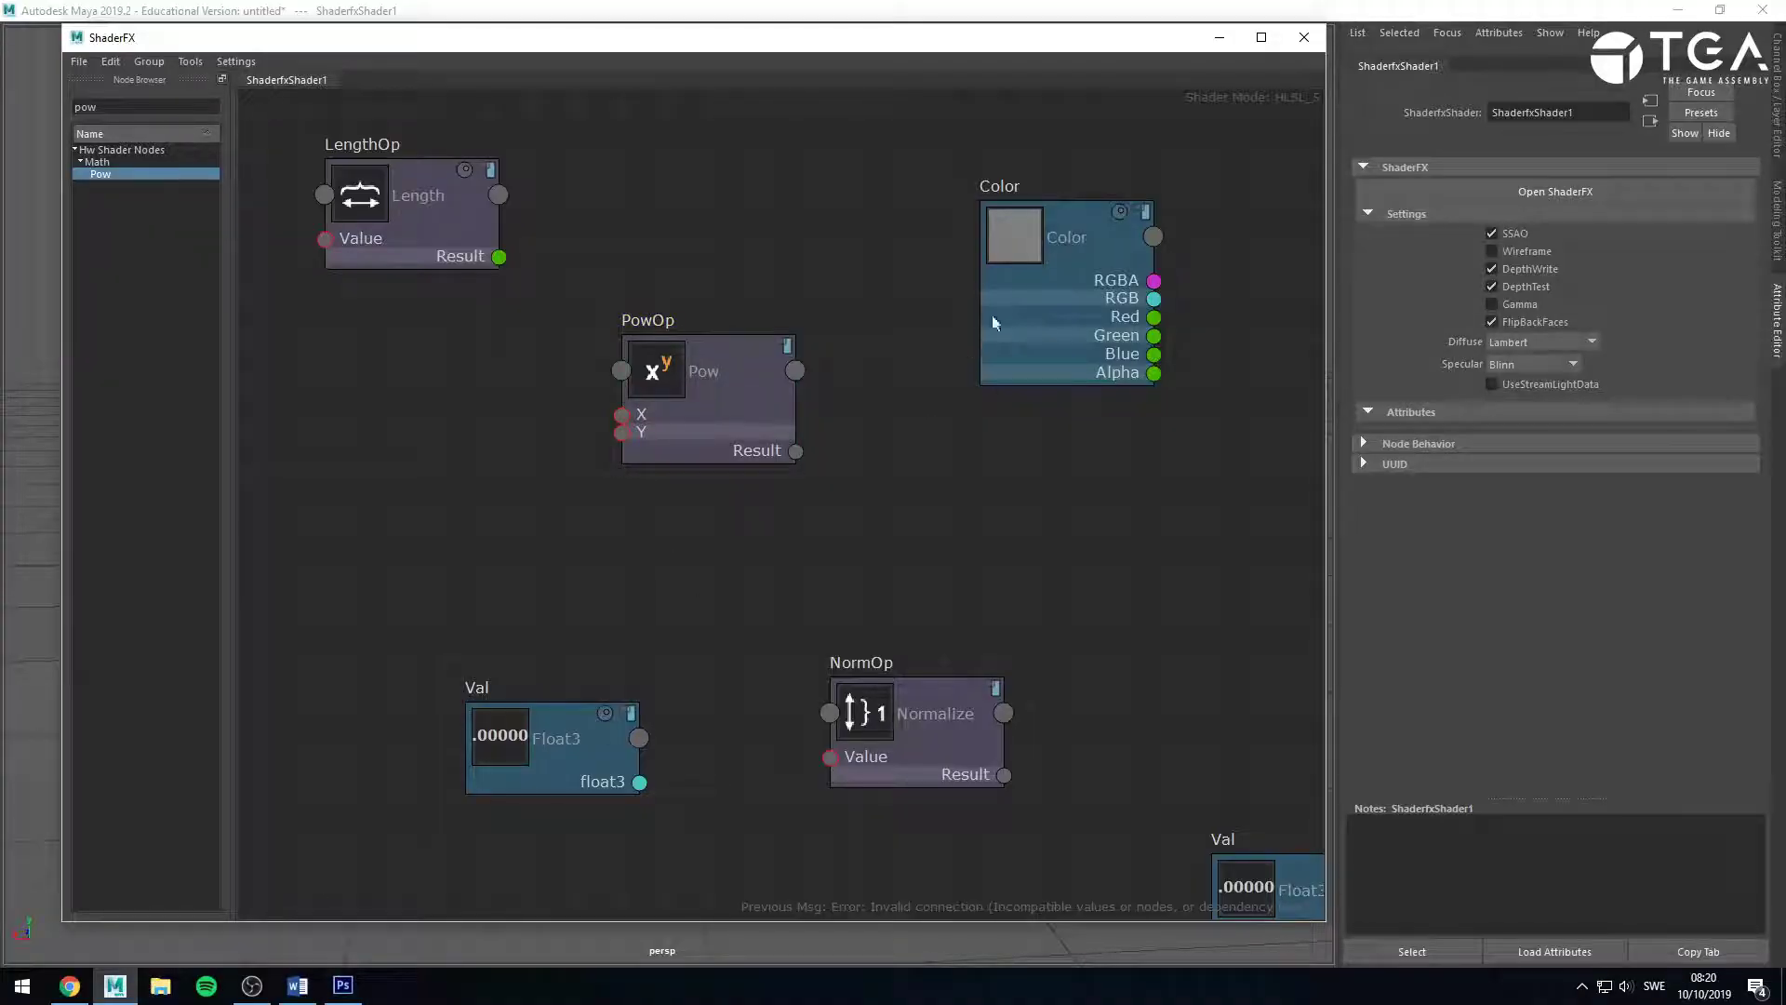
pyautogui.scroll(-2, 1023, 504)
pyautogui.moveTo(1023, 504); pyautogui.dragTo(780, 461, button='middle')
pyautogui.moveTo(523, 348); pyautogui.dragTo(1039, 298)
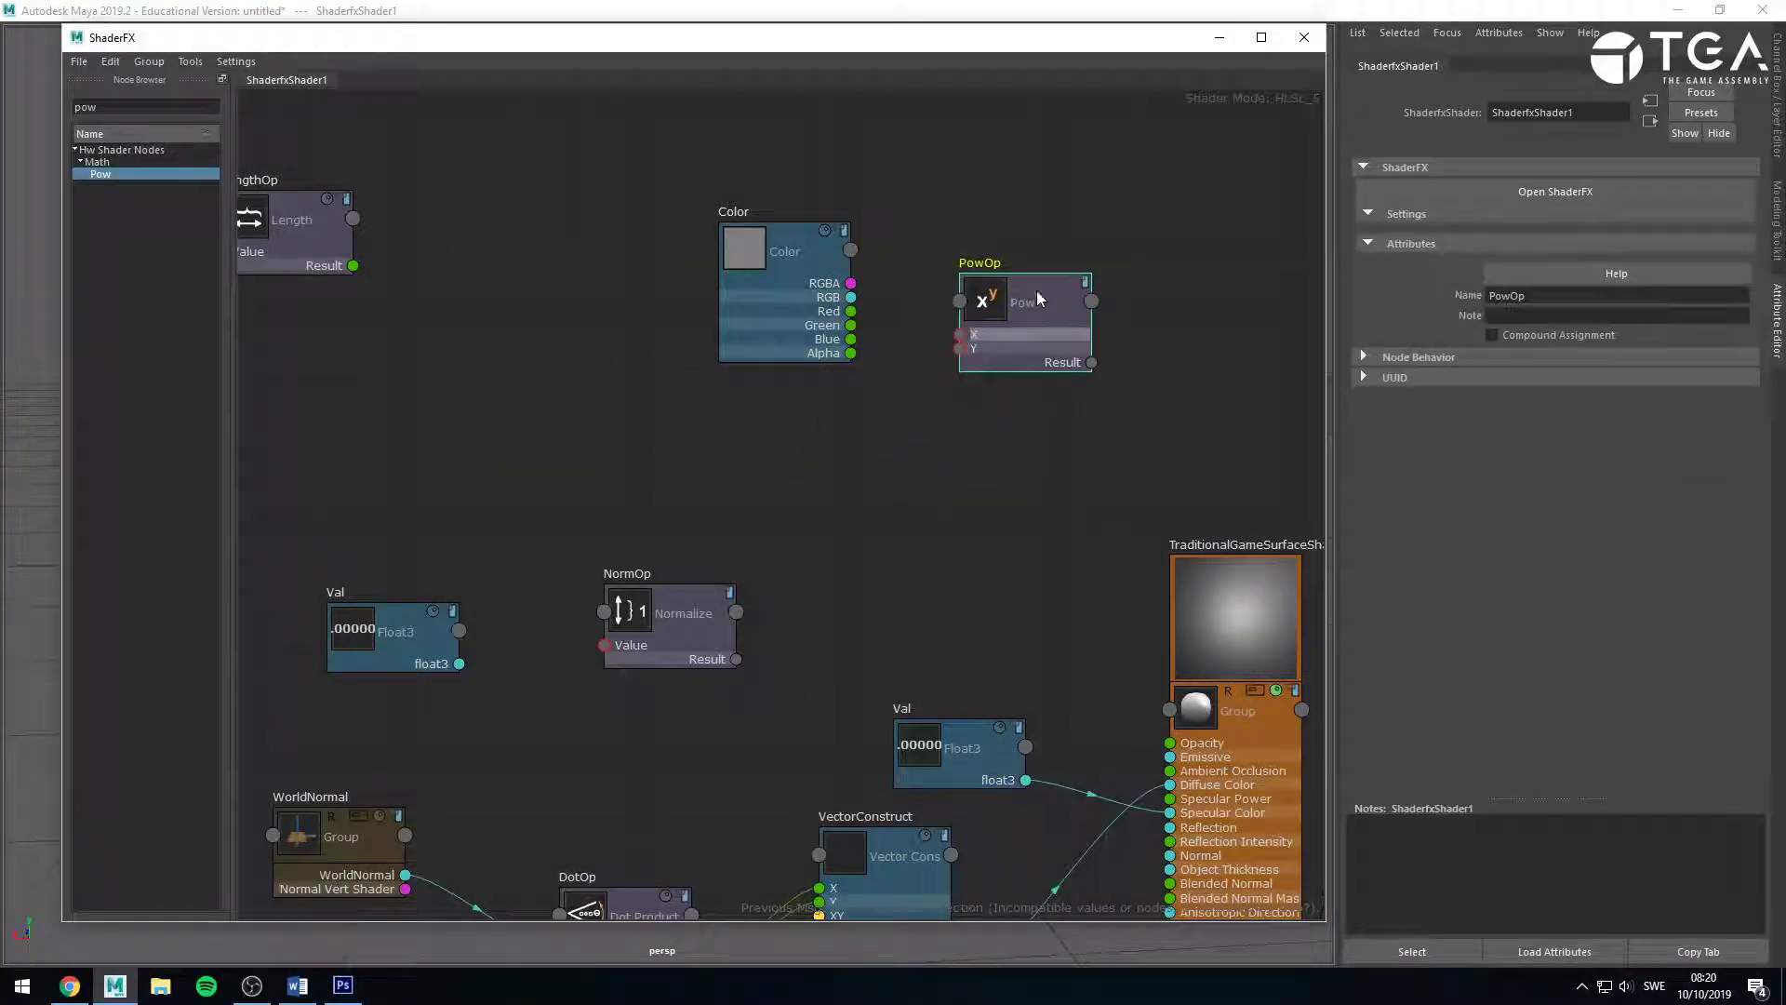
pyautogui.moveTo(838, 335); pyautogui.dragTo(831, 273)
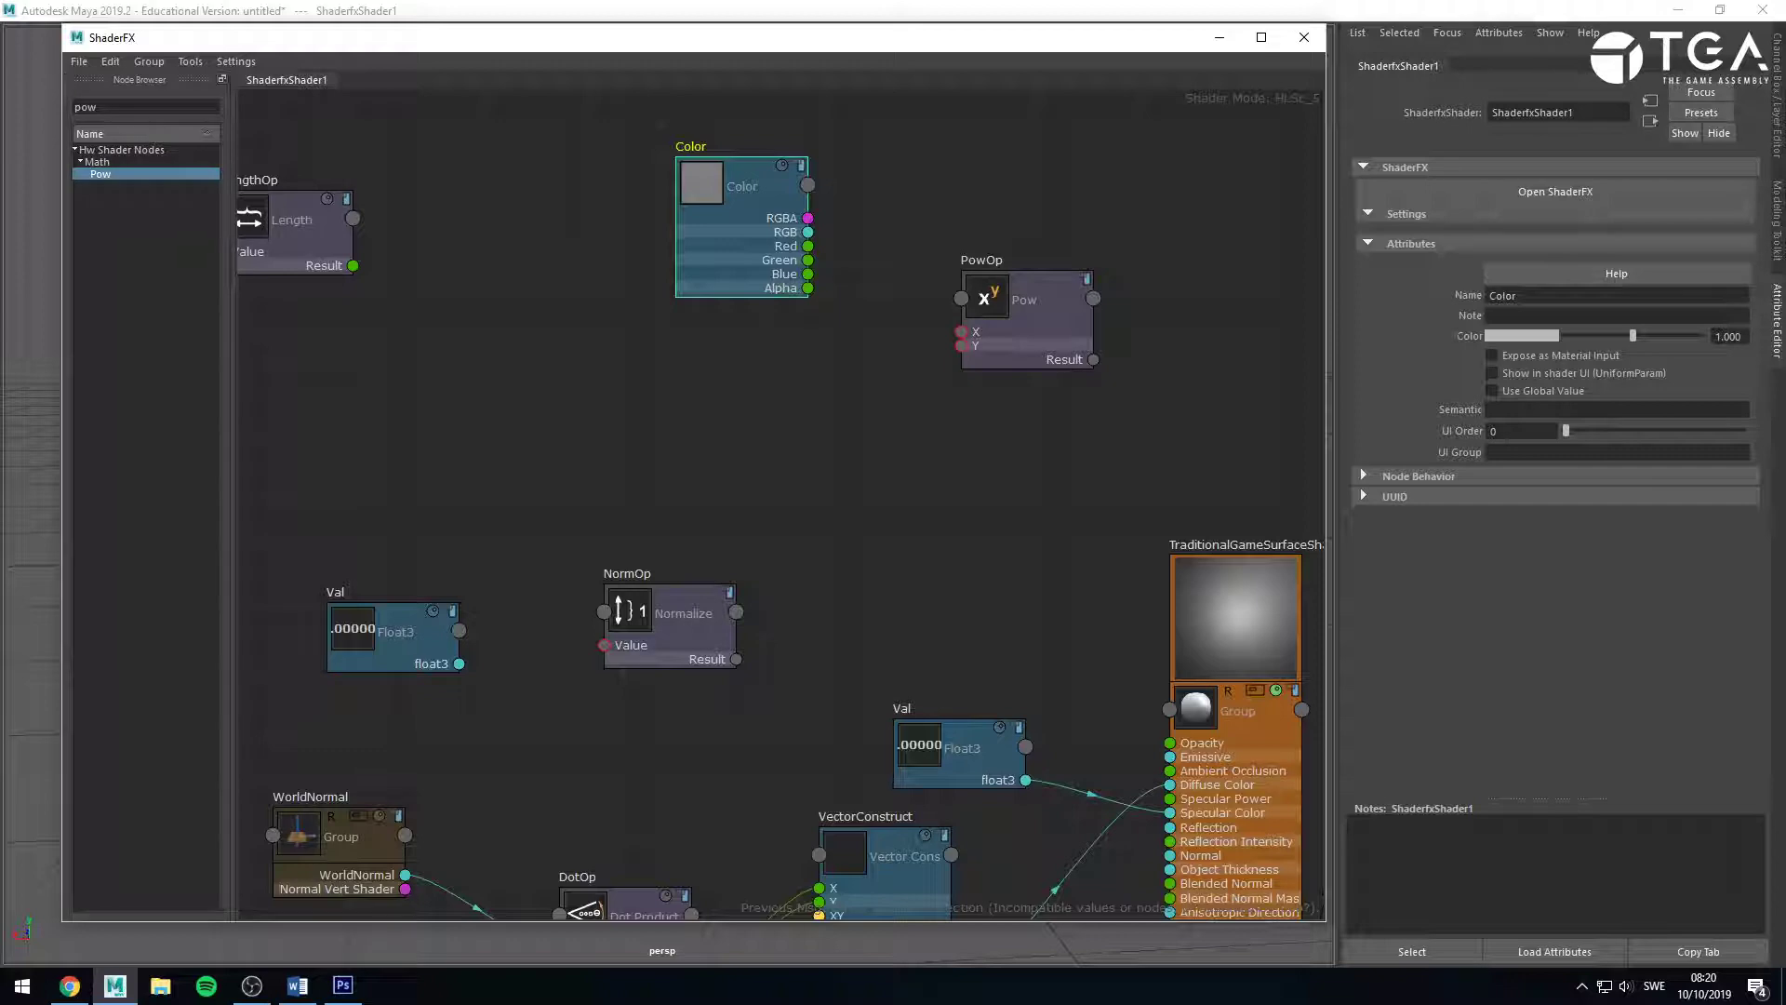
# Bring the checker TextureMap node over to the Color and Pow nodes and cut its link to the linear interpolate node.
pyautogui.scroll(-2, 767, 713)
pyautogui.moveTo(519, 500); pyautogui.dragTo(818, 612, button='middle')
pyautogui.moveTo(561, 465); pyautogui.dragTo(763, 575, button='middle')
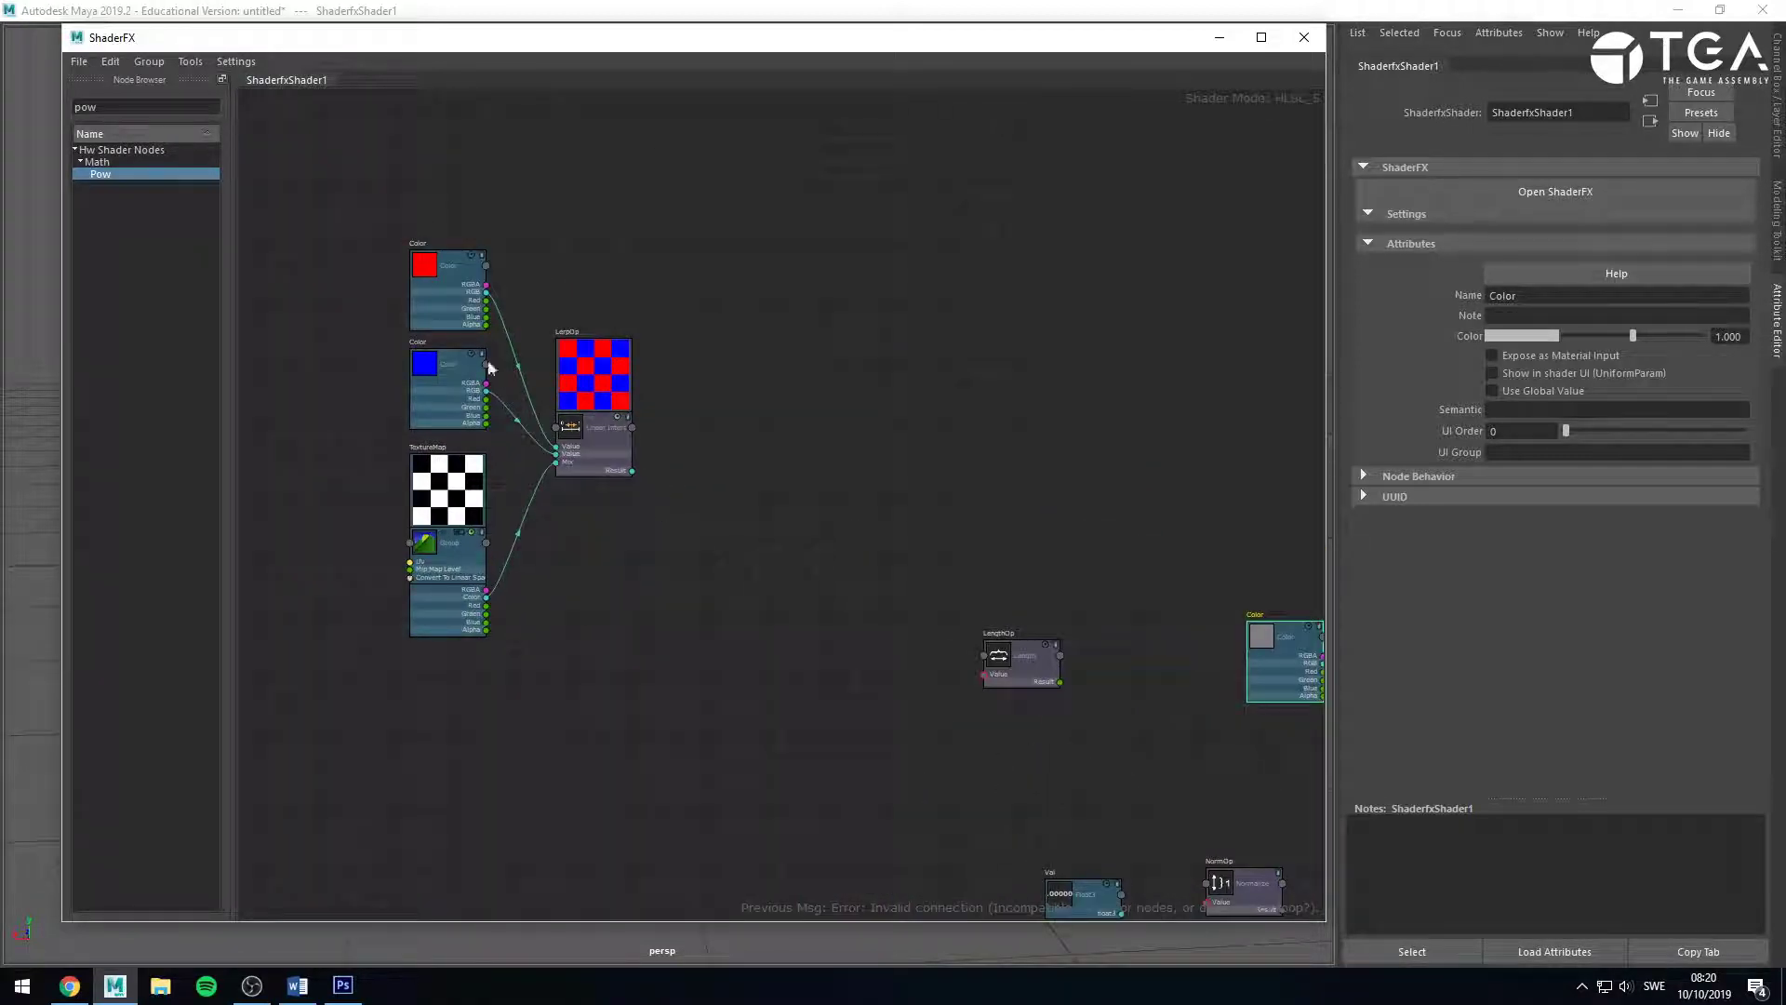
pyautogui.moveTo(456, 538); pyautogui.dragTo(1154, 494)
pyautogui.moveTo(1154, 493); pyautogui.dragTo(668, 357, button='middle')
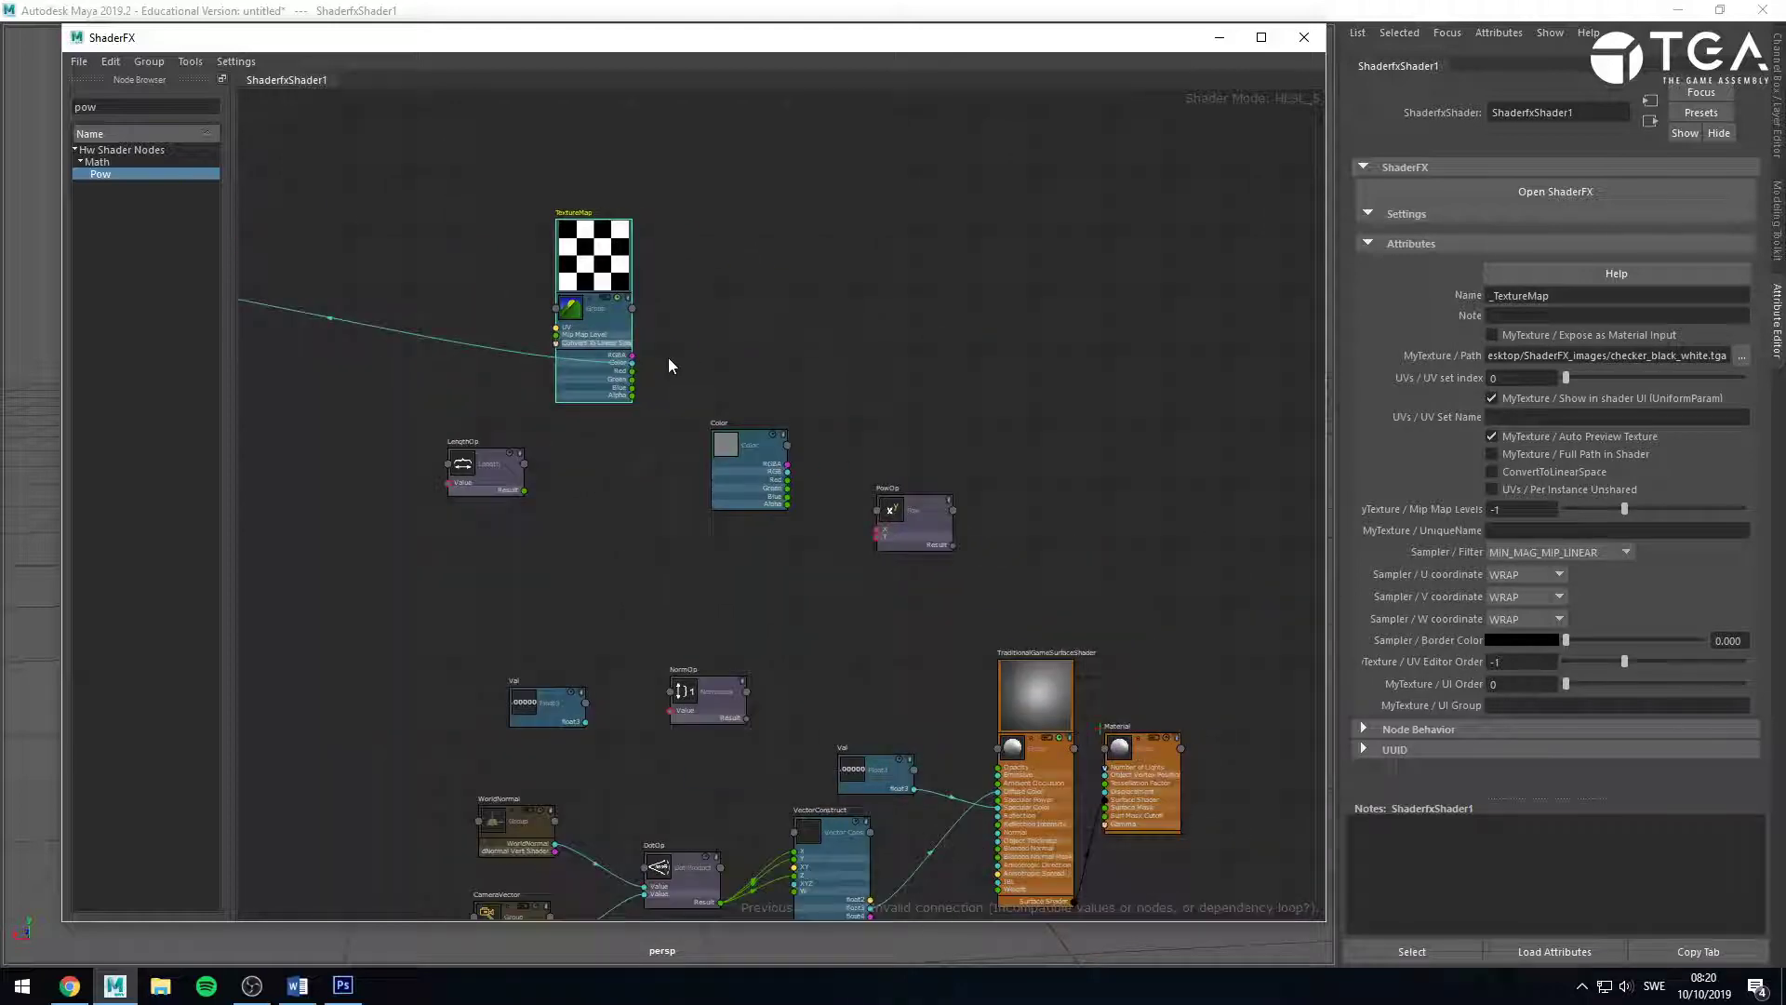
pyautogui.scroll(2, 668, 357)
pyautogui.moveTo(573, 348); pyautogui.dragTo(445, 343)
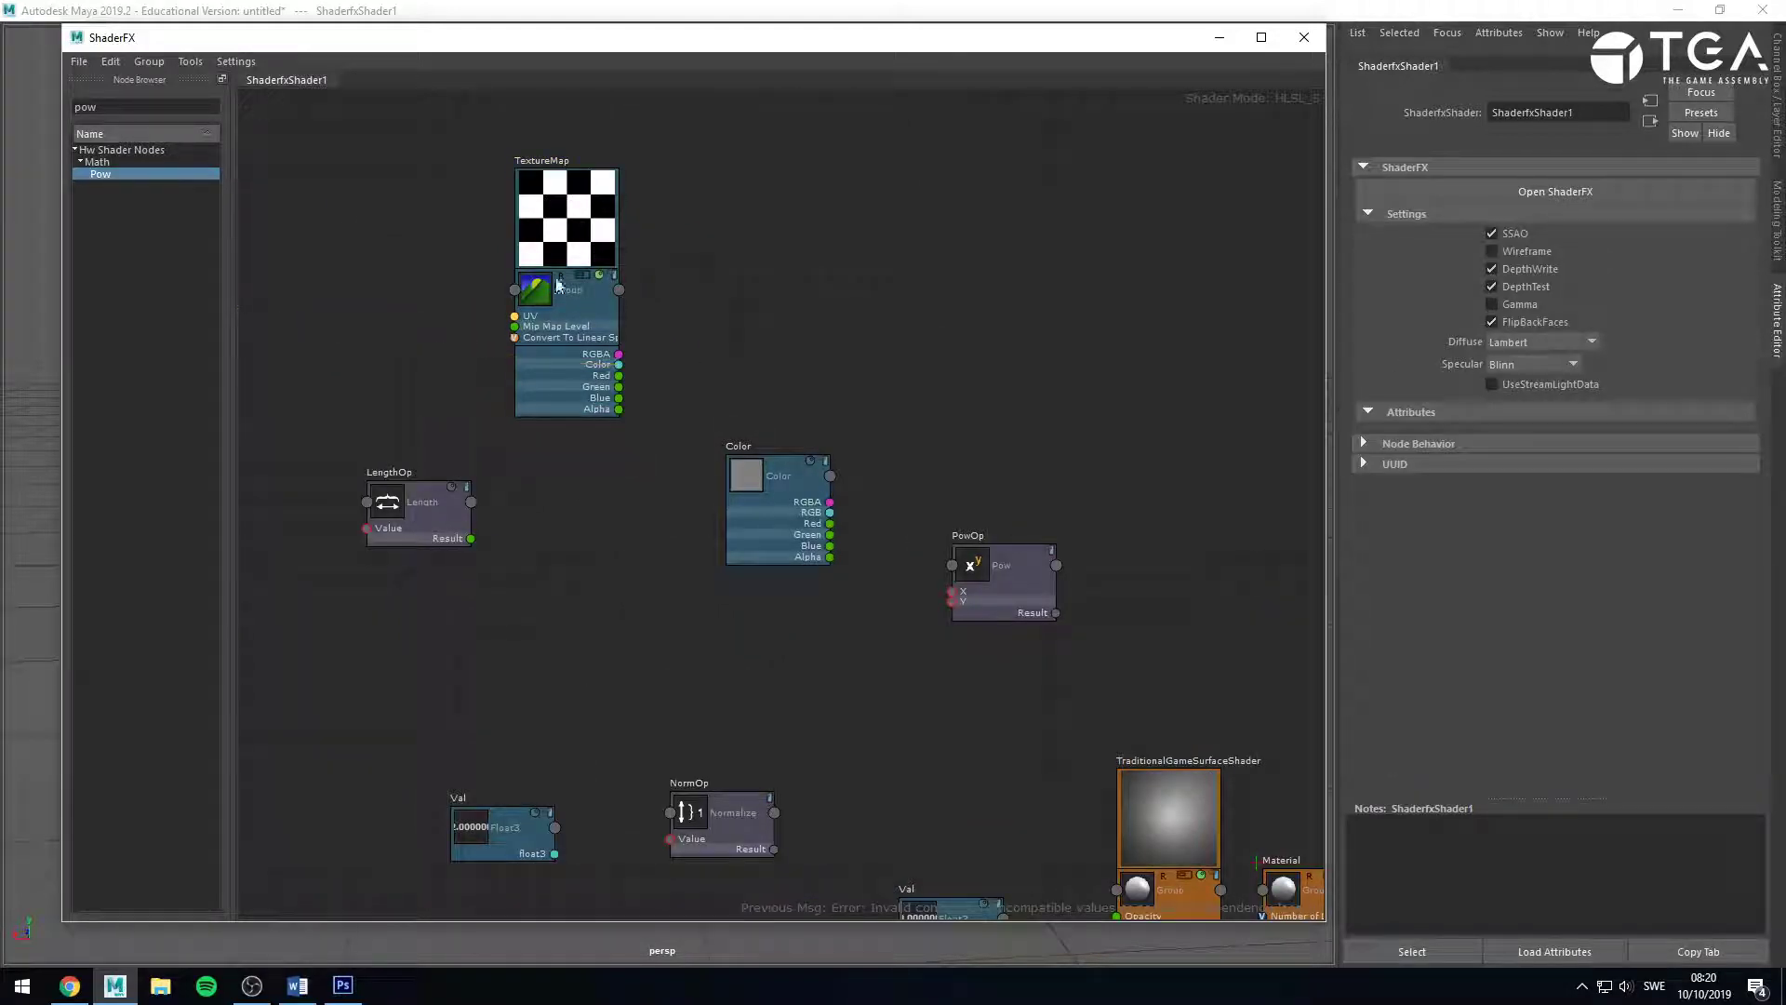
# Connect the TextureMap's Color output to the Pow node's X input, moving the gray Color node clear and the texture close to Pow.
pyautogui.moveTo(601, 296); pyautogui.dragTo(681, 535)
pyautogui.moveTo(774, 469); pyautogui.dragTo(798, 310)
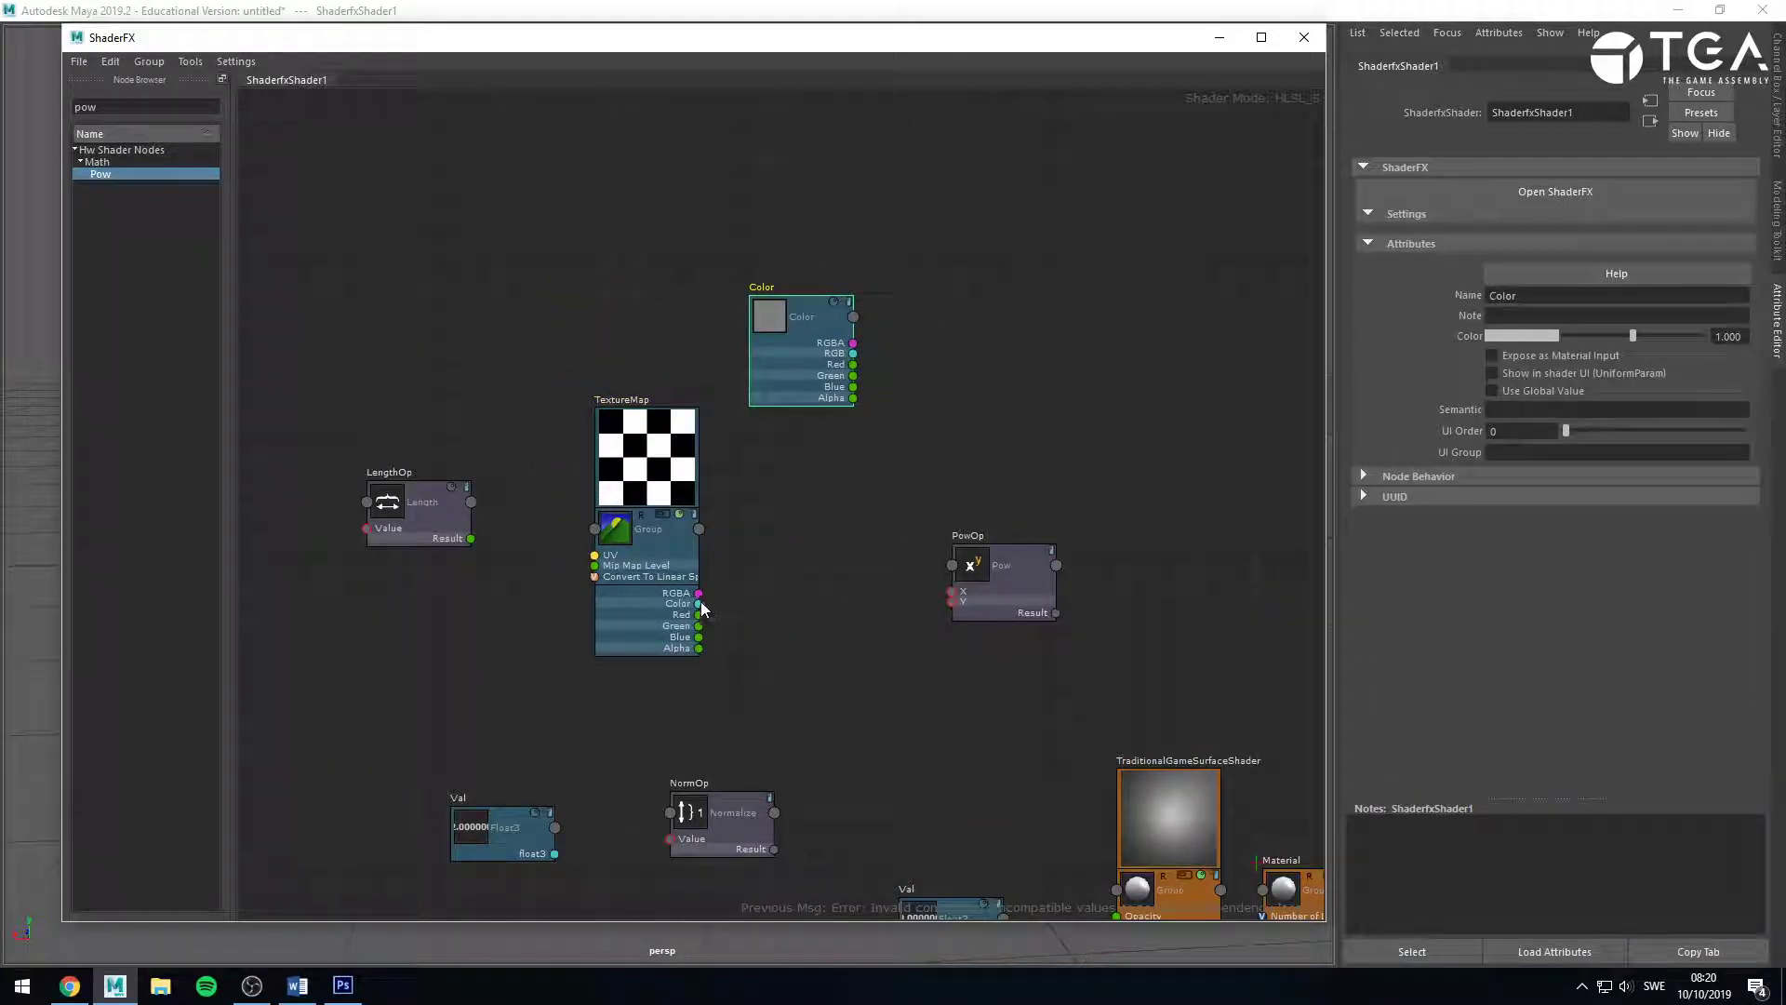
pyautogui.moveTo(699, 603); pyautogui.dragTo(952, 592)
pyautogui.moveTo(833, 400); pyautogui.dragTo(768, 299)
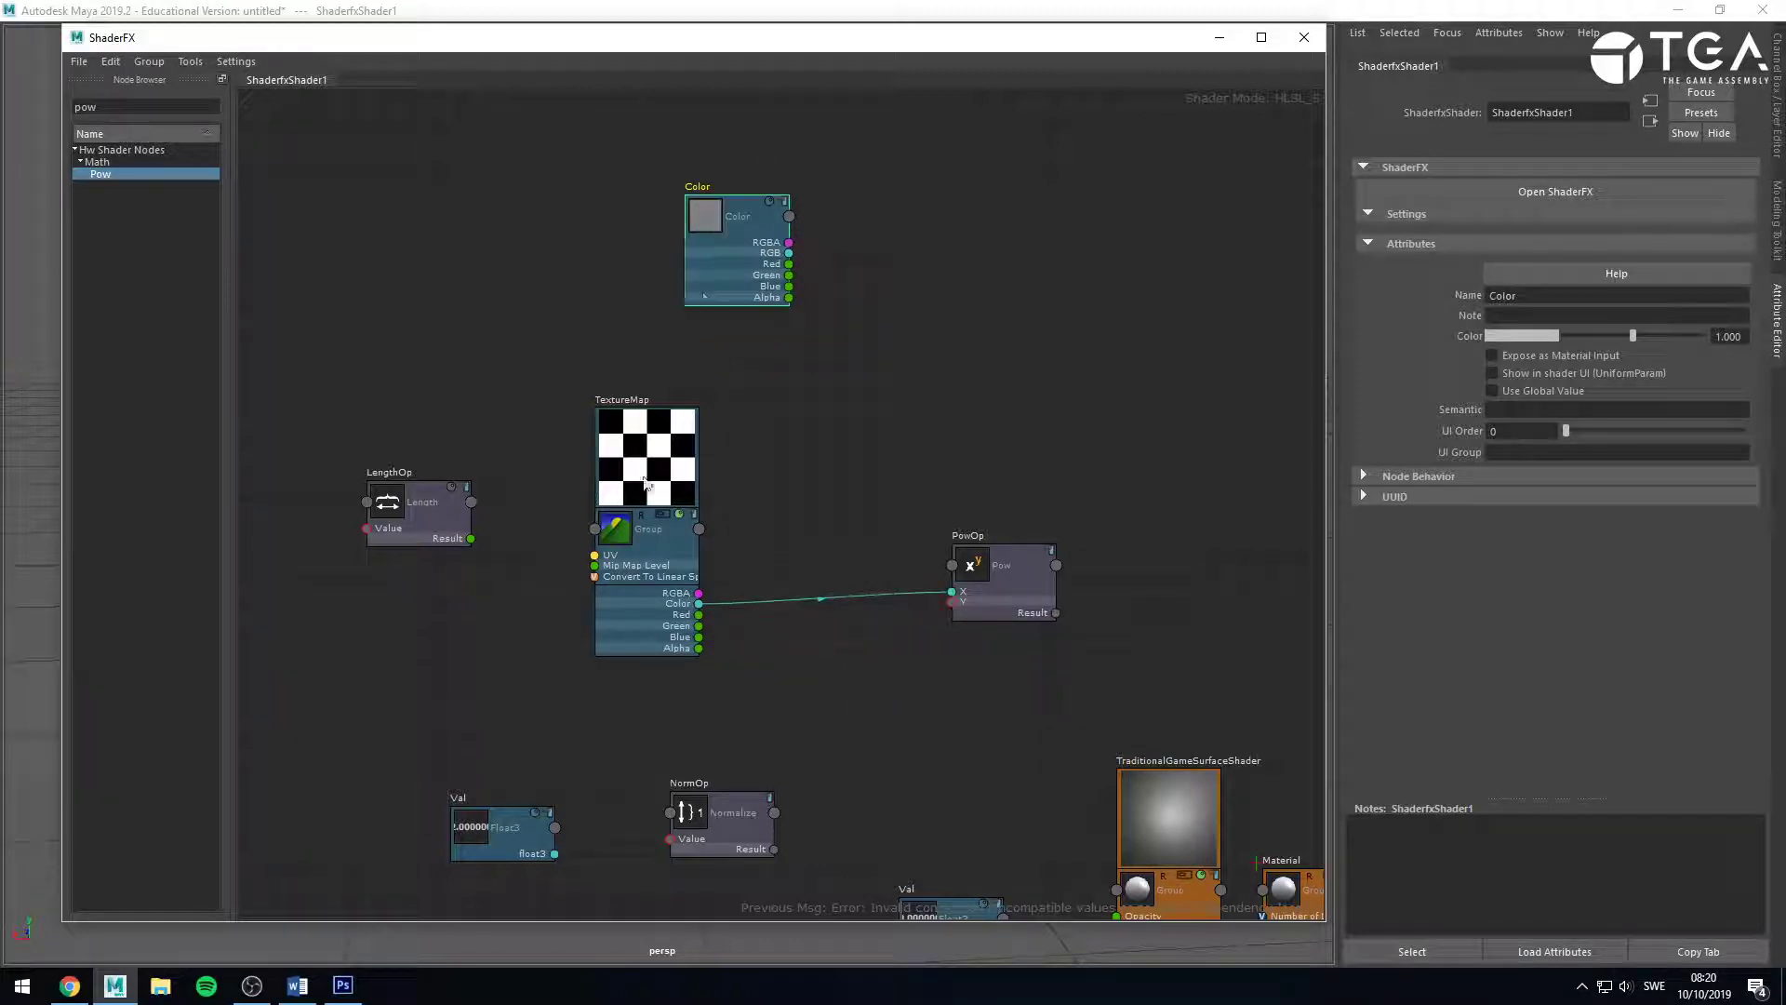
pyautogui.moveTo(647, 484); pyautogui.dragTo(860, 442)
pyautogui.click(778, 690)
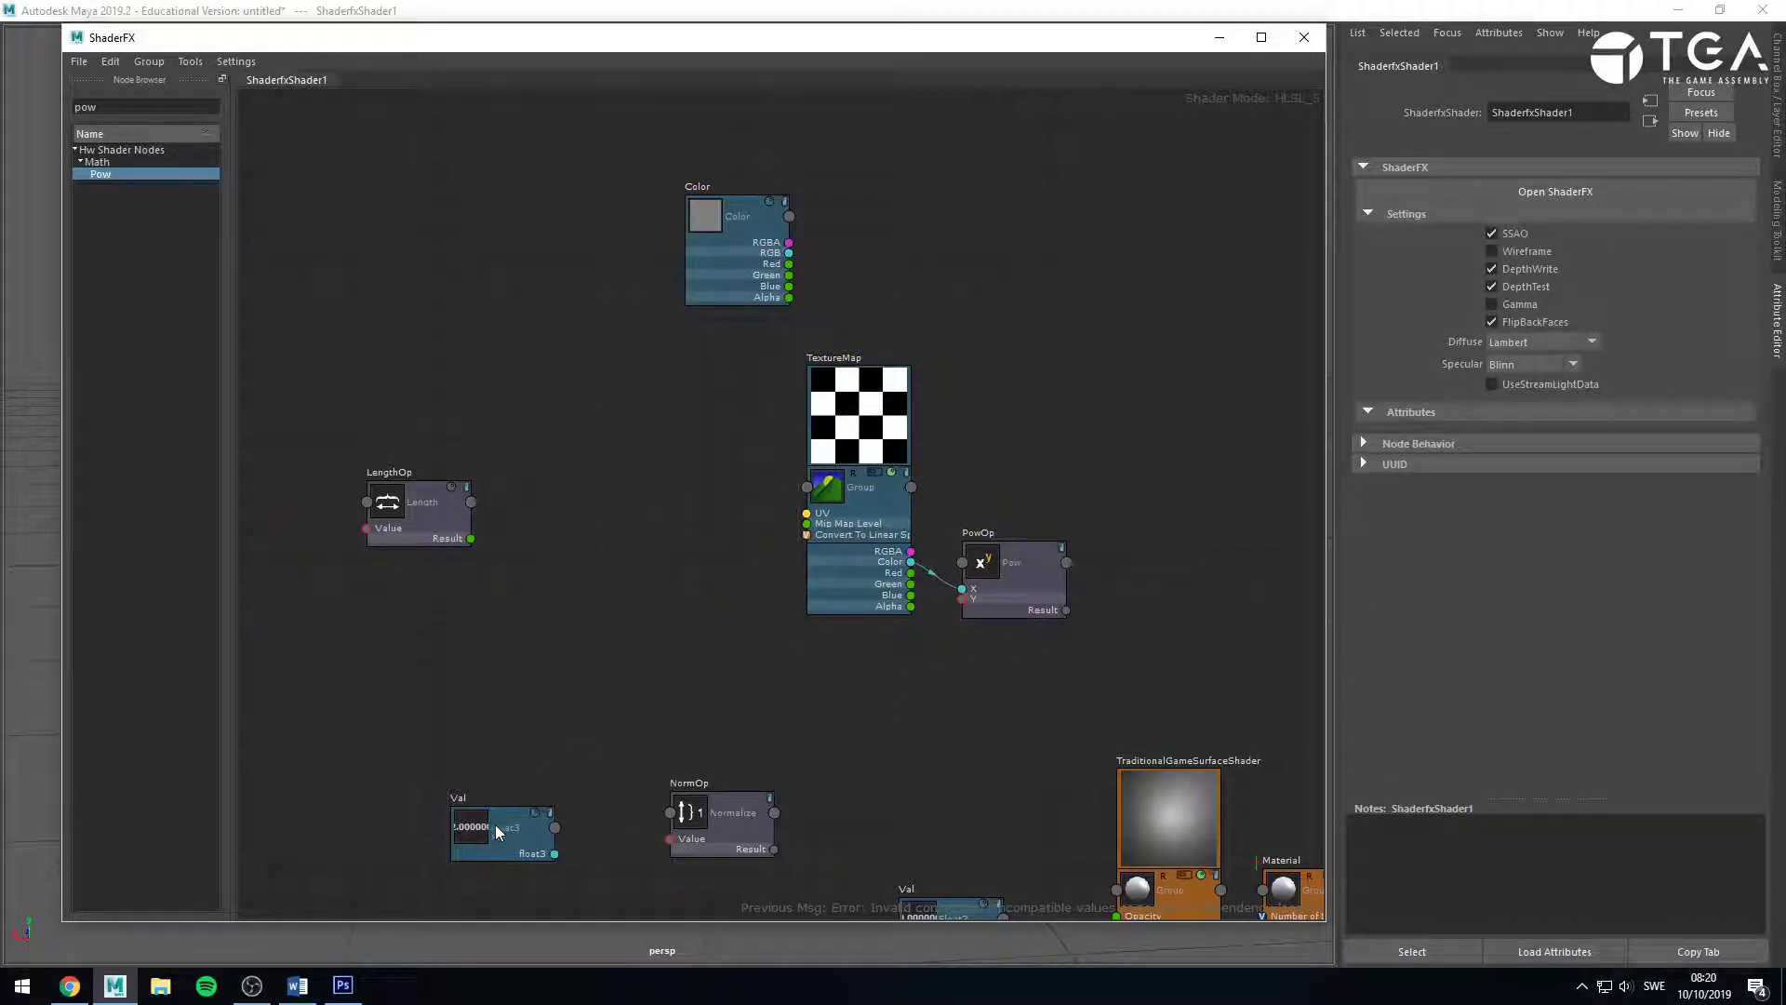
# Add a Float value node below the TextureMap and connect its output to the Pow node's Y input.
pyautogui.keyDown('alt'); pyautogui.moveTo(755, 835); pyautogui.dragTo(764, 564, button='middle'); pyautogui.keyUp('alt')
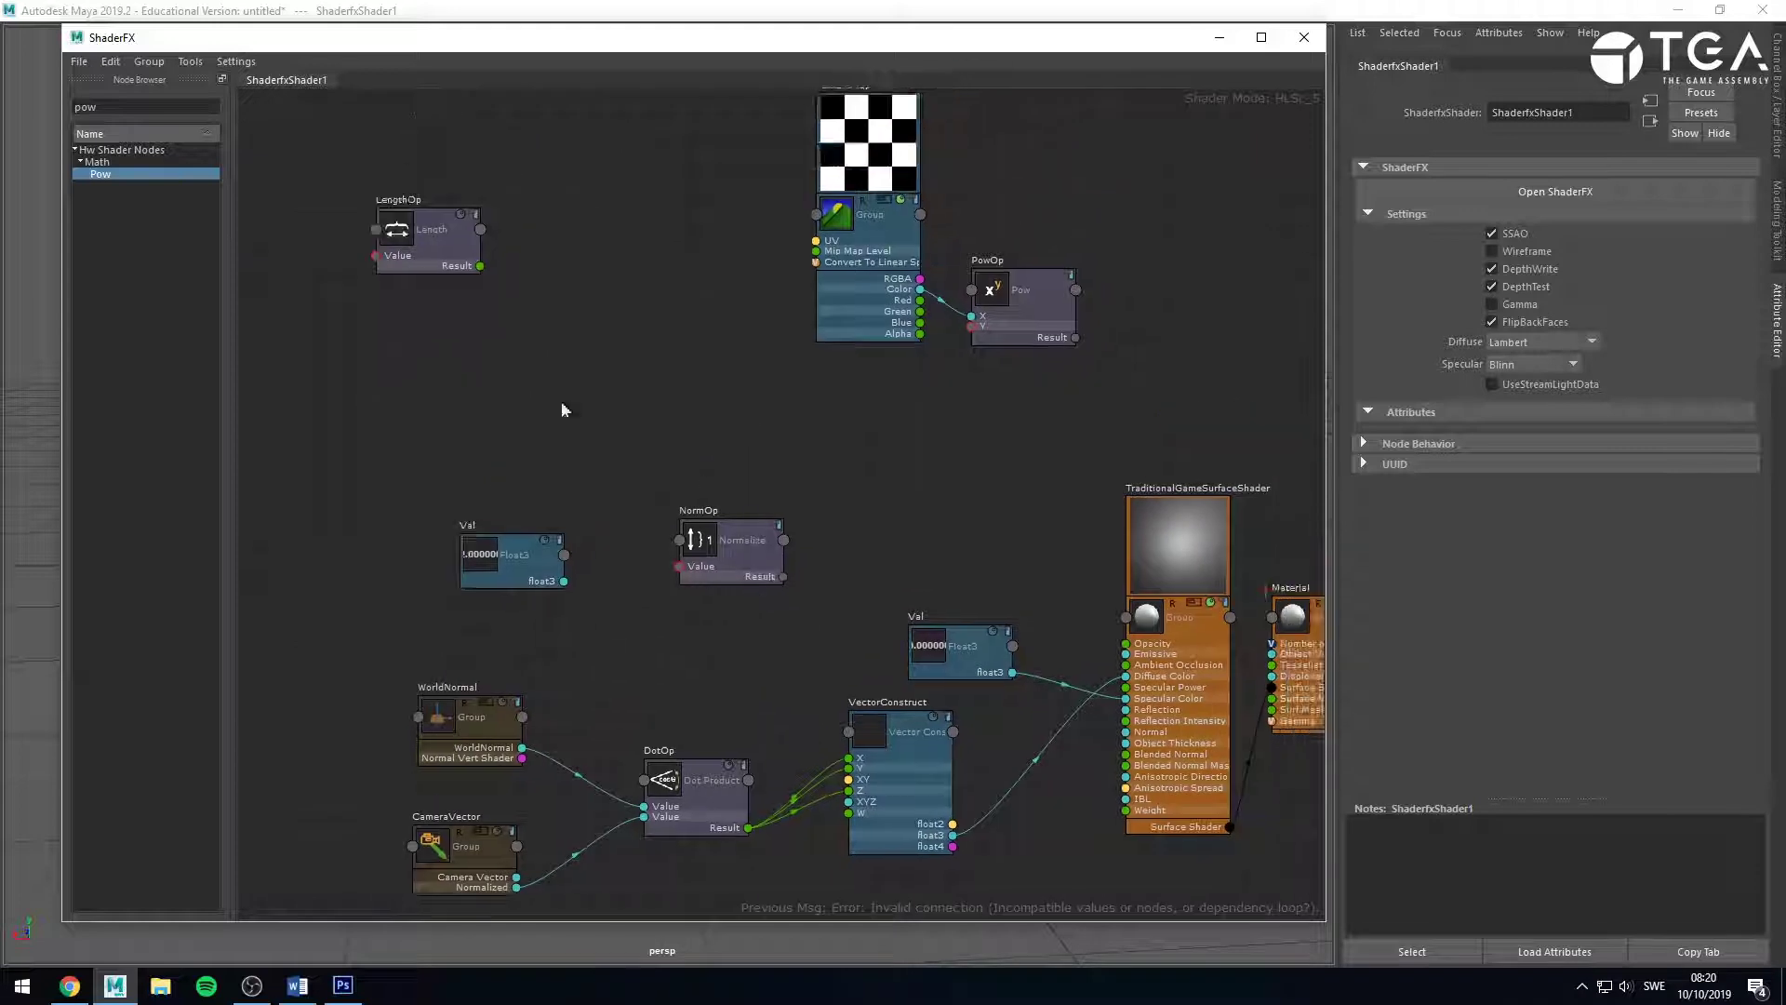
pyautogui.moveTo(130, 108); pyautogui.dragTo(4, 110)
pyautogui.write('float')
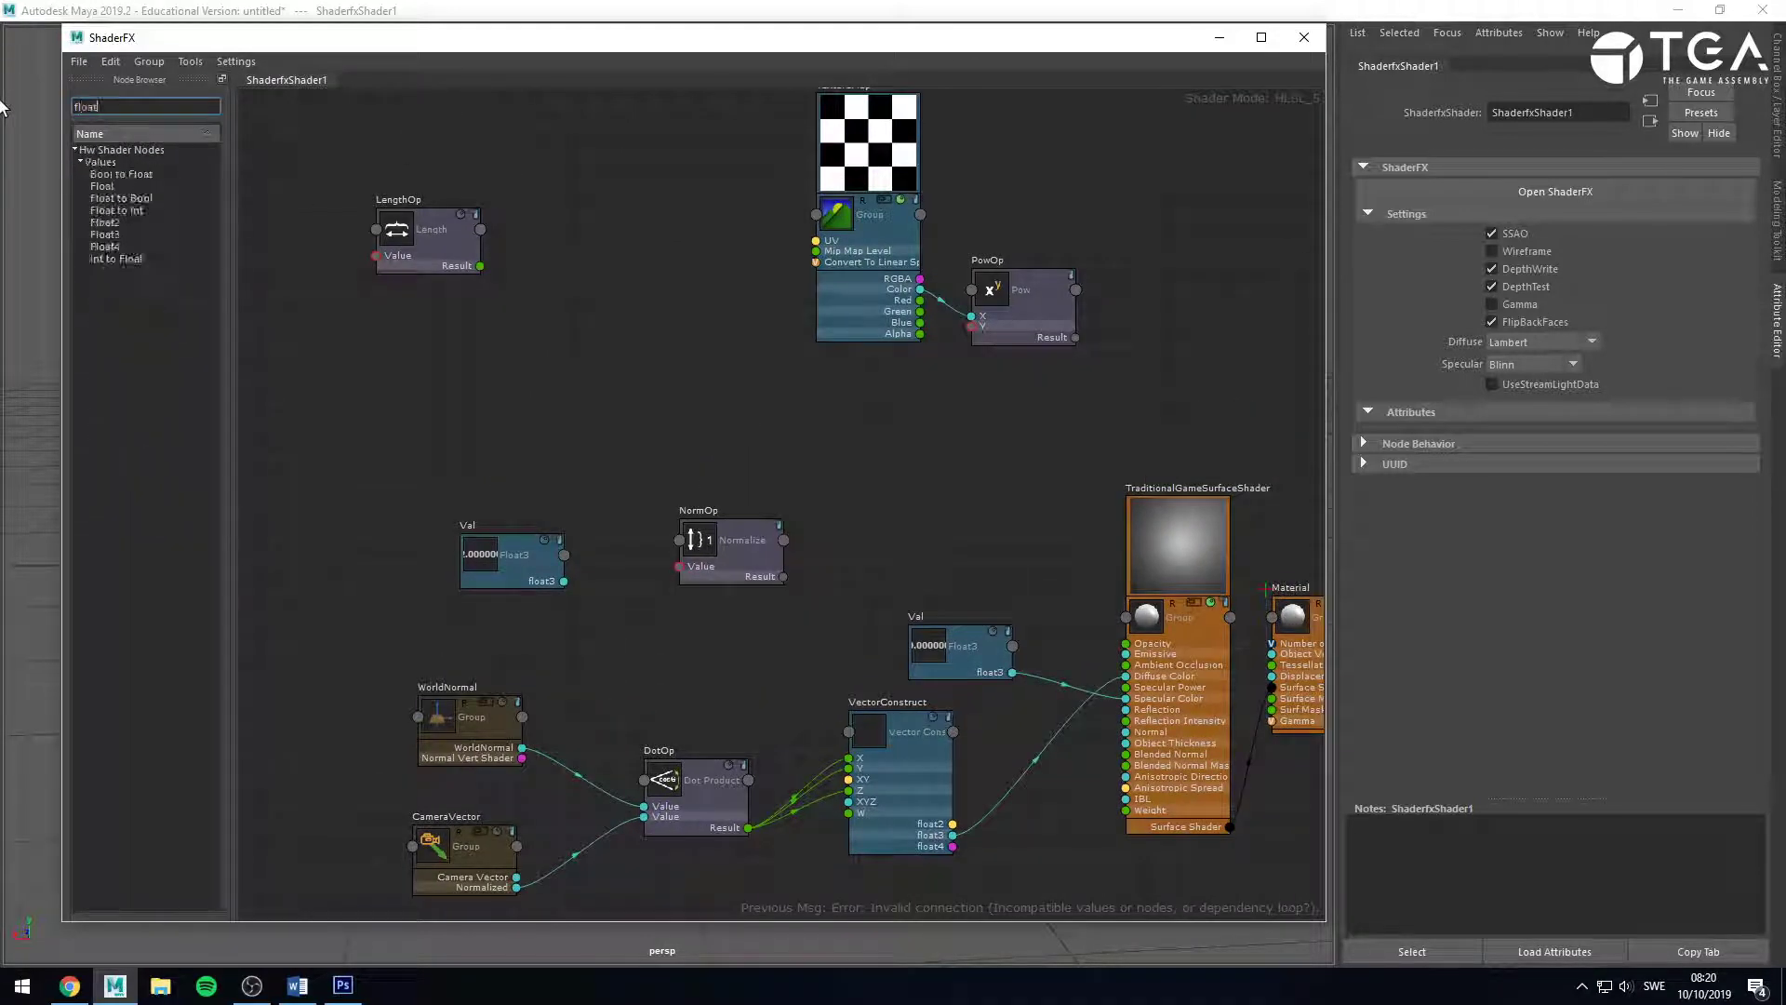
pyautogui.moveTo(93, 191); pyautogui.dragTo(768, 402)
pyautogui.moveTo(868, 446); pyautogui.dragTo(971, 327)
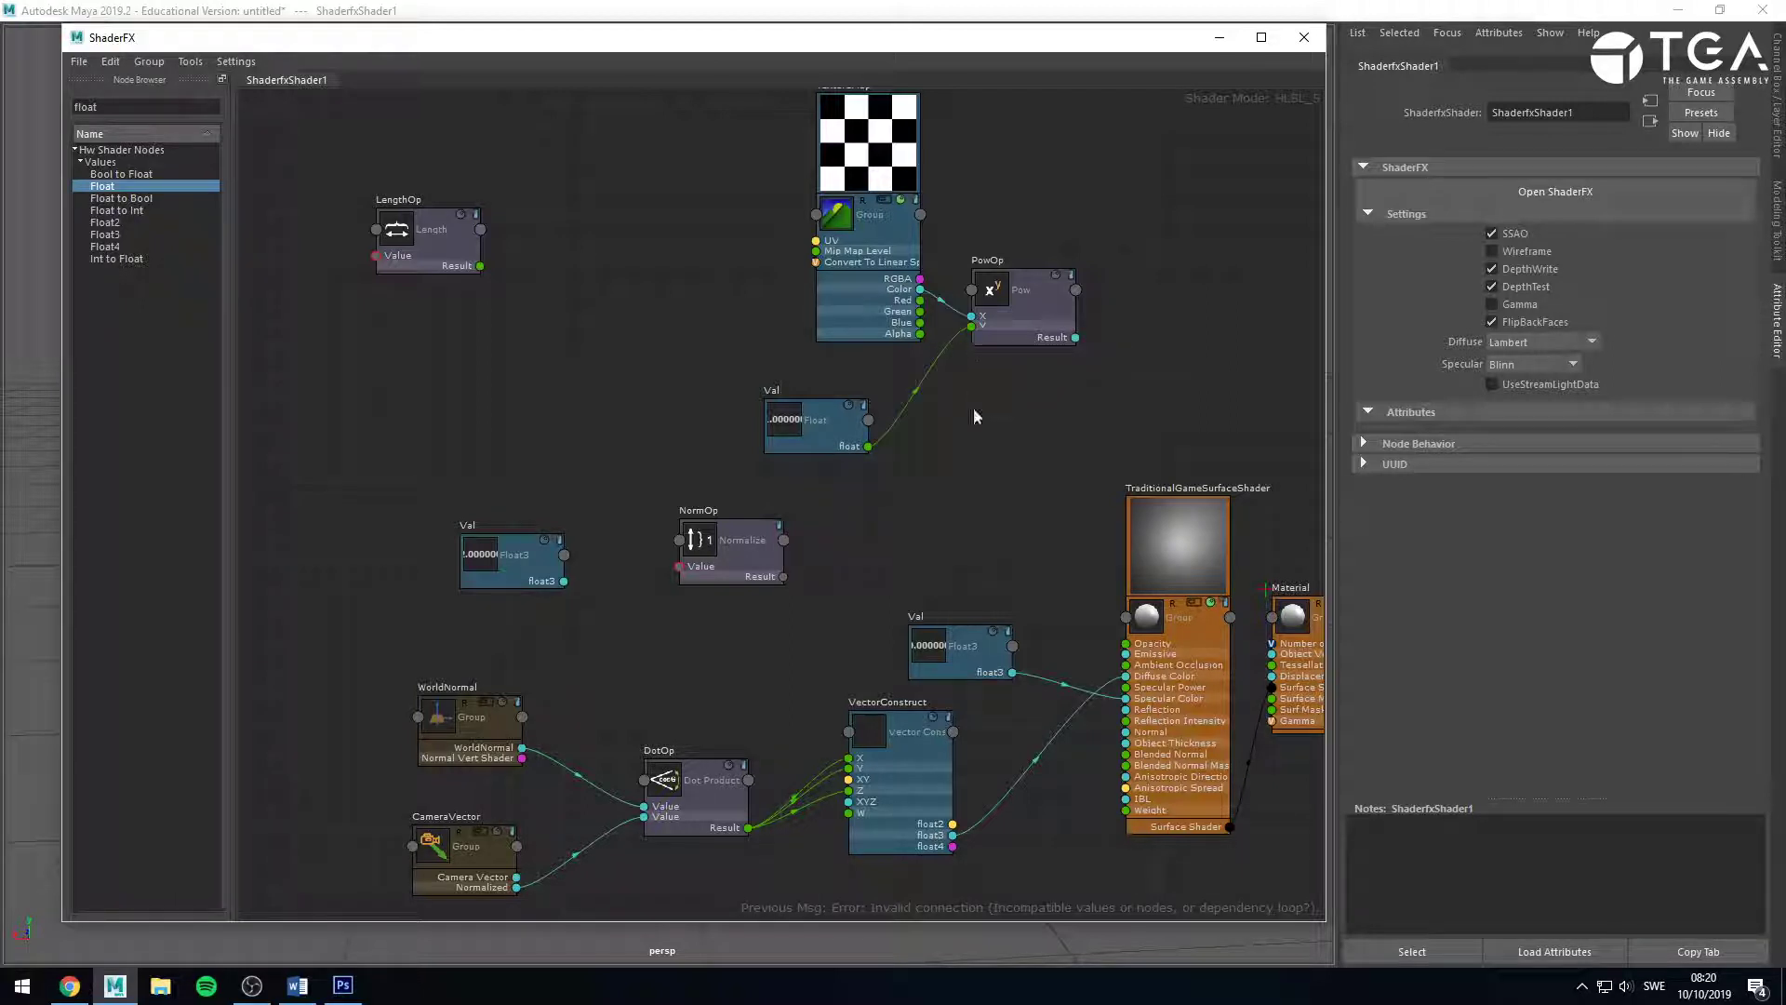
# Turn on the Pow node's preview and set the connected Float node's value to 2.0.
pyautogui.moveTo(832, 292); pyautogui.dragTo(811, 277)
pyautogui.scroll(3, 824, 312)
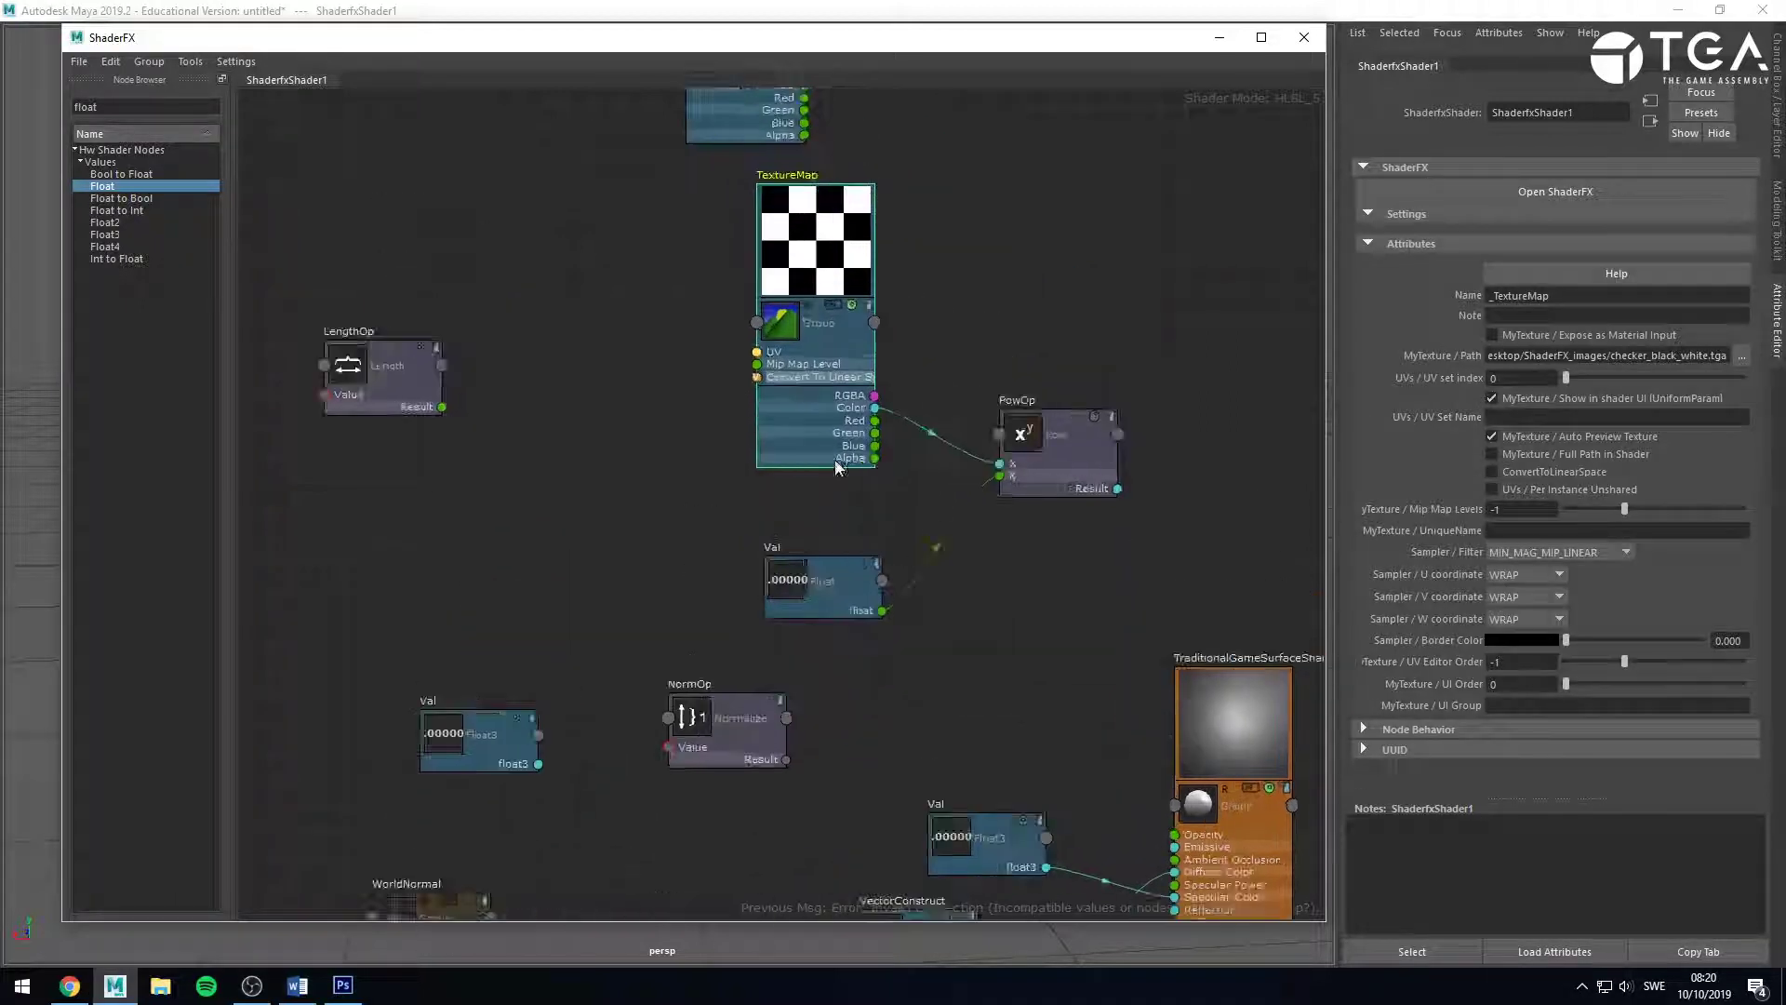
pyautogui.click(852, 566)
pyautogui.keyDown('alt'); pyautogui.moveTo(1013, 555); pyautogui.dragTo(1009, 640, button='middle'); pyautogui.keyUp('alt')
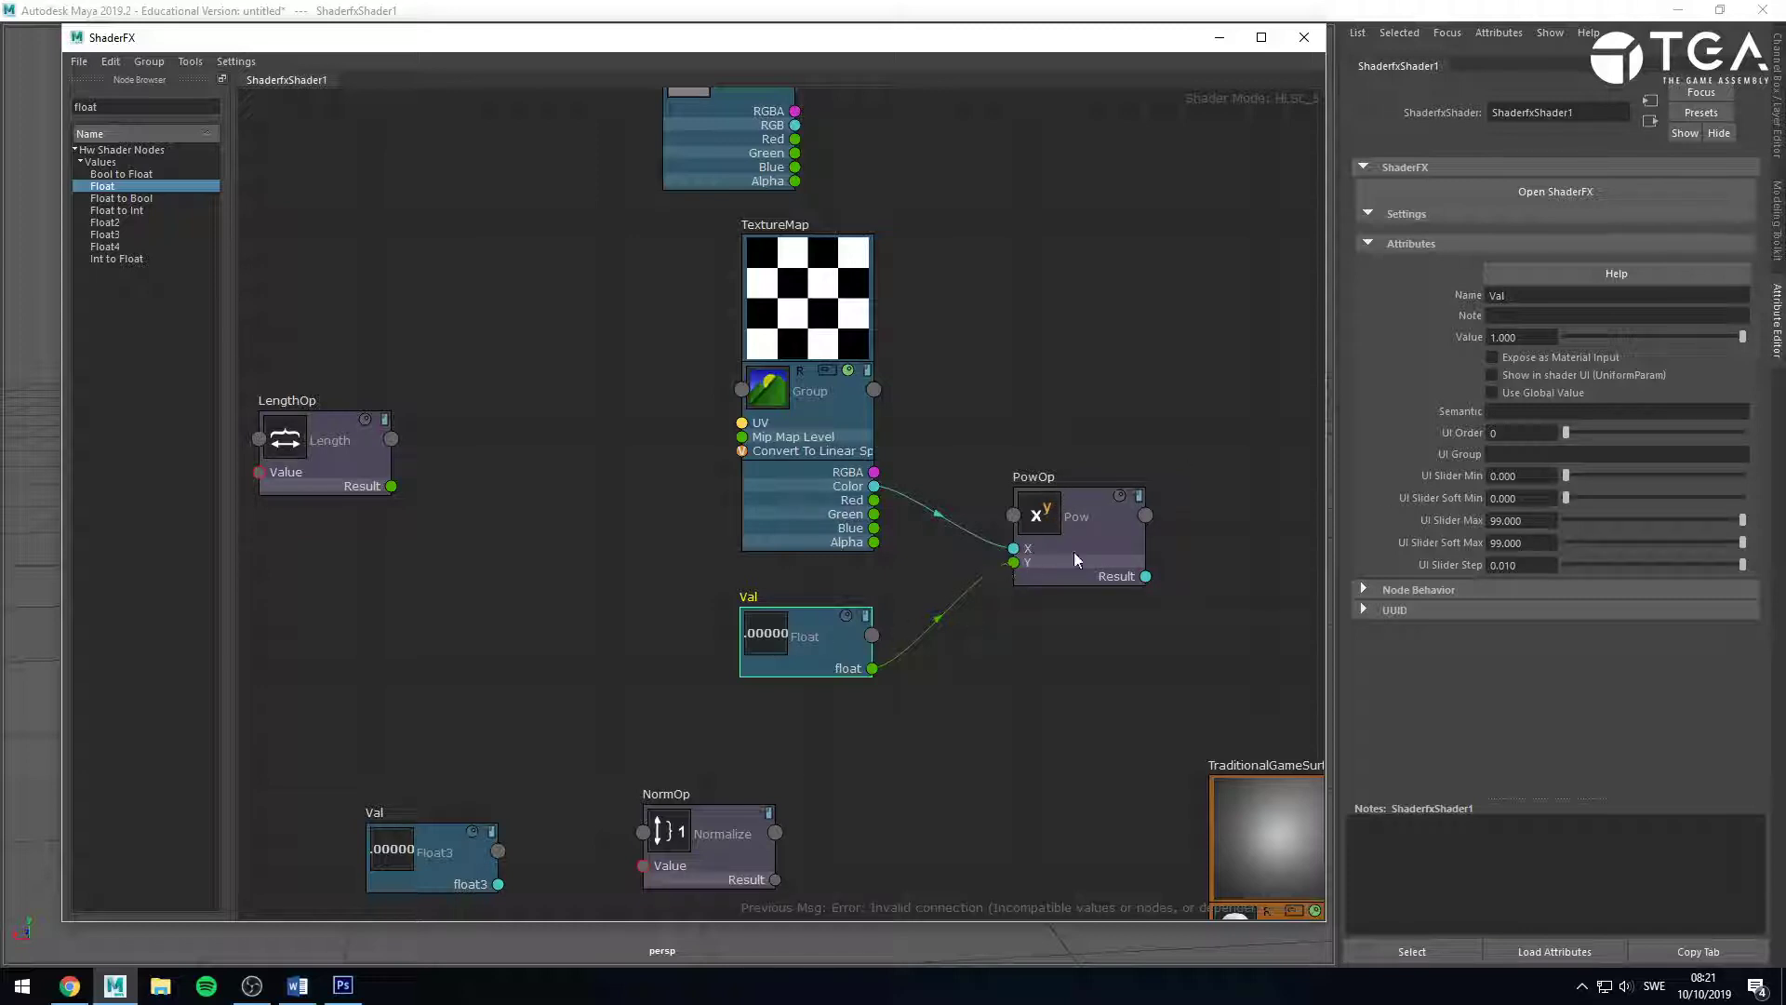
pyautogui.click(1119, 497)
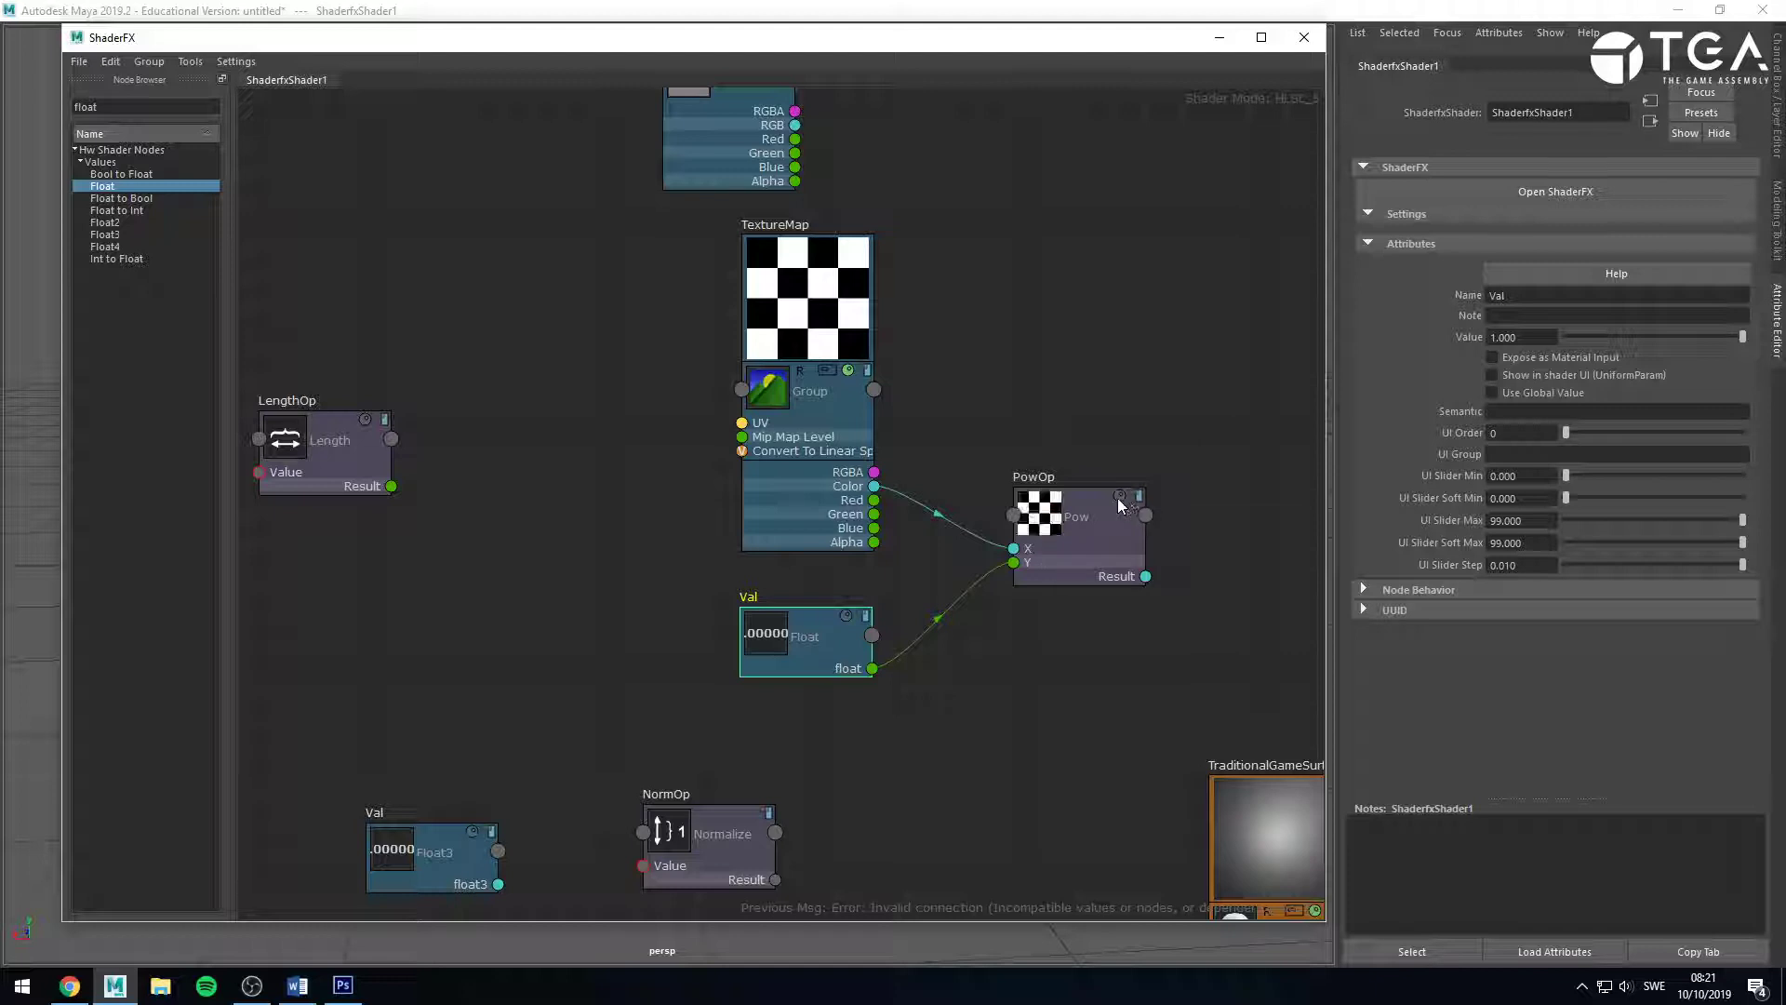
pyautogui.click(1525, 337)
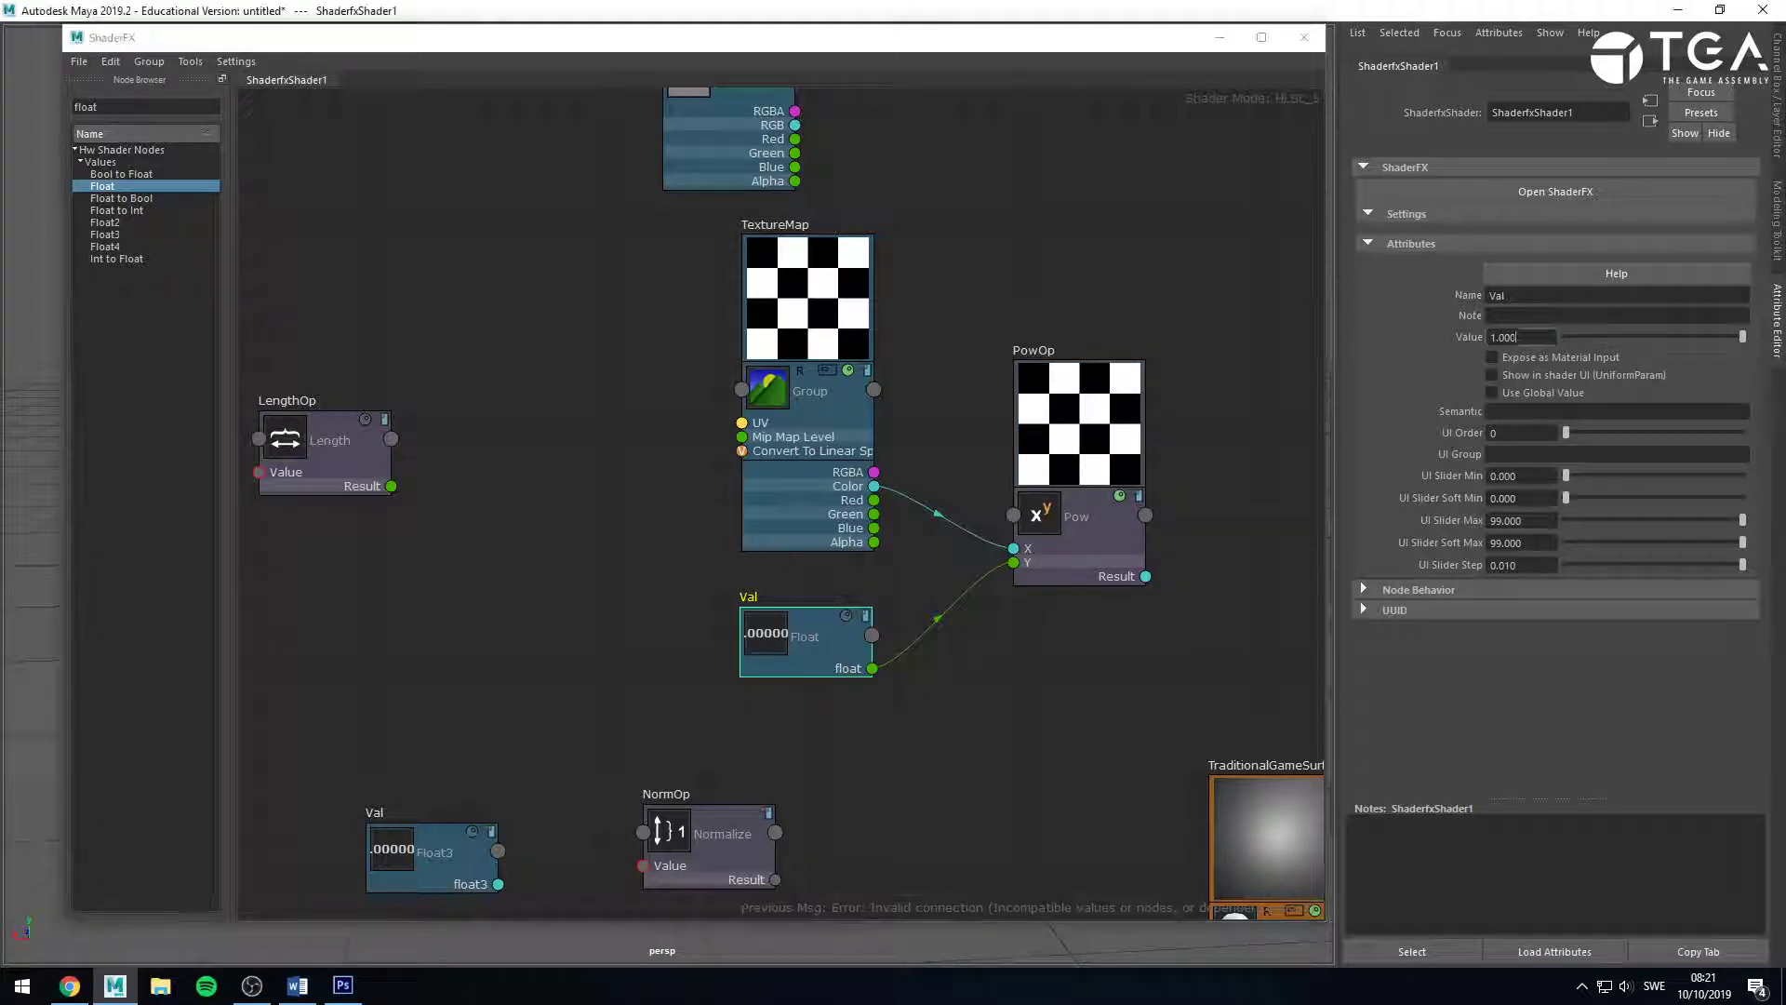
pyautogui.write('2.0')
pyautogui.press('Return')
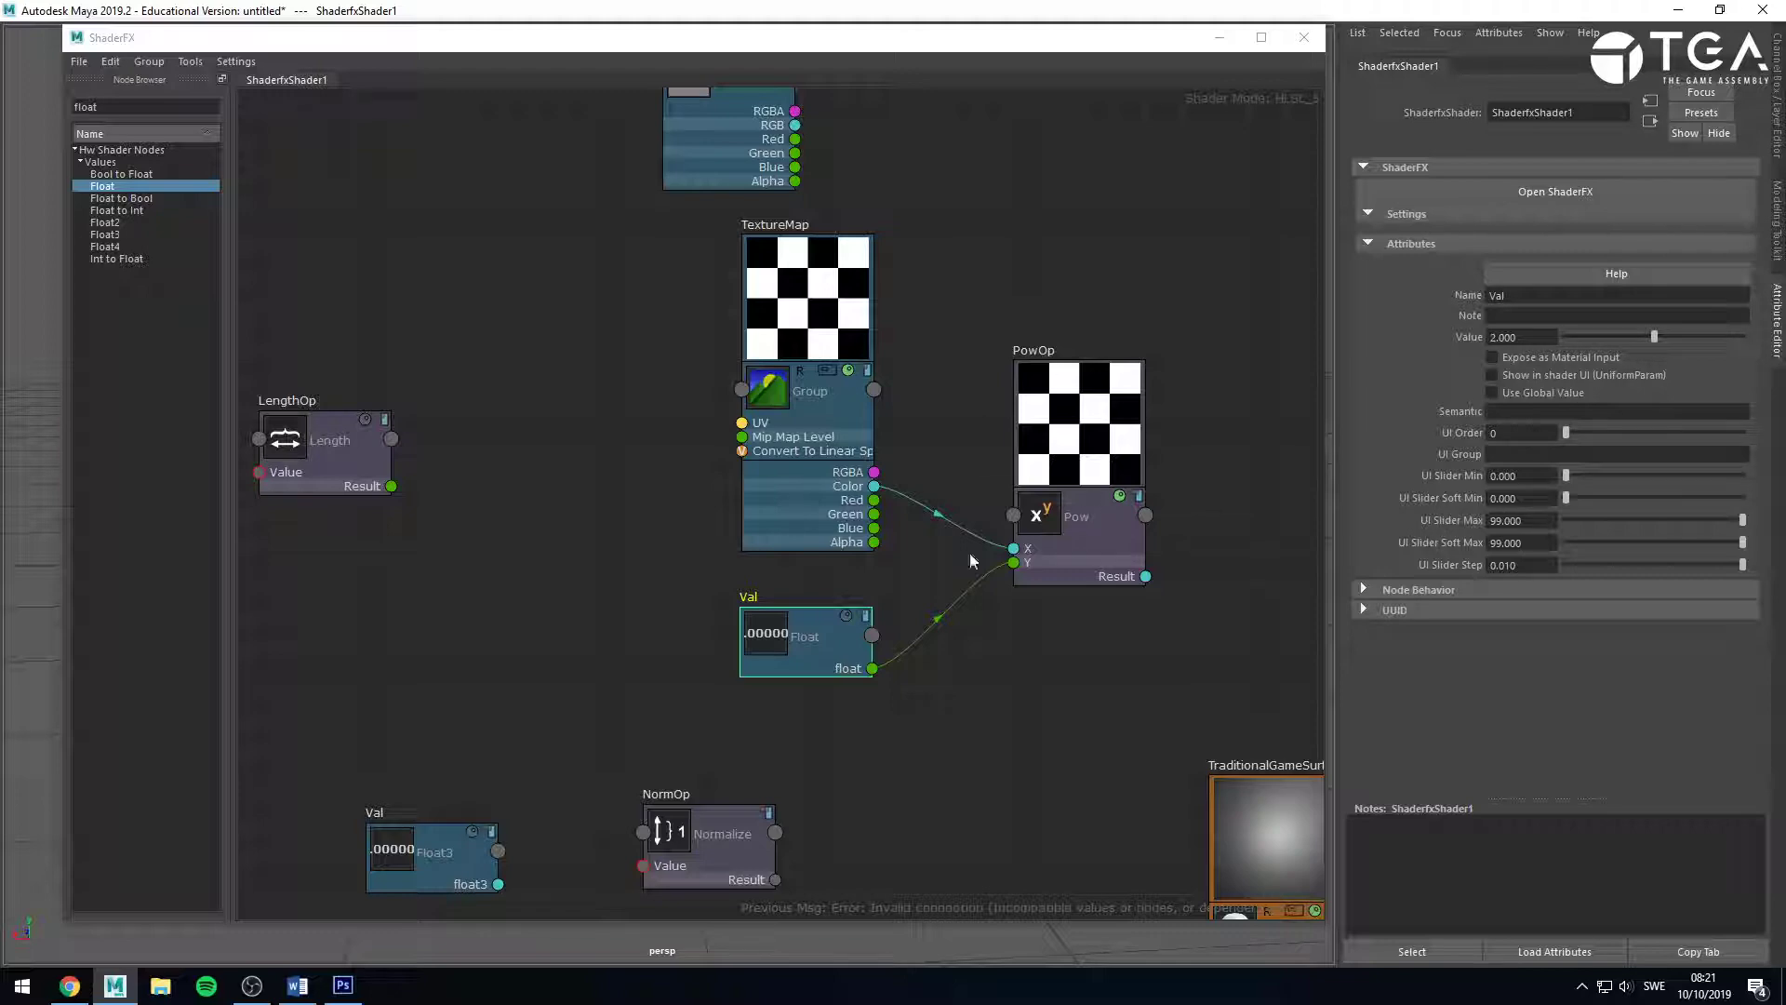
# Replace the TextureMap node's image with checker_grey_black.tga from the ShaderFX_images folder.
pyautogui.click(815, 281)
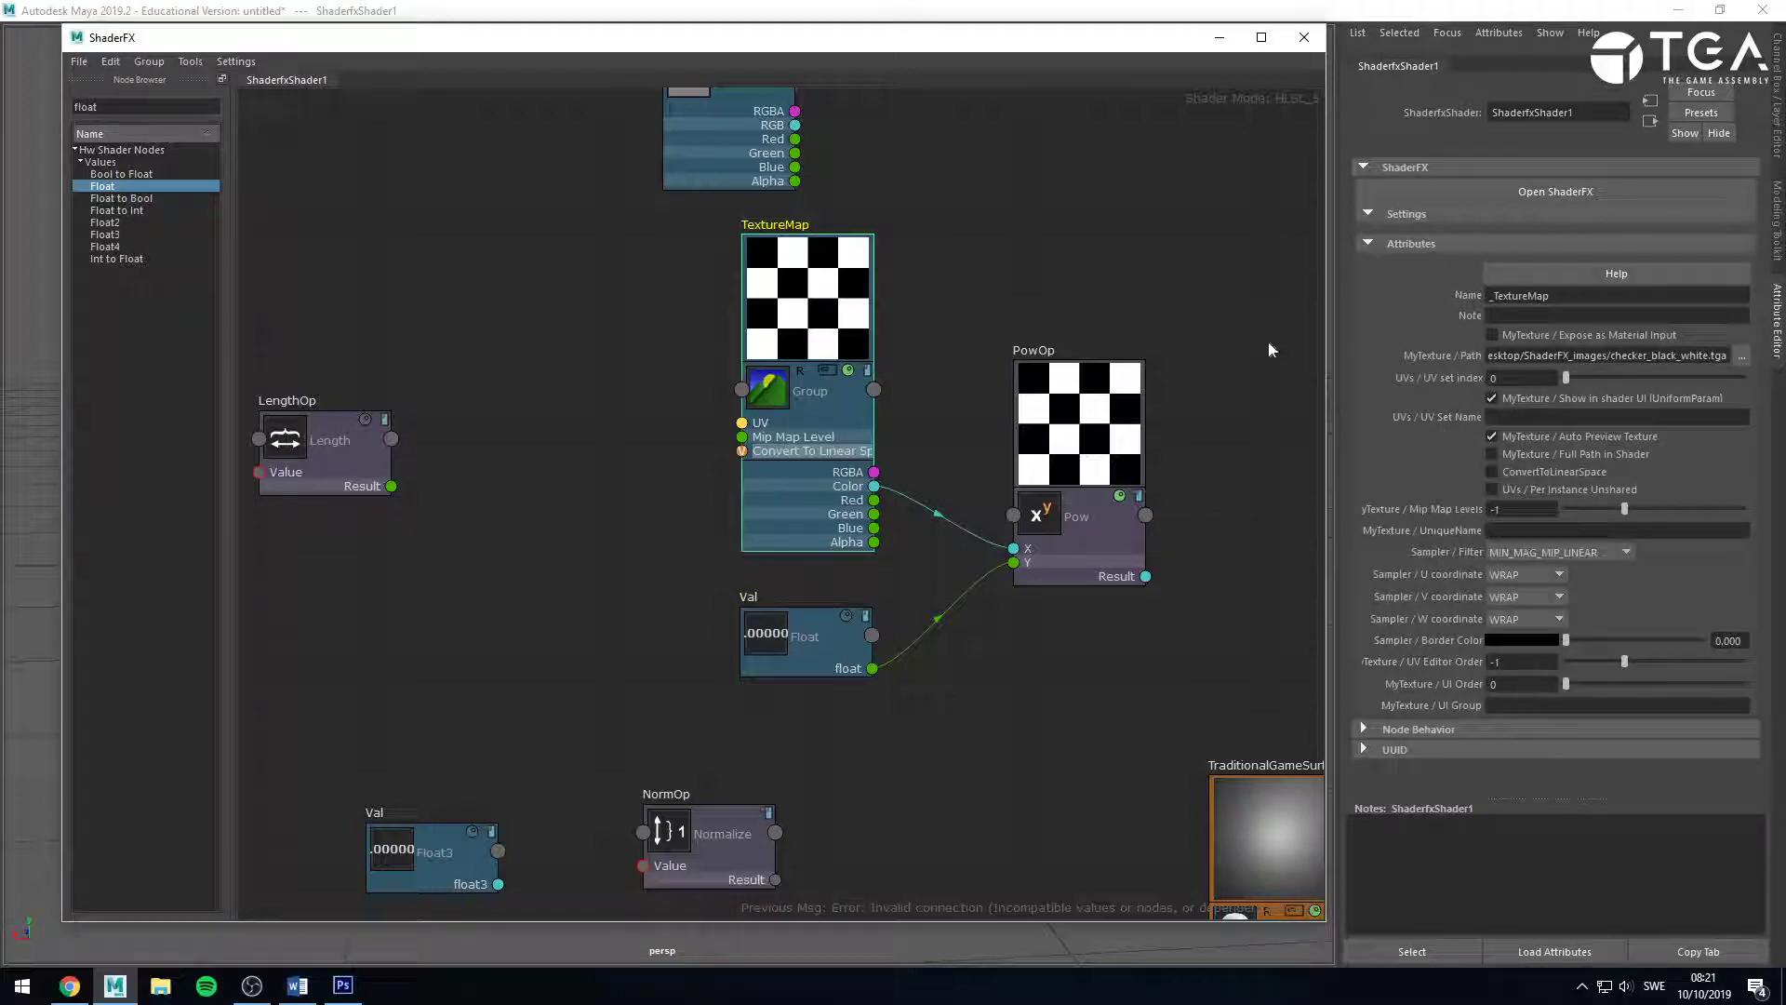
pyautogui.scroll(-5, 593, 315)
pyautogui.keyDown('alt'); pyautogui.moveTo(450, 289); pyautogui.dragTo(621, 399, button='middle'); pyautogui.keyUp('alt')
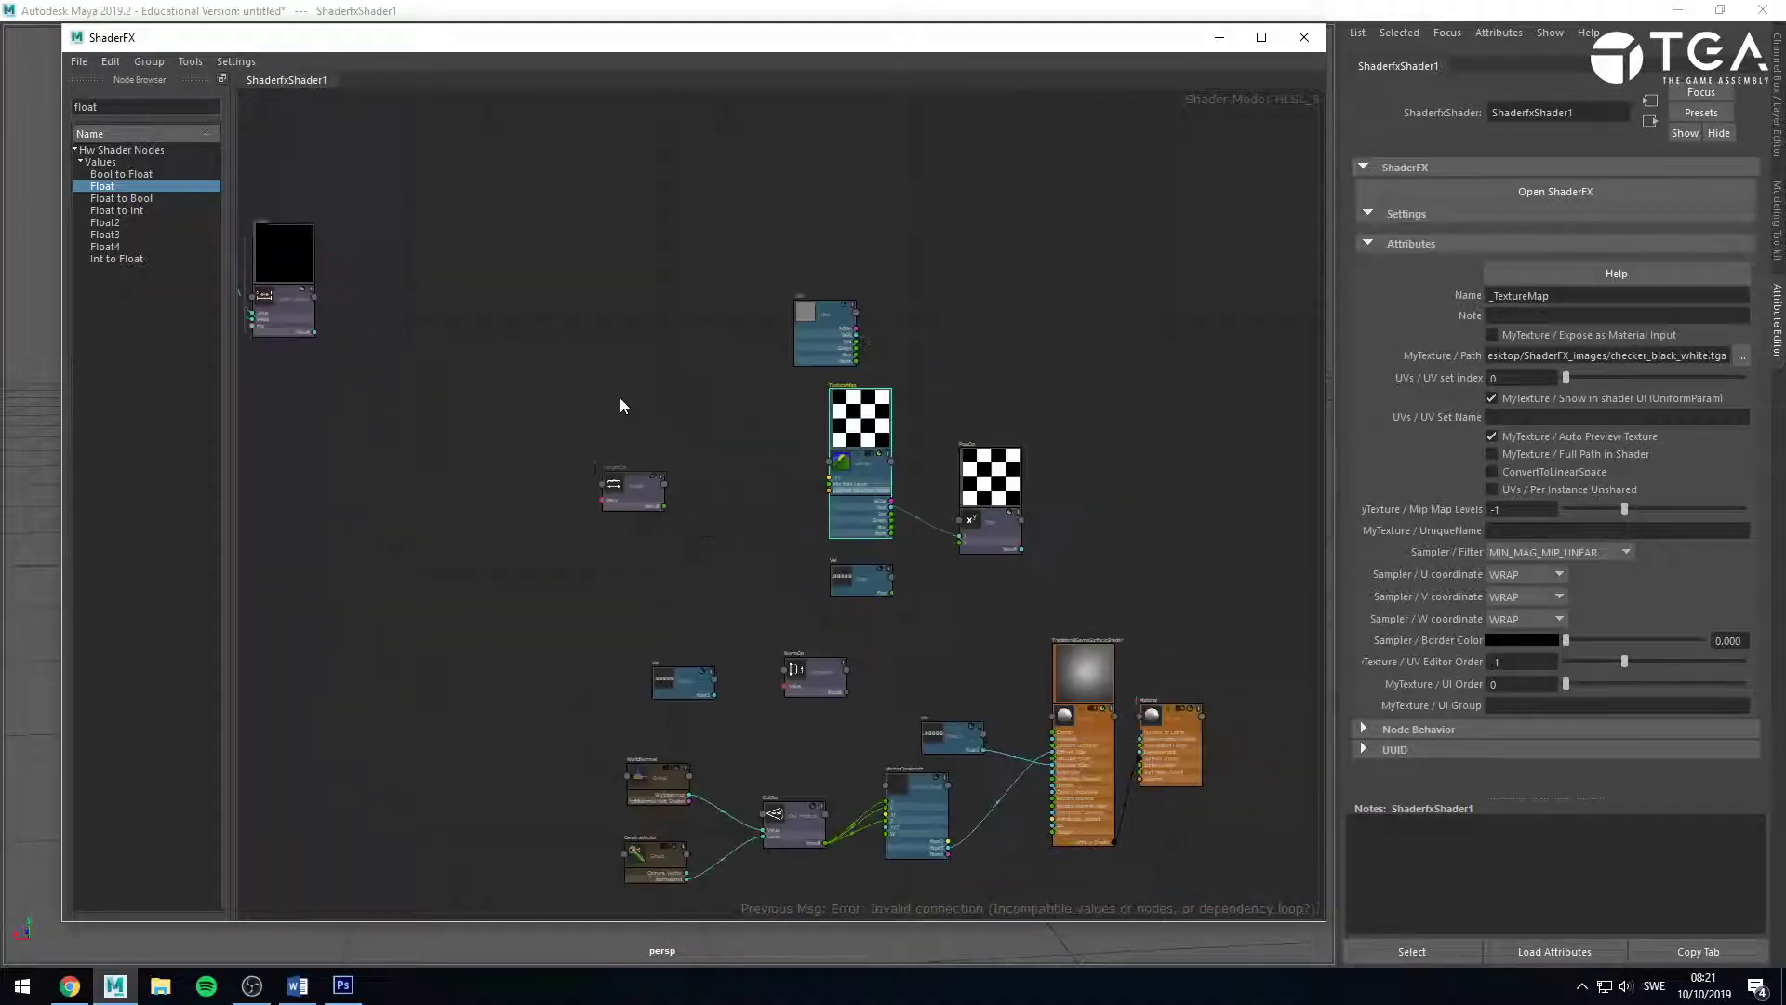
pyautogui.scroll(5, 867, 453)
pyautogui.click(1741, 355)
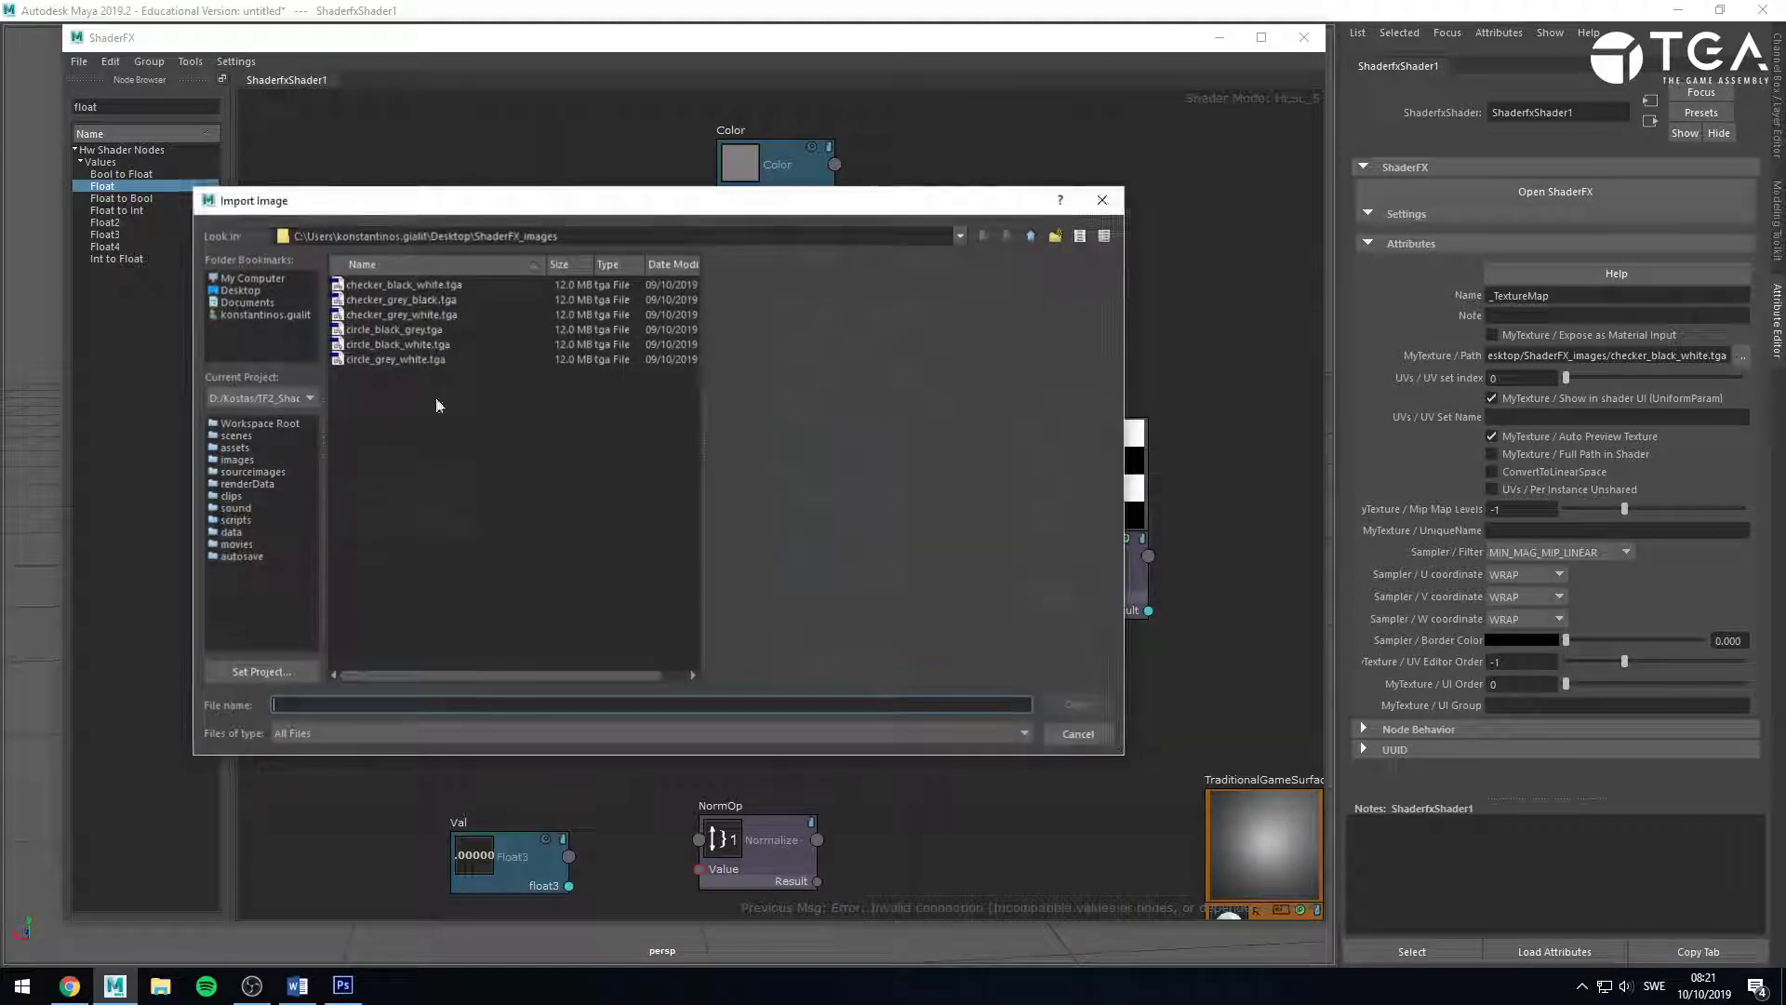
pyautogui.click(381, 300)
pyautogui.press('Down')
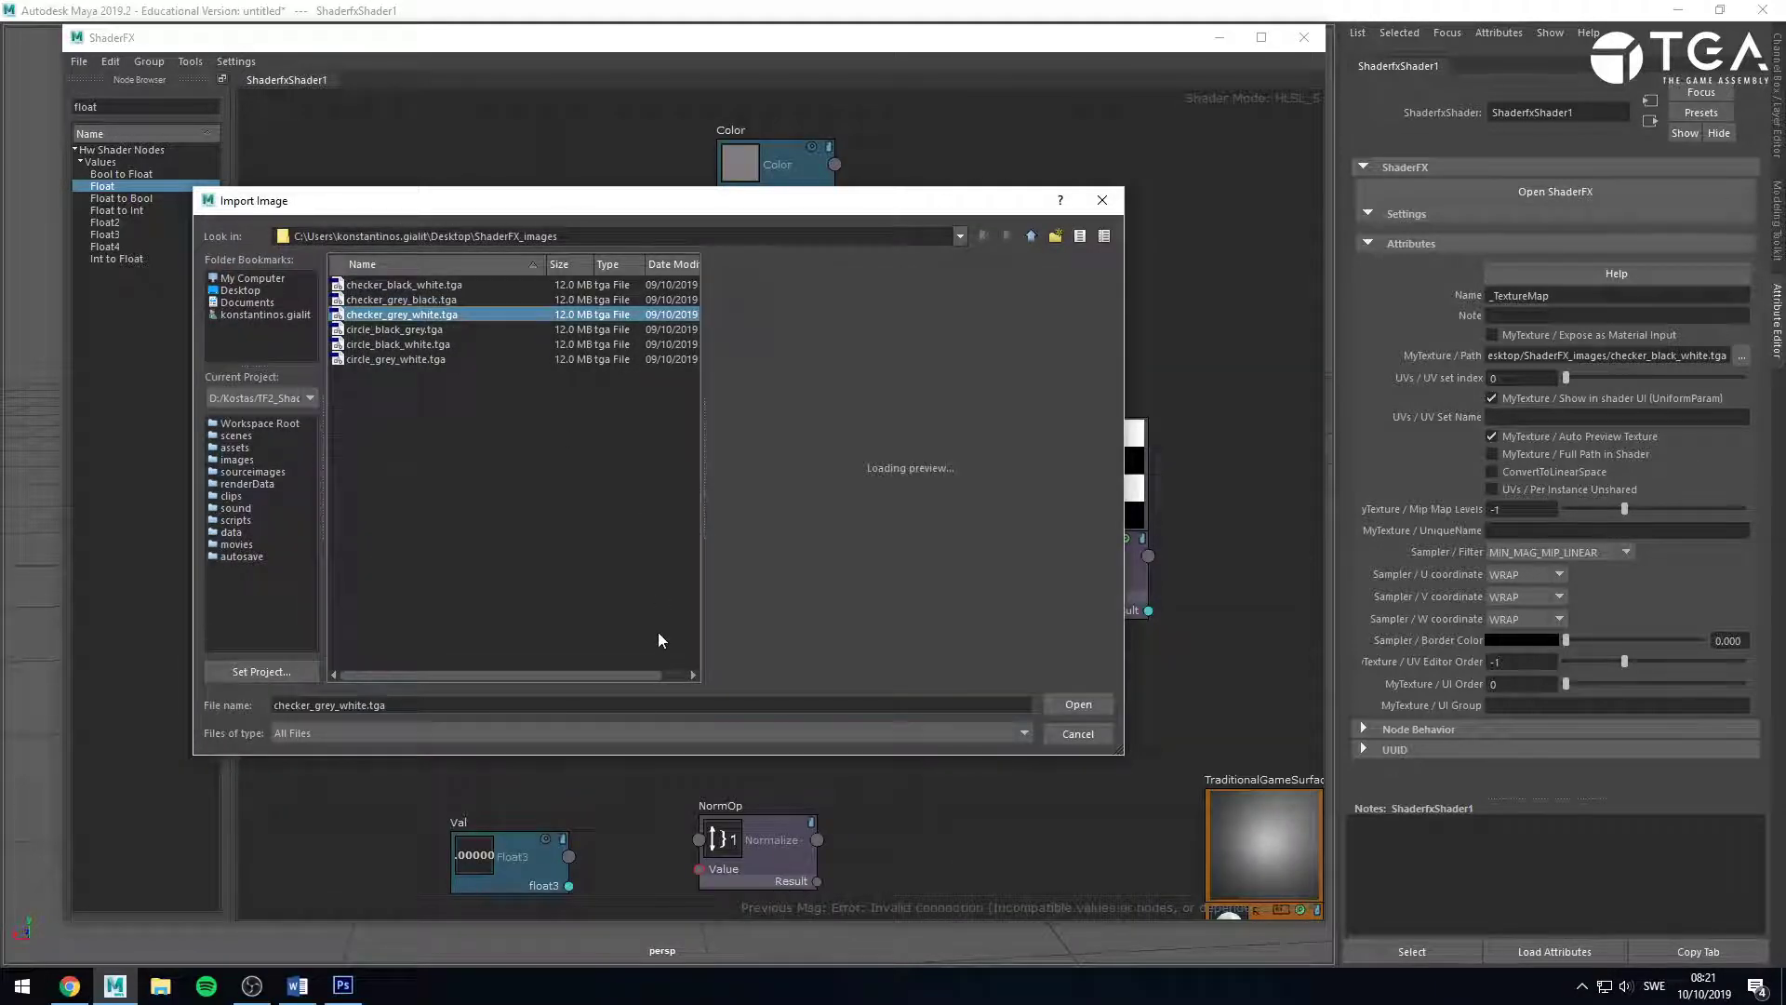
pyautogui.press('Up')
pyautogui.press('Return')
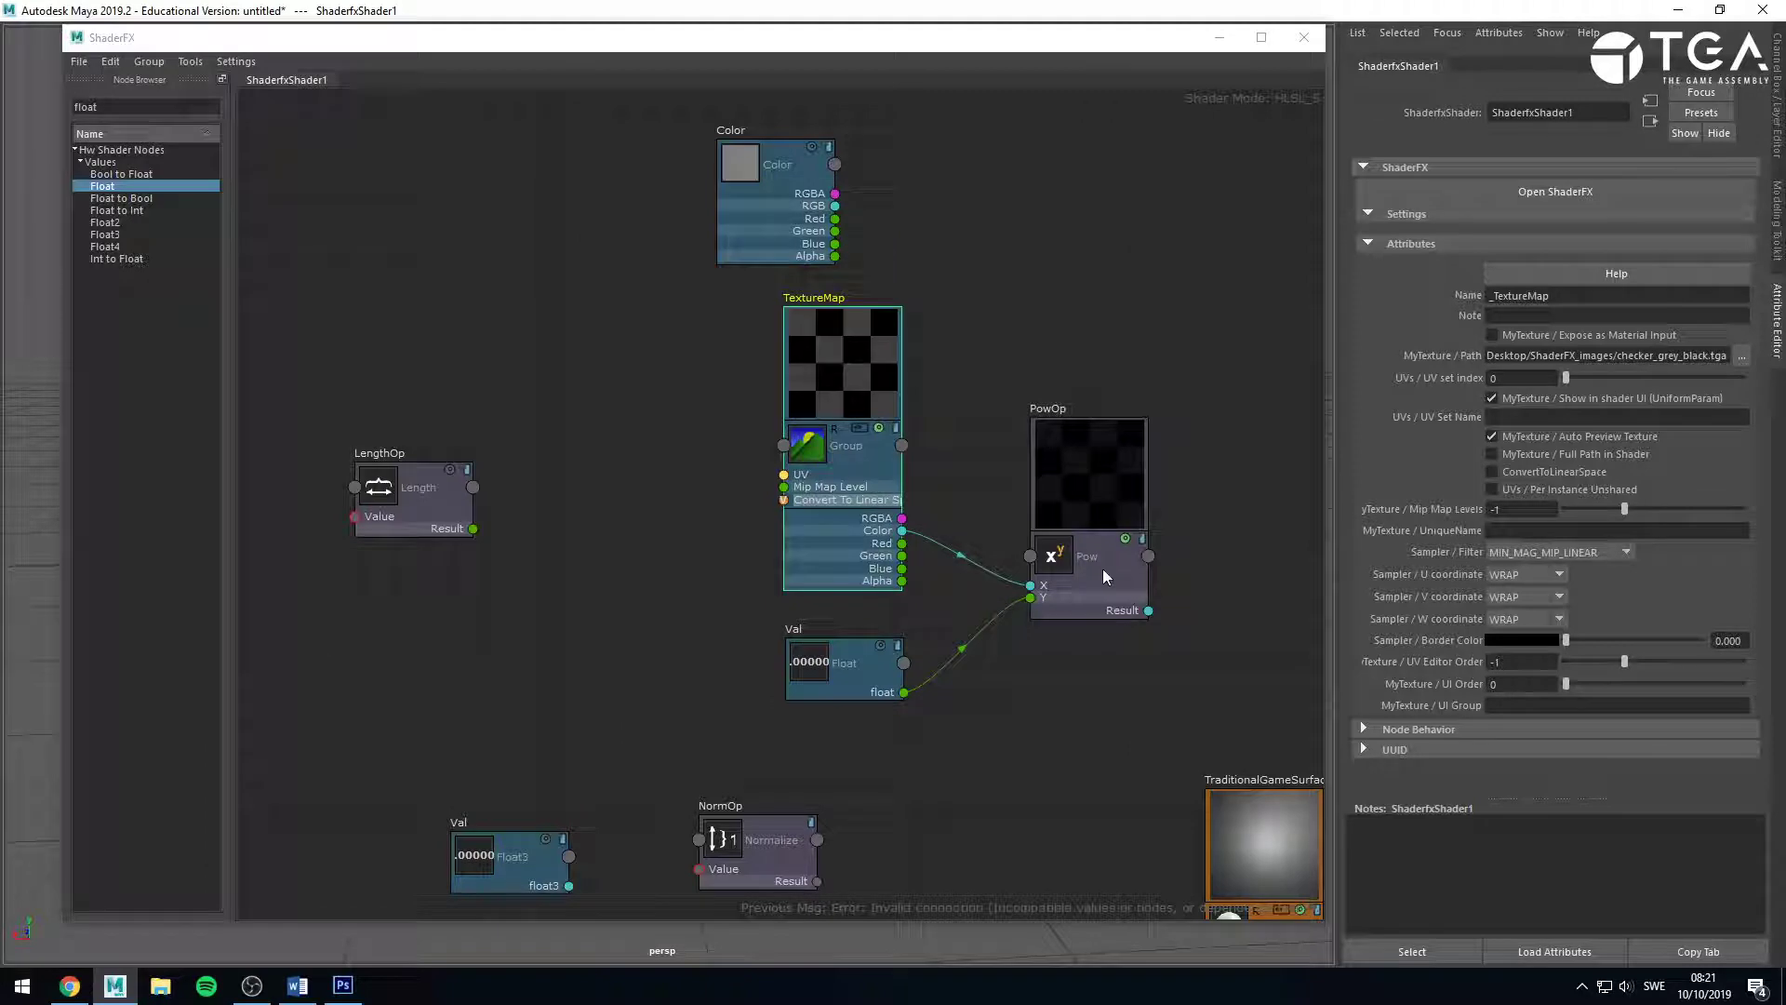
# Select the Float node connected to Pow's Y input and open its Value for editing.
pyautogui.scroll(2, 1103, 567)
pyautogui.click(1107, 516)
pyautogui.click(778, 674)
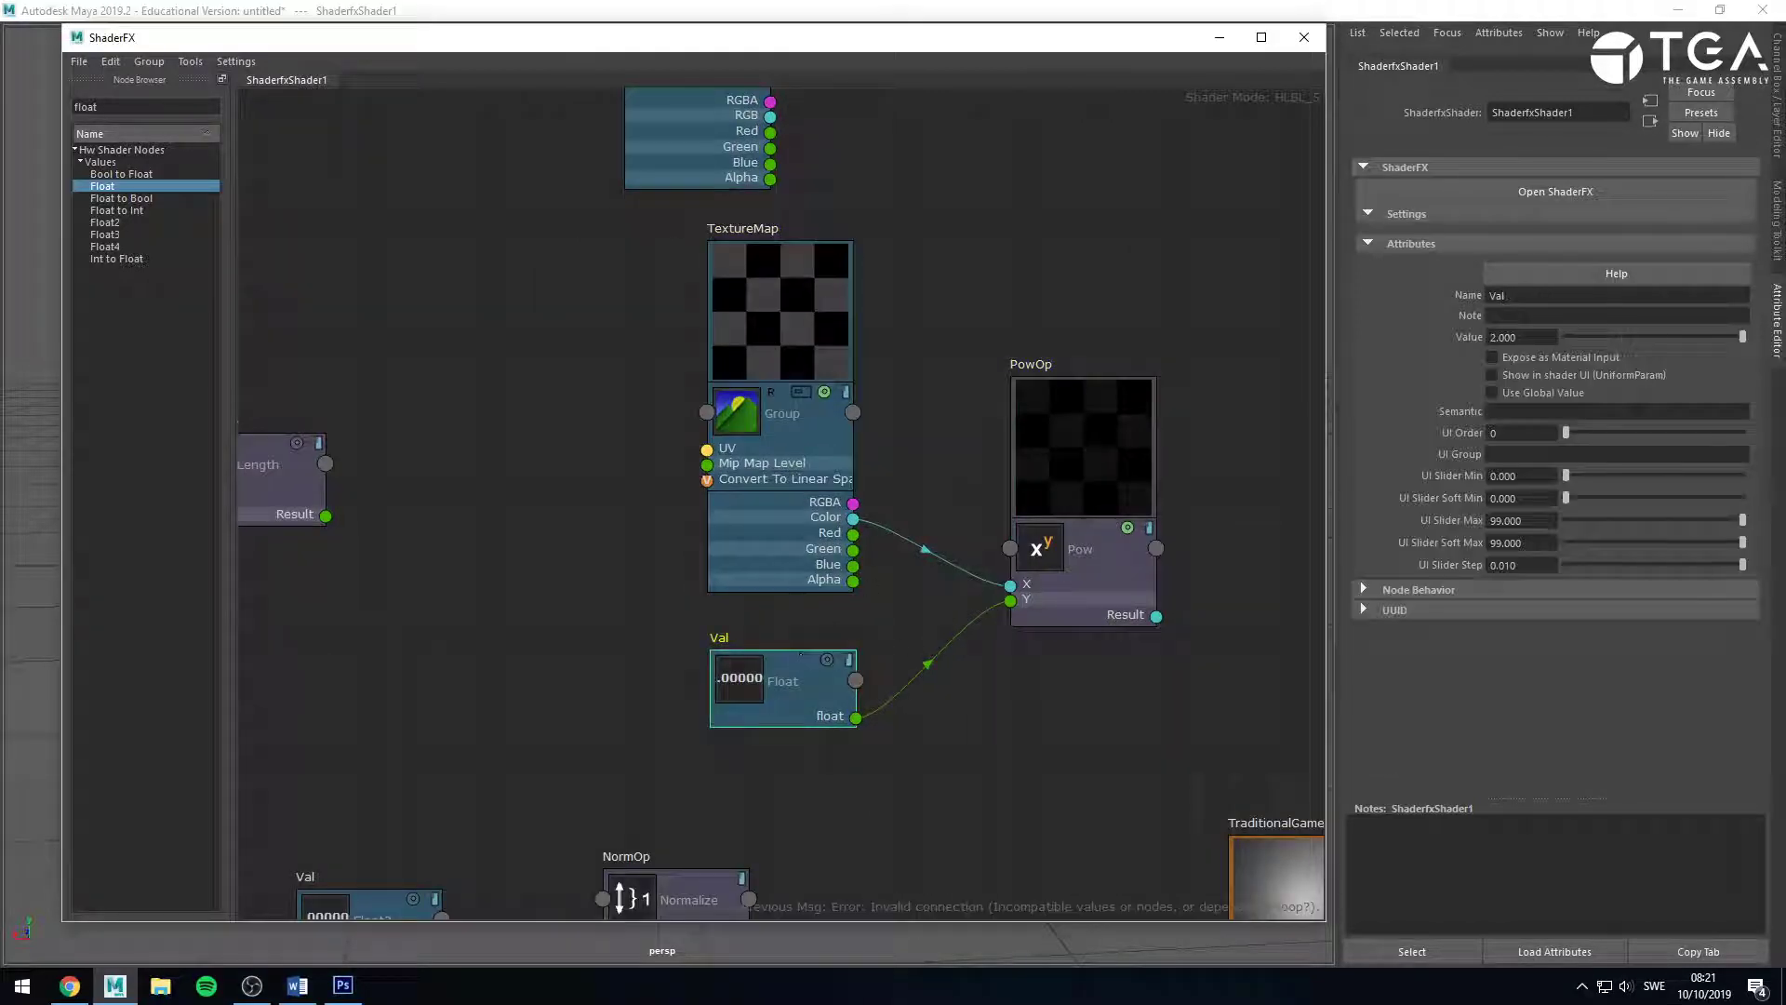
pyautogui.click(1504, 336)
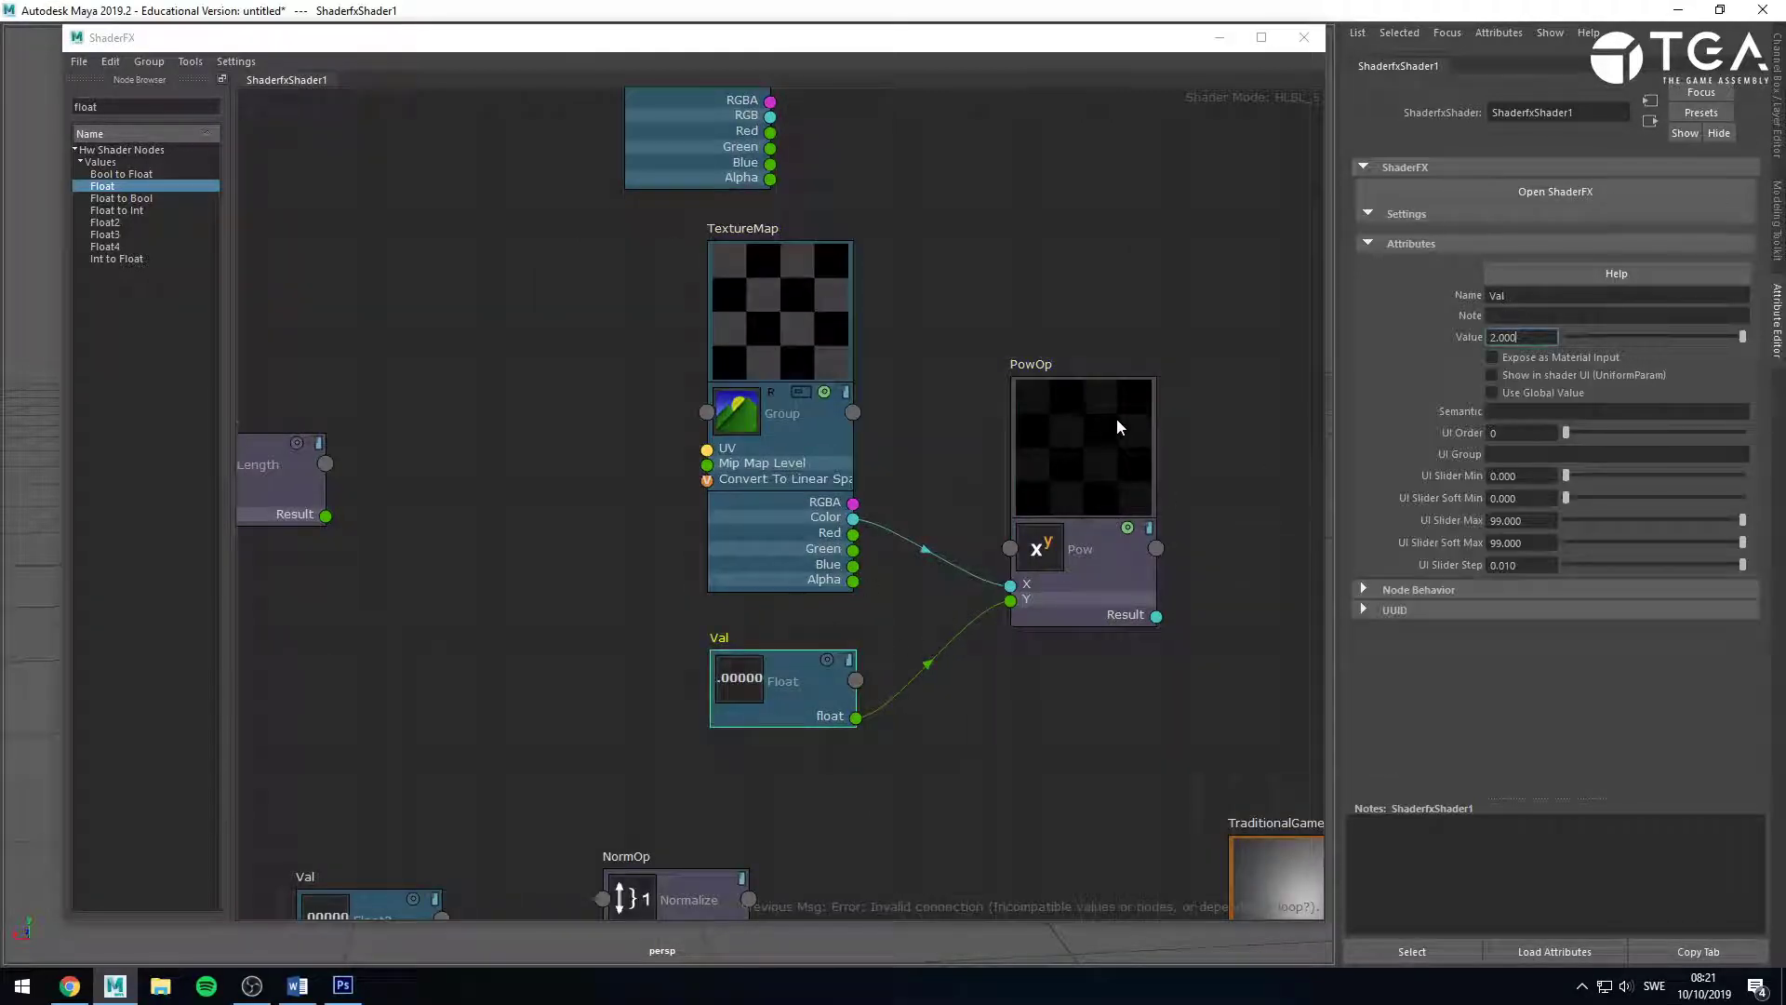
# Switch to Photoshop and pull the Curves adjustment's point further below the diagonal to darken the bird image.
pyautogui.click(342, 984)
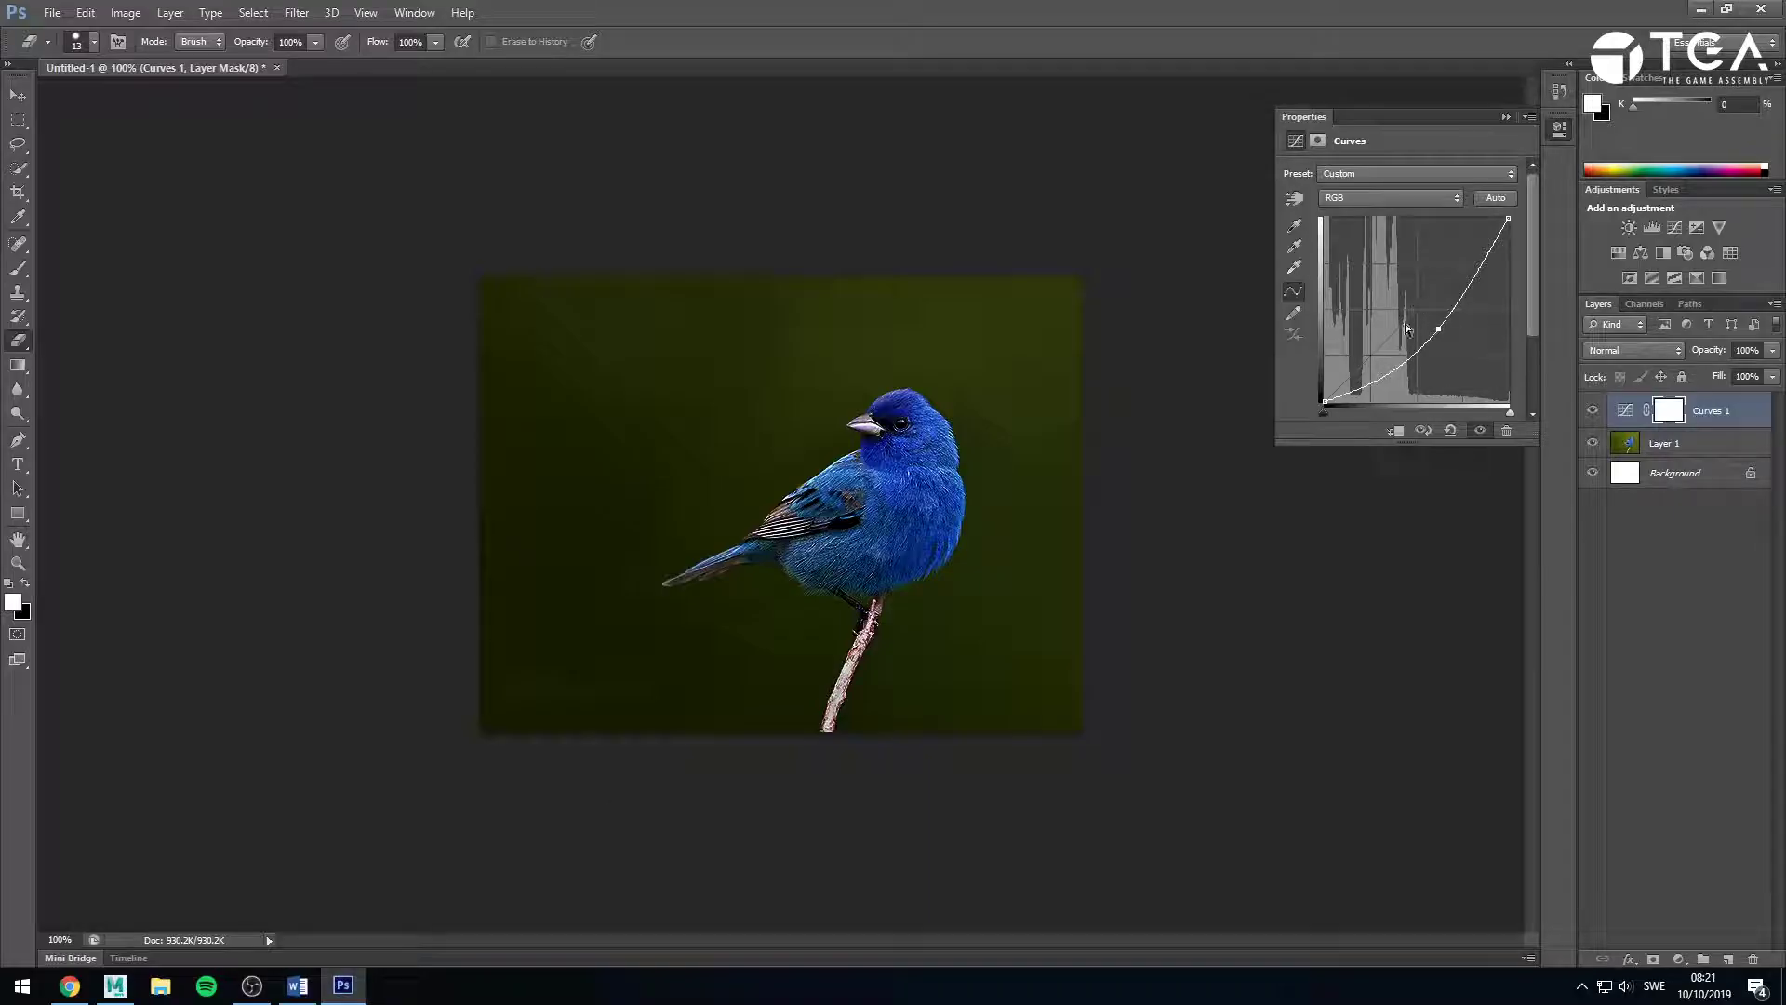
pyautogui.moveTo(1432, 334)
pyautogui.mouseDown()
pyautogui.moveTo(1415, 316)
pyautogui.moveTo(1464, 346)
pyautogui.moveTo(1418, 311)
pyautogui.moveTo(1440, 336)
pyautogui.mouseUp()
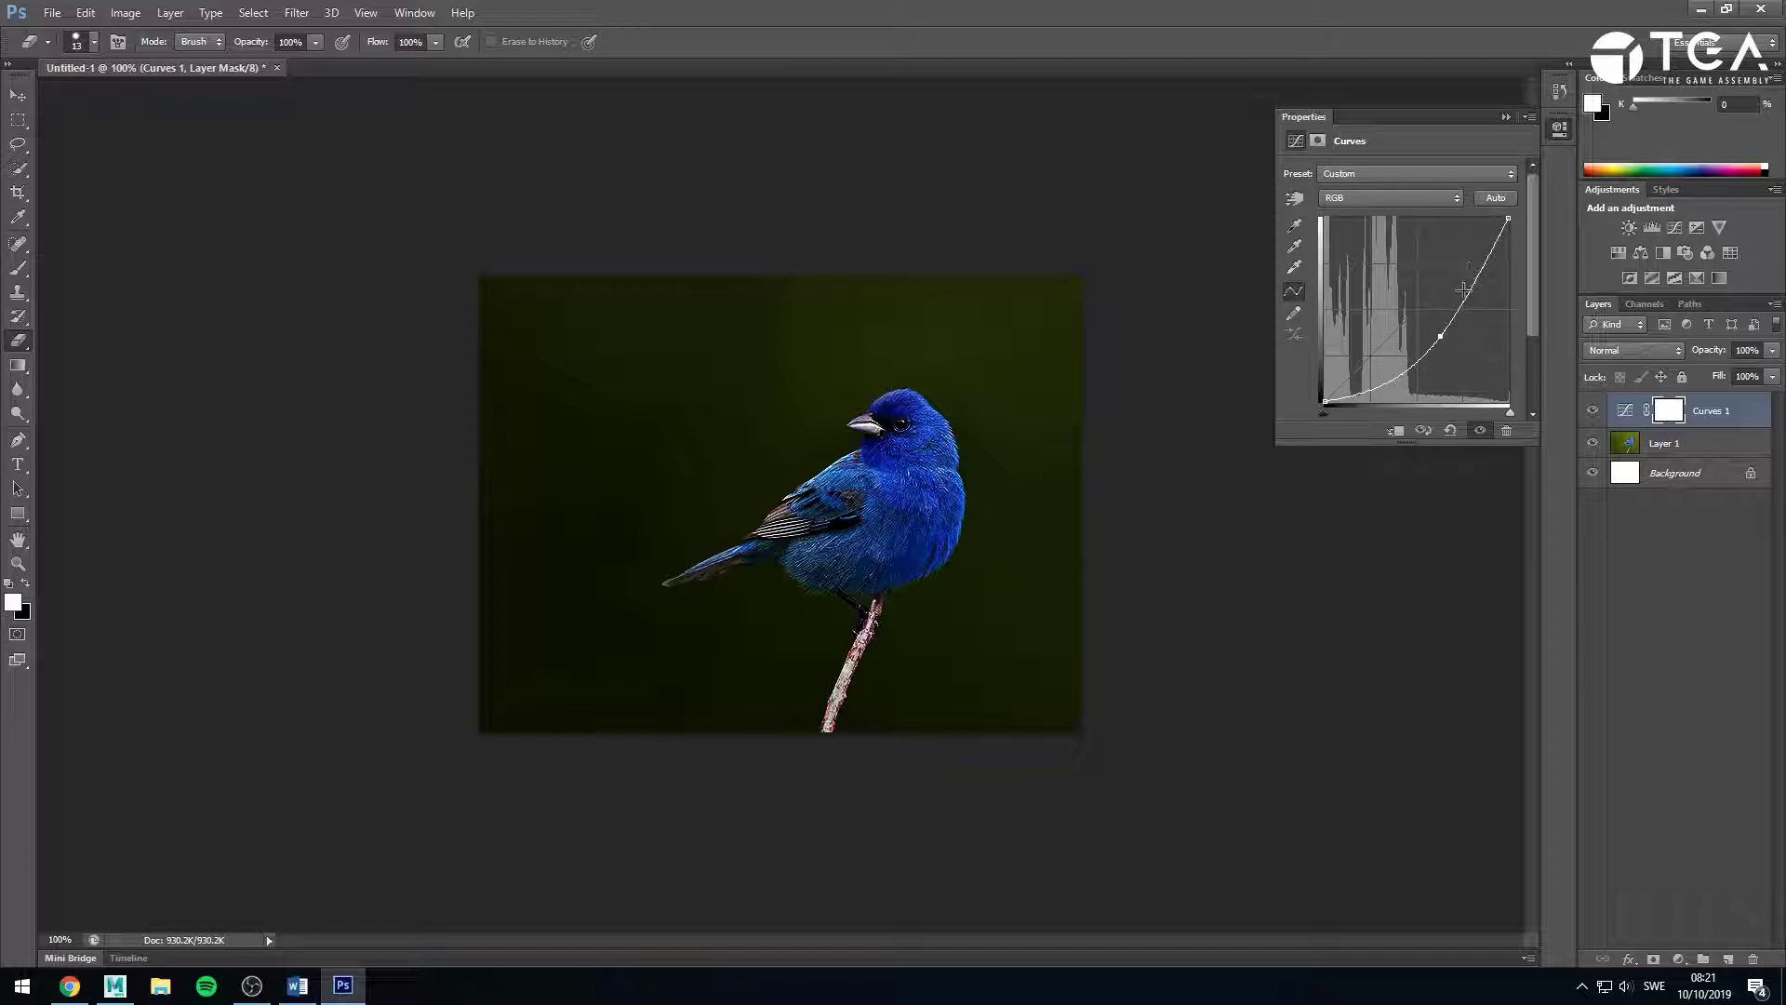
pyautogui.moveTo(1439, 340)
pyautogui.mouseDown()
pyautogui.moveTo(1422, 305)
pyautogui.moveTo(1435, 352)
pyautogui.mouseUp()
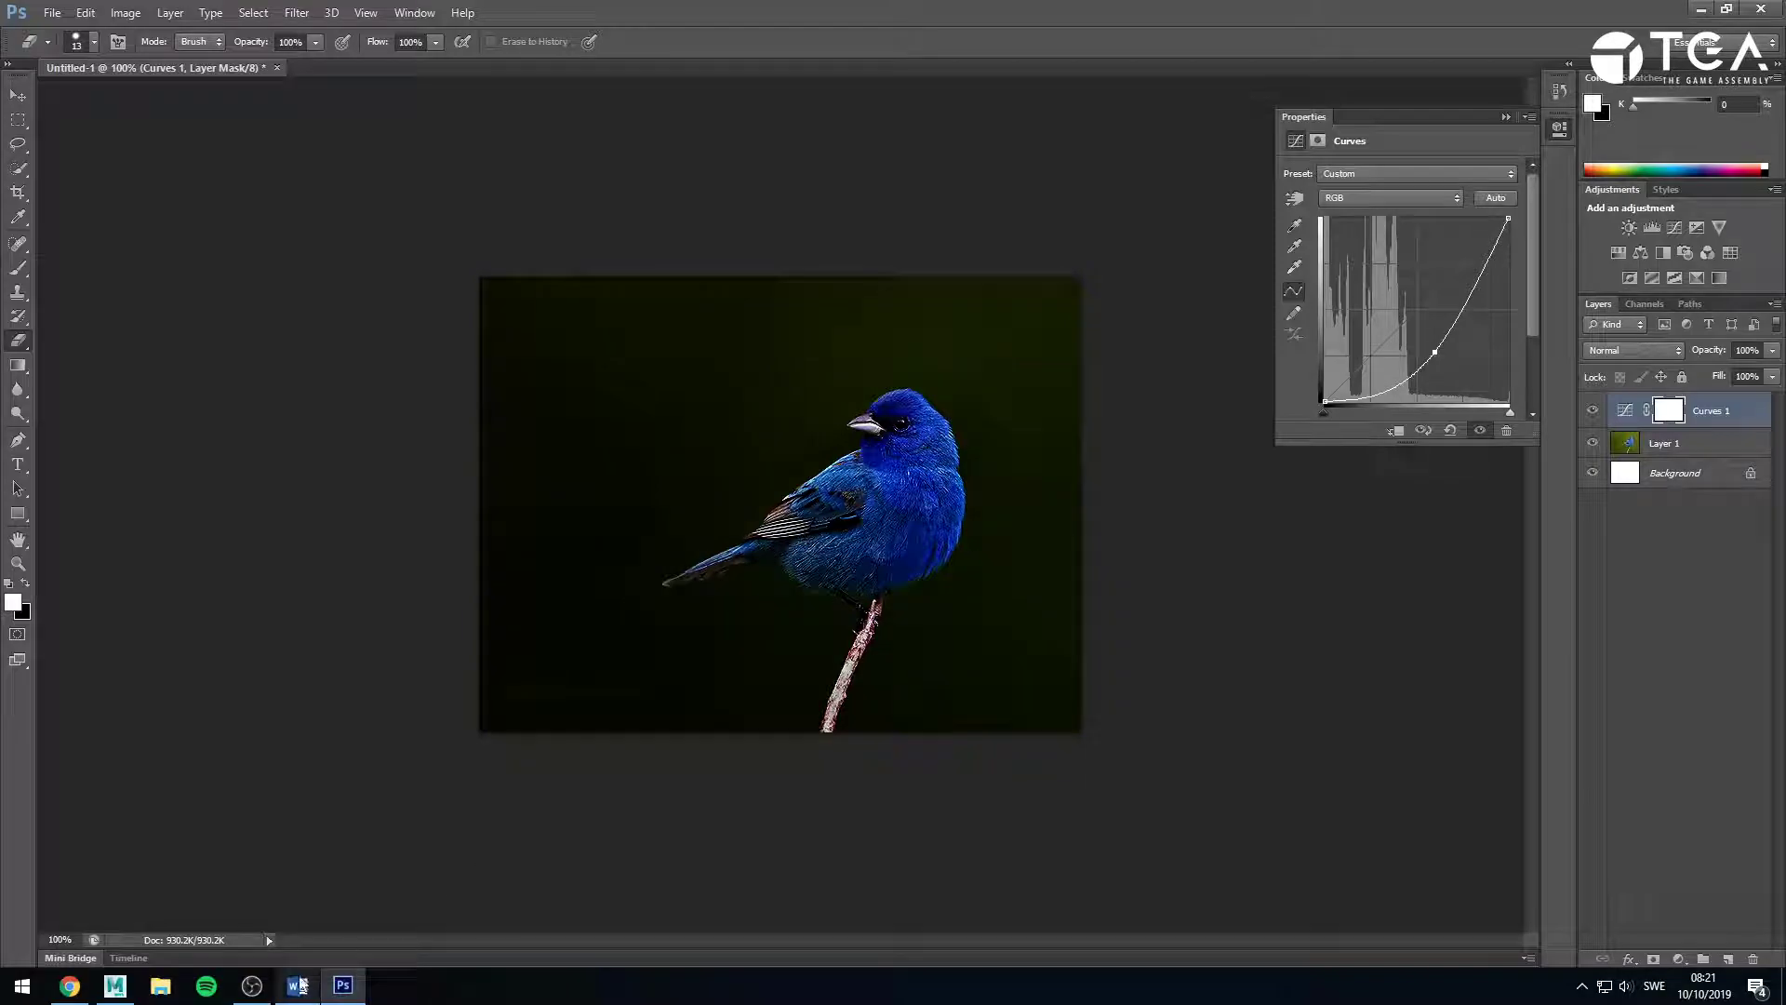
# Switch to Maya and set the value of the Float node feeding Pow to 3.
pyautogui.click(117, 989)
pyautogui.scroll(3, 1209, 465)
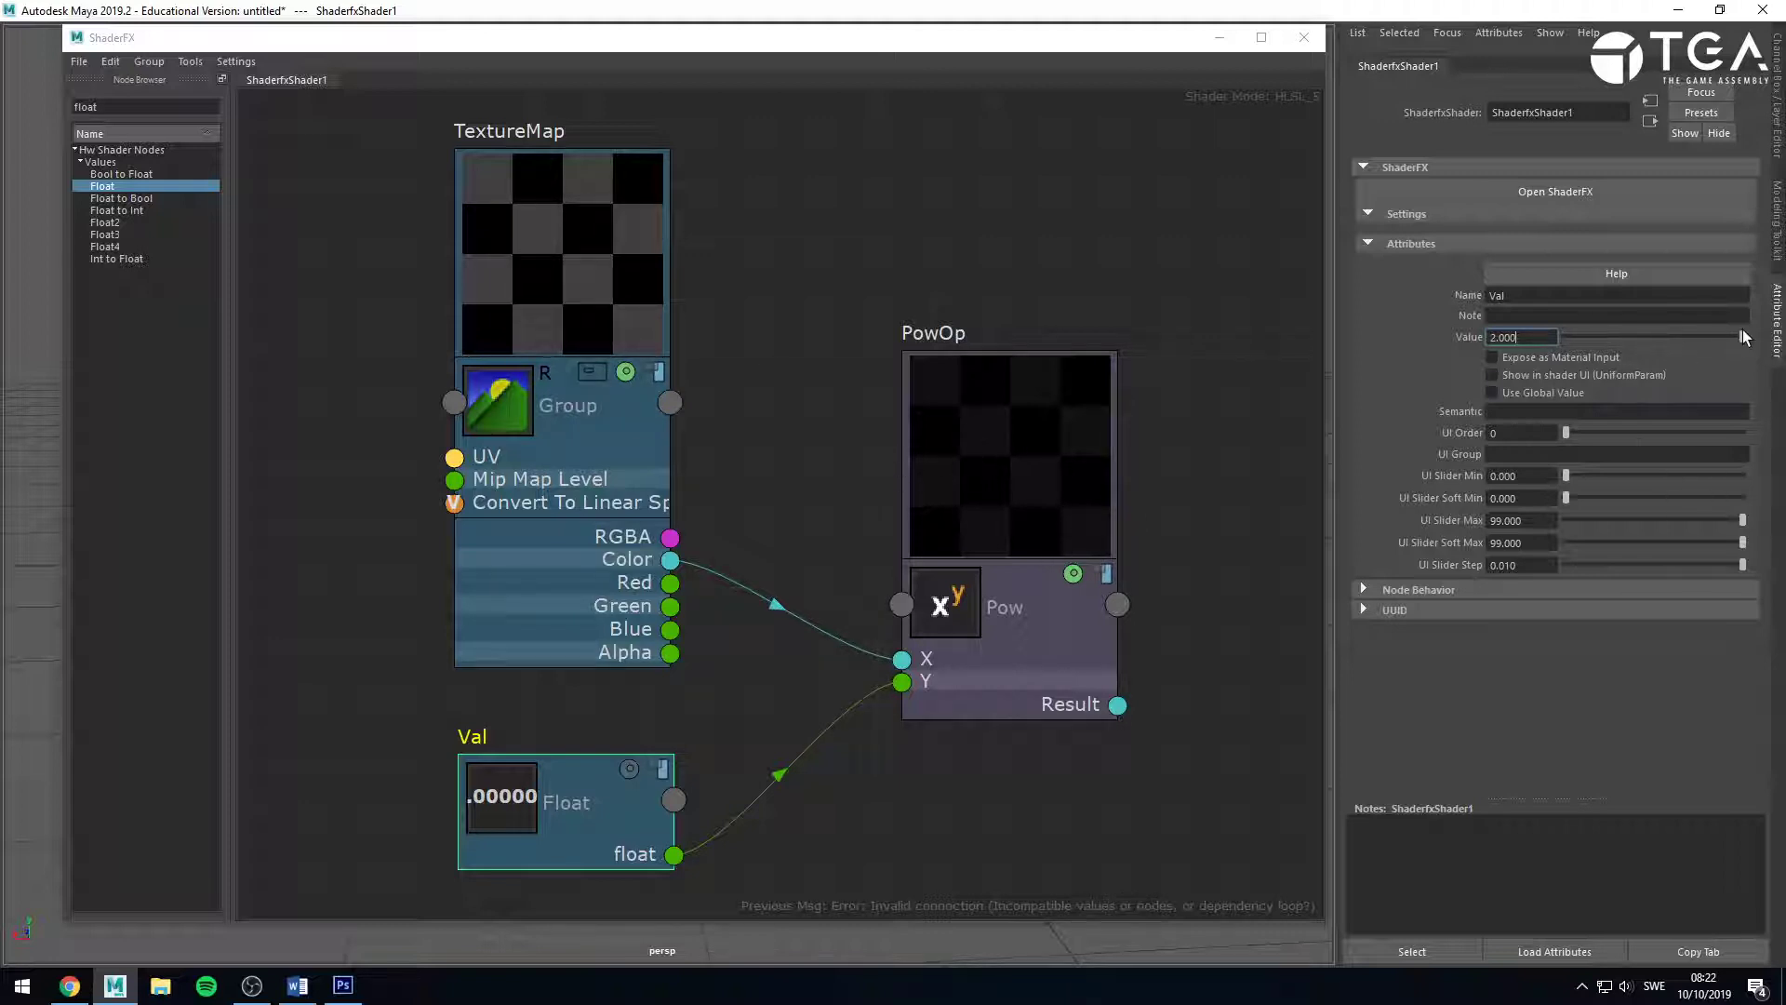
pyautogui.doubleClick(1524, 338)
pyautogui.write('3')
pyautogui.press('Return')
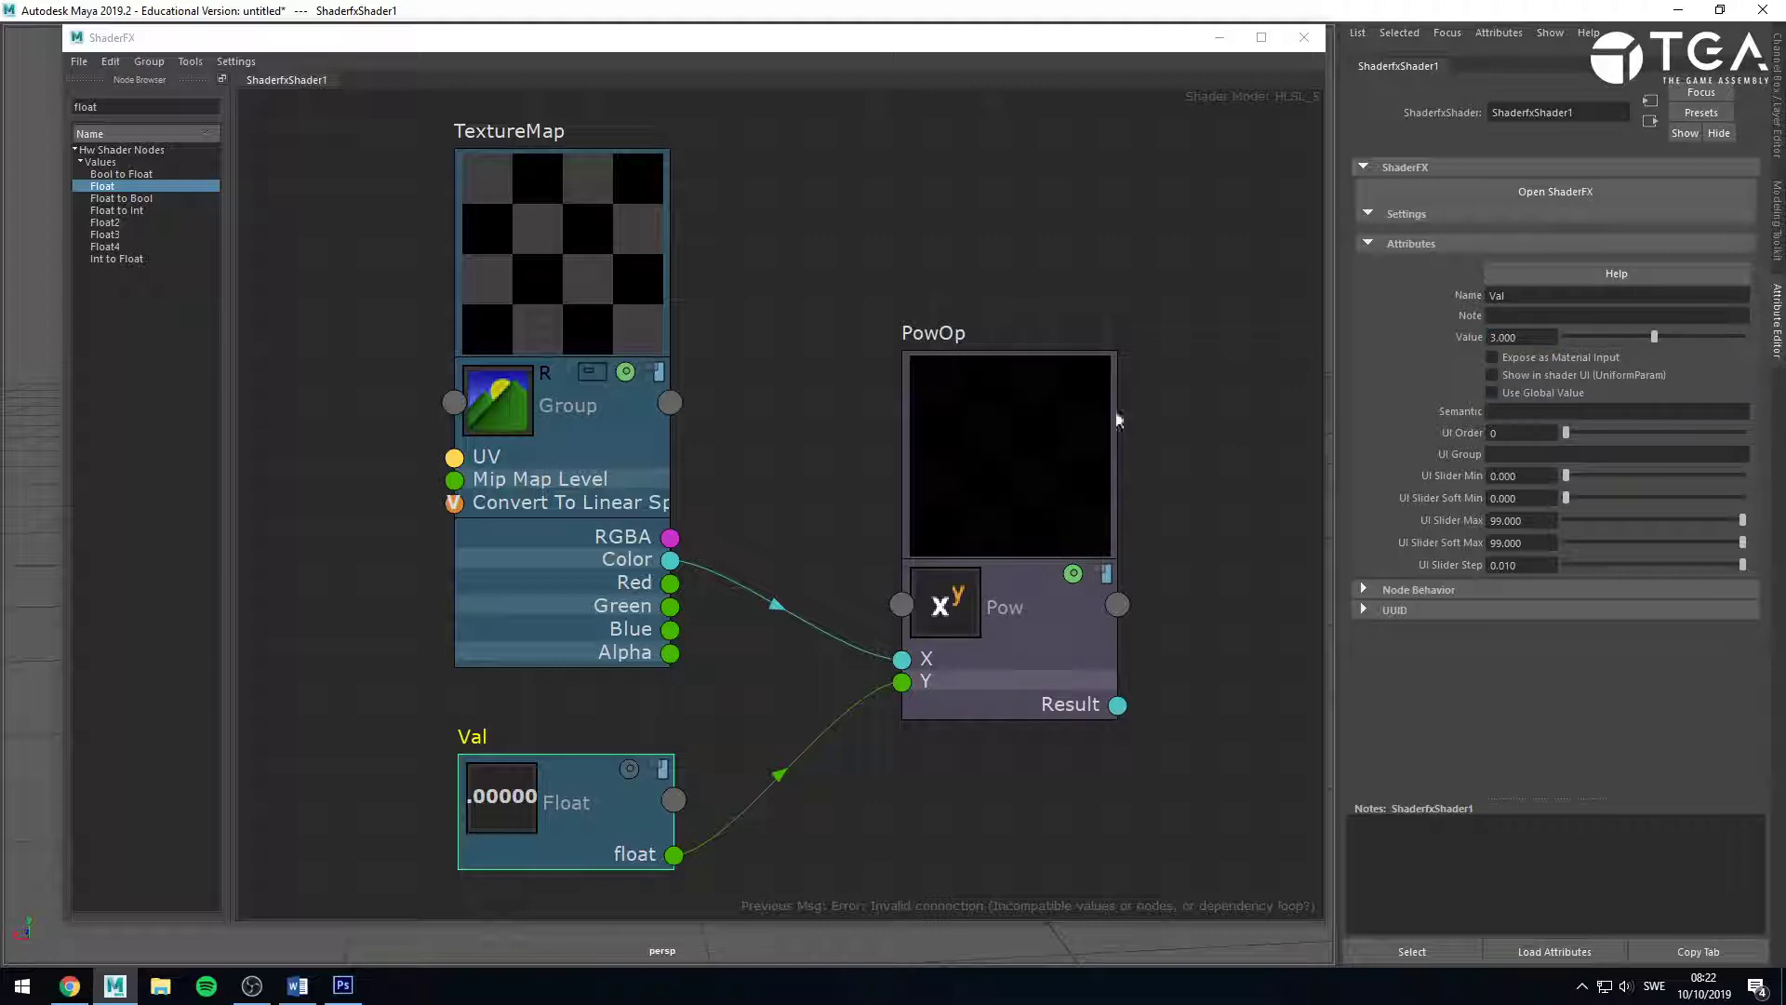
pyautogui.scroll(1, 1070, 440)
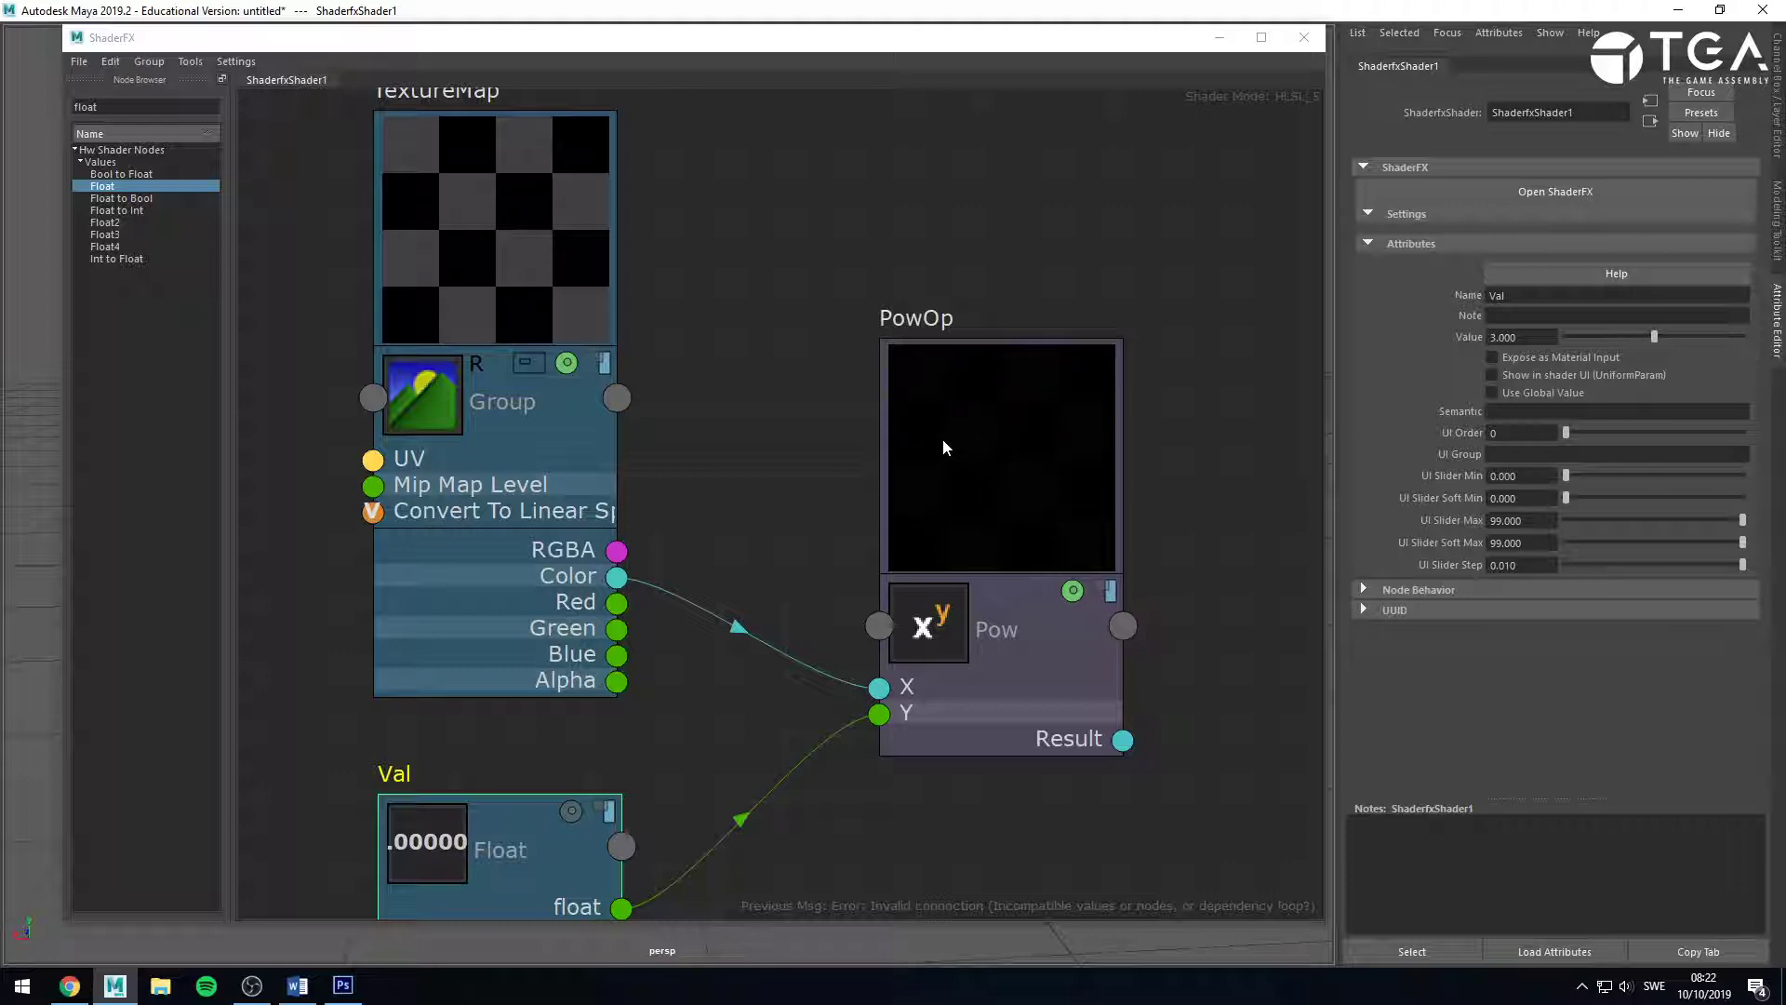
# Raise the point of Photoshop's Curves adjustment above the diagonal to brighten the bird image, and return to Maya.
pyautogui.click(343, 986)
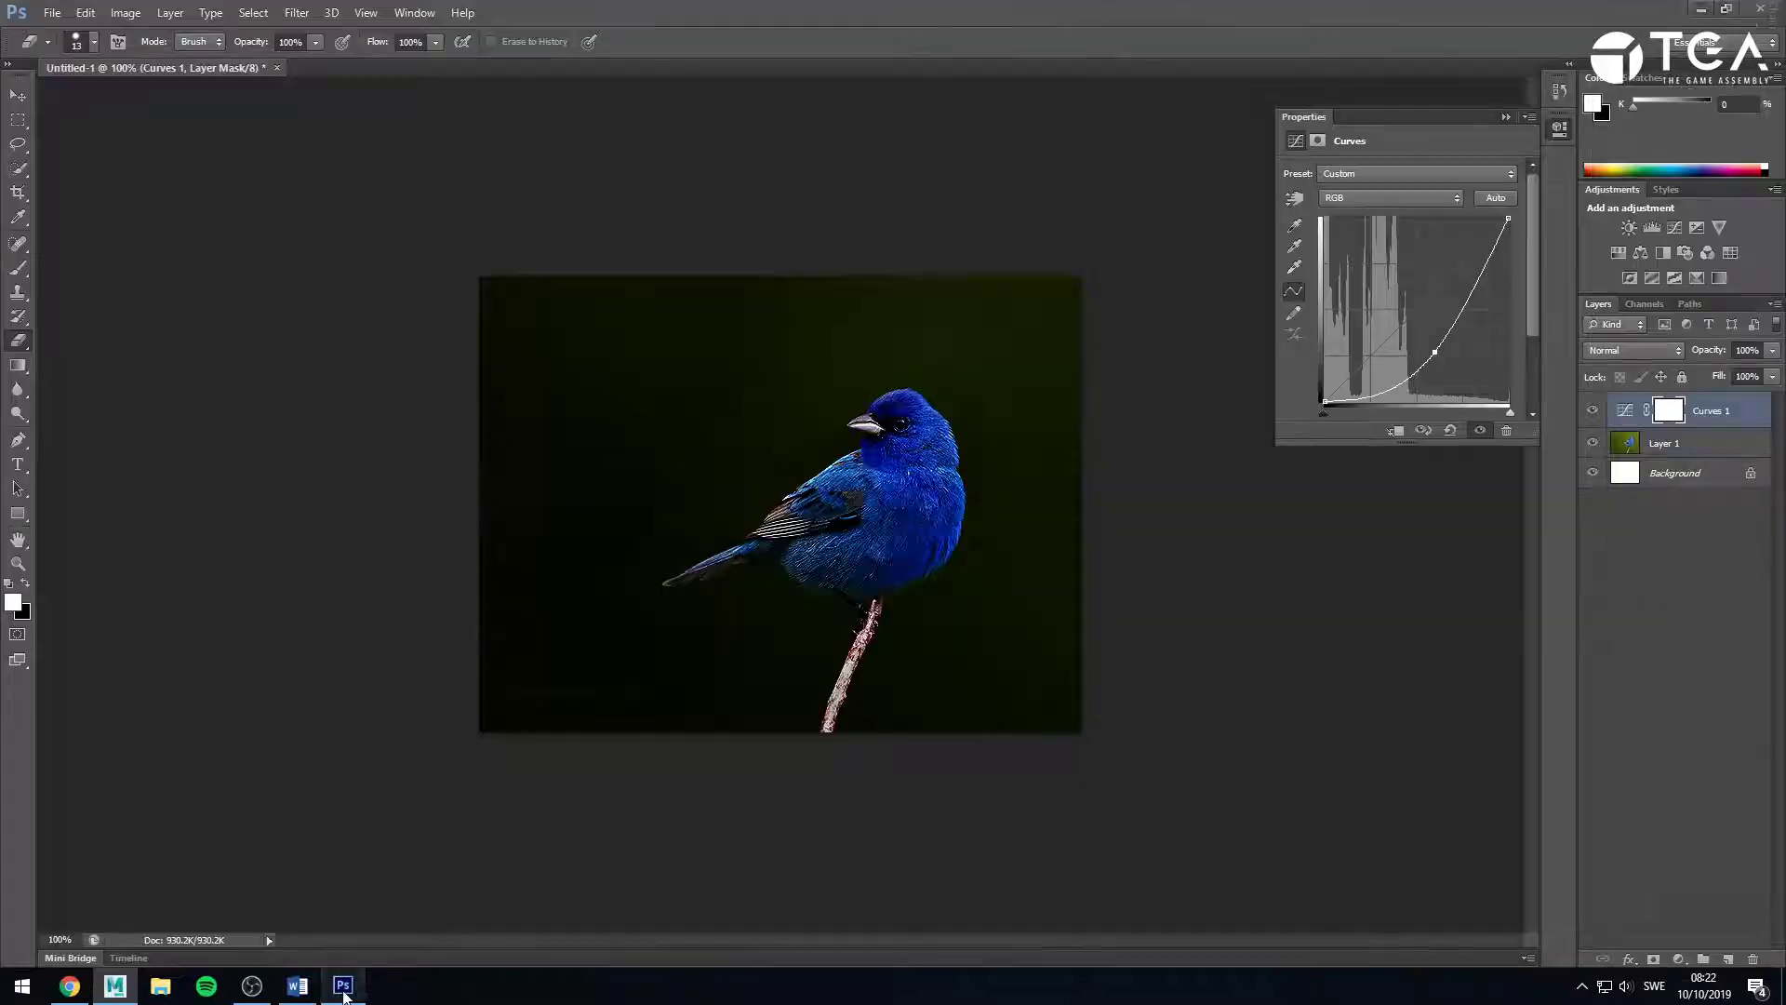
pyautogui.moveTo(1431, 349); pyautogui.dragTo(1387, 296)
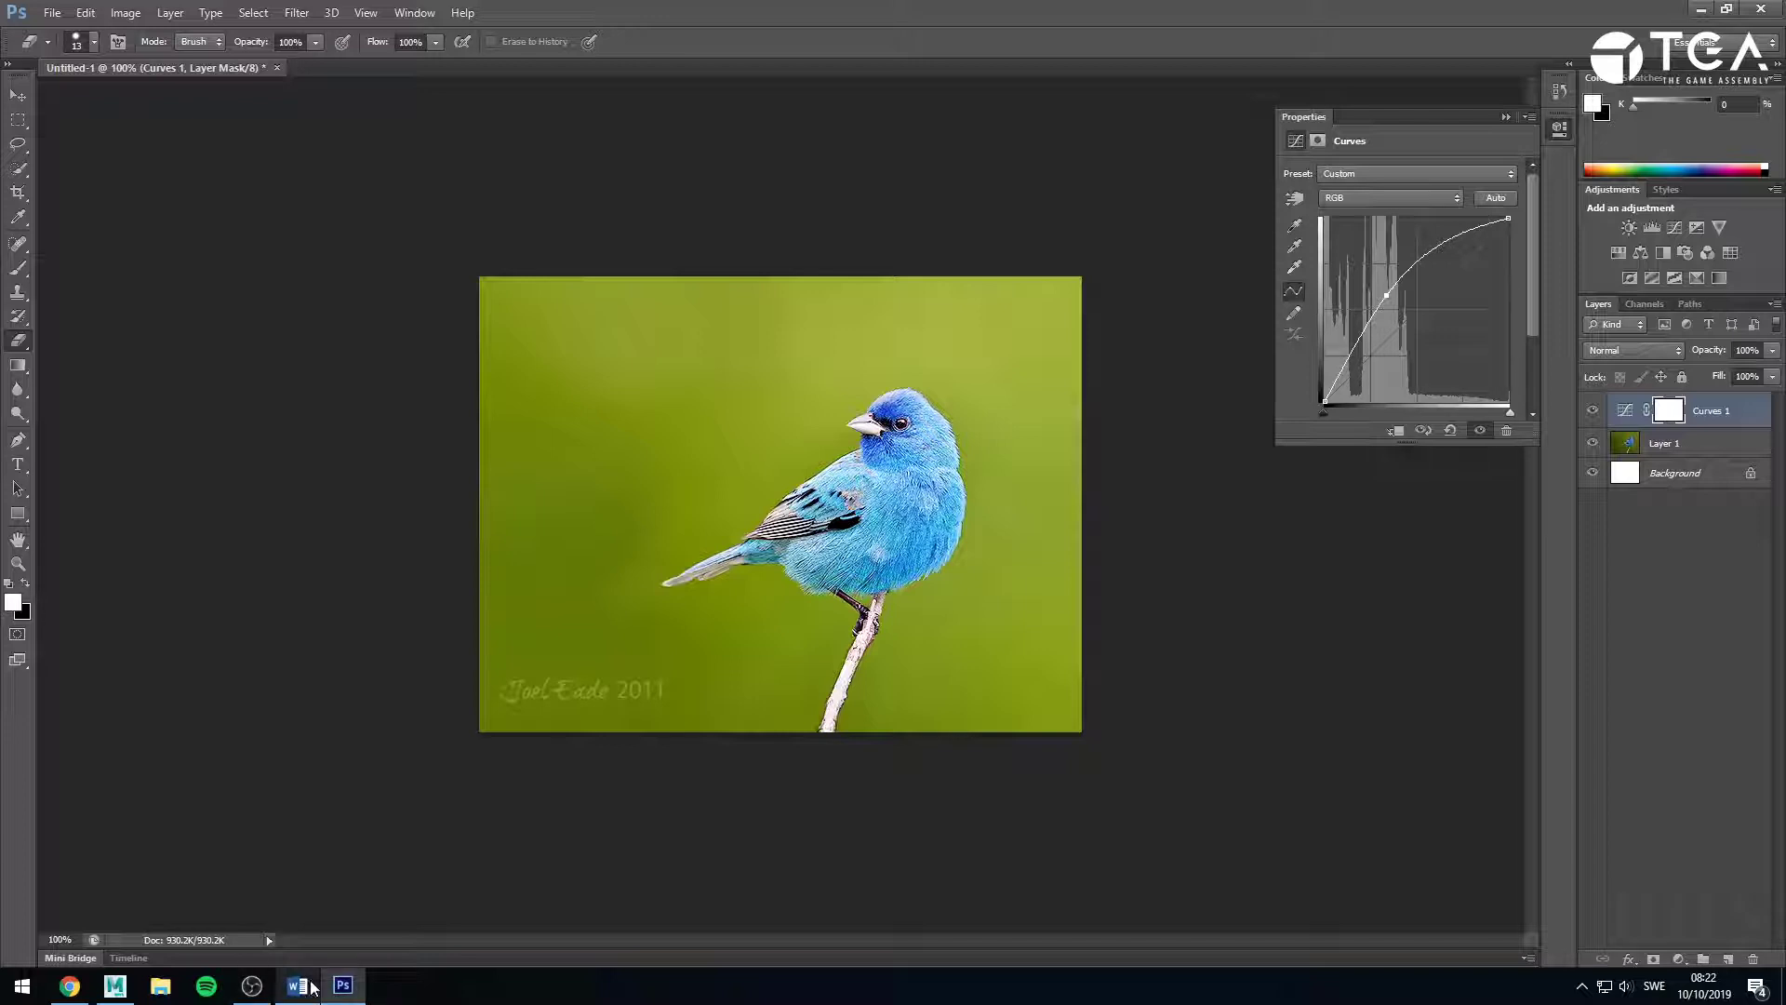
pyautogui.click(114, 986)
# Set the Float node's value to 1, and lower it gradually to 0.
pyautogui.doubleClick(1519, 337)
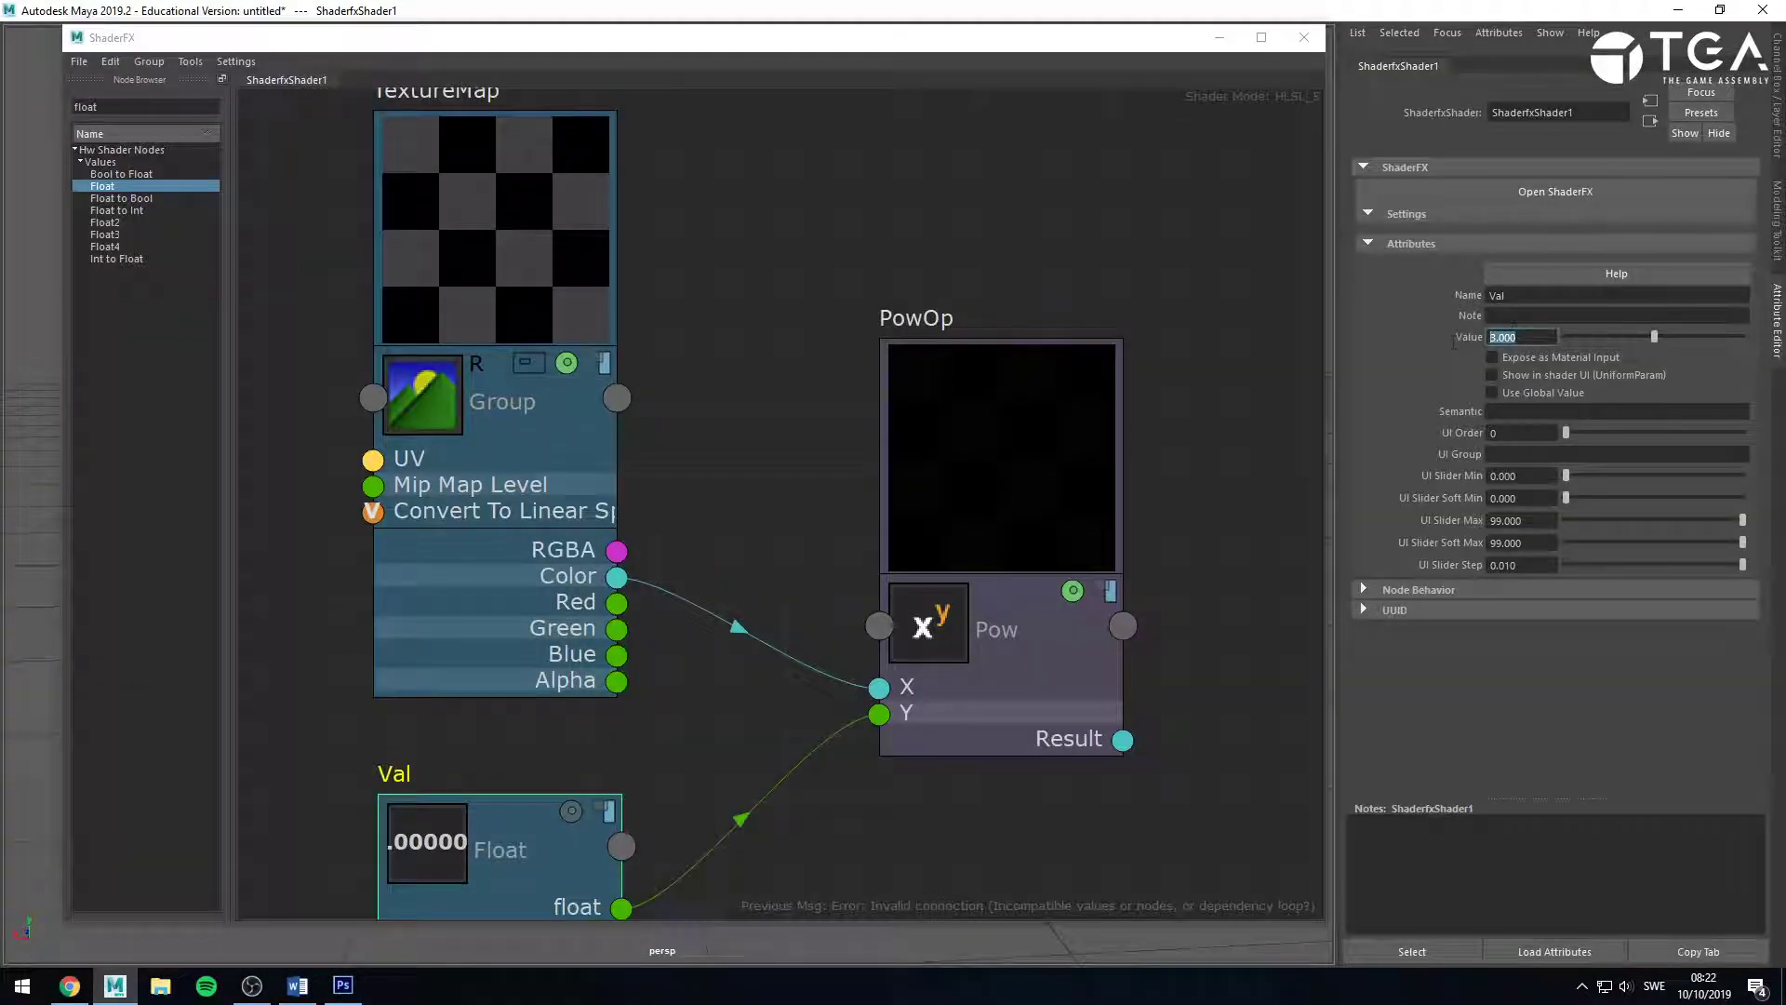
pyautogui.write('1')
pyautogui.press('Return')
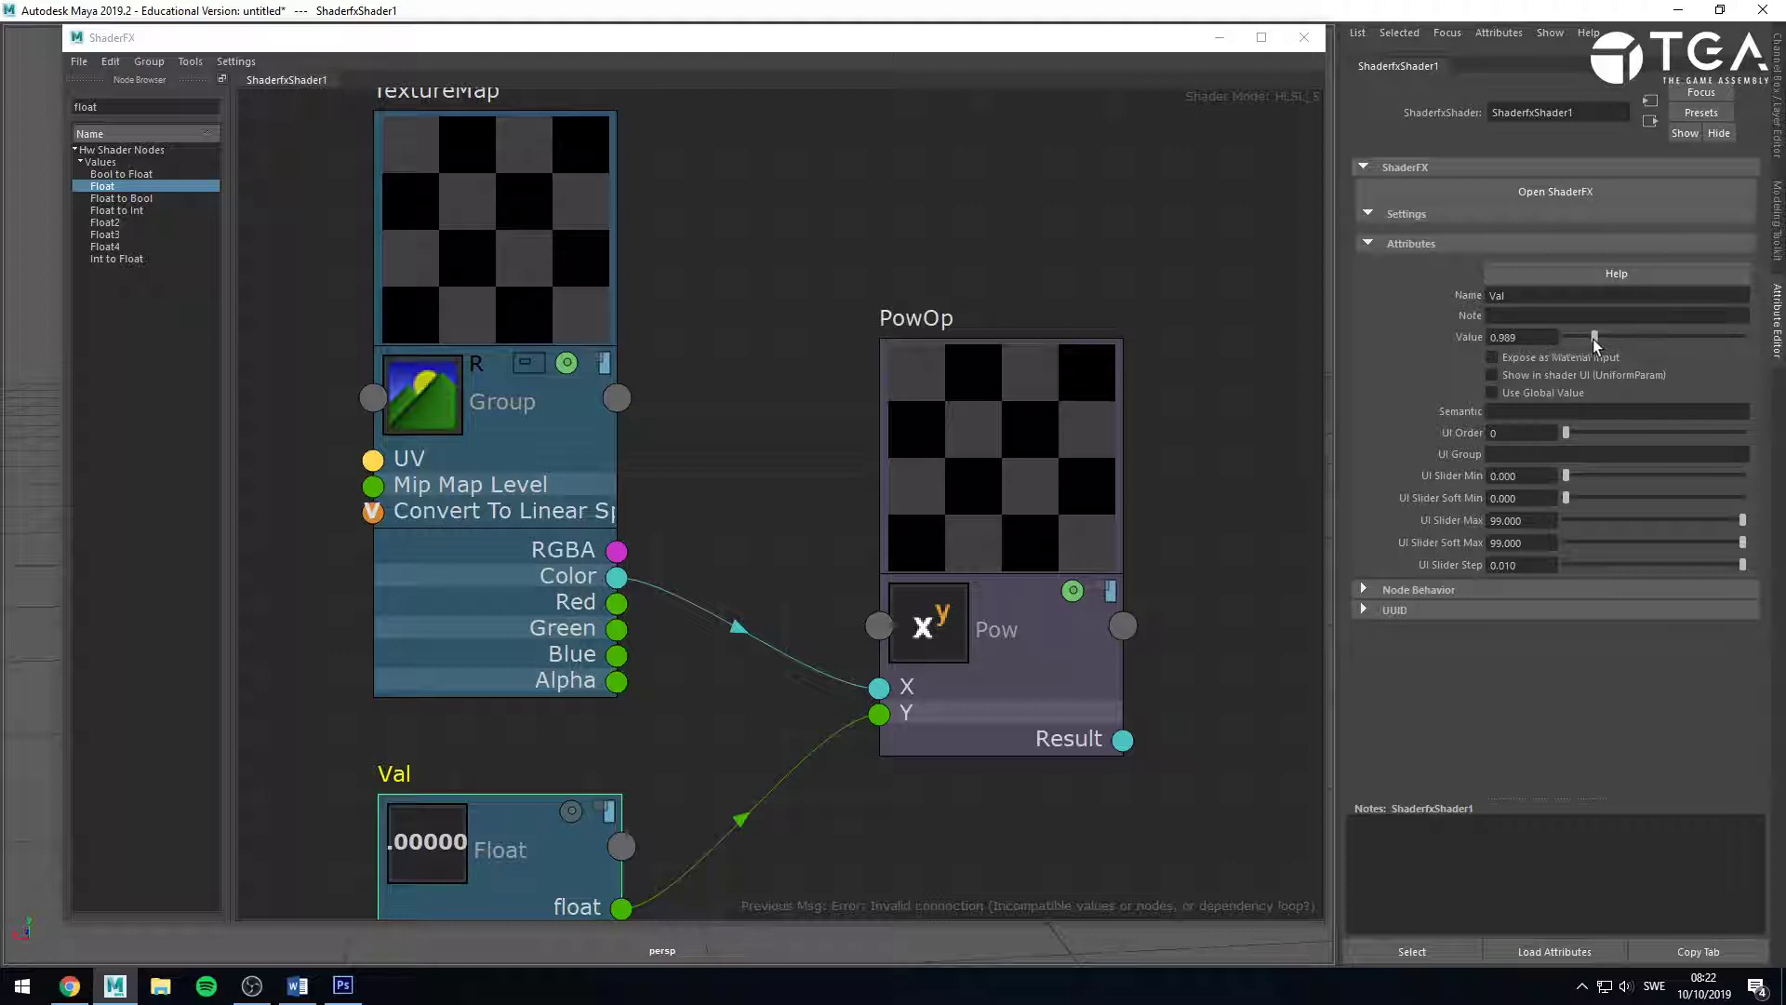
pyautogui.moveTo(1595, 338); pyautogui.dragTo(1565, 342)
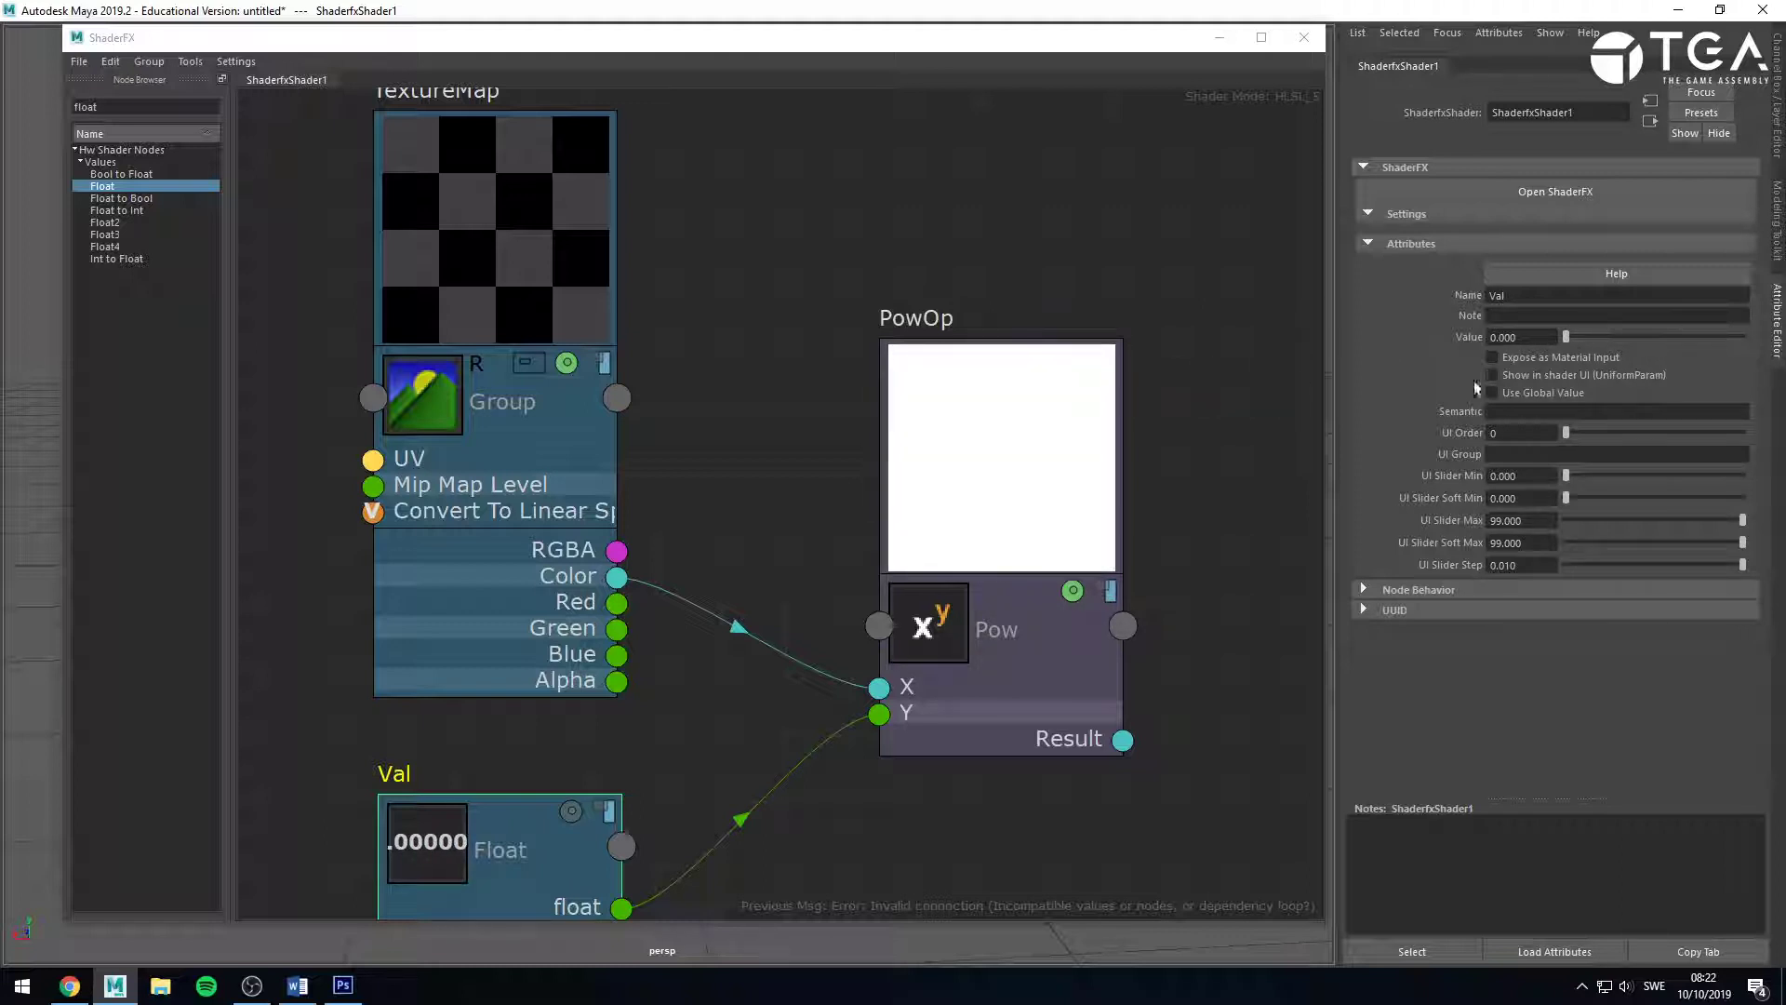
# Set the value of the Float node driving Pow's exponent to 0.1.
pyautogui.doubleClick(1500, 338)
pyautogui.write('0.1')
pyautogui.press('Return')
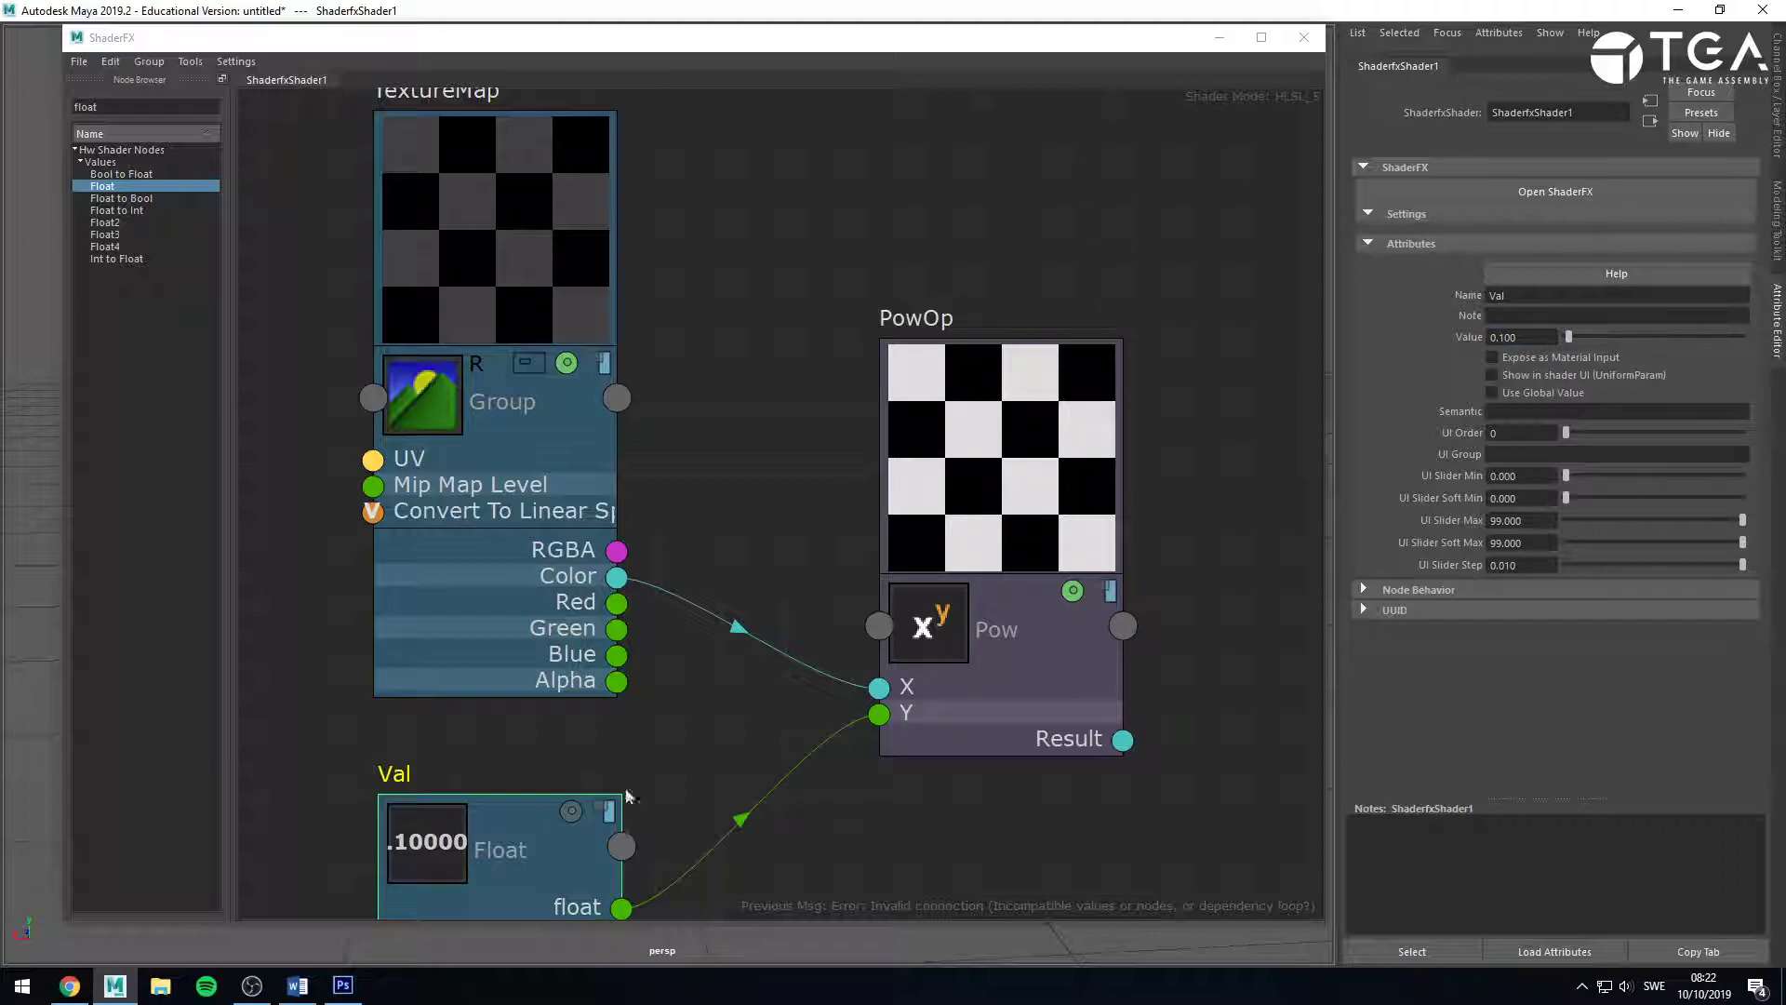
# Straighten the Curves adjustment in Photoshop back to the diagonal, and return to Maya.
pyautogui.click(340, 986)
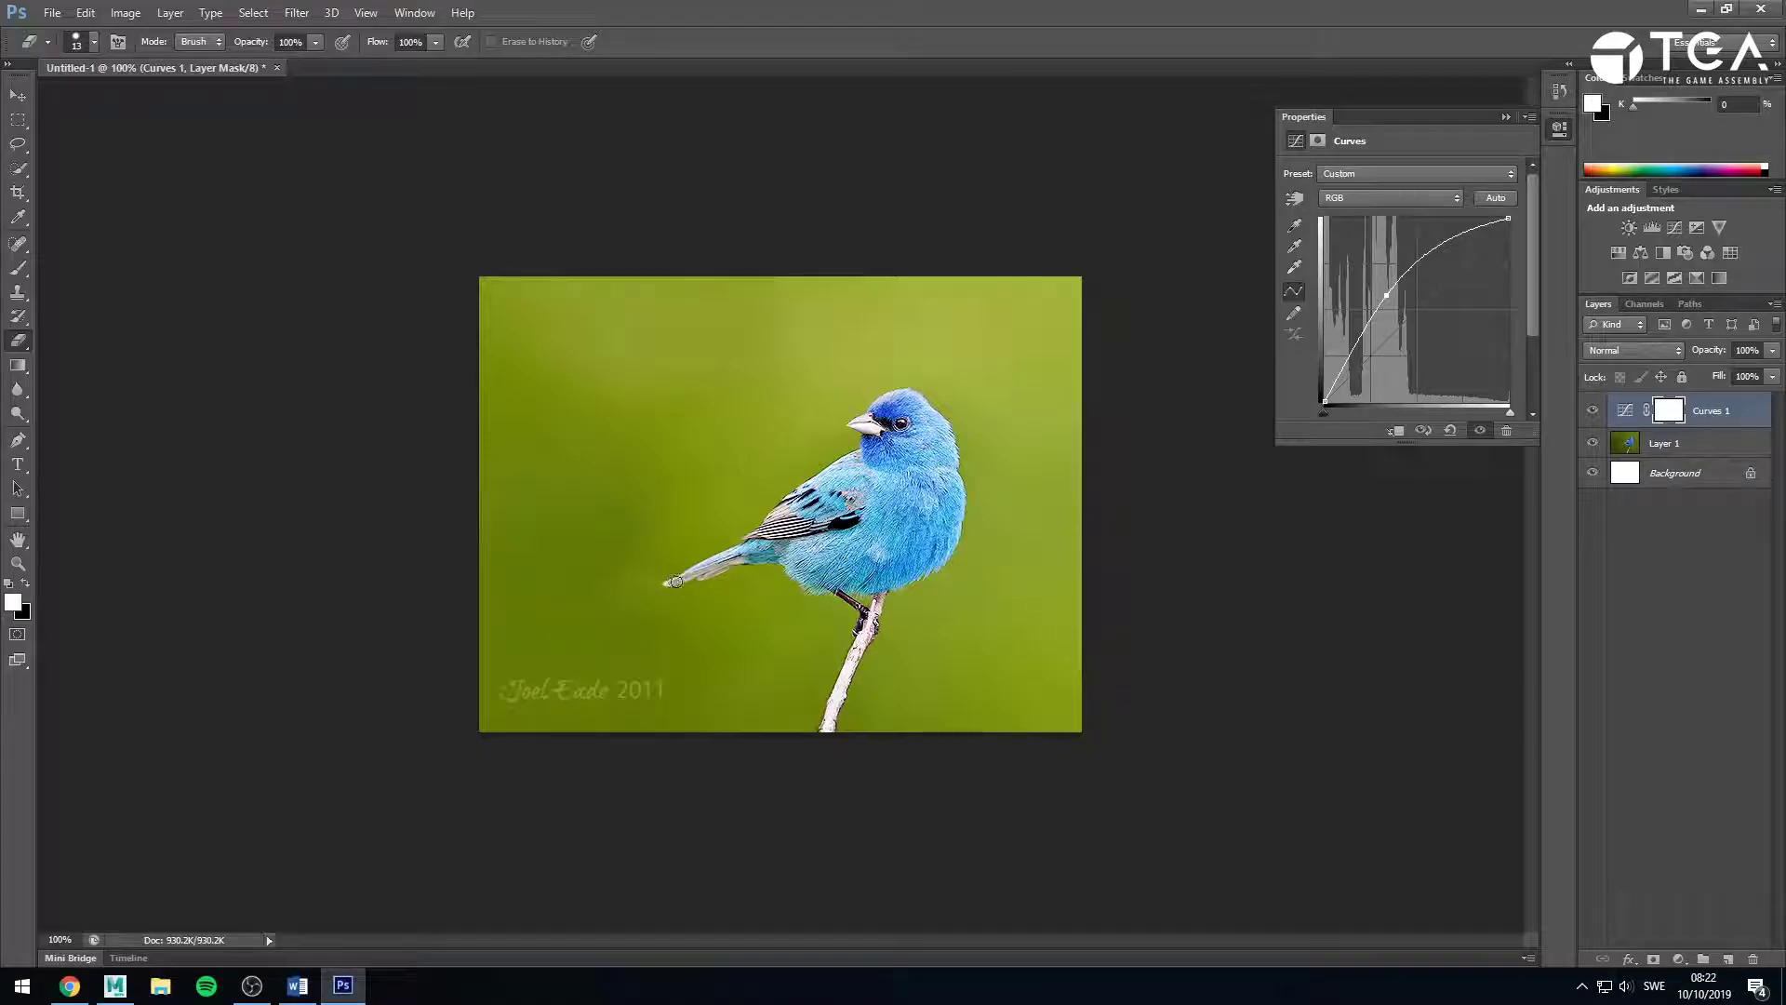
pyautogui.moveTo(1383, 293); pyautogui.dragTo(1417, 308)
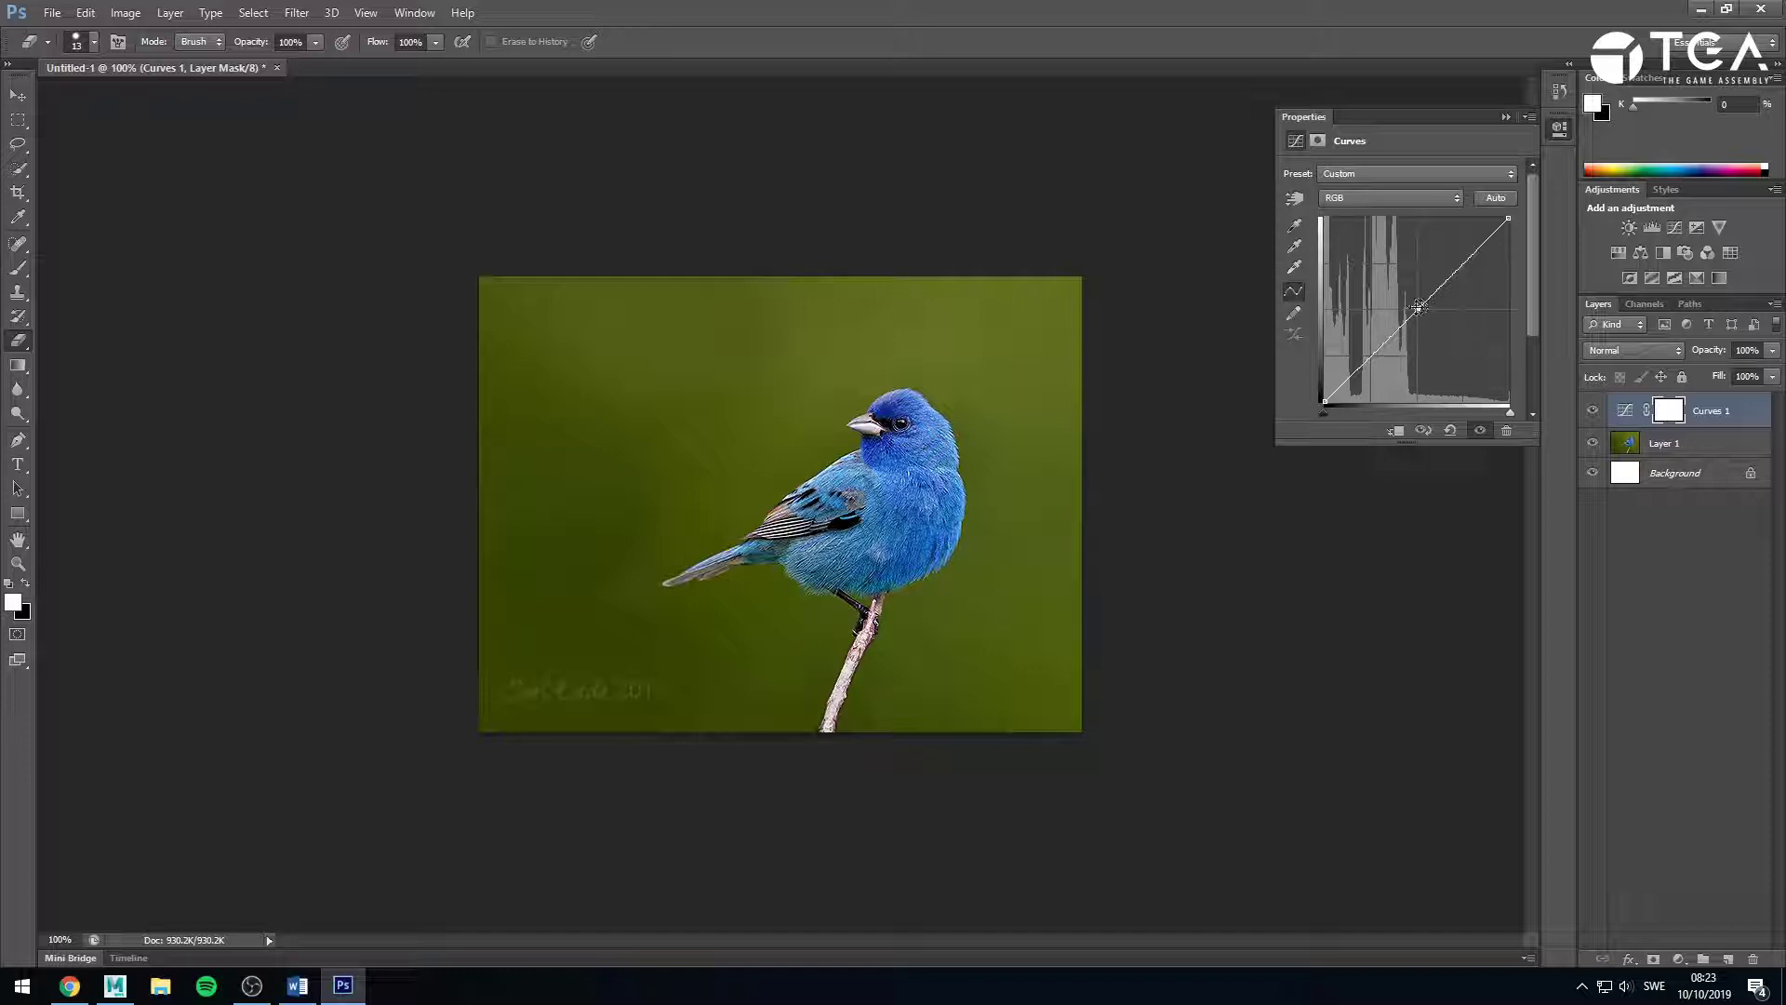
pyautogui.moveTo(1417, 308); pyautogui.dragTo(391, 857)
pyautogui.click(115, 986)
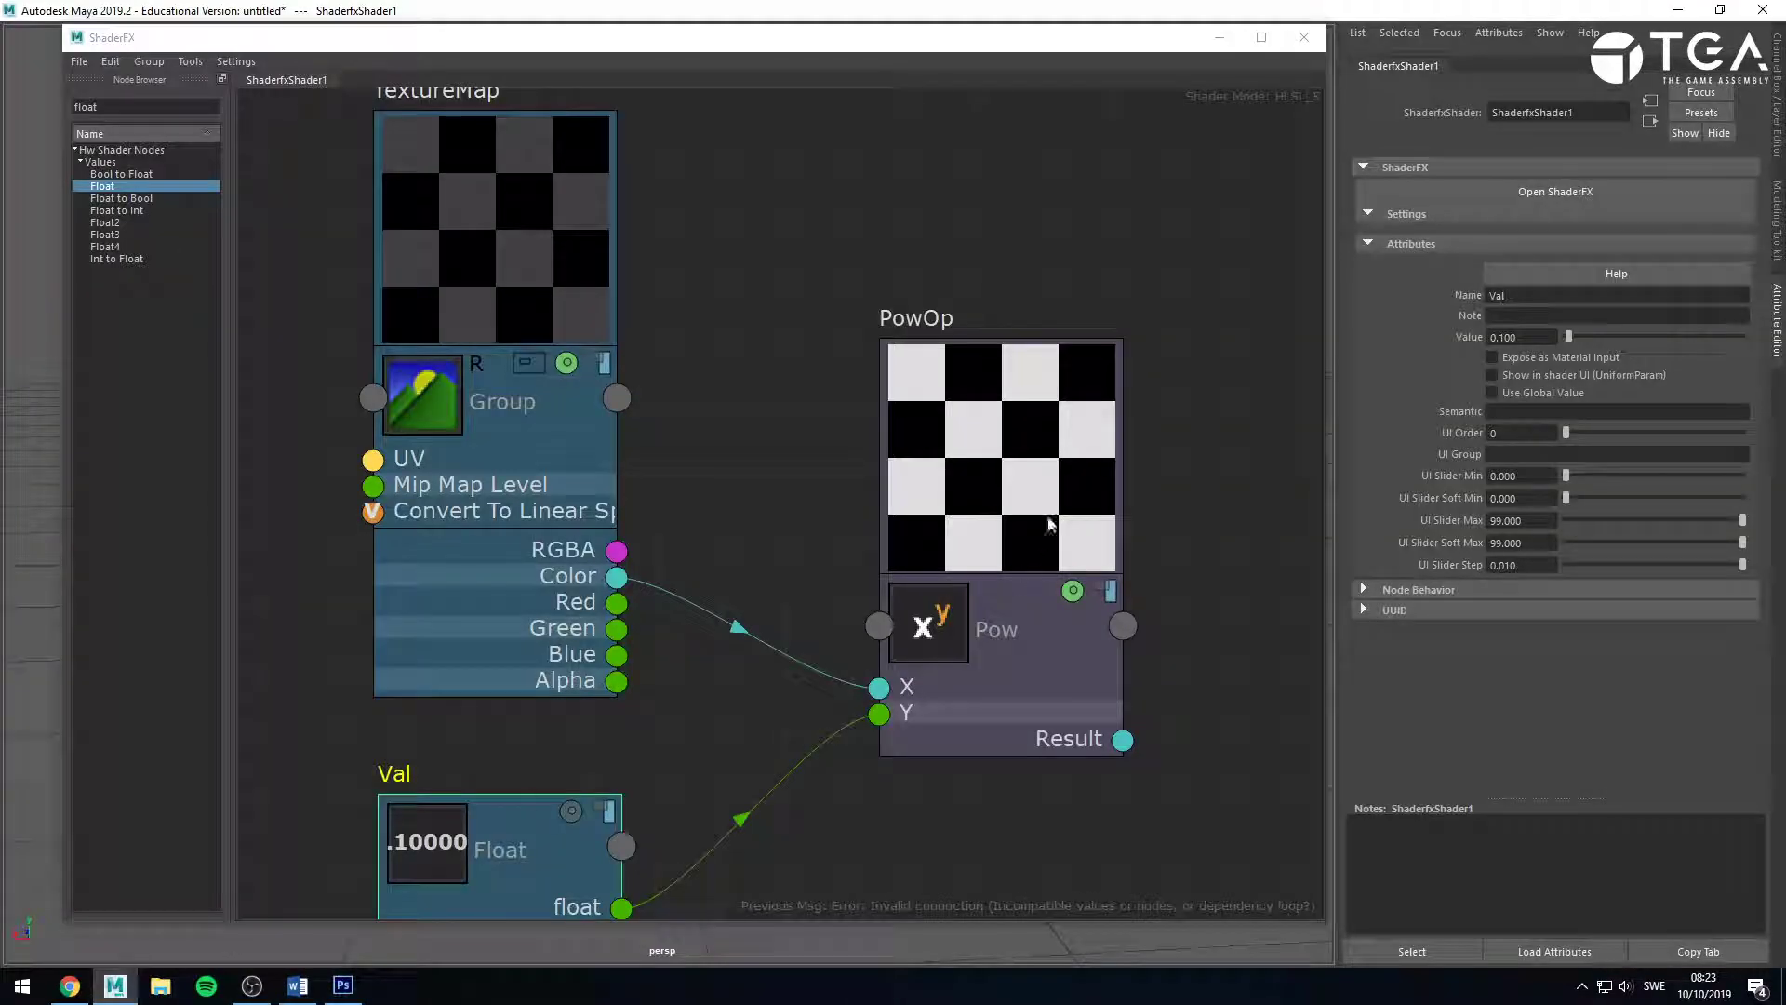
# Delete the PowOp and TextureMap nodes from the graph, keeping the Float node.
pyautogui.scroll(-3, 858, 335)
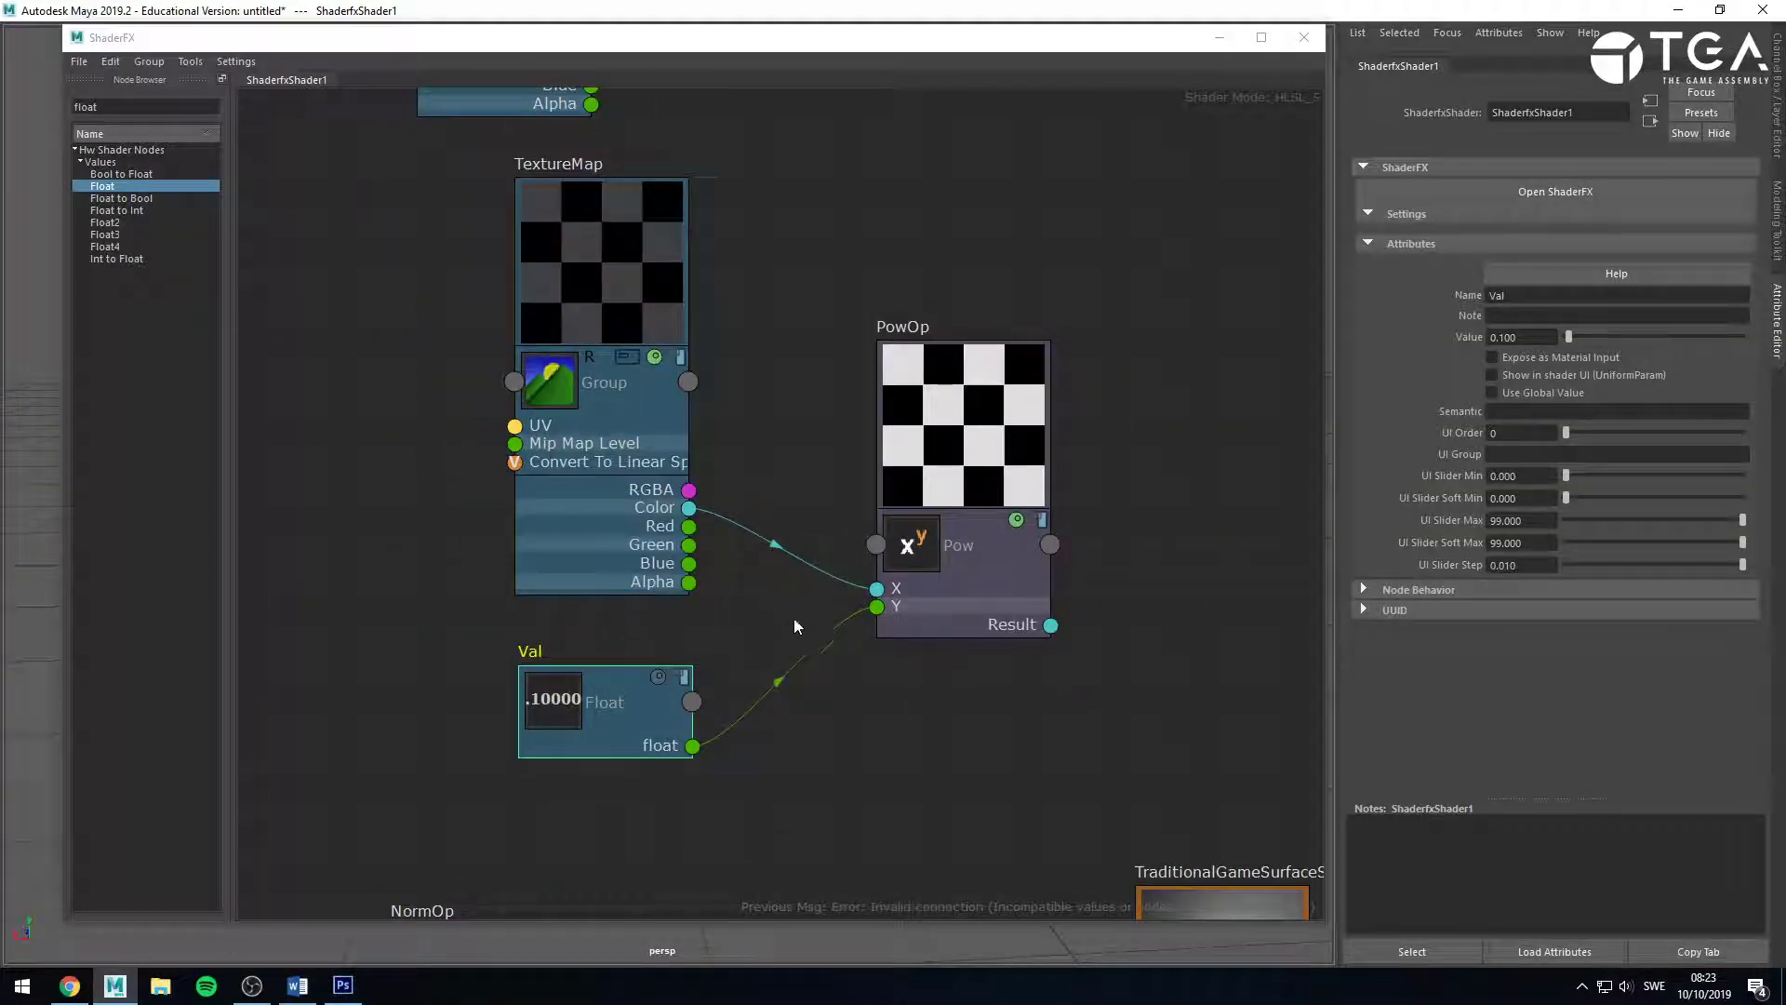
pyautogui.click(988, 400)
pyautogui.press('Delete')
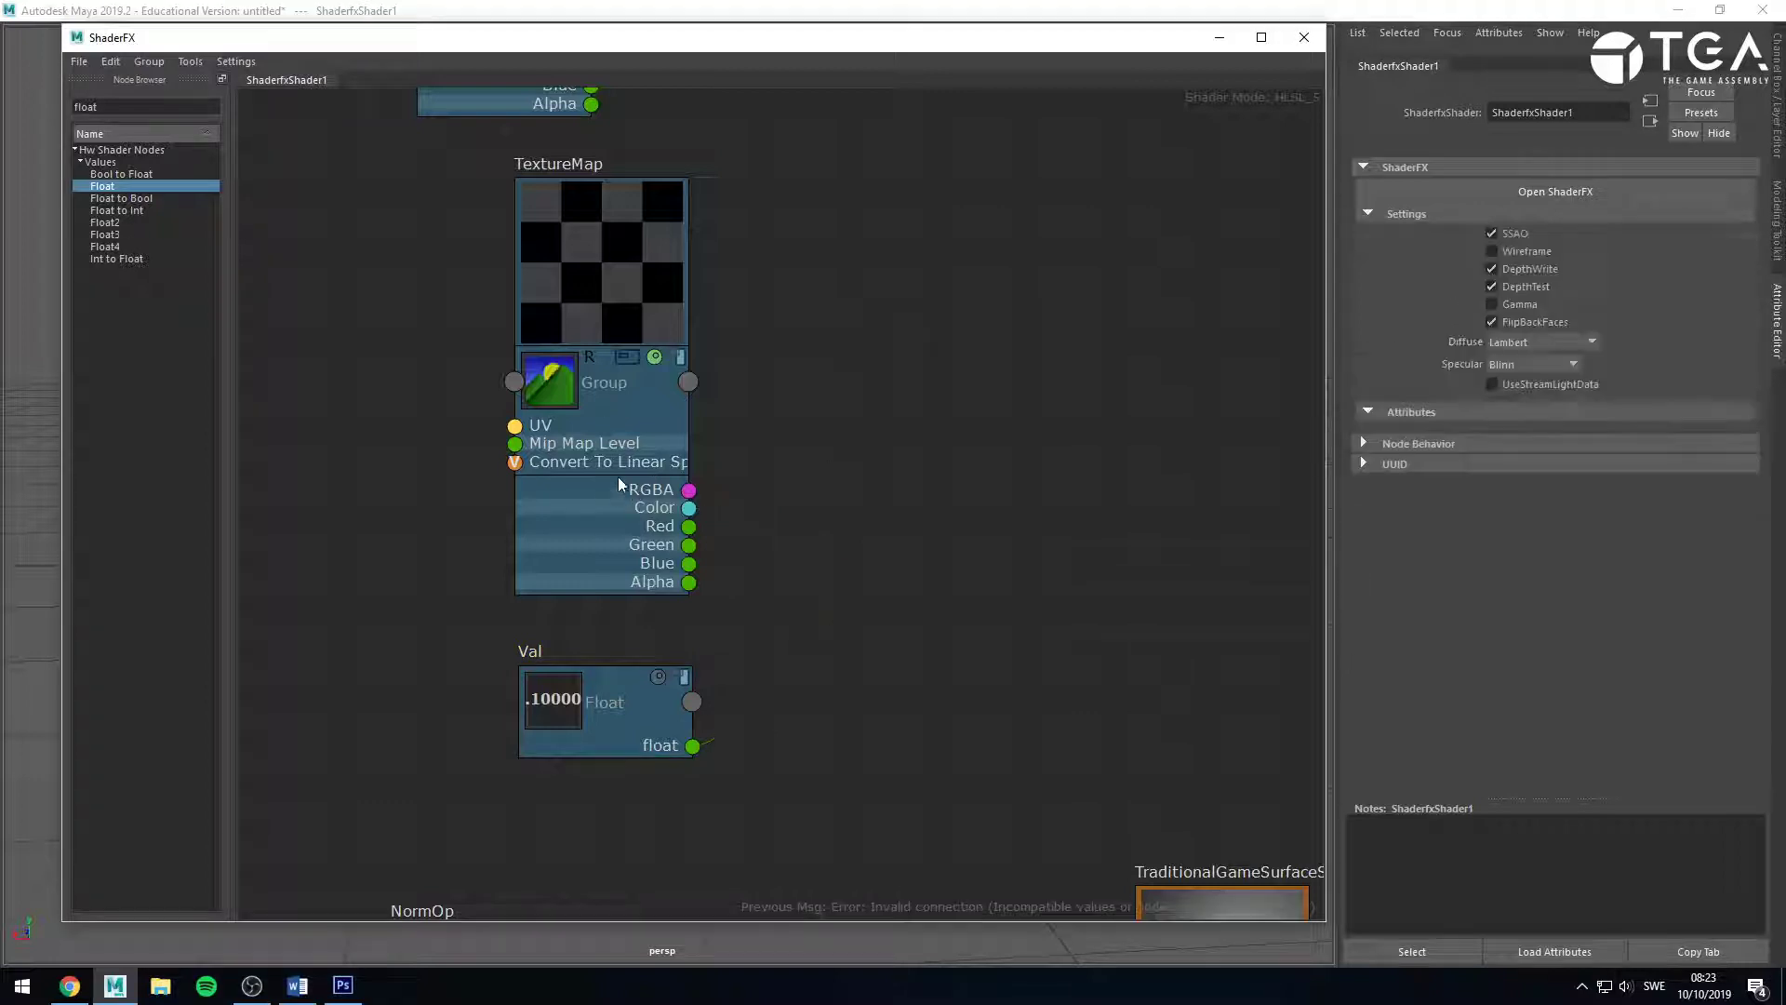
pyautogui.click(579, 361)
pyautogui.press('Delete')
# Add a Fractional math node above and beside the Float node, and arrange the two nodes close together.
pyautogui.doubleClick(85, 106)
pyautogui.write('frac')
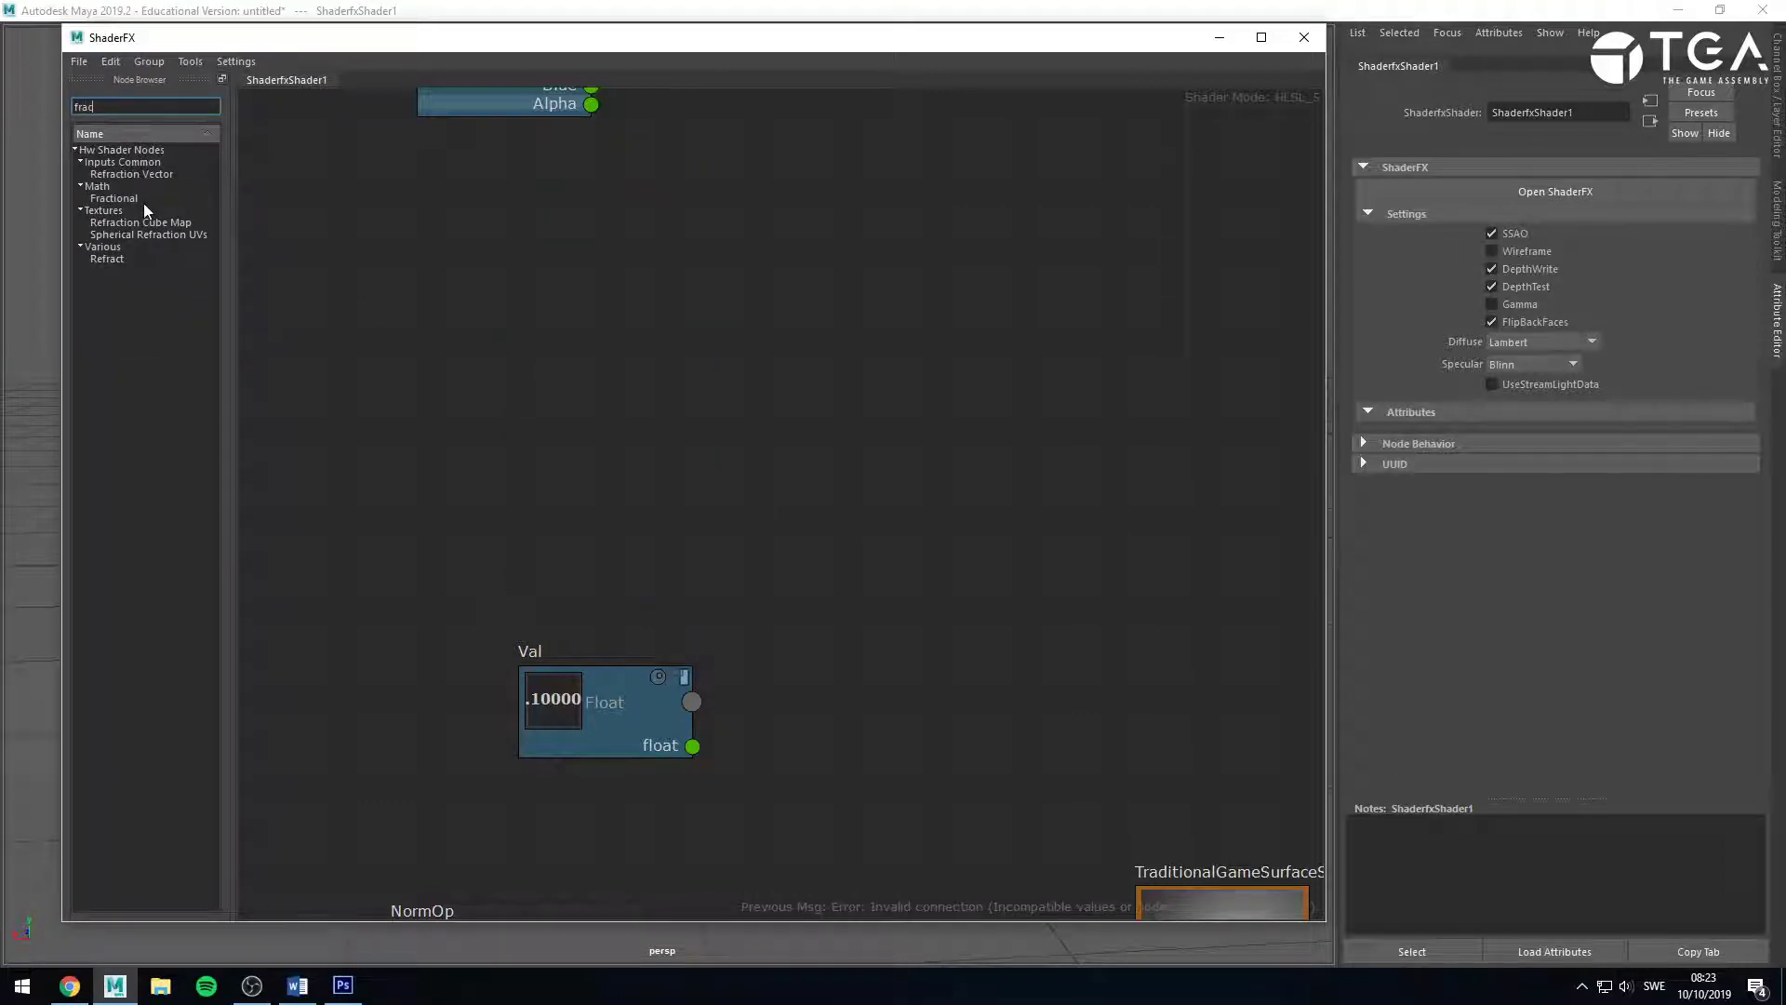
pyautogui.moveTo(130, 198); pyautogui.dragTo(844, 503)
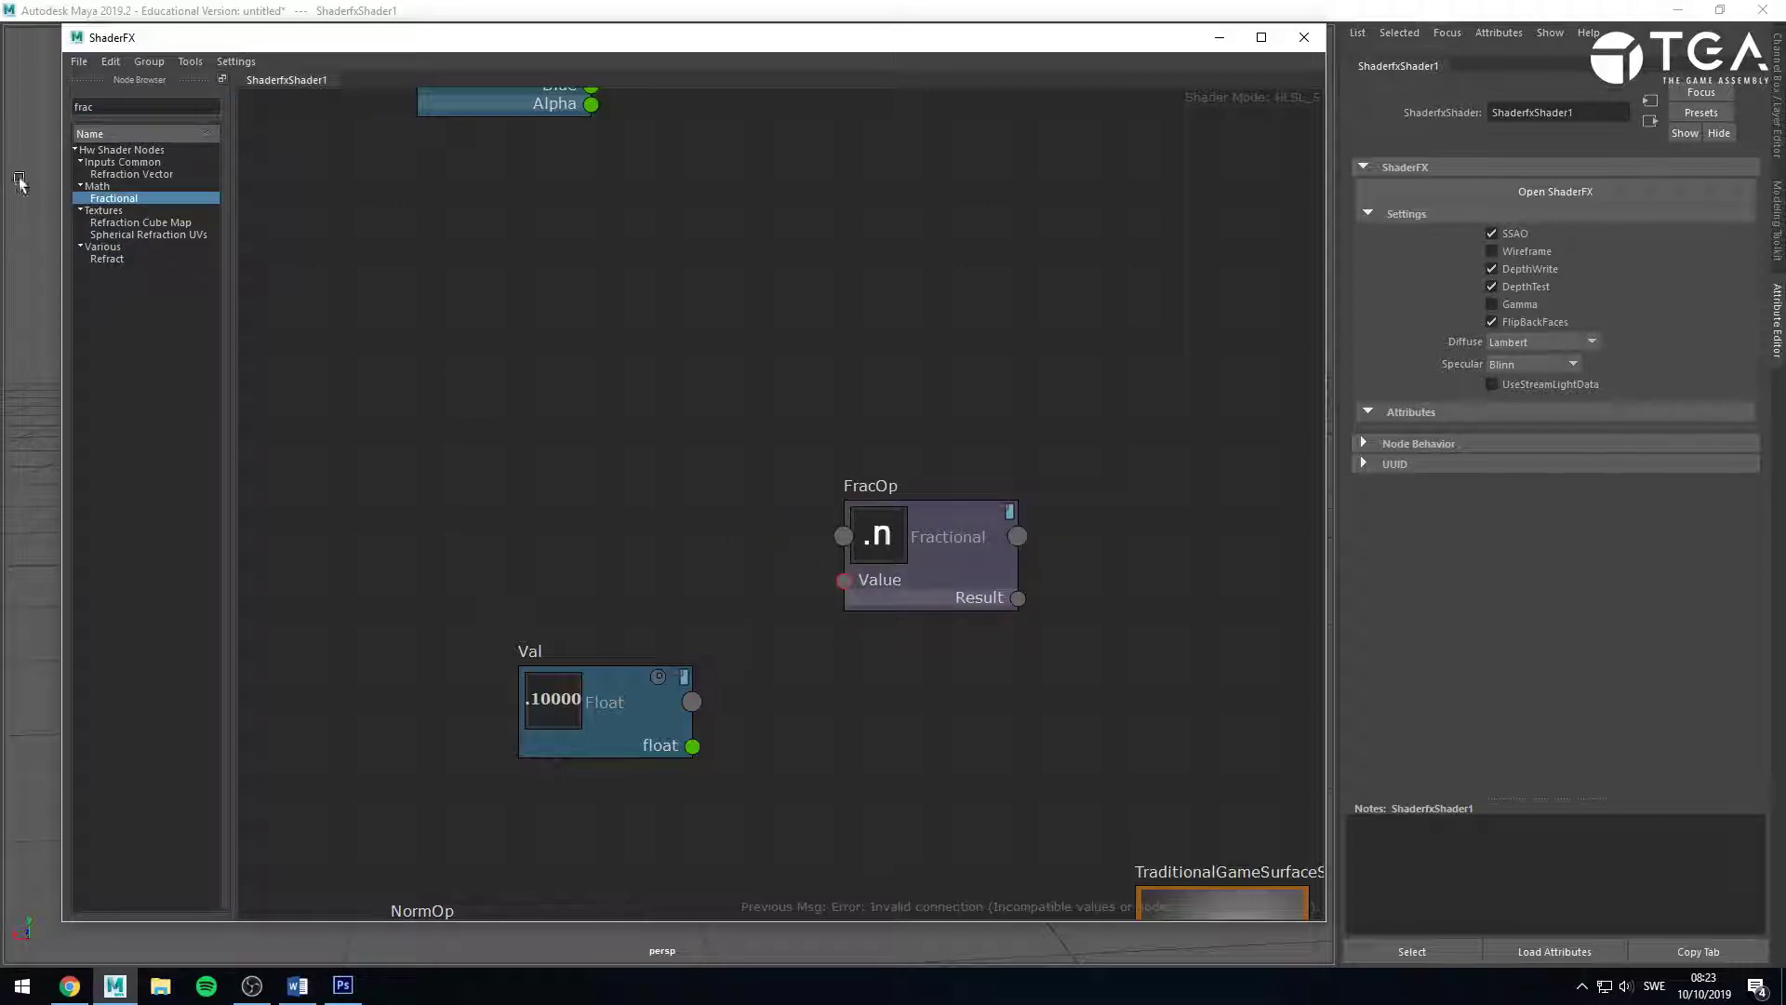
pyautogui.doubleClick(84, 106)
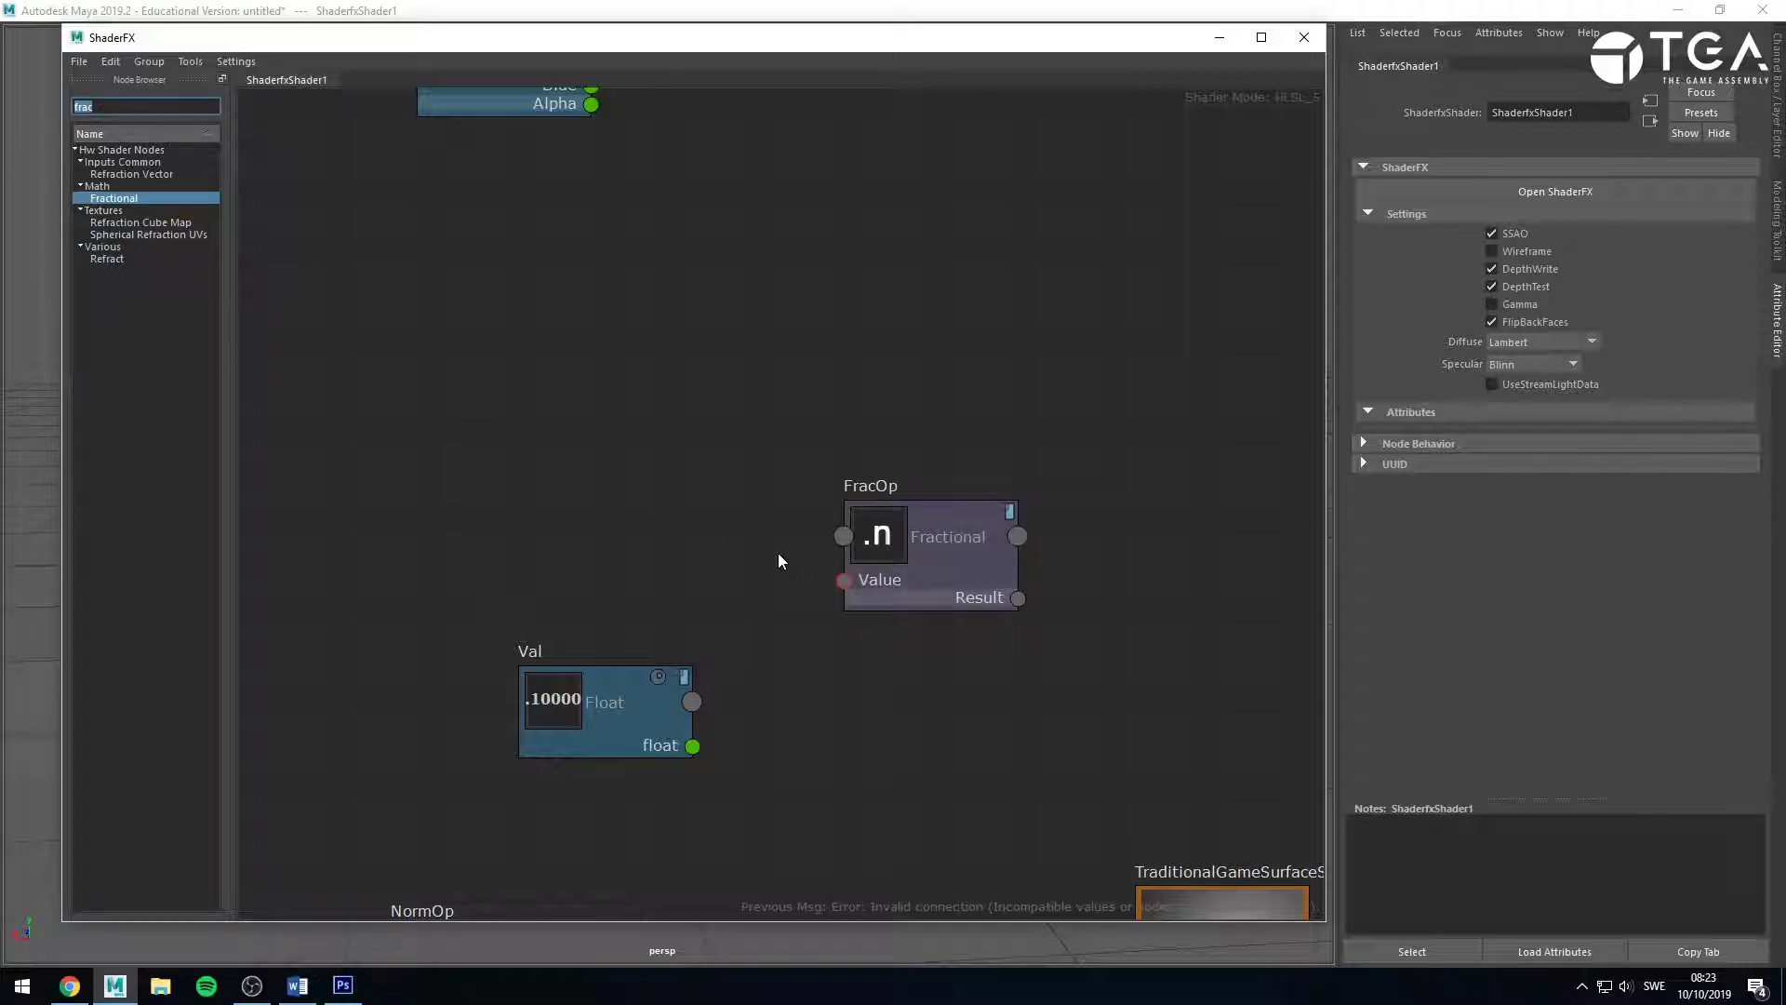
pyautogui.moveTo(979, 566); pyautogui.dragTo(945, 492)
pyautogui.click(944, 633)
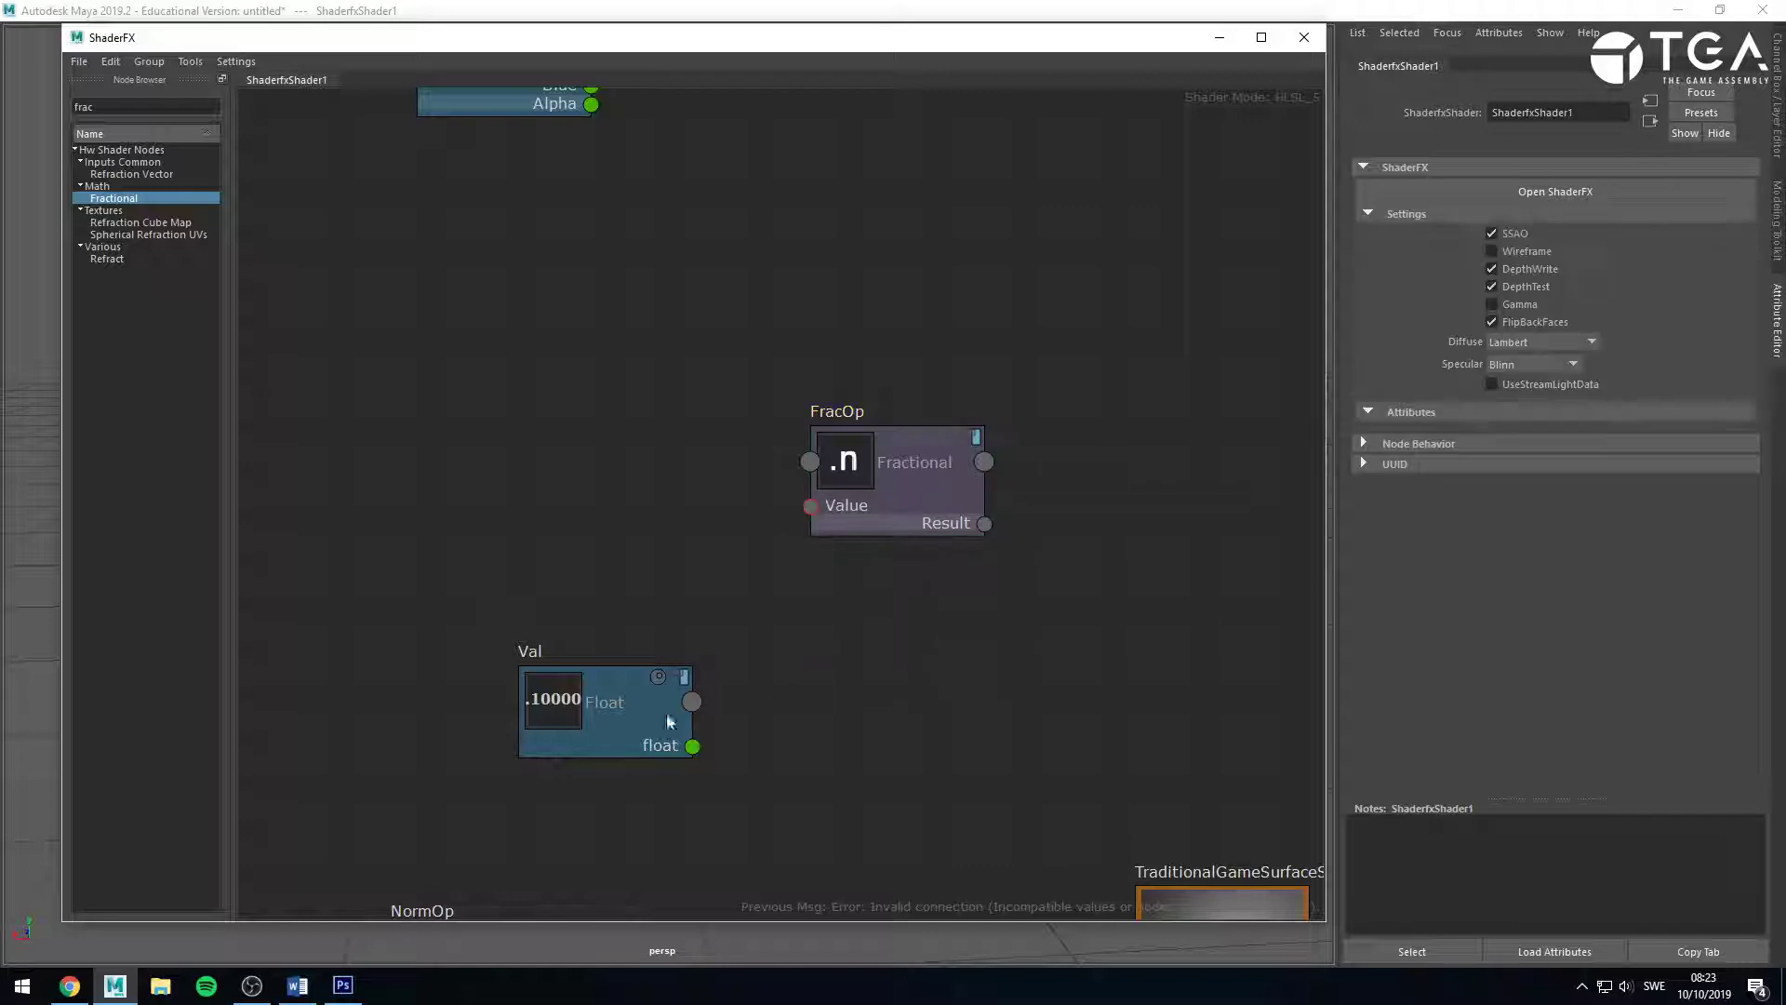
pyautogui.moveTo(661, 719); pyautogui.dragTo(666, 657)
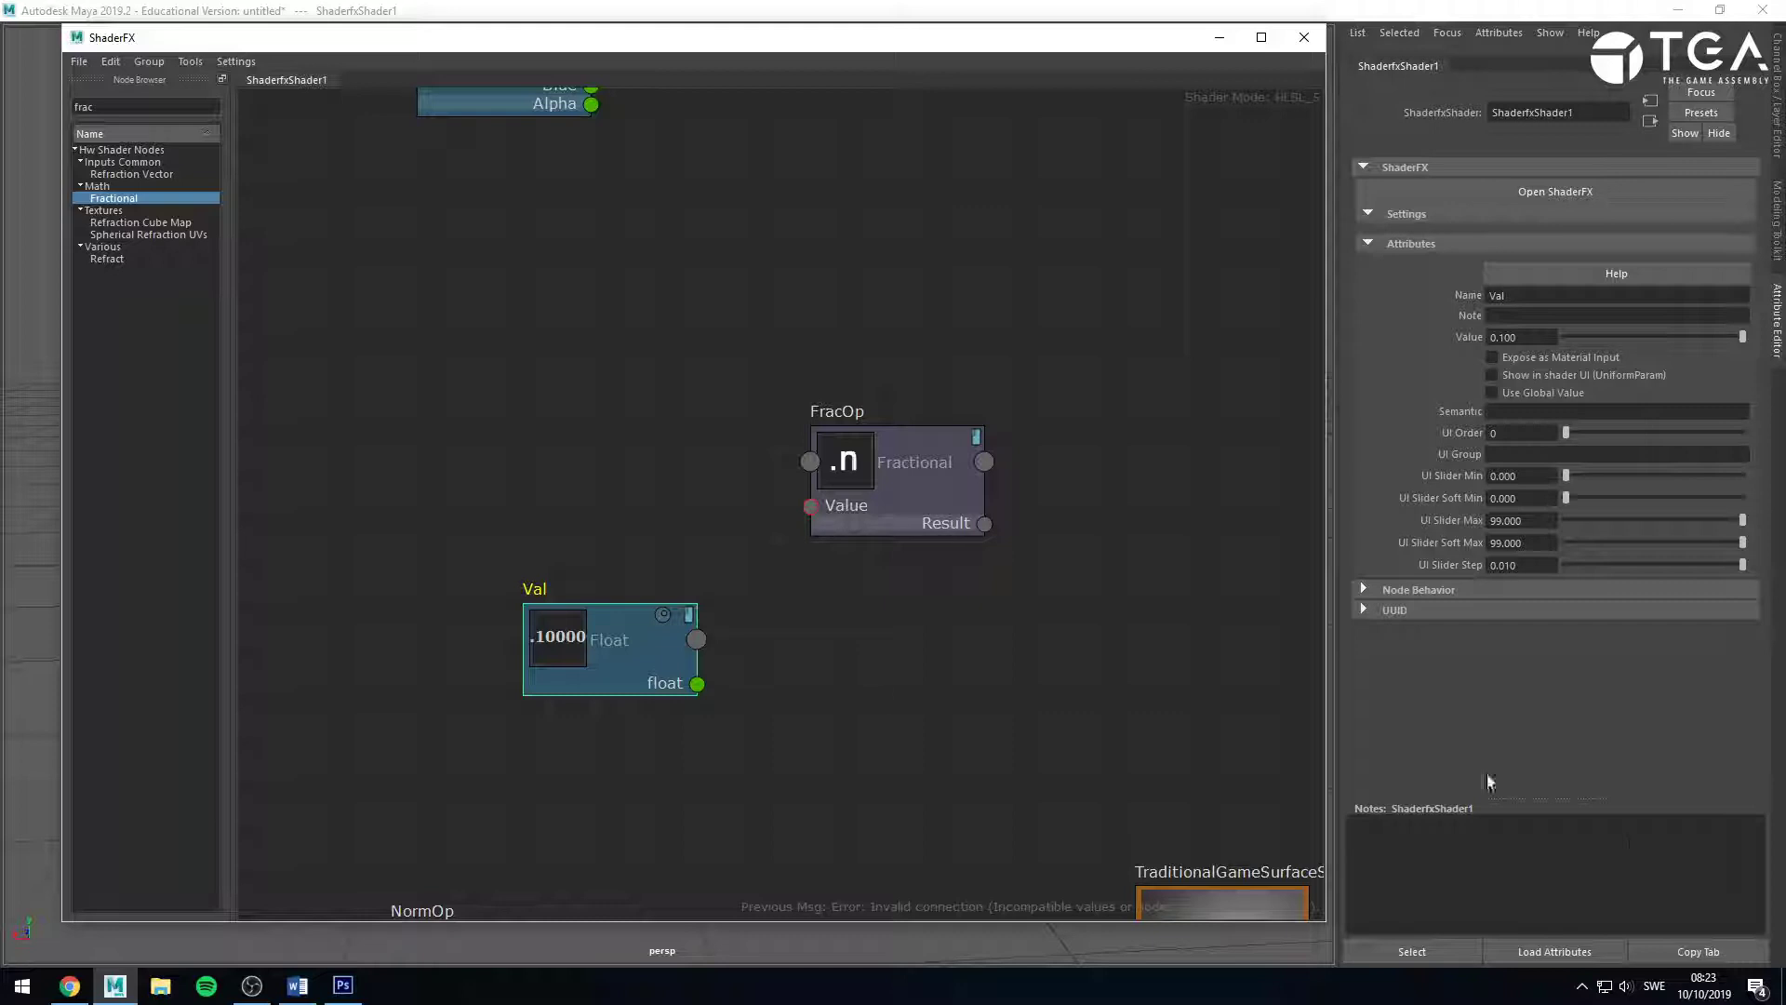
pyautogui.click(1080, 497)
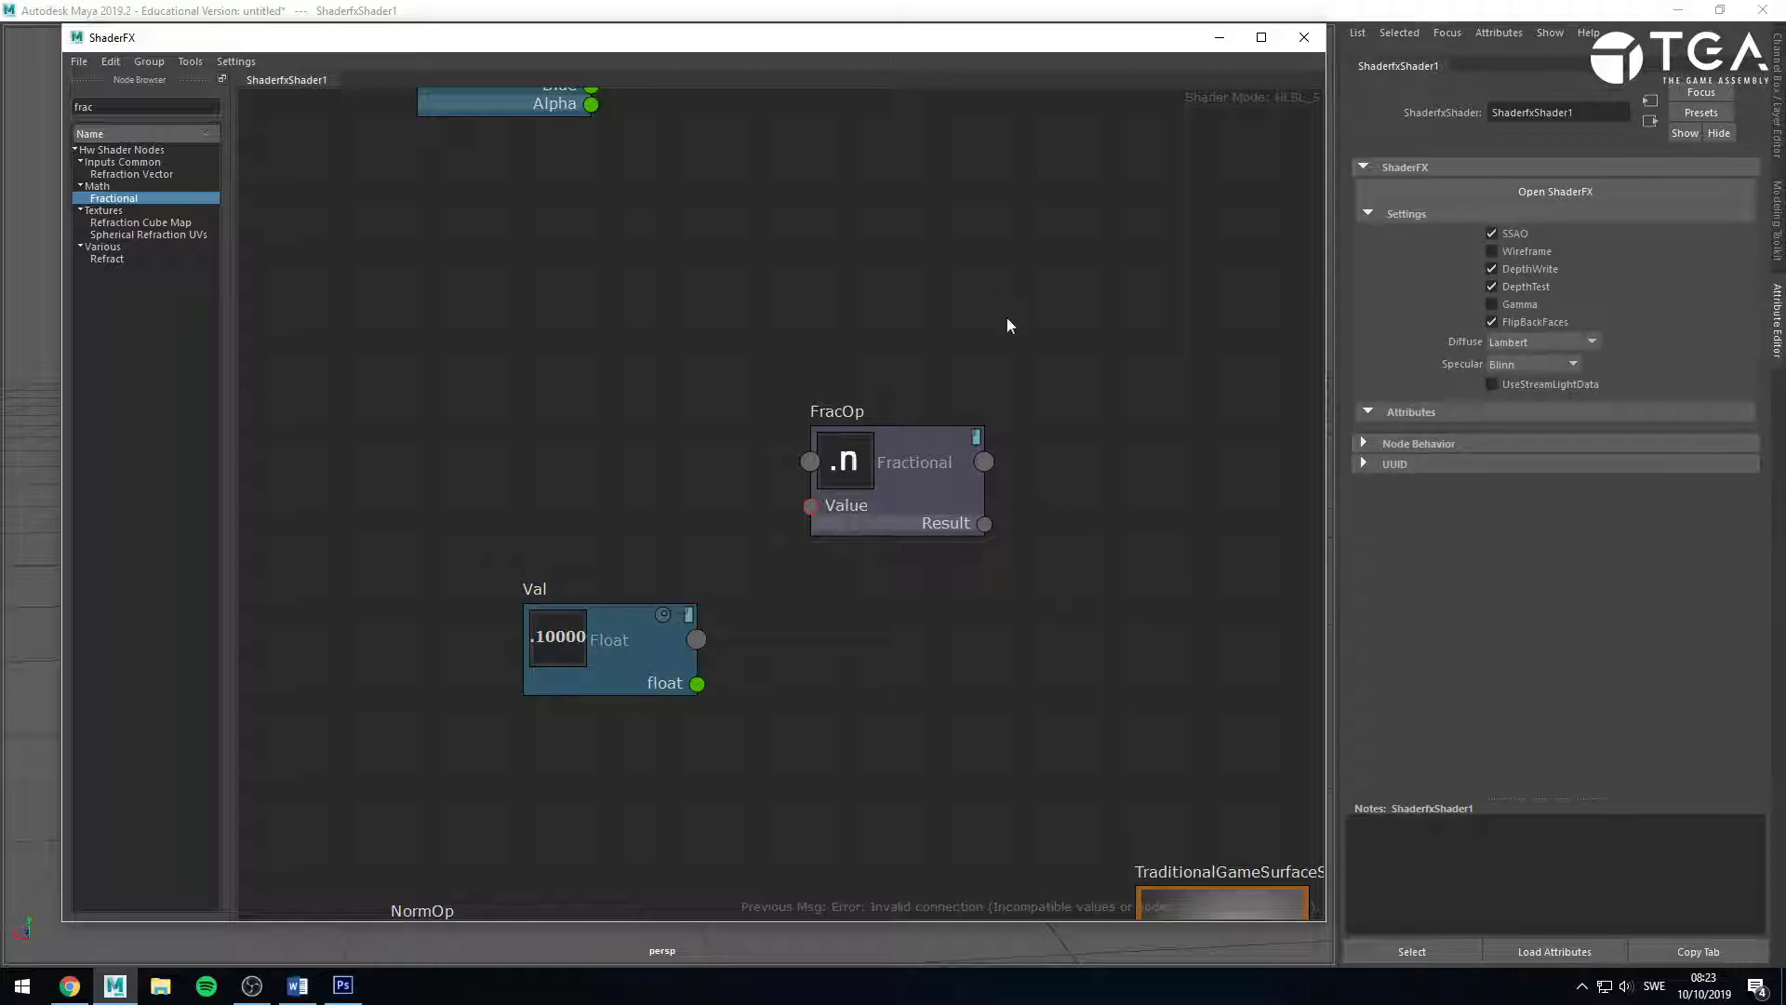
# Connect the Float node's output to the Fractional node's Value input and reposition the Float node.
pyautogui.moveTo(633, 644); pyautogui.dragTo(810, 507)
pyautogui.click(719, 704)
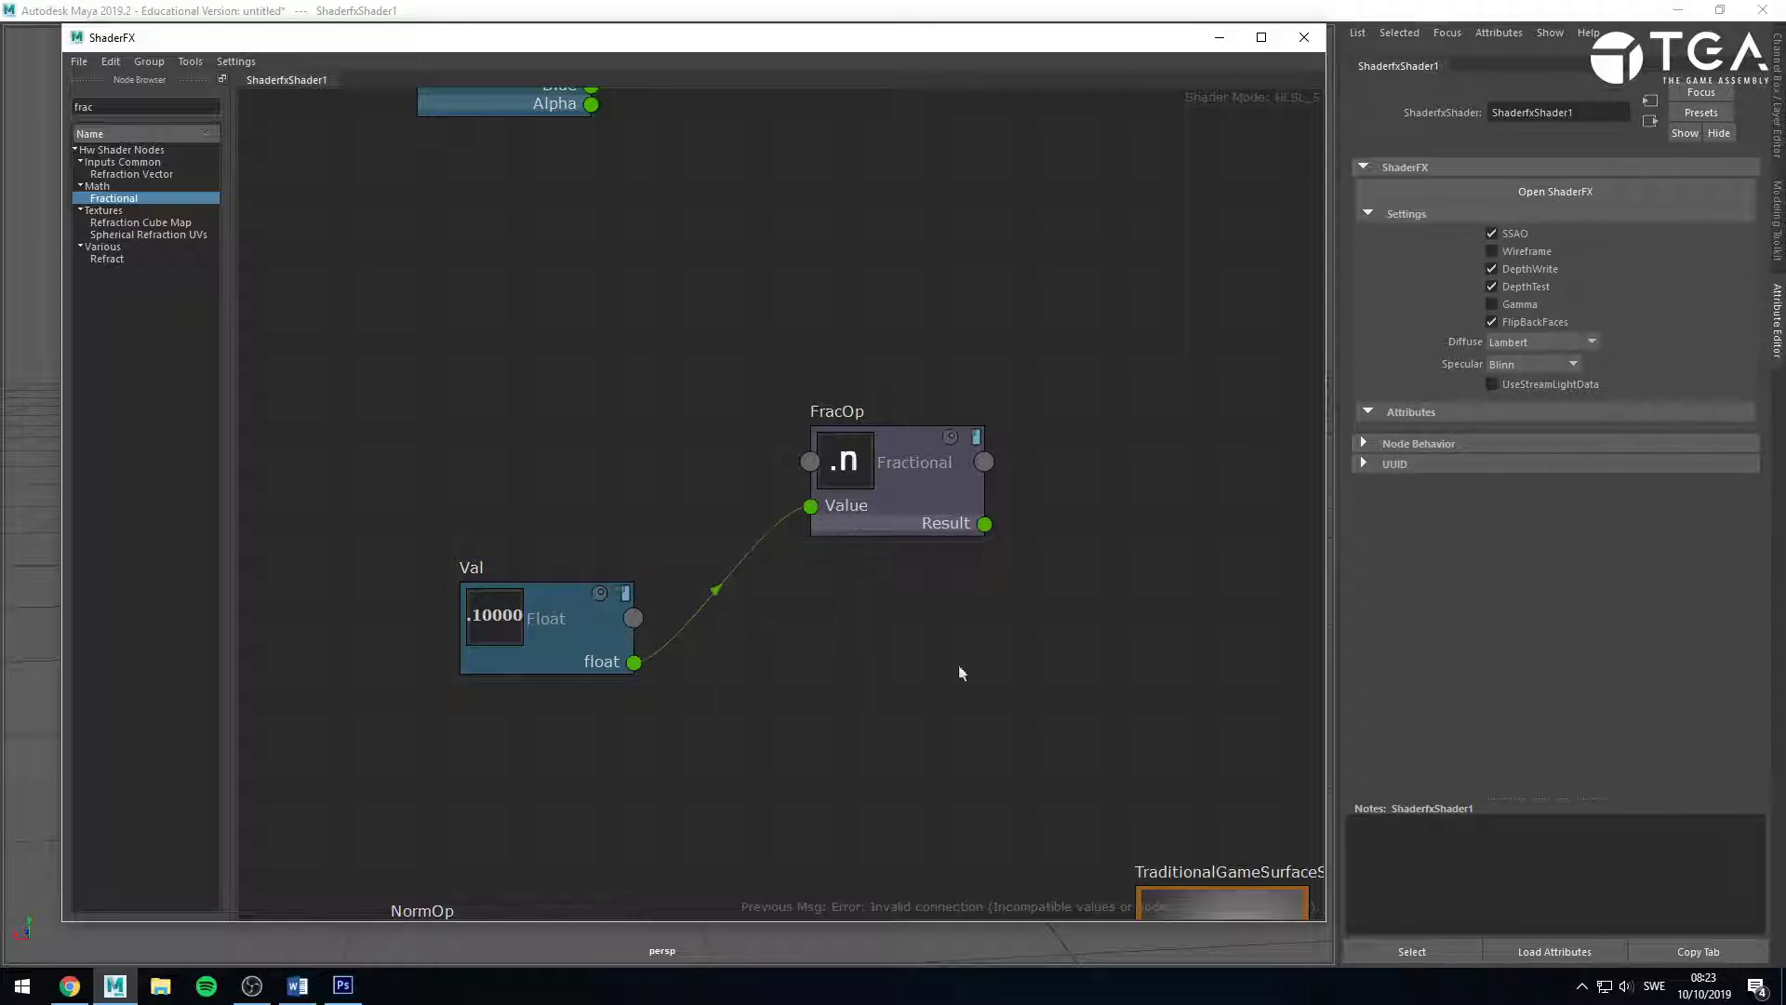
pyautogui.moveTo(590, 637); pyautogui.dragTo(612, 623)
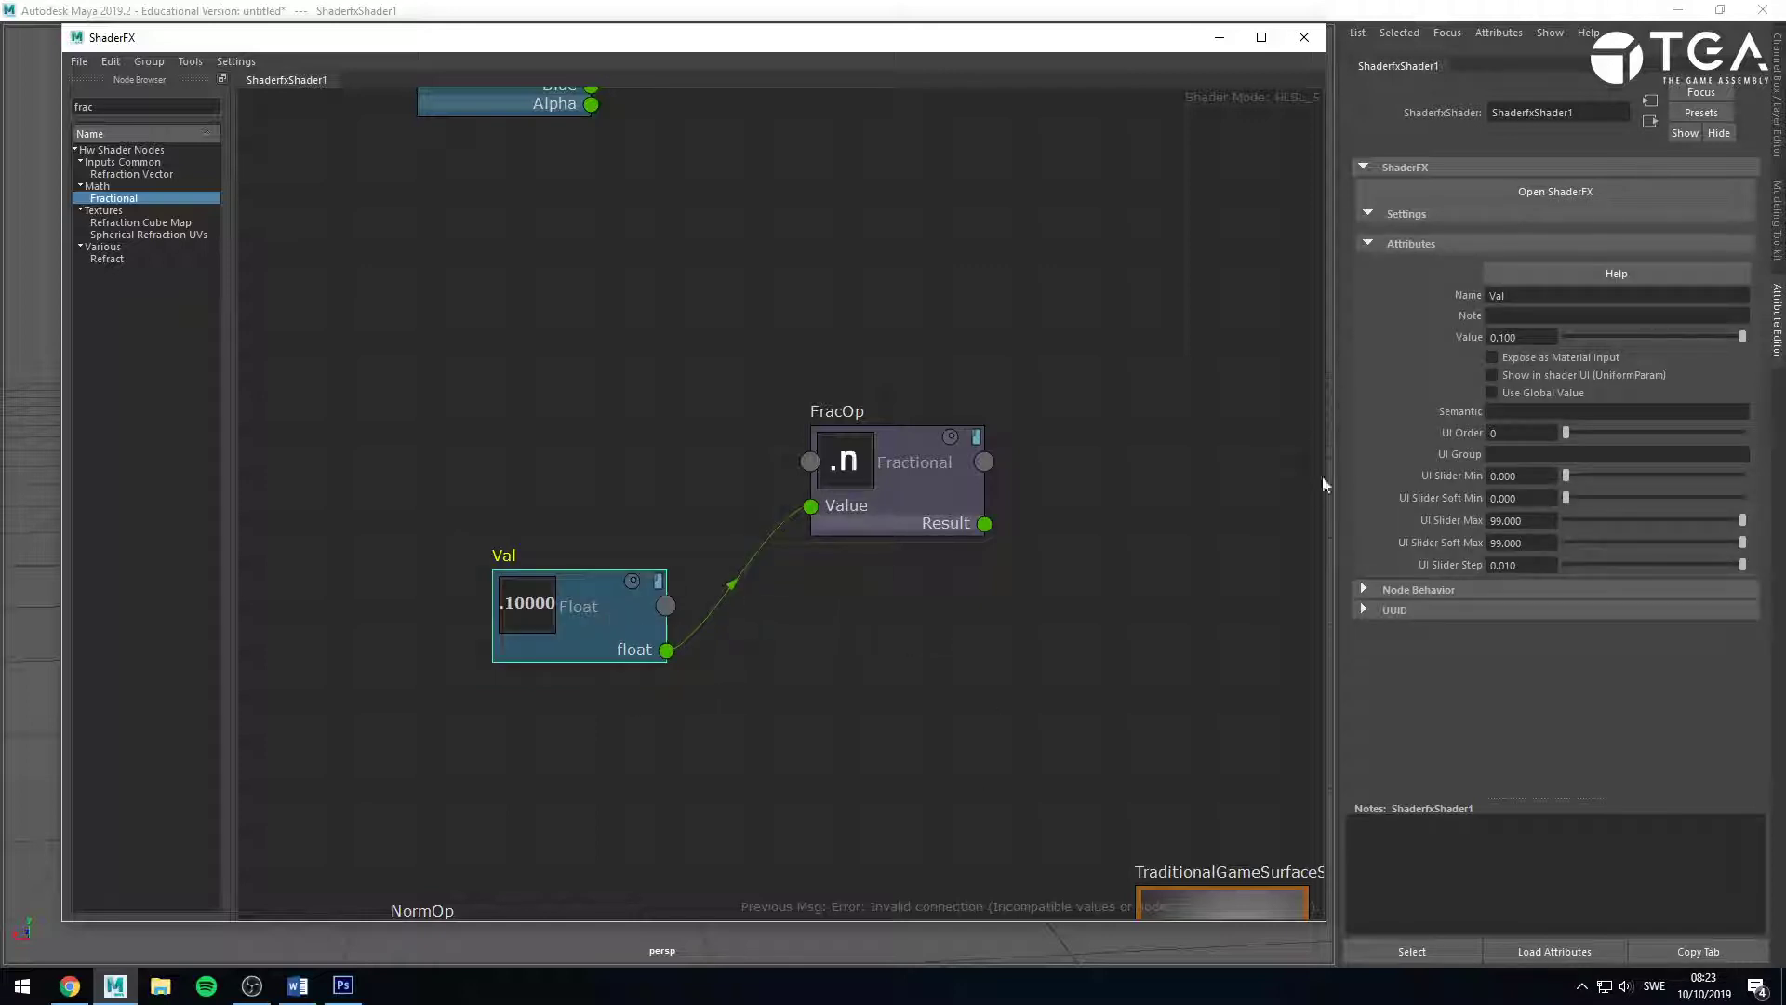
# Set the value of the Float node feeding Fractional to 2.3 and point out the Fractional node's Result output.
pyautogui.moveTo(984, 524); pyautogui.dragTo(1052, 549)
pyautogui.click(1522, 337)
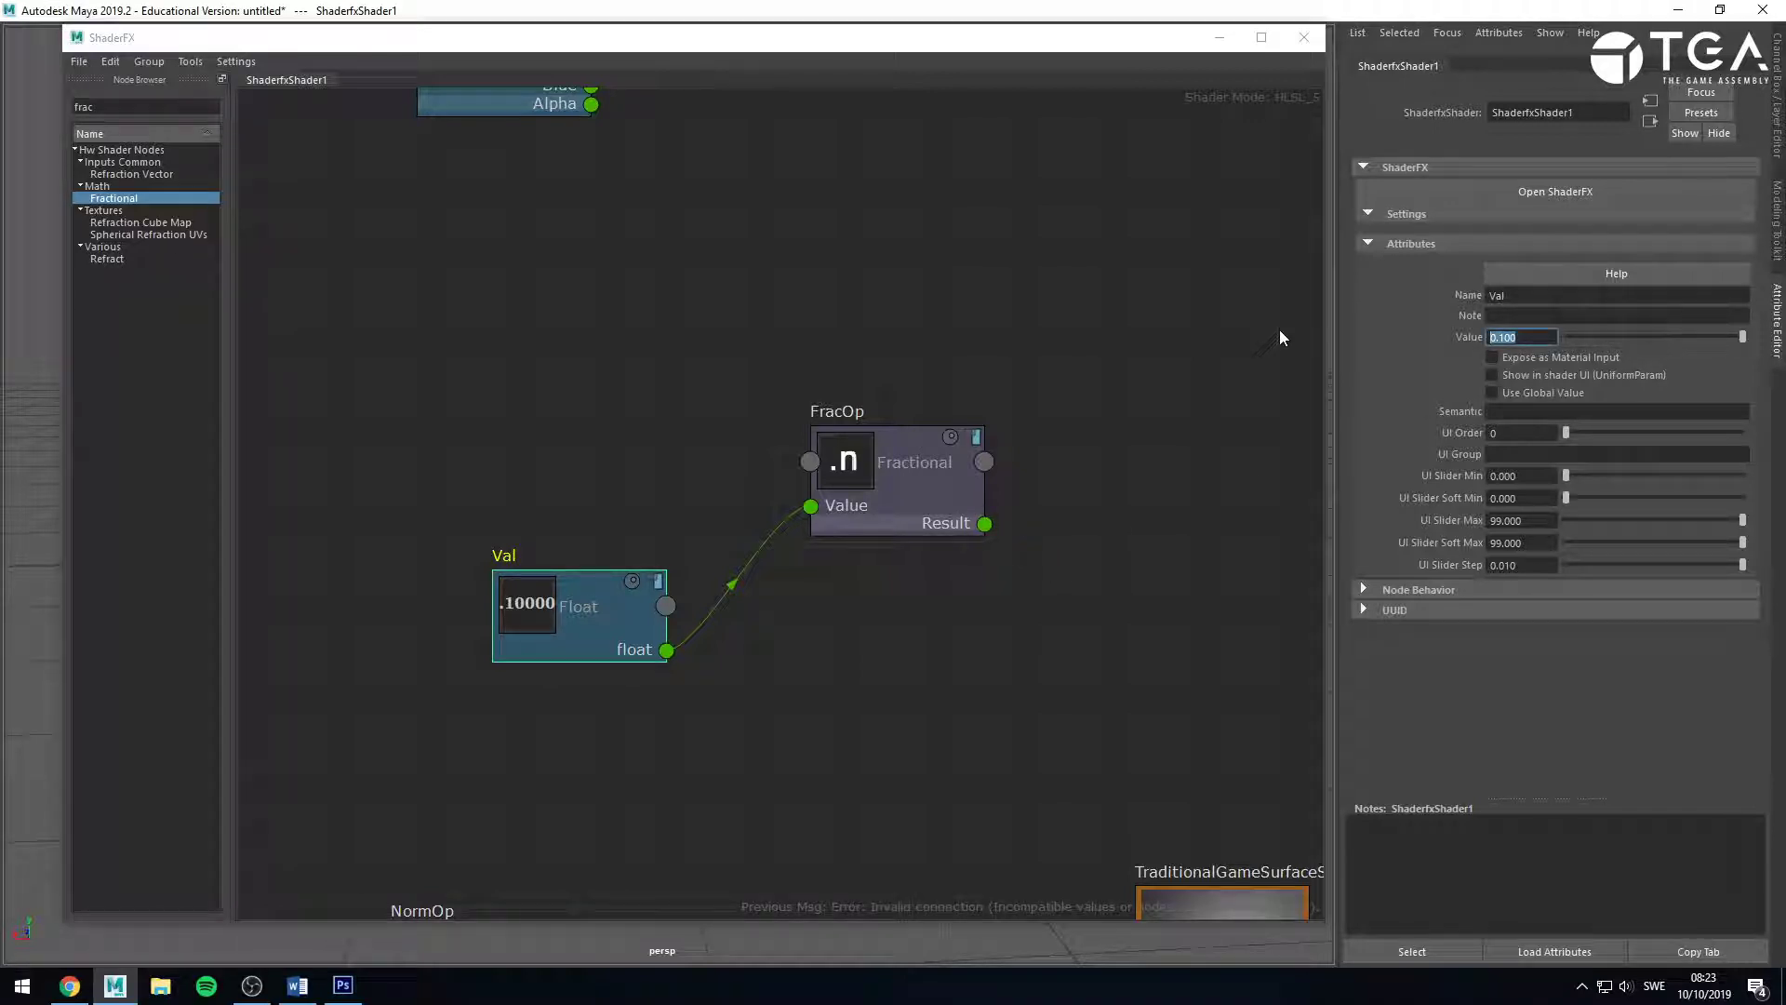
pyautogui.write('2.3')
pyautogui.press('Return')
pyautogui.click(1492, 337)
pyautogui.moveTo(986, 528); pyautogui.dragTo(1119, 541)
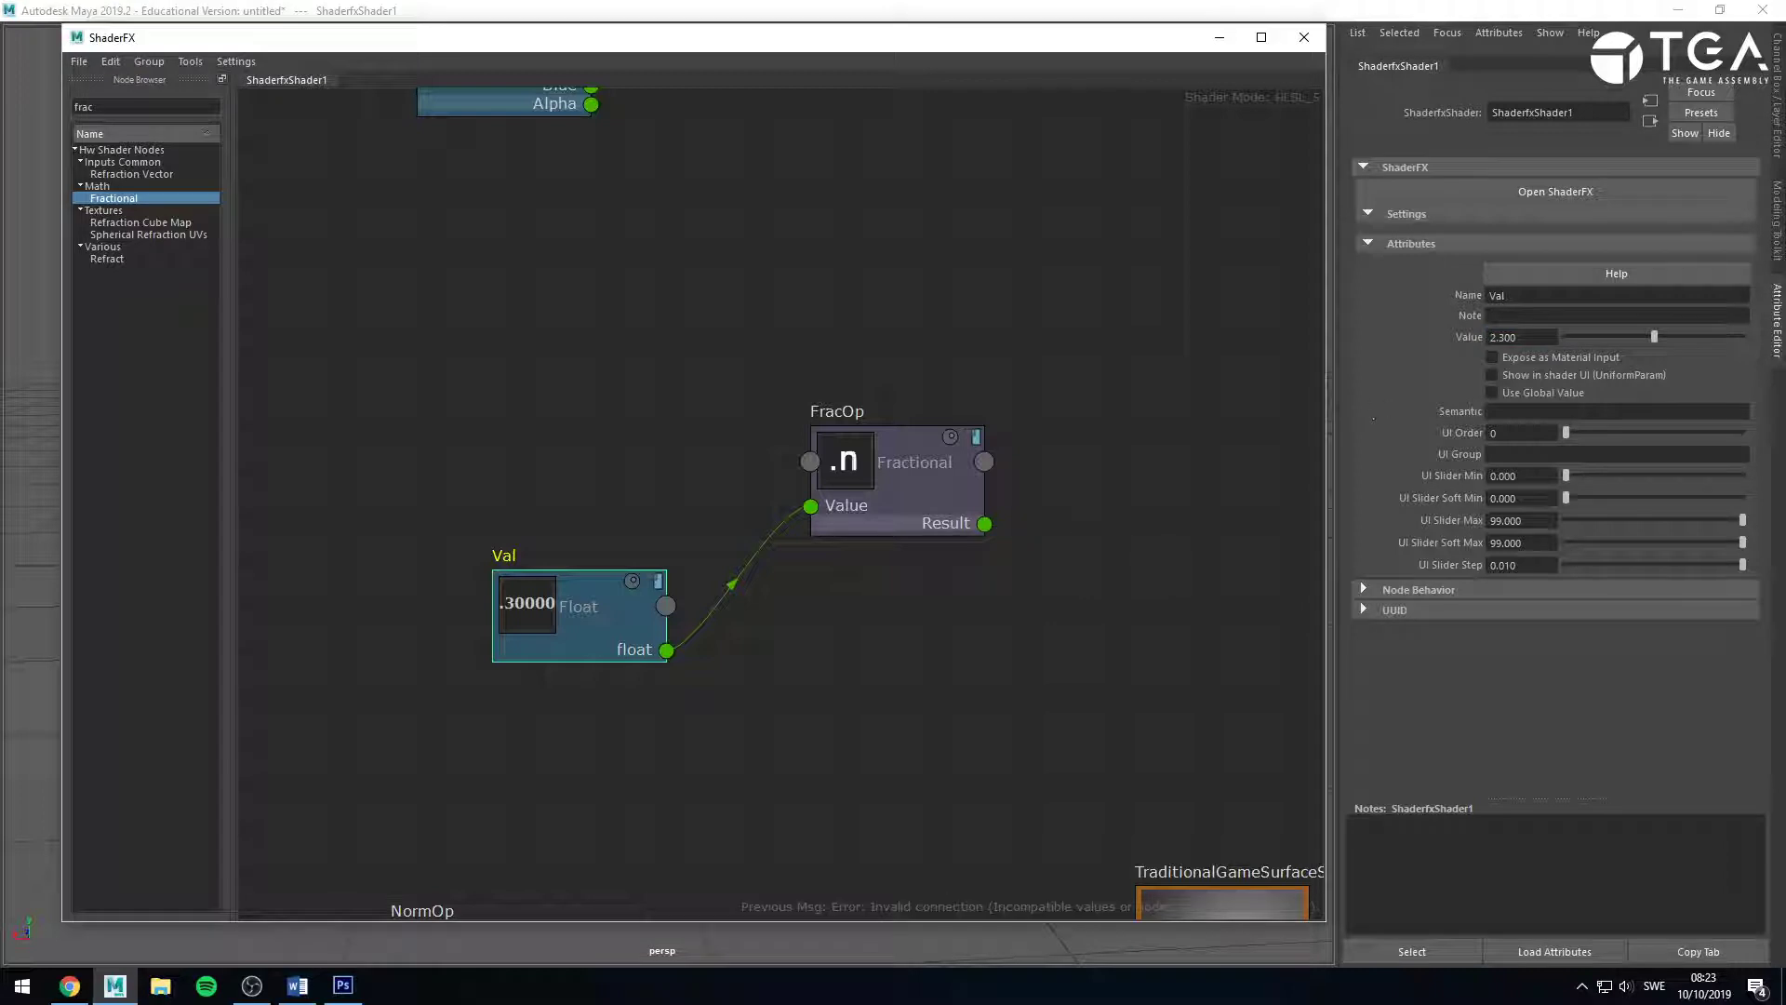
# Change the whole-number part of the Float node's value so that it is 3.3.
pyautogui.click(1492, 337)
pyautogui.press('BackSpace')
pyautogui.write('3')
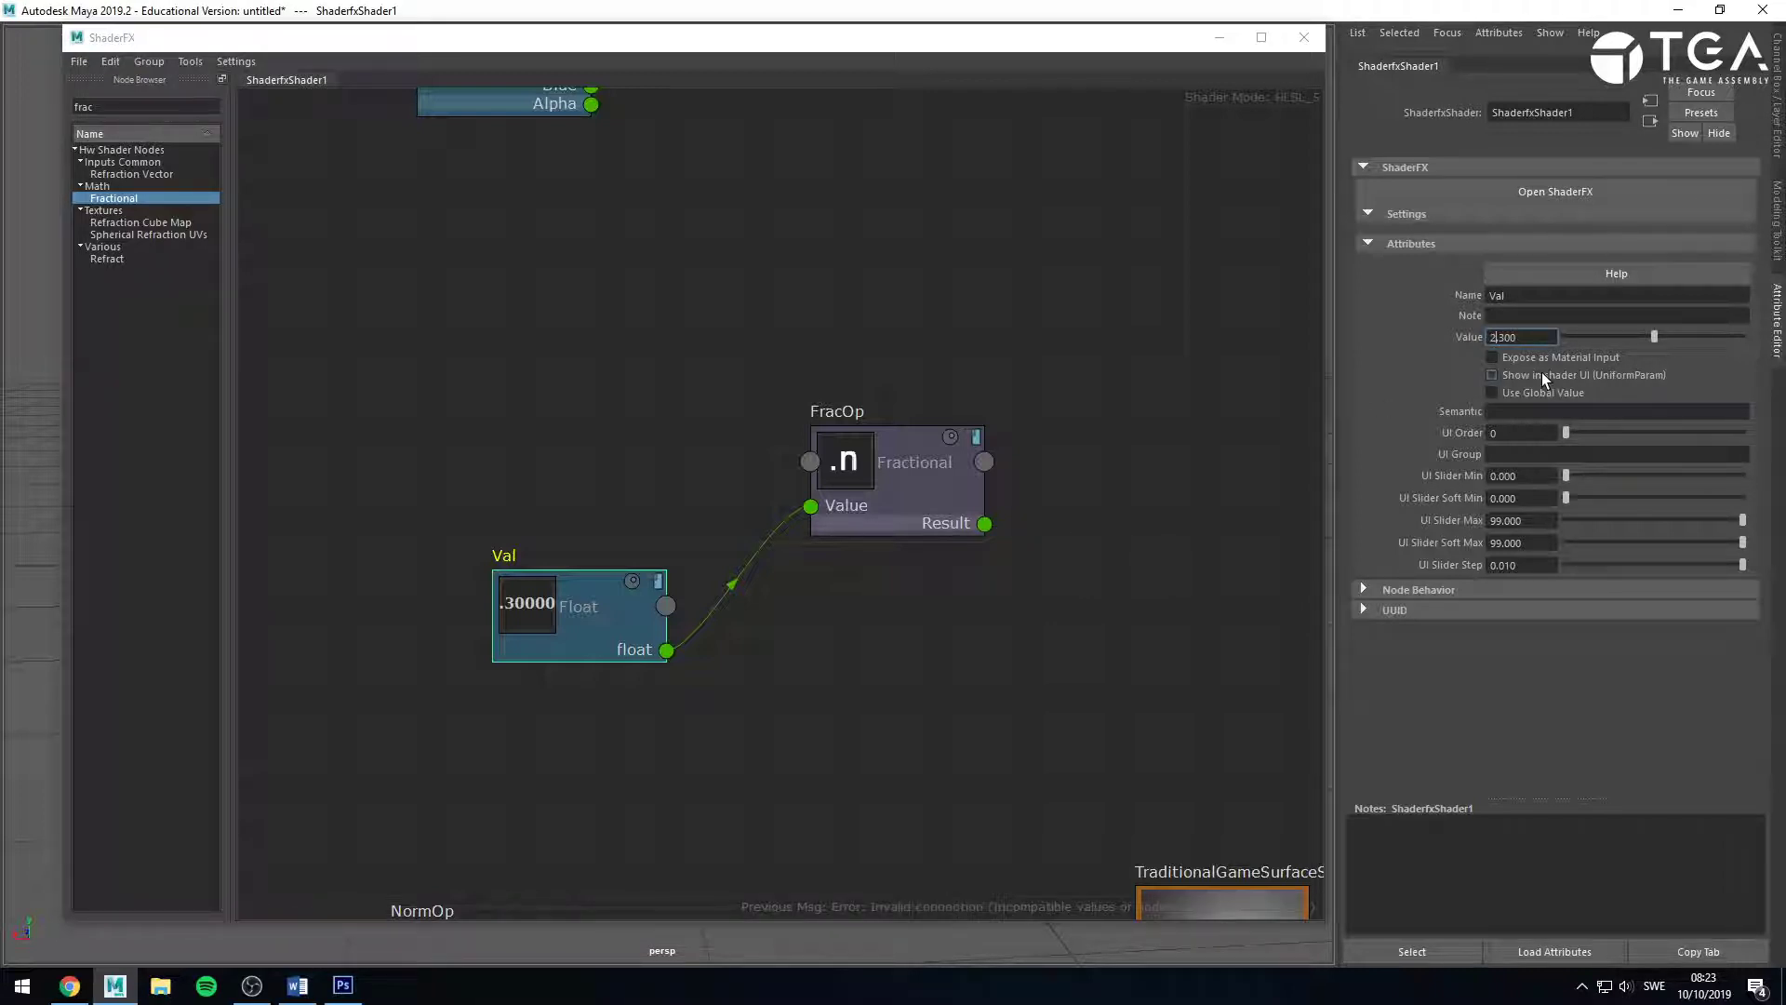
pyautogui.press('Return')
pyautogui.moveTo(986, 523); pyautogui.dragTo(1119, 556)
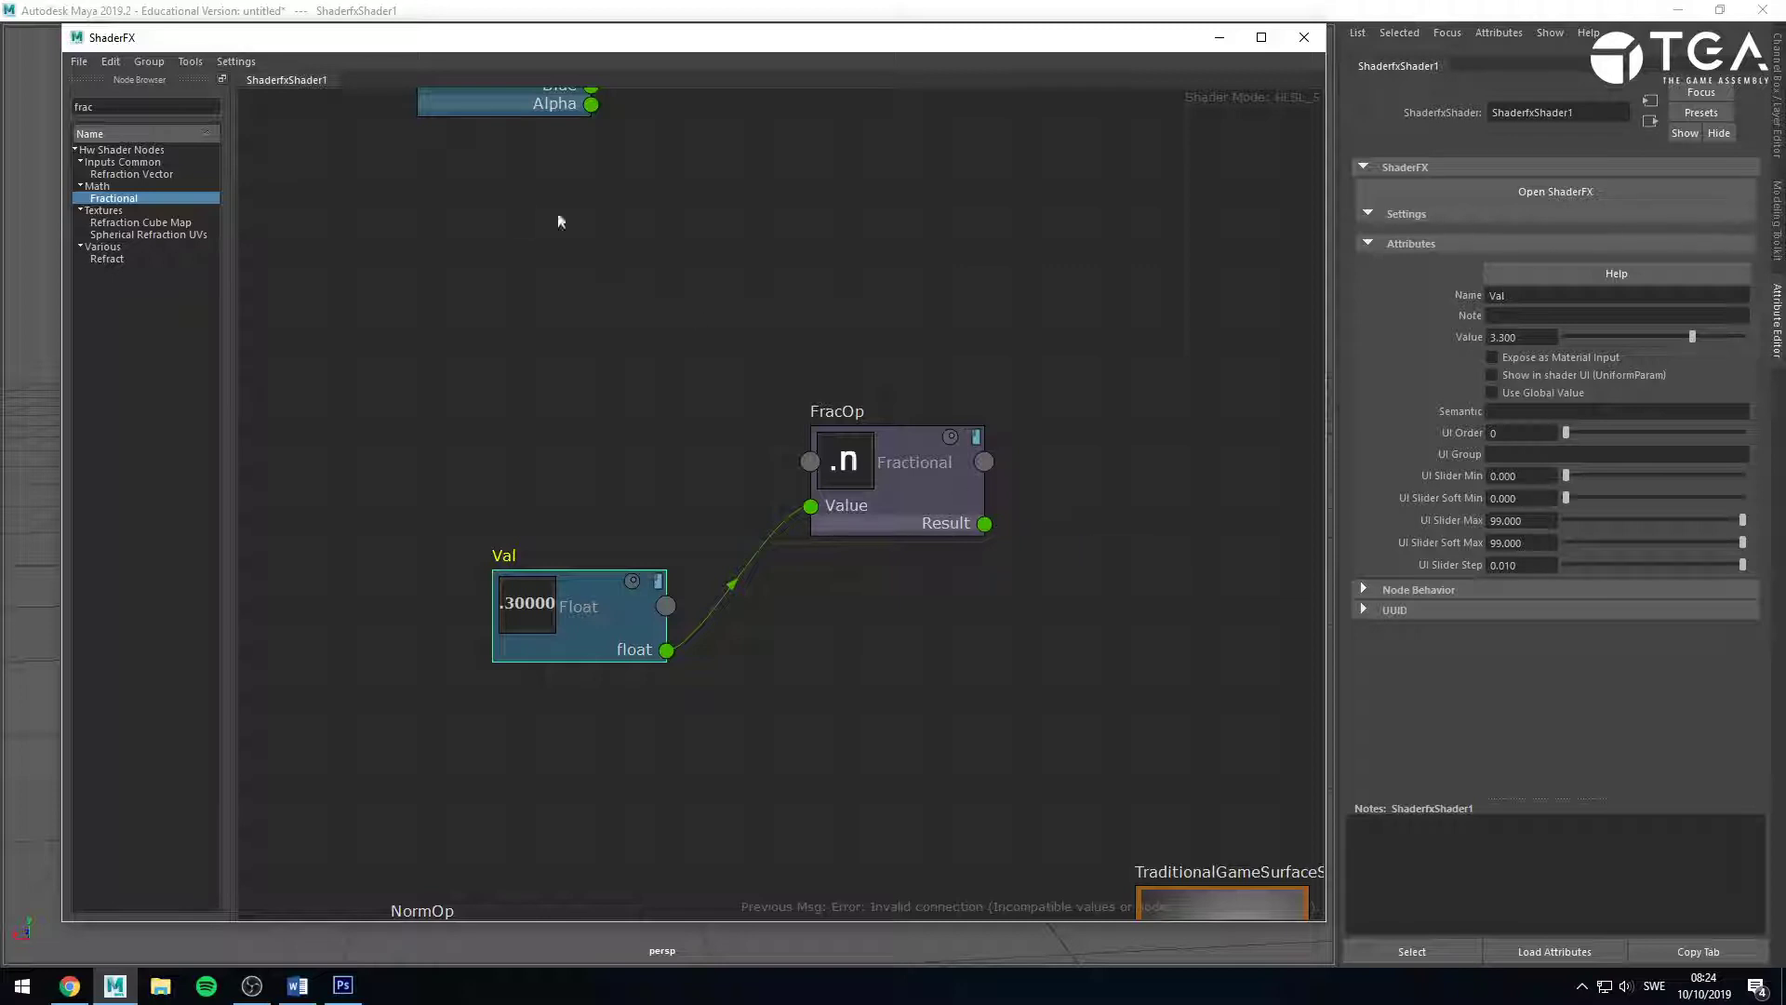
# Add a Time node above the Float node.
pyautogui.doubleClick(124, 106)
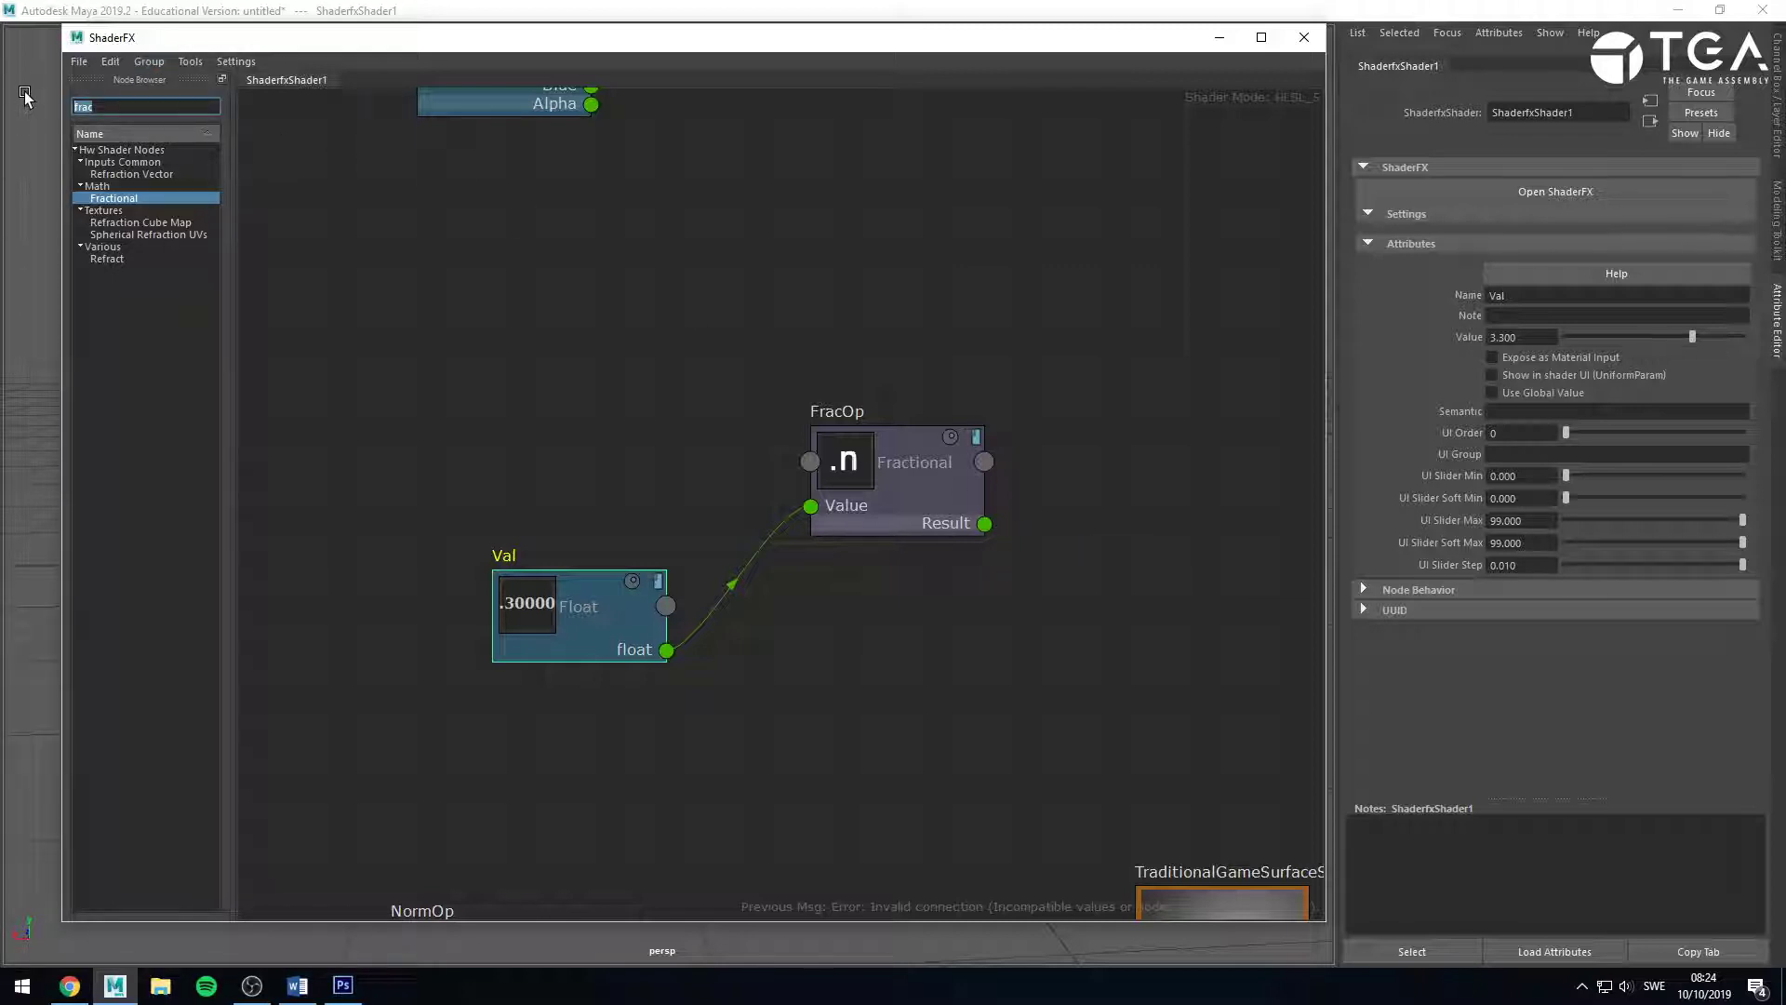
pyautogui.write('time')
pyautogui.moveTo(102, 176); pyautogui.dragTo(589, 410)
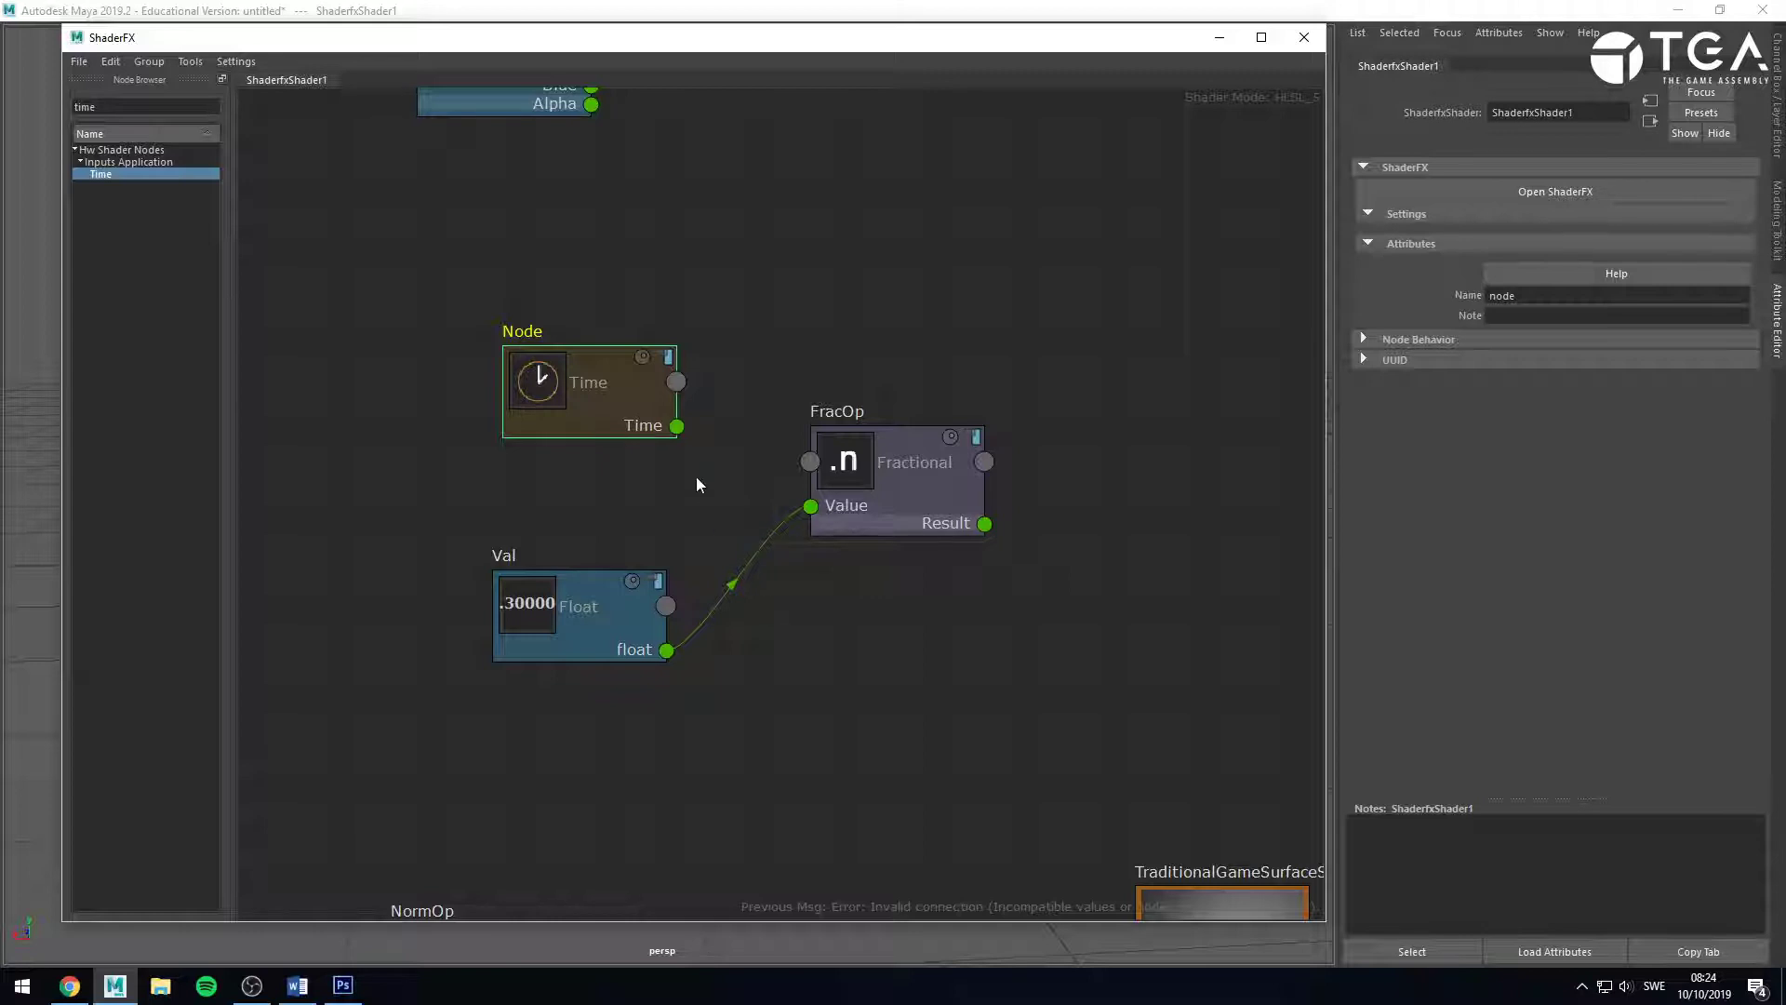
# Connect the Time output to the Fractional node's Value input in place of the Float, and line up the two nodes.
pyautogui.moveTo(682, 429); pyautogui.dragTo(810, 505)
pyautogui.click(975, 562)
pyautogui.moveTo(949, 510); pyautogui.dragTo(923, 429)
pyautogui.click(947, 456)
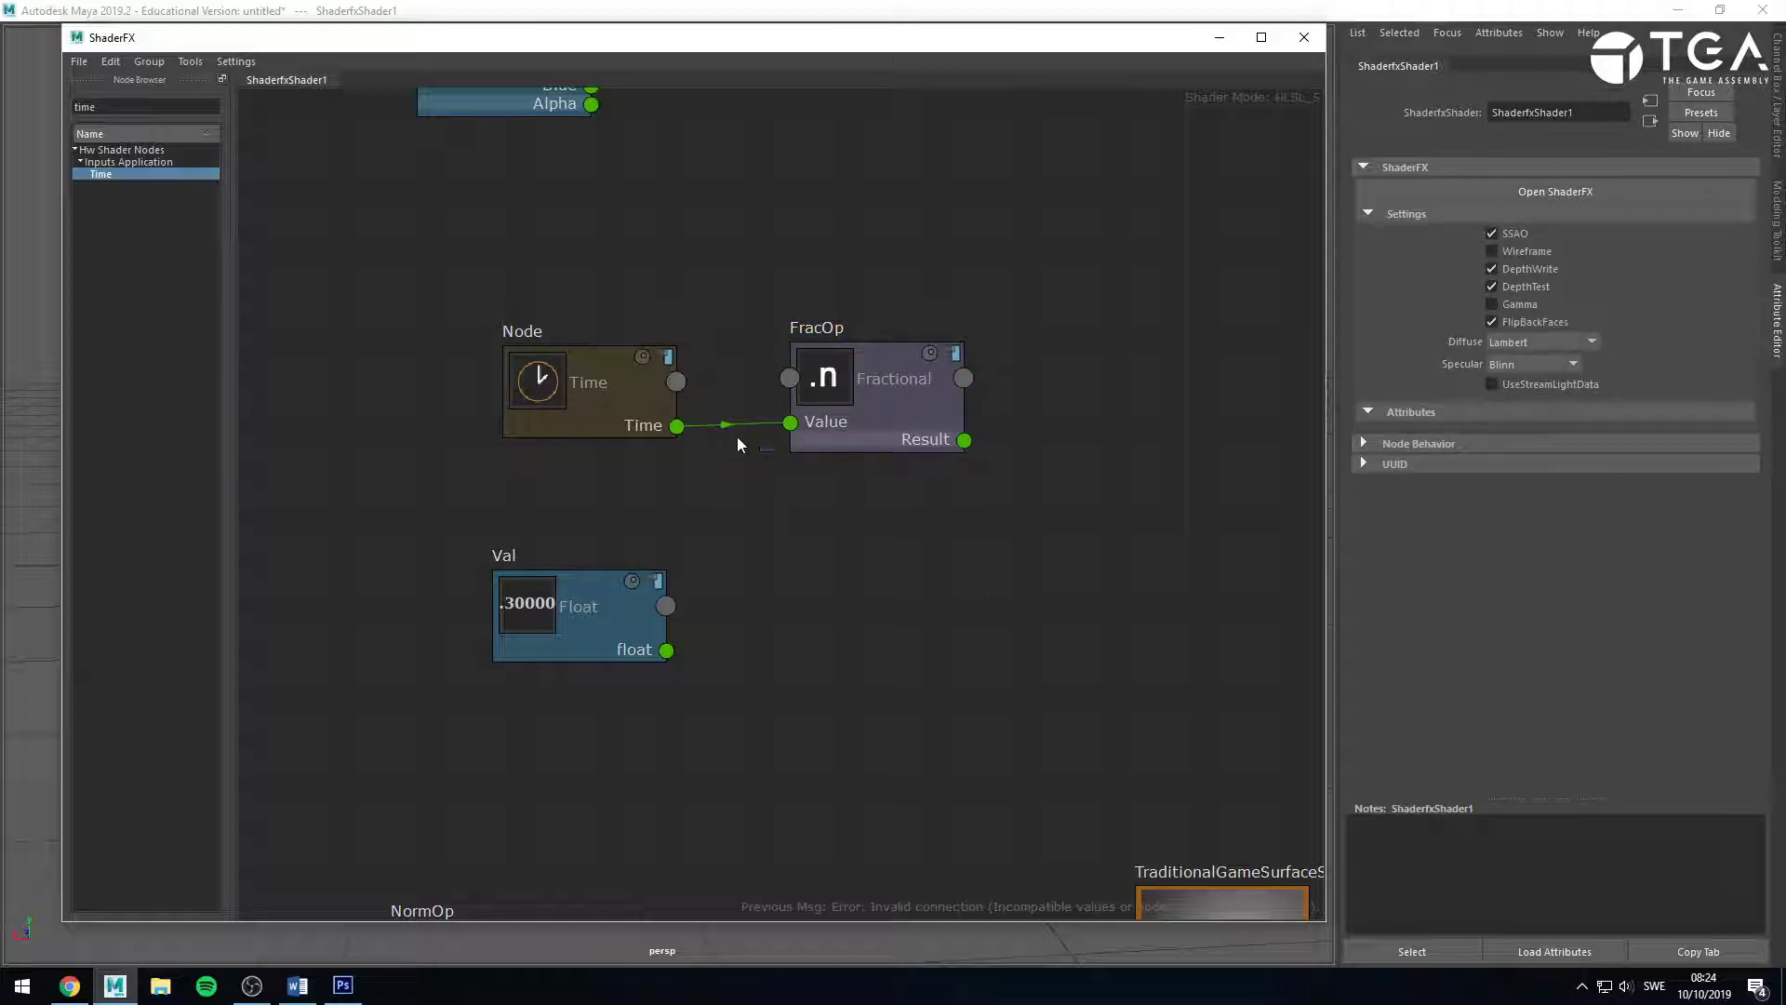
pyautogui.moveTo(585, 369)
pyautogui.mouseDown()
pyautogui.moveTo(622, 411)
pyautogui.moveTo(578, 364)
pyautogui.mouseUp()
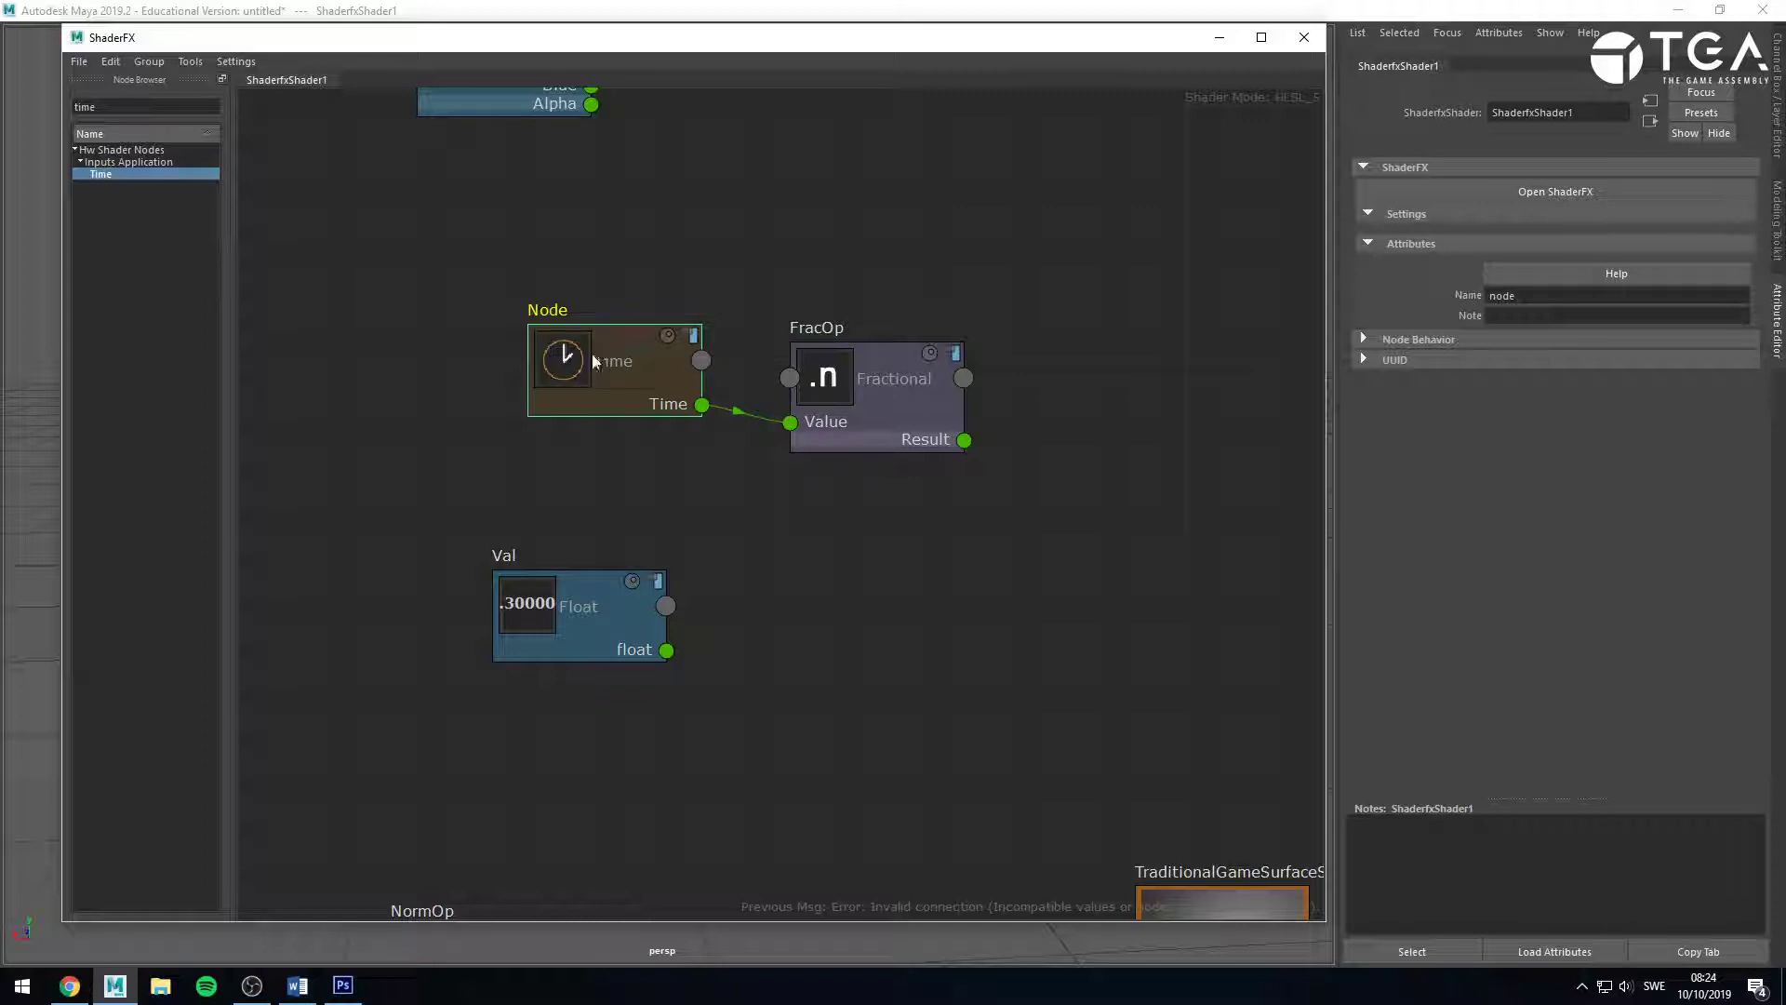
# Space the Time and Fractional nodes apart and realign them so their connection runs nearly level.
pyautogui.click(701, 449)
pyautogui.moveTo(656, 370); pyautogui.dragTo(574, 368)
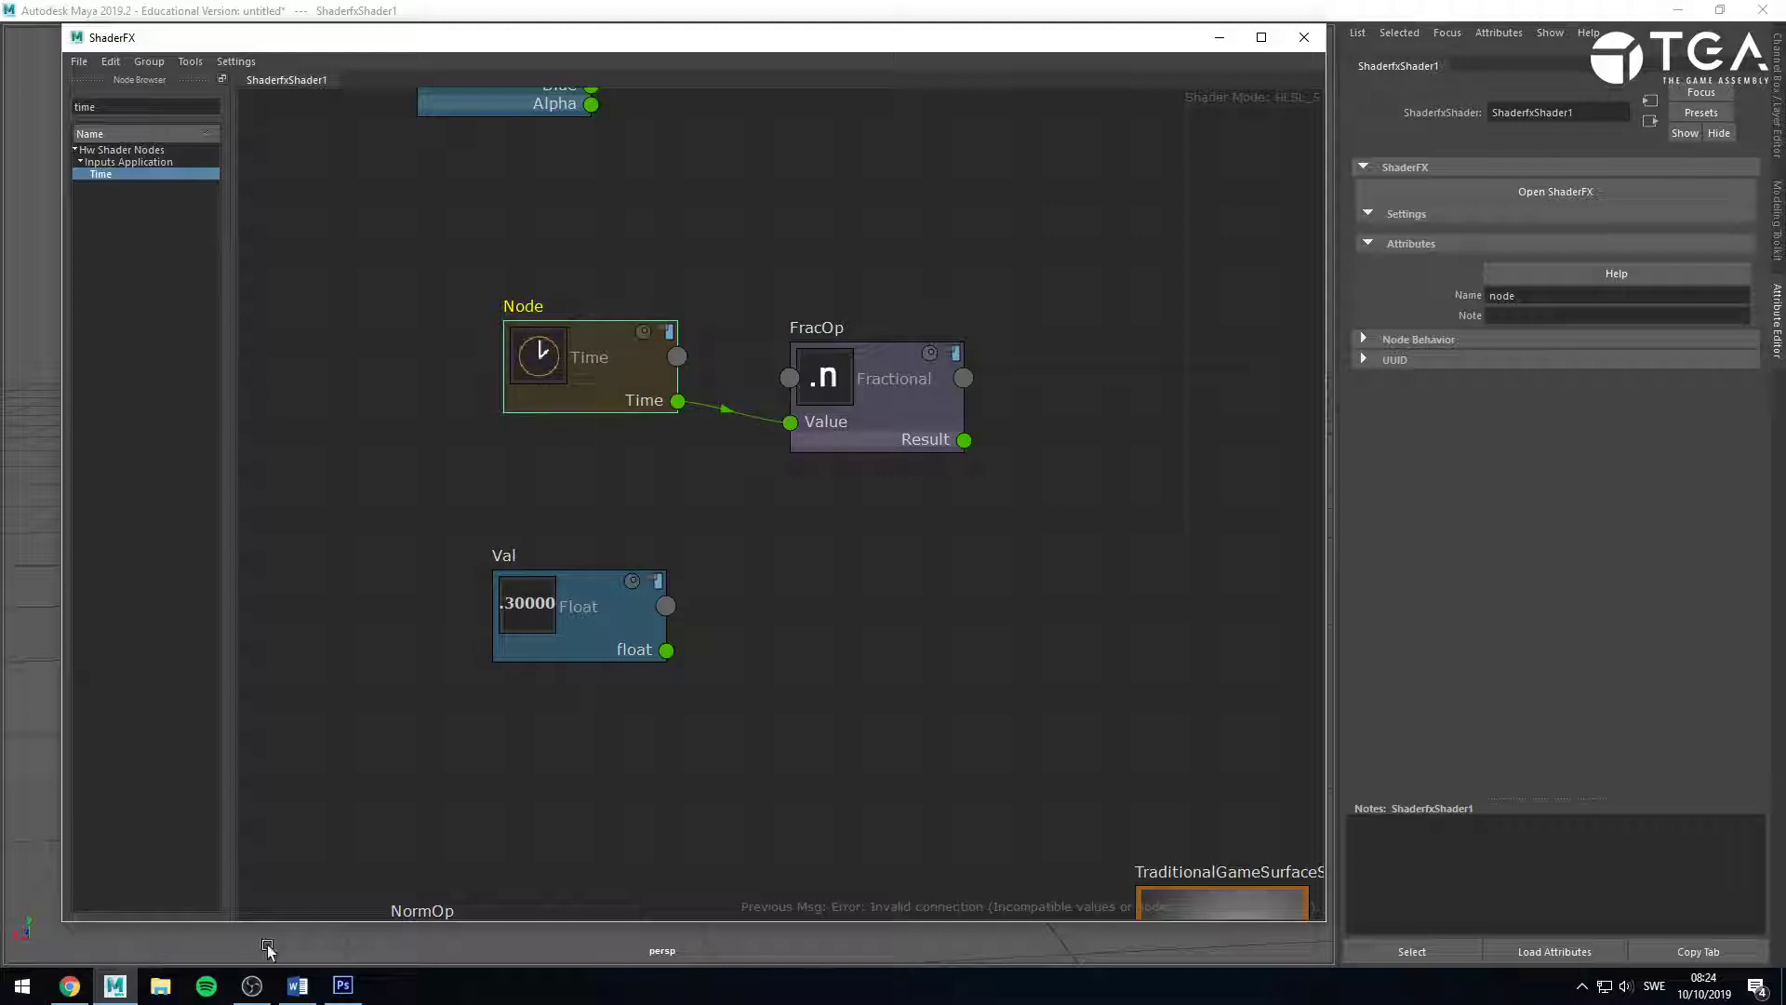
pyautogui.moveTo(680, 400); pyautogui.dragTo(504, 350)
pyautogui.click(970, 203)
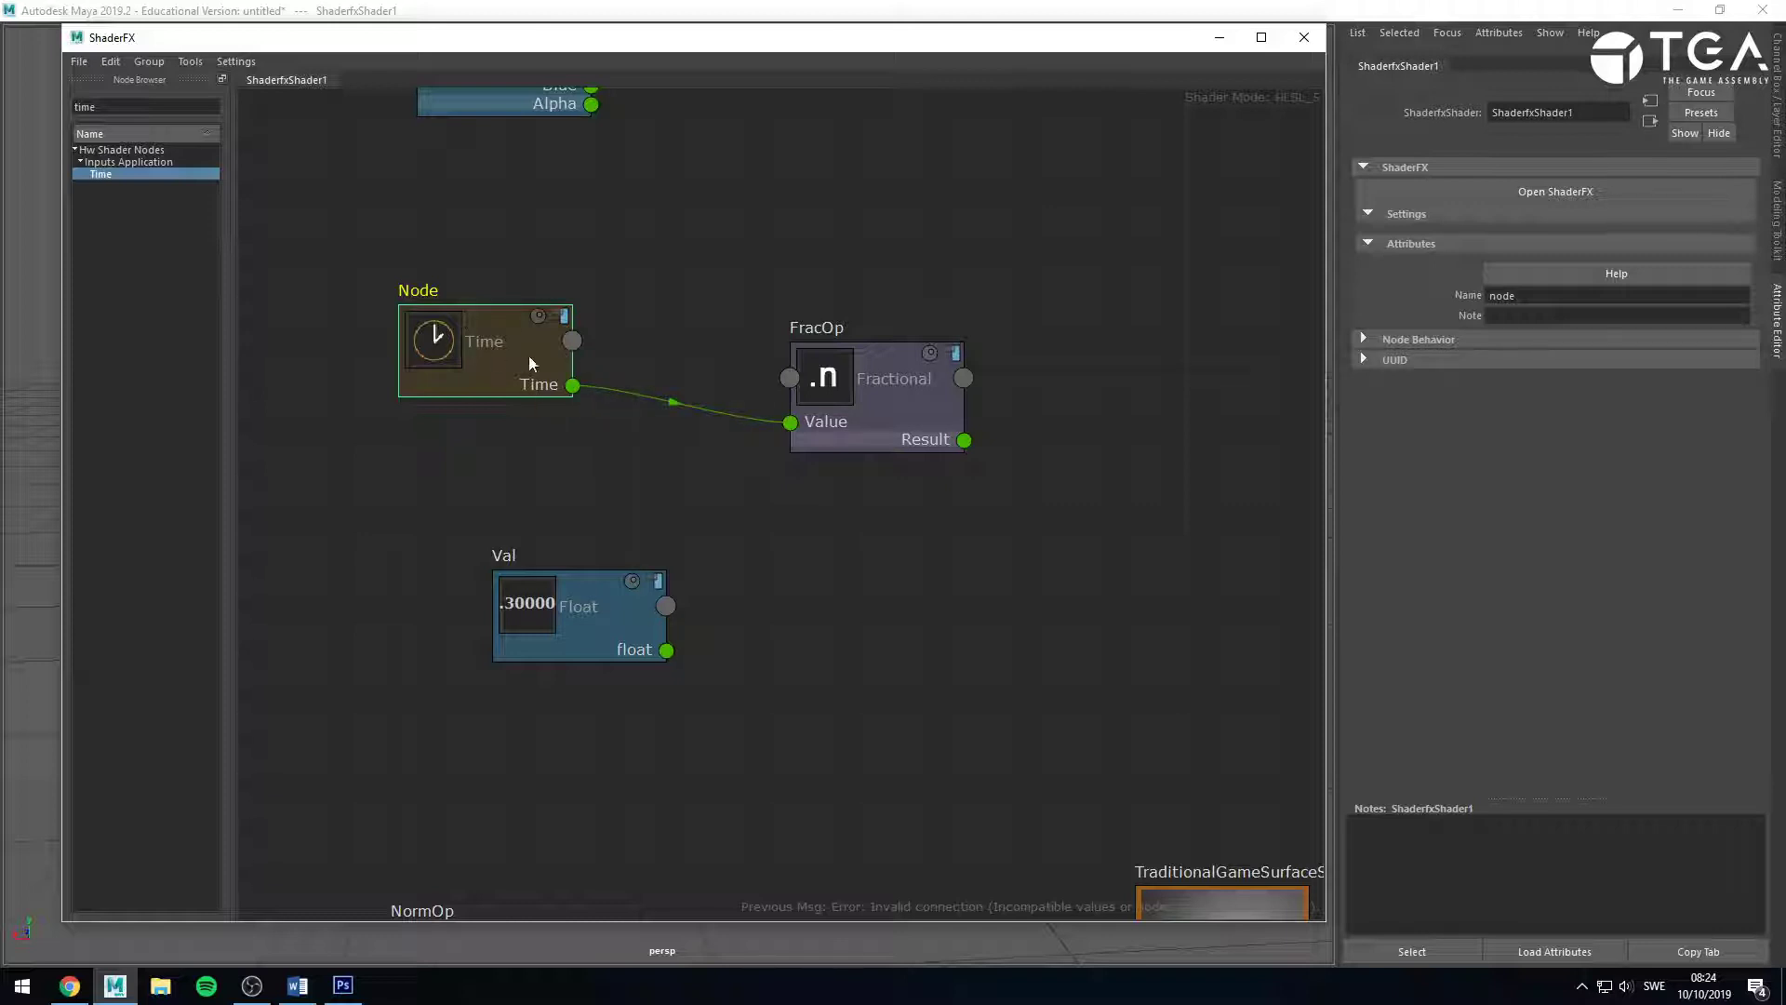
pyautogui.click(864, 471)
pyautogui.moveTo(901, 441)
pyautogui.mouseDown()
pyautogui.moveTo(850, 394)
pyautogui.moveTo(894, 464)
pyautogui.mouseUp()
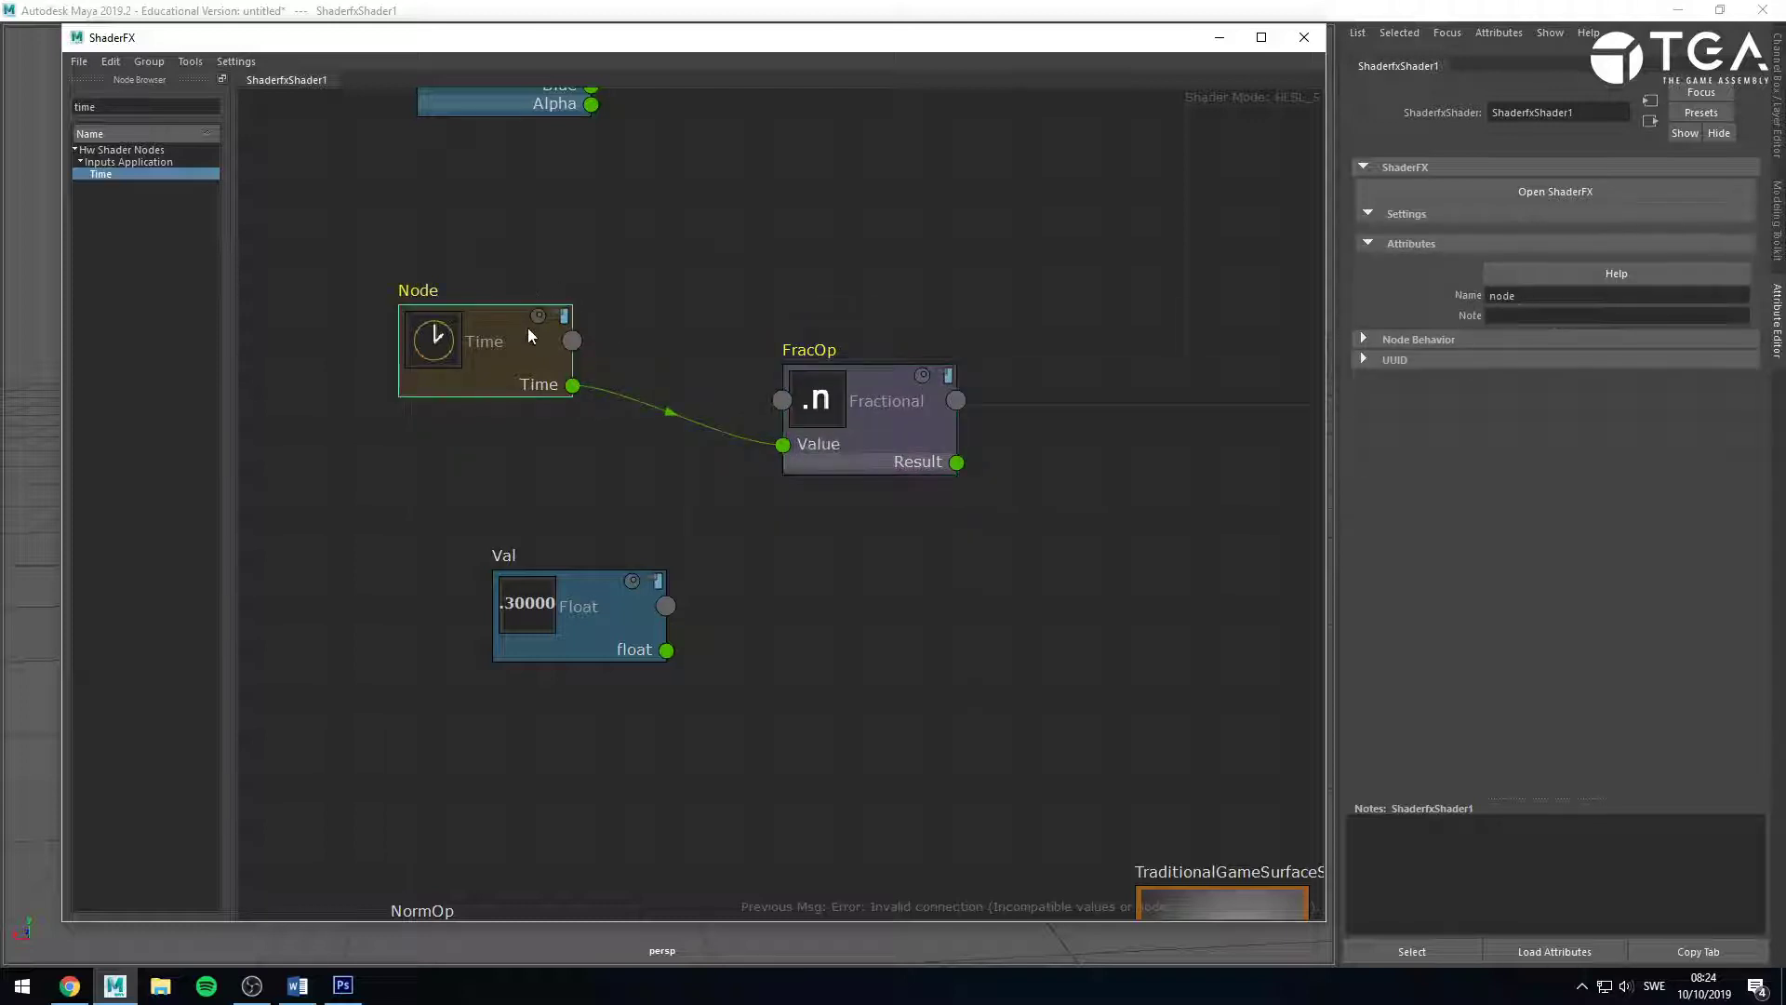
pyautogui.click(668, 323)
pyautogui.moveTo(522, 339); pyautogui.dragTo(530, 374)
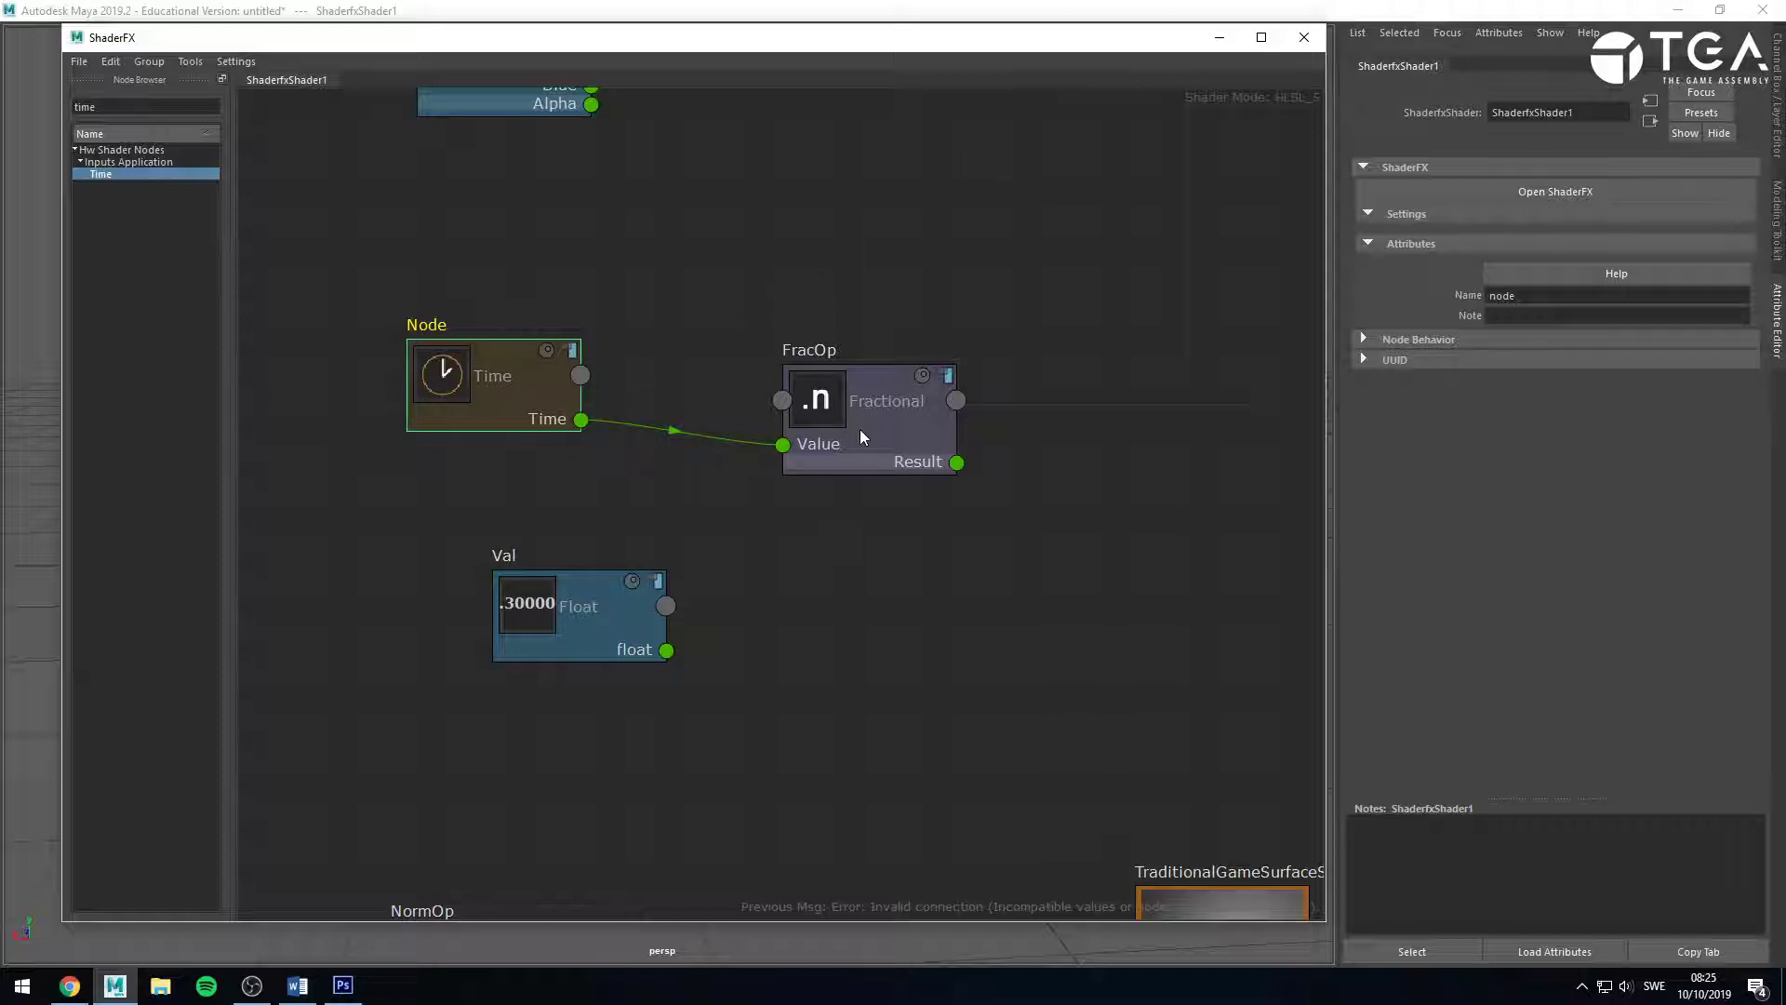
pyautogui.moveTo(861, 436); pyautogui.dragTo(786, 405)
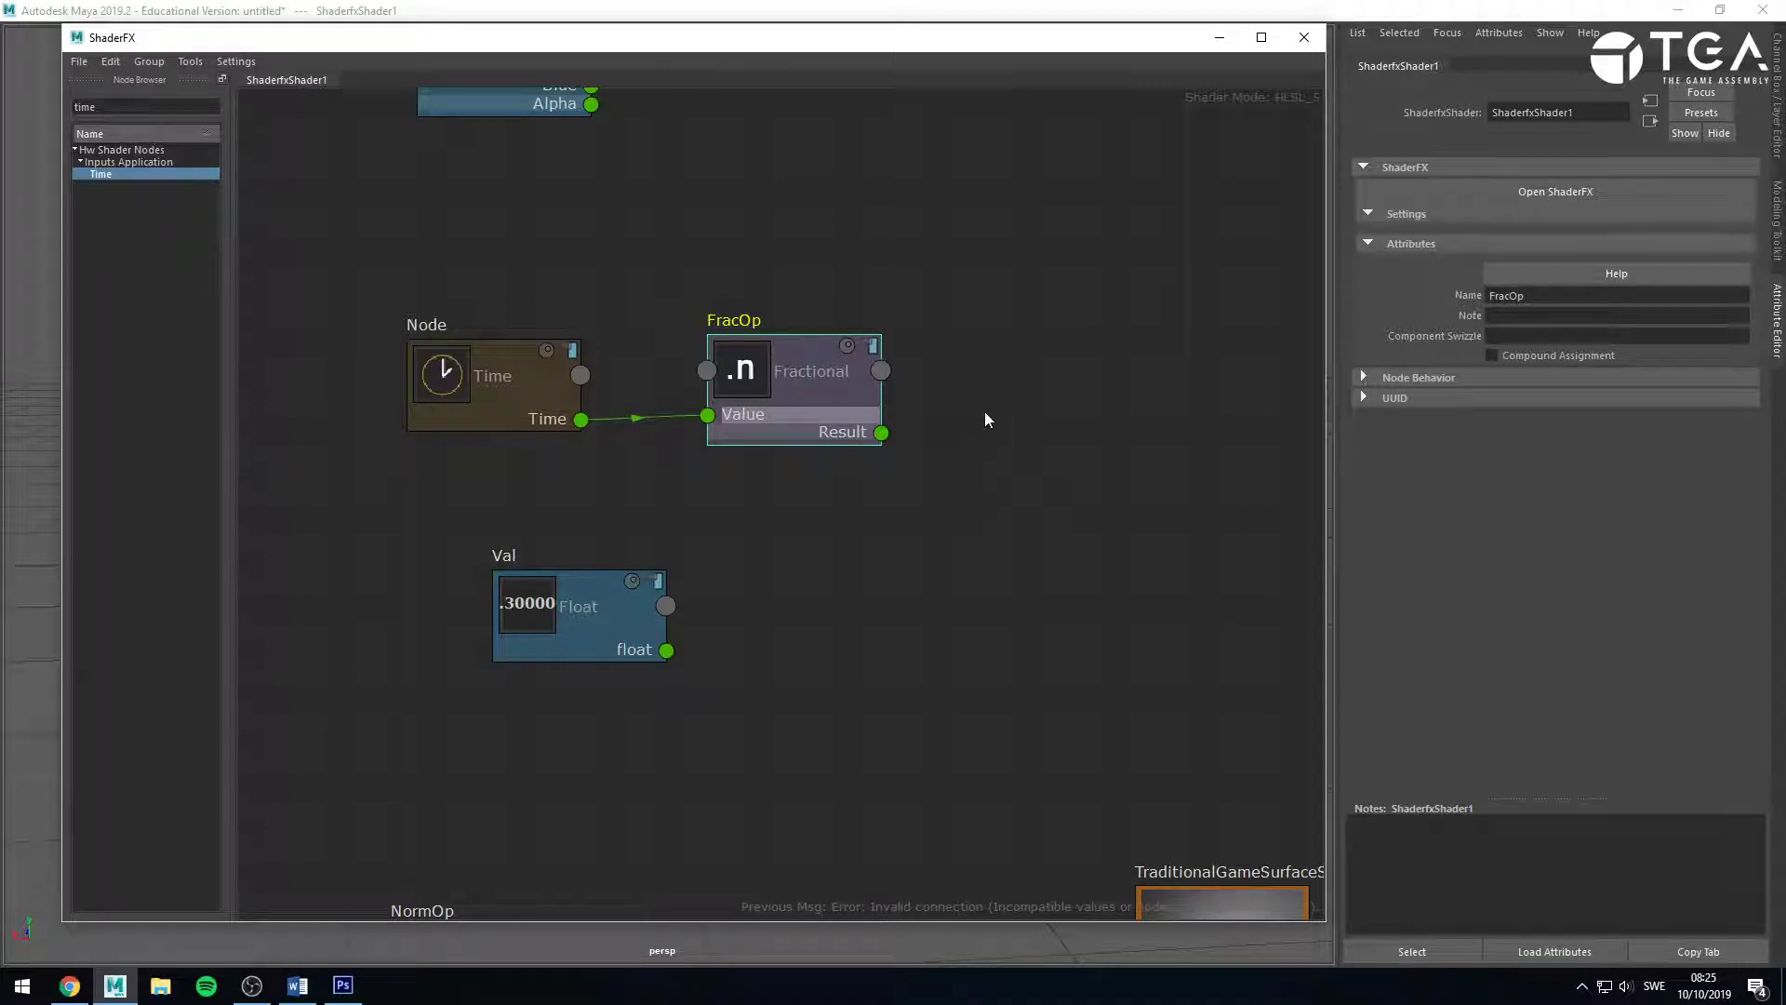
pyautogui.click(1102, 462)
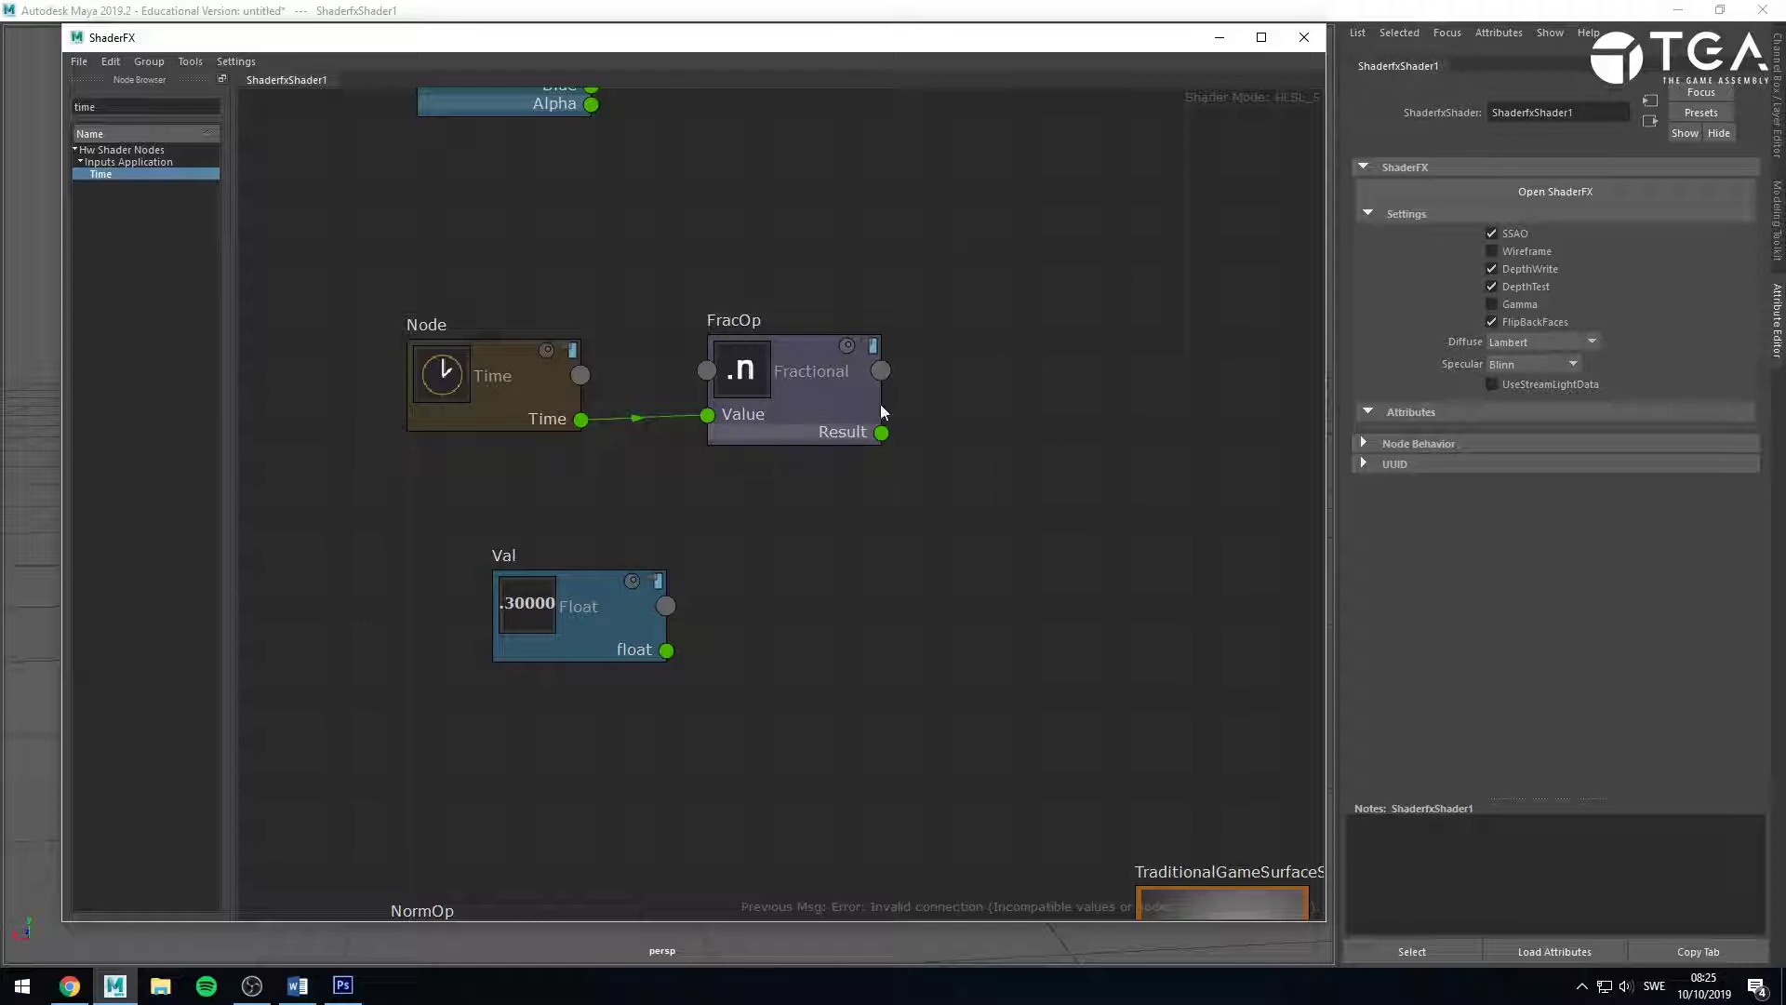
pyautogui.moveTo(903, 439); pyautogui.dragTo(1029, 463)
pyautogui.moveTo(1029, 462); pyautogui.dragTo(1014, 342)
# Delete the Time and Fractional nodes and add a Ceil node above and to the right of the Float node.
pyautogui.moveTo(426, 266); pyautogui.dragTo(957, 476)
pyautogui.press('Delete')
pyautogui.doubleClick(140, 106)
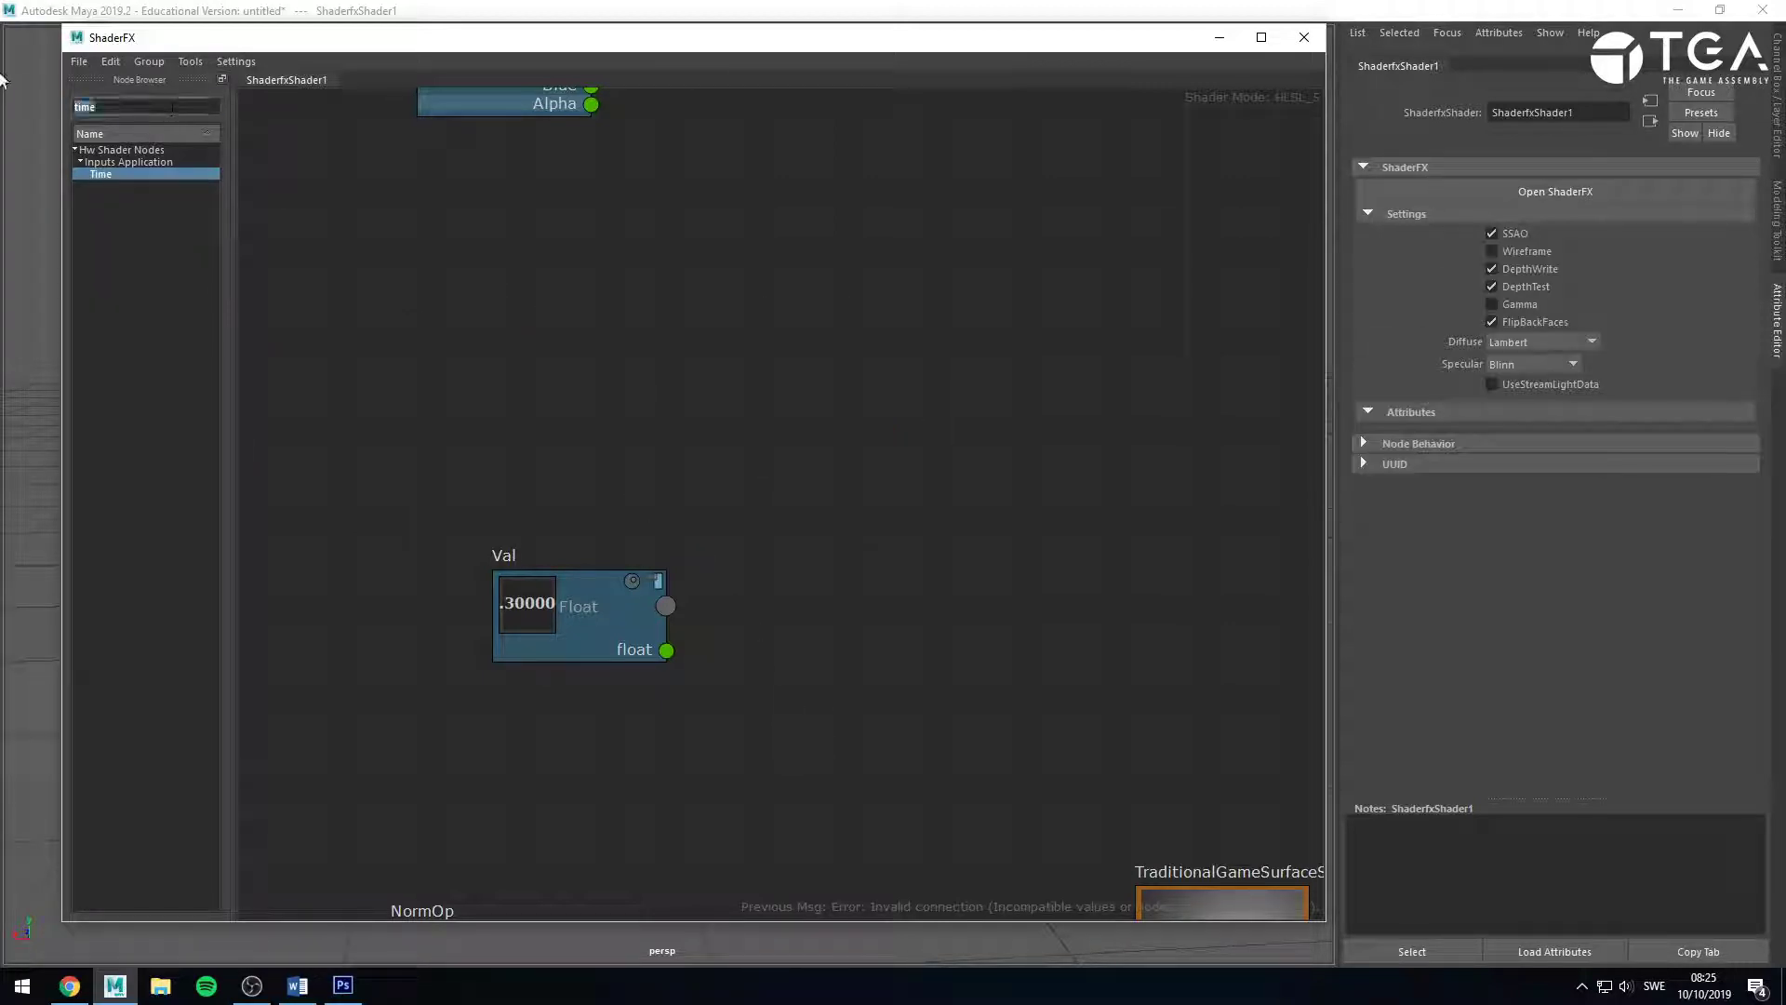
pyautogui.write('ceil')
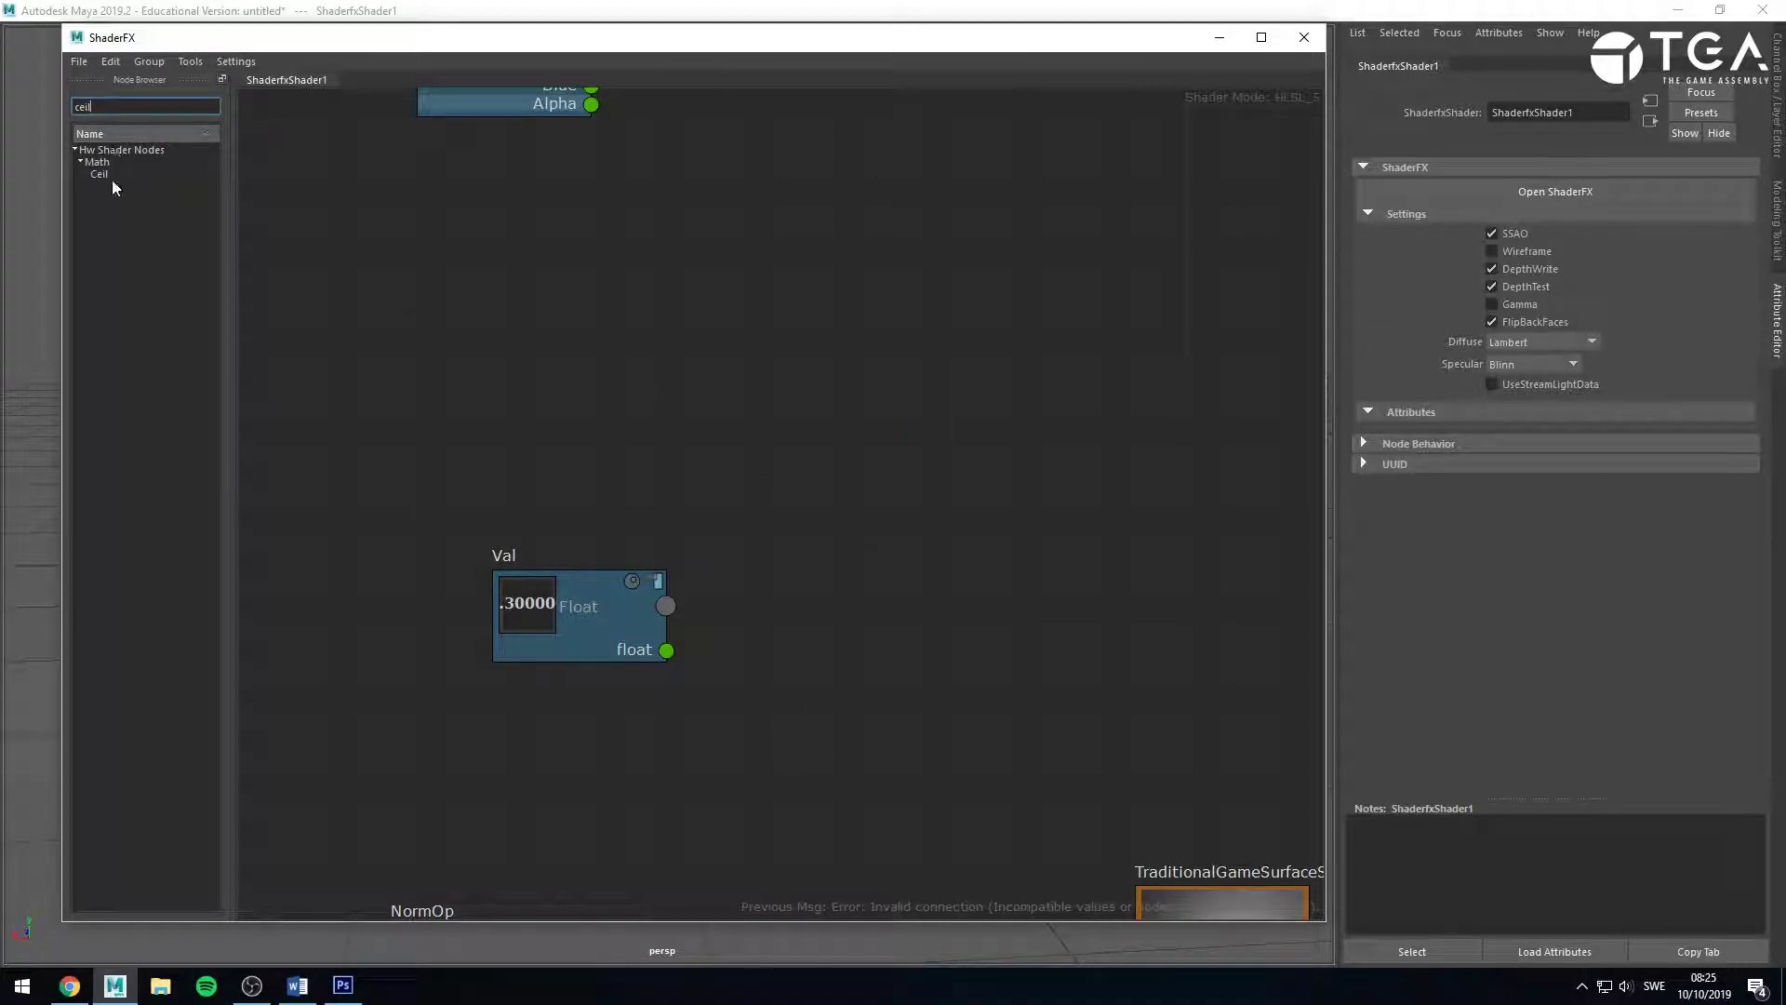
pyautogui.moveTo(111, 180); pyautogui.dragTo(911, 571)
pyautogui.click(954, 378)
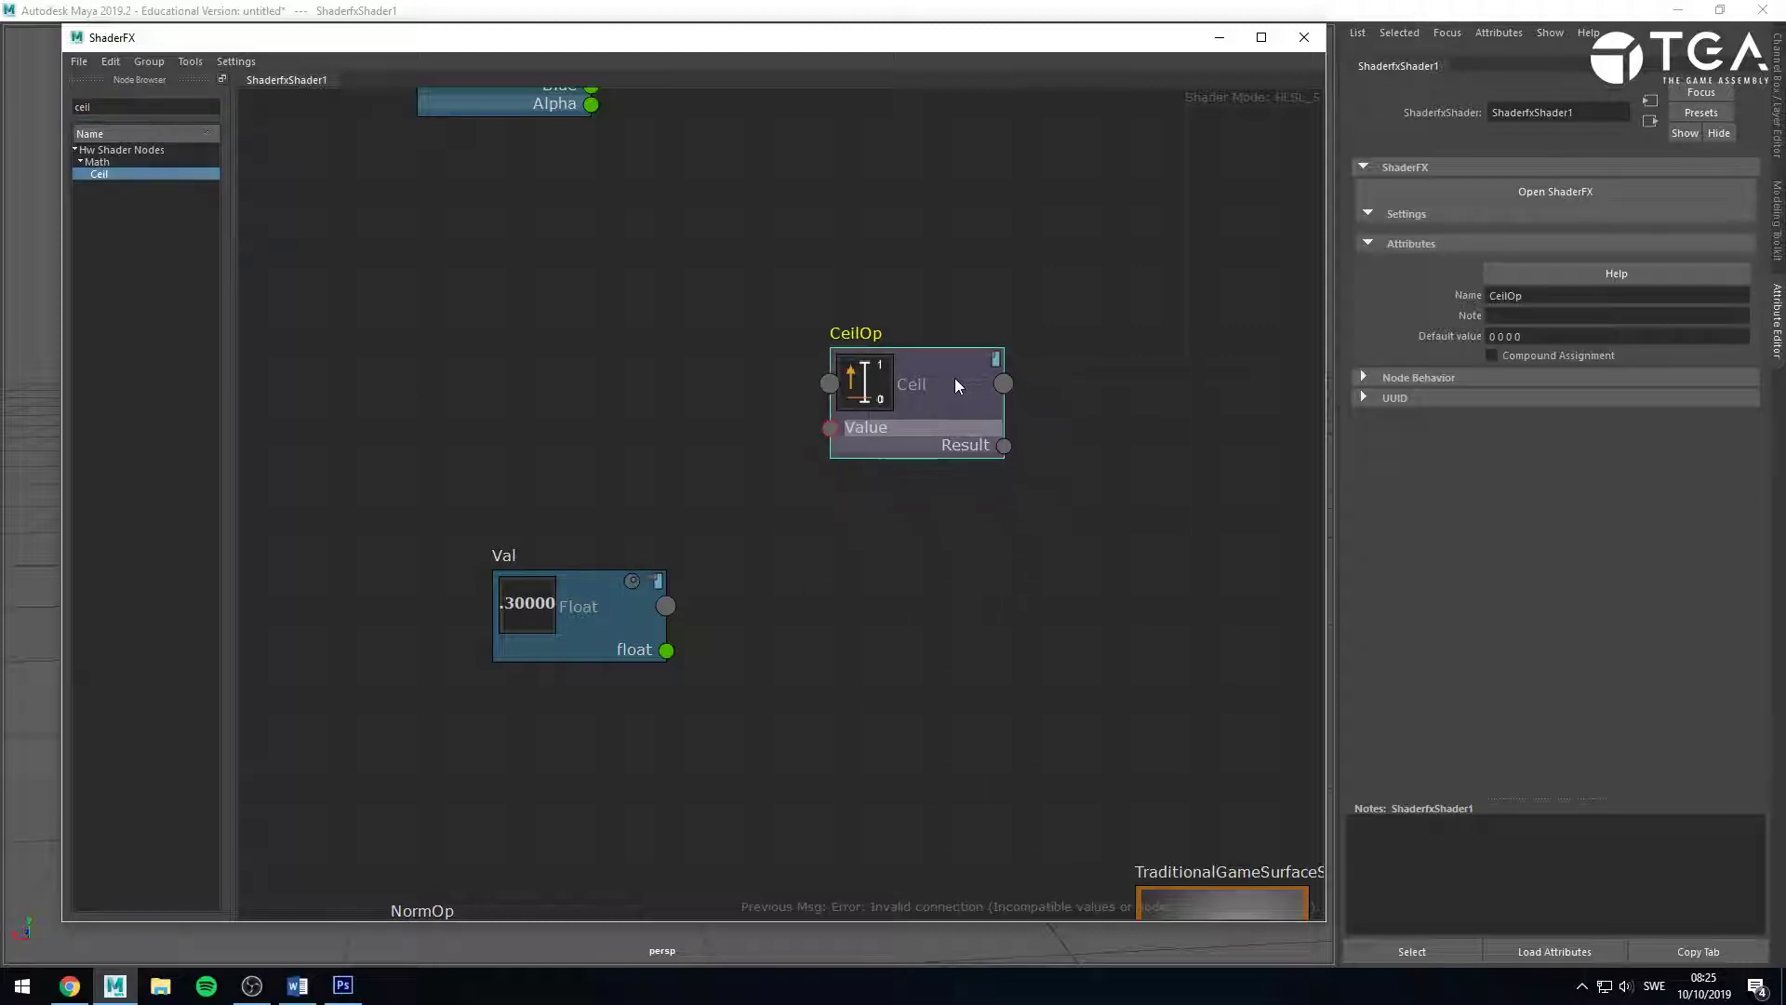
pyautogui.click(443, 358)
# Add a Floor node below the Ceil node.
pyautogui.doubleClick(93, 106)
pyautogui.write('fl')
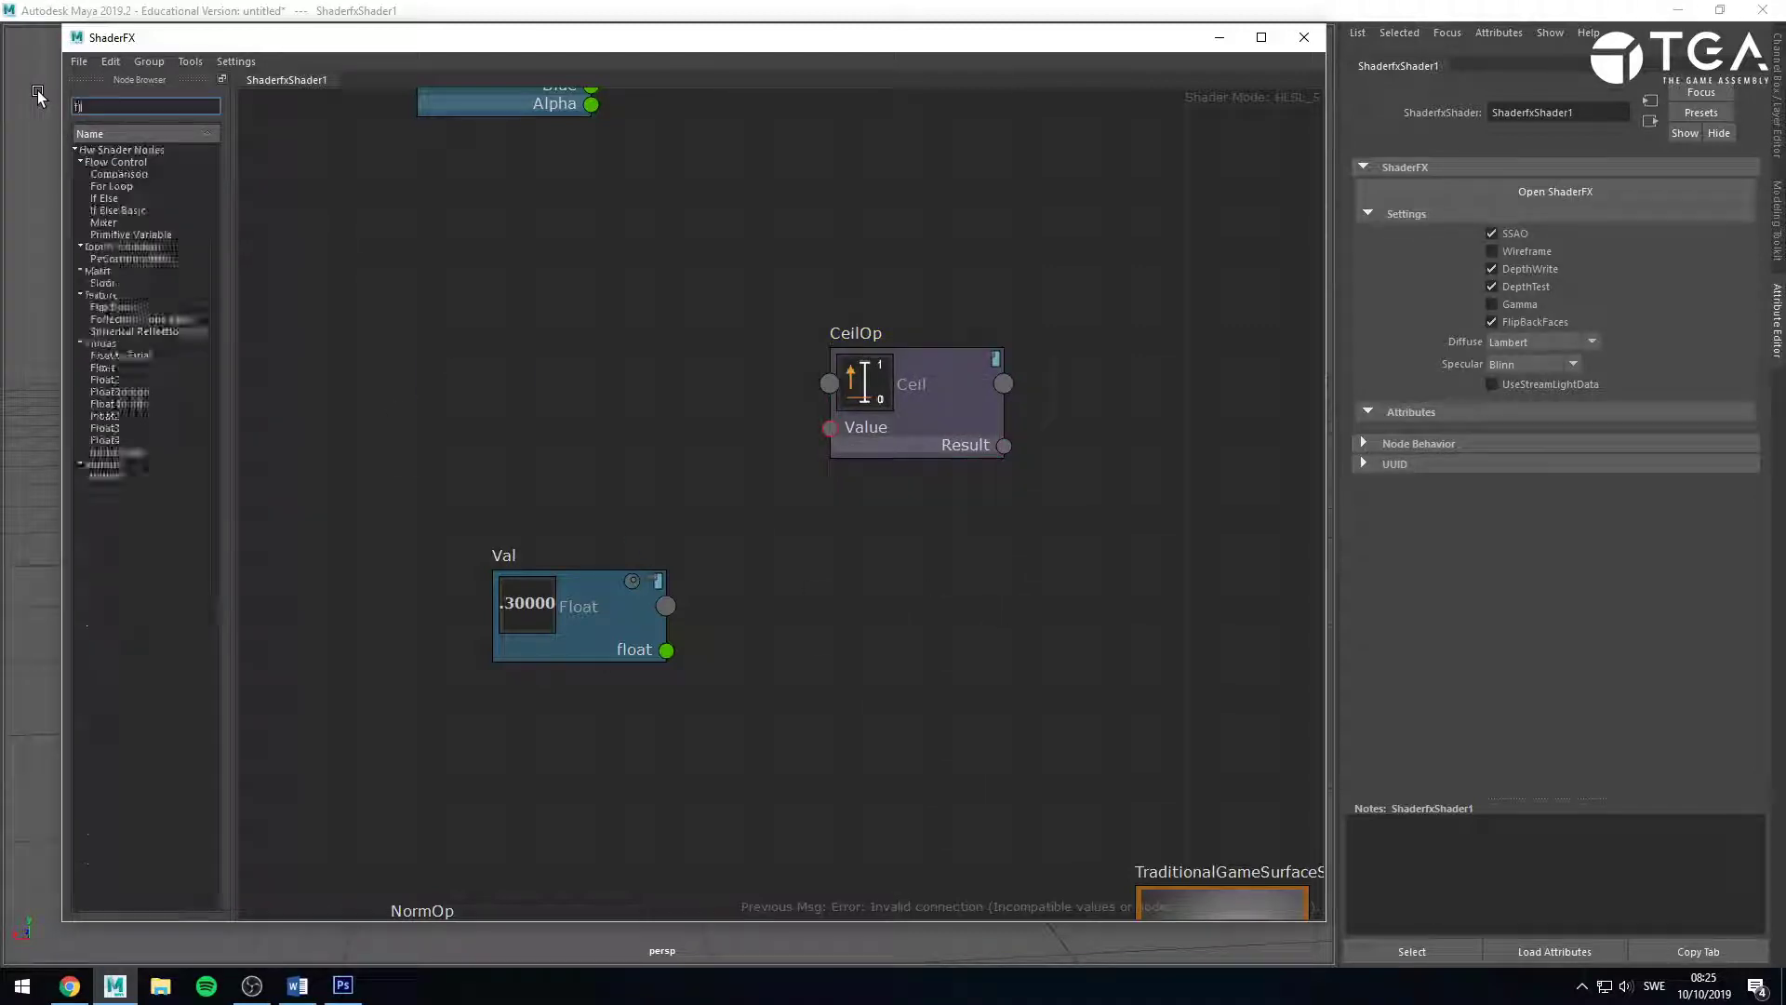
pyautogui.write('oor')
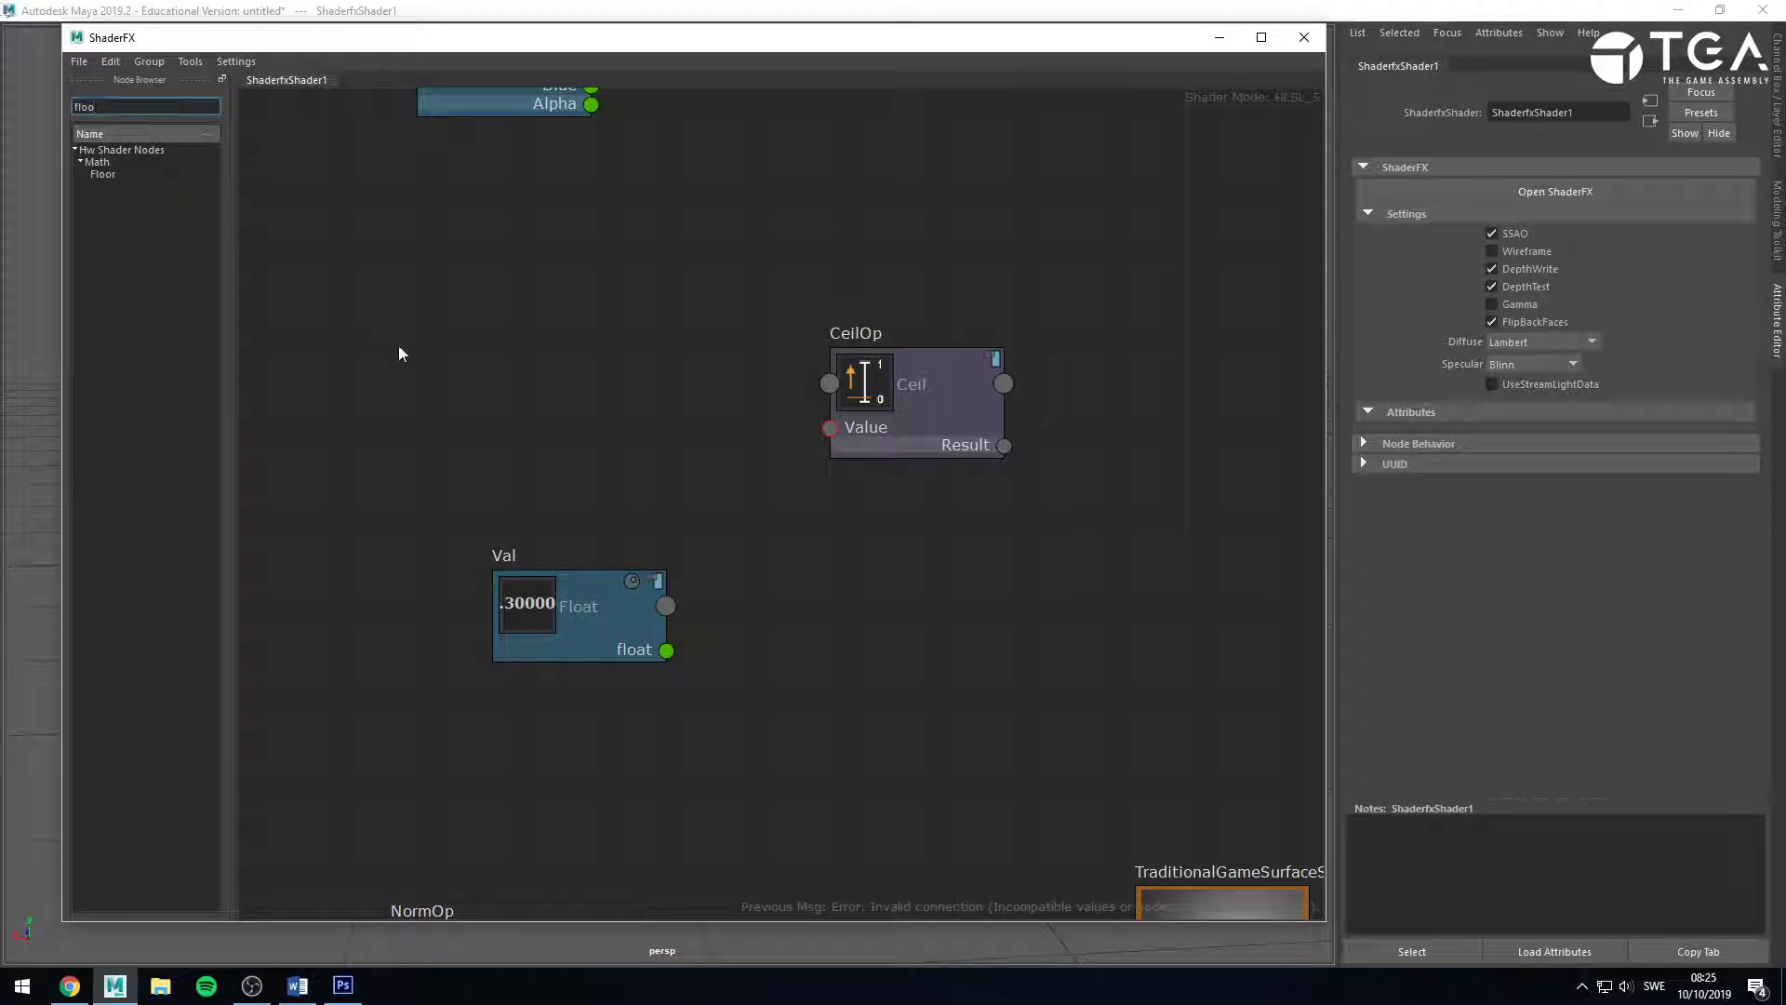
pyautogui.moveTo(114, 173); pyautogui.dragTo(887, 575)
pyautogui.click(713, 656)
# Connect the Float output to the Value inputs of the Ceil and Floor nodes, aligning Floor directly beneath Ceil.
pyautogui.moveTo(586, 596); pyautogui.dragTo(556, 540)
pyautogui.moveTo(906, 584); pyautogui.dragTo(925, 575)
pyautogui.moveTo(598, 546); pyautogui.dragTo(830, 428)
pyautogui.click(611, 482)
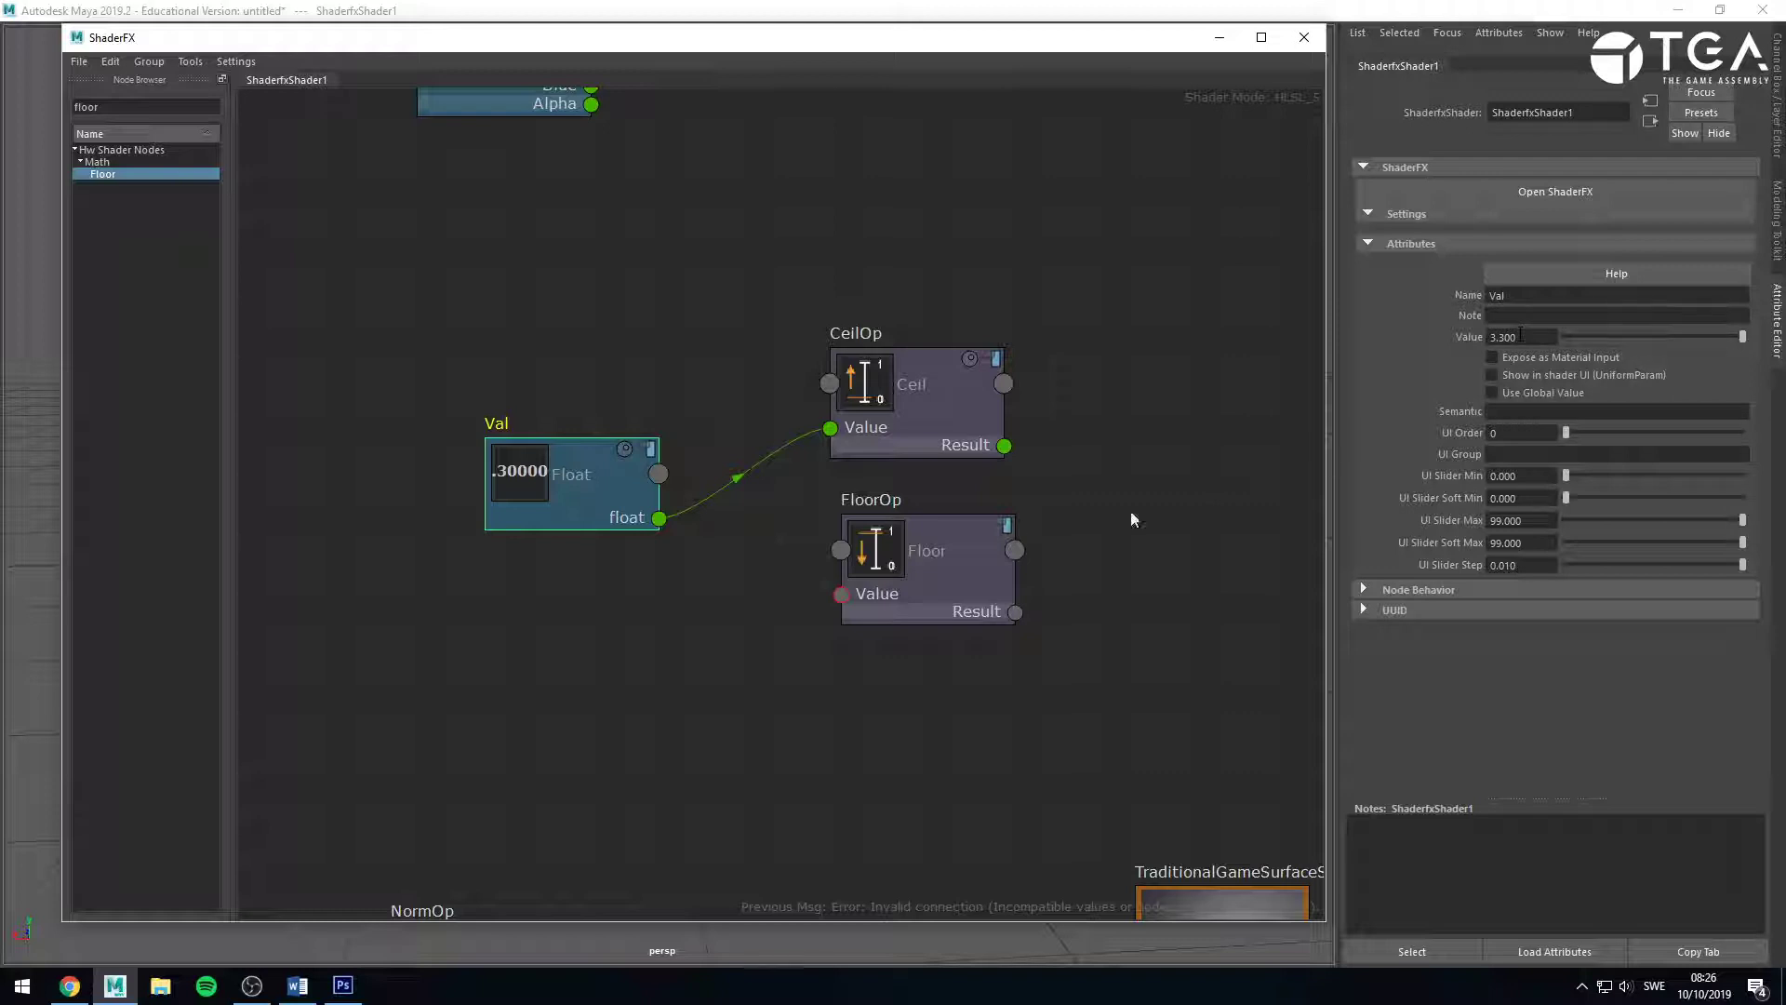
pyautogui.moveTo(658, 517); pyautogui.dragTo(833, 604)
pyautogui.moveTo(918, 562); pyautogui.dragTo(908, 572)
pyautogui.click(1044, 590)
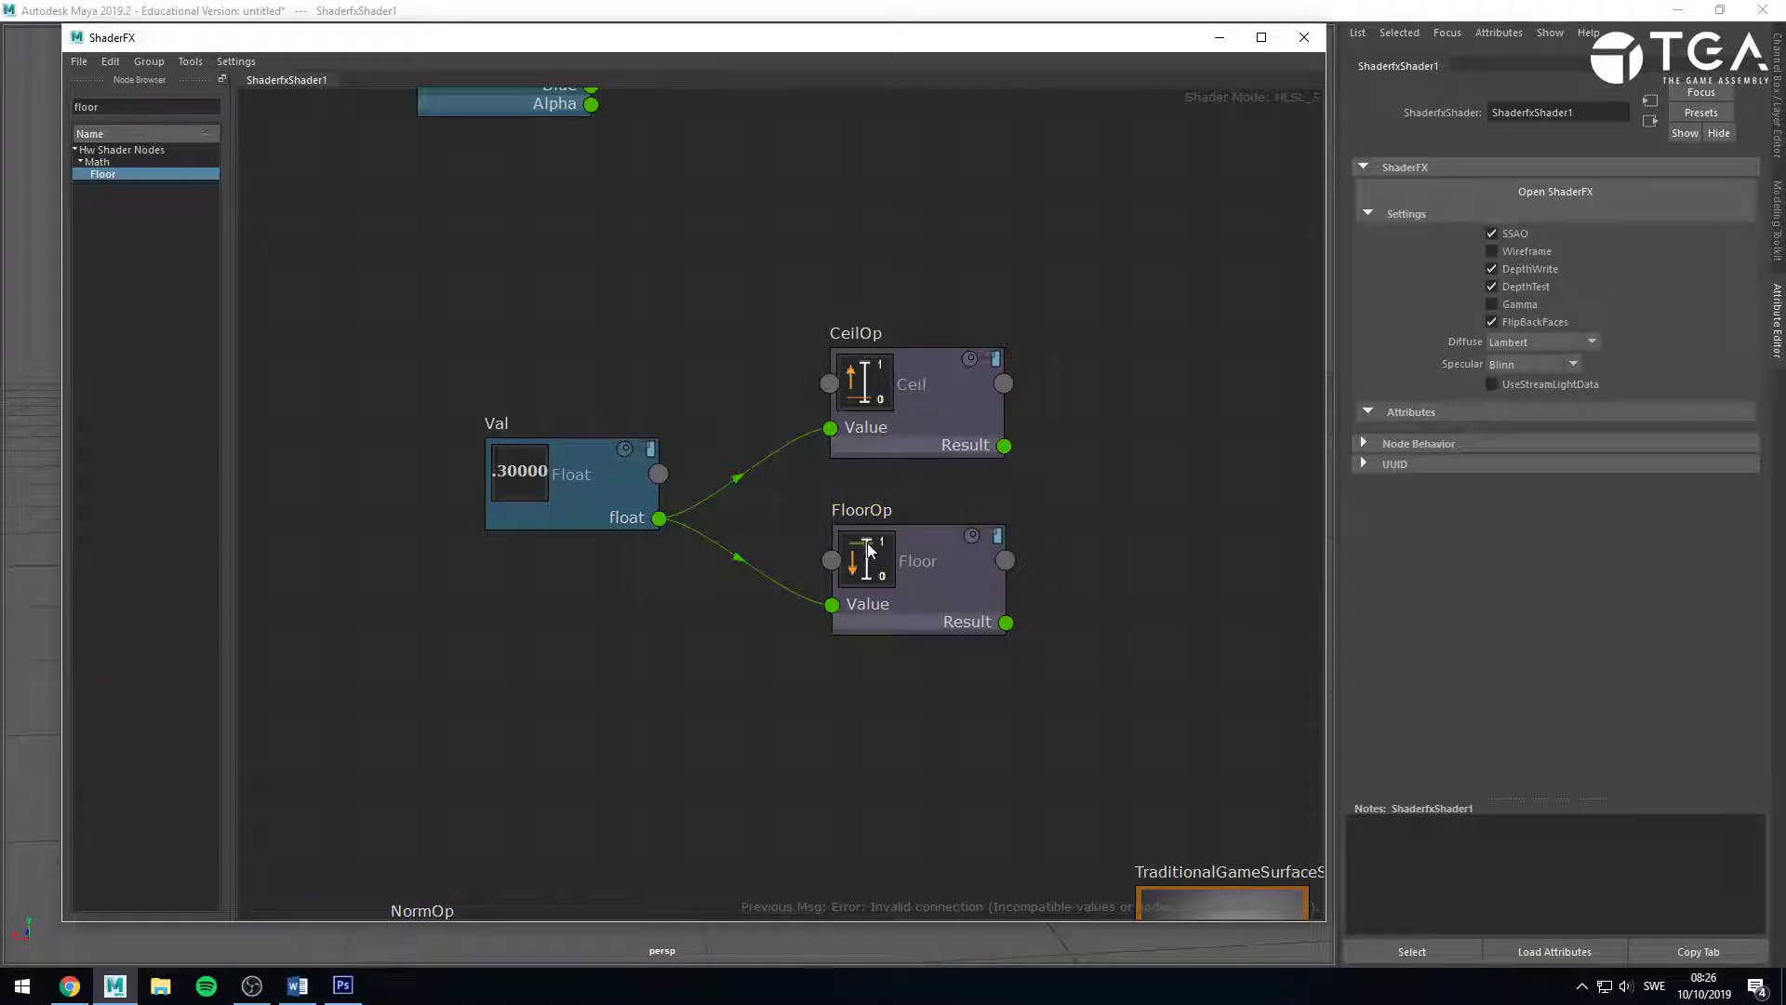
pyautogui.click(525, 472)
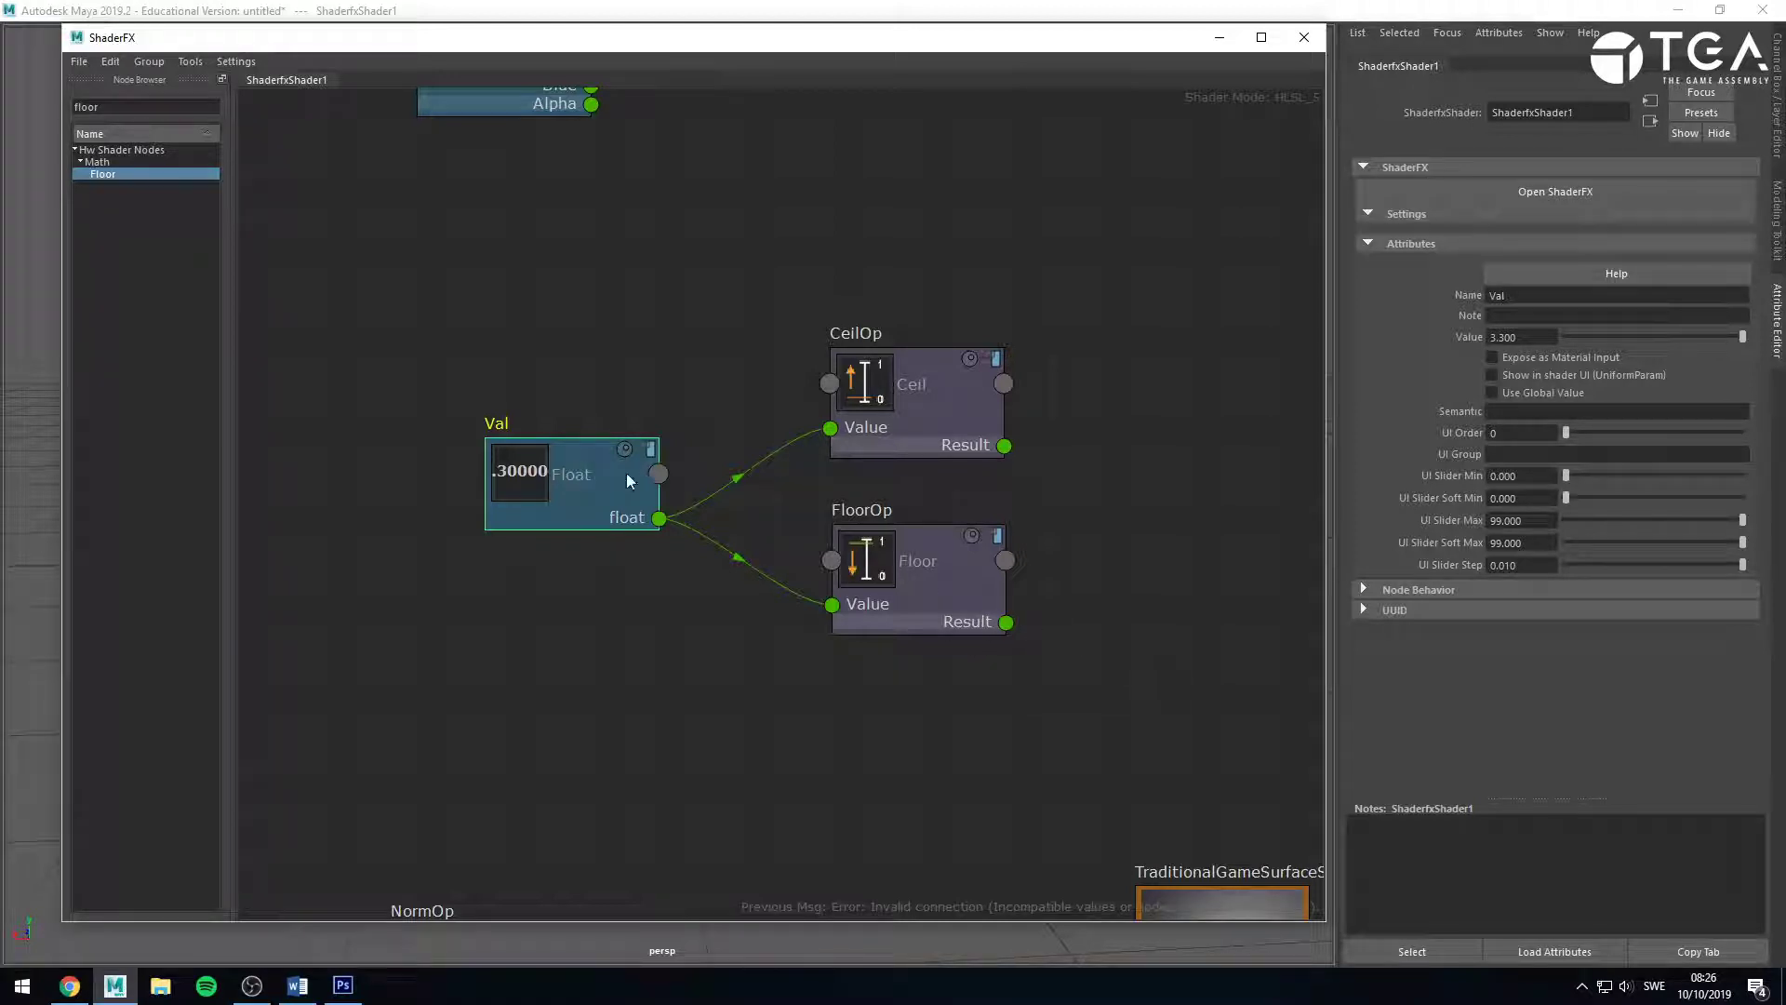
# Add an Invert One Minus node above the Float connections and move the Ceil and Floor nodes out of its way.
pyautogui.doubleClick(97, 105)
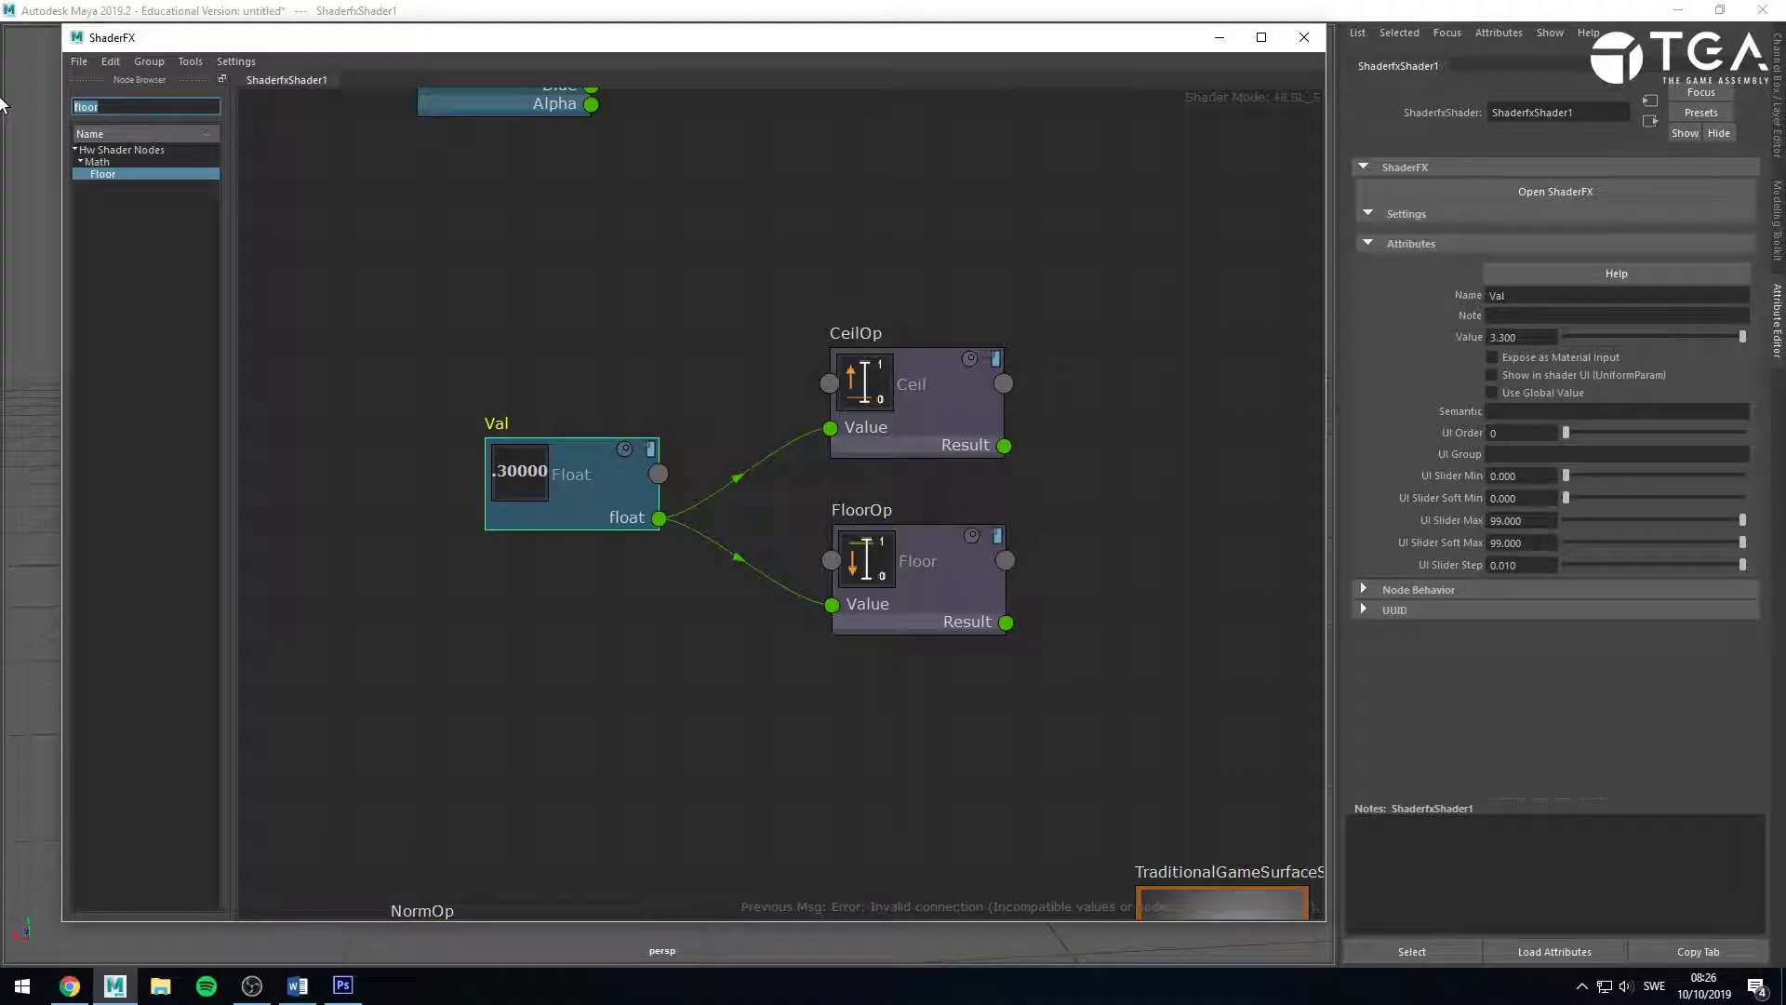
pyautogui.write('invert')
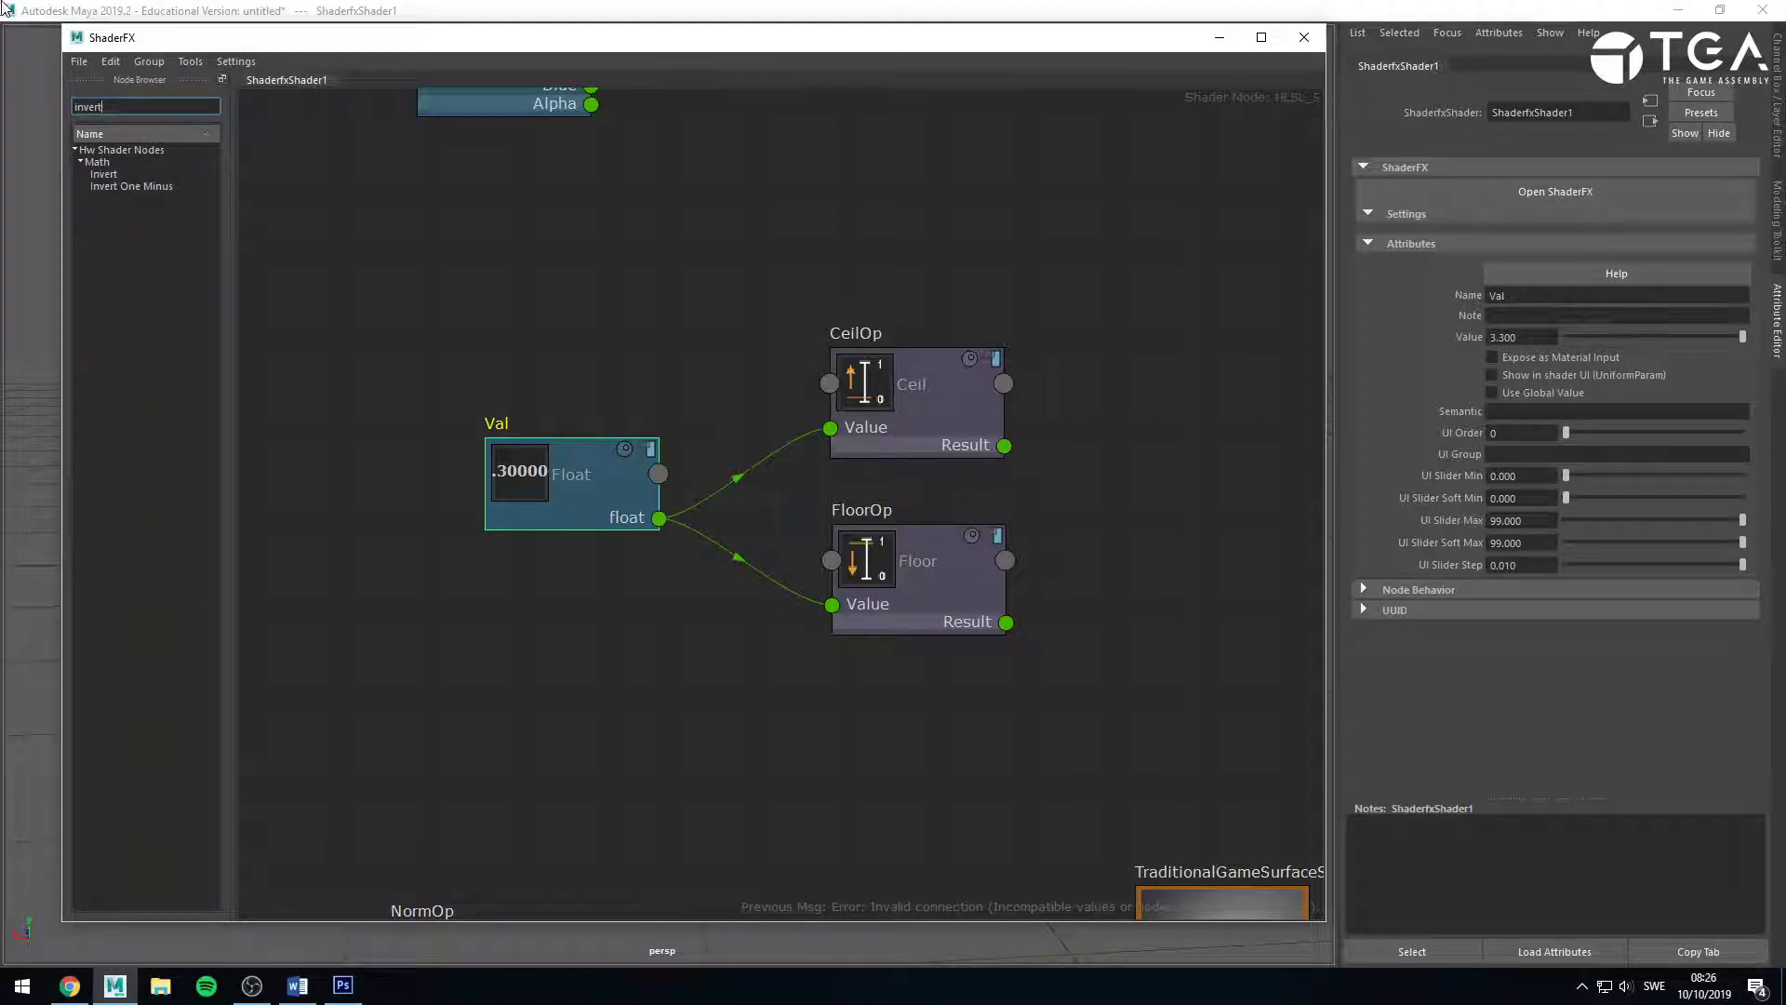
pyautogui.moveTo(131, 186); pyautogui.dragTo(735, 270)
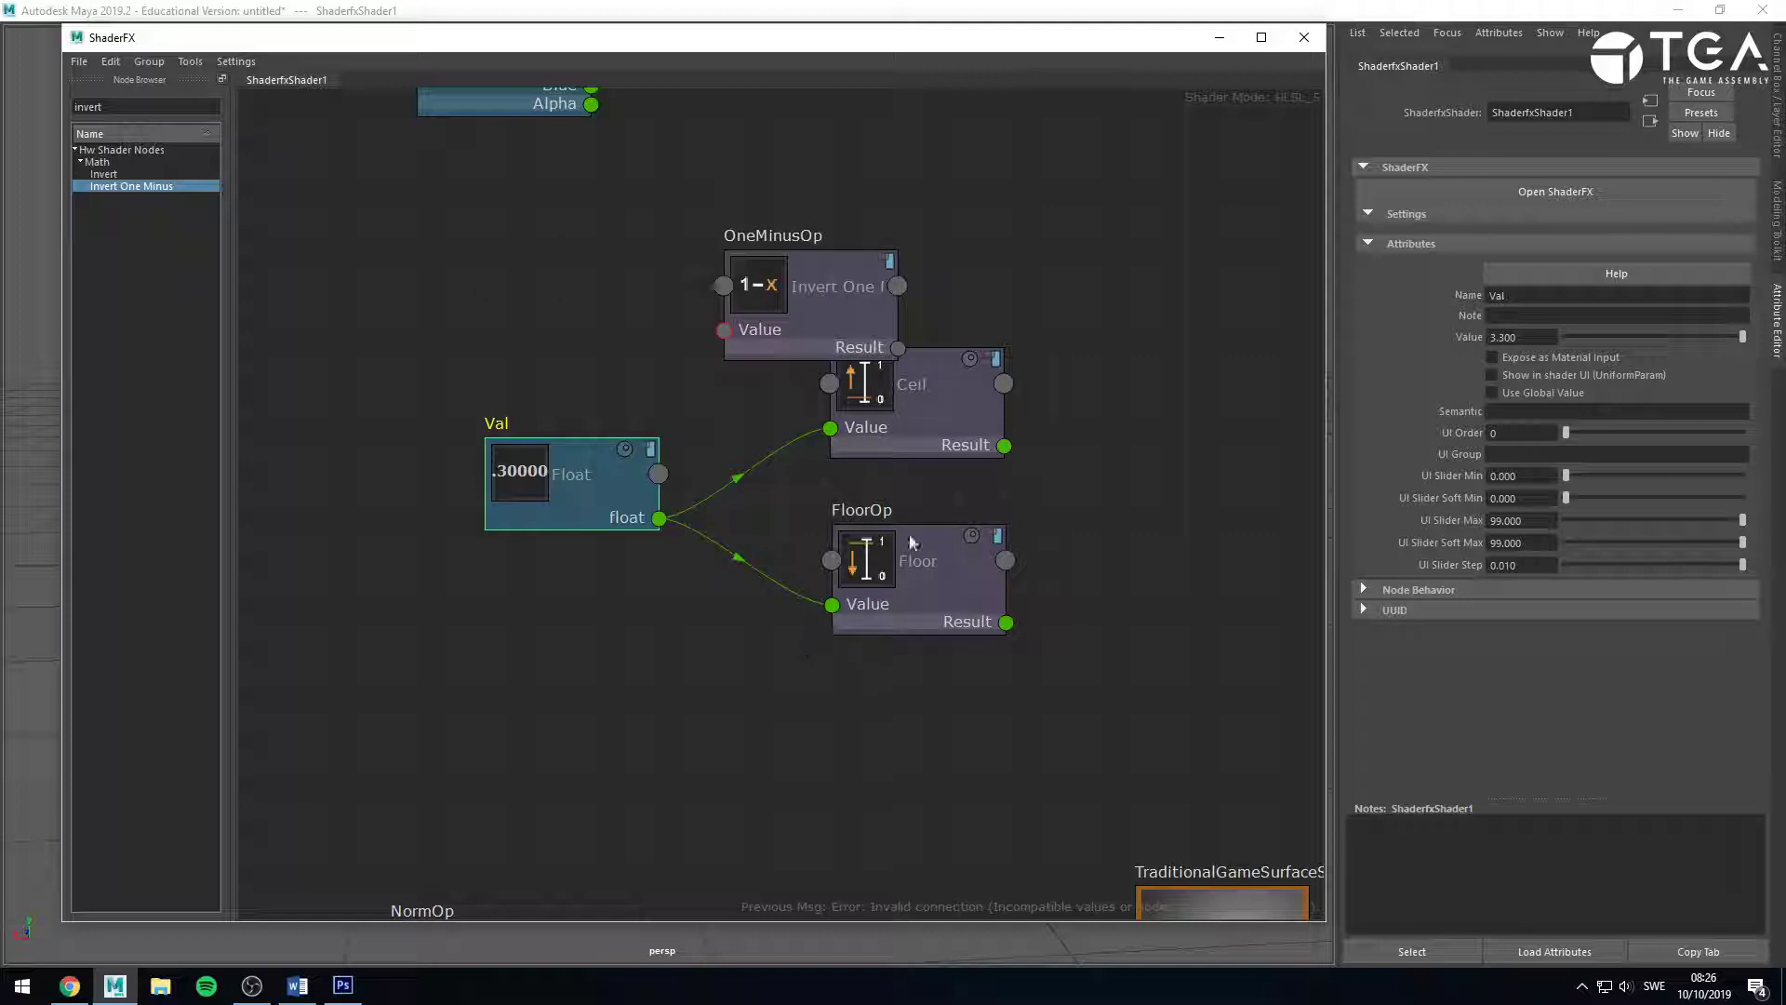
pyautogui.moveTo(1121, 678); pyautogui.dragTo(1162, 498)
pyautogui.click(885, 491)
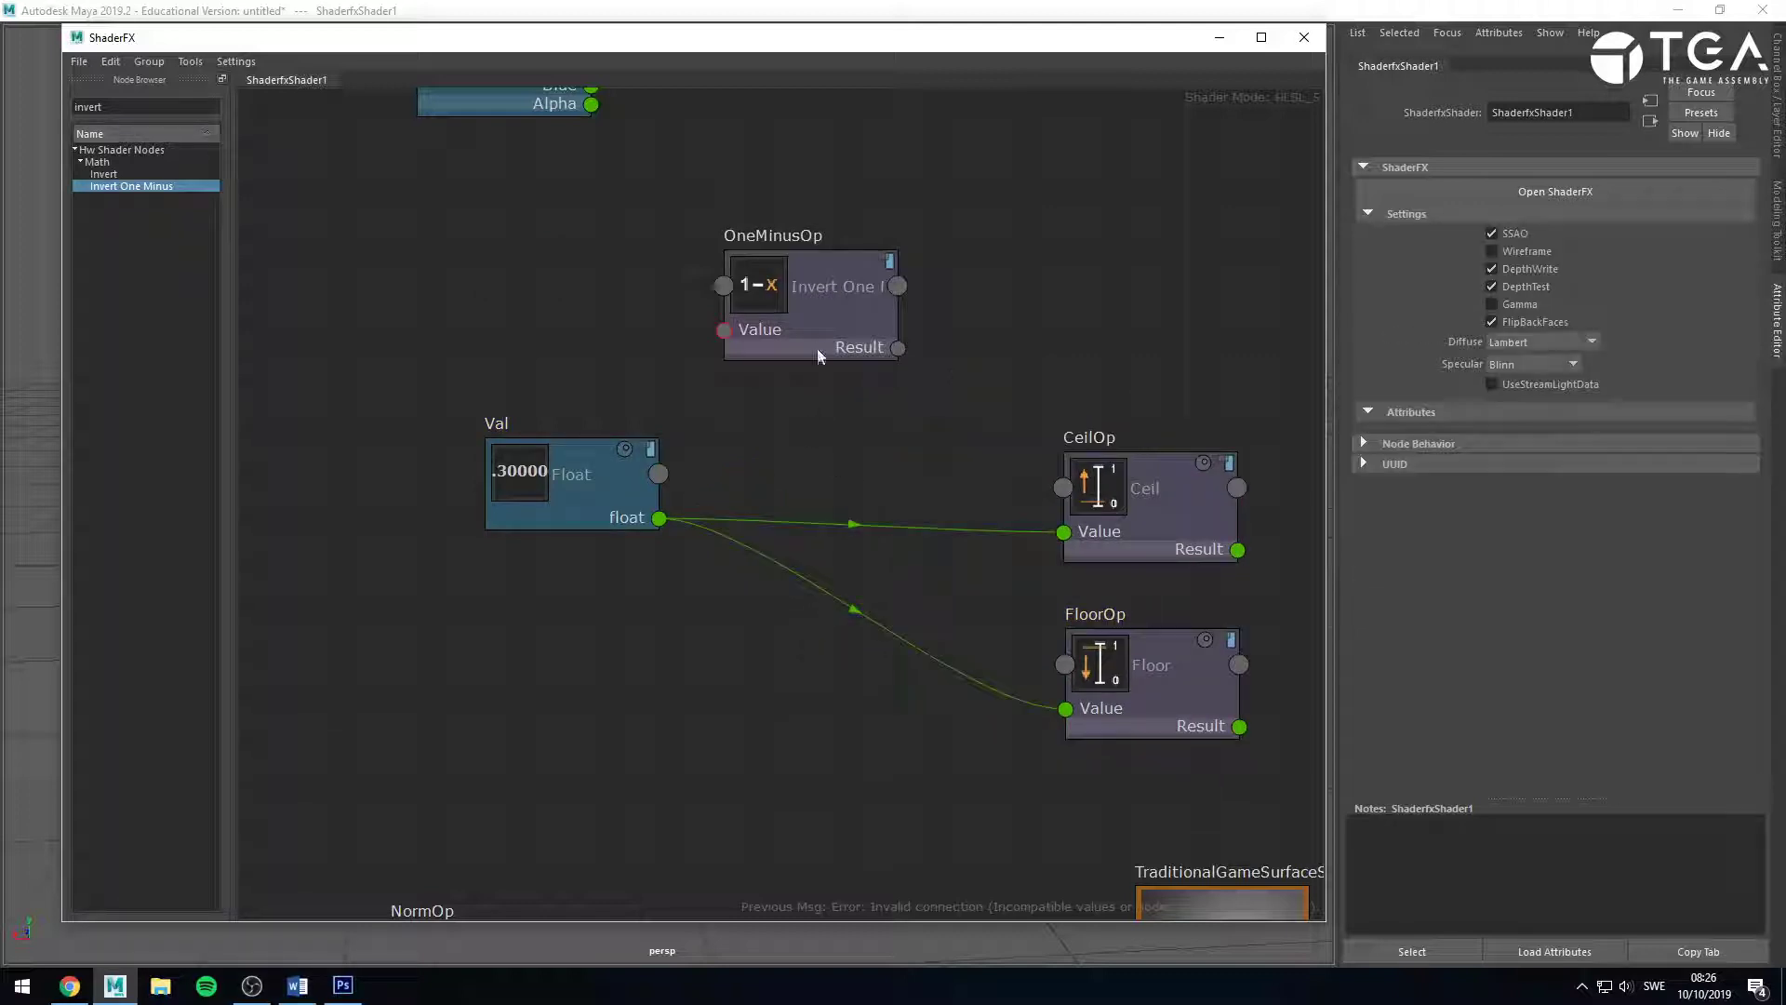
# Connect the Float output to the Invert One Minus node's Value input and delete the Ceil and Floor nodes.
pyautogui.moveTo(575, 490); pyautogui.dragTo(483, 454)
pyautogui.click(655, 472)
pyautogui.moveTo(677, 490); pyautogui.dragTo(681, 613, button='middle')
pyautogui.moveTo(791, 472); pyautogui.dragTo(773, 494)
pyautogui.click(601, 529)
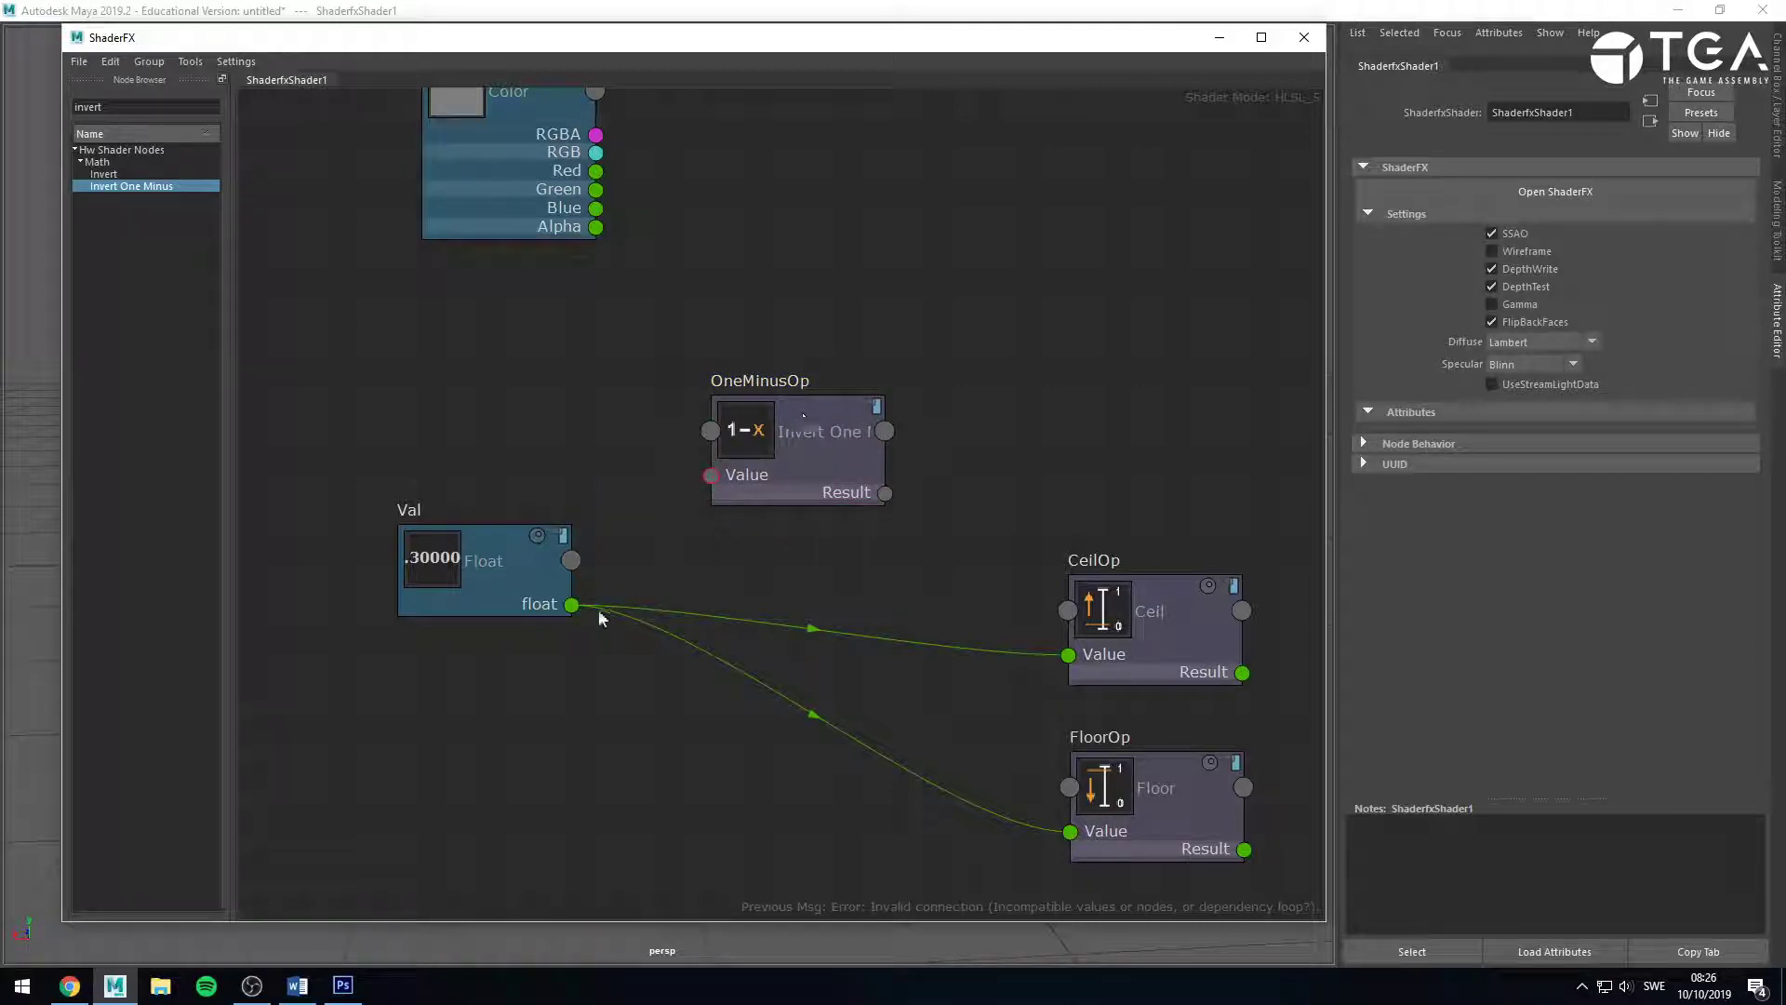
pyautogui.moveTo(585, 605); pyautogui.dragTo(711, 475)
pyautogui.moveTo(999, 570); pyautogui.dragTo(1285, 958)
pyautogui.press('Delete')
# Set the Float node's value to 0.3 and move the node slightly further down.
pyautogui.click(500, 551)
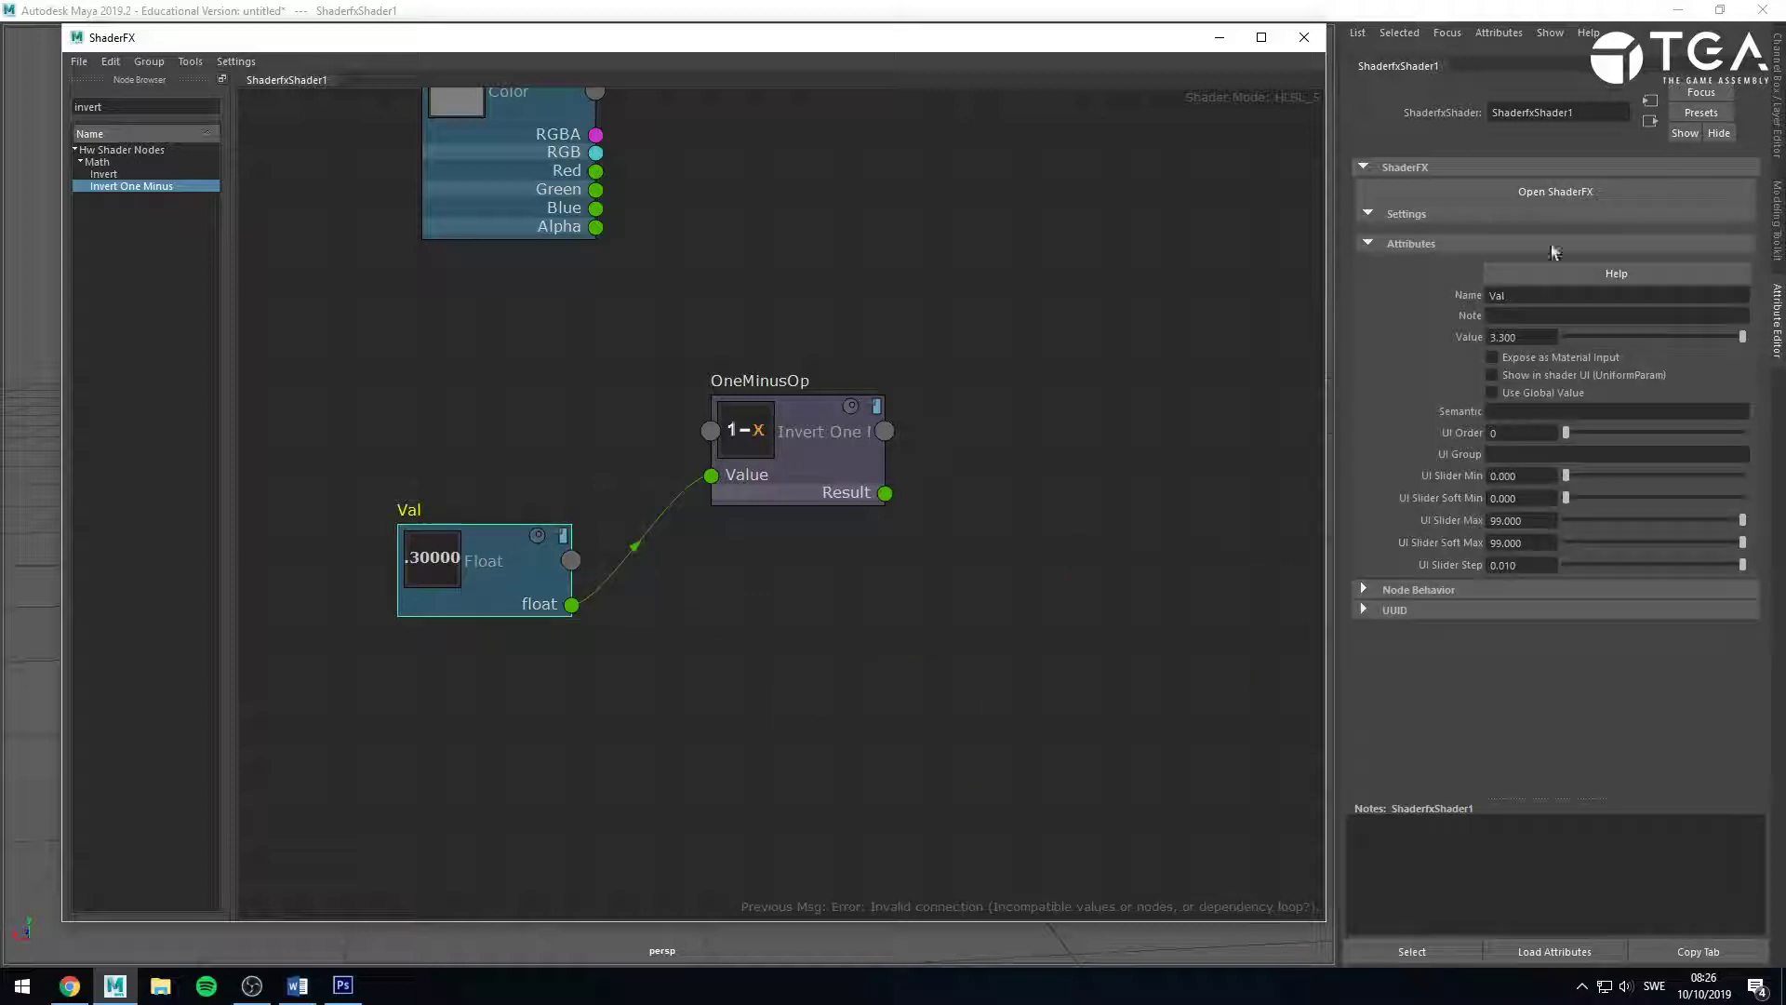
pyautogui.click(1522, 337)
pyautogui.write('0.3')
pyautogui.press('Return')
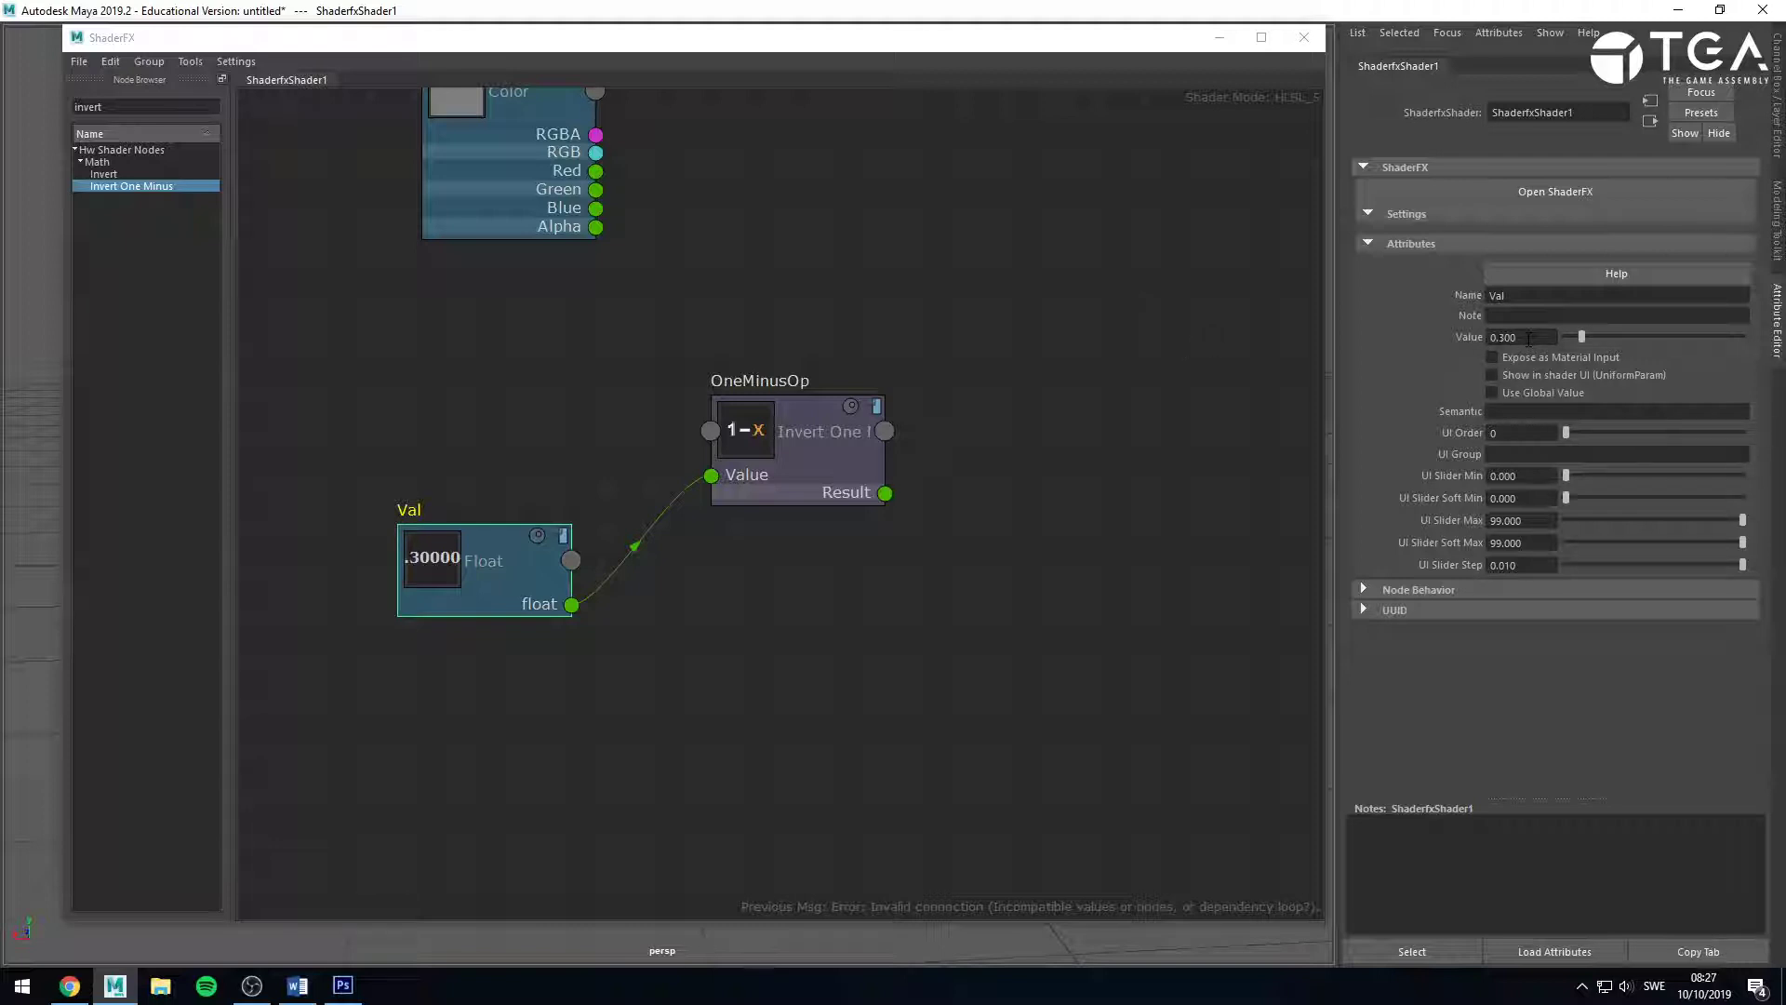
pyautogui.click(813, 599)
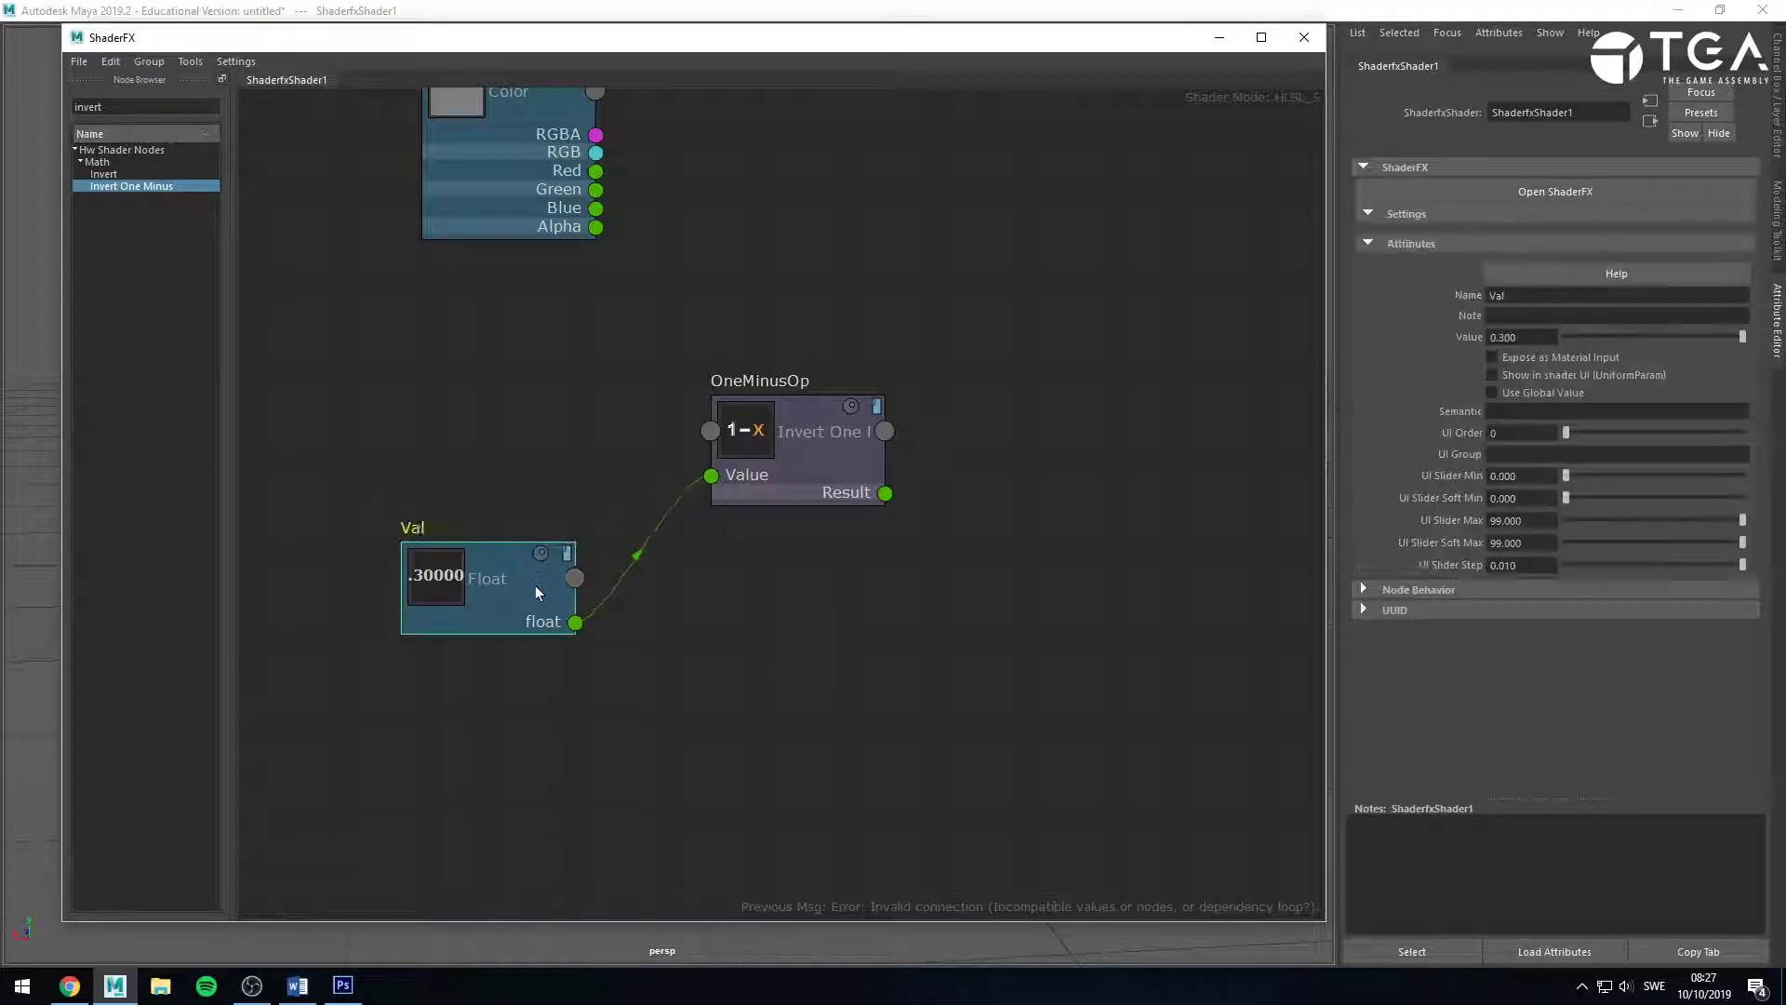
pyautogui.moveTo(534, 585); pyautogui.dragTo(540, 617)
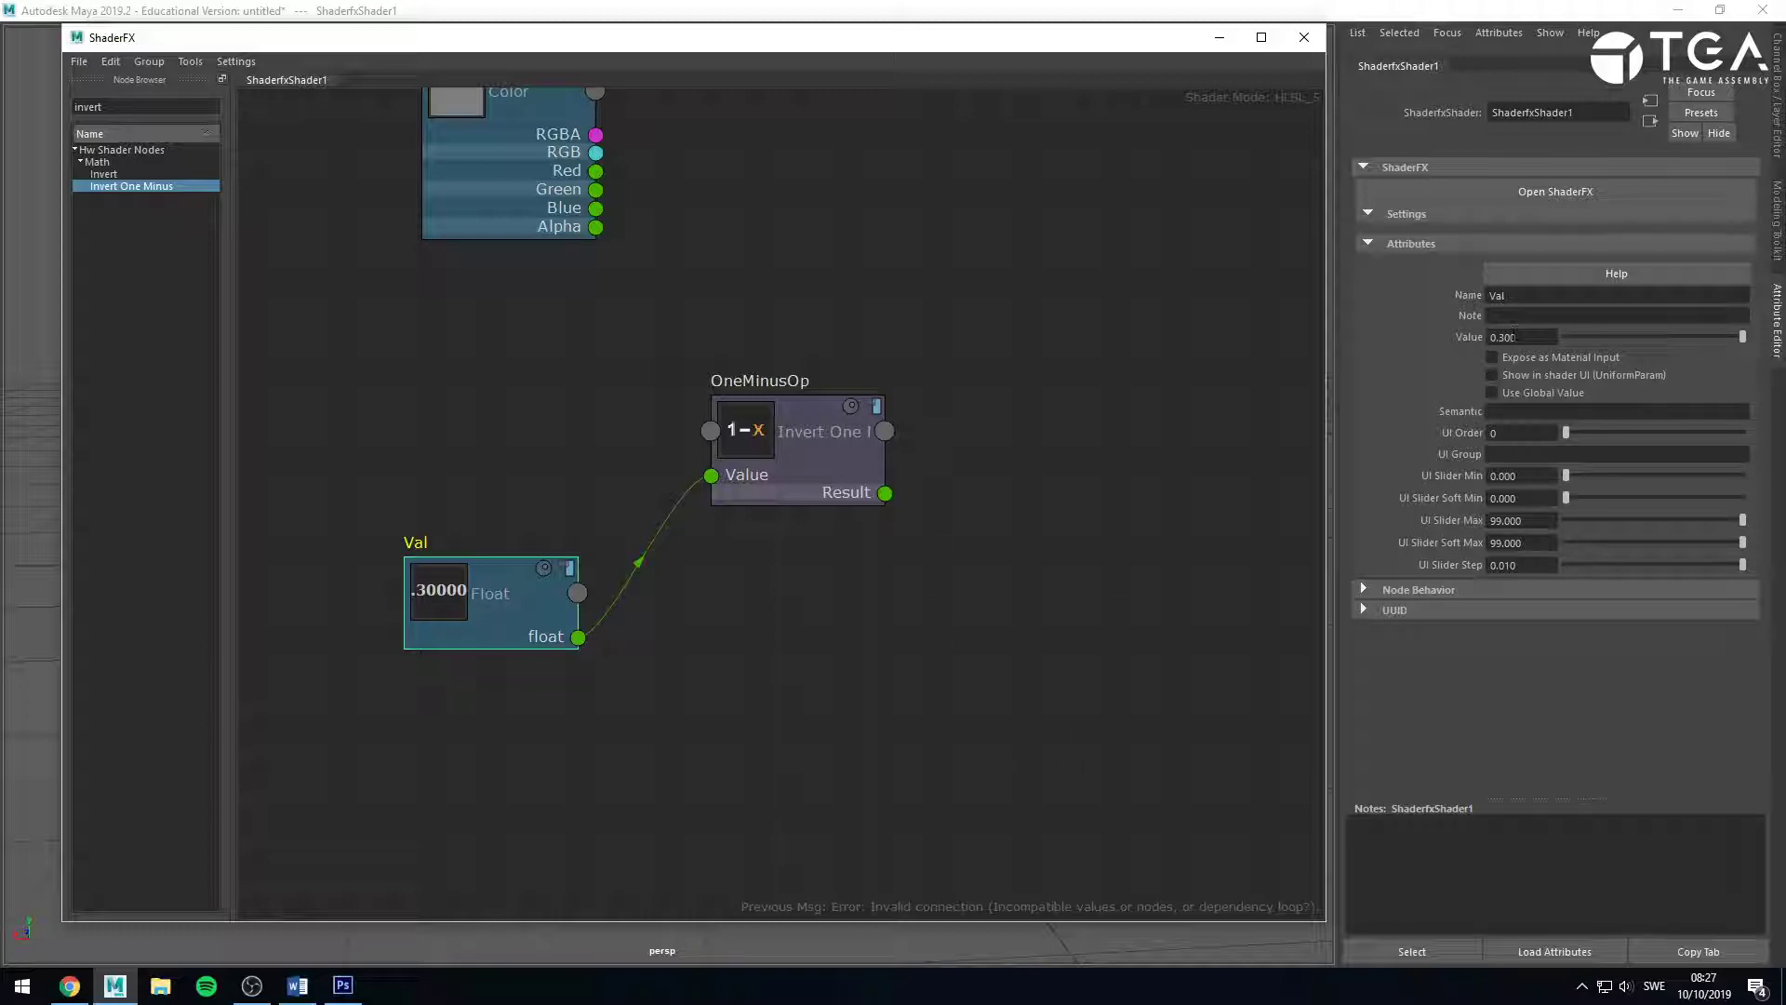
# Show the preview swatches of the Float and Invert One Minus nodes.
pyautogui.scroll(2, 784, 510)
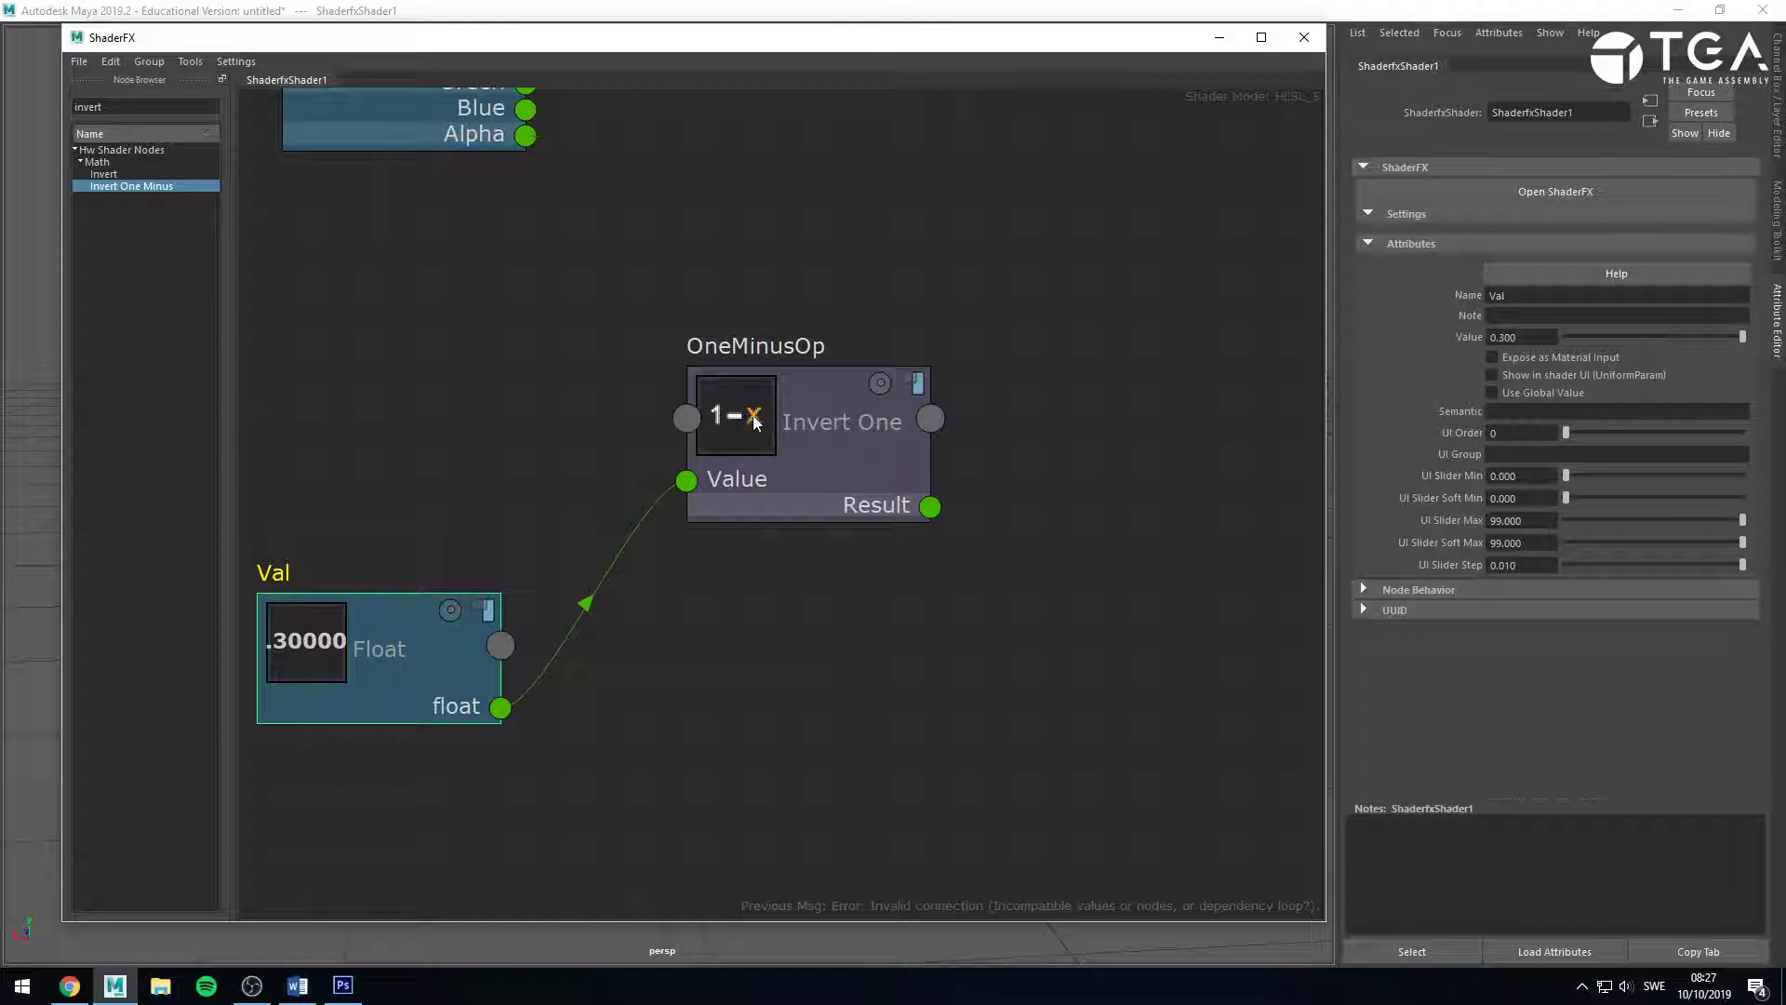
pyautogui.moveTo(930, 506); pyautogui.dragTo(1072, 466)
pyautogui.click(450, 612)
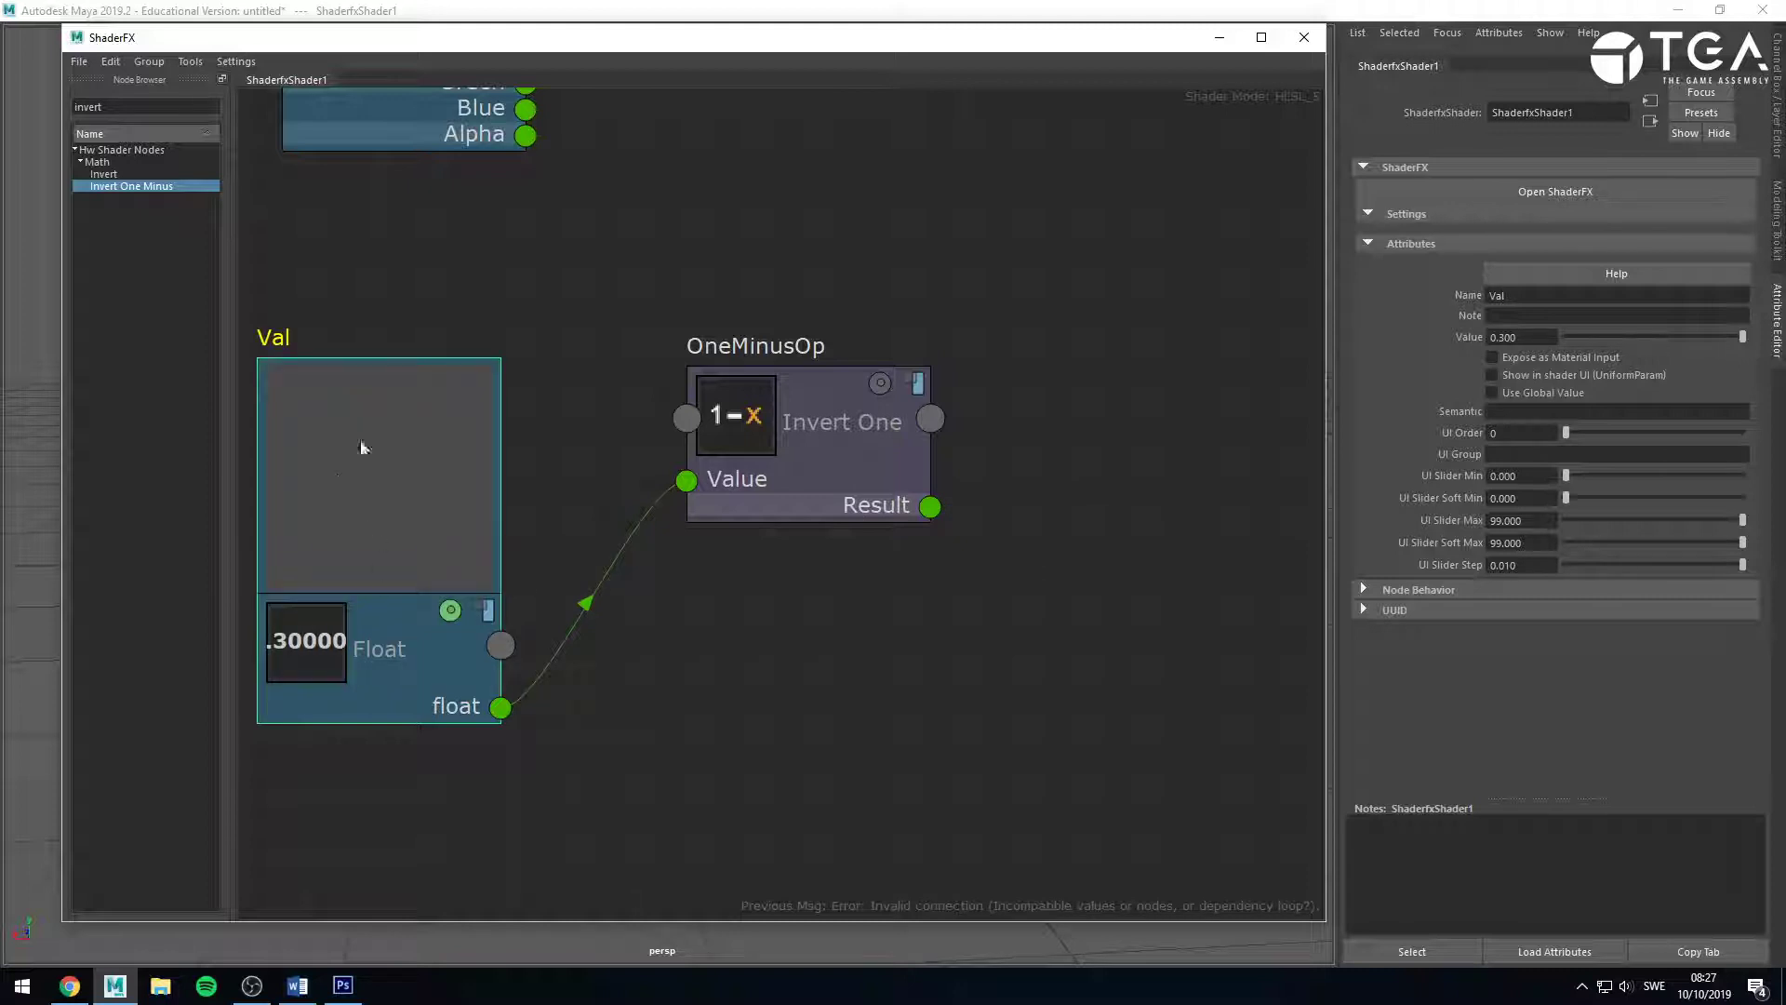
pyautogui.click(879, 383)
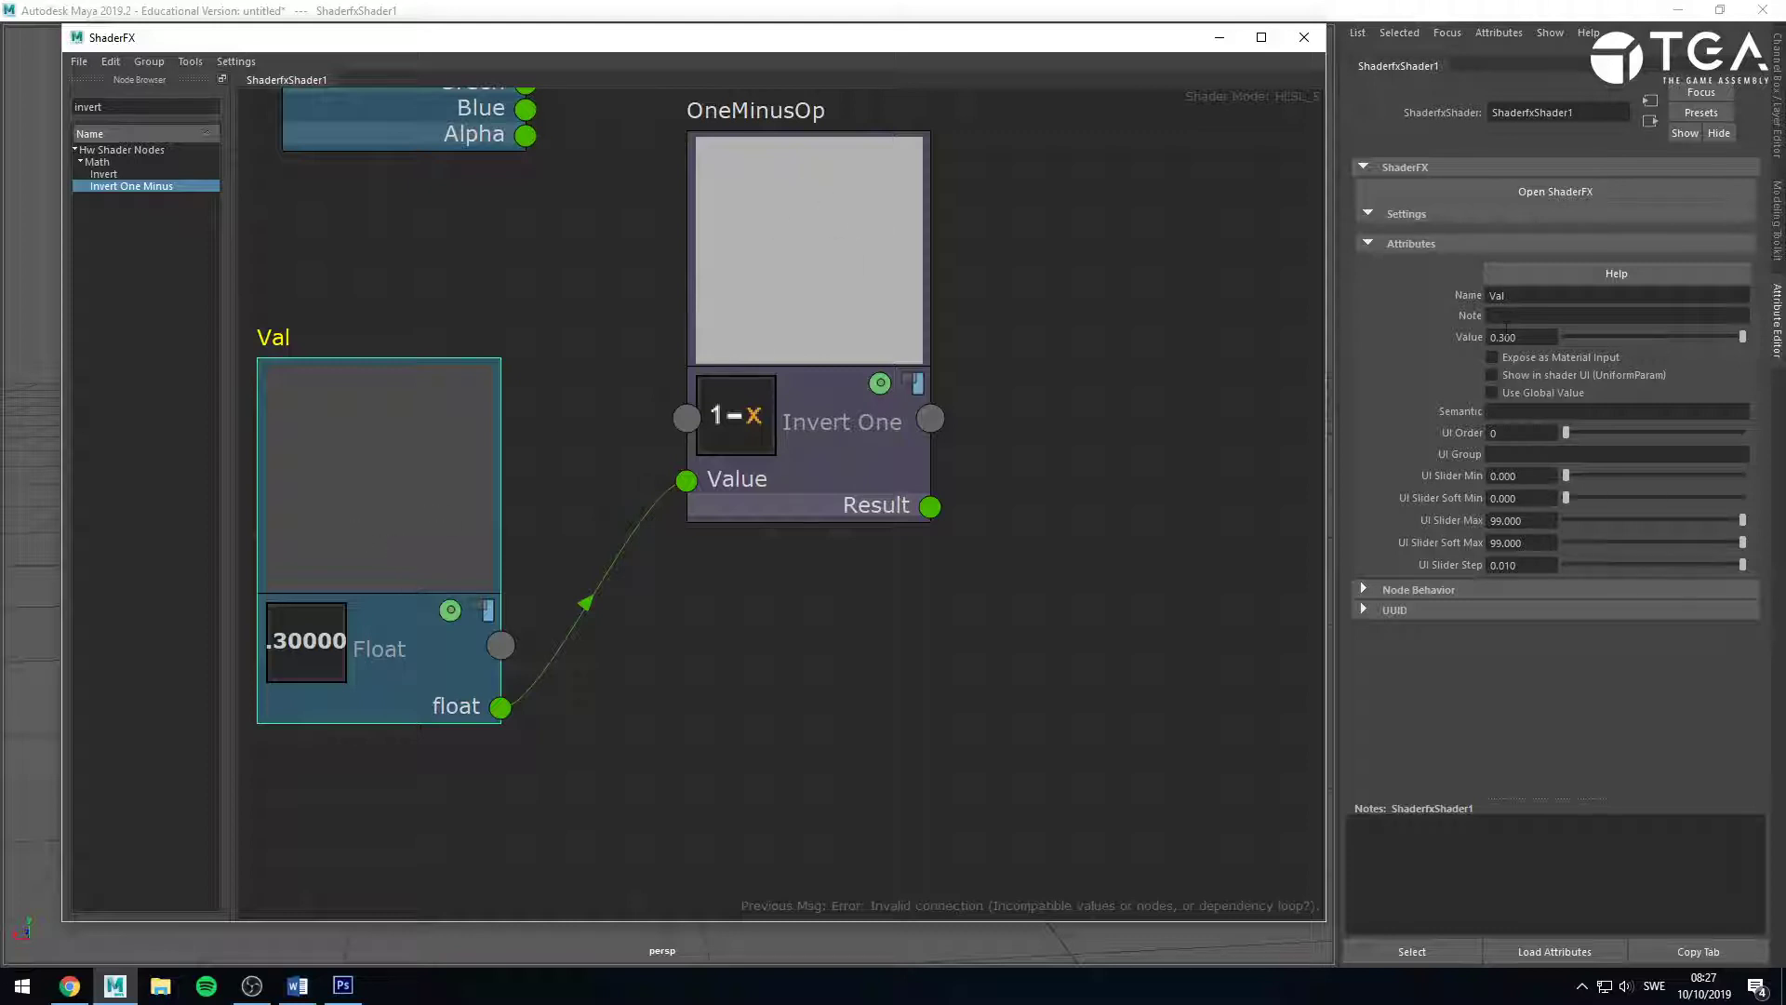
# Set the Float node's value to 0.7 to compare its preview with the inverted one.
pyautogui.click(1502, 337)
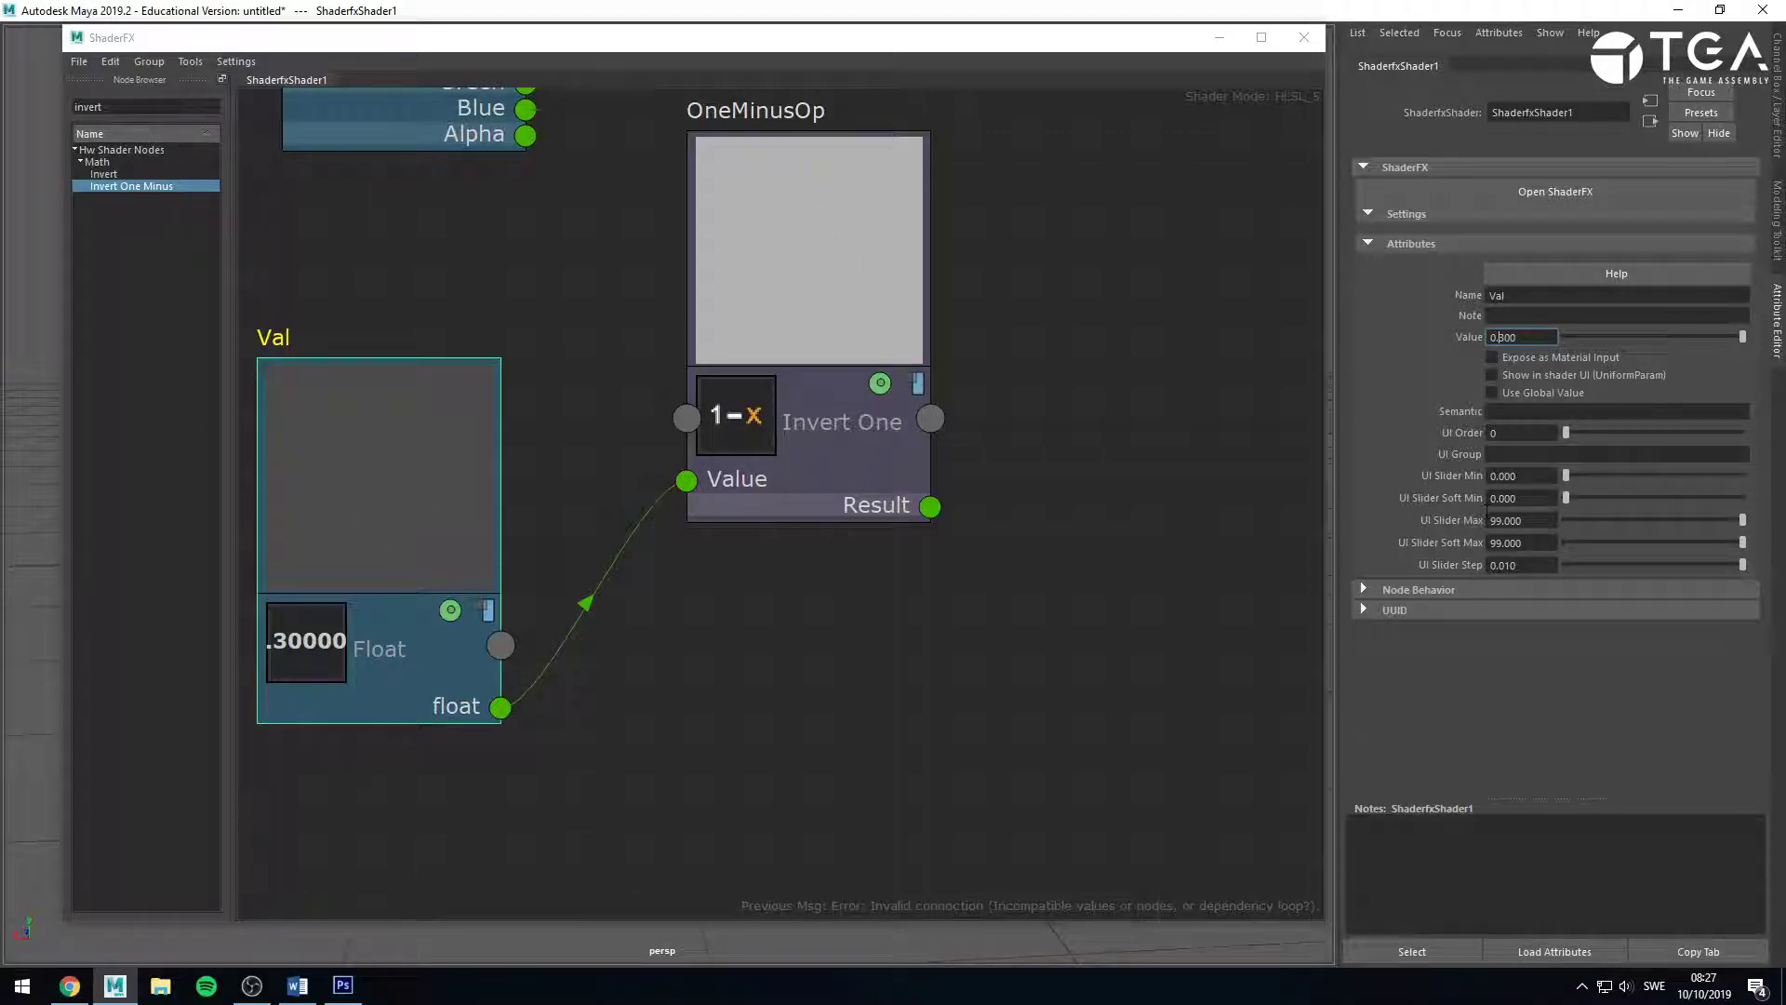
pyautogui.write('7')
pyautogui.press('Return')
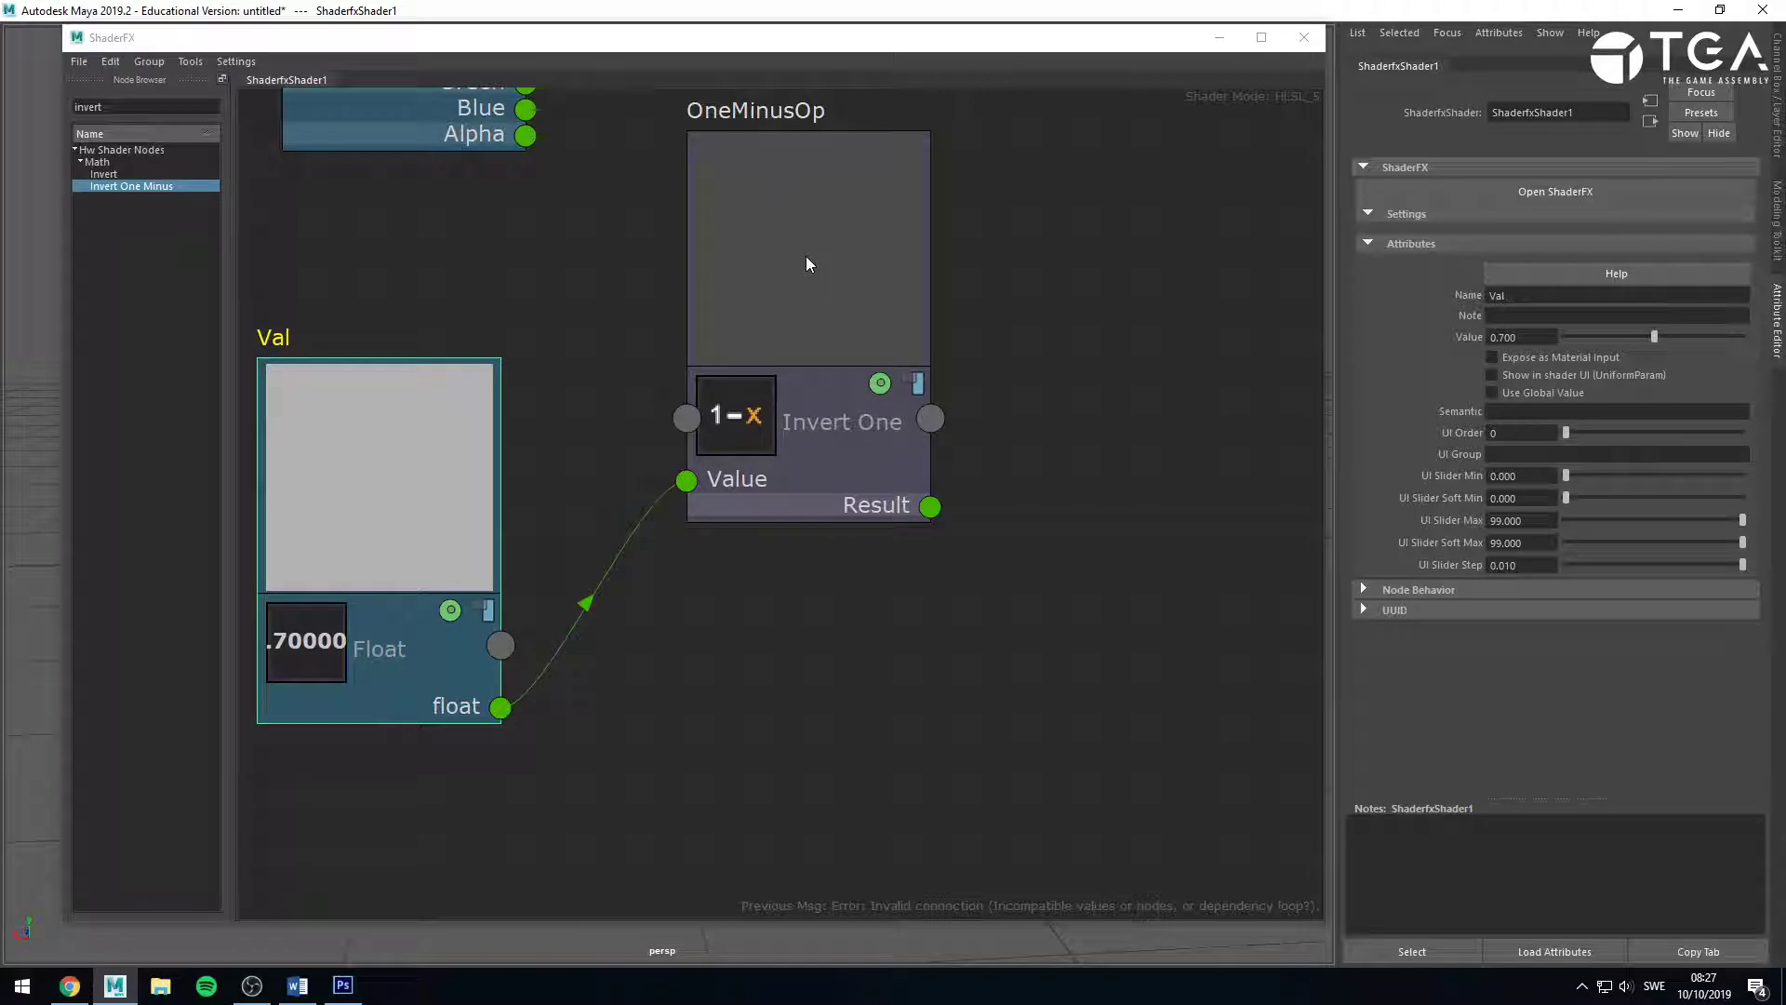
pyautogui.click(774, 458)
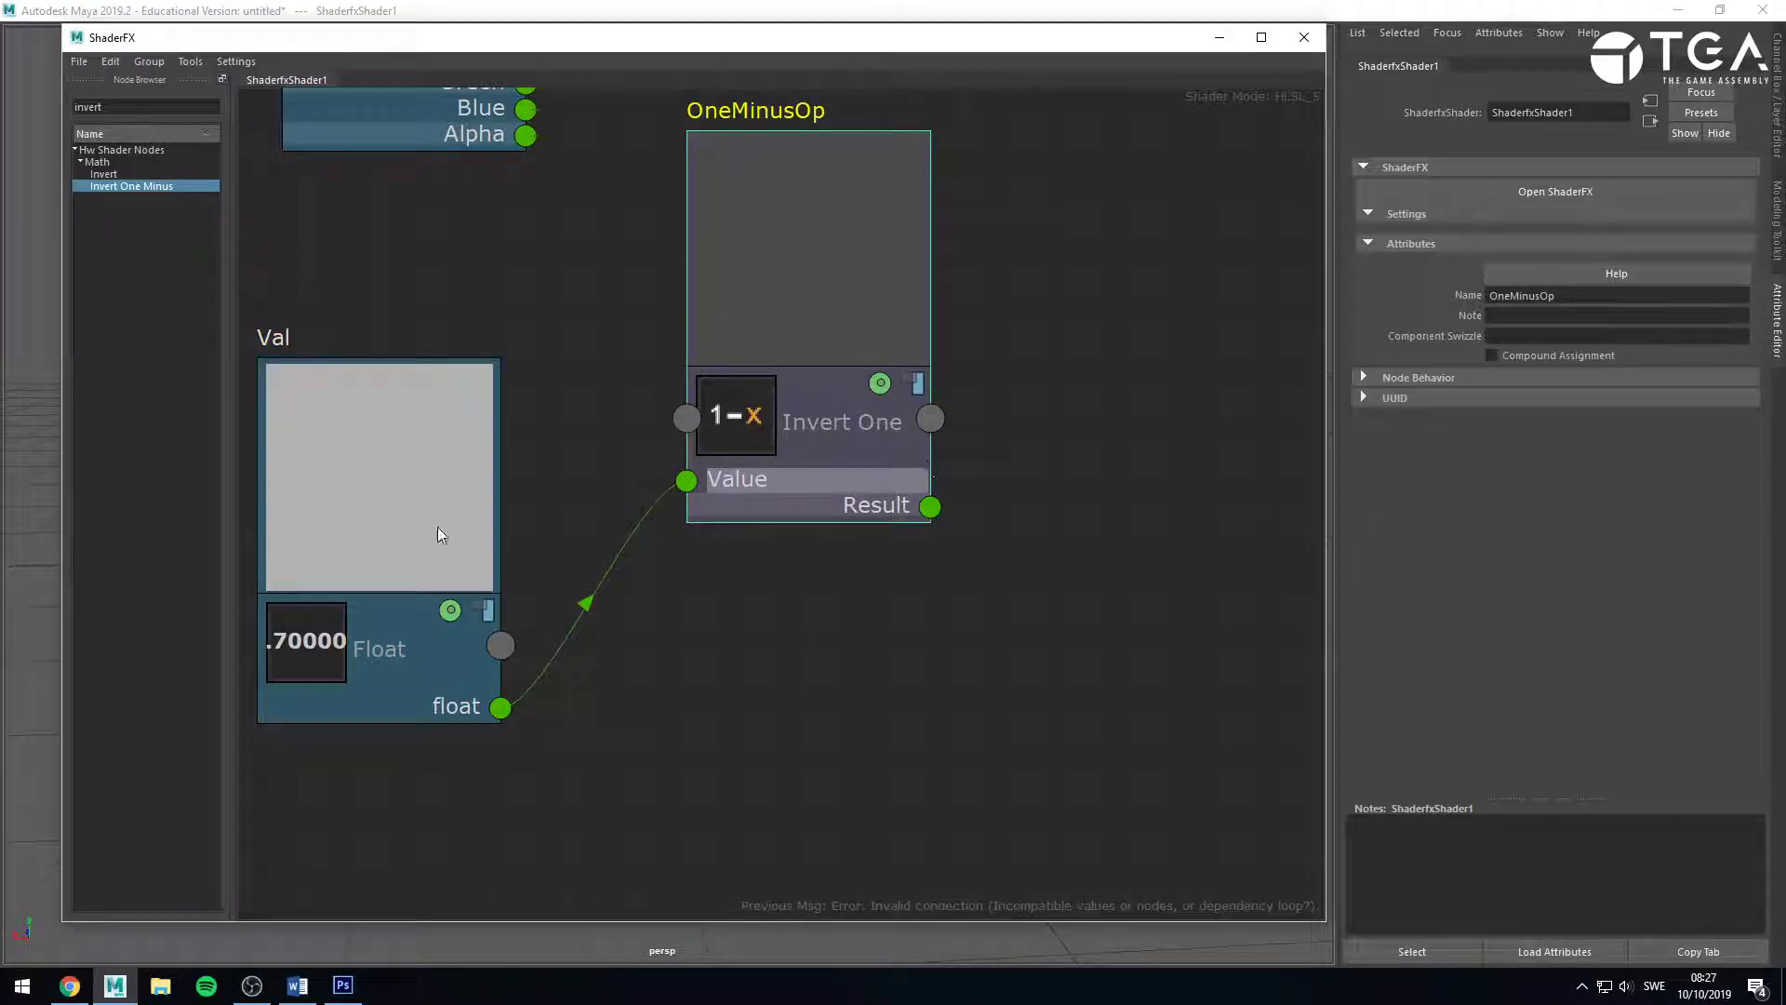
# Set the Float node's value to 1 and select the Invert One Minus node to examine its preview.
pyautogui.moveTo(437, 526); pyautogui.dragTo(441, 523)
pyautogui.moveTo(1544, 340); pyautogui.dragTo(1318, 347)
pyautogui.write('1')
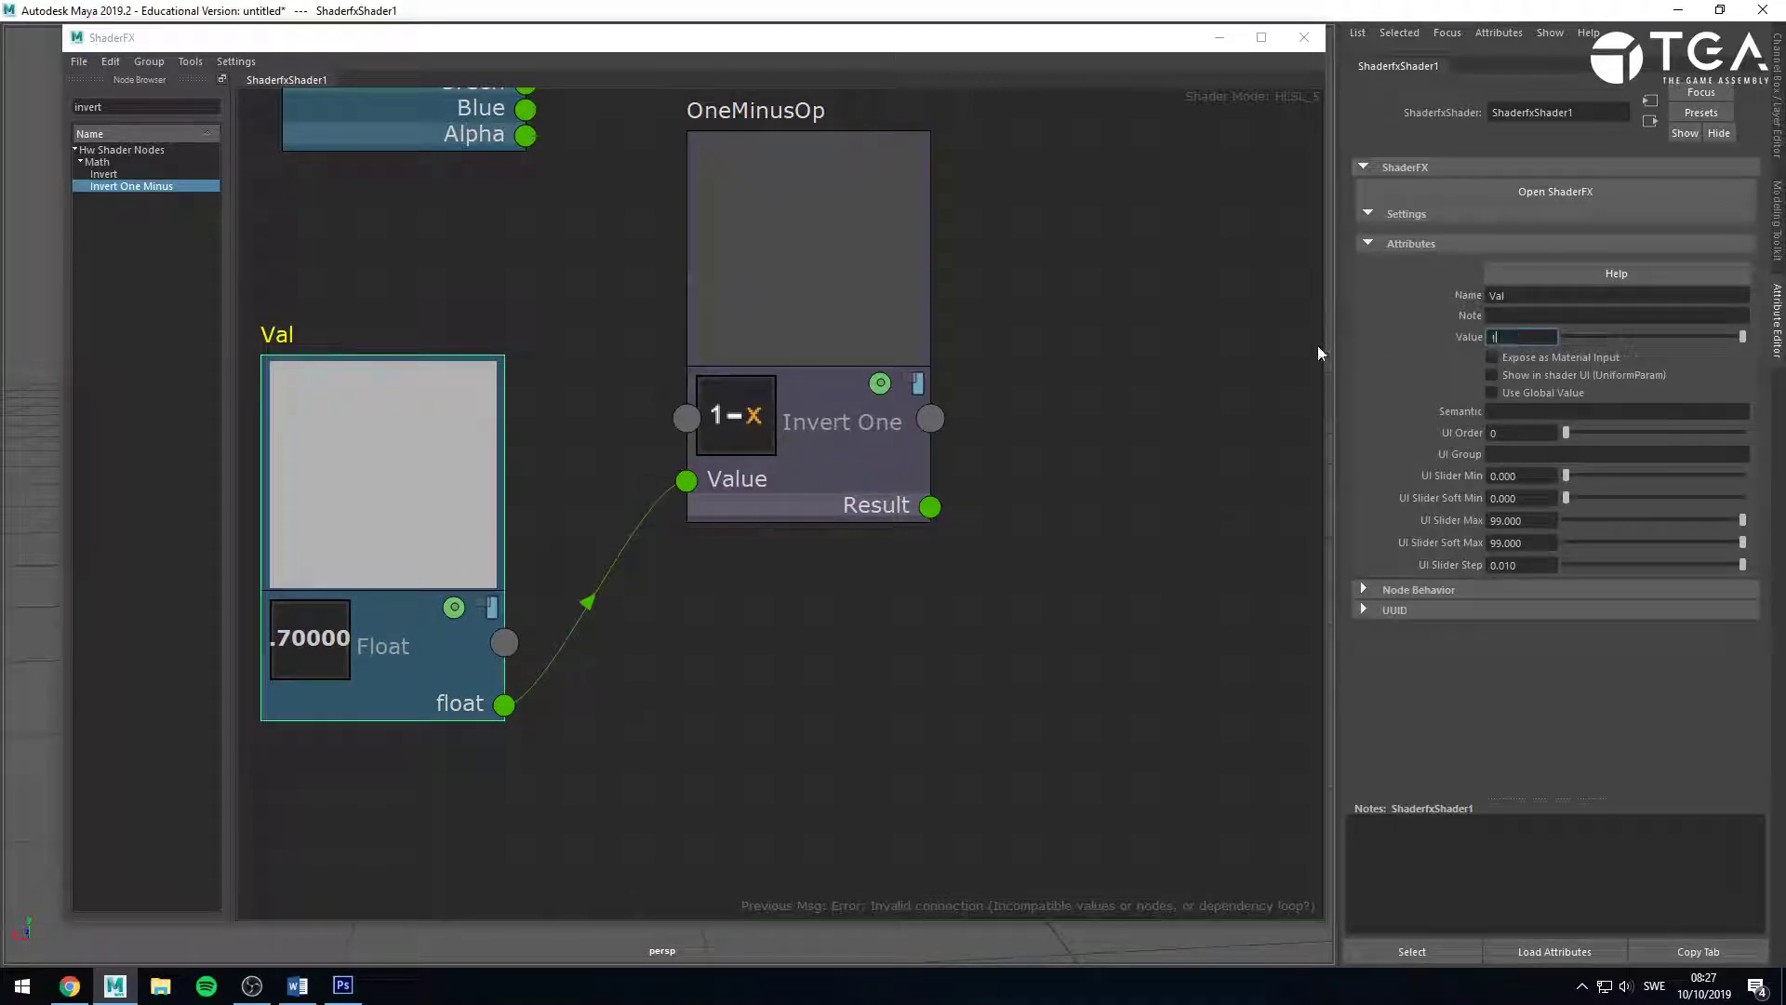
pyautogui.click(1087, 555)
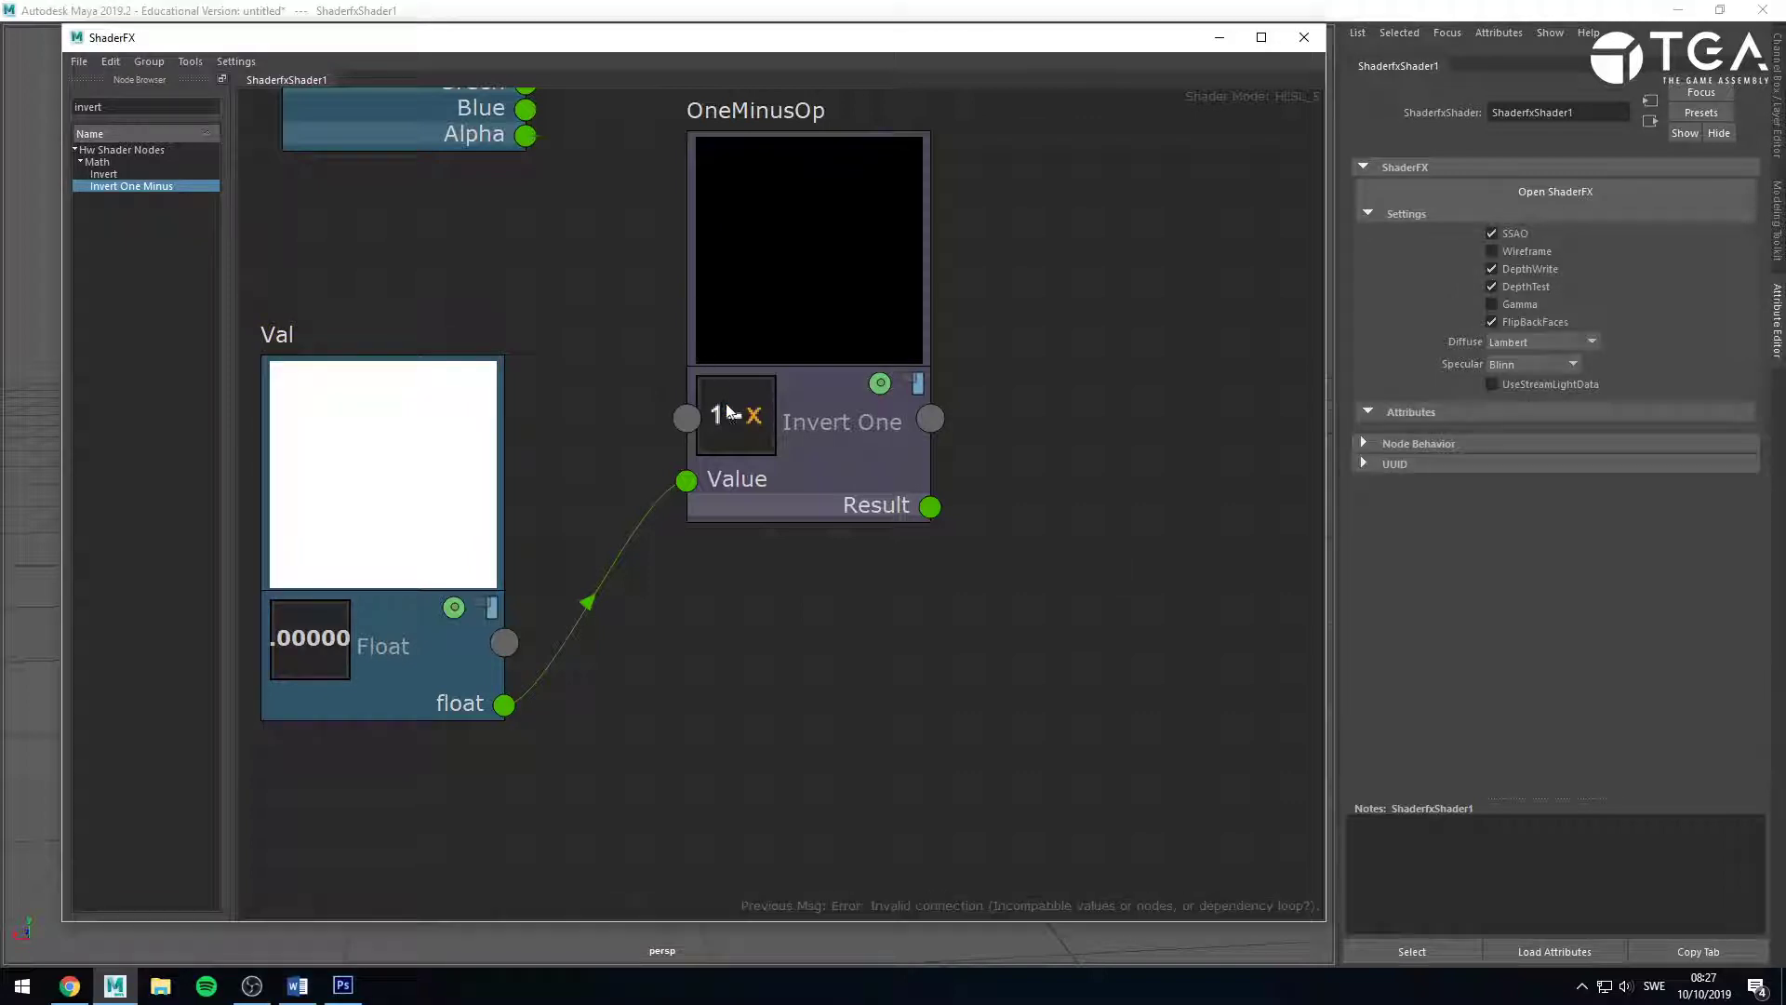
pyautogui.click(803, 282)
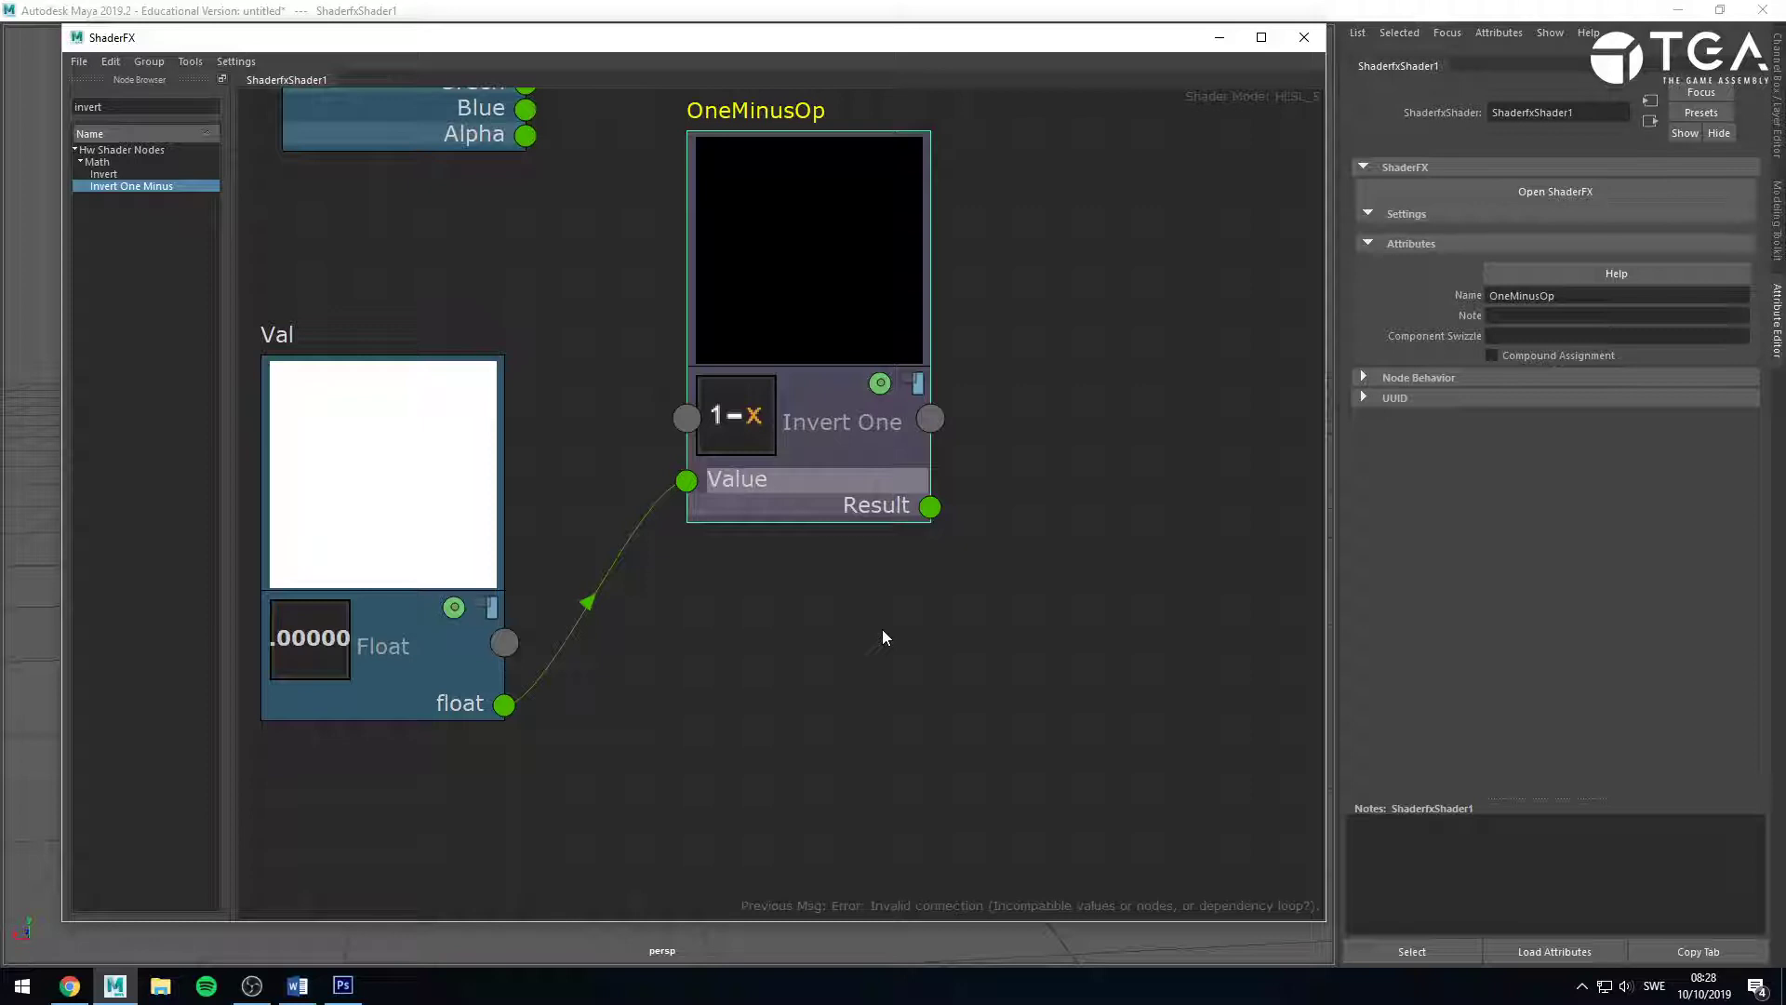
# Find the UV Set node in the node browser and add it to an empty area of the graph.
pyautogui.scroll(-2, 941, 607)
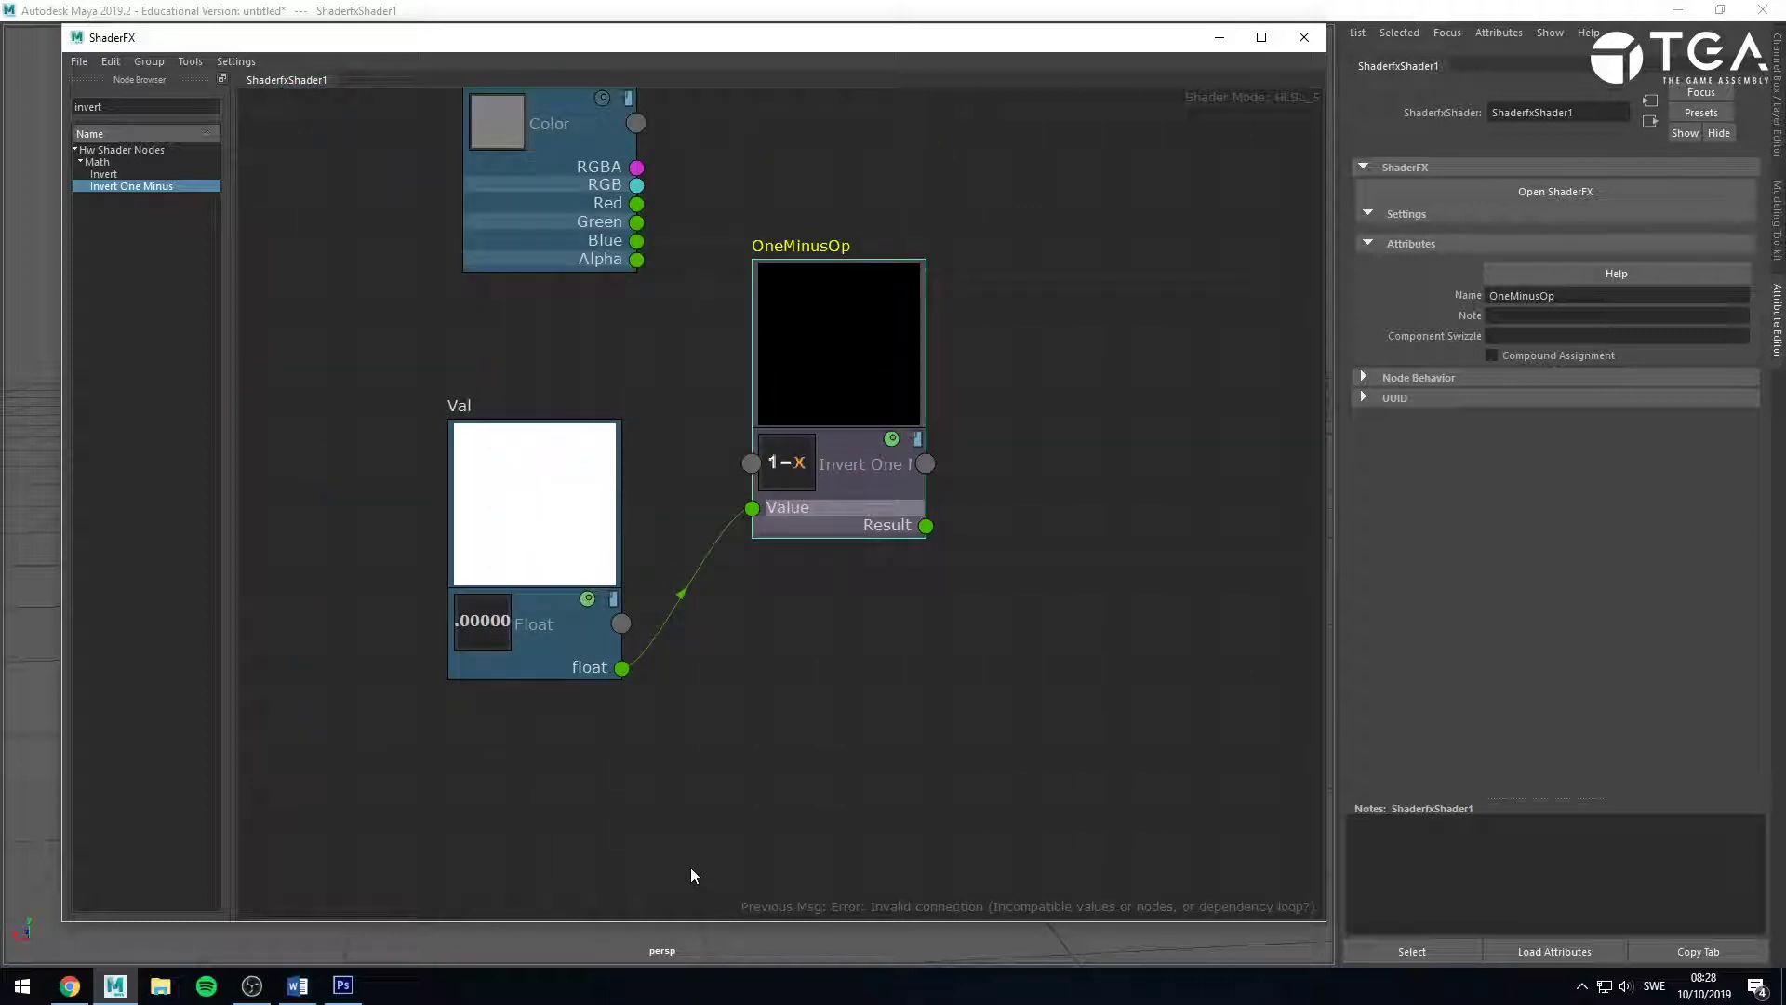
pyautogui.moveTo(179, 107); pyautogui.dragTo(0, 89)
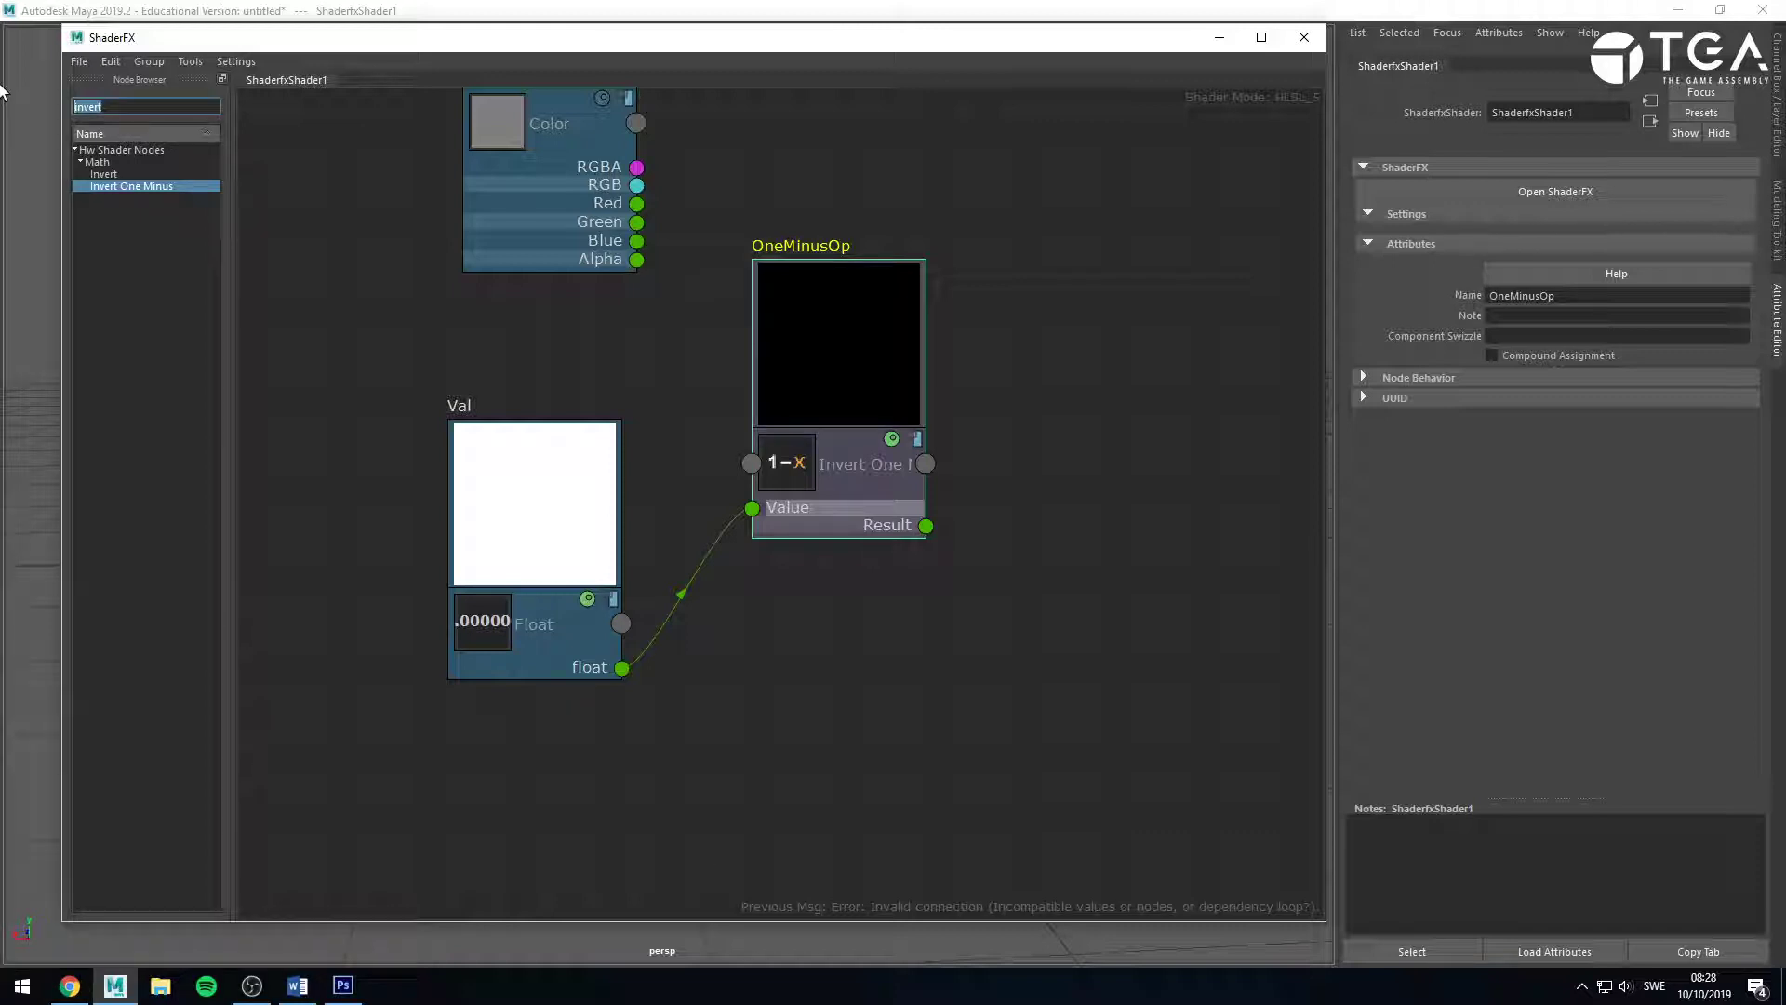
pyautogui.write('uv set')
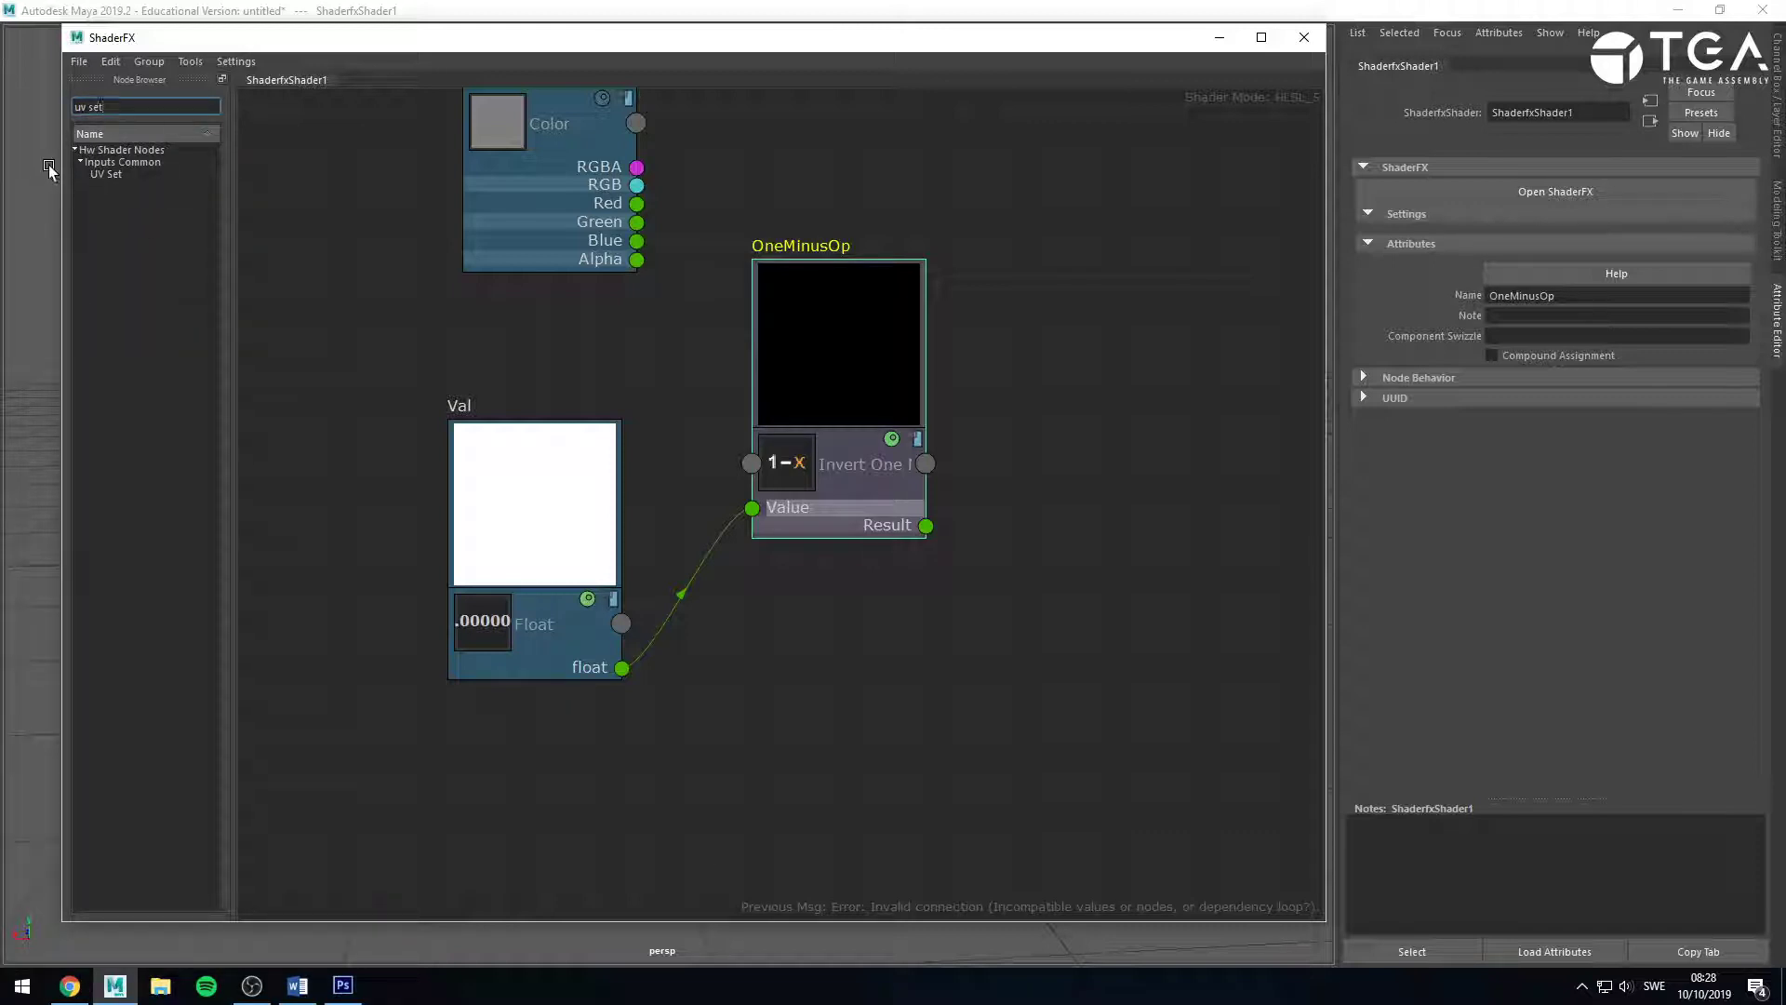
pyautogui.moveTo(126, 173); pyautogui.dragTo(1176, 629)
pyautogui.moveTo(1212, 542); pyautogui.dragTo(929, 393, button='middle')
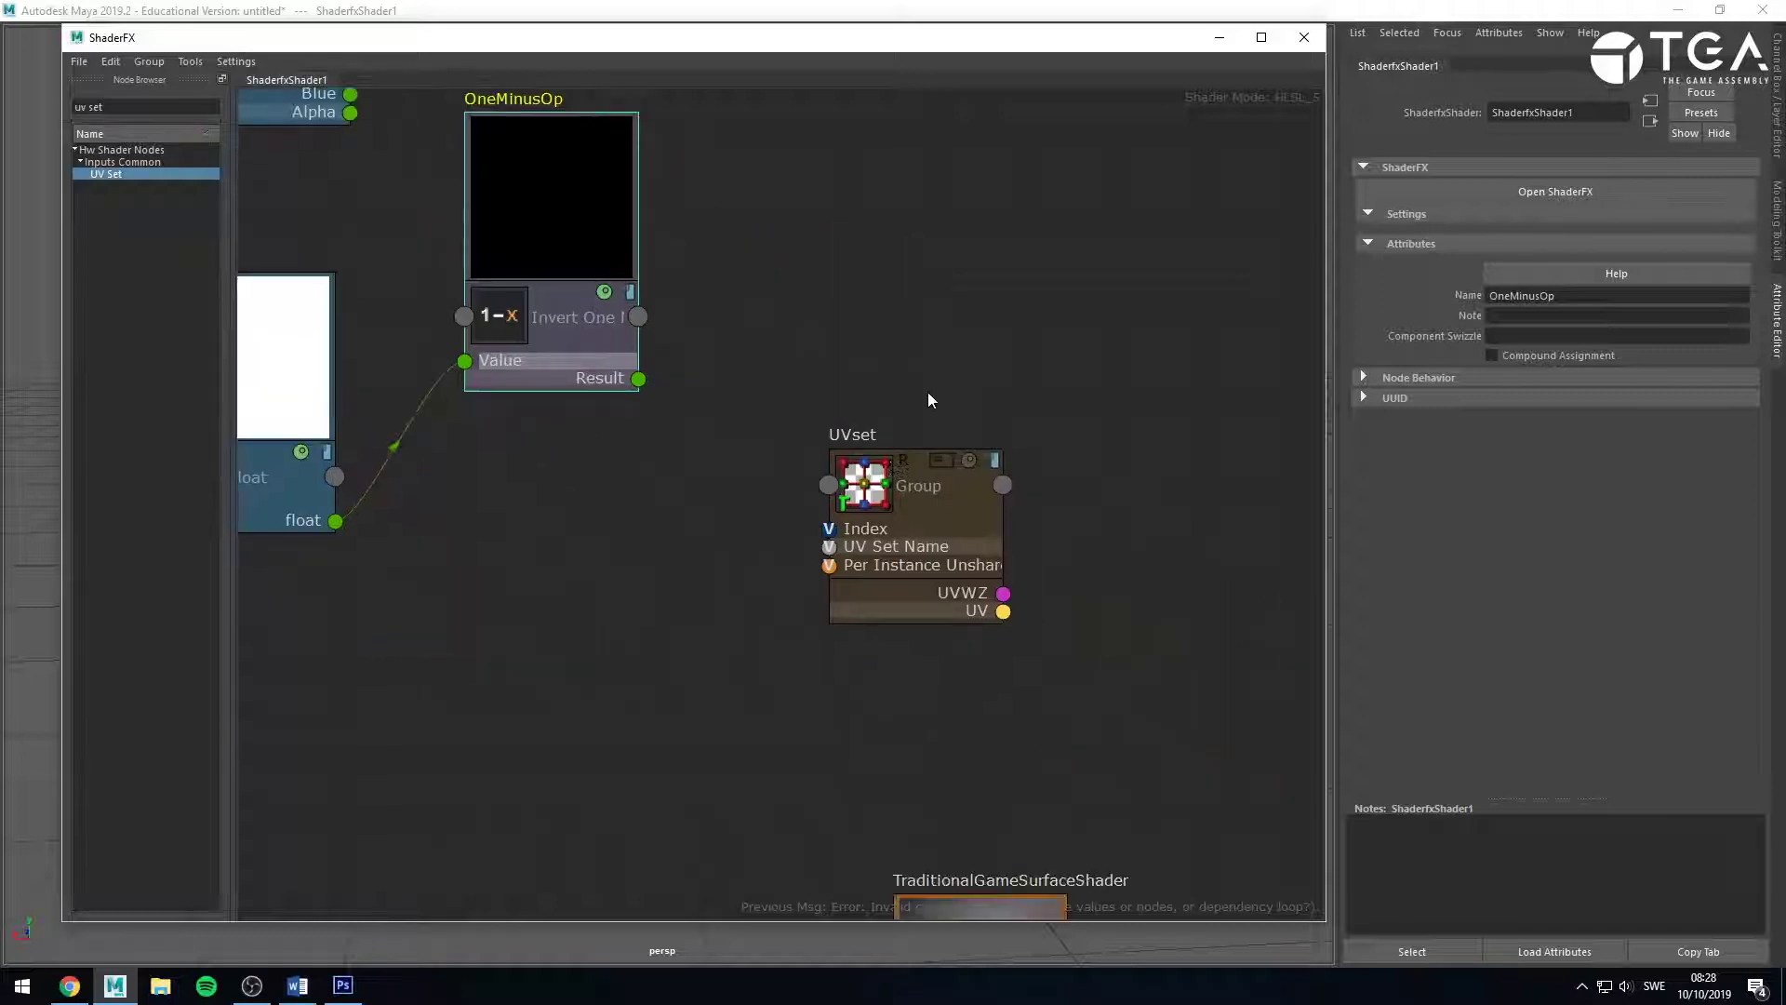
# Reposition the UV Set node below the Invert One Minus node and open its UV set index for editing.
pyautogui.scroll(-2, 928, 392)
pyautogui.moveTo(728, 655); pyautogui.dragTo(829, 559, button='middle')
pyautogui.click(1037, 448)
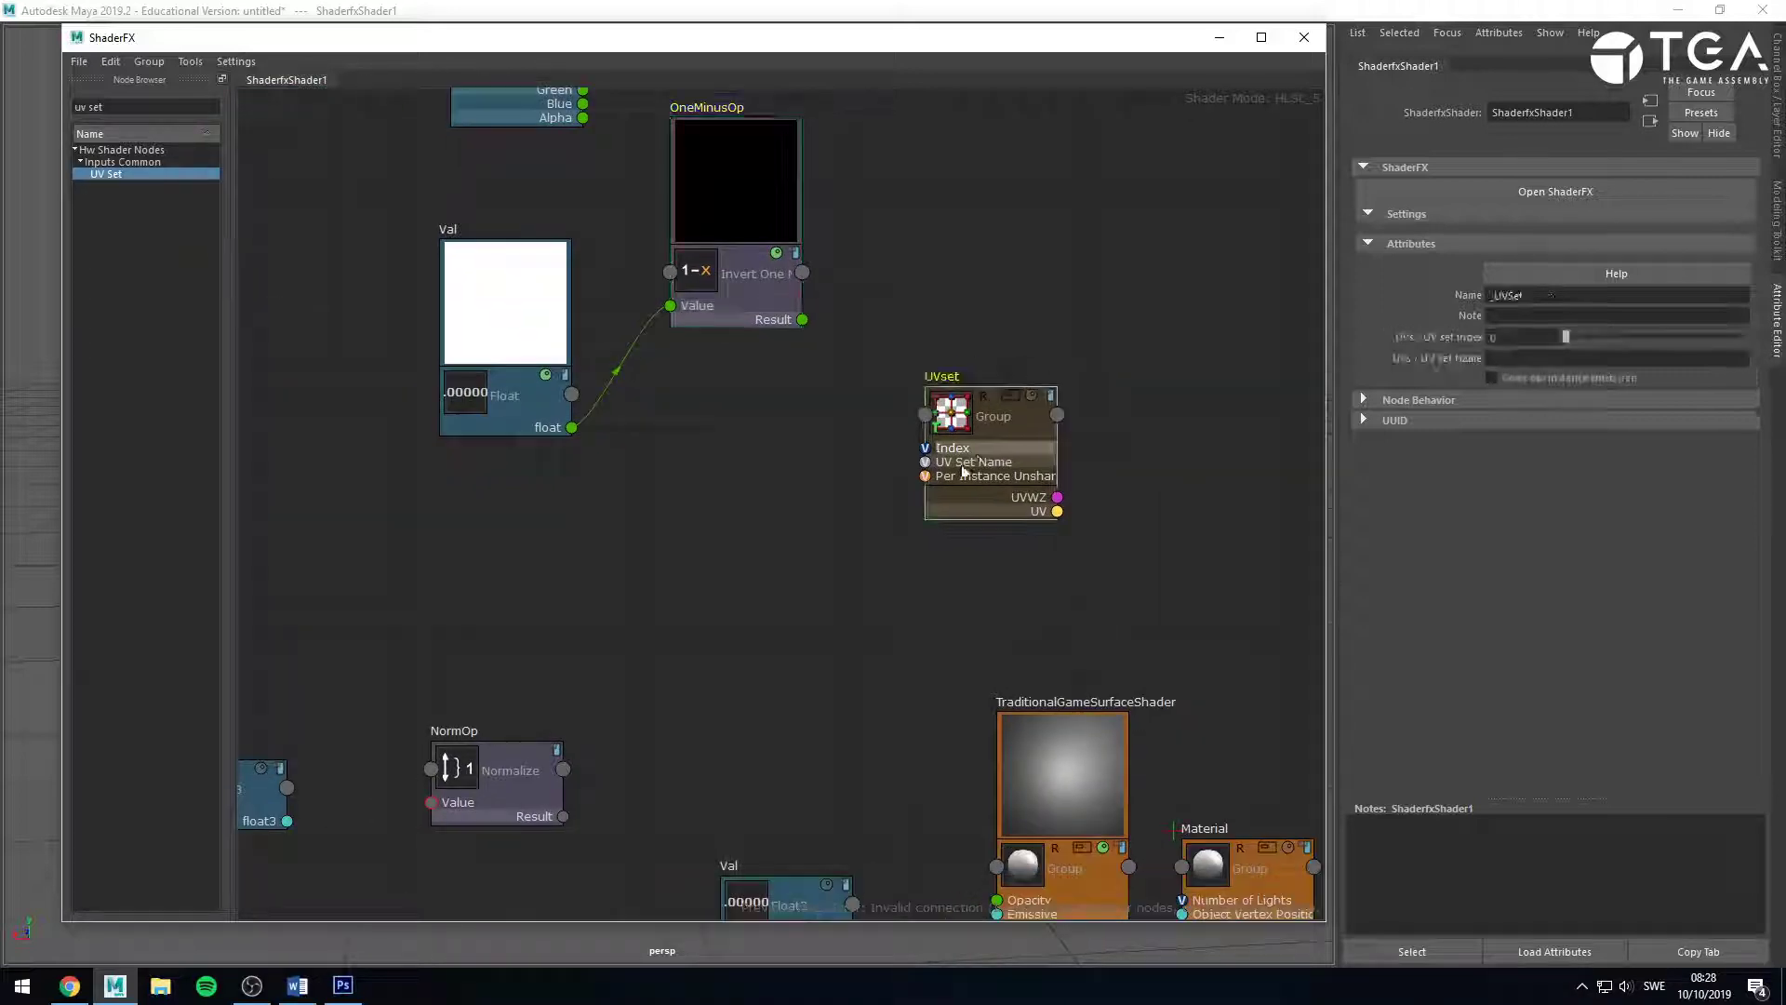
pyautogui.moveTo(1037, 447); pyautogui.dragTo(829, 513)
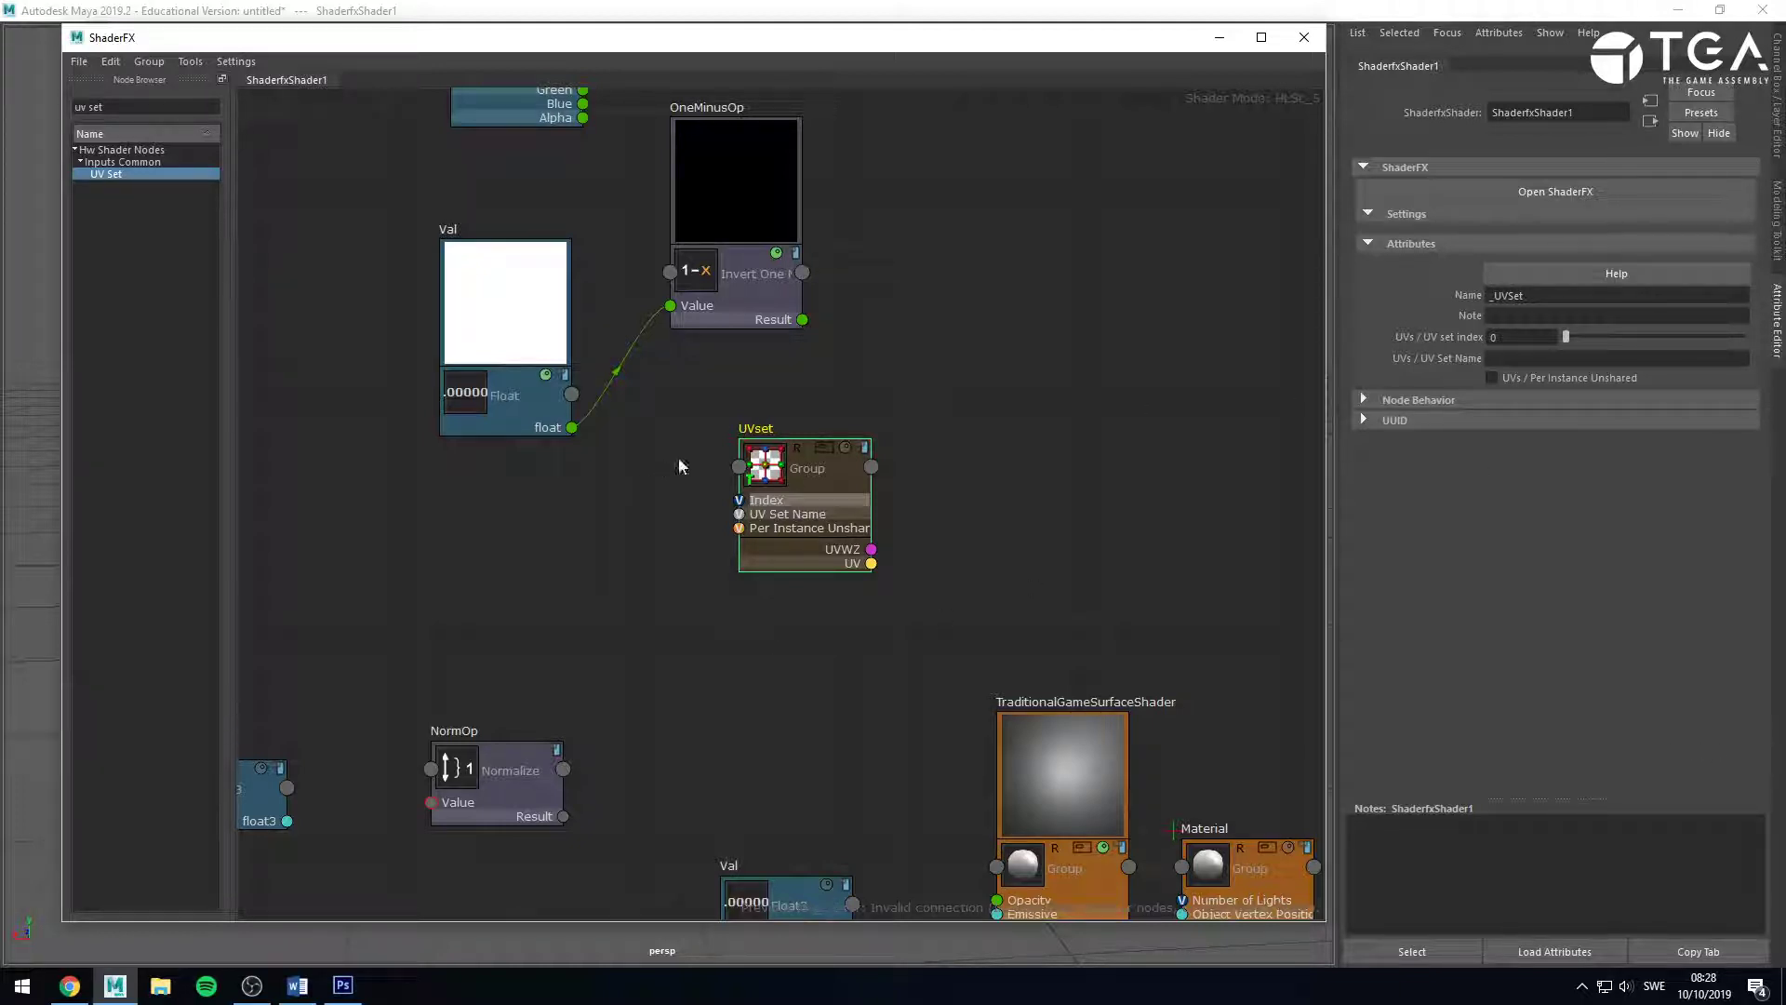
pyautogui.scroll(2, 679, 465)
pyautogui.moveTo(835, 596); pyautogui.dragTo(967, 512)
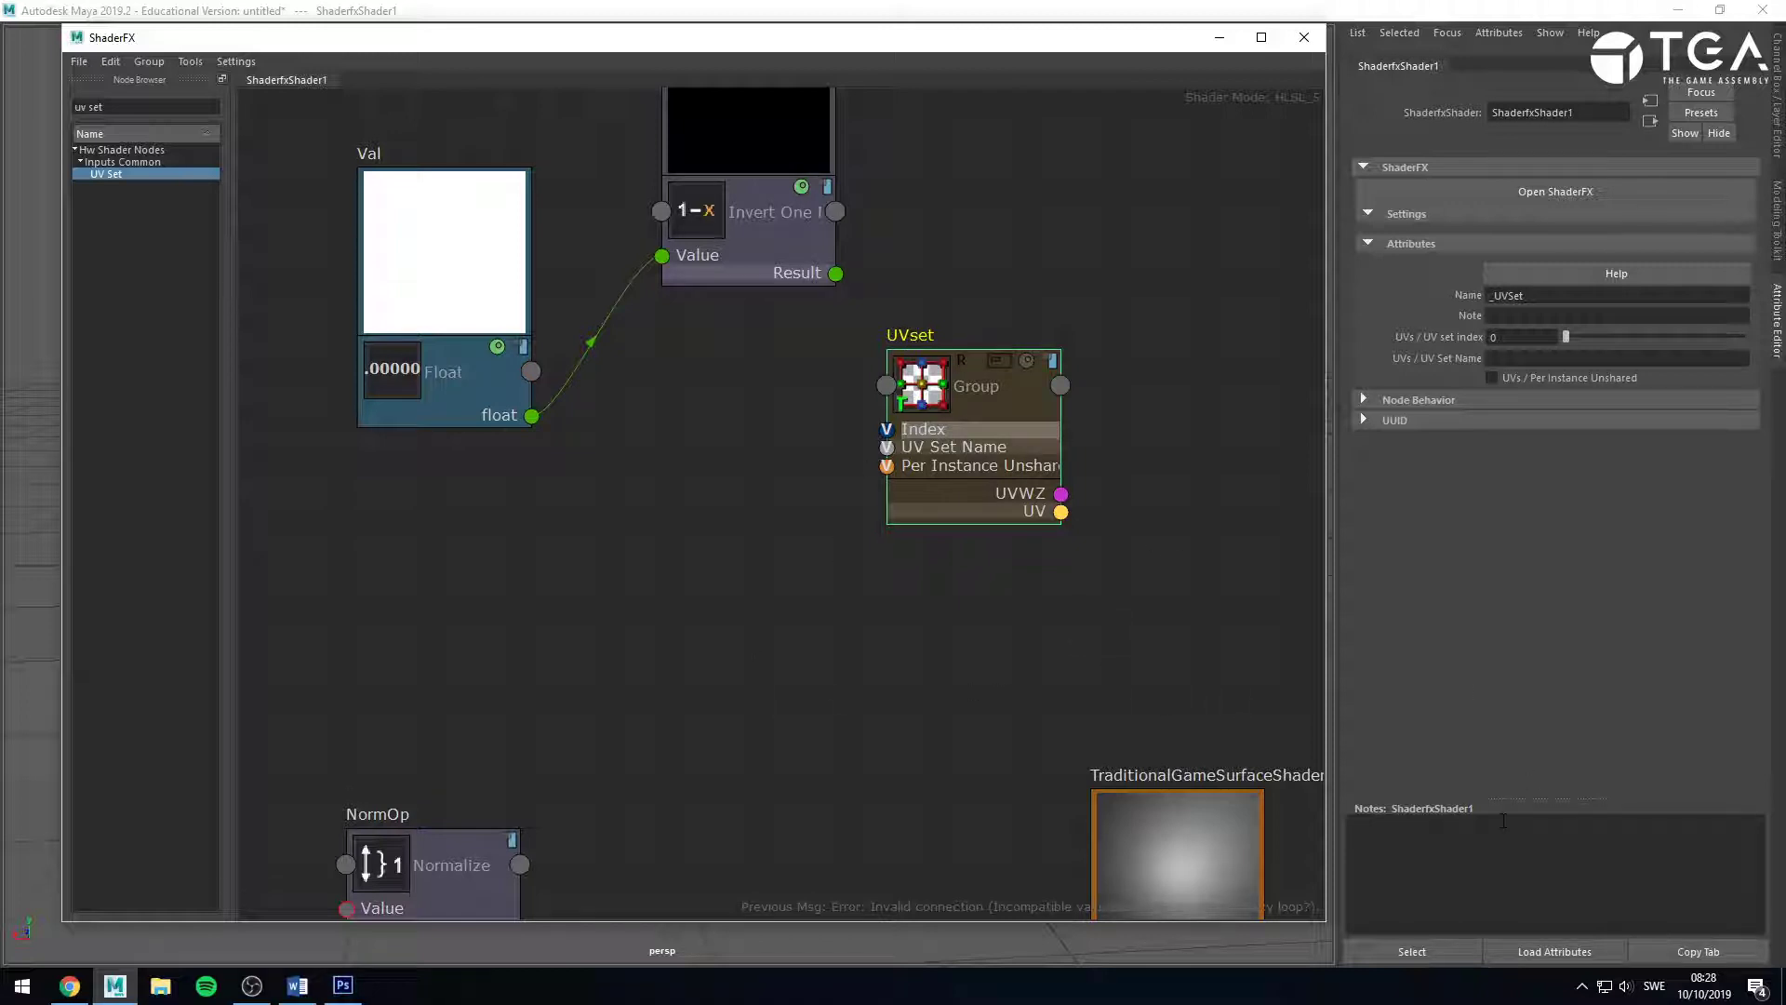
pyautogui.click(1509, 337)
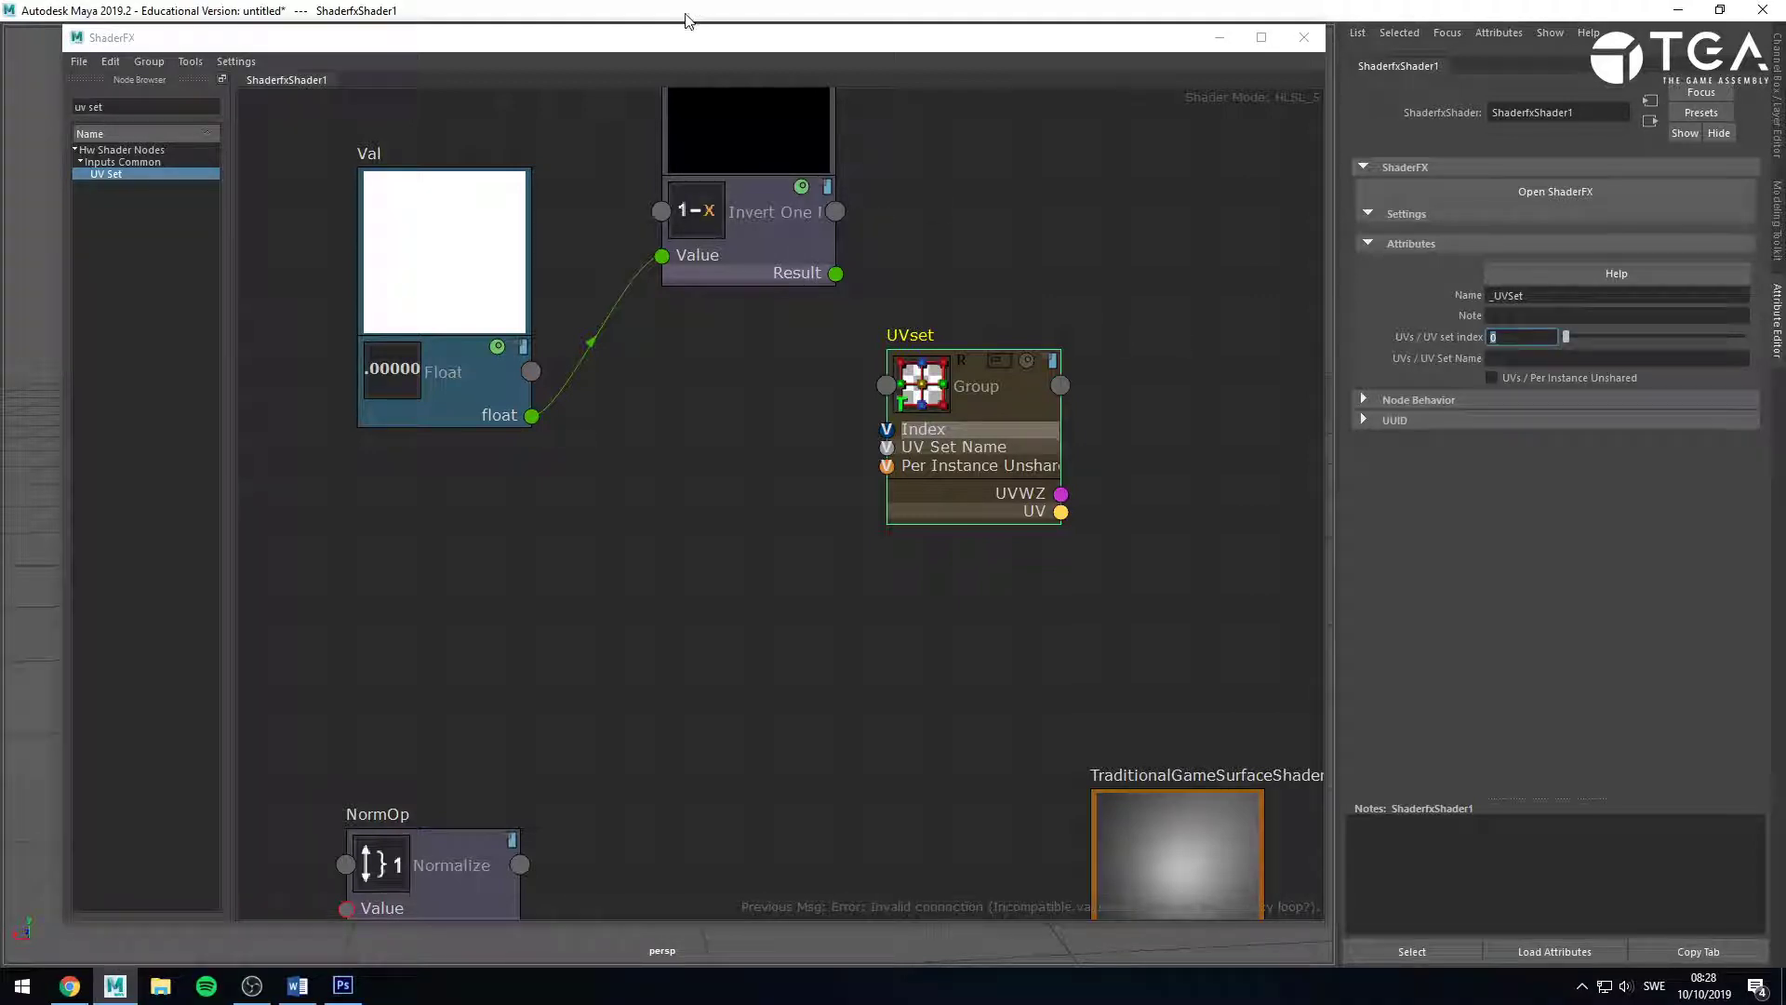
# Open the UV Set Editor and move the ShaderFX window down so the editor and the sphere are accessible.
pyautogui.moveTo(673, 41); pyautogui.dragTo(641, 73)
pyautogui.press('space')
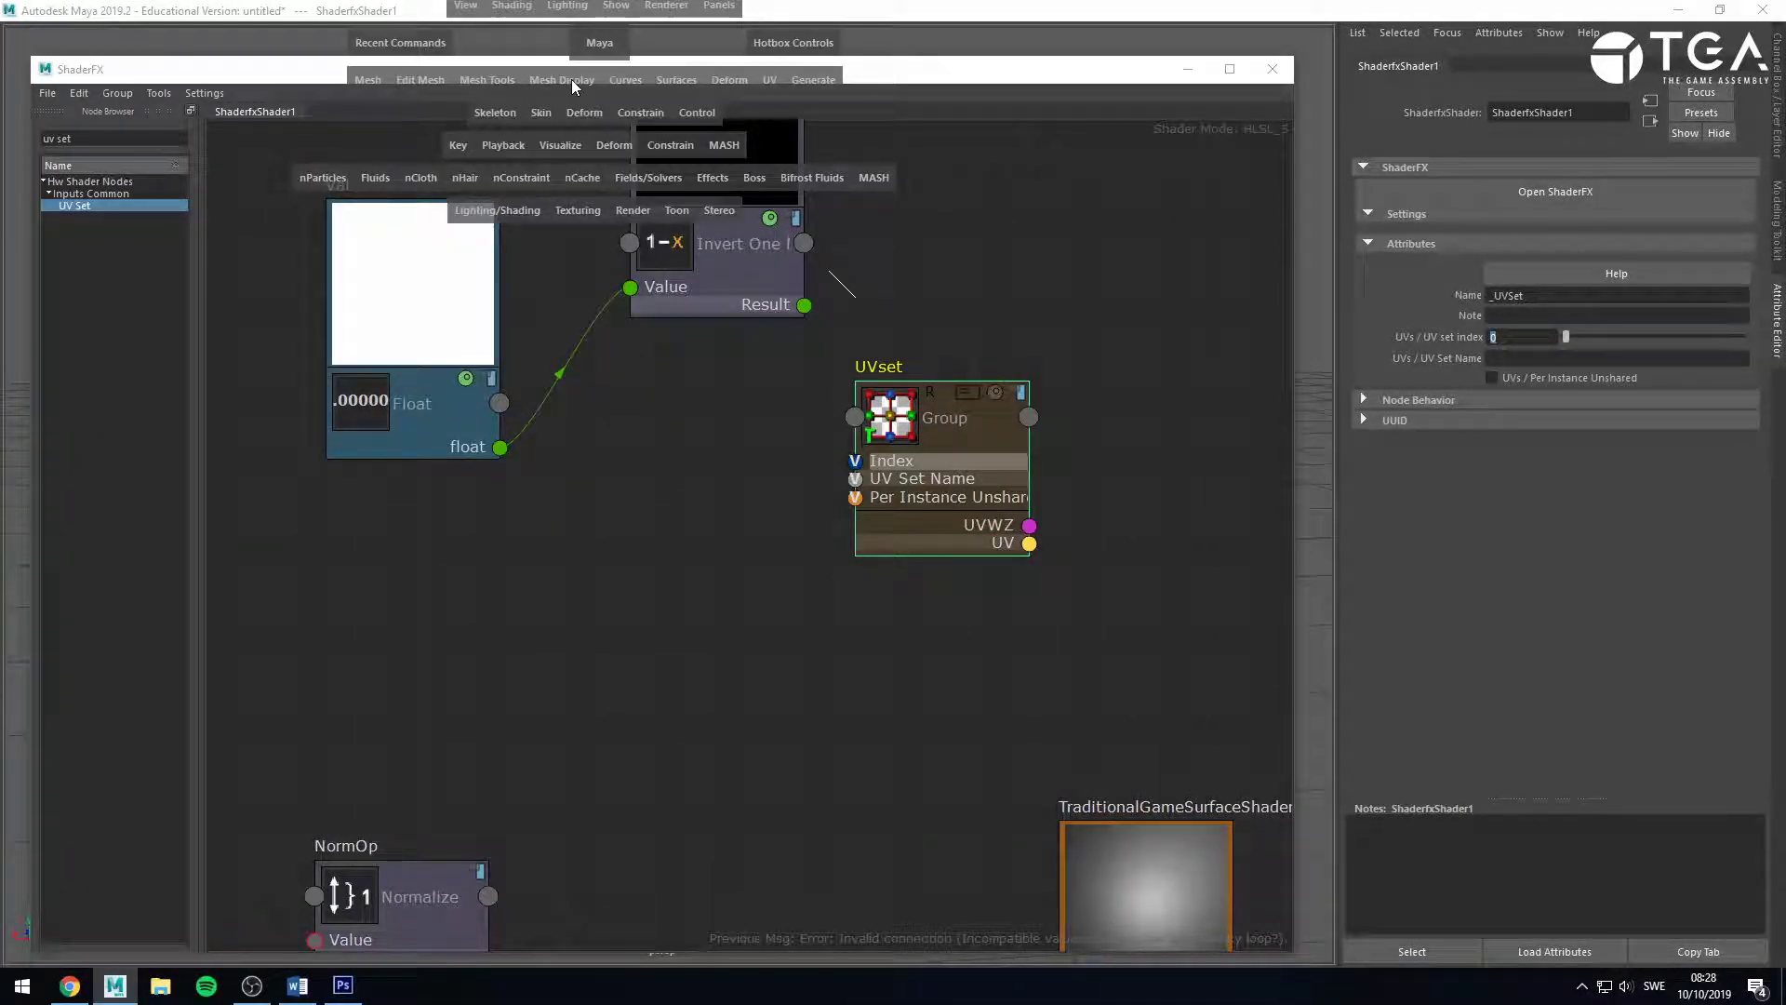
pyautogui.click(767, 80)
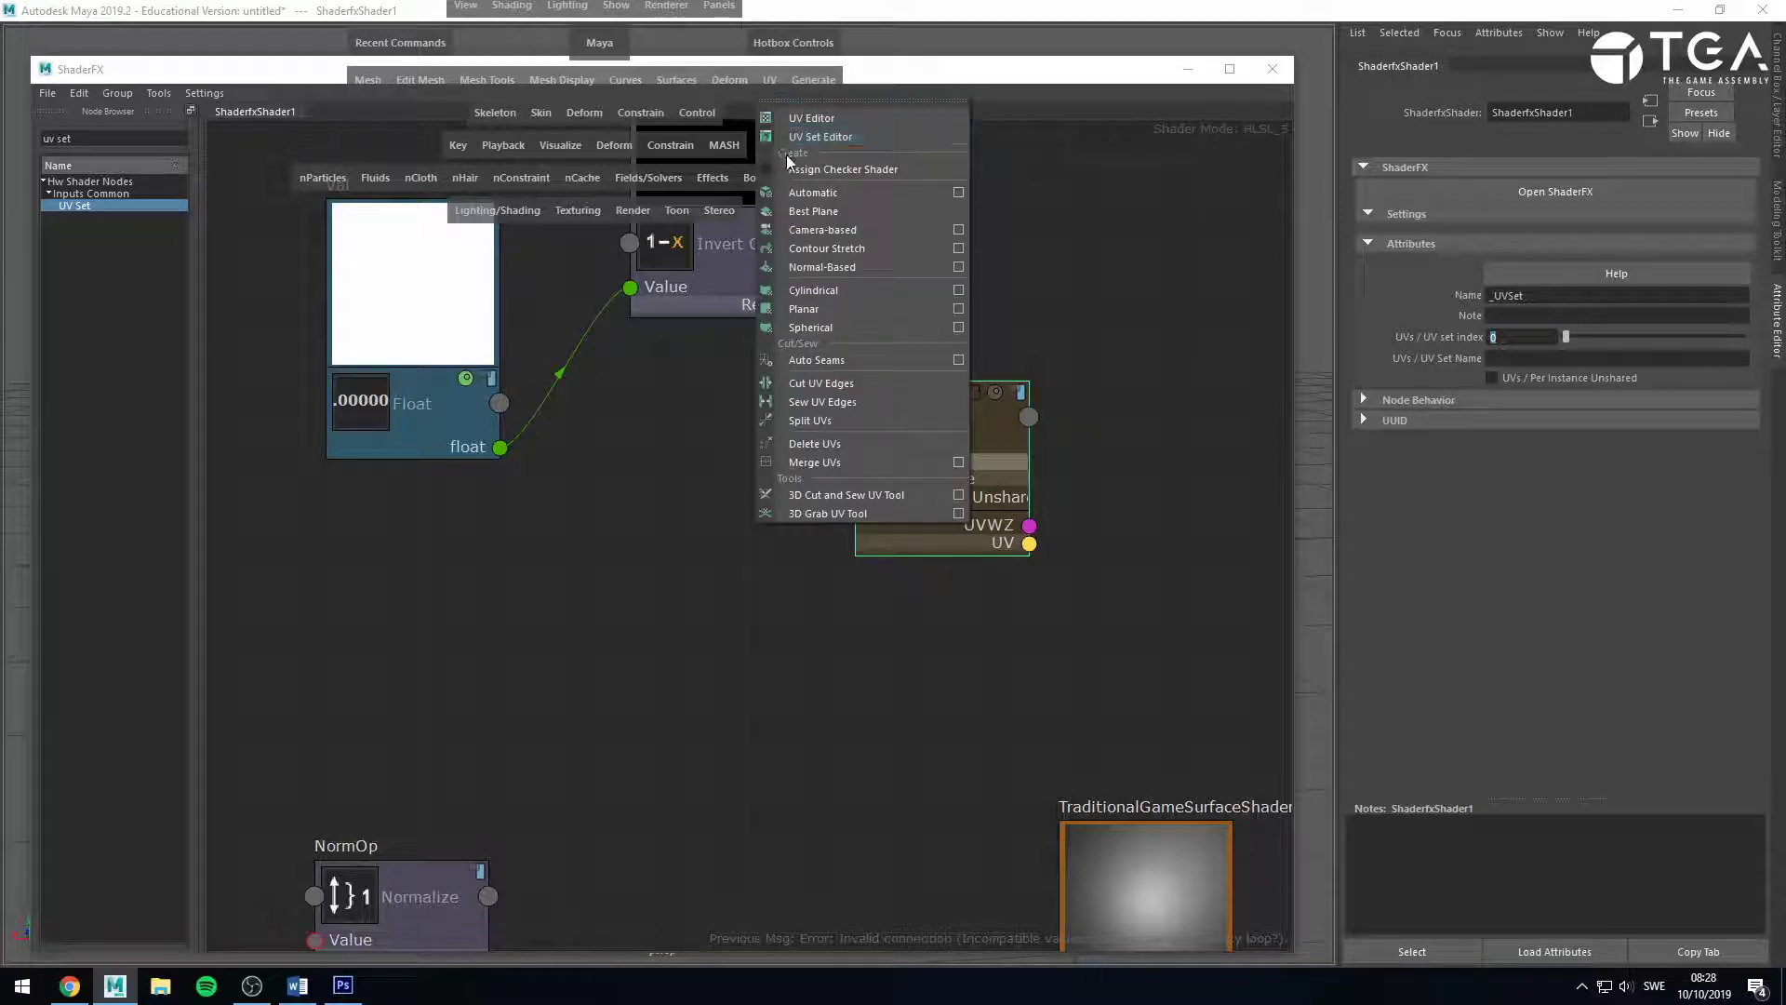
pyautogui.click(856, 136)
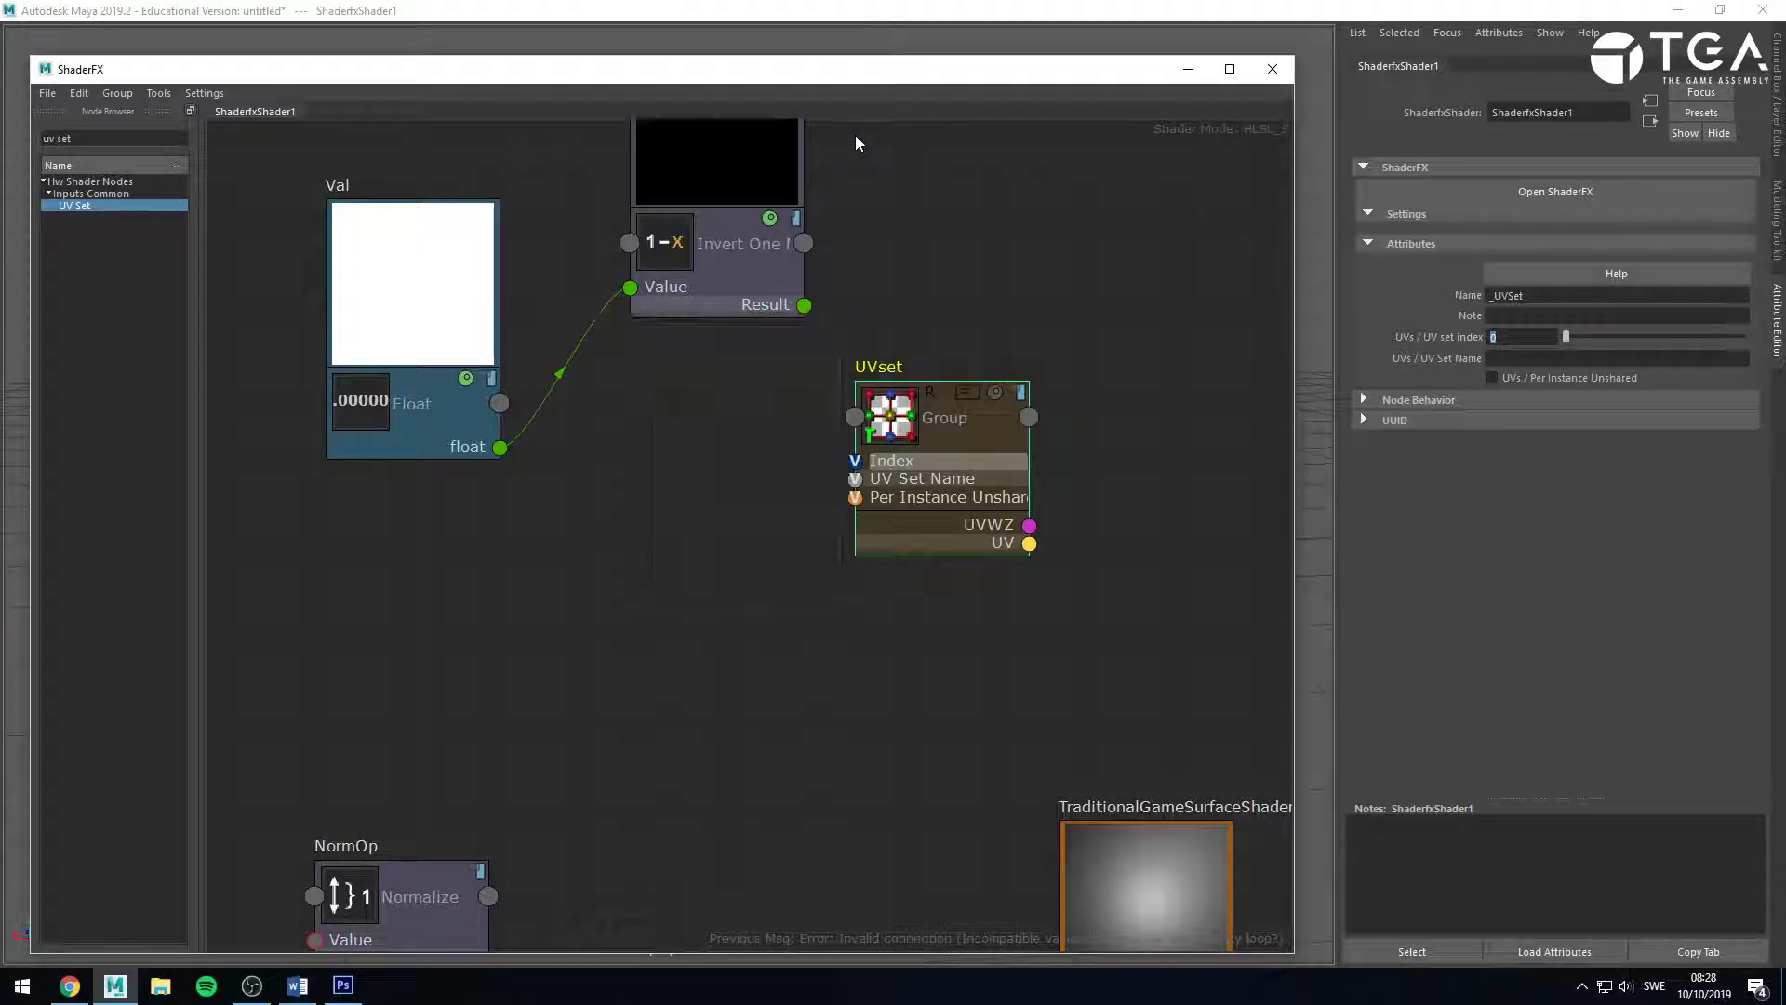
pyautogui.moveTo(853, 73); pyautogui.dragTo(877, 739)
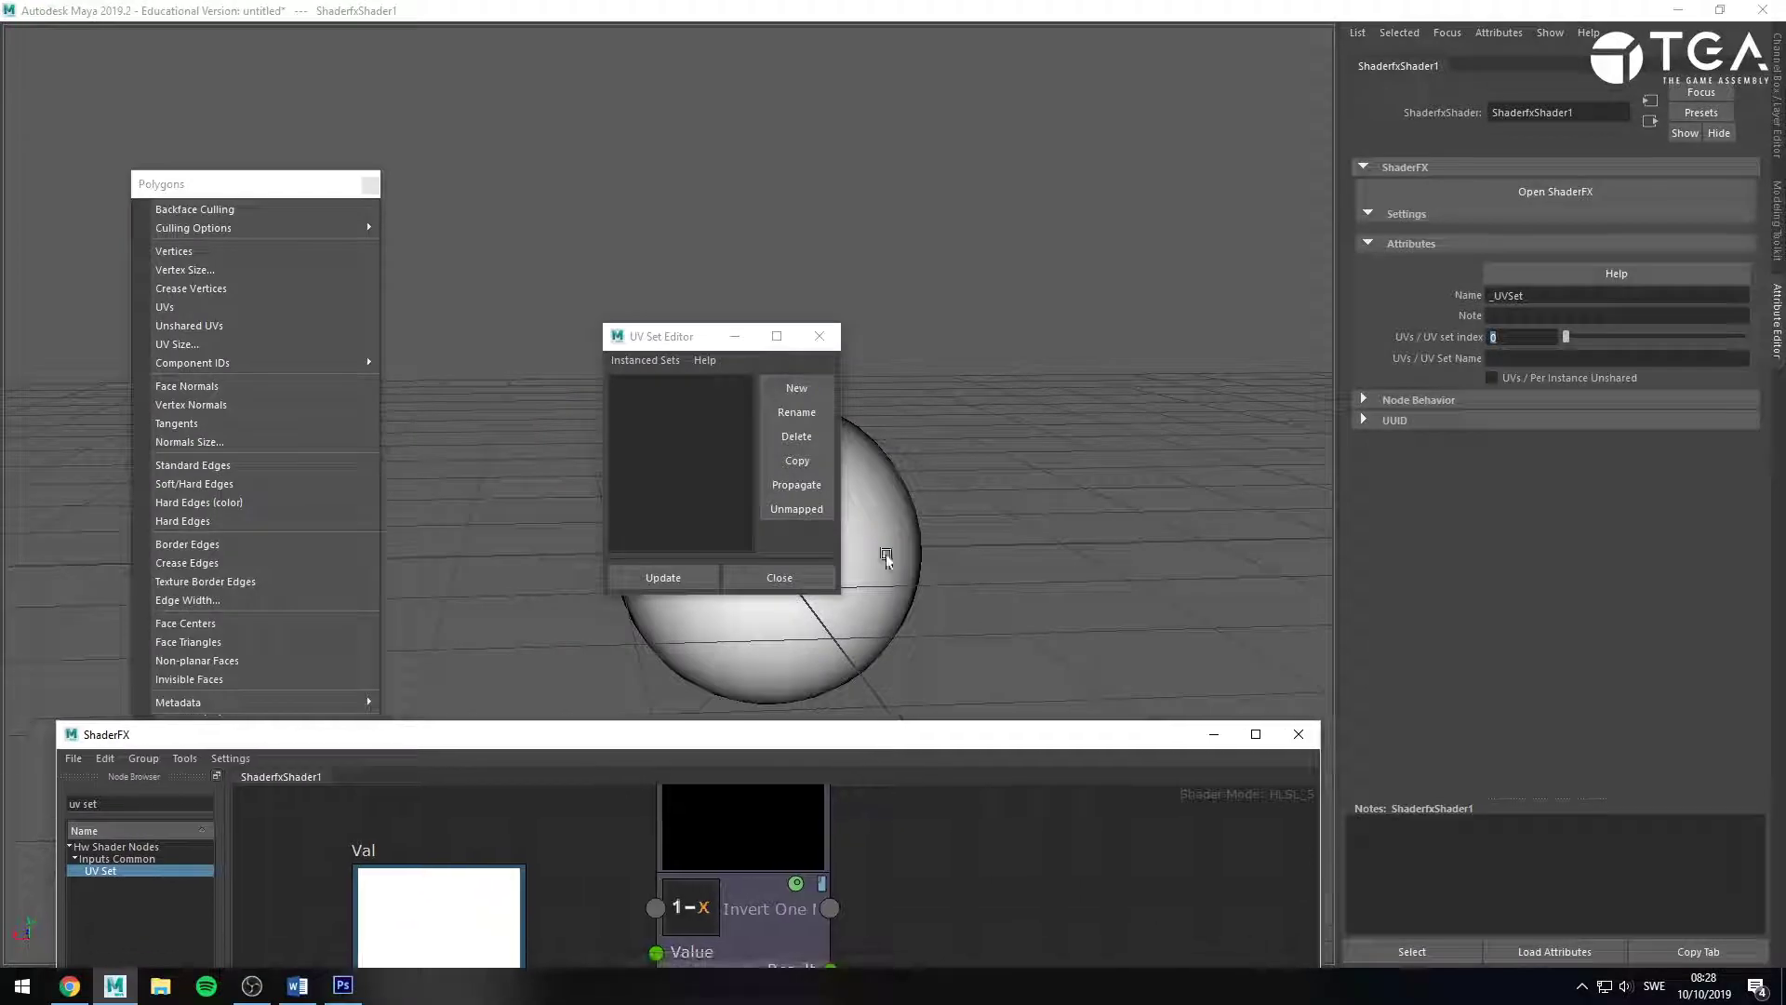
# Select the sphere and create three additional UV sets for it in the UV Set Editor.
pyautogui.click(886, 555)
pyautogui.click(782, 387)
pyautogui.click(783, 387)
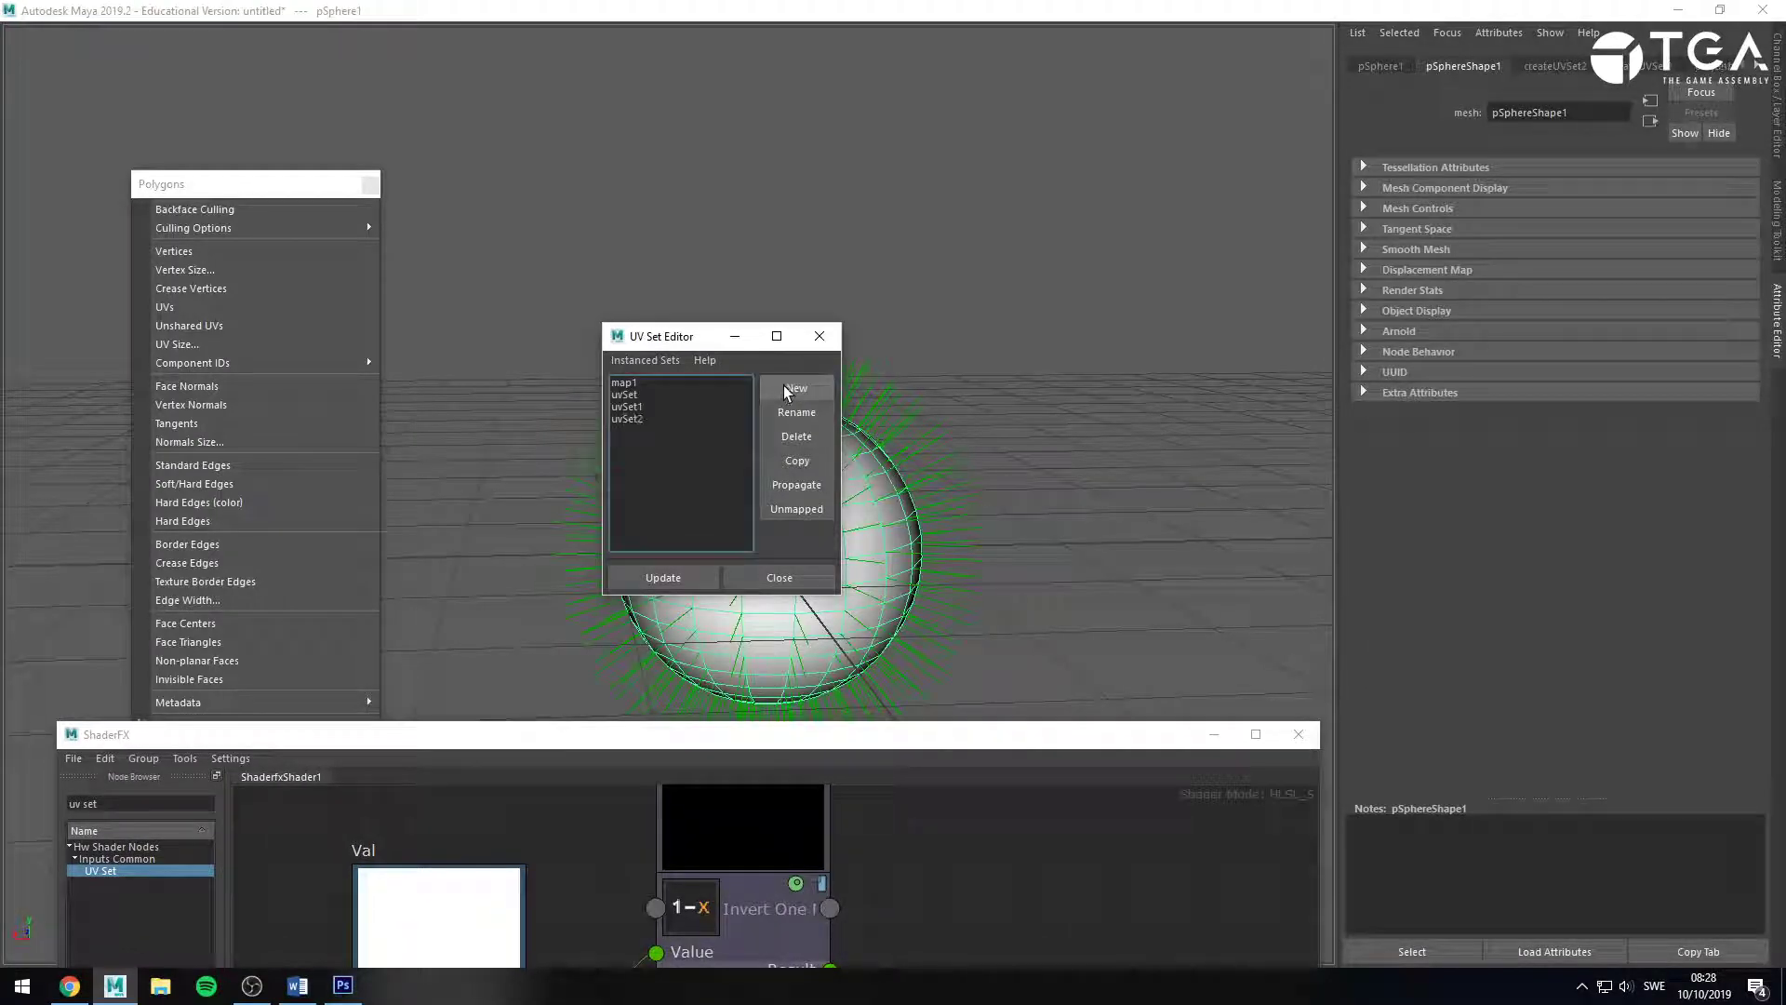
# Go through the sphere's UV sets one by one, from map1 to the last set in the list.
pyautogui.click(623, 382)
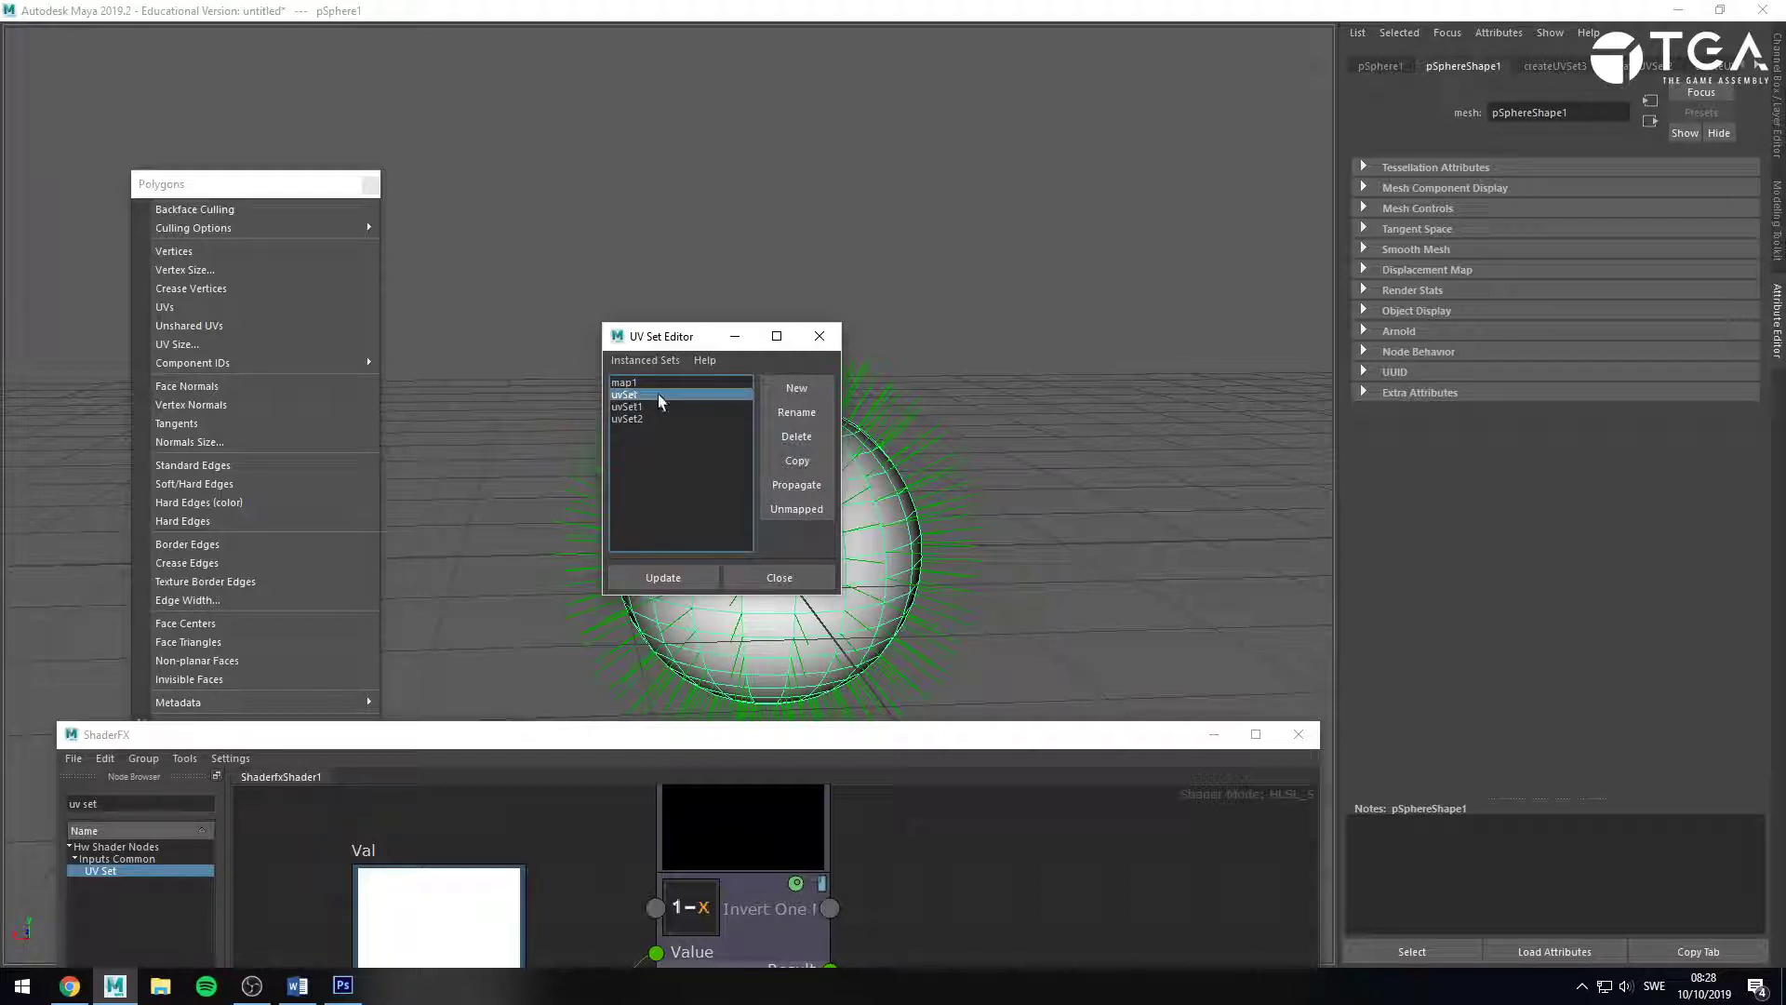
pyautogui.click(637, 407)
pyautogui.click(648, 420)
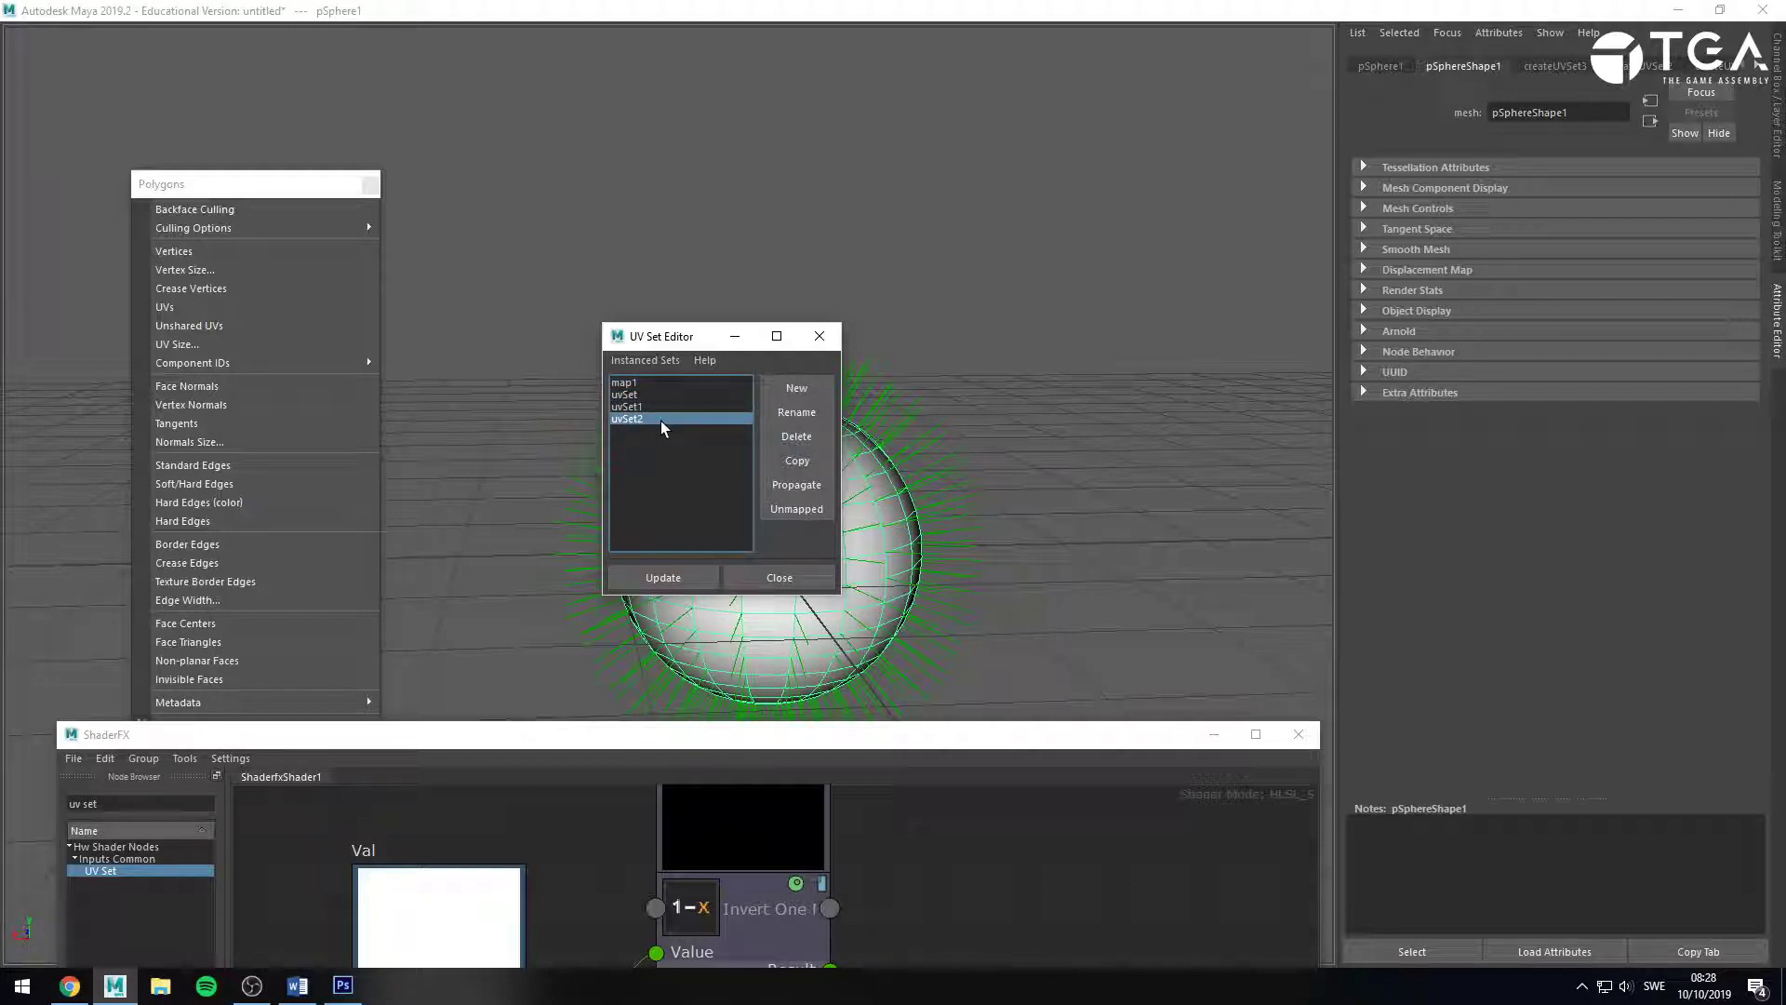
# Check the data type of the UV Set node's UV Set Name input and compare it with the sphere's UV set names.
pyautogui.moveTo(914, 737); pyautogui.dragTo(926, 140)
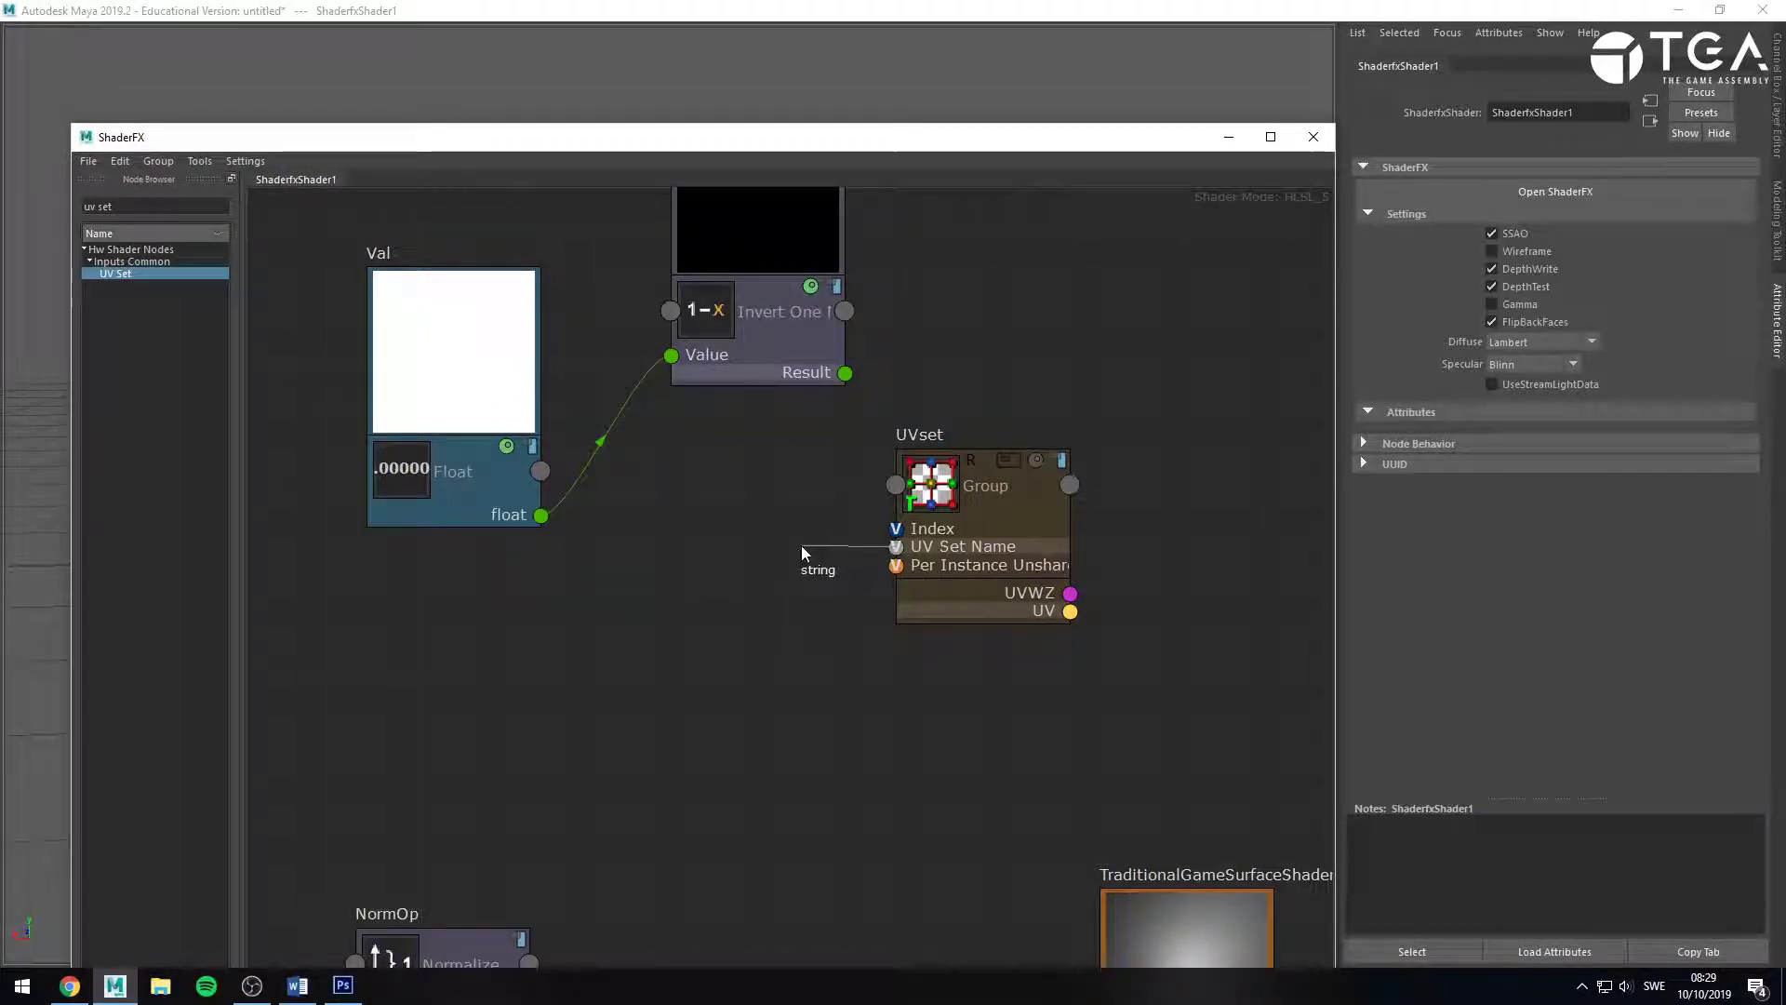
pyautogui.moveTo(809, 139); pyautogui.dragTo(726, 499)
pyautogui.click(861, 458)
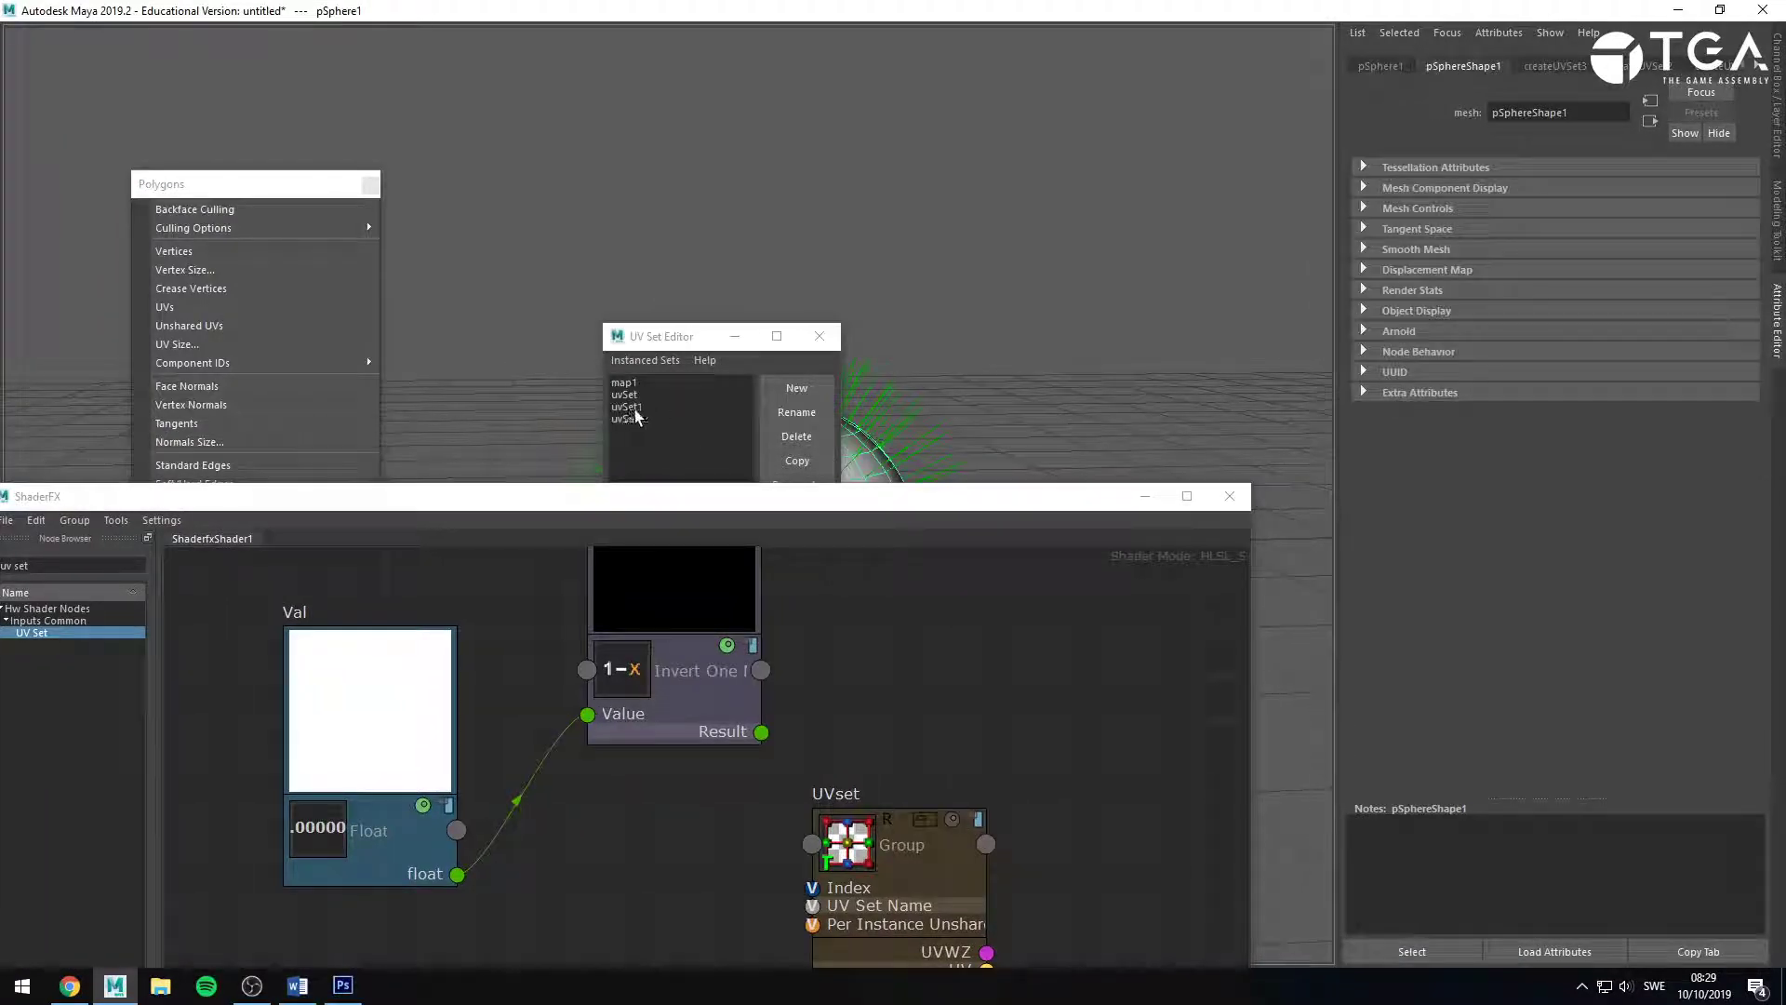
pyautogui.moveTo(558, 496); pyautogui.dragTo(624, 108)
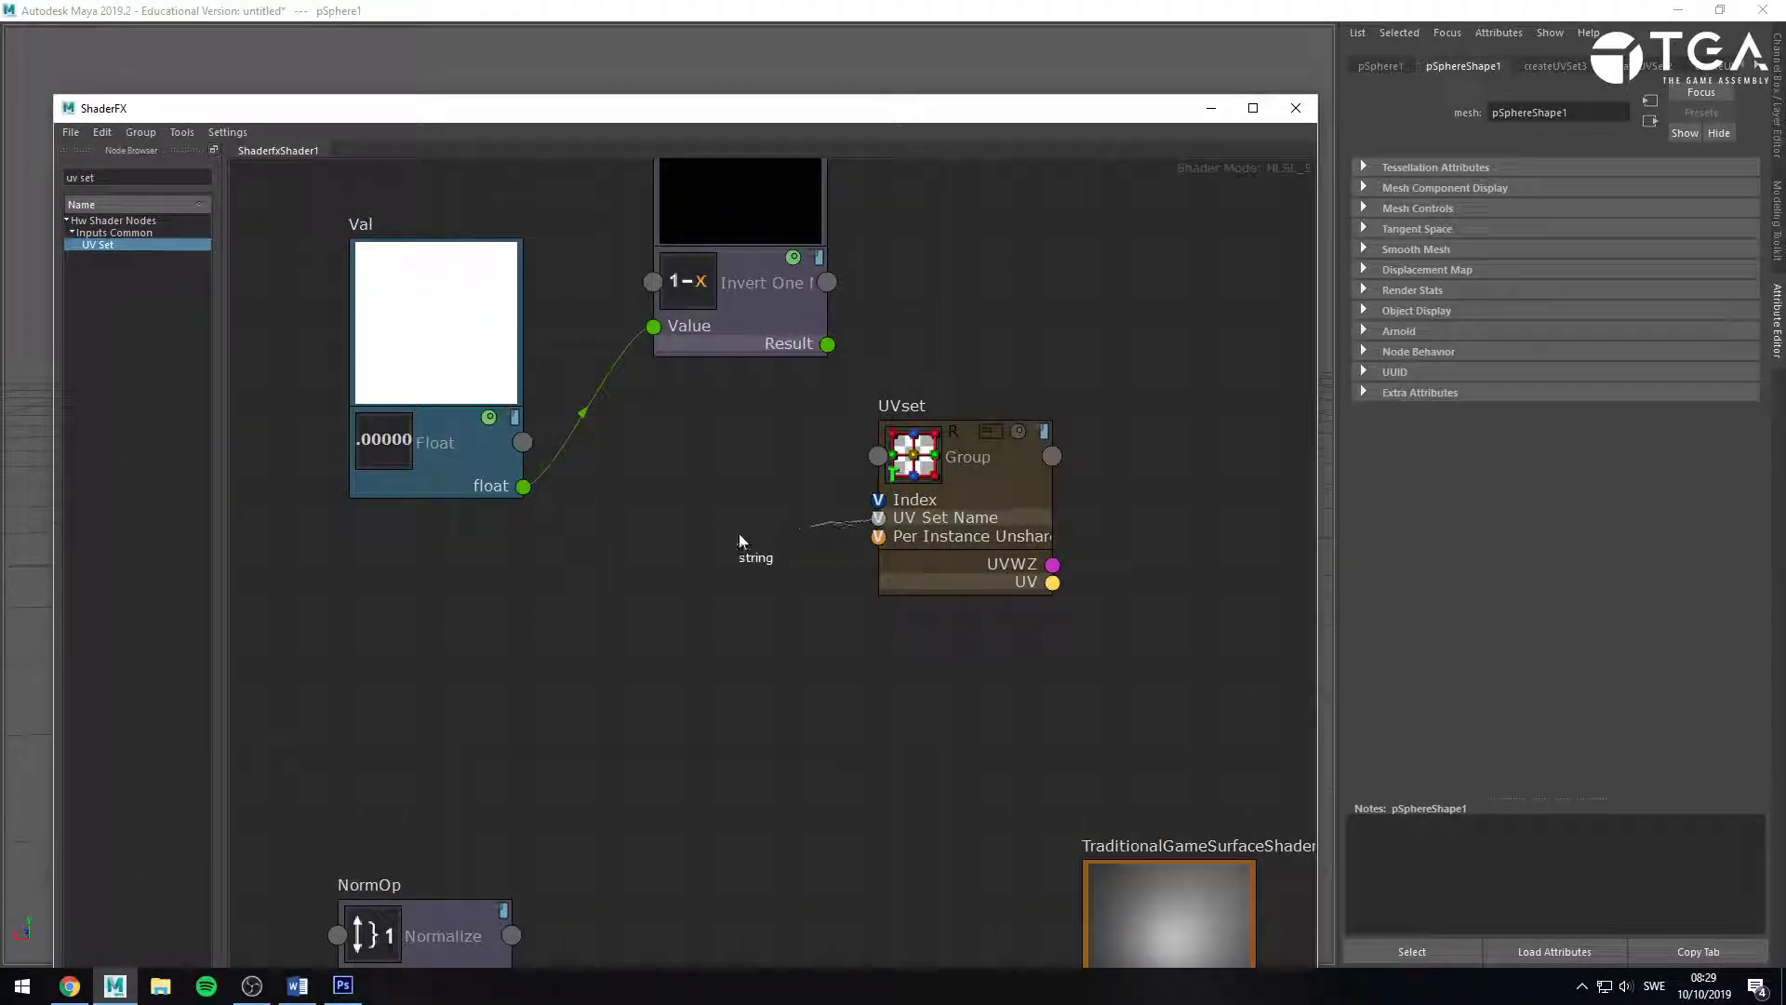
pyautogui.moveTo(740, 536)
pyautogui.mouseDown()
pyautogui.moveTo(875, 514)
pyautogui.moveTo(751, 525)
pyautogui.mouseUp()
# Search the node browser for string and pick the String Value node.
pyautogui.tripleClick(93, 177)
pyautogui.write('string')
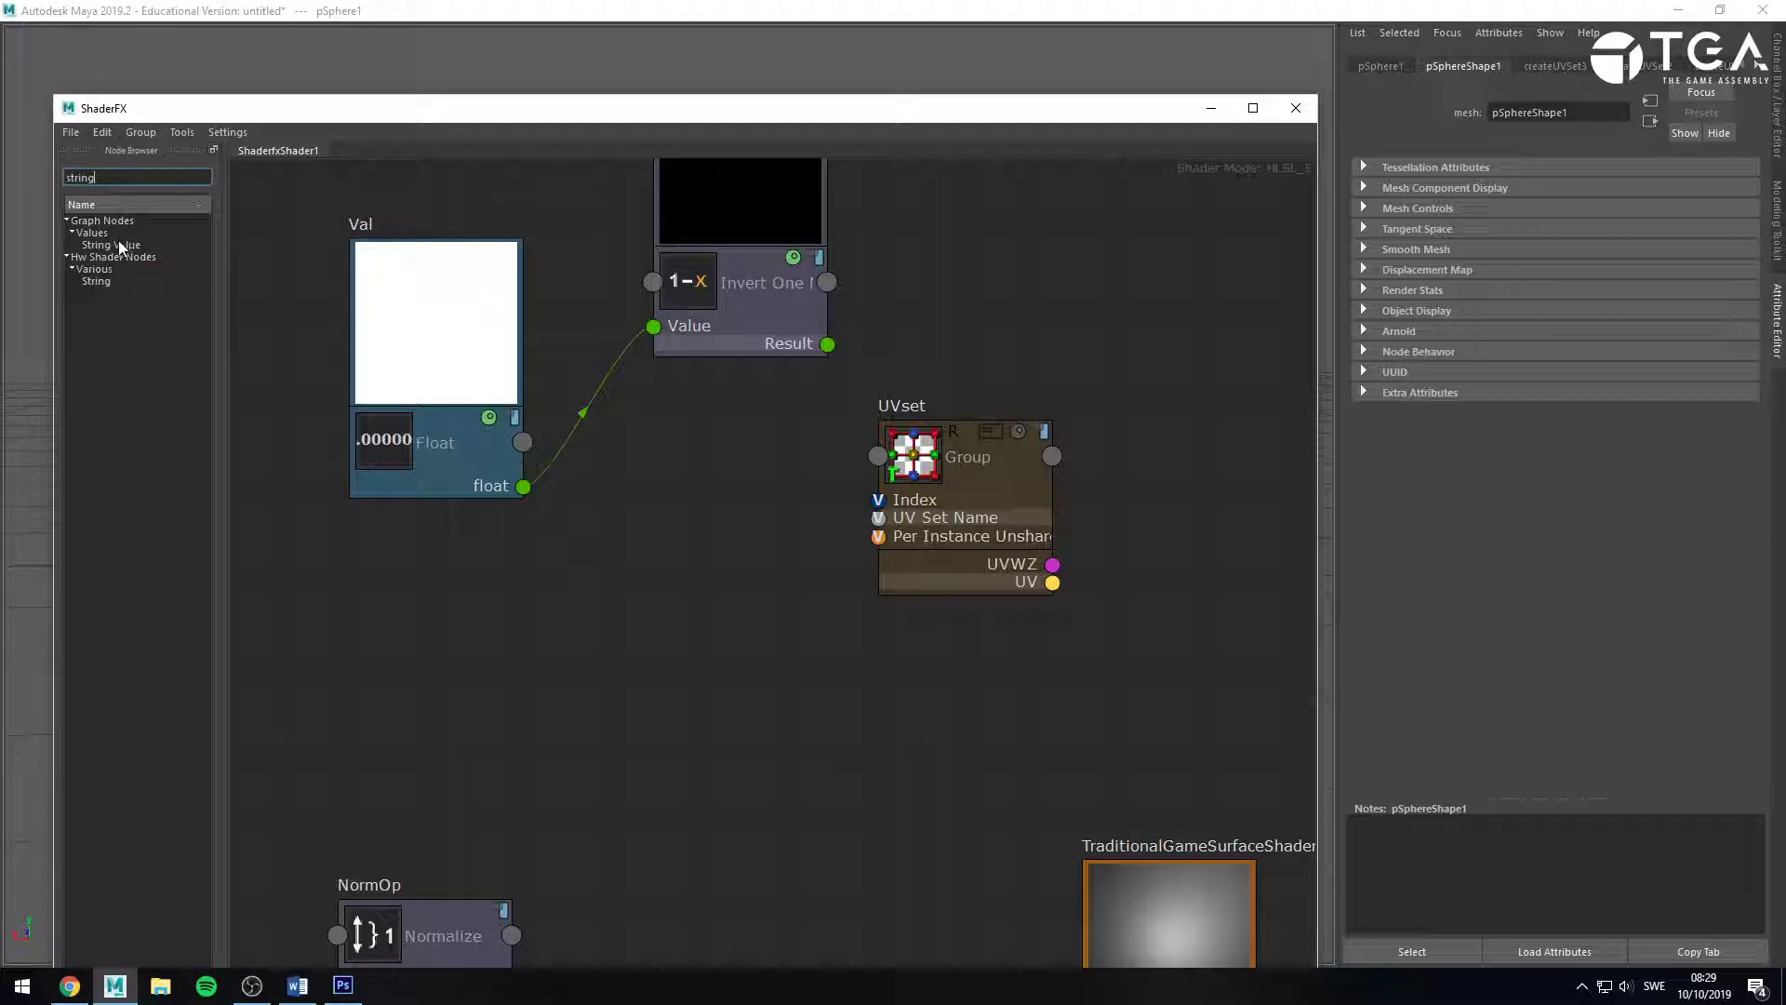
pyautogui.click(121, 247)
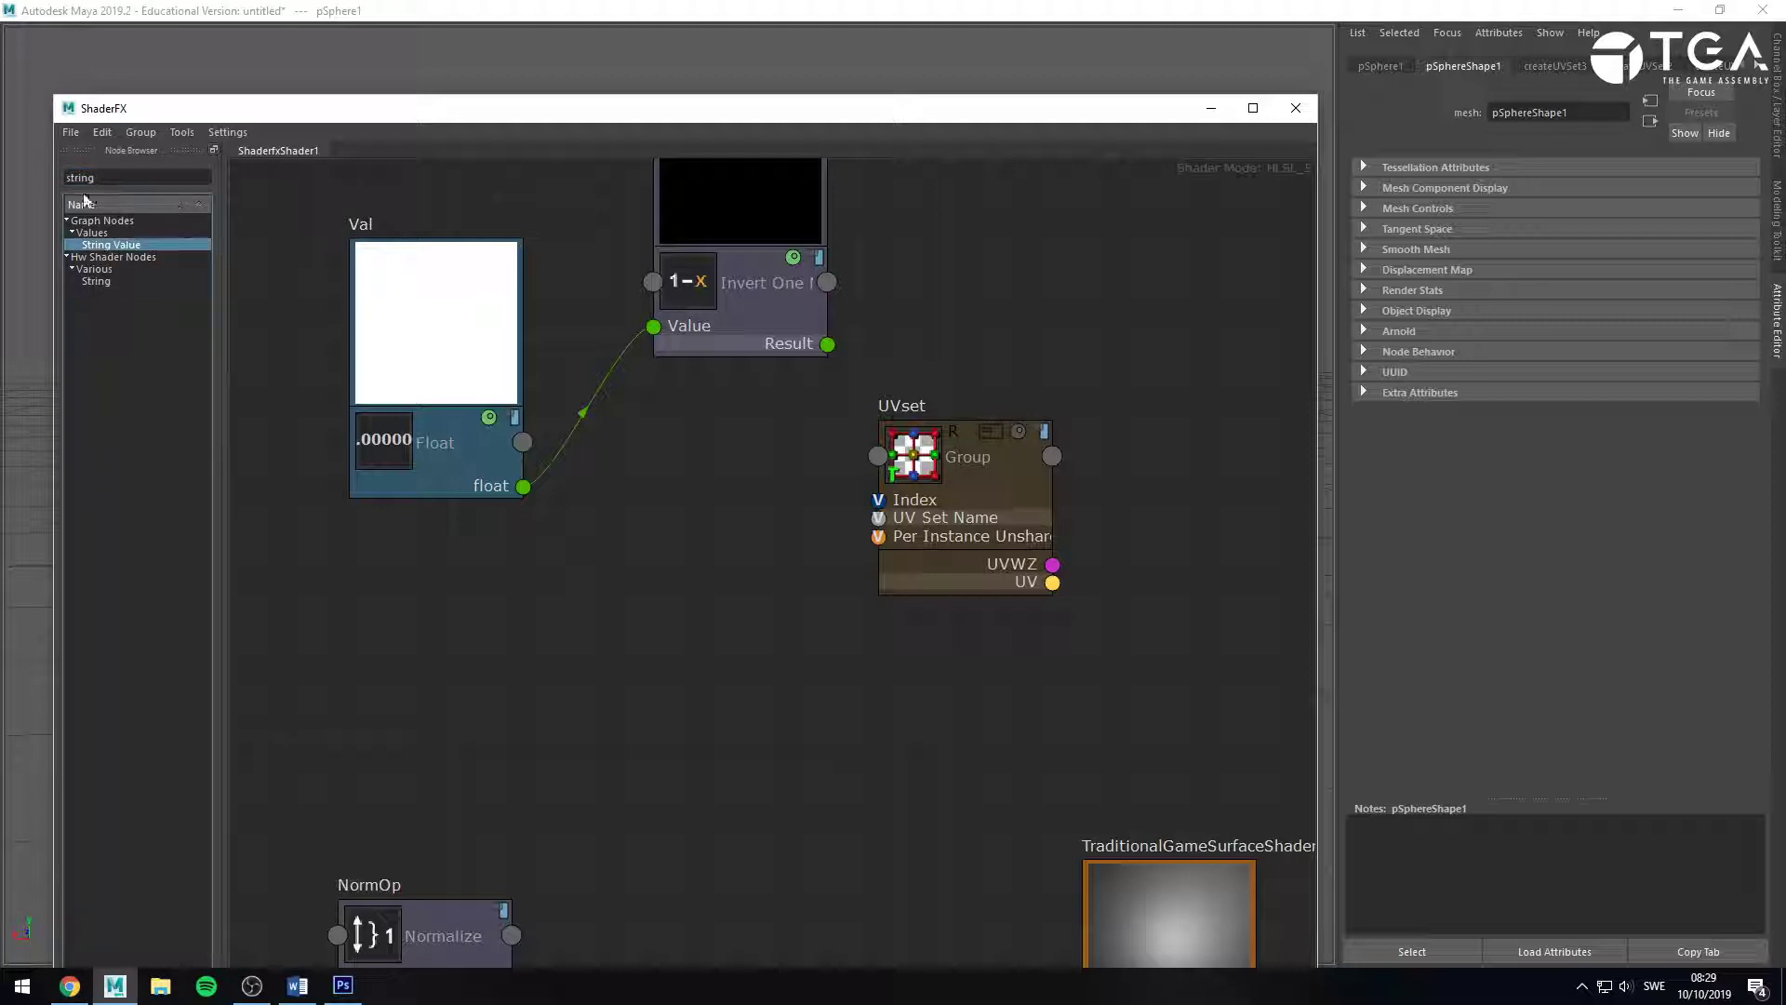
# Switch Advanced Mode off and on again to compare which string nodes the node browser offers.
pyautogui.click(216, 132)
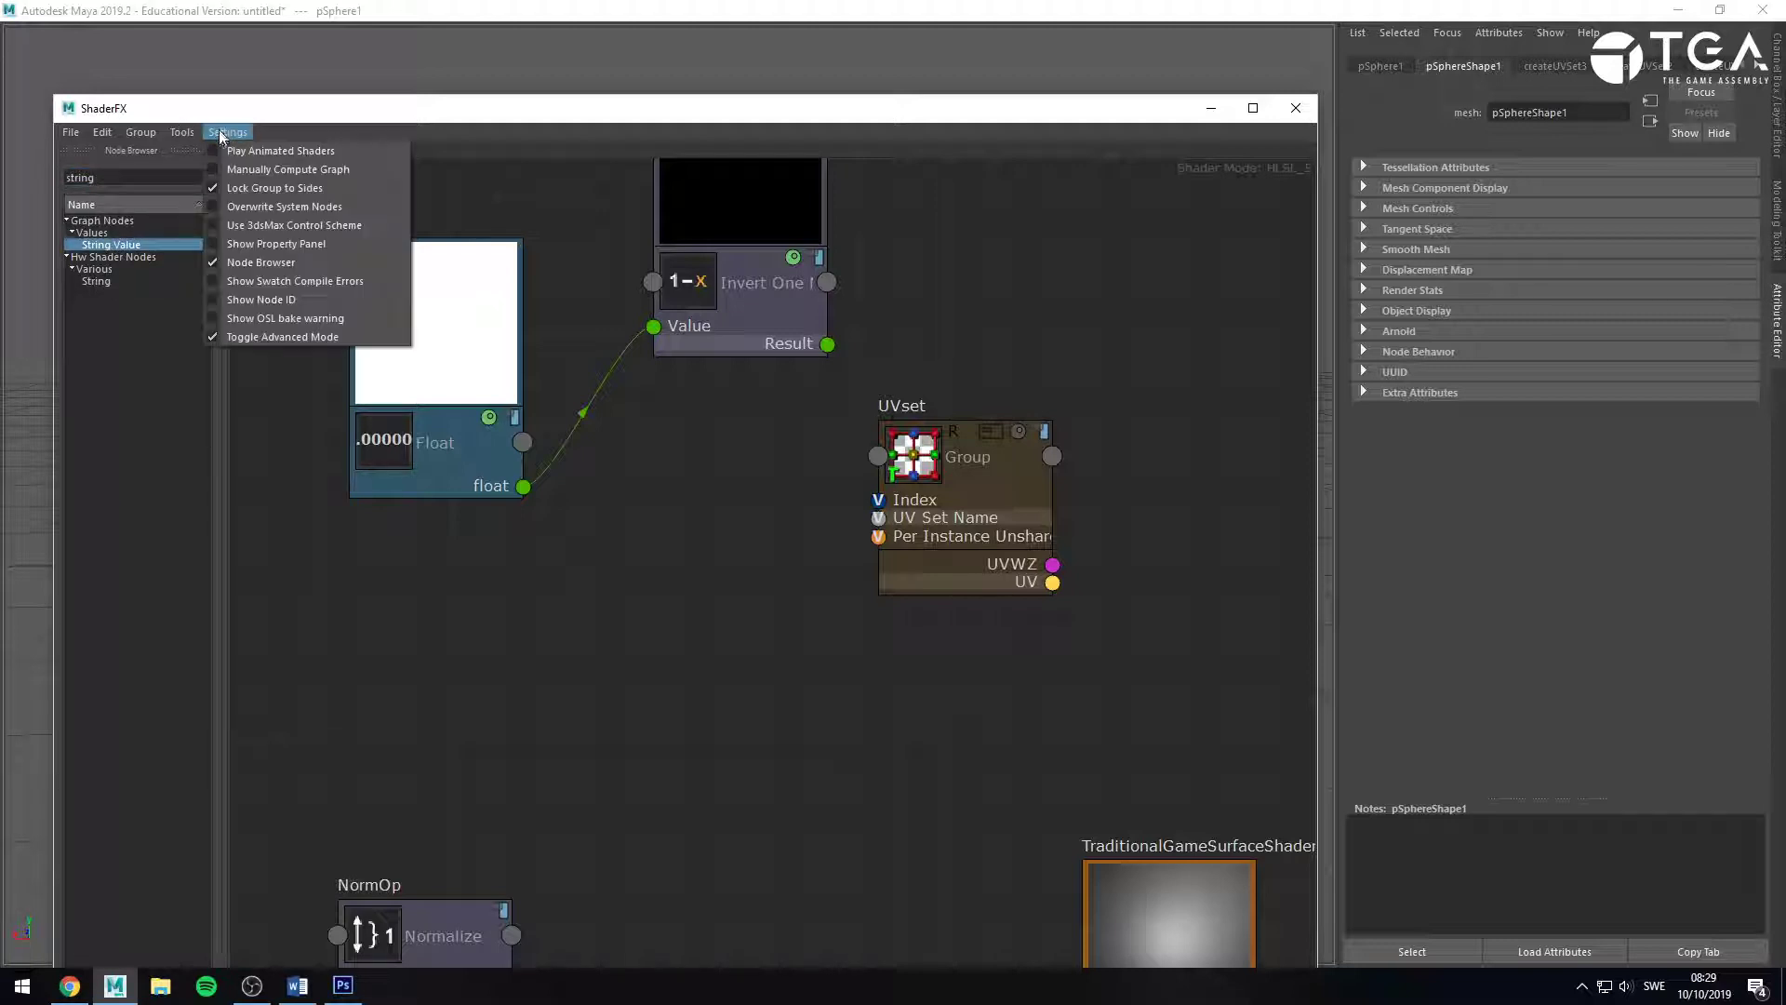
pyautogui.click(305, 332)
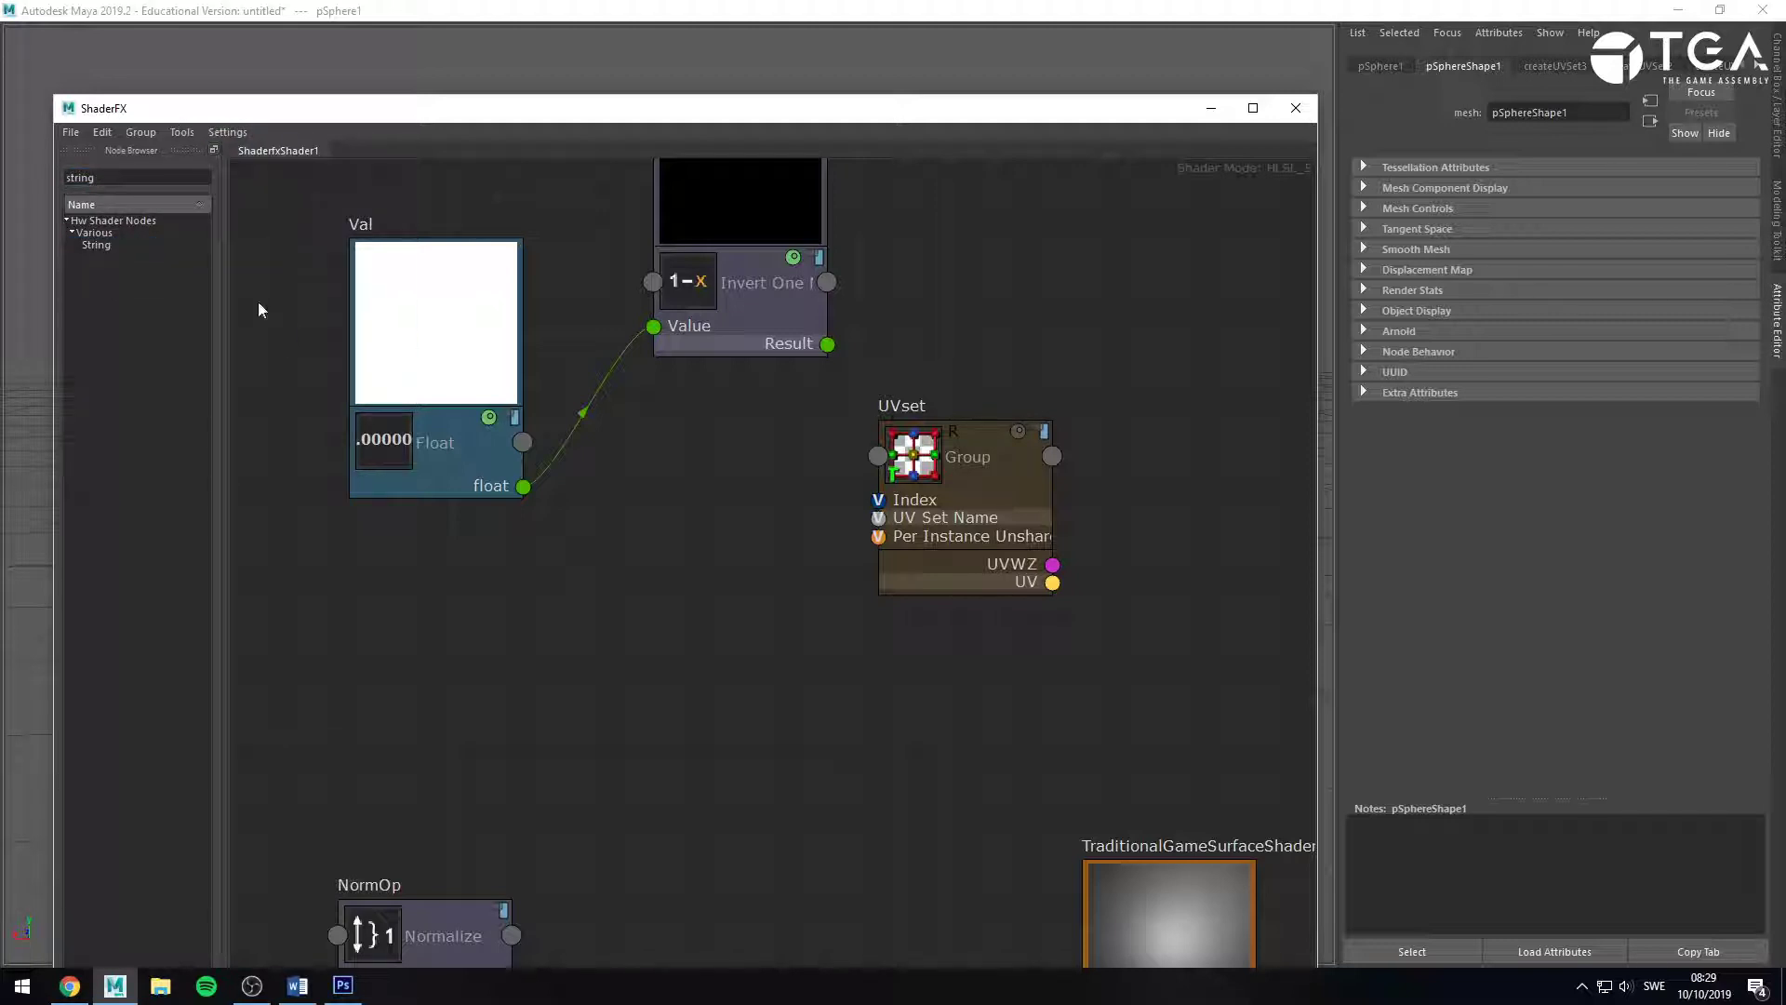
pyautogui.click(227, 131)
pyautogui.click(305, 336)
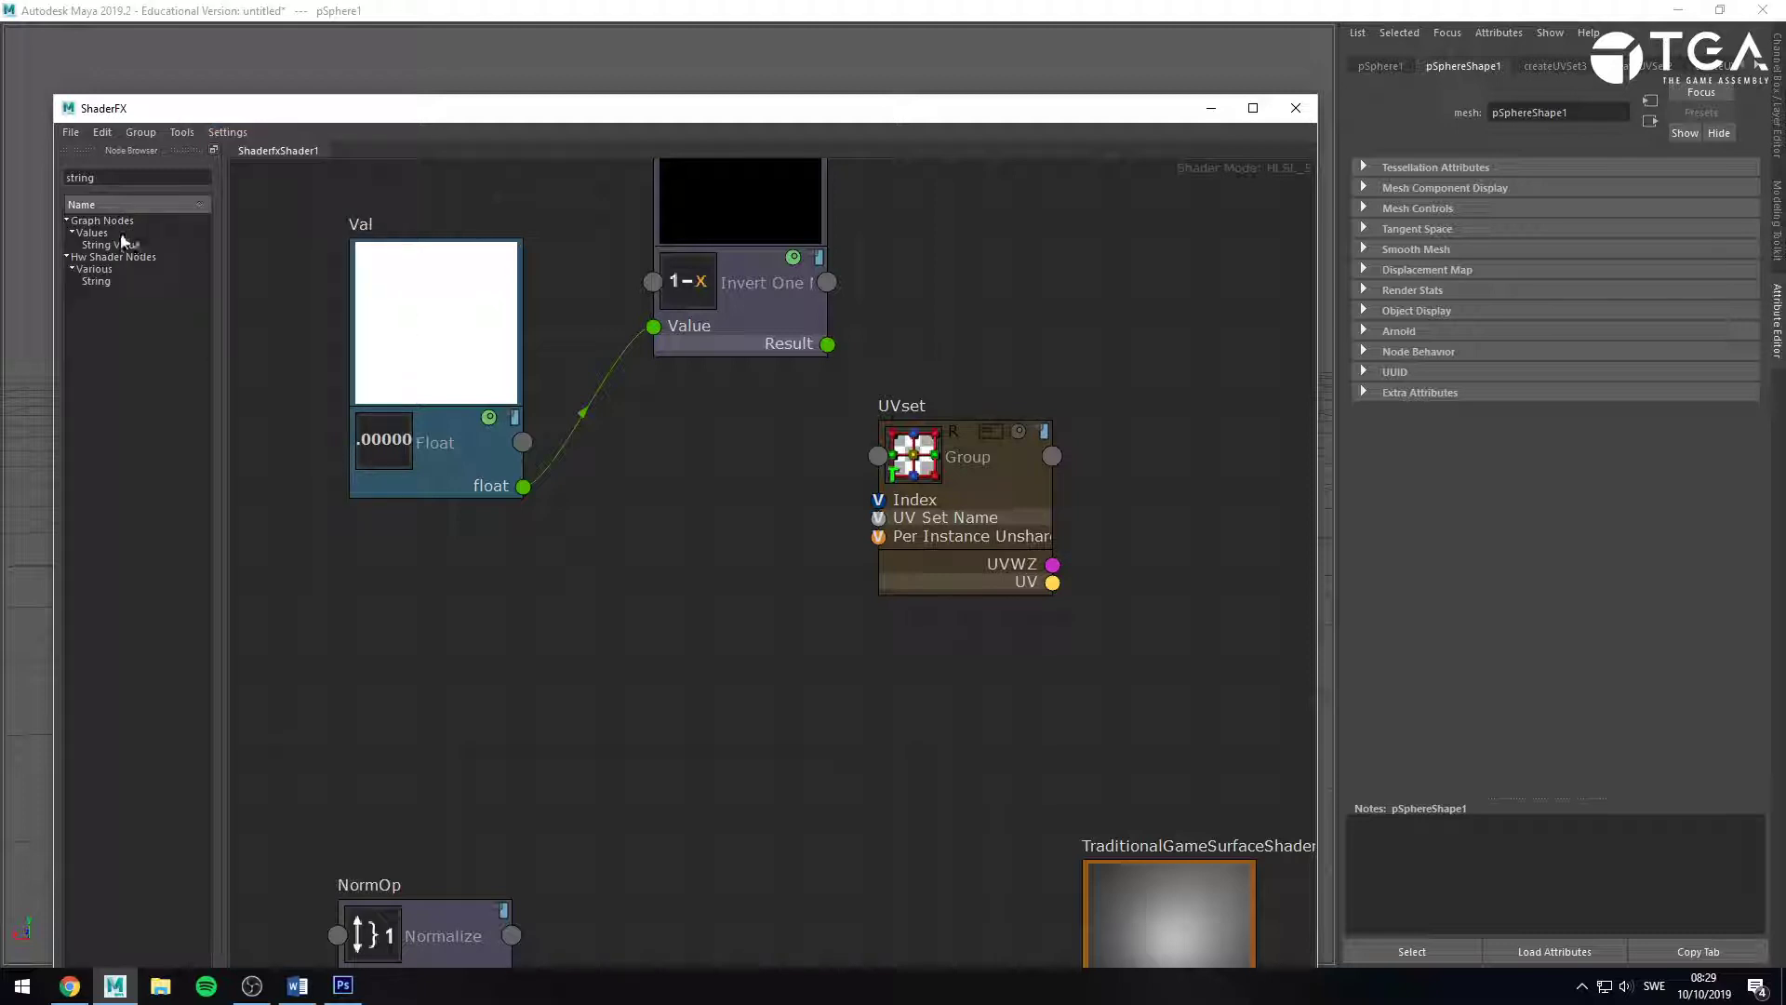
# Add a String Value node beside the UV Set node and connect its string output to UV Set Name.
pyautogui.moveTo(112, 245); pyautogui.dragTo(616, 487)
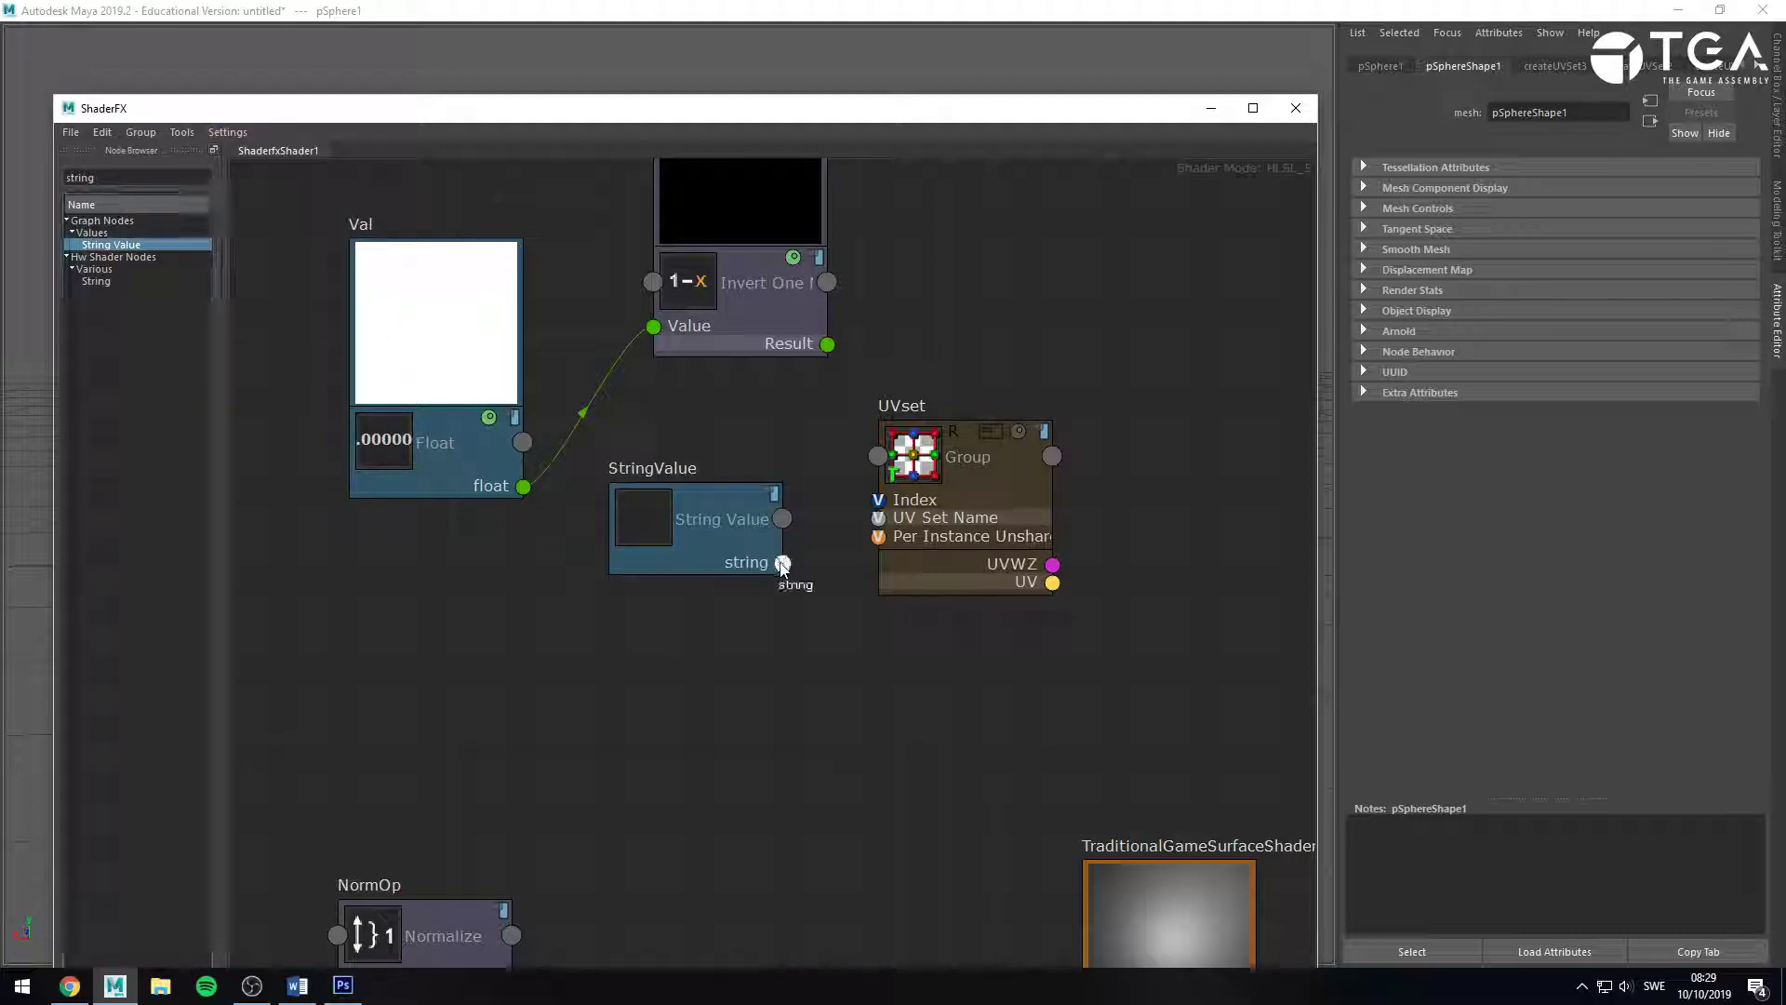
pyautogui.moveTo(783, 562); pyautogui.dragTo(879, 518)
# Set the String Value node's value to uvSet2 and deselect the node.
pyautogui.click(693, 518)
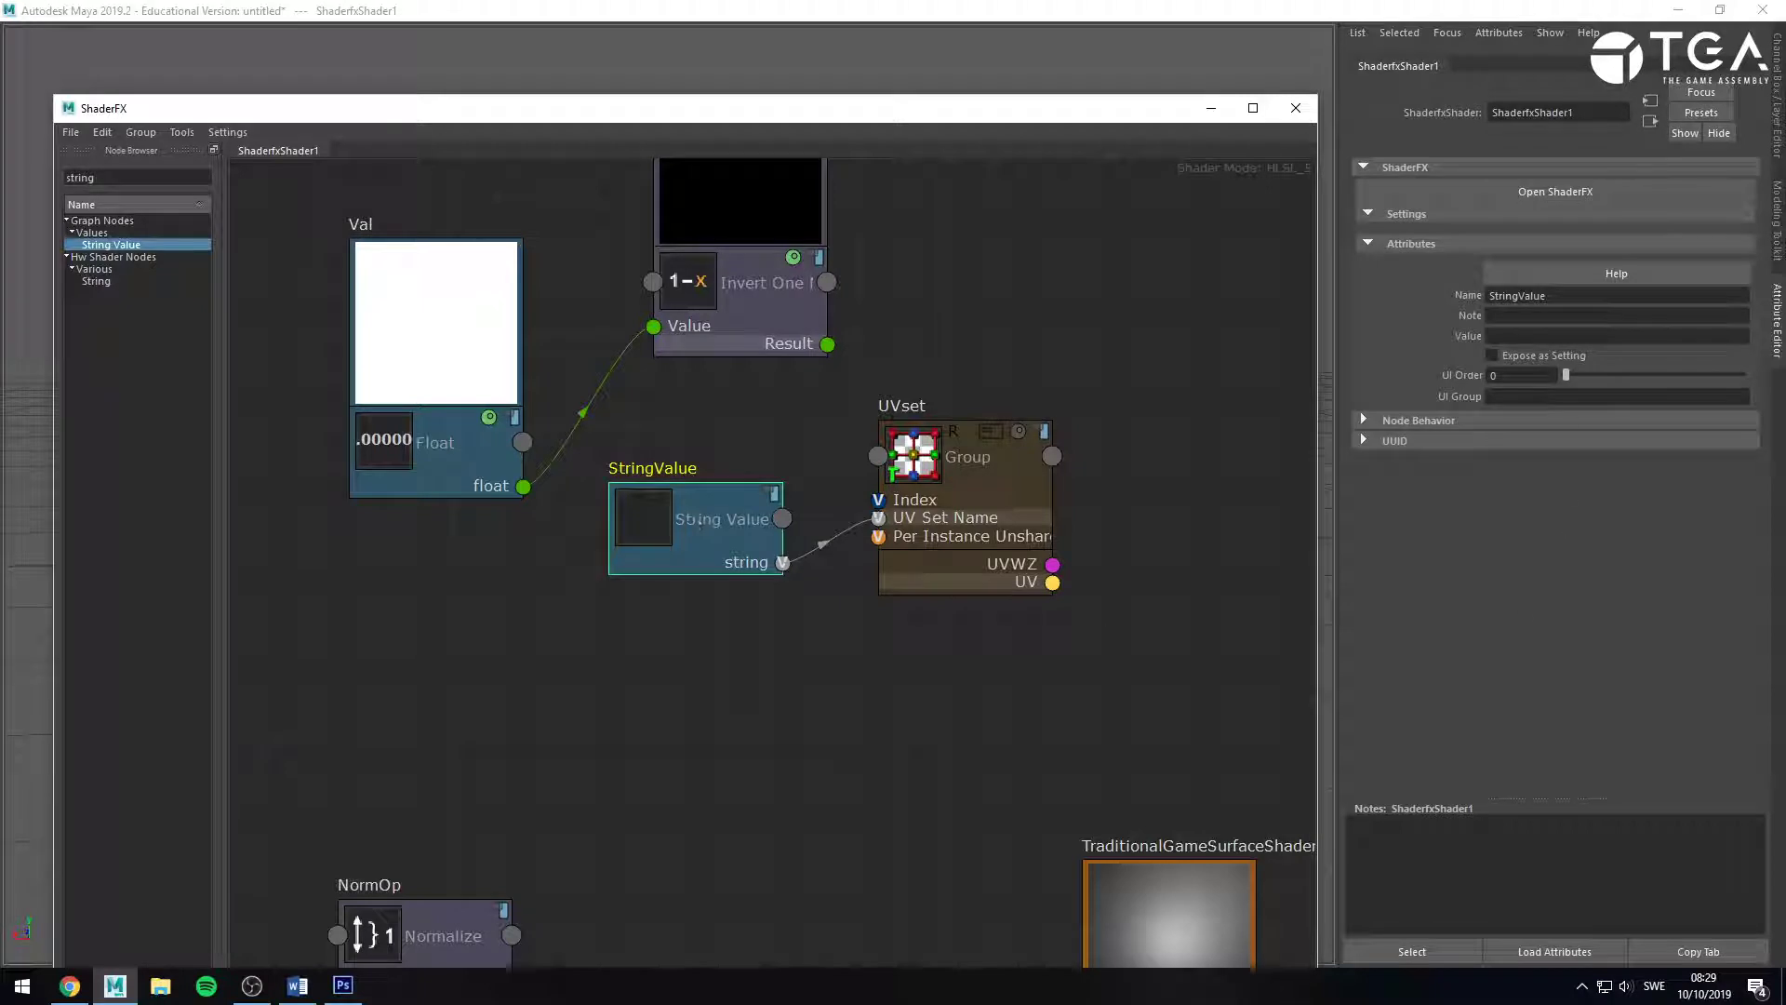
pyautogui.click(1507, 336)
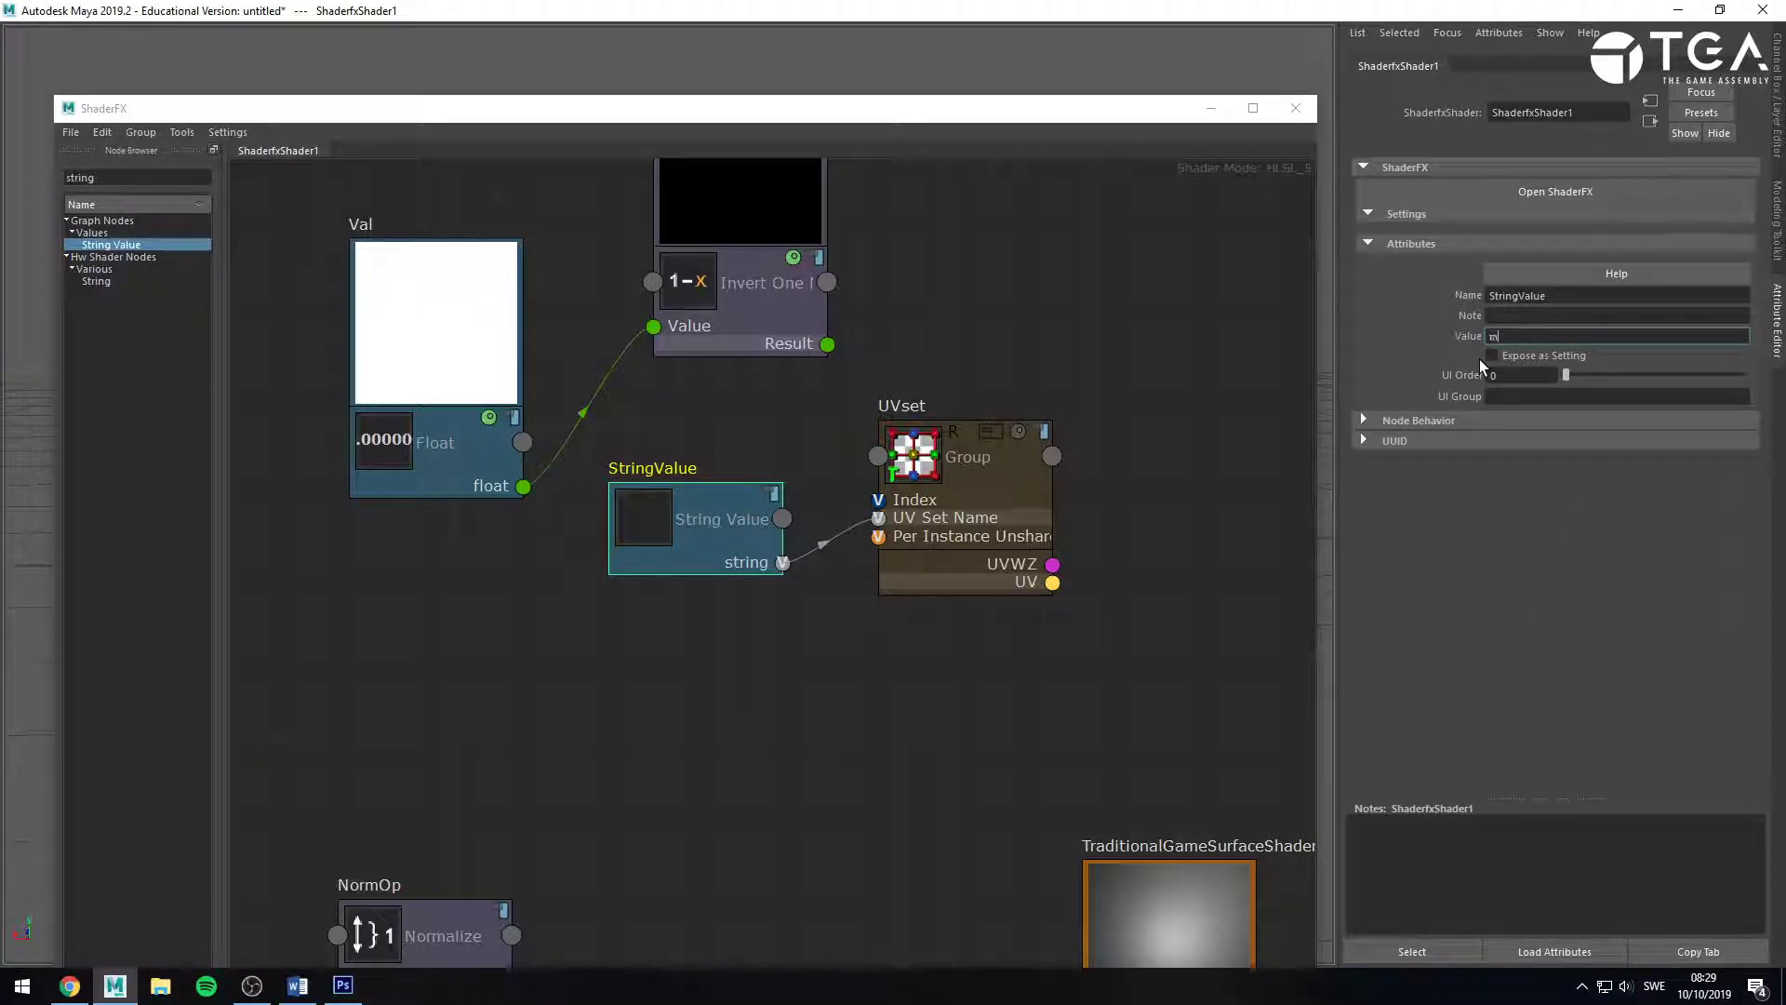
pyautogui.moveTo(1052, 121); pyautogui.dragTo(996, 189)
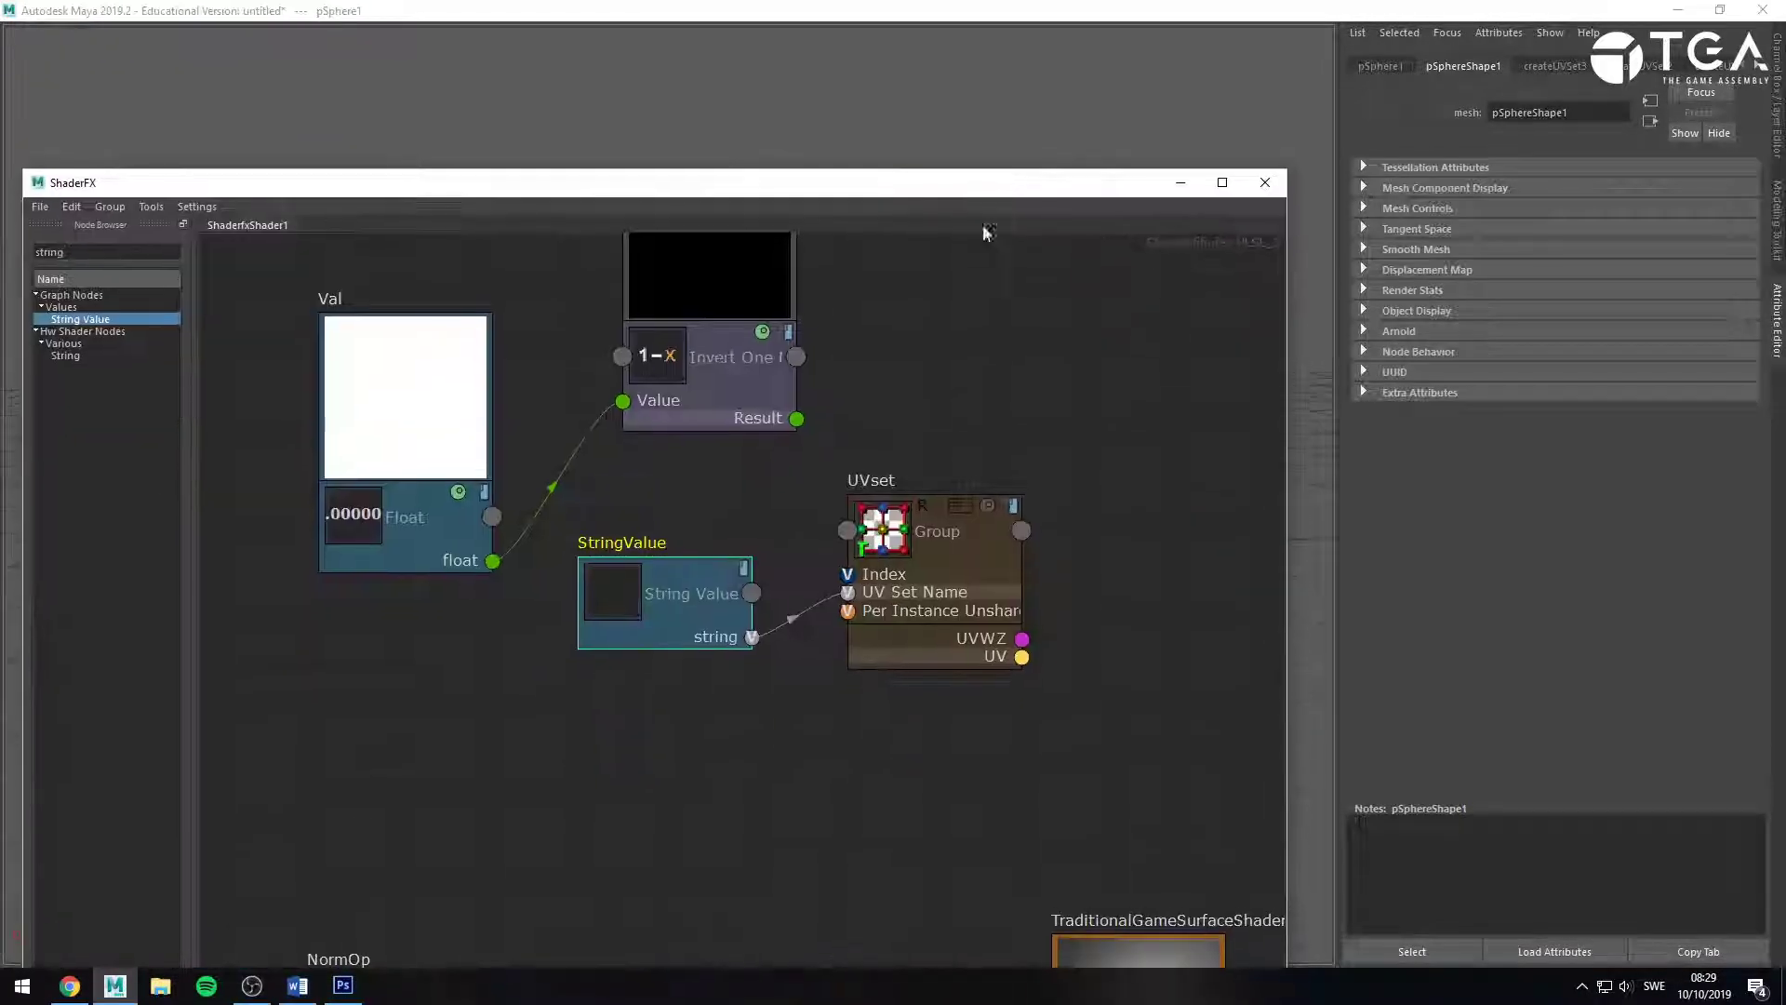
pyautogui.click(930, 540)
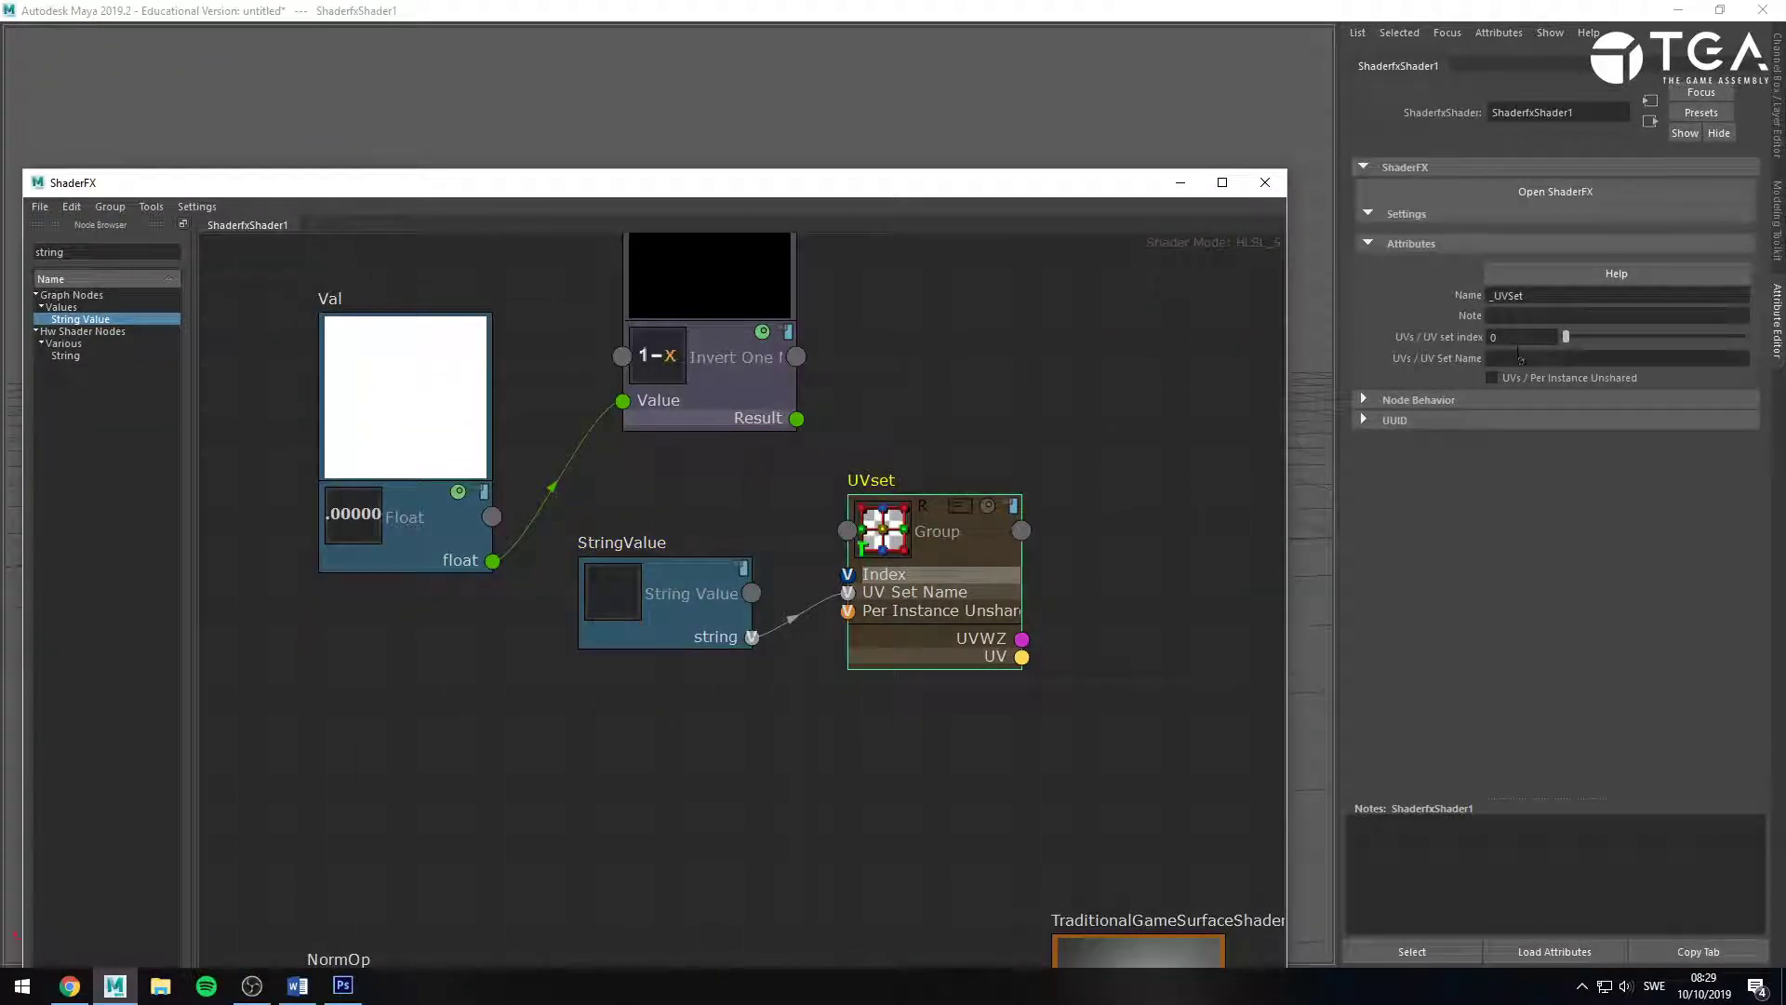
pyautogui.click(653, 590)
pyautogui.click(1493, 337)
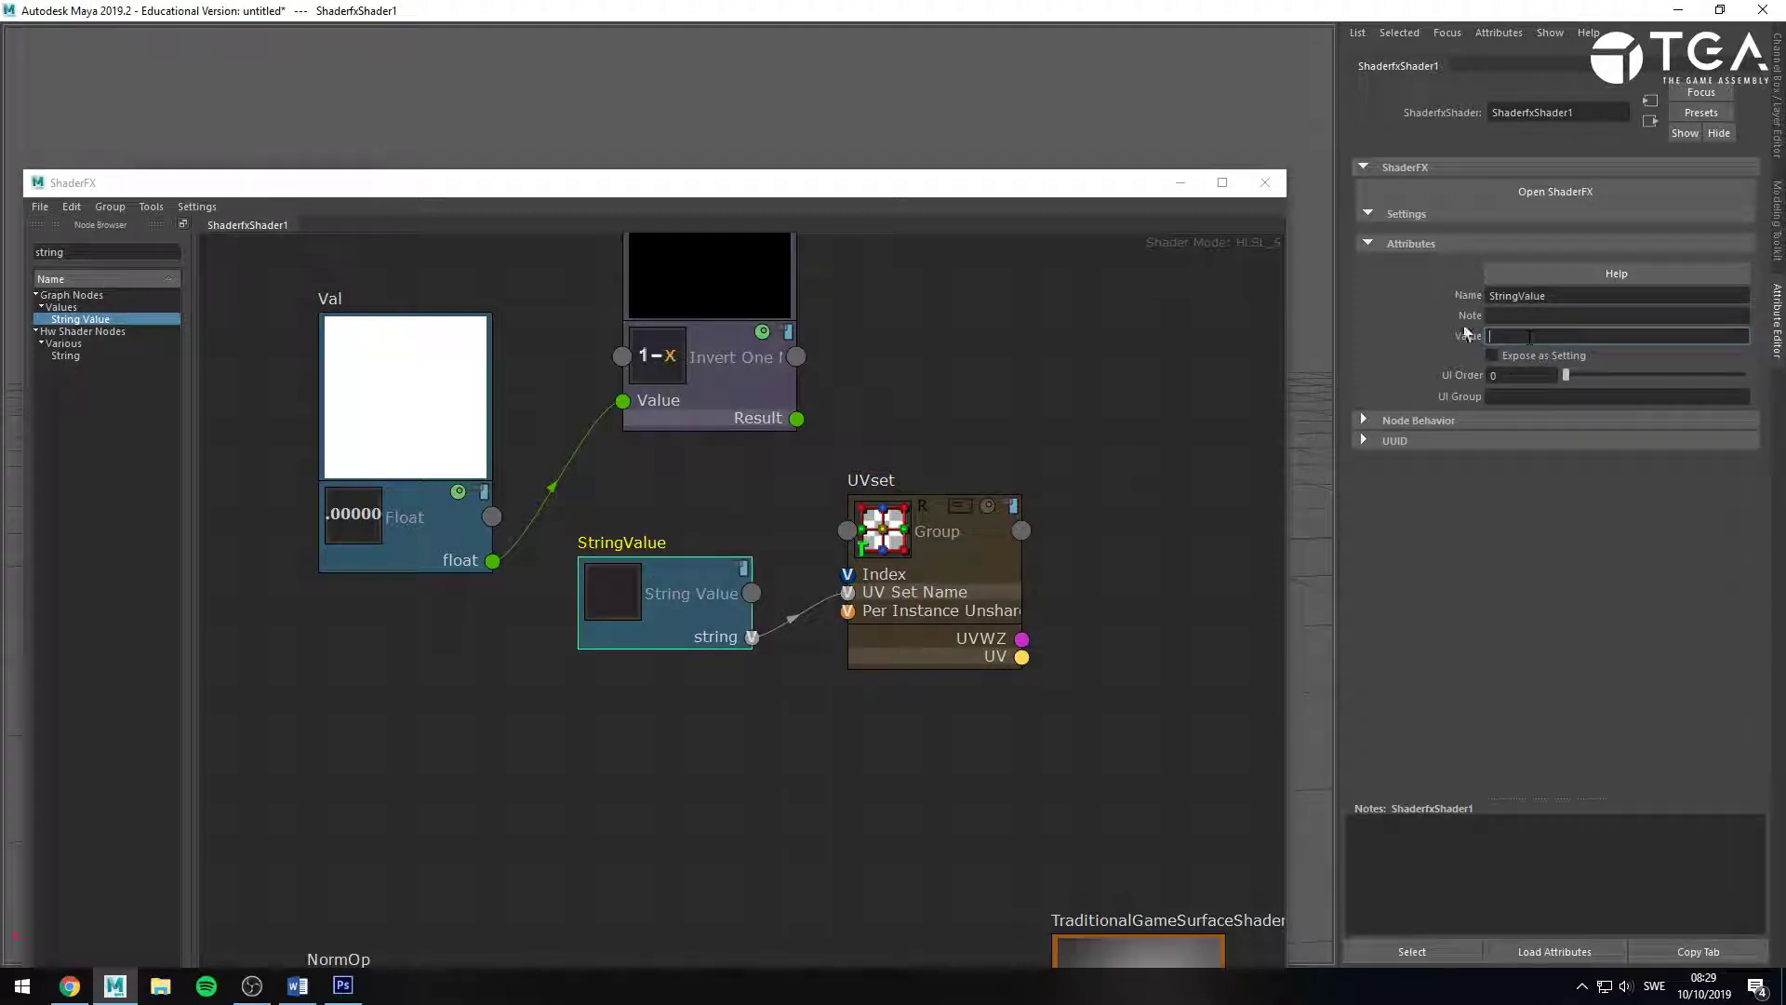
pyautogui.write('uvSet2')
pyautogui.press('Return')
pyautogui.click(1074, 673)
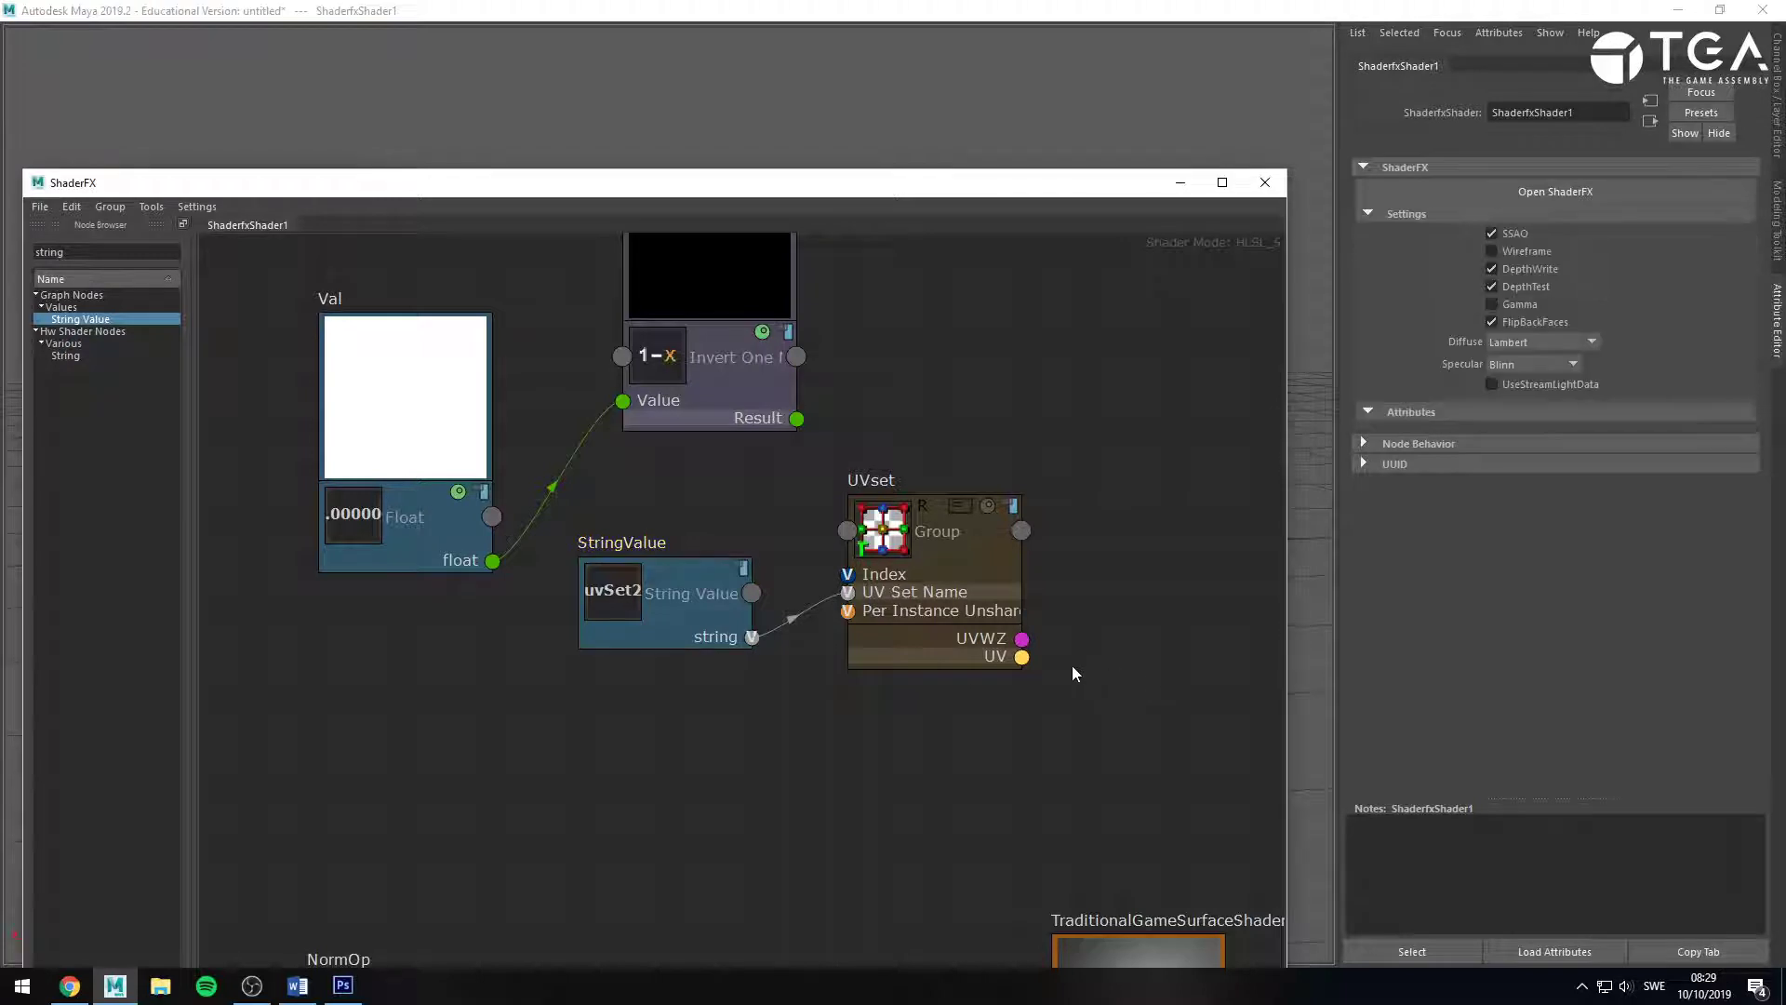
# Search the node browser for normal map and add a Normal Map node below the String Value node.
pyautogui.moveTo(1020, 657); pyautogui.dragTo(1180, 596)
pyautogui.scroll(-1, 406, 428)
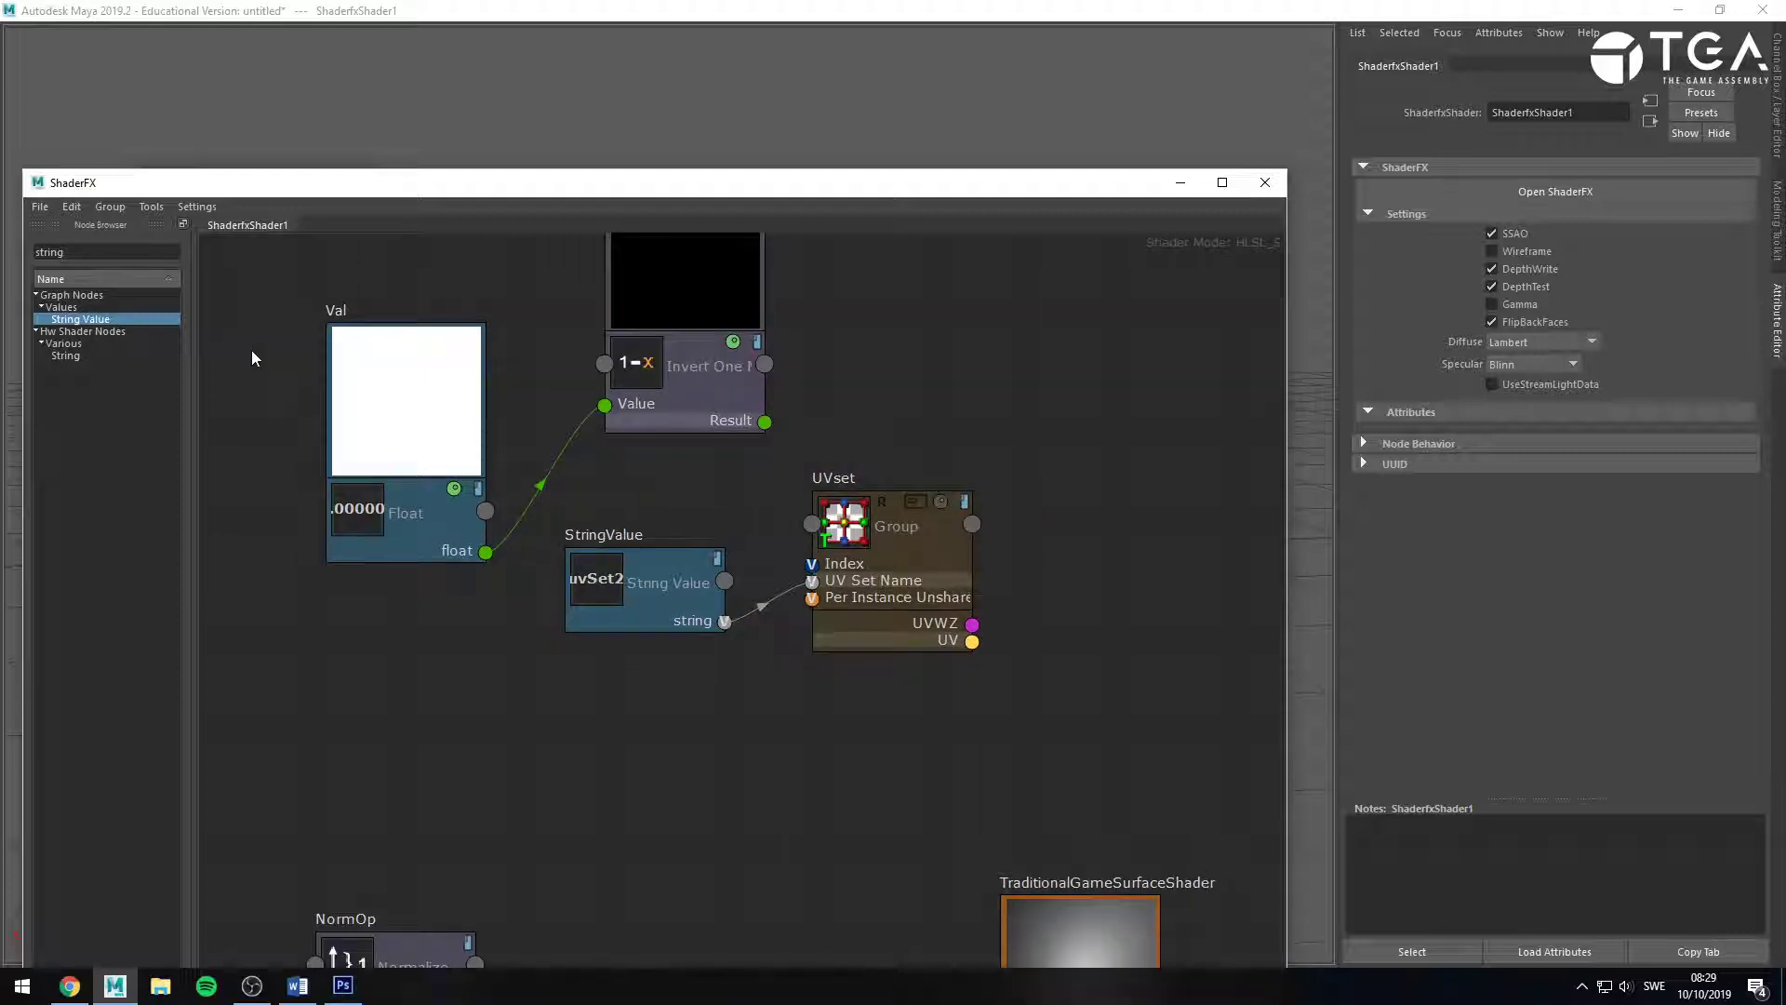
pyautogui.moveTo(136, 255); pyautogui.dragTo(6, 247)
pyautogui.write('norm')
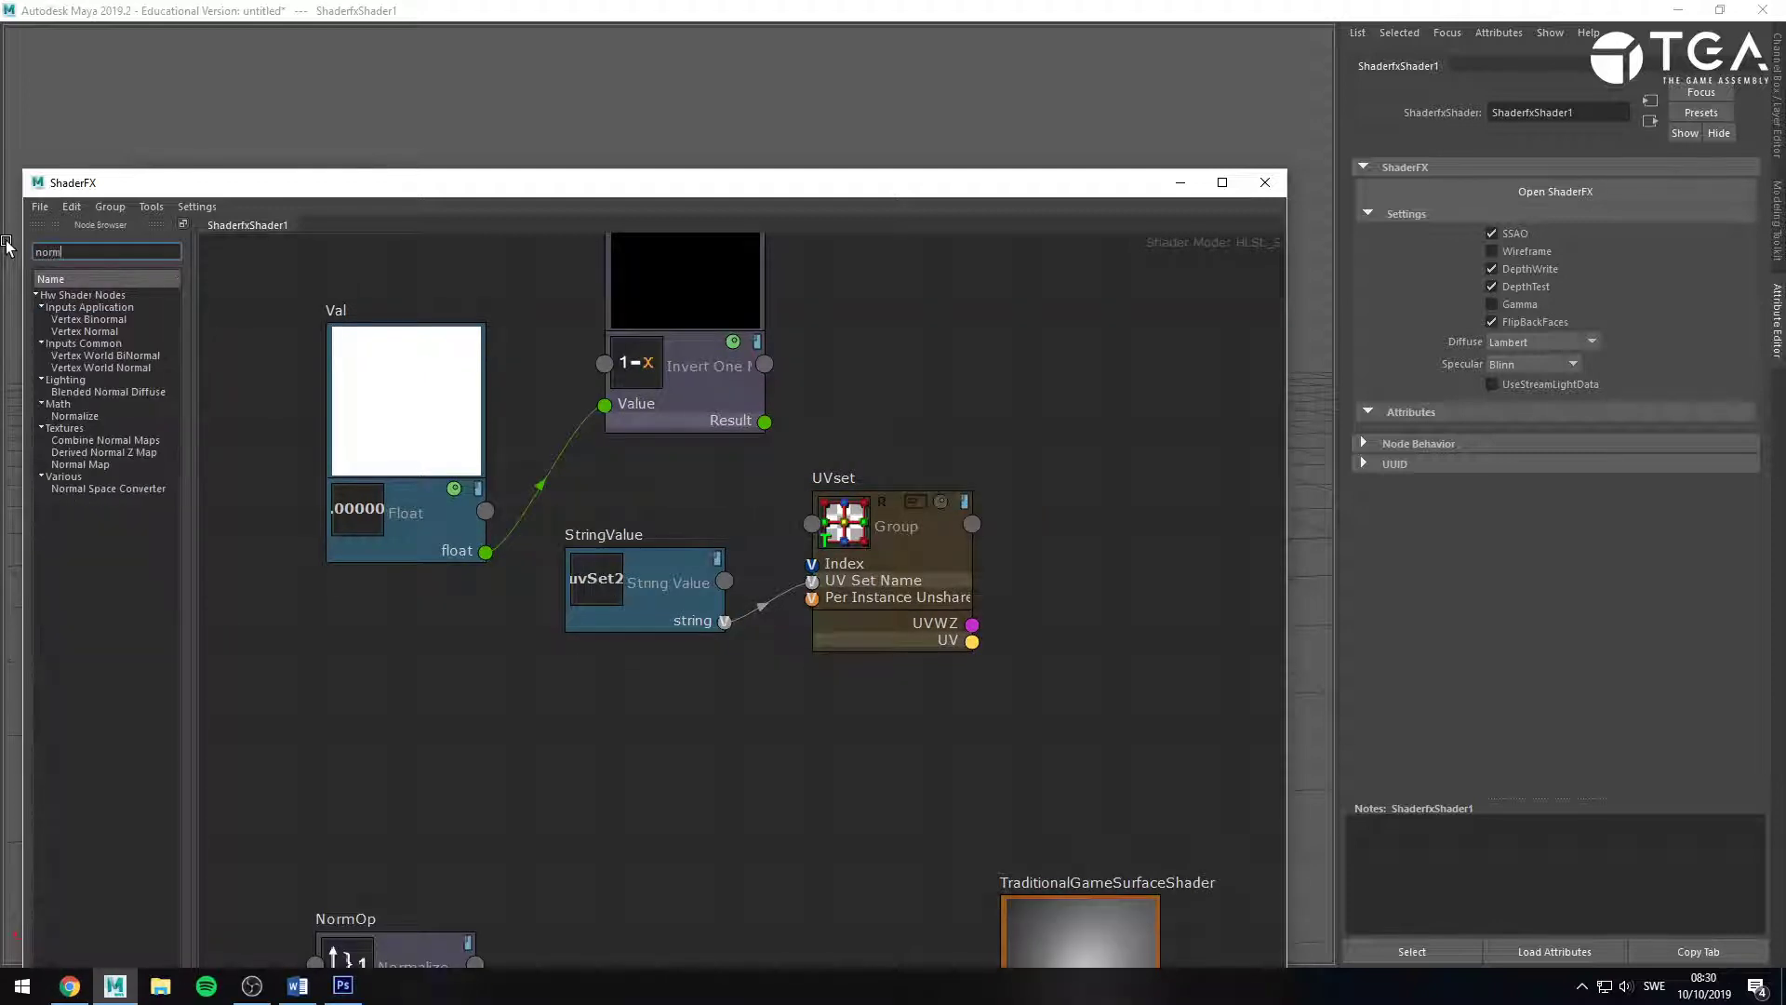
pyautogui.write('al map')
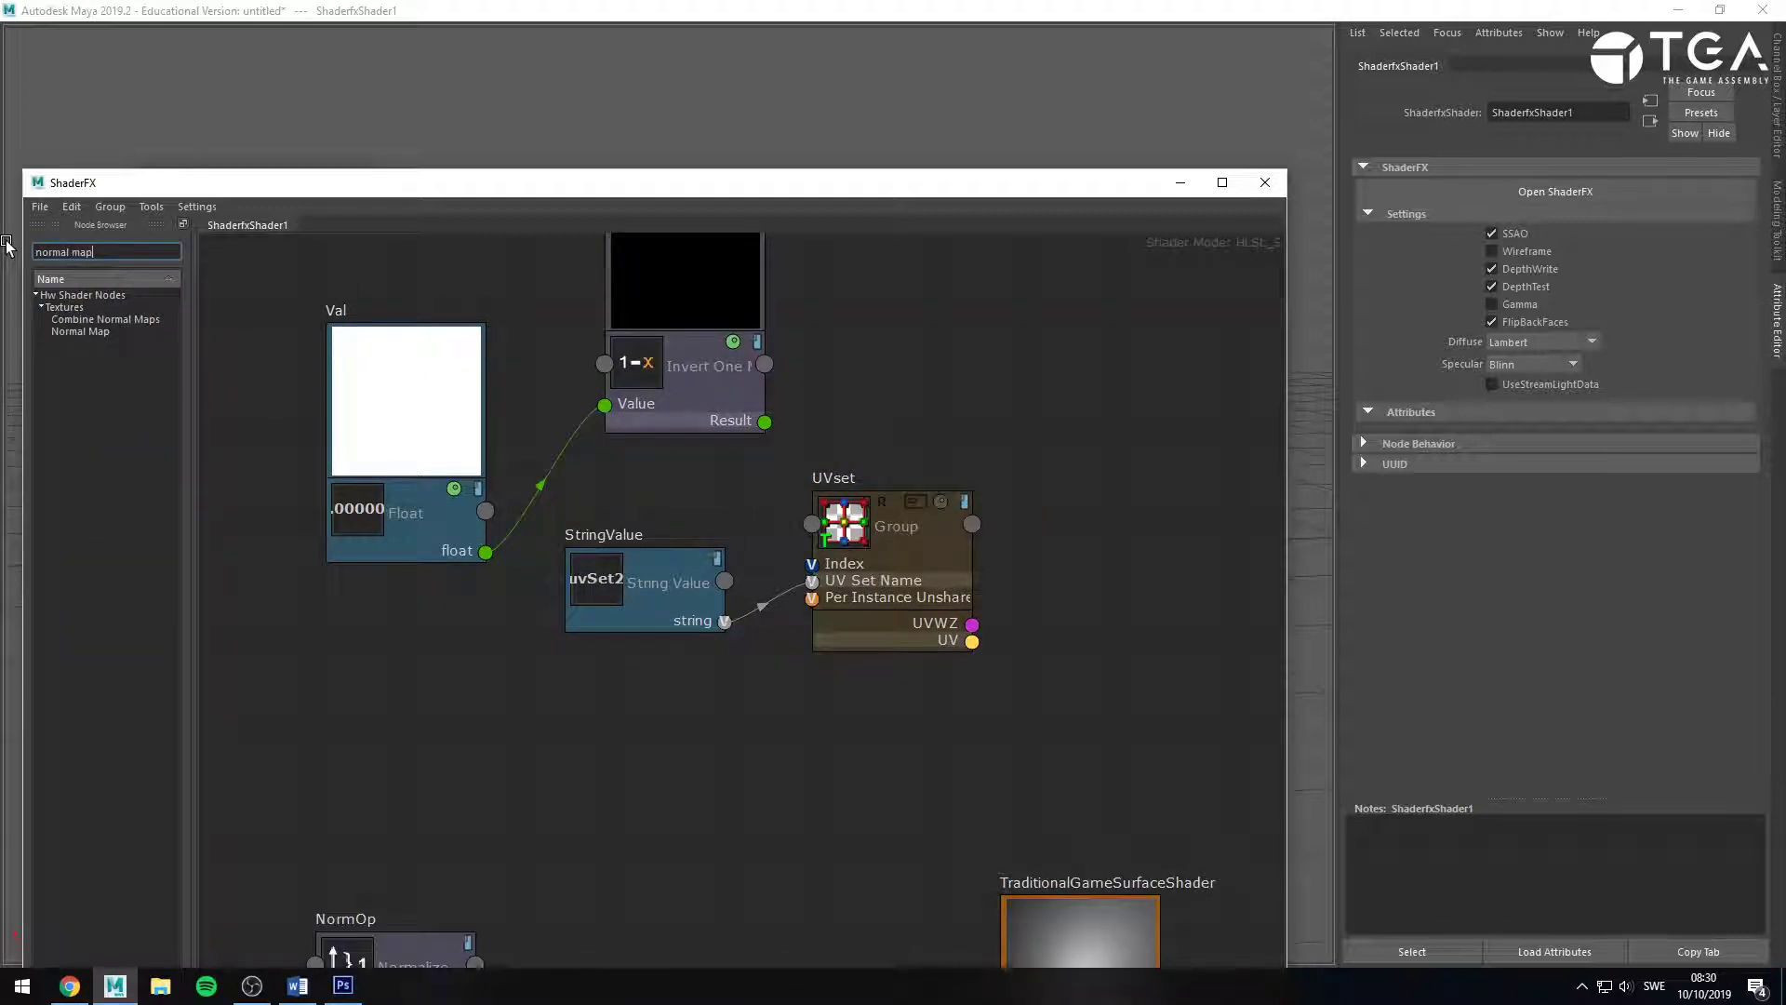
pyautogui.moveTo(58, 337); pyautogui.dragTo(466, 675)
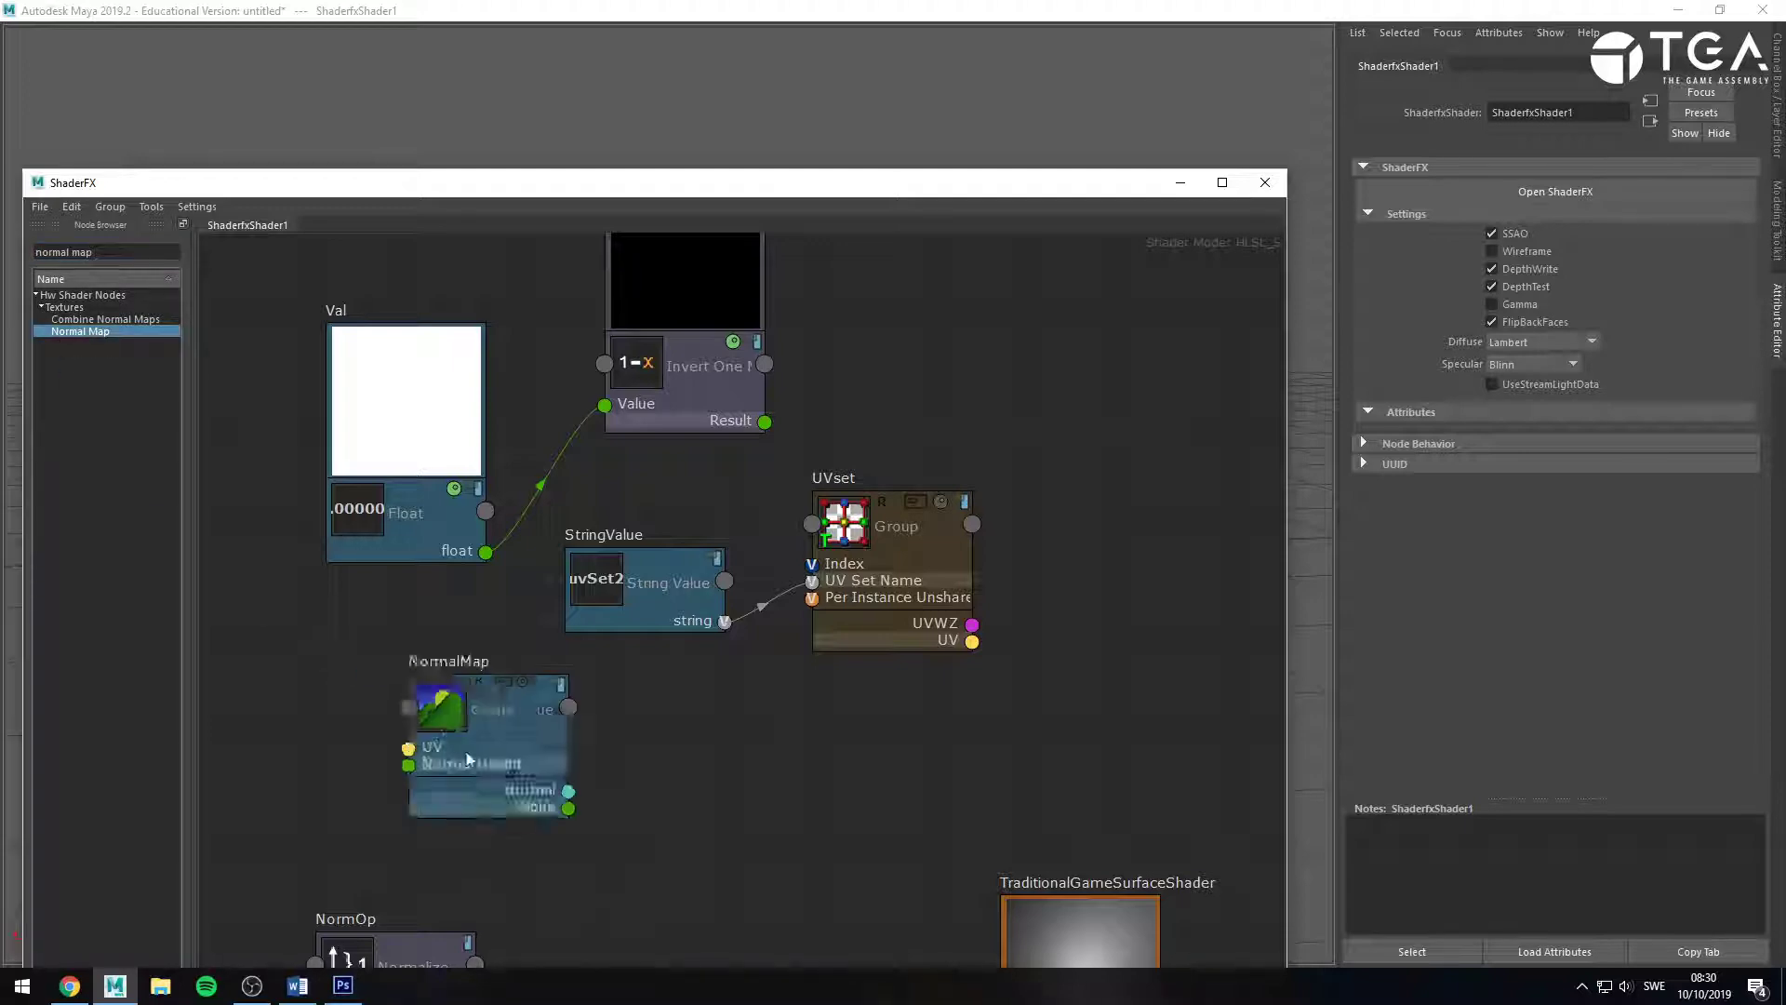
pyautogui.scroll(-2, 521, 781)
pyautogui.moveTo(614, 825); pyautogui.dragTo(1113, 546, button='middle')
pyautogui.scroll(-3, 1007, 530)
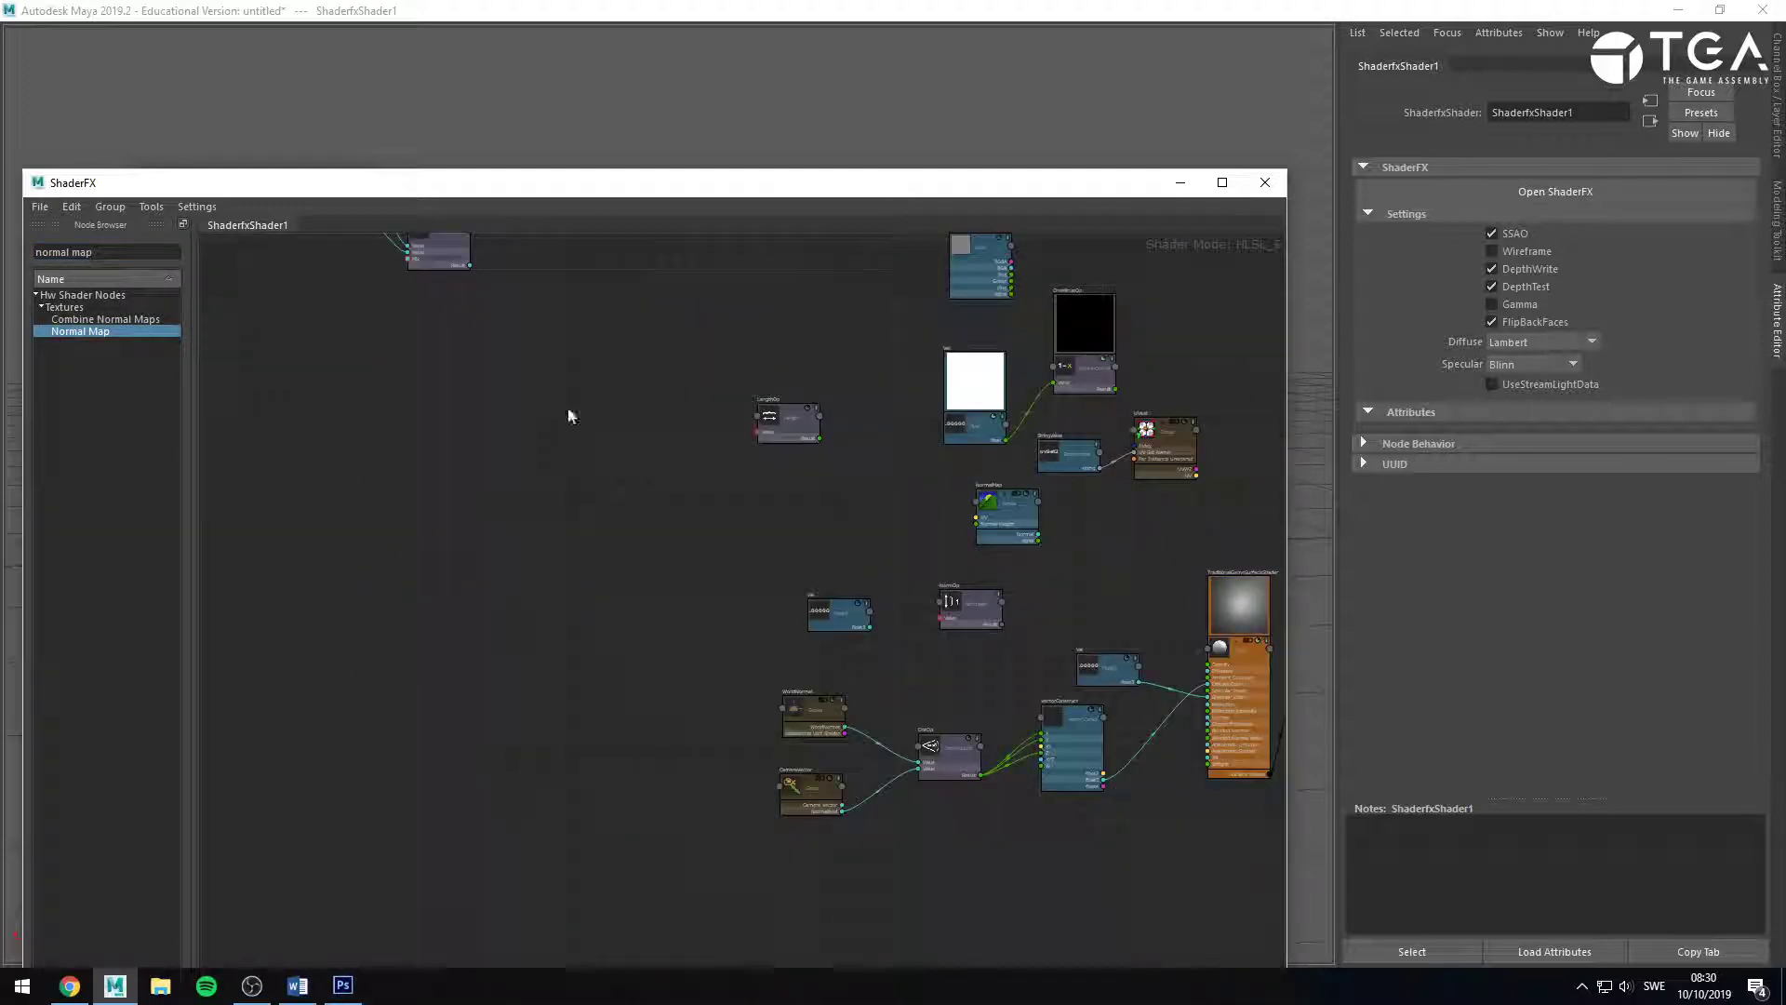
# Move the Normal Map node into the free area between the red and blue Color network and the grey Color node.
pyautogui.moveTo(607, 497); pyautogui.dragTo(723, 719, button='middle')
pyautogui.moveTo(1136, 757); pyautogui.dragTo(751, 493)
pyautogui.moveTo(1050, 641); pyautogui.dragTo(997, 683, button='middle')
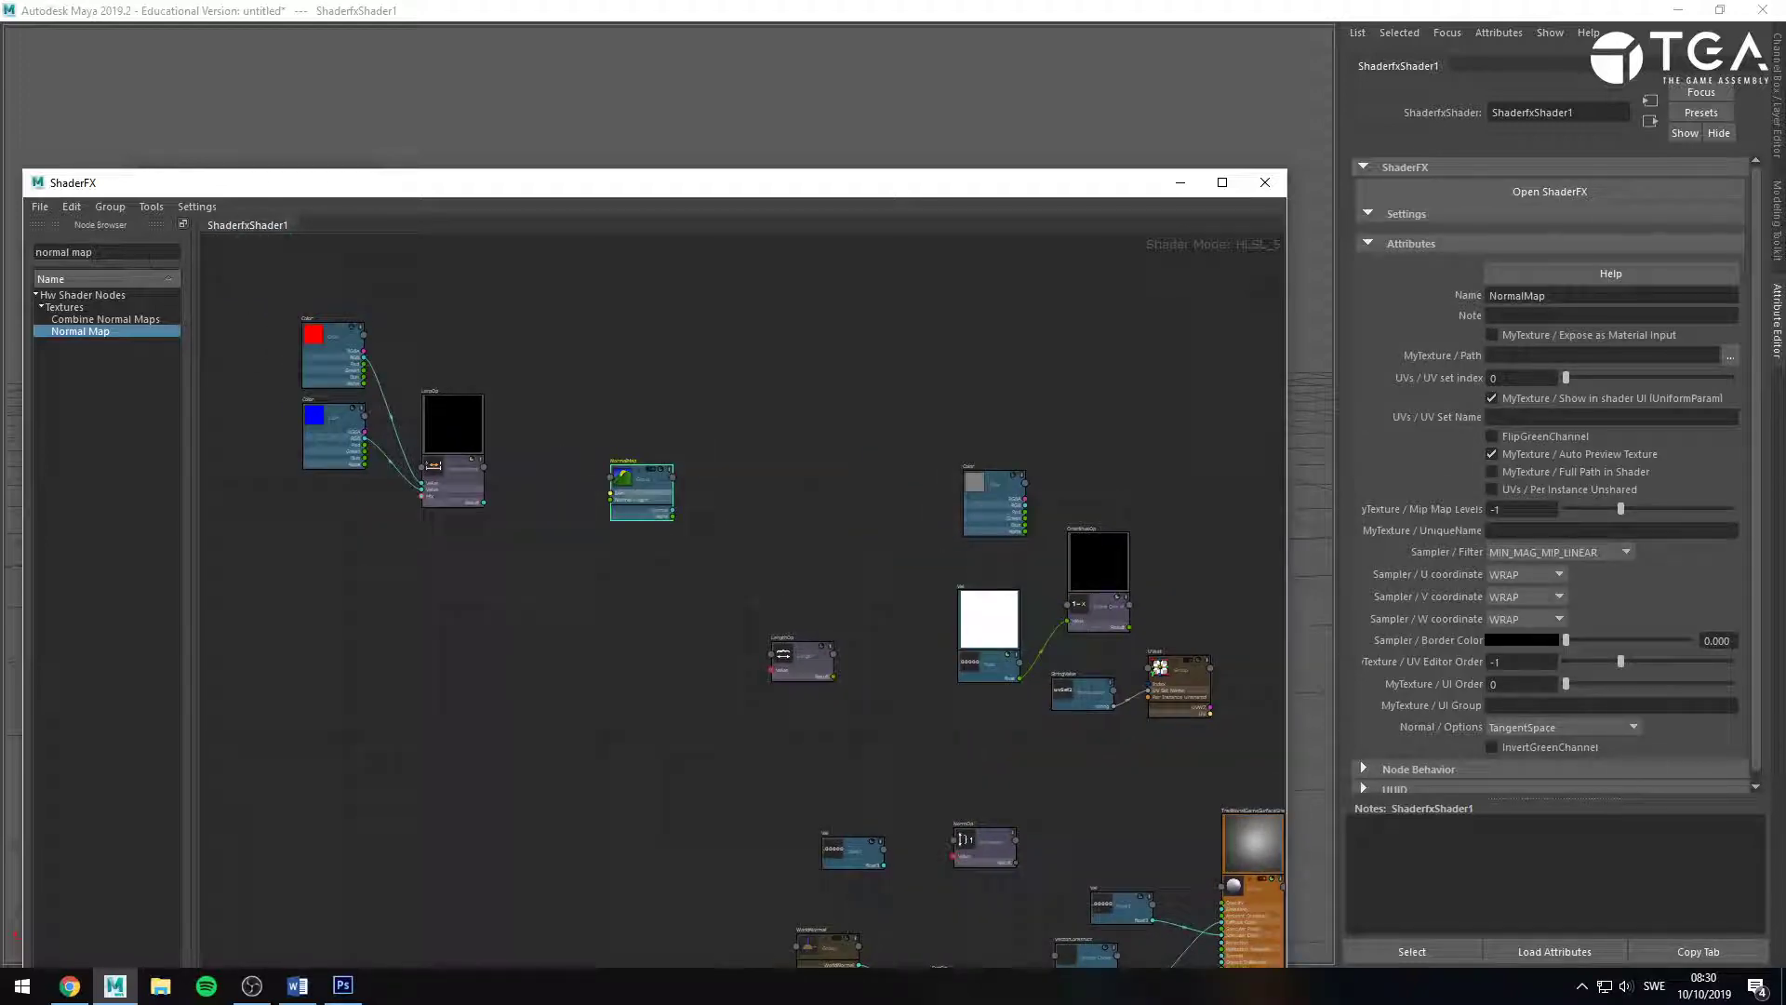
# Search the node browser for text, add a Texture Map node, and align it directly below the Normal Map node.
pyautogui.tripleClick(107, 251)
pyautogui.write('text')
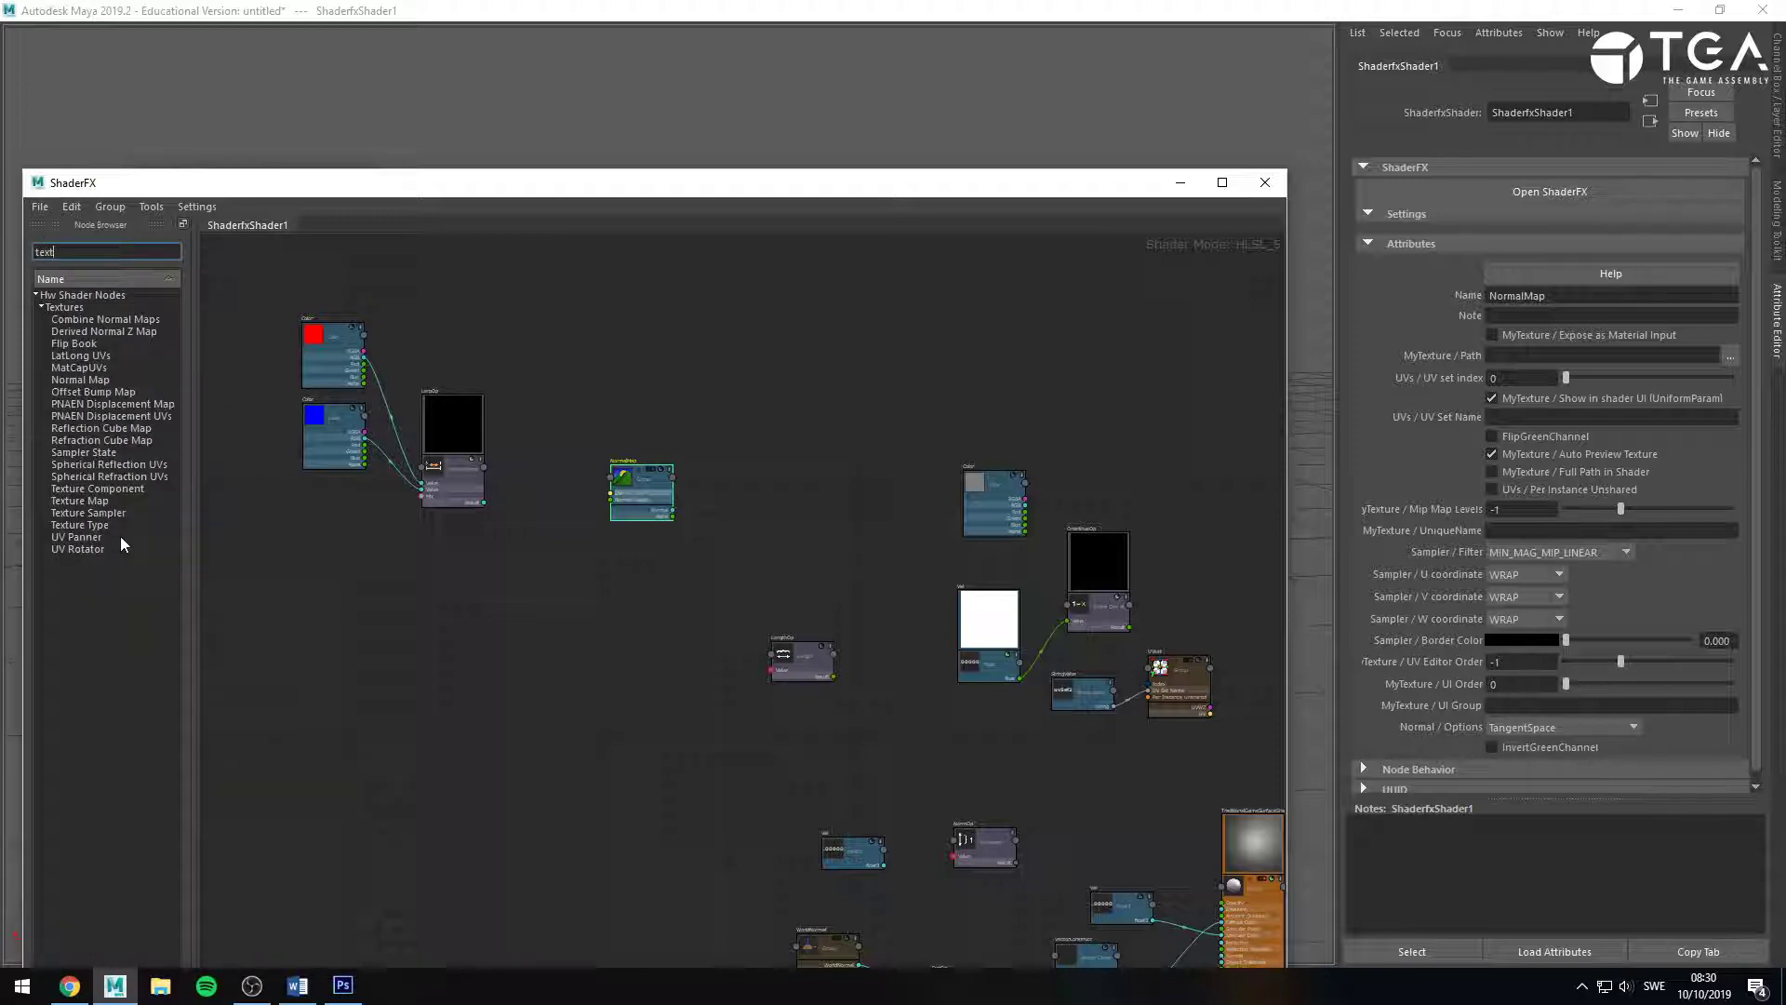
pyautogui.moveTo(82, 500); pyautogui.dragTo(652, 557)
pyautogui.scroll(5, 651, 556)
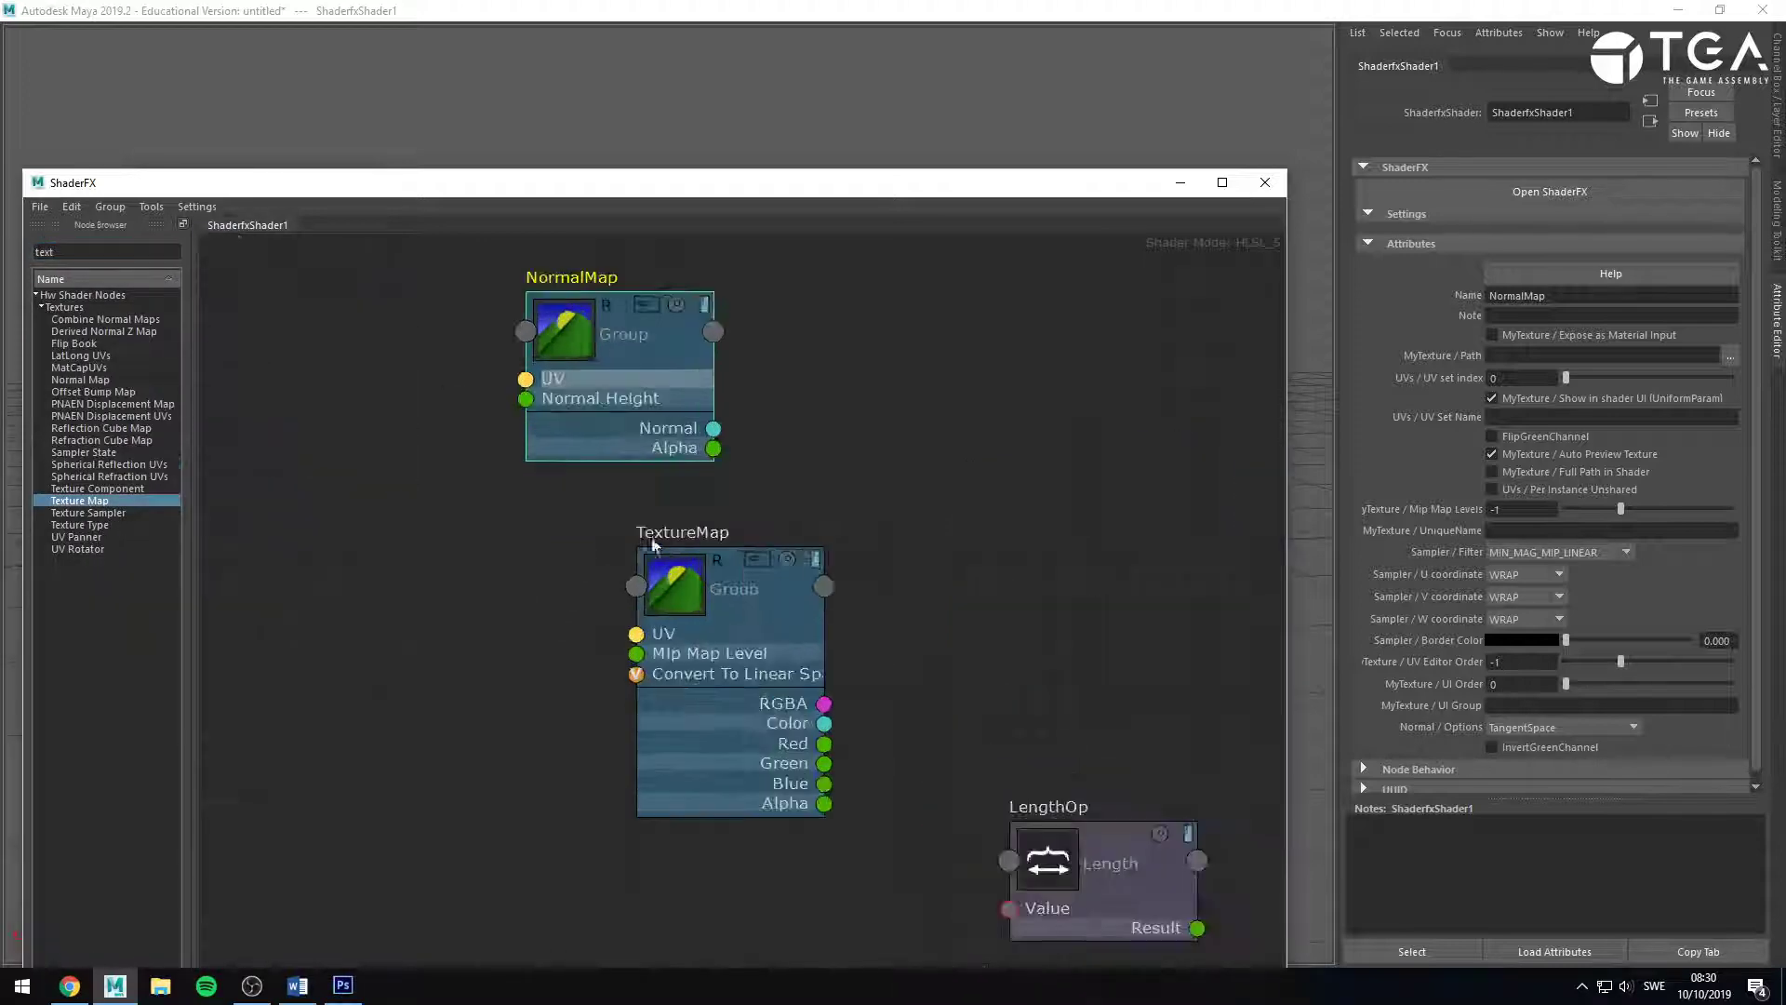
pyautogui.moveTo(781, 614); pyautogui.dragTo(667, 598)
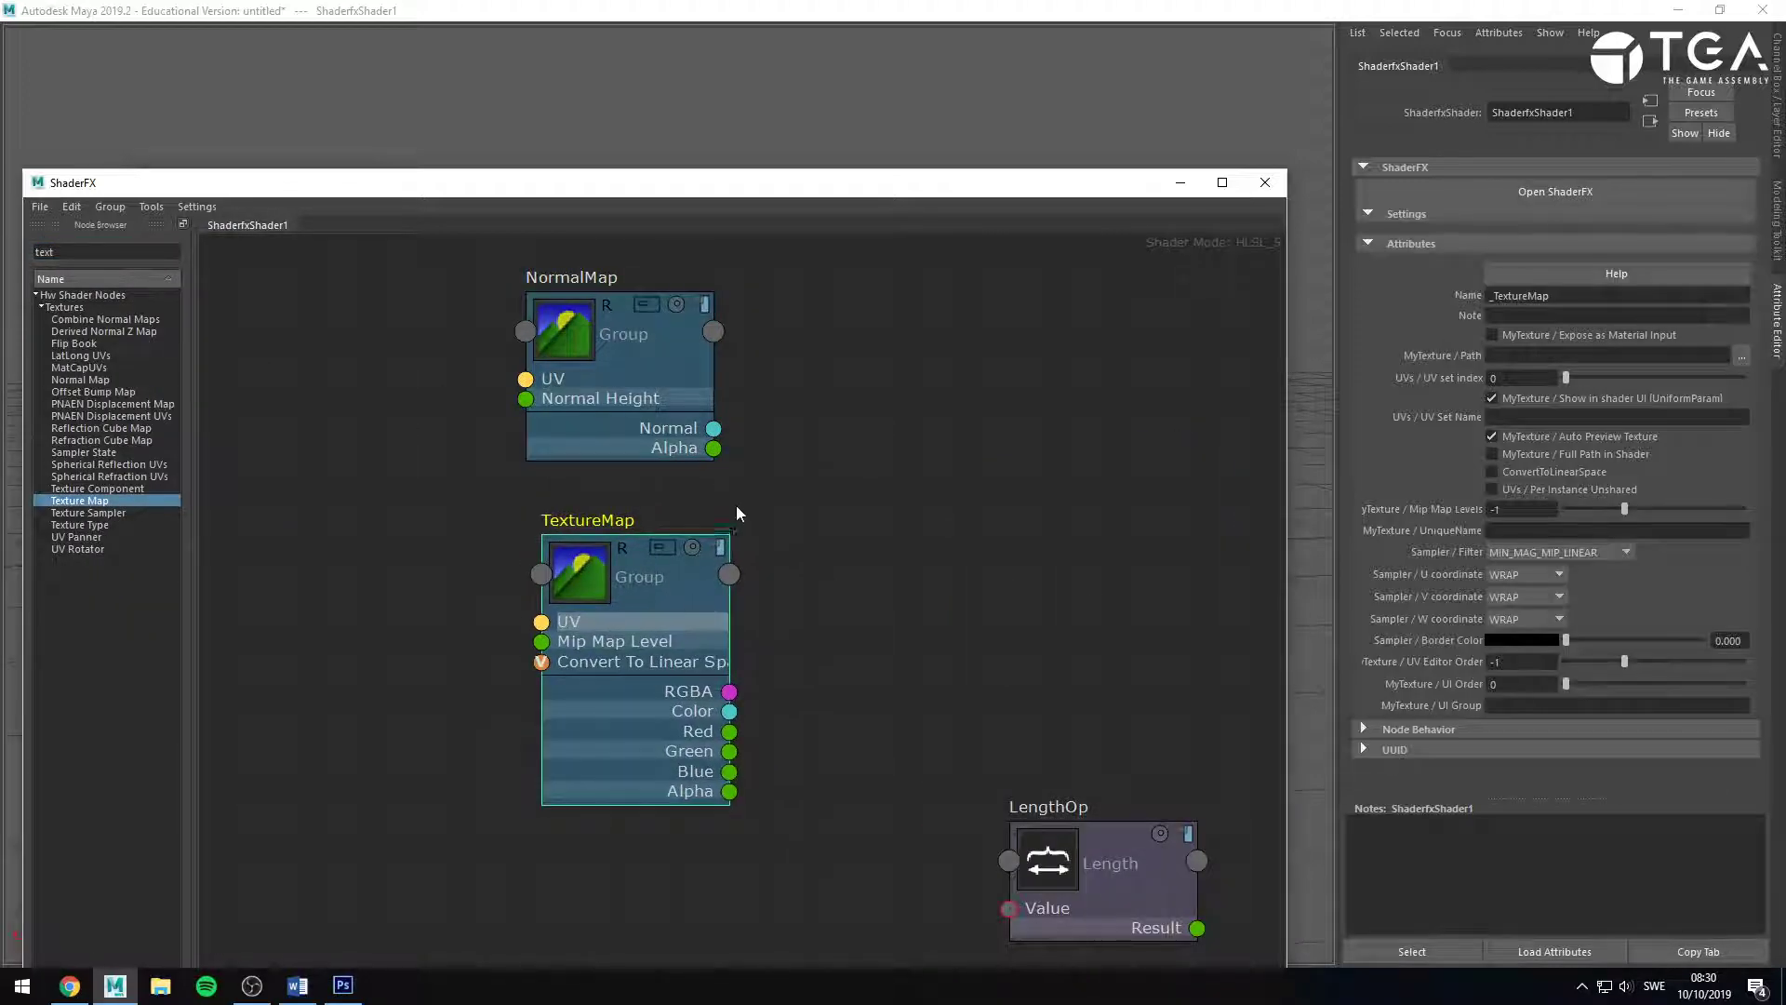
pyautogui.moveTo(735, 505); pyautogui.dragTo(731, 598, button='middle')
pyautogui.moveTo(676, 461); pyautogui.dragTo(679, 449)
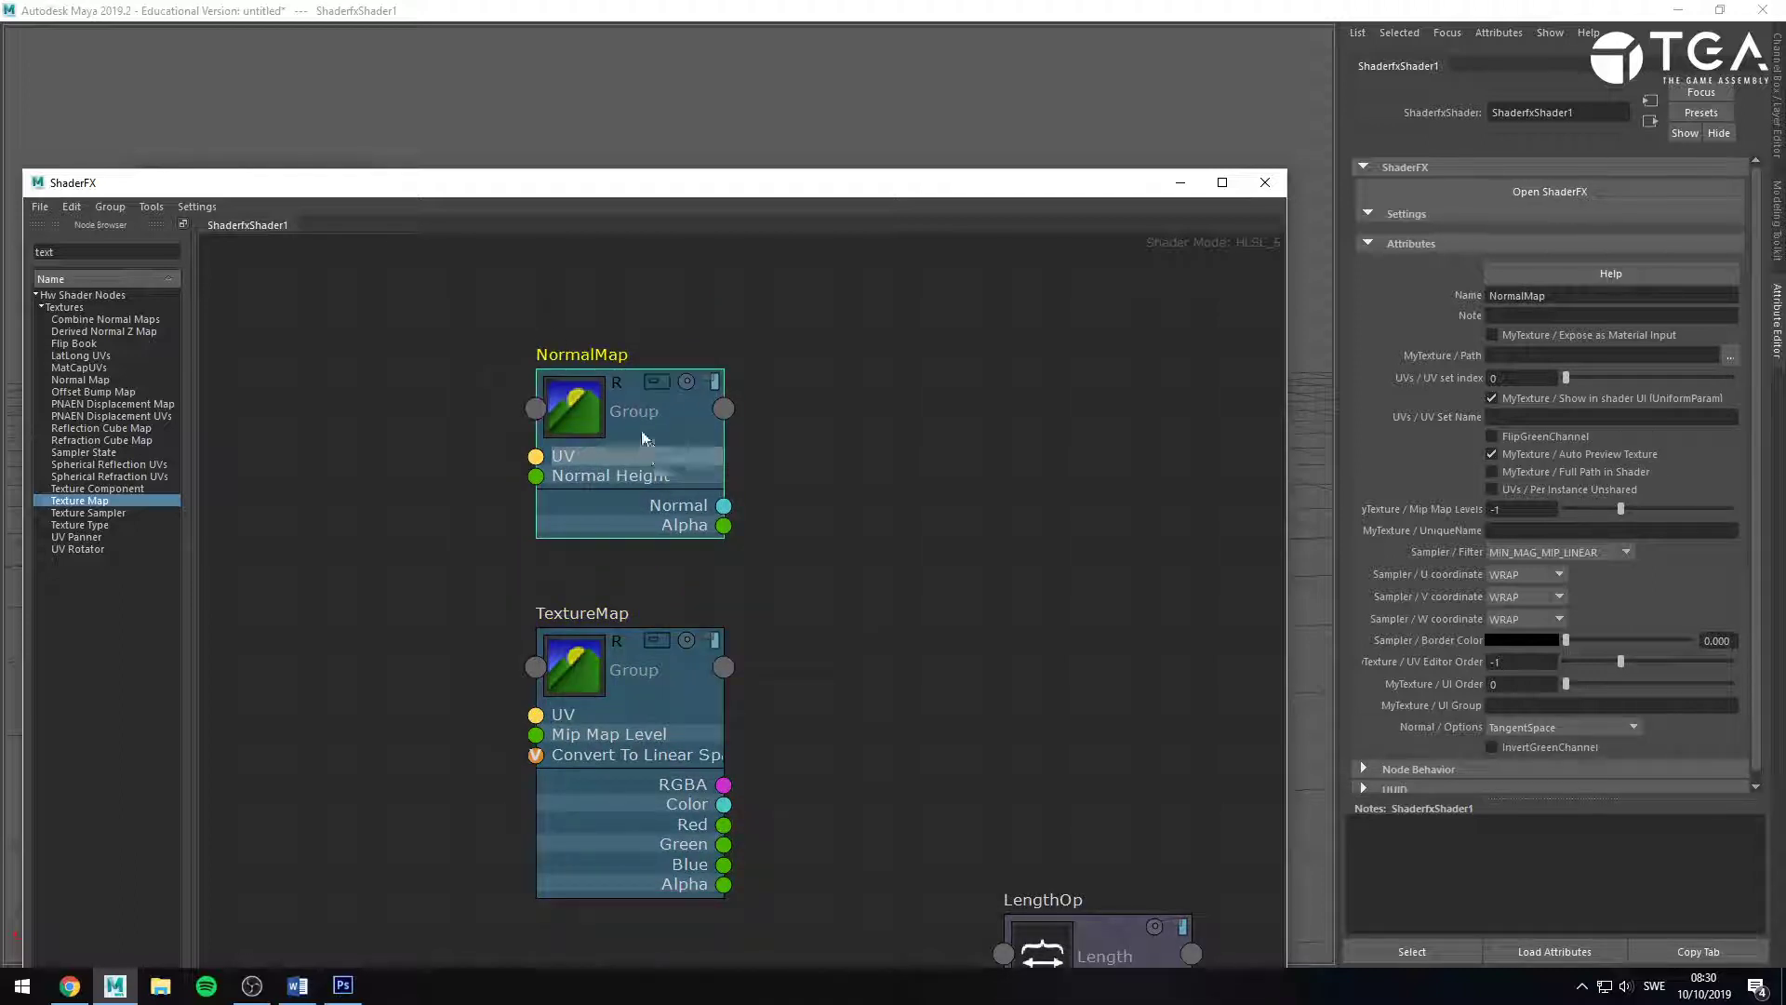
pyautogui.moveTo(634, 696); pyautogui.dragTo(631, 718)
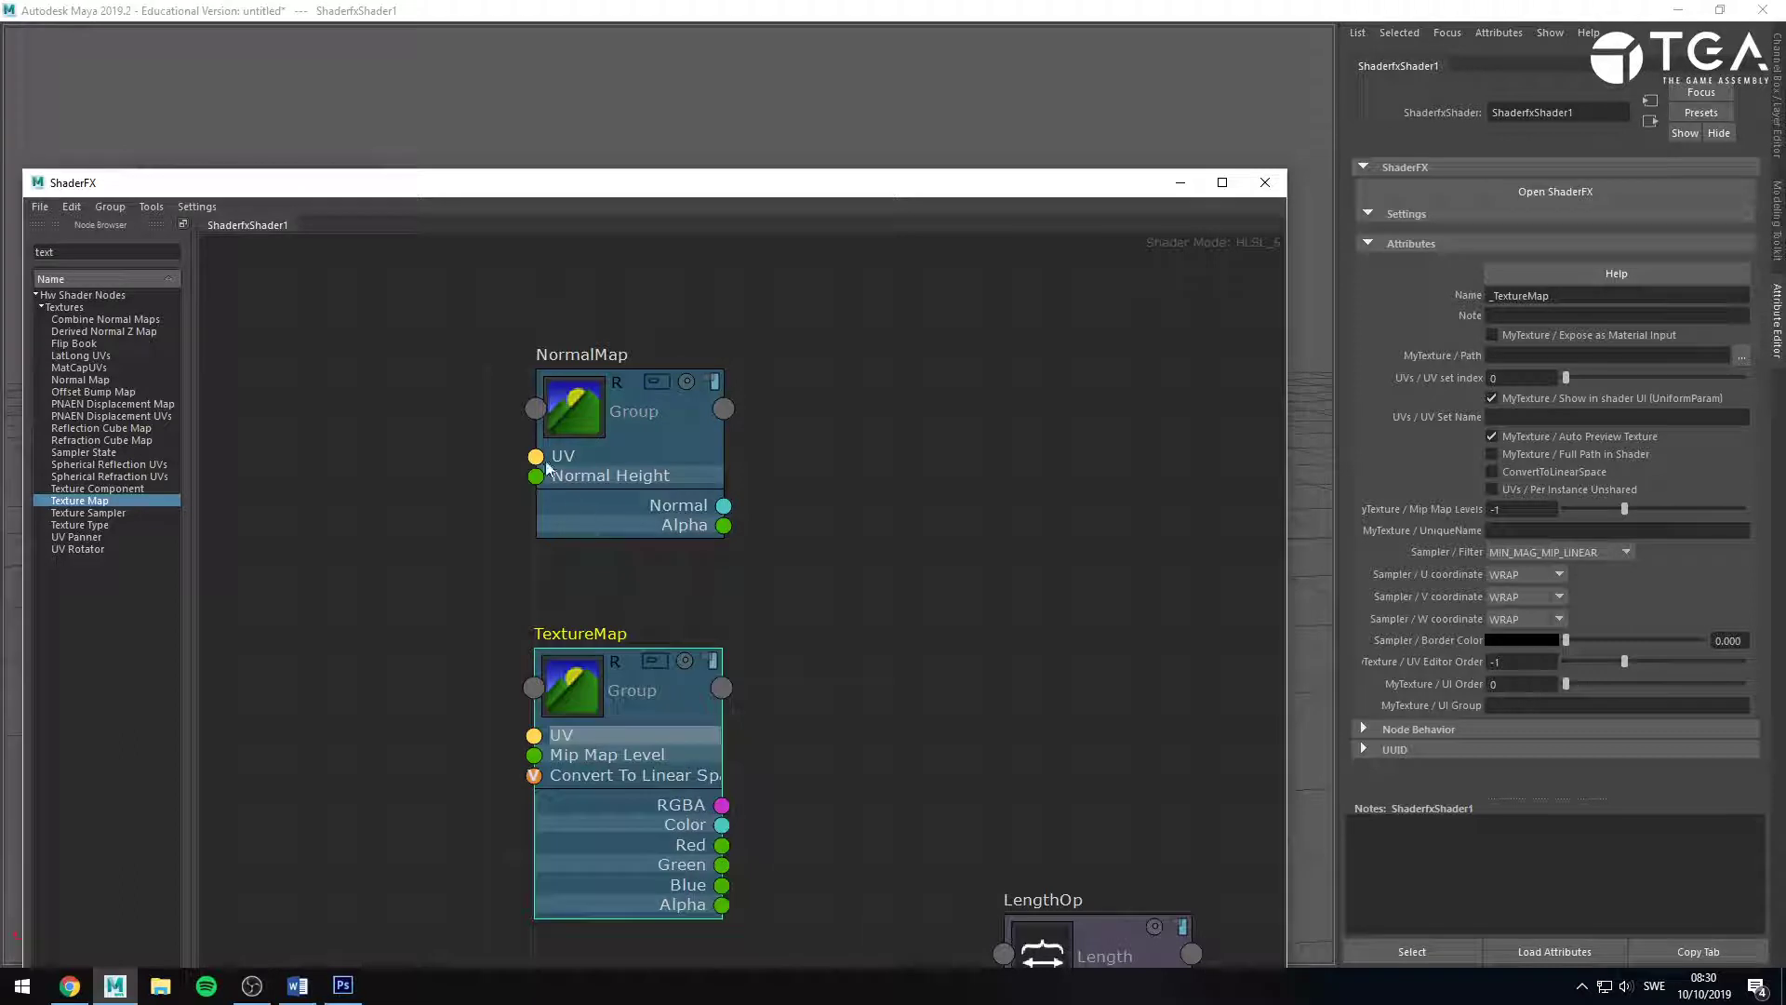
pyautogui.moveTo(537, 458); pyautogui.dragTo(404, 325)
pyautogui.moveTo(535, 477); pyautogui.dragTo(456, 537)
pyautogui.moveTo(402, 566); pyautogui.dragTo(402, 566)
pyautogui.moveTo(725, 507); pyautogui.dragTo(846, 526)
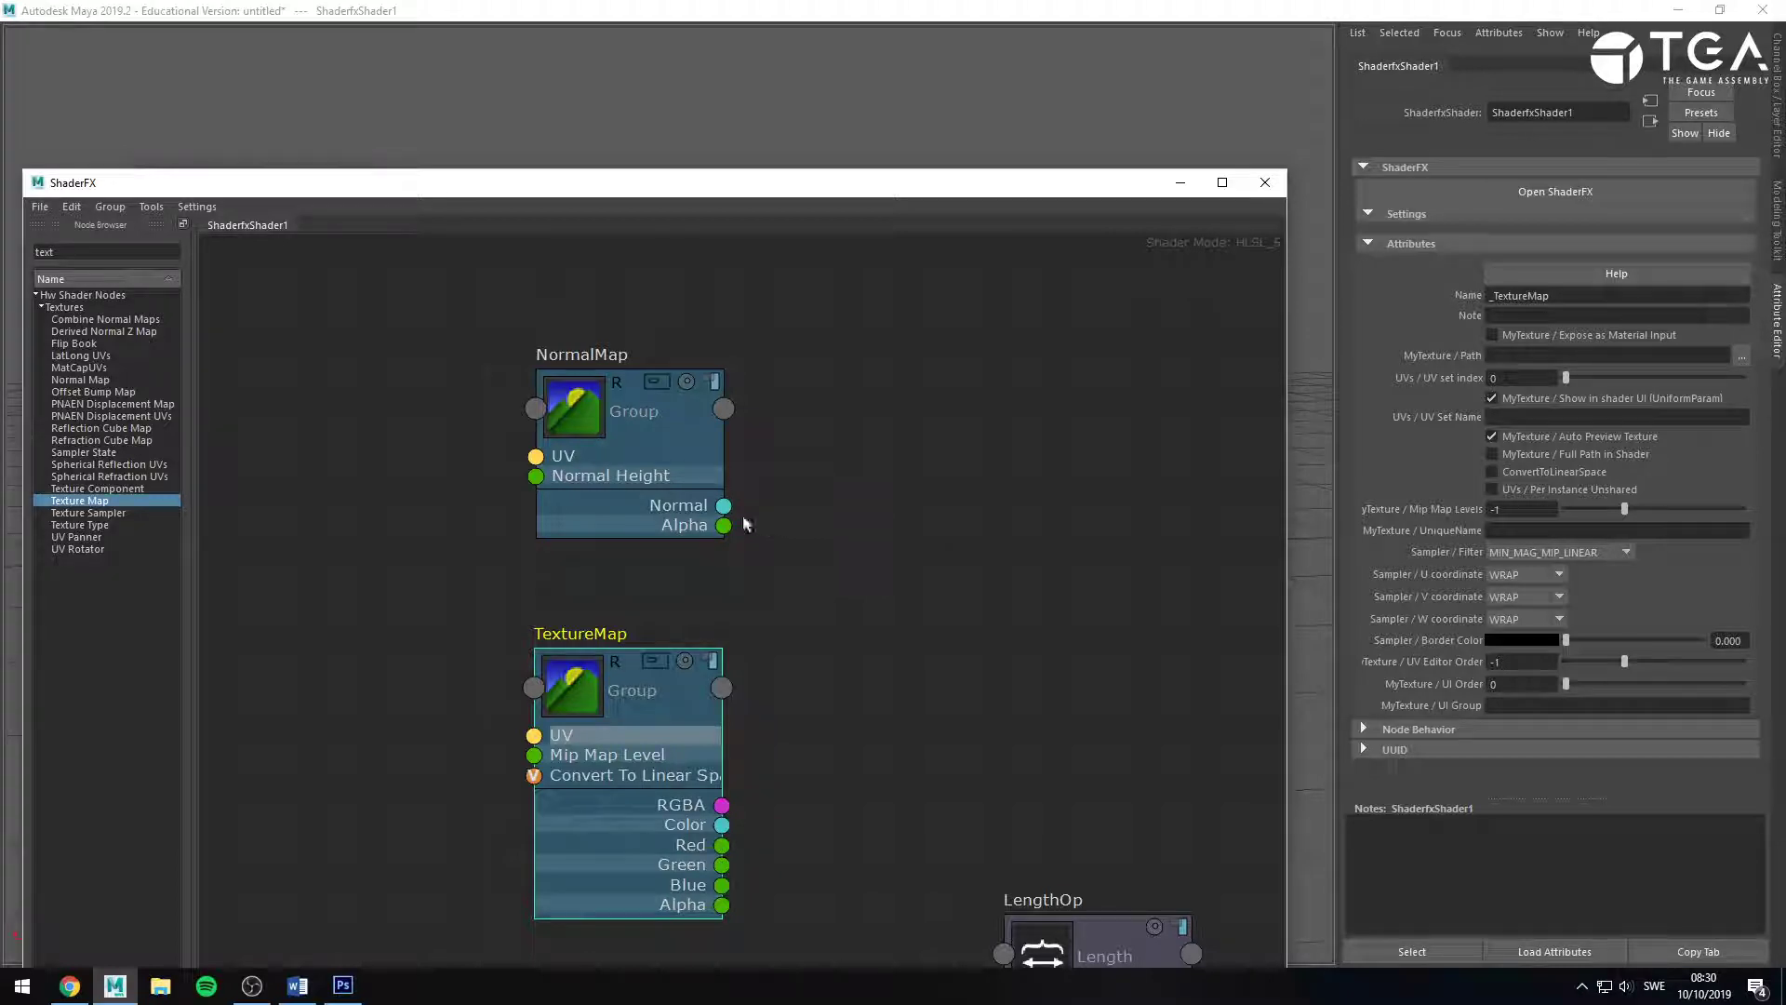
# Open the Normal Map node's group and examine its internal network up to the NormalSpaceConversion node, moving that node clear of its neighbours.
pyautogui.click(657, 382)
pyautogui.scroll(-5, 582, 700)
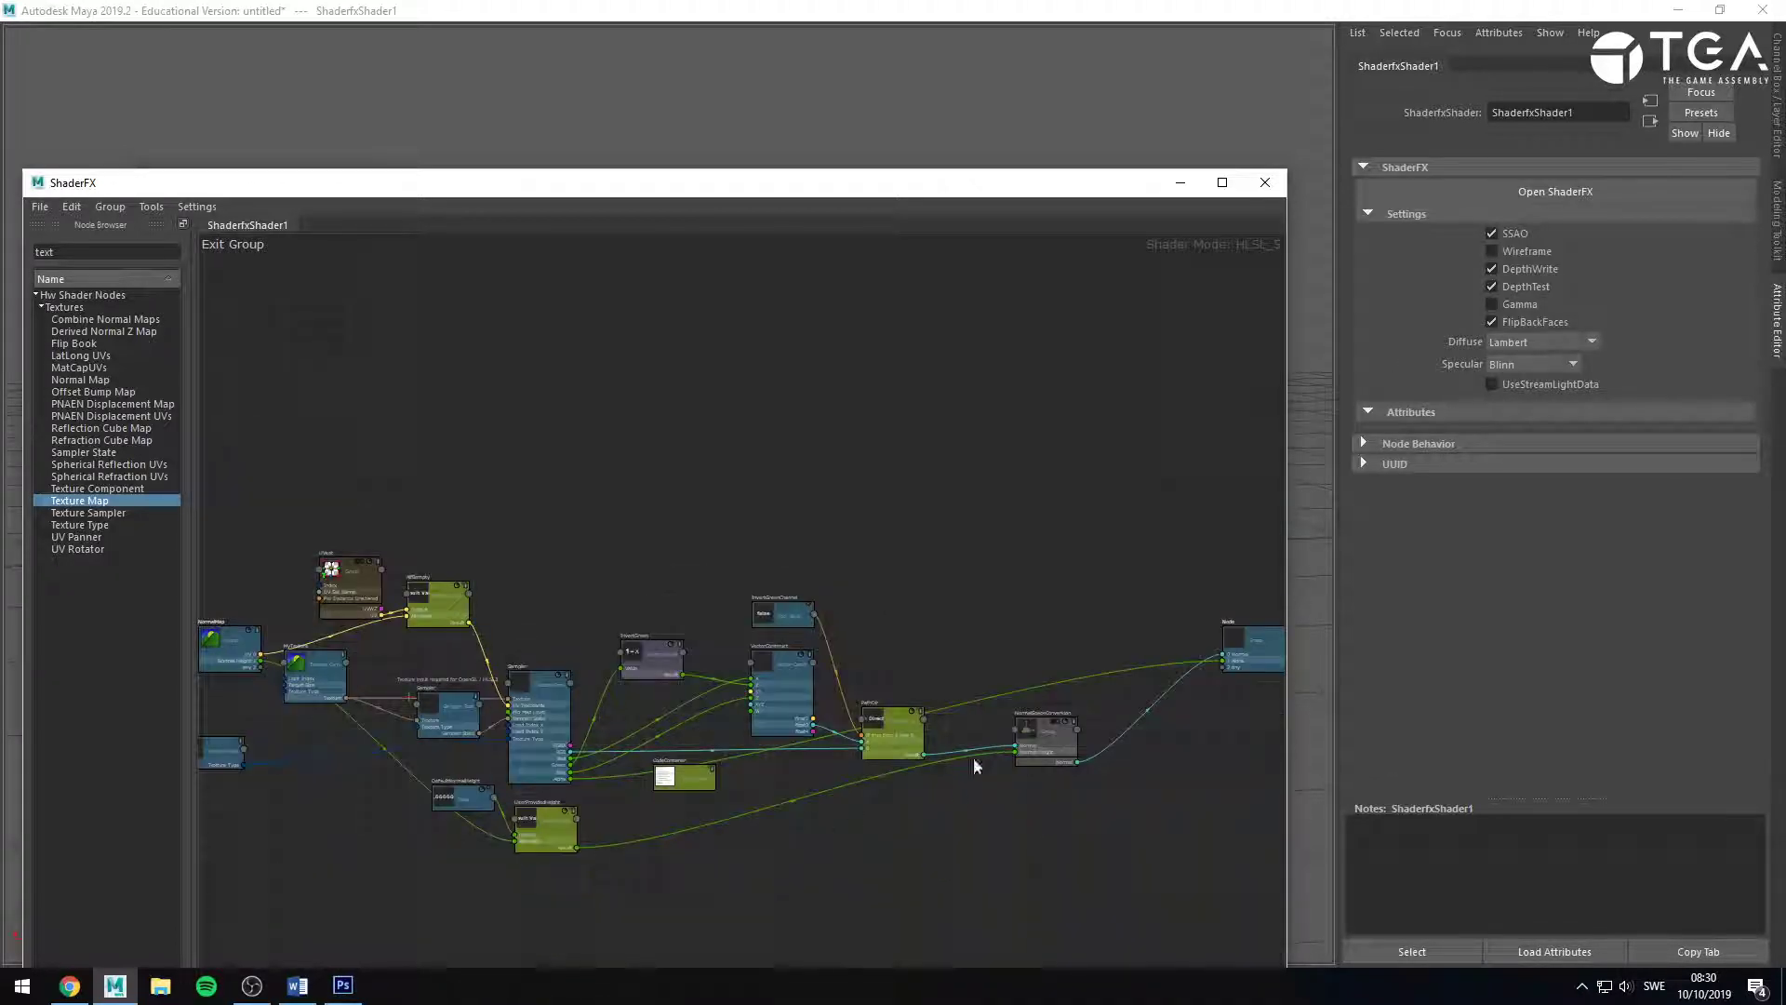
pyautogui.keyDown('alt'); pyautogui.moveTo(1005, 787); pyautogui.dragTo(826, 670, button='middle'); pyautogui.keyUp('alt')
pyautogui.scroll(5, 827, 666)
pyautogui.moveTo(960, 530); pyautogui.dragTo(888, 653)
pyautogui.scroll(-7, 688, 830)
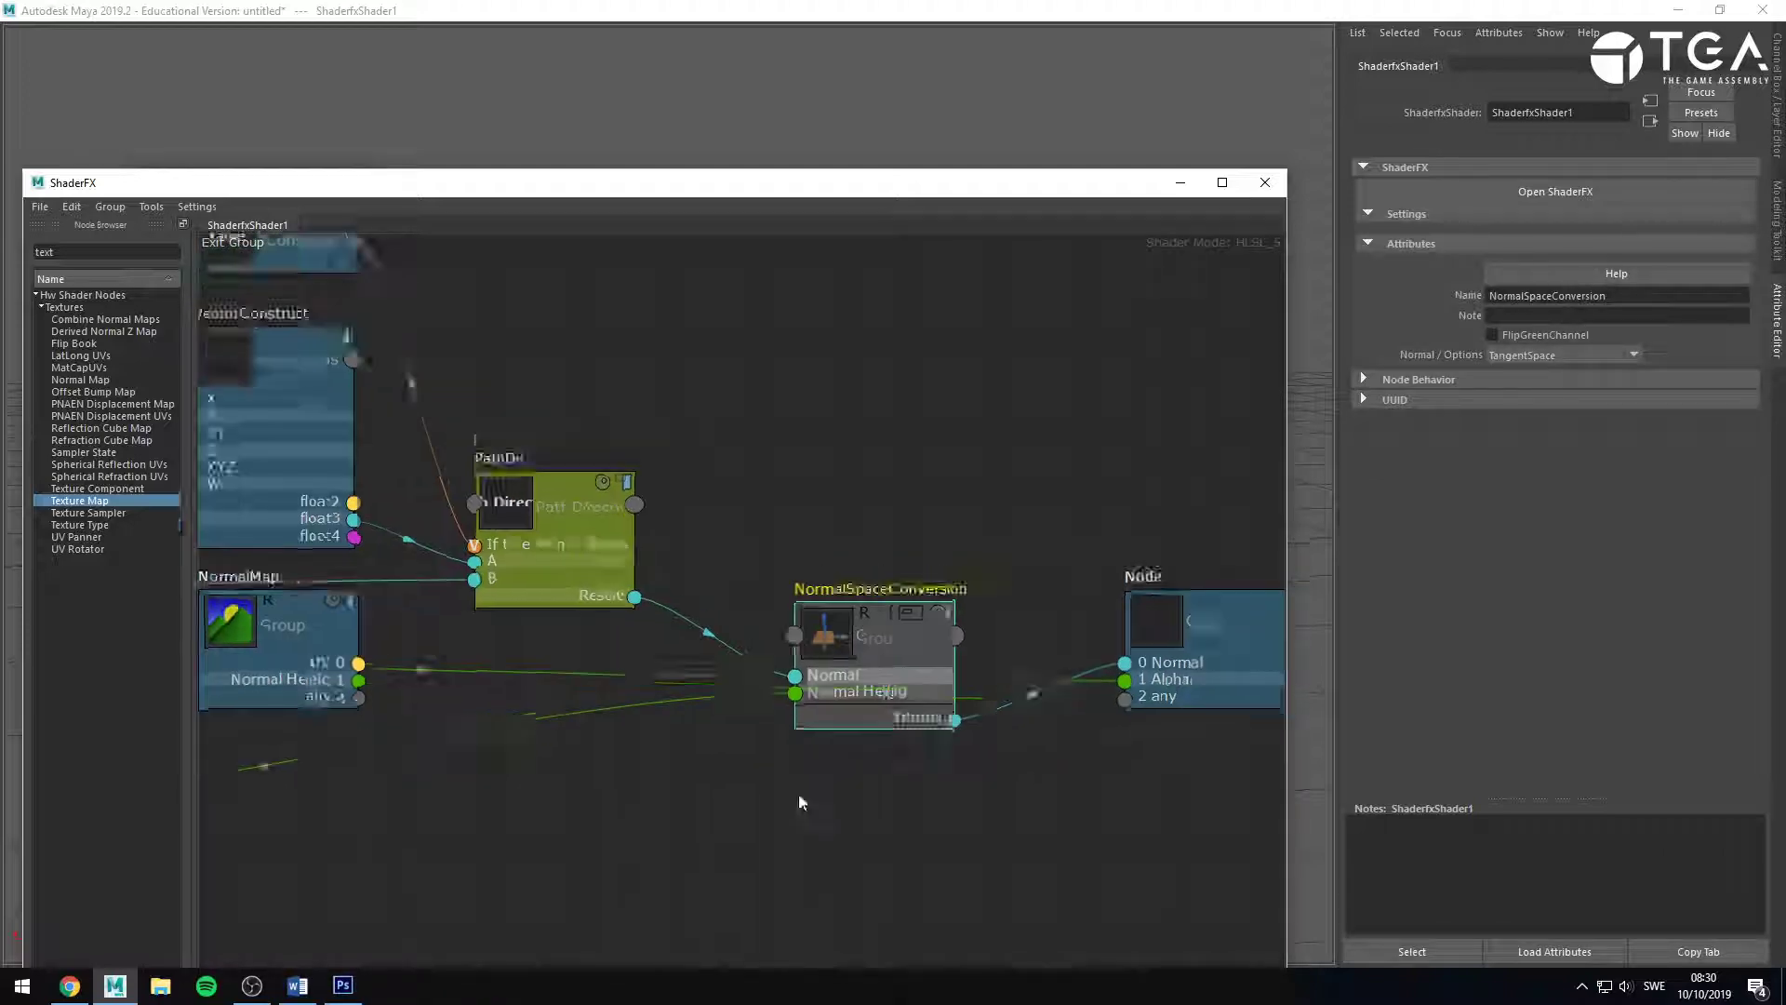
pyautogui.scroll(-4, 543, 723)
pyautogui.moveTo(340, 381); pyautogui.dragTo(1117, 866)
pyautogui.scroll(5, 955, 727)
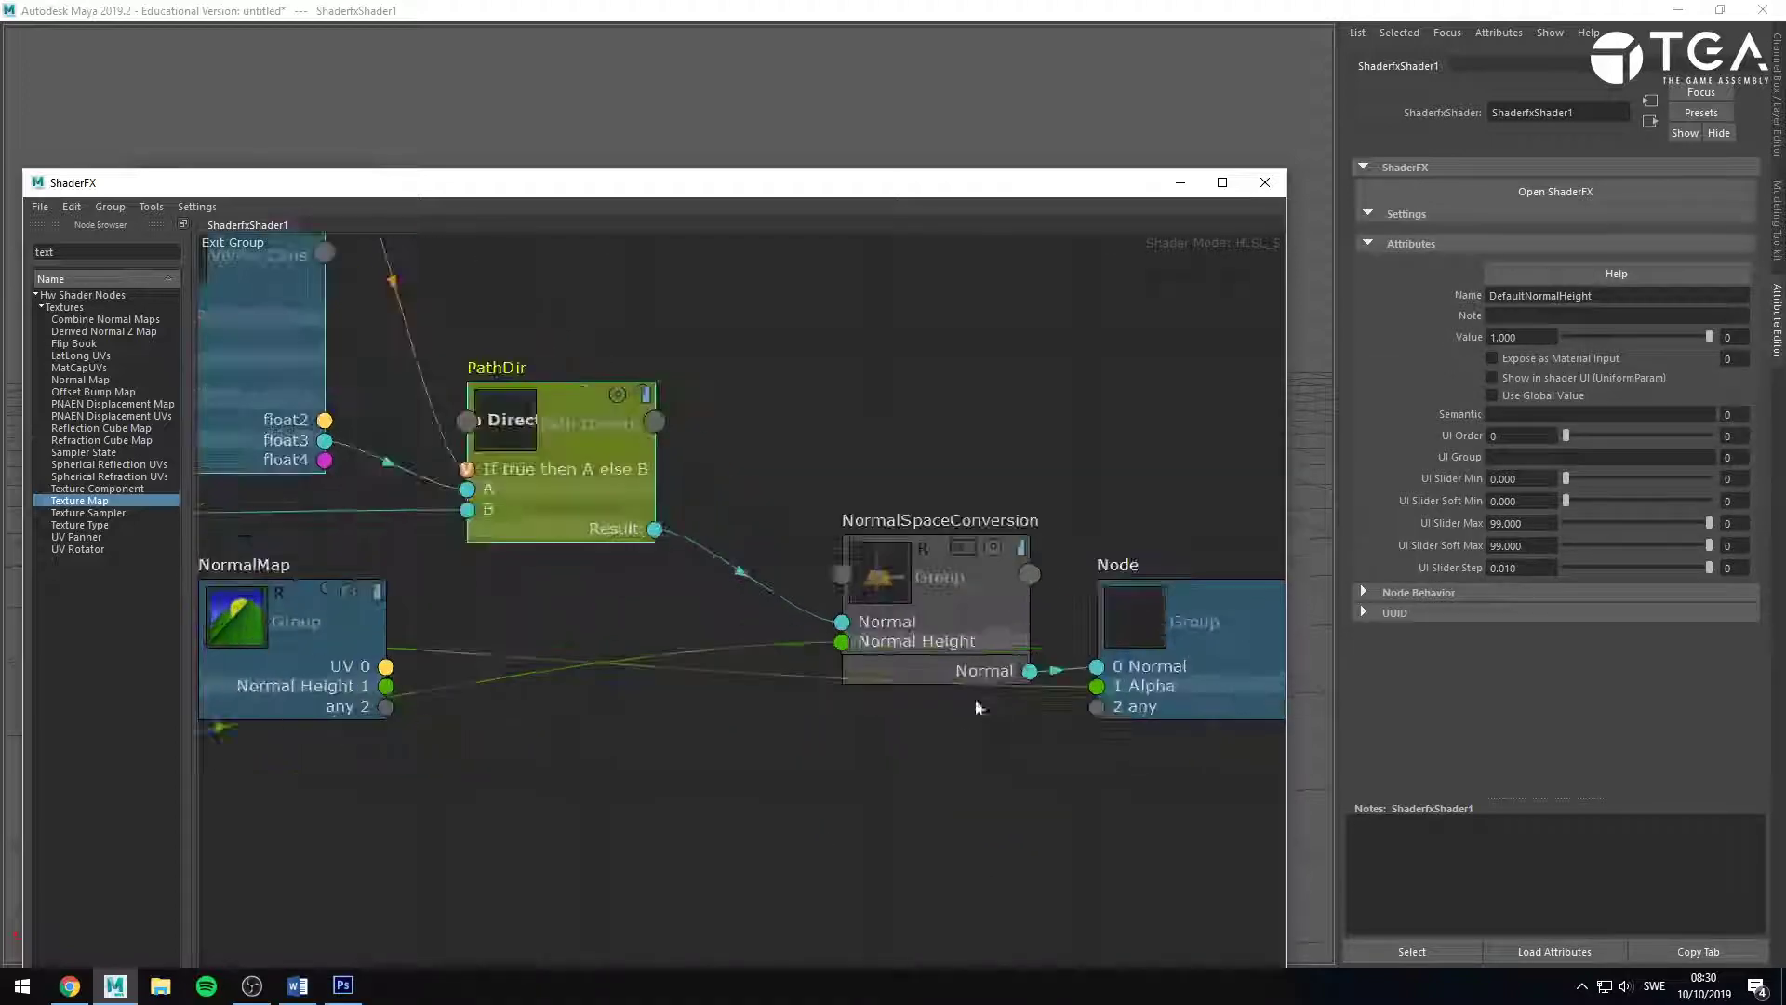
pyautogui.click(986, 588)
pyautogui.moveTo(986, 588); pyautogui.dragTo(963, 591)
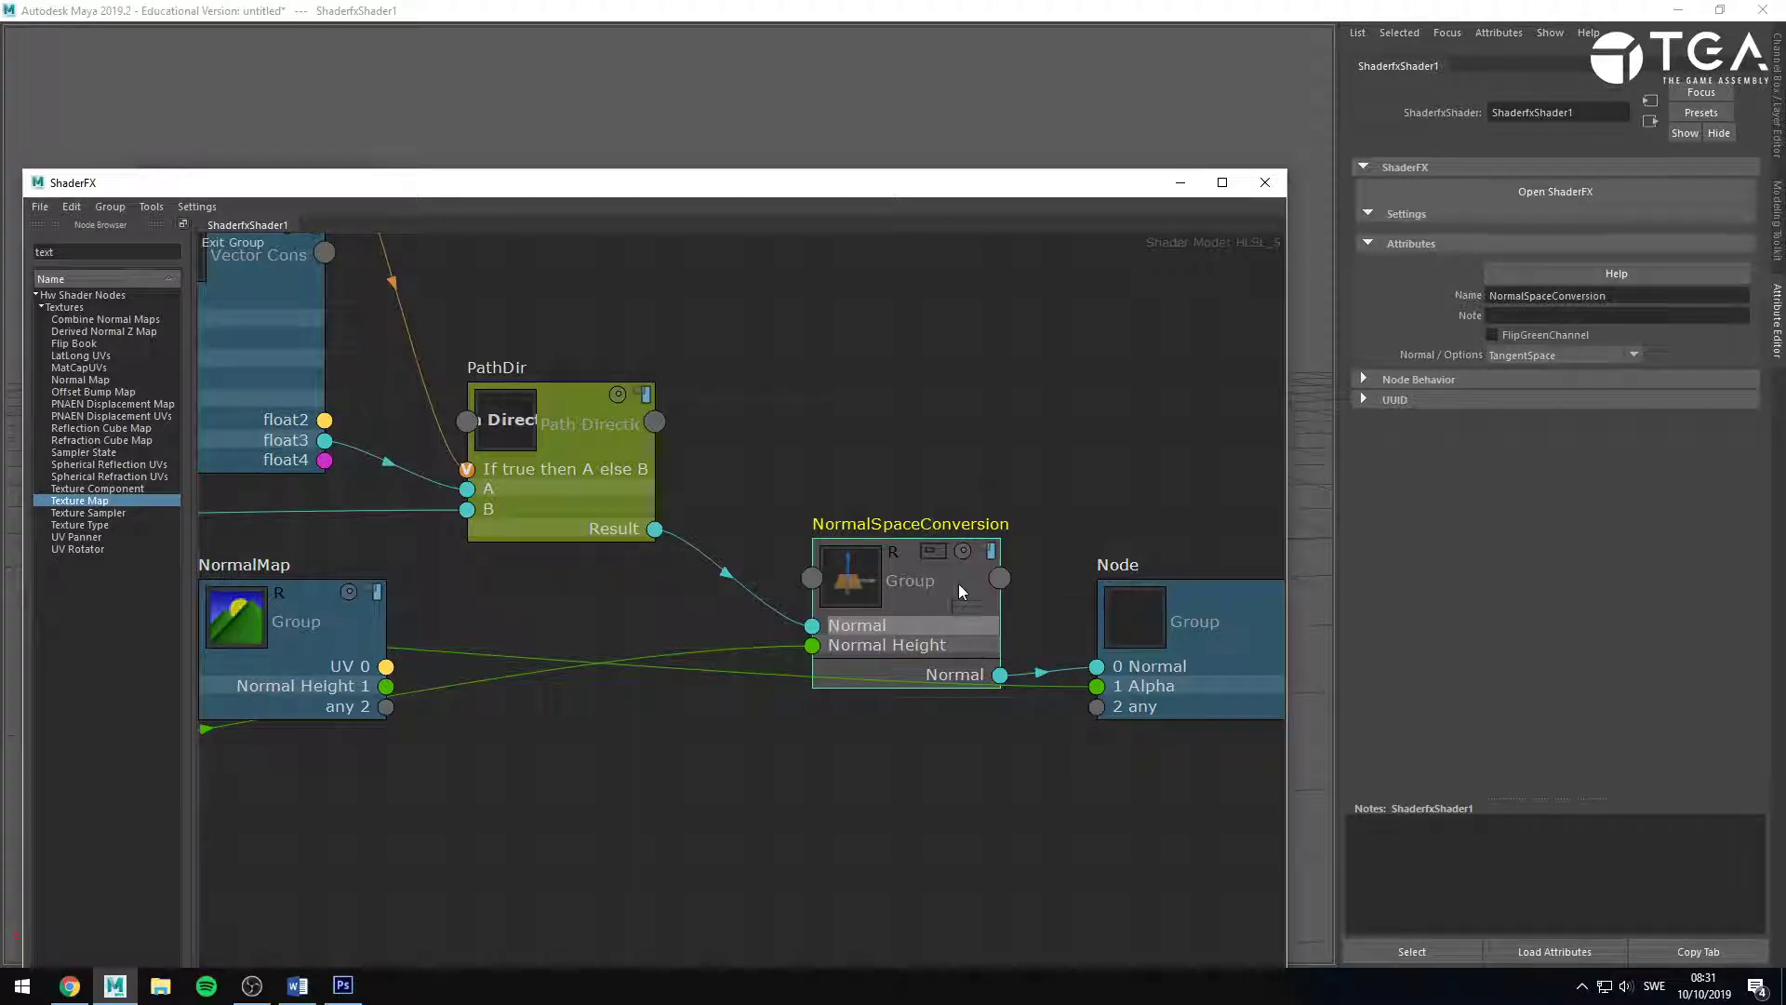
# Open the nested NormalSpaceConversion group, inspect its WorldNormal node, and exit both groups to the main graph.
pyautogui.click(927, 547)
pyautogui.keyDown('alt'); pyautogui.moveTo(999, 727); pyautogui.dragTo(447, 691, button='middle'); pyautogui.keyUp('alt')
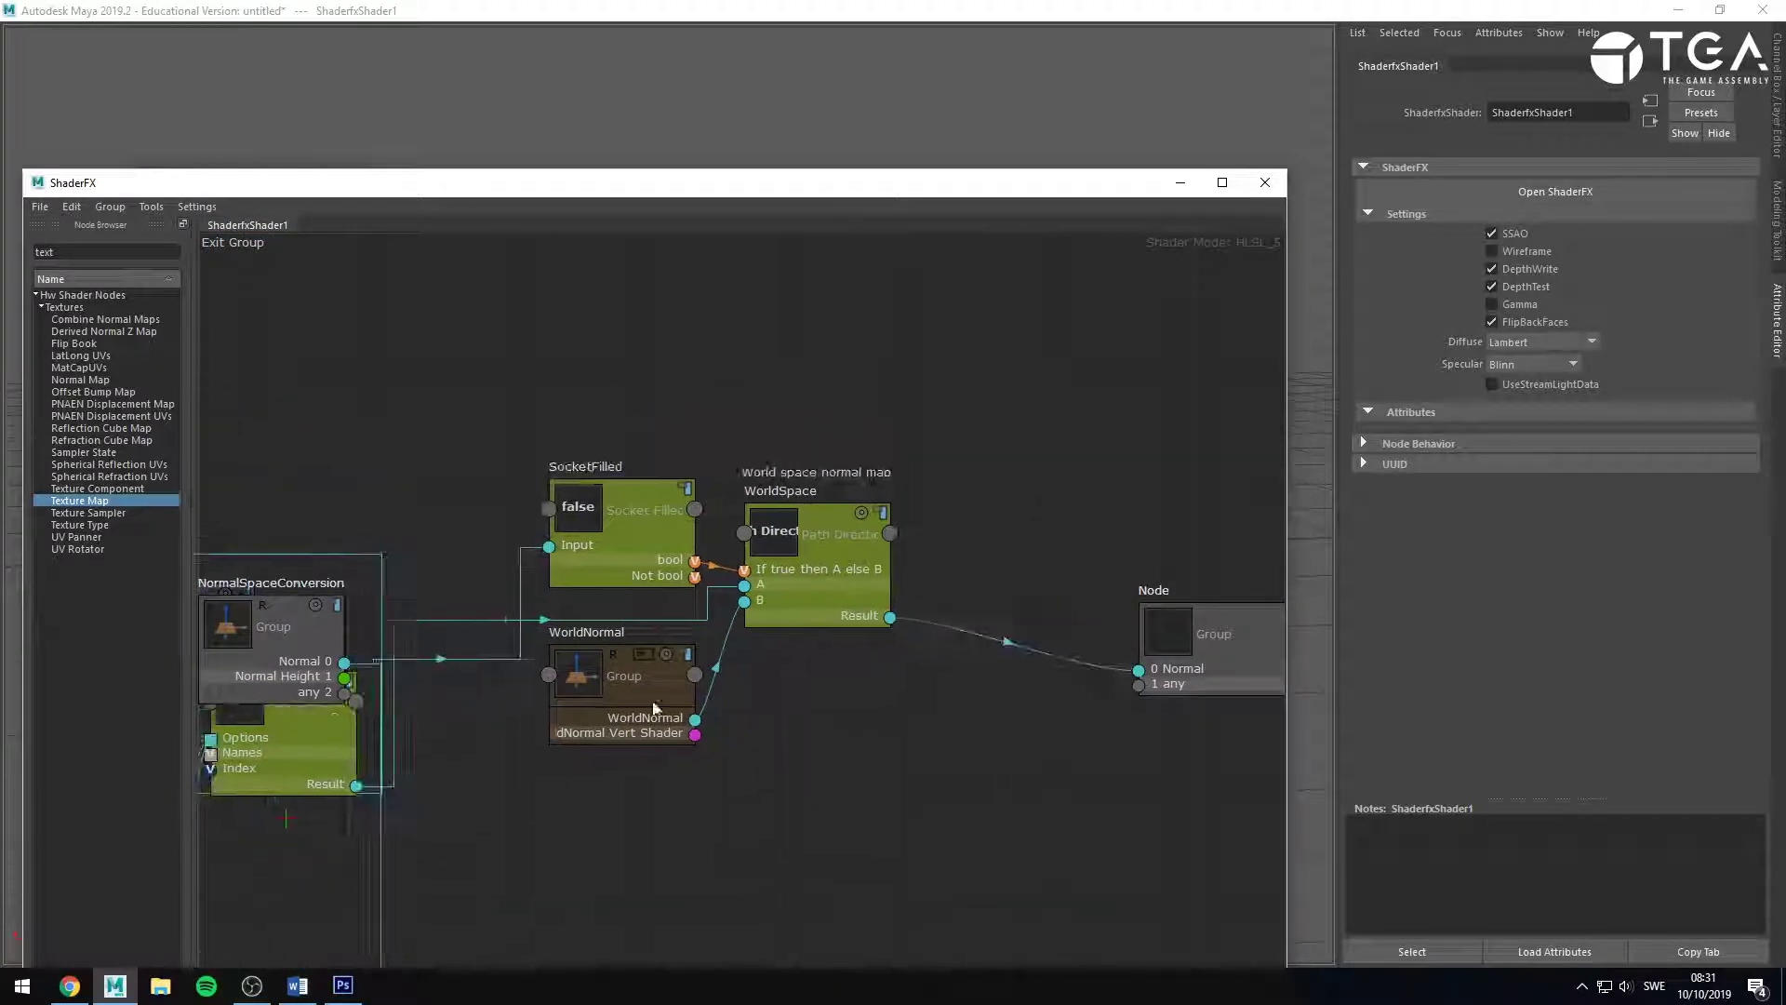
pyautogui.click(625, 709)
pyautogui.moveTo(625, 709); pyautogui.dragTo(633, 683)
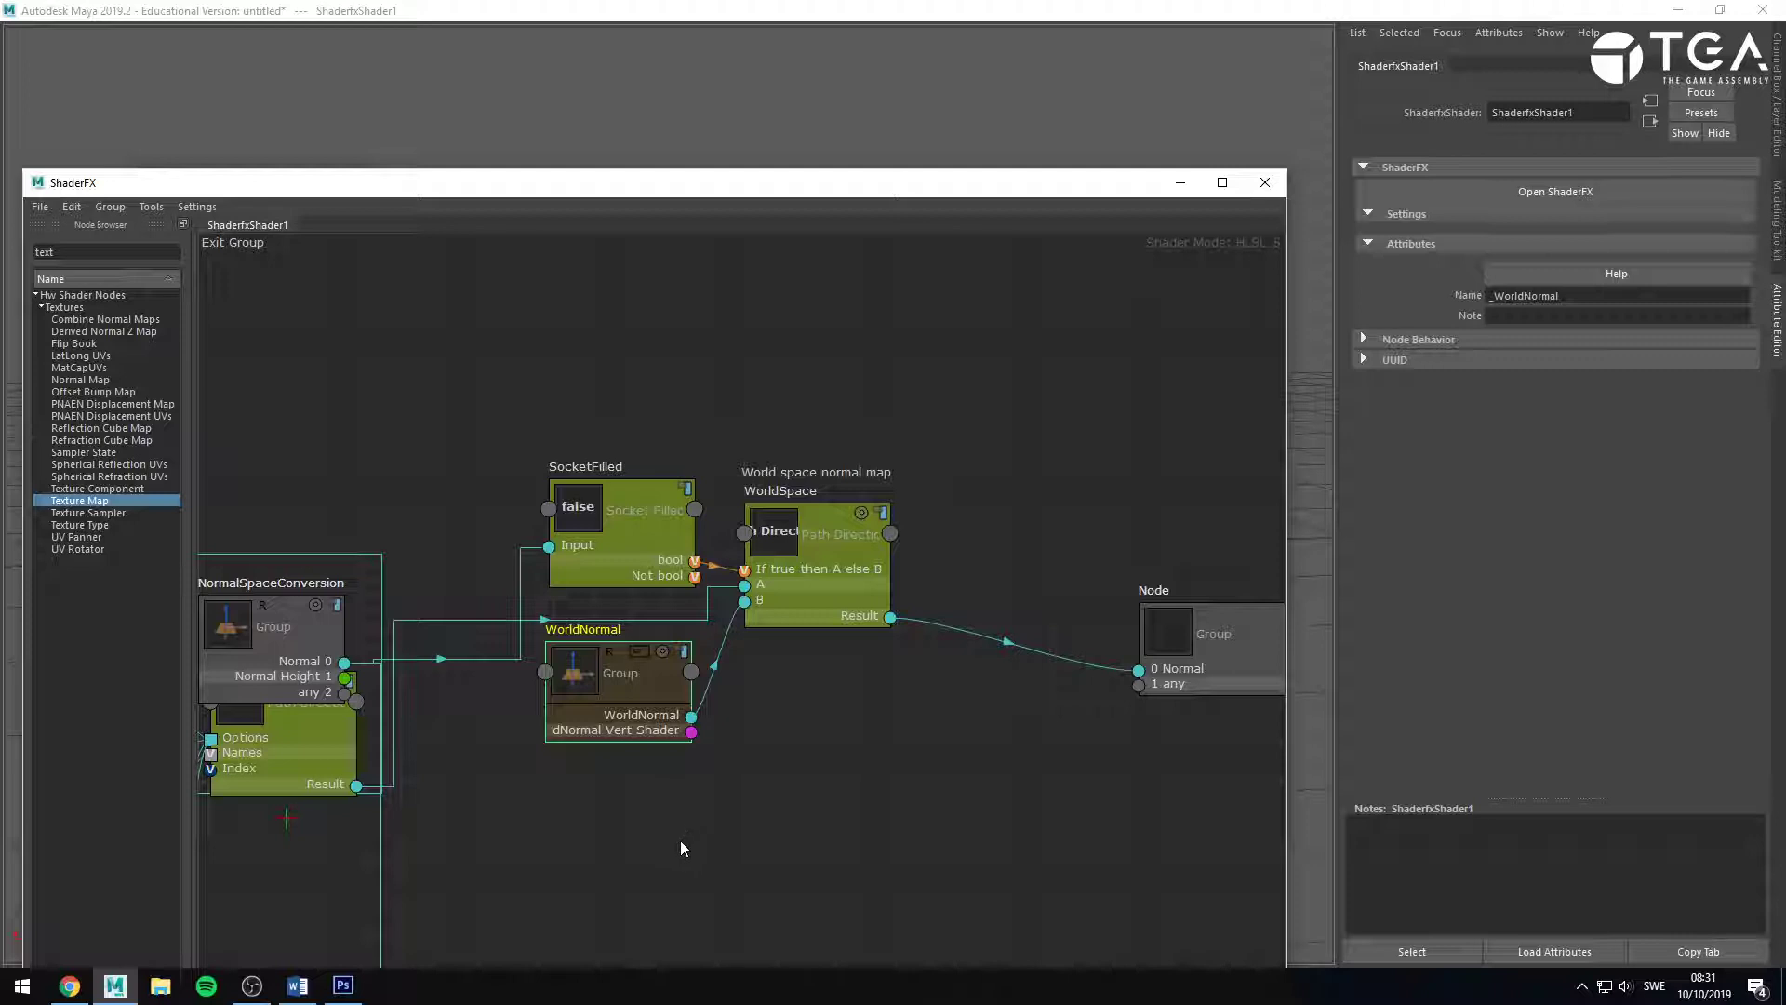
pyautogui.click(478, 318)
pyautogui.click(244, 242)
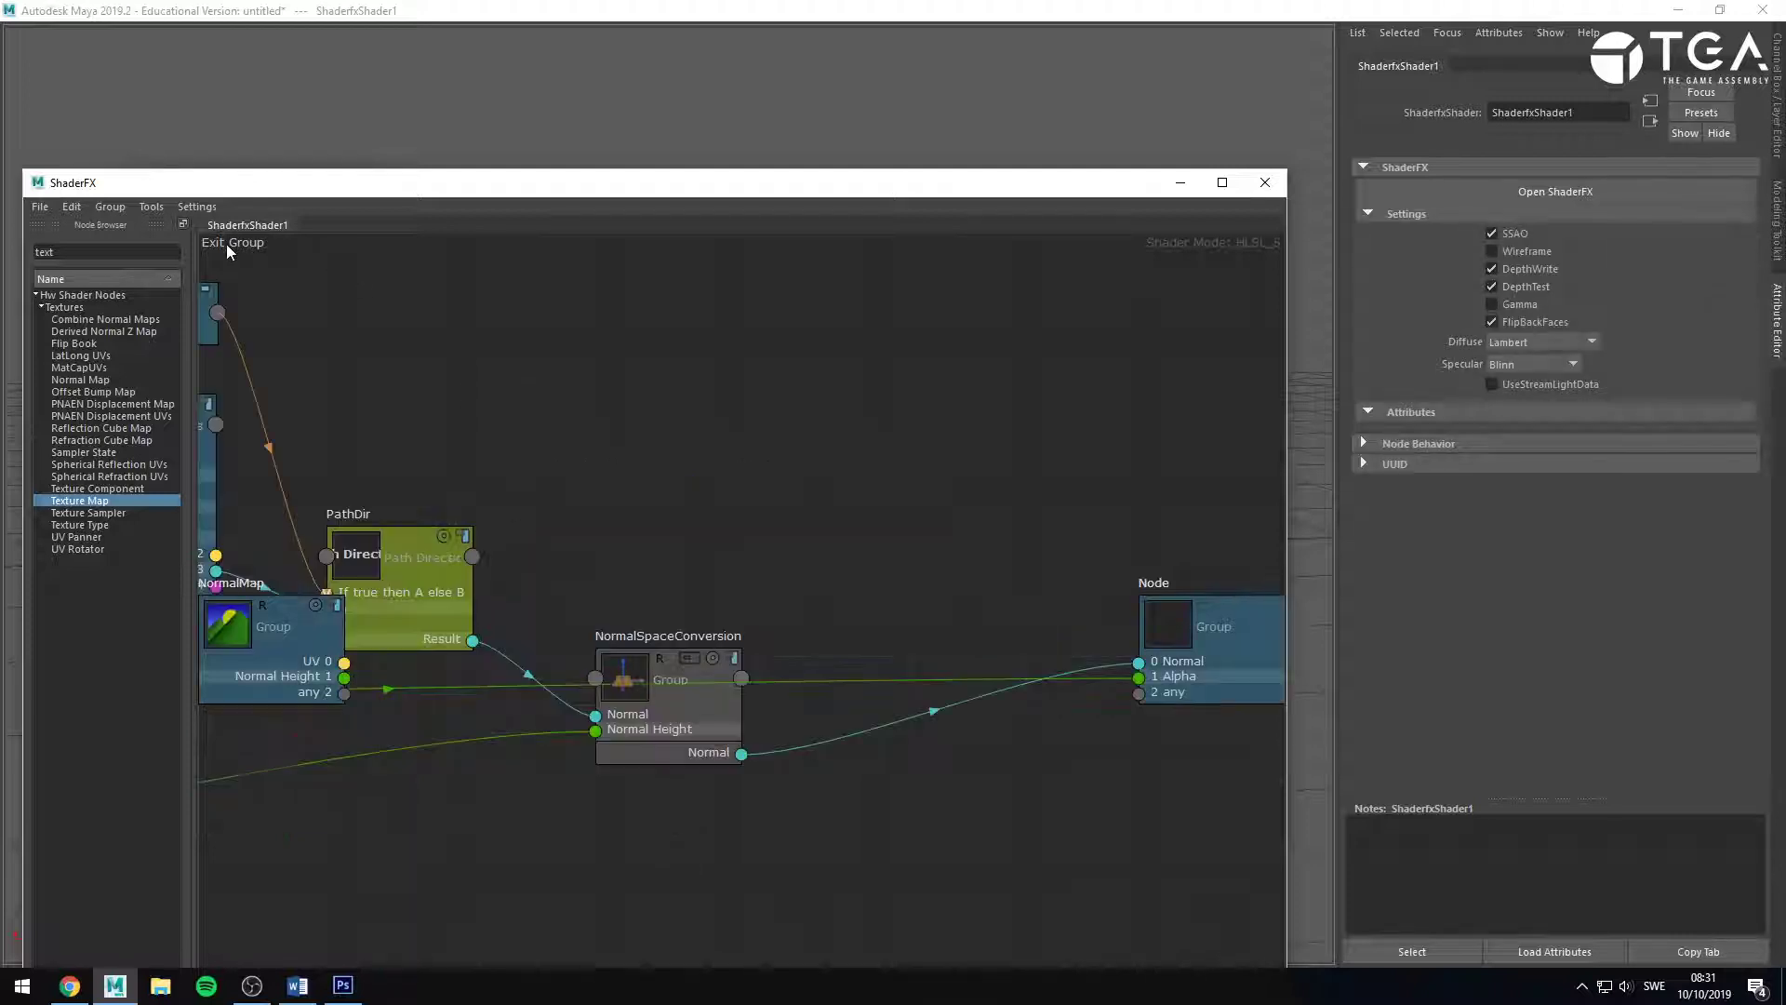
pyautogui.click(231, 245)
# Move the Normal Map node down the main graph to just below the Vector Construct node.
pyautogui.moveTo(695, 714); pyautogui.dragTo(679, 656)
pyautogui.scroll(-3, 800, 743)
pyautogui.keyDown('alt'); pyautogui.moveTo(951, 875); pyautogui.dragTo(745, 586, button='middle'); pyautogui.keyUp('alt')
pyautogui.scroll(-3, 595, 470)
pyautogui.moveTo(566, 458); pyautogui.dragTo(914, 926)
pyautogui.keyDown('alt'); pyautogui.moveTo(979, 931); pyautogui.dragTo(867, 640, button='middle'); pyautogui.keyUp('alt')
pyautogui.scroll(5, 867, 638)
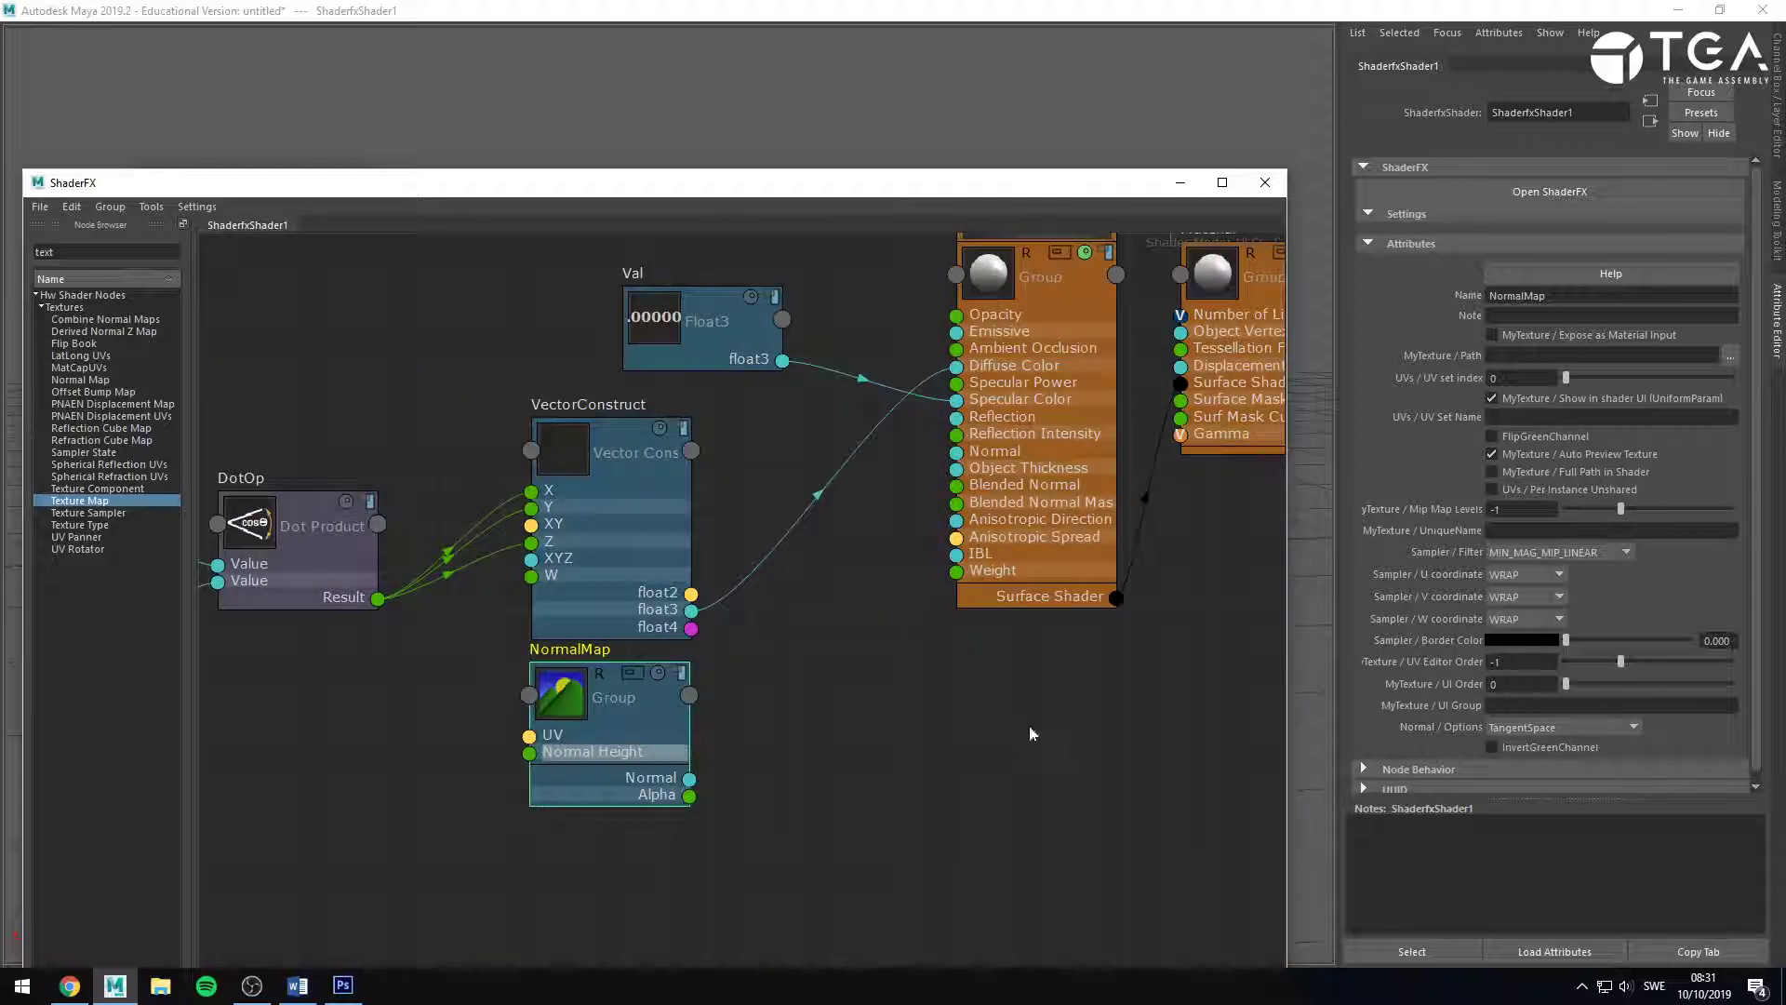
pyautogui.moveTo(663, 791); pyautogui.dragTo(832, 849)
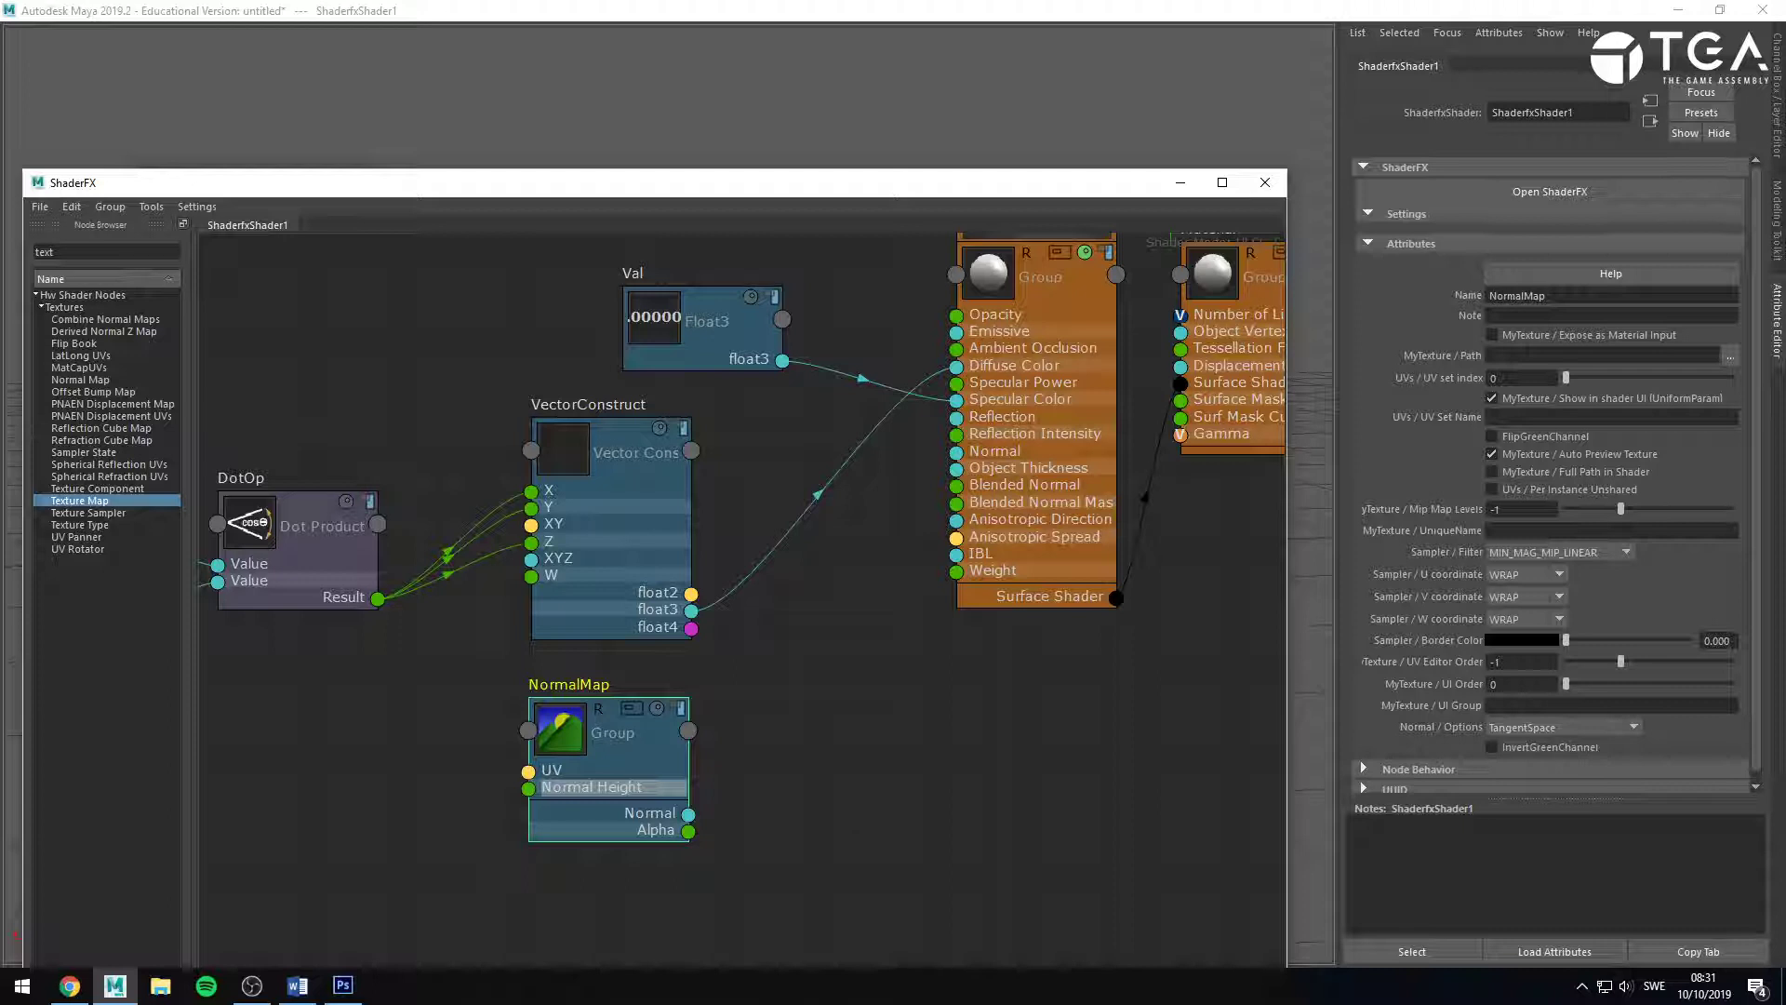
# Search the node browser for cube map and add a Reflection Cube Map node near the Normal Map node.
pyautogui.moveTo(85, 252); pyautogui.dragTo(1, 260)
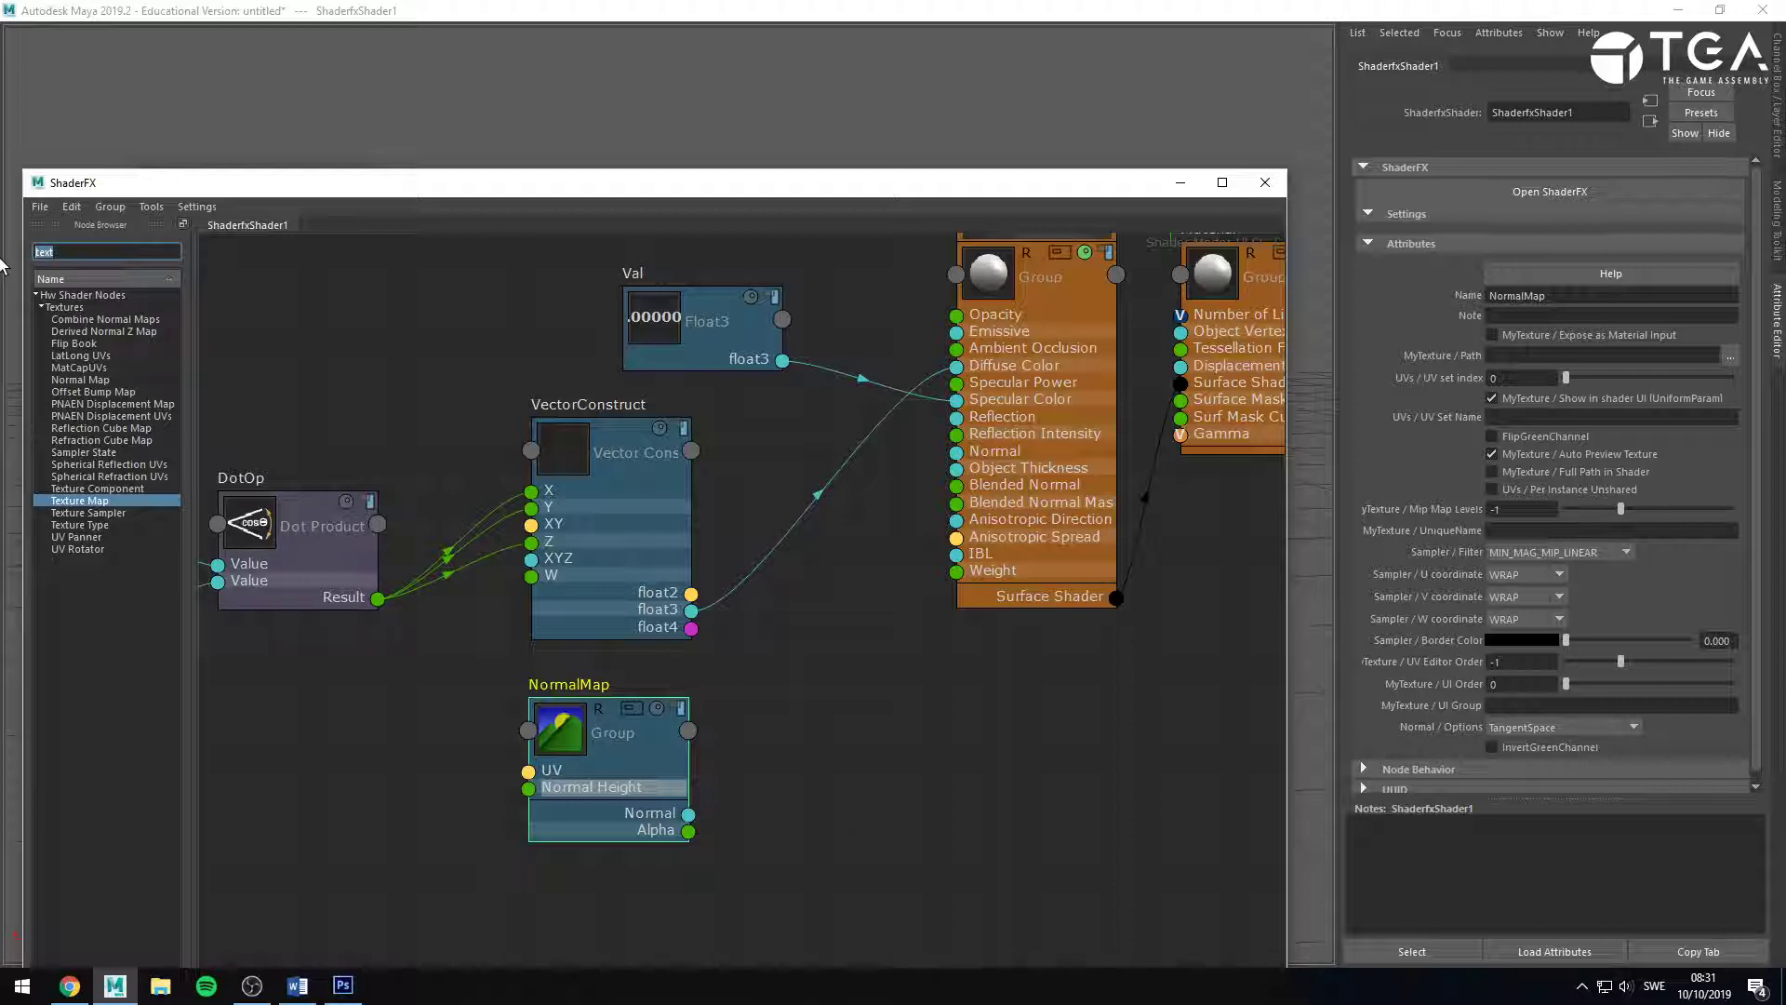
pyautogui.write('cube map')
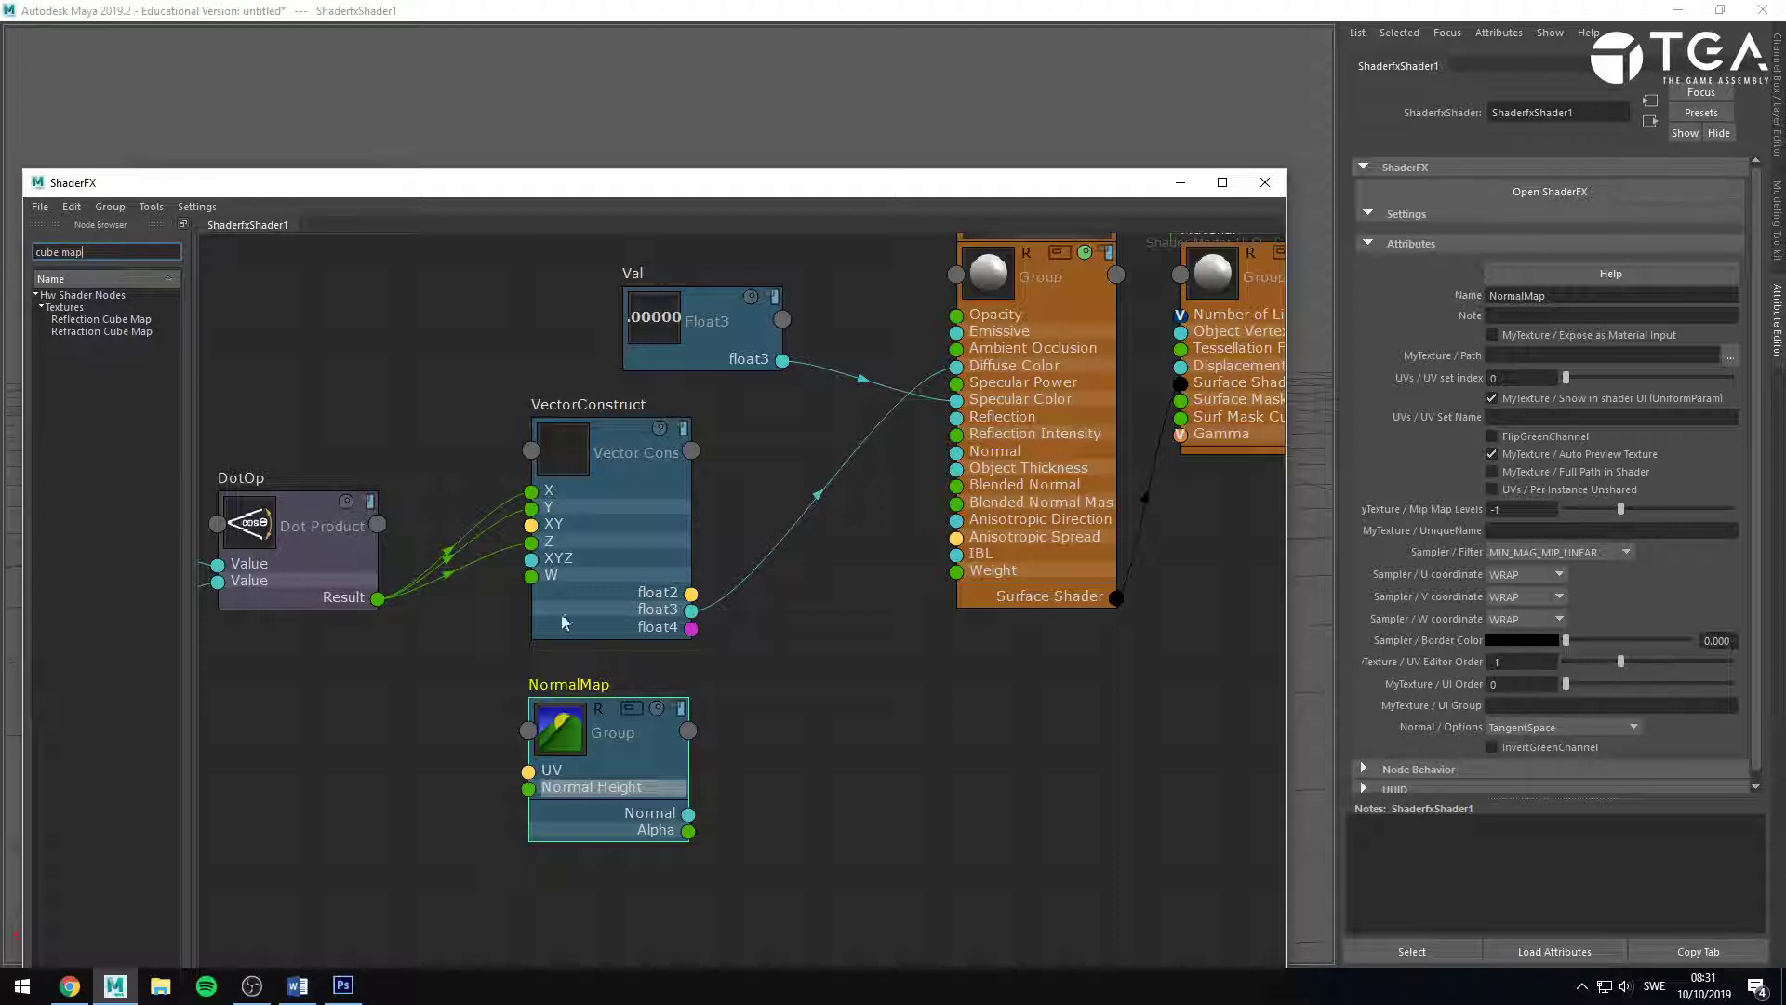
pyautogui.keyDown('alt'); pyautogui.moveTo(928, 874); pyautogui.dragTo(942, 696, button='middle'); pyautogui.keyUp('alt')
pyautogui.moveTo(90, 321); pyautogui.dragTo(841, 687)
pyautogui.keyDown('alt'); pyautogui.moveTo(988, 575); pyautogui.dragTo(838, 761, button='middle'); pyautogui.keyUp('alt')
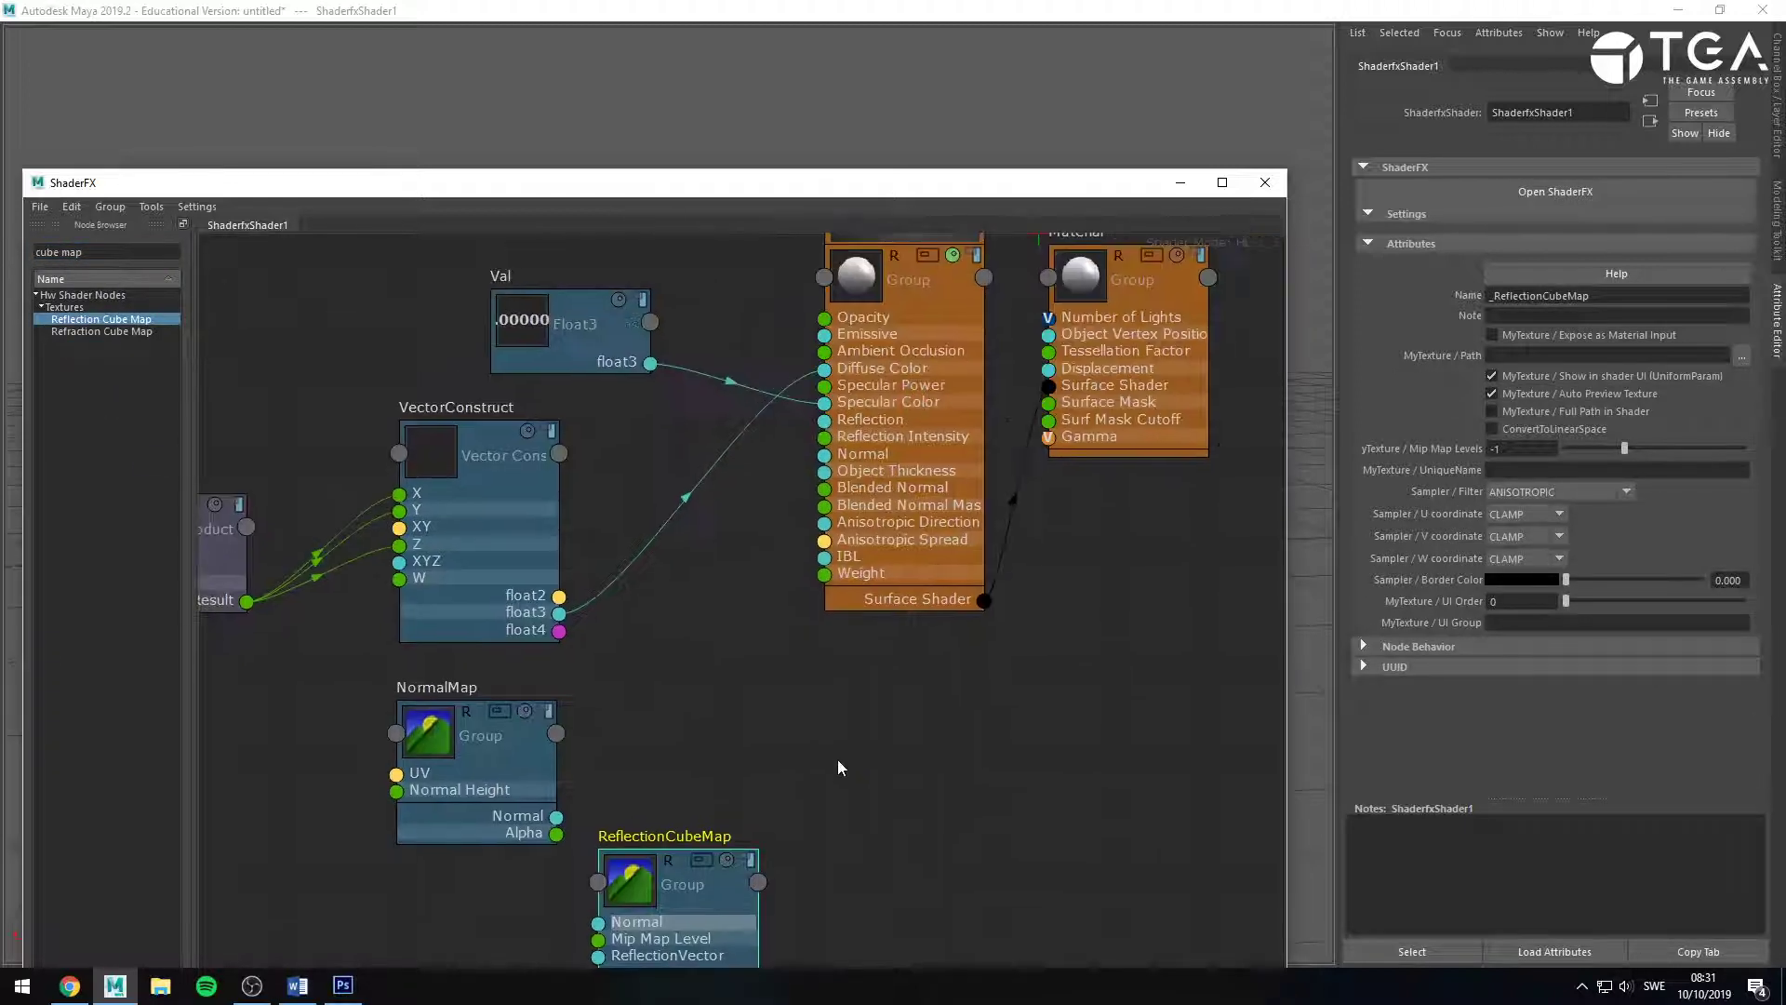
# Align the Reflection Cube Map node directly below the Normal Map node.
pyautogui.click(839, 760)
pyautogui.moveTo(676, 922); pyautogui.dragTo(532, 970)
pyautogui.scroll(-2, 678, 908)
pyautogui.keyDown('alt'); pyautogui.moveTo(678, 907); pyautogui.dragTo(742, 815, button='middle'); pyautogui.keyUp('alt')
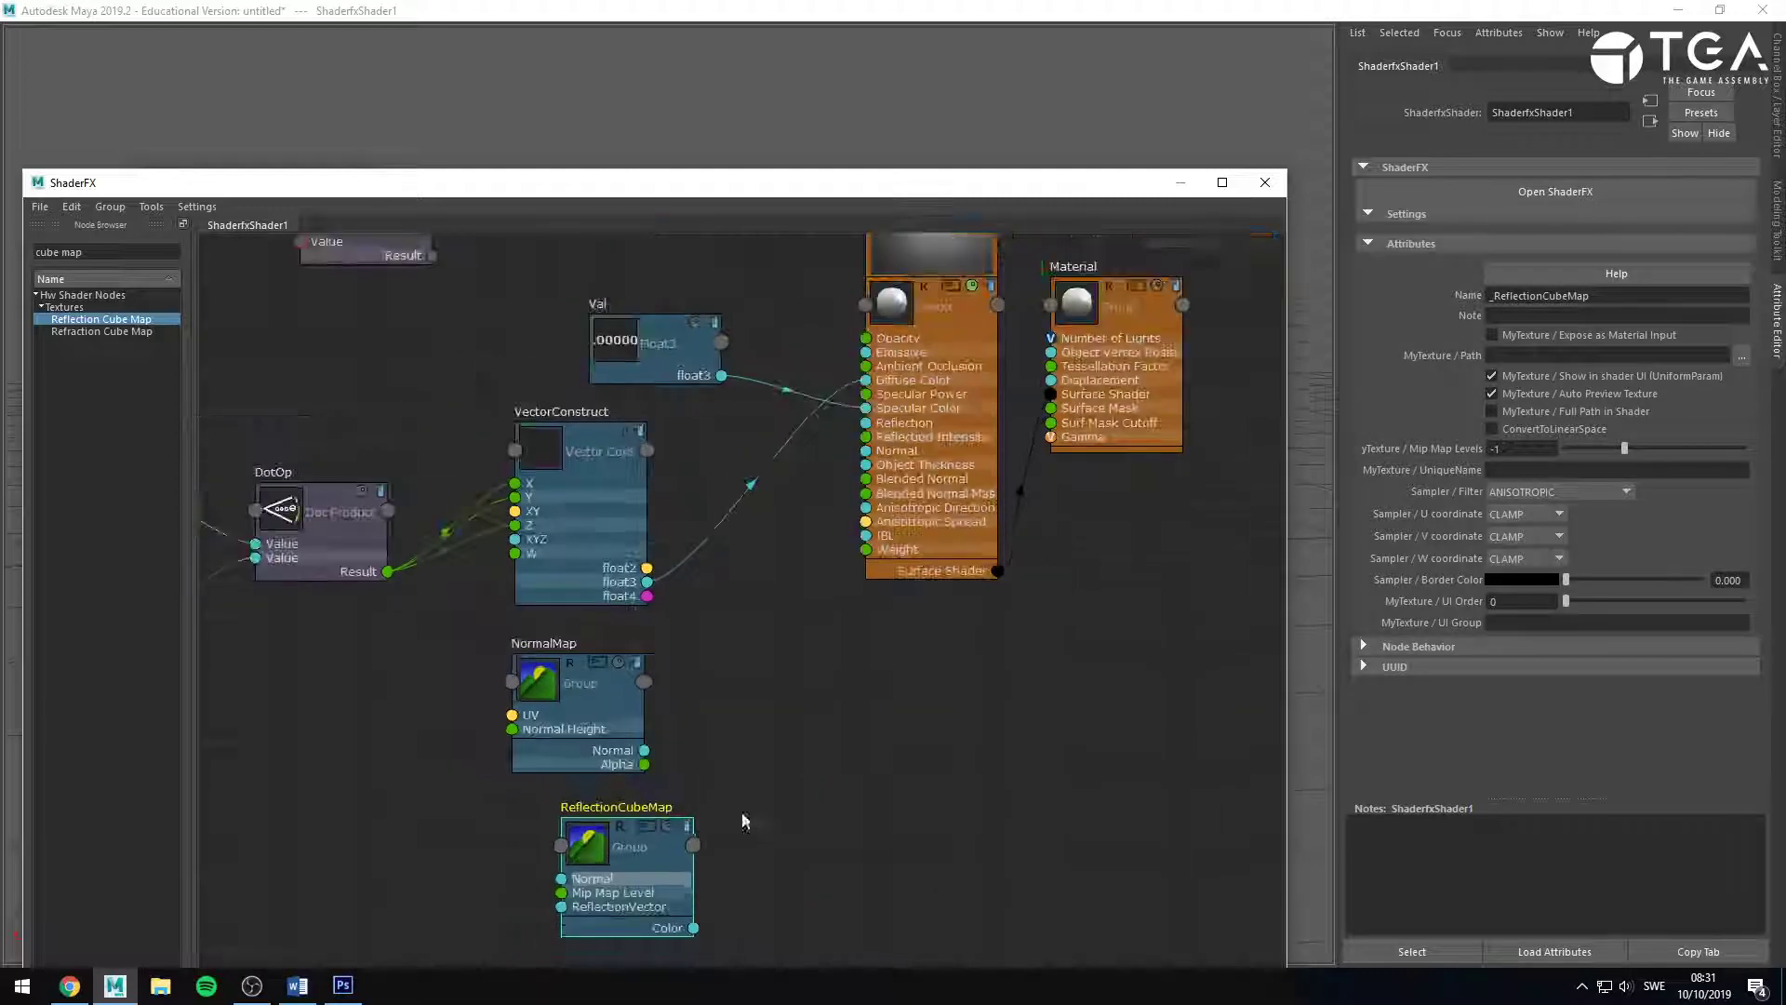
pyautogui.moveTo(662, 868); pyautogui.dragTo(619, 874)
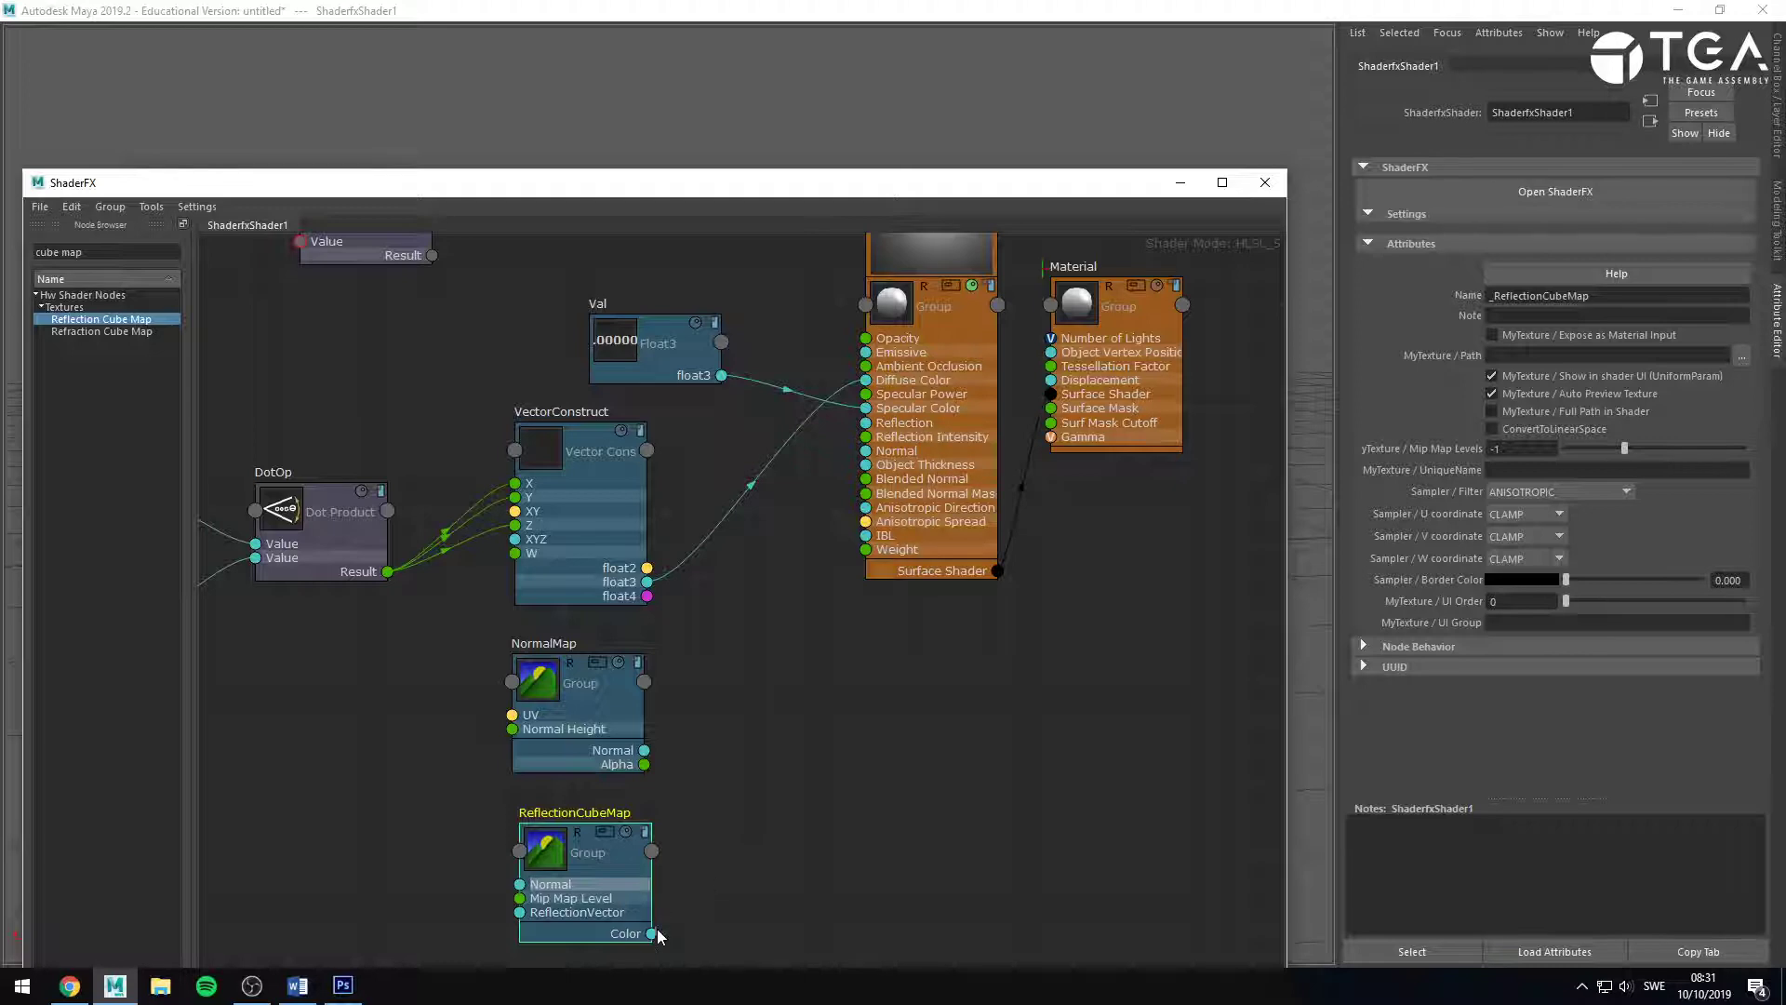
pyautogui.moveTo(588, 890); pyautogui.dragTo(573, 880)
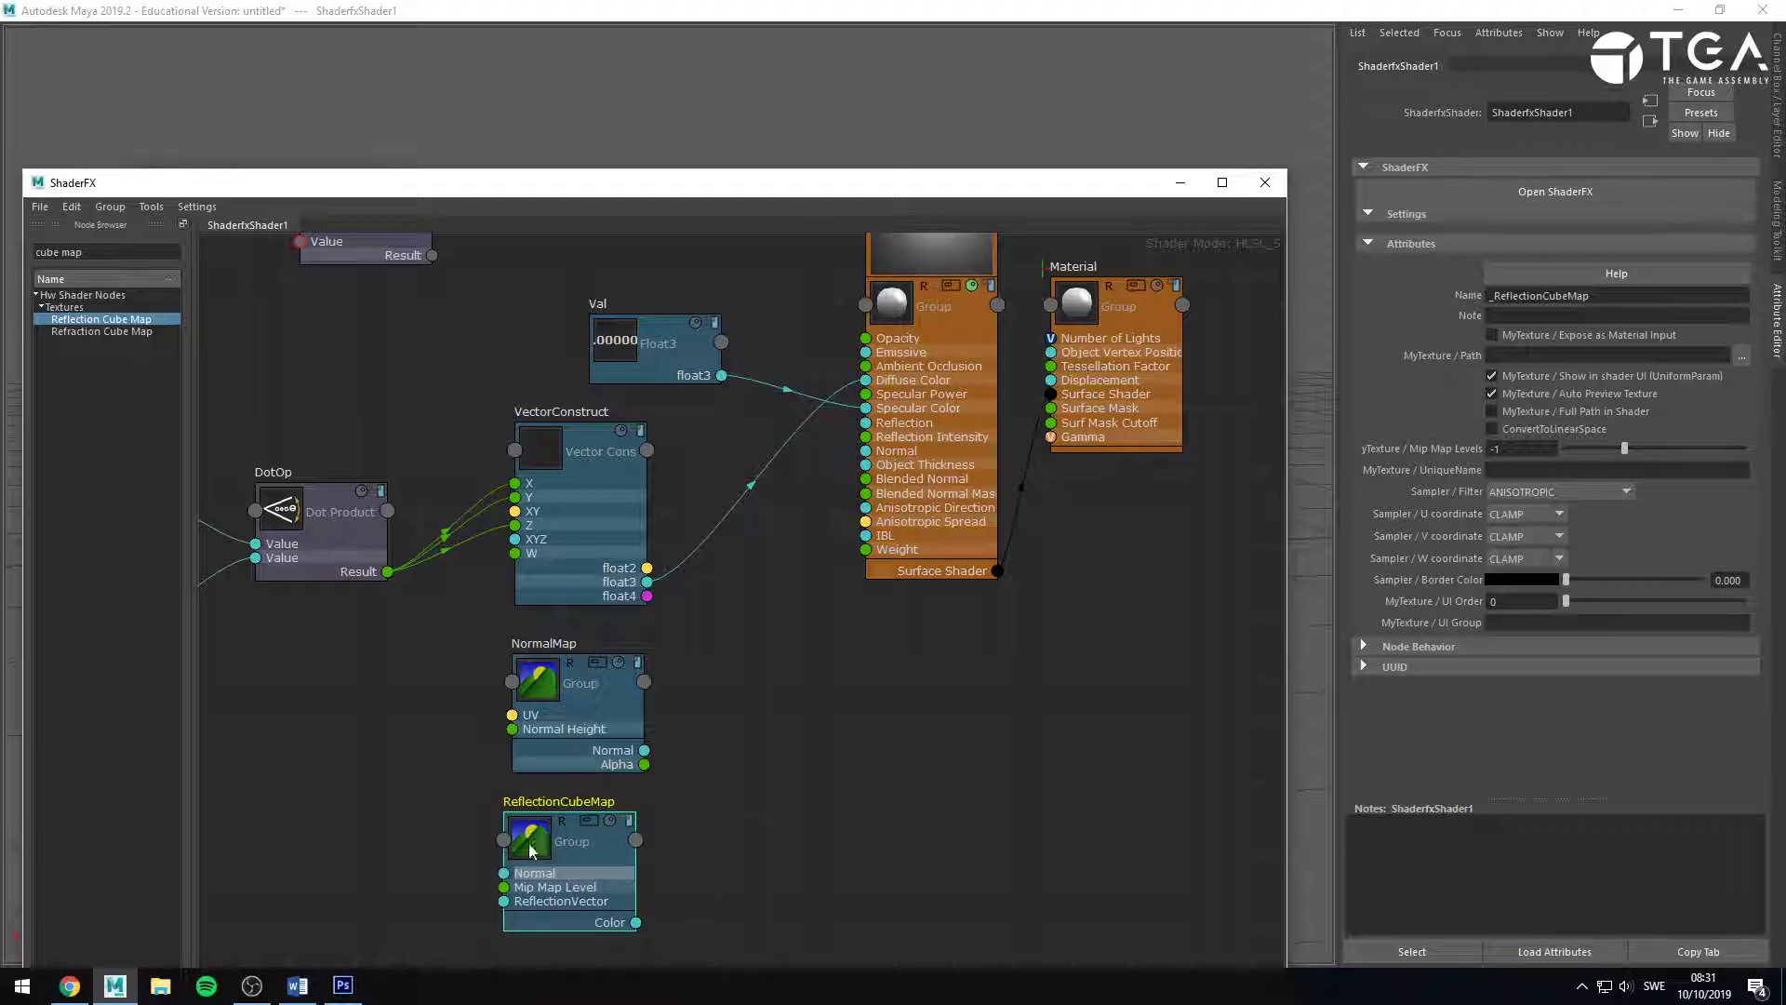
# Bring the Texture Map node down from the upper graph and place it below the Reflection Cube Map node.
pyautogui.scroll(-3, 649, 755)
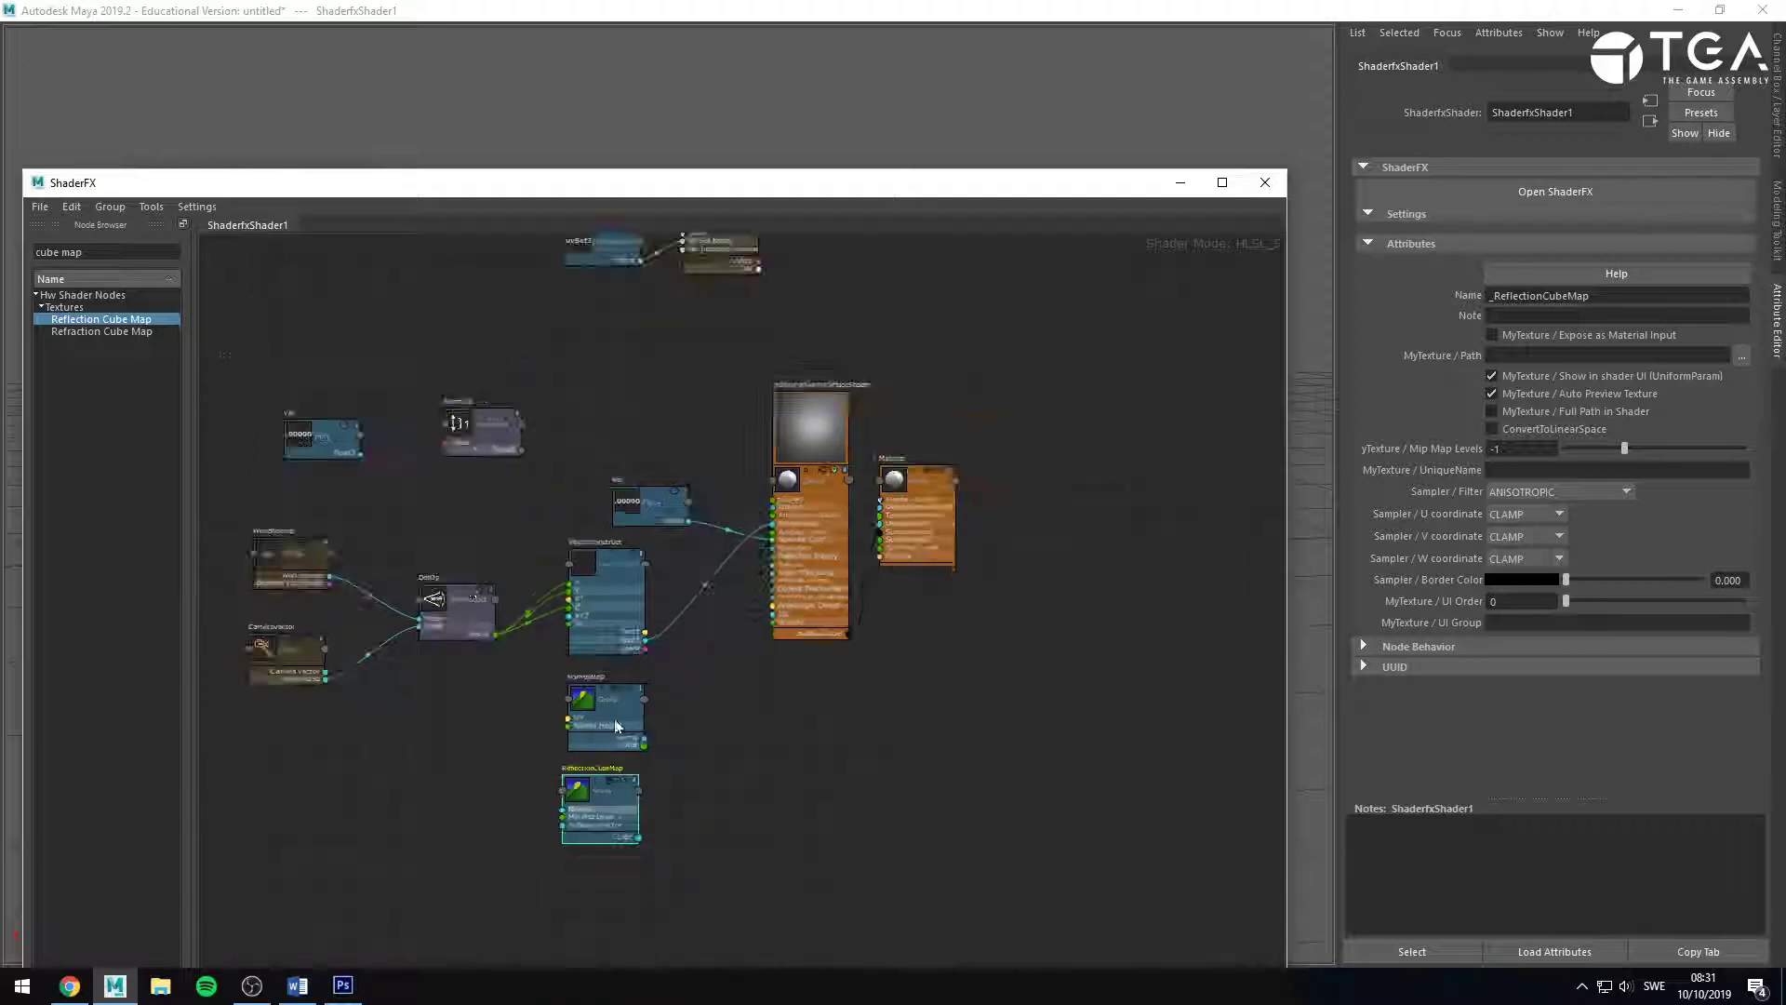
pyautogui.moveTo(410, 480); pyautogui.dragTo(983, 824, button='middle')
pyautogui.moveTo(624, 420); pyautogui.dragTo(724, 641)
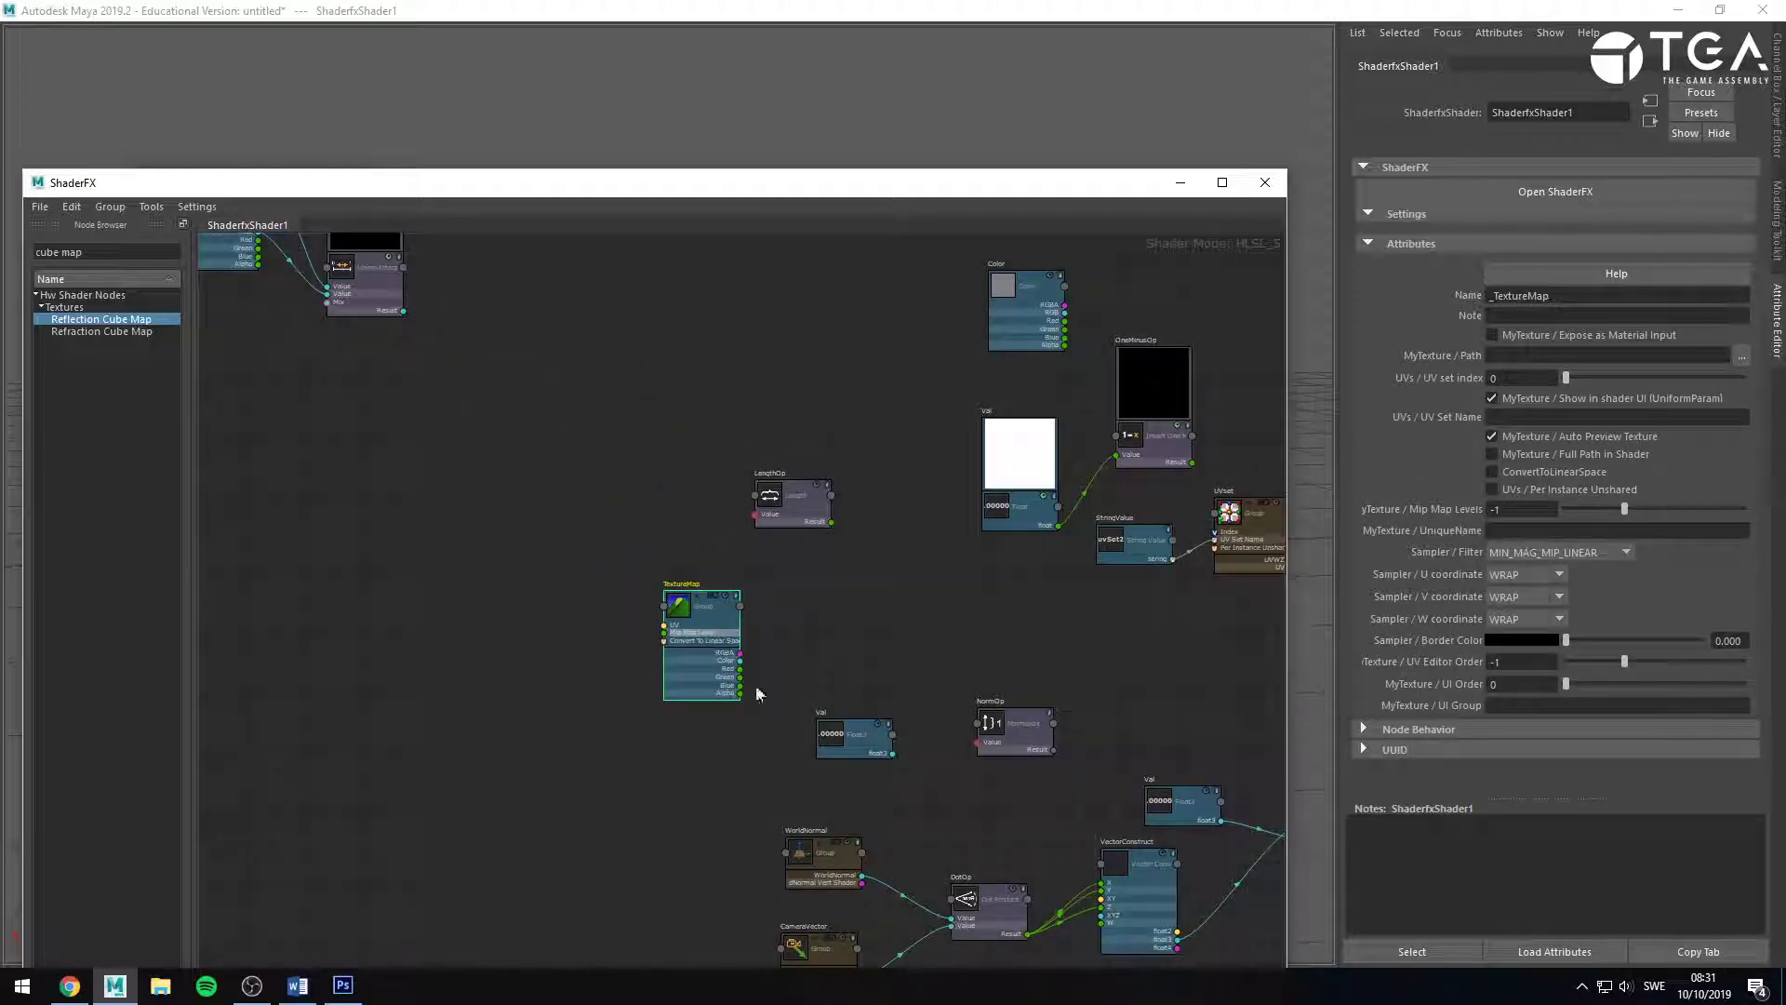
pyautogui.moveTo(823, 748); pyautogui.dragTo(629, 404, button='middle')
pyautogui.moveTo(536, 285); pyautogui.dragTo(966, 880)
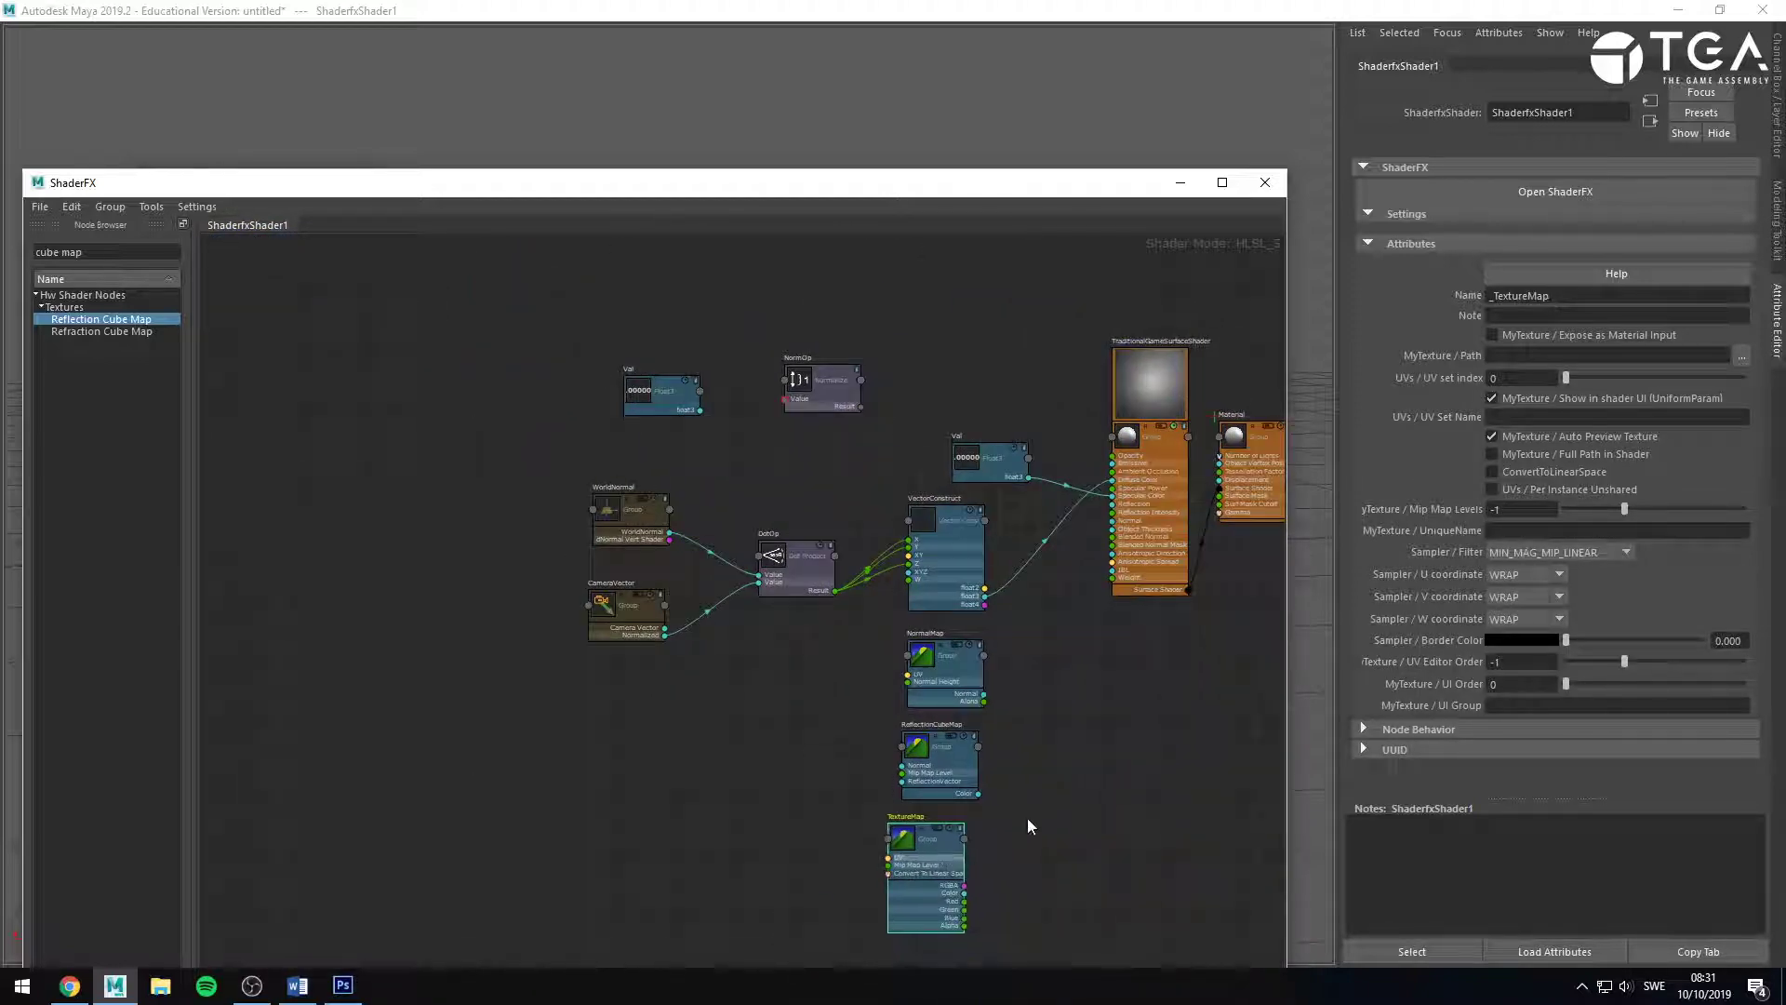
# Move the Normal Map node left of the Reflection Cube Map node and connect its Normal output to the cube map's Normal input.
pyautogui.scroll(5, 1027, 818)
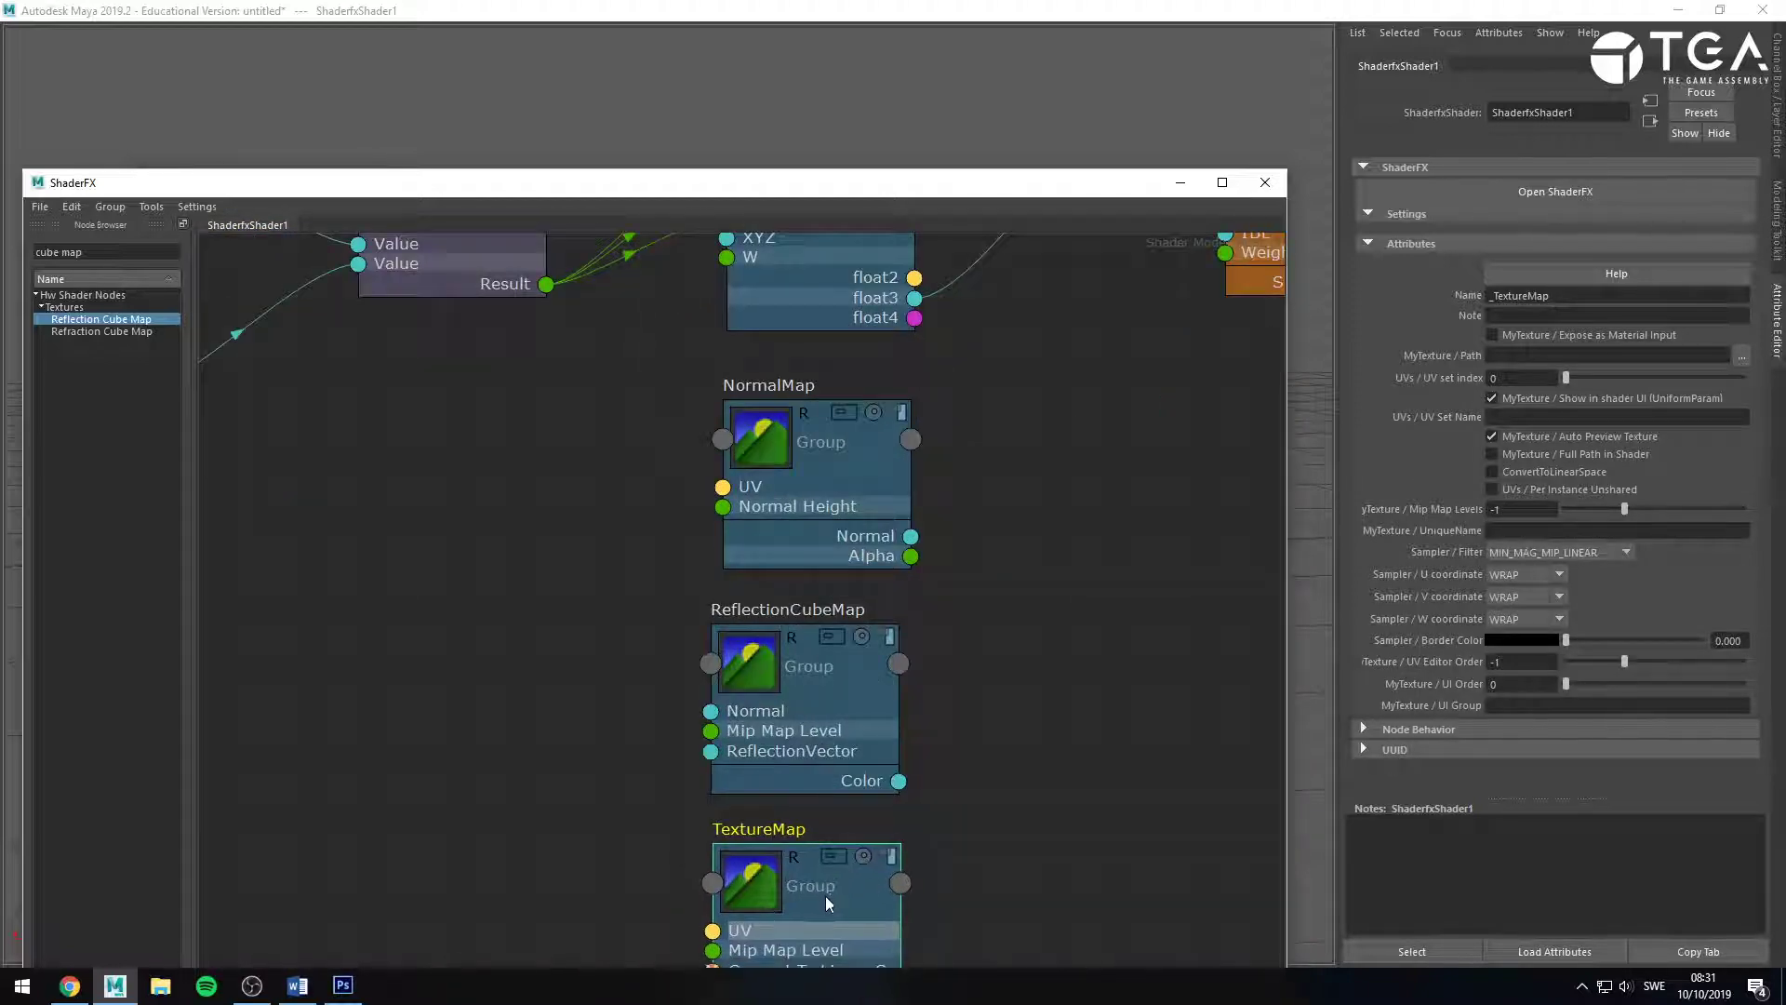
pyautogui.scroll(-2, 938, 731)
pyautogui.moveTo(851, 513); pyautogui.dragTo(511, 578)
pyautogui.click(638, 608)
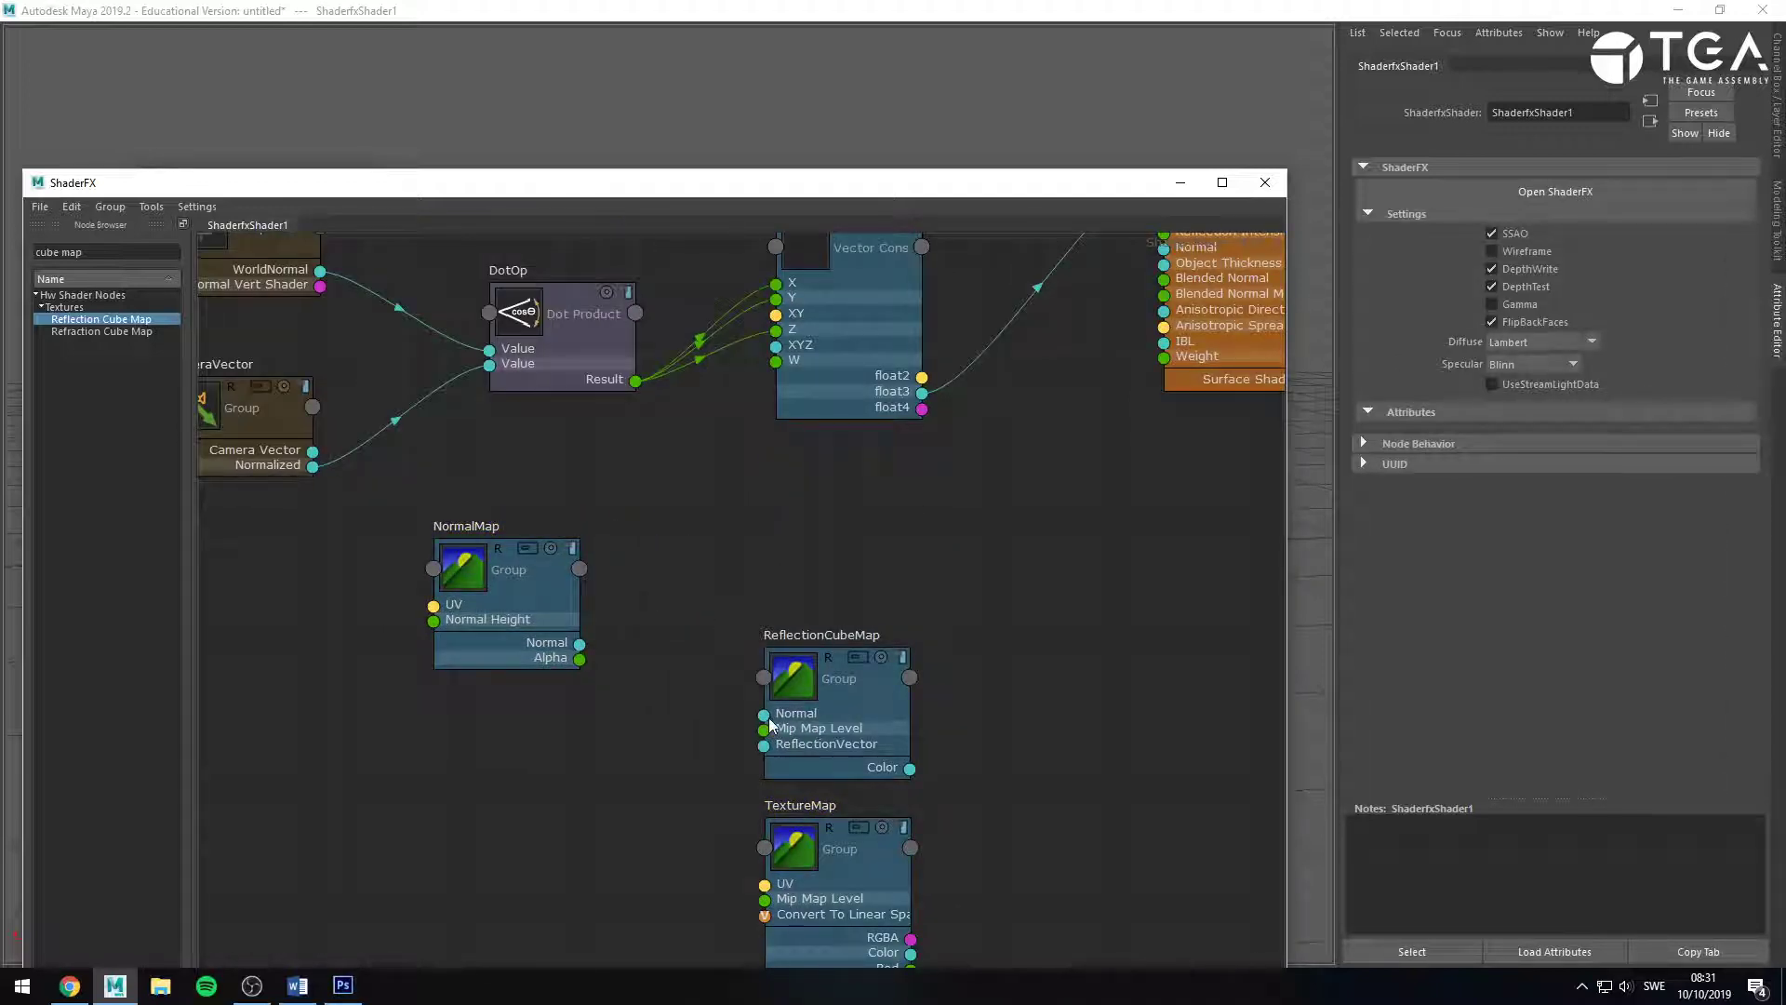
pyautogui.moveTo(580, 644); pyautogui.dragTo(764, 715)
pyautogui.moveTo(874, 716); pyautogui.dragTo(867, 686)
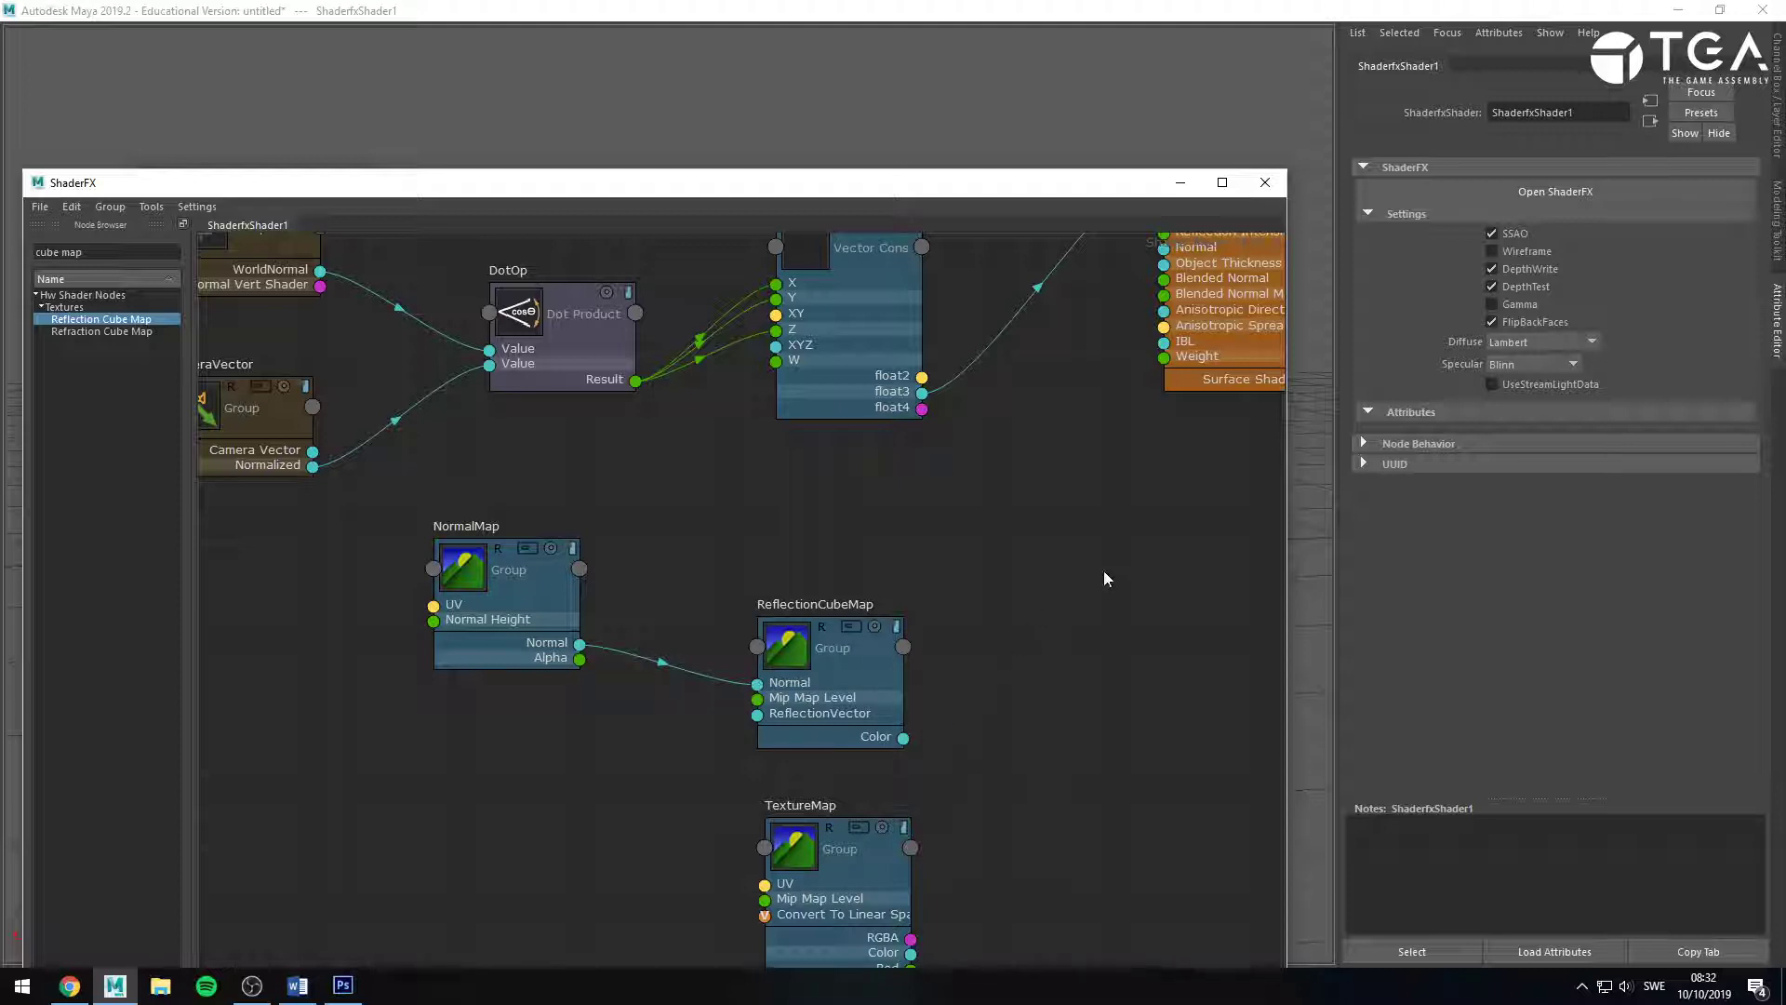
# Connect the Reflection Cube Map's Color output to the Reflection input of the surface shader.
pyautogui.keyDown('alt'); pyautogui.moveTo(1100, 574); pyautogui.dragTo(884, 708, button='middle'); pyautogui.keyUp('alt')
pyautogui.scroll(-2, 884, 707)
pyautogui.moveTo(731, 838); pyautogui.dragTo(945, 442)
# Compare the texture attributes of the Reflection Cube Map, Texture Map and Normal Map nodes, then clear the selection.
pyautogui.click(712, 819)
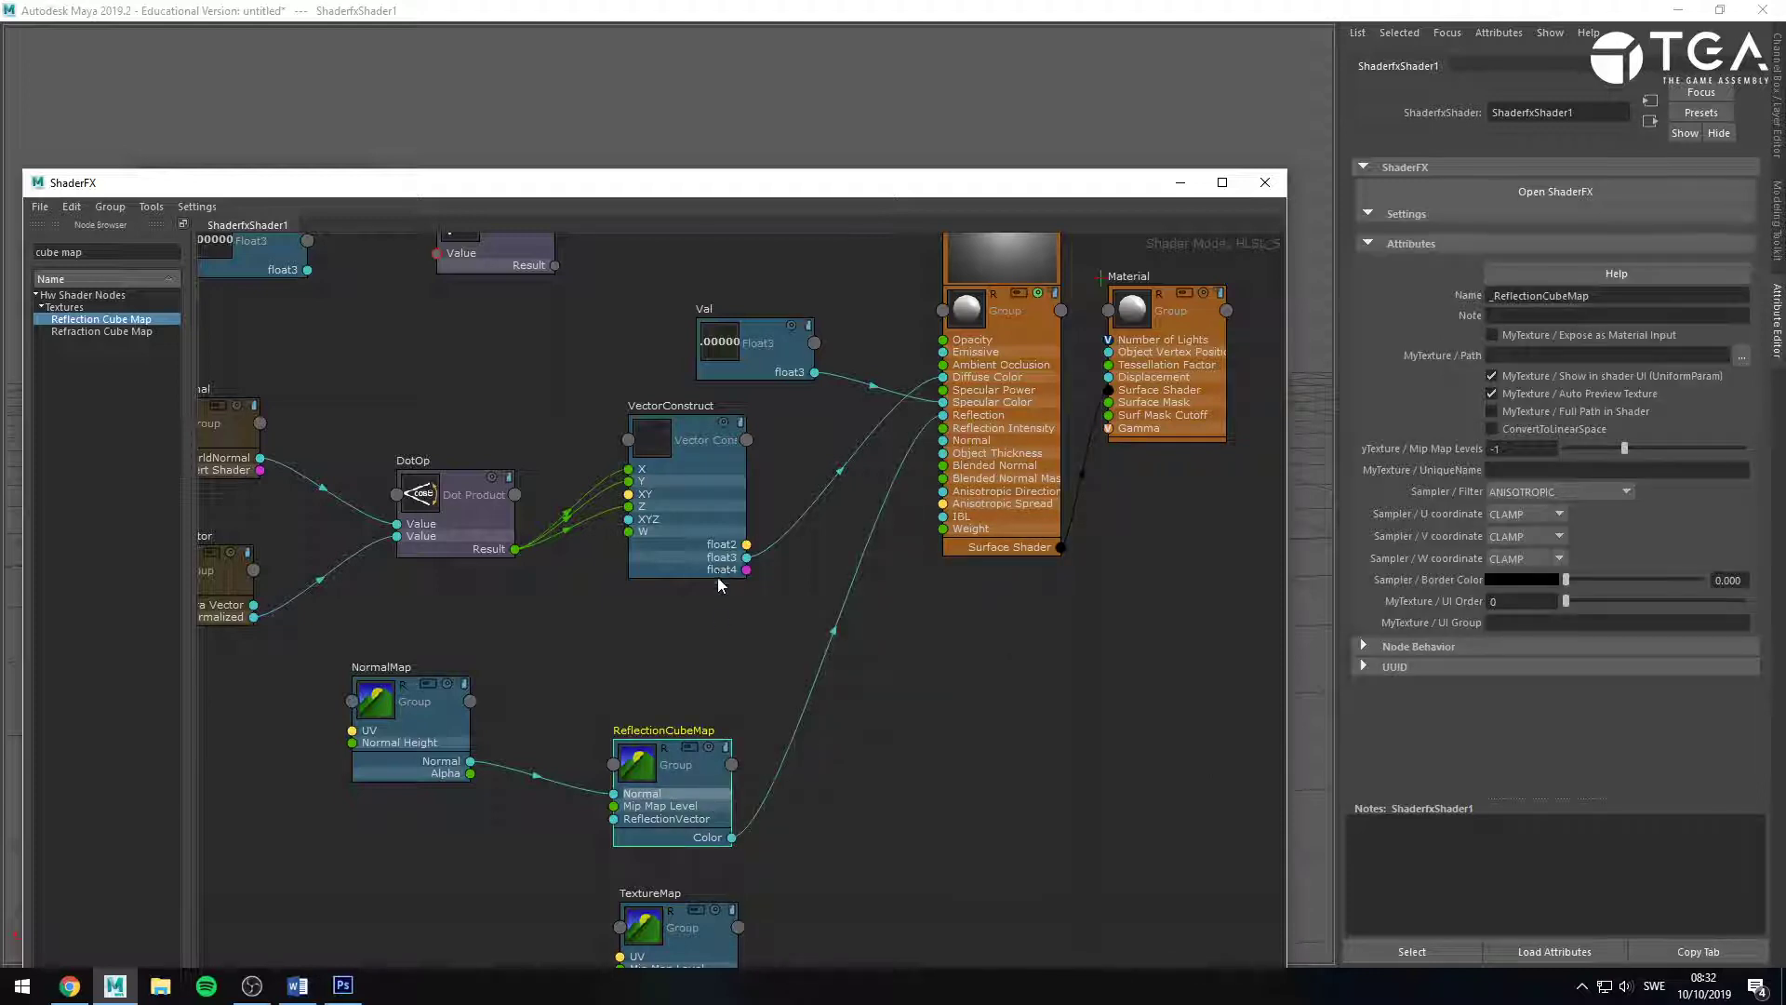
pyautogui.click(678, 935)
pyautogui.moveTo(805, 884); pyautogui.dragTo(783, 624, button='middle')
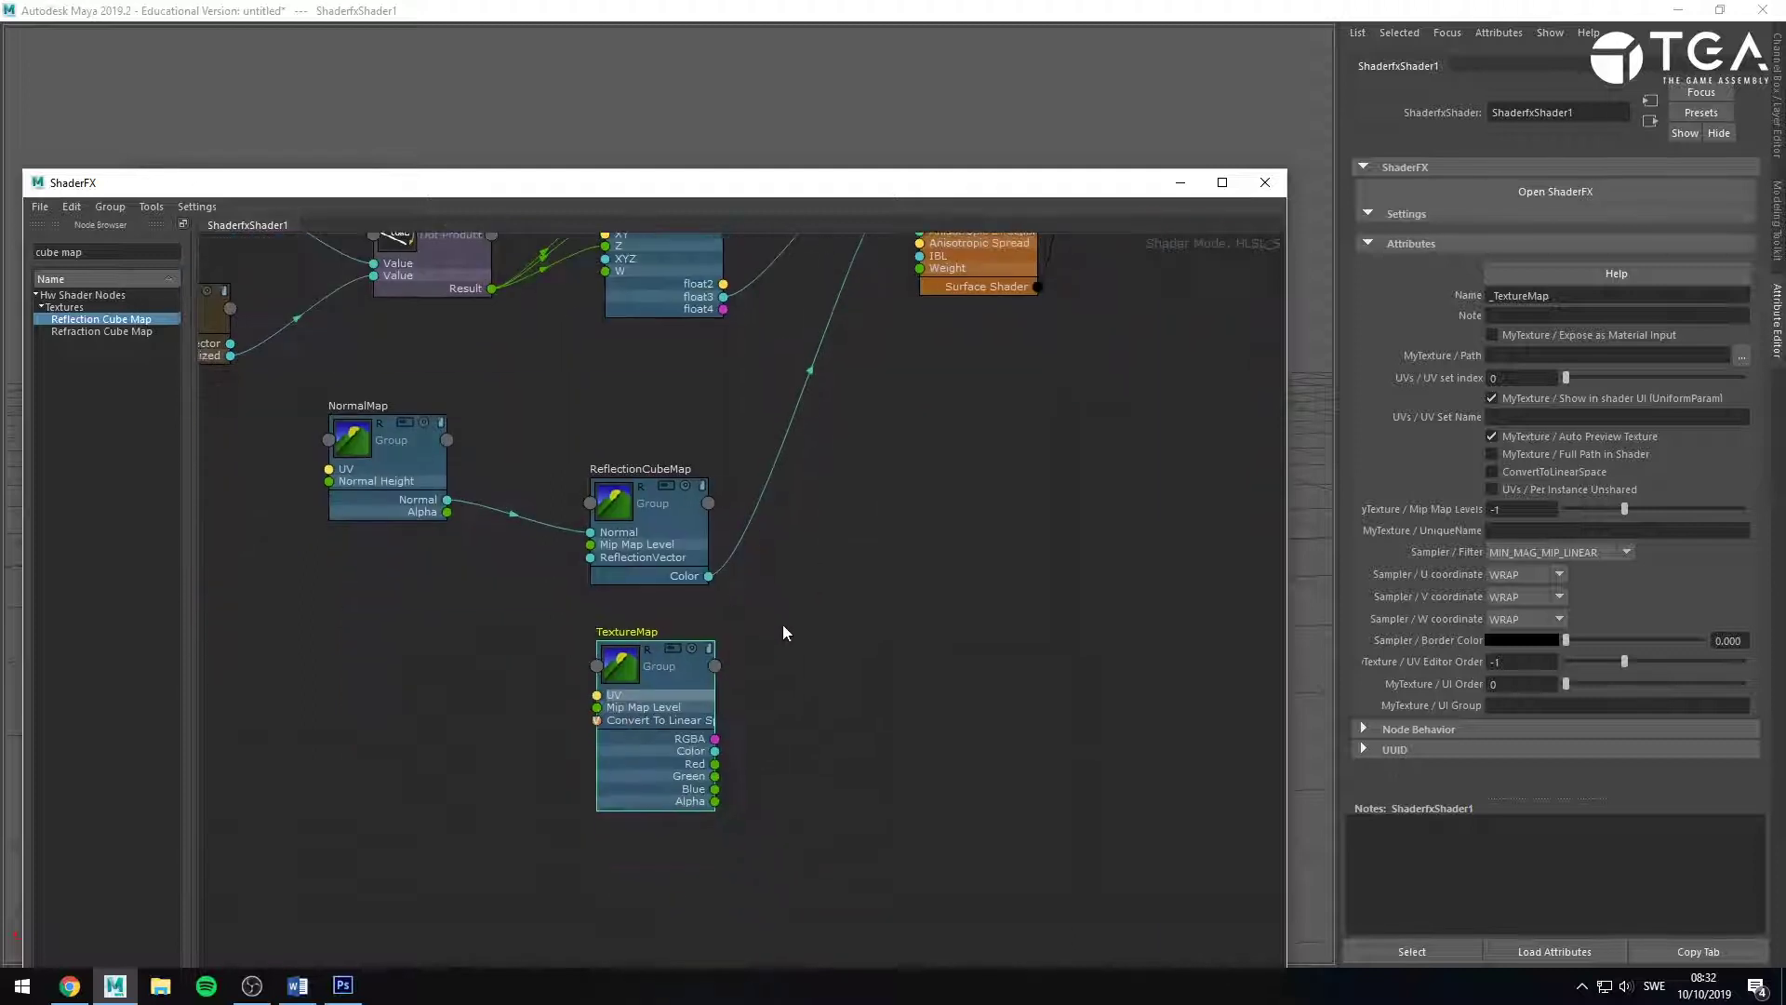
pyautogui.click(400, 444)
pyautogui.click(672, 500)
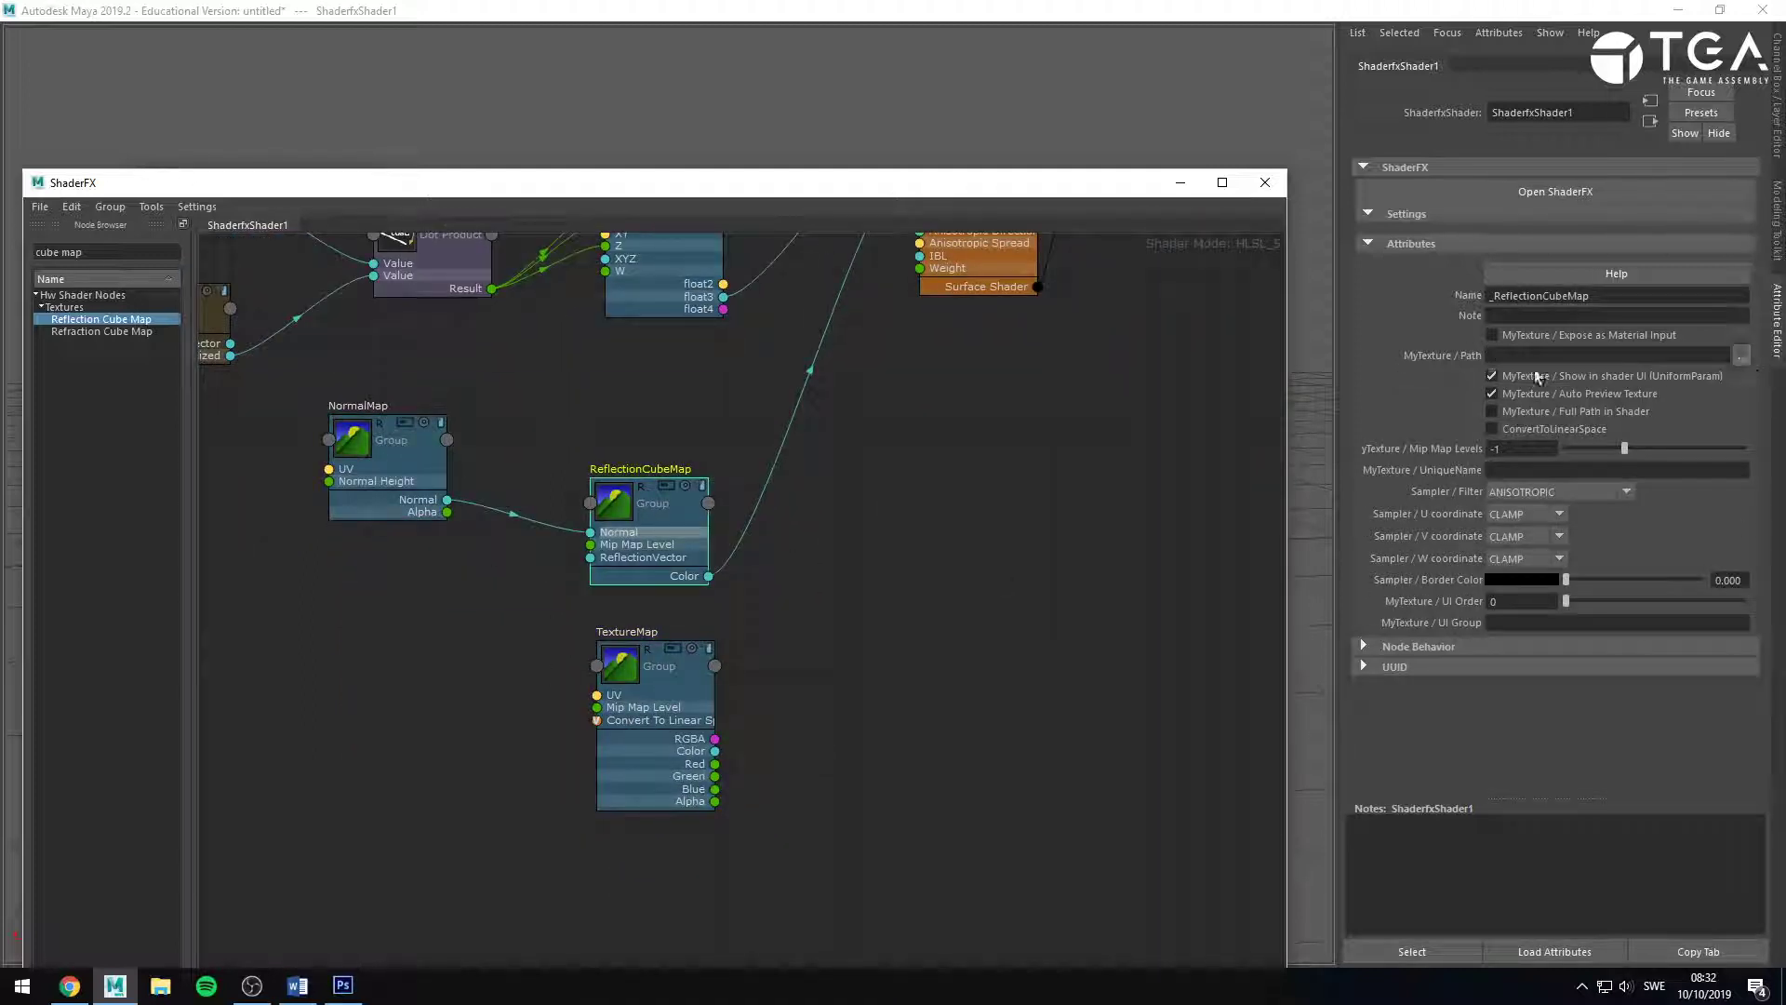
pyautogui.click(861, 662)
# Look inside the Reflection Cube Map group at its Reflection Vector, Sampler and Texture Type nodes and the available texture types, and exit the group.
pyautogui.doubleClick(668, 503)
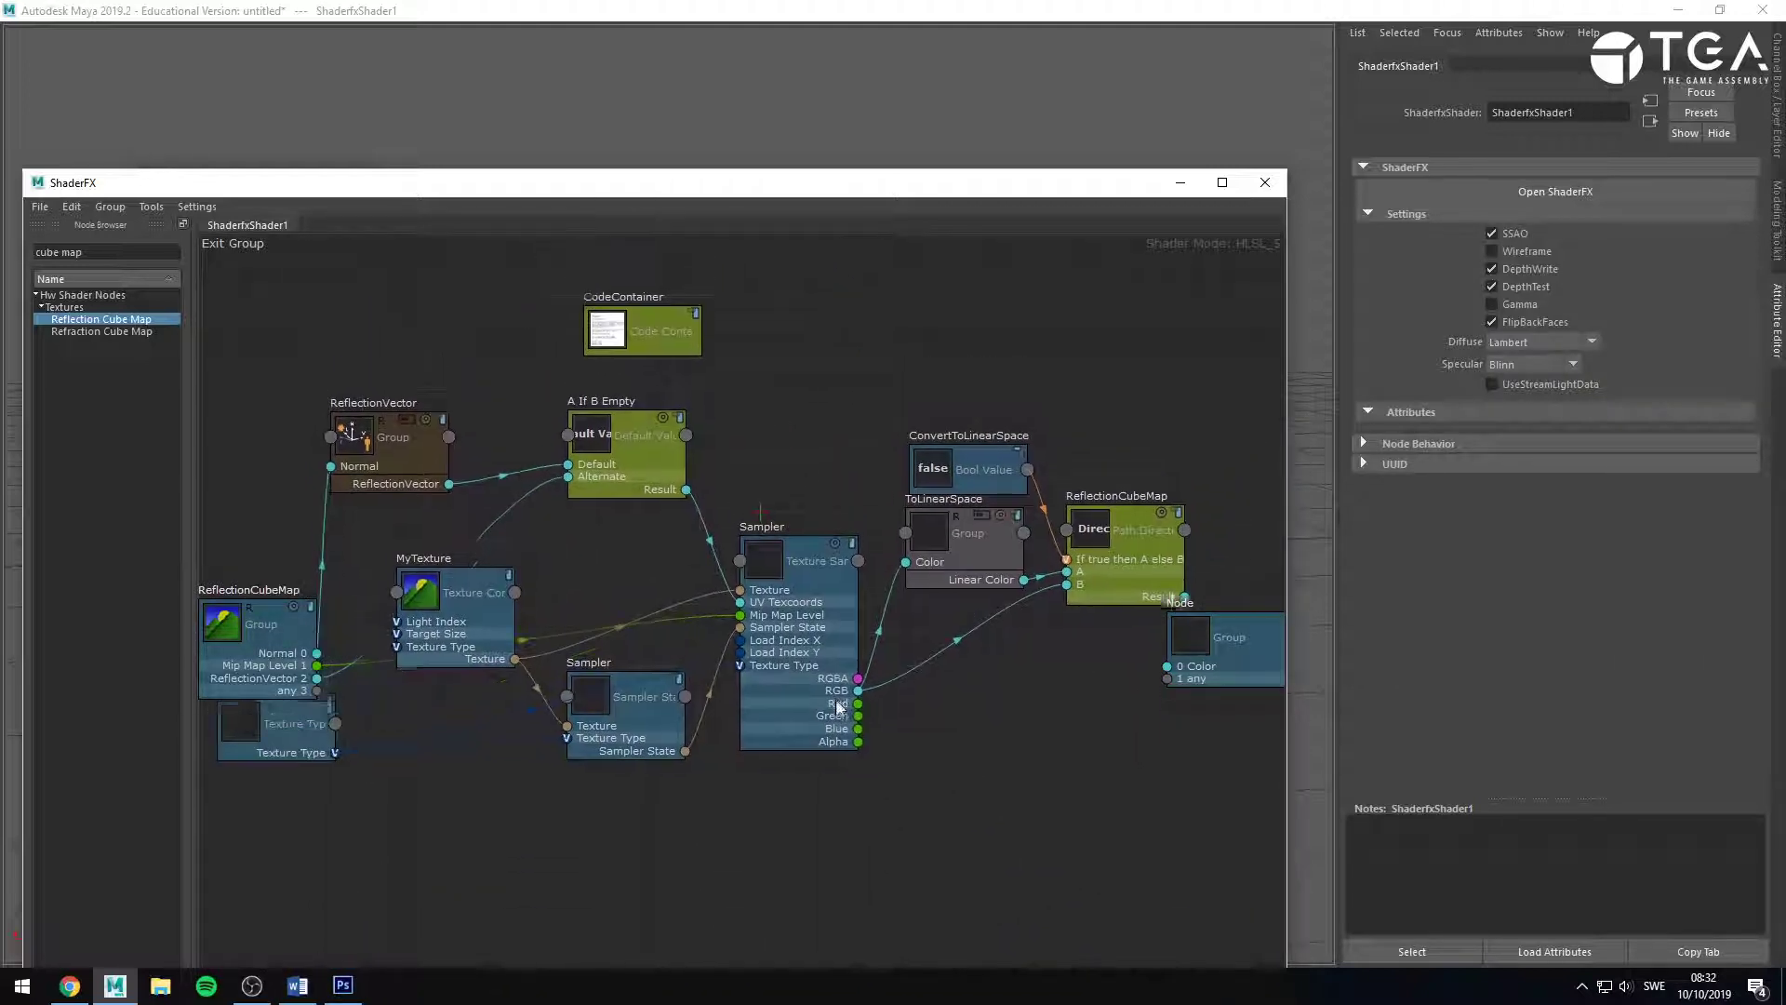
pyautogui.click(407, 457)
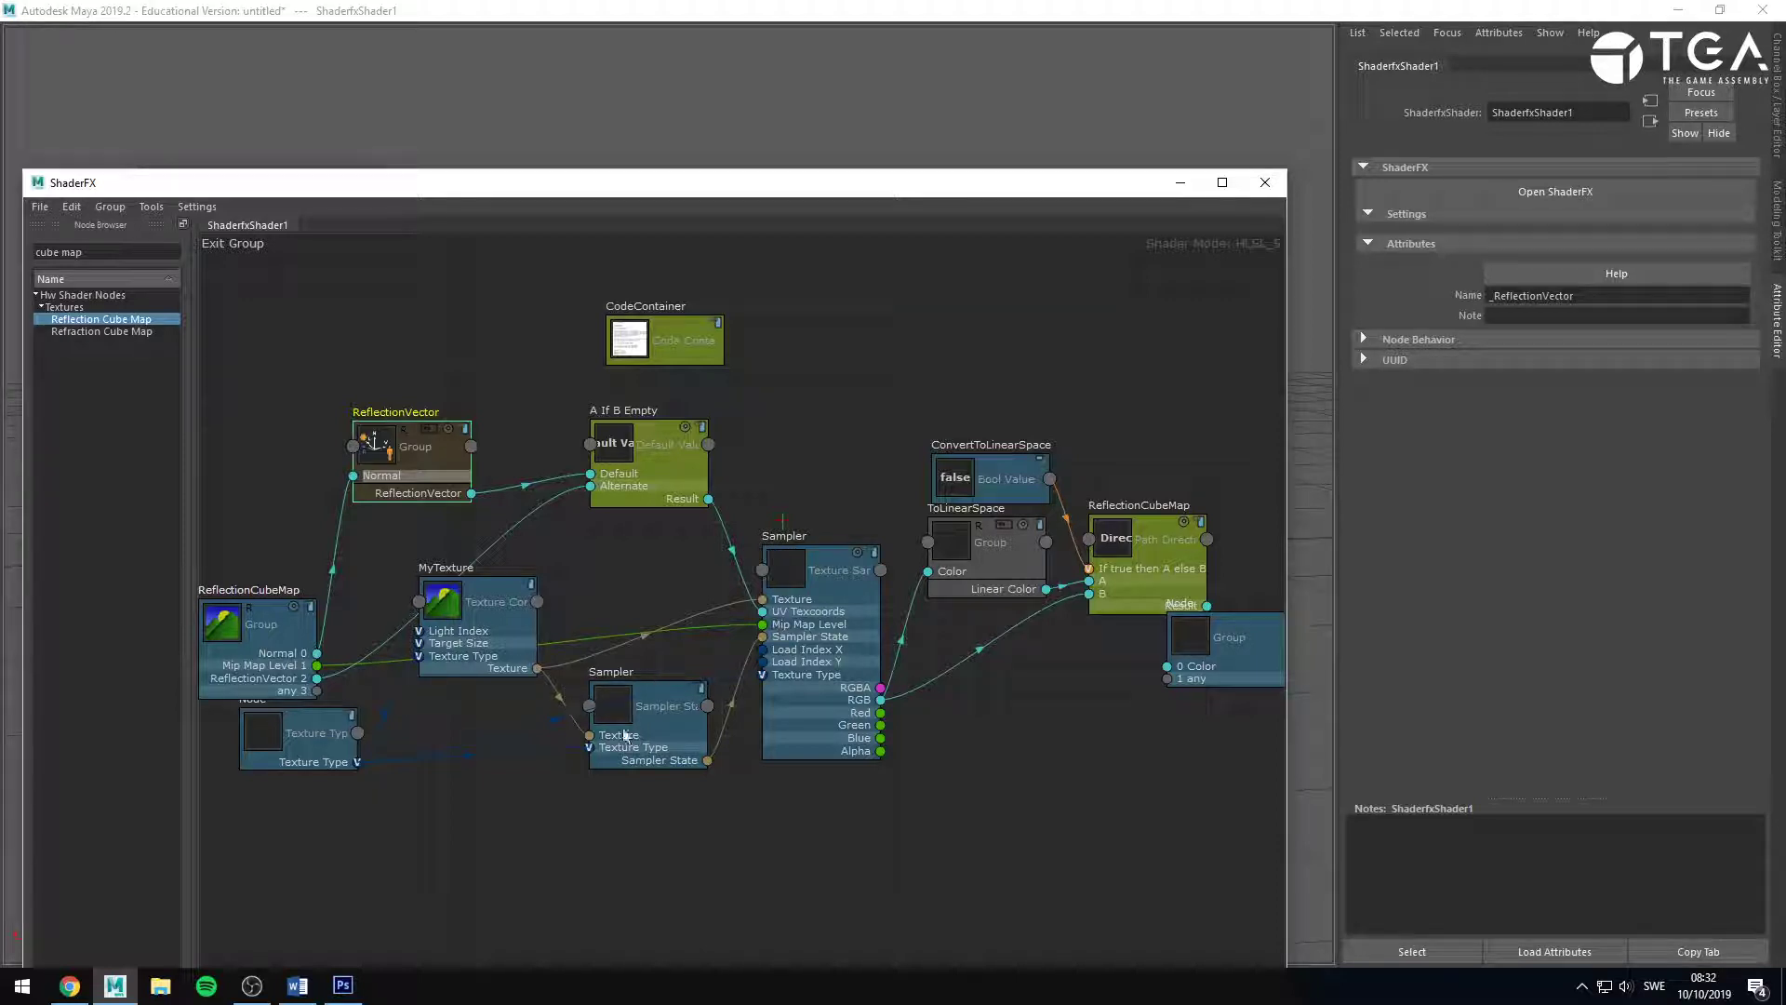
pyautogui.click(677, 719)
pyautogui.click(310, 748)
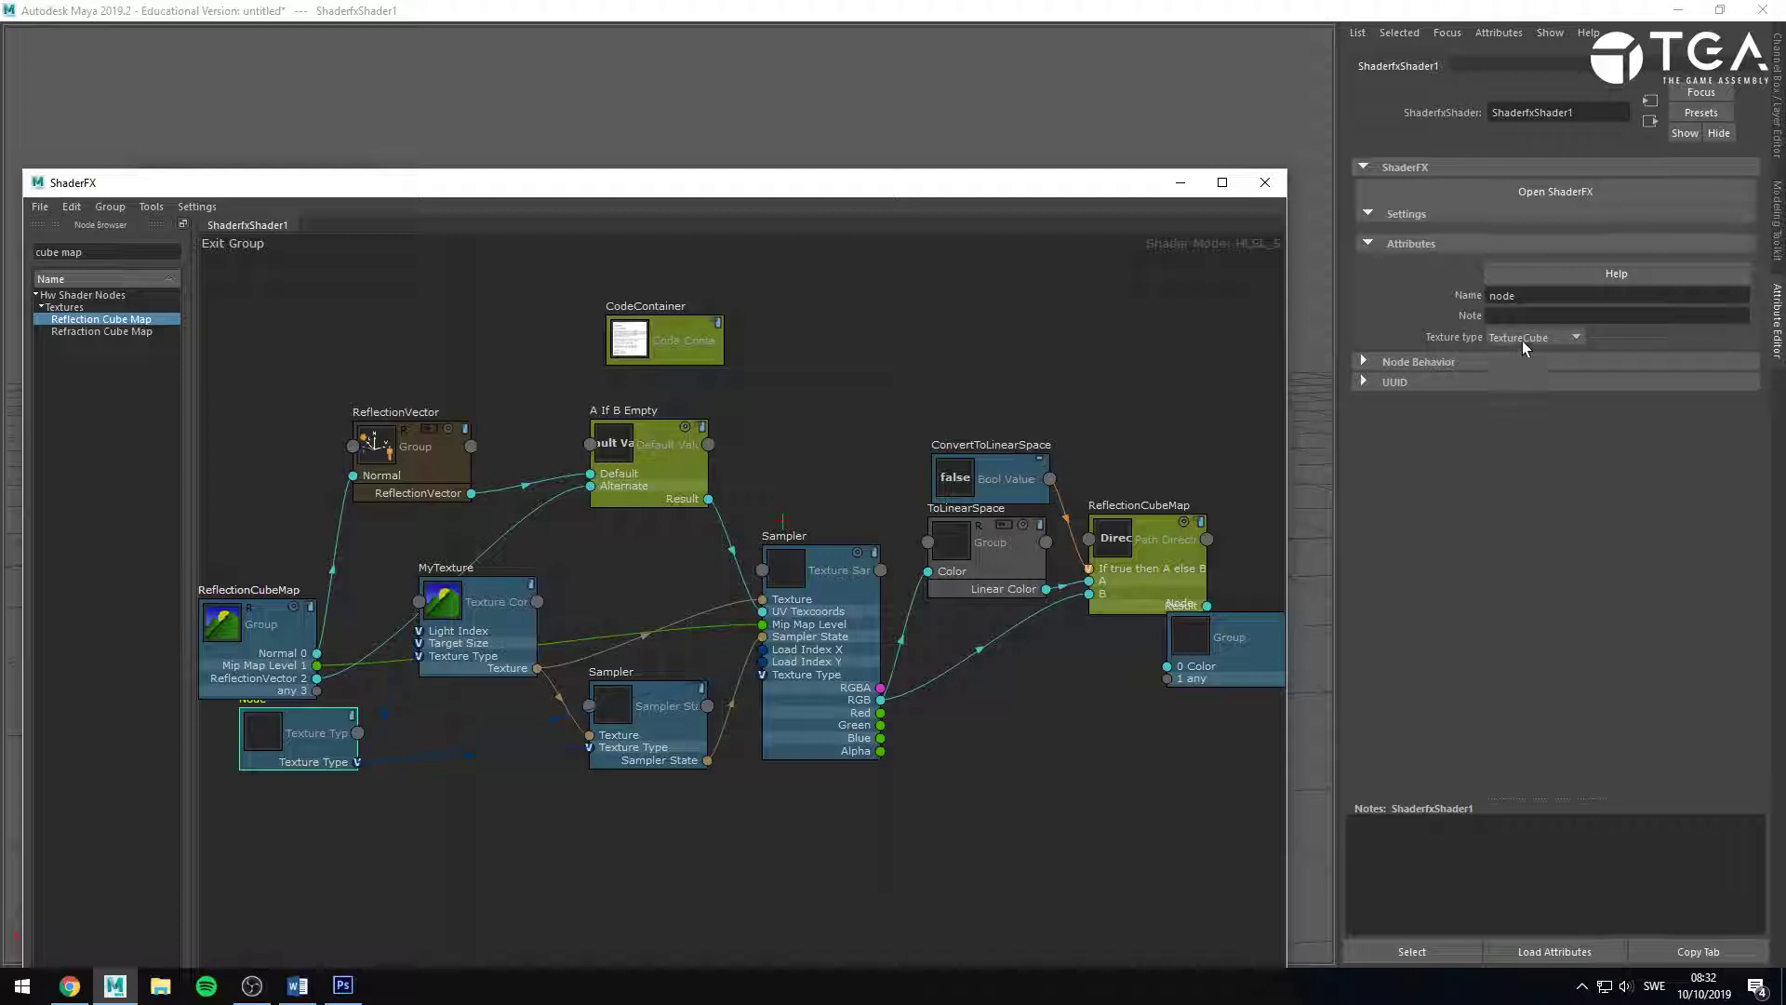
pyautogui.click(1564, 339)
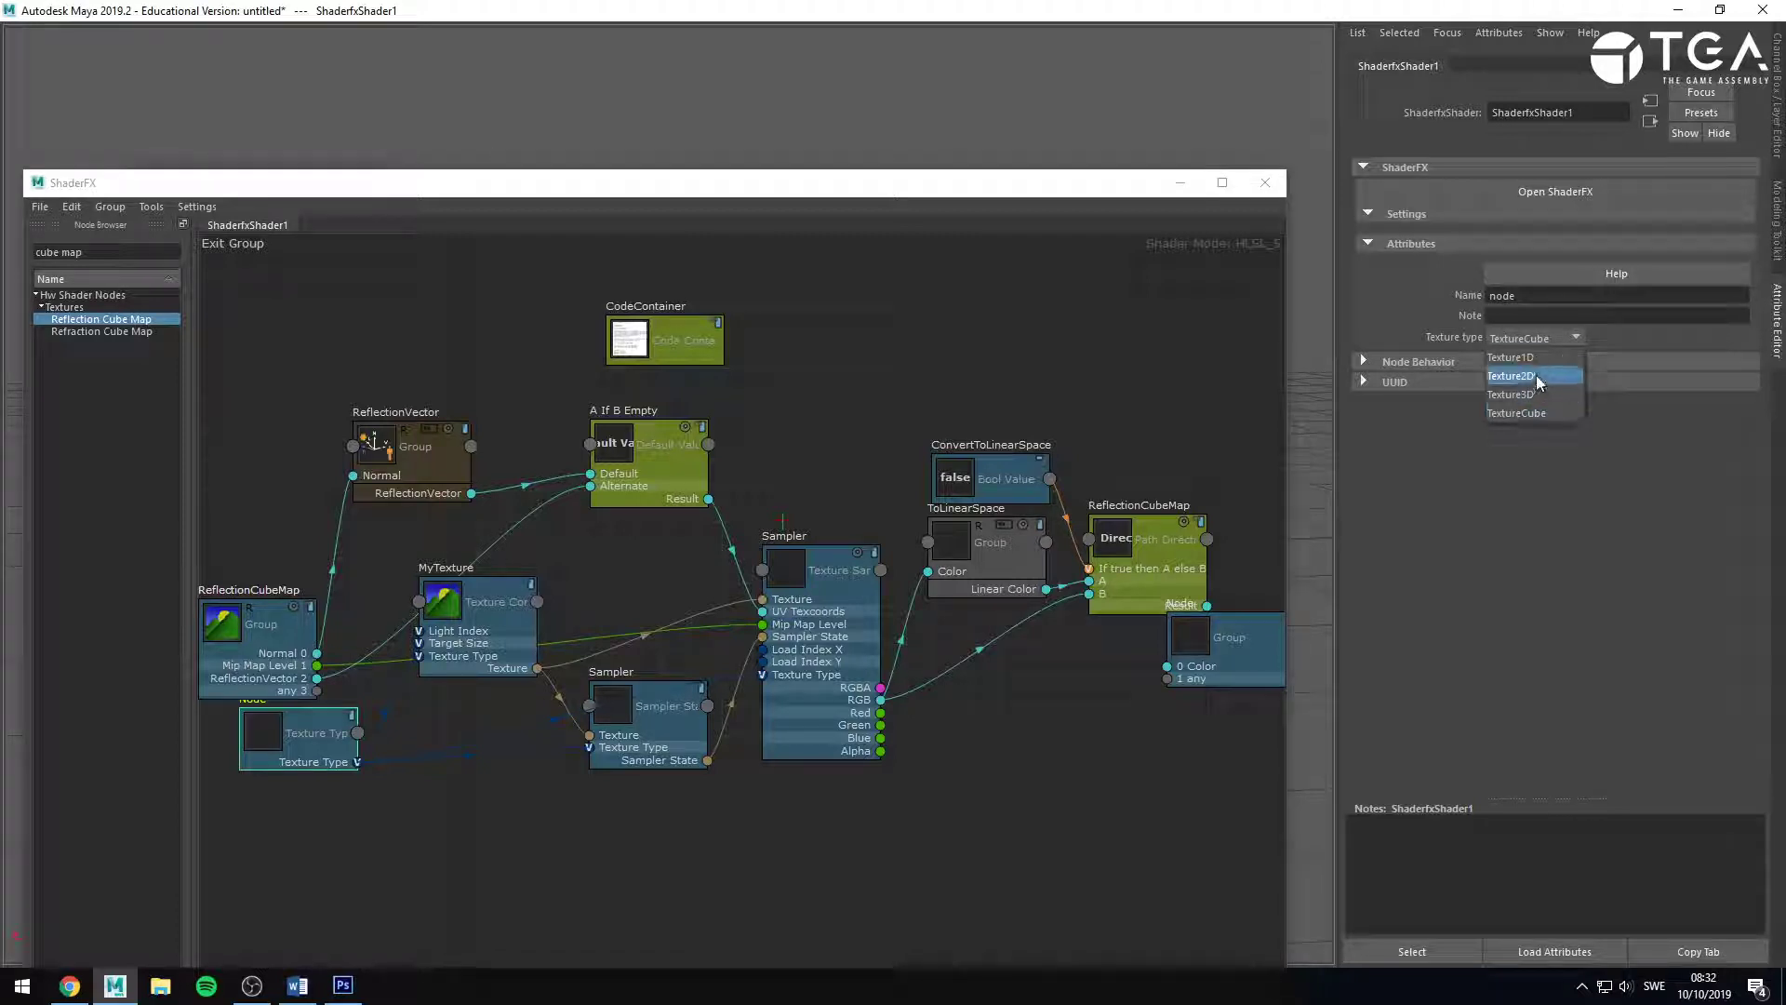
pyautogui.click(1042, 716)
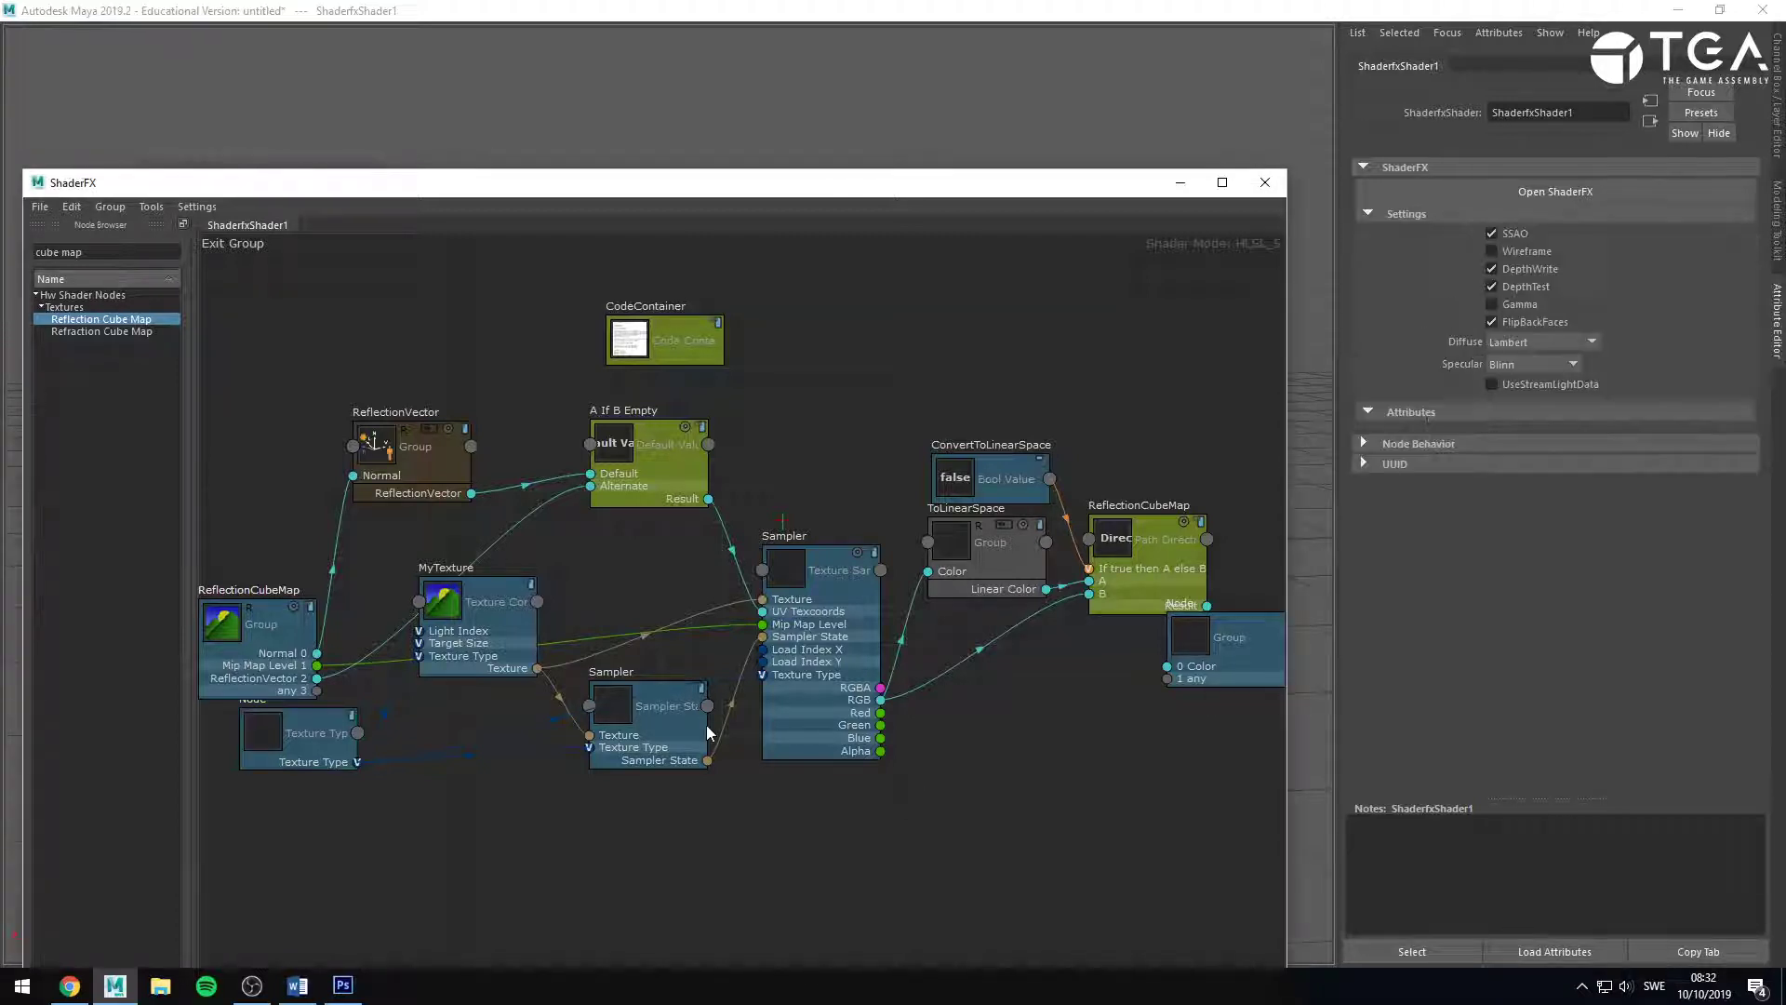
pyautogui.click(253, 246)
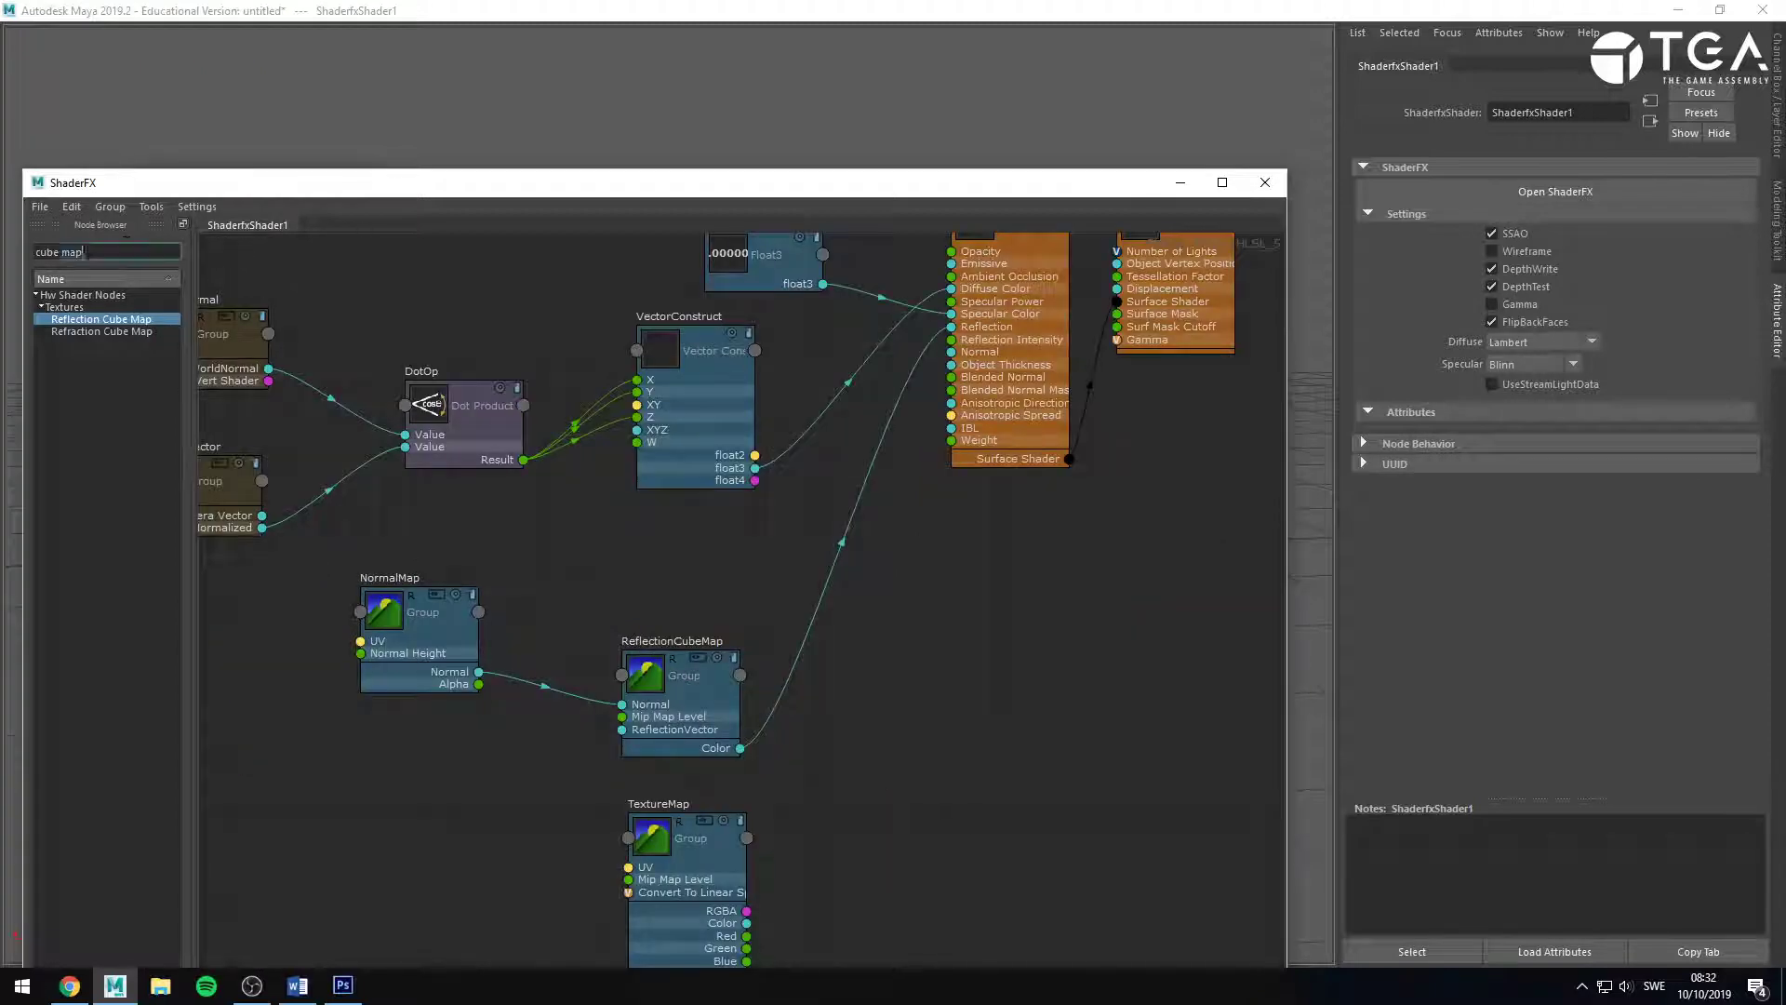
# Search the nodes for "vertex" and add the Vertex Color nodes from both Inputs Application and Inputs Common beside the existing texture nodes.
pyautogui.tripleClick(54, 253)
pyautogui.write('vexrd')
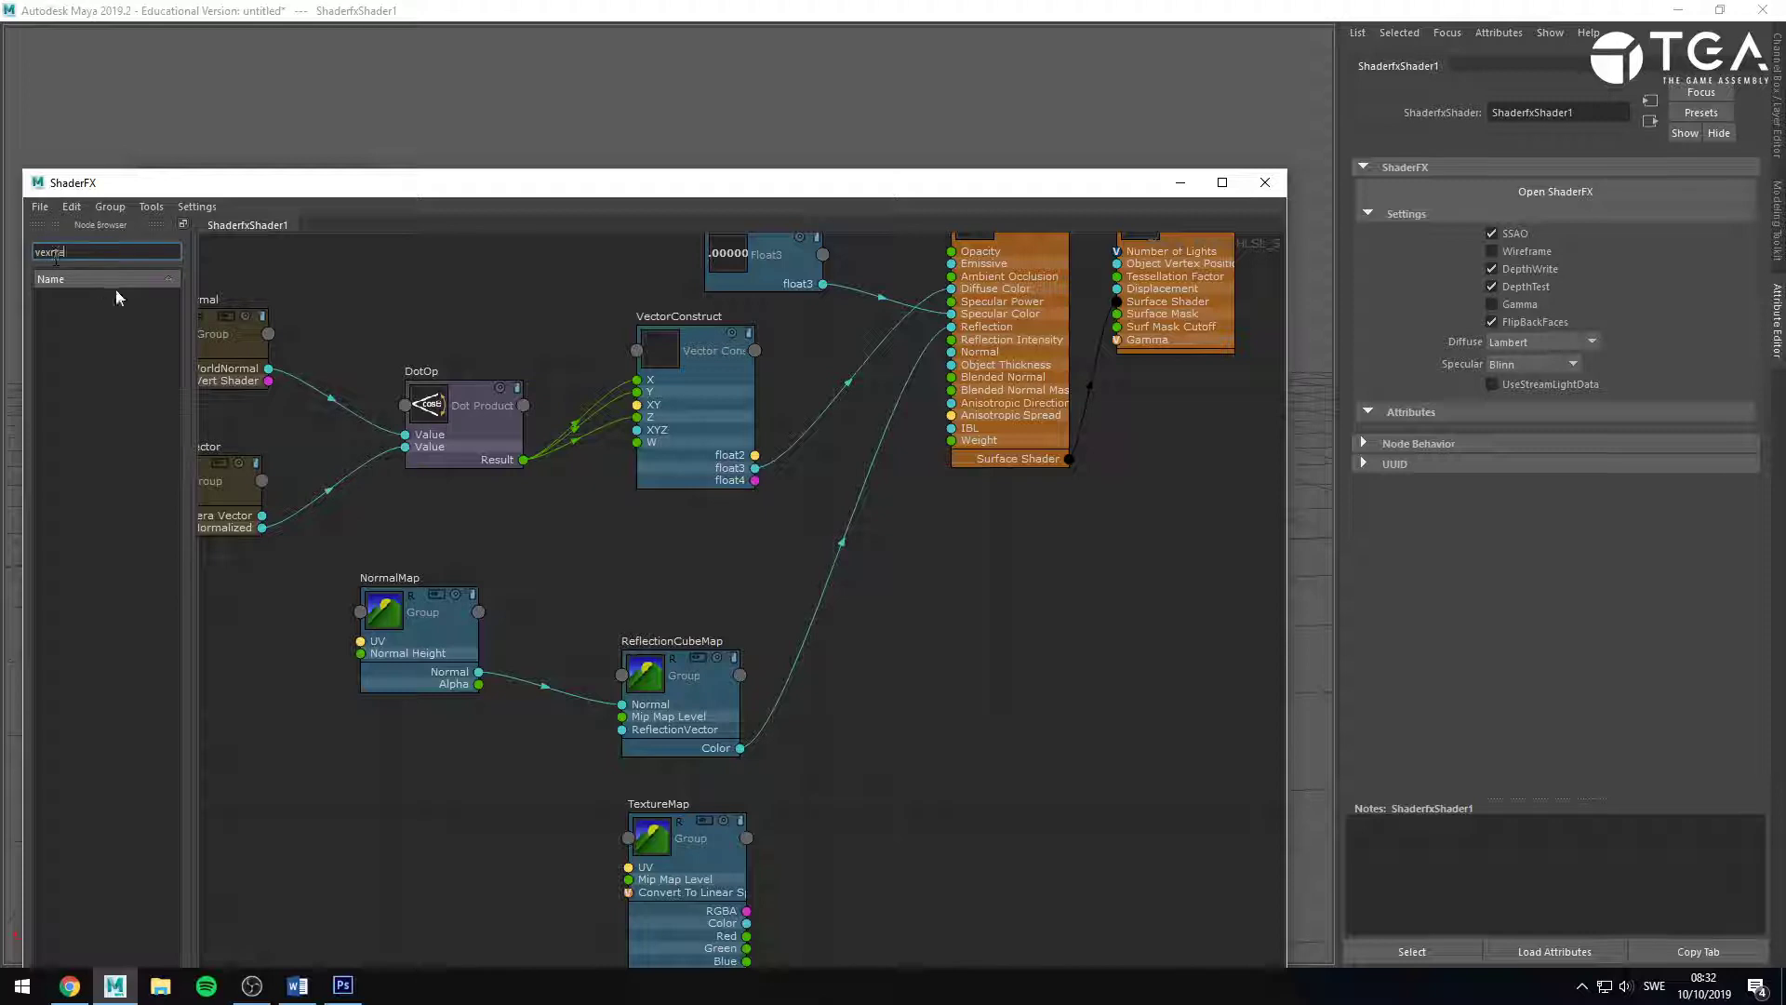
pyautogui.write('te')
pyautogui.press('BackSpace')
pyautogui.press('BackSpace')
pyautogui.press('BackSpace')
pyautogui.press('BackSpace')
pyautogui.write('r')
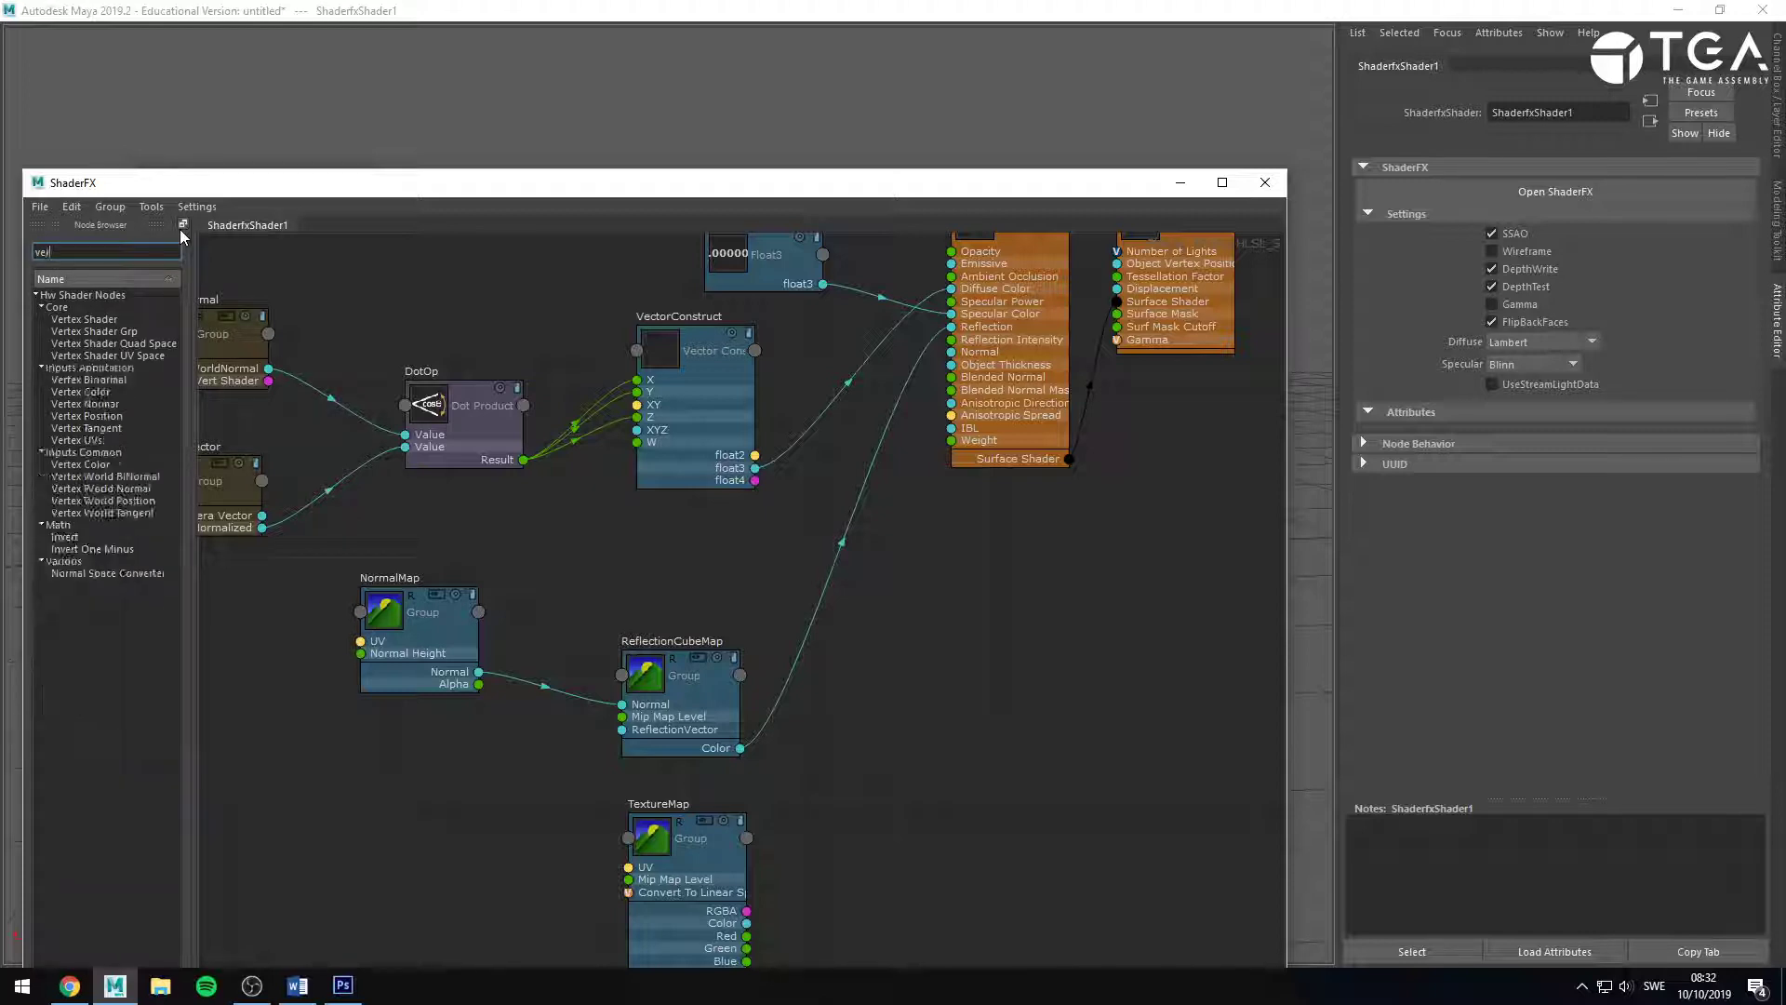
pyautogui.write('tex')
pyautogui.moveTo(81, 392); pyautogui.dragTo(913, 649)
pyautogui.moveTo(97, 470); pyautogui.dragTo(959, 841)
# Add another Vertex Color node from Inputs Common with advanced mode switched off, and re-enable advanced mode.
pyautogui.click(197, 206)
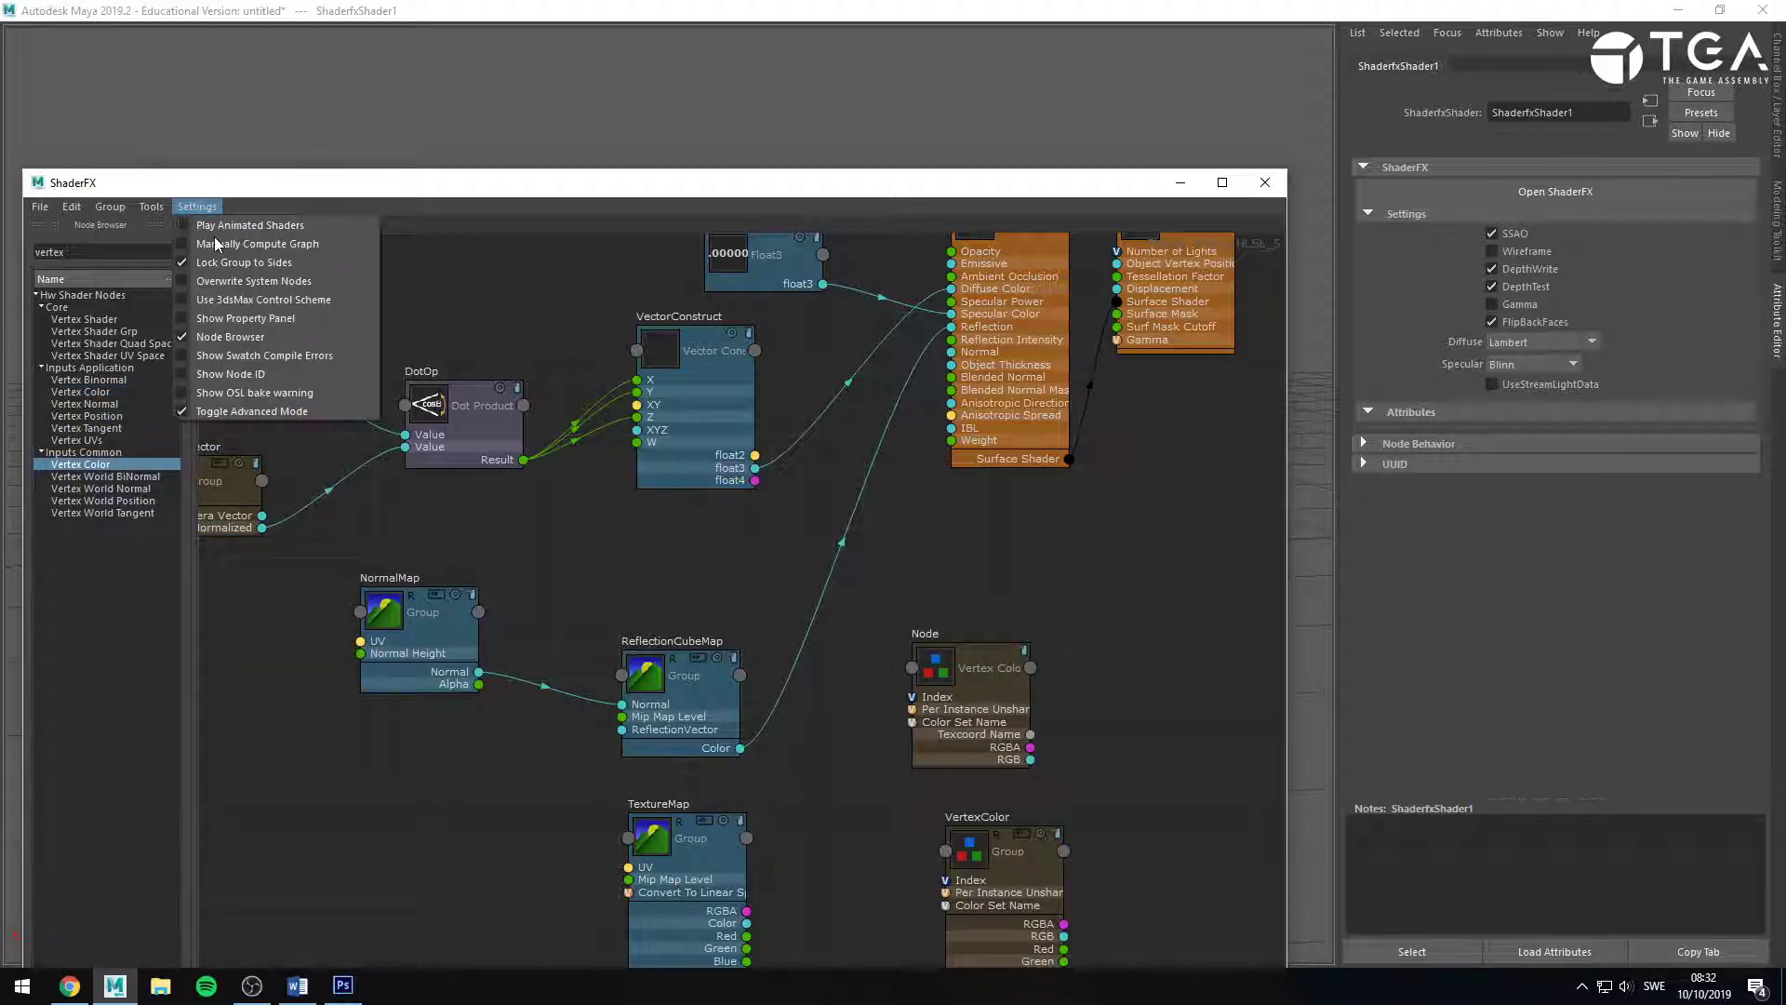
pyautogui.click(238, 412)
pyautogui.moveTo(81, 320); pyautogui.dragTo(1144, 641)
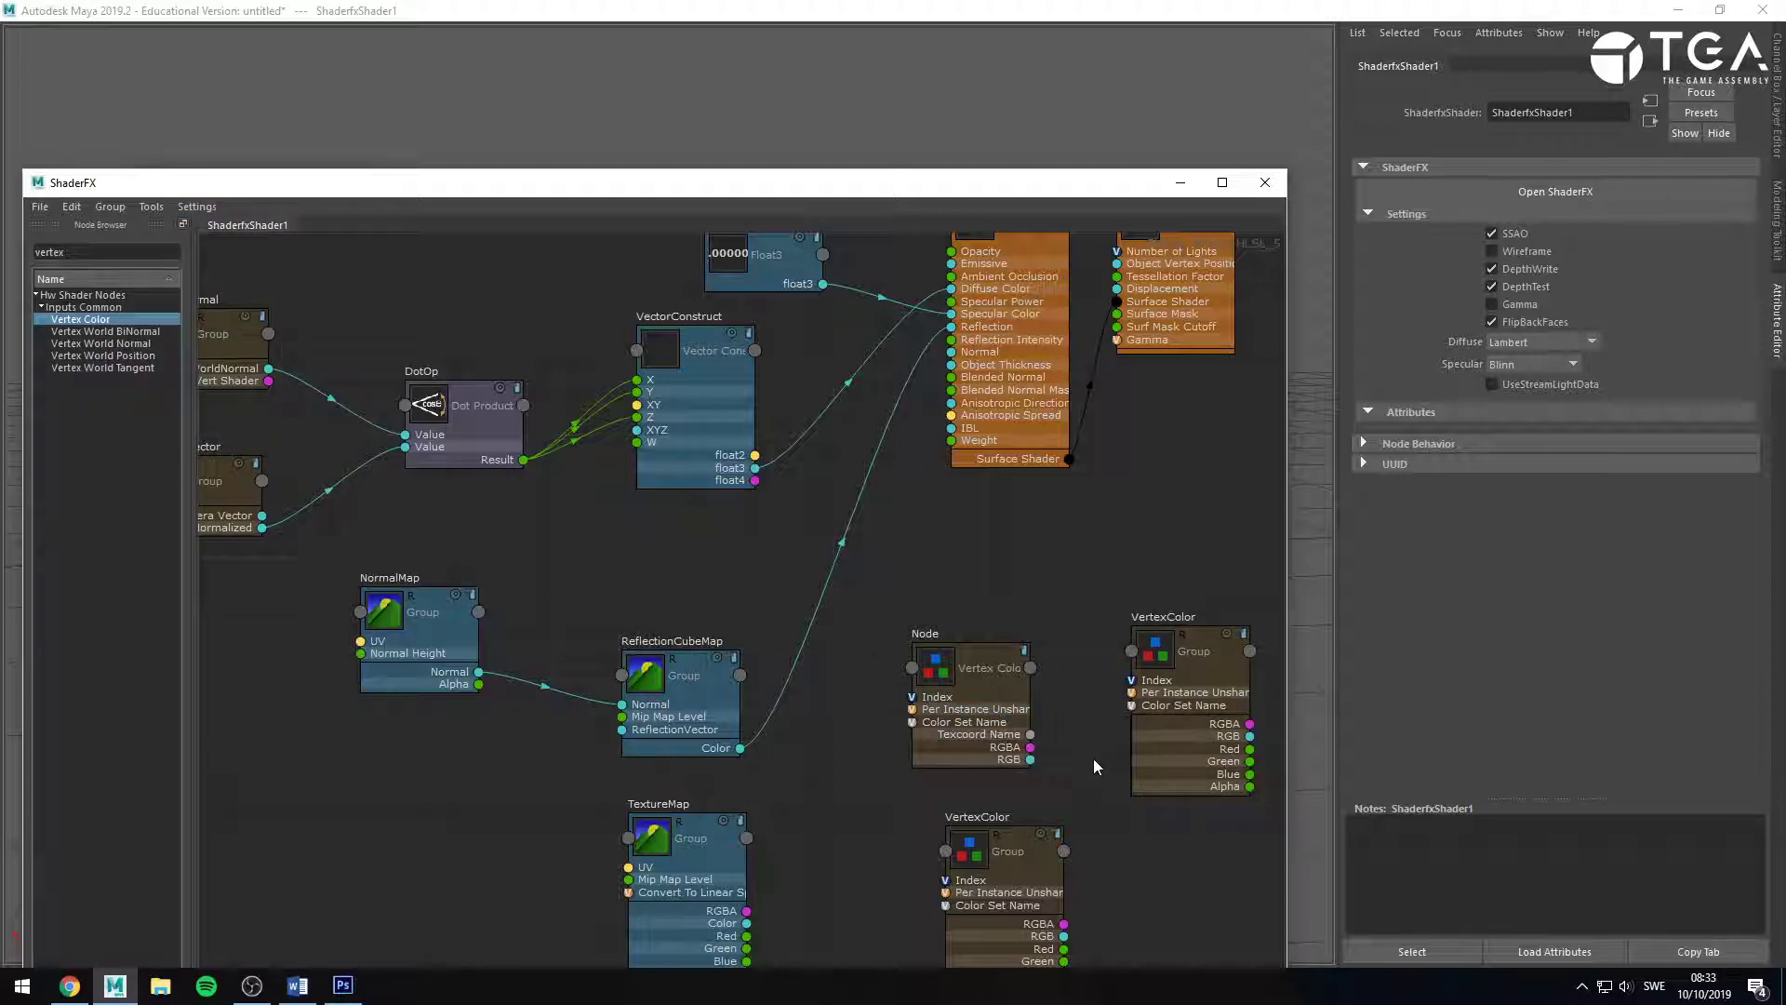
pyautogui.click(197, 207)
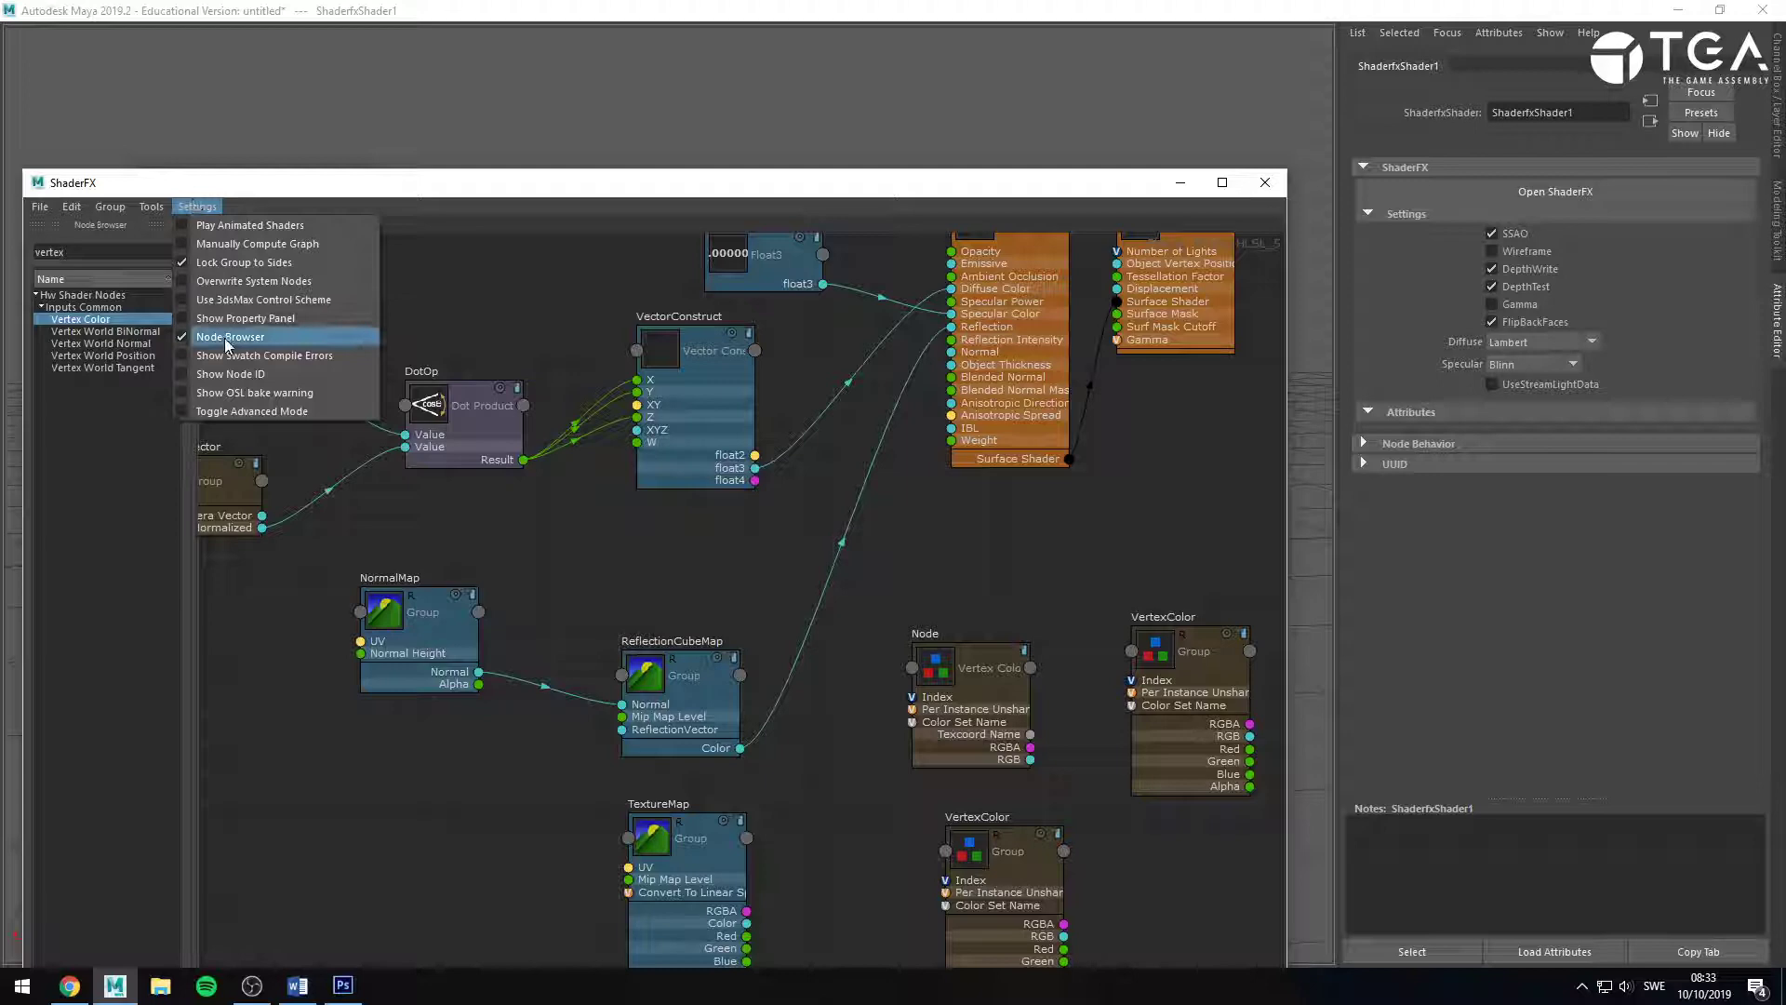
pyautogui.click(238, 412)
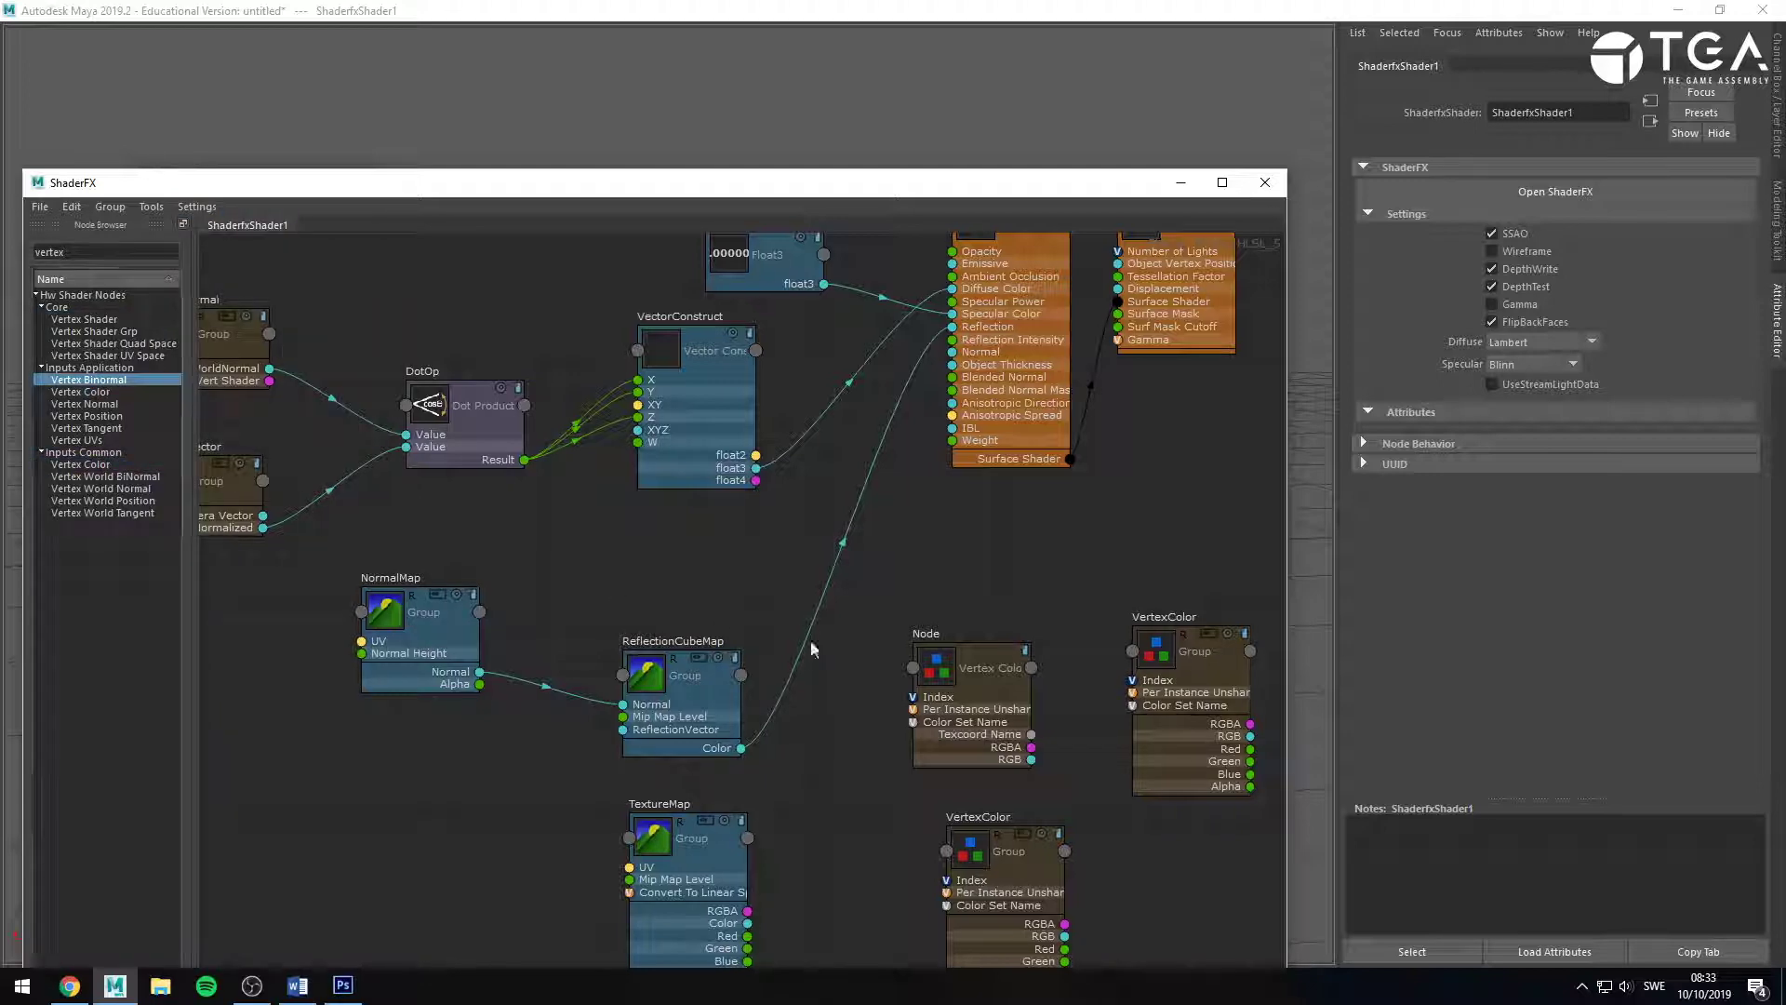
# Delete the plain Vertex Color node and the lower Vertex Color group, and move the remaining one closer to the Reflection Cube Map.
pyautogui.moveTo(1023, 754); pyautogui.dragTo(781, 535, button='middle')
pyautogui.scroll(3, 781, 536)
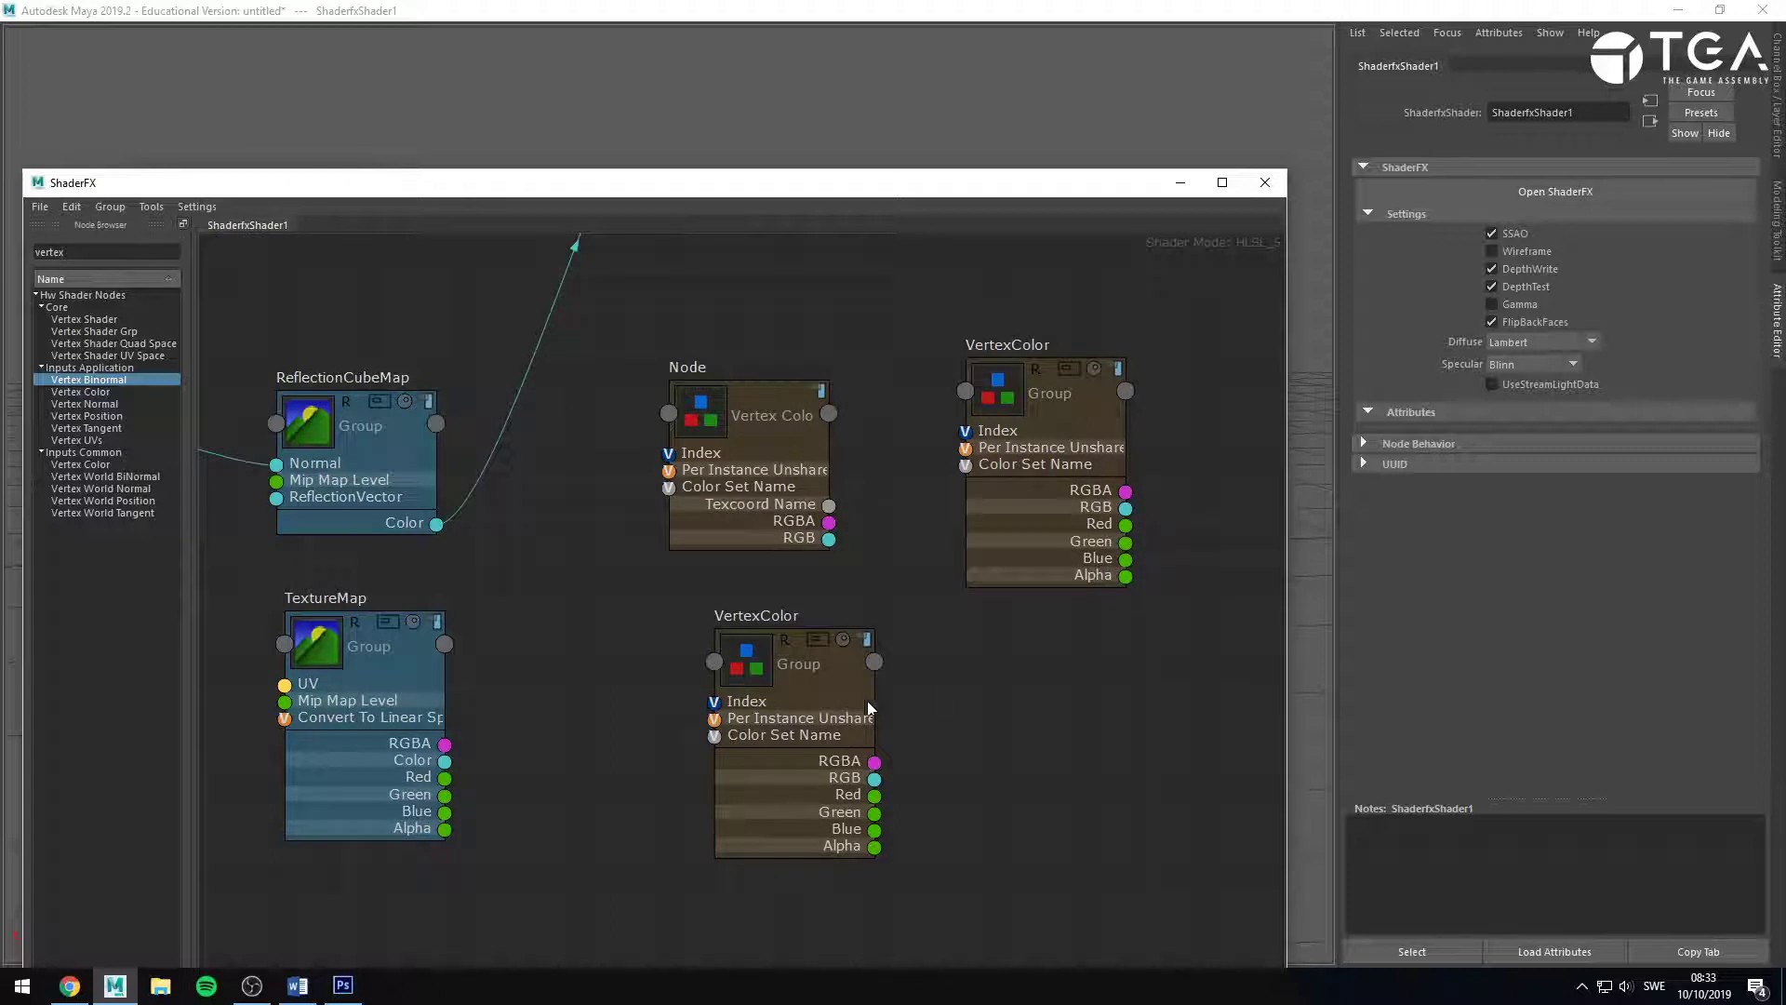
pyautogui.click(988, 465)
pyautogui.moveTo(762, 466); pyautogui.dragTo(758, 368)
pyautogui.press('Delete')
pyautogui.moveTo(1090, 489); pyautogui.dragTo(751, 515)
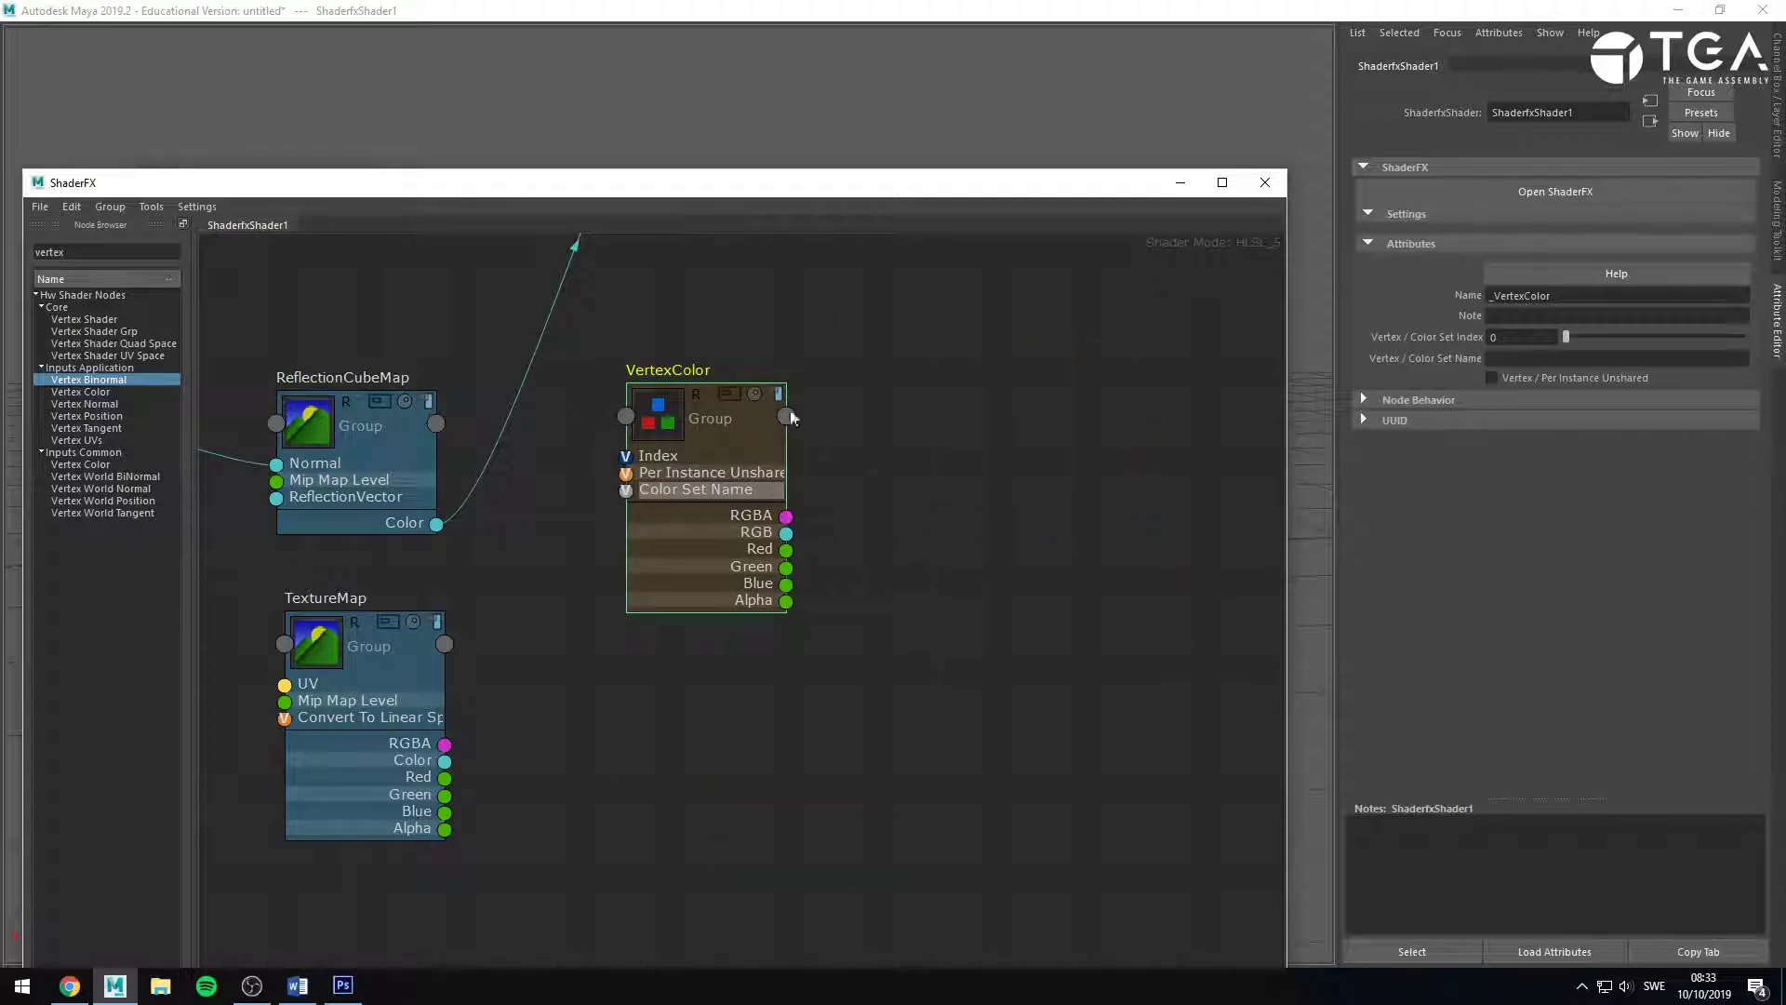
# Move the Vertex Color node farther right of the Reflection Cube Map to leave free space in front of its inputs.
pyautogui.moveTo(751, 516); pyautogui.dragTo(852, 688, button='middle')
pyautogui.moveTo(851, 688); pyautogui.dragTo(884, 668)
pyautogui.click(956, 541)
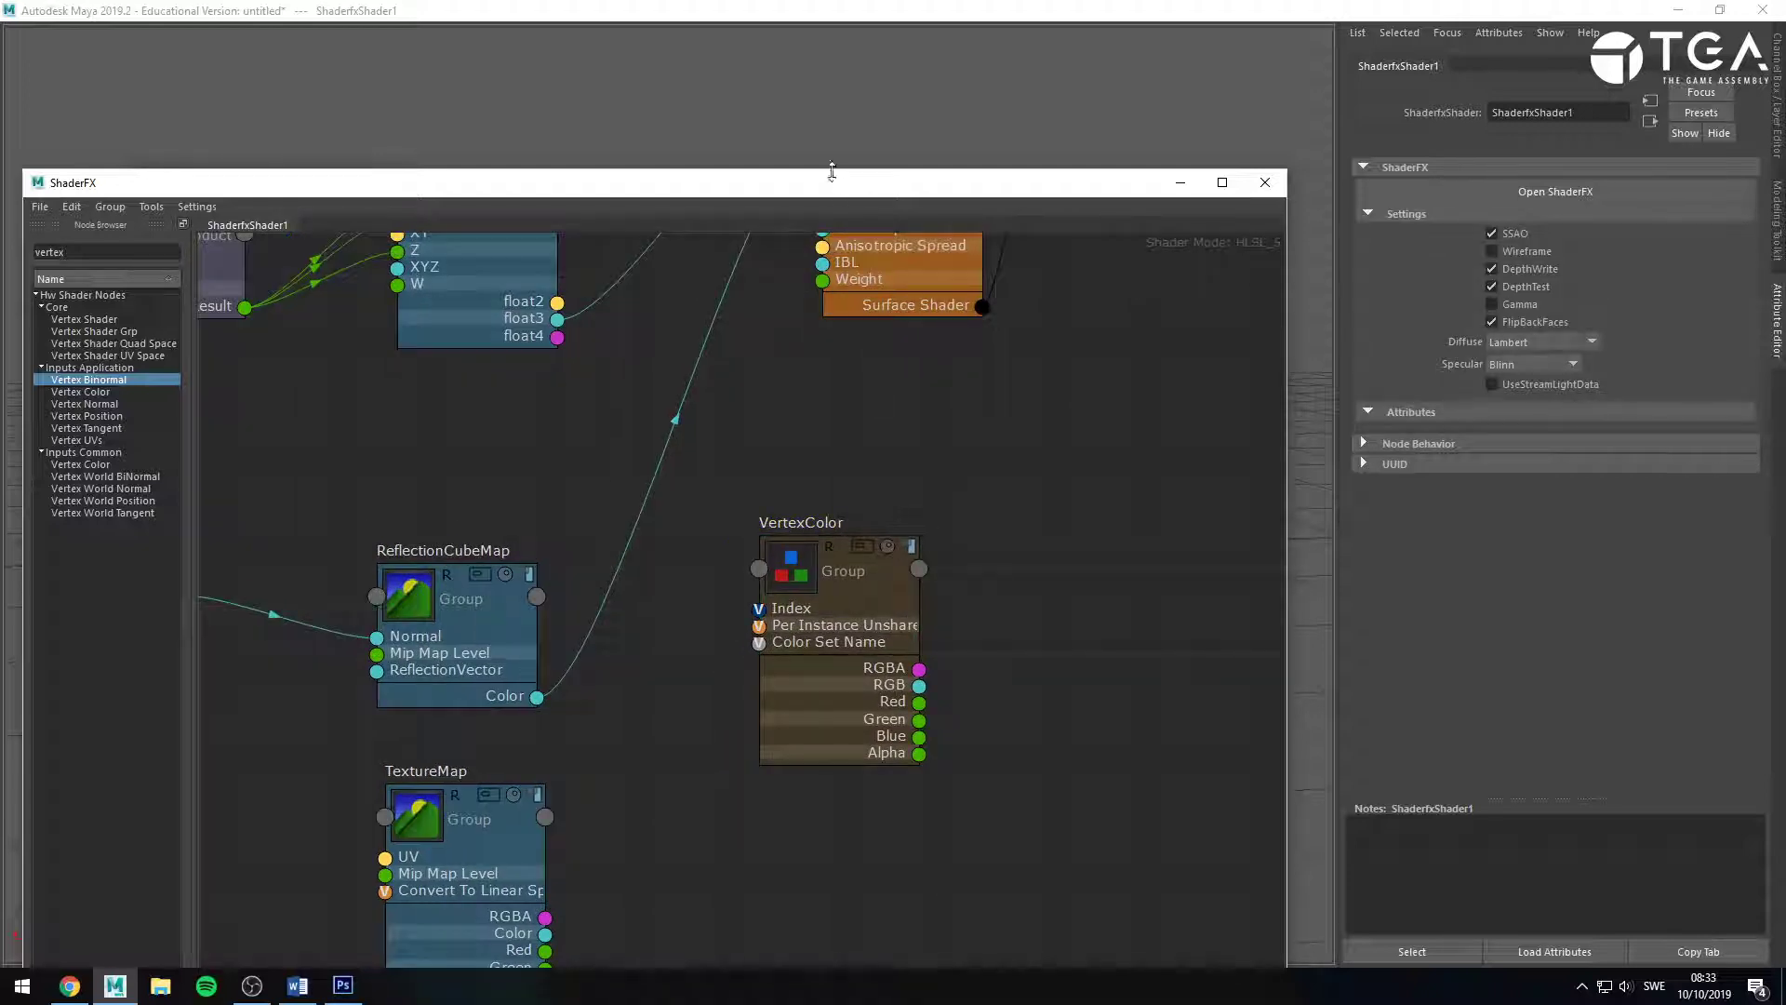
pyautogui.moveTo(845, 192); pyautogui.dragTo(791, 155)
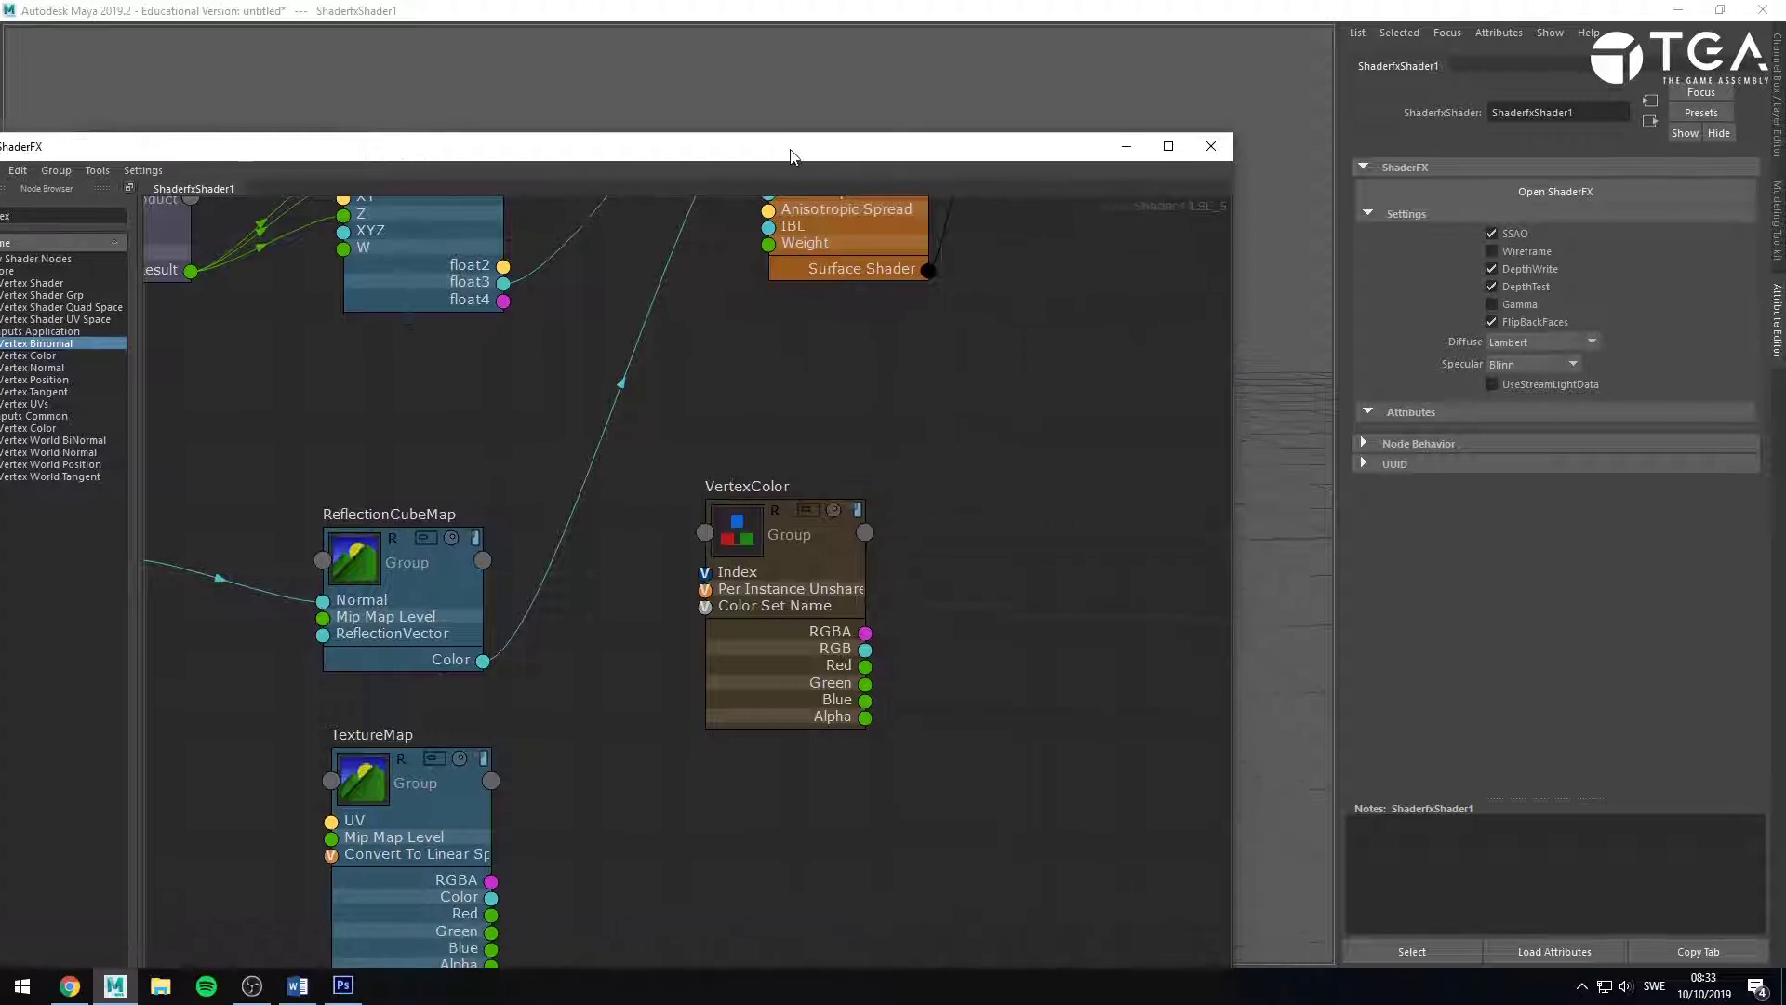
pyautogui.moveTo(851, 600); pyautogui.dragTo(1039, 581)
pyautogui.click(1103, 427)
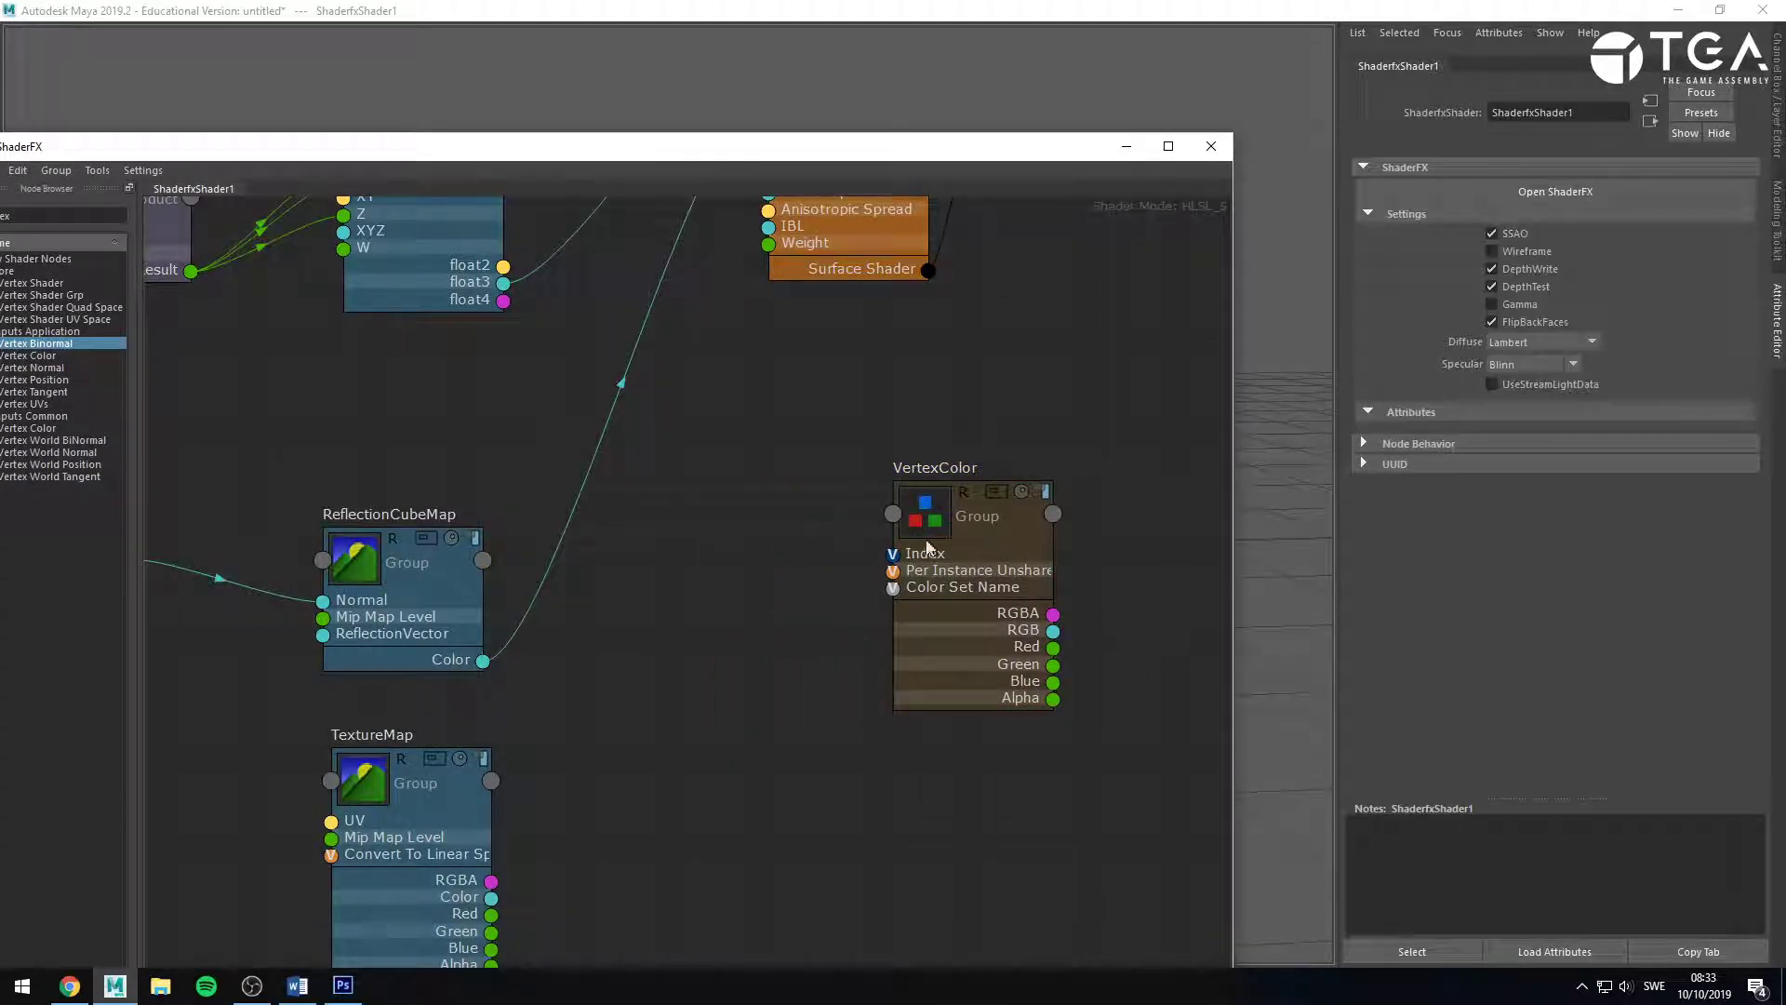
pyautogui.scroll(-1, 726, 494)
pyautogui.scroll(2, 893, 558)
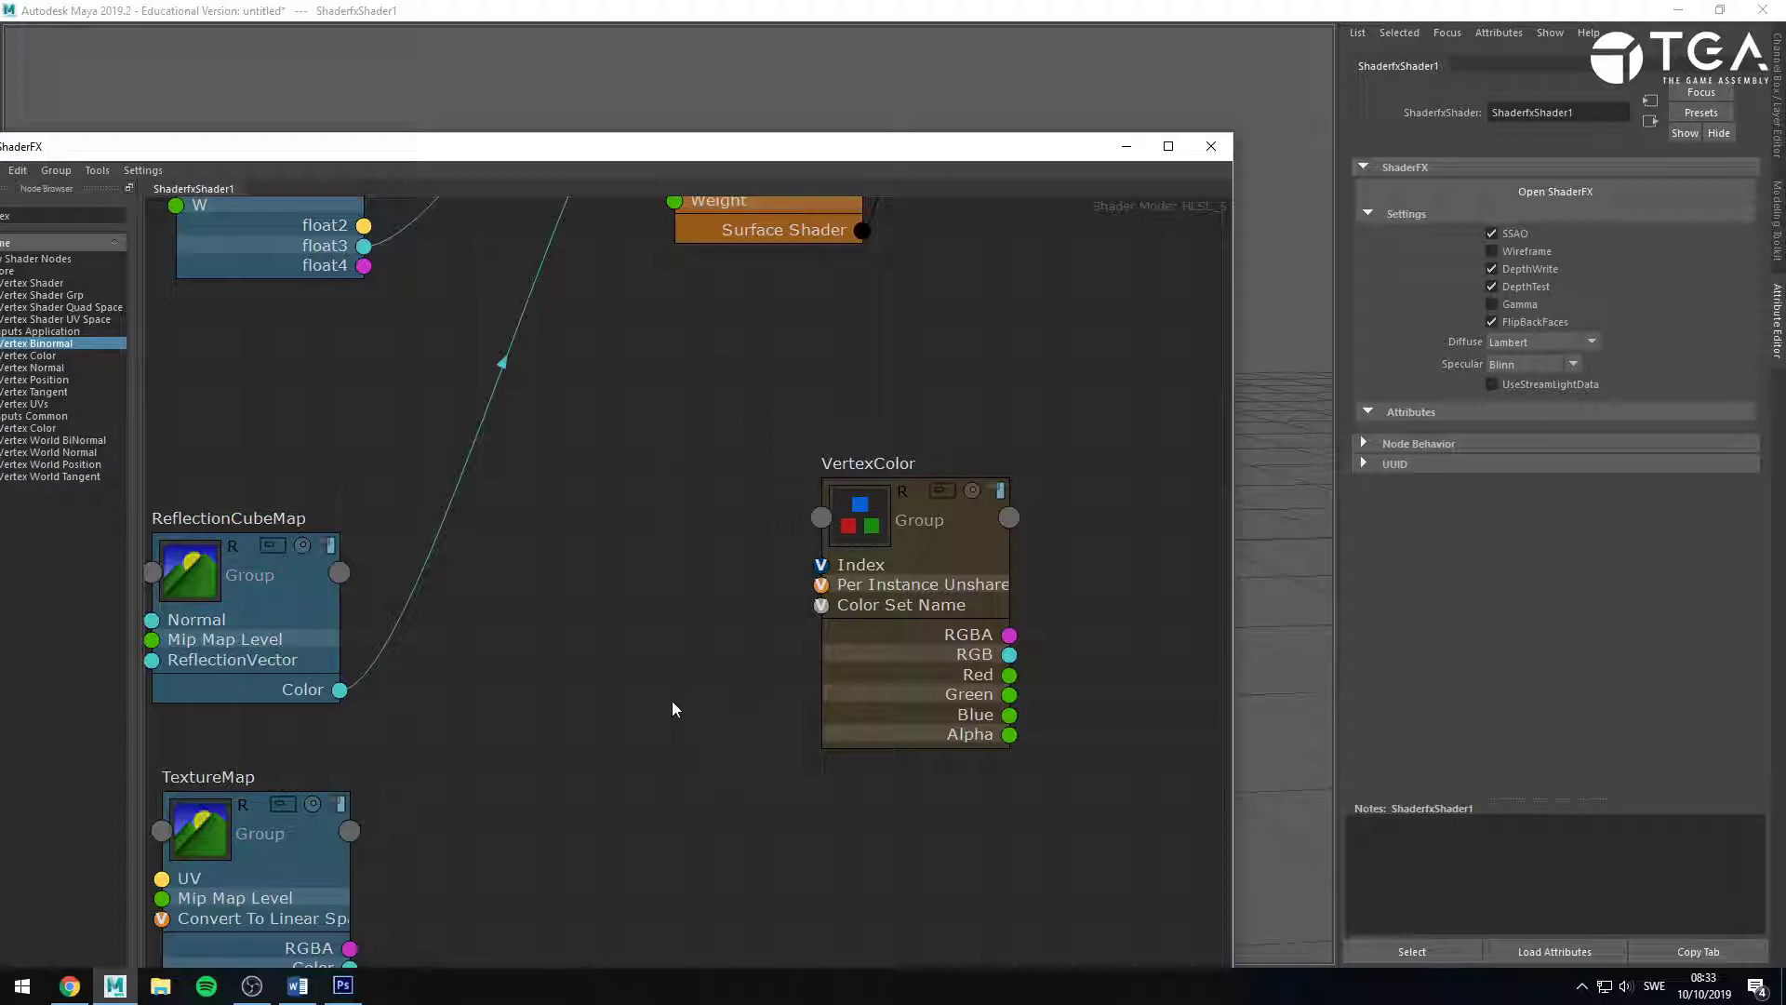
pyautogui.moveTo(740, 629); pyautogui.dragTo(829, 607)
pyautogui.moveTo(694, 645); pyautogui.dragTo(649, 666)
# Move the ShaderFX window down to uncover the viewport, select the sphere and close the UV Set Editor.
pyautogui.moveTo(651, 146); pyautogui.dragTo(585, 604)
pyautogui.click(858, 483)
pyautogui.click(819, 336)
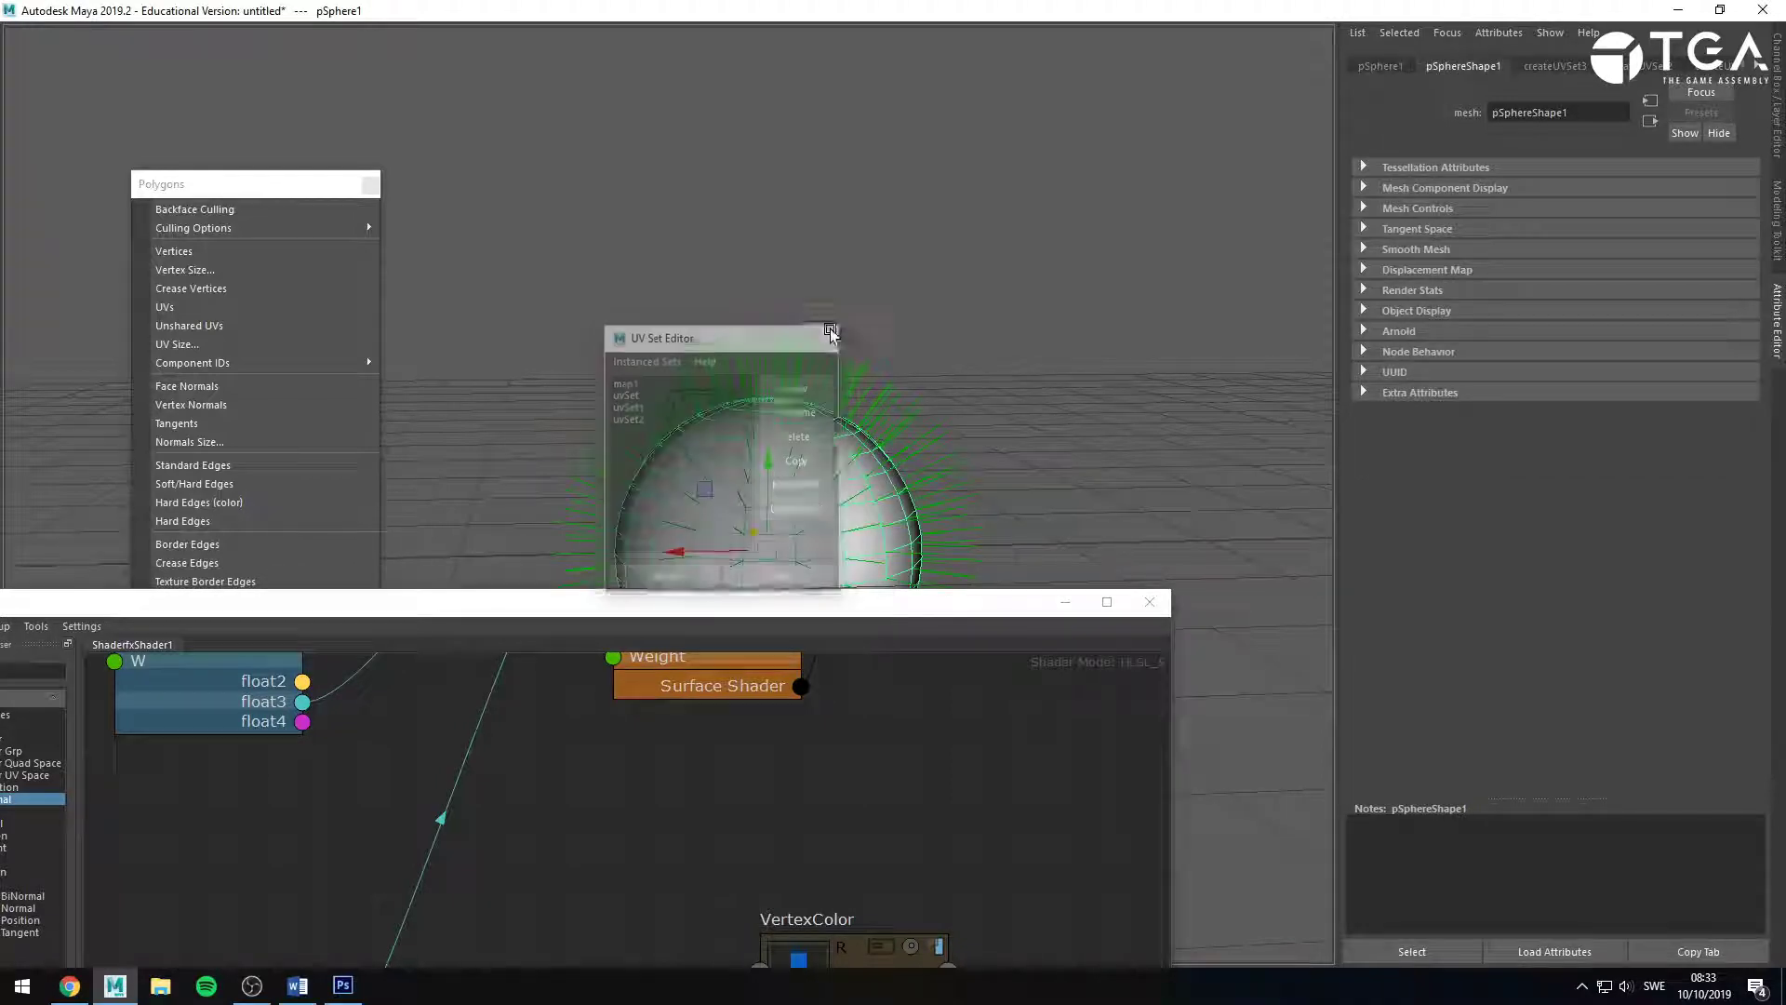
# Create a new shared RGBA color set for the sphere in the Color Set Editor and select it.
pyautogui.press('space')
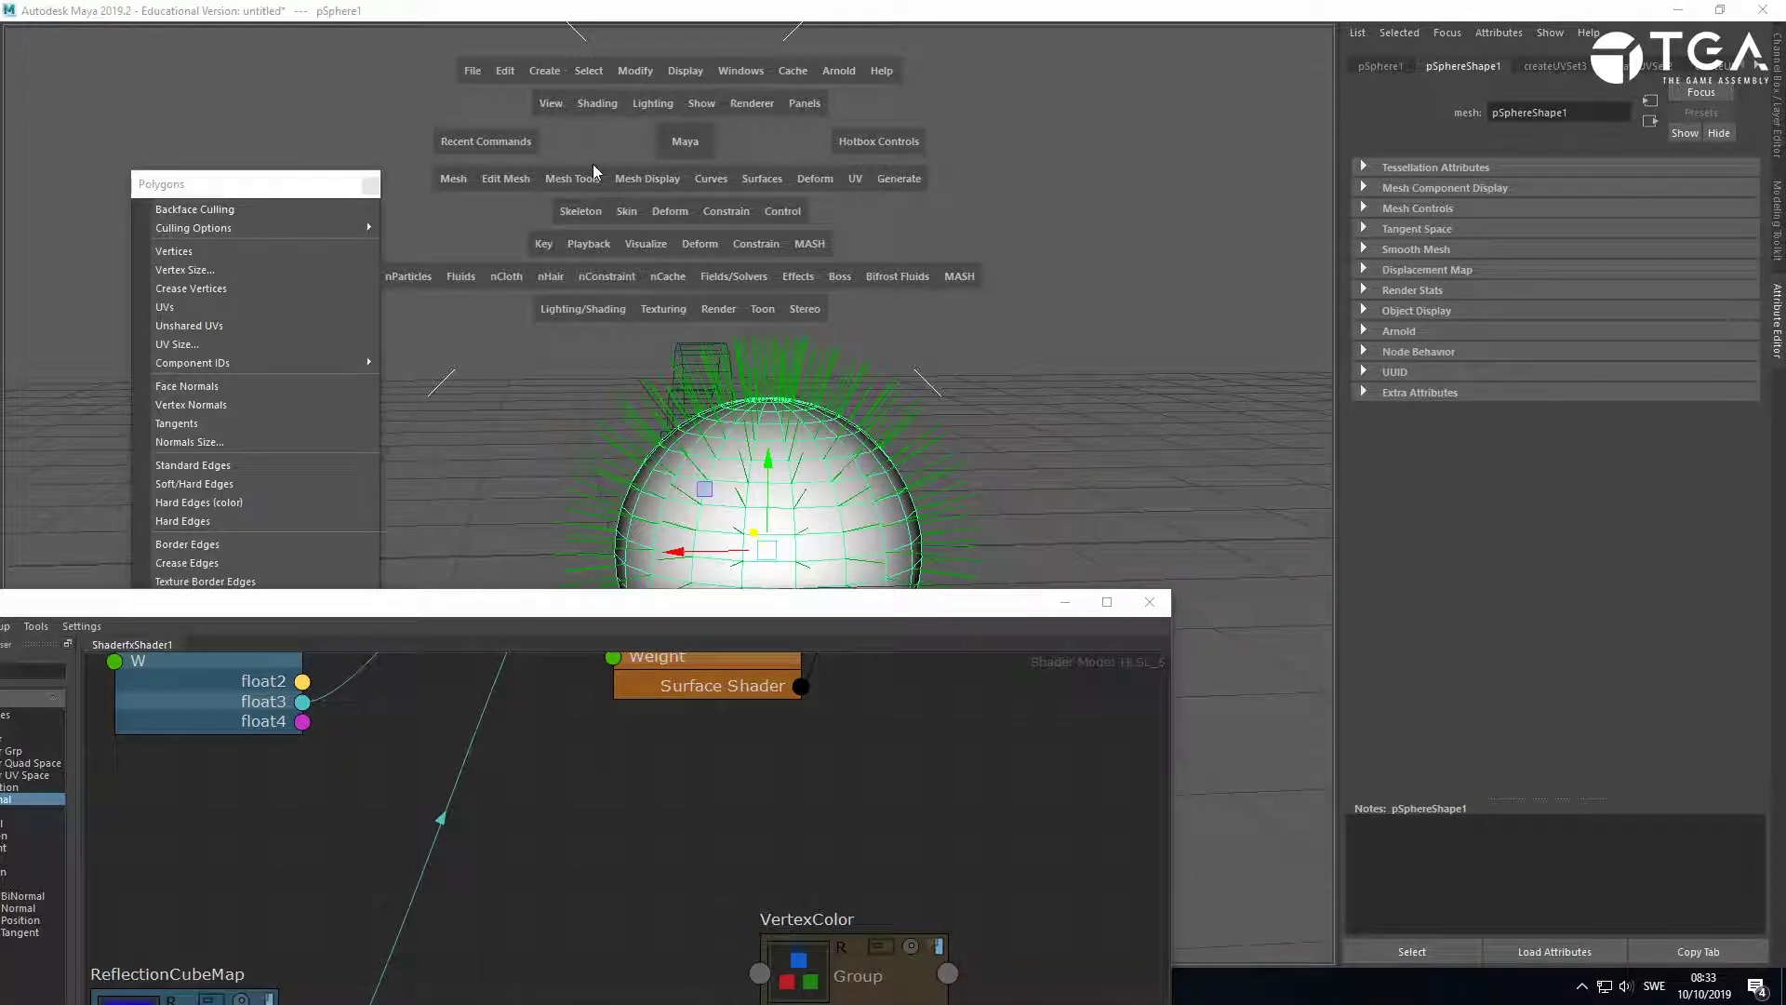
pyautogui.click(648, 179)
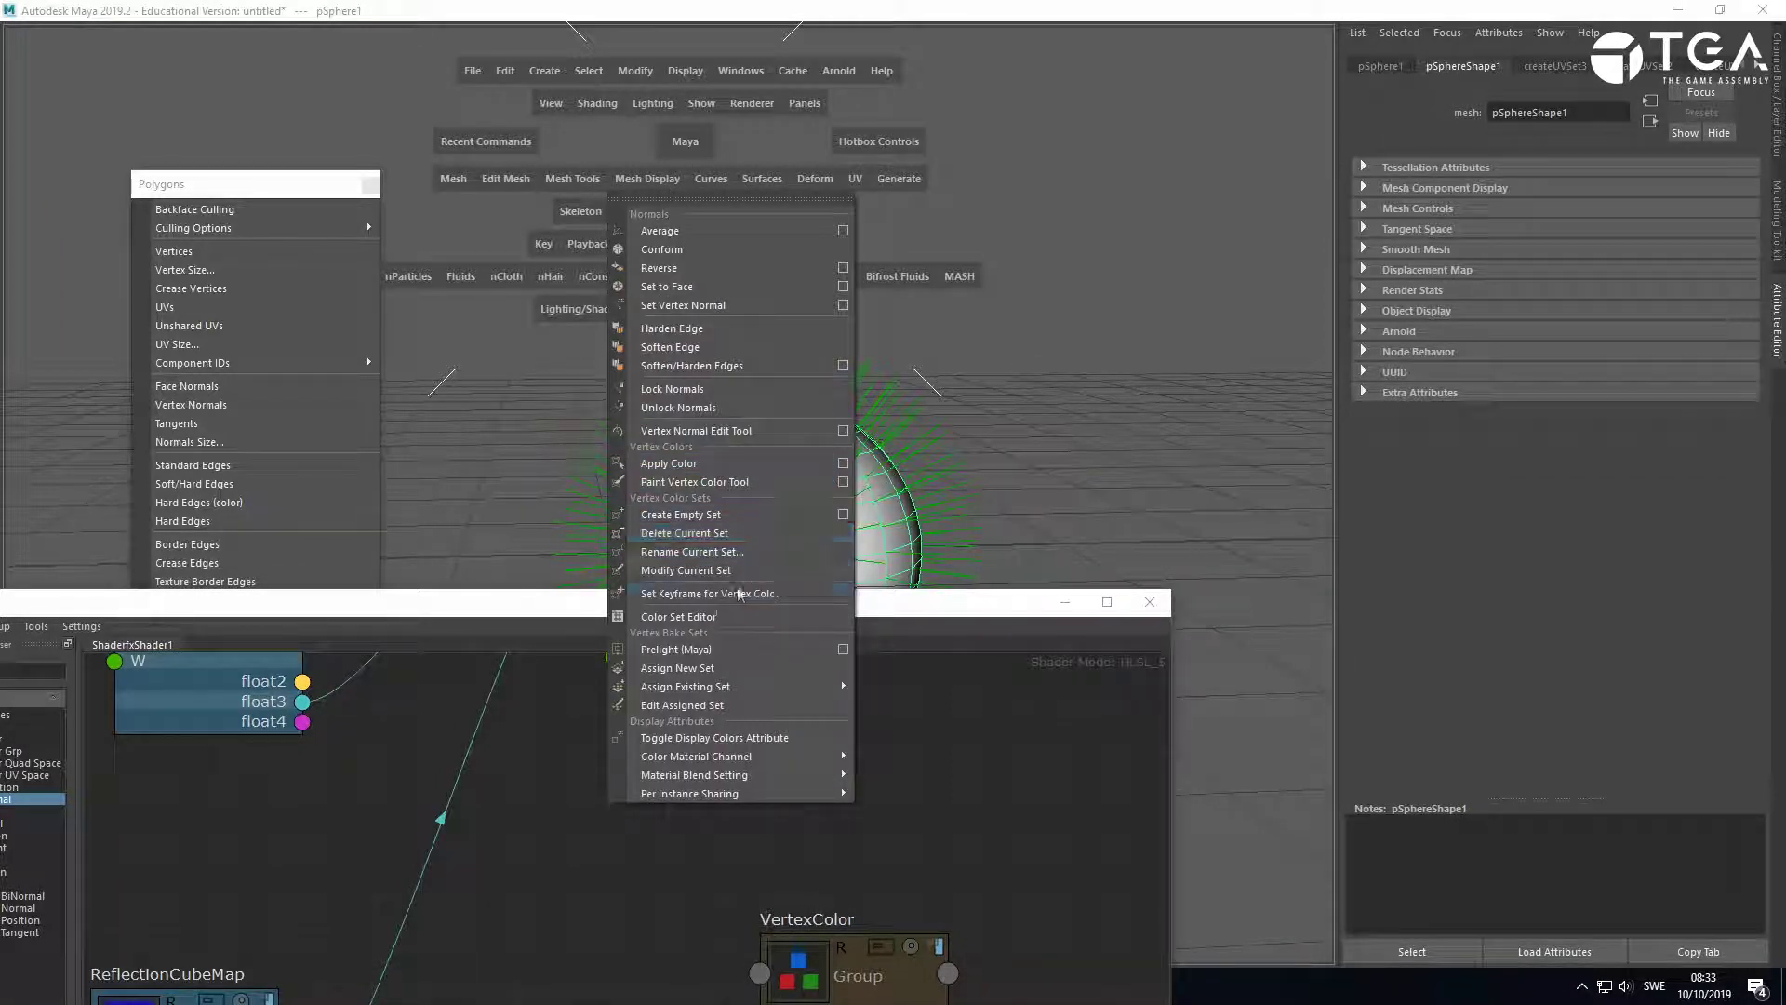
pyautogui.click(716, 616)
pyautogui.moveTo(750, 347); pyautogui.dragTo(555, 153)
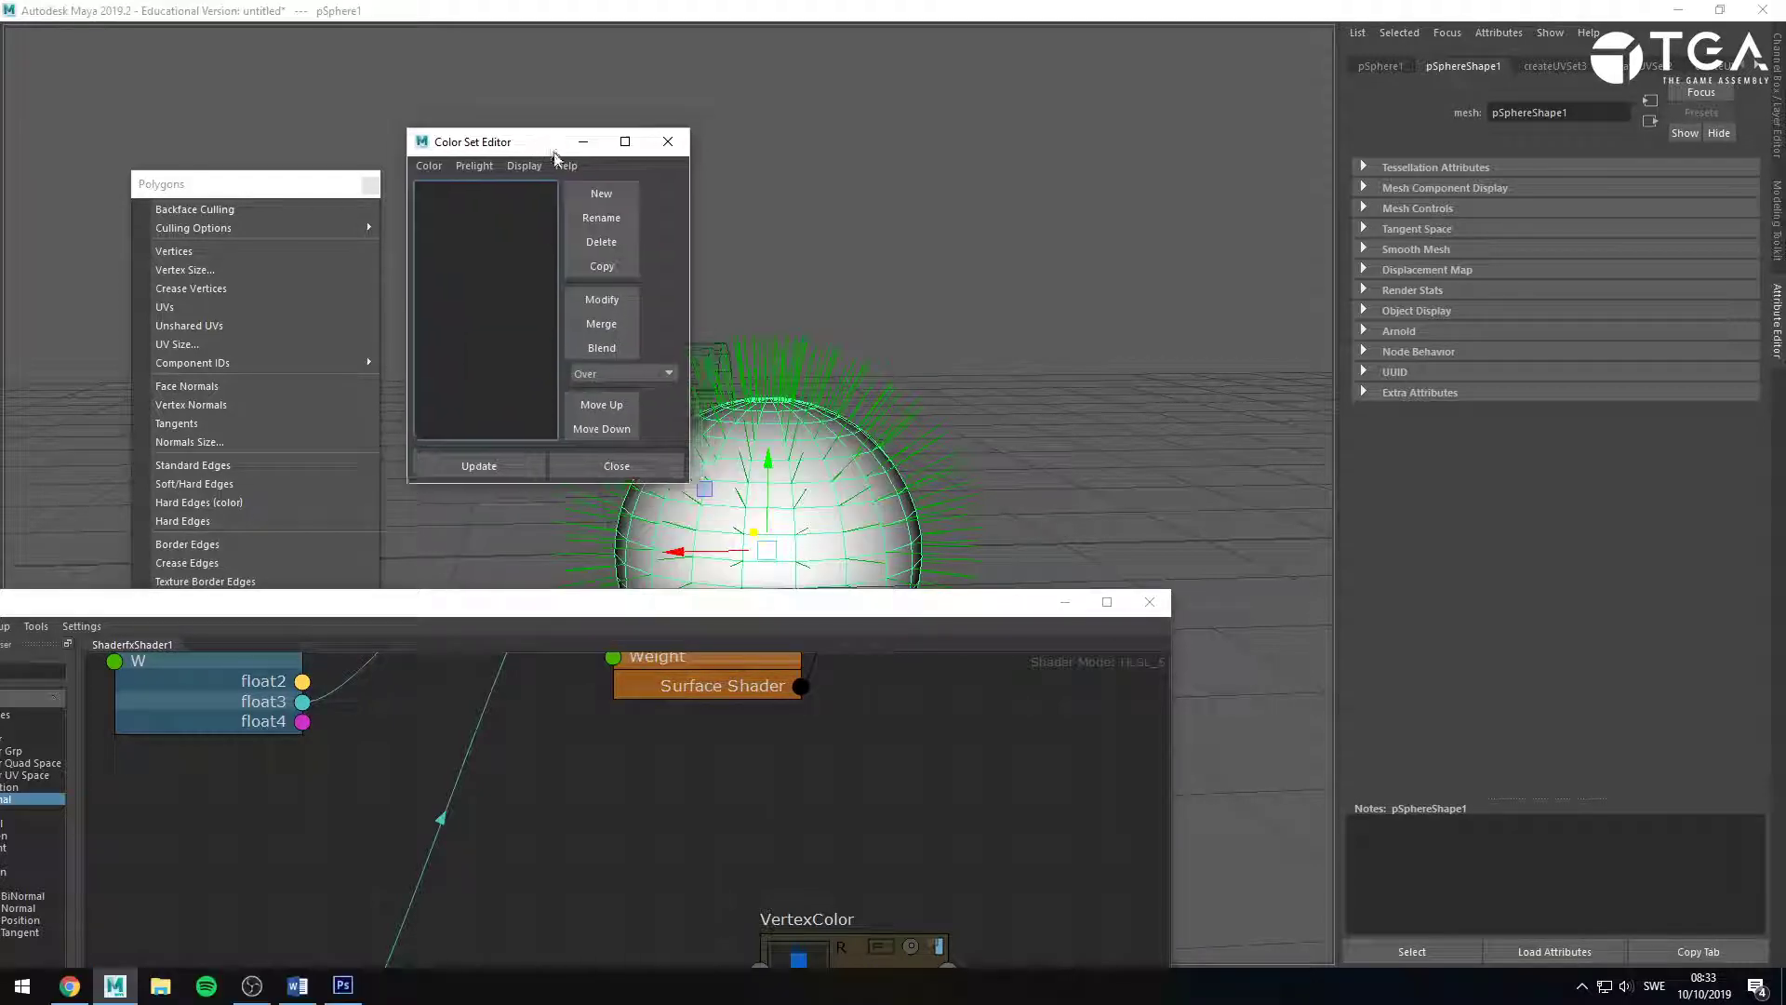
pyautogui.click(601, 194)
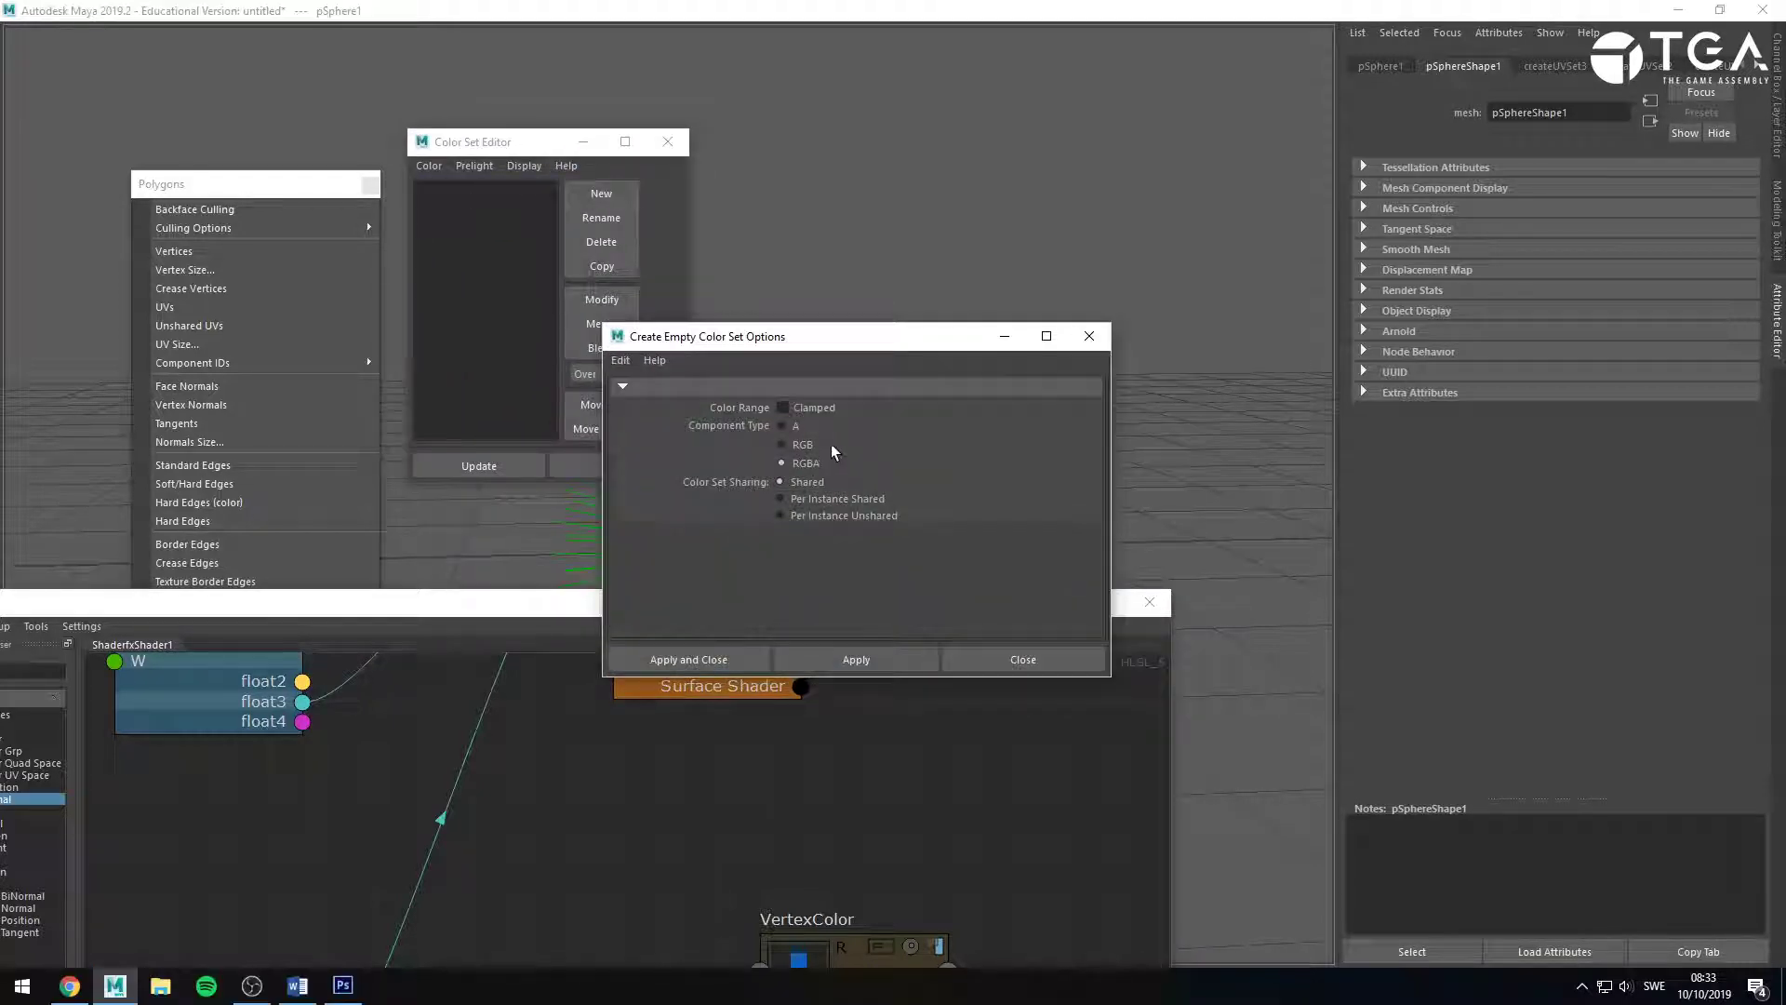
pyautogui.click(734, 659)
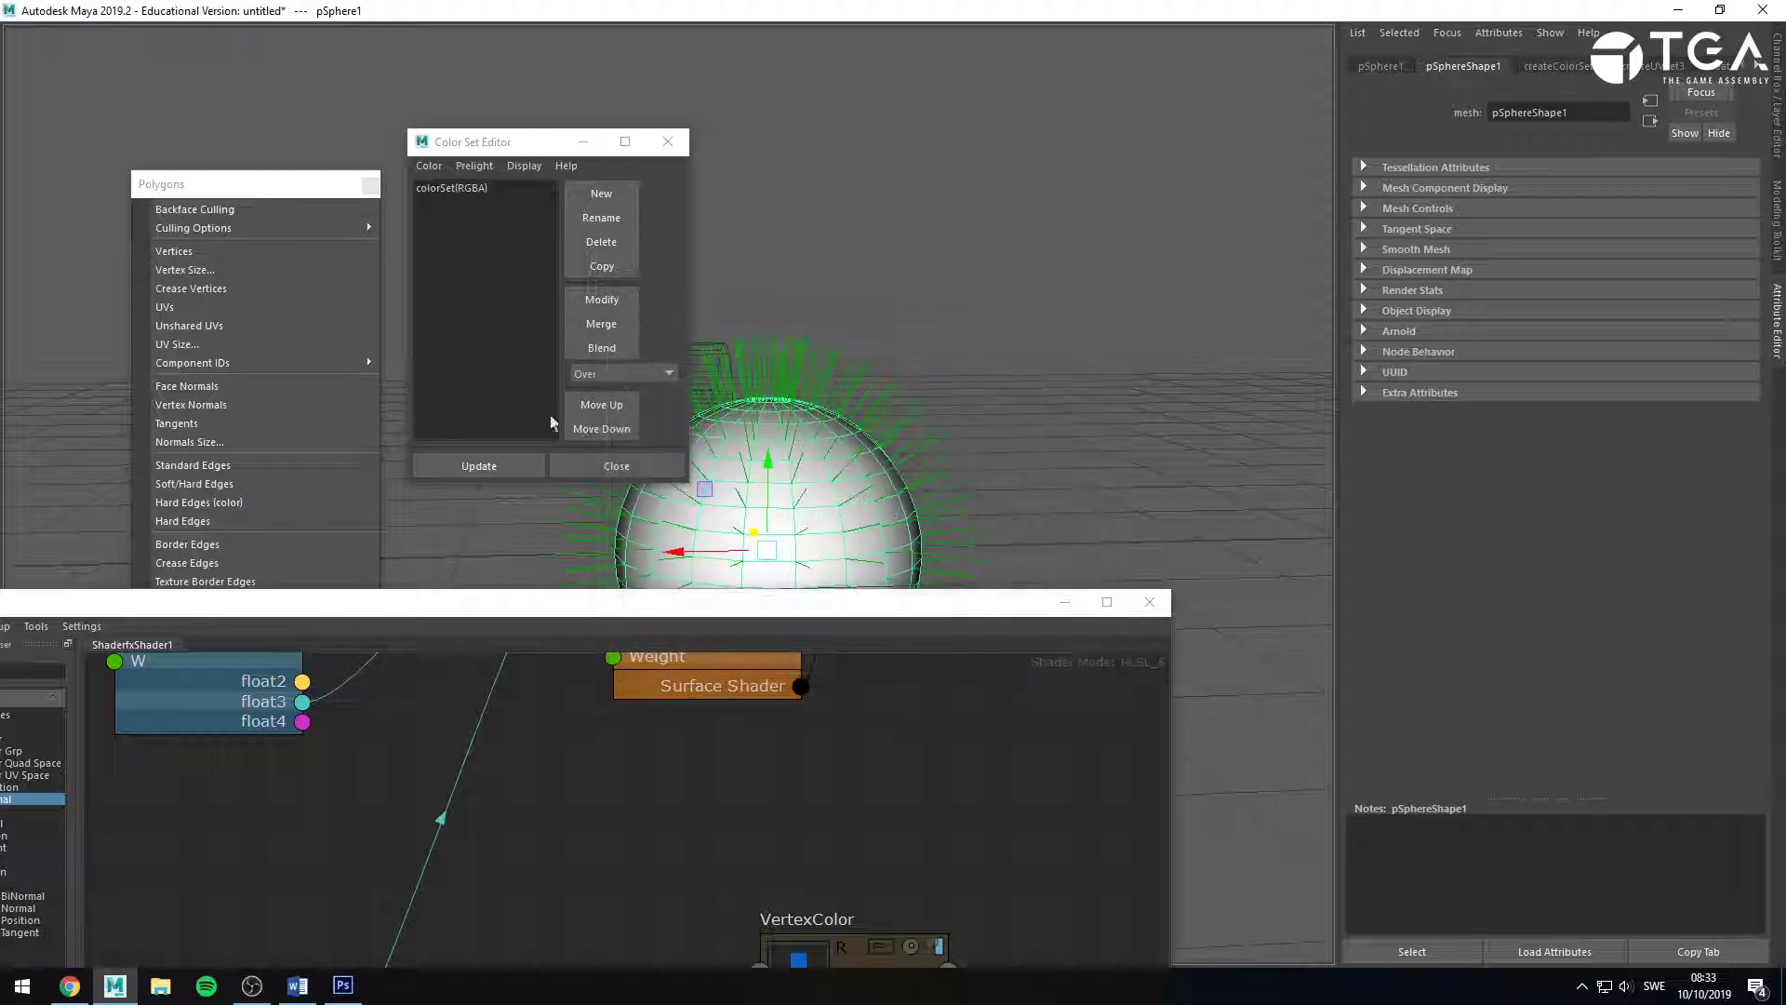
pyautogui.click(465, 189)
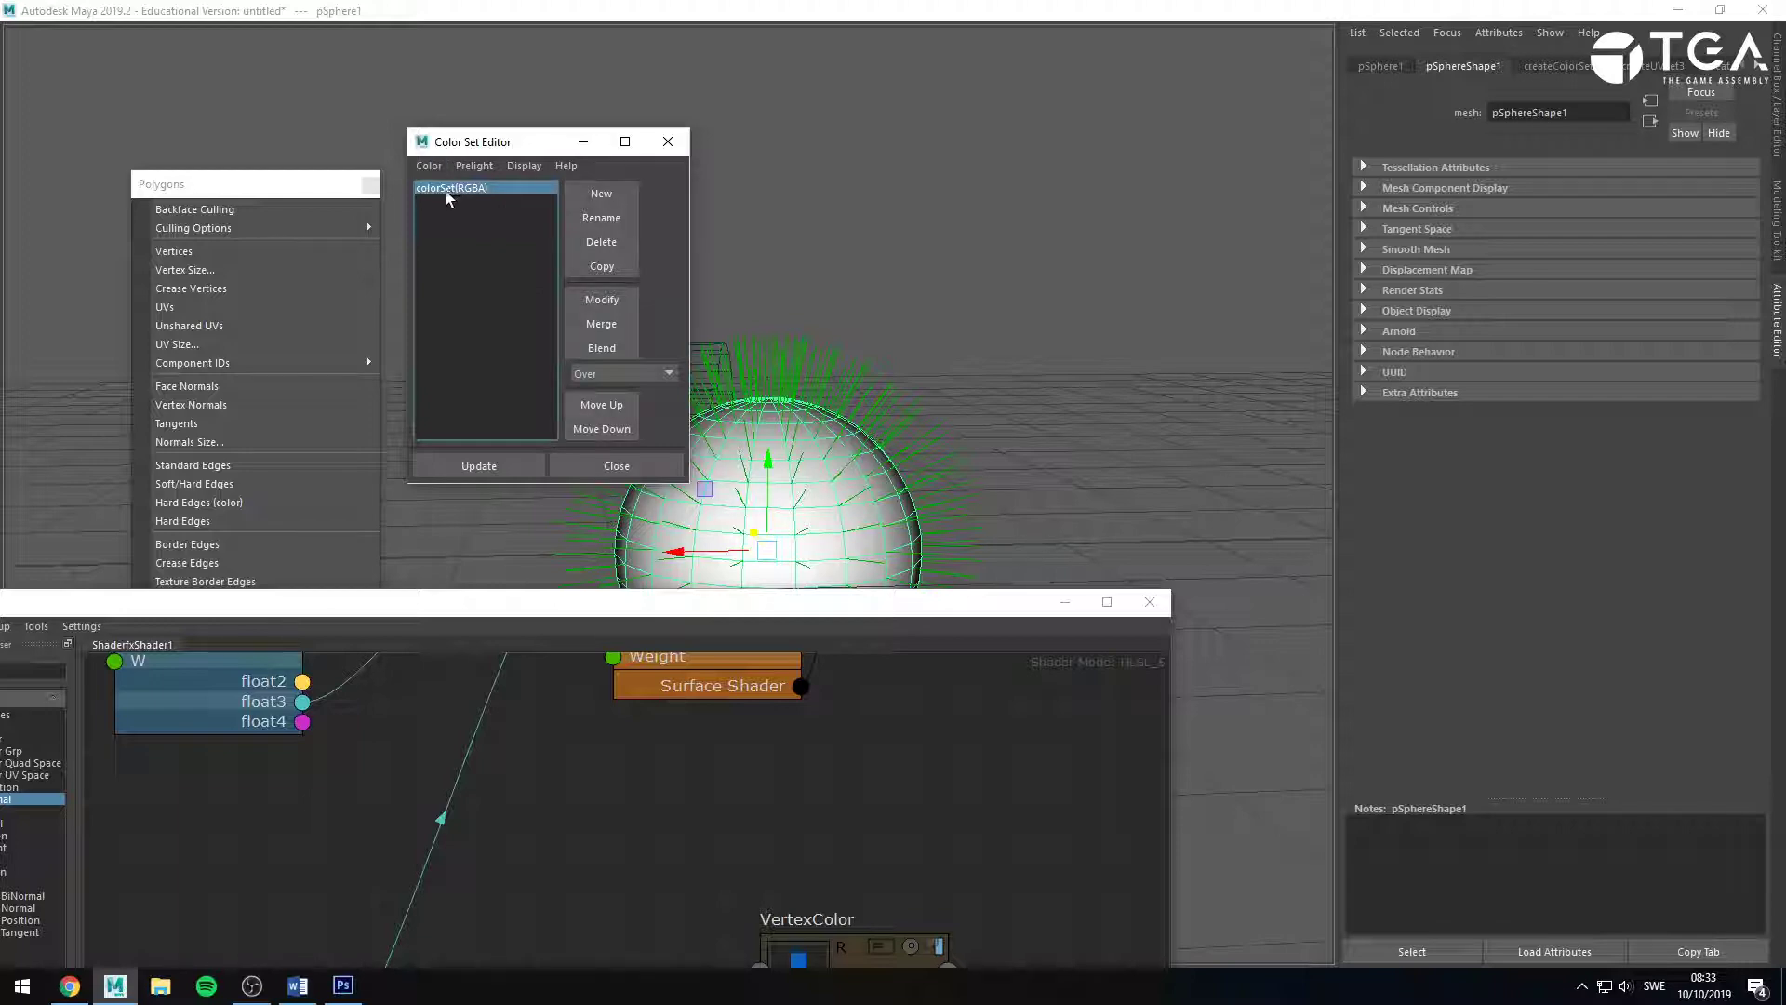
# Add a String Value node left of the Vertex Color node and connect its string output to the Color Set Name input.
pyautogui.moveTo(802, 605); pyautogui.dragTo(1016, 174)
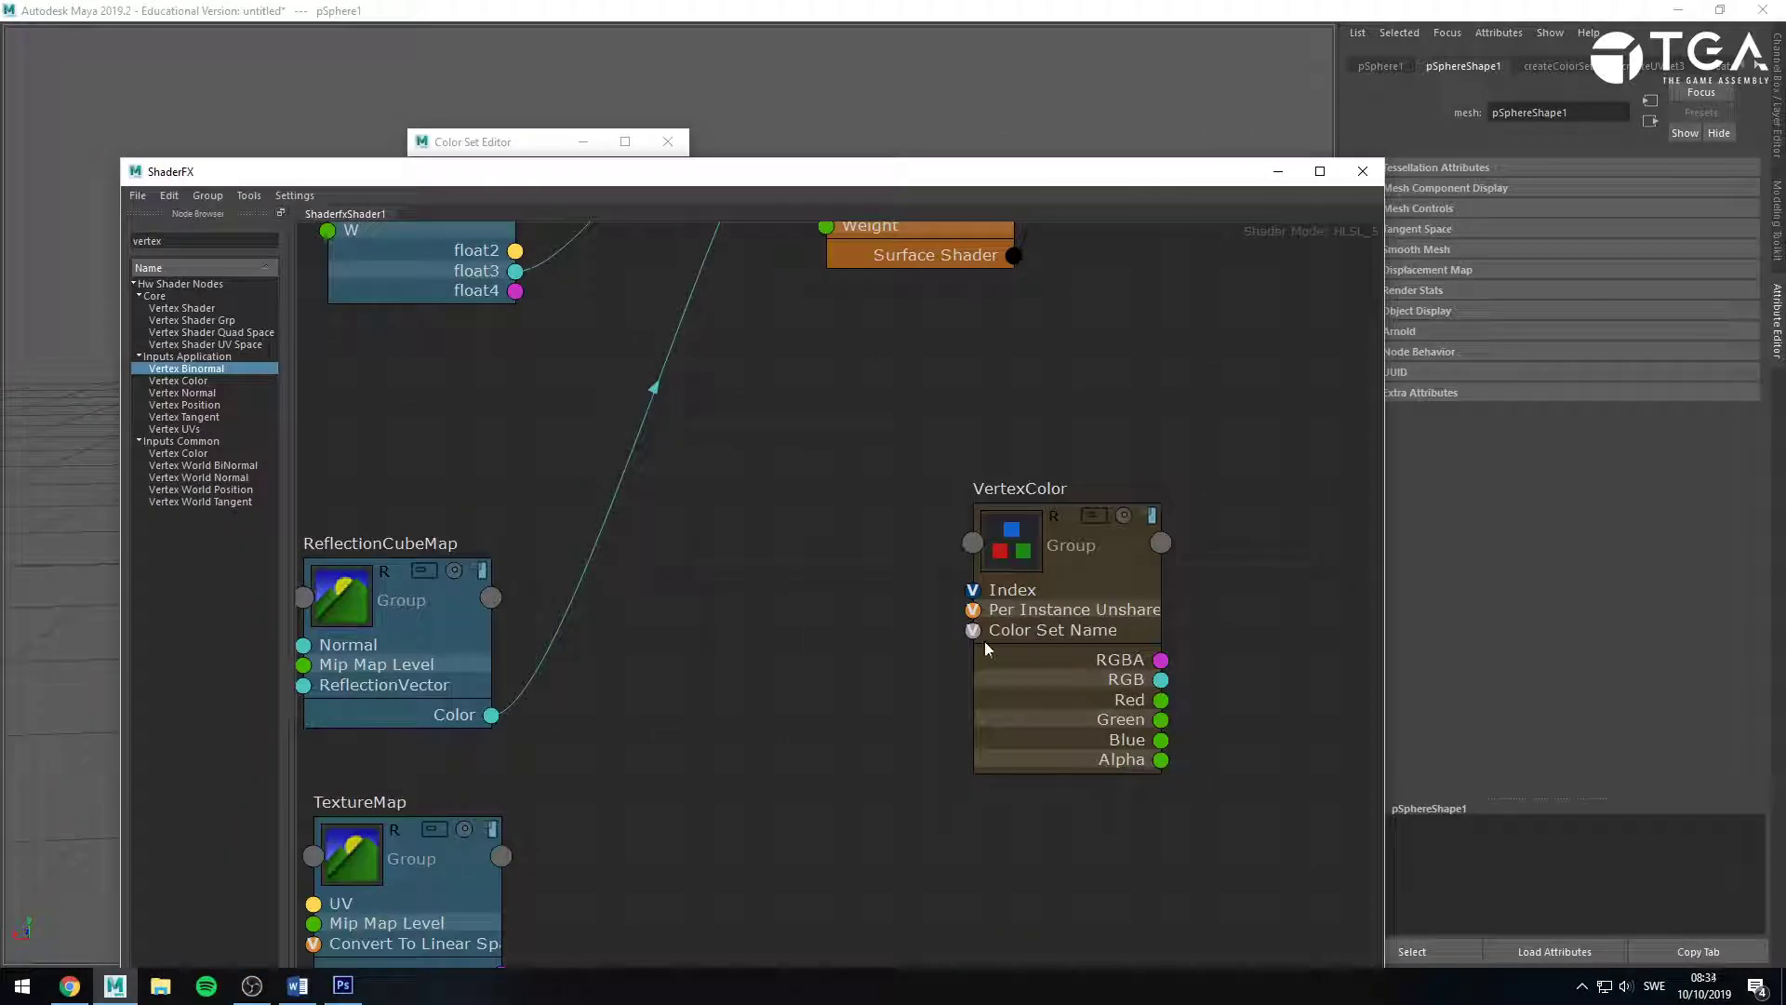
pyautogui.moveTo(191, 242); pyautogui.dragTo(79, 227)
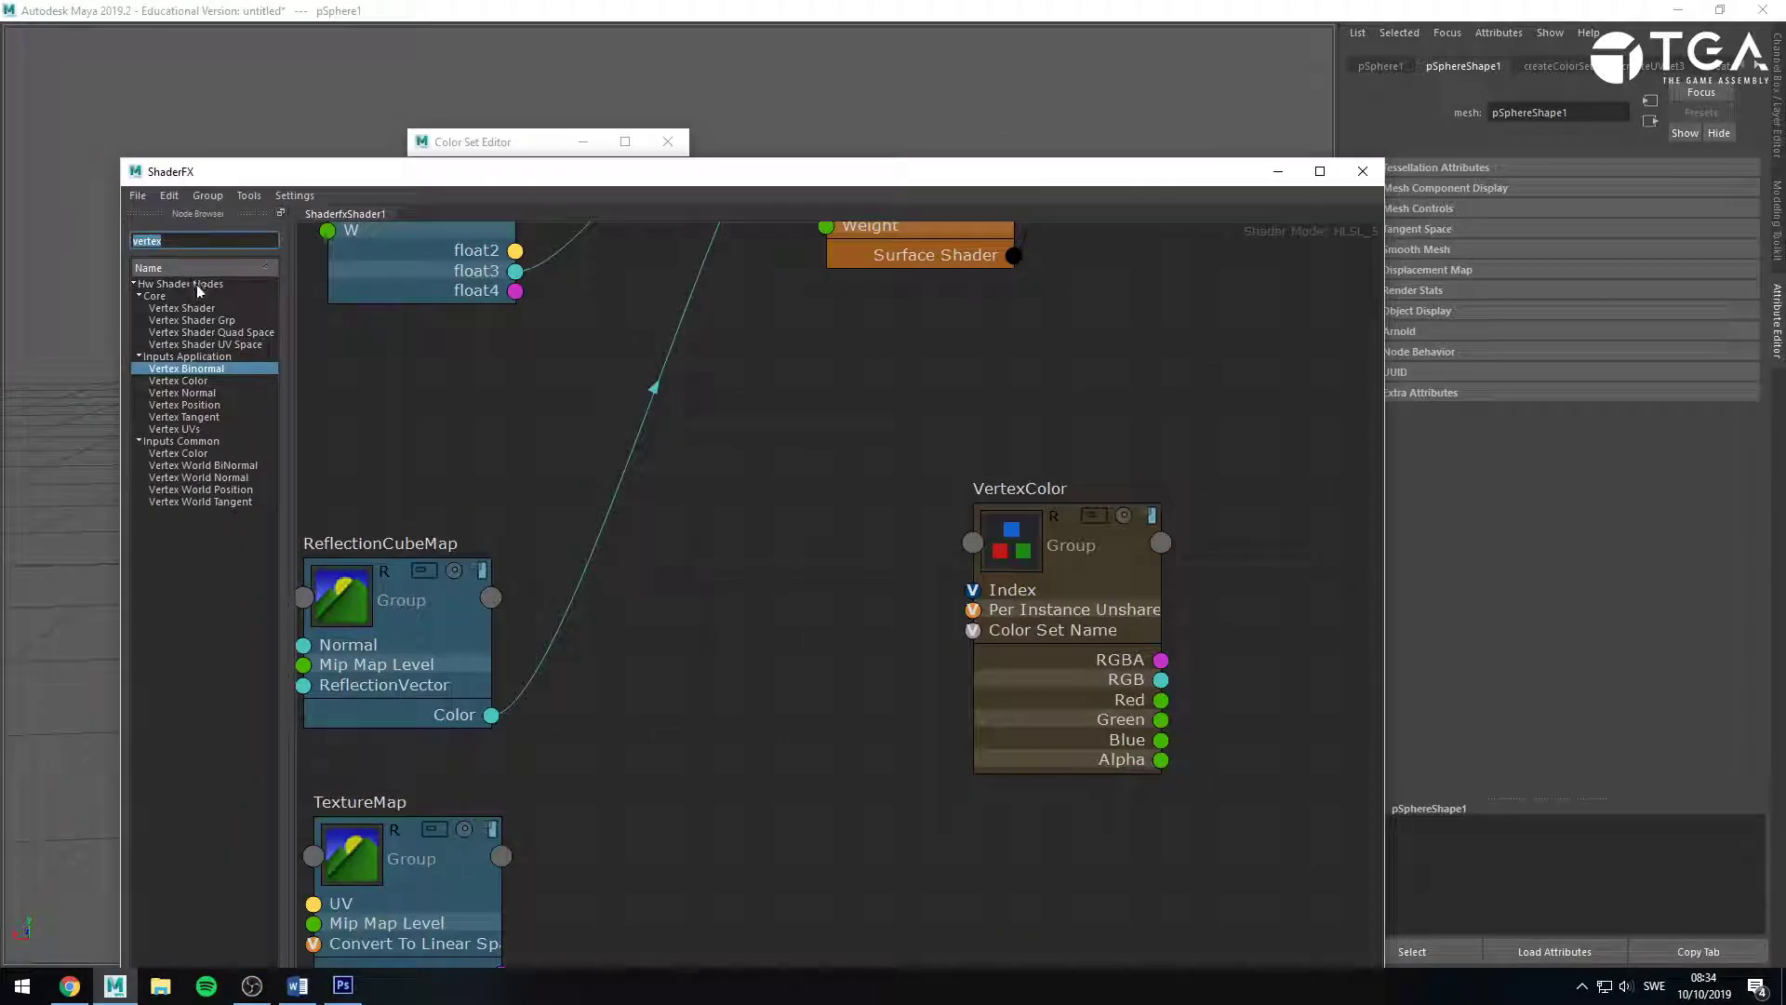
pyautogui.write('str')
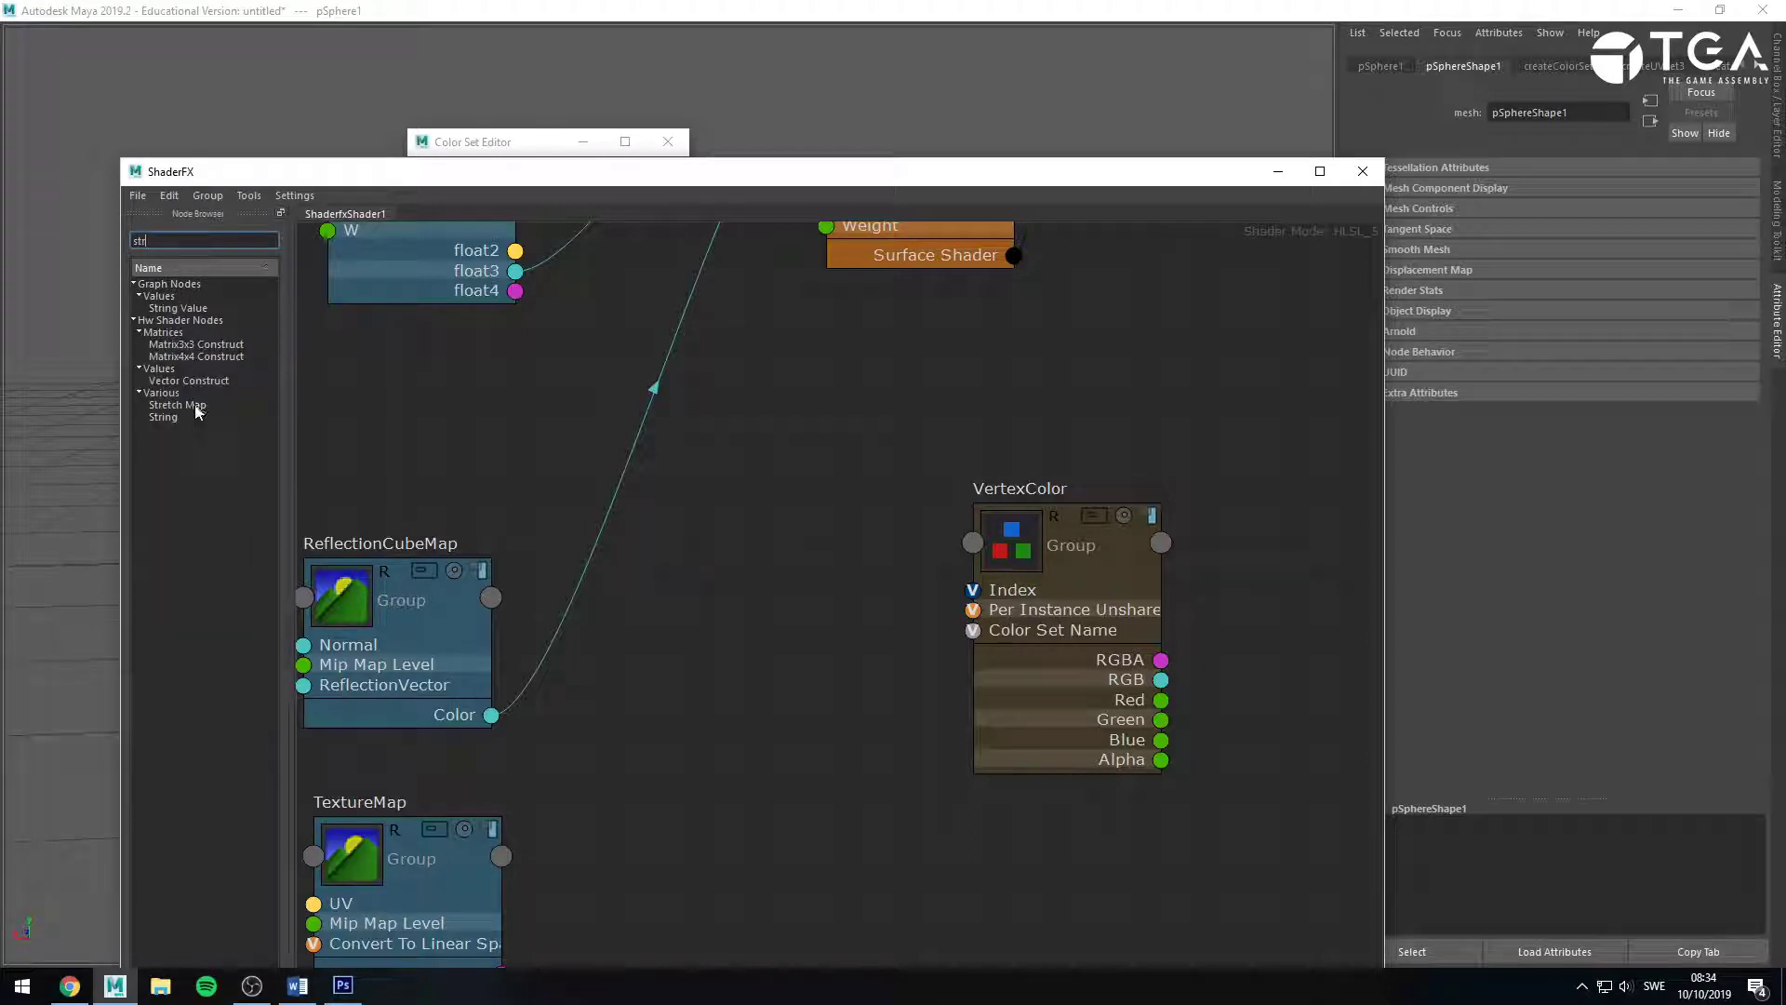
pyautogui.moveTo(175, 308); pyautogui.dragTo(806, 645)
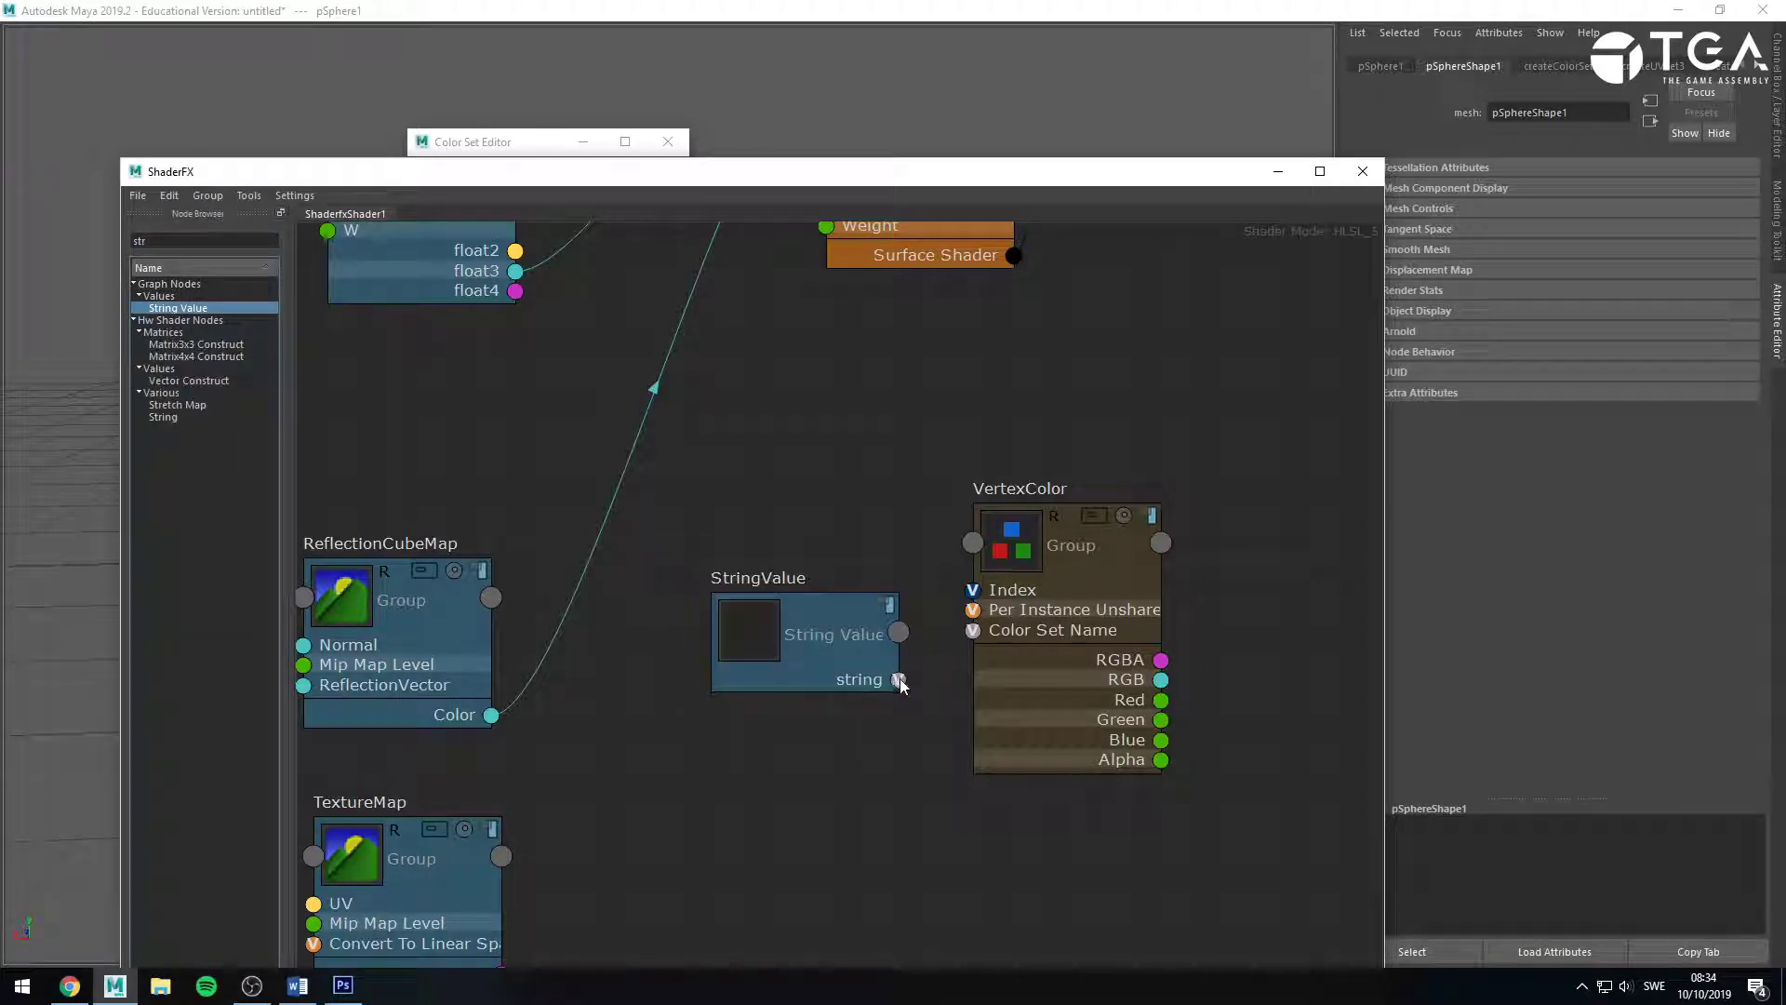
pyautogui.moveTo(899, 680)
pyautogui.mouseDown()
pyautogui.moveTo(989, 627)
pyautogui.moveTo(973, 630)
pyautogui.mouseUp()
# Set the String Value node's value to colorSet and move the node slightly up and left.
pyautogui.click(837, 635)
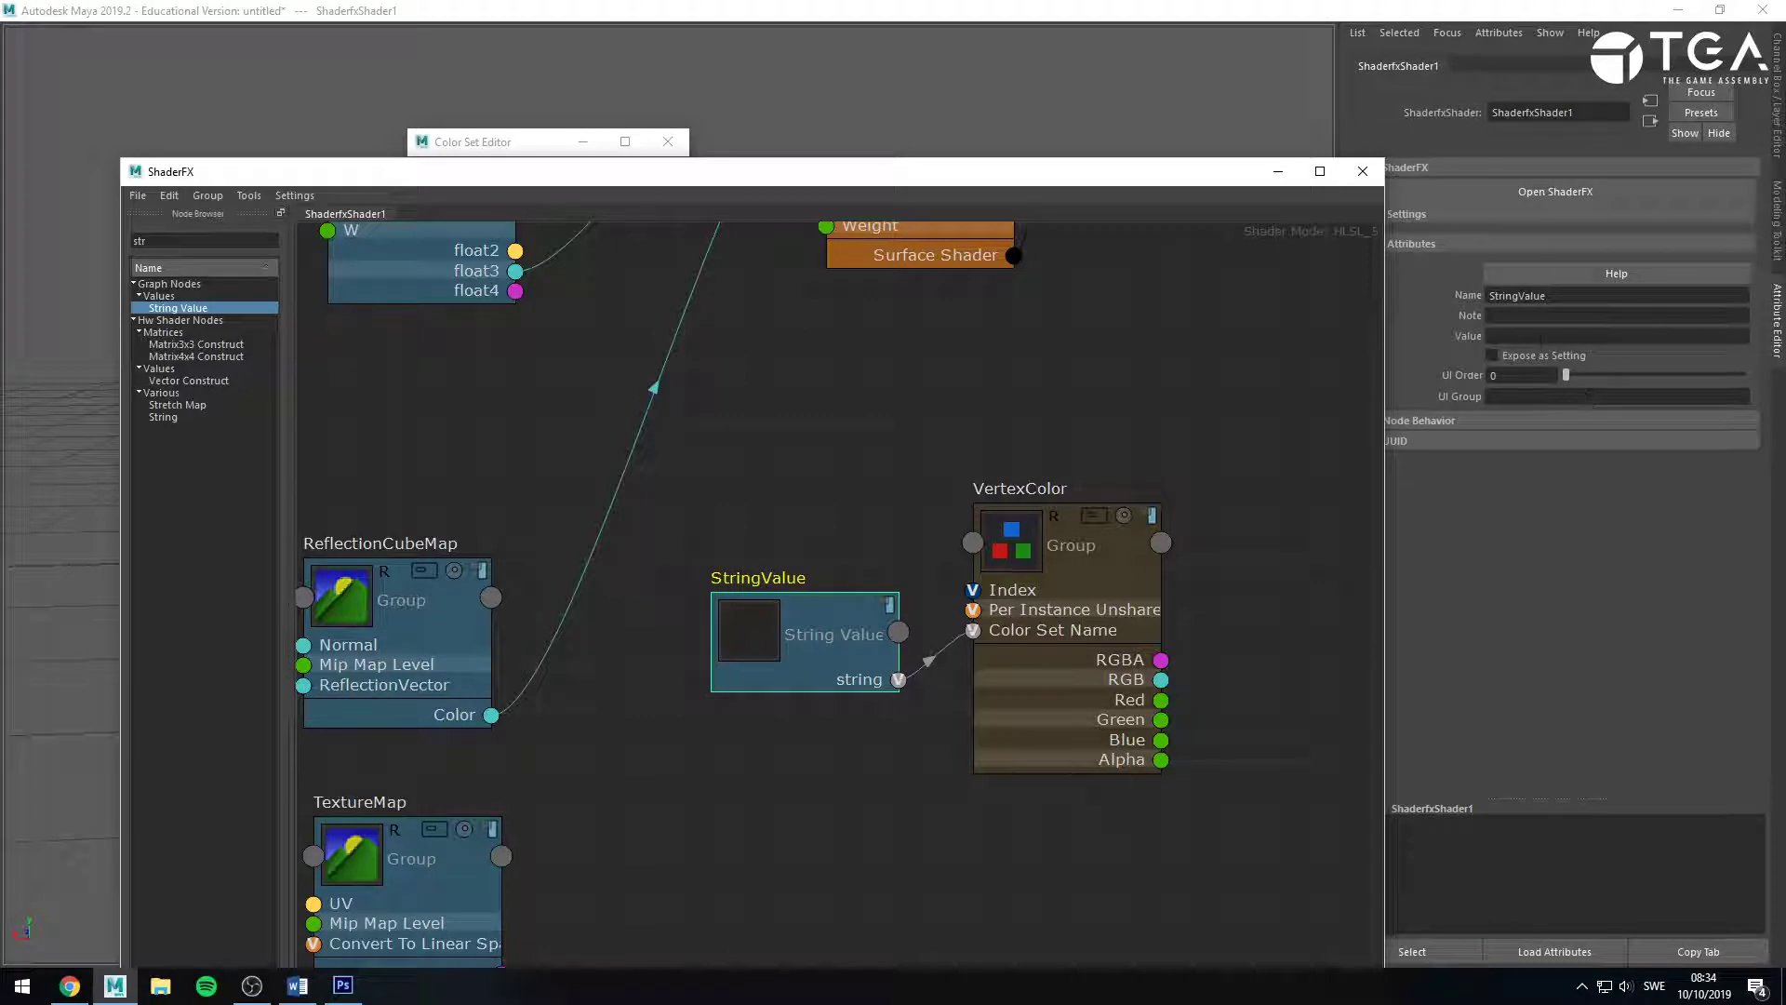
pyautogui.click(1541, 340)
pyautogui.write('colorS')
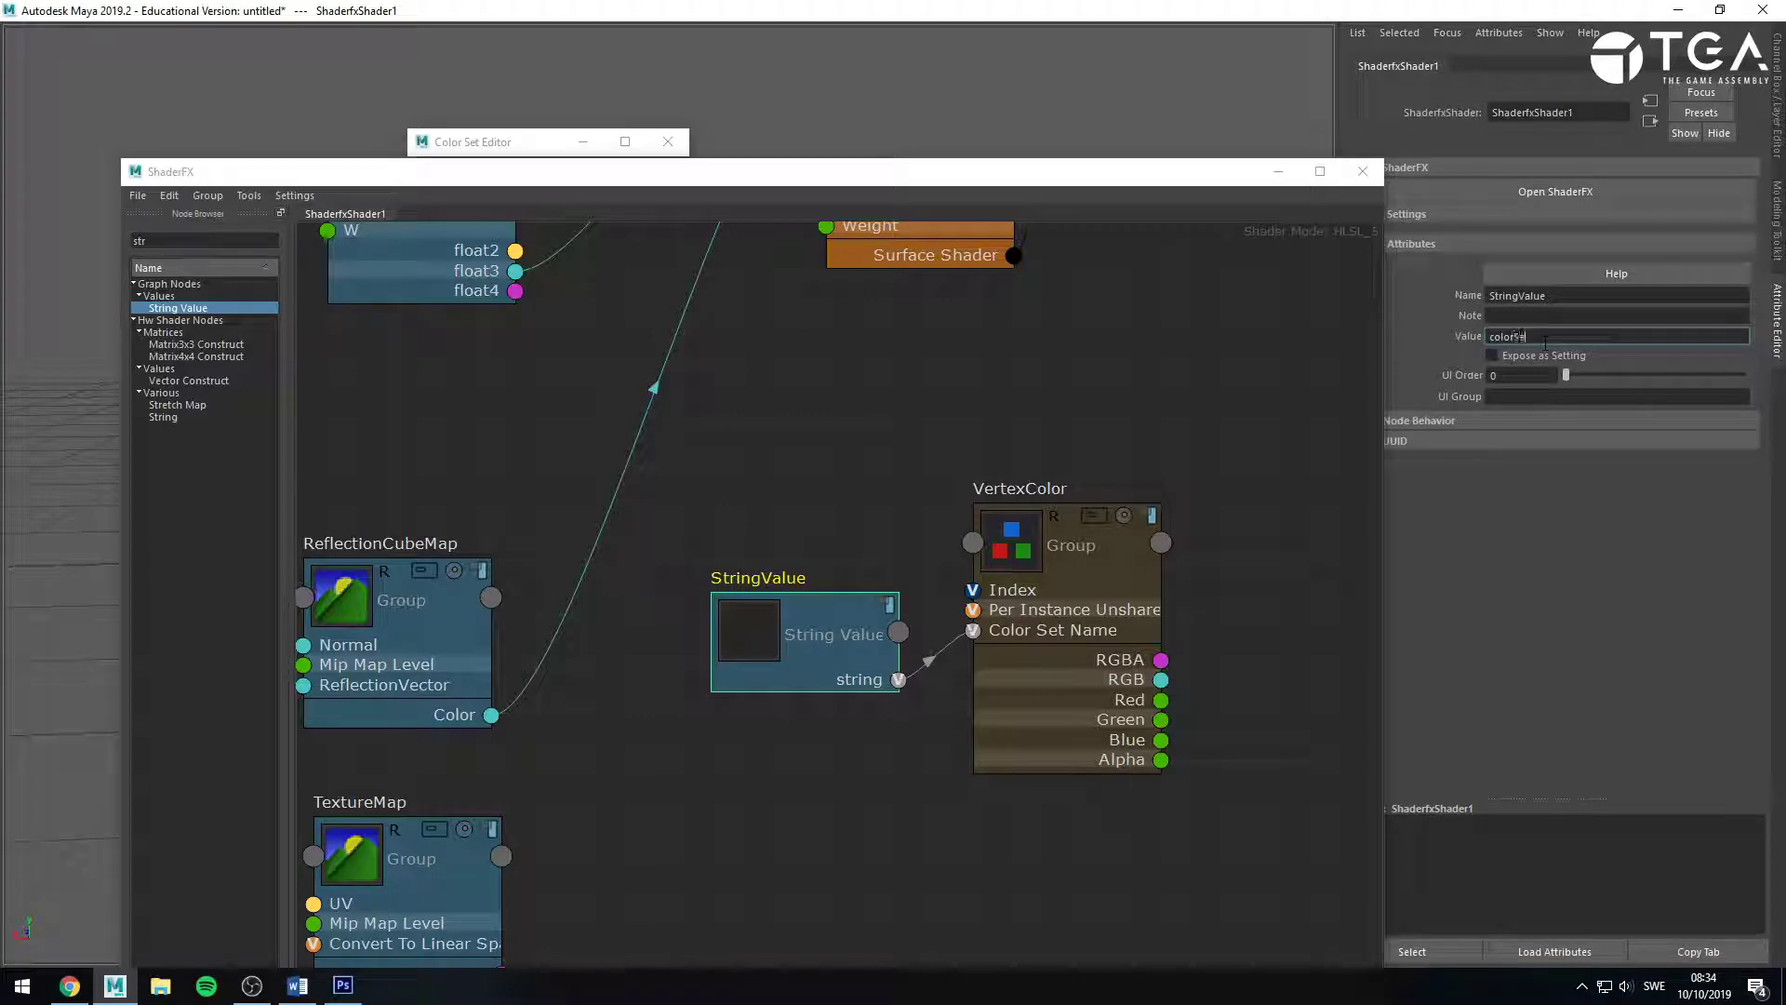
pyautogui.write('et')
pyautogui.press('Return')
pyautogui.click(690, 499)
pyautogui.moveTo(828, 637); pyautogui.dragTo(789, 538)
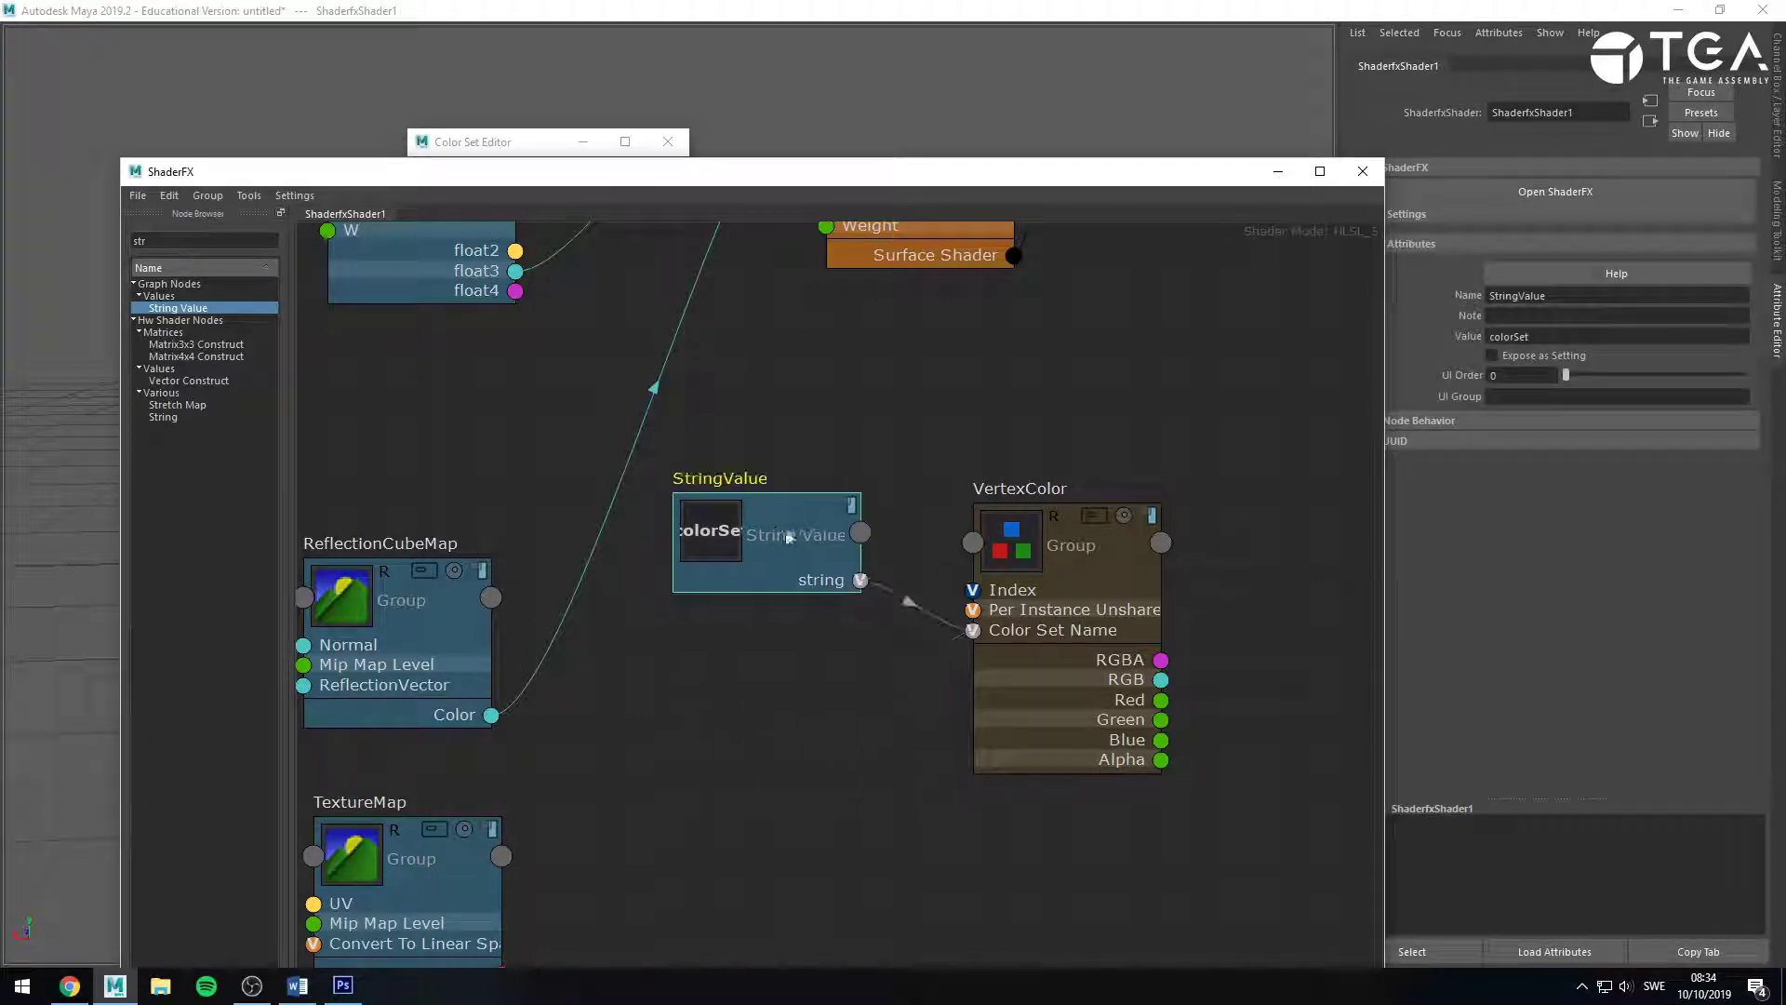
# Nudge the String Value node closer to the Vertex Color node and try pulling a connection from the Vertex Color's RGB output.
pyautogui.moveTo(1200, 442); pyautogui.dragTo(882, 368, button='middle')
pyautogui.click(942, 419)
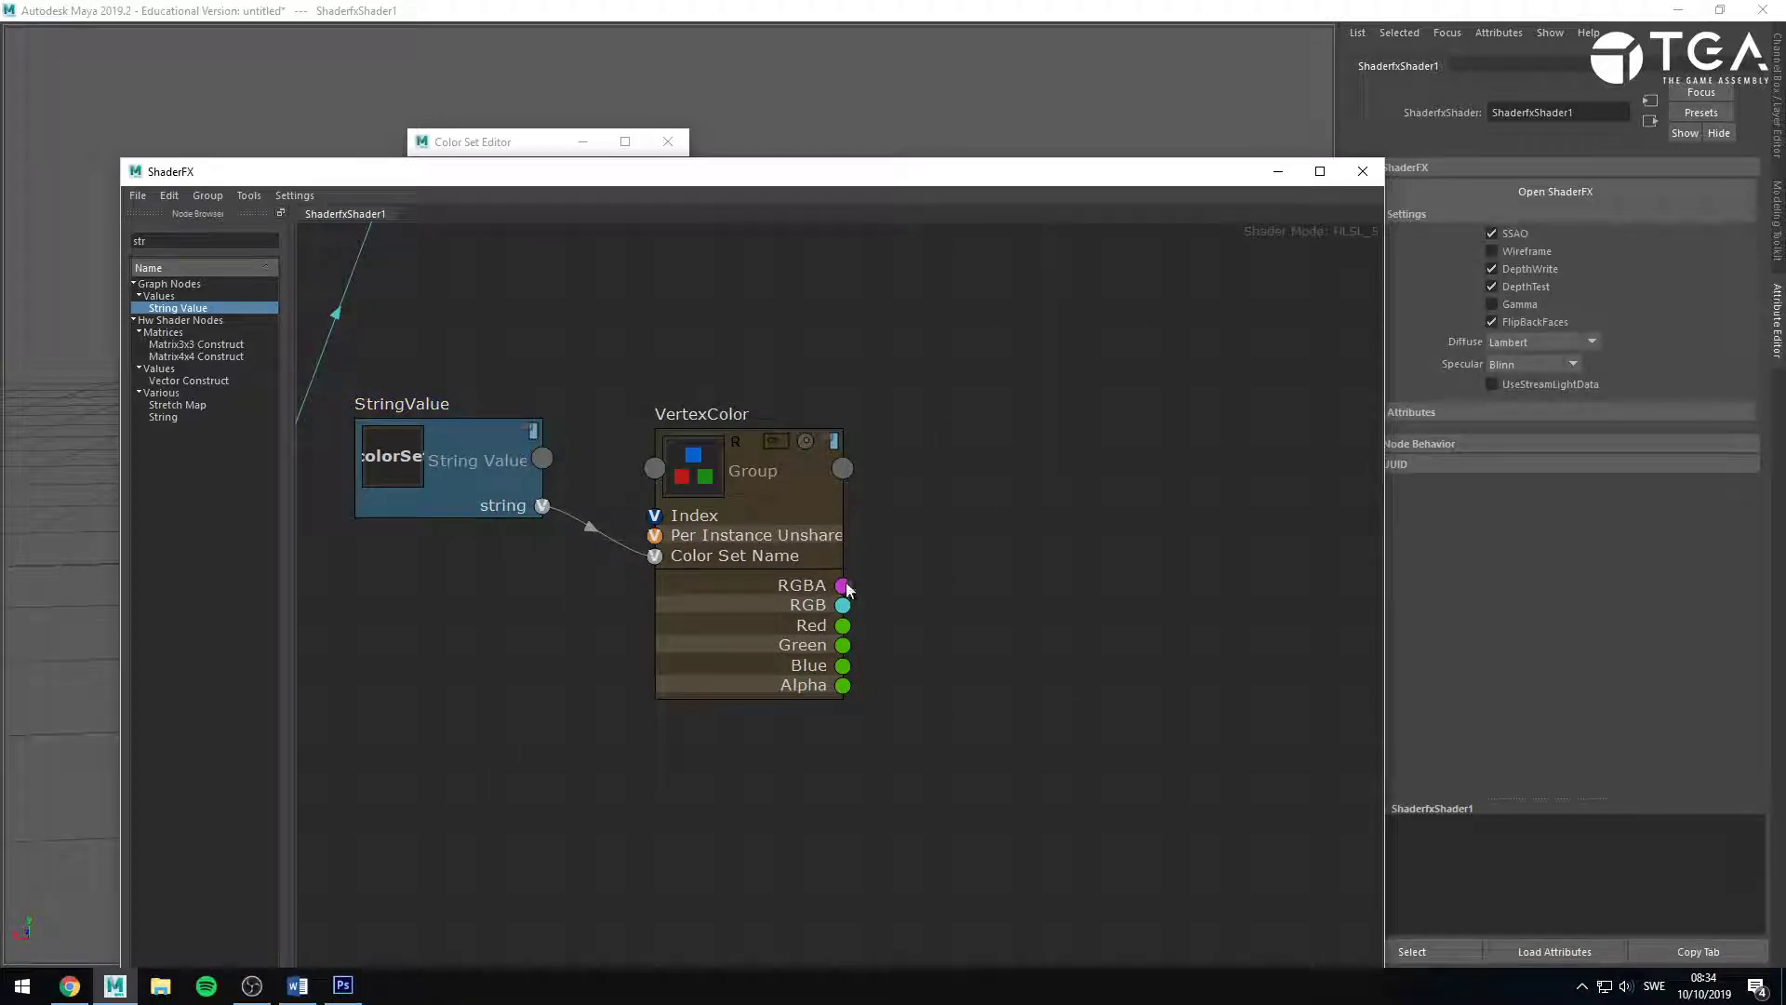
pyautogui.moveTo(480, 460); pyautogui.dragTo(489, 453)
pyautogui.click(902, 601)
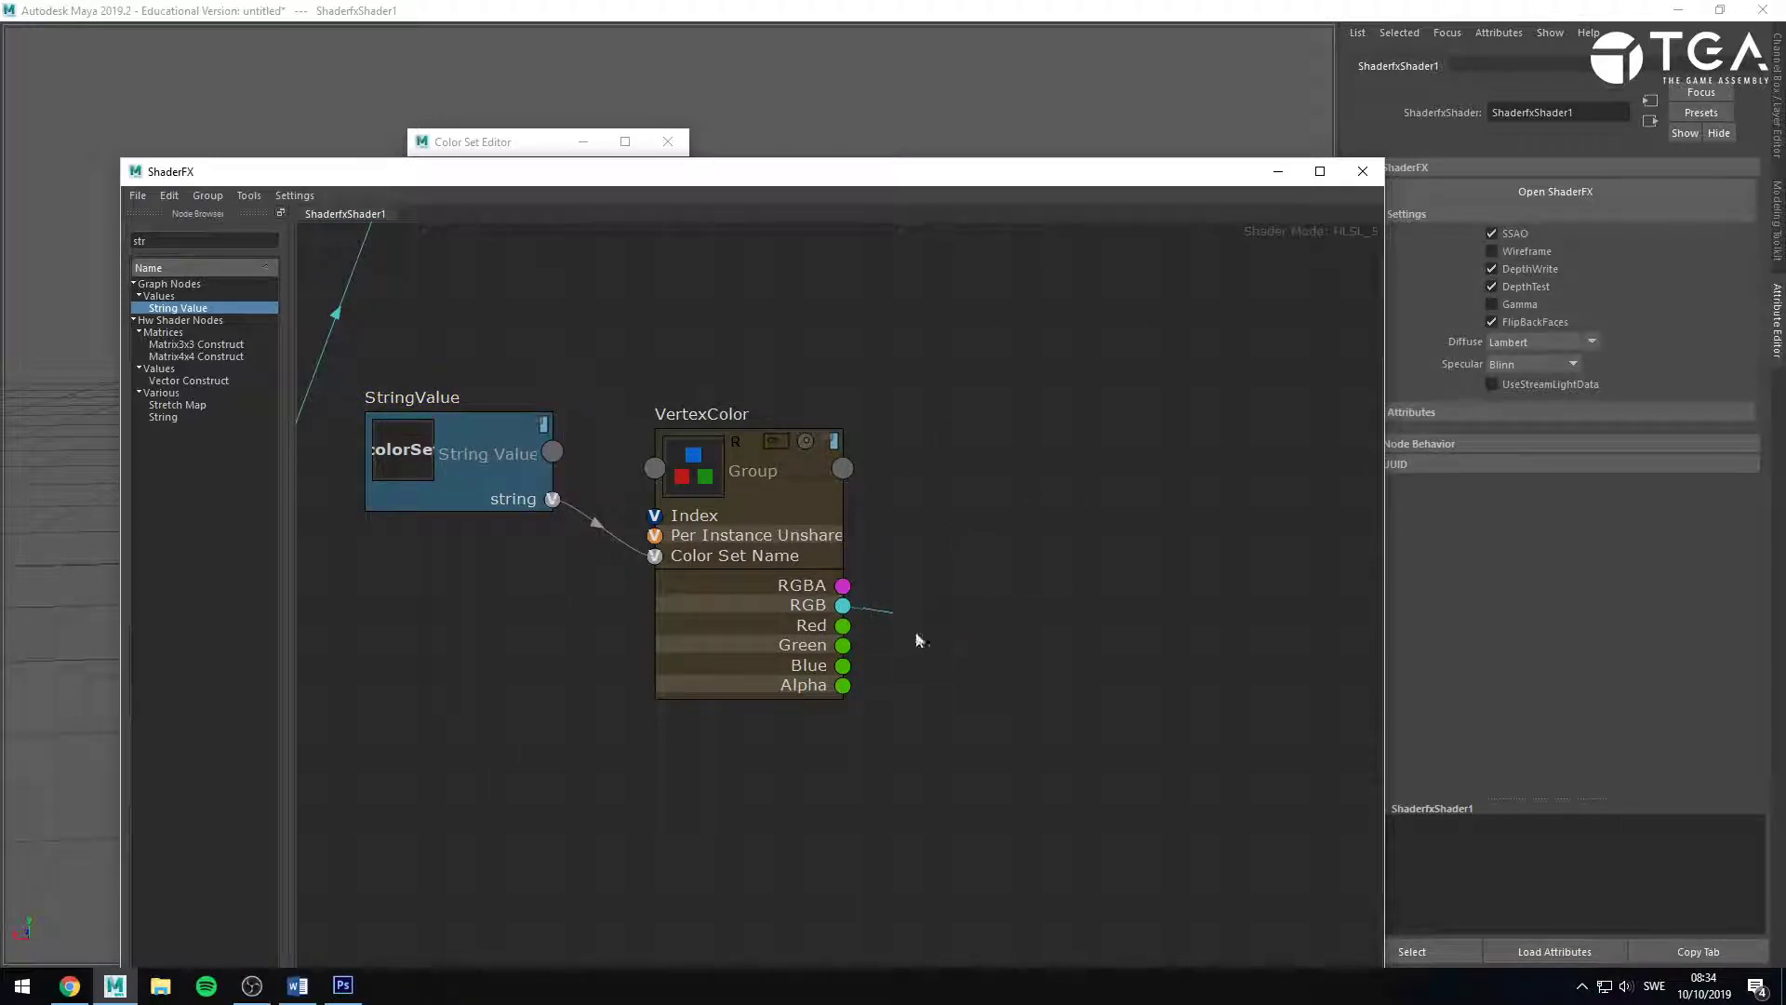
pyautogui.scroll(-3, 638, 502)
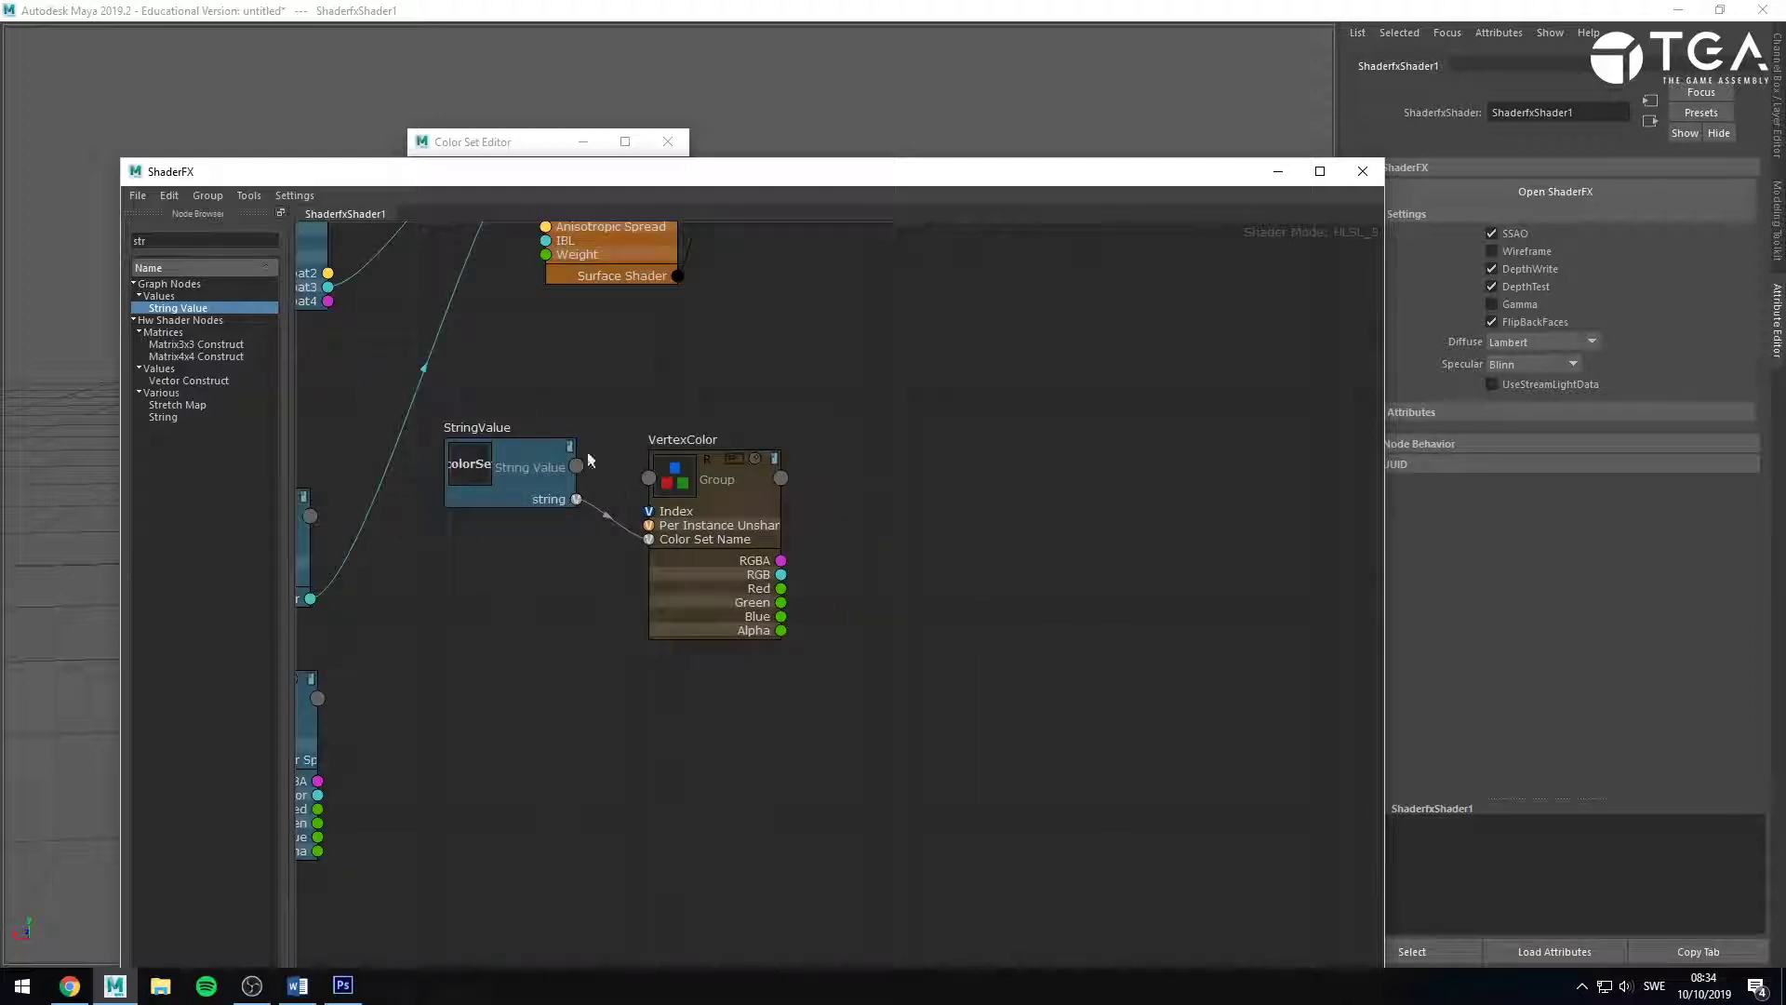
# Search for the vertex nodes and add a Vertex World Normal node below and left of the Camera Vector node.
pyautogui.moveTo(601, 475); pyautogui.dragTo(778, 642, button='middle')
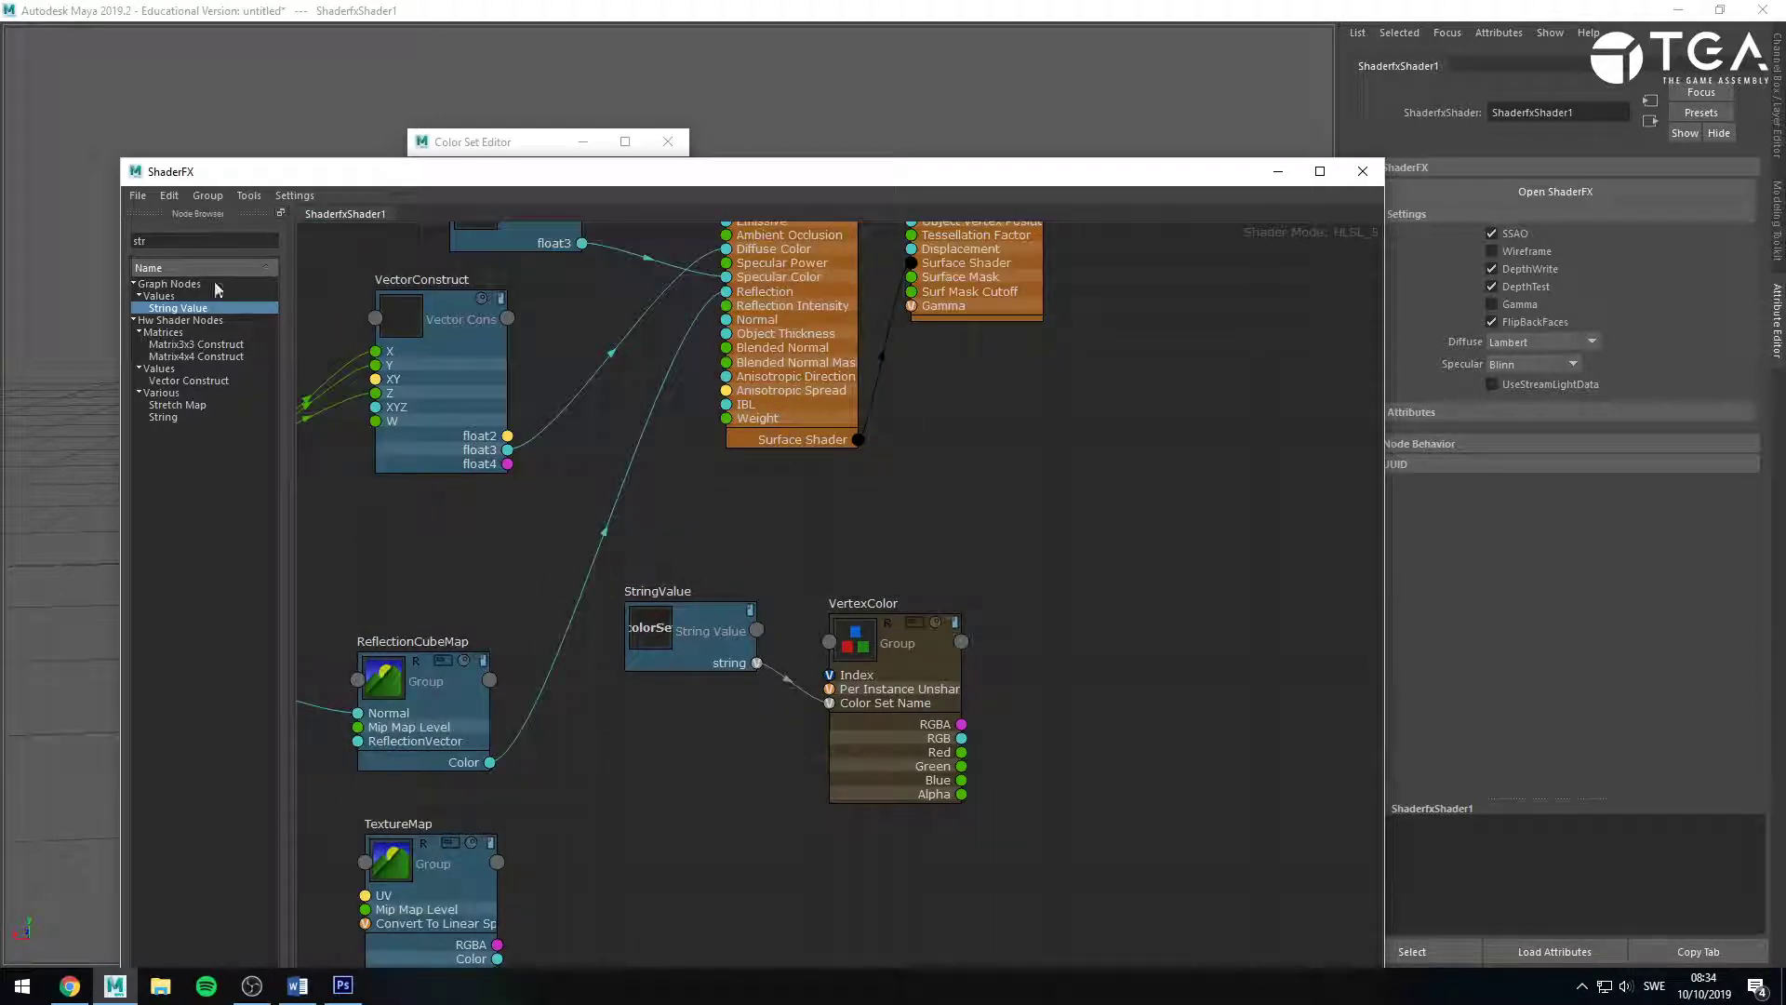
pyautogui.moveTo(171, 241); pyautogui.dragTo(79, 234)
pyautogui.write('vertex')
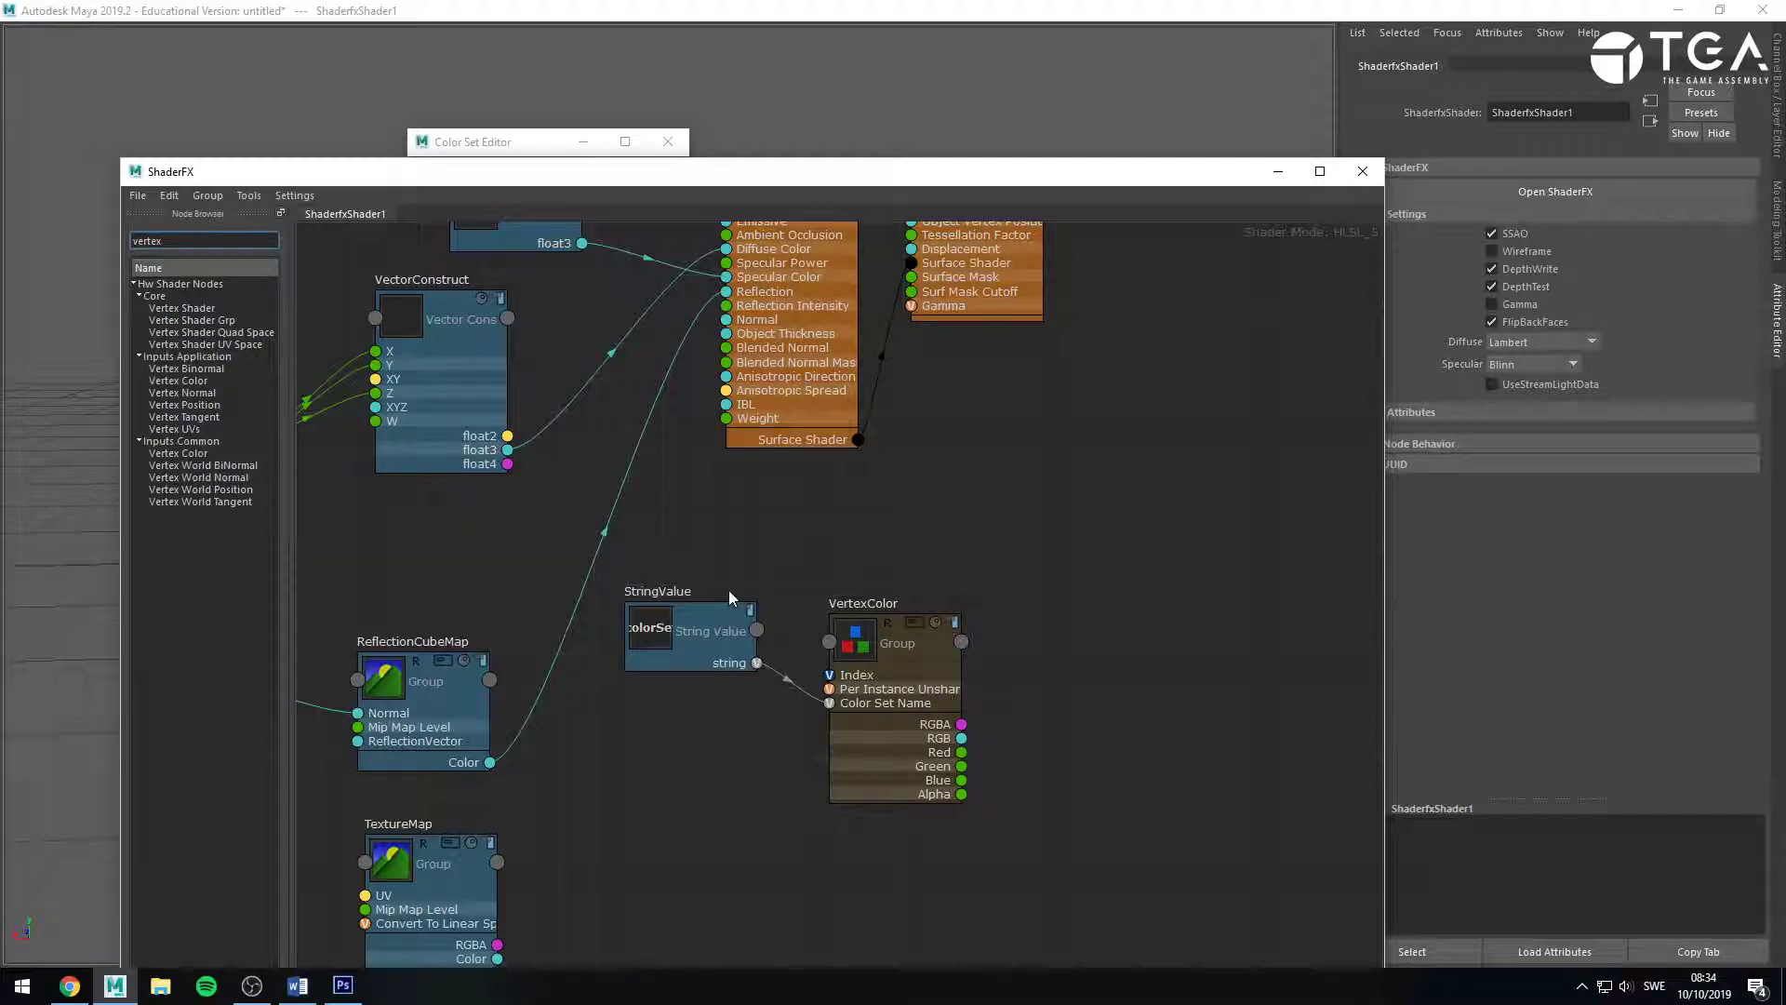
pyautogui.moveTo(731, 595); pyautogui.dragTo(1071, 951, button='middle')
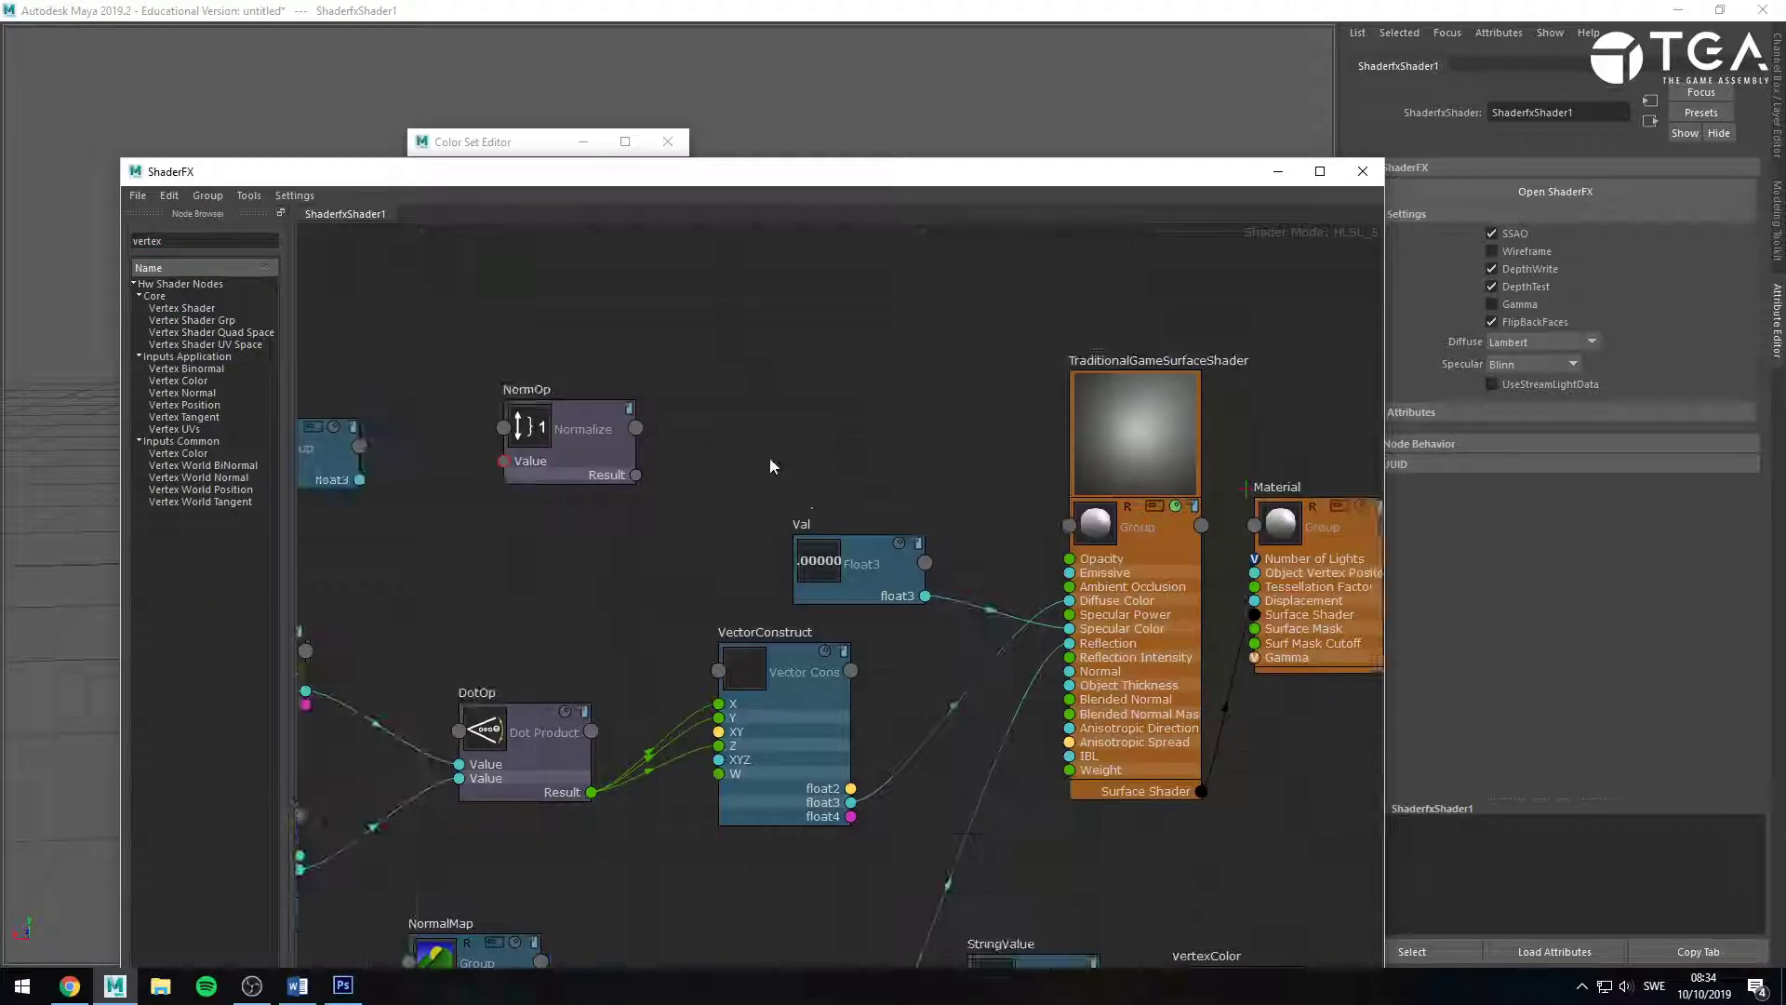
pyautogui.moveTo(771, 458); pyautogui.dragTo(1182, 346, button='middle')
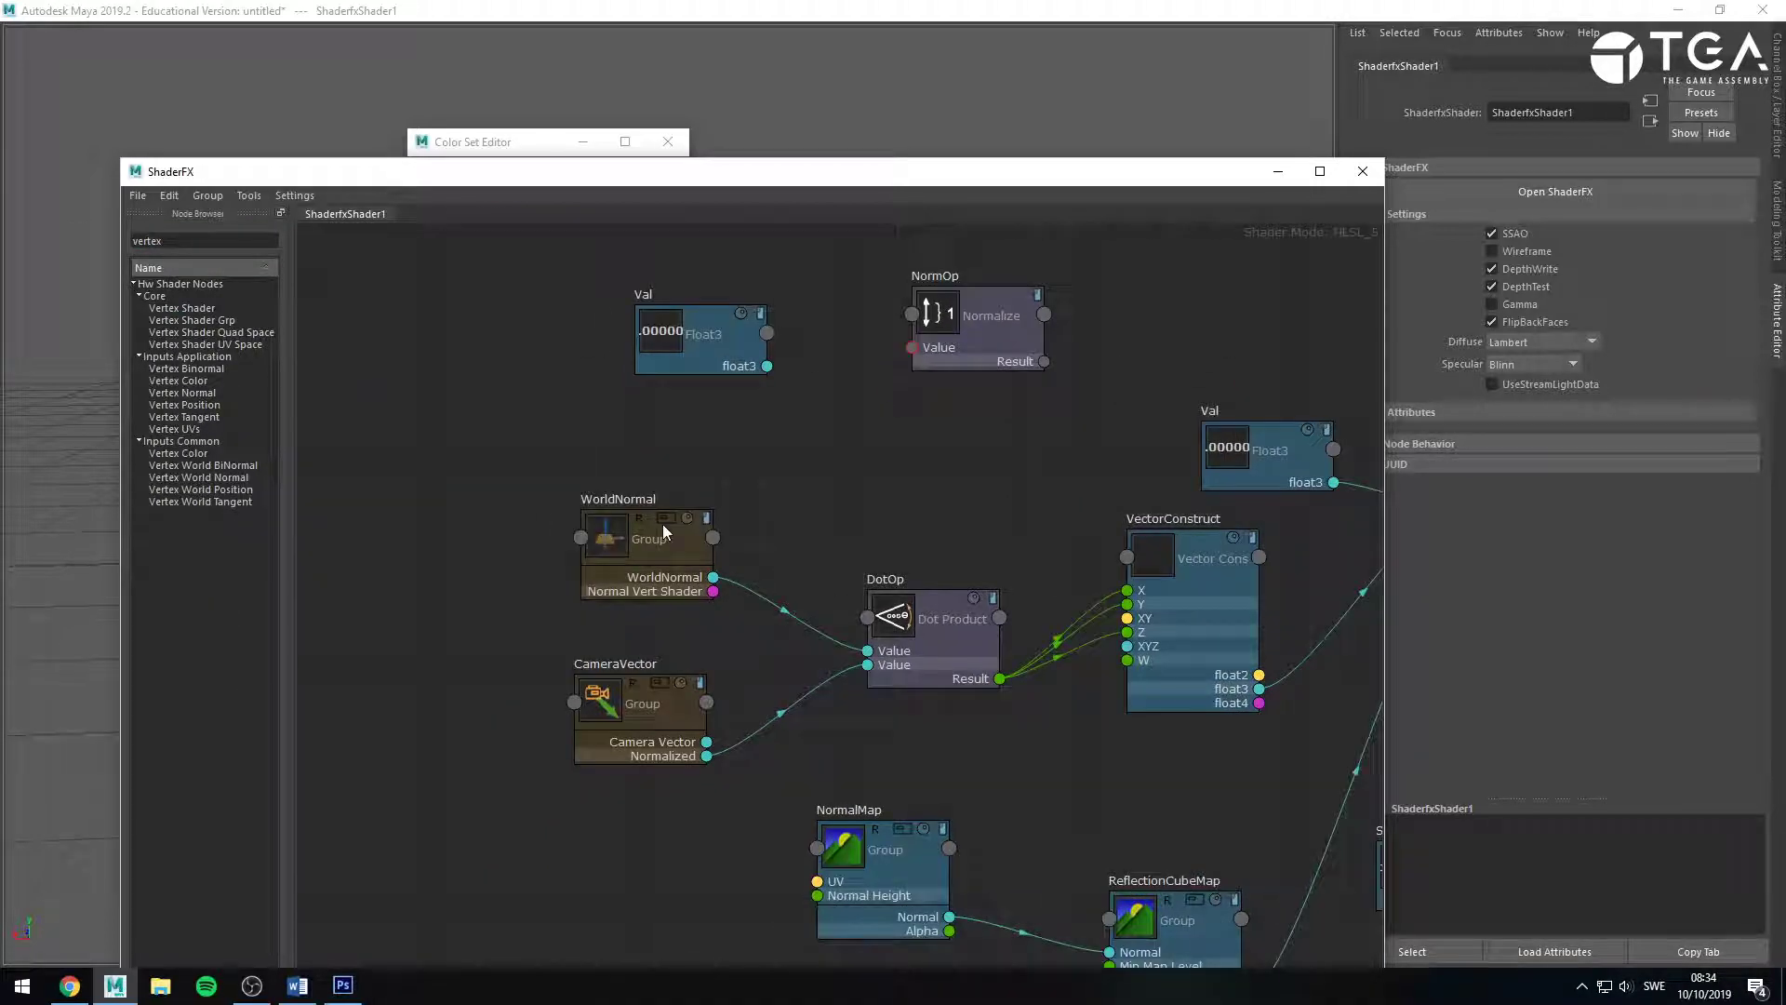
pyautogui.click(198, 477)
pyautogui.moveTo(407, 808); pyautogui.dragTo(411, 811)
pyautogui.keyDown('alt'); pyautogui.moveTo(547, 842); pyautogui.dragTo(739, 681, button='middle'); pyautogui.keyUp('alt')
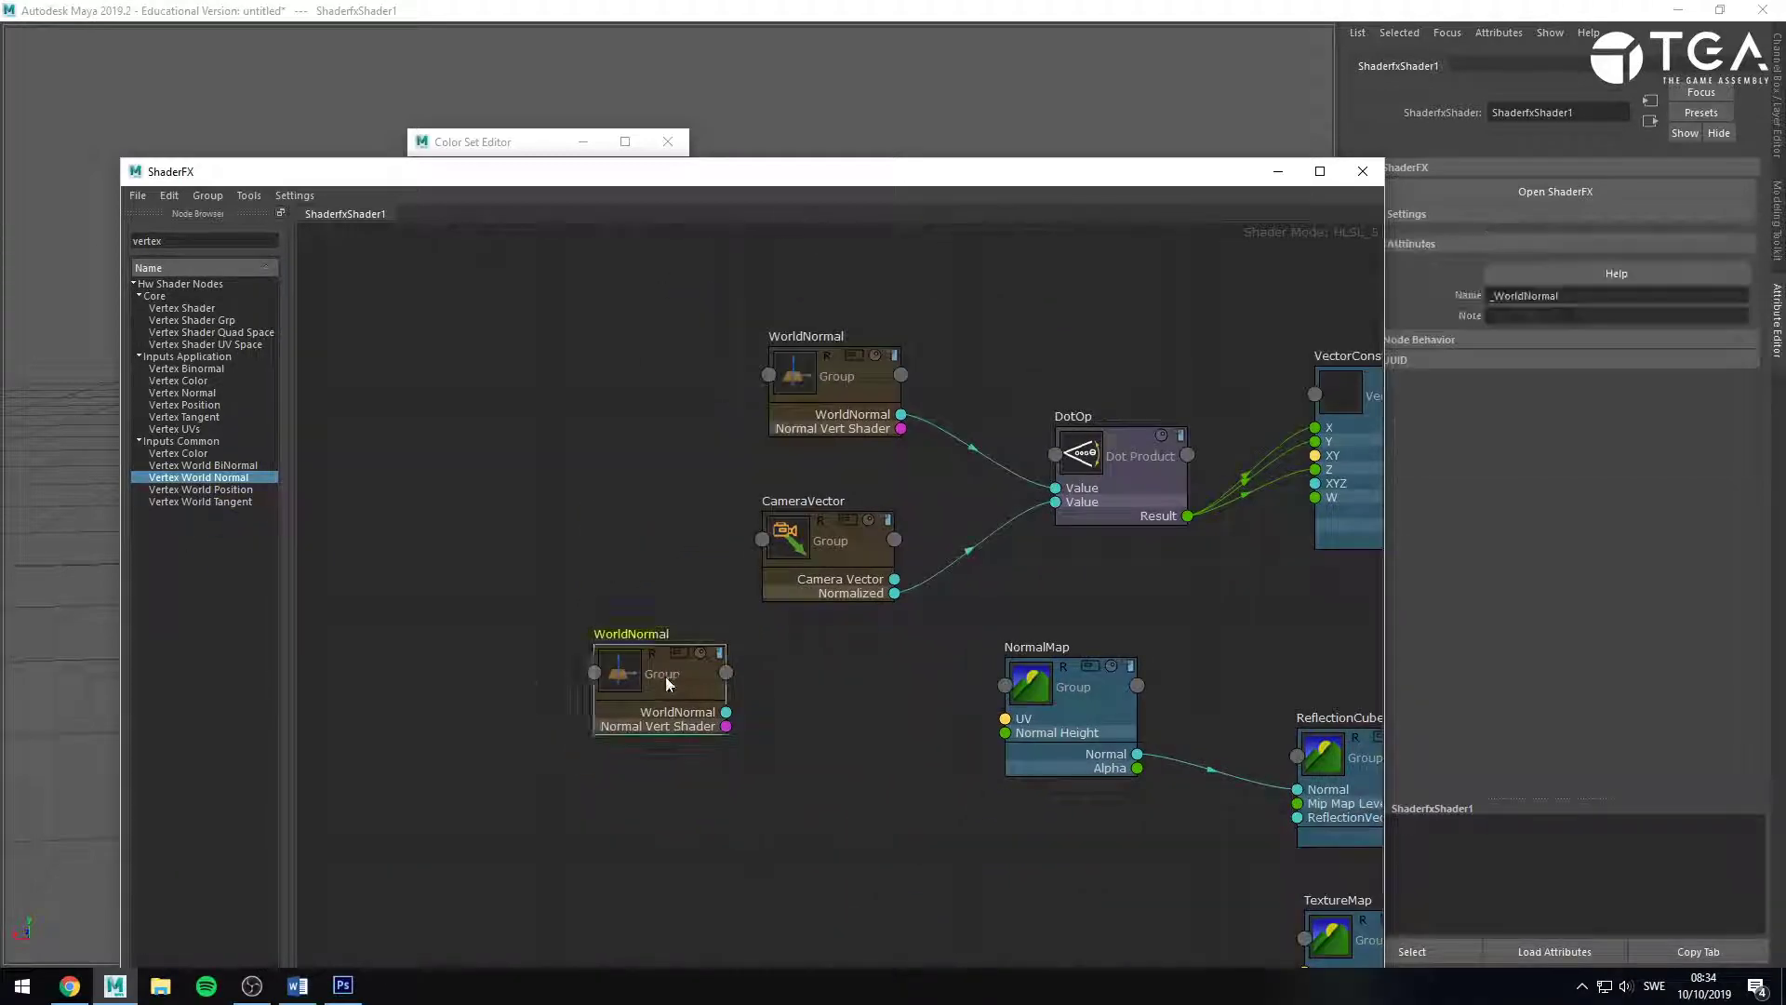
pyautogui.moveTo(666, 677); pyautogui.dragTo(610, 683)
# Uncover the viewport and select the sphere to view its vertex normals, and return to the ShaderFX graph.
pyautogui.scroll(3, 640, 696)
pyautogui.moveTo(684, 736); pyautogui.dragTo(803, 707)
pyautogui.moveTo(868, 172); pyautogui.dragTo(830, 707)
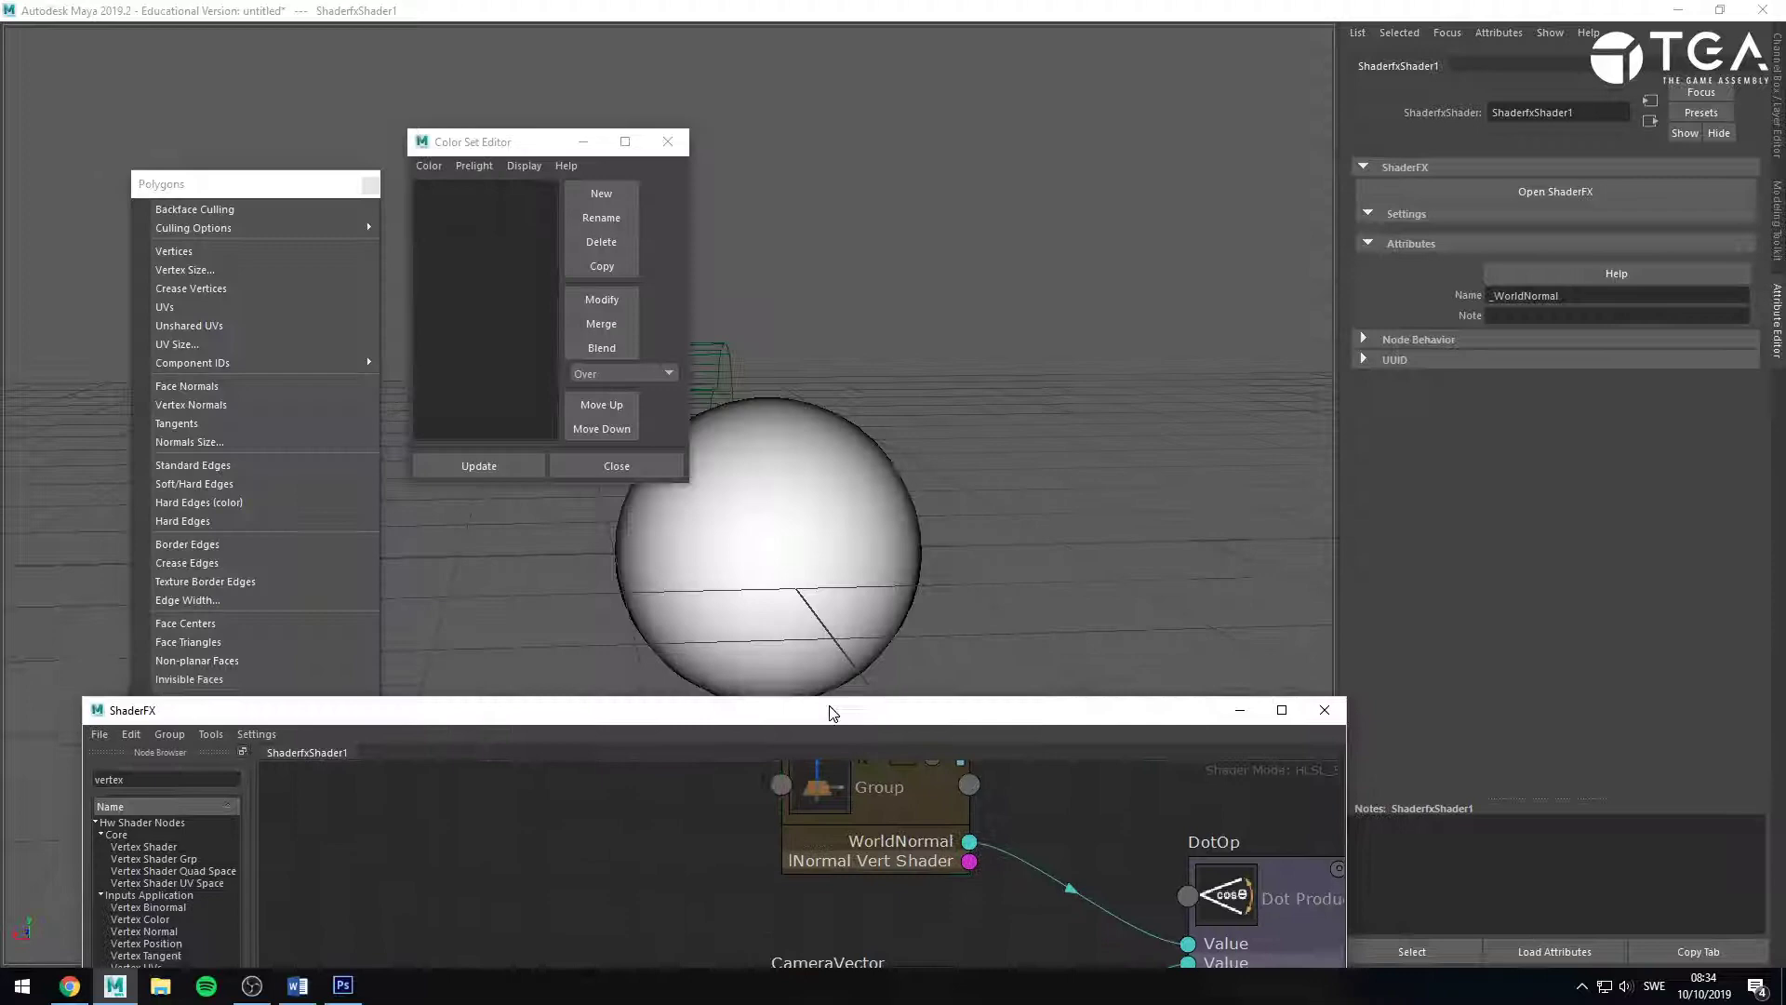
pyautogui.click(813, 506)
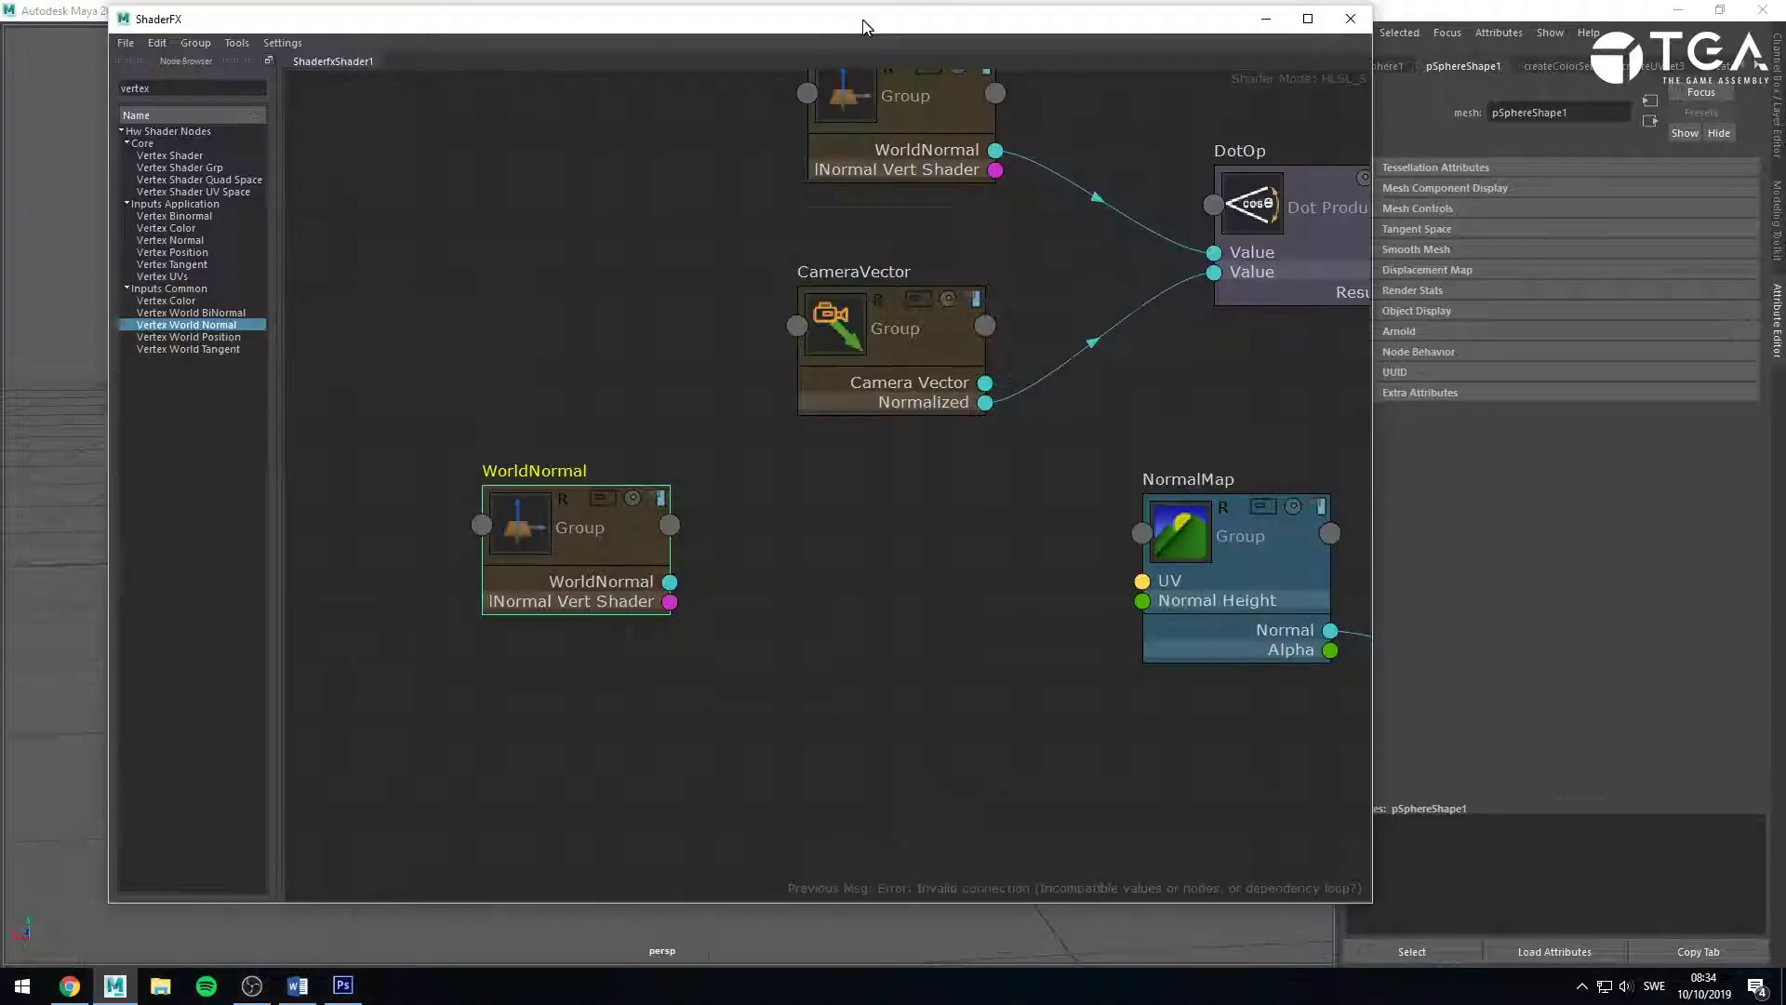
pyautogui.moveTo(837, 713); pyautogui.dragTo(862, 26)
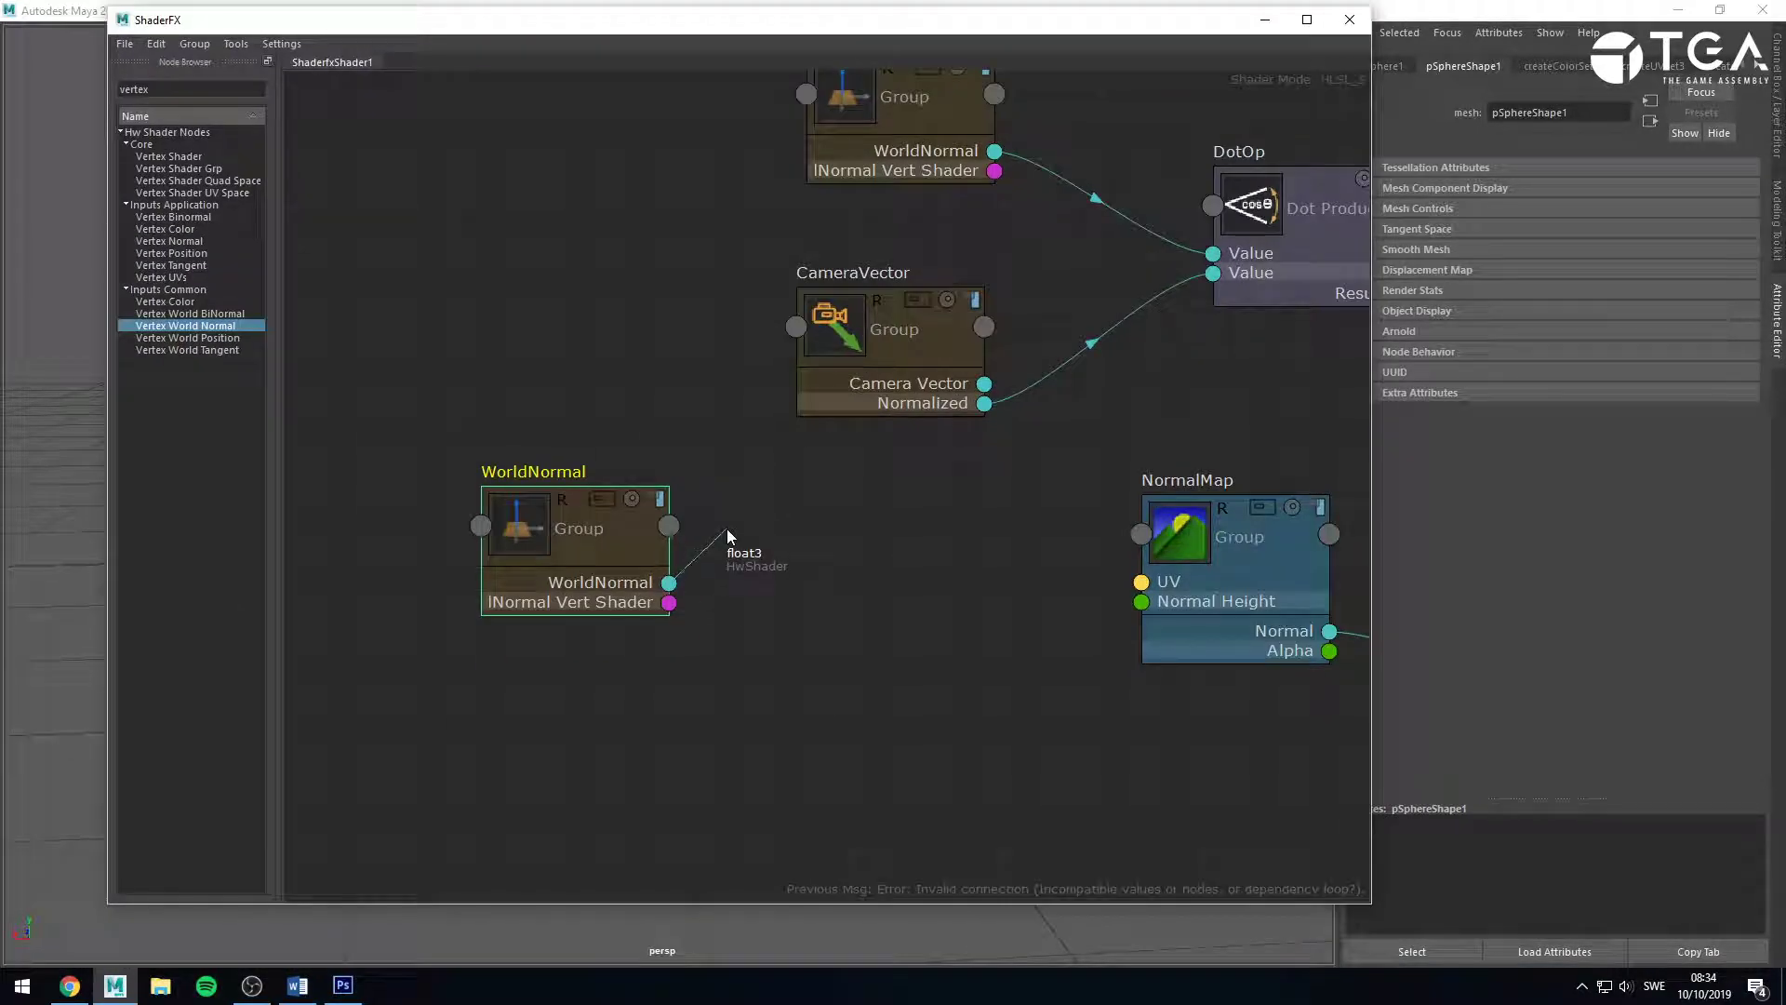
pyautogui.moveTo(727, 535); pyautogui.dragTo(731, 537)
# Place the unconnected WorldNormal node to the left of the CameraVector node and try pulling a connection from its WorldNormal output.
pyautogui.scroll(-4, 735, 536)
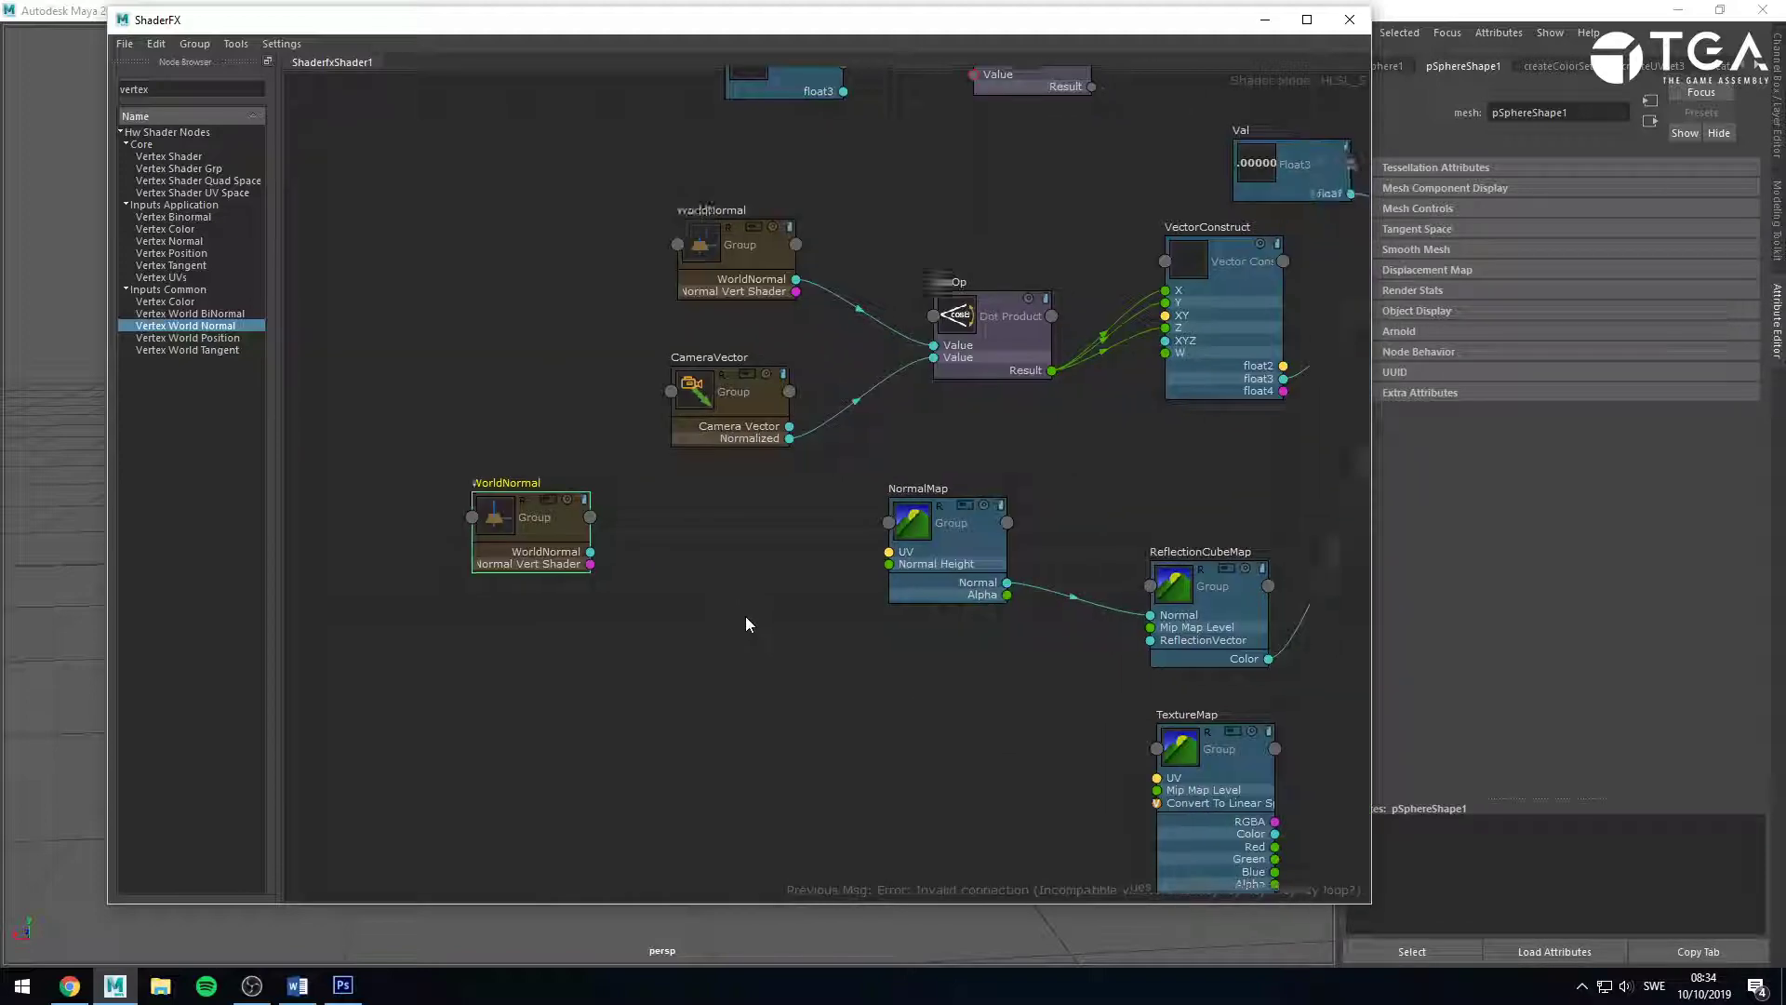
pyautogui.scroll(-1, 745, 615)
pyautogui.click(940, 569)
pyautogui.moveTo(560, 528); pyautogui.dragTo(677, 768)
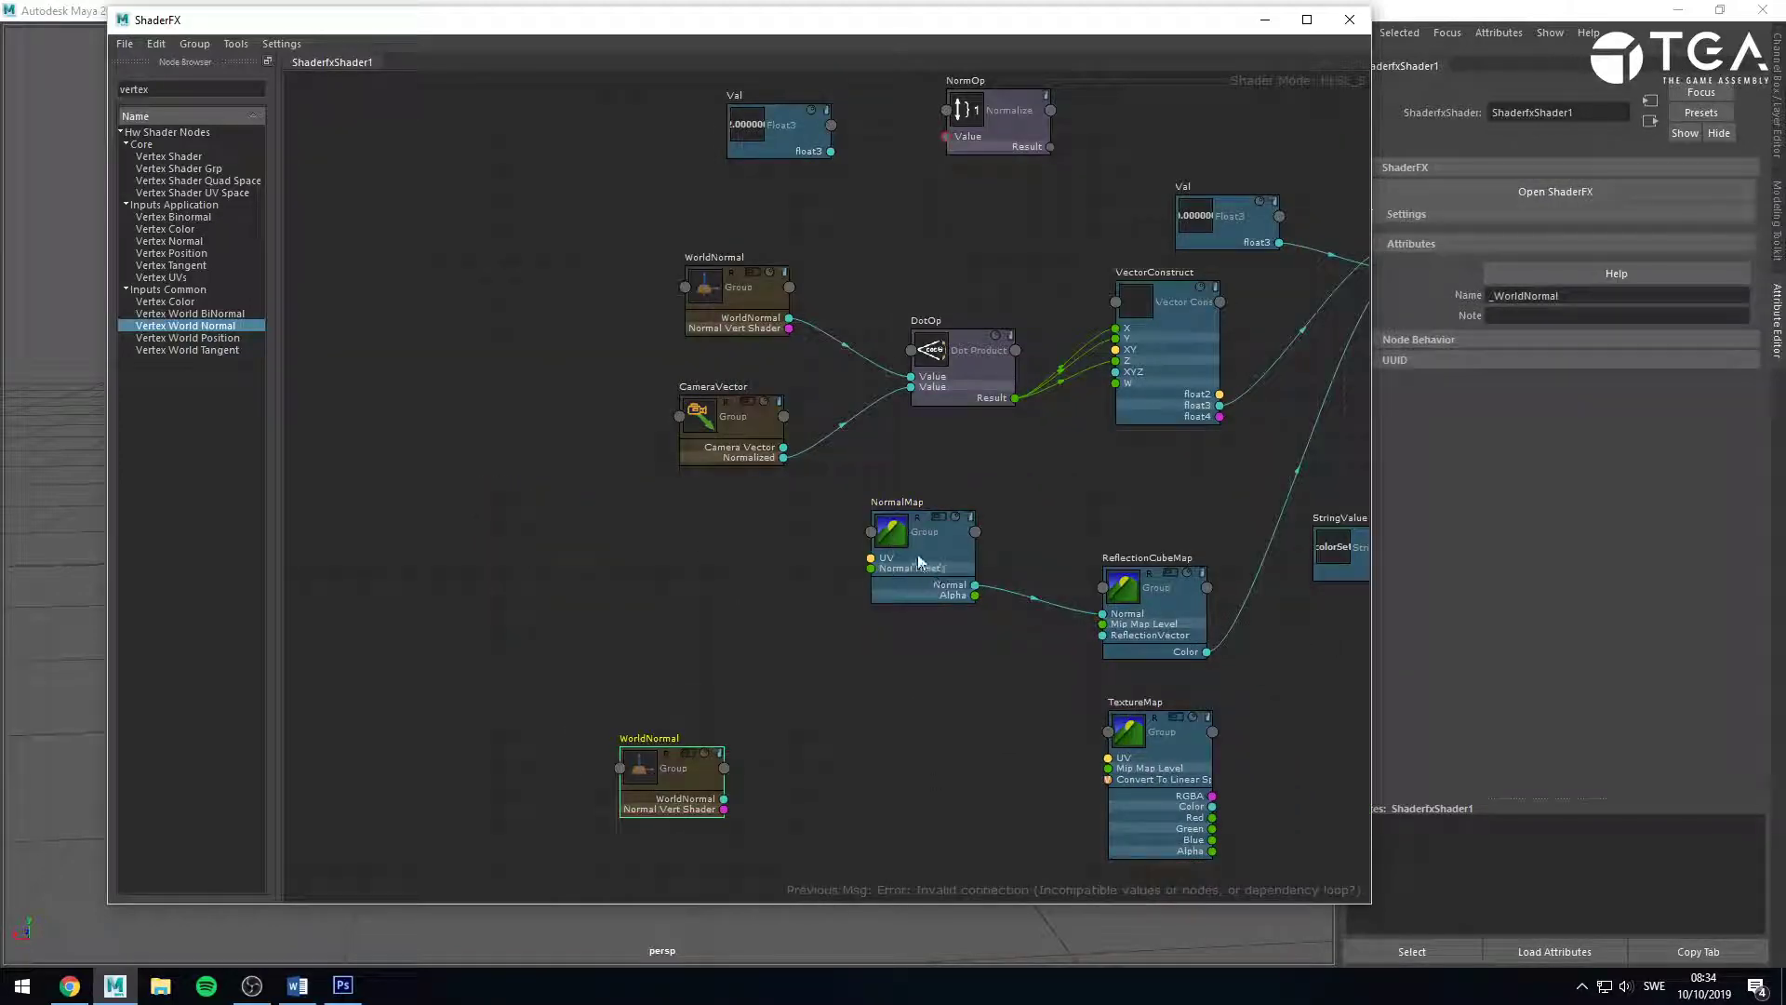
pyautogui.moveTo(724, 800); pyautogui.dragTo(837, 750)
pyautogui.moveTo(652, 758); pyautogui.dragTo(495, 445)
pyautogui.scroll(2, 431, 357)
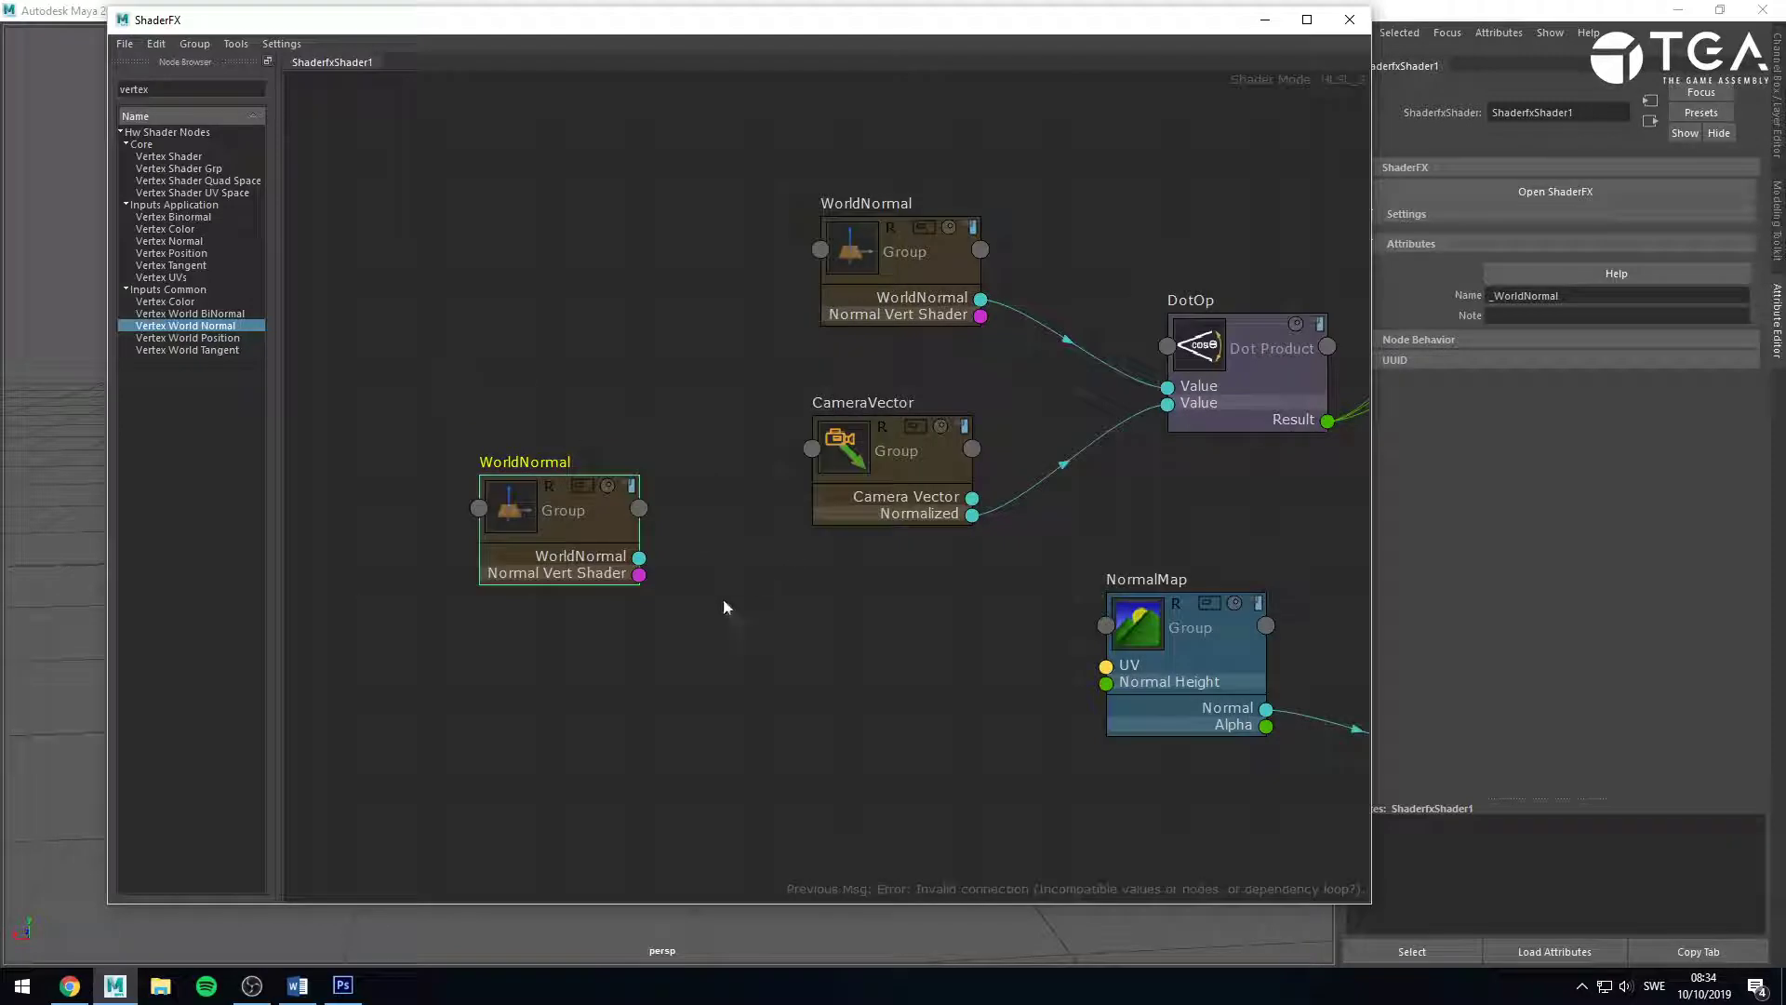
pyautogui.moveTo(645, 567); pyautogui.dragTo(704, 490)
pyautogui.moveTo(1104, 416); pyautogui.dragTo(962, 448, button='middle')
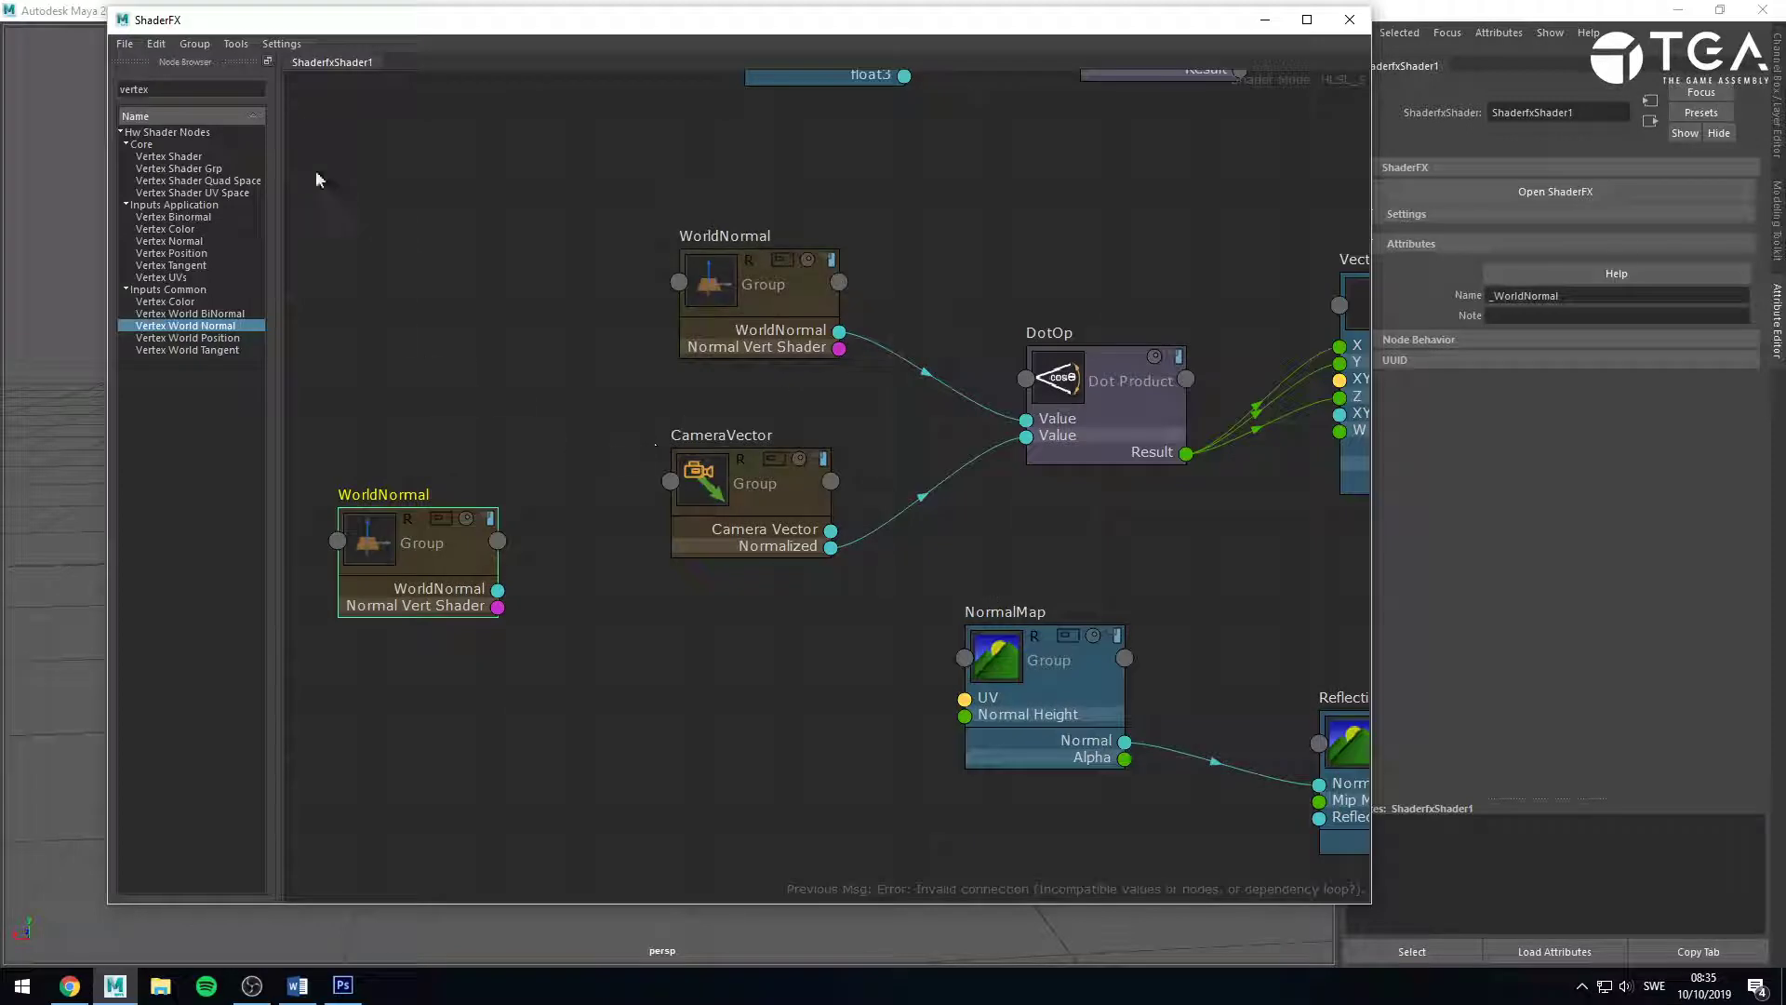
# Add a Vertex World Position node below the unconnected WorldNormal node and try pulling a connection from its XYZ output.
pyautogui.moveTo(186, 91); pyautogui.dragTo(113, 157)
pyautogui.moveTo(187, 337); pyautogui.dragTo(472, 717)
pyautogui.moveTo(684, 801); pyautogui.dragTo(802, 665, button='middle')
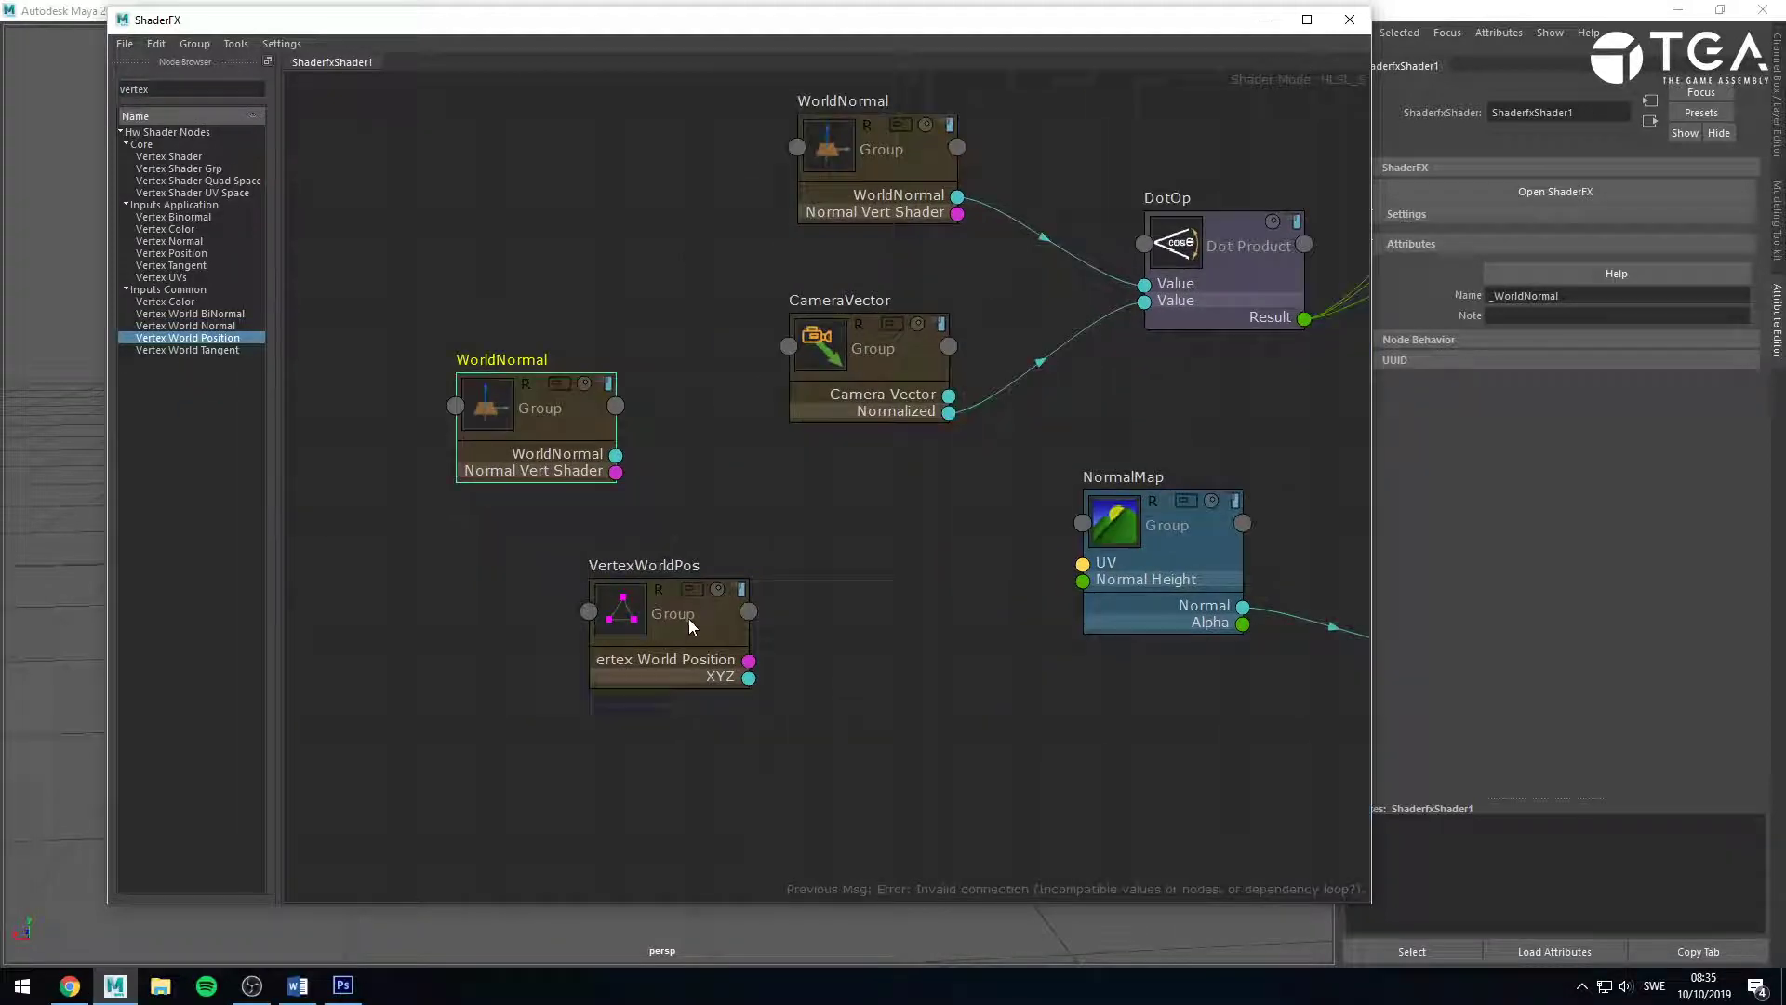
pyautogui.moveTo(689, 618); pyautogui.dragTo(578, 641)
pyautogui.click(643, 699)
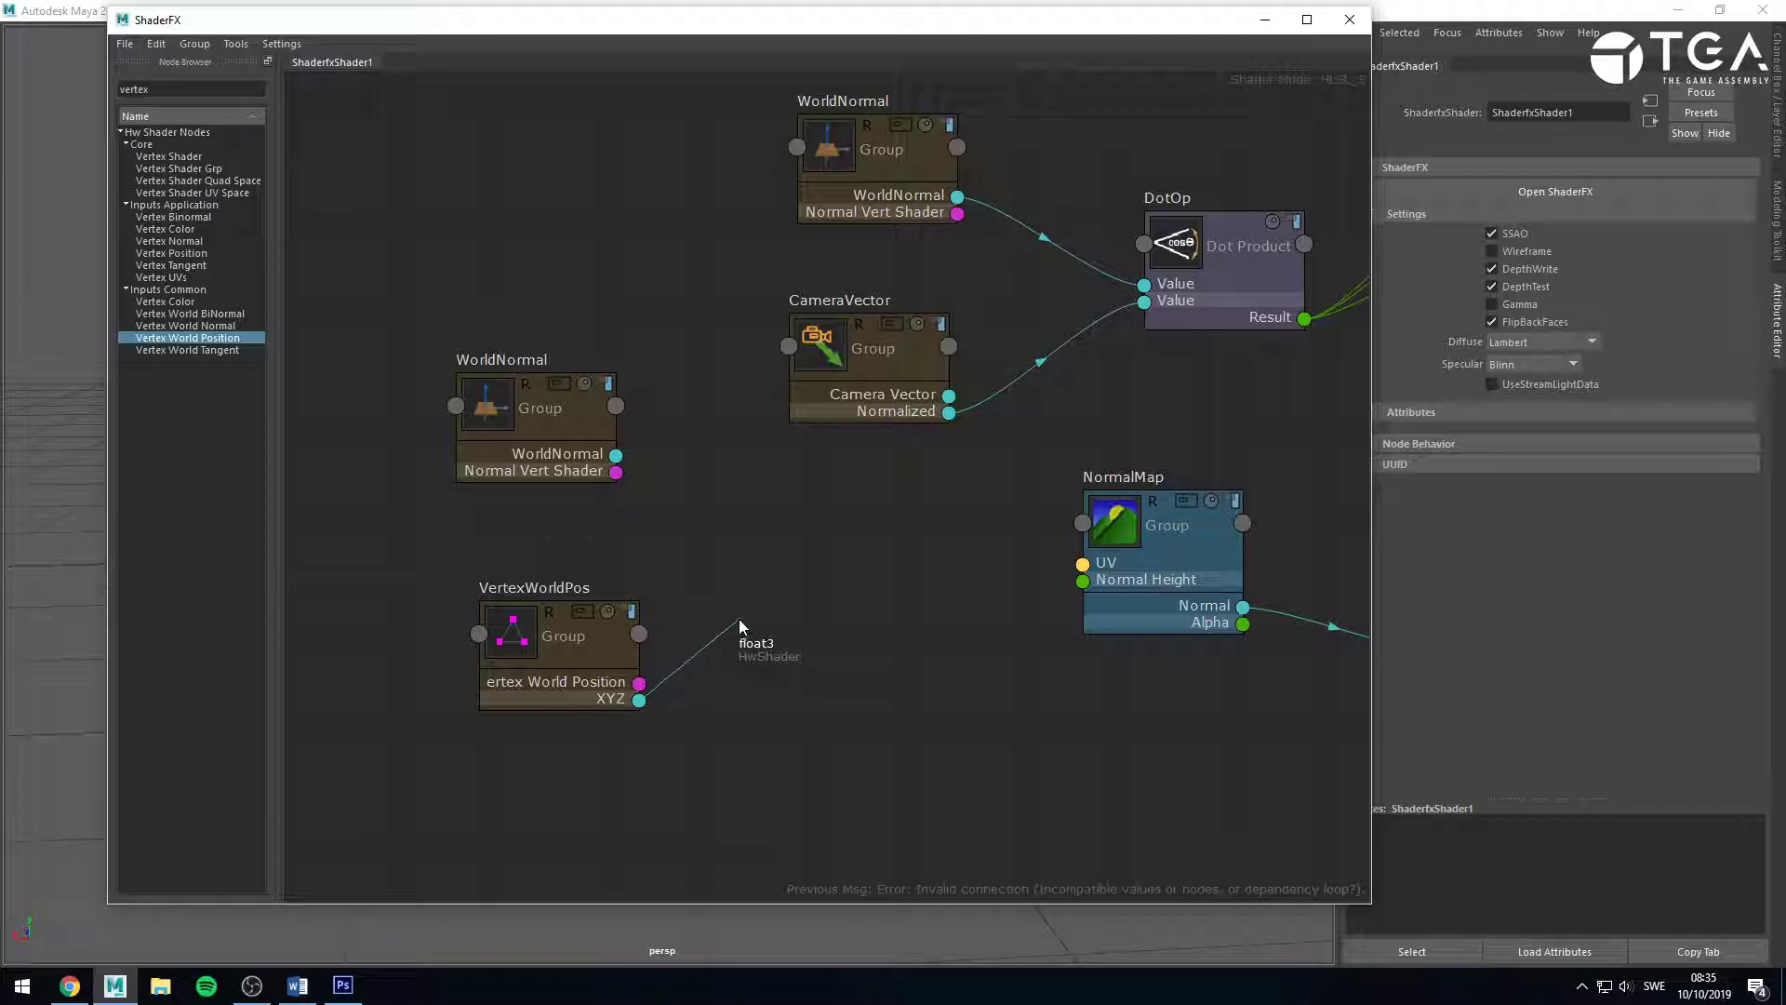
pyautogui.moveTo(739, 618); pyautogui.dragTo(739, 618)
# Bring the sphere back into view, select it to inspect its vertices, and return to the node graph.
pyautogui.moveTo(744, 33); pyautogui.dragTo(746, 572)
pyautogui.click(767, 424)
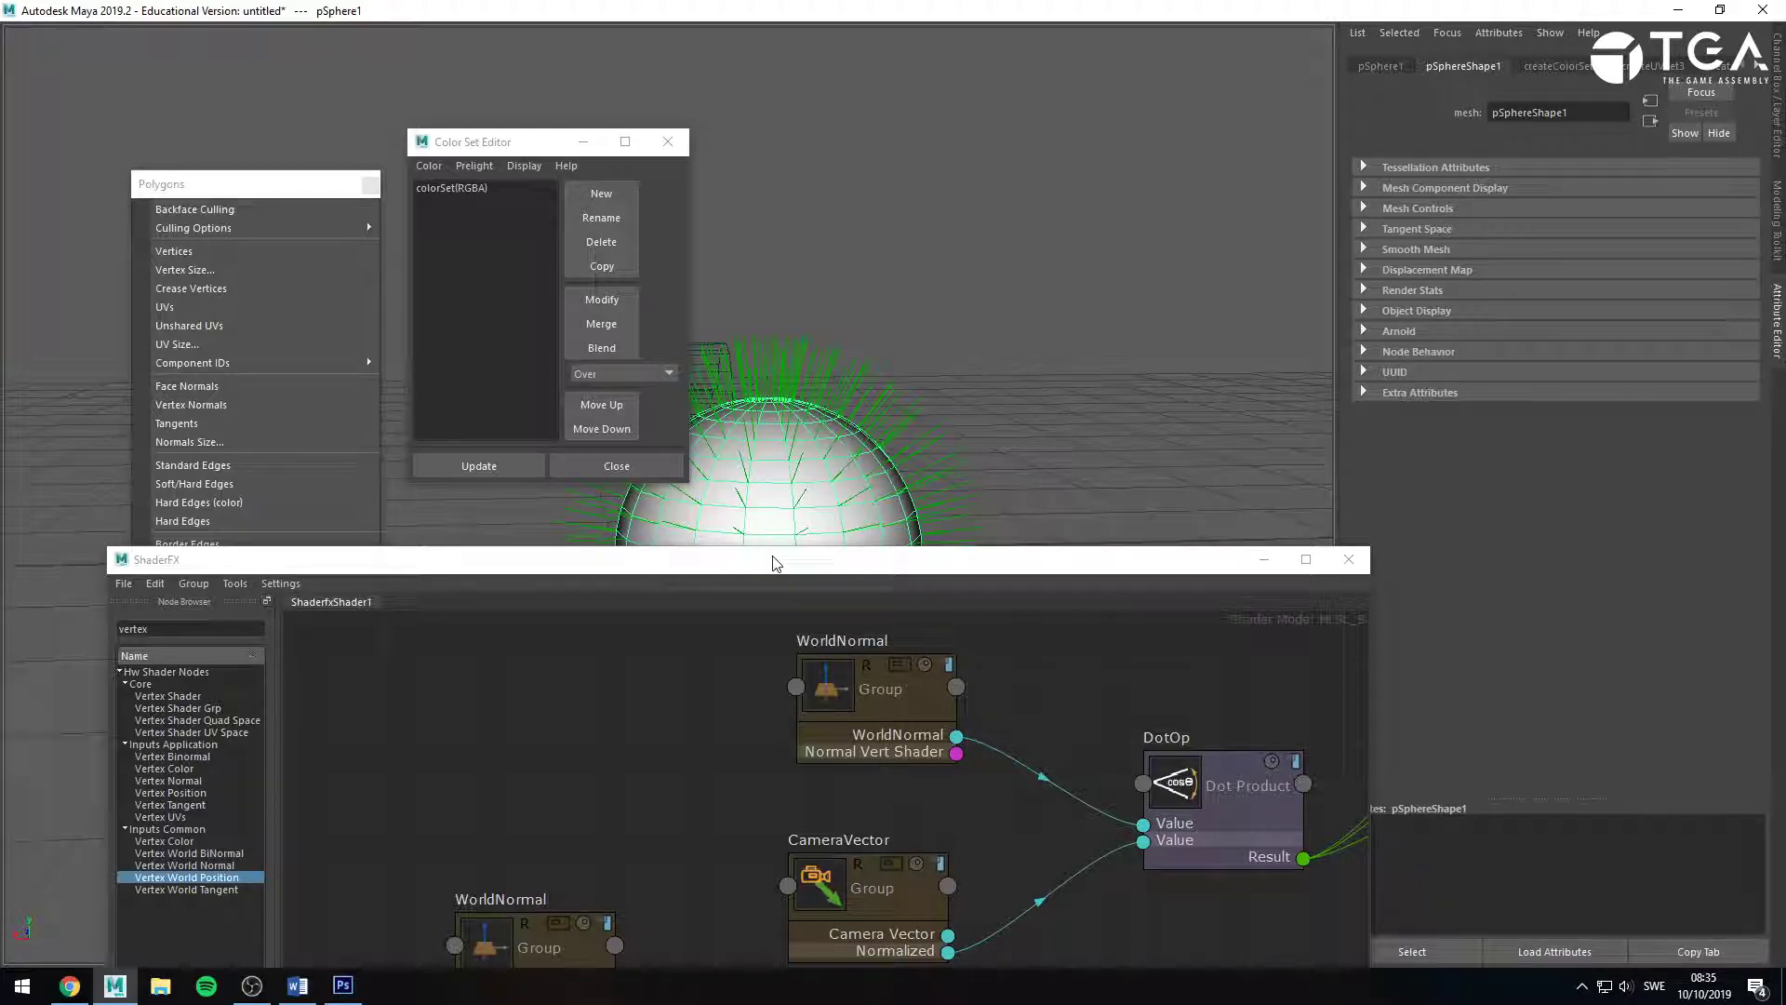
pyautogui.moveTo(774, 559); pyautogui.dragTo(785, 123)
# Move the Material node farther away from the surface shader and place the VertexWorldPos node above and left of it.
pyautogui.moveTo(651, 770); pyautogui.dragTo(629, 729)
pyautogui.moveTo(822, 852); pyautogui.dragTo(567, 716, button='middle')
pyautogui.moveTo(409, 629); pyautogui.dragTo(1315, 860)
pyautogui.moveTo(1295, 792); pyautogui.dragTo(659, 948, button='middle')
pyautogui.moveTo(852, 408); pyautogui.dragTo(1218, 493)
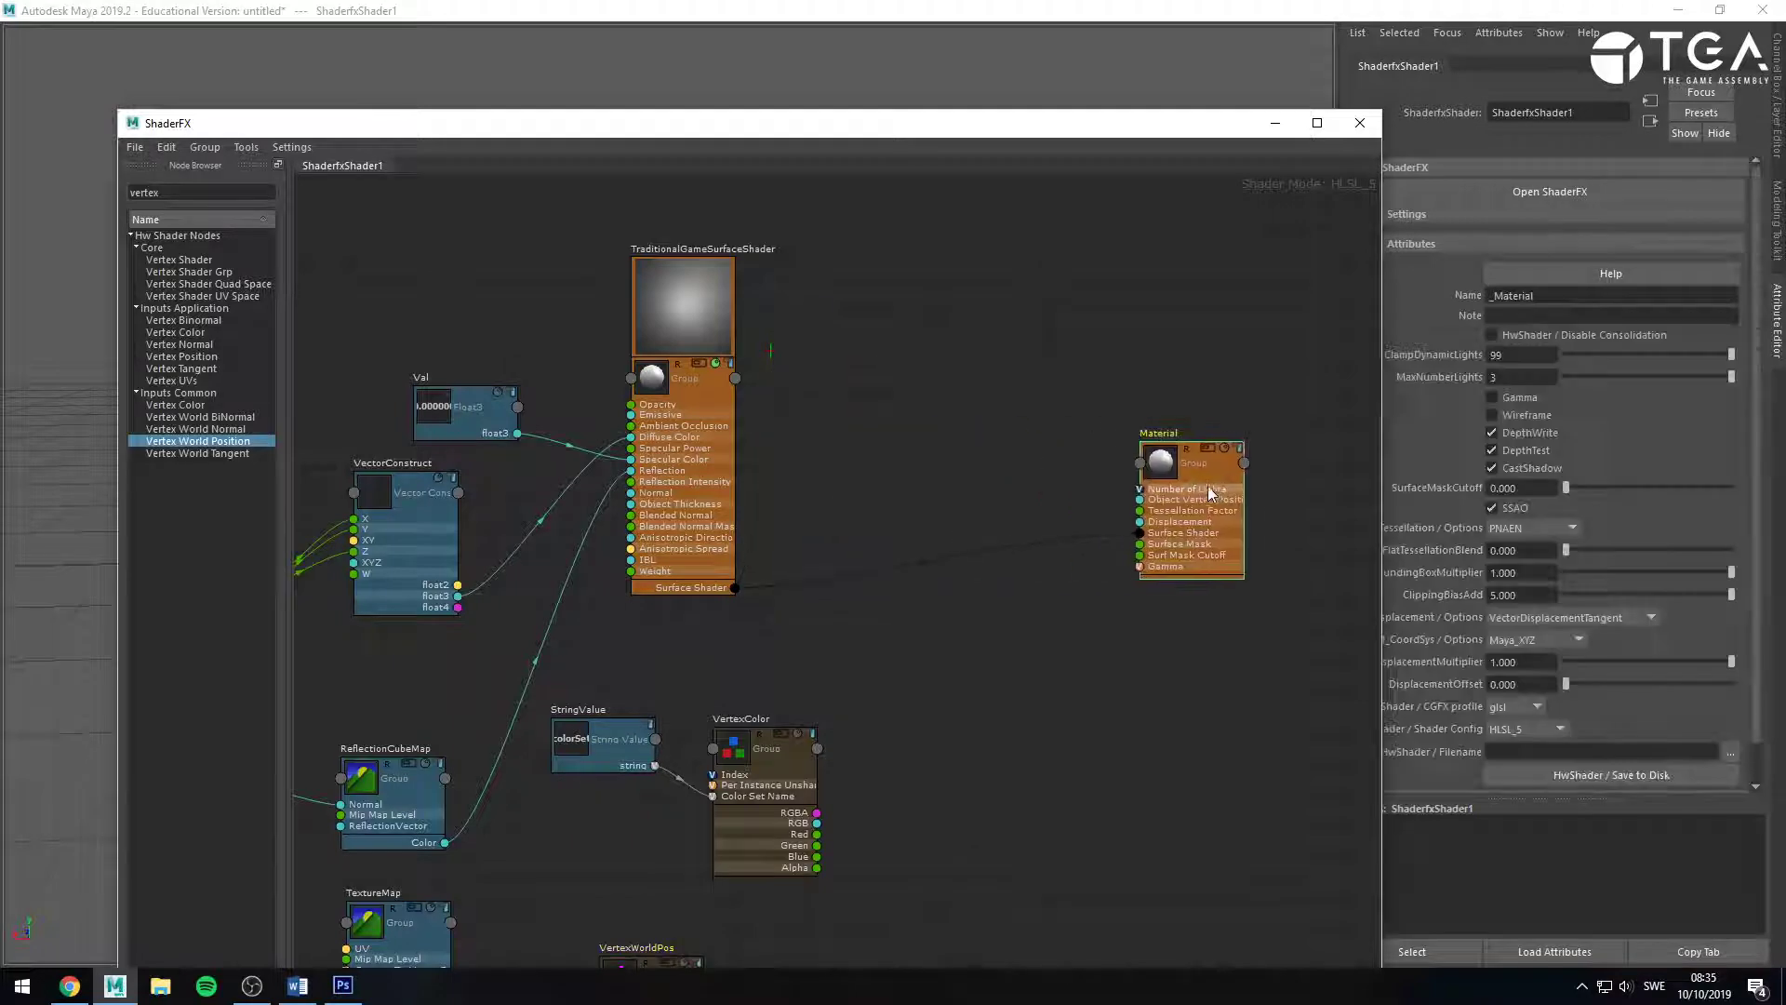
pyautogui.moveTo(810, 872); pyautogui.dragTo(783, 785, button='middle')
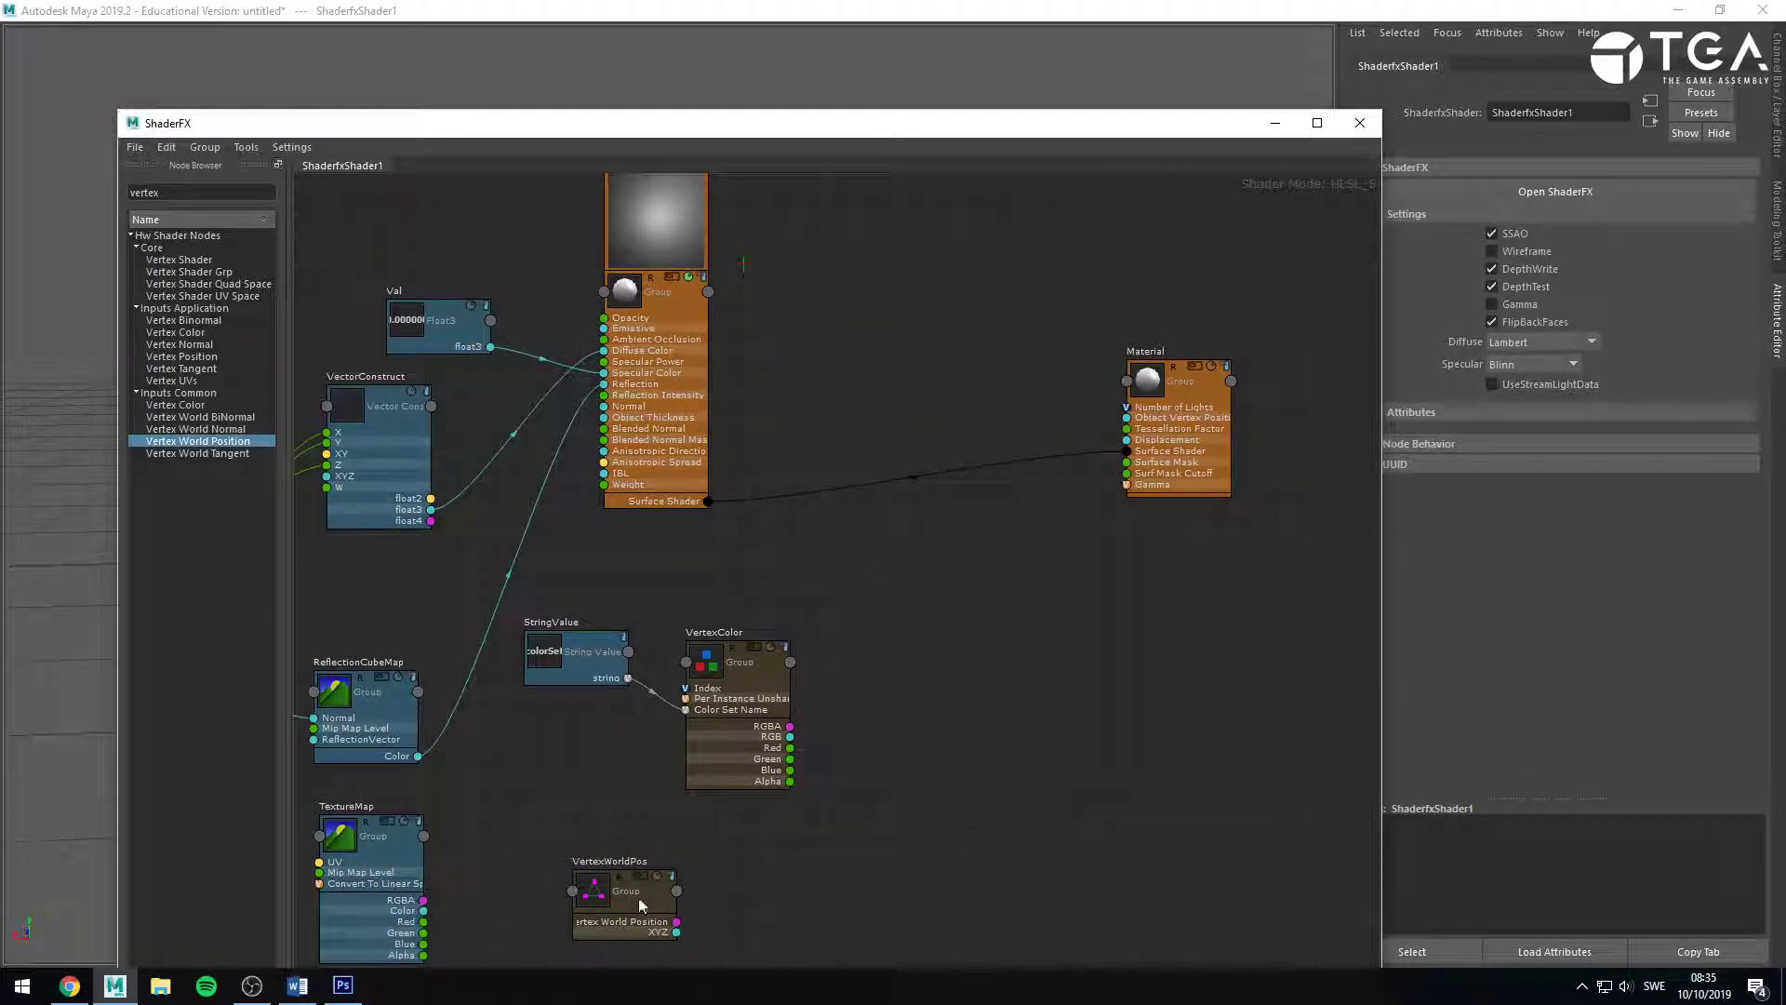
pyautogui.moveTo(640, 898); pyautogui.dragTo(985, 307)
# Shift the VertexWorldPos node left and connect its XYZ output to the Material node's Object Vertex Position input.
pyautogui.scroll(3, 1065, 449)
pyautogui.moveTo(984, 377); pyautogui.dragTo(818, 572, button='middle')
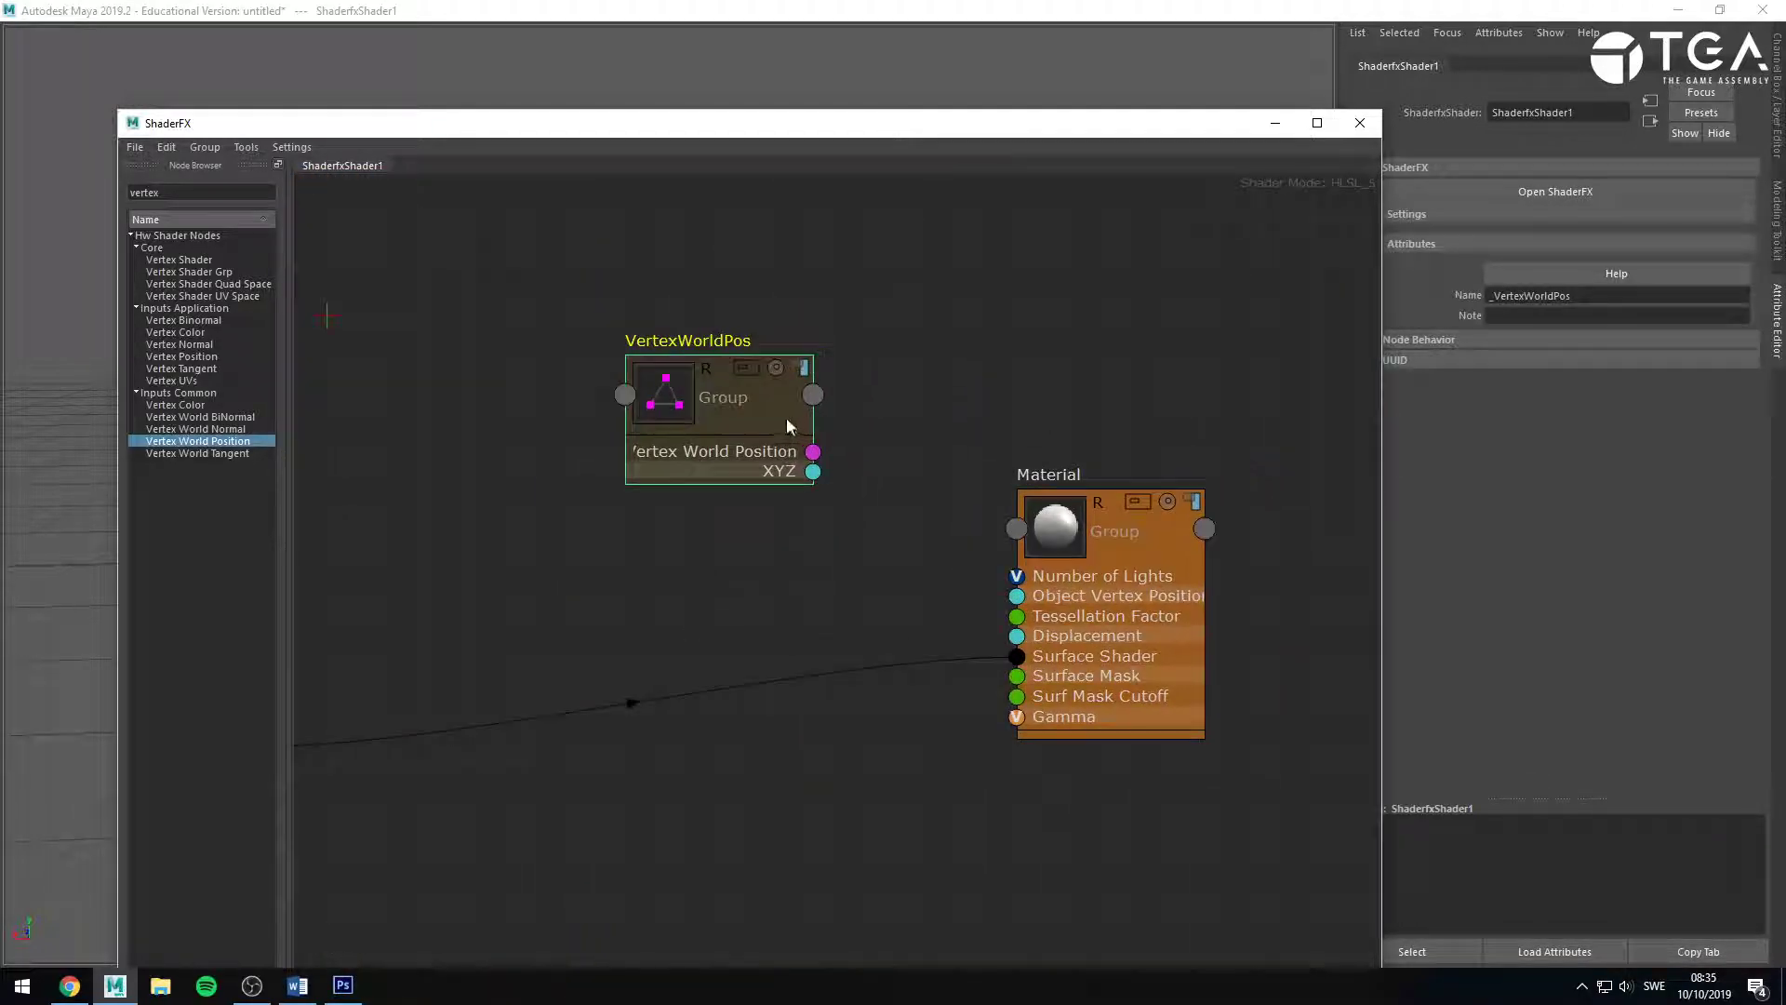
pyautogui.moveTo(784, 470); pyautogui.dragTo(911, 369)
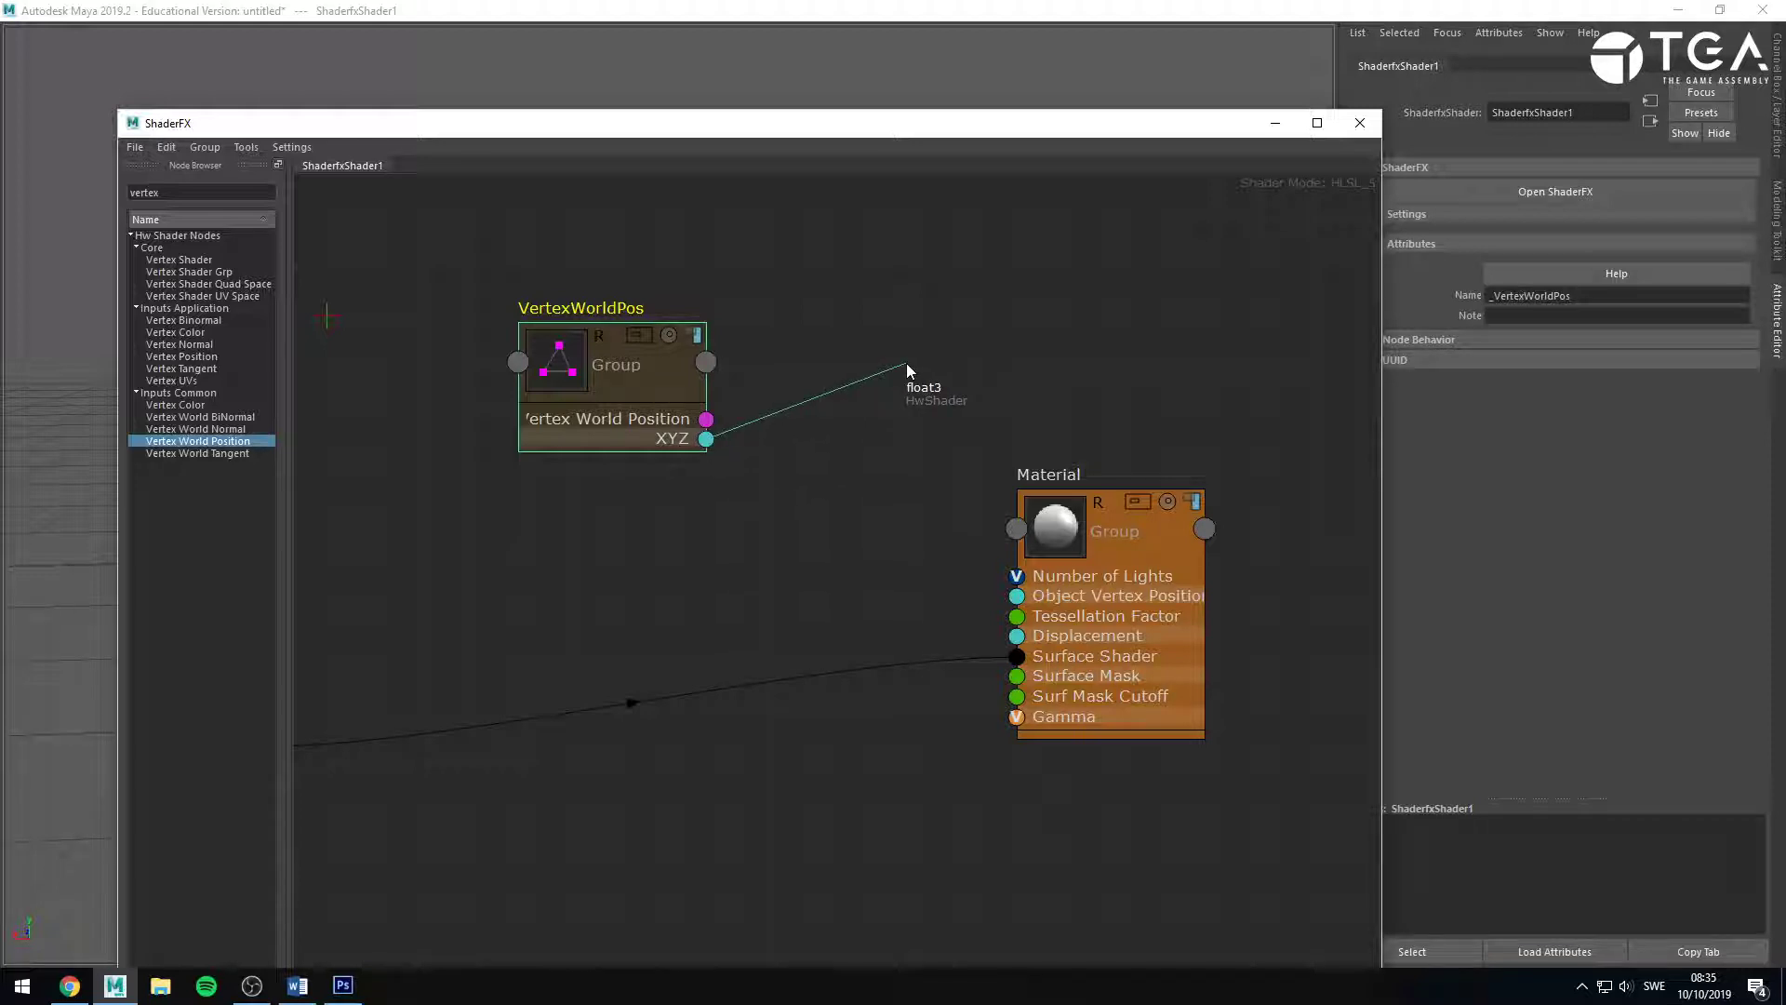
pyautogui.moveTo(906, 363); pyautogui.dragTo(936, 337)
pyautogui.moveTo(676, 397); pyautogui.dragTo(569, 397)
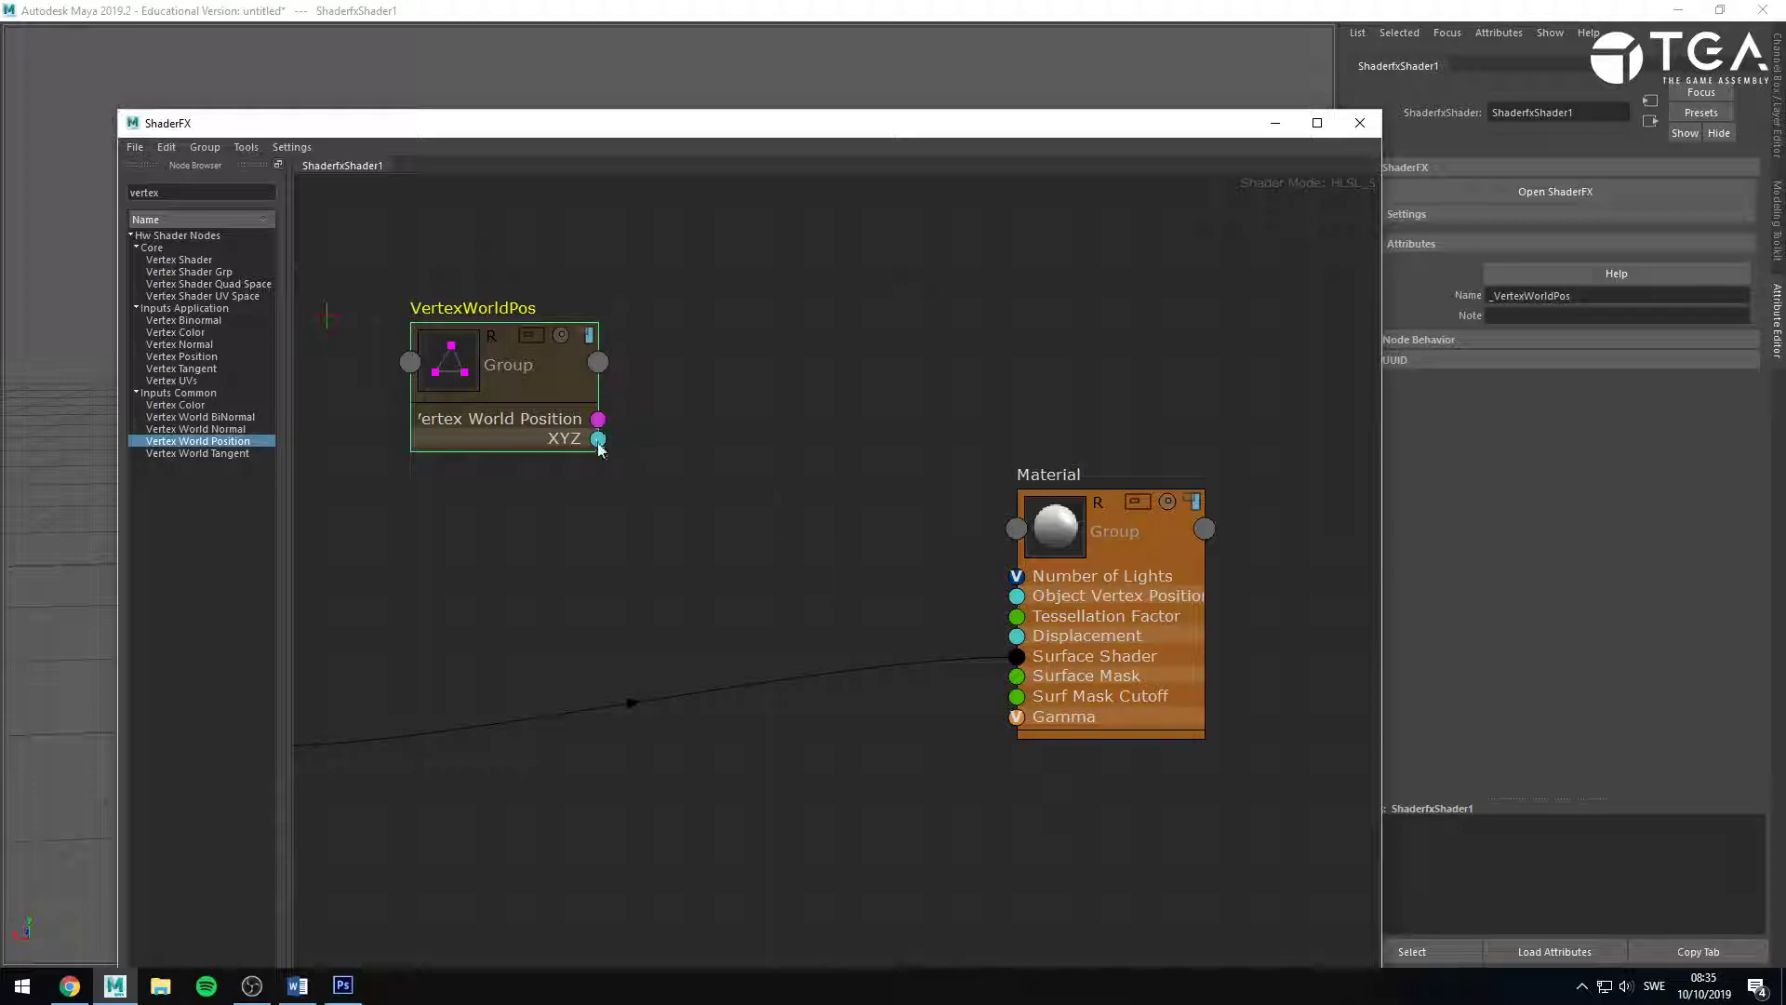
pyautogui.moveTo(598, 439); pyautogui.dragTo(1017, 596)
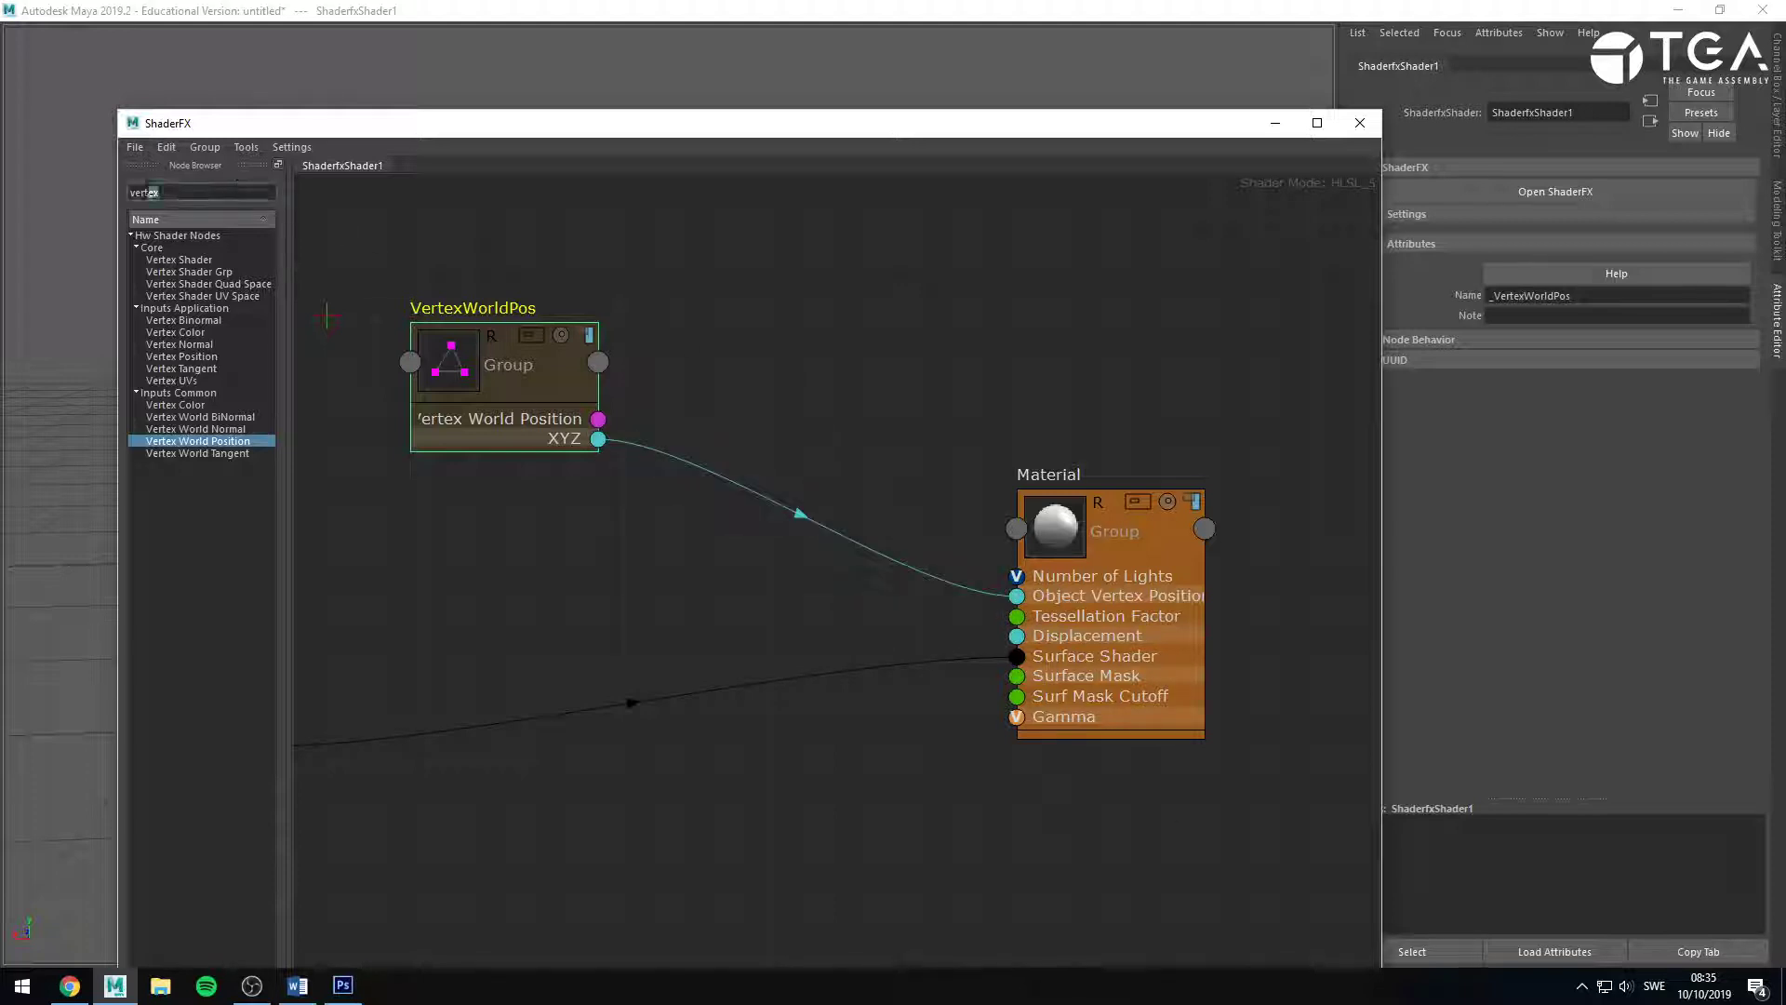
# Add an Add node between VertexWorldPos and Material and connect the XYZ output to its second Value input.
pyautogui.moveTo(147, 191); pyautogui.dragTo(171, 187)
pyautogui.hotkey('ctrl', 'a')
pyautogui.write('add')
pyautogui.click(155, 259)
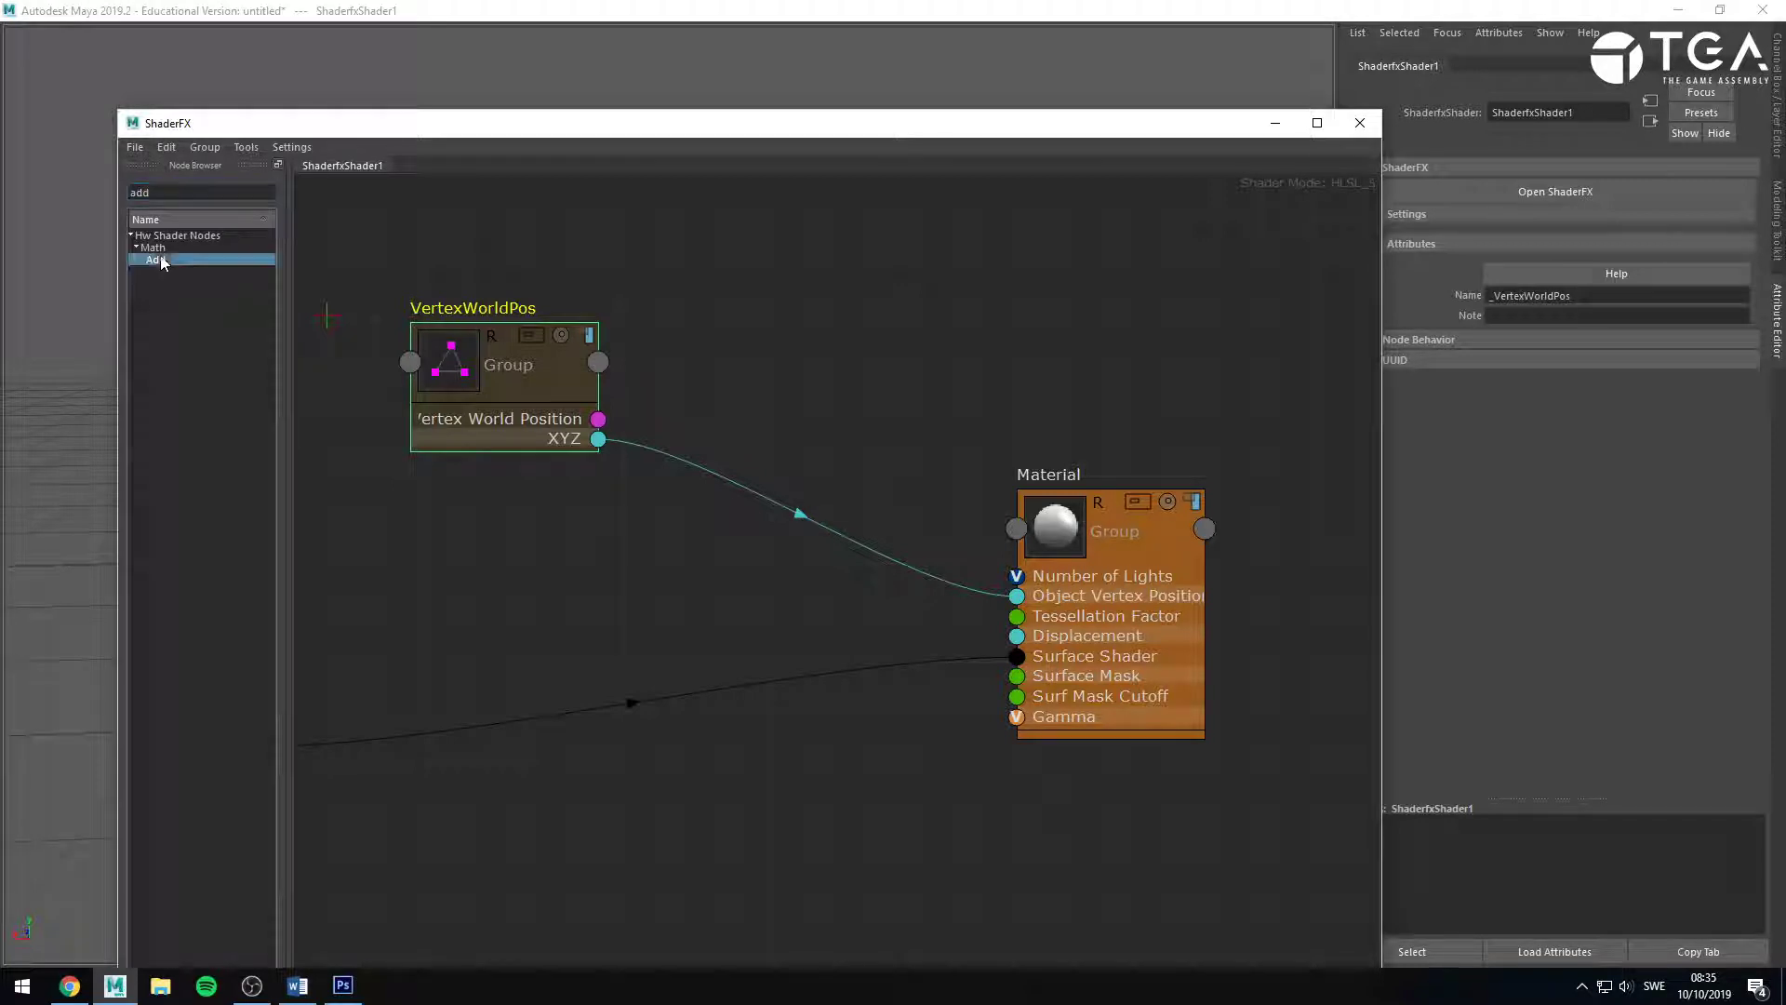
pyautogui.moveTo(156, 259); pyautogui.dragTo(773, 356)
pyautogui.moveTo(598, 438); pyautogui.dragTo(770, 457)
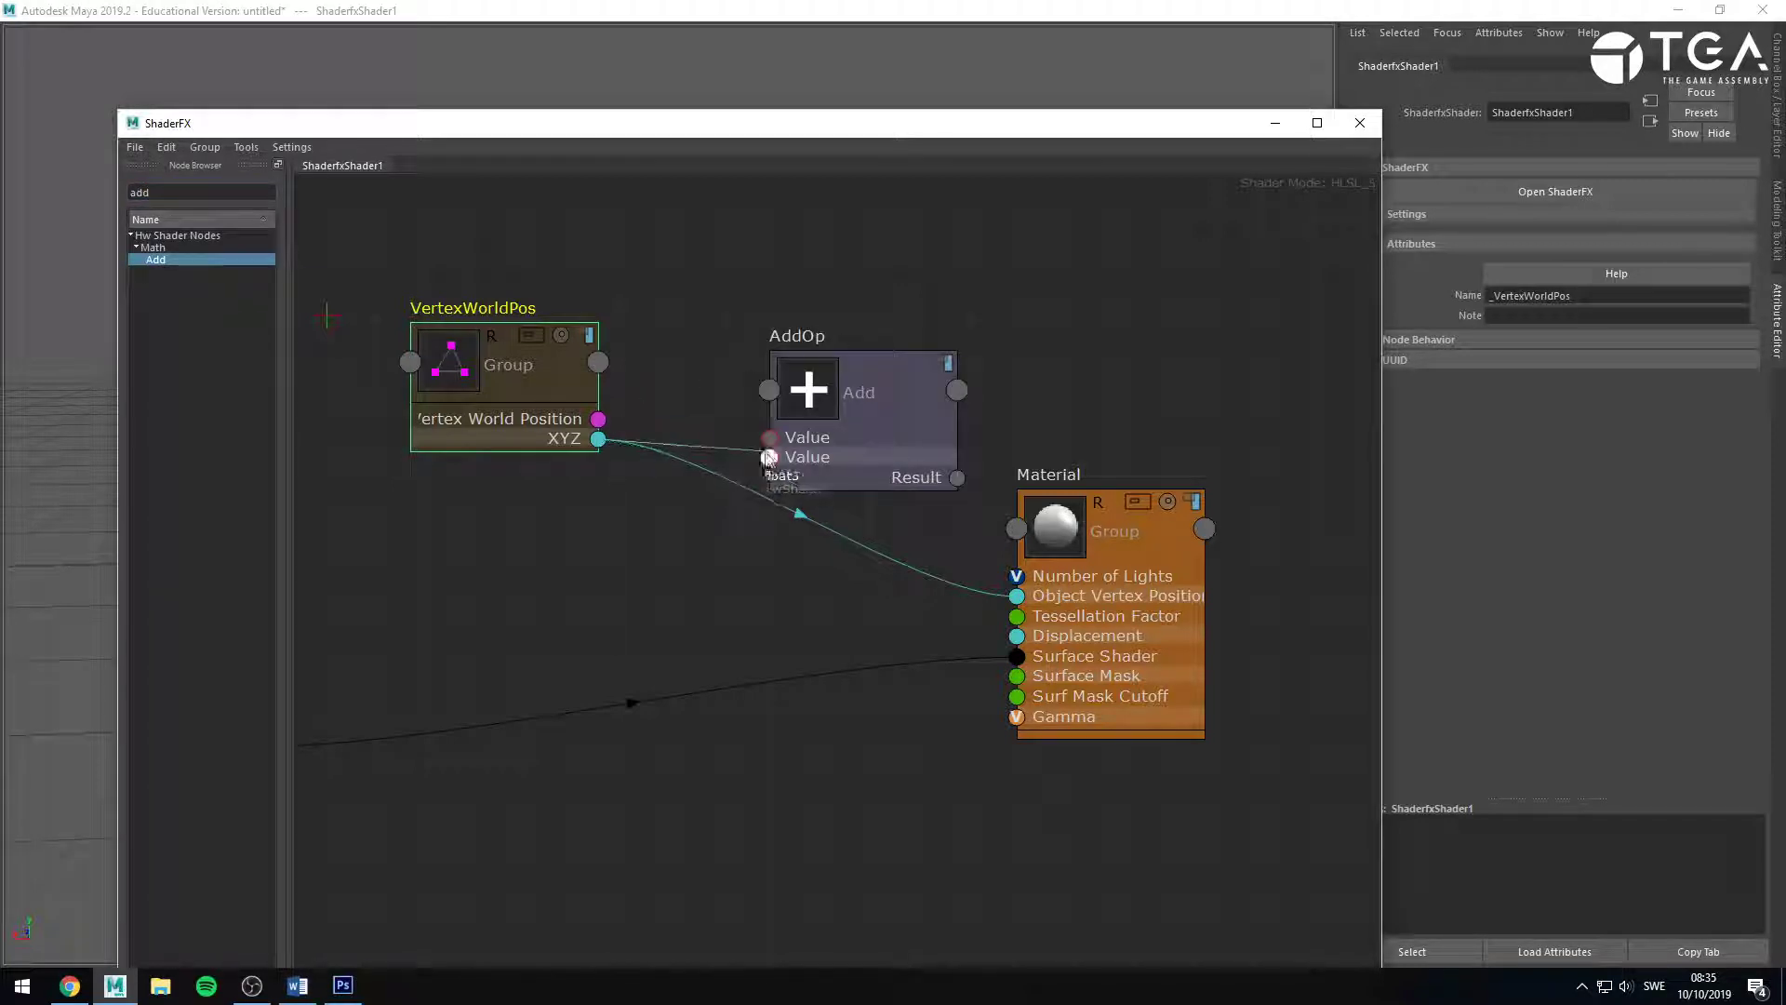
pyautogui.moveTo(577, 372); pyautogui.dragTo(515, 414)
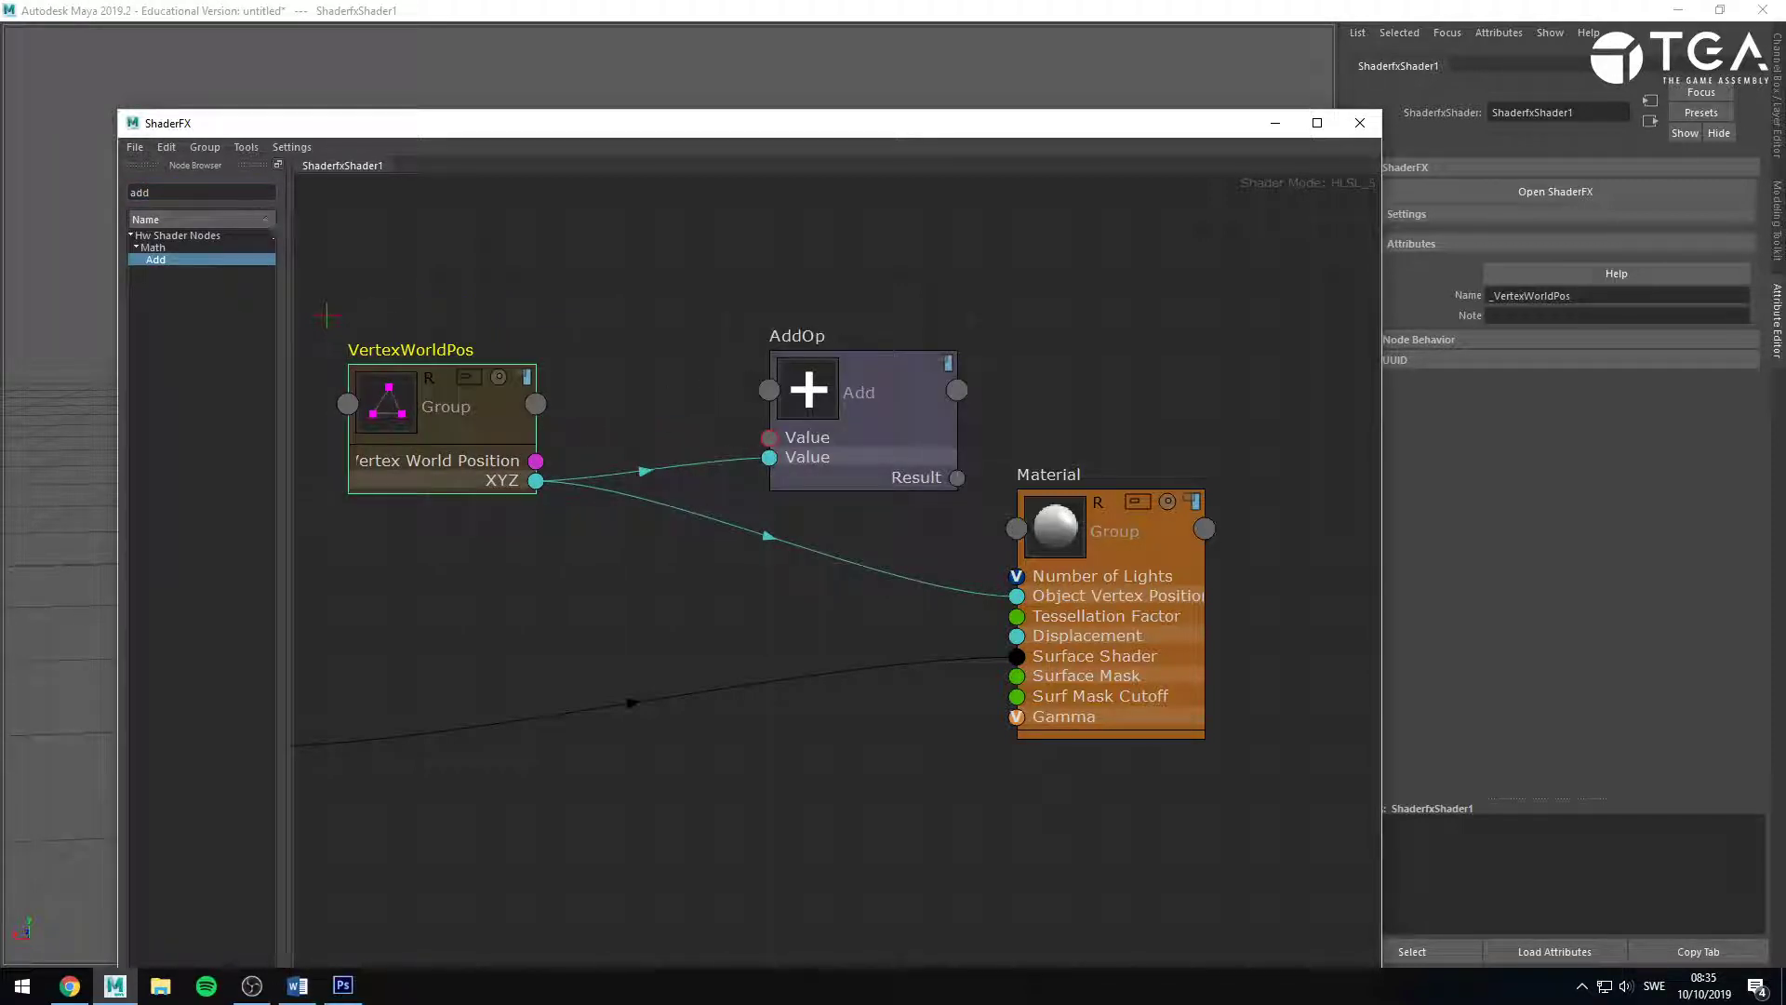
# Add a Float value node above the VertexWorldPos node, moving VertexWorldPos down to make room.
pyautogui.doubleClick(226, 198)
pyautogui.write('float')
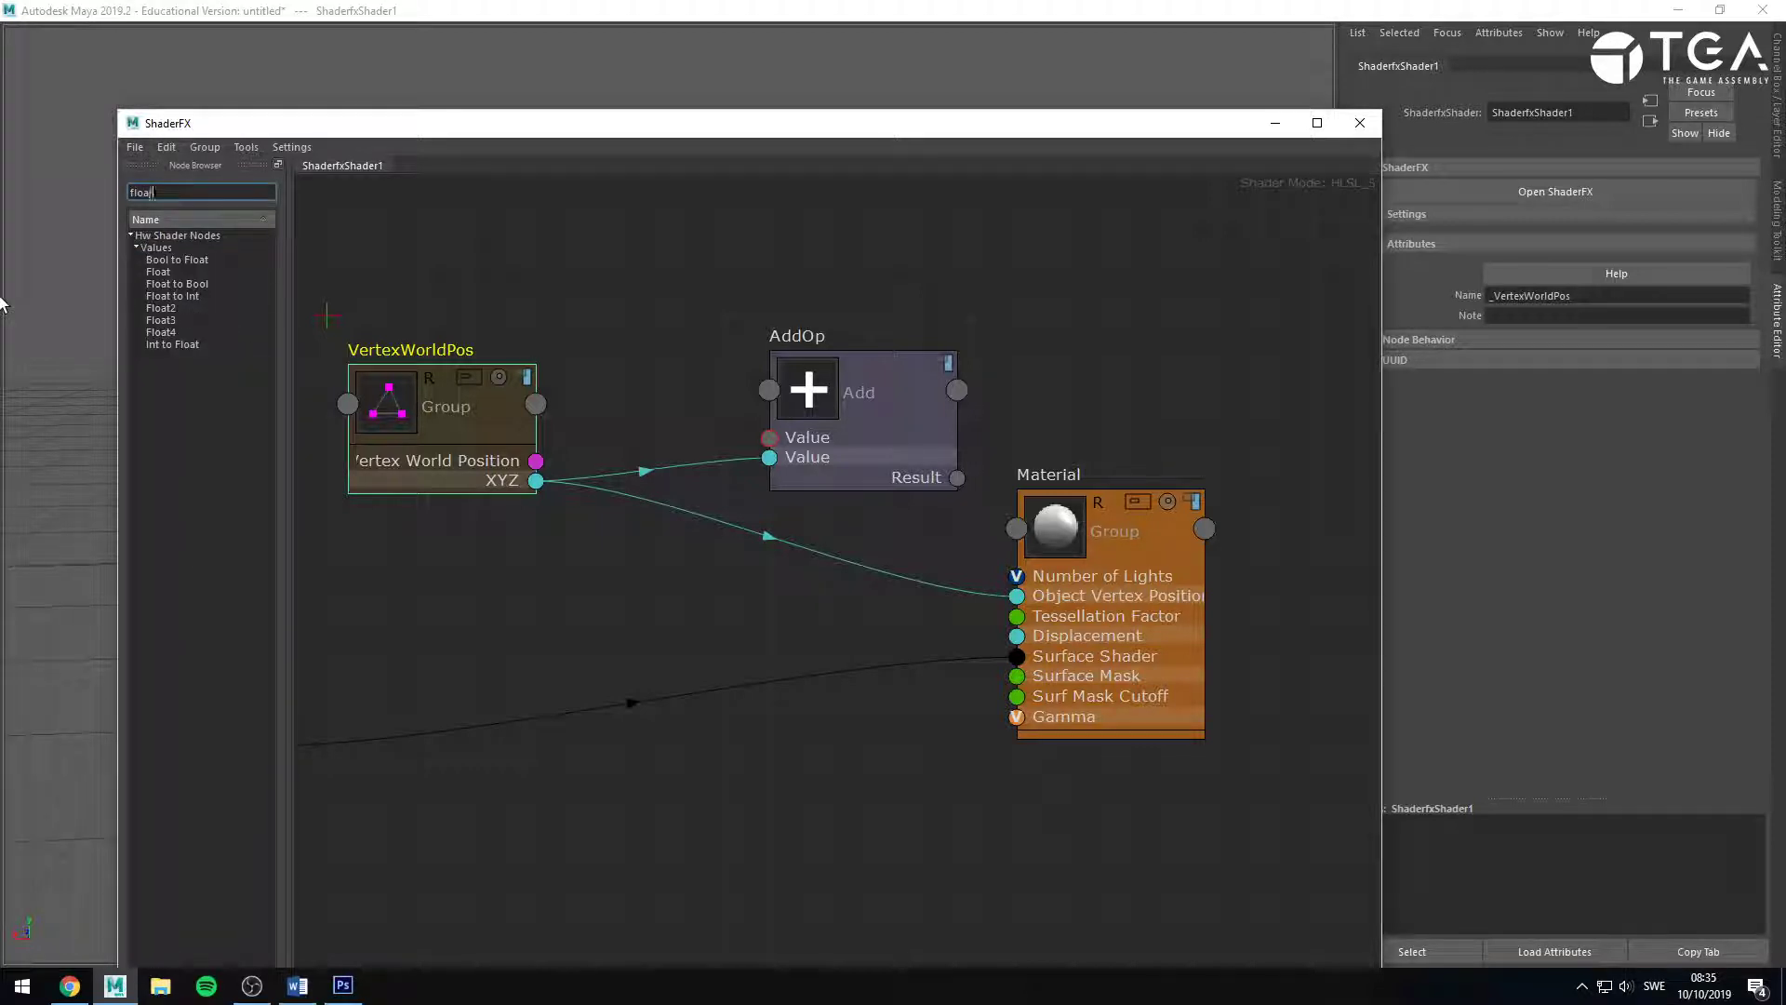
pyautogui.moveTo(158, 272); pyautogui.dragTo(493, 296)
pyautogui.moveTo(498, 428); pyautogui.dragTo(496, 492)
pyautogui.moveTo(577, 279); pyautogui.dragTo(495, 307)
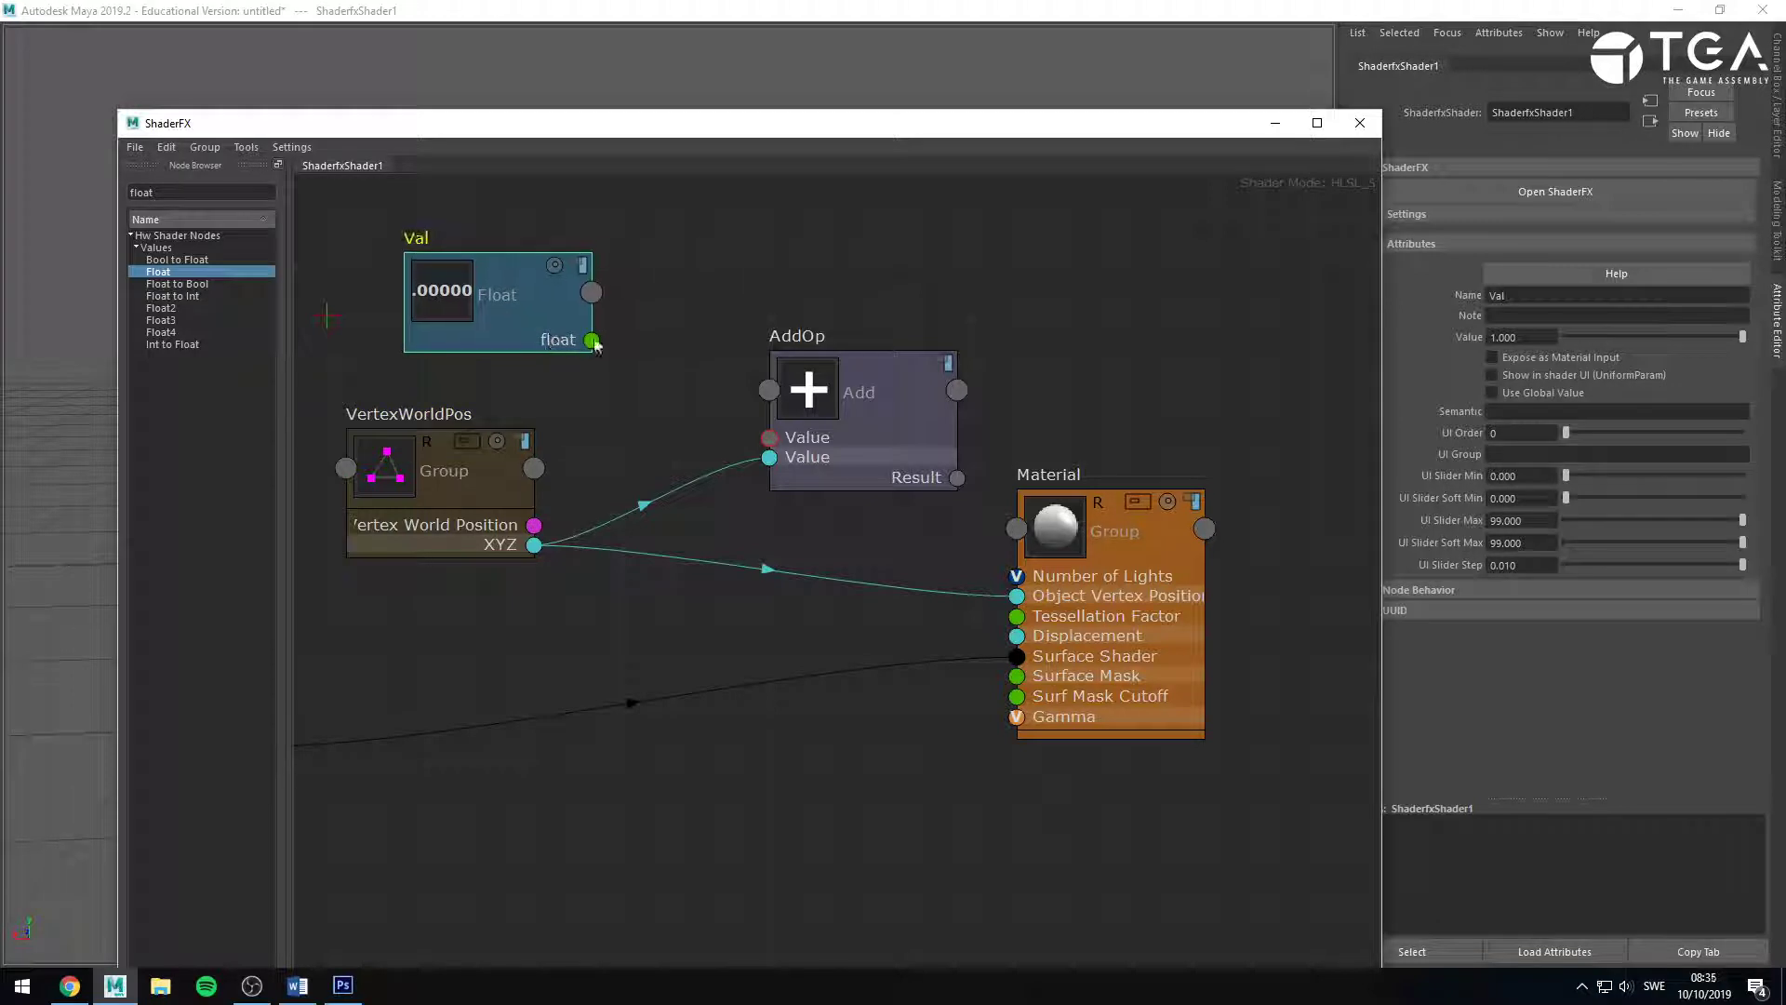
# Connect the float output to the Add node's first Value input and the Add result to the Material's Object Vertex Position.
pyautogui.moveTo(591, 339); pyautogui.dragTo(769, 437)
pyautogui.moveTo(957, 477); pyautogui.dragTo(1017, 596)
pyautogui.moveTo(901, 432); pyautogui.dragTo(859, 459)
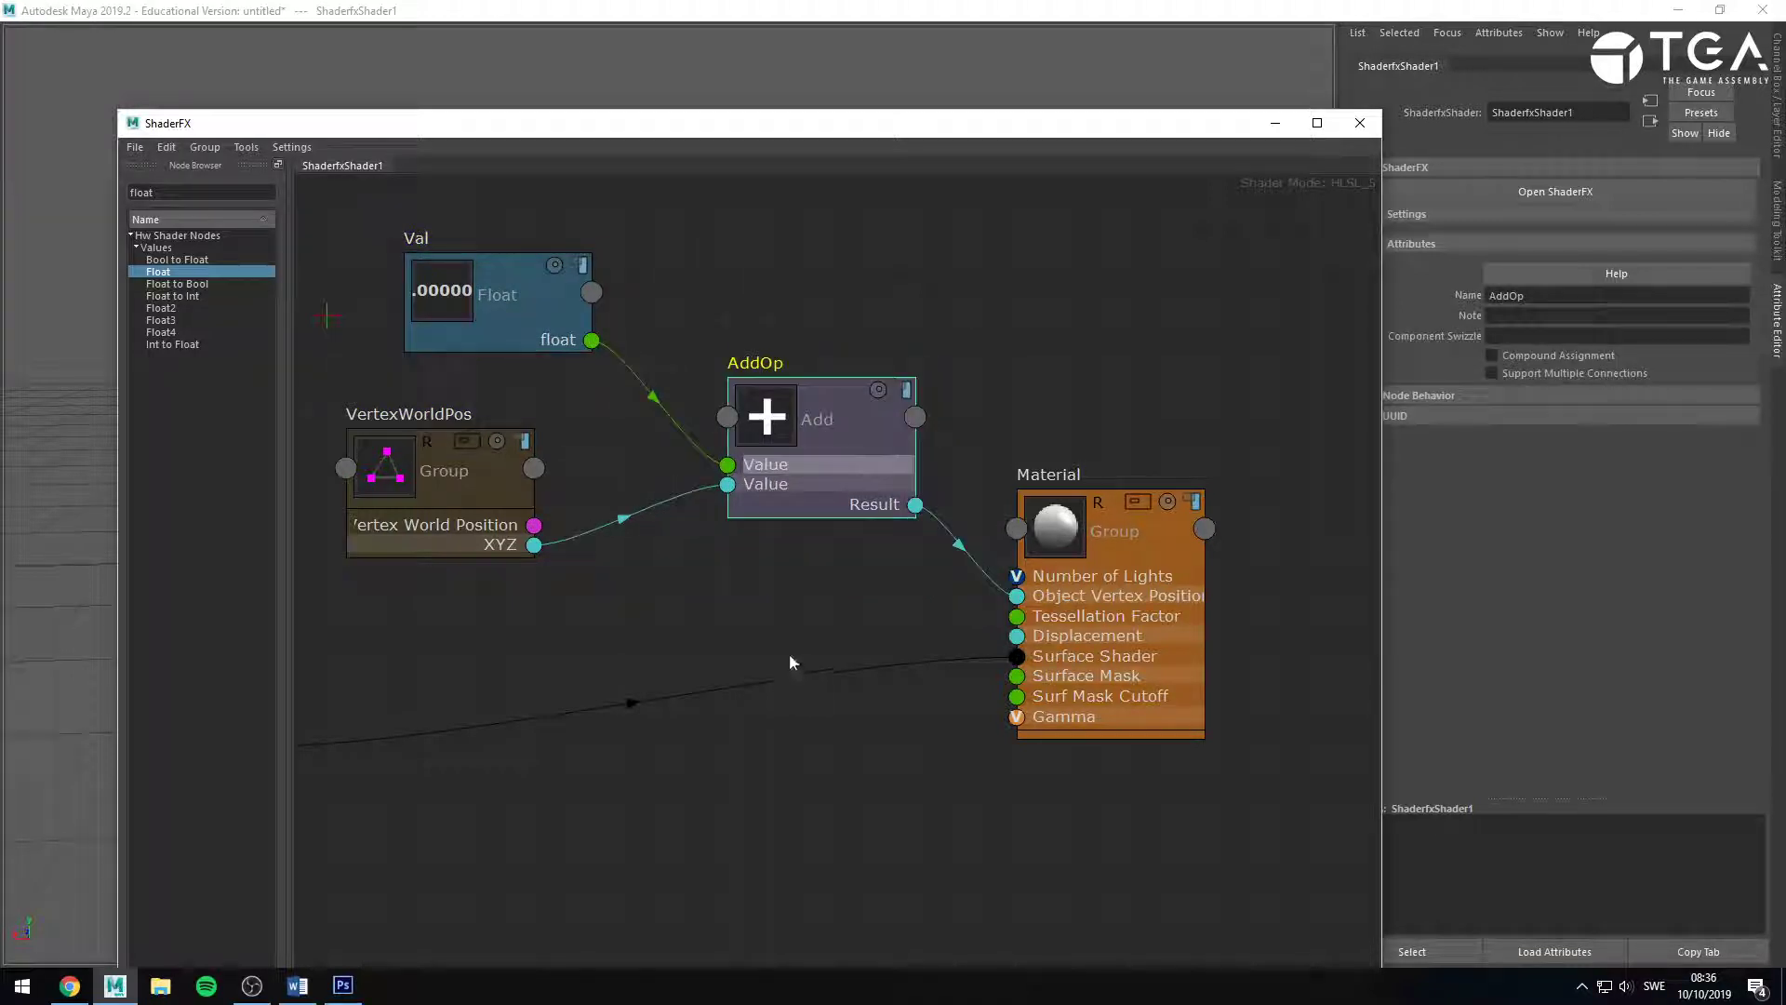
pyautogui.click(789, 653)
# Set the Float node's value to 0 and raise it to 0.766 with the sphere in view, closing the Color Set Editor.
pyautogui.click(518, 296)
pyautogui.moveTo(651, 123); pyautogui.dragTo(637, 702)
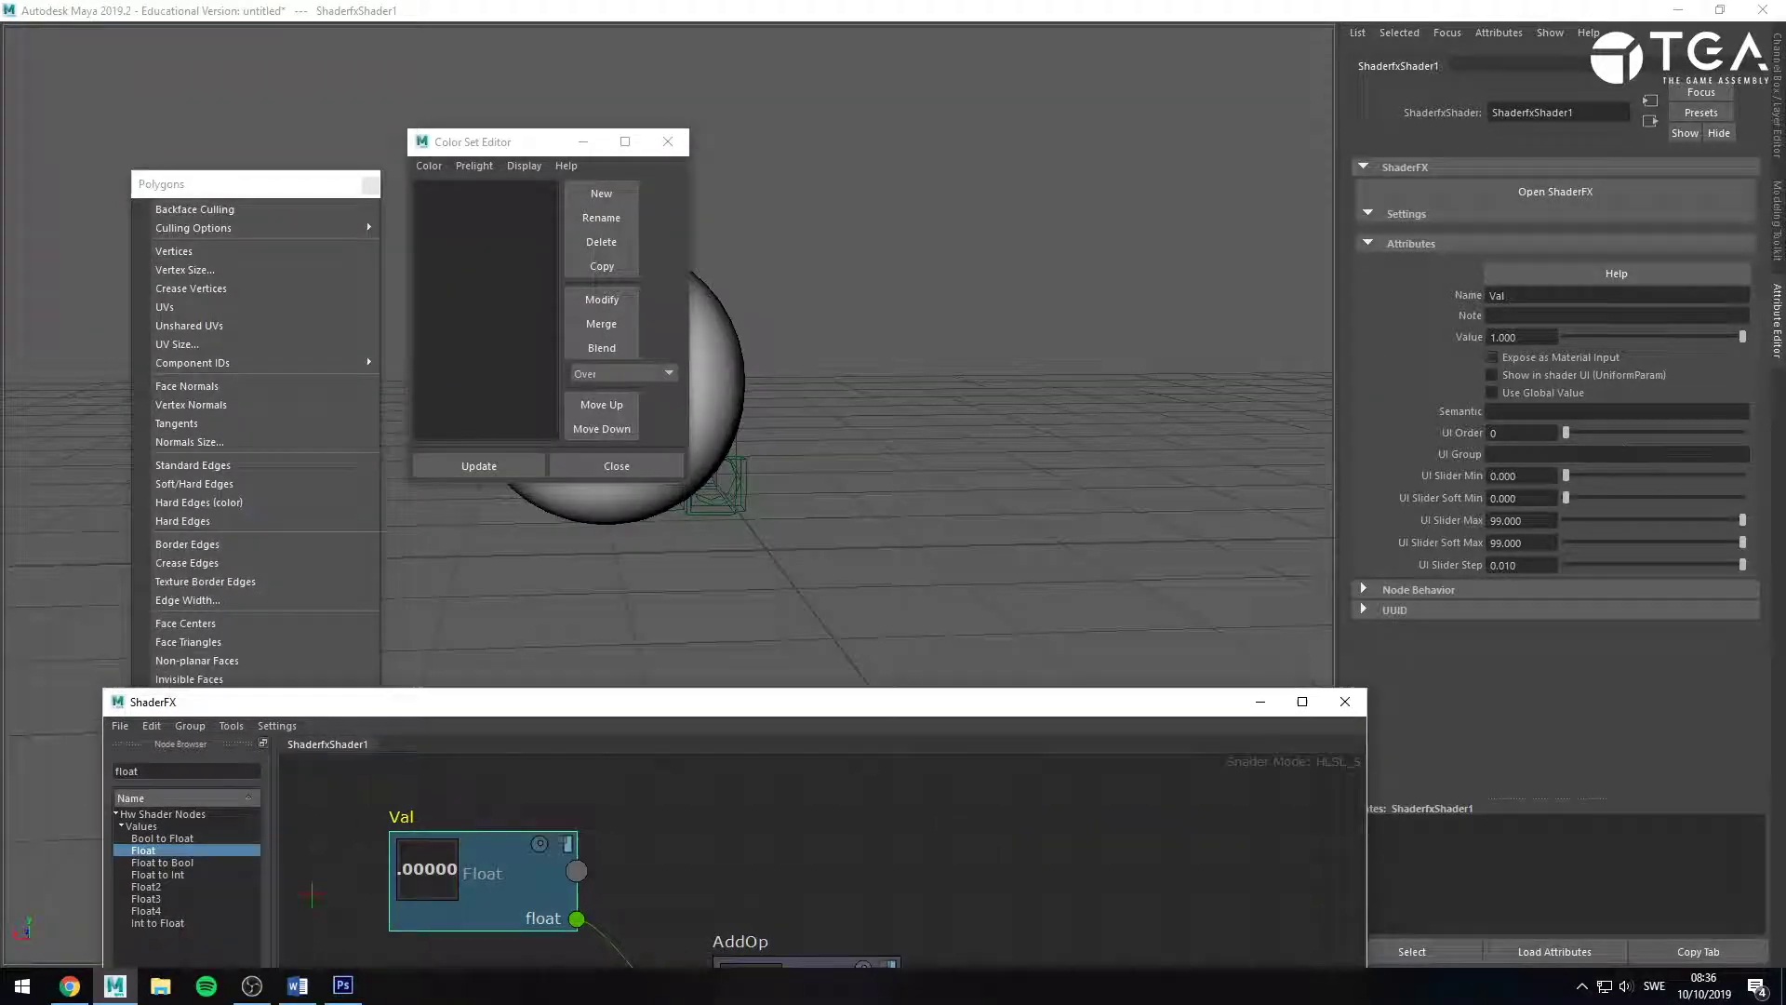
pyautogui.doubleClick(1548, 339)
pyautogui.write('0')
pyautogui.press('Return')
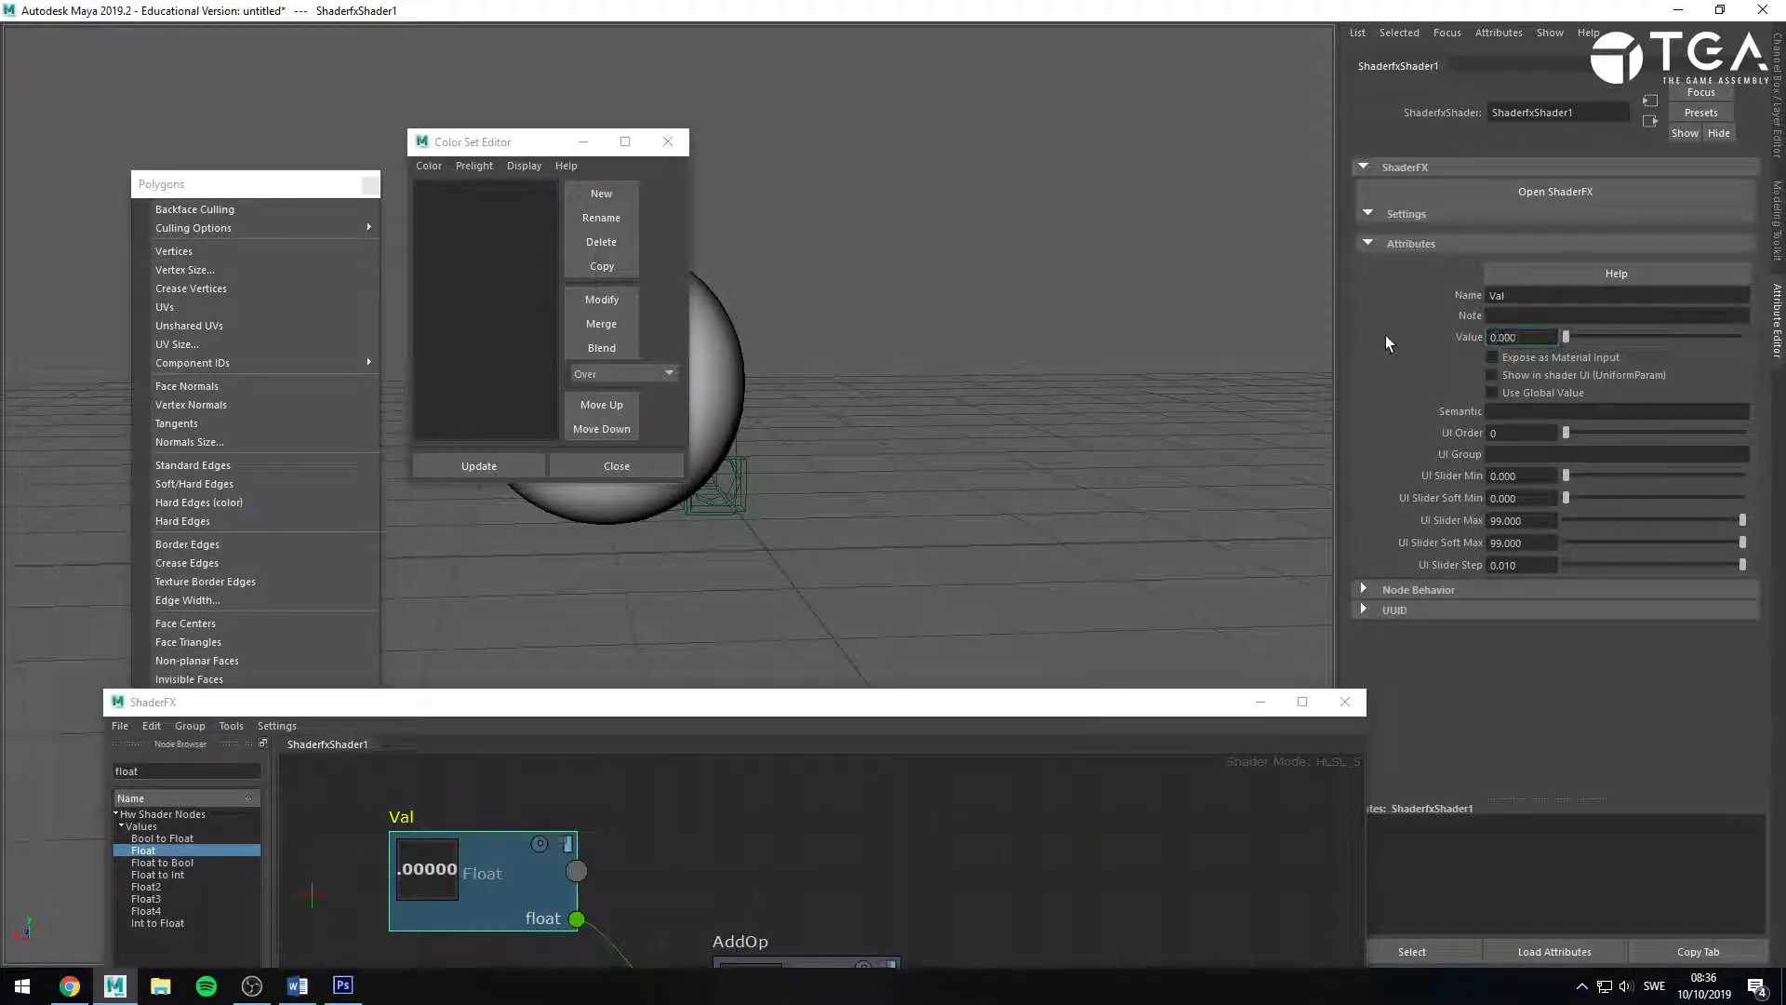
pyautogui.click(667, 142)
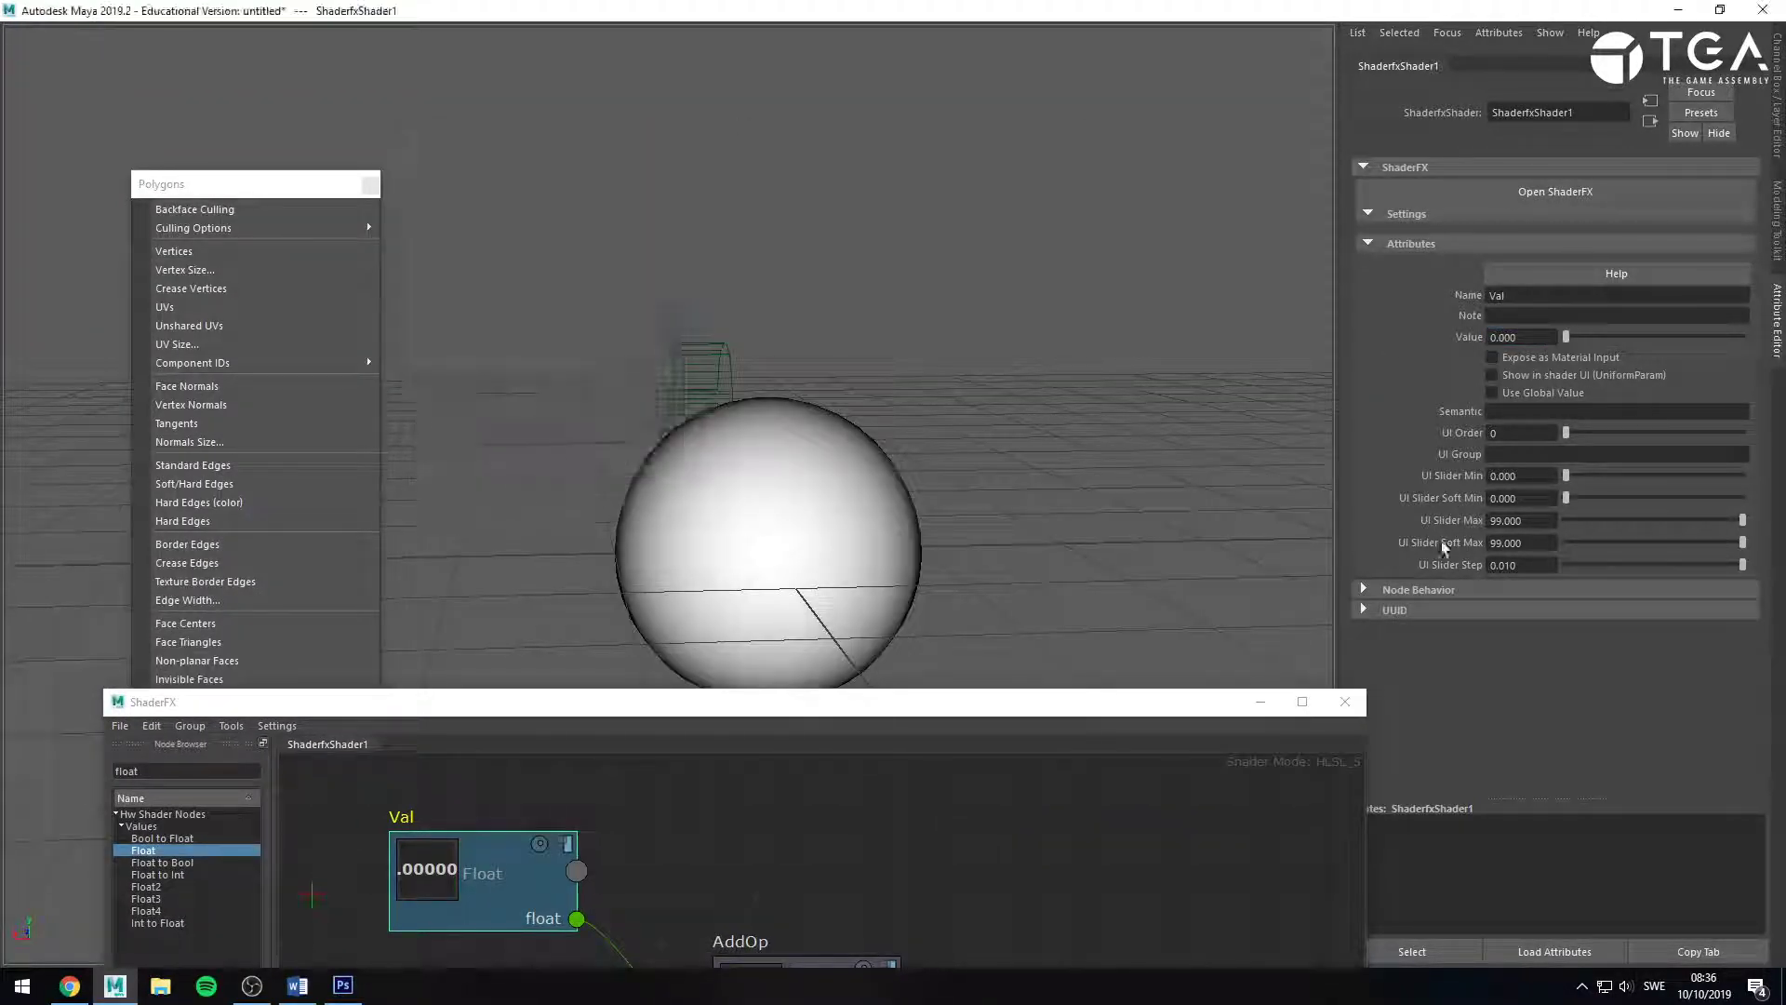
pyautogui.moveTo(1572, 336); pyautogui.dragTo(1701, 336)
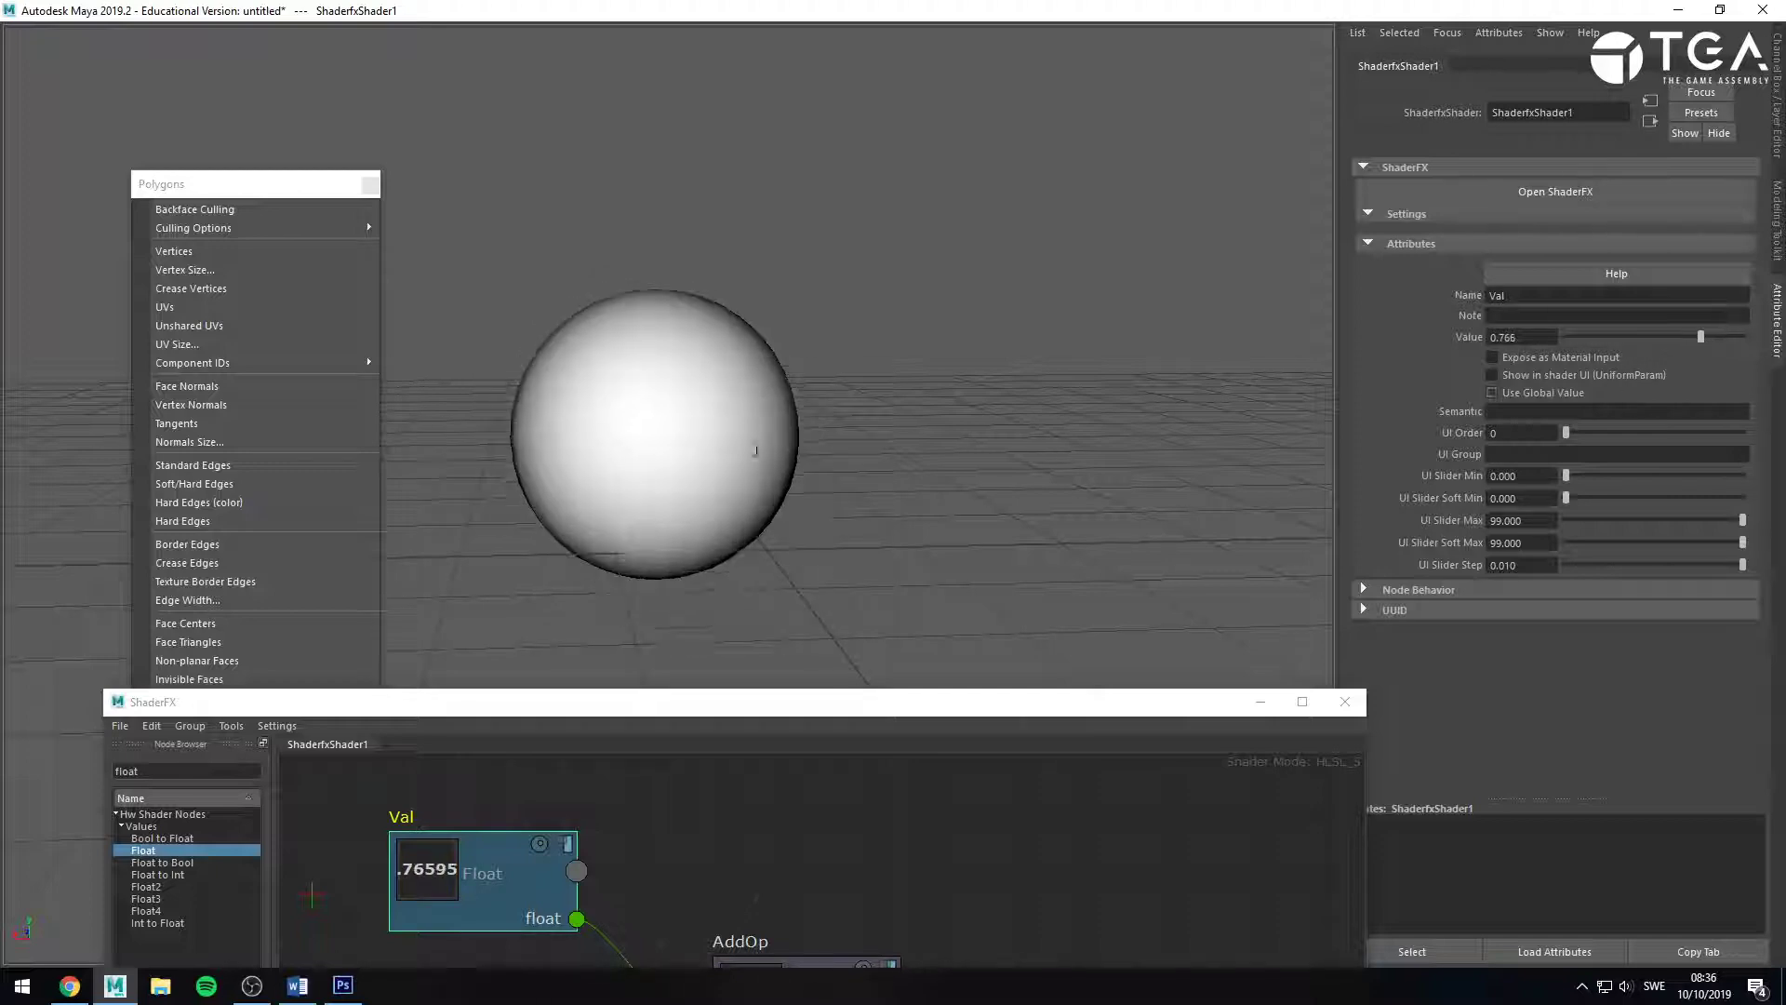
pyautogui.moveTo(651, 699); pyautogui.dragTo(636, 187)
# Add a Light Vector node in the empty graph area near the unconnected WorldNormal node.
pyautogui.moveTo(410, 559); pyautogui.dragTo(383, 610)
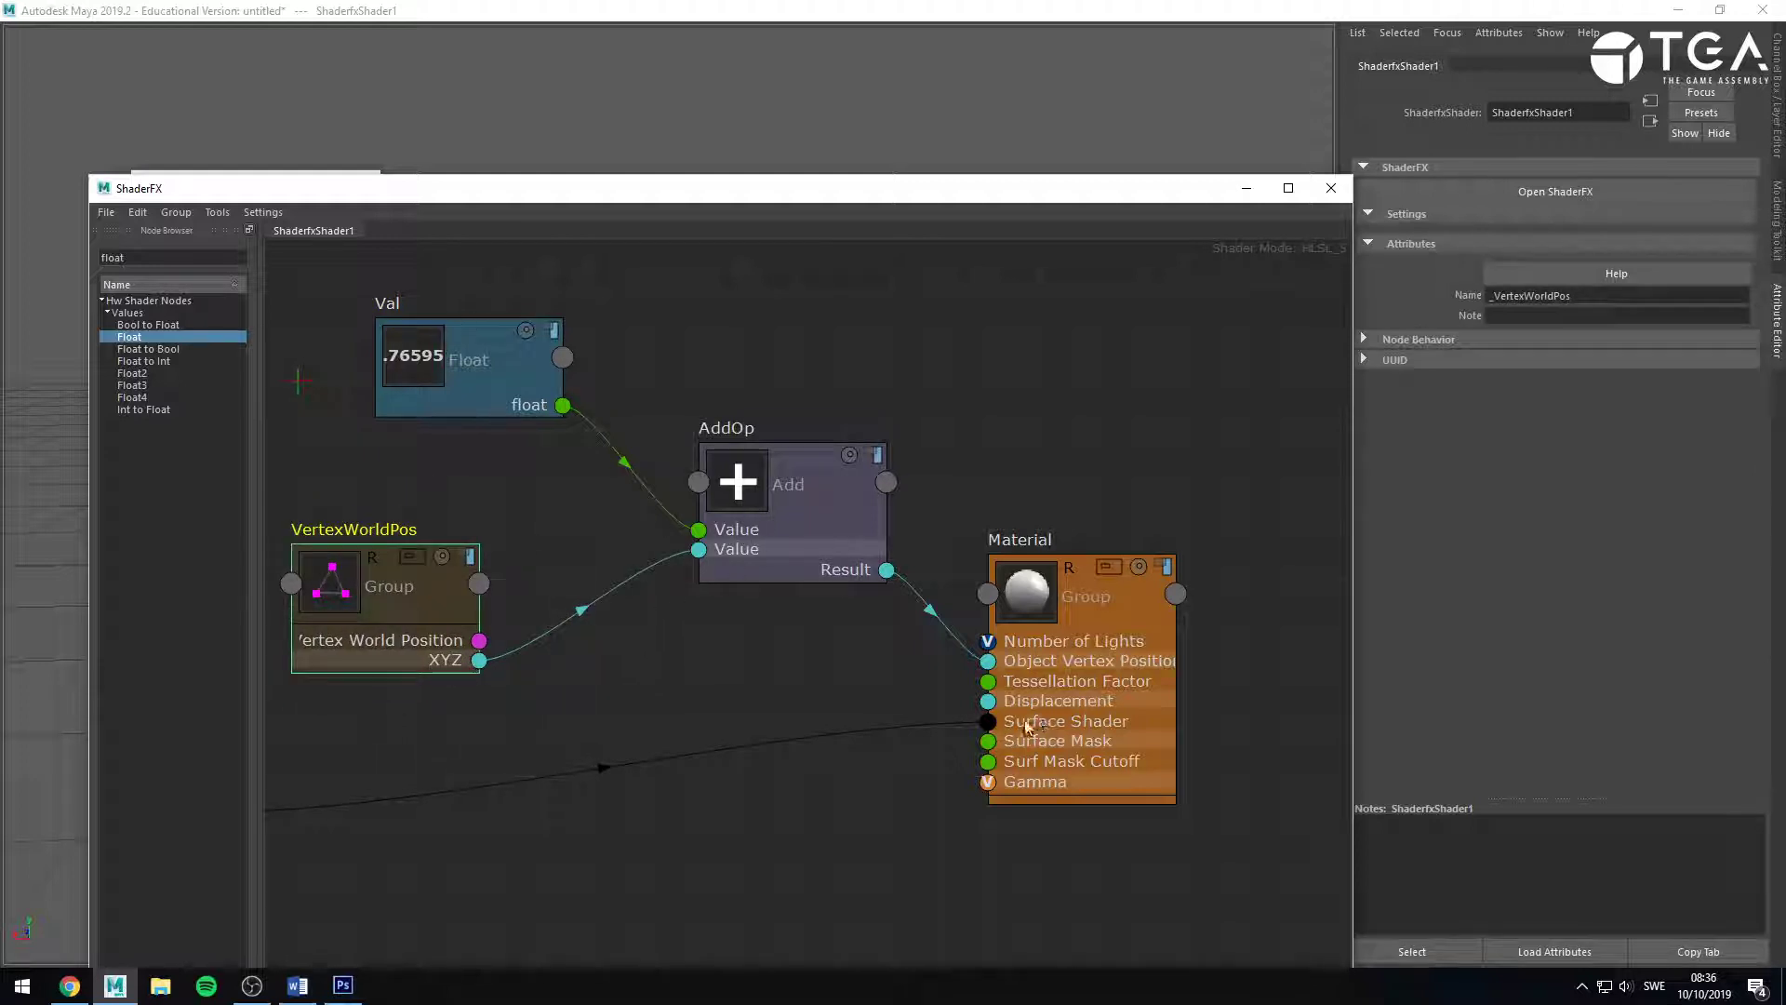
pyautogui.scroll(-3, 490, 718)
pyautogui.moveTo(490, 719); pyautogui.dragTo(851, 718, button='middle')
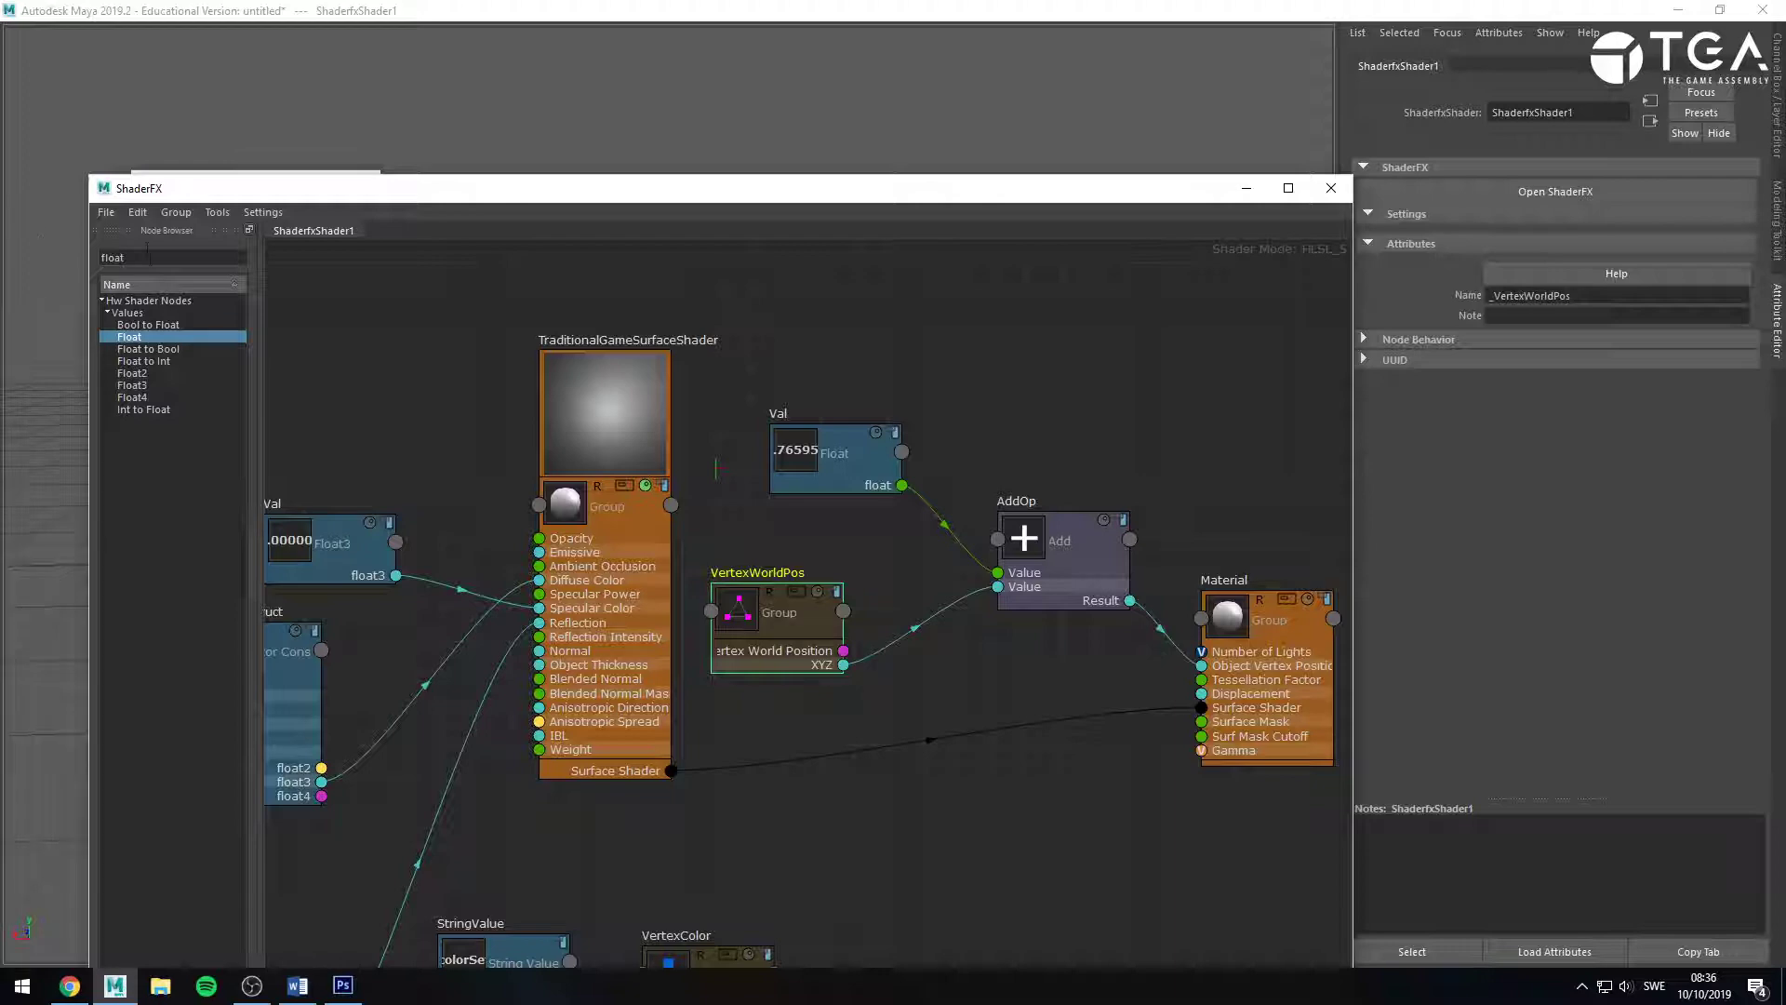
pyautogui.moveTo(473, 591); pyautogui.dragTo(1468, 664, button='middle')
pyautogui.moveTo(672, 498); pyautogui.dragTo(804, 321, button='middle')
pyautogui.moveTo(402, 573); pyautogui.dragTo(668, 452, button='middle')
pyautogui.doubleClick(104, 255)
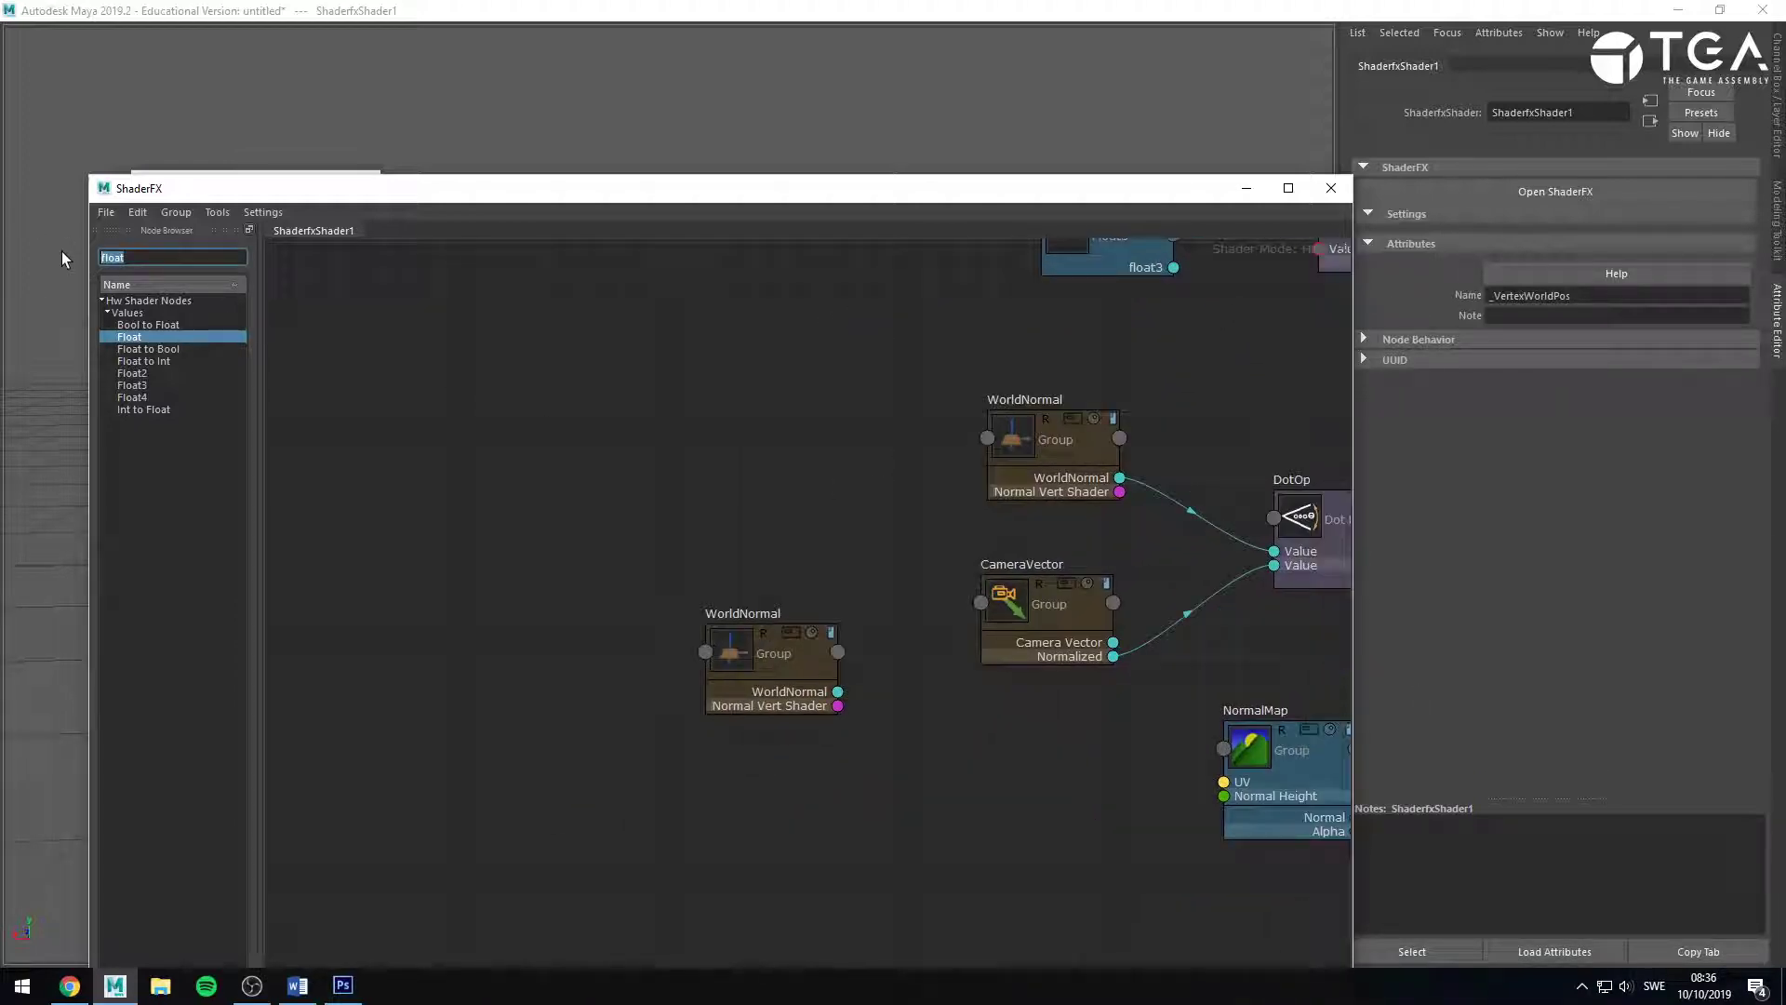
pyautogui.press('BackSpace')
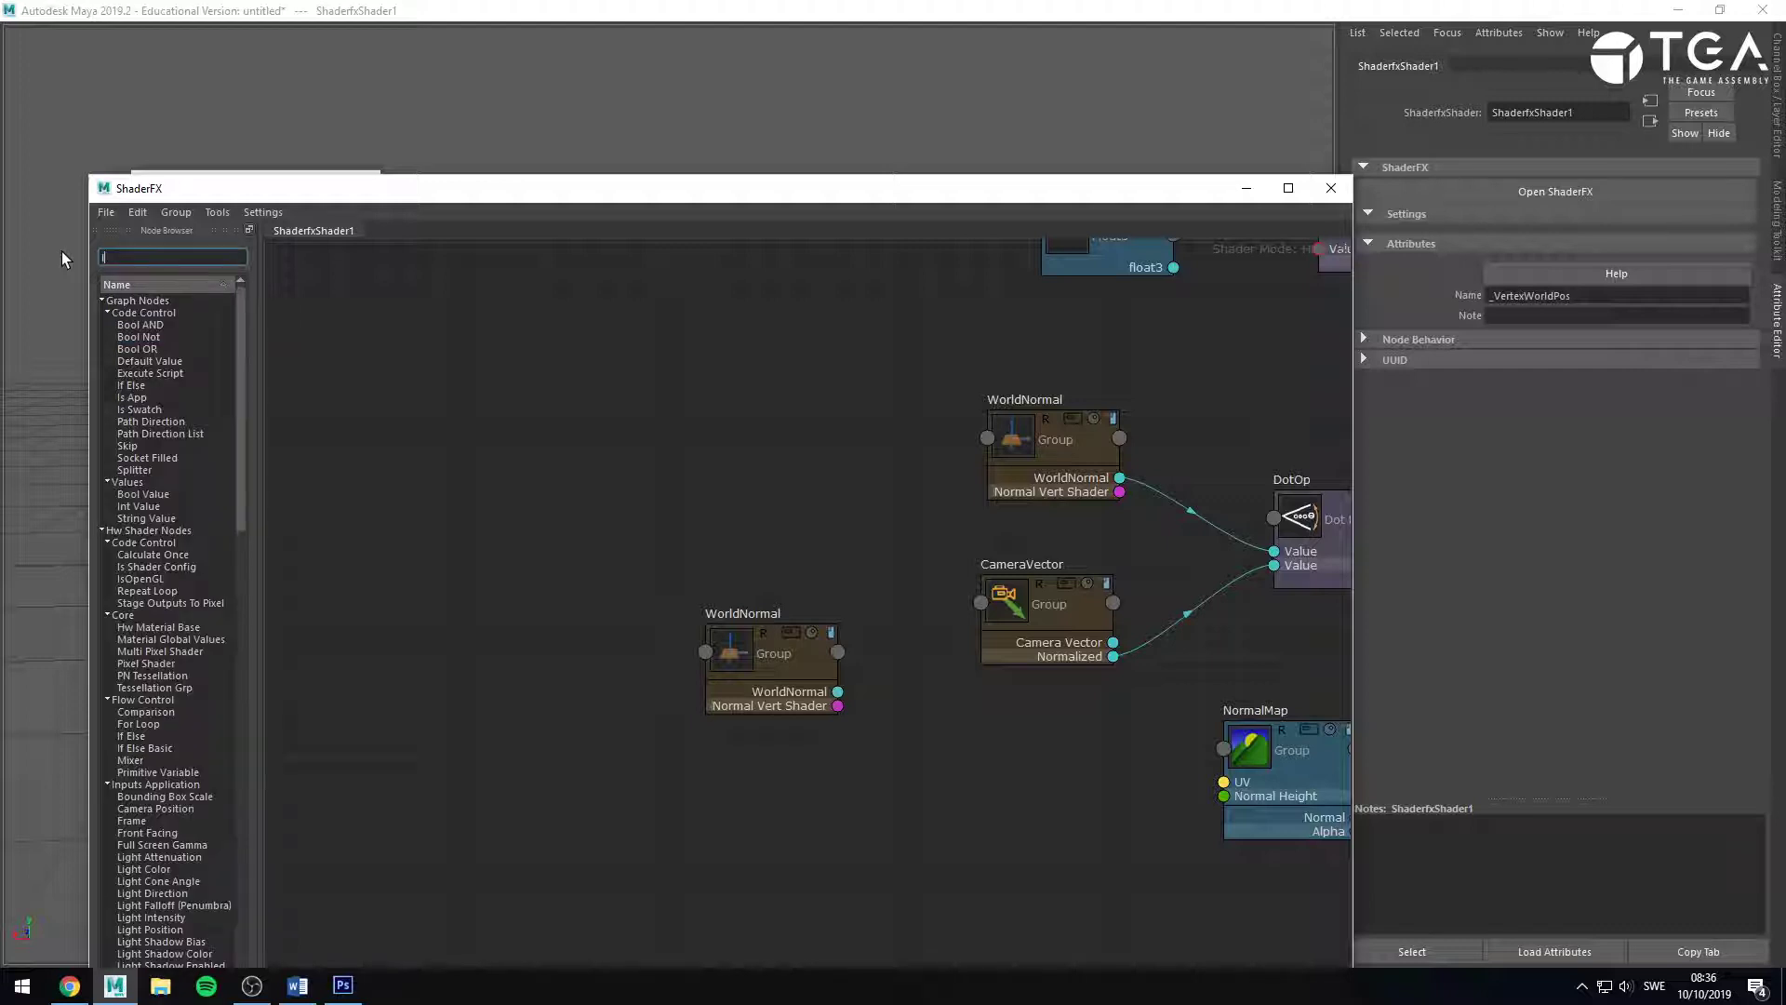
pyautogui.write('light')
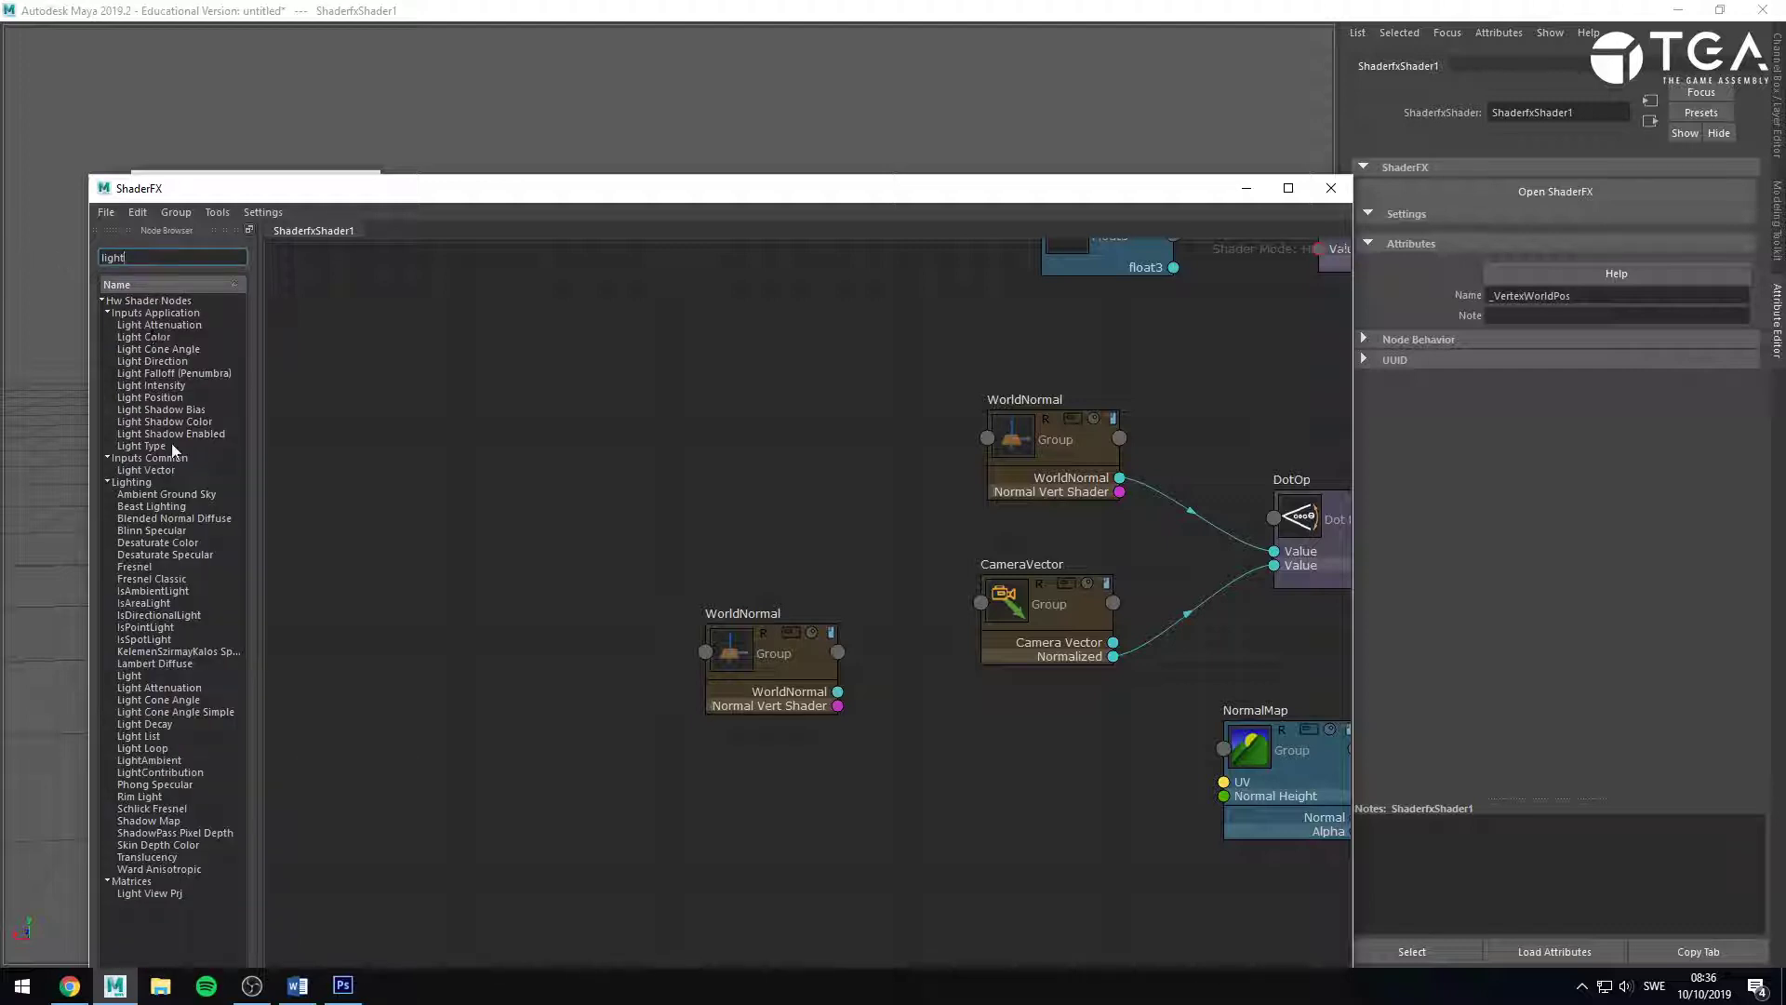
pyautogui.write(' vec')
pyautogui.doubleClick(164, 325)
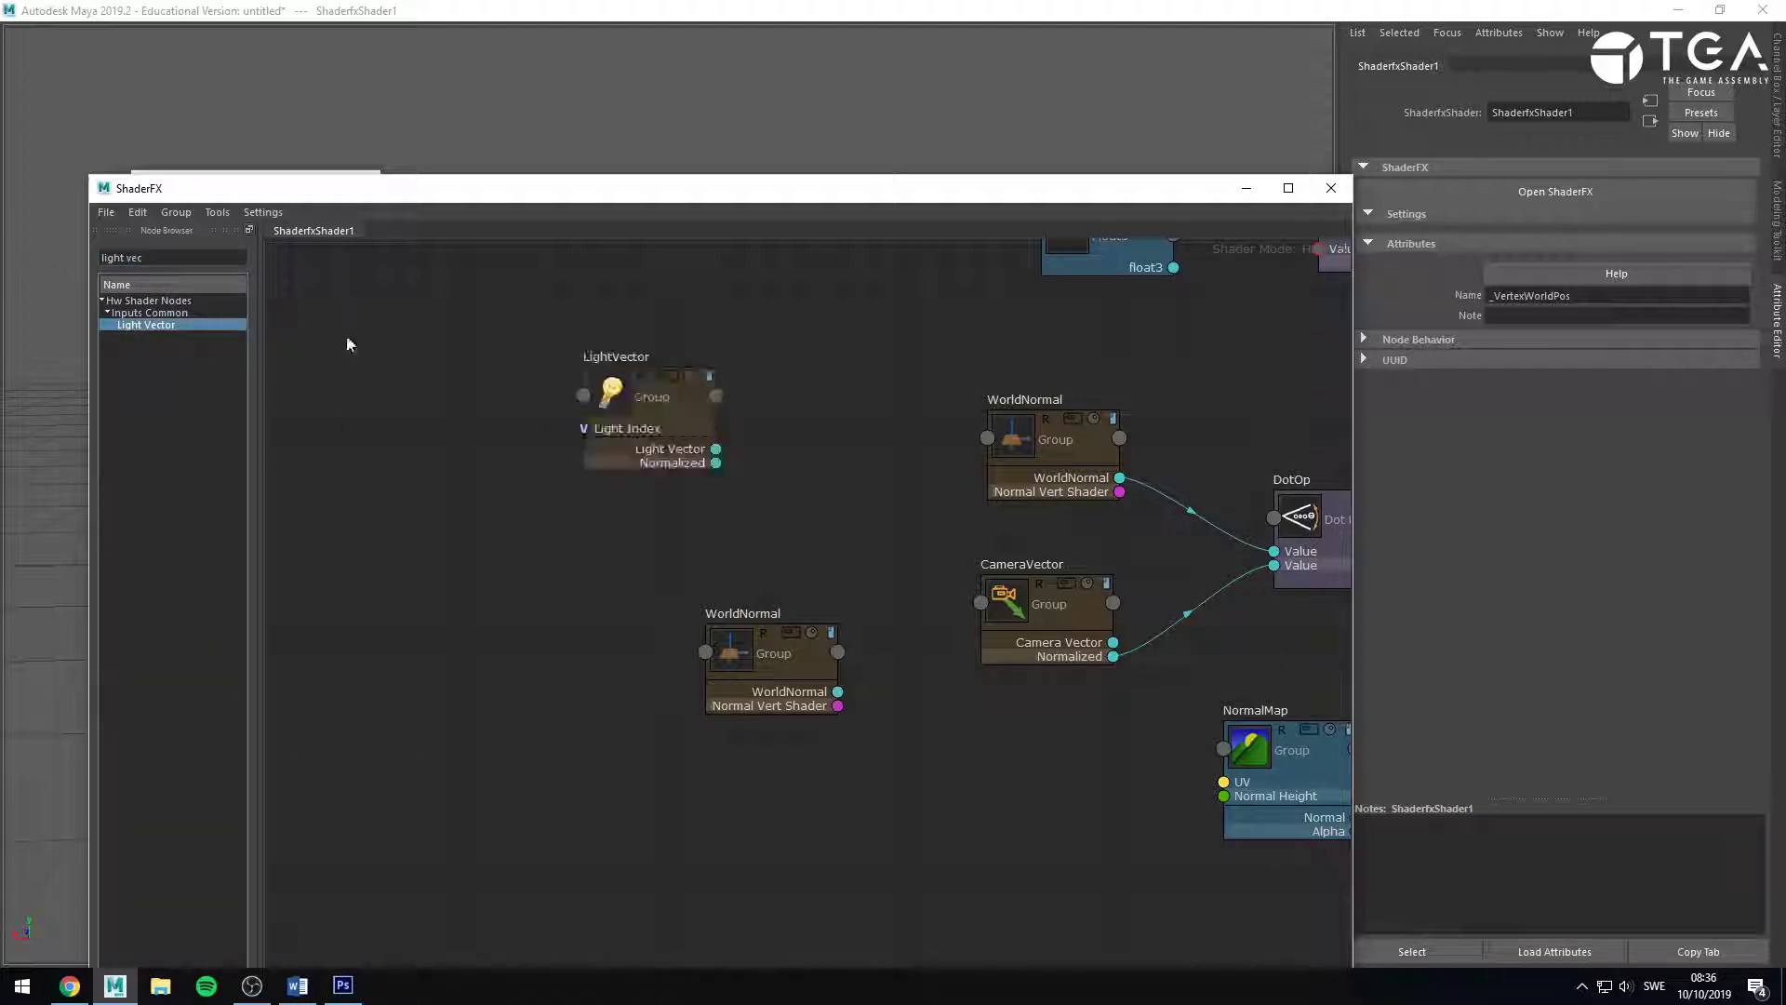
# Add a Camera Vector node below LightVector and move both nodes farther from the existing network.
pyautogui.moveTo(164, 259); pyautogui.dragTo(9, 240)
pyautogui.write('cam')
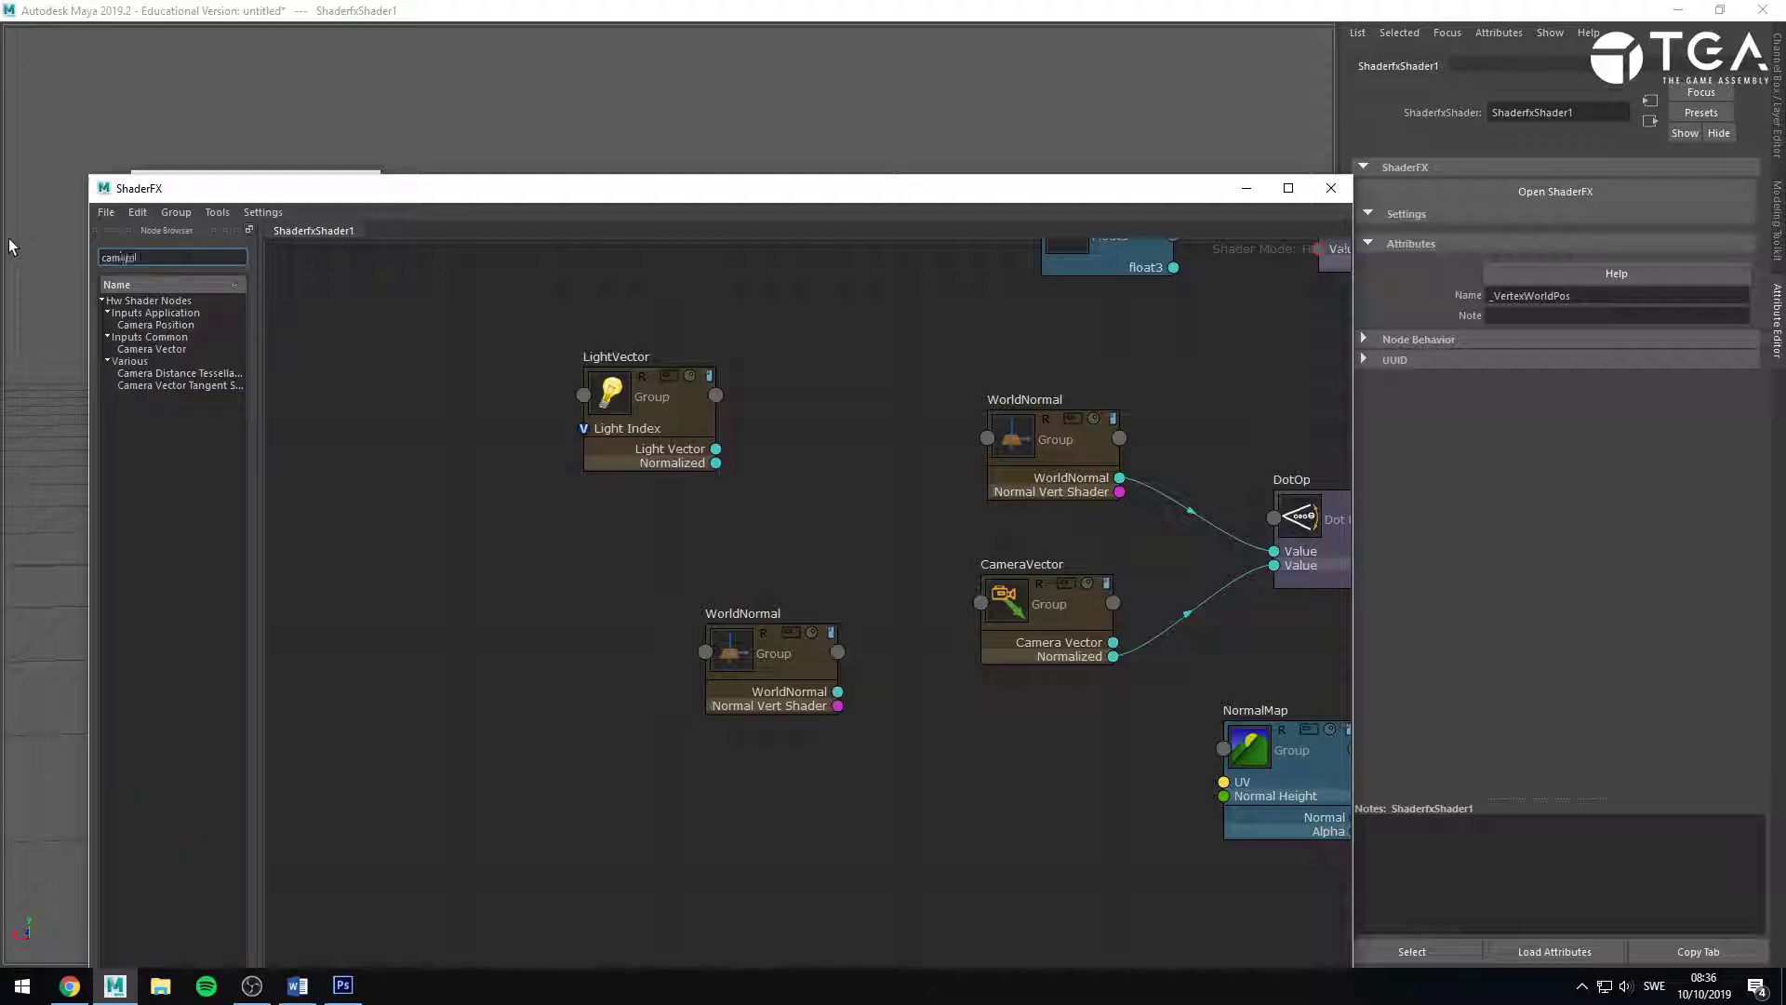
pyautogui.write('era')
pyautogui.moveTo(152, 349); pyautogui.dragTo(535, 526)
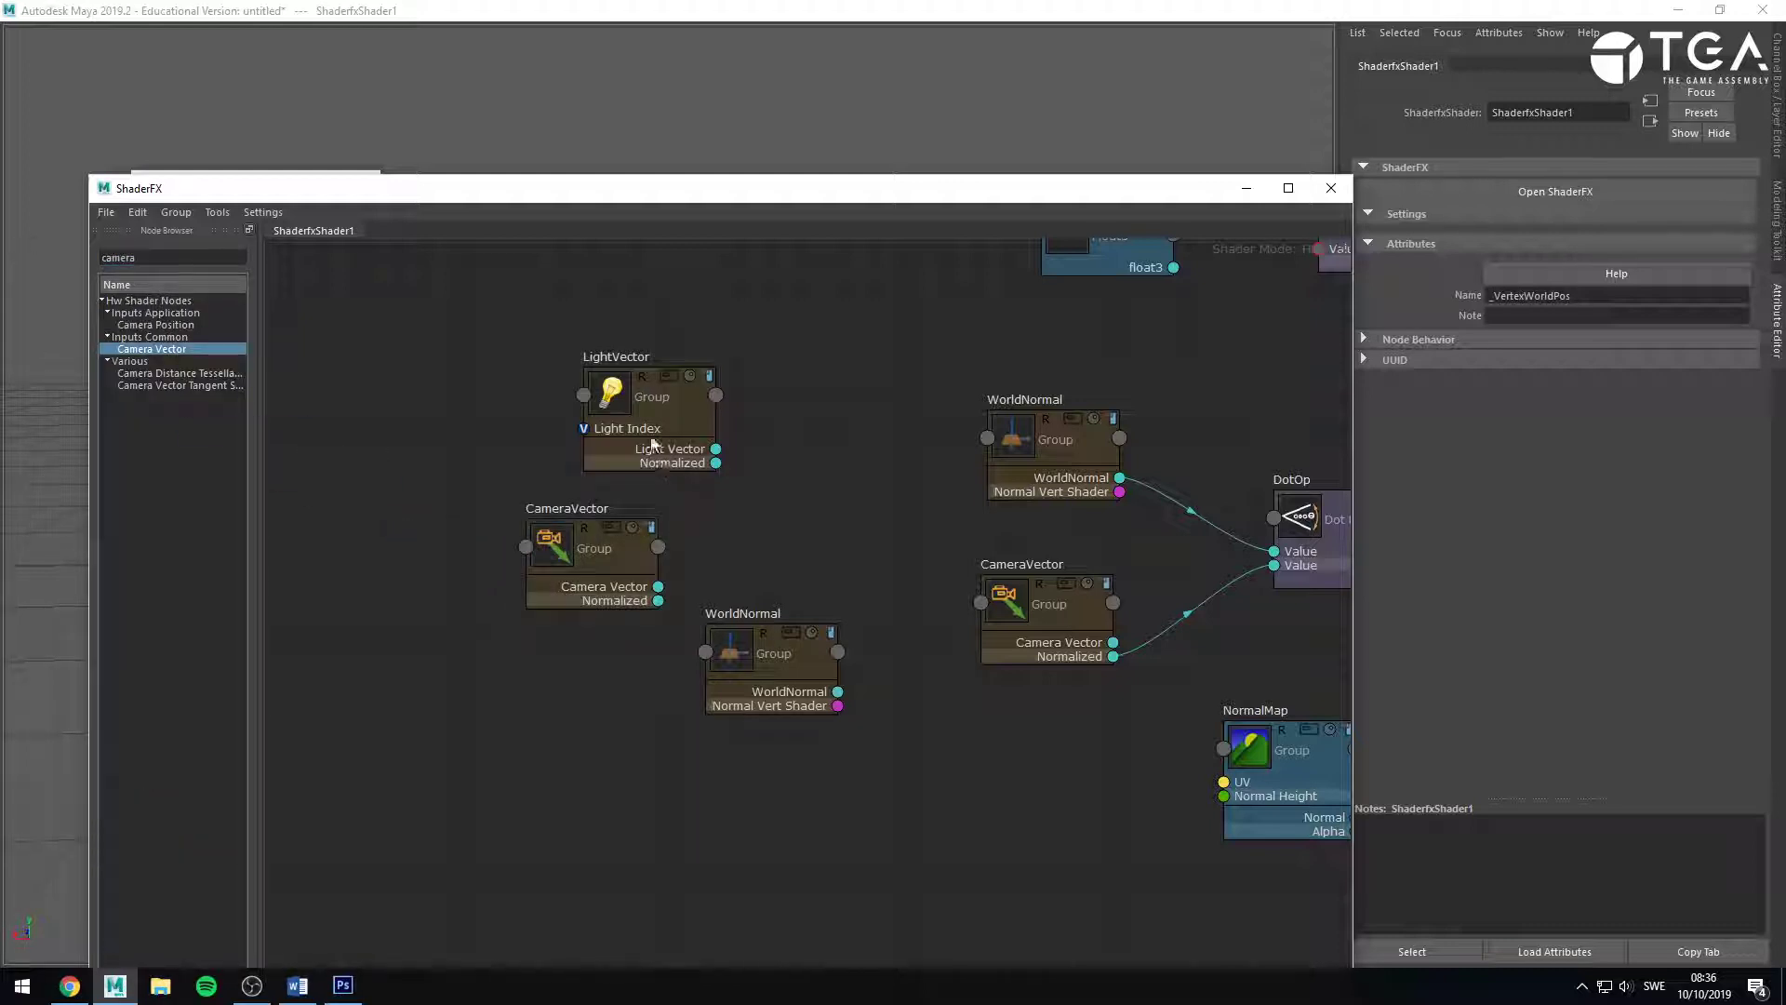
pyautogui.moveTo(652, 444); pyautogui.dragTo(559, 391)
pyautogui.moveTo(580, 571); pyautogui.dragTo(446, 490)
pyautogui.moveTo(540, 414); pyautogui.dragTo(455, 367)
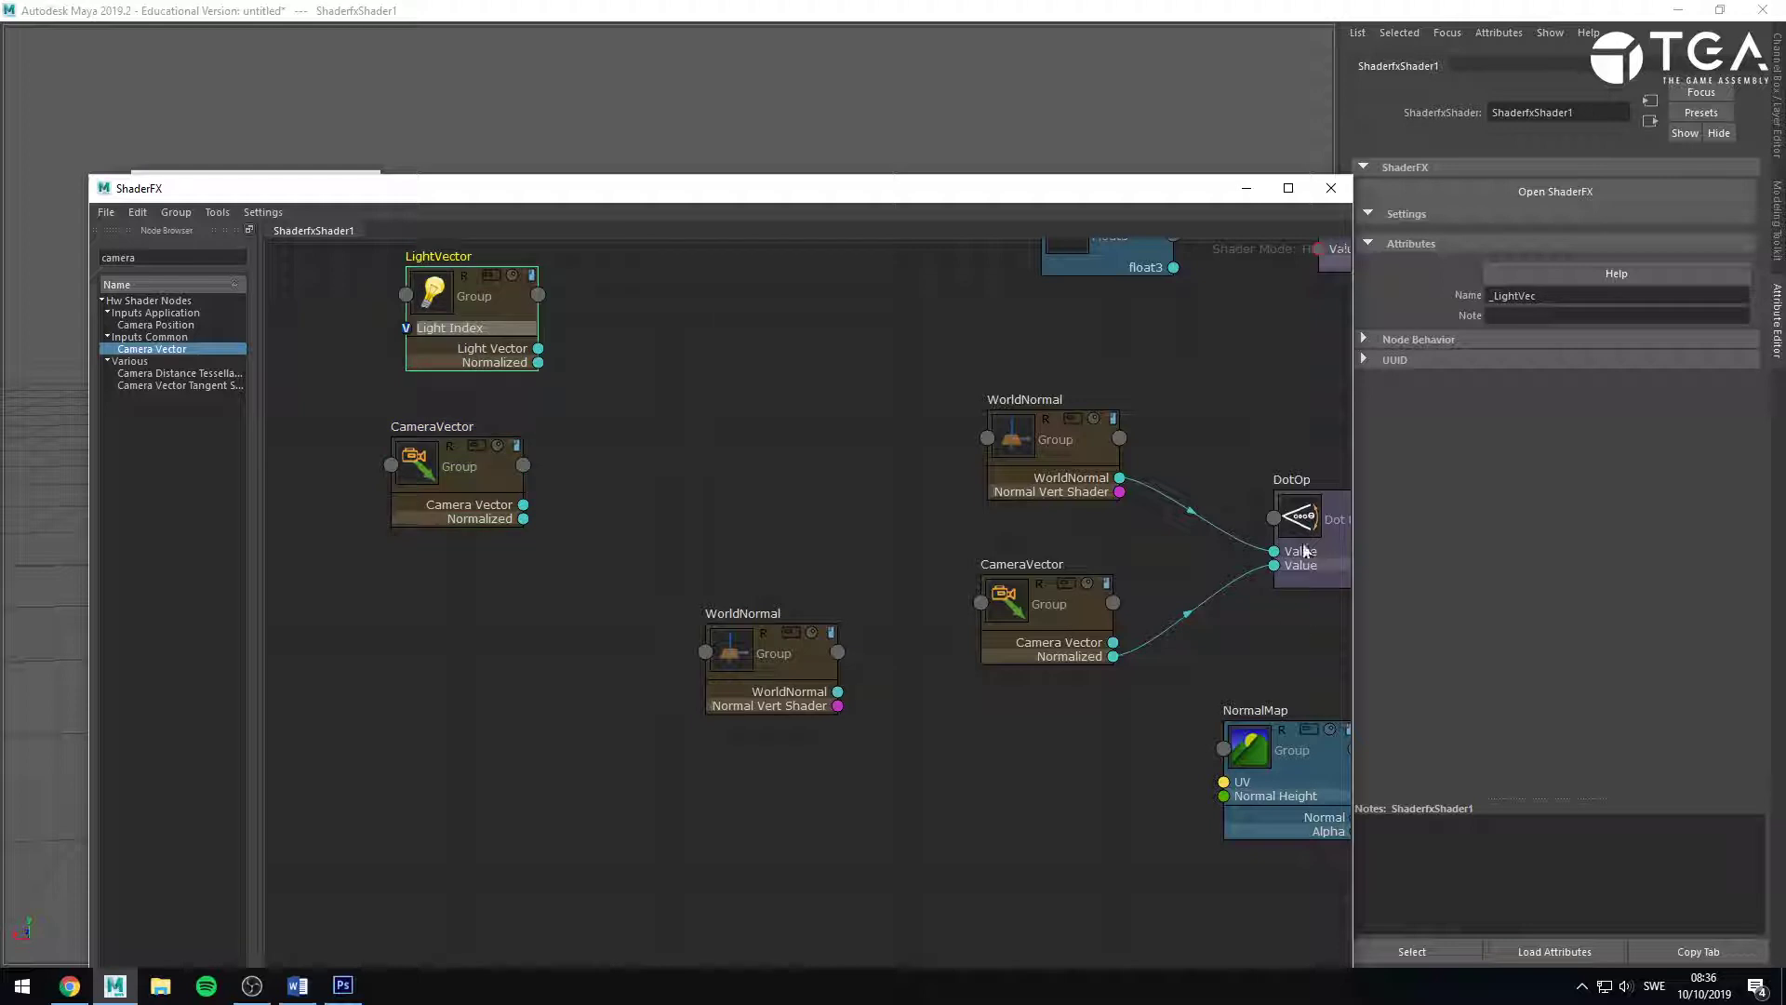
# Examine the plain and Normalized outputs of the new CameraVector and LightVector nodes.
pyautogui.keyDown('alt'); pyautogui.moveTo(503, 597); pyautogui.dragTo(643, 725, button='middle'); pyautogui.keyUp('alt')
pyautogui.scroll(3, 590, 456)
pyautogui.moveTo(625, 413); pyautogui.dragTo(596, 408)
pyautogui.moveTo(675, 656); pyautogui.dragTo(661, 655)
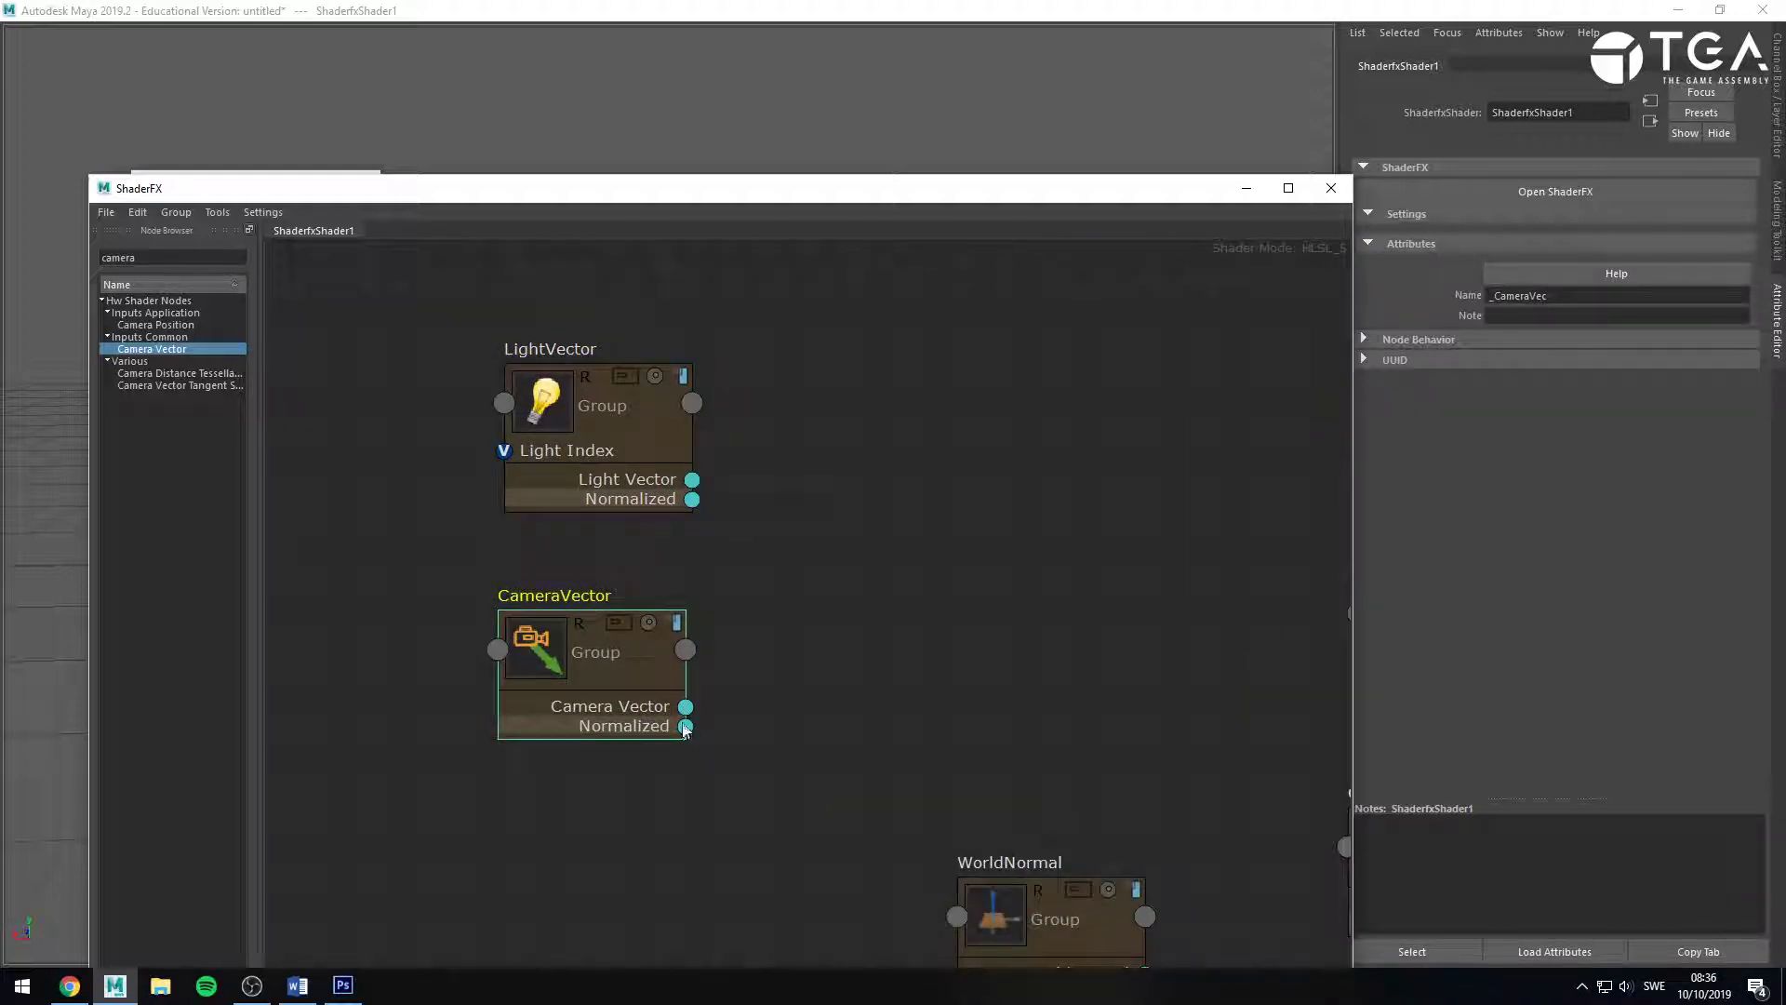
pyautogui.moveTo(686, 726); pyautogui.dragTo(847, 606)
pyautogui.moveTo(686, 706); pyautogui.dragTo(806, 614)
pyautogui.moveTo(689, 718); pyautogui.dragTo(823, 628)
pyautogui.click(625, 411)
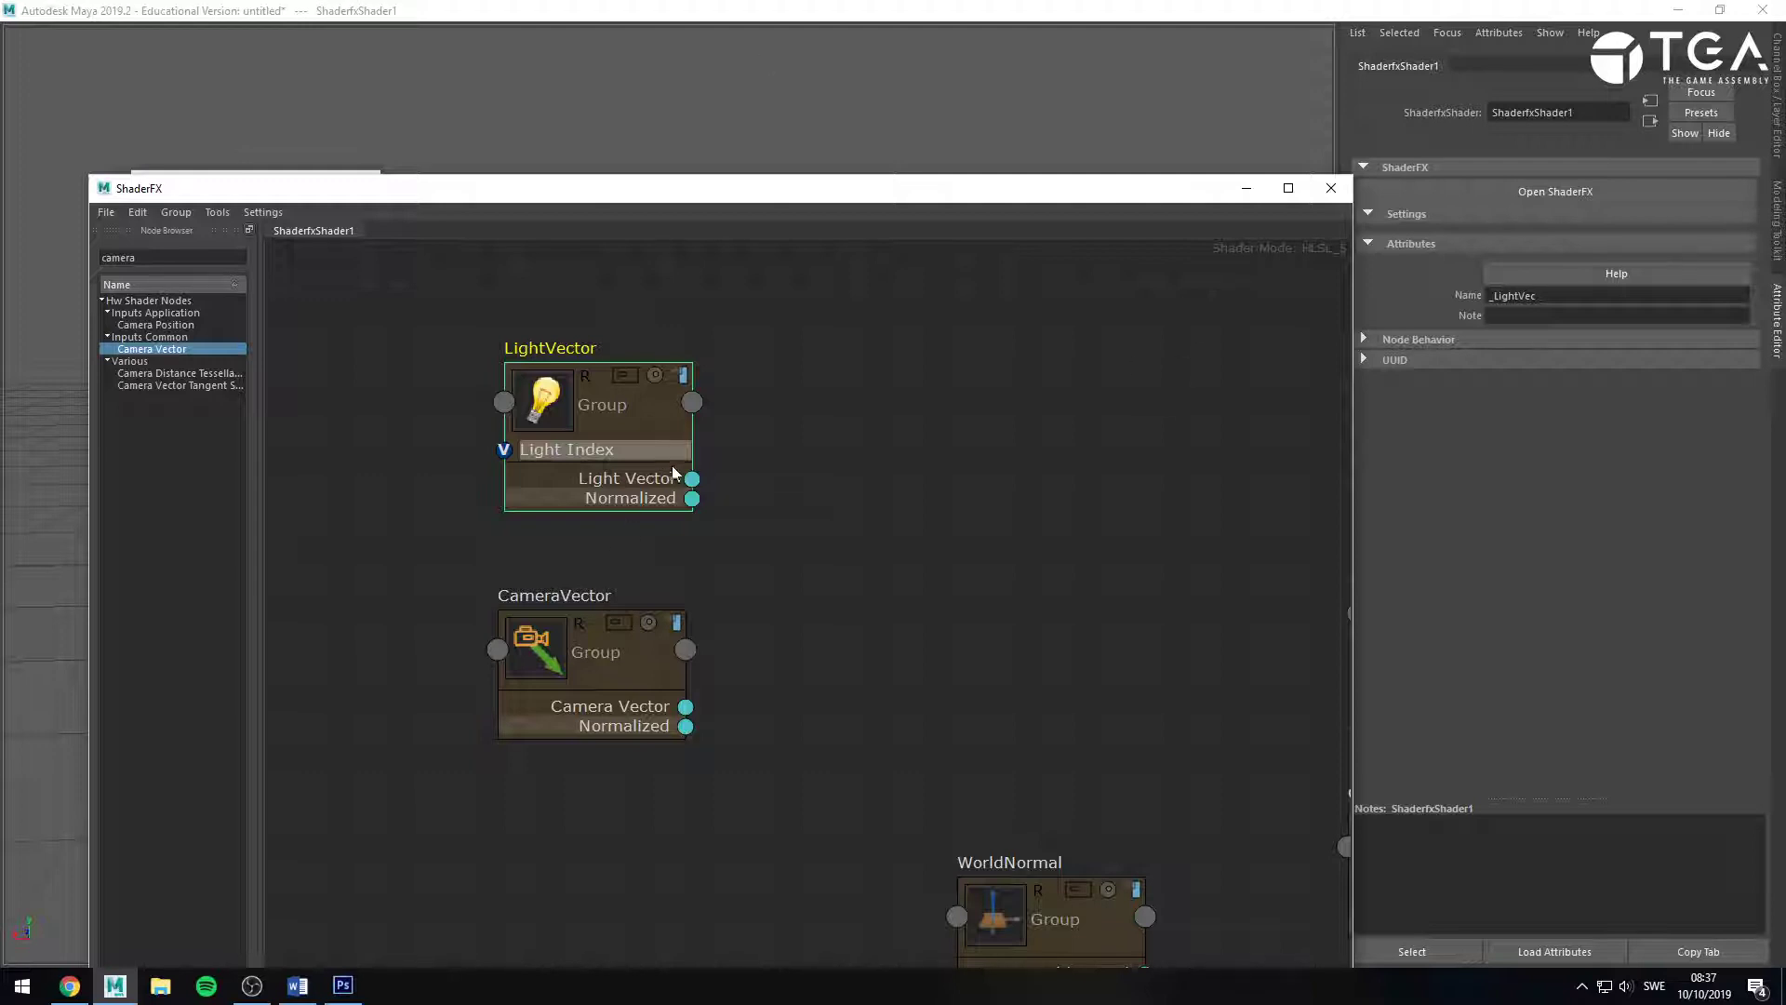
pyautogui.moveTo(695, 483); pyautogui.dragTo(824, 400)
pyautogui.moveTo(695, 483); pyautogui.dragTo(703, 447)
# Move LightVector to make room, add an Int Value node beside it, and connect its int output to Light Index.
pyautogui.moveTo(588, 421); pyautogui.dragTo(956, 387)
pyautogui.scroll(-2, 1075, 684)
pyautogui.scroll(4, 1192, 631)
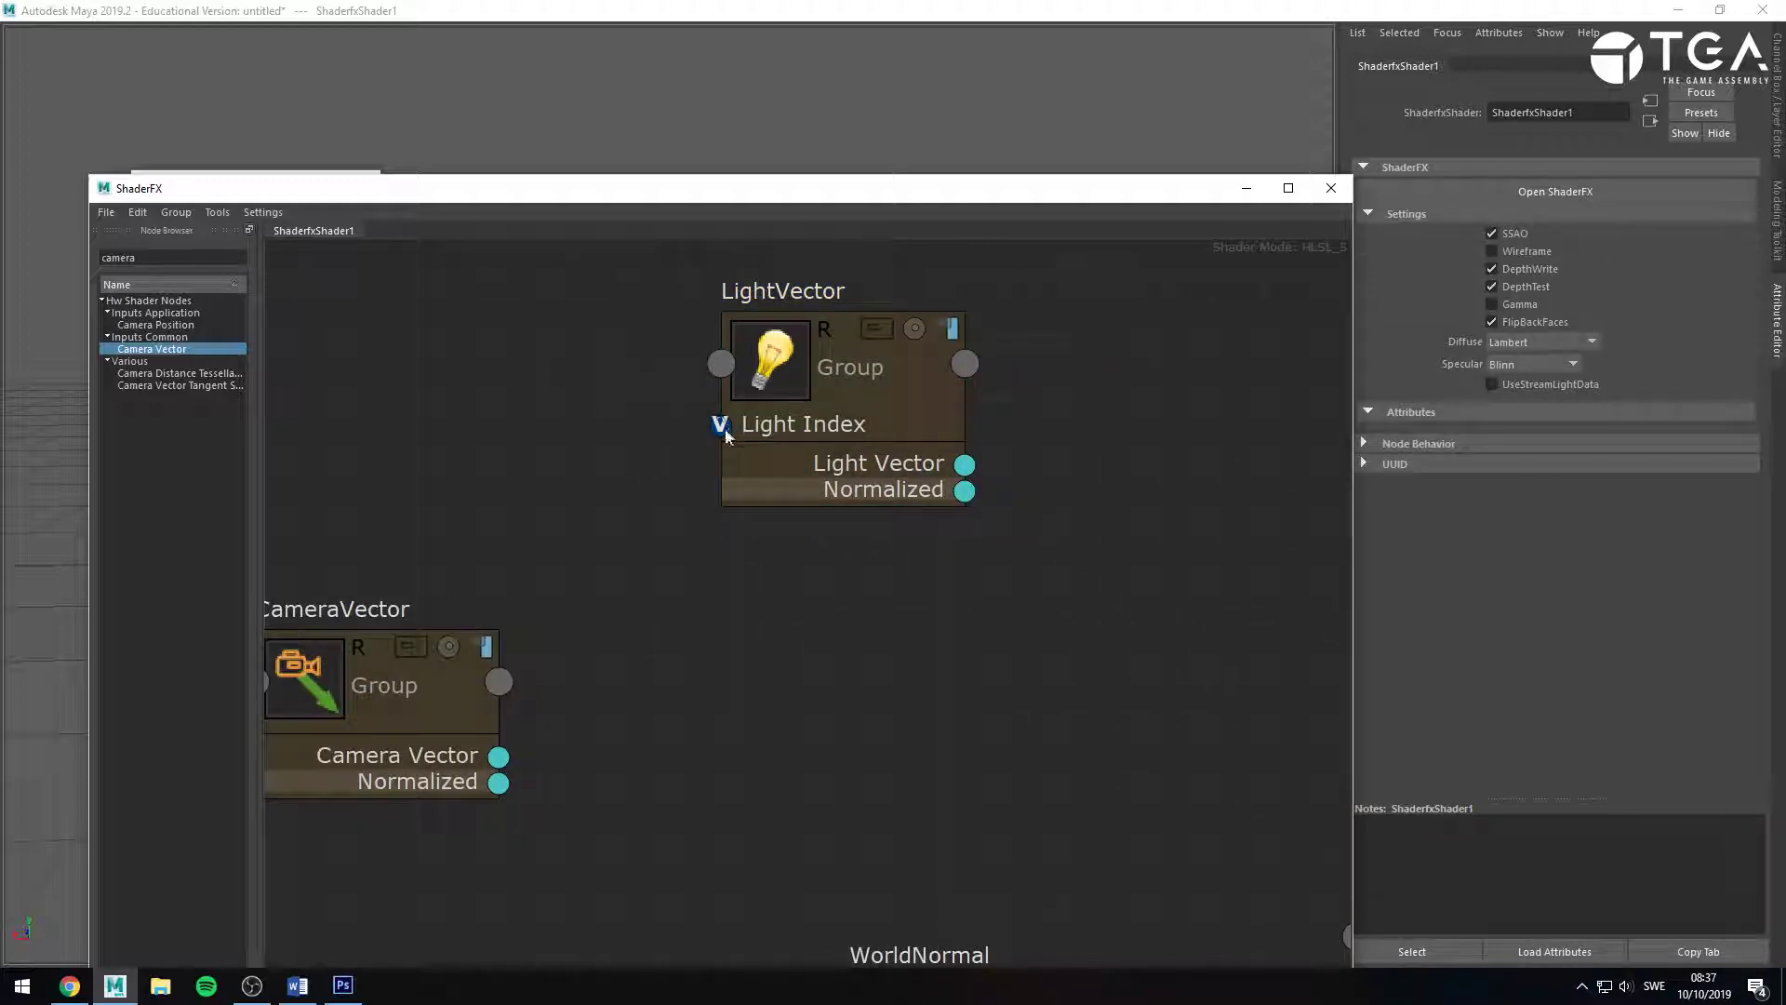
pyautogui.press('Tab')
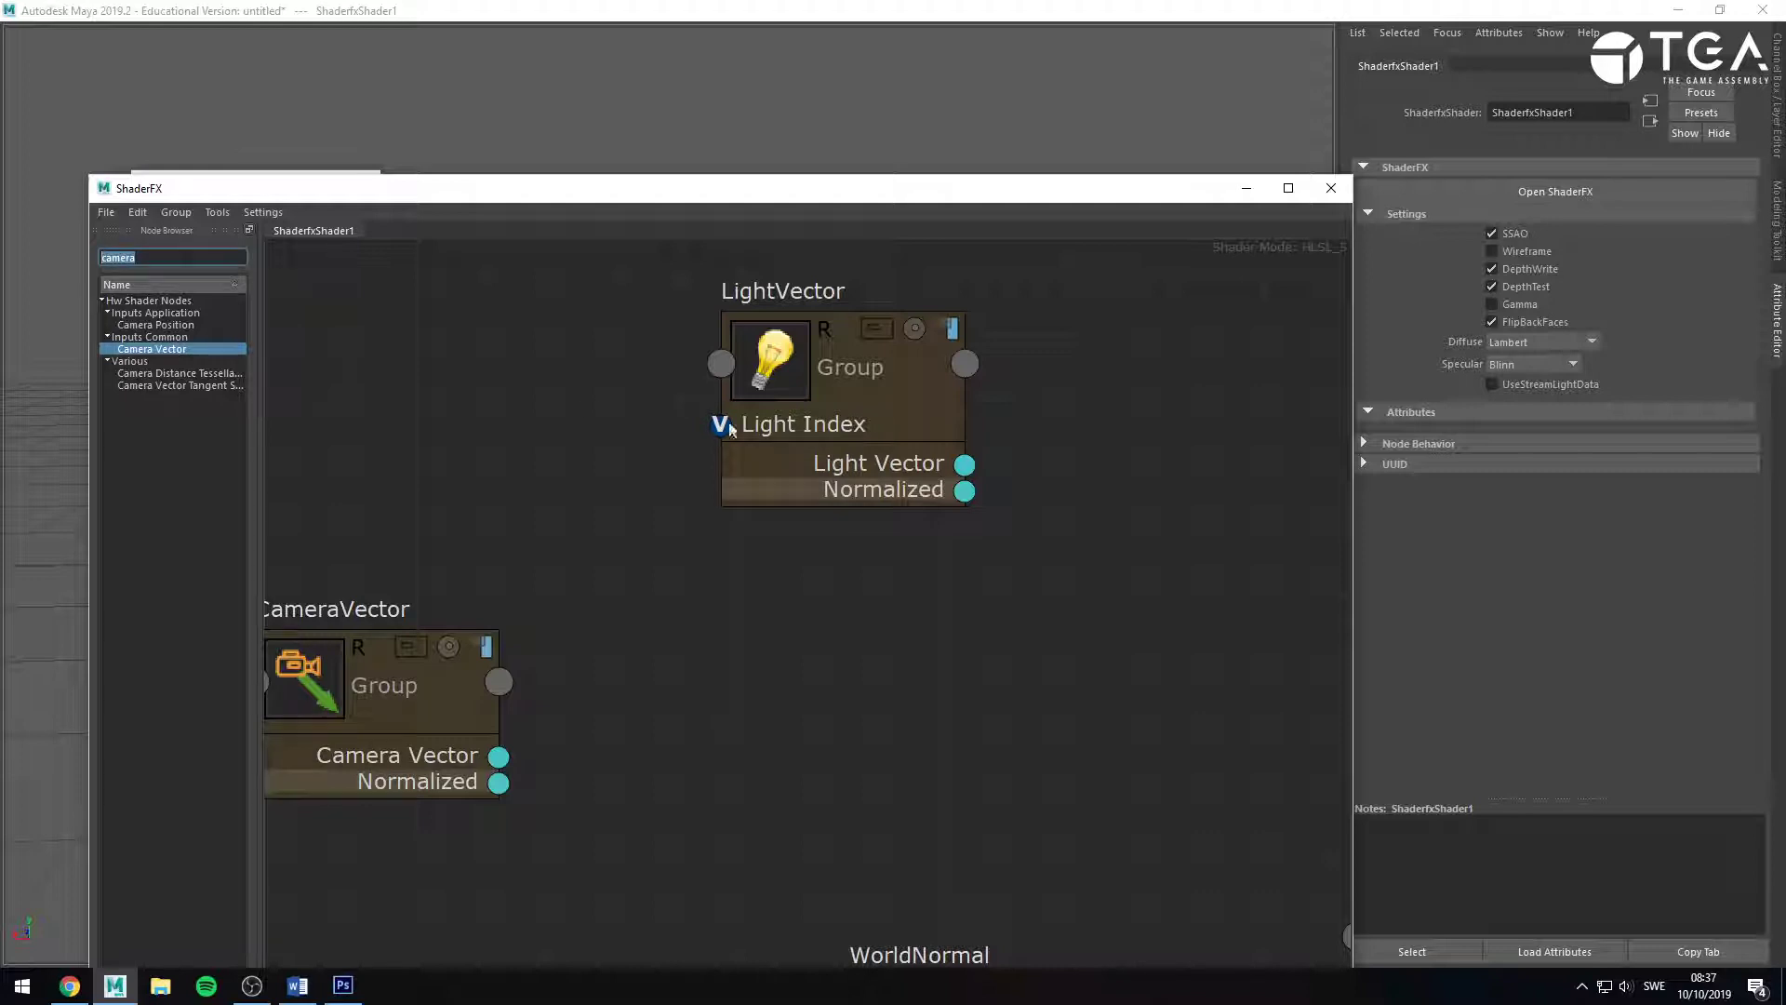
pyautogui.moveTo(730, 431); pyautogui.dragTo(572, 457)
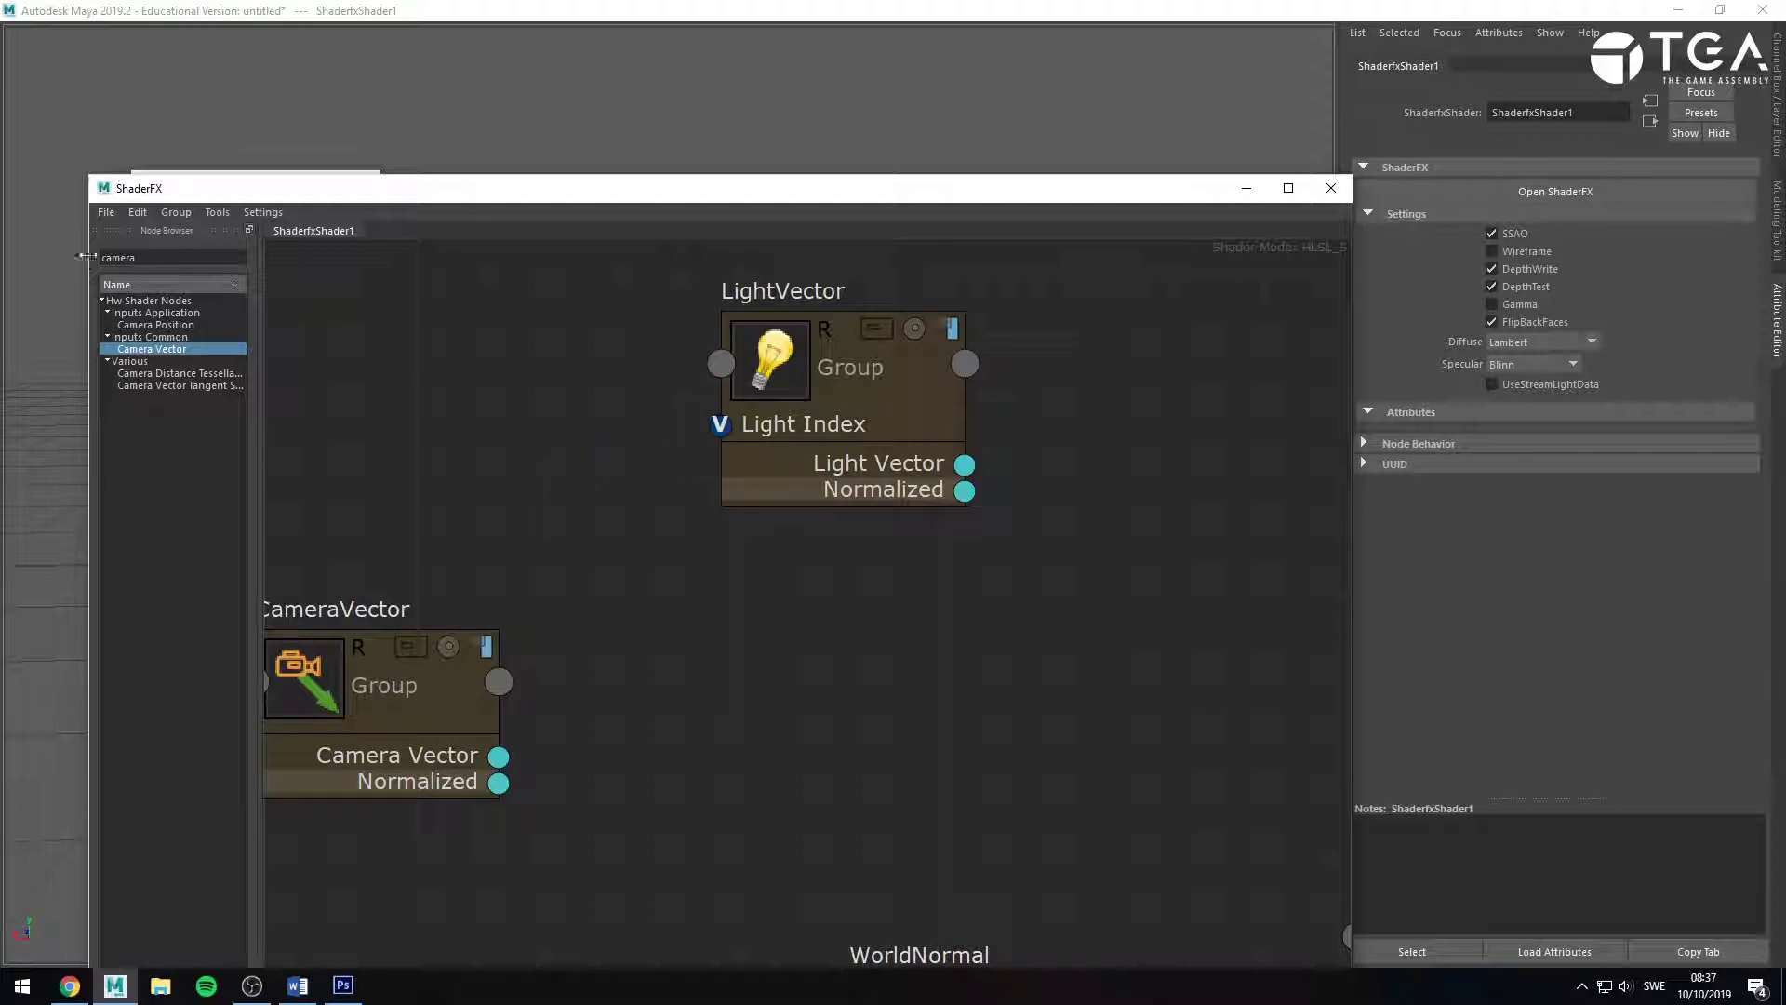
pyautogui.moveTo(143, 258); pyautogui.dragTo(0, 273)
pyautogui.write('int')
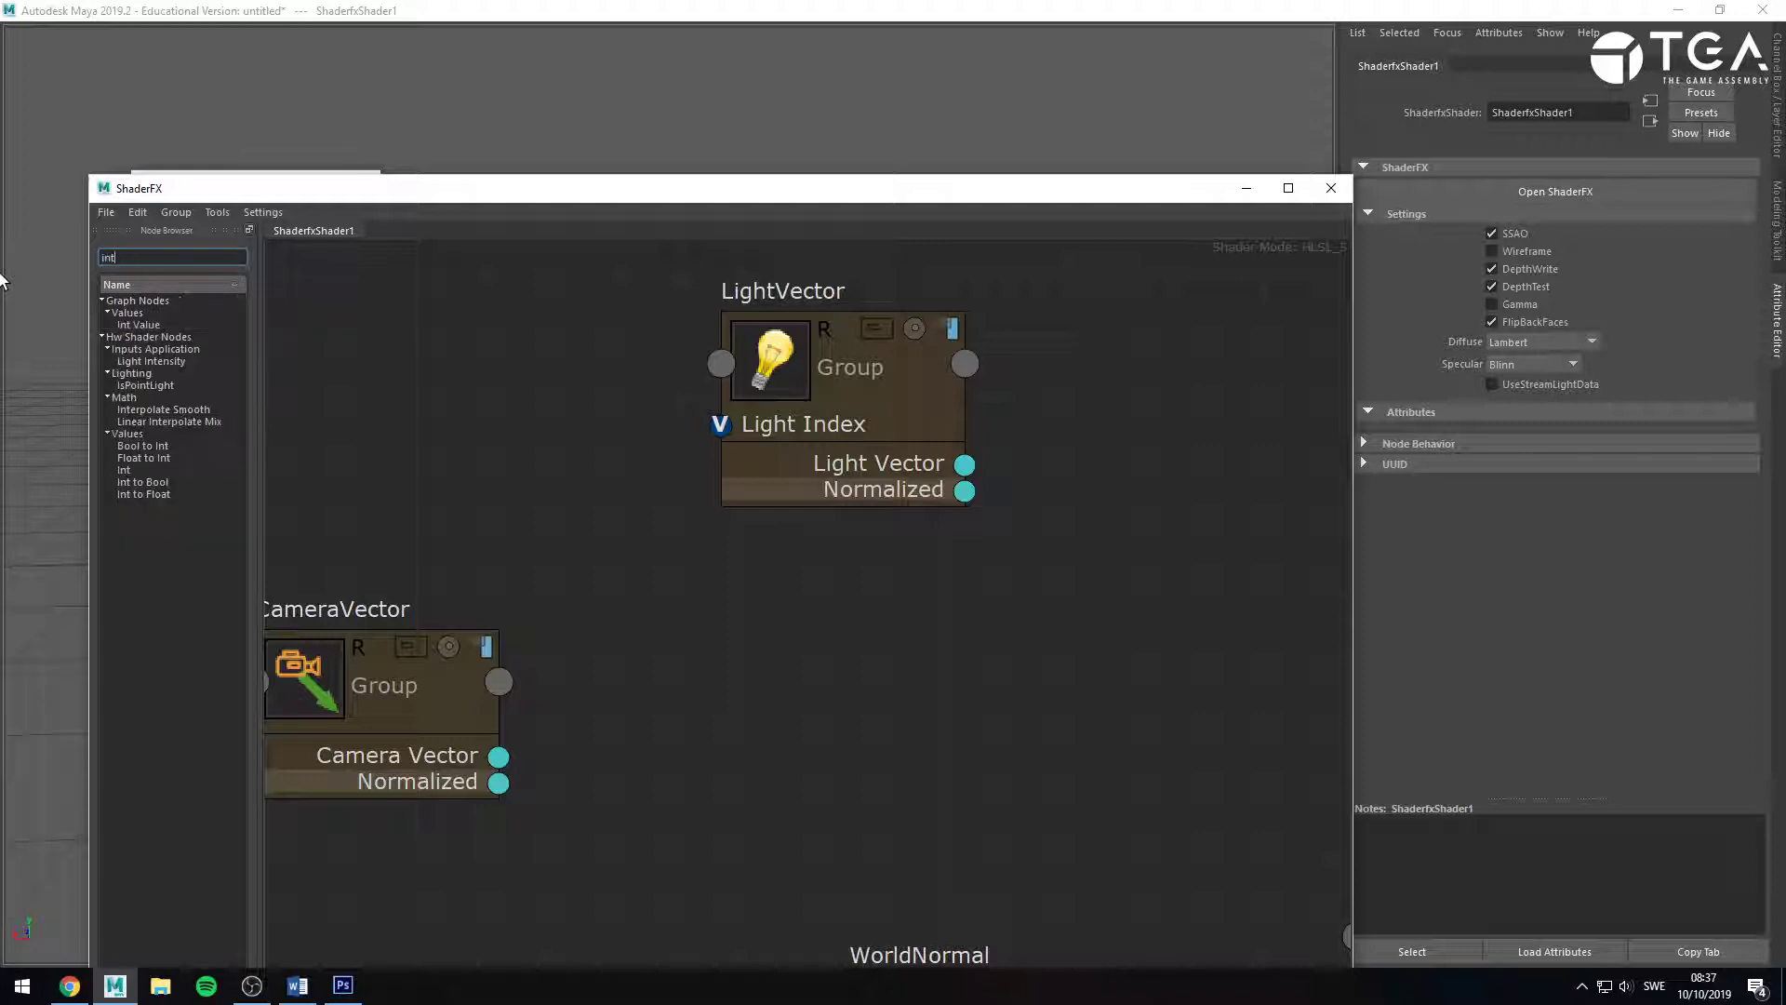
pyautogui.moveTo(138, 324); pyautogui.dragTo(530, 421)
pyautogui.click(772, 439)
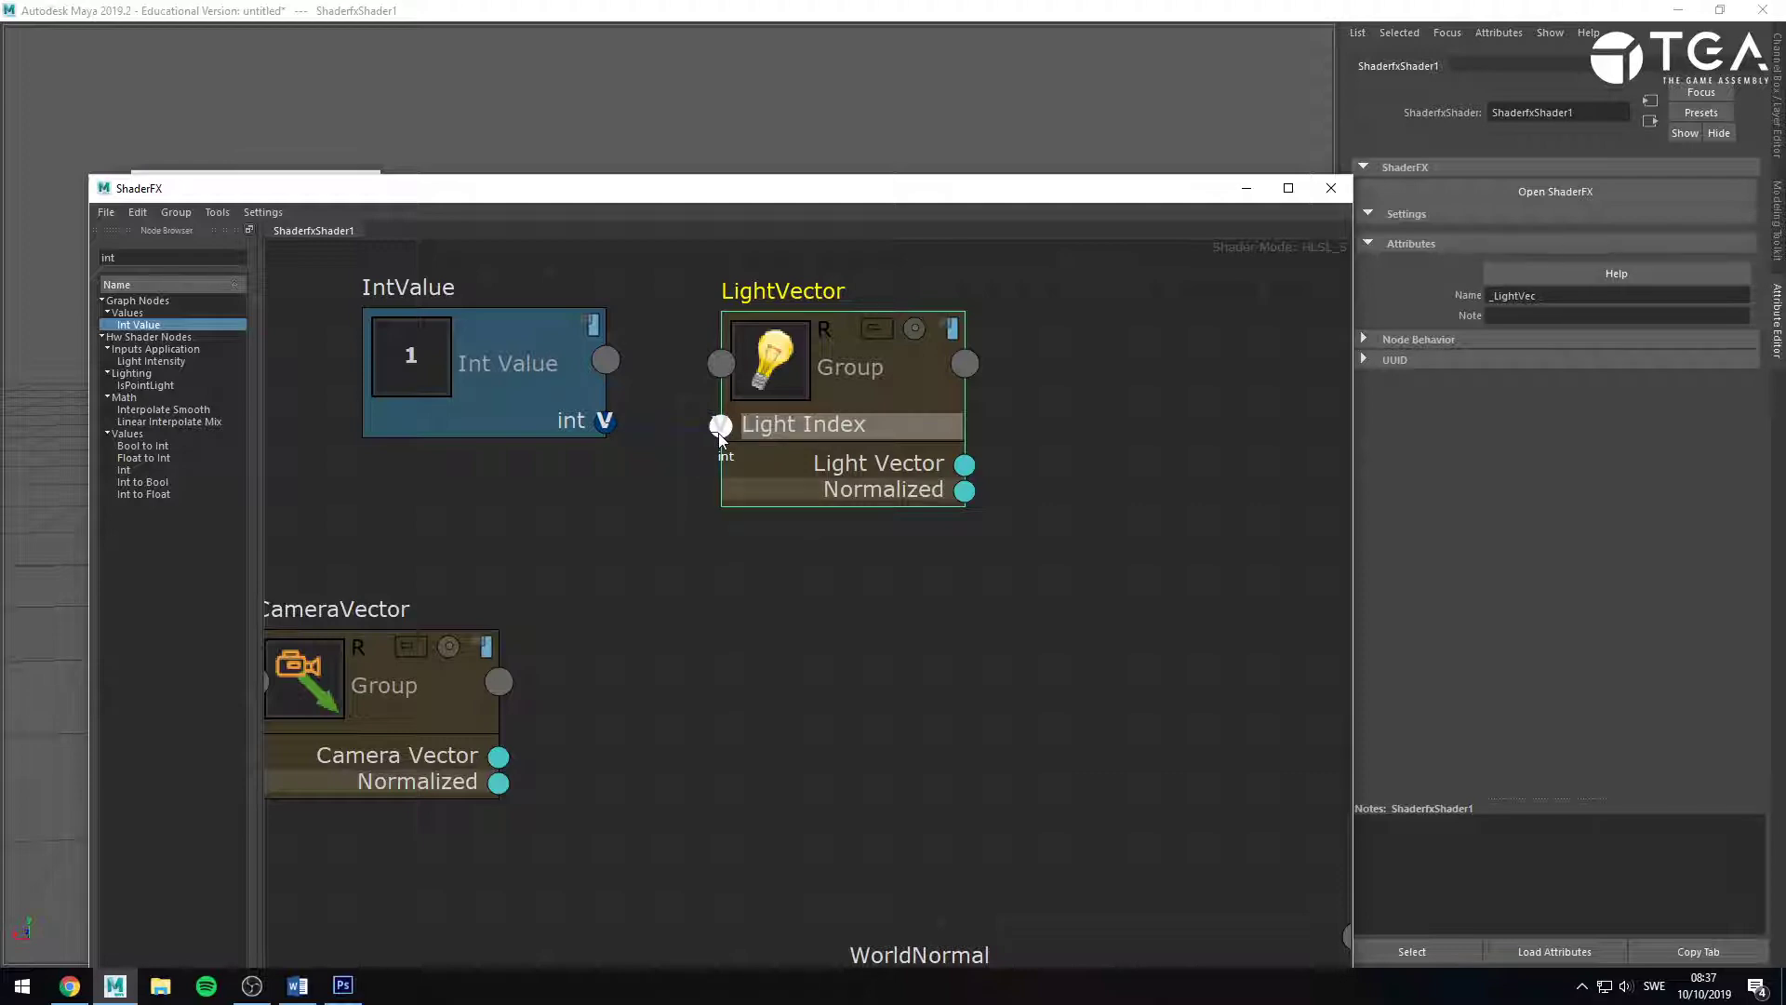
# Check the data type of LightVector's Light Vector and Normalized outputs.
pyautogui.scroll(-5, 549, 423)
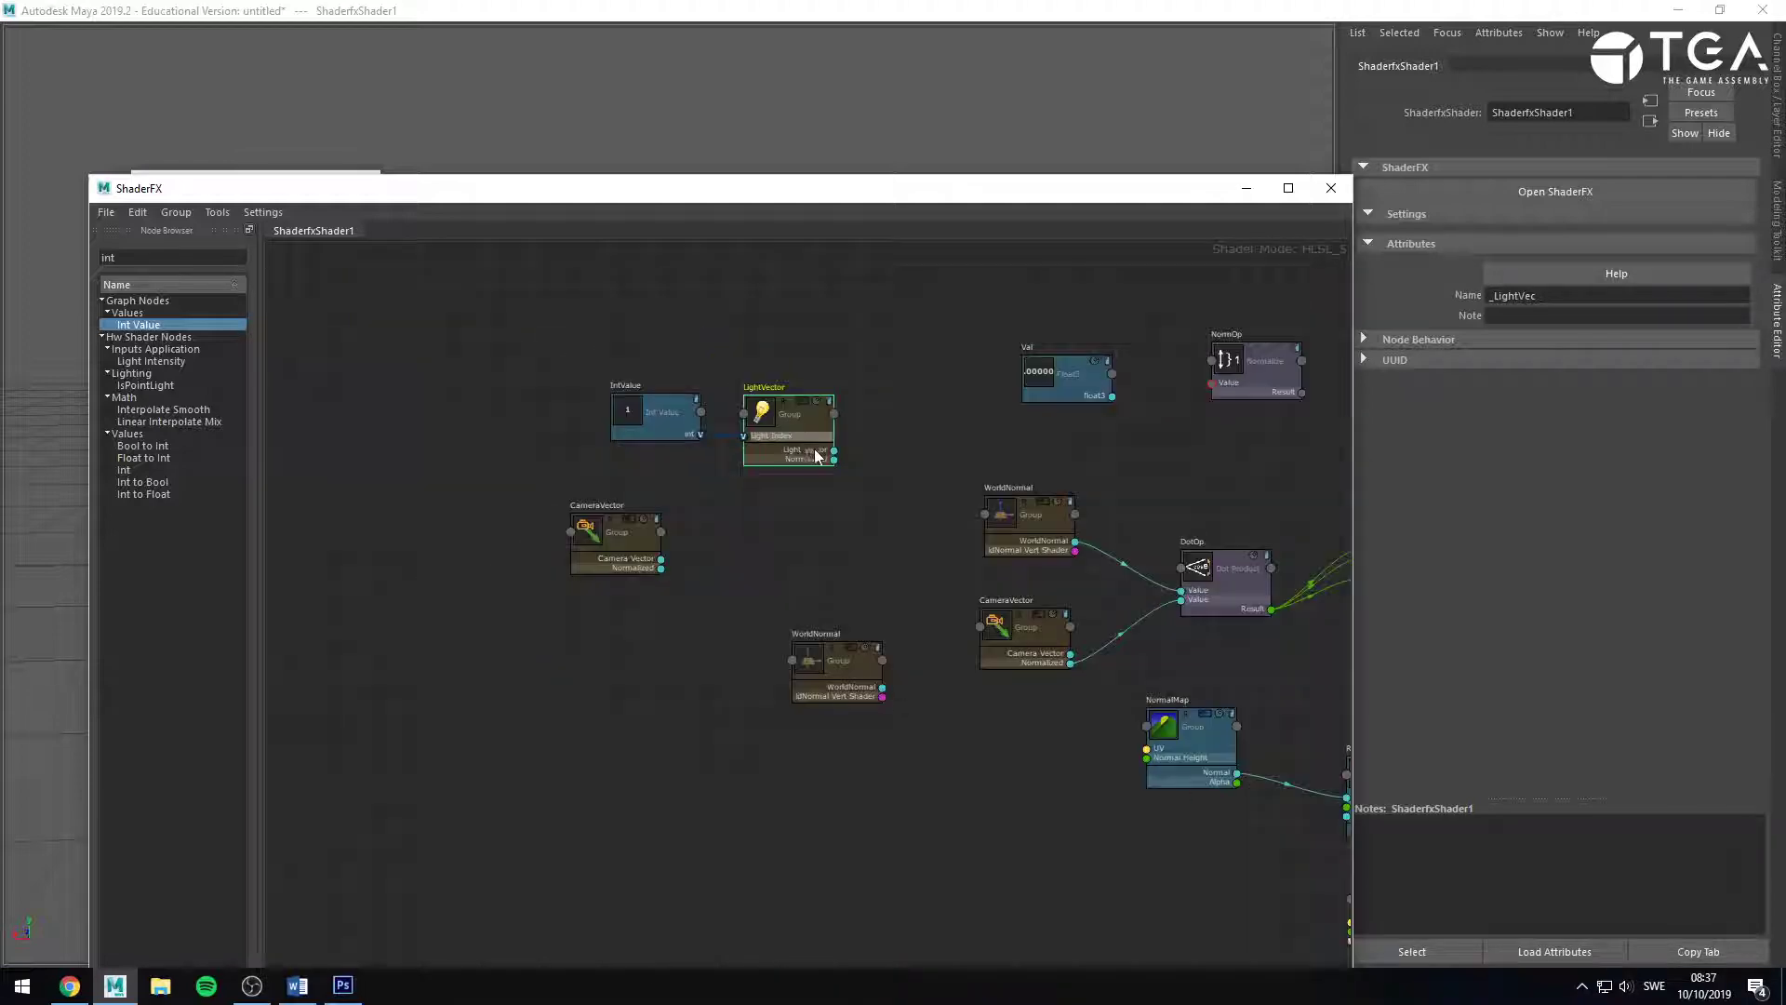
pyautogui.scroll(4, 874, 467)
pyautogui.keyDown('alt'); pyautogui.moveTo(871, 463); pyautogui.dragTo(703, 471, button='middle'); pyautogui.keyUp('alt')
pyautogui.moveTo(653, 457); pyautogui.dragTo(742, 438)
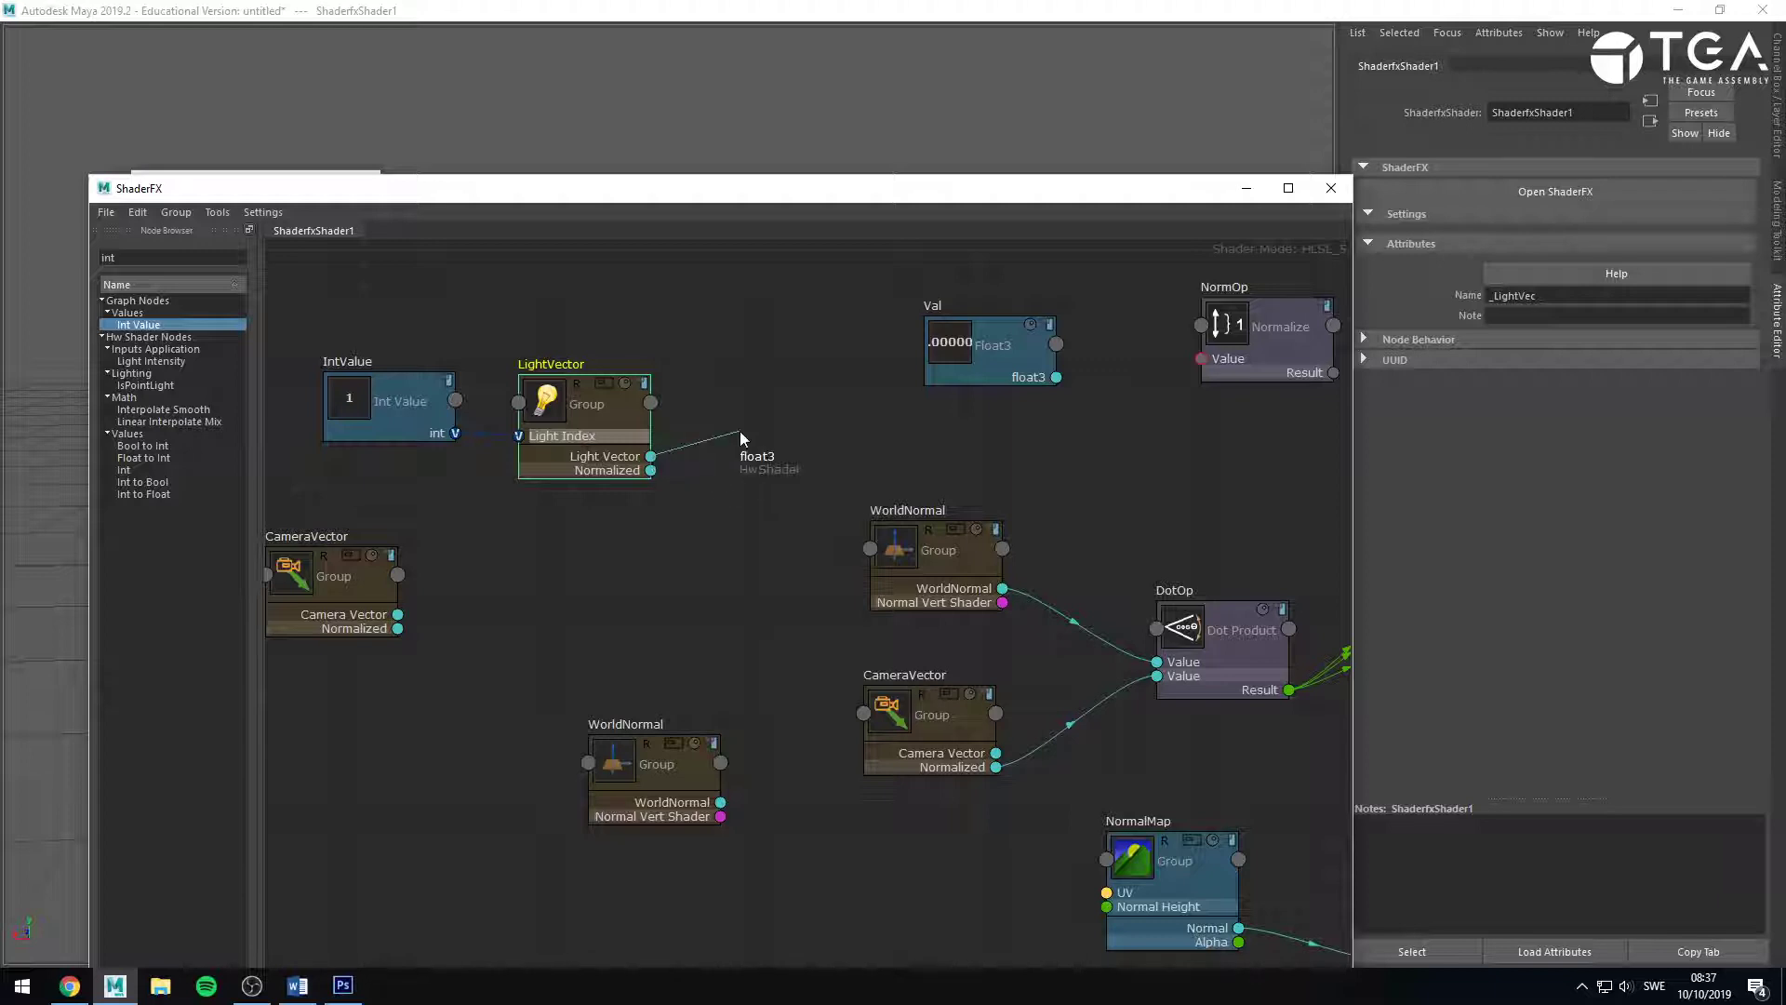
pyautogui.moveTo(651, 469); pyautogui.dragTo(755, 422)
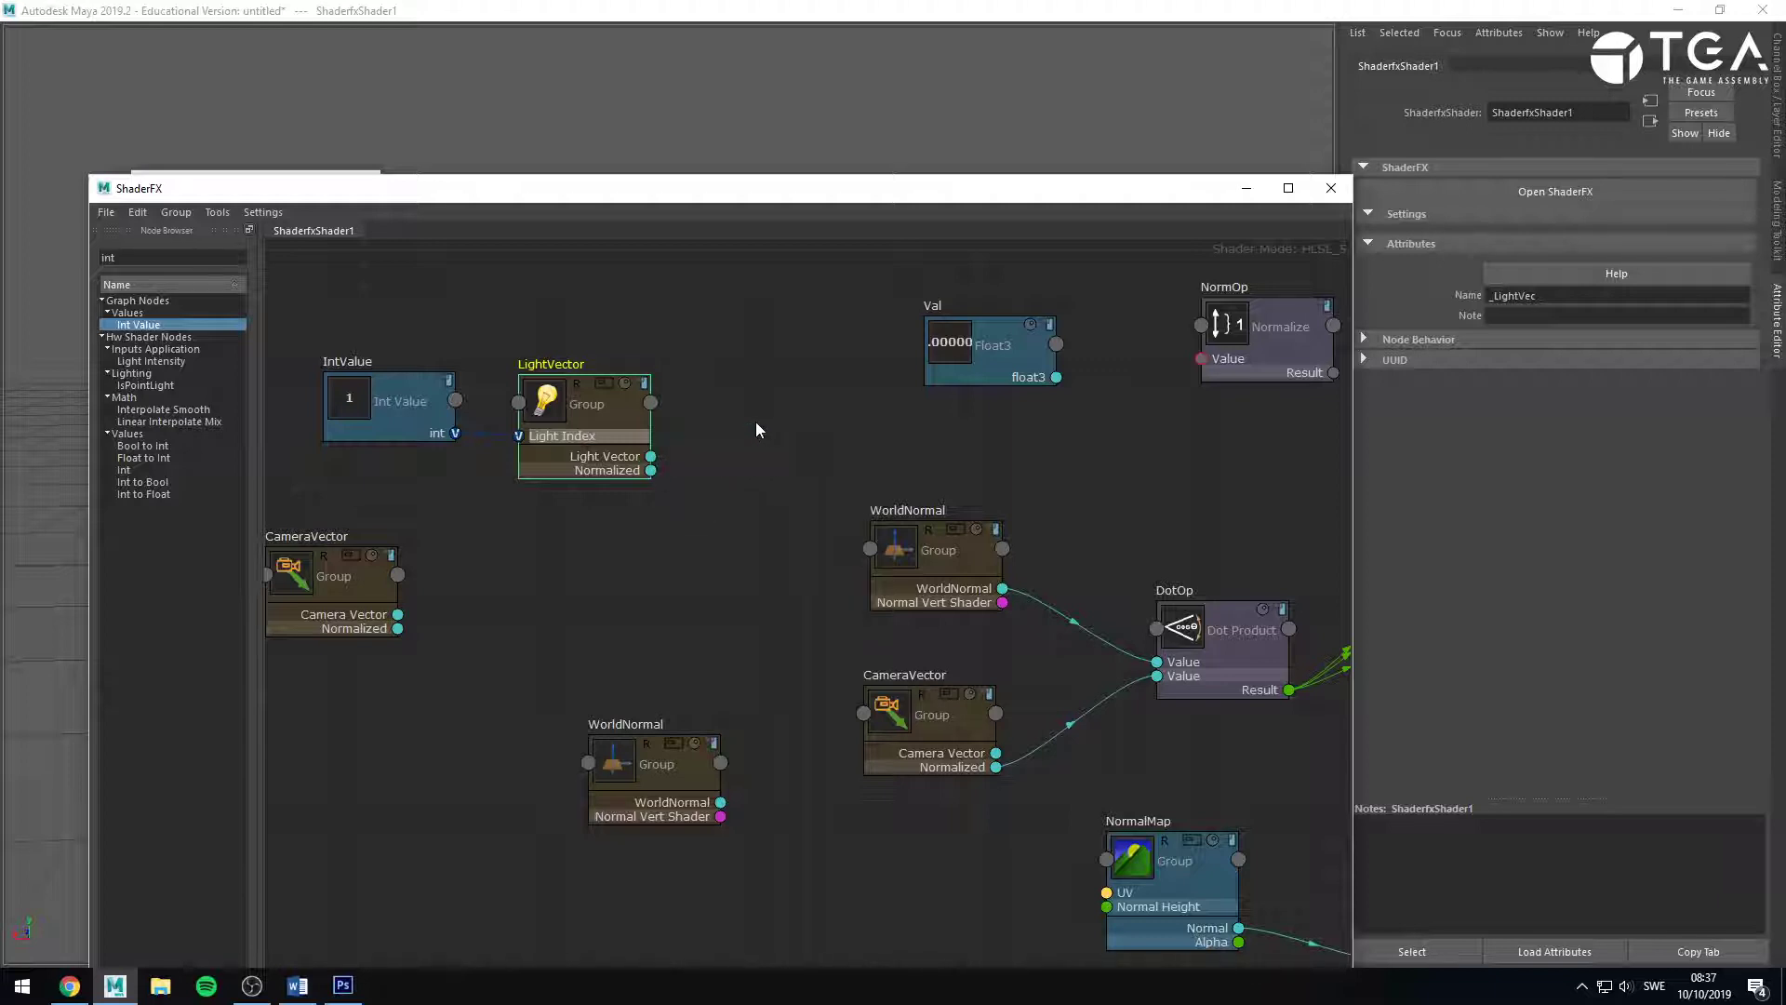